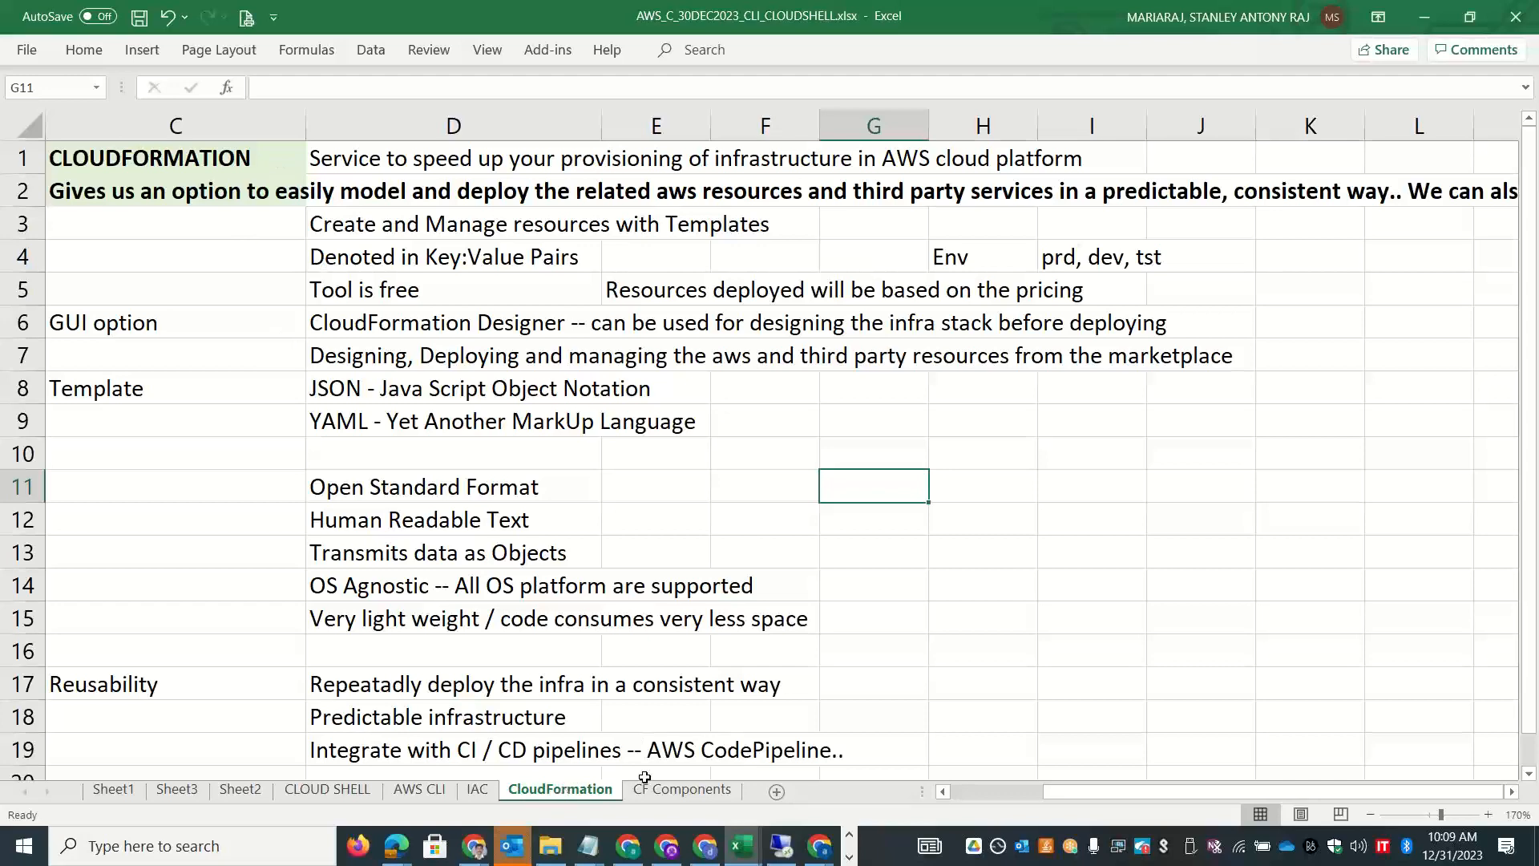
# On the CF Components sheet, shade the STACK and CHANGE SET cells light green.
pyautogui.click(673, 789)
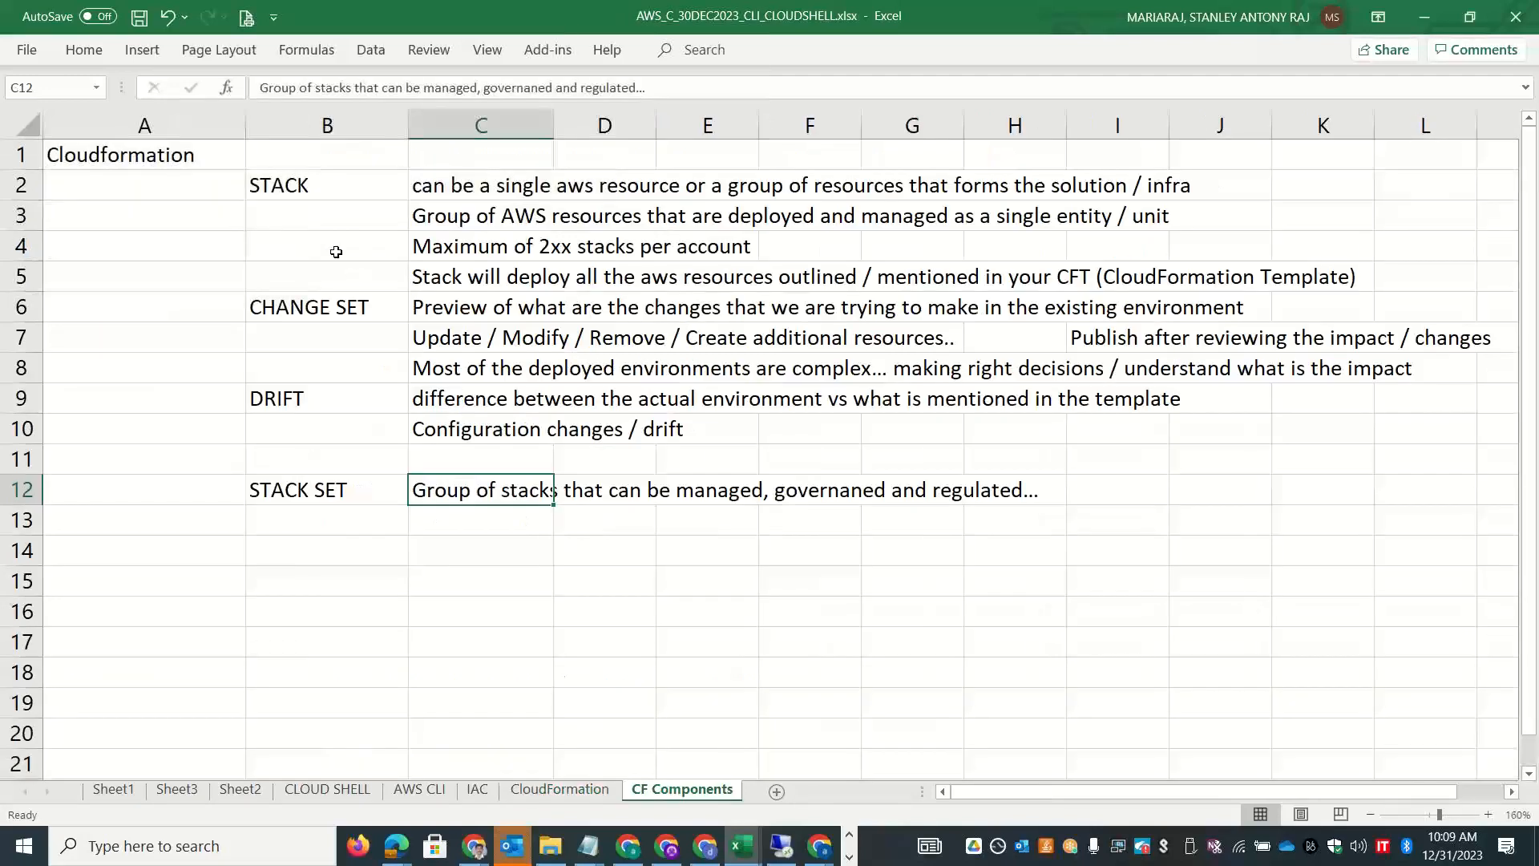
pyautogui.click(309, 190)
pyautogui.click(83, 49)
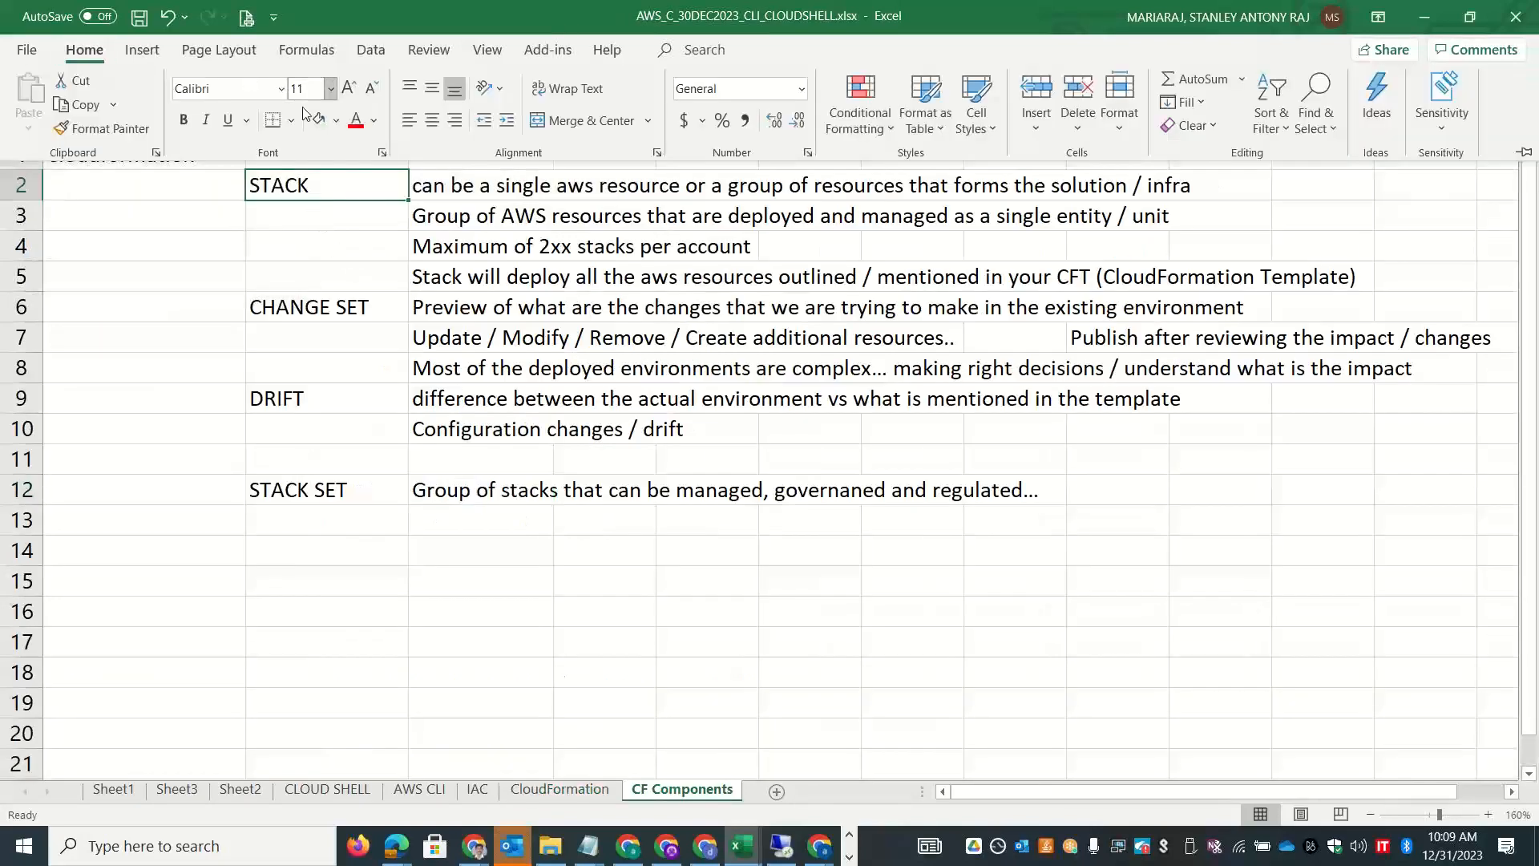
pyautogui.click(319, 122)
pyautogui.click(319, 304)
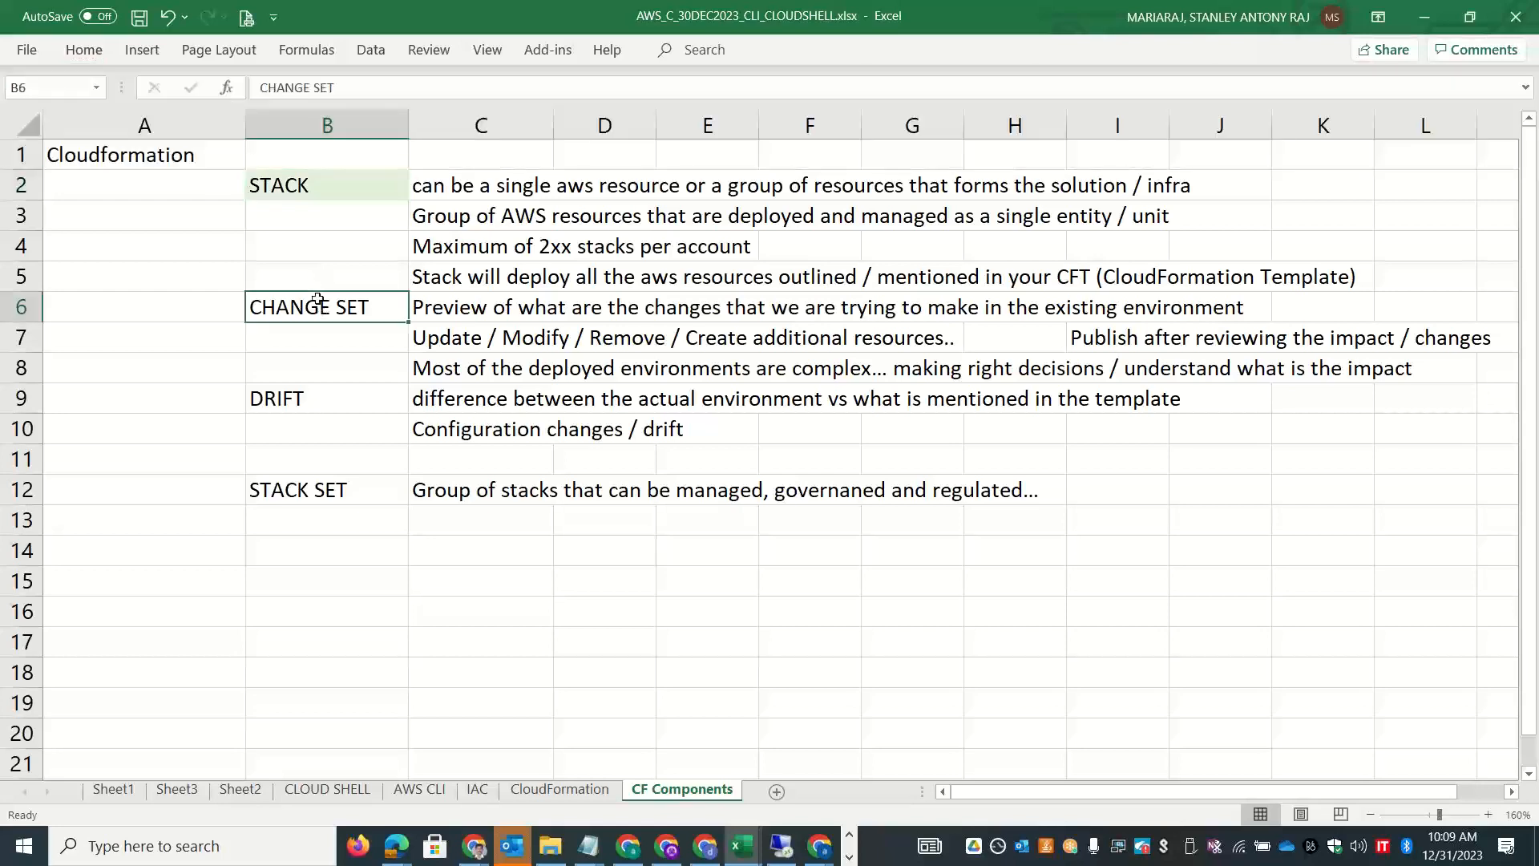
pyautogui.click(83, 50)
pyautogui.click(319, 121)
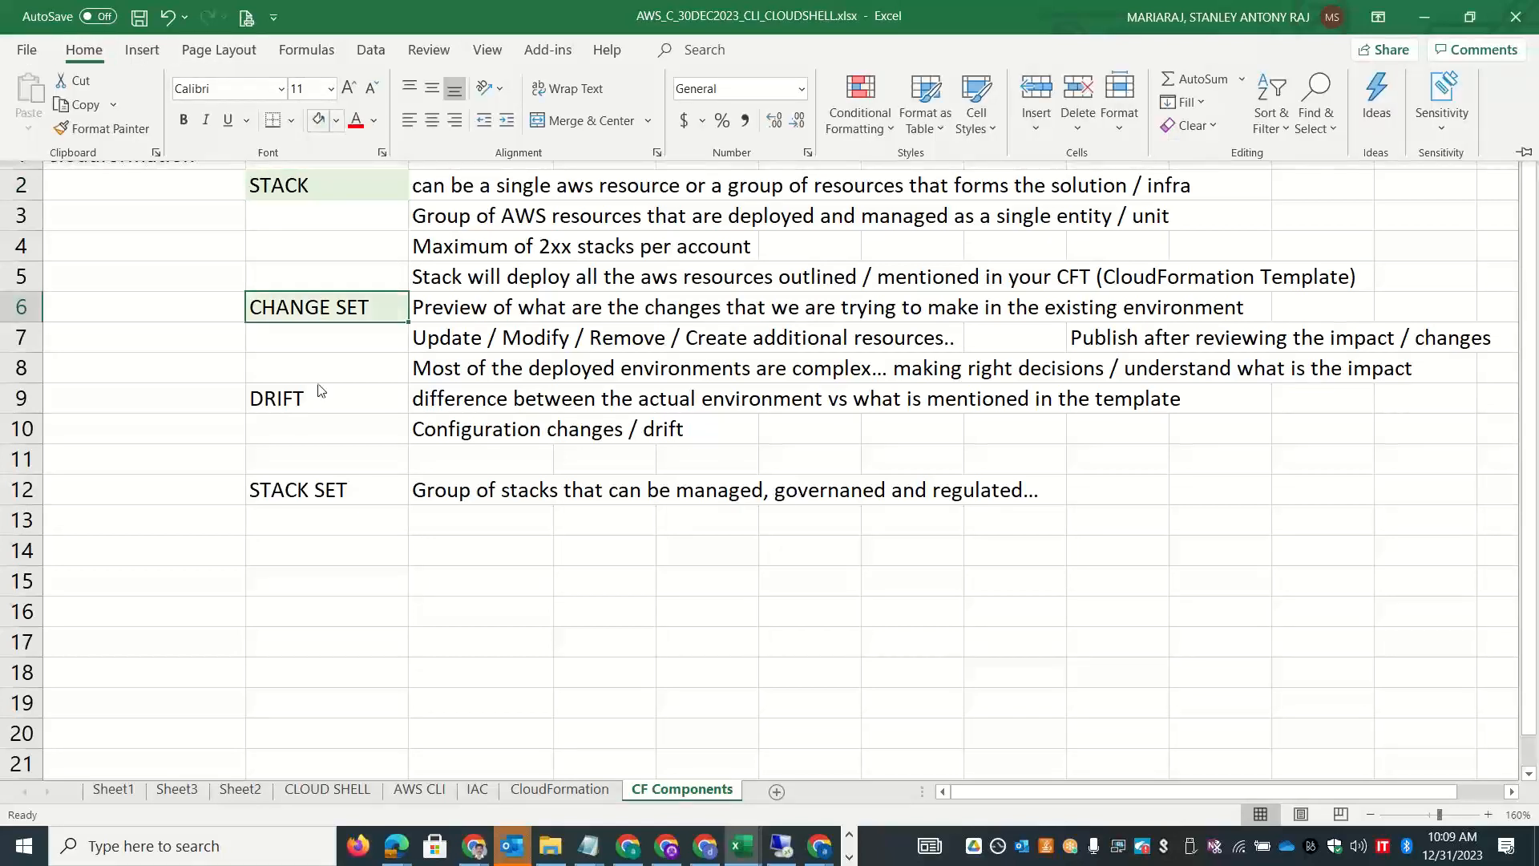
# Shade the DRIFT cell light green and copy its format onto the STACK SET cell with Format Painter.
pyautogui.click(312, 405)
pyautogui.click(79, 56)
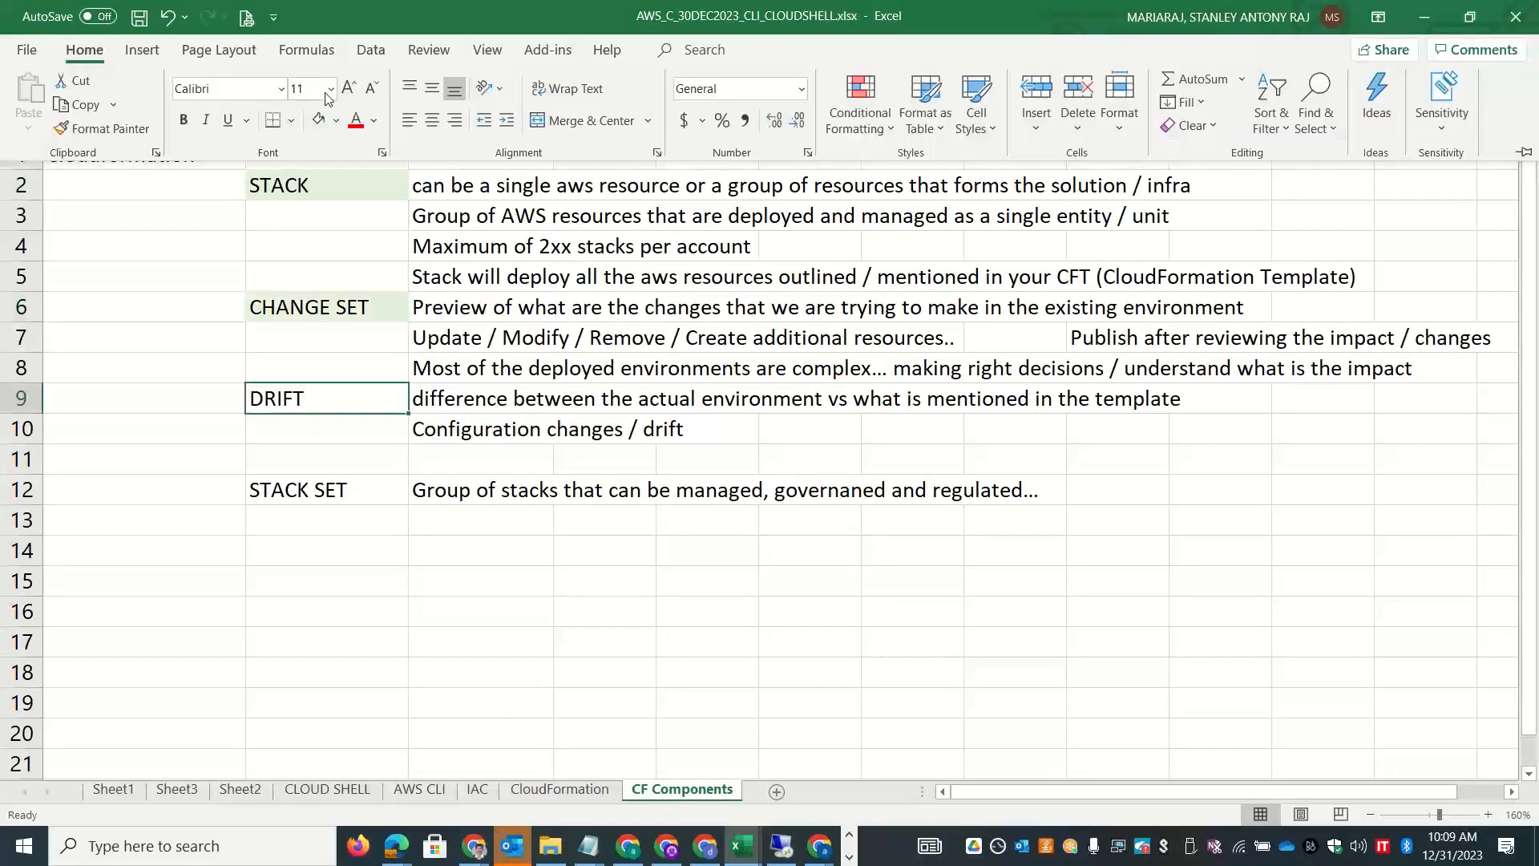
pyautogui.click(319, 120)
pyautogui.click(85, 130)
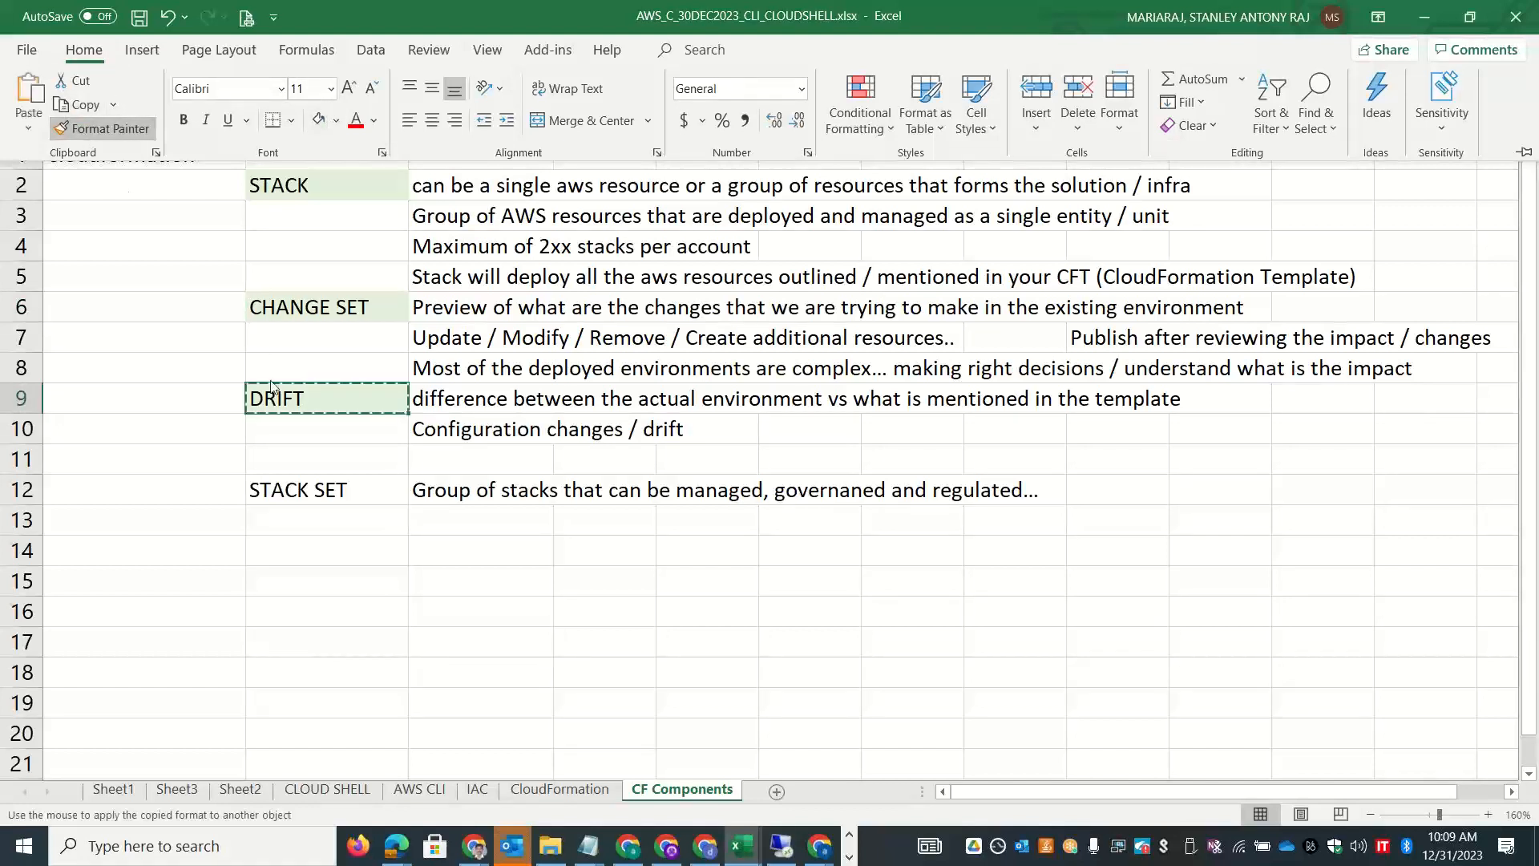
pyautogui.click(282, 493)
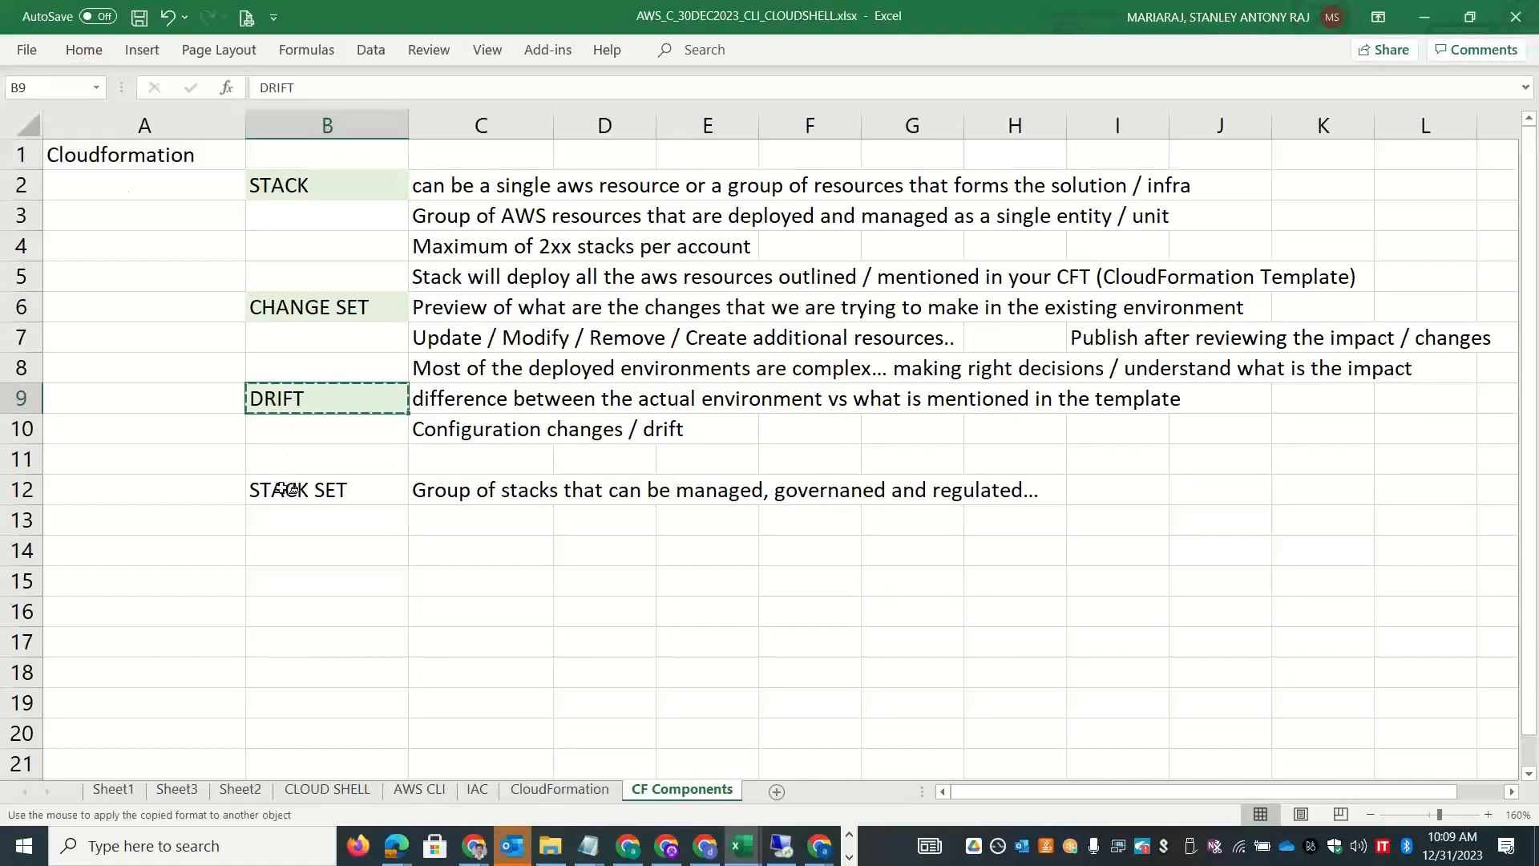
pyautogui.click(282, 493)
# Enter "Create the IAC" in cell A15 and "Scratch" in cell B15.
pyautogui.click(188, 581)
pyautogui.write('Create the IAC')
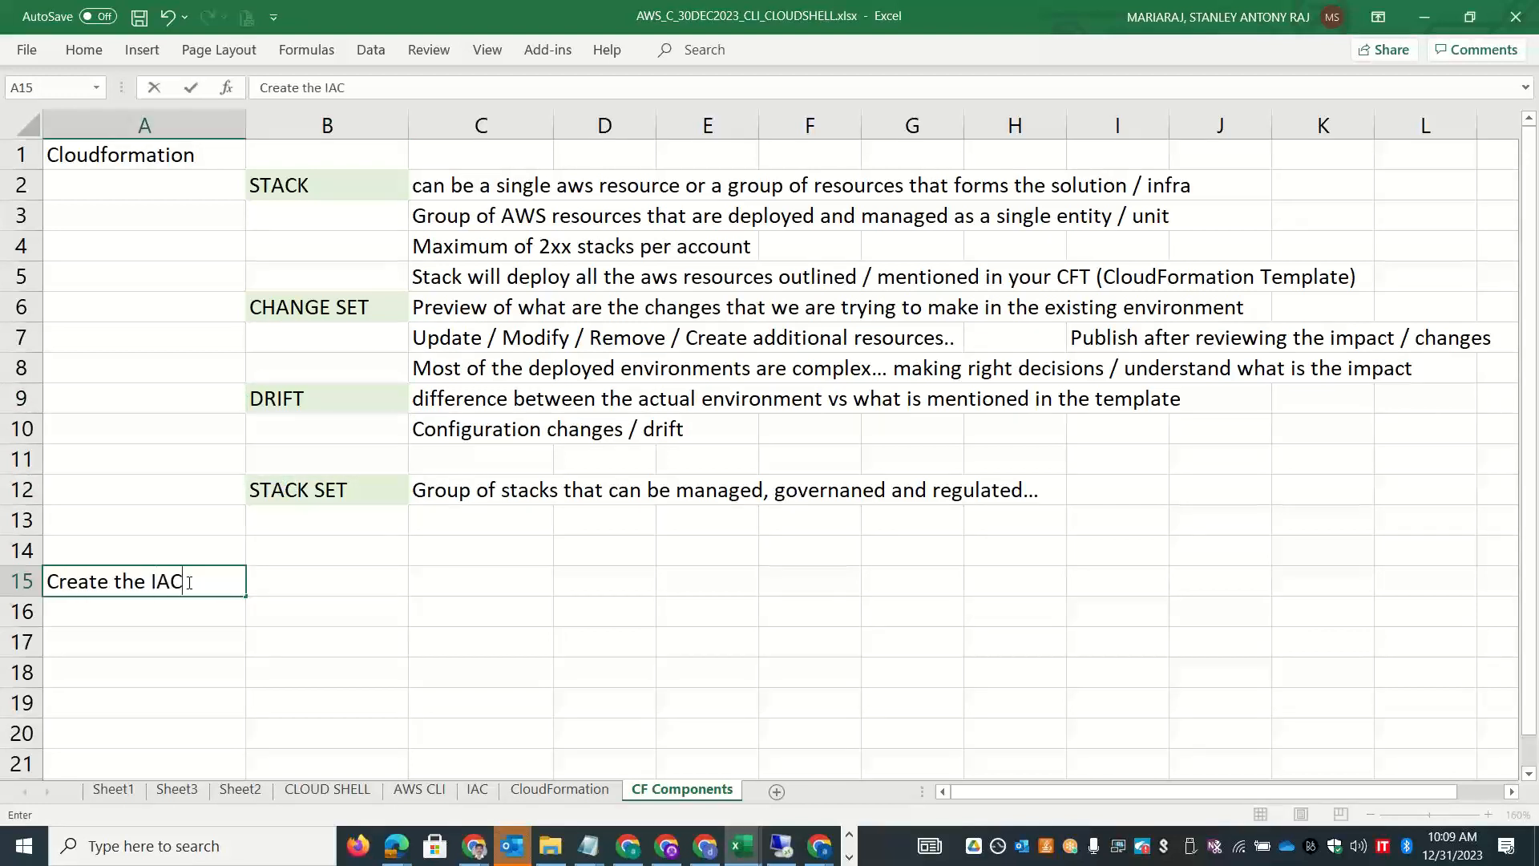
pyautogui.press('Tab')
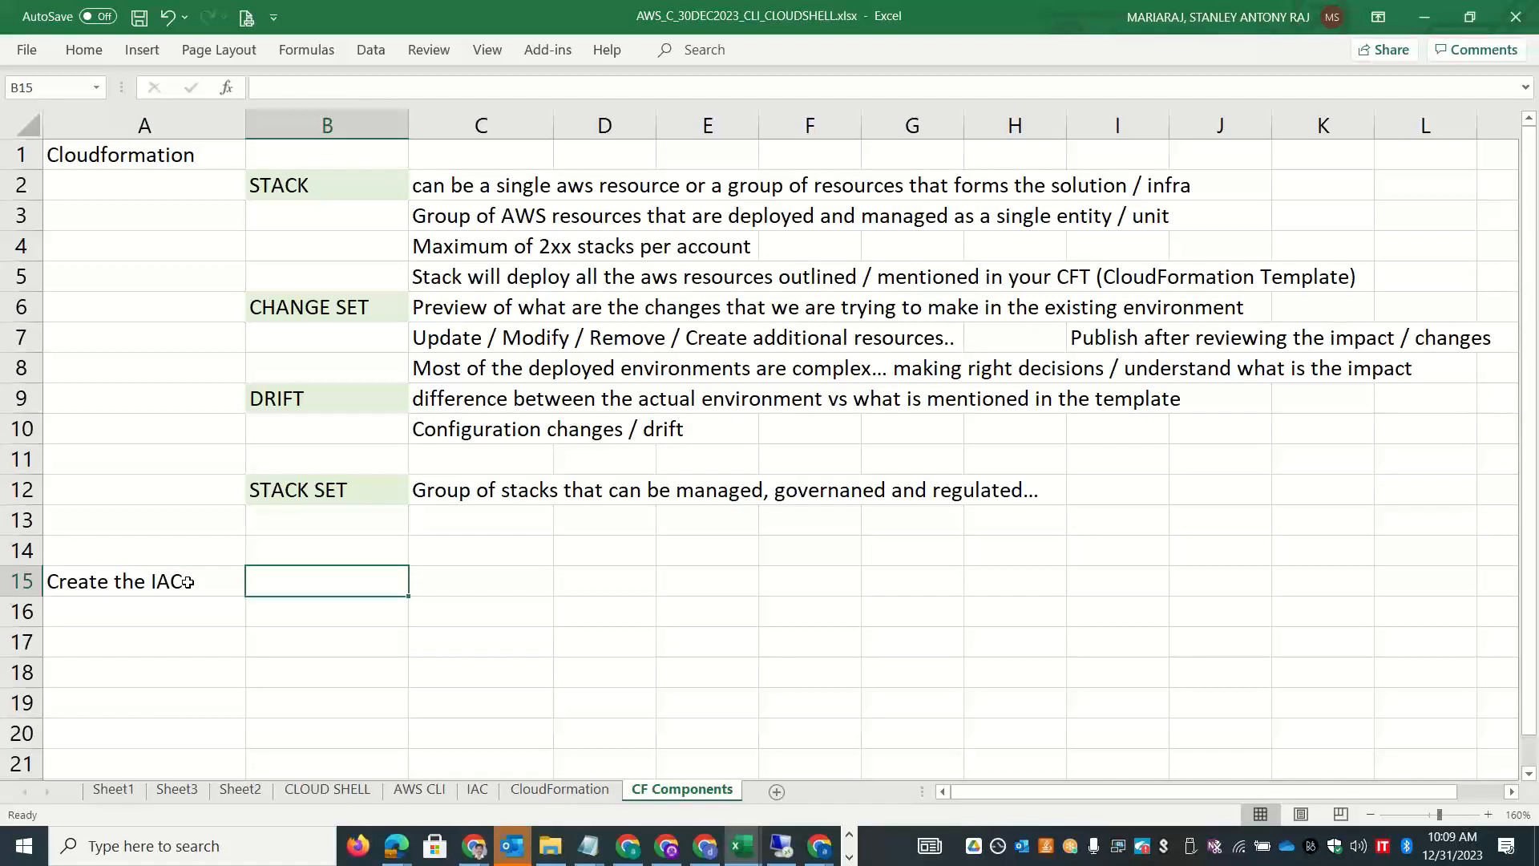
pyautogui.write('Scracth')
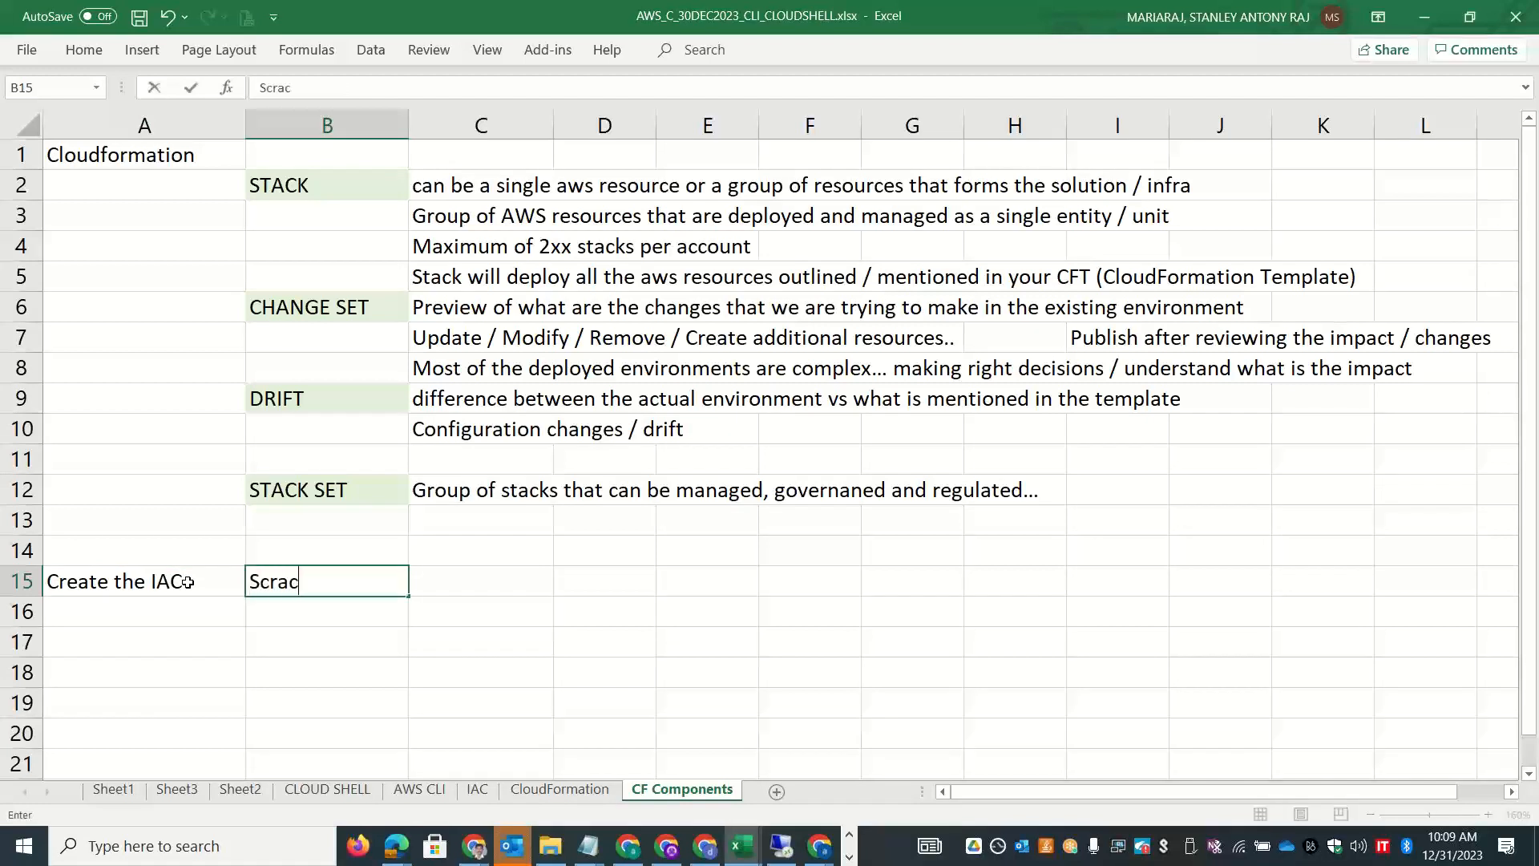
pyautogui.press('BackSpace')
pyautogui.press('BackSpace')
pyautogui.write('t')
pyautogui.press('BackSpace')
pyautogui.press('BackSpace')
pyautogui.write('tch')
pyautogui.press('Return')
# List "reuse existing", "store it in S3" and "store it in Registry" in cells B16 to B18.
pyautogui.write('re')
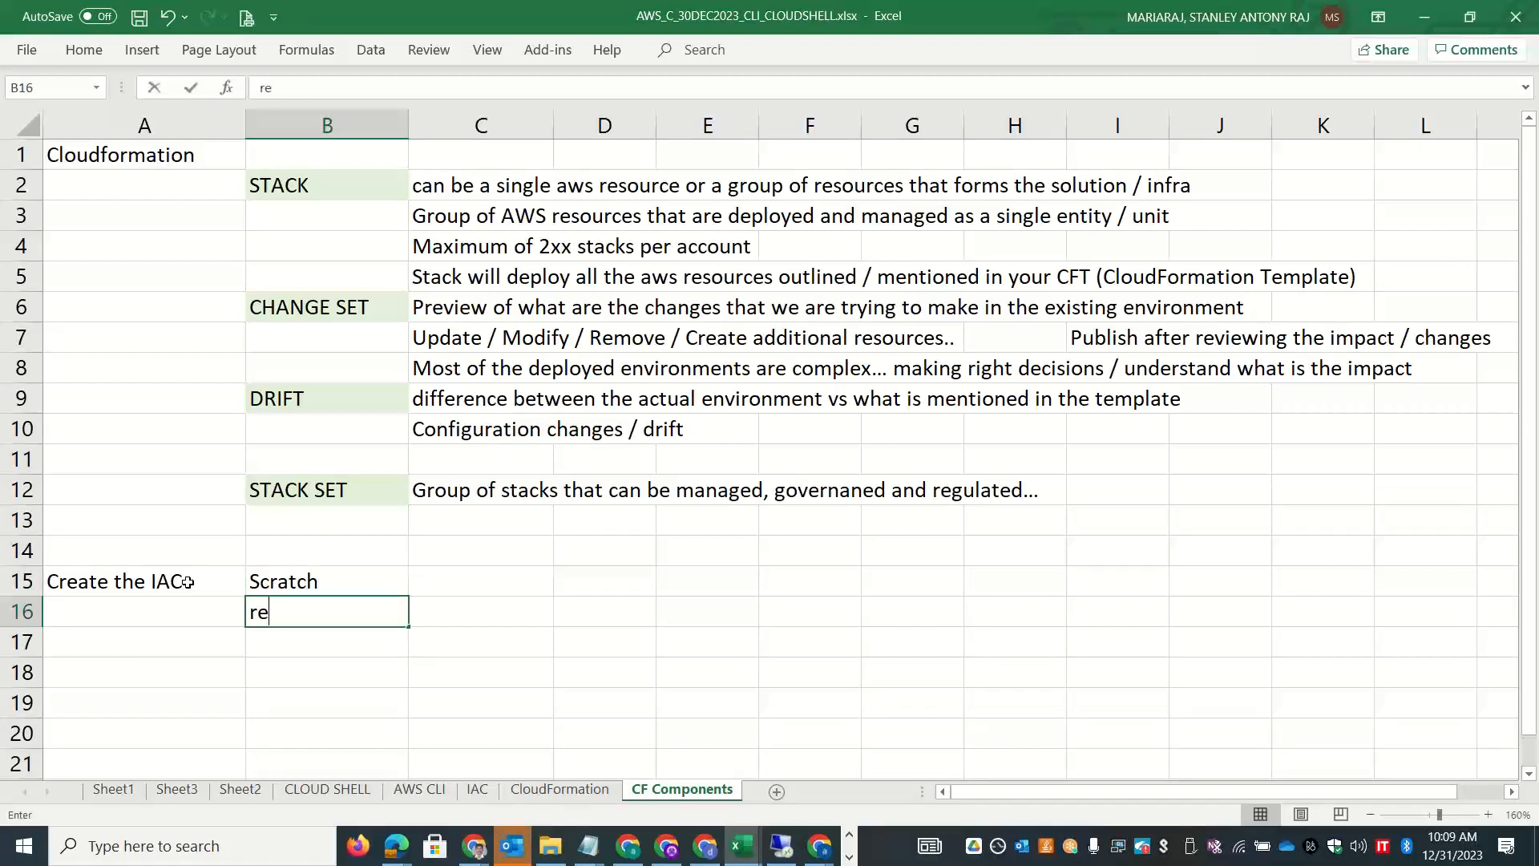
pyautogui.write('use existing')
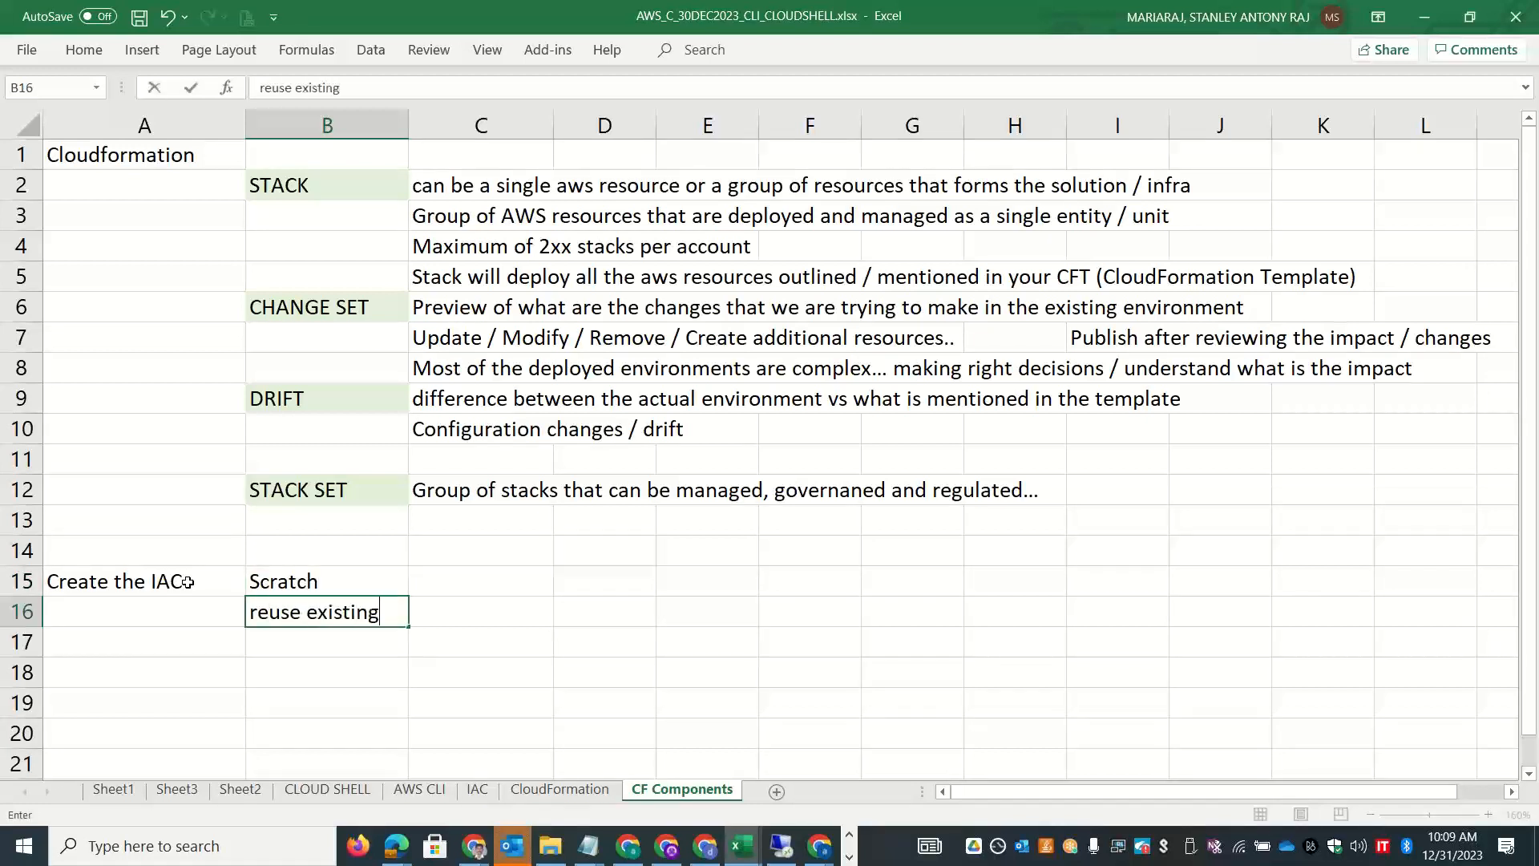
pyautogui.press('Return')
pyautogui.write('storae')
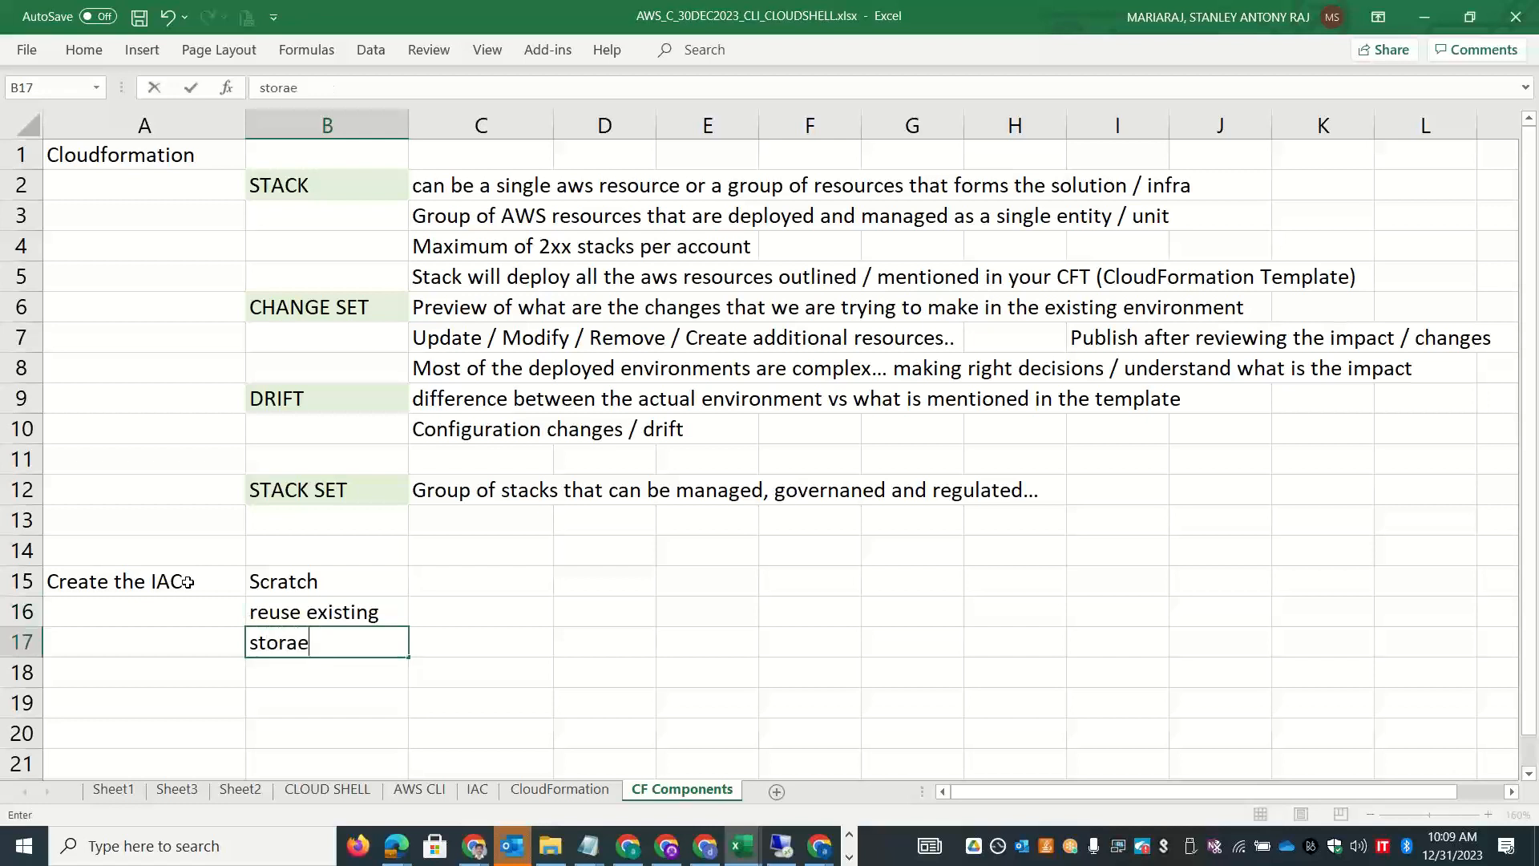
pyautogui.press('BackSpace')
pyautogui.press('BackSpace')
pyautogui.write('e it in S3')
pyautogui.press('Return')
pyautogui.write('store it i')
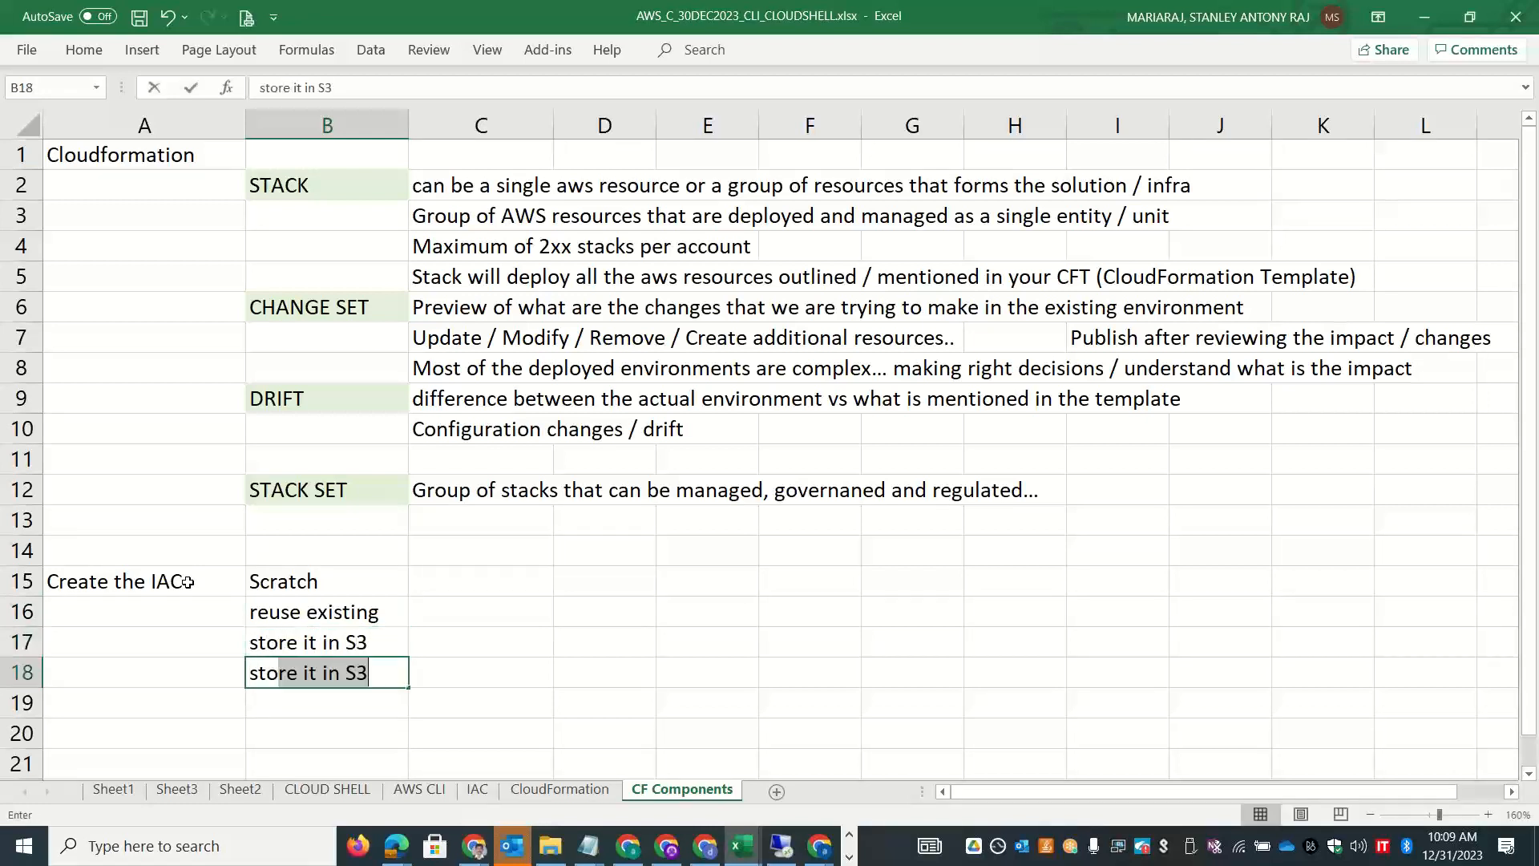
pyautogui.write('n Registry')
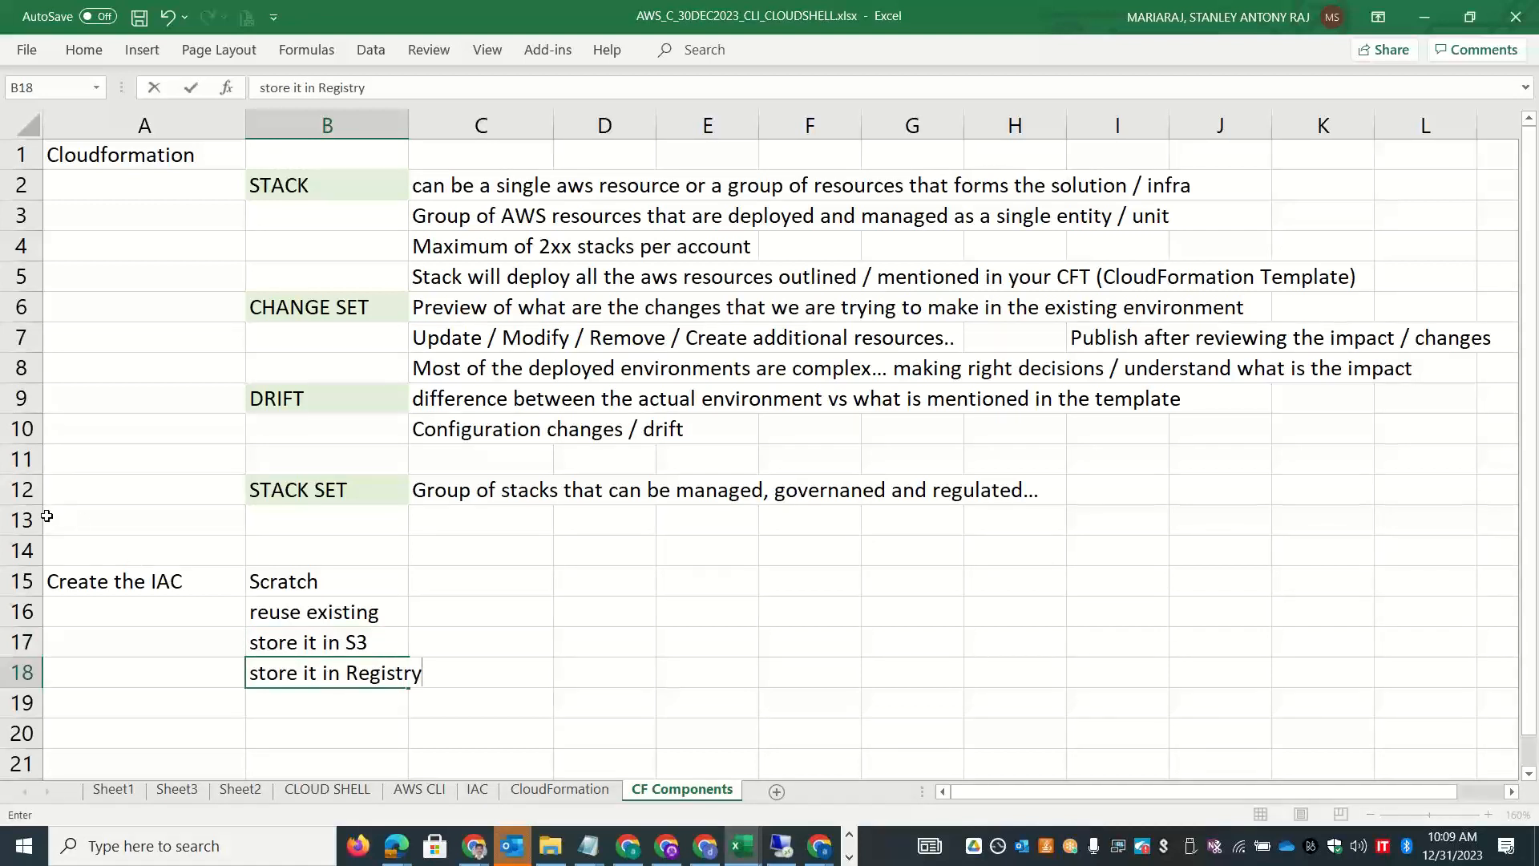
# Enter "(YAML or JSON)" in cell A16, under "Create the IAC".
pyautogui.click(122, 615)
pyautogui.write('(')
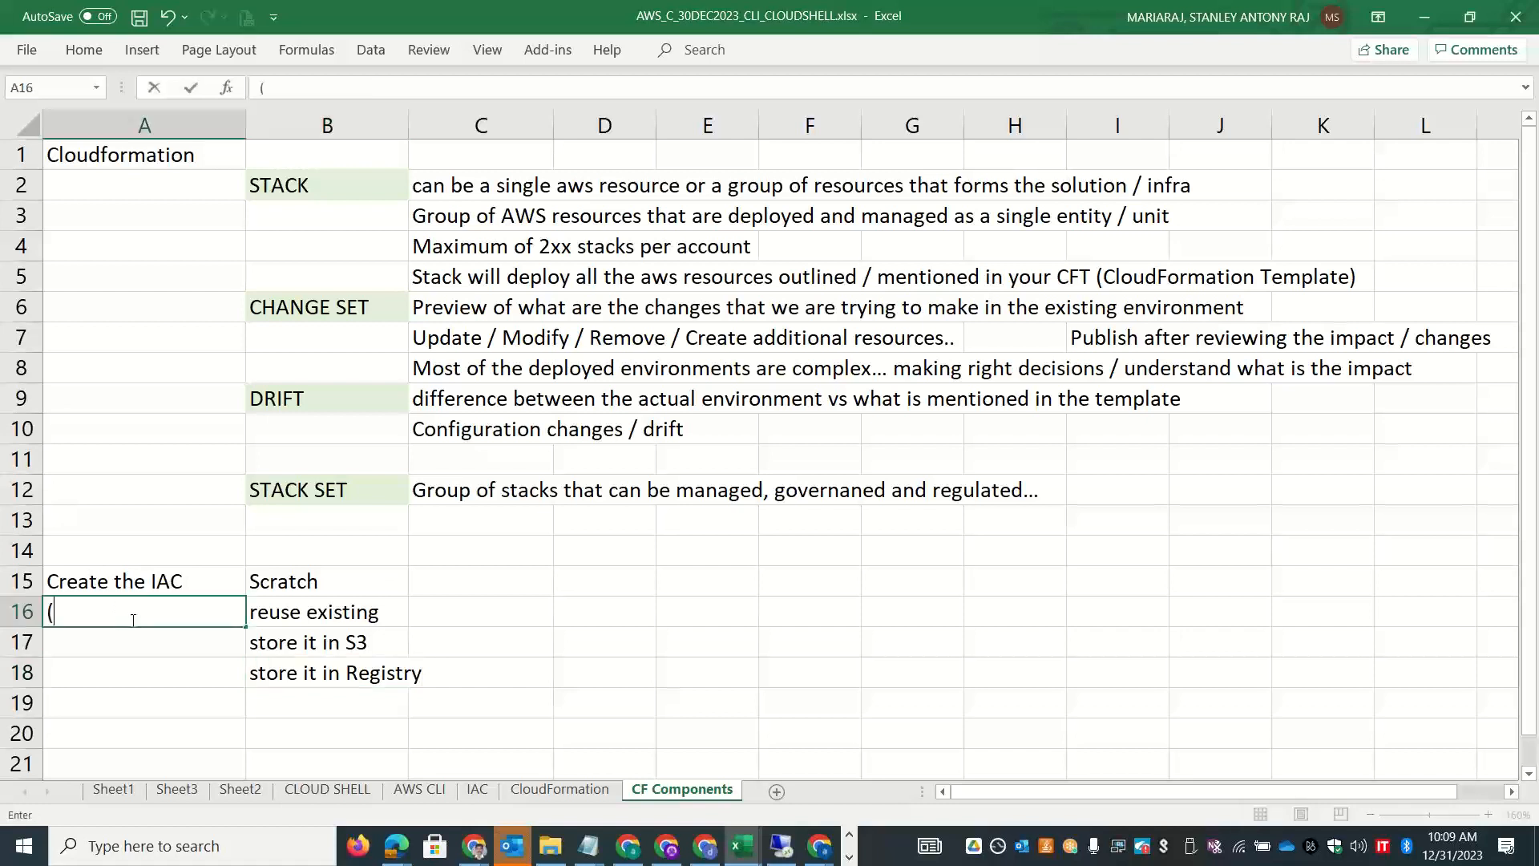
pyautogui.write('YAML or JSON)')
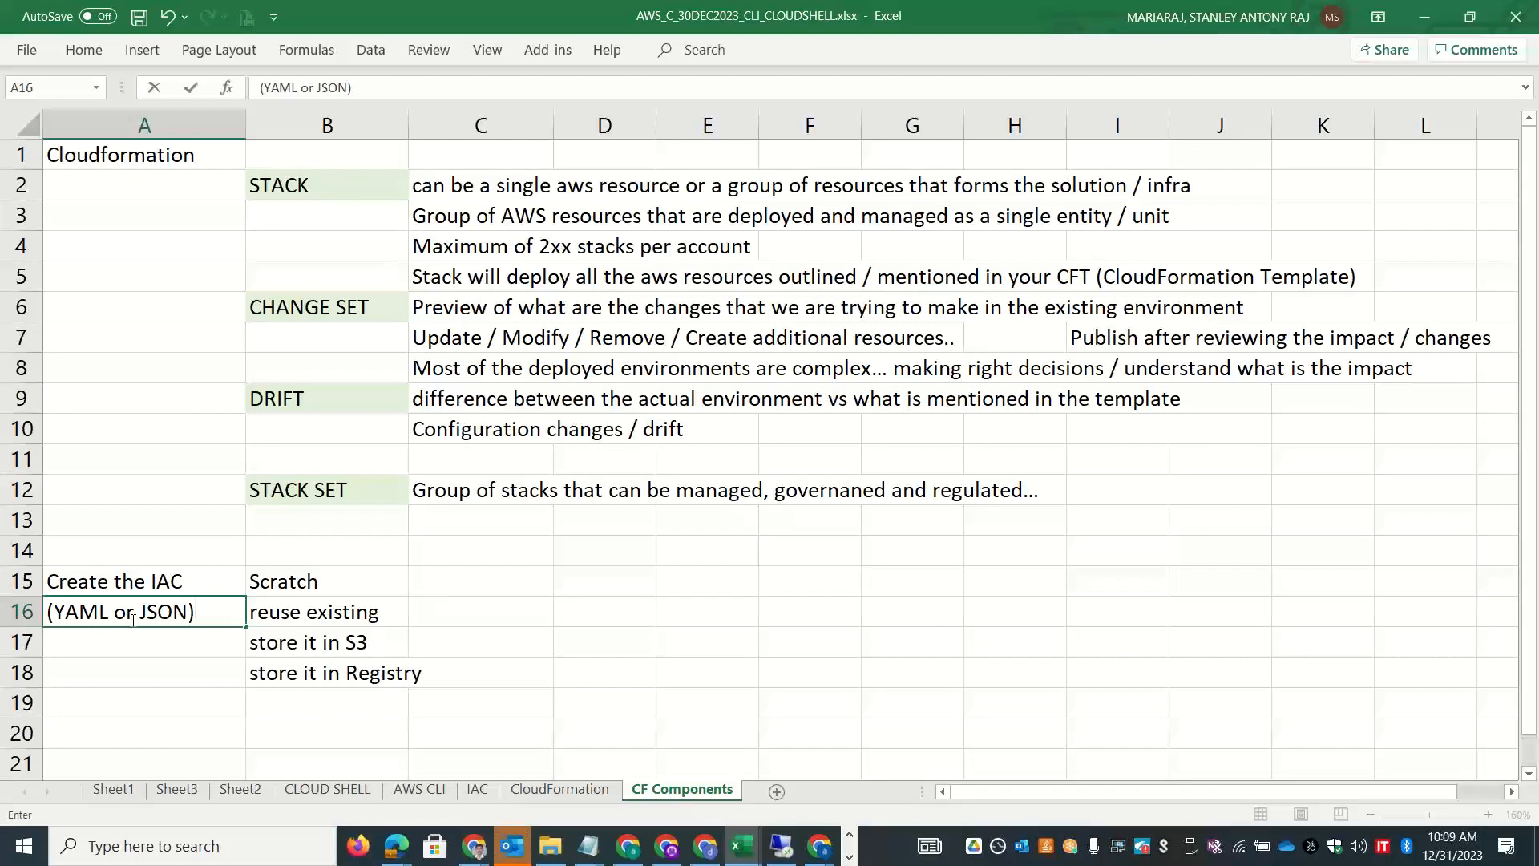
pyautogui.click(489, 594)
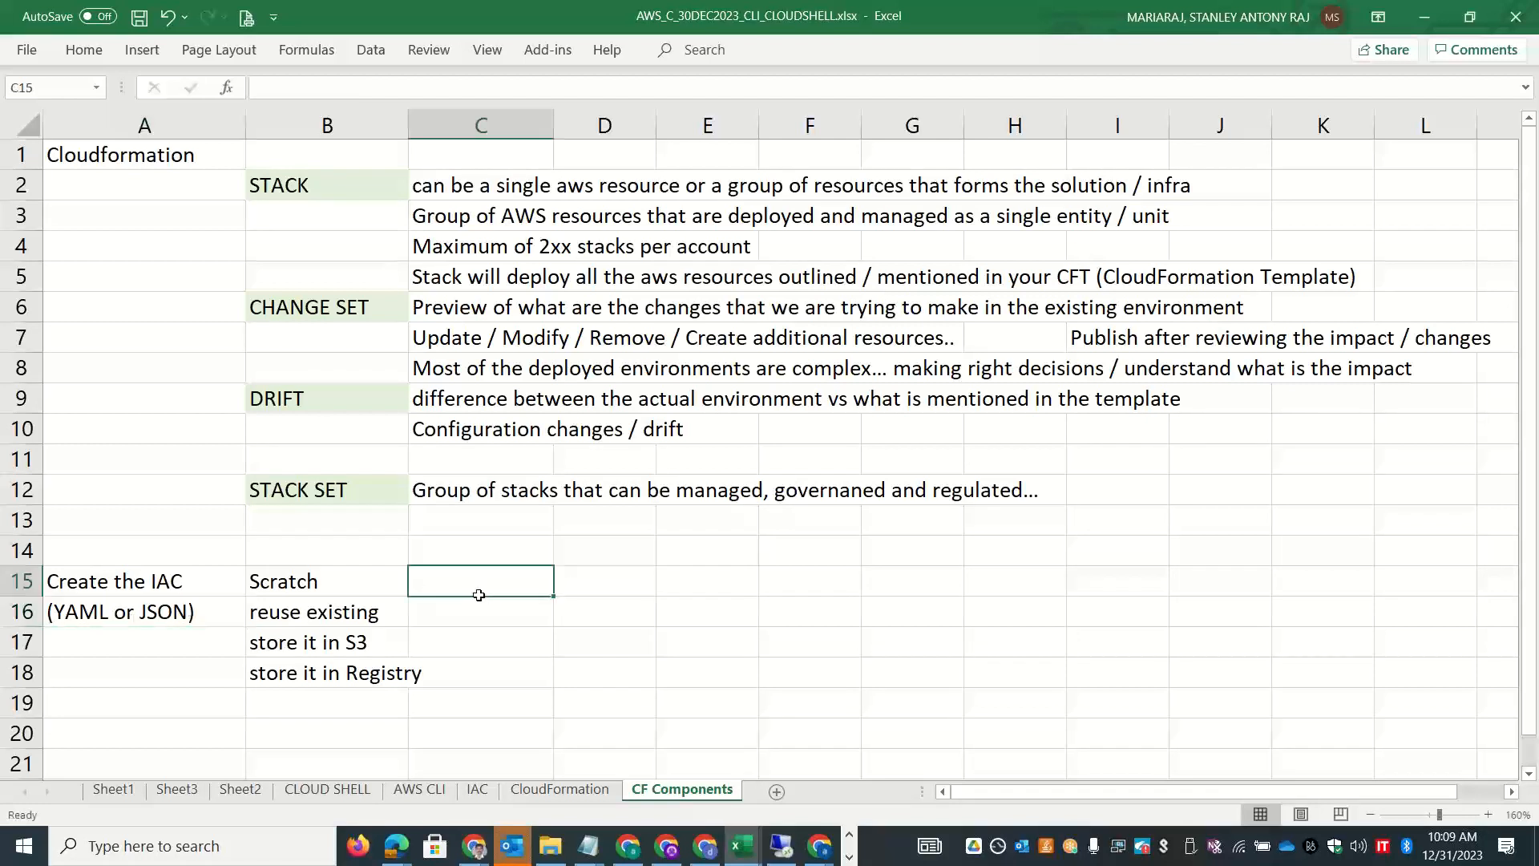
# Widen column B to fit its longest new entry and enter "Local" in cell B19.
pyautogui.moveTo(408, 126); pyautogui.dragTo(434, 126)
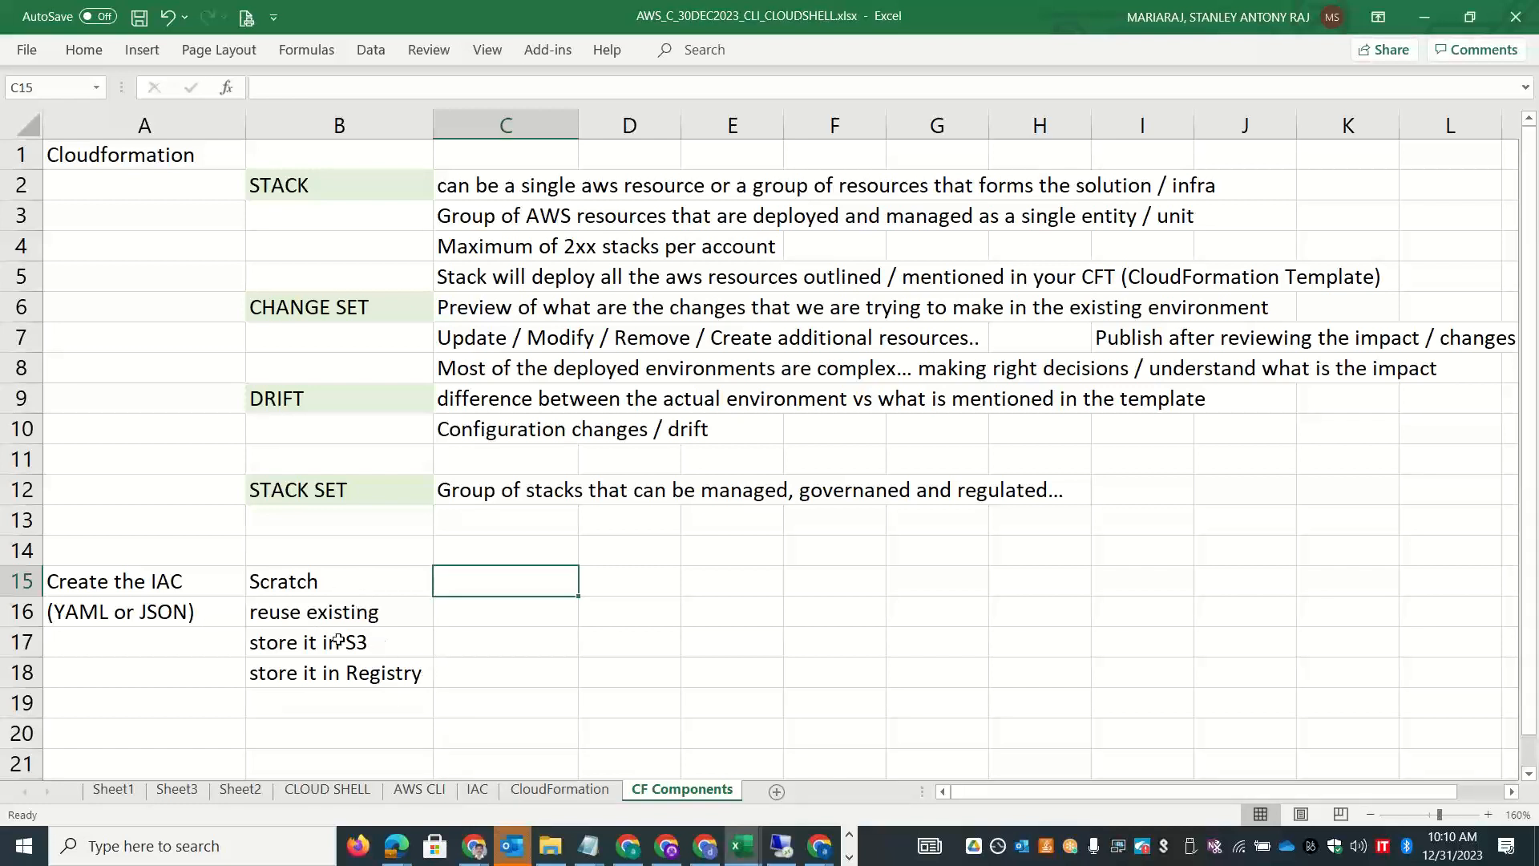
pyautogui.click(325, 693)
pyautogui.write('Local')
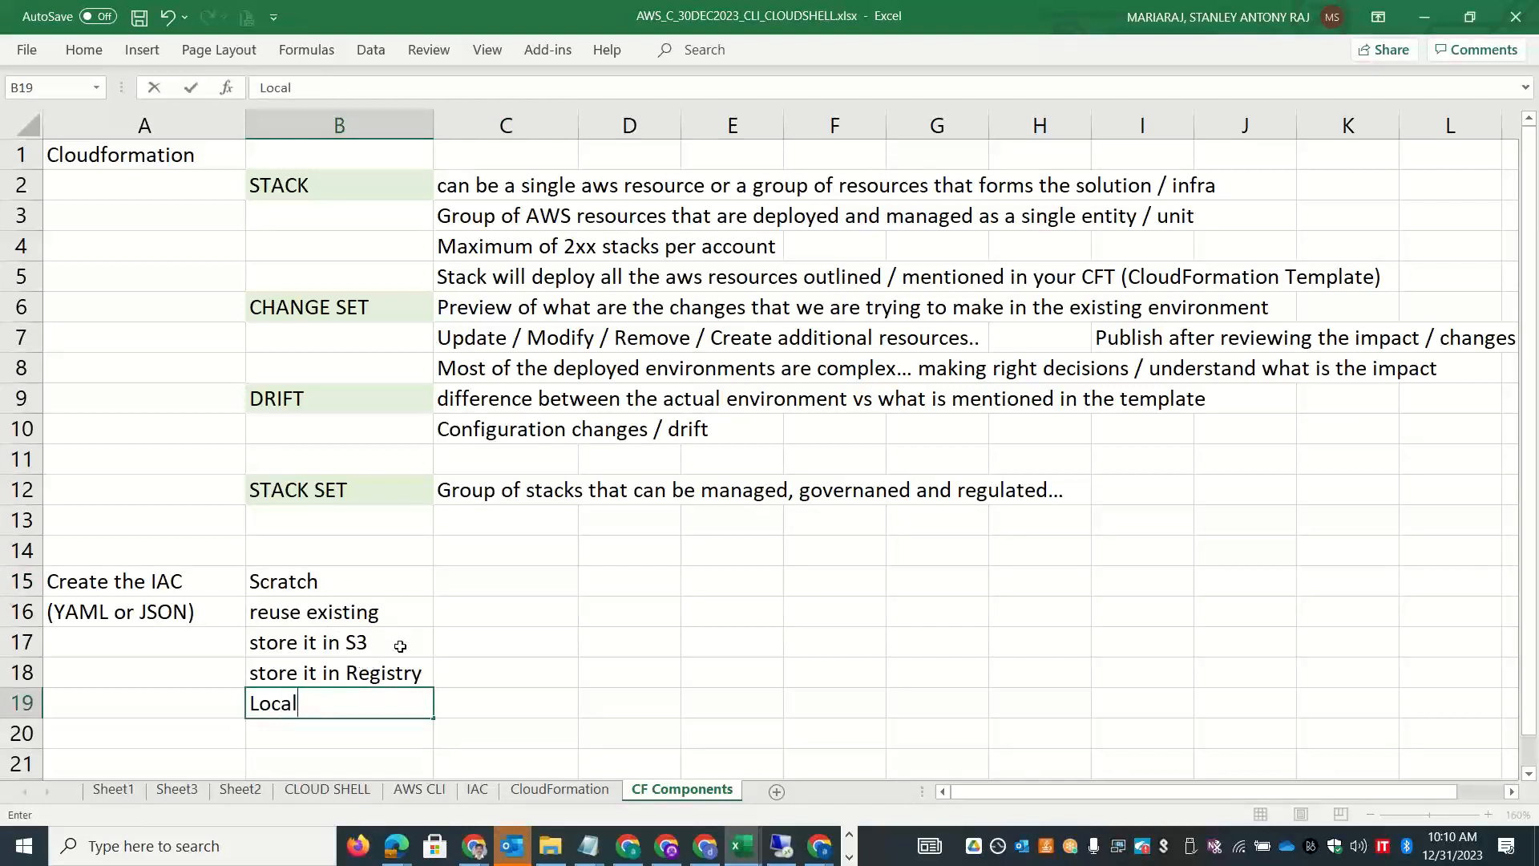
# Enter "Deploy the infra via code" in cell C15 and widen column C to fit the text.
pyautogui.click(498, 575)
pyautogui.write('Deply')
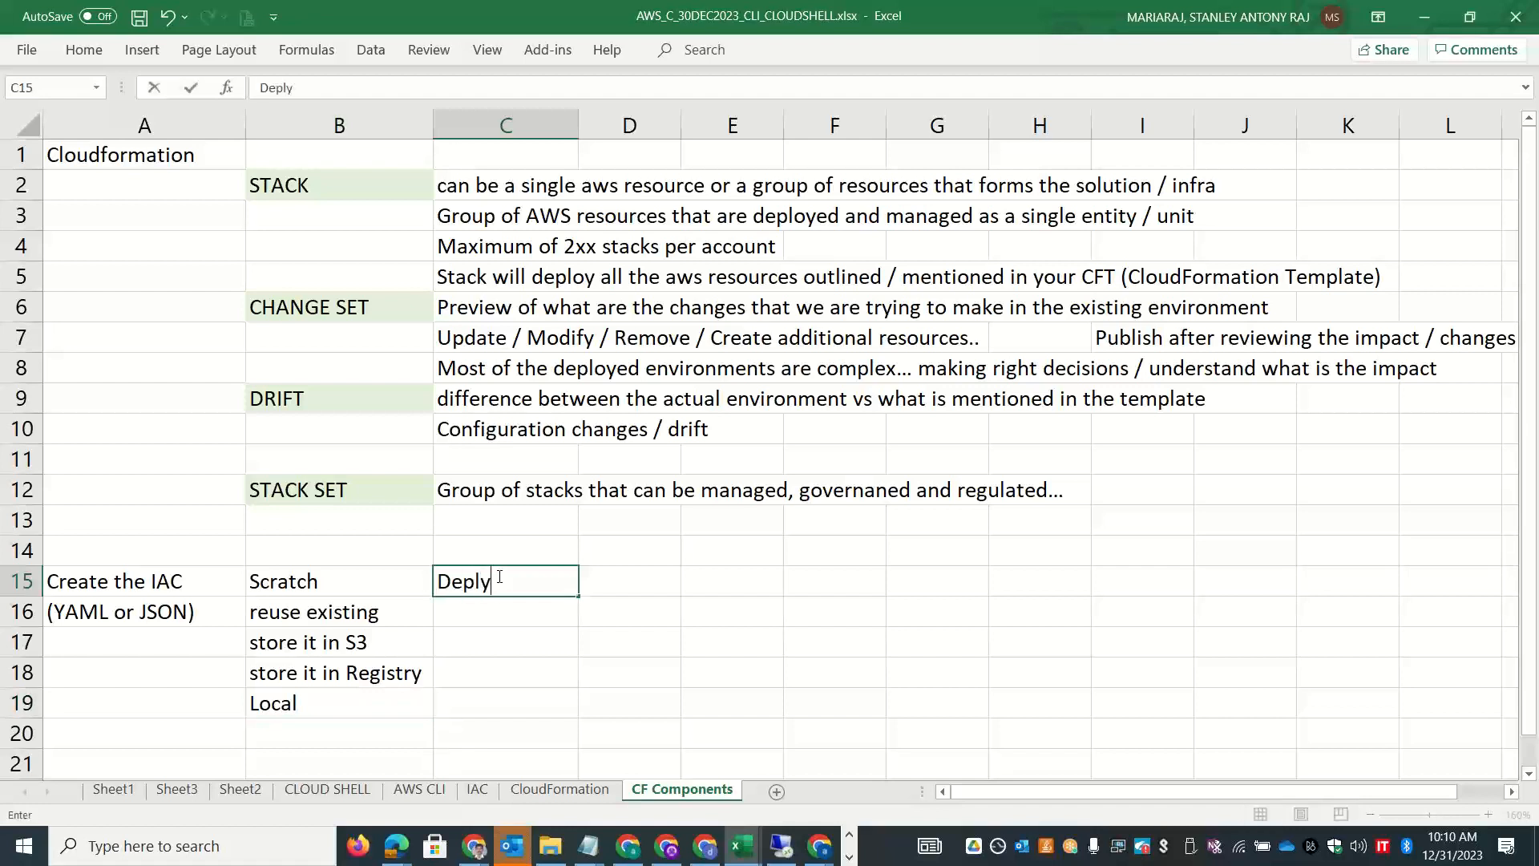
pyautogui.press('BackSpace')
pyautogui.write('oy the infra via code')
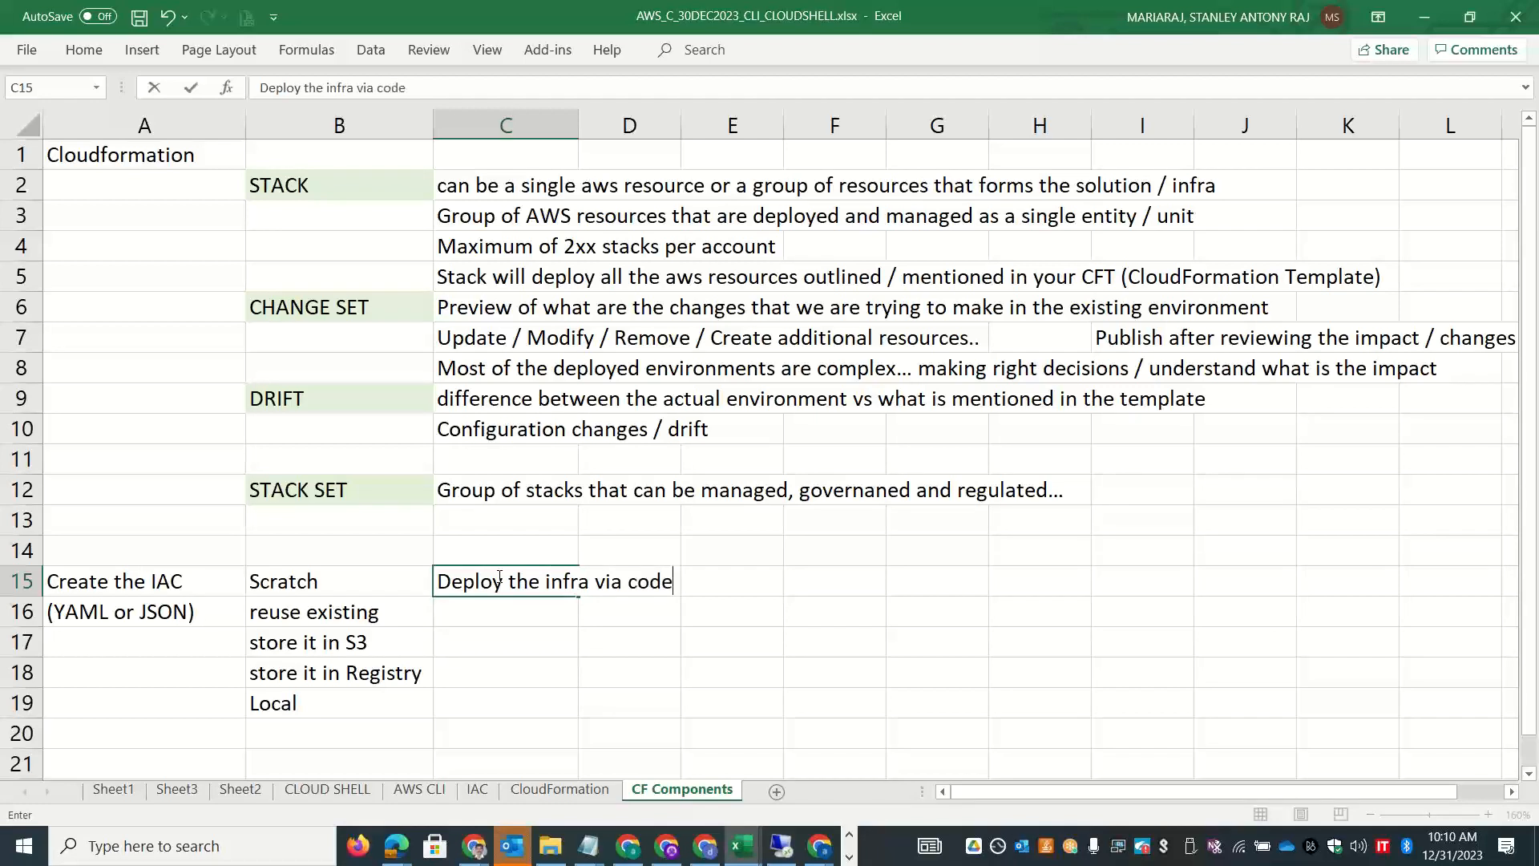
pyautogui.click(705, 641)
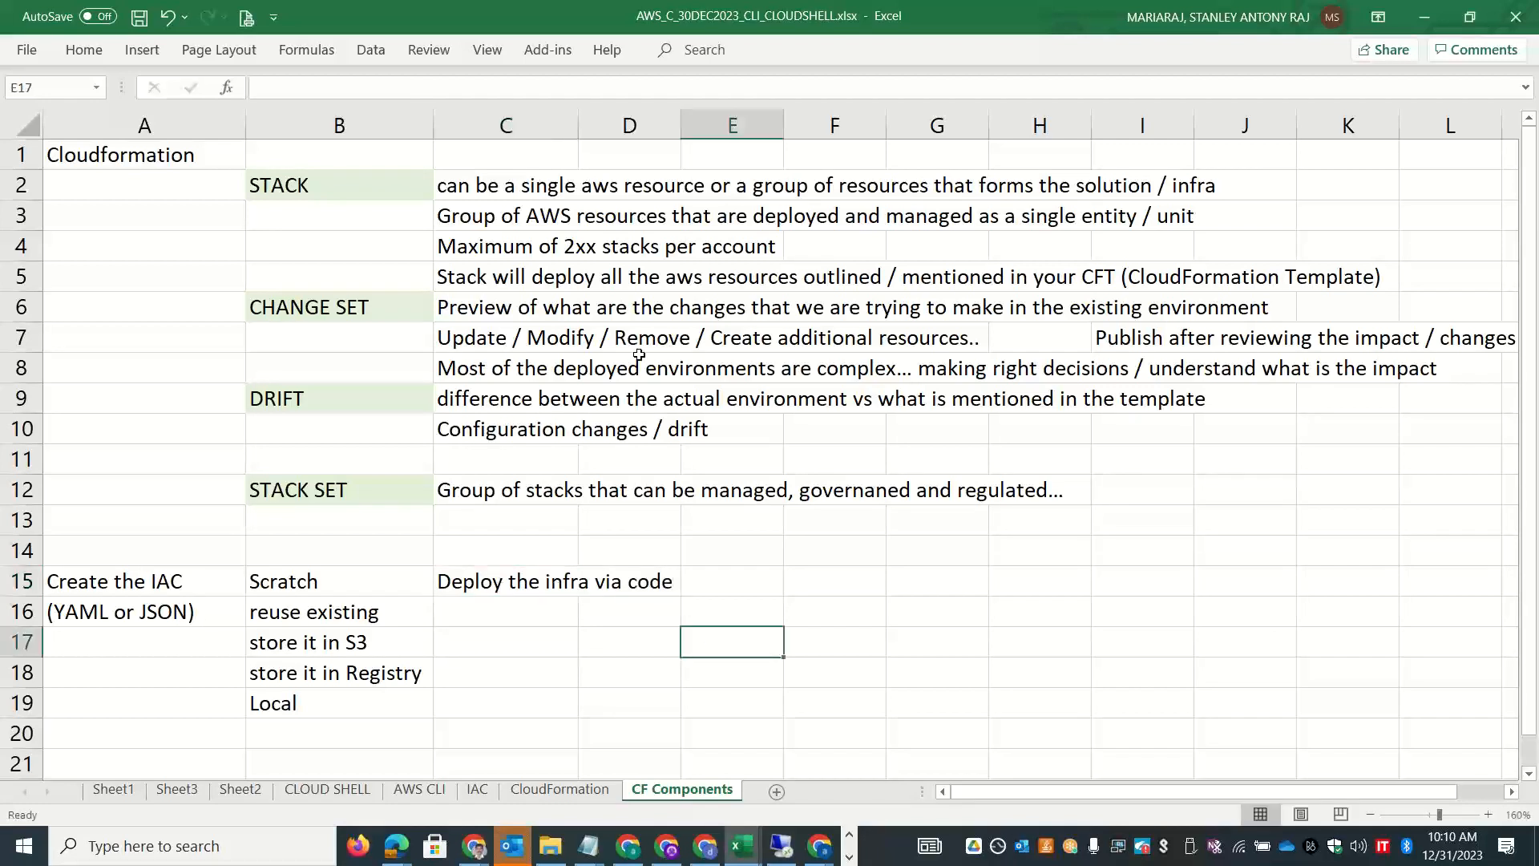
pyautogui.moveTo(572, 116); pyautogui.dragTo(688, 133)
# Enter "Outputs" in cell D15 and "Listing the important resources that were deployed" in cell D16.
pyautogui.click(738, 579)
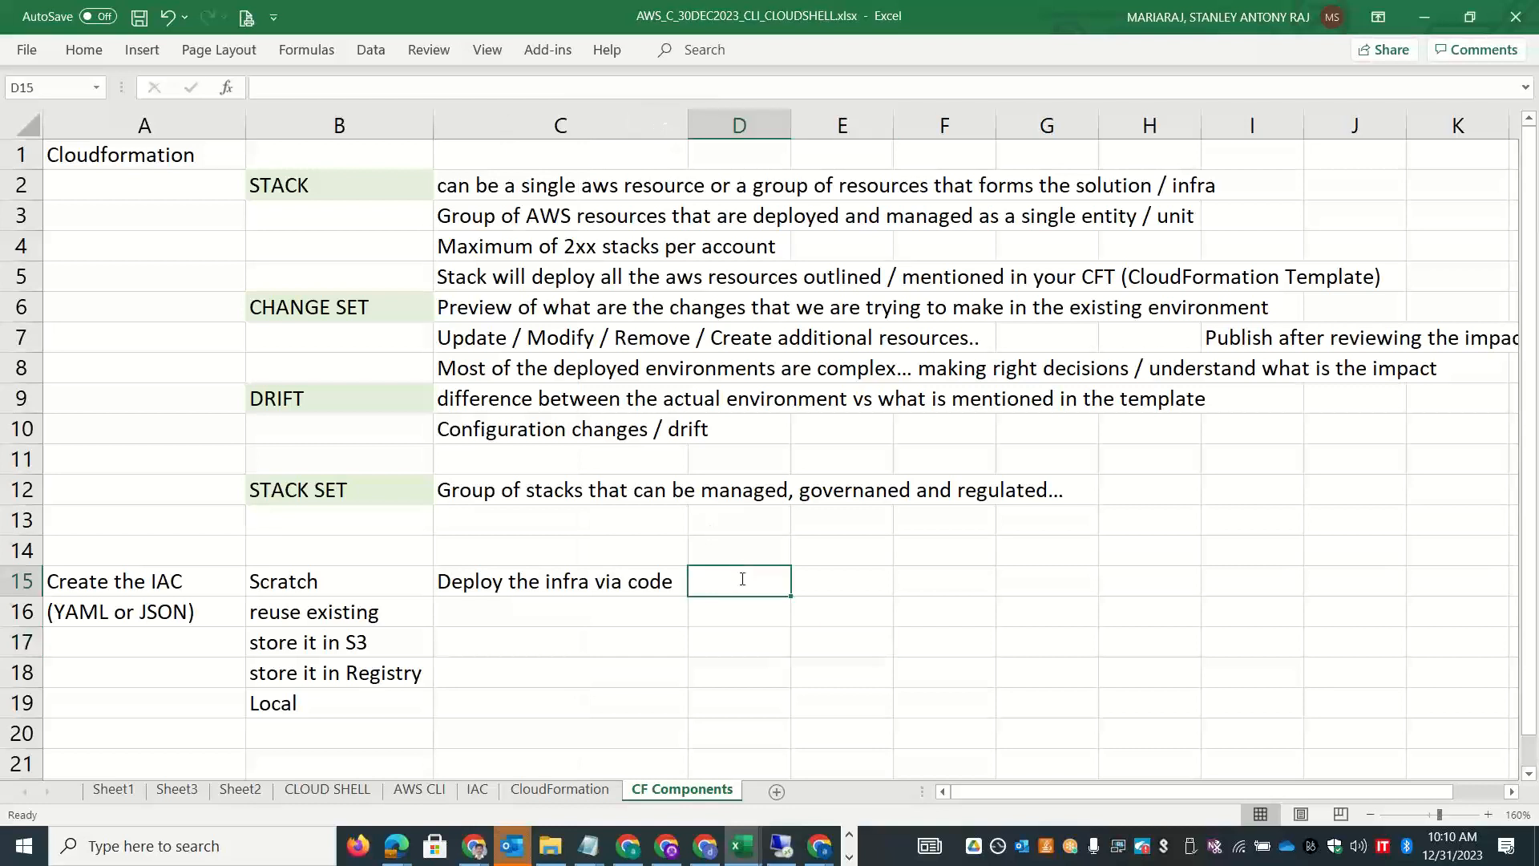
pyautogui.write('Outputs')
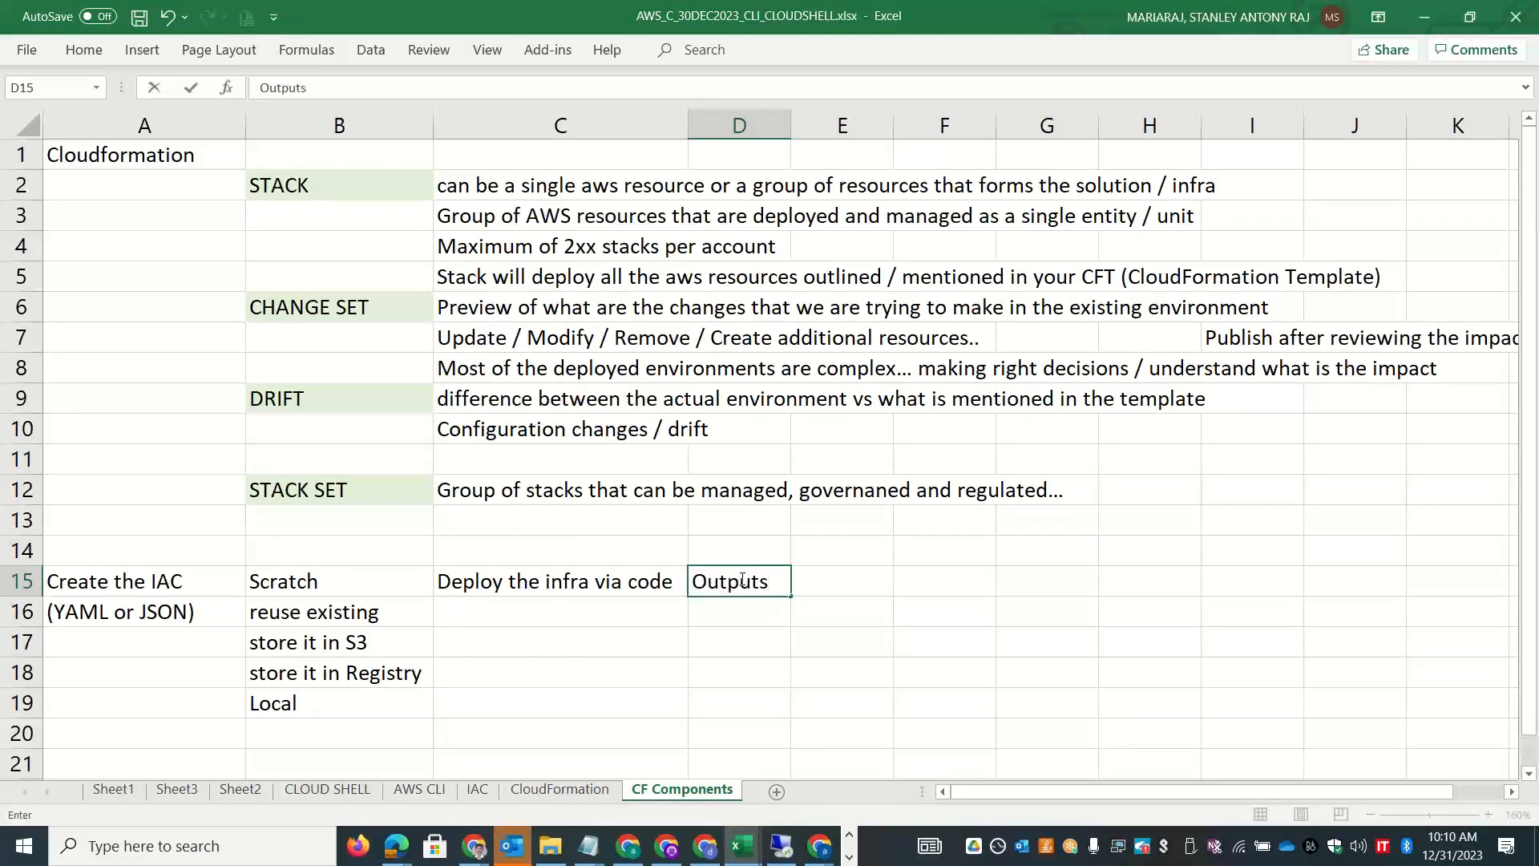
pyautogui.press('Return')
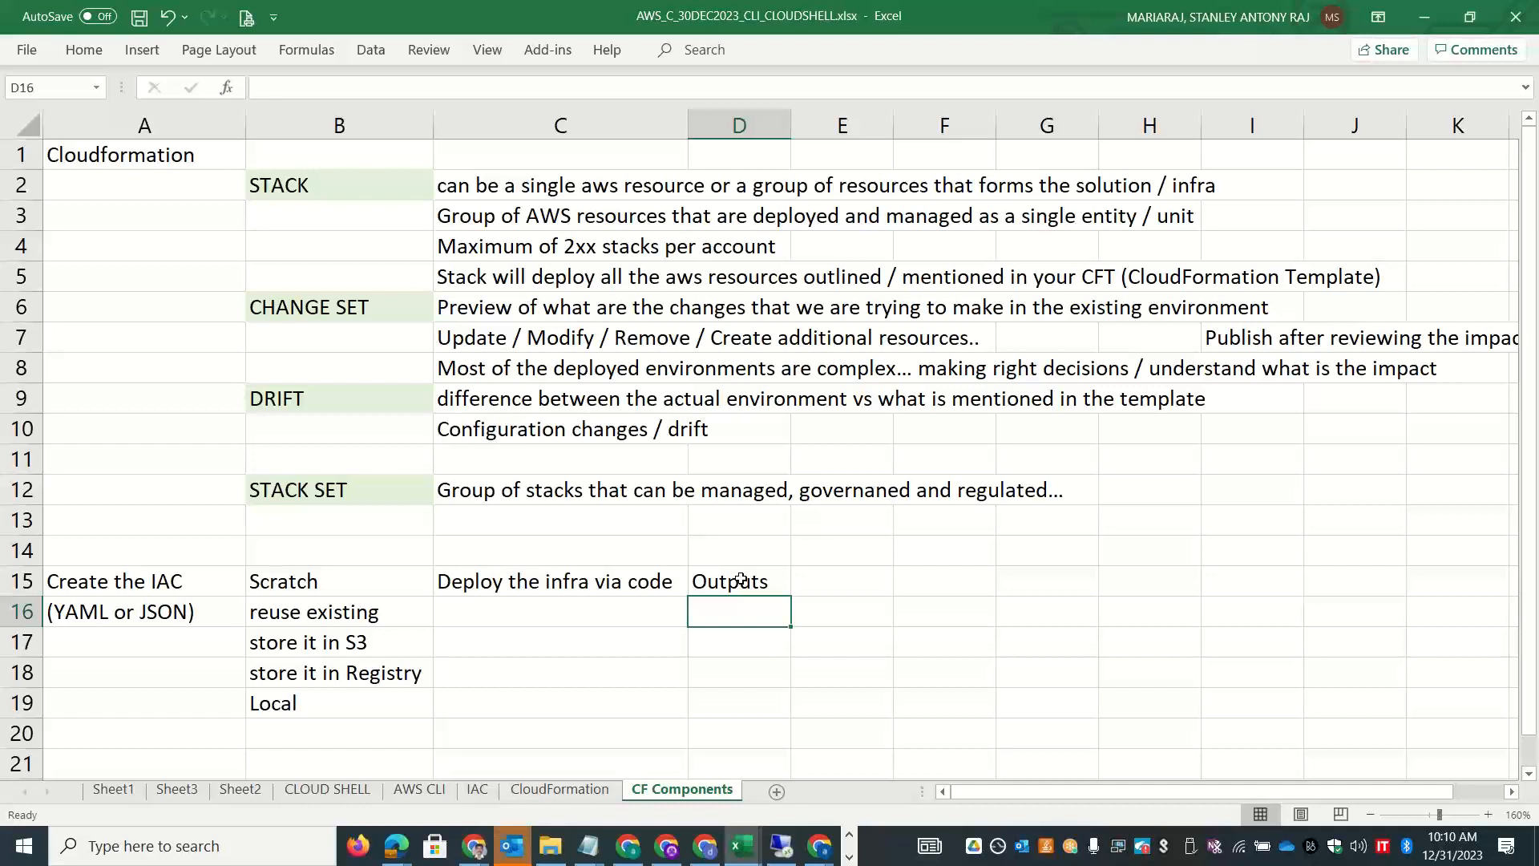
pyautogui.write('Listed (')
pyautogui.press('BackSpace')
pyautogui.press('BackSpace')
pyautogui.press('BackSpace')
pyautogui.write('ing the ')
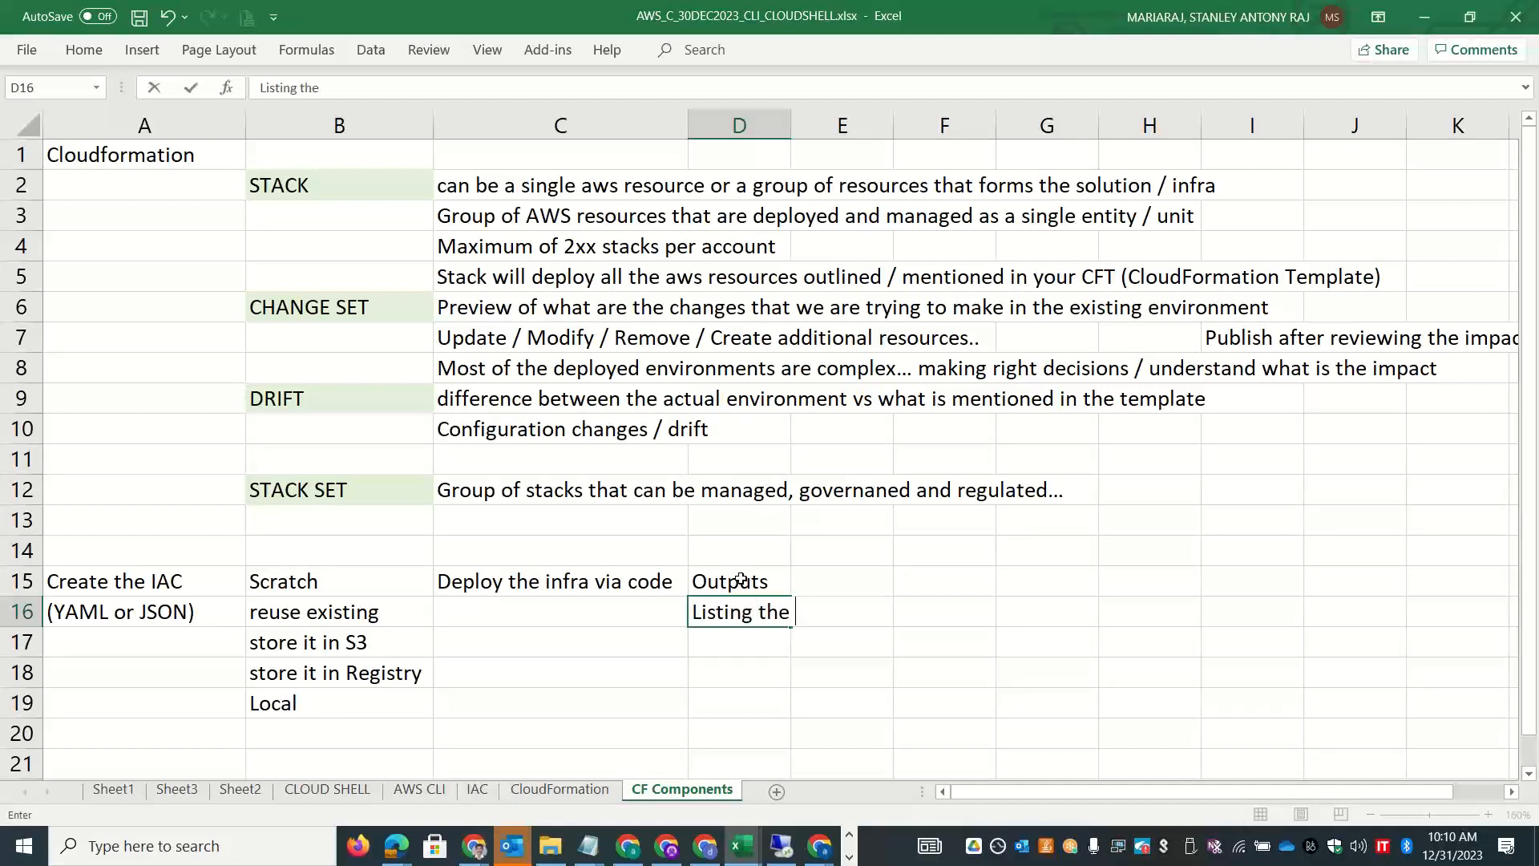
pyautogui.write('important resources t')
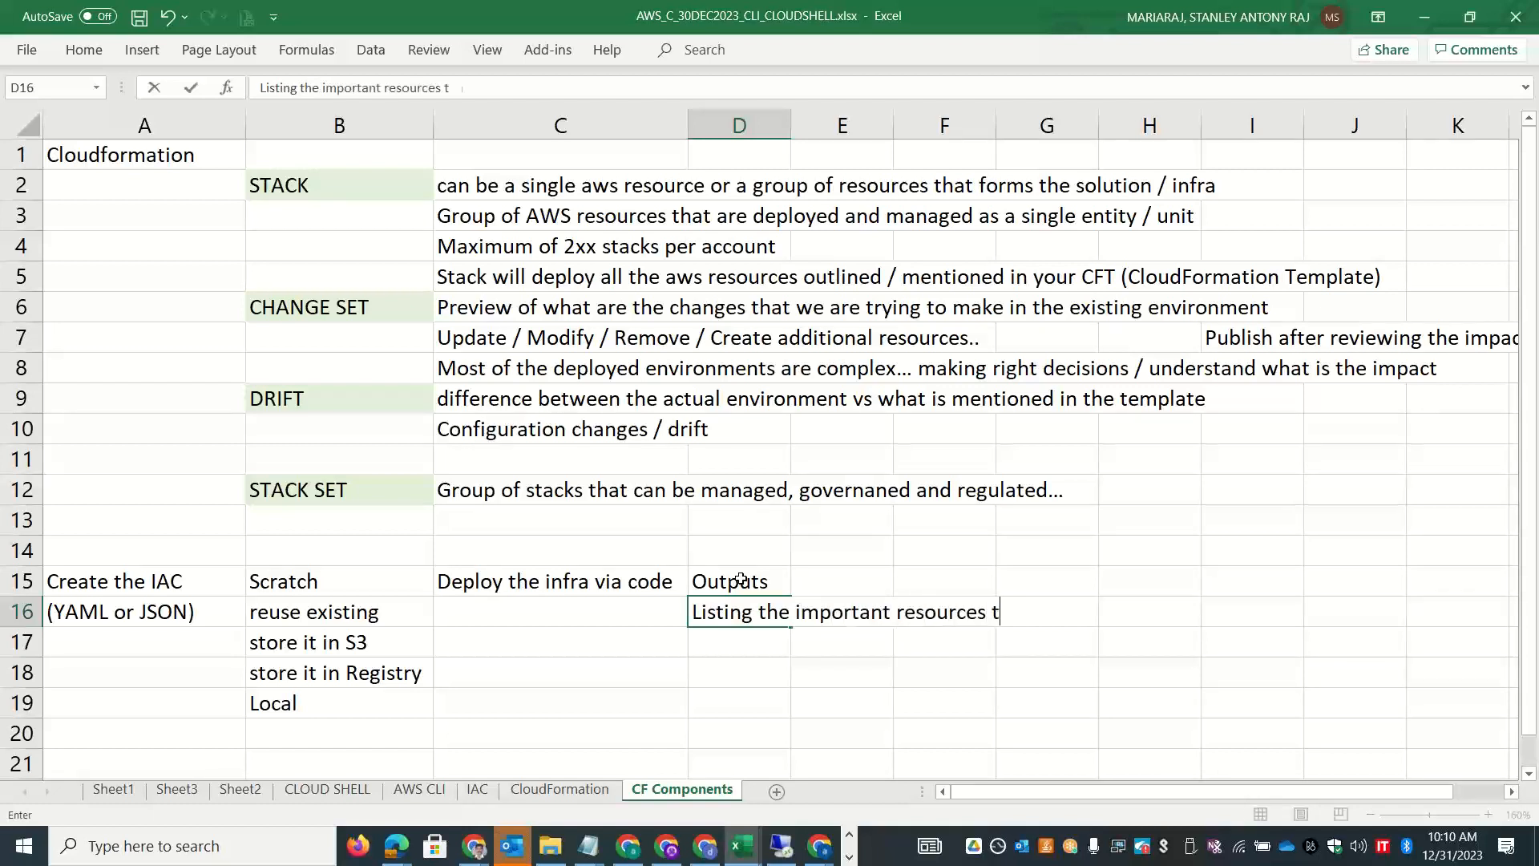
pyautogui.write('hat were deployed')
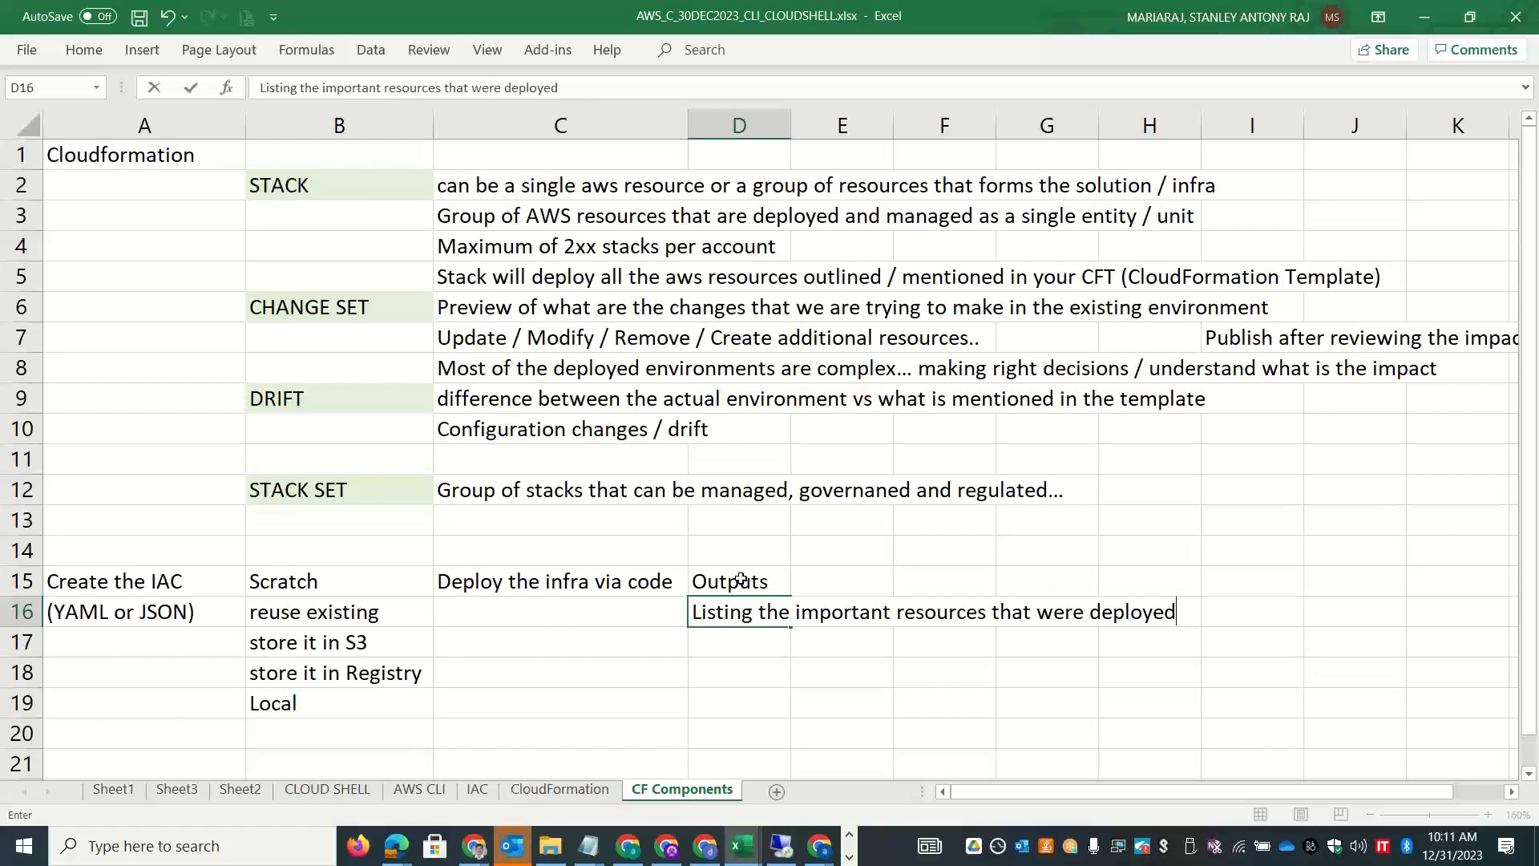
pyautogui.press('Return')
# Switch to the AWS console in Chrome, find the CloudFormation service and open its Create stack page.
pyautogui.hotkey('alt', 'Tab')
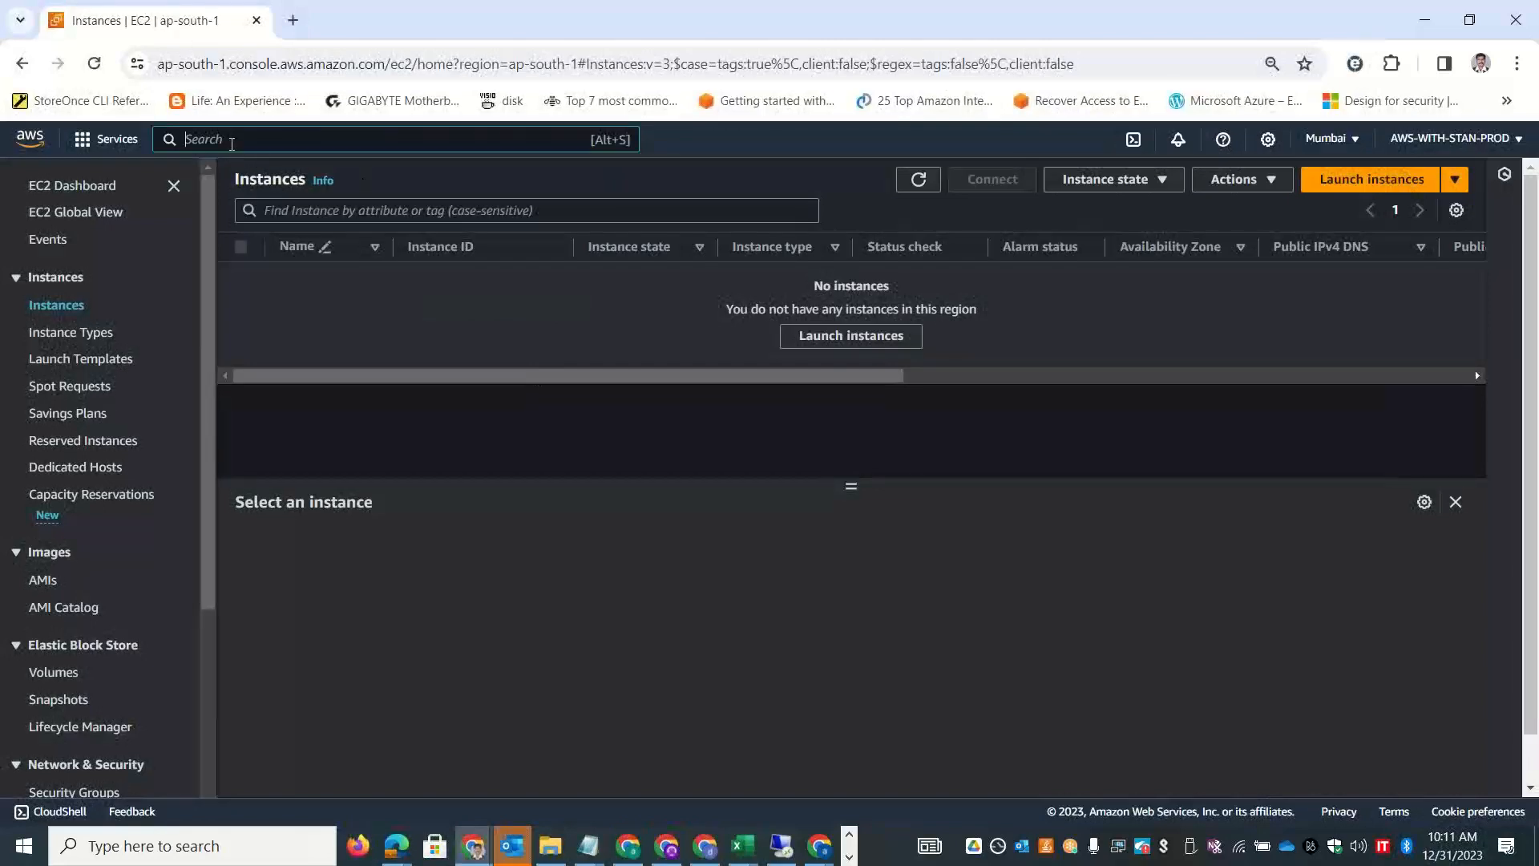
pyautogui.write('cludf')
pyautogui.press('BackSpace')
pyautogui.press('BackSpace')
pyautogui.press('BackSpace')
pyautogui.write('oud')
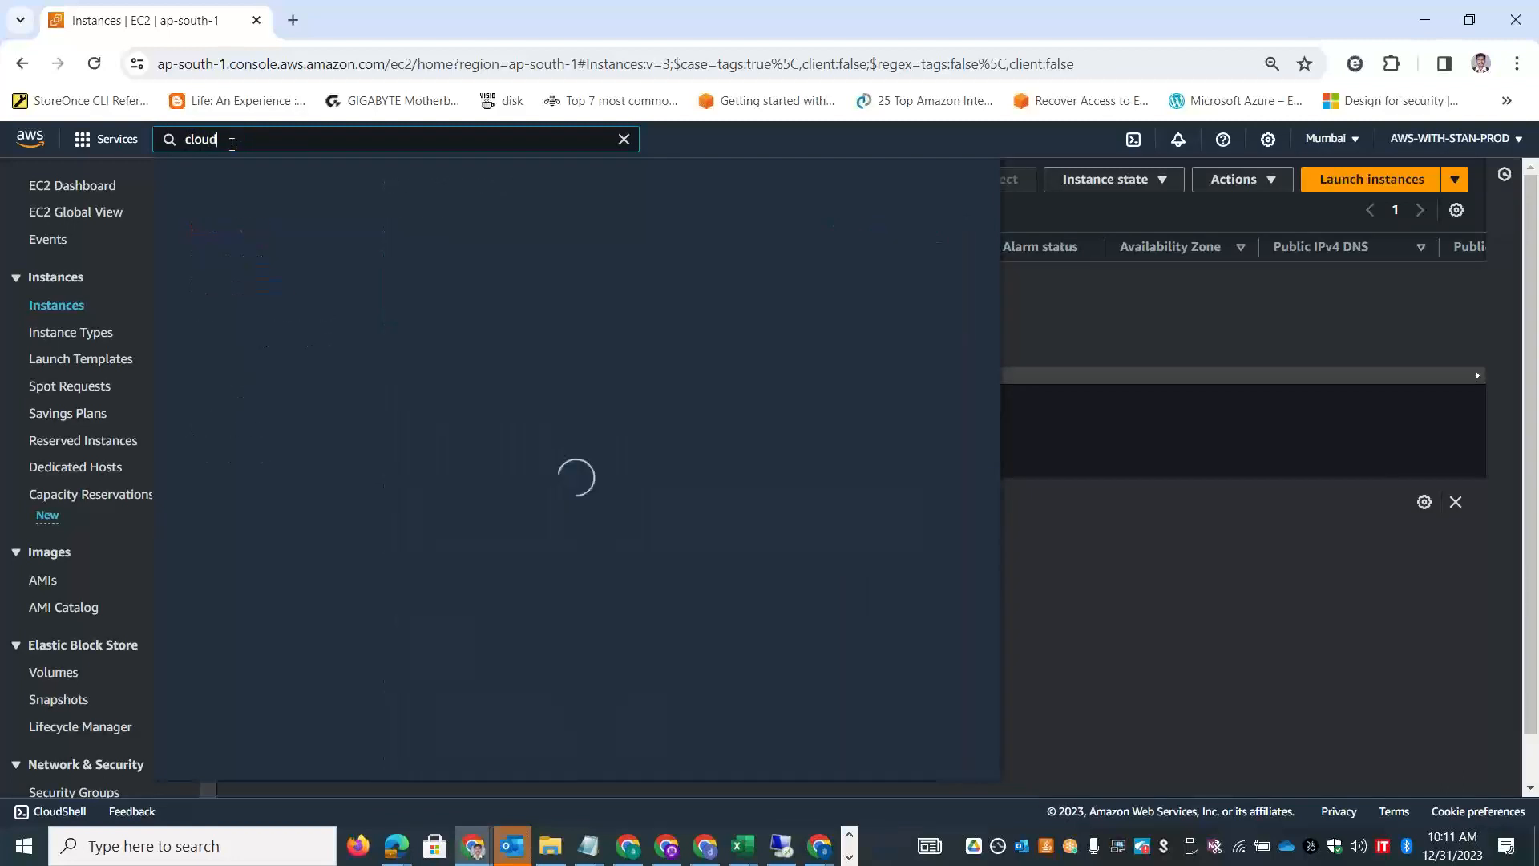
pyautogui.write('form')
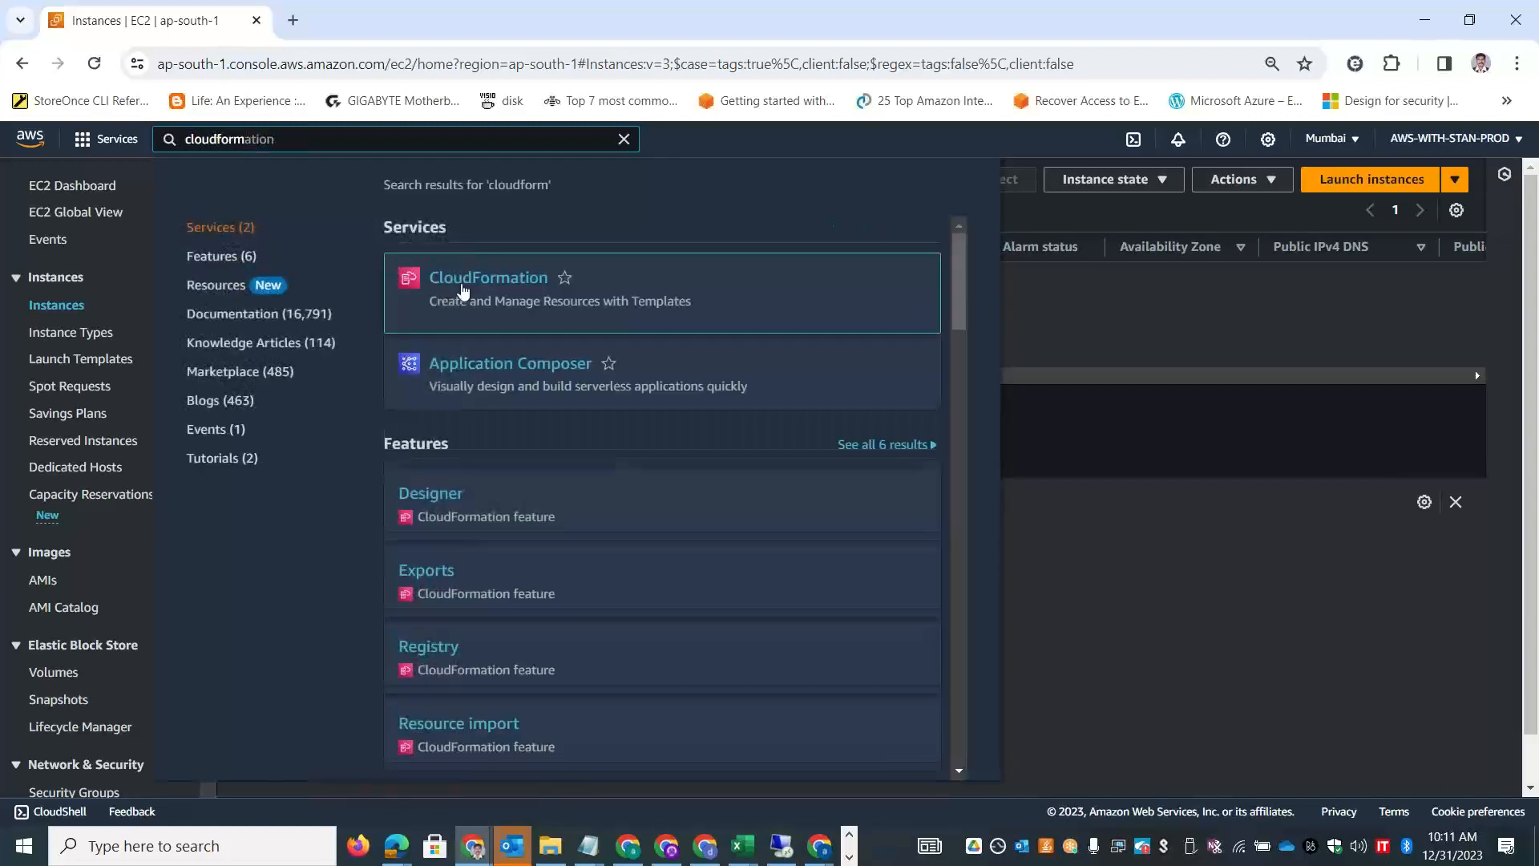
pyautogui.click(491, 281)
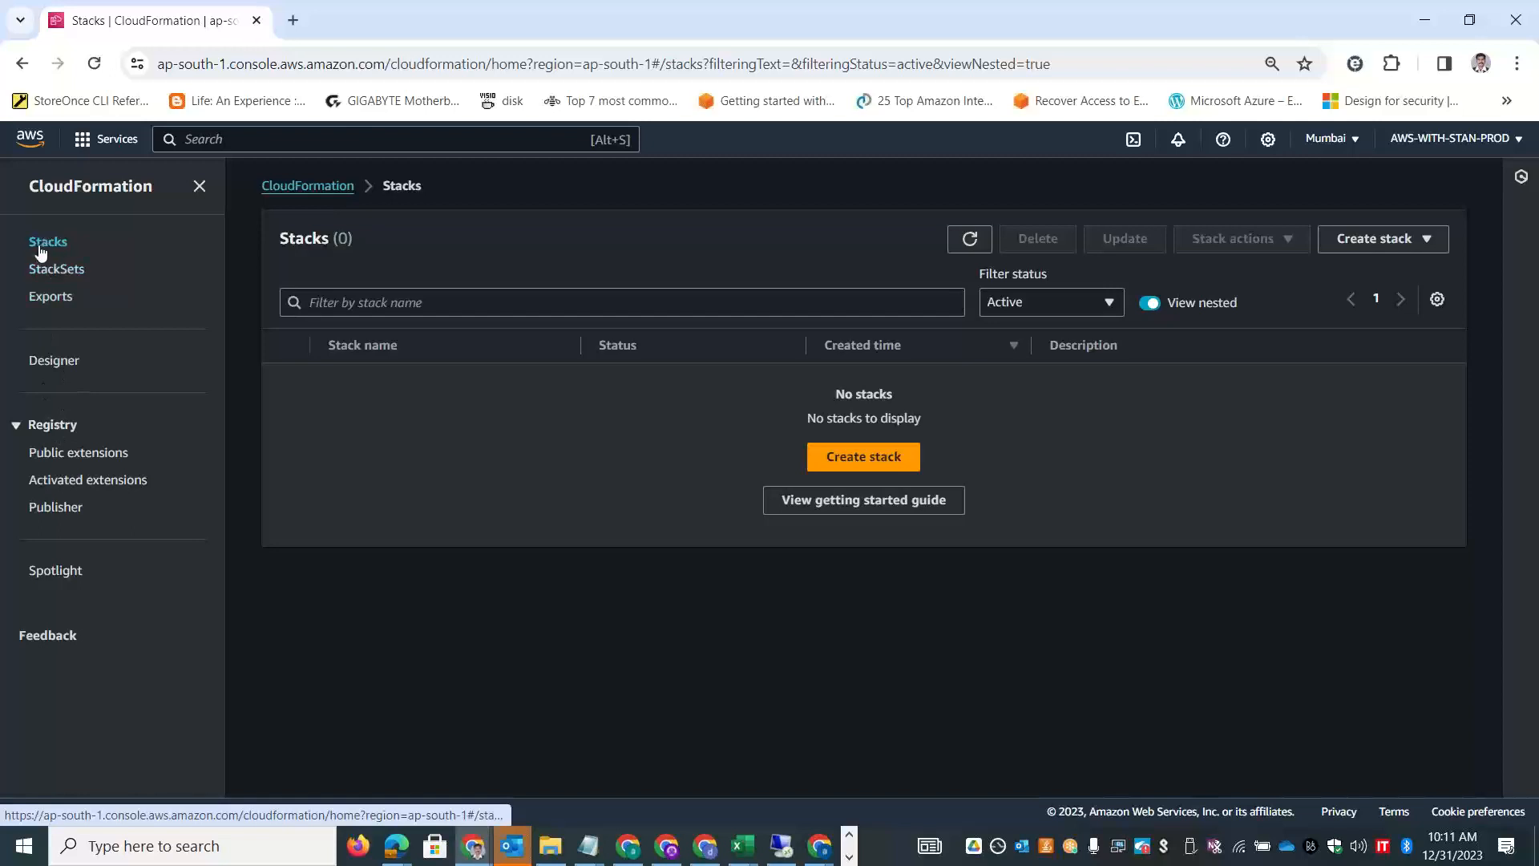
pyautogui.click(885, 456)
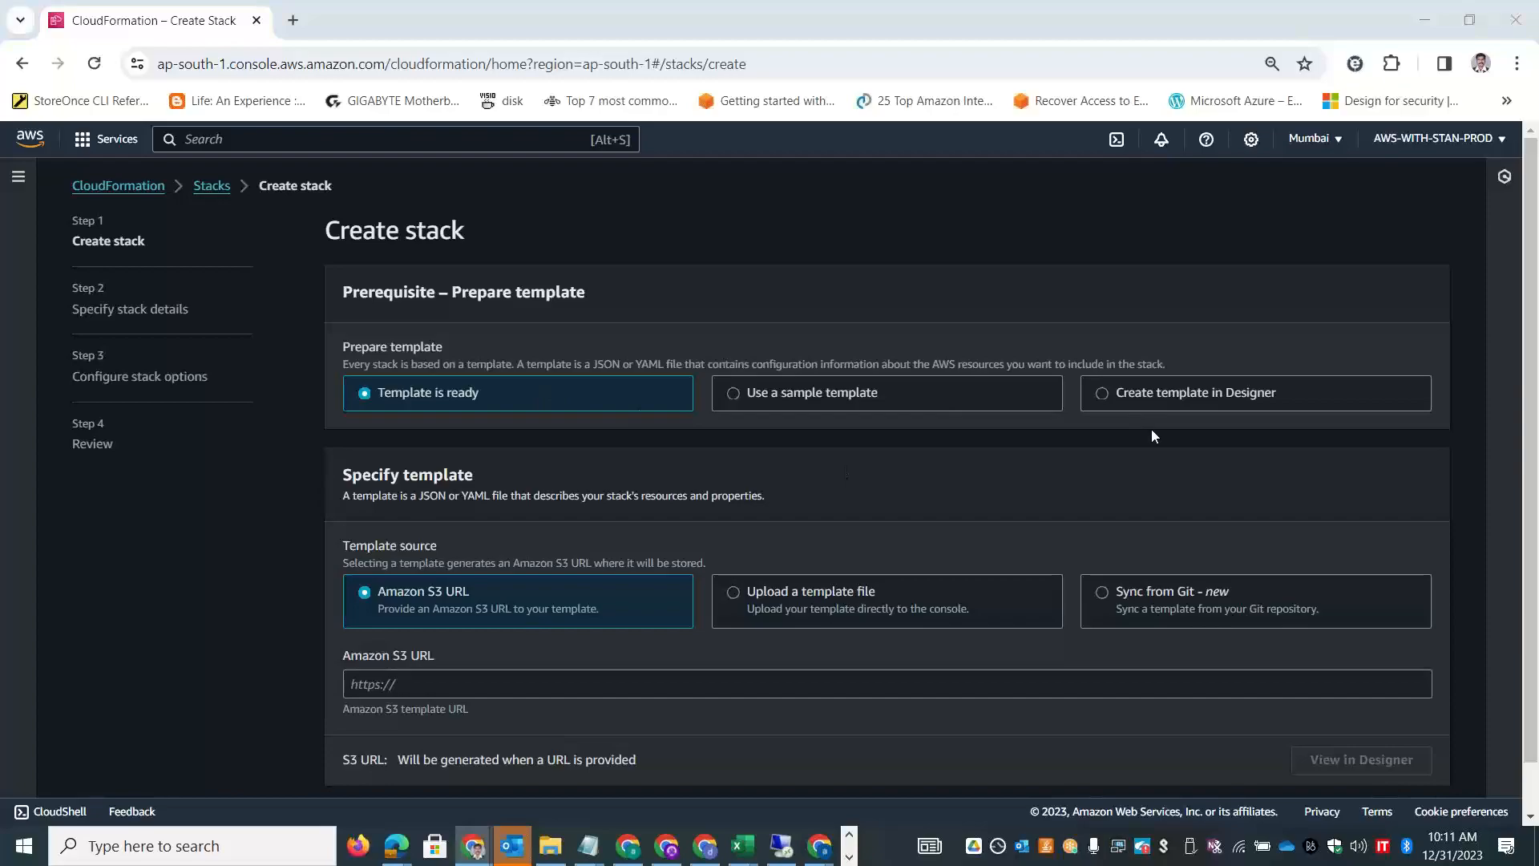
# Switch back to the Excel workbook, add a new sheet after CF Components and name it "CFT Demo".
pyautogui.hotkey('alt', 'Tab')
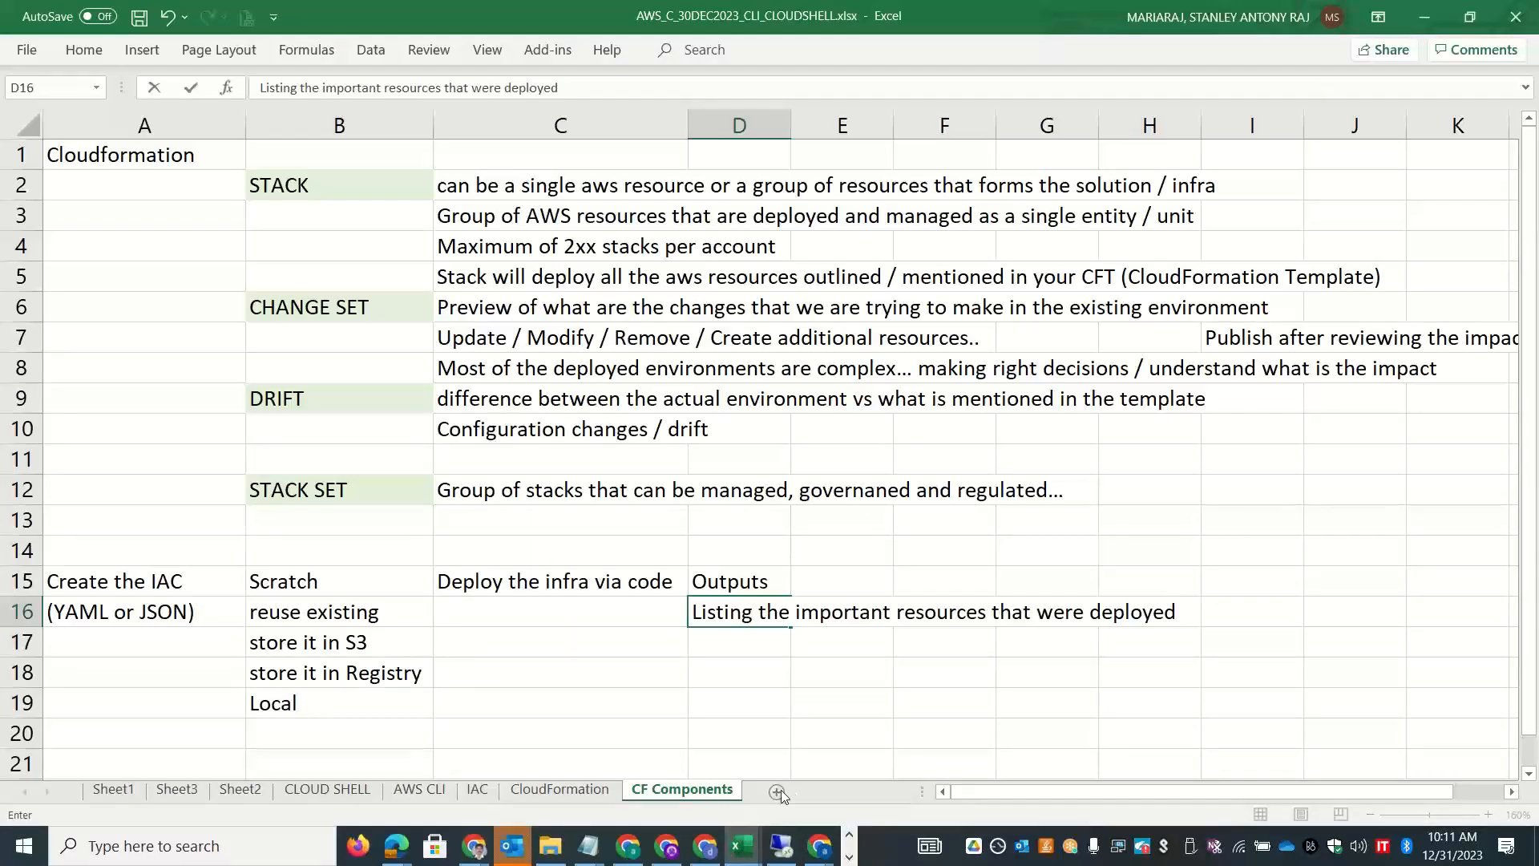
pyautogui.click(771, 712)
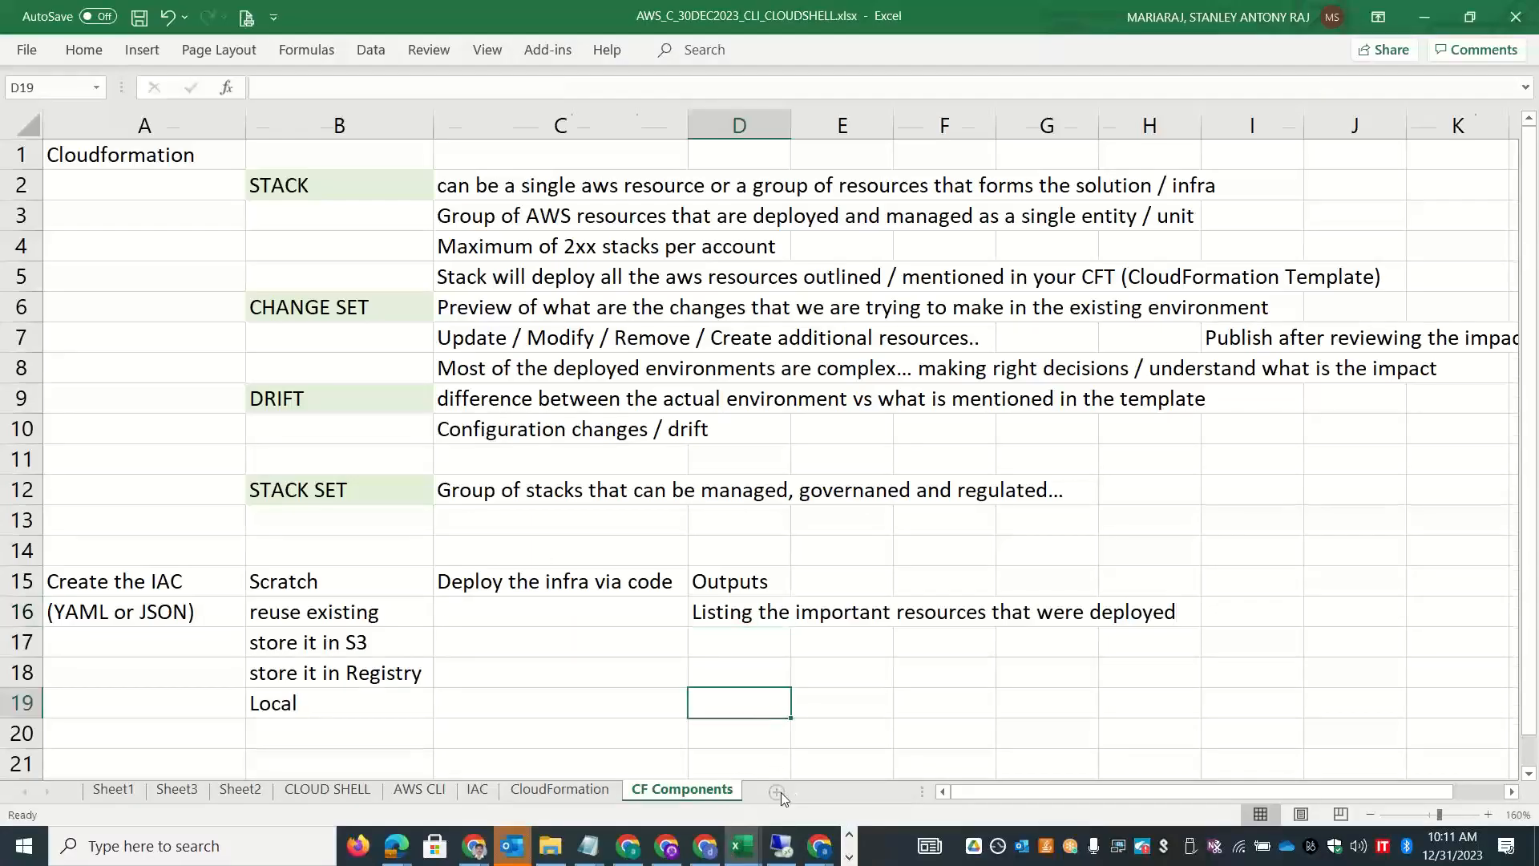
pyautogui.click(780, 791)
pyautogui.doubleClick(773, 790)
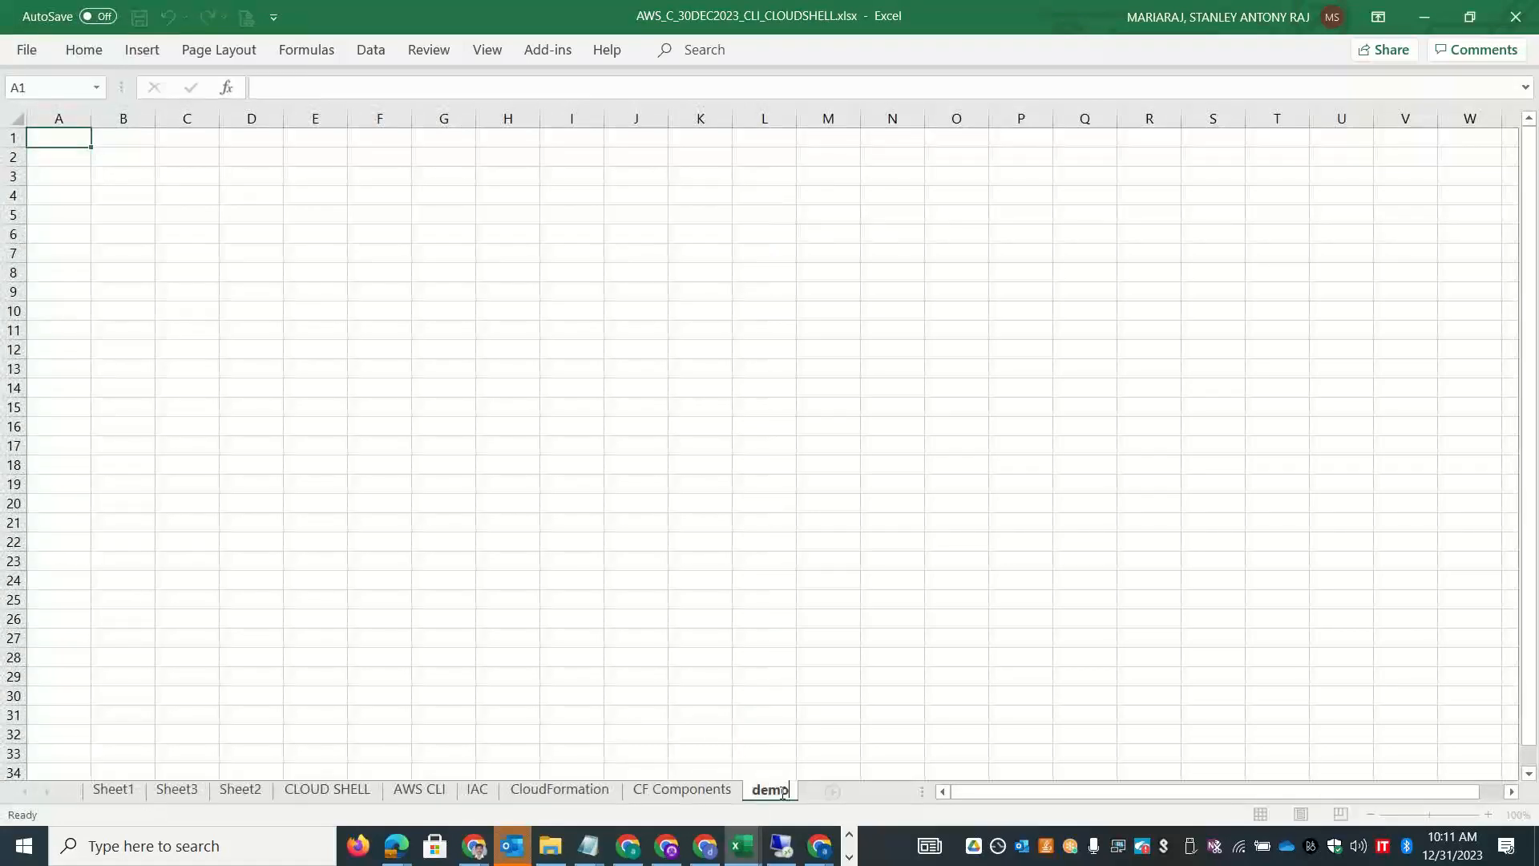
pyautogui.write('D')
pyautogui.press('BackSpace')
pyautogui.write('CFT Demo')
# Enter "Store your template" in cell B2 of the CFT Demo sheet.
pyautogui.click(138, 165)
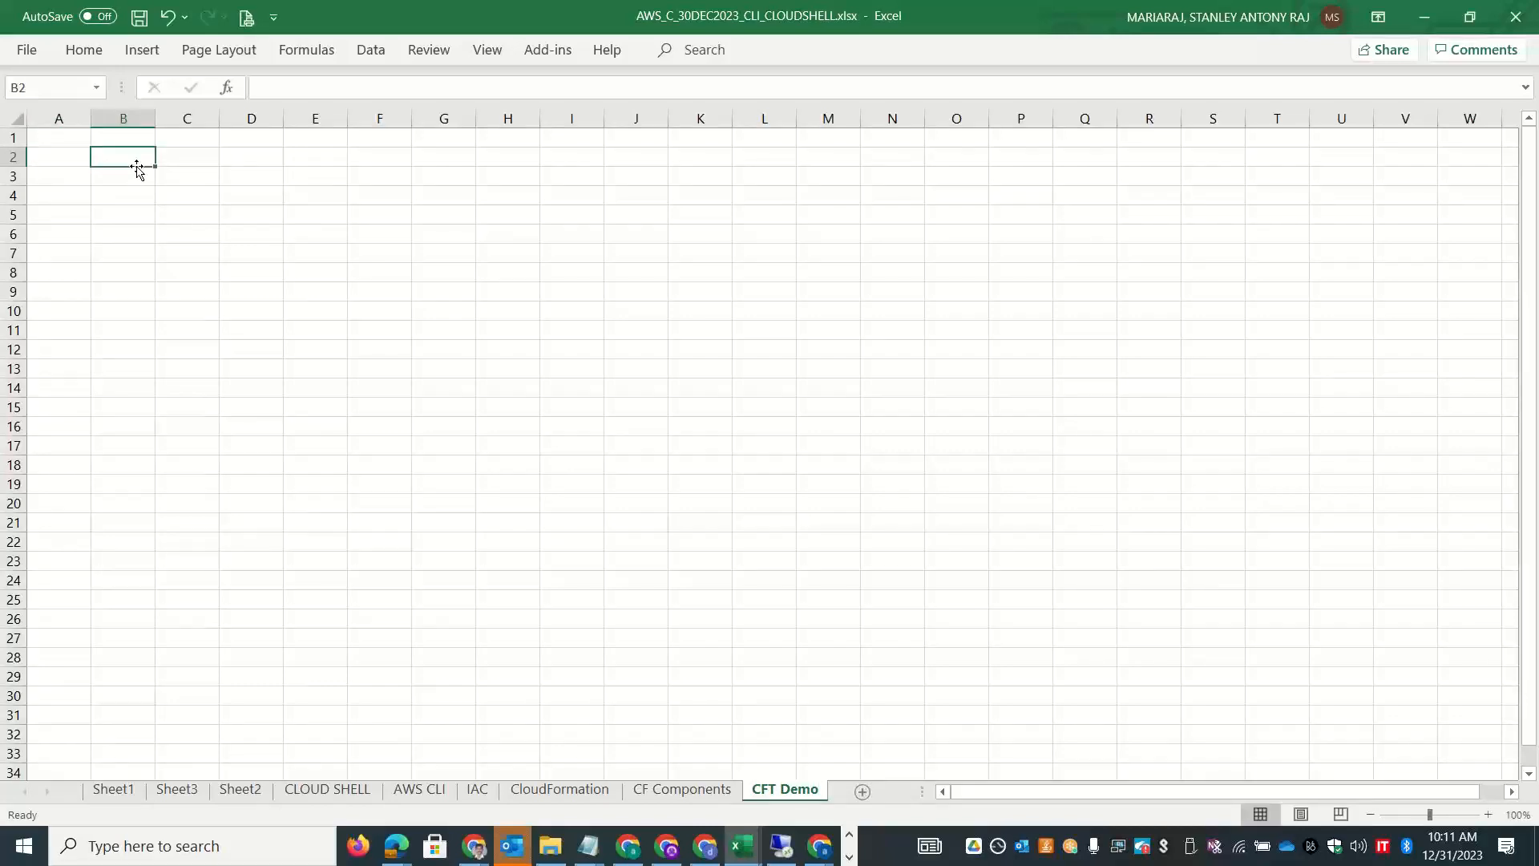
pyautogui.hotkey('alt', 'Tab')
pyautogui.hotkey('alt', 'Tab')
pyautogui.write('Store your local')
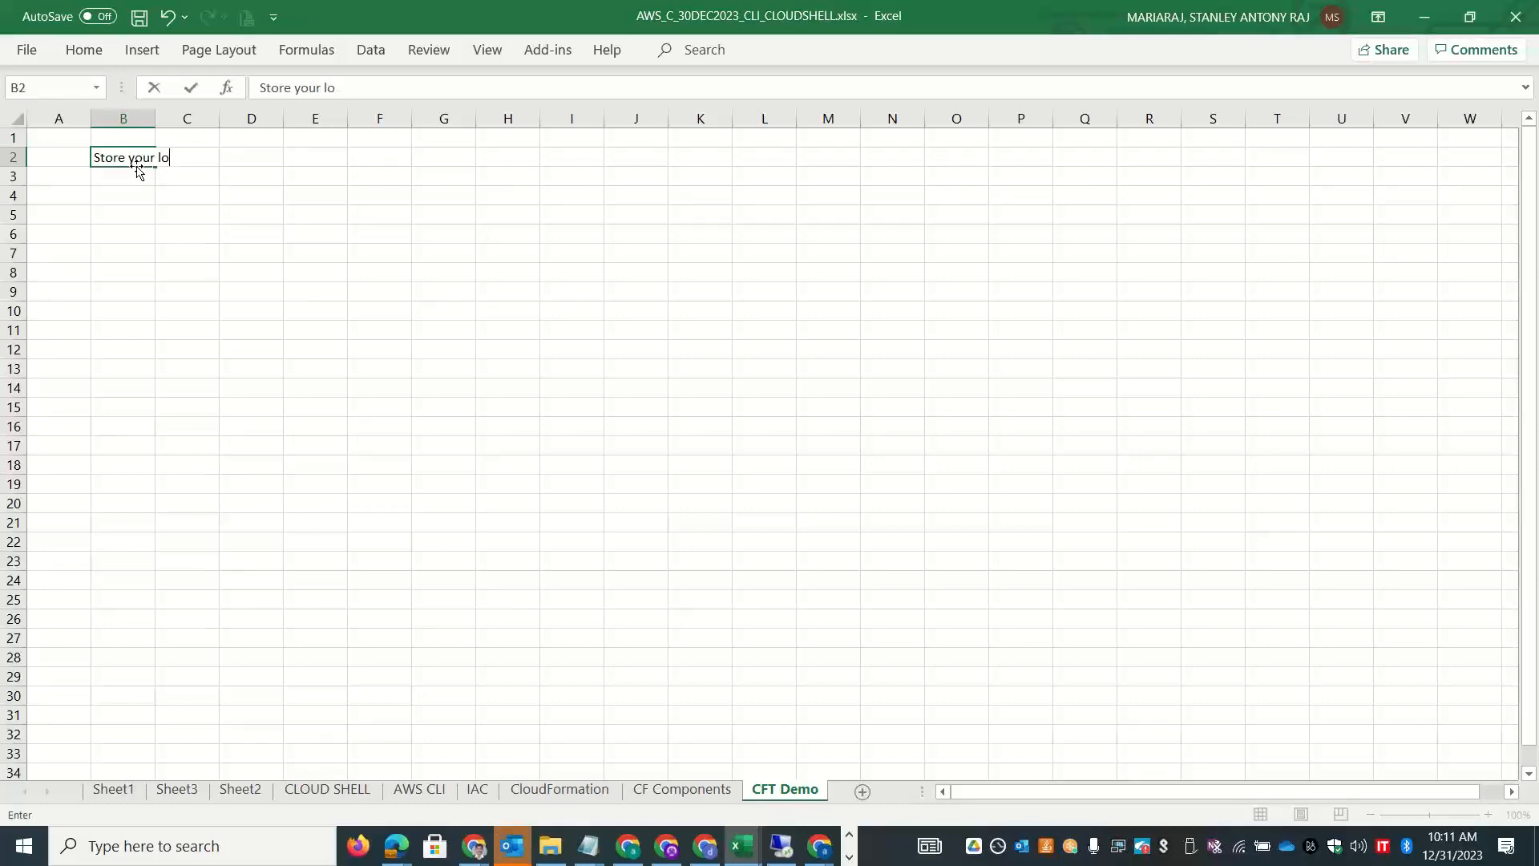
pyautogui.write('eml')
pyautogui.click(1380, 565)
# Enlarge the CFT Demo sheet to 170% zoom and bring its first rows and columns back into view.
pyautogui.click(1488, 814)
pyautogui.click(1488, 814)
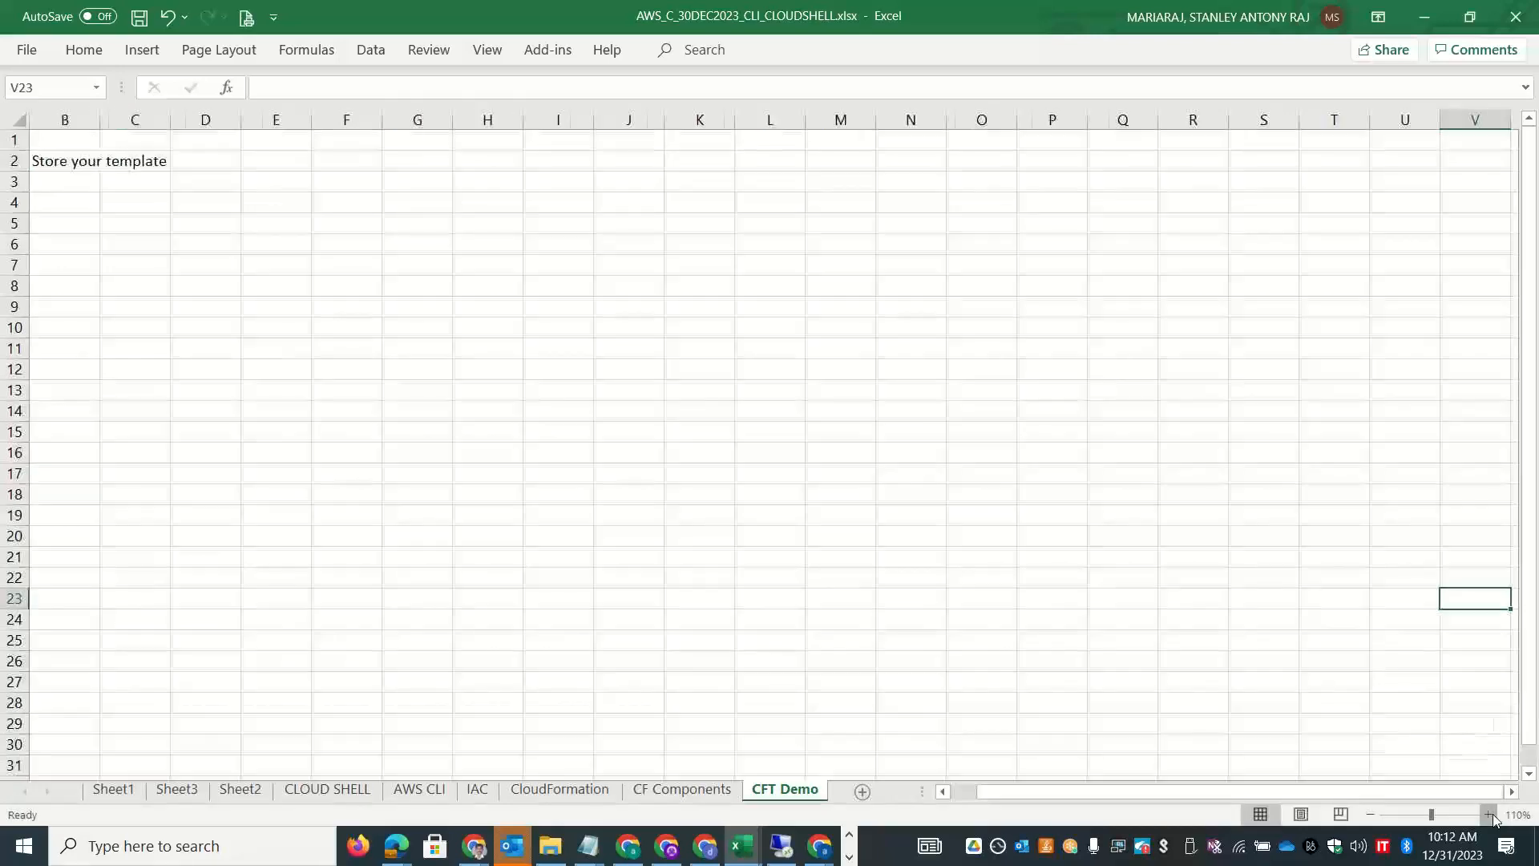
pyautogui.click(1488, 814)
pyautogui.click(1489, 814)
pyautogui.click(1488, 814)
pyautogui.click(1488, 815)
pyautogui.click(1489, 815)
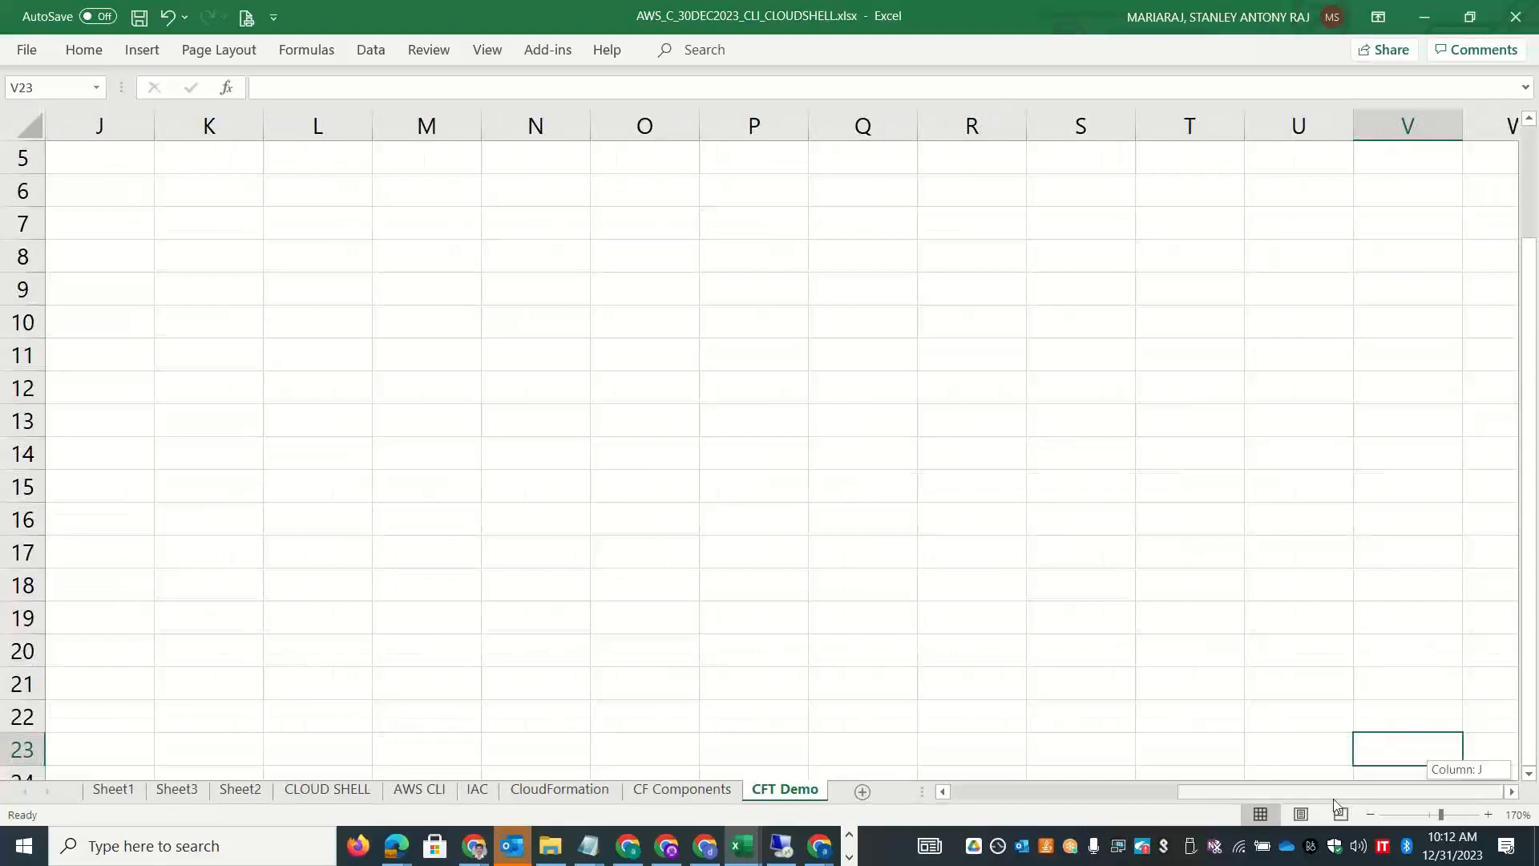
pyautogui.moveTo(1434, 791); pyautogui.dragTo(978, 782)
pyautogui.moveTo(1531, 516); pyautogui.dragTo(1532, 272)
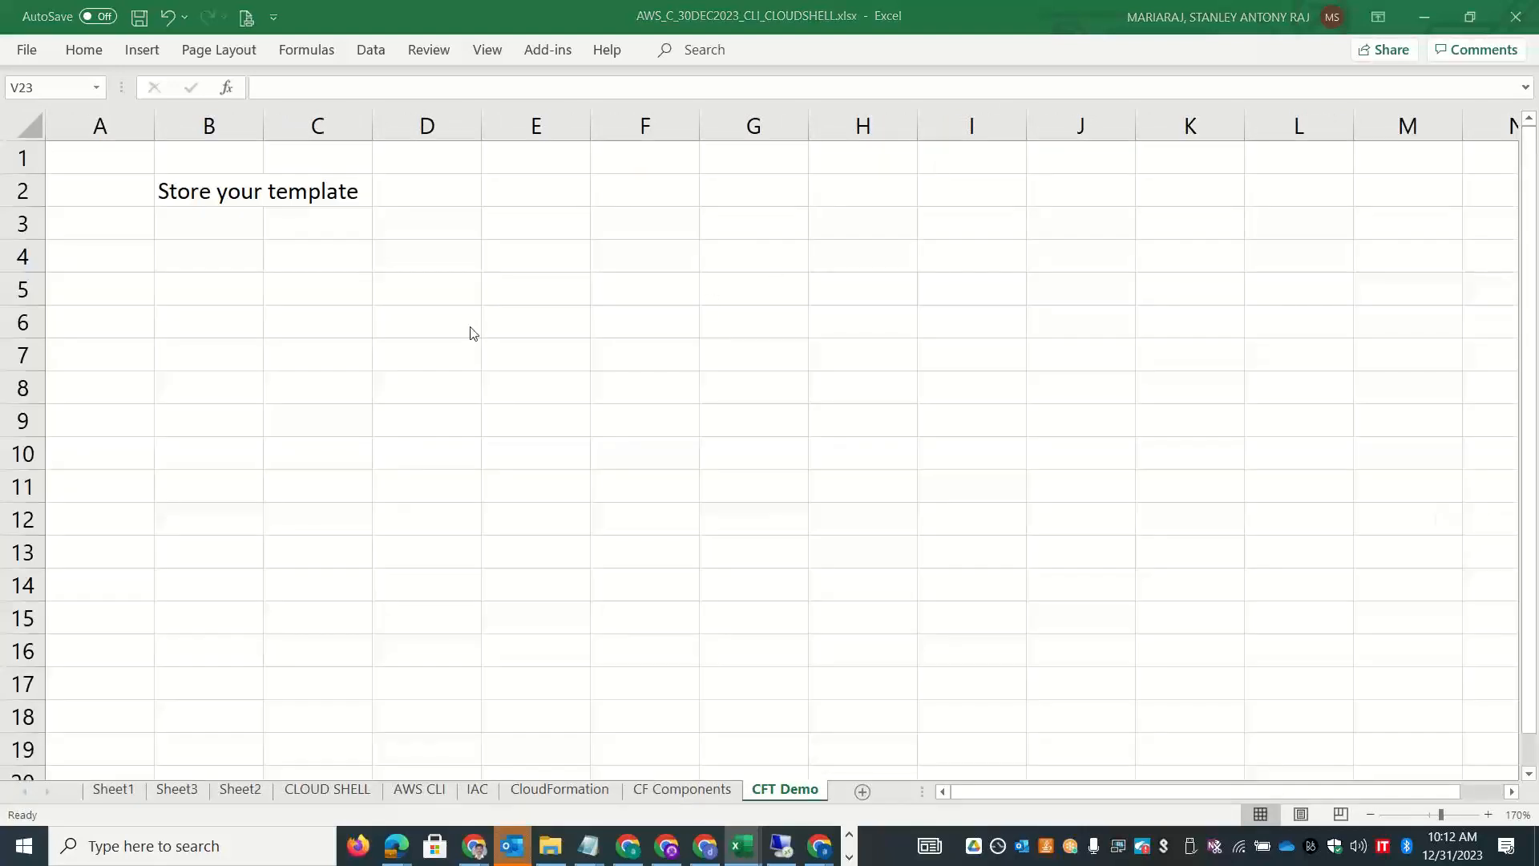
# Switch to Chrome and open aws.amazon.com/cloudformation/resources/templates in a new tab.
pyautogui.hotkey('alt', 'Tab')
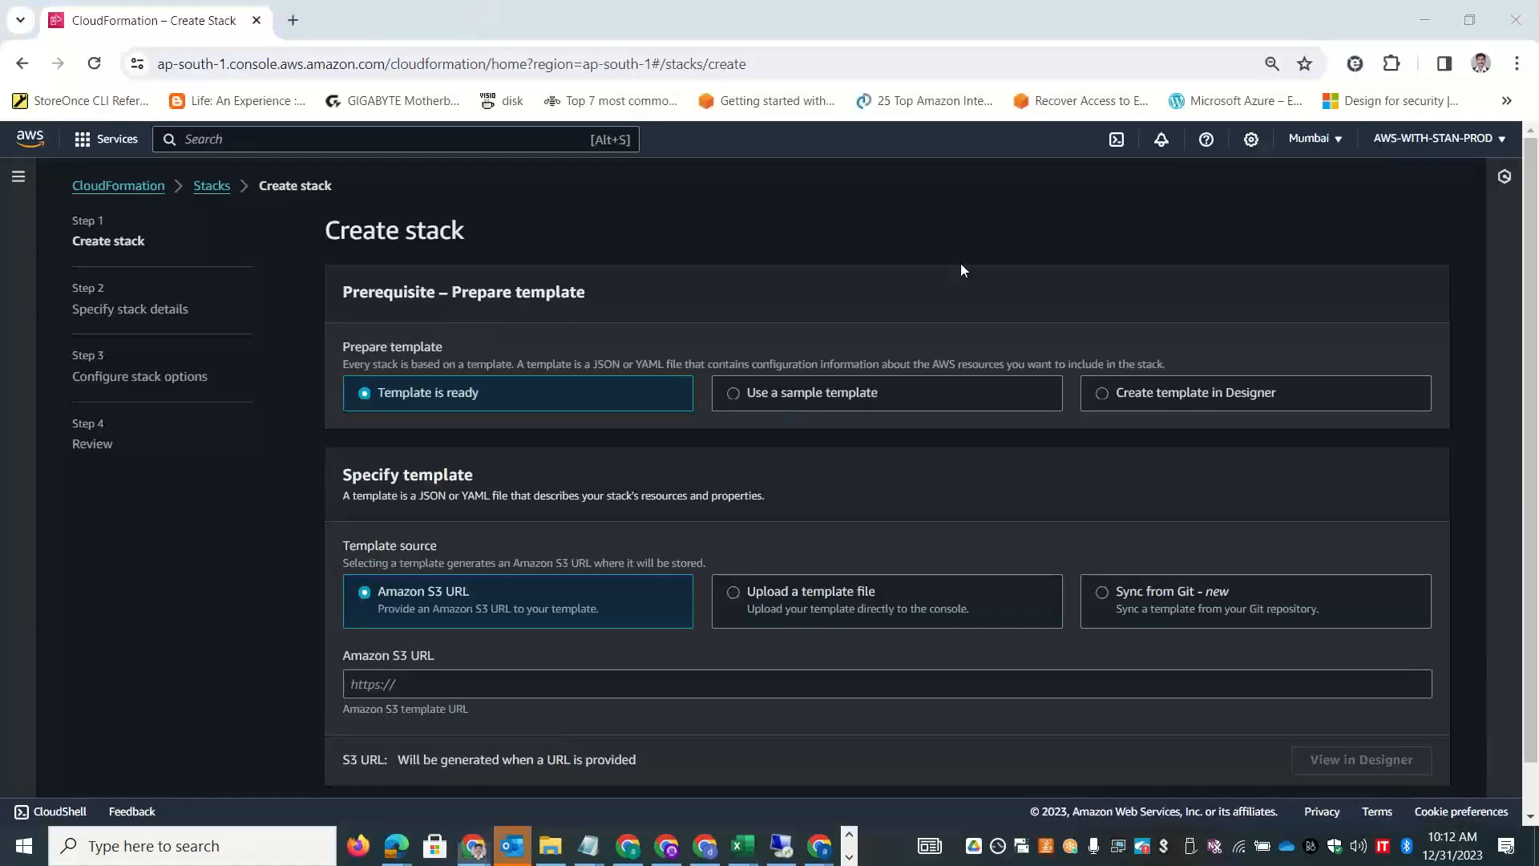
pyautogui.click(290, 20)
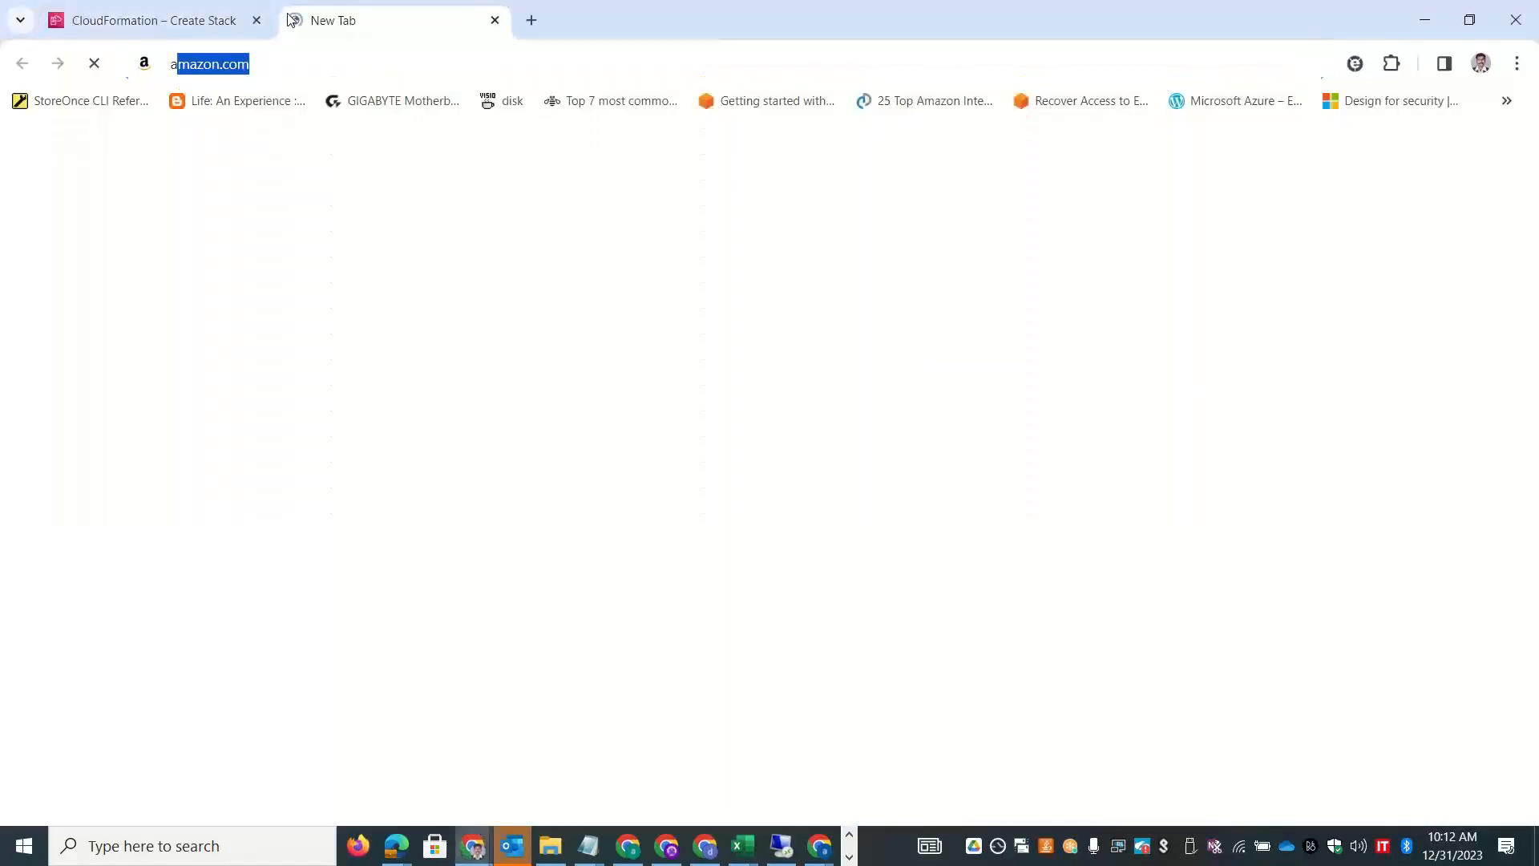
pyautogui.write('aws.amazon.')
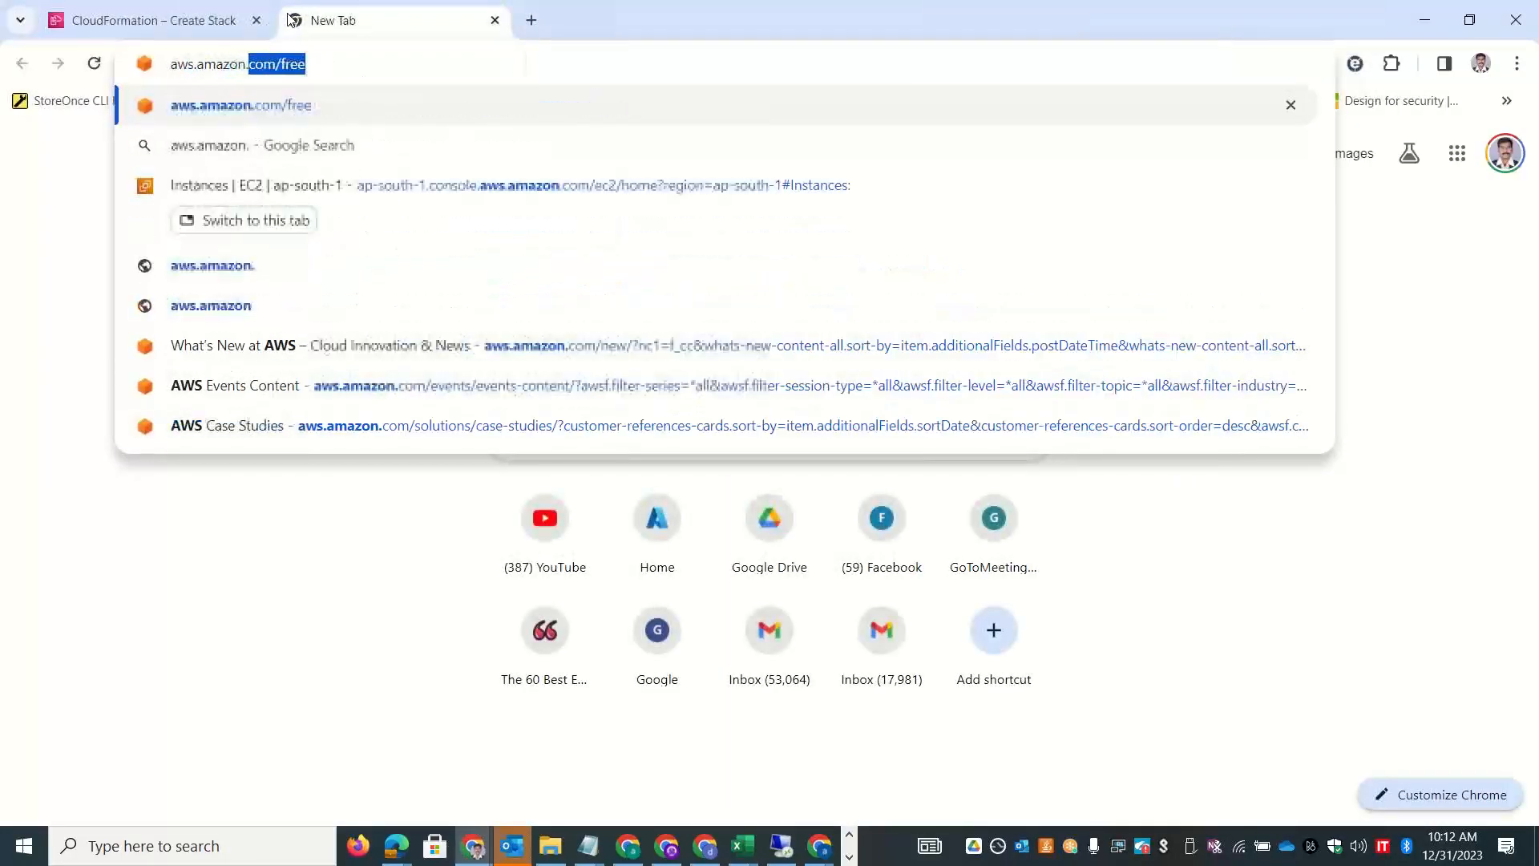
pyautogui.write('com/')
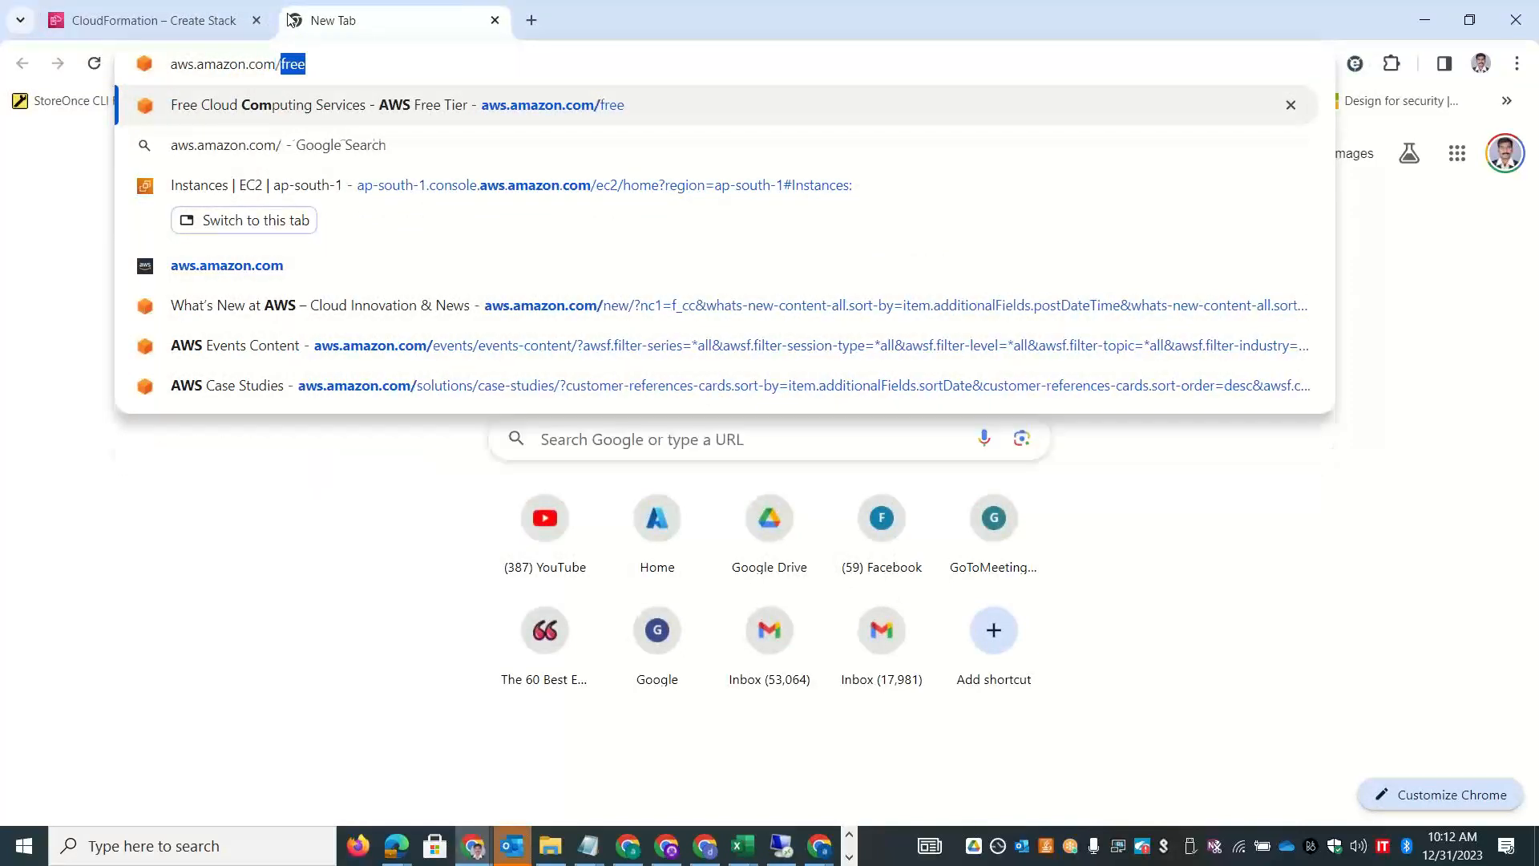
pyautogui.write('cloudfroma')
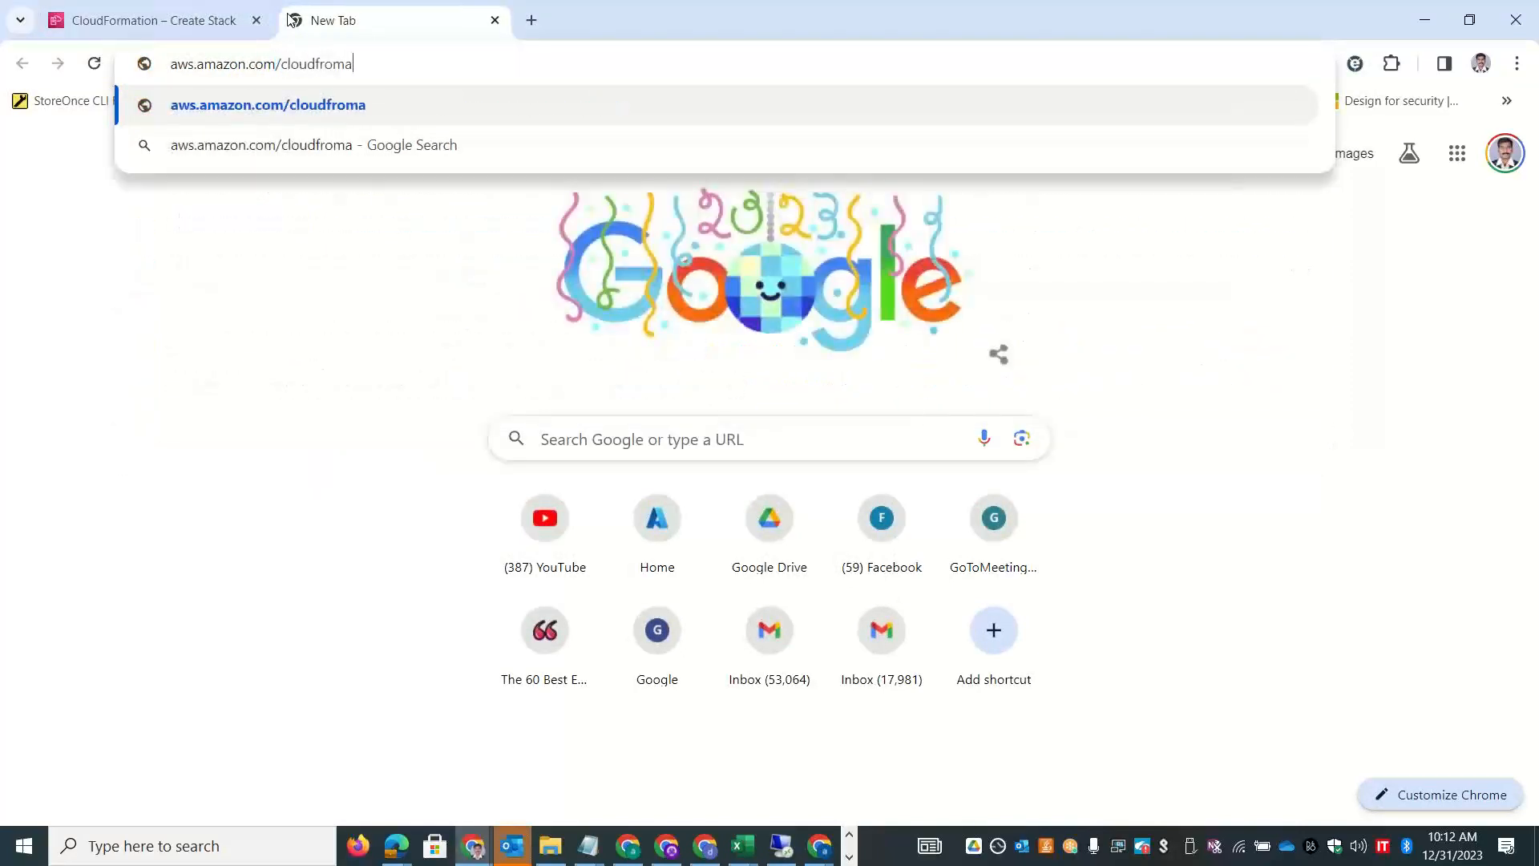
pyautogui.press('BackSpace')
pyautogui.press('BackSpace')
pyautogui.write('r')
pyautogui.press('BackSpace')
pyautogui.press('BackSpace')
pyautogui.write('formation/')
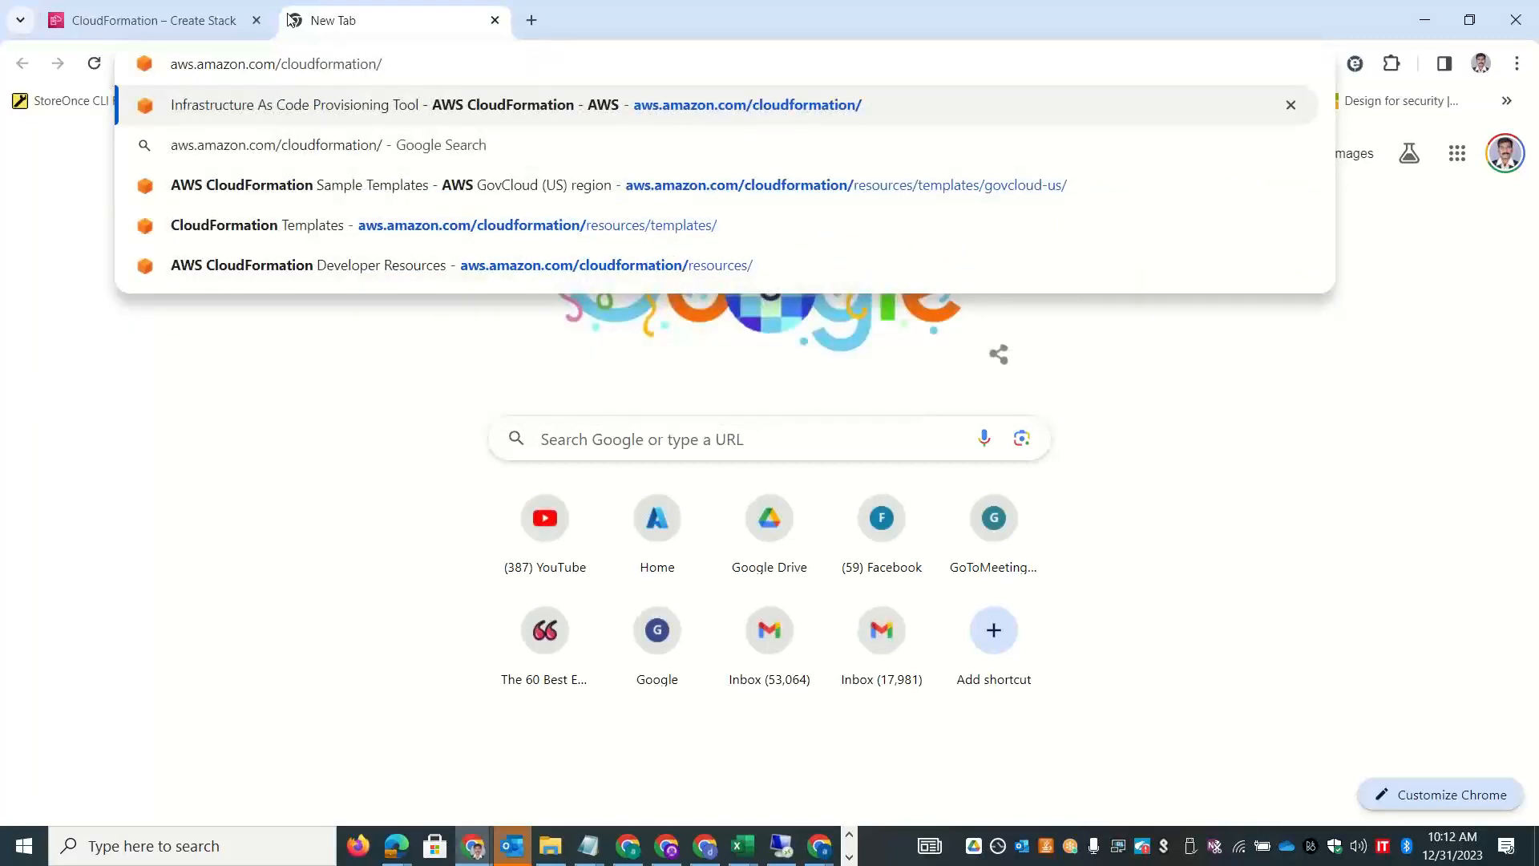
pyautogui.write('resources/')
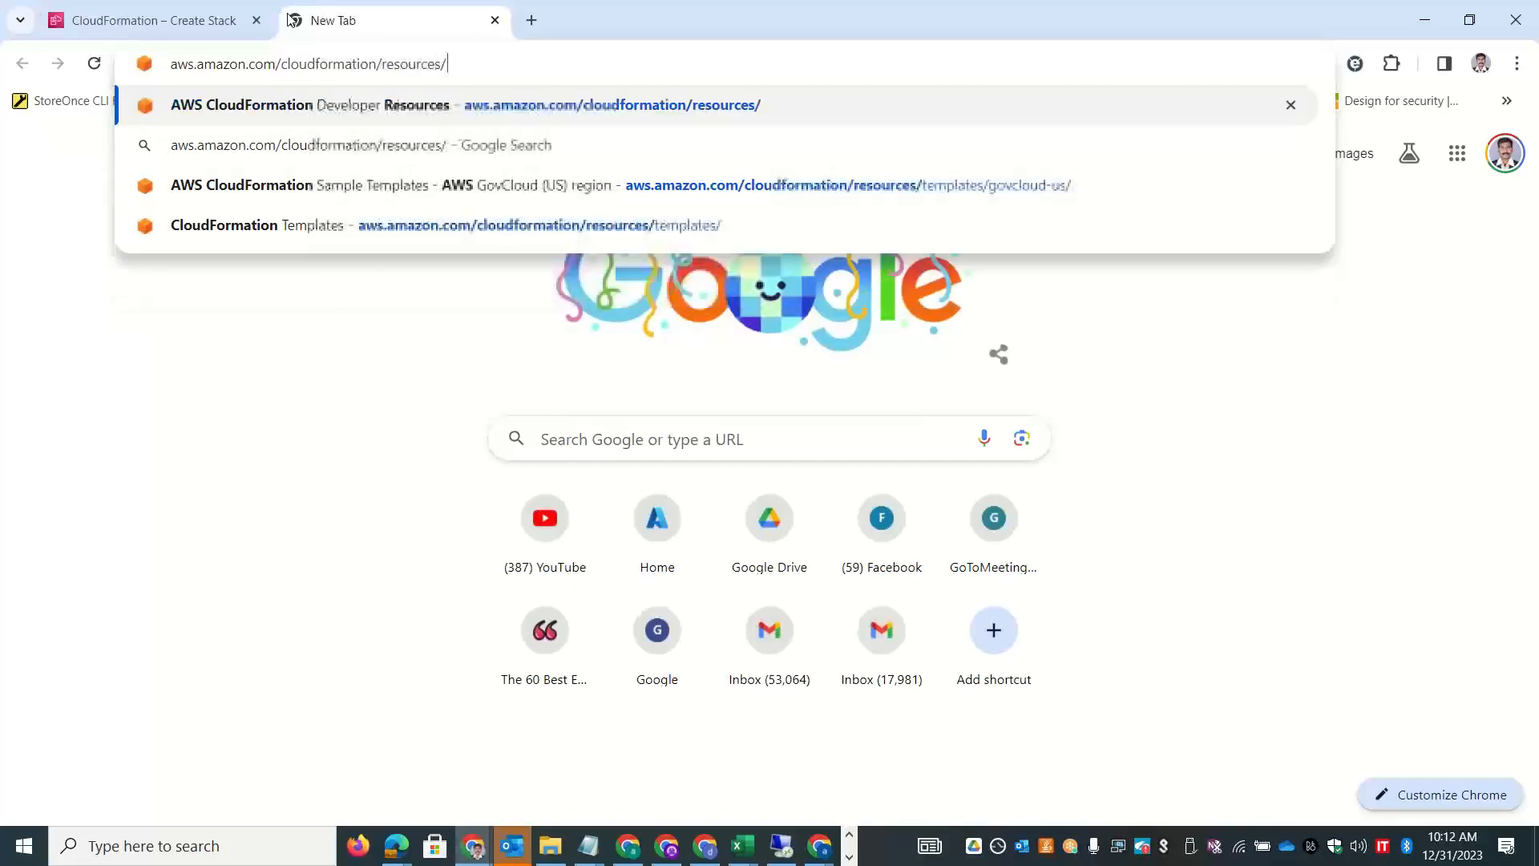
pyautogui.write('templates')
pyautogui.press('Return')
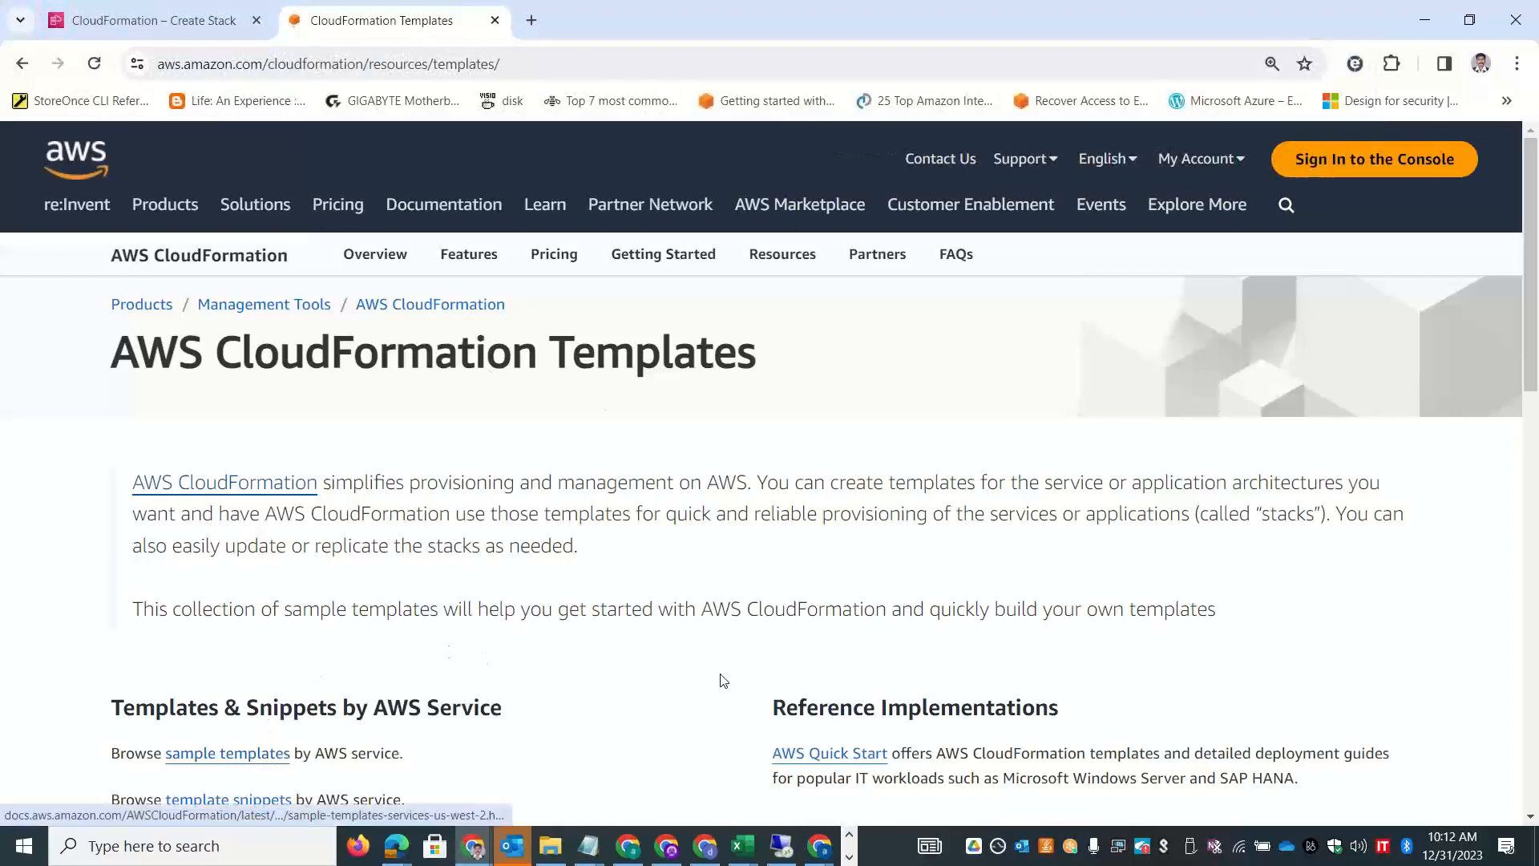
# Open the sample templates by AWS service link and look through the documentation page it leads to.
pyautogui.moveTo(1536, 311); pyautogui.dragTo(1536, 347)
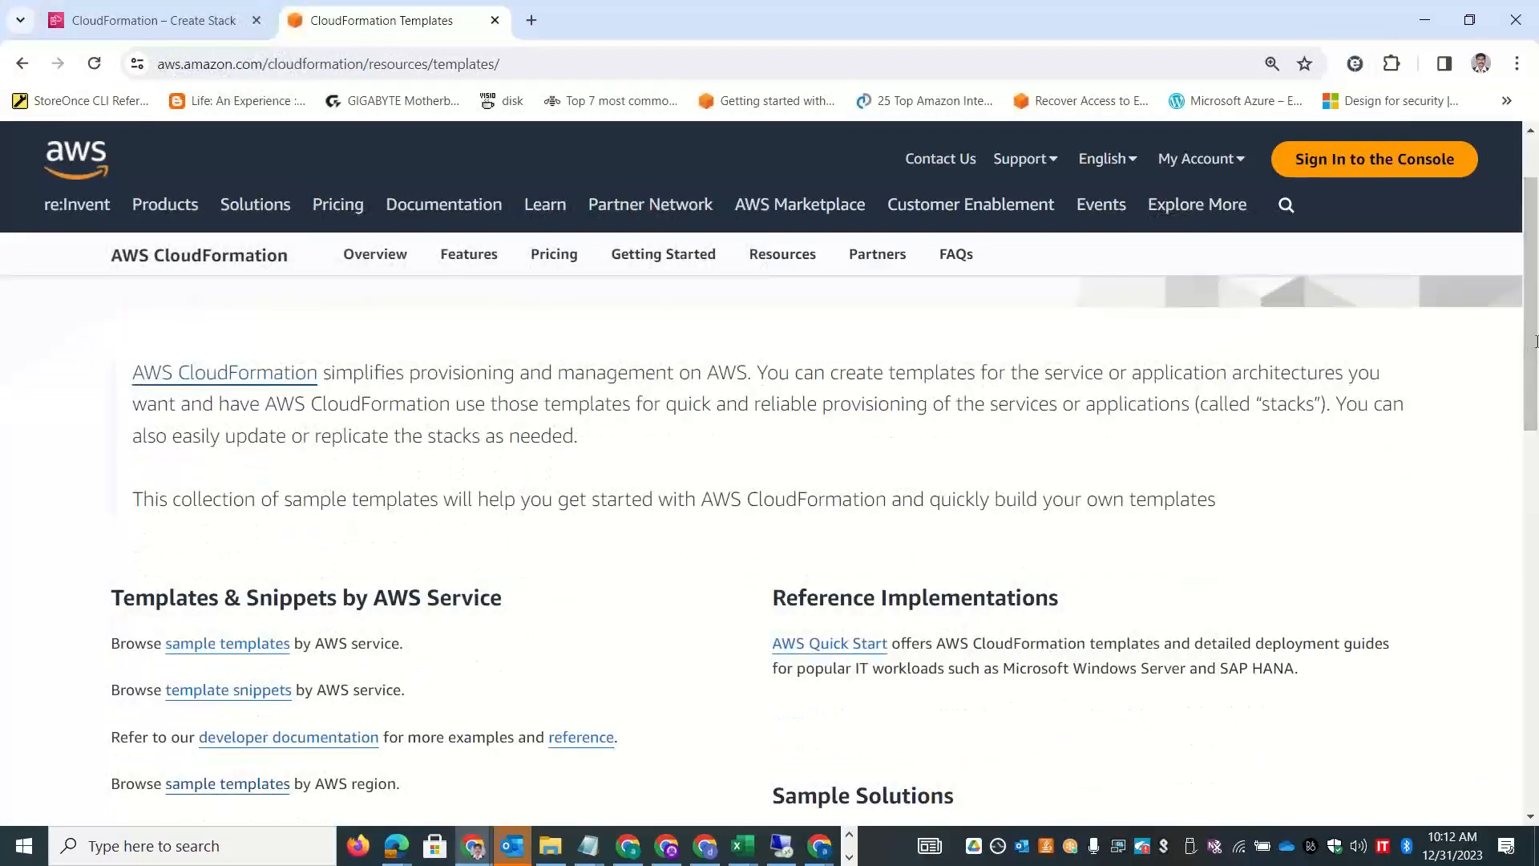
pyautogui.click(228, 646)
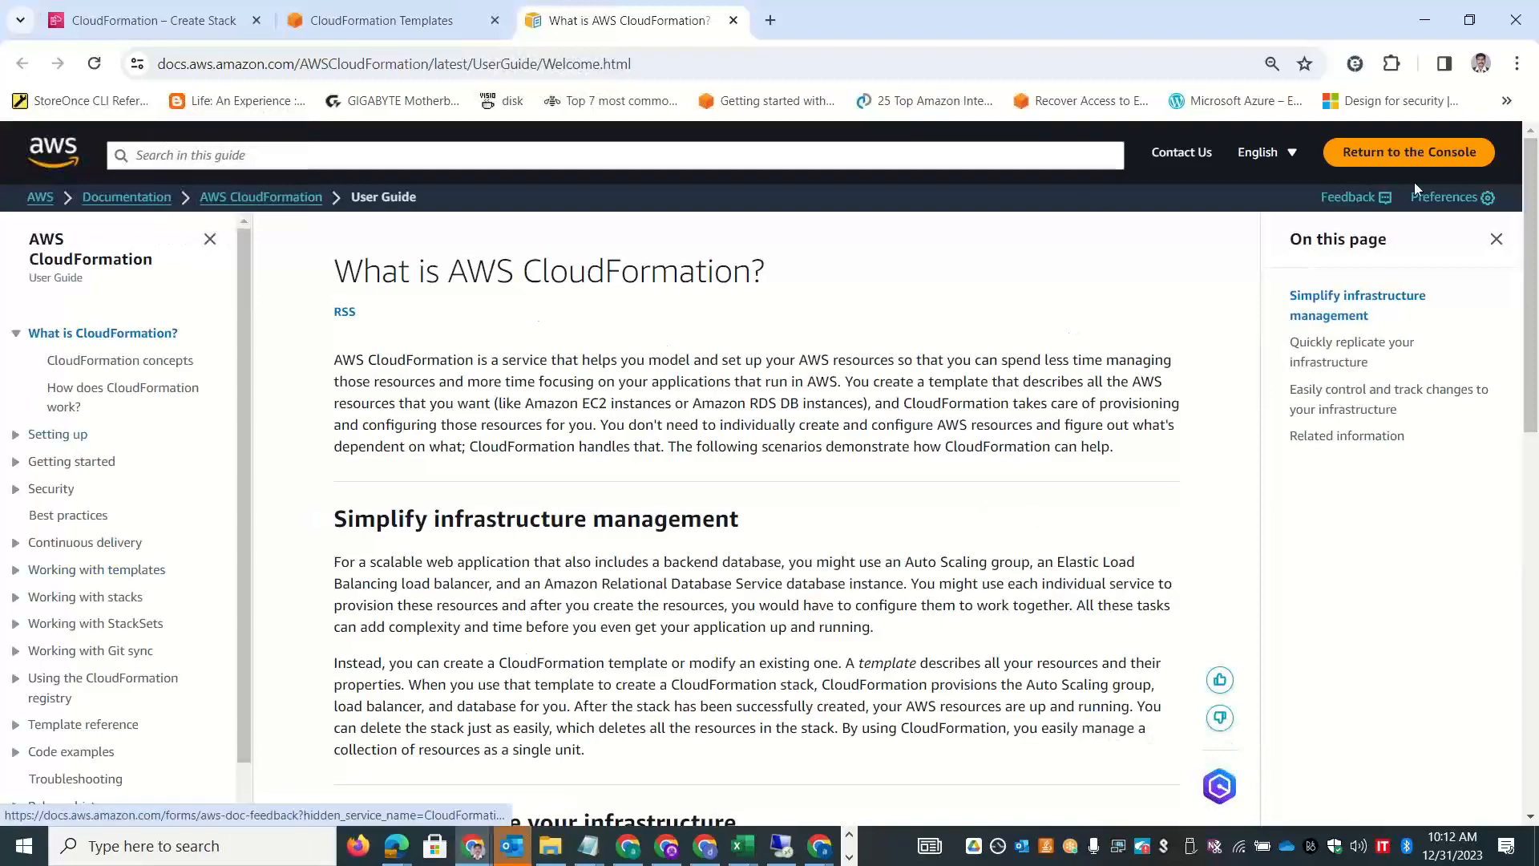
pyautogui.moveTo(1533, 228); pyautogui.dragTo(1537, 605)
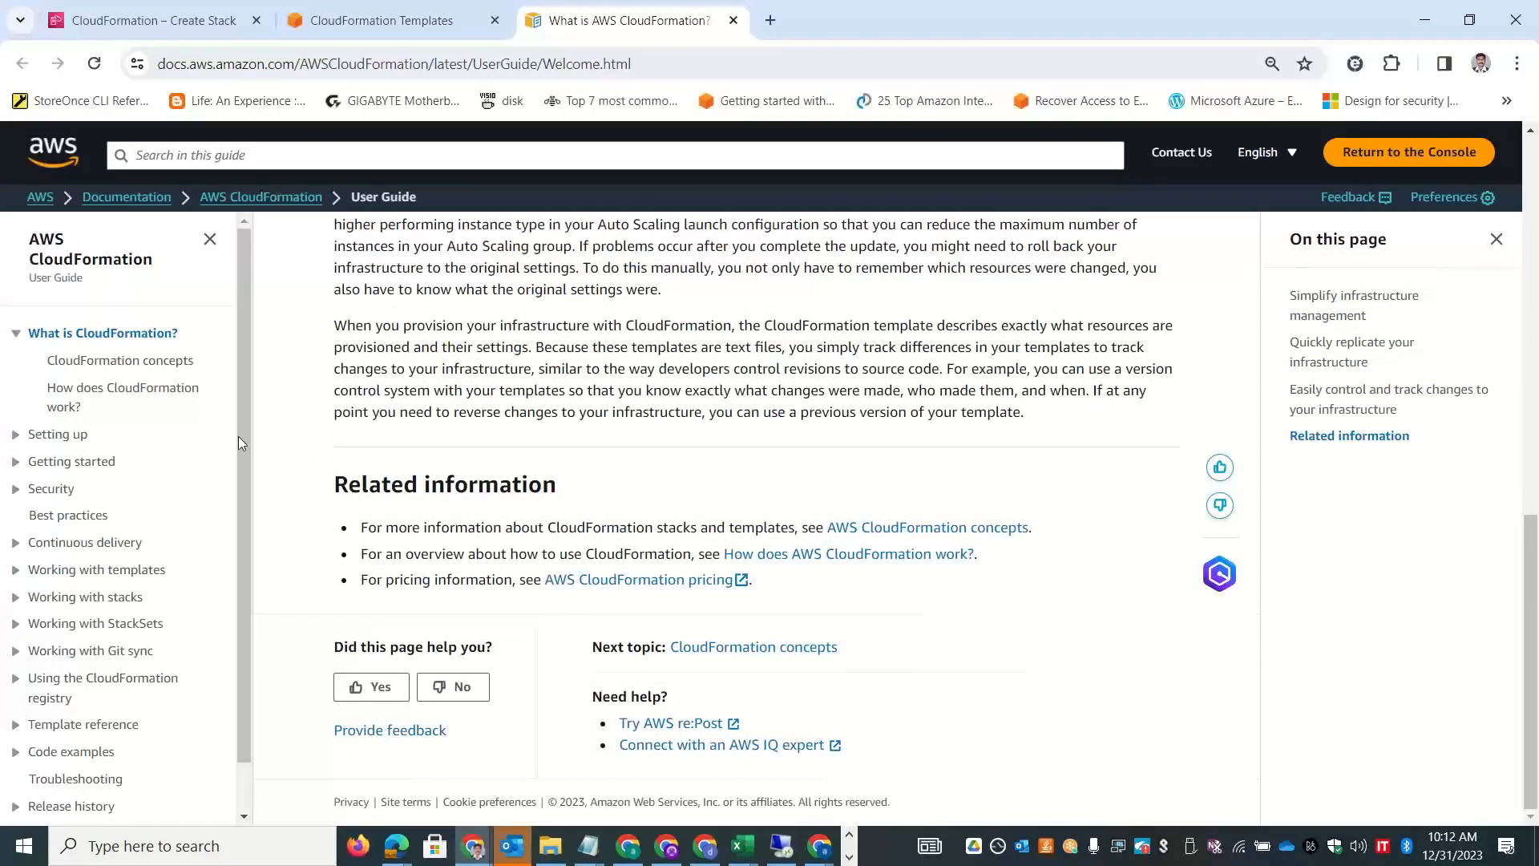
# Expand the Getting started and Working with stacks sections of the user guide contents and look over their topics.
pyautogui.click(16, 463)
pyautogui.moveTo(240, 417); pyautogui.dragTo(258, 585)
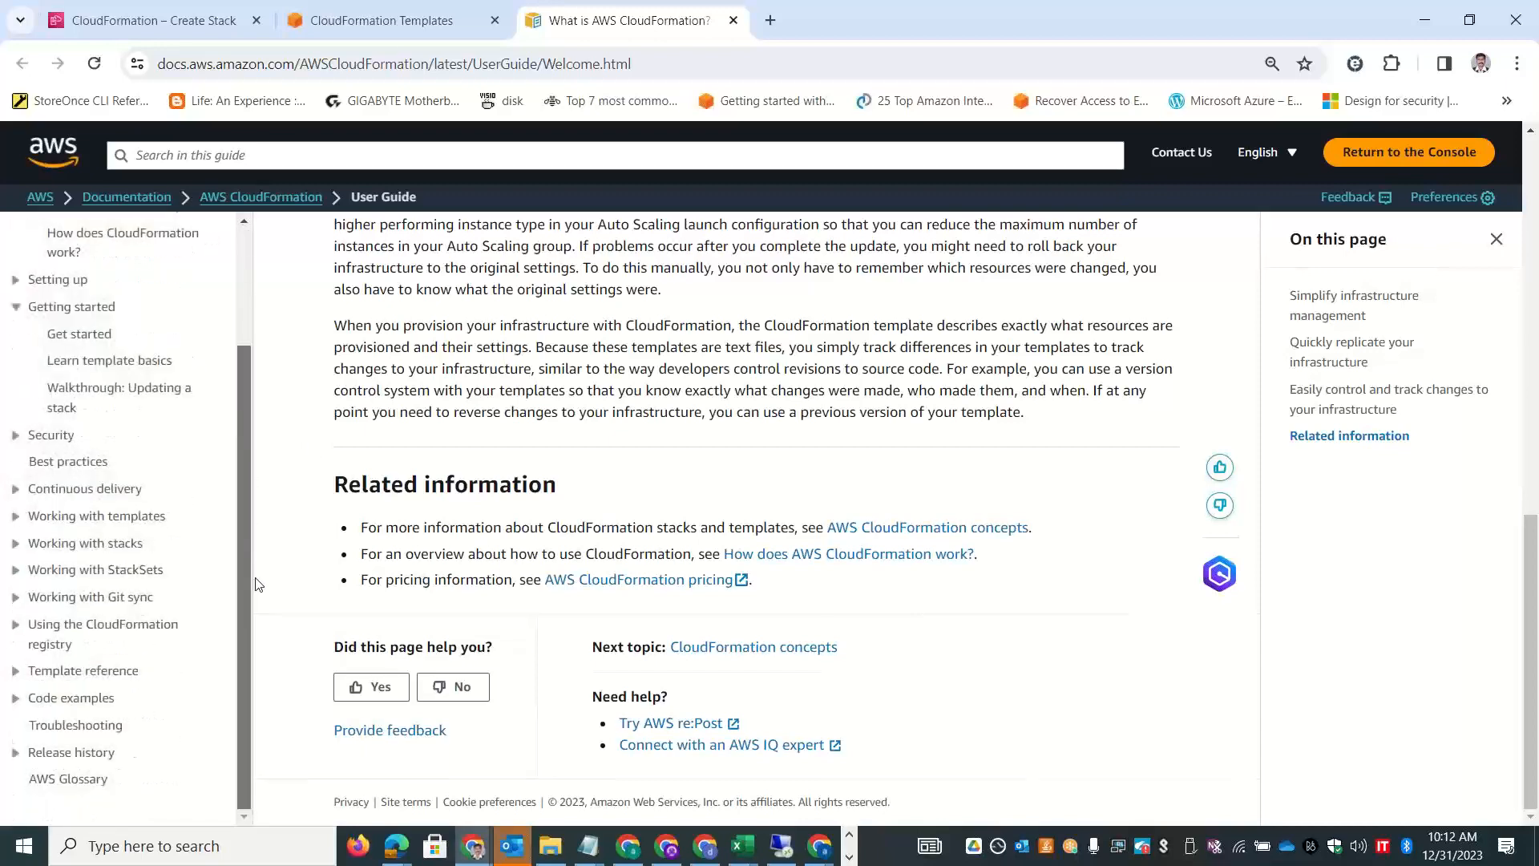
pyautogui.scroll(1, 254, 516)
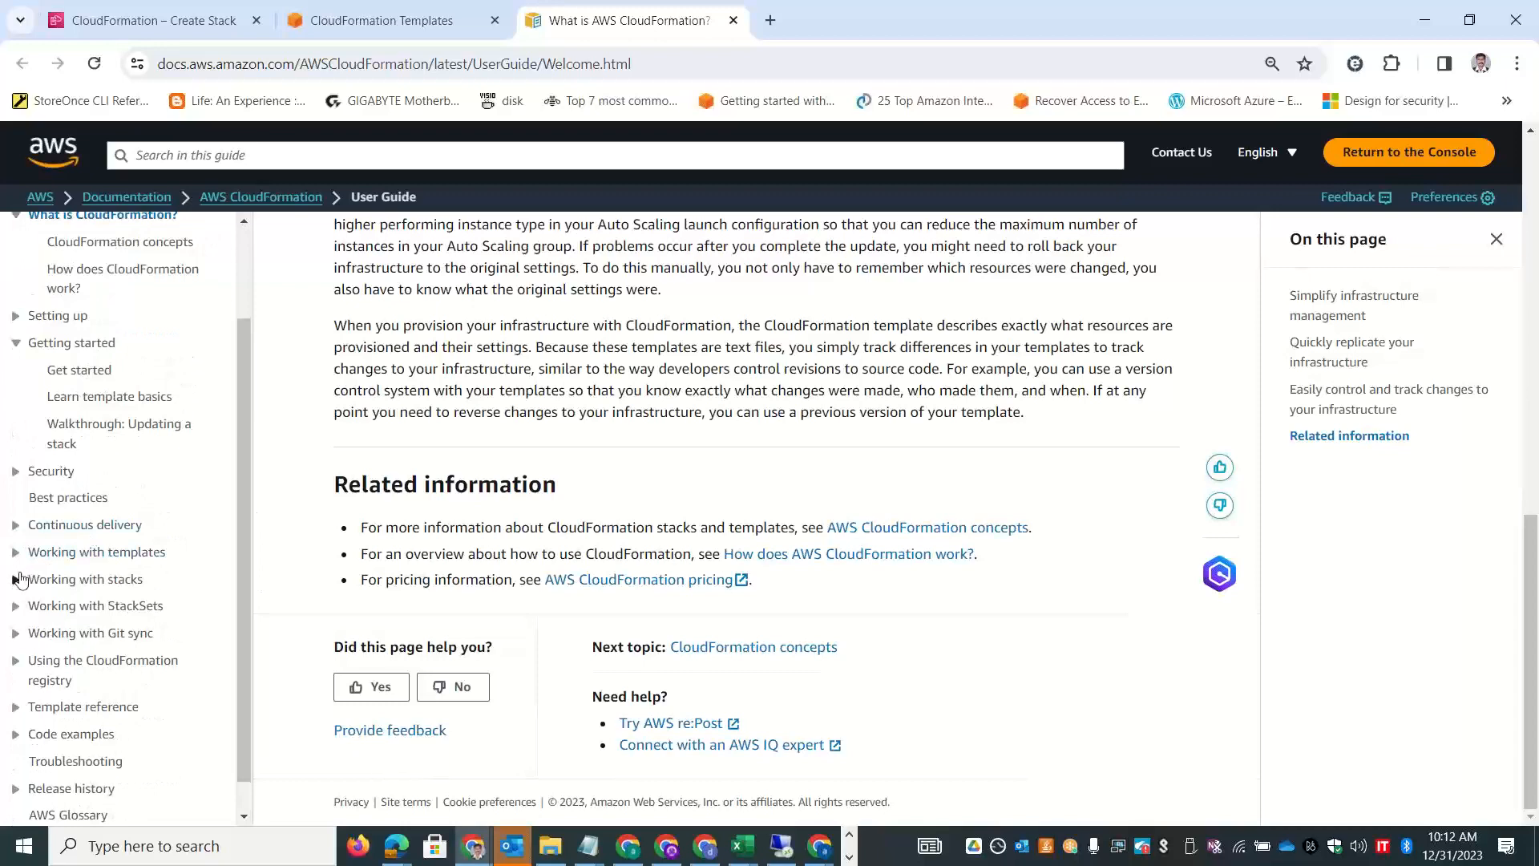
pyautogui.click(24, 575)
pyautogui.moveTo(244, 511); pyautogui.dragTo(255, 792)
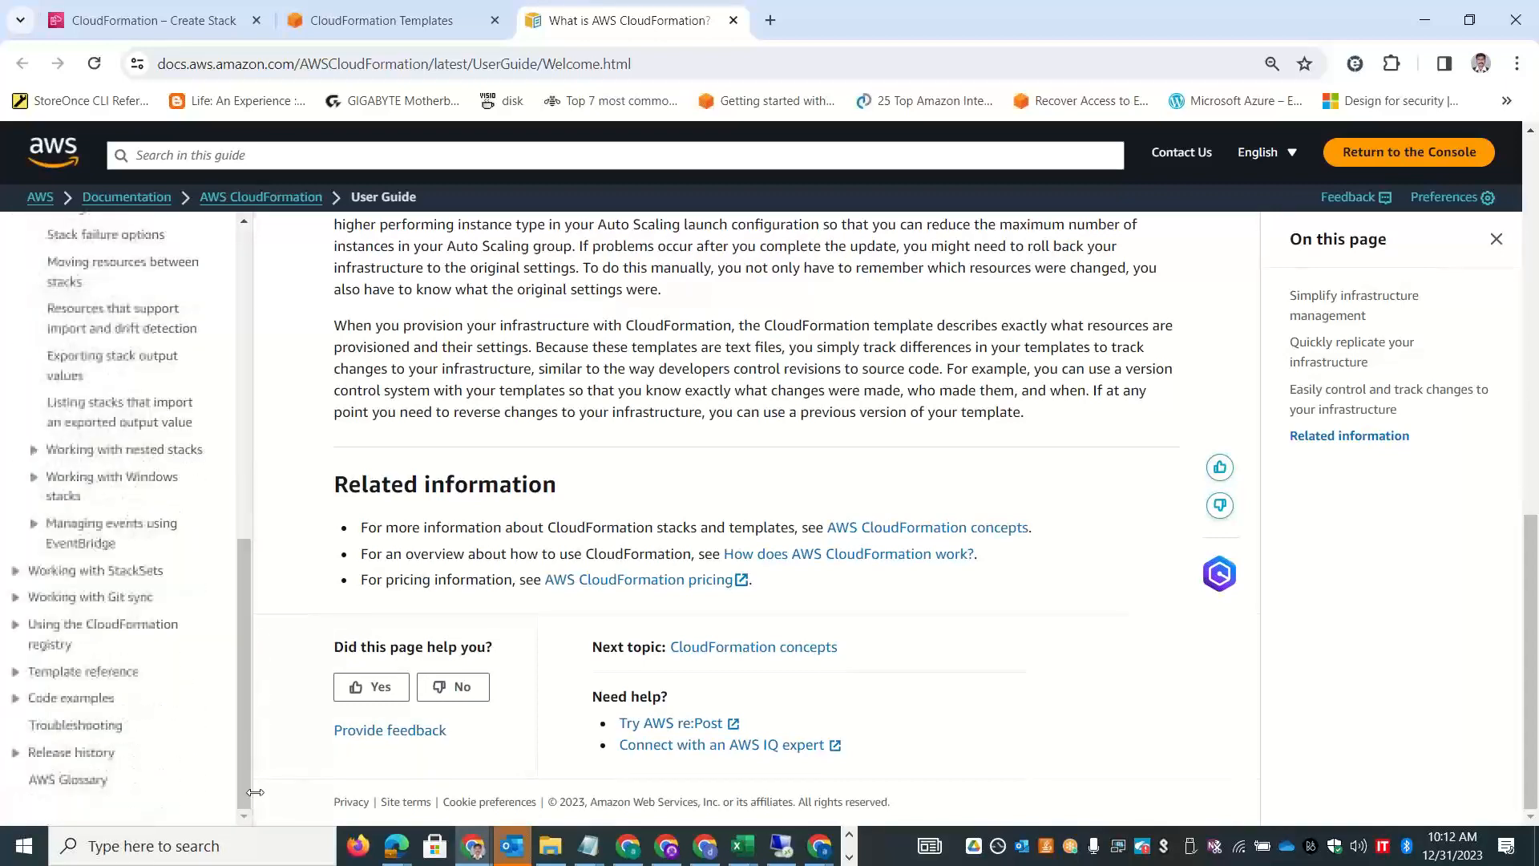
# Expand Template reference, Code examples and Resource and property reference in the user guide contents, and browse the listed AWS services.
pyautogui.click(14, 672)
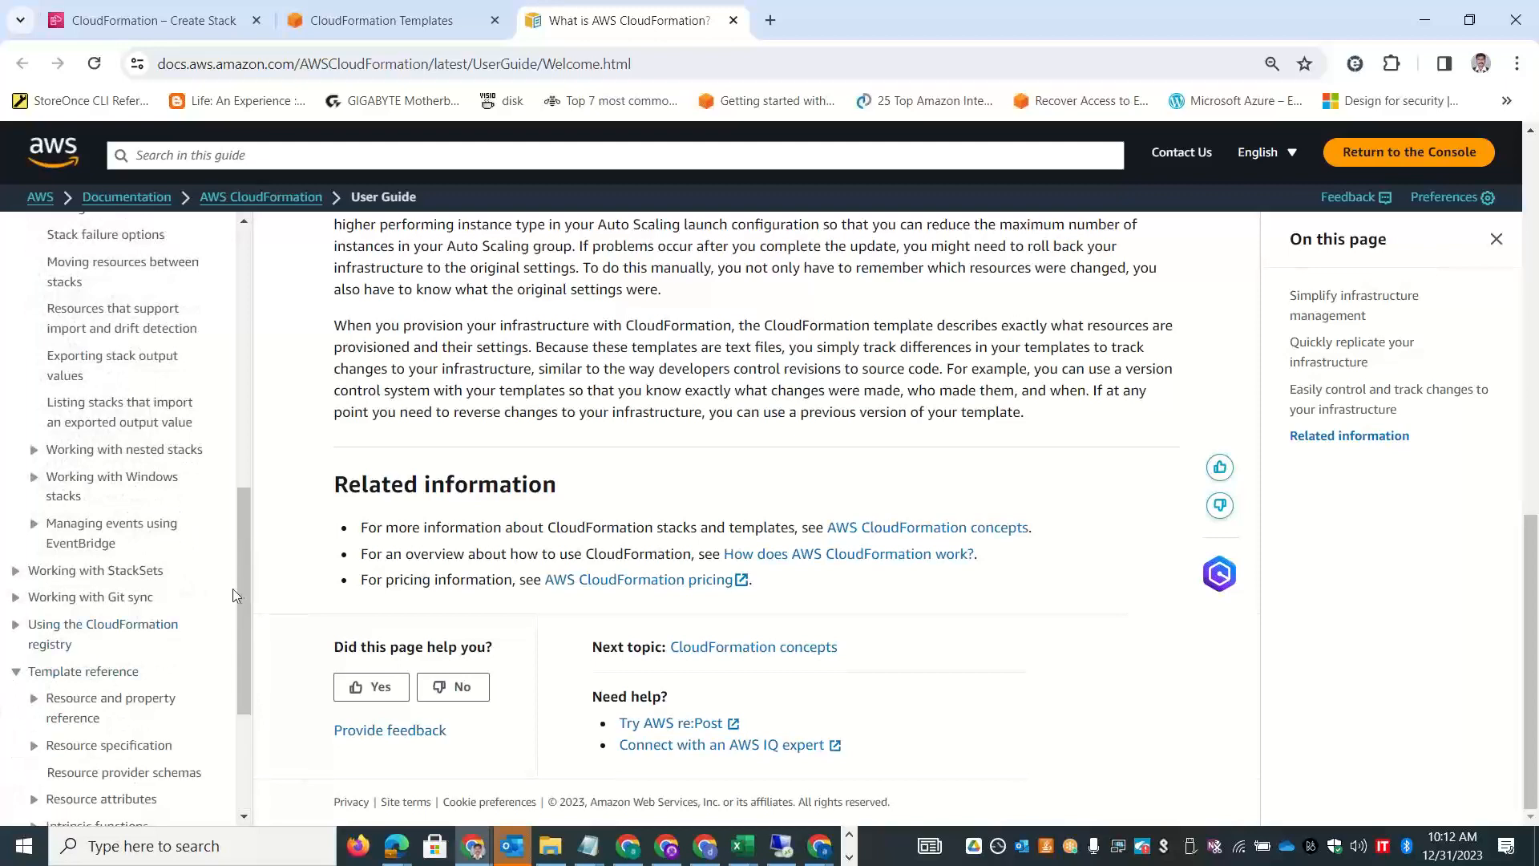
pyautogui.scroll(-3, 235, 594)
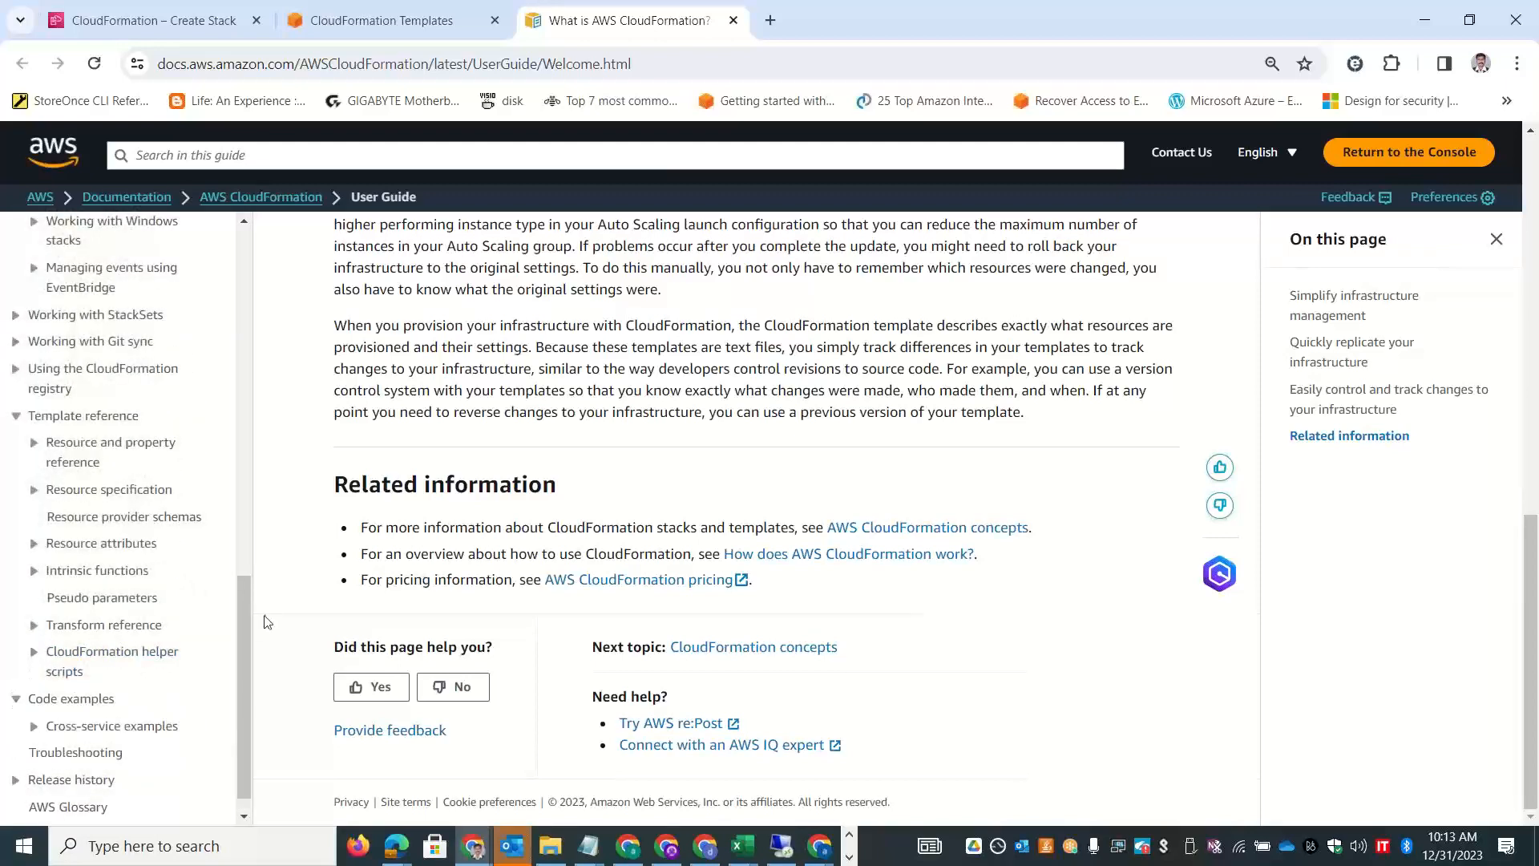
pyautogui.click(35, 446)
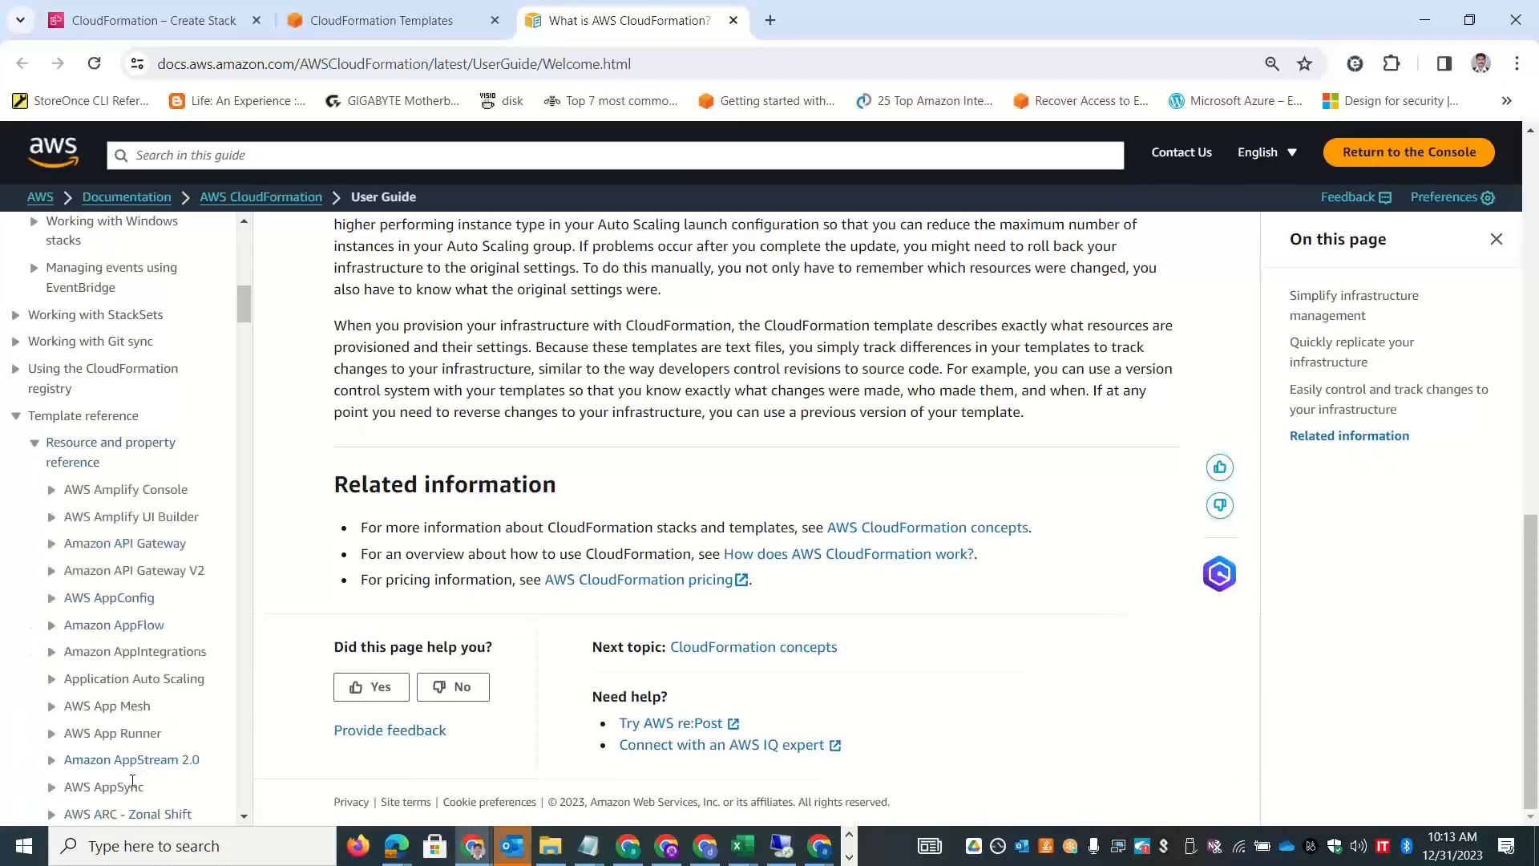
pyautogui.scroll(-7, 254, 358)
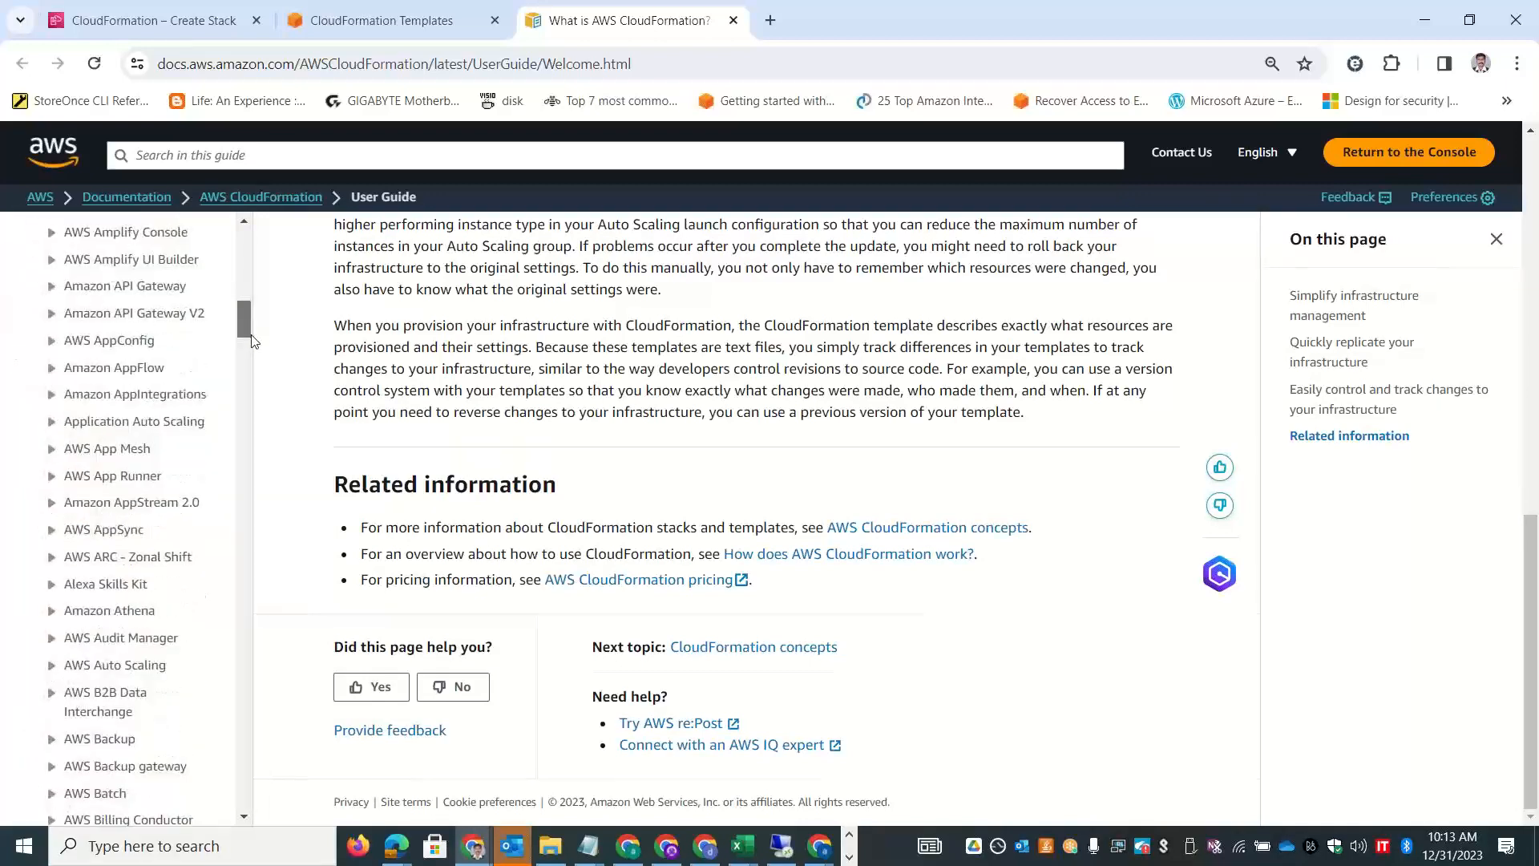
pyautogui.scroll(-8, 255, 358)
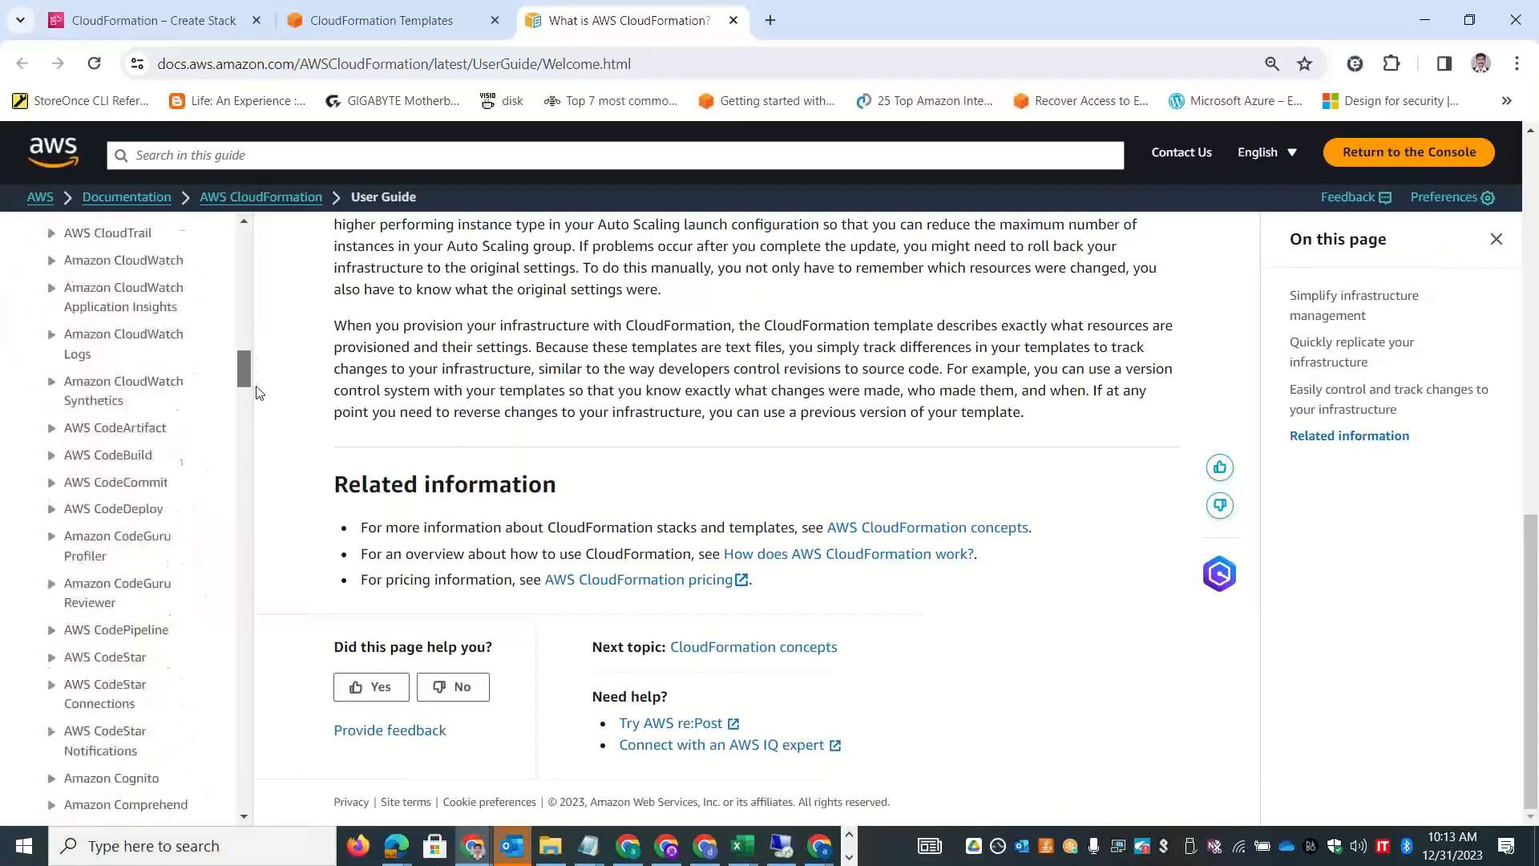
pyautogui.scroll(-8, 256, 396)
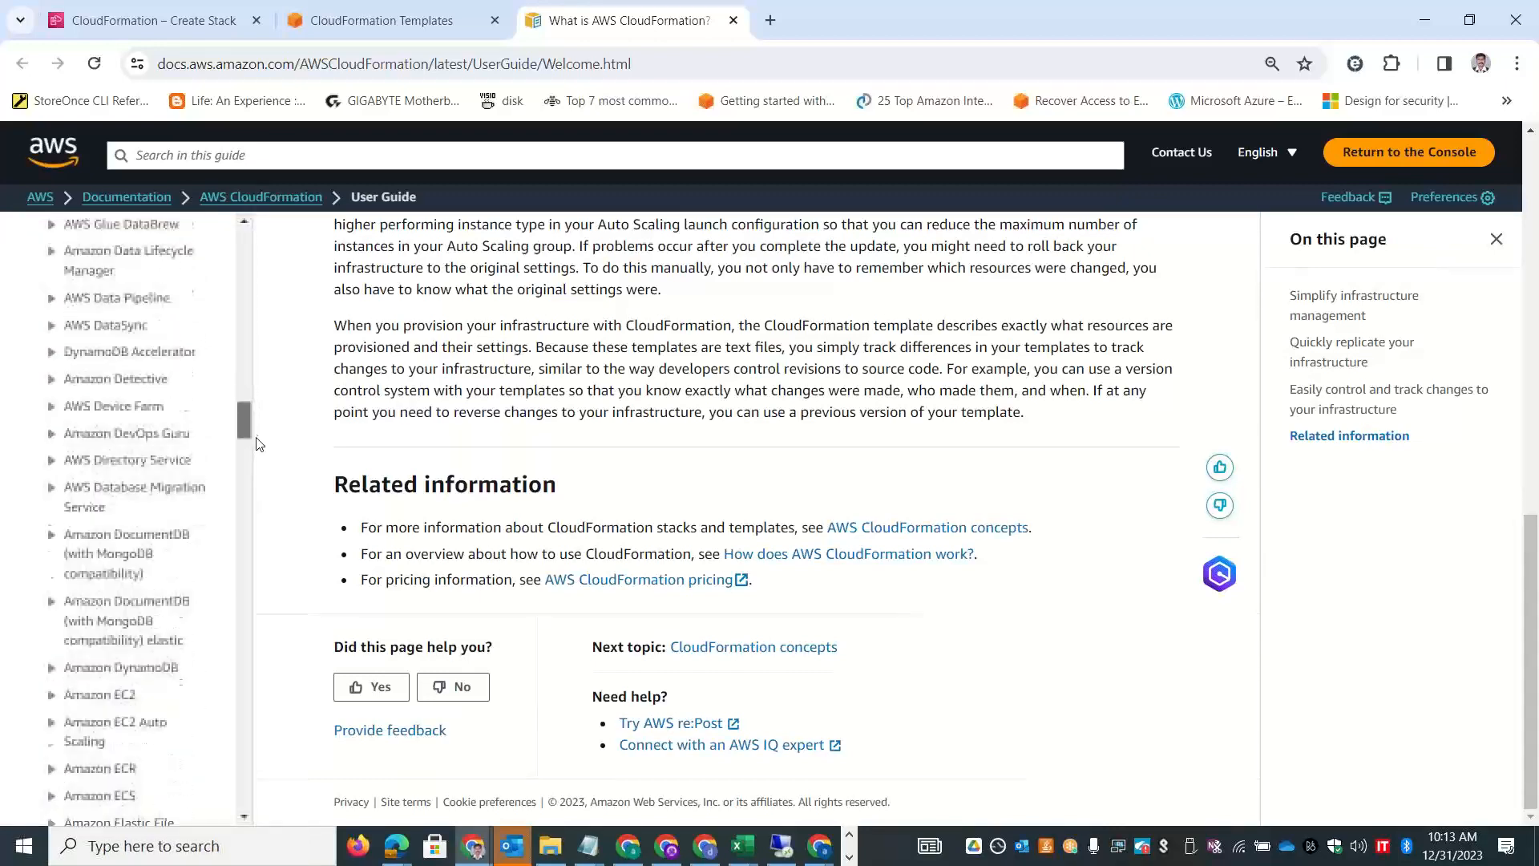
pyautogui.scroll(-3, 256, 455)
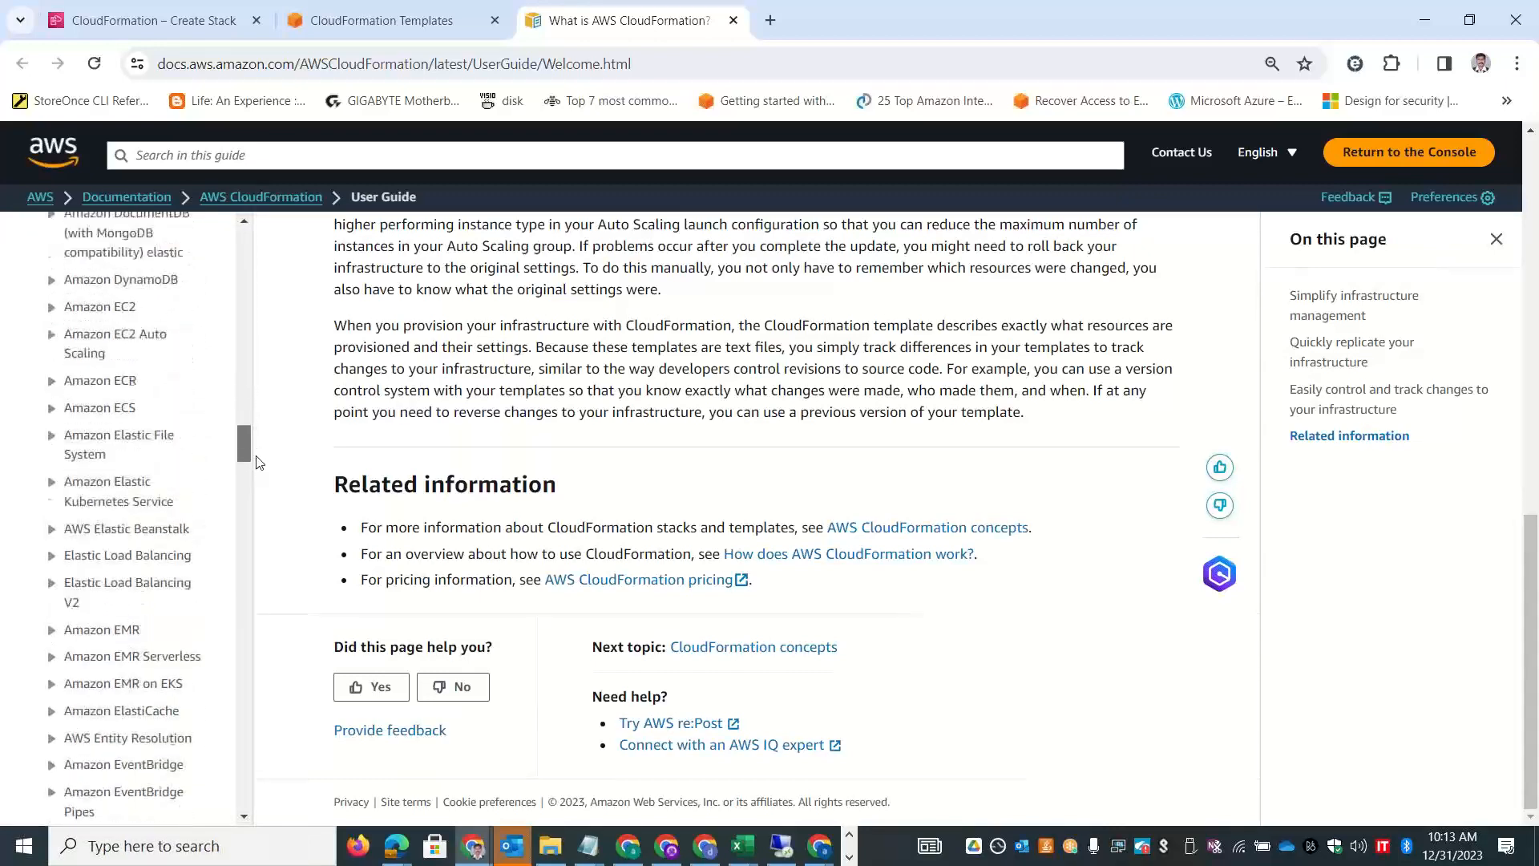
pyautogui.scroll(15, 104, 393)
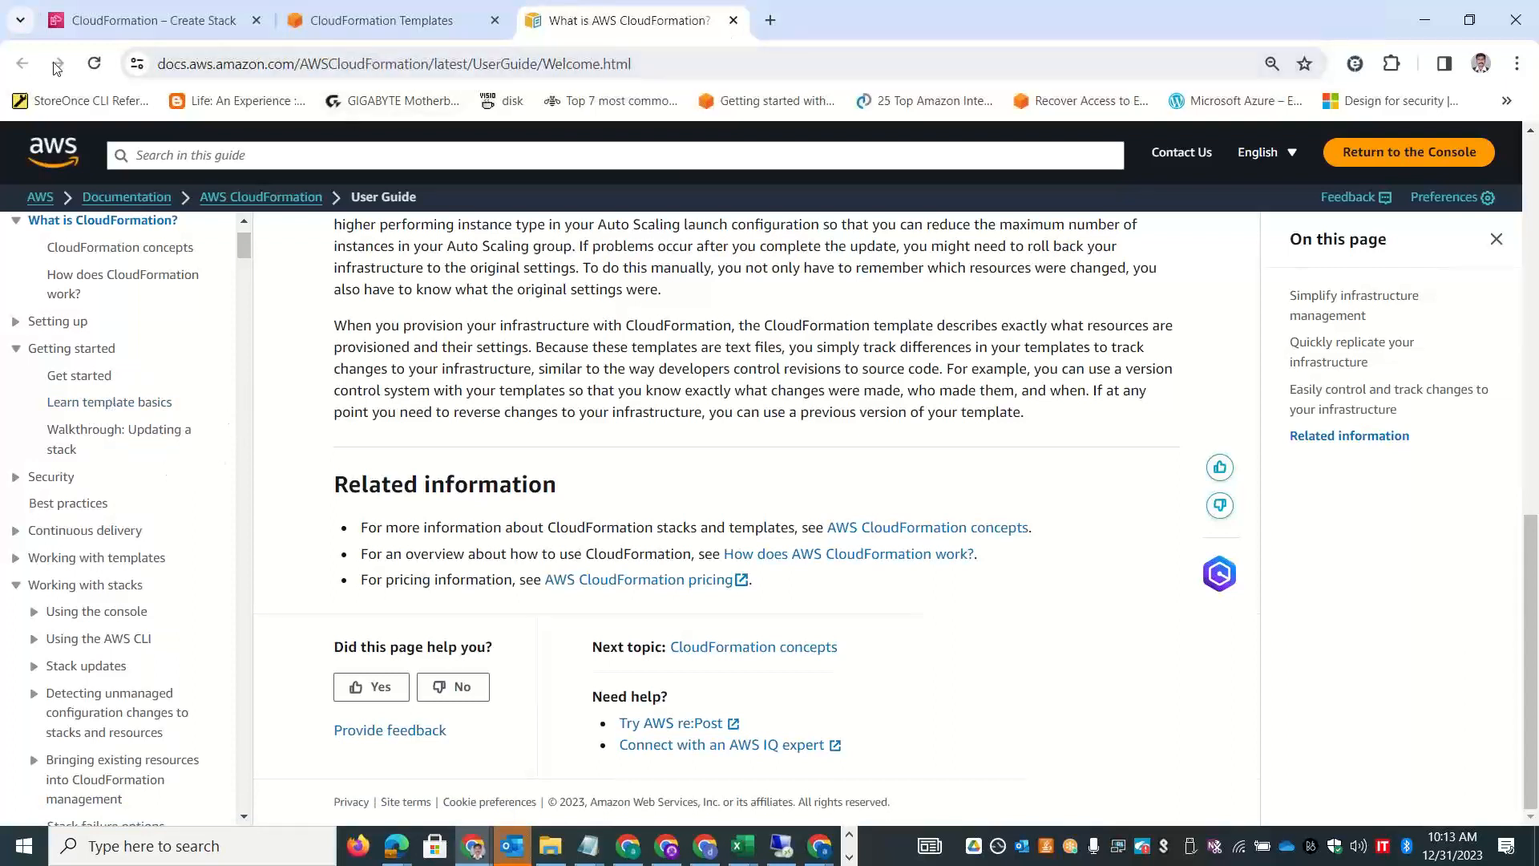
# Return to the CloudFormation Templates page and copy its URL.
pyautogui.click(381, 20)
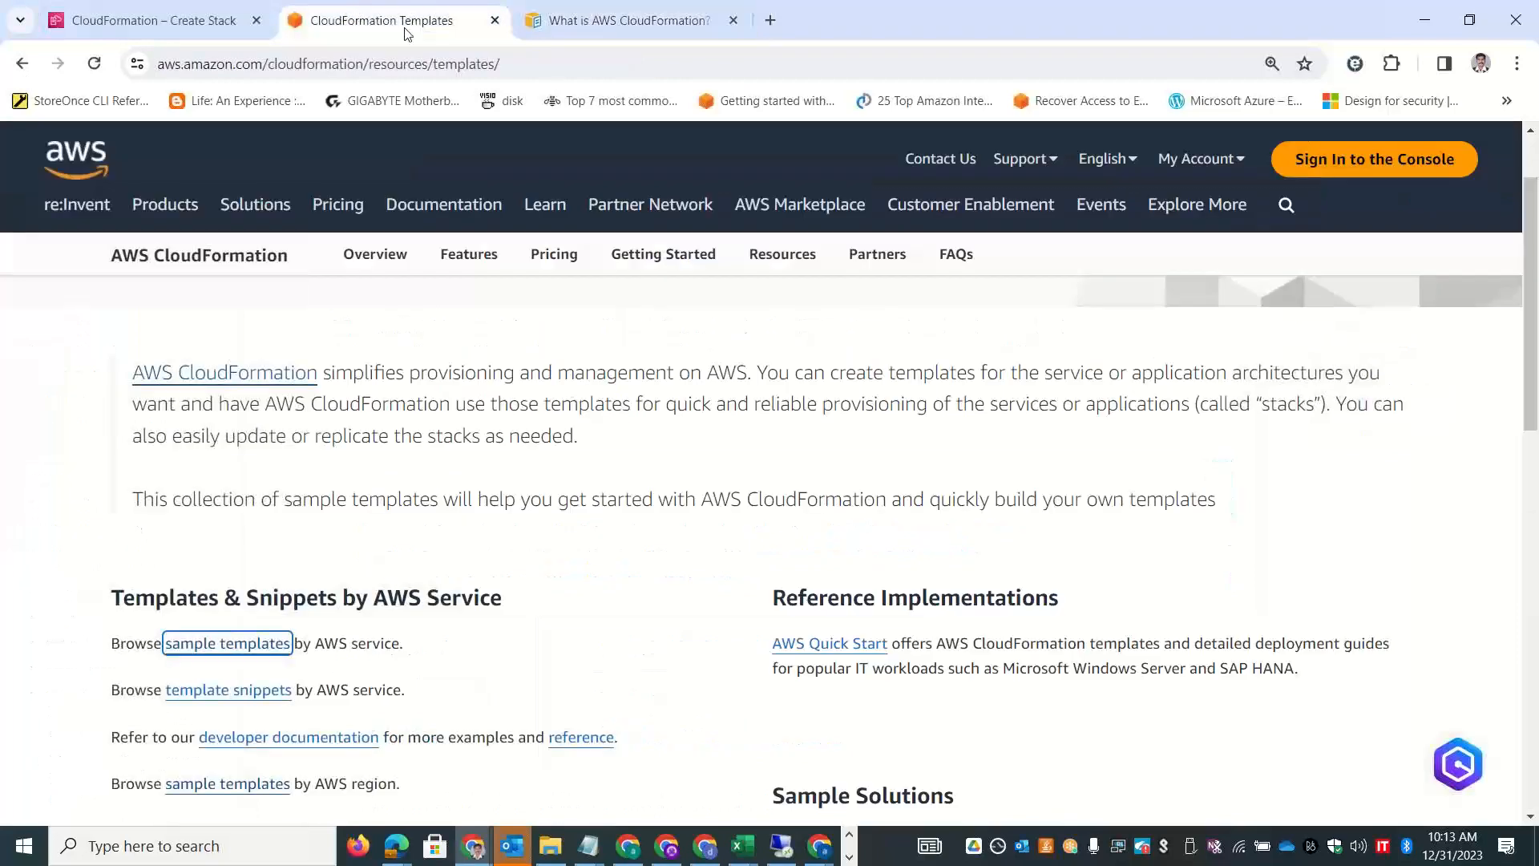
pyautogui.click(568, 69)
pyautogui.hotkey('ctrl', 'c')
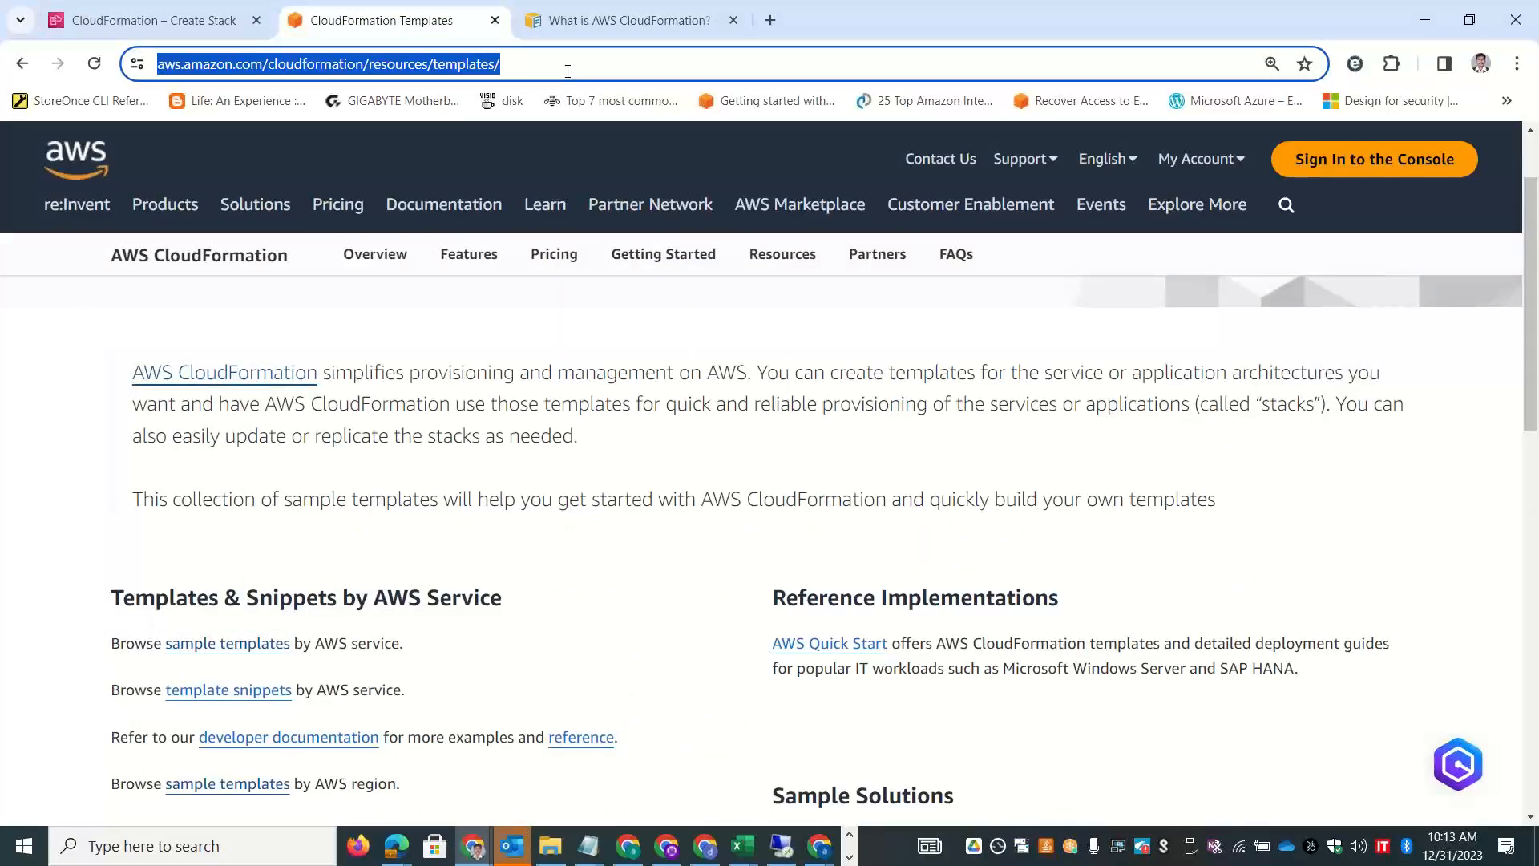
# Switch to the Excel workbook's CFT Demo sheet, widen column B and enter "Reuse the existing templates" in B1.
pyautogui.hotkey('alt', 'Tab')
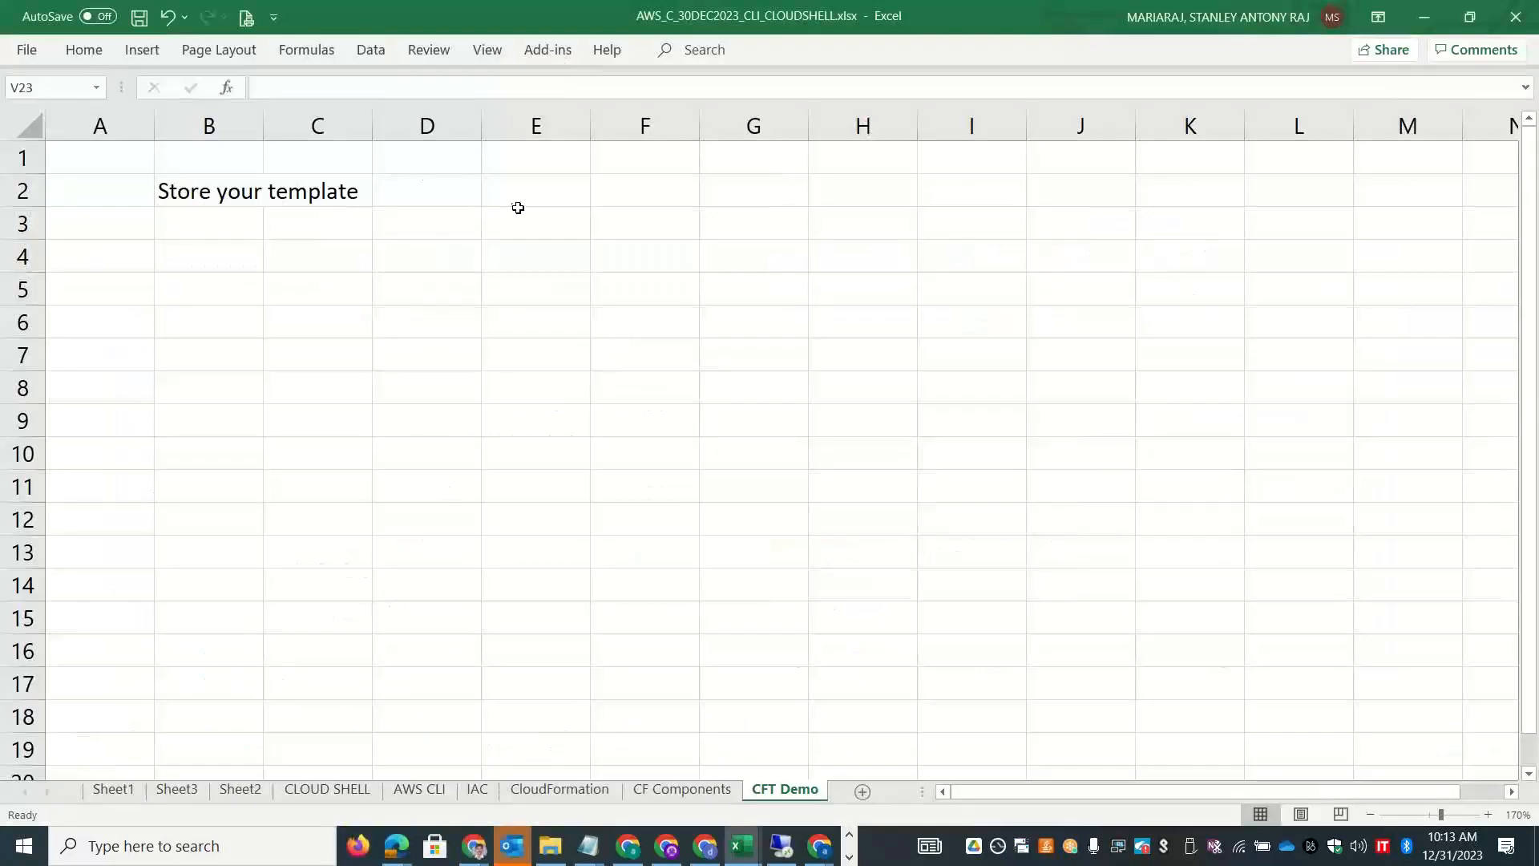
pyautogui.click(239, 147)
pyautogui.moveTo(265, 126); pyautogui.dragTo(377, 127)
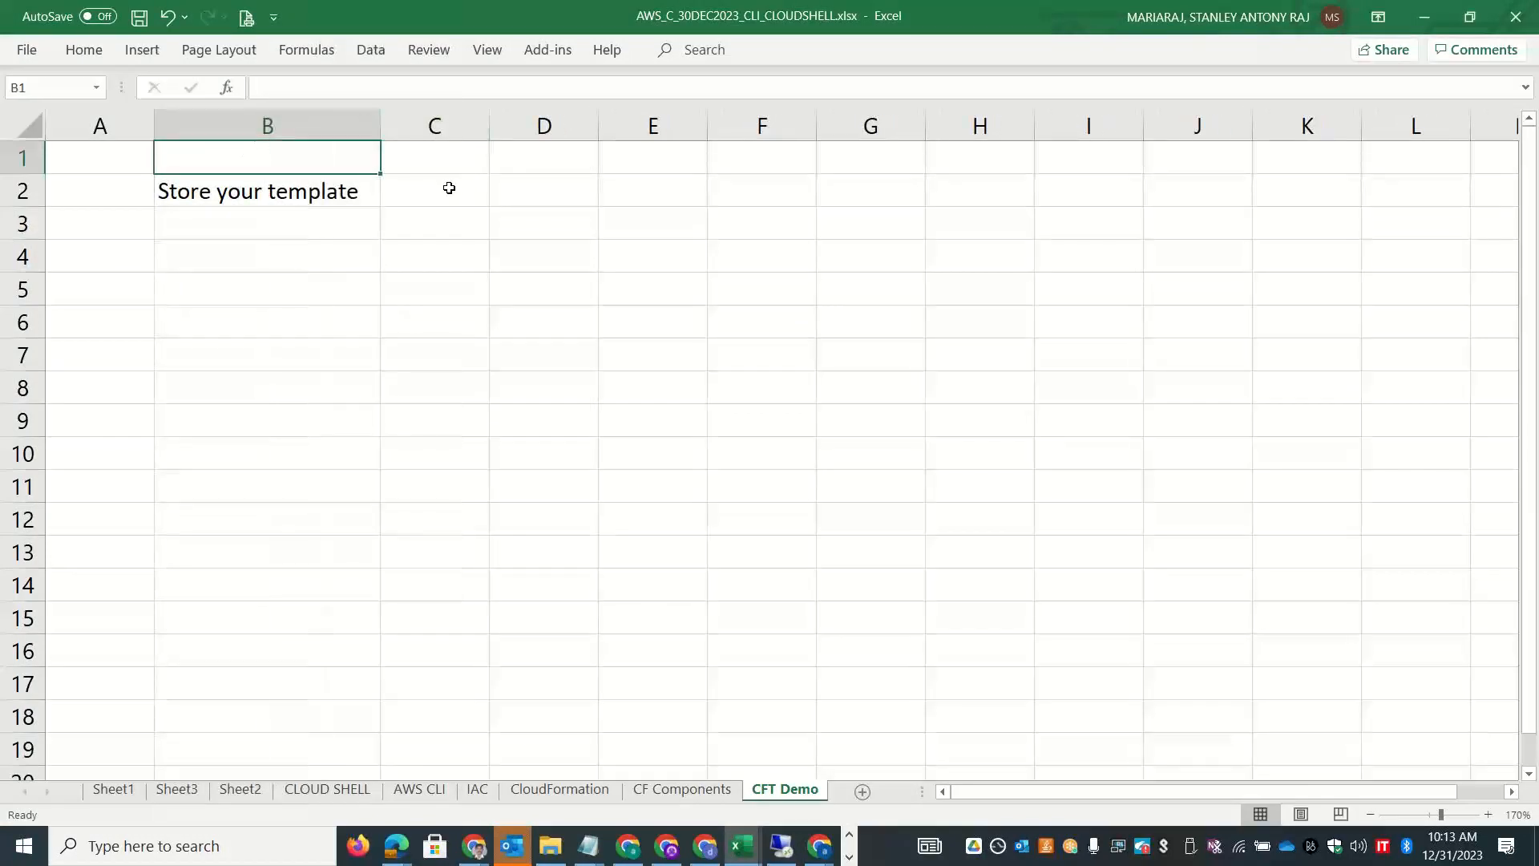
pyautogui.write('Resu')
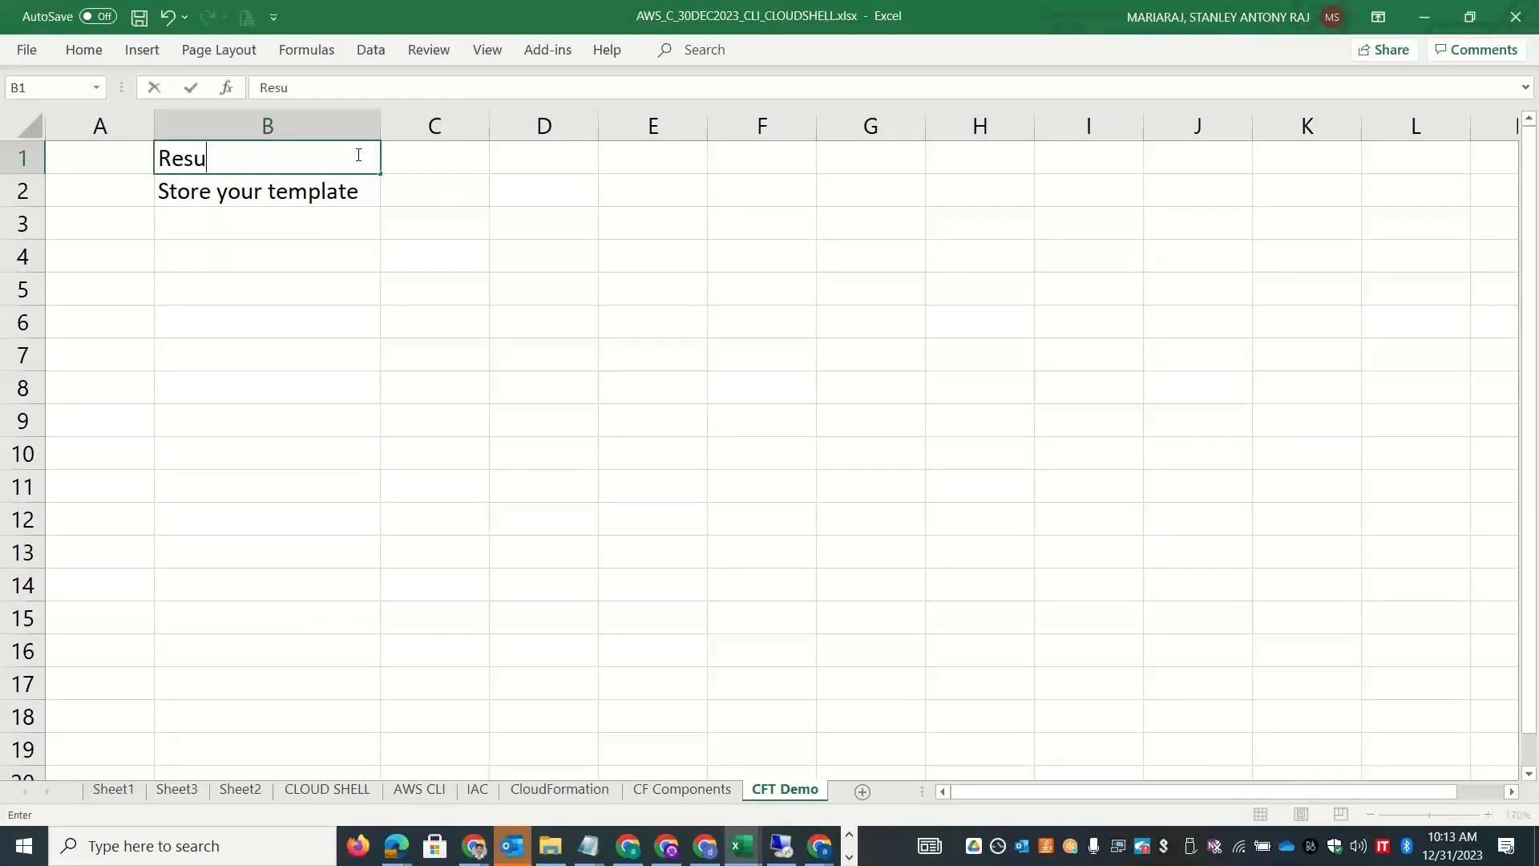
pyautogui.press('BackSpace')
pyautogui.write('use the e')
pyautogui.write('xis')
pyautogui.press('BackSpace')
pyautogui.write('isting templates')
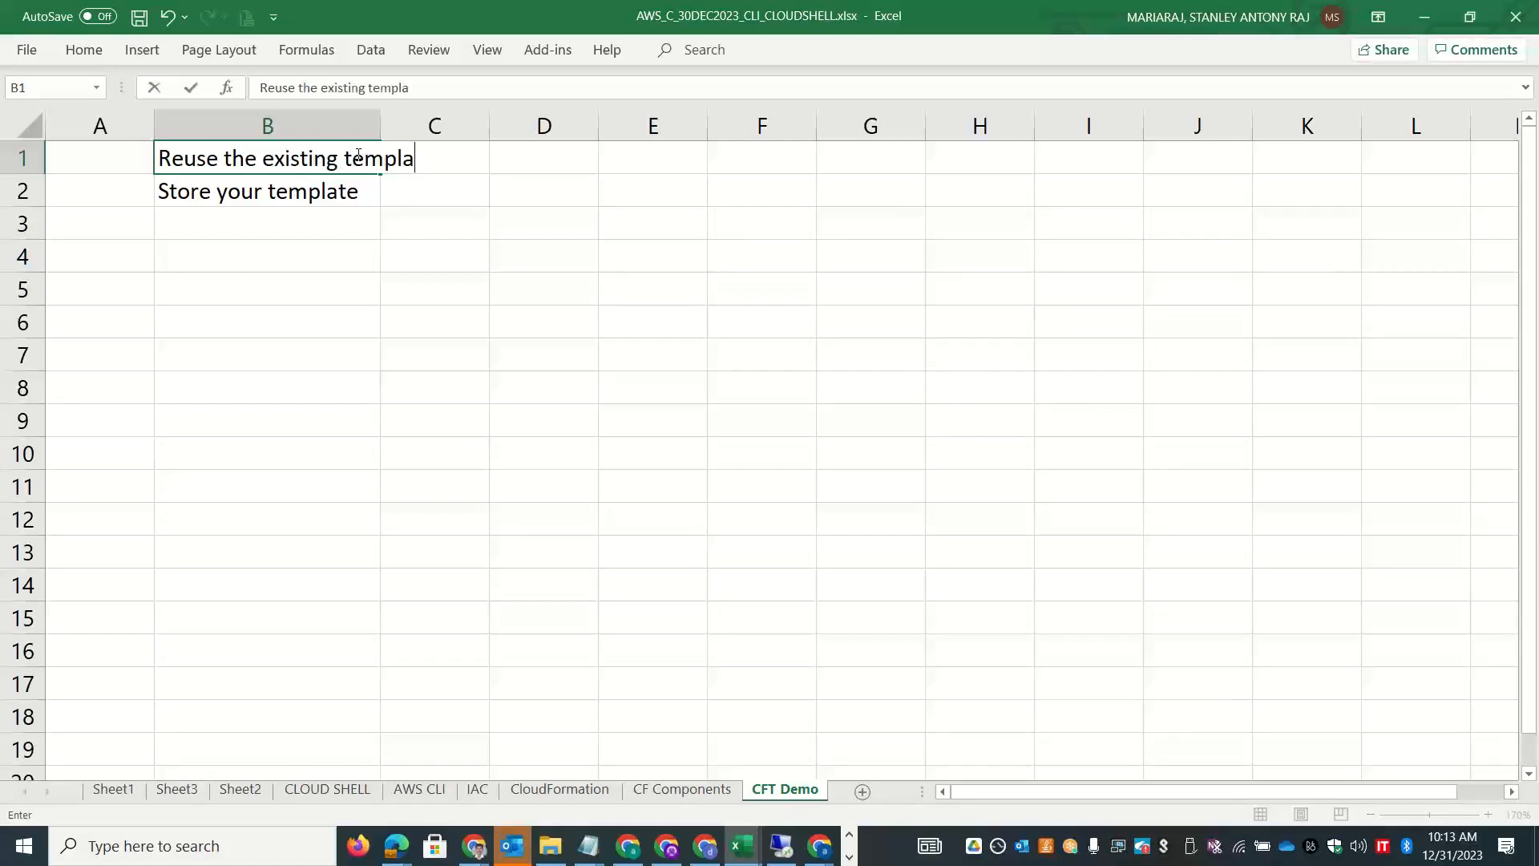
pyautogui.click(330, 247)
# Widen column B to fit the B1 text and paste the copied CloudFormation templates URL into C1.
pyautogui.moveTo(386, 129); pyautogui.dragTo(469, 129)
pyautogui.doubleClick(539, 161)
pyautogui.hotkey('ctrl', 'v')
pyautogui.click(544, 309)
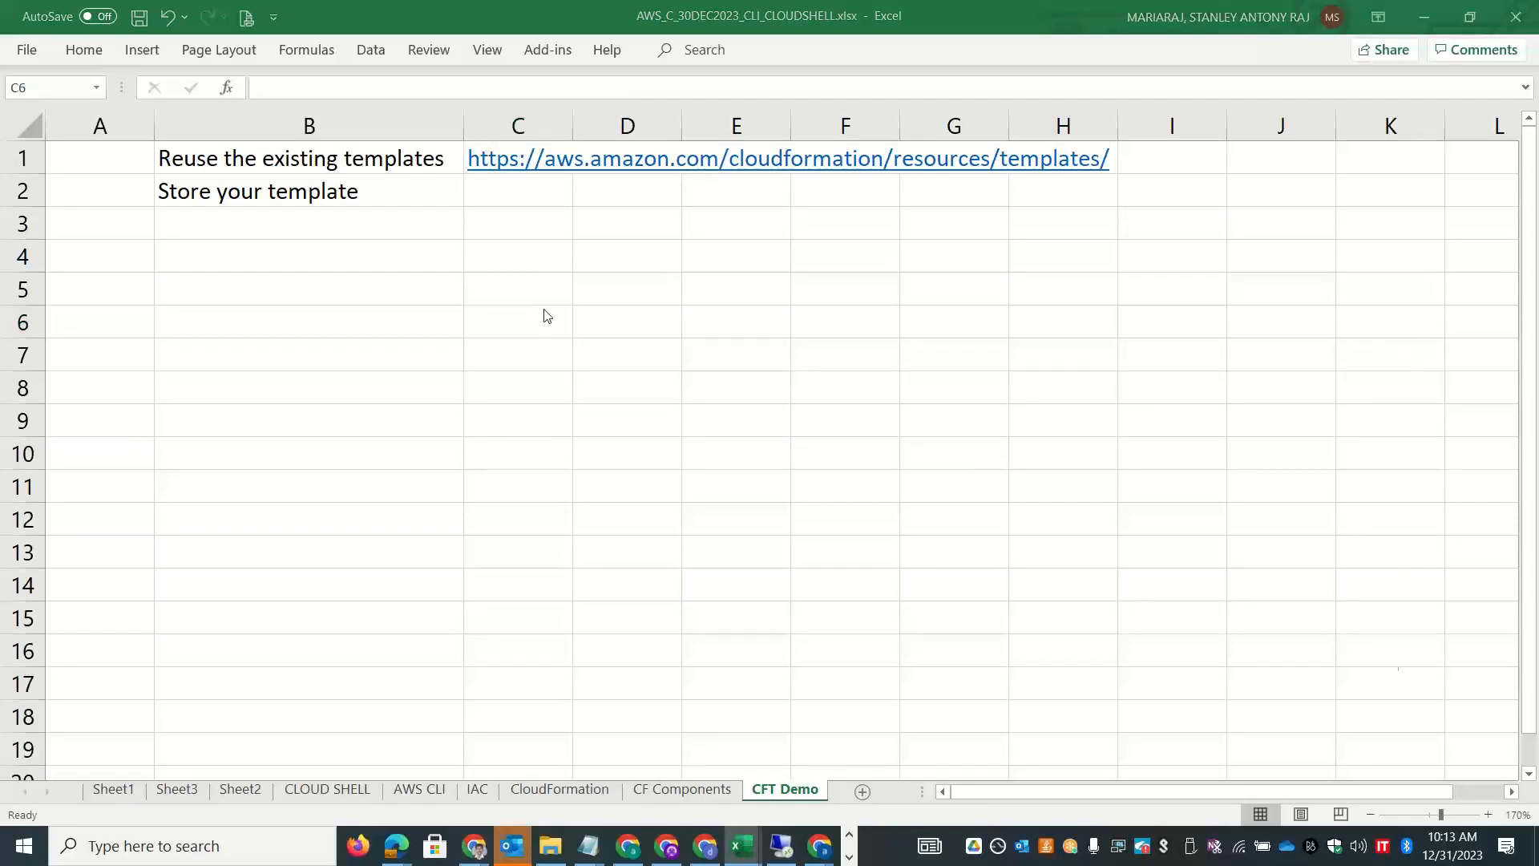
# Switch to Chrome and open github.com/awslabs/aws-cloudformation-templates in a new tab.
pyautogui.hotkey('alt', 'Tab')
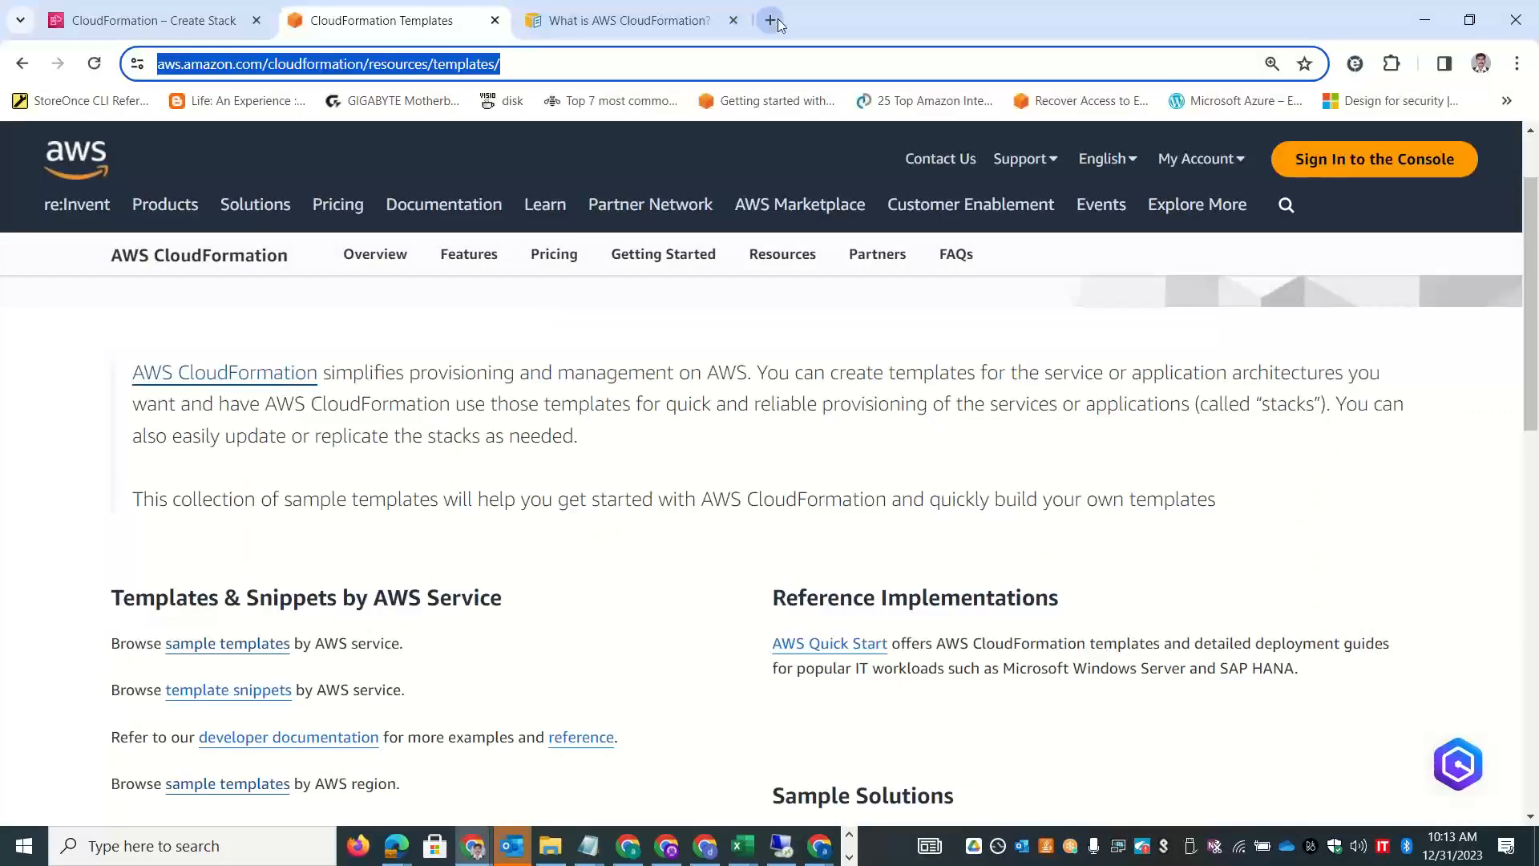
pyautogui.click(772, 19)
pyautogui.write('github.com/')
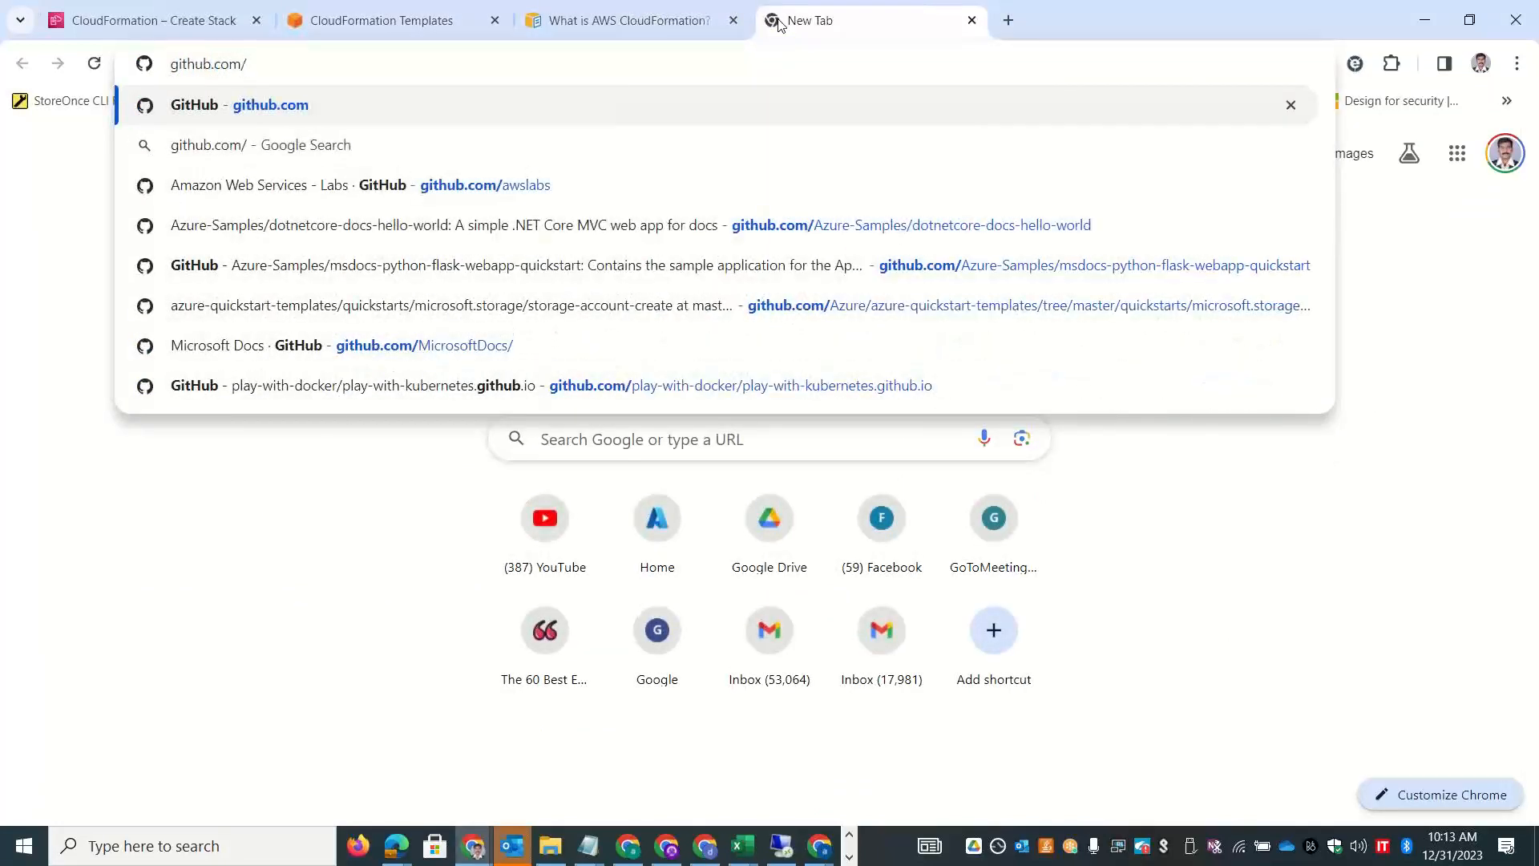
pyautogui.write('awslabs/')
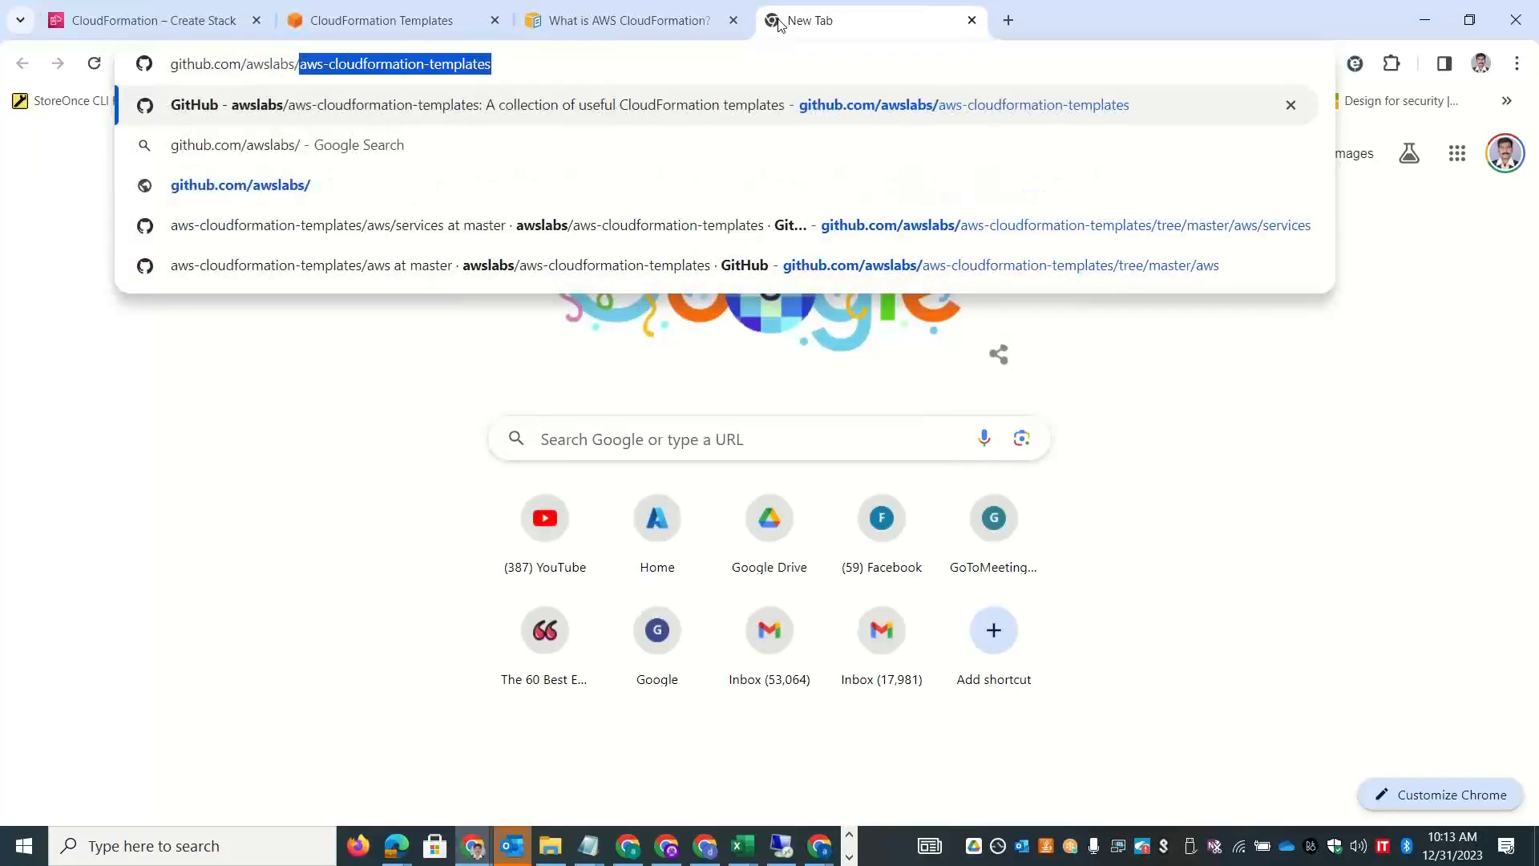
pyautogui.press('Down')
pyautogui.press('Up')
pyautogui.press('Return')
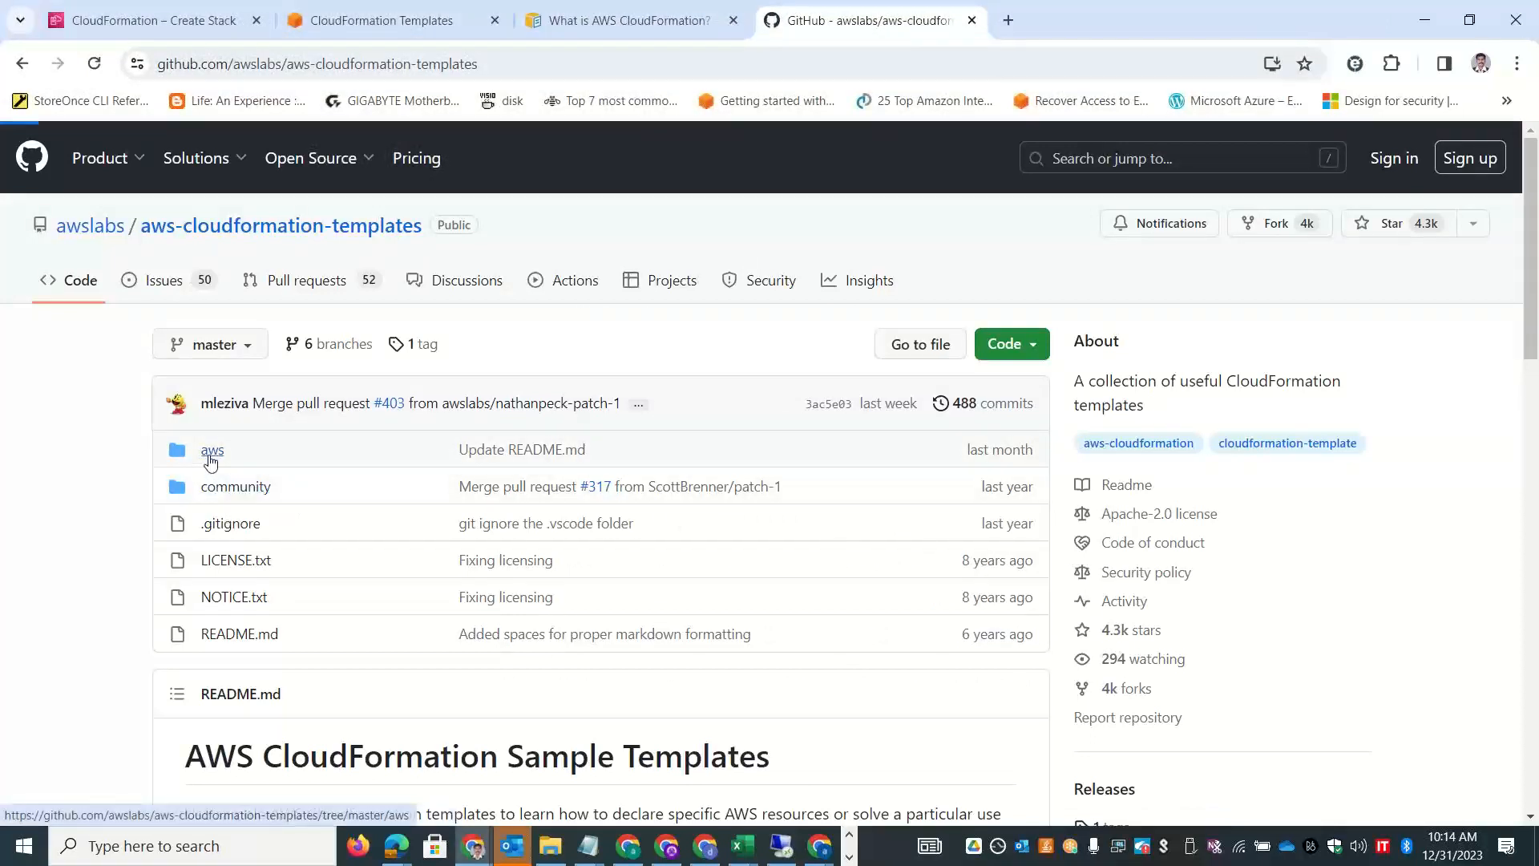
# Look through the repository's aws/services folder and return to the repository's main page.
pyautogui.click(210, 456)
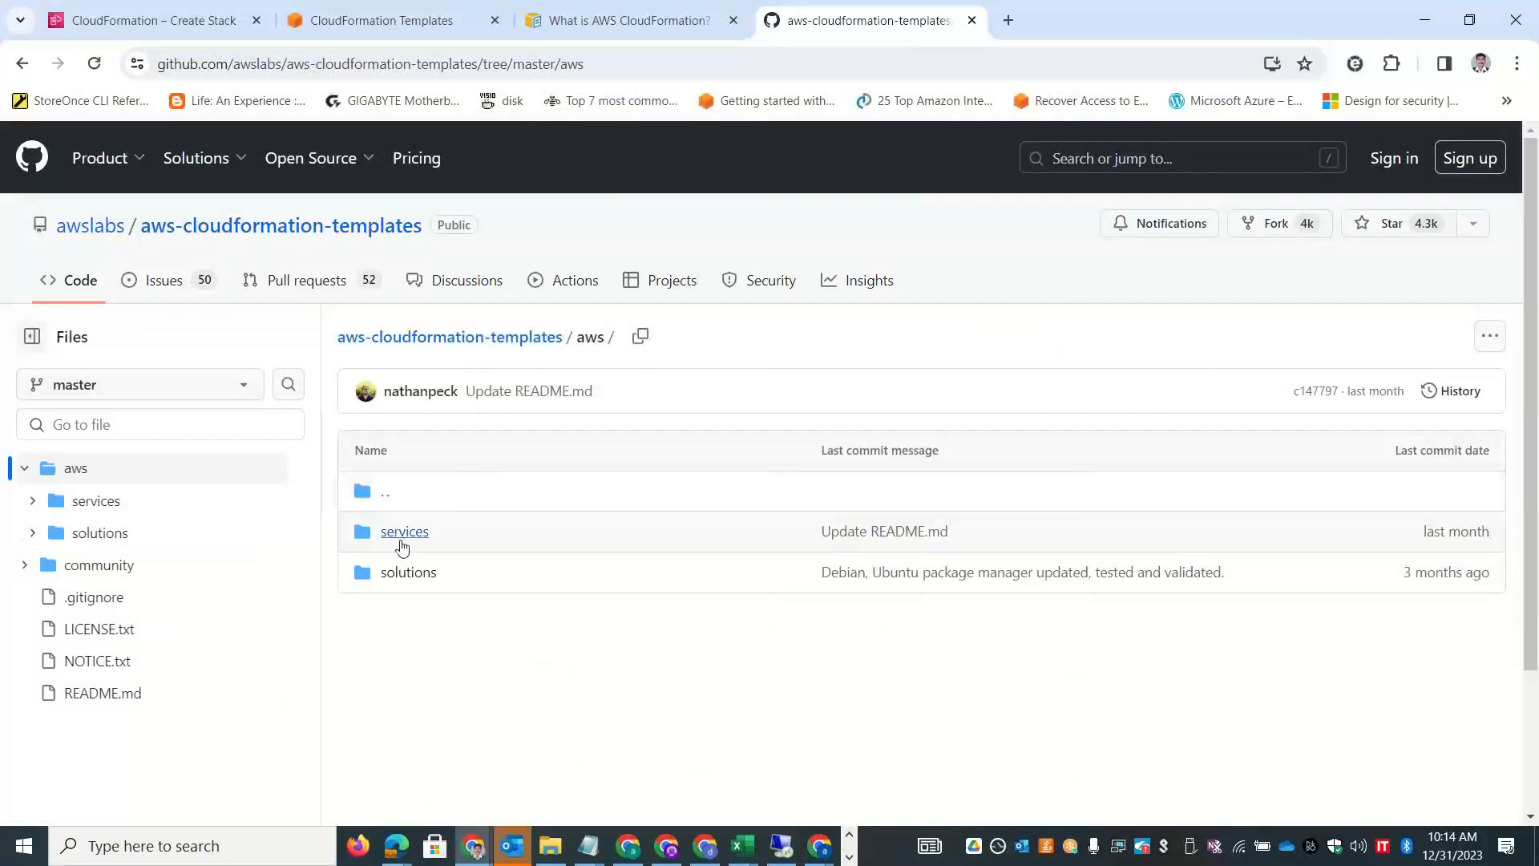
pyautogui.click(403, 534)
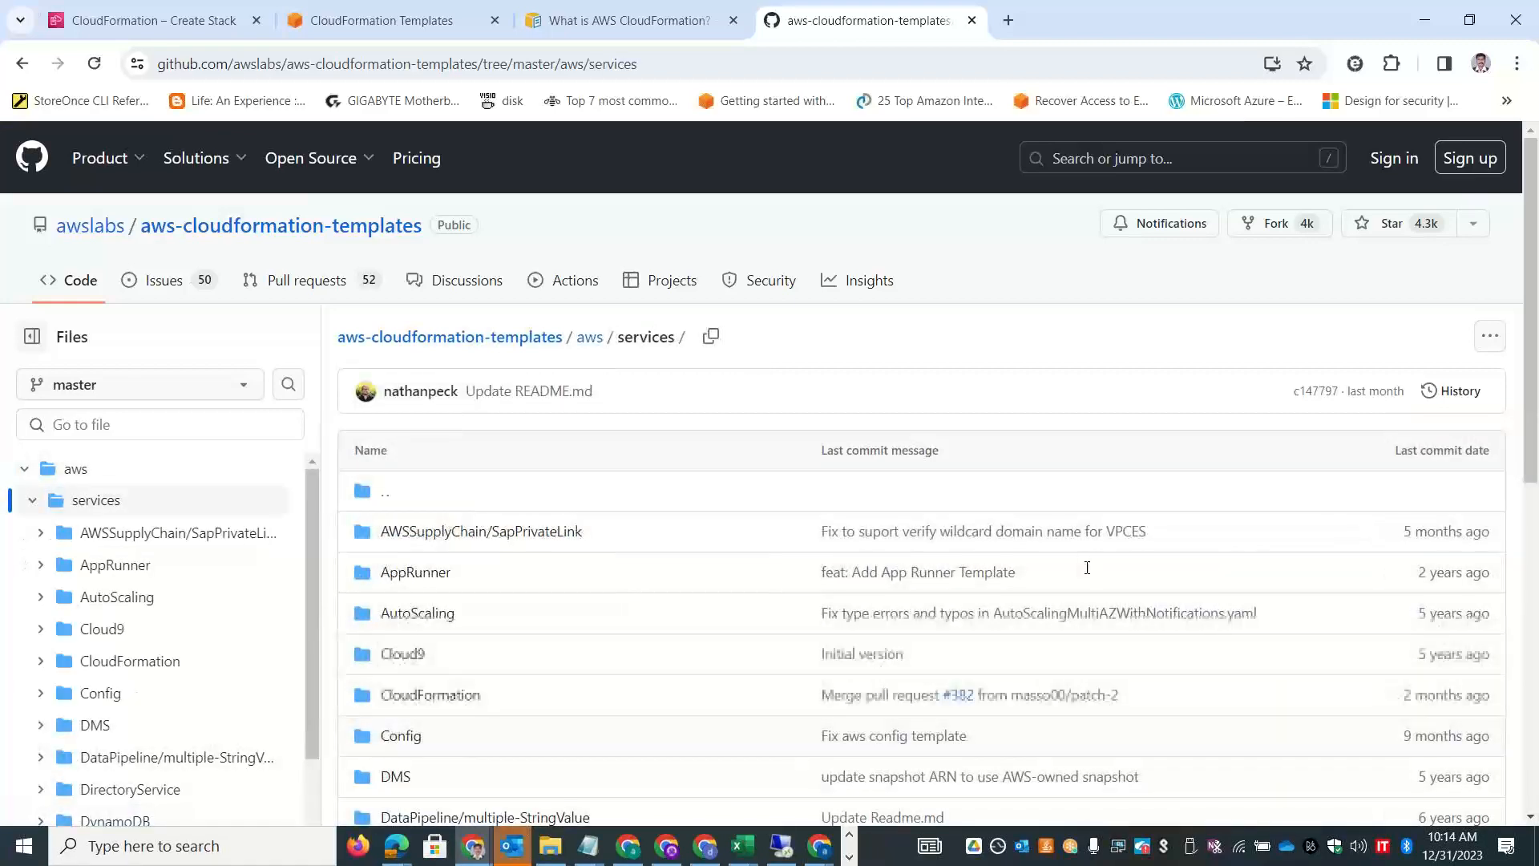
pyautogui.scroll(-7, 1536, 274)
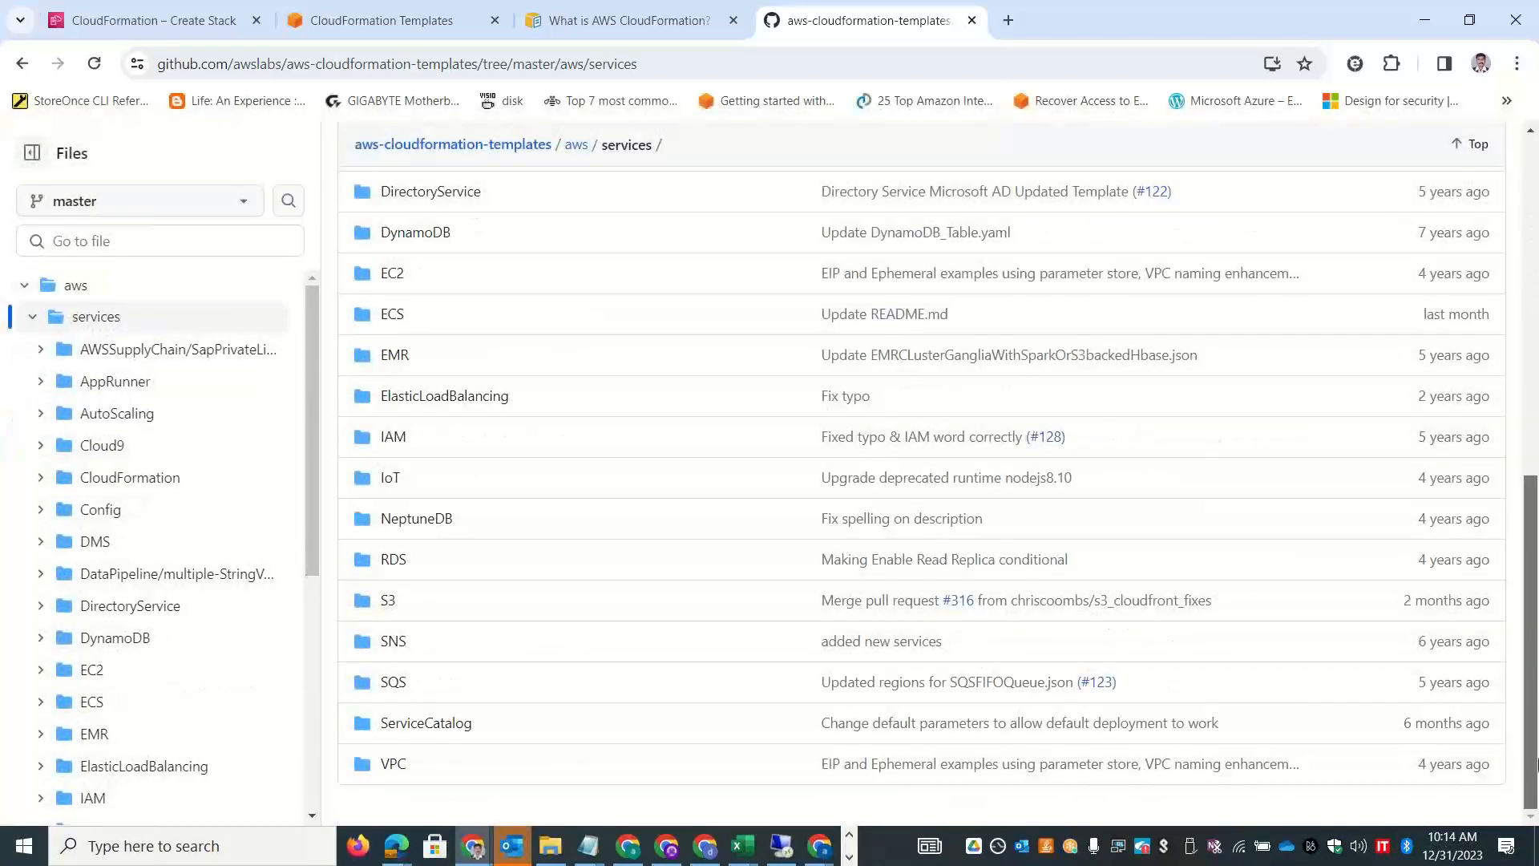
pyautogui.scroll(7, 1537, 215)
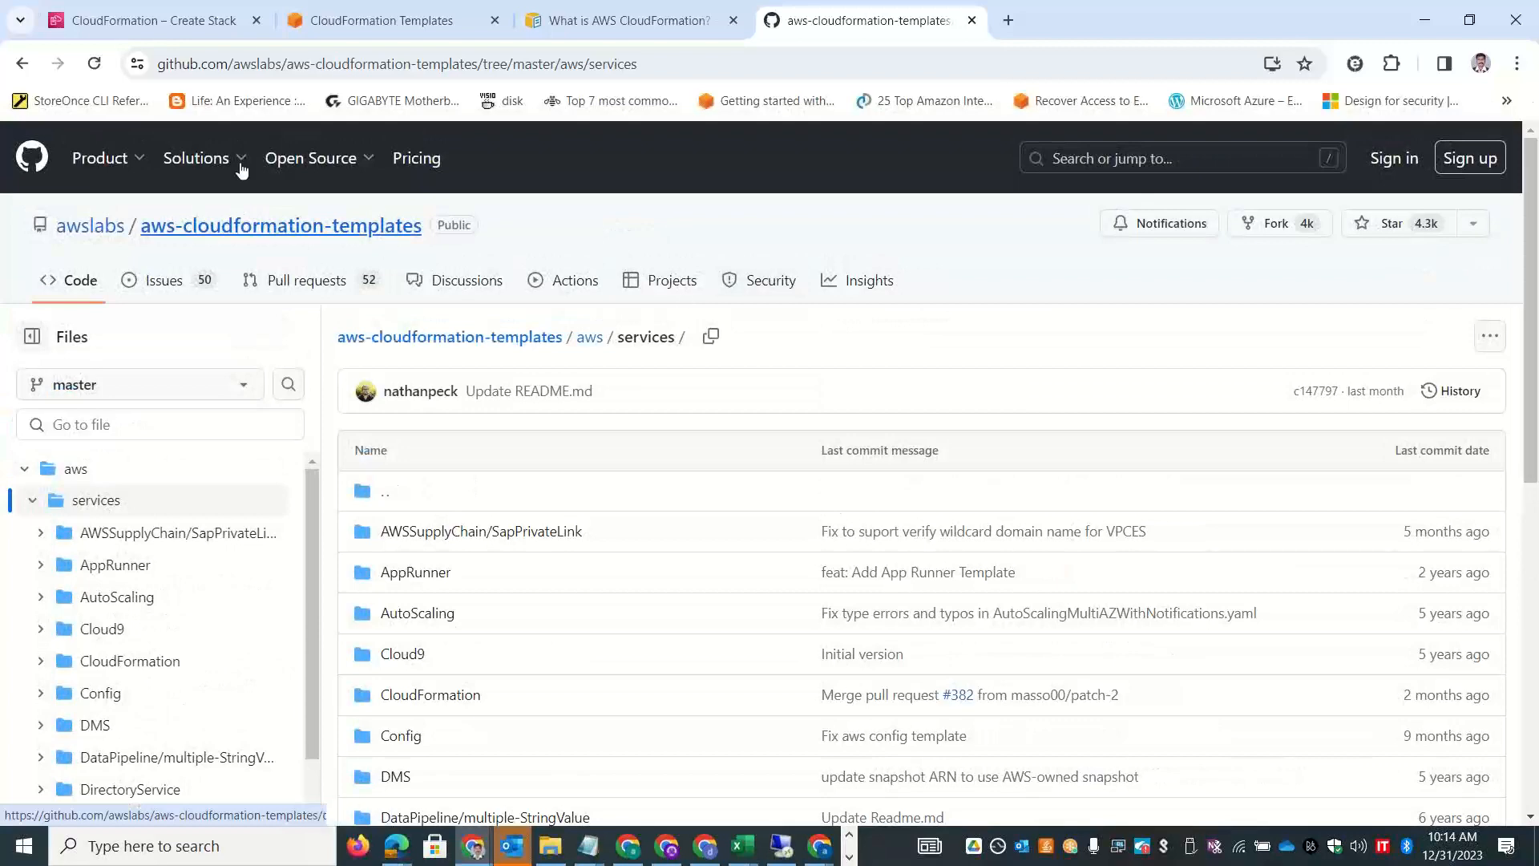
pyautogui.click(22, 66)
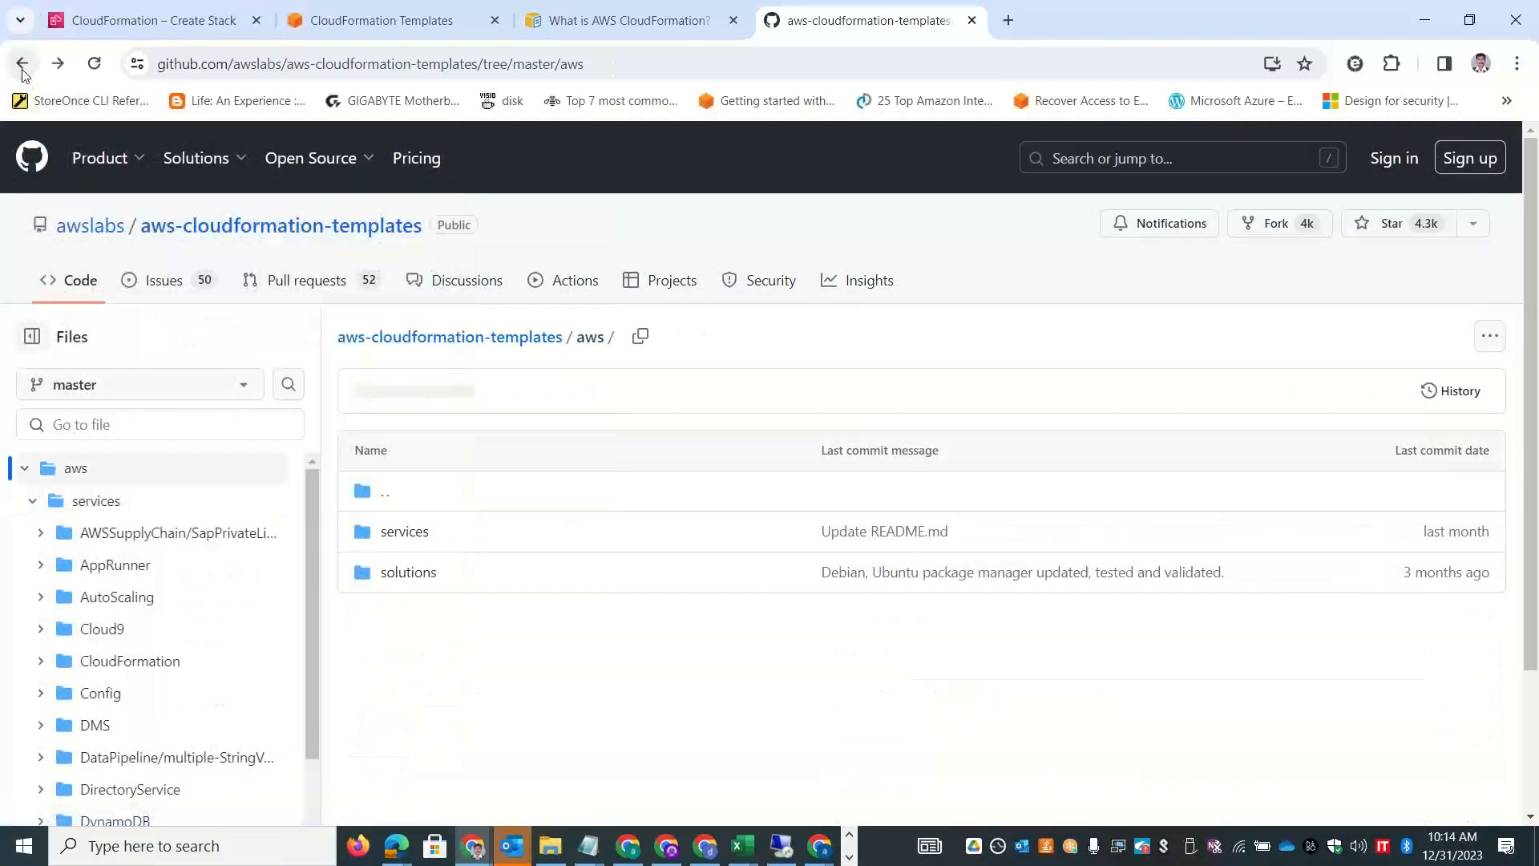
pyautogui.click(22, 66)
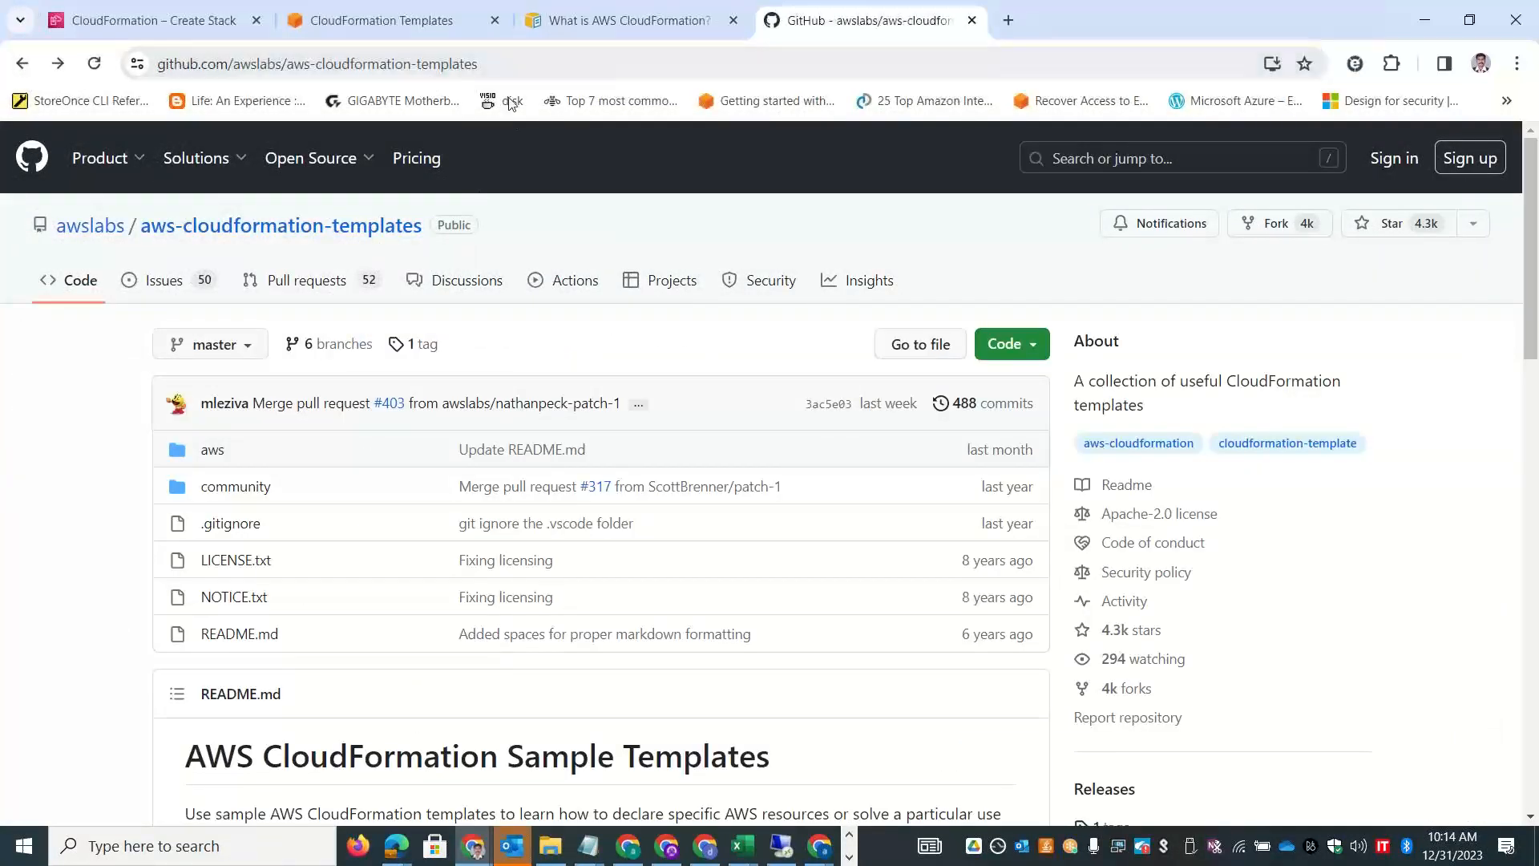
# Copy the repository's URL and paste it into C2 of the Excel sheet, in a new row inserted above "Store your template".
pyautogui.click(538, 67)
pyautogui.hotkey('ctrl', 'c')
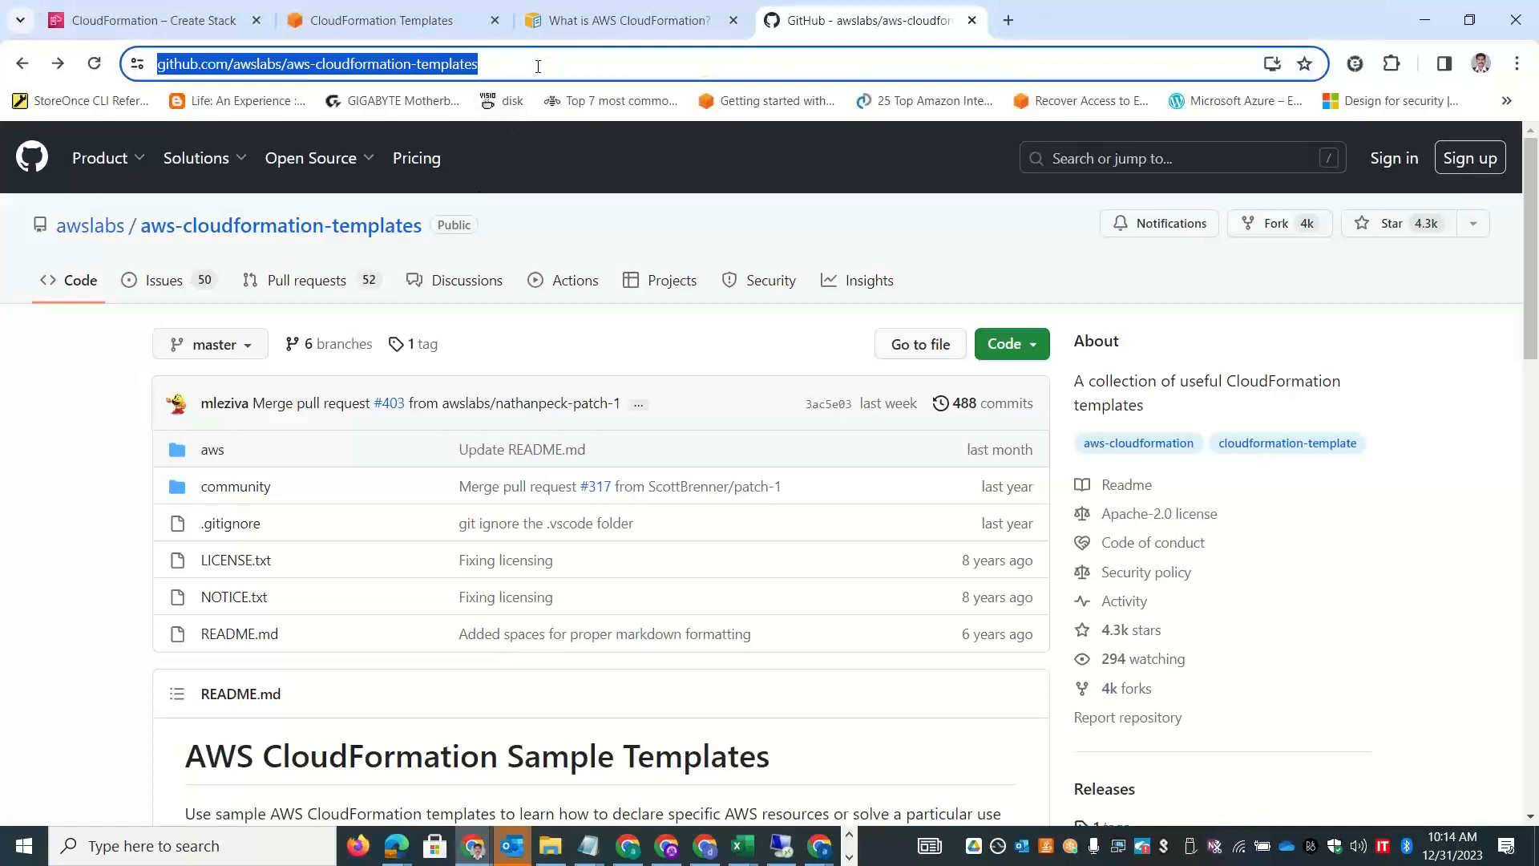
pyautogui.hotkey('alt', 'Tab')
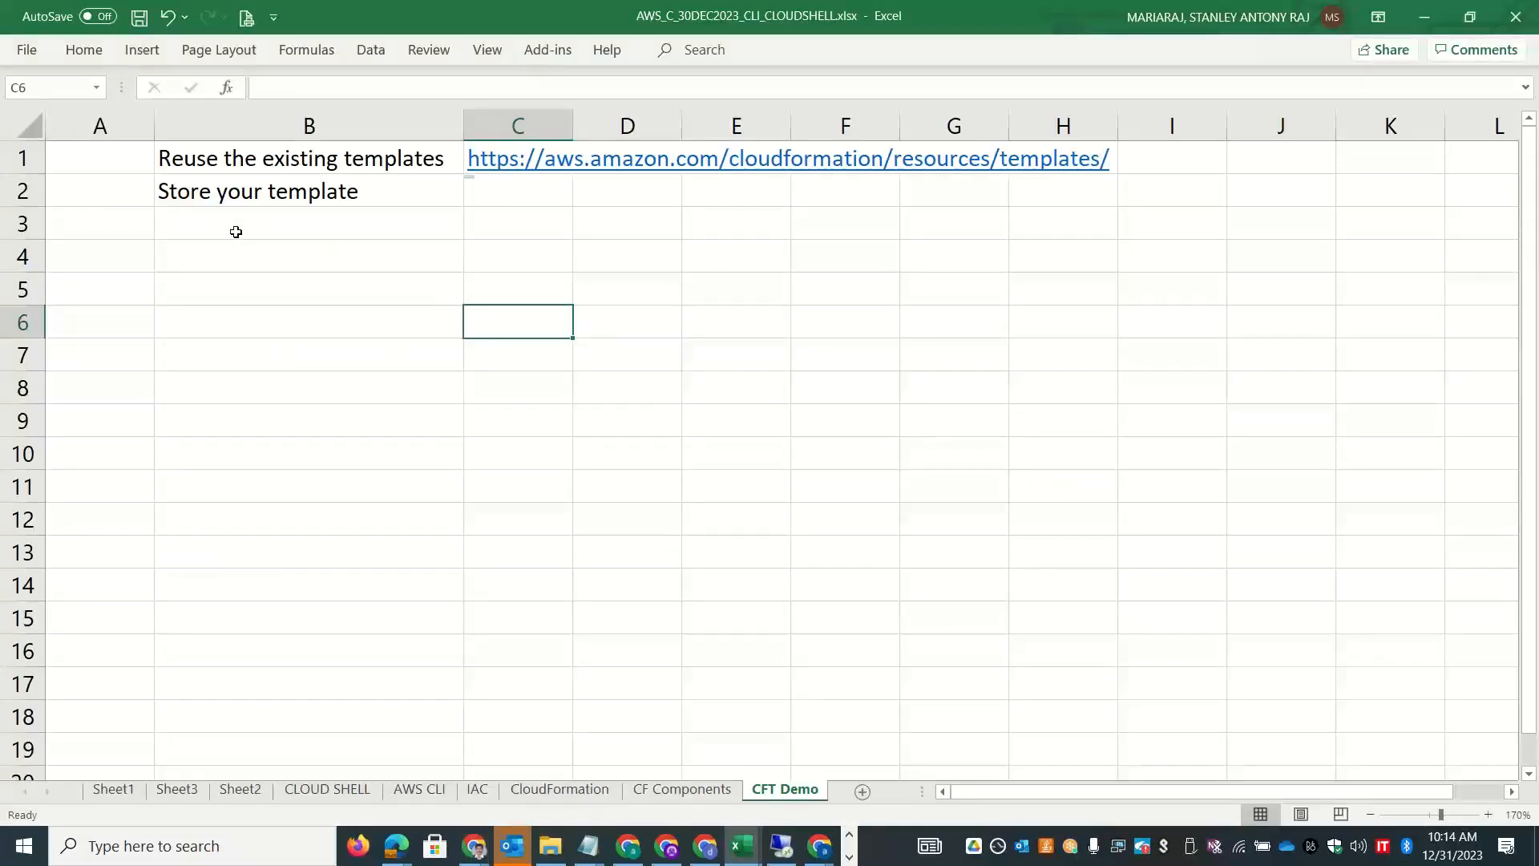
pyautogui.click(22, 190)
pyautogui.rightClick(21, 194)
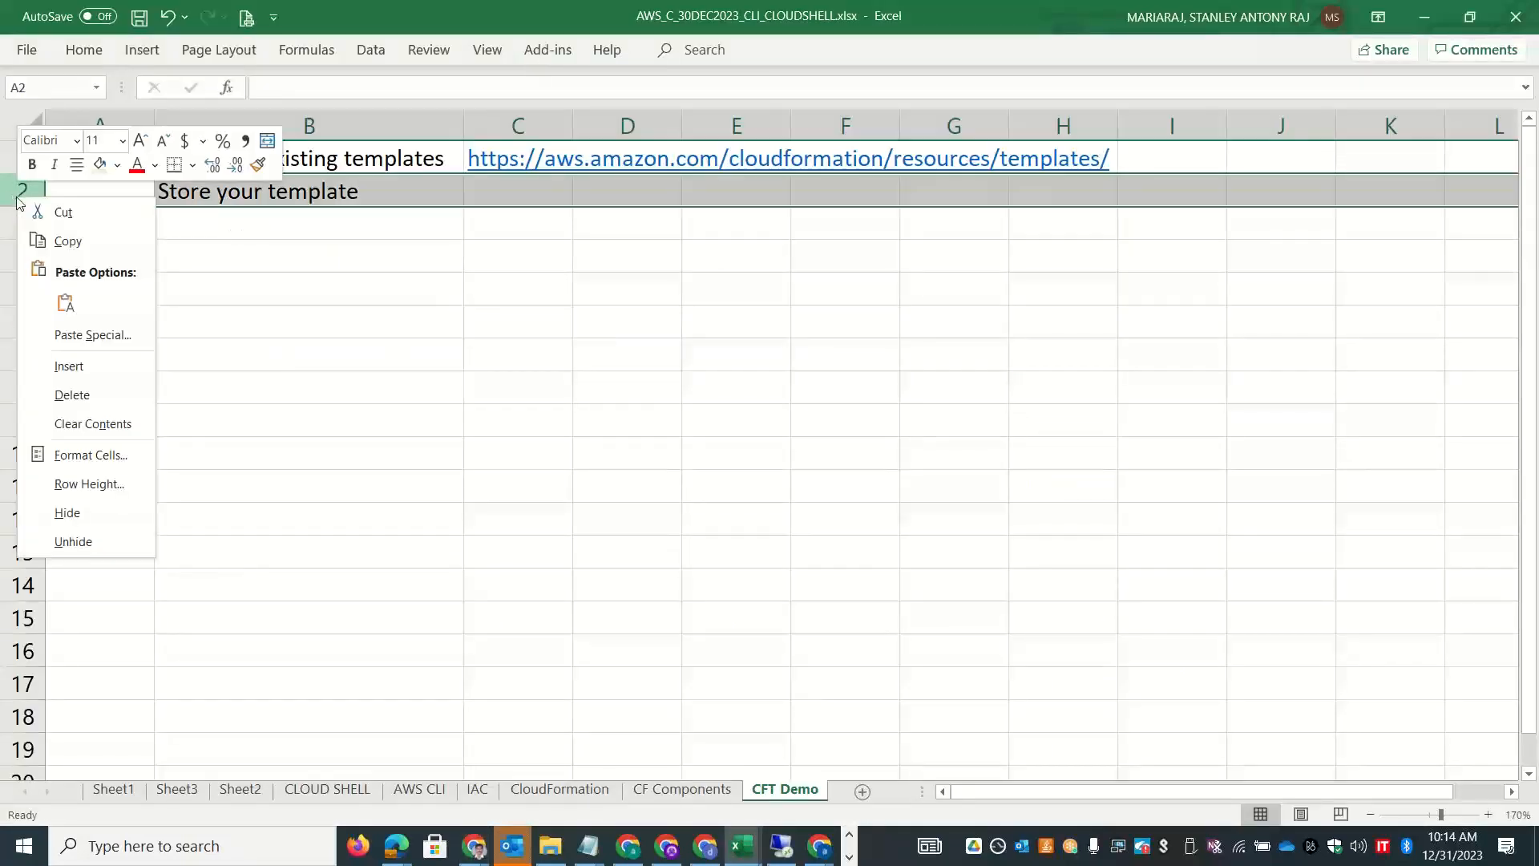
pyautogui.click(113, 367)
pyautogui.click(293, 181)
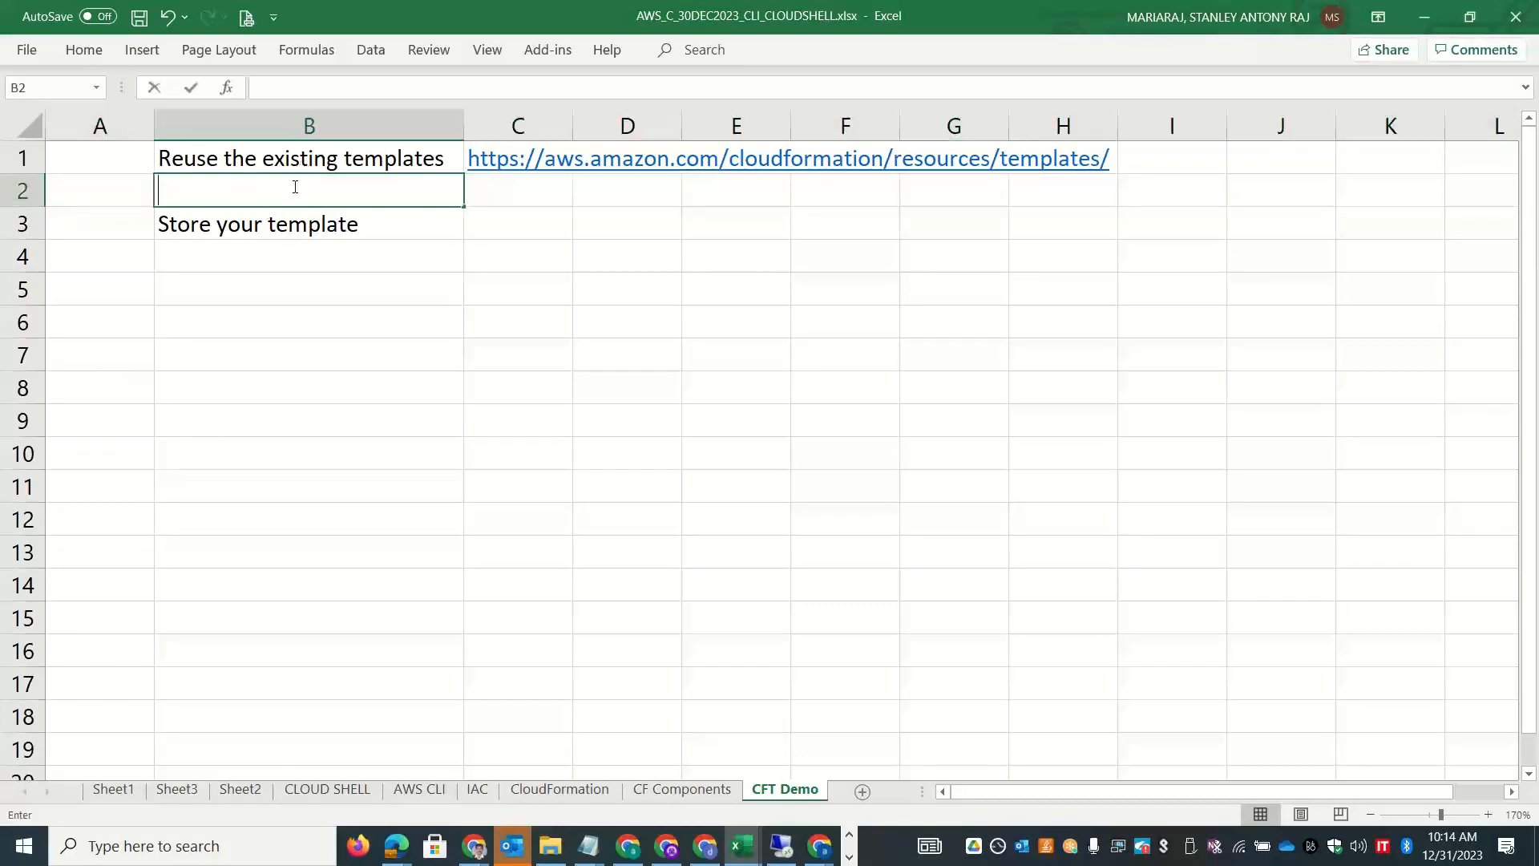
pyautogui.click(477, 181)
pyautogui.hotkey('ctrl', 'v')
pyautogui.click(499, 363)
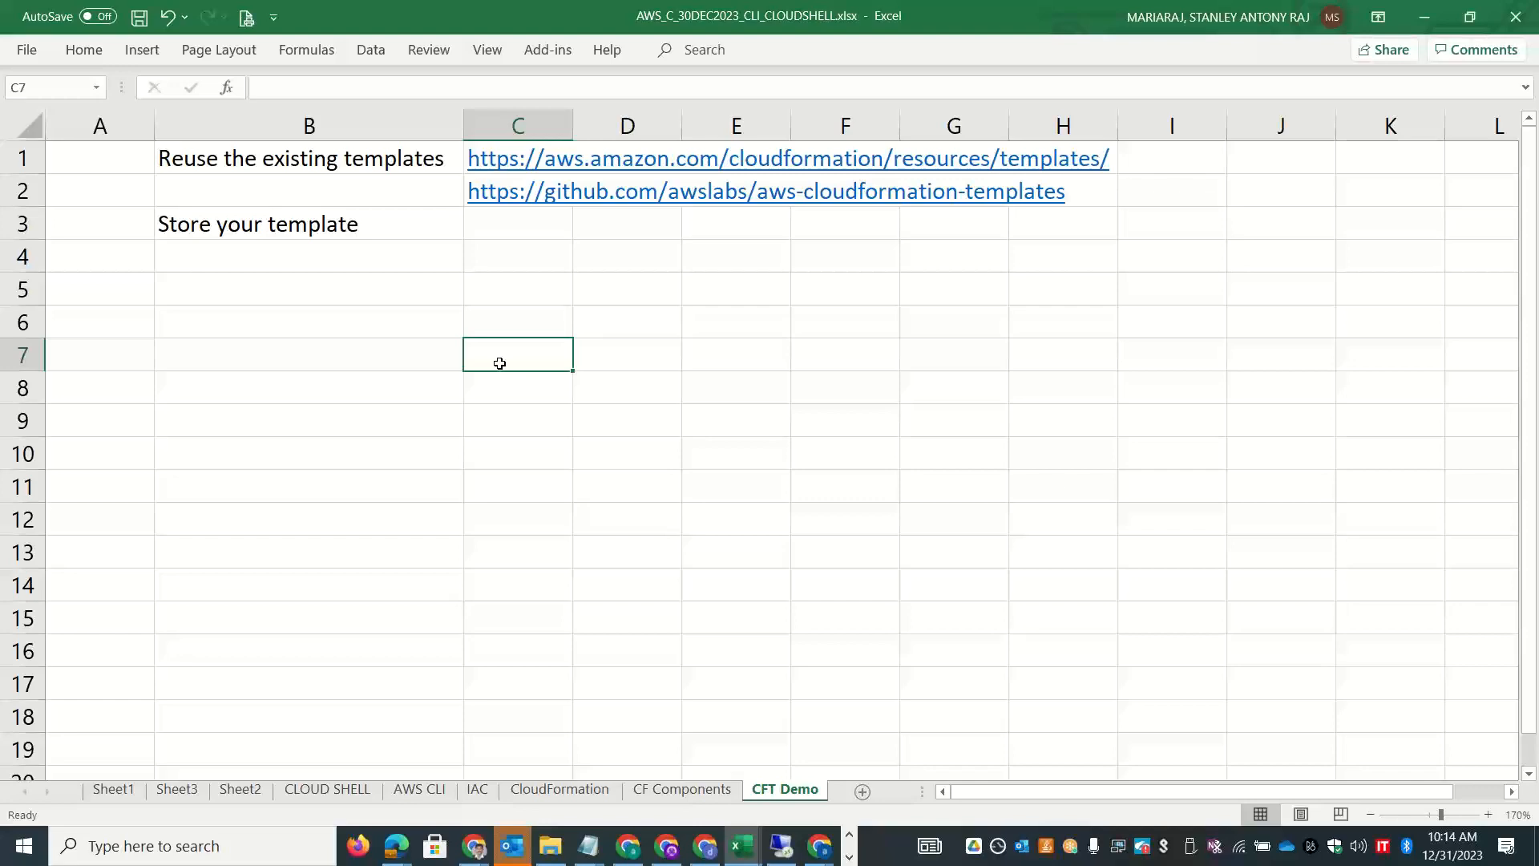
# Copy the templates URL from C1 and, in Chrome, use it to open the suggested govcloud-us sample templates page.
pyautogui.press('Up')
pyautogui.press('Up')
pyautogui.press('Up')
pyautogui.press('Up')
pyautogui.press('Up')
pyautogui.press('Up')
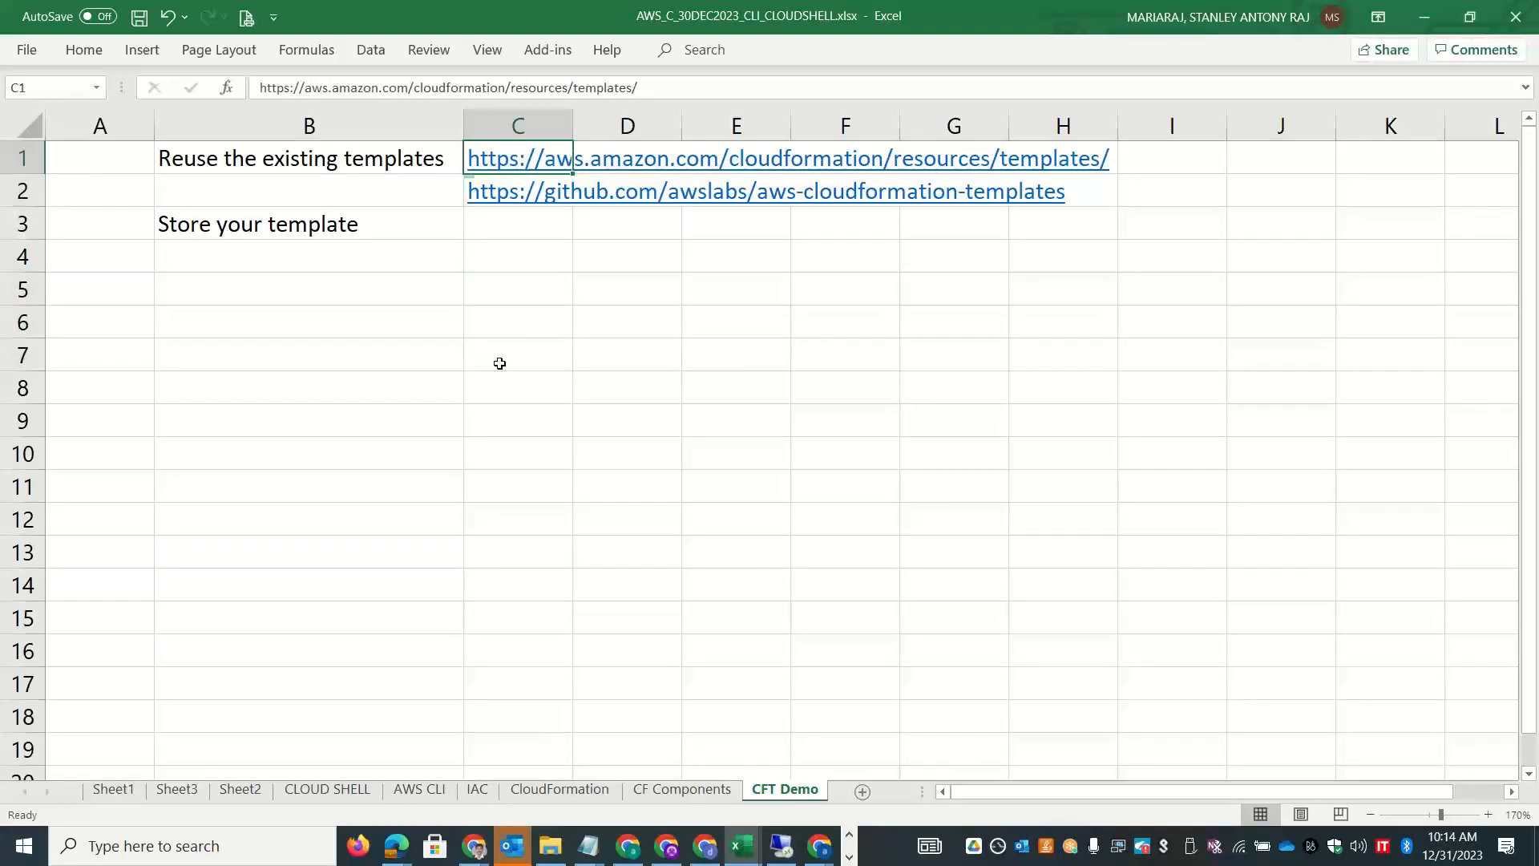
pyautogui.hotkey('alt', 'Tab')
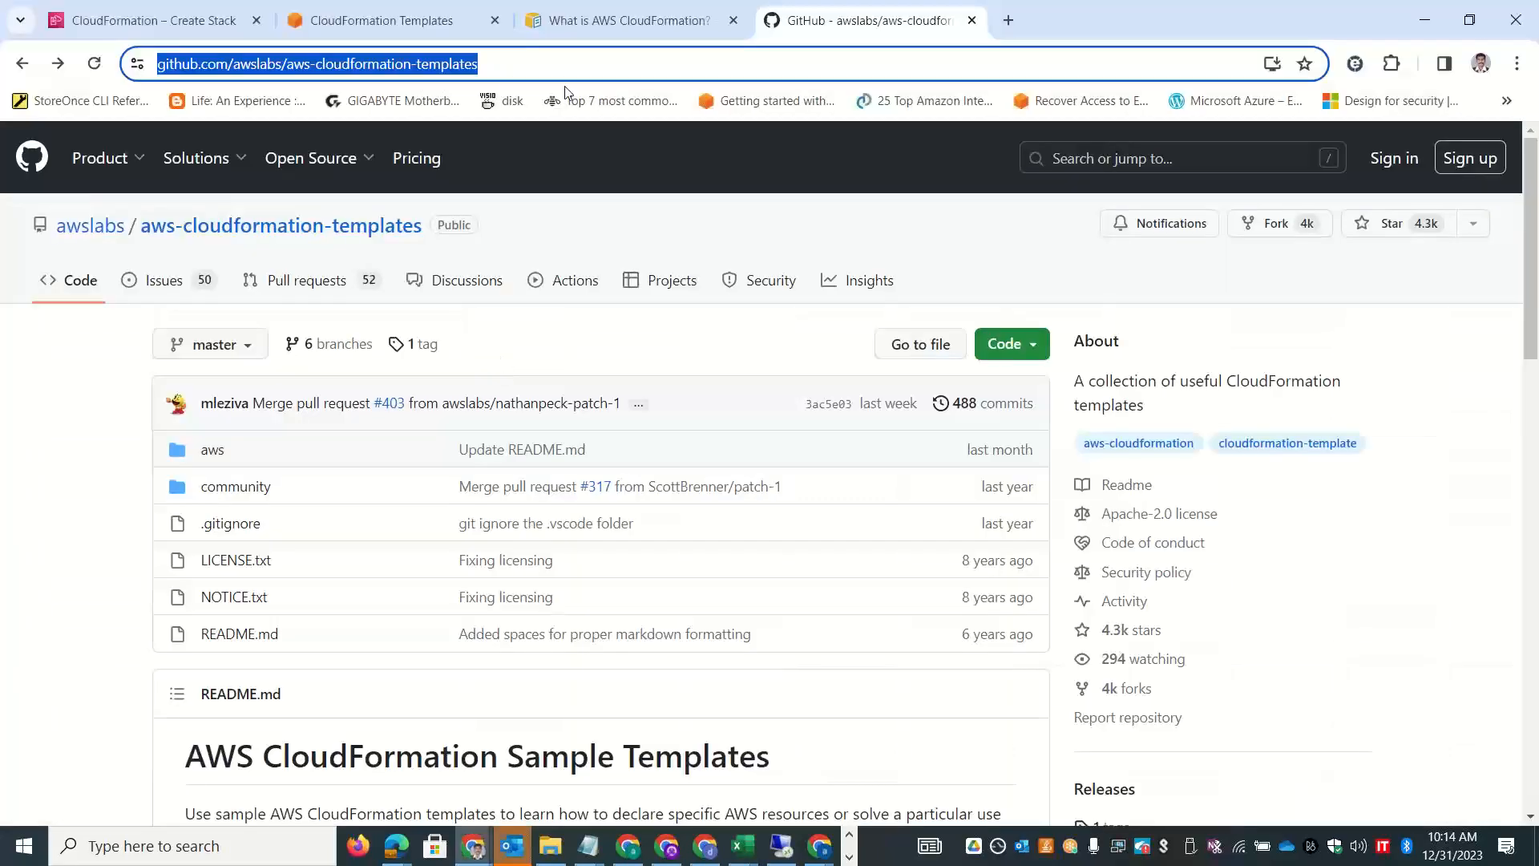
pyautogui.write('https://aws.amazon.com/cloudformation/resources/templates/')
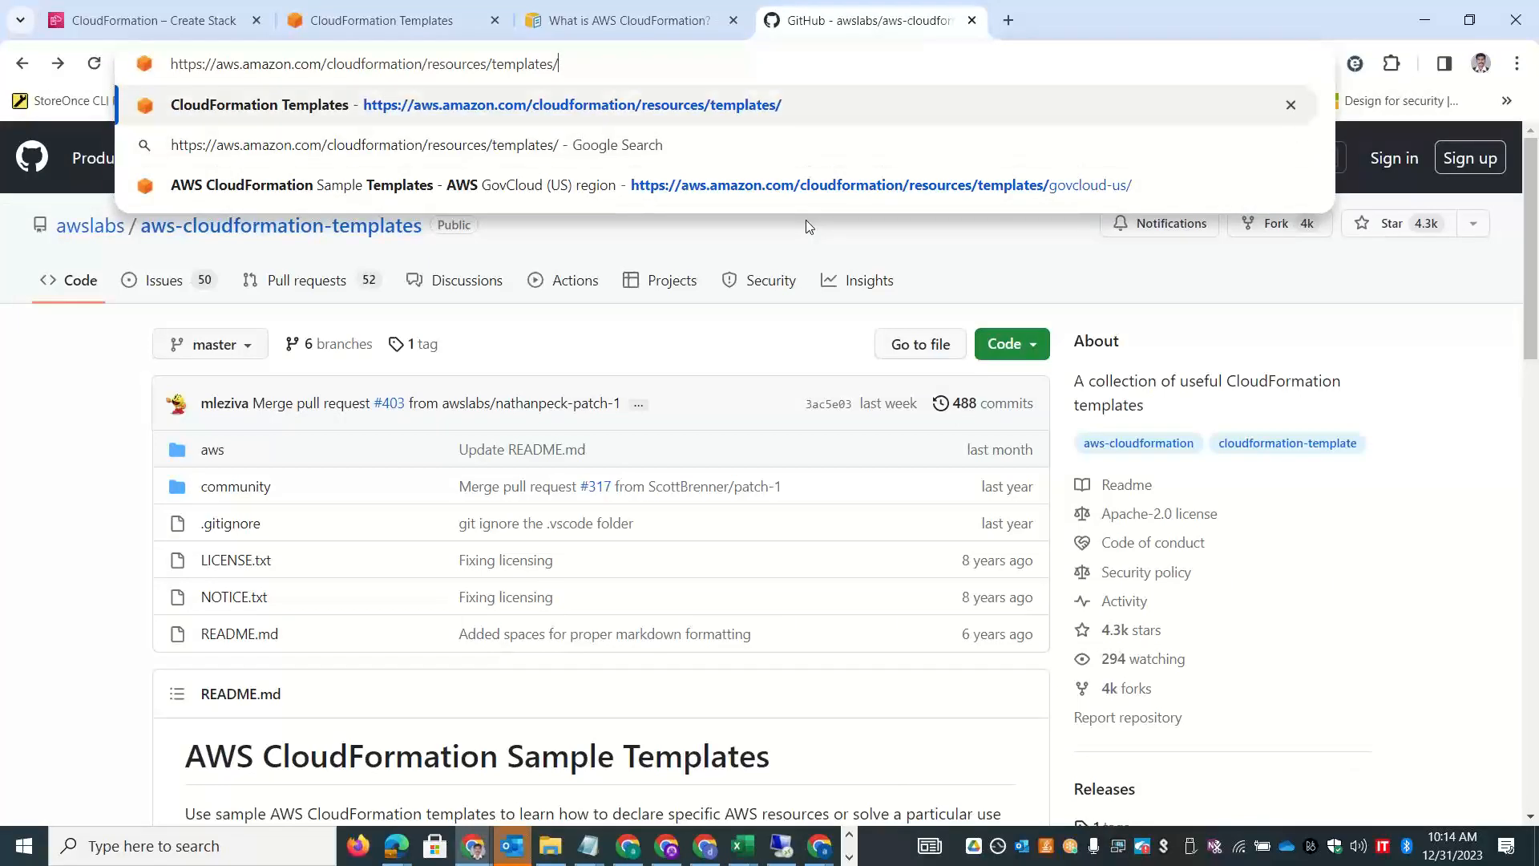
pyautogui.press('Down')
pyautogui.press('Down')
pyautogui.press('Return')
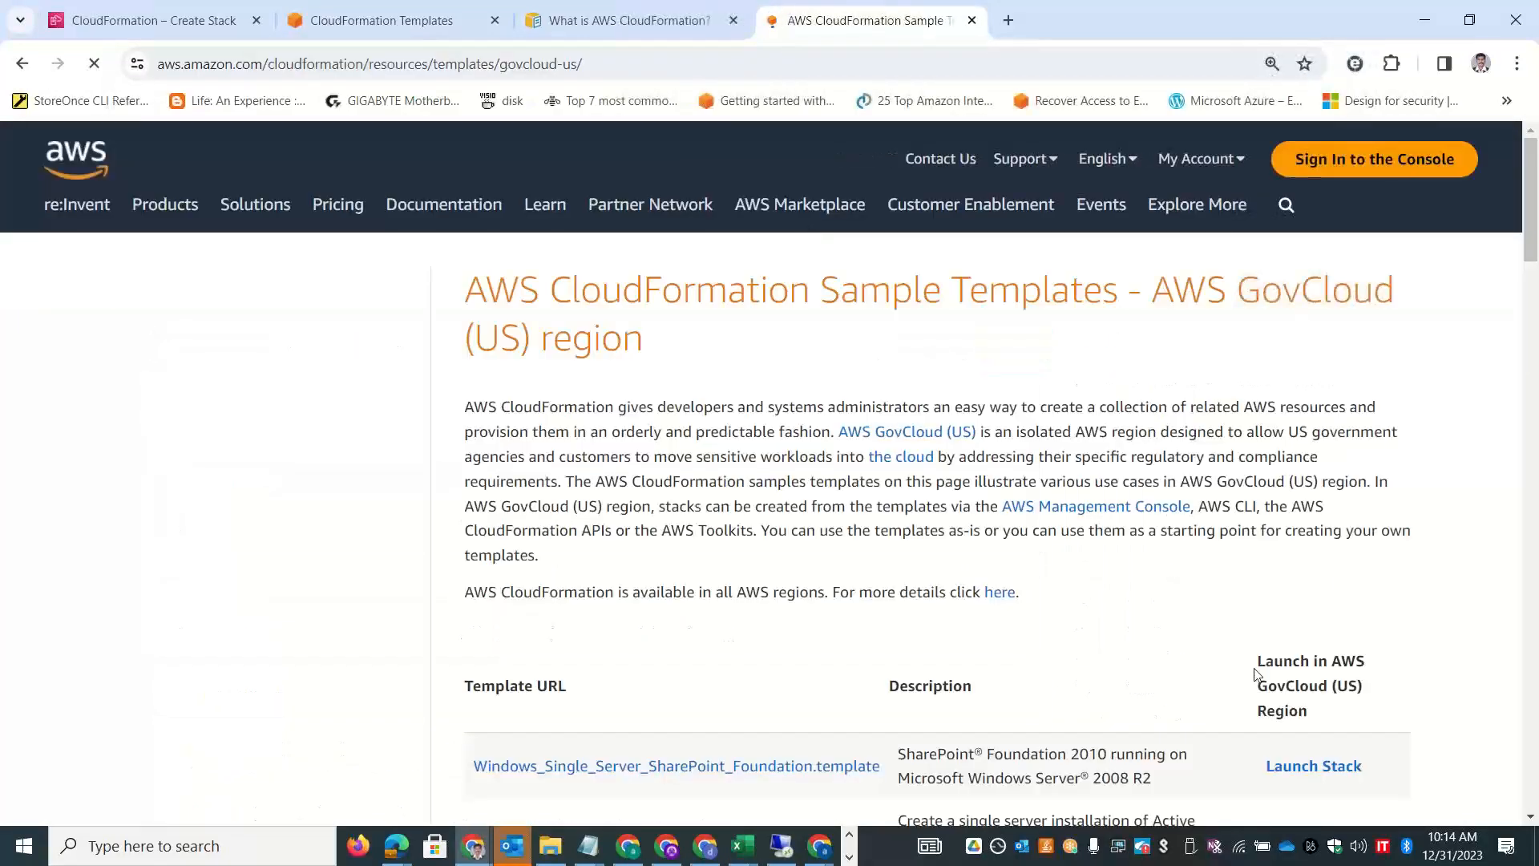
# Look over the GovCloud templates, copy the address of the "here" link about region availability and paste it into C5 of the Excel sheet.
pyautogui.moveTo(1533, 244); pyautogui.dragTo(1533, 376)
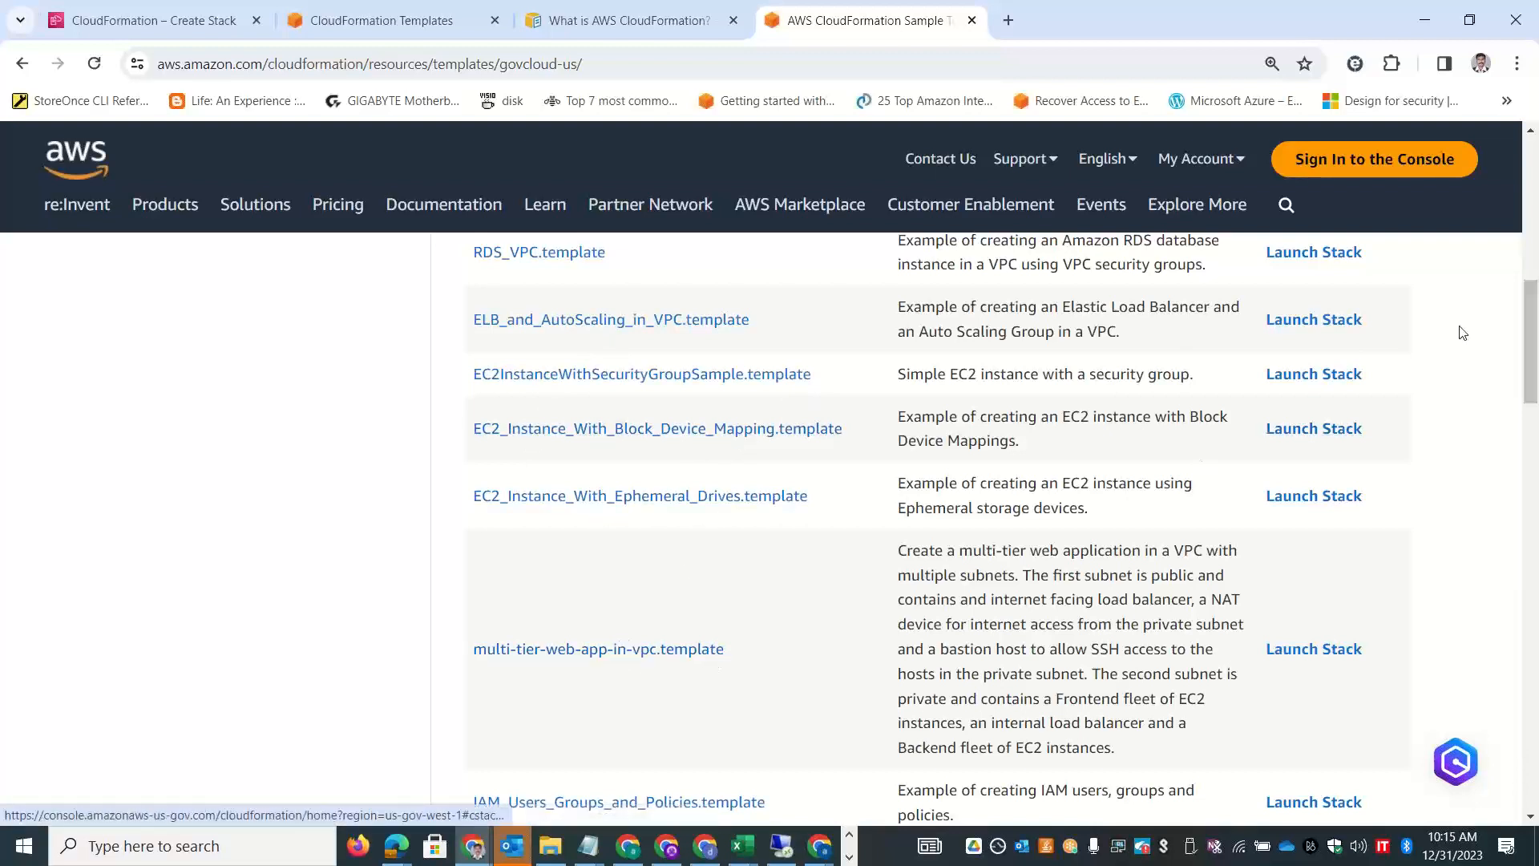
pyautogui.moveTo(1534, 326); pyautogui.dragTo(1534, 140)
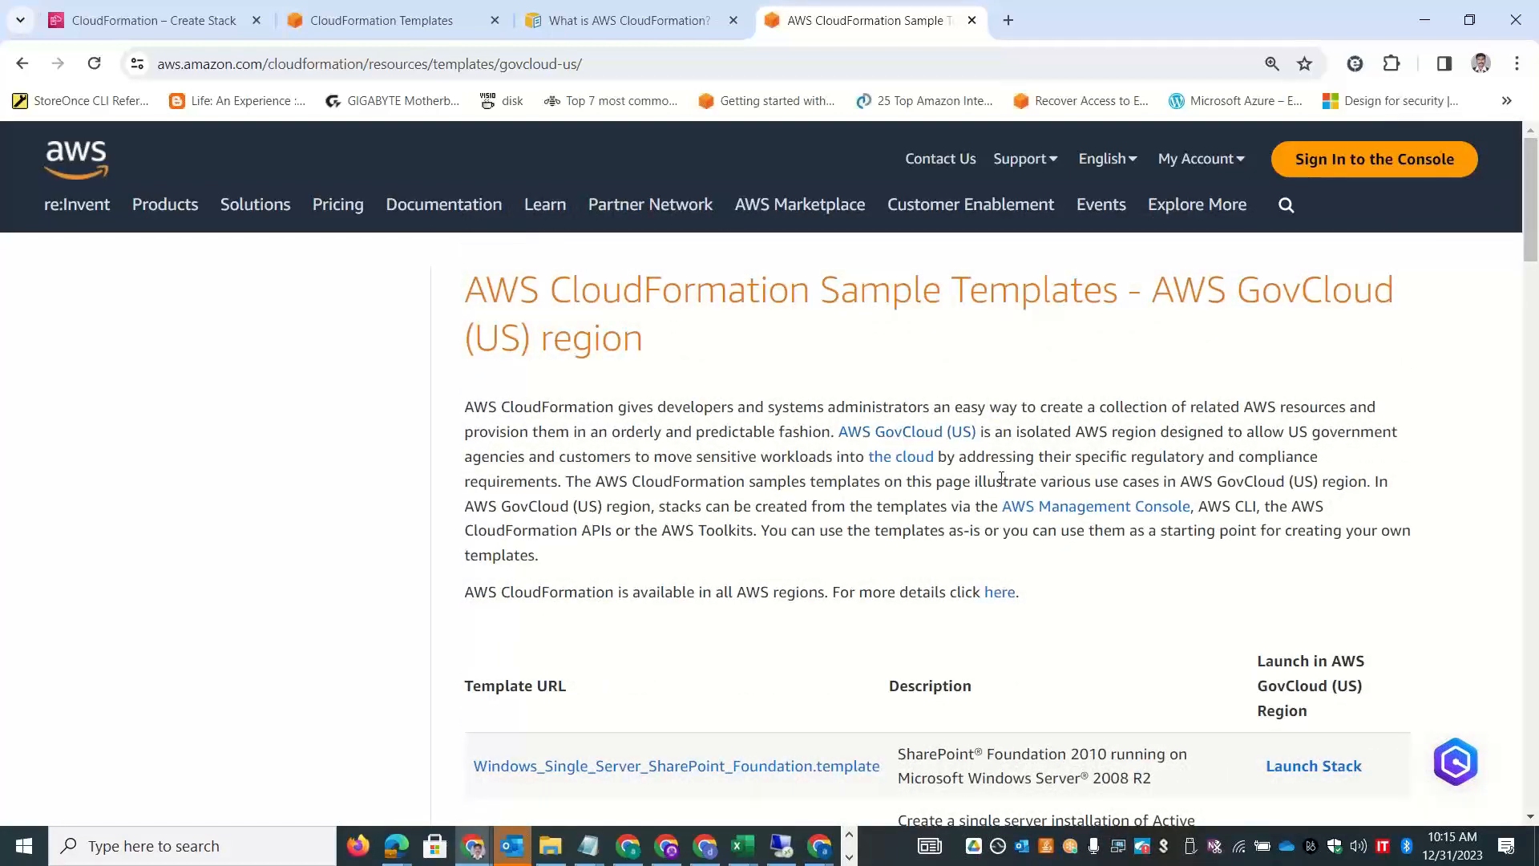
pyautogui.rightClick(1004, 599)
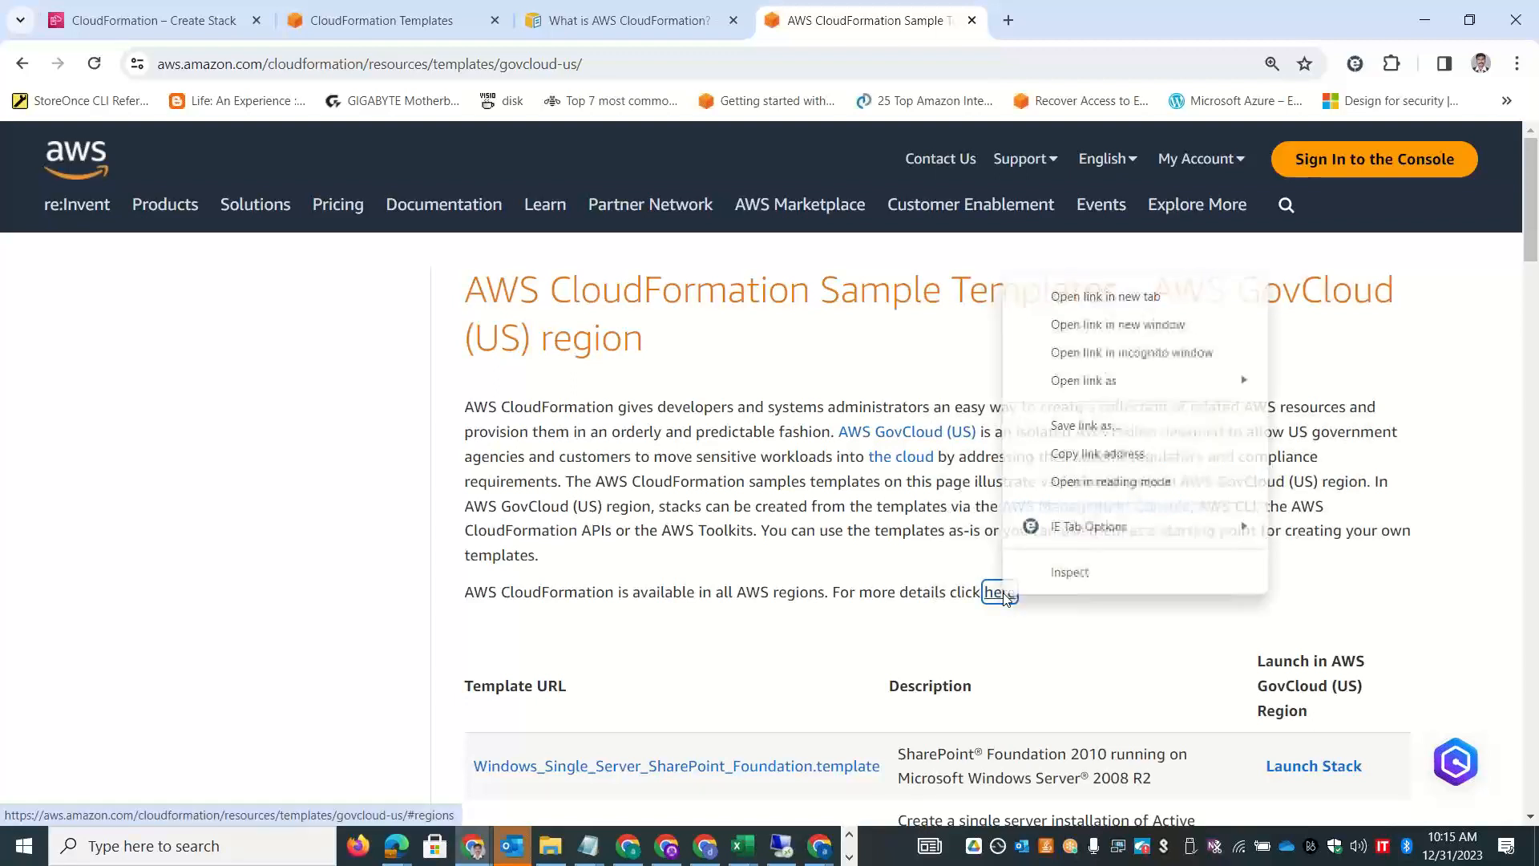
pyautogui.click(1099, 463)
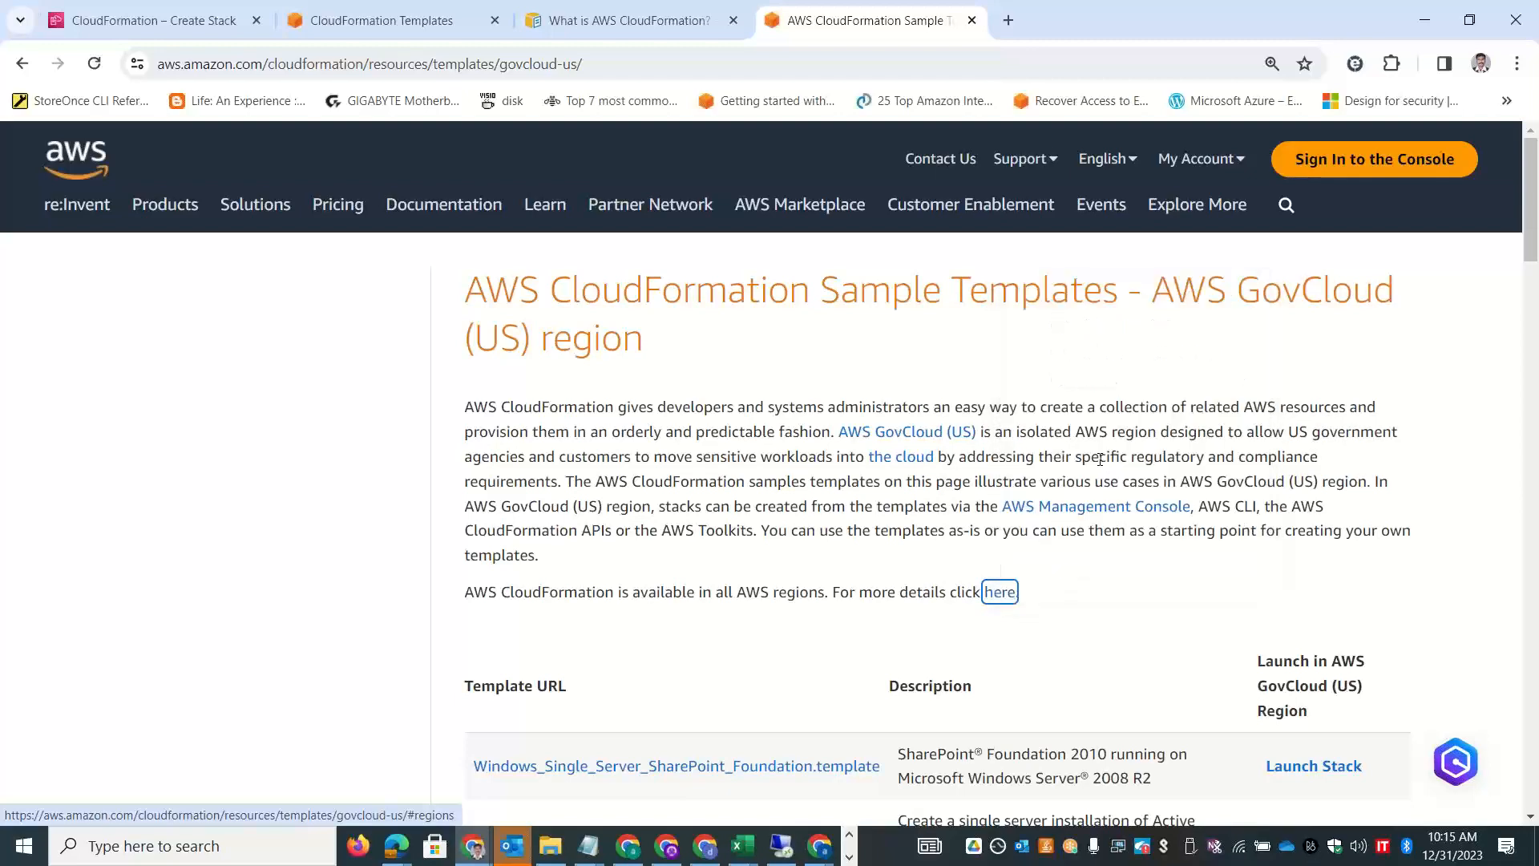
pyautogui.hotkey('alt', 'Tab')
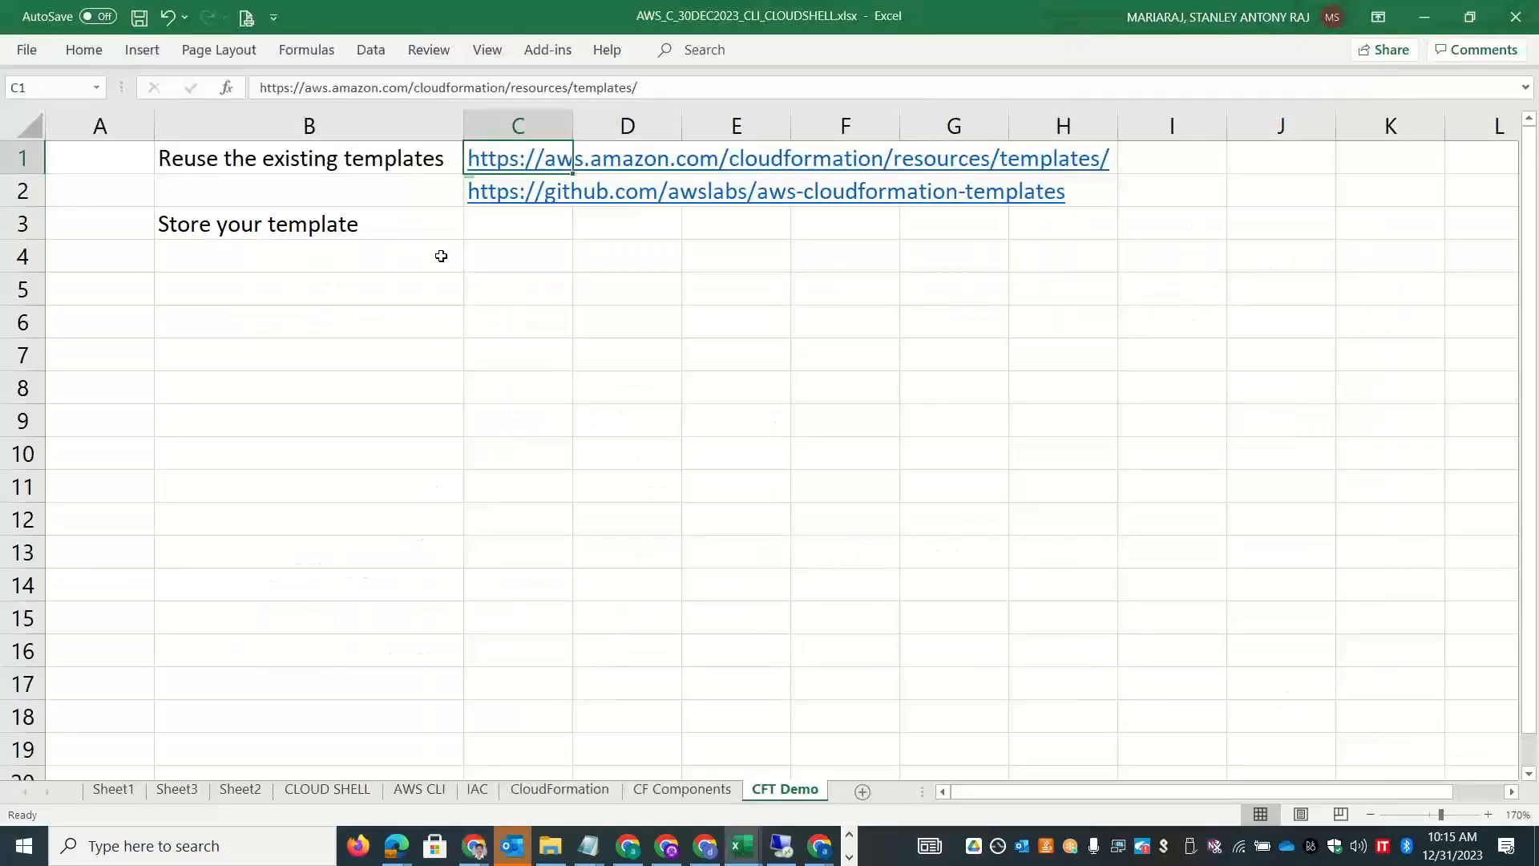
pyautogui.doubleClick(494, 287)
pyautogui.hotkey('ctrl', 'v')
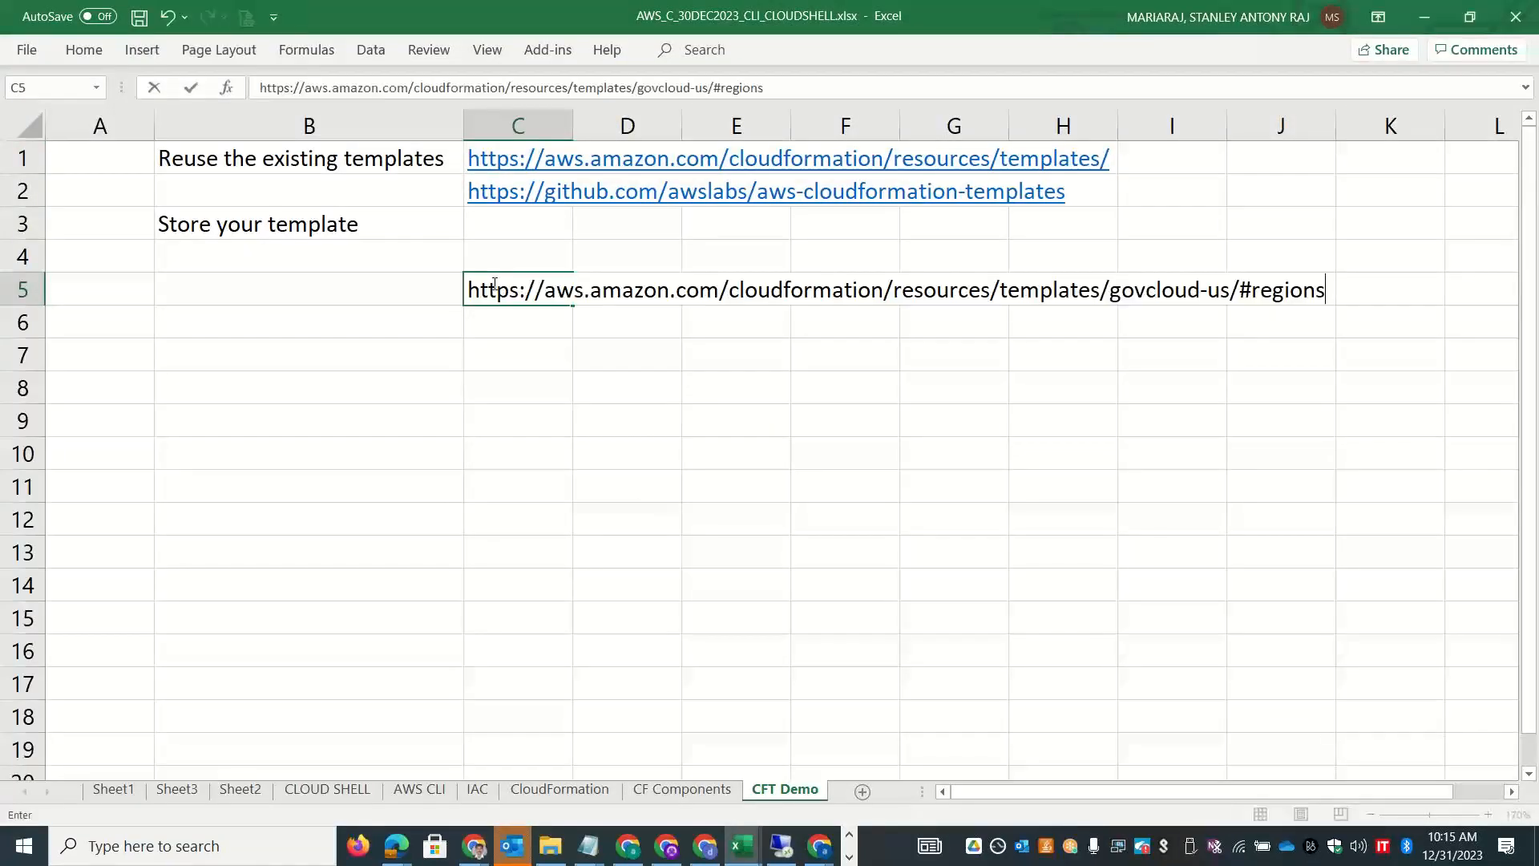
# Enter "Templates are available" in B5, "by Region" in B6 and "by Environment --- Gov Cloud, AWS China...etc" in B7.
pyautogui.click(363, 289)
pyautogui.write('Templates a')
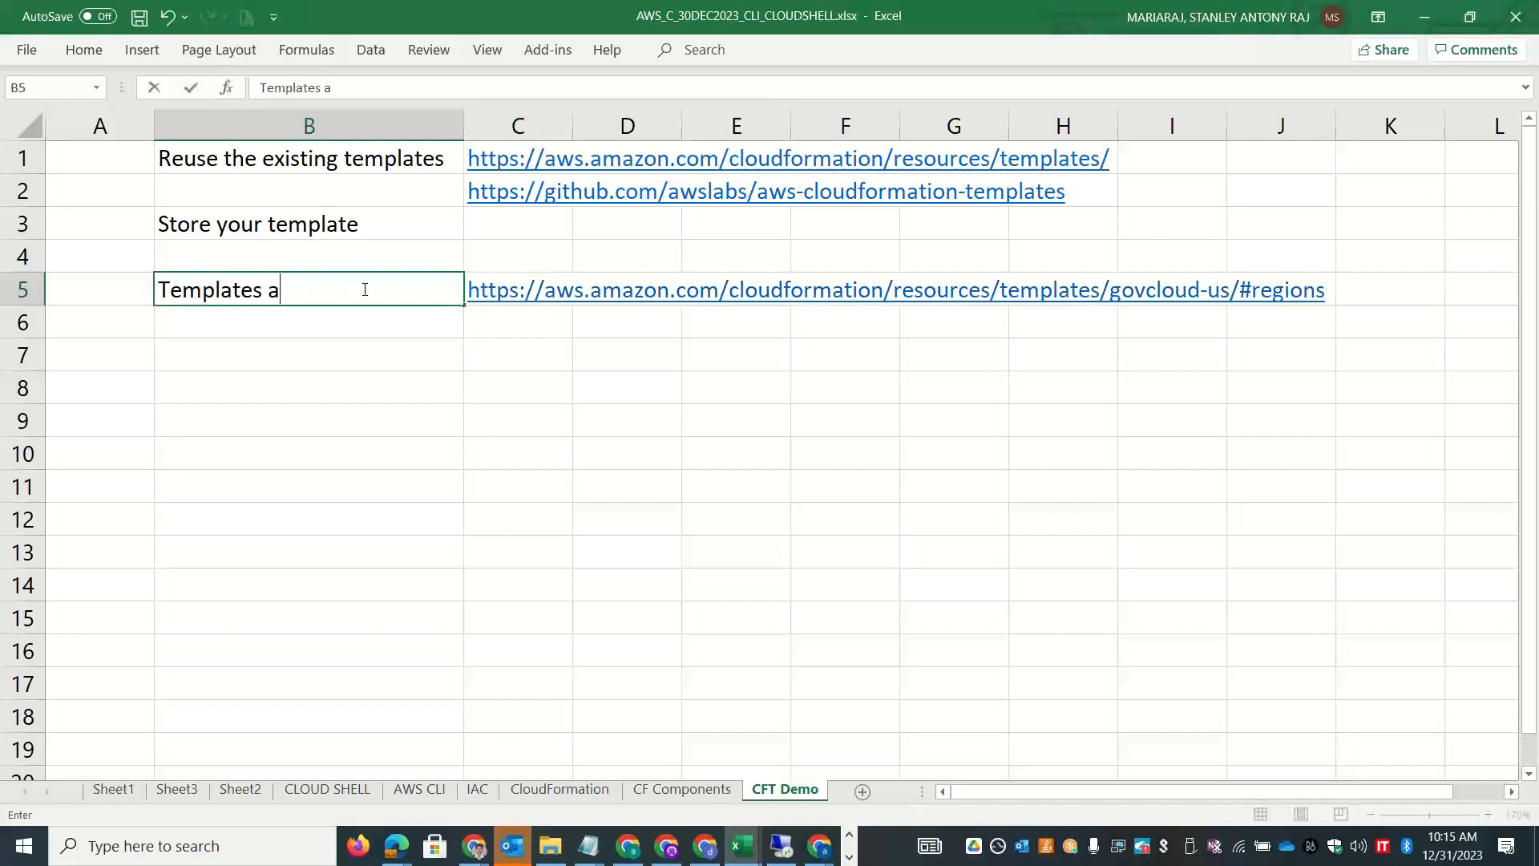
pyautogui.write('re available')
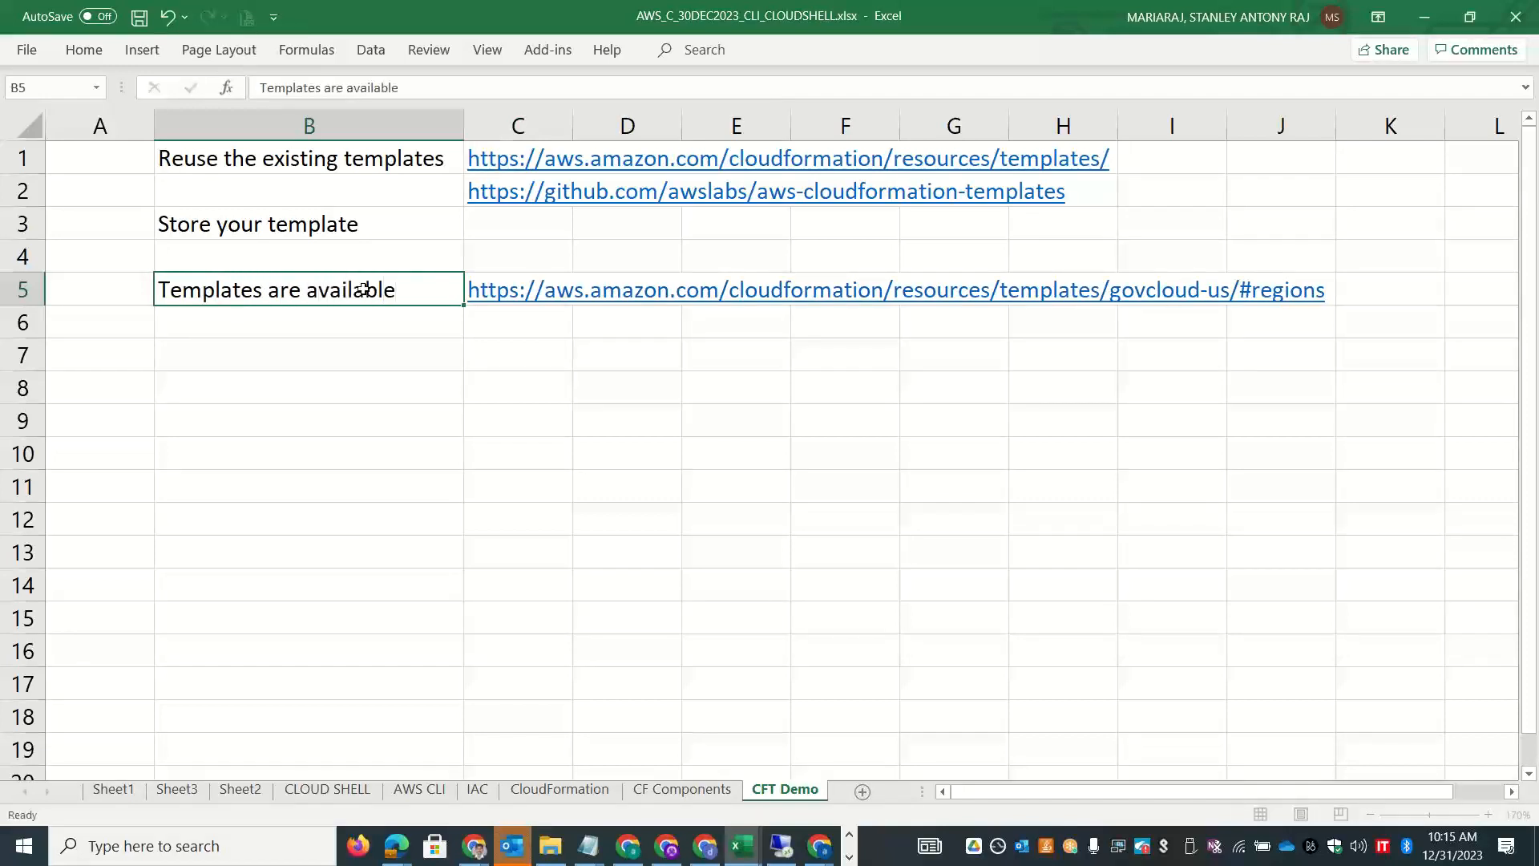
pyautogui.press('Return')
pyautogui.write('by Region')
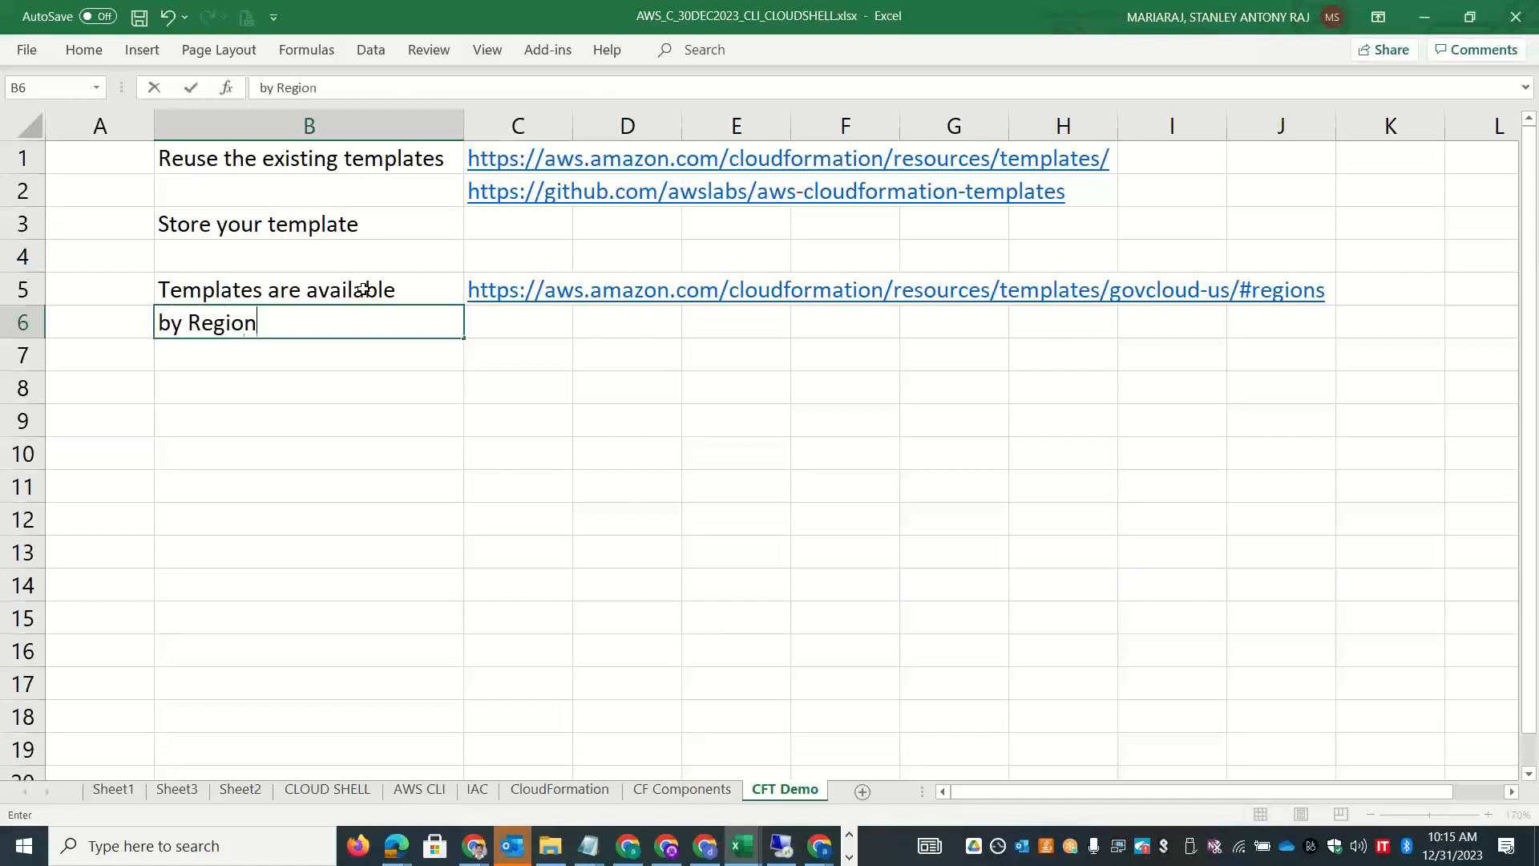
pyautogui.press('Return')
pyautogui.write('by ')
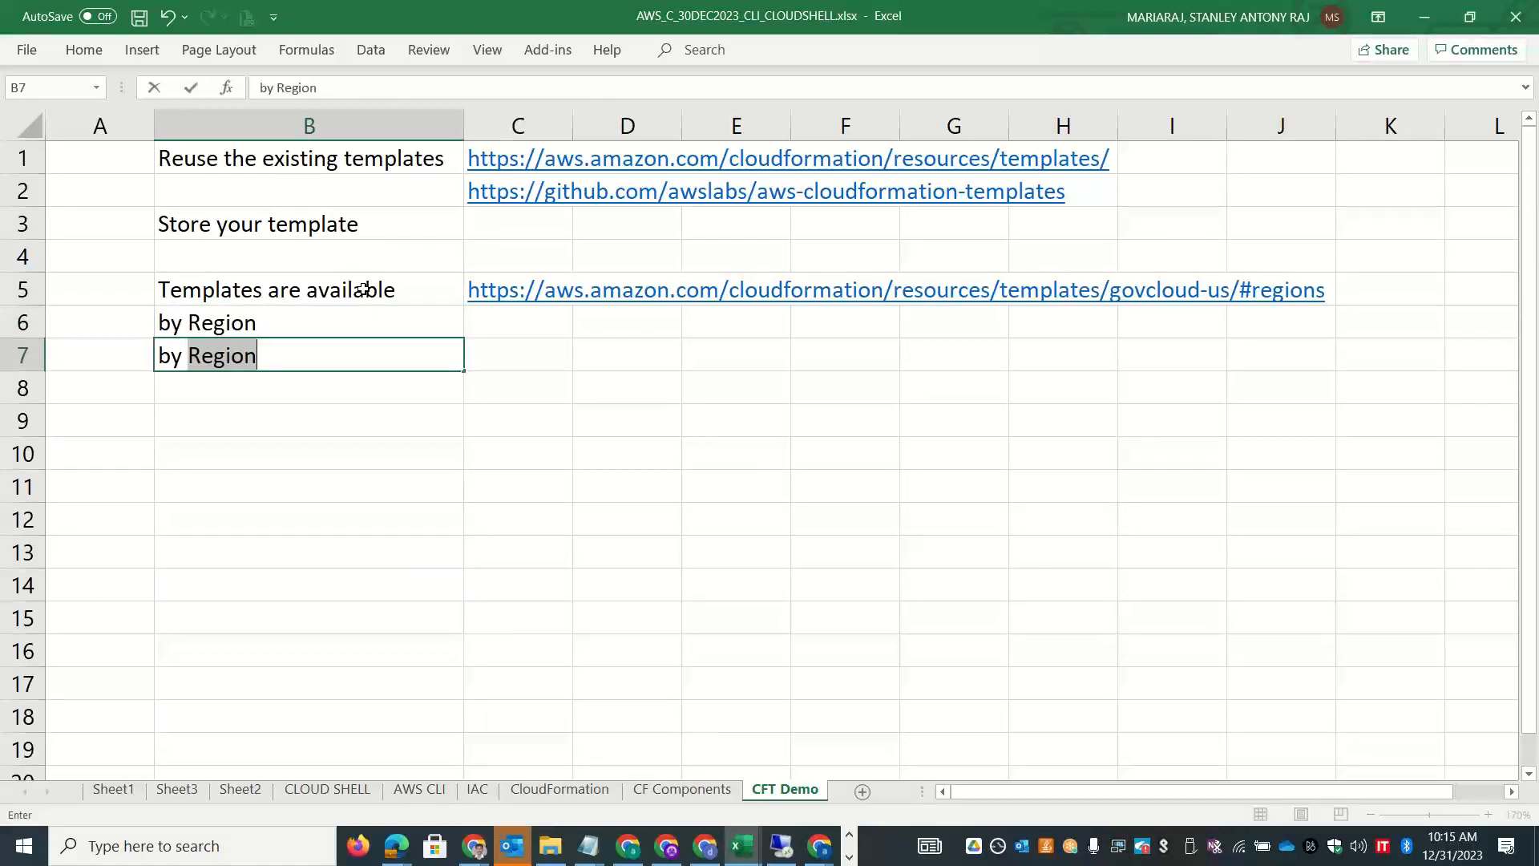
pyautogui.write('Environment --- Gov Cloud, AWS China...etc')
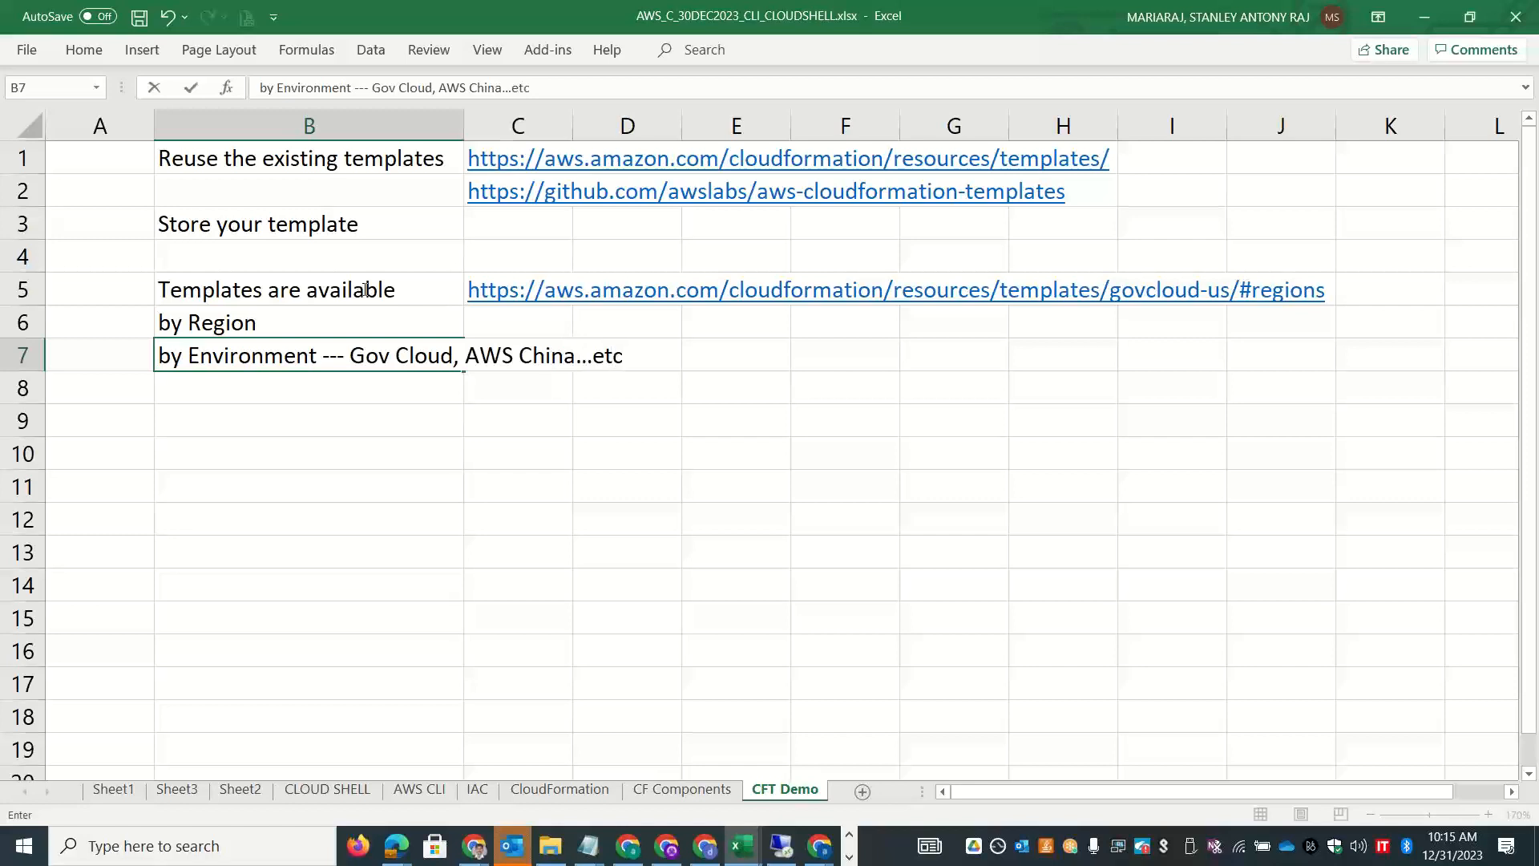
# Finish the entry in B7 and move "Store your template" from B3 to B9.
pyautogui.click(295, 444)
pyautogui.click(315, 225)
pyautogui.moveTo(316, 225); pyautogui.dragTo(306, 422)
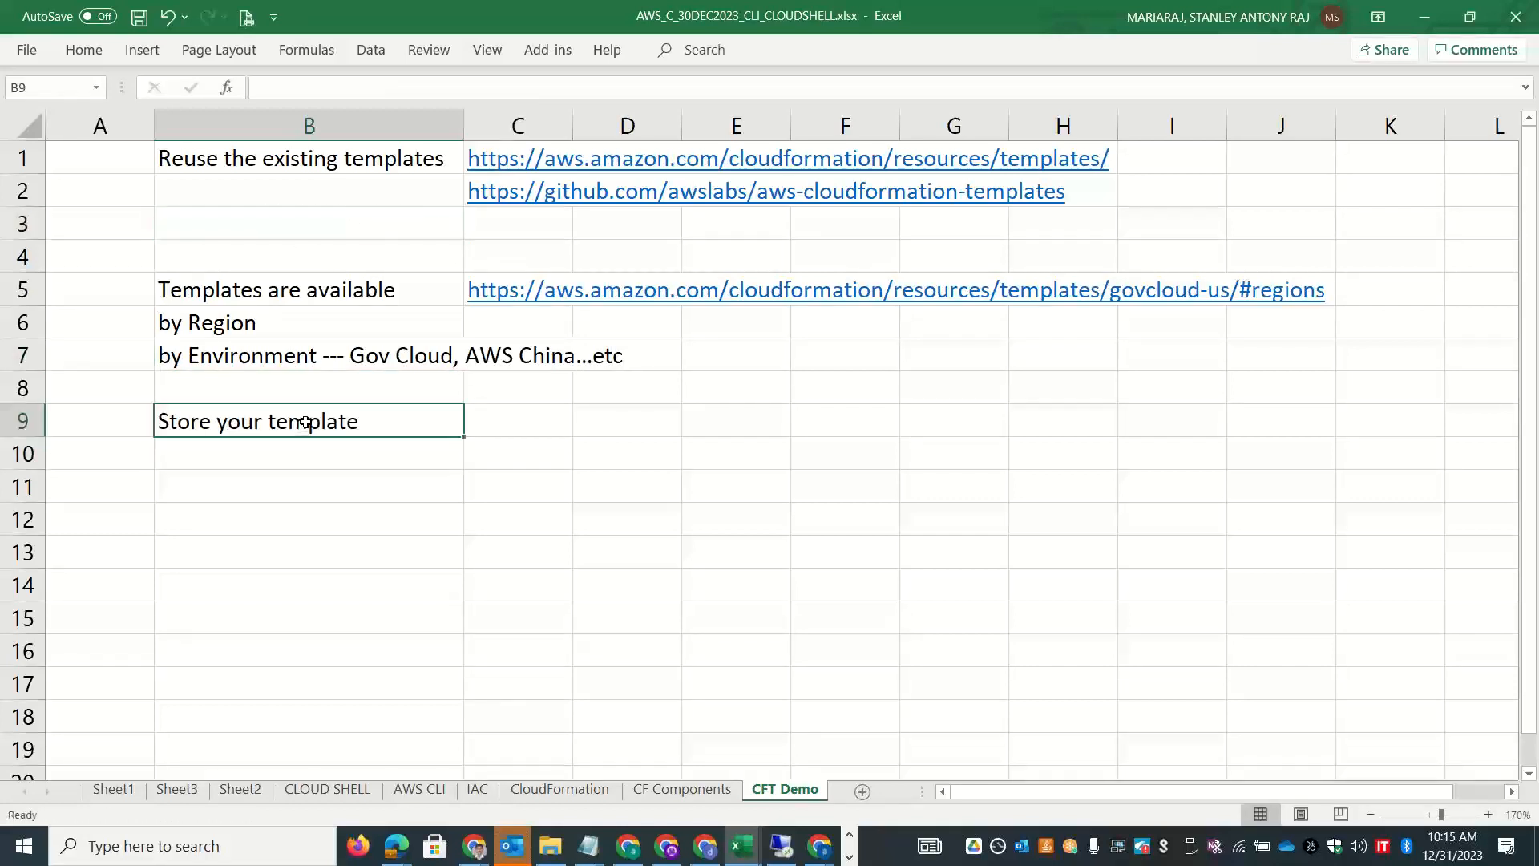
pyautogui.click(26, 224)
pyautogui.hotkey('shift', 'Left')
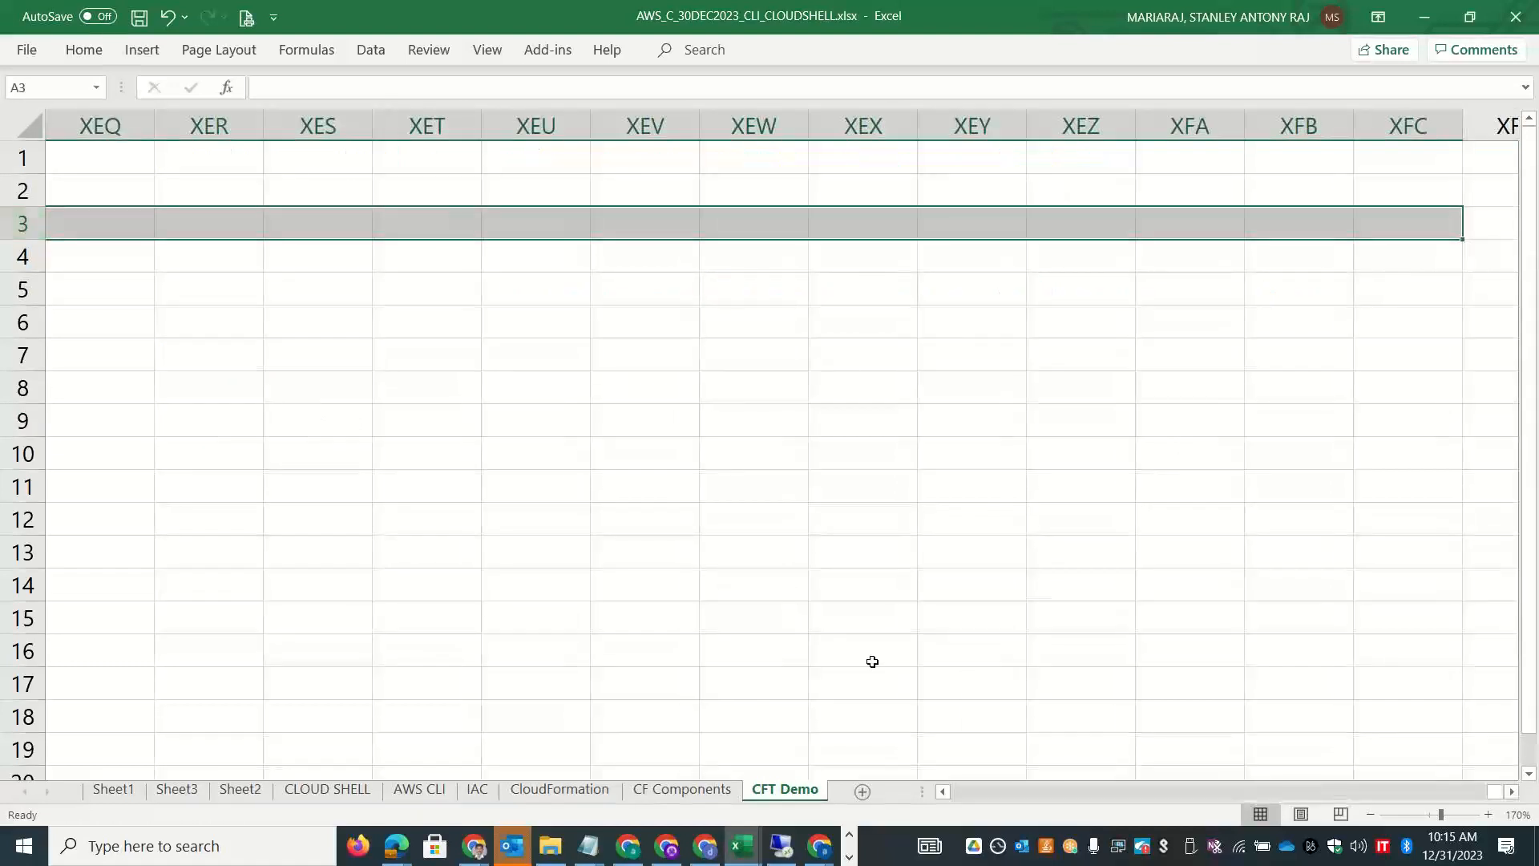
pyautogui.click(943, 792)
pyautogui.click(598, 543)
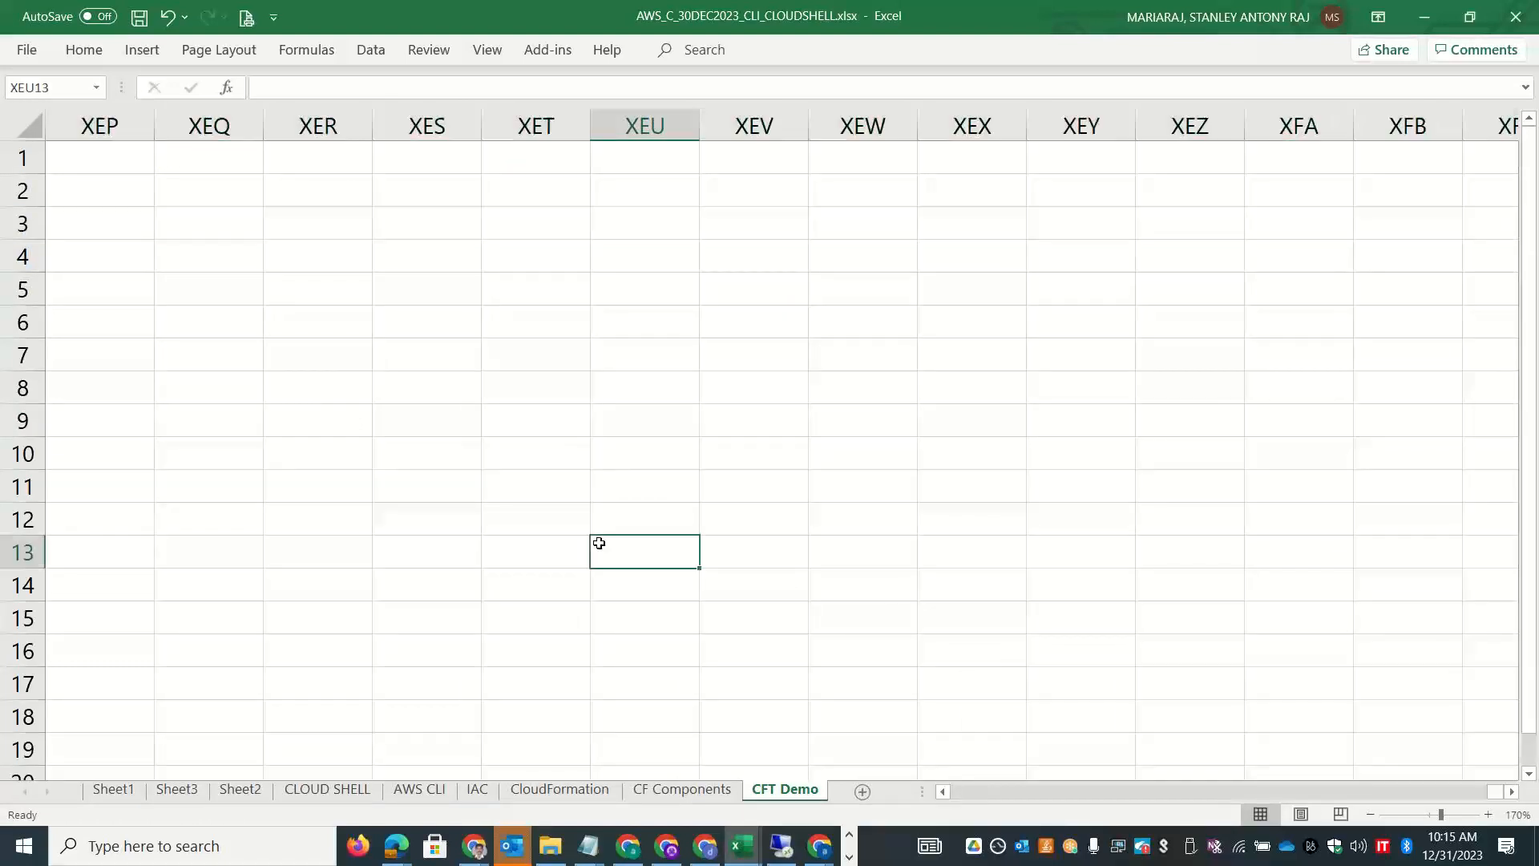
pyautogui.press('Home')
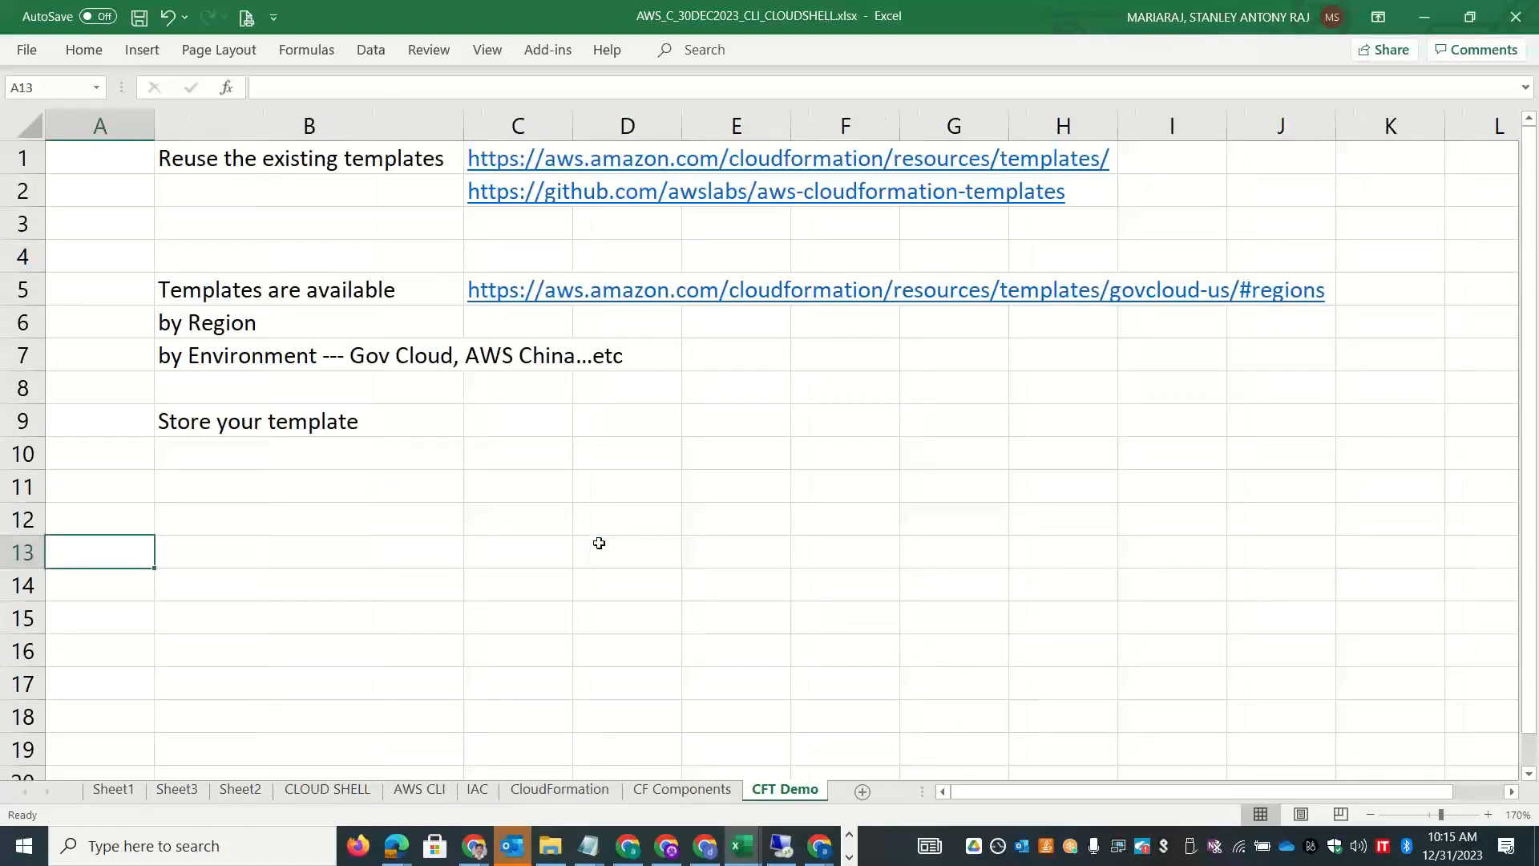
# Enter "Locally" in C9 and "upload it during creation" in D9, beside "Store your template".
pyautogui.click(485, 431)
pyautogui.write(':pca')
pyautogui.press('BackSpace')
pyautogui.press('BackSpace')
pyautogui.press('BackSpace')
pyautogui.press('BackSpace')
pyautogui.write('Locally')
pyautogui.press('Tab')
pyautogui.write('upload ')
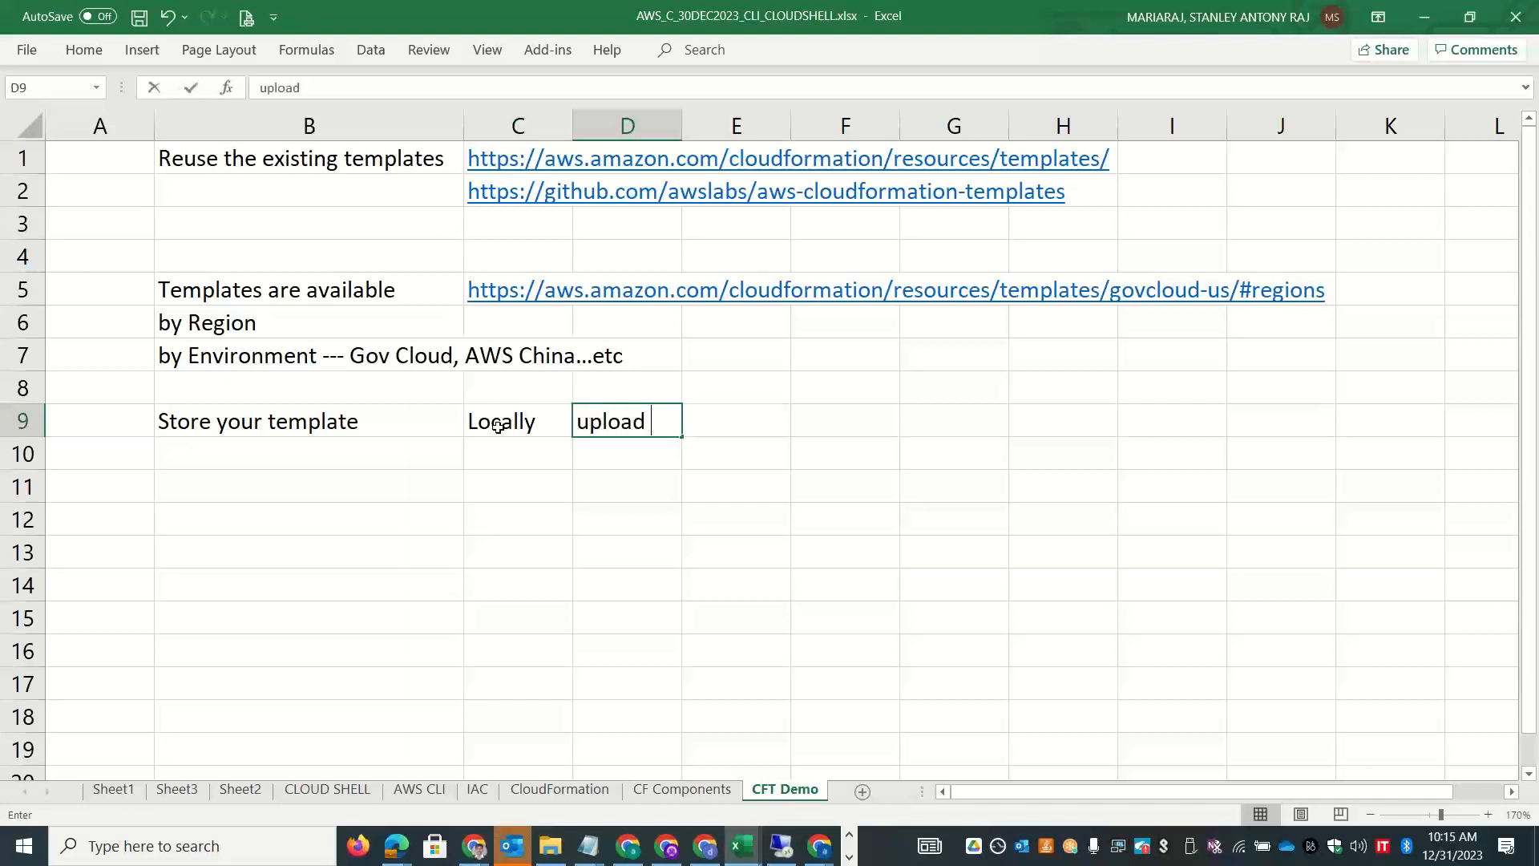
pyautogui.write('it during creation')
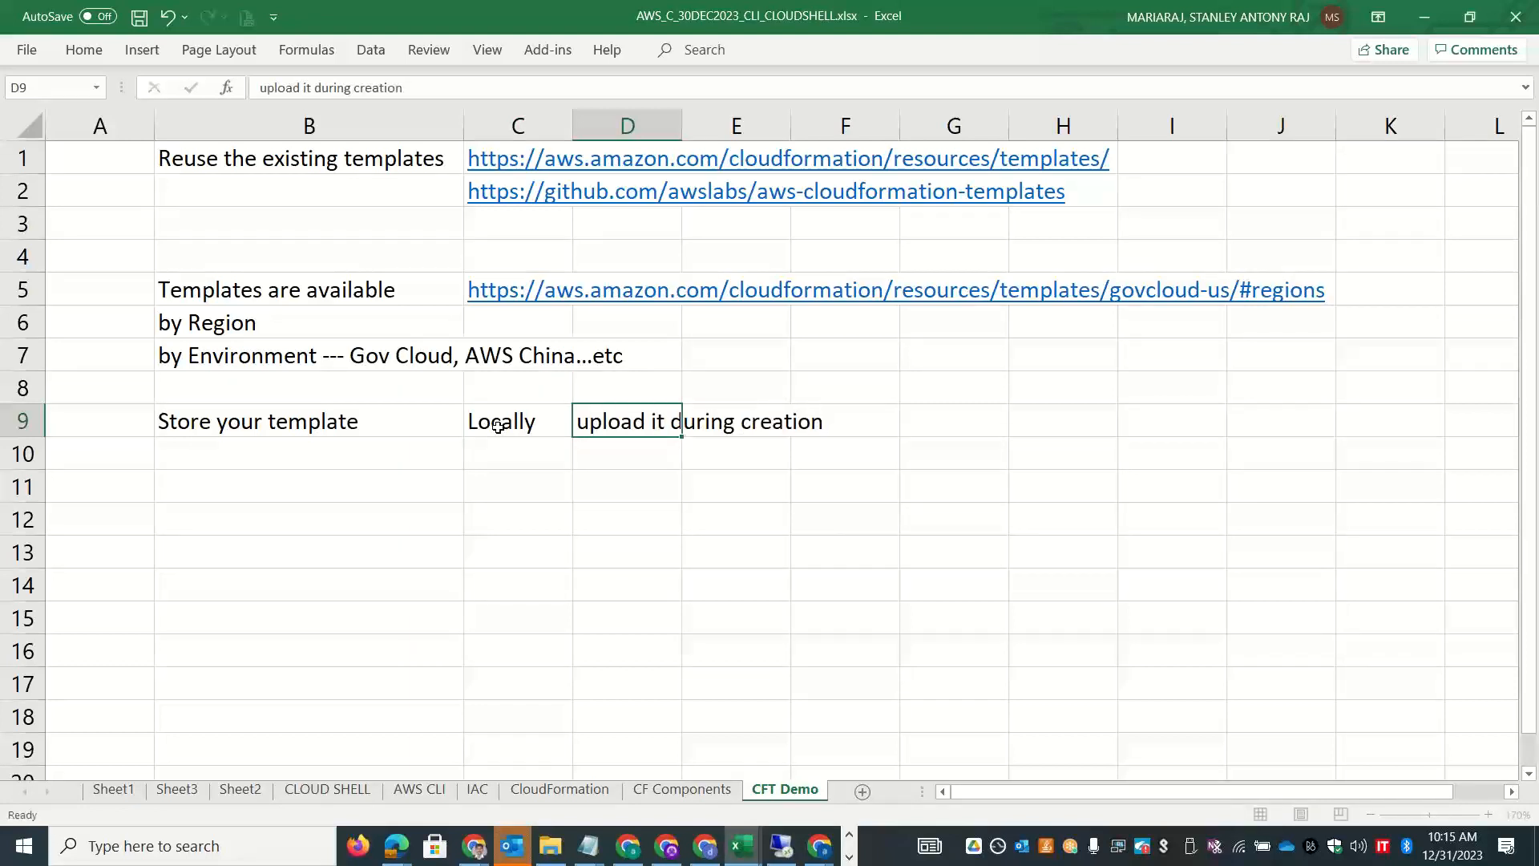
pyautogui.press('Return')
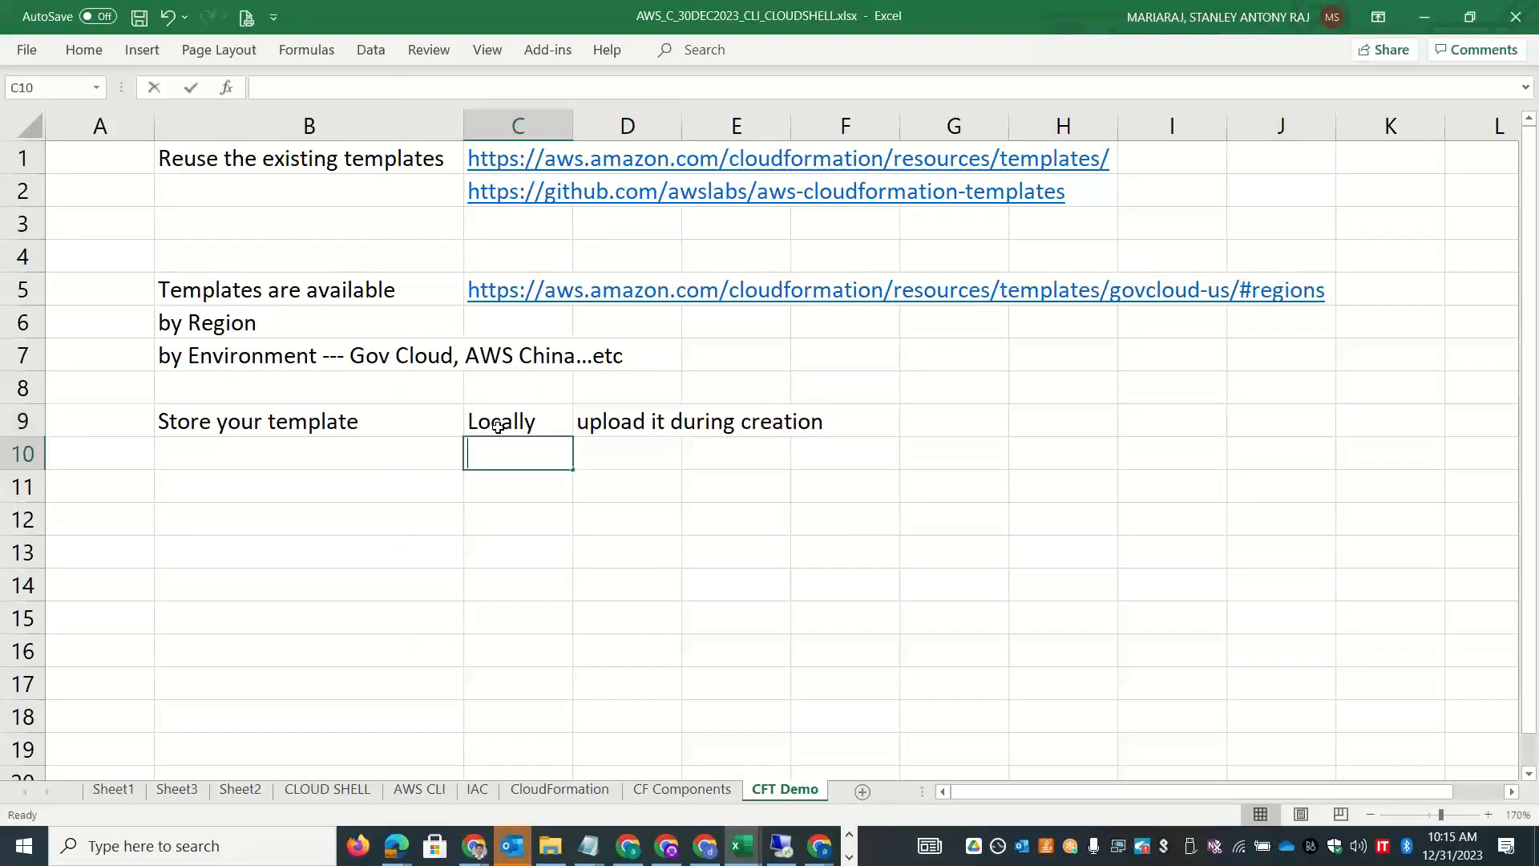
# Enter "Store it in S3" in C10 and "Store it in Registry" in C11.
pyautogui.write('Store it in s')
pyautogui.press('BackSpace')
pyautogui.write('S3')
pyautogui.press('Return')
pyautogui.write('Store in')
pyautogui.press('BackSpace')
pyautogui.write('t ')
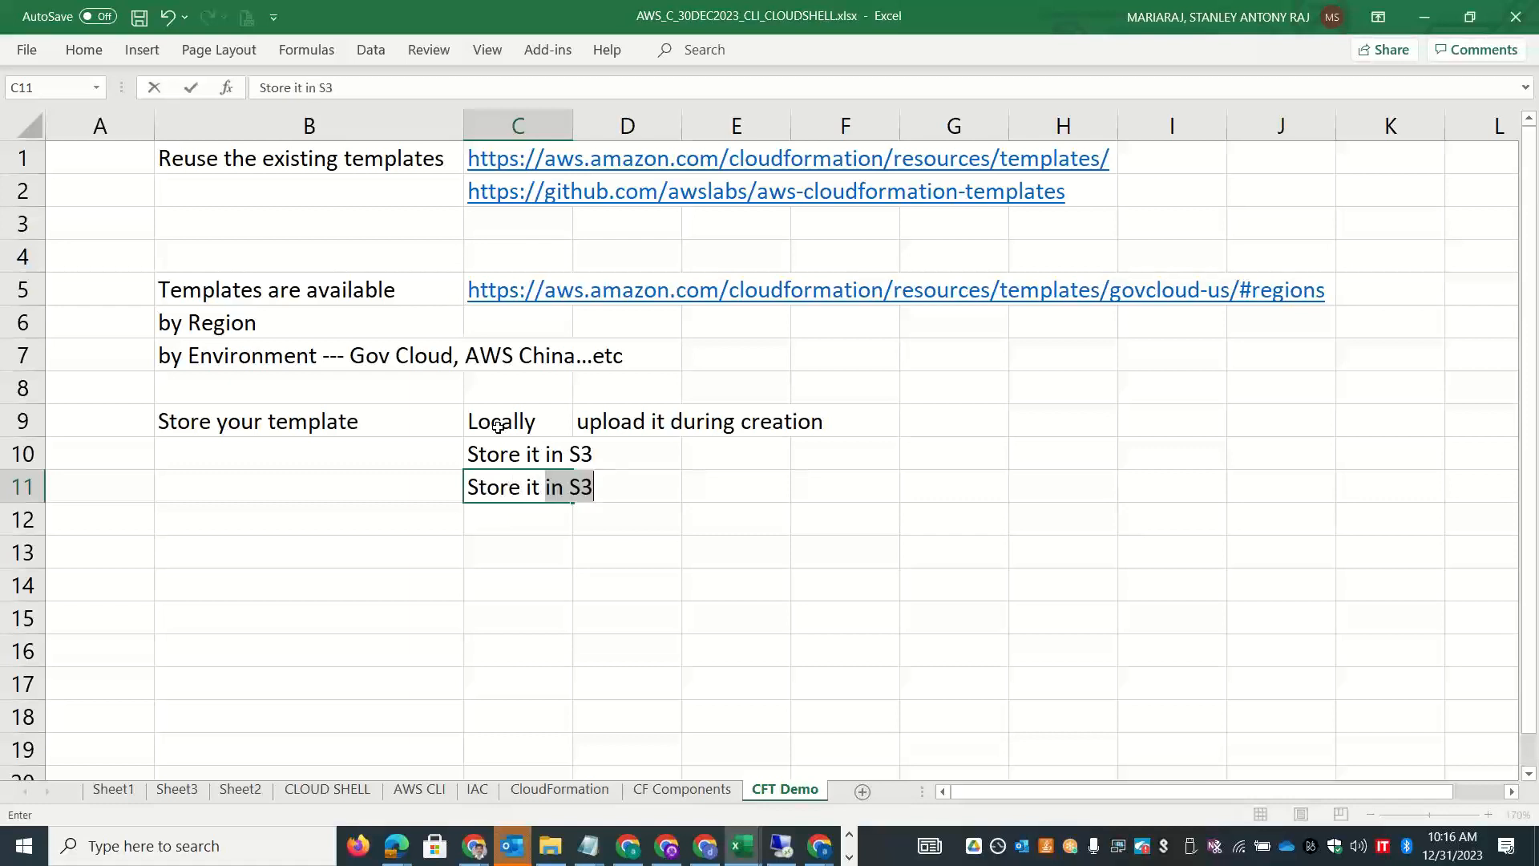
pyautogui.write('in Registry')
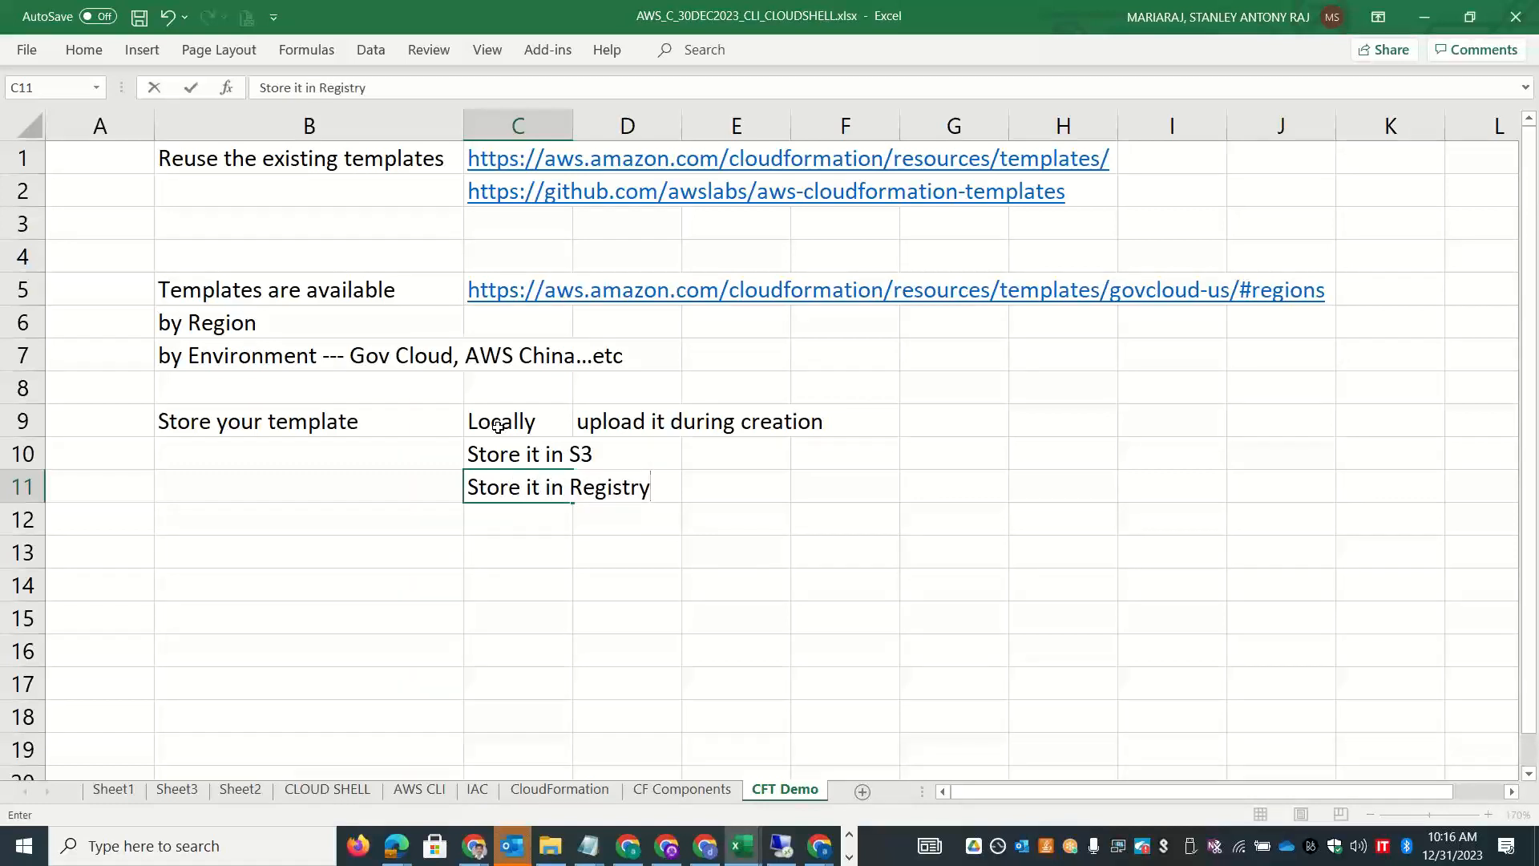
pyautogui.click(521, 638)
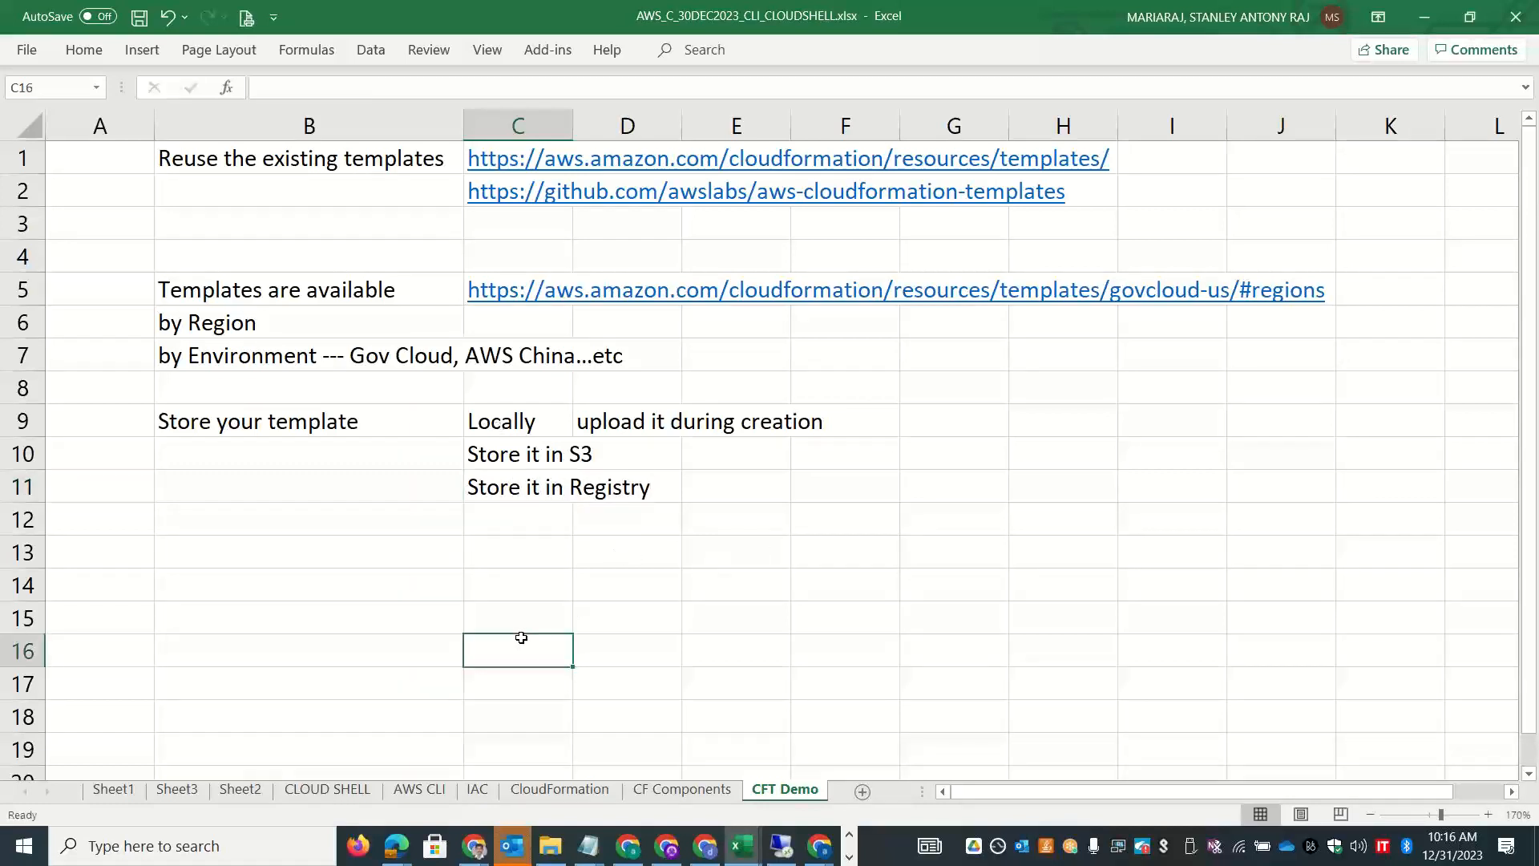
pyautogui.click(553, 733)
# On the Create stack page in Chrome, choose to use a sample template and select the simple, single-instance LAMP Stack.
pyautogui.hotkey('alt', 'Tab')
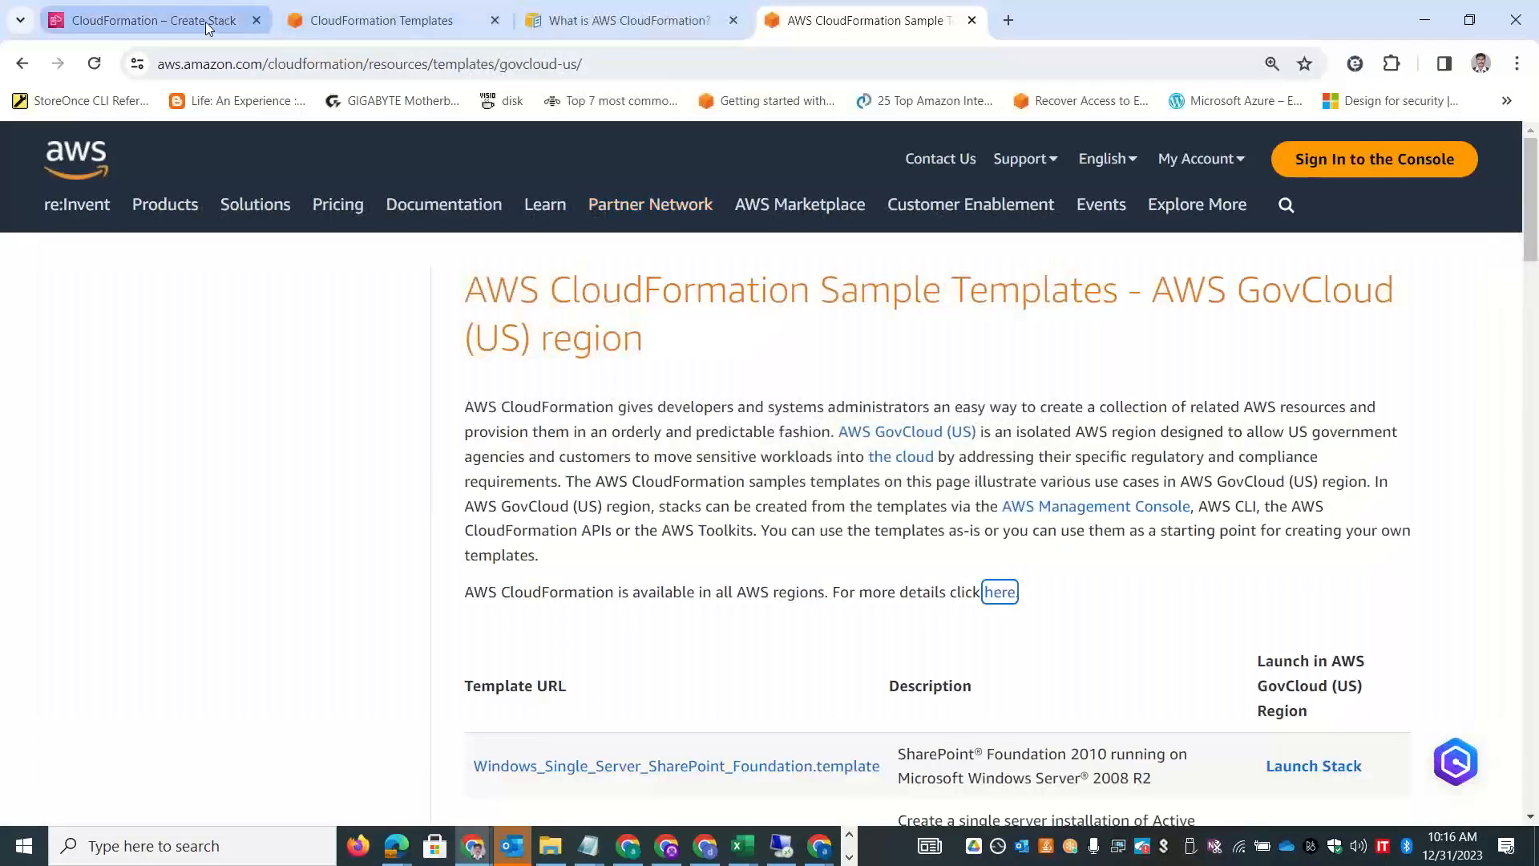
pyautogui.click(207, 26)
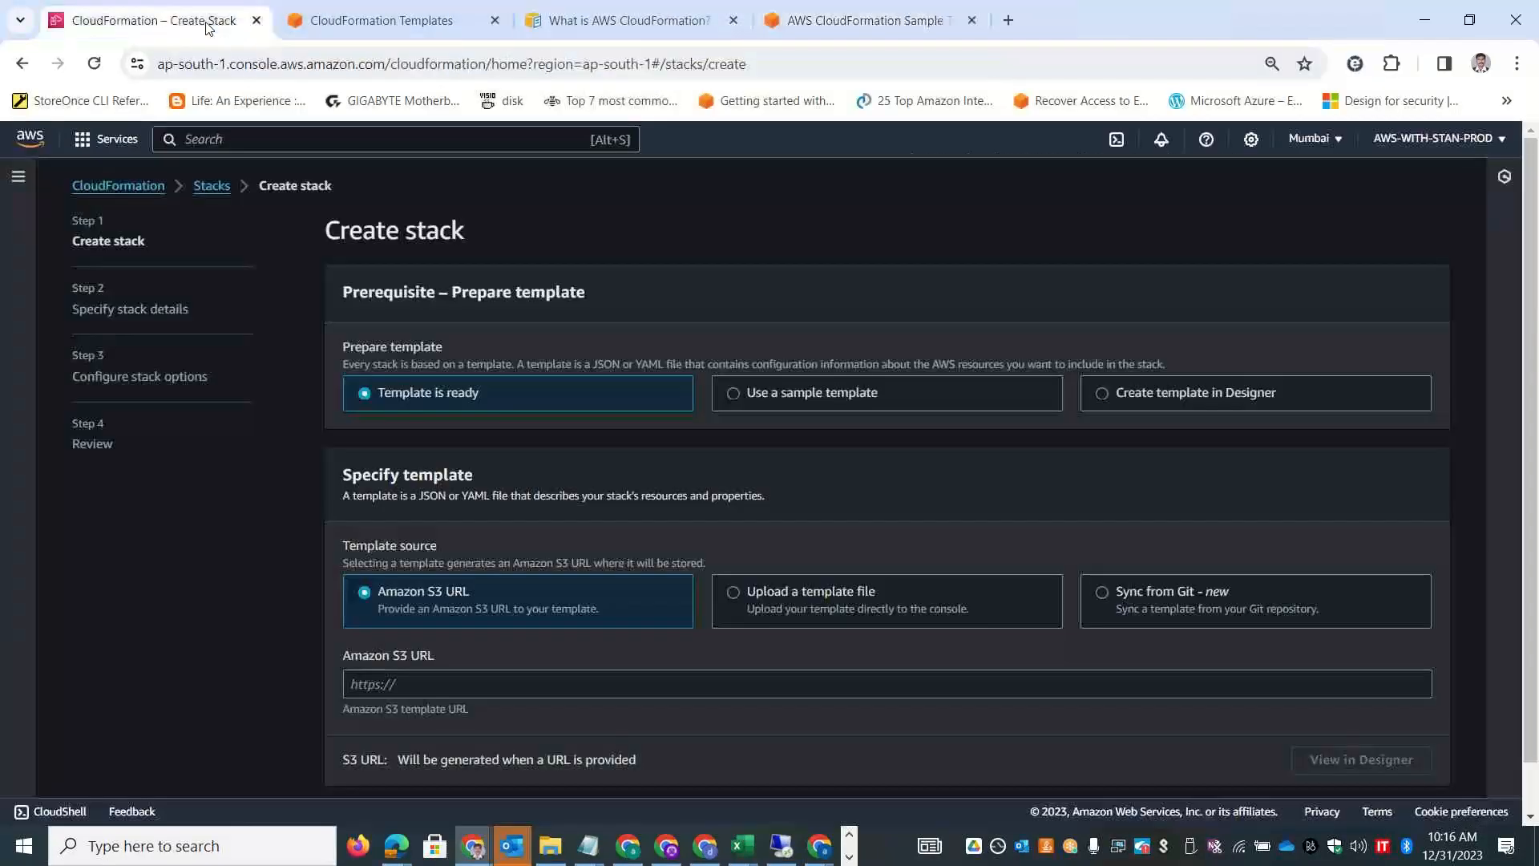
pyautogui.click(787, 388)
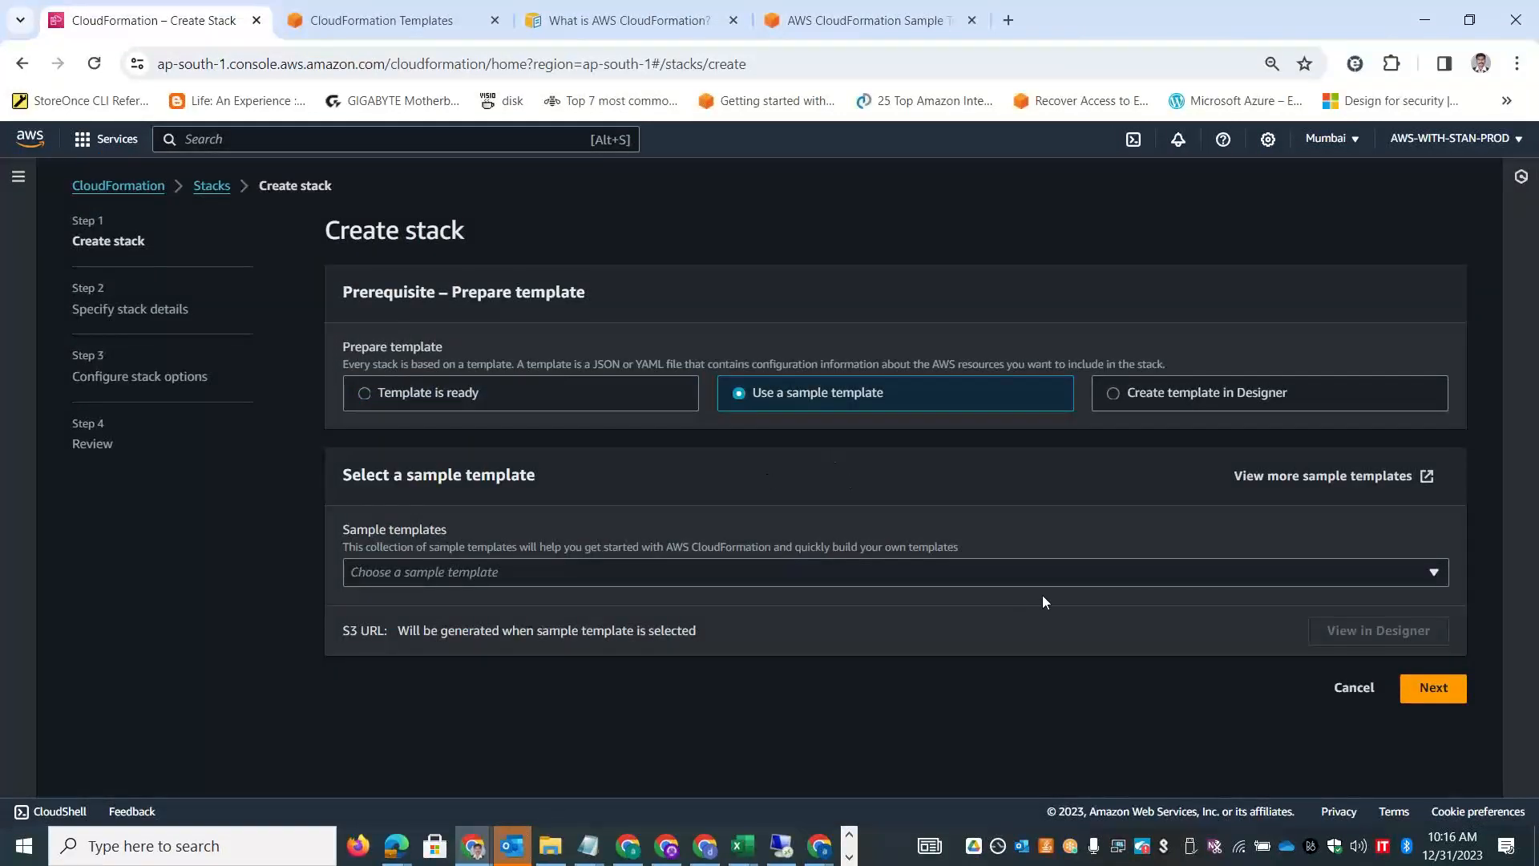
pyautogui.click(1047, 574)
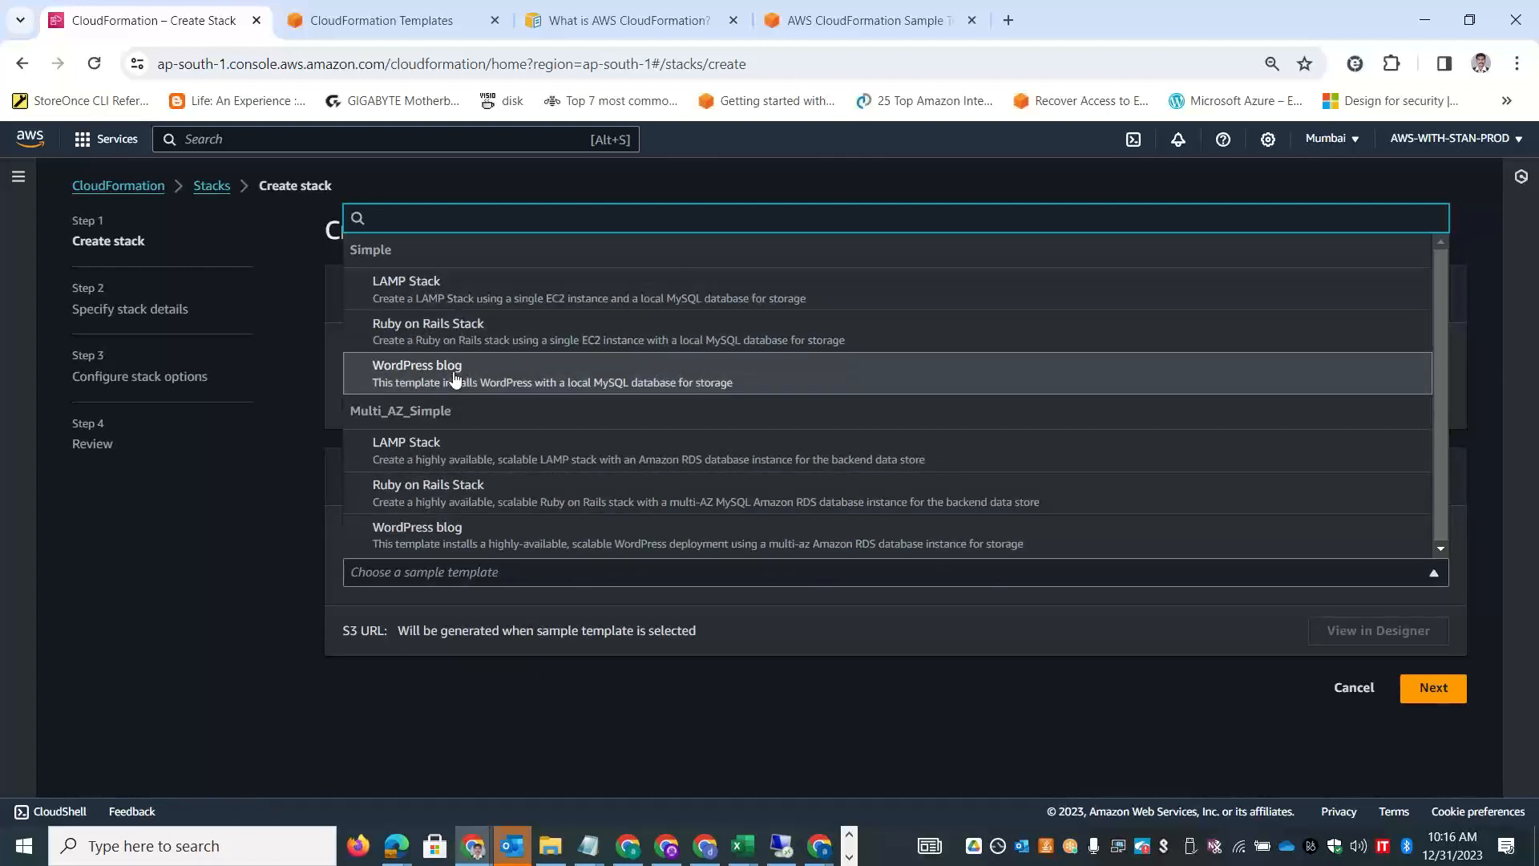
pyautogui.click(472, 301)
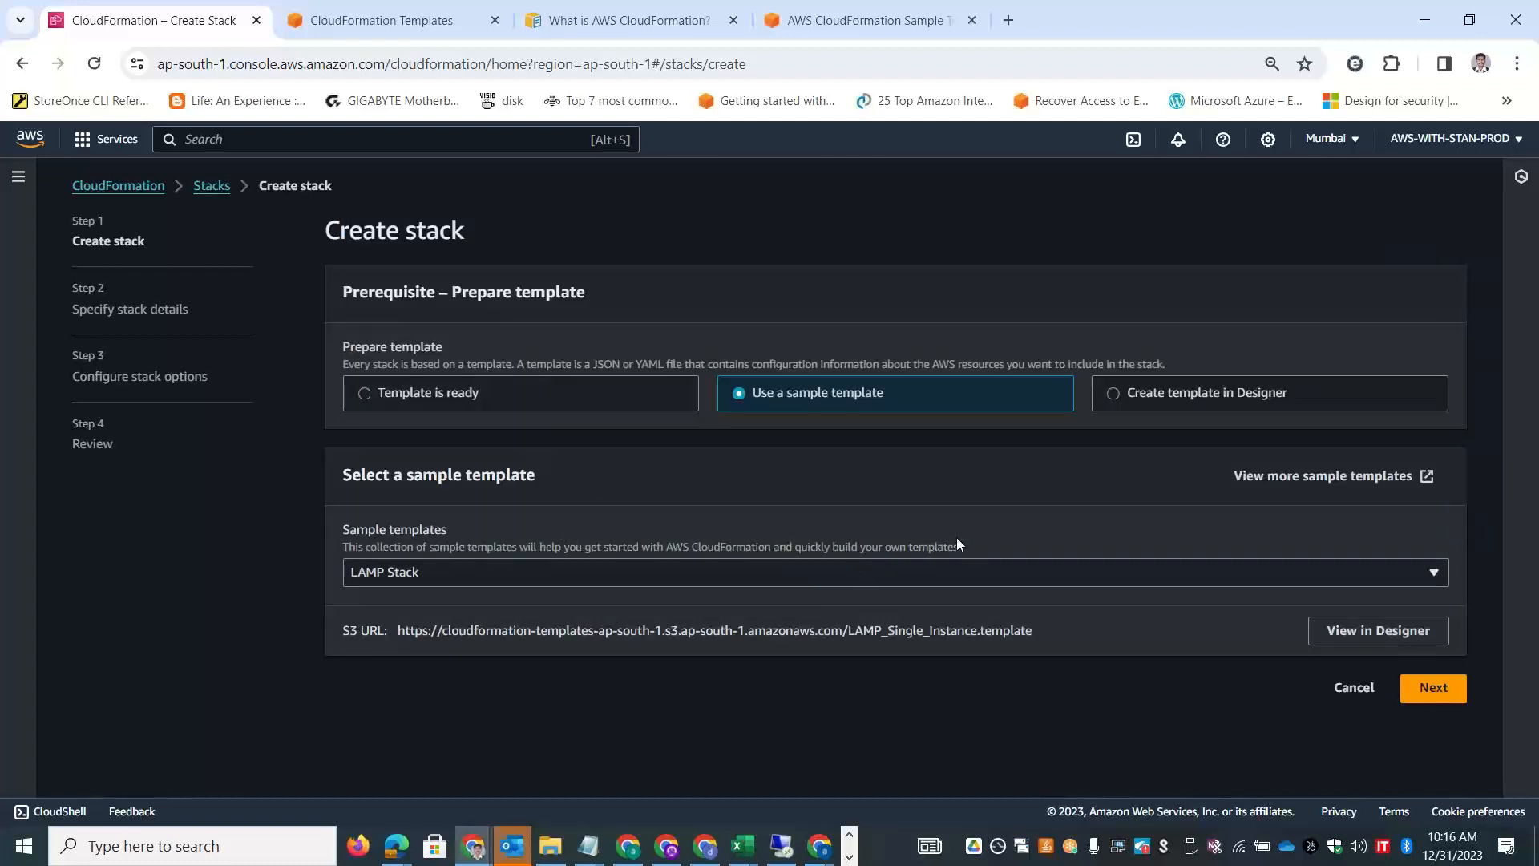
# Copy the description sentence under Sample templates and paste it into C13 of the Excel sheet.
pyautogui.moveTo(845, 560); pyautogui.dragTo(341, 545)
pyautogui.hotkey('ctrl', 'c')
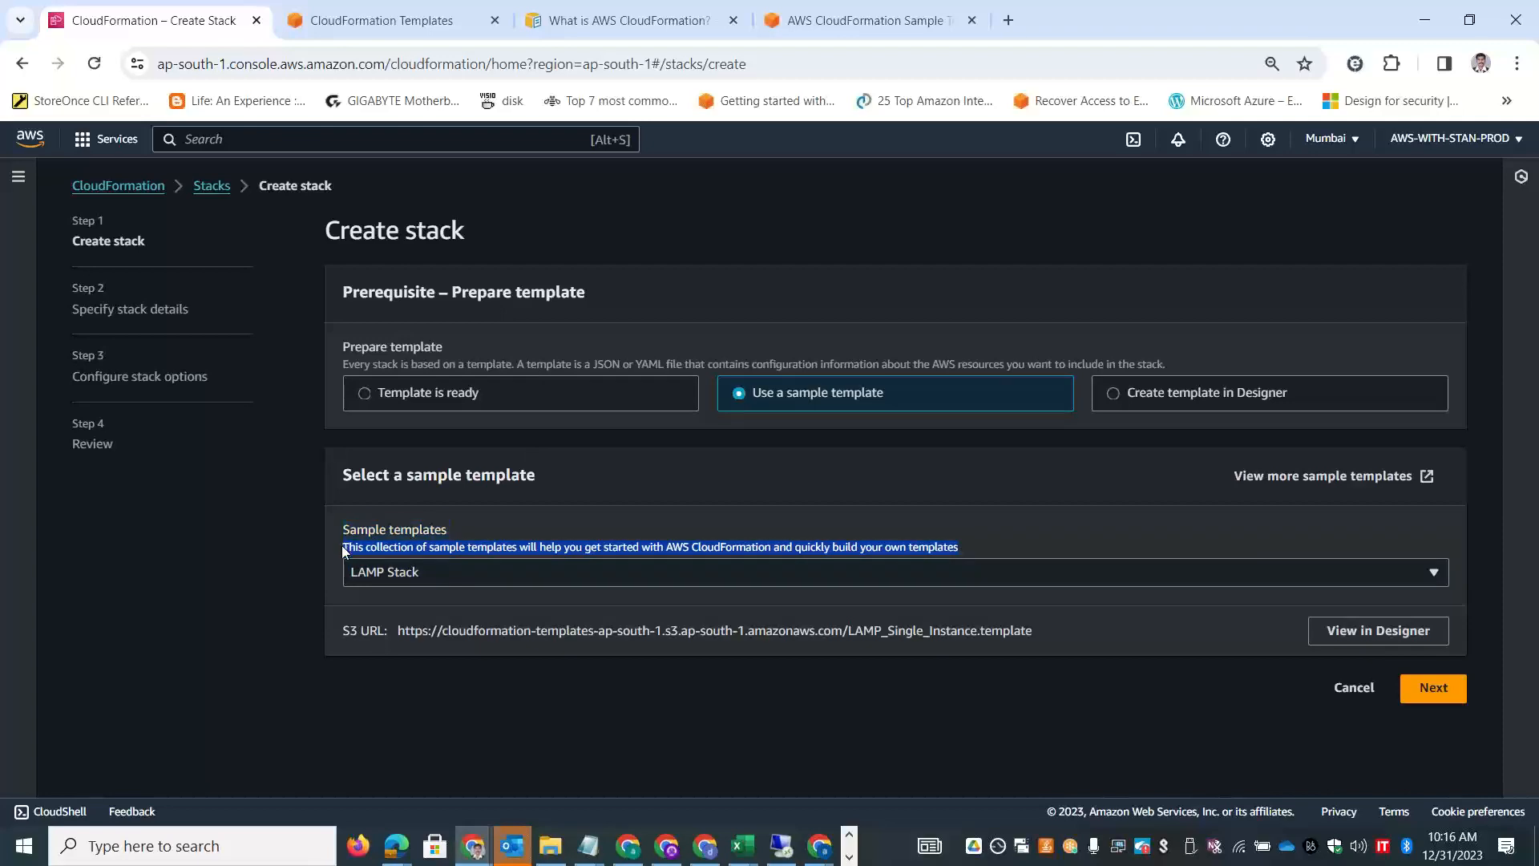
pyautogui.hotkey('alt', 'Tab')
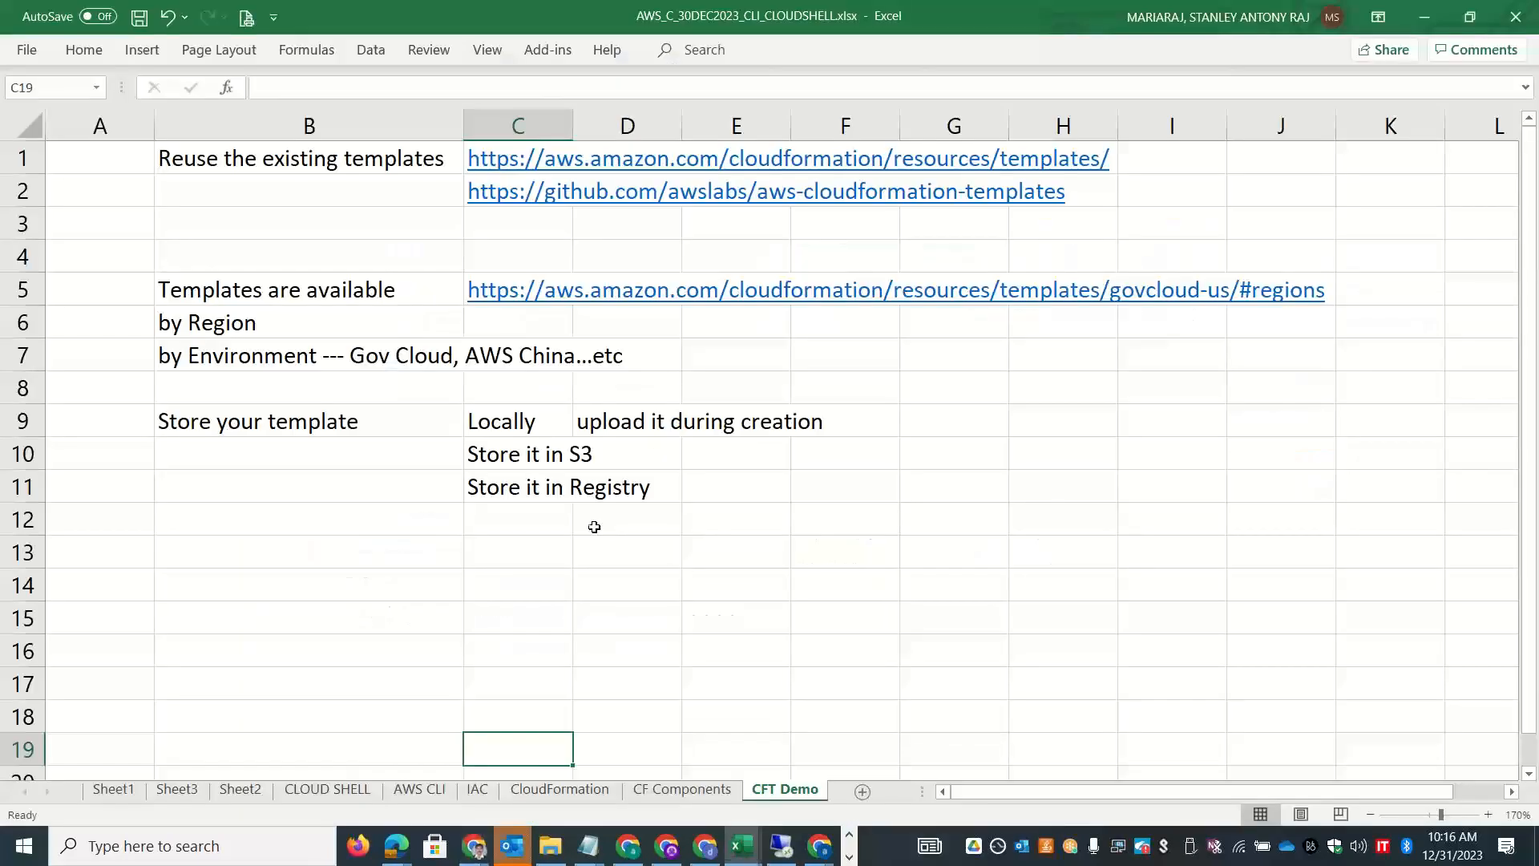
pyautogui.click(542, 549)
pyautogui.hotkey('ctrl', 'v')
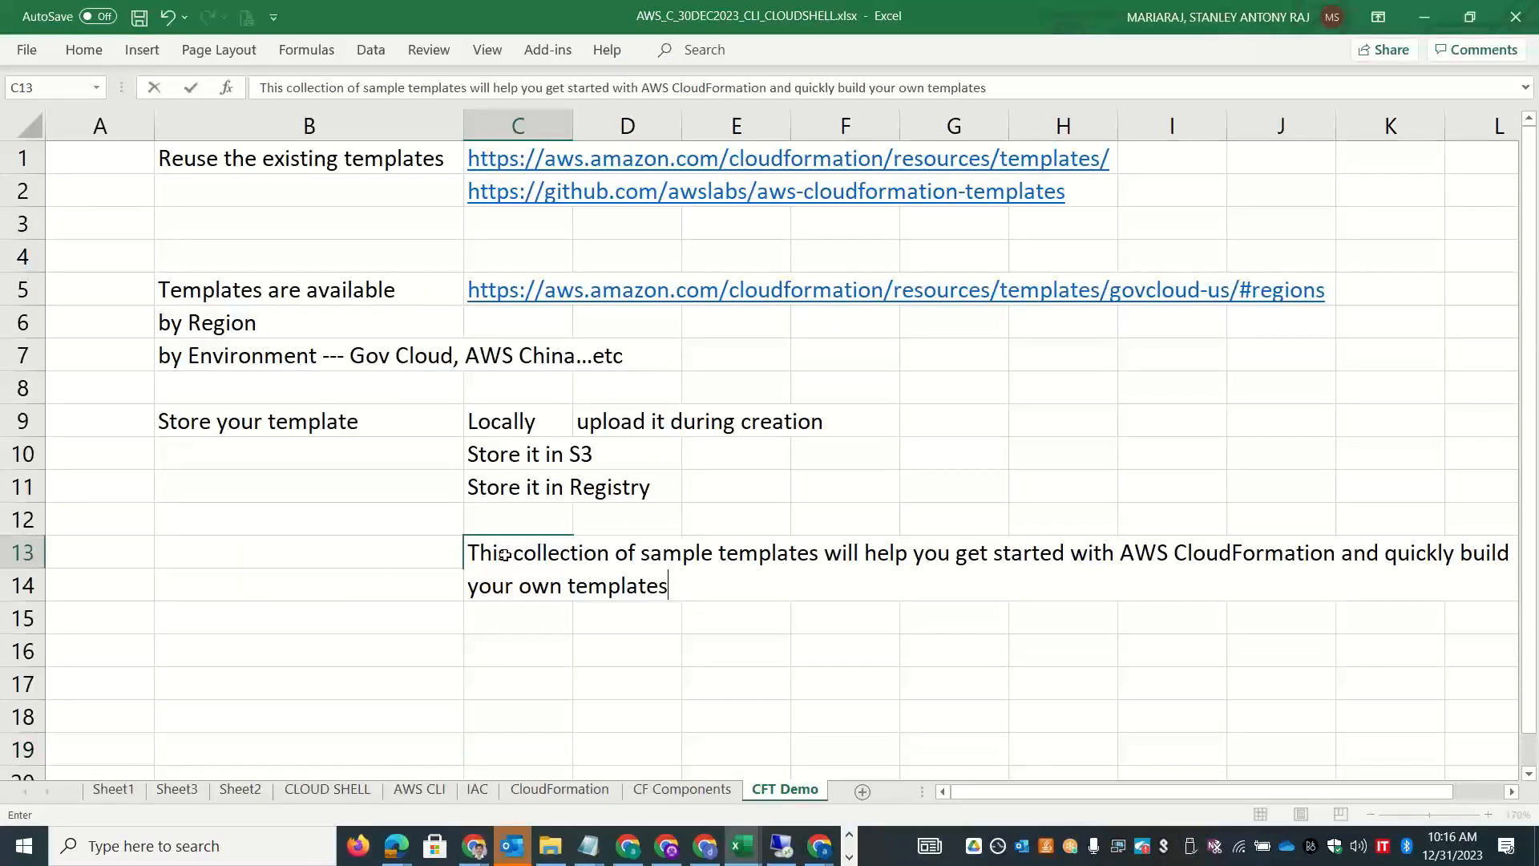
# Label the pasted description by entering "Sample templates" in B13.
pyautogui.click(349, 550)
pyautogui.write('Sample ')
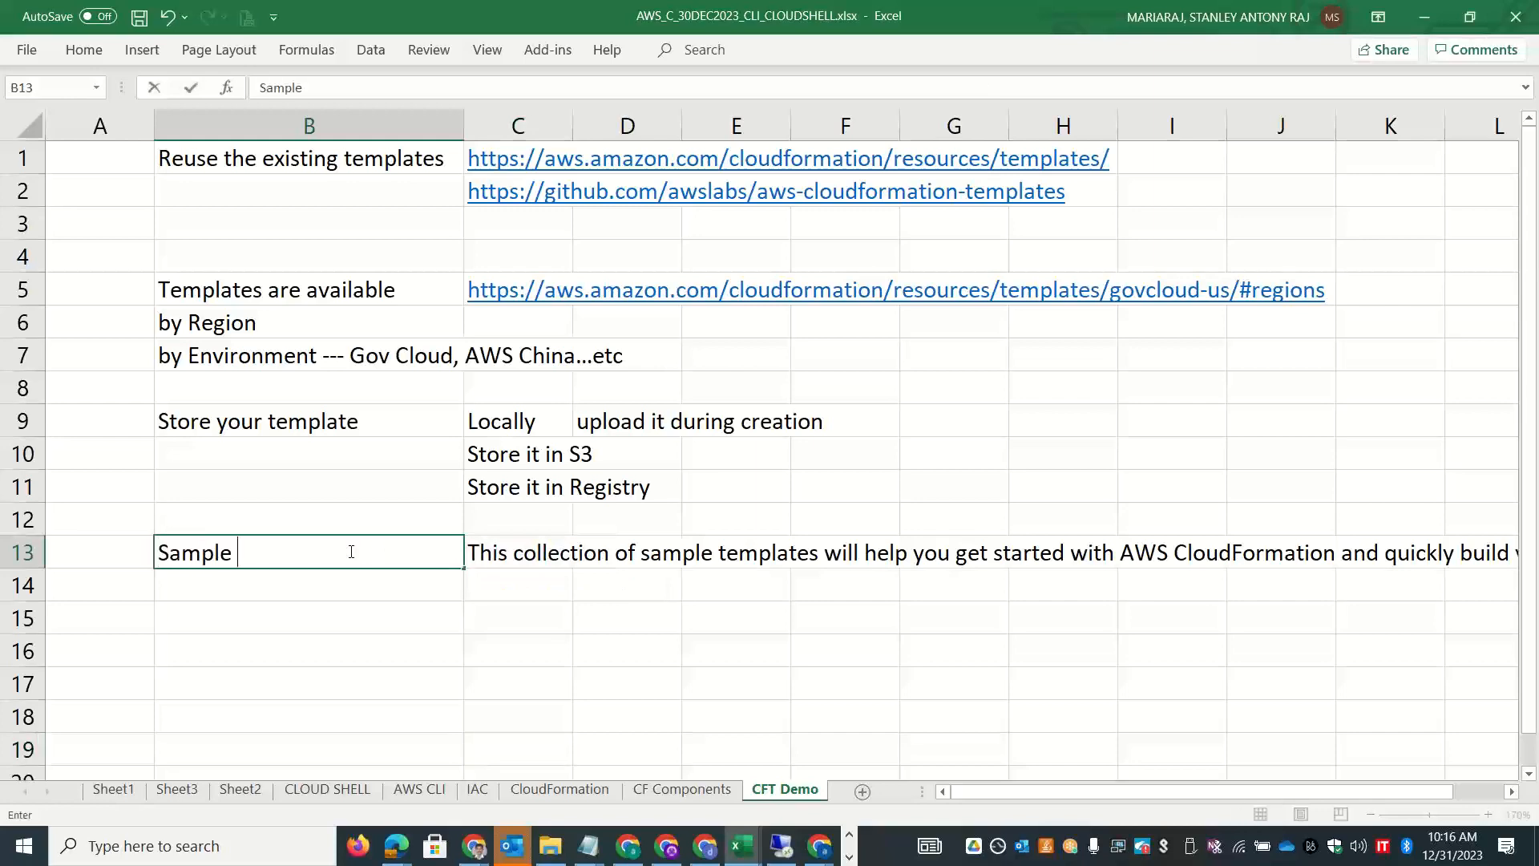
pyautogui.write('templates')
pyautogui.press('Return')
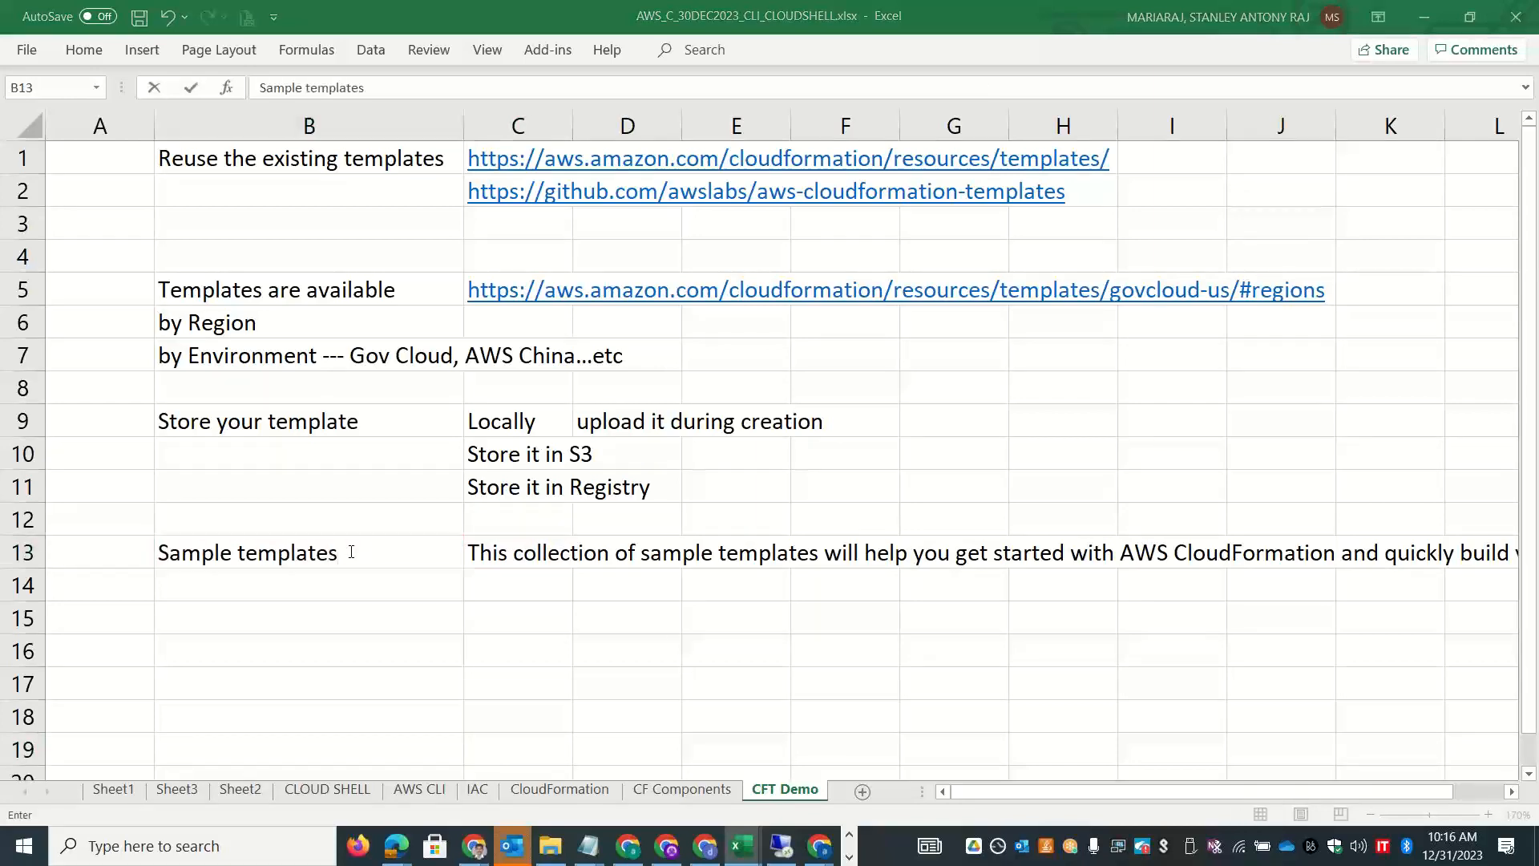
# Copy the LAMP Stack template's S3 URL from the Create stack page in Chrome and paste it into C14 of the Excel sheet.
pyautogui.hotkey('alt', 'Tab')
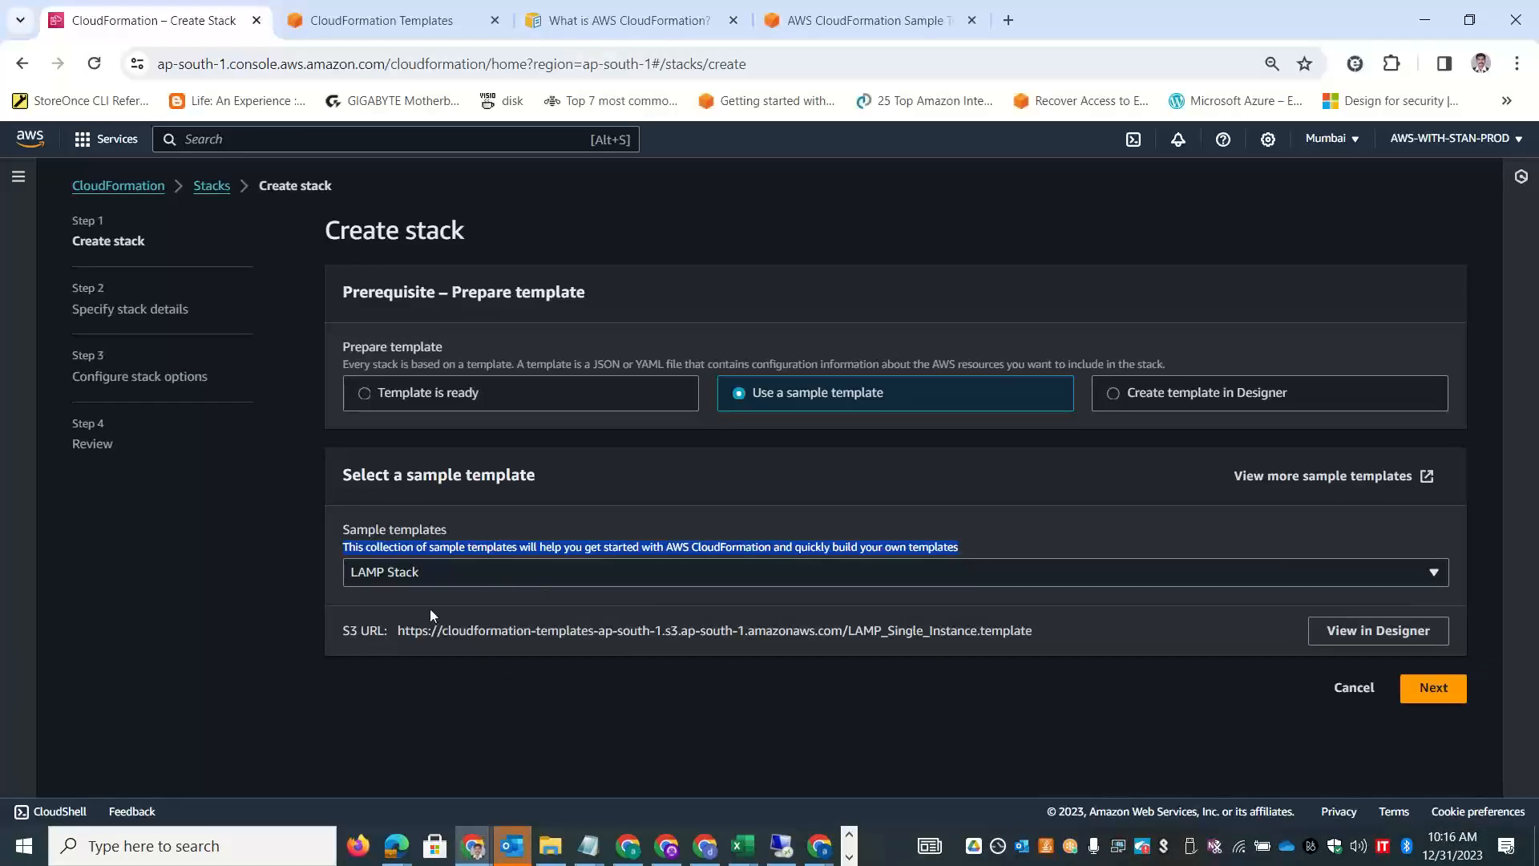
pyautogui.moveTo(394, 632); pyautogui.dragTo(959, 613)
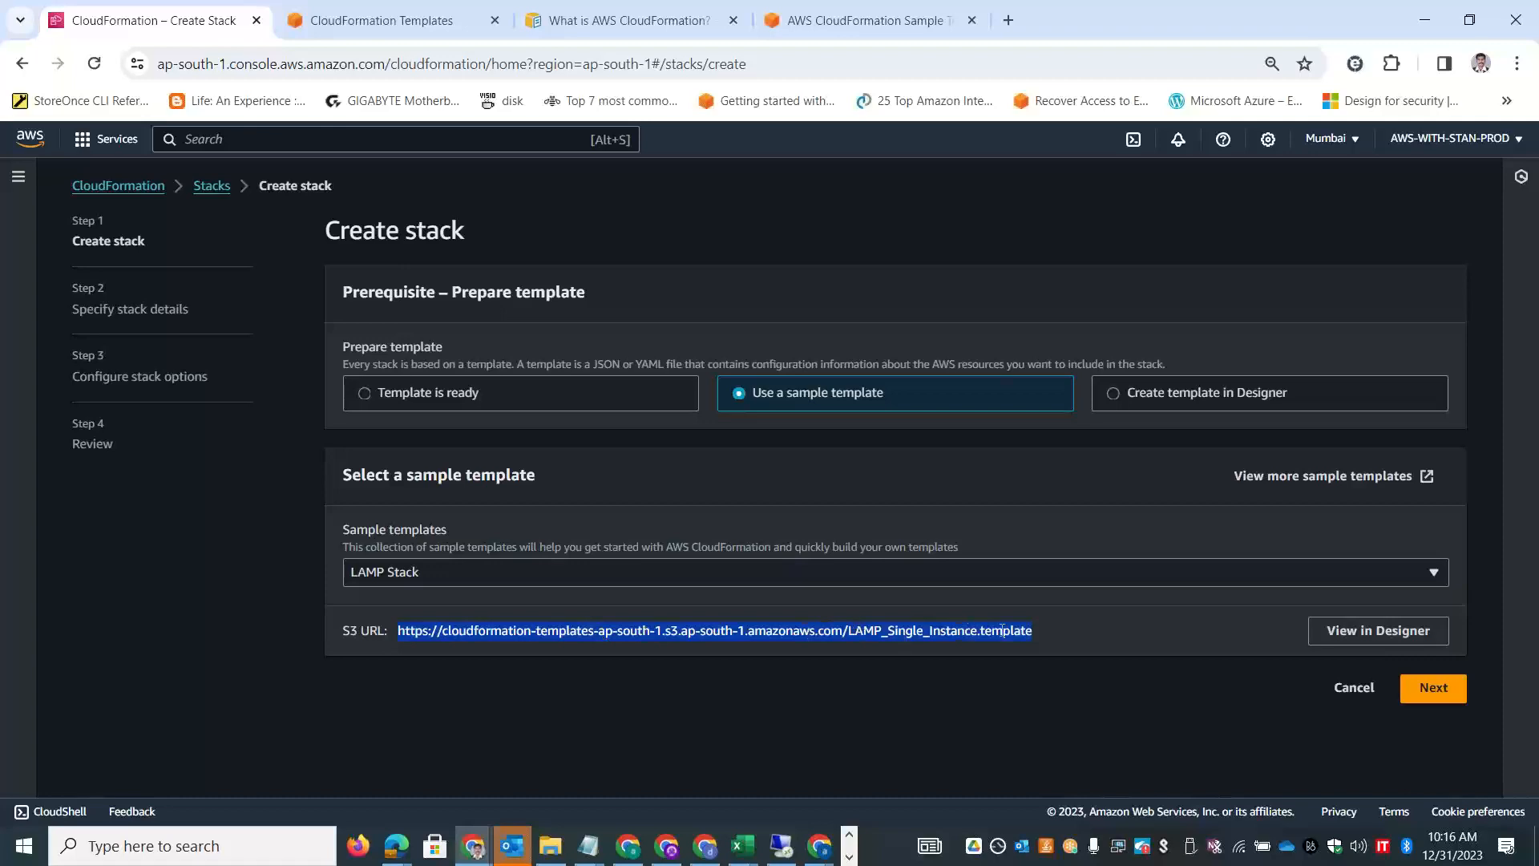
pyautogui.hotkey('alt', 'Tab')
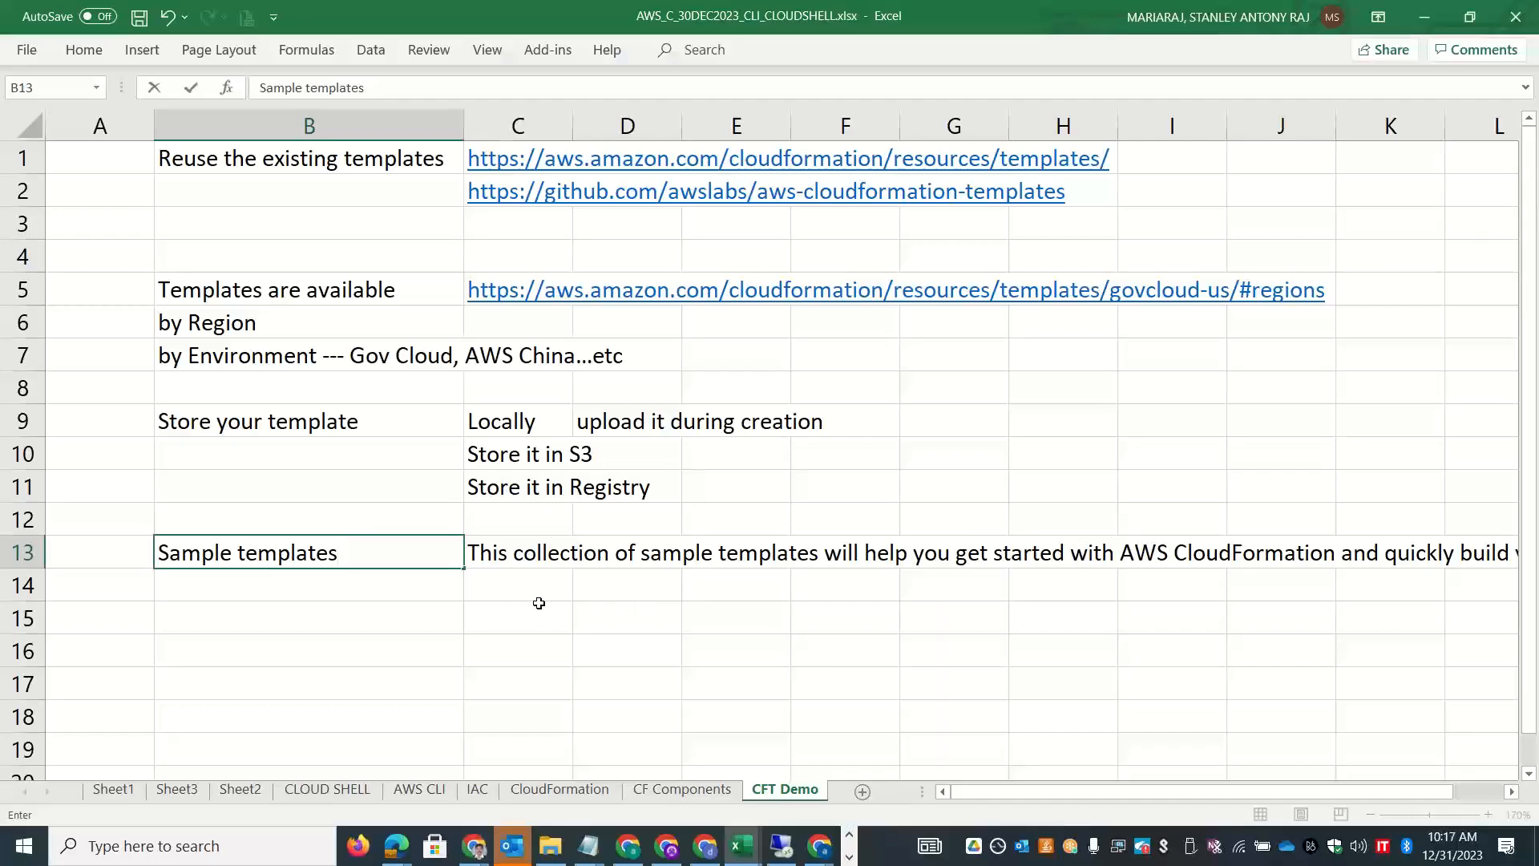
pyautogui.click(538, 596)
pyautogui.doubleClick(538, 595)
pyautogui.write('https://cloudformation-templates-ap-south-1.s3.ap-south-1.amazonaws.com/LAMP_Single_Instance.template')
pyautogui.click(341, 593)
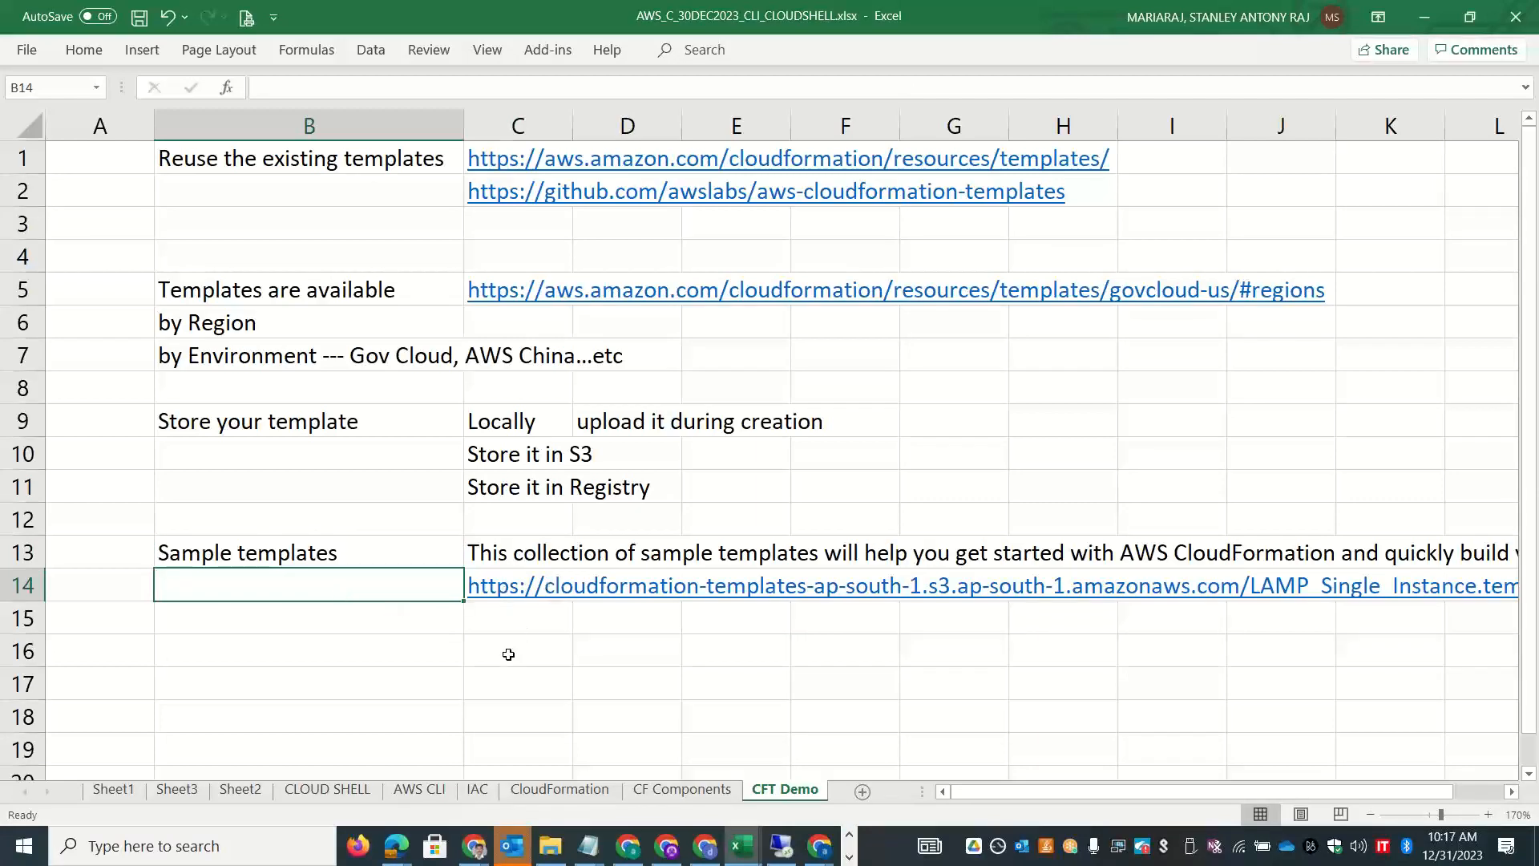
# Choose Create template in Designer on the Create stack page in Chrome, and enter "Designer" in B16 of the Excel sheet.
pyautogui.hotkey('alt', 'Tab')
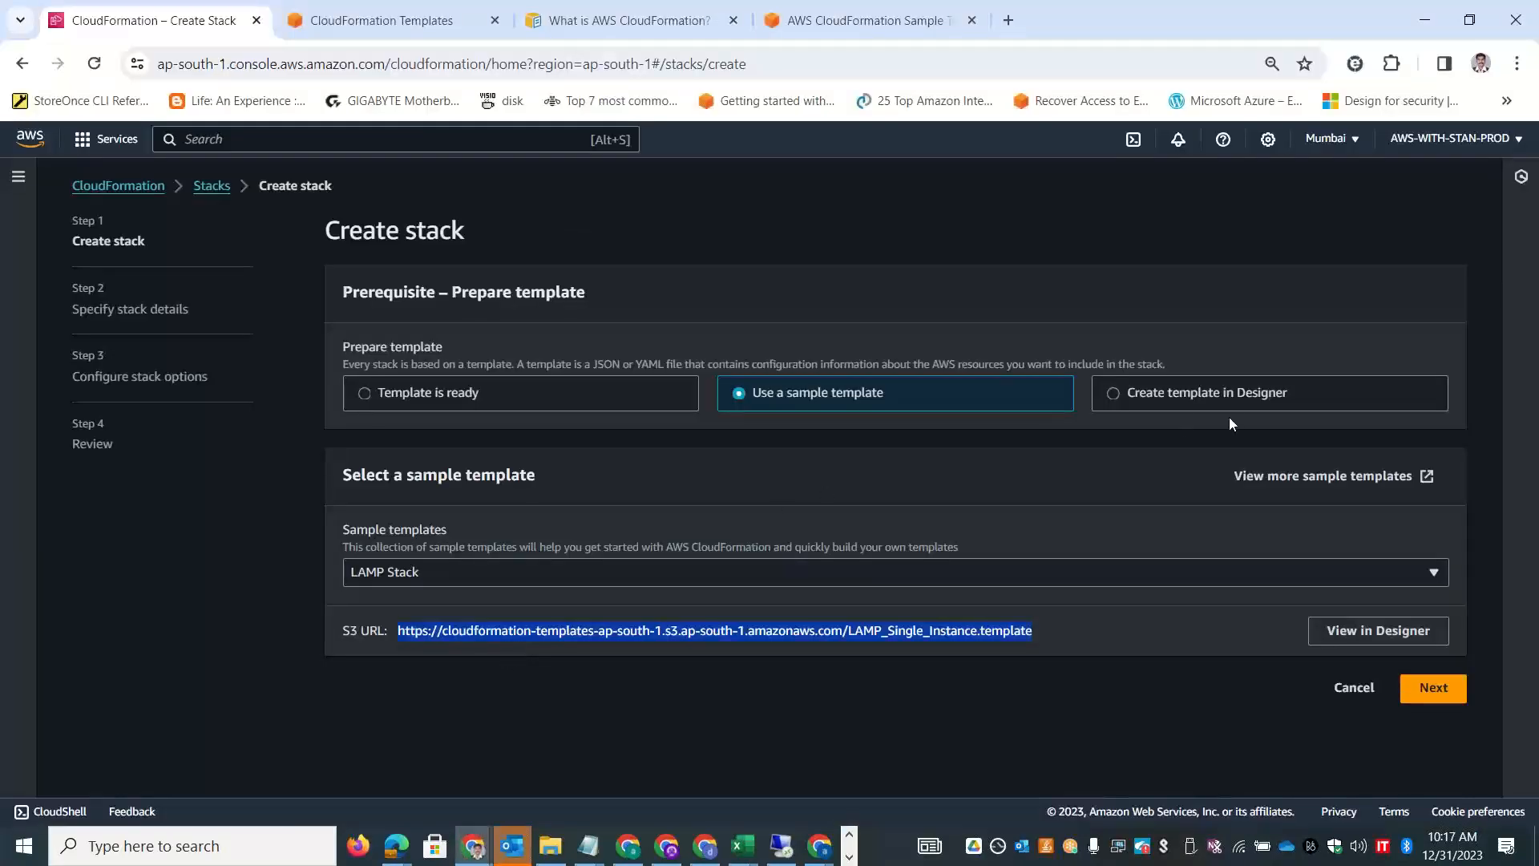
pyautogui.click(1182, 393)
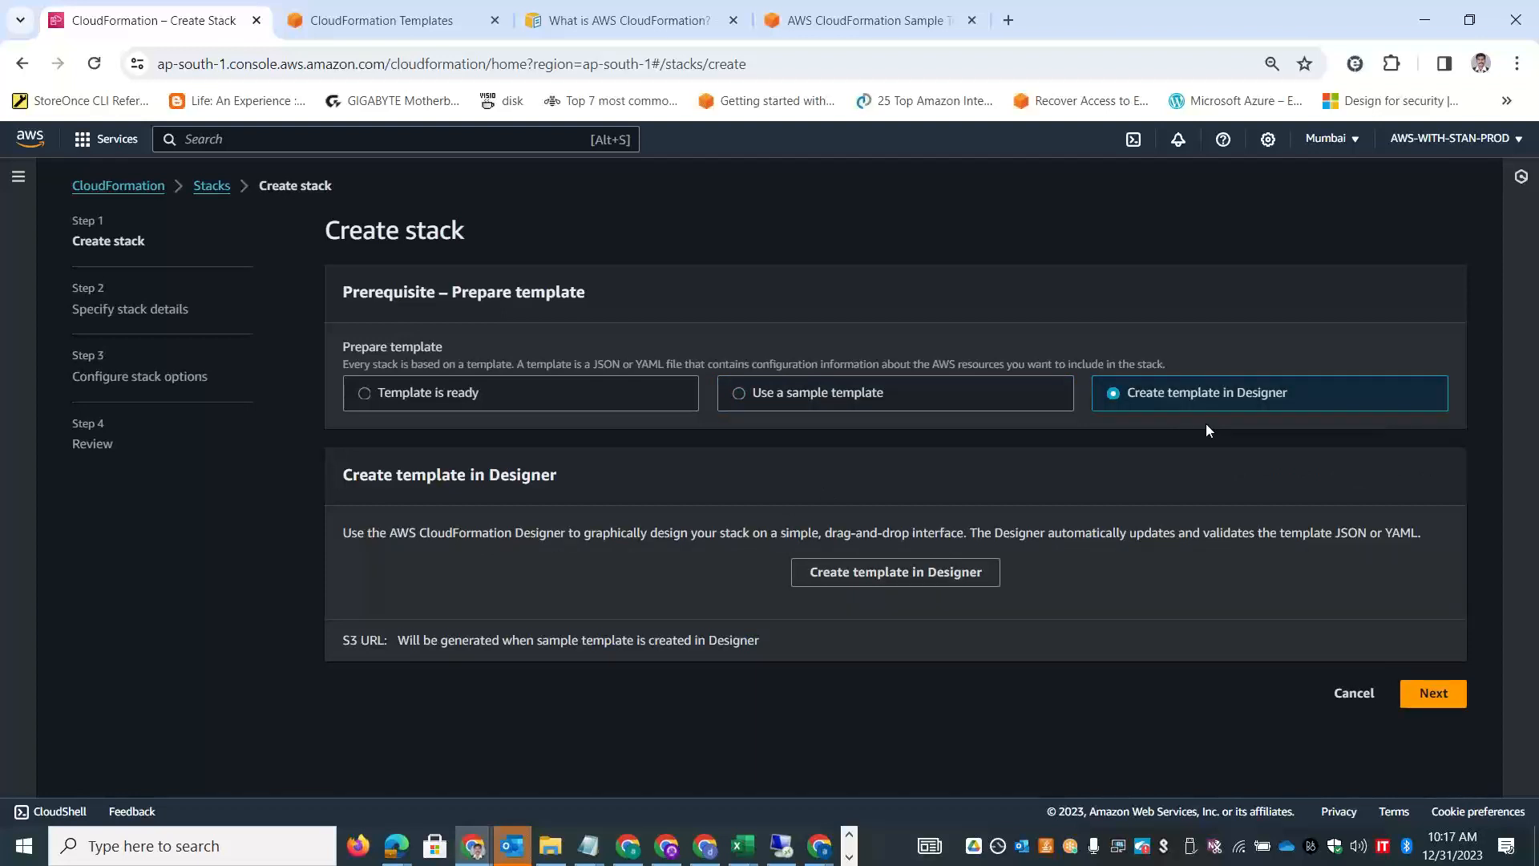
pyautogui.hotkey('alt', 'Tab')
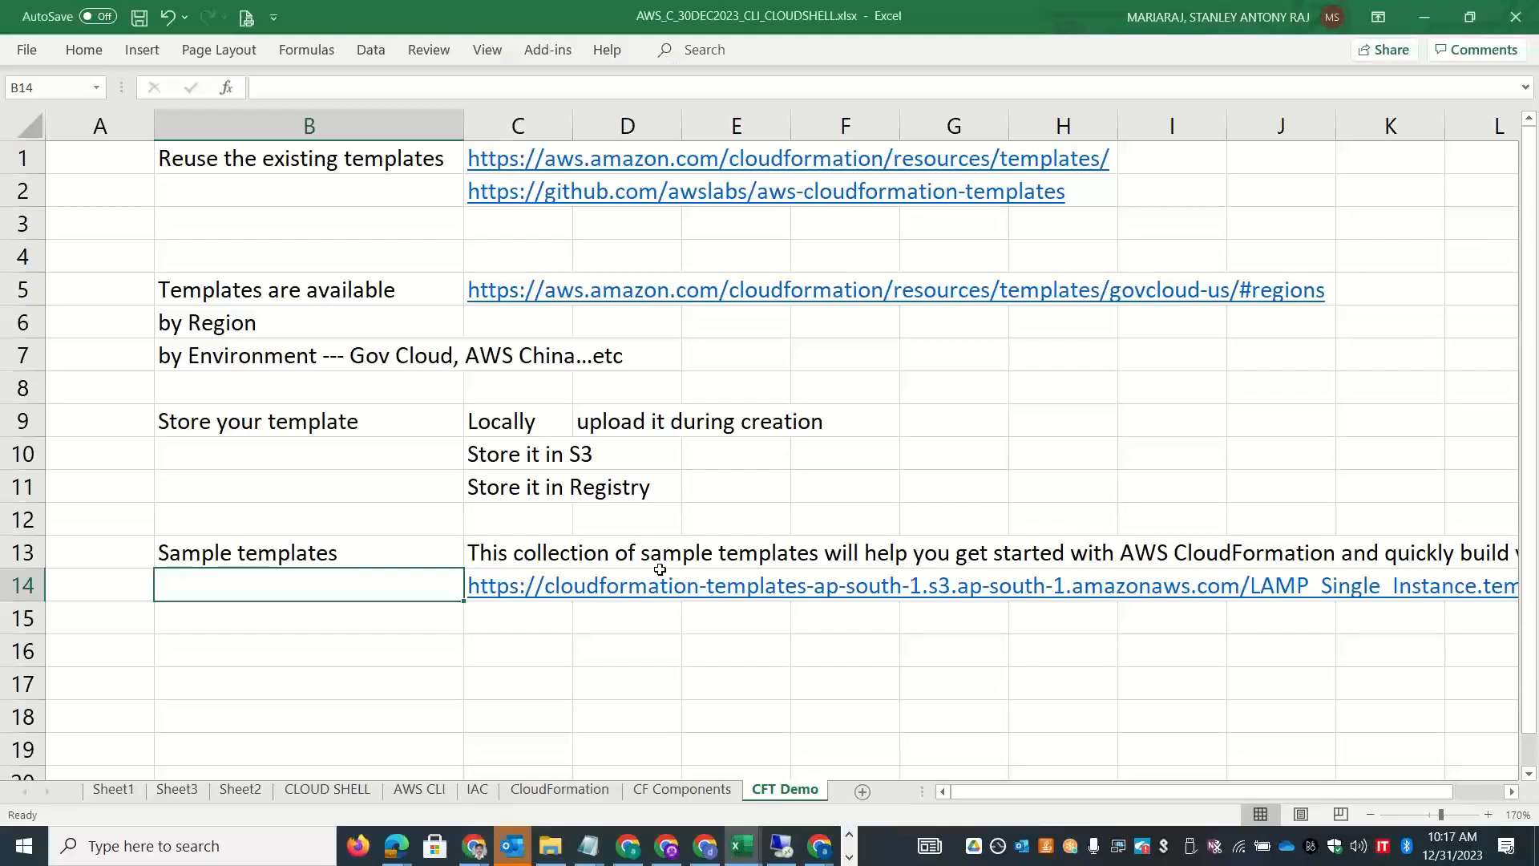
pyautogui.click(329, 646)
pyautogui.write('Desi')
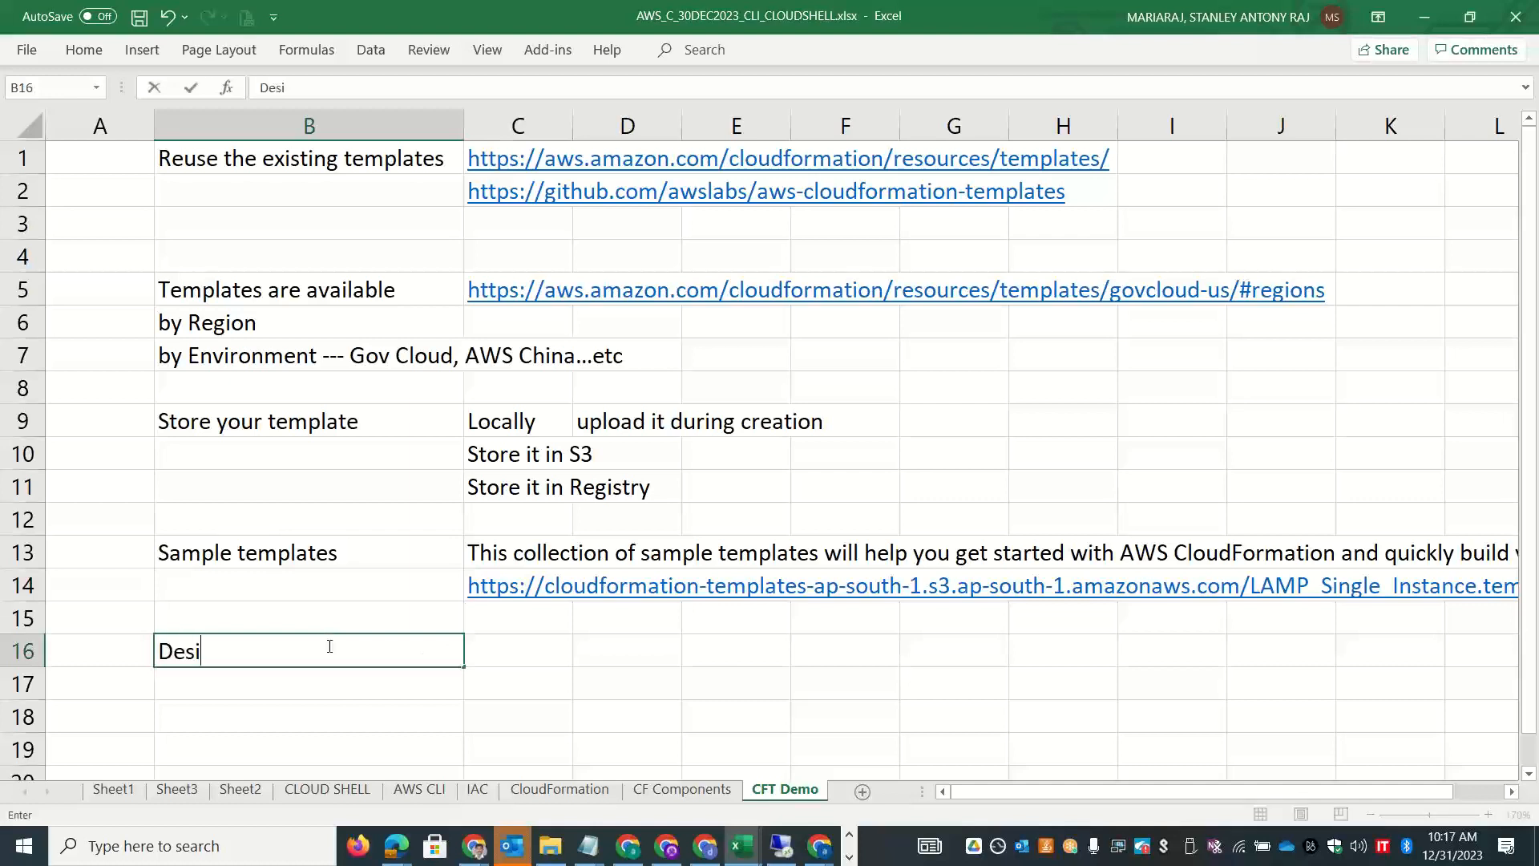
pyautogui.write('nger')
pyautogui.press('Tab')
pyautogui.click(328, 646)
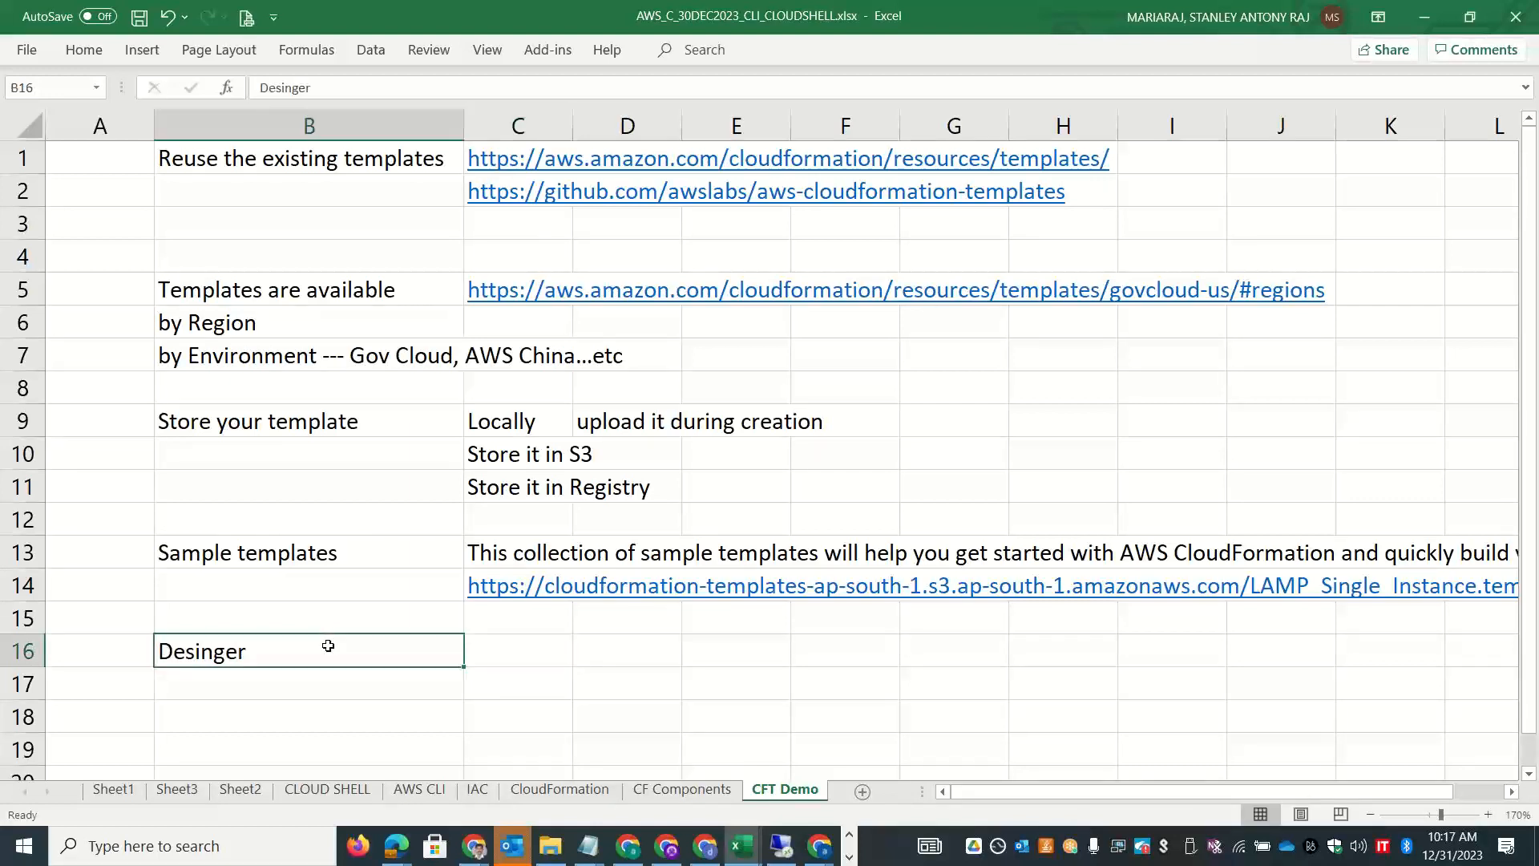
pyautogui.doubleClick(329, 646)
pyautogui.press('BackSpace')
pyautogui.press('BackSpace')
pyautogui.press('BackSpace')
pyautogui.press('BackSpace')
pyautogui.write('gner')
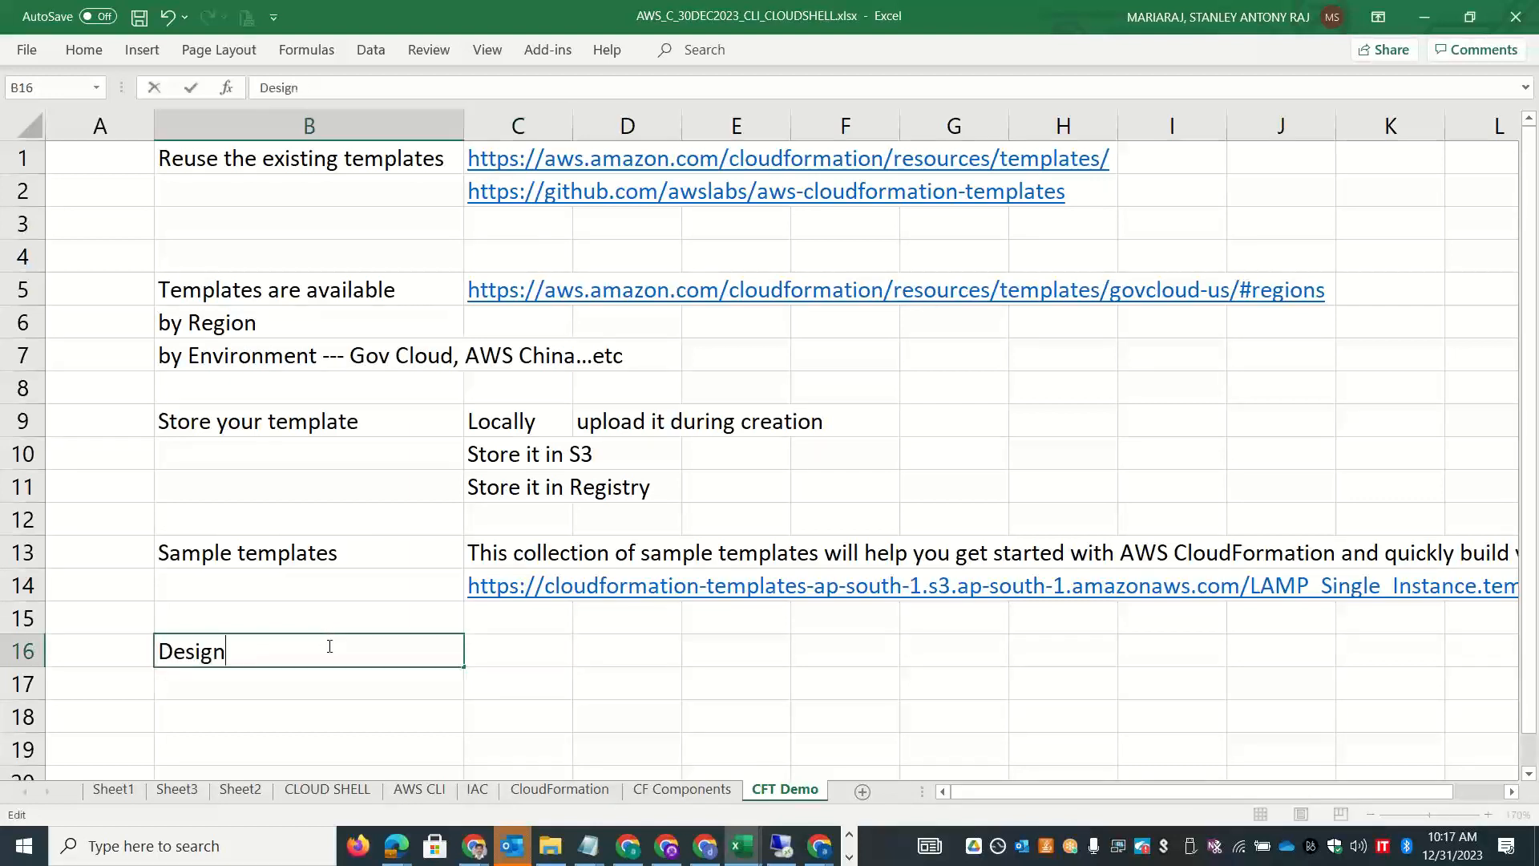
# Enter "Design what is going to be deployed and get it created" in C16, beside "Designer".
pyautogui.press('Tab')
pyautogui.write('Design w')
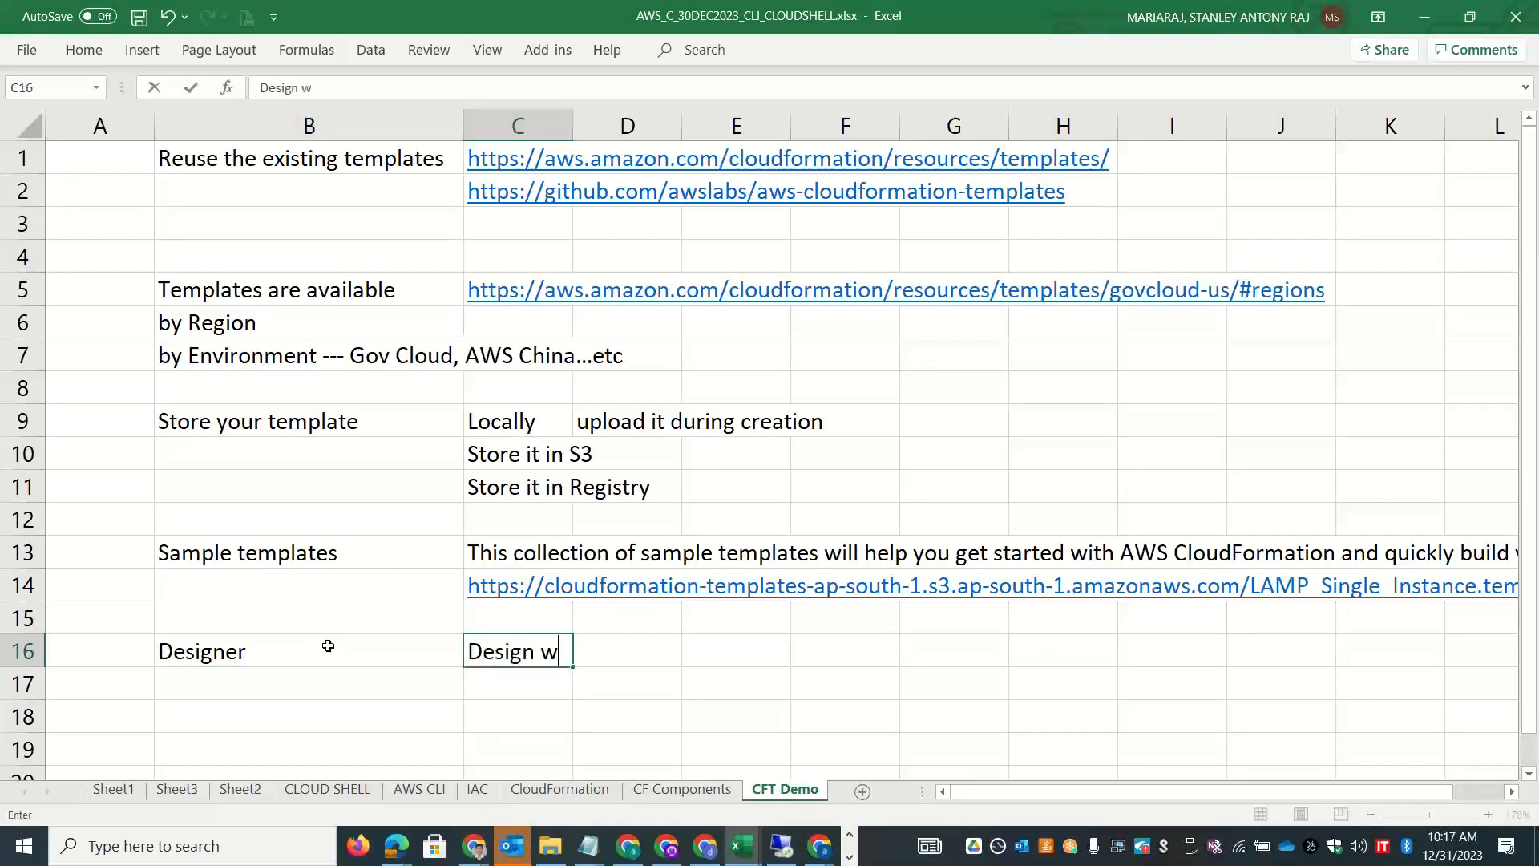
pyautogui.write('hat is going t')
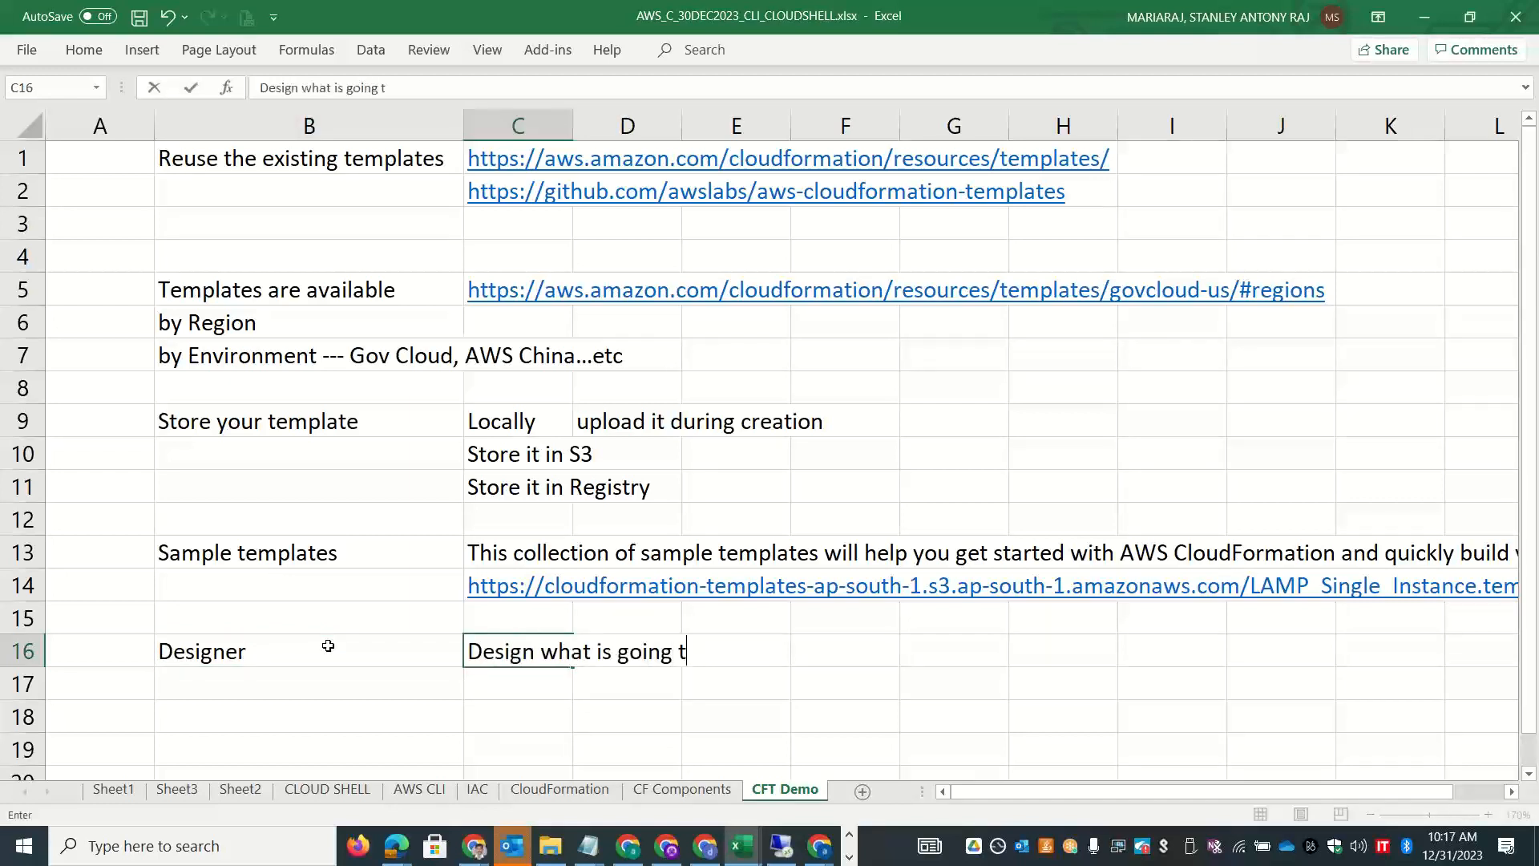
pyautogui.write('o be deployed ')
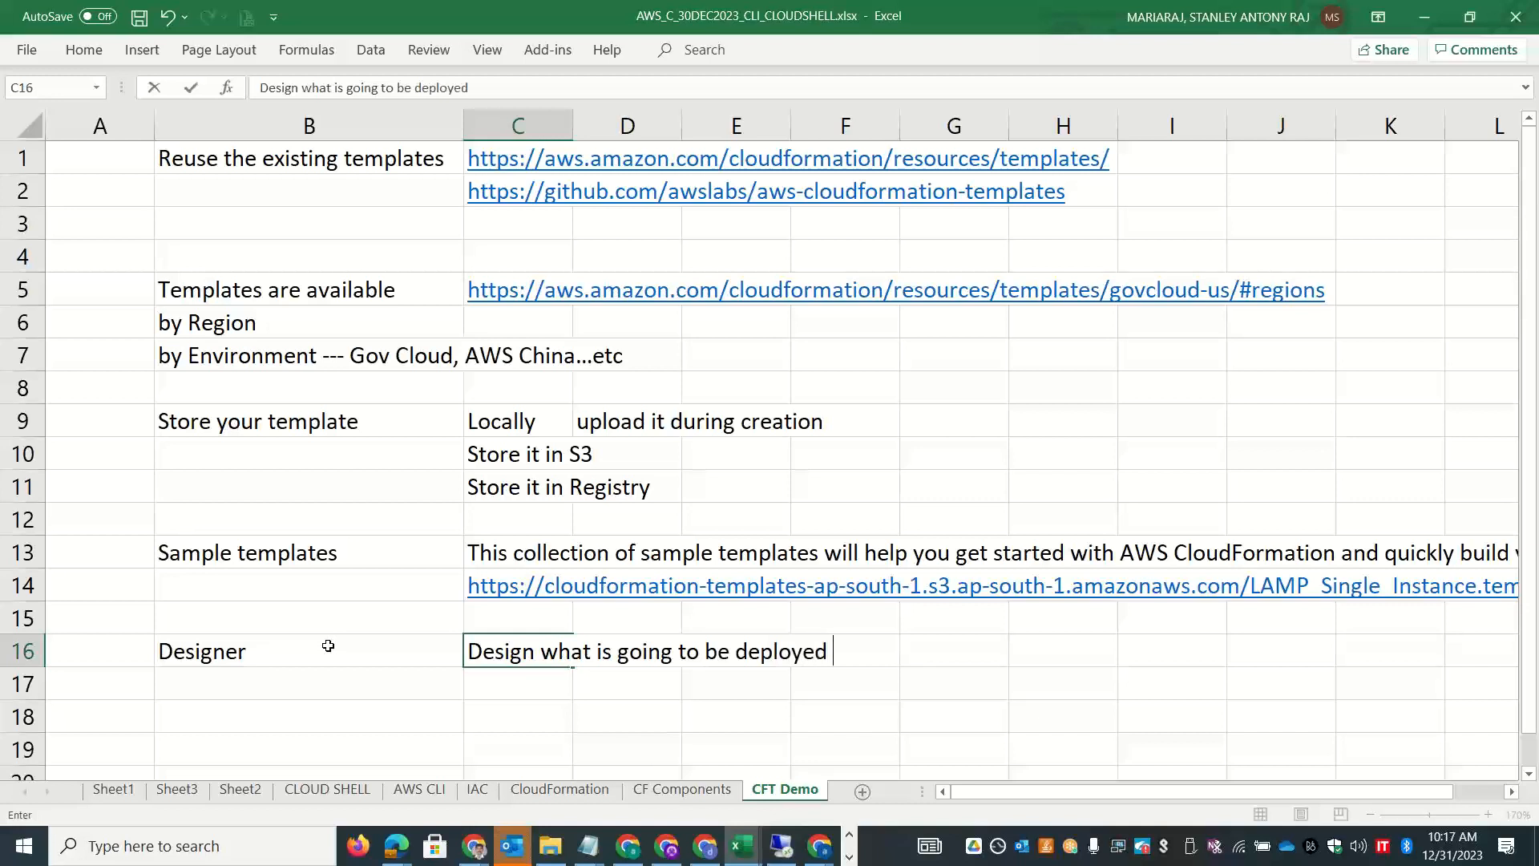
pyautogui.write('and get it created')
pyautogui.press('Return')
pyautogui.hotkey('alt', 'Tab')
pyautogui.hotkey('alt', 'Tab')
# Shade the "Sample templates", "Designer" and "Store your template" labels in B13, B16 and B9 light green.
pyautogui.click(294, 553)
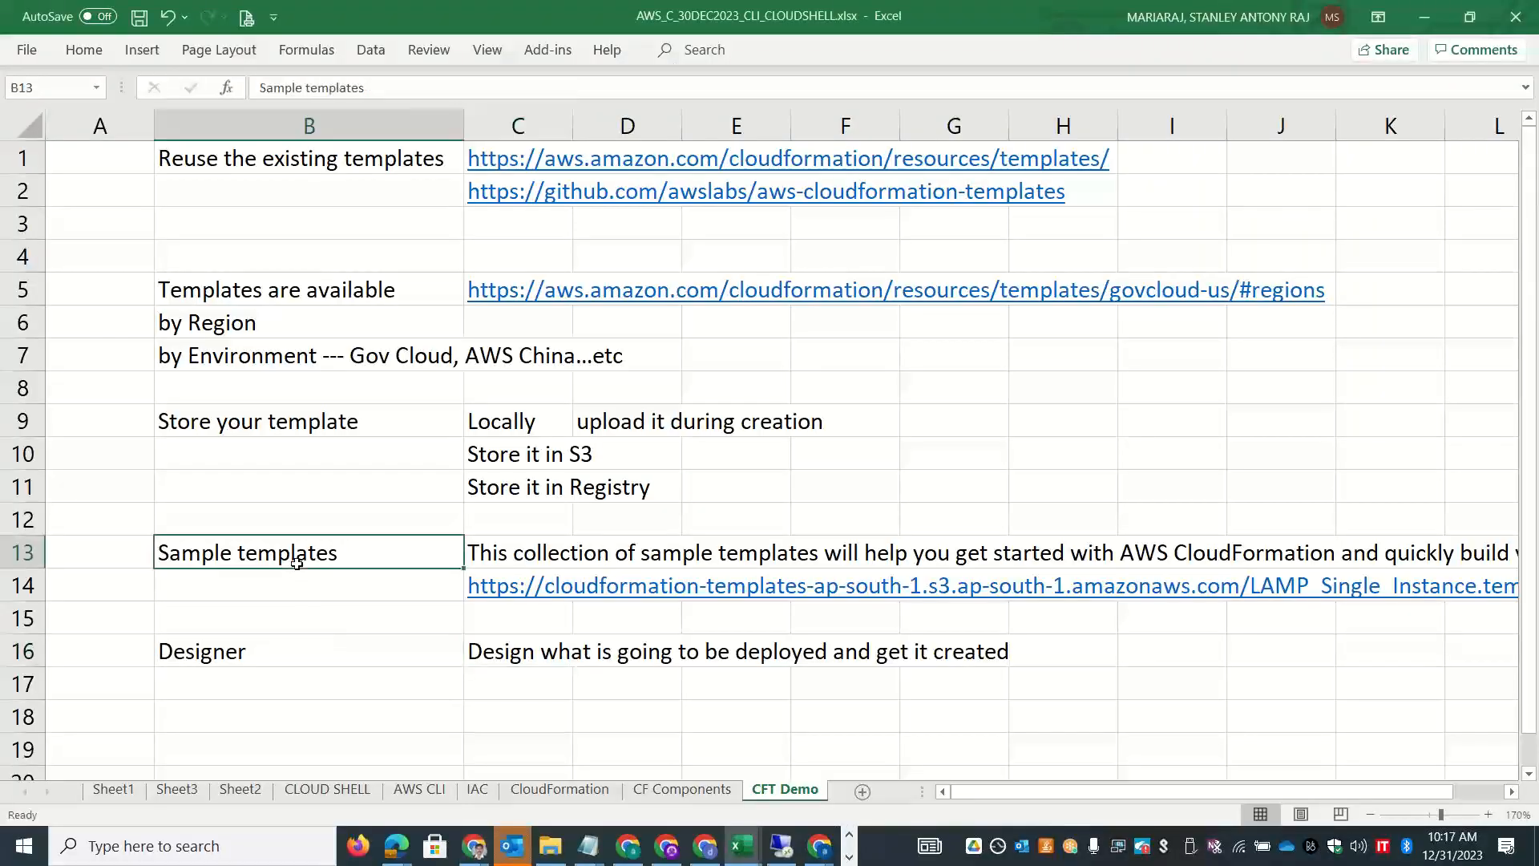
pyautogui.click(84, 50)
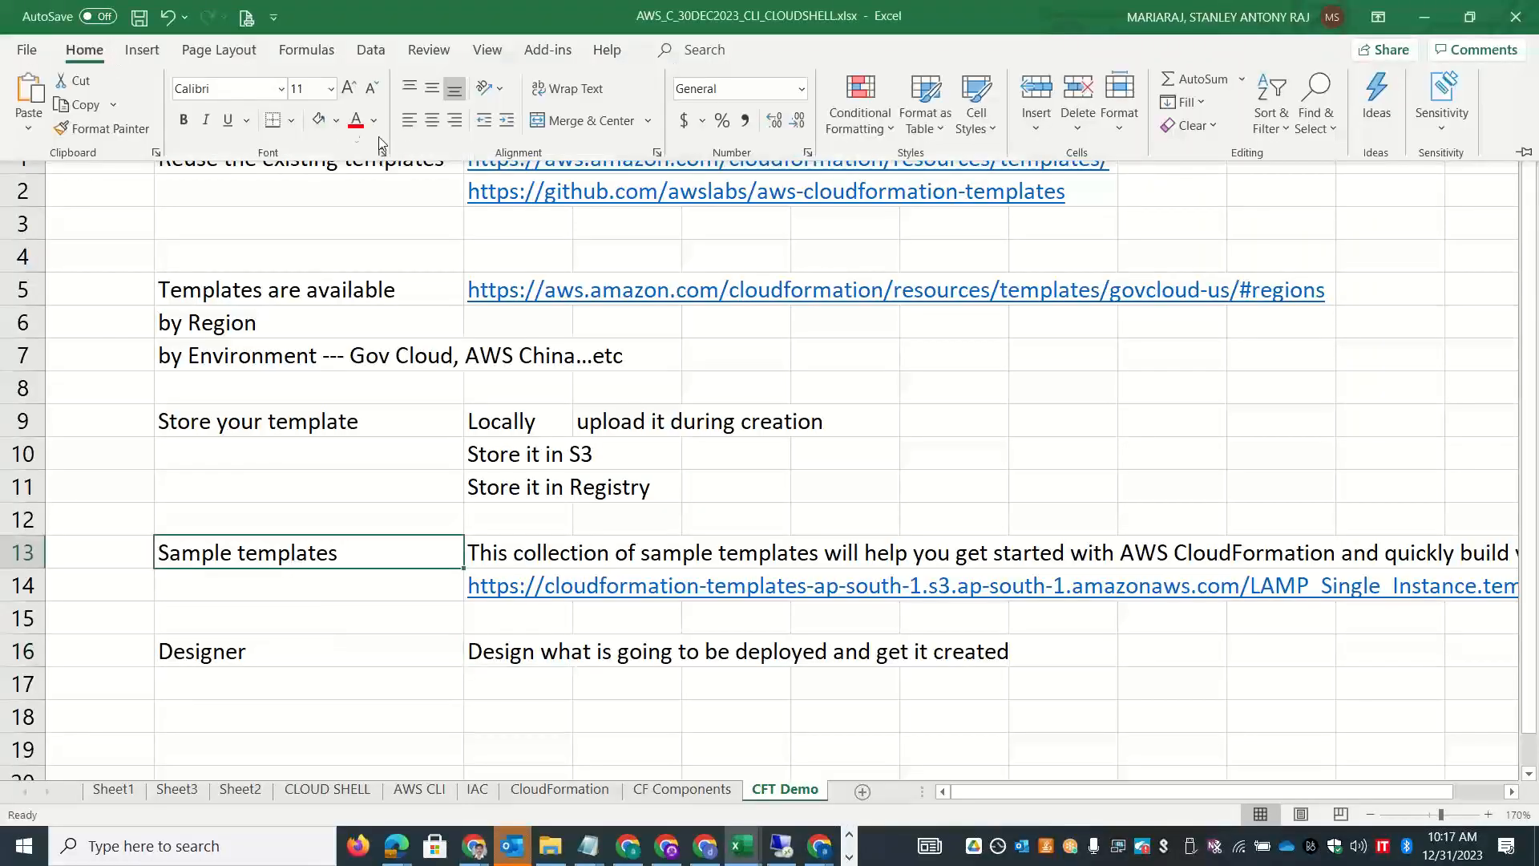
pyautogui.click(320, 122)
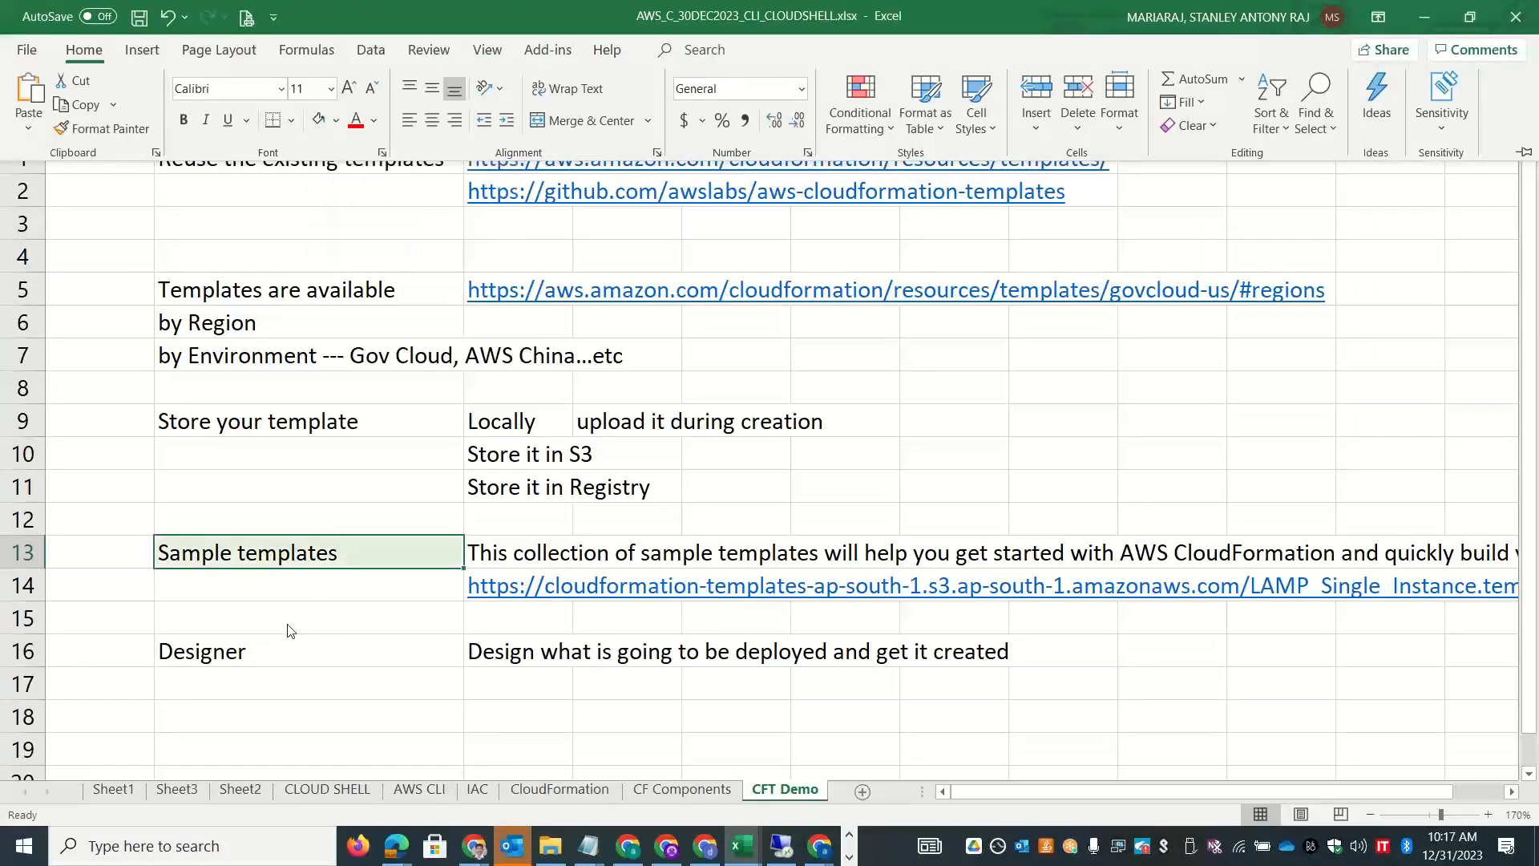
pyautogui.click(275, 651)
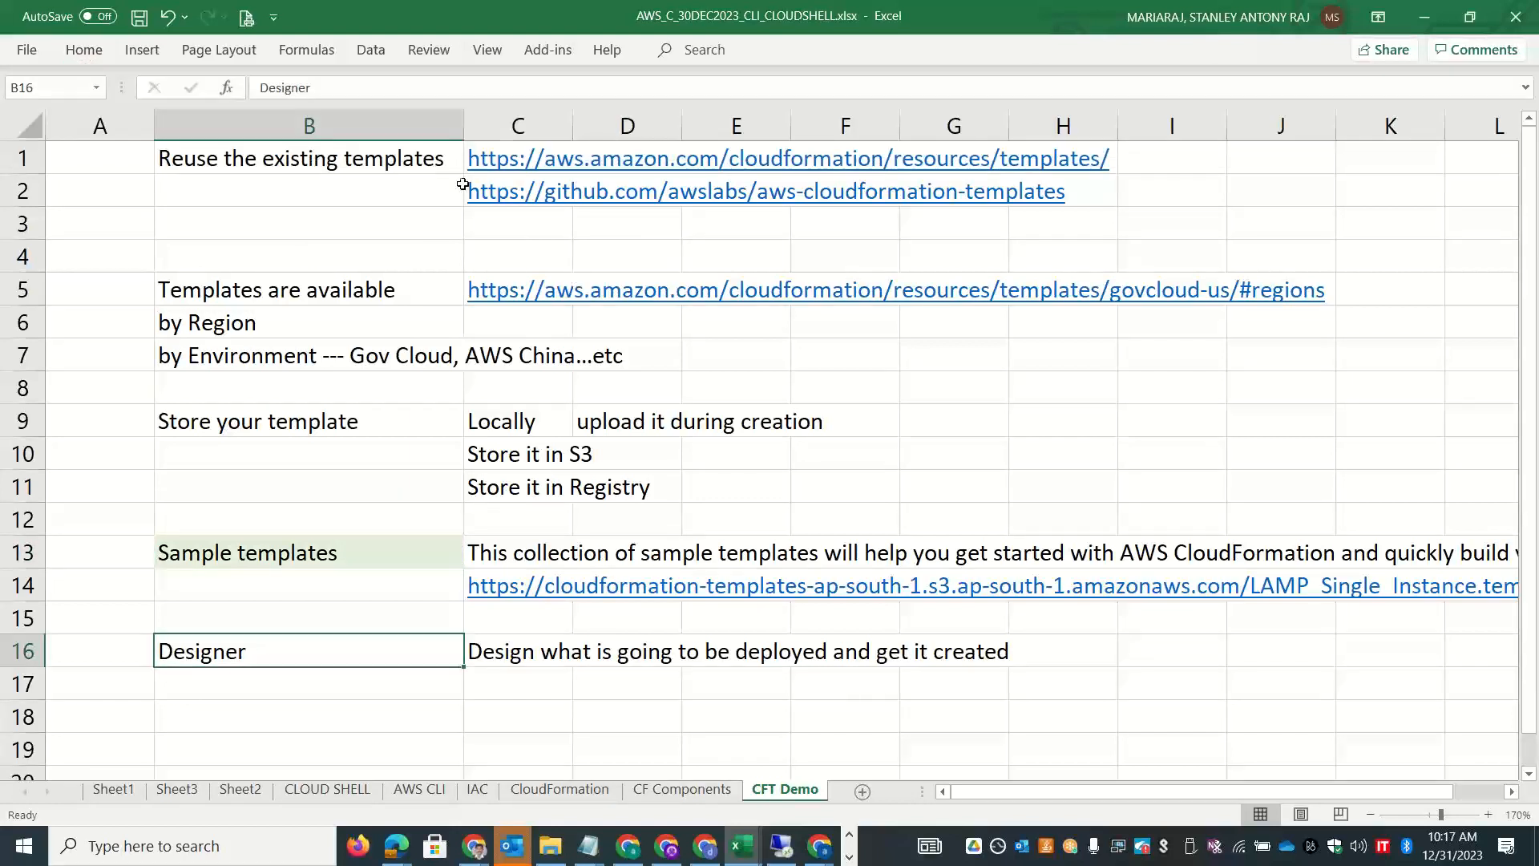
pyautogui.click(91, 58)
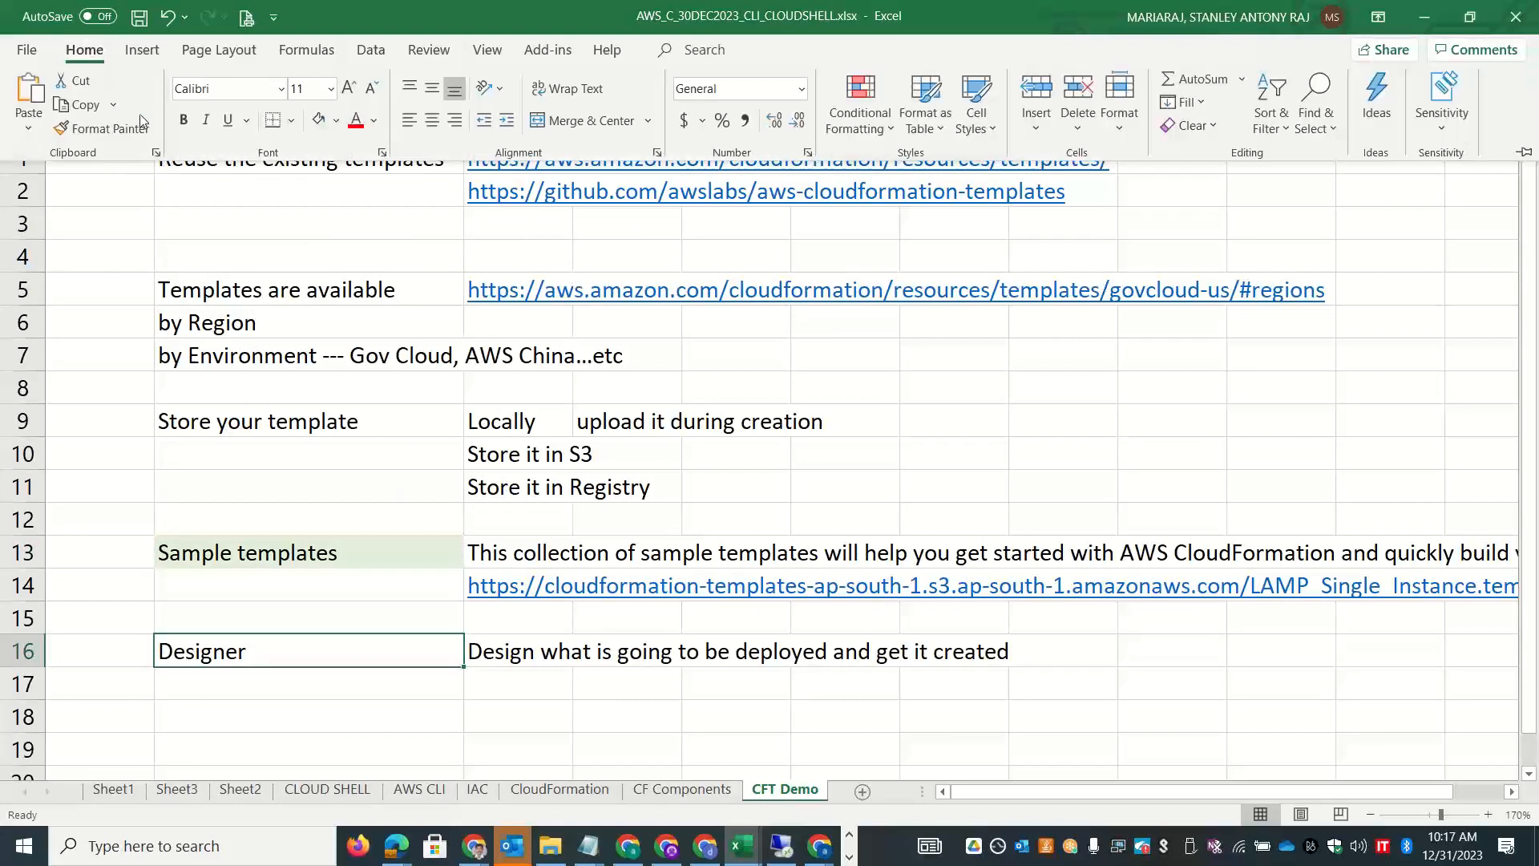
pyautogui.click(318, 121)
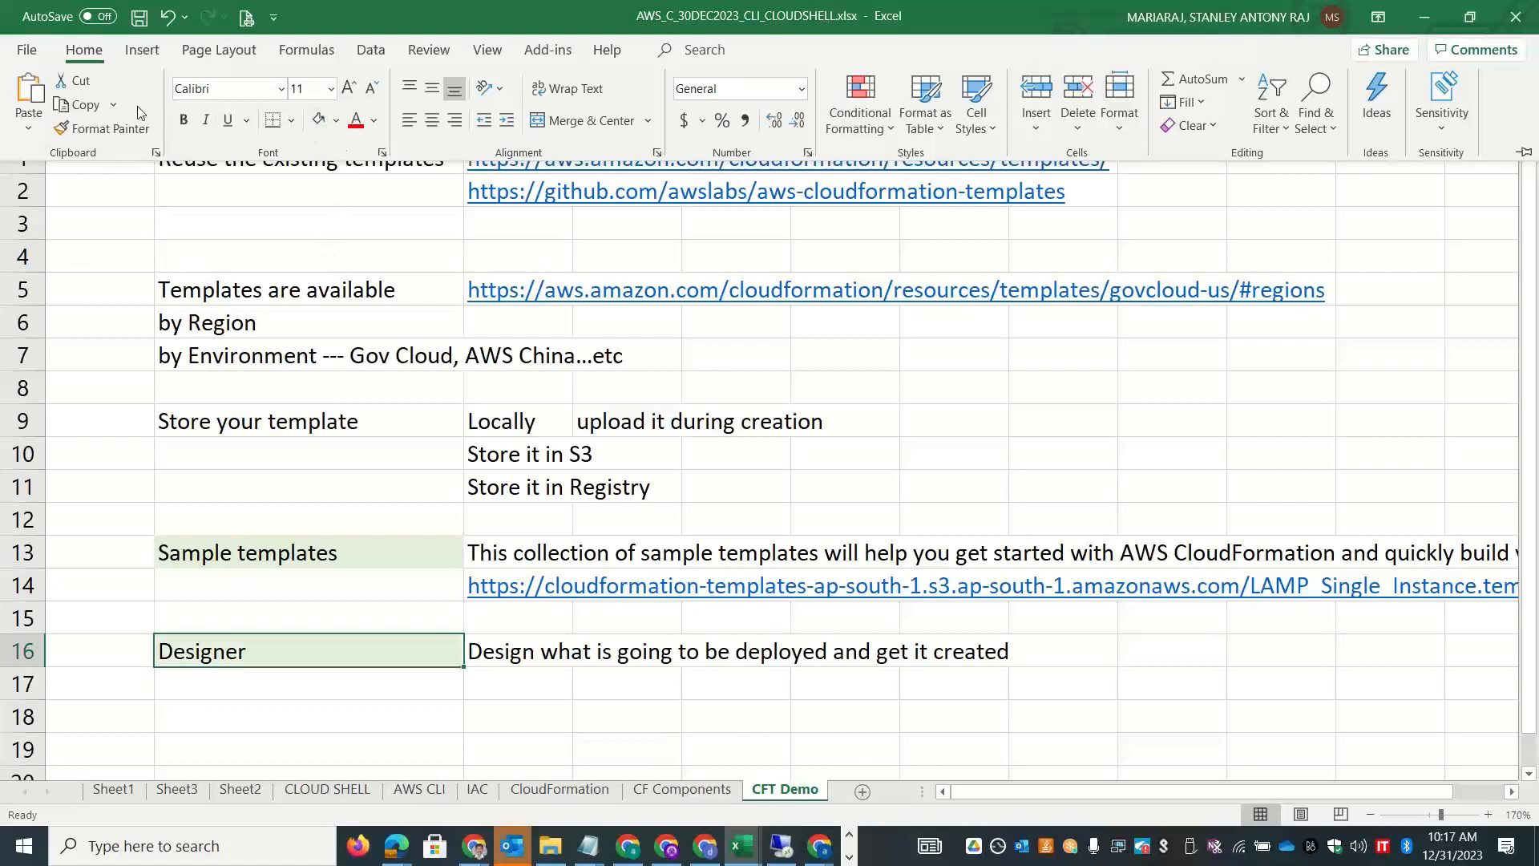
pyautogui.click(130, 126)
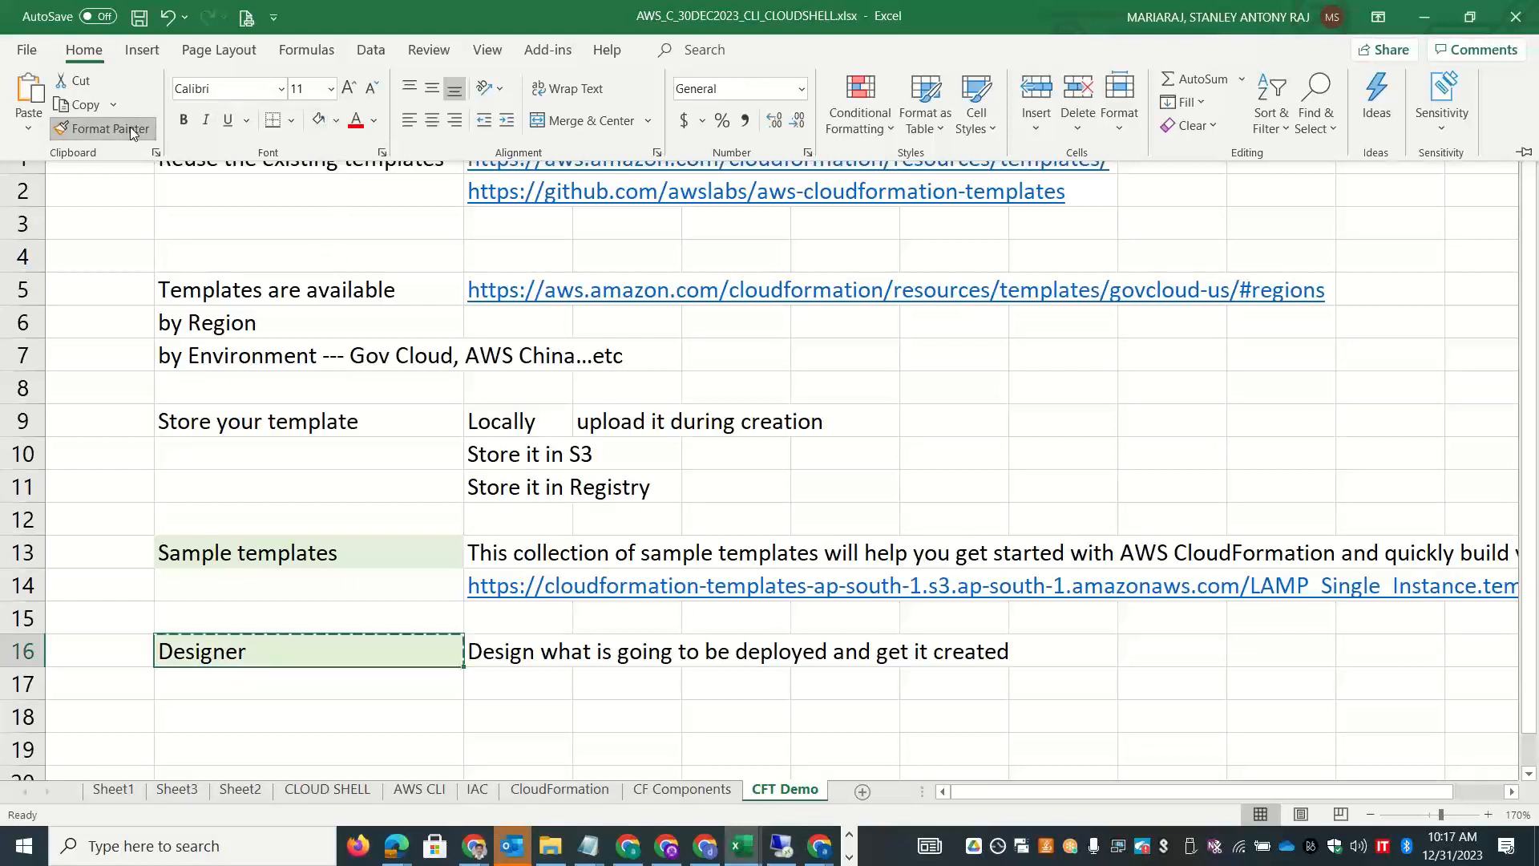
pyautogui.click(315, 430)
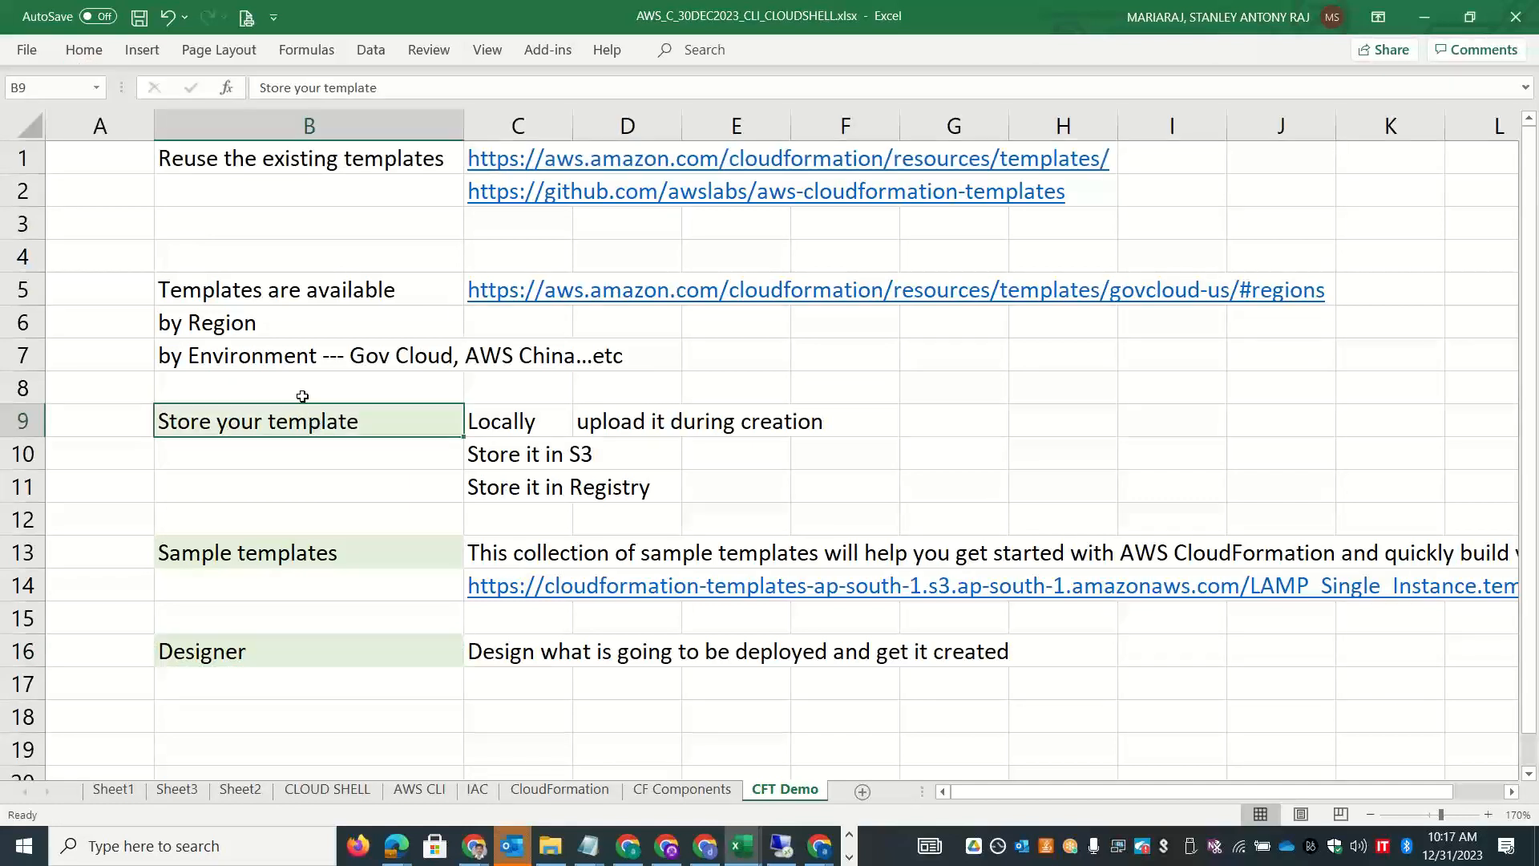
# Enter "Create from Scratch" in B8 above "Store your template" and make it bold.
pyautogui.click(303, 391)
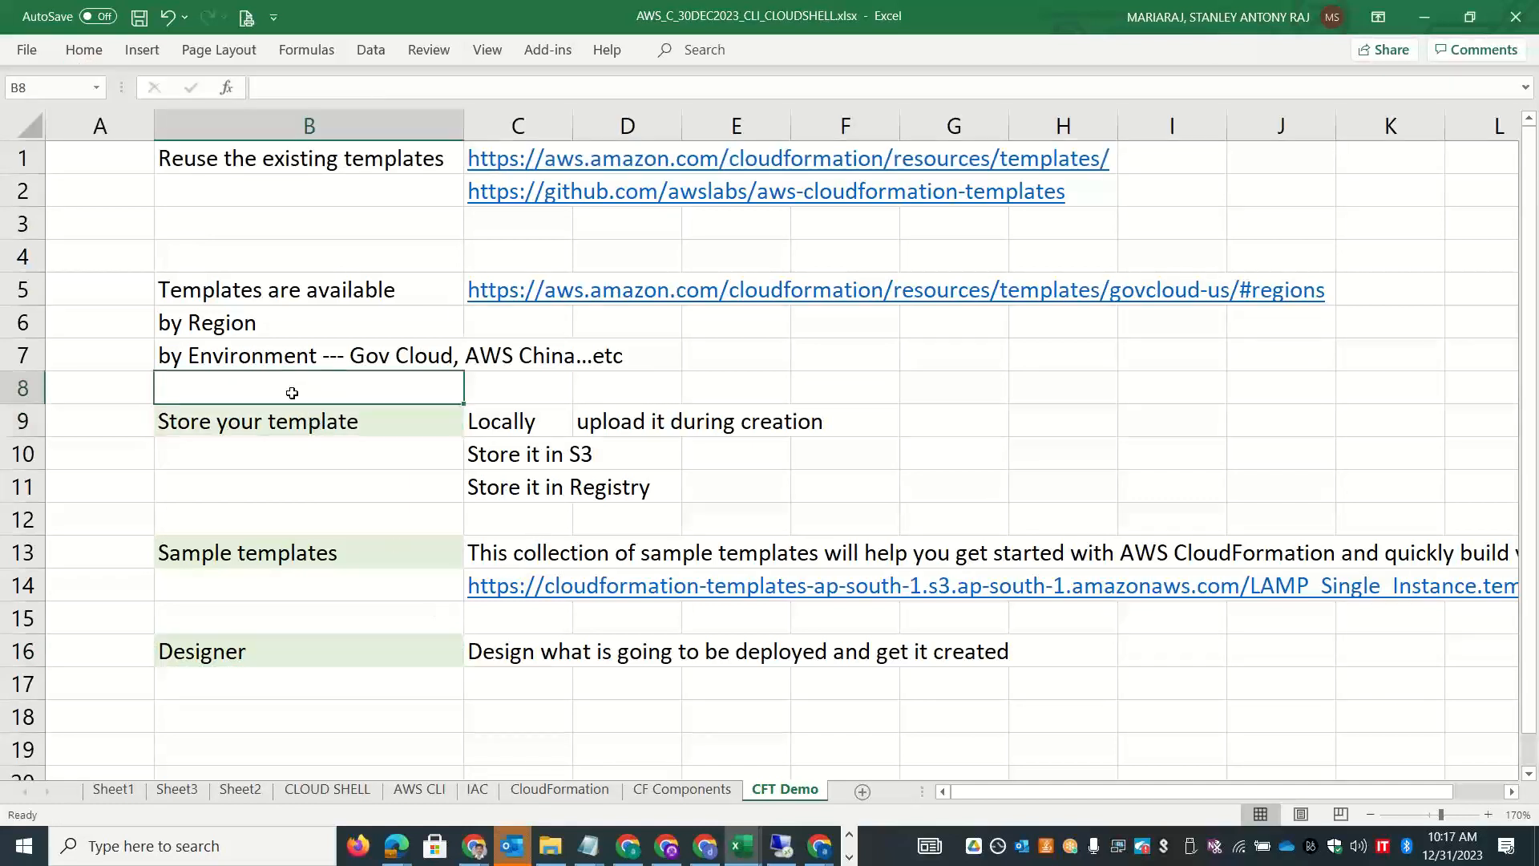
pyautogui.write('Create from ')
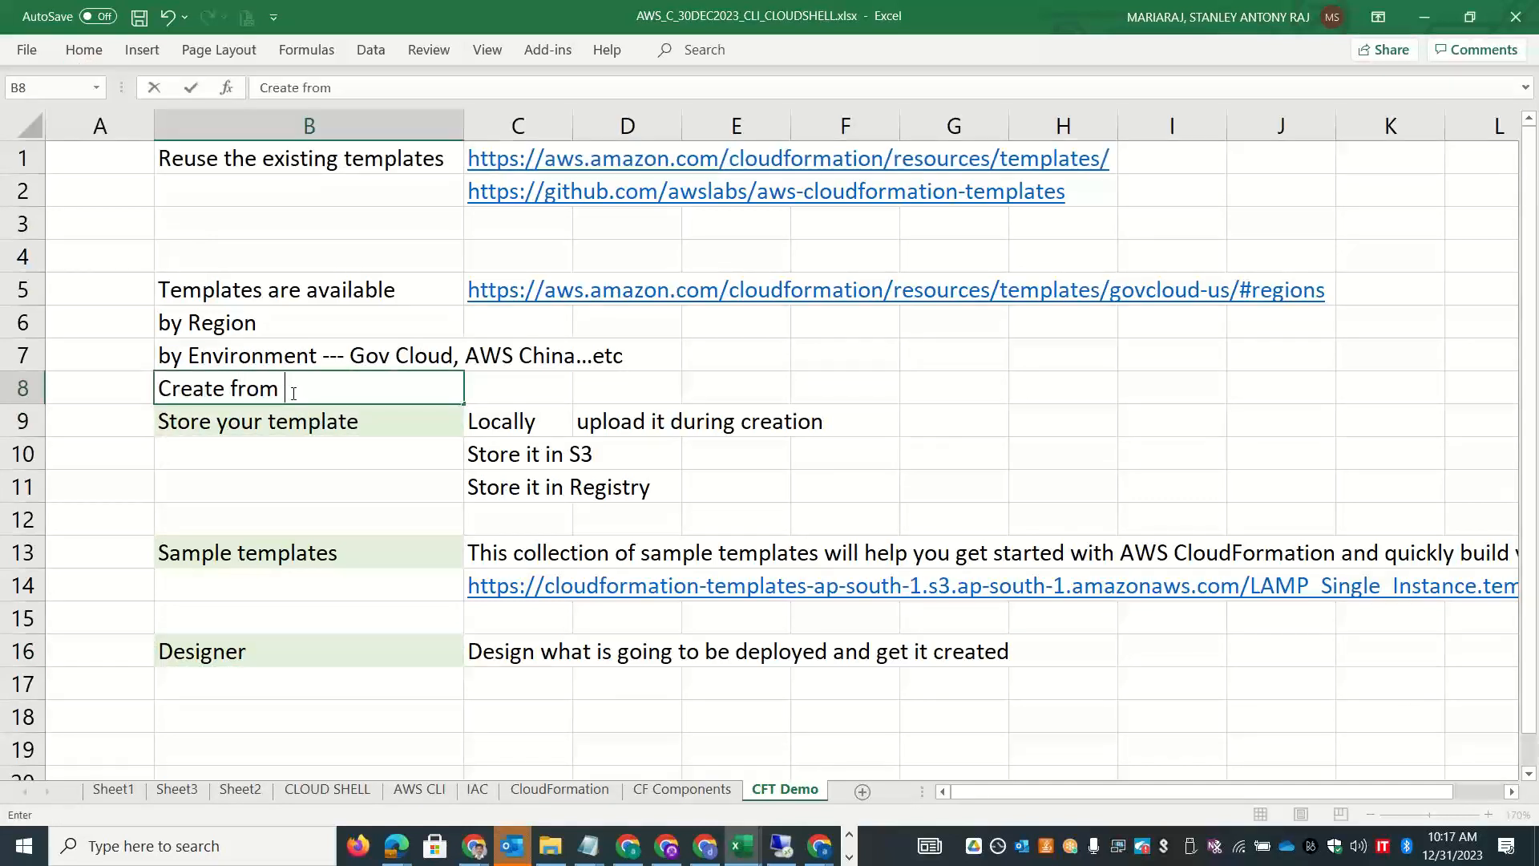
pyautogui.write('Scratch')
pyautogui.press('Return')
pyautogui.click(84, 50)
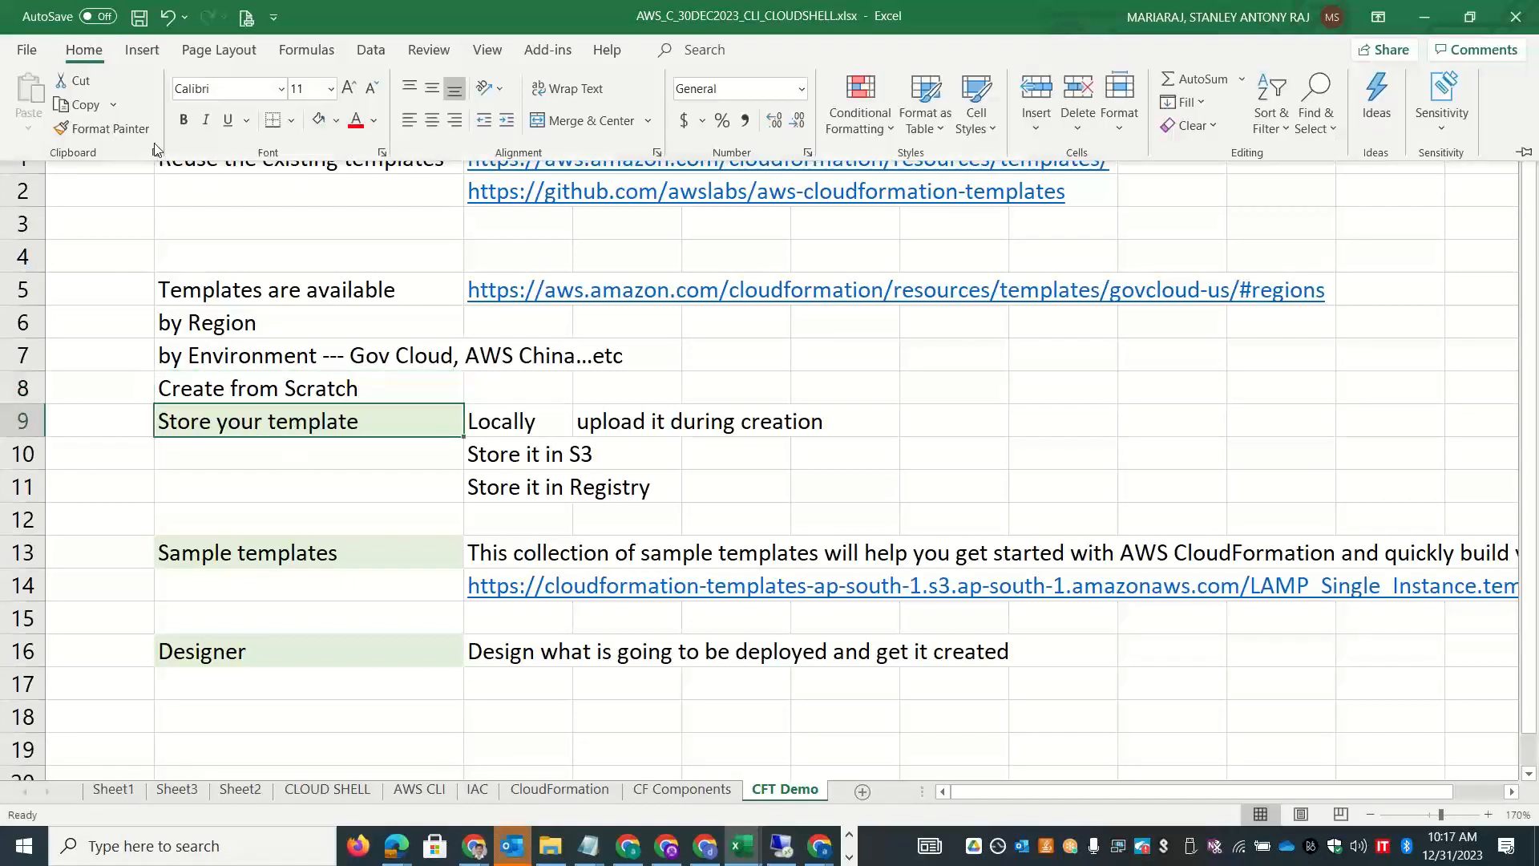
pyautogui.click(331, 397)
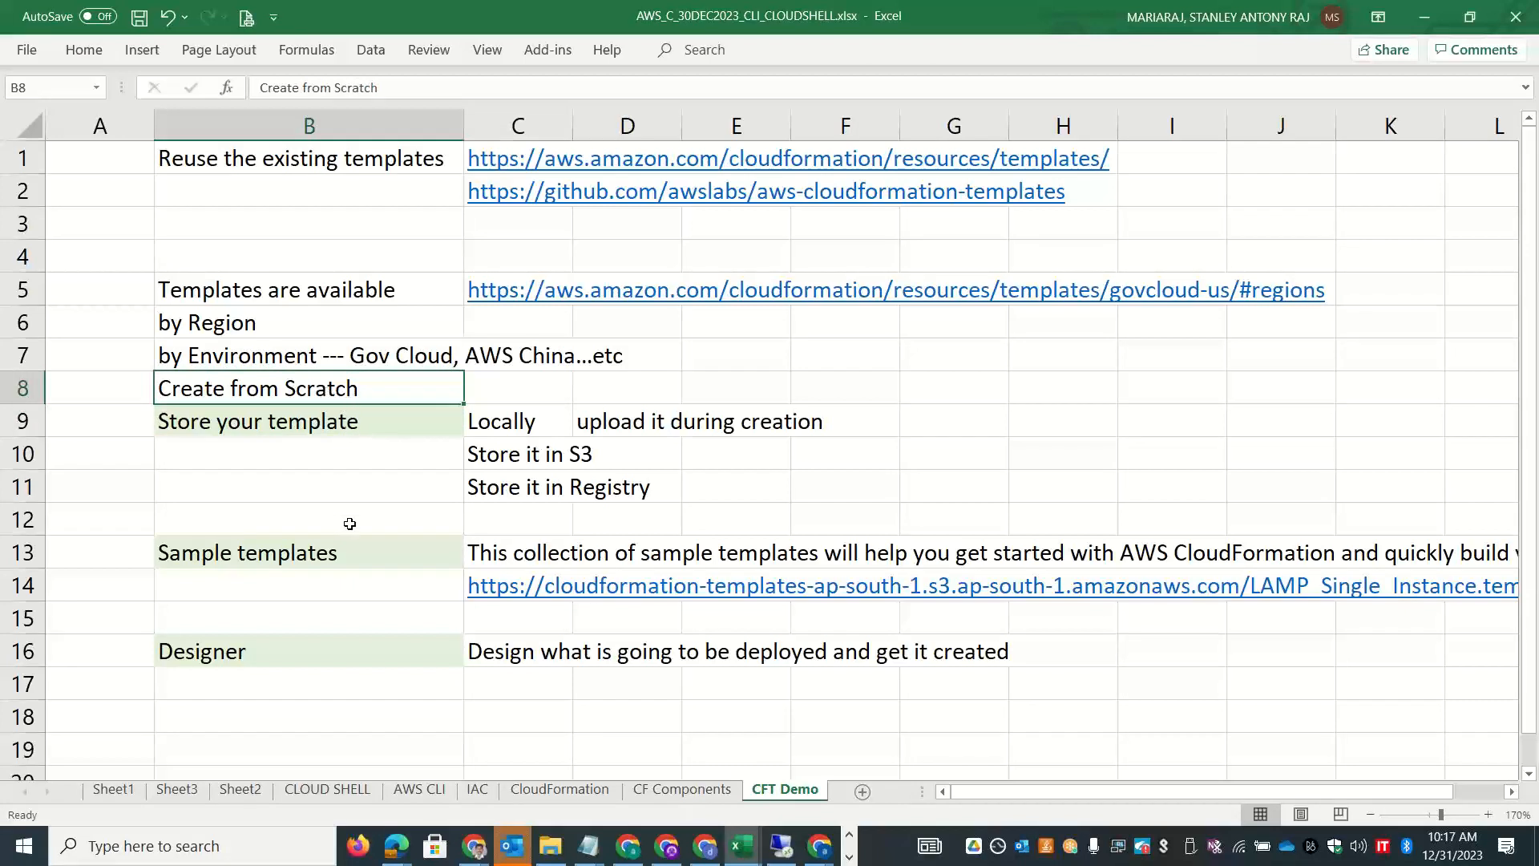
pyautogui.hotkey('ctrl', 'b')
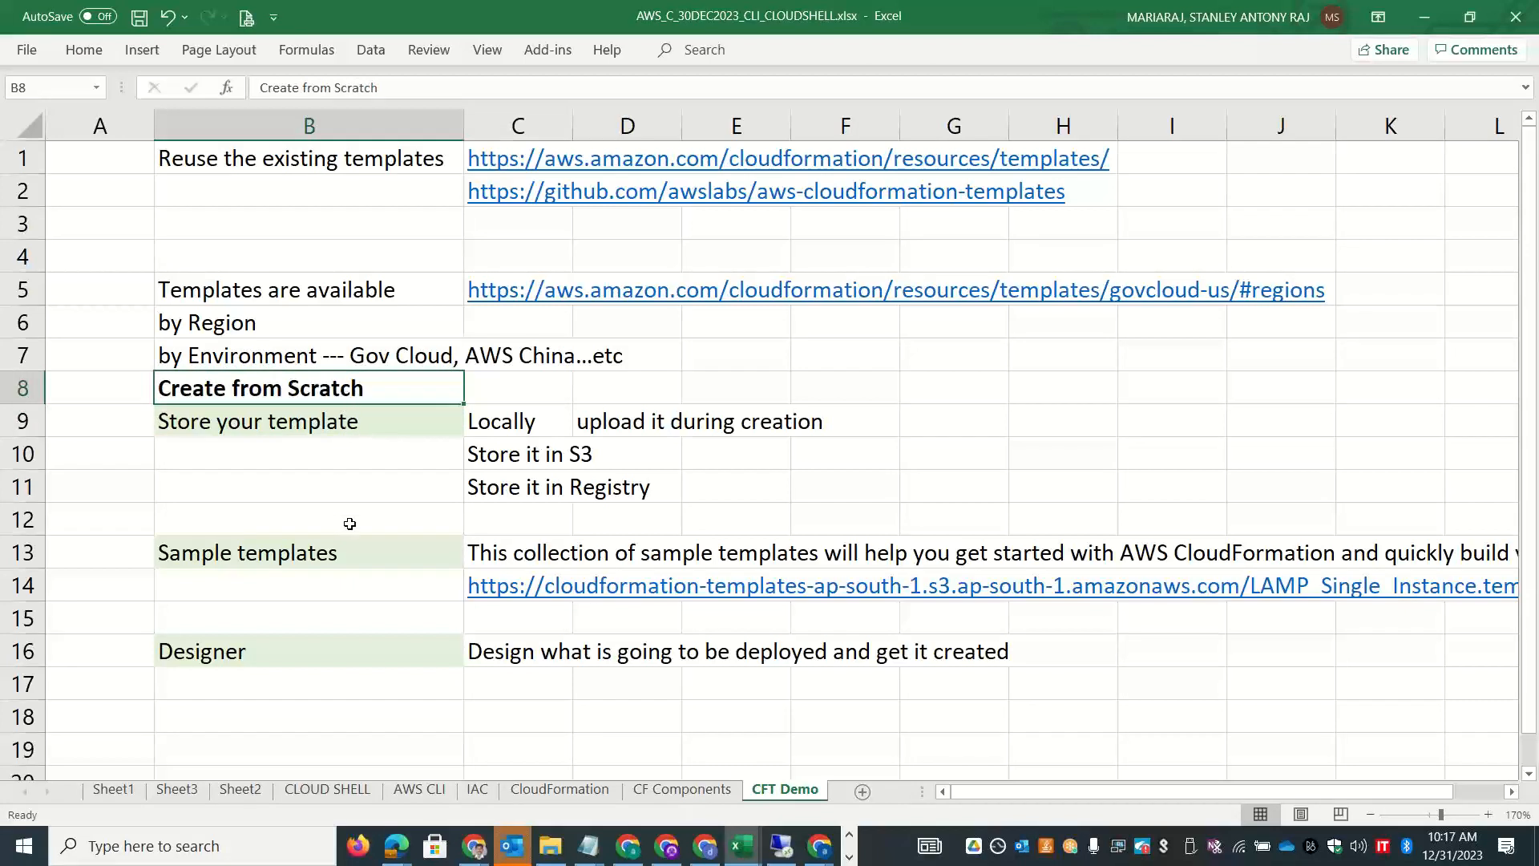
pyautogui.click(519, 721)
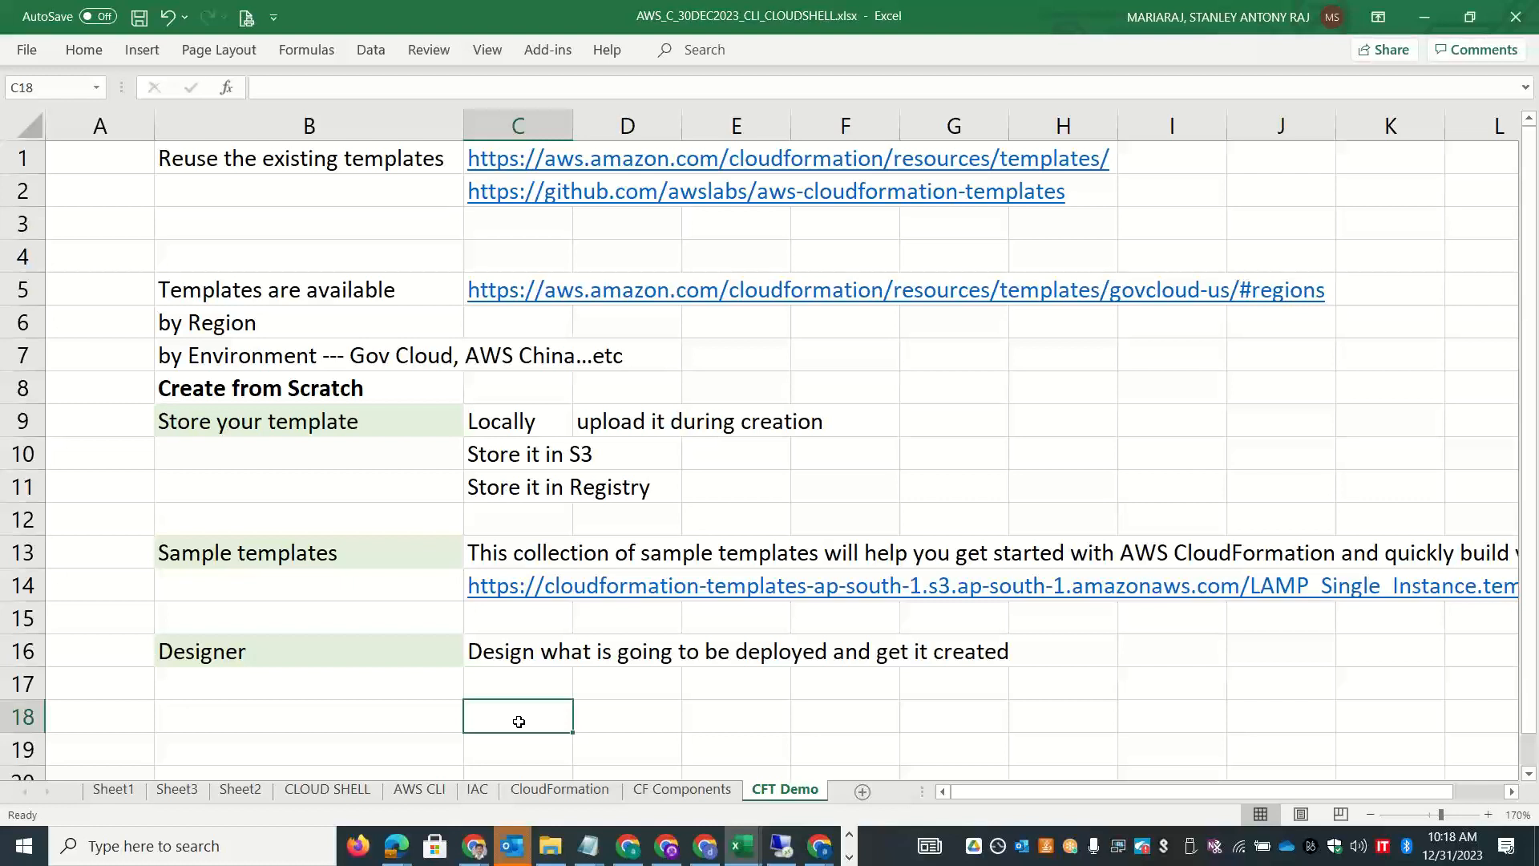
# Add a new worksheet after CFT Demo and name it "CFT Structure".
pyautogui.click(871, 791)
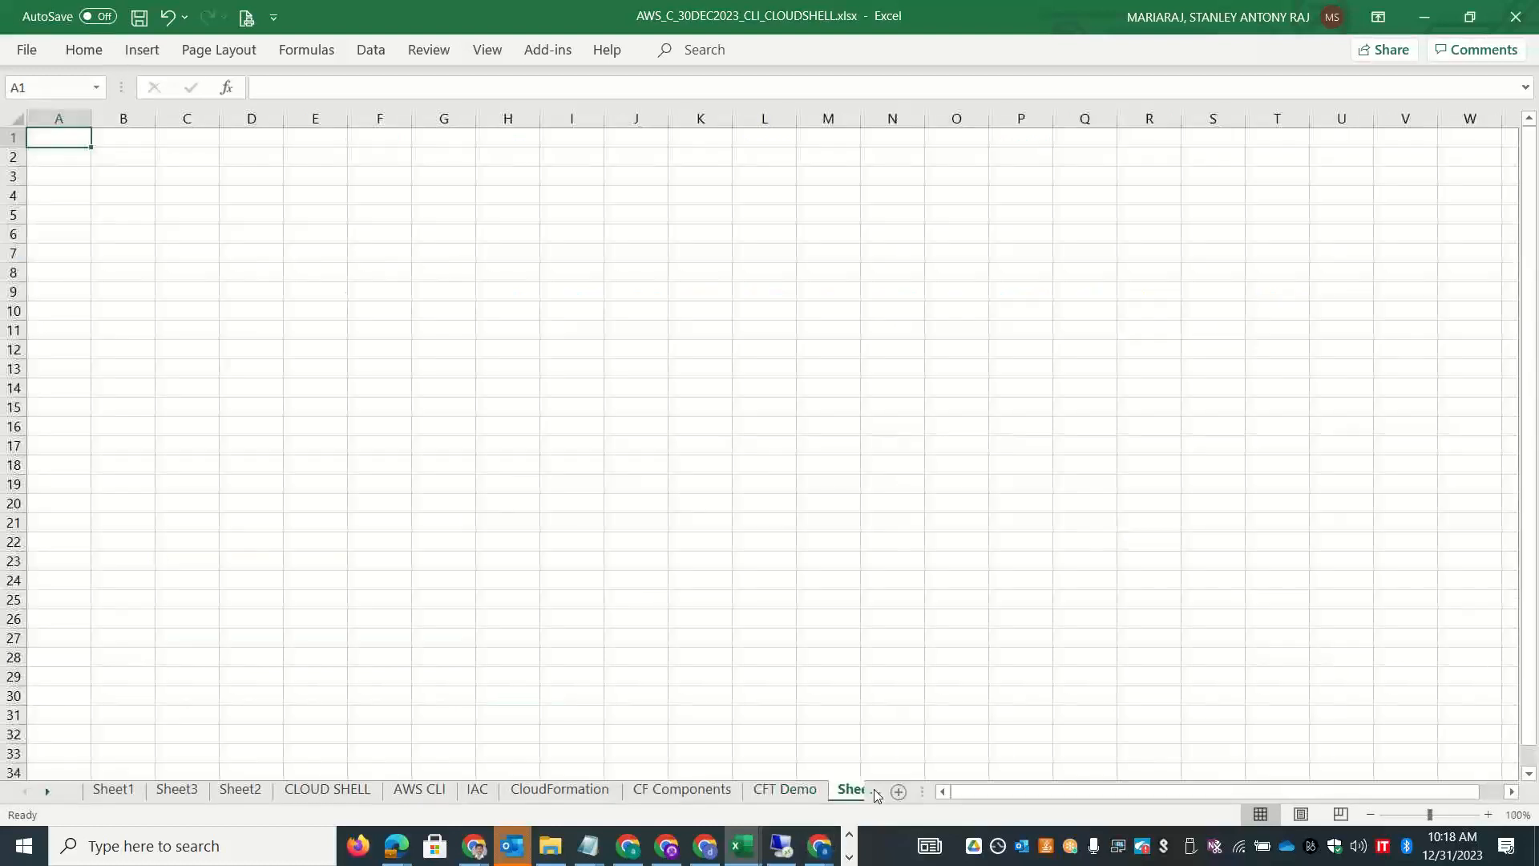
pyautogui.doubleClick(818, 790)
pyautogui.write('CFT Struc')
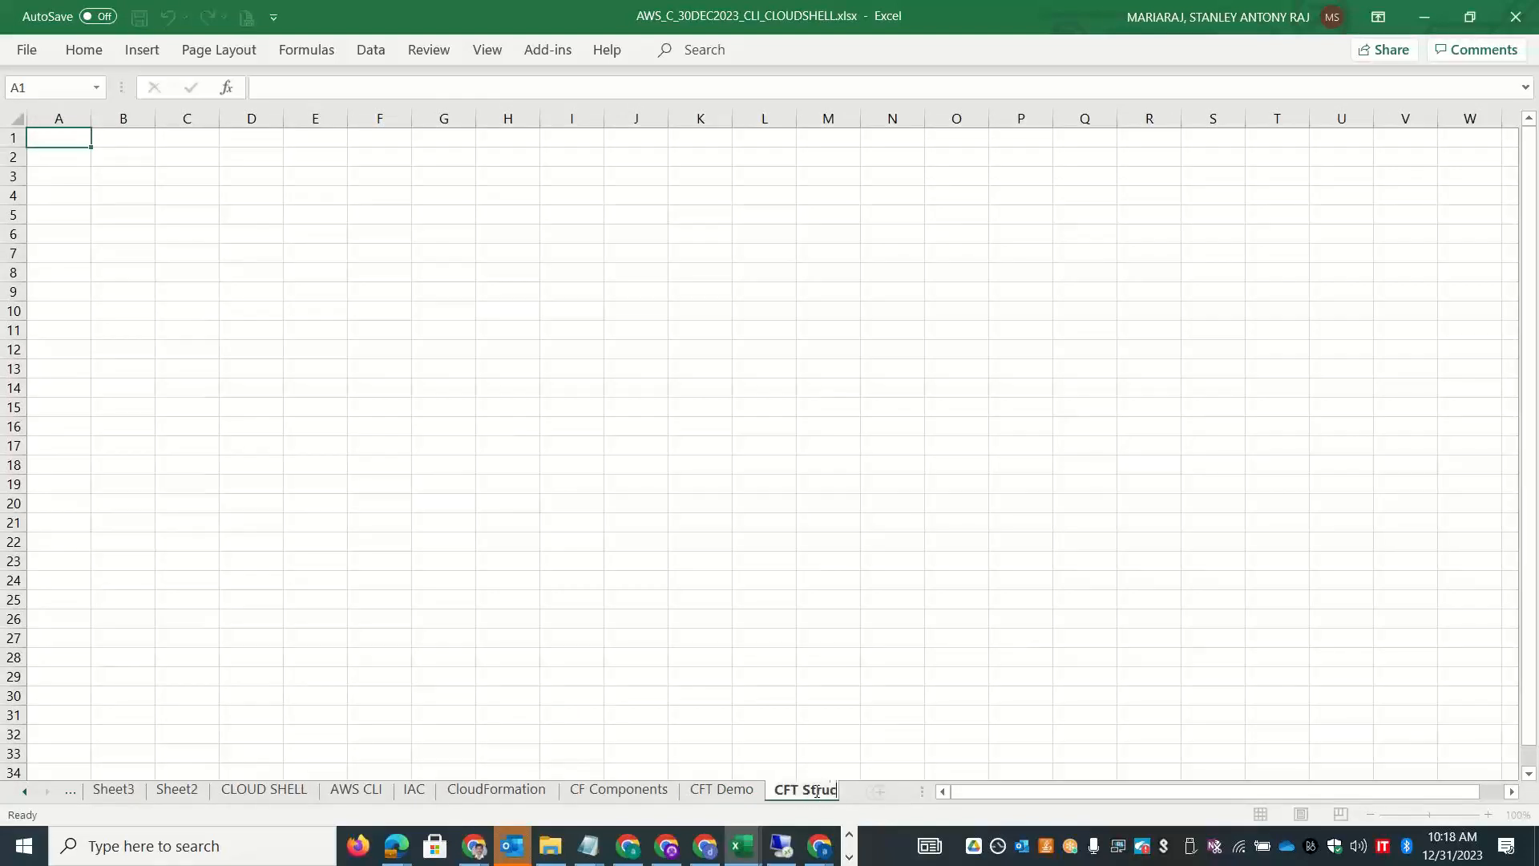
pyautogui.write('ture')
pyautogui.click(654, 609)
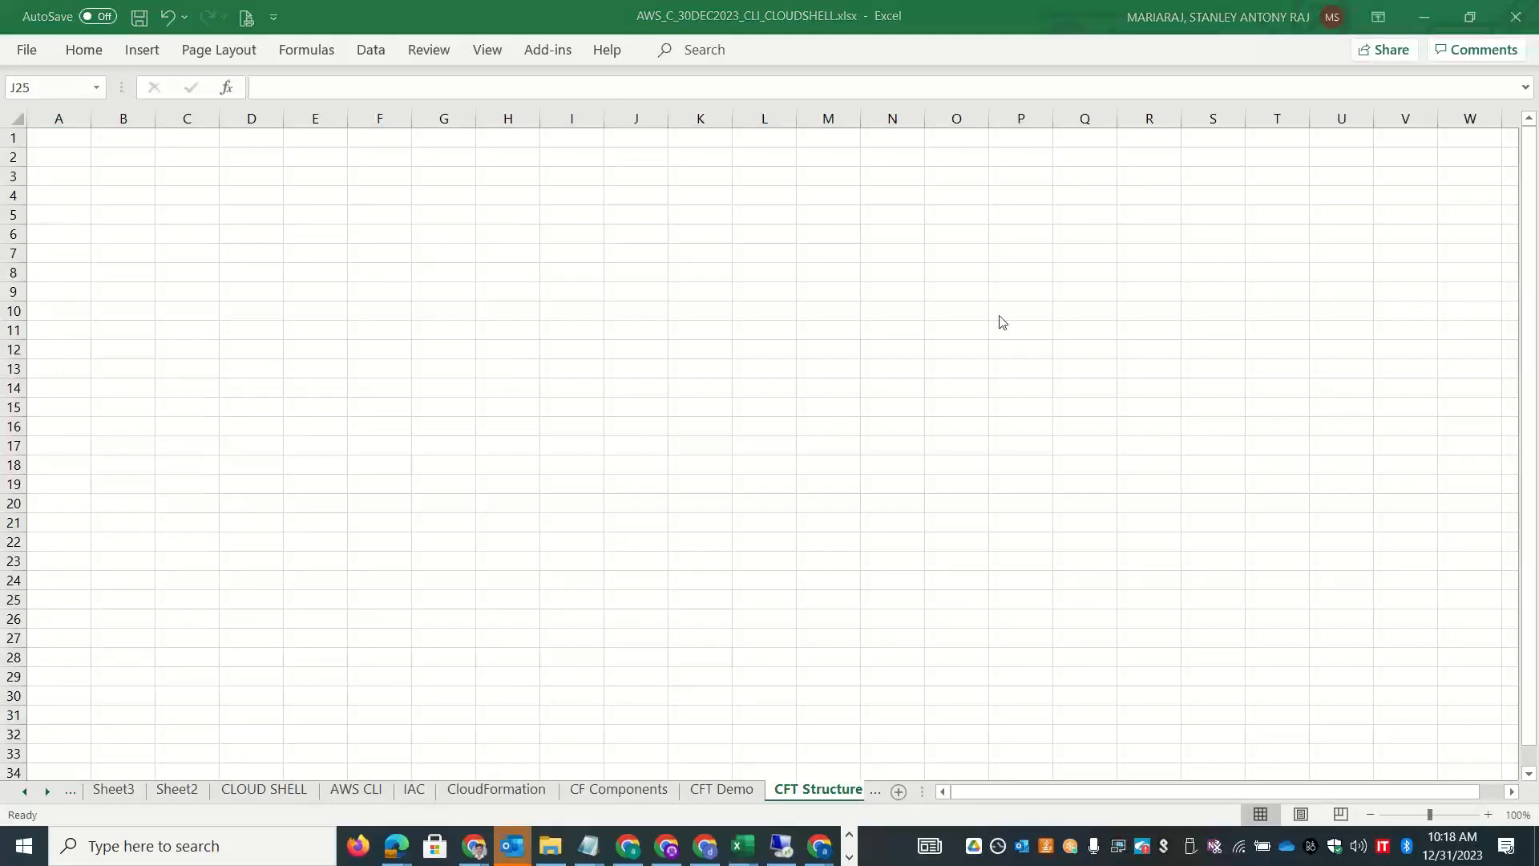
# Widen columns A and B of the empty CFT Structure sheet, making B the wider one.
pyautogui.click(1490, 814)
pyautogui.click(1489, 814)
pyautogui.click(1489, 815)
pyautogui.click(1489, 815)
pyautogui.click(1489, 814)
pyautogui.click(1489, 815)
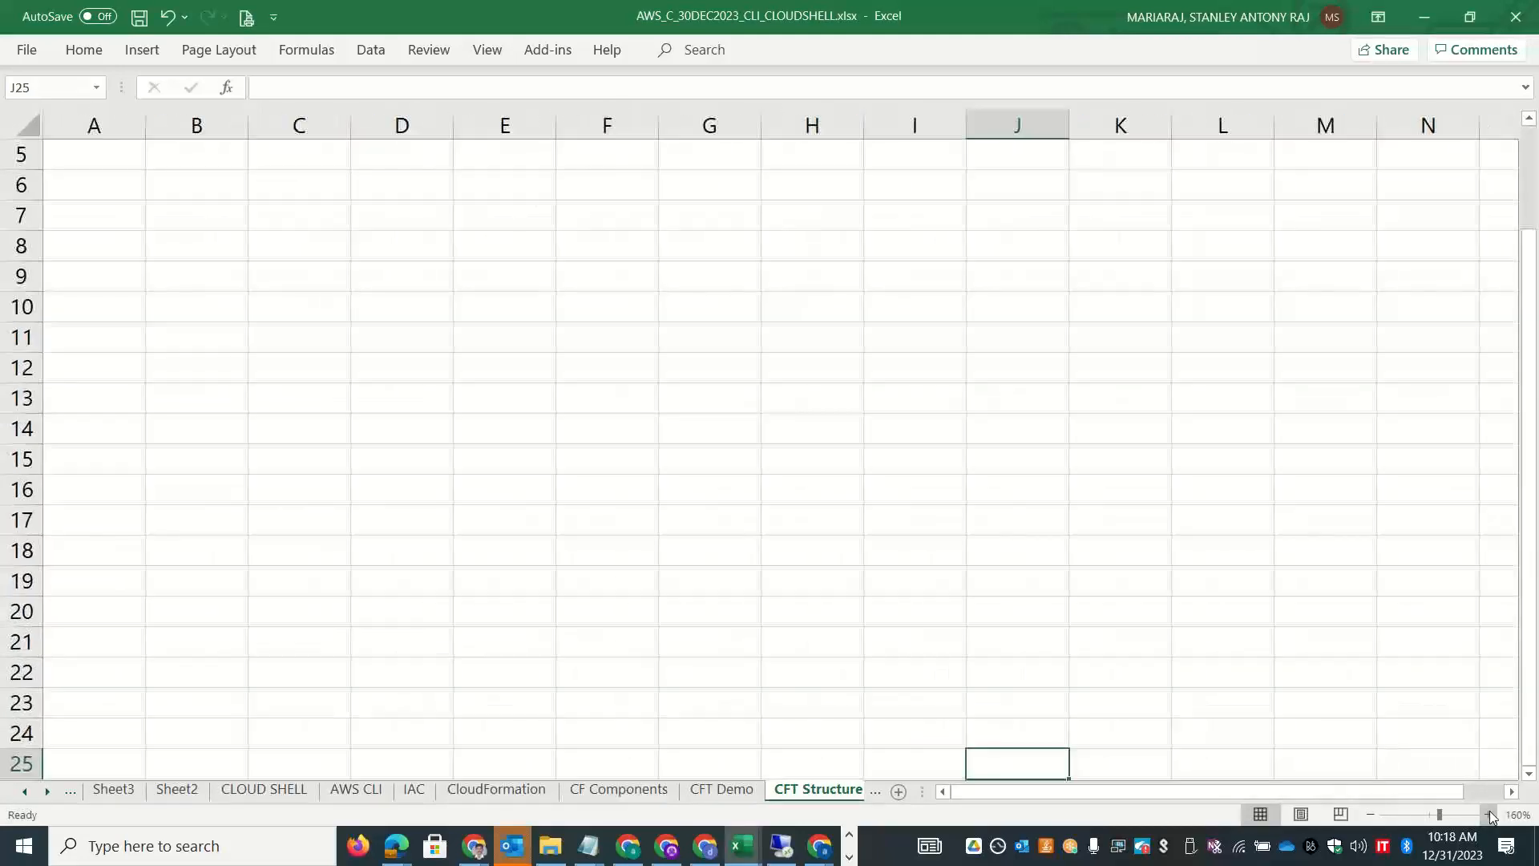
pyautogui.moveTo(1529, 417); pyautogui.dragTo(1534, 314)
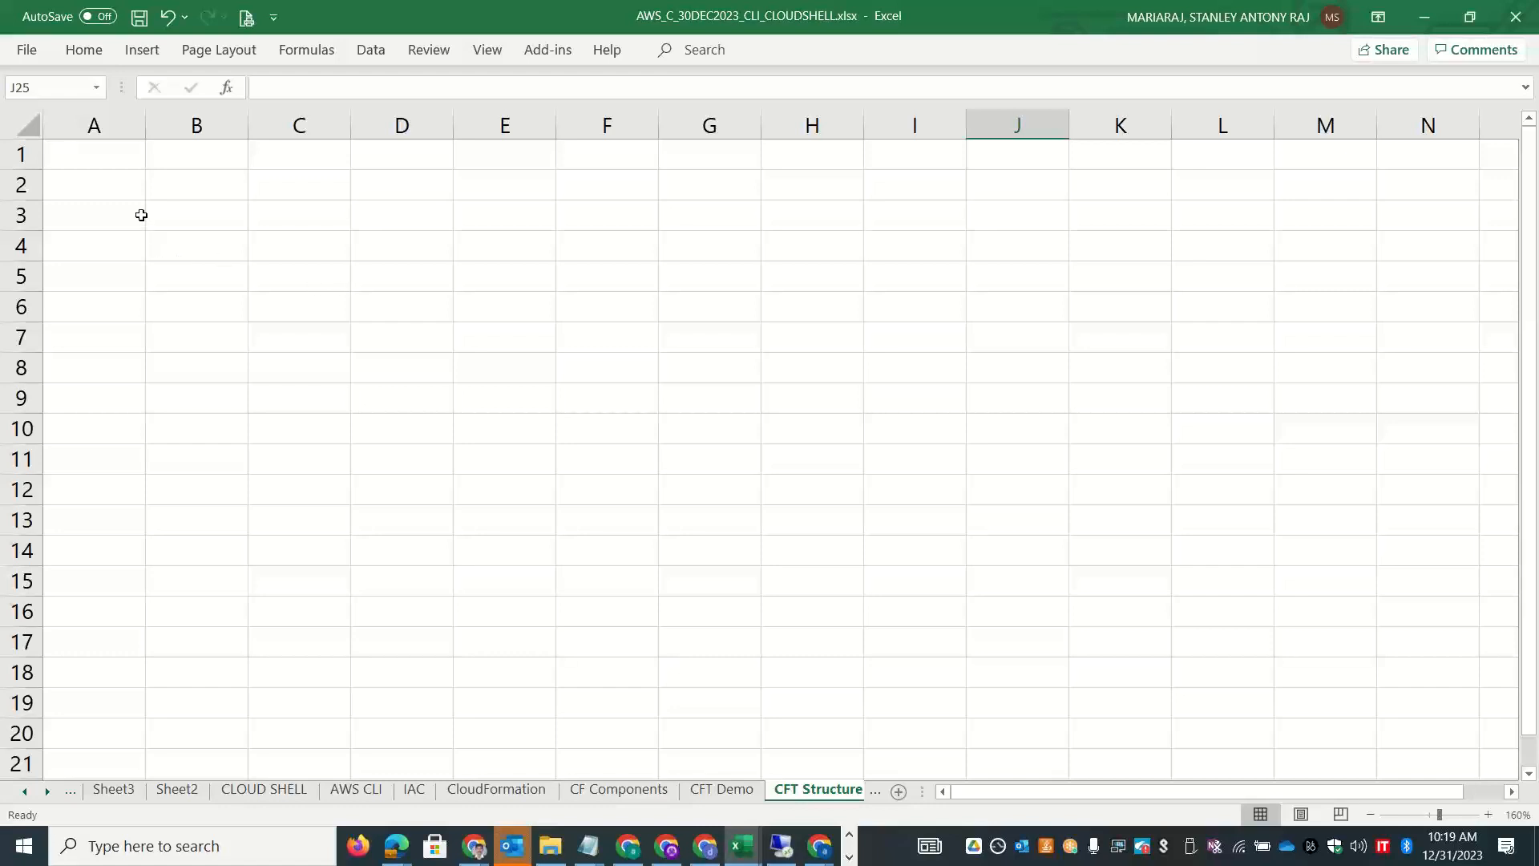
pyautogui.click(110, 167)
pyautogui.moveTo(145, 126); pyautogui.dragTo(224, 132)
pyautogui.click(318, 183)
pyautogui.moveTo(324, 125); pyautogui.dragTo(464, 106)
# Enter the headers "Schema" in B2 and "Capabilities / Changes" in C2.
pyautogui.write('Schema')
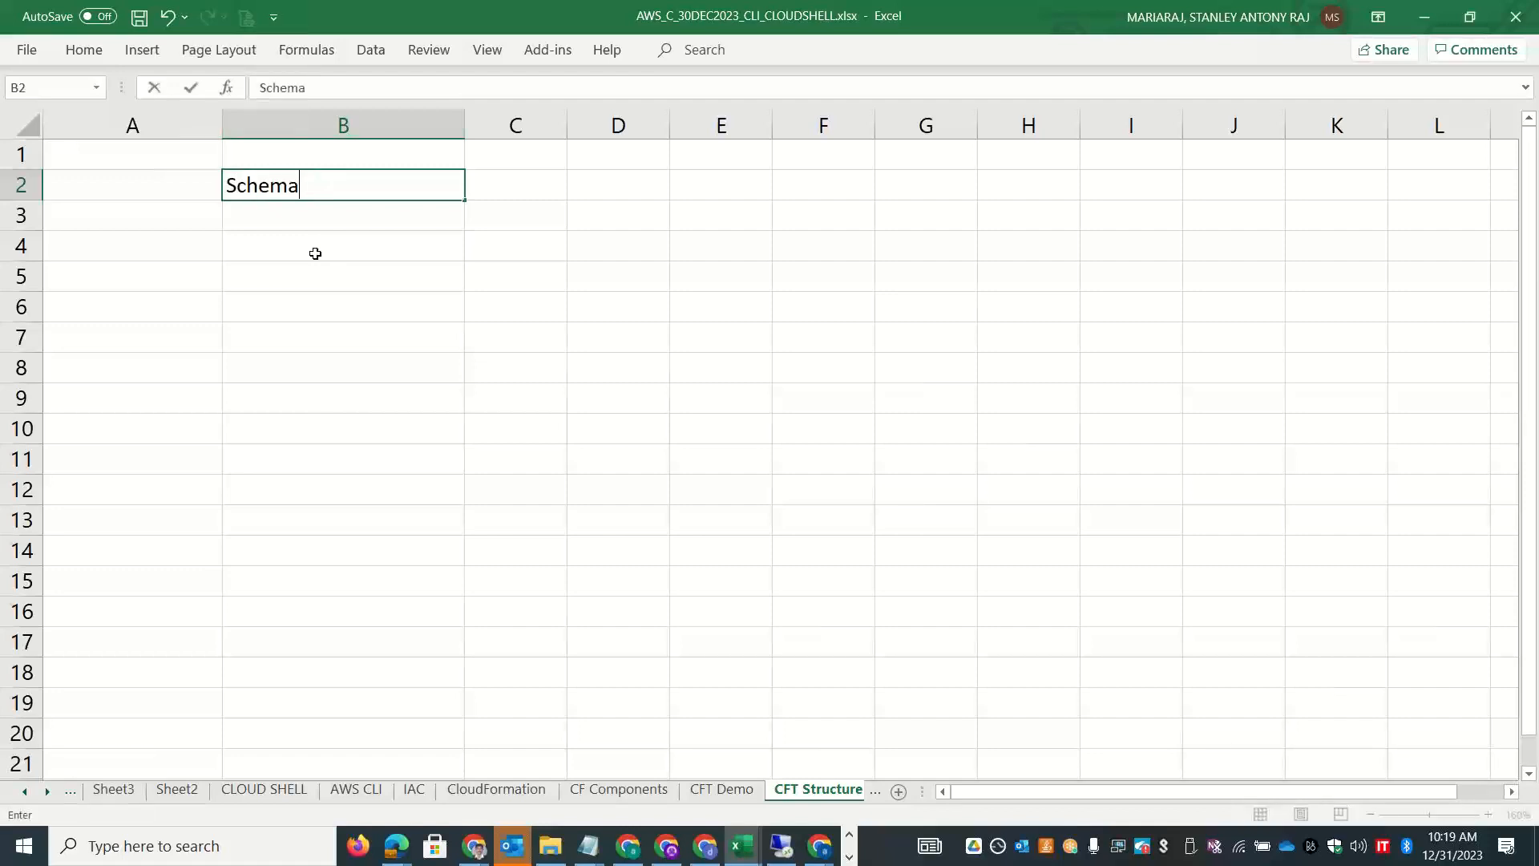
pyautogui.press('Tab')
pyautogui.write('Capabilities')
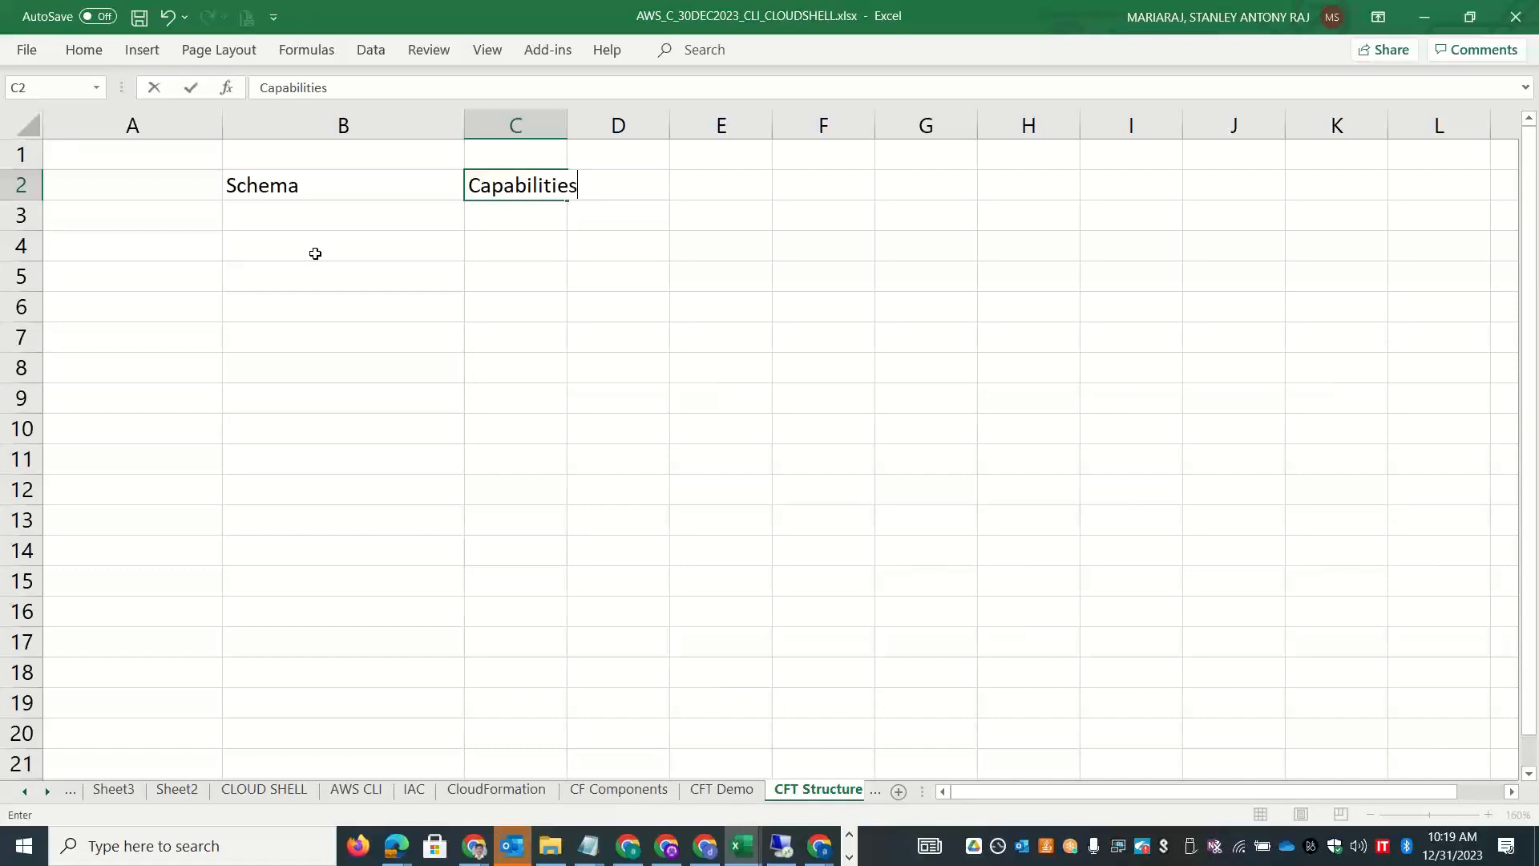
pyautogui.write(' / Changes')
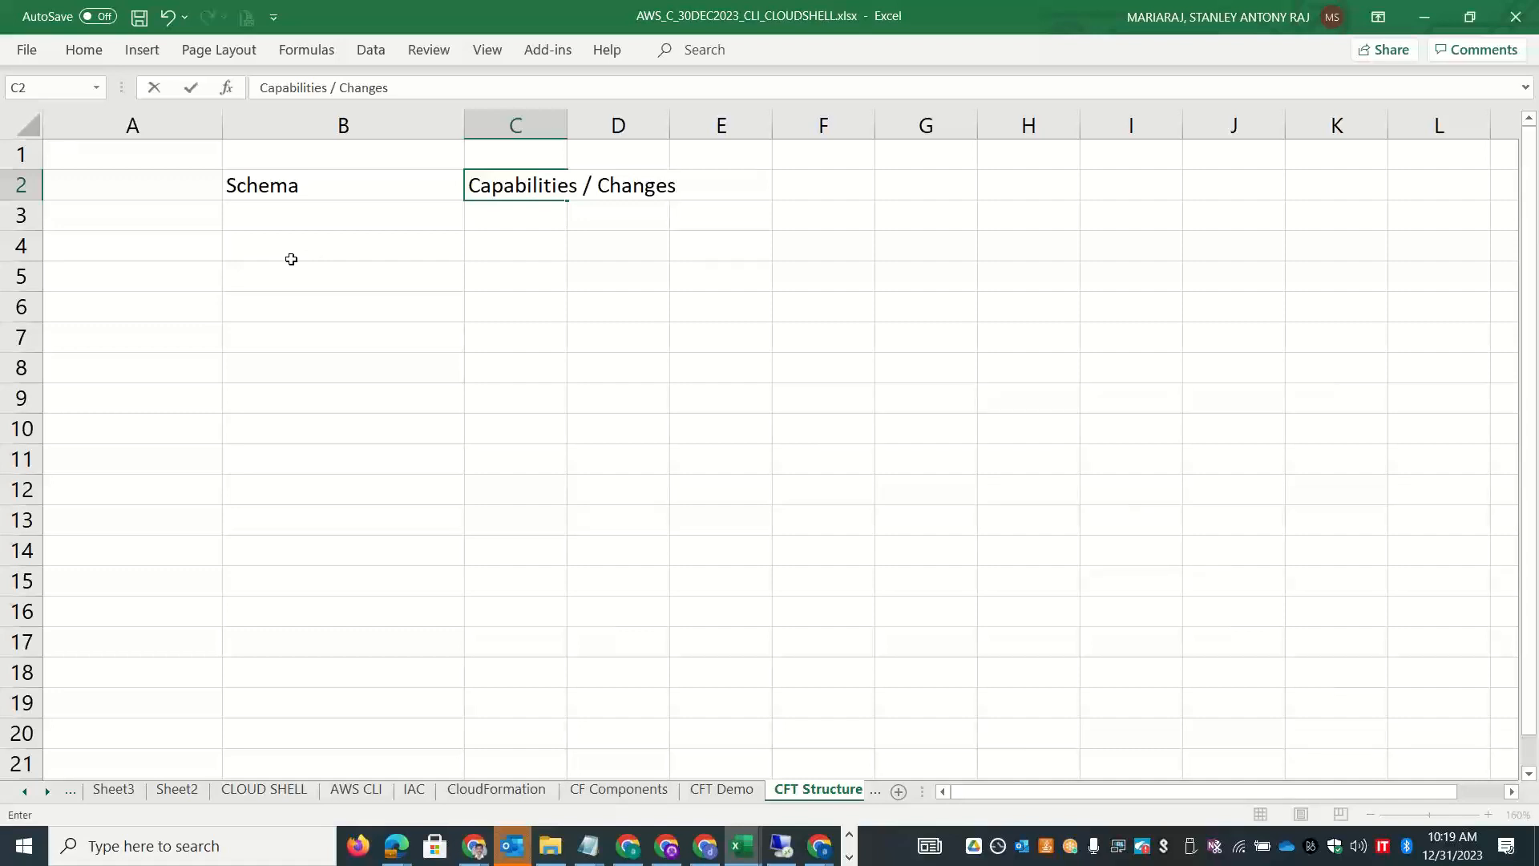
# Enter "Version" in B3 and describe it as "Template version" in C3.
pyautogui.click(317, 216)
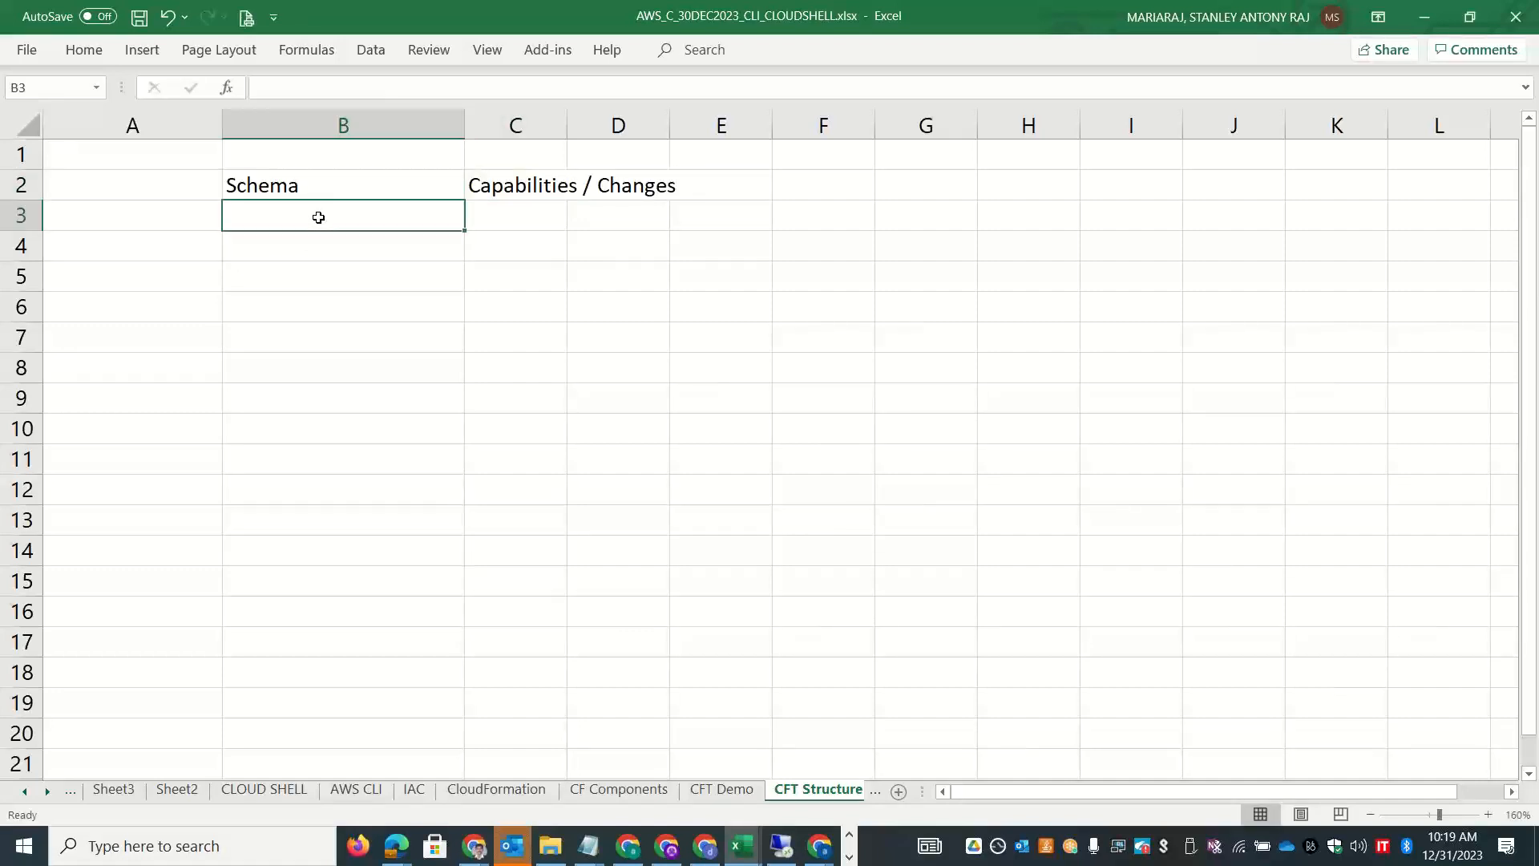
pyautogui.write('Version')
pyautogui.press('Tab')
pyautogui.write('Template version')
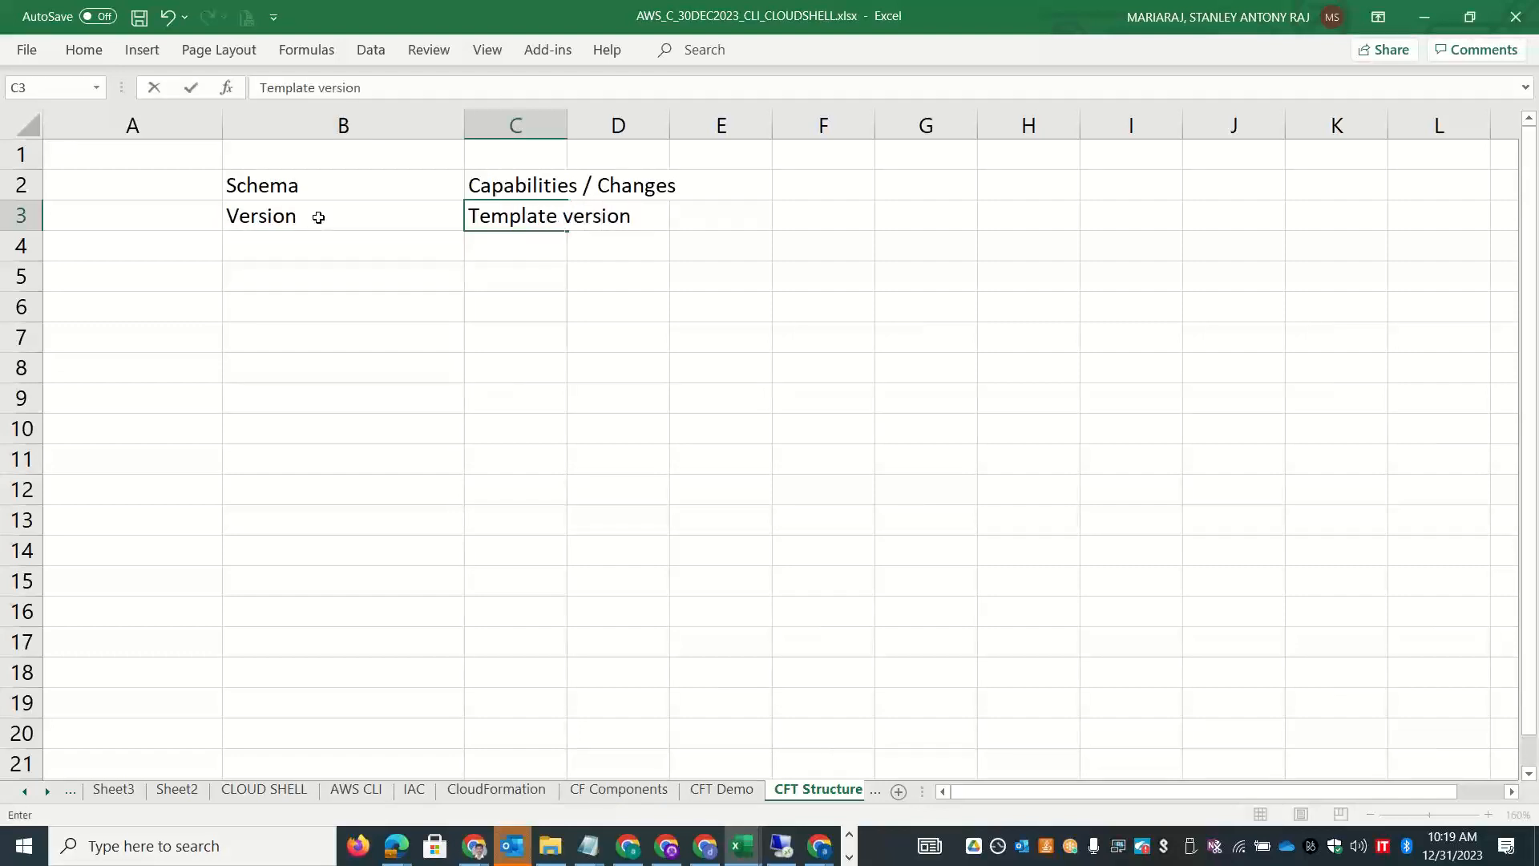
# Widen column C to fit its text and narrow column B around the schema names.
pyautogui.click(454, 382)
pyautogui.moveTo(566, 125); pyautogui.dragTo(708, 126)
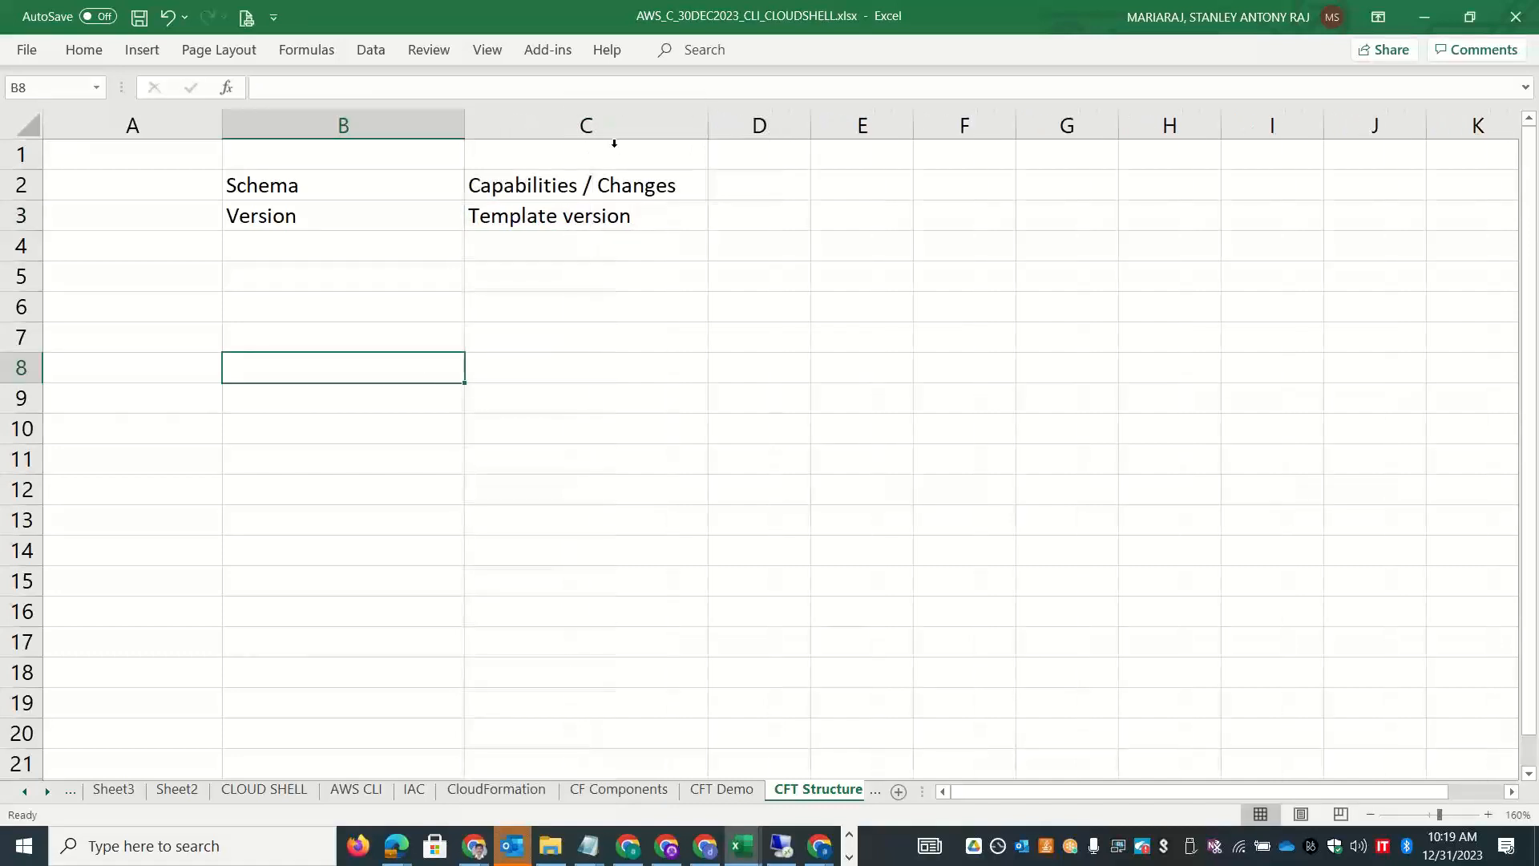
pyautogui.moveTo(454, 128); pyautogui.dragTo(353, 128)
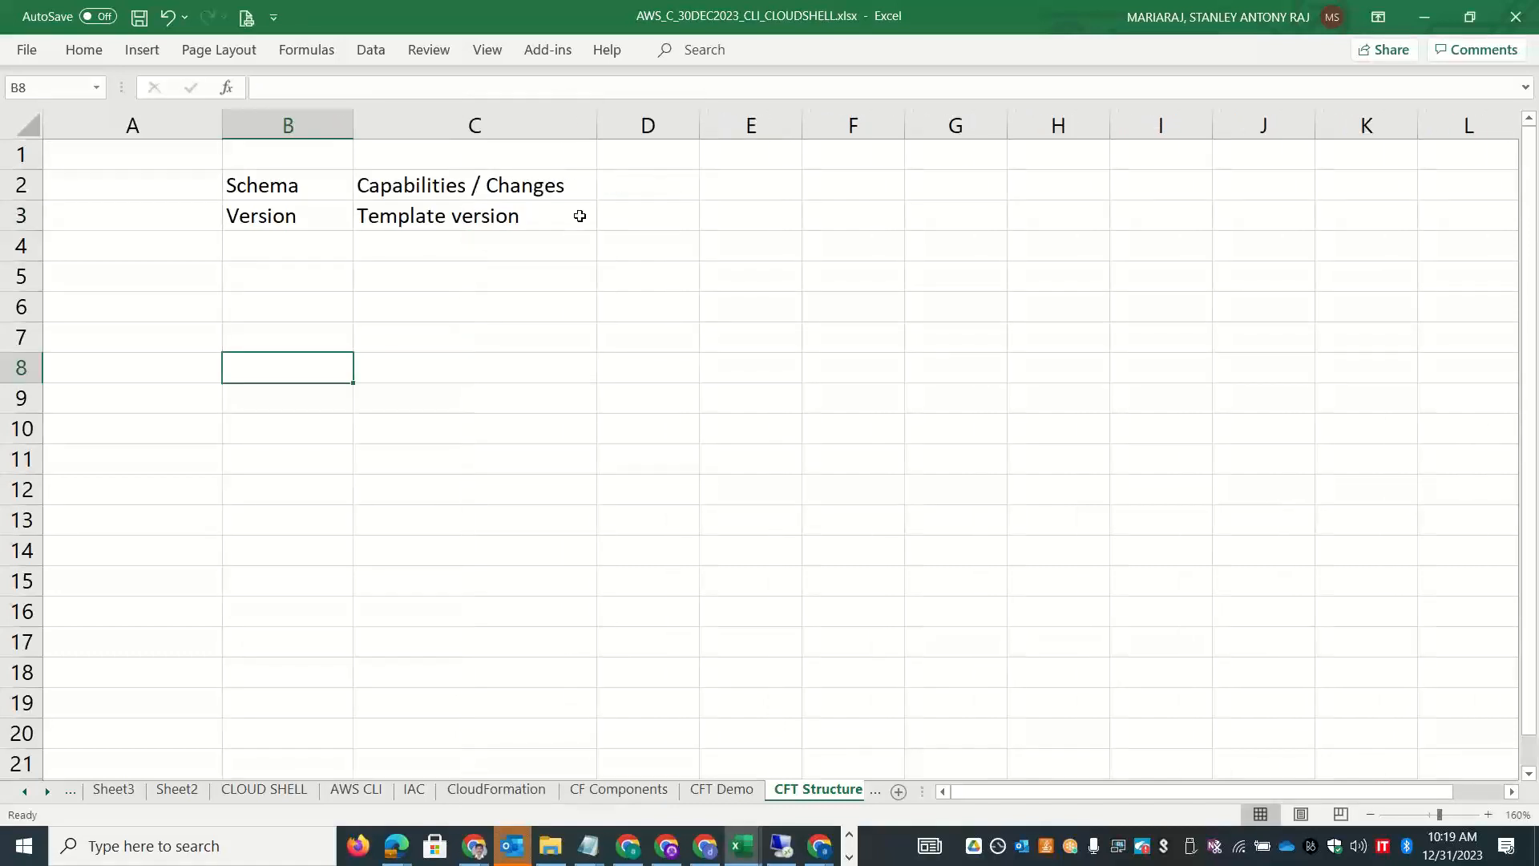
# Enter "Capture the data of creation / change..." in D3 and widen column D to fit the text.
pyautogui.click(629, 215)
pyautogui.write('Captur')
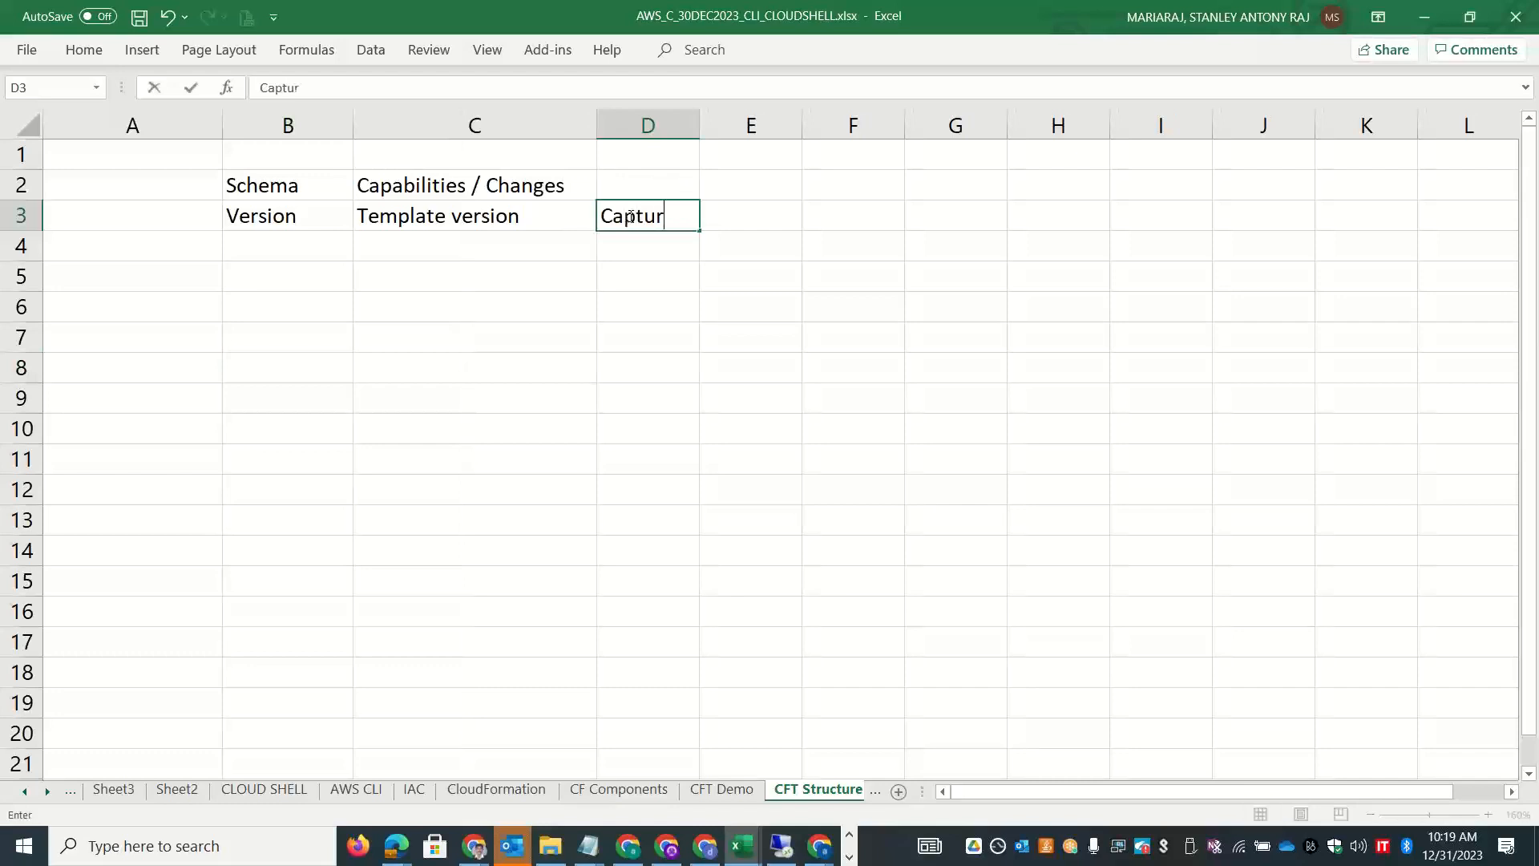
pyautogui.write('e the data of')
pyautogui.press('BackSpace')
pyautogui.write('of creation / ')
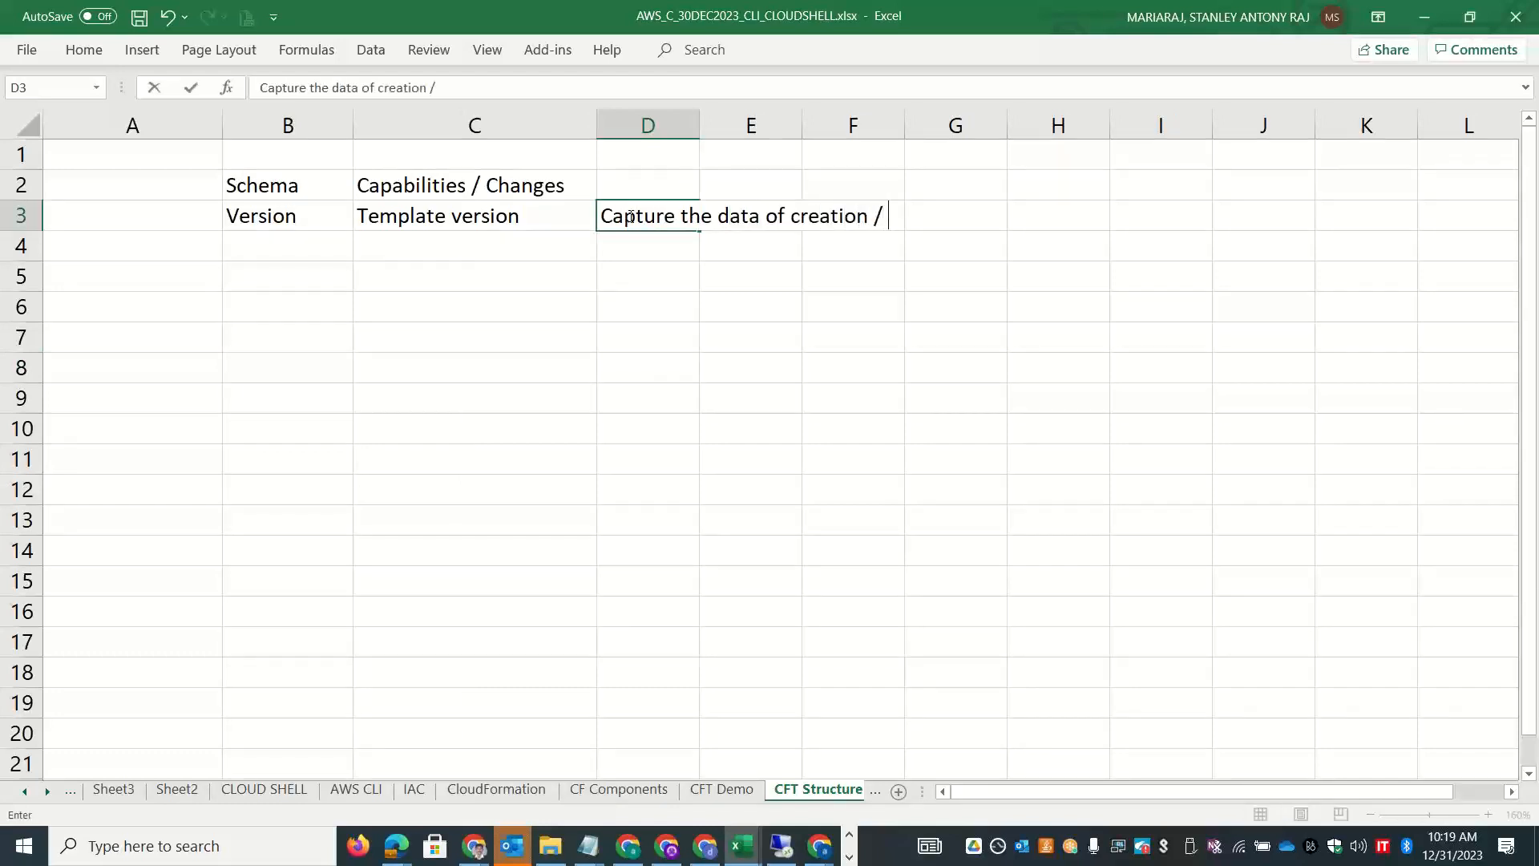
pyautogui.write('change...')
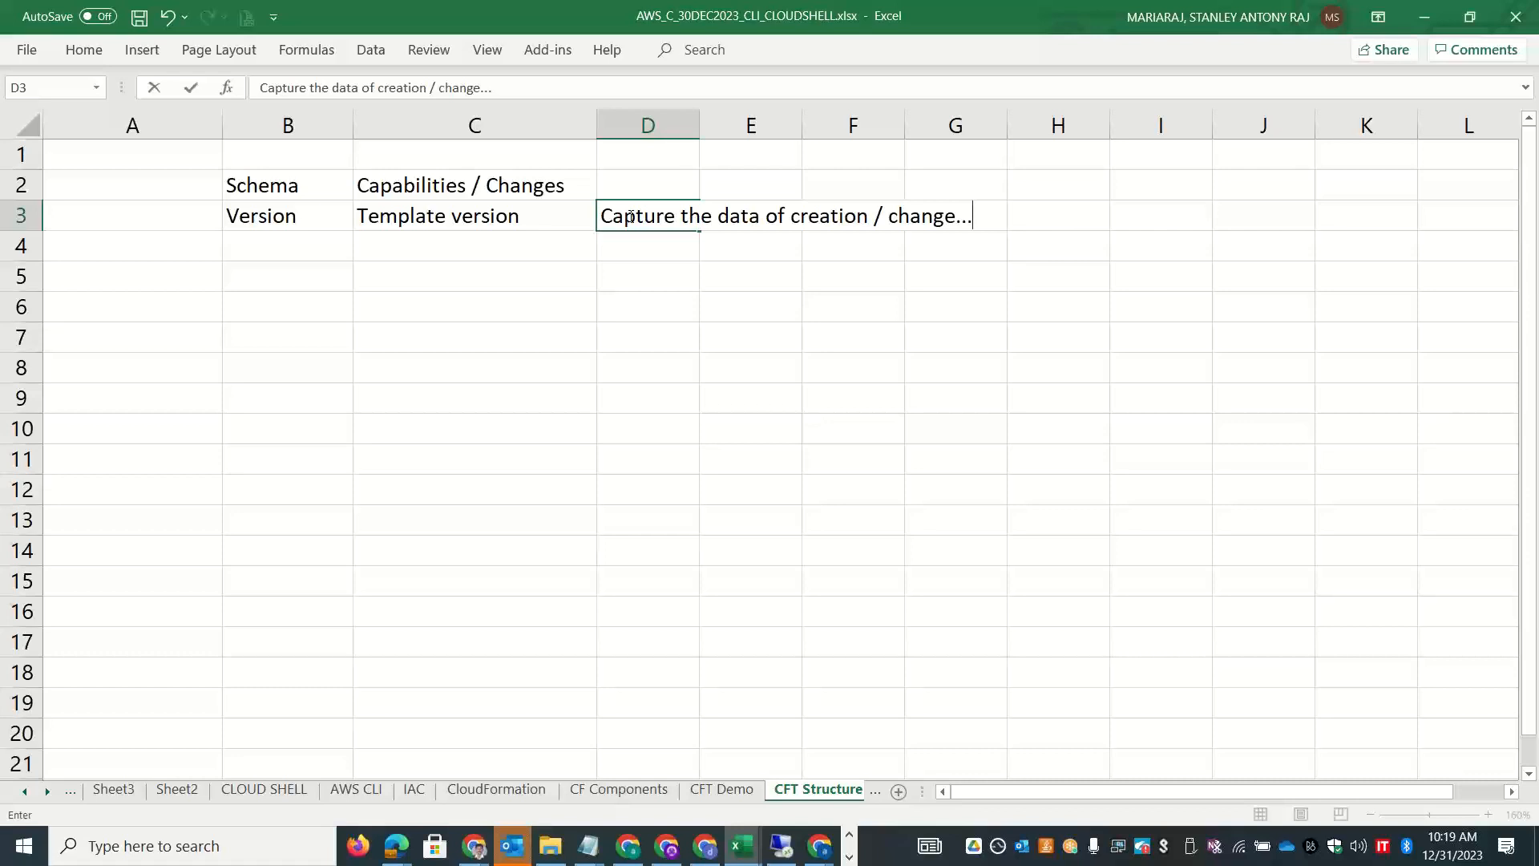
pyautogui.click(702, 311)
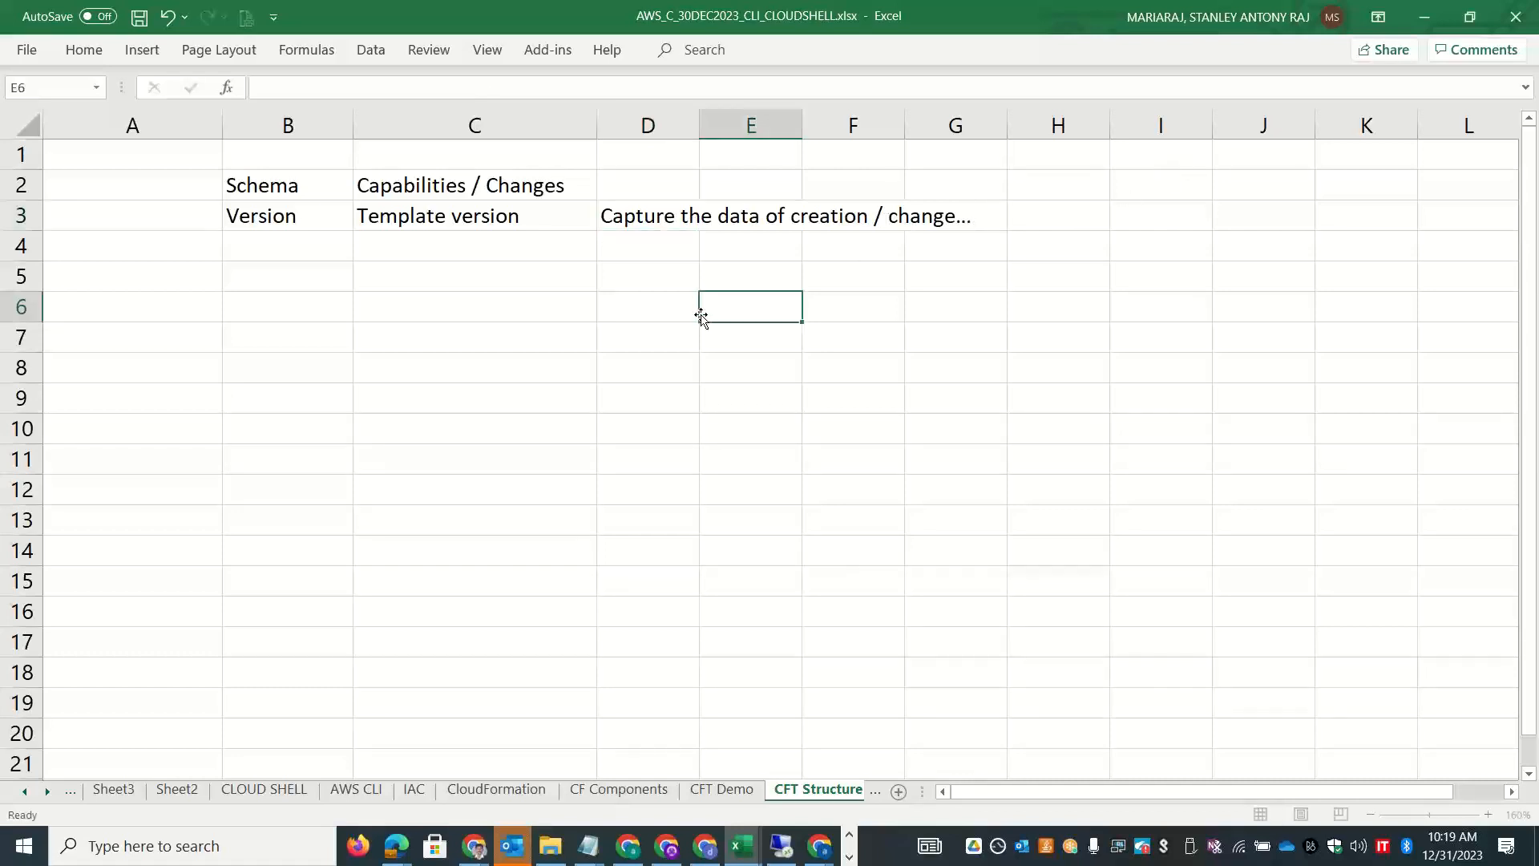
pyautogui.moveTo(700, 136); pyautogui.dragTo(979, 172)
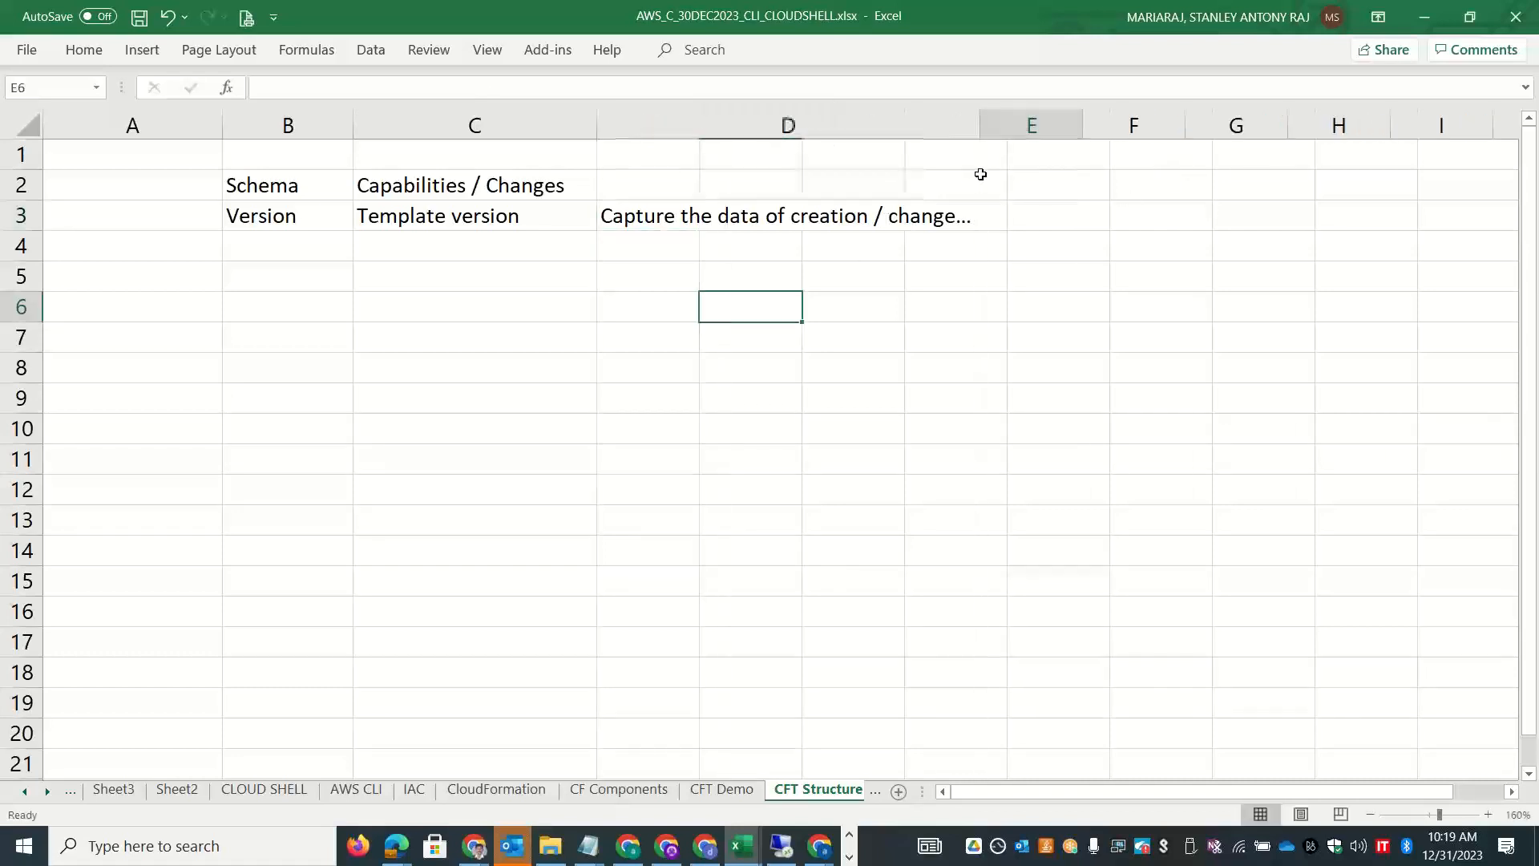
# Enter "Latest file" in E3 of the Version row.
pyautogui.click(1019, 205)
pyautogui.write('Latest fi')
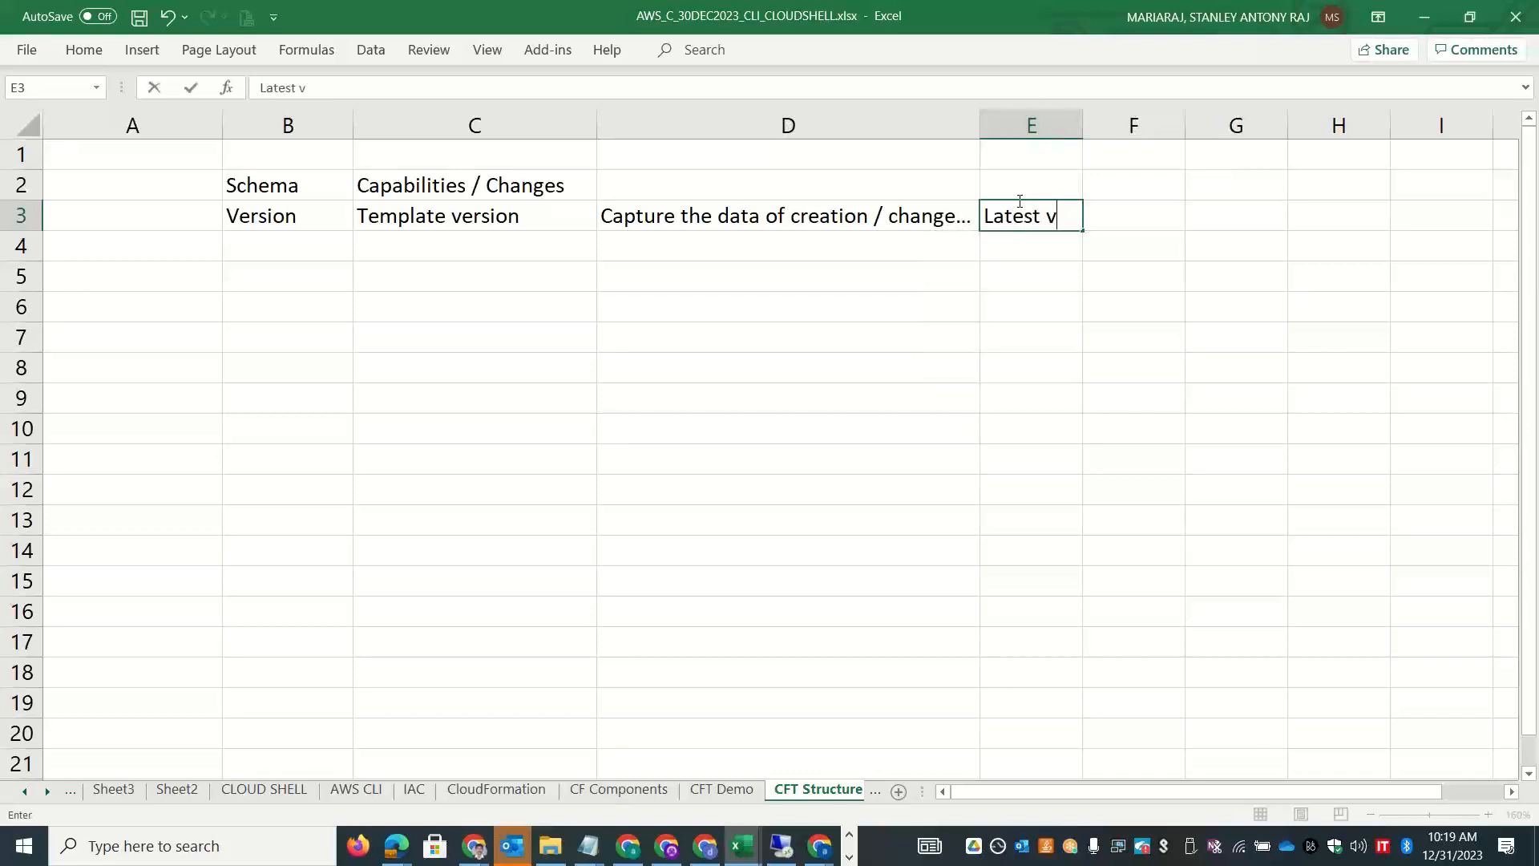
pyautogui.write('le')
# Enter "Description" in B4 and "Plain text -- comments" in C4.
pyautogui.click(267, 252)
pyautogui.write('Dec')
pyautogui.press('BackSpace')
pyautogui.write('scription')
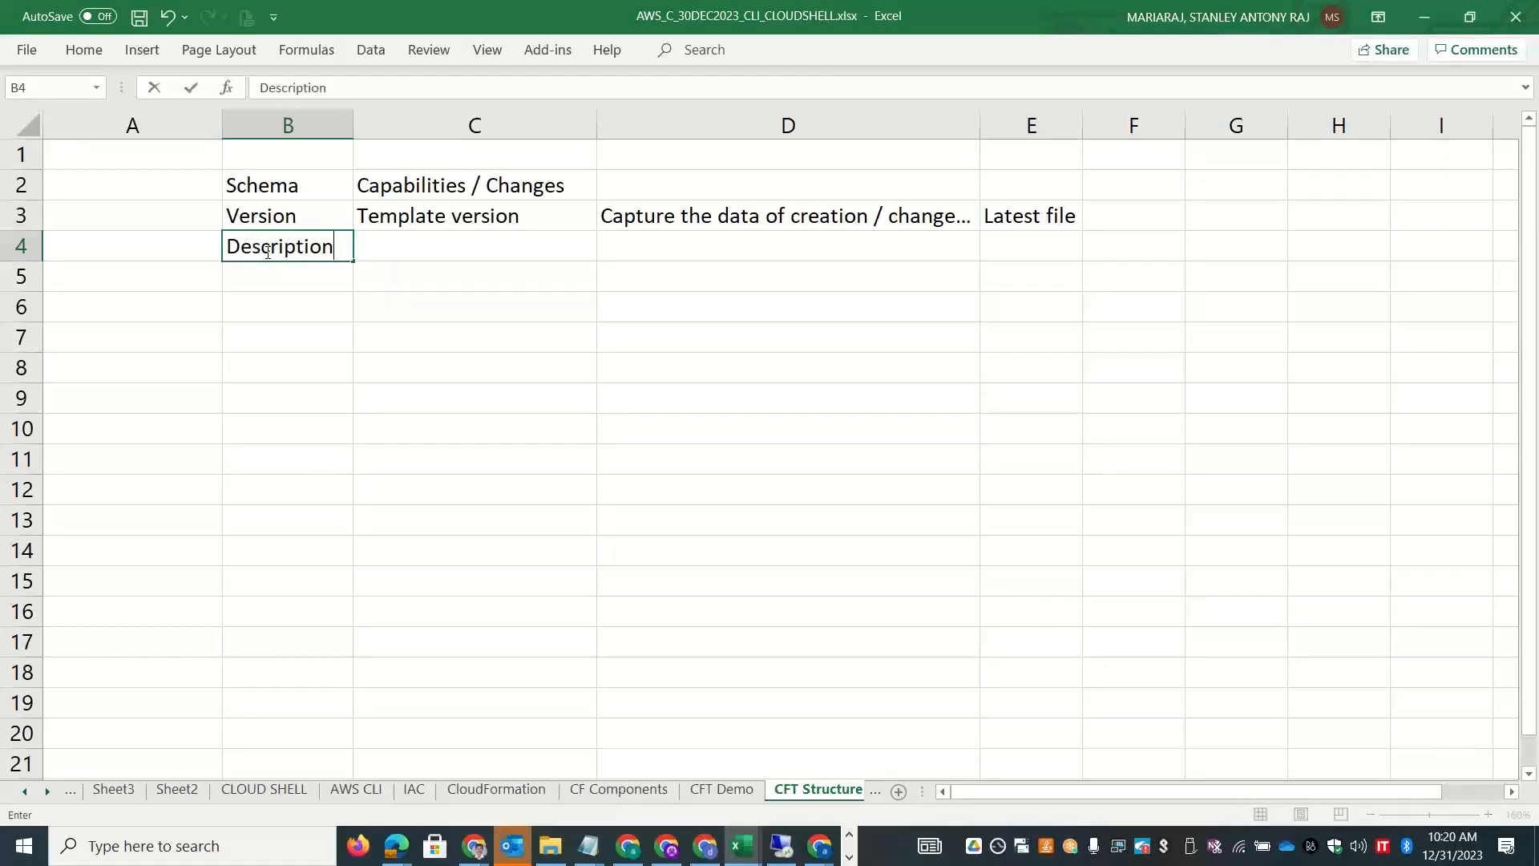
pyautogui.press('Tab')
pyautogui.write('Plain text')
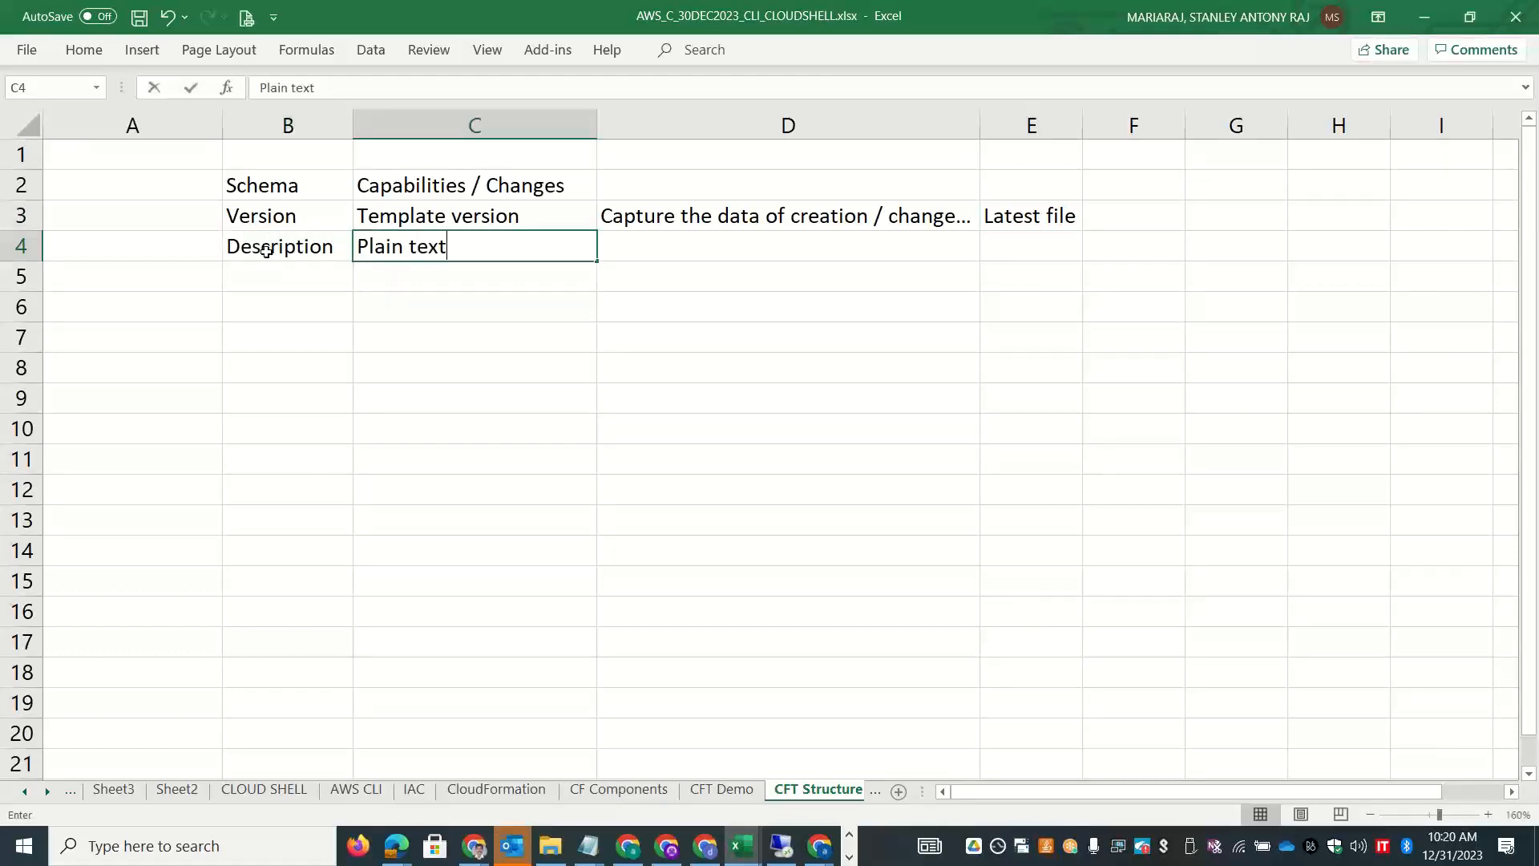
pyautogui.write(' -- comments')
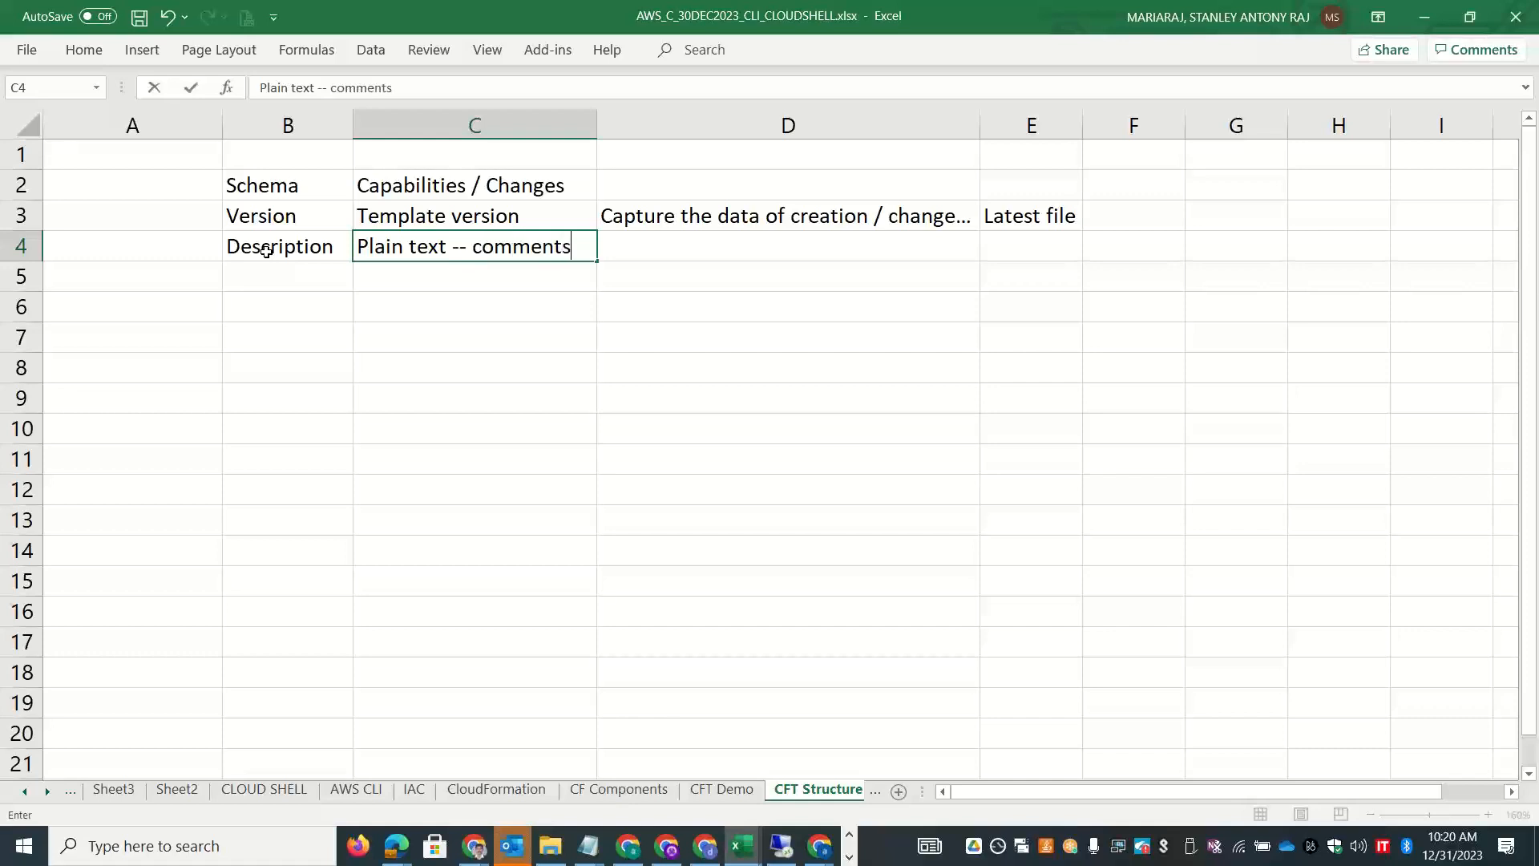
# Extend the Description text in C4 to read "Plain text -- comments / remarks -- Purpose".
pyautogui.write(' / remak')
pyautogui.press('BackSpace')
pyautogui.write('rks -- Purpose')
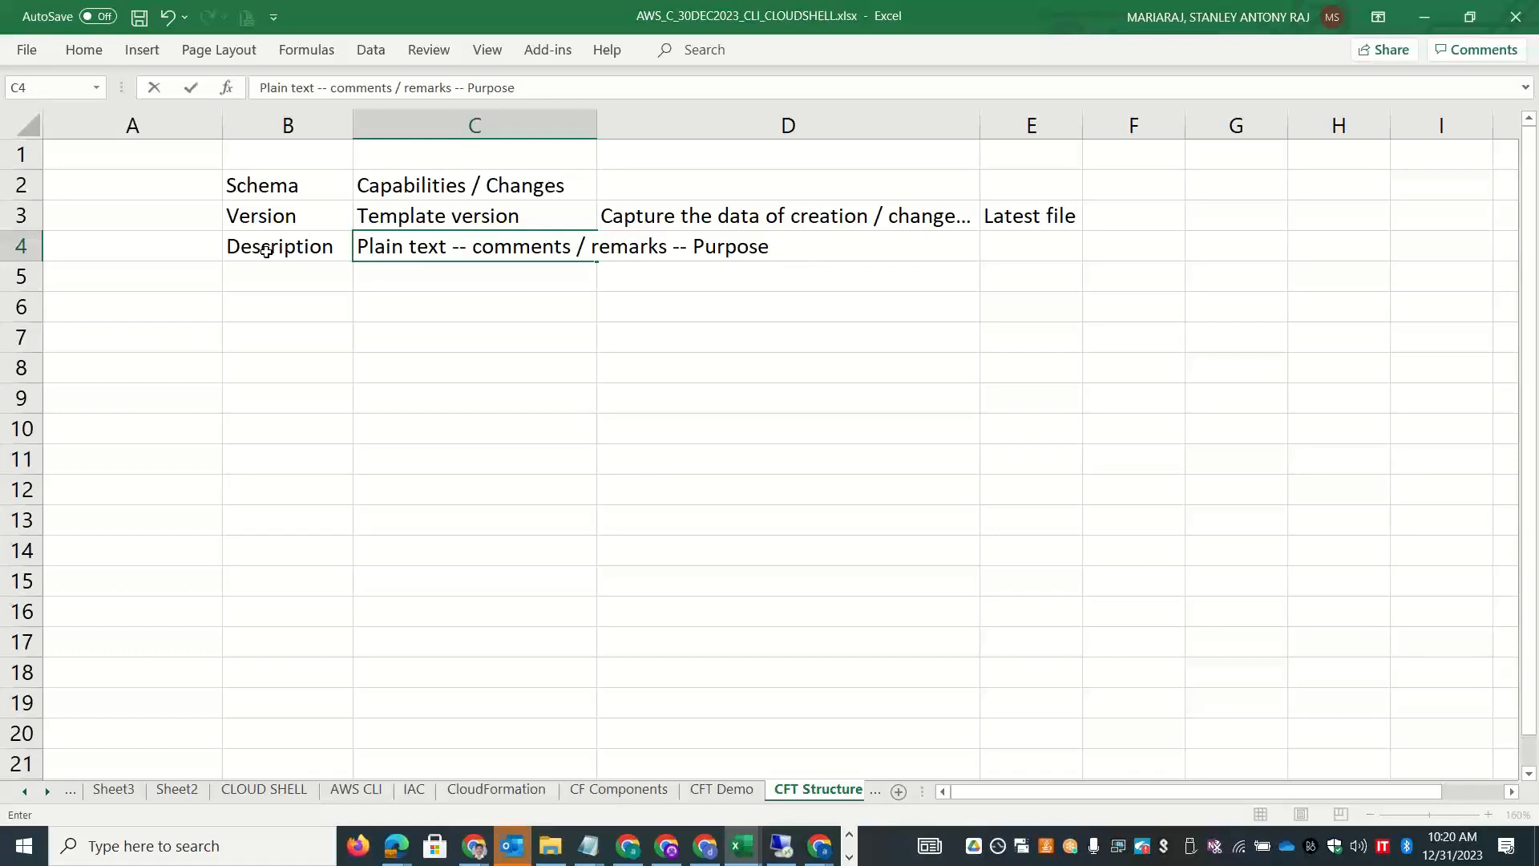
pyautogui.click(541, 396)
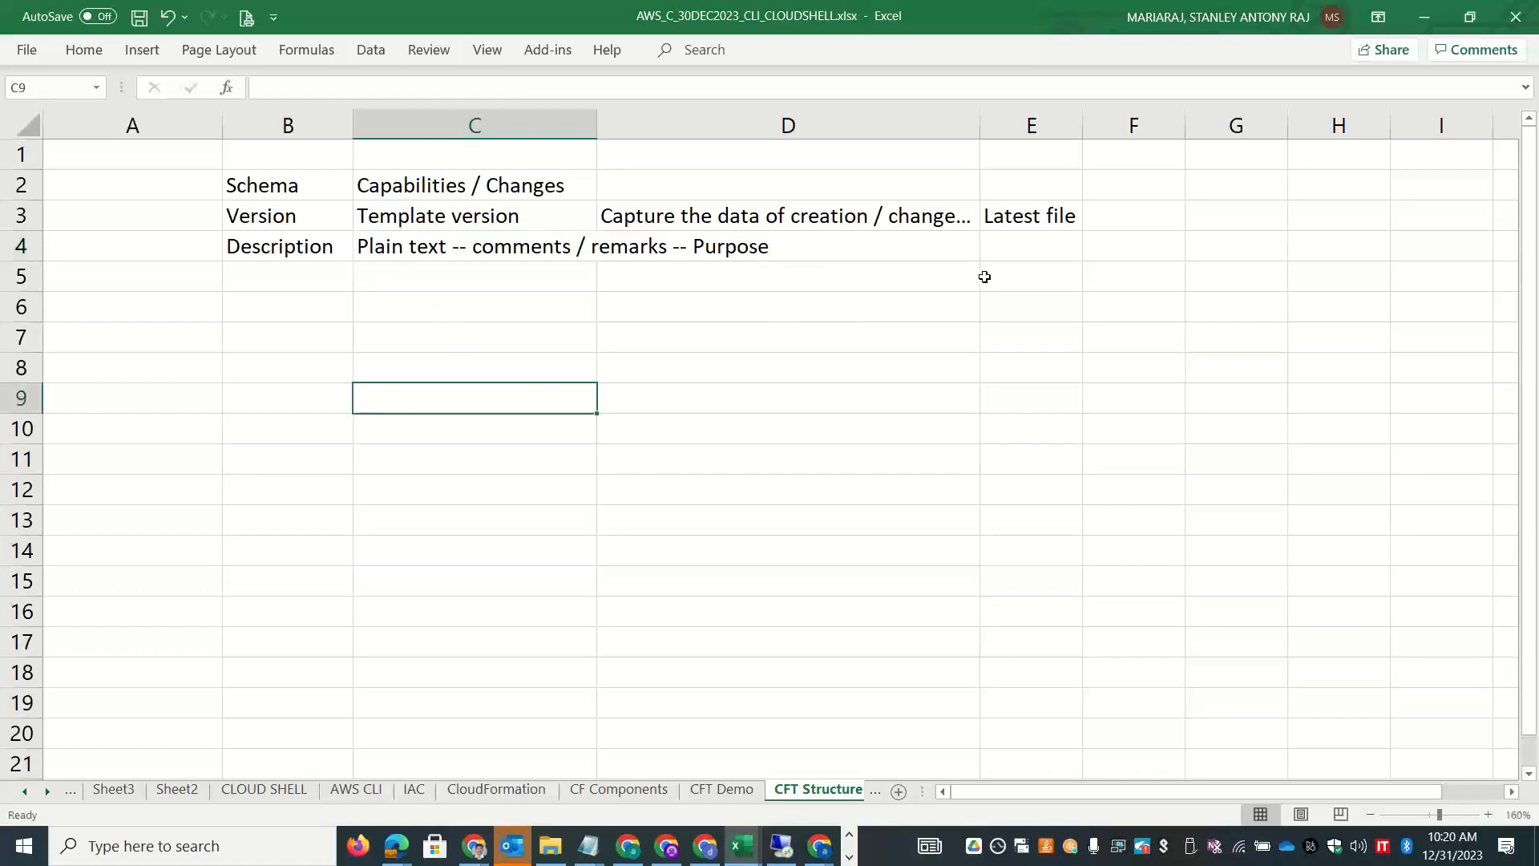
# Enter "provide the link or location of where the latest code -- github / registry / shared location" in E4.
pyautogui.click(1002, 254)
pyautogui.write('p')
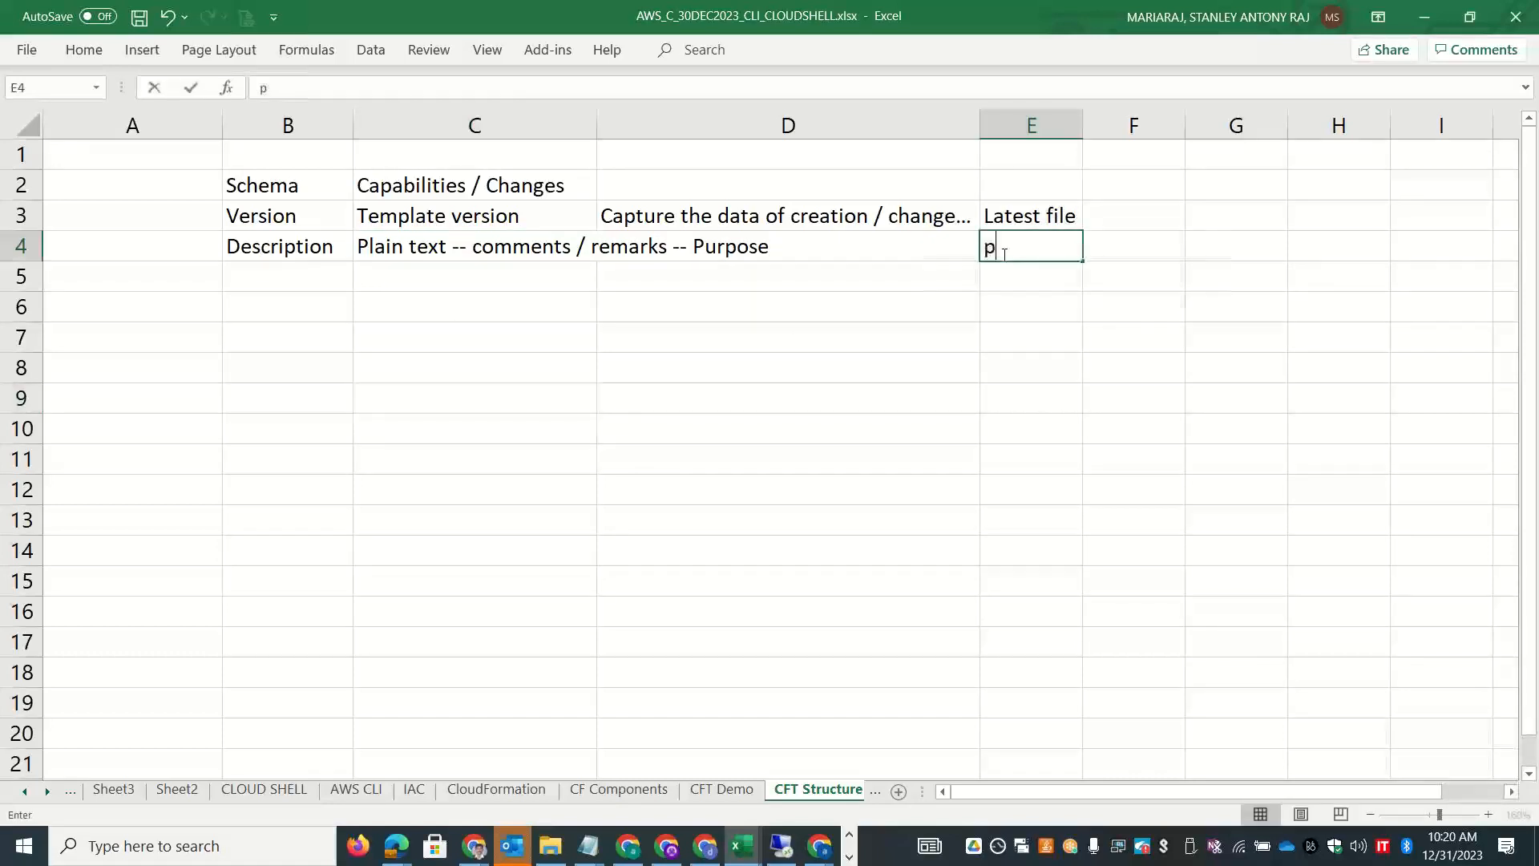
pyautogui.write('rovide the li')
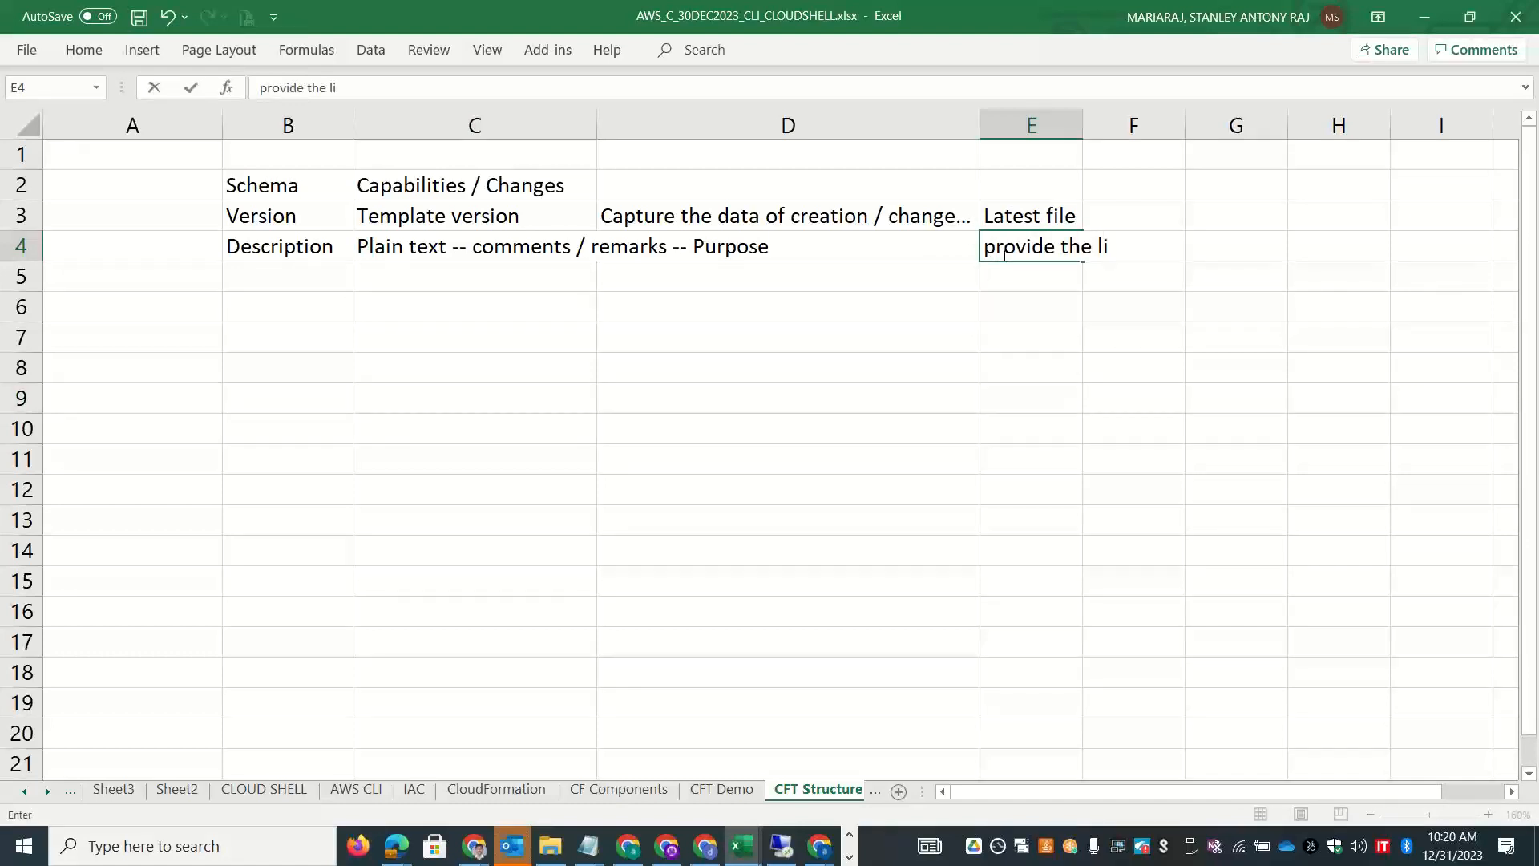
pyautogui.write('nk or location of what')
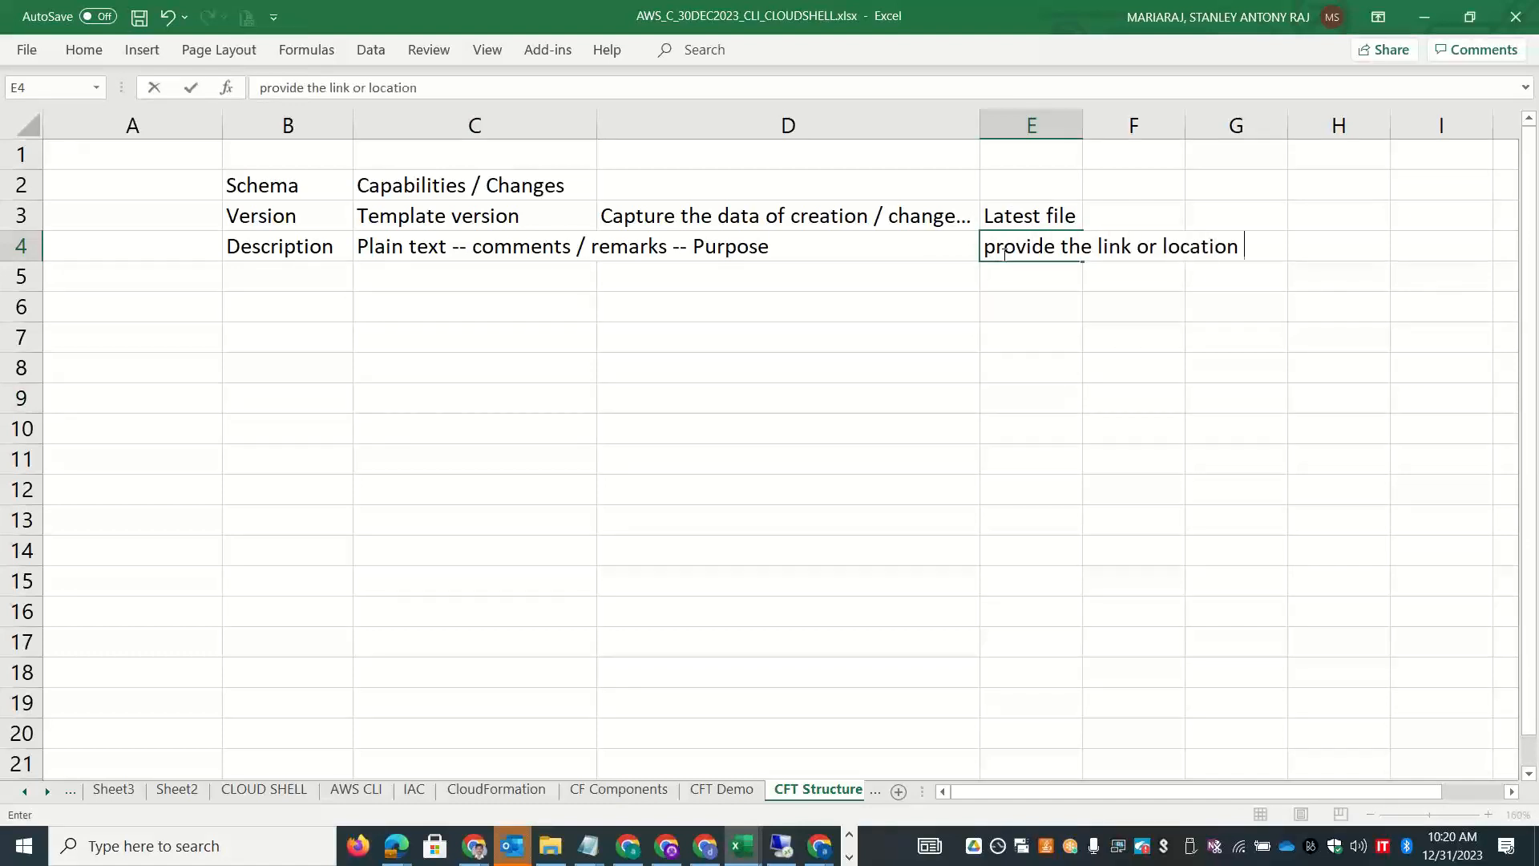
pyautogui.press('BackSpace')
pyautogui.write('e')
pyautogui.press('BackSpace')
pyautogui.press('BackSpace')
pyautogui.write('ere')
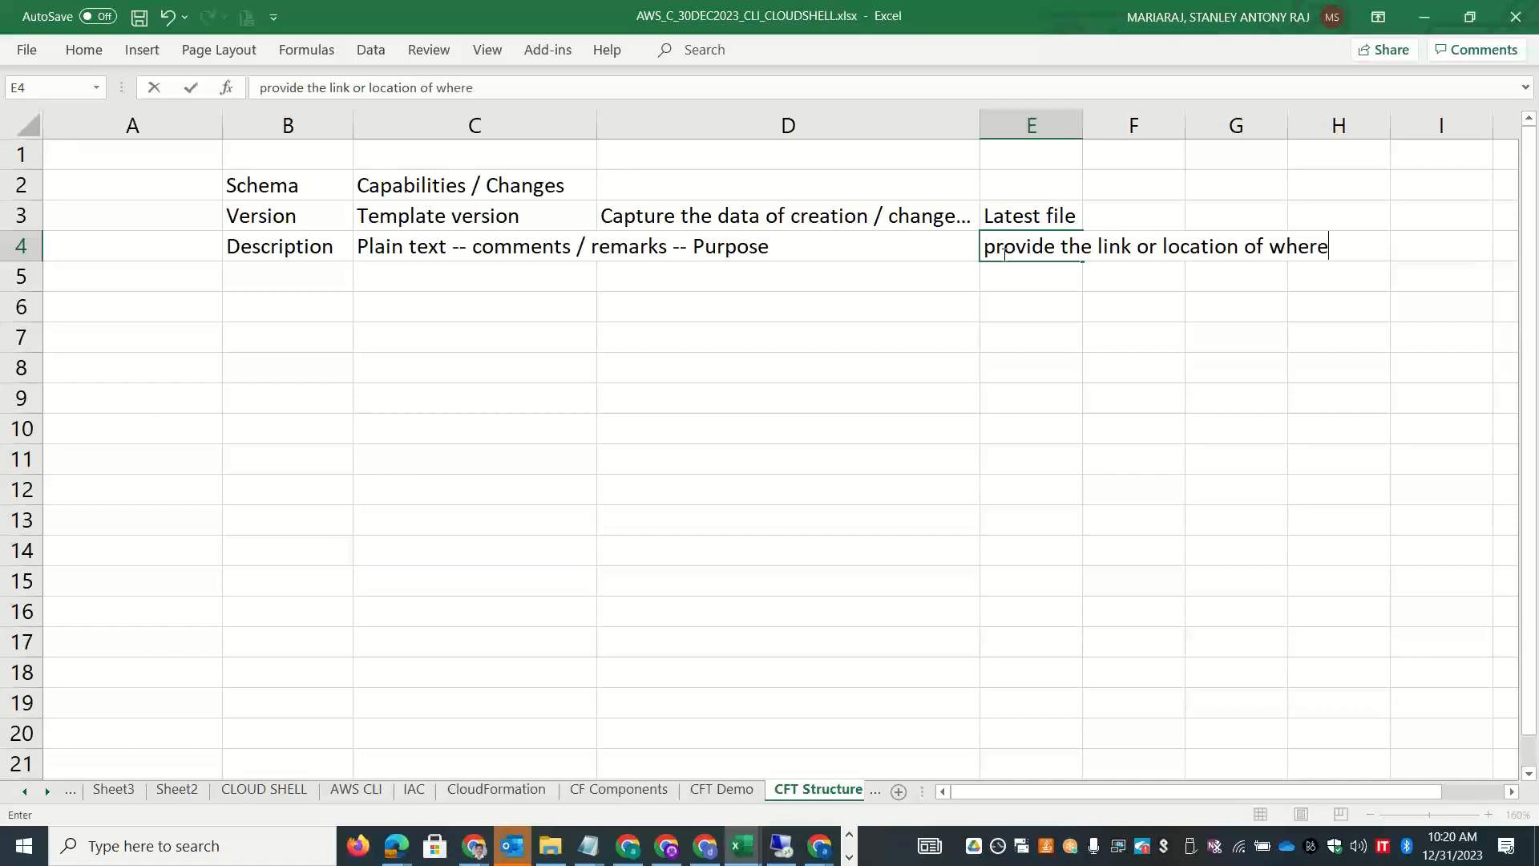
pyautogui.write(' the latest c')
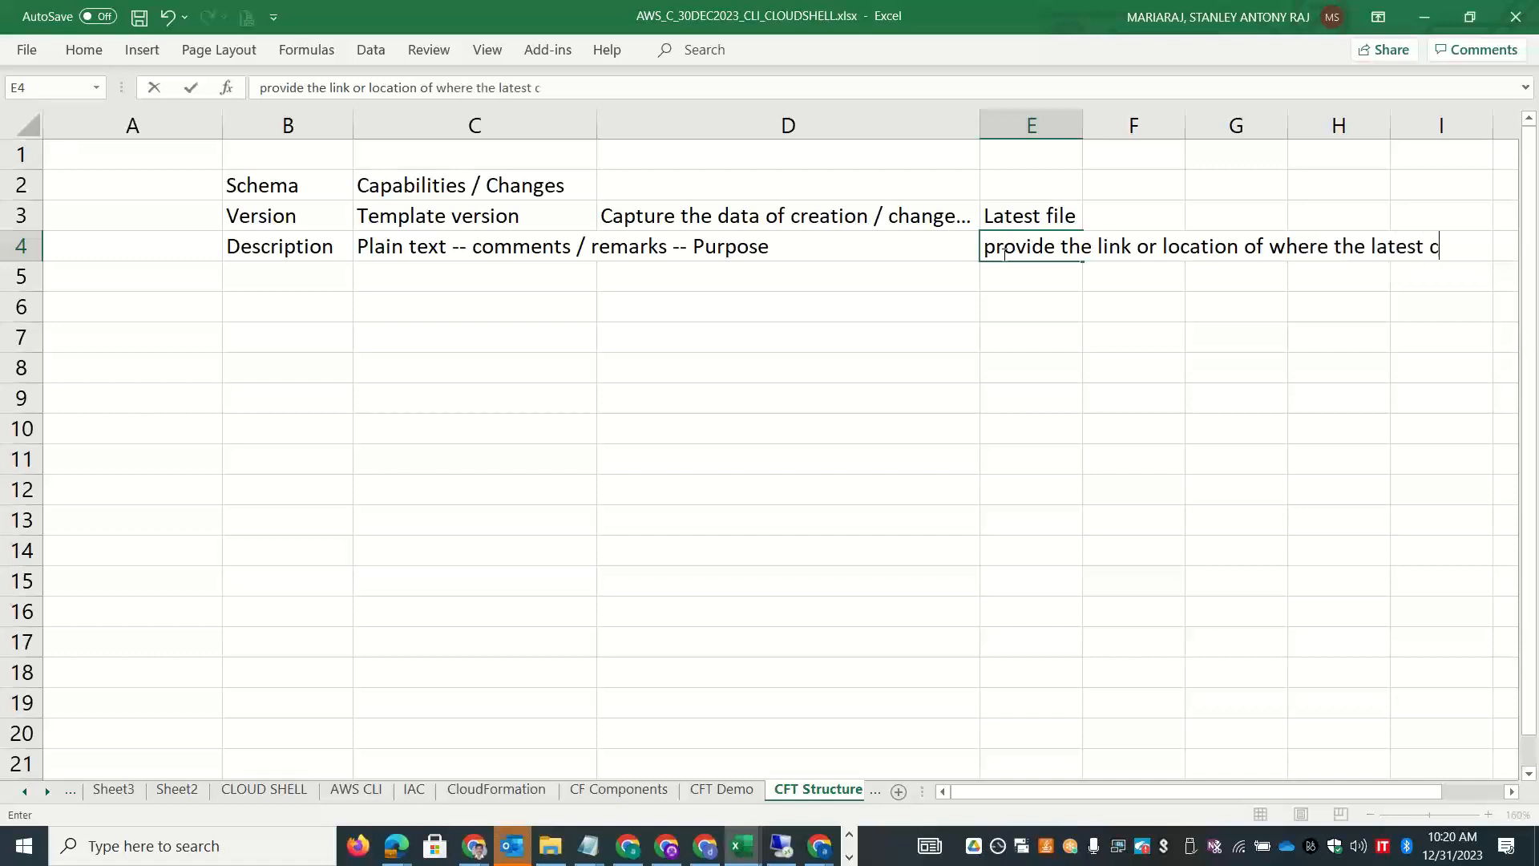
pyautogui.write('ode -- githu')
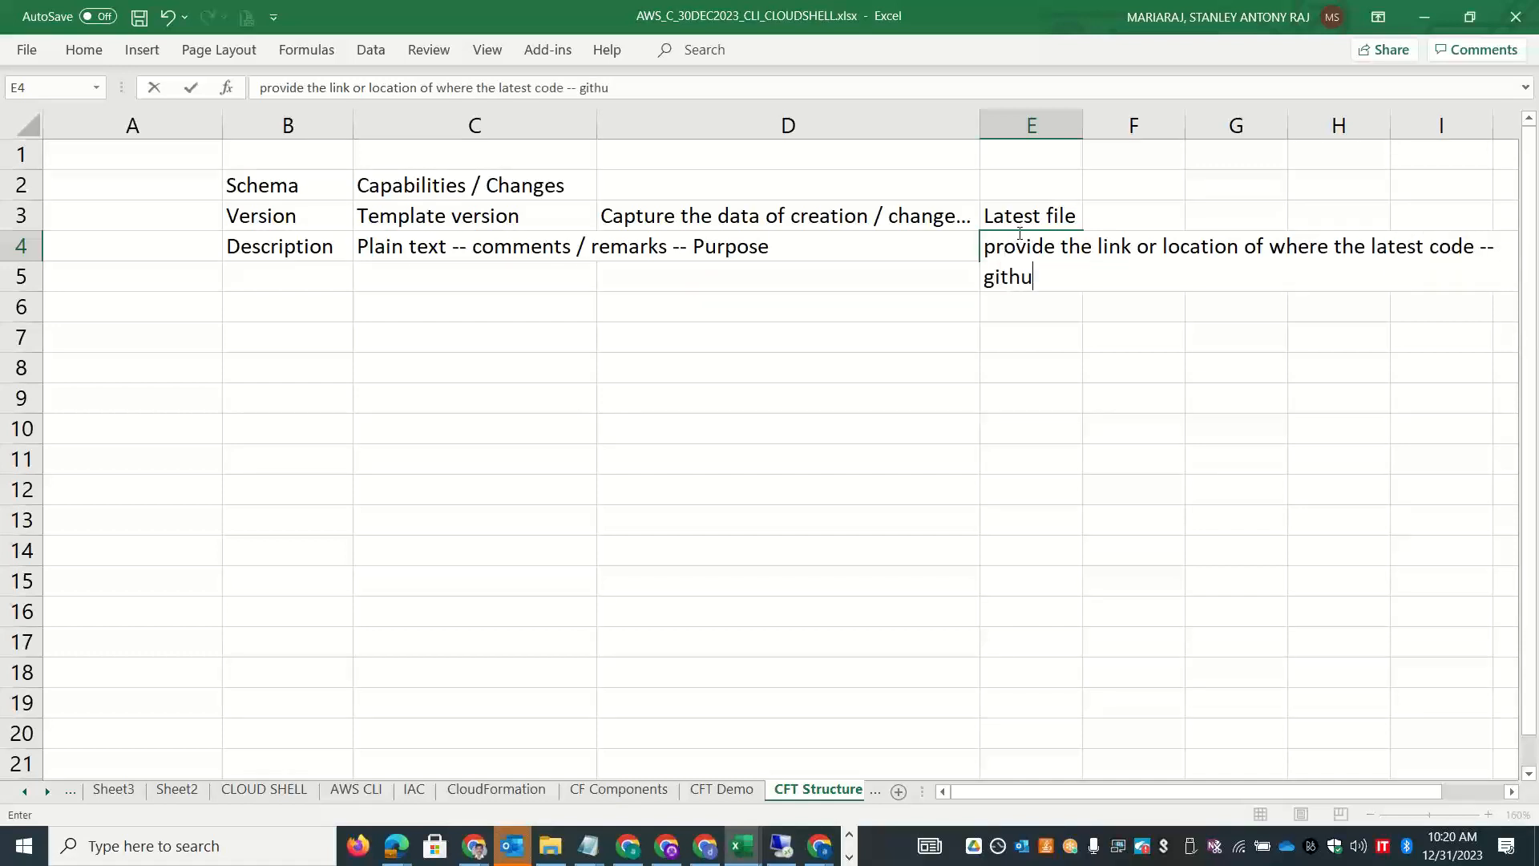
pyautogui.write('b / registry / shared location')
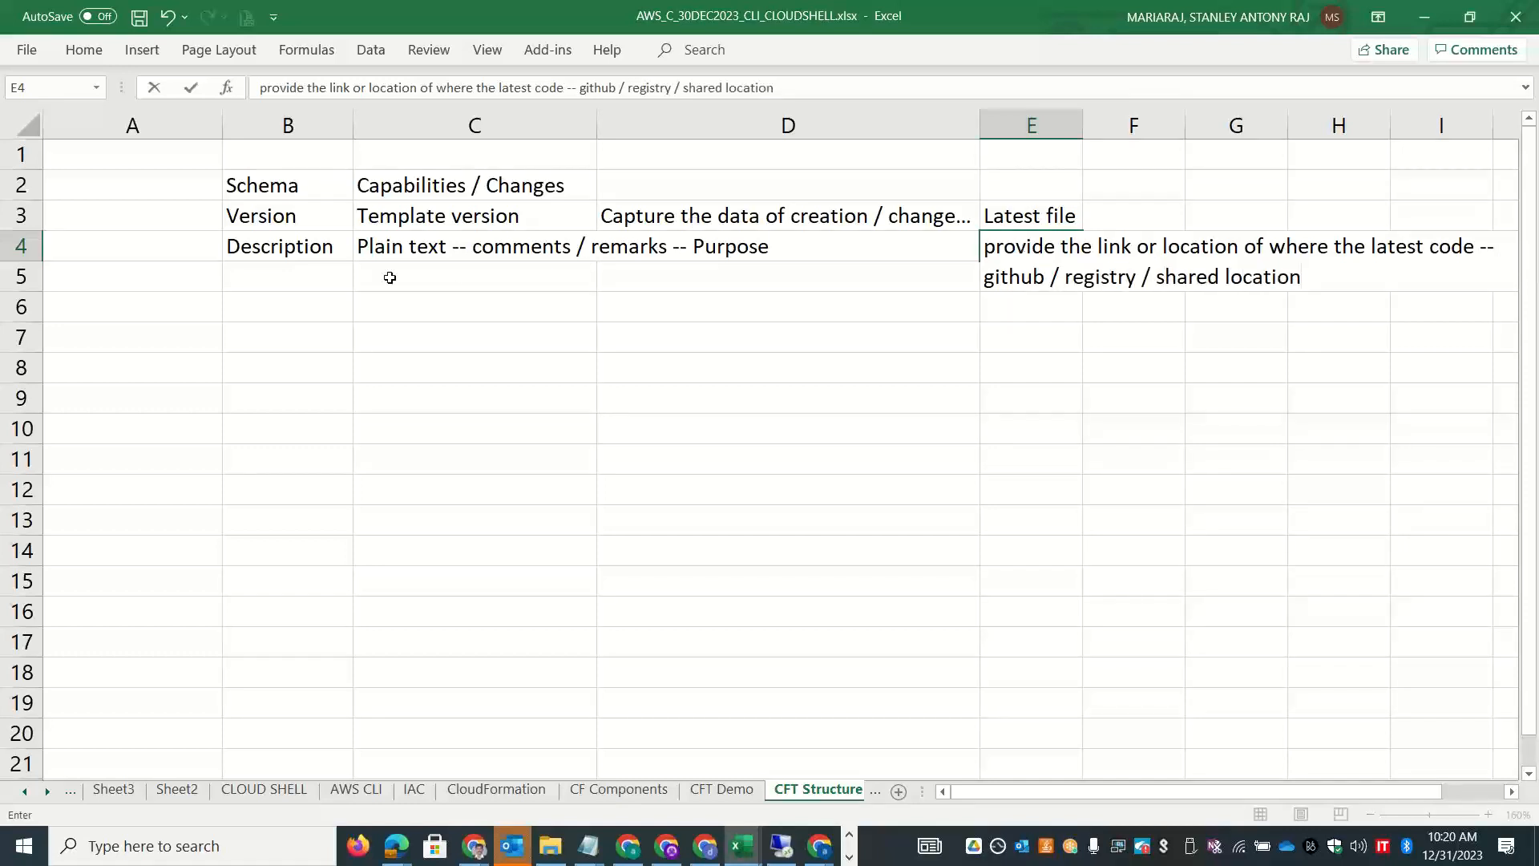
# Enter "Metadata" in B6 and "Properties" in C6.
pyautogui.click(322, 297)
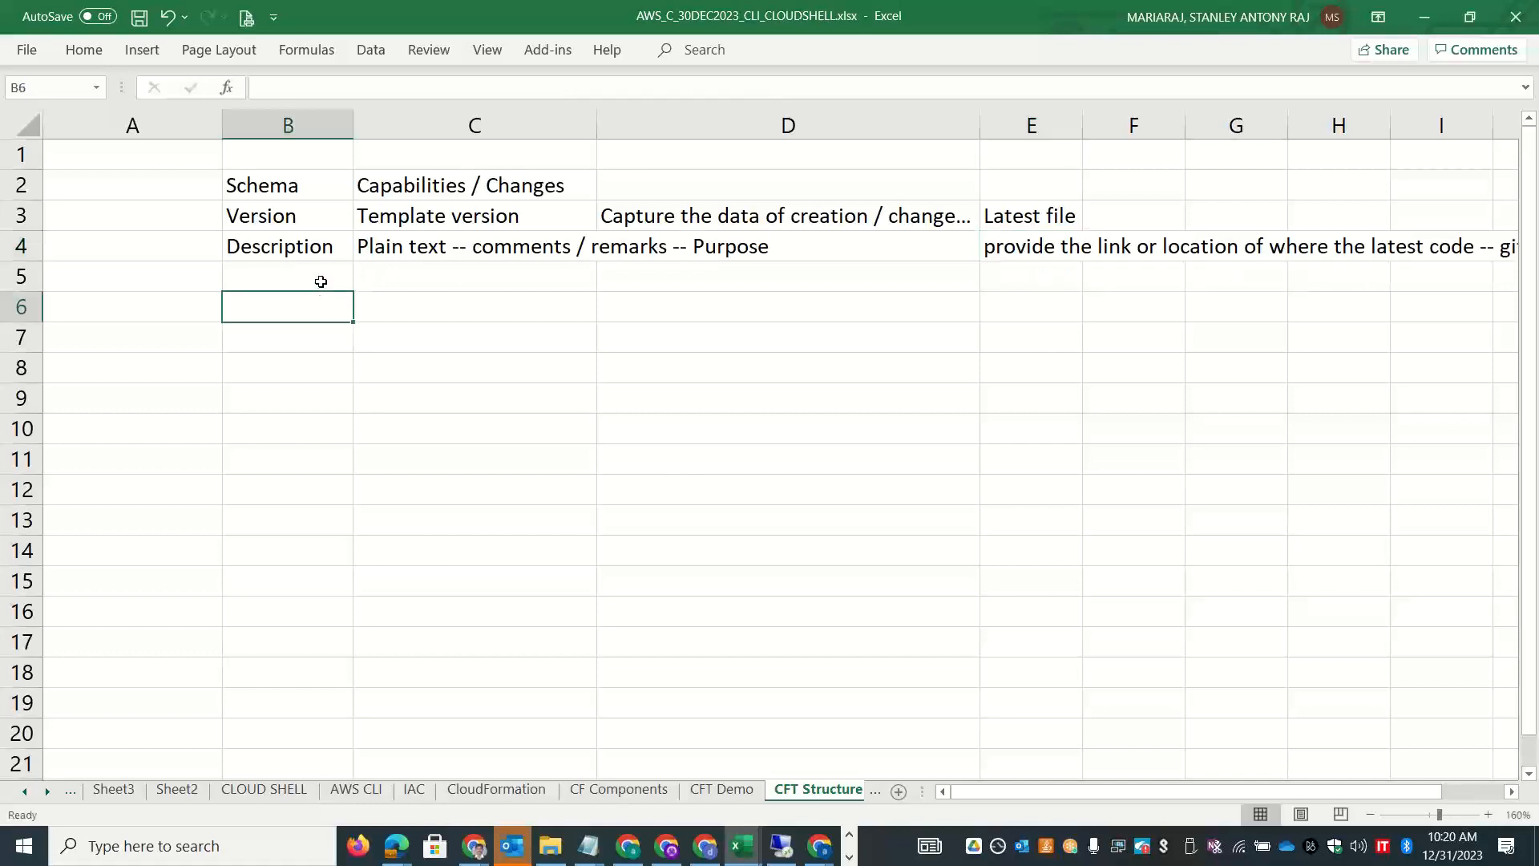
pyautogui.write('Me')
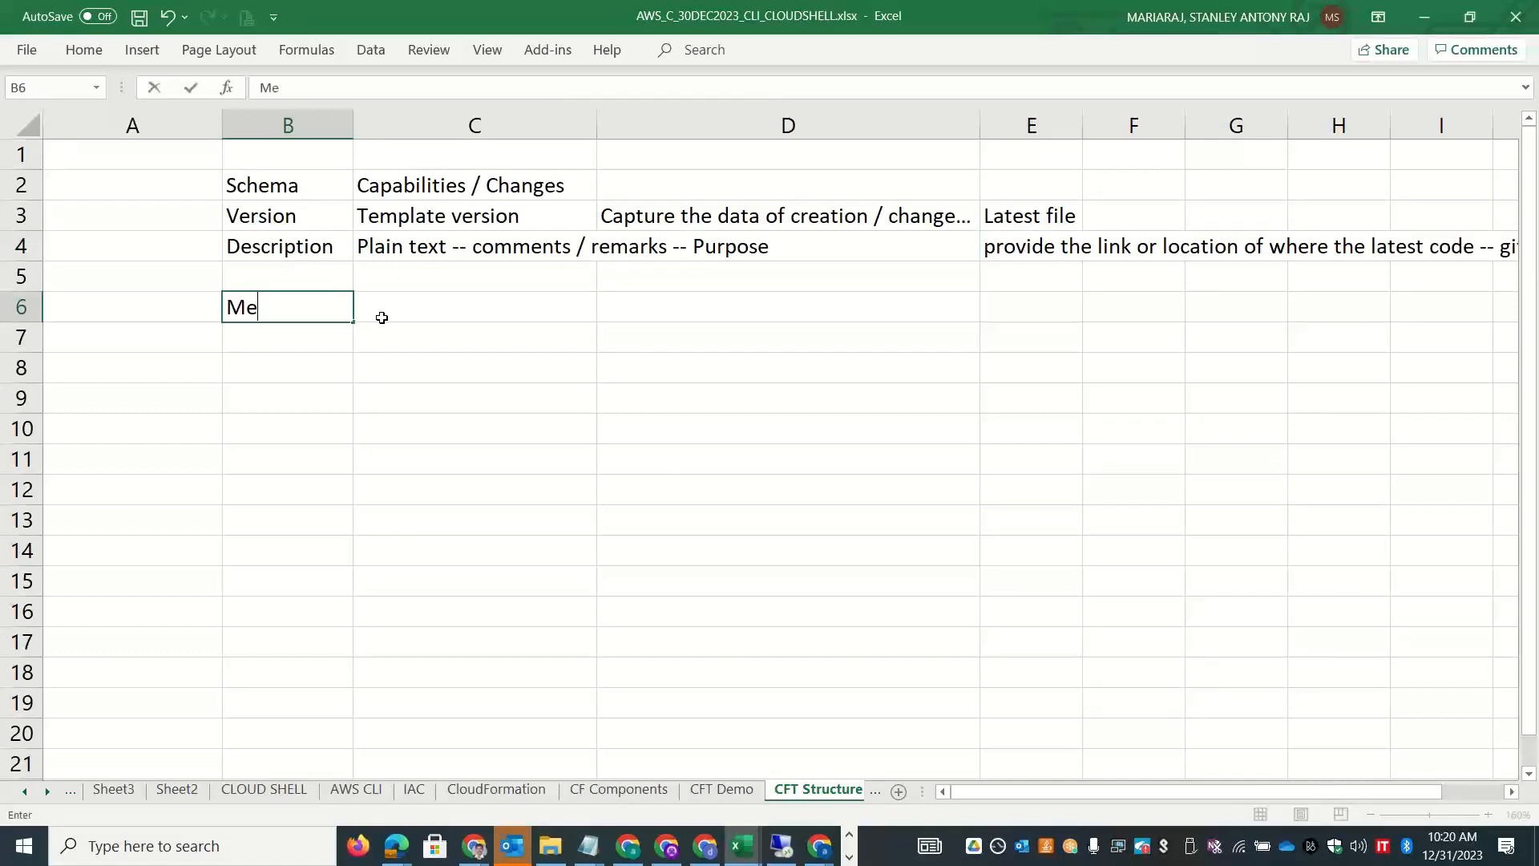
pyautogui.write('tadata')
pyautogui.press('Tab')
pyautogui.write('Properties')
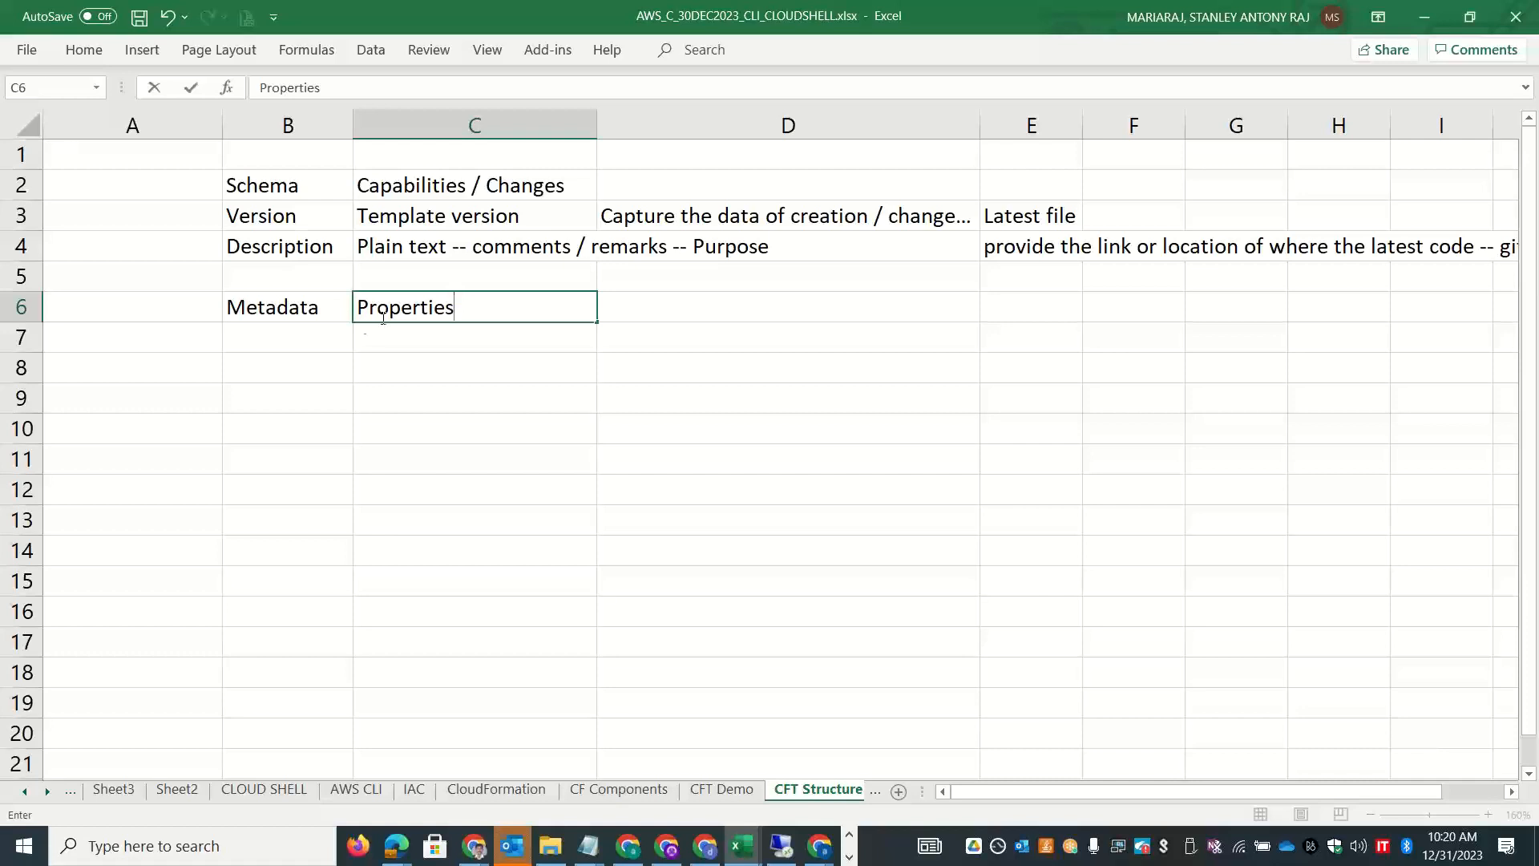
# Enter "Parameters" in B7 and "Tags, Permissions, Notification, Policies, Termination protection" in C7.
pyautogui.click(322, 334)
pyautogui.write('Paraem')
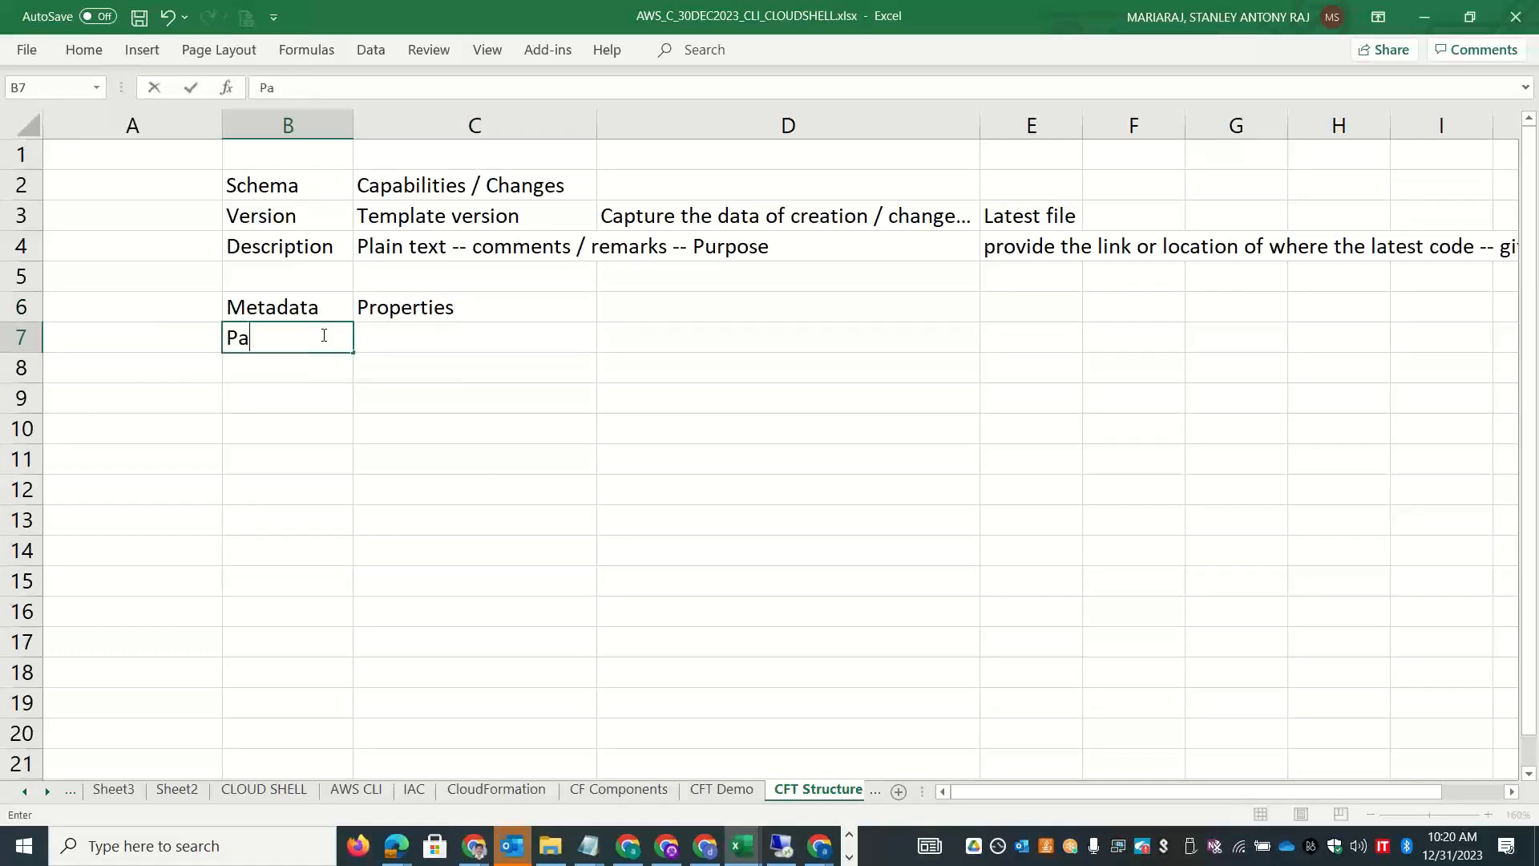
pyautogui.press('BackSpace')
pyautogui.press('BackSpace')
pyautogui.write('meters')
pyautogui.press('Tab')
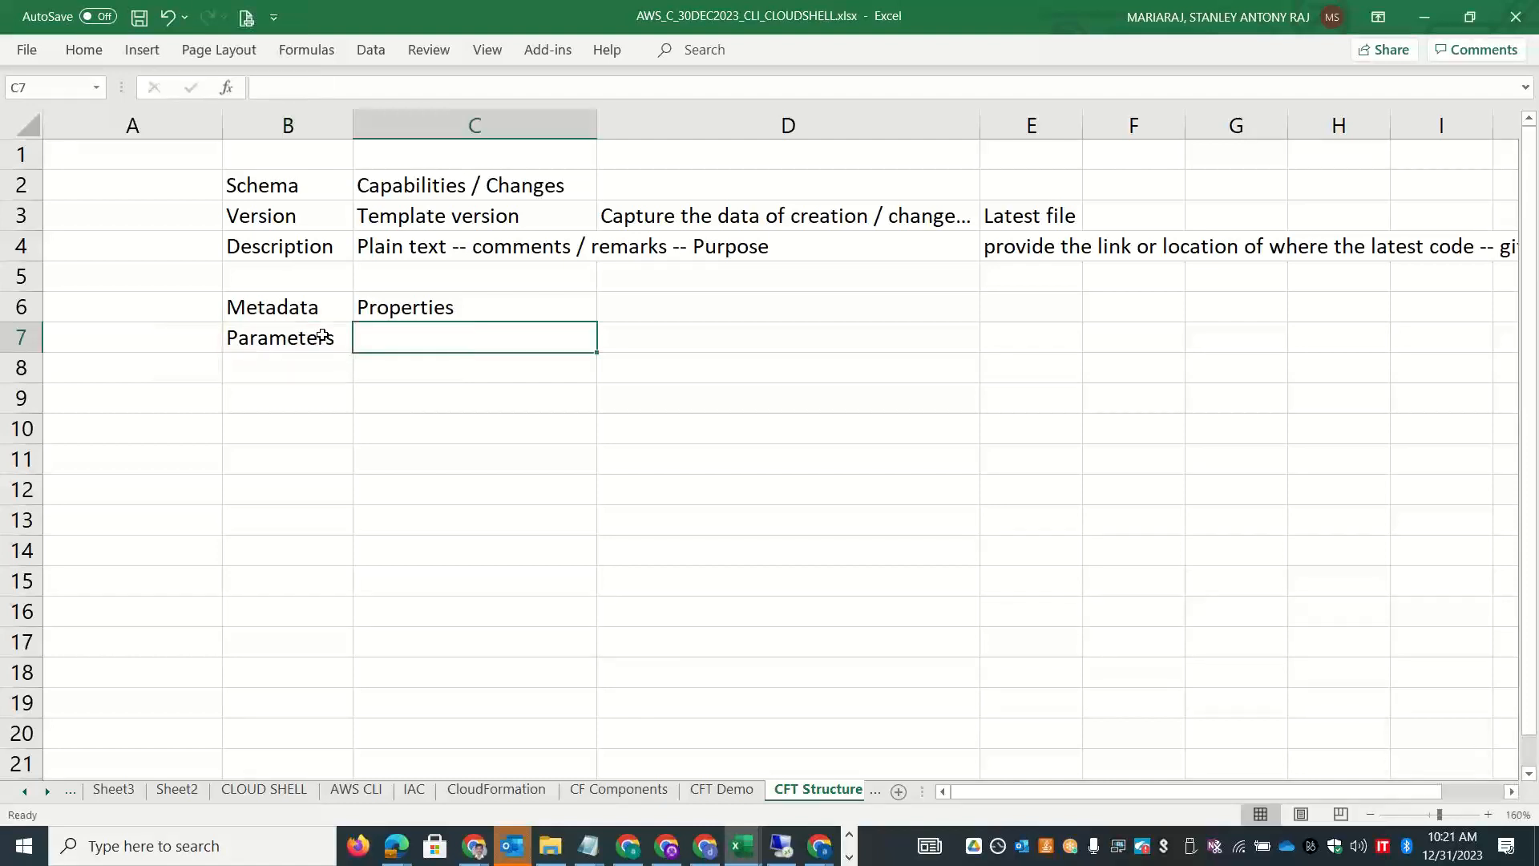
pyautogui.write('Tags, Permissions, No')
pyautogui.press('BackSpace')
pyautogui.write('tification,')
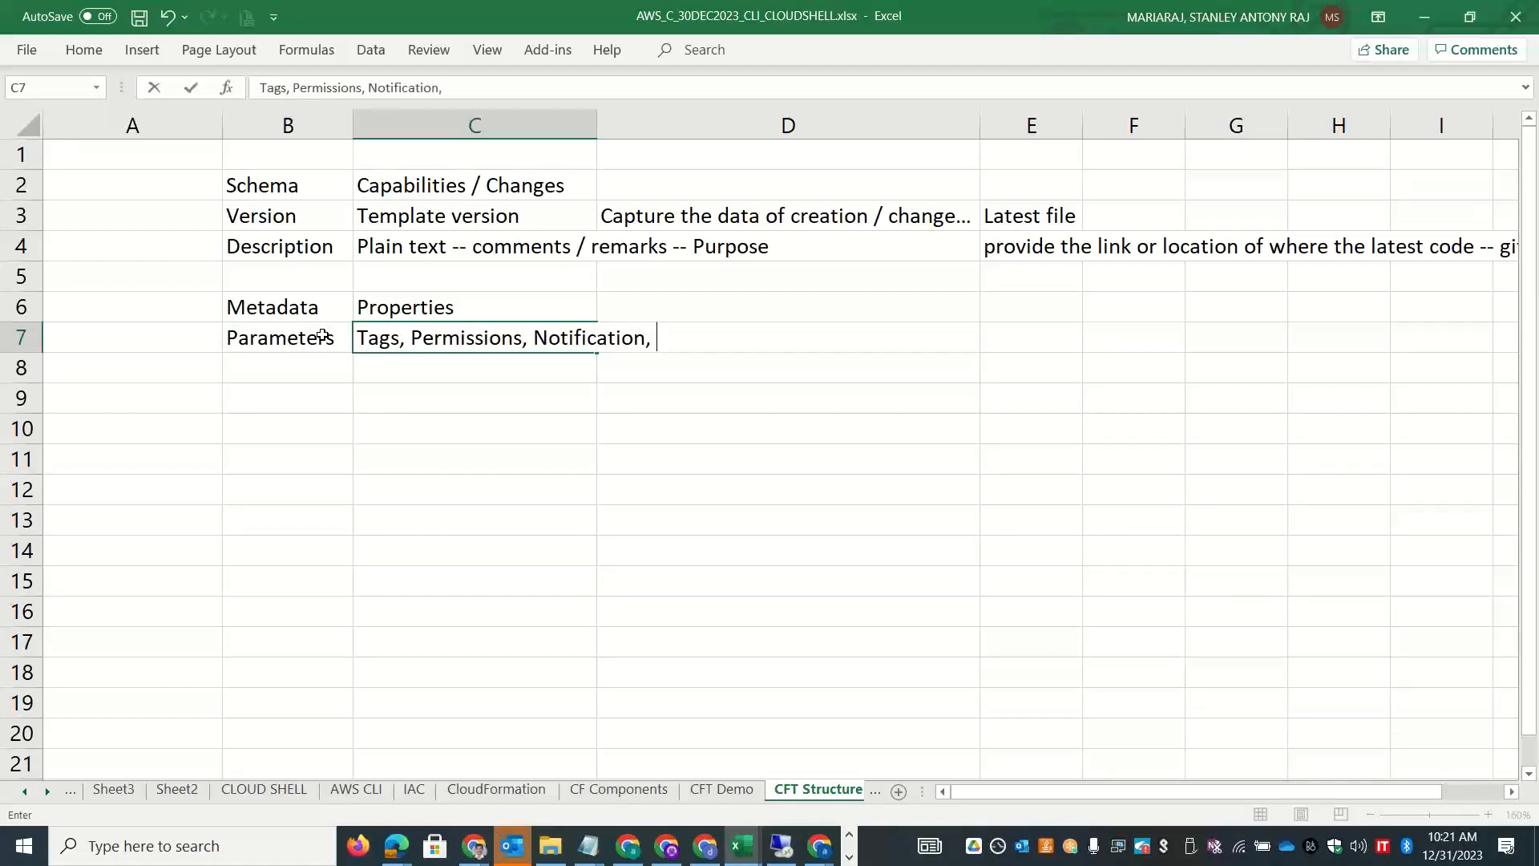
pyautogui.write(' Policies,')
pyautogui.write('Termination pro')
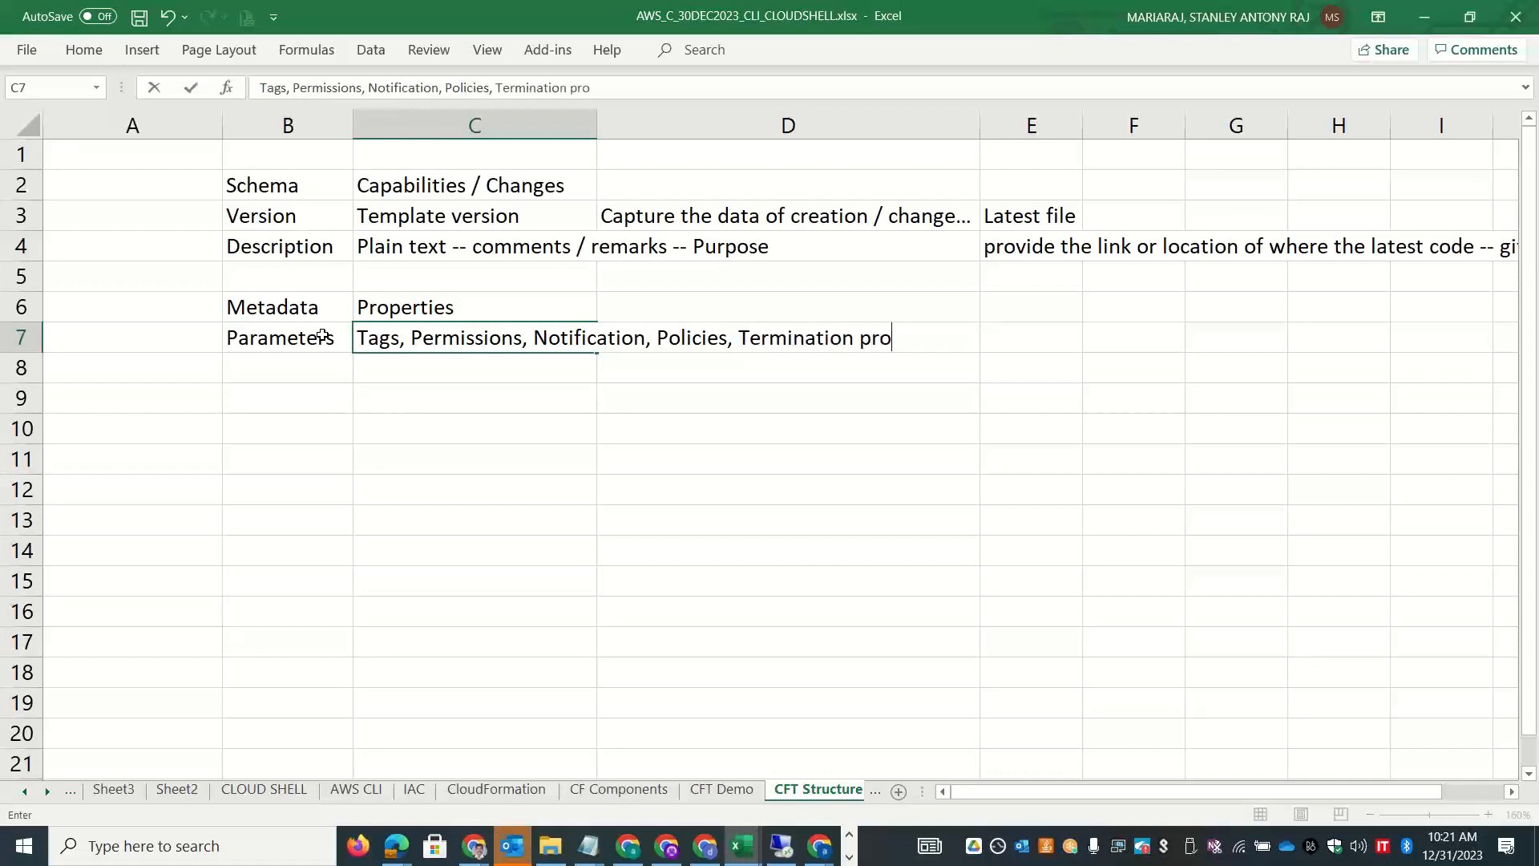
pyautogui.write('tection')
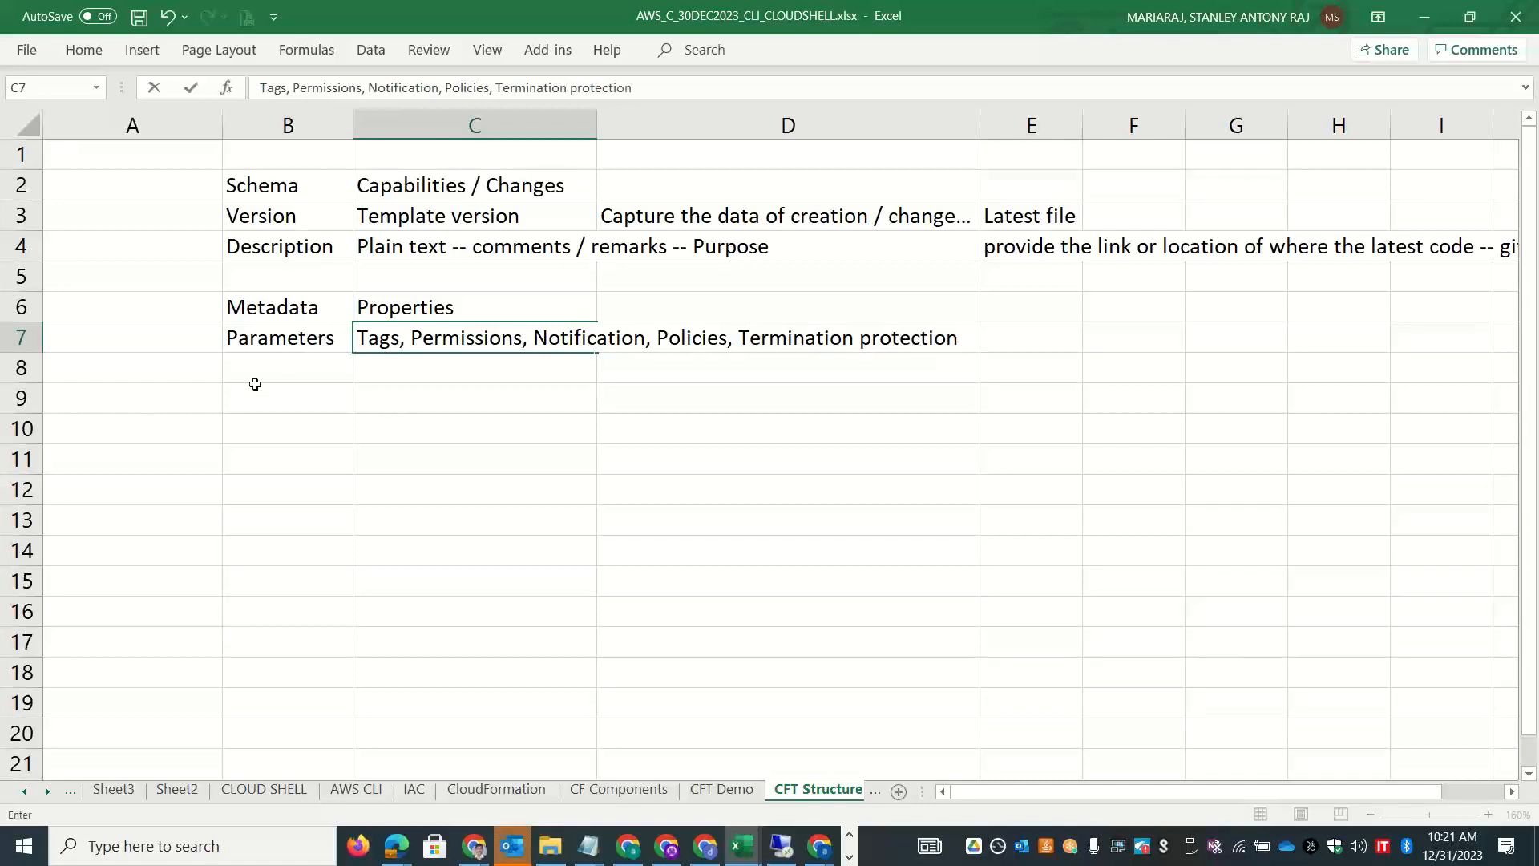
# Enter "Mapping" in B8 and "Static variables that links each of your resources" in C8.
pyautogui.click(281, 368)
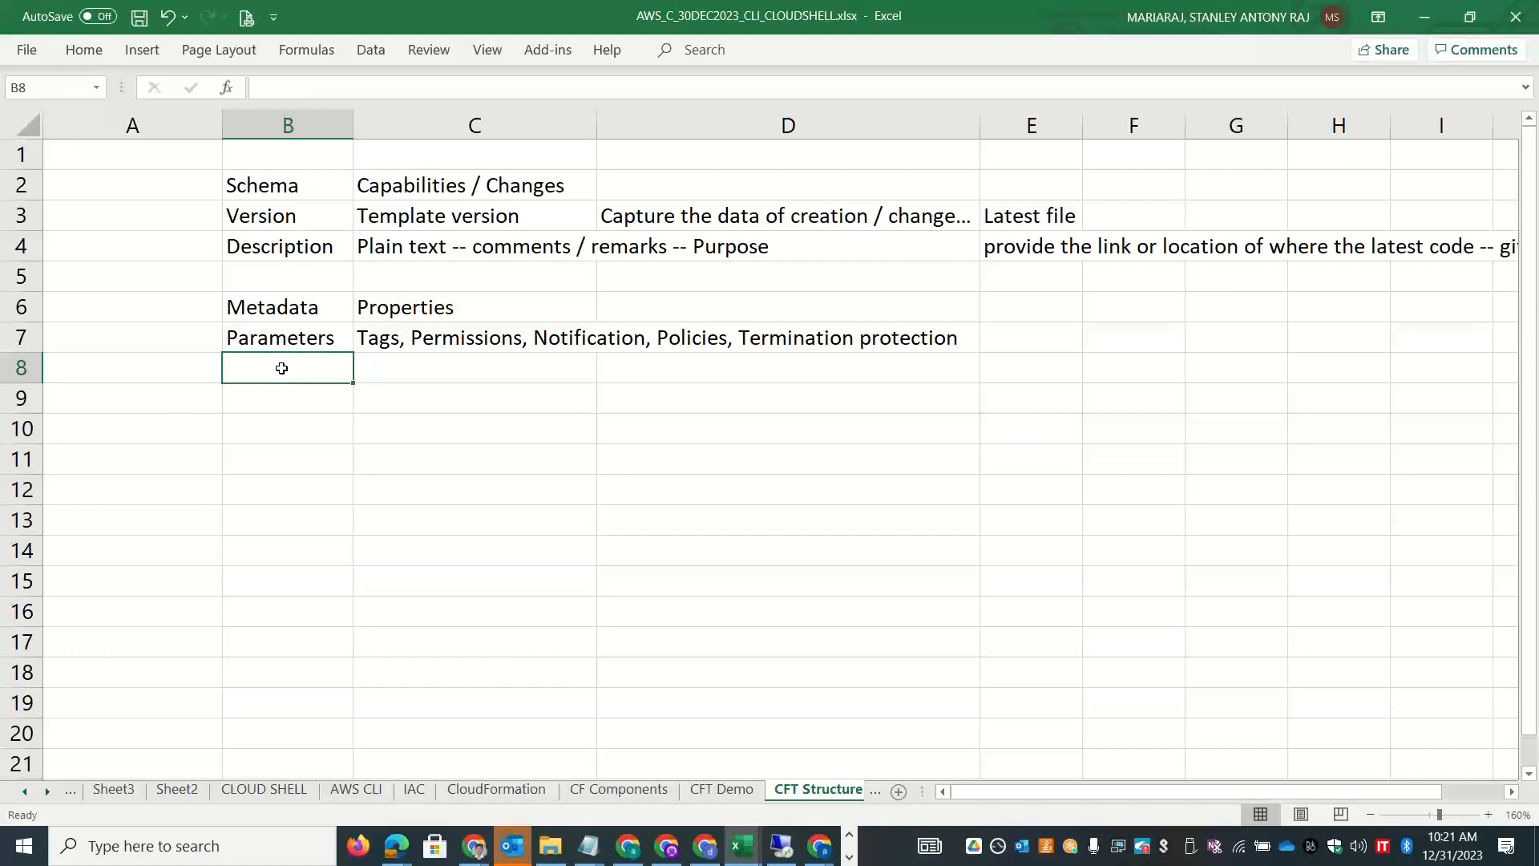
pyautogui.write('Mapping')
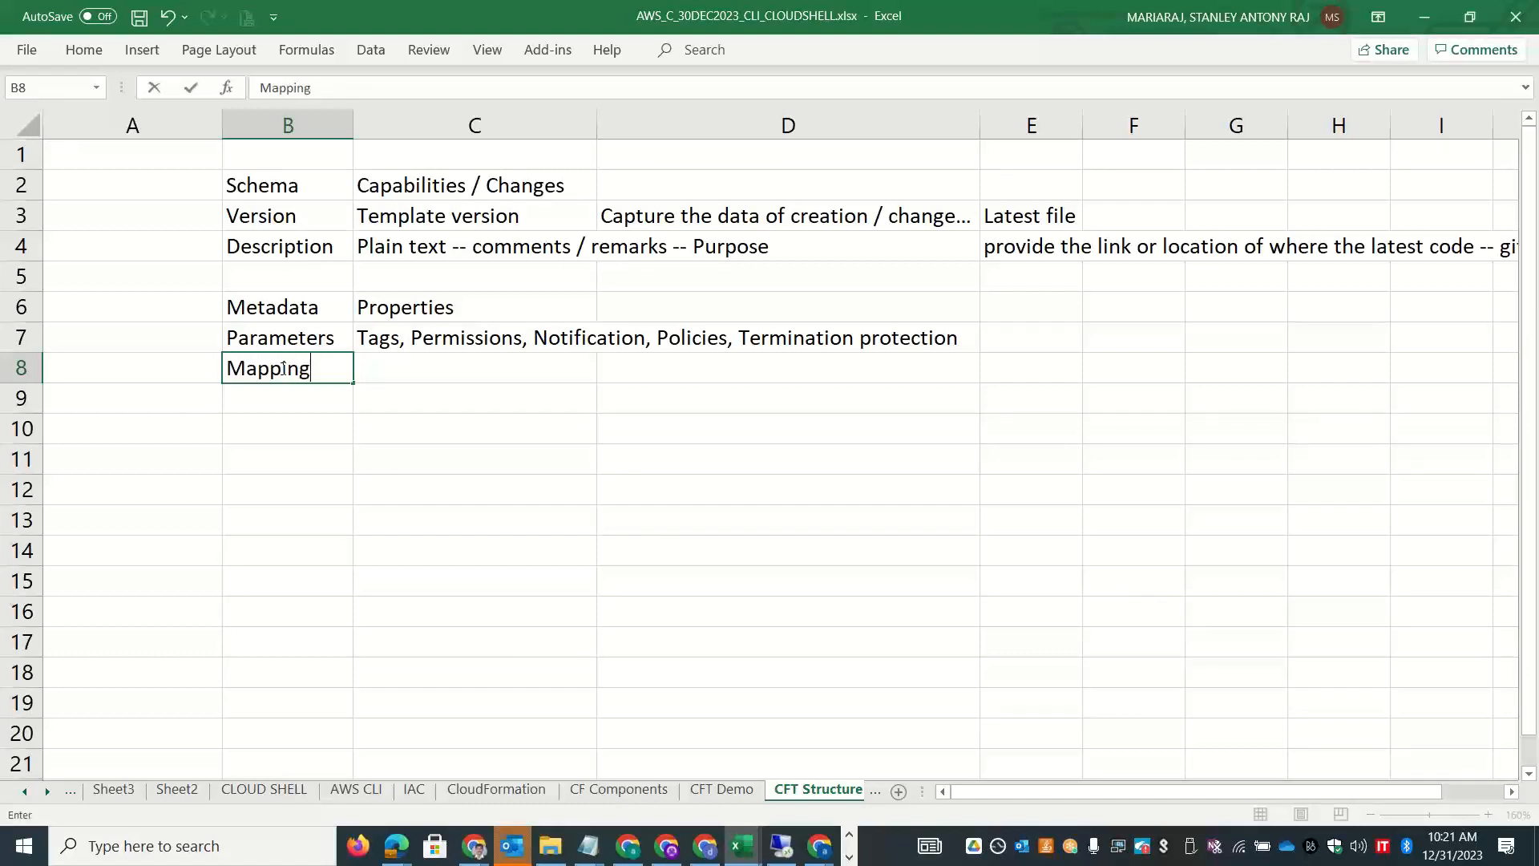
pyautogui.press('Tab')
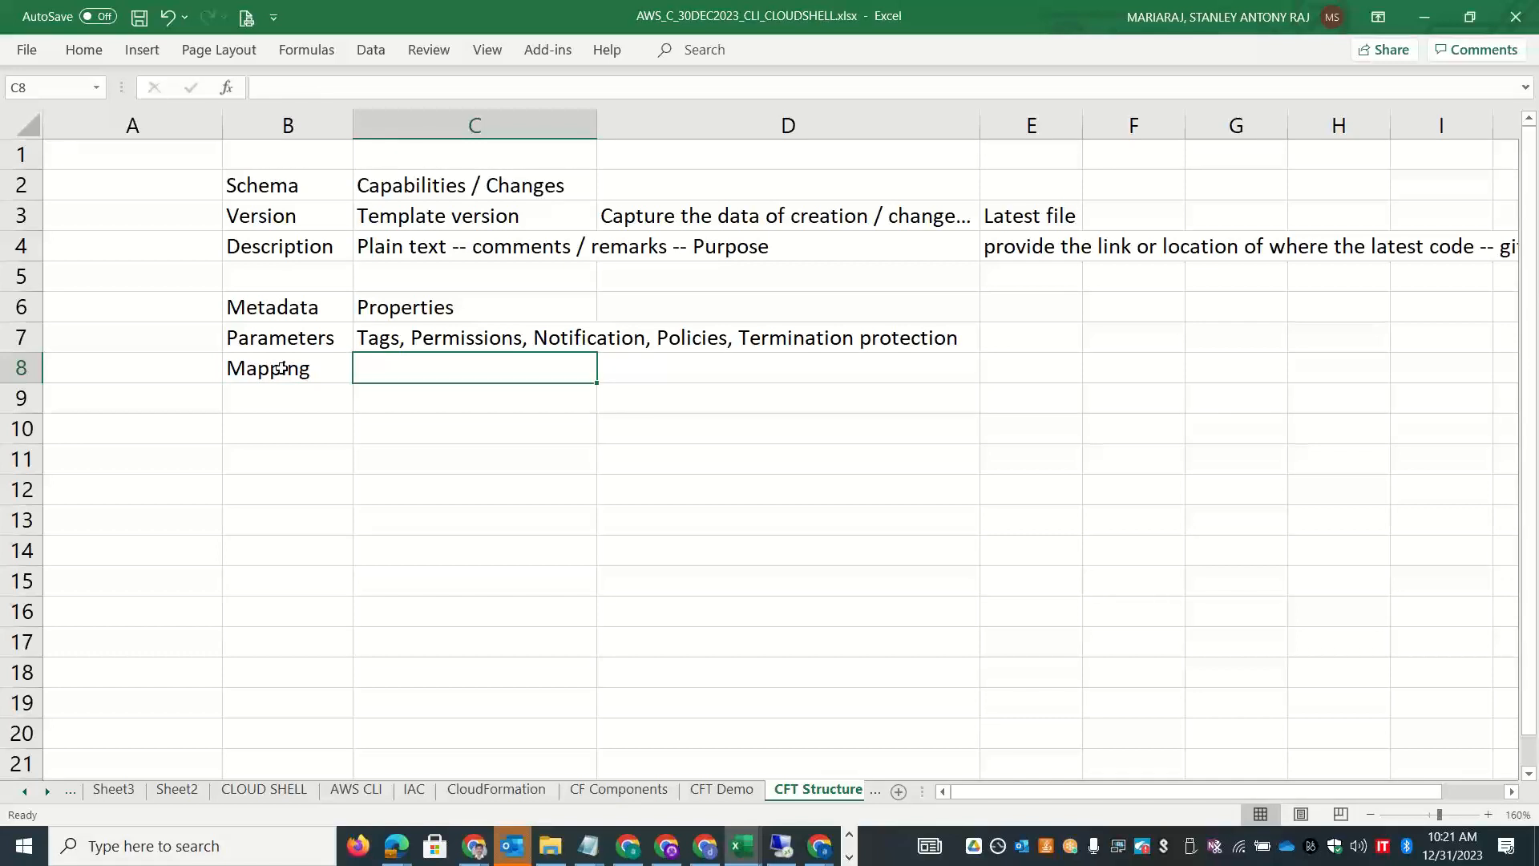
pyautogui.write('St')
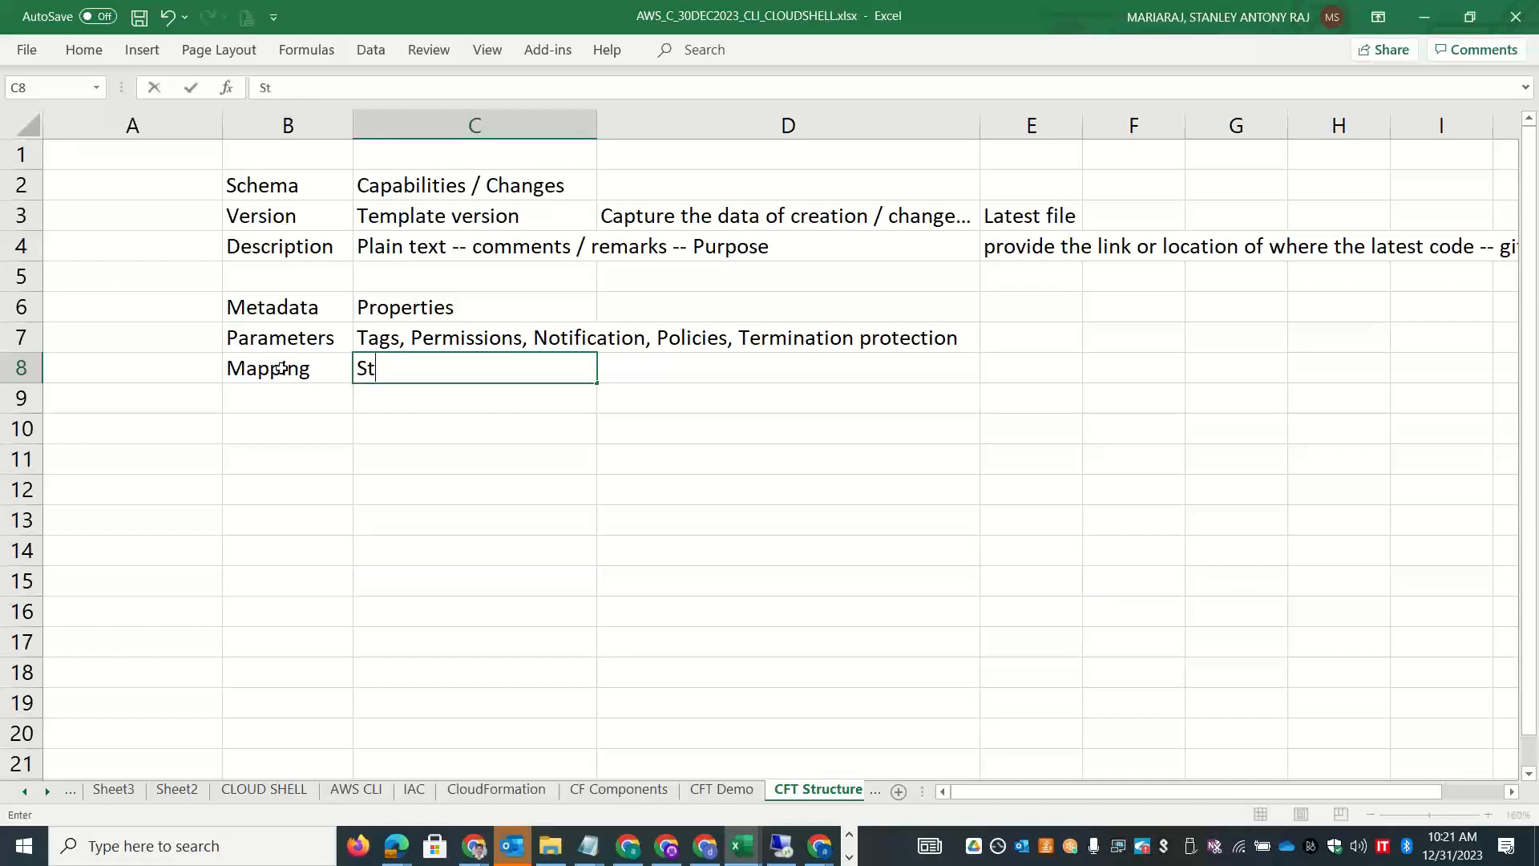
pyautogui.write('atic variables')
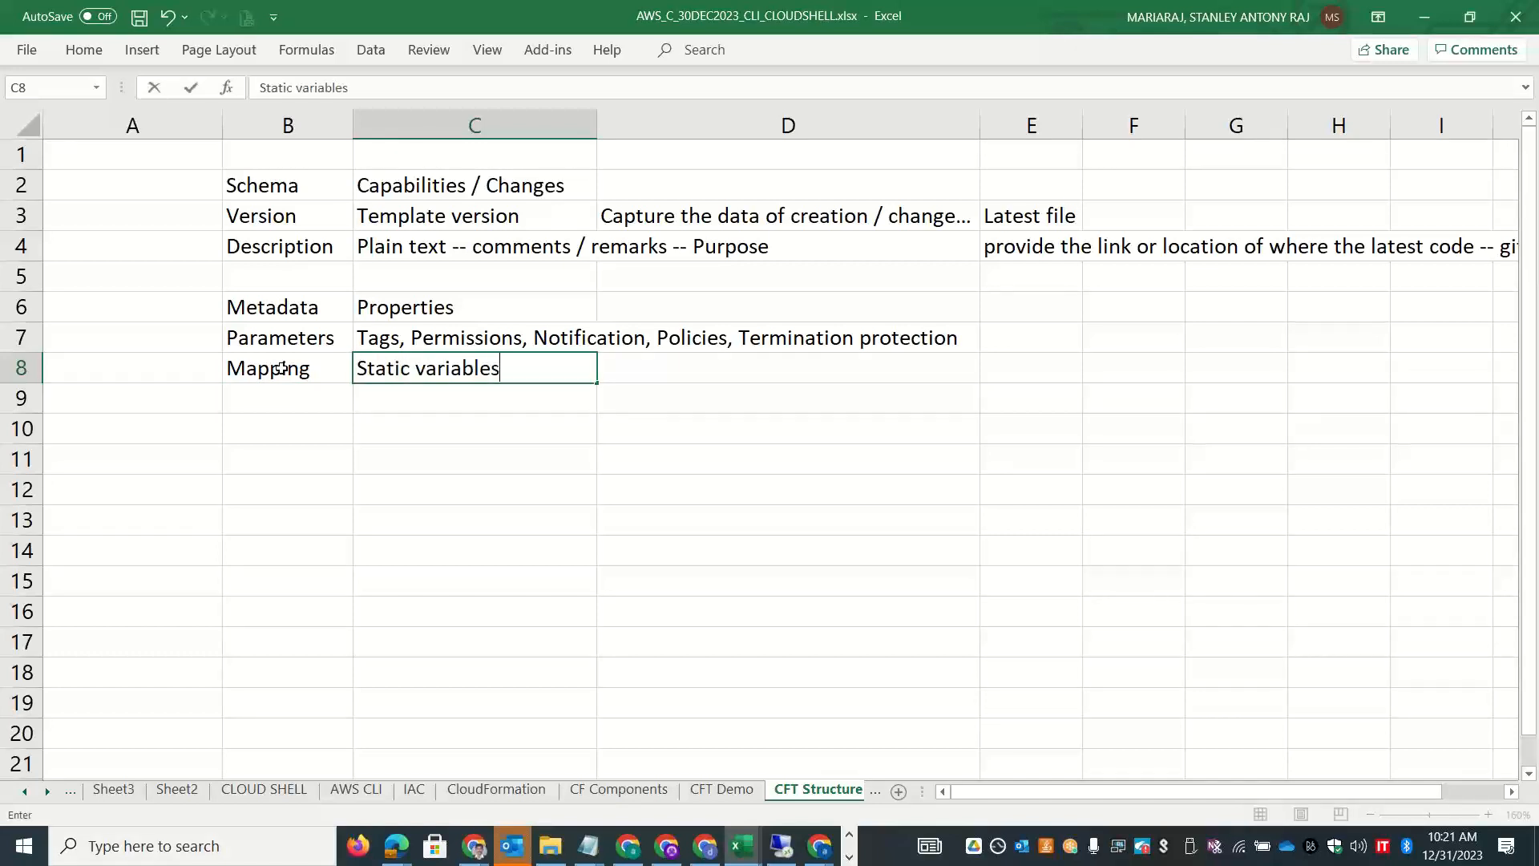
pyautogui.write(' that links each of the')
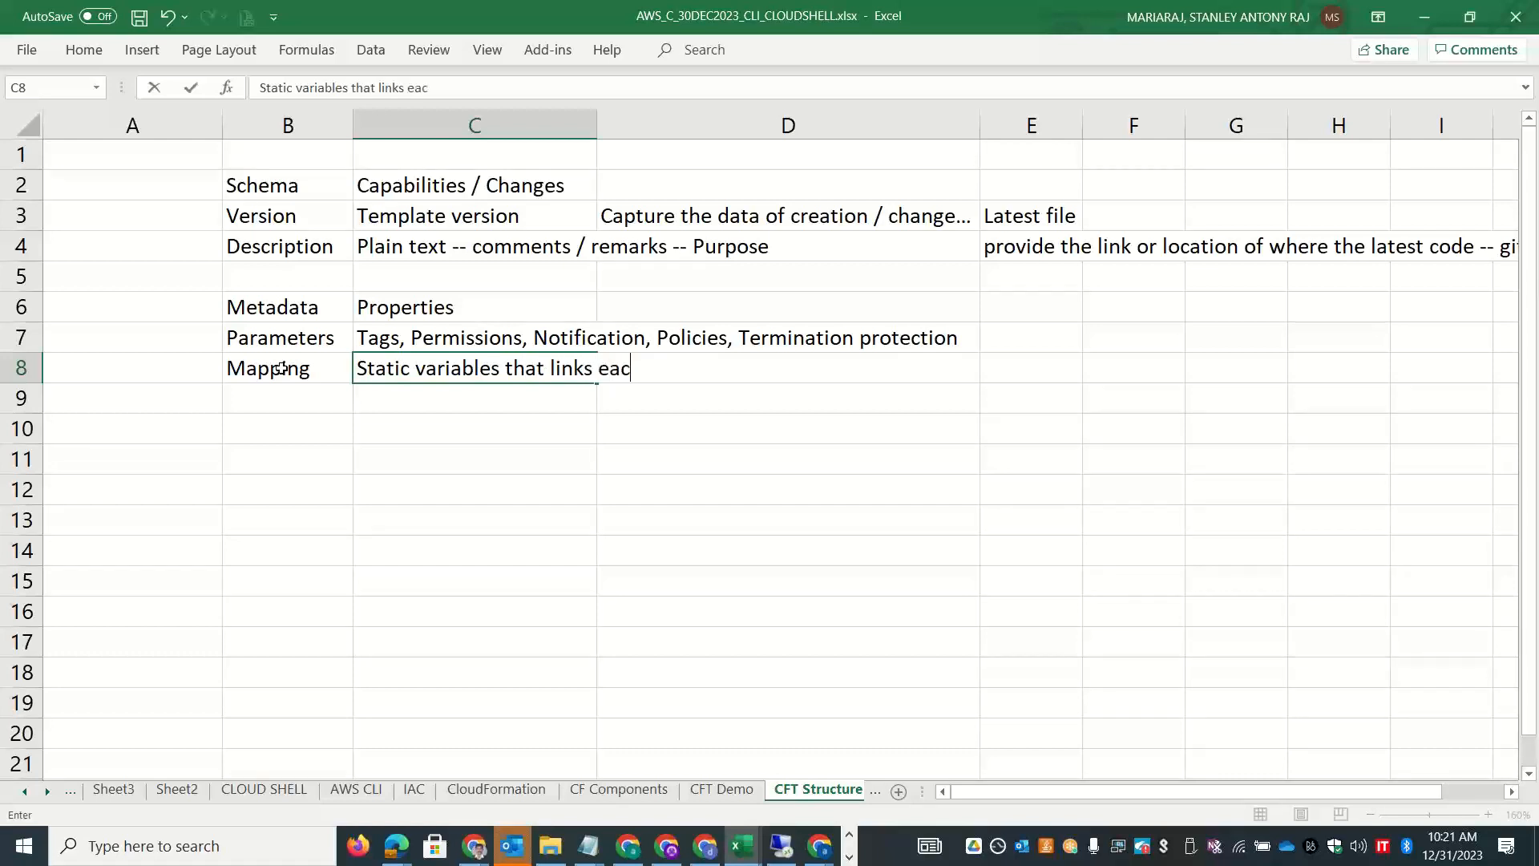
pyautogui.press('BackSpace')
pyautogui.press('BackSpace')
pyautogui.press('BackSpace')
pyautogui.write('your resources')
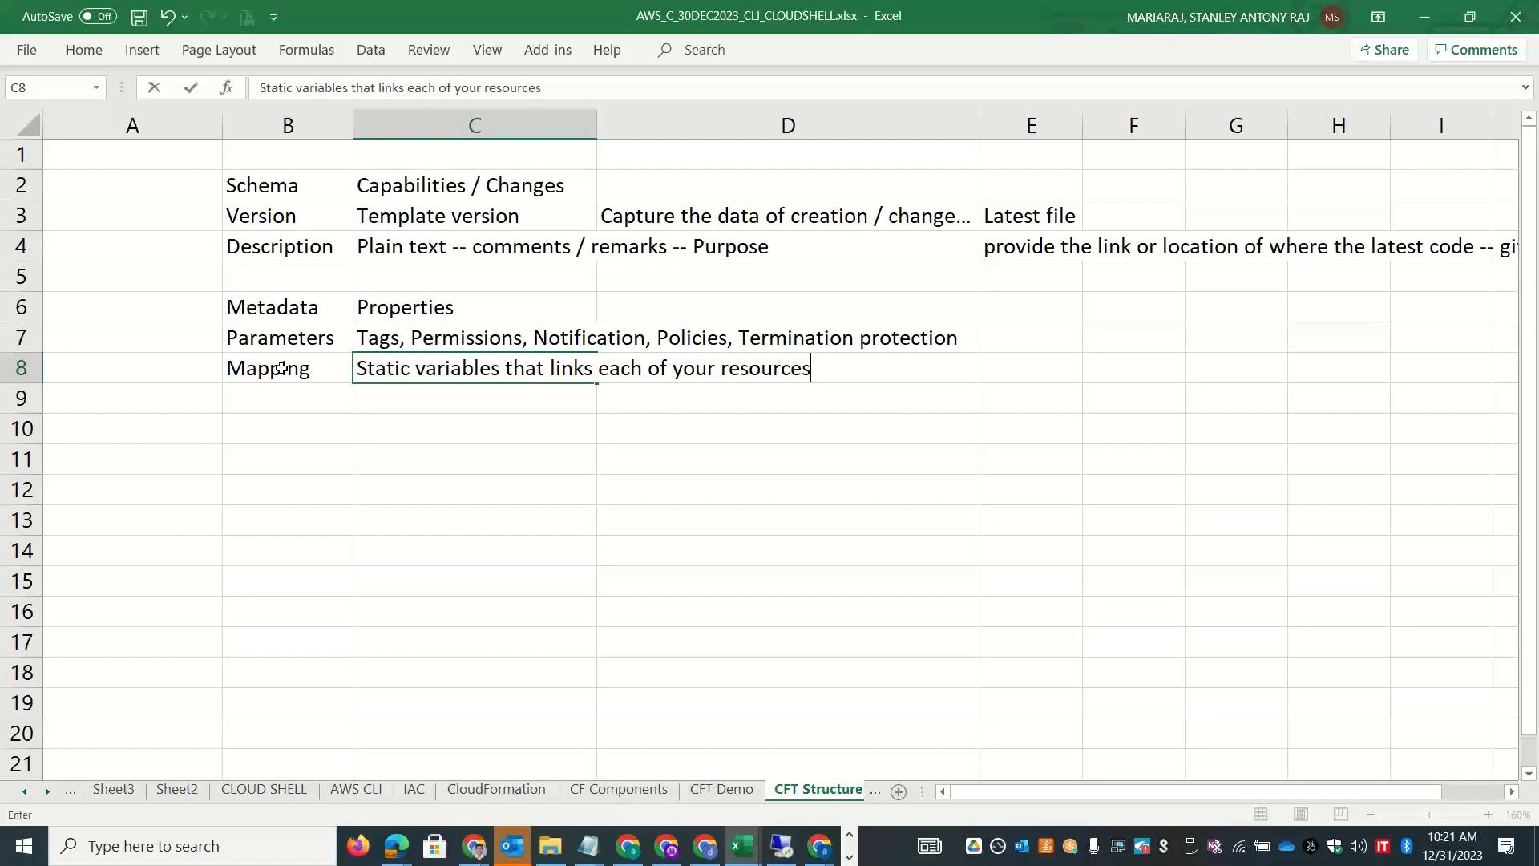
# Enter "Conditions" as the next schema name in B10, leaving row 9 blank.
pyautogui.click(263, 433)
pyautogui.write('Condit')
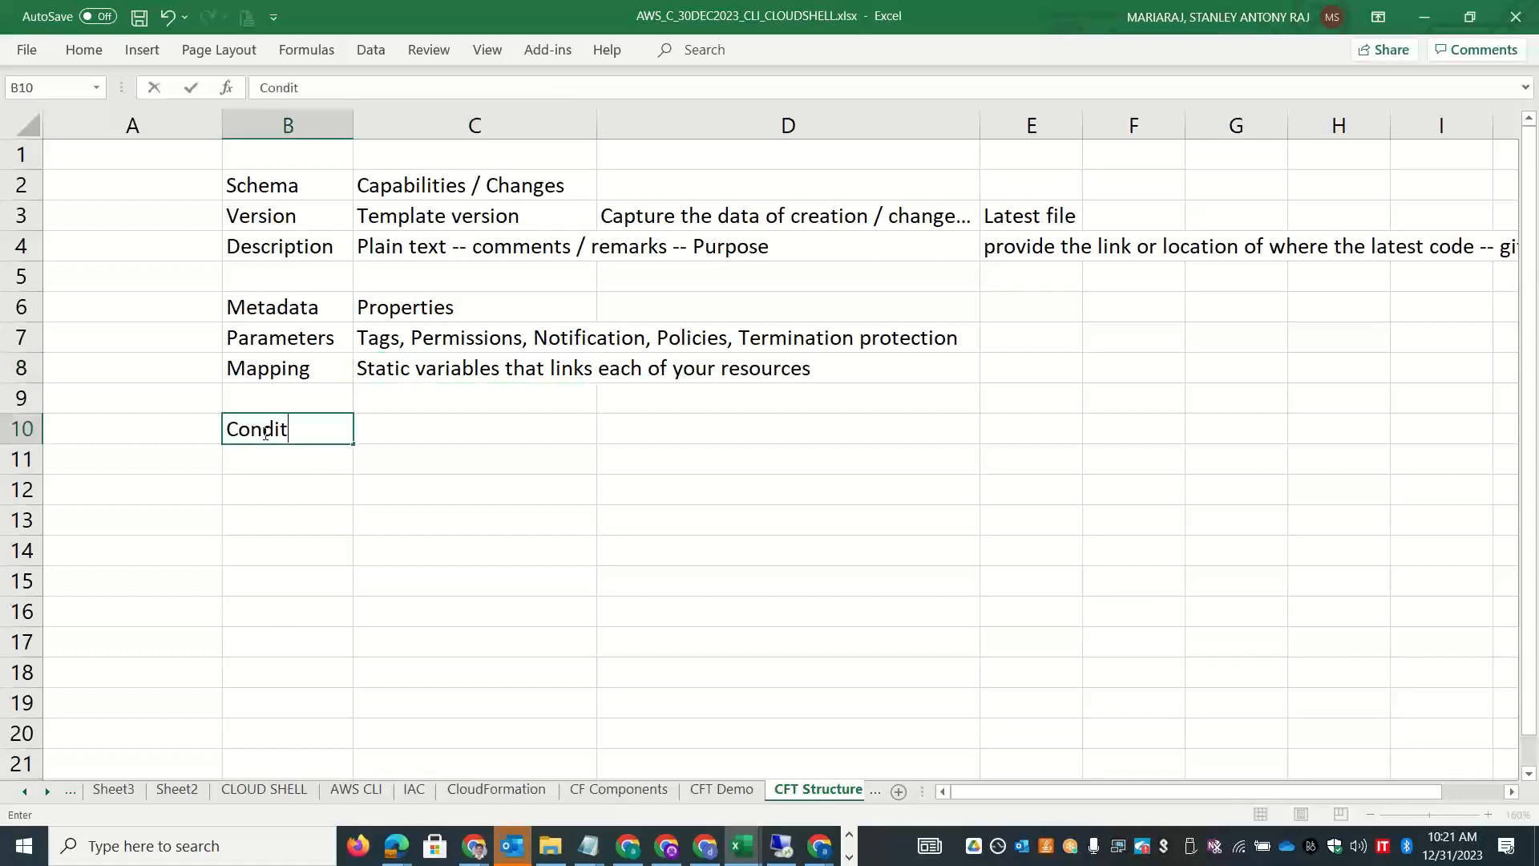
pyautogui.write('ions')
pyautogui.press('Tab')
# Enter "Conditionals - List of terms / conditions while creating the resources" in C10.
pyautogui.write('COn')
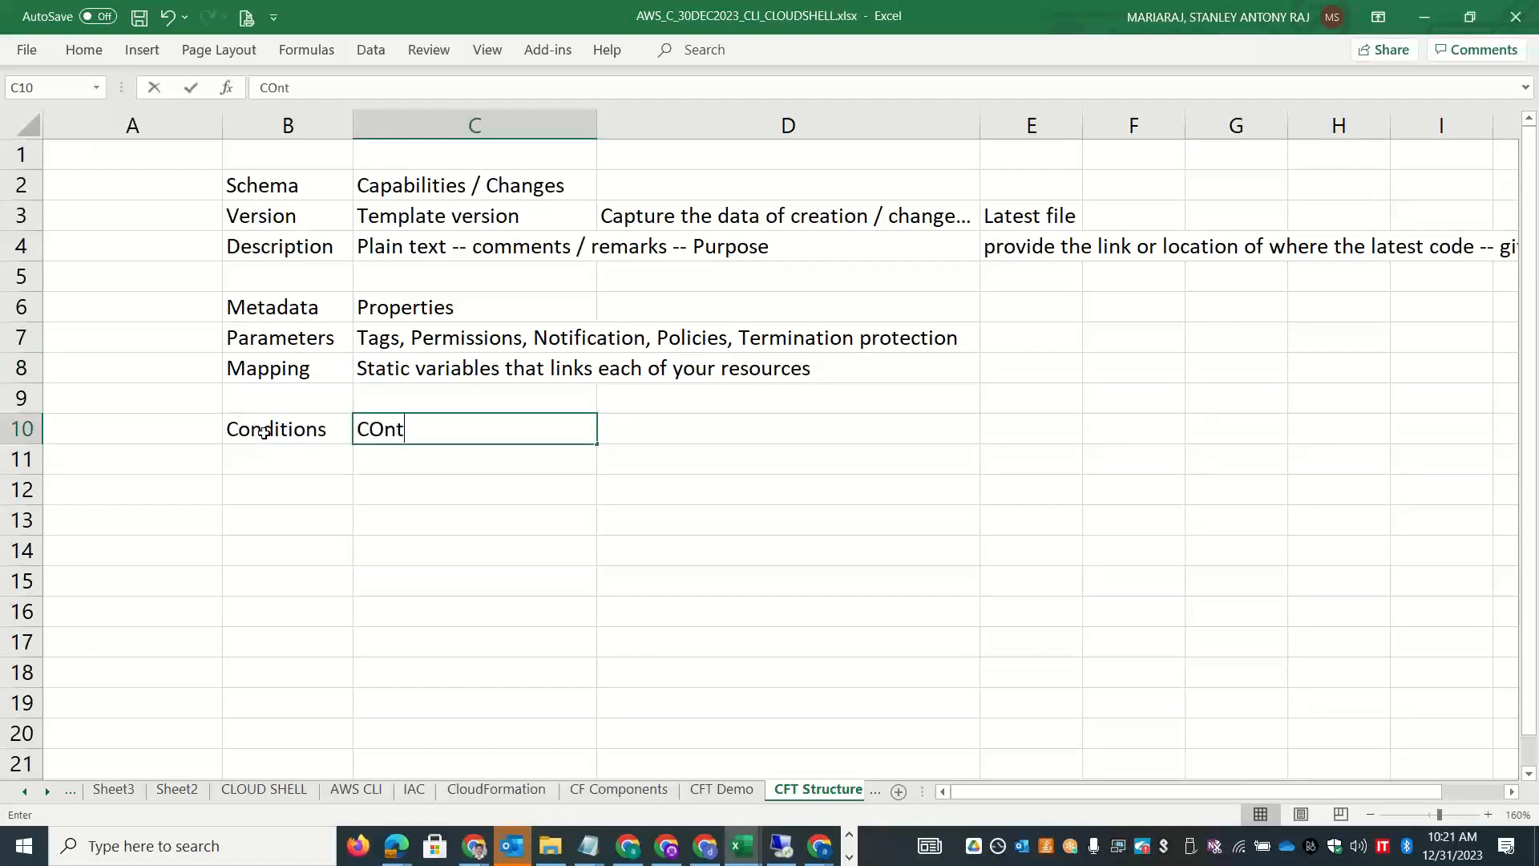
pyautogui.write('t')
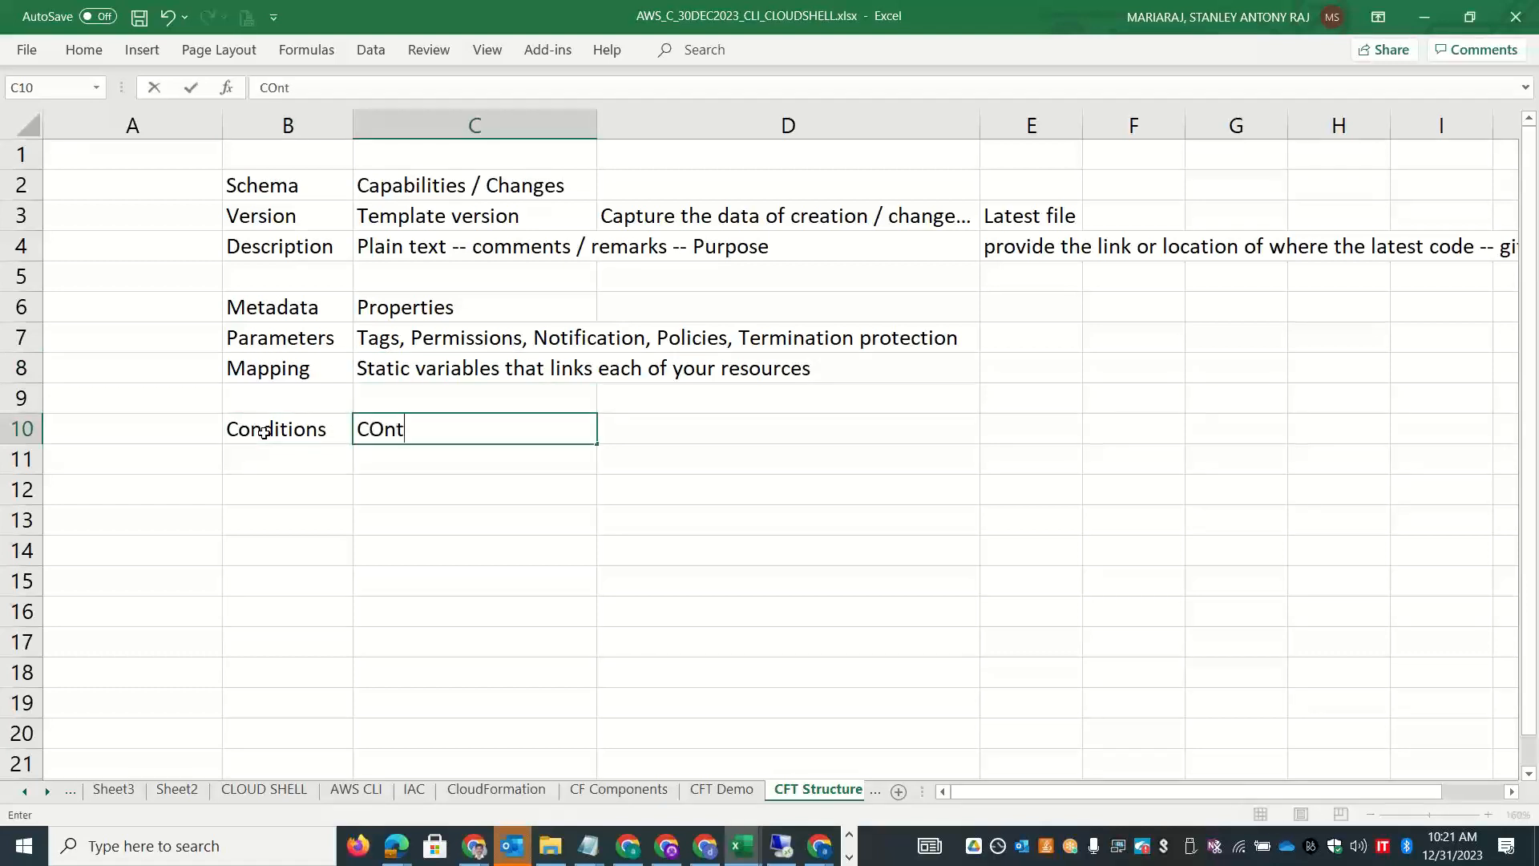
pyautogui.press('BackSpace')
pyautogui.write('ditionals - List of condit')
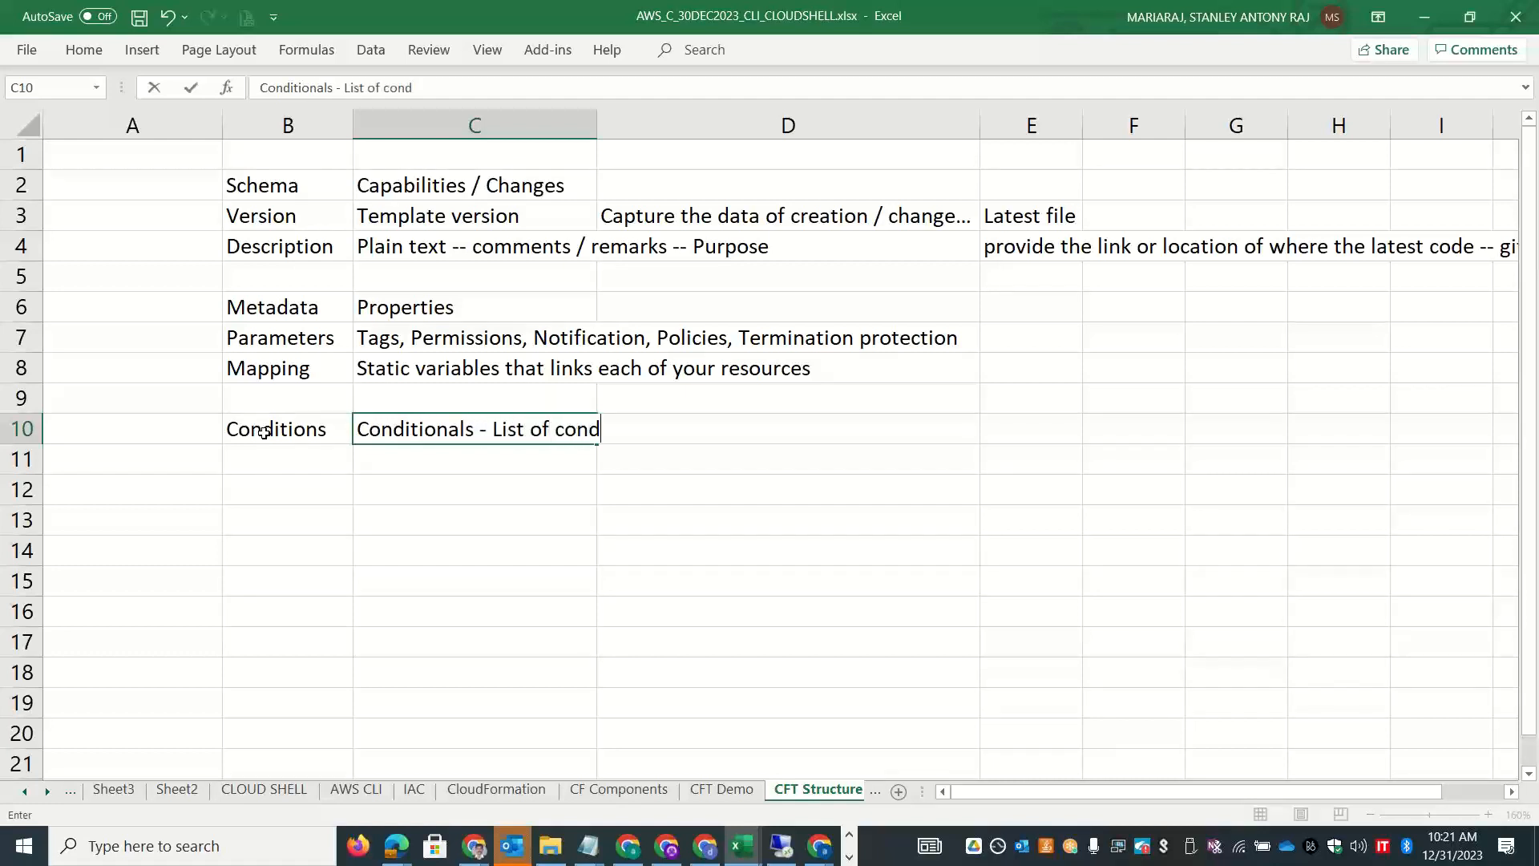
pyautogui.press('BackSpace')
pyautogui.press('BackSpace')
pyautogui.press('BackSpace')
pyautogui.press('BackSpace')
pyautogui.write('terms / conditions')
pyautogui.press('BackSpace')
pyautogui.write('ons while cre')
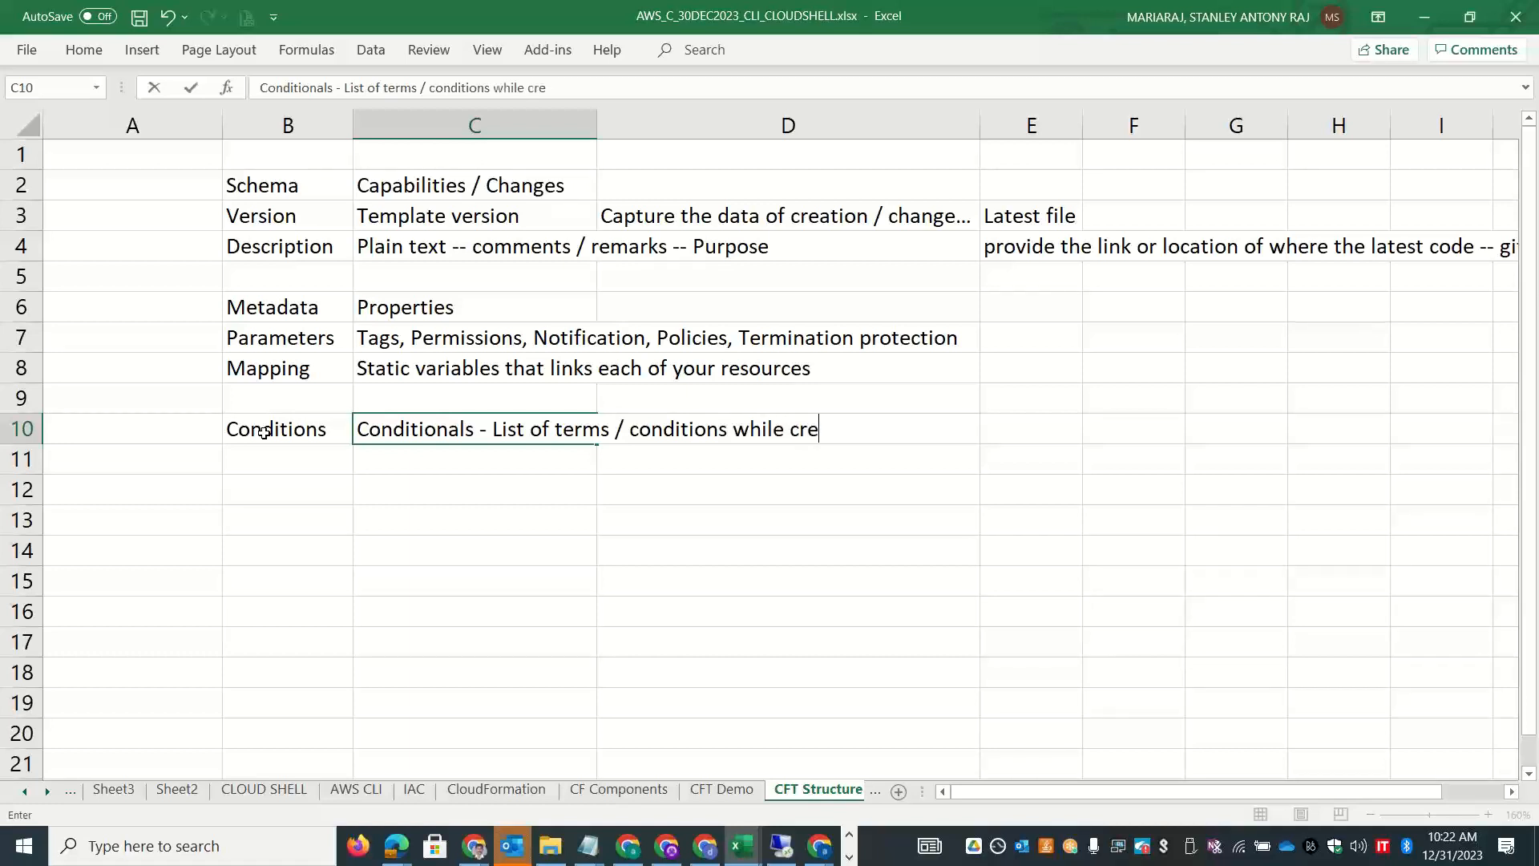
pyautogui.write('ating the reosource')
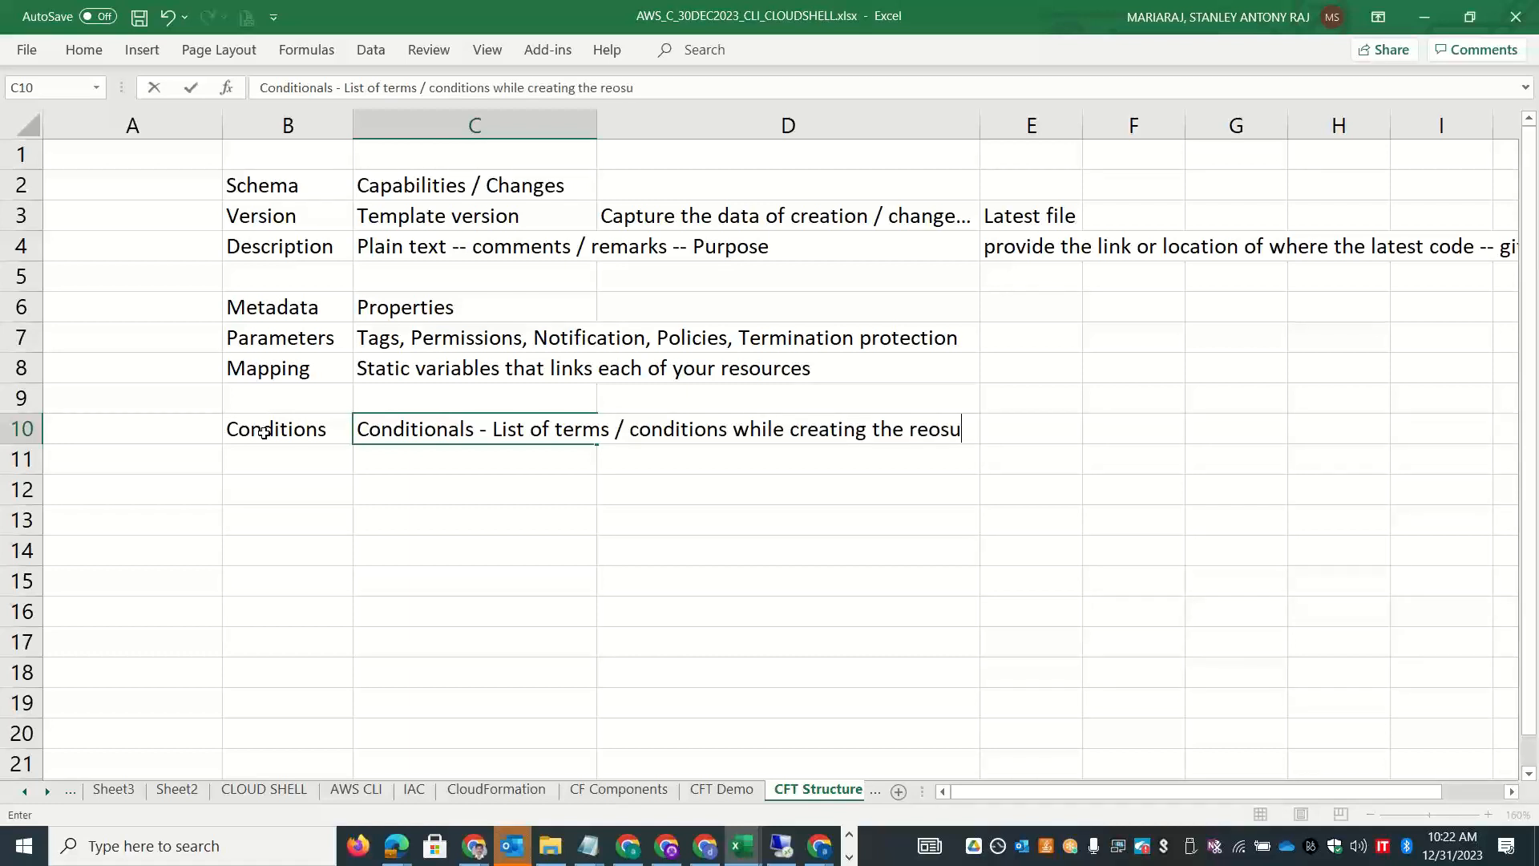
pyautogui.write('s')
pyautogui.press('BackSpace')
pyautogui.press('BackSpace')
pyautogui.press('BackSpace')
pyautogui.press('BackSpace')
pyautogui.press('BackSpace')
pyautogui.press('BackSpace')
pyautogui.press('BackSpace')
pyautogui.press('BackSpace')
pyautogui.write('sources')
# Enter "Resources" in B12 and "Actual aws resources or services that are getting created" in C12.
pyautogui.click(273, 486)
pyautogui.write('Resources')
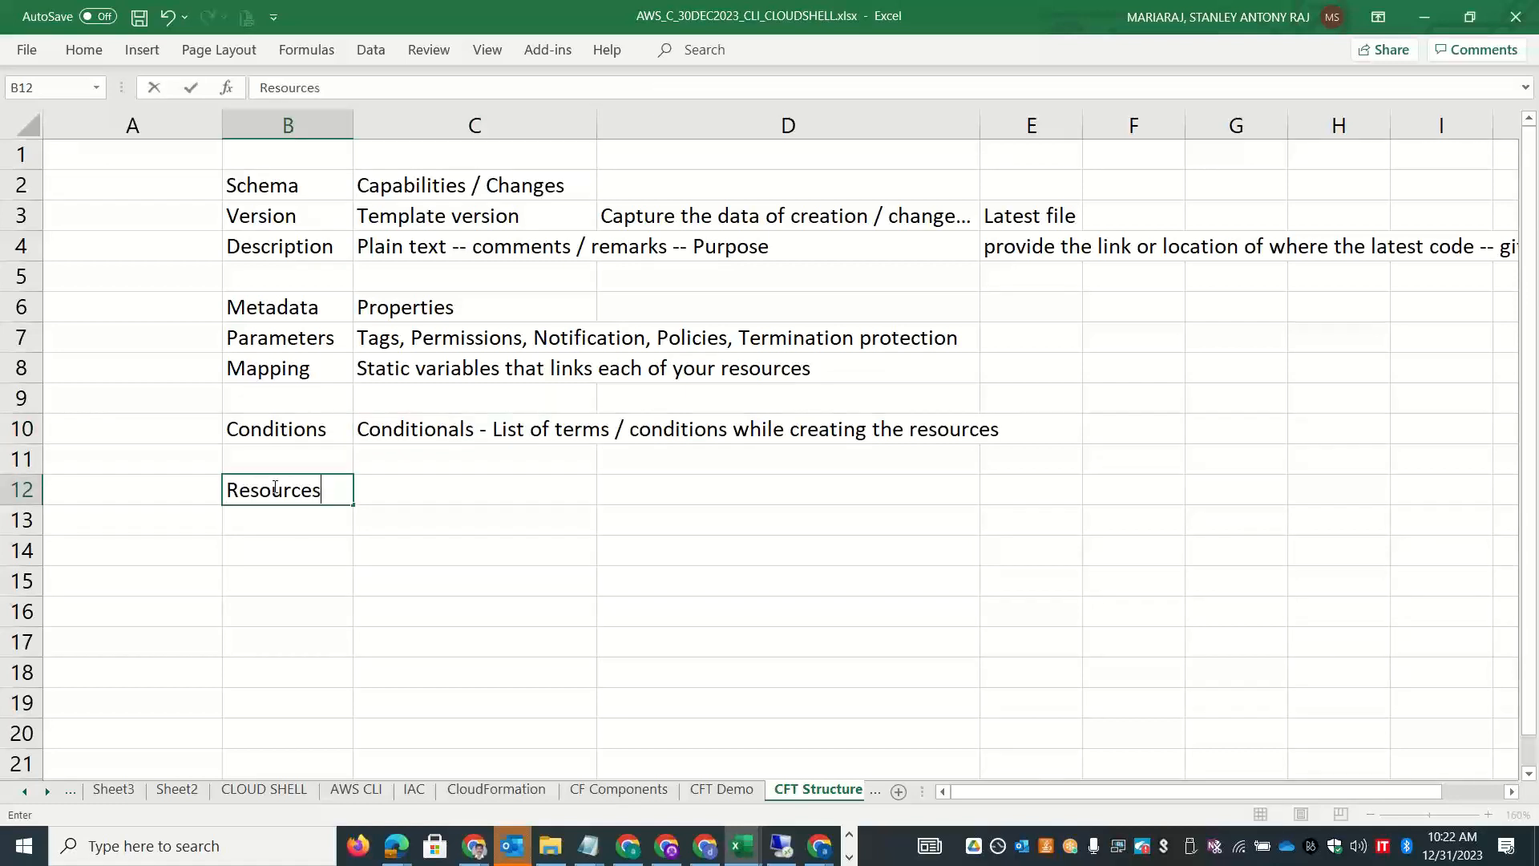
pyautogui.press('Tab')
pyautogui.write('Actual aws ')
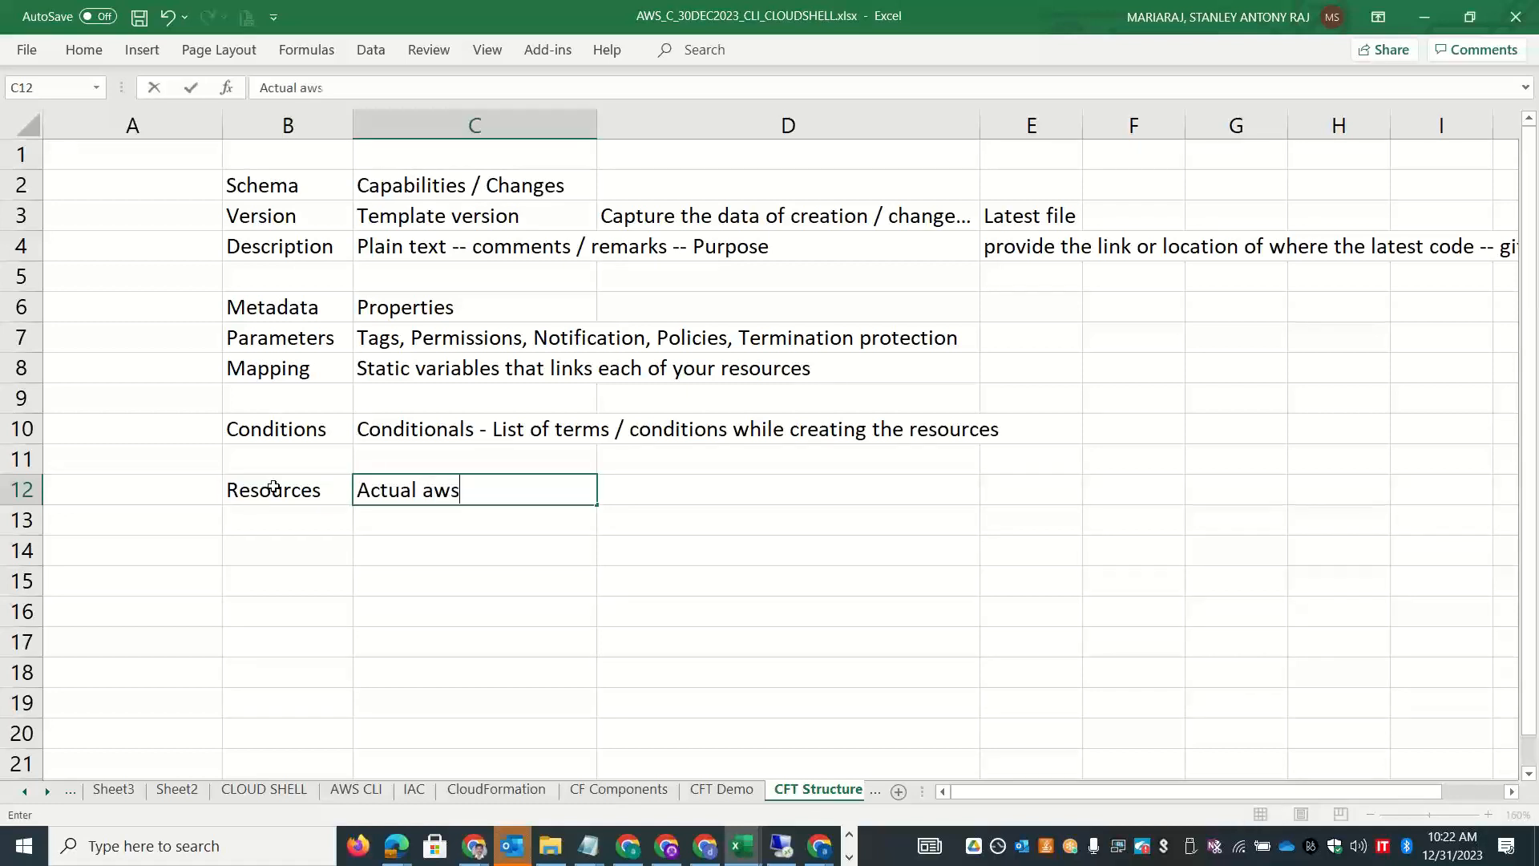
pyautogui.write('resources or service')
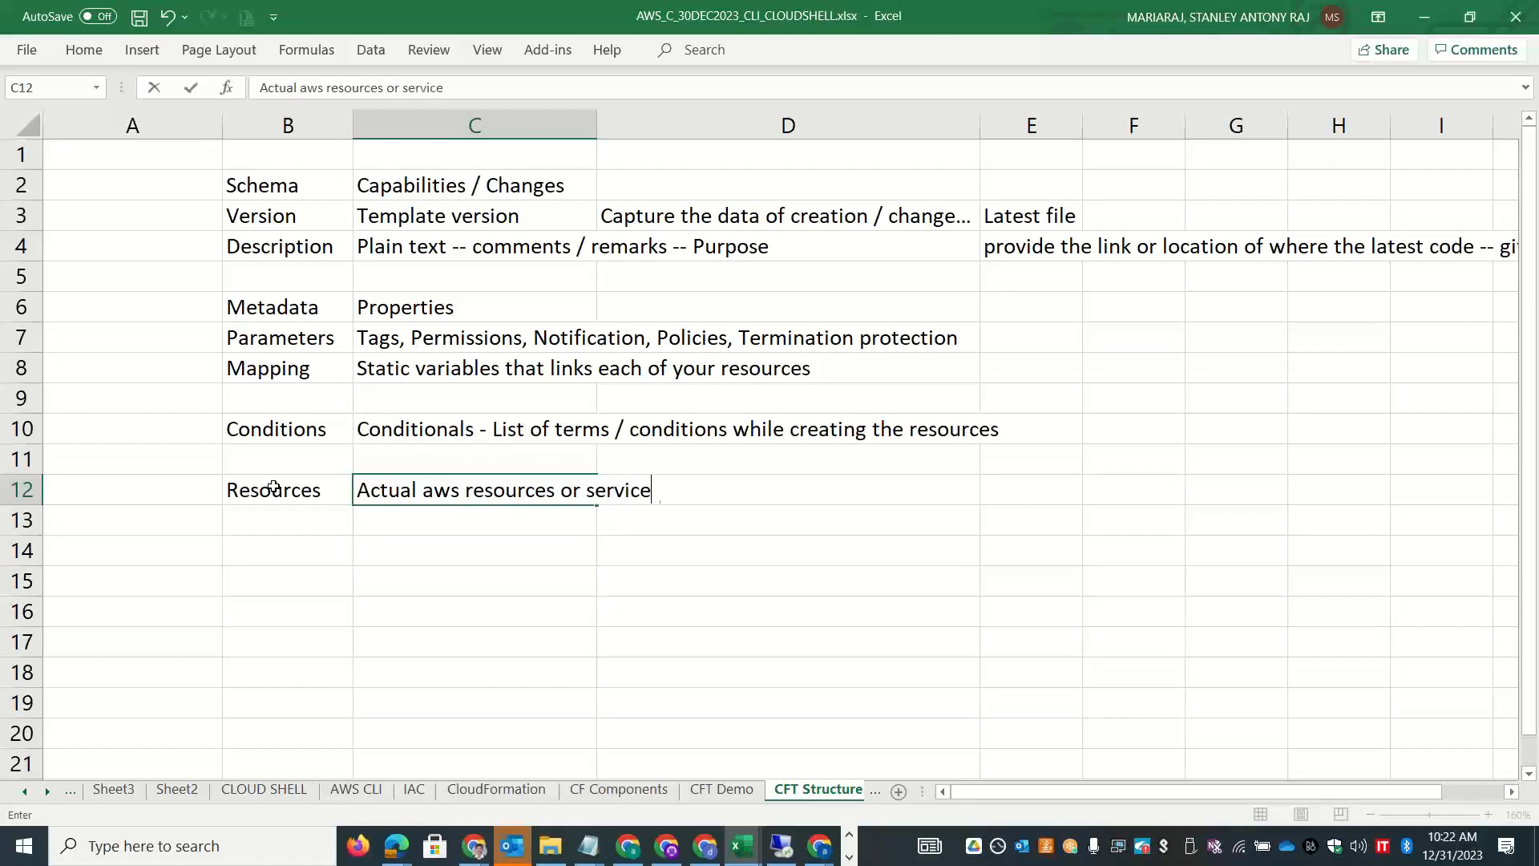
pyautogui.write('s that are get')
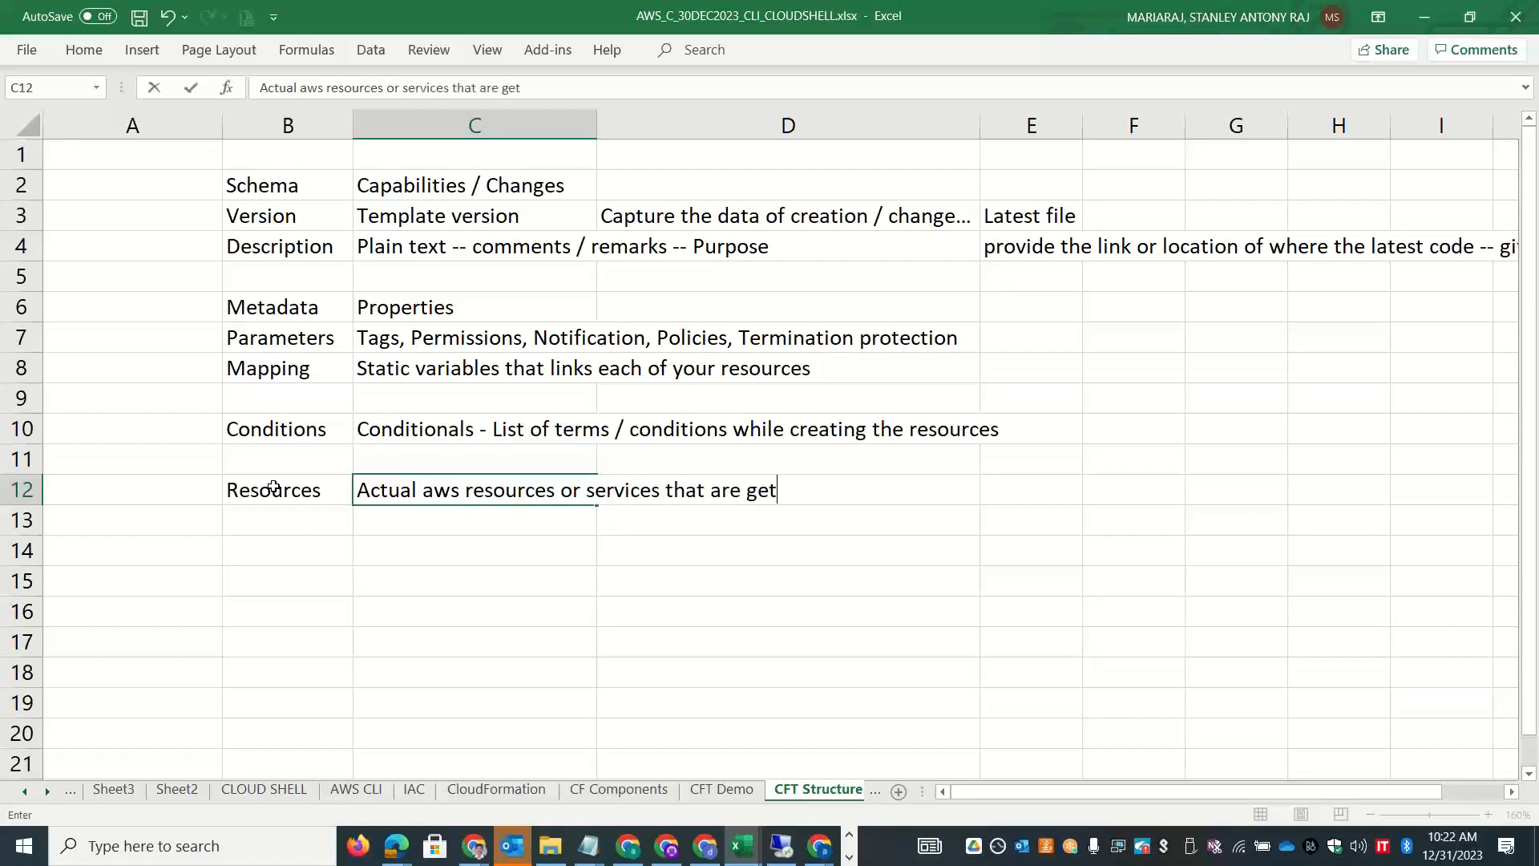
pyautogui.write('ting creat')
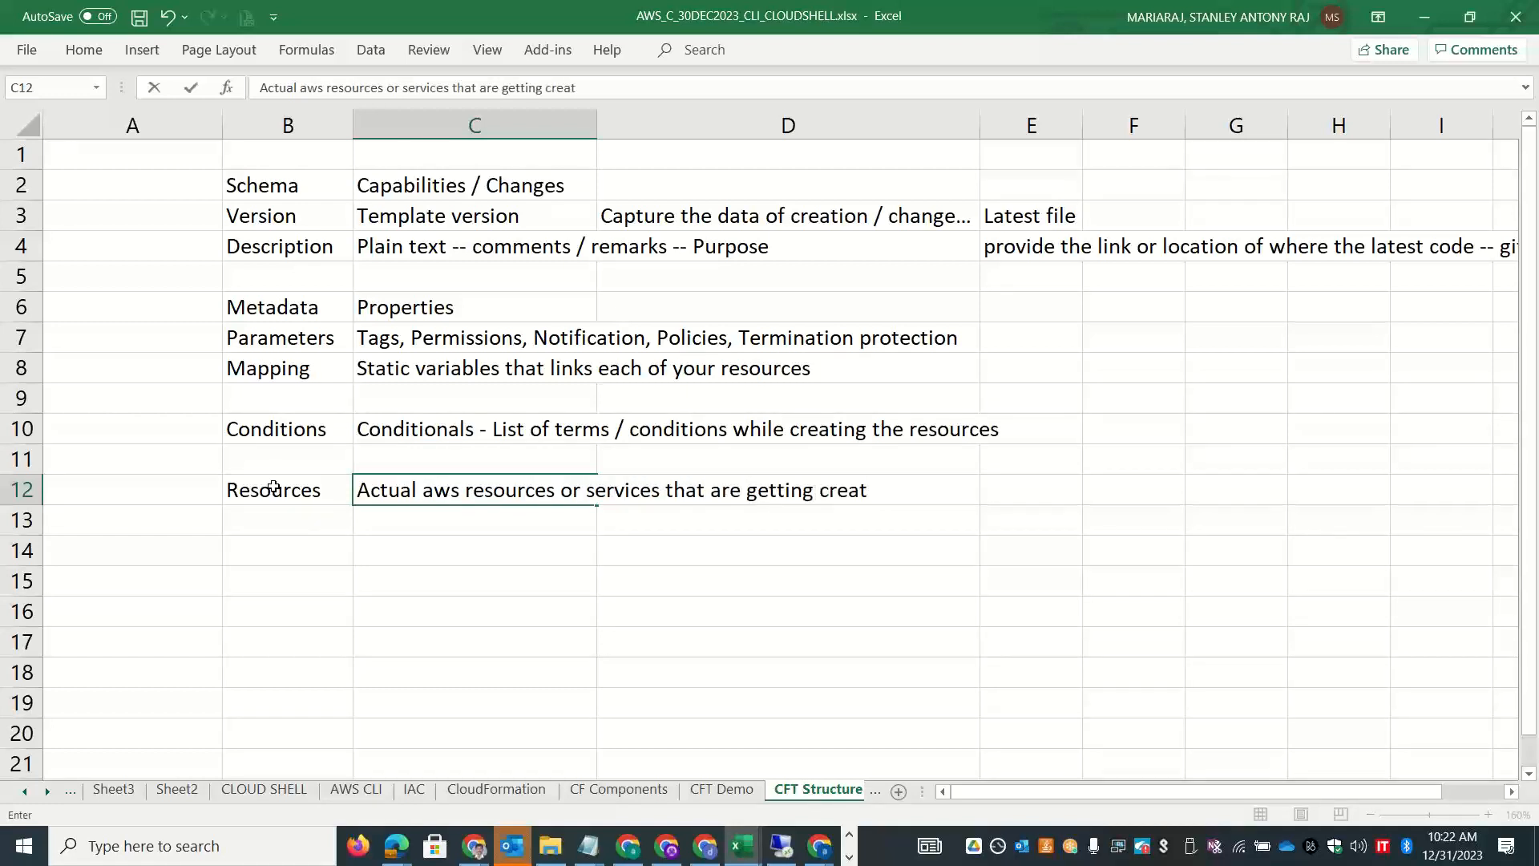
pyautogui.write('ed')
pyautogui.hotkey('ctrl', 'Return')
# Enter "Rules -- Validates the checks that are mentioned" in C11, beneath the Conditions description.
pyautogui.press('Down')
pyautogui.press('Up')
pyautogui.press('Up')
pyautogui.write('R')
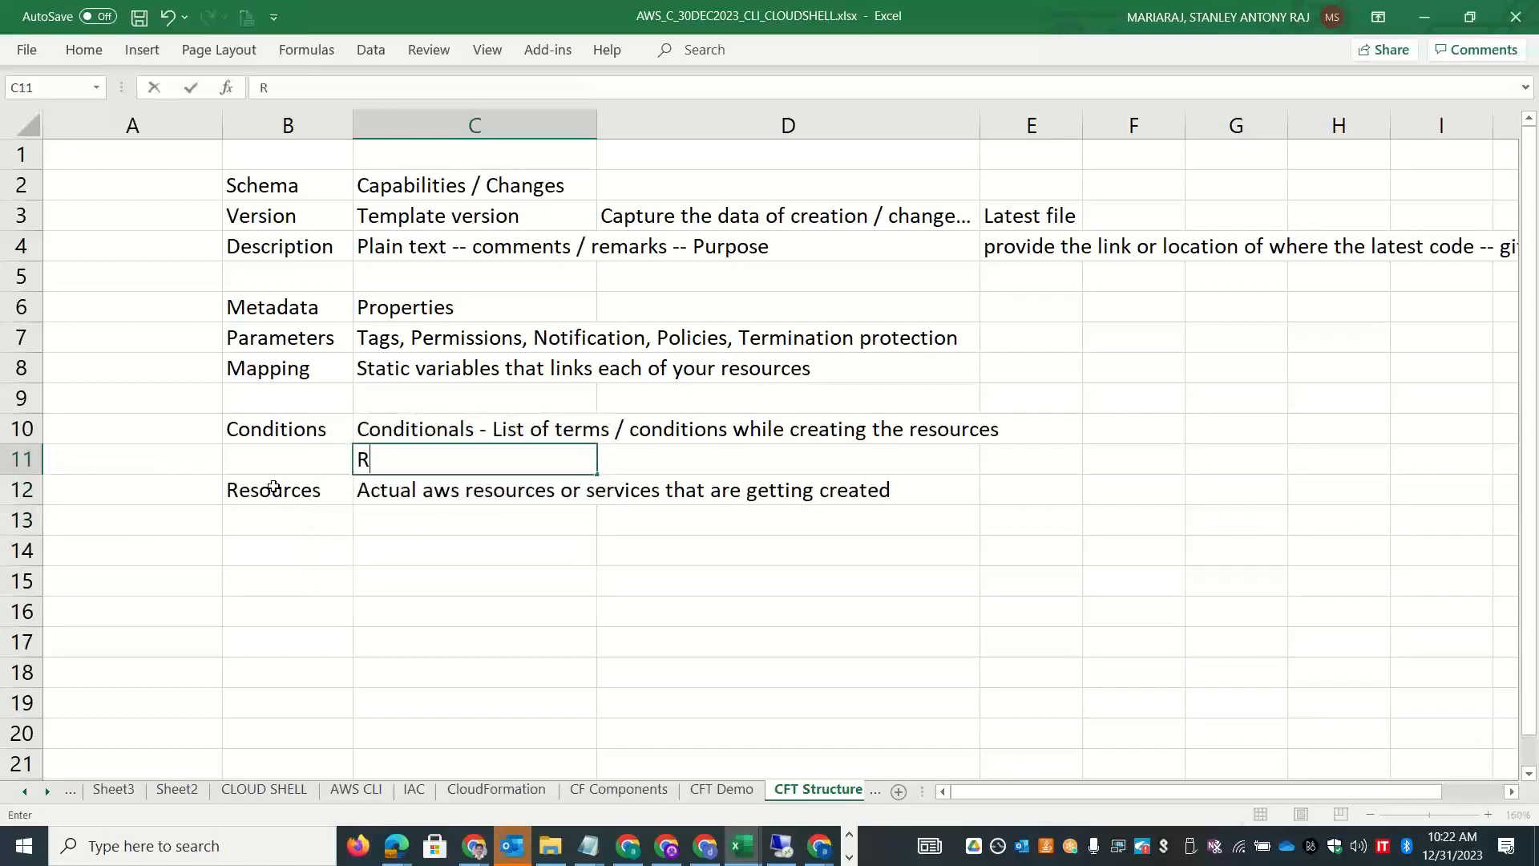
pyautogui.write('ules -- Validates the c')
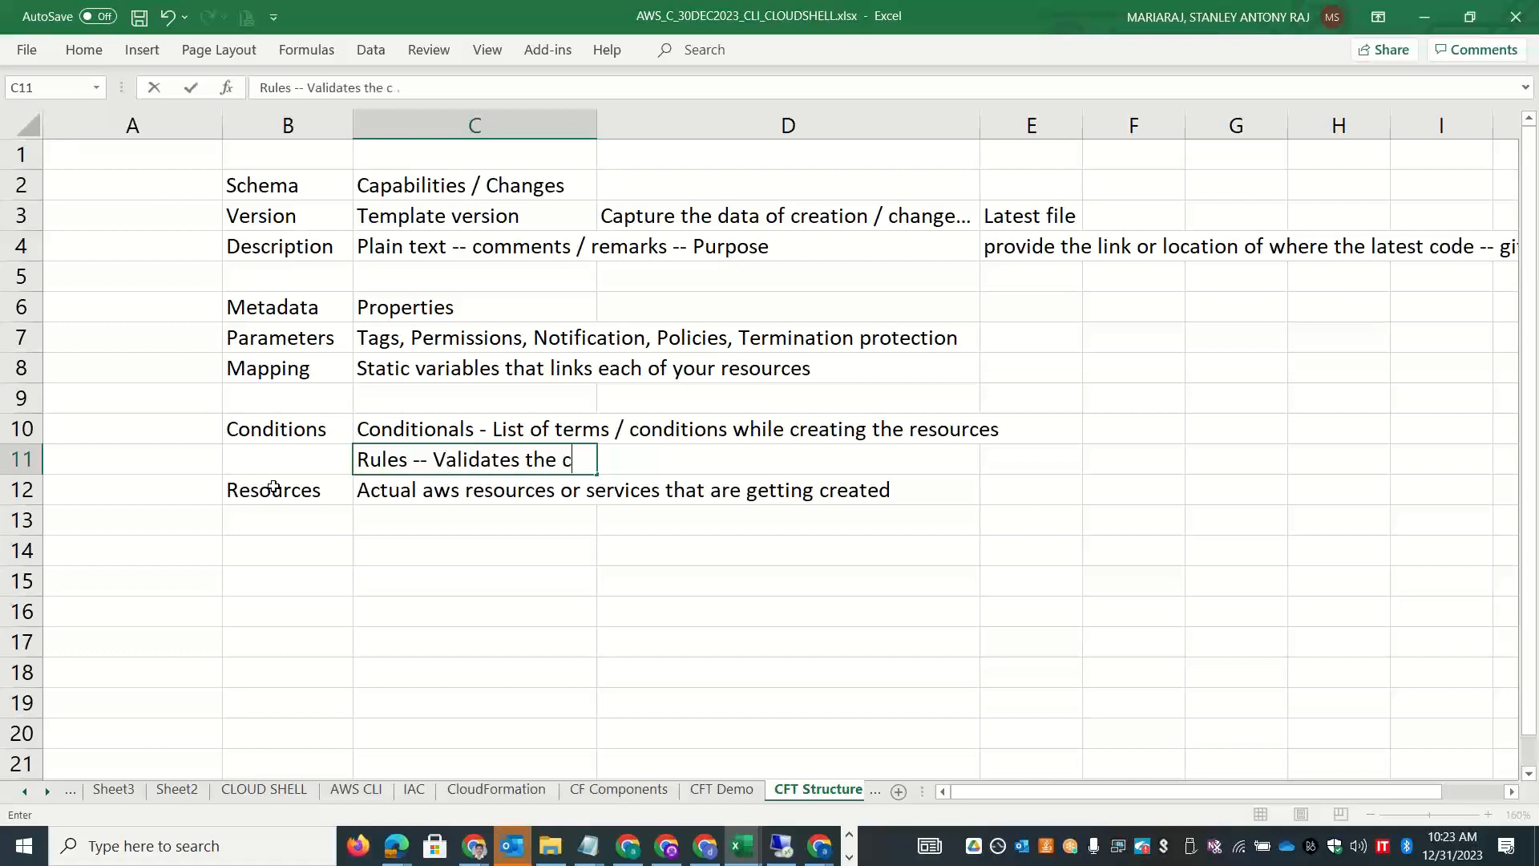
pyautogui.write('hecks that are ')
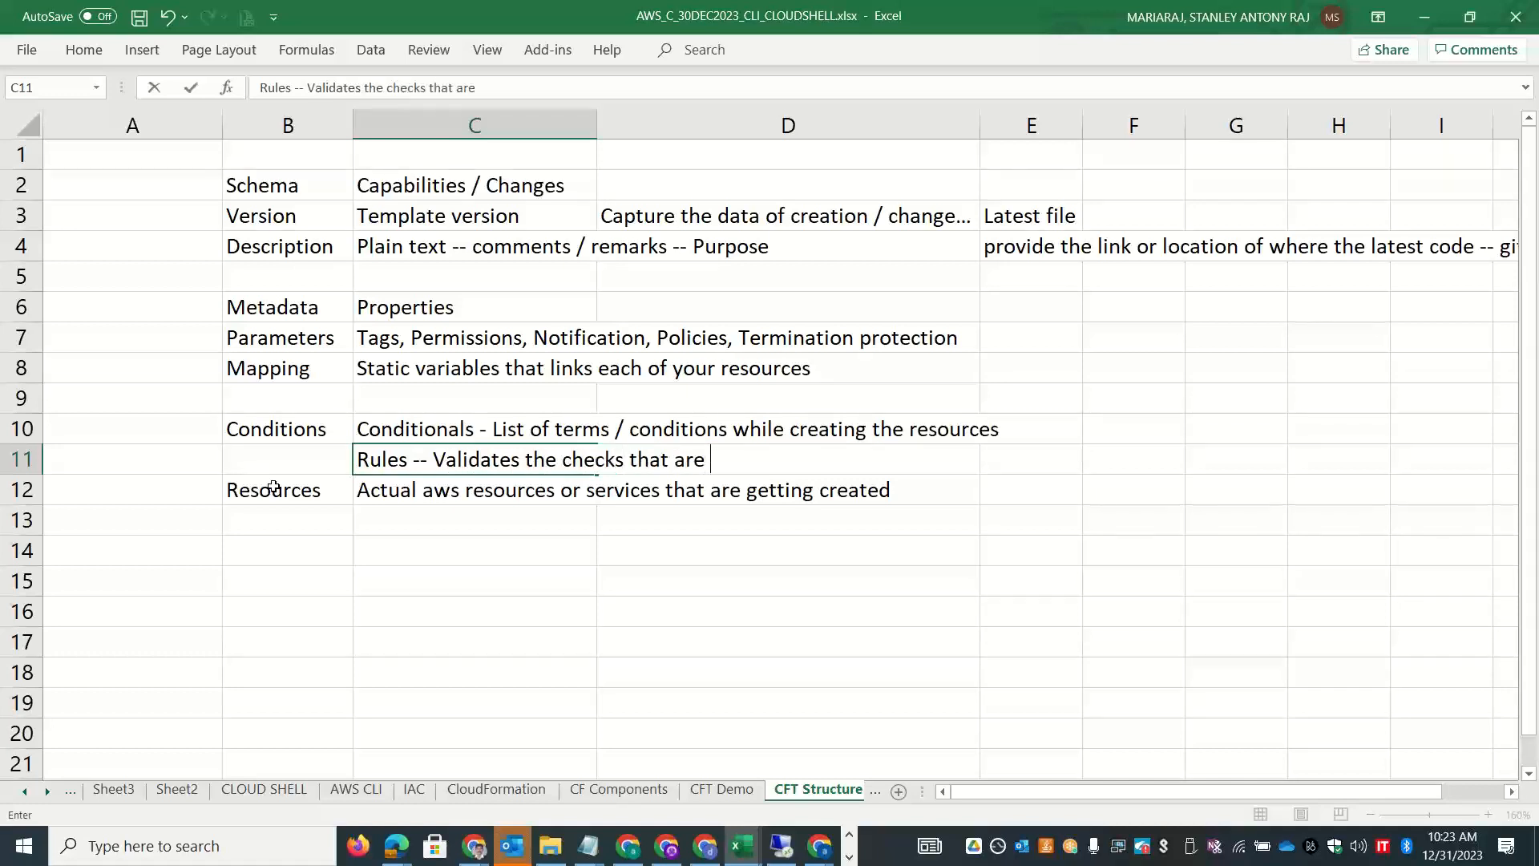
pyautogui.write('mentioned')
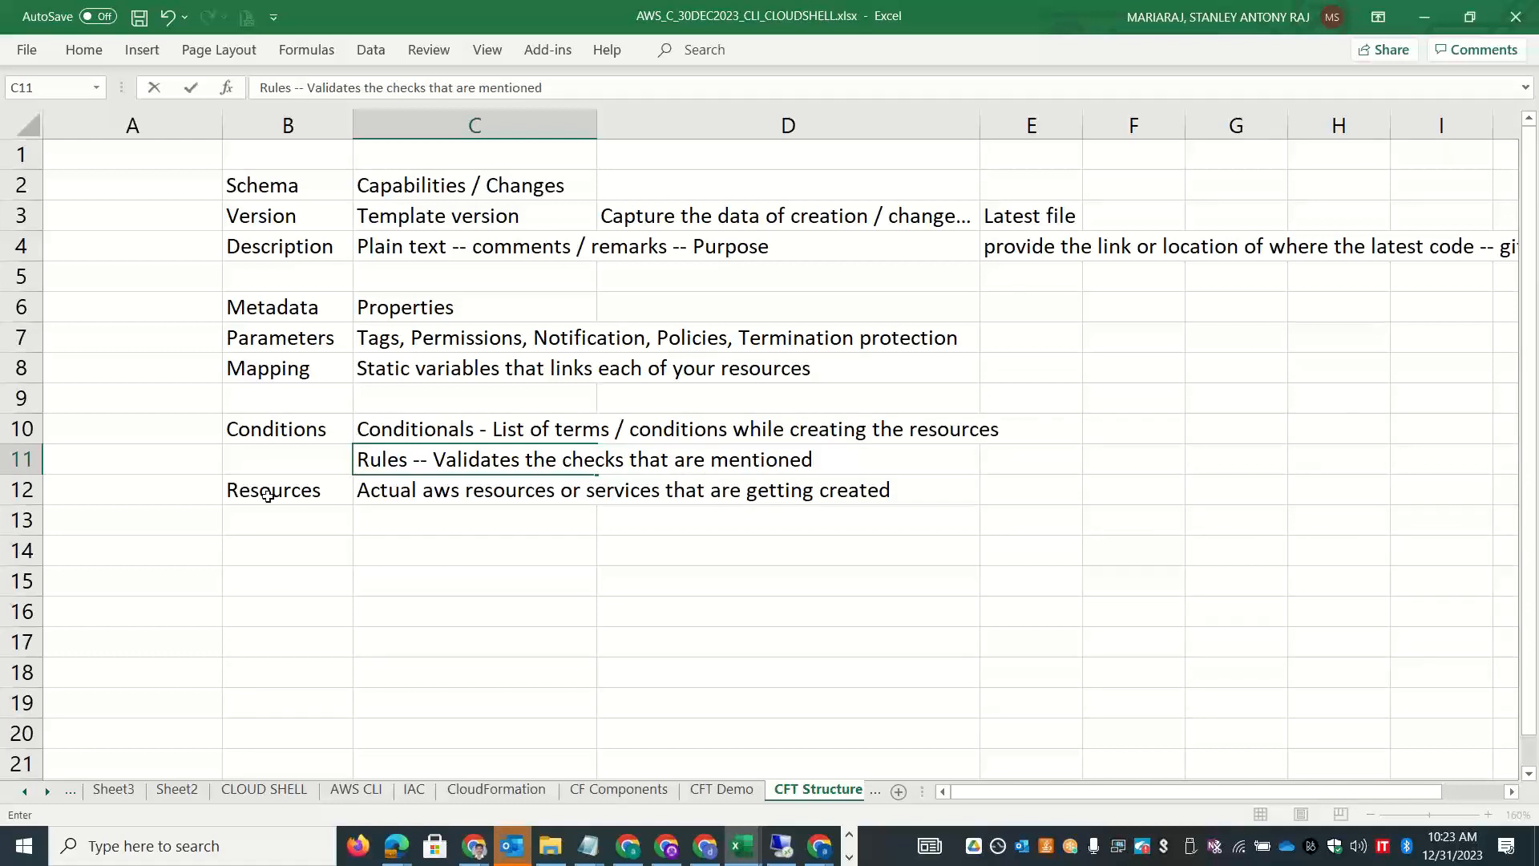
# Enter "Outputs" in B14 and "List of the resources that got created --- ARN / Resource ID details.." in C14.
pyautogui.click(271, 554)
pyautogui.write('Outp')
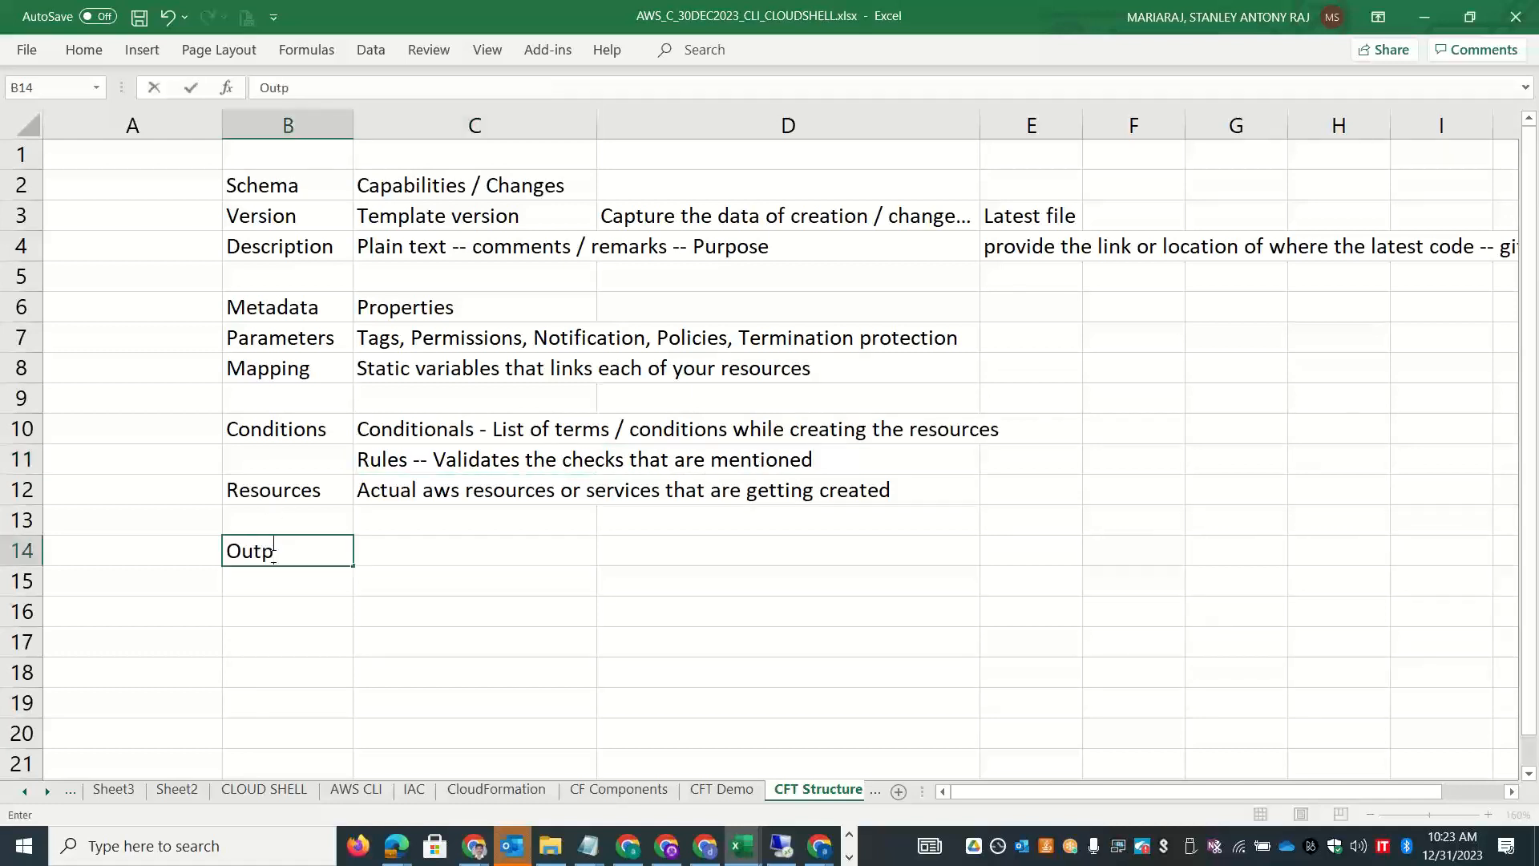
pyautogui.write('uts')
pyautogui.press('Tab')
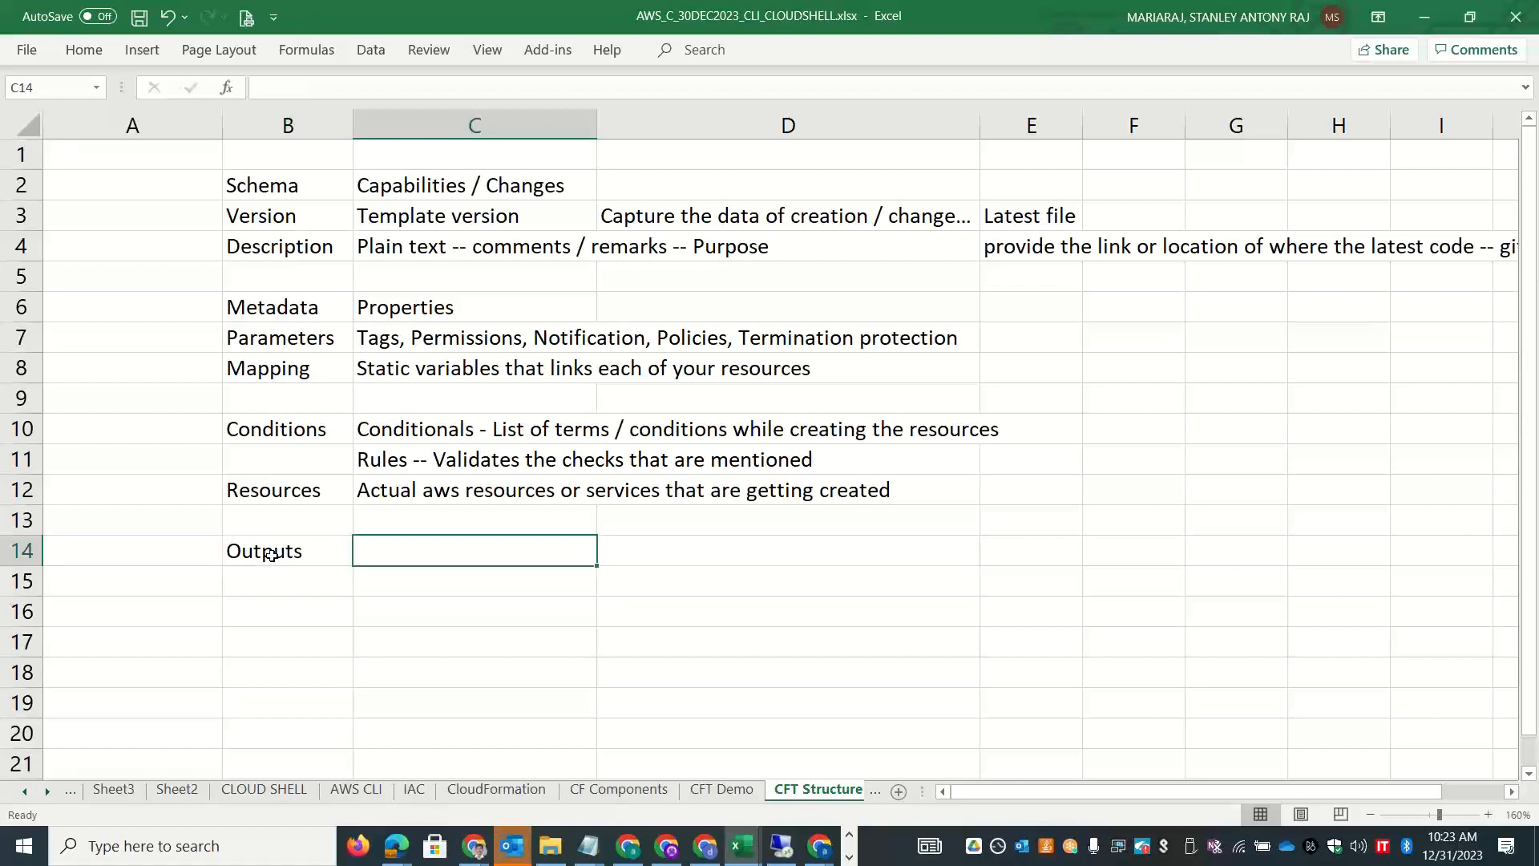
pyautogui.write('List of the resources that got created')
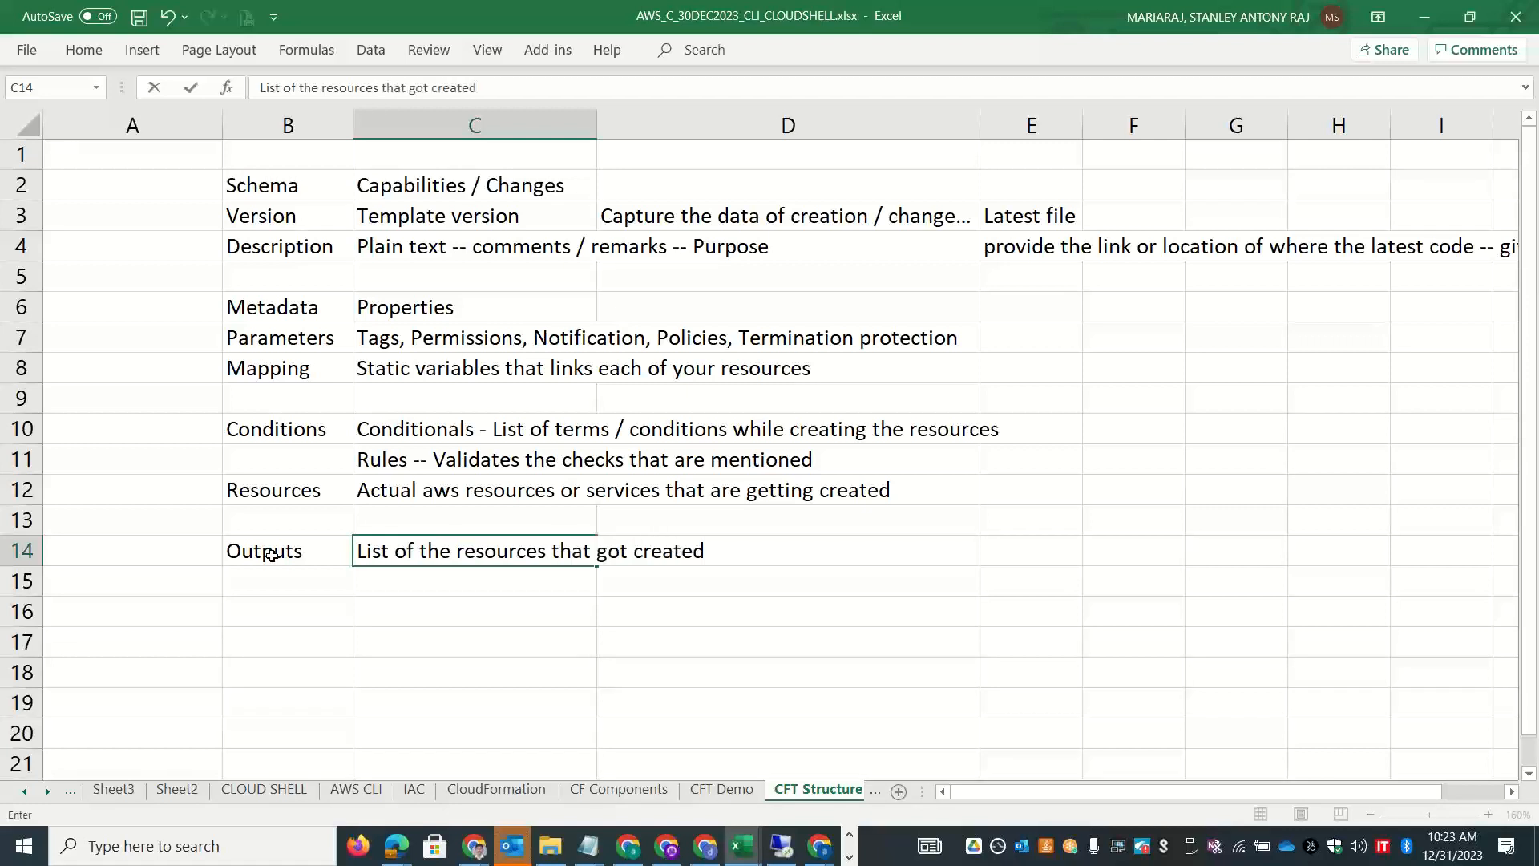
pyautogui.write(' --- ARN / Resource ID details..')
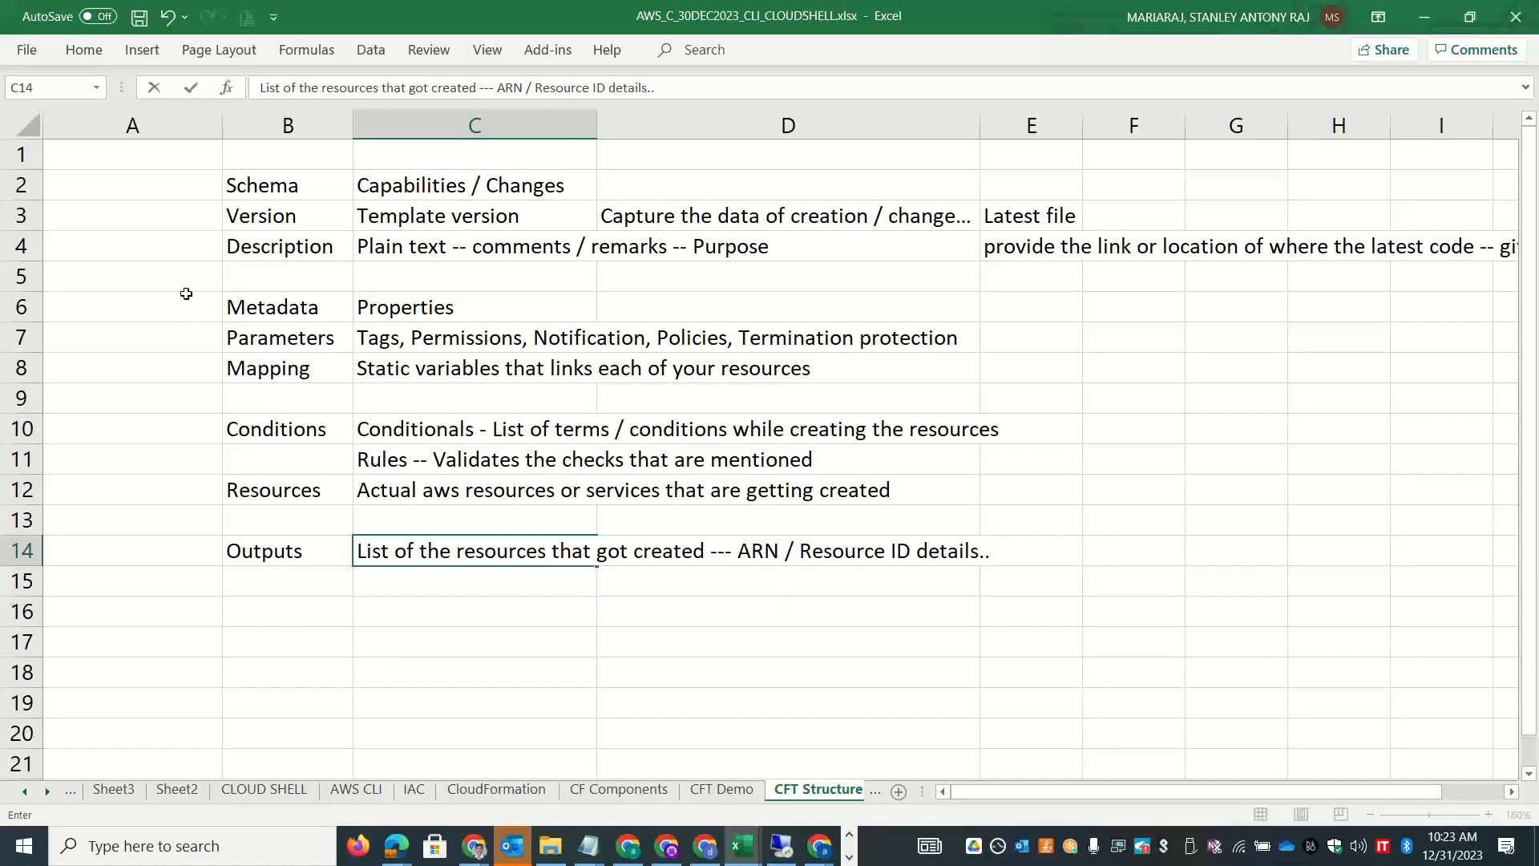
pyautogui.moveTo(303, 300); pyautogui.dragTo(318, 368)
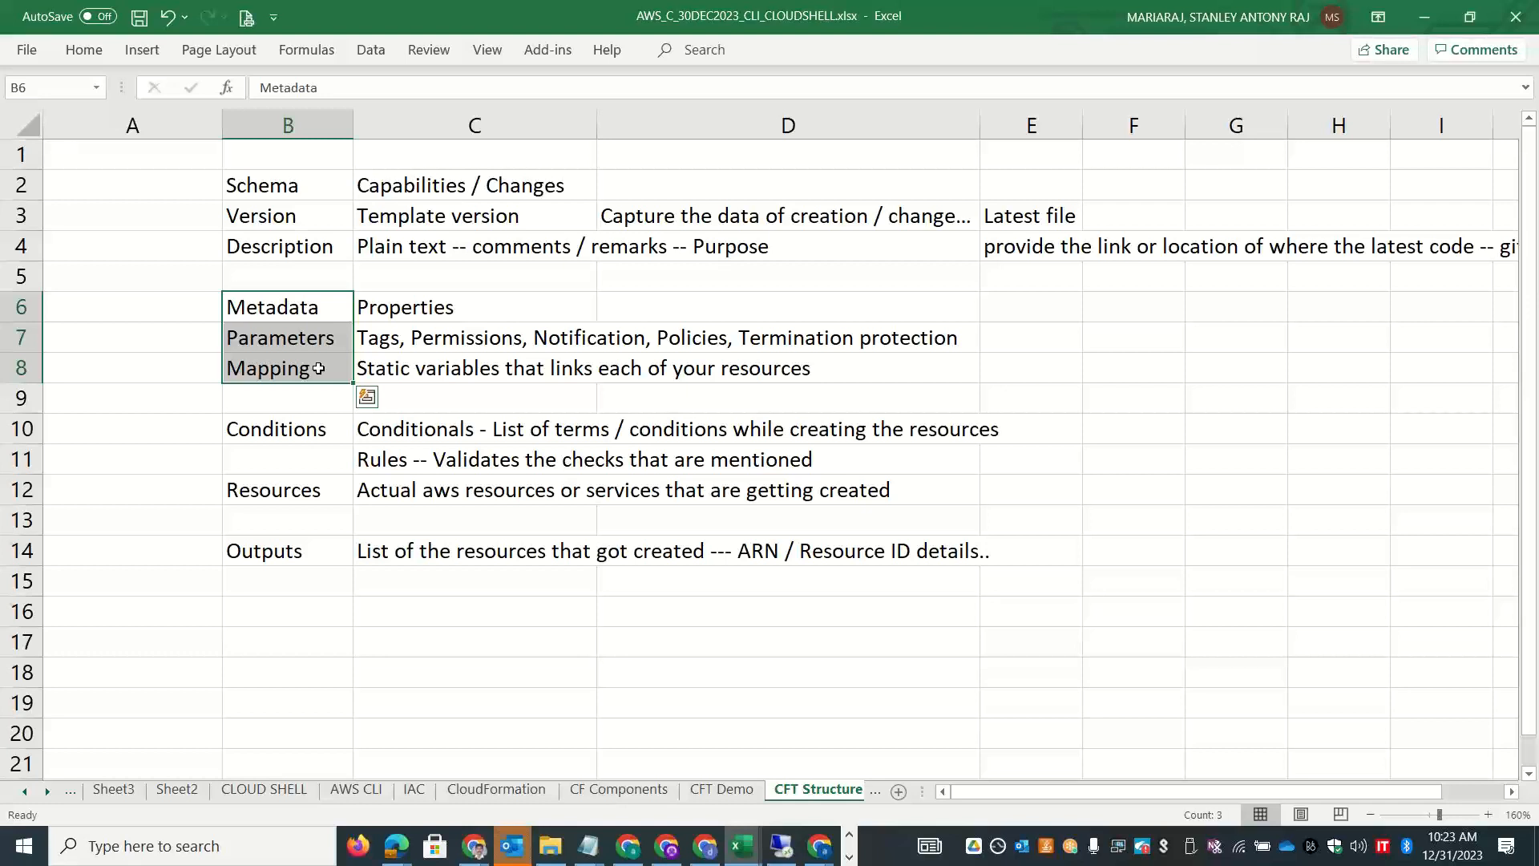
pyautogui.moveTo(316, 185); pyautogui.dragTo(331, 262)
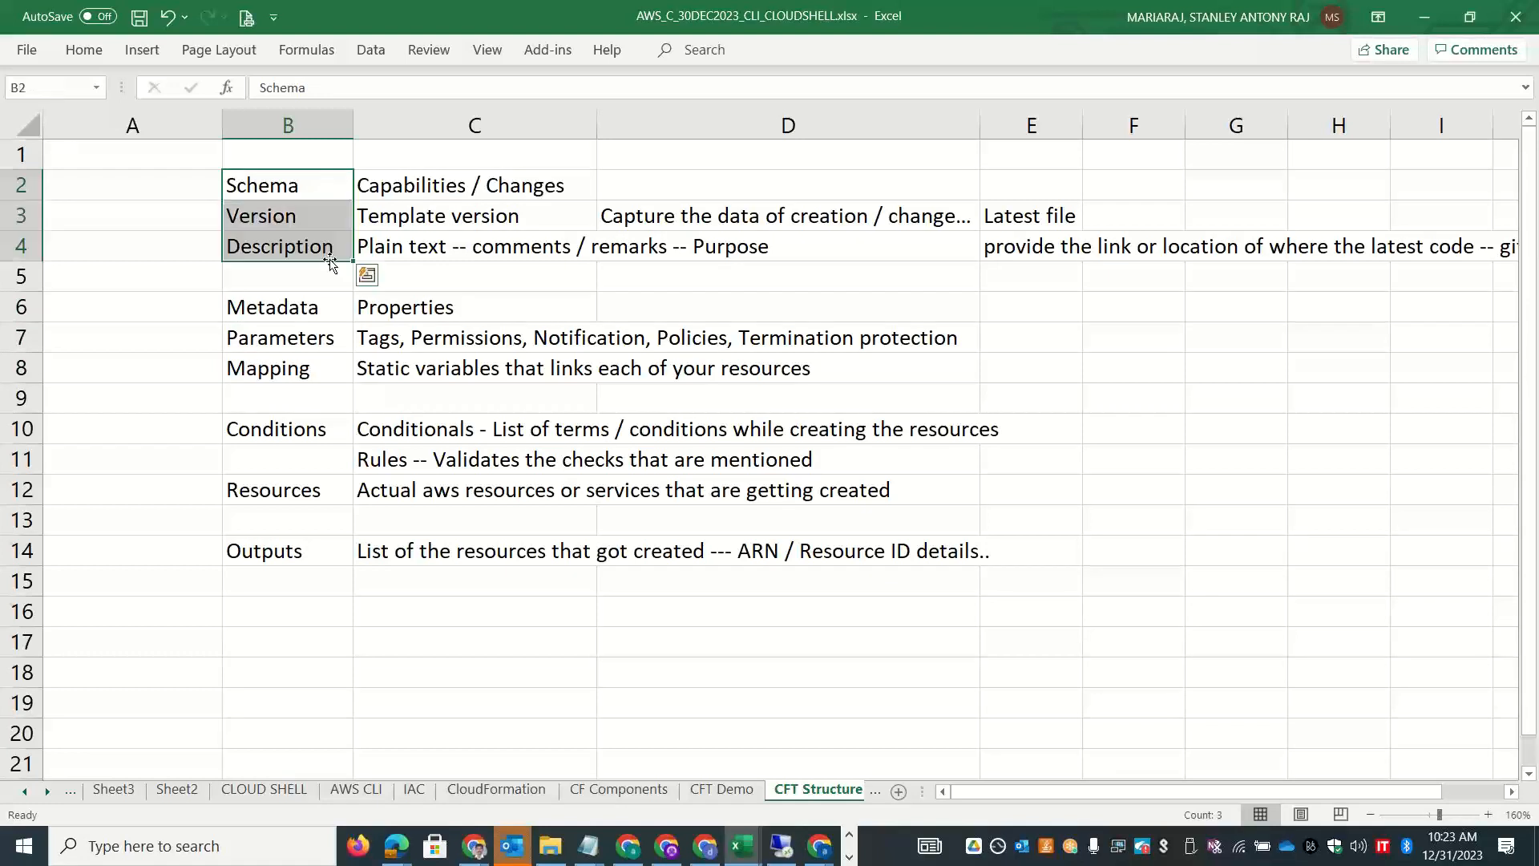
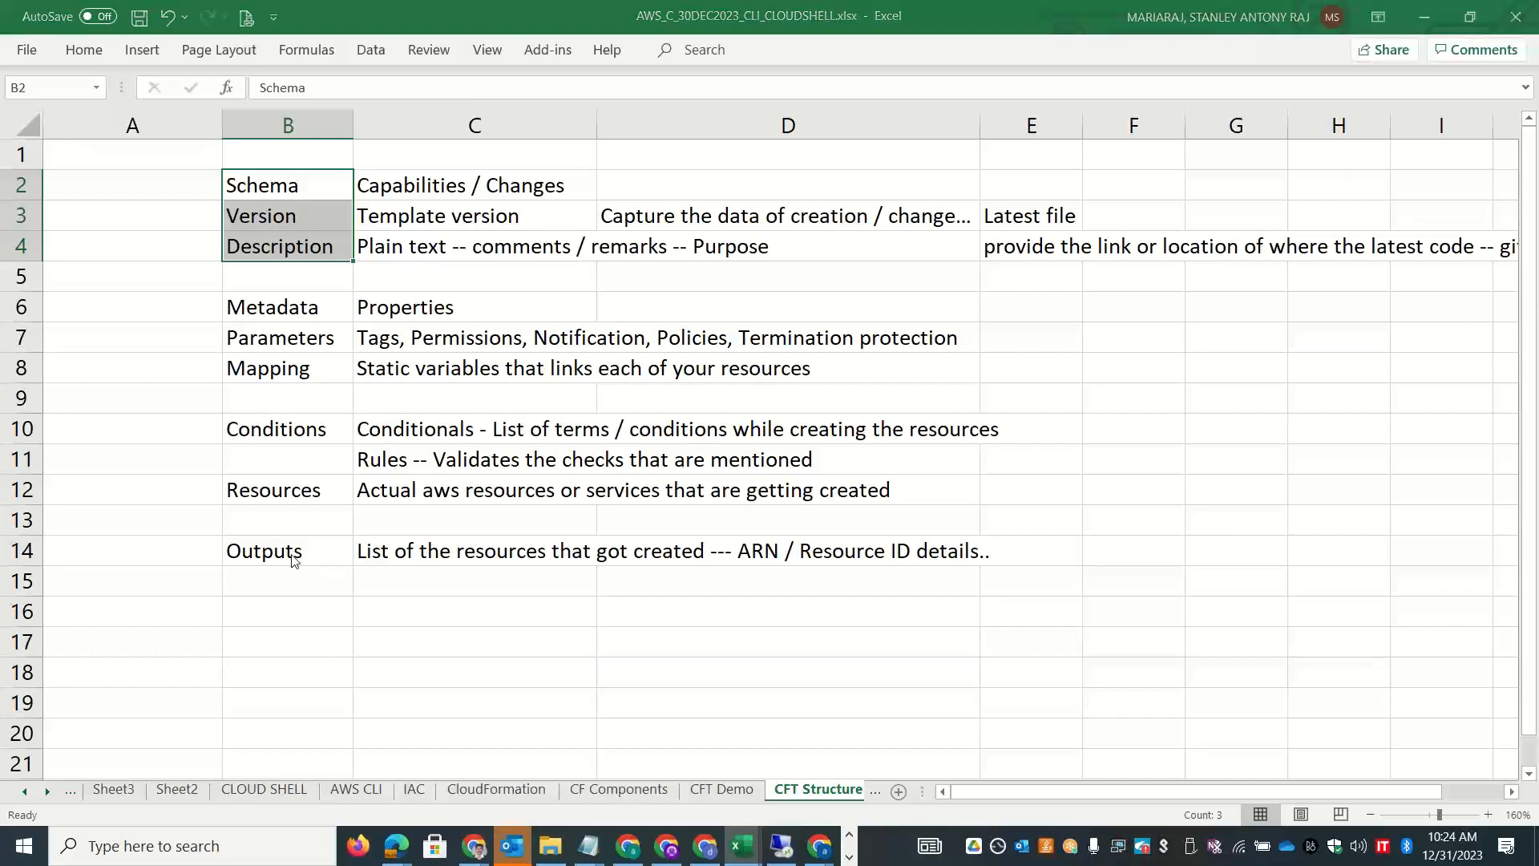
# Switch to the AWS console in the browser, choose the LAMP Stack sample template and open it in Designer.
pyautogui.hotkey('alt', 'Tab')
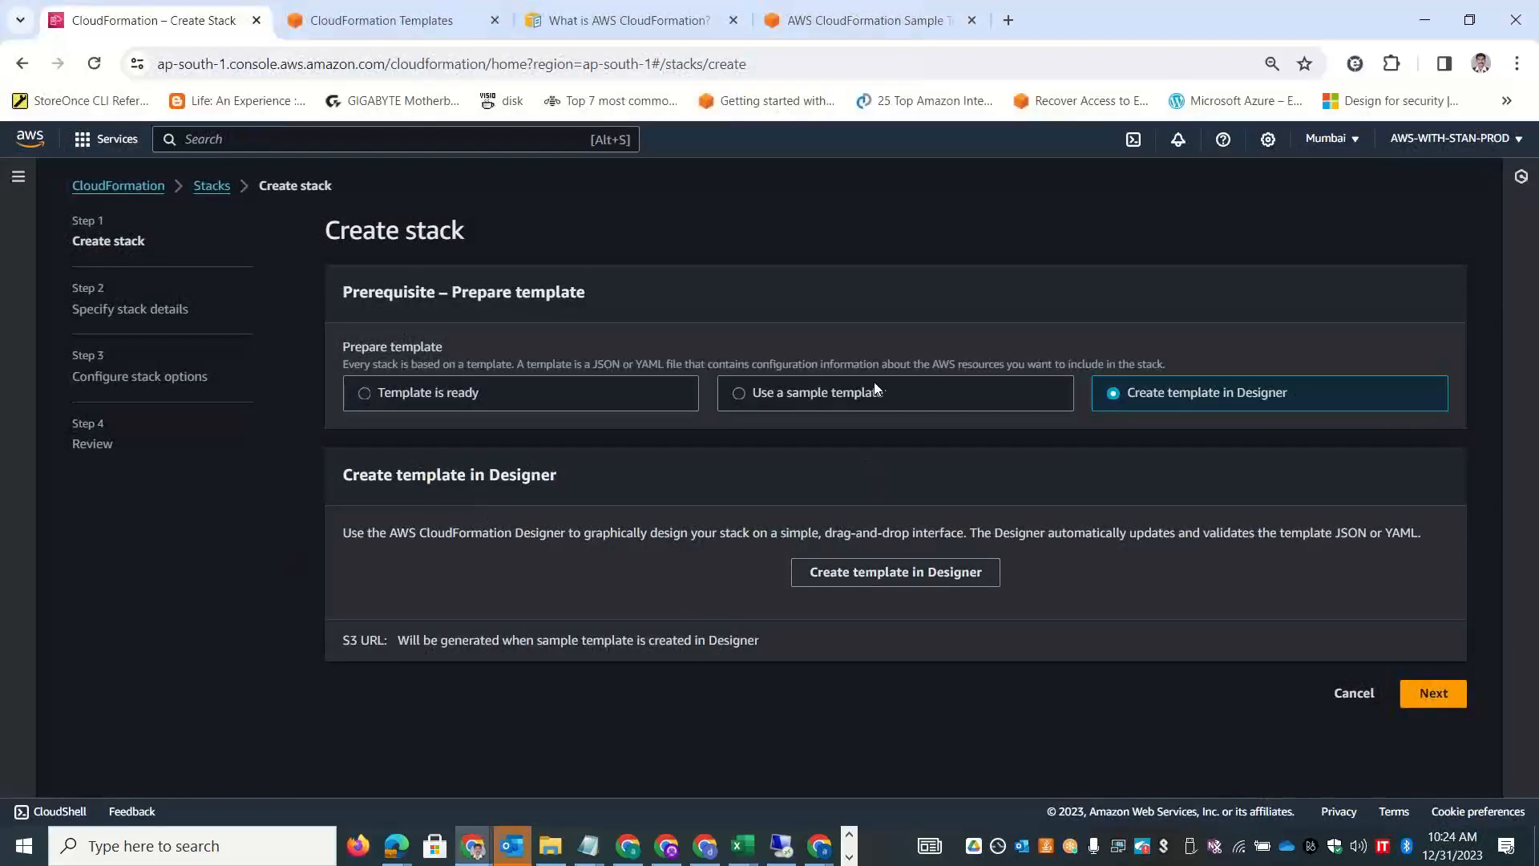
pyautogui.click(752, 391)
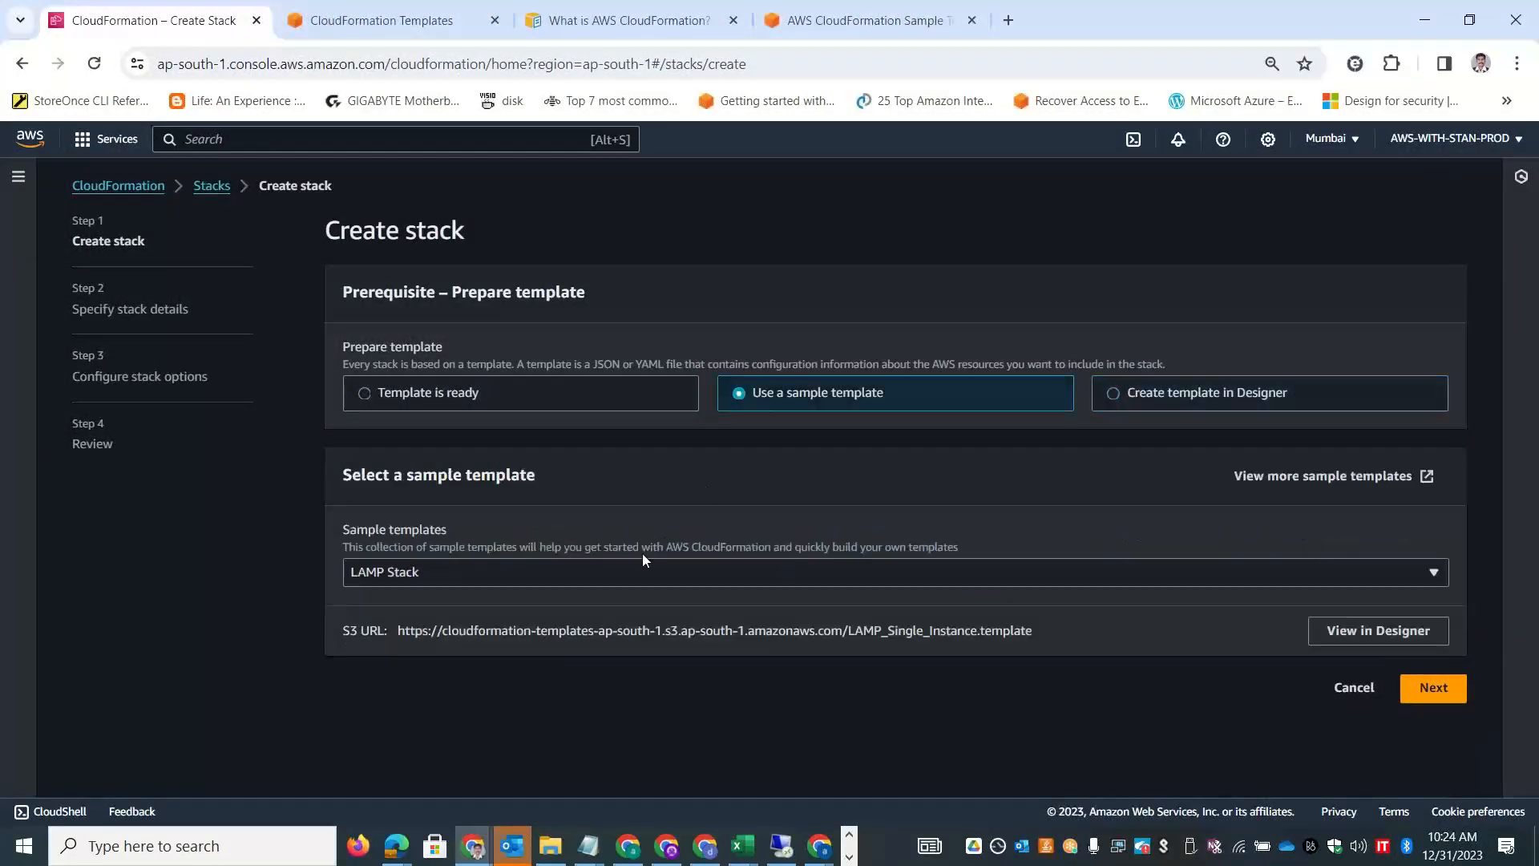
pyautogui.click(1402, 629)
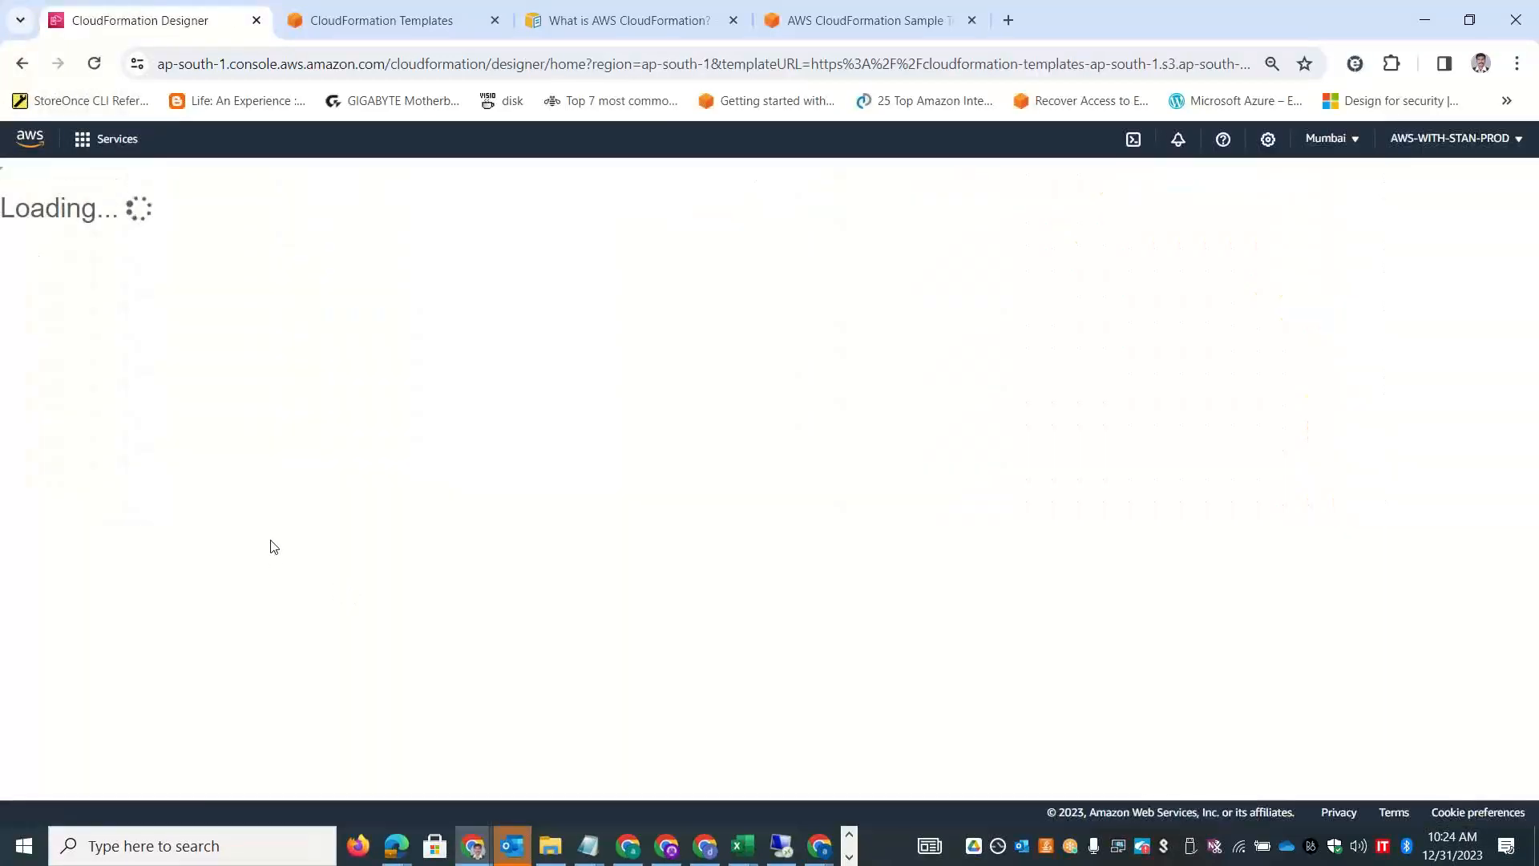
# Switch back to the Excel workbook and enter "LAMP -- Linux -- Apache Web --- MySQL DB -- PHP App" in A18.
pyautogui.hotkey('alt', 'Tab')
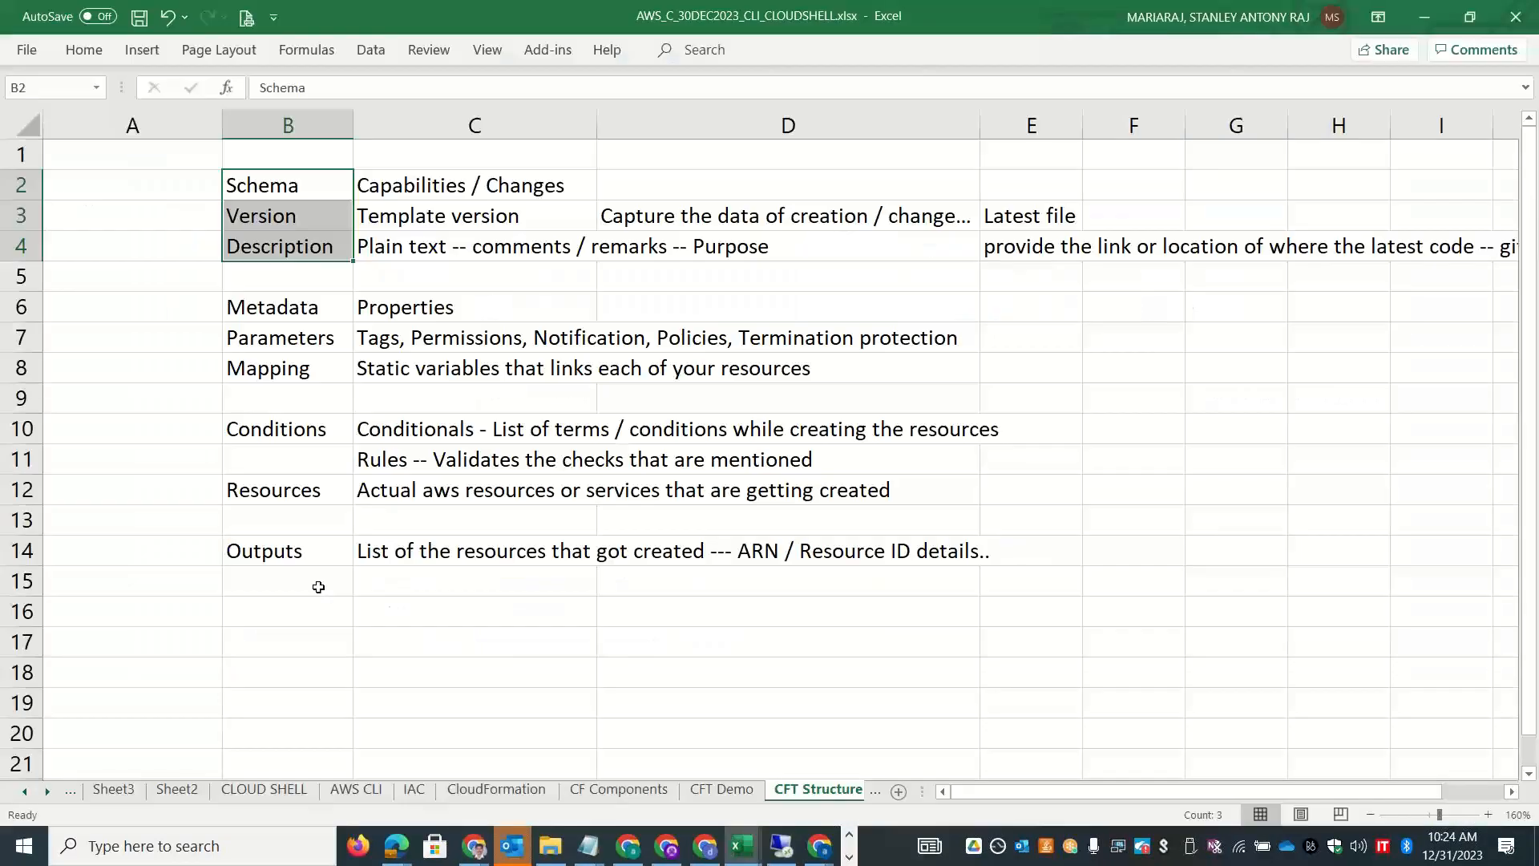
pyautogui.click(136, 664)
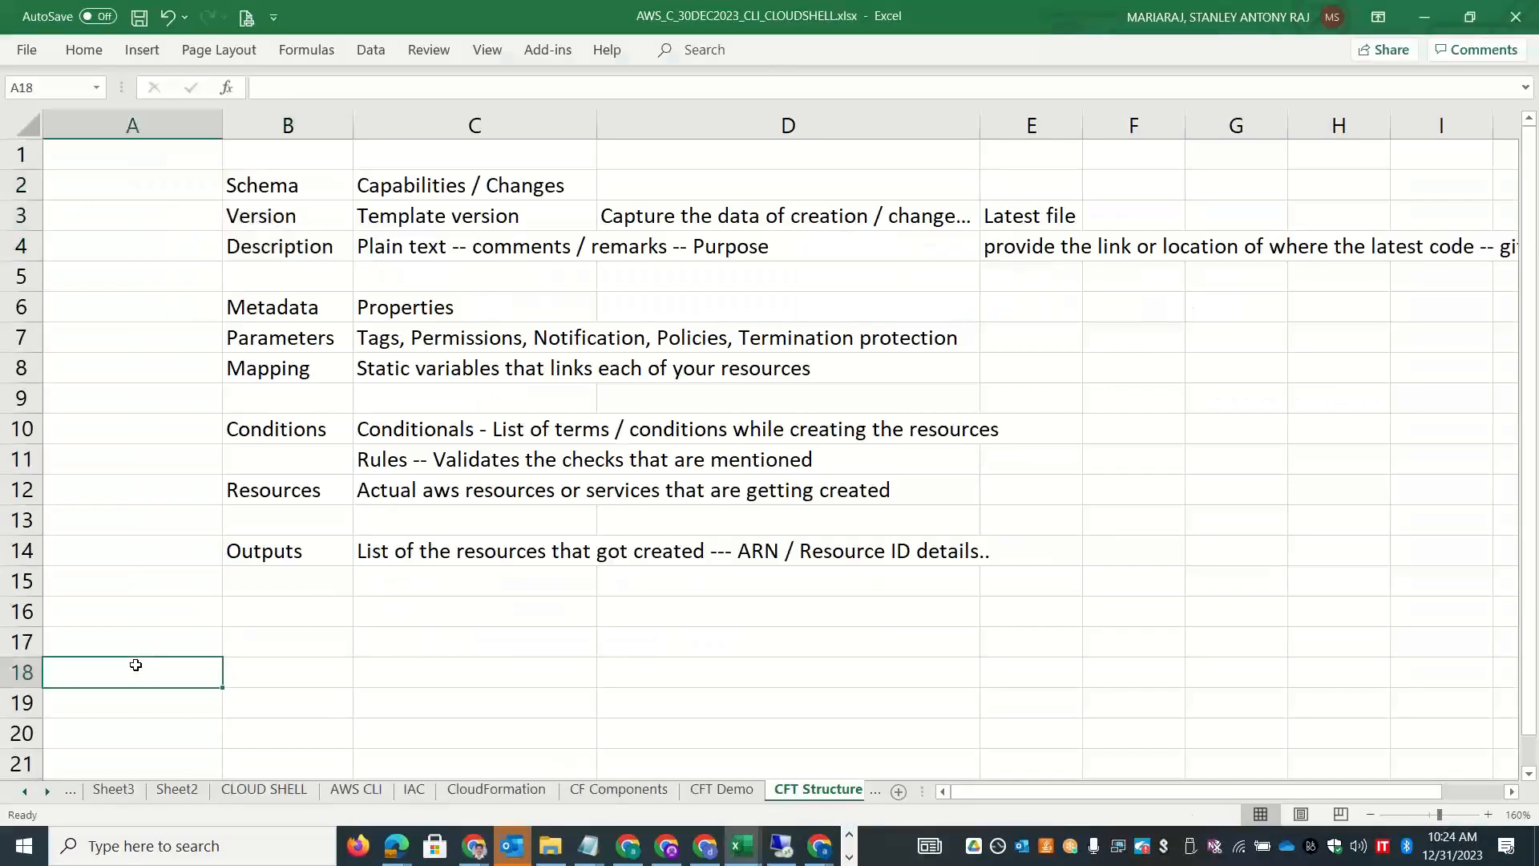
pyautogui.write('LAMP -- ')
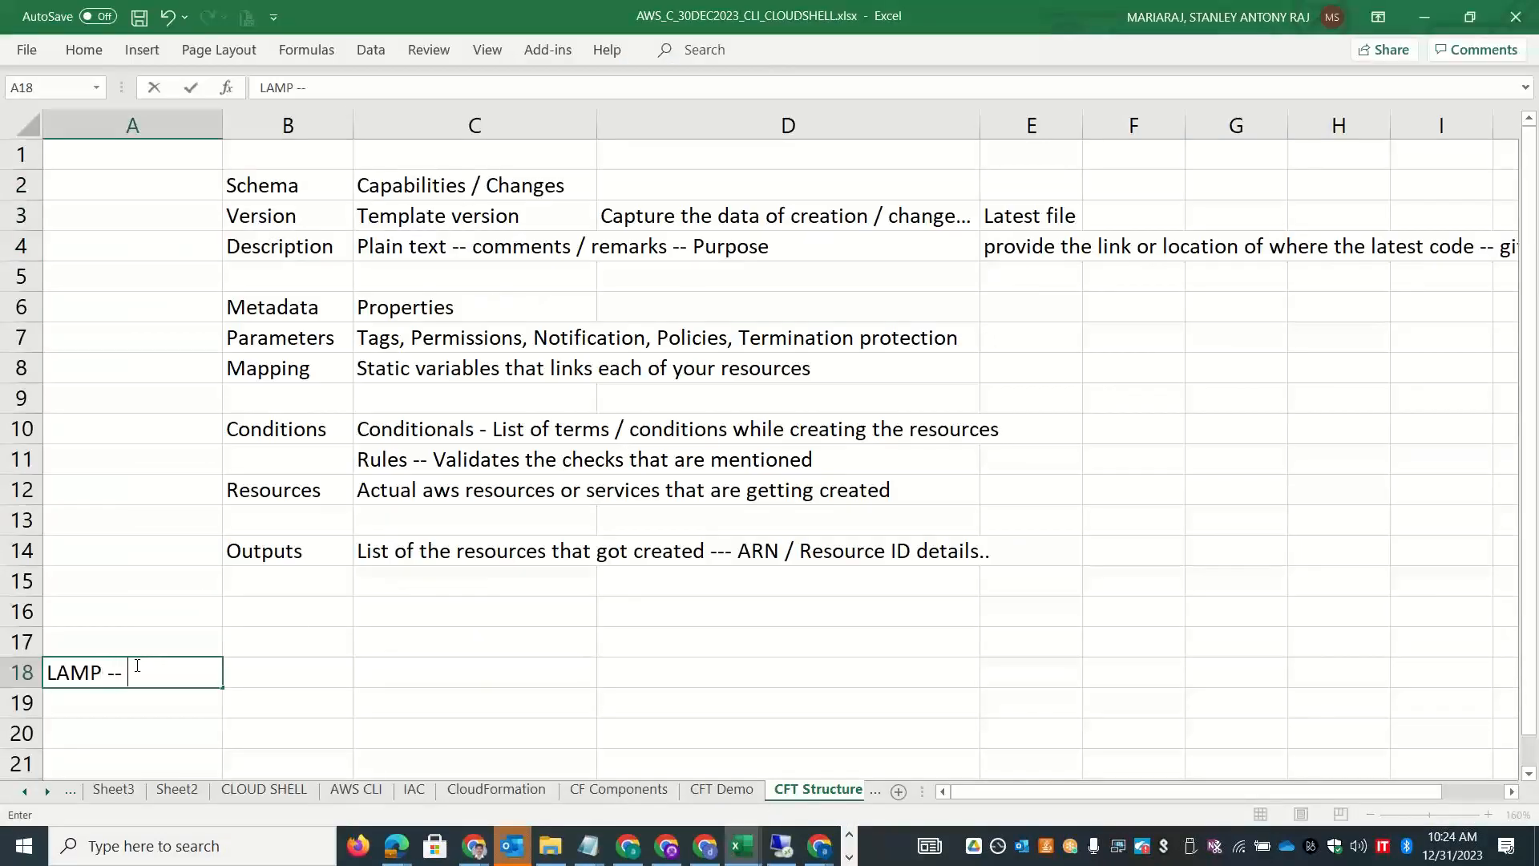
pyautogui.write('Linux -- Apache Web ')
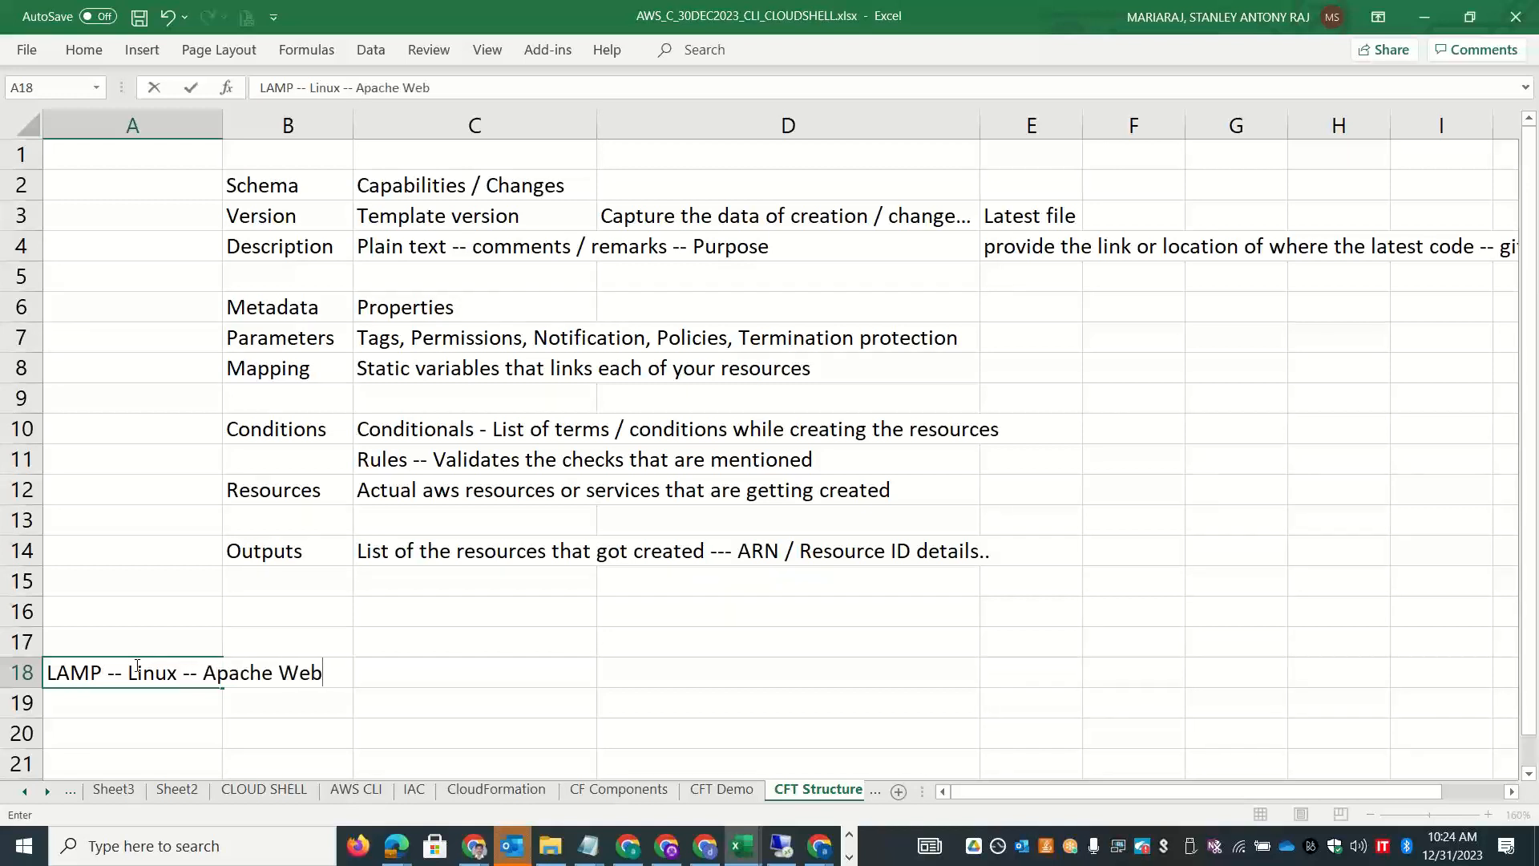
pyautogui.write('--- MySQL DB -- PHP ')
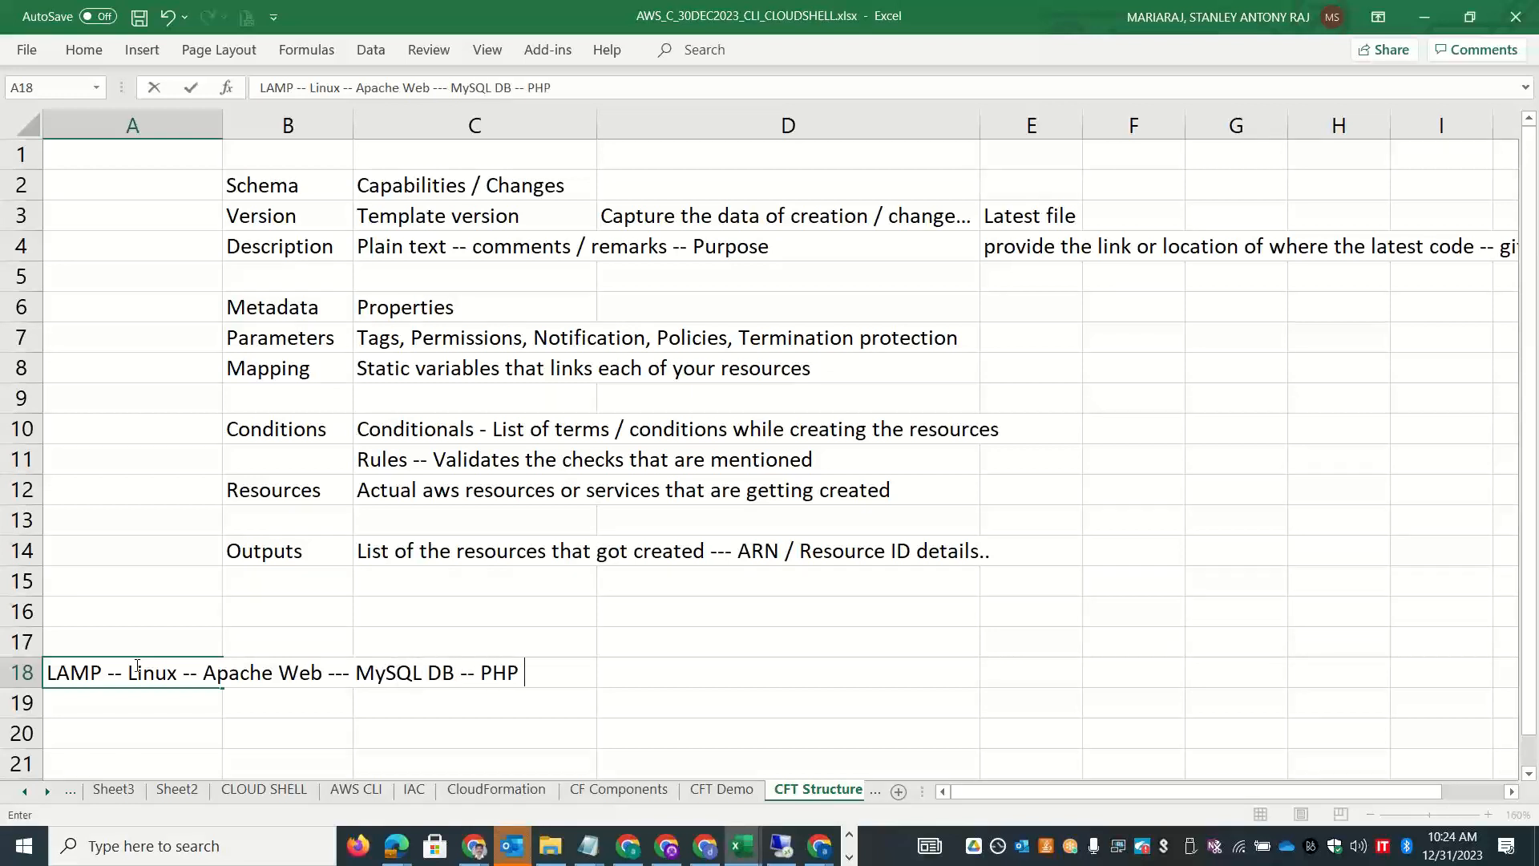
pyautogui.write('App')
pyautogui.click(48, 672)
pyautogui.click(49, 672)
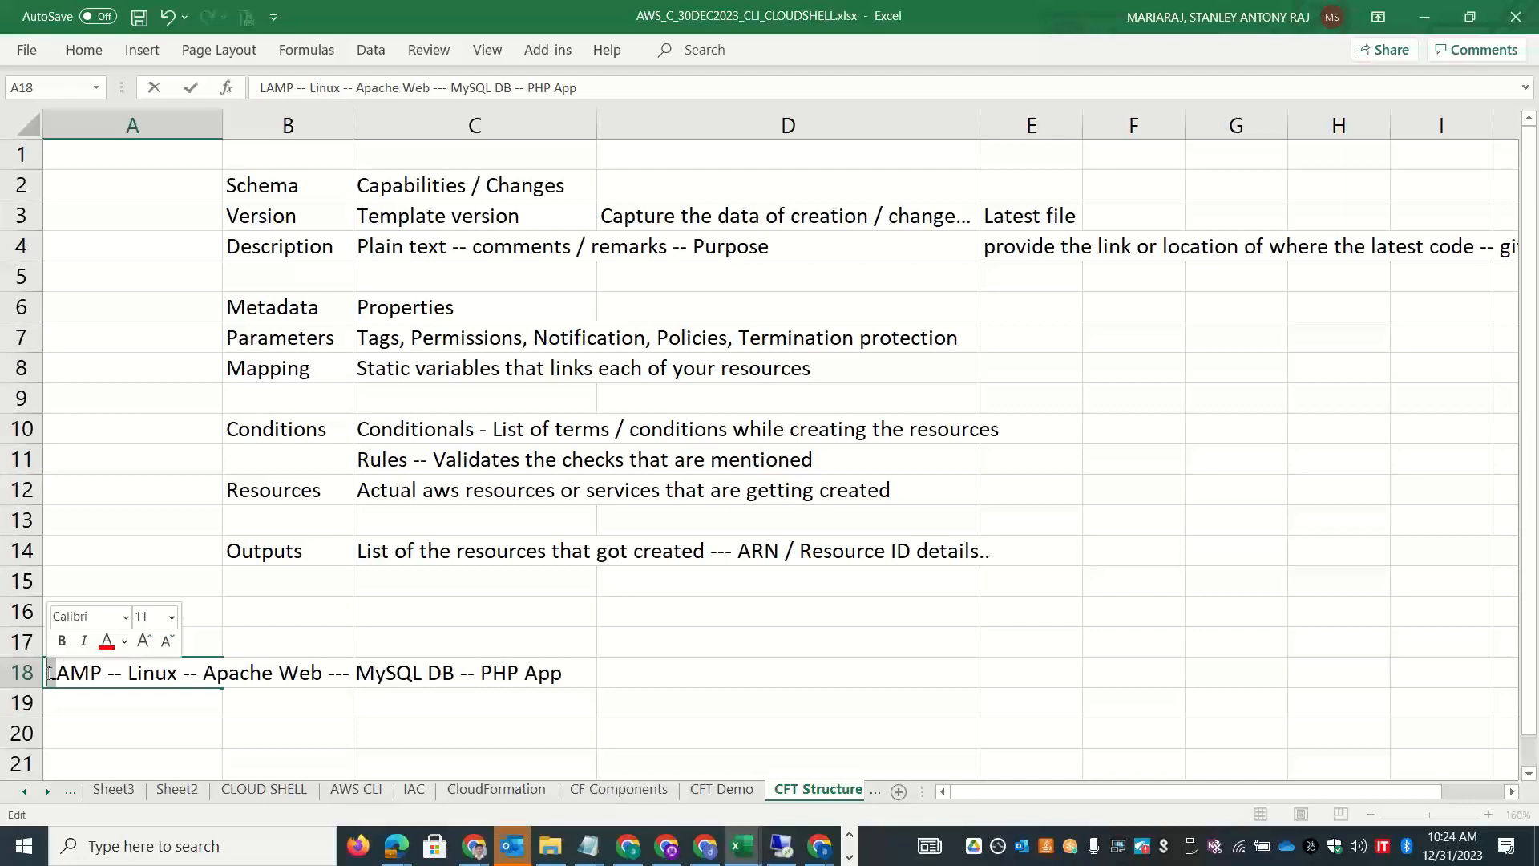
pyautogui.hotkey('alt', 'Tab')
pyautogui.hotkey('alt', 'Tab')
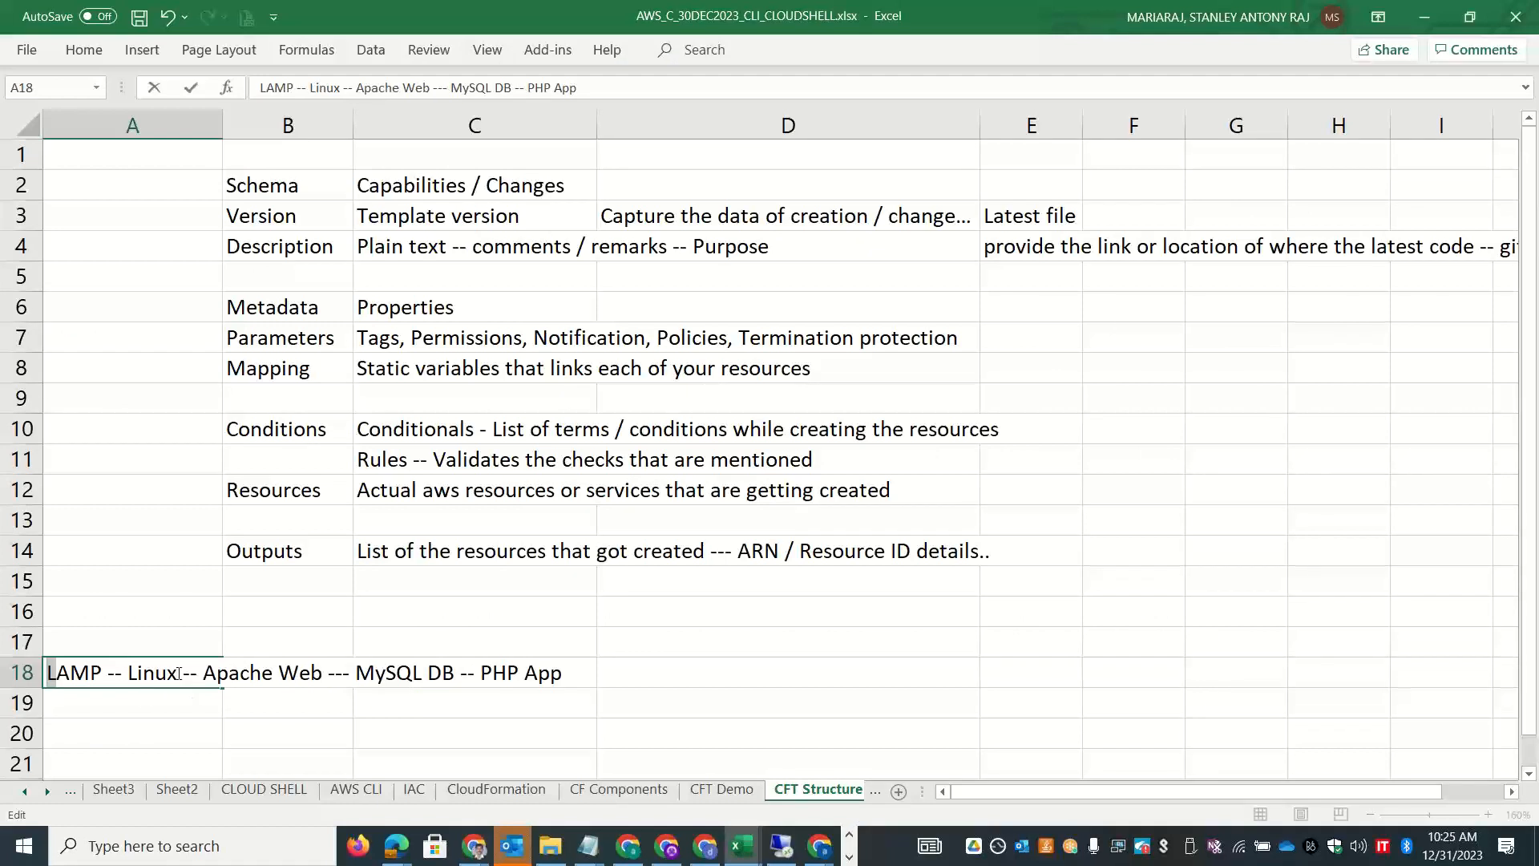
pyautogui.moveTo(199, 673); pyautogui.dragTo(563, 673)
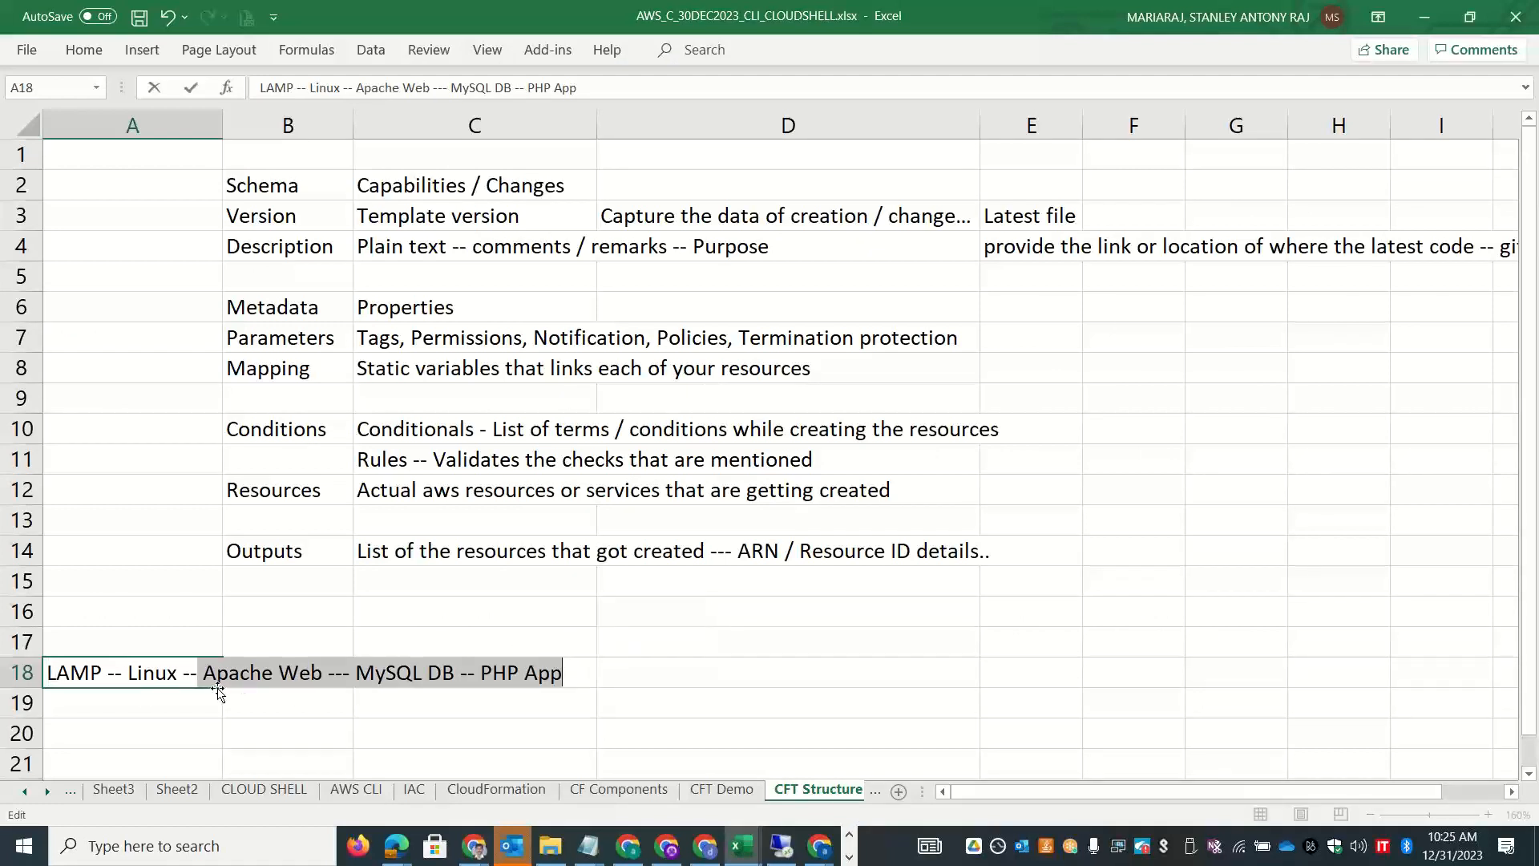
pyautogui.click(301, 711)
# Copy the entire LAMP template JSON from CloudFormation Designer and paste it into a new Excel worksheet starting at C2.
pyautogui.hotkey('alt', 'Tab')
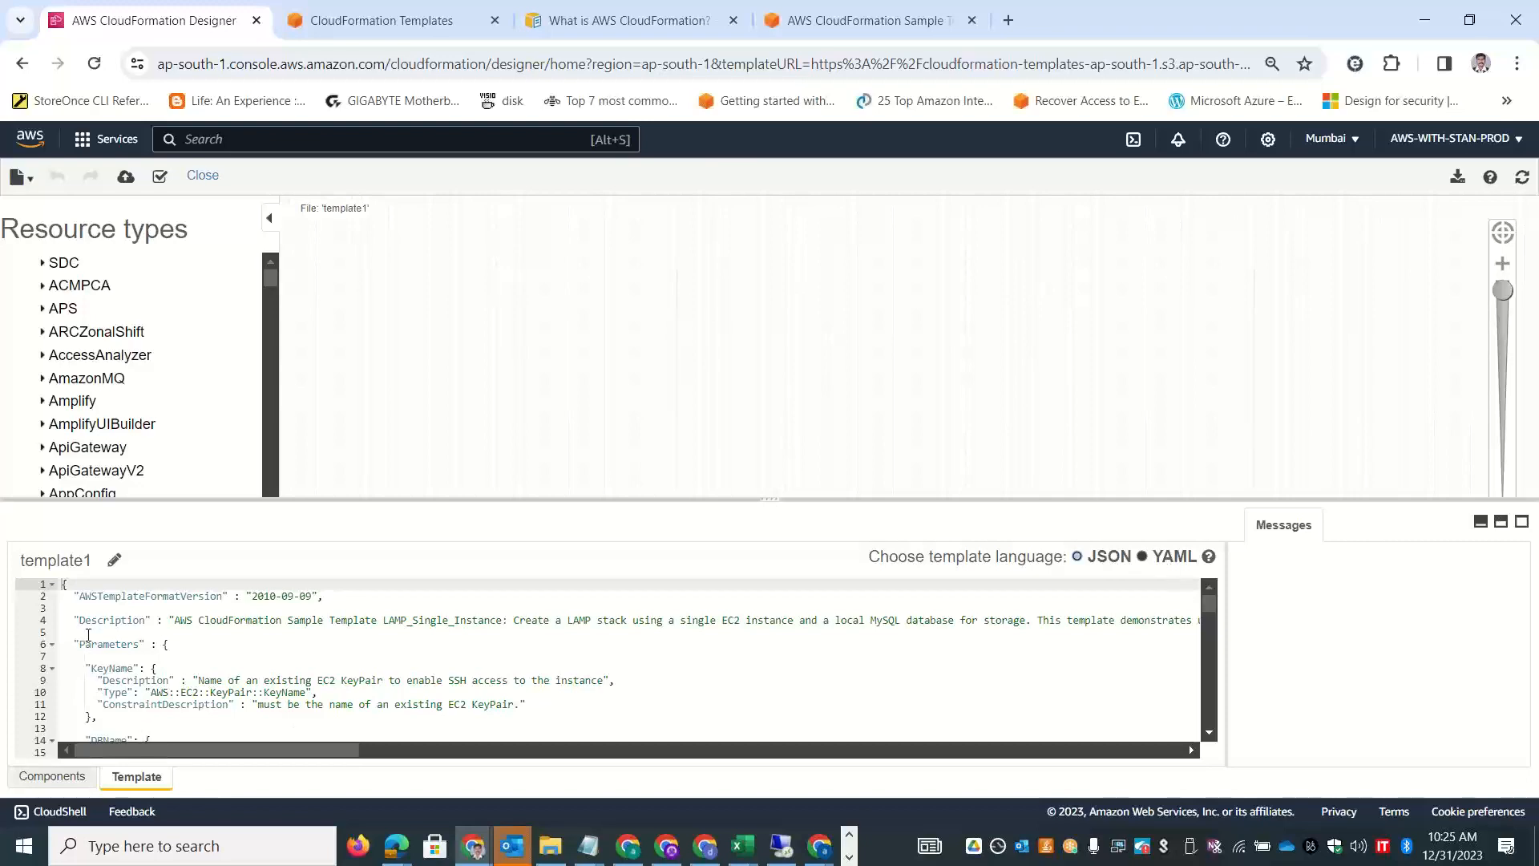
pyautogui.moveTo(65, 583); pyautogui.dragTo(155, 842)
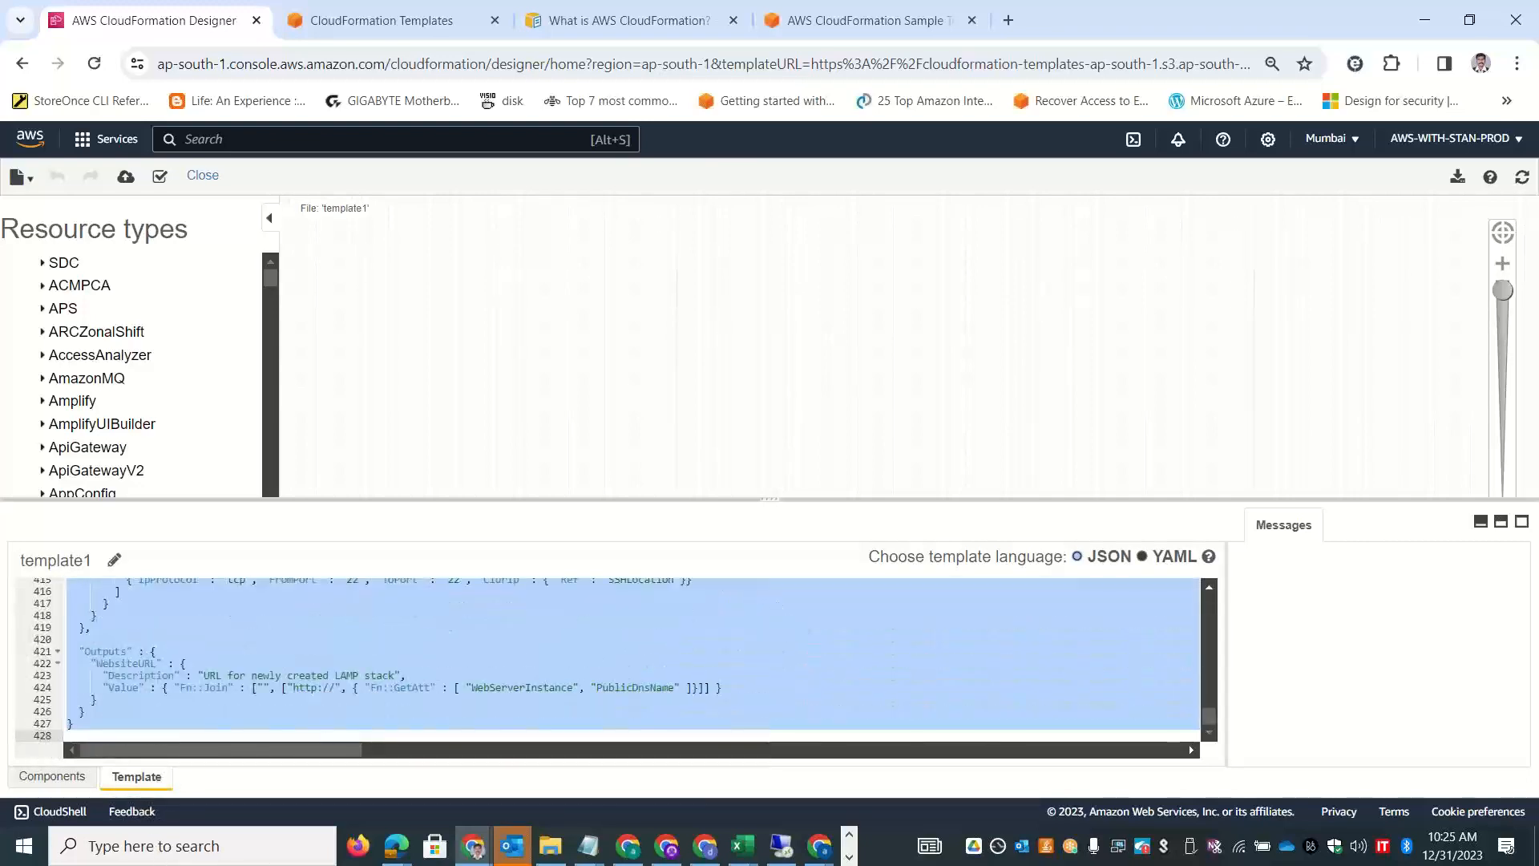
pyautogui.hotkey('alt', 'Tab')
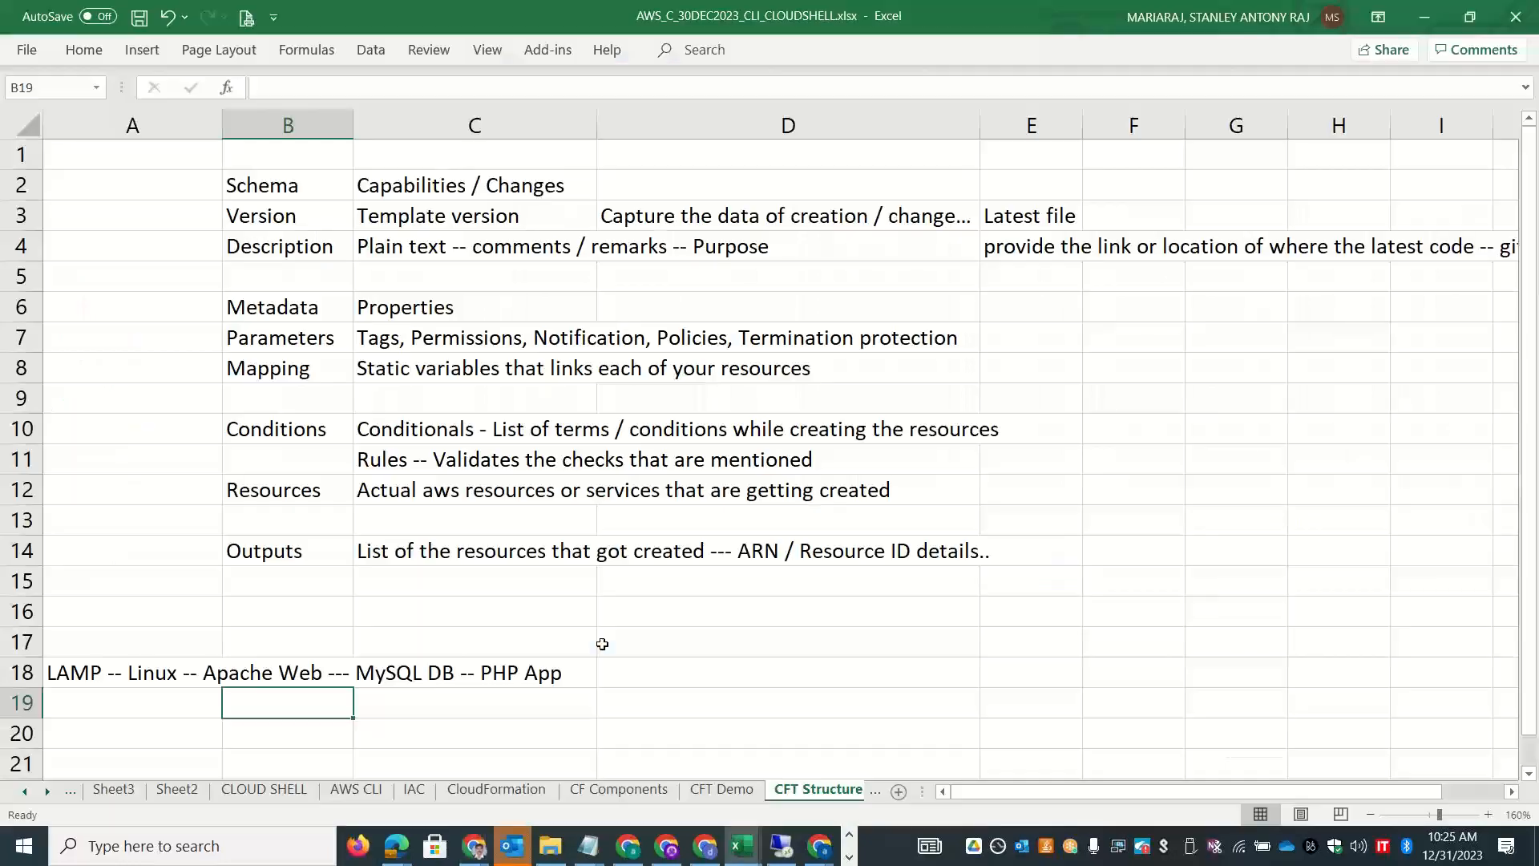
pyautogui.click(874, 795)
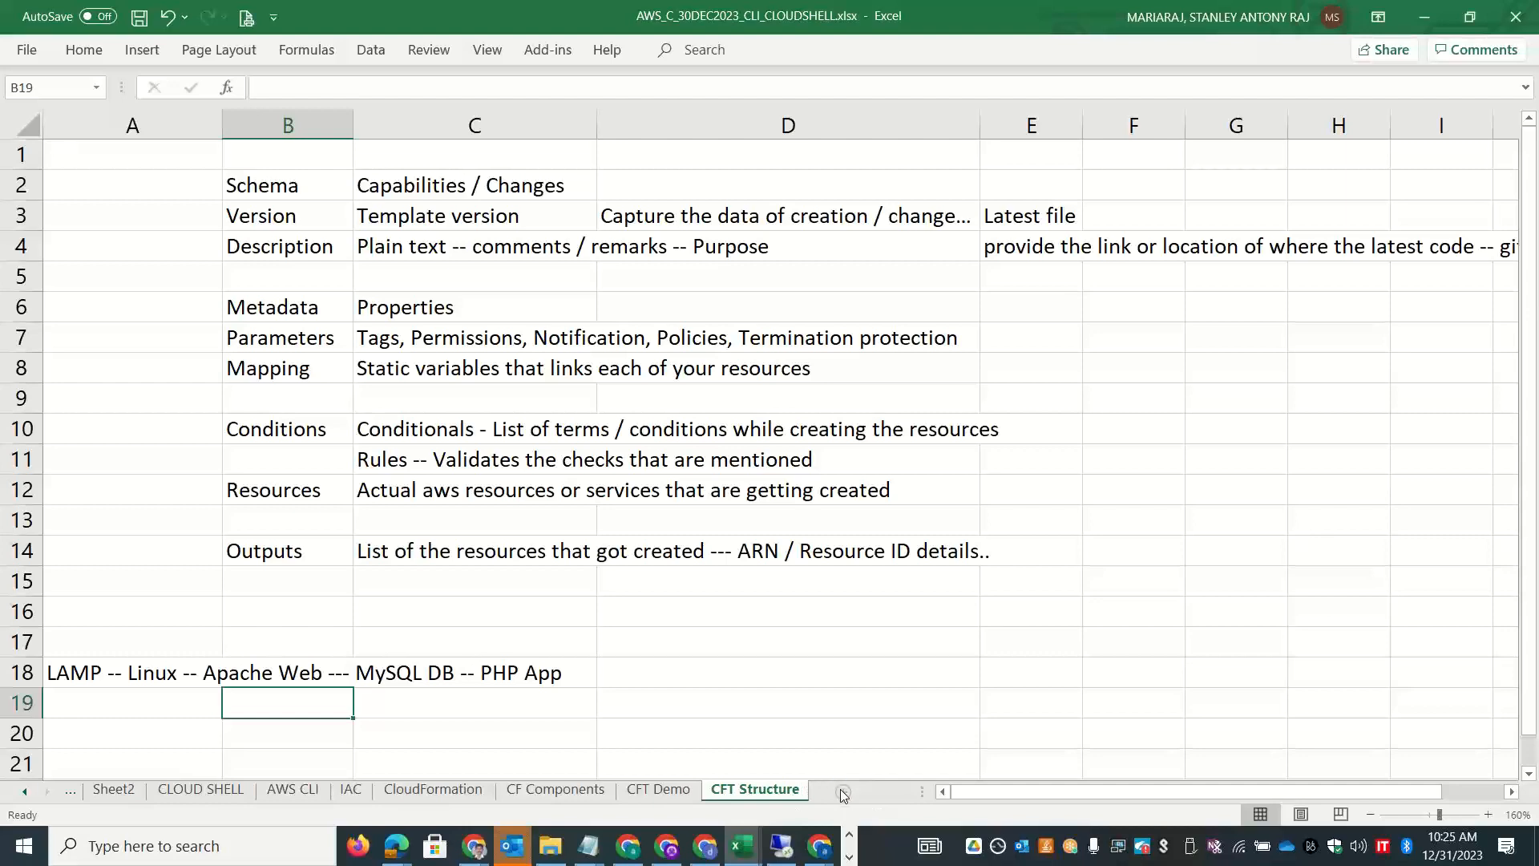
pyautogui.click(836, 785)
pyautogui.click(241, 156)
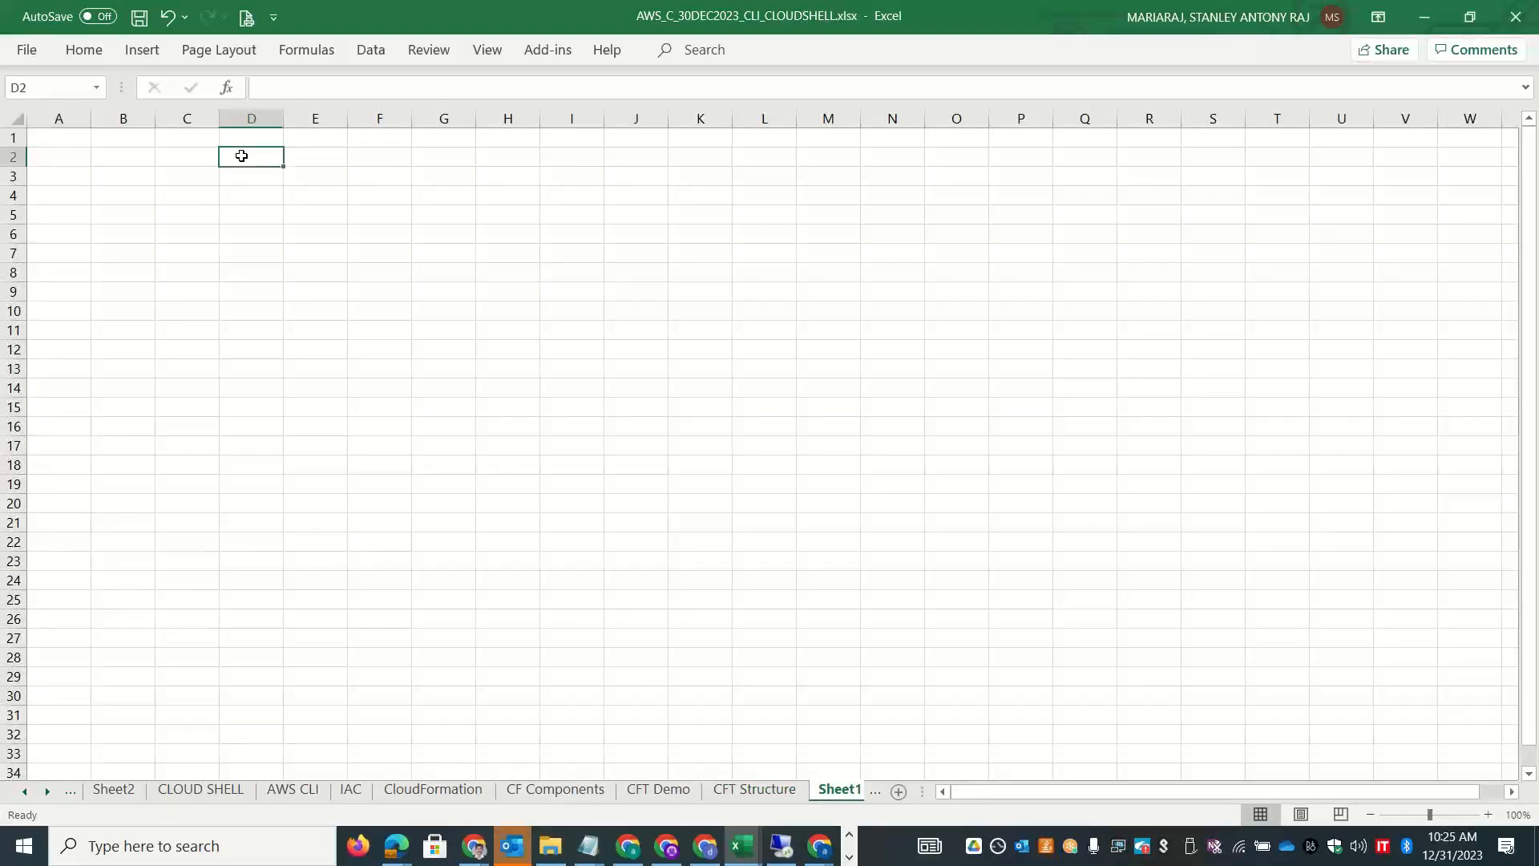
pyautogui.click(189, 156)
pyautogui.hotkey('ctrl', 'v')
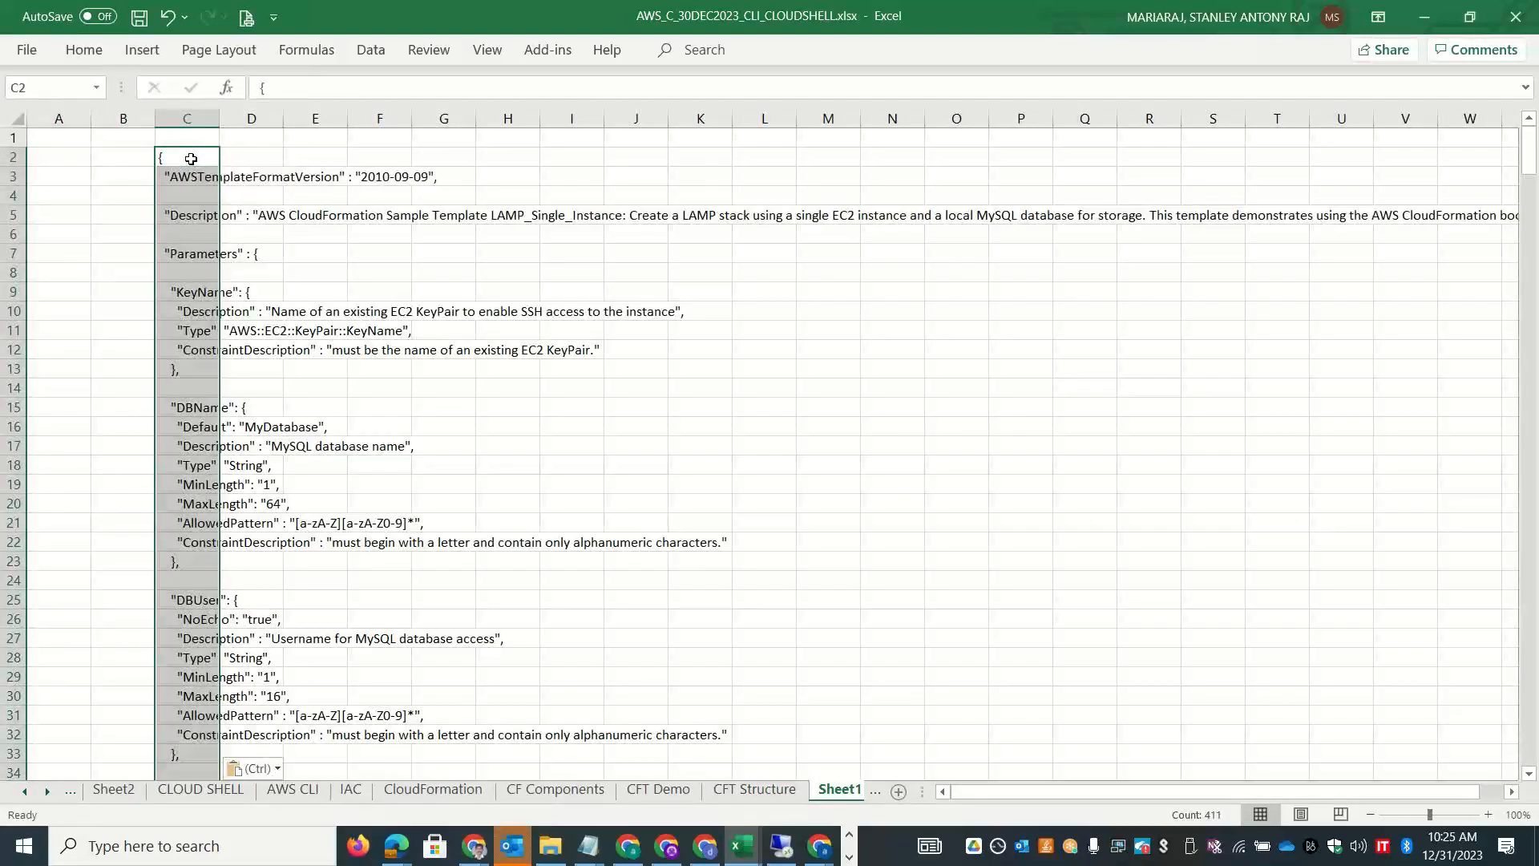
# Switch to the browser, search Google in a new tab for "json to yaml converter" and open the json2yaml.com result.
pyautogui.click(515, 12)
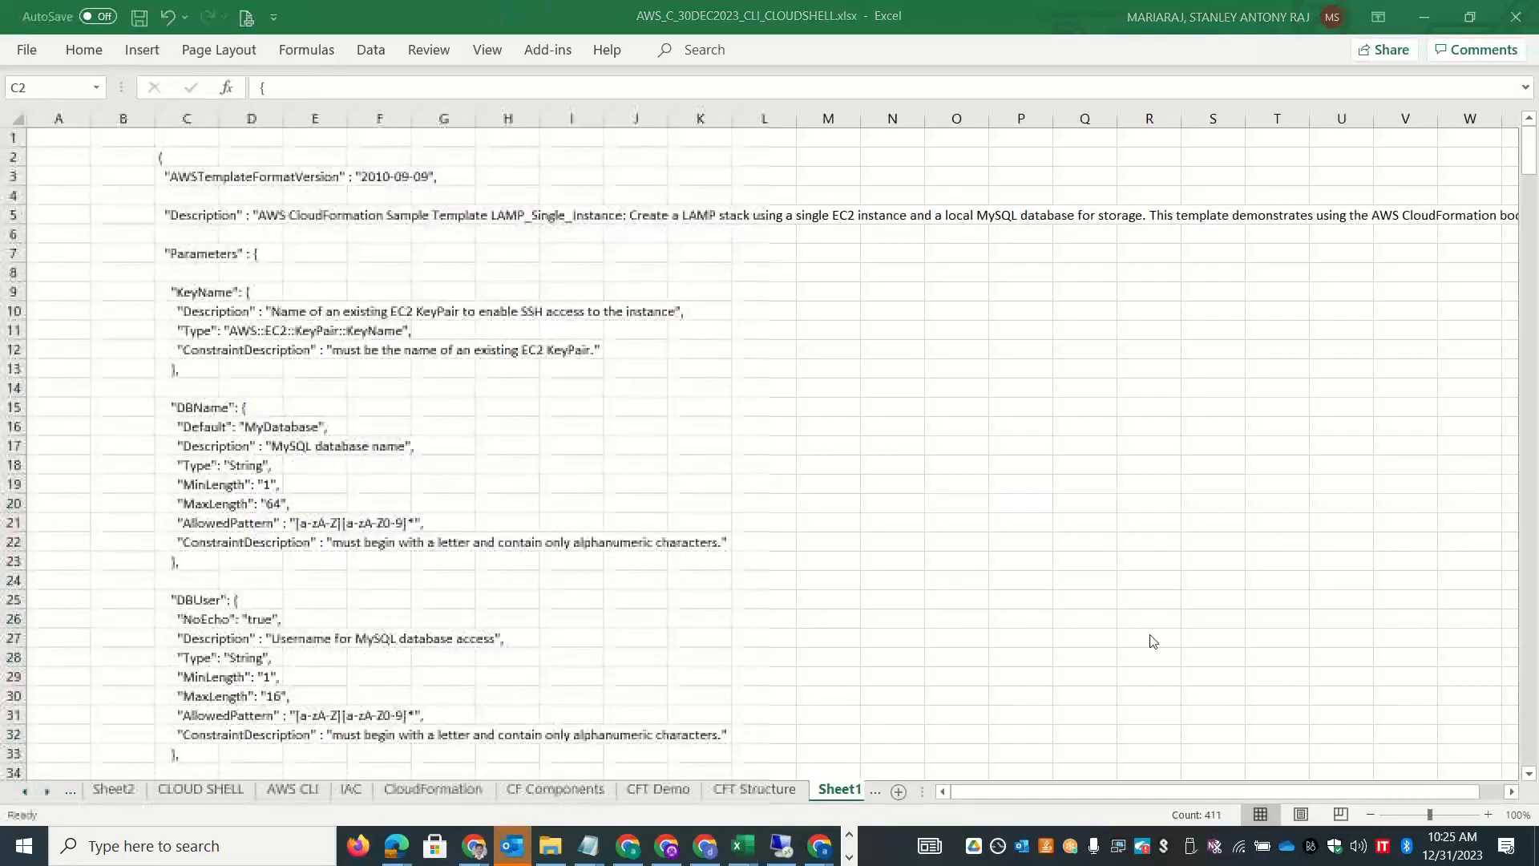
pyautogui.hotkey('alt', 'Tab')
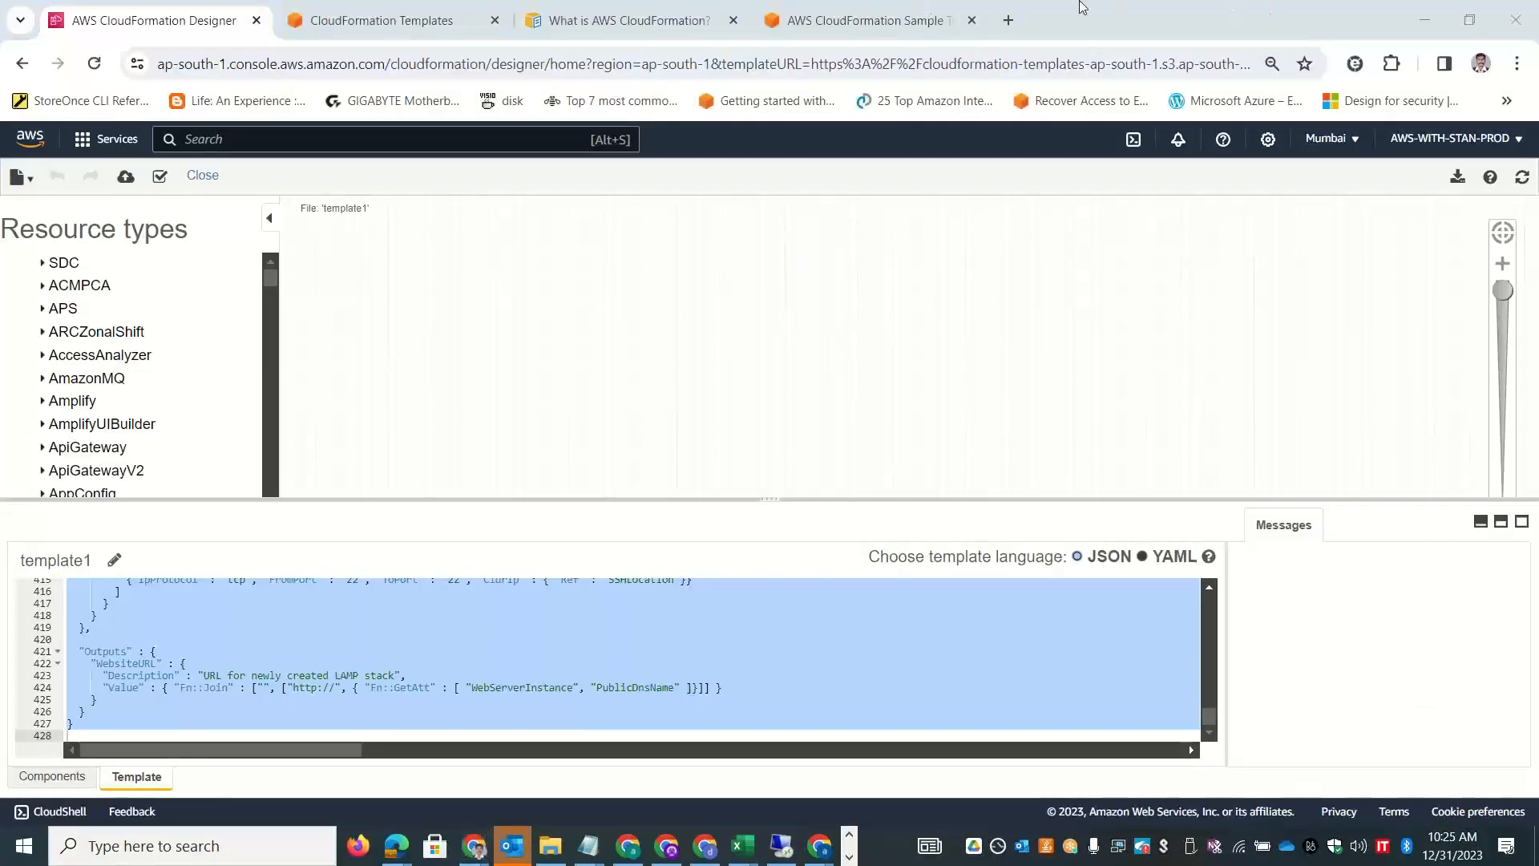
pyautogui.click(1009, 20)
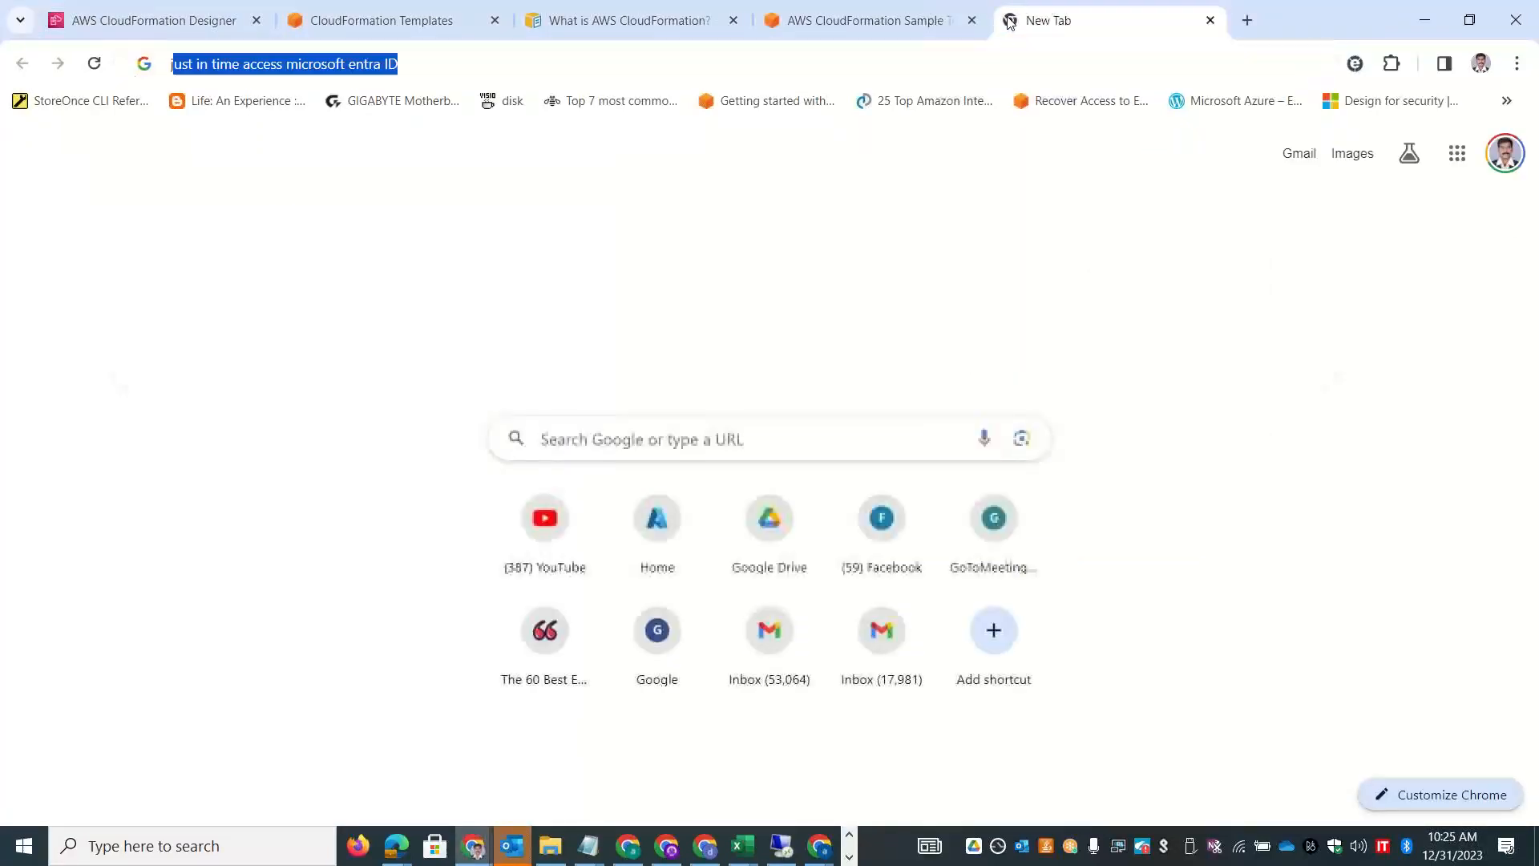
pyautogui.write('json to ')
pyautogui.write('yaml con')
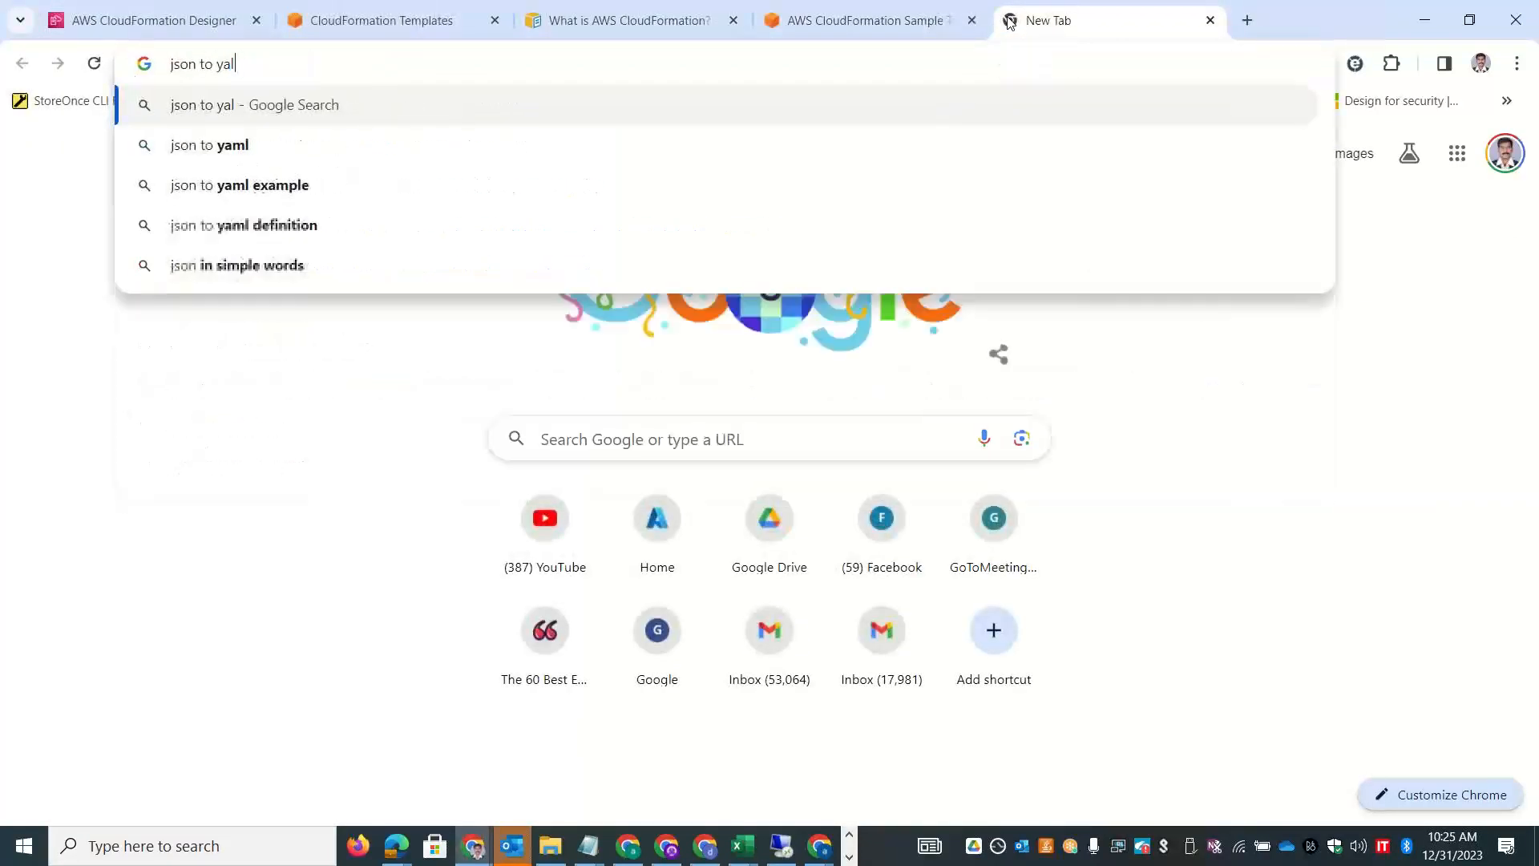
pyautogui.write('verter')
pyautogui.press('Return')
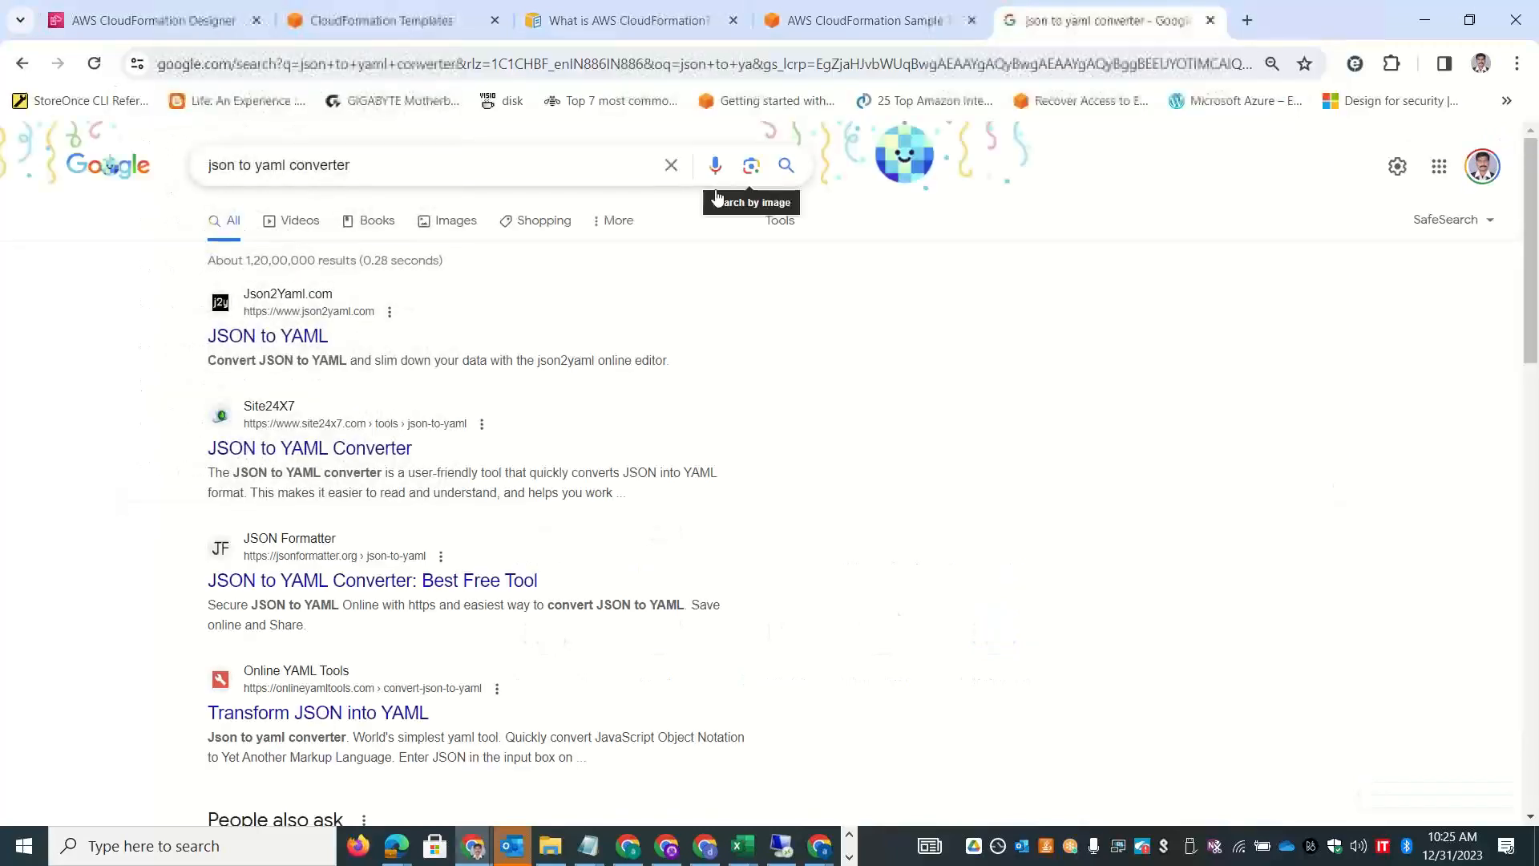
pyautogui.click(288, 336)
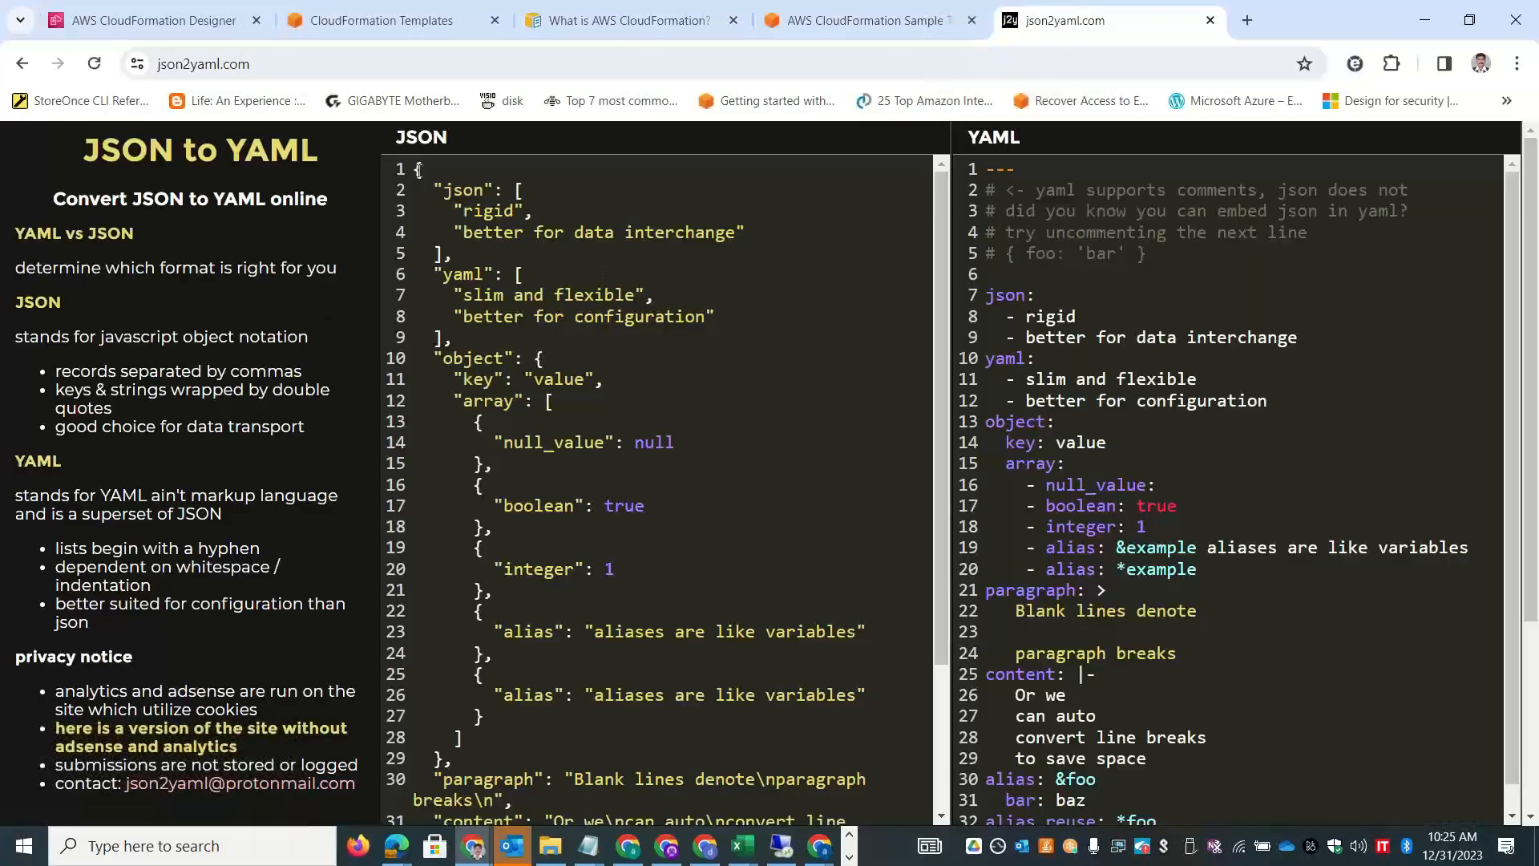
# Replace the converter's sample JSON with the copied LAMP template to convert it to YAML.
pyautogui.moveTo(415, 170); pyautogui.dragTo(650, 864)
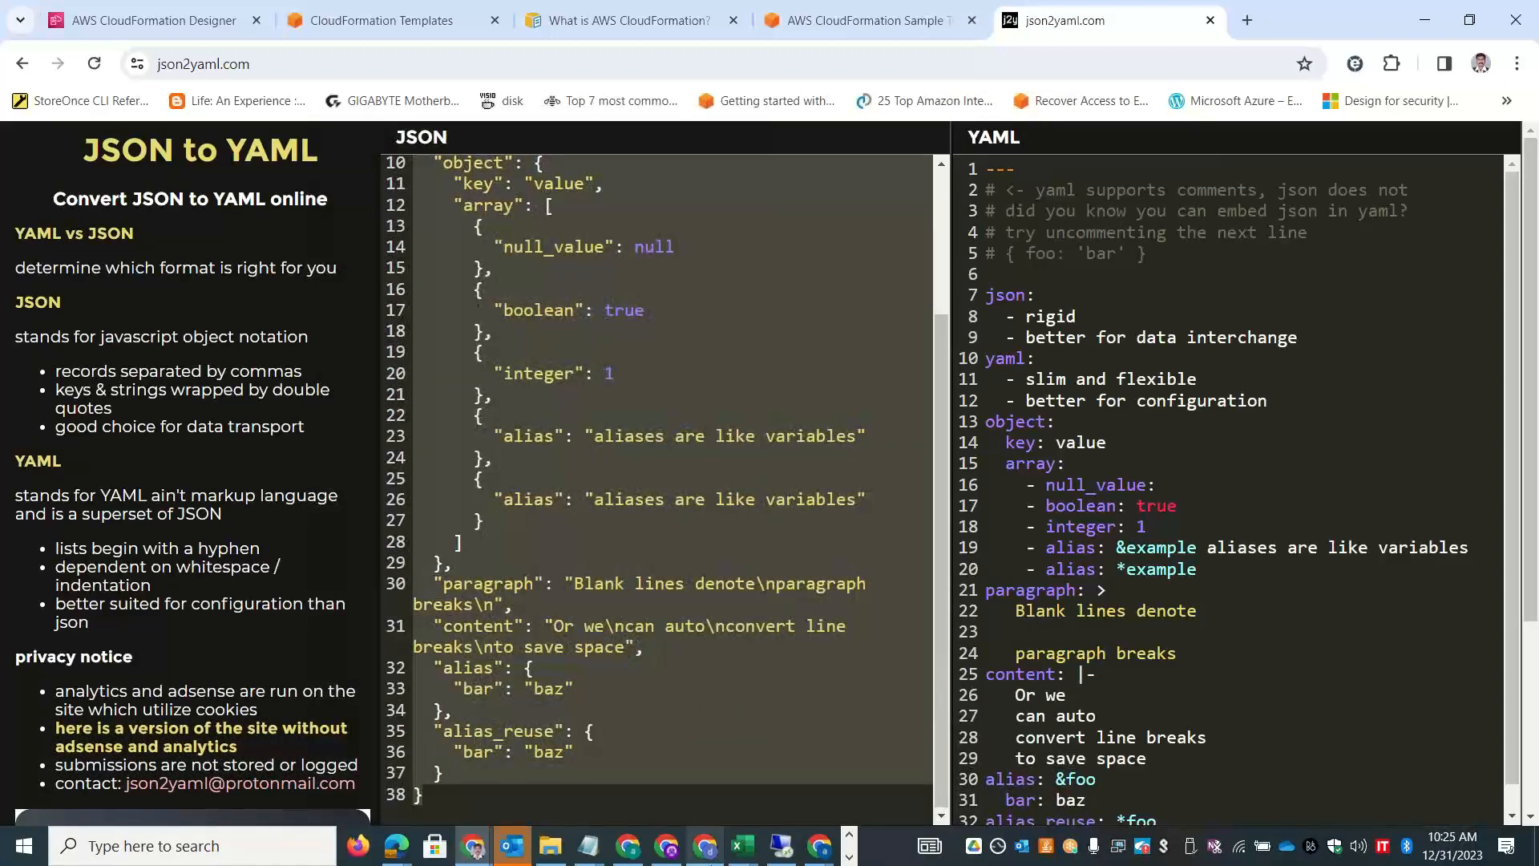
pyautogui.press('Delete')
pyautogui.hotkey('ctrl', 'v')
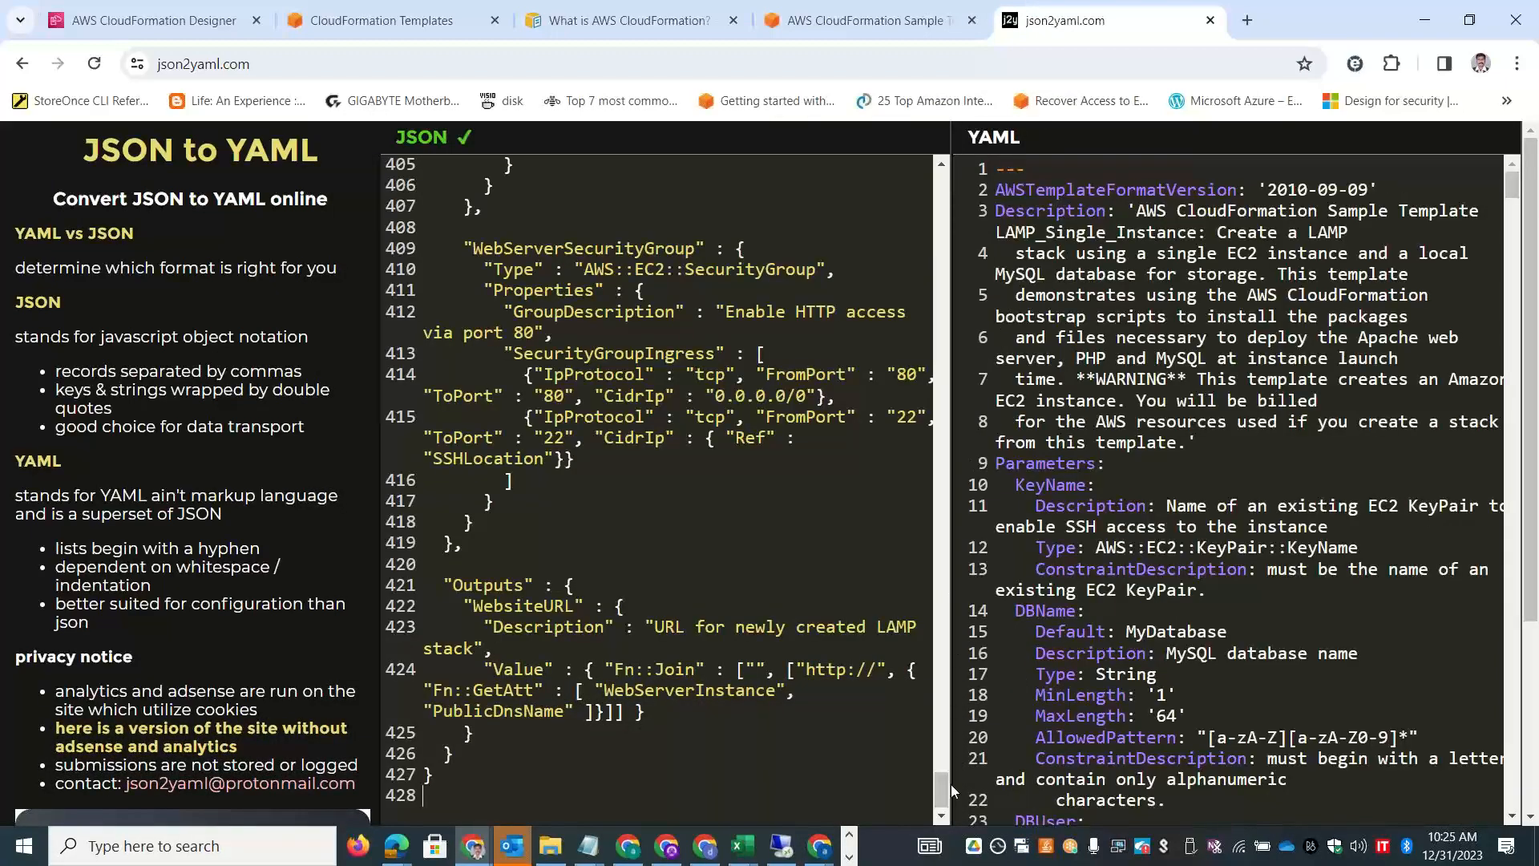
pyautogui.moveTo(942, 790); pyautogui.dragTo(971, 207)
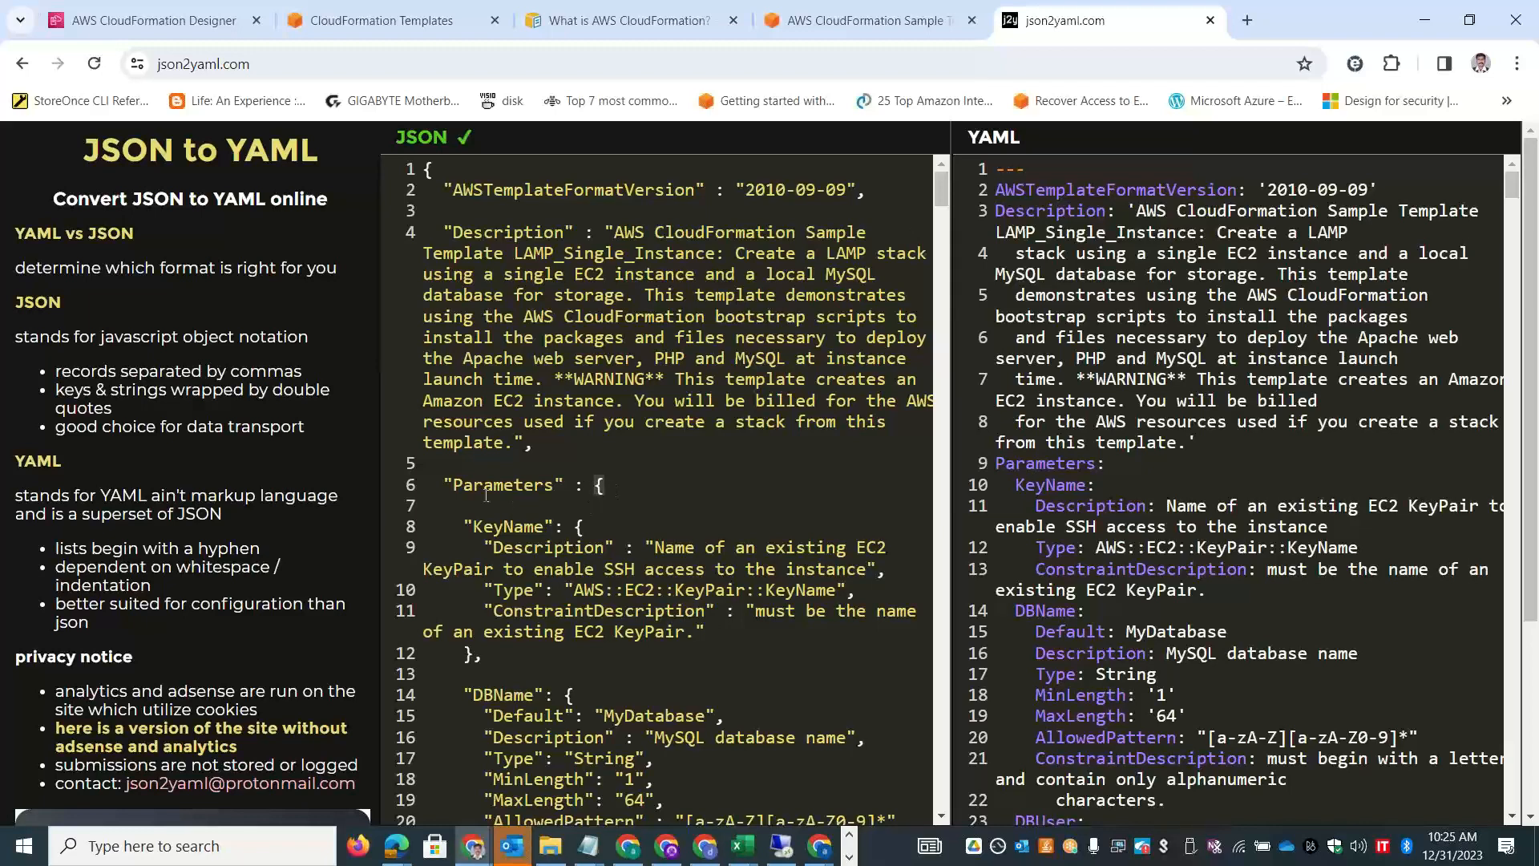
# Compare the braces and indentation of the Parameters, KeyName and DBName entries between the JSON and YAML versions.
pyautogui.moveTo(456, 484); pyautogui.dragTo(434, 481)
pyautogui.moveTo(1022, 629); pyautogui.dragTo(1221, 758)
pyautogui.click(1053, 641)
pyautogui.click(1002, 611)
pyautogui.click(1000, 631)
pyautogui.moveTo(1020, 630); pyautogui.dragTo(1033, 631)
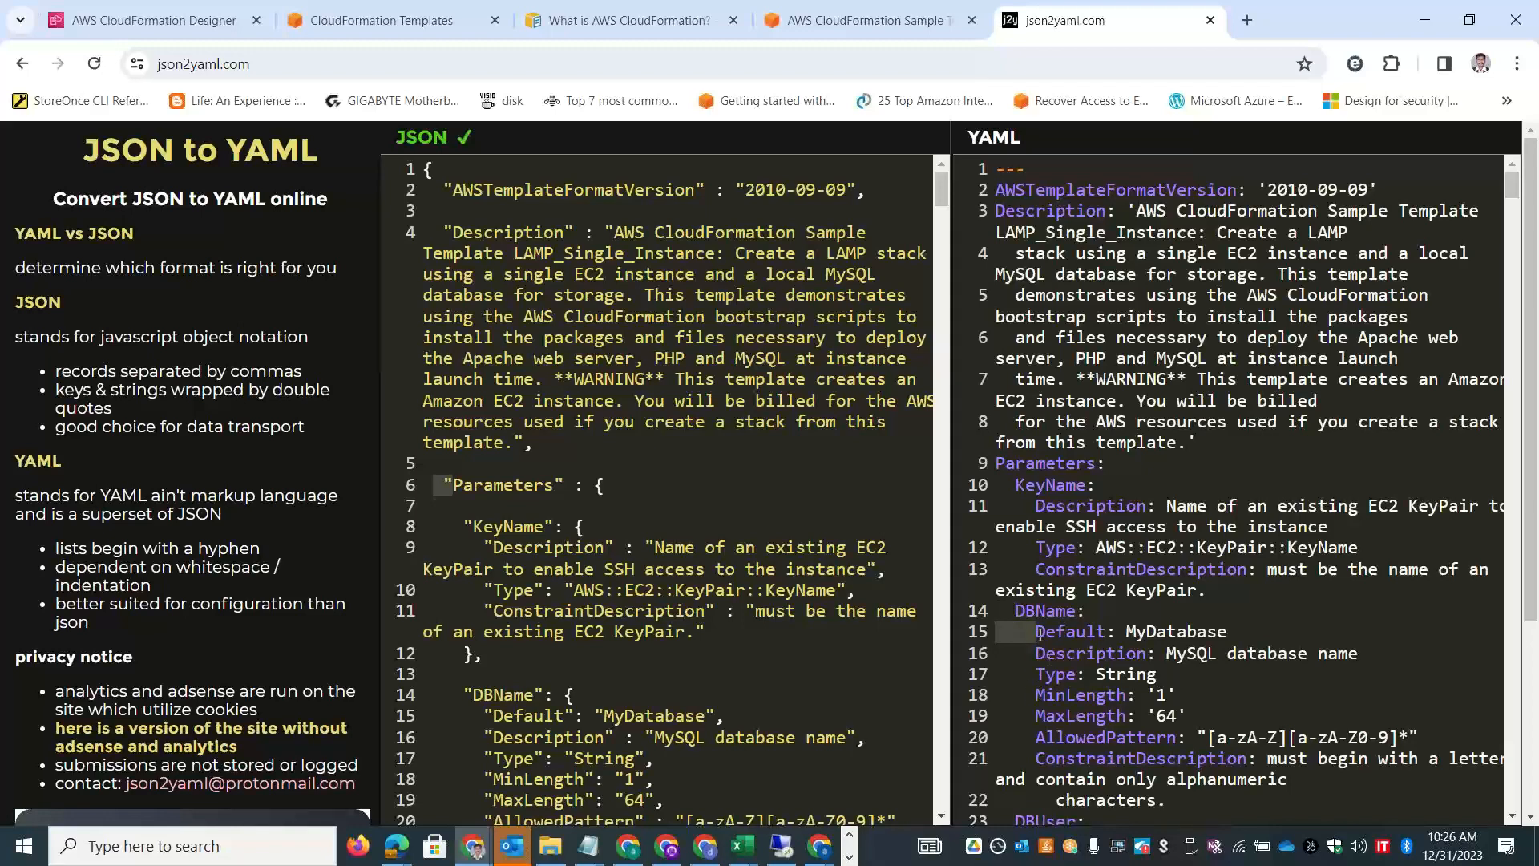
pyautogui.moveTo(996, 611); pyautogui.dragTo(1014, 611)
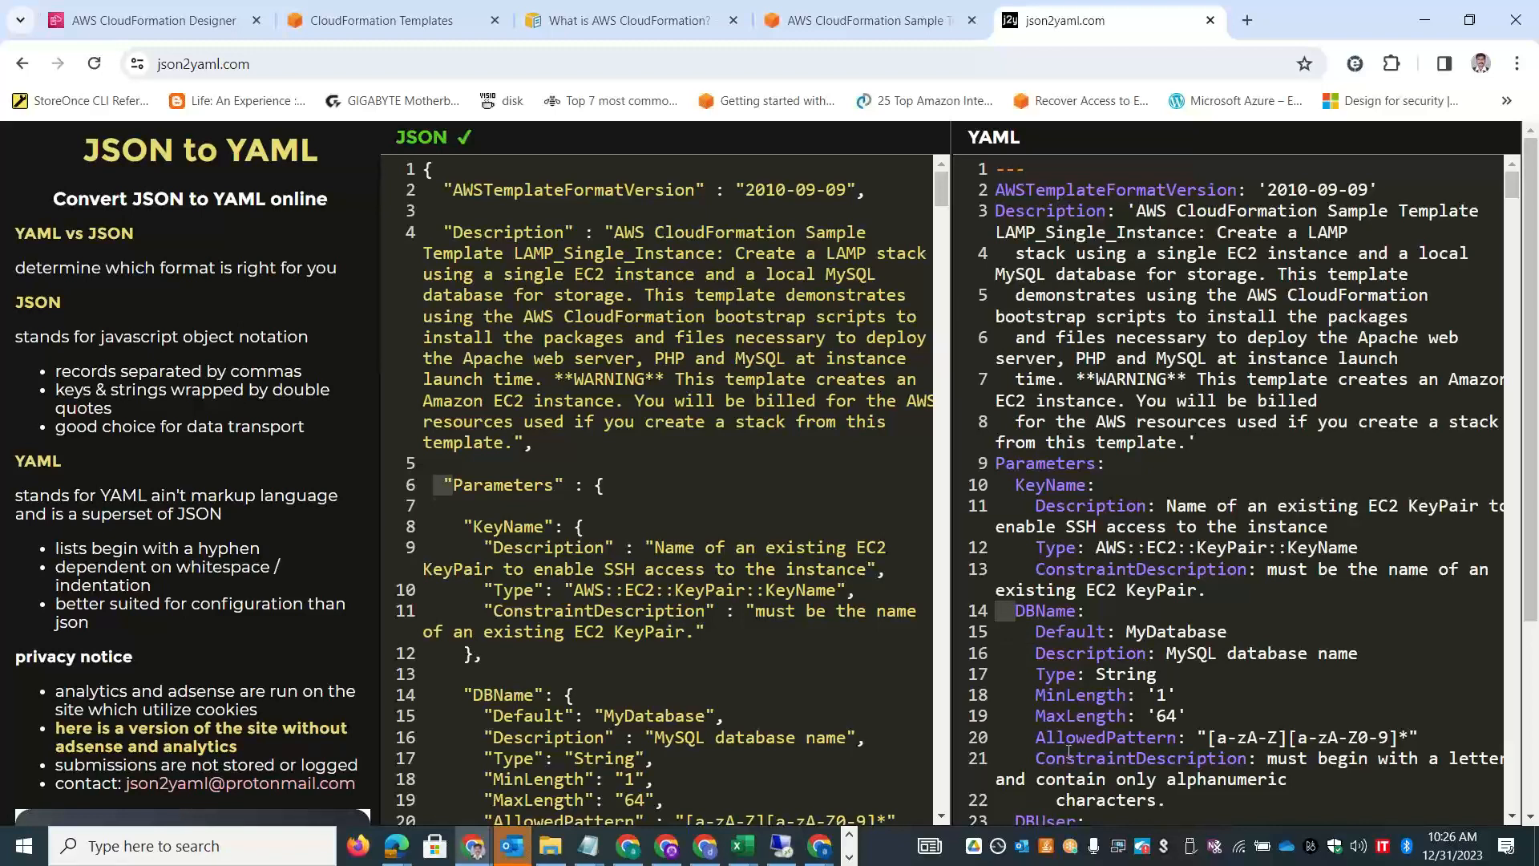
pyautogui.moveTo(996, 634); pyautogui.dragTo(1037, 633)
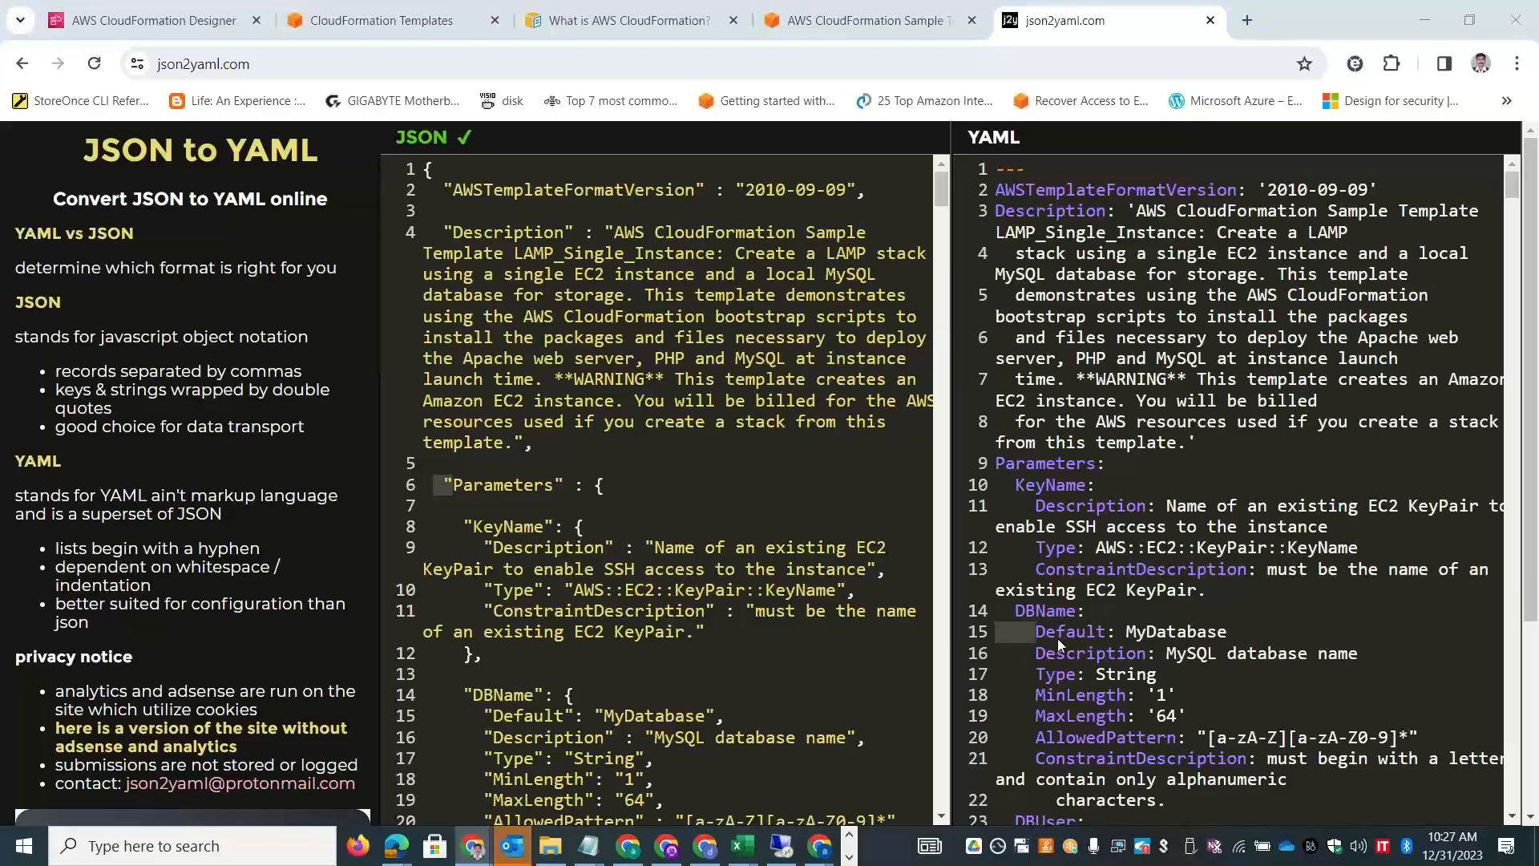
pyautogui.hotkey('alt', 'Tab')
pyautogui.hotkey('alt', 'Tab')
pyautogui.click(599, 485)
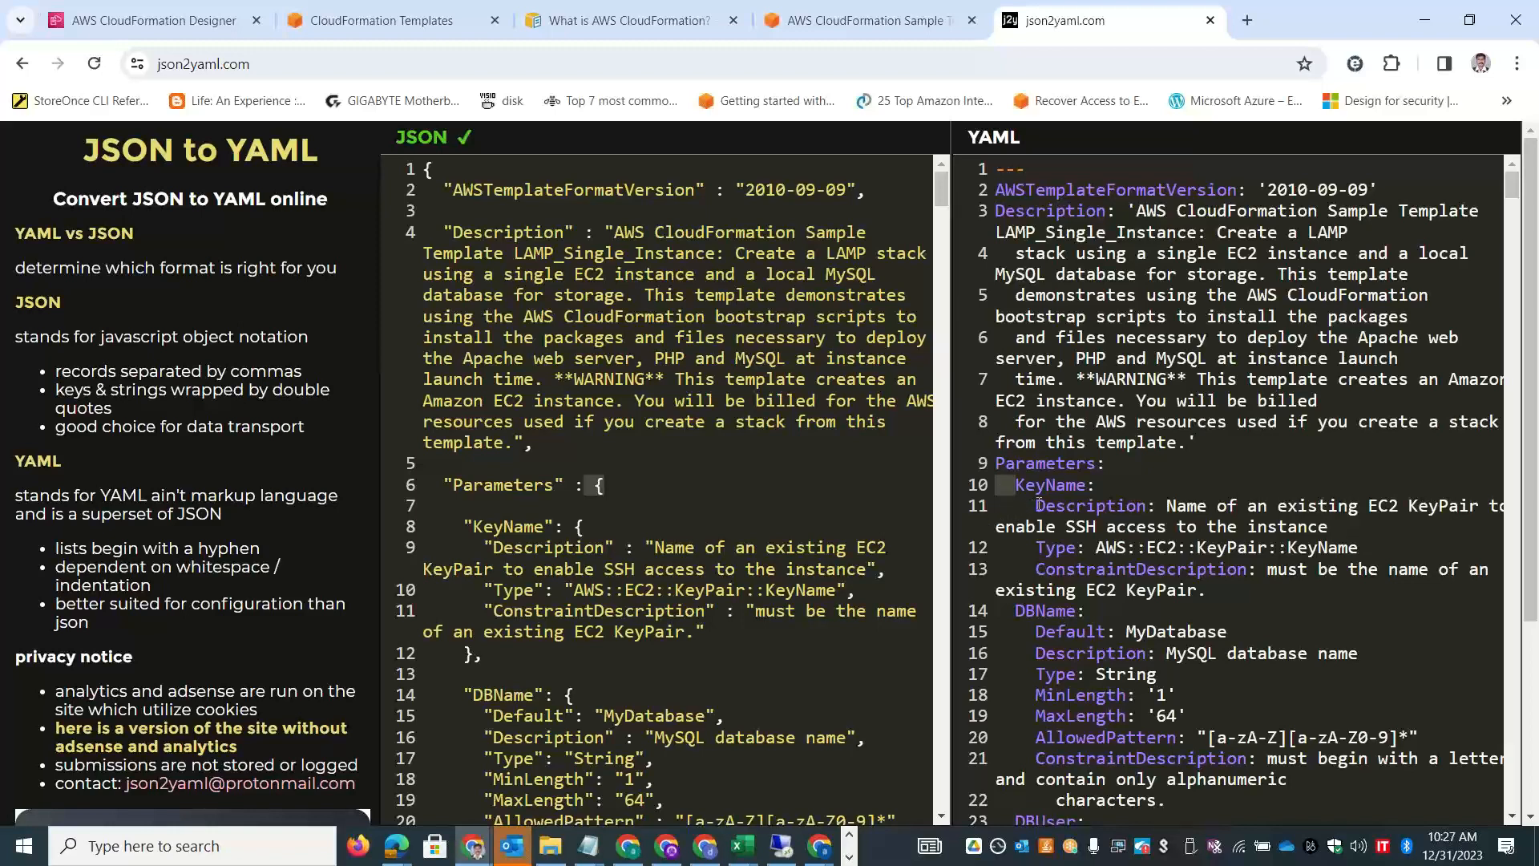
# Switch to the Excel workbook, add a worksheet after Sheet11 and name it "JSON vs YAML".
pyautogui.hotkey('alt', 'Tab')
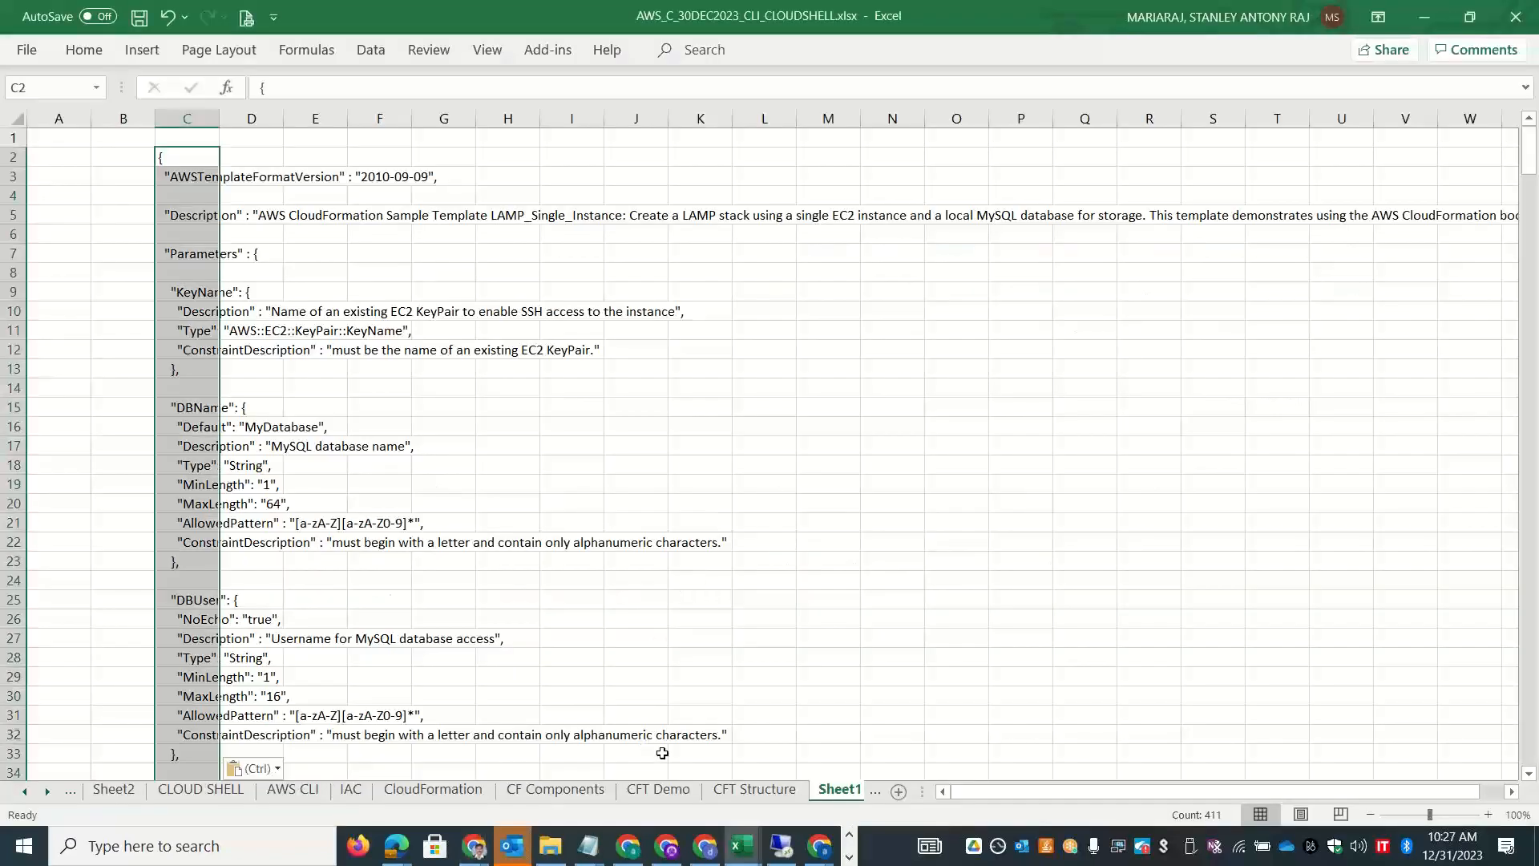
pyautogui.click(842, 796)
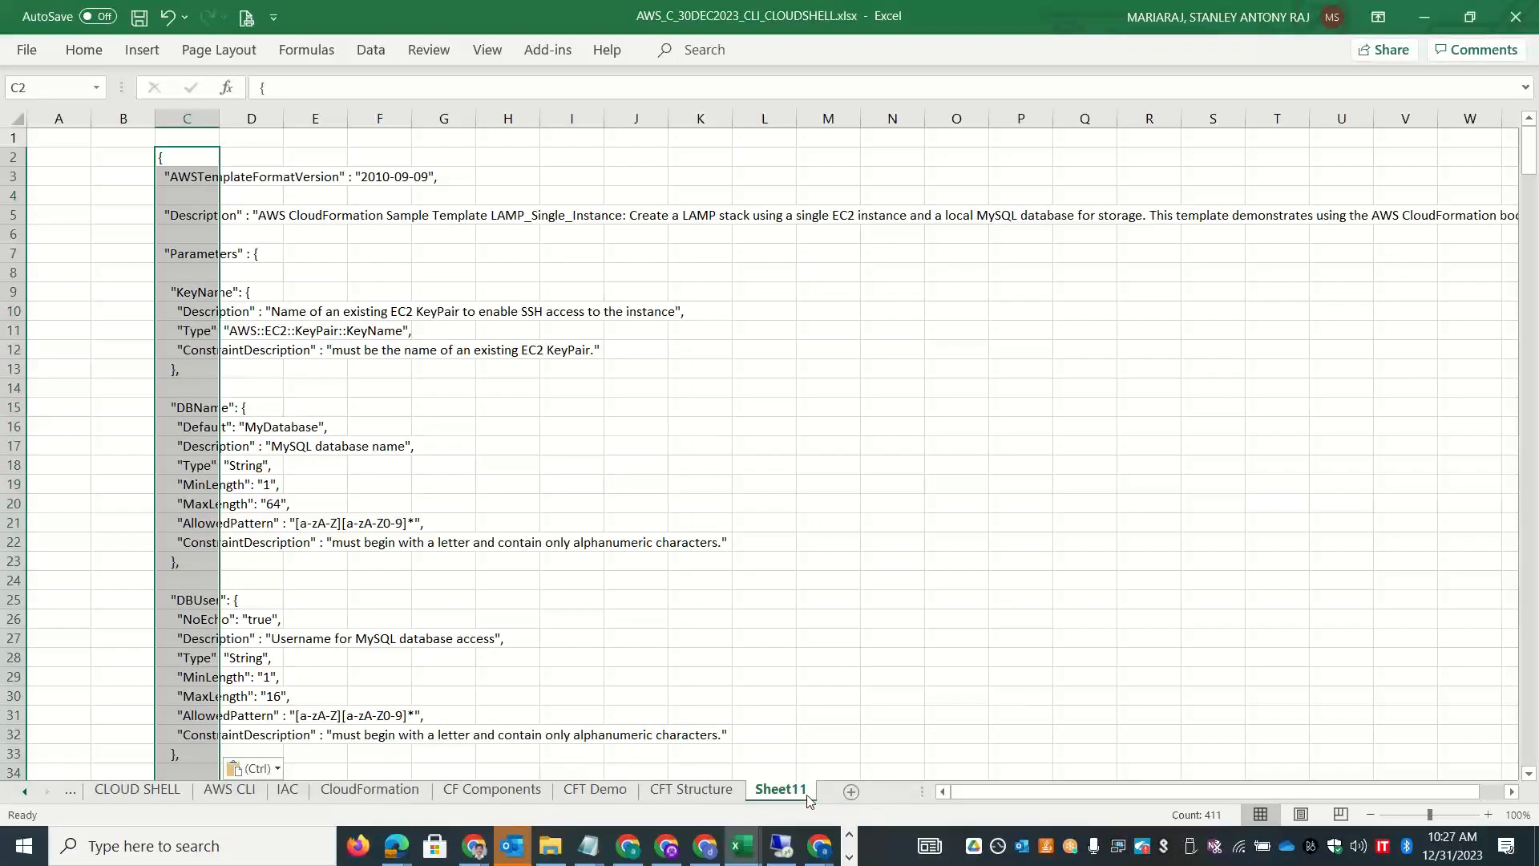
pyautogui.click(850, 793)
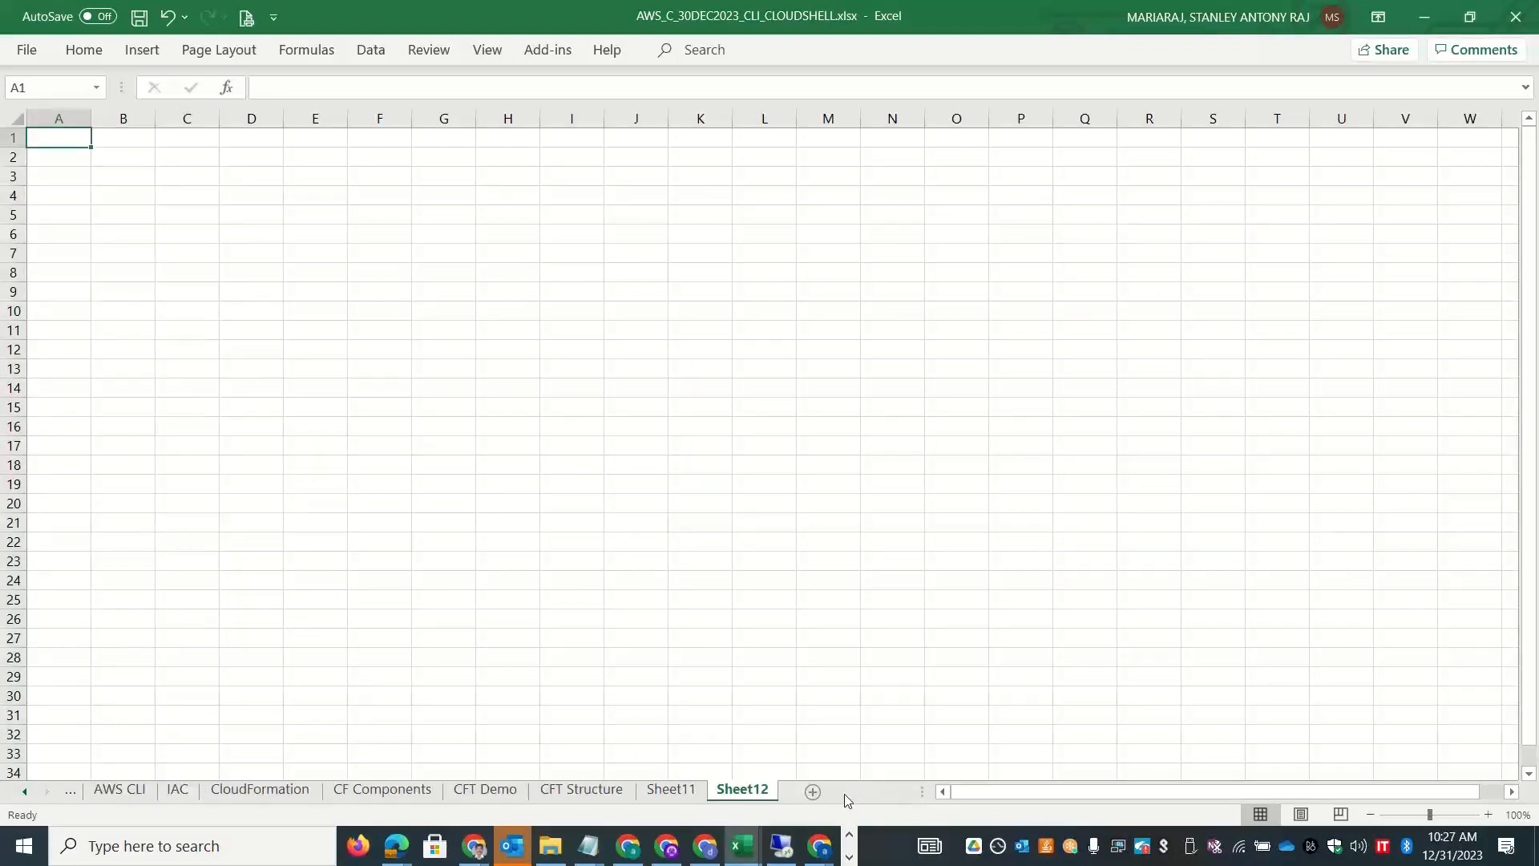
pyautogui.doubleClick(753, 791)
pyautogui.write('JSON')
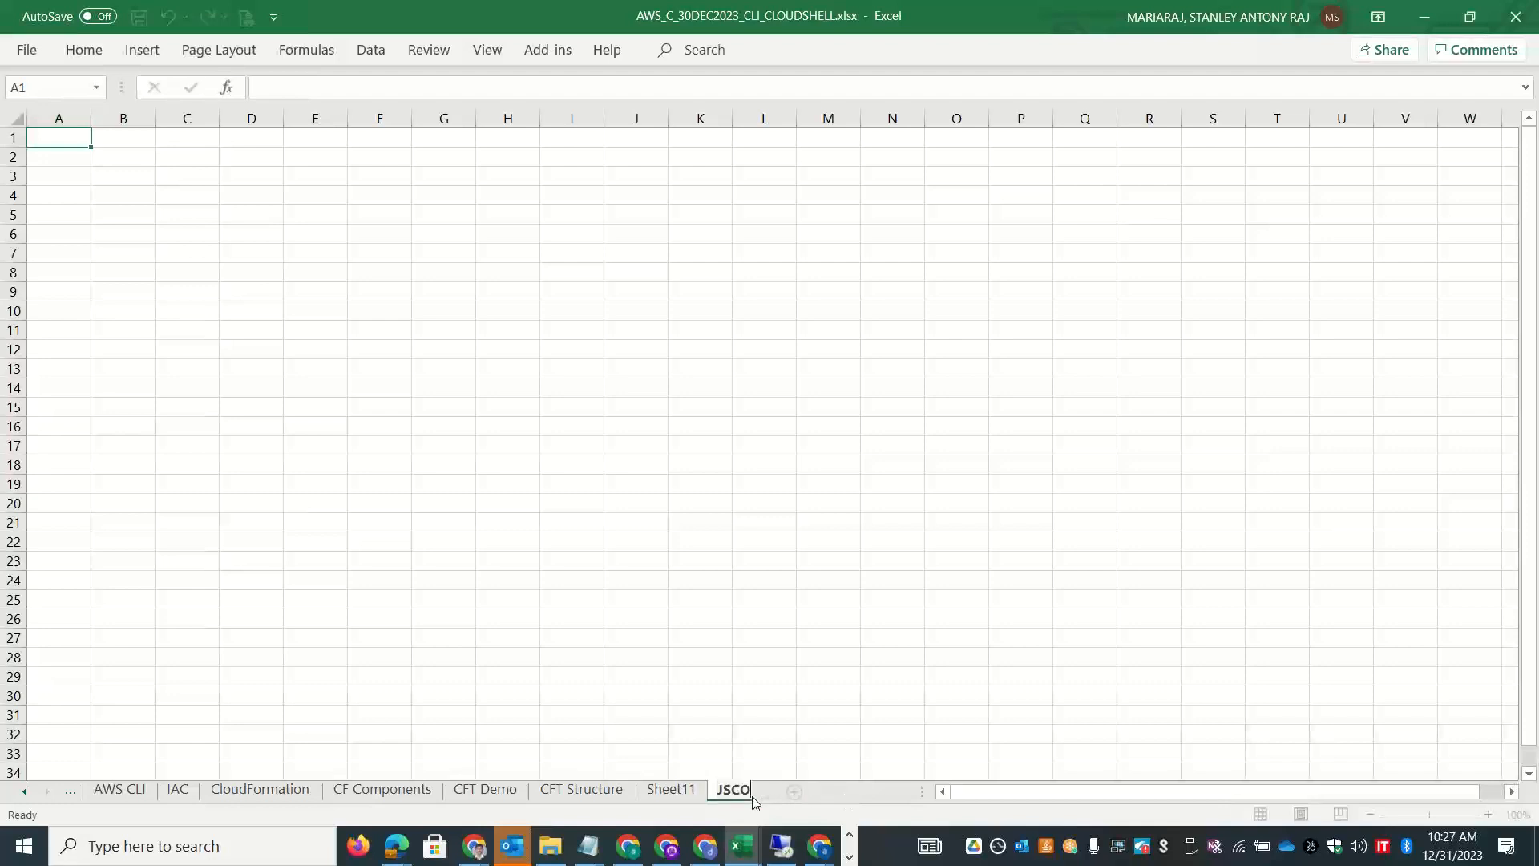
pyautogui.press('BackSpace')
pyautogui.press('BackSpace')
pyautogui.write('o')
pyautogui.press('BackSpace')
pyautogui.write('ON vs YAML')
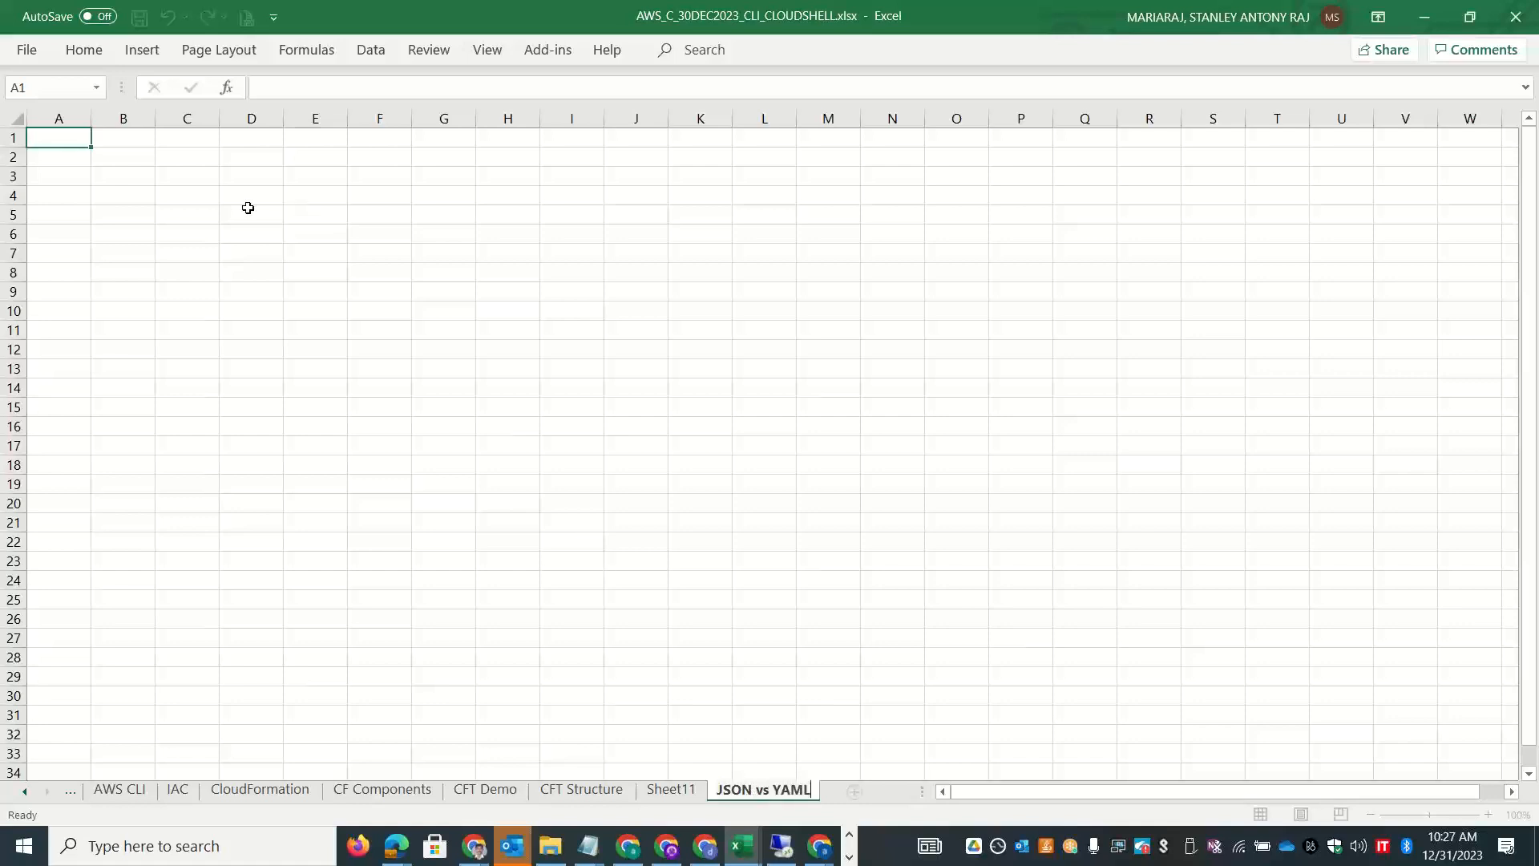
# Enter "Indentation" in C3 and "Spacing" in C4.
pyautogui.click(192, 183)
pyautogui.write('Indentation')
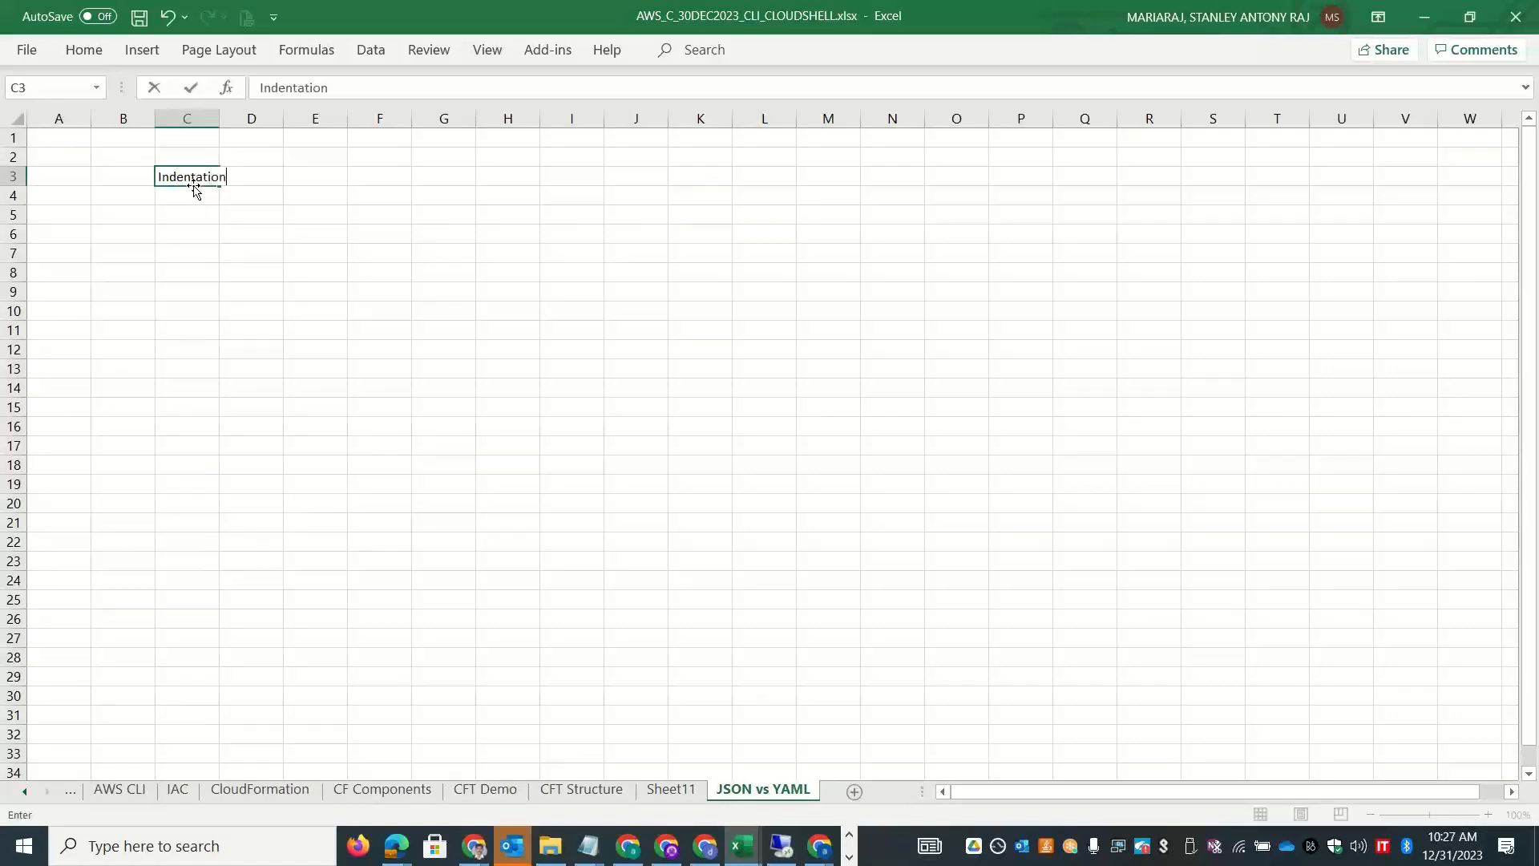
pyautogui.press('Return')
pyautogui.write('Spacing')
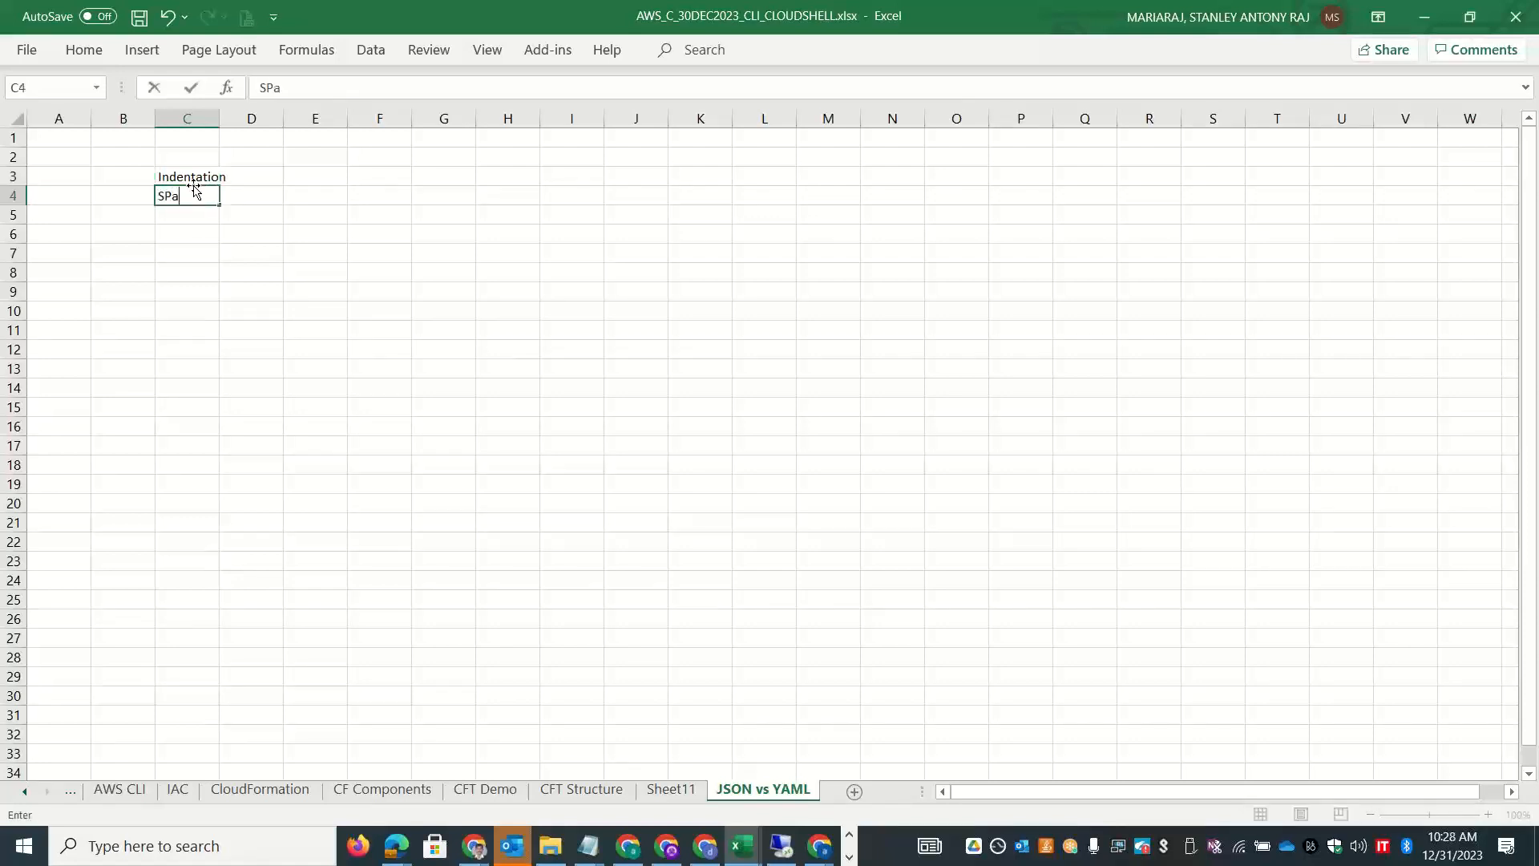
pyautogui.press('Return')
# Enter the heading "YAML" in C1 of the JSON vs YAML sheet.
pyautogui.click(194, 137)
pyautogui.write('YAML:')
pyautogui.press('BackSpace')
pyautogui.press('BackSpace')
pyautogui.press('BackSpace')
pyautogui.write('M:')
pyautogui.press('BackSpace')
pyautogui.write('L')
pyautogui.press('BackSpace')
pyautogui.write('L')
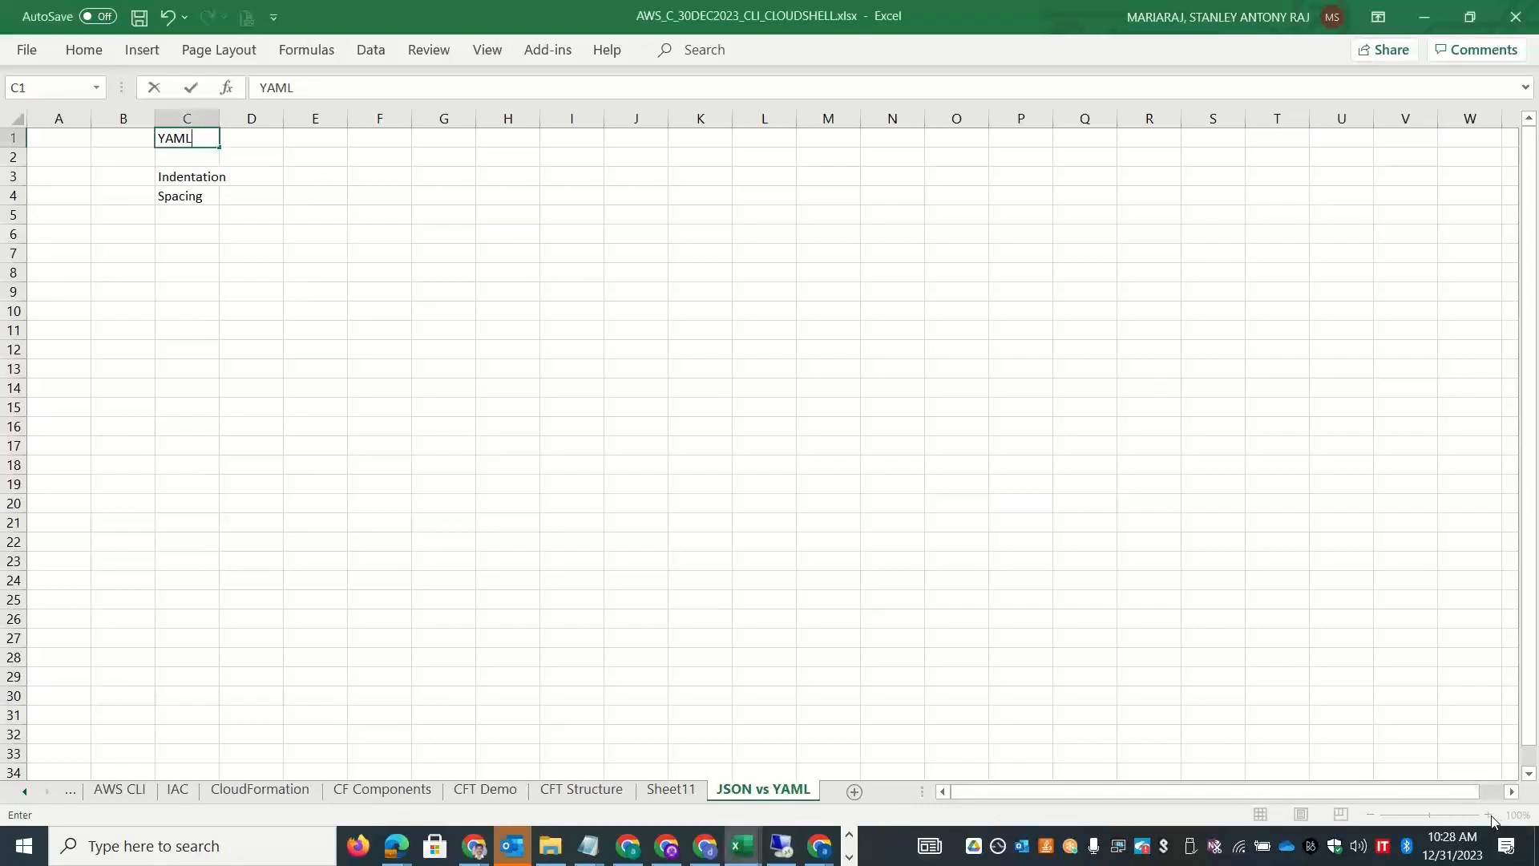
pyautogui.click(1290, 734)
# Zoom the JSON vs YAML sheet to 180% with its first rows and columns in view.
pyautogui.click(1488, 815)
pyautogui.click(1487, 815)
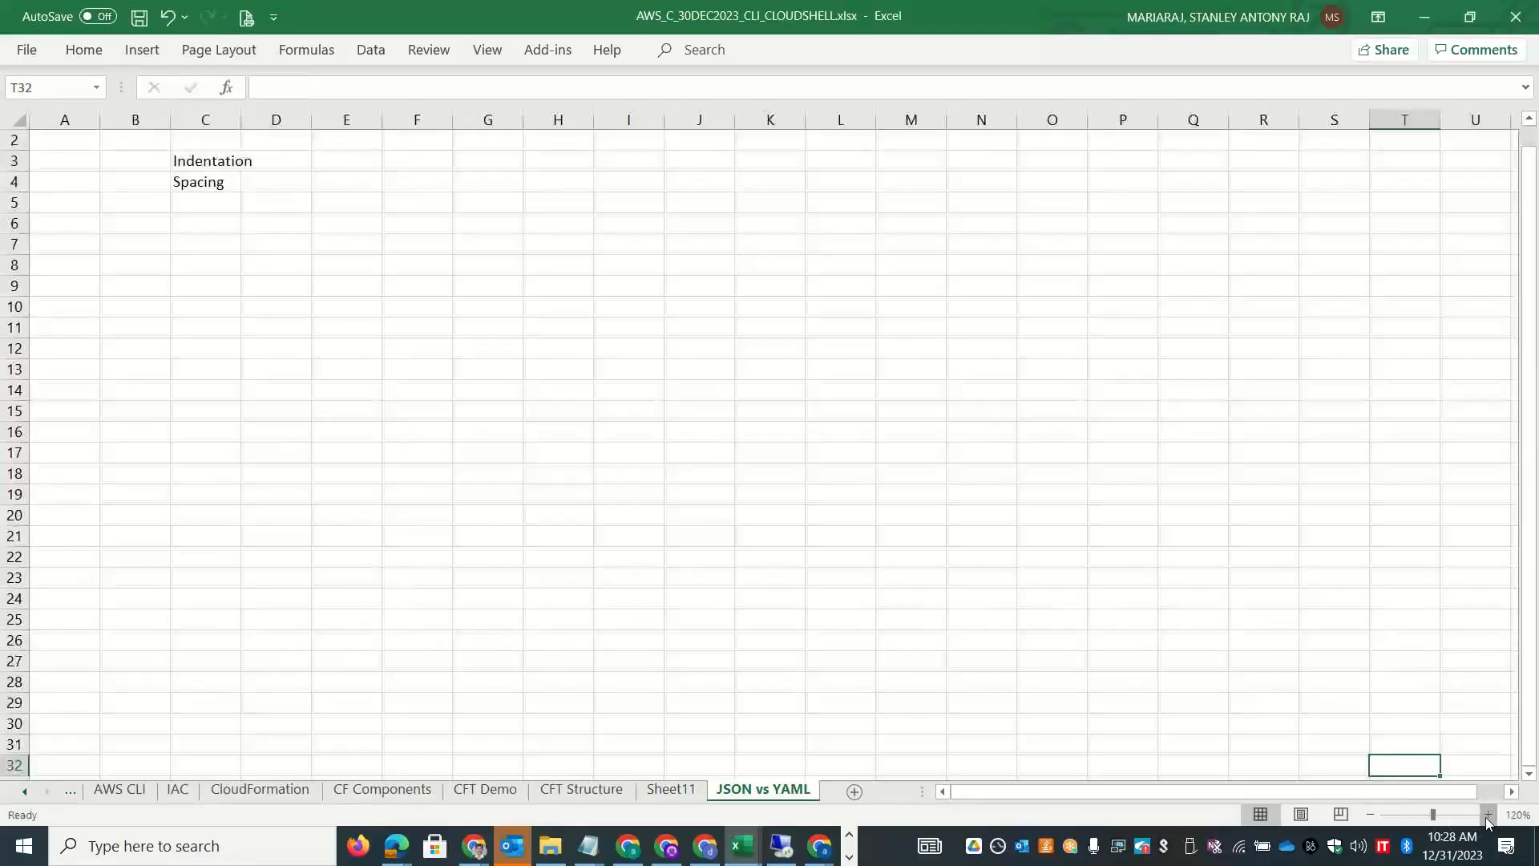
pyautogui.click(1488, 815)
pyautogui.click(1487, 816)
pyautogui.click(1488, 815)
pyautogui.click(1487, 815)
pyautogui.click(1487, 815)
pyautogui.click(1488, 816)
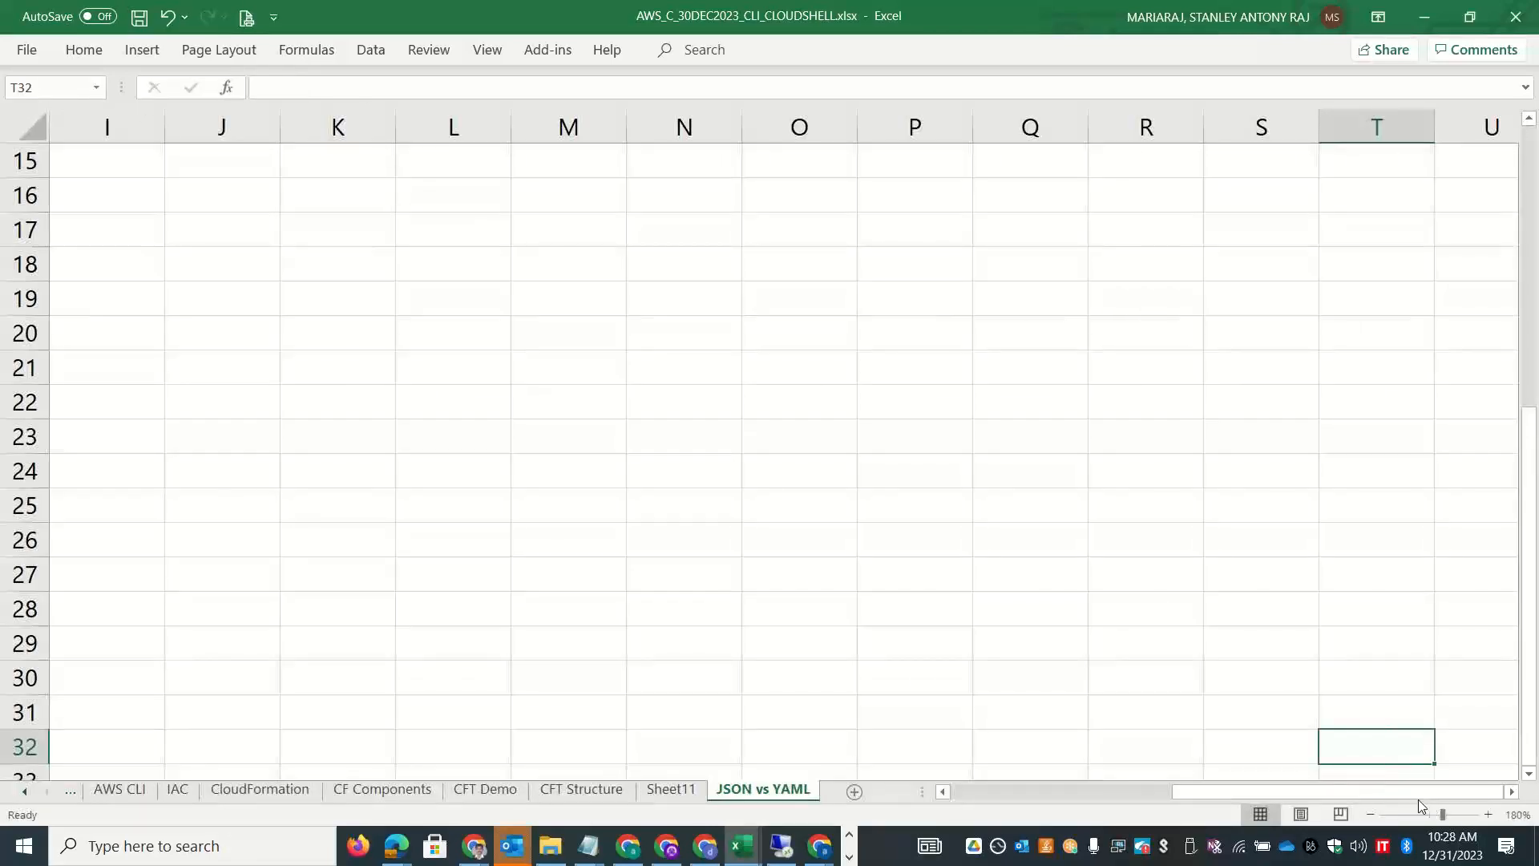
pyautogui.moveTo(1411, 793); pyautogui.dragTo(896, 776)
pyautogui.click(1530, 118)
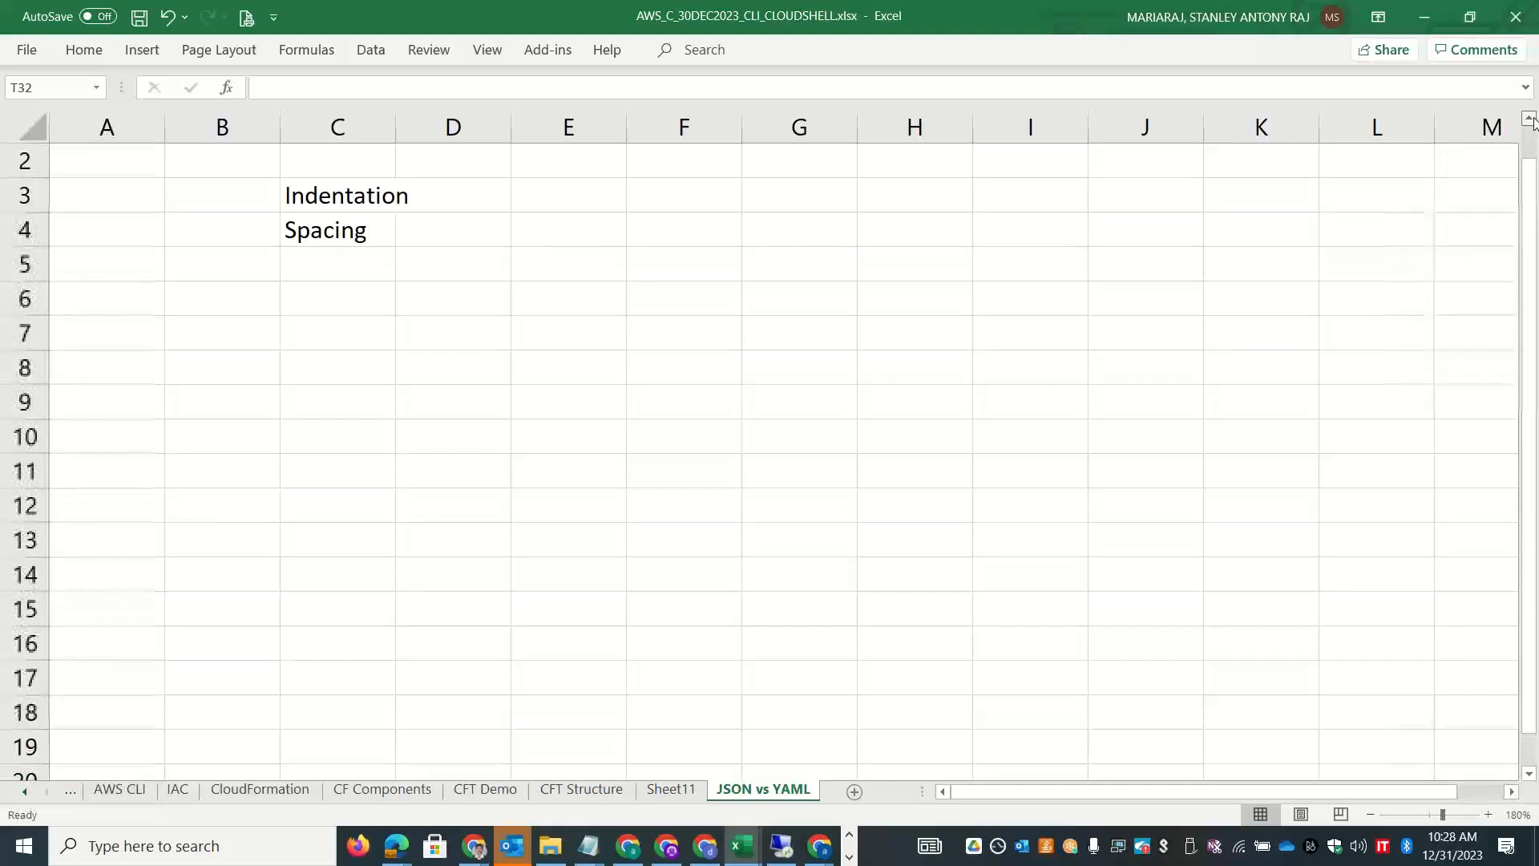
pyautogui.click(1529, 118)
# Copy json2yaml.com's JSON notes into B2:B6 as plain text, widen column B to fit them and enter the heading "JSON" in B1.
pyautogui.hotkey('alt', 'Tab')
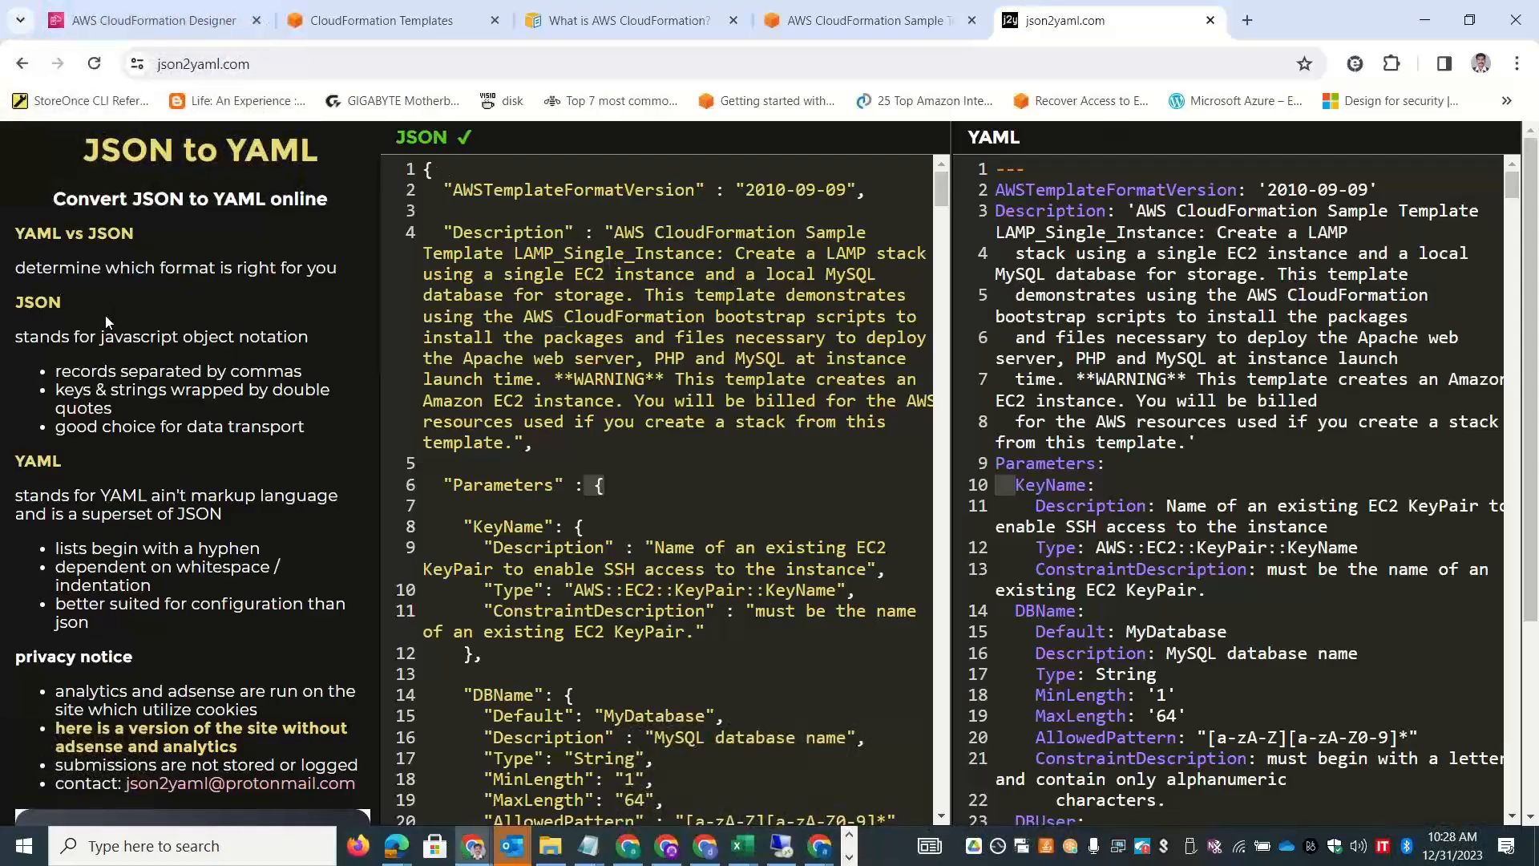
pyautogui.moveTo(315, 429); pyautogui.dragTo(15, 341)
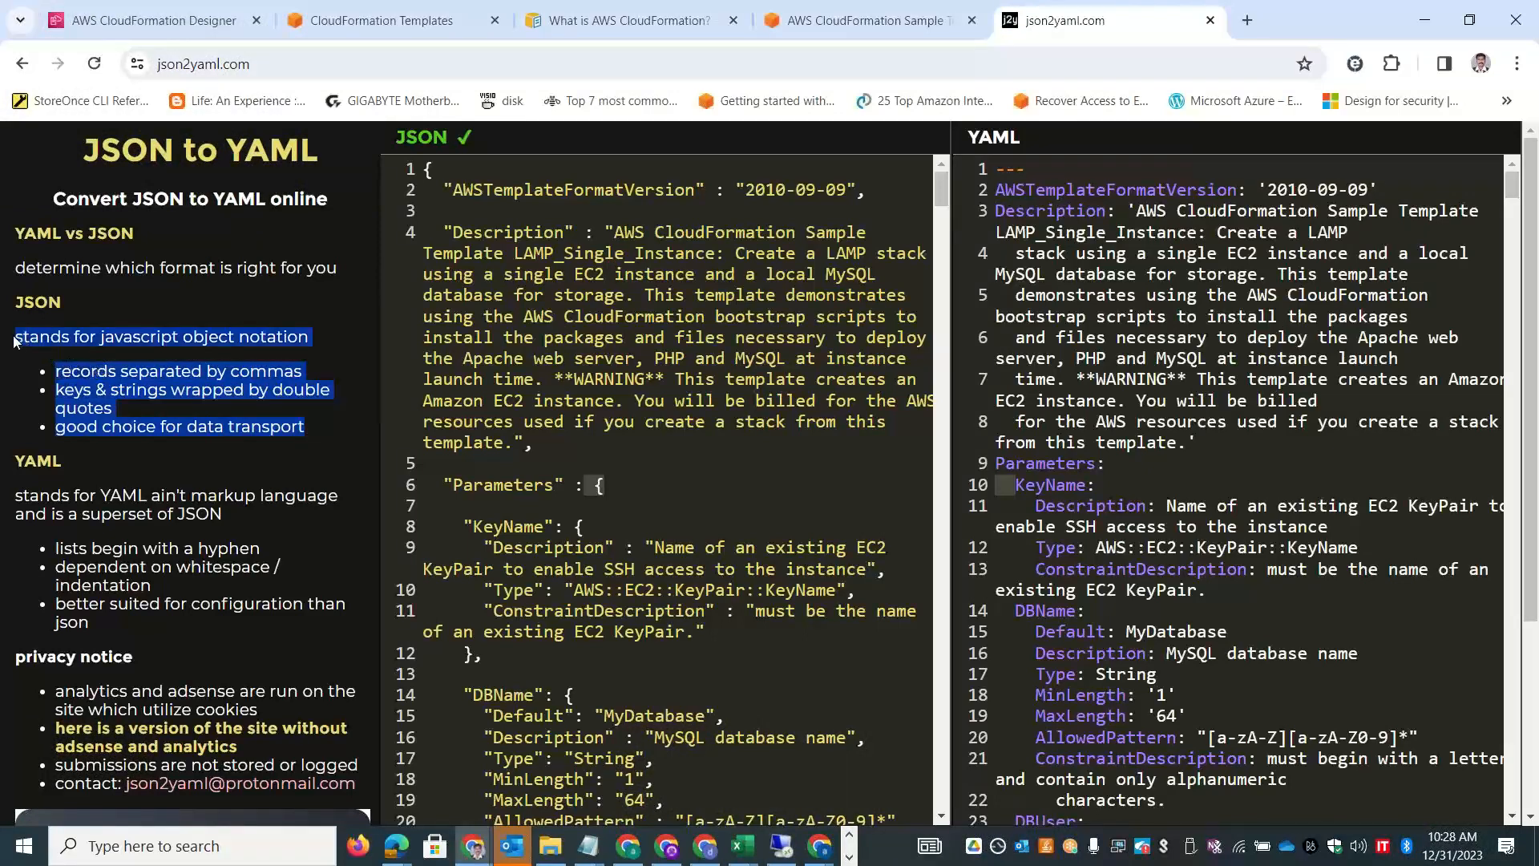
pyautogui.hotkey('alt', 'Tab')
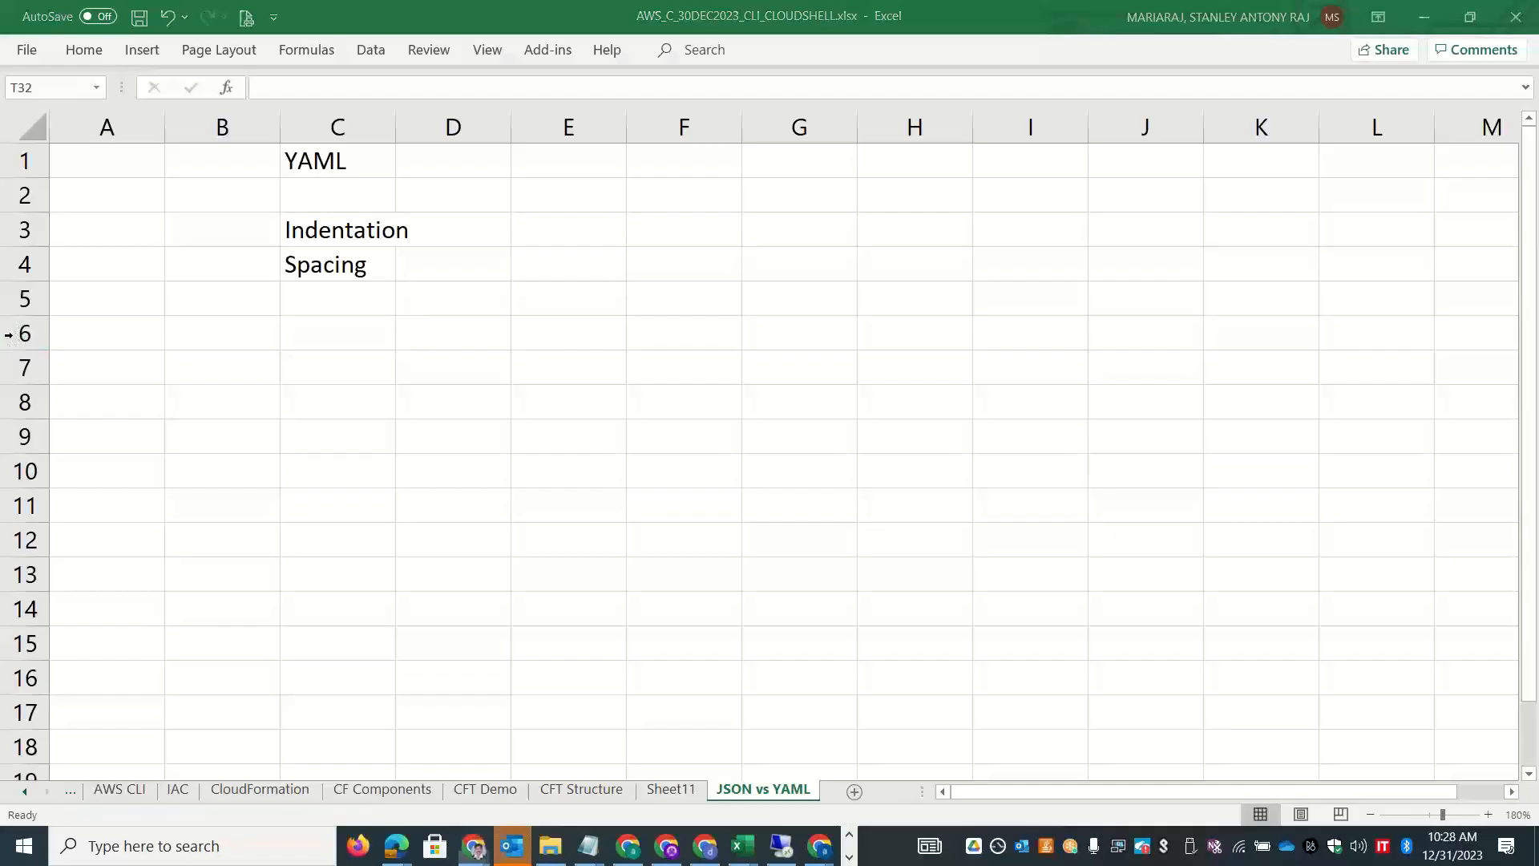
pyautogui.click(209, 200)
pyautogui.hotkey('ctrl', 'v')
pyautogui.click(323, 770)
pyautogui.click(329, 706)
pyautogui.moveTo(283, 126); pyautogui.dragTo(645, 155)
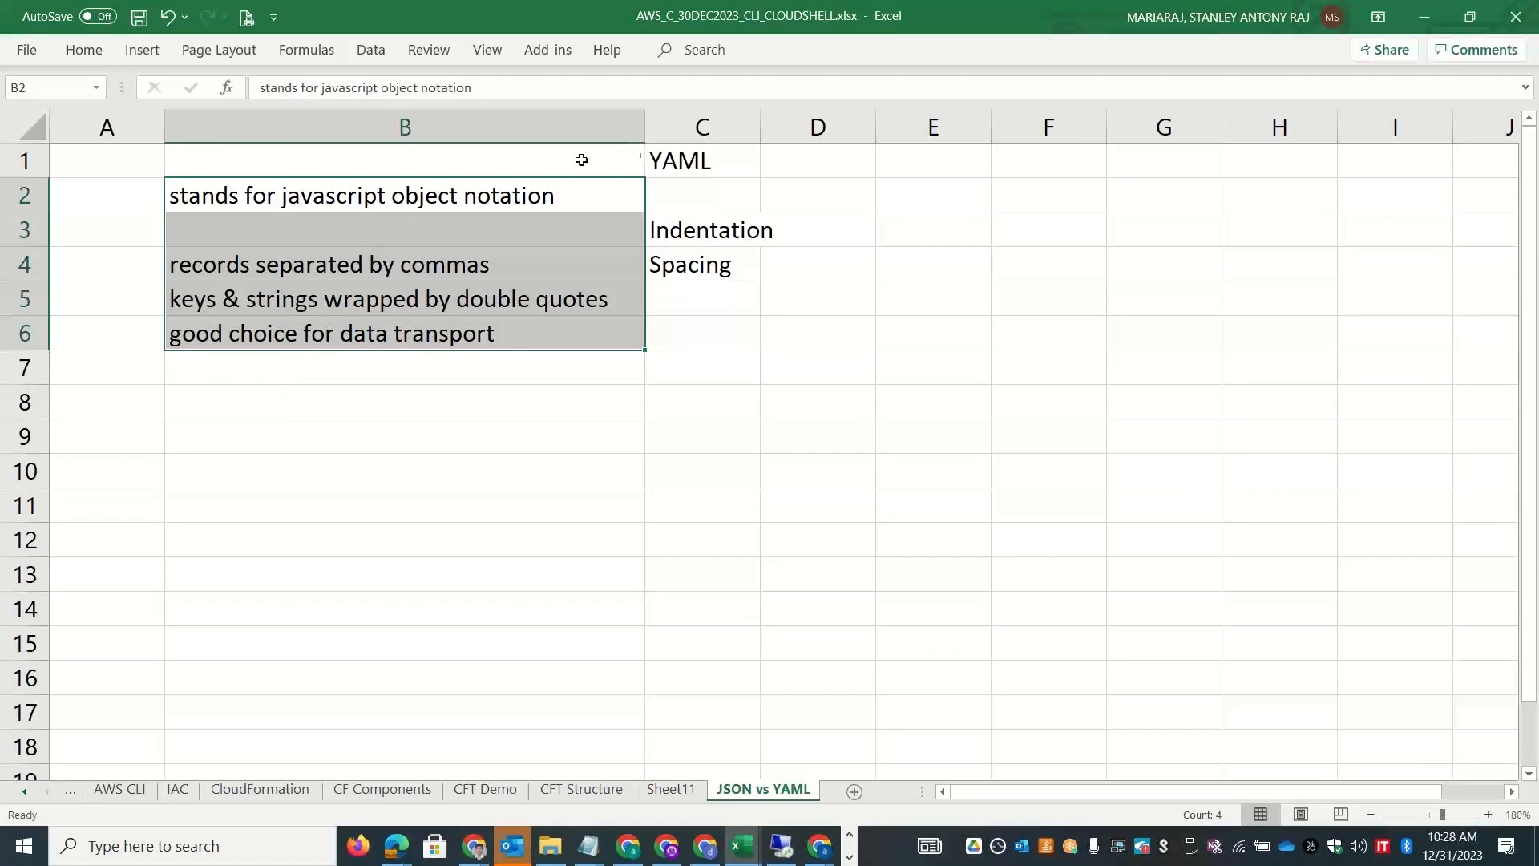
pyautogui.click(336, 159)
pyautogui.write('JSON')
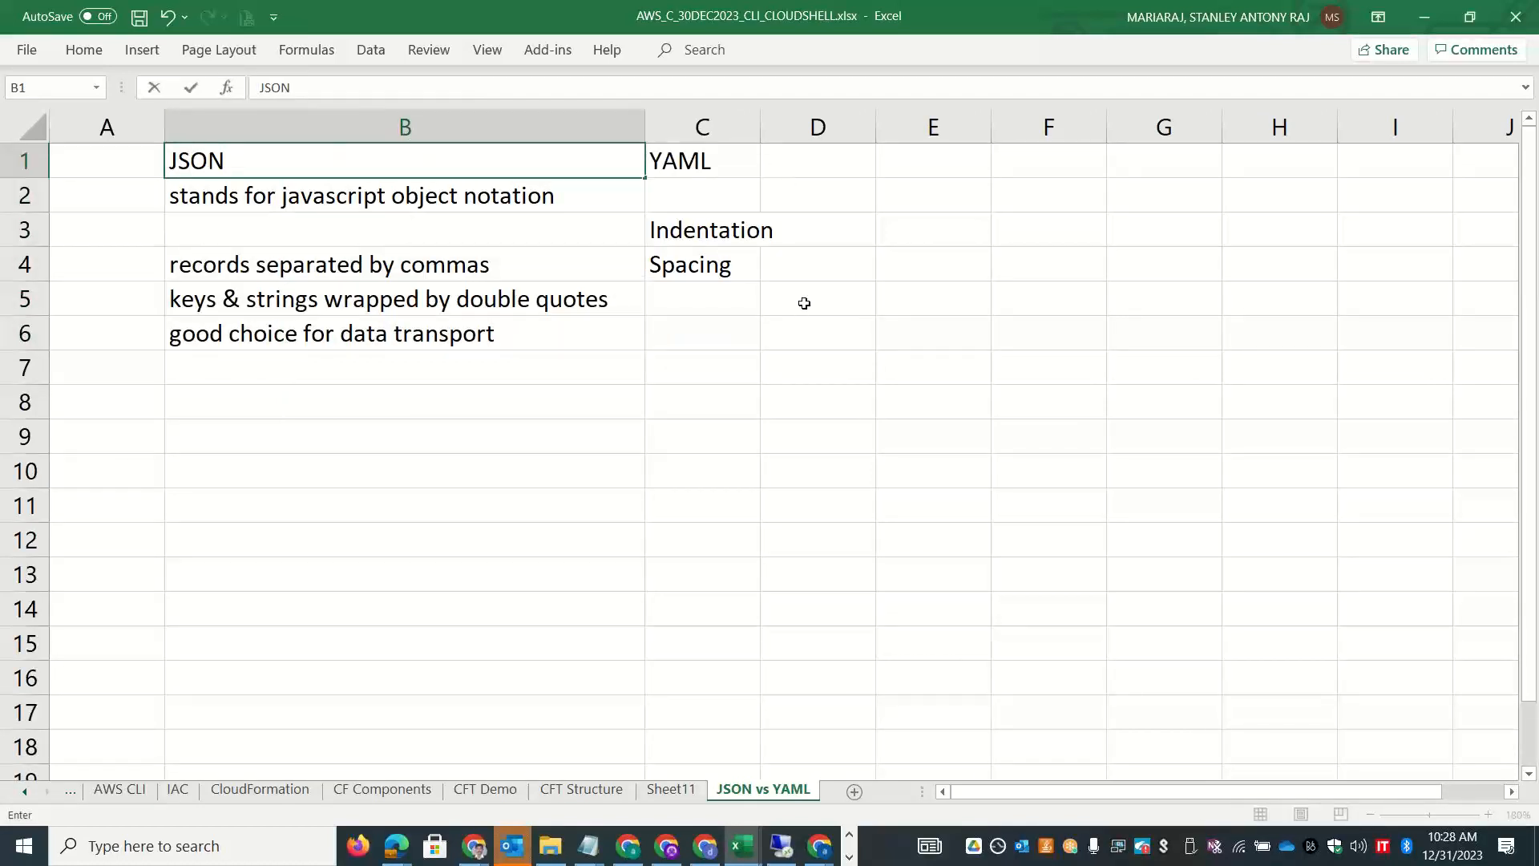
# Copy json2yaml.com's YAML notes into C2:C6 as plain text, replacing the existing entries, and widen column C to fit them.
pyautogui.hotkey('alt', 'Tab')
pyautogui.moveTo(111, 631); pyautogui.dragTo(13, 502)
pyautogui.hotkey('ctrl', 'c')
pyautogui.hotkey('alt', 'Tab')
pyautogui.click(697, 187)
pyautogui.hotkey('ctrl', 'v')
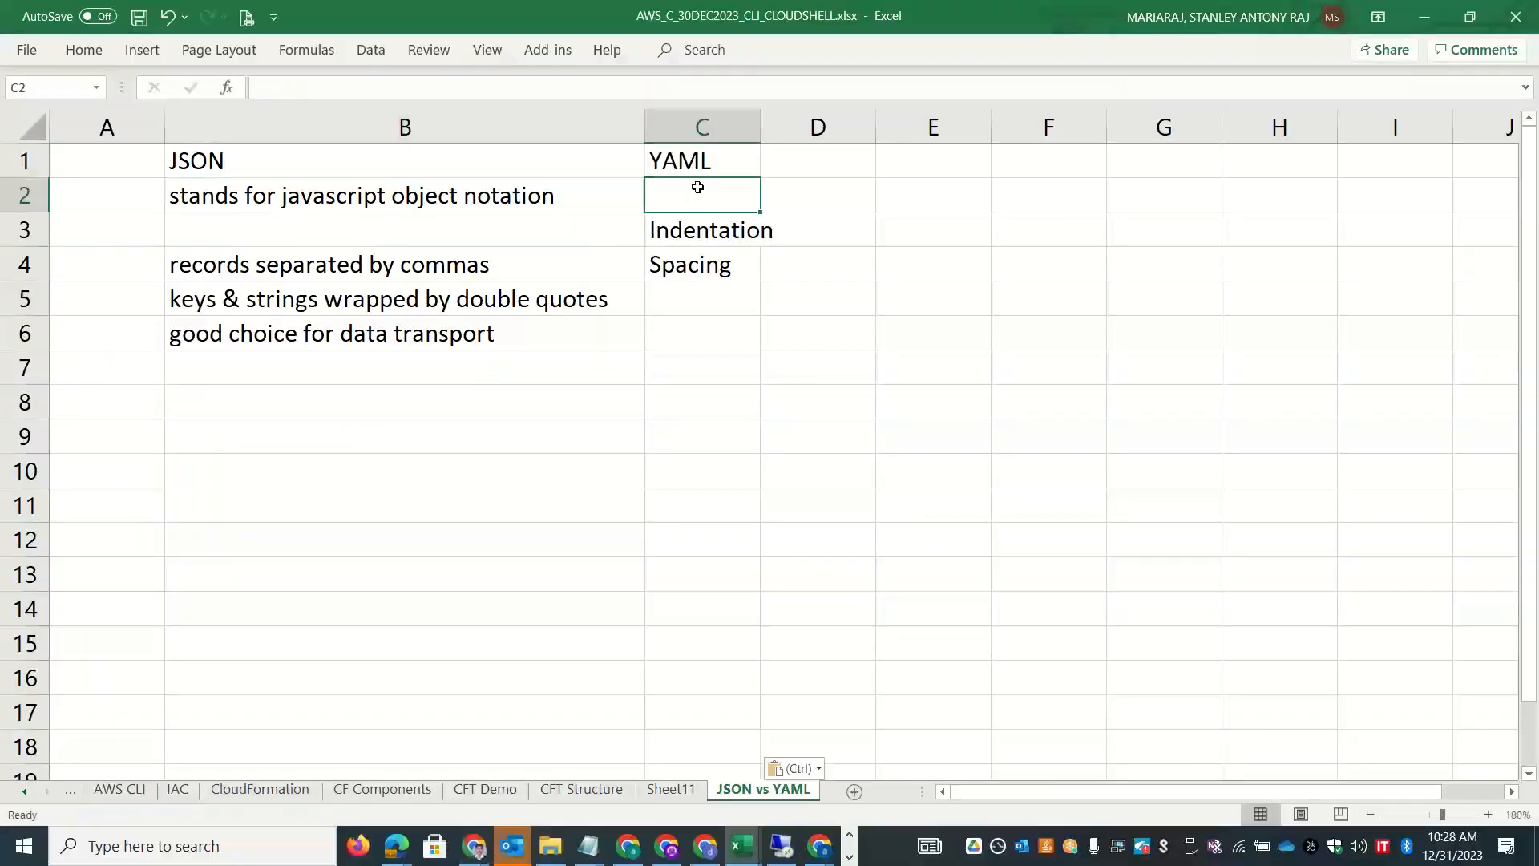
pyautogui.click(810, 769)
pyautogui.click(812, 711)
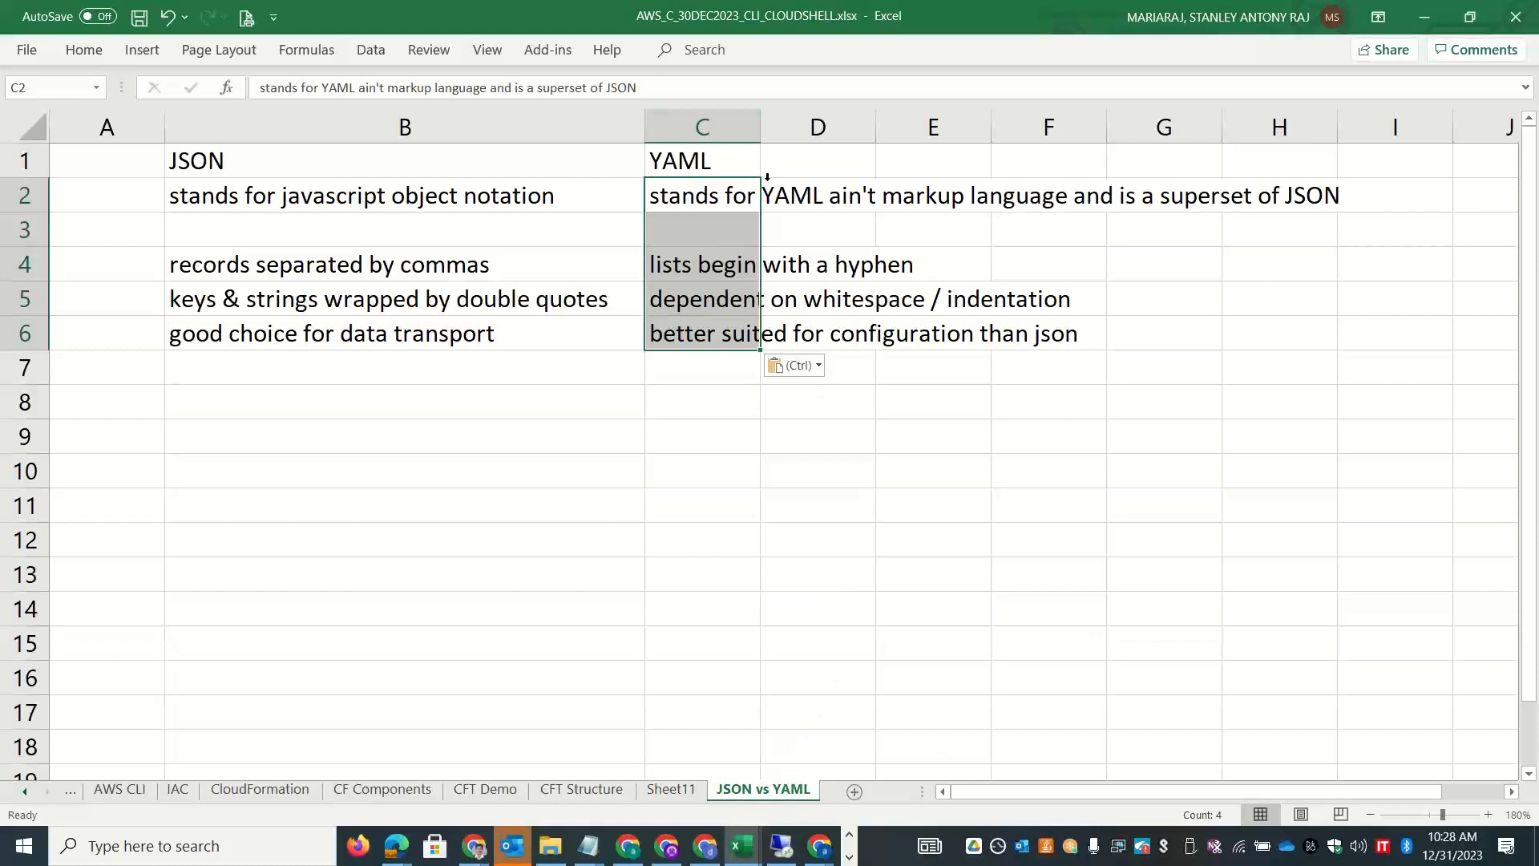
pyautogui.moveTo(759, 128); pyautogui.dragTo(1381, 148)
pyautogui.hotkey('alt', 'Tab')
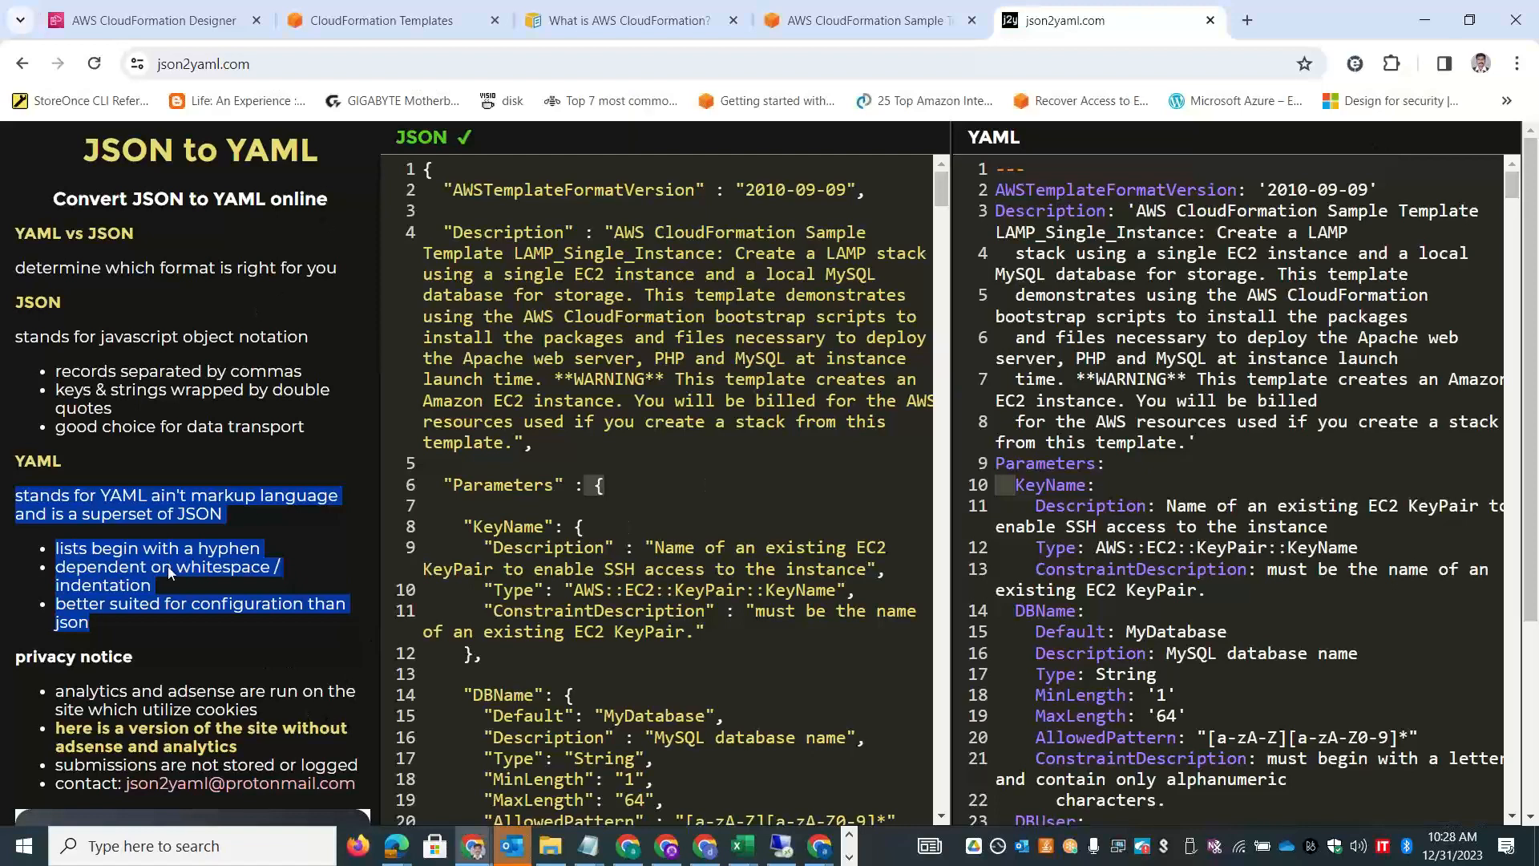
pyautogui.click(839, 24)
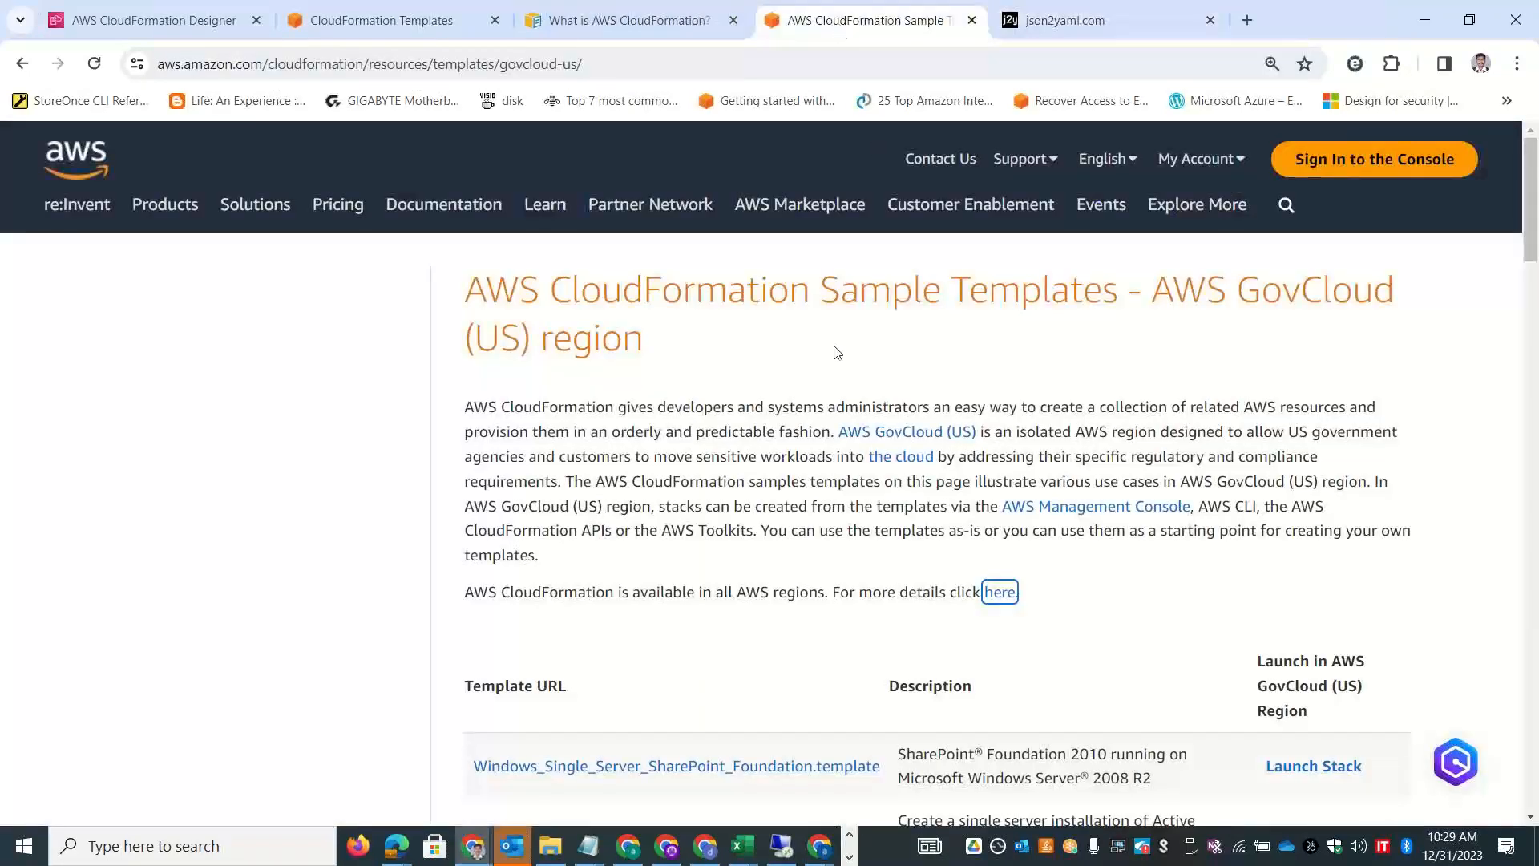
pyautogui.click(180, 13)
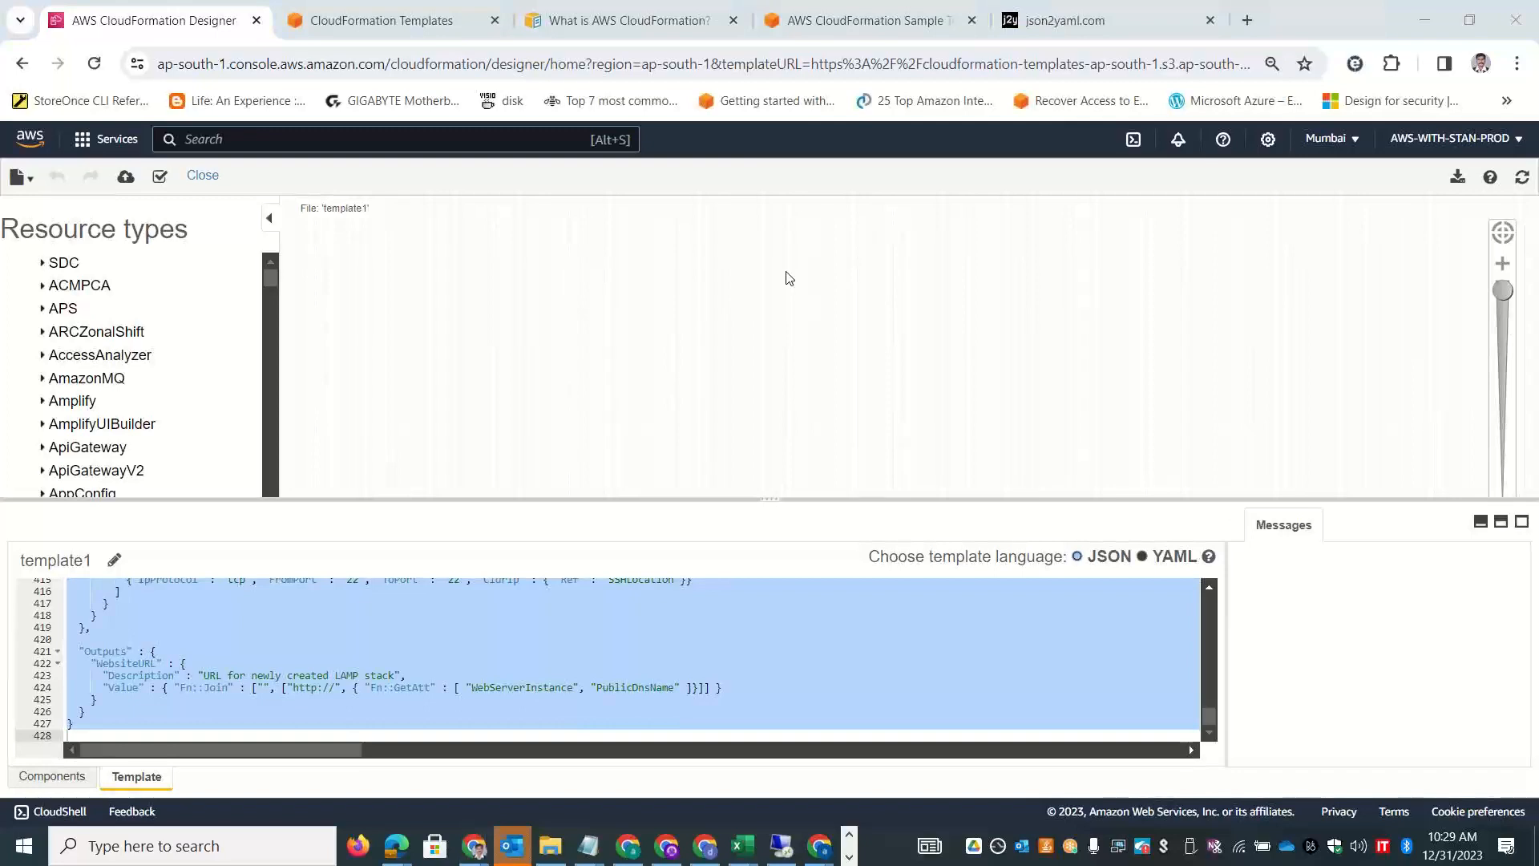
pyautogui.moveTo(1208, 718); pyautogui.dragTo(1219, 773)
pyautogui.hotkey('alt', 'Tab')
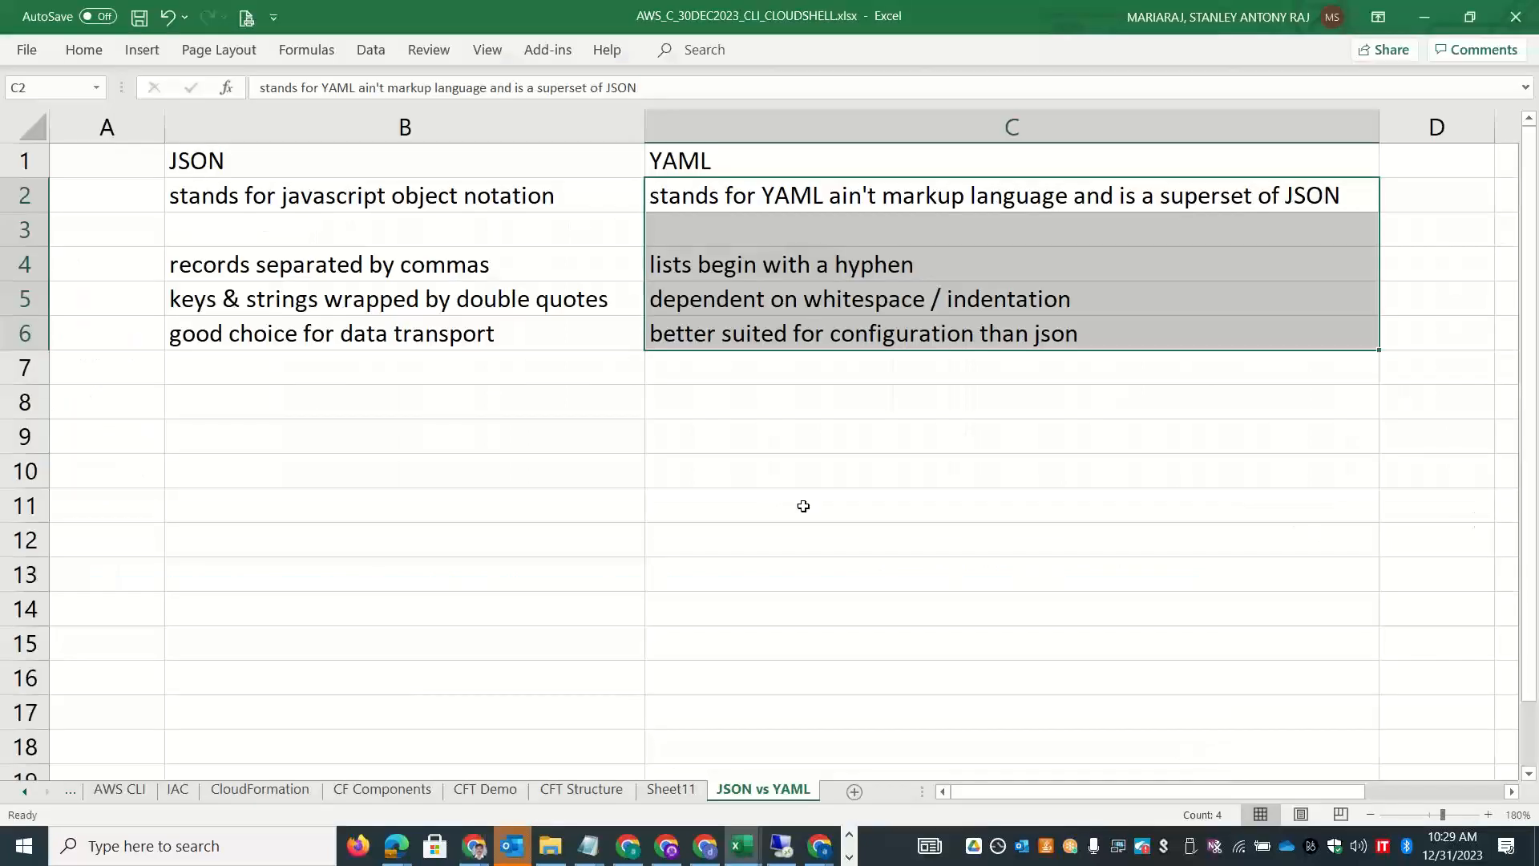
# Open Notepad and copy the LAMP template from column C of Sheet11 into it, replacing the pasted YAML notes.
pyautogui.click(670, 790)
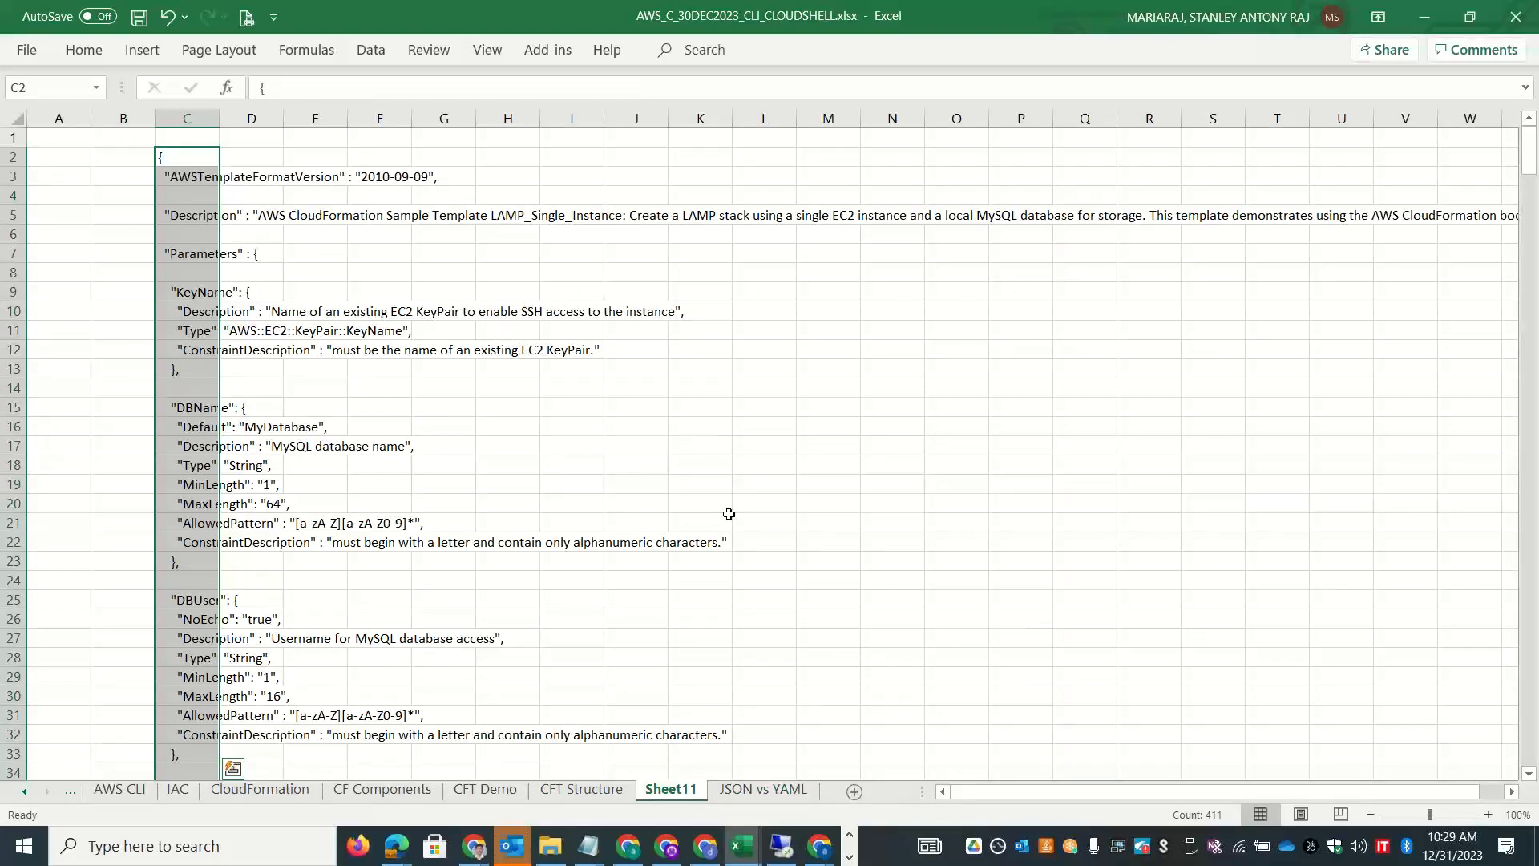
pyautogui.press('super+r')
pyautogui.write('notepad')
pyautogui.press('Return')
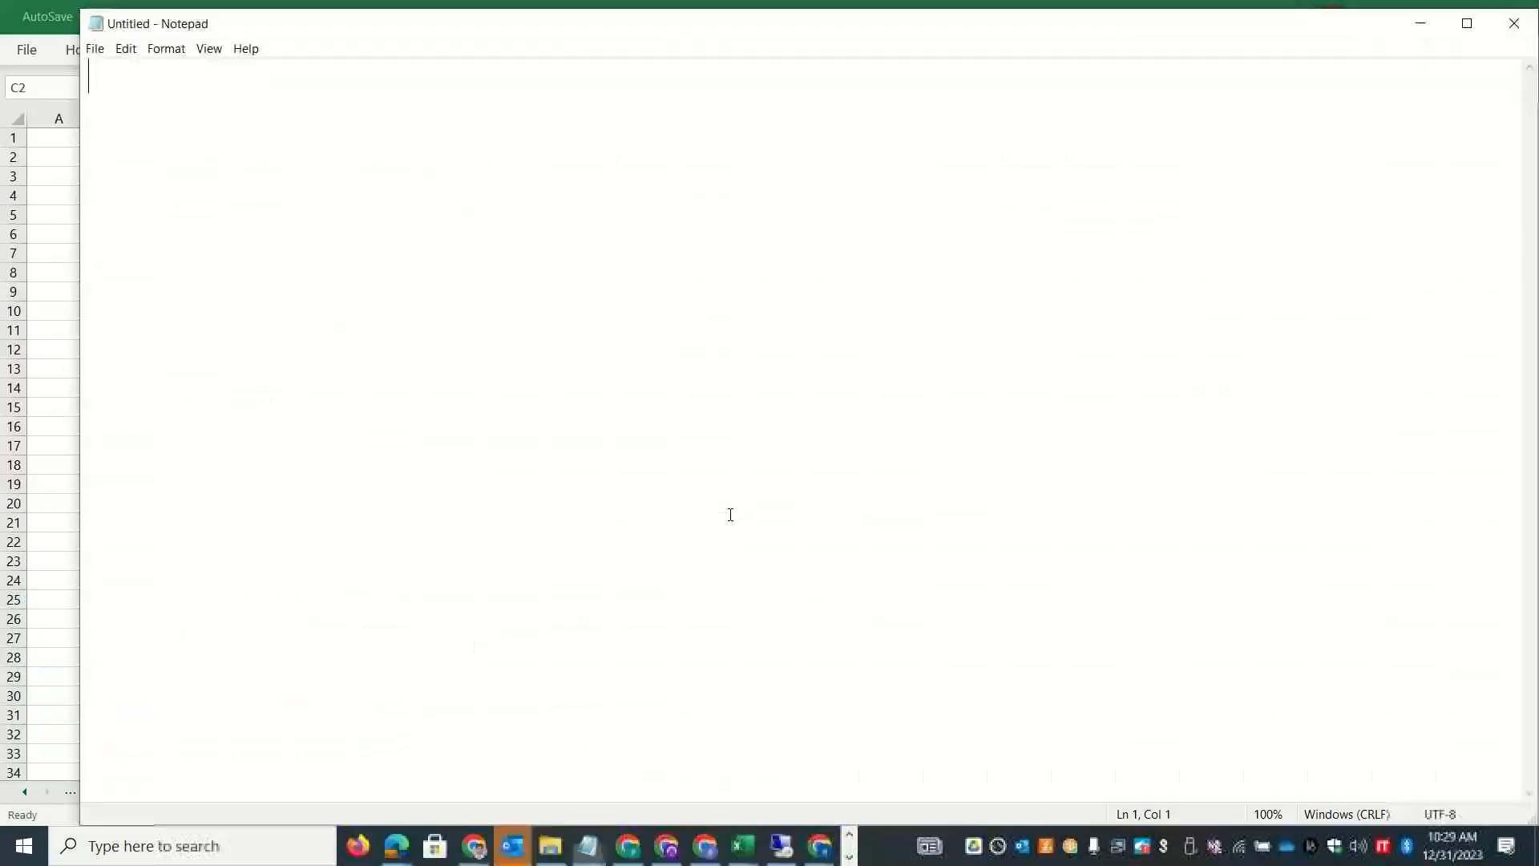
pyautogui.hotkey('ctrl', 'v')
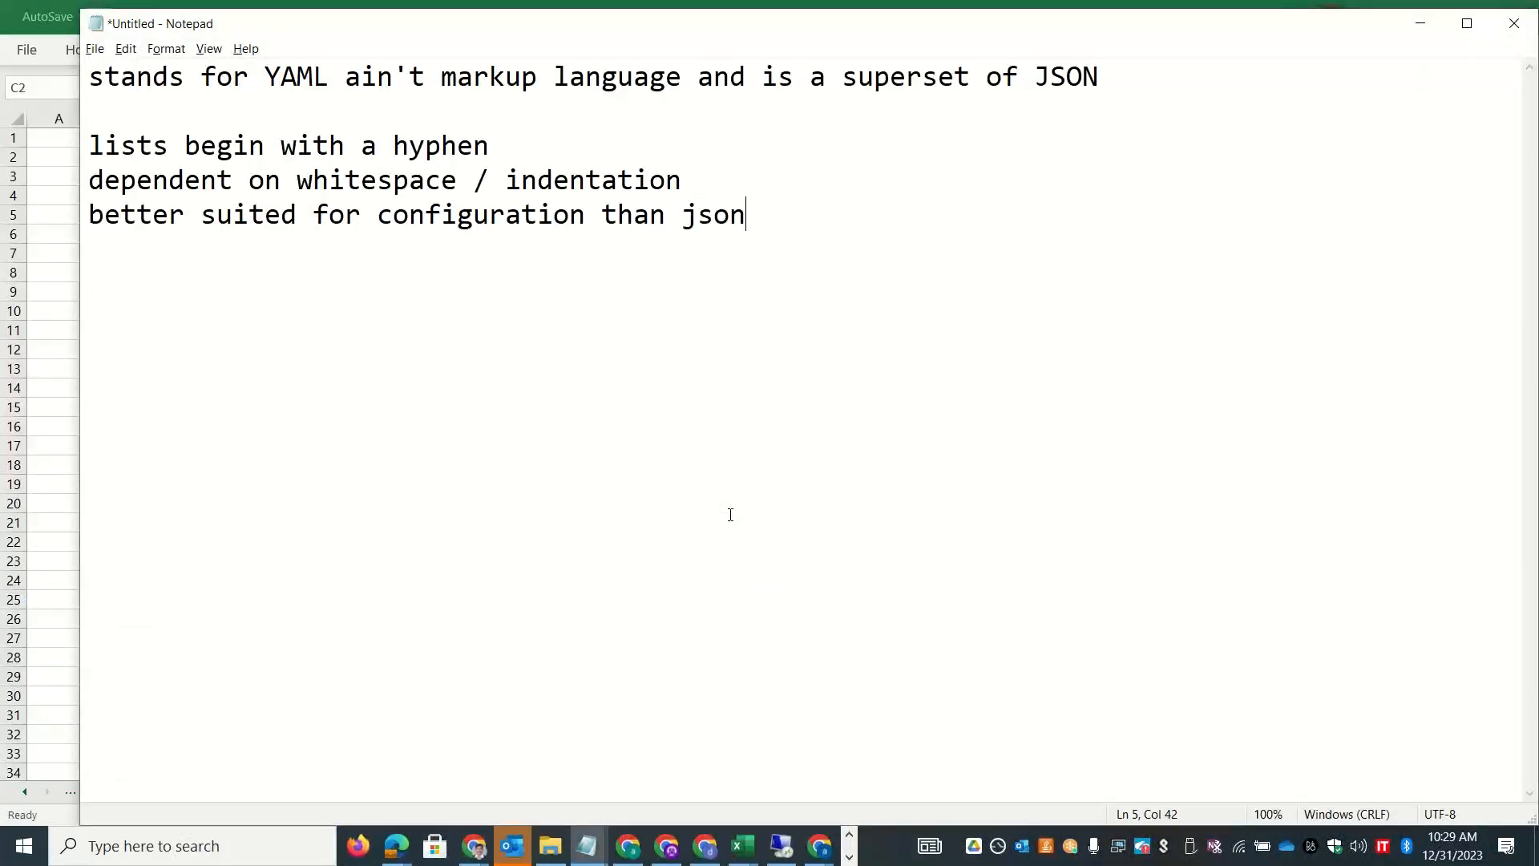
pyautogui.hotkey('alt', 'Tab')
pyautogui.hotkey('ctrl', 'c')
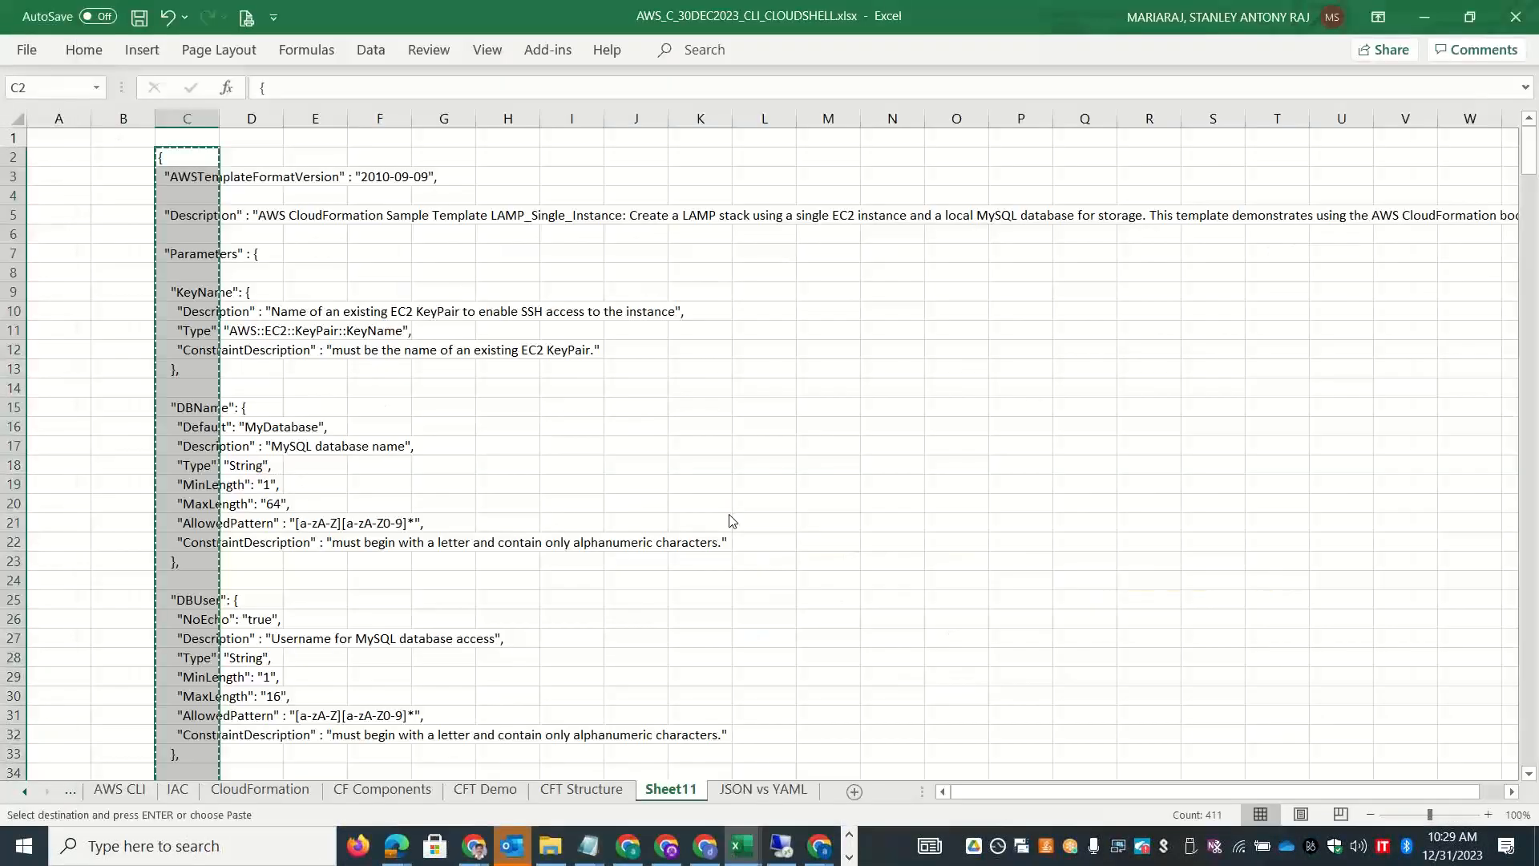
pyautogui.hotkey('alt', 'Tab')
pyautogui.moveTo(795, 223); pyautogui.dragTo(48, 8)
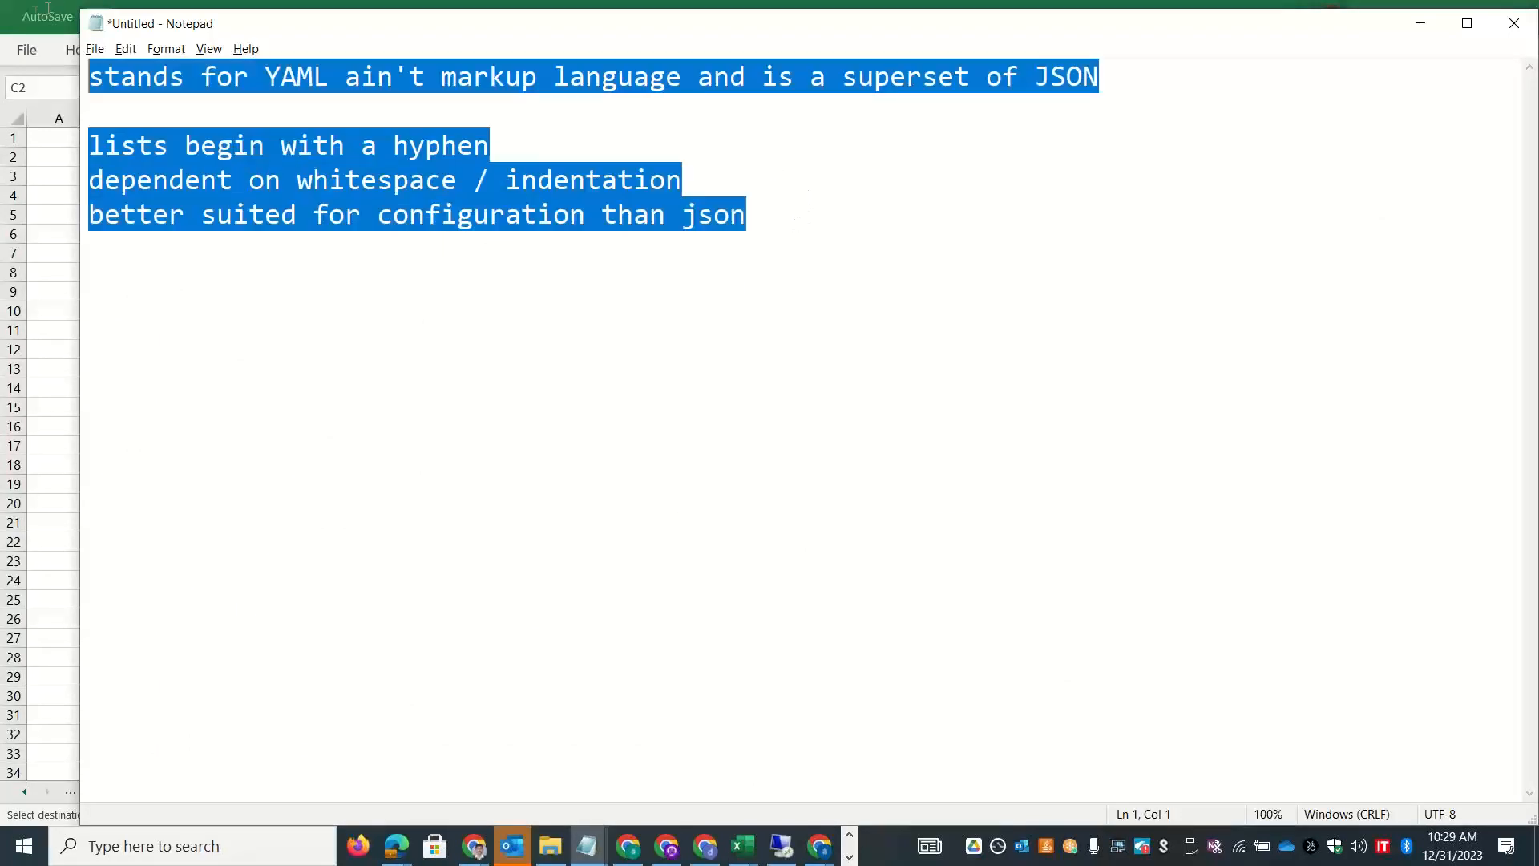
pyautogui.hotkey('ctrl', 'v')
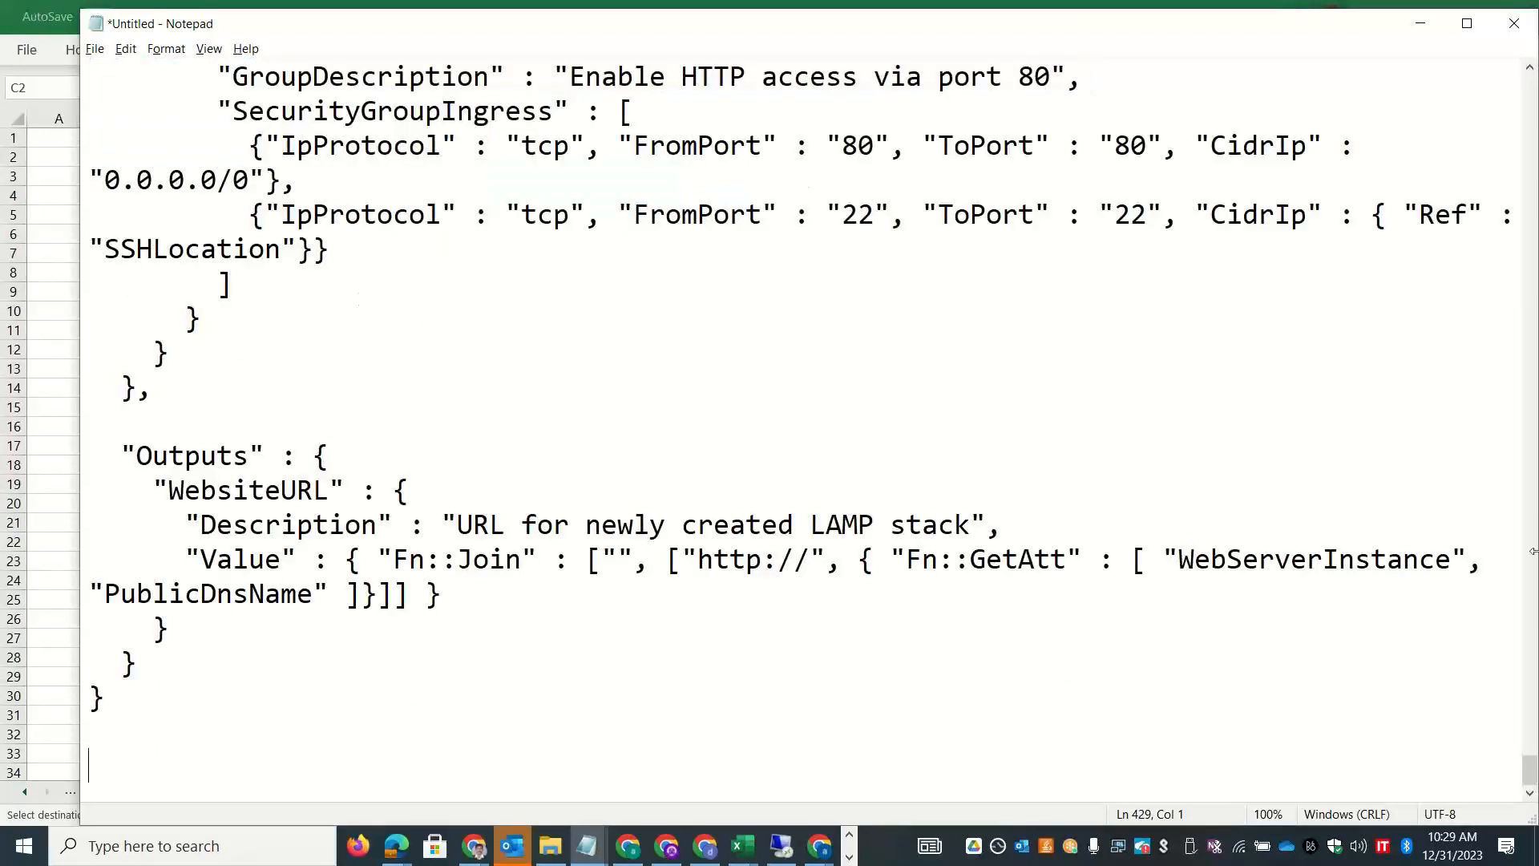
pyautogui.moveTo(1530, 769); pyautogui.dragTo(1532, 72)
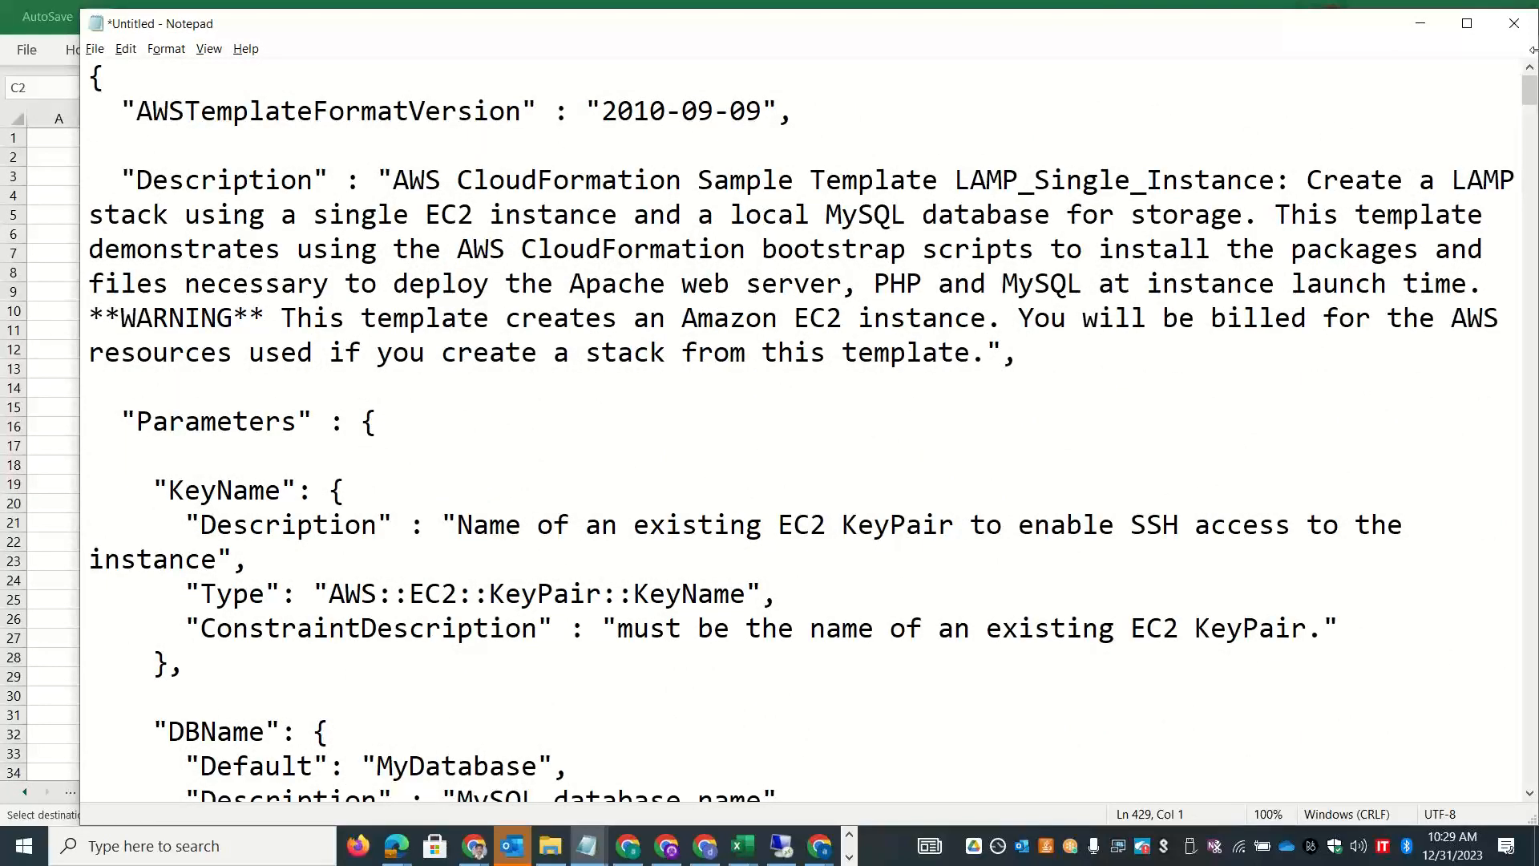
# Open Notepad++, decline its update and paste the LAMP template into a new file.
pyautogui.press('super')
pyautogui.write('notepad')
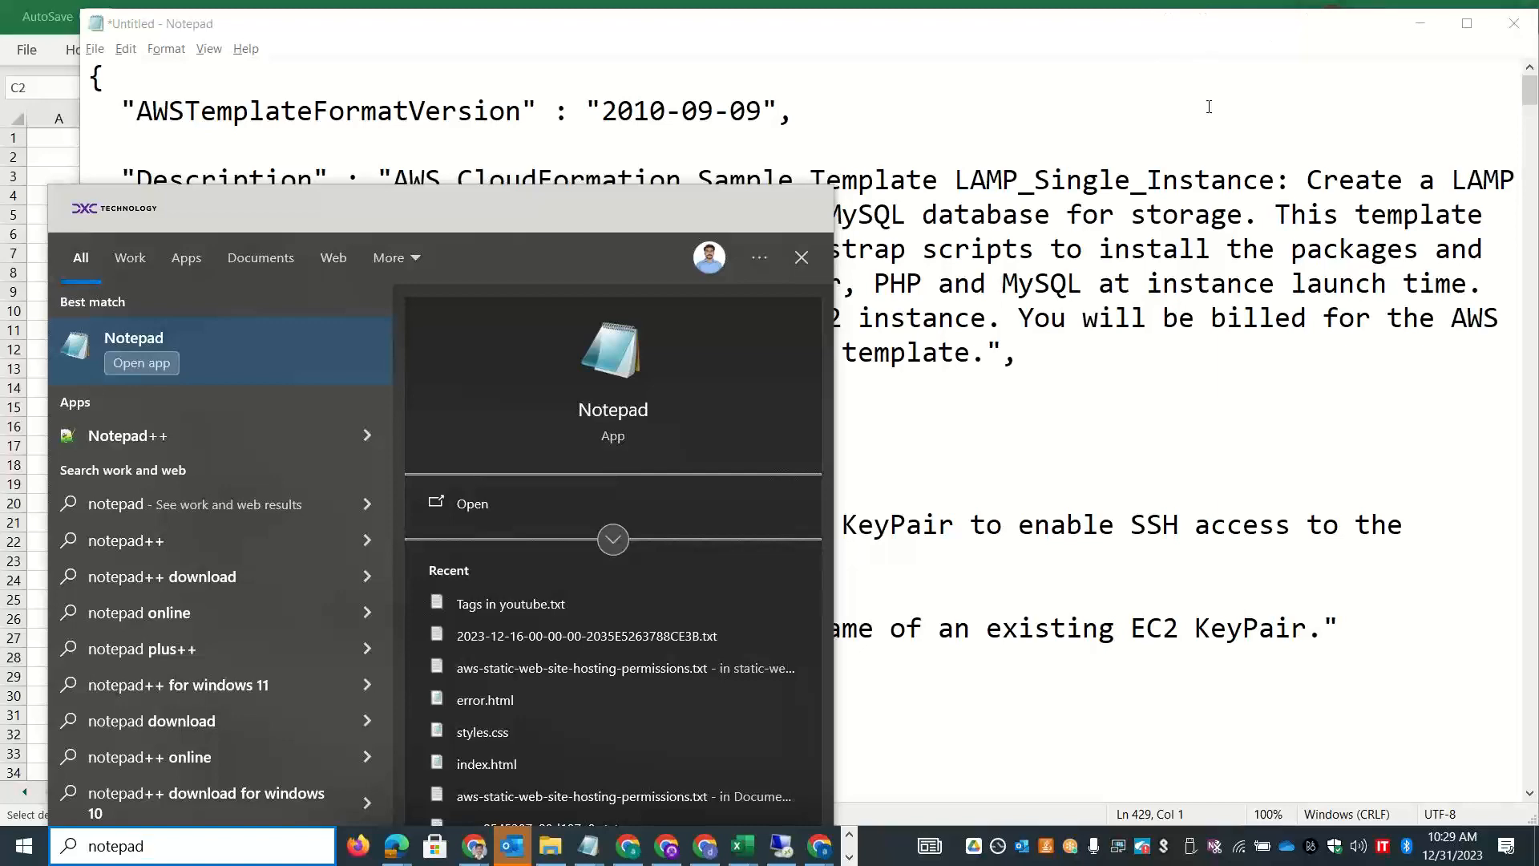
pyautogui.click(115, 434)
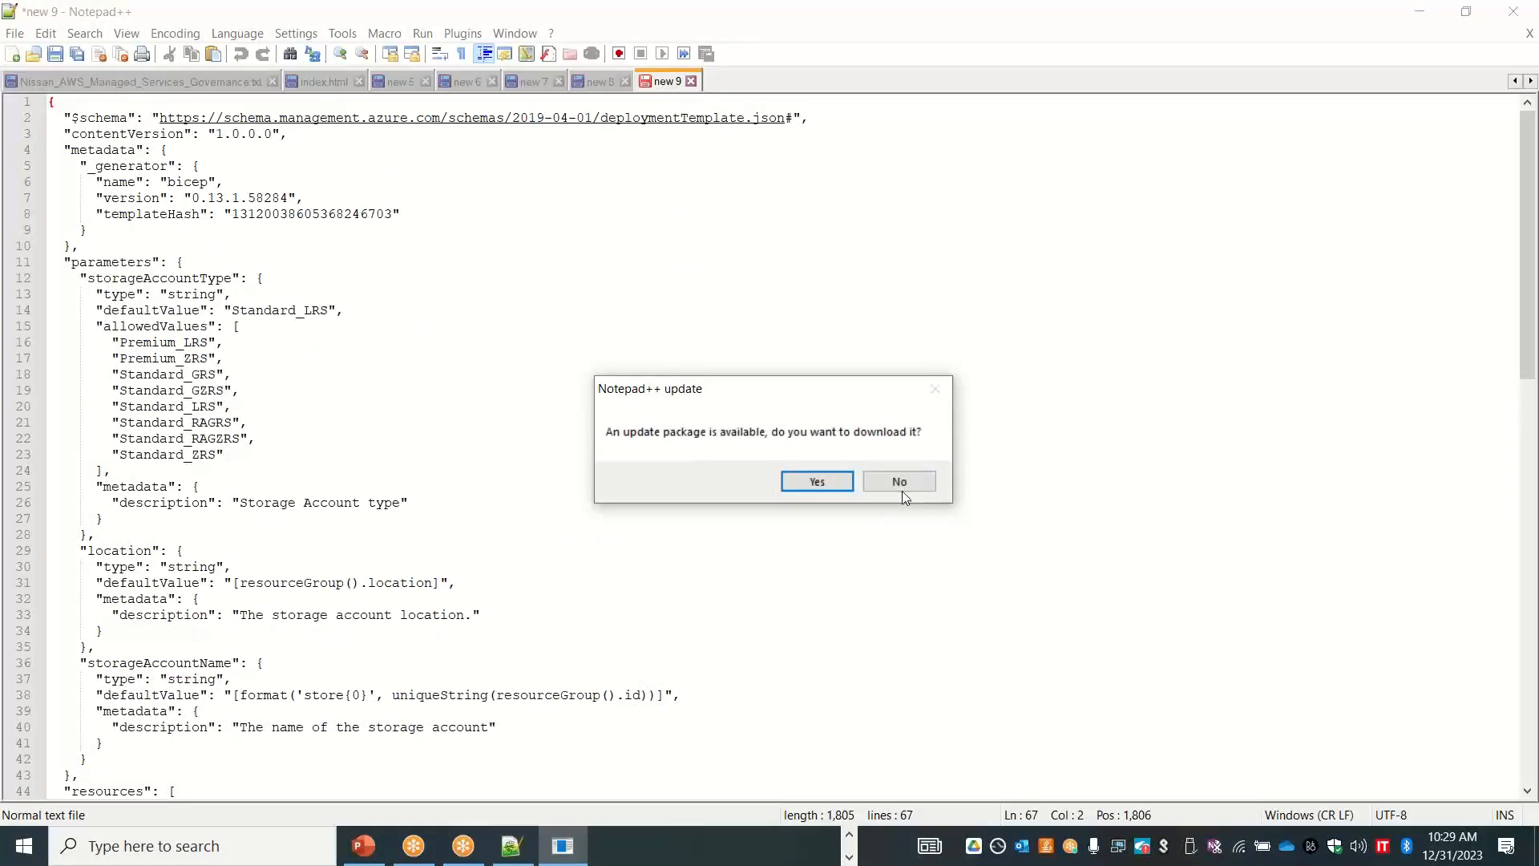
pyautogui.click(902, 491)
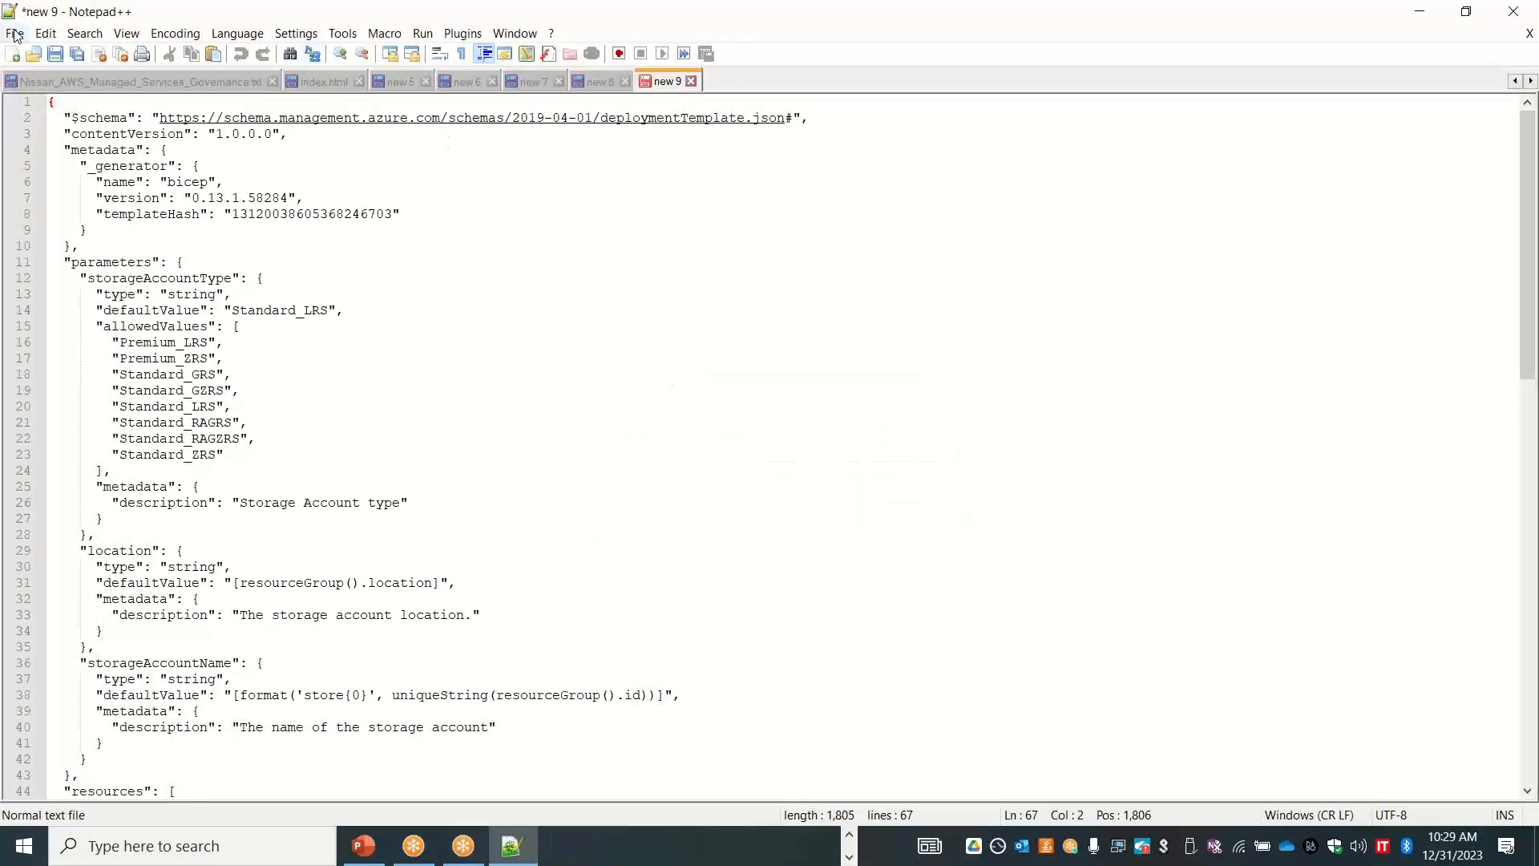
pyautogui.click(14, 35)
pyautogui.click(28, 56)
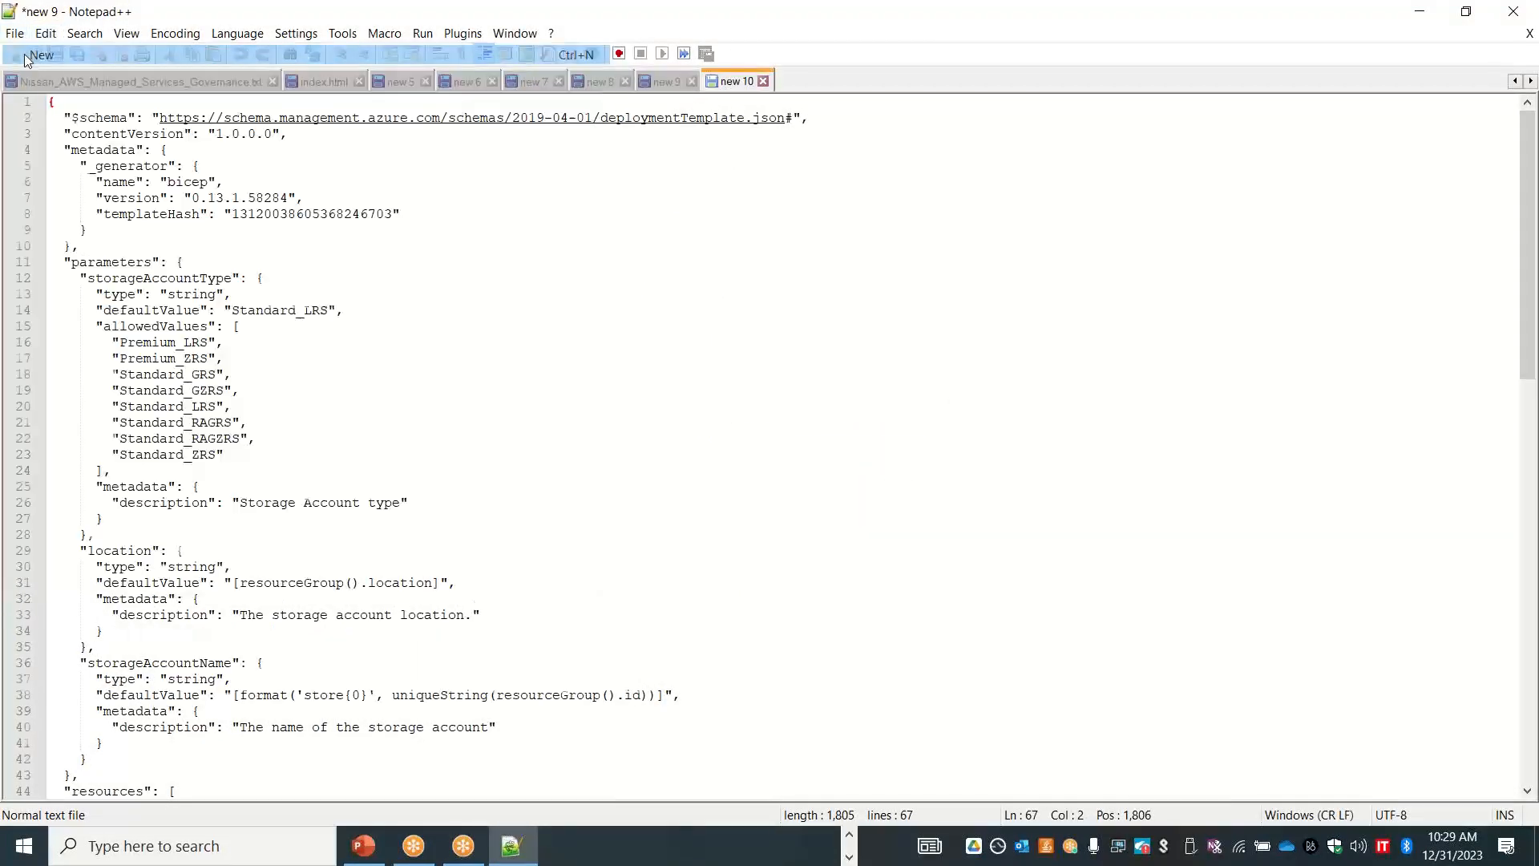
pyautogui.hotkey('ctrl', 'v')
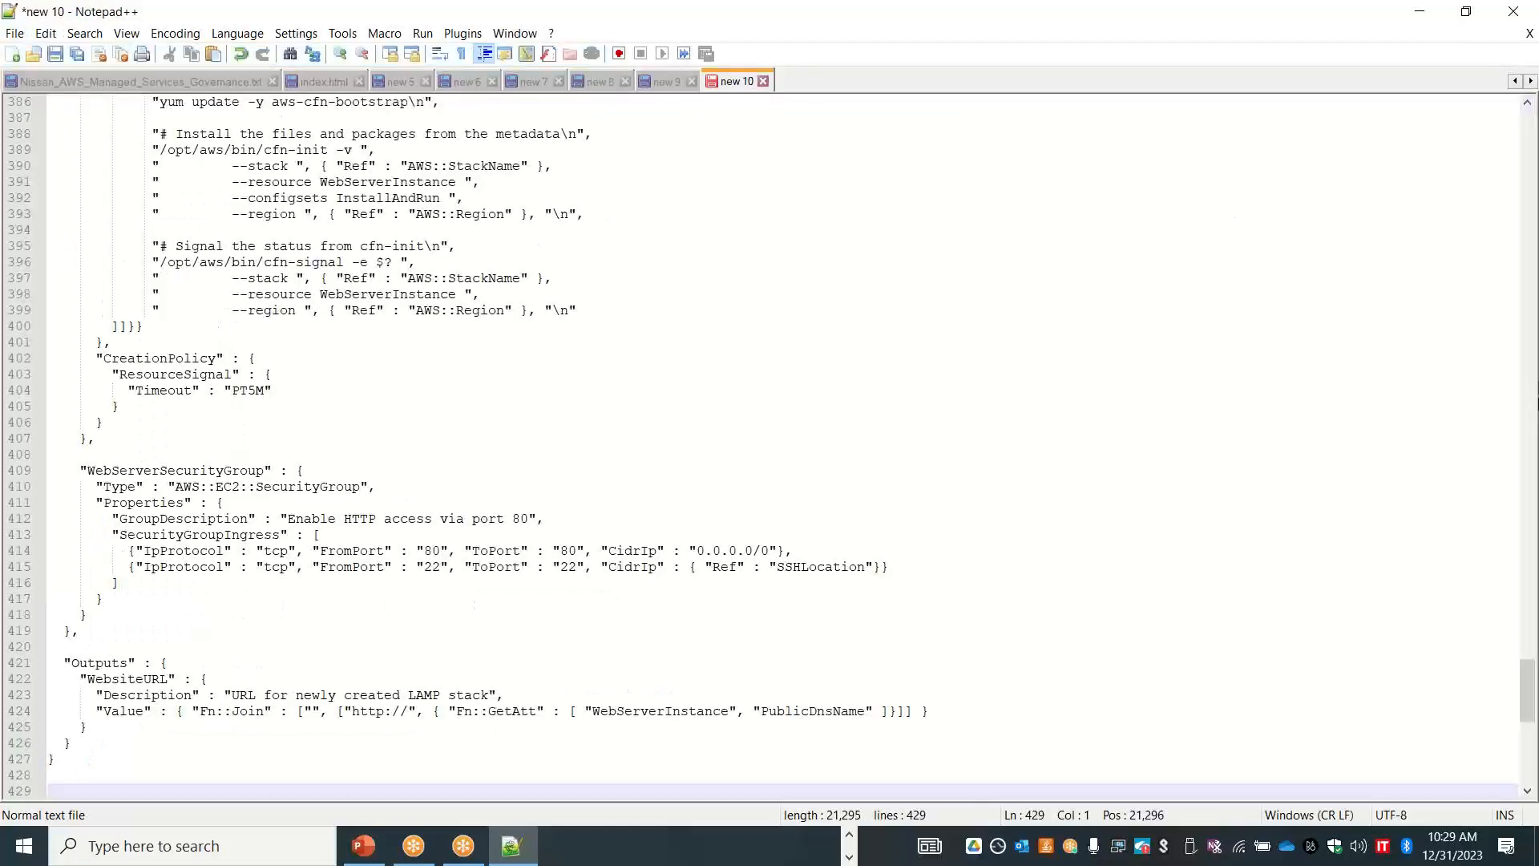
pyautogui.moveTo(1529, 692); pyautogui.dragTo(1536, 85)
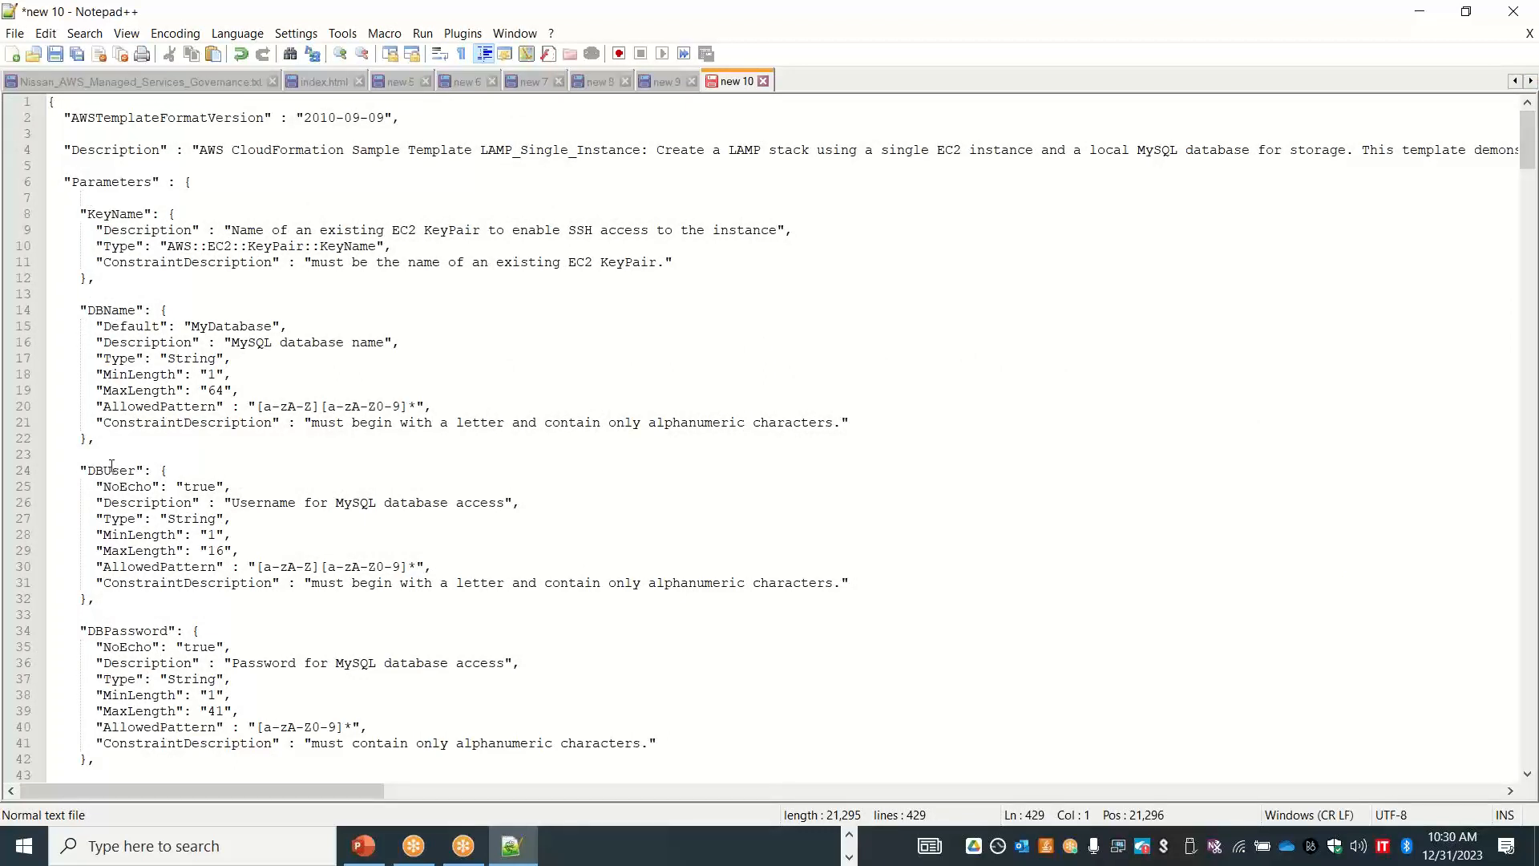
# Examine the template's structure in Notepad++, highlighting the Parameters line, the KeyName and DBName blocks and the body from line 1 on.
pyautogui.moveTo(66, 179); pyautogui.dragTo(193, 182)
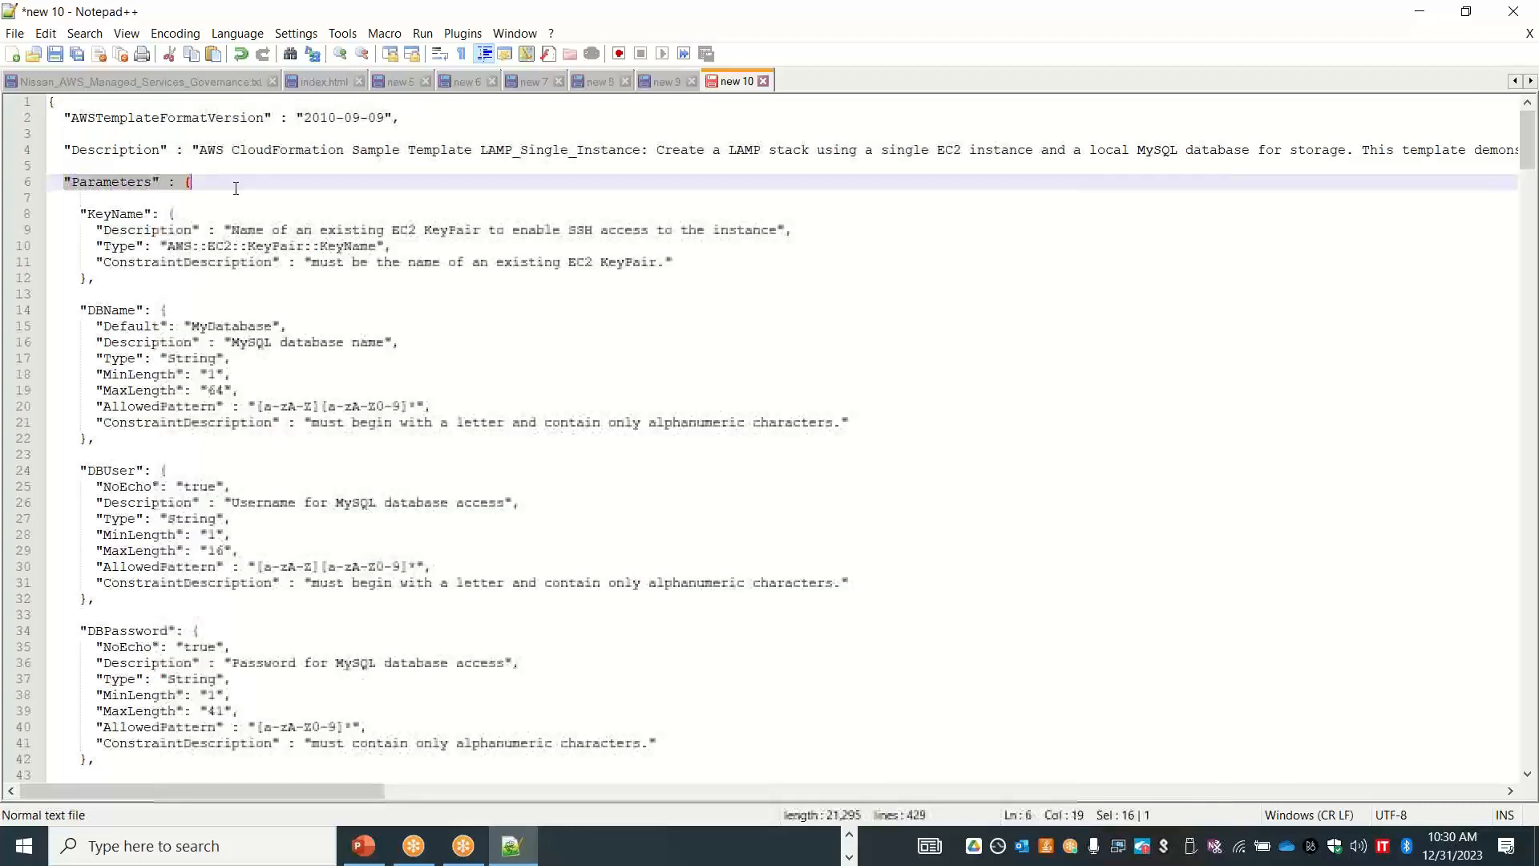
pyautogui.moveTo(81, 215); pyautogui.dragTo(178, 248)
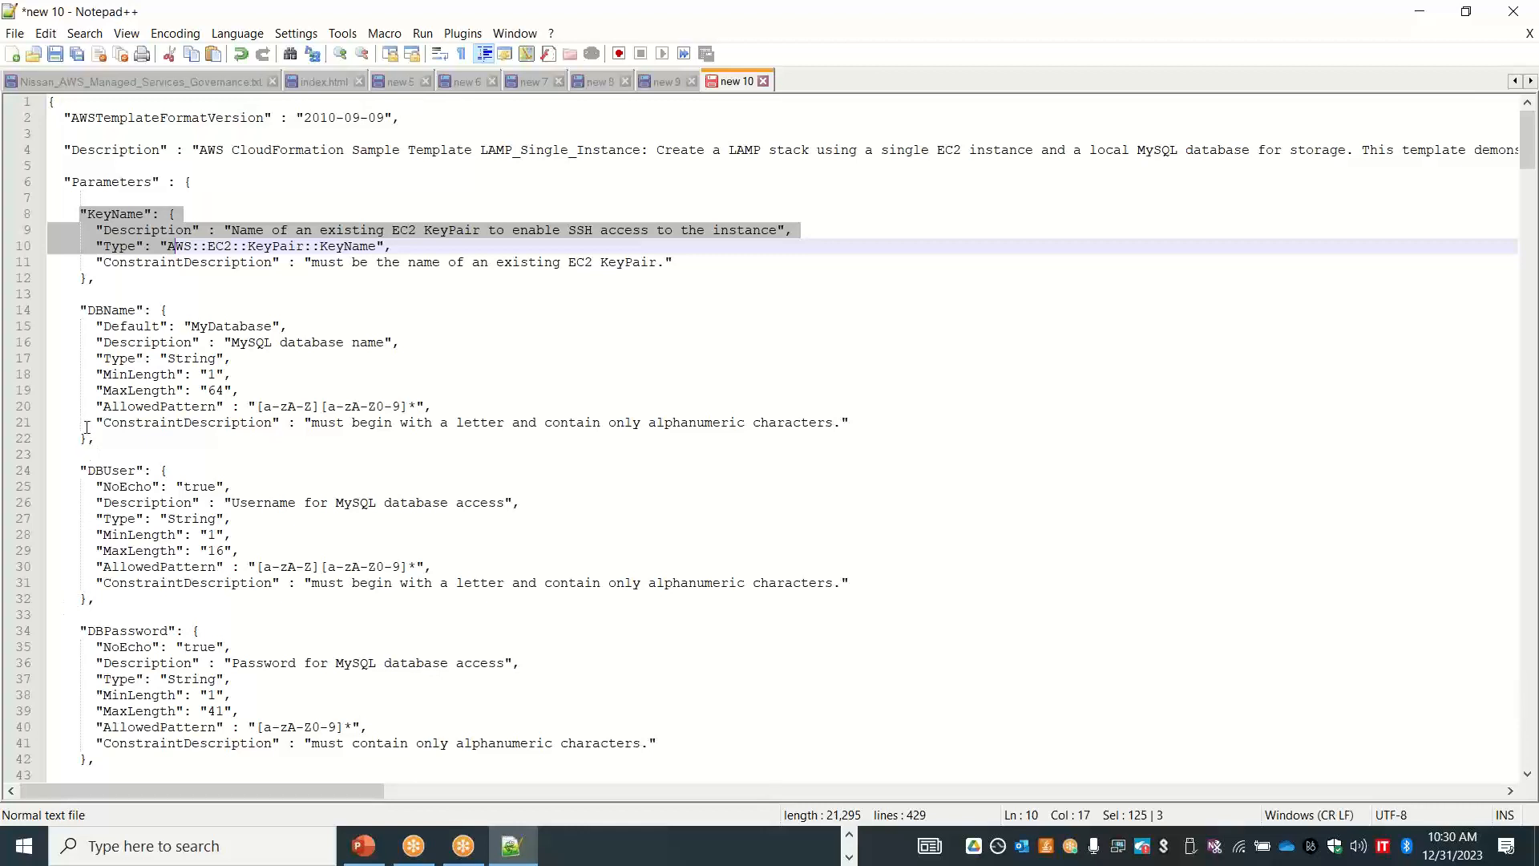
pyautogui.moveTo(98, 441); pyautogui.dragTo(73, 422)
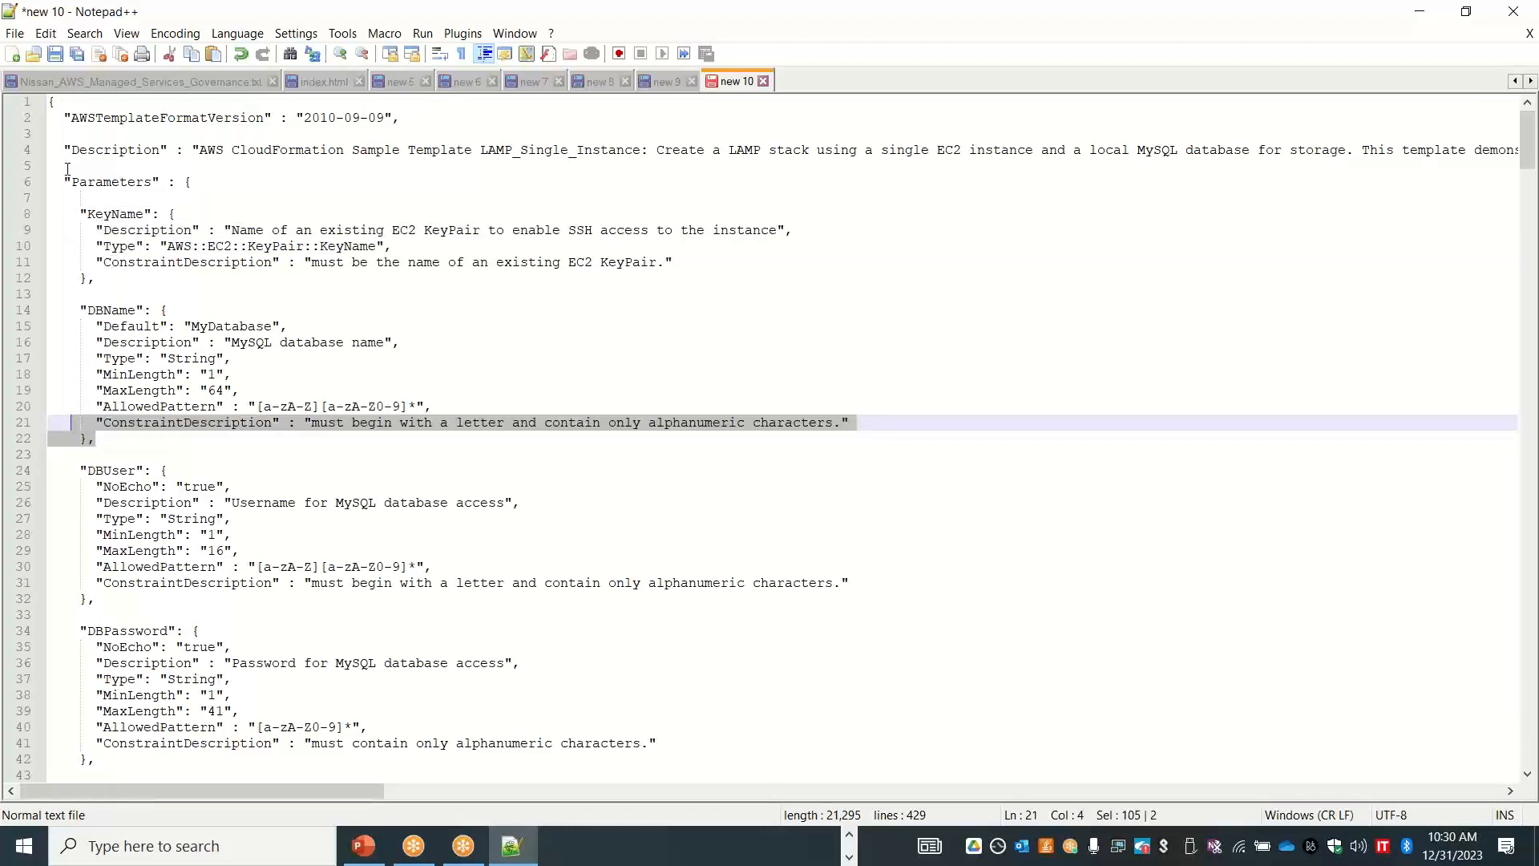
pyautogui.moveTo(52, 98); pyautogui.dragTo(141, 862)
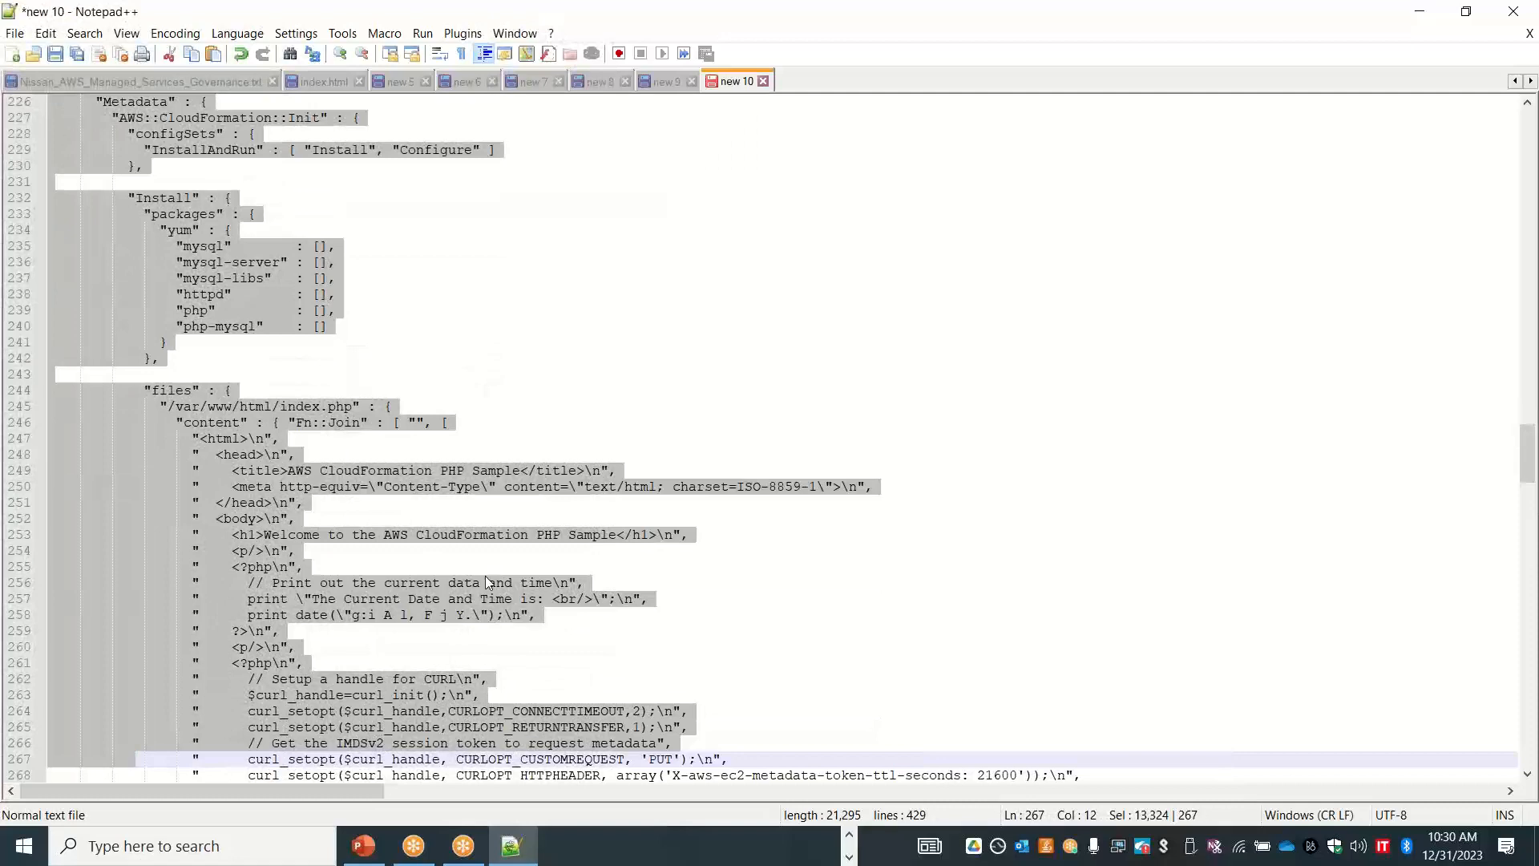
# Open Visual Studio Code, close its extra empty window and bring up the one with ServiceTags_Public_20230904.json.
pyautogui.press('super')
pyautogui.write('visual')
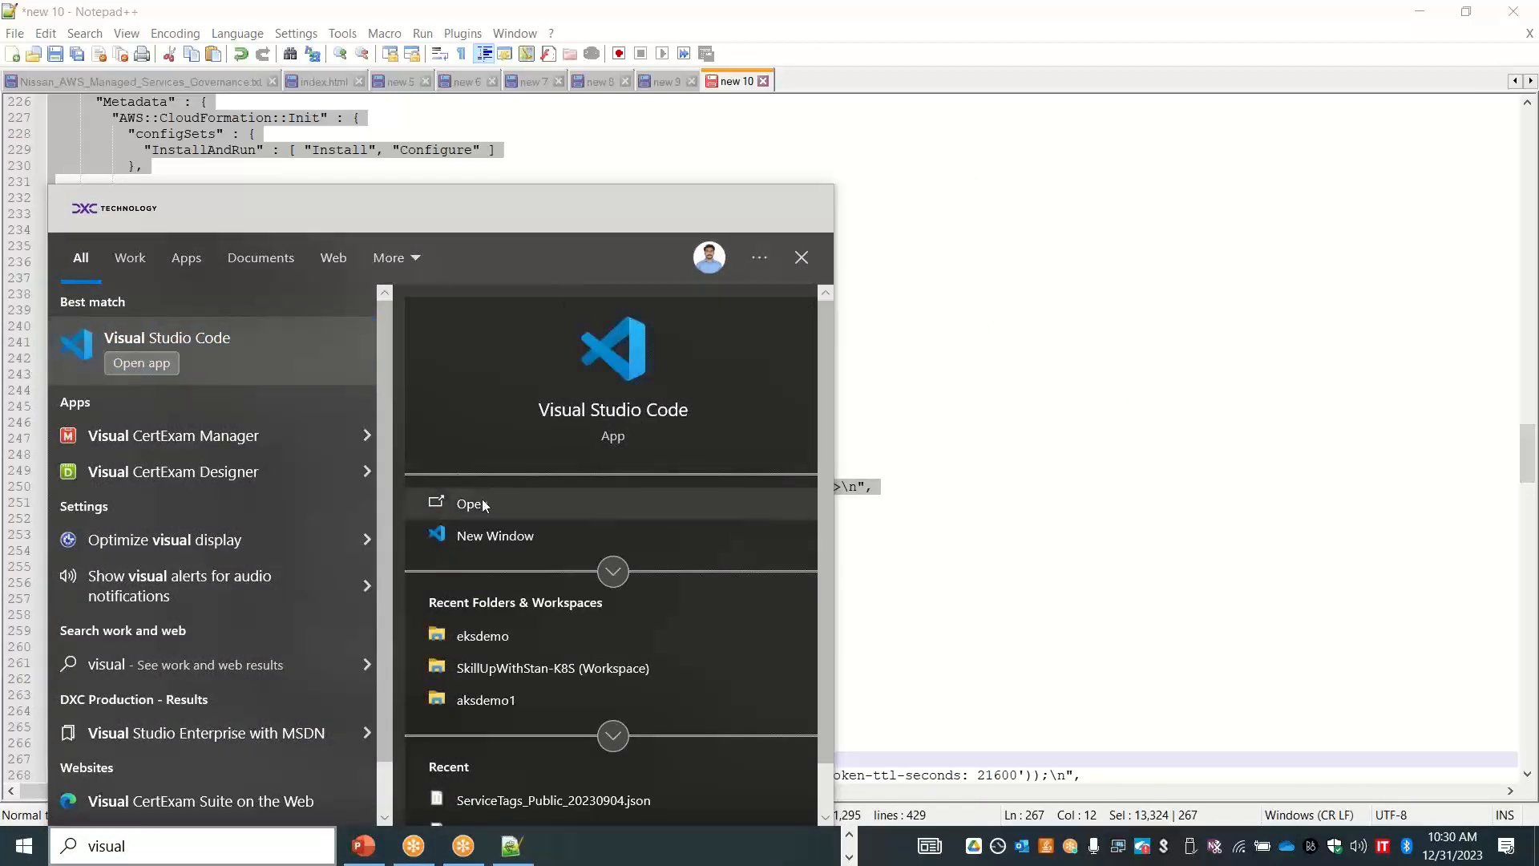
pyautogui.click(1130, 356)
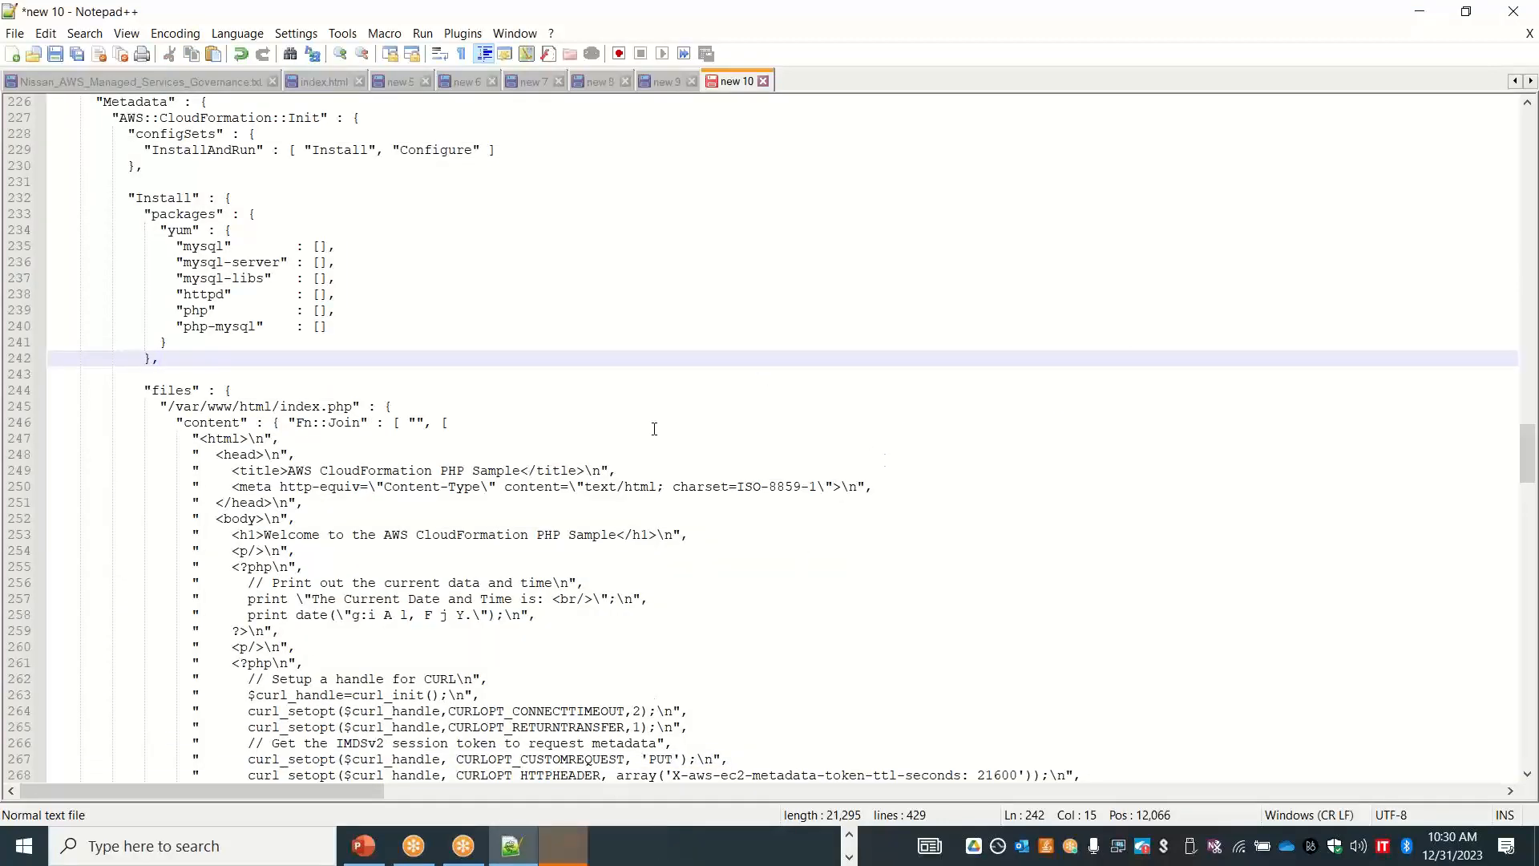
pyautogui.press('super')
pyautogui.click(1261, 416)
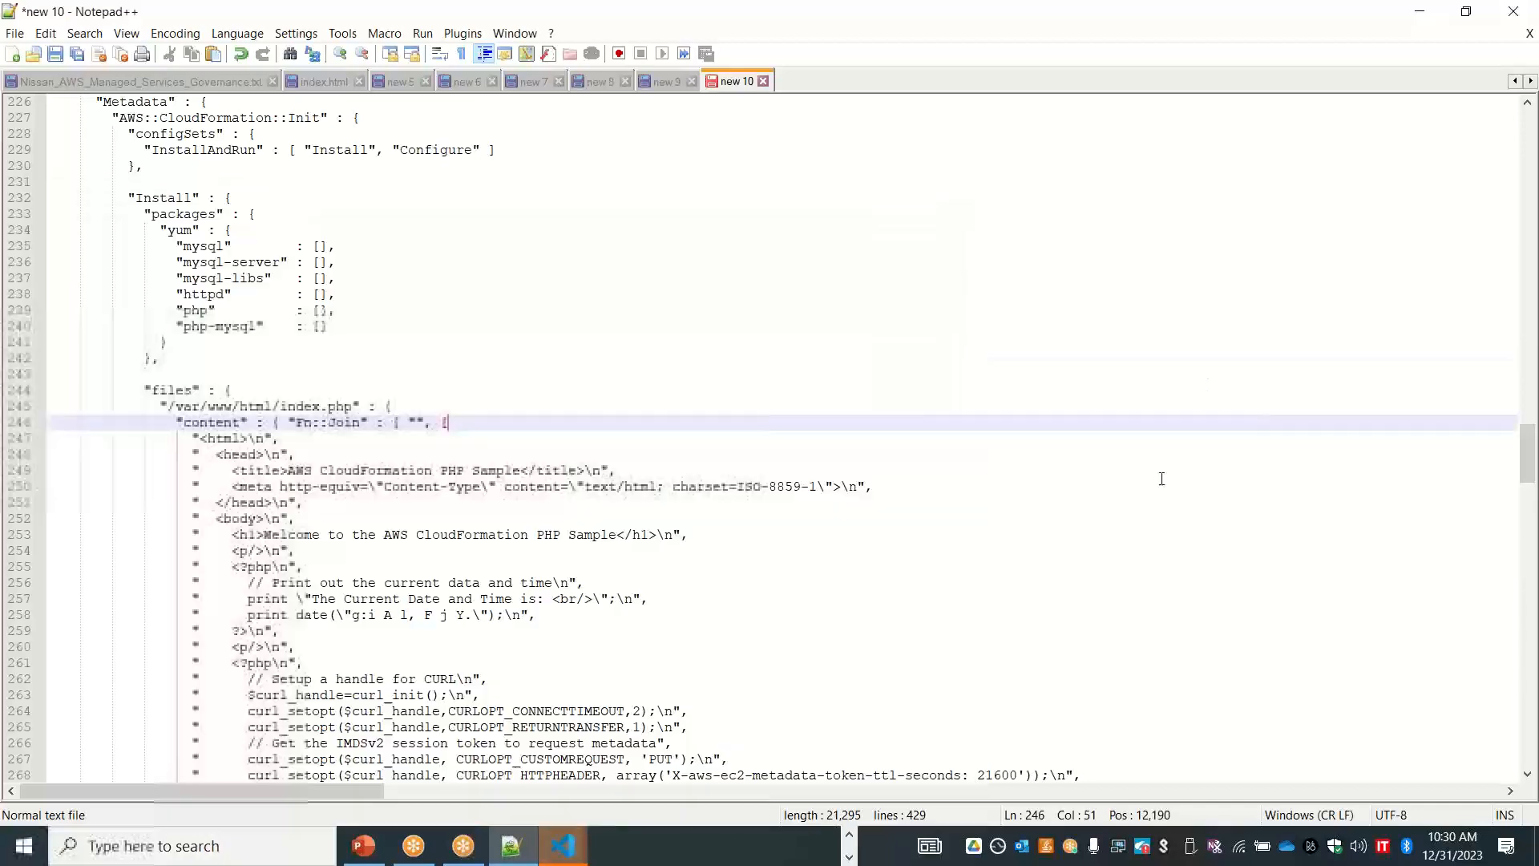
pyautogui.click(563, 846)
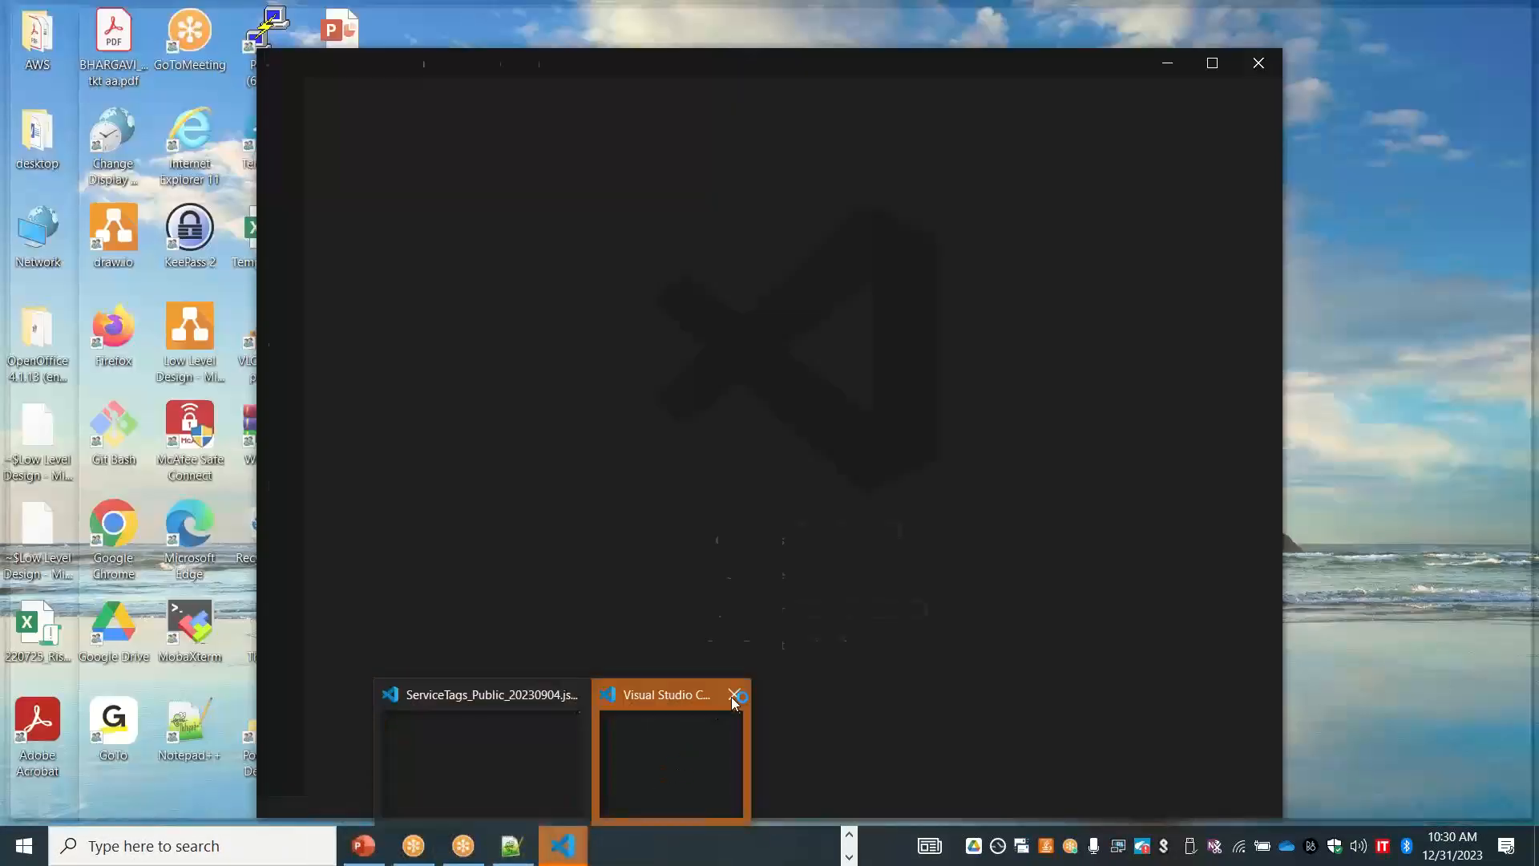
pyautogui.click(734, 694)
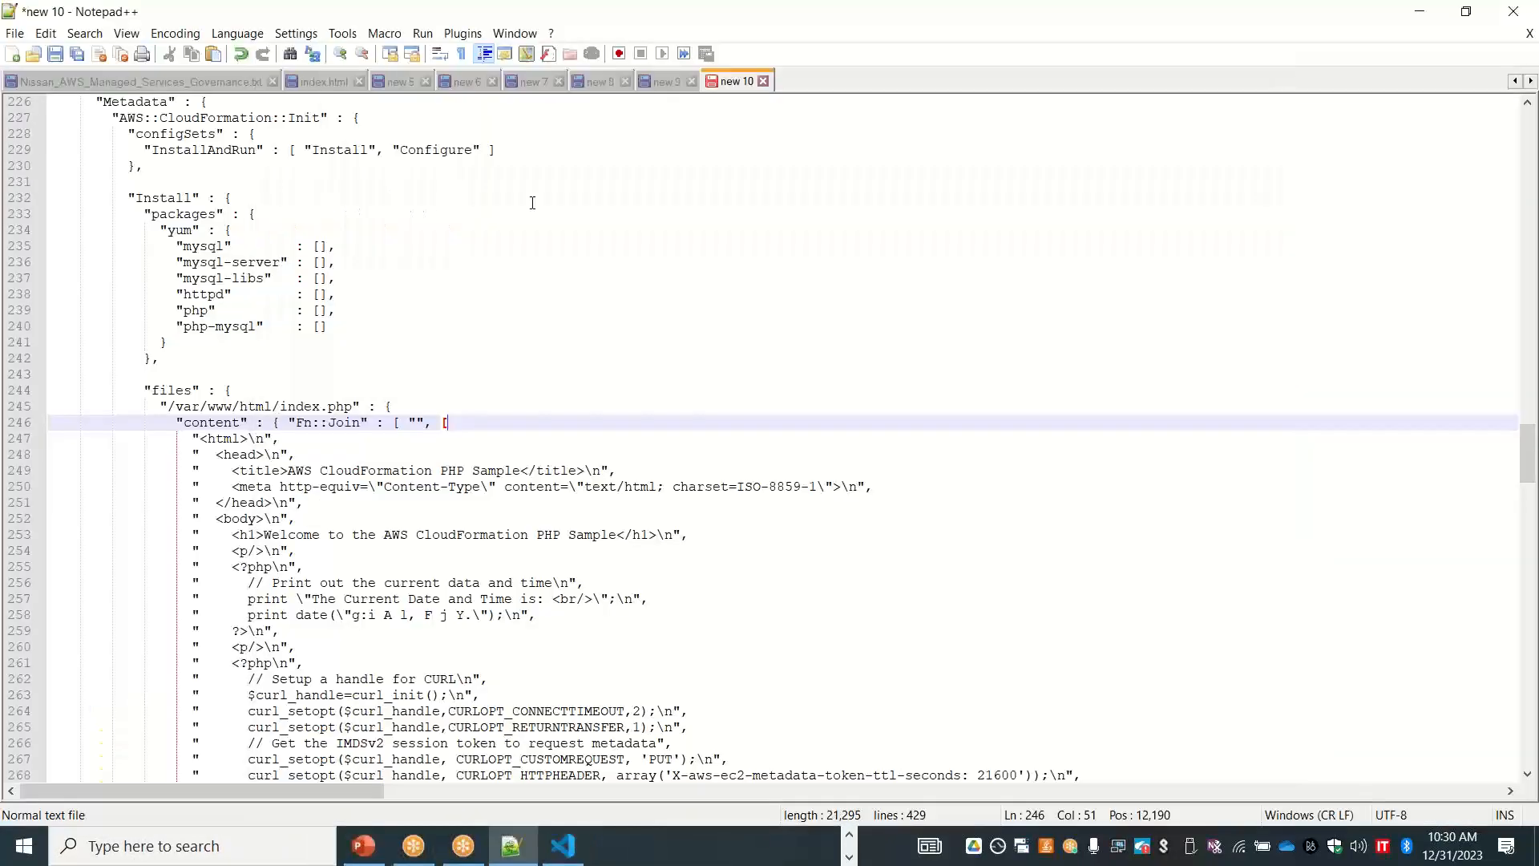
pyautogui.click(563, 846)
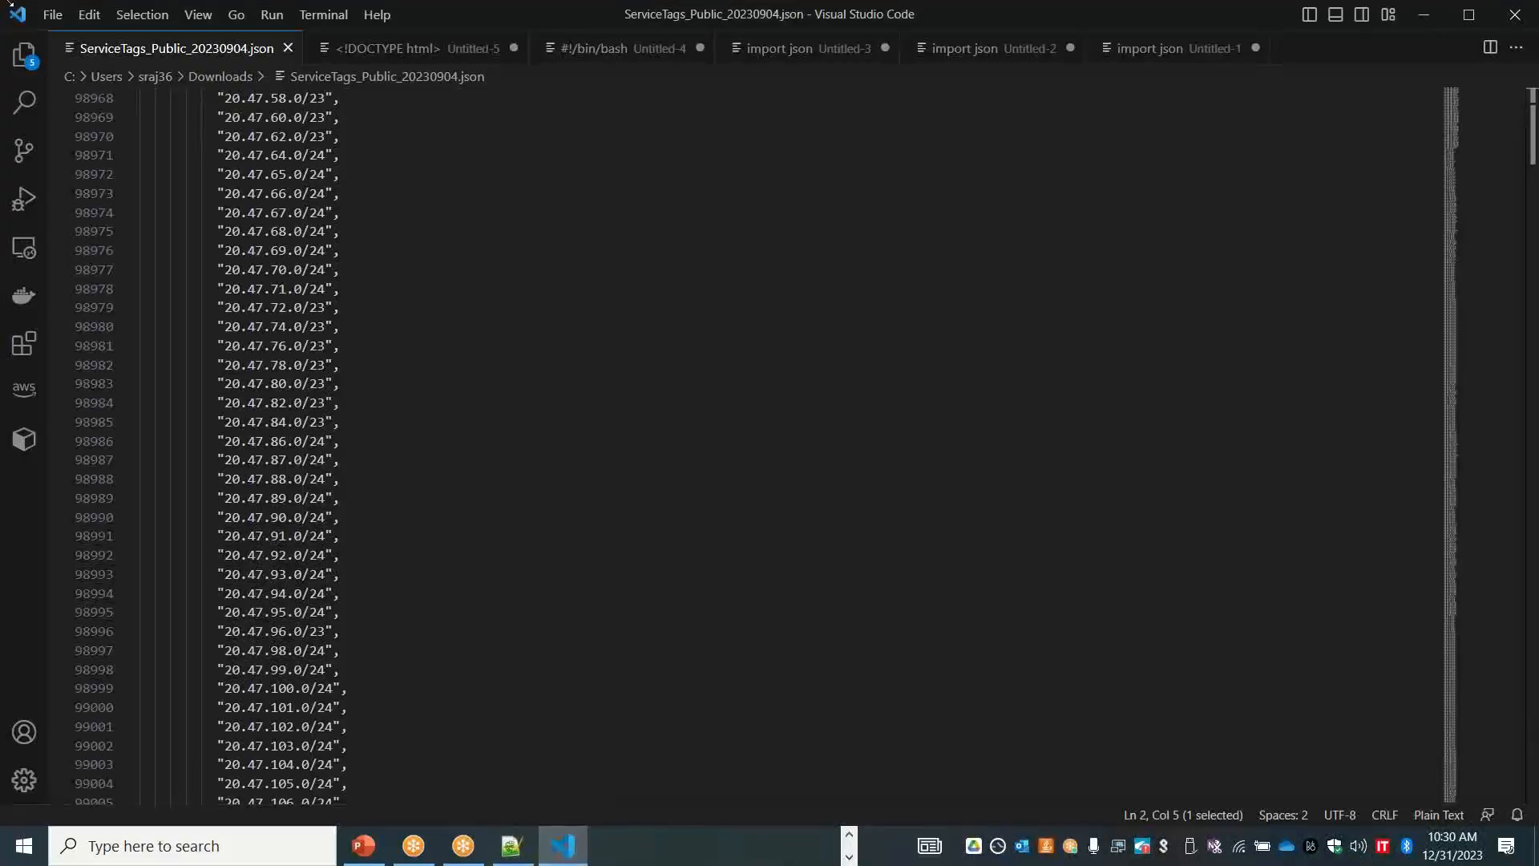
pyautogui.click(52, 14)
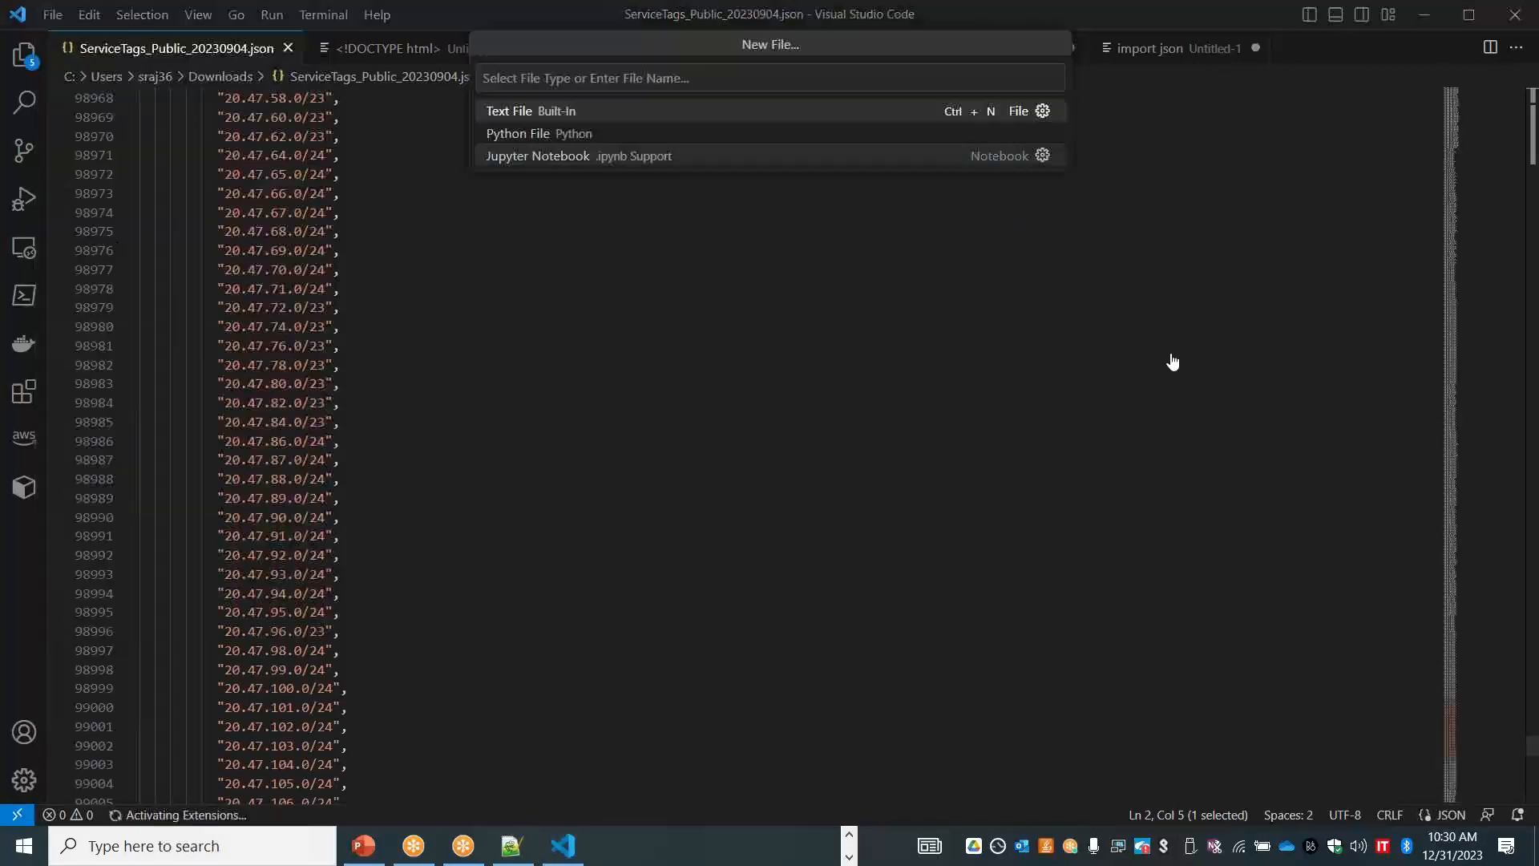
pyautogui.click(524, 81)
pyautogui.write('yaml')
pyautogui.press('BackSpace')
pyautogui.press('BackSpace')
pyautogui.press('BackSpace')
pyautogui.press('BackSpace')
pyautogui.write('JSO')
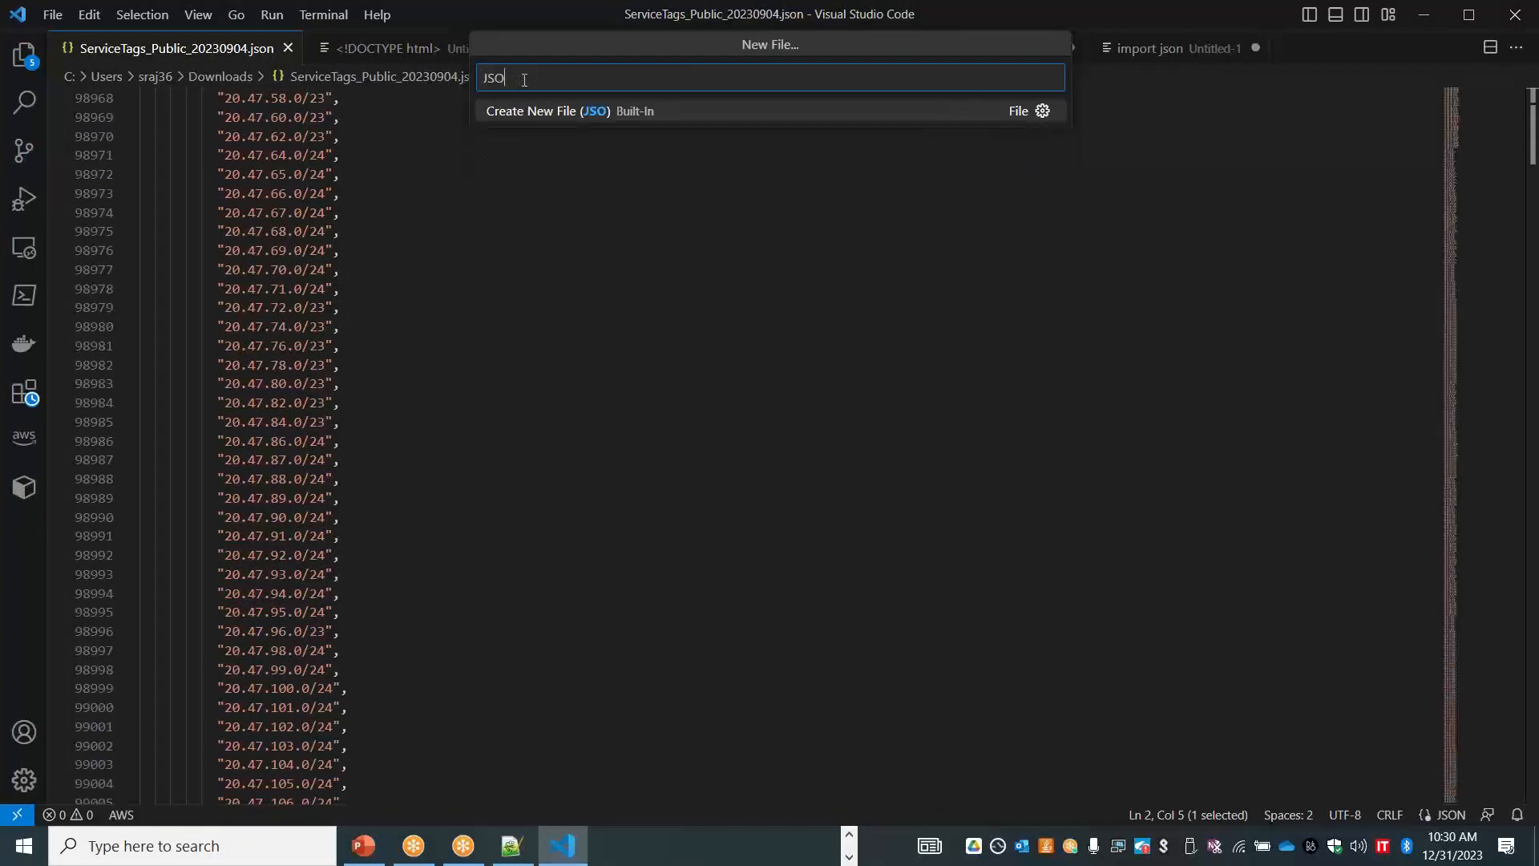
pyautogui.write('N')
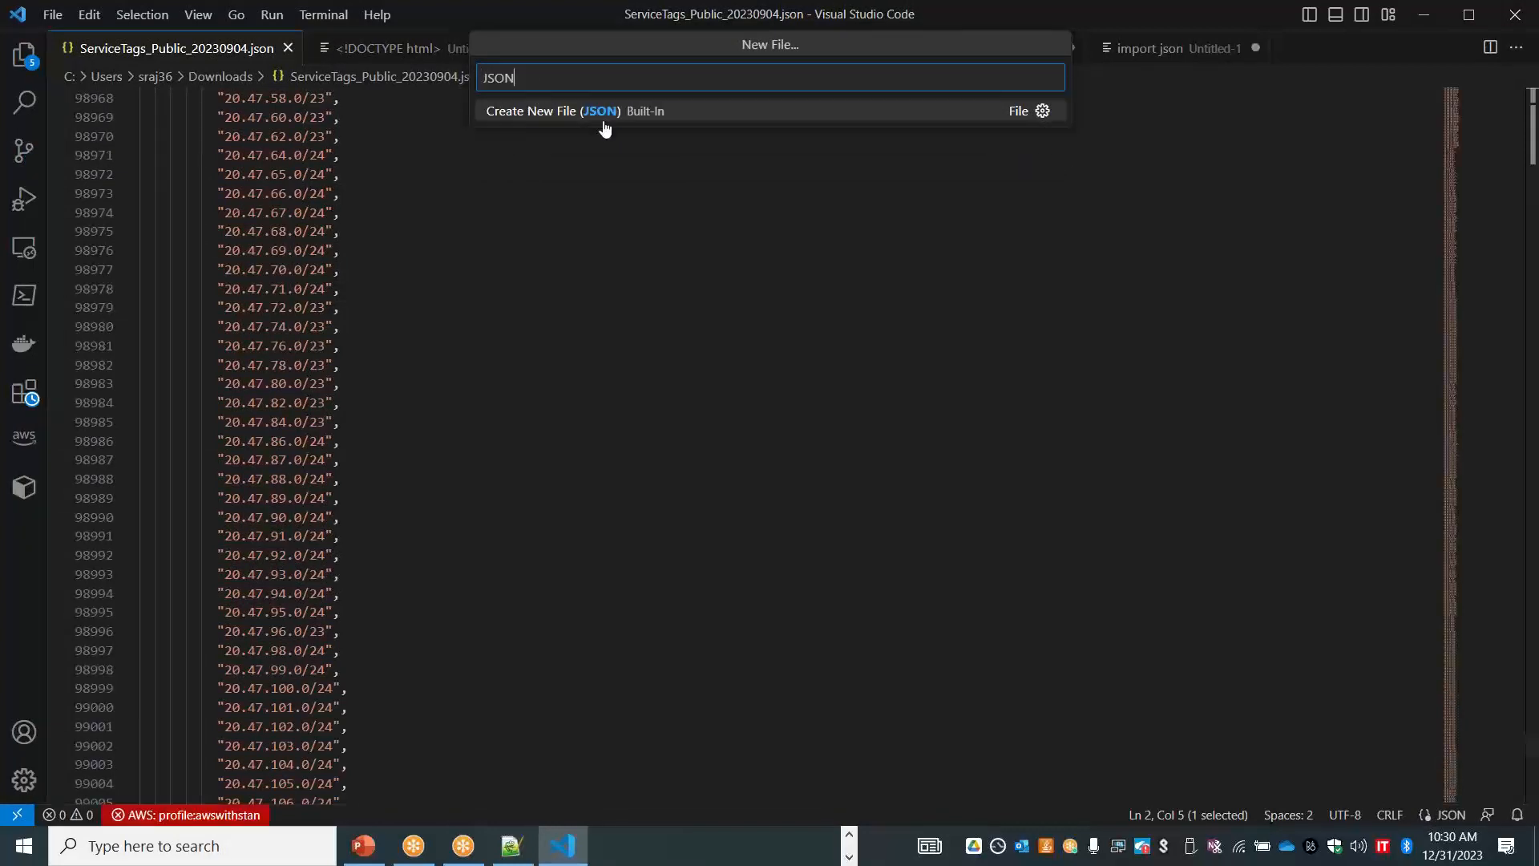
# Create a new text file in Visual Studio Code and set its language mode to JSON.
pyautogui.click(55, 16)
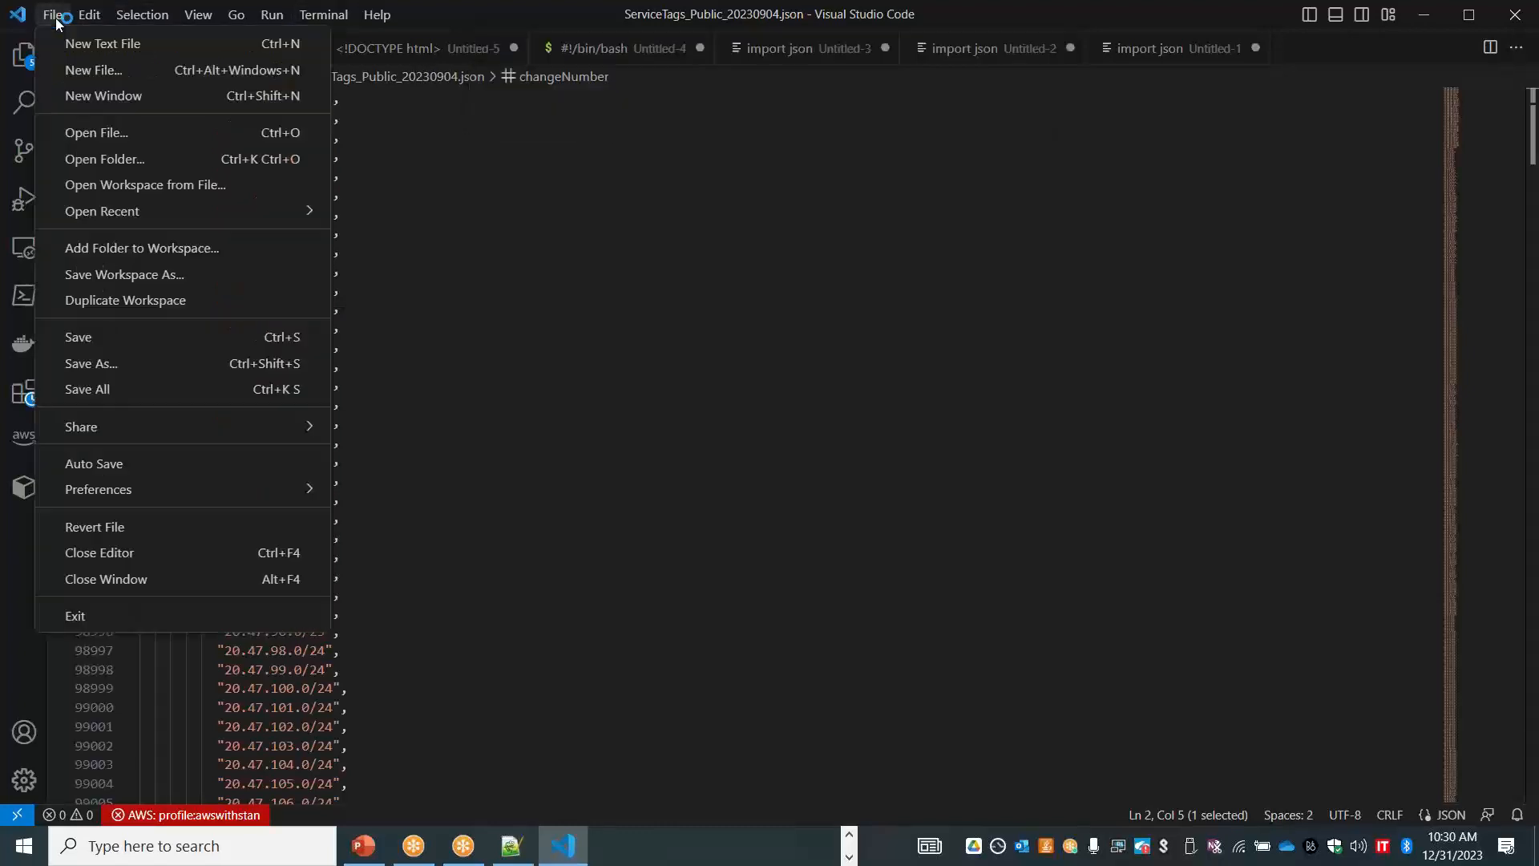
pyautogui.click(85, 45)
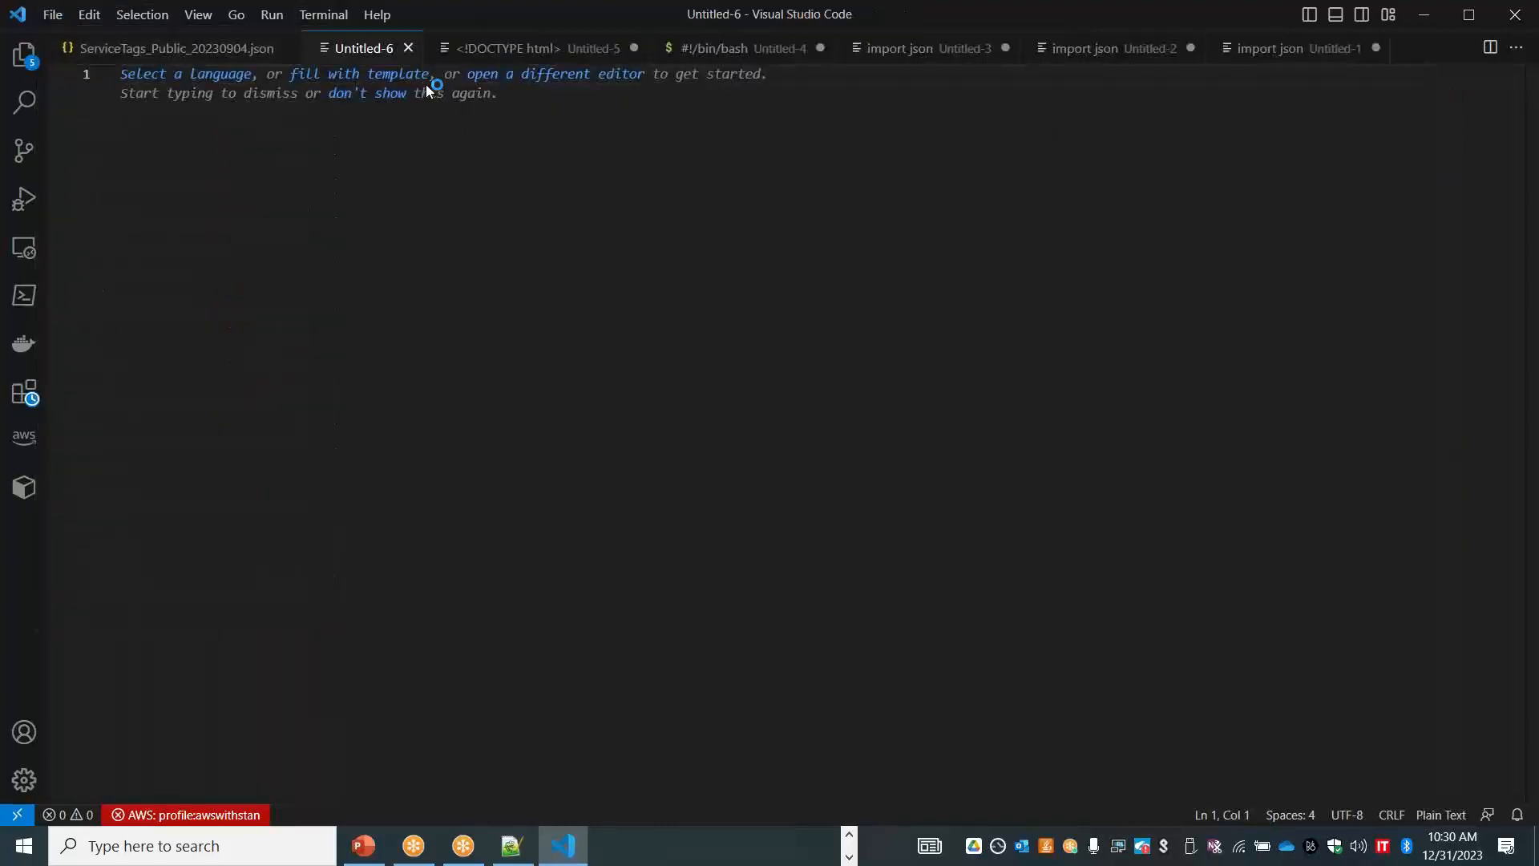
pyautogui.click(220, 74)
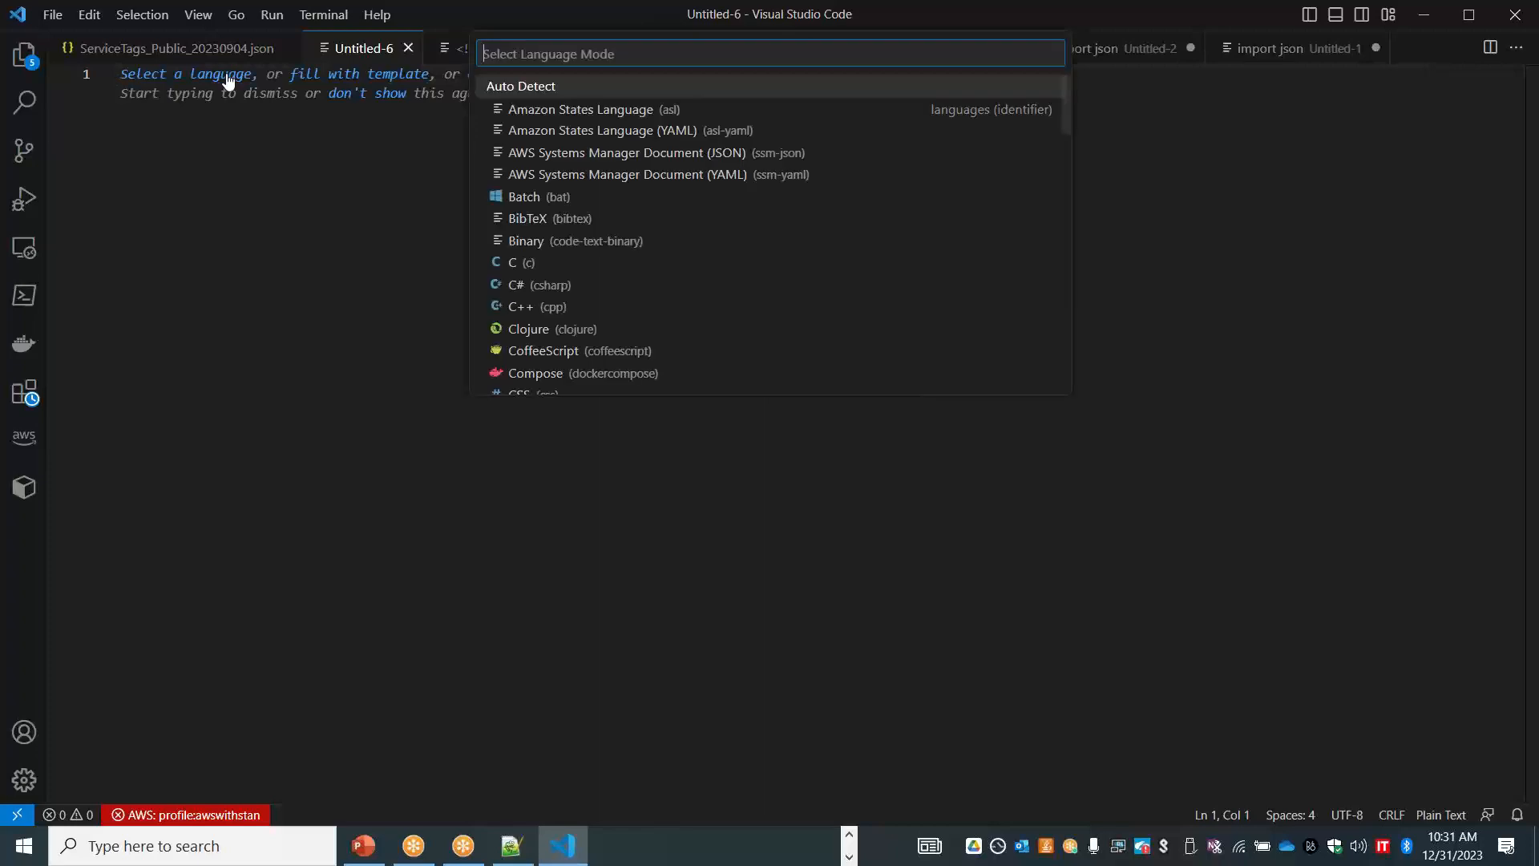
pyautogui.write('JSO')
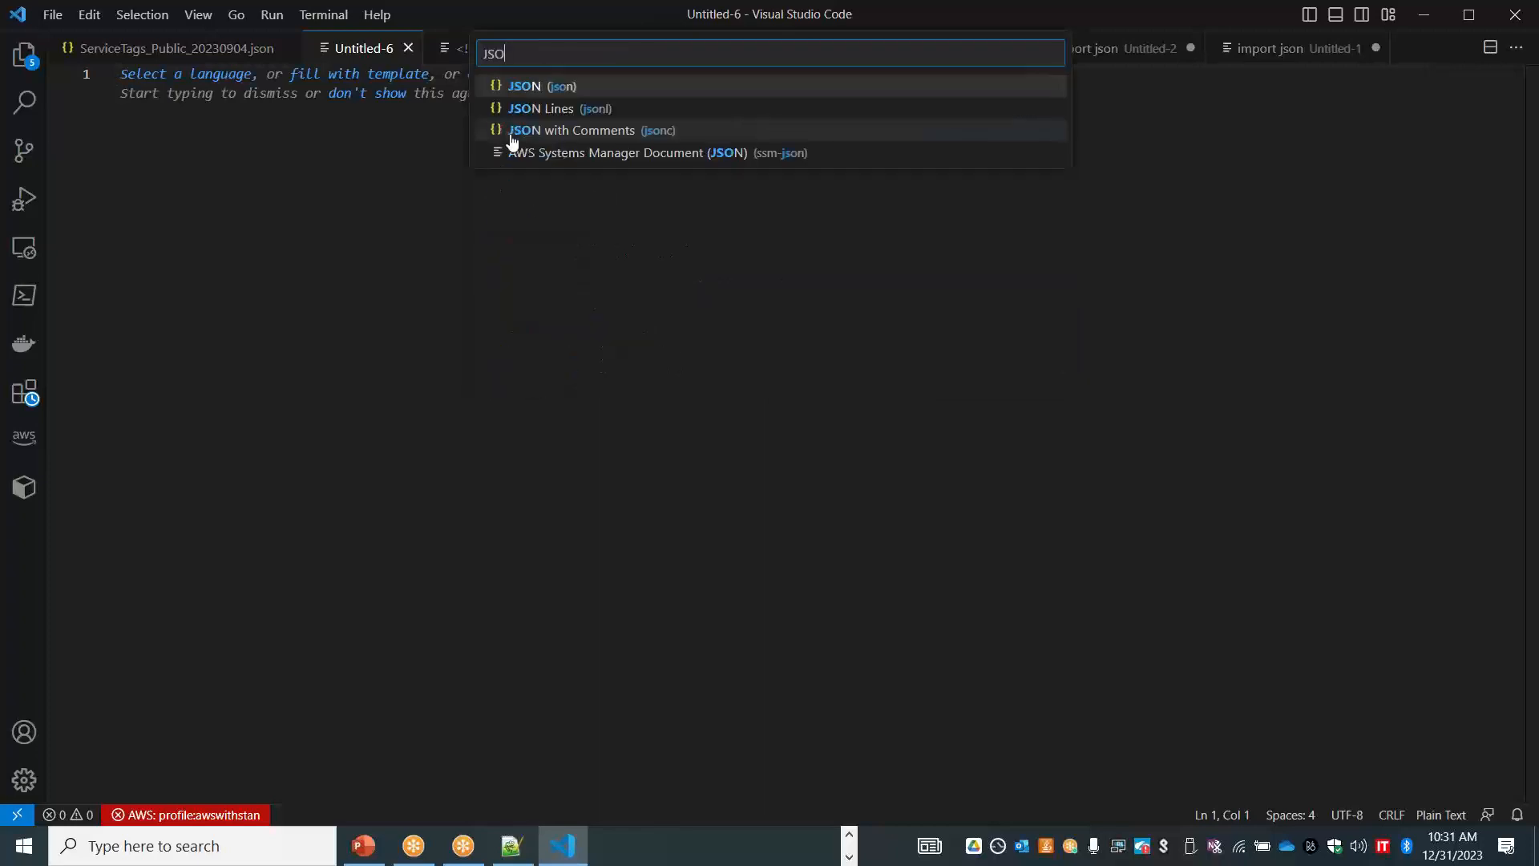
pyautogui.click(570, 89)
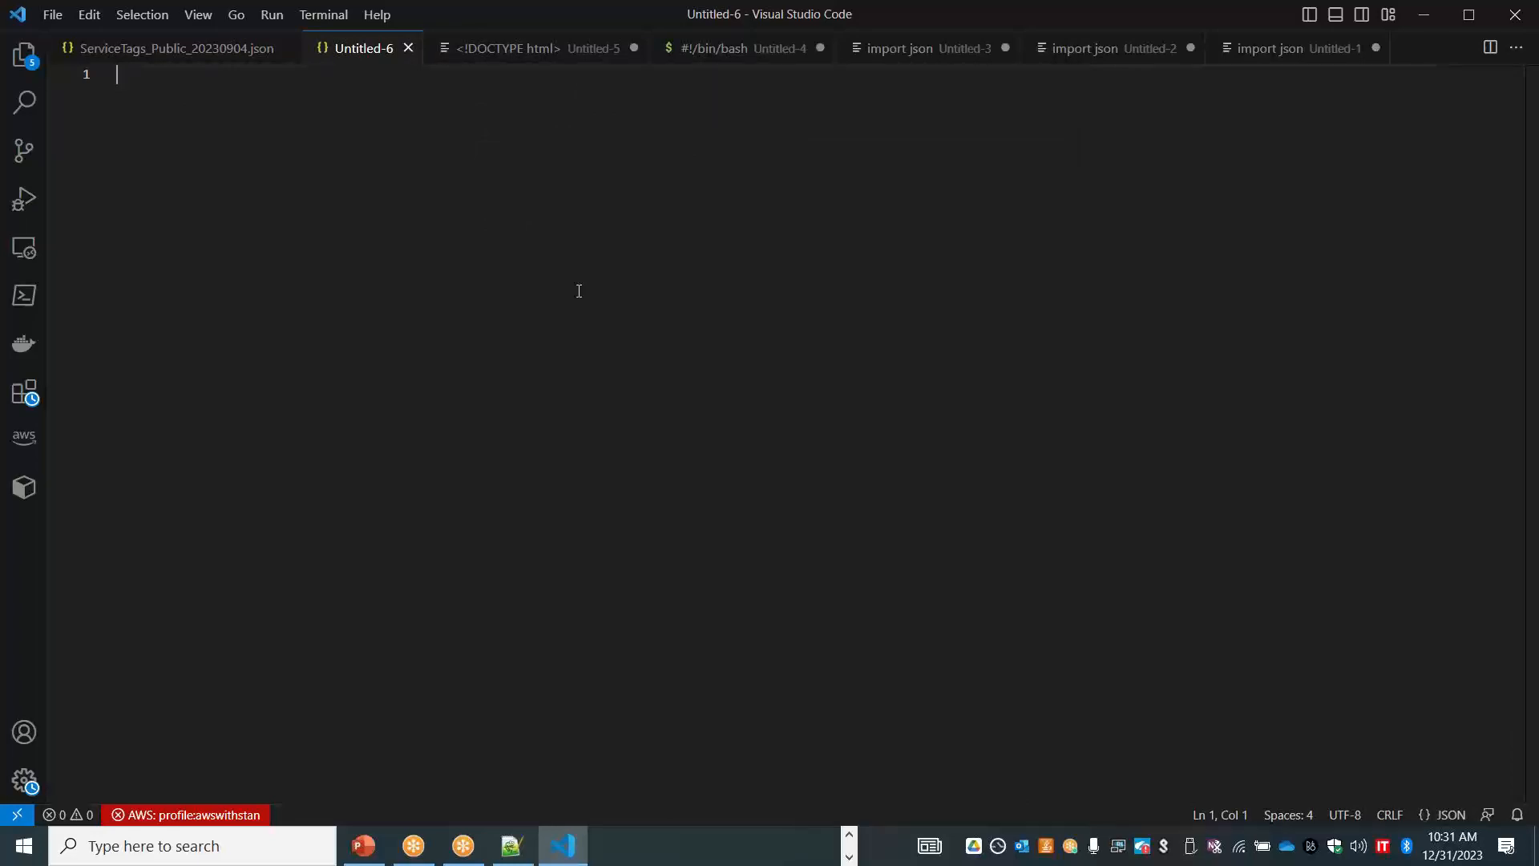
# Paste the LAMP template copied from Sheet11 into the new JSON file and return to the Excel workbook.
pyautogui.hotkey('alt', 'Tab')
pyautogui.hotkey('alt', 'Tab')
pyautogui.hotkey('alt', 'Tab')
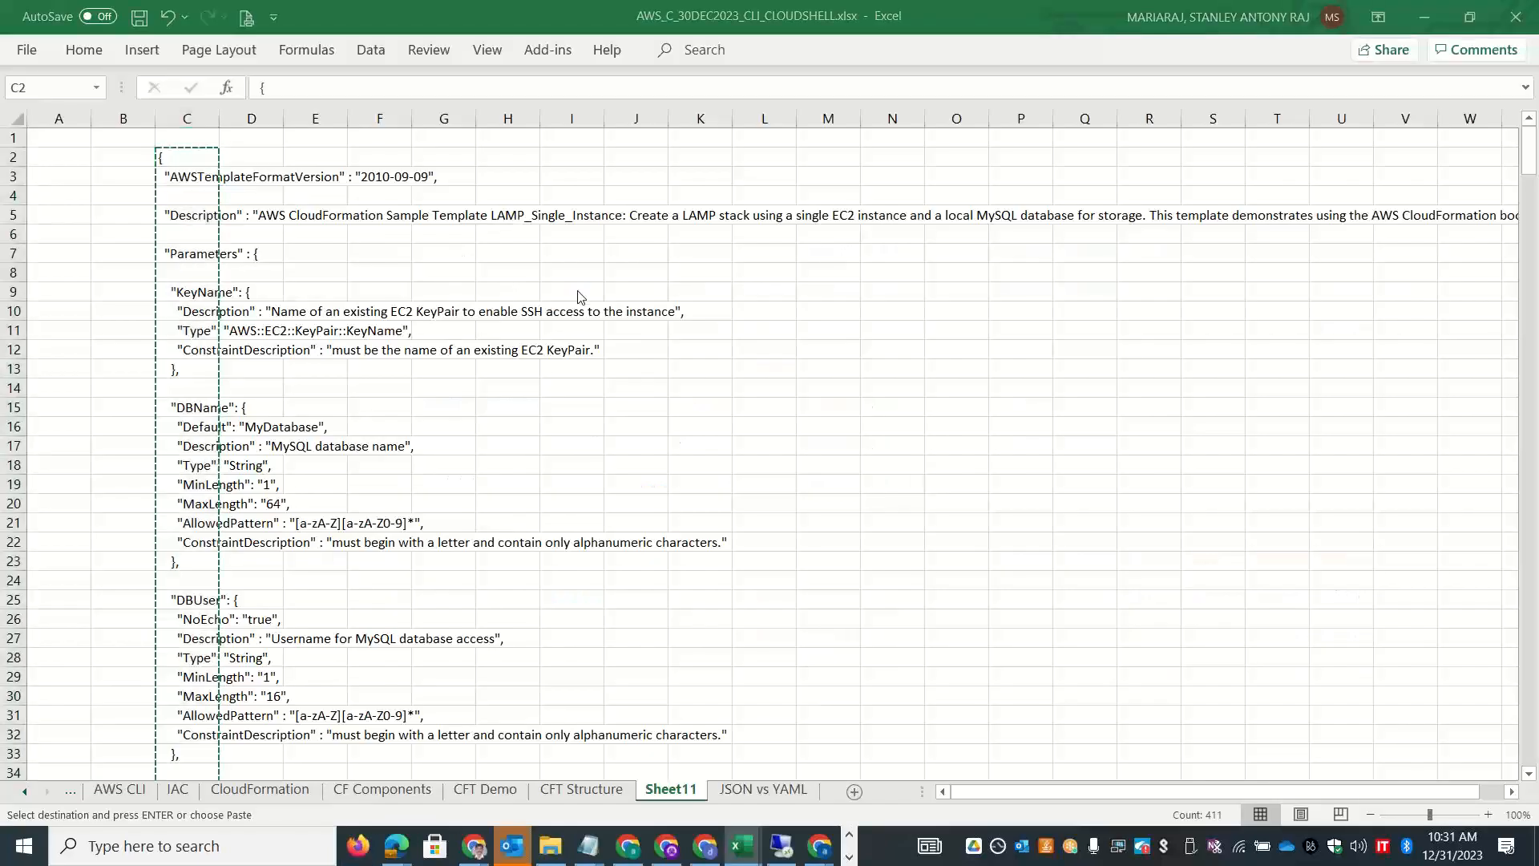
pyautogui.hotkey('alt', 'Tab')
pyautogui.hotkey('ctrl', 'v')
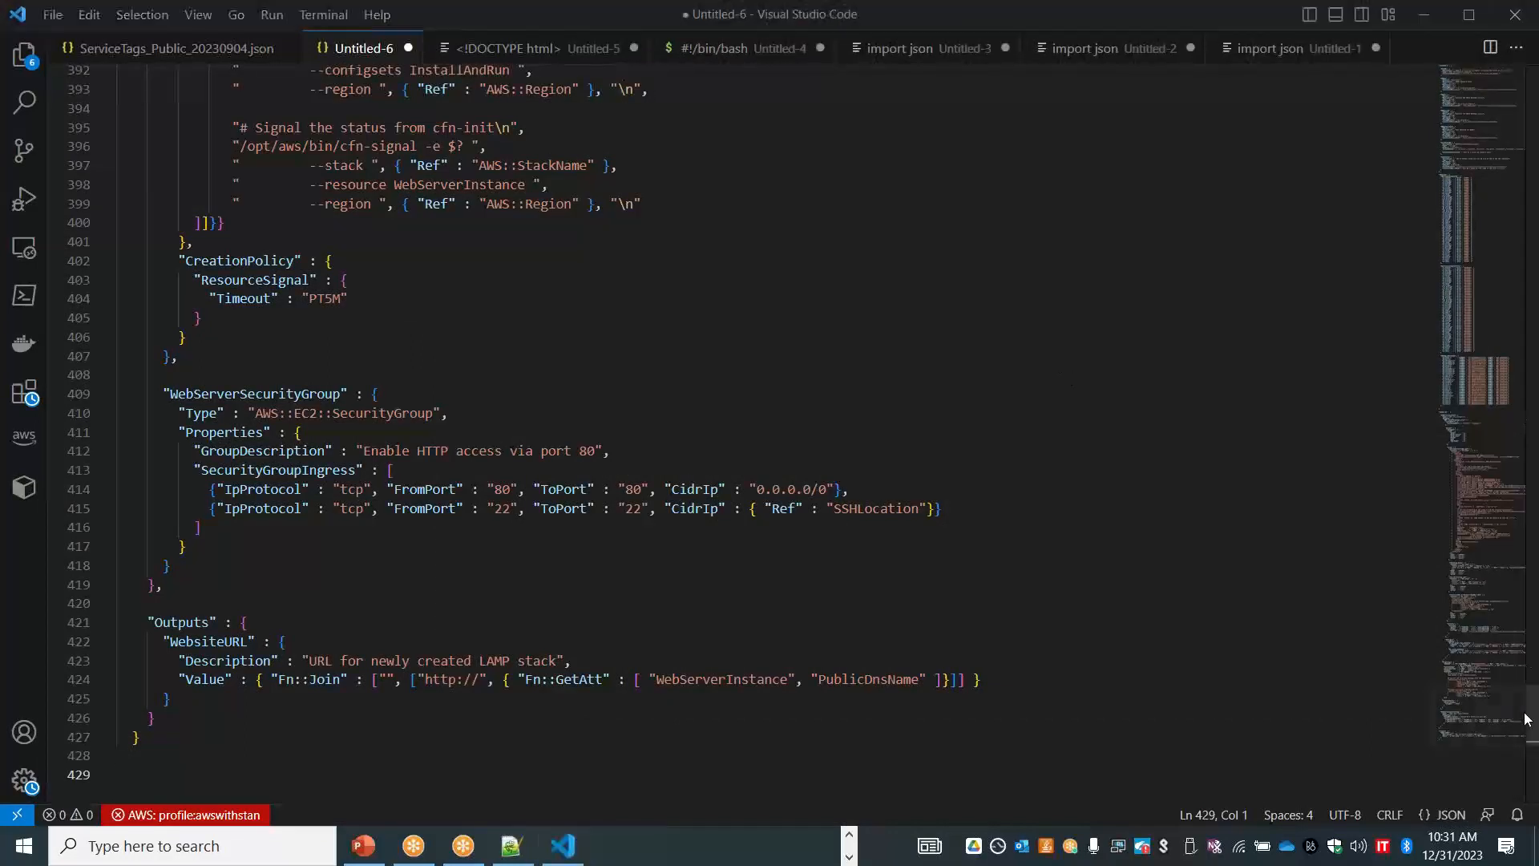
pyautogui.moveTo(1532, 538); pyautogui.dragTo(1532, 81)
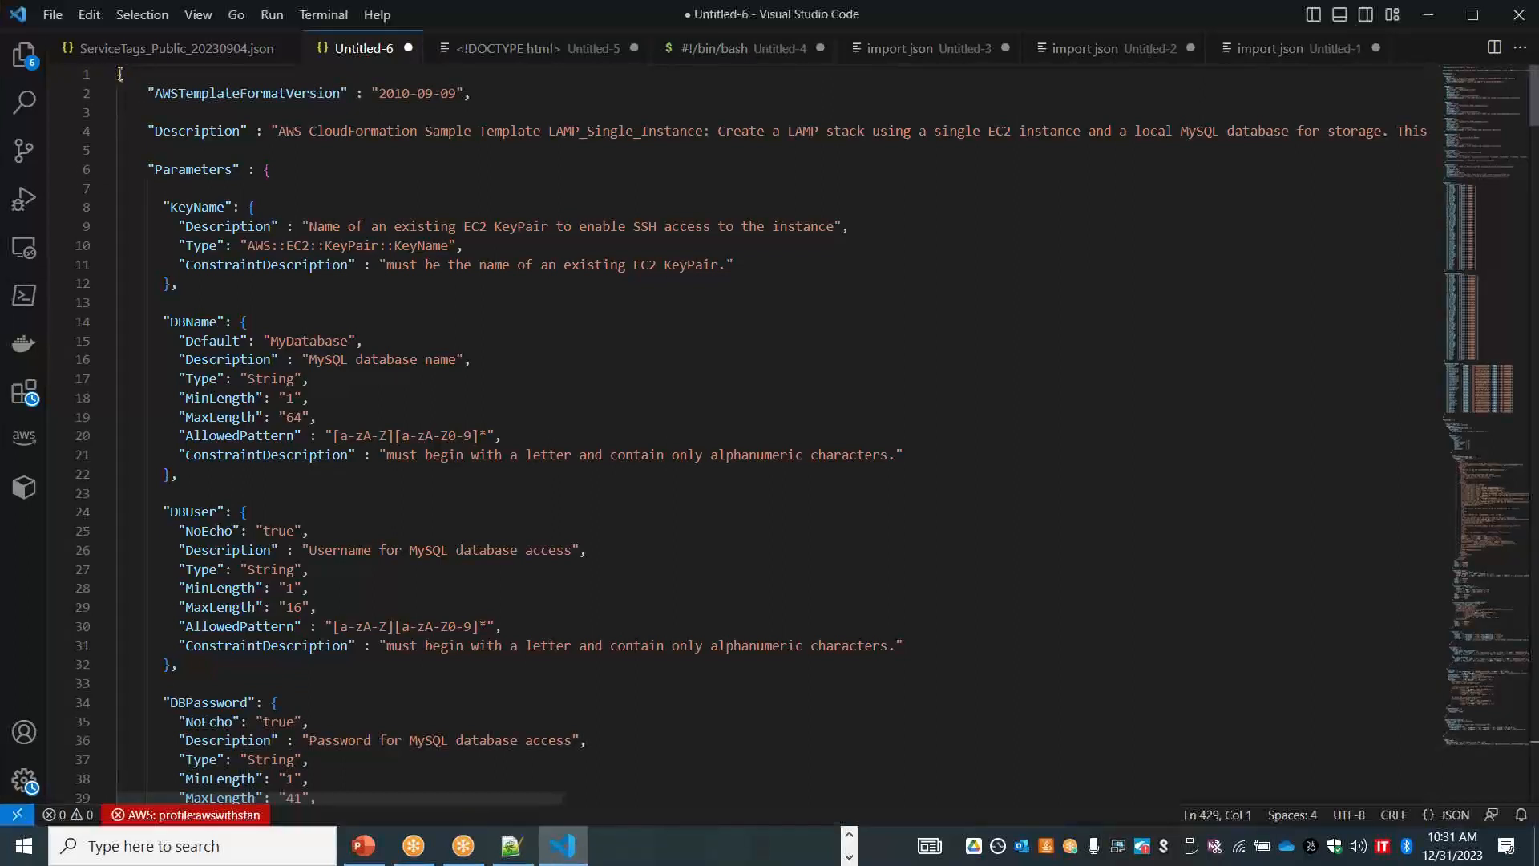
pyautogui.hotkey('alt', 'Tab')
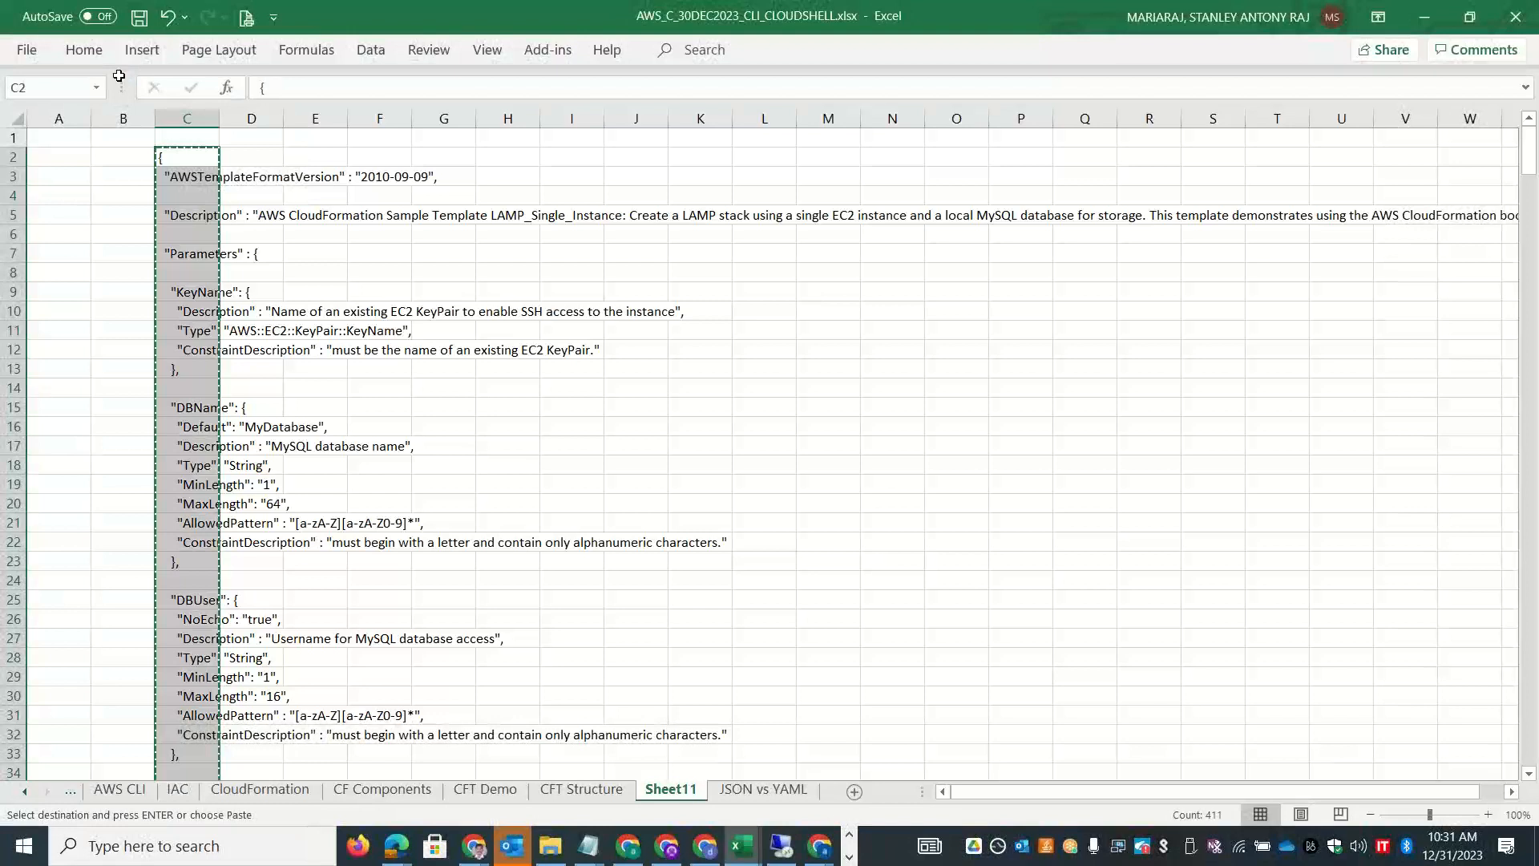
# Switch to Visual Studio Code and close its extra empty window, leaving the window with the pasted template.
pyautogui.click(849, 856)
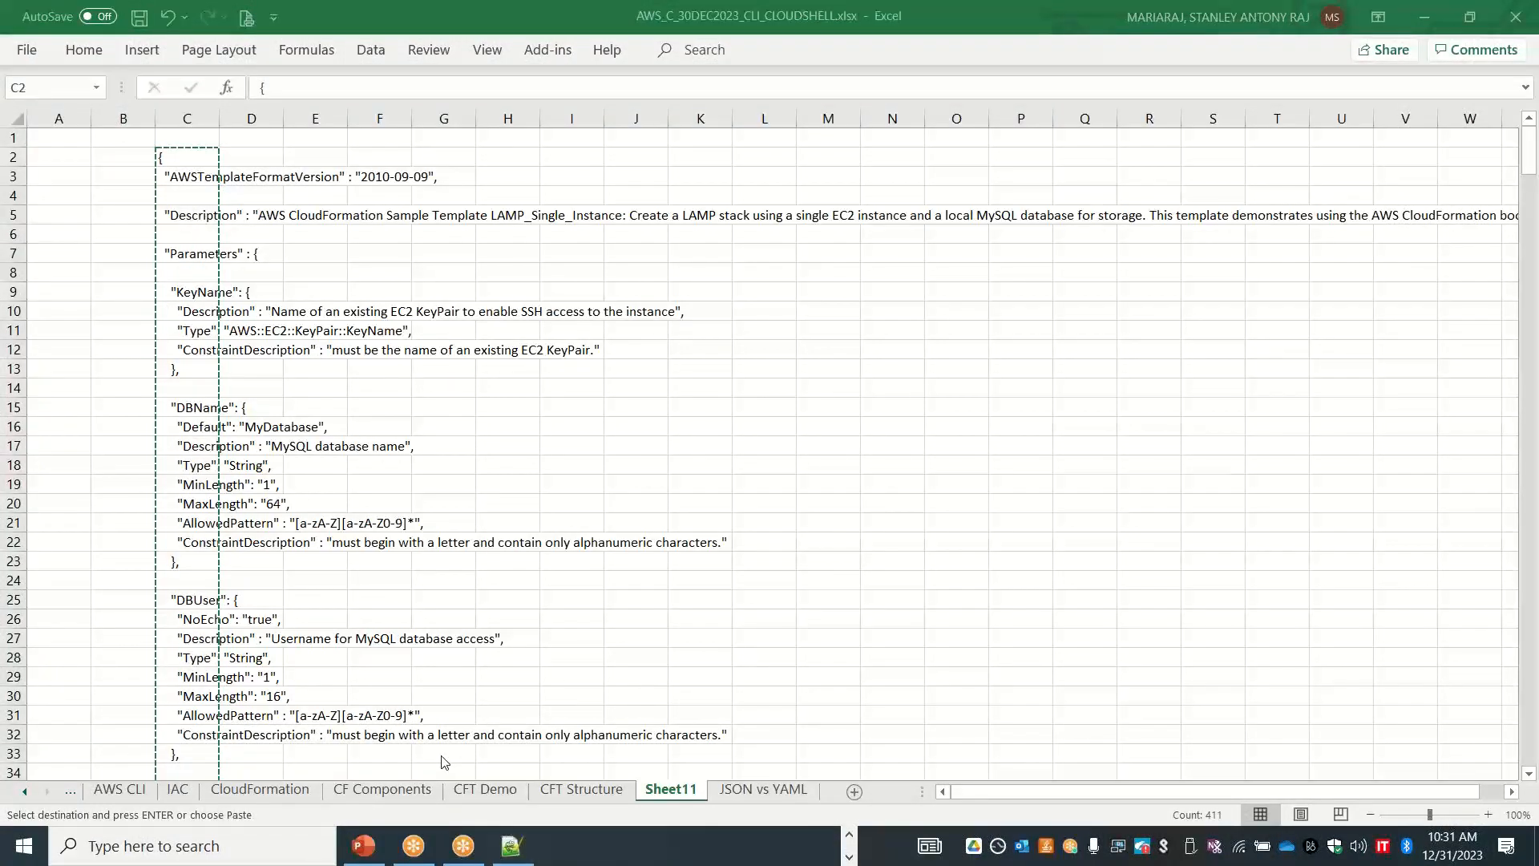
pyautogui.press('super')
pyautogui.write('visu')
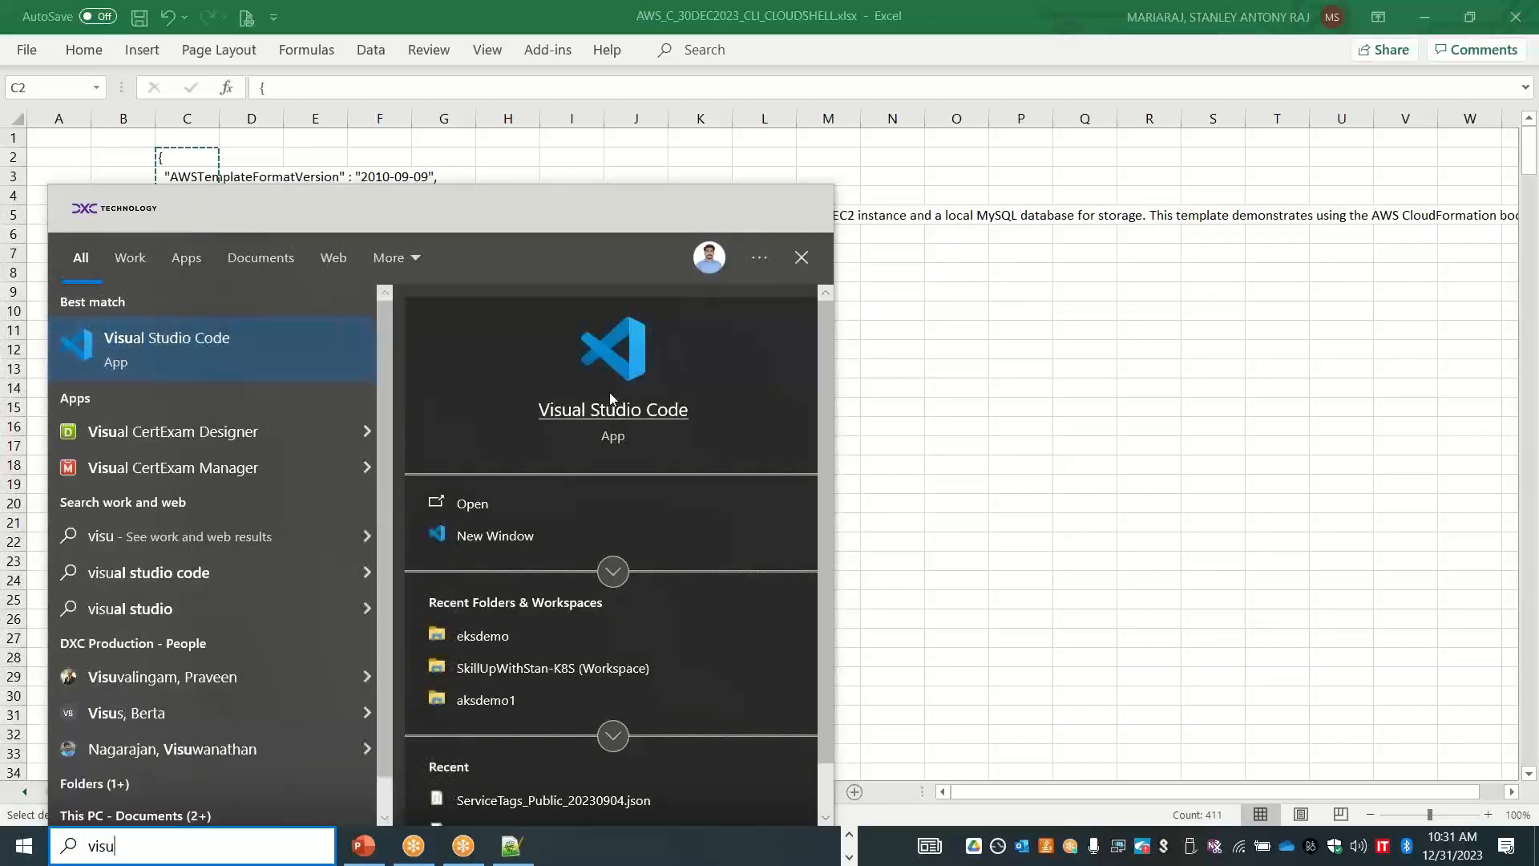
pyautogui.click(993, 513)
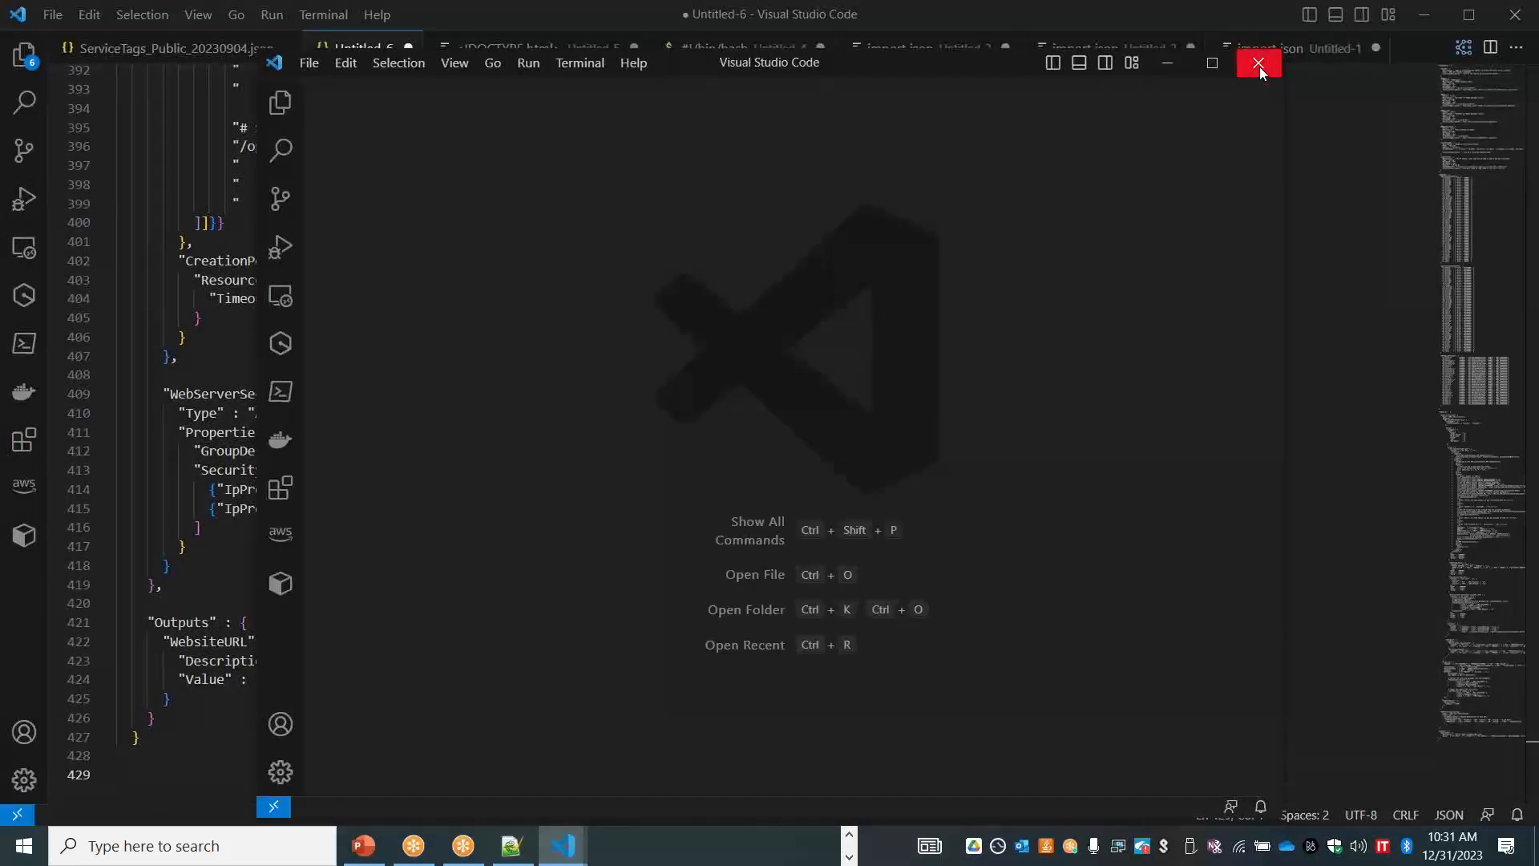
pyautogui.click(1258, 66)
# Create another text file with JSON as its language and paste the copied LAMP template into it.
pyautogui.click(64, 16)
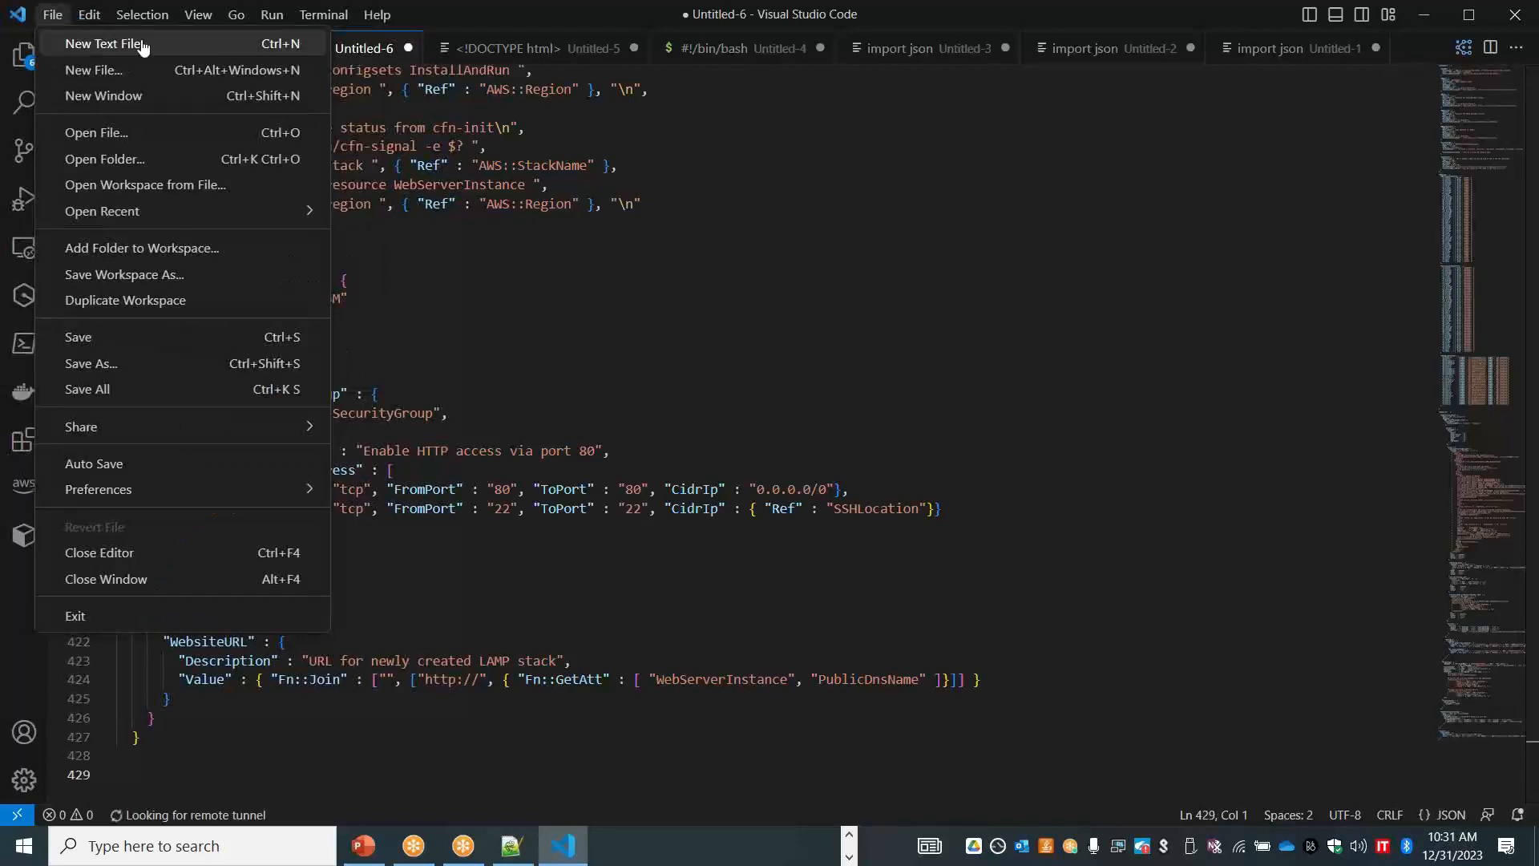
pyautogui.click(142, 45)
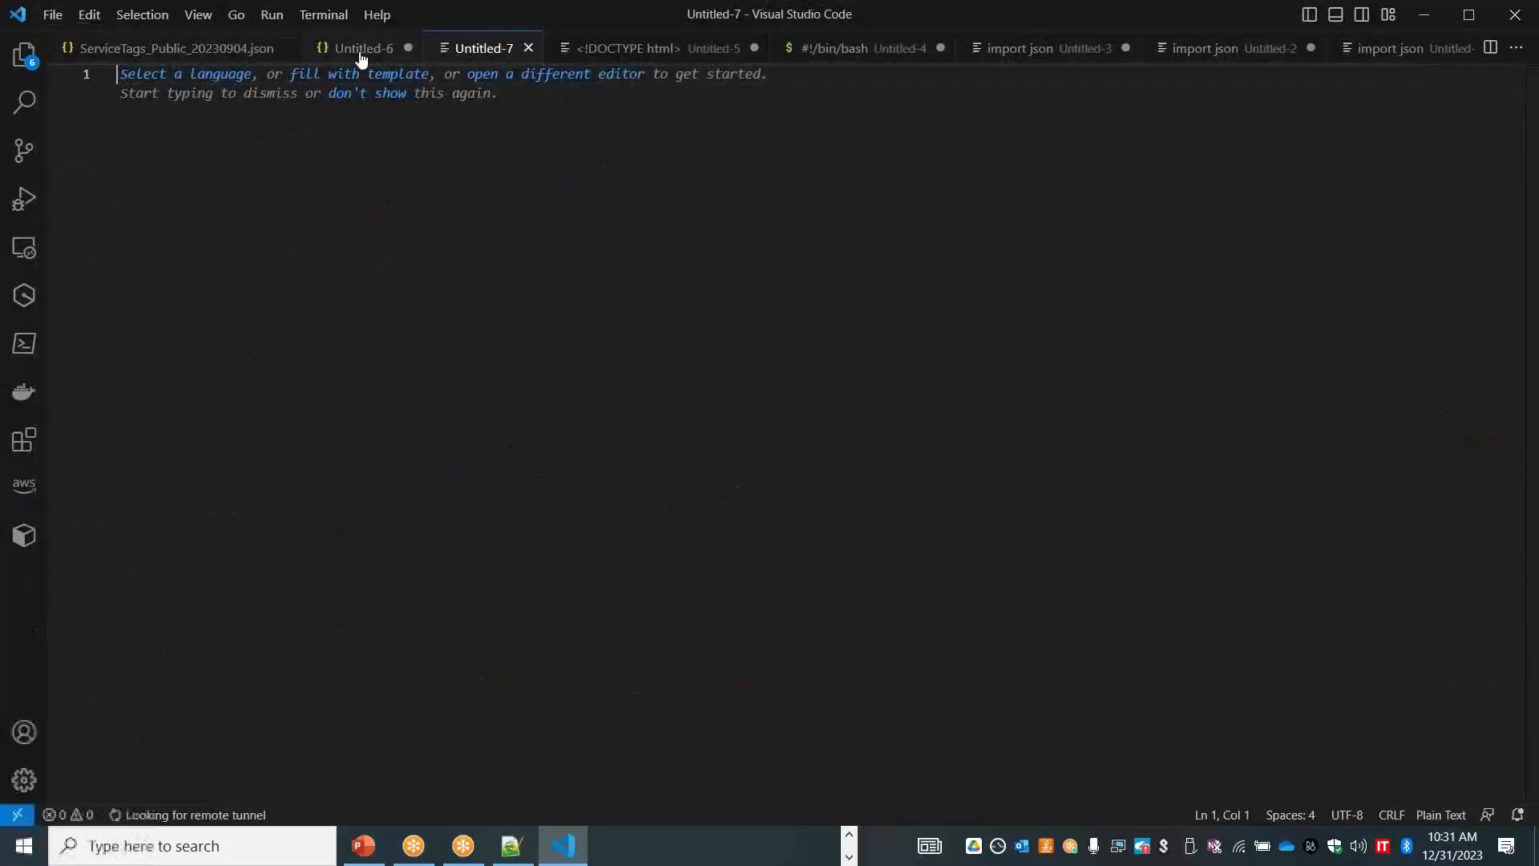
pyautogui.click(214, 75)
pyautogui.write('JSON')
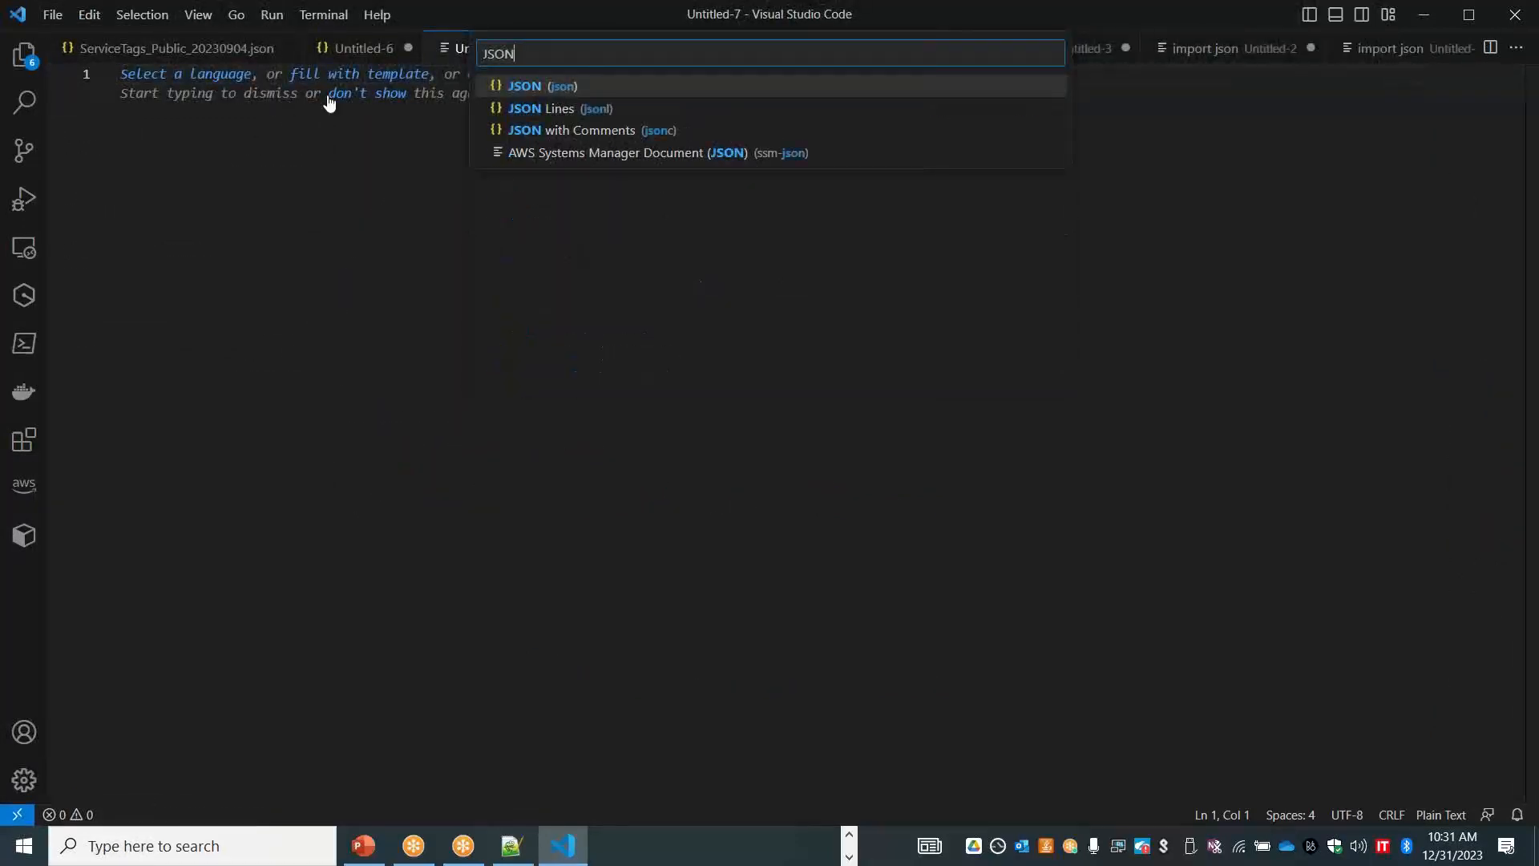
pyautogui.click(544, 86)
pyautogui.hotkey('ctrl', 'v')
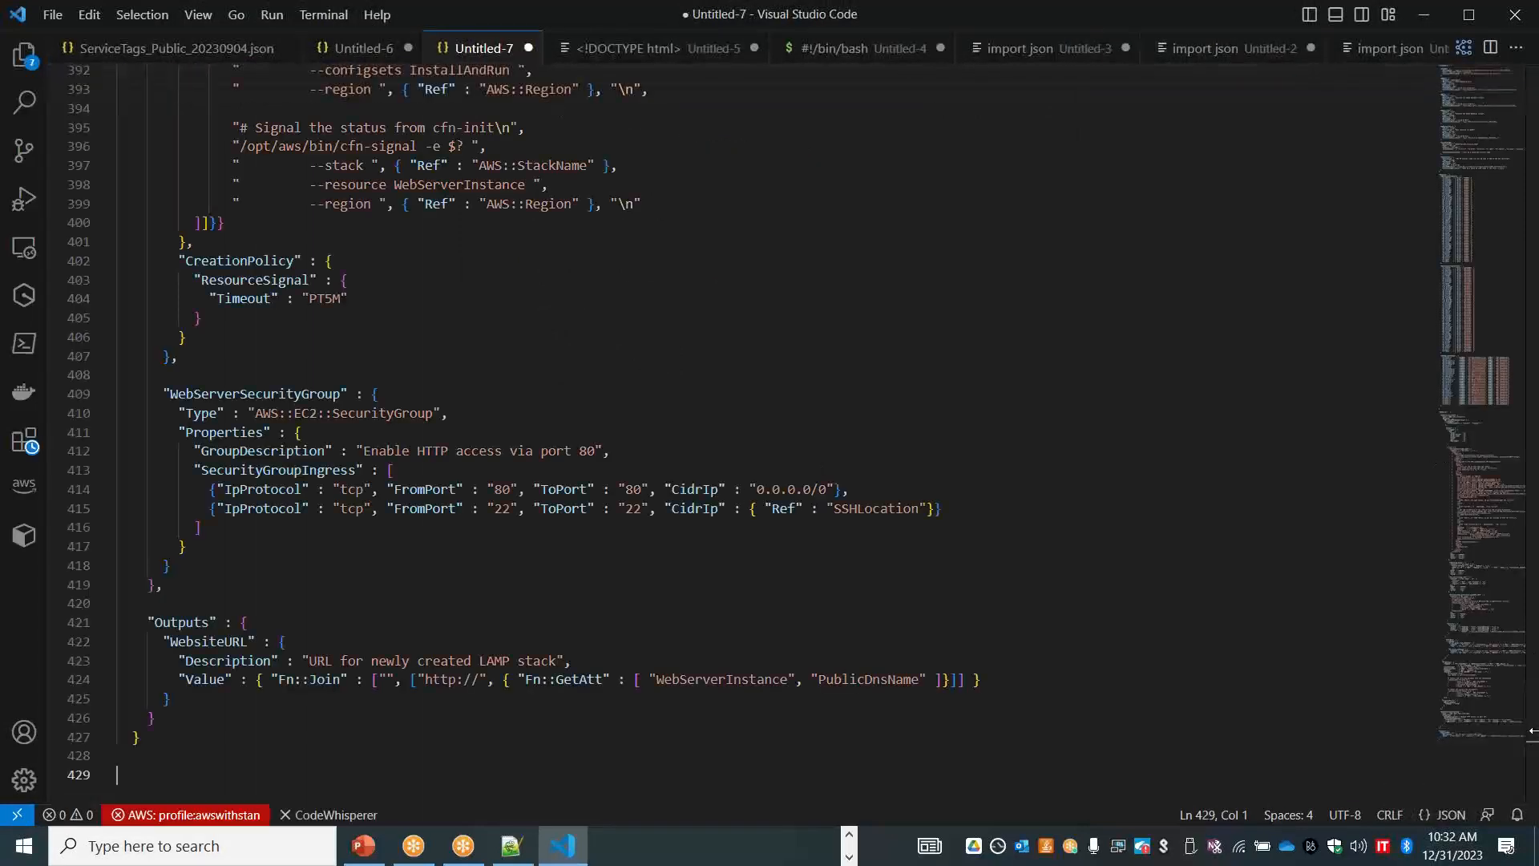
# Go back to the start of the pasted template and fold its Parameters, Mappings and Resources sections.
pyautogui.moveTo(1531, 729); pyautogui.dragTo(1531, 100)
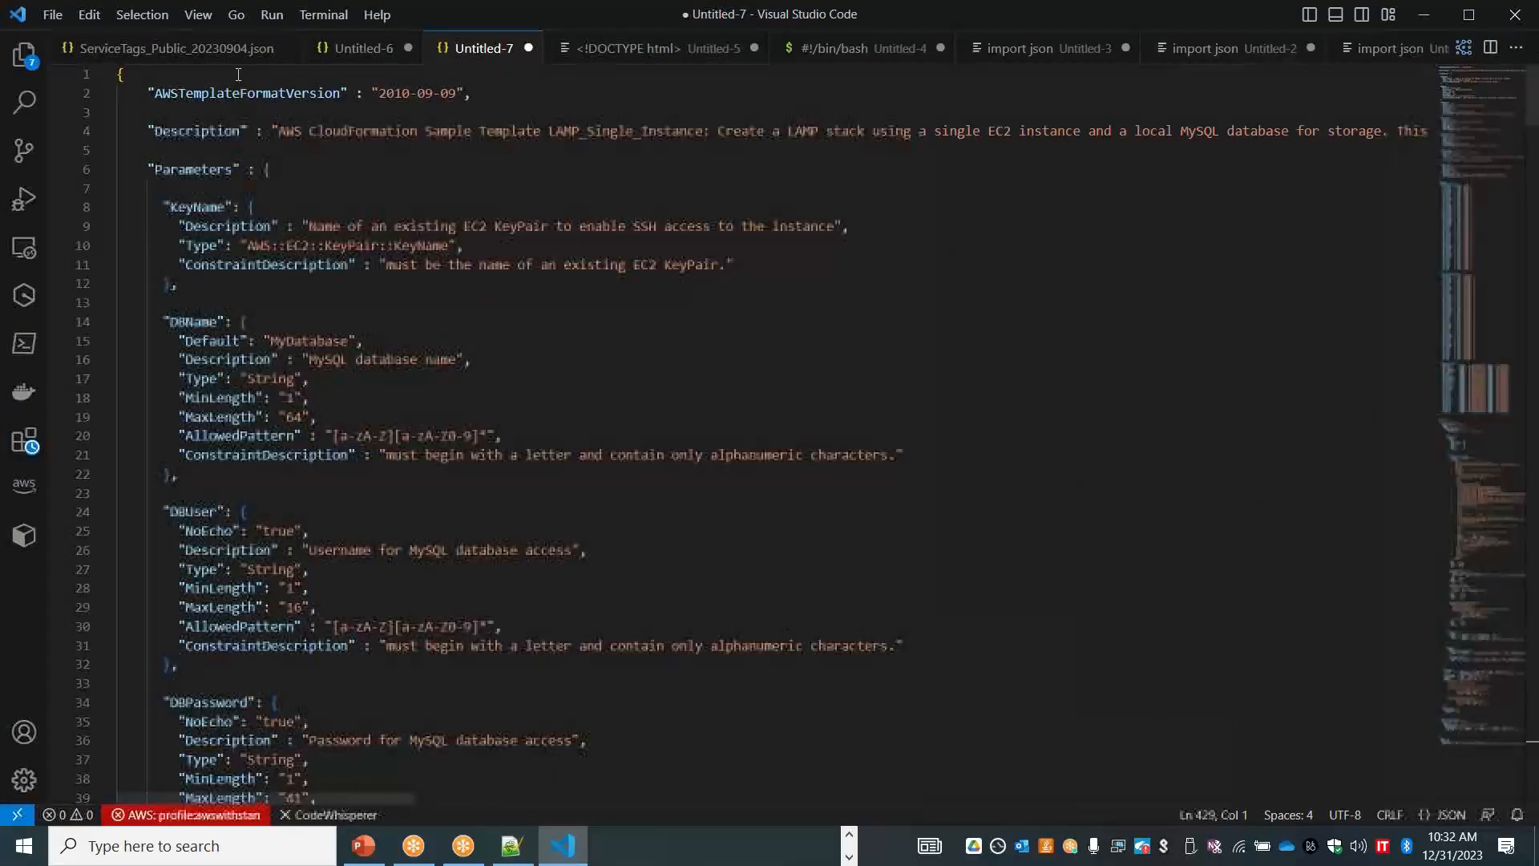
pyautogui.click(120, 75)
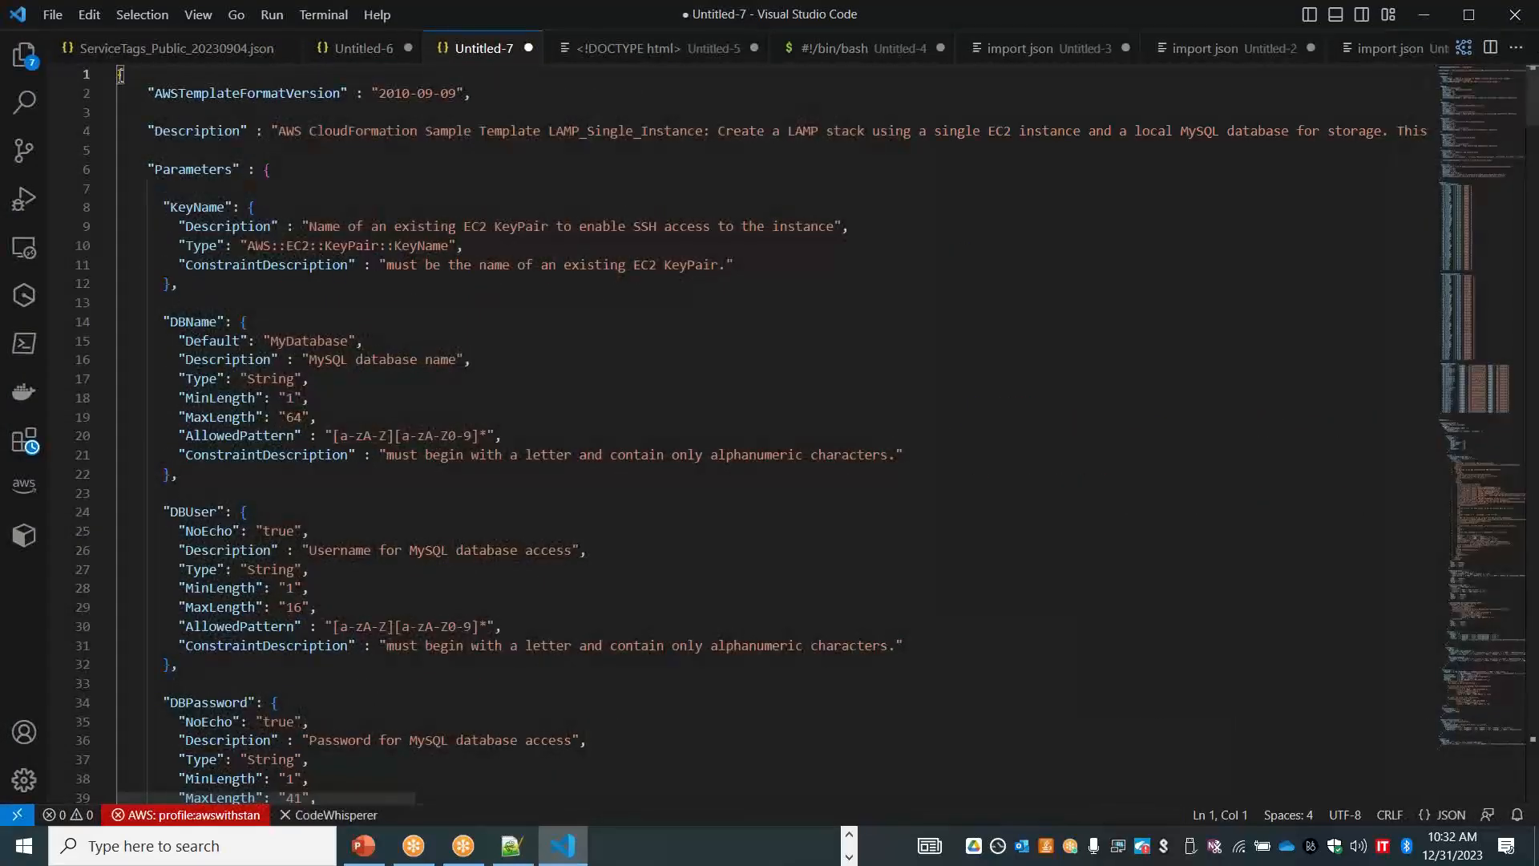
pyautogui.click(149, 171)
pyautogui.click(272, 175)
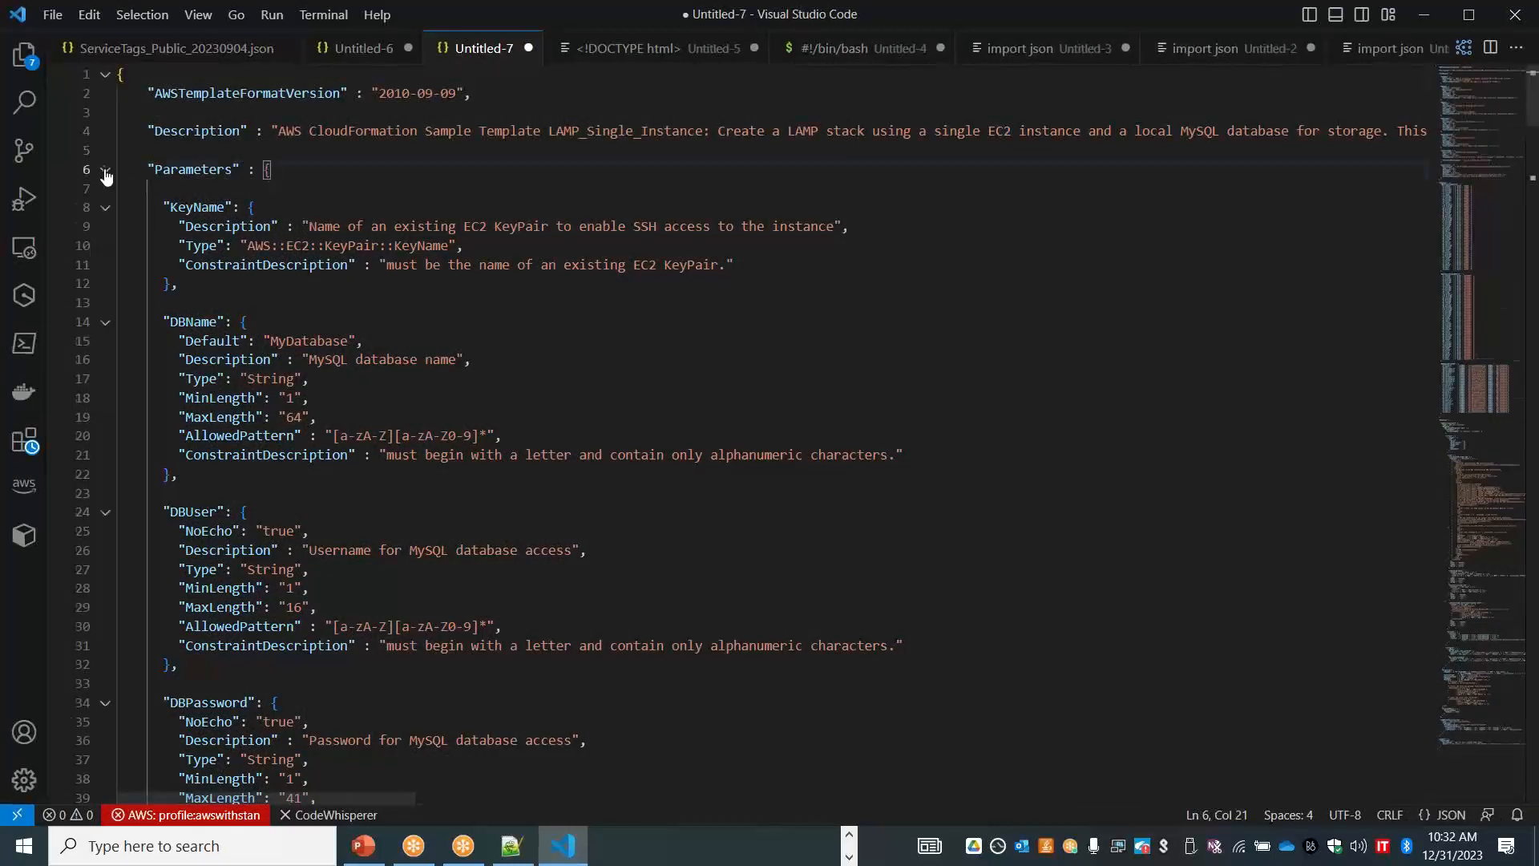
pyautogui.click(105, 169)
pyautogui.click(105, 226)
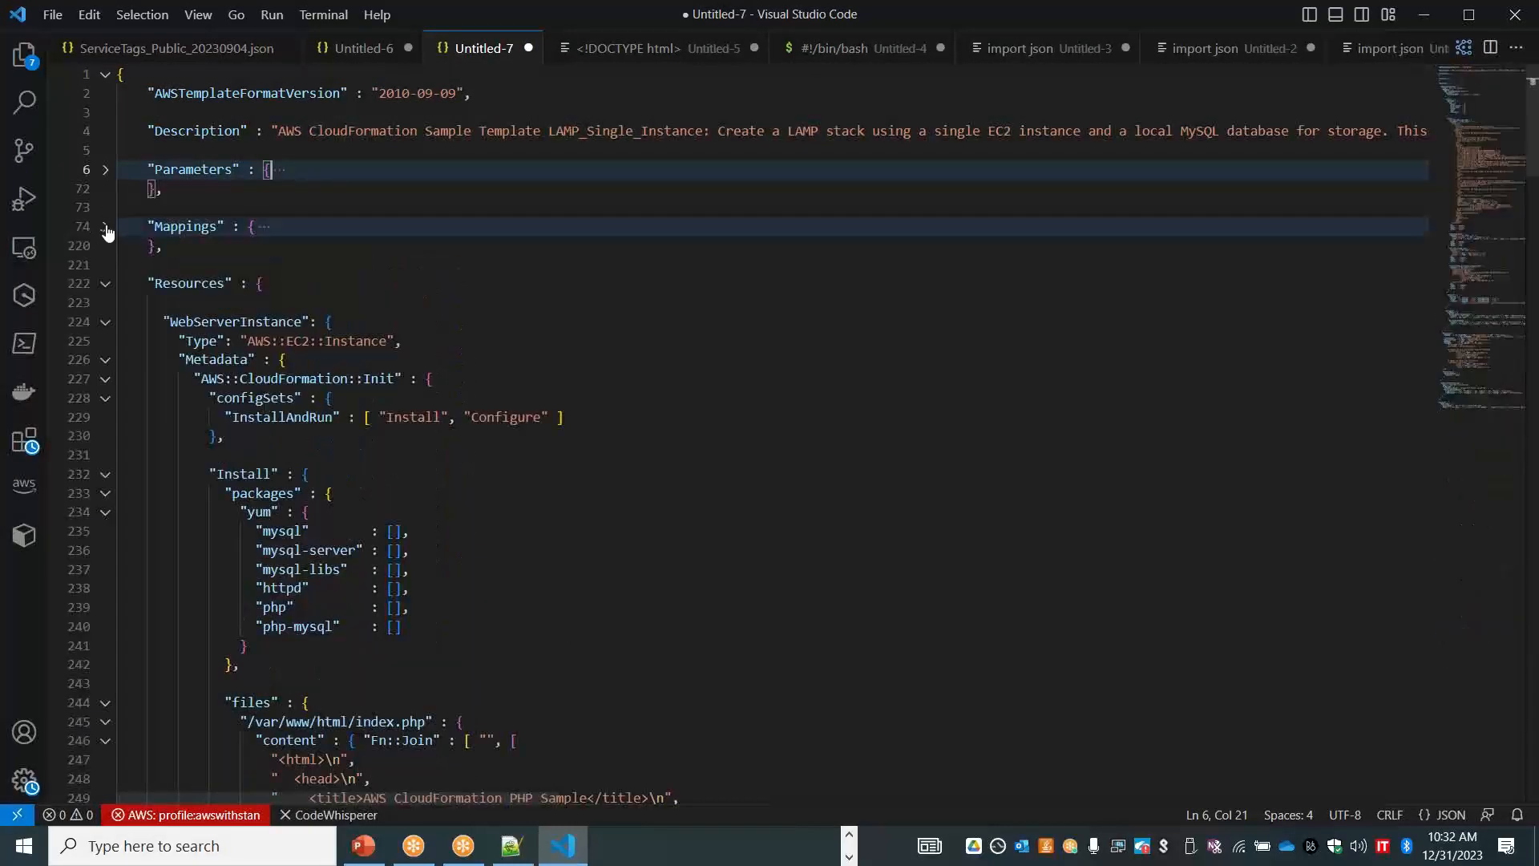
pyautogui.click(105, 283)
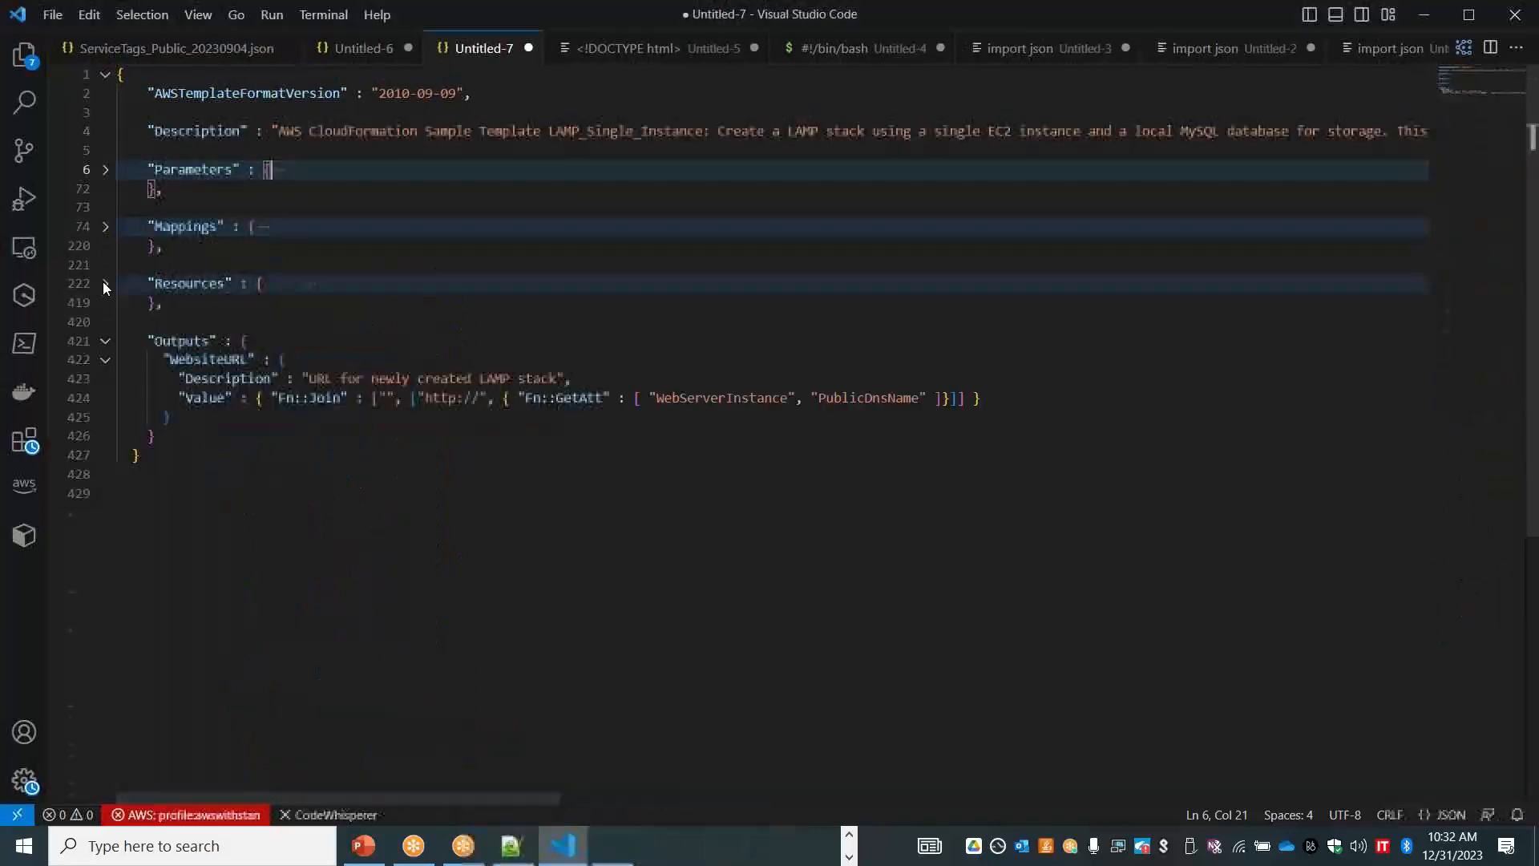
# Fold and unfold the template's outermost block, and briefly expand the Parameters section to check its contents.
pyautogui.click(105, 74)
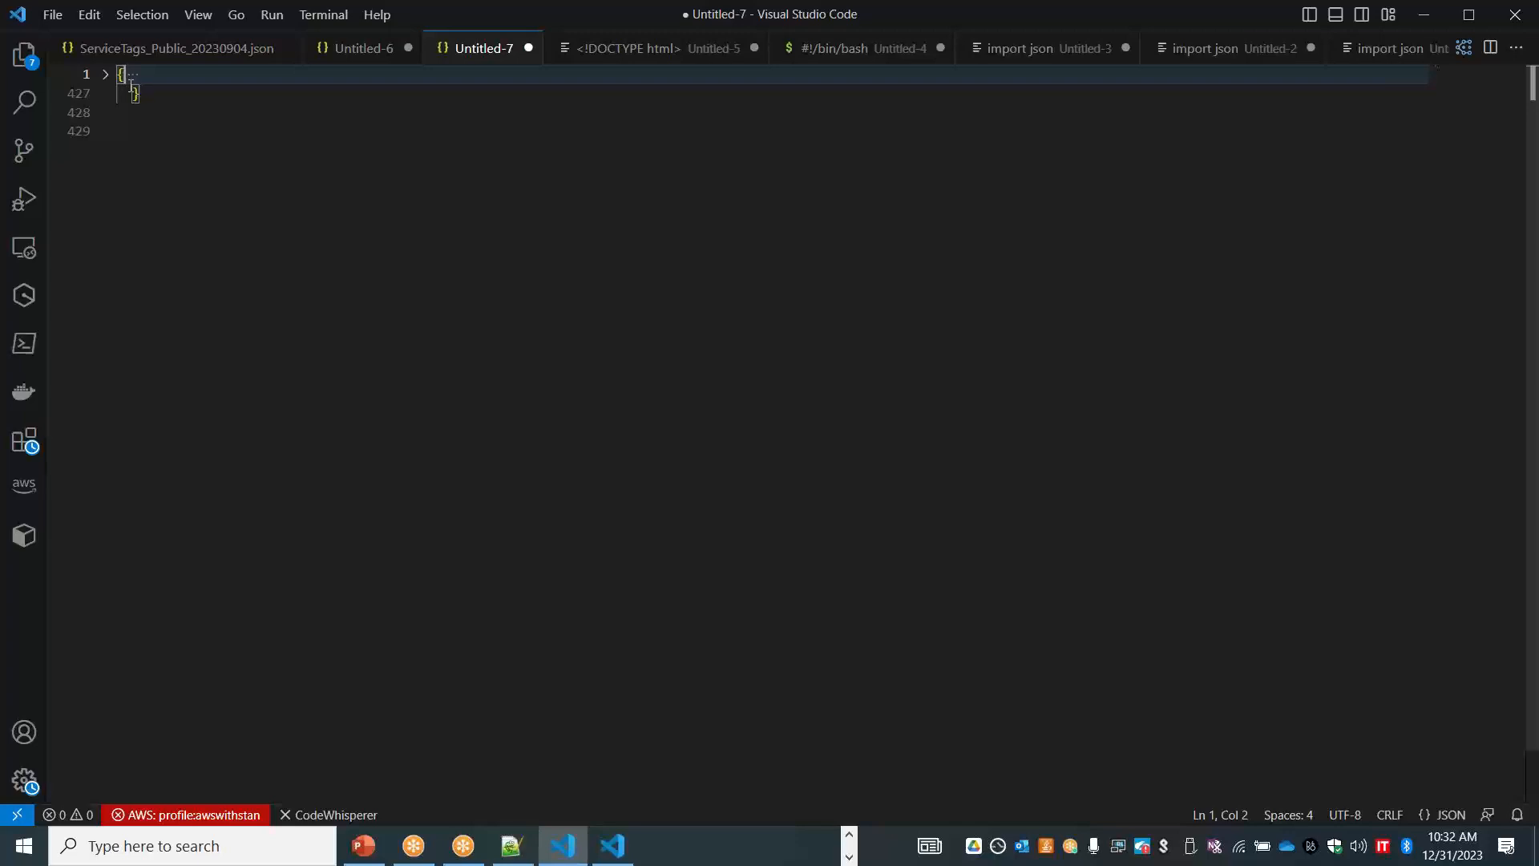
pyautogui.click(108, 76)
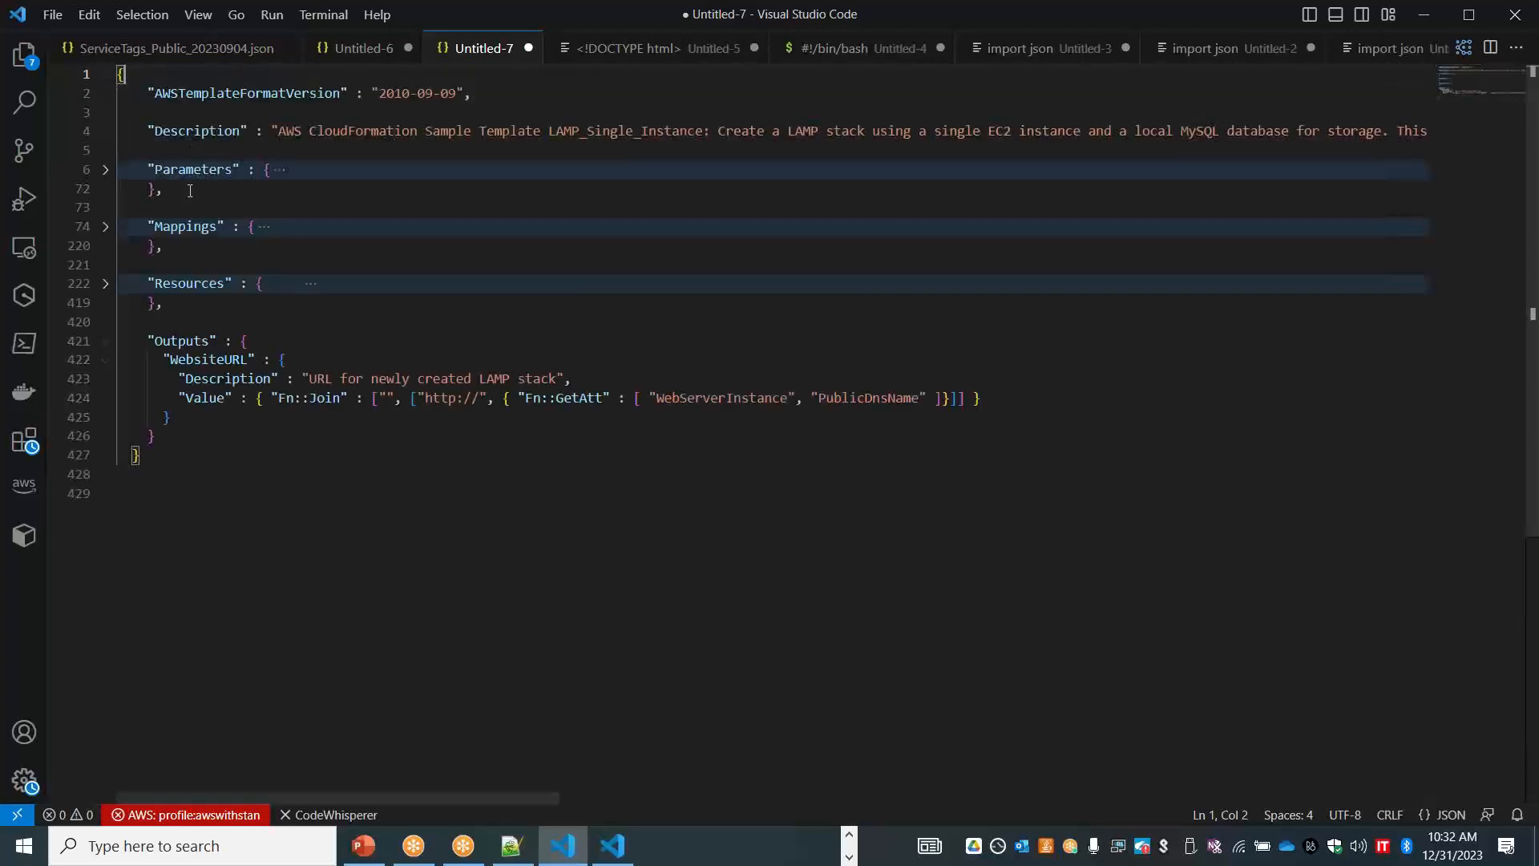
pyautogui.click(106, 171)
pyautogui.click(107, 171)
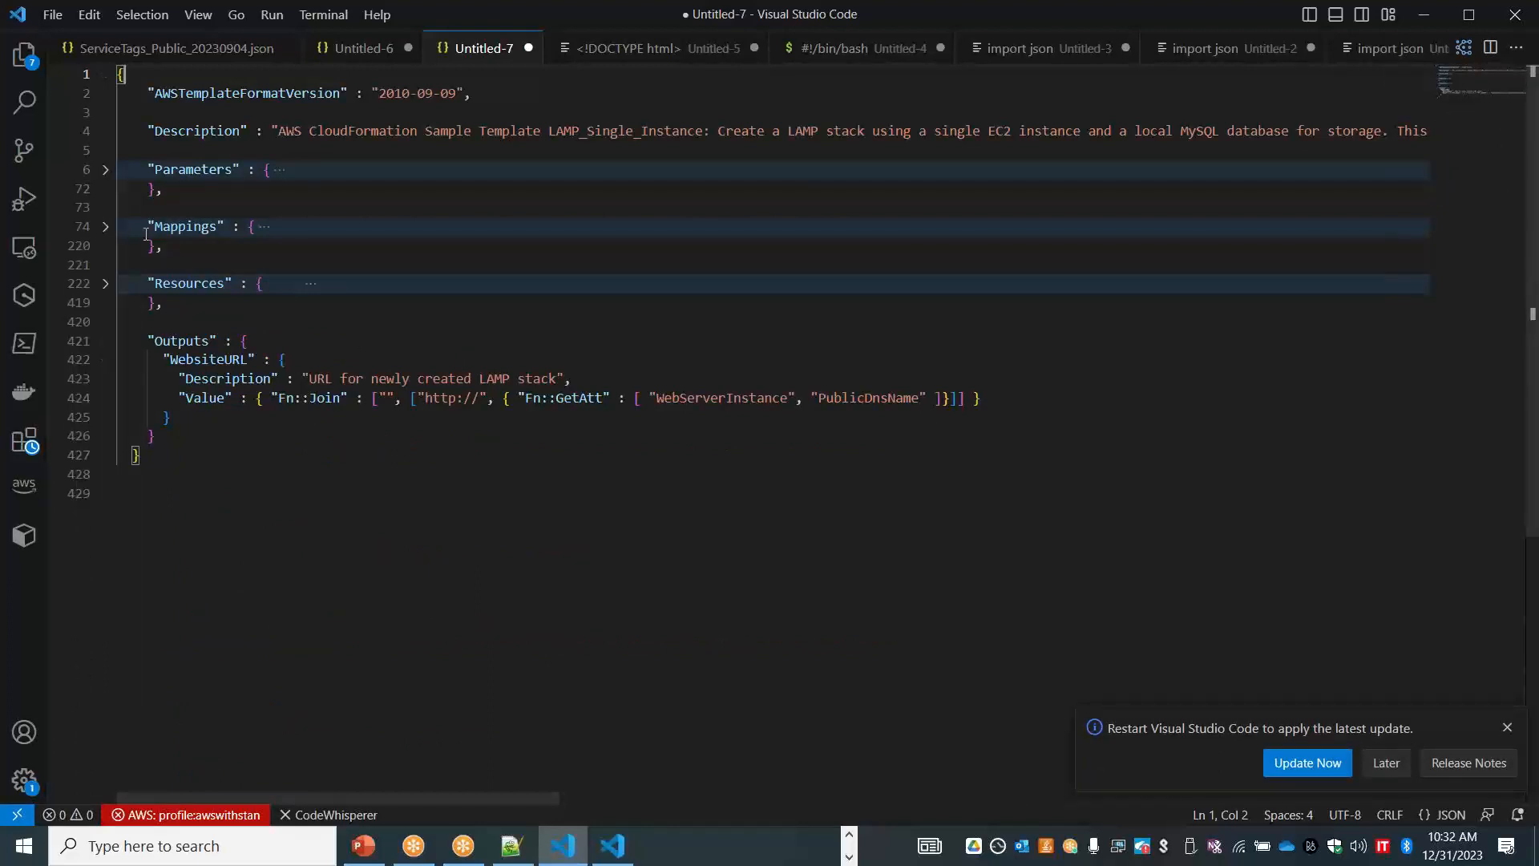
# Dismiss the update notification, briefly expand the Resources section, and fold the Outputs section.
pyautogui.click(1507, 727)
pyautogui.click(108, 287)
pyautogui.click(107, 286)
pyautogui.click(107, 343)
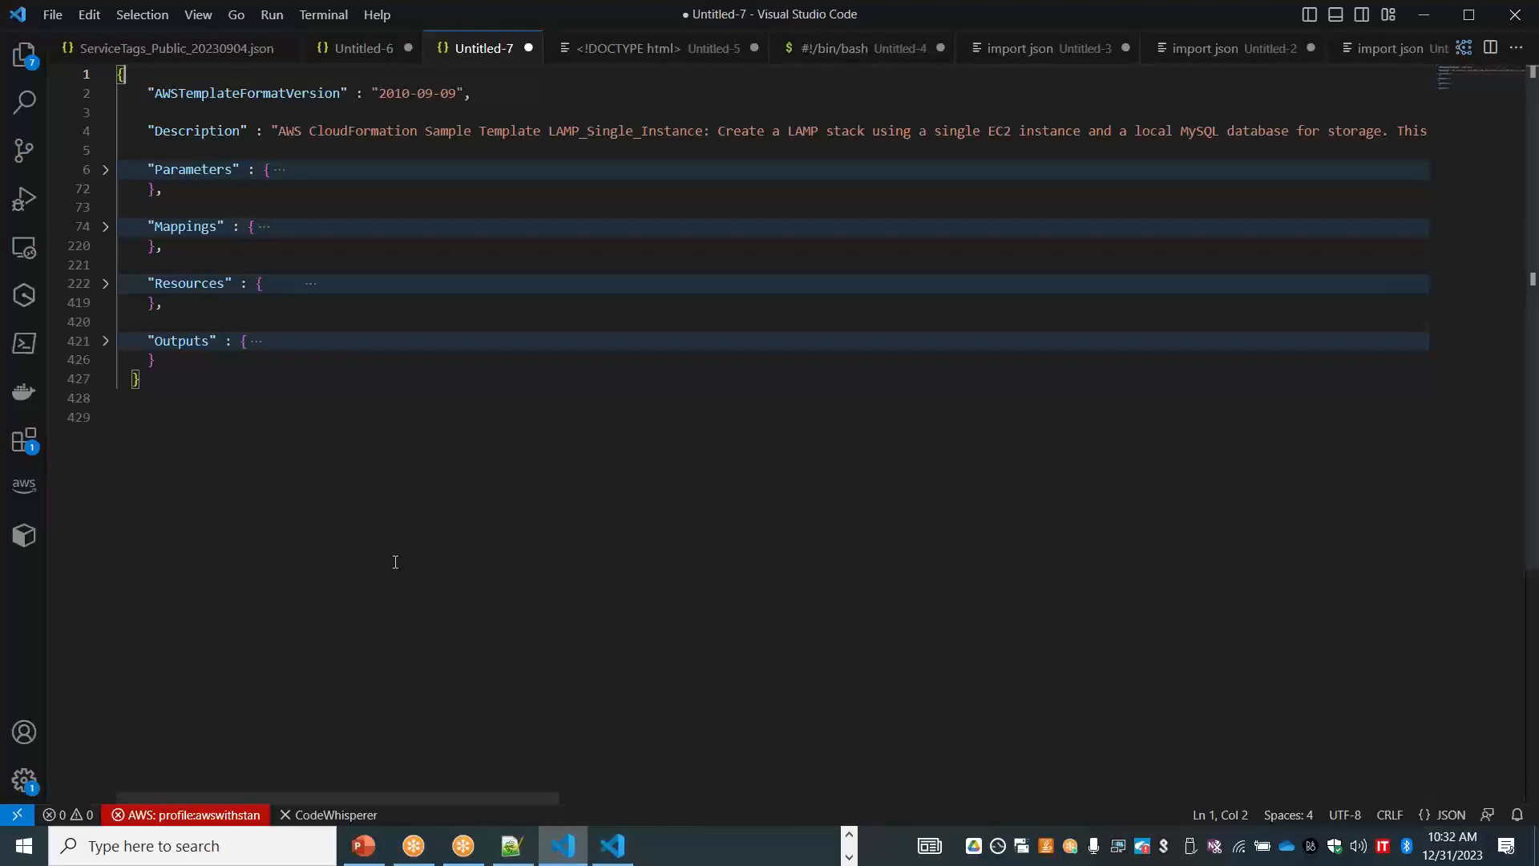
# Check the section list on the workbook's CFT Structure sheet from Schema down, and return to the template in Visual Studio Code.
pyautogui.hotkey('alt', 'Tab')
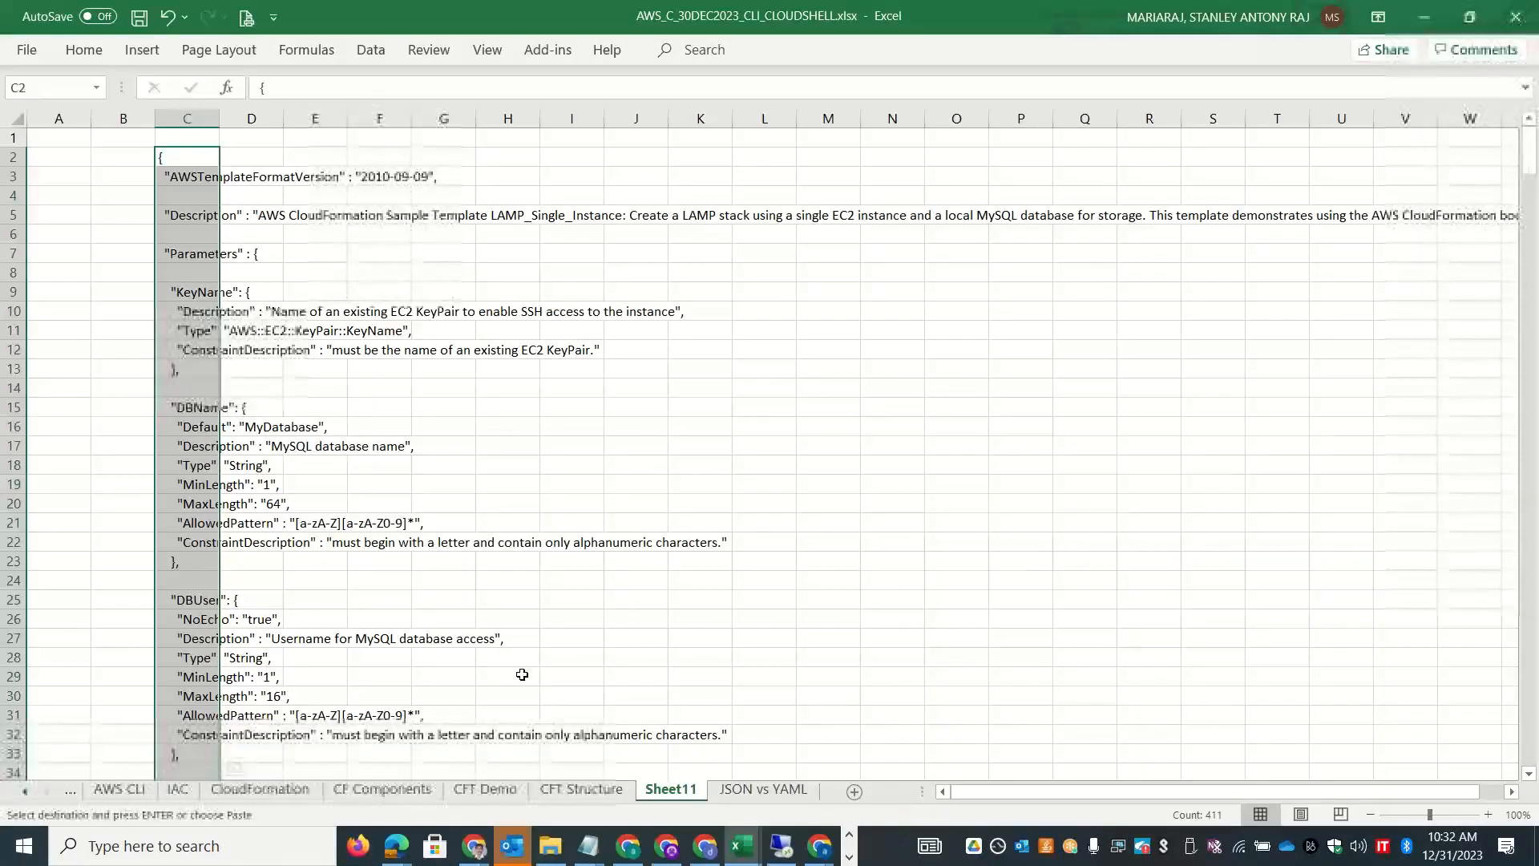
pyautogui.click(582, 788)
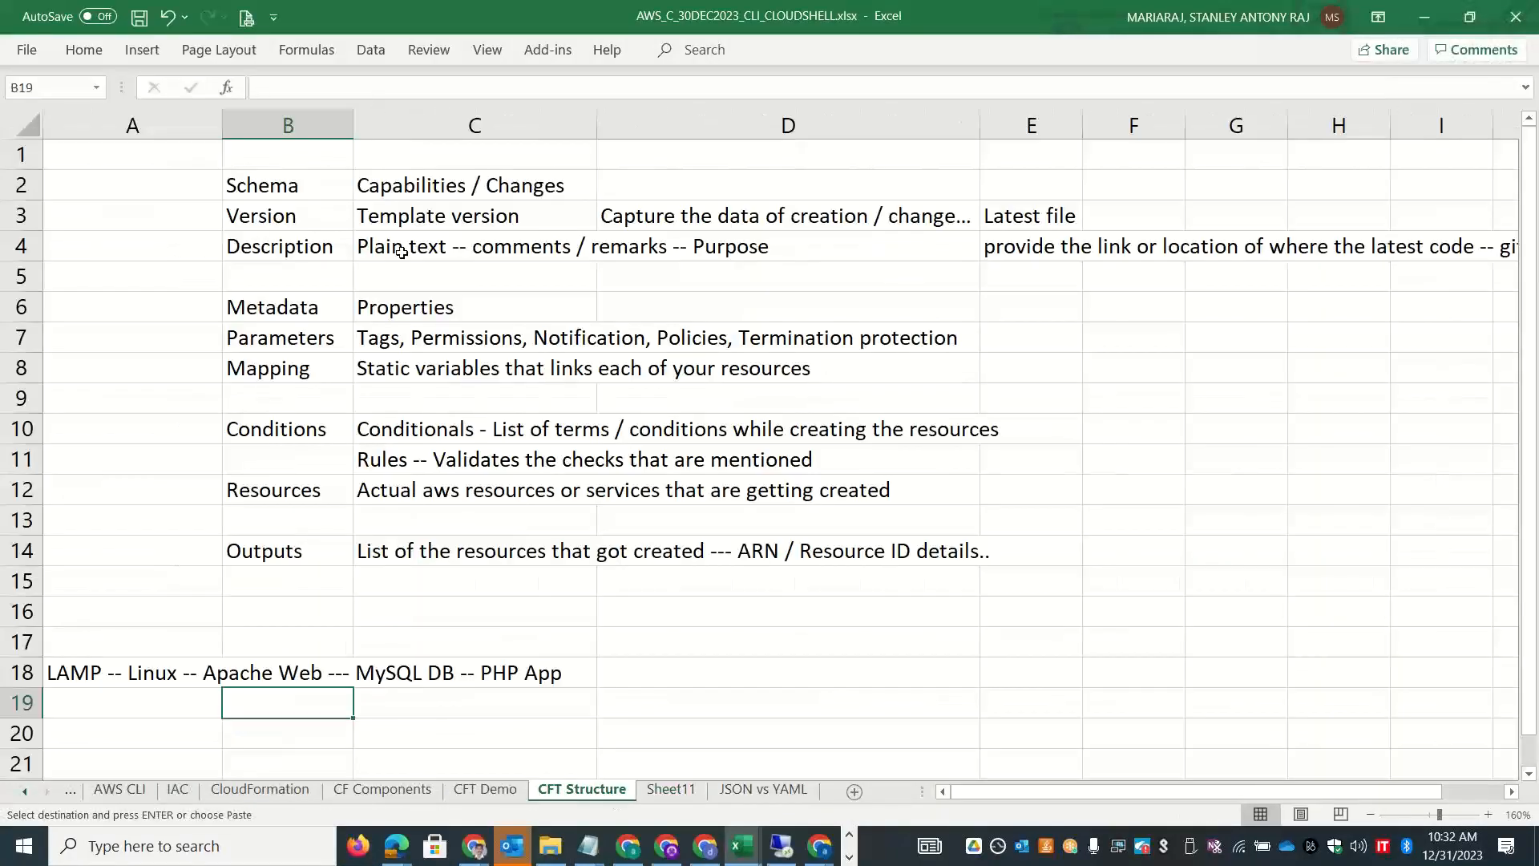
pyautogui.click(293, 186)
pyautogui.hotkey('alt', 'Tab')
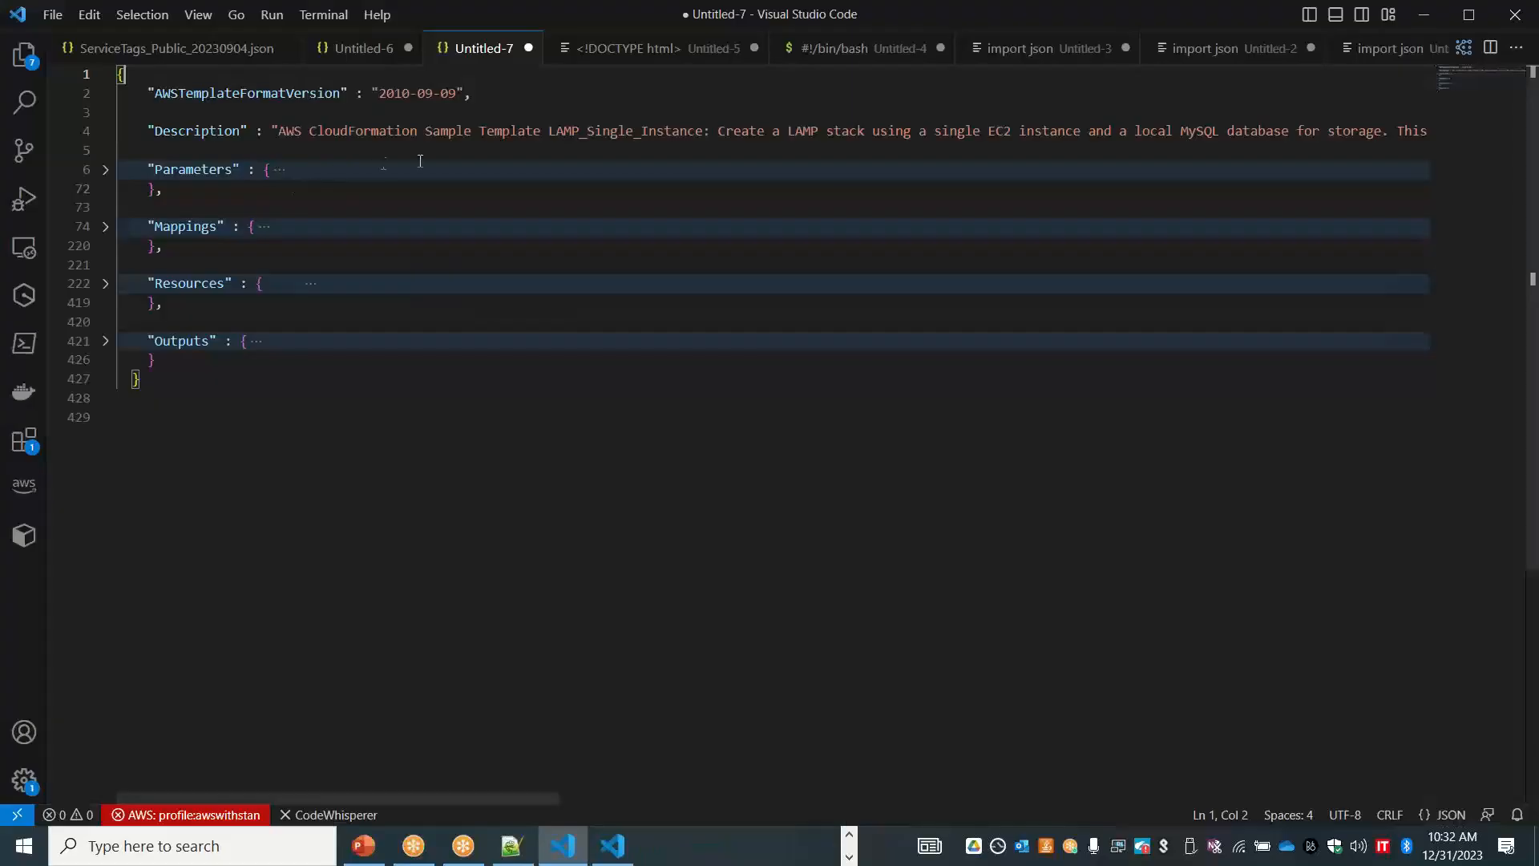
# Examine the template's version and description, highlighting the date value and the words EC2 and MySQL.
pyautogui.moveTo(471, 93); pyautogui.dragTo(371, 93)
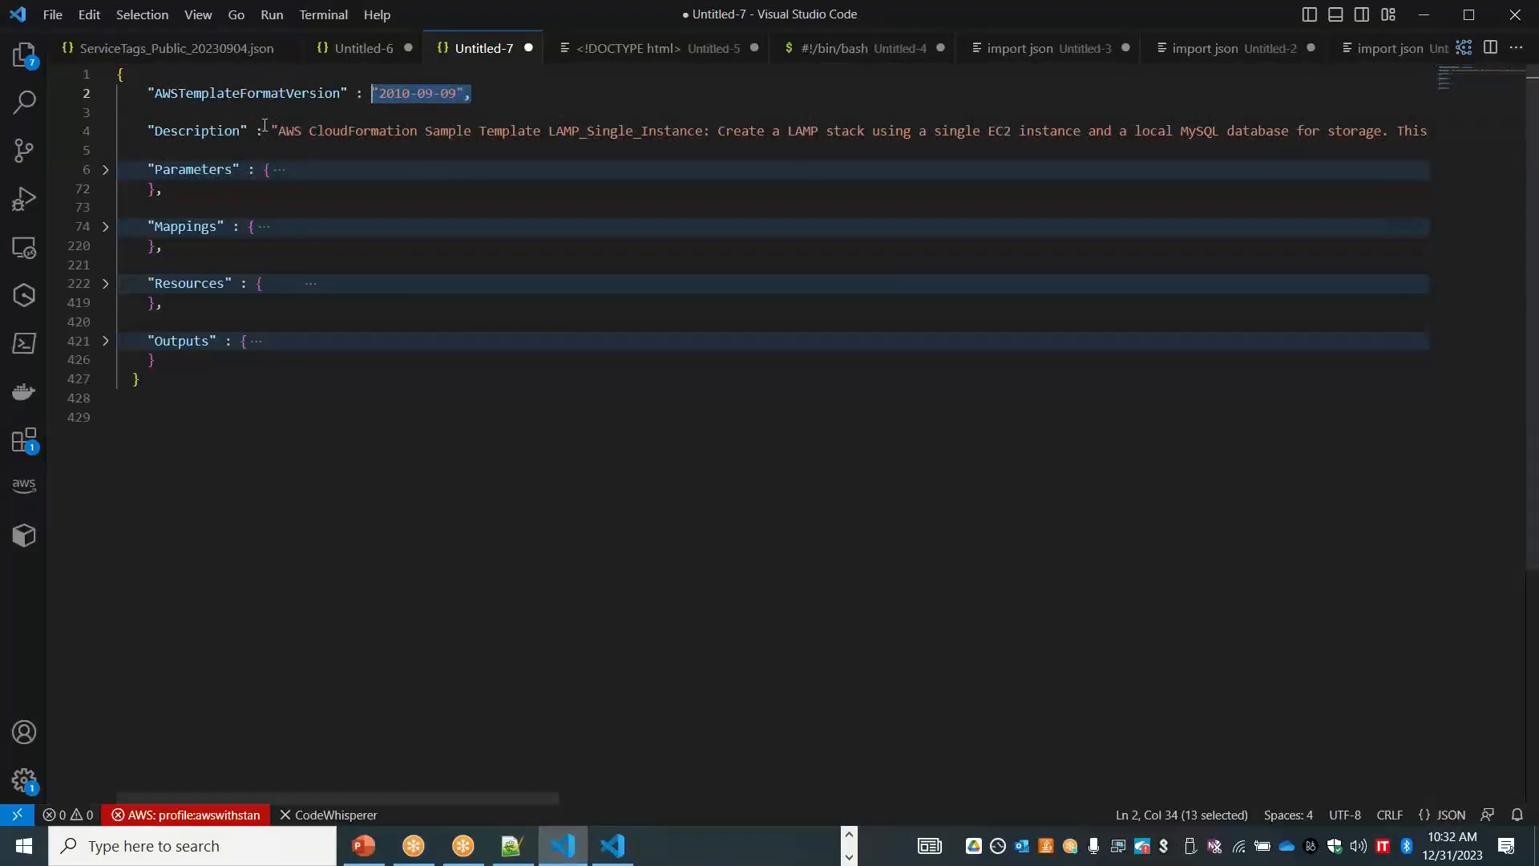
pyautogui.moveTo(278, 130); pyautogui.dragTo(860, 131)
pyautogui.doubleClick(987, 132)
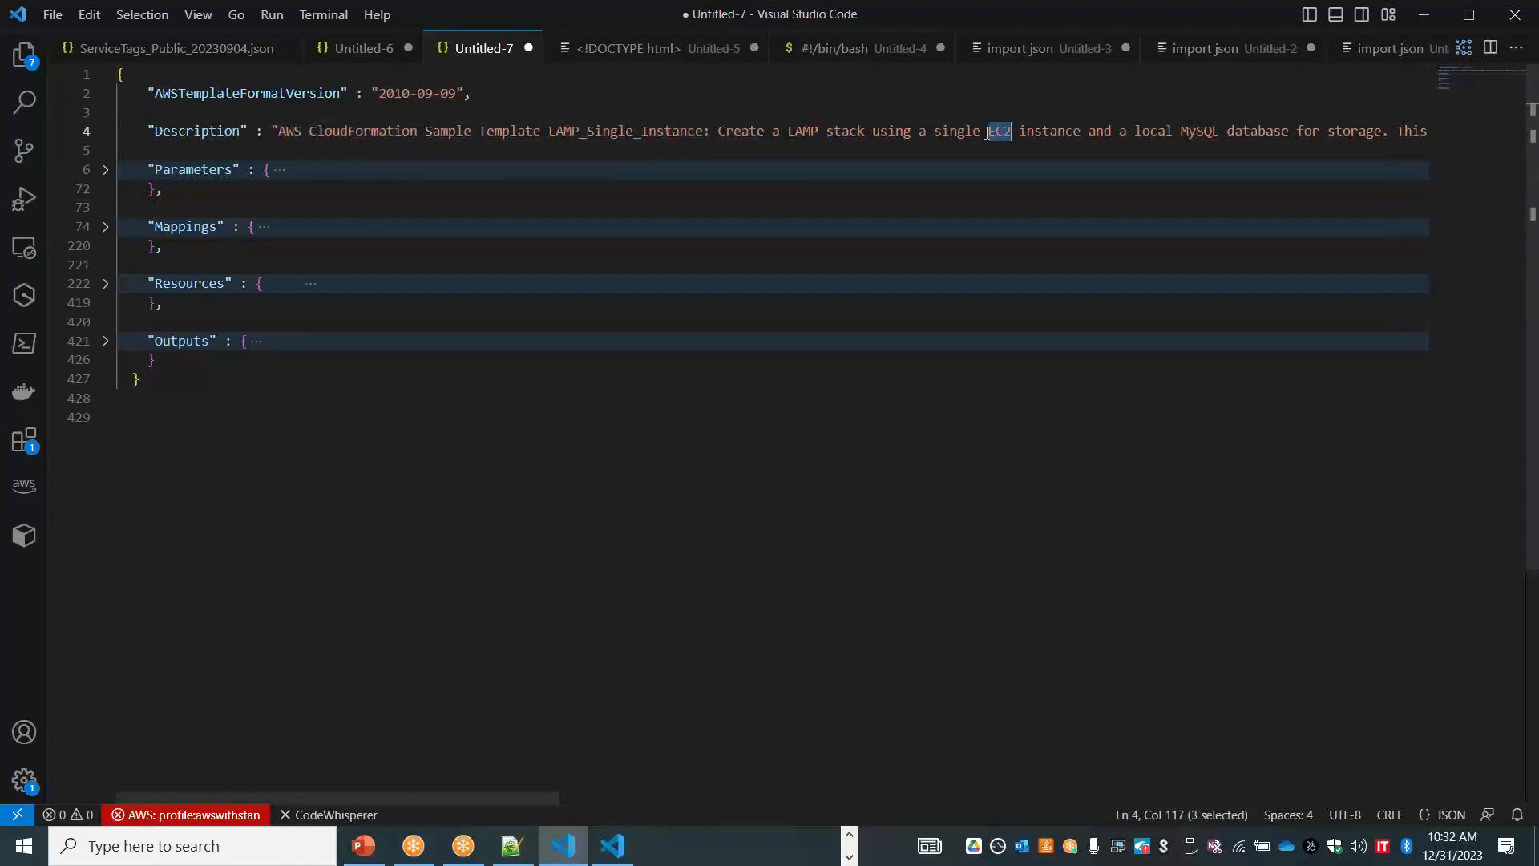
pyautogui.doubleClick(1188, 134)
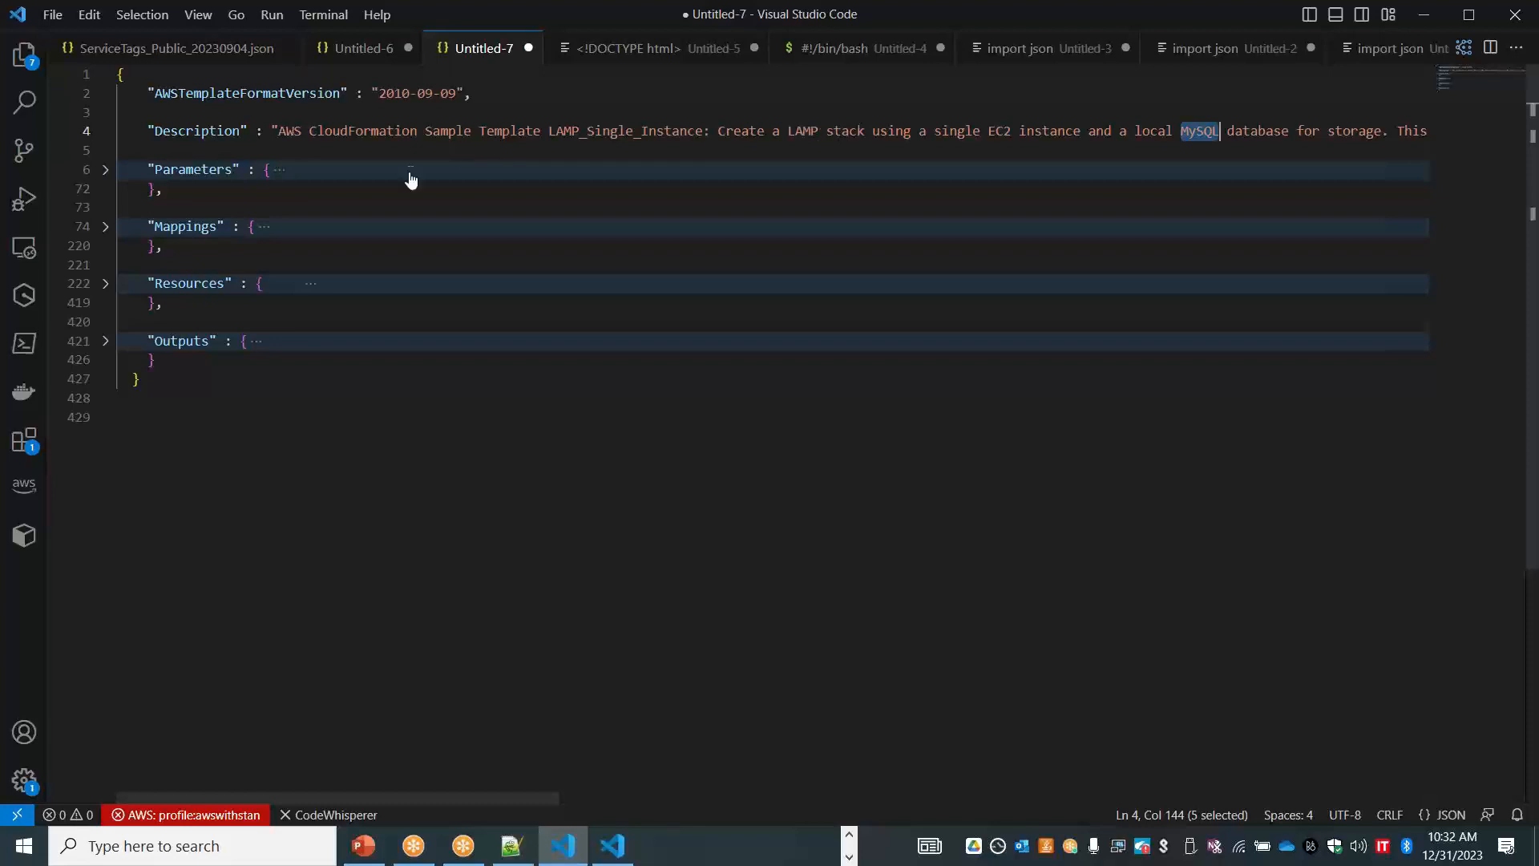
# Expand the Resources section and examine the EC2 instance type, the index.php file and the mysql, httpd and php packages.
pyautogui.click(105, 283)
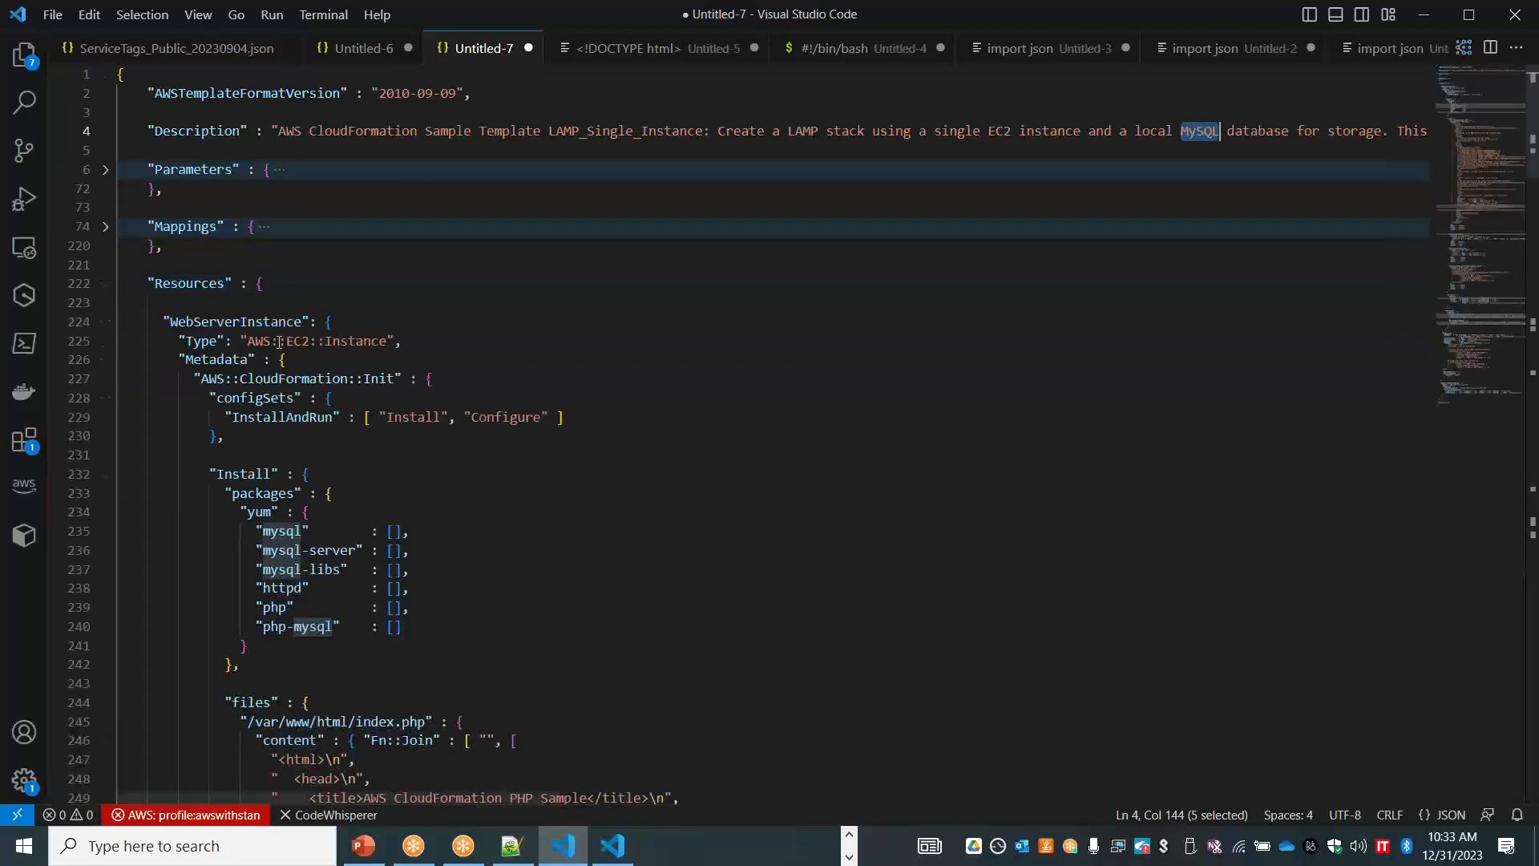
pyautogui.moveTo(280, 341); pyautogui.dragTo(409, 341)
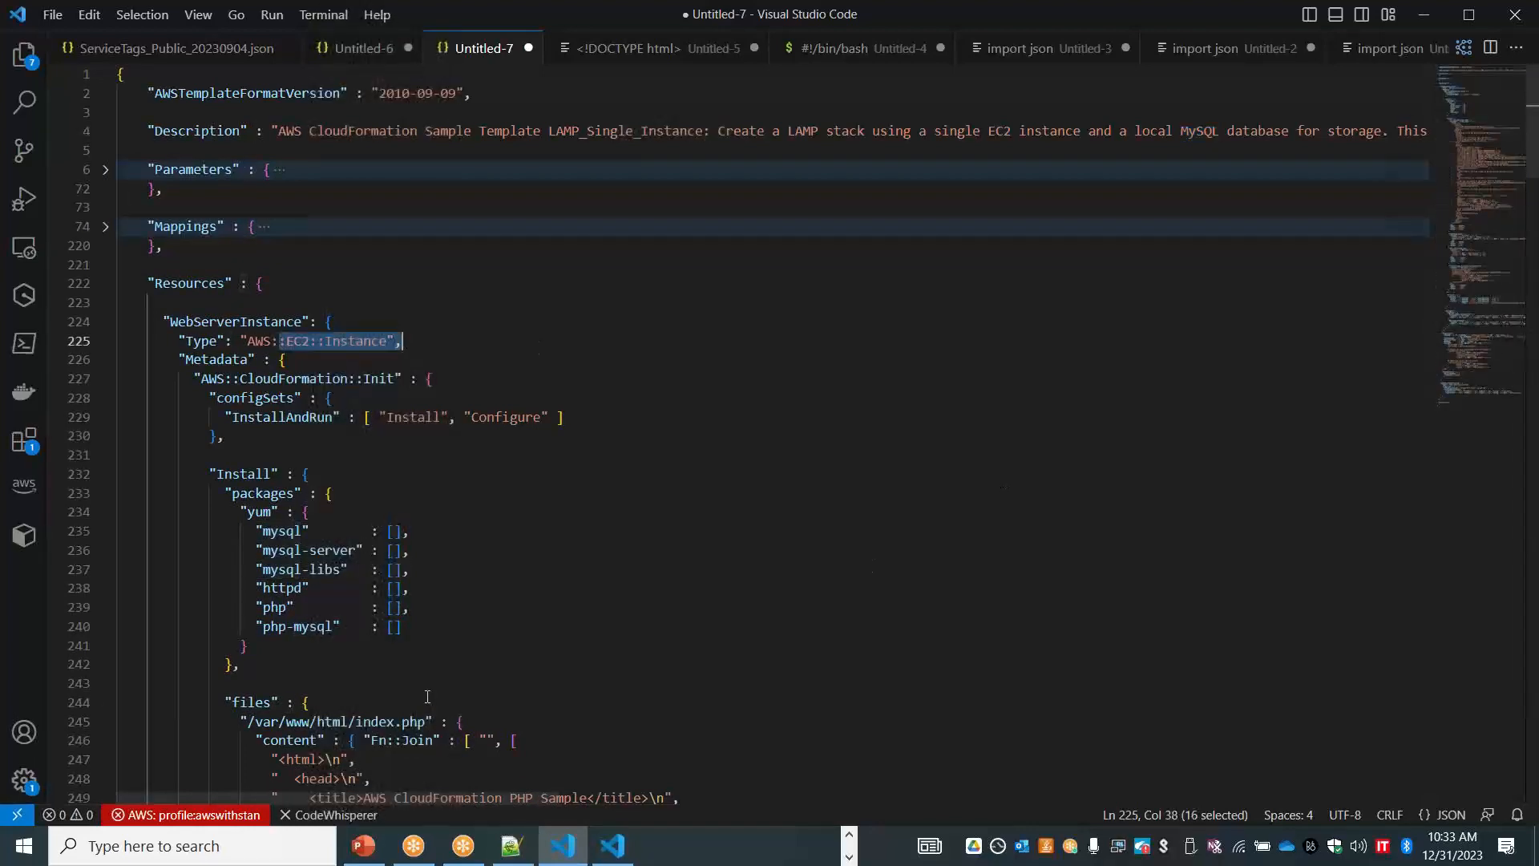
pyautogui.moveTo(350, 722); pyautogui.dragTo(418, 736)
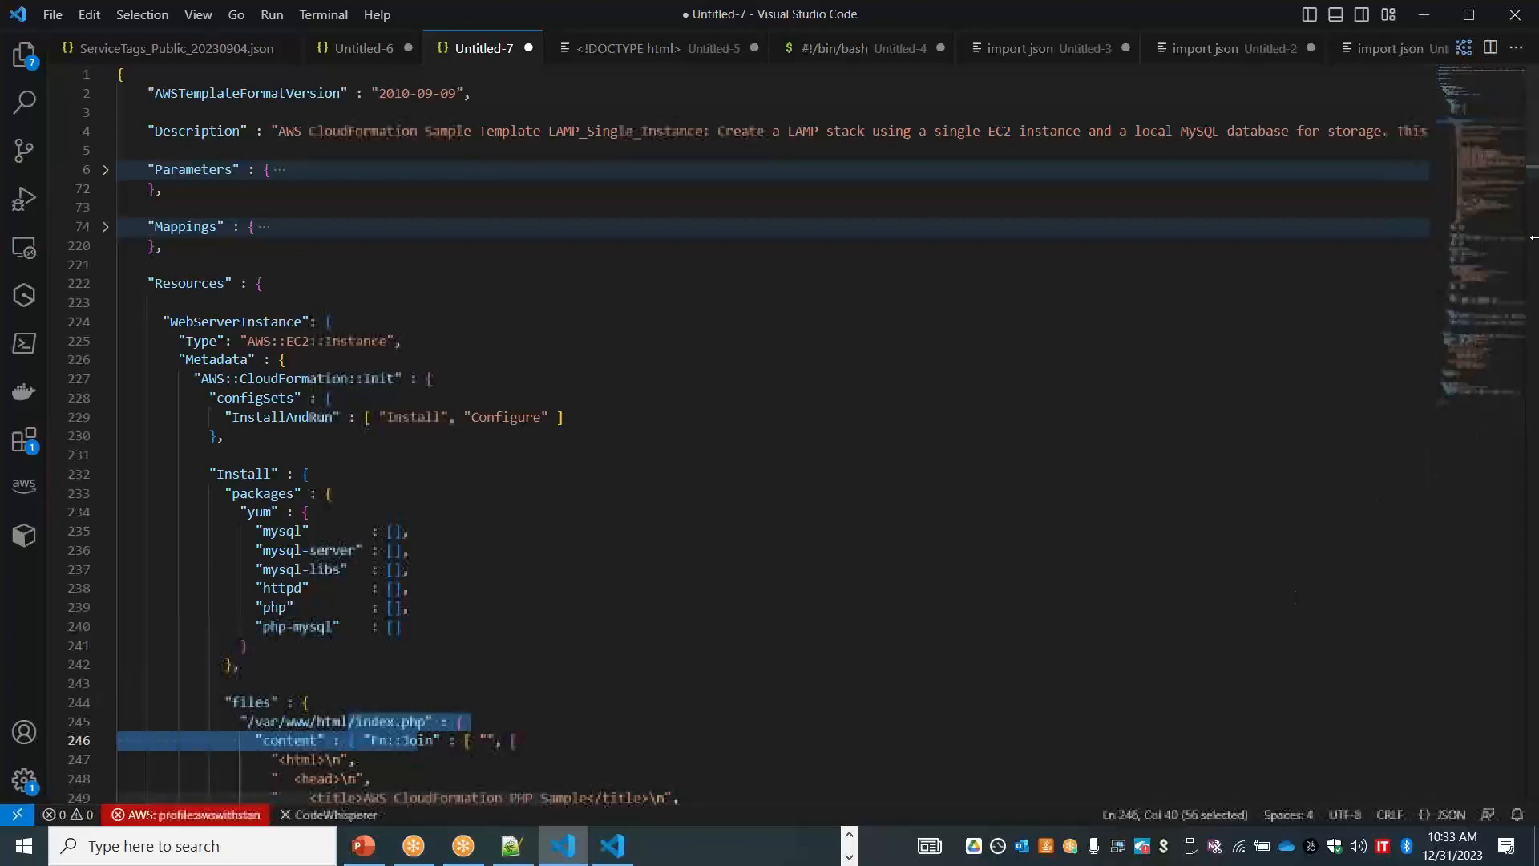
pyautogui.scroll(-5, 1532, 207)
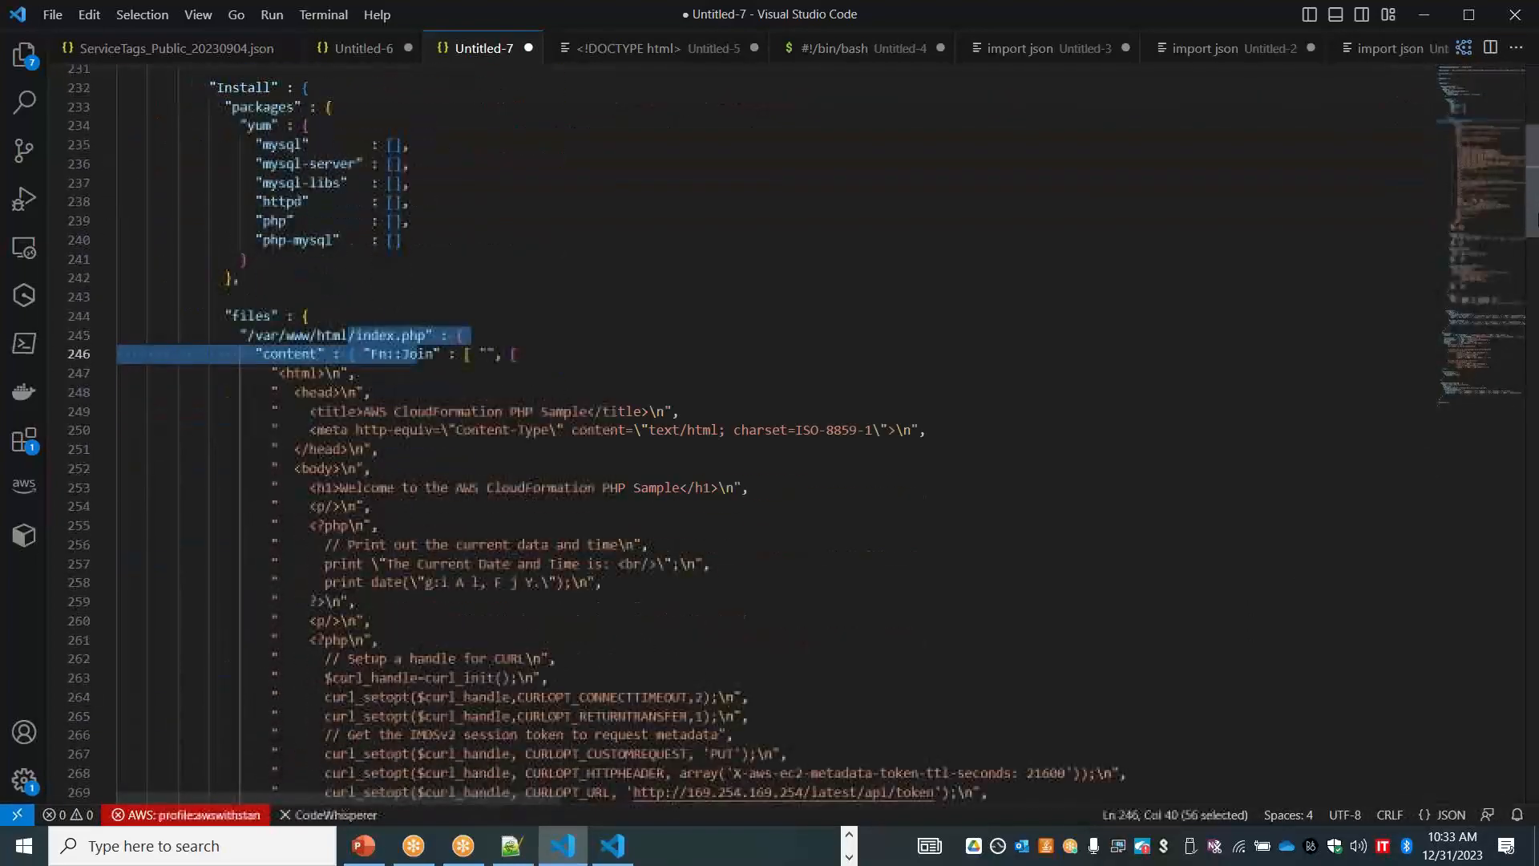
pyautogui.moveTo(263, 144); pyautogui.dragTo(296, 213)
pyautogui.doubleClick(282, 202)
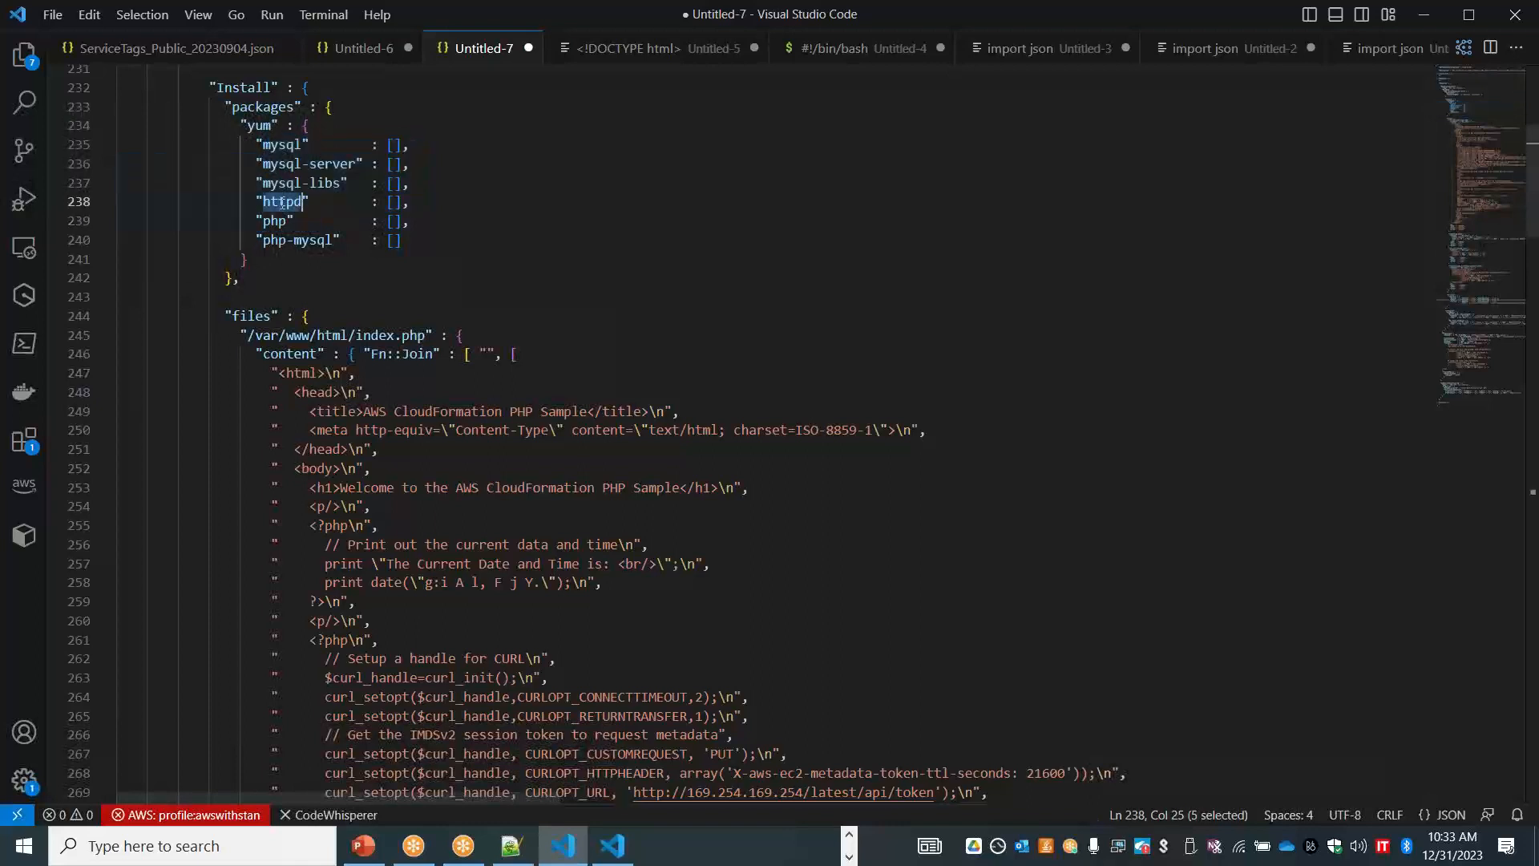
pyautogui.doubleClick(275, 146)
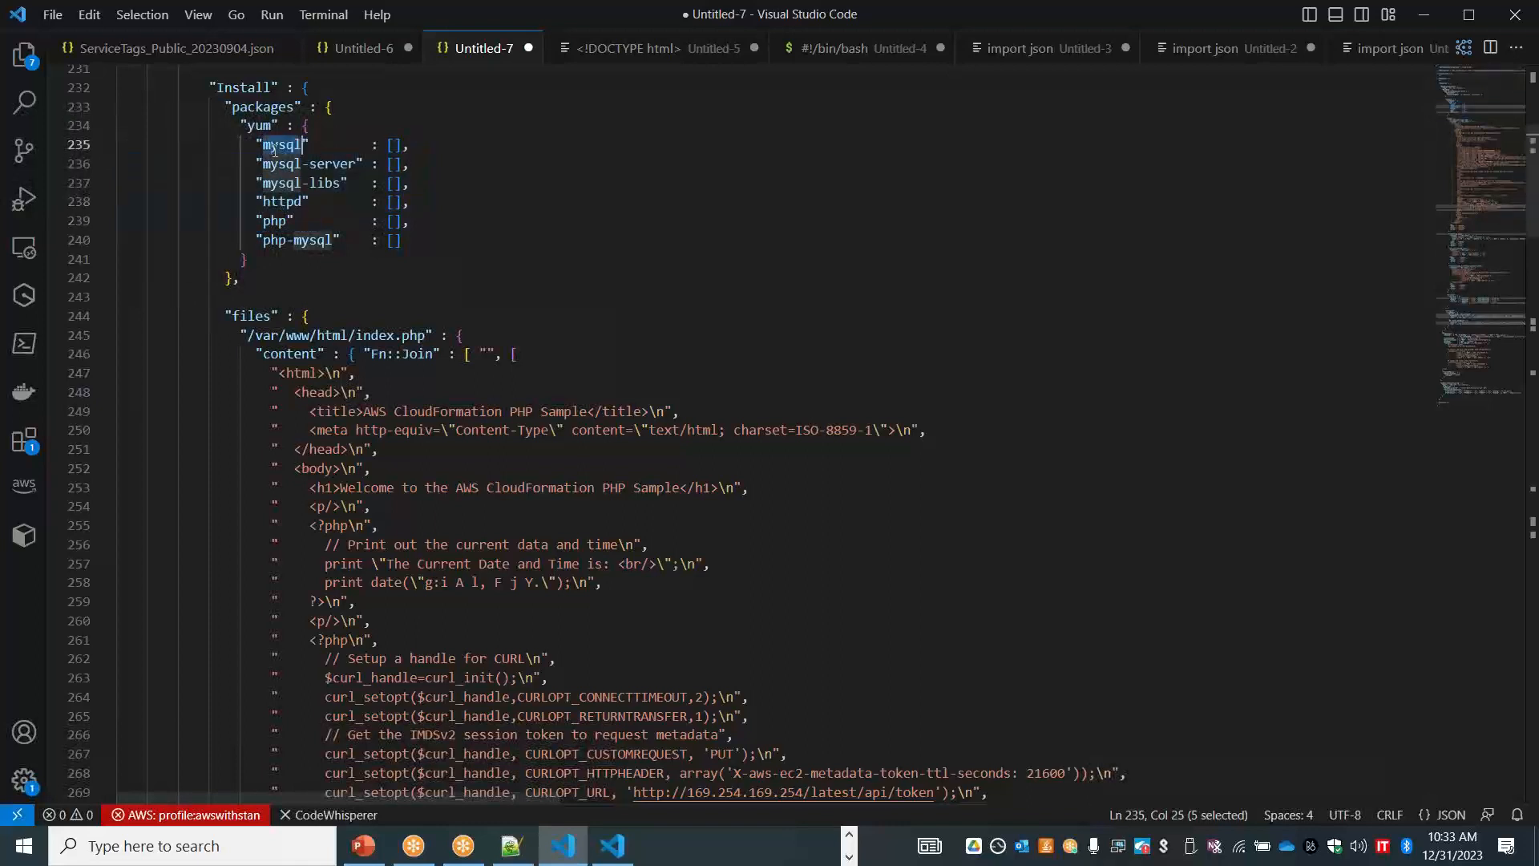
pyautogui.doubleClick(274, 221)
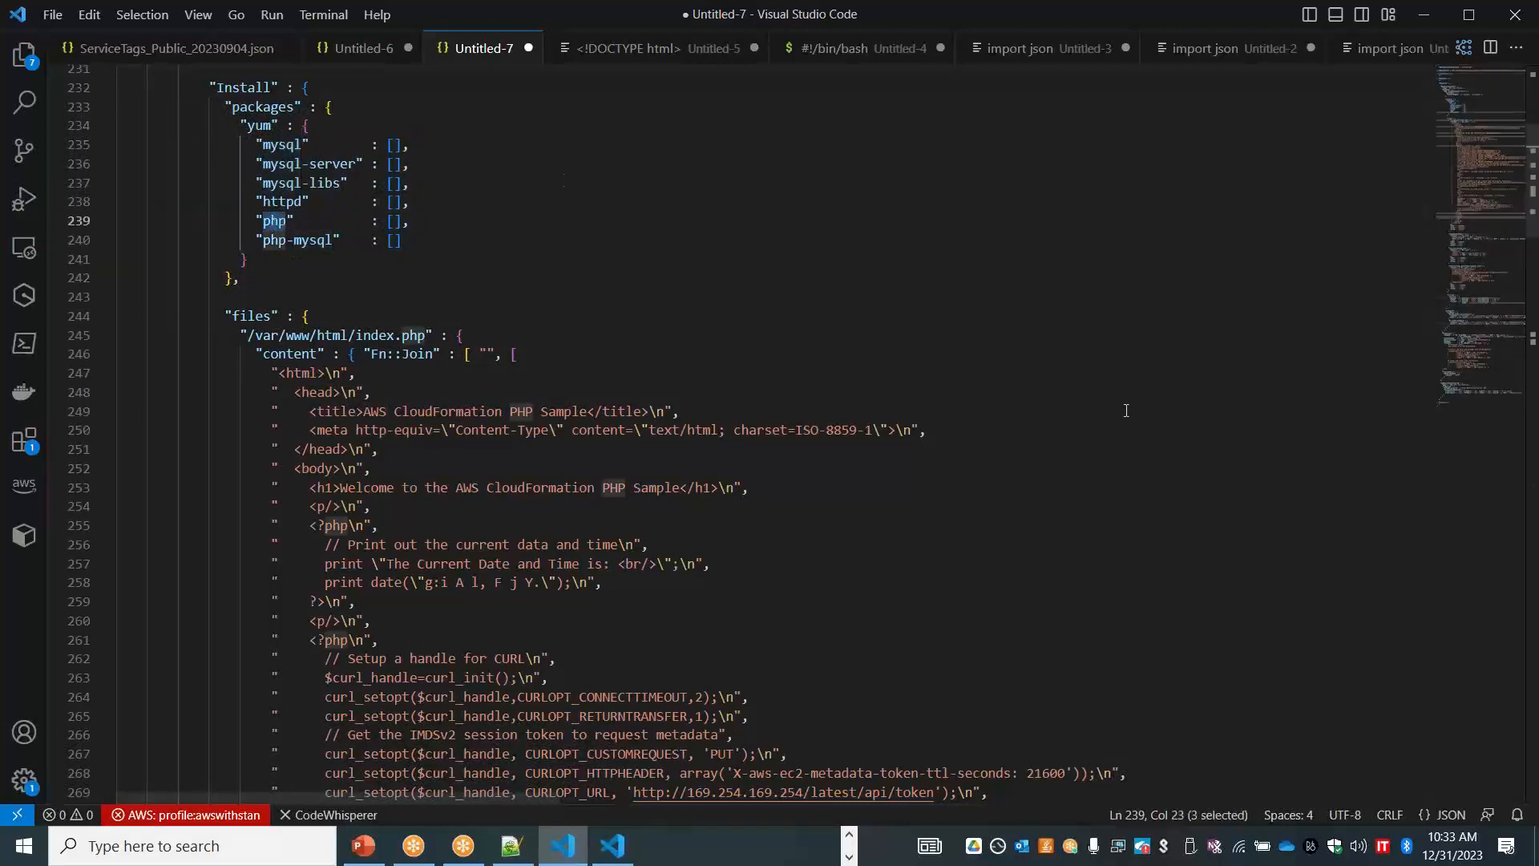
# Highlight the SecurityGroup type near the template's end, fold the WebServerSecurityGroup block and return to the first line.
pyautogui.click(1535, 369)
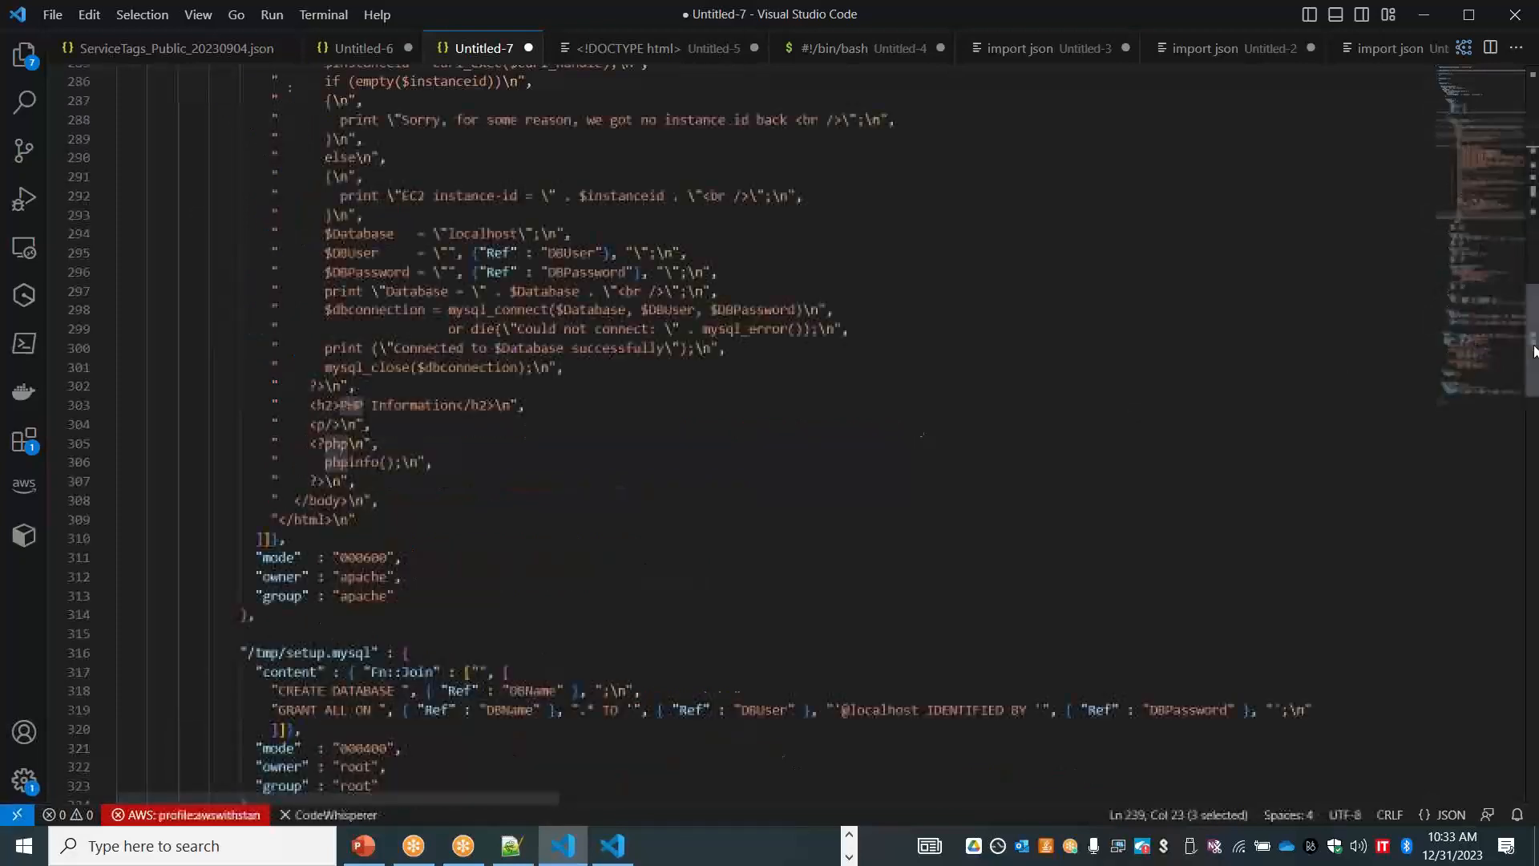
pyautogui.moveTo(1536, 370); pyautogui.dragTo(1537, 665)
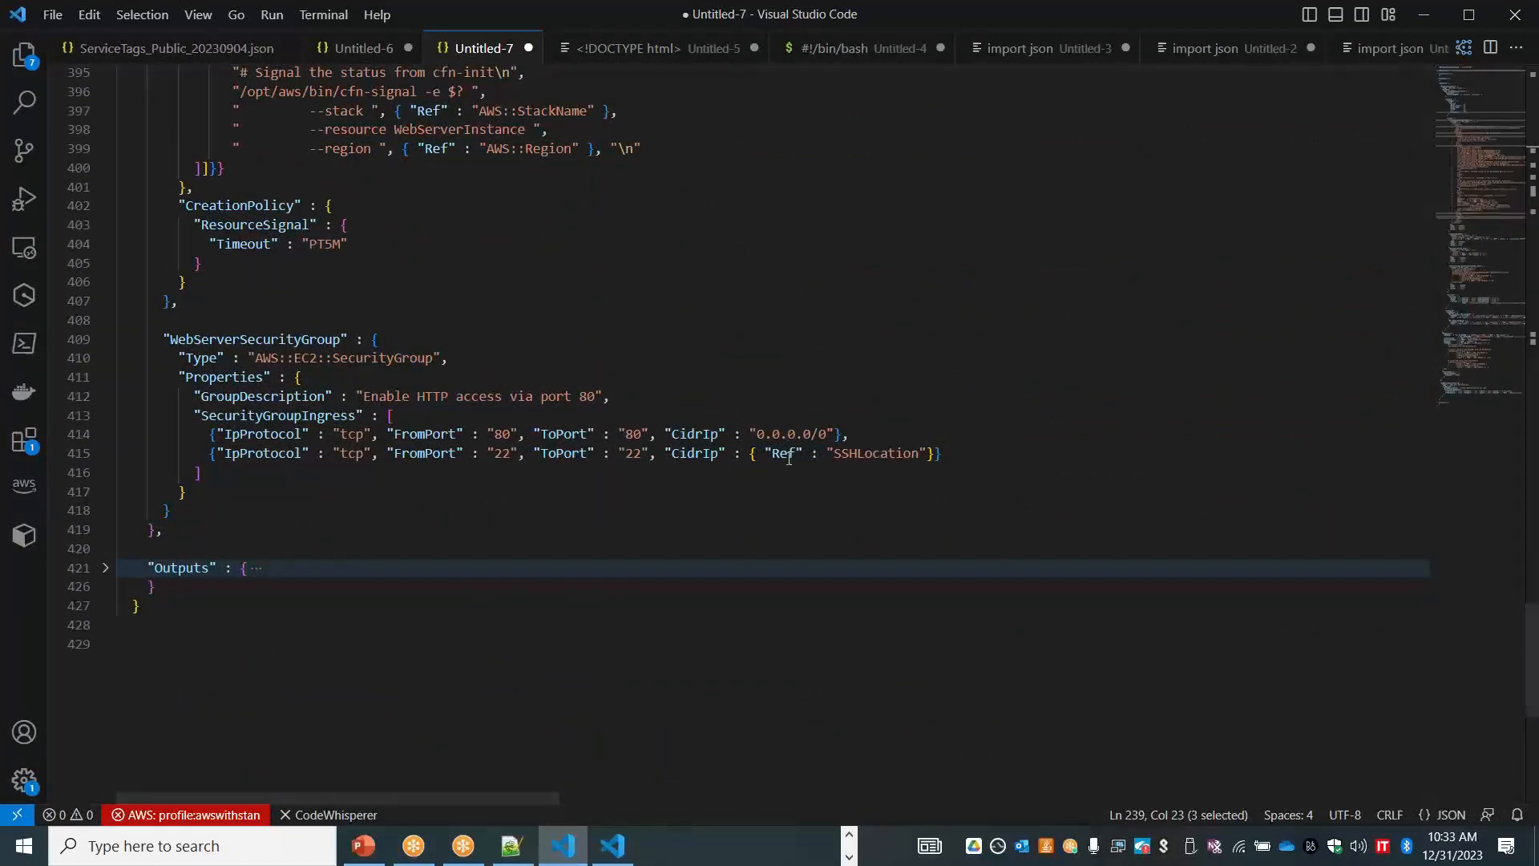
pyautogui.doubleClick(383, 359)
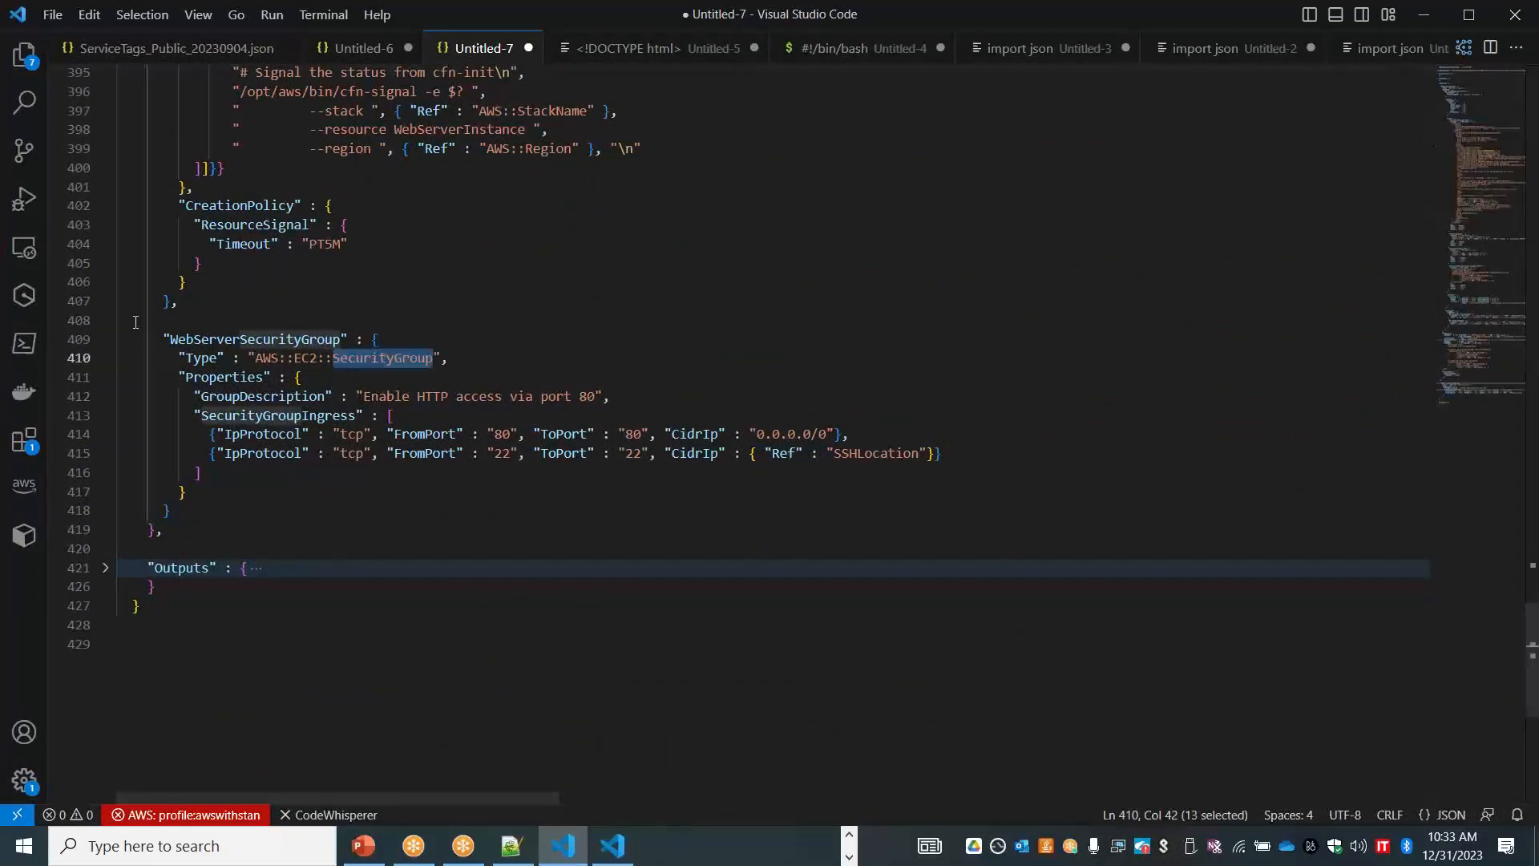
pyautogui.click(149, 339)
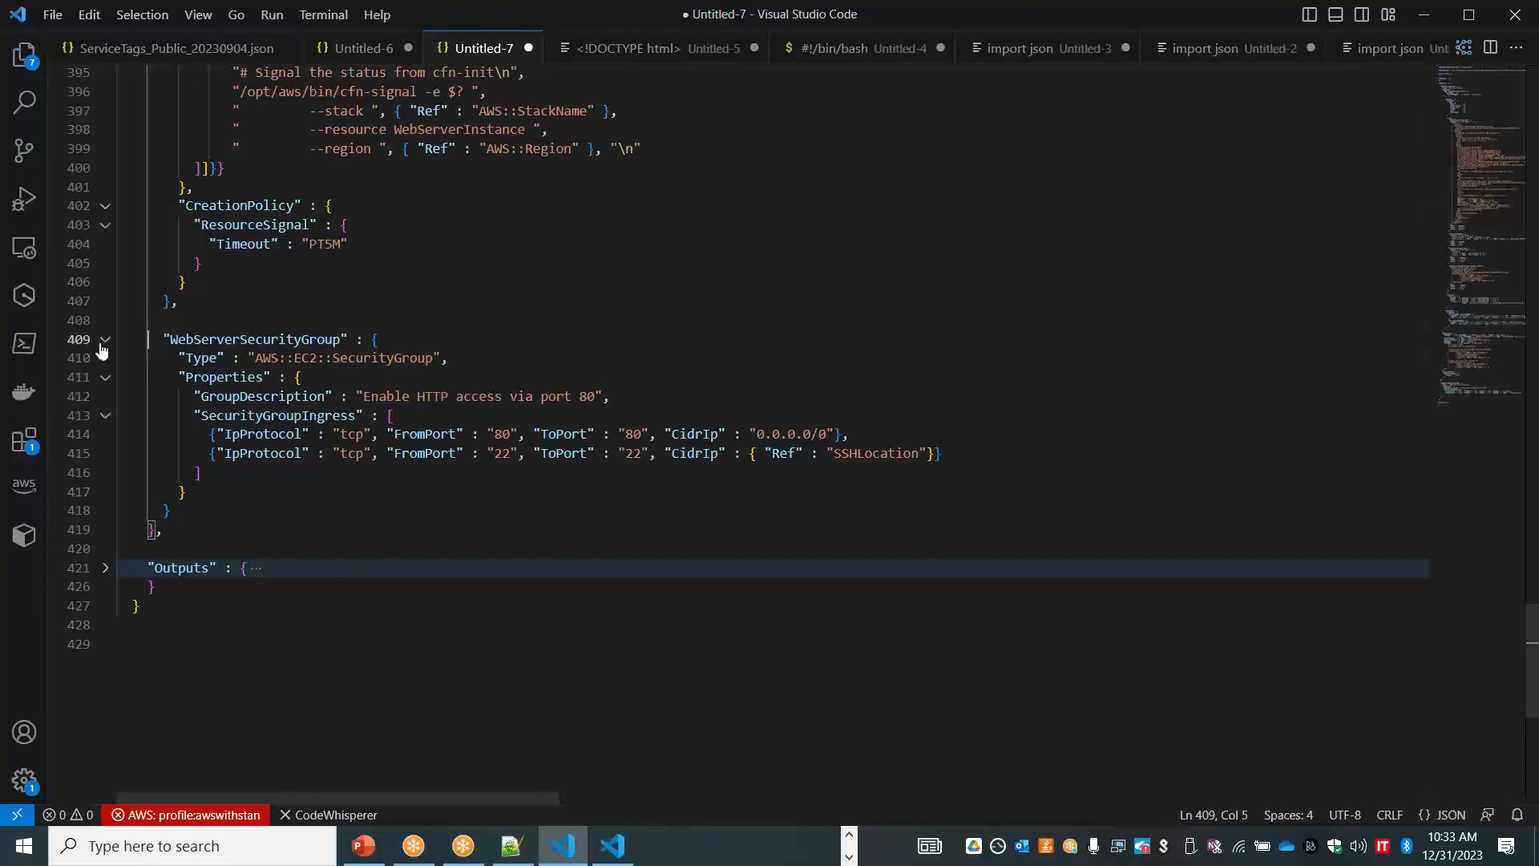
pyautogui.click(104, 339)
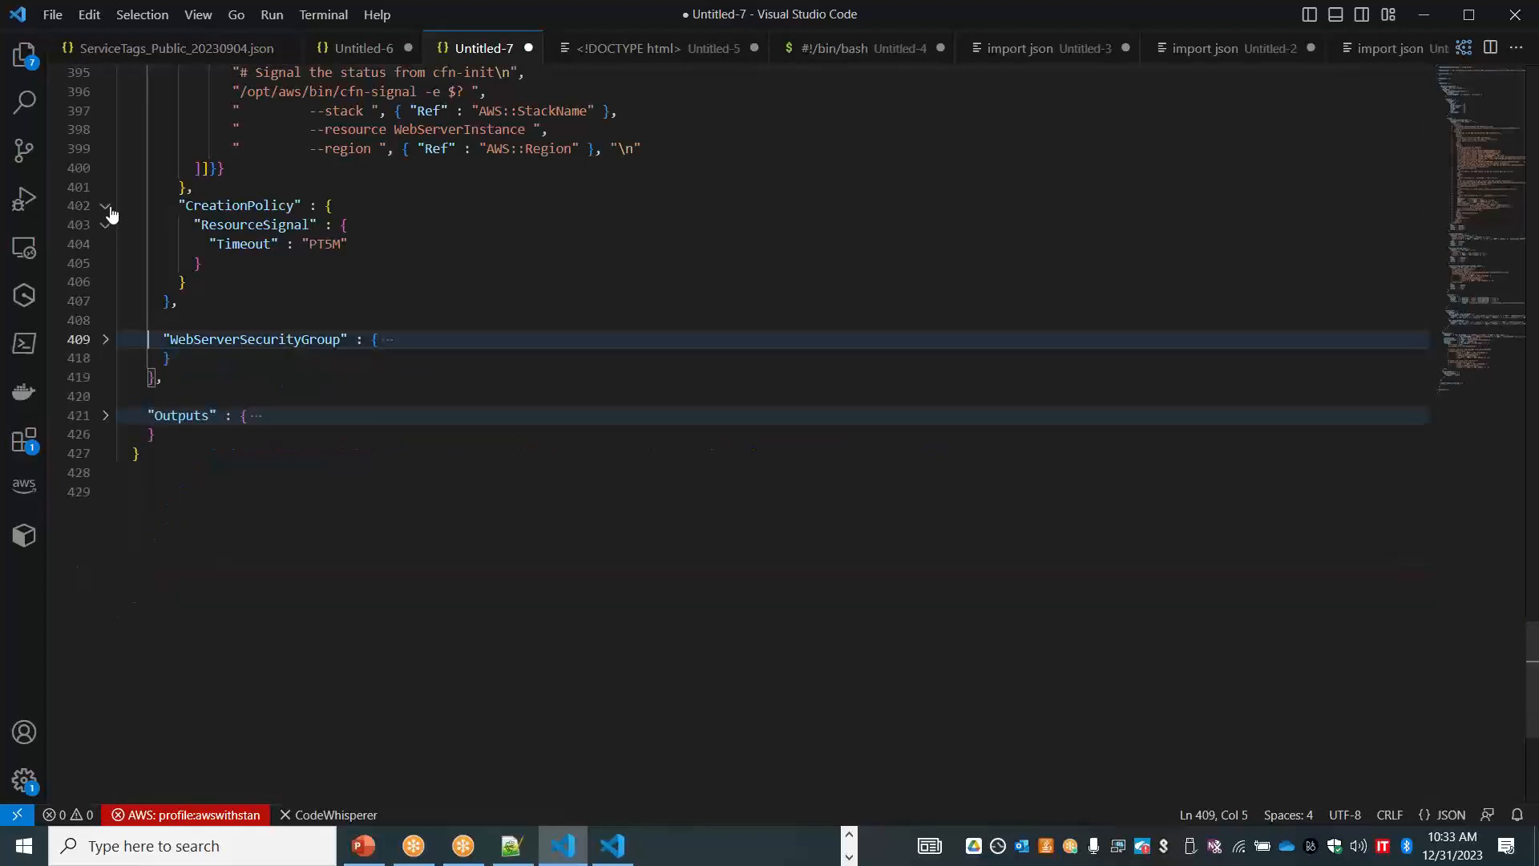
pyautogui.moveTo(1538, 638); pyautogui.dragTo(1533, 102)
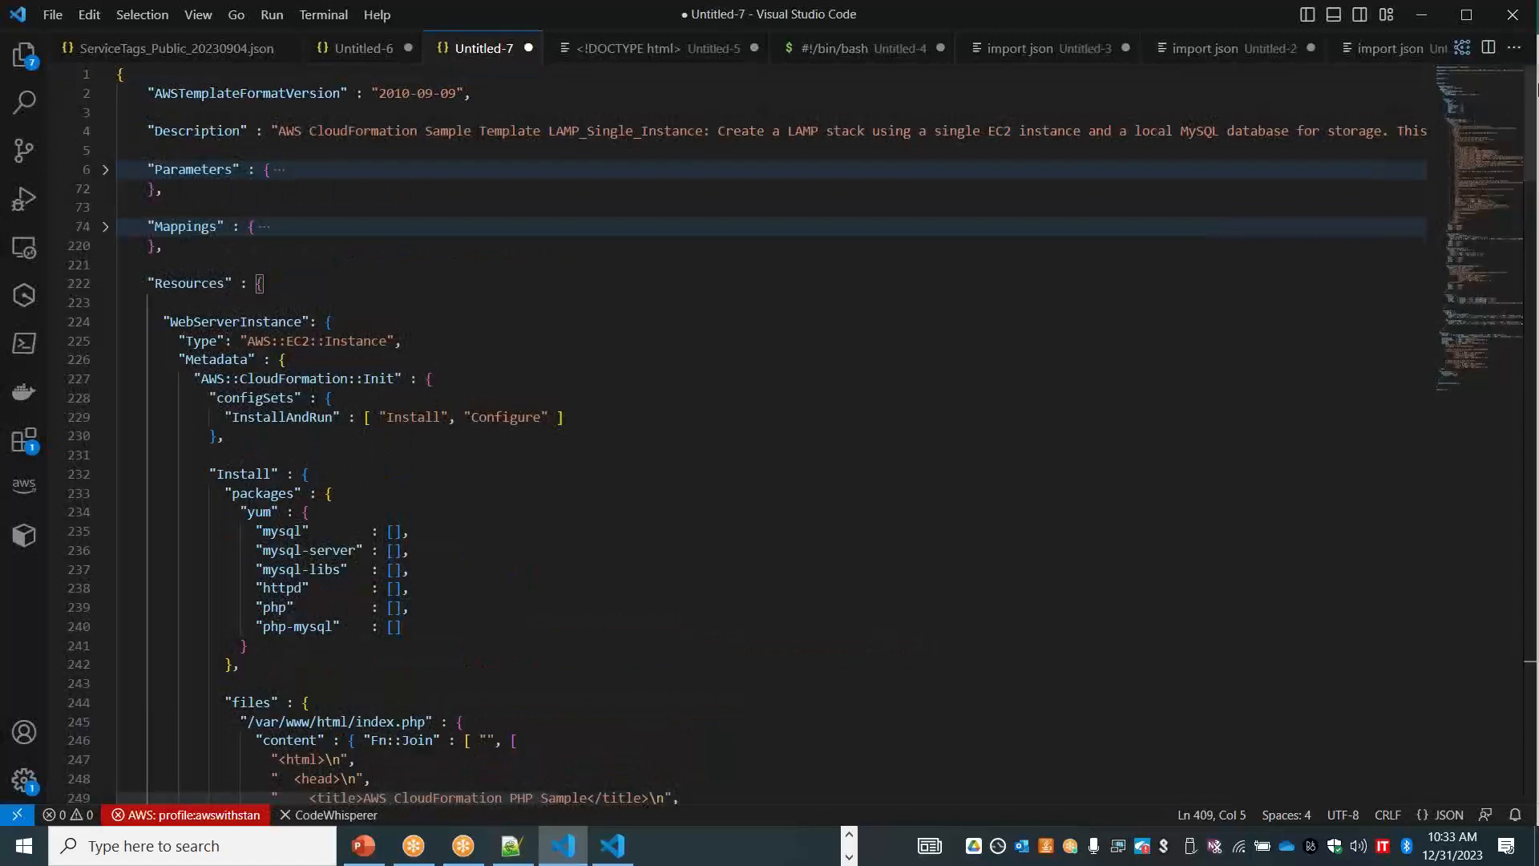
# Fold the WebServerInstance block and highlight the WebServerInstance and WebServerSecurityGroup resource names.
pyautogui.click(105, 321)
pyautogui.doubleClick(221, 323)
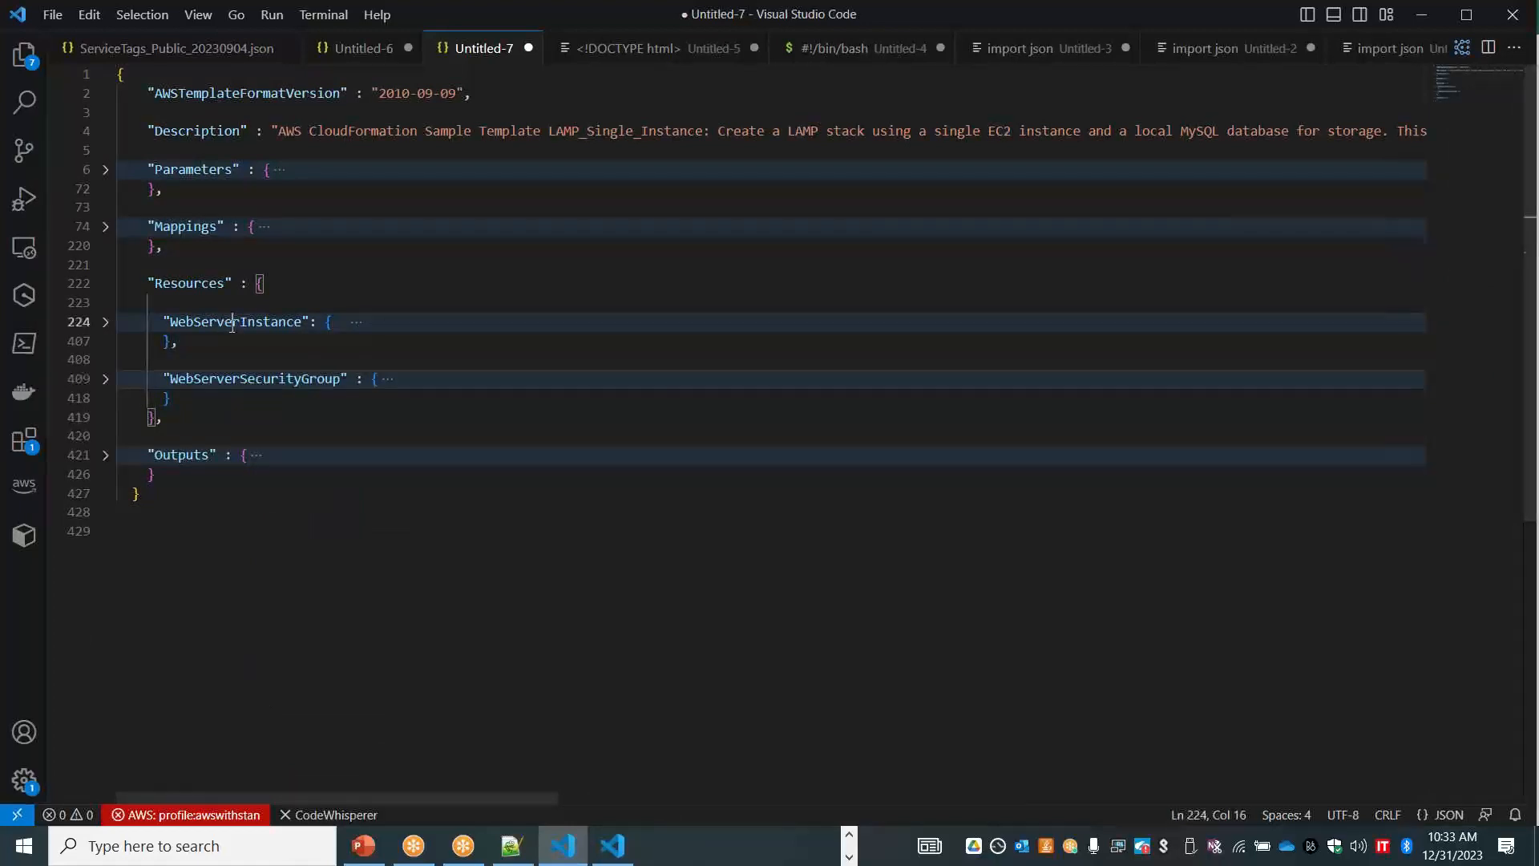
pyautogui.doubleClick(243, 381)
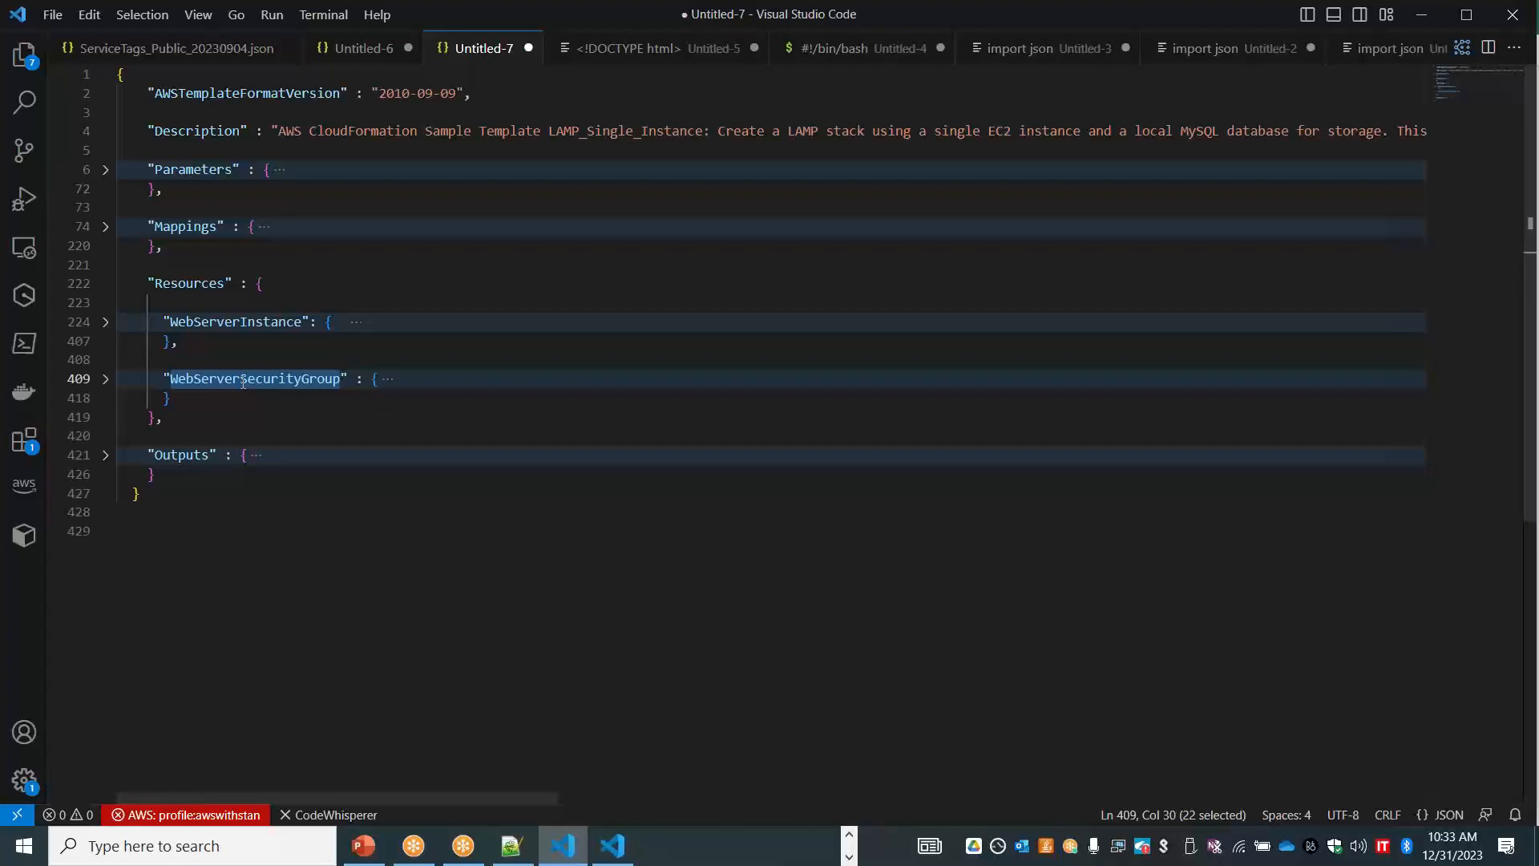
# Expand the Outputs section to examine the WebsiteURL description, highlighting it, and fold the Outputs and Resources sections.
pyautogui.click(105, 456)
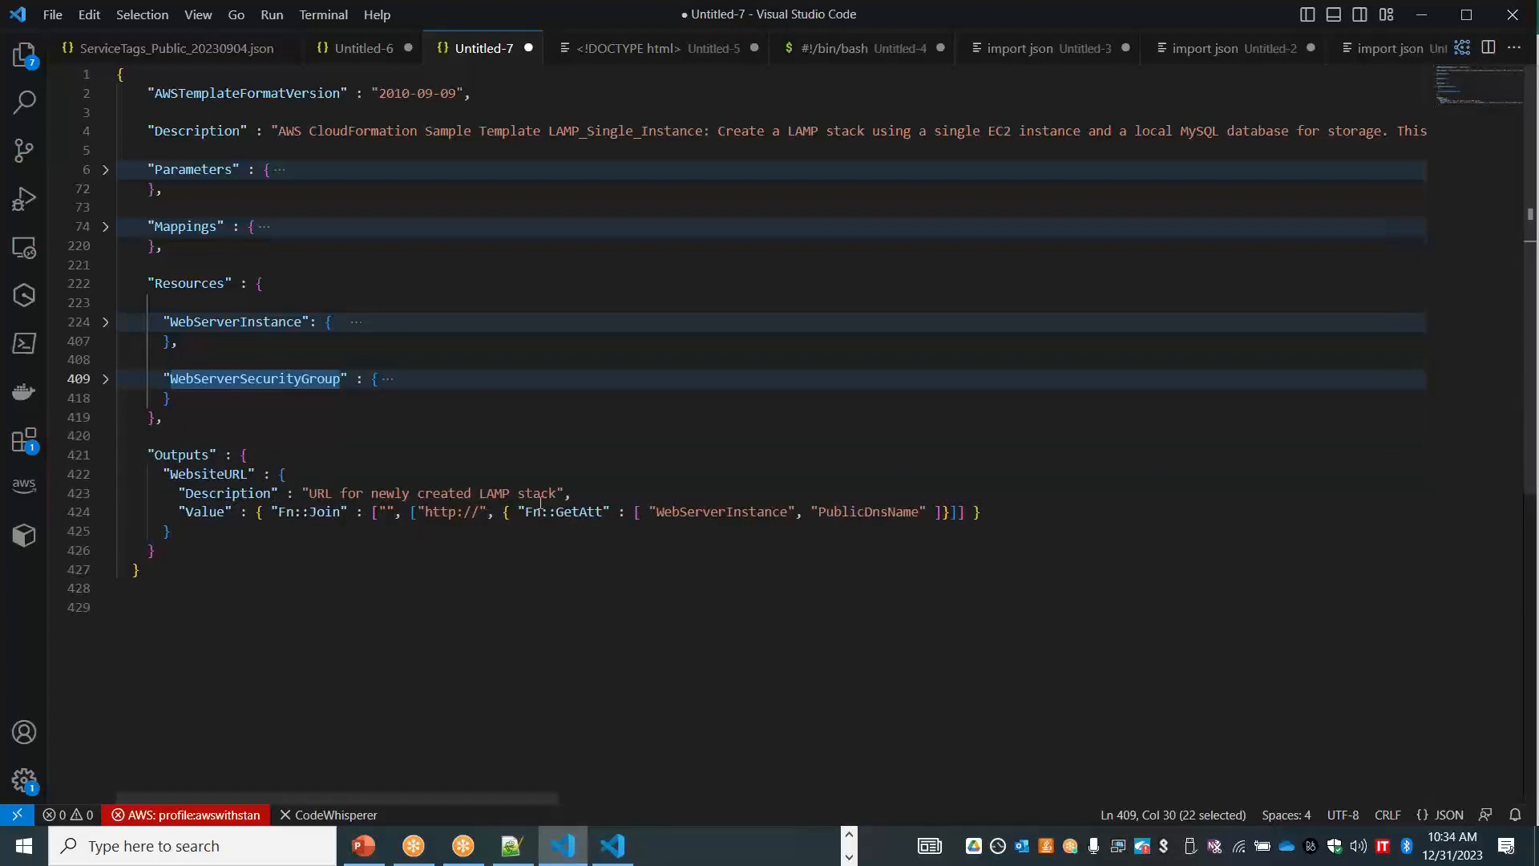
pyautogui.moveTo(556, 494); pyautogui.dragTo(286, 474)
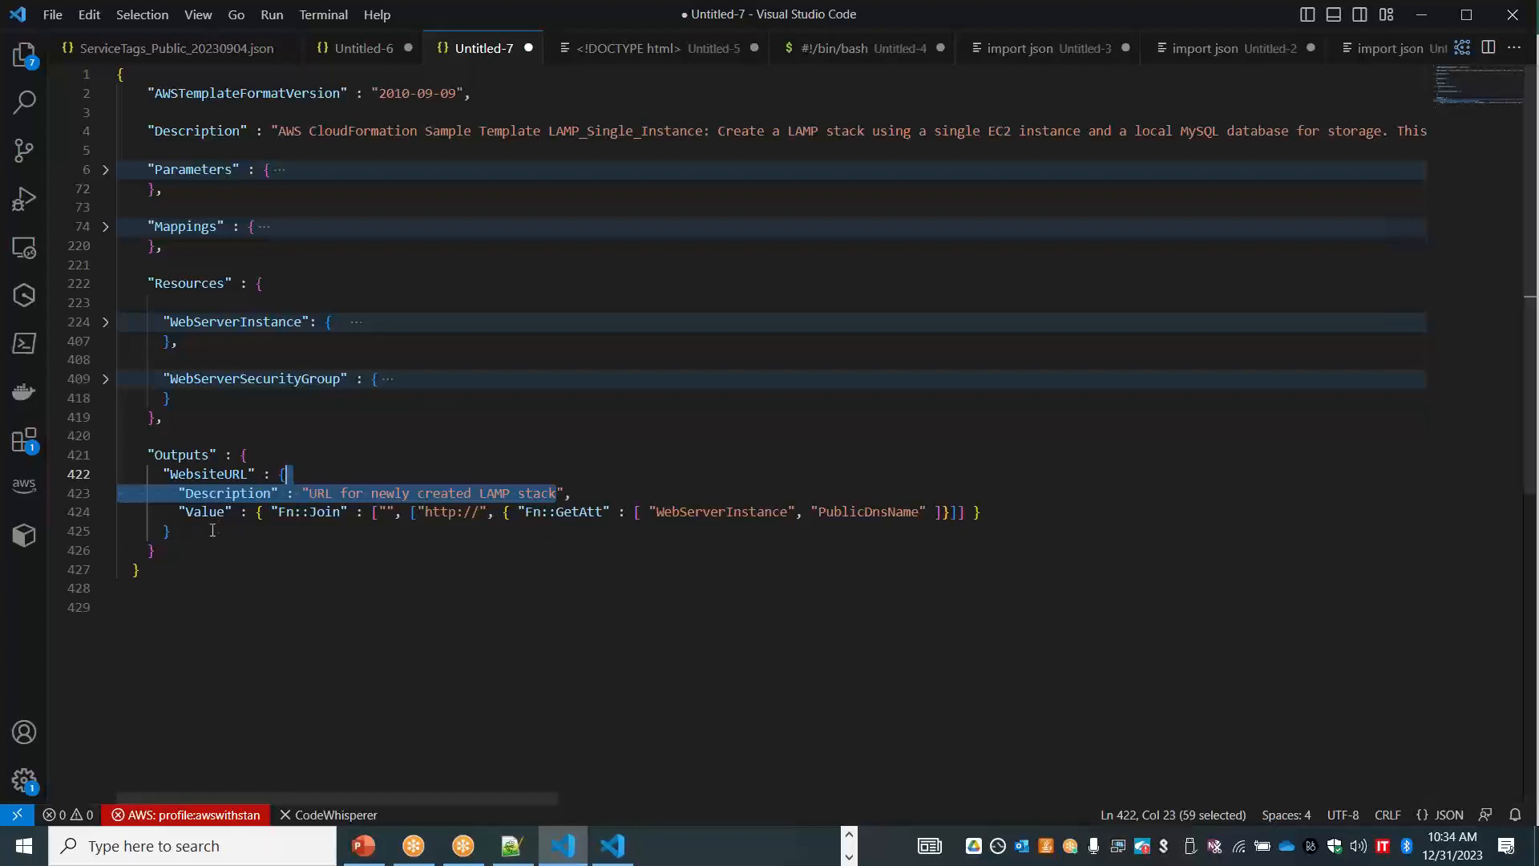
pyautogui.click(105, 456)
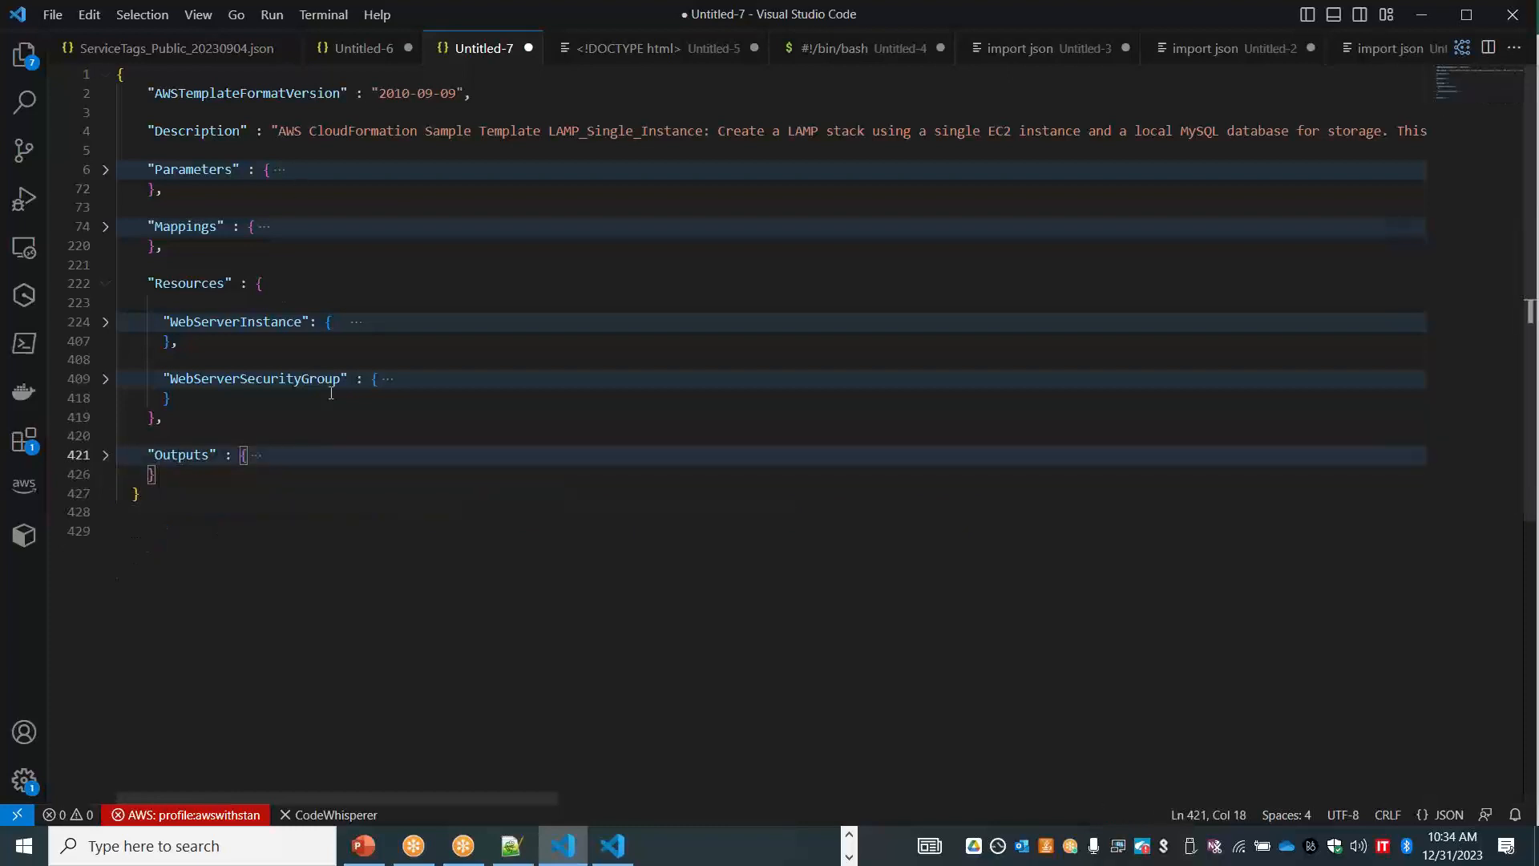
pyautogui.click(105, 287)
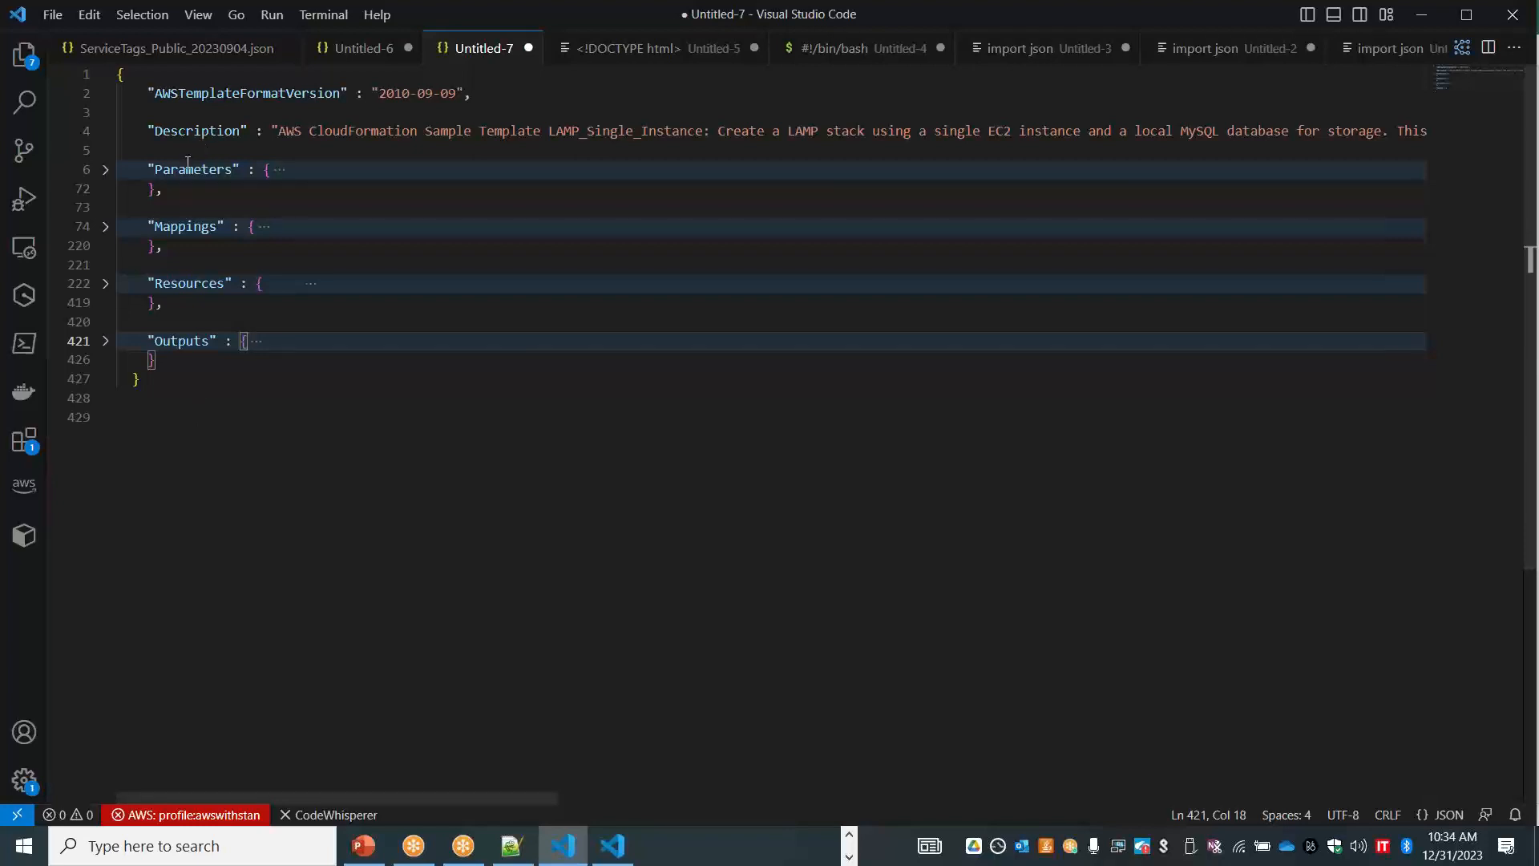
# Highlight the AWSTemplateFormatVersion and Description keys, examine the DBName default and KeyPair type under Parameters, and fold that section again.
pyautogui.doubleClick(258, 93)
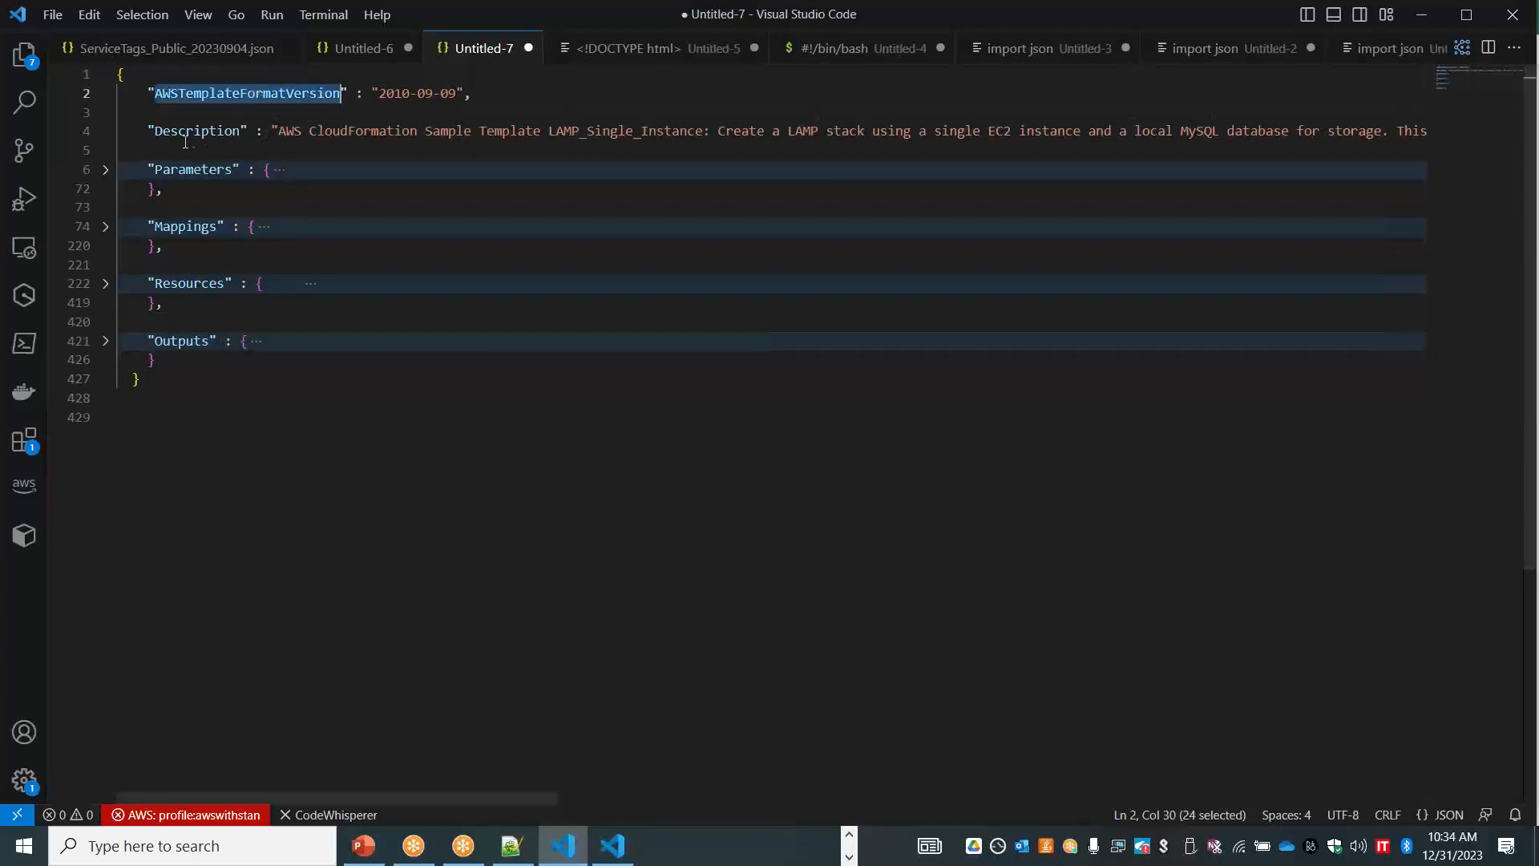
pyautogui.doubleClick(186, 131)
pyautogui.click(105, 170)
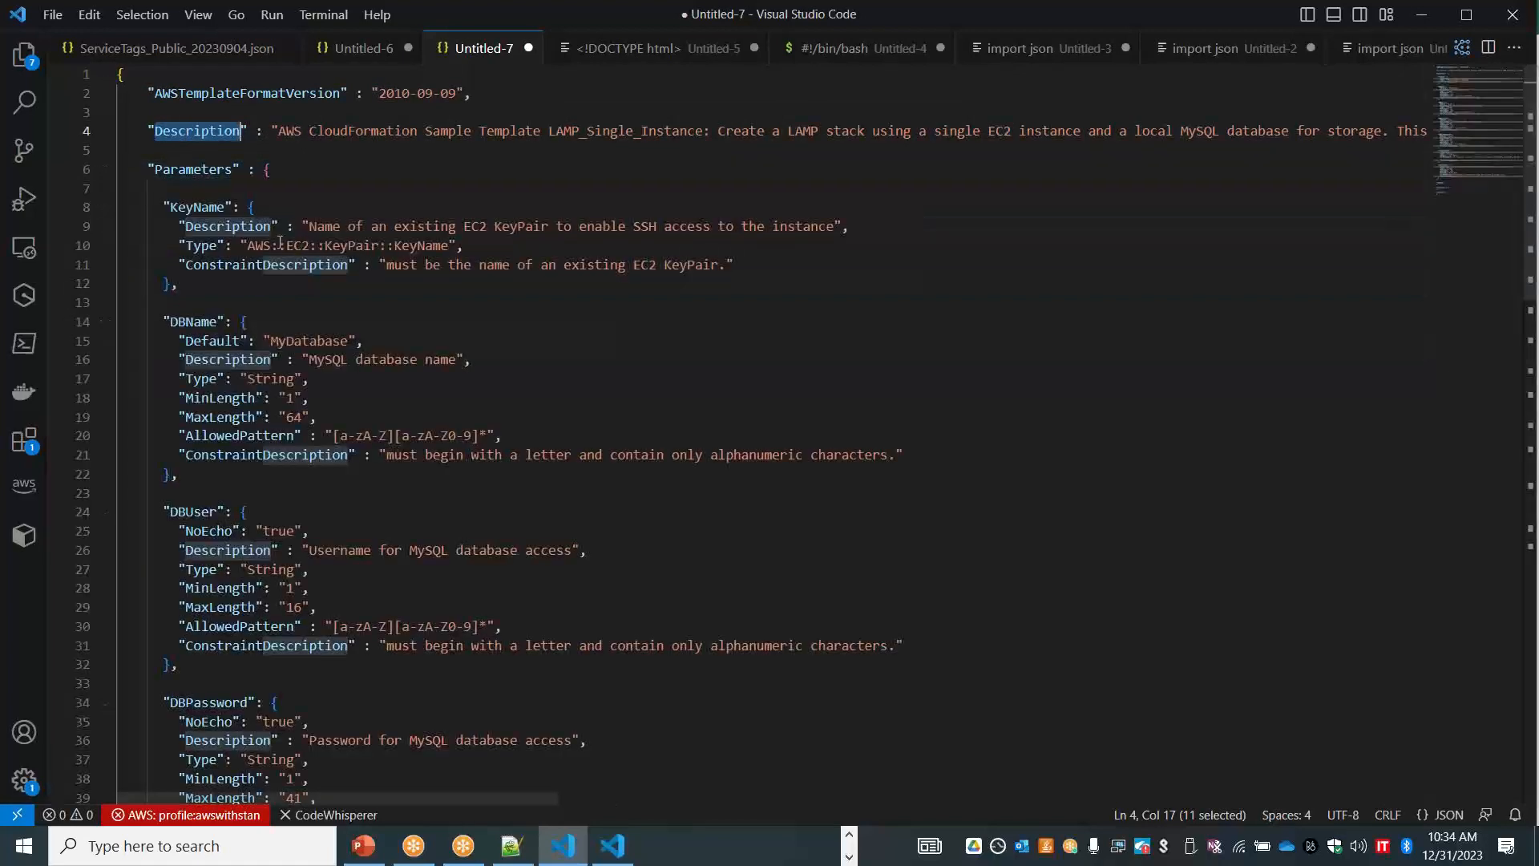
pyautogui.doubleClick(300, 341)
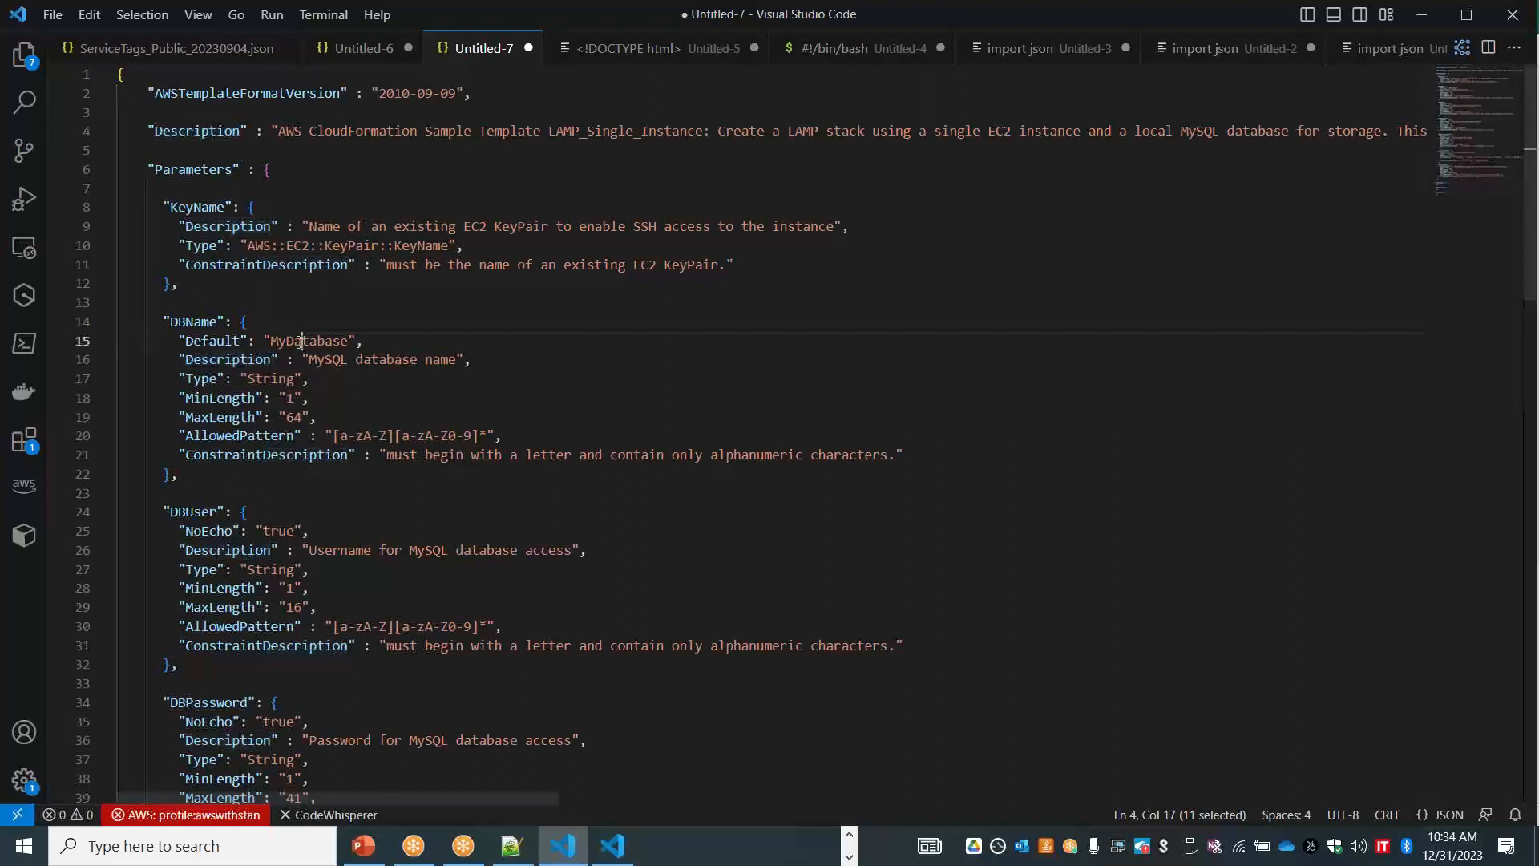
pyautogui.doubleClick(349, 246)
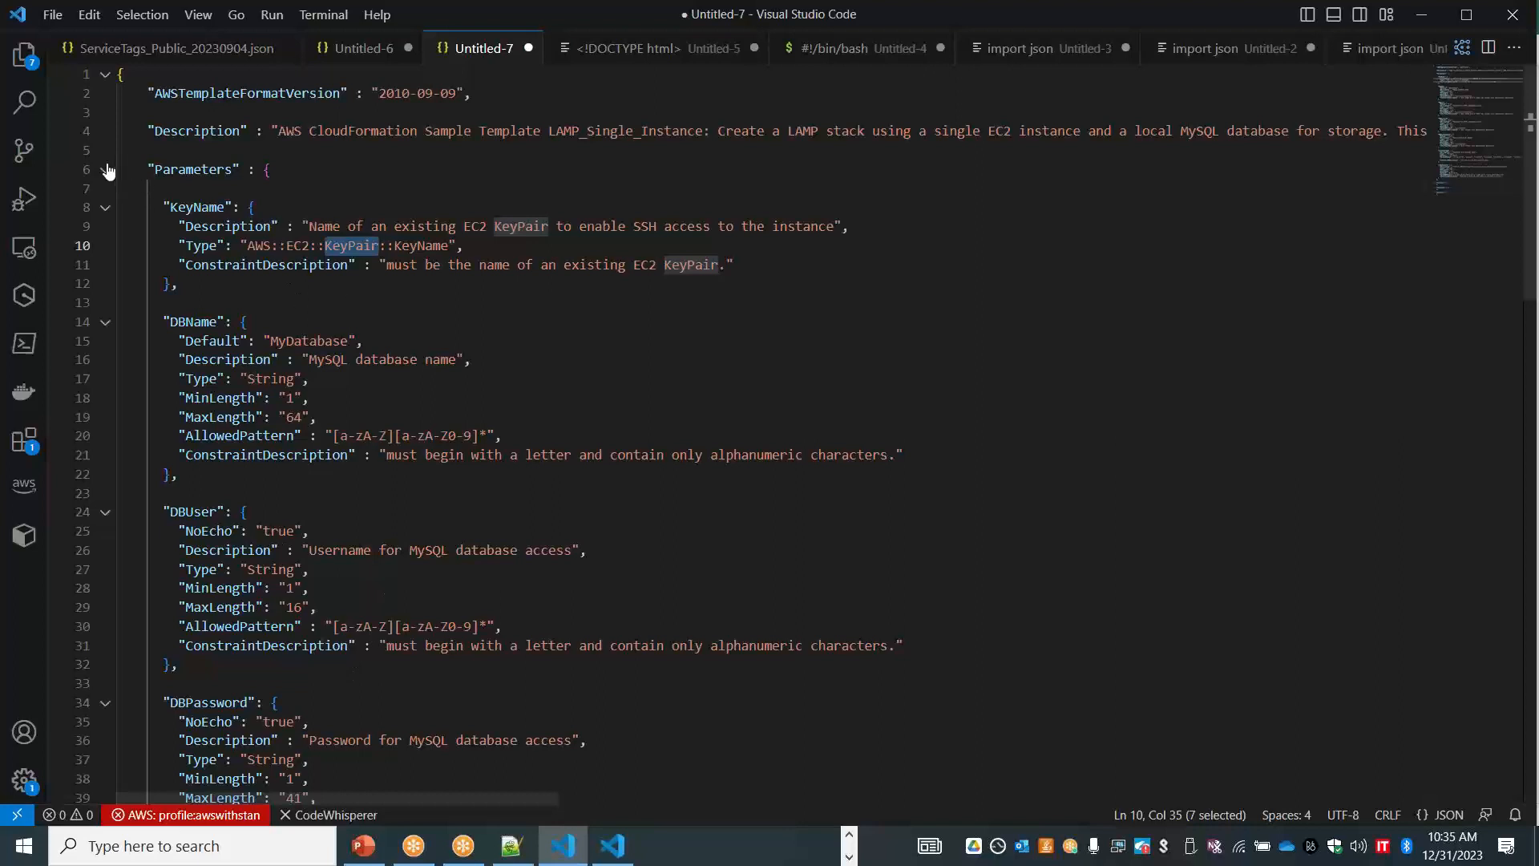
pyautogui.hotkey('ctrl', 'k')
pyautogui.hotkey('ctrl', '2')
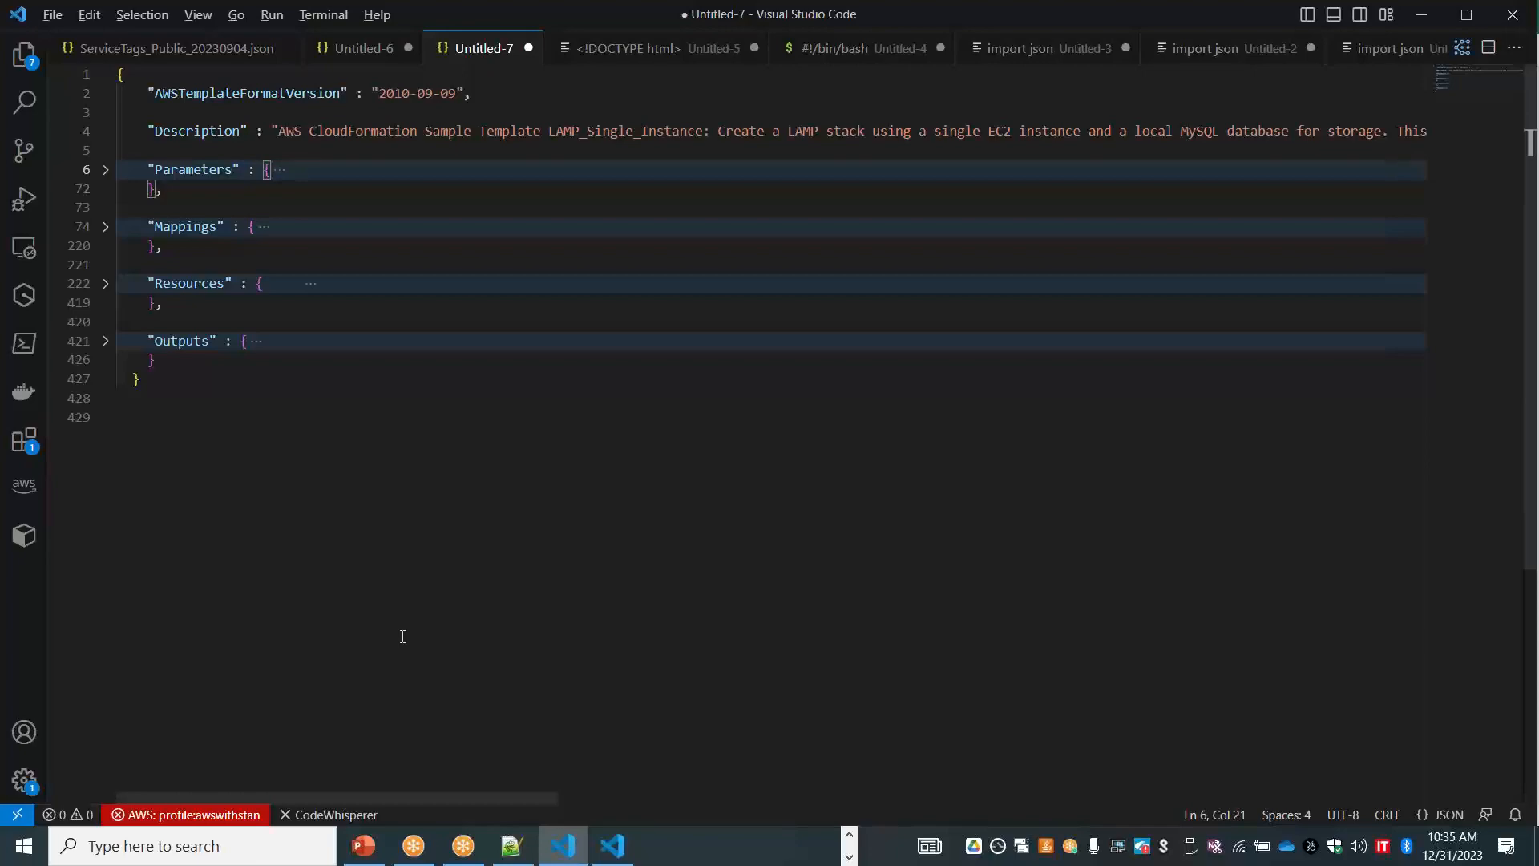
# Switch to the Excel workbook and format the section names in B2:B14 with a light blue fill and bold text.
pyautogui.hotkey('alt', 'Tab')
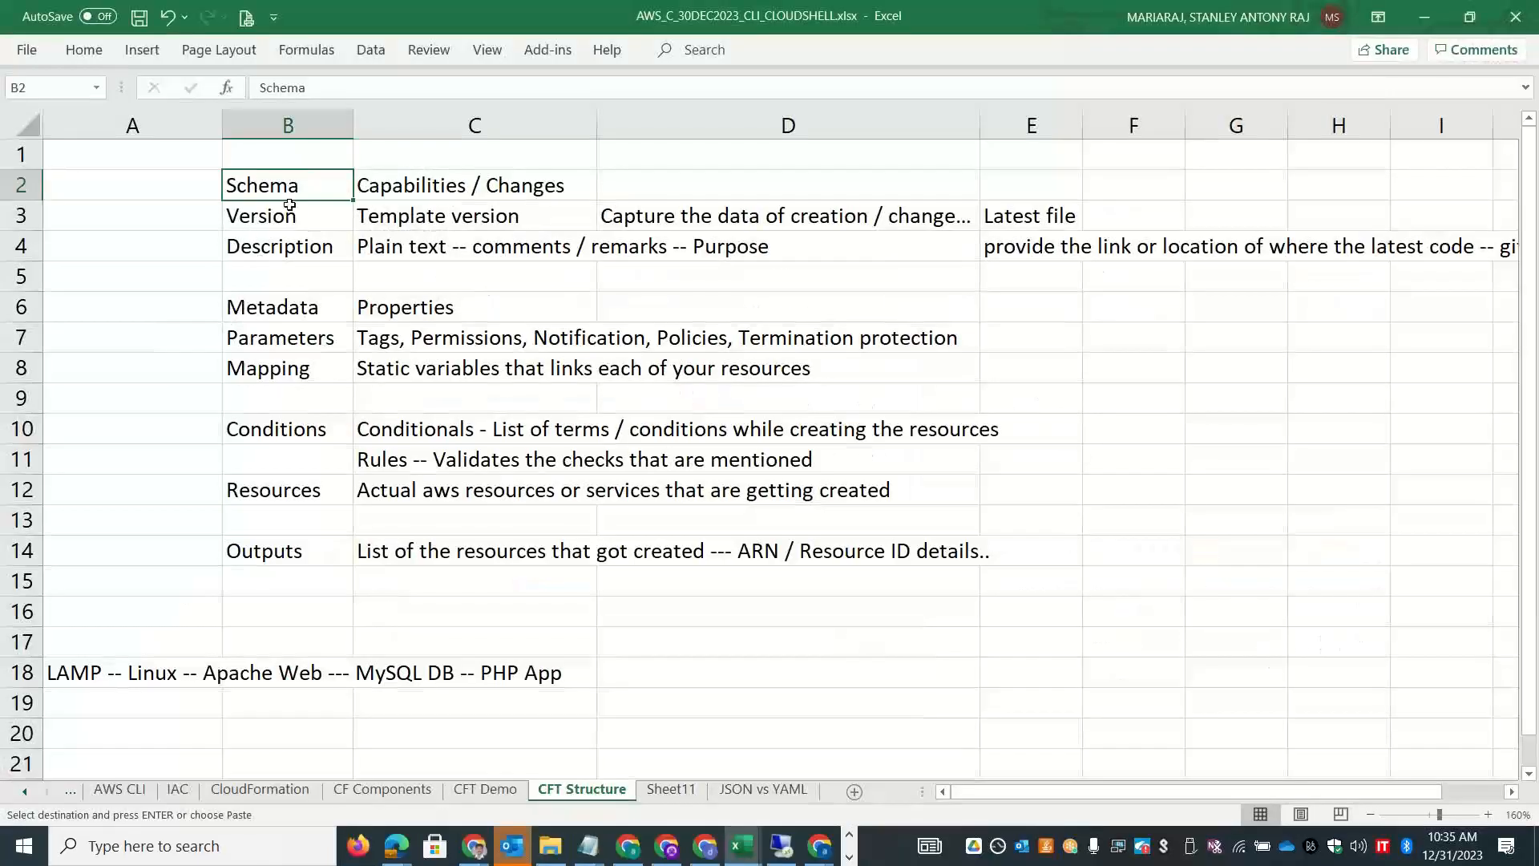
pyautogui.moveTo(303, 191); pyautogui.dragTo(301, 550)
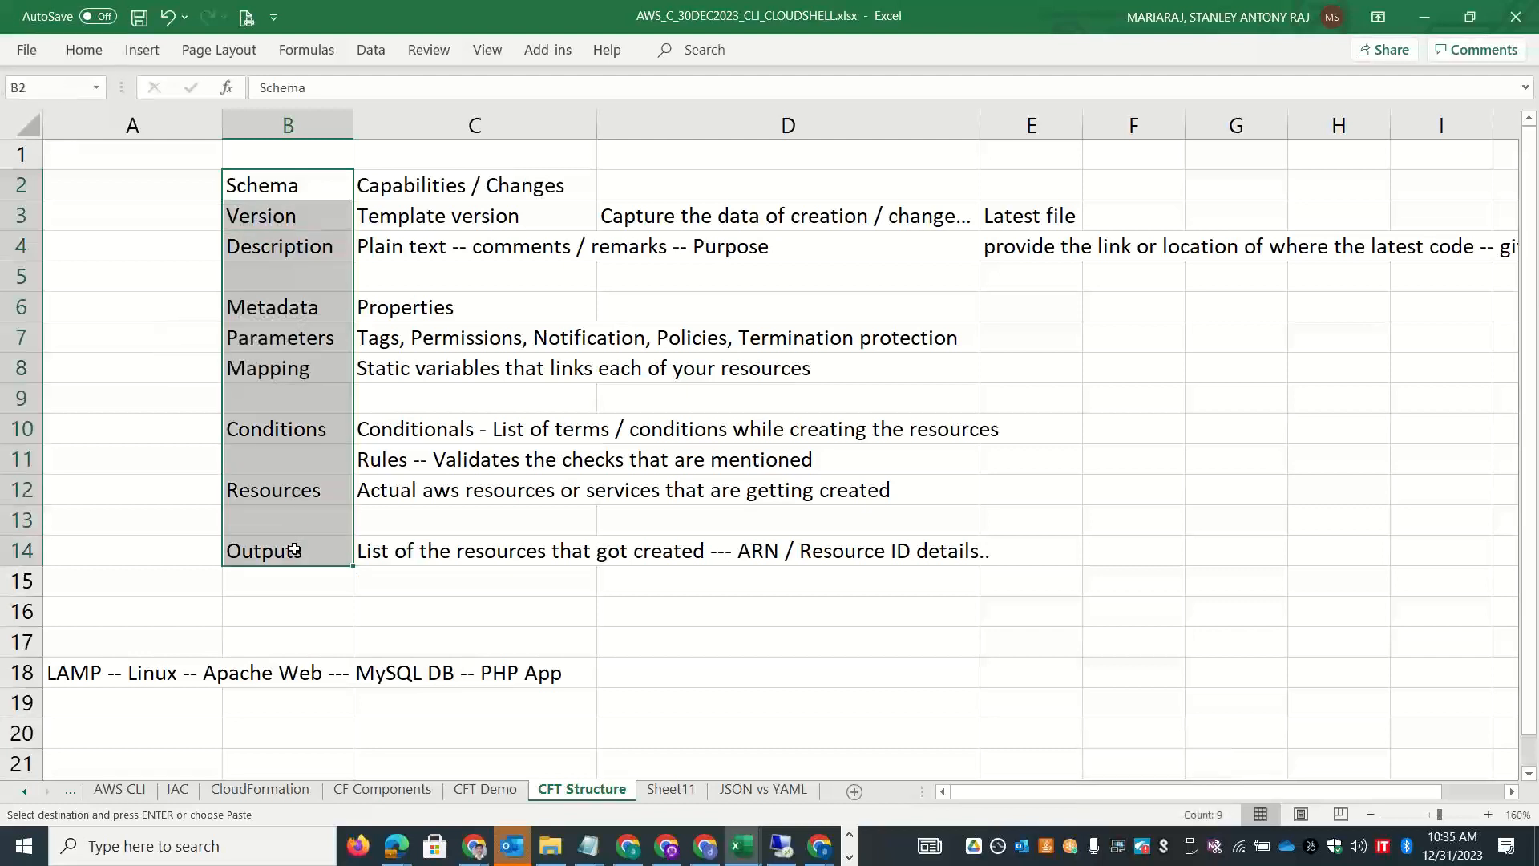
pyautogui.click(83, 51)
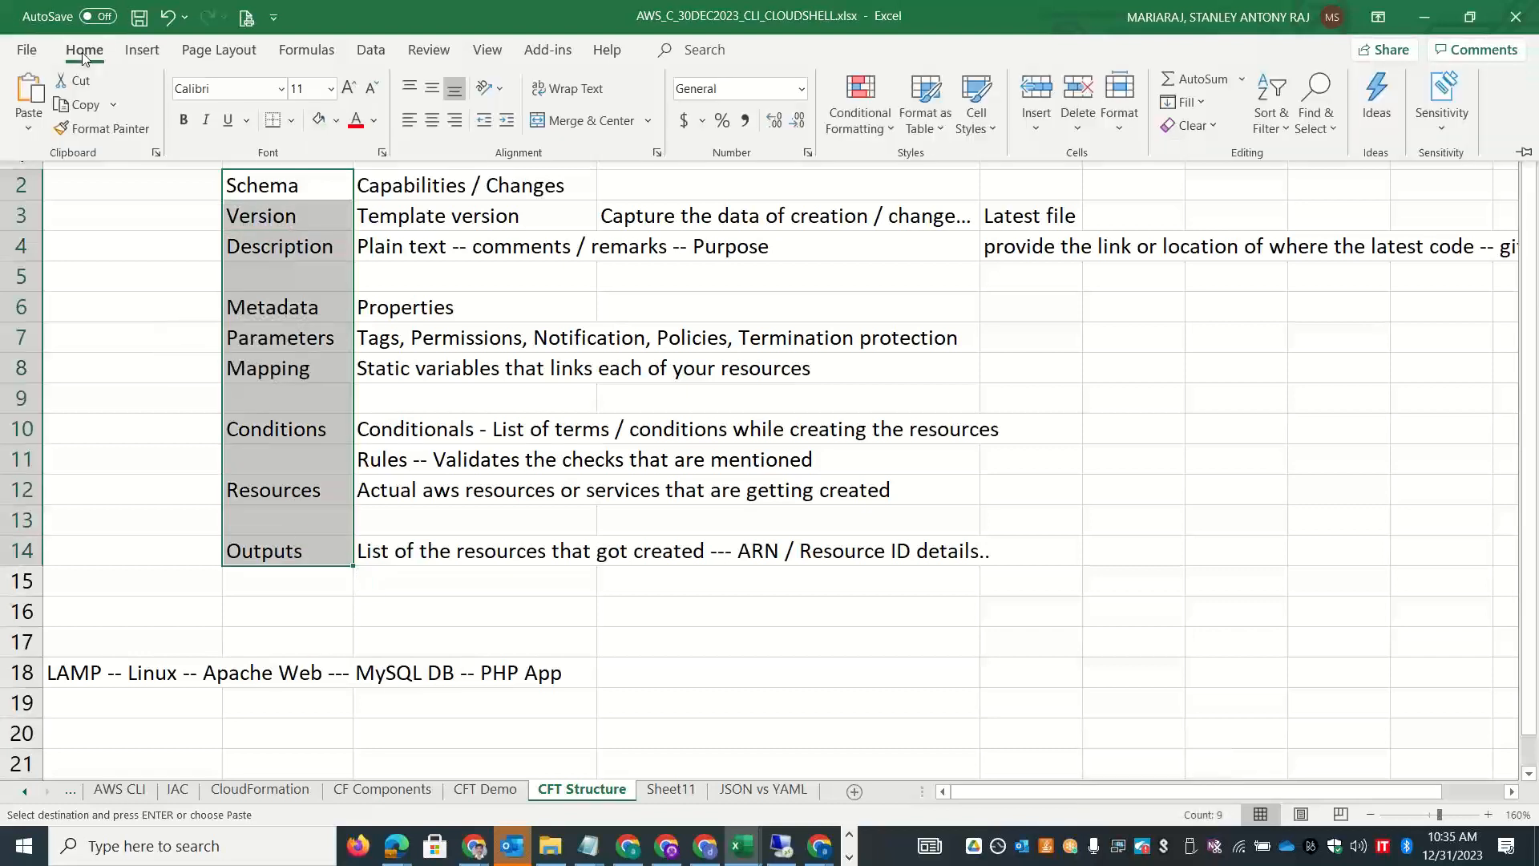
pyautogui.click(338, 122)
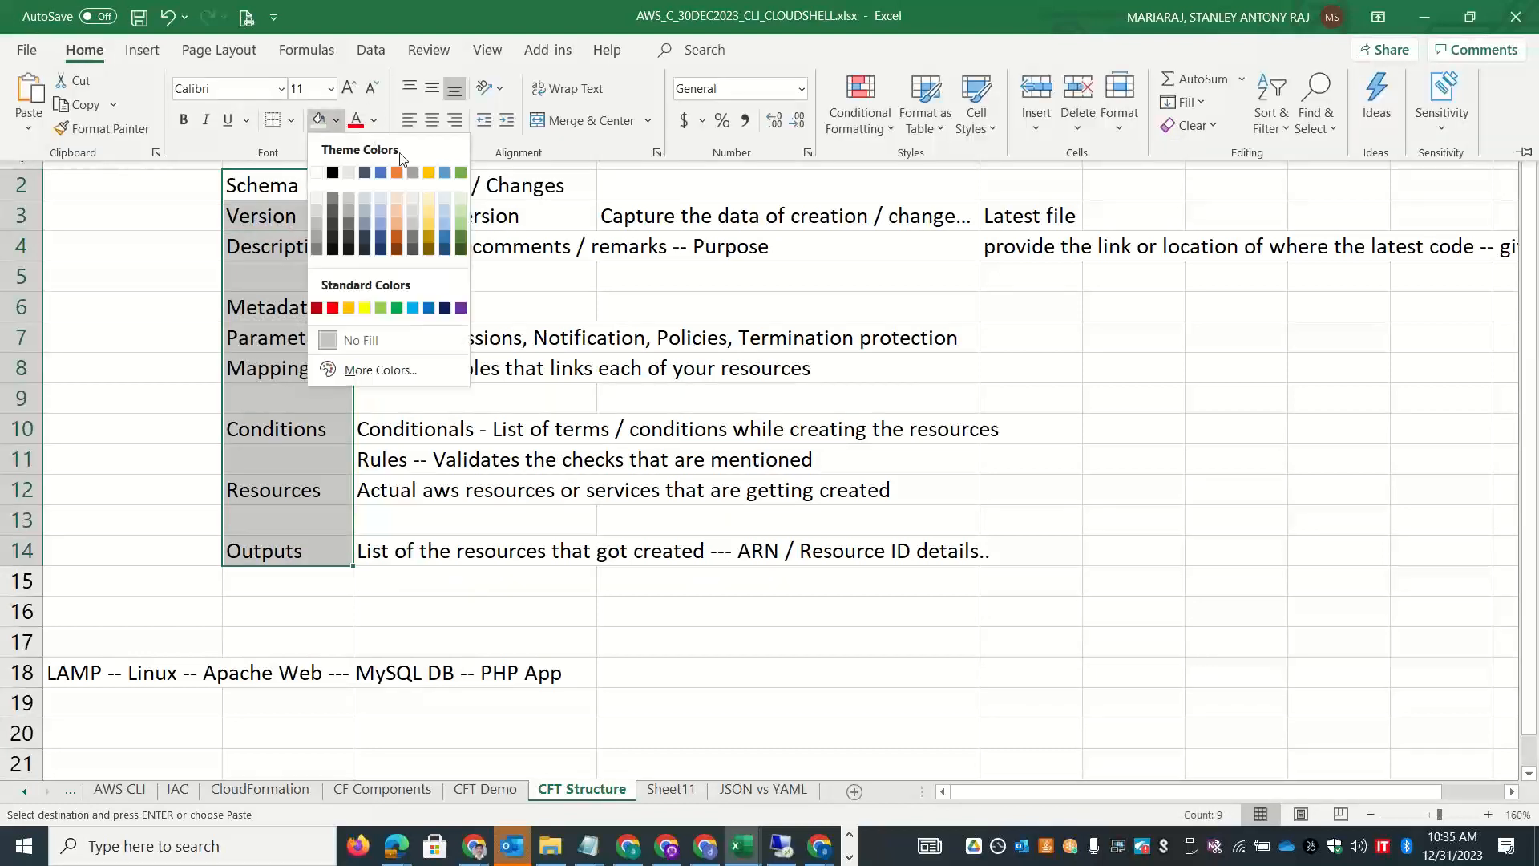
pyautogui.click(444, 198)
pyautogui.hotkey('ctrl', 'b')
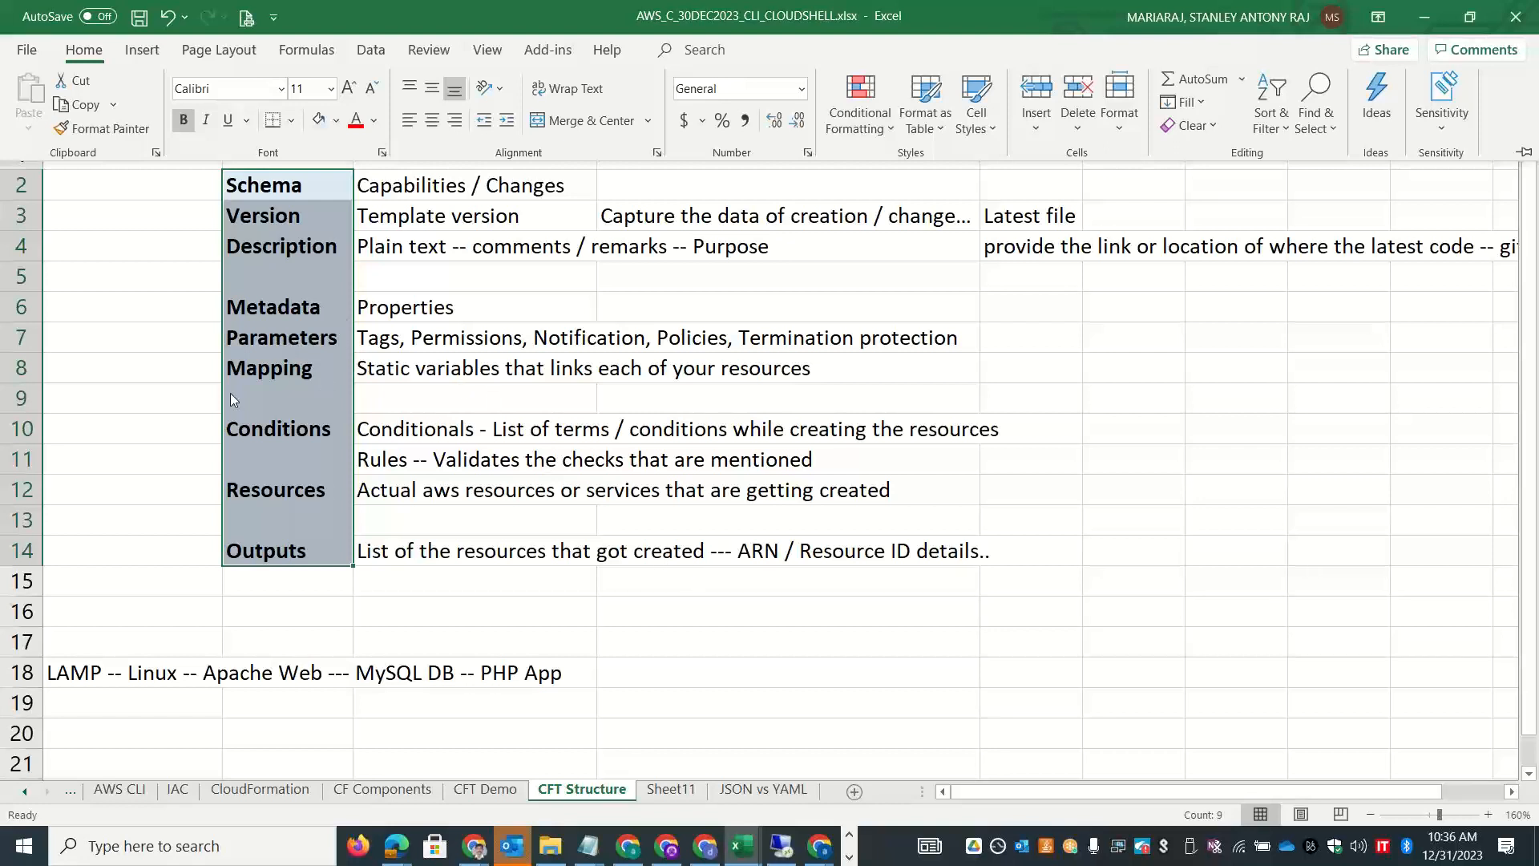
# Collapse the ribbon and review the template section names in column B of the CFT Structure sheet.
pyautogui.hotkey('ctrl', 'F1')
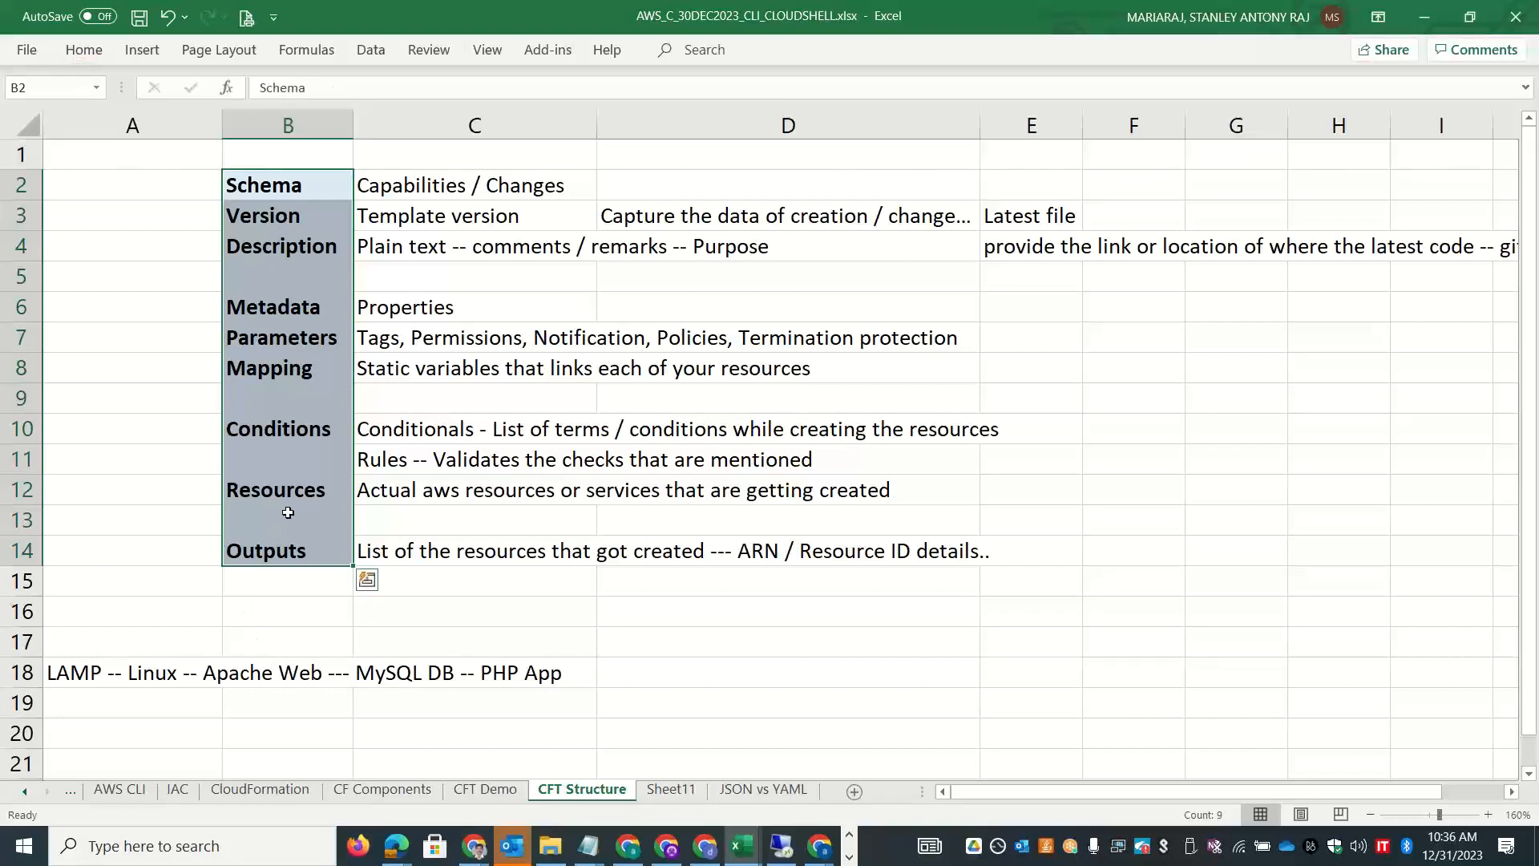
pyautogui.click(268, 545)
pyautogui.click(282, 225)
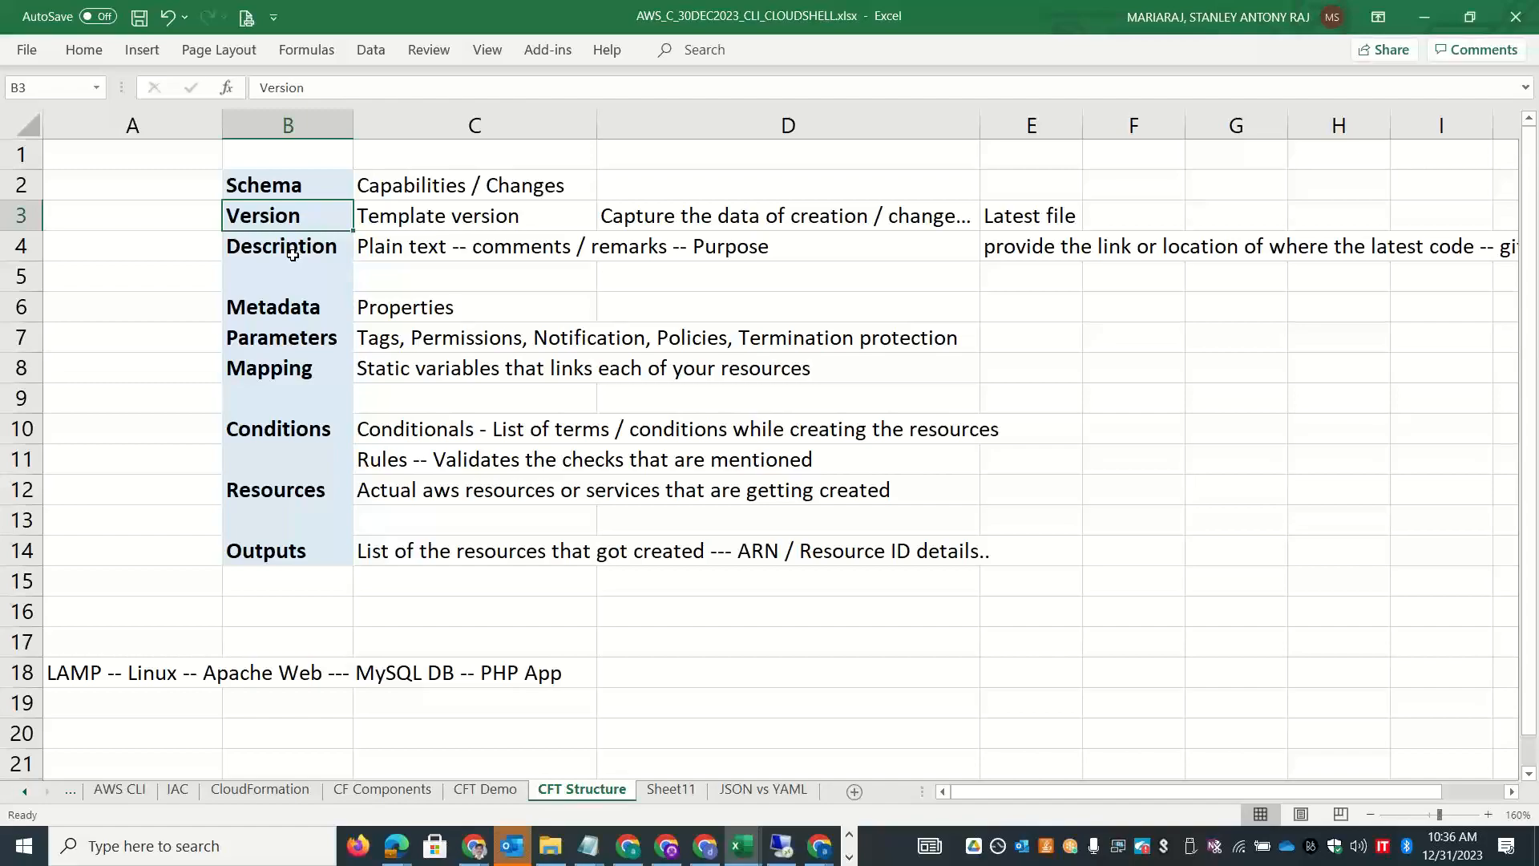
# Switch to CloudFormation Designer in Chrome and rename the template as stan-lamp.
pyautogui.press('ctrl+super+Right')
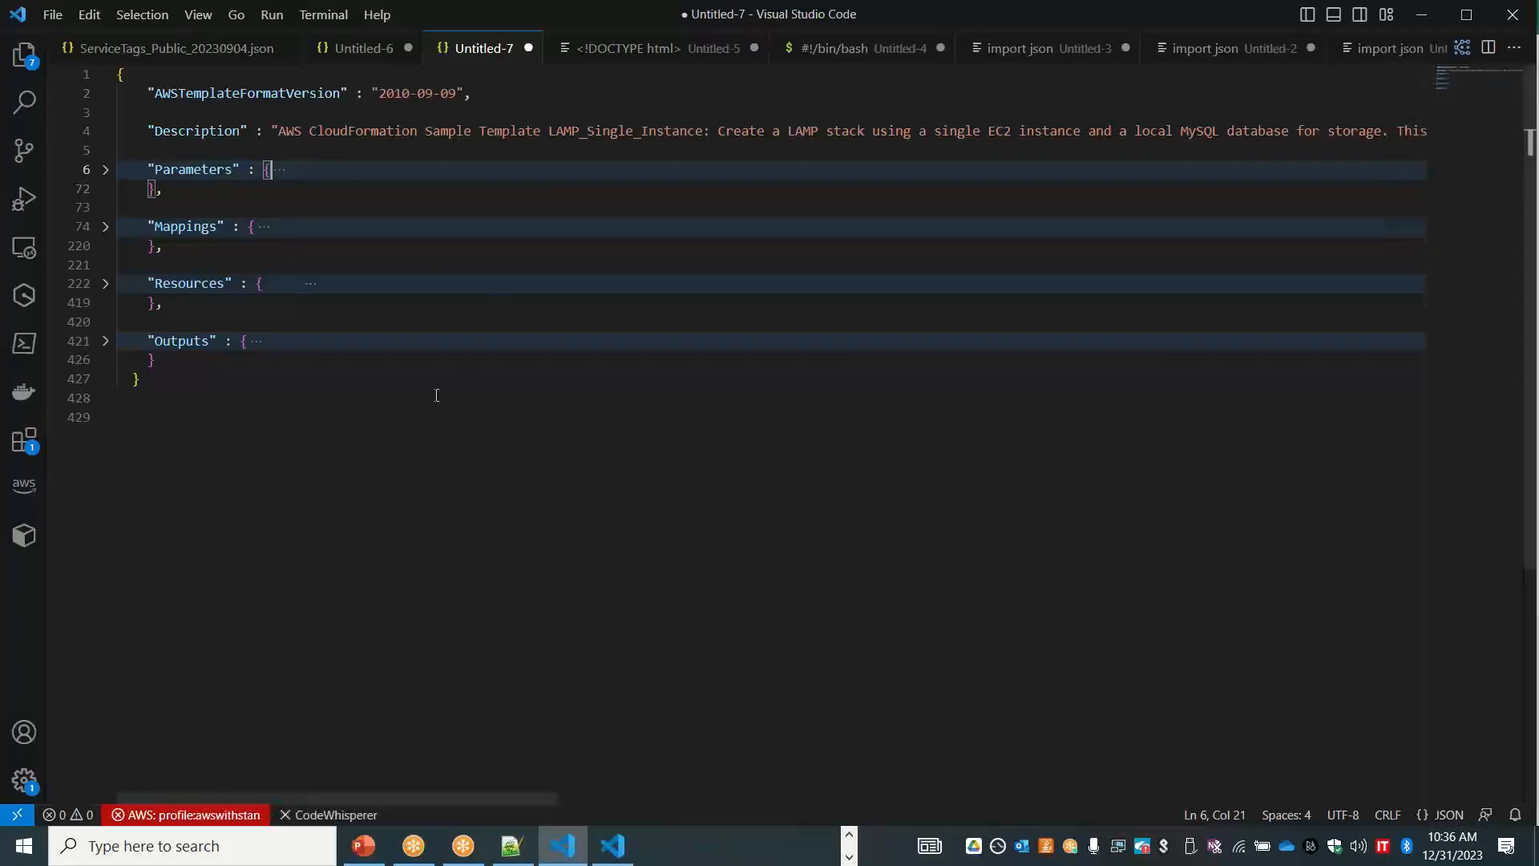
pyautogui.hotkey('alt', 'Tab')
pyautogui.hotkey('alt', 'Tab')
pyautogui.hotkey('alt', 'Tab')
pyautogui.hotkey('alt', 'Tab')
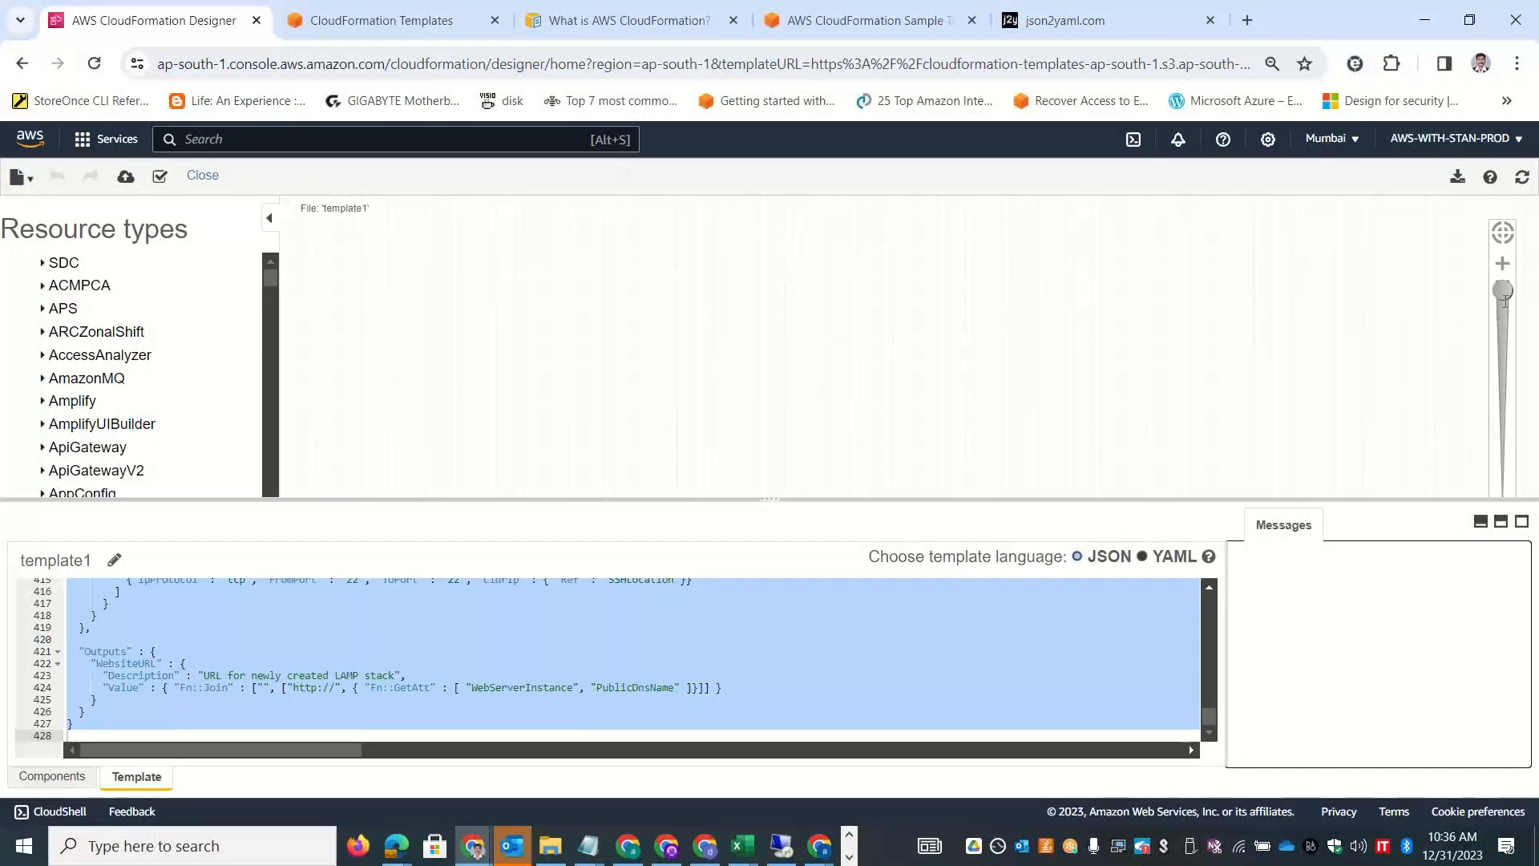
pyautogui.moveTo(1505, 293)
pyautogui.mouseDown()
pyautogui.moveTo(1535, 490)
pyautogui.moveTo(1514, 271)
pyautogui.mouseUp()
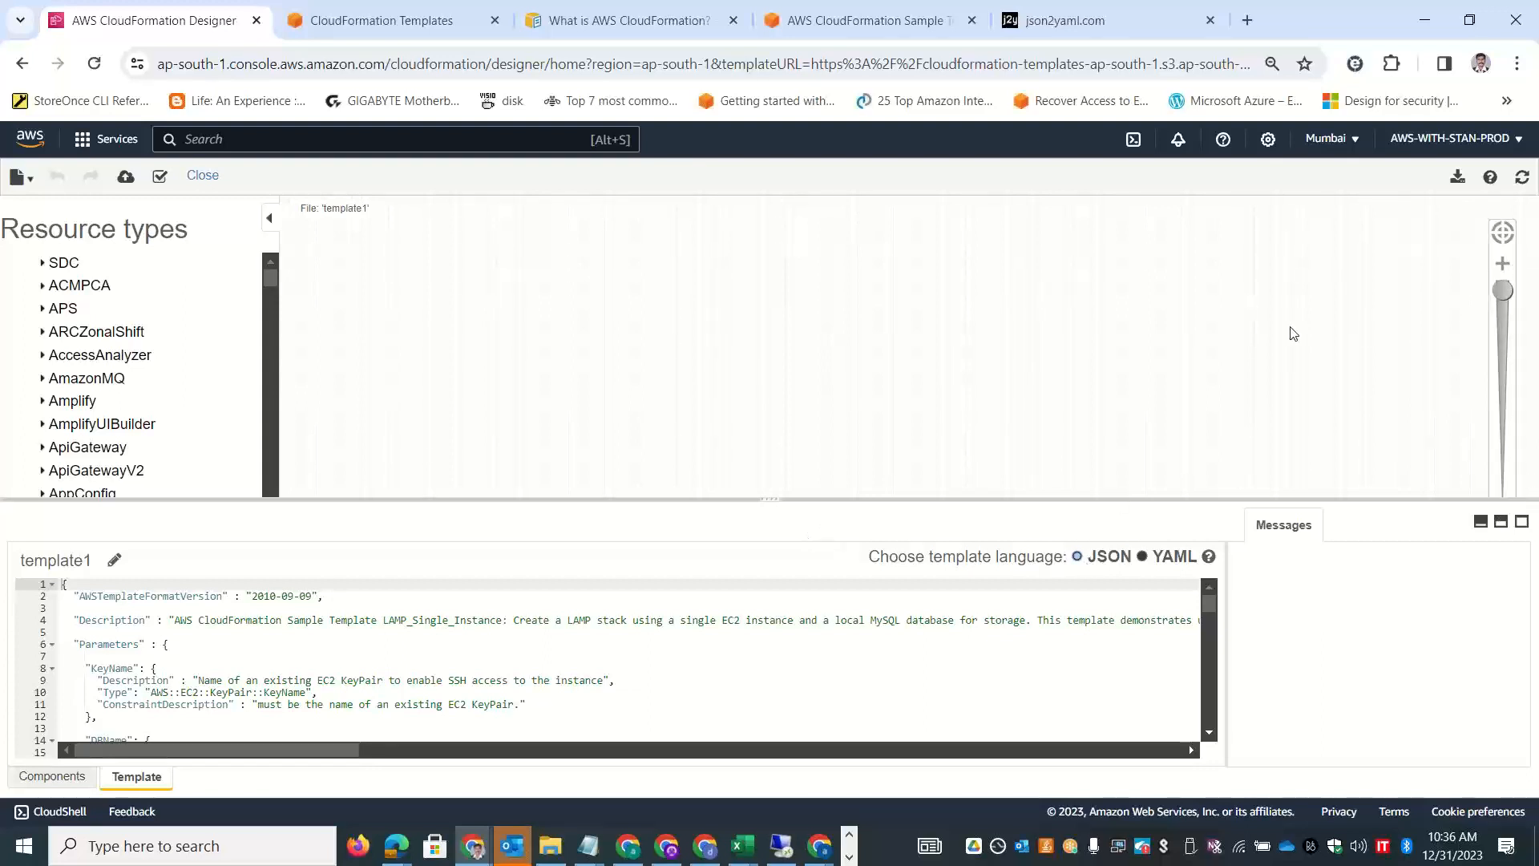
pyautogui.click(114, 558)
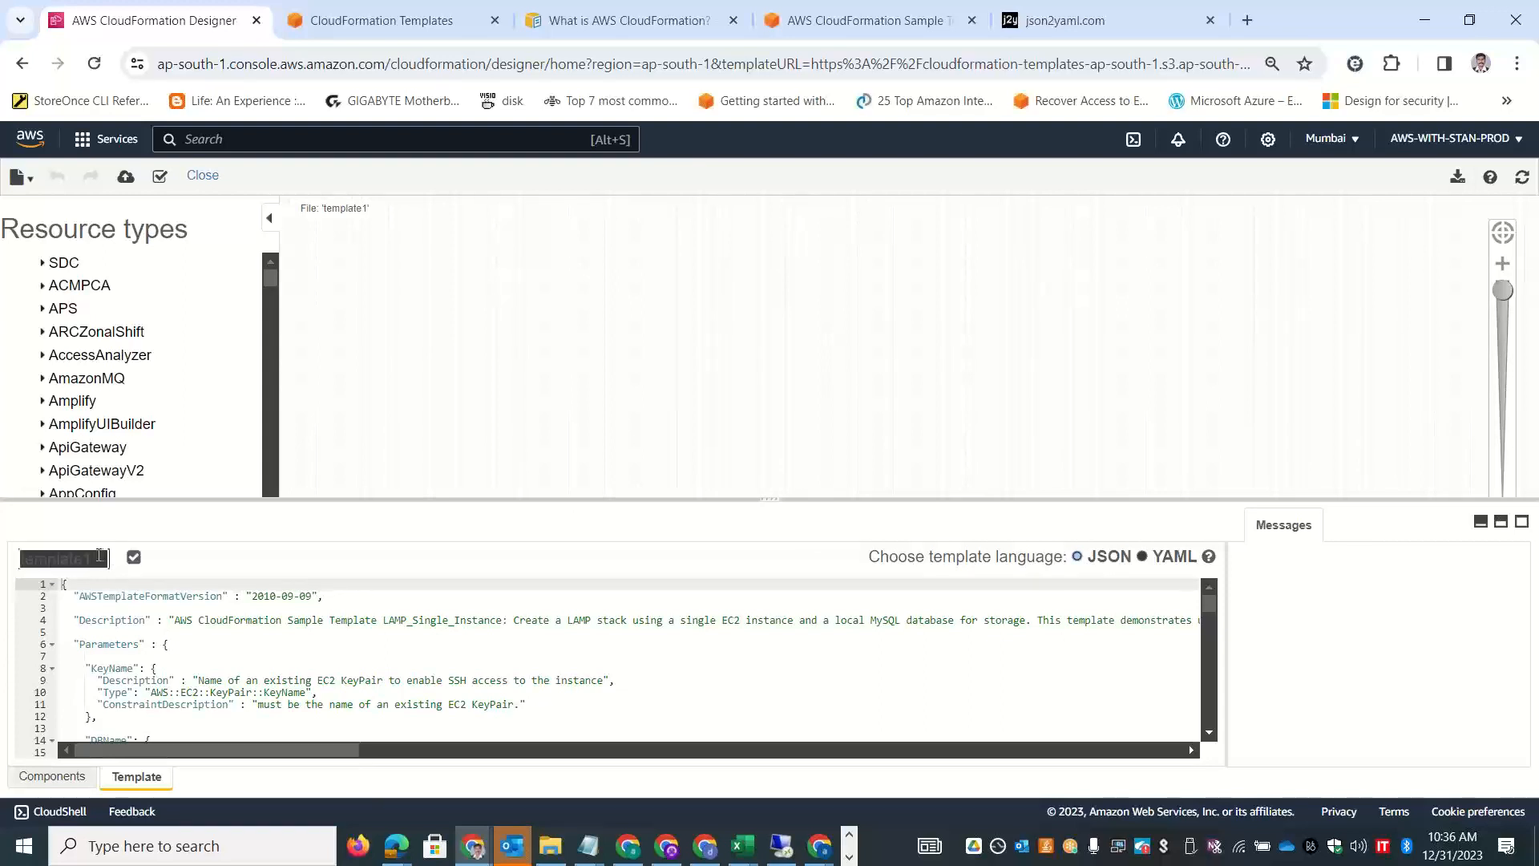
pyautogui.write('stan-lamp')
pyautogui.click(131, 565)
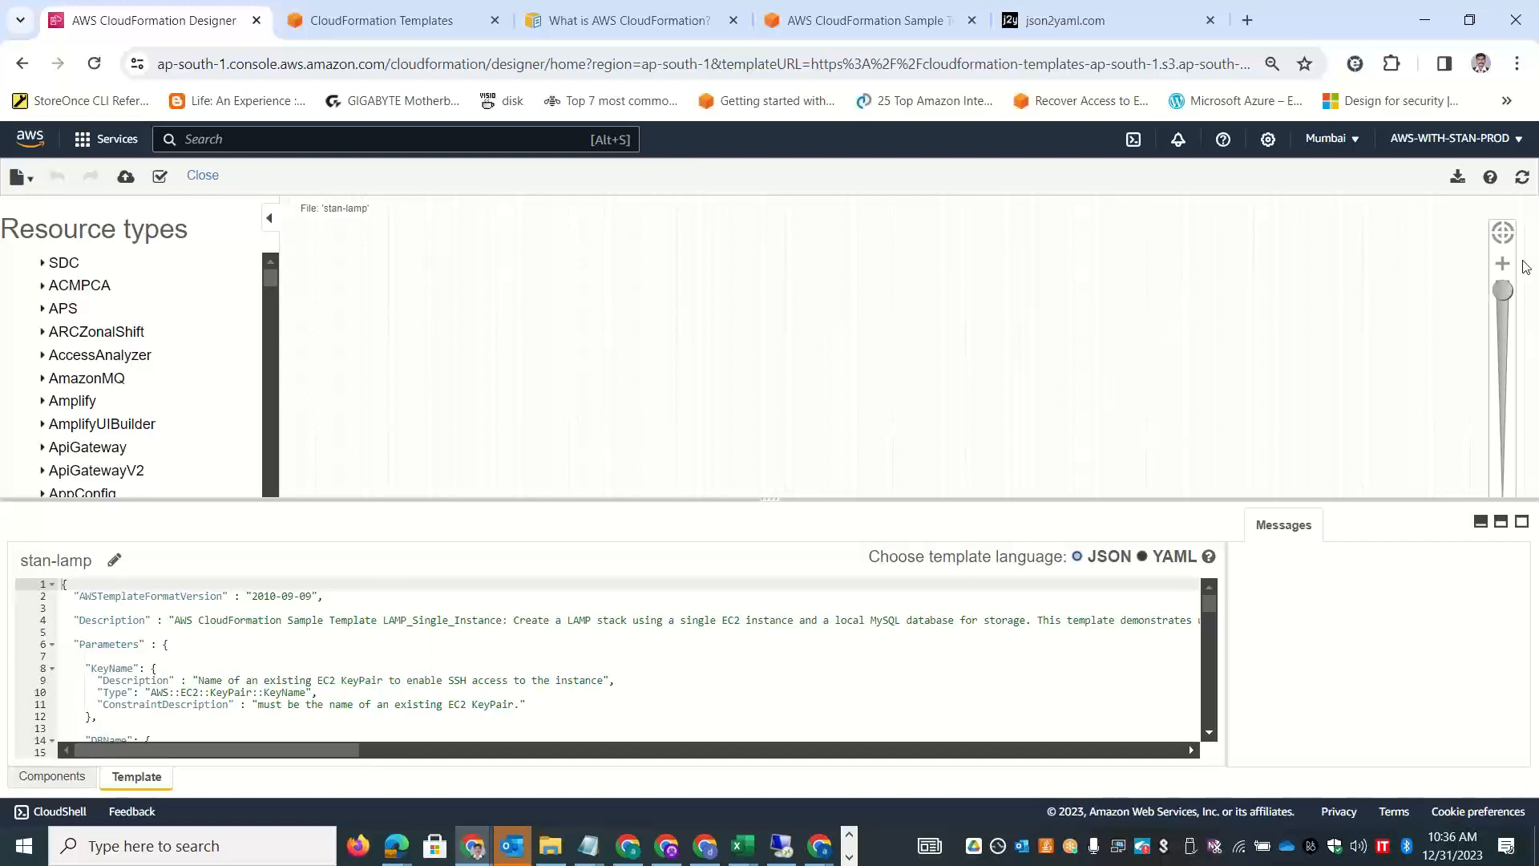
# Fit the diagram to the Designer canvas and compare it with WebServerInstance and WebServerSecurityGroup under Resources in the VS Code template.
pyautogui.moveTo(1502, 290)
pyautogui.mouseDown()
pyautogui.moveTo(1521, 502)
pyautogui.moveTo(1503, 292)
pyautogui.mouseUp()
pyautogui.click(1504, 233)
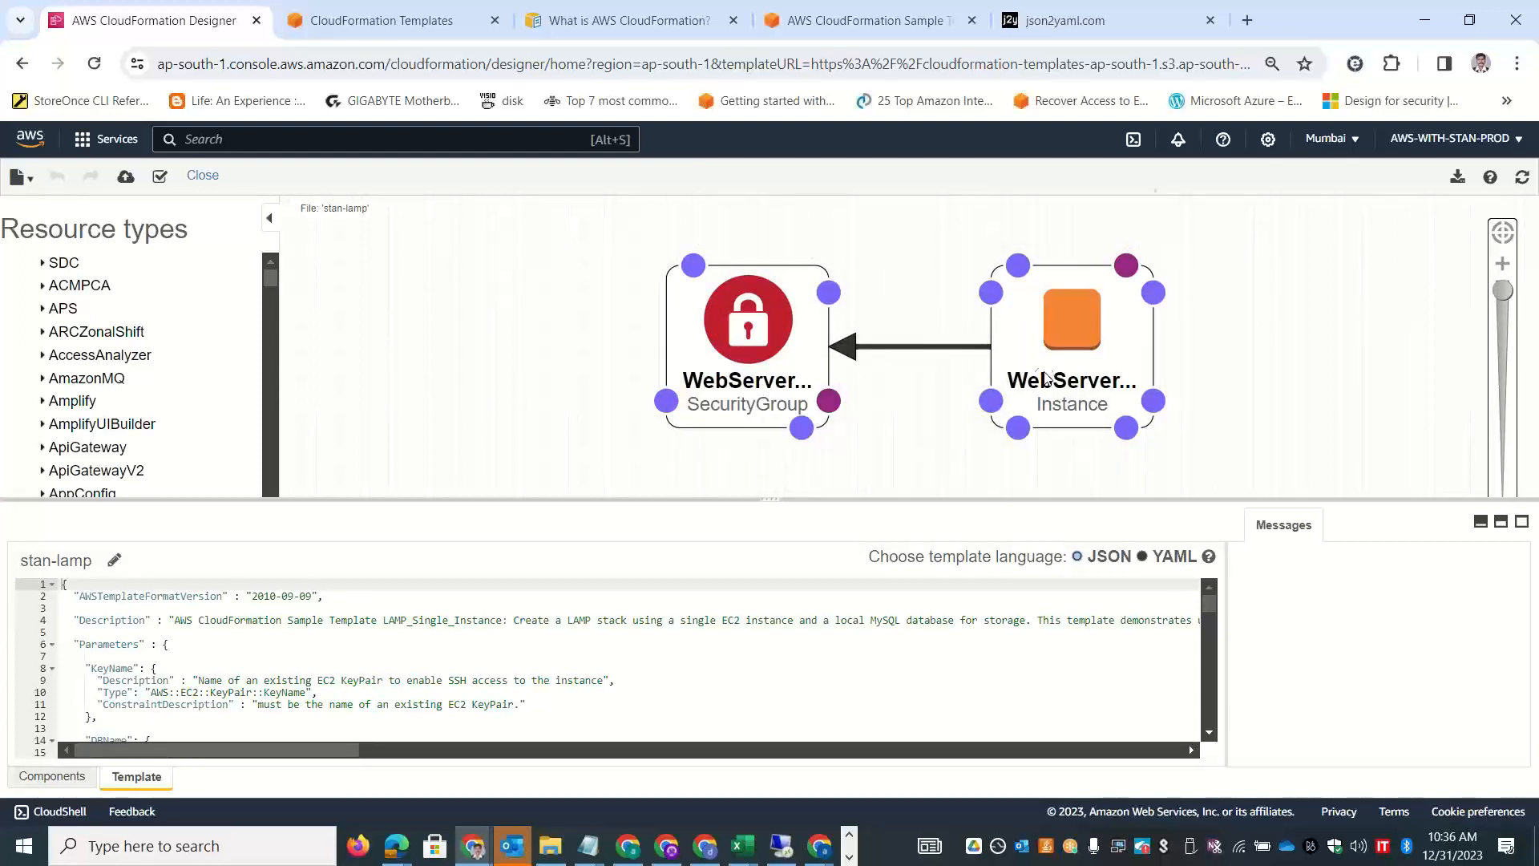
pyautogui.hotkey('alt', 'Tab')
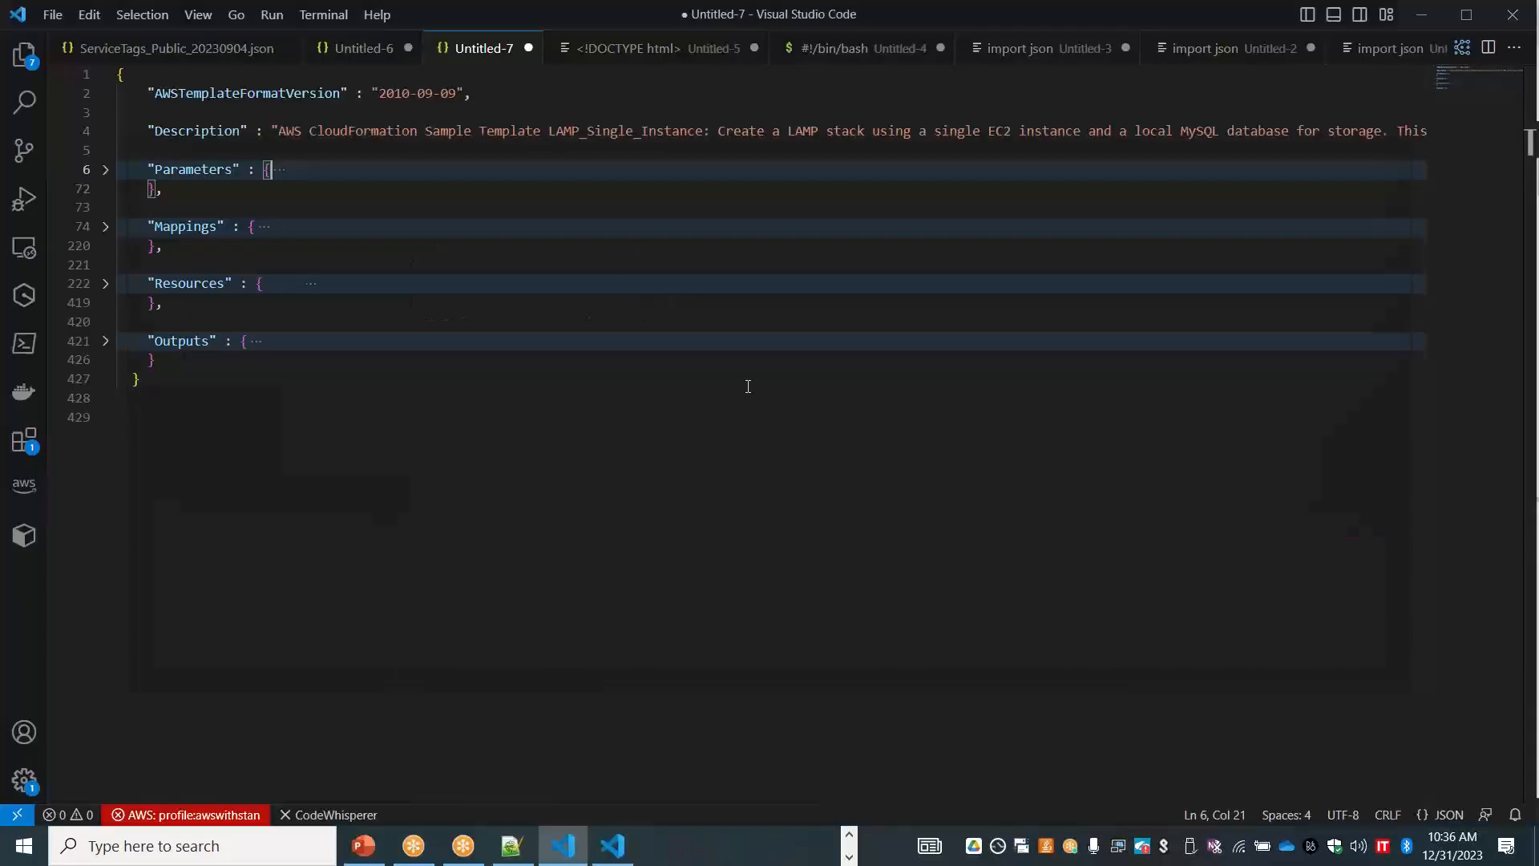
pyautogui.click(105, 286)
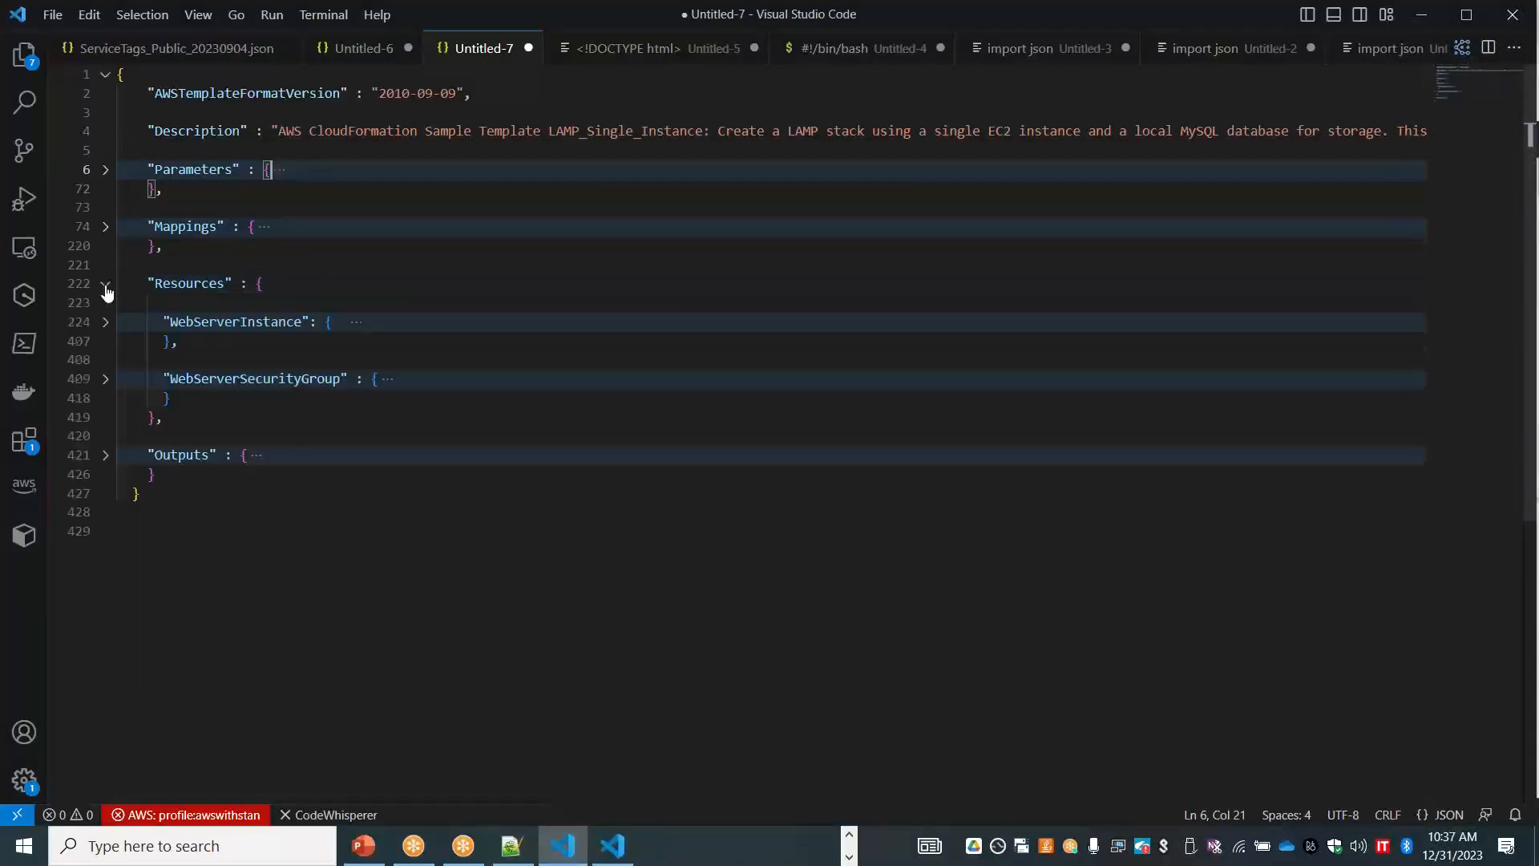
pyautogui.doubleClick(254, 321)
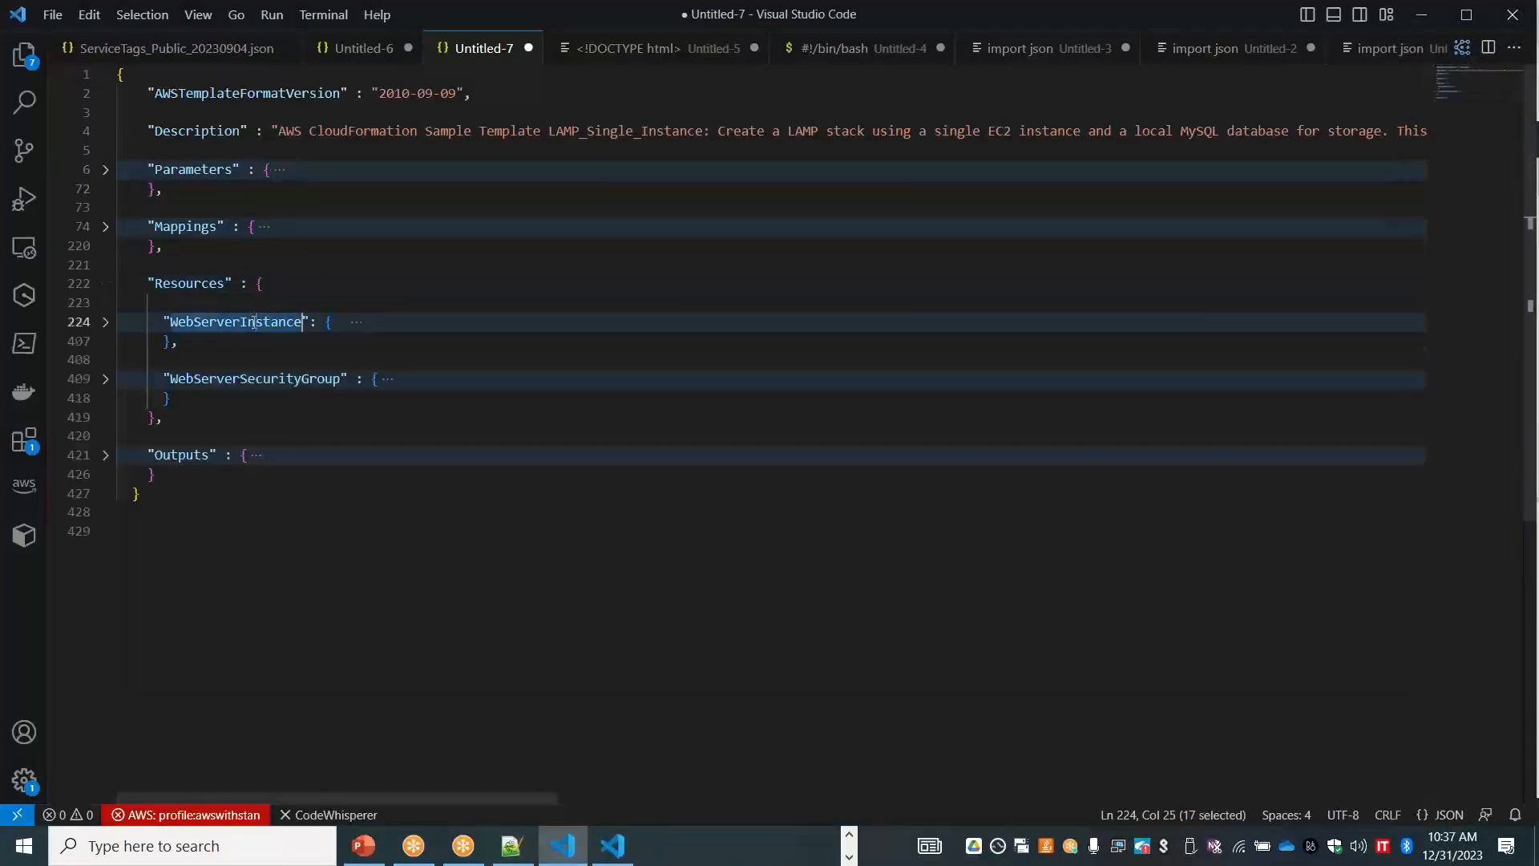
pyautogui.doubleClick(275, 378)
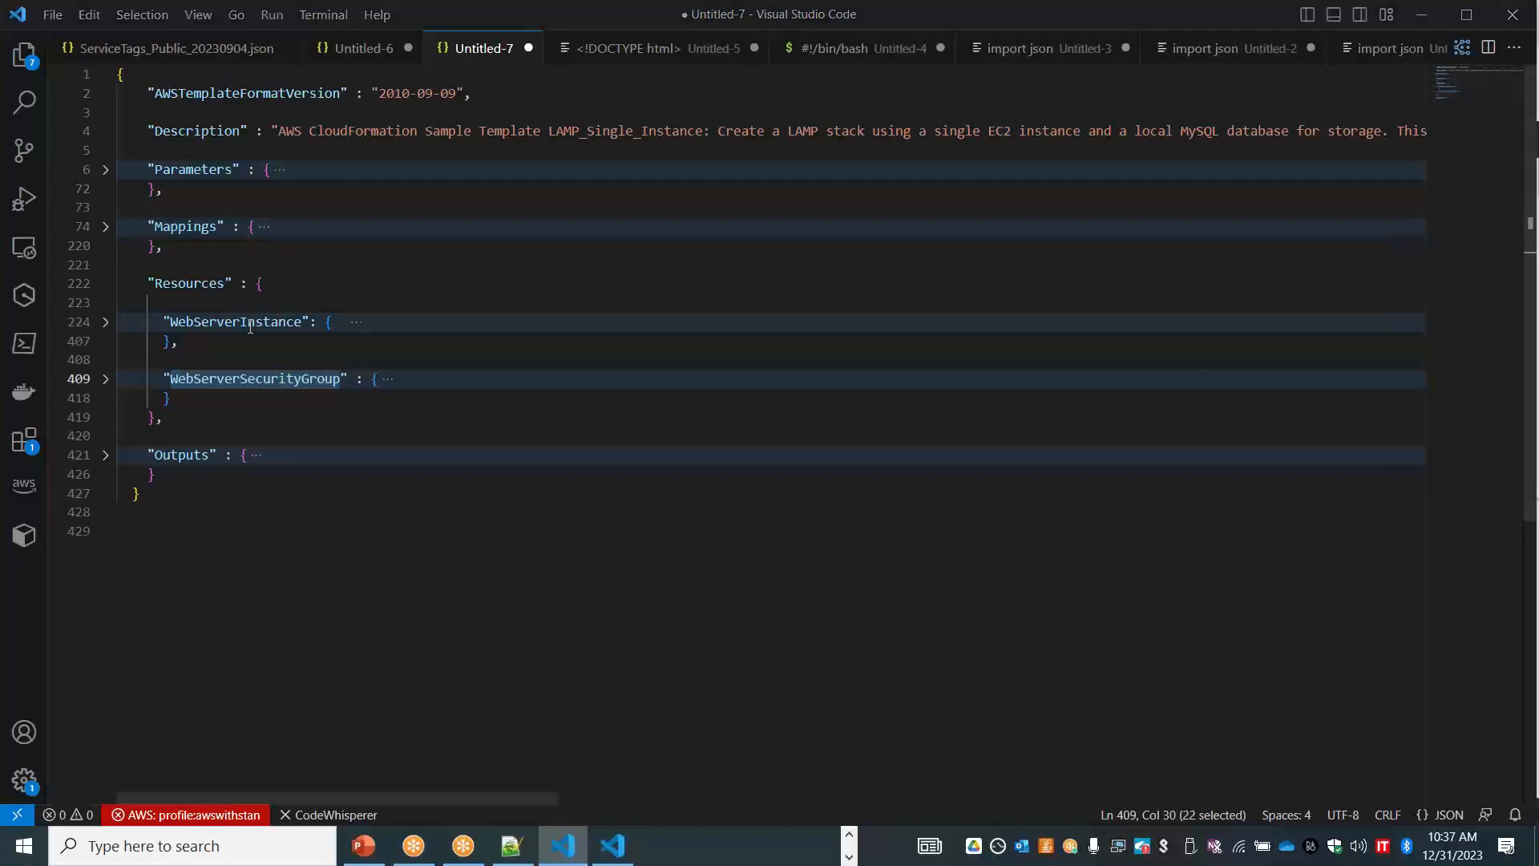
pyautogui.hotkey('alt', 'Tab')
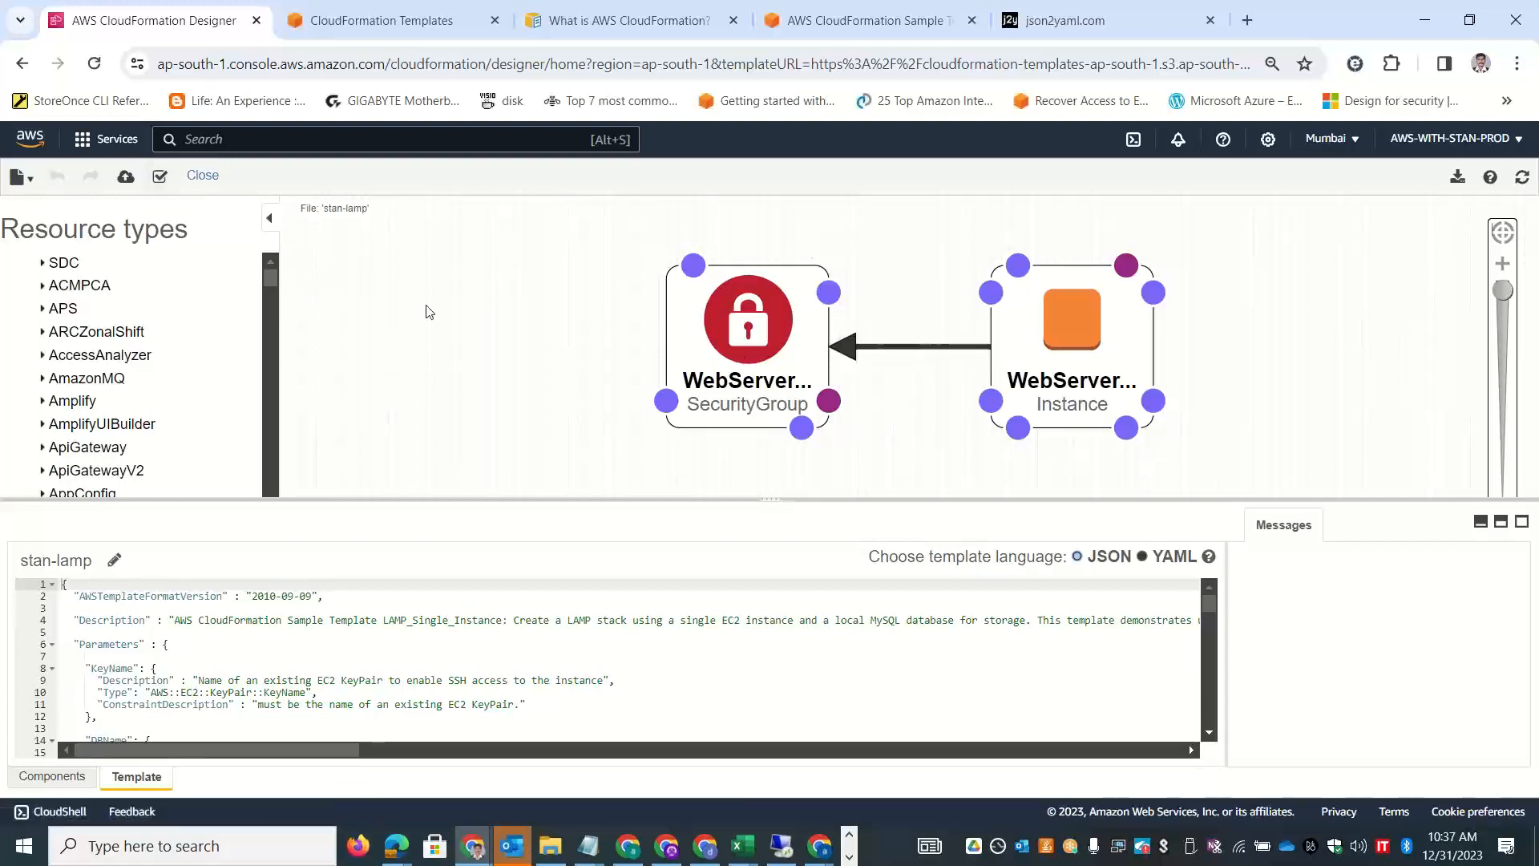
# Start creating a stack from the stan-lamp template and check the template name in its Amazon S3 URL.
pyautogui.click(125, 180)
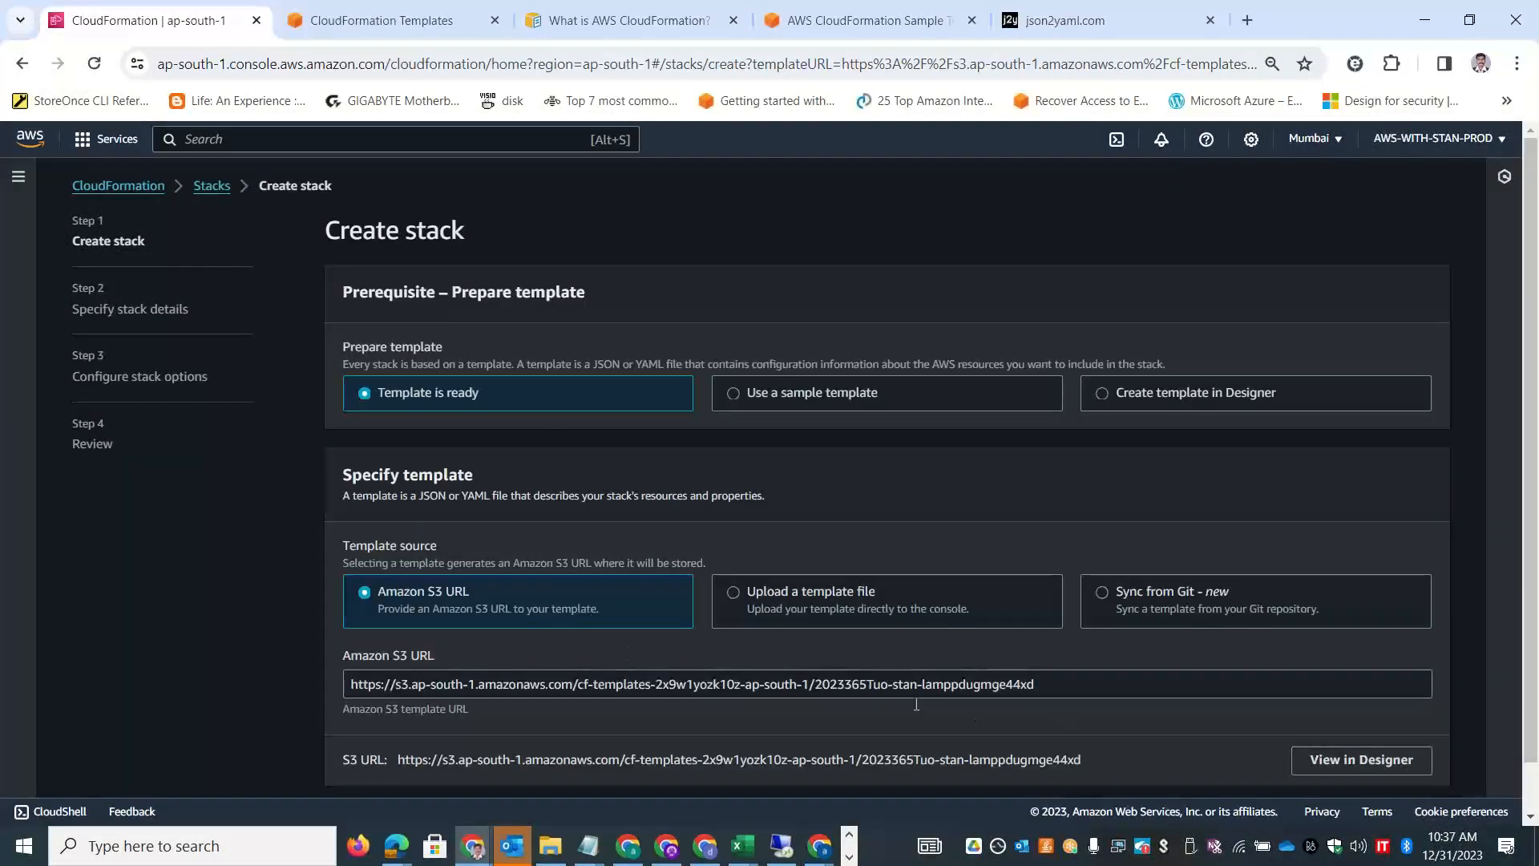
pyautogui.moveTo(894, 683); pyautogui.dragTo(949, 683)
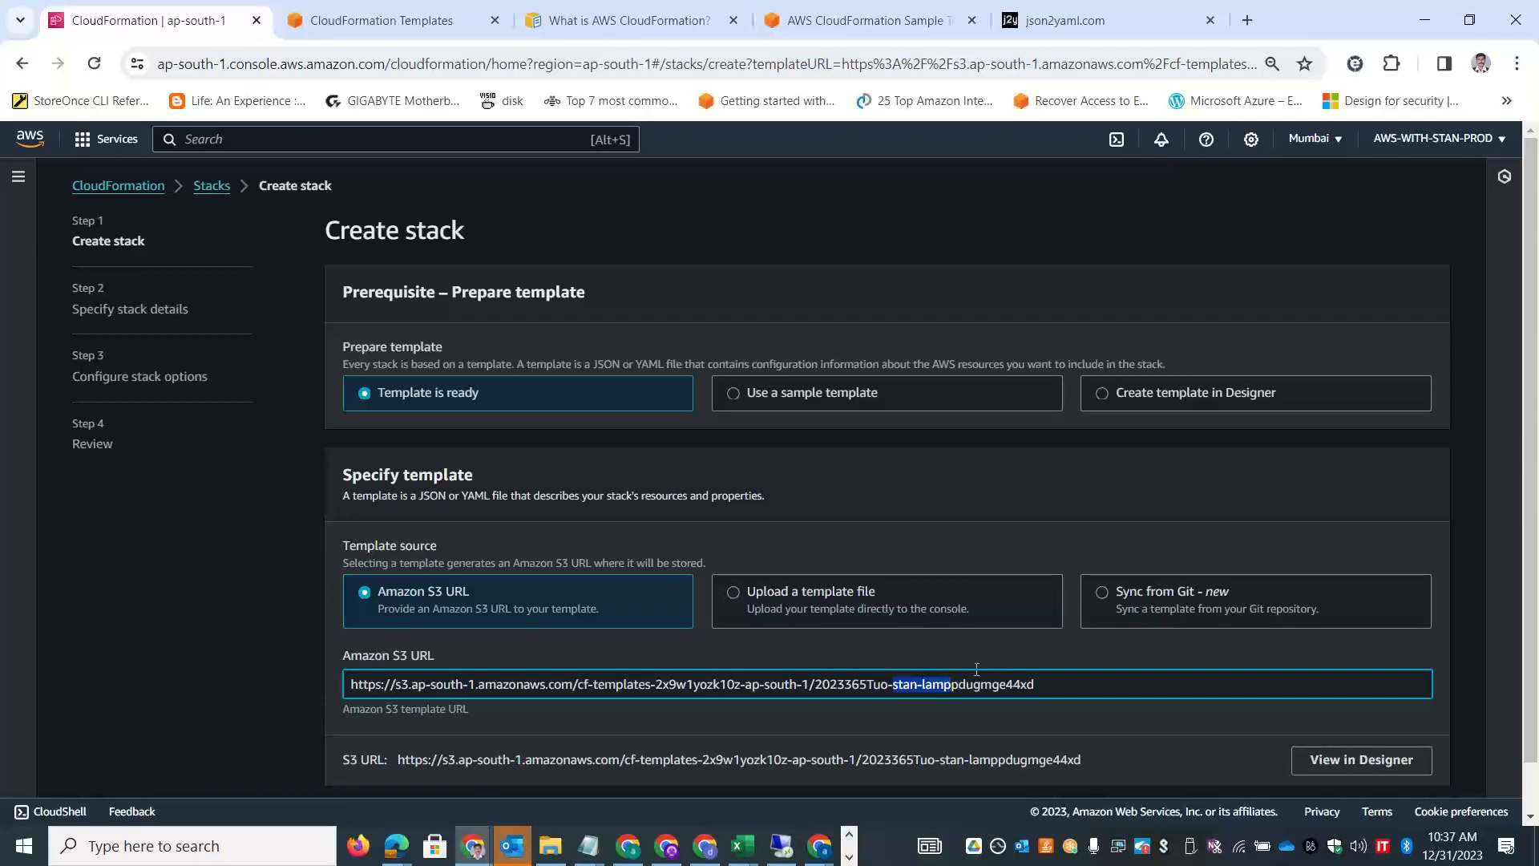
# Choose Sync from Git as the template source for the stack.
pyautogui.scroll(-1, 1247, 542)
pyautogui.click(1231, 535)
pyautogui.moveTo(1146, 539); pyautogui.dragTo(1116, 545)
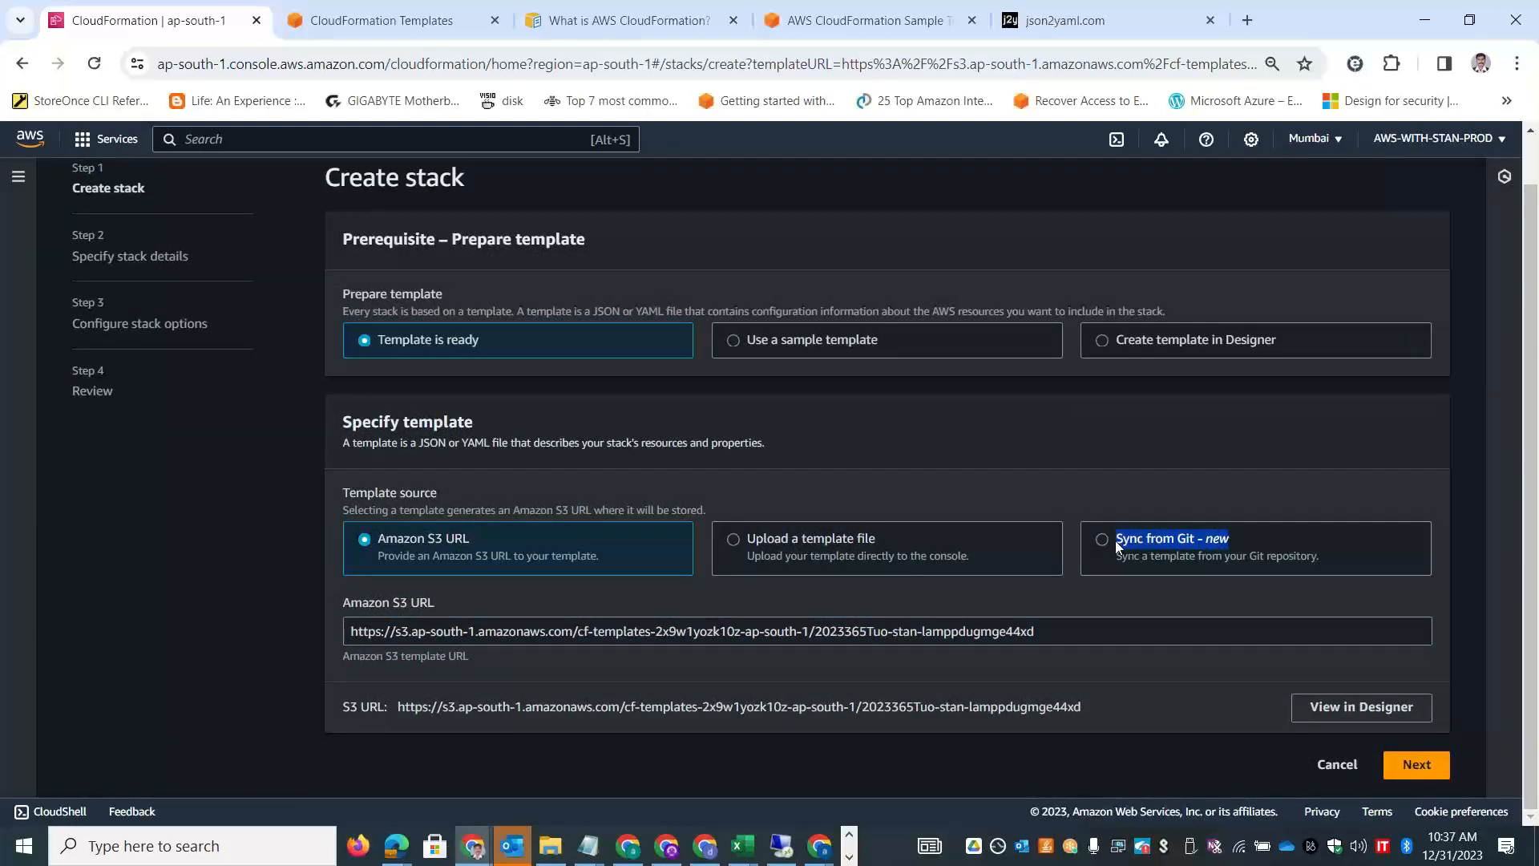
pyautogui.click(1116, 545)
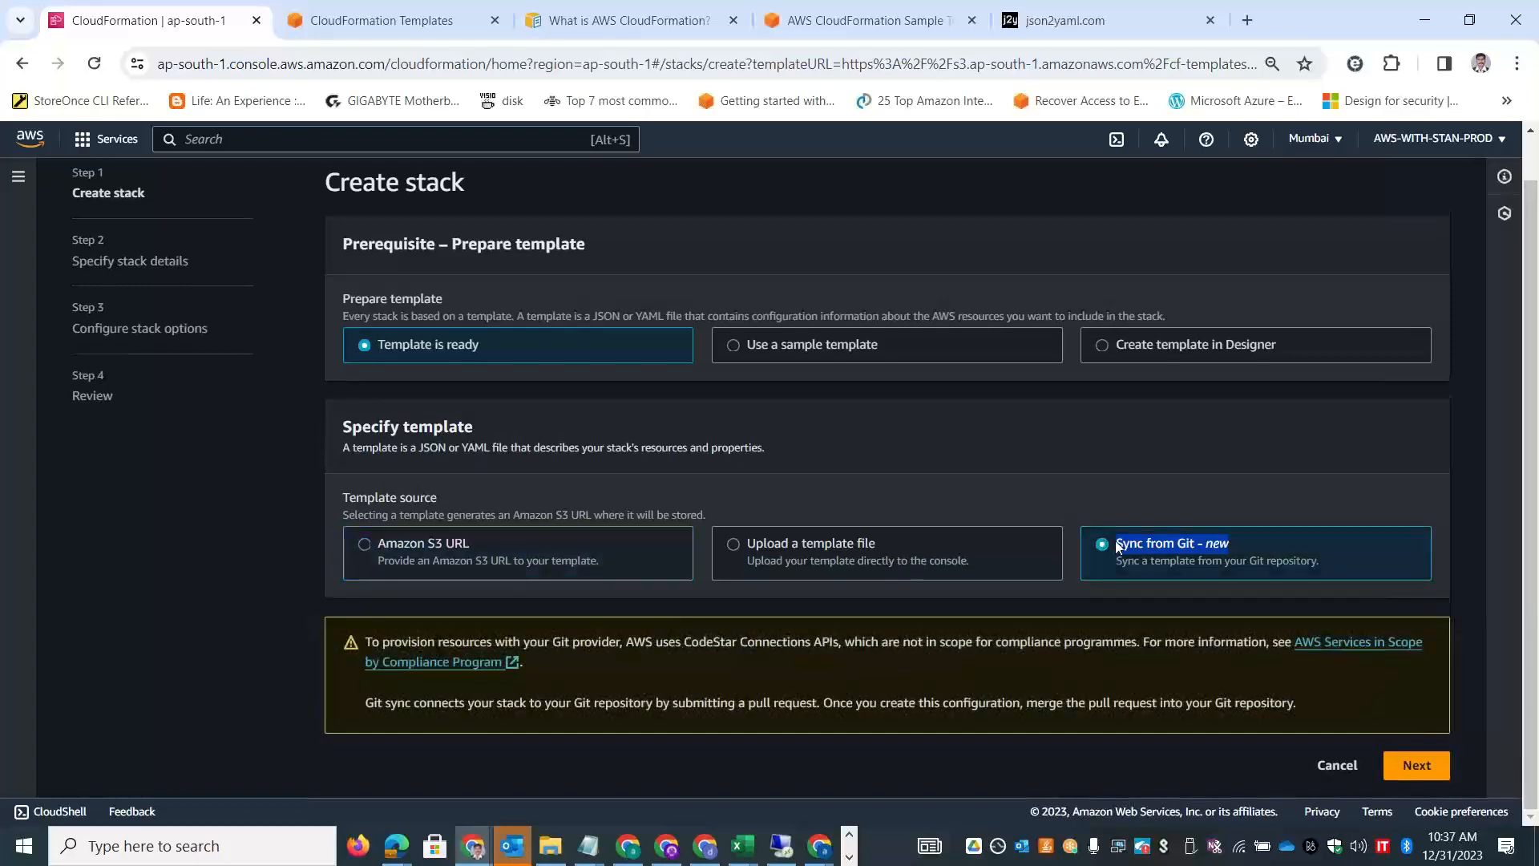
# Switch to the Excel workbook's CFT Demo sheet and enter "Directly deploy from Version control" in B19 and "GIT" in E19.
pyautogui.hotkey('alt', 'Tab')
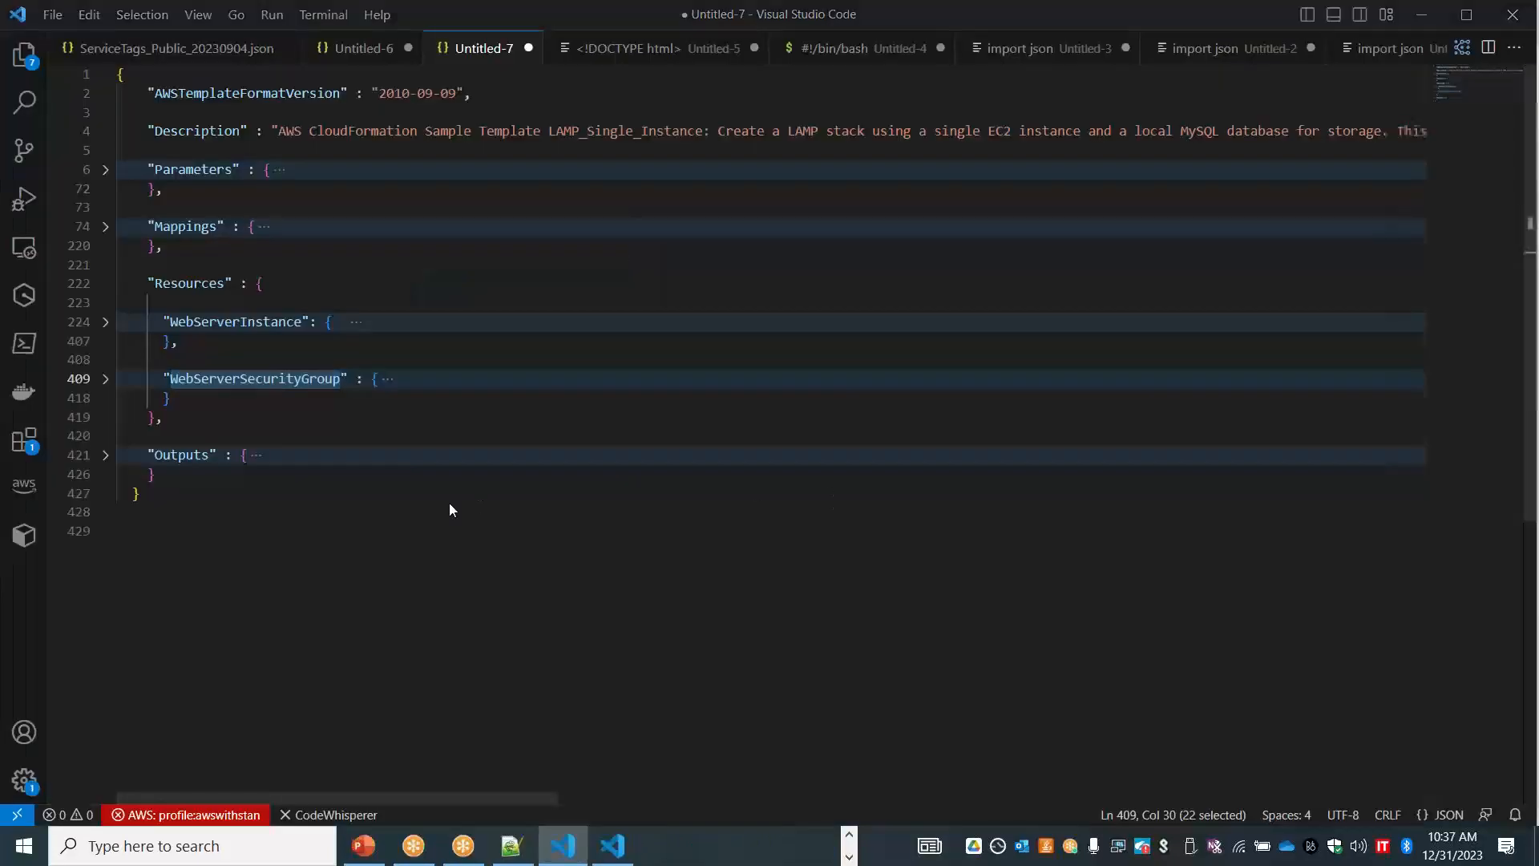
pyautogui.hotkey('alt', 'Tab')
pyautogui.press('Tab')
pyautogui.click(485, 789)
pyautogui.click(267, 736)
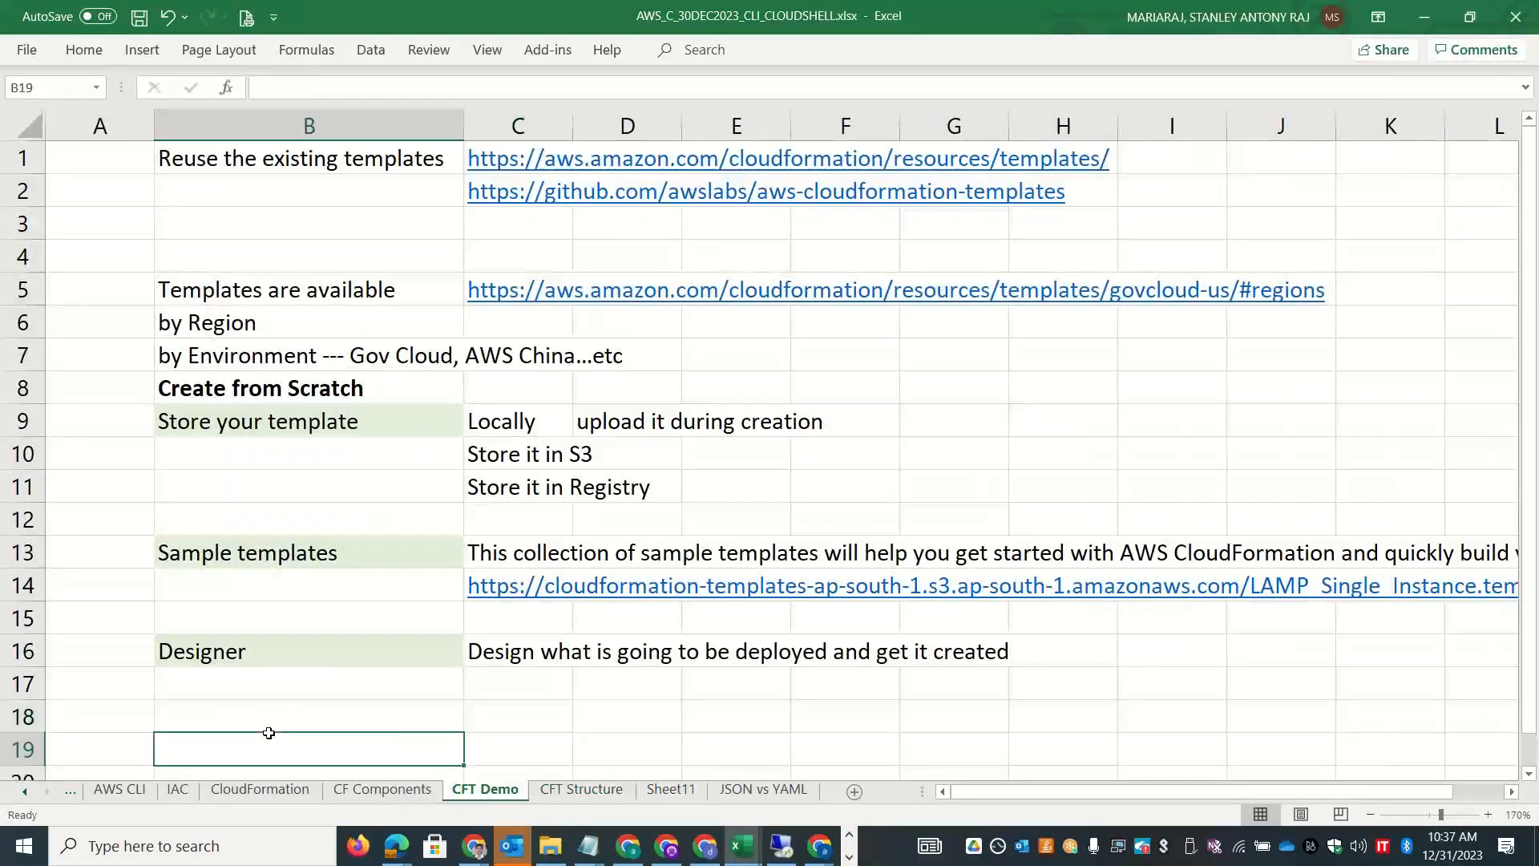
pyautogui.write('Directly d')
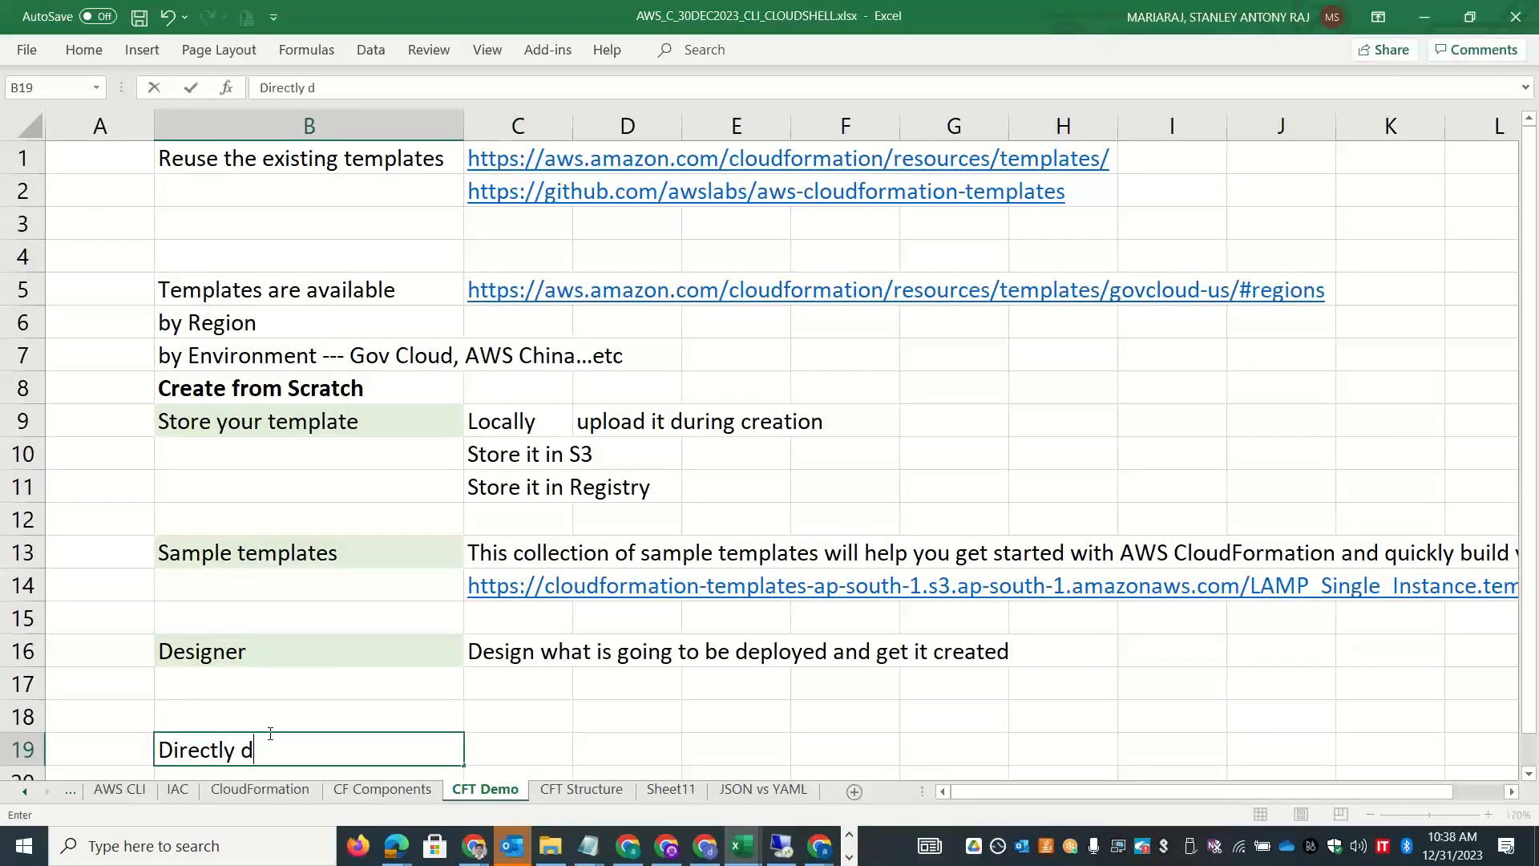
pyautogui.write('eploy from Version control')
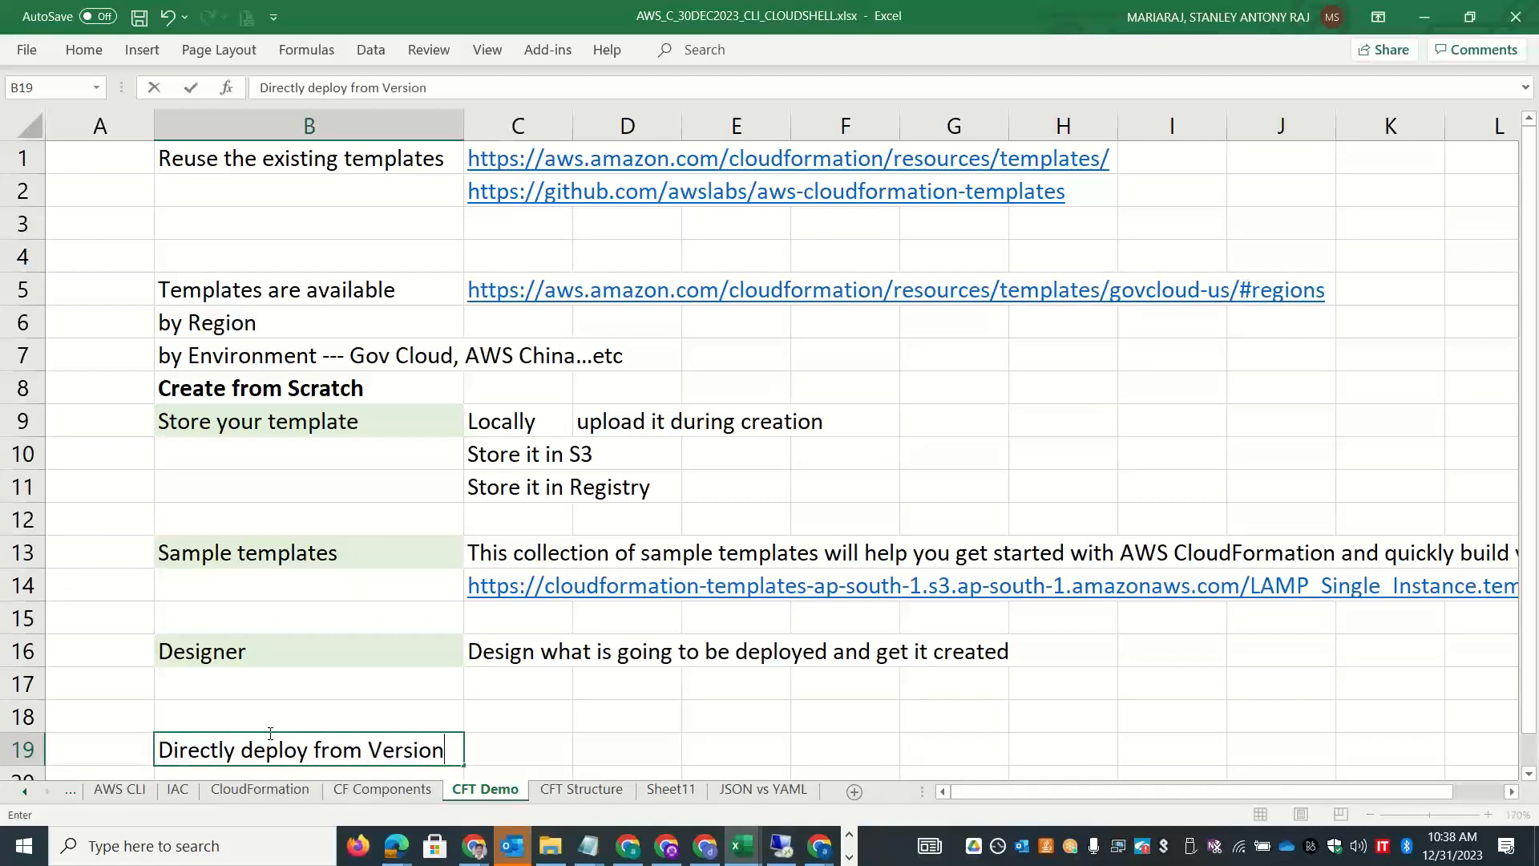
pyautogui.press('Tab')
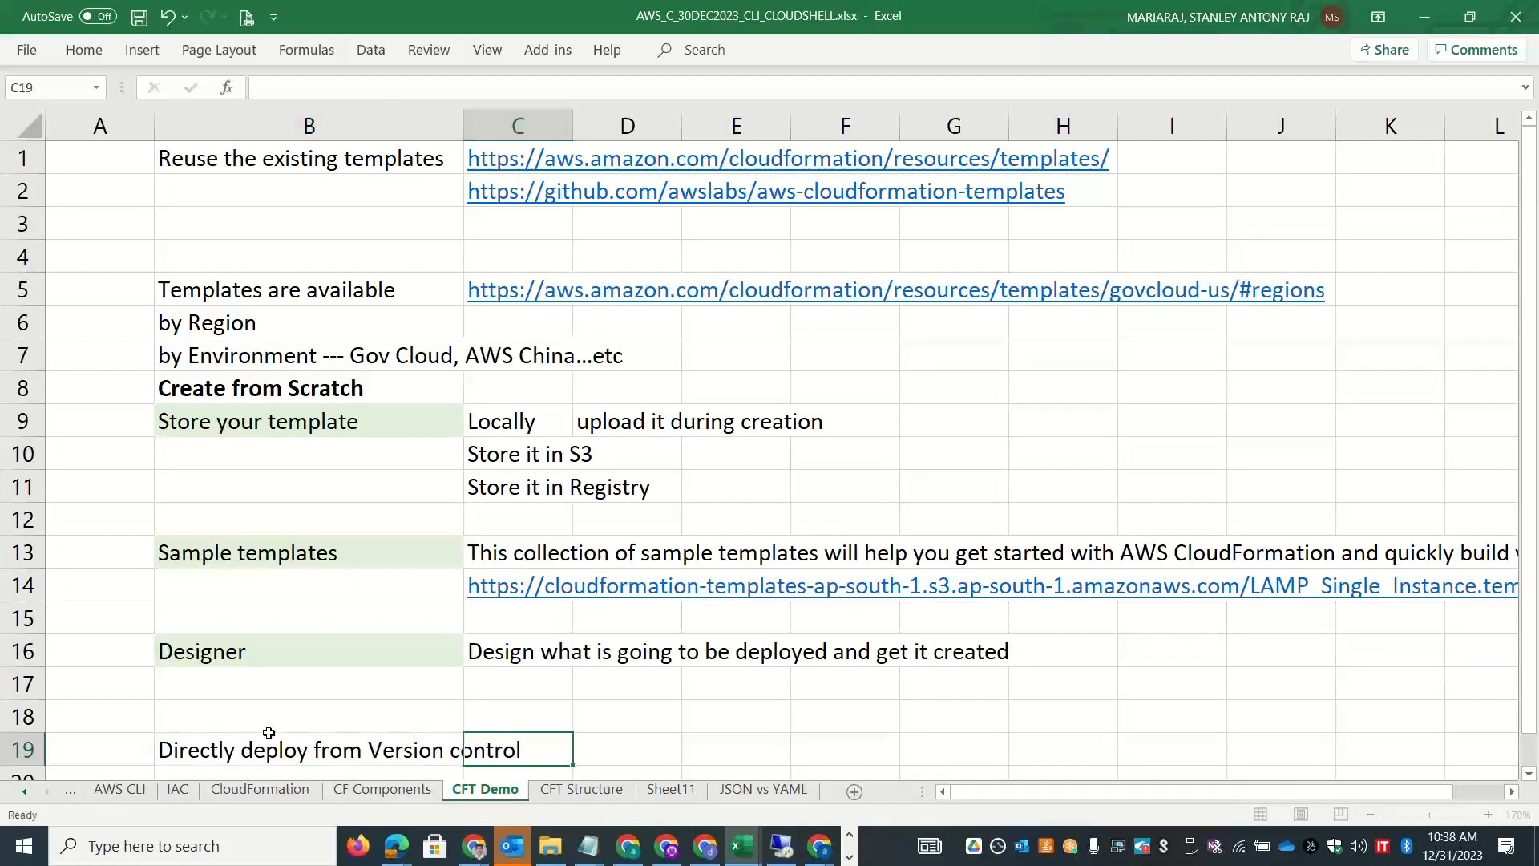
pyautogui.press('Tab')
pyautogui.press('Tab')
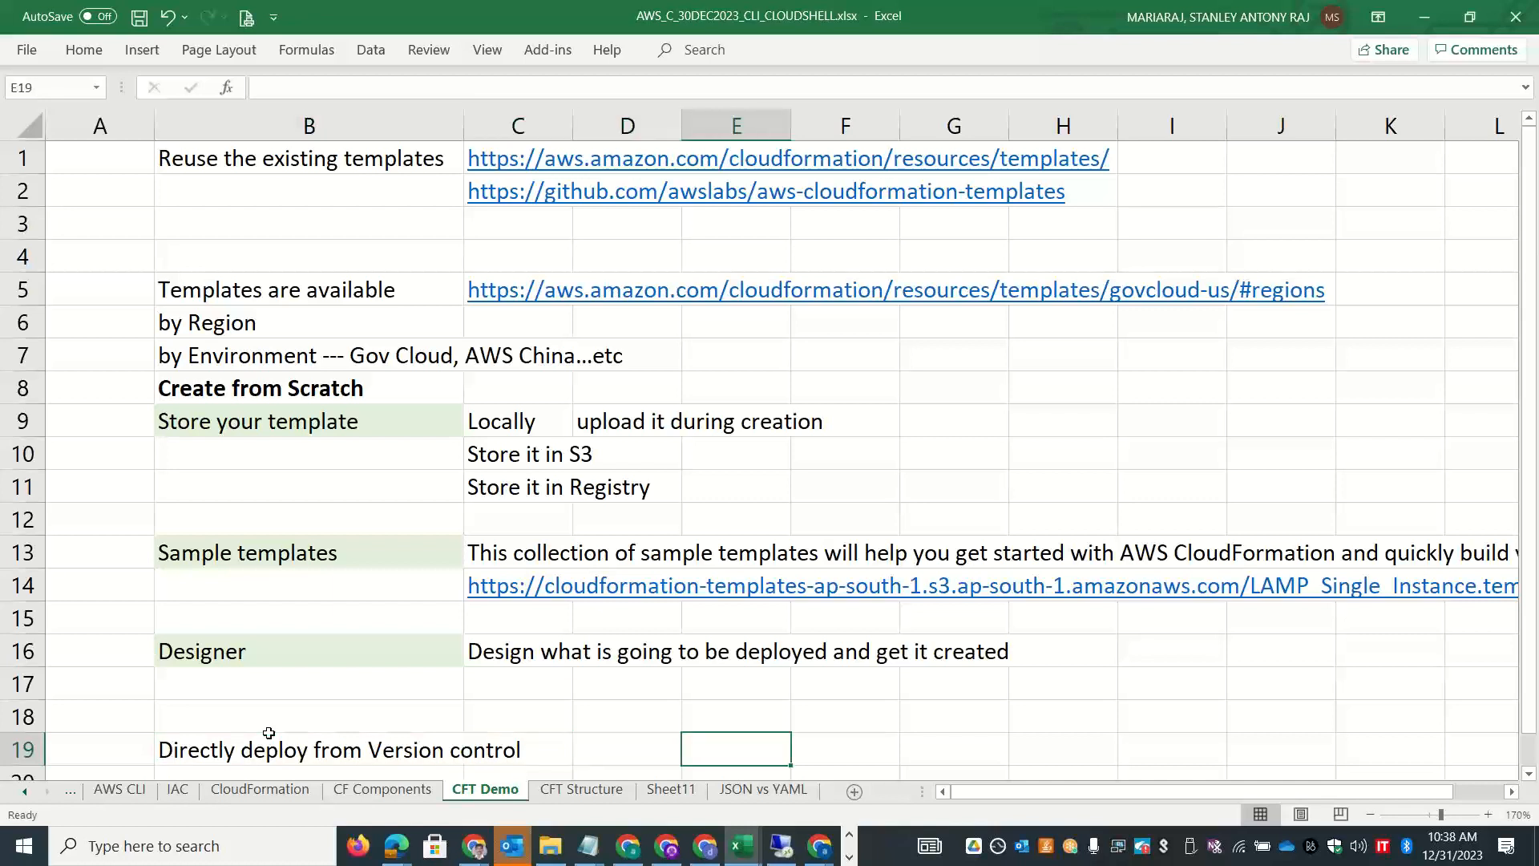
pyautogui.write('GIT')
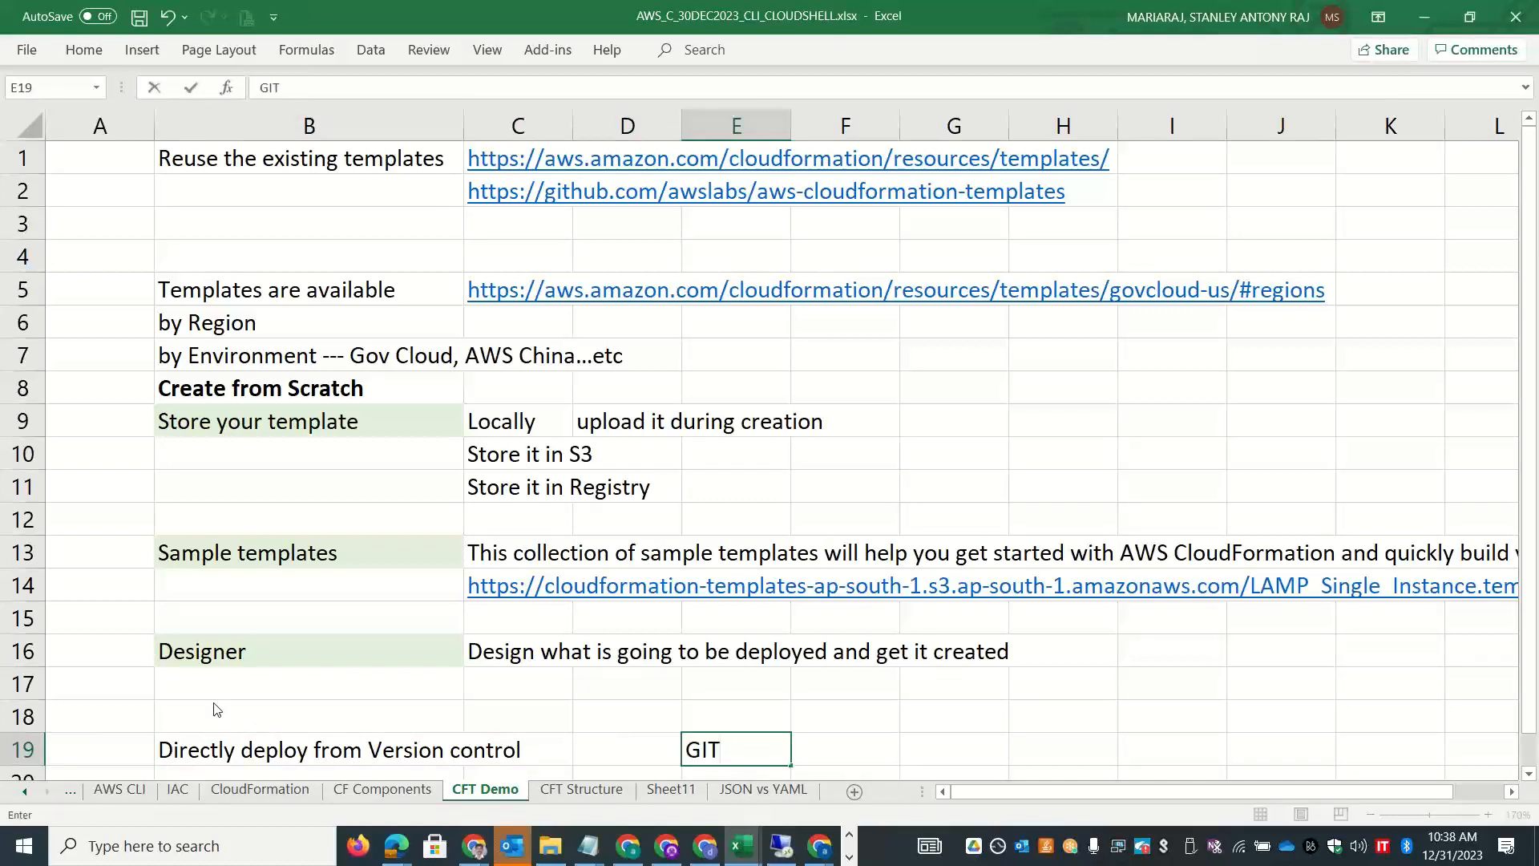
# Return to the stack creation page in Chrome, choose Amazon S3 URL as the template source and proceed to the stack details.
pyautogui.press('ctrl+super+Right')
pyautogui.hotkey('alt', 'Tab')
pyautogui.hotkey('alt', 'Tab')
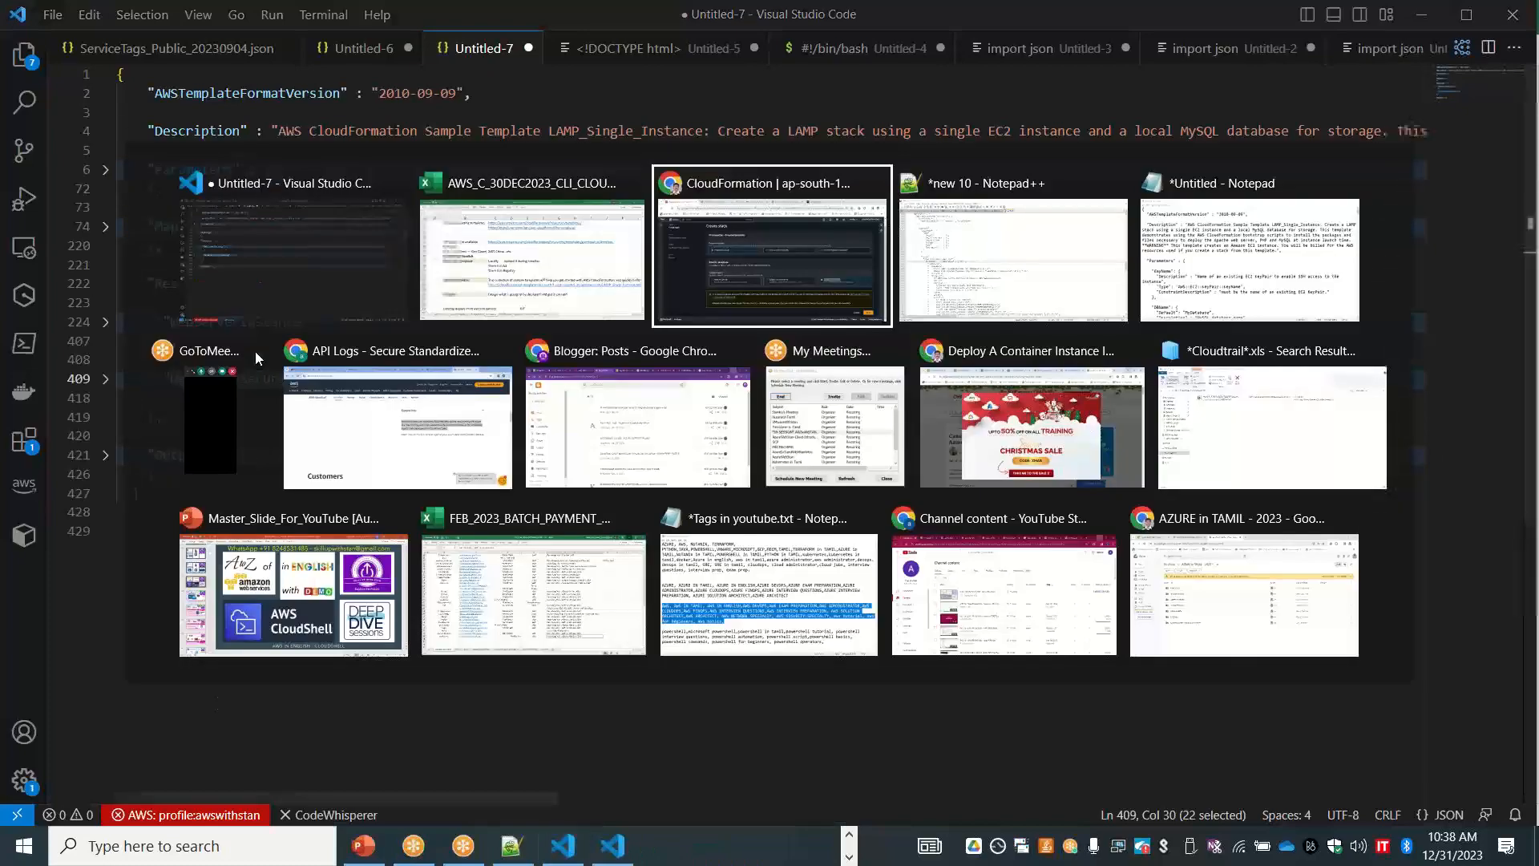
pyautogui.click(396, 545)
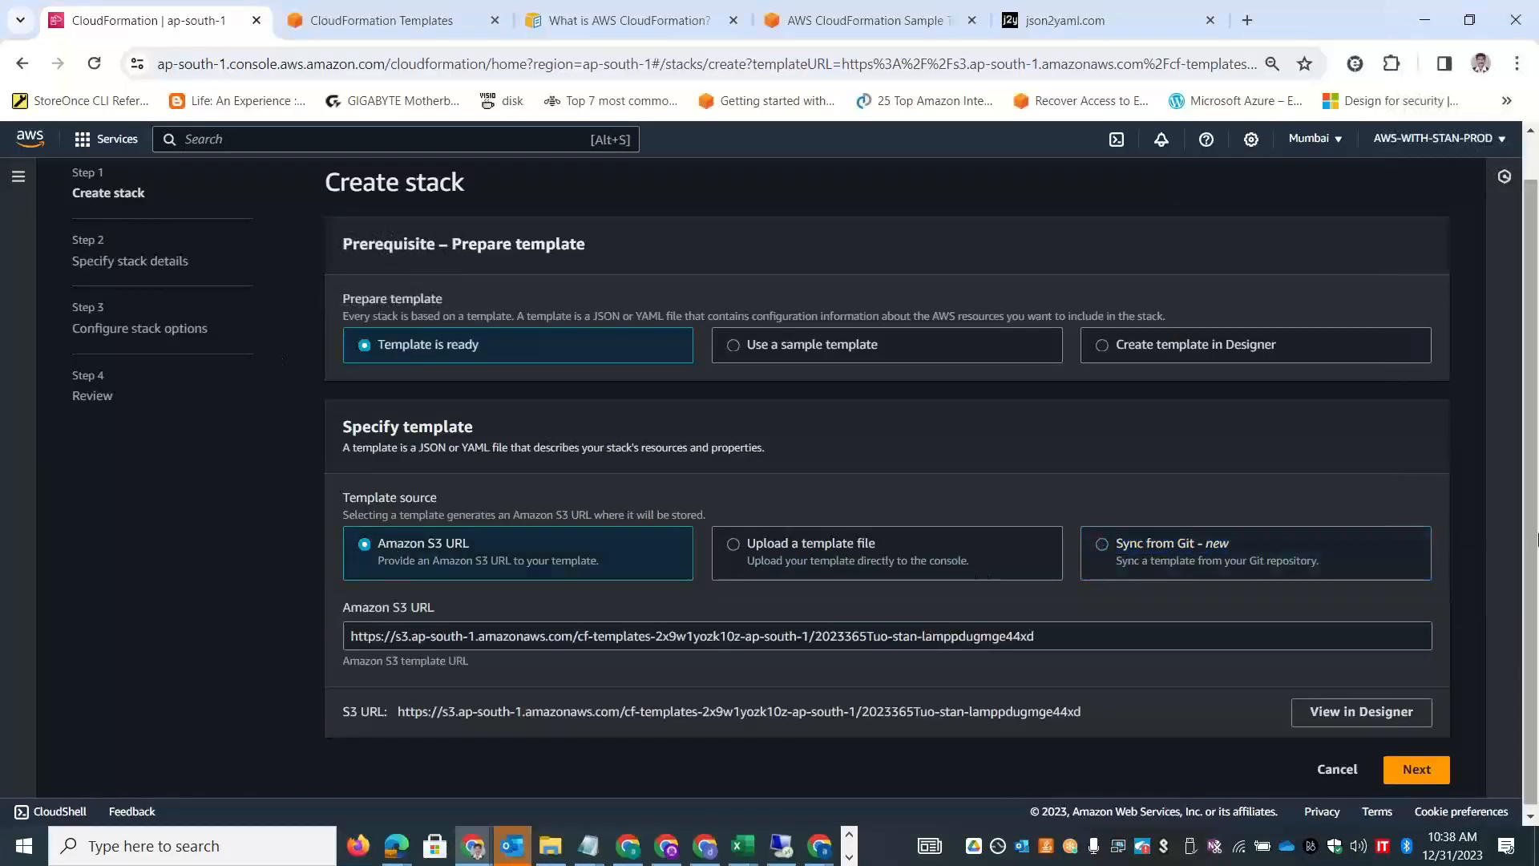
pyautogui.scroll(-1, 1442, 657)
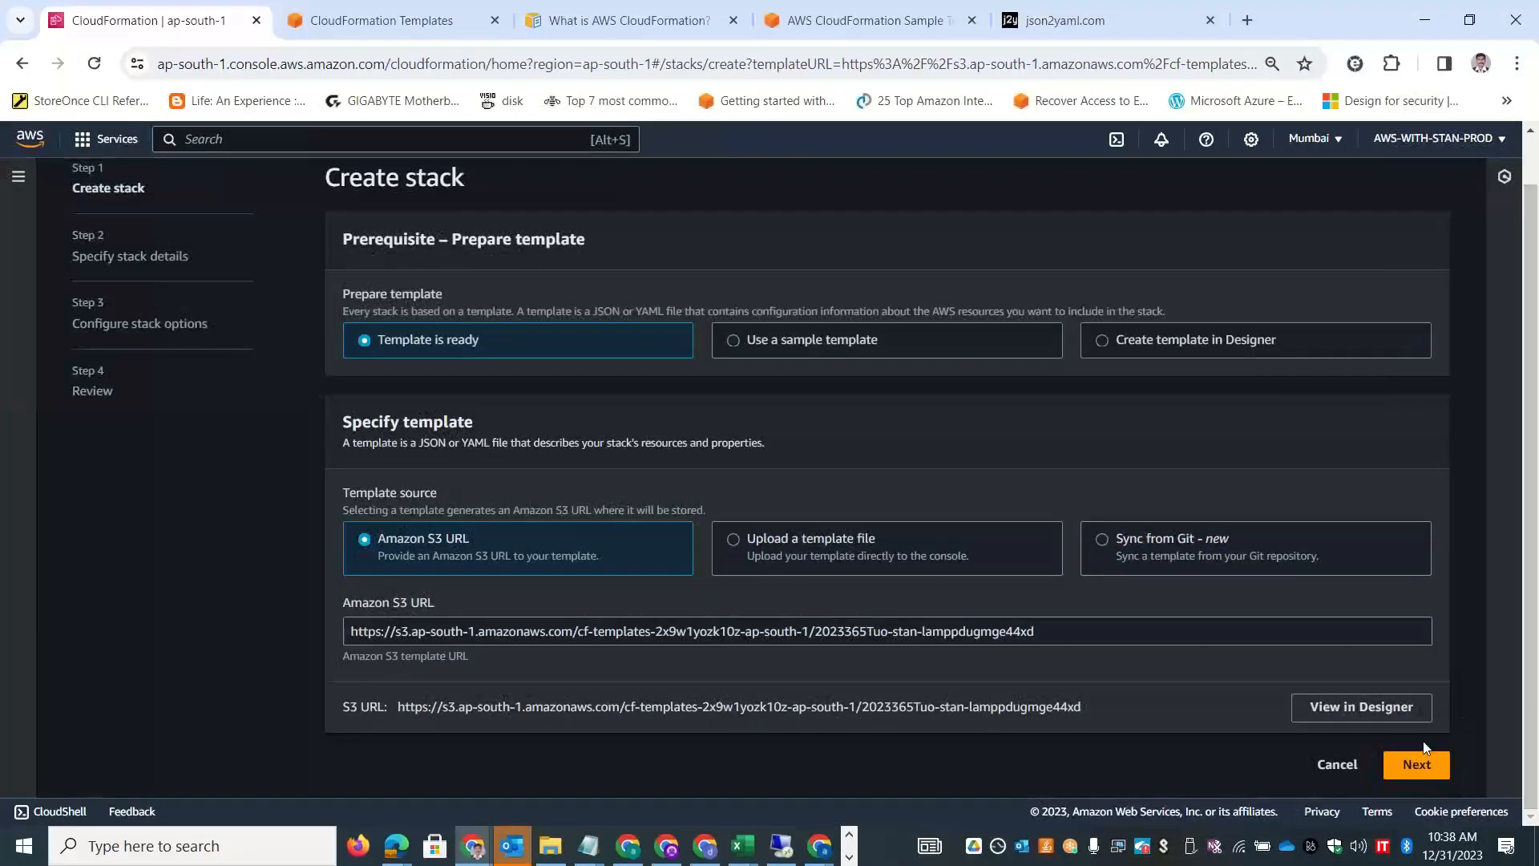
pyautogui.click(1412, 767)
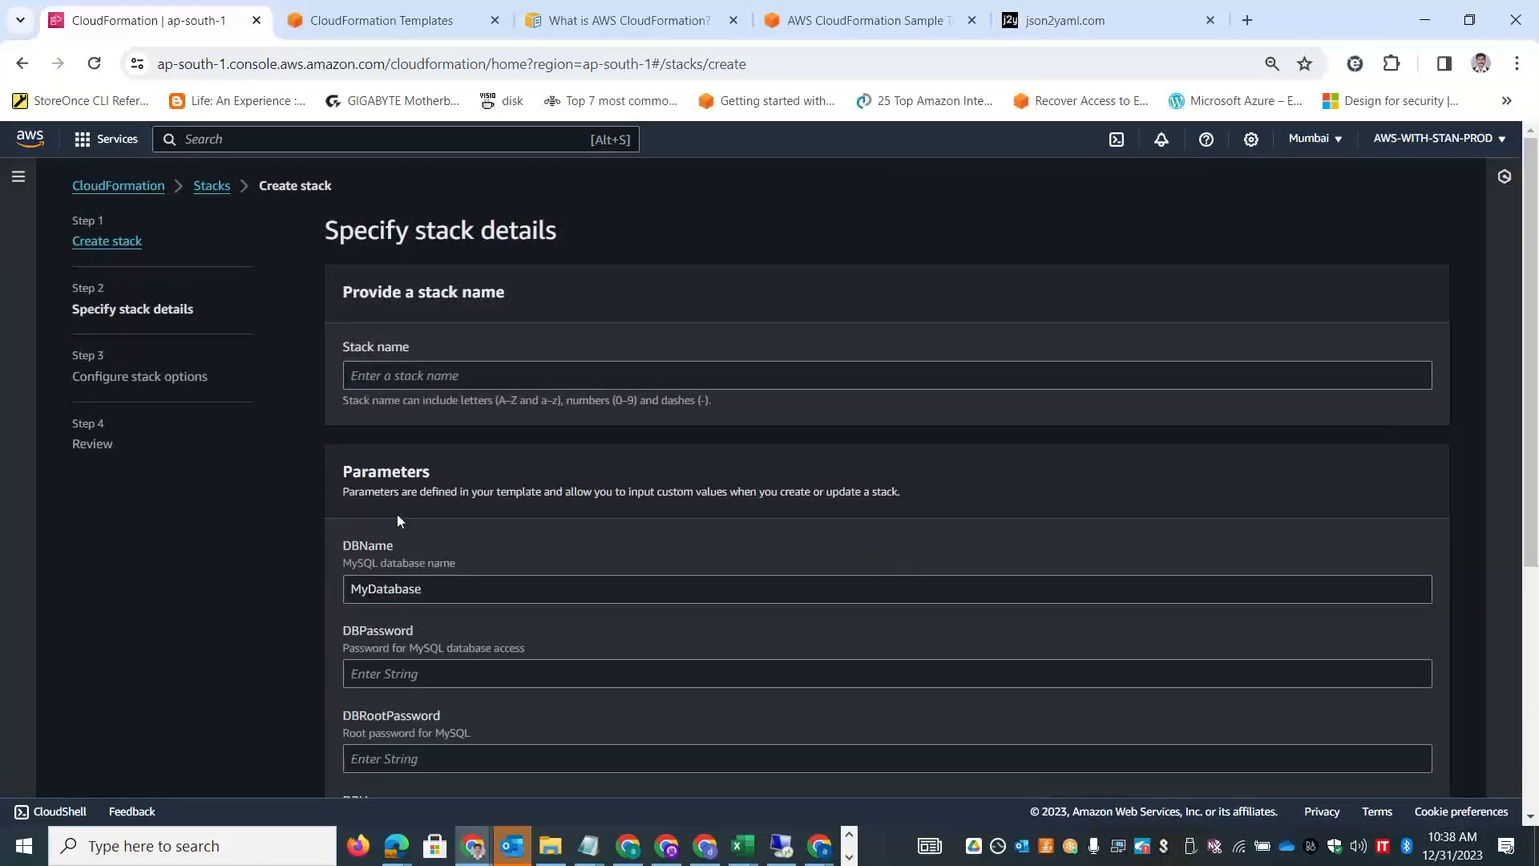
# Compare the stack's Parameters form with the KeyName and DBName definitions under Parameters in the VS Code template.
pyautogui.doubleClick(401, 467)
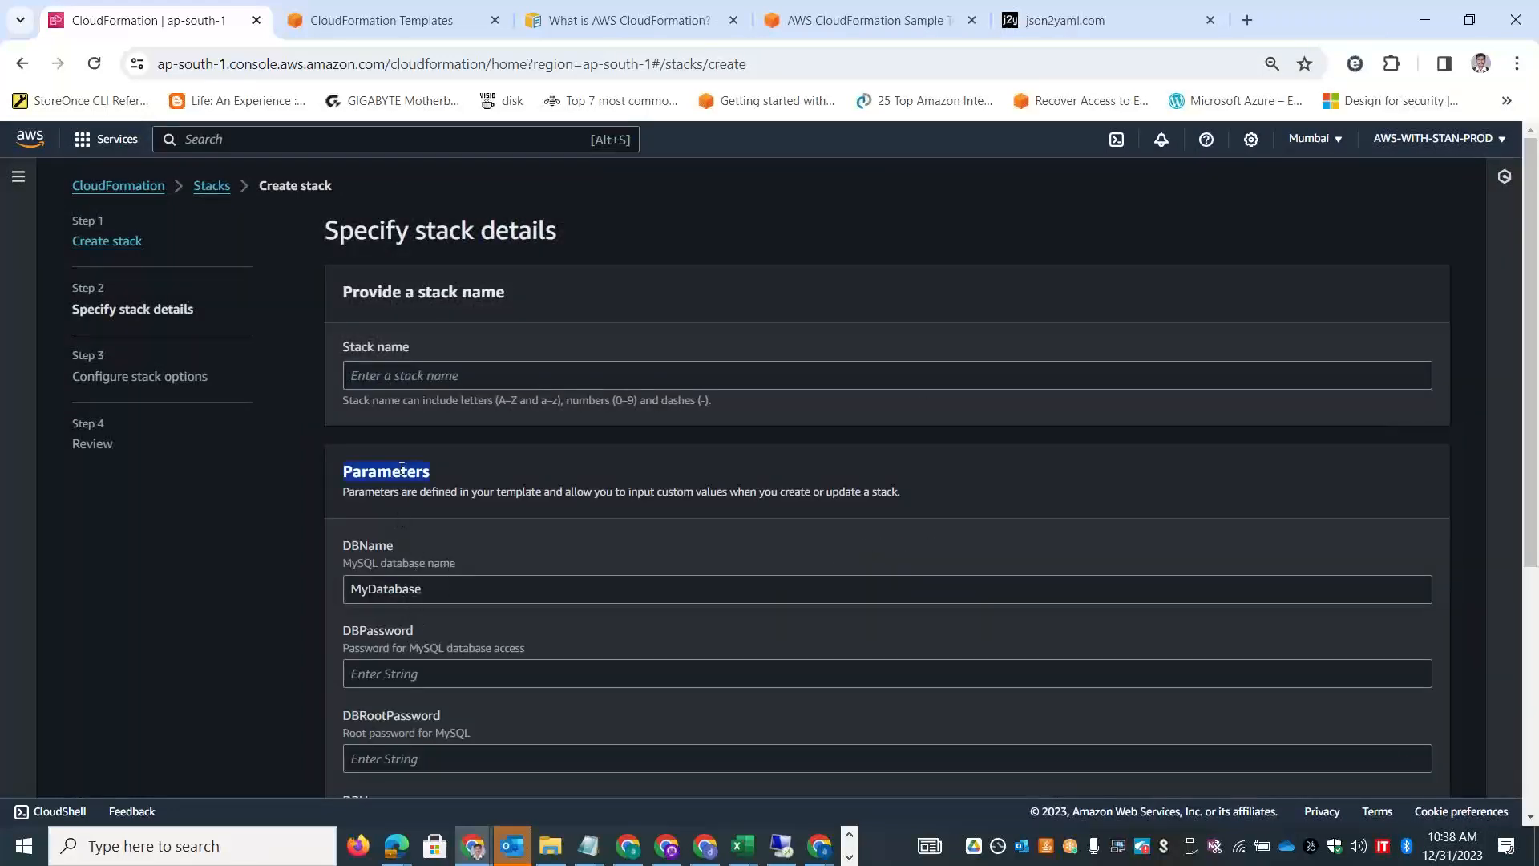
pyautogui.hotkey('alt', 'Tab')
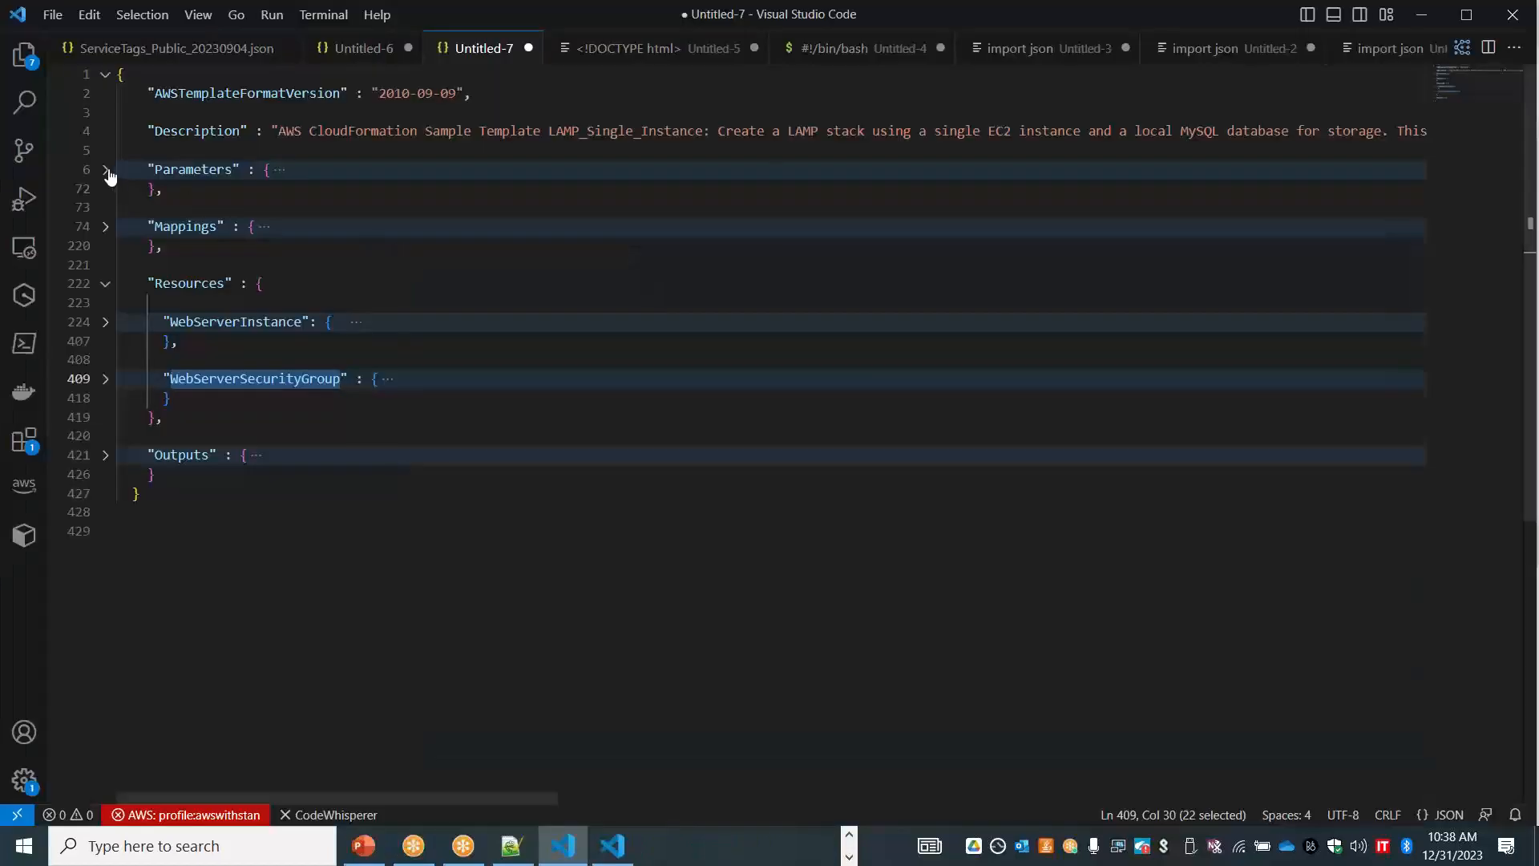
pyautogui.click(105, 169)
pyautogui.doubleClick(198, 206)
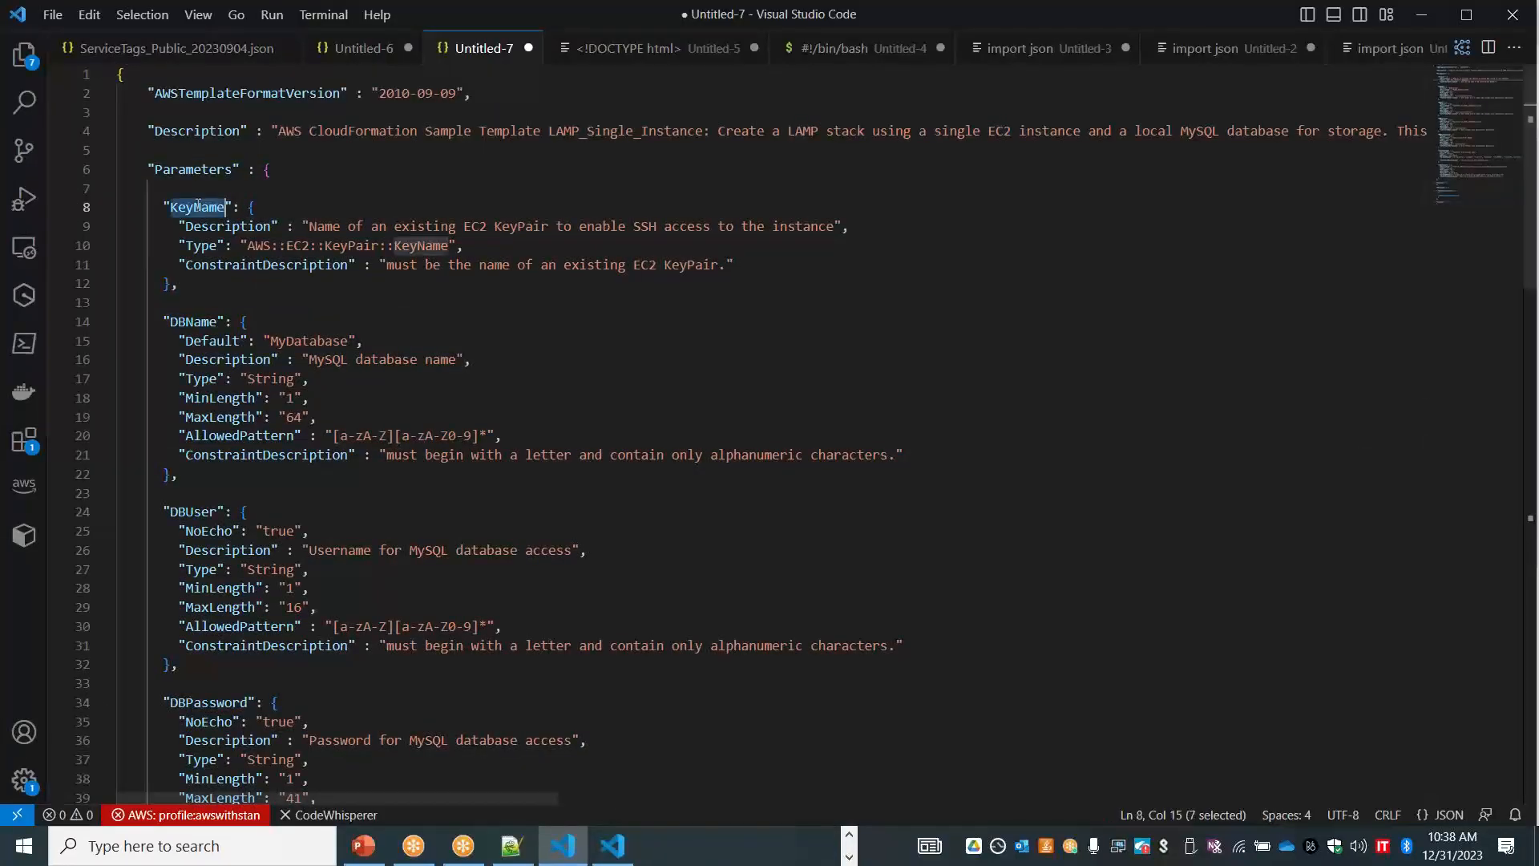
pyautogui.doubleClick(423, 246)
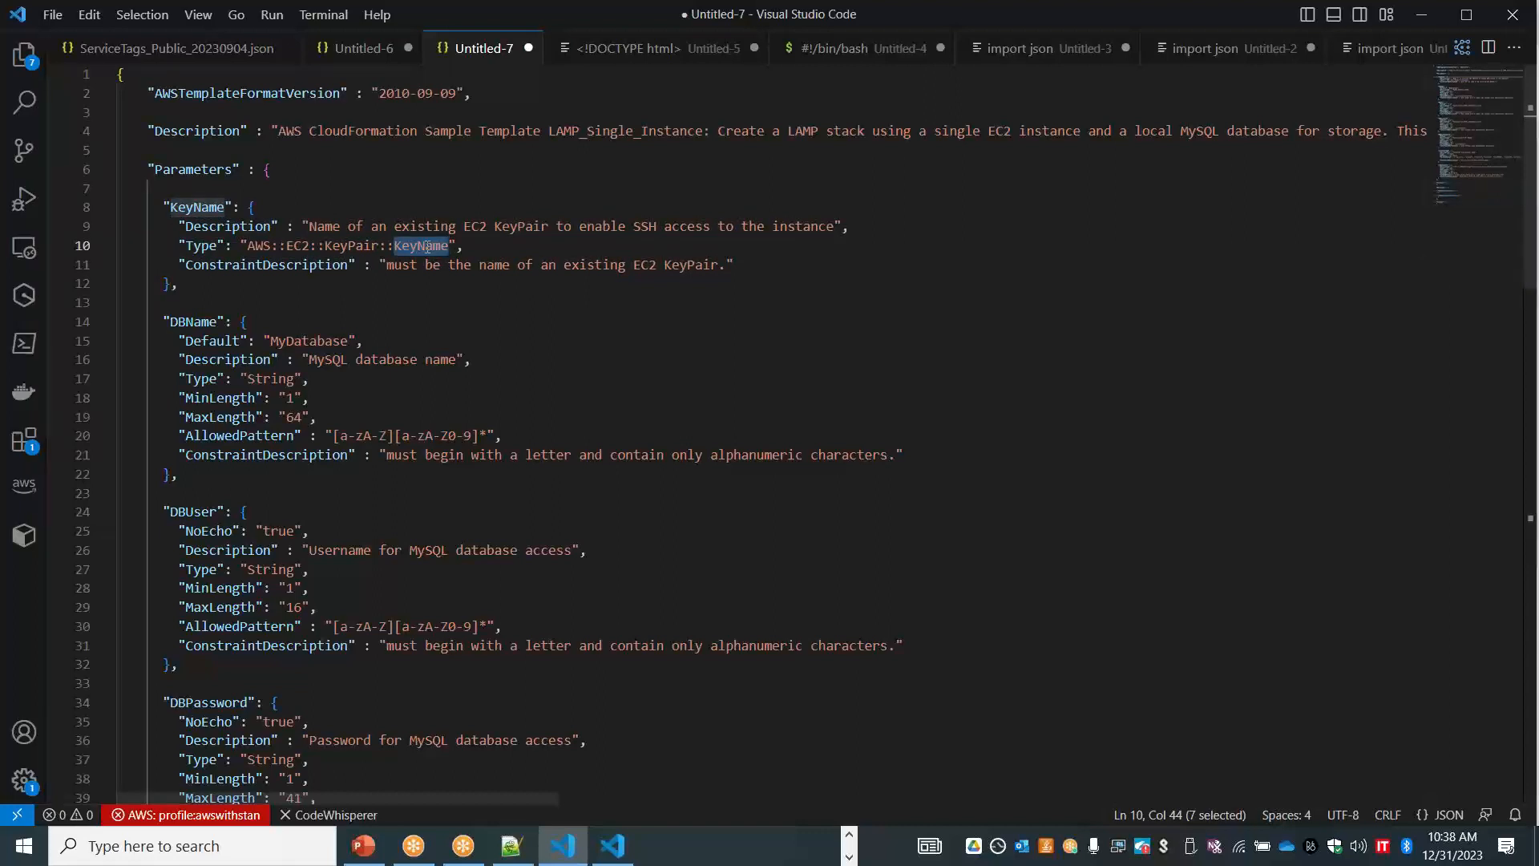
pyautogui.doubleClick(202, 322)
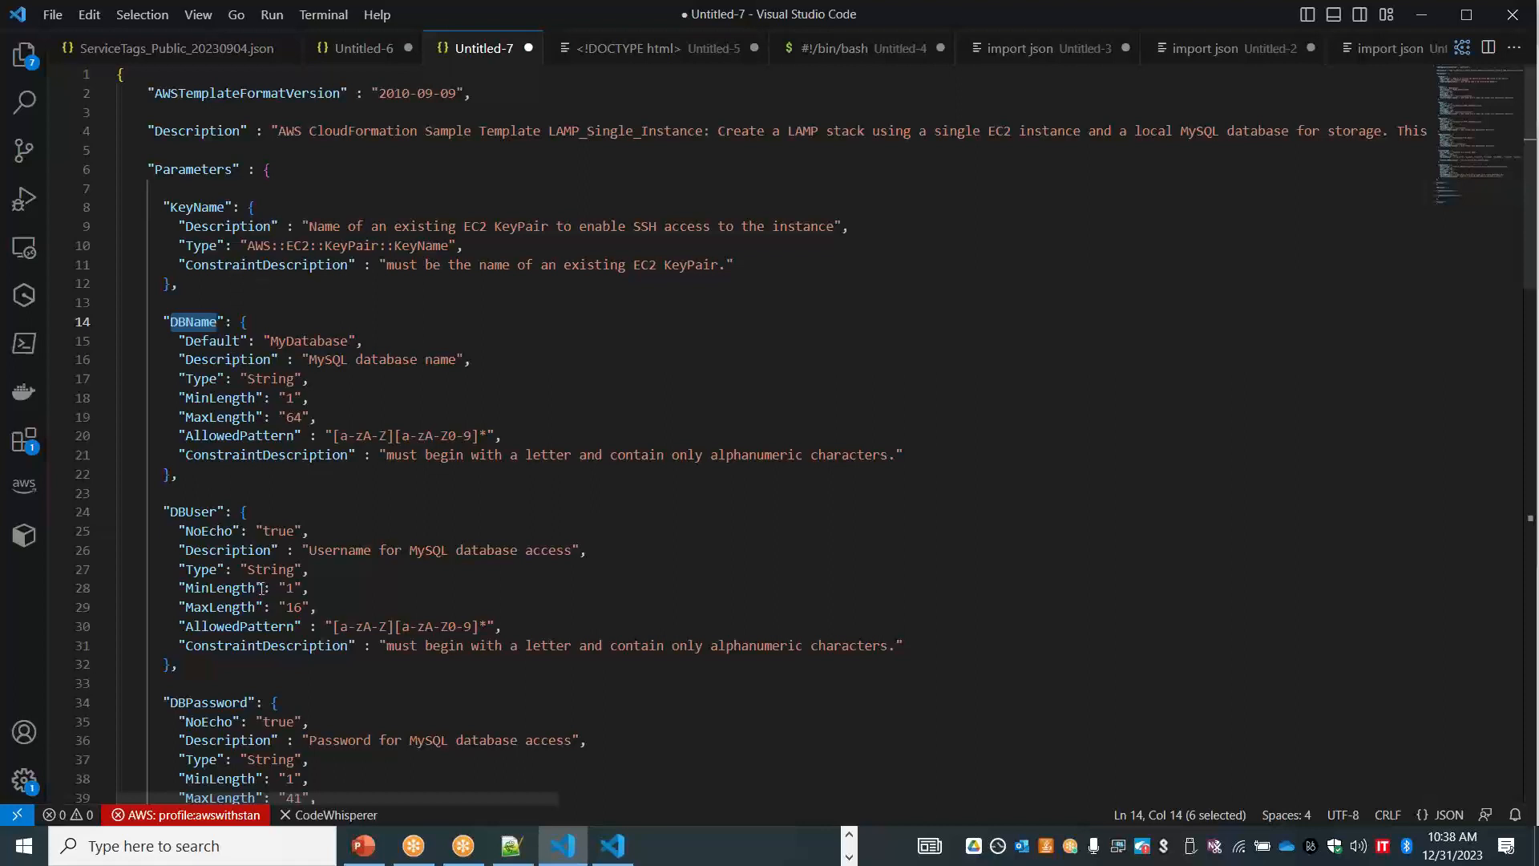
pyautogui.doubleClick(178, 170)
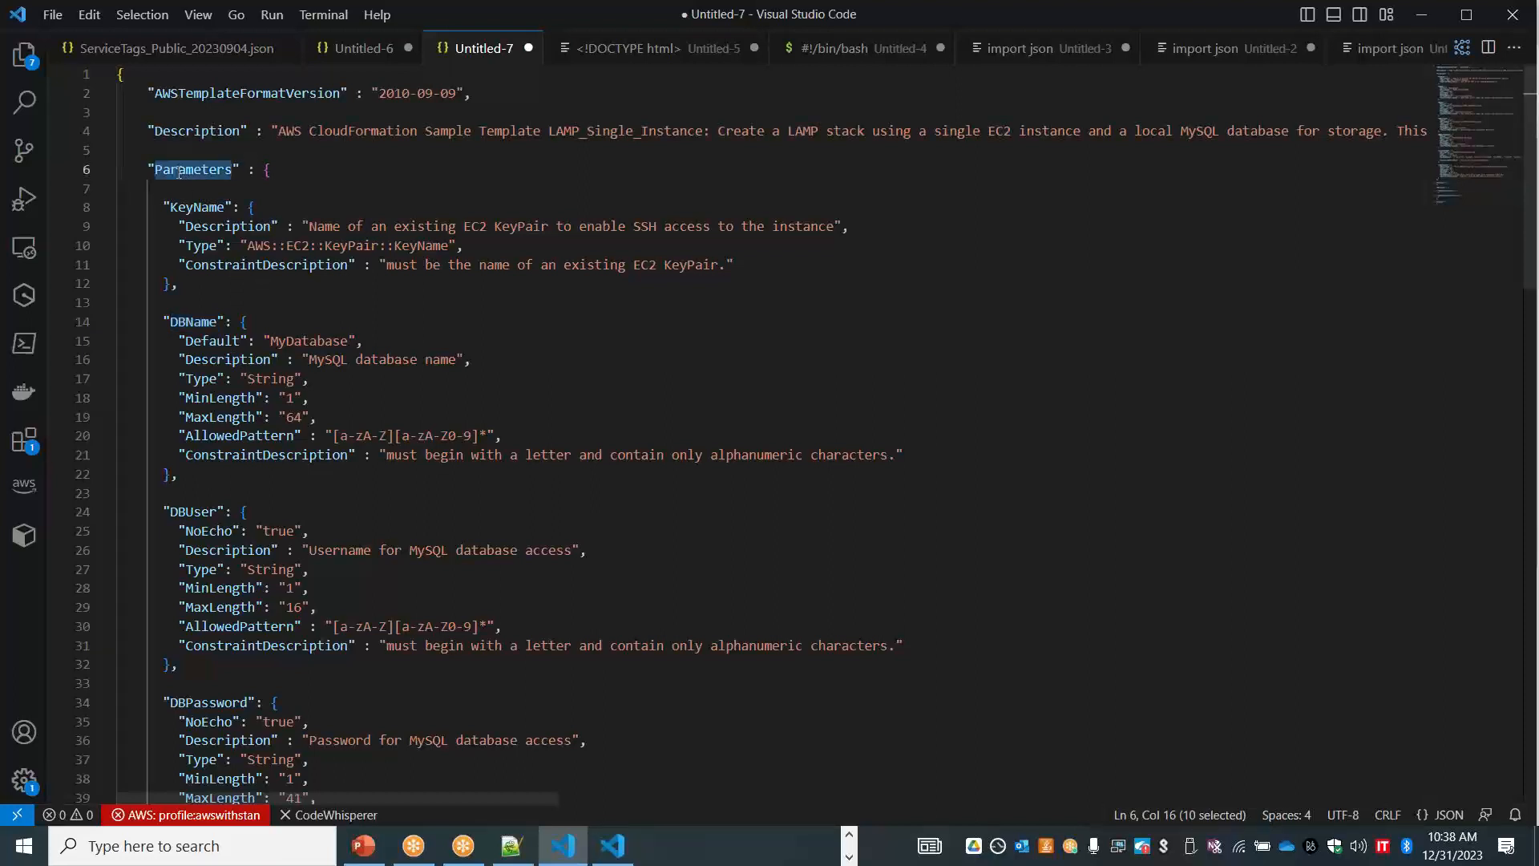
pyautogui.hotkey('alt', 'Tab')
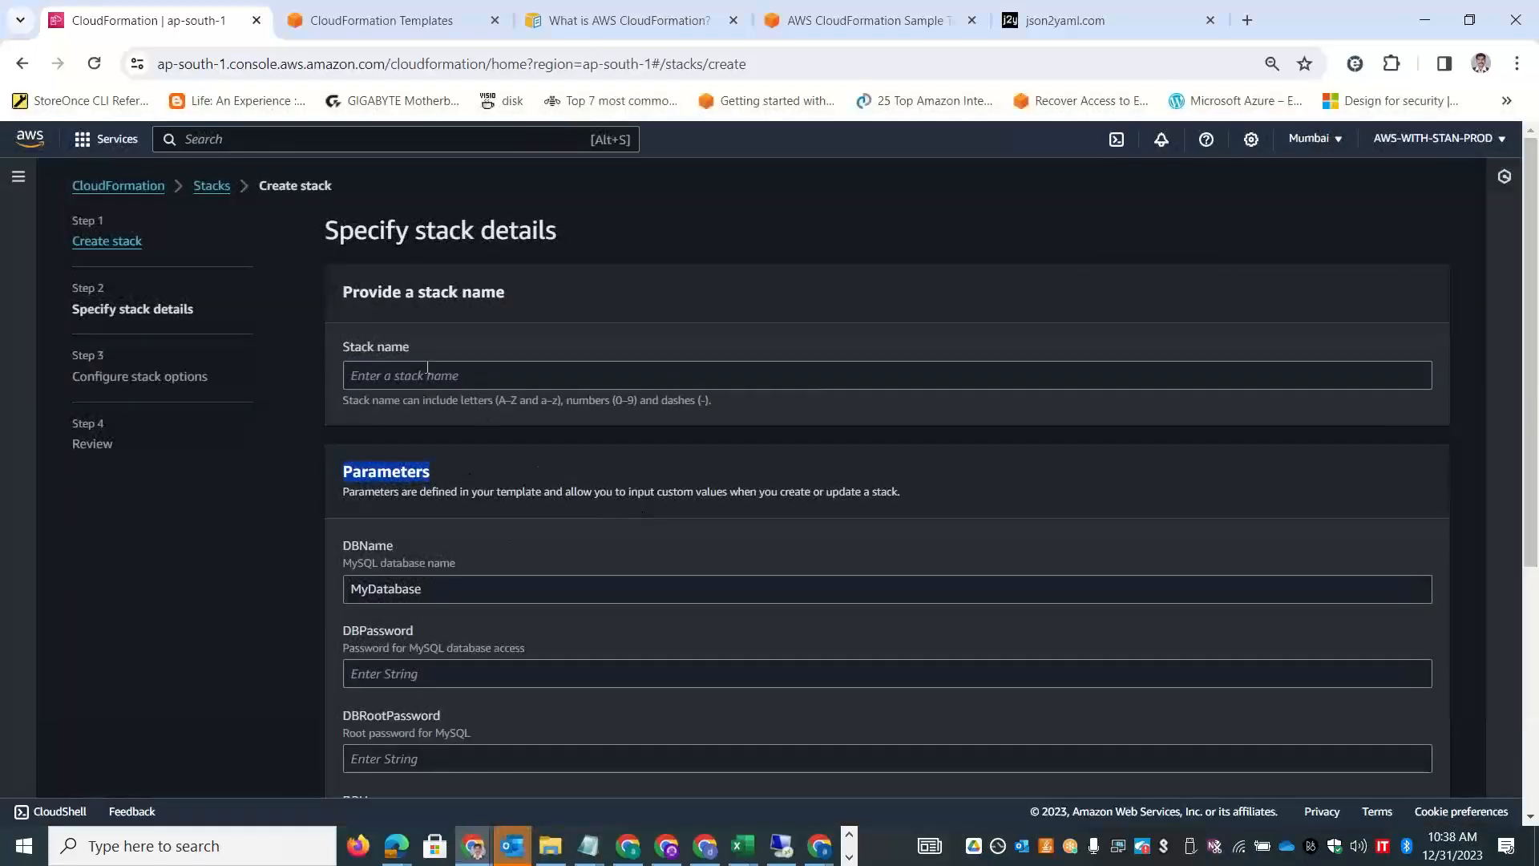
# Compare the Parameters section of the VS Code template with the DBName to SSHLocation fields on Chrome's stack details form.
pyautogui.hotkey('alt', 'Tab')
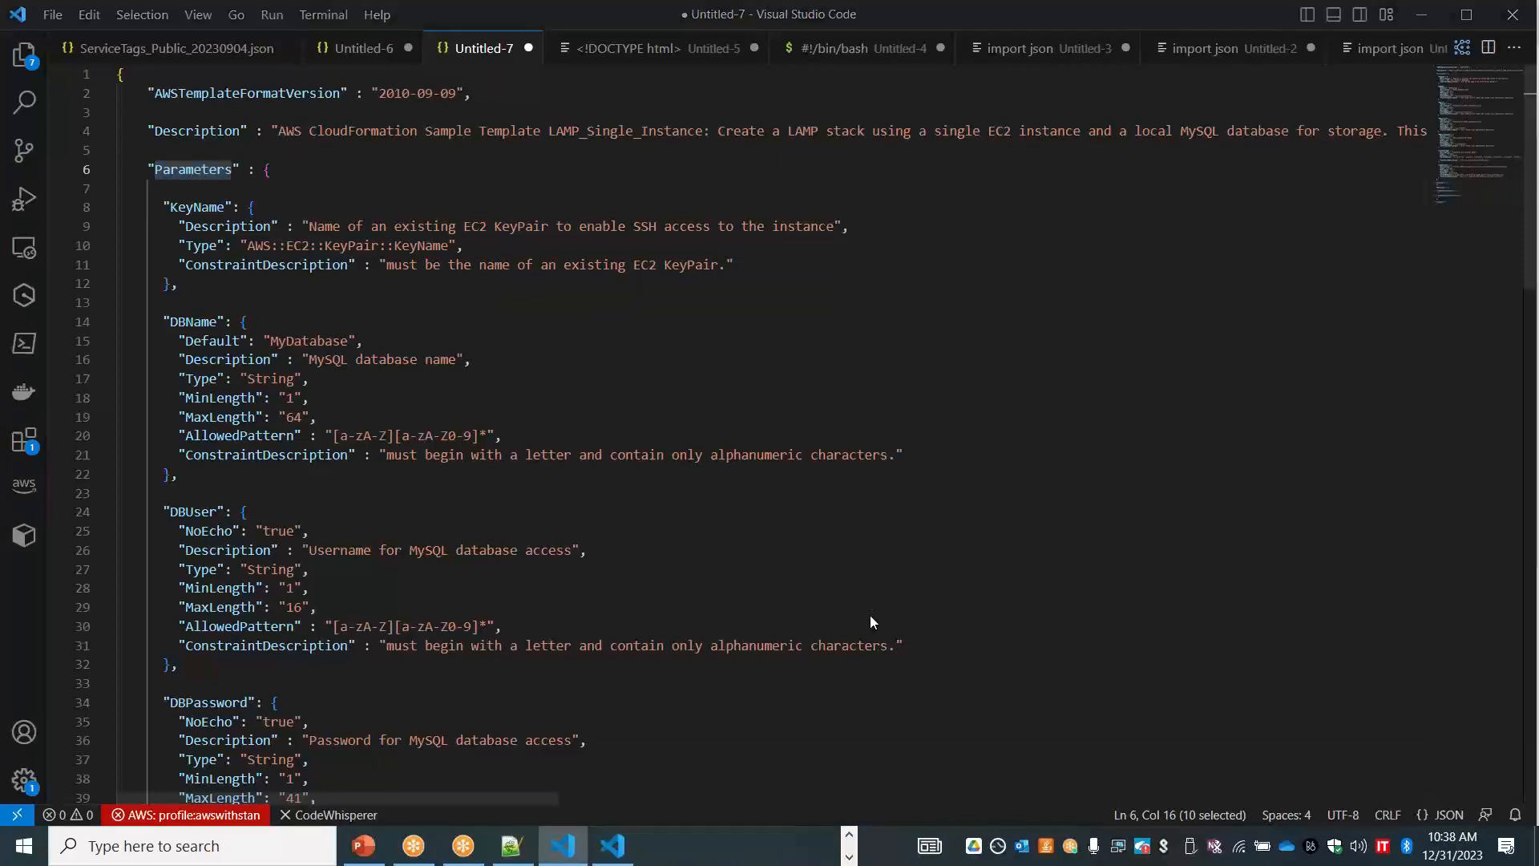
pyautogui.hotkey('alt', 'Tab')
pyautogui.click(448, 599)
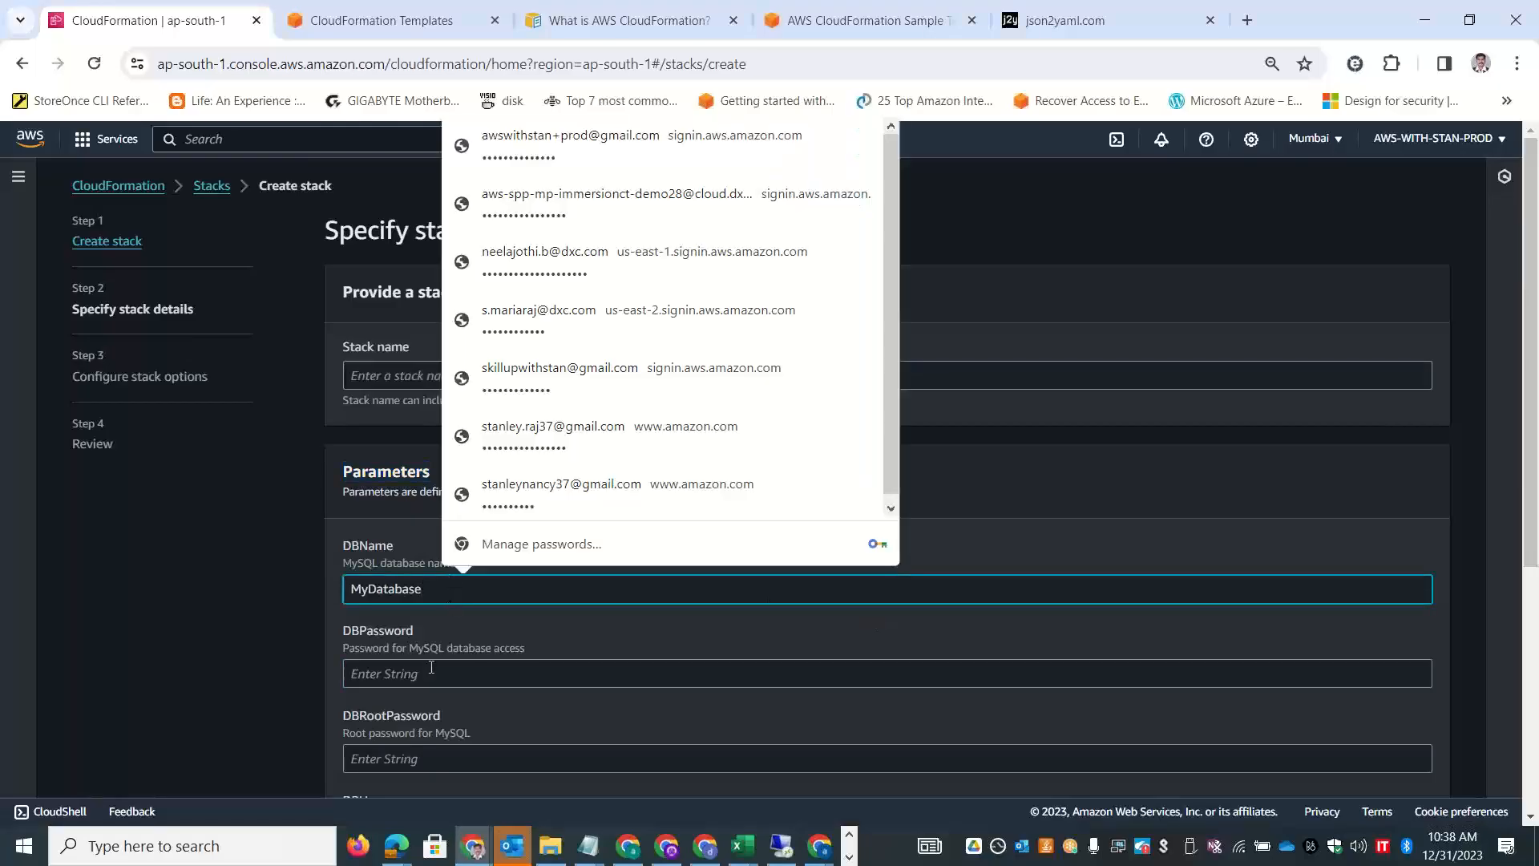
pyautogui.click(431, 674)
pyautogui.moveTo(1534, 485); pyautogui.dragTo(1534, 781)
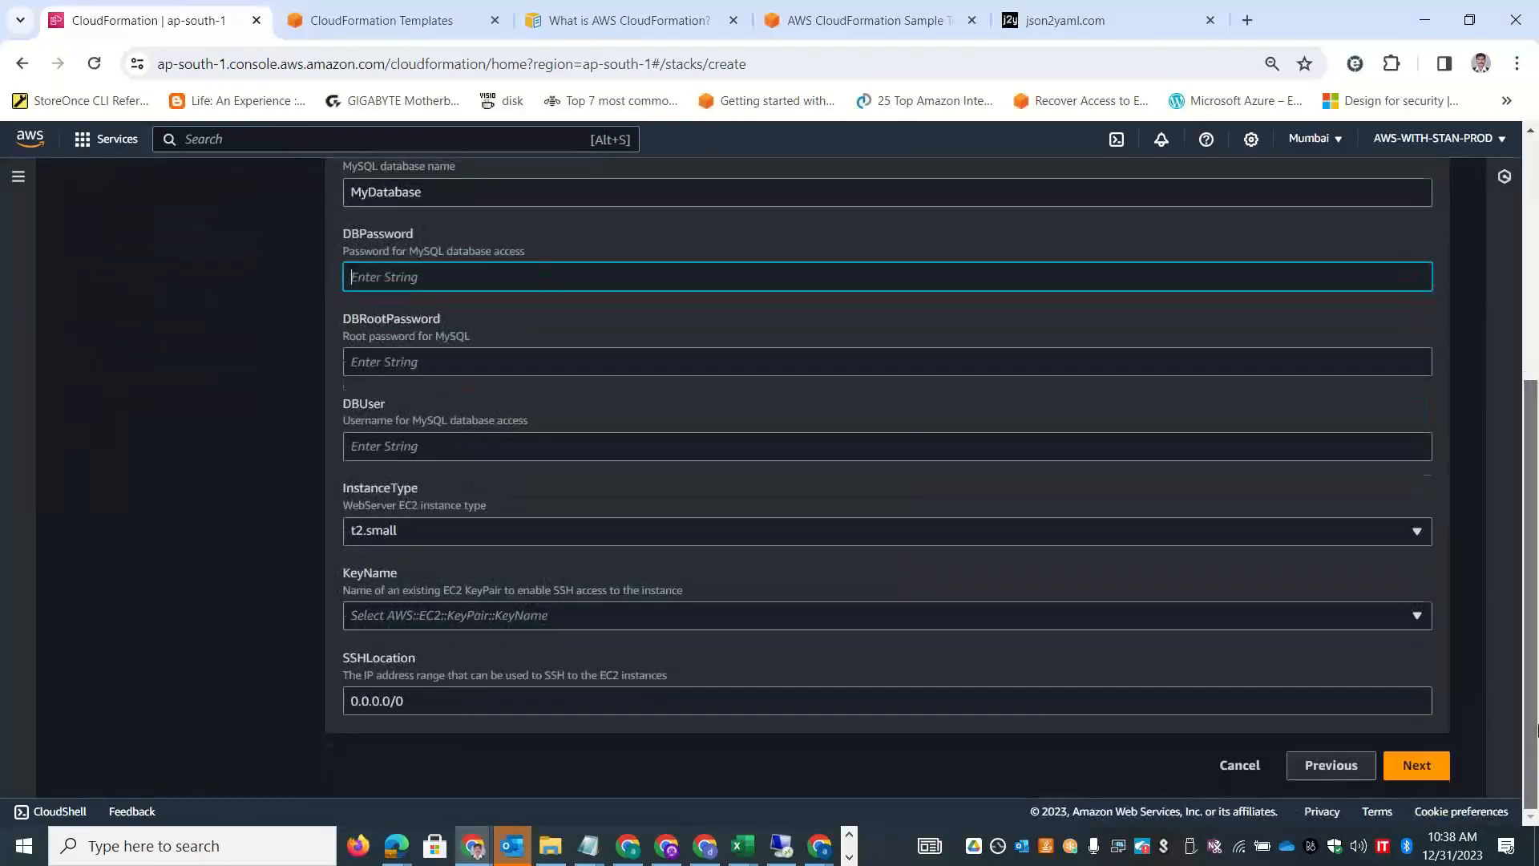
pyautogui.moveTo(1537, 729); pyautogui.dragTo(1536, 484)
# Name the stack stan-lamp-stack.
pyautogui.click(453, 376)
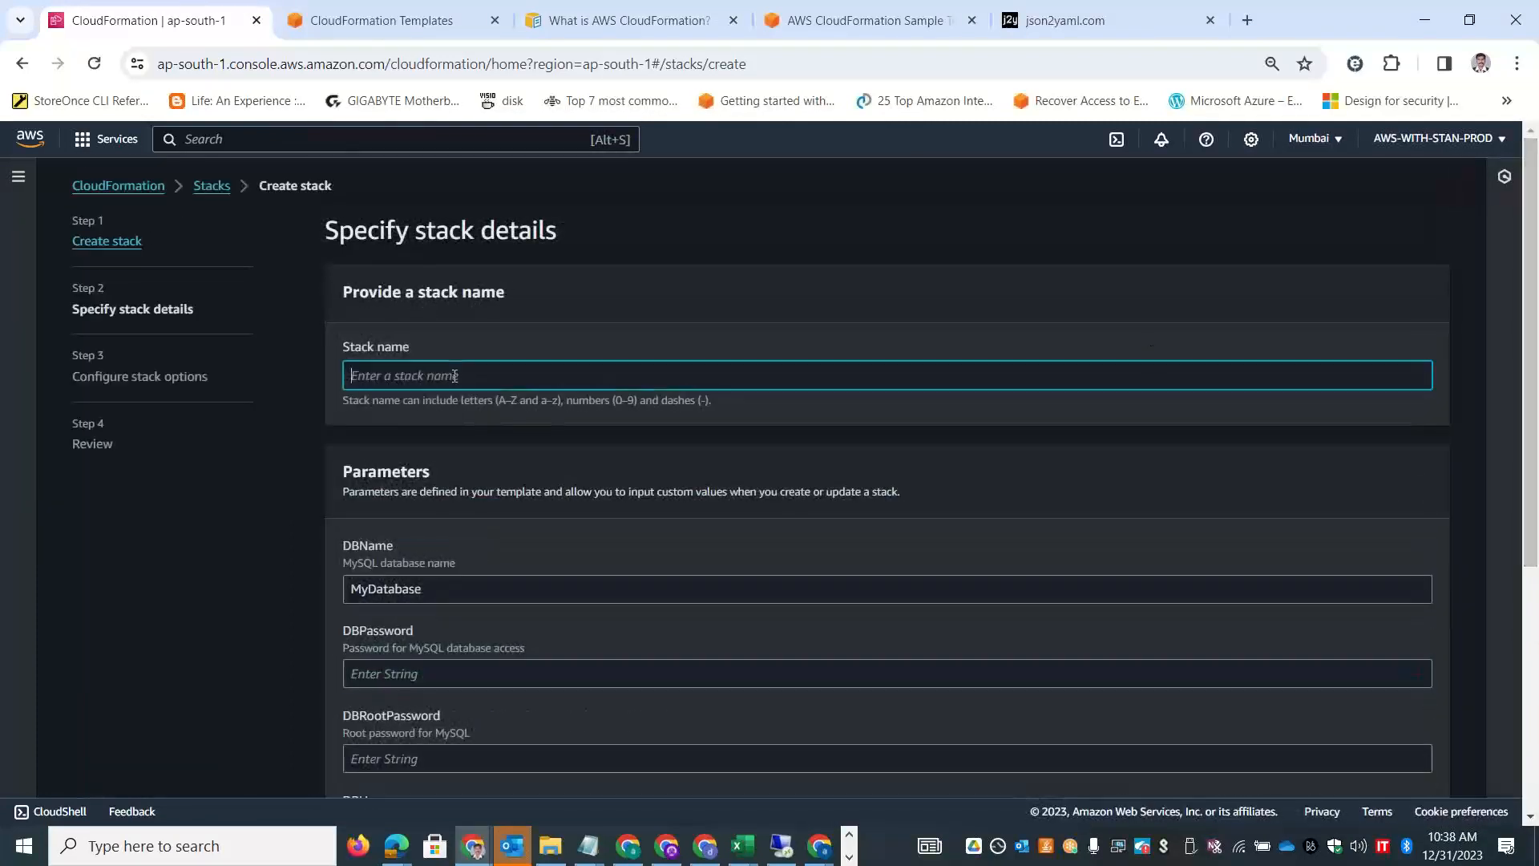
pyautogui.write('lamp-stacn')
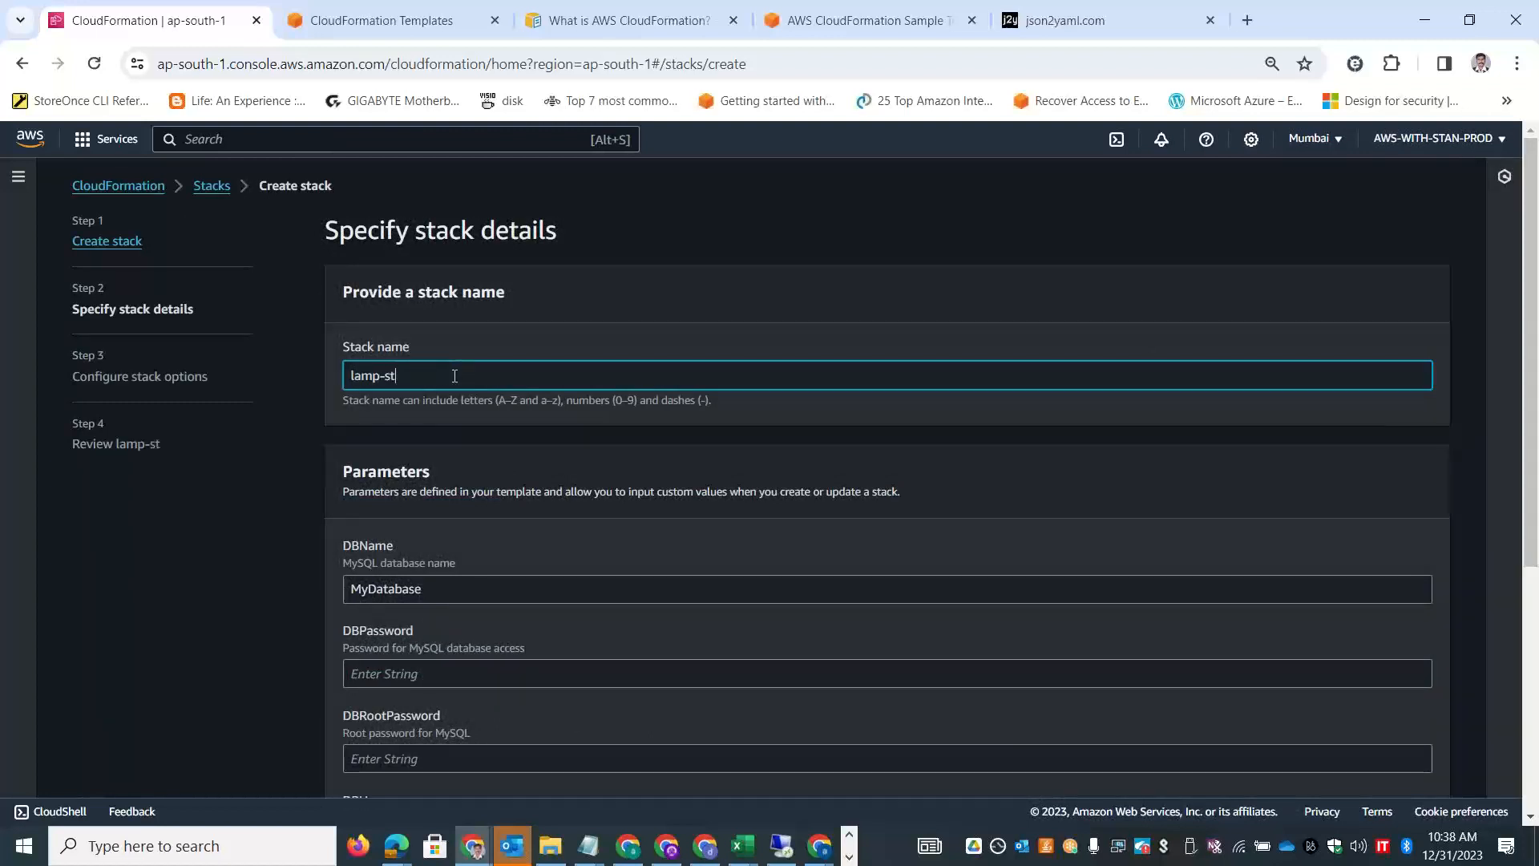
pyautogui.press('BackSpace')
pyautogui.press('BackSpace')
pyautogui.press('BackSpace')
pyautogui.press('BackSpace')
pyautogui.press('BackSpace')
pyautogui.press('BackSpace')
pyautogui.press('BackSpace')
pyautogui.press('BackSpace')
pyautogui.write('stan-lamp-stack')
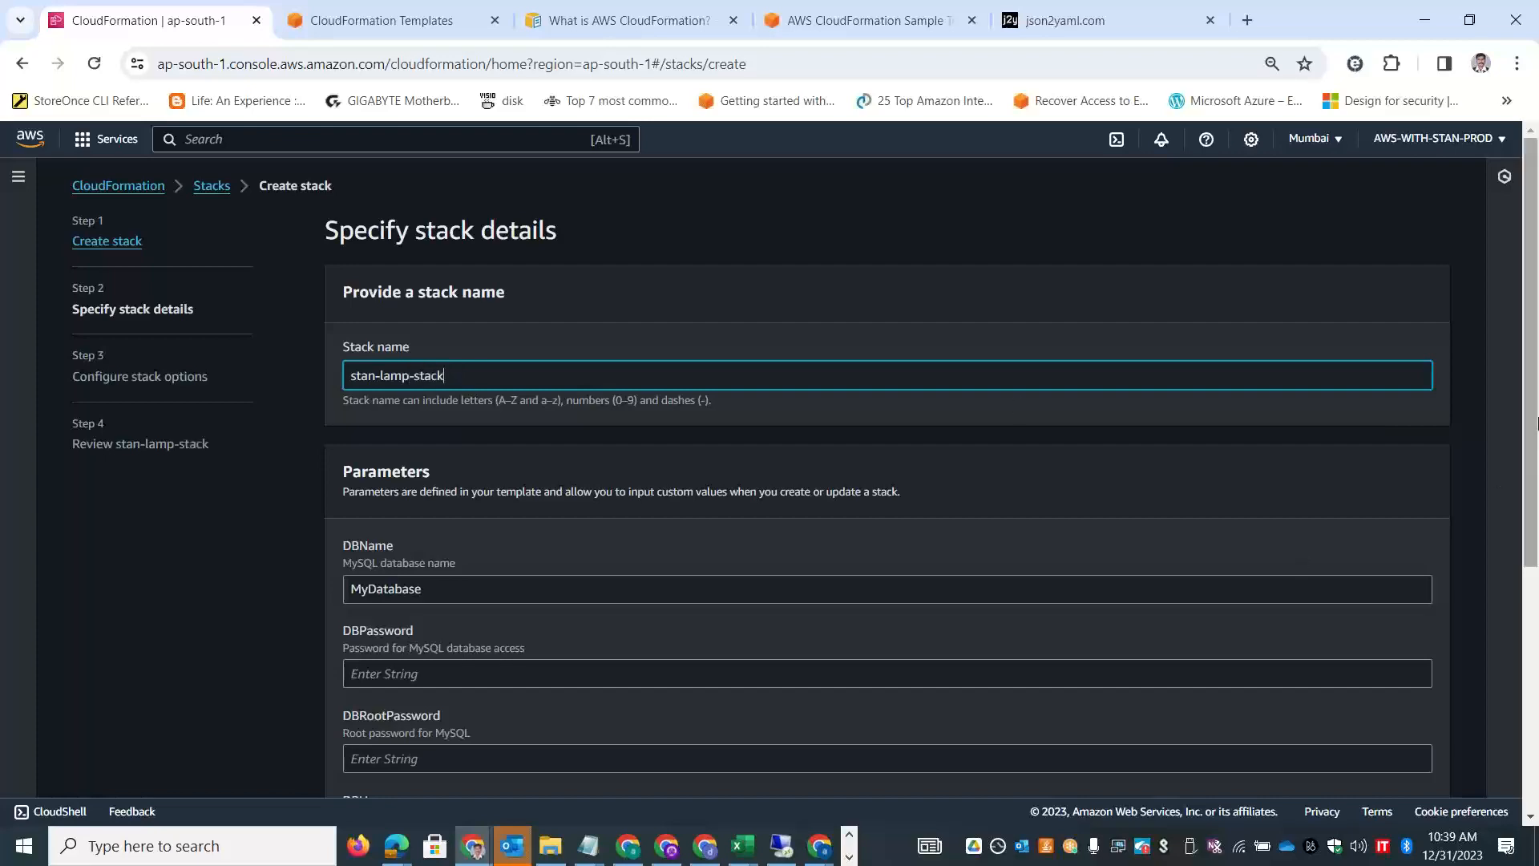
# Fill in the database password, the database root password and the database username in the stack parameters.
pyautogui.scroll(-3, 494, 373)
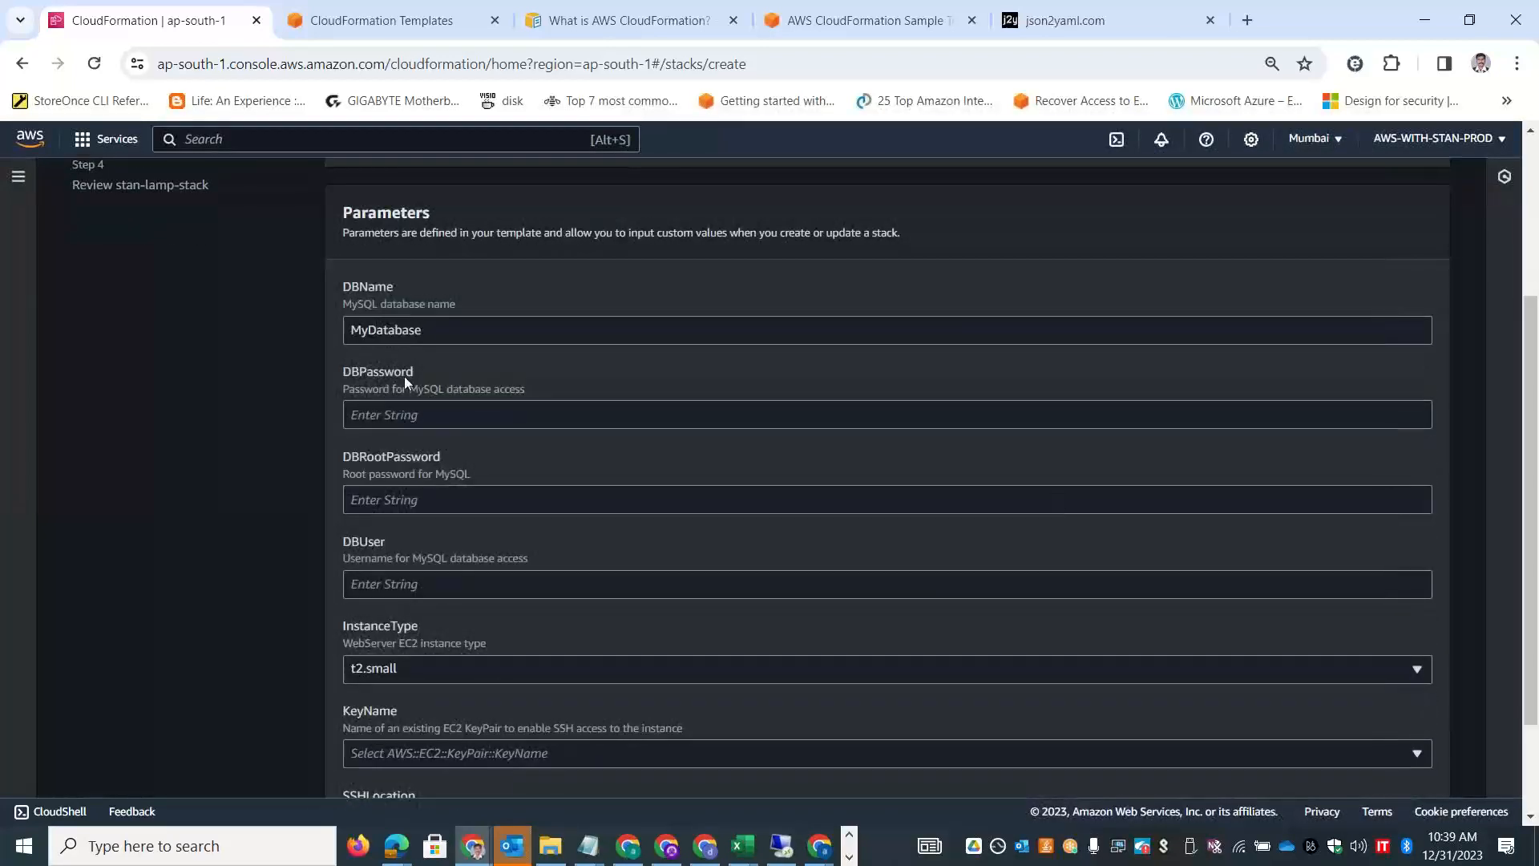
pyautogui.click(393, 416)
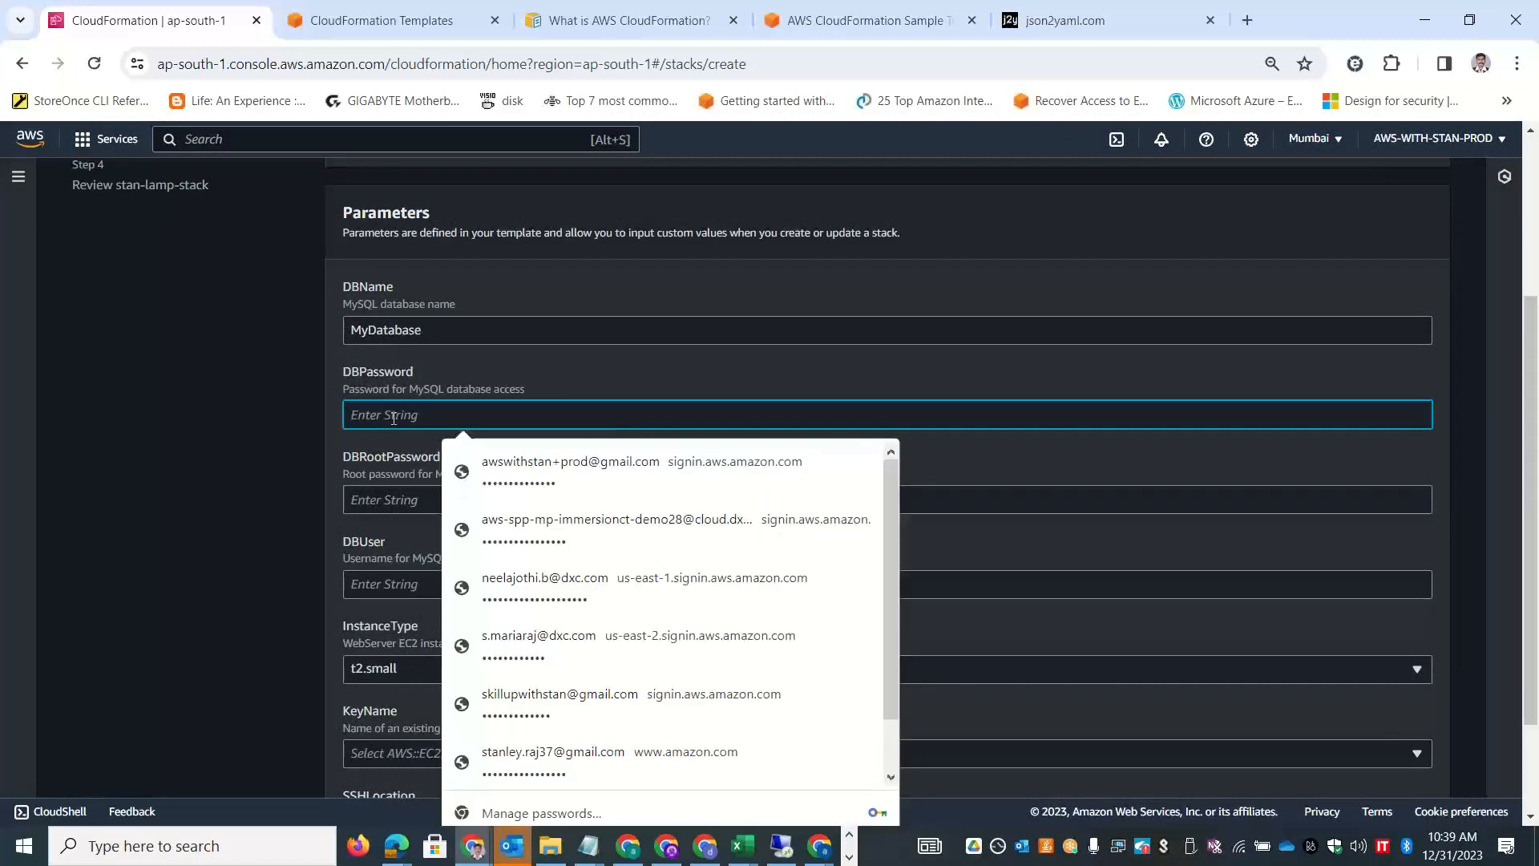
pyautogui.write('•••••')
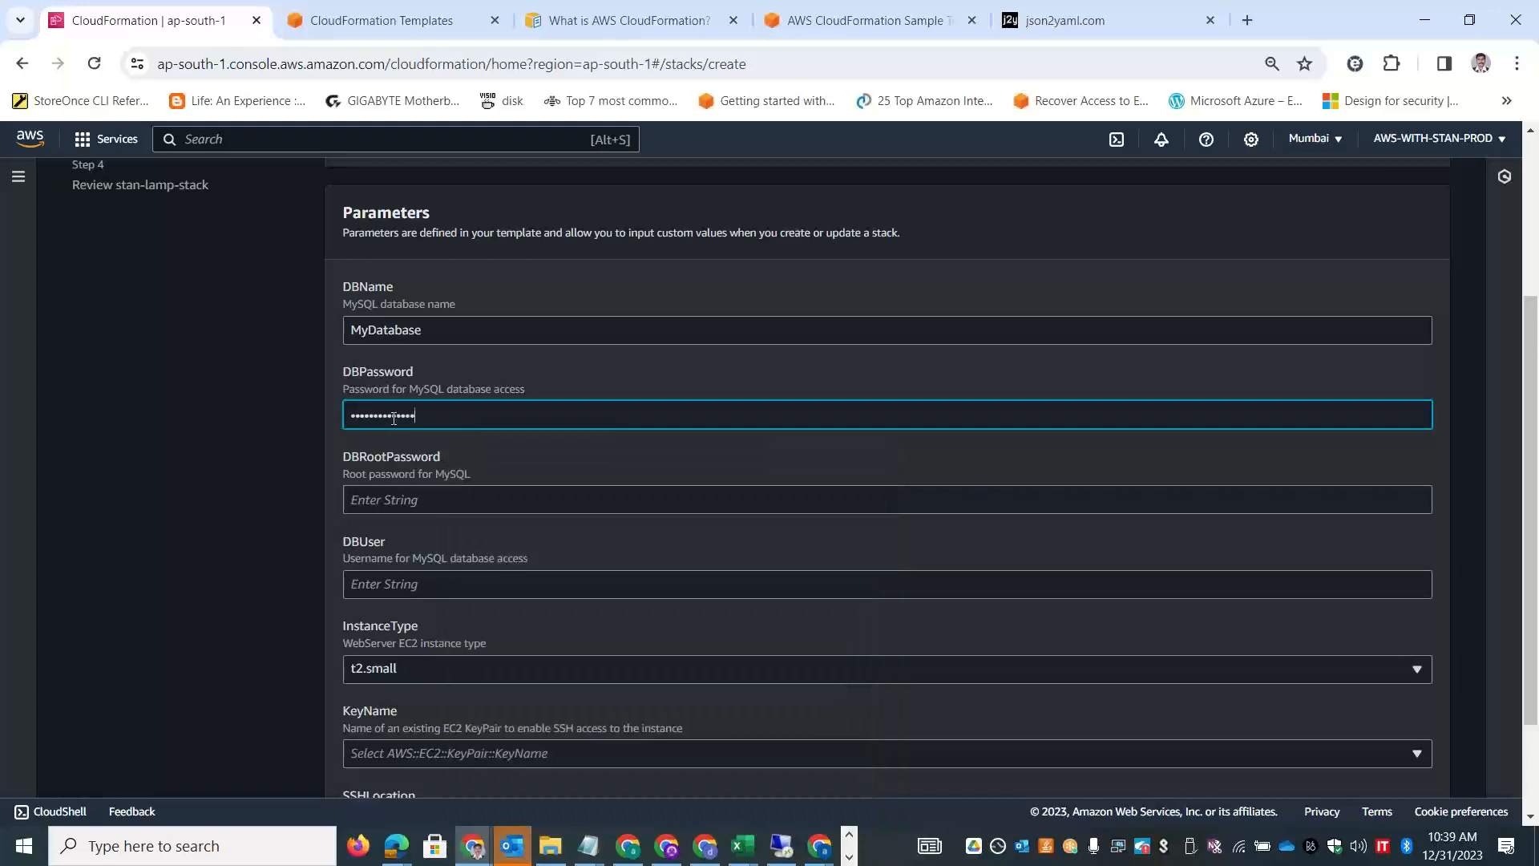
pyautogui.click(429, 498)
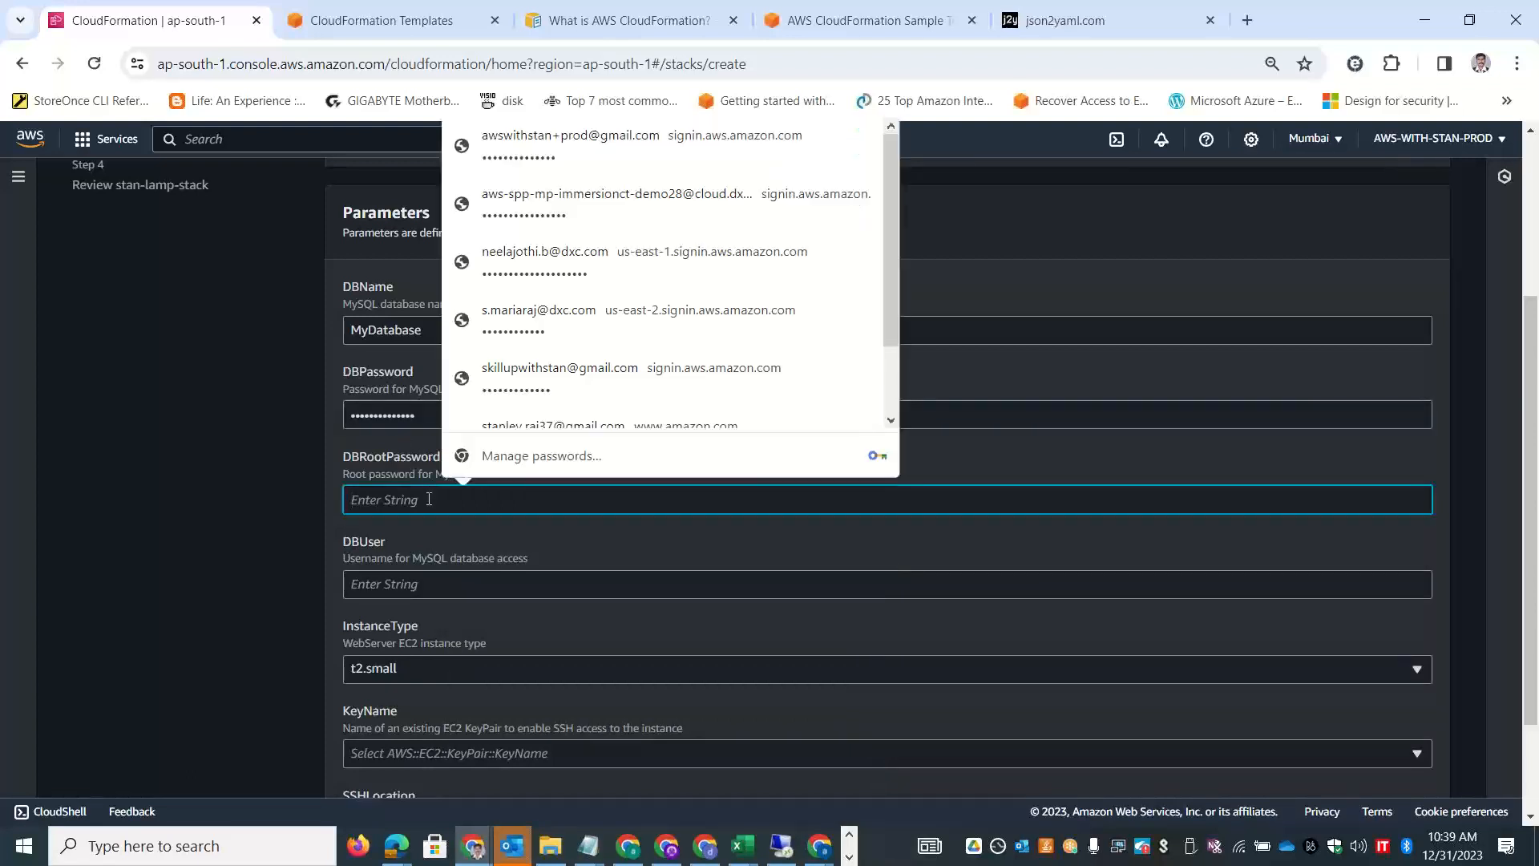
pyautogui.write('•••••••••••')
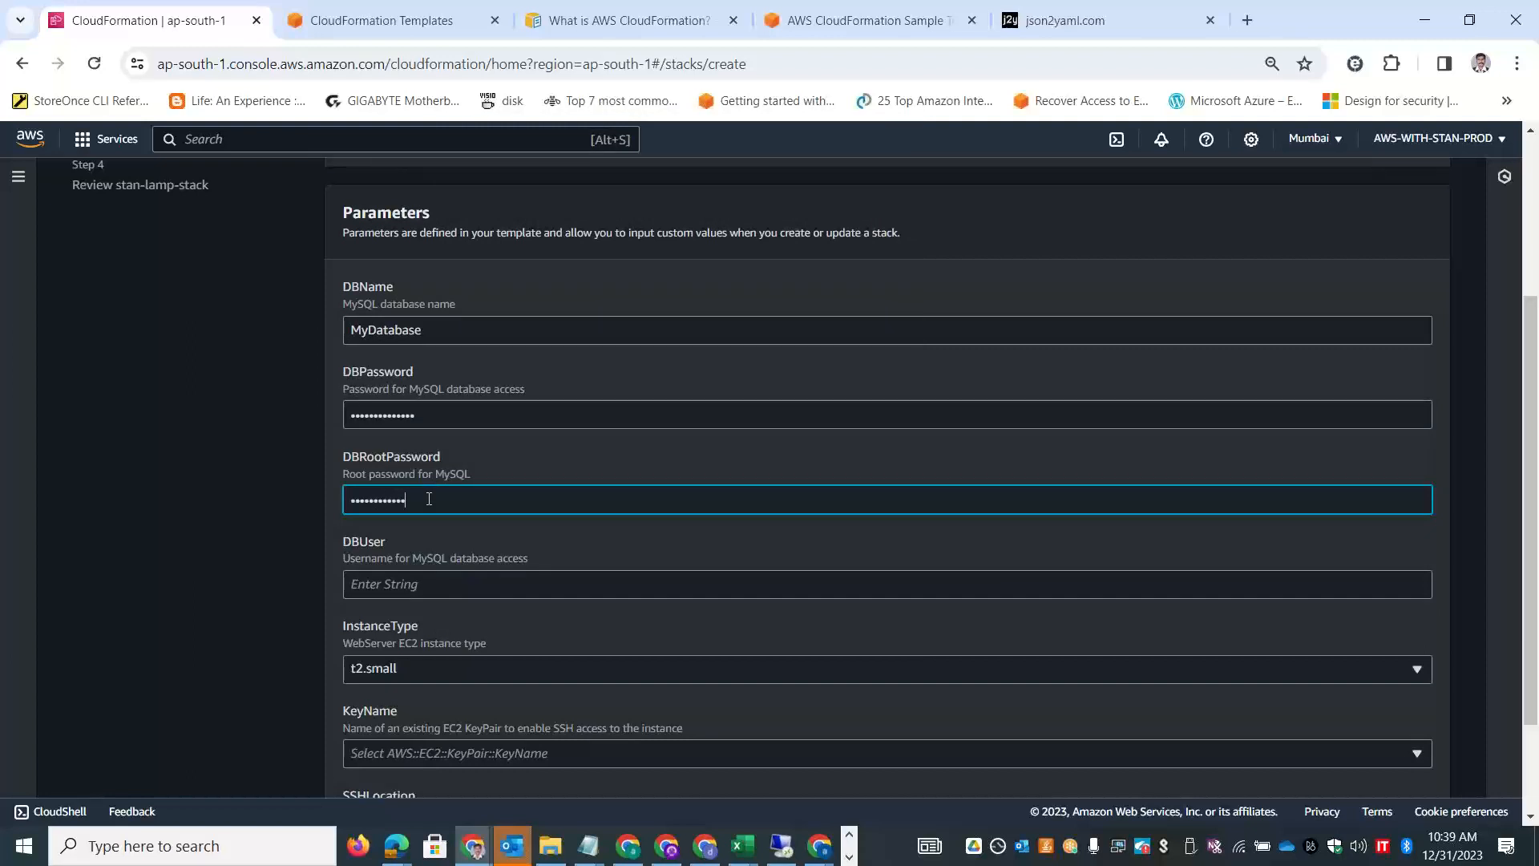
pyautogui.press('Tab')
pyautogui.write('••••')
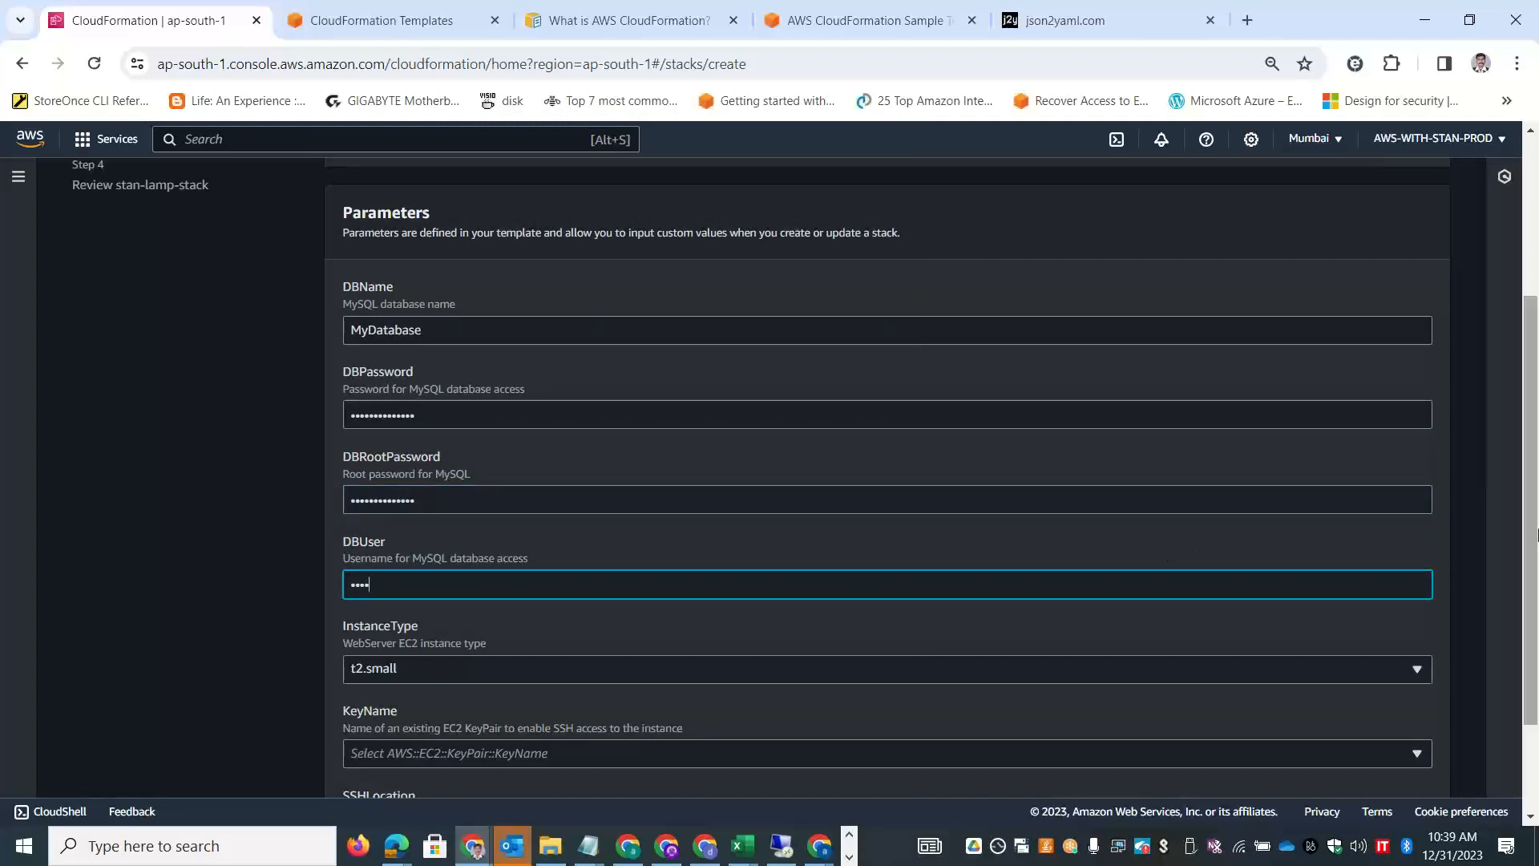
# Keep InstanceType at t2.small and SSHLocation at 0.0.0.0/0, and choose the stanaws30thdec2023 key pair as KeyName.
pyautogui.scroll(-2, 1531, 479)
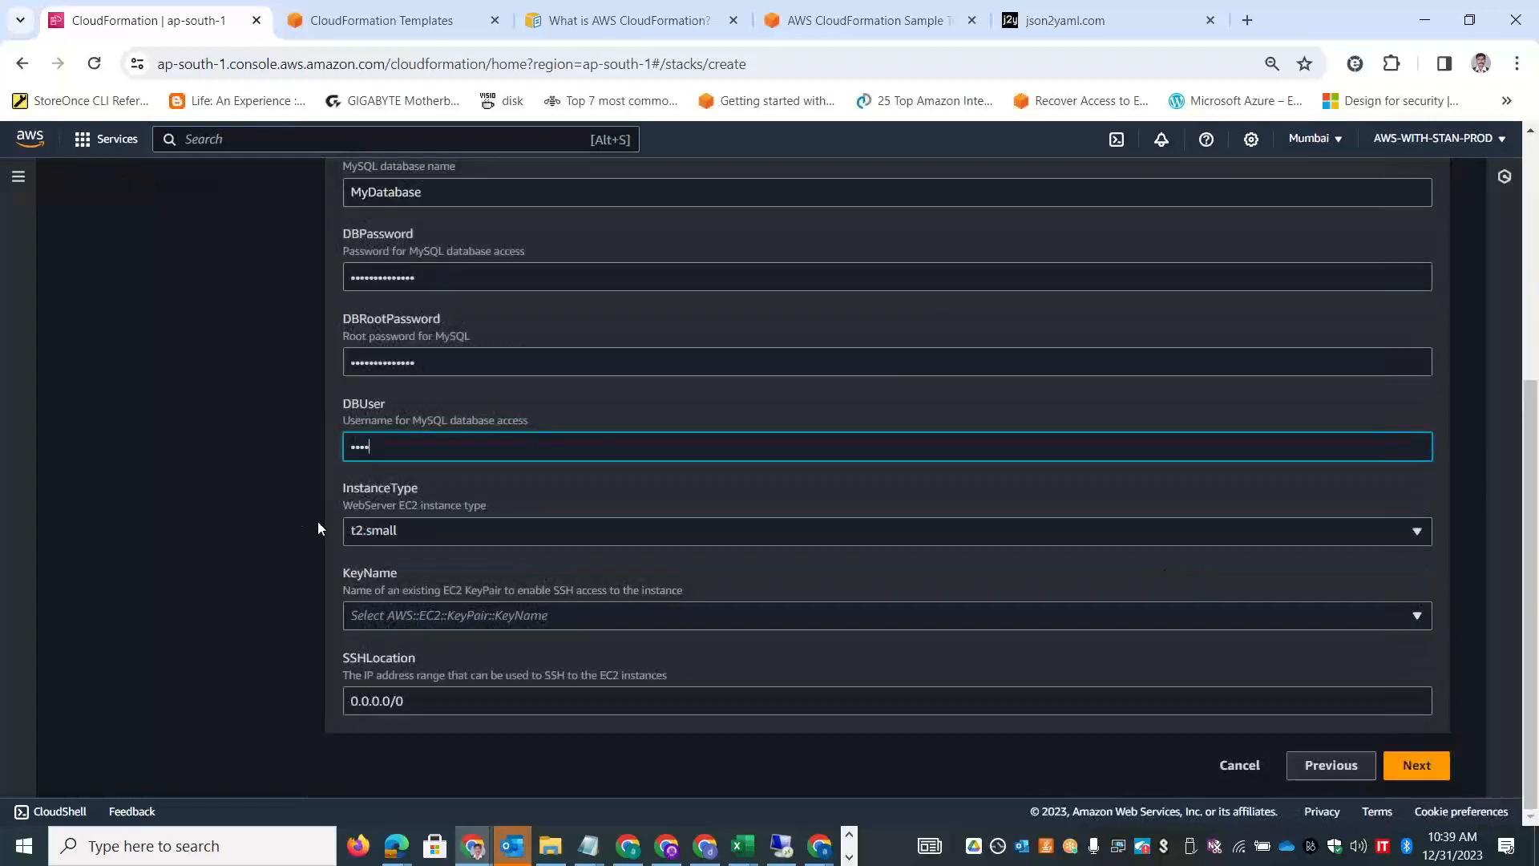
pyautogui.click(397, 528)
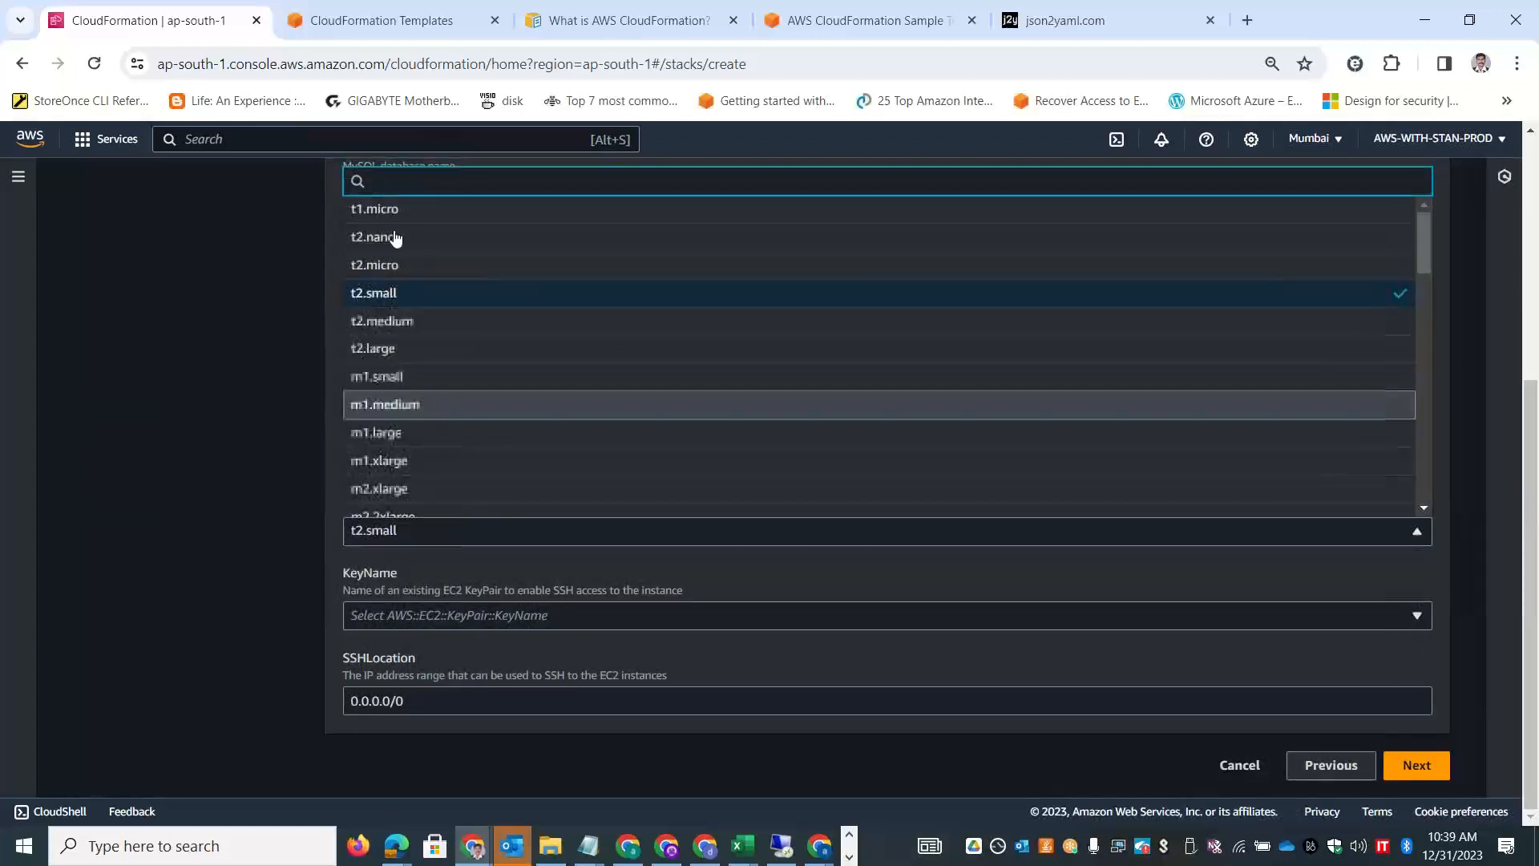
pyautogui.click(200, 434)
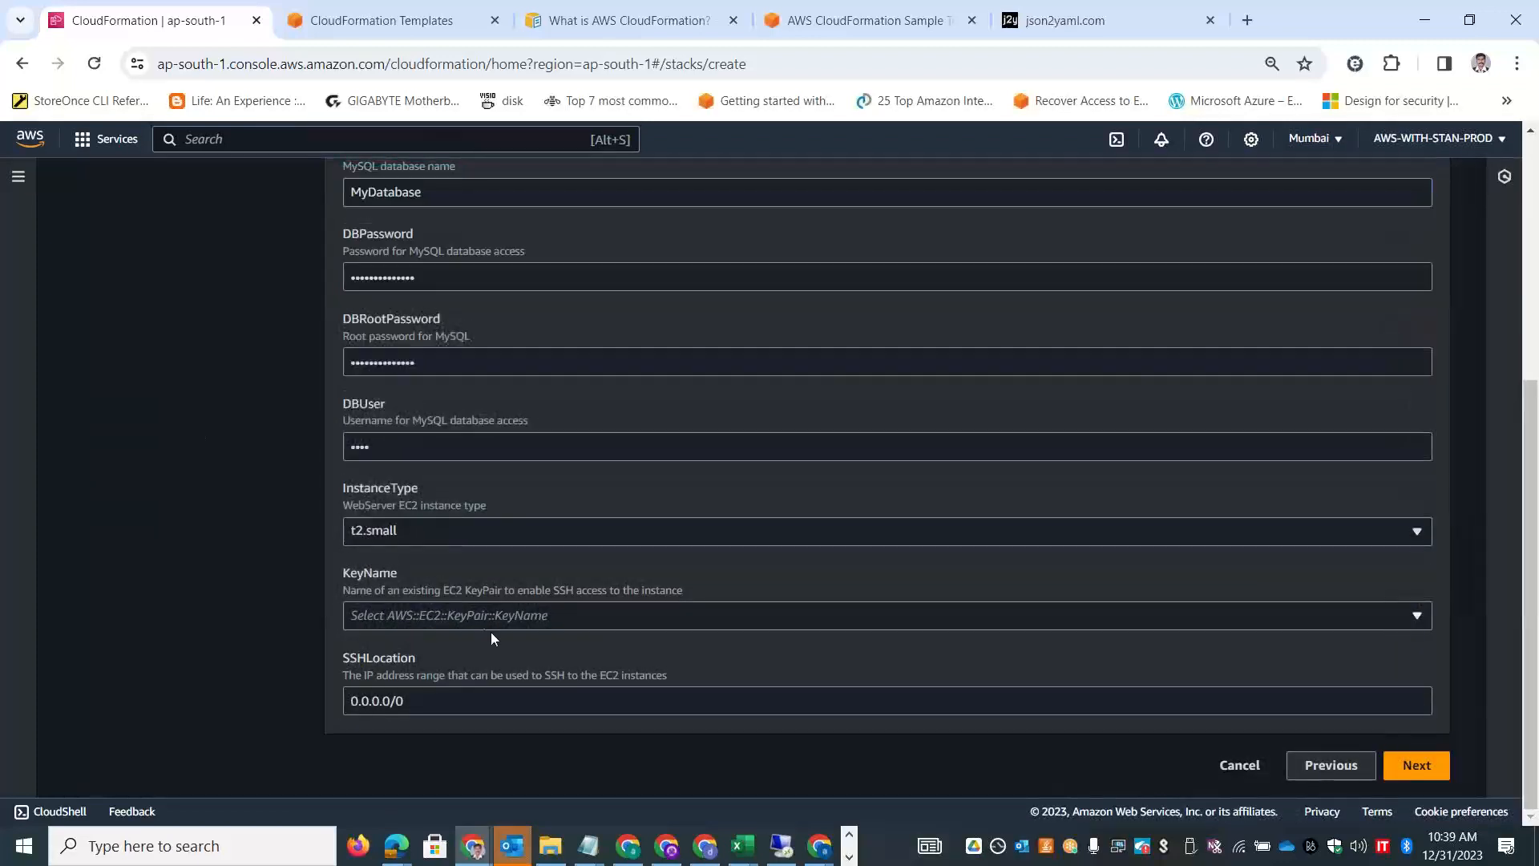
pyautogui.click(429, 614)
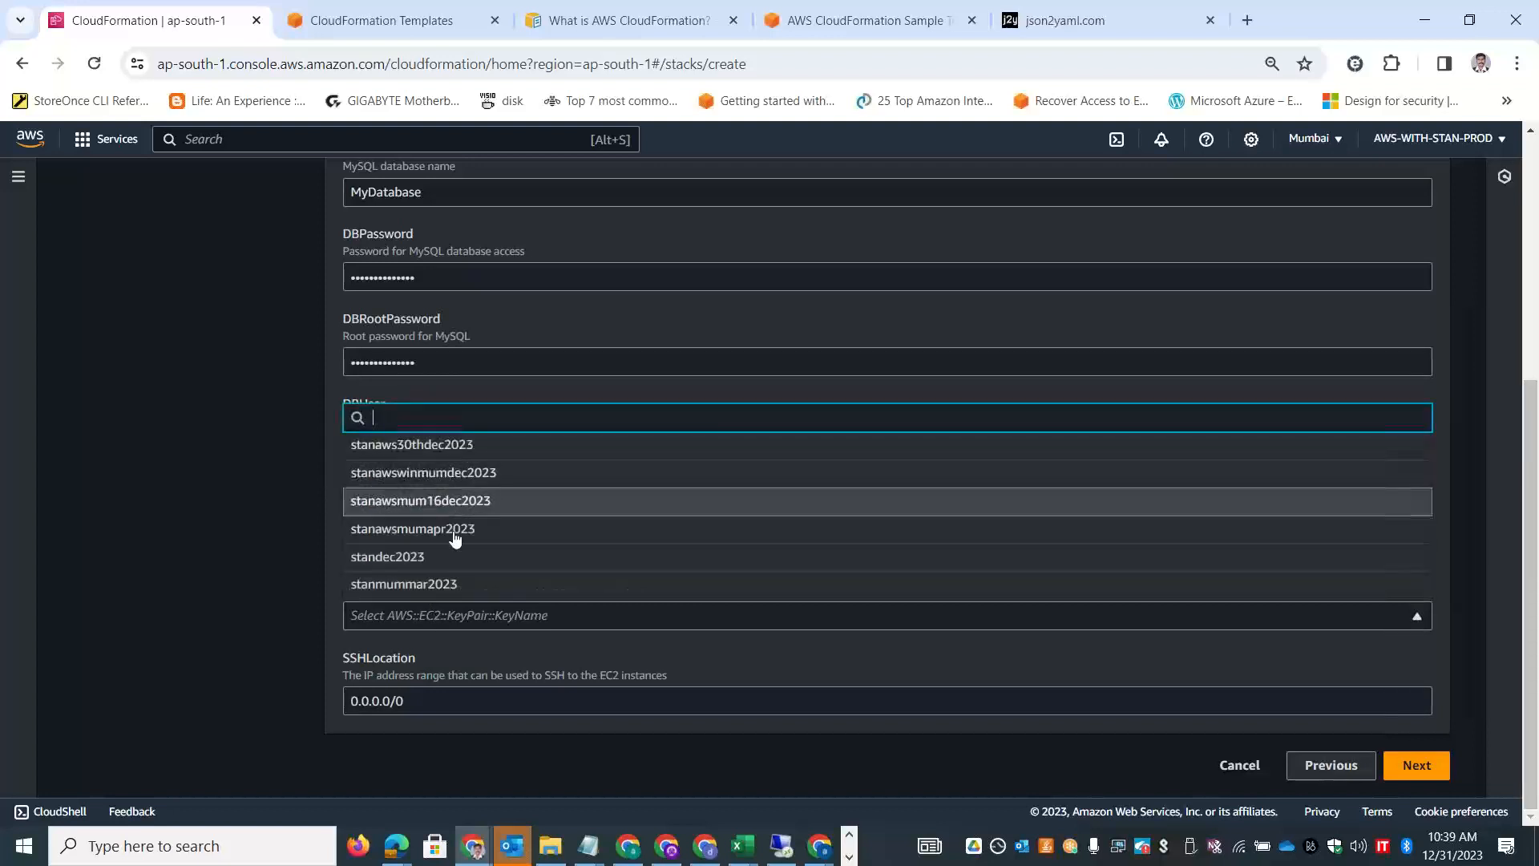
pyautogui.click(433, 445)
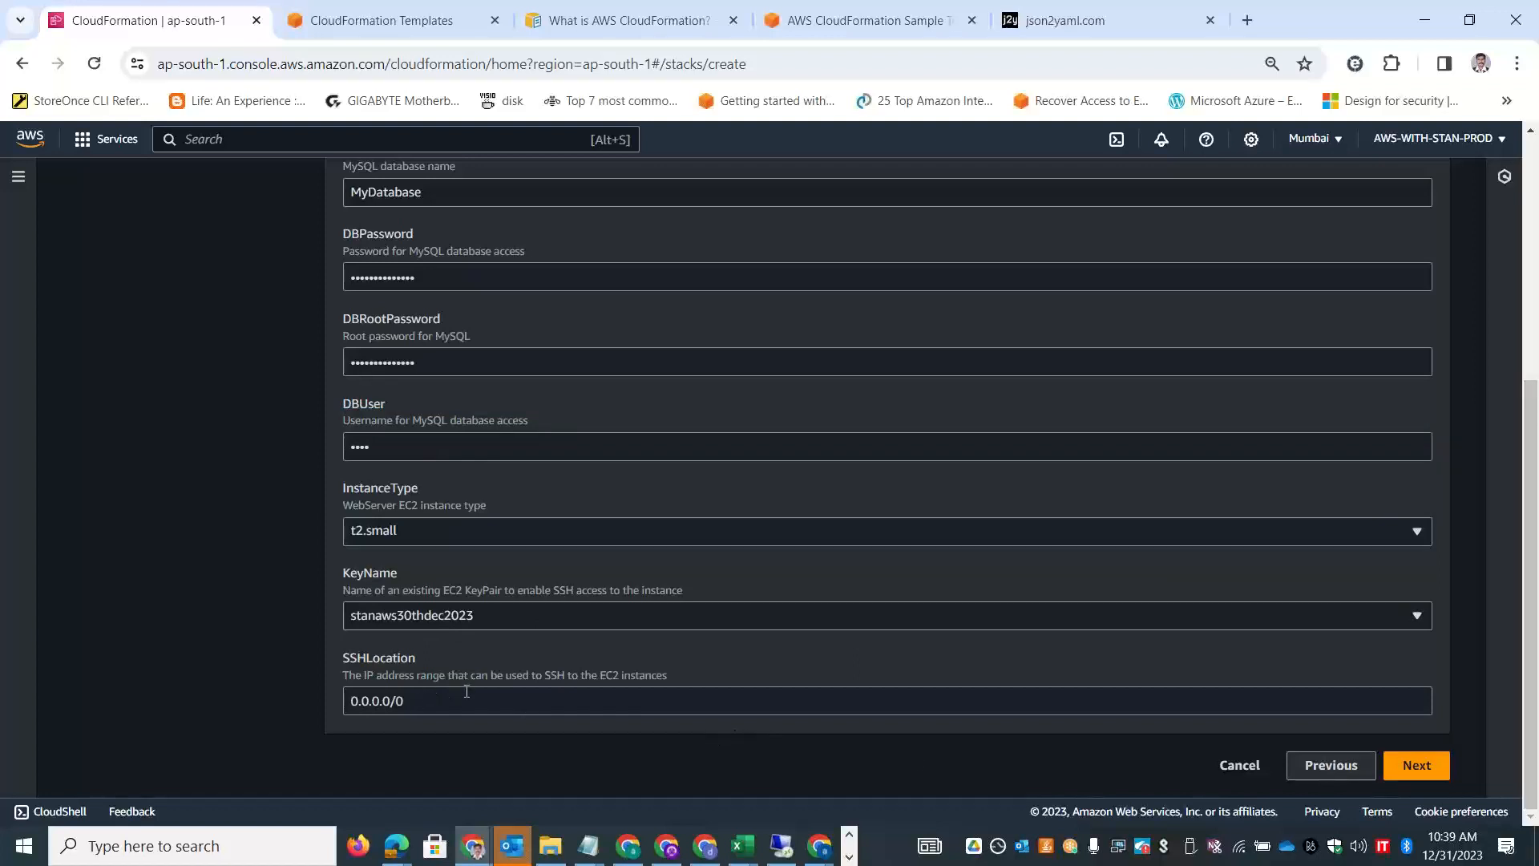
pyautogui.moveTo(444, 700); pyautogui.dragTo(348, 712)
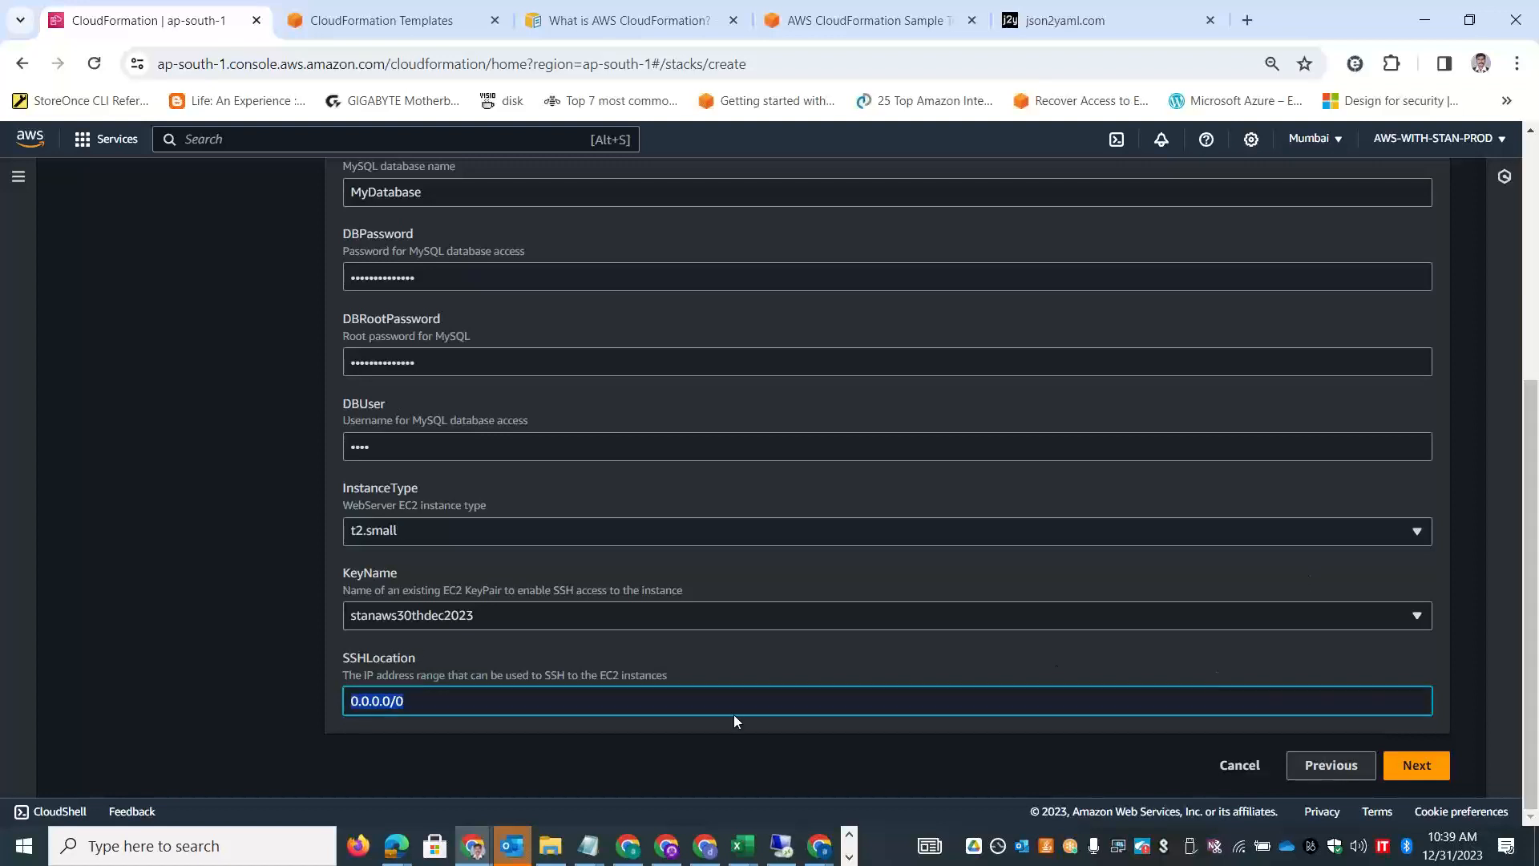
pyautogui.click(307, 696)
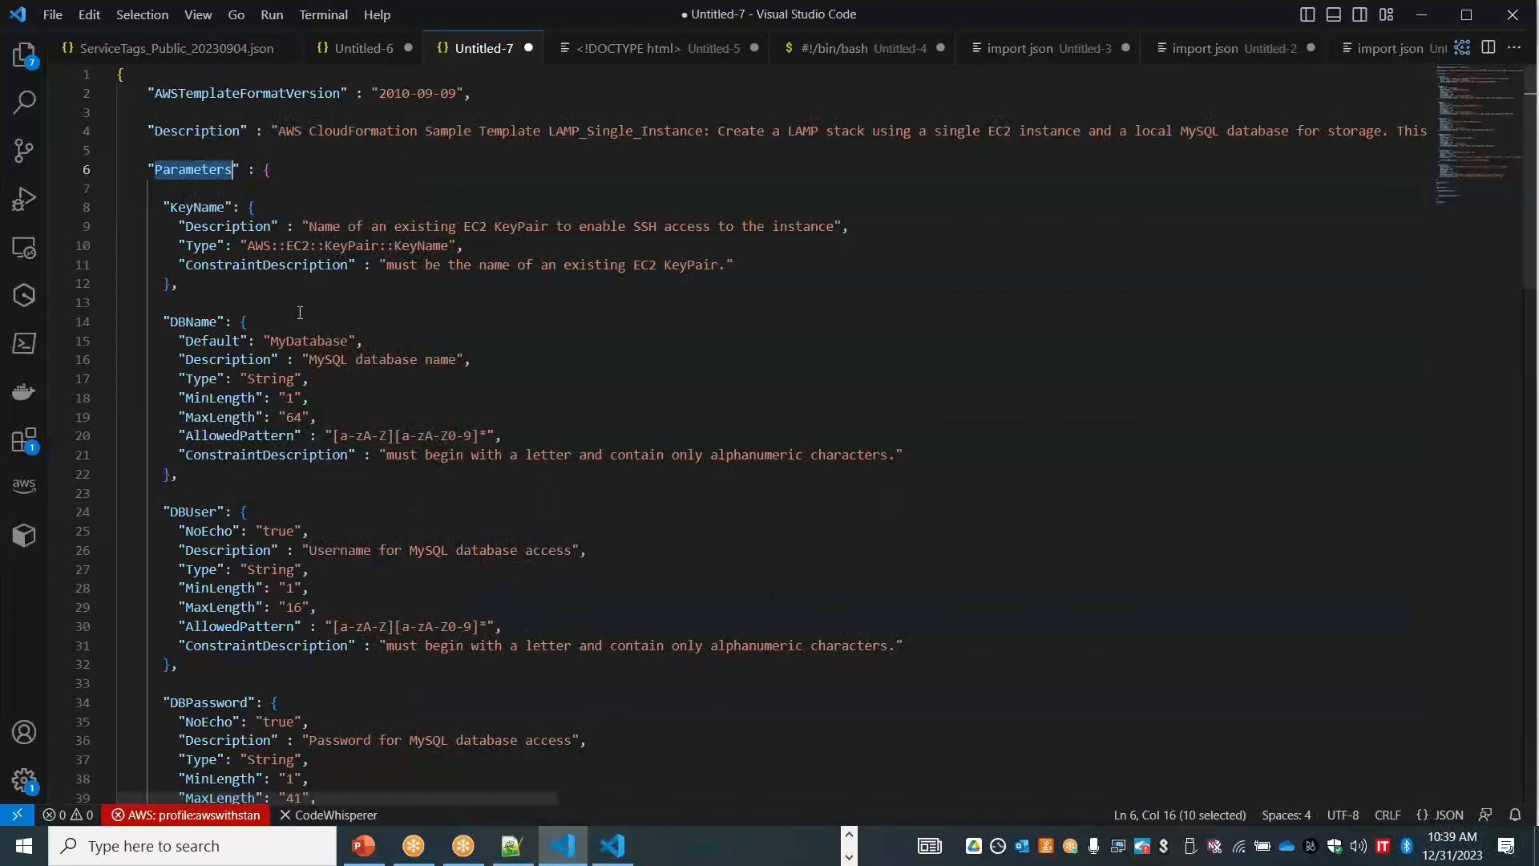
# Check the DBName default and the following parameters in the VS Code template, and return to Chrome to proceed to the stack options.
pyautogui.doubleClick(308, 341)
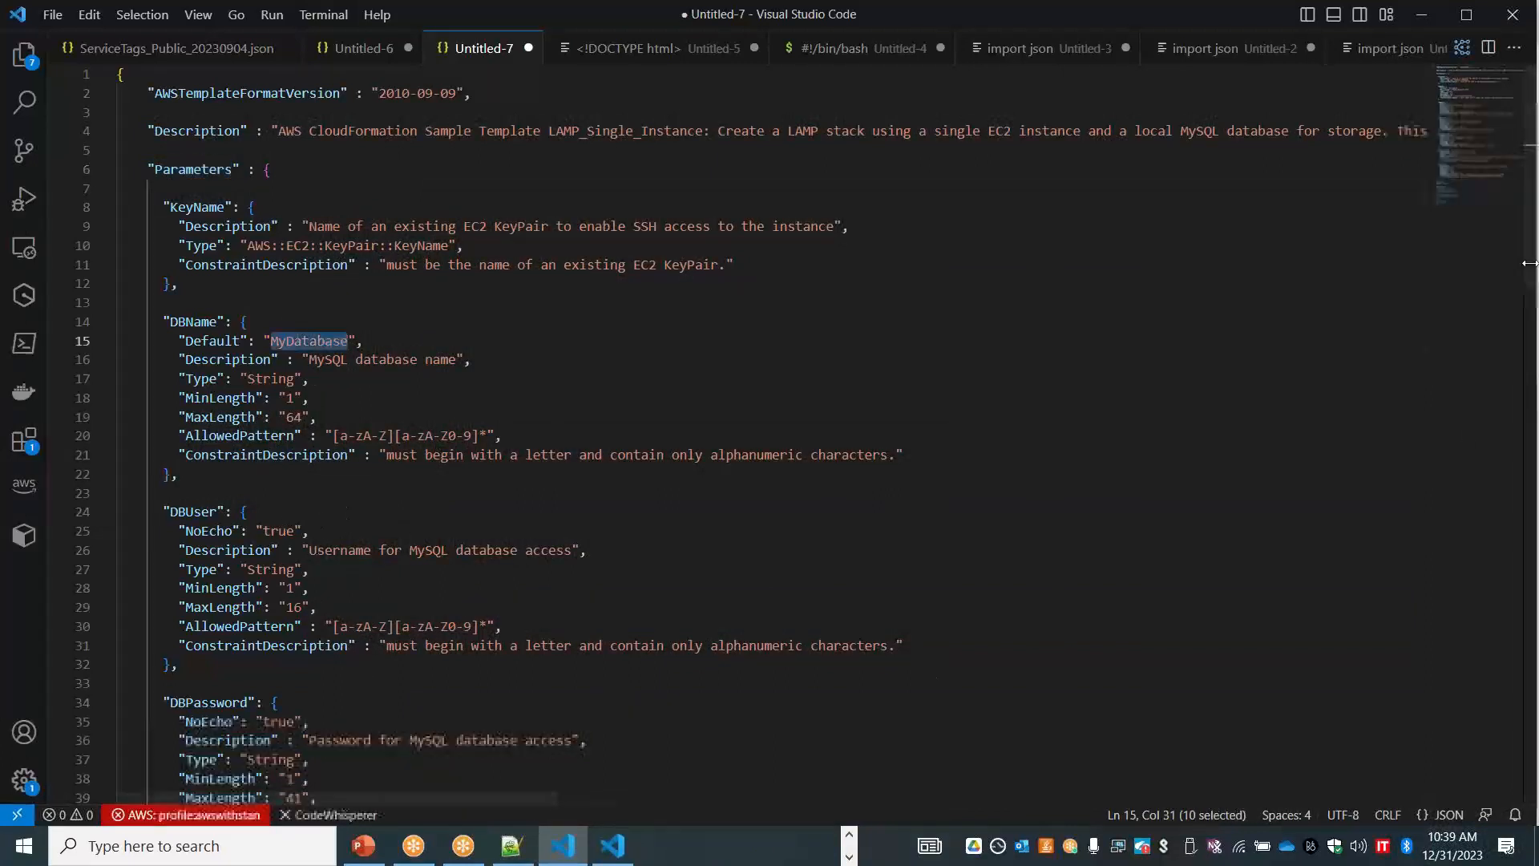
pyautogui.moveTo(1535, 315); pyautogui.dragTo(1535, 316)
pyautogui.moveTo(1532, 263); pyautogui.dragTo(1537, 412)
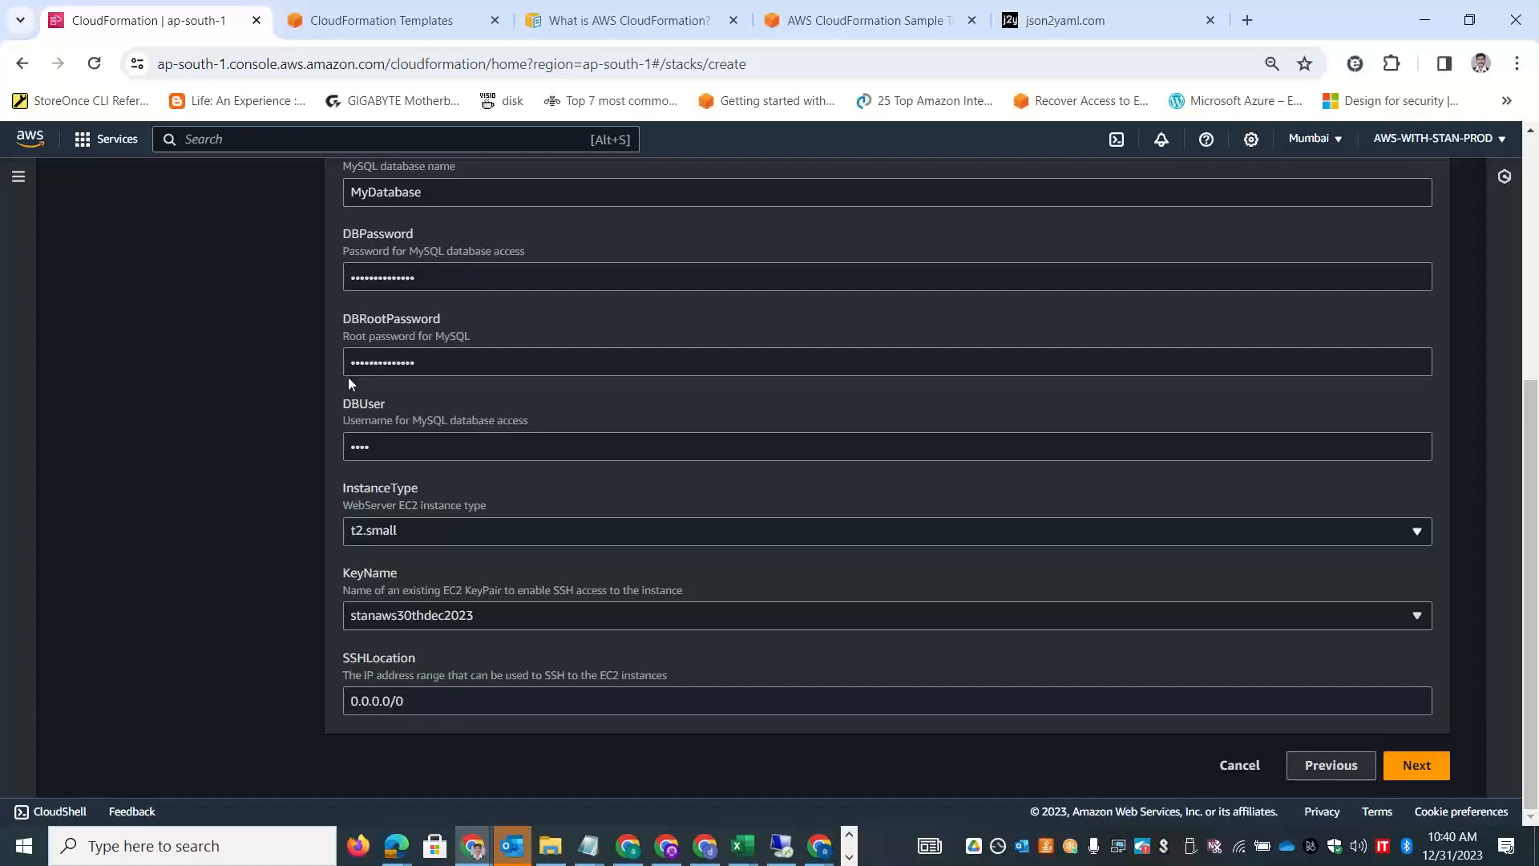
pyautogui.moveTo(1537, 741)
pyautogui.mouseDown()
pyautogui.moveTo(1538, 501)
pyautogui.moveTo(1536, 741)
pyautogui.mouseUp()
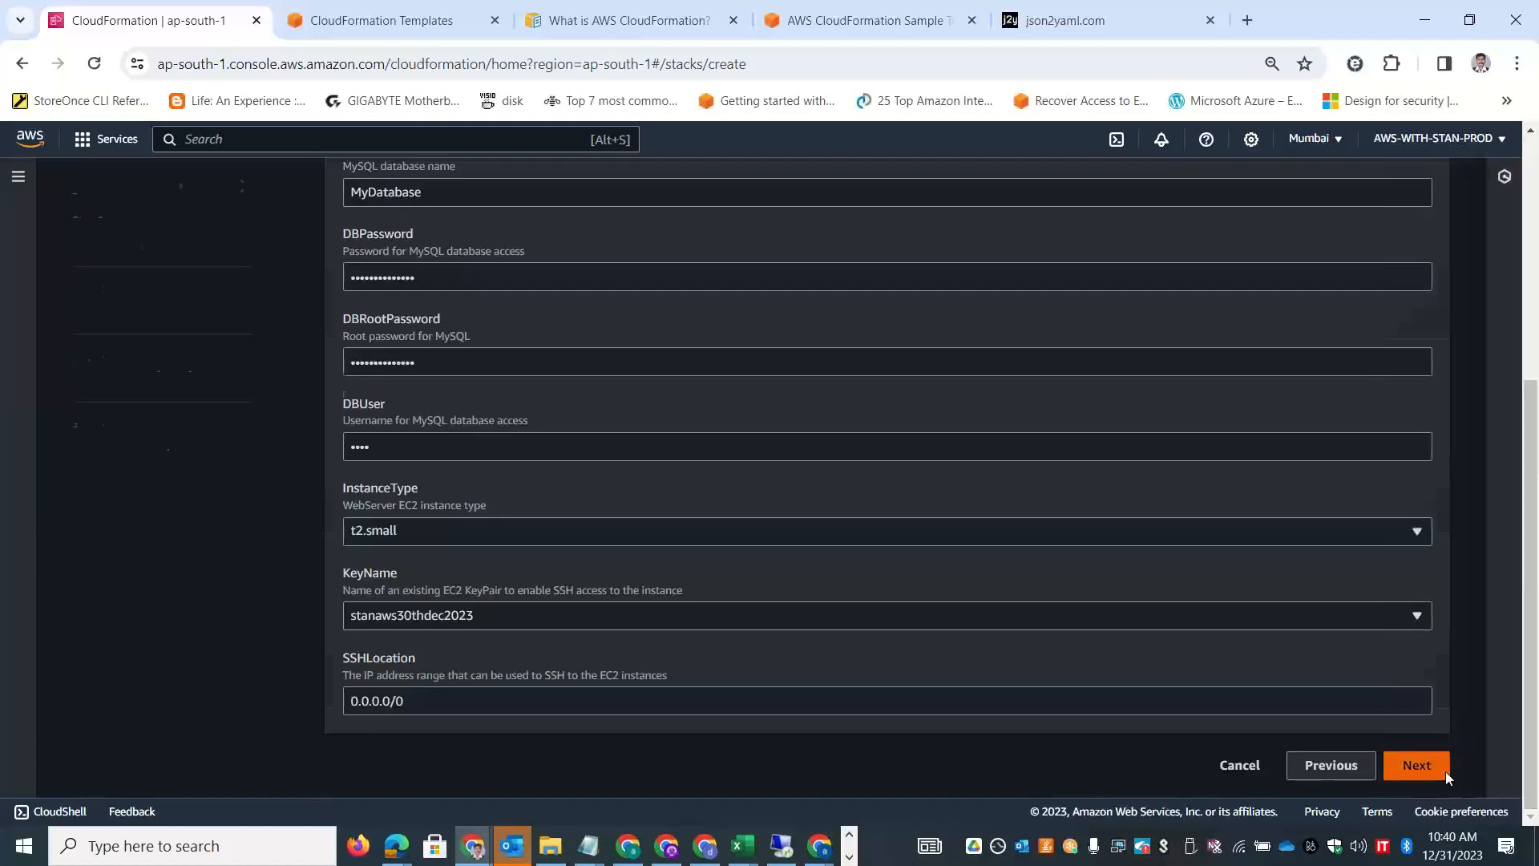
pyautogui.click(1445, 771)
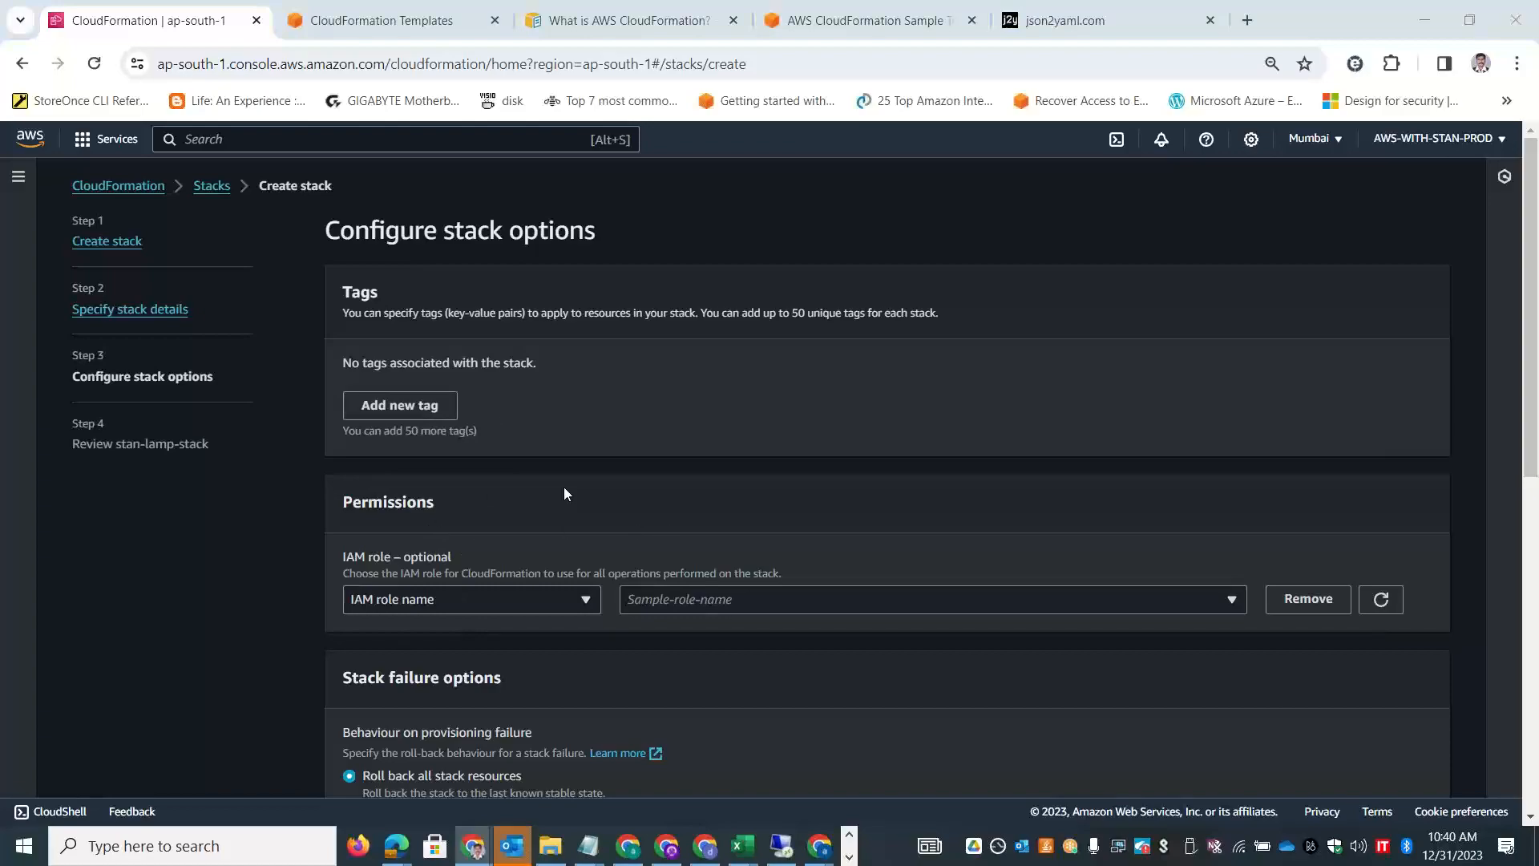
# Switch to the Excel workbook and enter "Tags" in B22 of the CFT Demo sheet.
pyautogui.hotkey('alt', 'Tab')
pyautogui.hotkey('alt', 'Tab')
pyautogui.press('Tab')
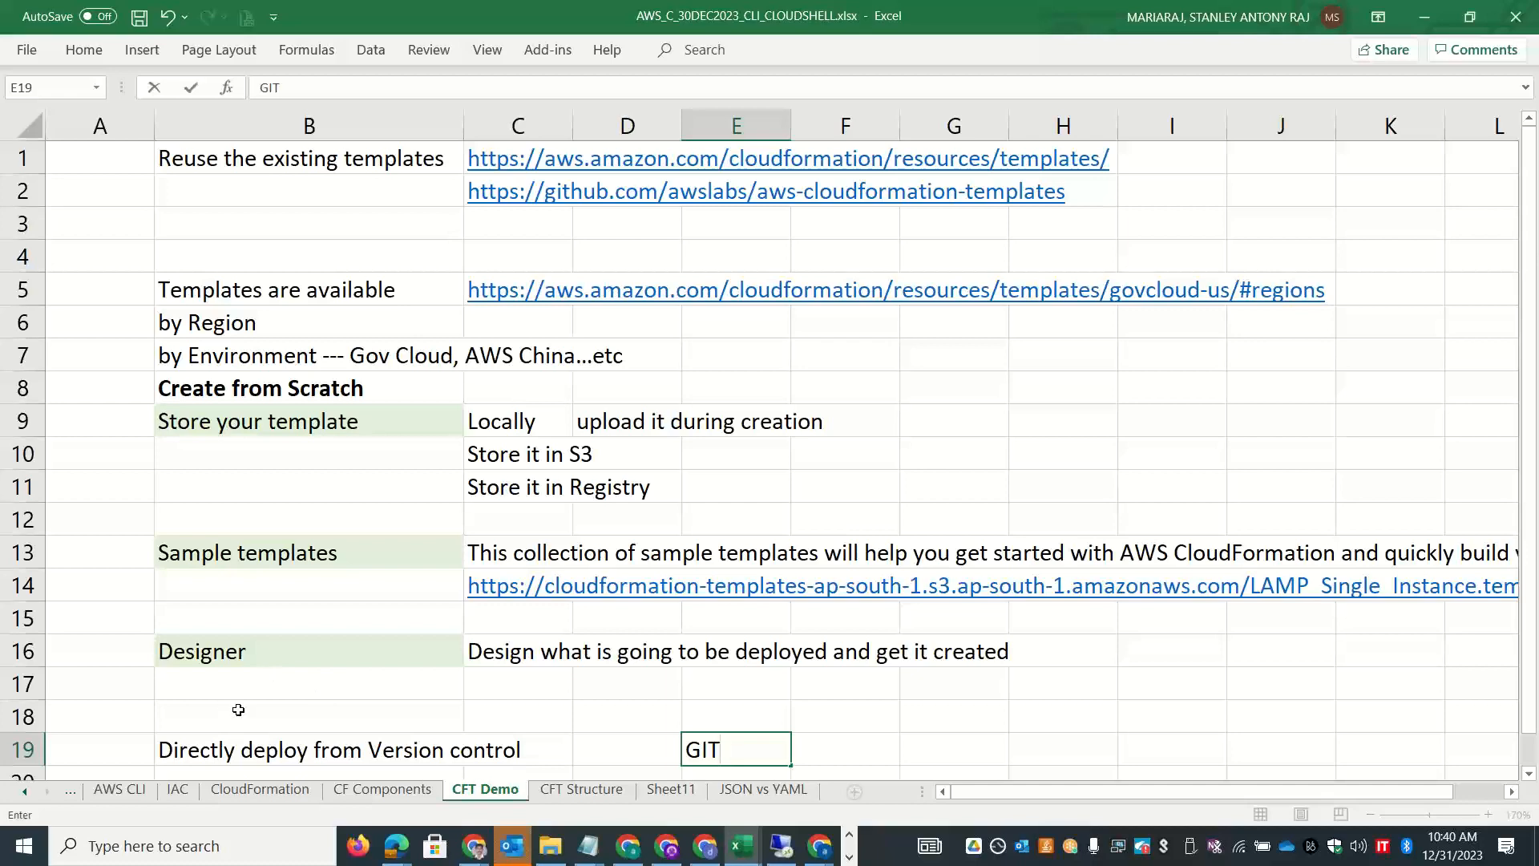
pyautogui.click(382, 789)
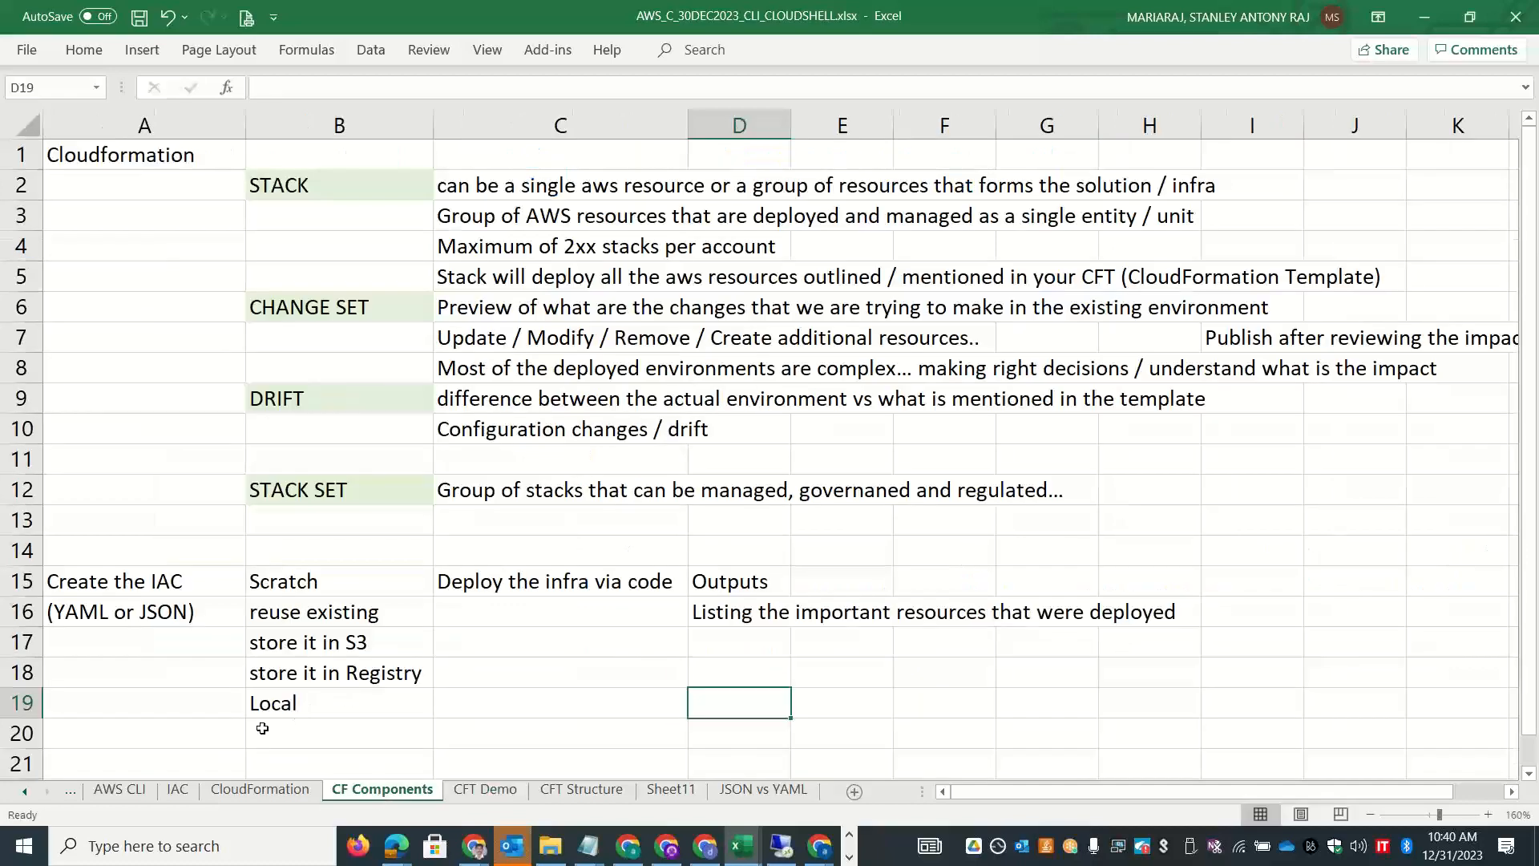
pyautogui.click(481, 790)
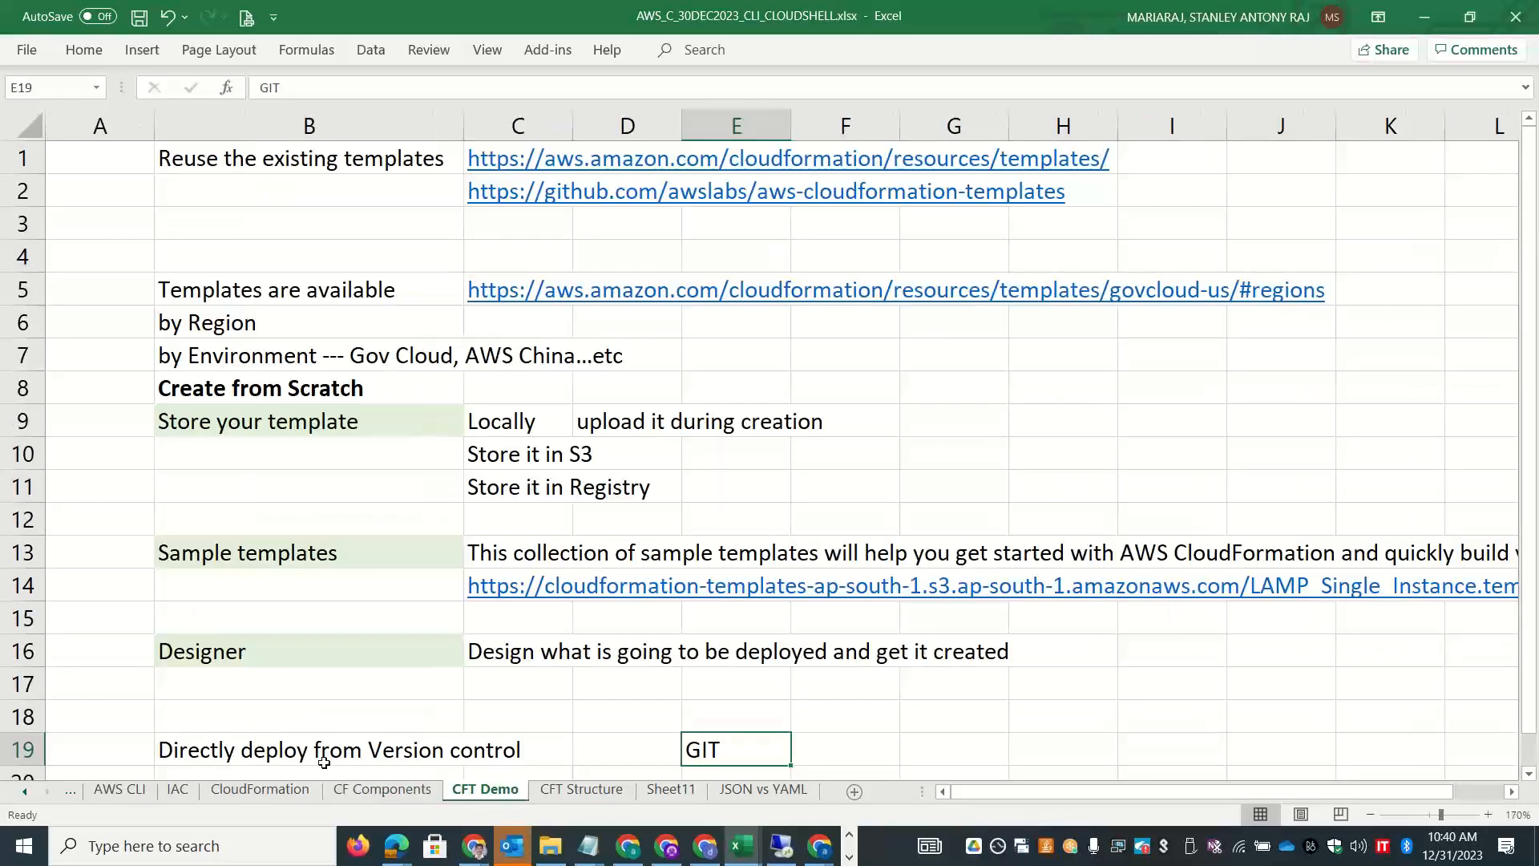
pyautogui.click(305, 709)
pyautogui.press('Down')
pyautogui.press('Down')
pyautogui.press('Down')
pyautogui.press('Down')
pyautogui.press('Down')
pyautogui.press('Down')
pyautogui.press('Down')
pyautogui.press('Down')
pyautogui.press('Down')
pyautogui.press('Down')
pyautogui.press('Down')
pyautogui.press('Down')
pyautogui.press('Down')
pyautogui.press('Down')
pyautogui.press('Down')
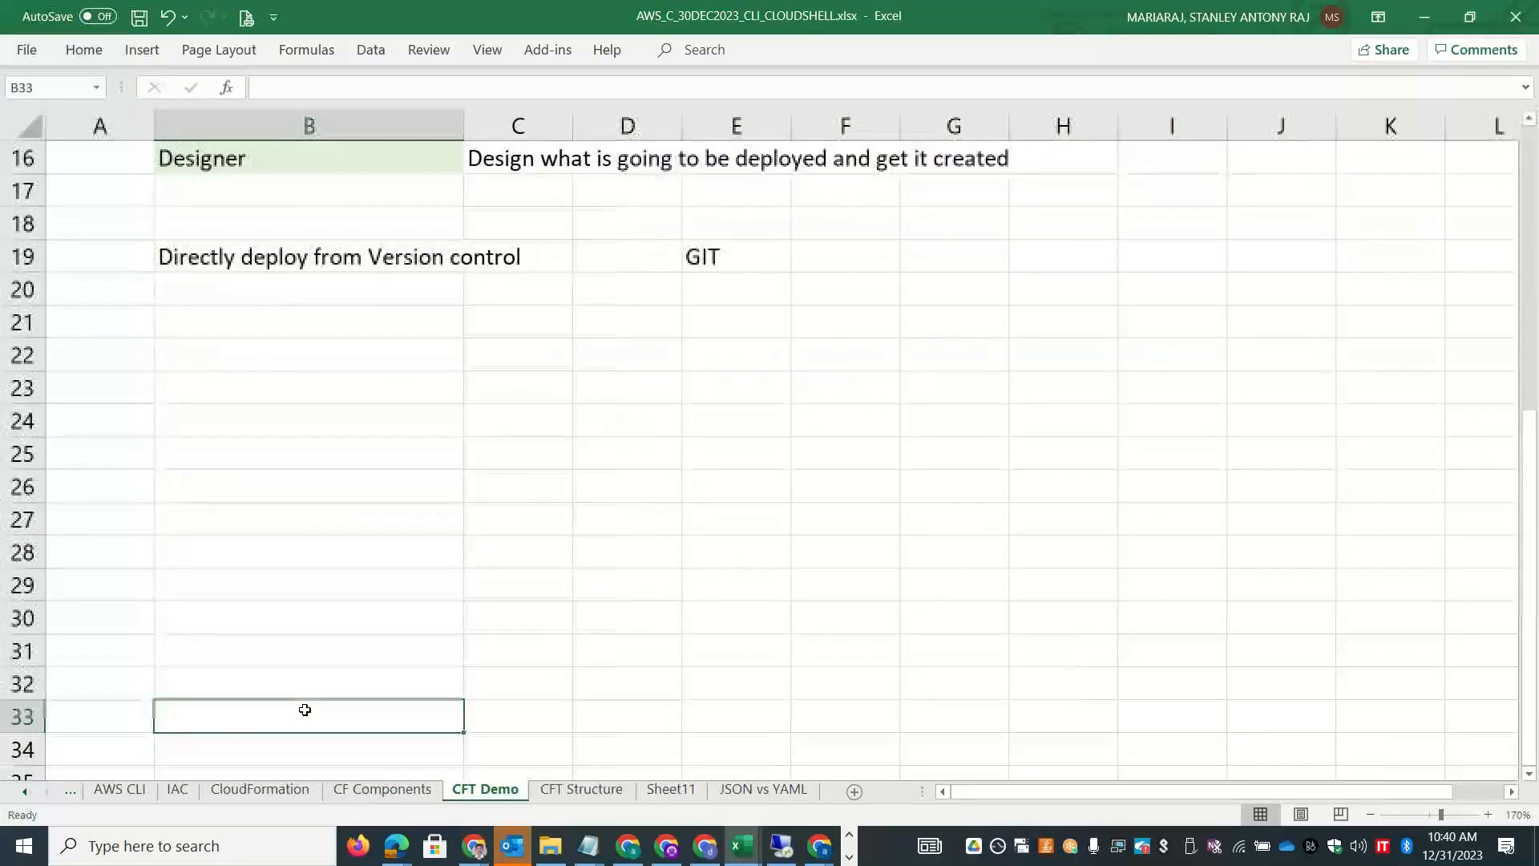
pyautogui.press('Up')
pyautogui.press('Up')
pyautogui.press('Up')
pyautogui.press('Up')
pyautogui.press('Up')
pyautogui.press('Up')
pyautogui.press('Up')
pyautogui.press('Up')
pyautogui.press('Up')
pyautogui.press('Up')
pyautogui.press('Up')
pyautogui.write('Tags')
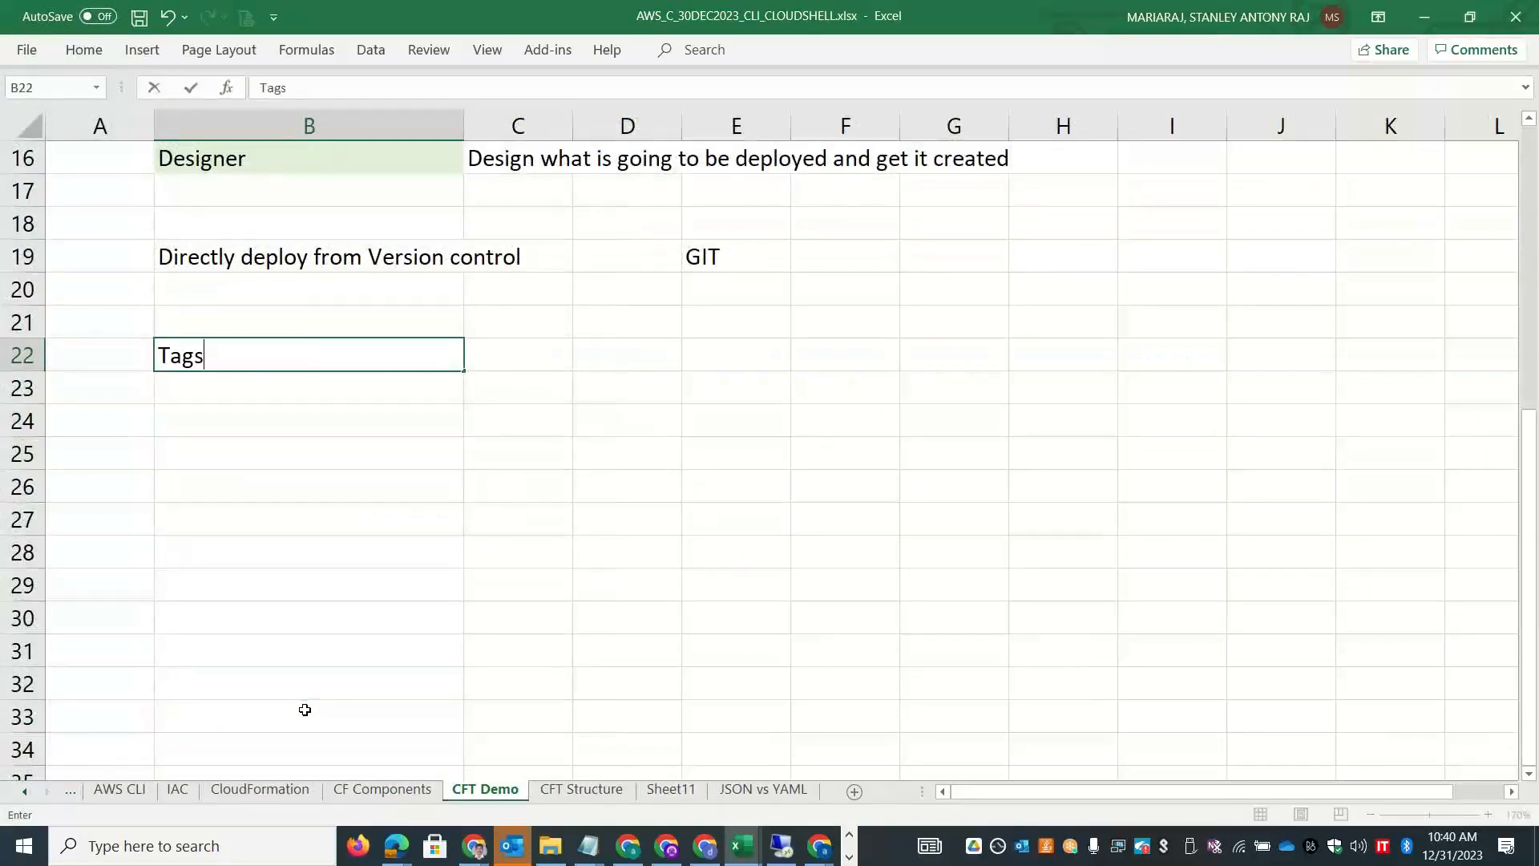
# Enter the tag key "dept" in C22 and its value "mktg" in D22.
pyautogui.press('Tab')
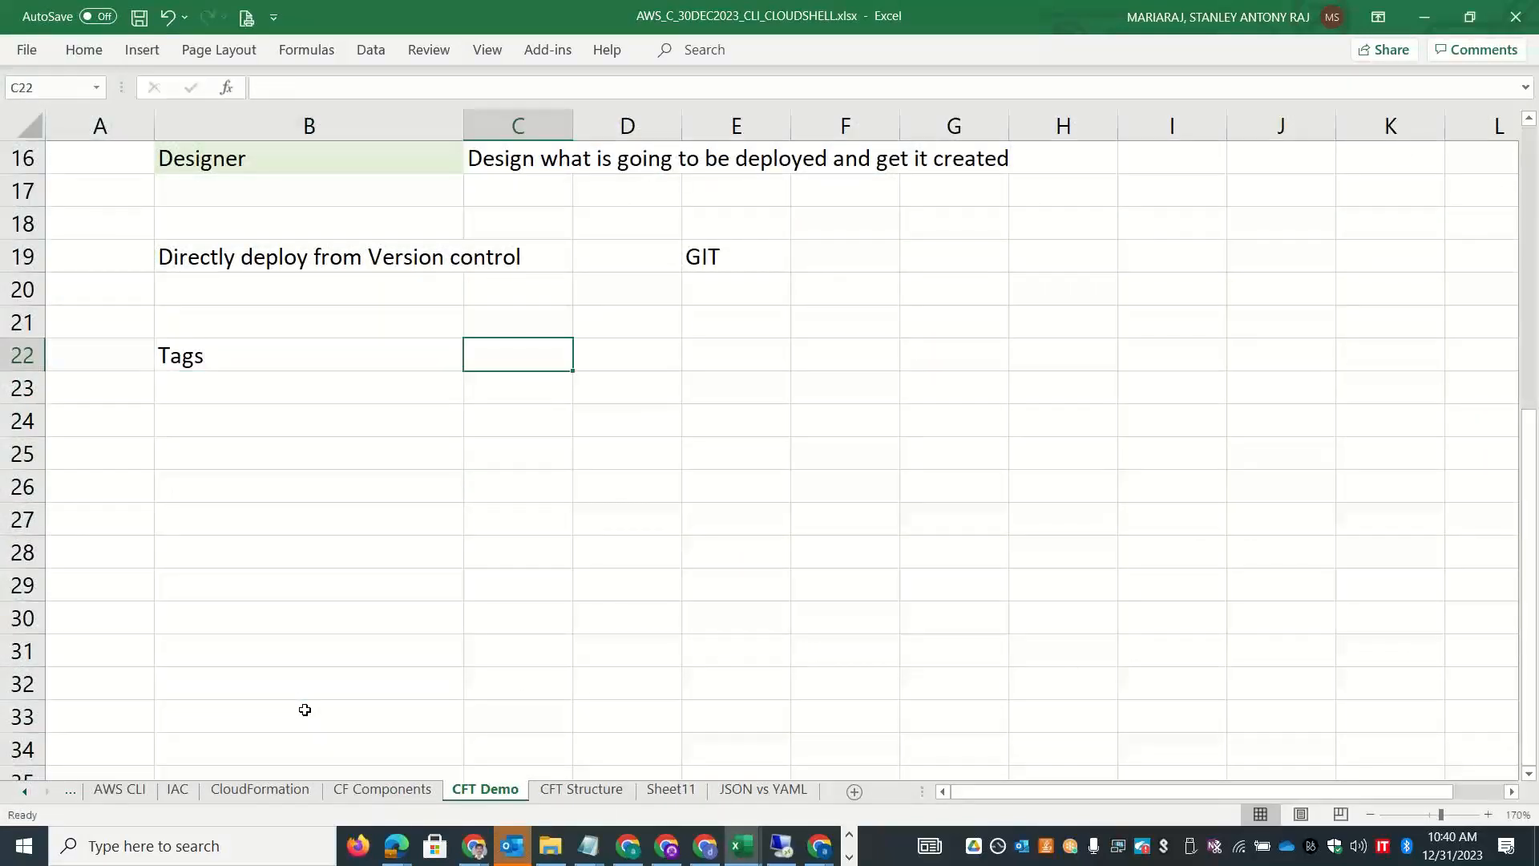
pyautogui.write('dept')
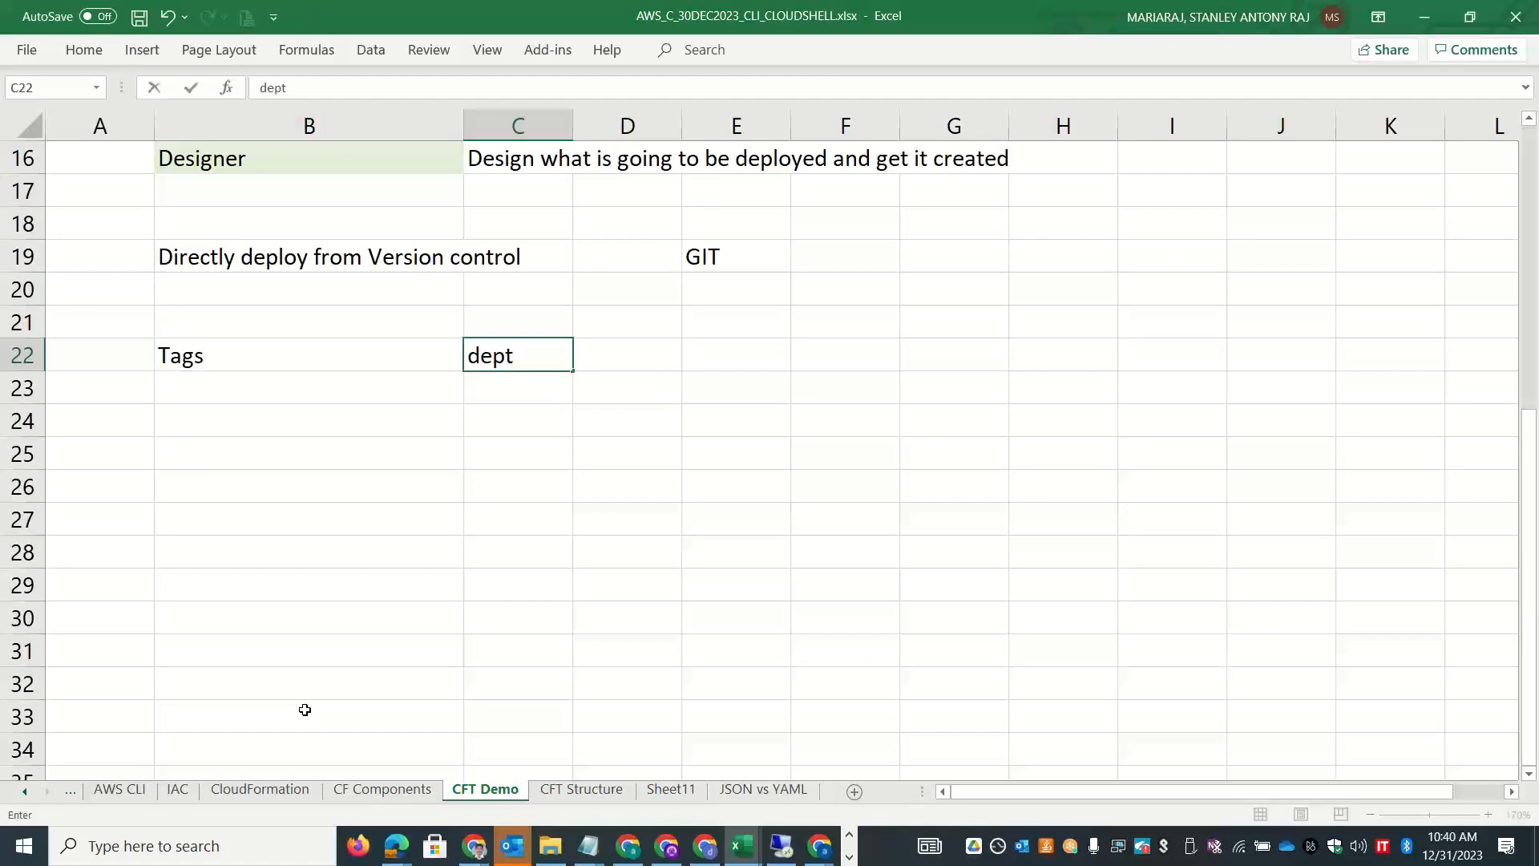
pyautogui.write('q')
pyautogui.press('BackSpace')
pyautogui.press('Tab')
pyautogui.write('mktg')
pyautogui.press('Return')
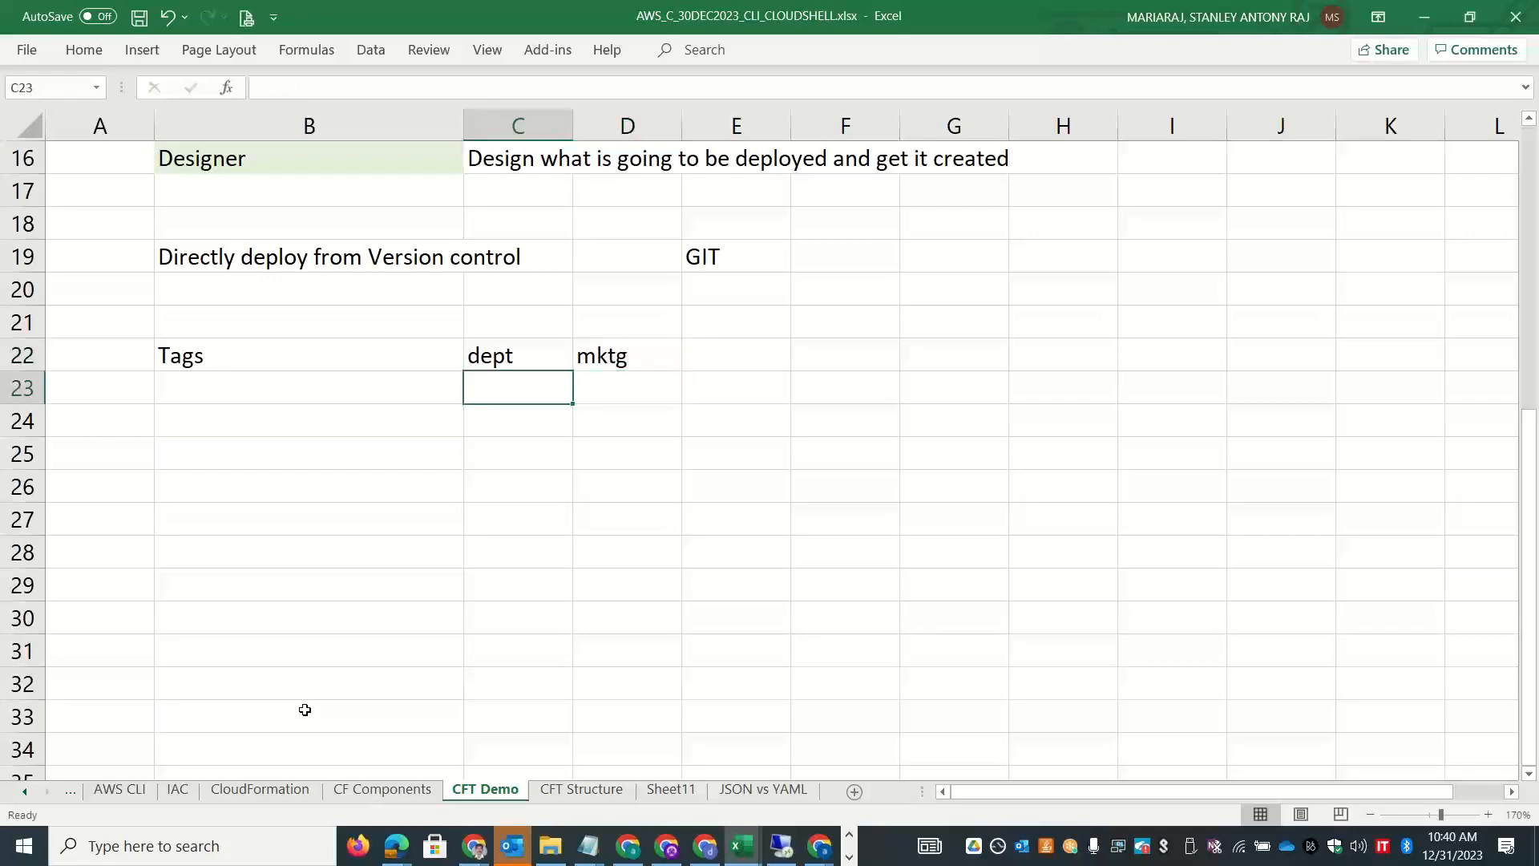
# Enter the tag key "costcenter" in C23 with the value "mktg" in D23.
pyautogui.write('costcenter')
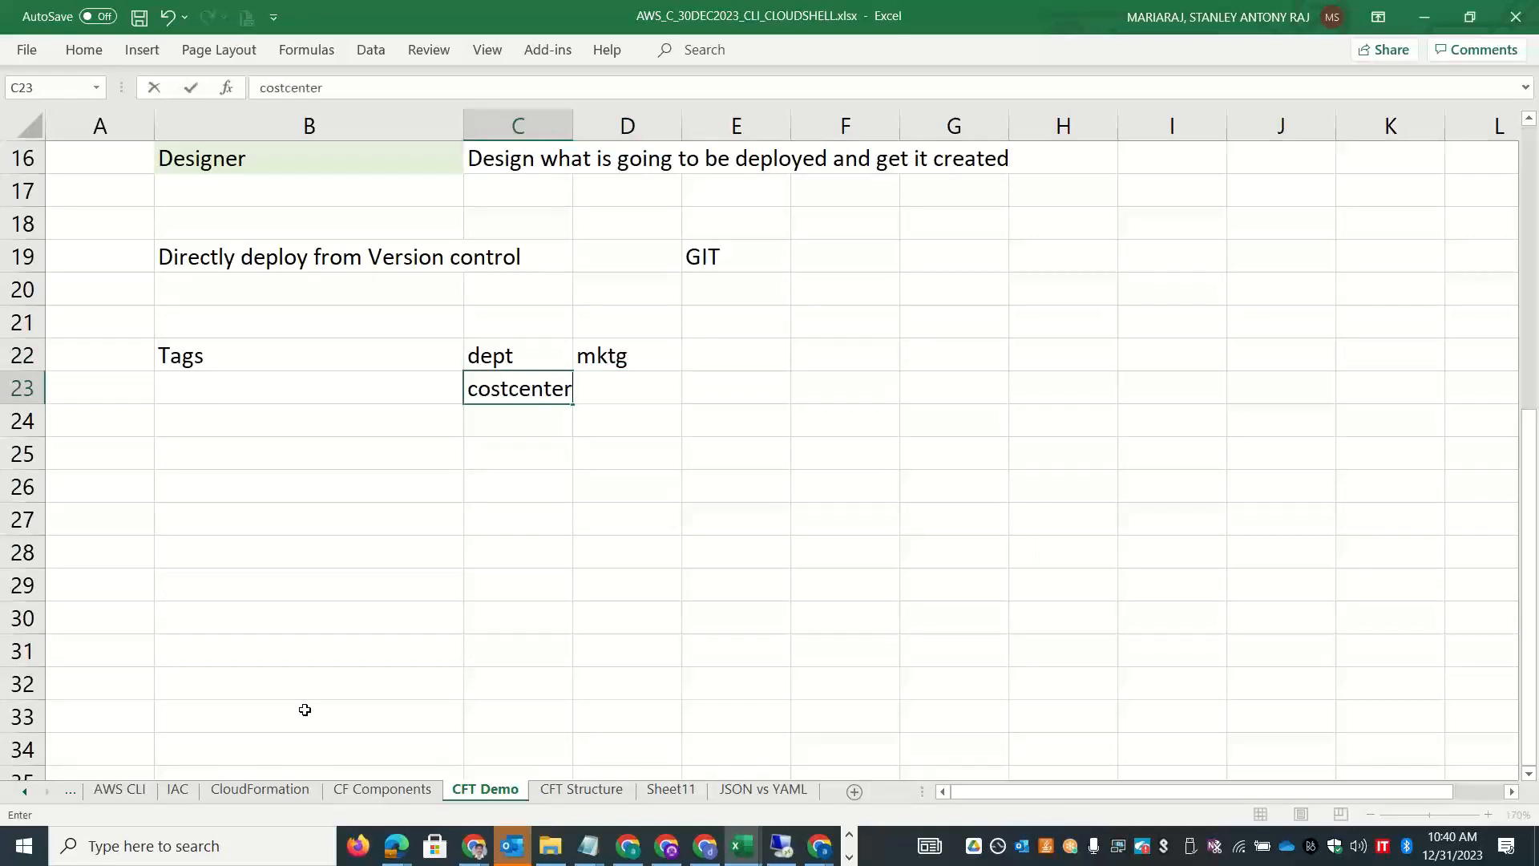
pyautogui.press('Tab')
pyautogui.write('mktg')
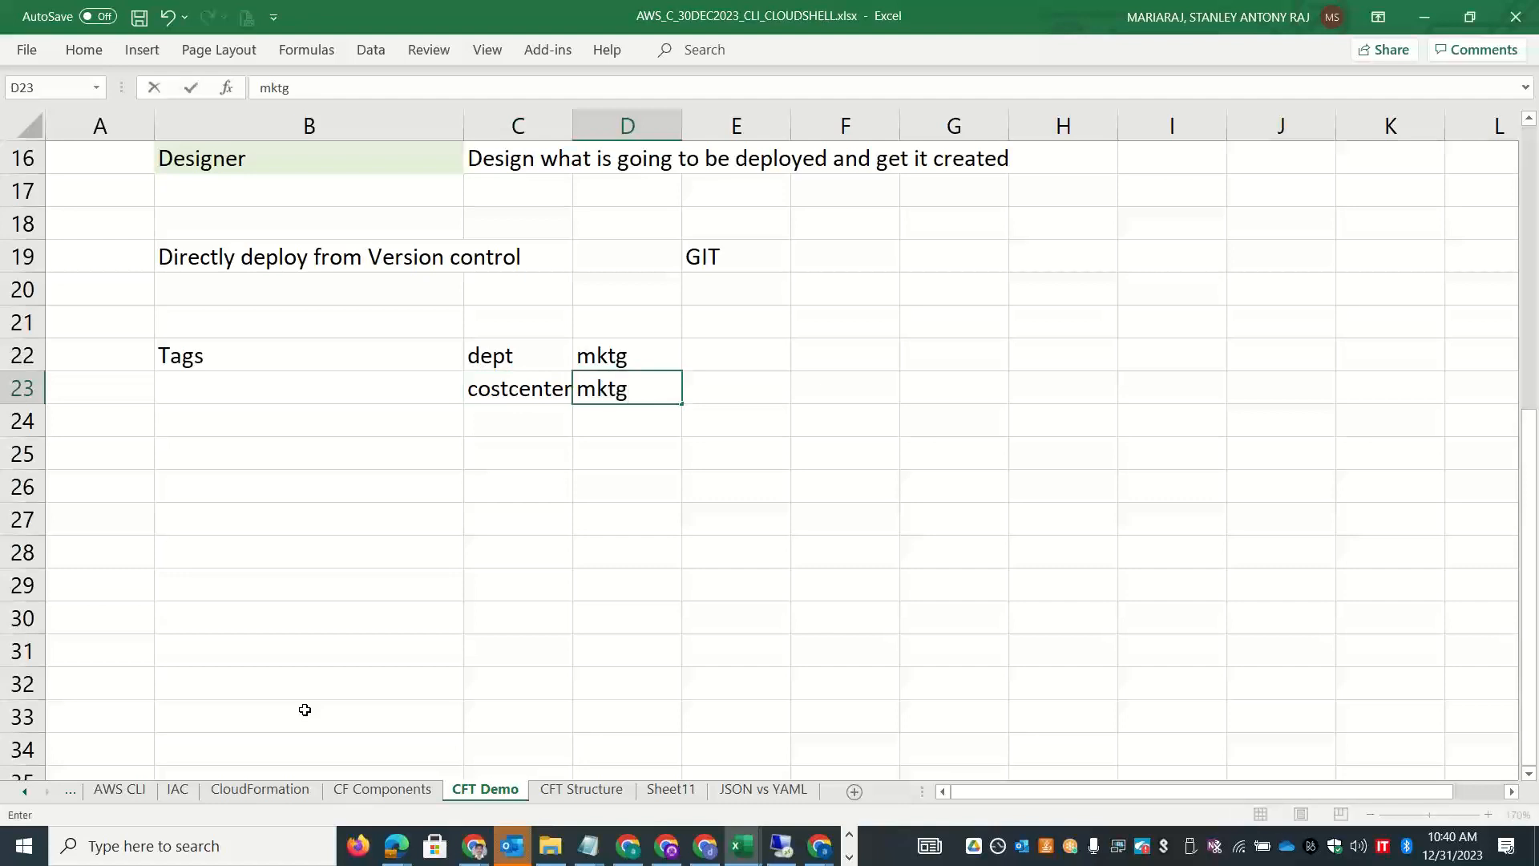
pyautogui.press('Return')
pyautogui.press('Left')
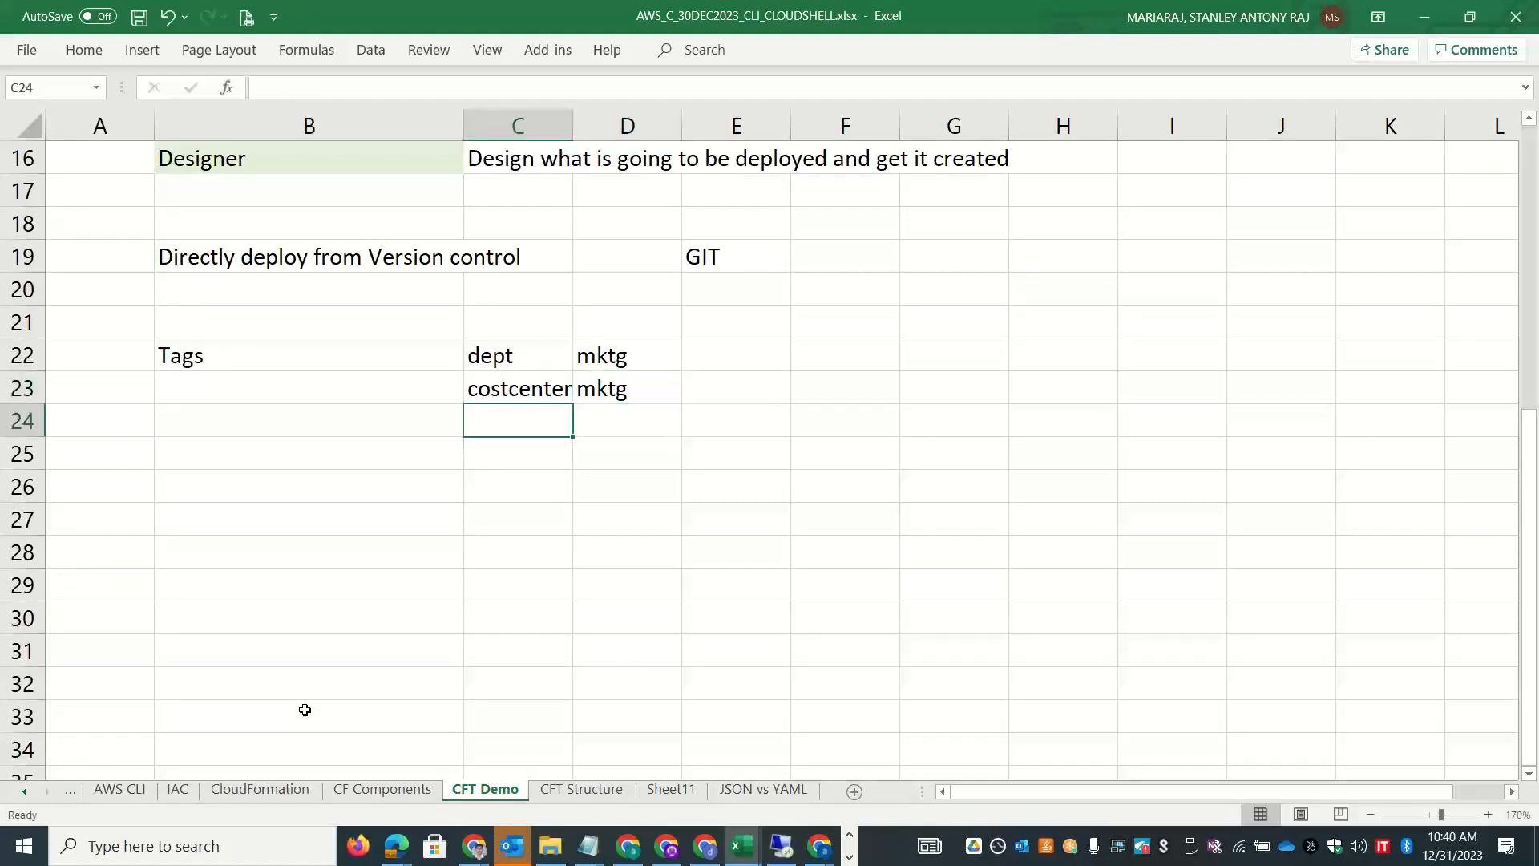
# Enter the tag key "env" in C24 with the value "prd" in D24.
pyautogui.write('d')
pyautogui.press('BackSpace')
pyautogui.press('BackSpace')
pyautogui.write('env')
pyautogui.press('Tab')
pyautogui.write('prd')
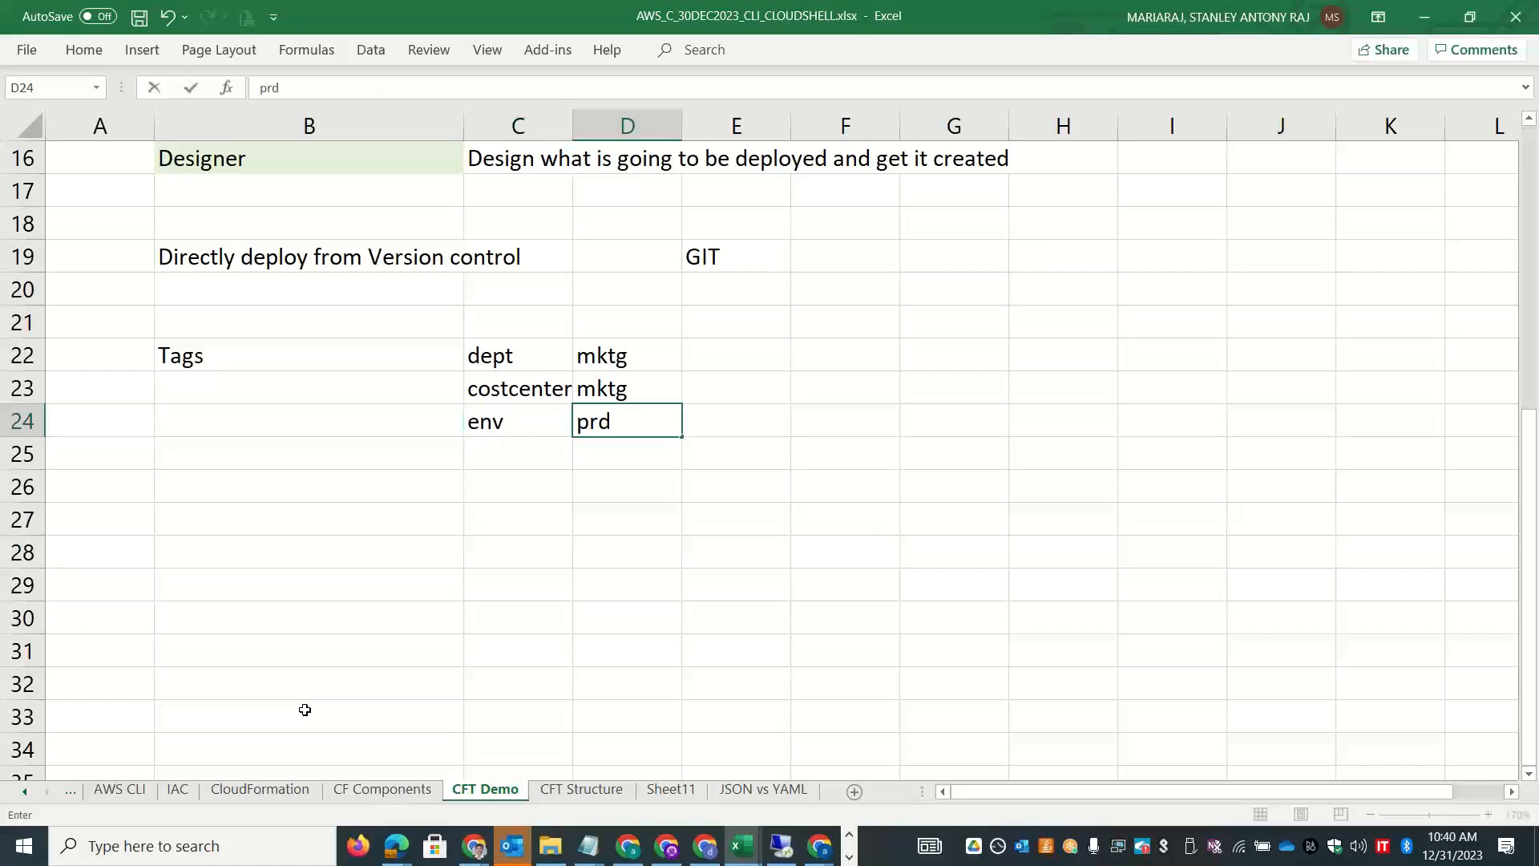
# Switch to the CloudFormation stack options in Chrome and enter the tag key "dept" with the value "mktg".
pyautogui.hotkey('alt', 'Tab')
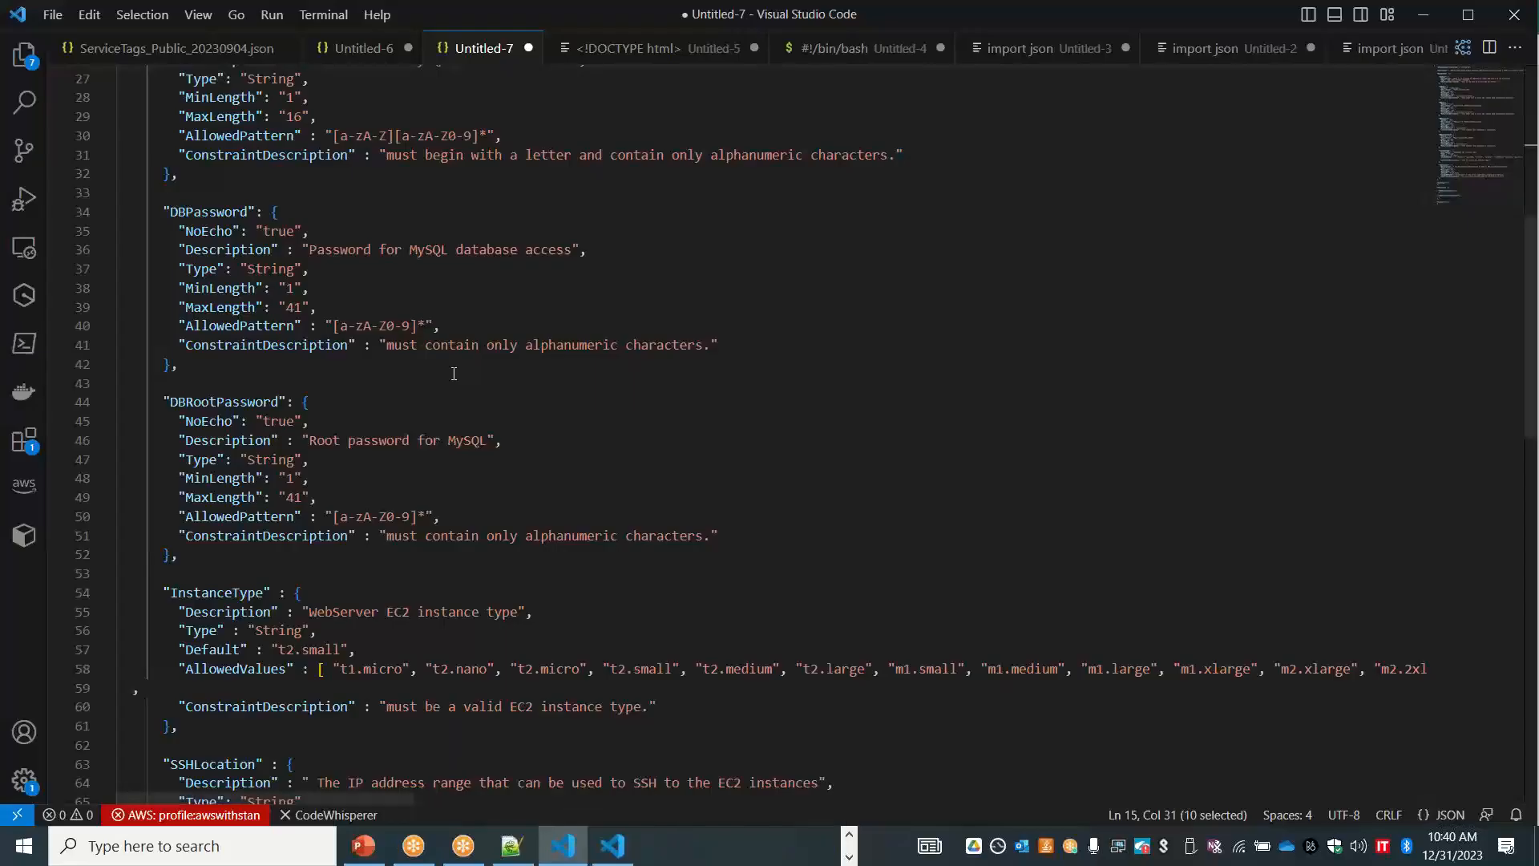
pyautogui.hotkey('alt', 'Tab')
pyautogui.hotkey('alt', 'Tab')
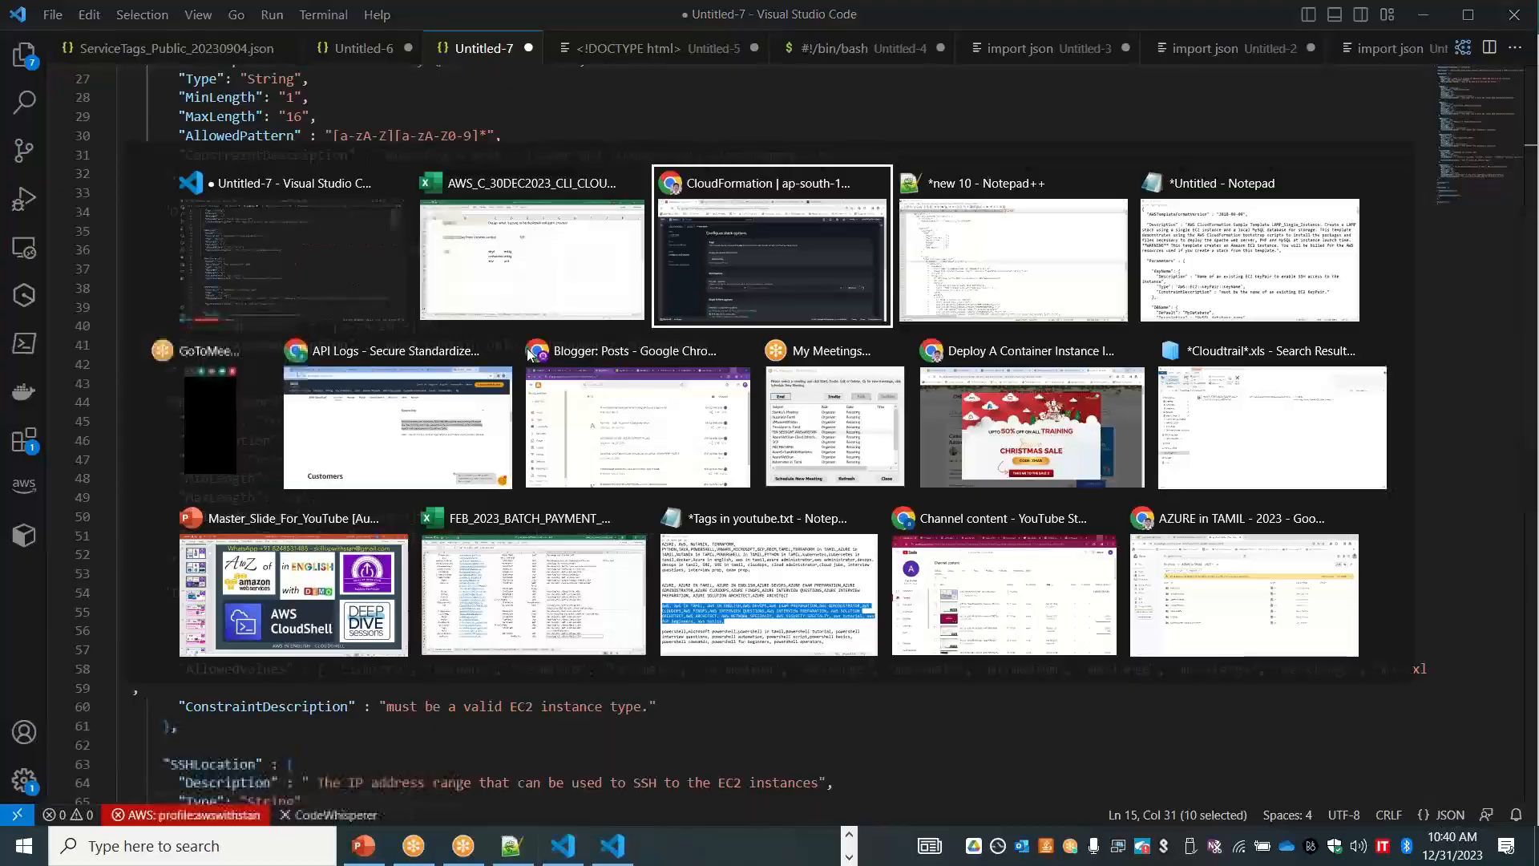
pyautogui.click(427, 408)
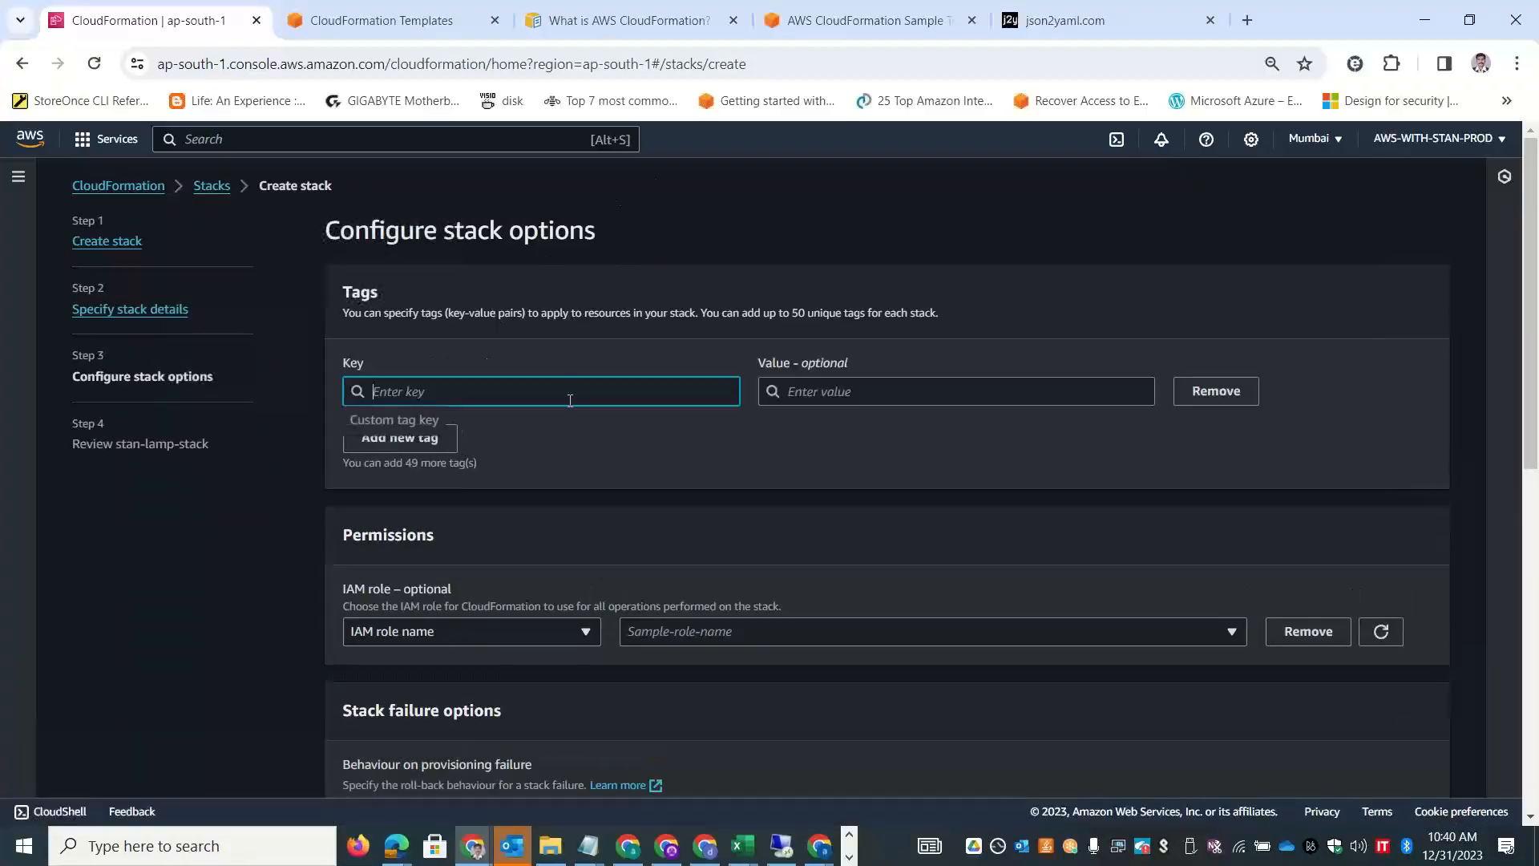
pyautogui.write('dept')
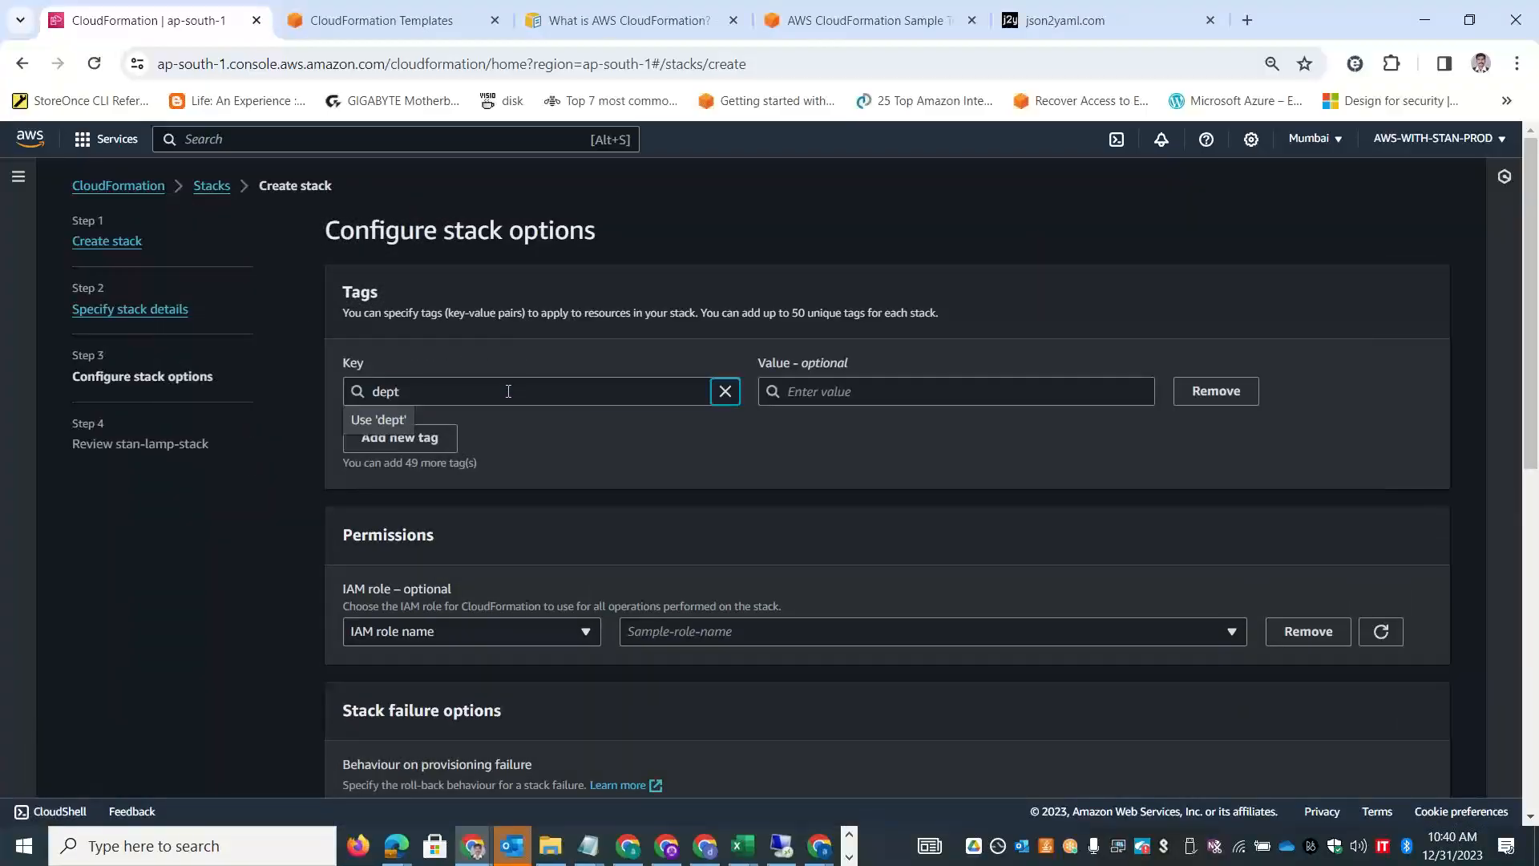
pyautogui.press('Tab')
pyautogui.write('mktg')
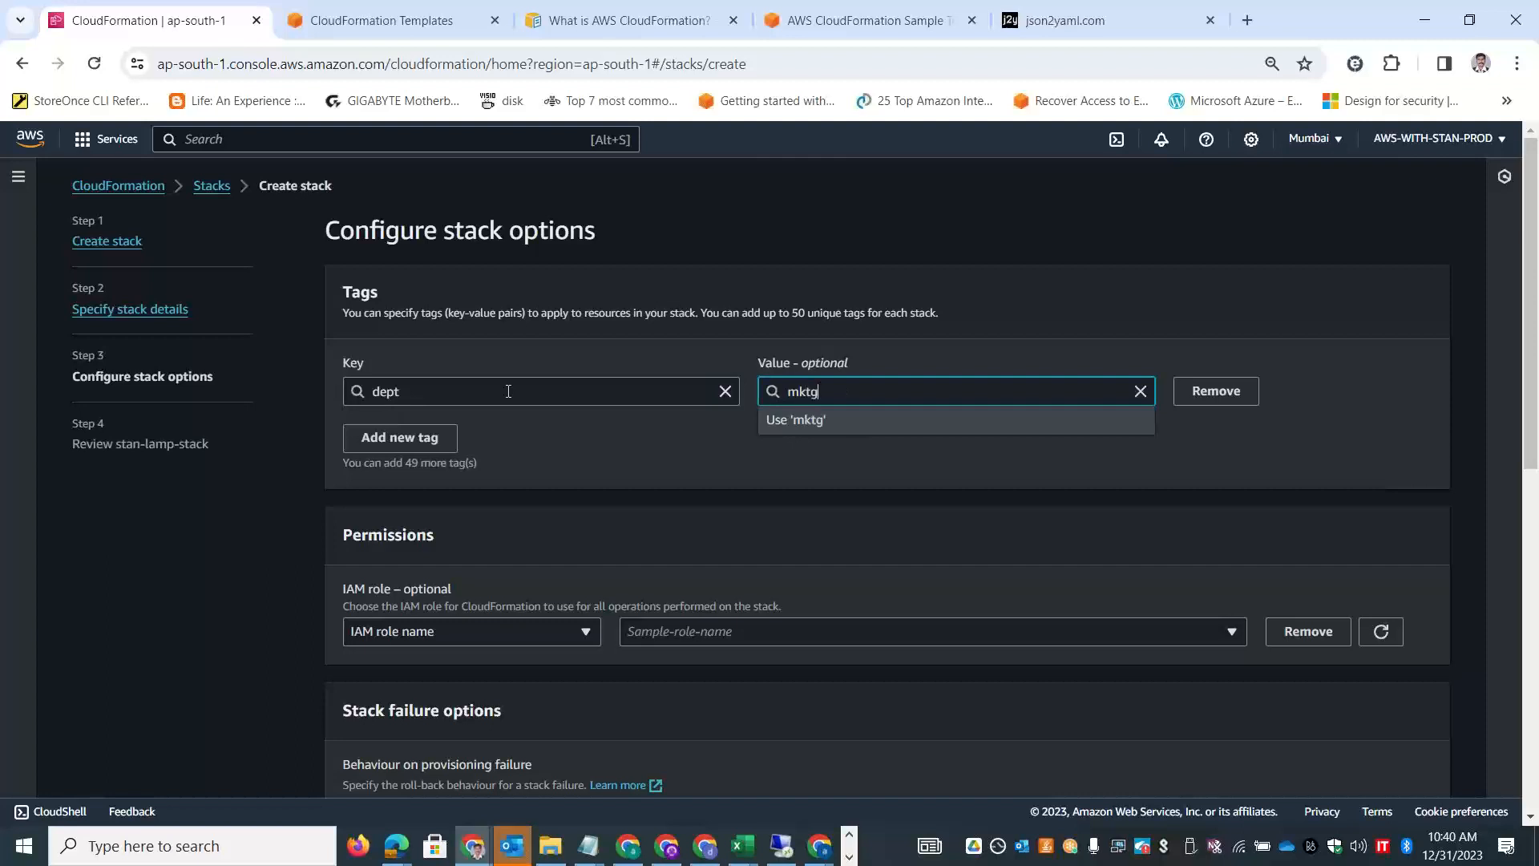
# Add a second stack tag with the key "costcenter" and the value "mktg-123".
pyautogui.click(428, 434)
pyautogui.write('costcenter')
pyautogui.press('Tab')
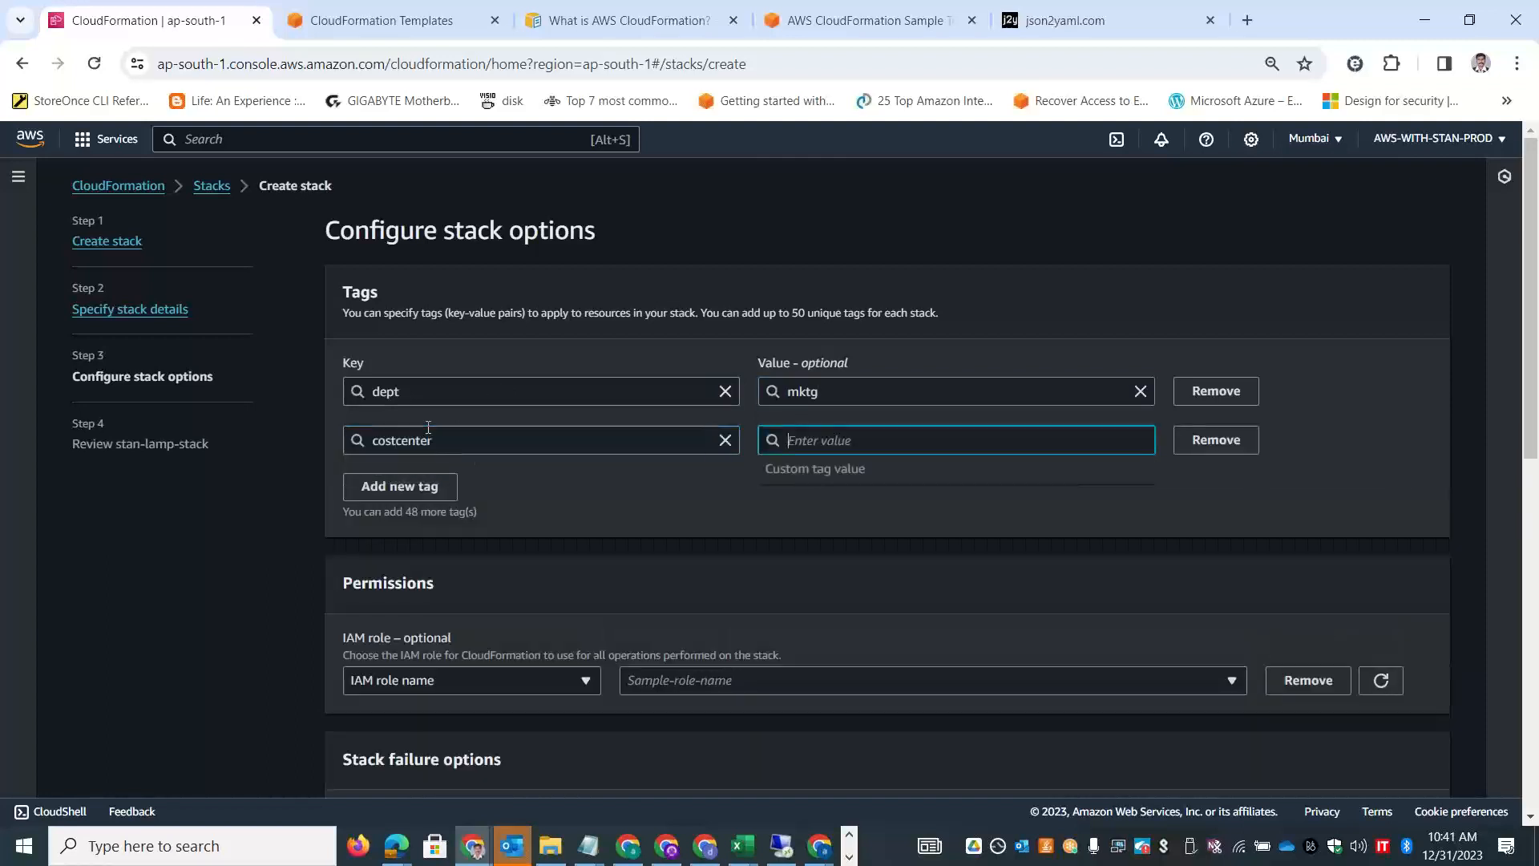
pyautogui.write('mktg-x')
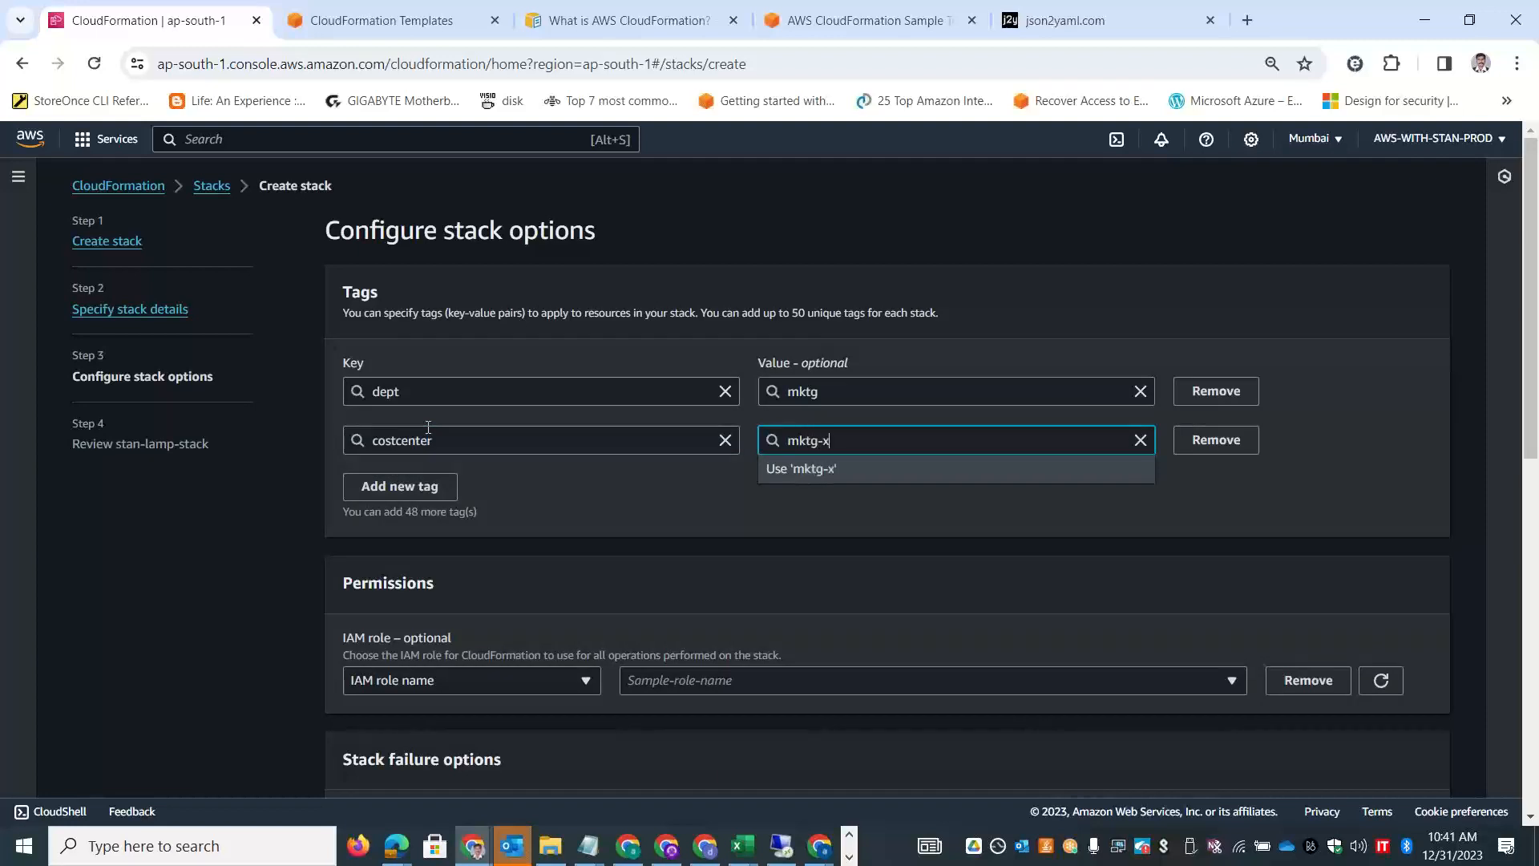
pyautogui.write('xx')
pyautogui.press('BackSpace')
pyautogui.press('BackSpace')
pyautogui.press('BackSpace')
pyautogui.write('123')
# Add a third stack tag with the key "env" and the value "prd".
pyautogui.click(414, 490)
pyautogui.write('env')
pyautogui.press('BackSpace')
pyautogui.press('BackSpace')
pyautogui.write('nv')
pyautogui.press('Tab')
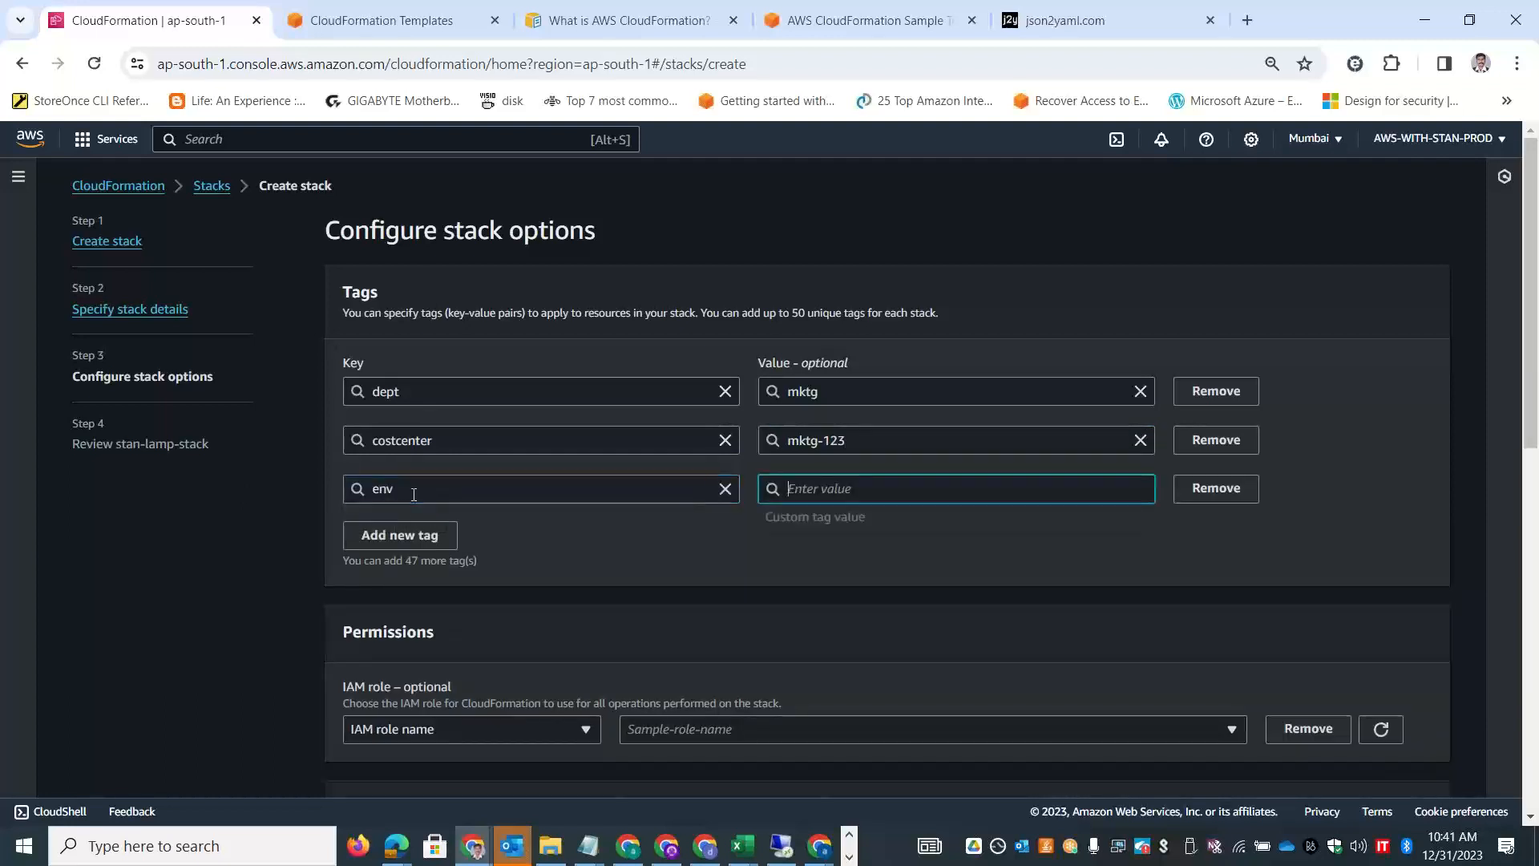
pyautogui.write('prd')
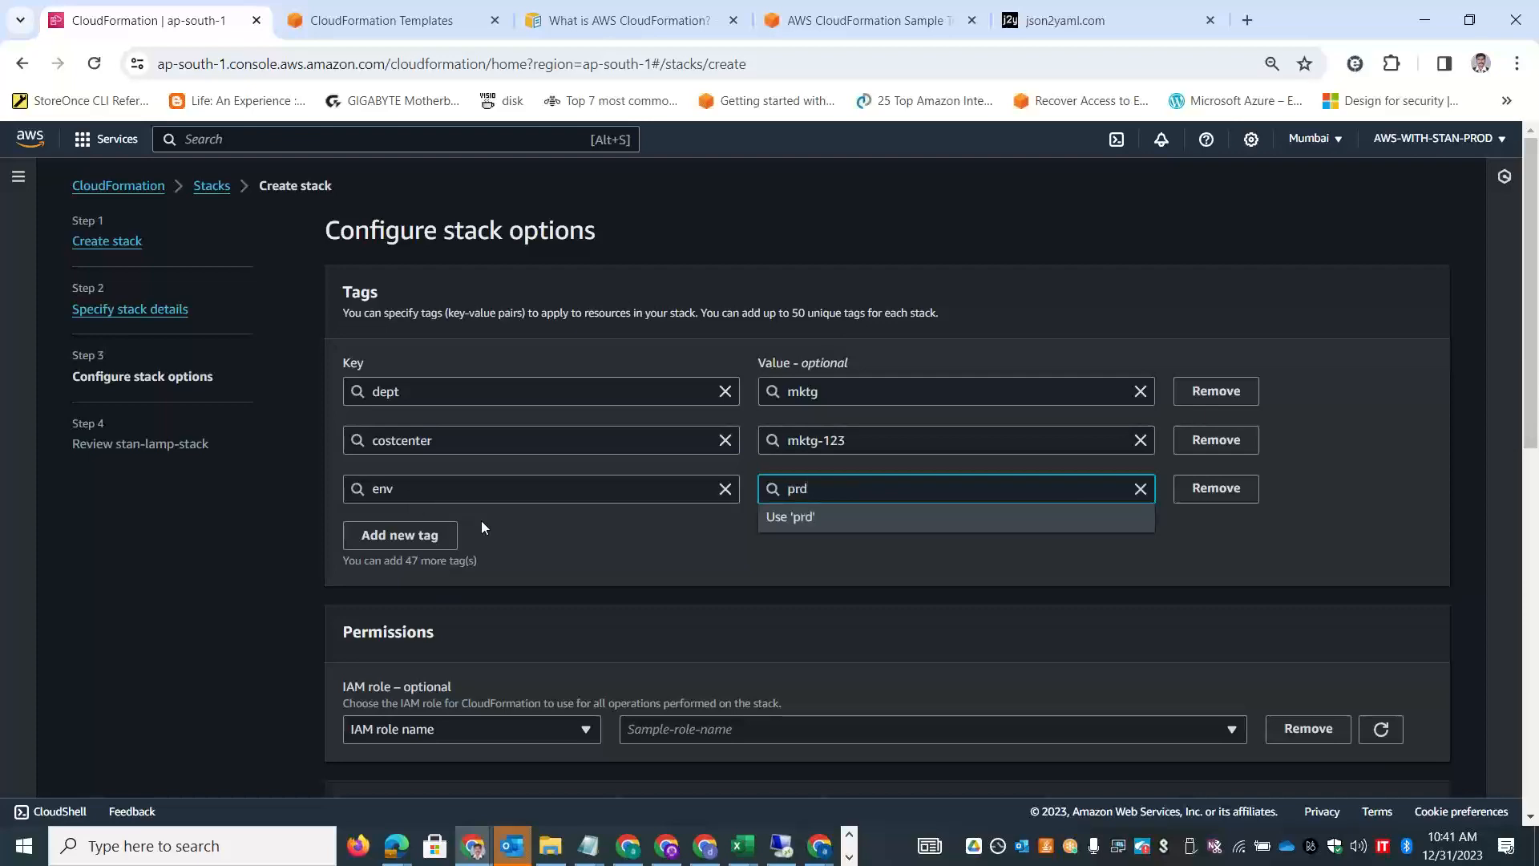
pyautogui.click(593, 558)
# Switch to the Excel workbook and enter "Permissions" in B26 of the CFT Demo sheet.
pyautogui.moveTo(1533, 362); pyautogui.dragTo(1535, 501)
pyautogui.press('ctrl+super+Right')
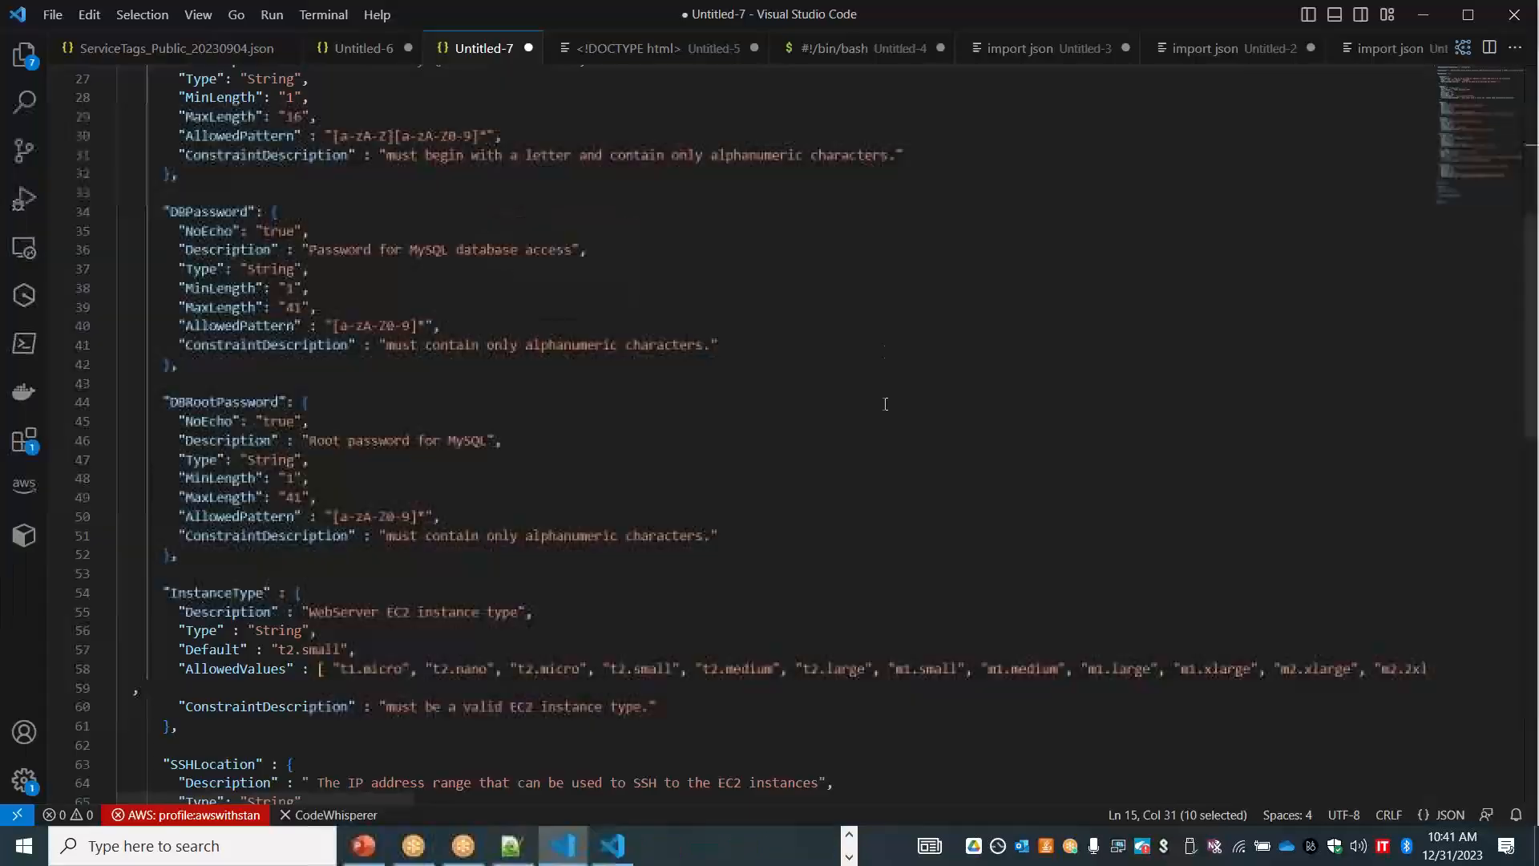
pyautogui.hotkey('alt', 'Tab')
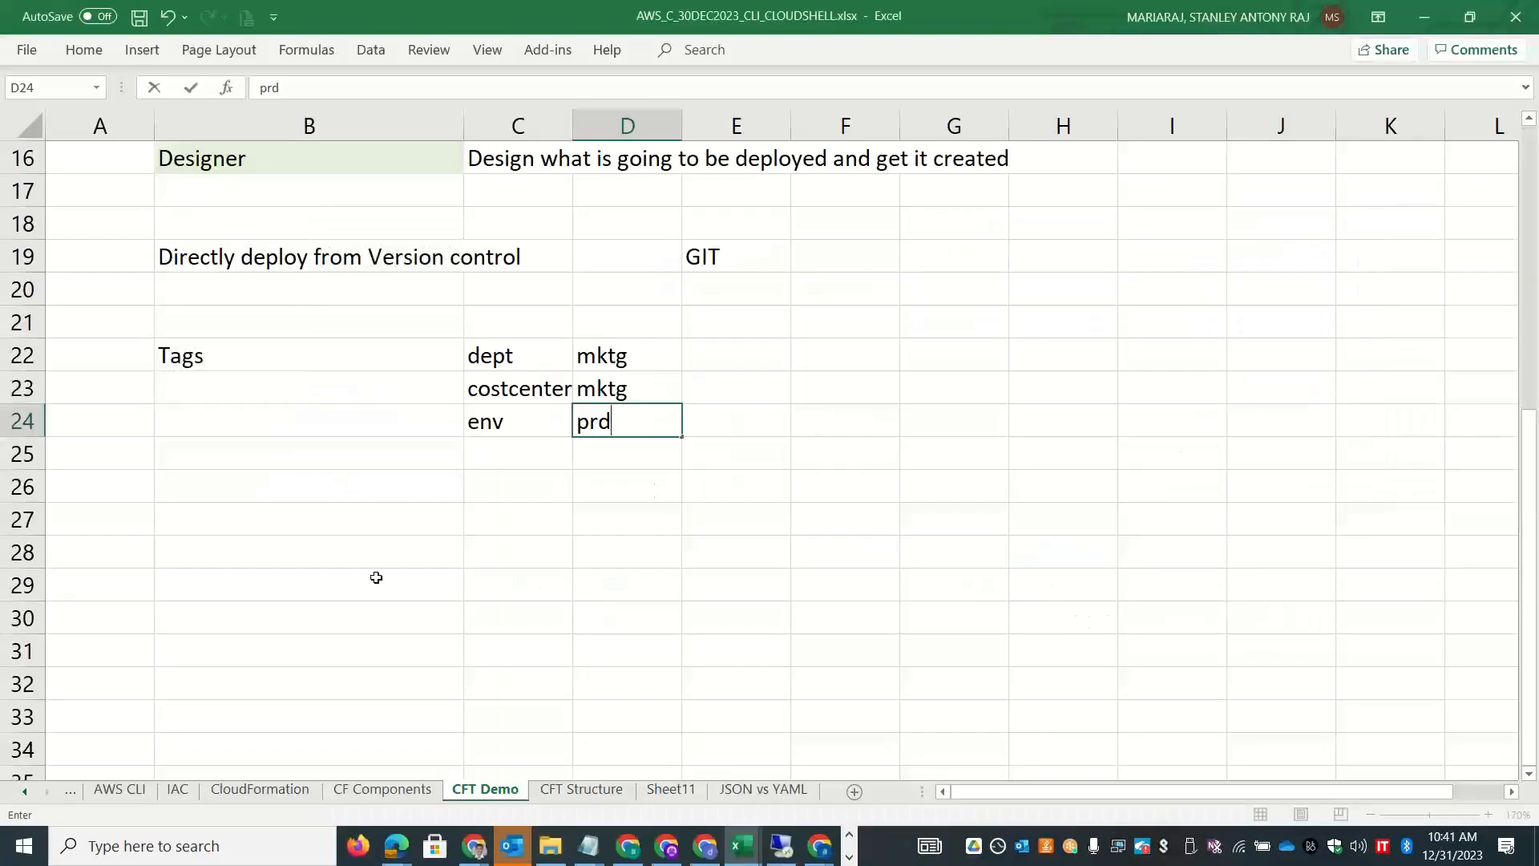
pyautogui.click(314, 483)
pyautogui.write('Permissions')
pyautogui.press('Tab')
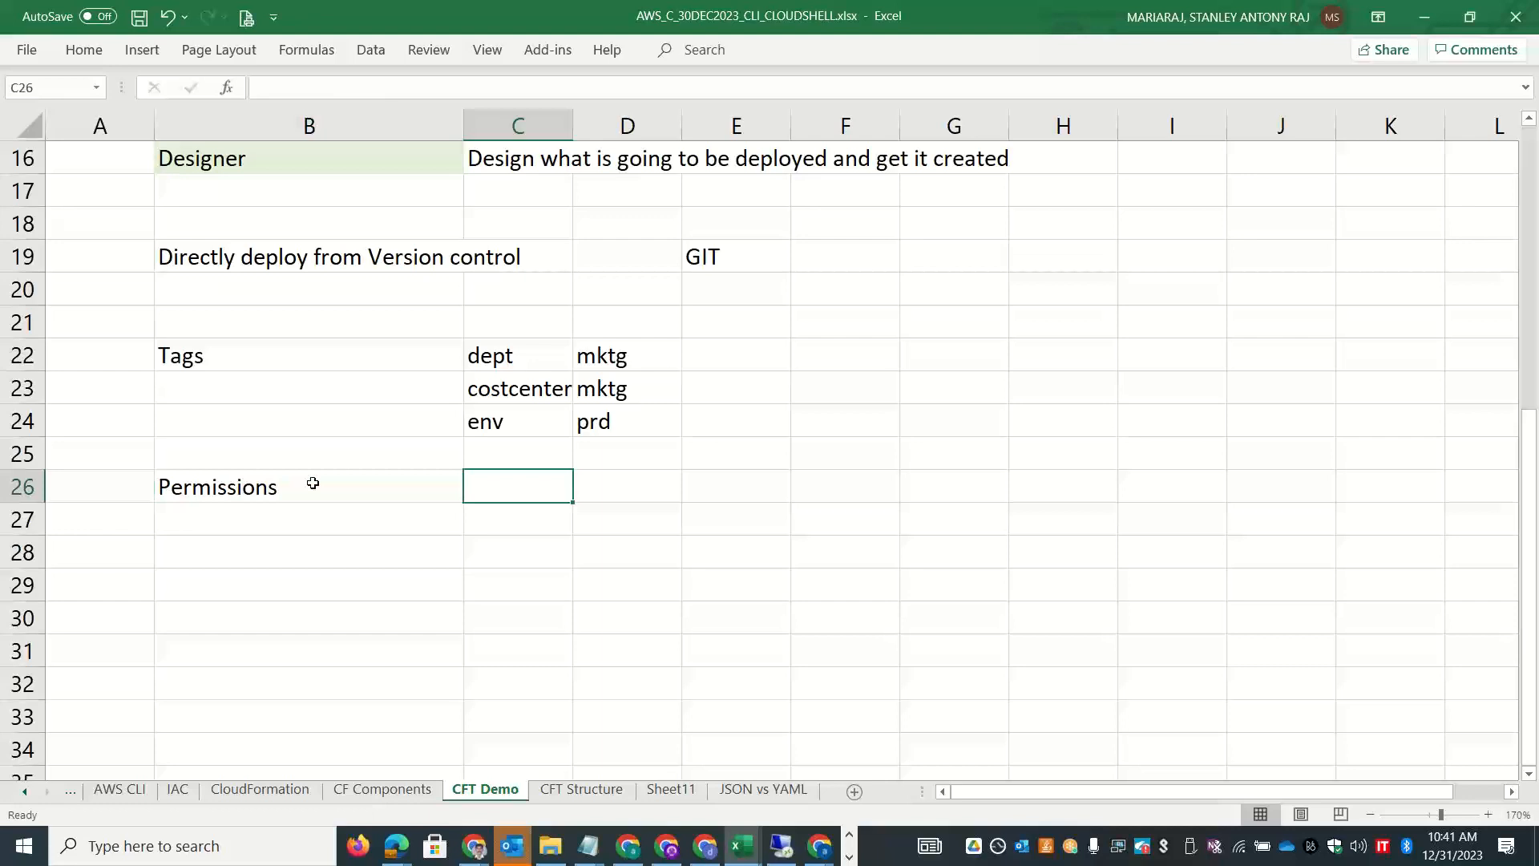
# Enter "Create a IAM role that has the required permissions to create the resources listed in the stack" in C26.
pyautogui.write('Create an')
pyautogui.press('BackSpace')
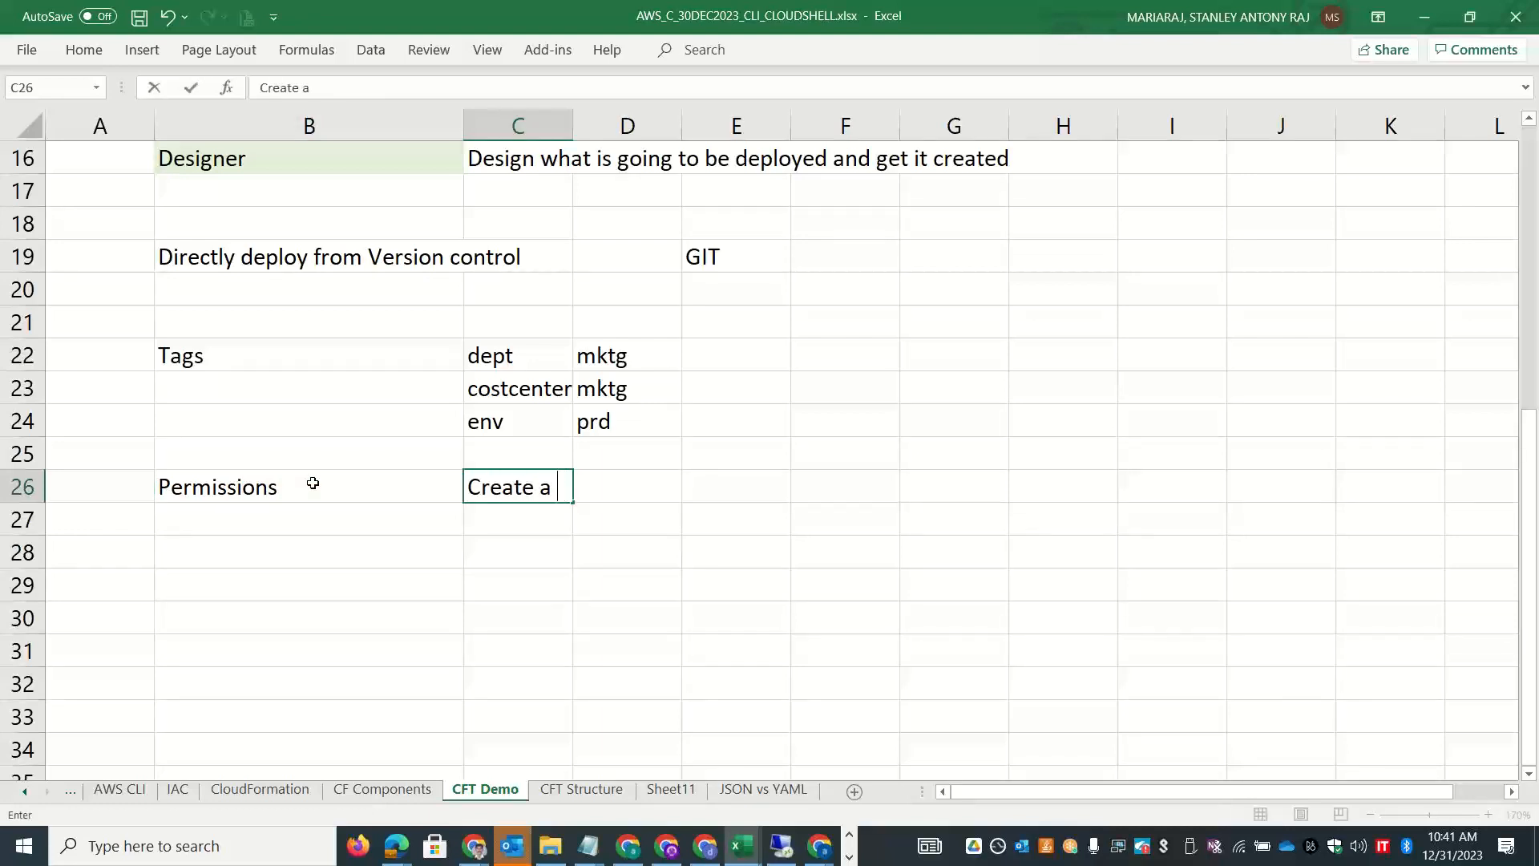
pyautogui.write('IAM role th')
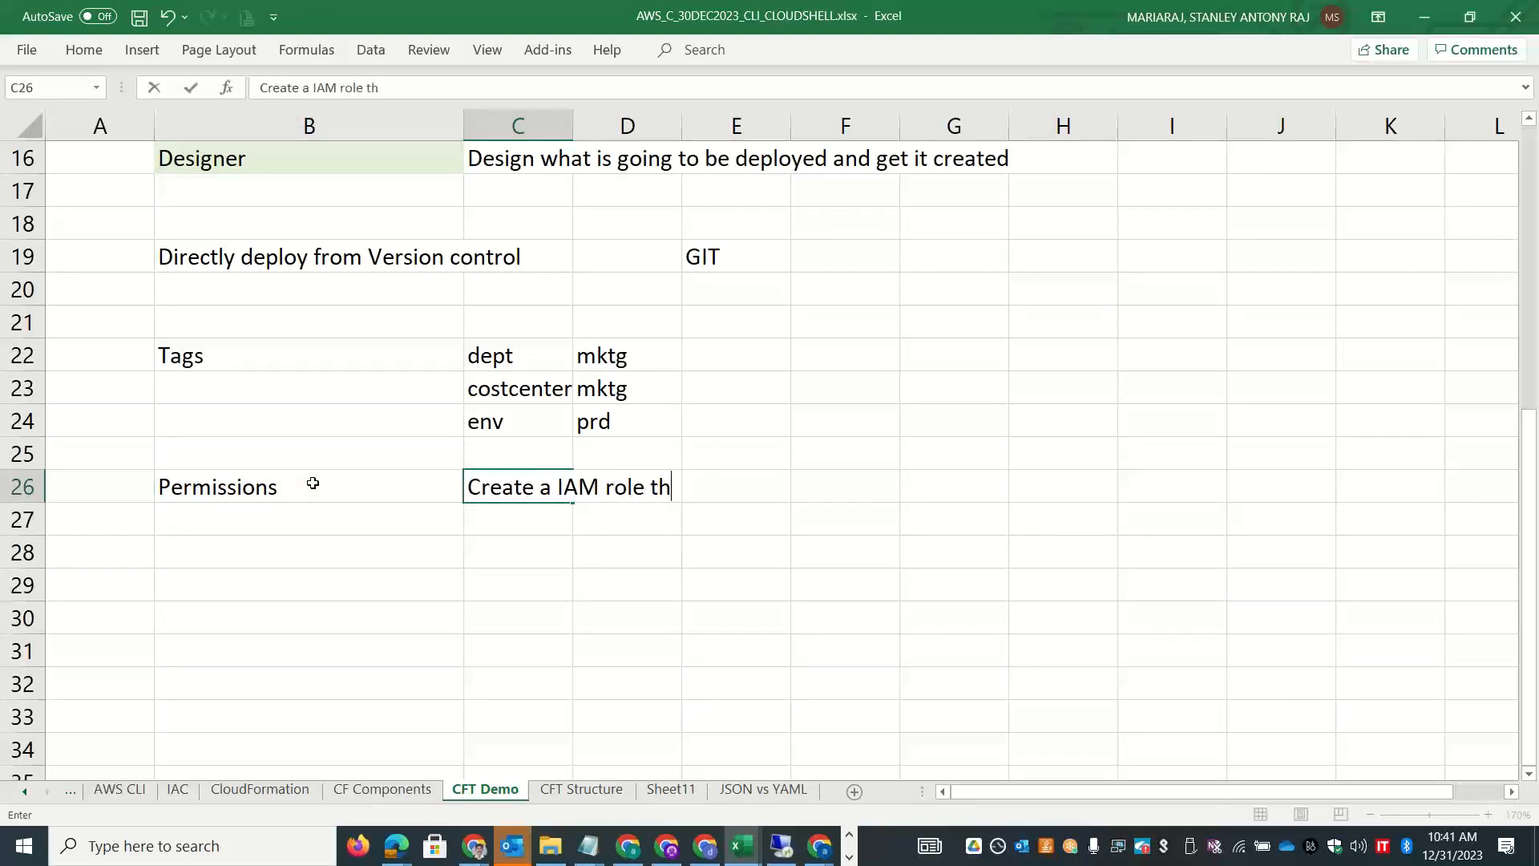
pyautogui.write('at has the re')
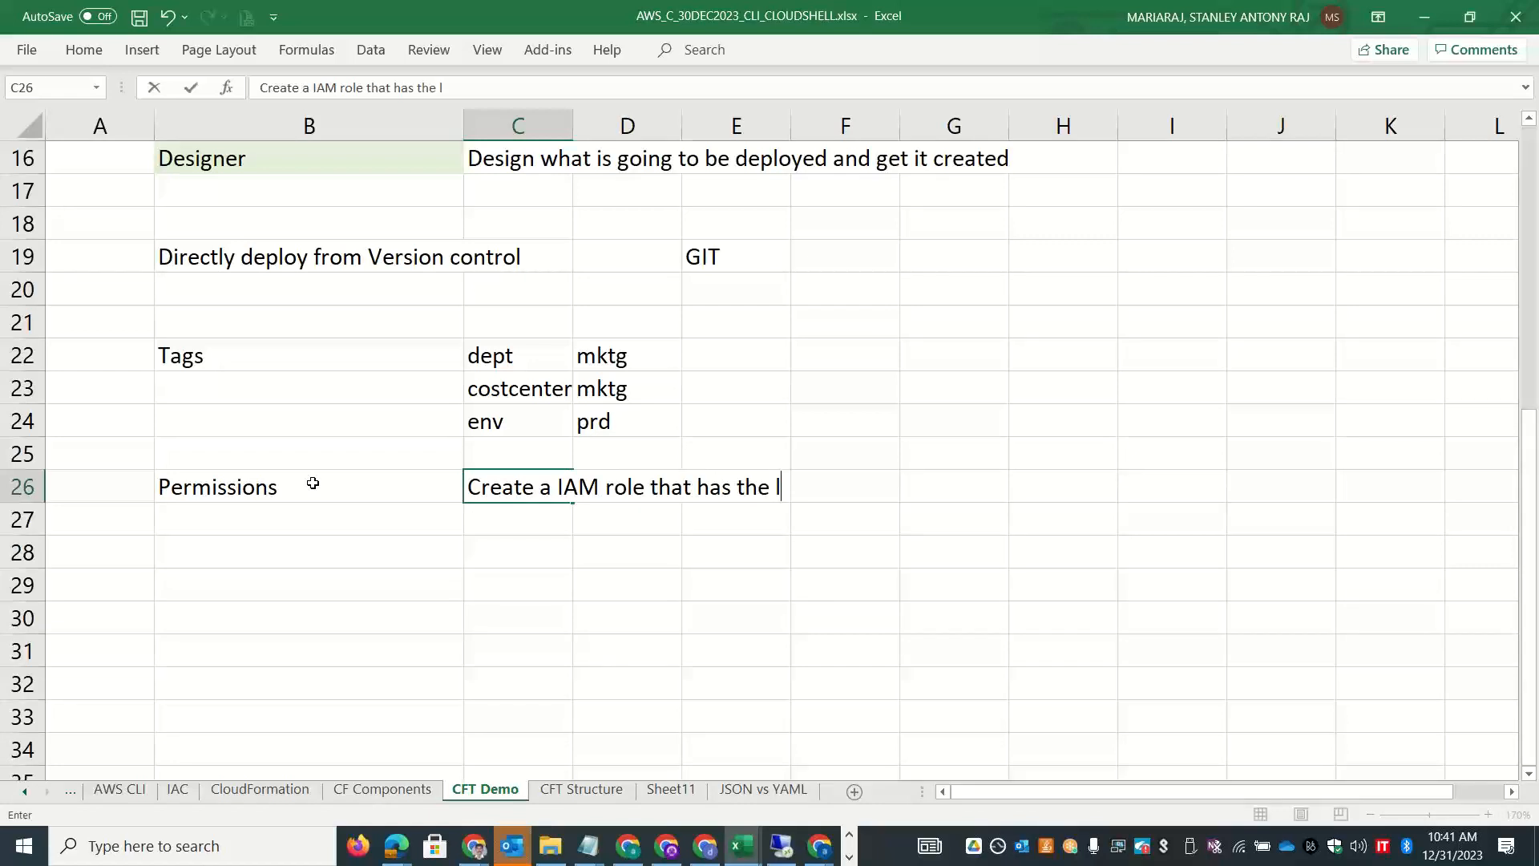
pyautogui.write('quired permiss')
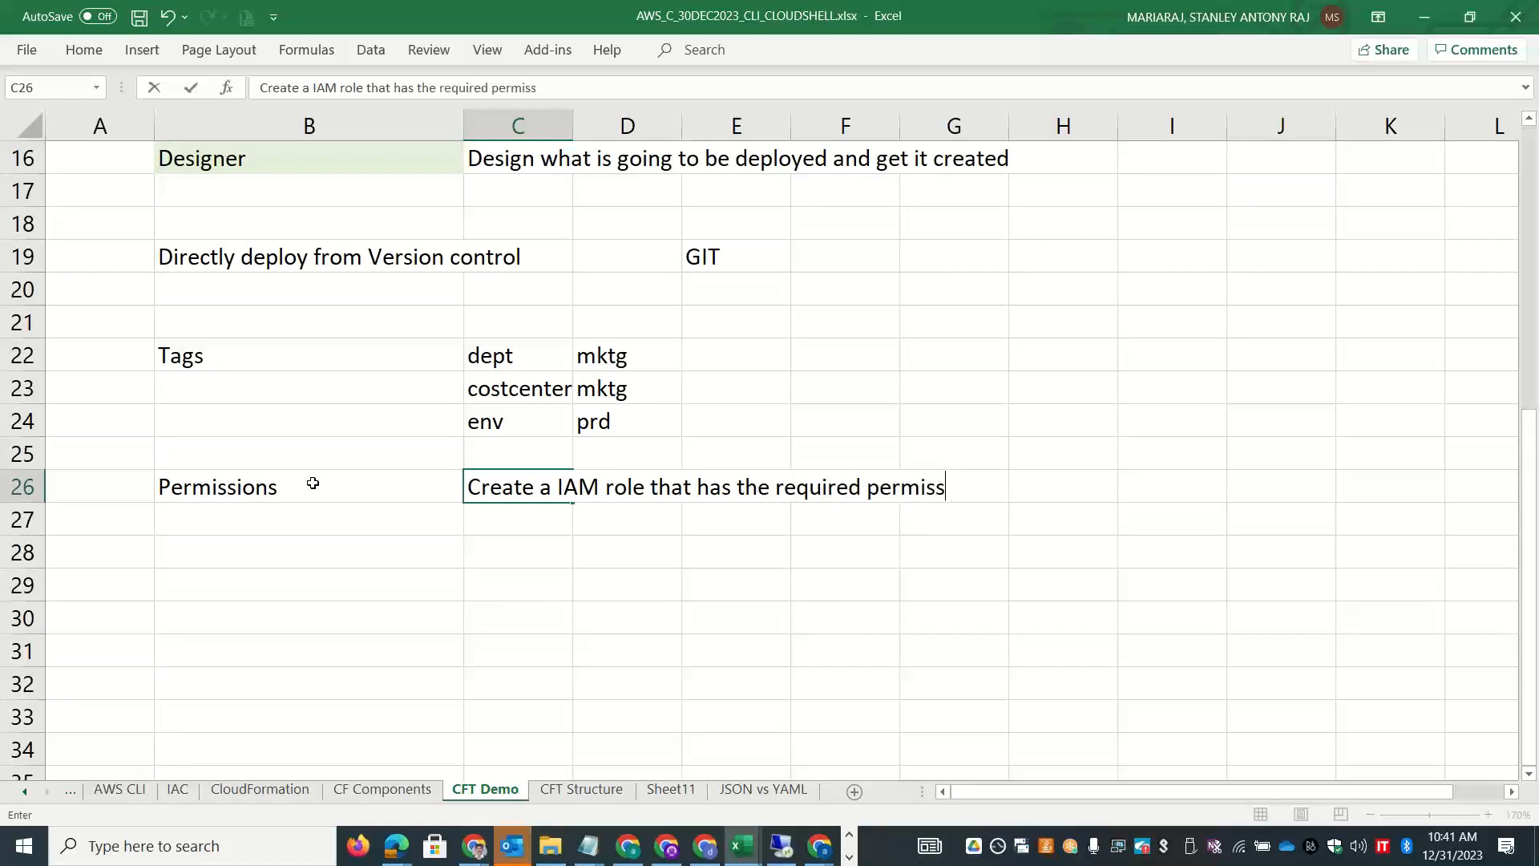
pyautogui.write('ions to create the')
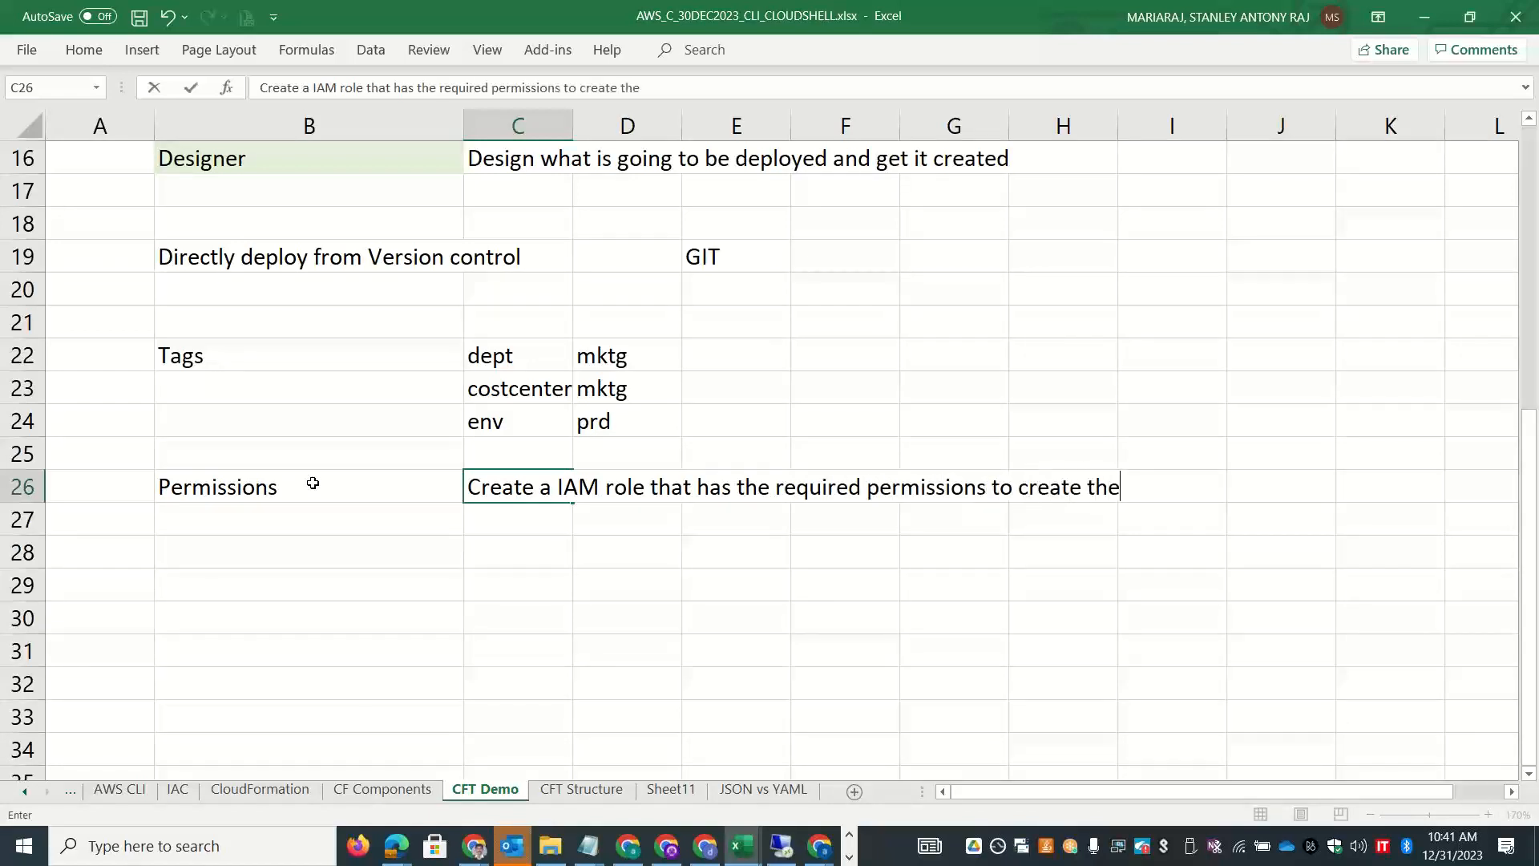
pyautogui.write(' resources lis')
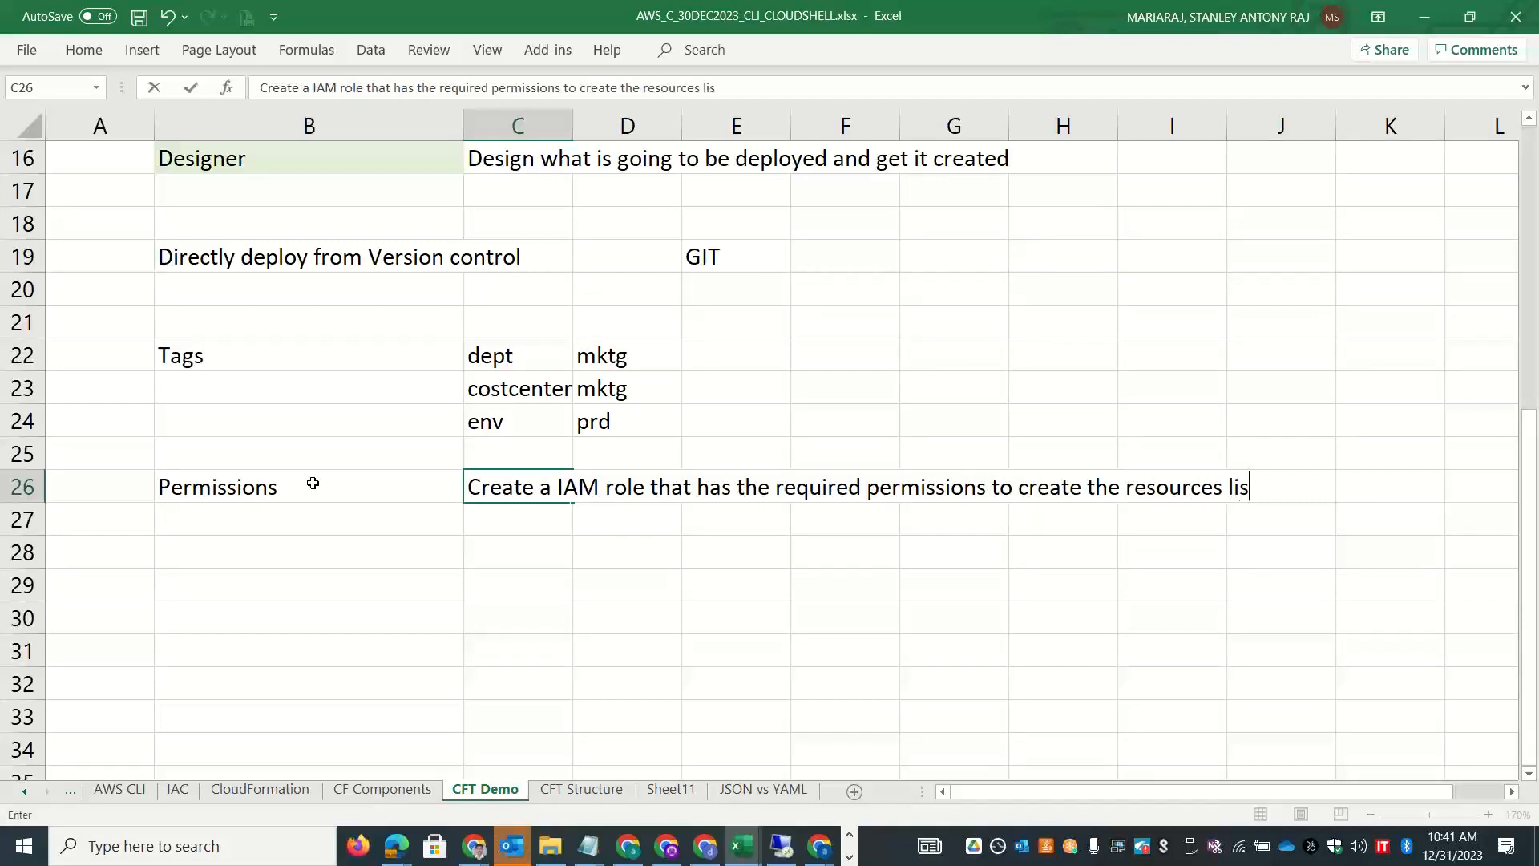
pyautogui.write('ted in the stack')
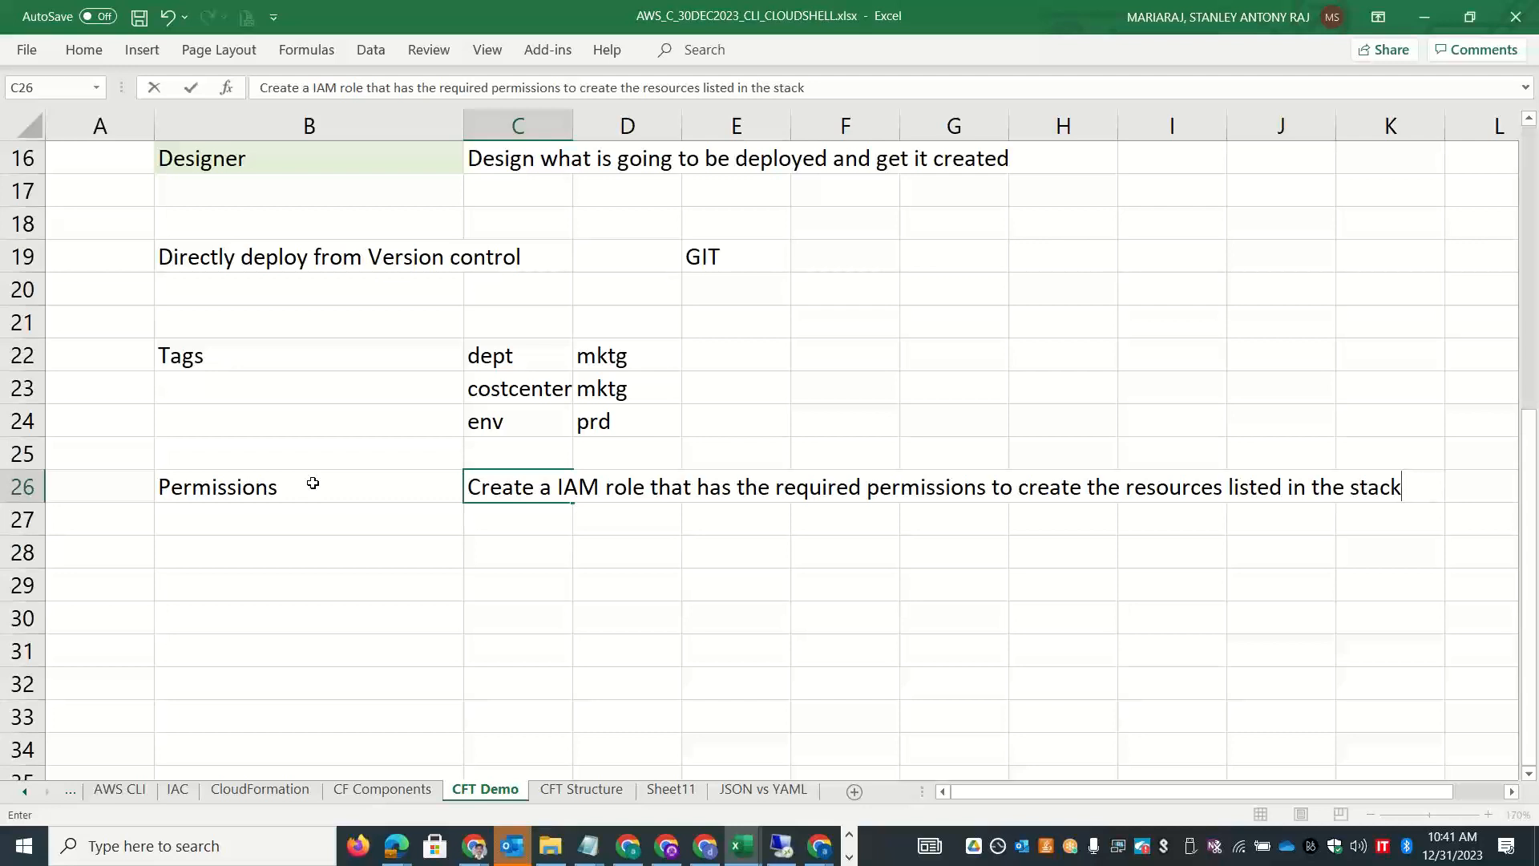
# Enter "Else, it will be use the Identity of the logged in user" in C27.
pyautogui.click(529, 527)
pyautogui.write('Else, ')
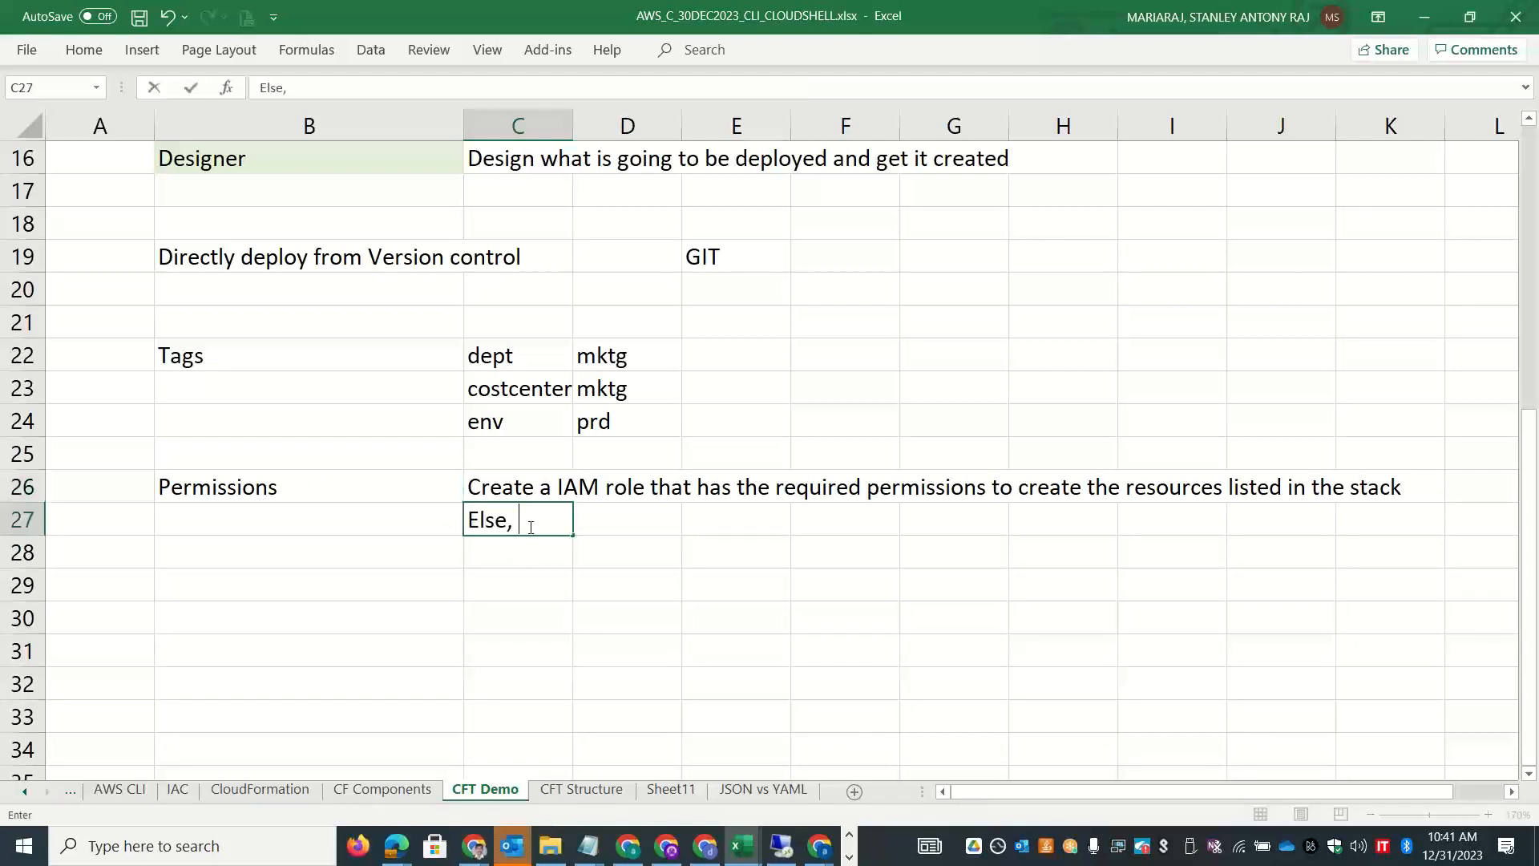
pyautogui.write('it will be use the ')
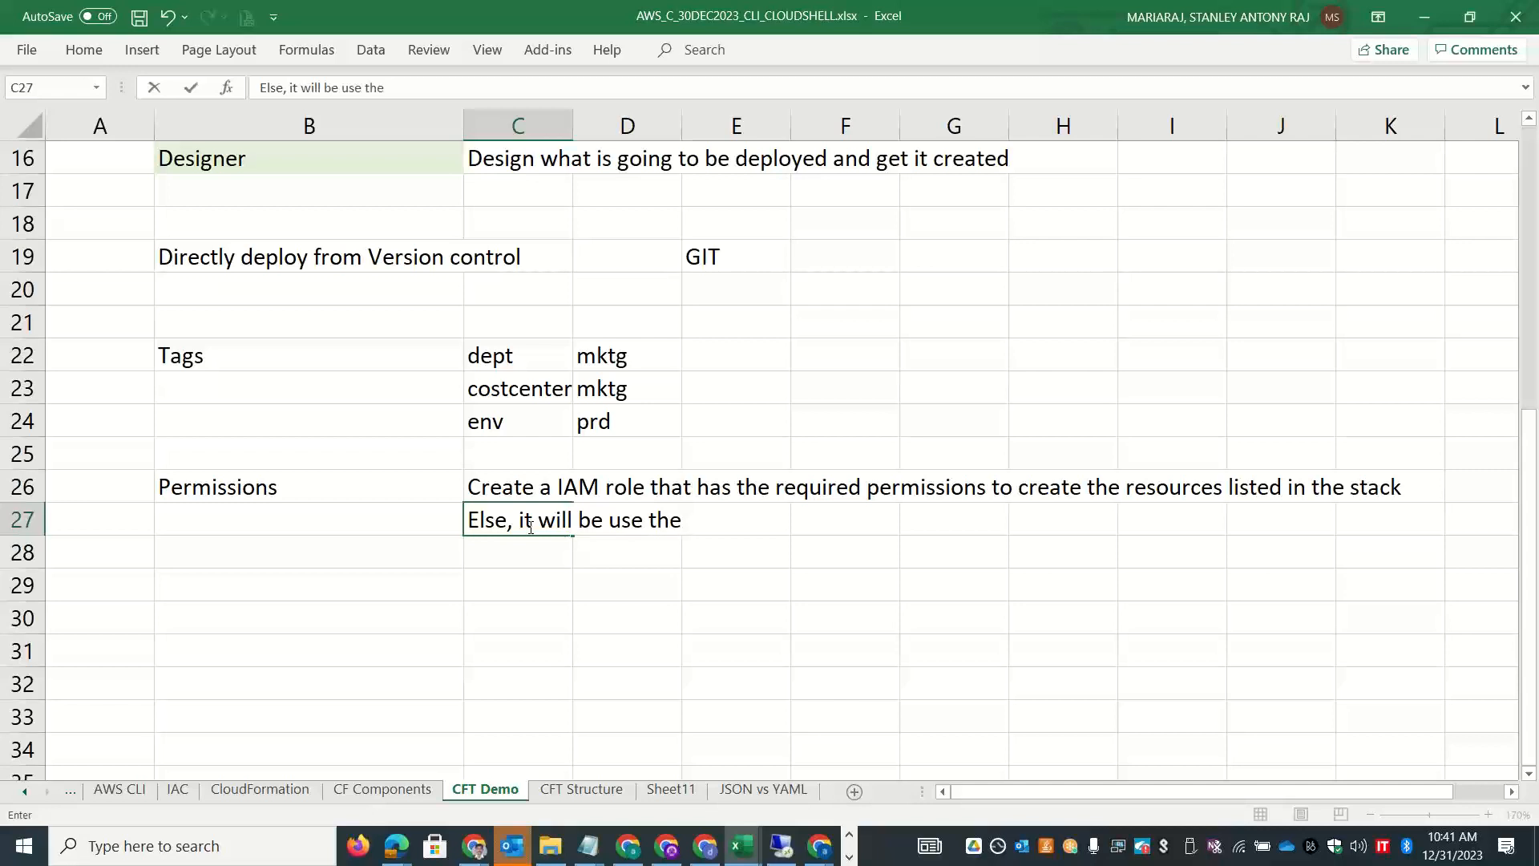
pyautogui.write('Identity of the')
pyautogui.write('logged in user')
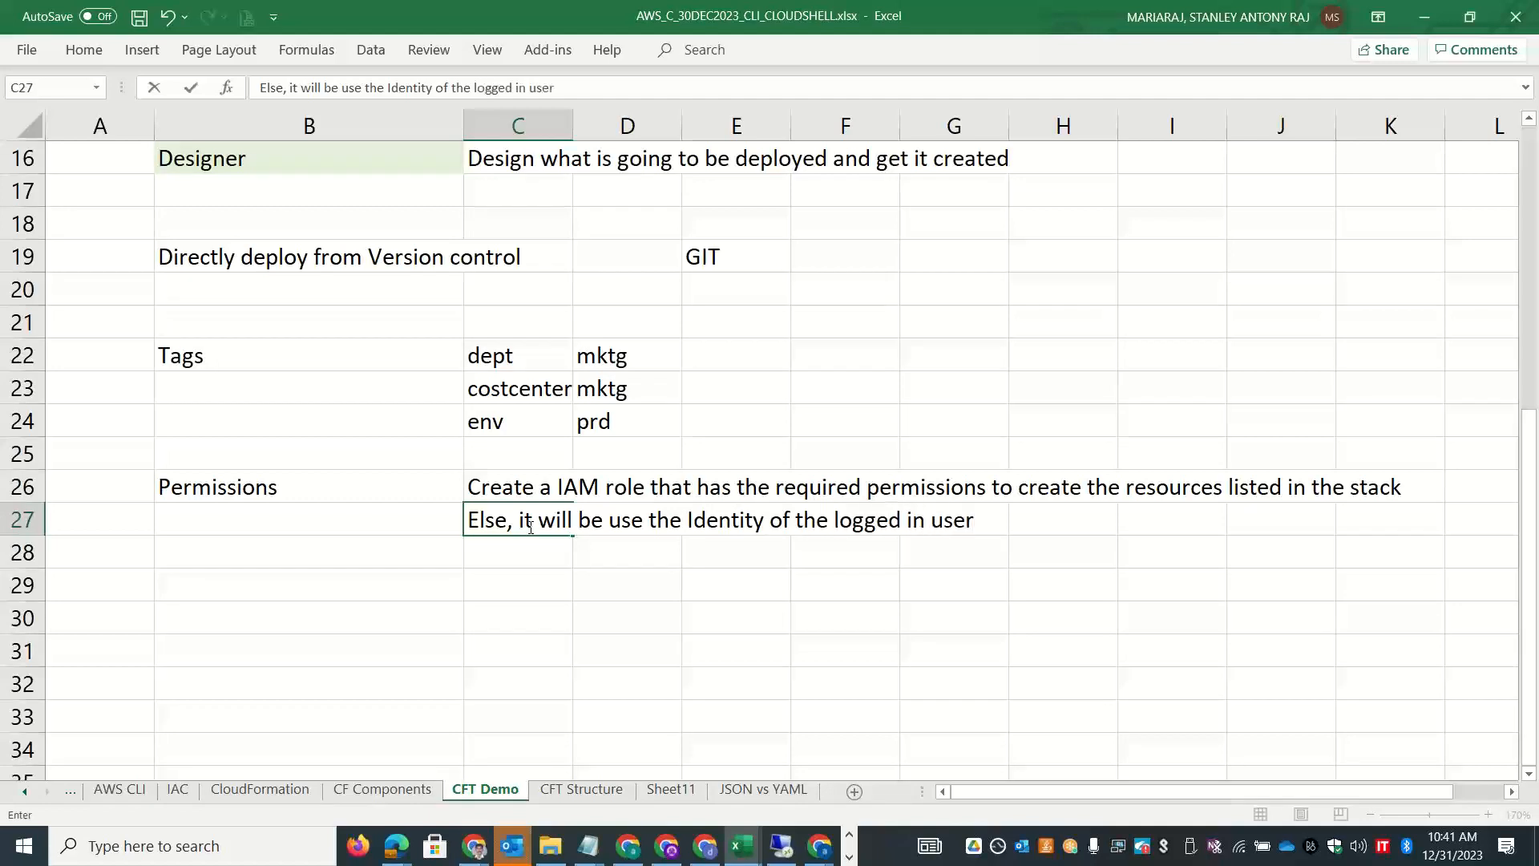
# Copy the IAM role description sentence from the CloudFormation Permissions section in Chrome into B25 of the Excel sheet.
pyautogui.hotkey('alt', 'Tab')
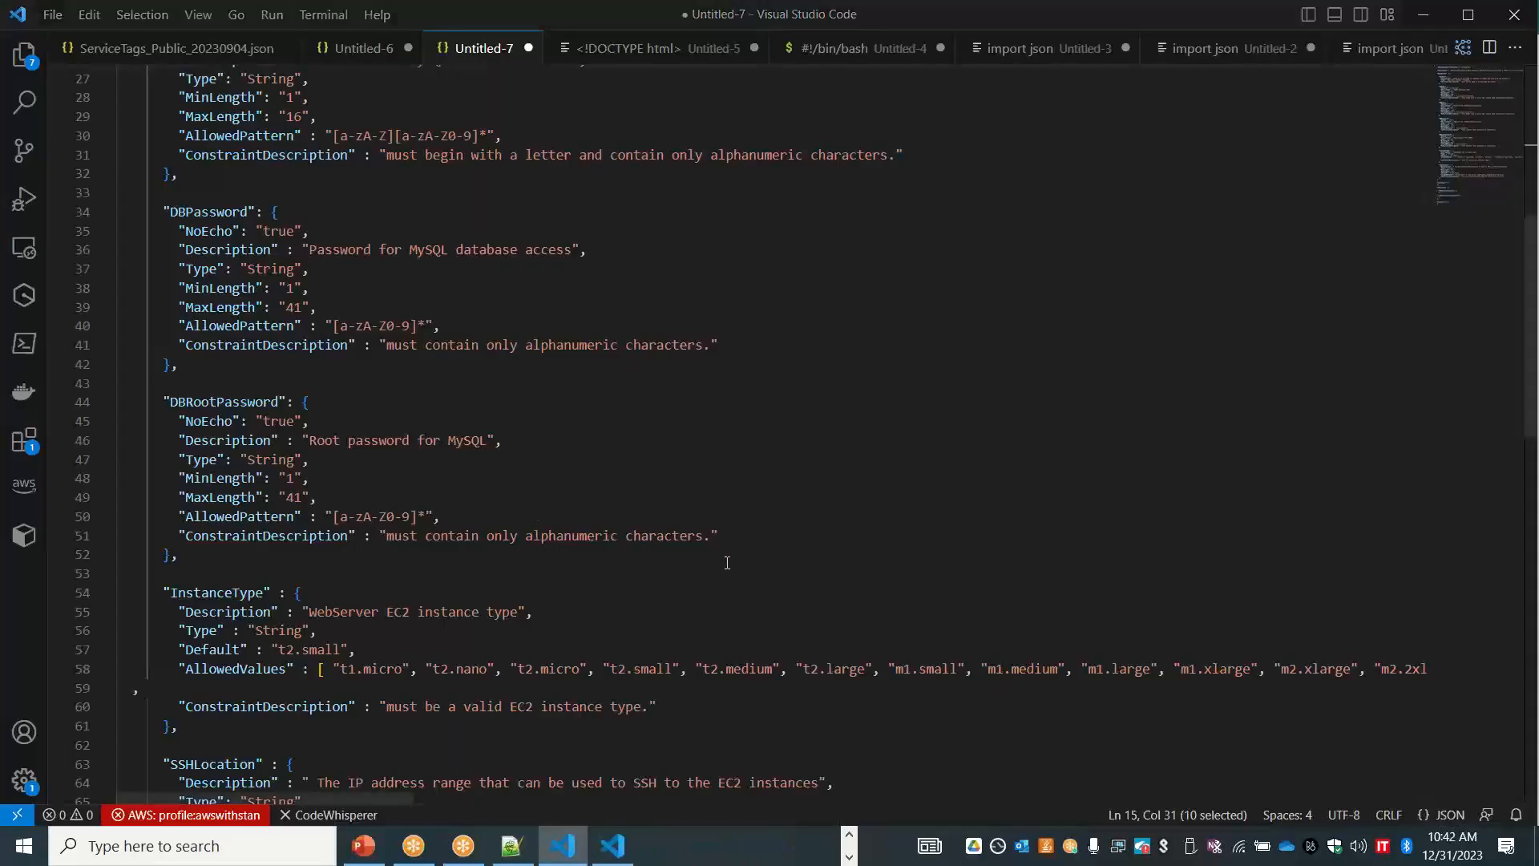
pyautogui.hotkey('alt', 'Tab')
pyautogui.hotkey('alt', 'Tab')
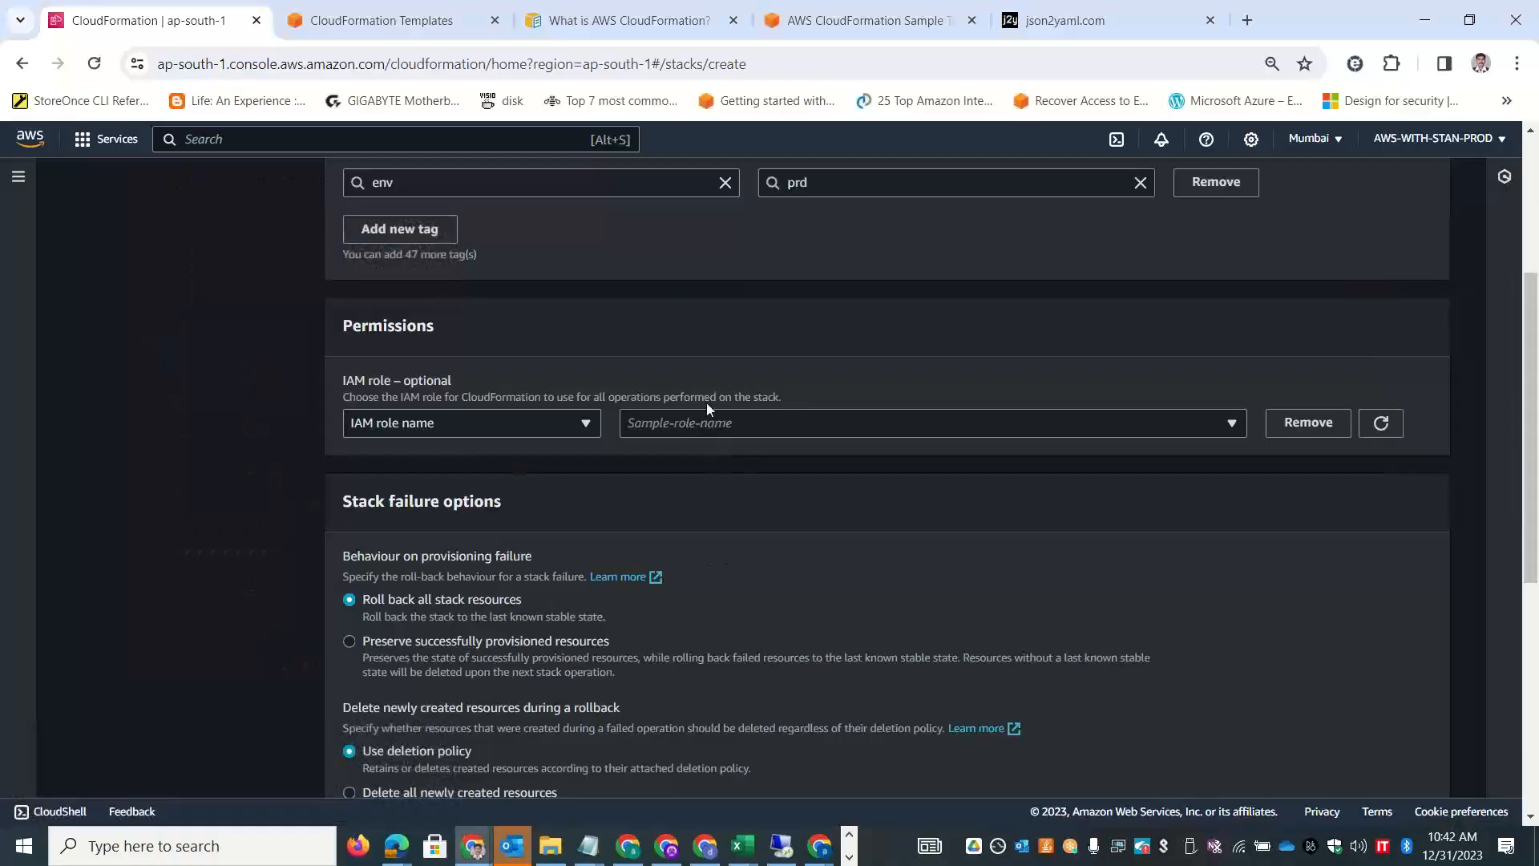
pyautogui.moveTo(768, 390); pyautogui.dragTo(340, 394)
pyautogui.hotkey('ctrl', 'c')
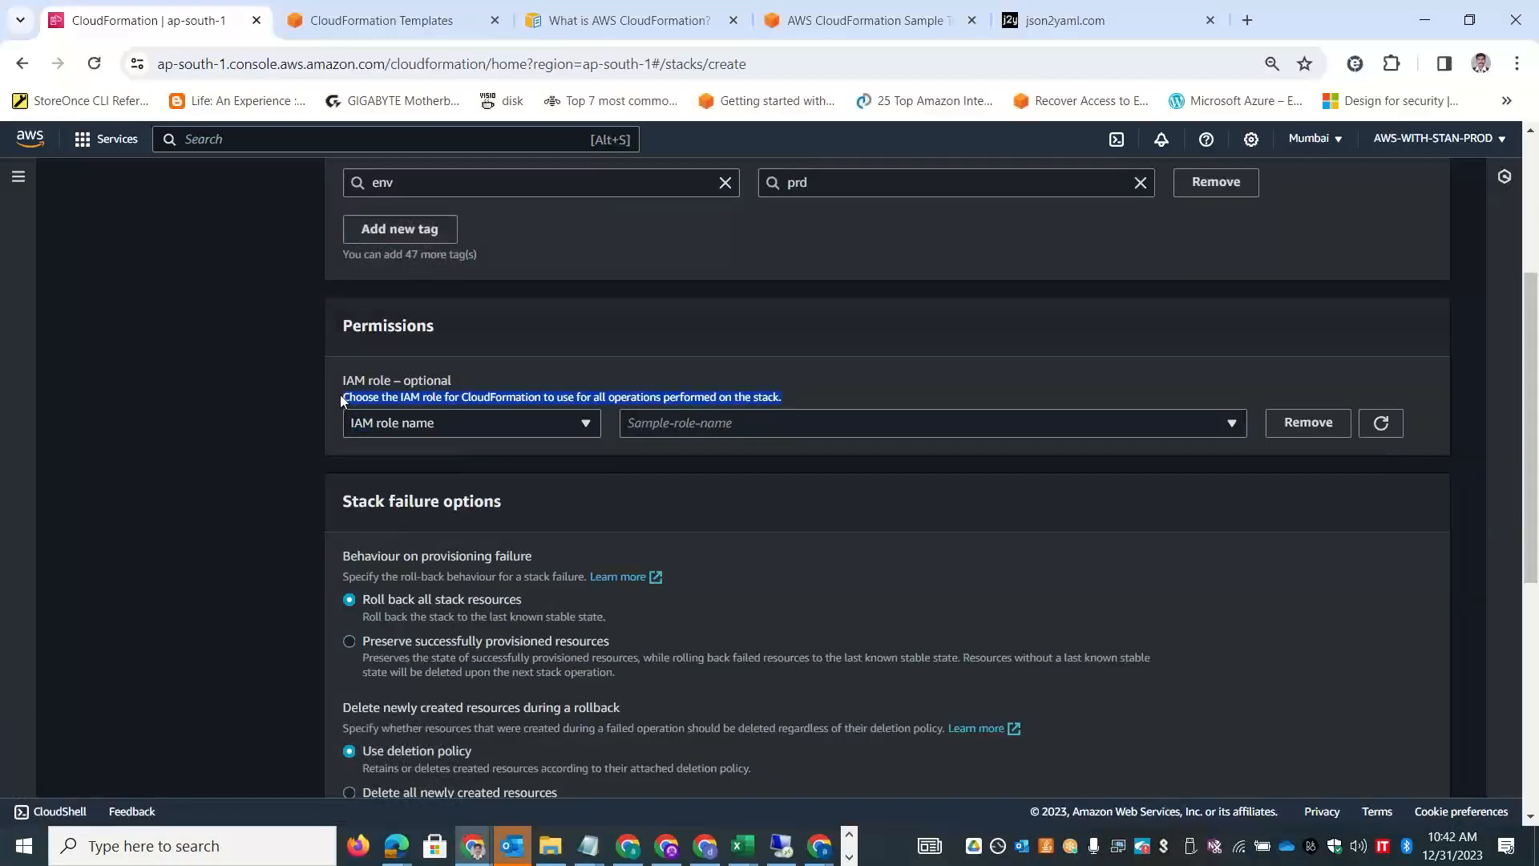
pyautogui.hotkey('alt', 'Tab')
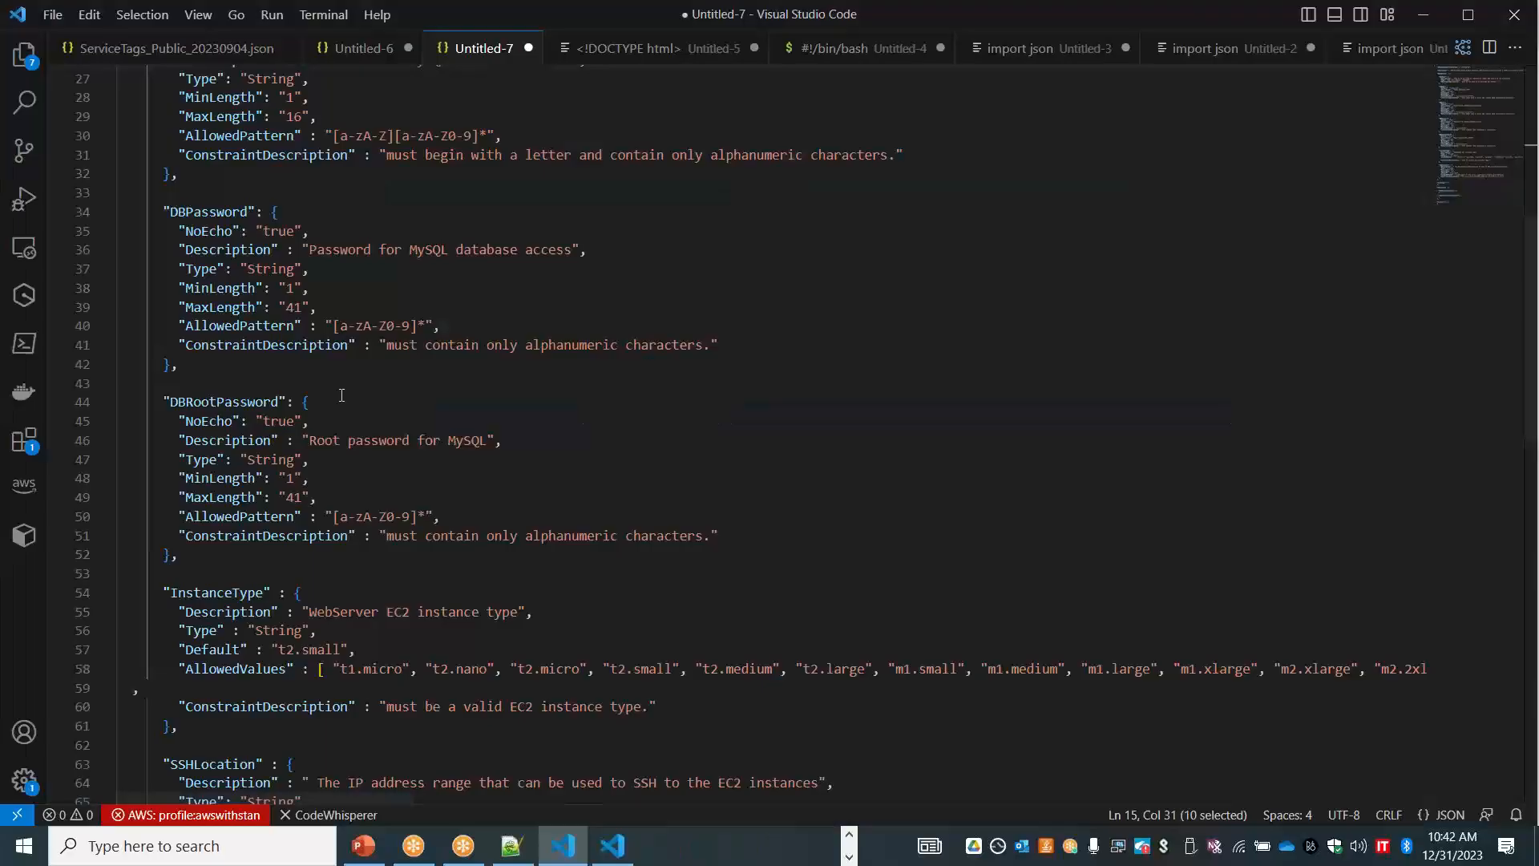
pyautogui.hotkey('alt', 'Tab')
pyautogui.hotkey('alt', 'Tab')
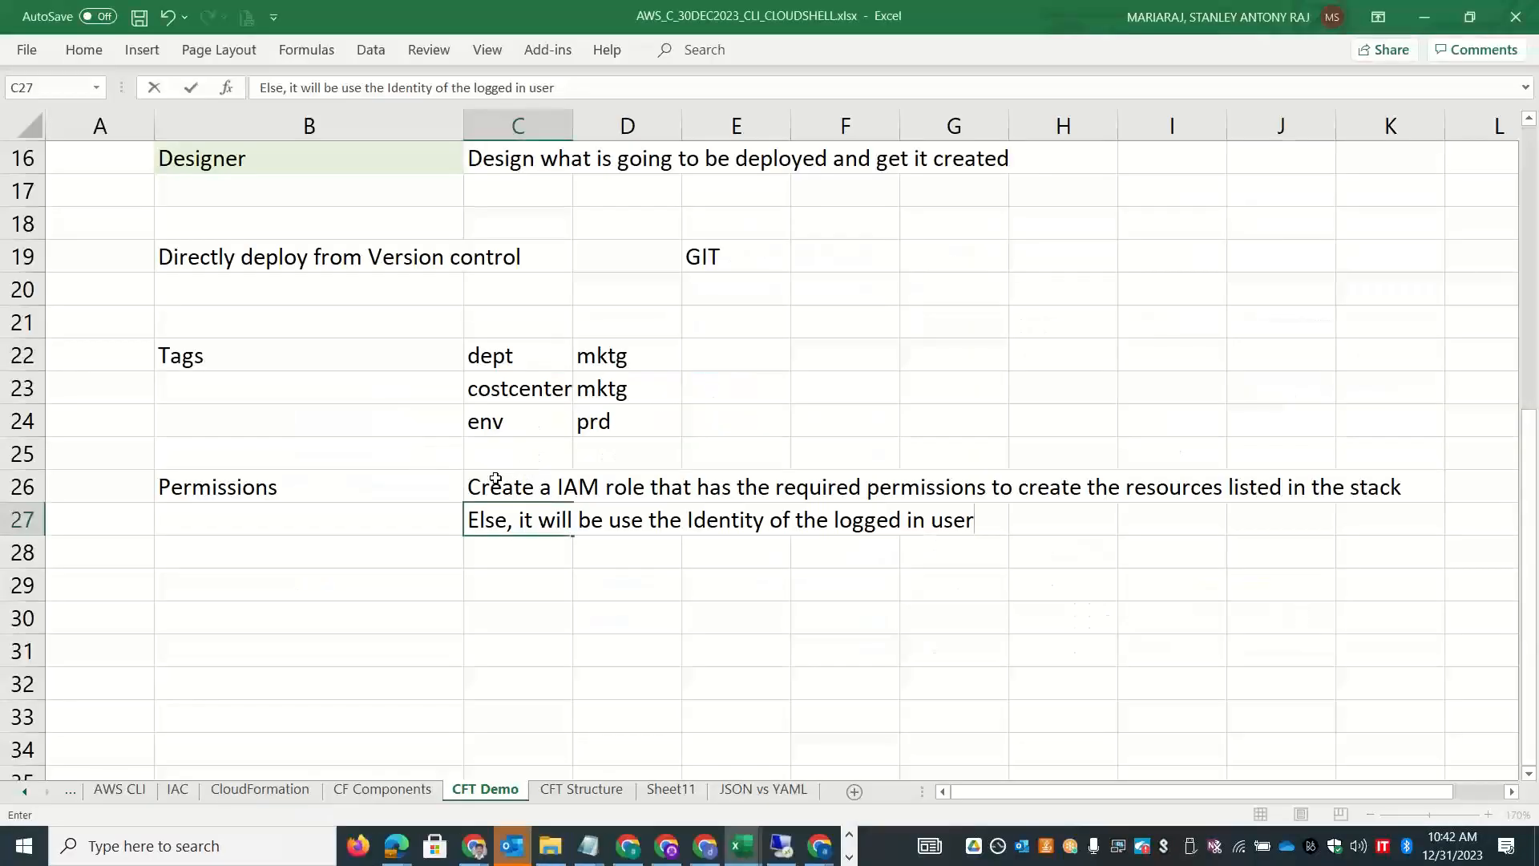
pyautogui.click(388, 457)
pyautogui.hotkey('ctrl', 'v')
pyautogui.click(397, 617)
# Copy the "Roll back all stack resources" option and its description from CloudFormation into C30 of the Excel sheet, joined on one line with " - ".
pyautogui.hotkey('alt', 'Tab')
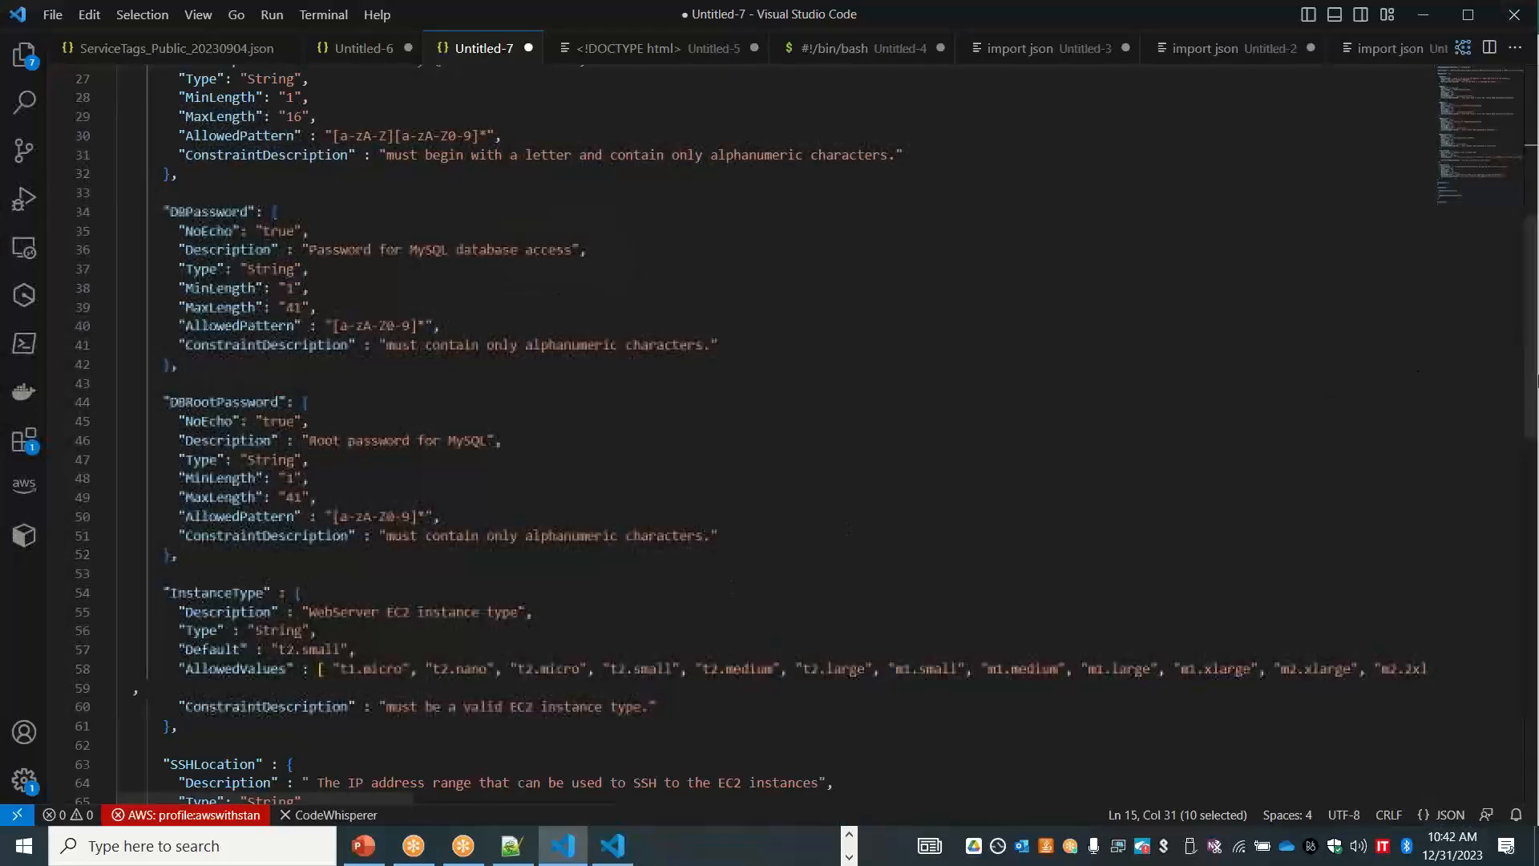
pyautogui.hotkey('alt', 'Tab')
pyautogui.hotkey('alt', 'Tab')
pyautogui.scroll(-3, 1535, 380)
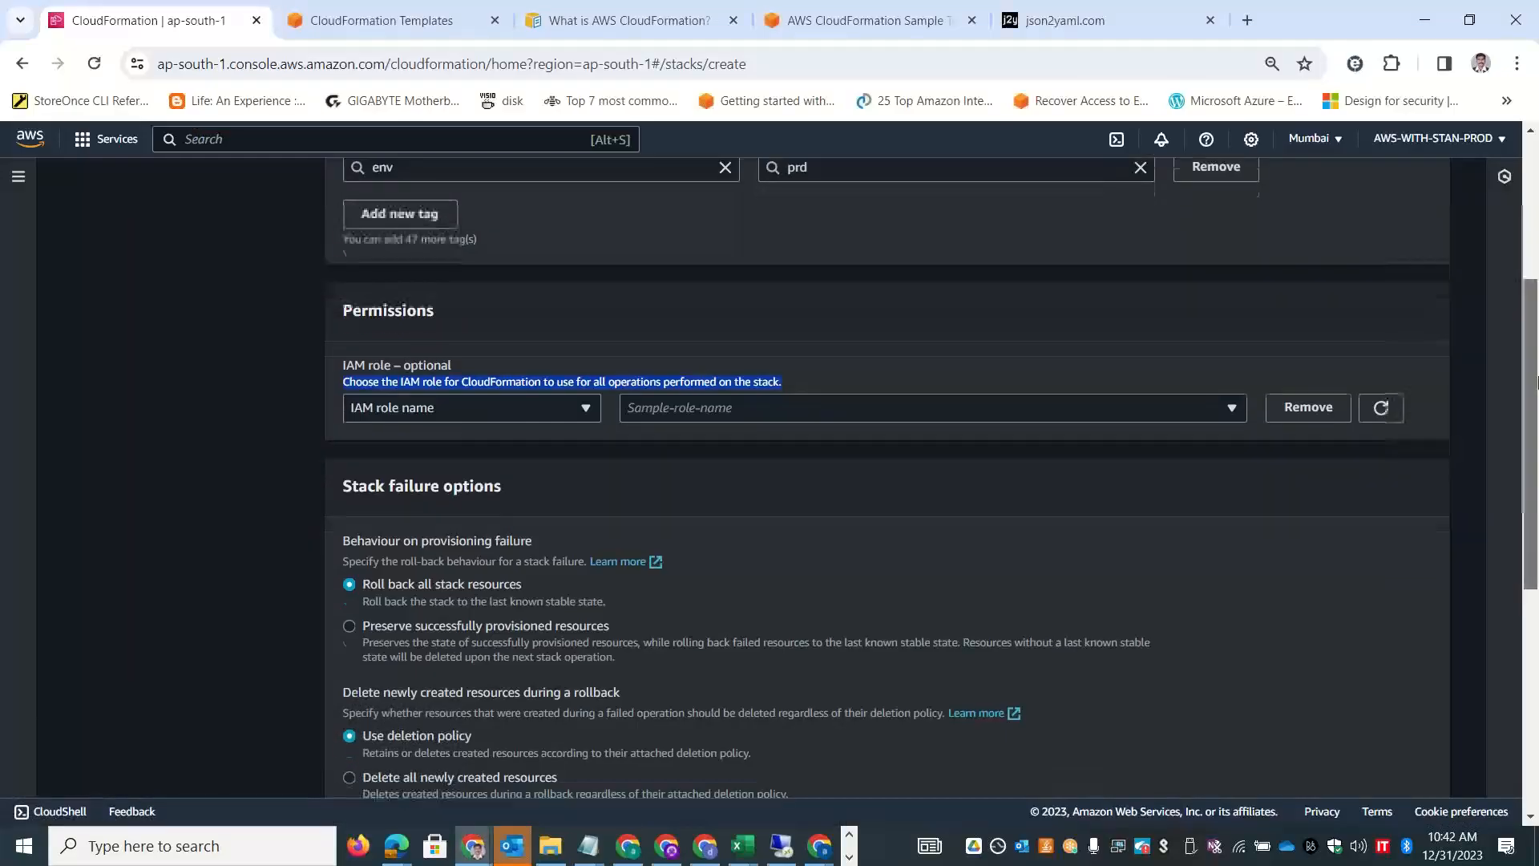
pyautogui.moveTo(1535, 437); pyautogui.dragTo(1535, 457)
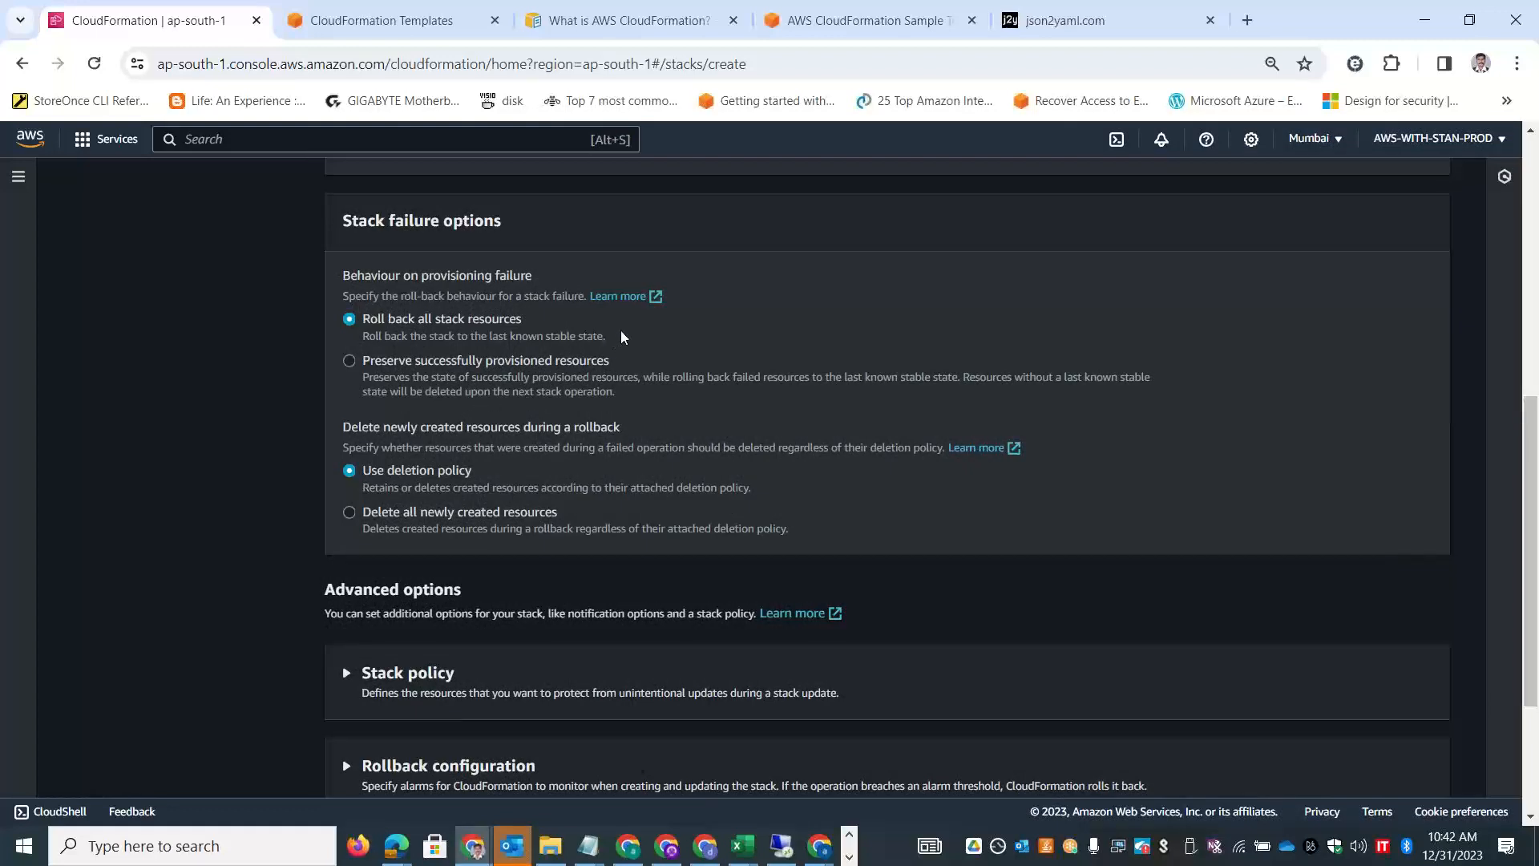
pyautogui.moveTo(496, 337); pyautogui.dragTo(370, 320)
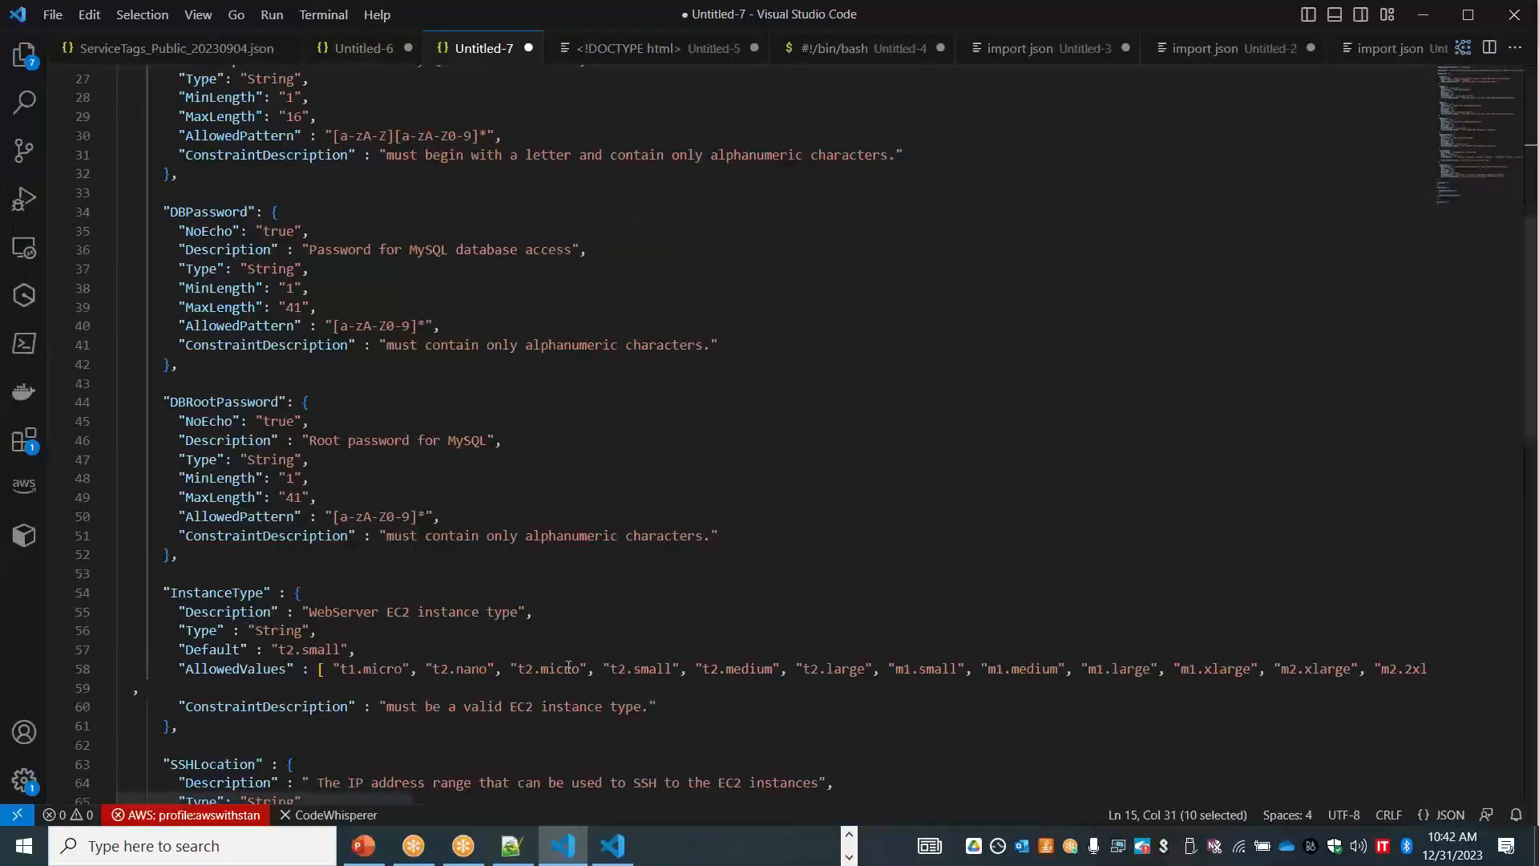
pyautogui.hotkey('alt', 'Tab')
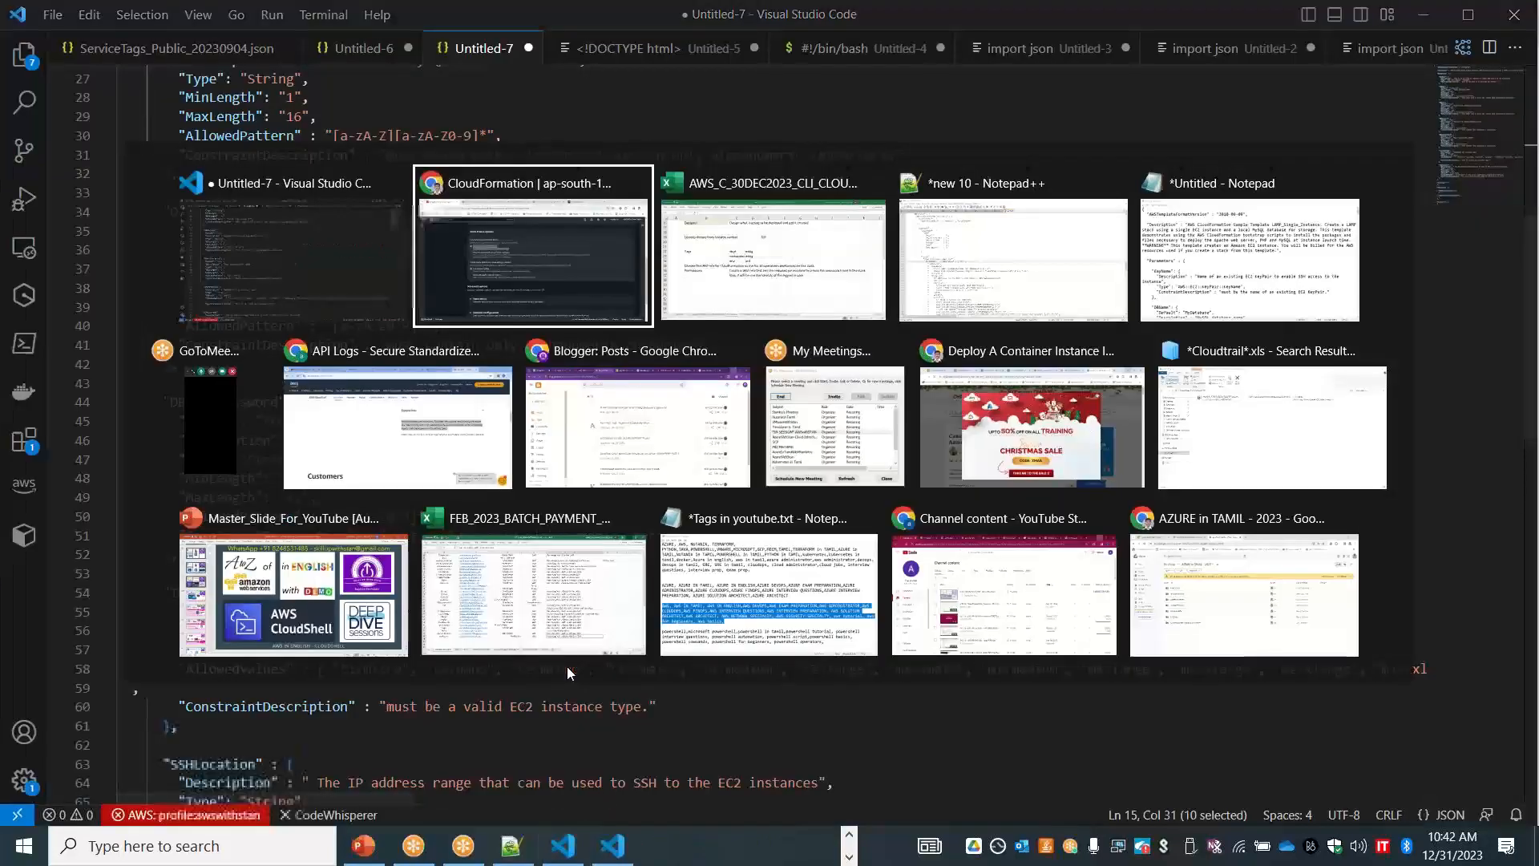
pyautogui.click(502, 613)
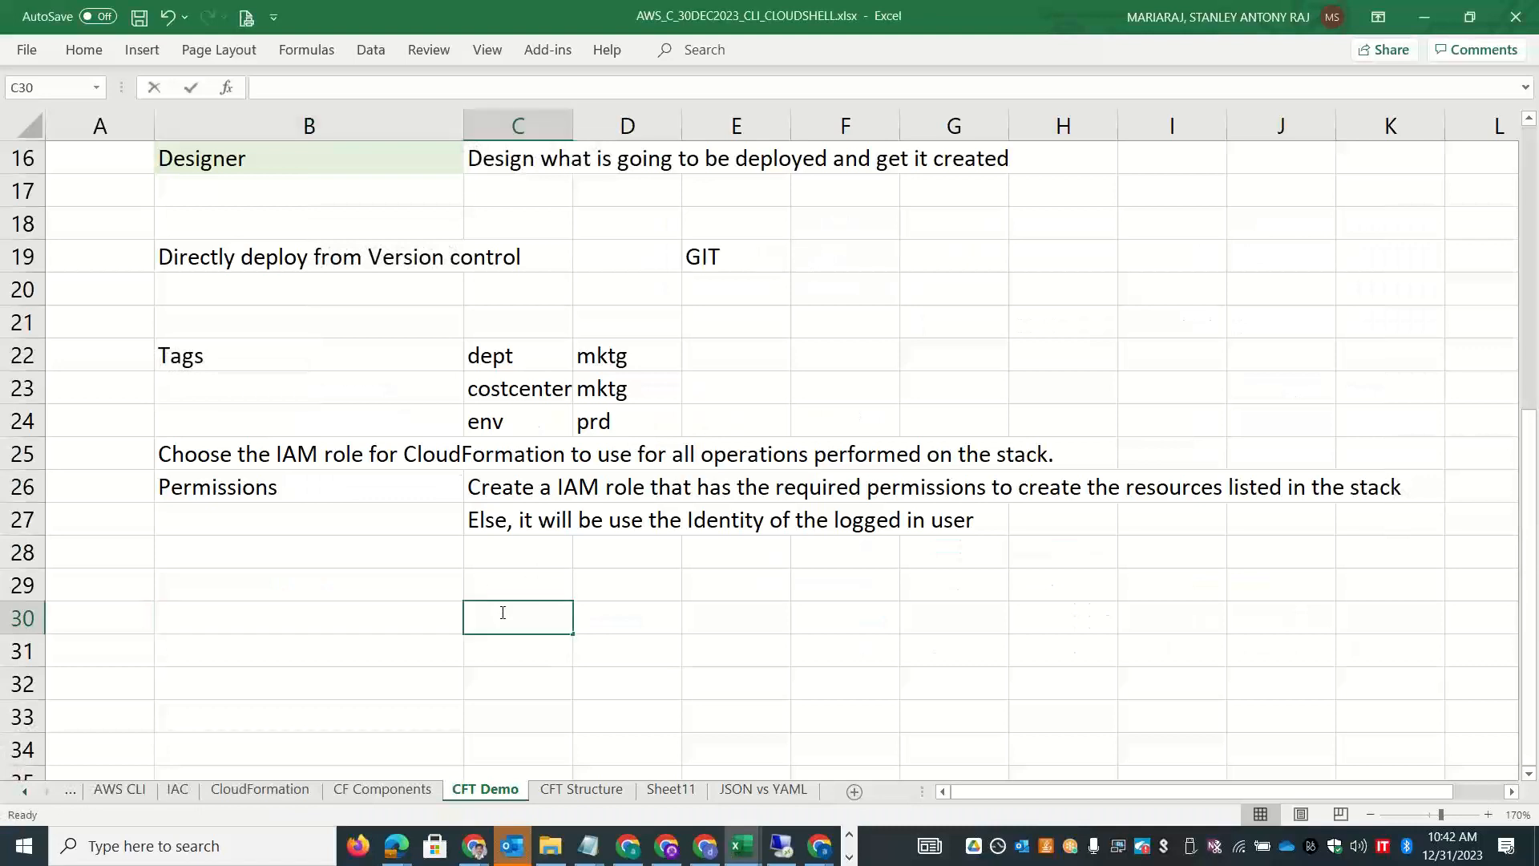
pyautogui.write('Roll back all stack resources Roll back the stack to the last known stable state.')
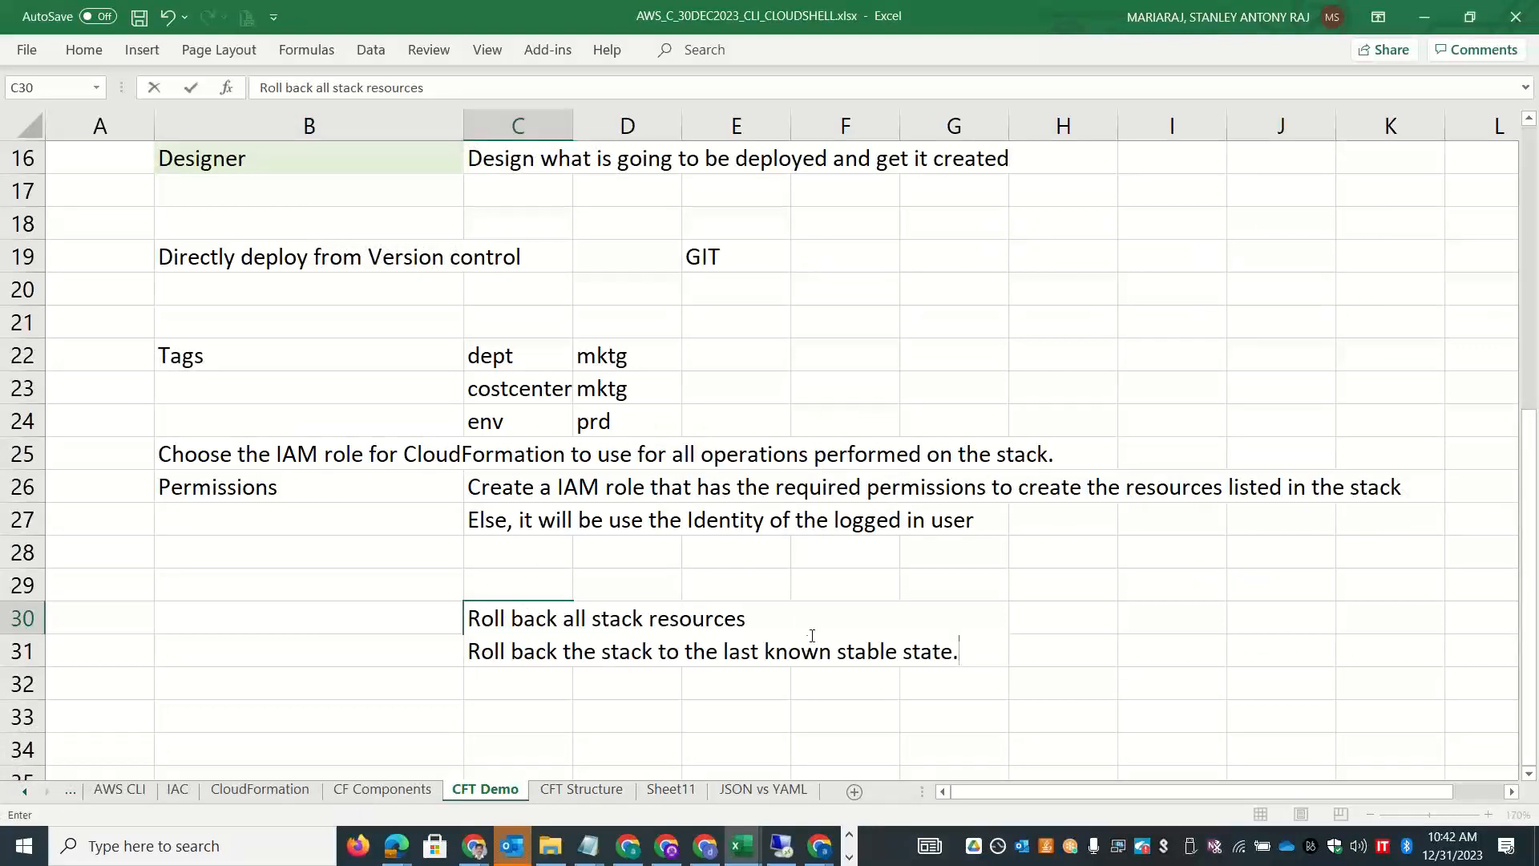
pyautogui.press('Delete')
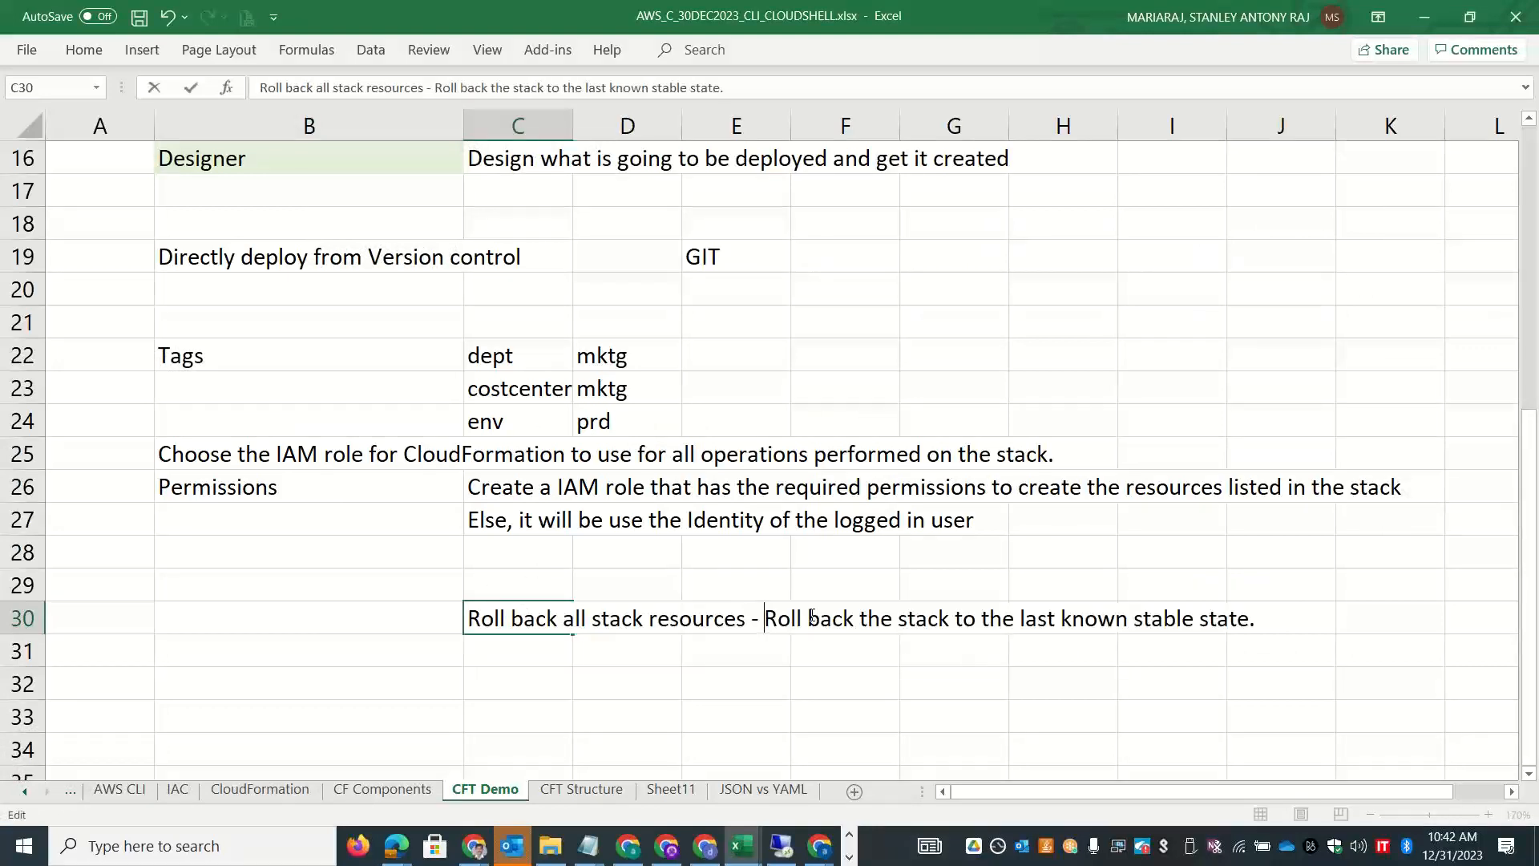
# Enter the heading "Stack creation failure - scenario" in B29.
pyautogui.click(308, 583)
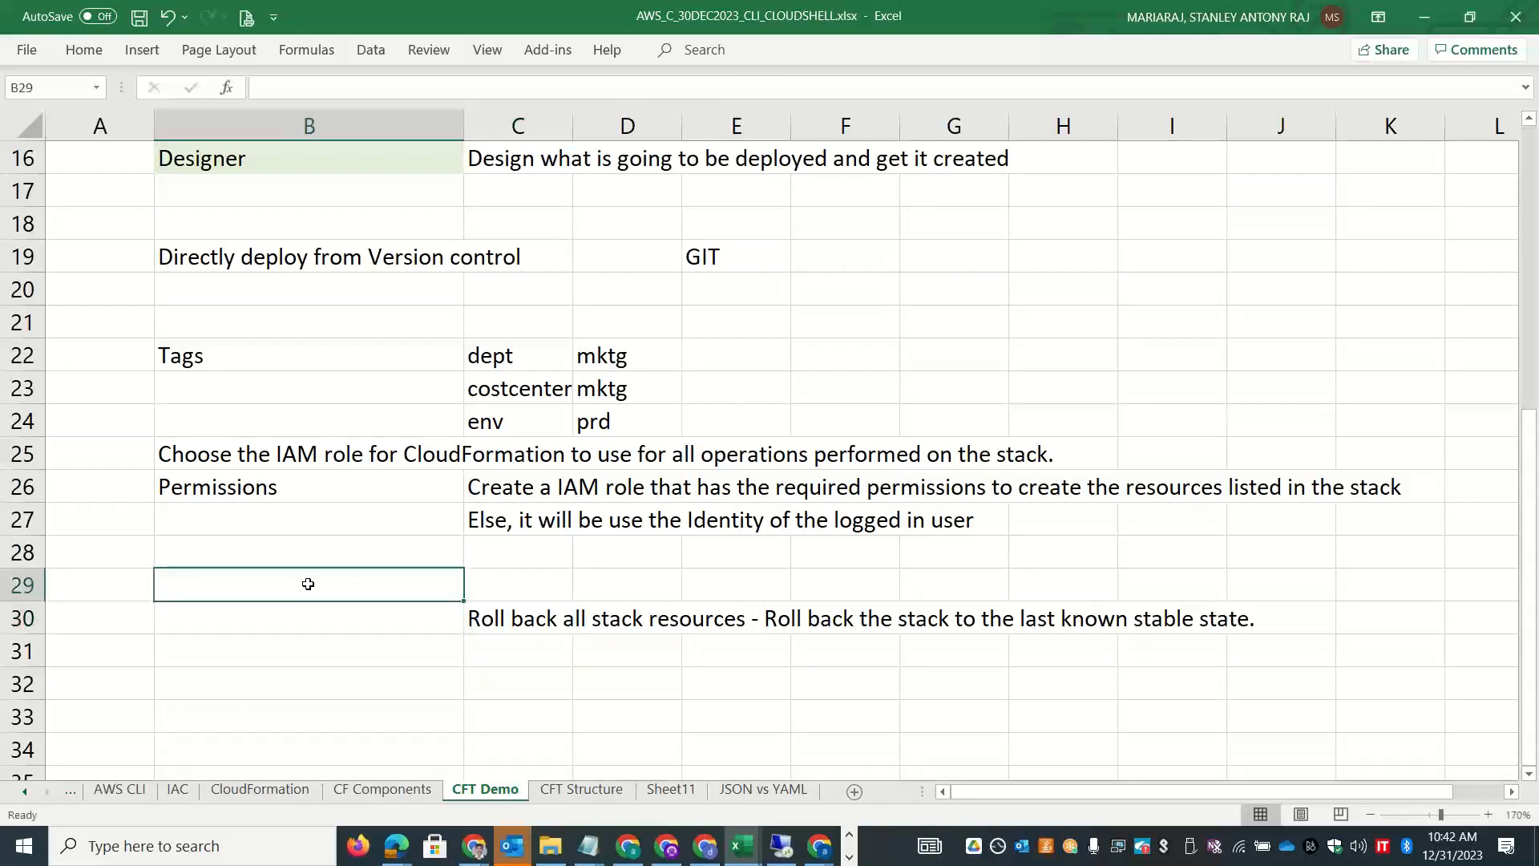
pyautogui.write('Stack c')
pyautogui.write('ailure')
pyautogui.press('BackSpace')
pyautogui.press('BackSpace')
pyautogui.press('BackSpace')
pyautogui.press('BackSpace')
pyautogui.press('BackSpace')
pyautogui.press('BackSpace')
pyautogui.press('BackSpace')
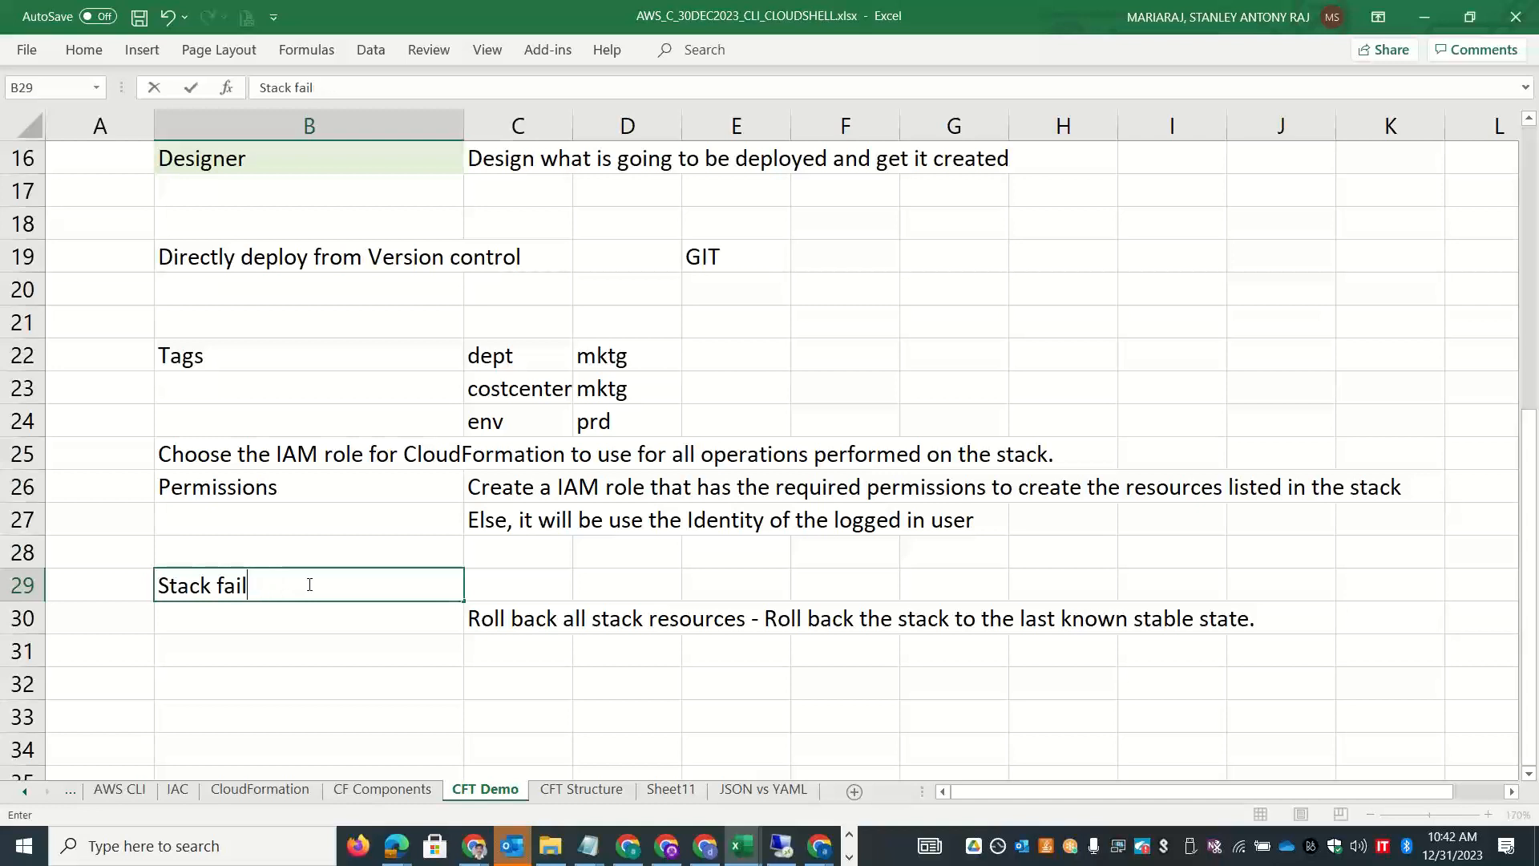
pyautogui.write('creation failure - sc')
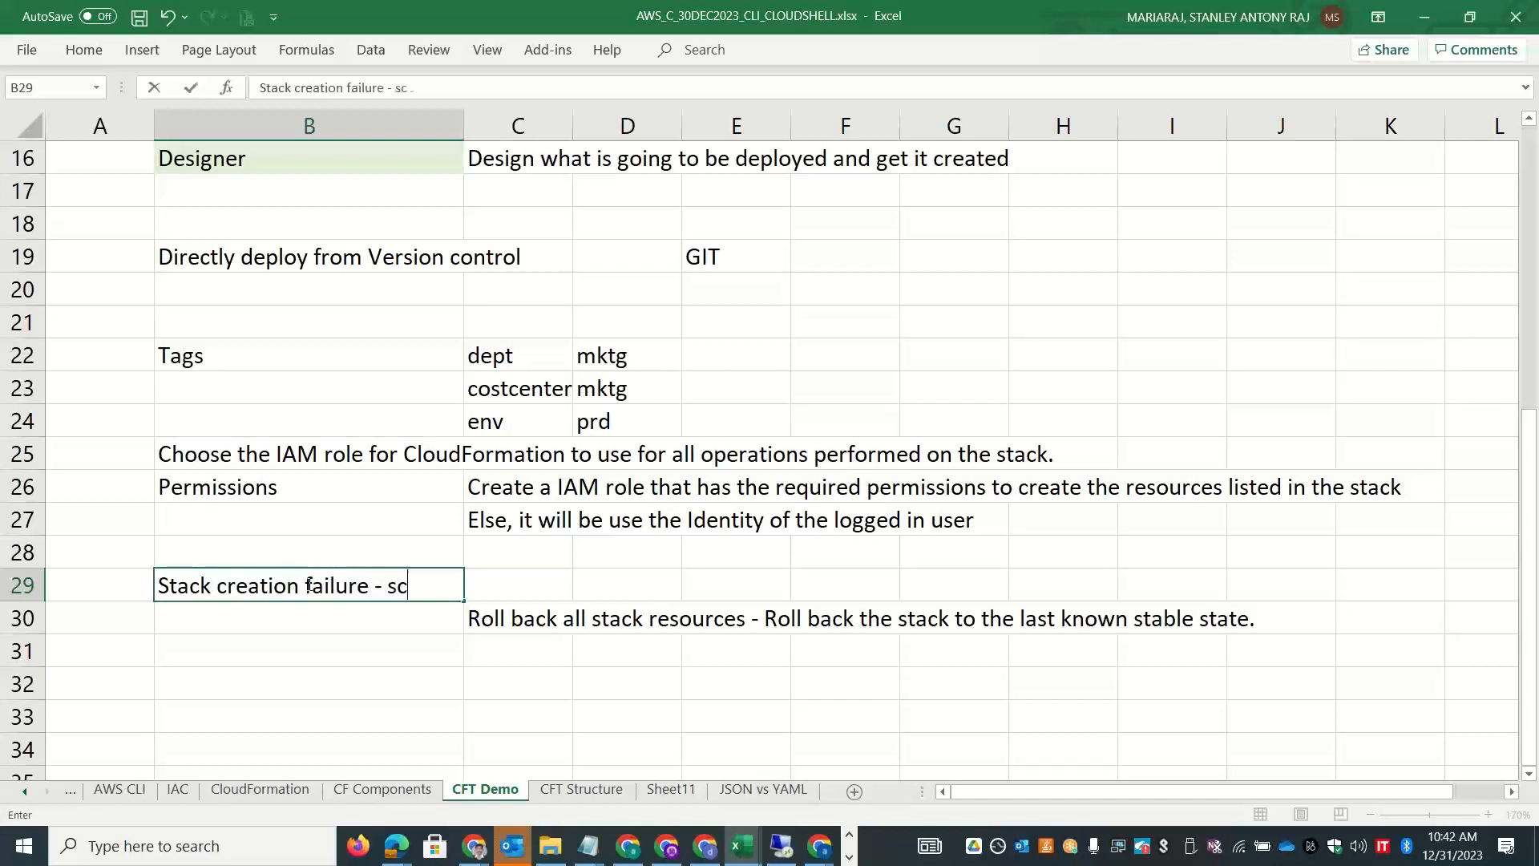
pyautogui.write('enario')
# Copy the "Preserve successfully provisioned resources" option and its description from CloudFormation in Chrome into C31 of the Excel sheet, joined on one line with " - ".
pyautogui.hotkey('alt', 'Tab')
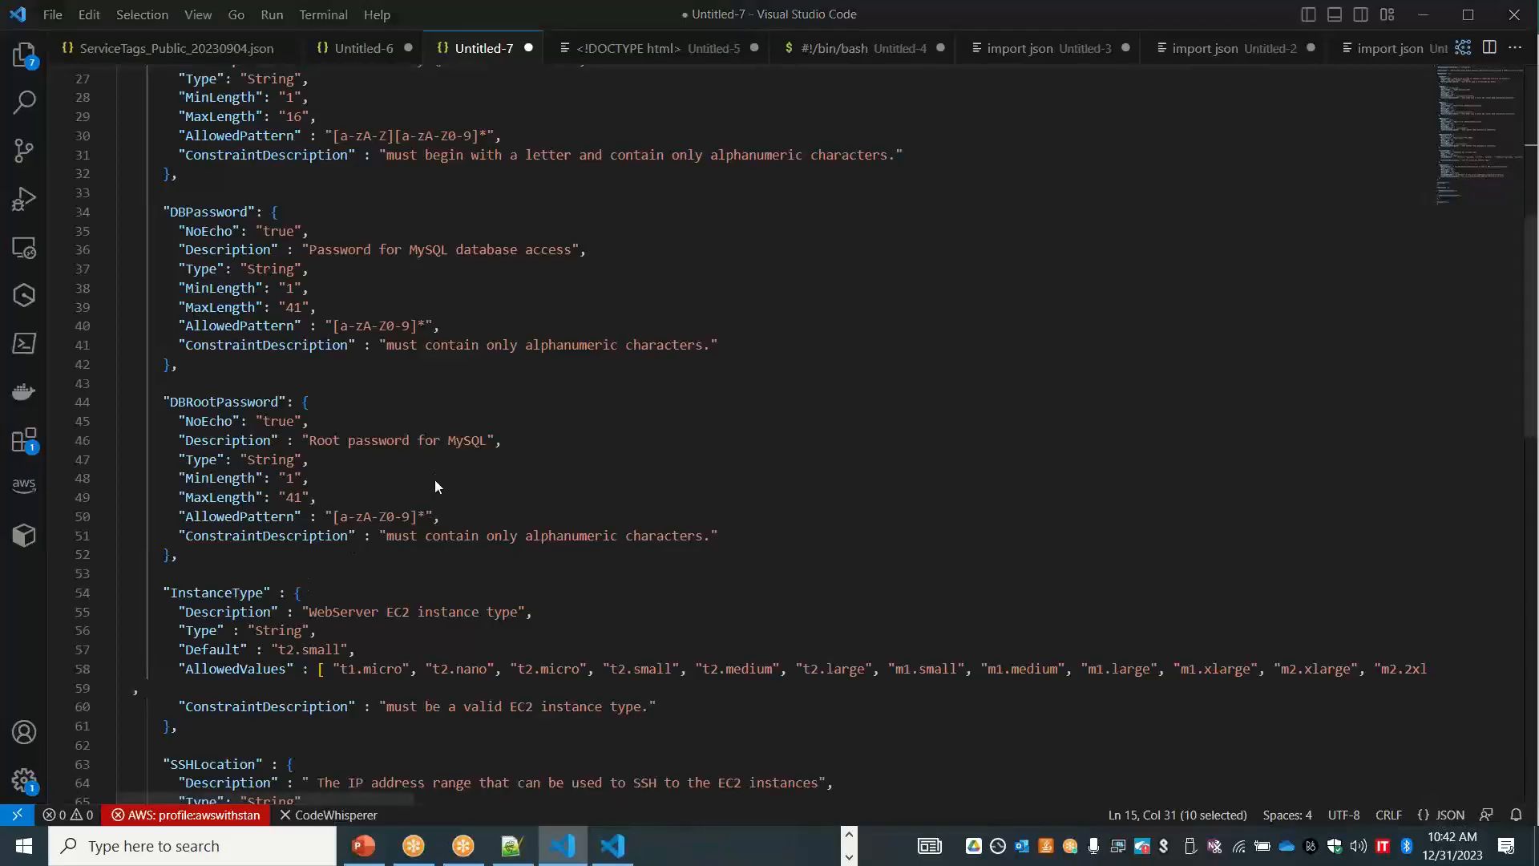
pyautogui.hotkey('alt', 'Tab')
pyautogui.press('Tab')
pyautogui.moveTo(651, 393); pyautogui.dragTo(365, 362)
pyautogui.hotkey('alt', 'Tab')
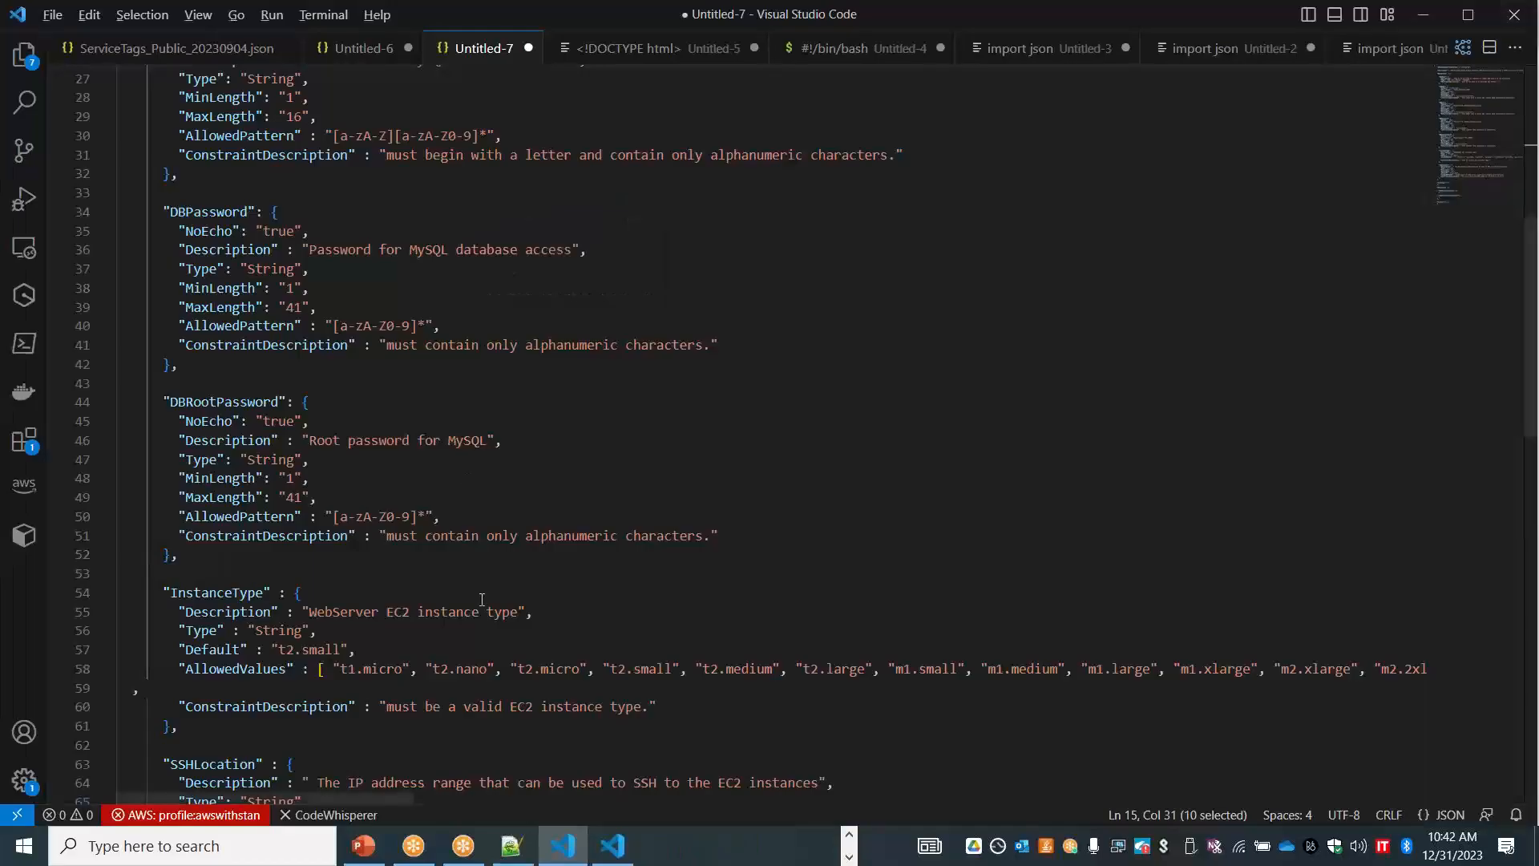
pyautogui.hotkey('alt', 'Tab')
pyautogui.press('Tab')
pyautogui.click(508, 649)
pyautogui.write('Preserve successfully provisioned resources Preserves the state of successfully provisioned resources, while rolling back failed resources to the last known stable state. Resources without a last known stable state will be deleted upon the next stack operation.')
pyautogui.click(933, 645)
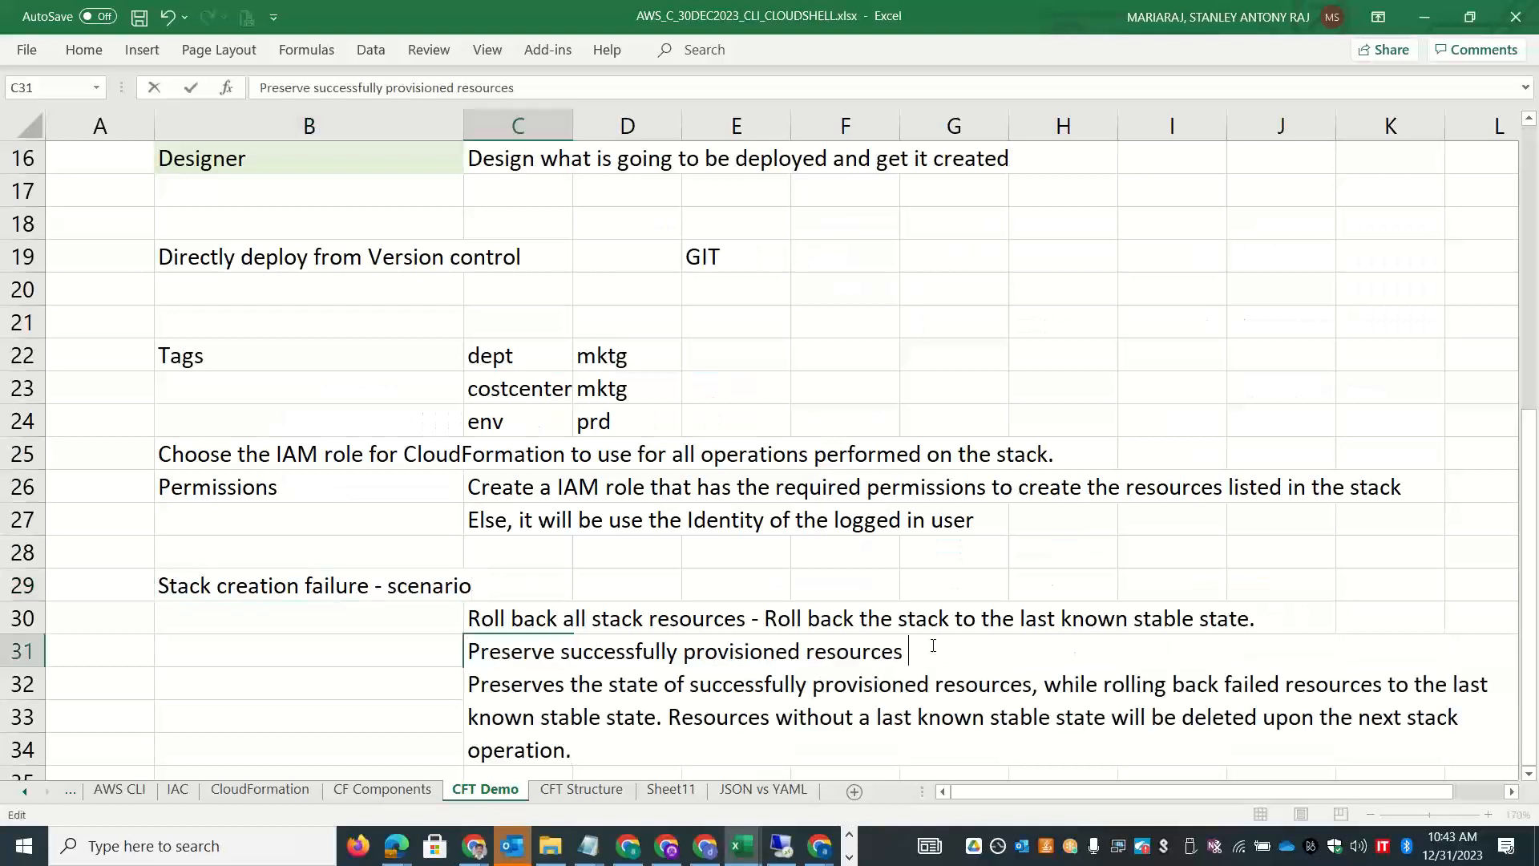
pyautogui.press('Delete')
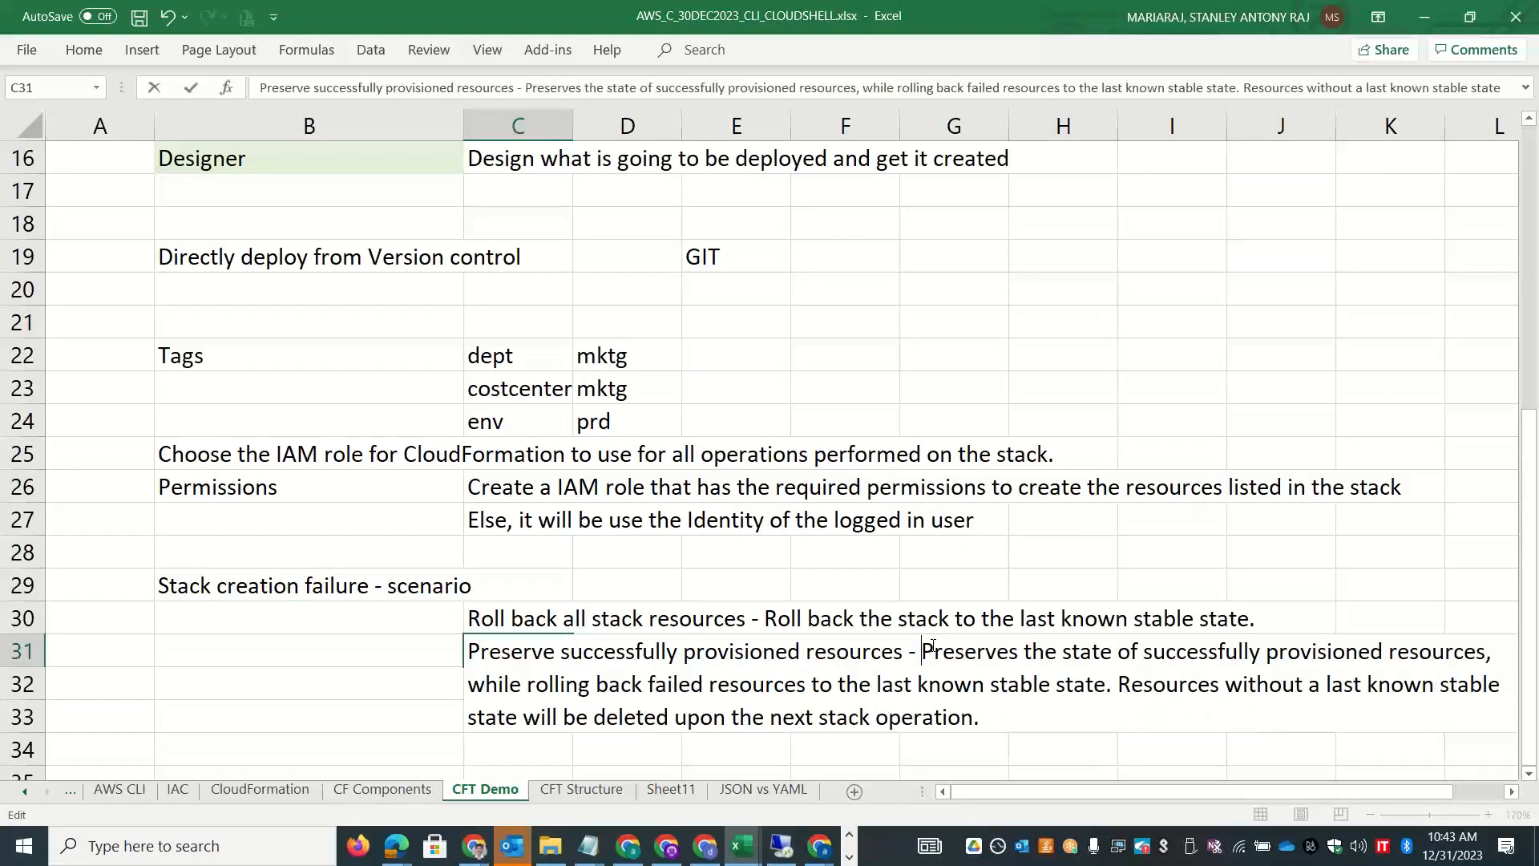
# Move the sentence "Resources without a last known stable state will be deleted upon the next stack operation." from C31 to D32.
pyautogui.moveTo(1120, 684); pyautogui.dragTo(1172, 744)
pyautogui.hotkey('ctrl', 'c')
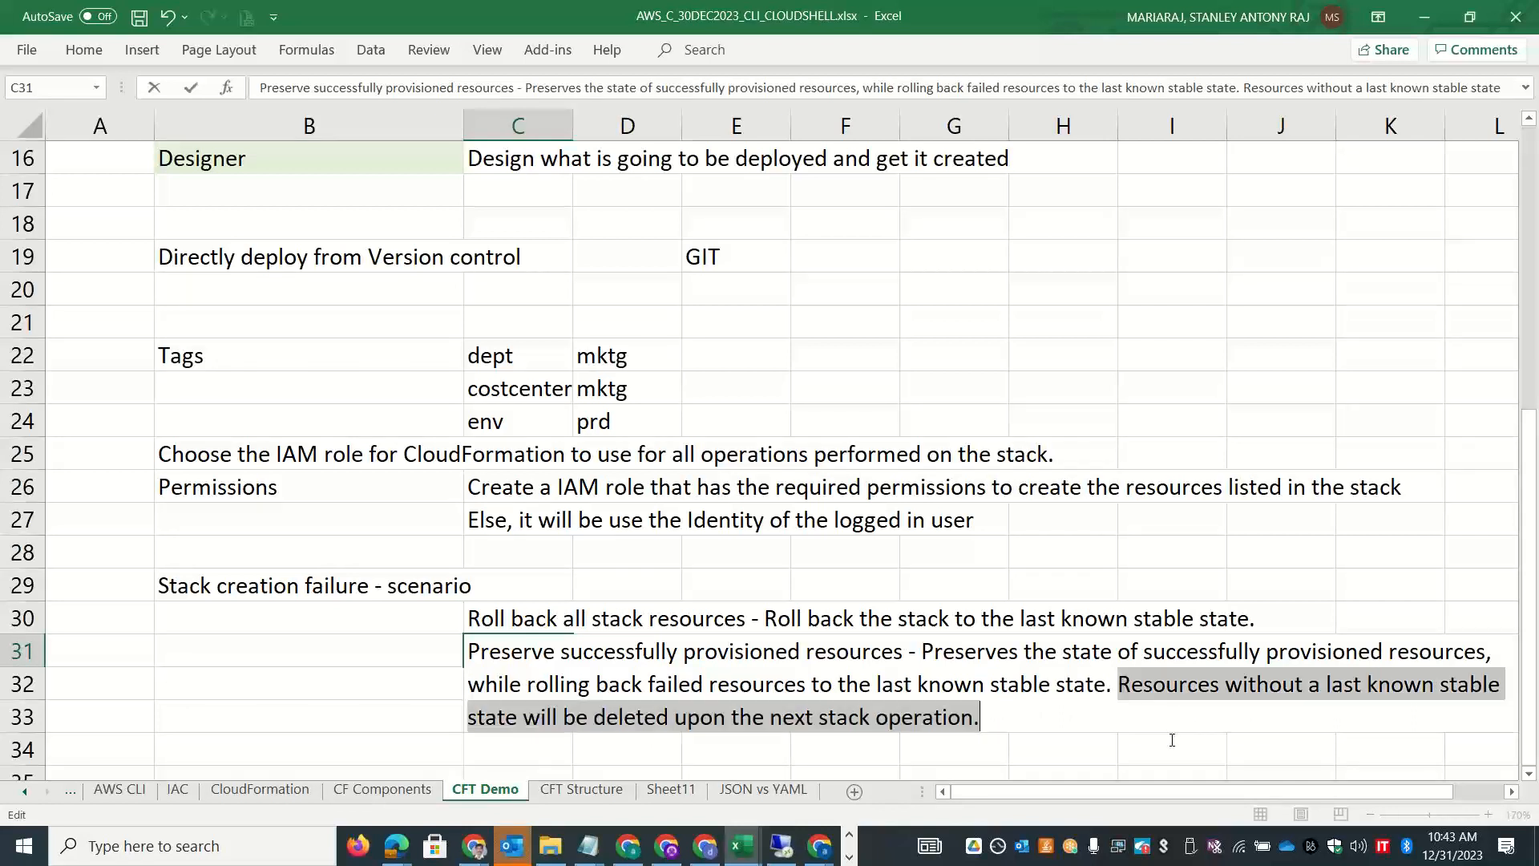
pyautogui.press('Delete')
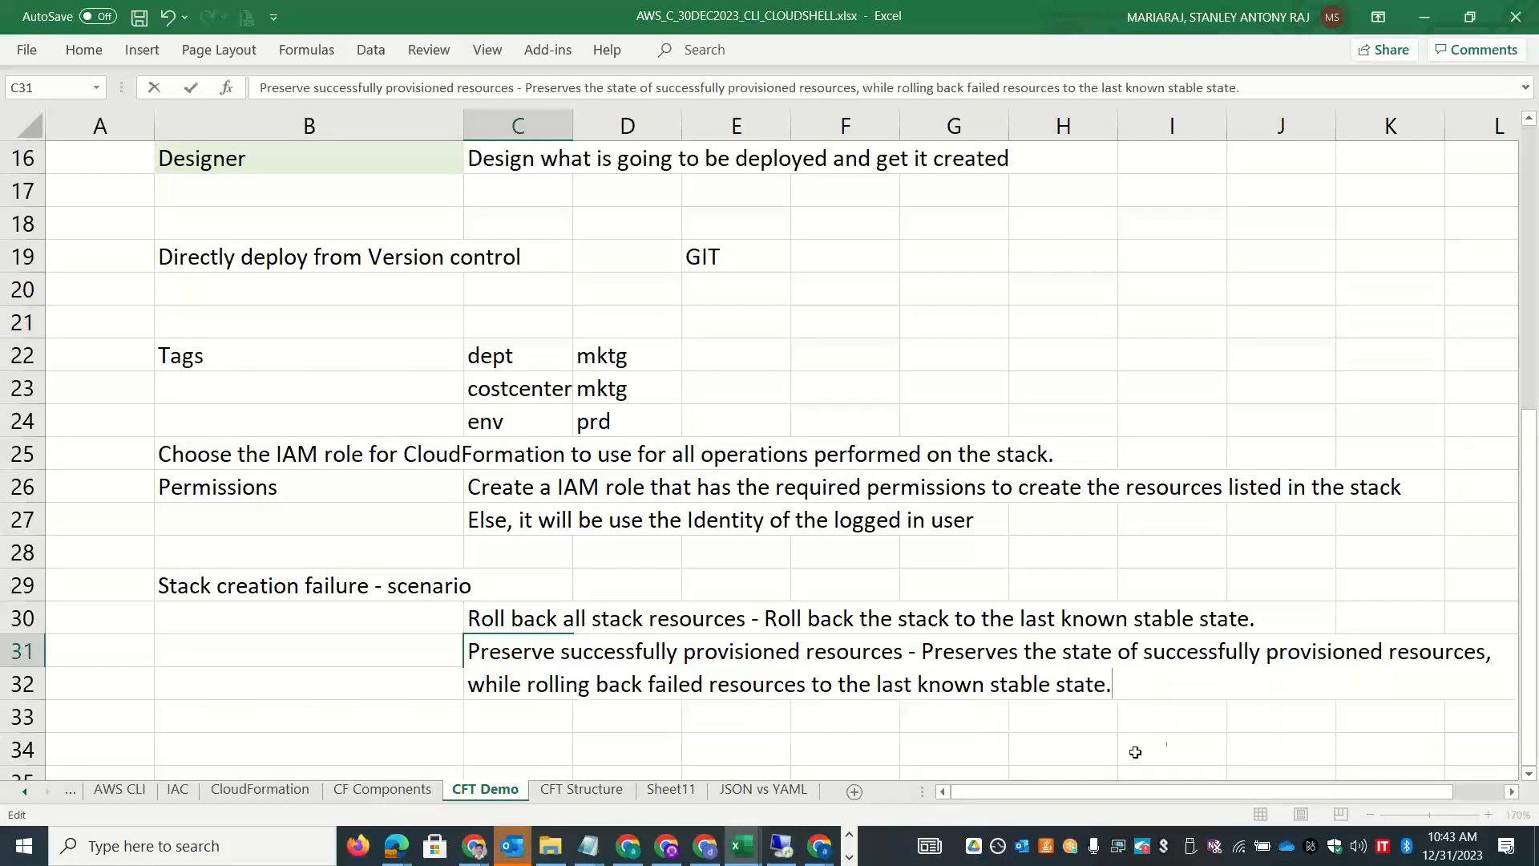
pyautogui.click(959, 742)
pyautogui.click(647, 679)
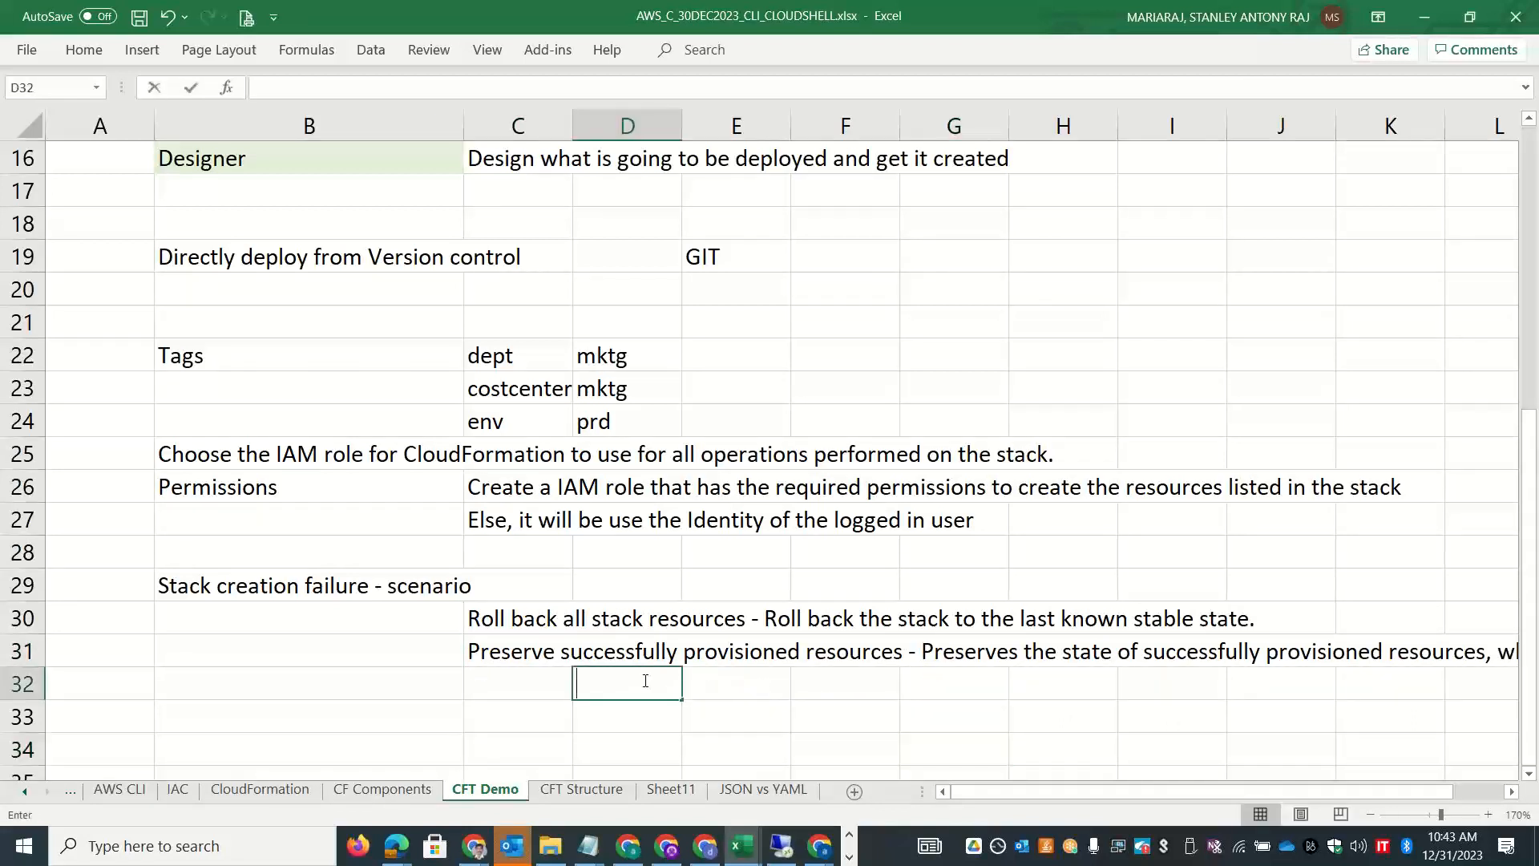
pyautogui.hotkey('ctrl', 'v')
pyautogui.click(338, 720)
# Switch to CloudFormation in Chrome and set the behaviour on provisioning failure to "Roll back all stack resources".
pyautogui.hotkey('alt', 'Tab')
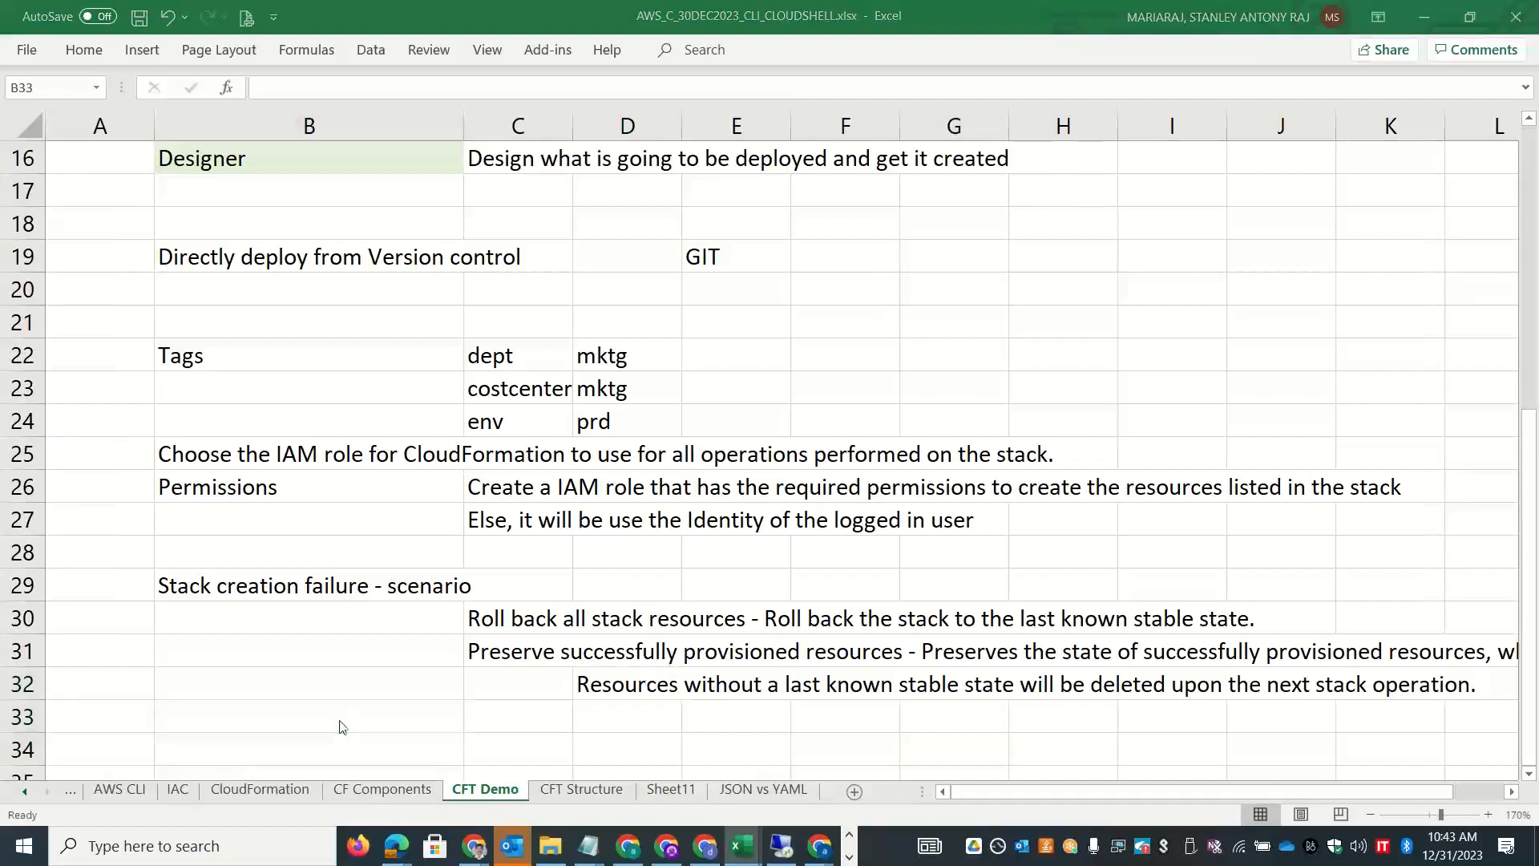
pyautogui.hotkey('alt', 'Tab')
pyautogui.hotkey('alt', 'Tab')
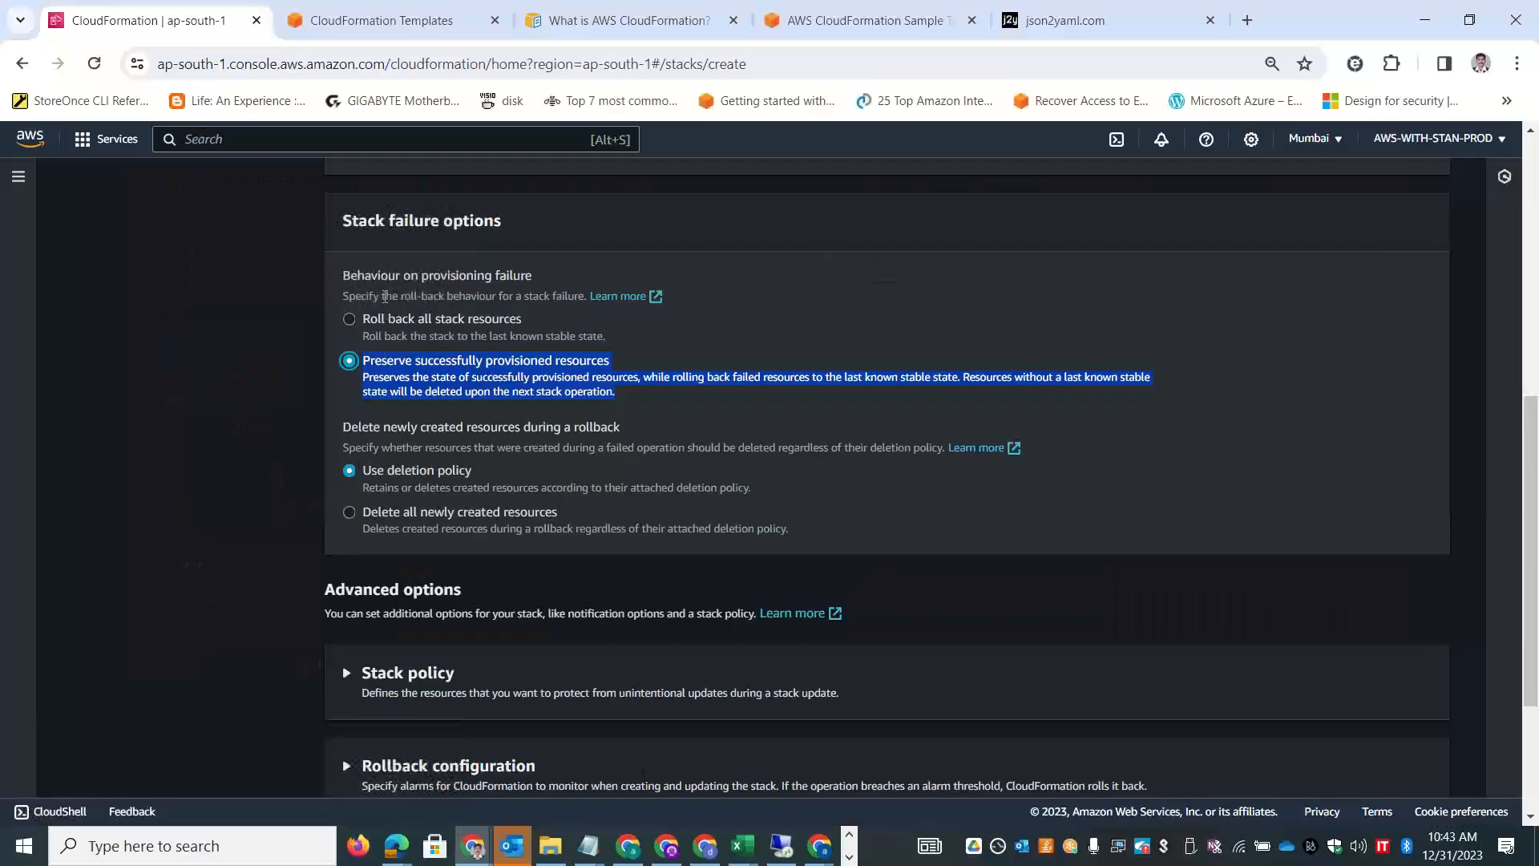
pyautogui.click(384, 297)
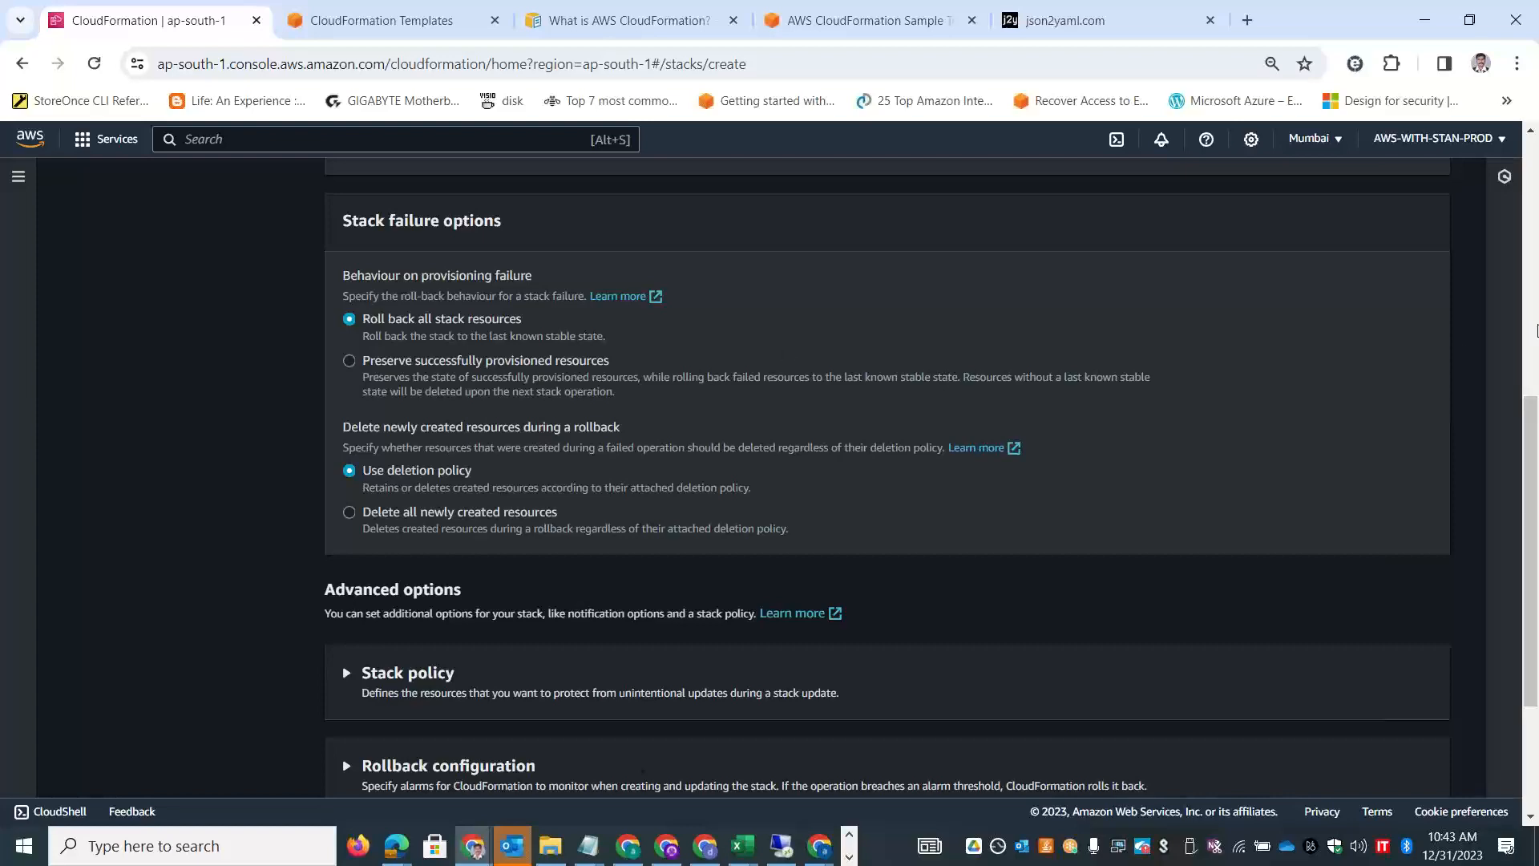
pyautogui.moveTo(1533, 473); pyautogui.dragTo(1537, 676)
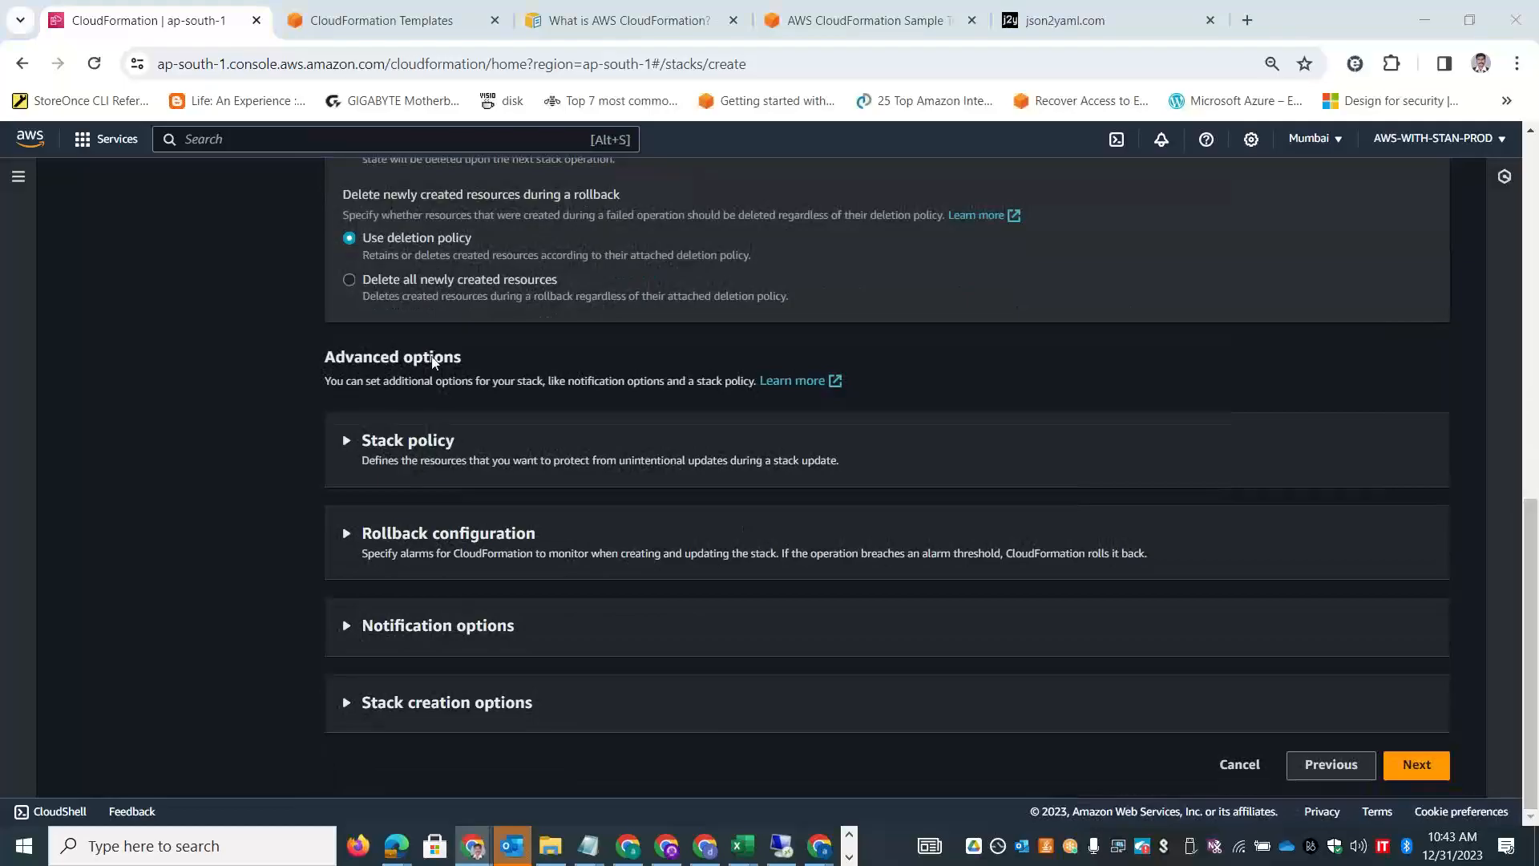
# Switch back to the Excel workbook and enter the heading "Polices" in B33.
pyautogui.hotkey('alt', 'Tab')
pyautogui.hotkey('alt', 'Tab')
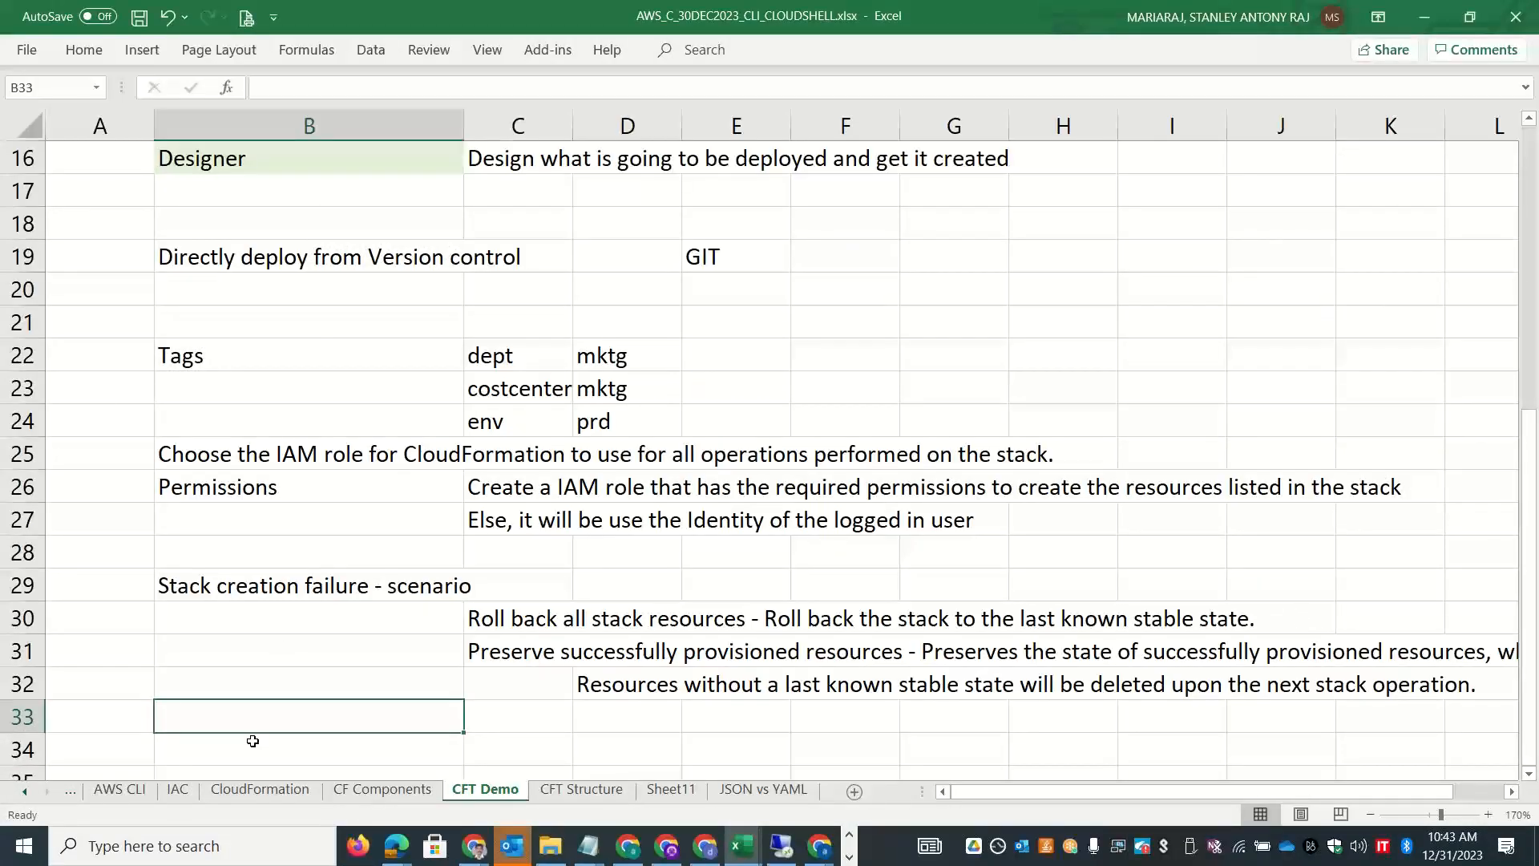
pyautogui.write('Pli')
pyautogui.write('olices')
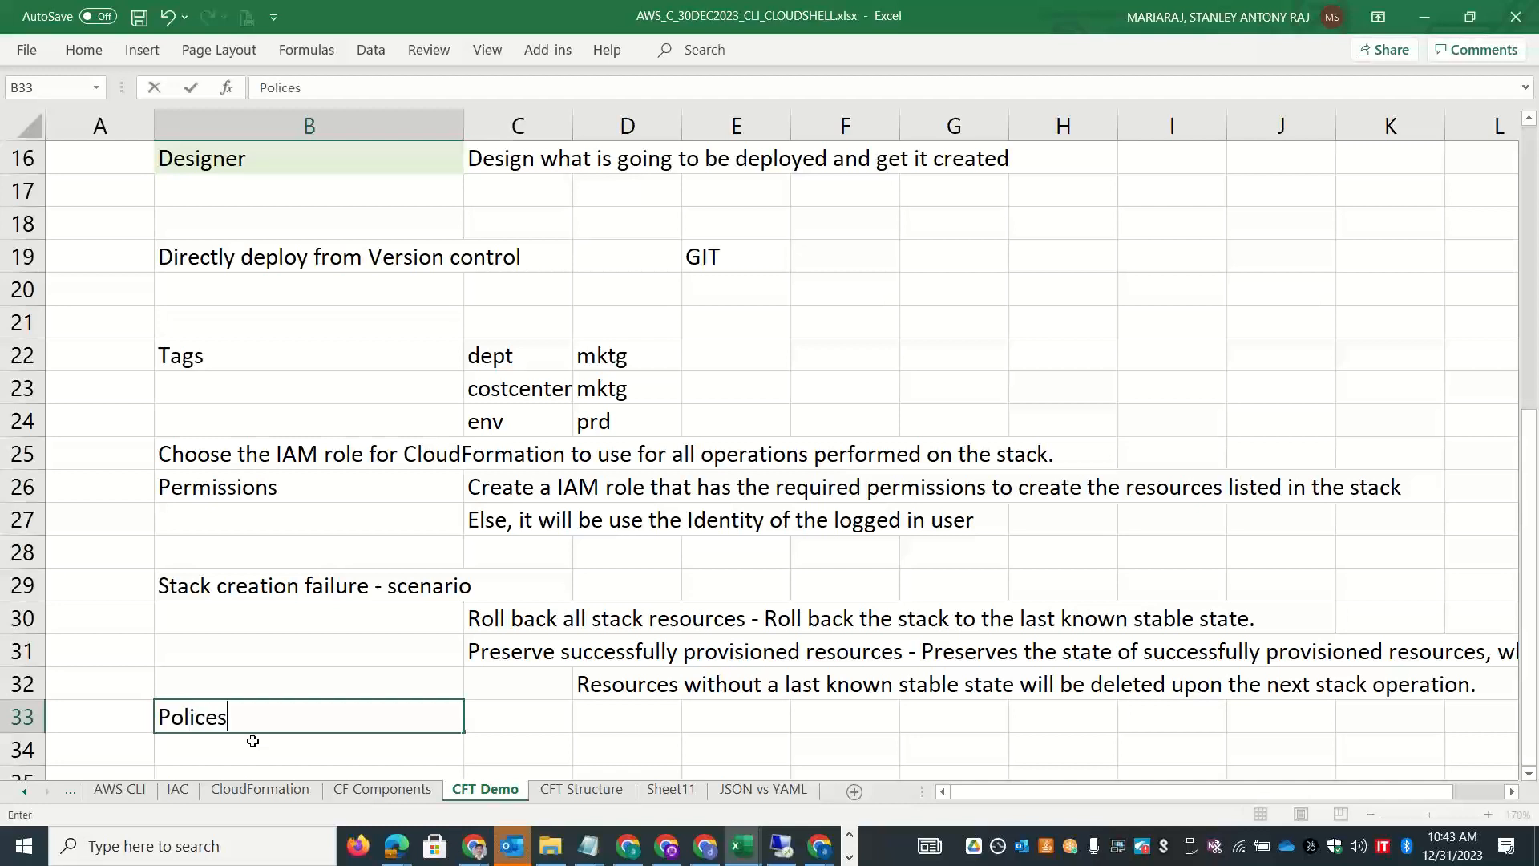
pyautogui.press('Tab')
# Enter "Protection against changes" in C34.
pyautogui.press('Down')
pyautogui.write('Avoid')
pyautogui.press('BackSpace')
pyautogui.press('BackSpace')
pyautogui.press('BackSpace')
pyautogui.press('BackSpace')
pyautogui.press('BackSpace')
pyautogui.press('BackSpace')
pyautogui.write('Termin')
pyautogui.press('BackSpace')
pyautogui.press('BackSpace')
pyautogui.write('min')
pyautogui.press('BackSpace')
pyautogui.press('BackSpace')
pyautogui.press('BackSpace')
pyautogui.press('BackSpace')
pyautogui.press('BackSpace')
pyautogui.press('BackSpace')
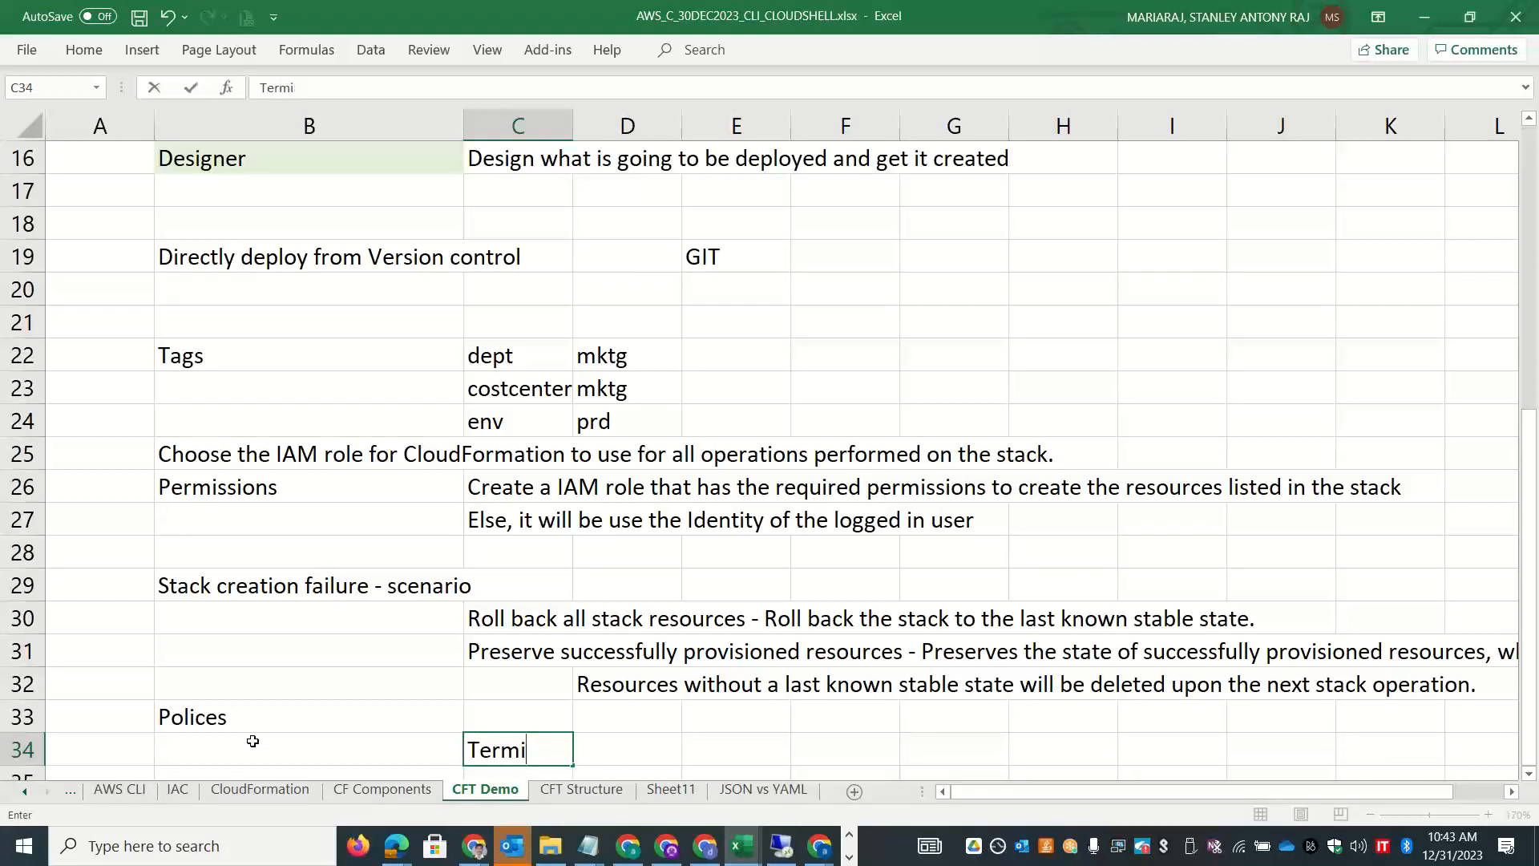
pyautogui.write('Propte')
pyautogui.press('BackSpace')
pyautogui.press('BackSpace')
pyautogui.press('BackSpace')
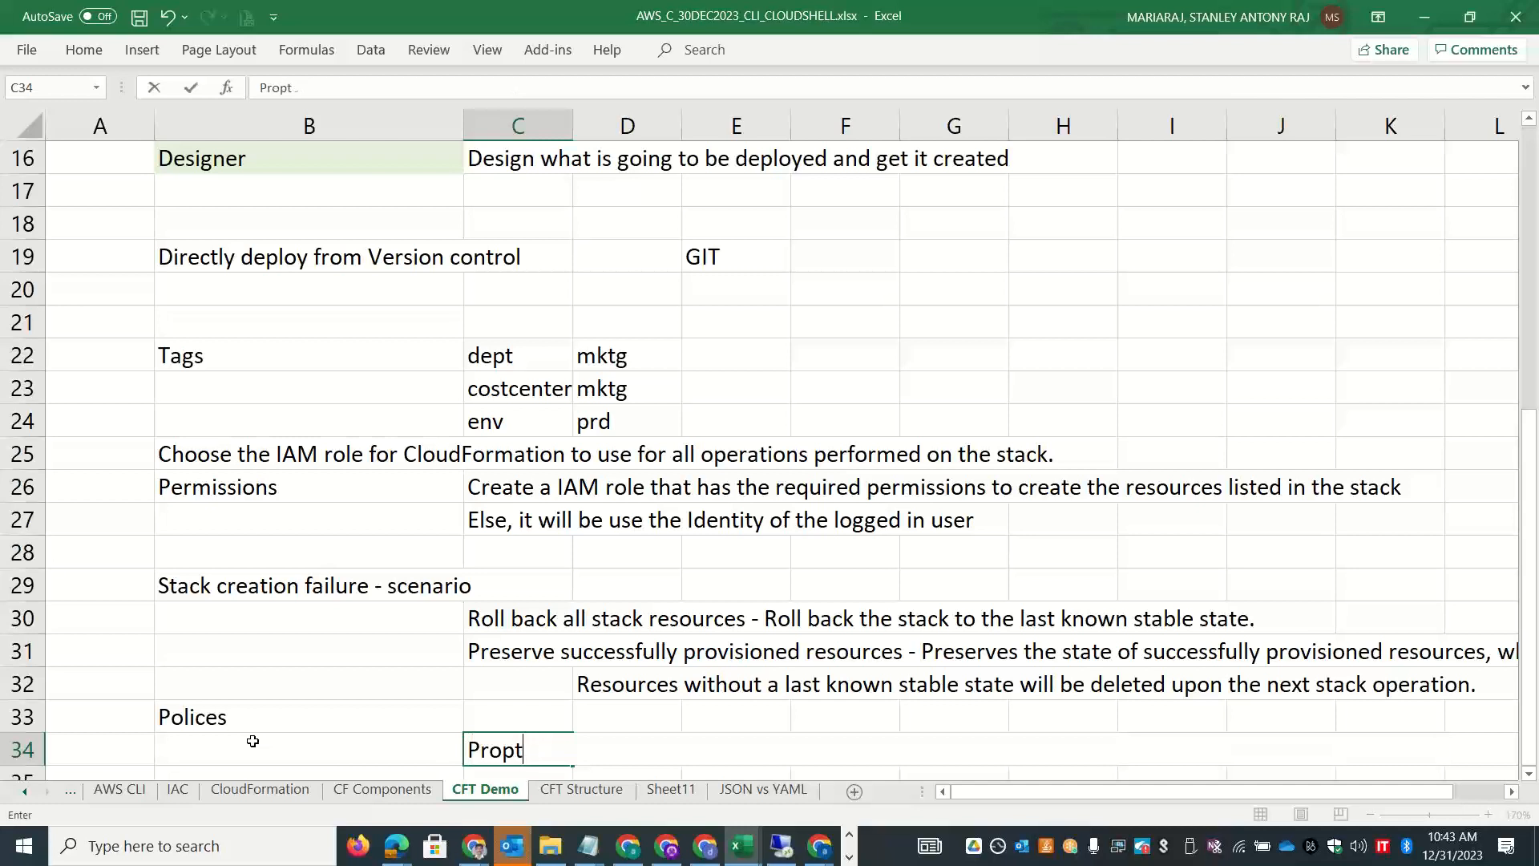
pyautogui.write('tection against changes')
pyautogui.press('Return')
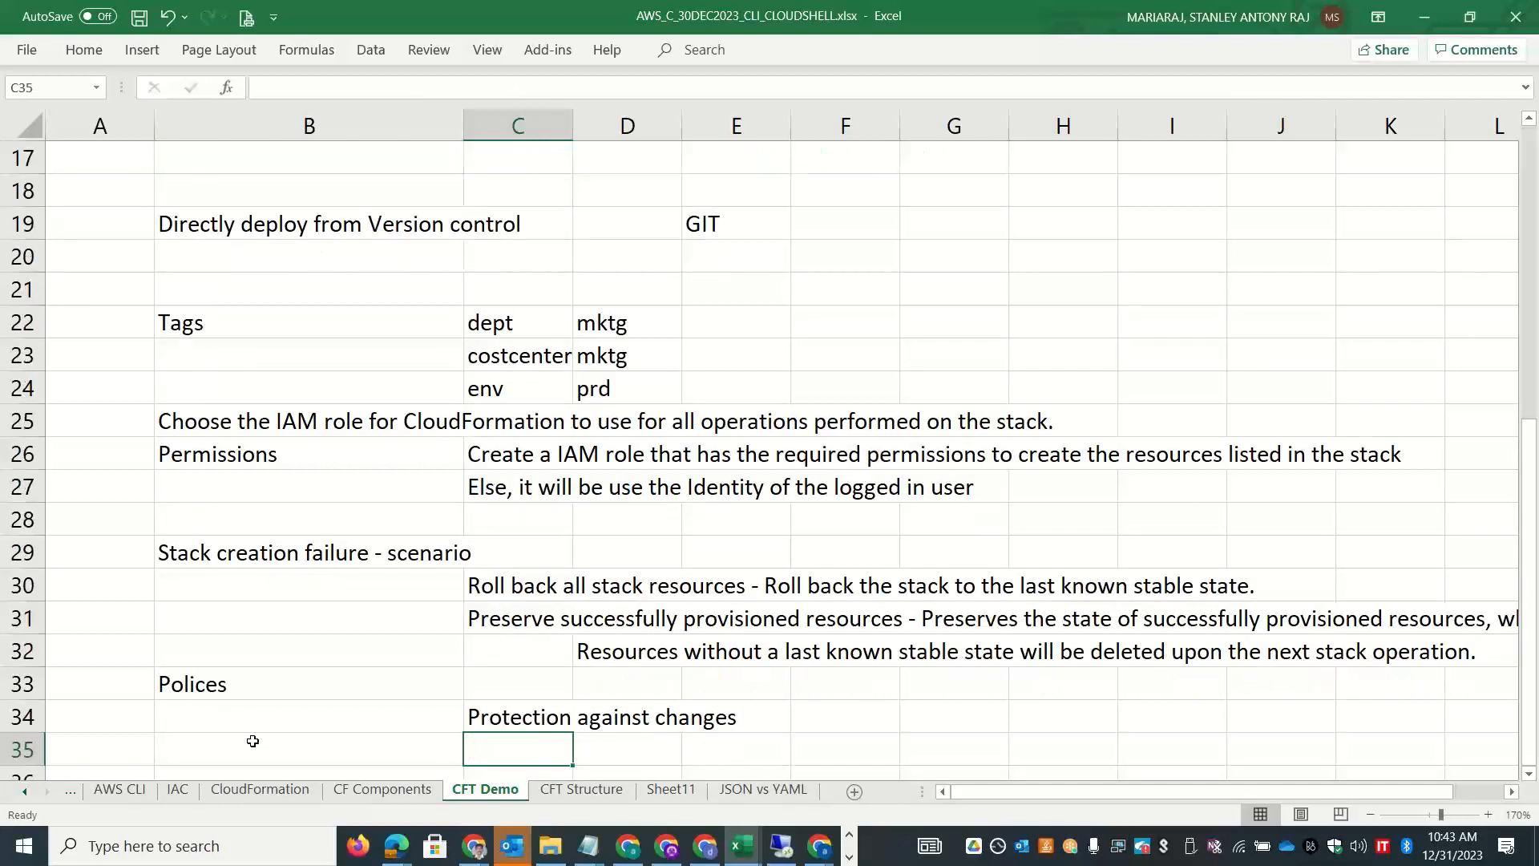
# Enter "Specify what instance types are allowed" in C35.
pyautogui.write('Specif')
pyautogui.press('BackSpace')
pyautogui.press('BackSpace')
pyautogui.write('cify what ')
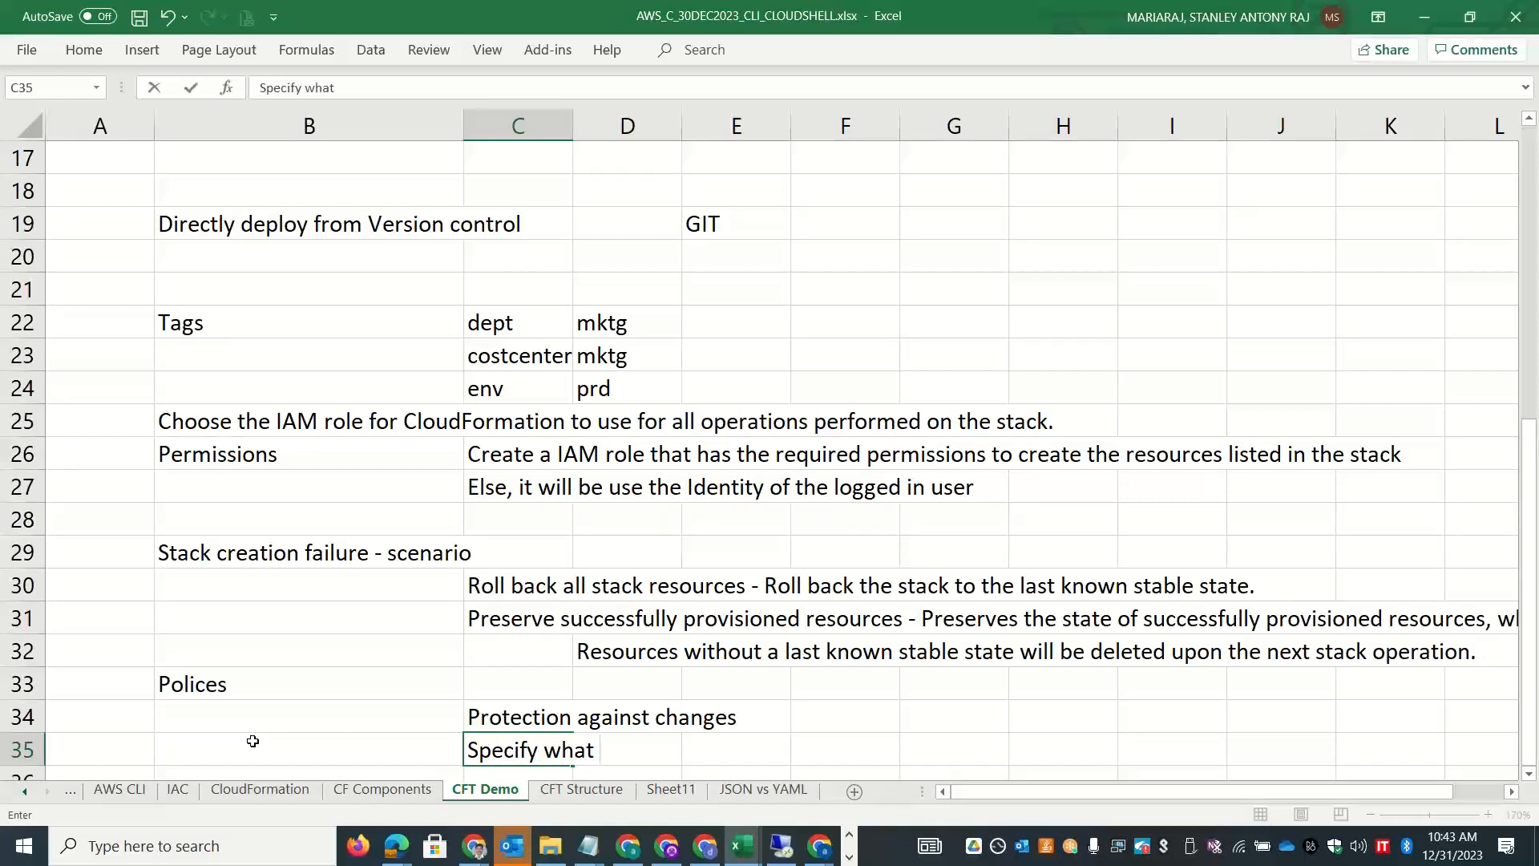
pyautogui.write('instacen')
pyautogui.press('BackSpace')
pyautogui.press('BackSpace')
pyautogui.press('BackSpace')
pyautogui.write('nce')
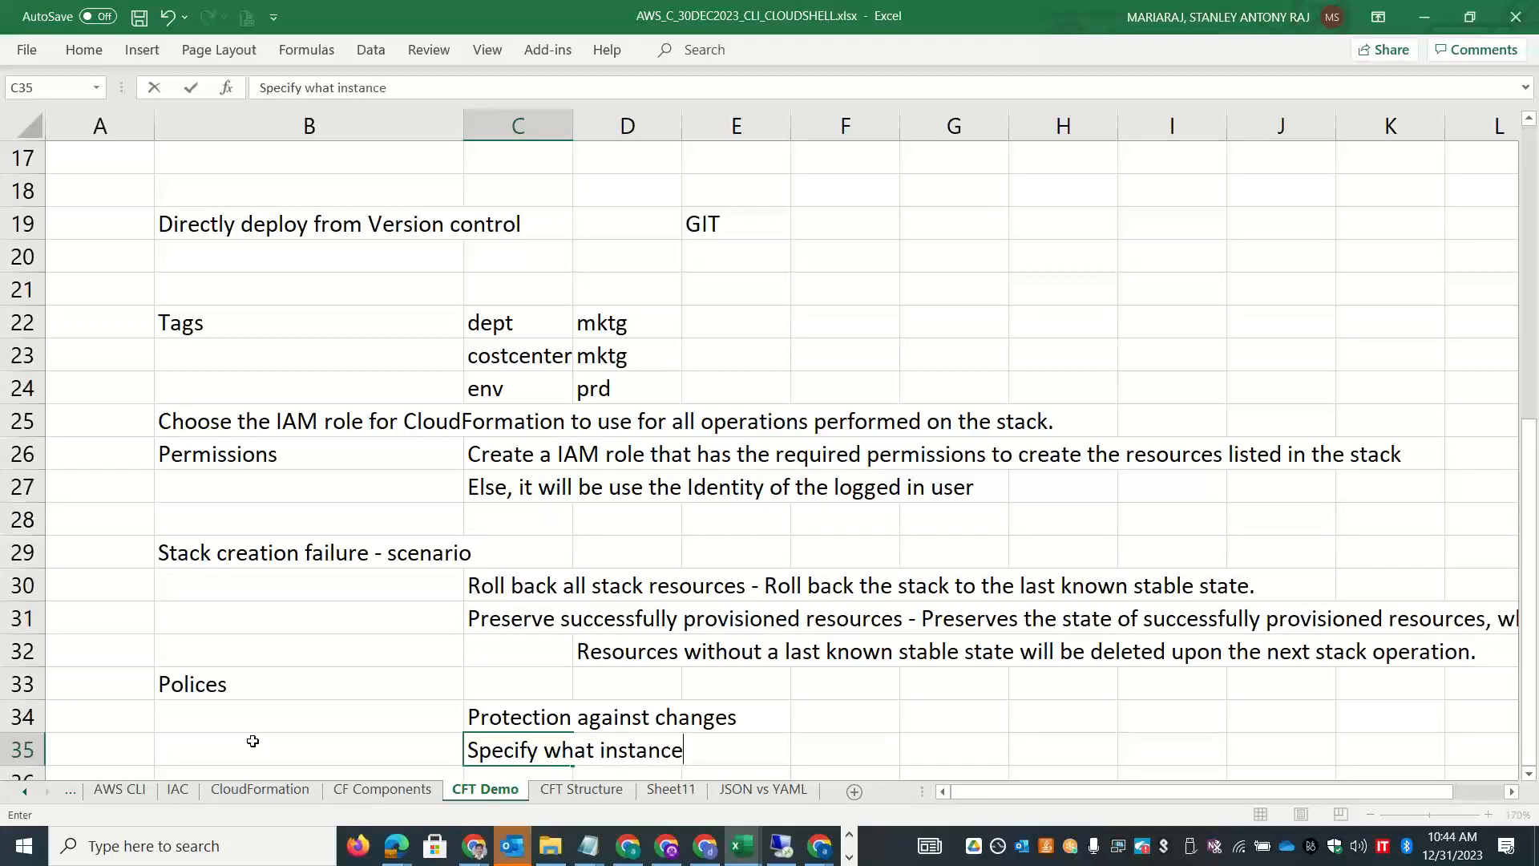
pyautogui.write(' types are allowed')
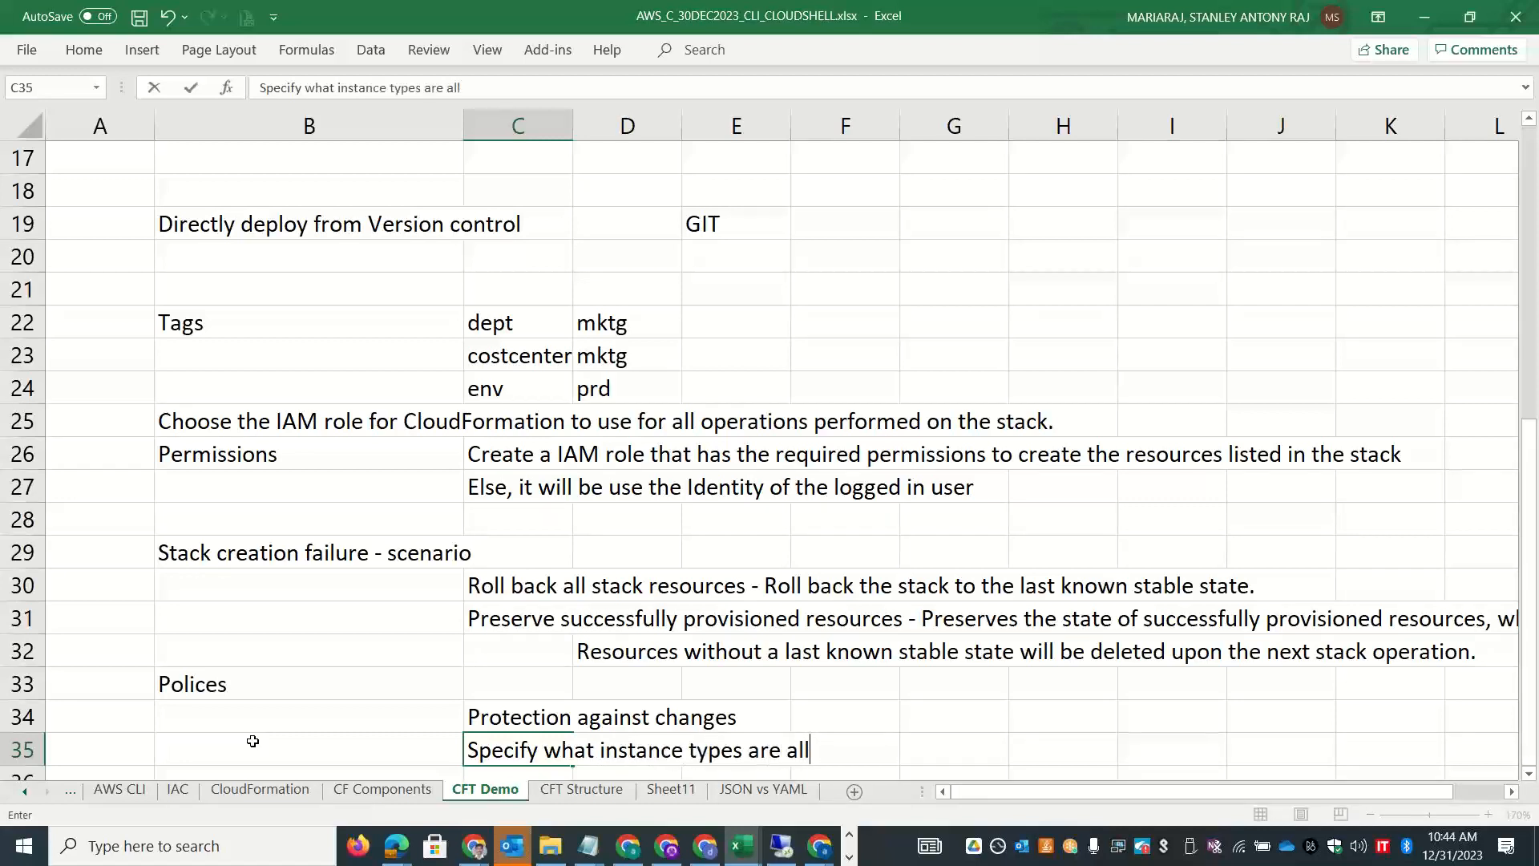
pyautogui.press('Return')
# Enter "Specify what version of products are allowed" in C36.
pyautogui.write('Specify what ve')
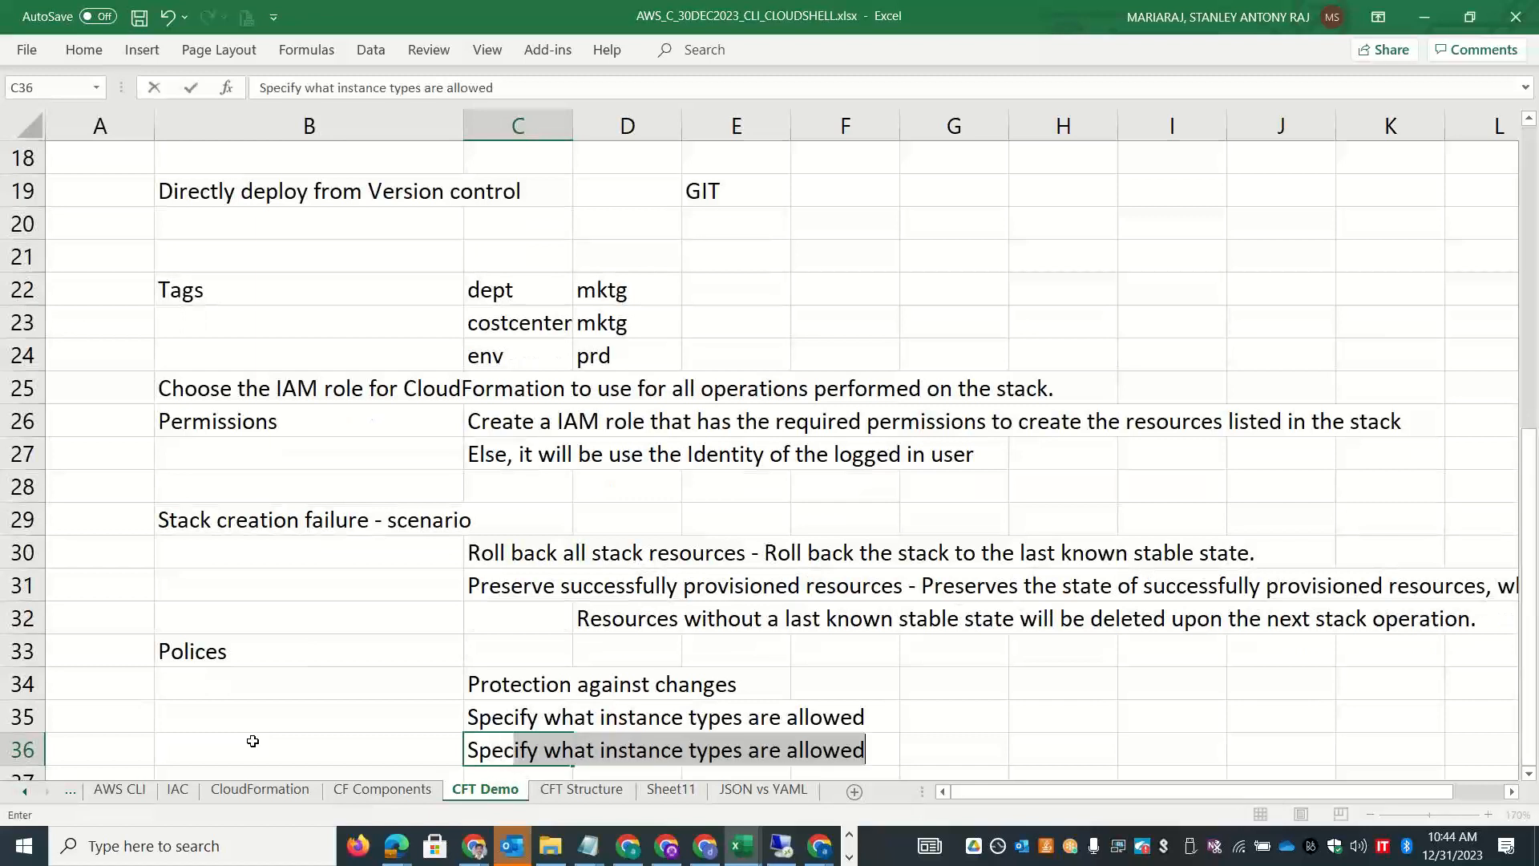
pyautogui.write('rsion')
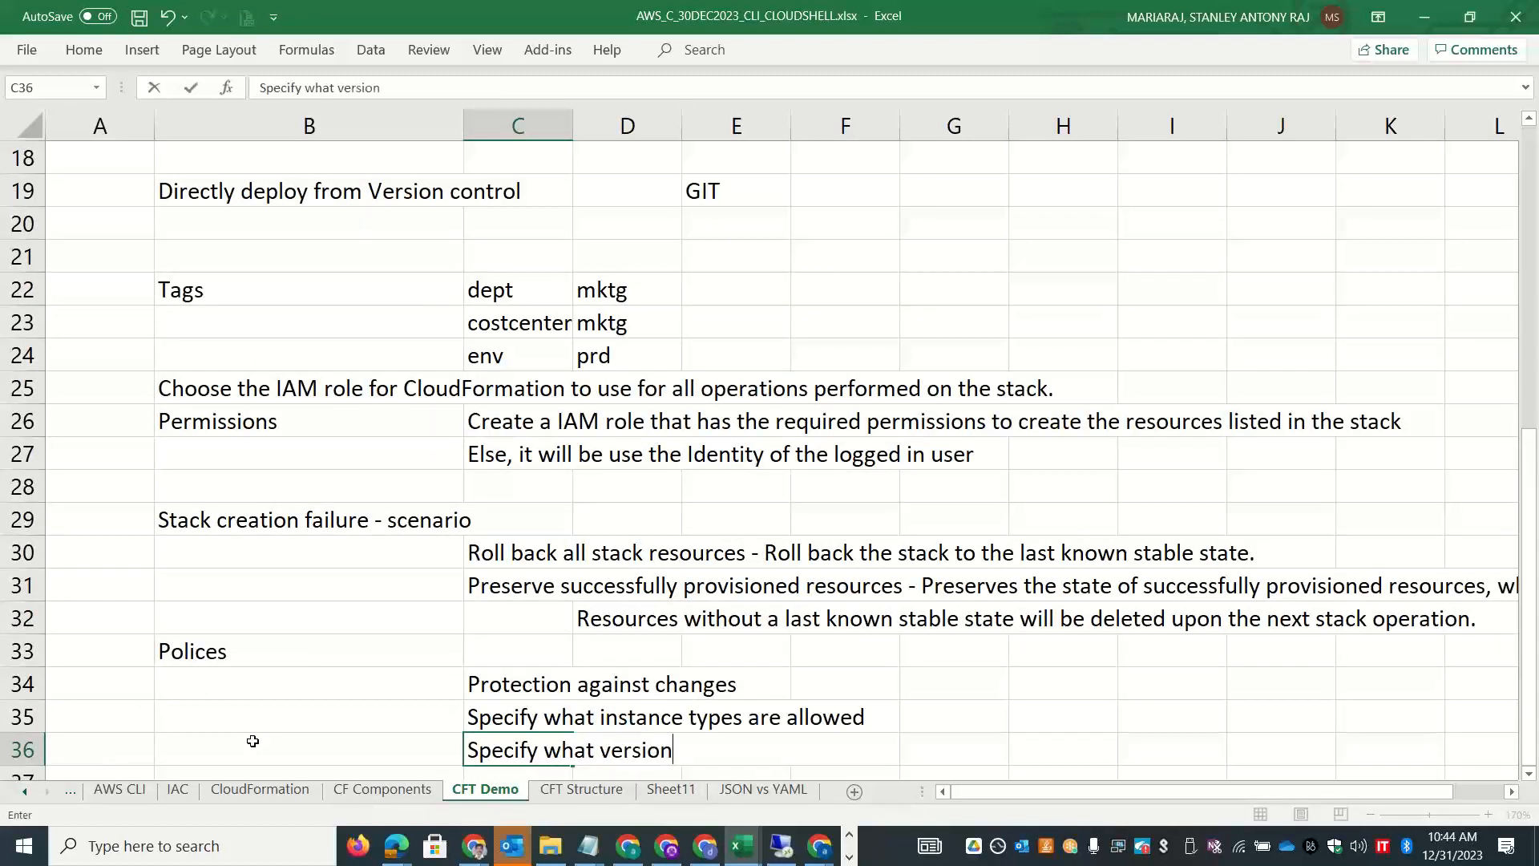
pyautogui.write(' of products are allowed')
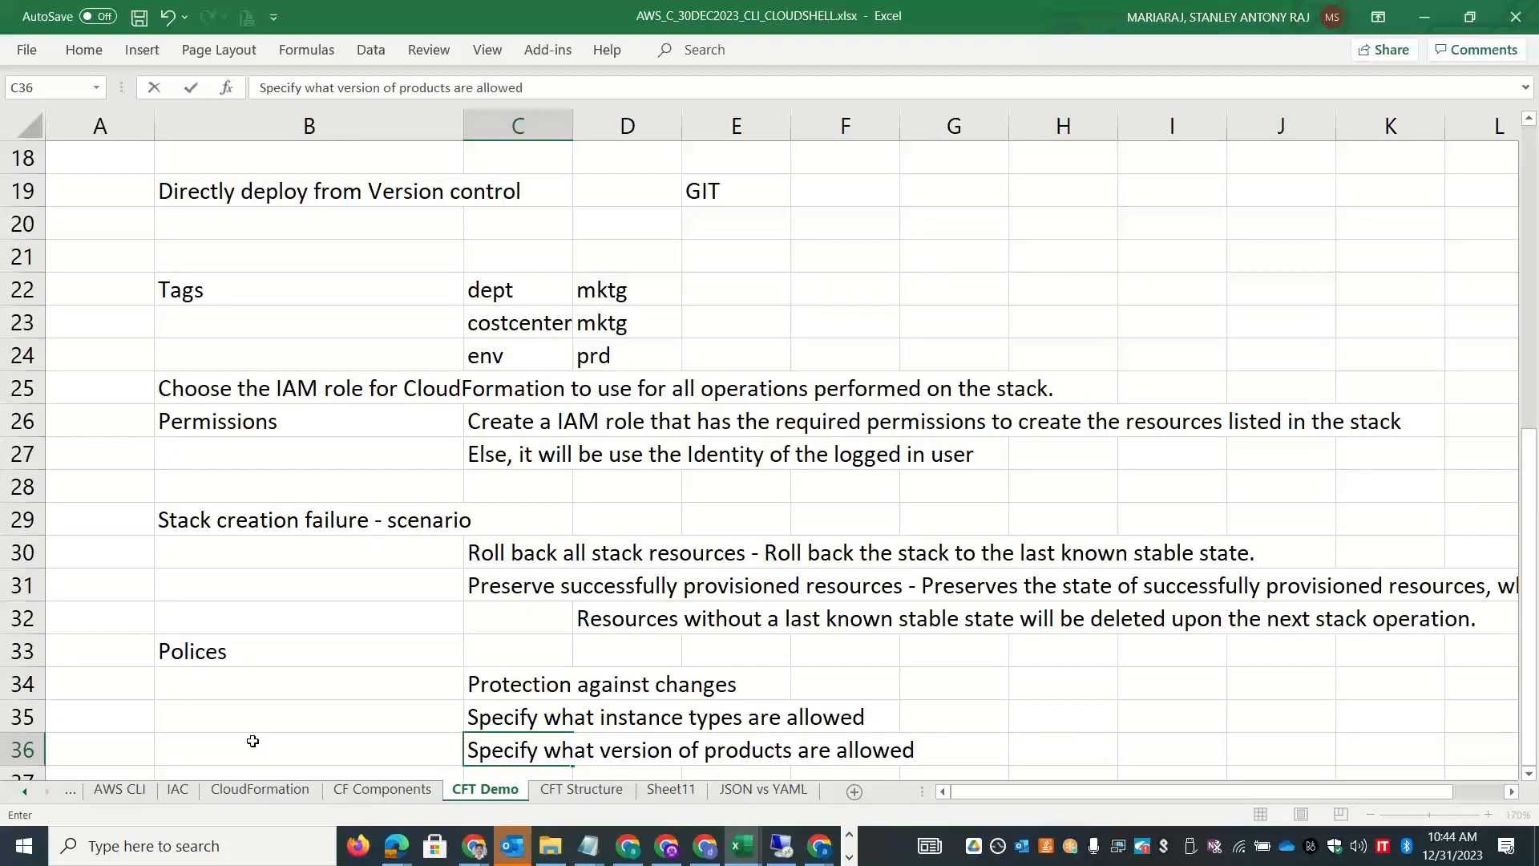
pyautogui.press('Return')
pyautogui.press('Return')
pyautogui.click(252, 740)
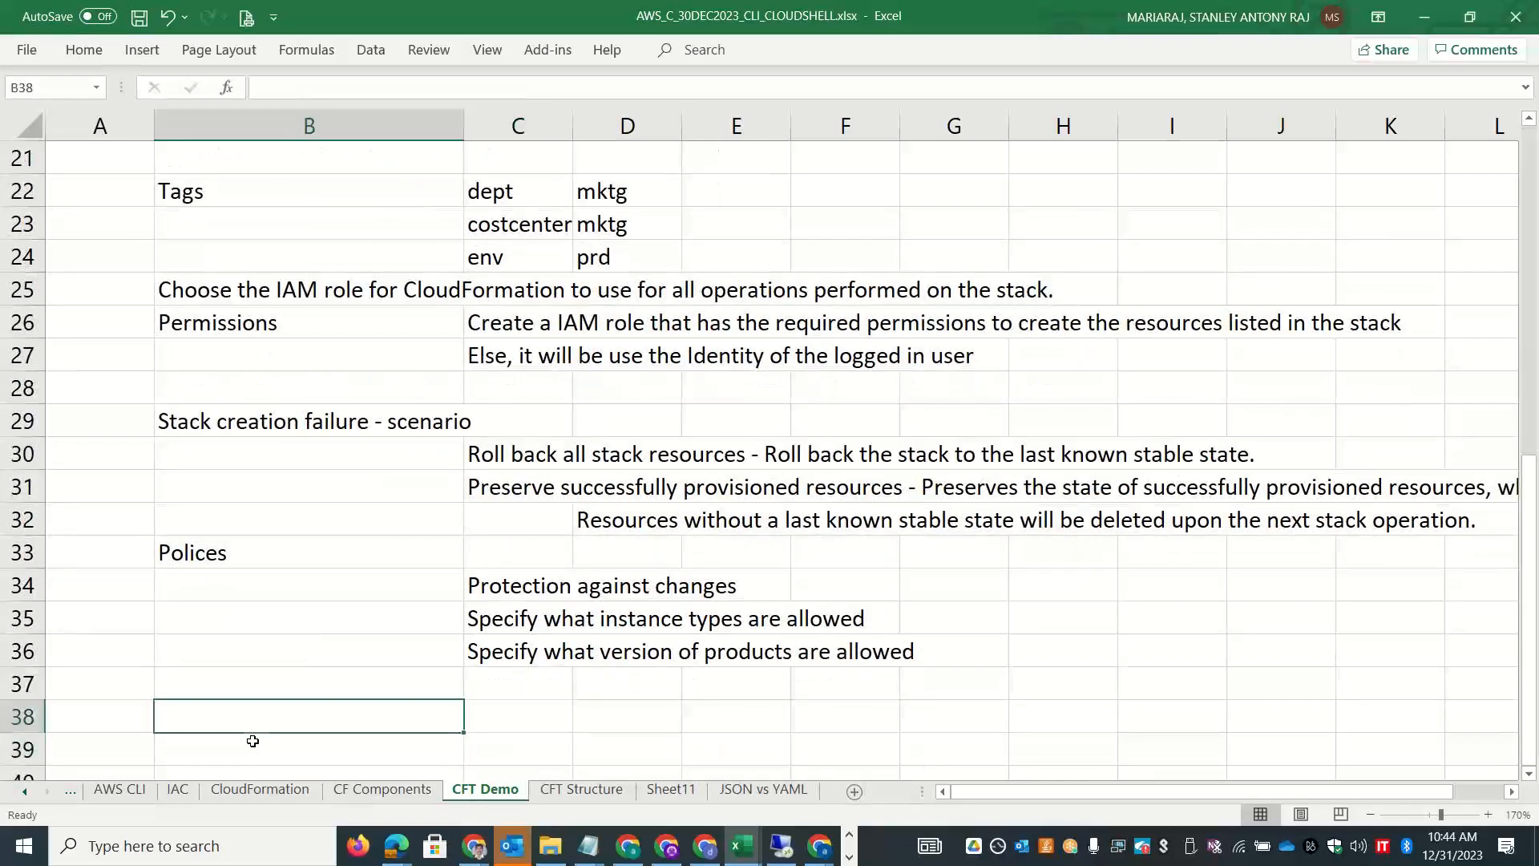
# Switch to CloudFormation in Chrome and expand the Notification options to view the SNS topic settings.
pyautogui.hotkey('alt', 'Tab')
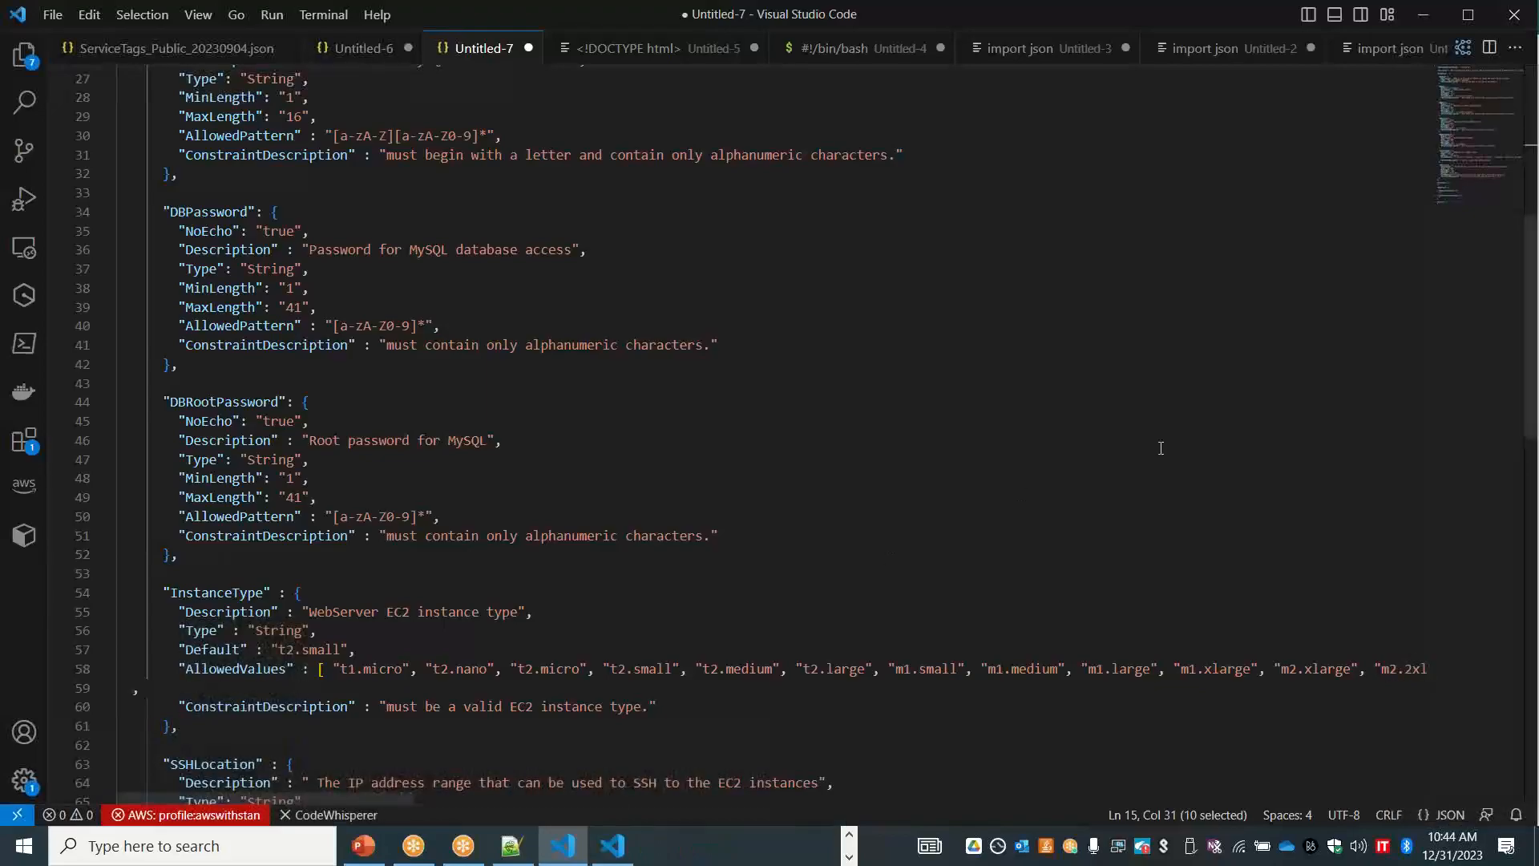
pyautogui.hotkey('alt', 'Tab')
pyautogui.press('Tab')
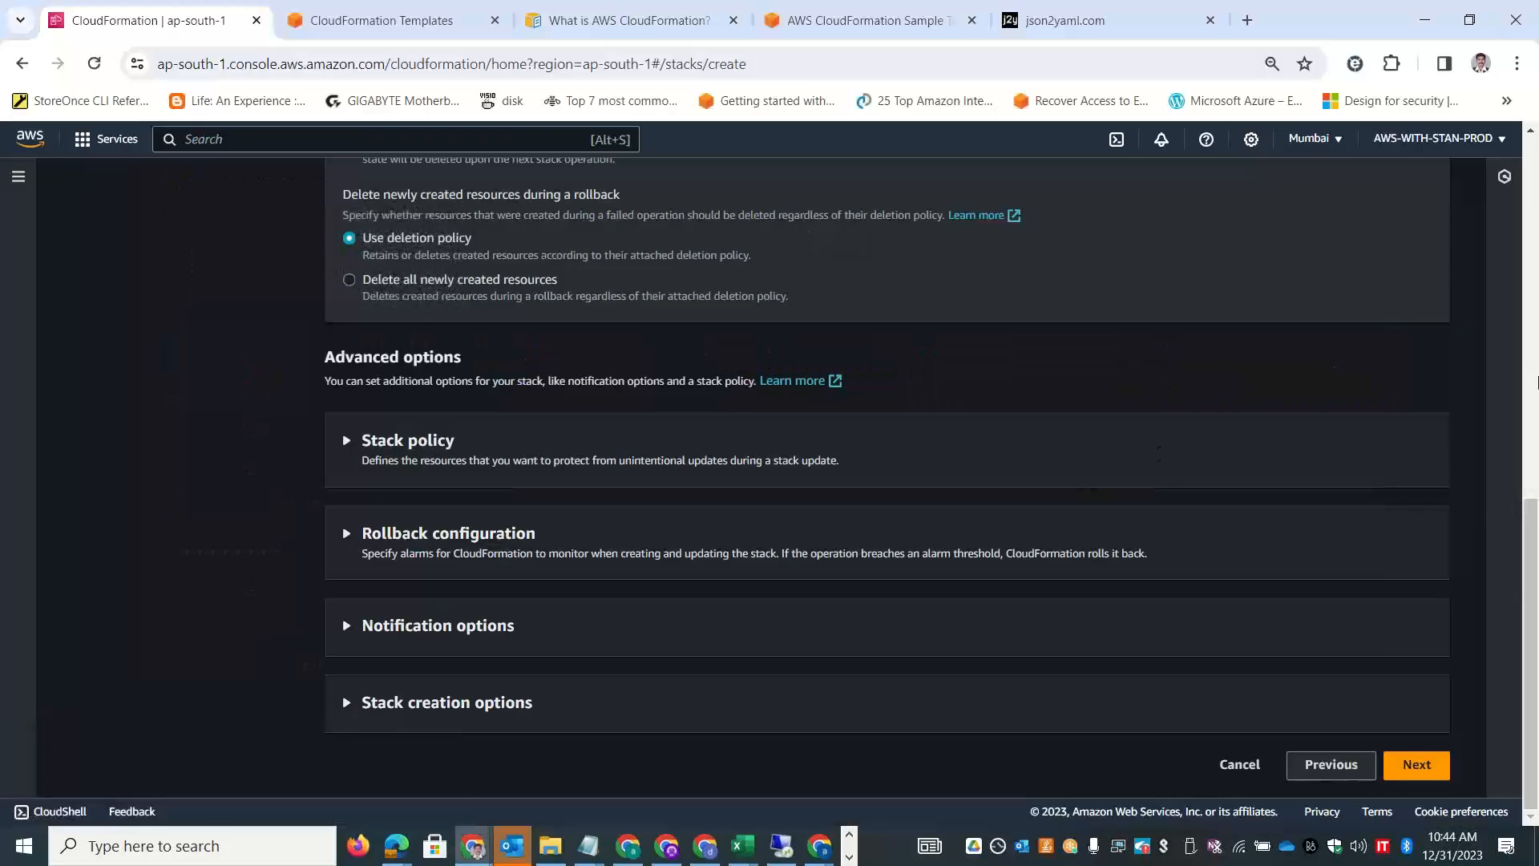
pyautogui.click(348, 634)
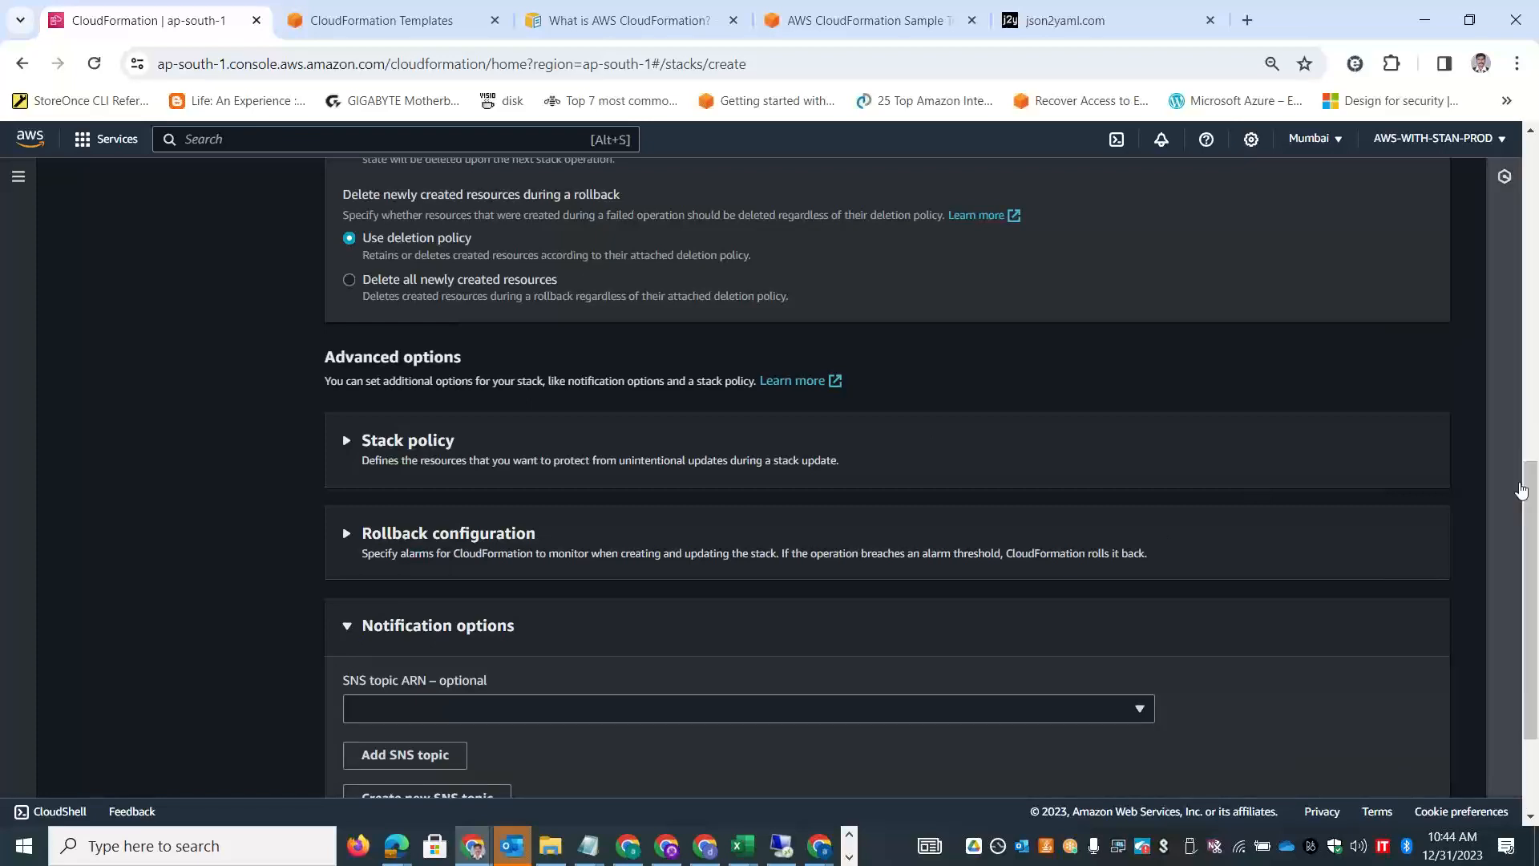
pyautogui.moveTo(1533, 497); pyautogui.dragTo(1534, 569)
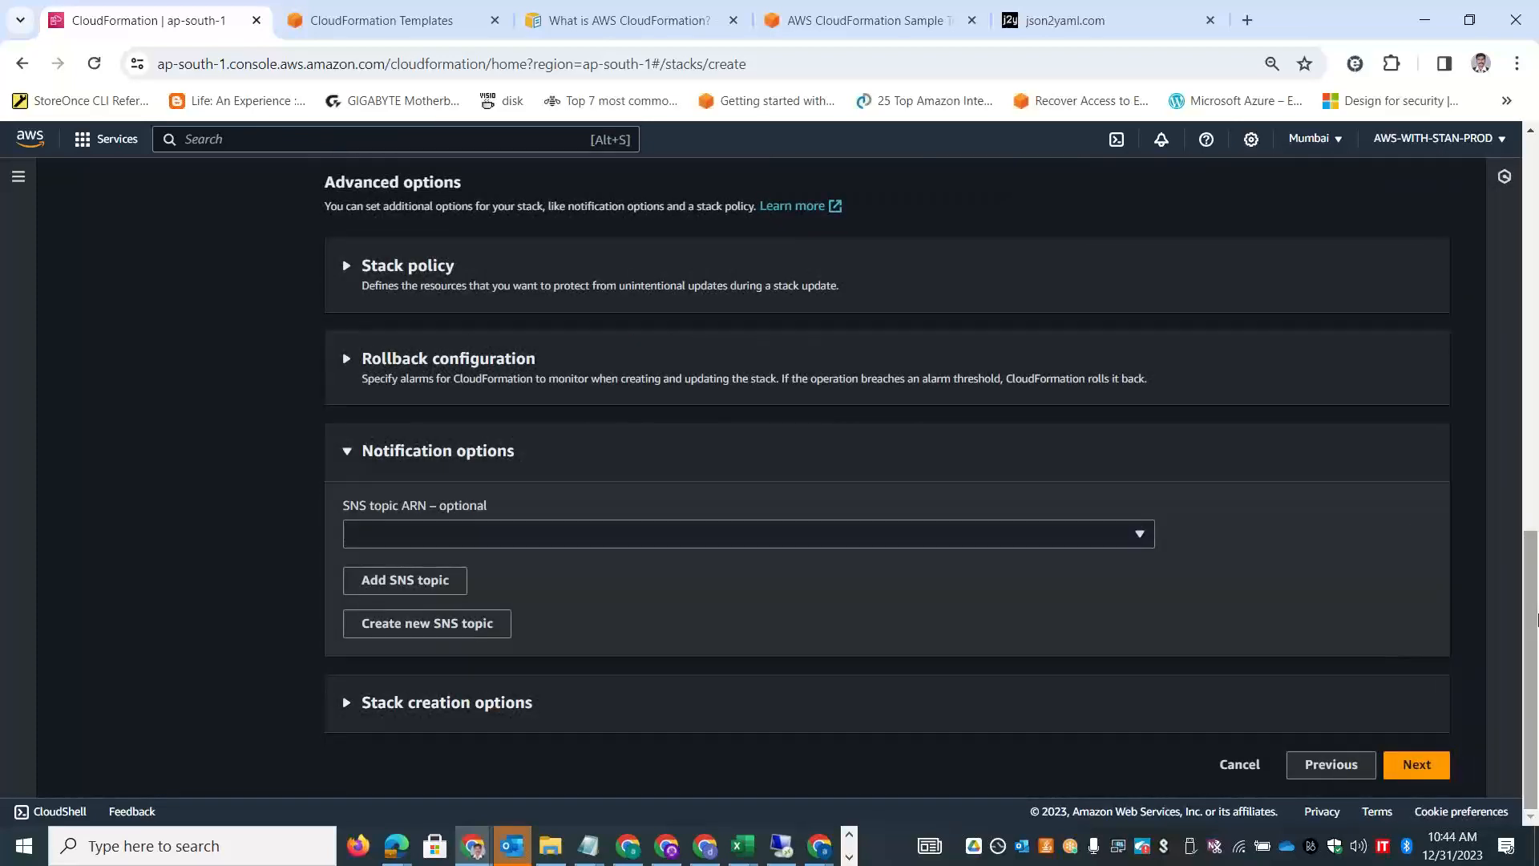
# Switch back to the Excel workbook and enter the heading "Notification" in B38.
pyautogui.hotkey('alt', 'Tab')
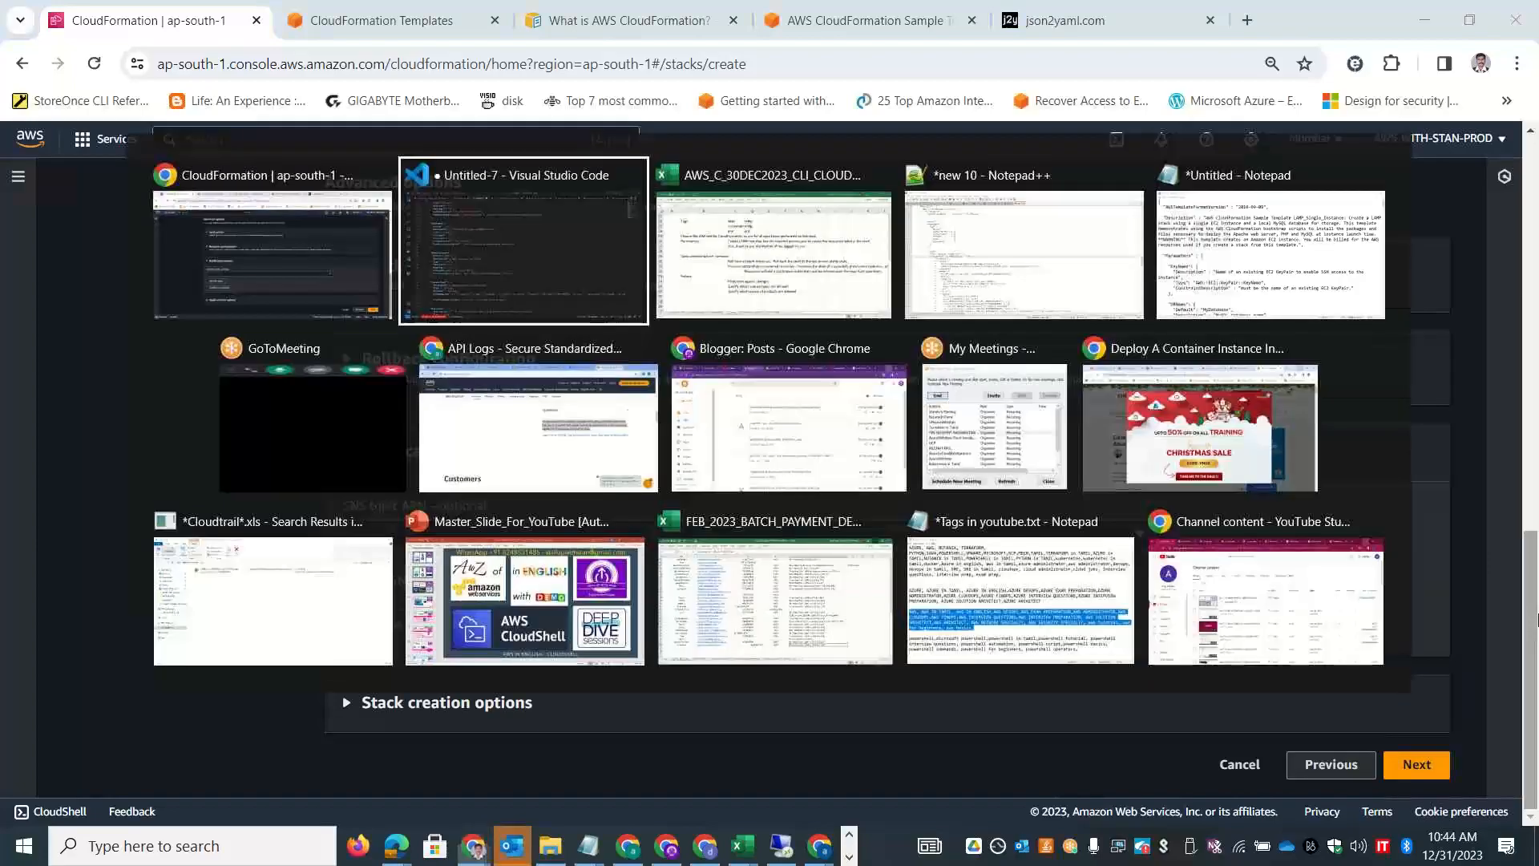
pyautogui.hotkey('alt', 'Tab')
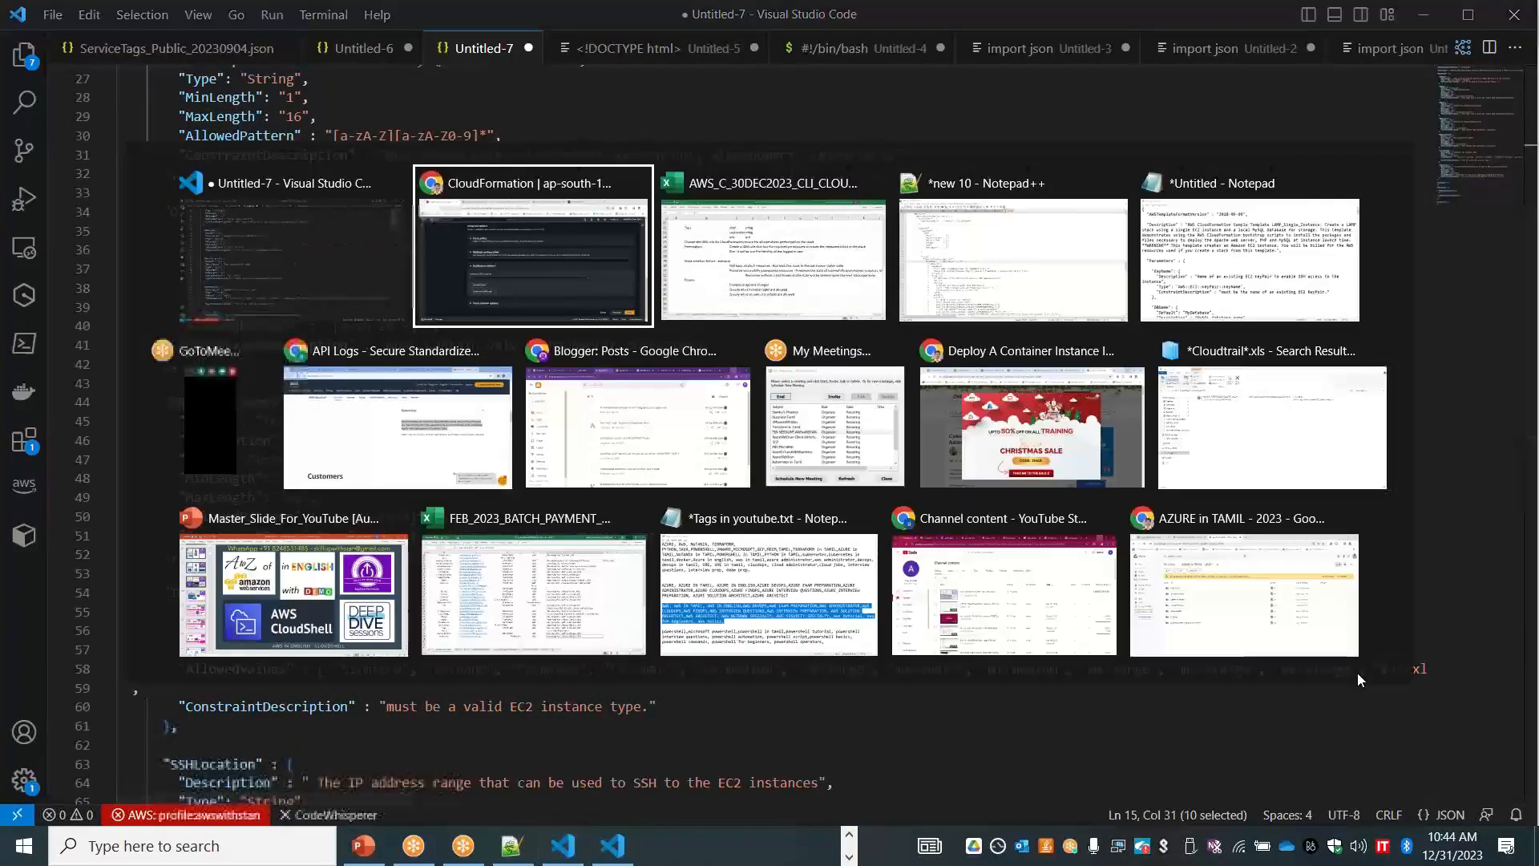
pyautogui.hotkey('alt', 'Tab')
pyautogui.write('Notification')
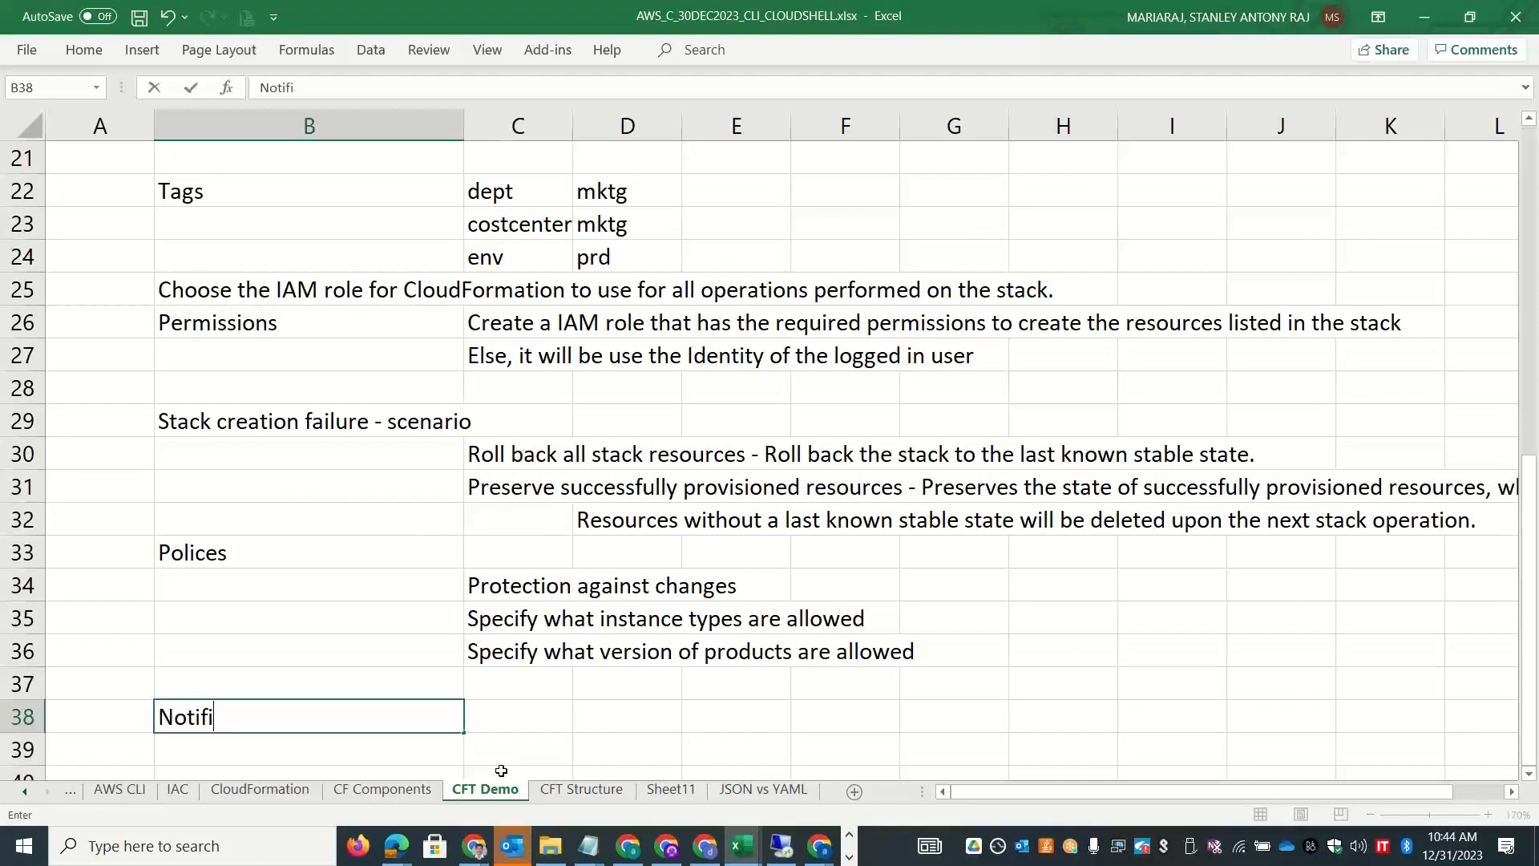
pyautogui.press('Tab')
# Enter "via Simple Notification Service -- Email ID or PDL" in C38 as the note beside the Notification heading.
pyautogui.write('via Si')
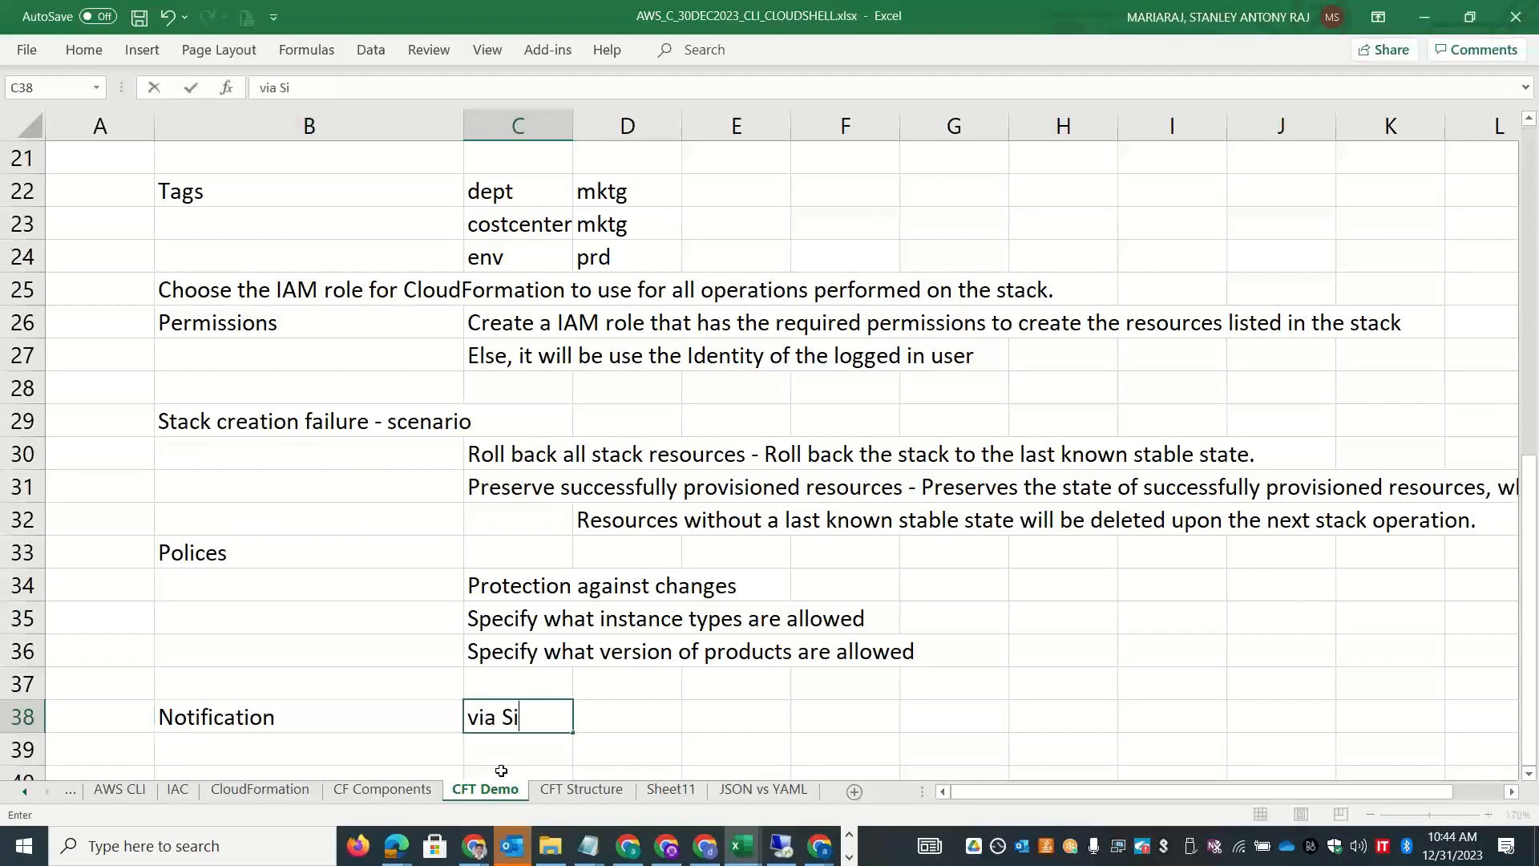
pyautogui.write('mple Sn')
pyautogui.press('BackSpace')
pyautogui.press('BackSpace')
pyautogui.write('Notification Ser')
pyautogui.press('BackSpace')
pyautogui.write('ervice -- ')
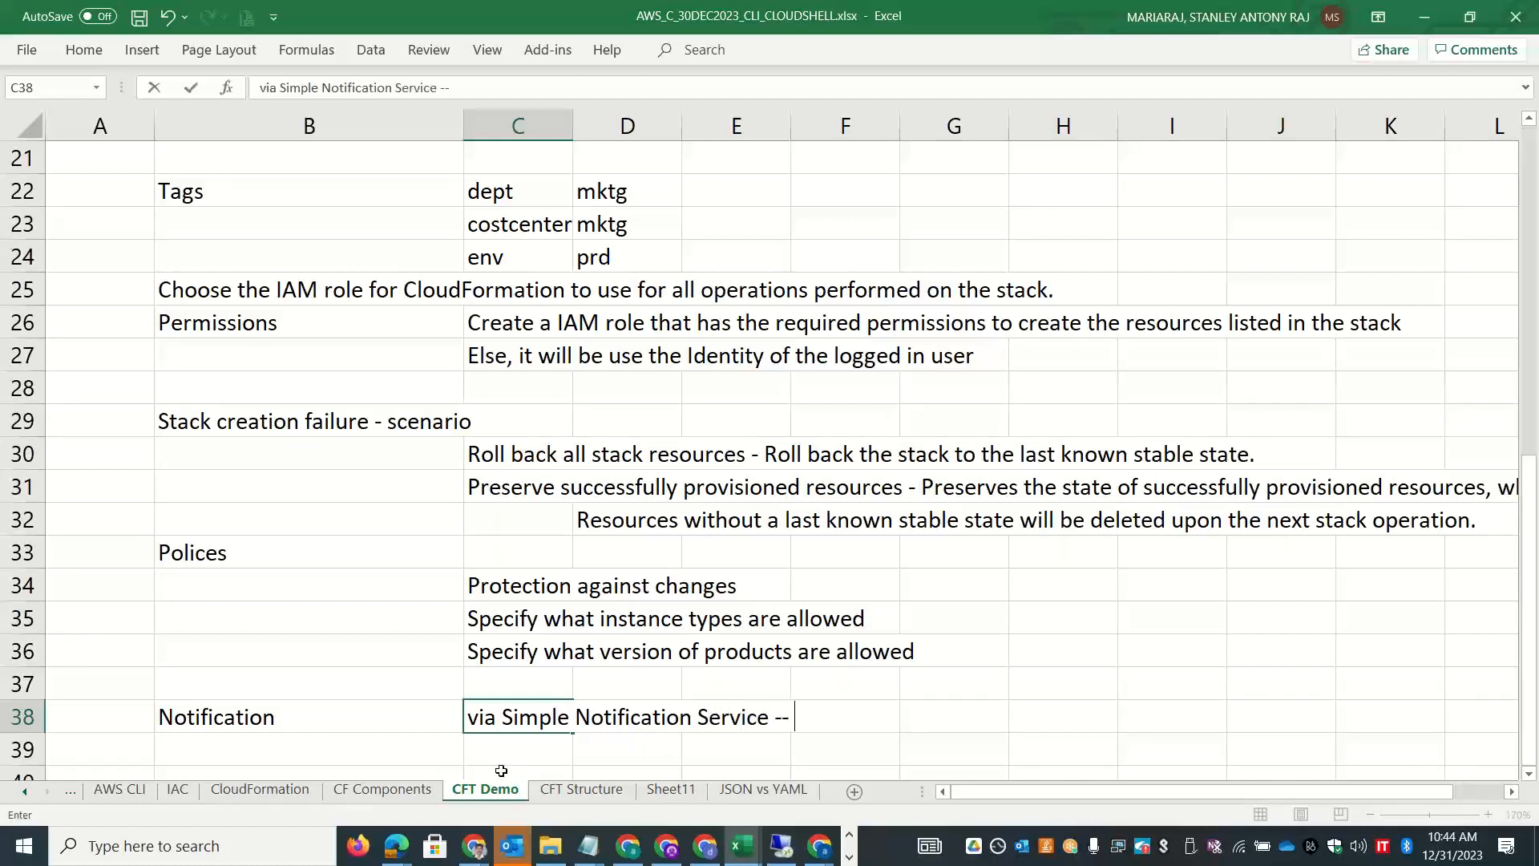
pyautogui.write('Email ID or PDL')
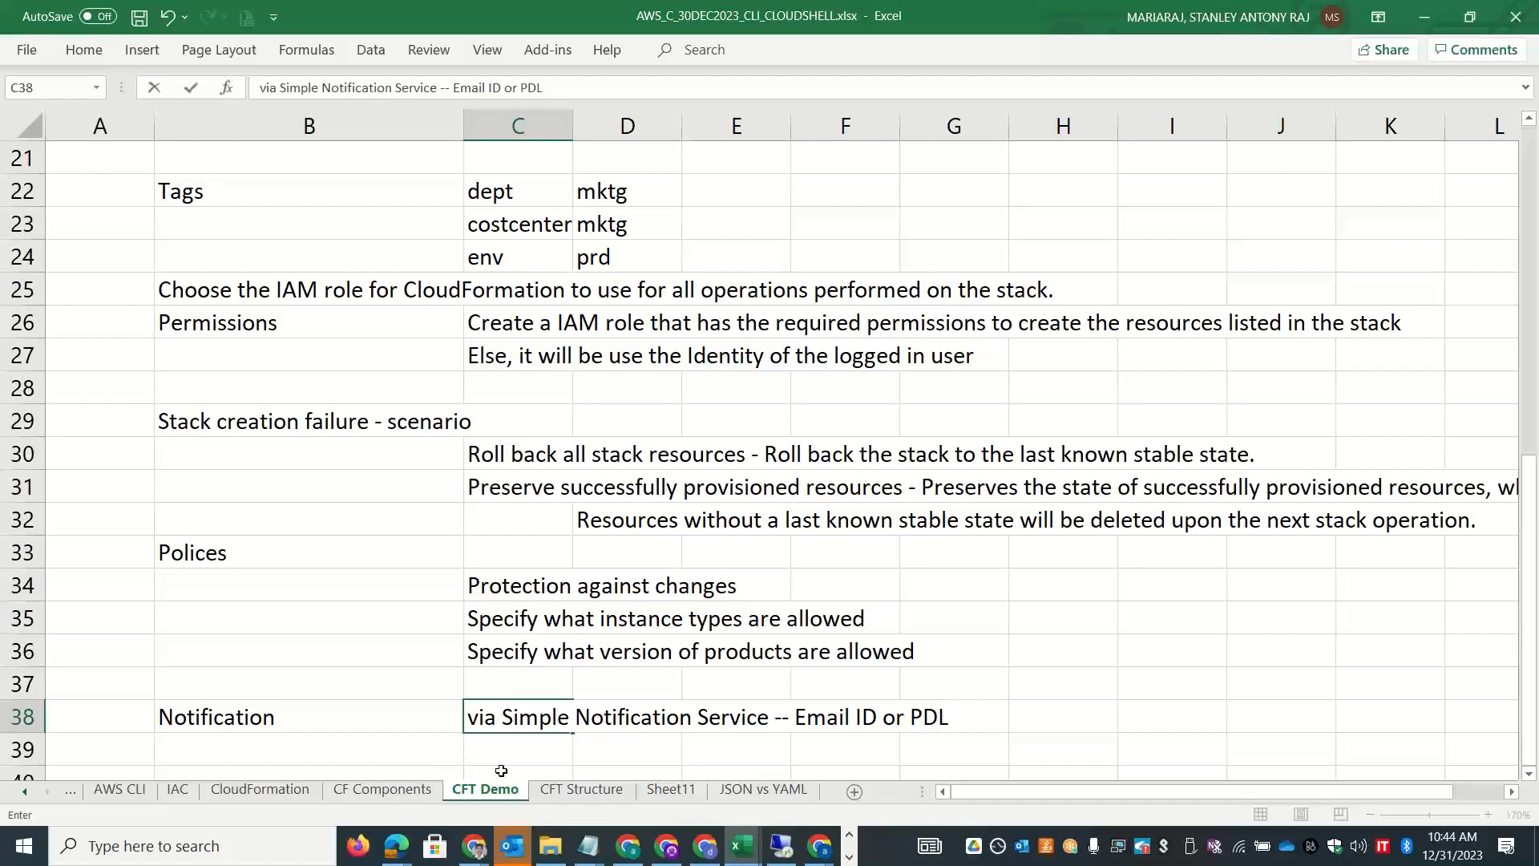
pyautogui.press('Return')
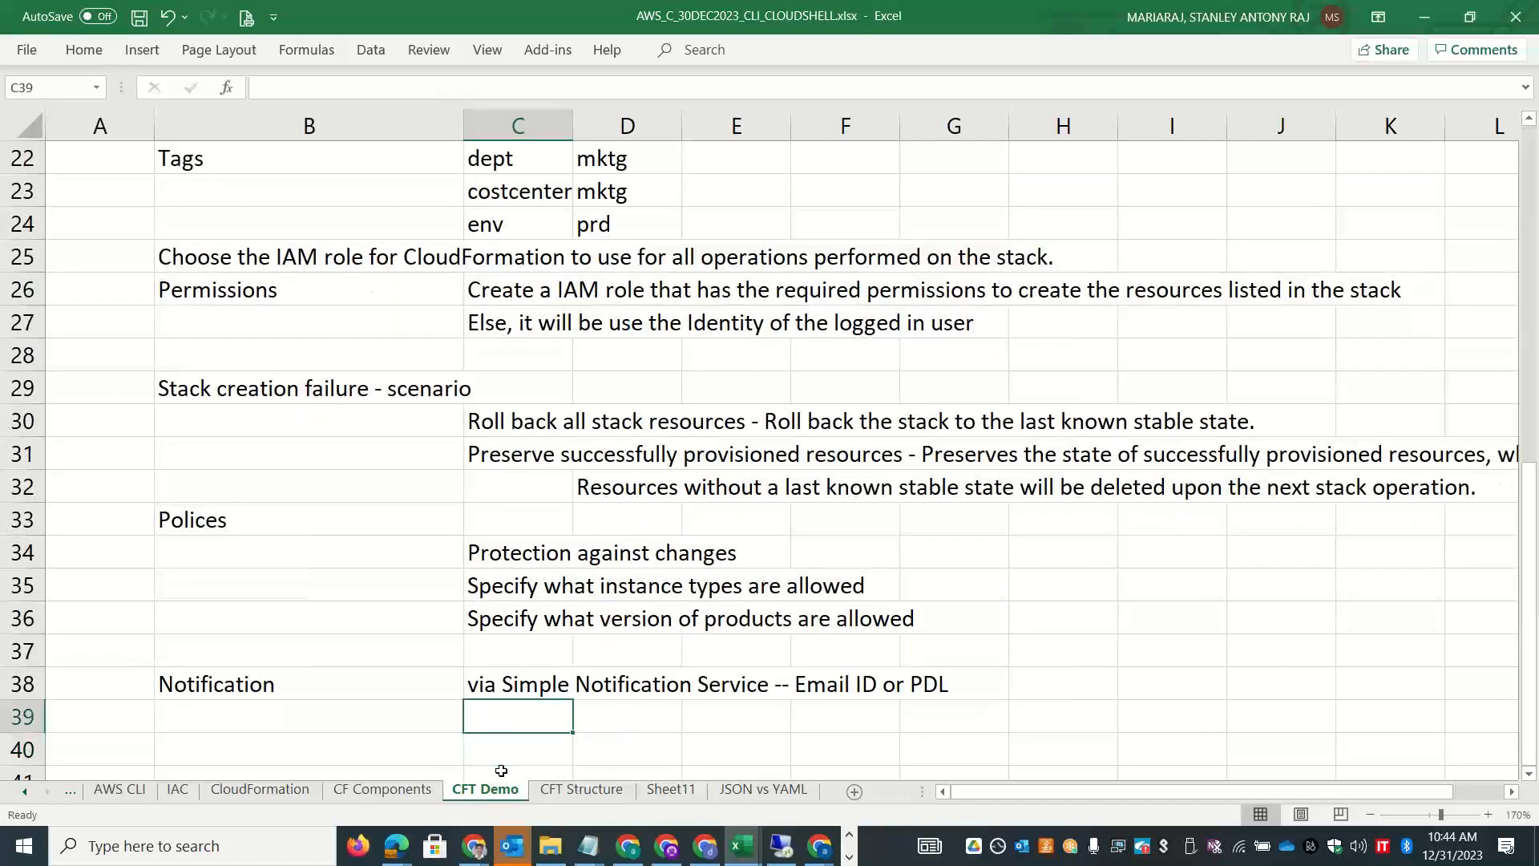
pyautogui.press('Left')
pyautogui.press('Down')
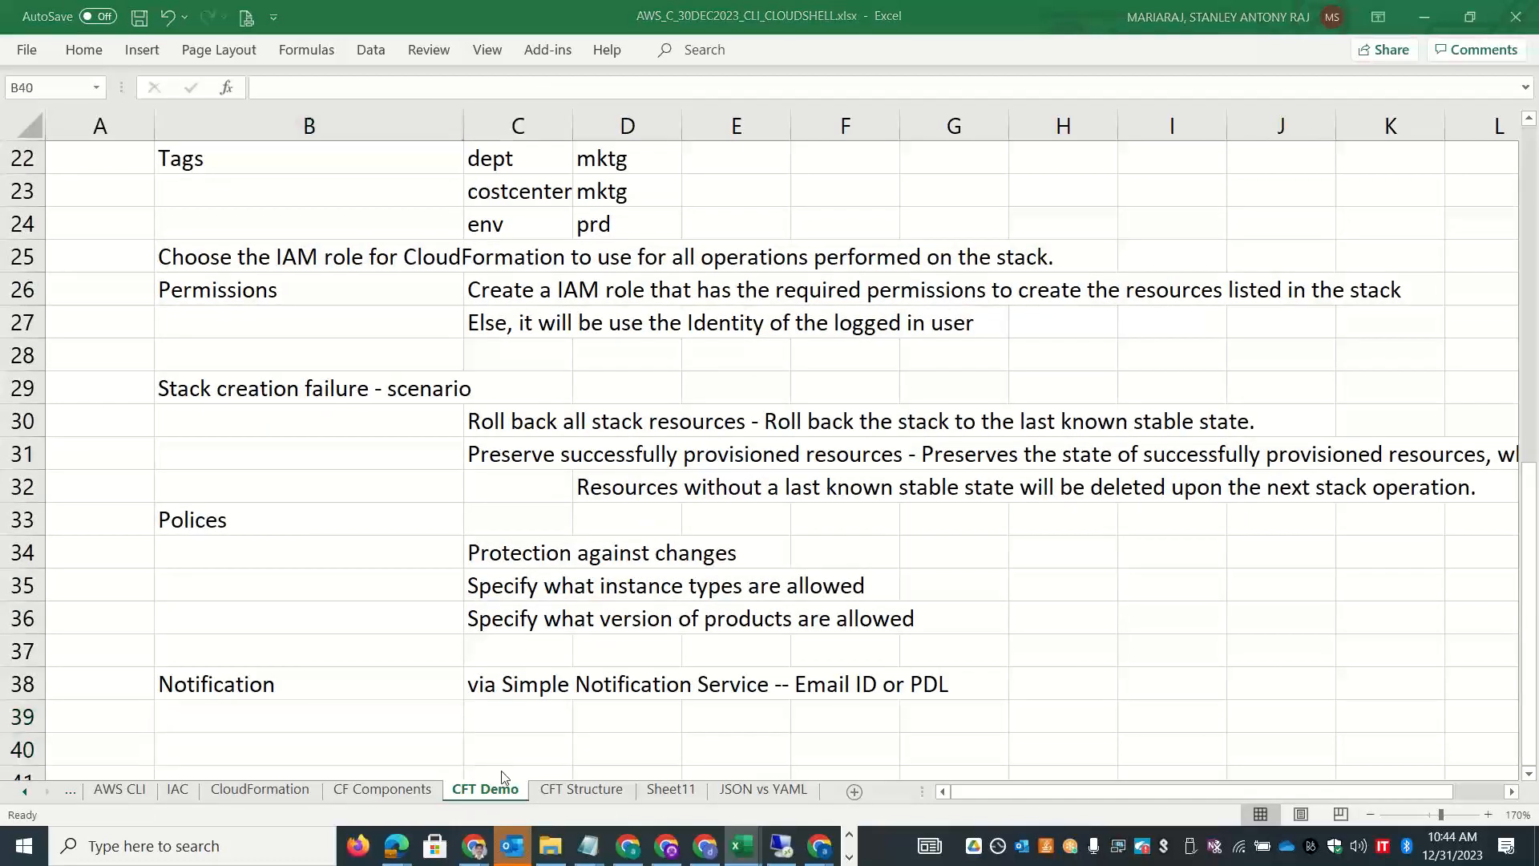
# Switch to CloudFormation in Chrome and view the timeout and termination protection settings under the stack creation options.
pyautogui.hotkey('alt', 'Tab')
pyautogui.hotkey('alt', 'Tab')
pyautogui.press('Tab')
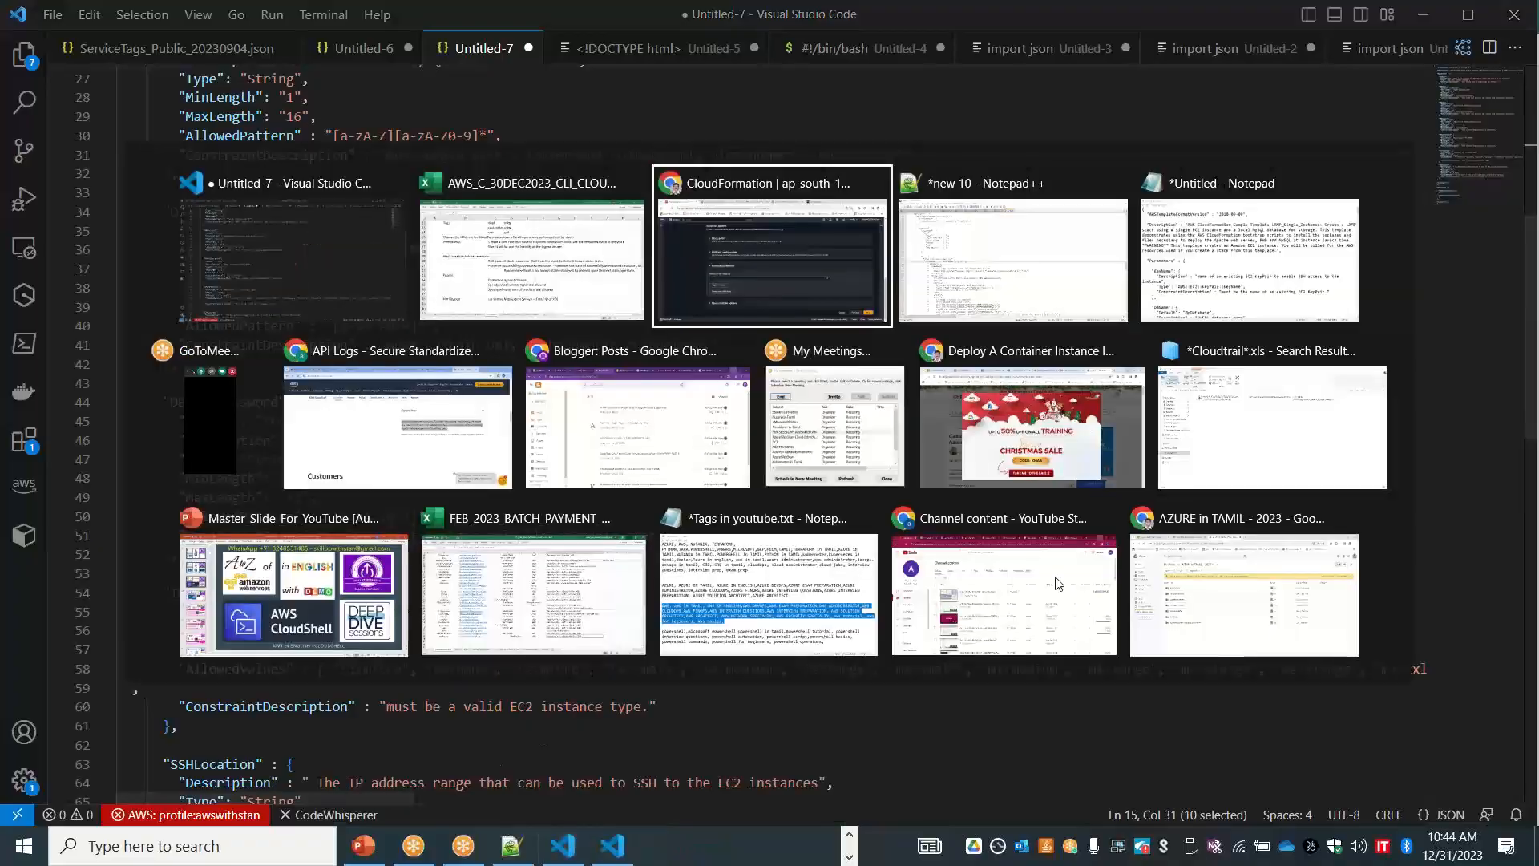
pyautogui.click(431, 706)
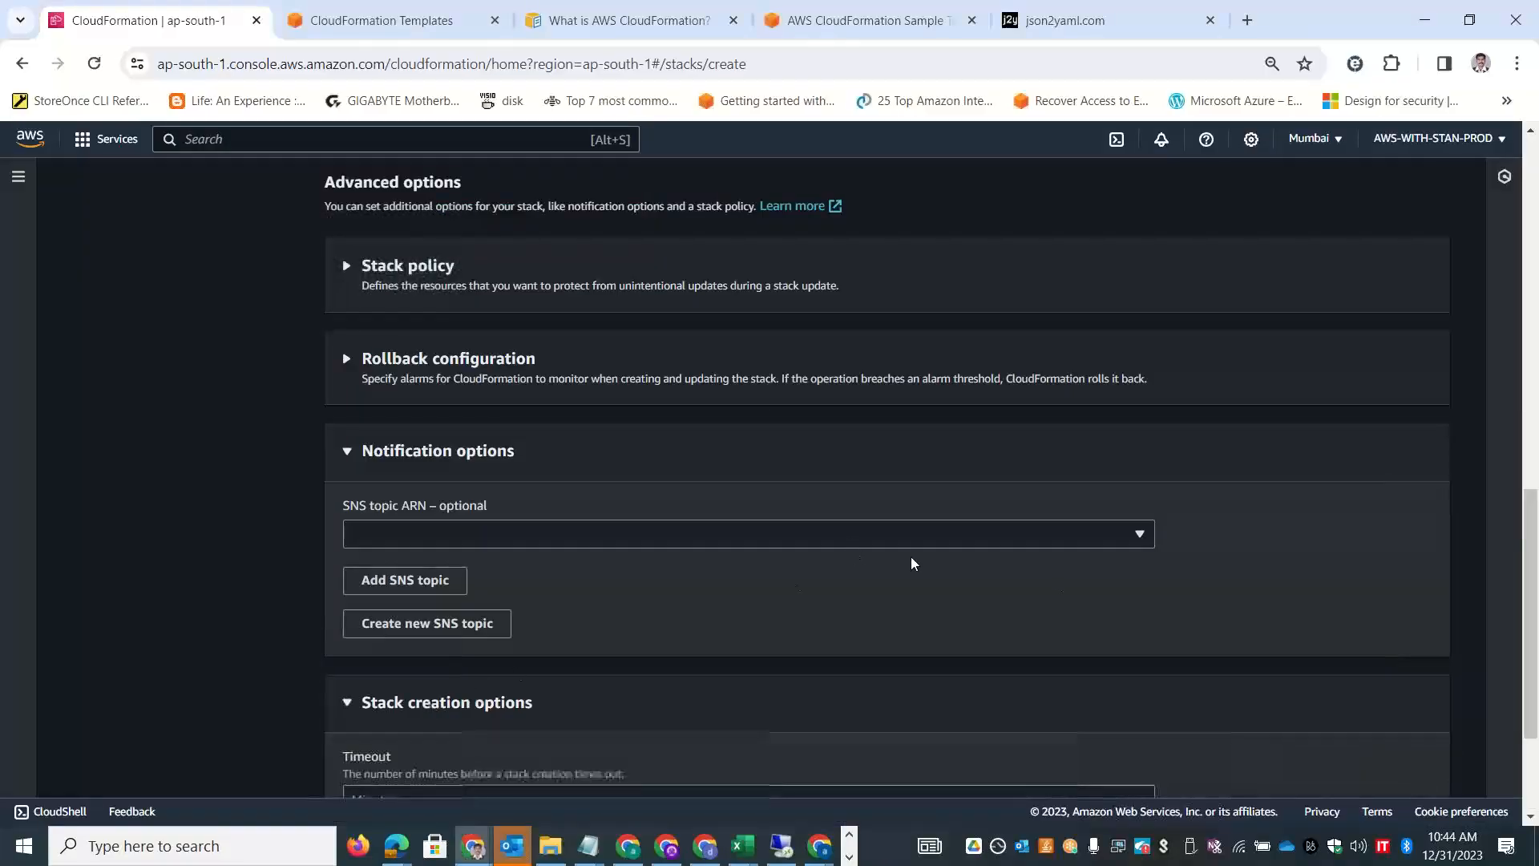
pyautogui.scroll(-3, 1537, 416)
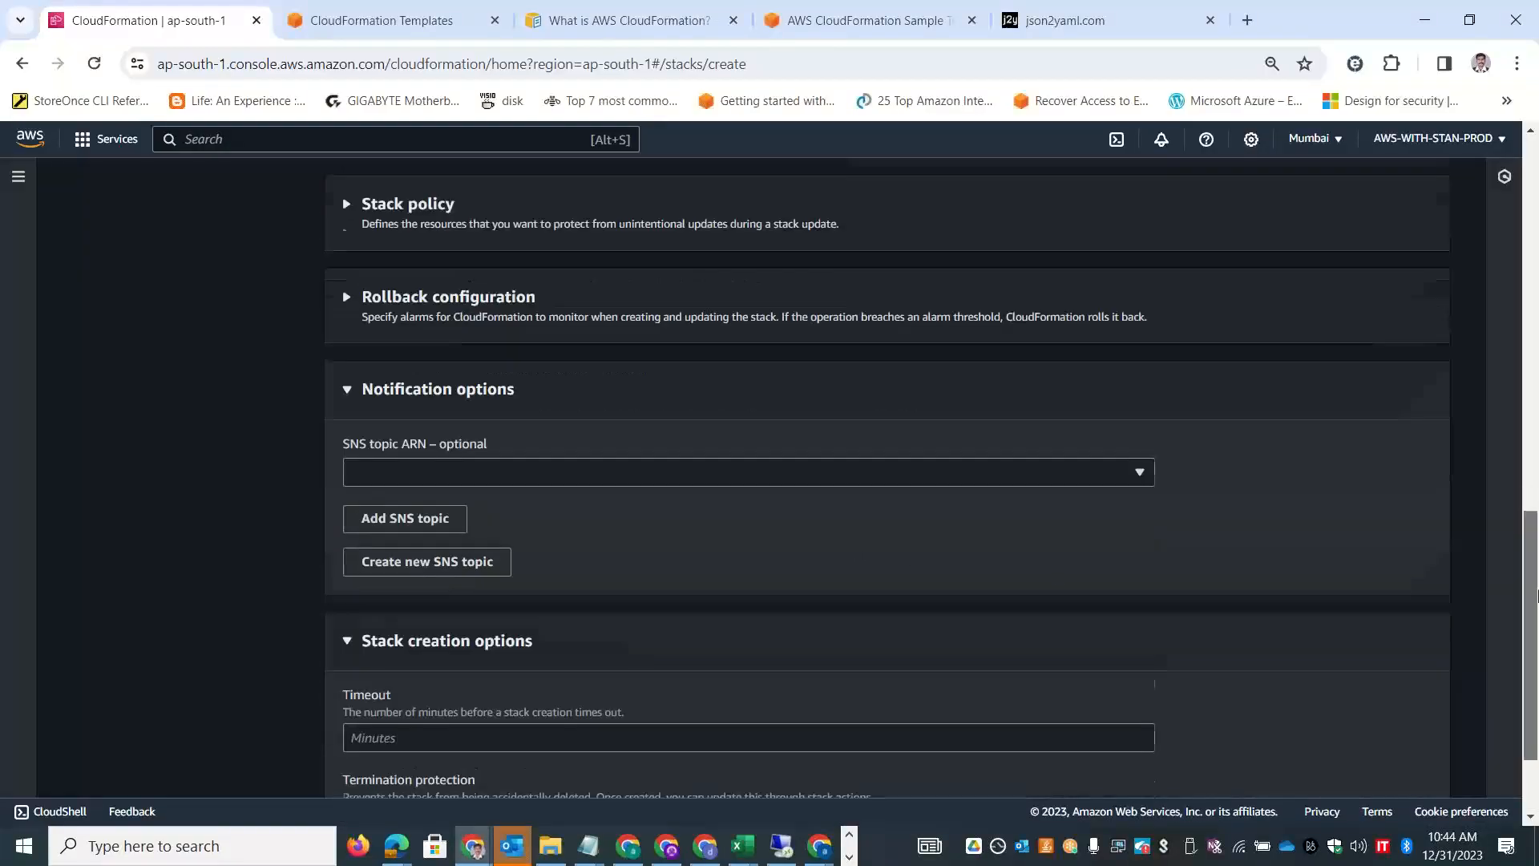
# Switch back to the Excel workbook and enter "Timeout" in B40 with "for deployment to try and be successful" in C40.
pyautogui.hotkey('alt', 'Tab')
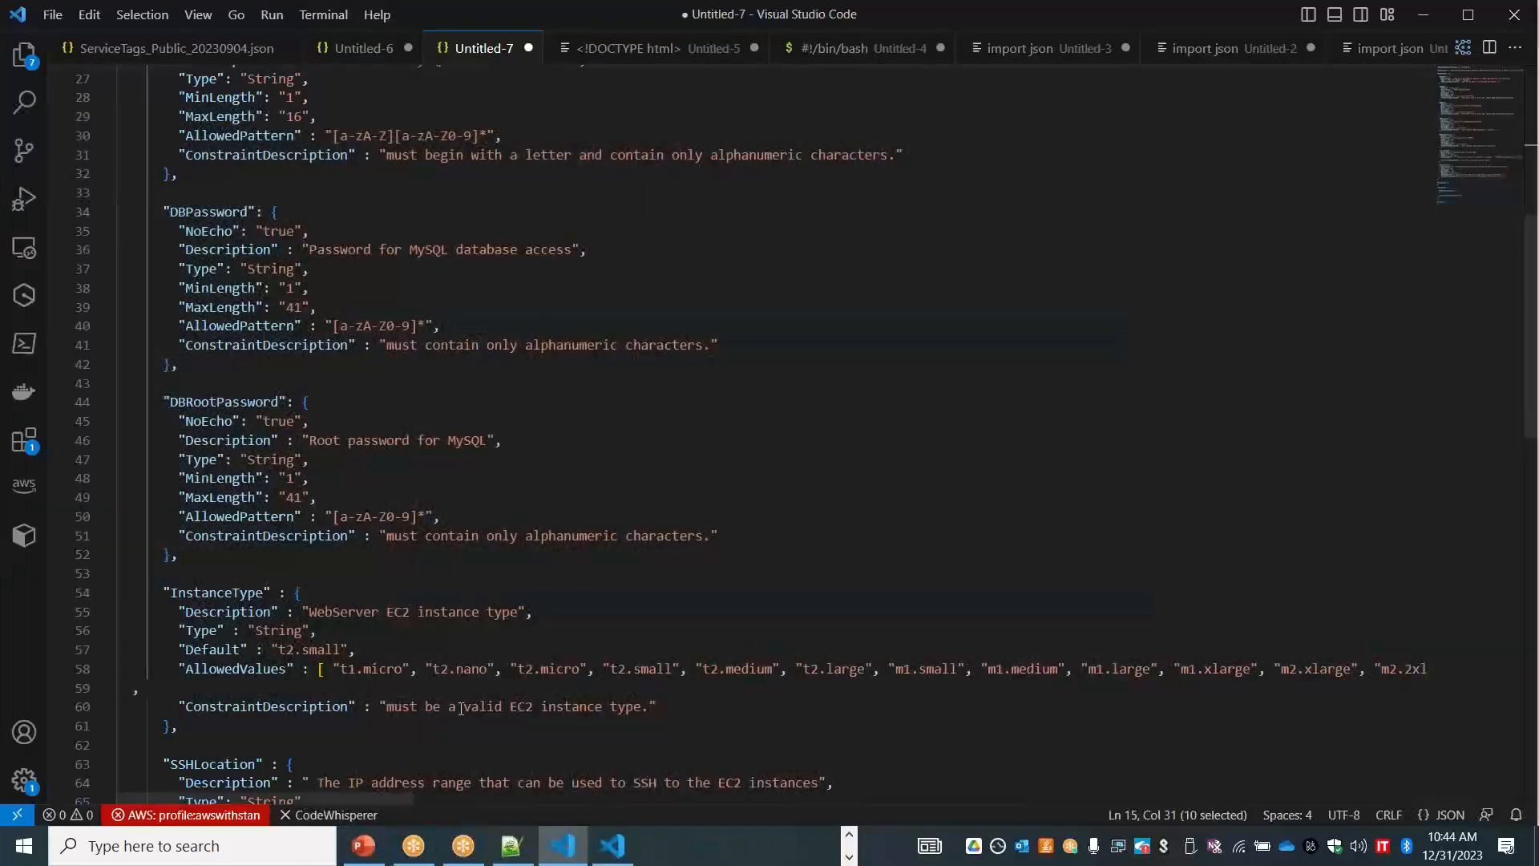
pyautogui.hotkey('alt', 'Tab')
pyautogui.hotkey('alt', 'Tab')
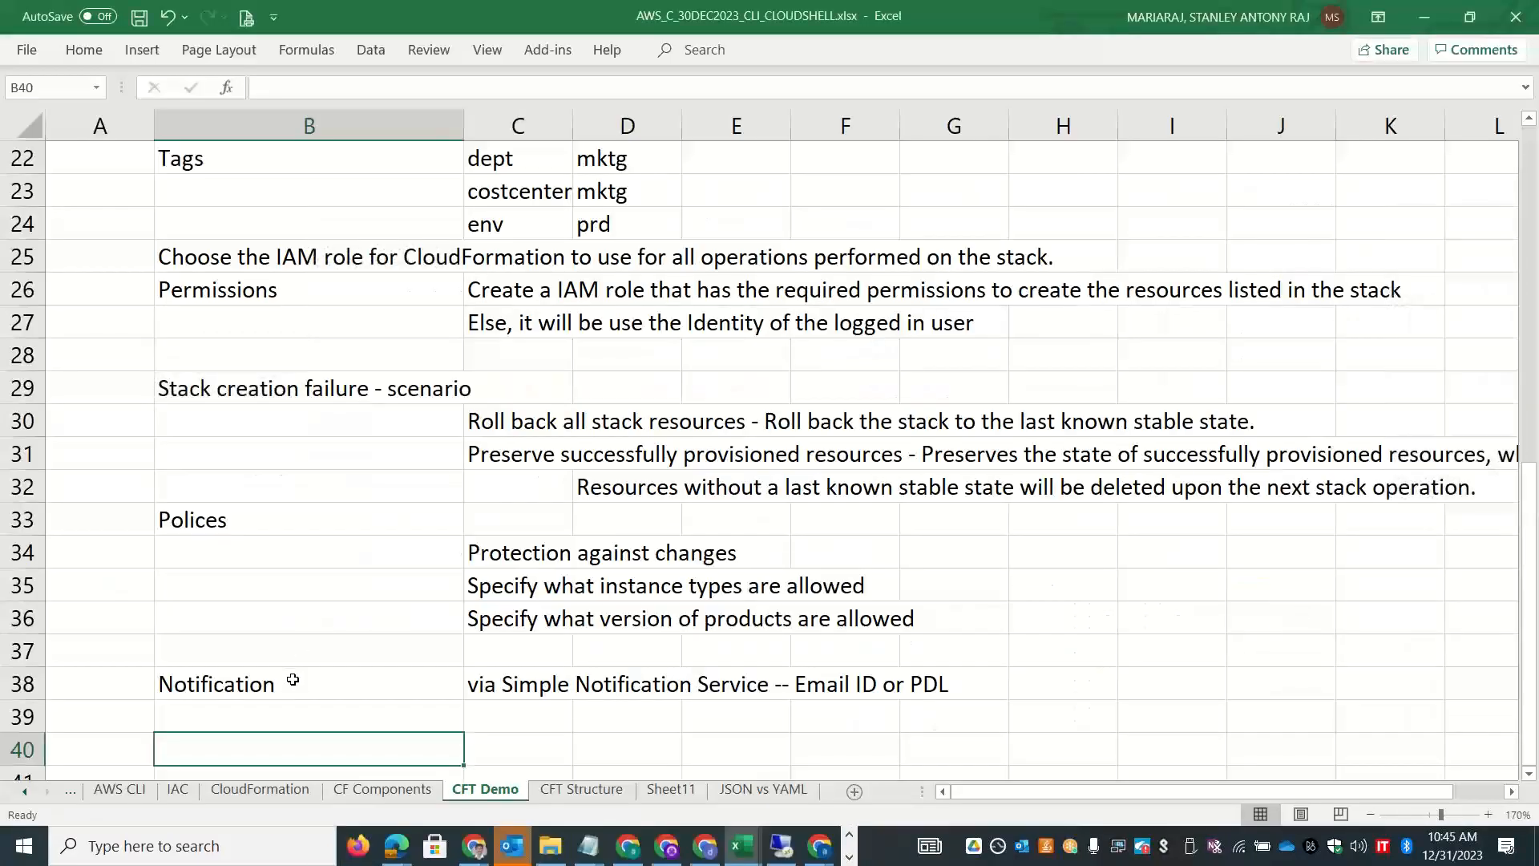
pyautogui.write('Timeout')
pyautogui.press('Tab')
pyautogui.write('for deployment to ')
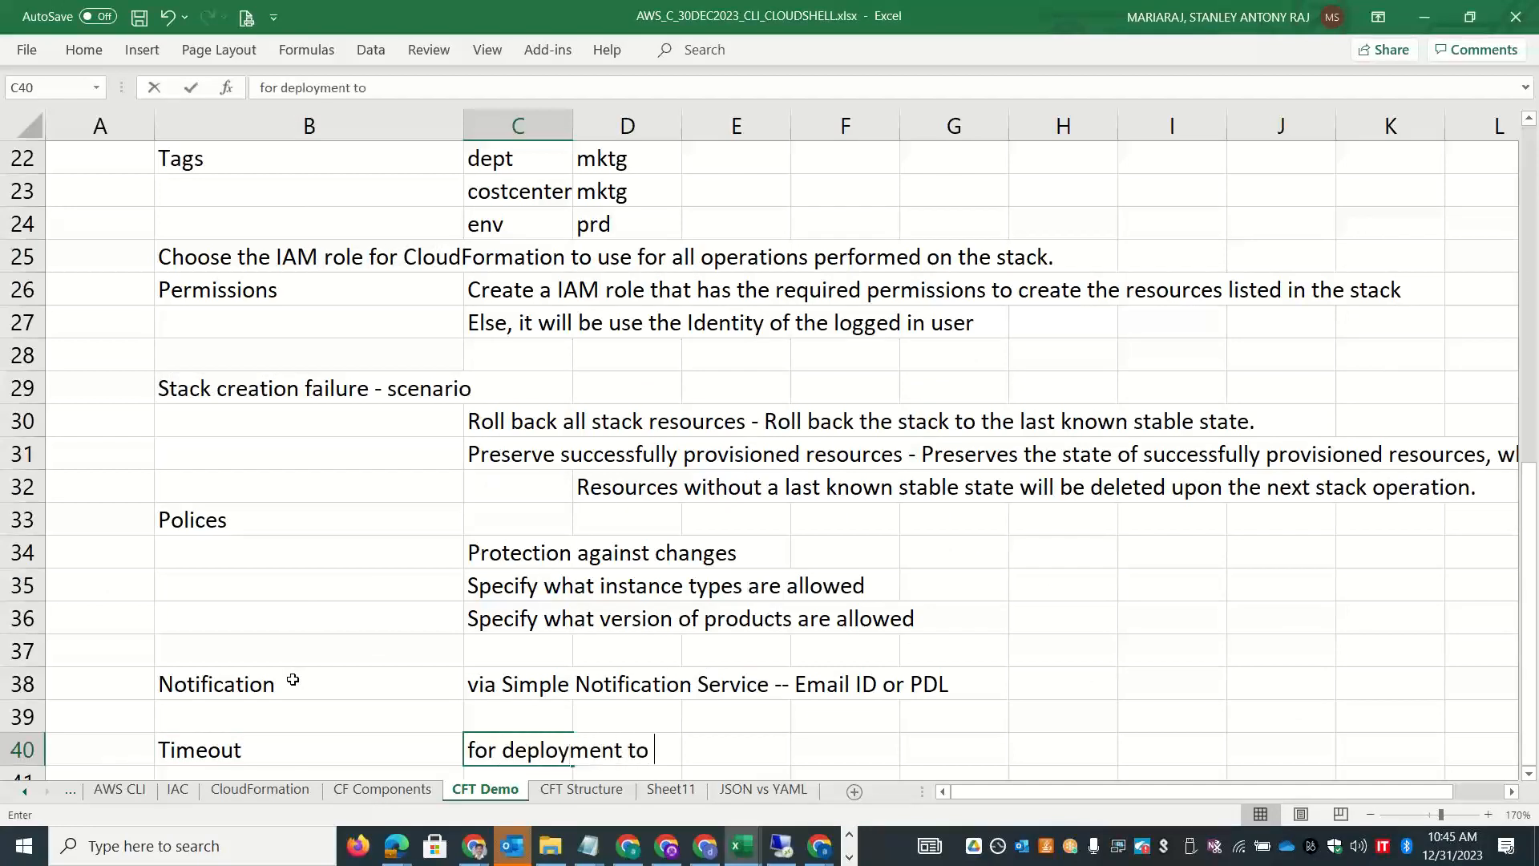
pyautogui.write('try and be succ')
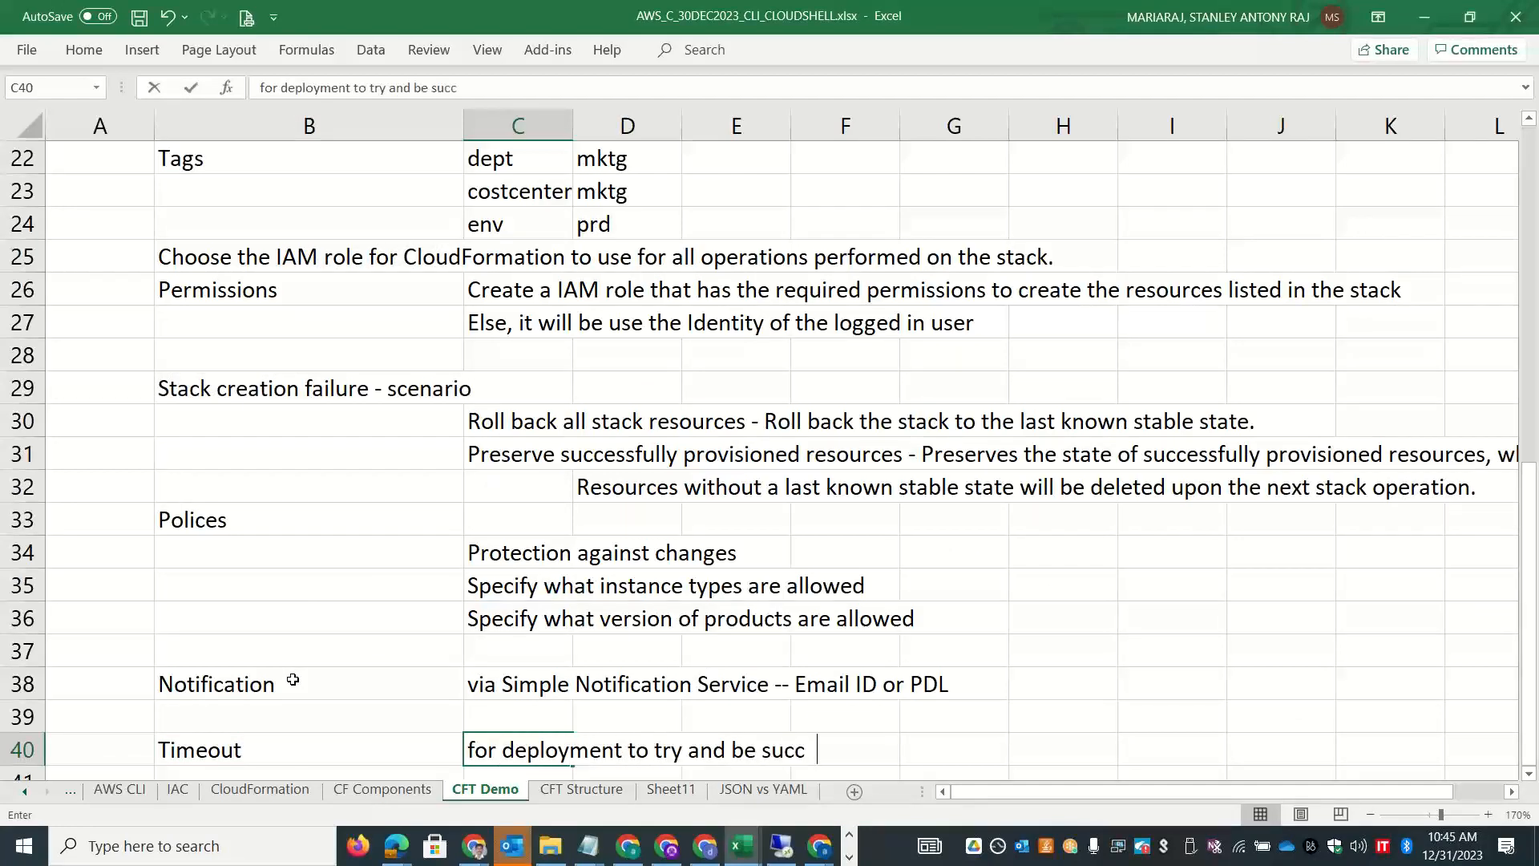
pyautogui.write('essful')
pyautogui.press('Down')
pyautogui.press('Down')
pyautogui.press('Left')
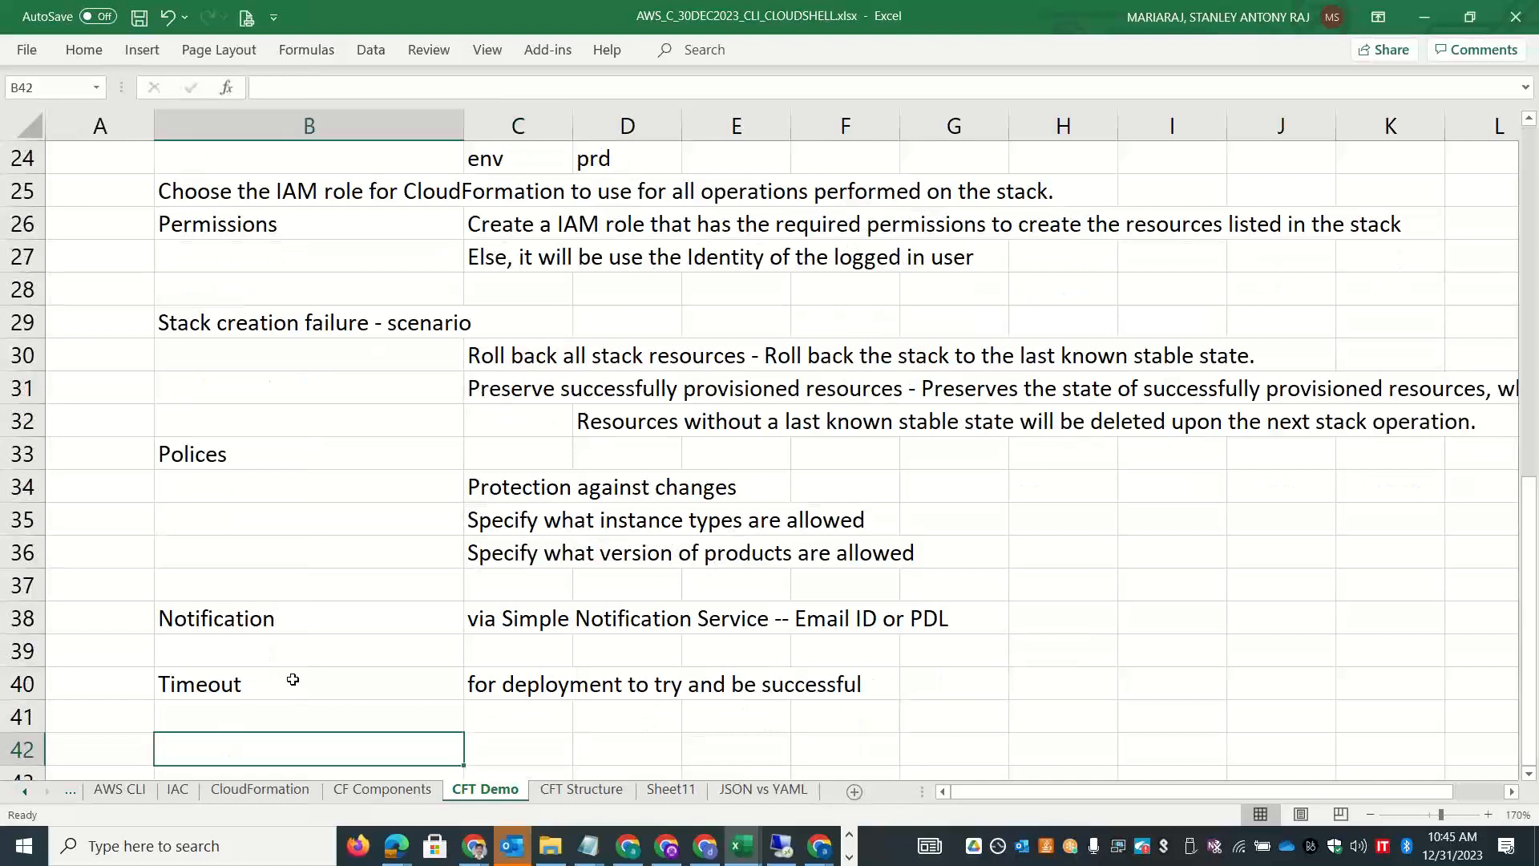
# Enter the heading "Termination Protection" in B42.
pyautogui.write('Termination P')
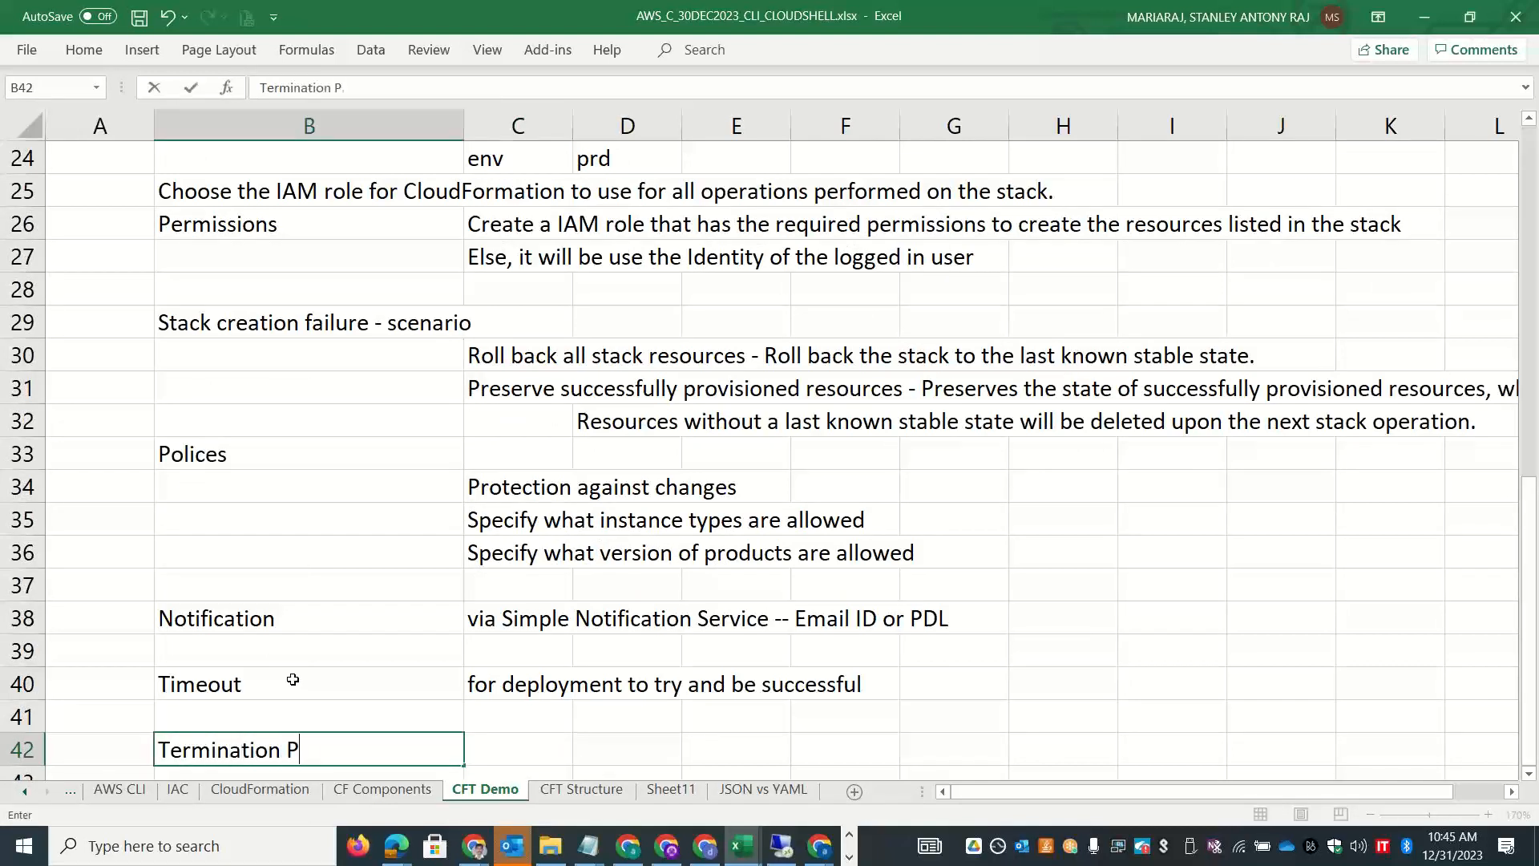
pyautogui.write('rotection')
pyautogui.press('Tab')
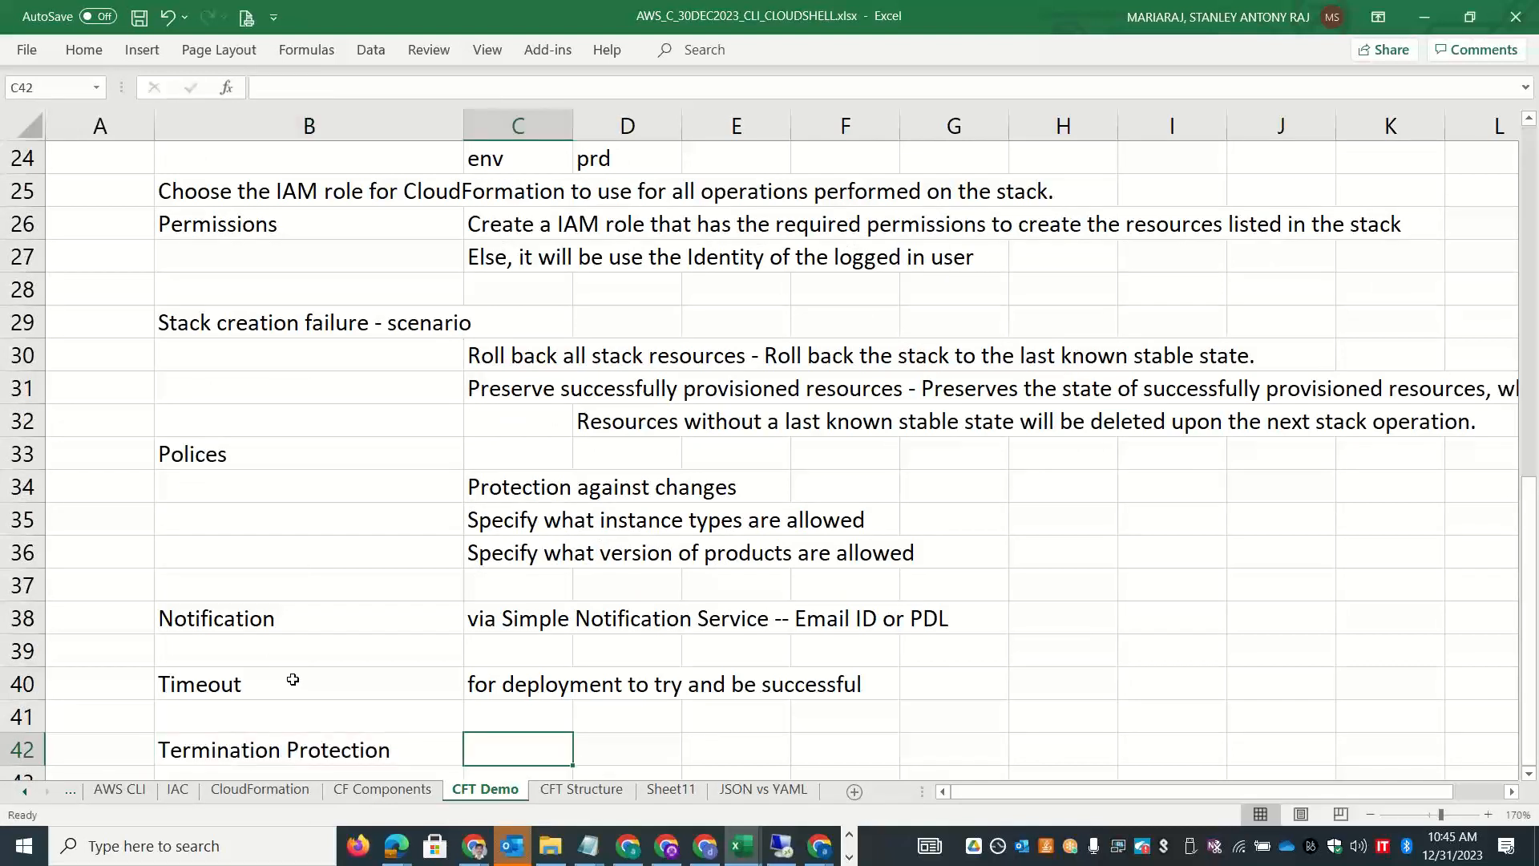
# Switch to CloudFormation in Chrome and proceed from the stack options to the review page for stan-lamp-stack.
pyautogui.press('ctrl+super+Right')
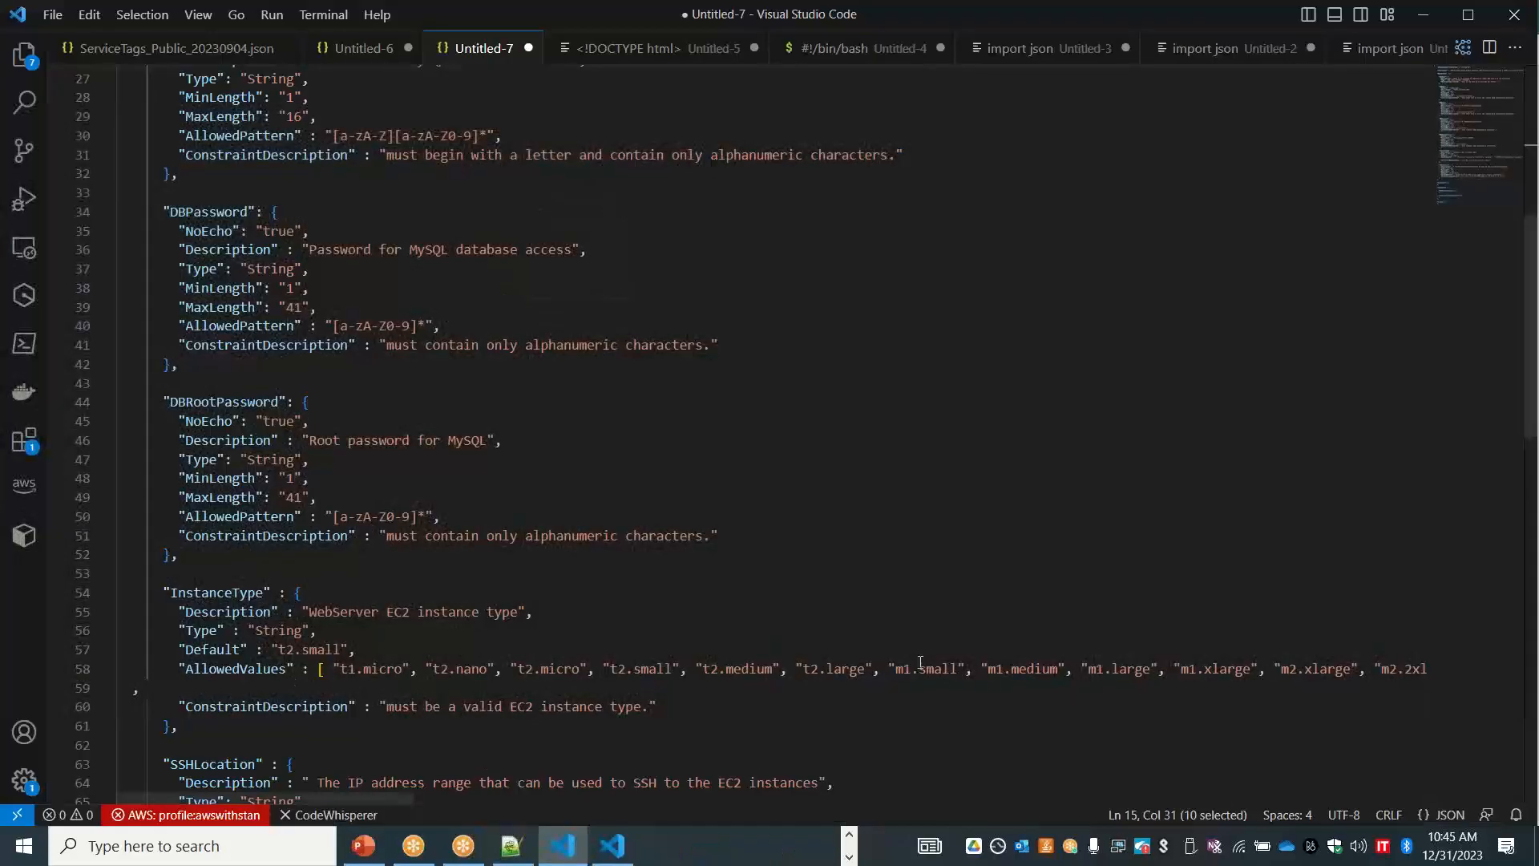
pyautogui.hotkey('alt', 'Tab')
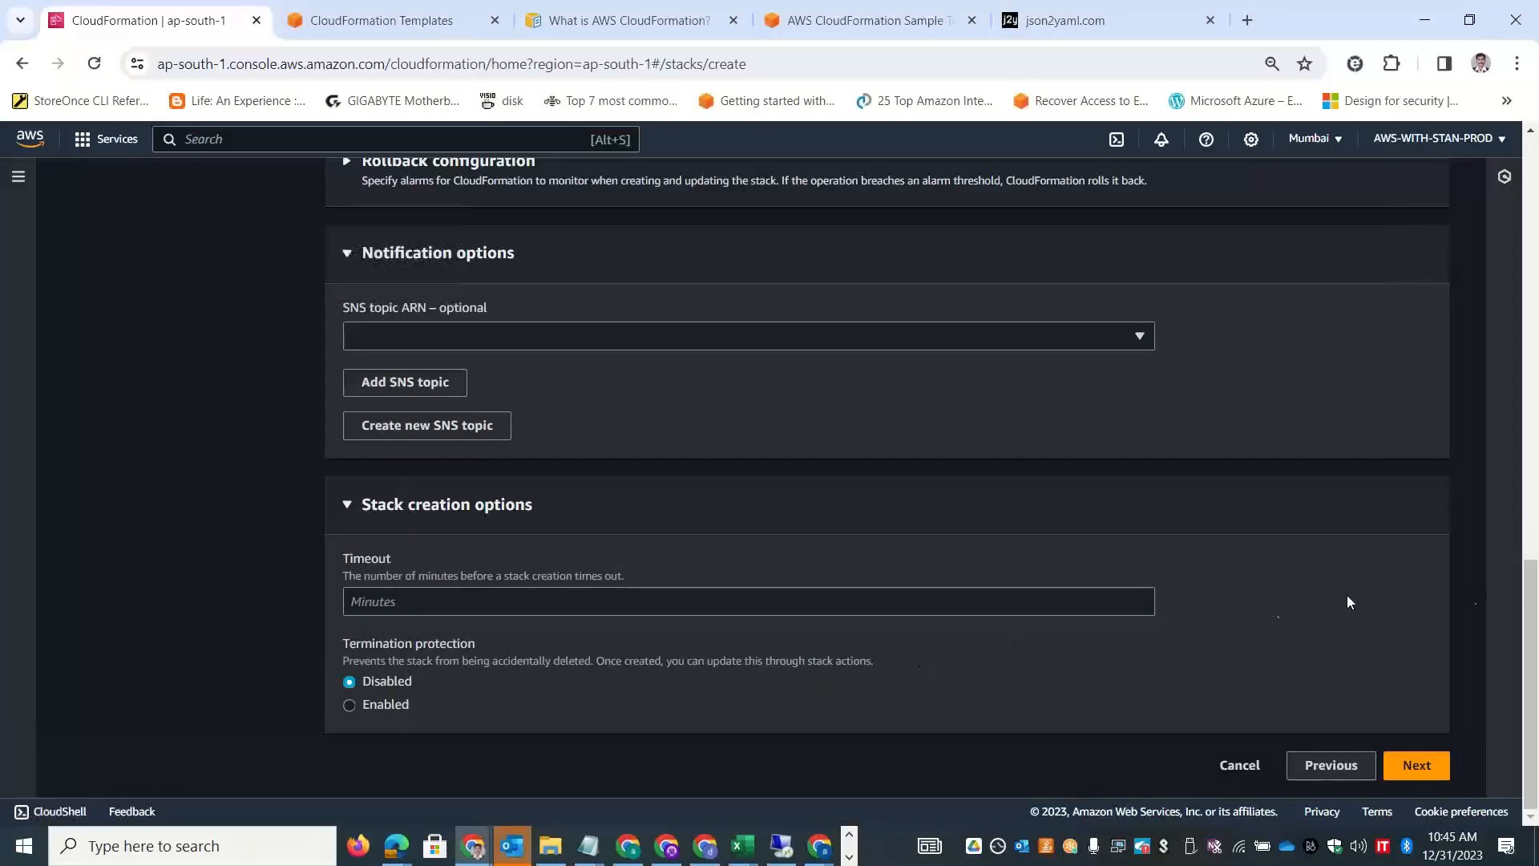
pyautogui.click(1416, 765)
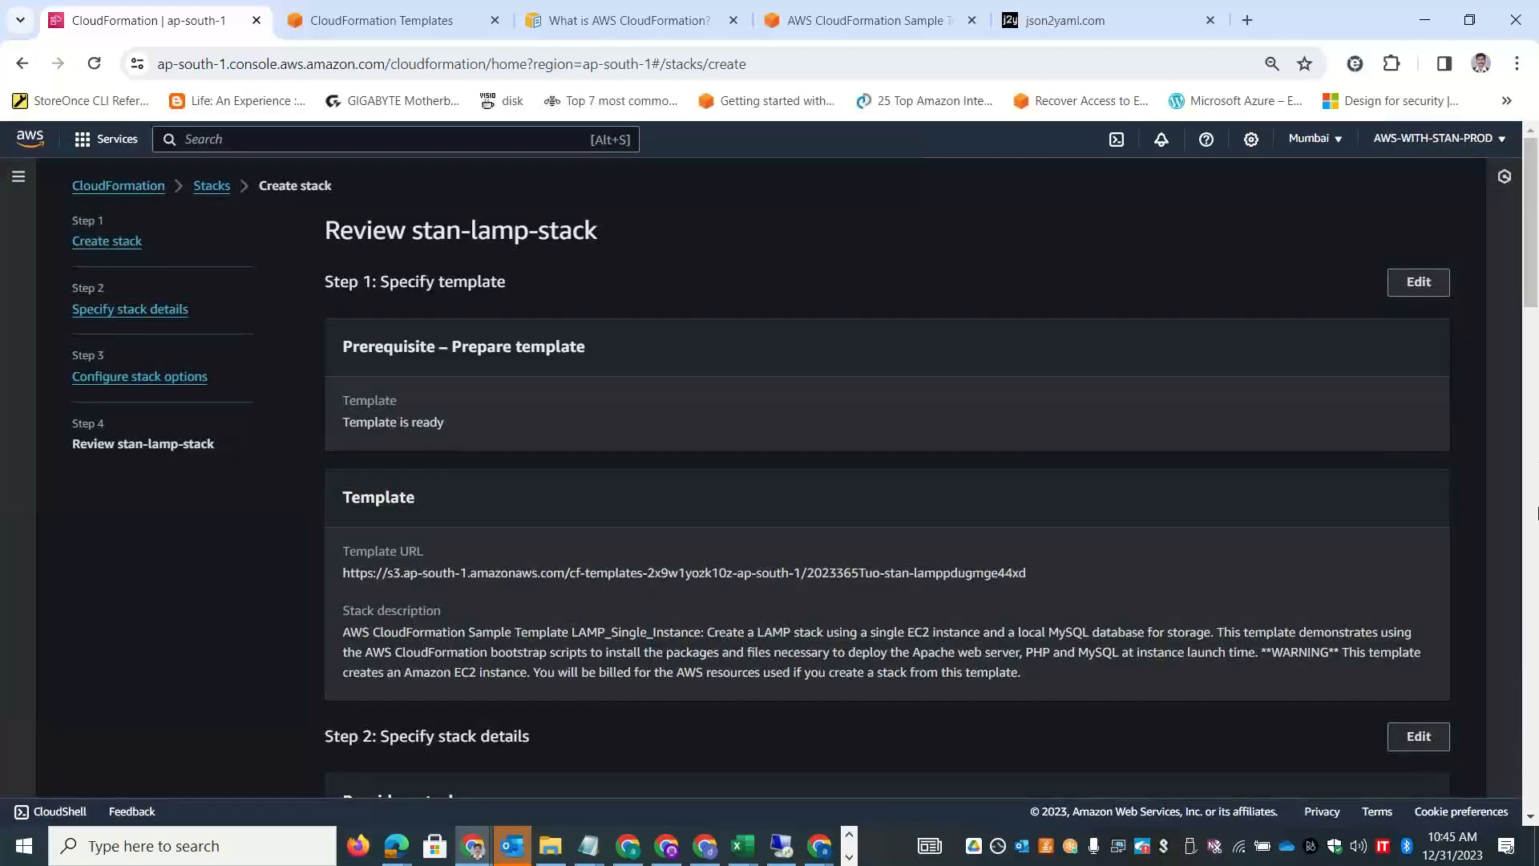
# Look through the review page and try to submit stan-lamp-stack for creation.
pyautogui.moveTo(1537, 323); pyautogui.dragTo(1536, 794)
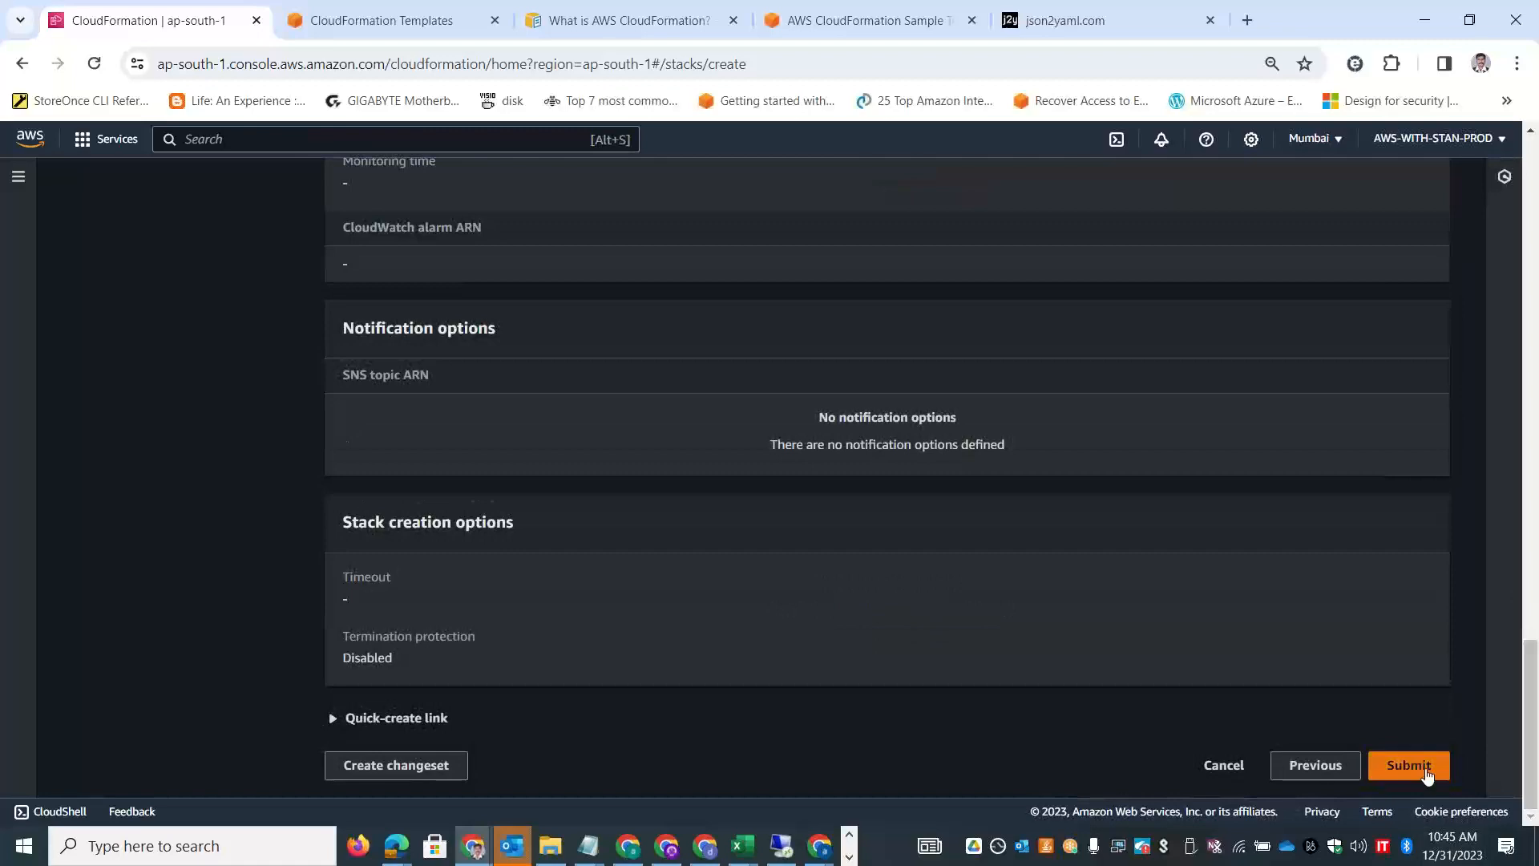
pyautogui.moveTo(1531, 685)
pyautogui.mouseDown()
pyautogui.moveTo(1536, 160)
pyautogui.moveTo(1536, 688)
pyautogui.mouseUp()
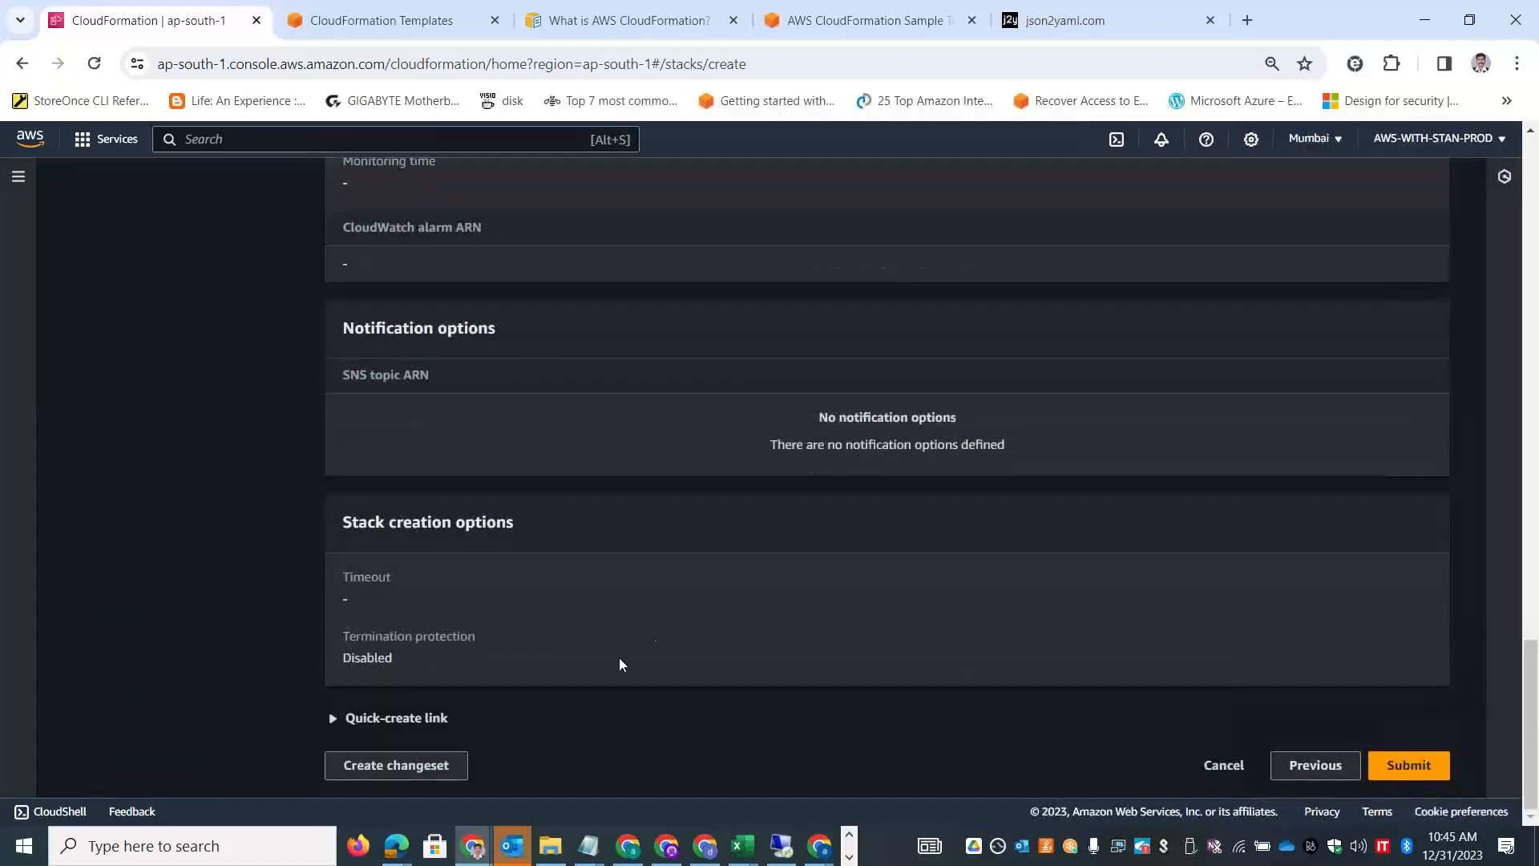
pyautogui.click(1407, 765)
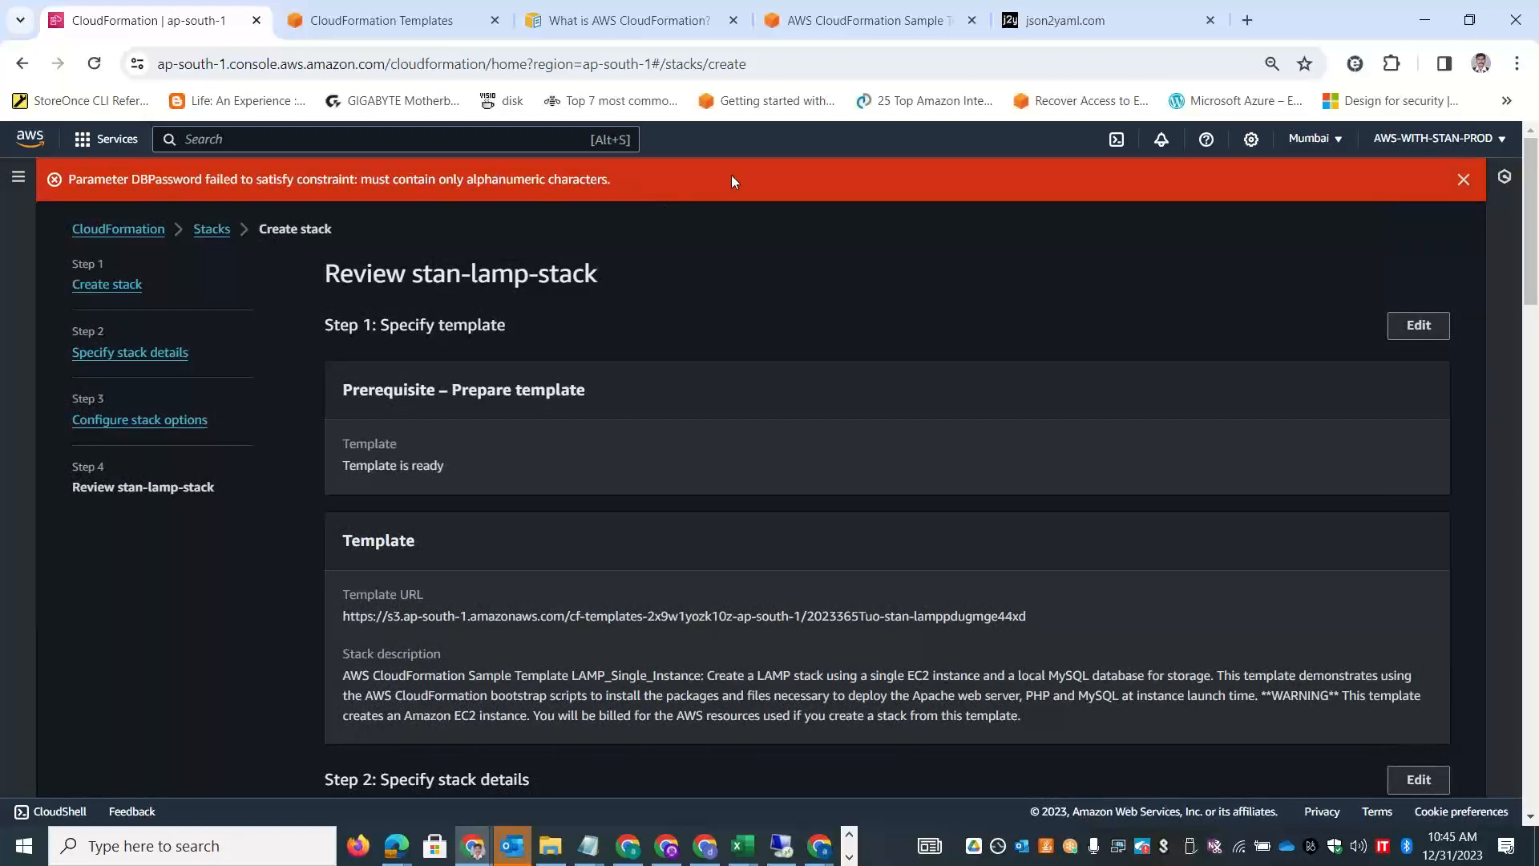
# Go back from the review page through the stack options to the Specify stack details step.
pyautogui.moveTo(1537, 312); pyautogui.dragTo(1537, 801)
pyautogui.click(1311, 770)
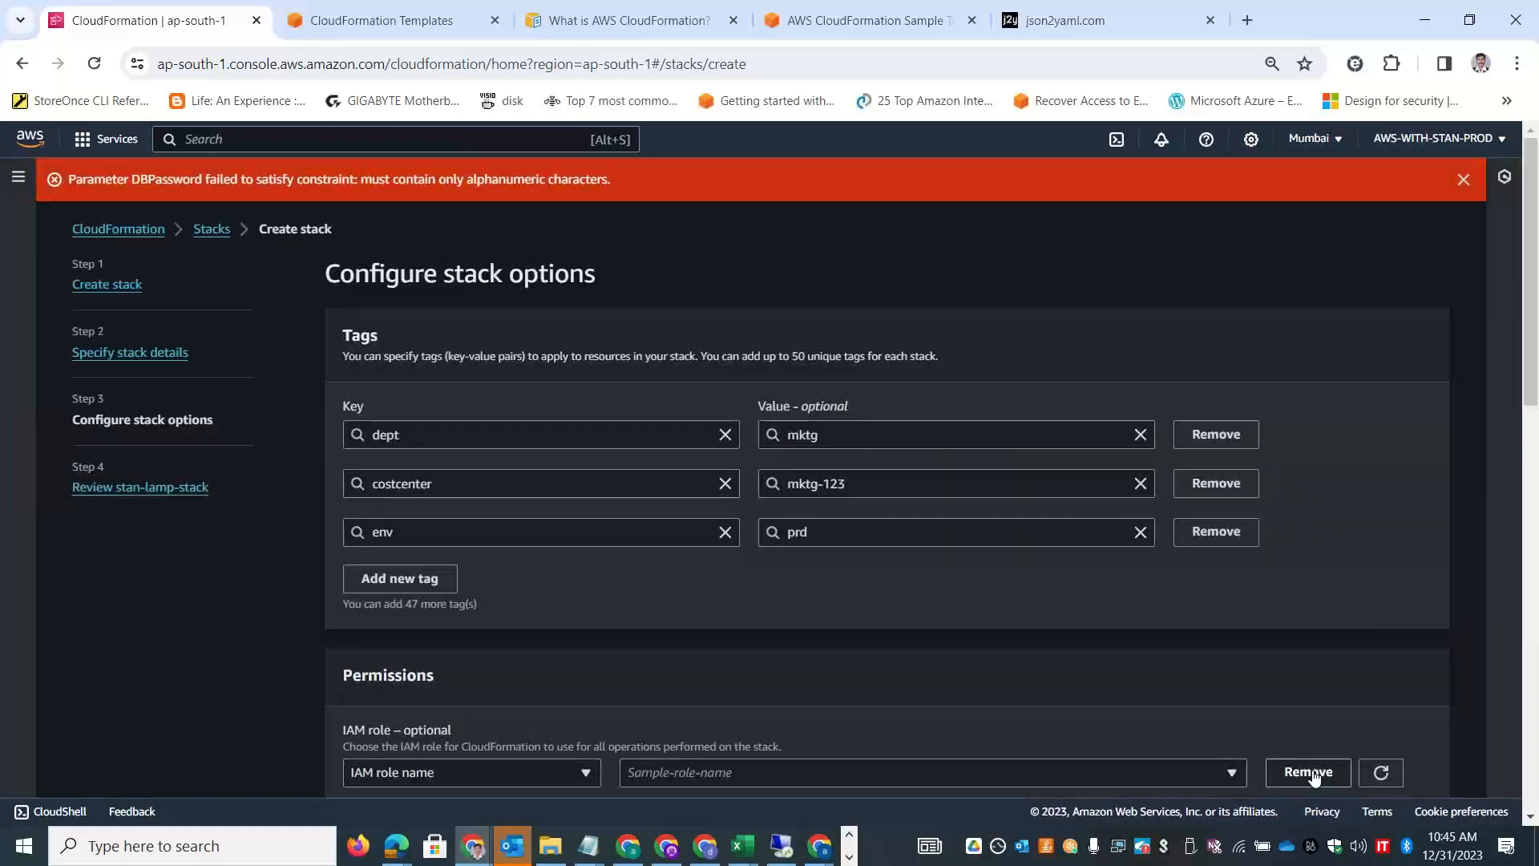
pyautogui.moveTo(1536, 407); pyautogui.dragTo(1536, 801)
pyautogui.click(1333, 768)
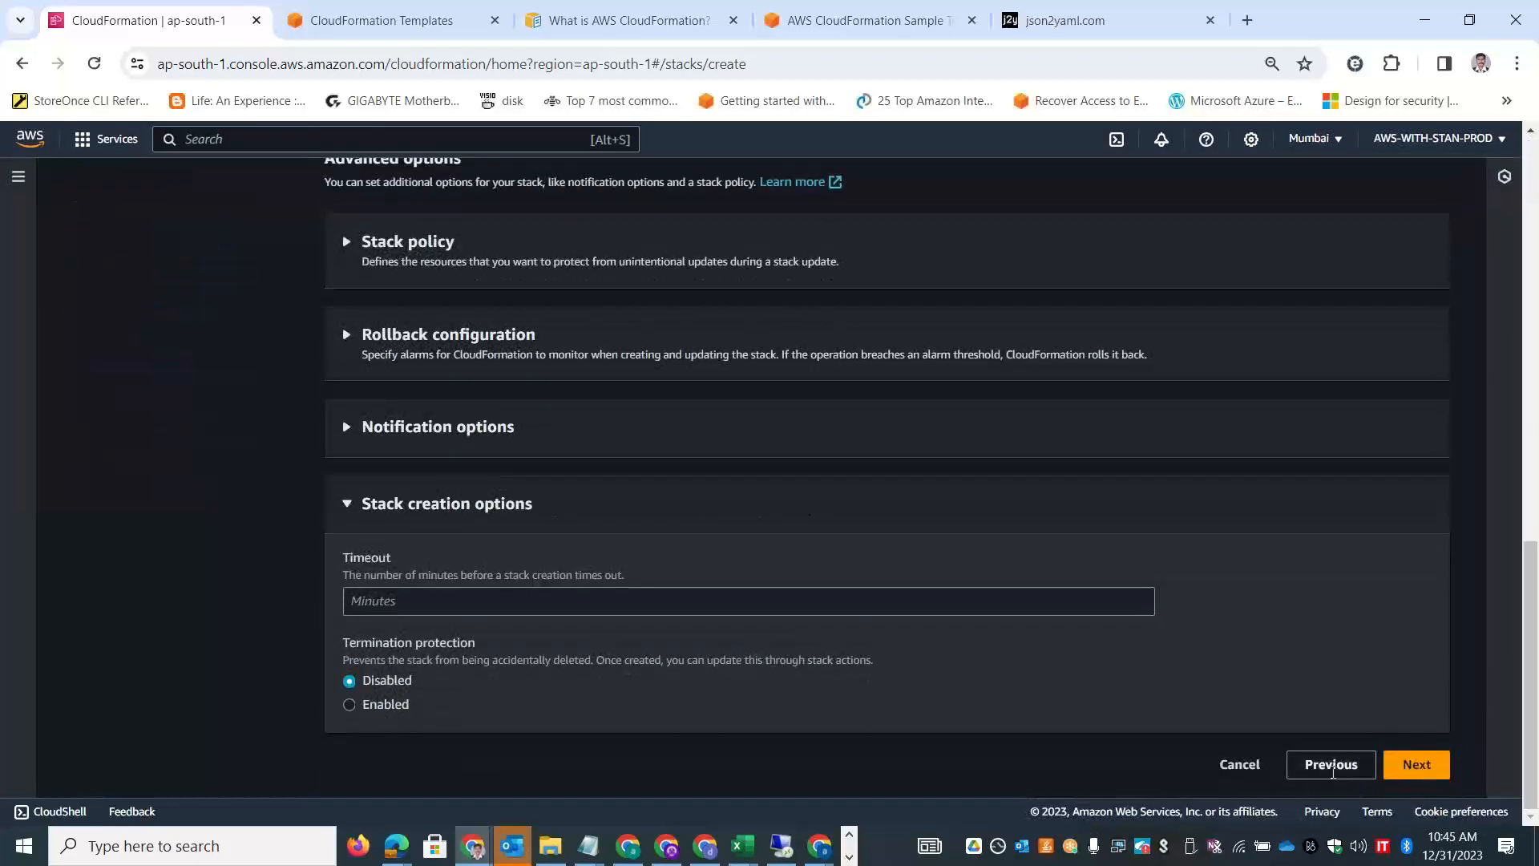
# Replace the DBPassword and DBRootPassword parameters with new passwords that contain only alphanumeric characters.
pyautogui.moveTo(1536, 335); pyautogui.dragTo(1537, 441)
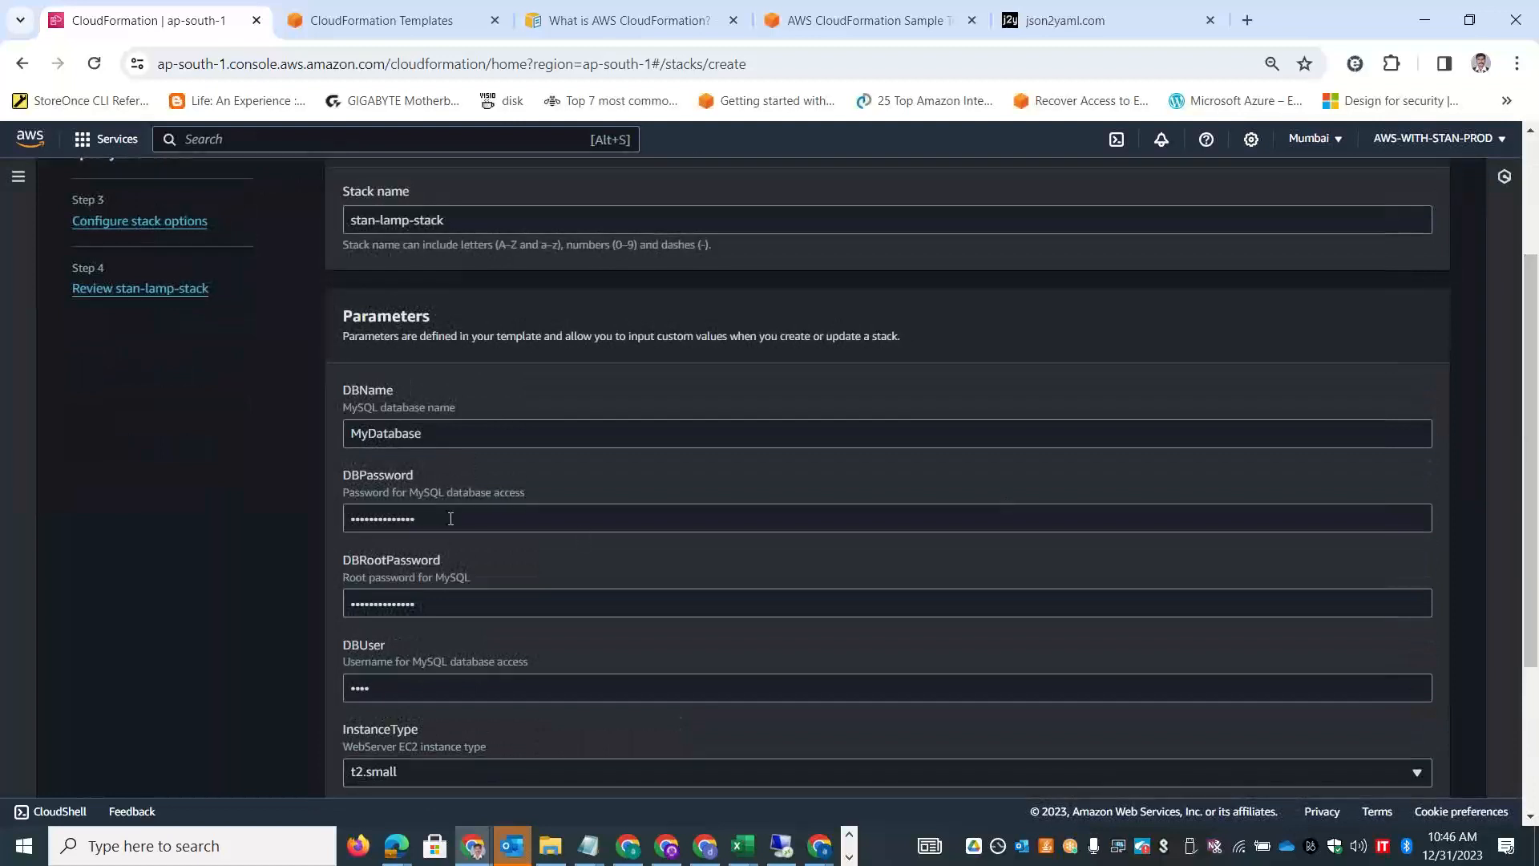
pyautogui.moveTo(449, 517); pyautogui.dragTo(229, 527)
pyautogui.write('•••••')
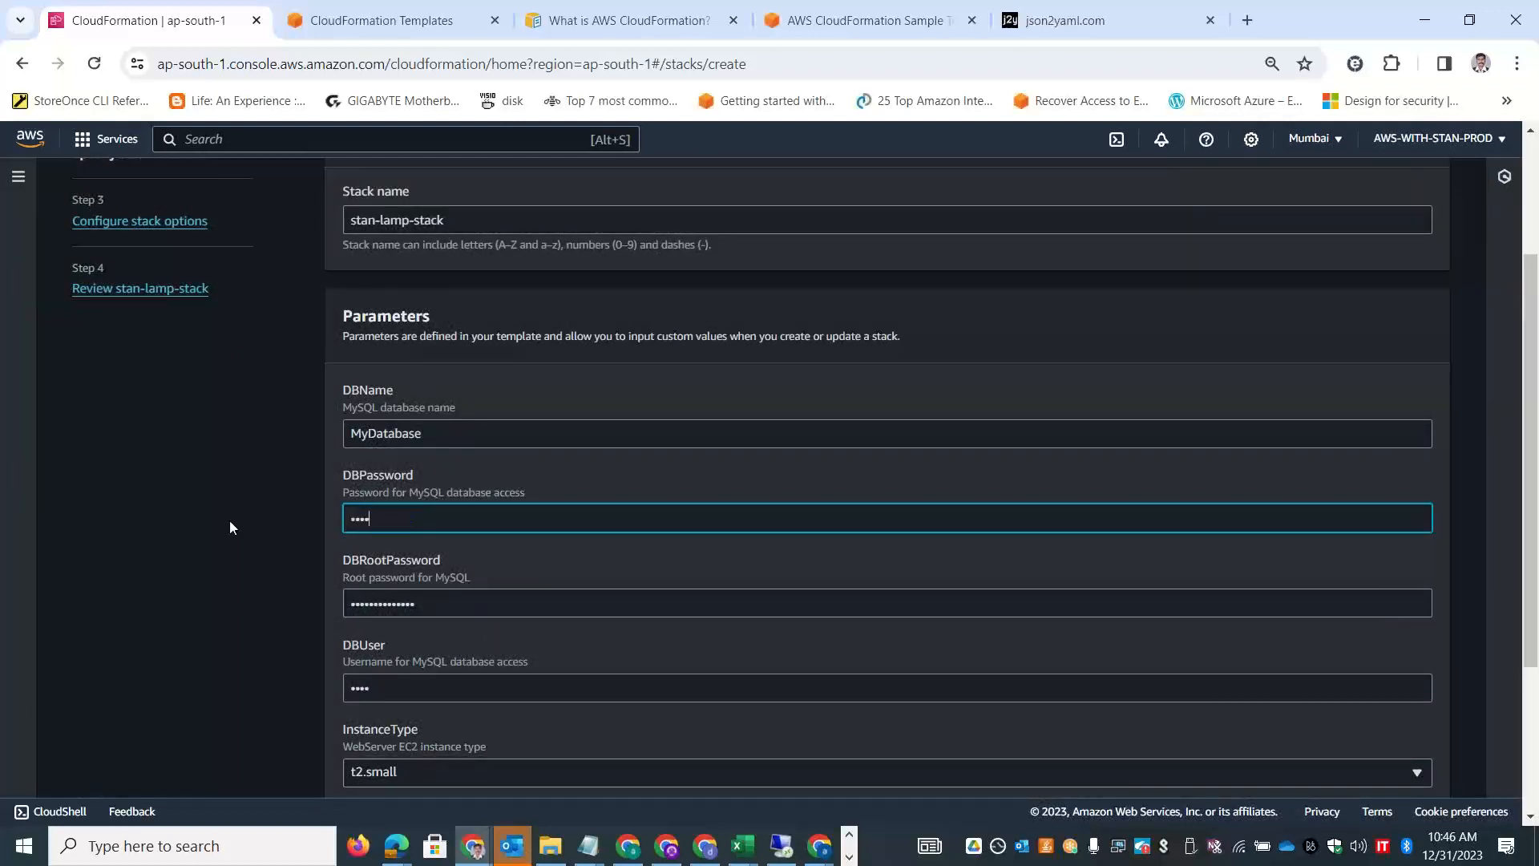
pyautogui.press('BackSpace')
pyautogui.press('BackSpace')
pyautogui.press('BackSpace')
pyautogui.press('BackSpace')
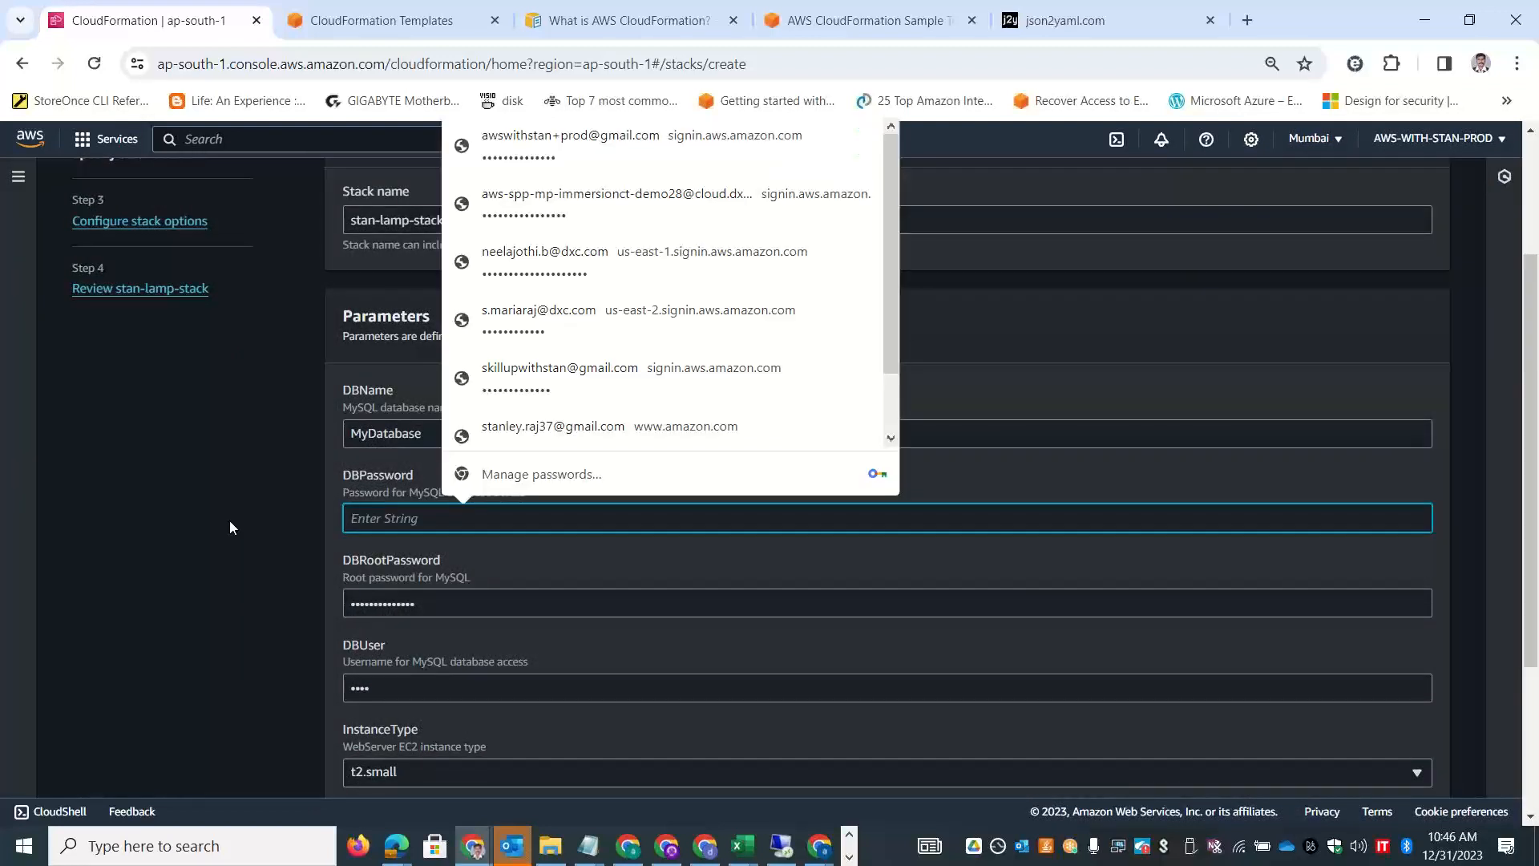
pyautogui.write('••••••••••••')
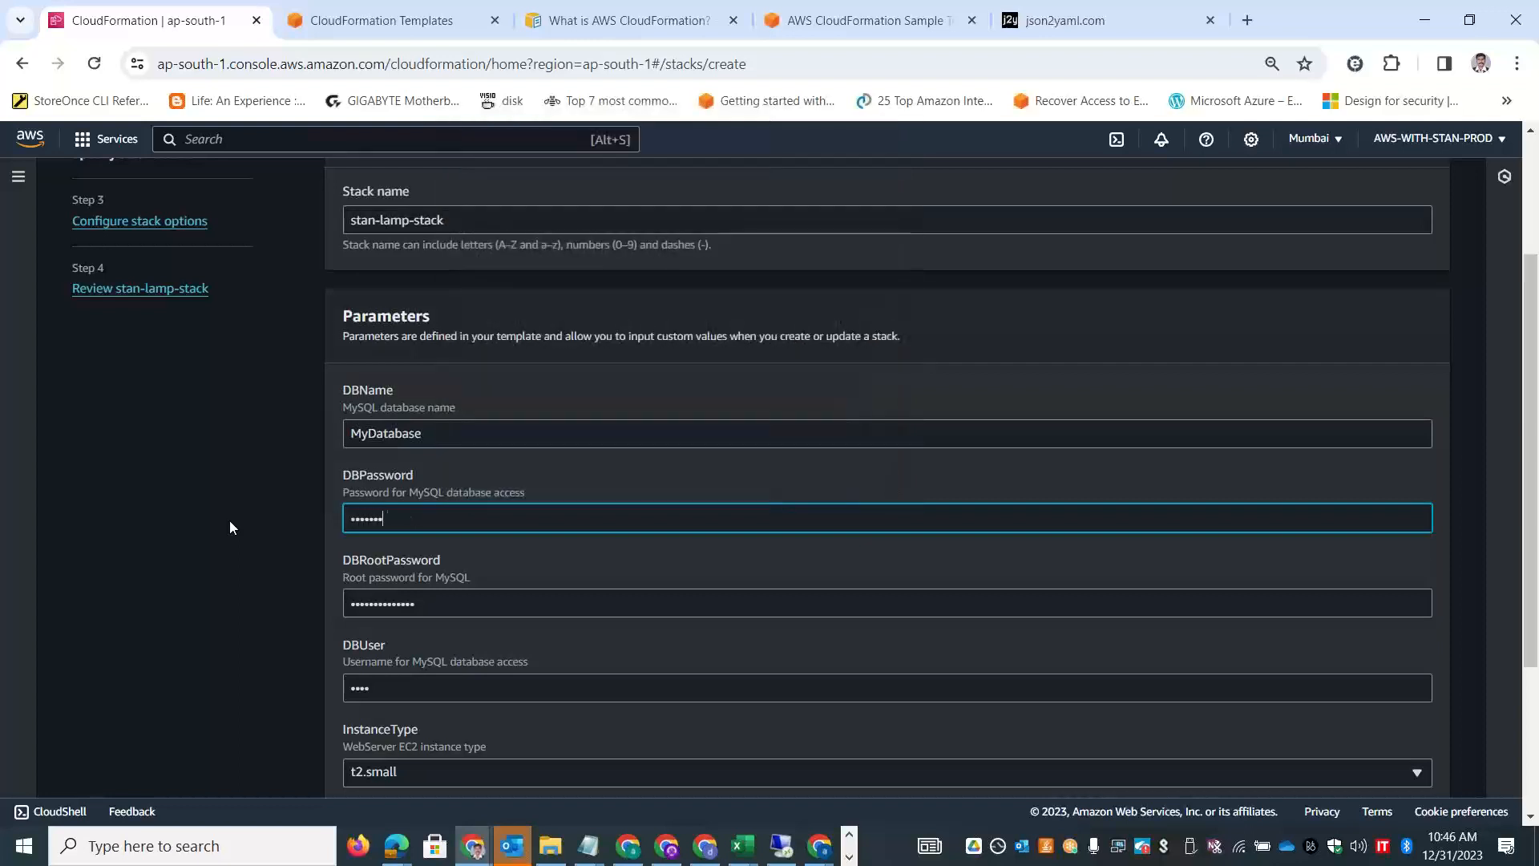
pyautogui.write('•')
pyautogui.press('Tab')
pyautogui.write('•••••••••••••')
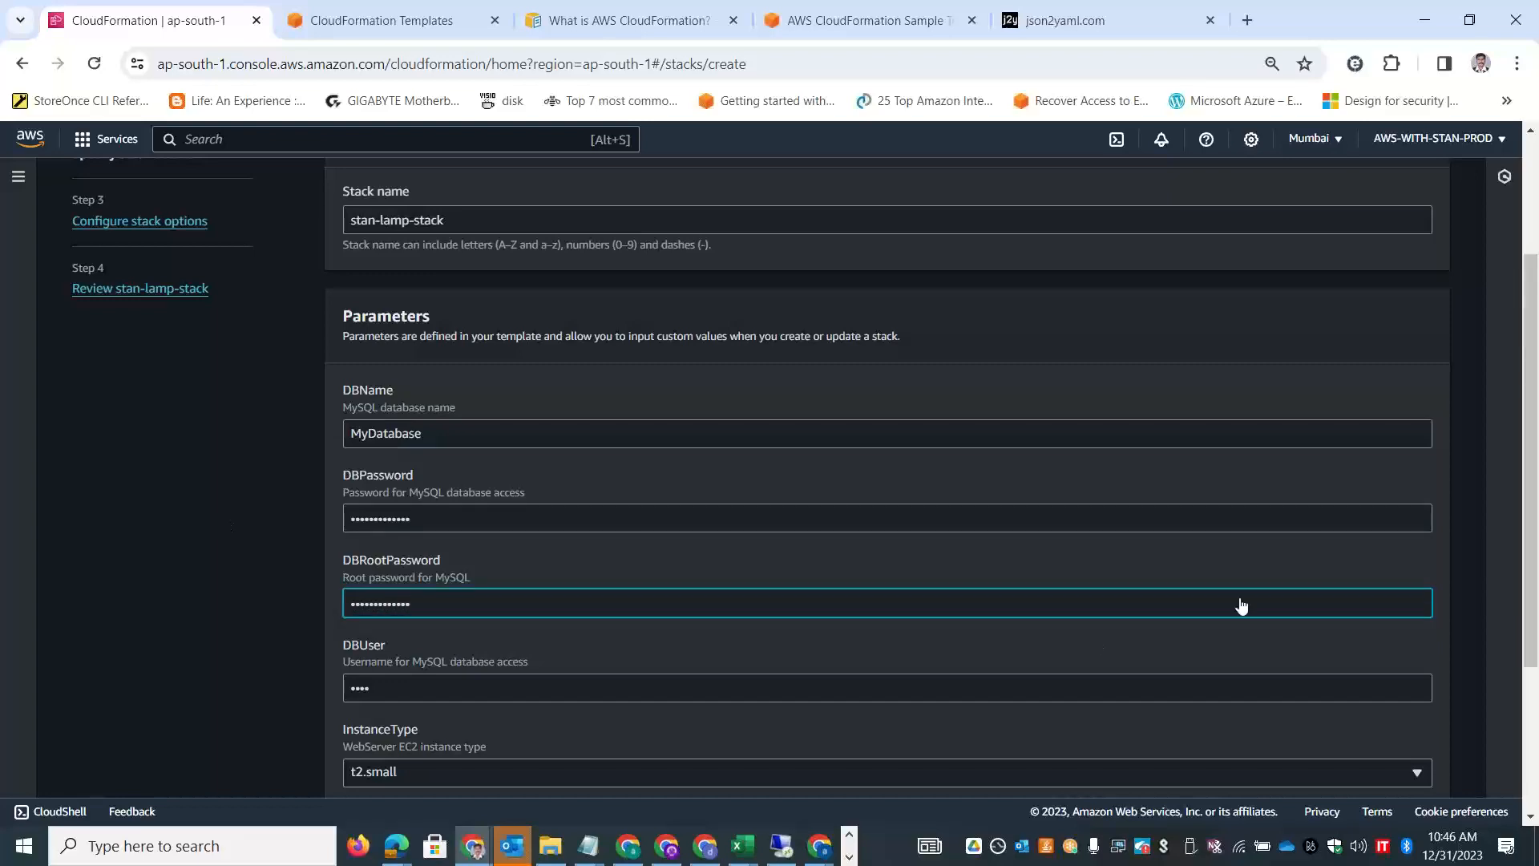
# Proceed through the stack options to the review page and submit stan-lamp-stack for creation.
pyautogui.scroll(-3, 1241, 606)
pyautogui.click(1415, 762)
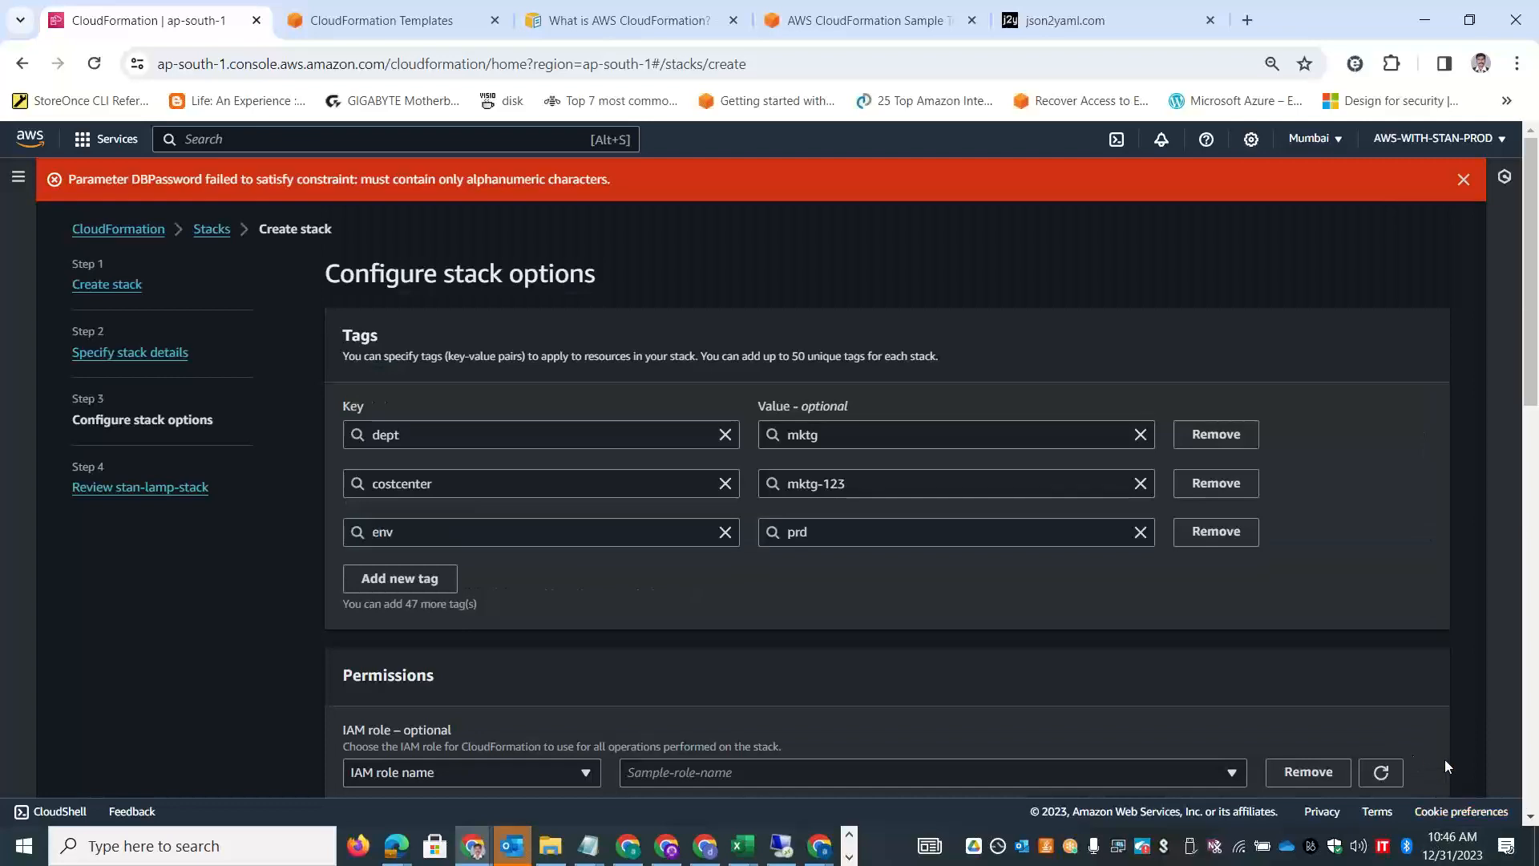
pyautogui.scroll(-2, 1537, 671)
pyautogui.scroll(-5, 1538, 671)
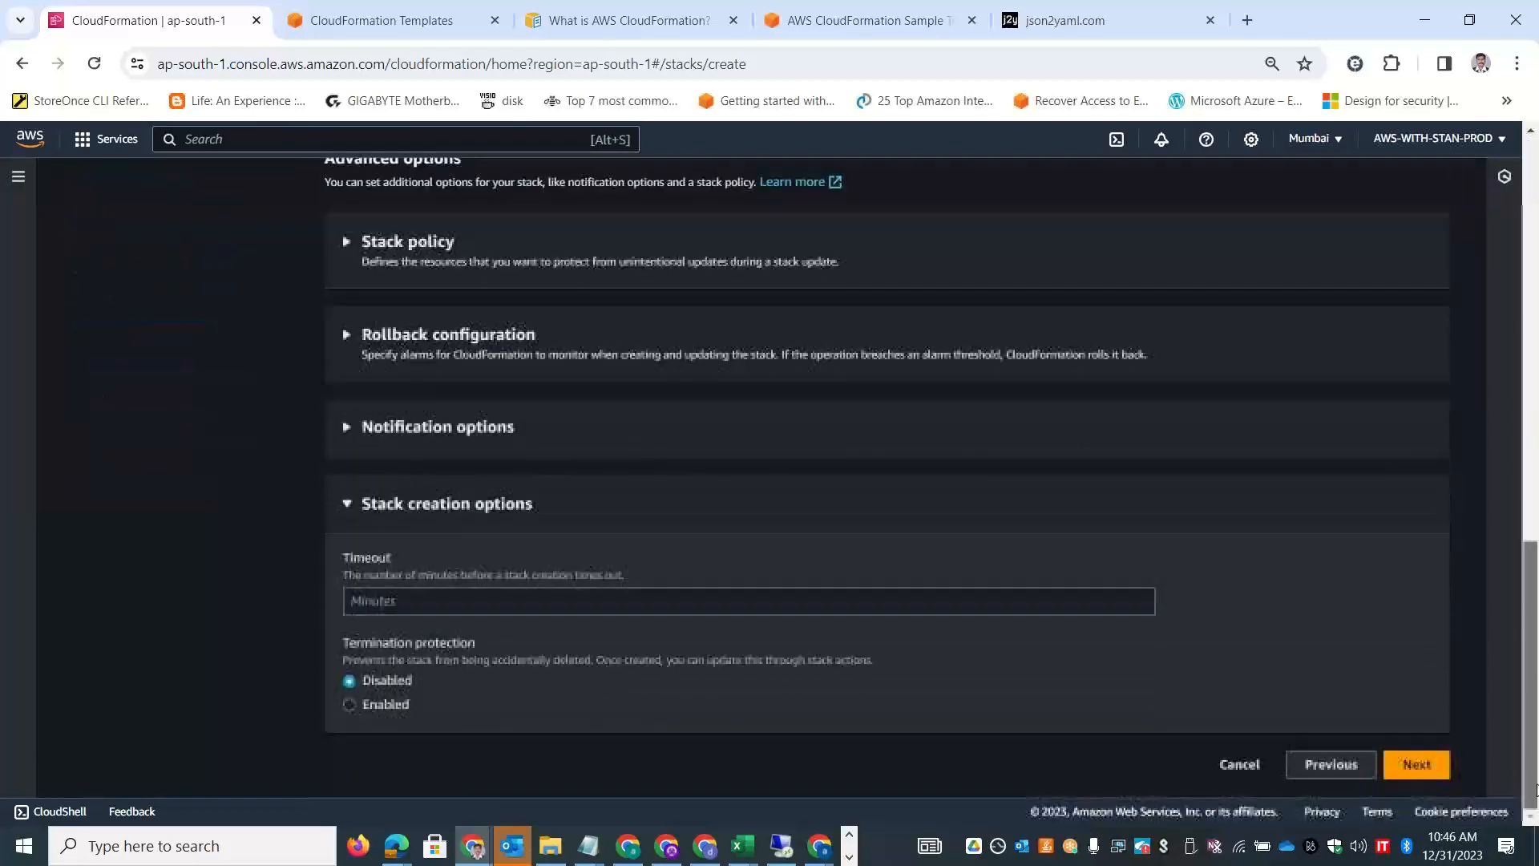
pyautogui.click(1437, 762)
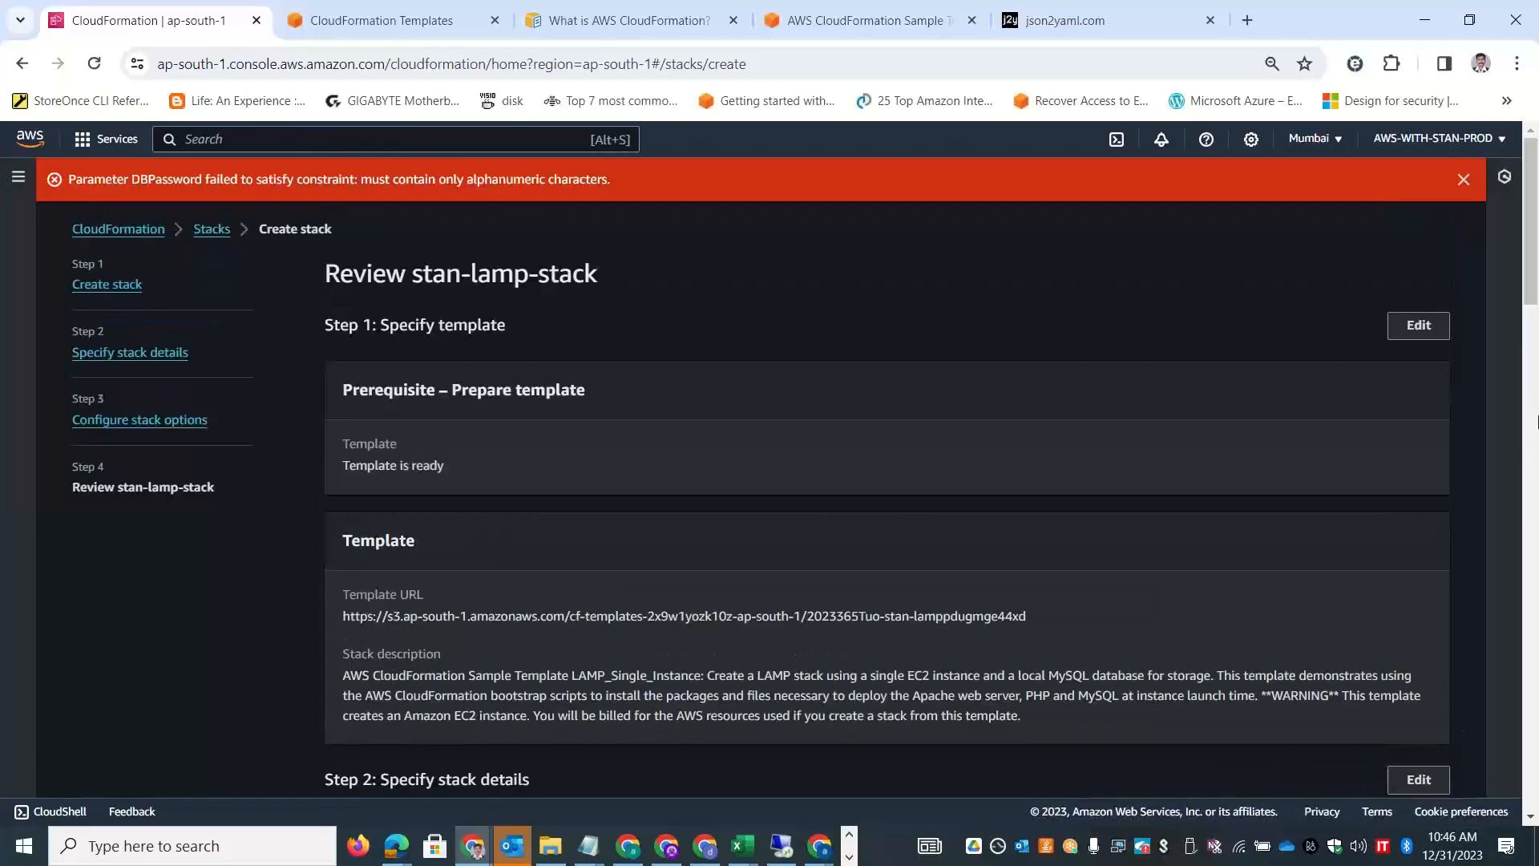
pyautogui.moveTo(1534, 274); pyautogui.dragTo(1535, 779)
pyautogui.click(1421, 767)
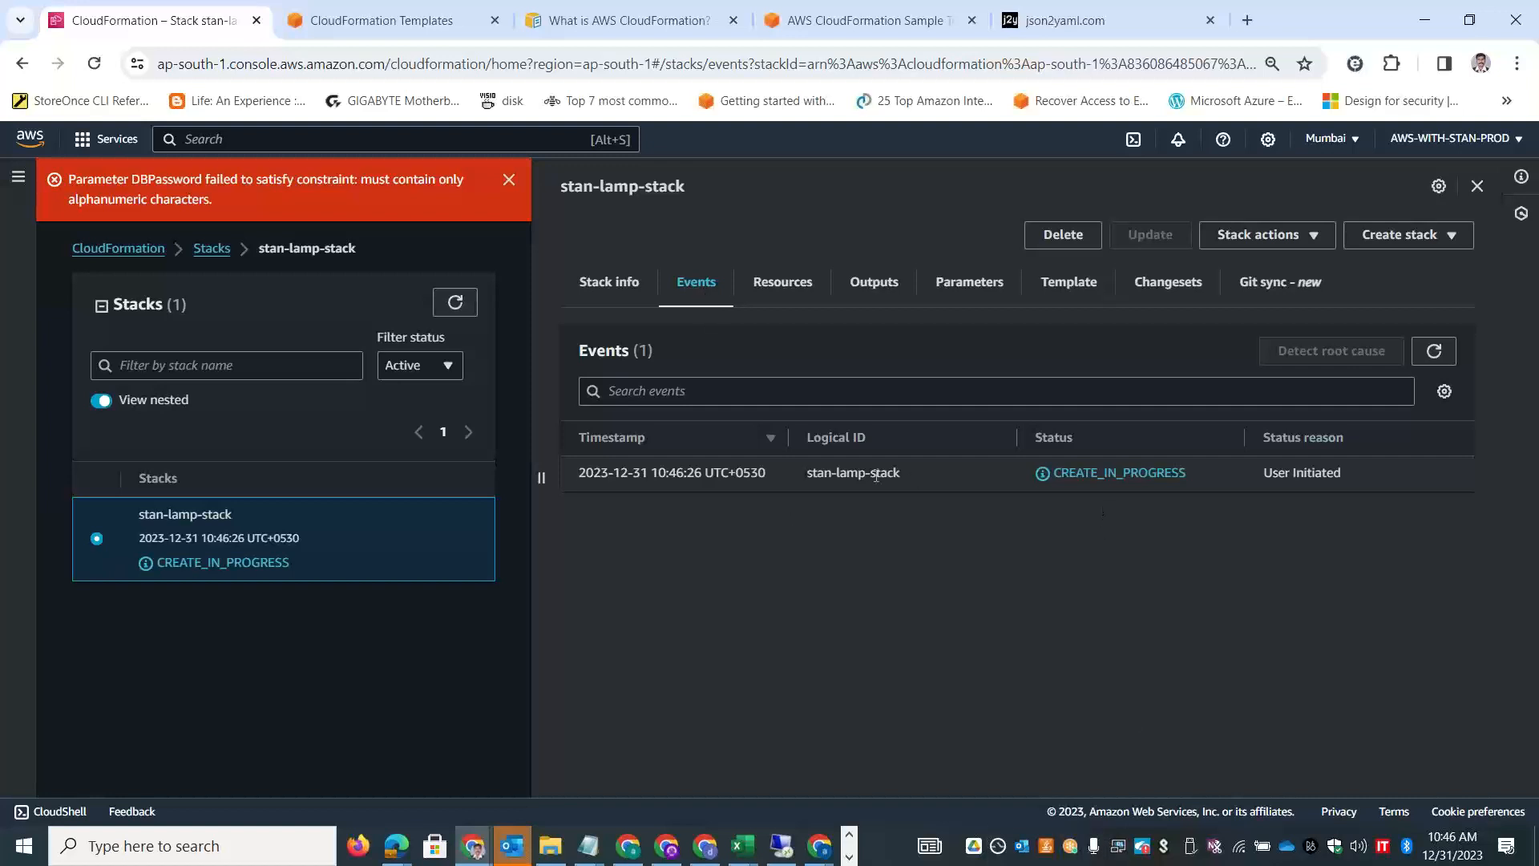
# Refresh the stan-lamp-stack events and examine the timestamp and creation status of each resource.
pyautogui.moveTo(768, 468); pyautogui.dragTo(545, 457)
pyautogui.click(769, 569)
pyautogui.click(1434, 350)
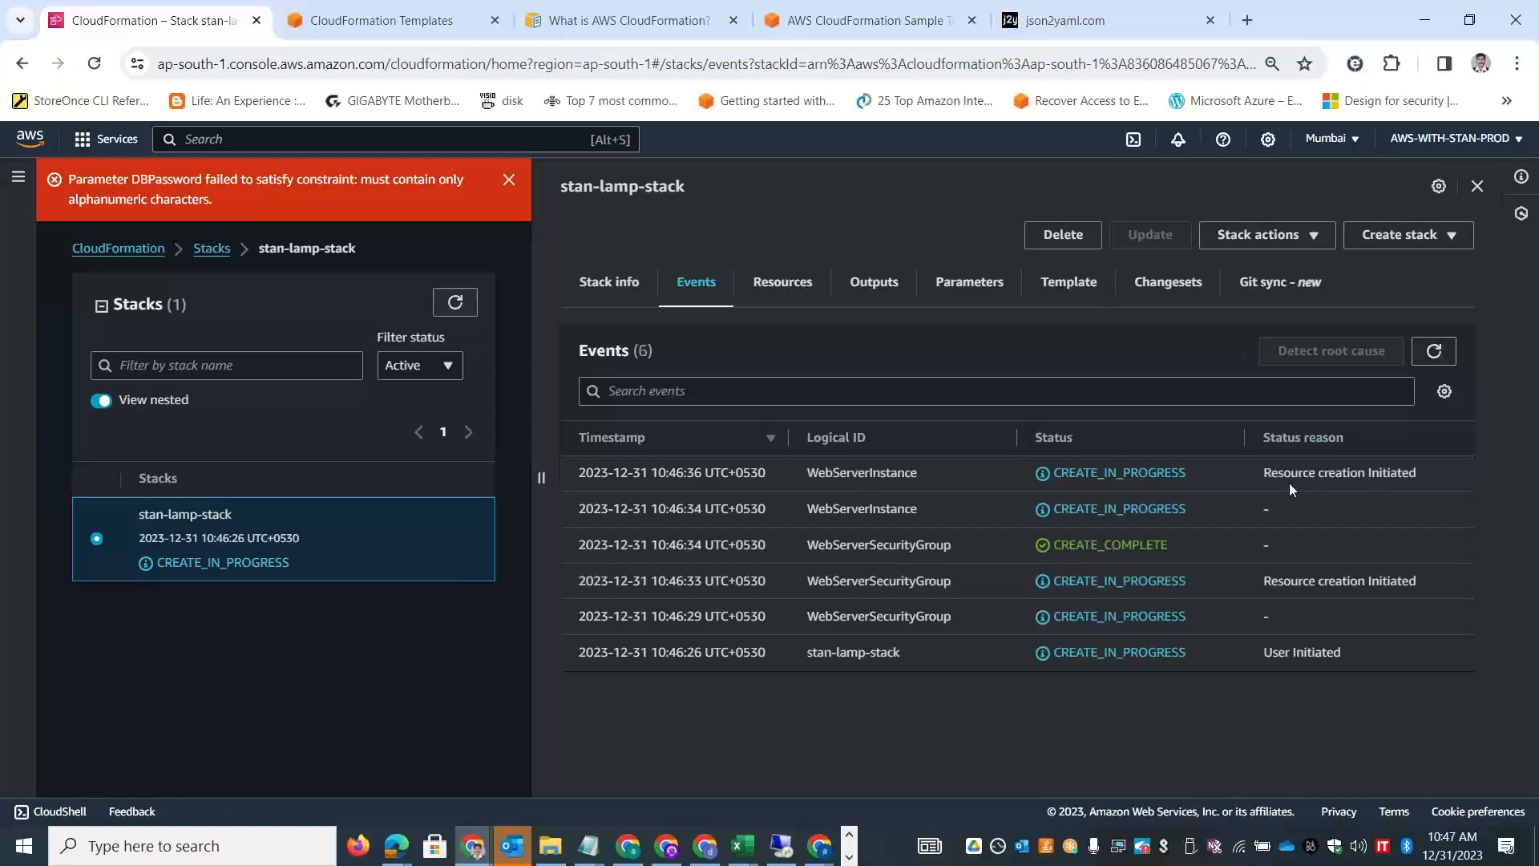
pyautogui.moveTo(1179, 580); pyautogui.dragTo(1120, 584)
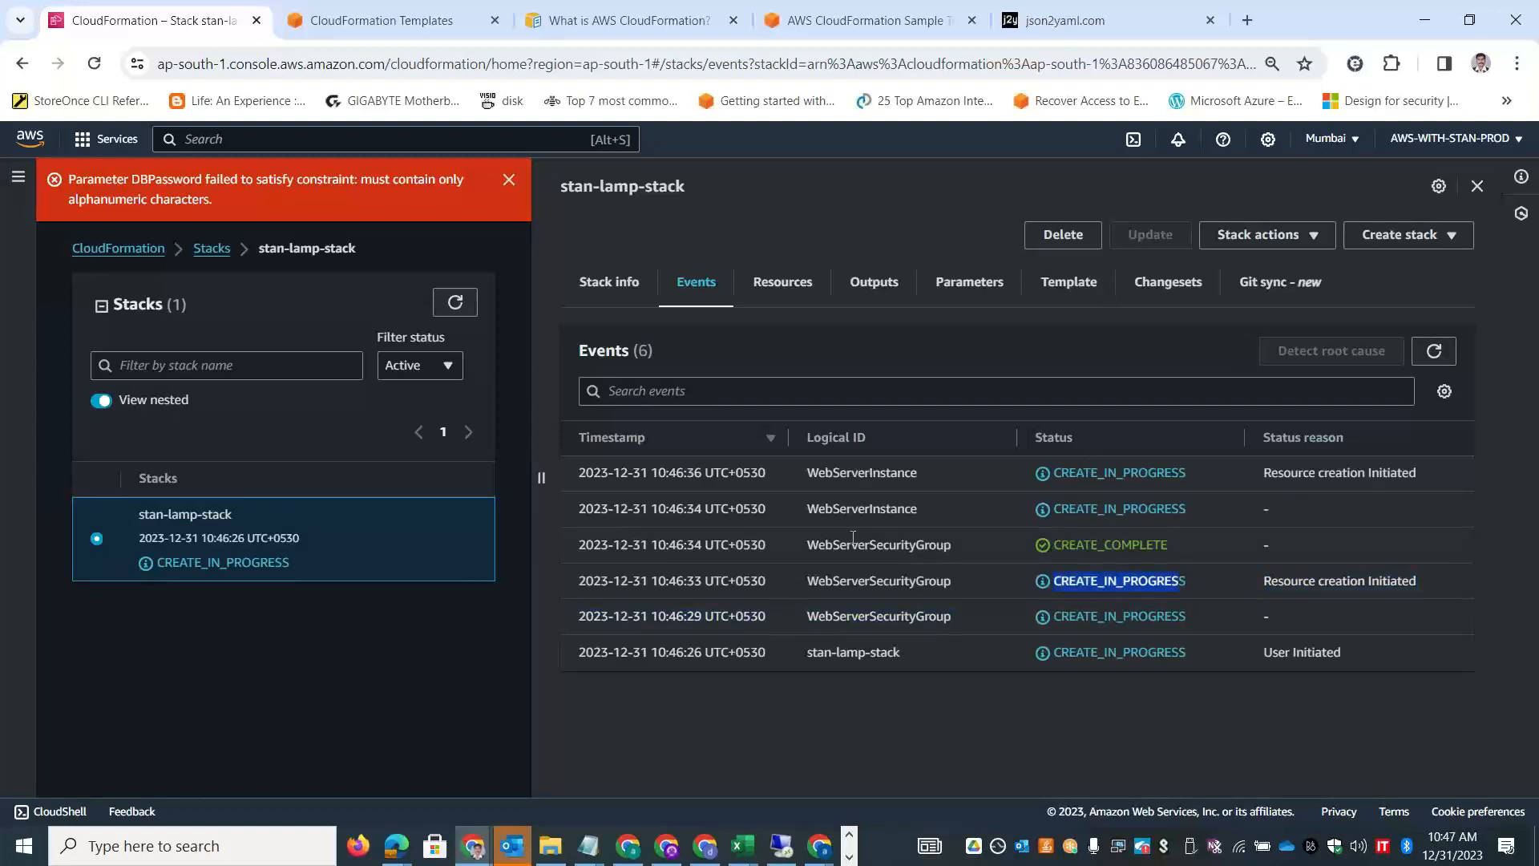
pyautogui.moveTo(777, 542); pyautogui.dragTo(574, 545)
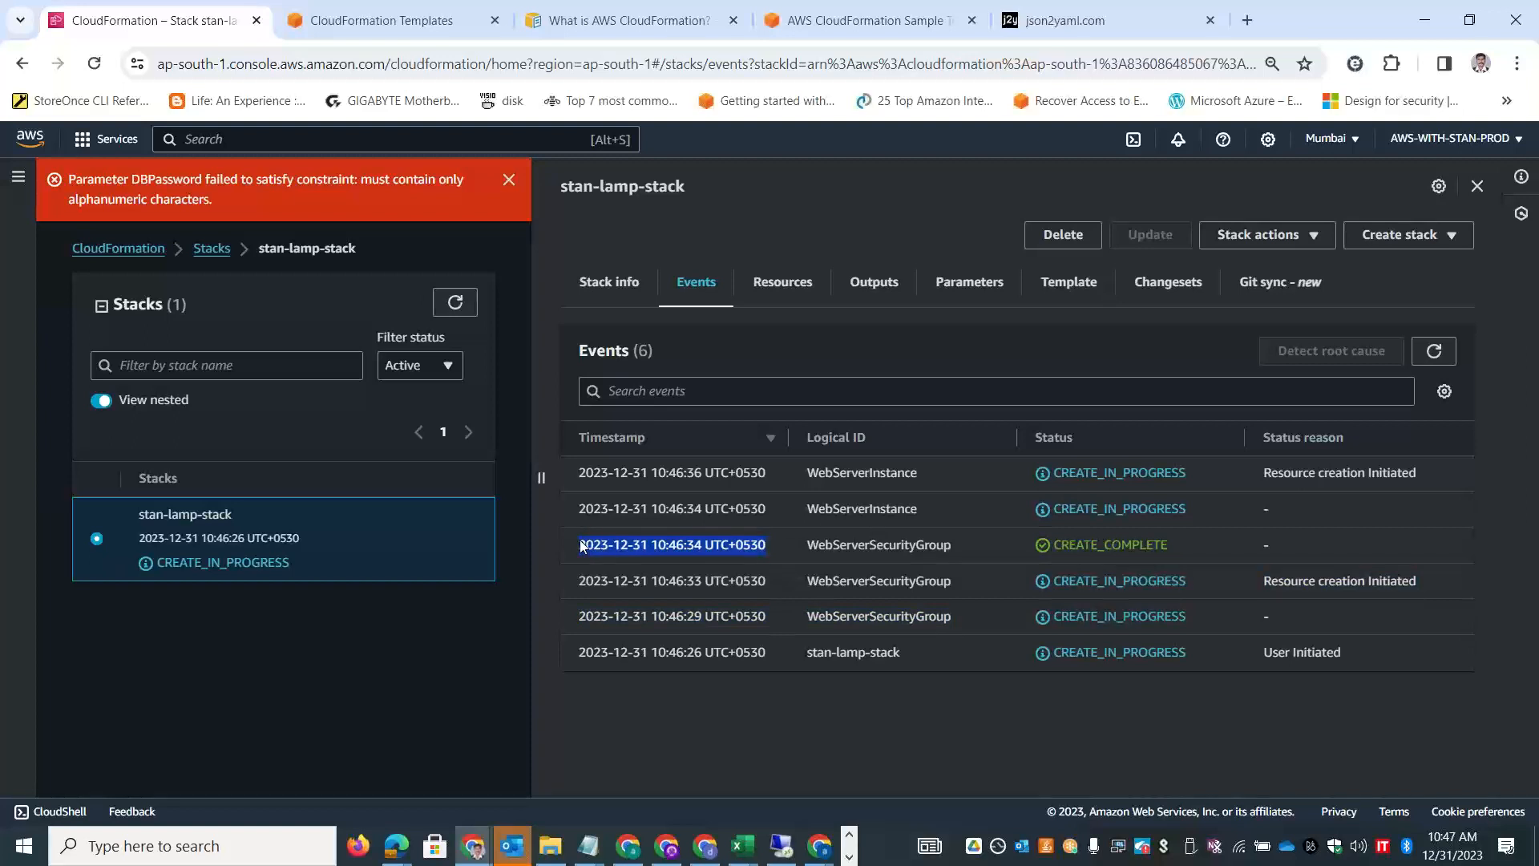
# Switch to Visual Studio Code, collapse the template's Parameters section and locate WebServerInstance and WebServerSecurityGroup under Resources.
pyautogui.moveTo(959, 544); pyautogui.dragTo(808, 545)
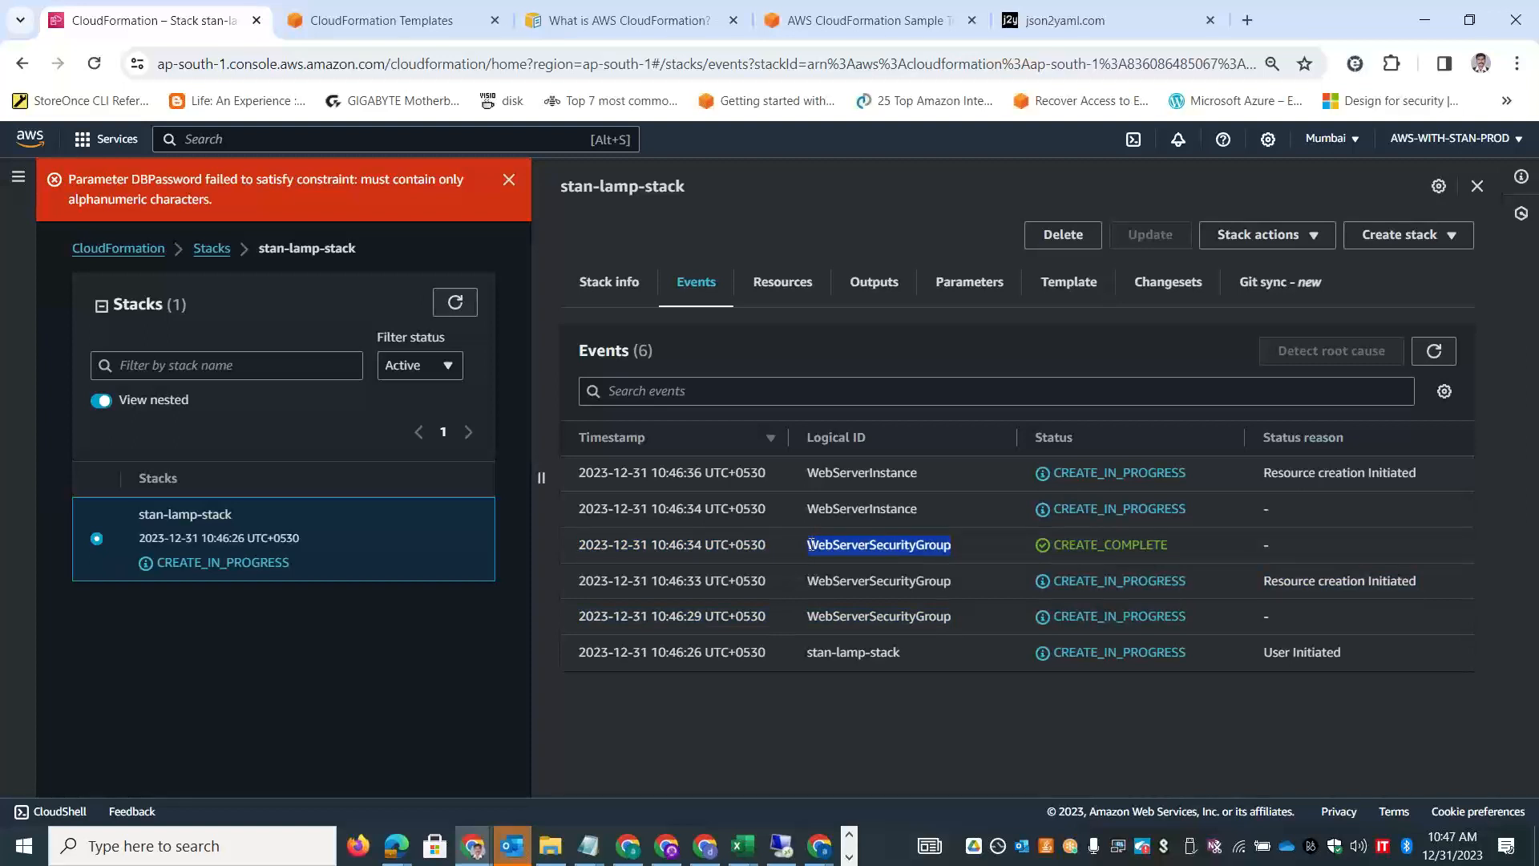
pyautogui.hotkey('alt', 'Tab')
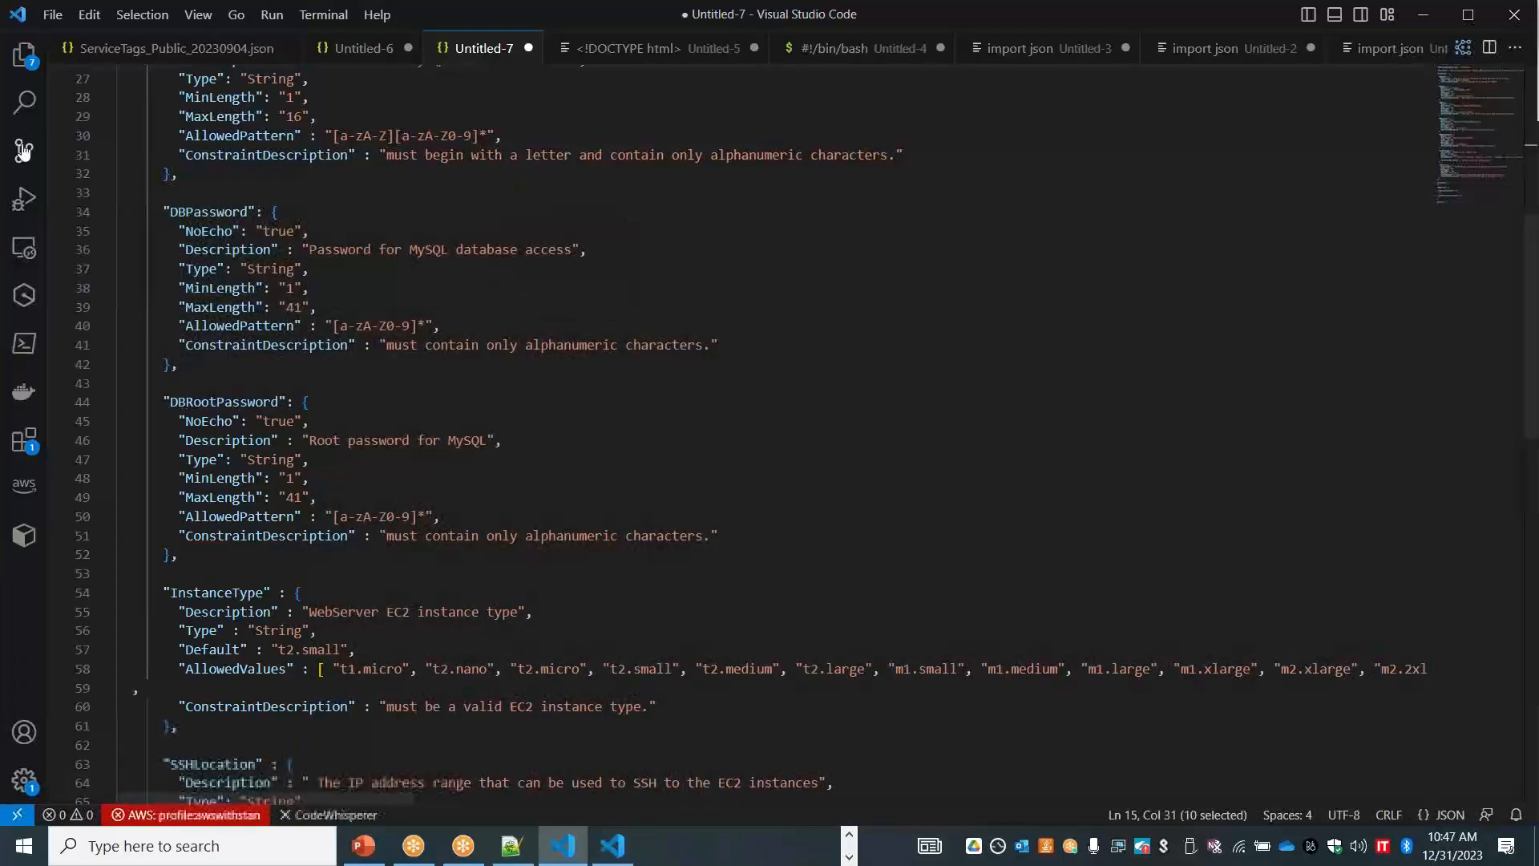
pyautogui.moveTo(1532, 336); pyautogui.dragTo(1530, 263)
pyautogui.scroll(9, 1529, 263)
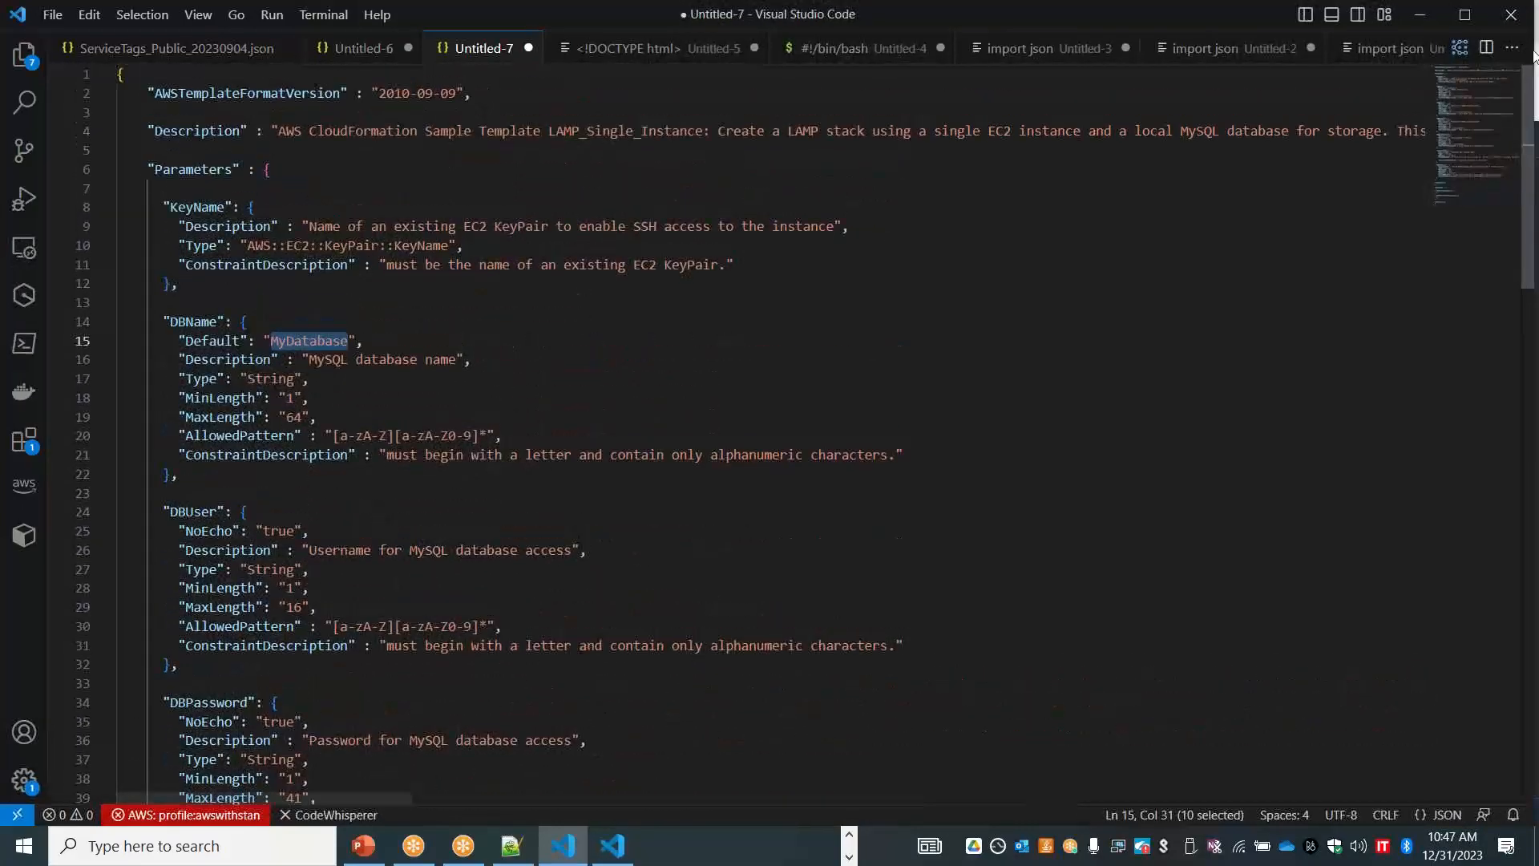
pyautogui.click(105, 169)
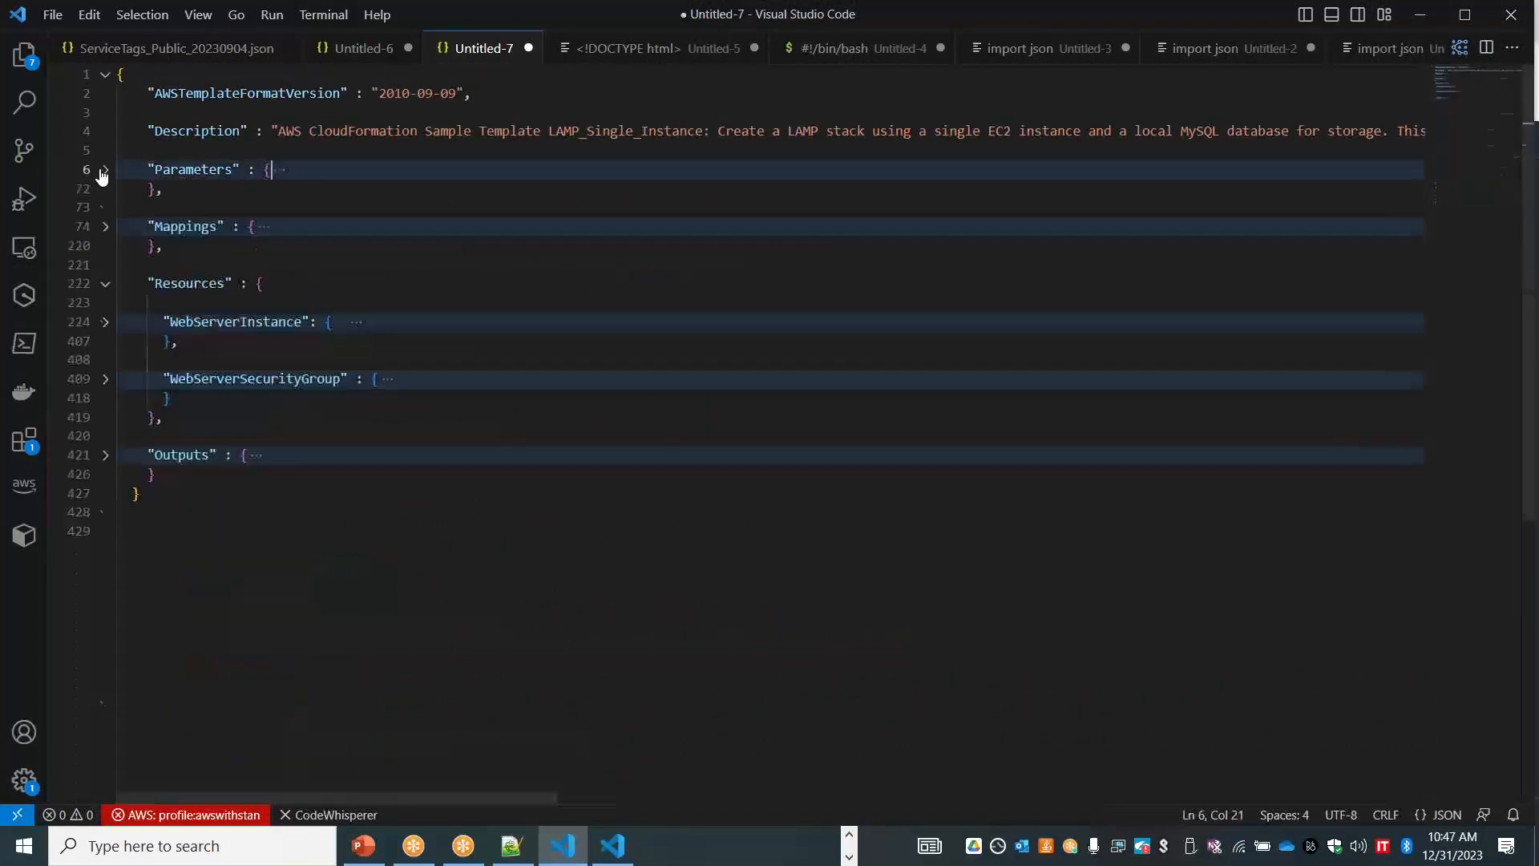
pyautogui.doubleClick(225, 322)
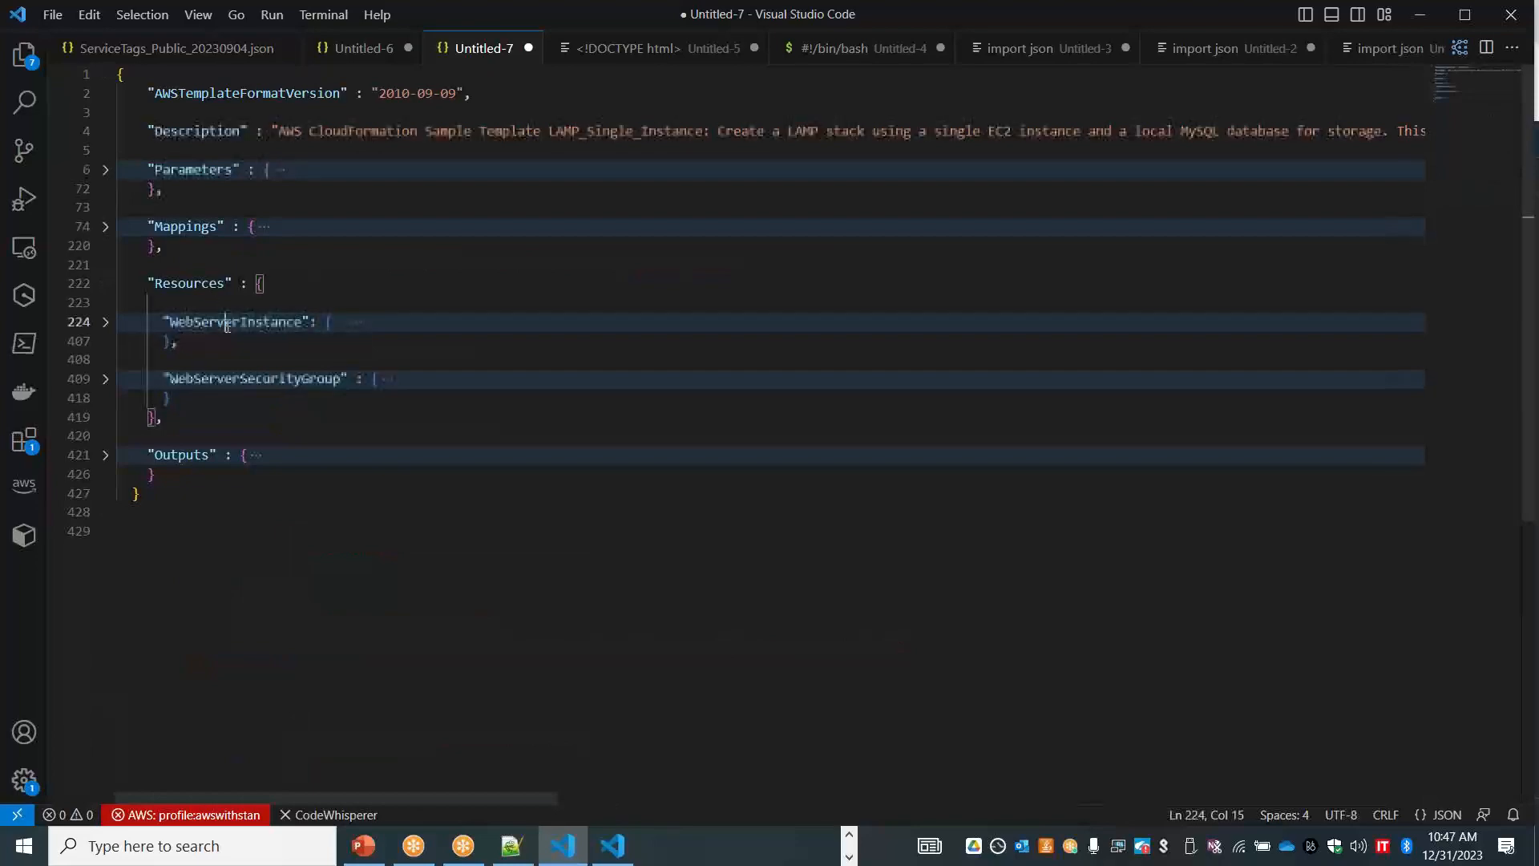
pyautogui.doubleClick(256, 383)
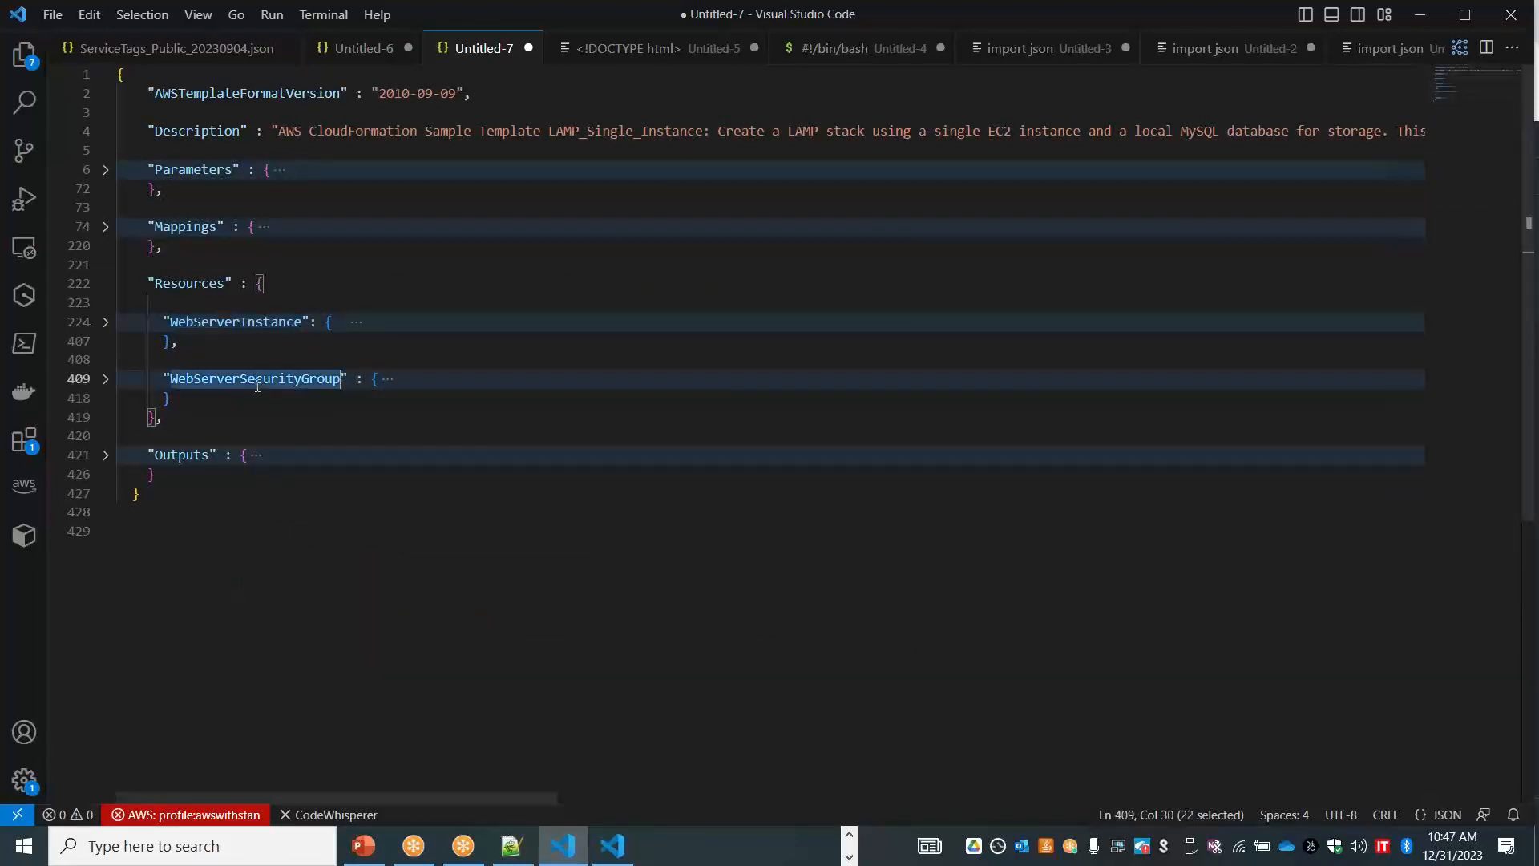
# Return to the browser and examine the timestamp and status of the WebServerSecurityGroup and WebServerInstance events.
pyautogui.hotkey('alt', 'Tab')
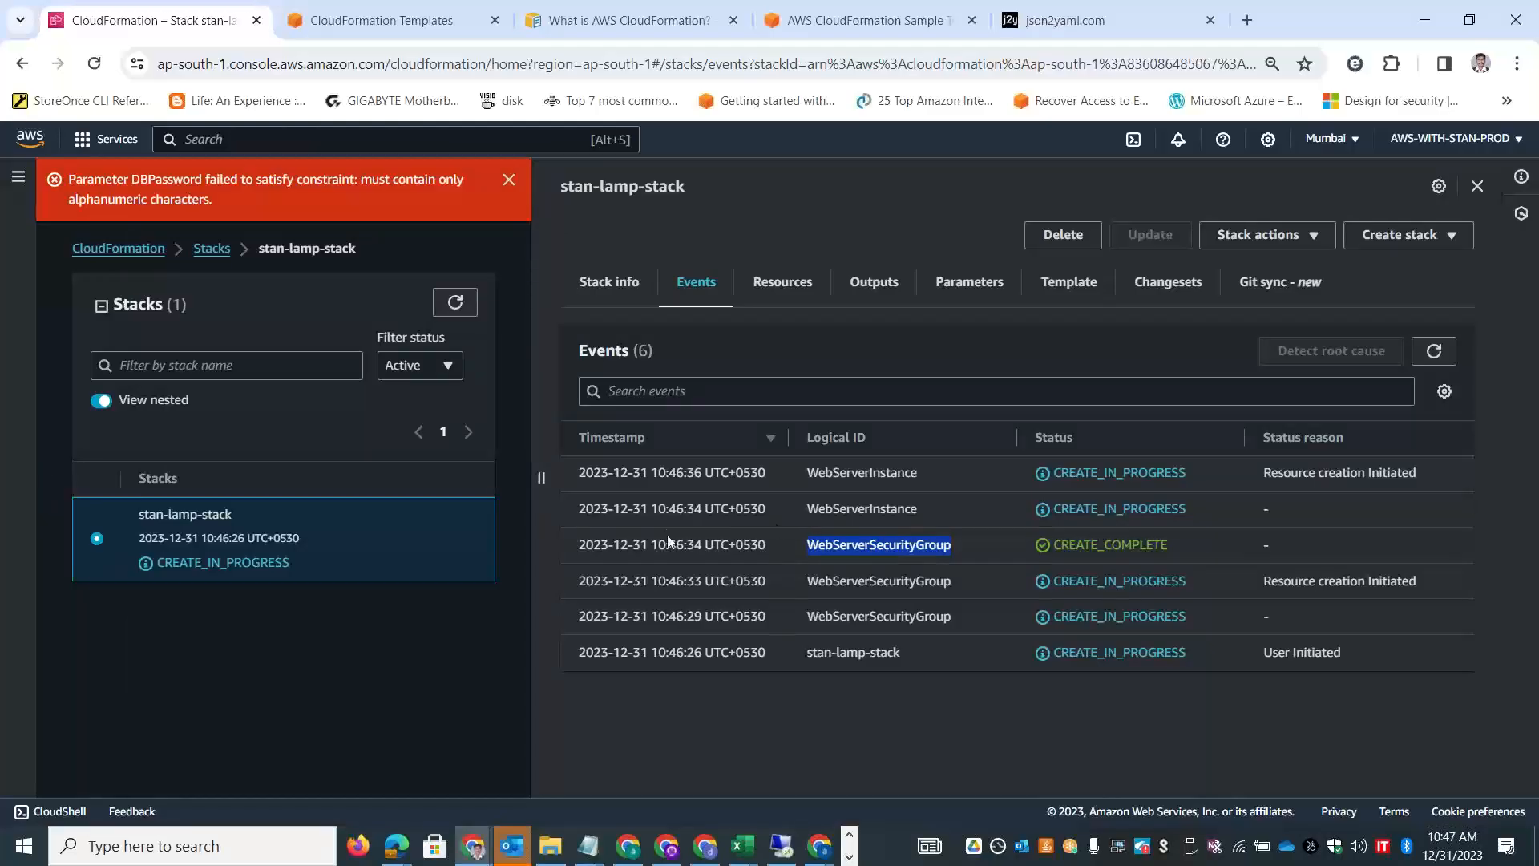
pyautogui.moveTo(704, 547); pyautogui.dragTo(652, 546)
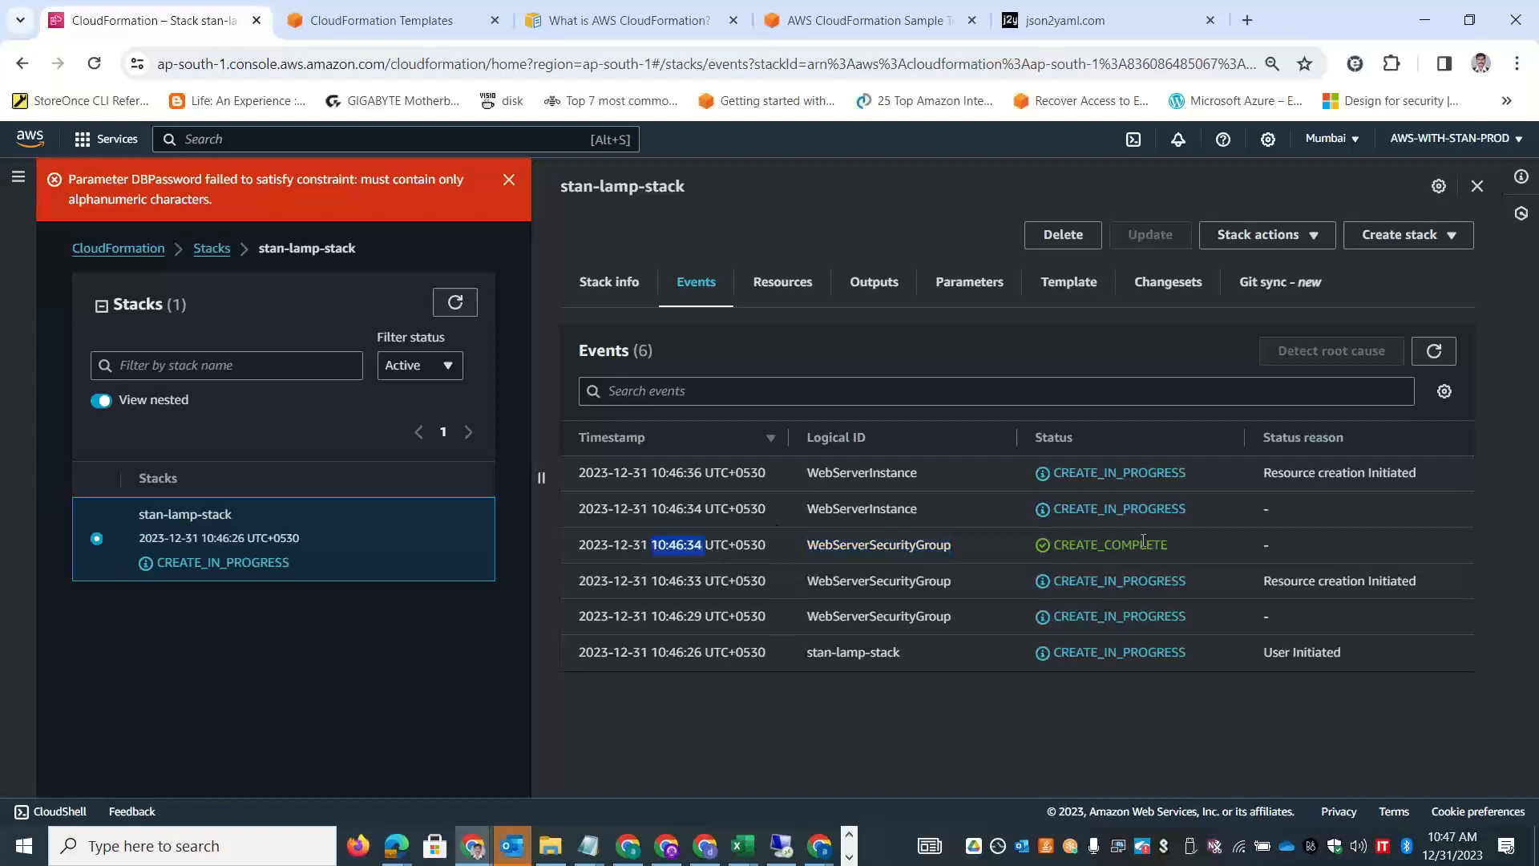
pyautogui.moveTo(1171, 546); pyautogui.dragTo(1044, 547)
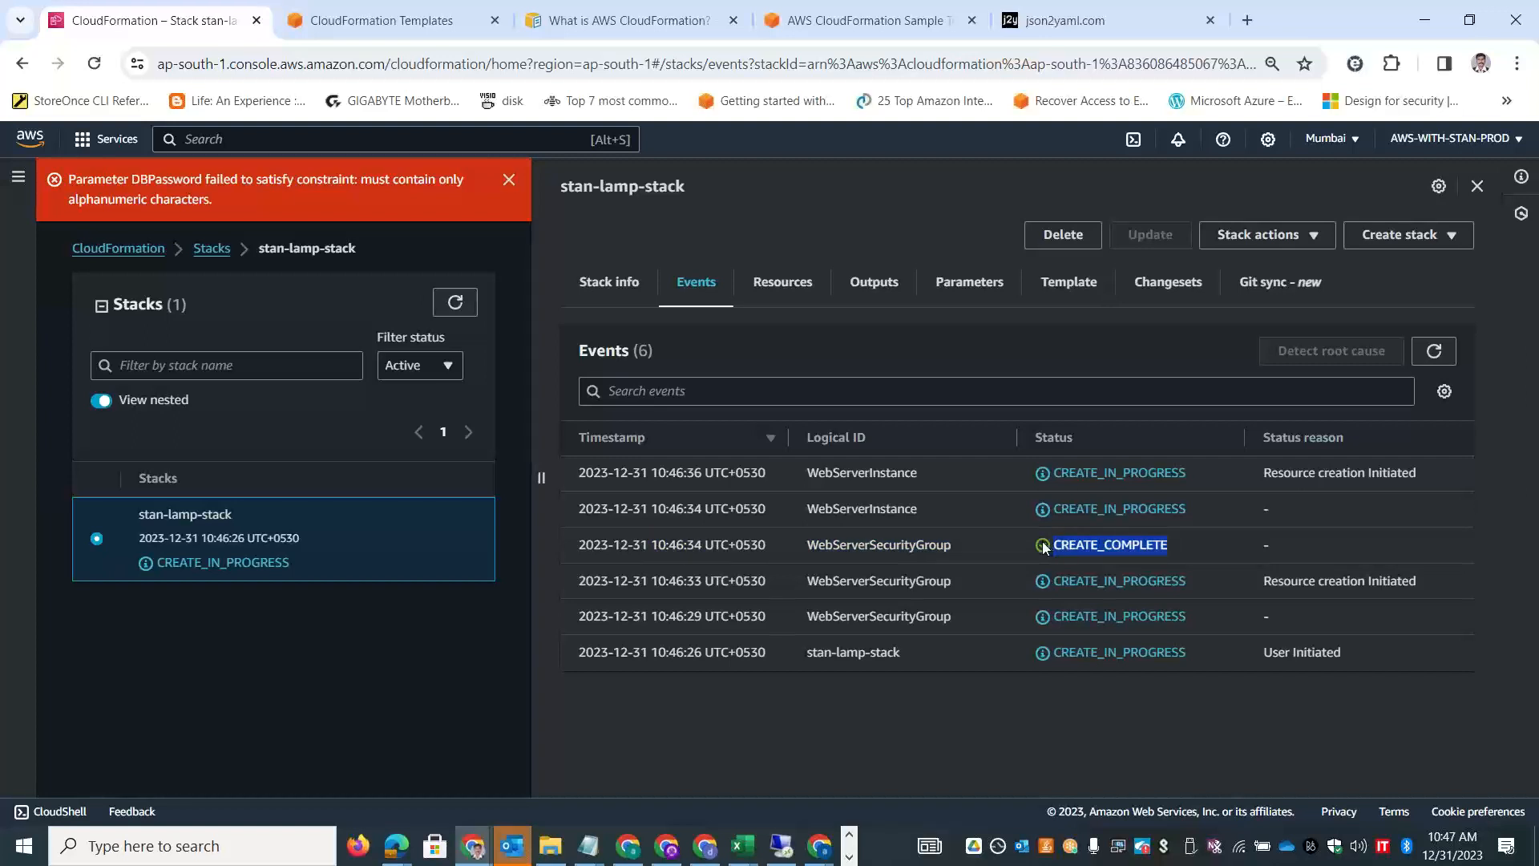
pyautogui.moveTo(953, 545); pyautogui.dragTo(805, 545)
pyautogui.doubleClick(1081, 545)
pyautogui.doubleClick(874, 472)
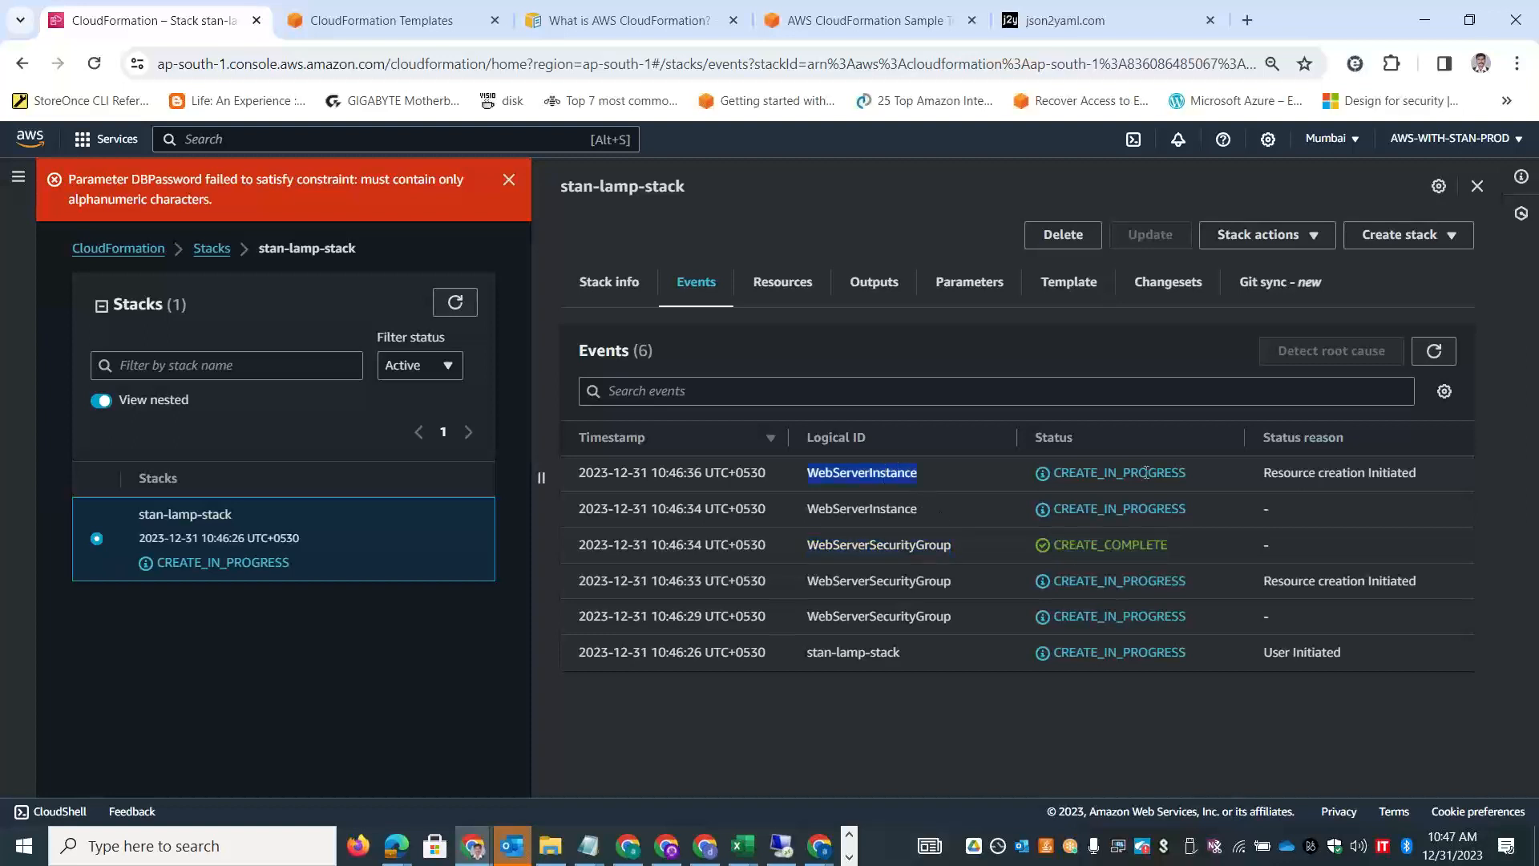
# Refresh the stan-lamp-stack events repeatedly to check the progress of the WebServerInstance creation.
pyautogui.click(1434, 351)
pyautogui.click(1436, 354)
pyautogui.click(1436, 354)
pyautogui.click(1420, 363)
pyautogui.click(1419, 365)
# Search the AWS services for EC2, open it in a new browser tab and go to its security groups list.
pyautogui.click(308, 140)
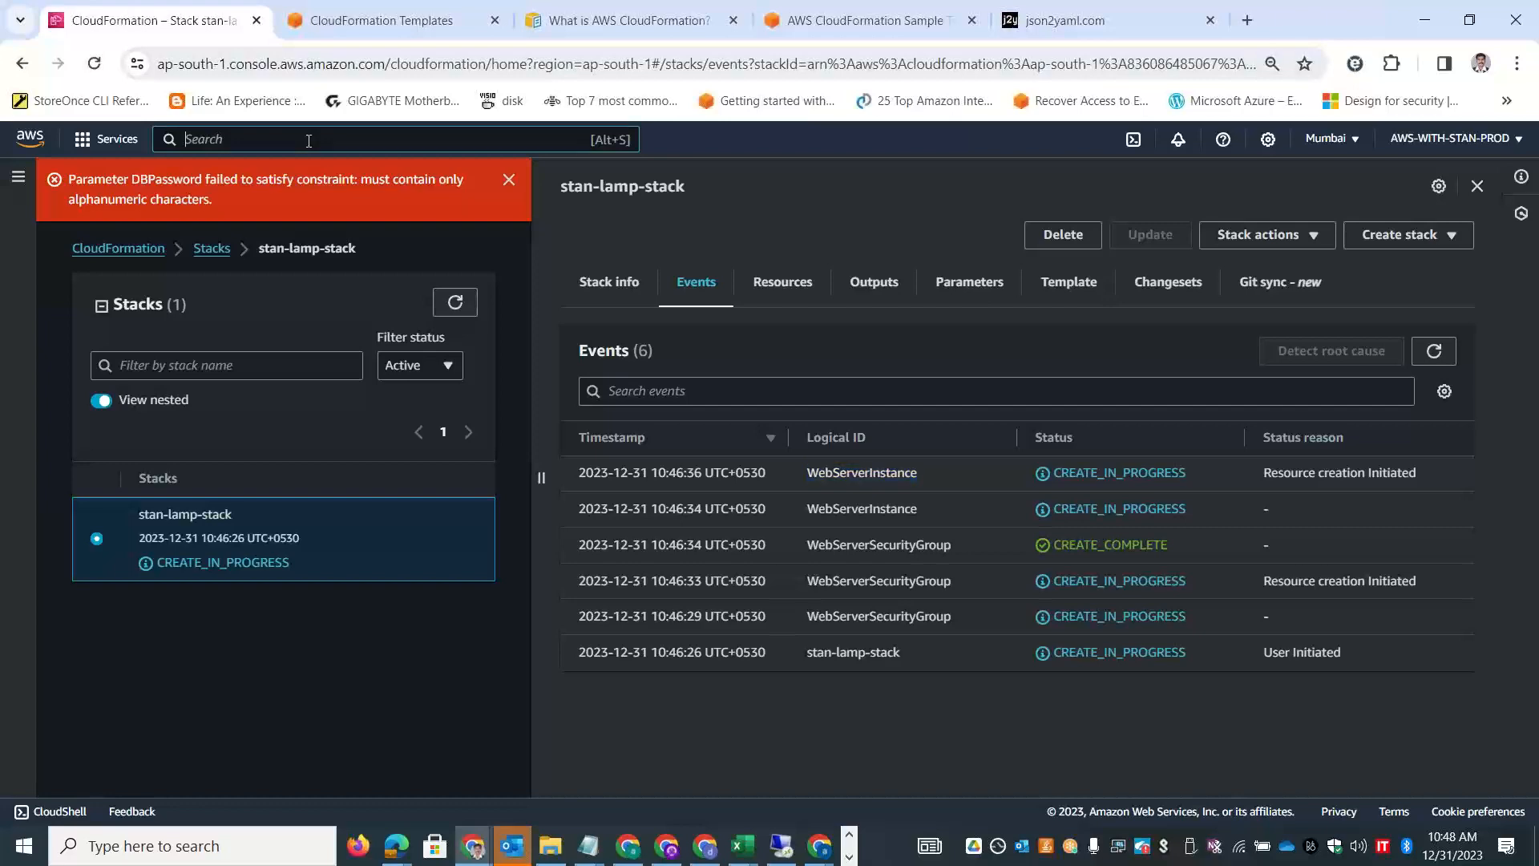
pyautogui.write('EC2')
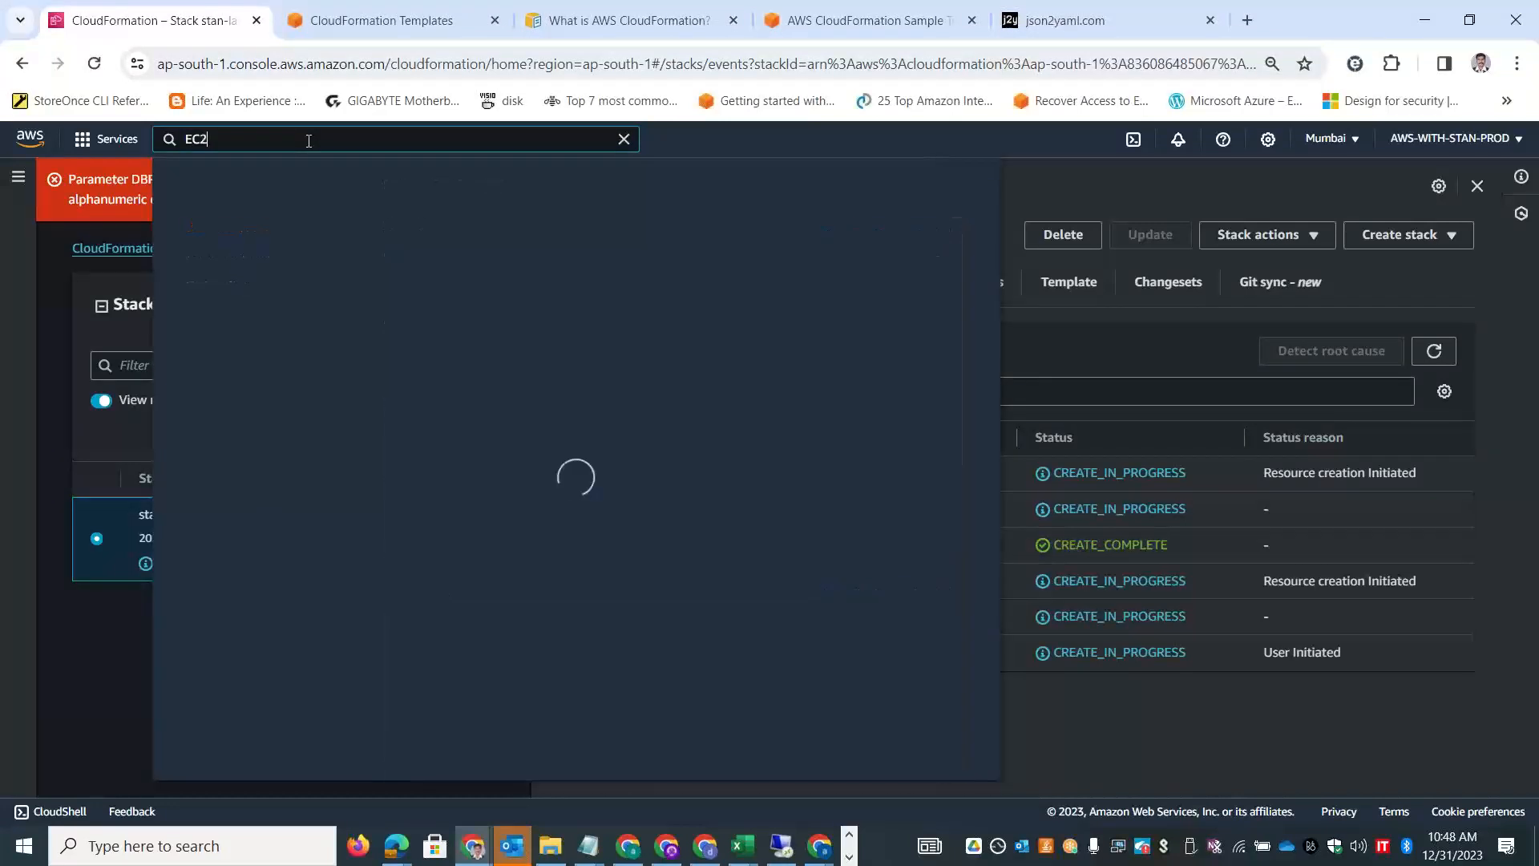
pyautogui.rightClick(453, 272)
pyautogui.click(504, 293)
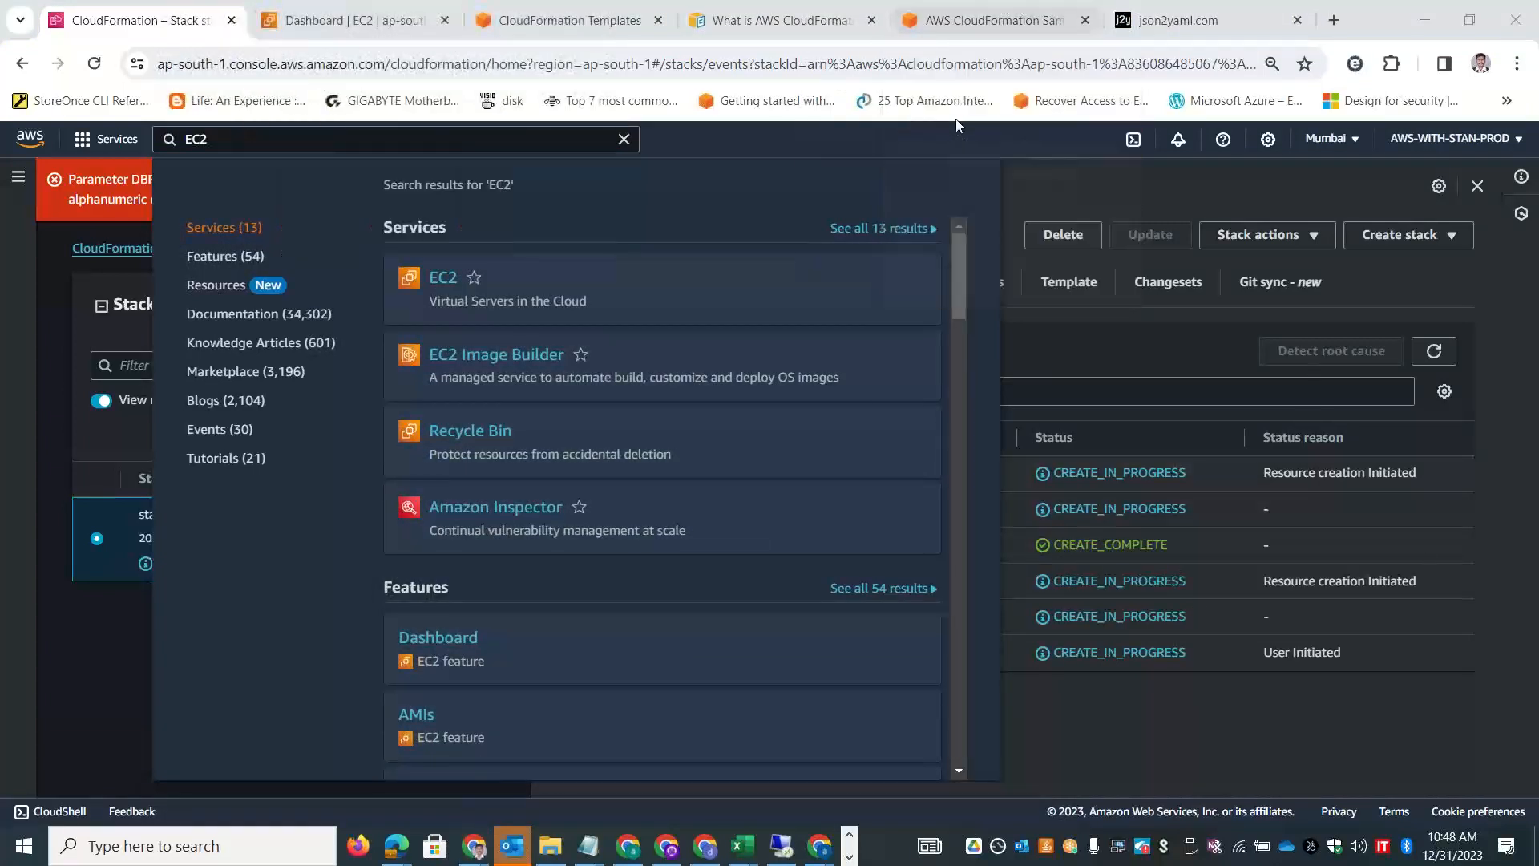
pyautogui.click(375, 13)
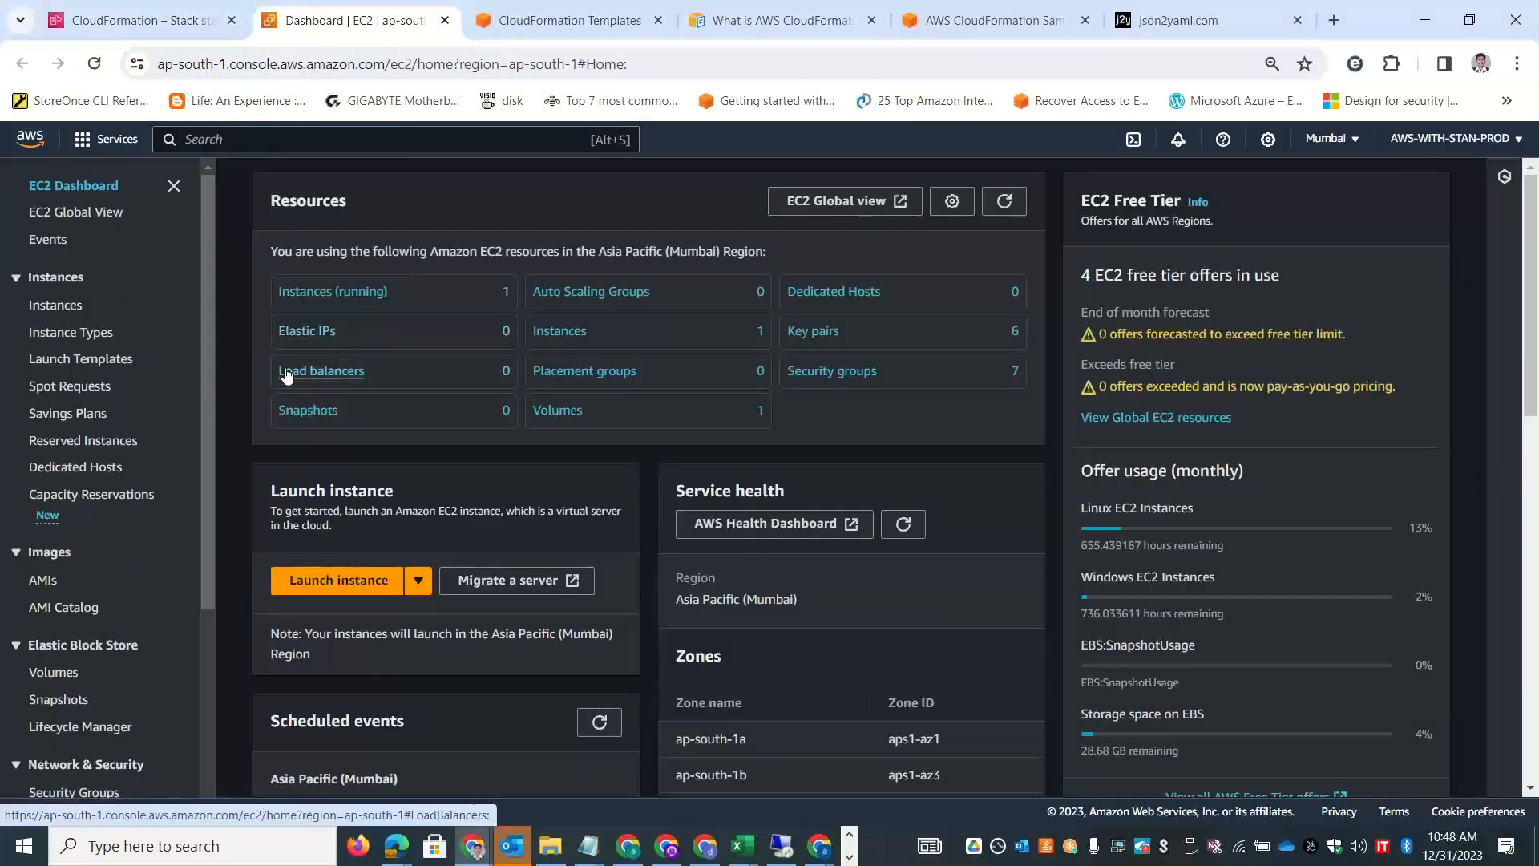
pyautogui.click(835, 374)
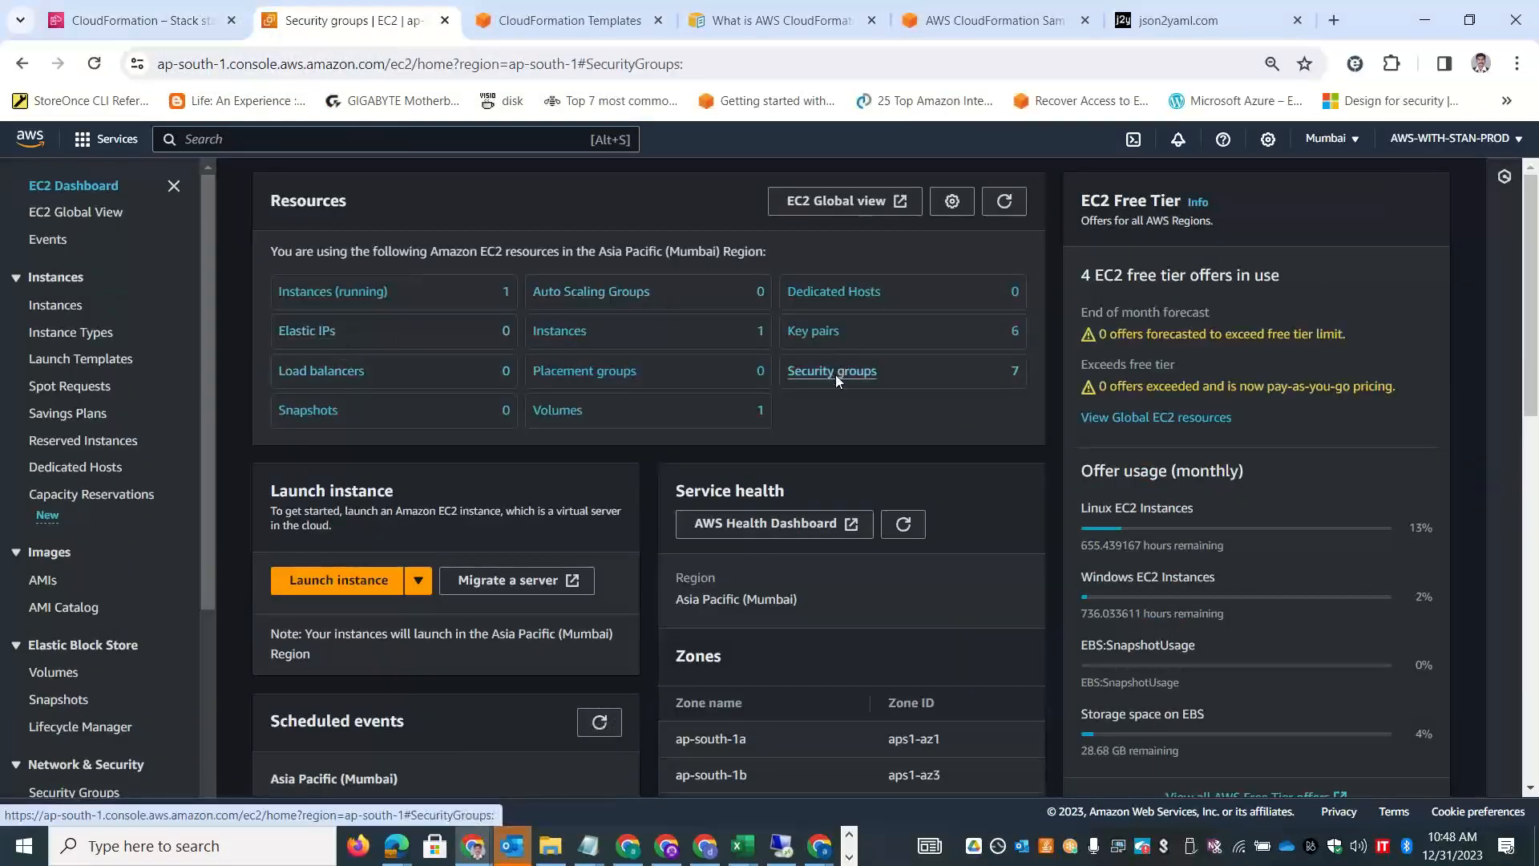
# Enlarge the details of the stan-lamp-stack WebServerSecurityGroup and examine the type, port range and source of its inbound rules.
pyautogui.moveTo(719, 310); pyautogui.dragTo(1114, 272)
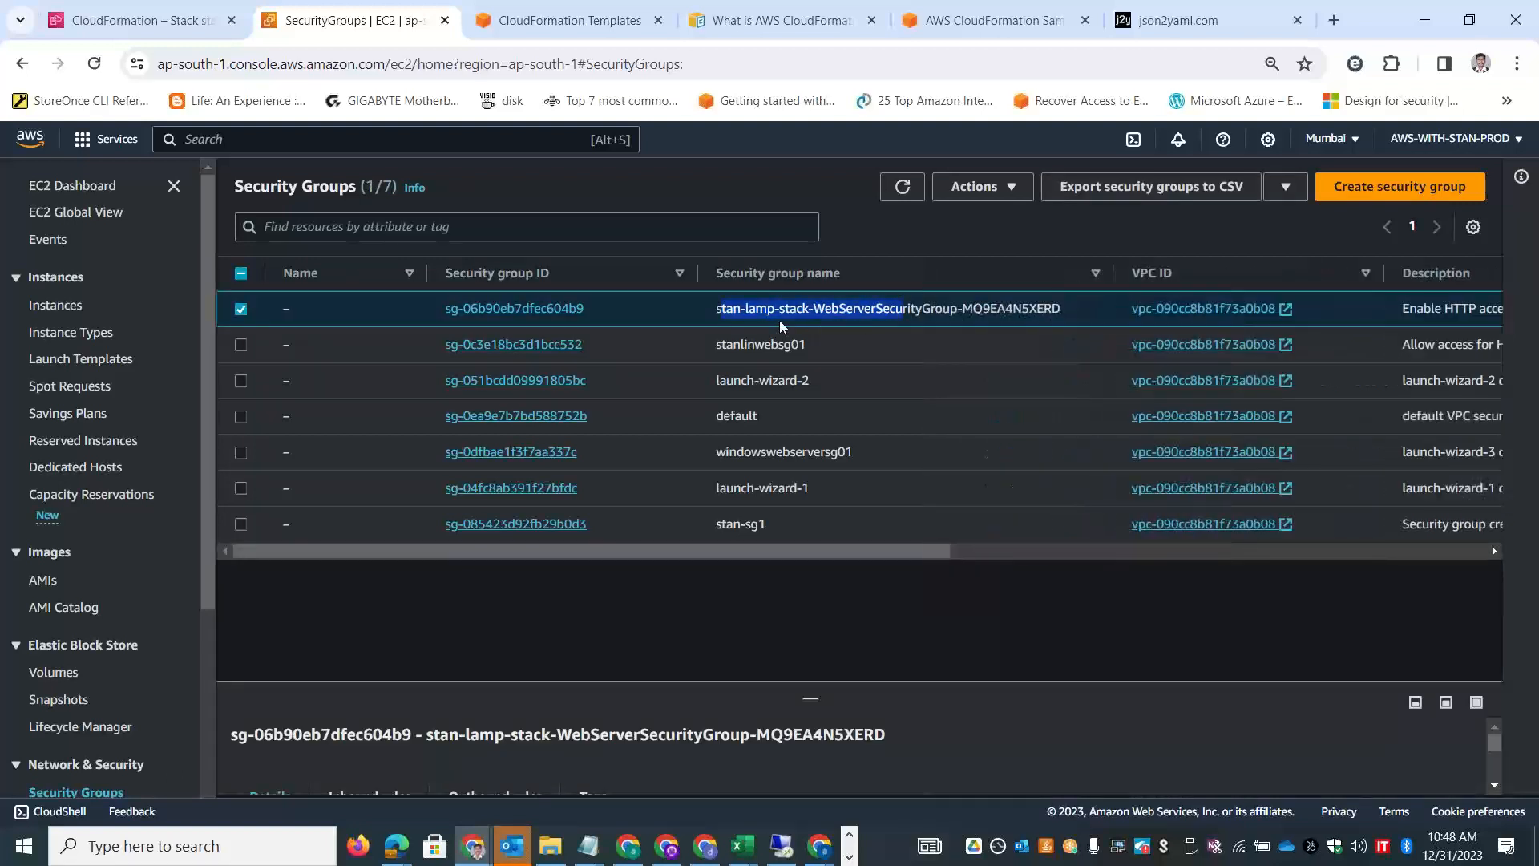
pyautogui.moveTo(1039, 308); pyautogui.dragTo(720, 311)
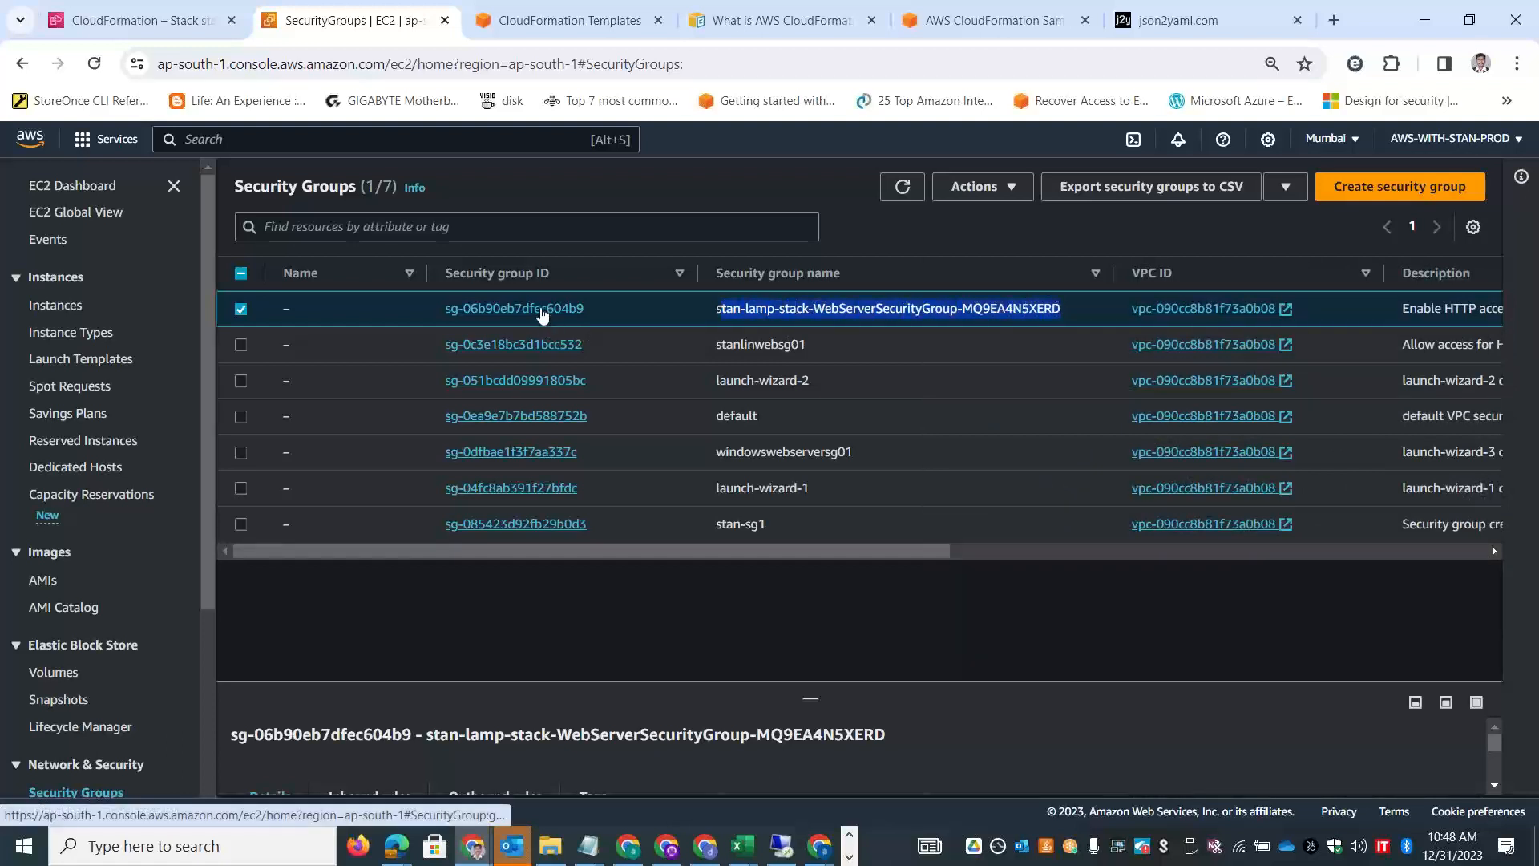
pyautogui.moveTo(810, 700); pyautogui.dragTo(821, 450)
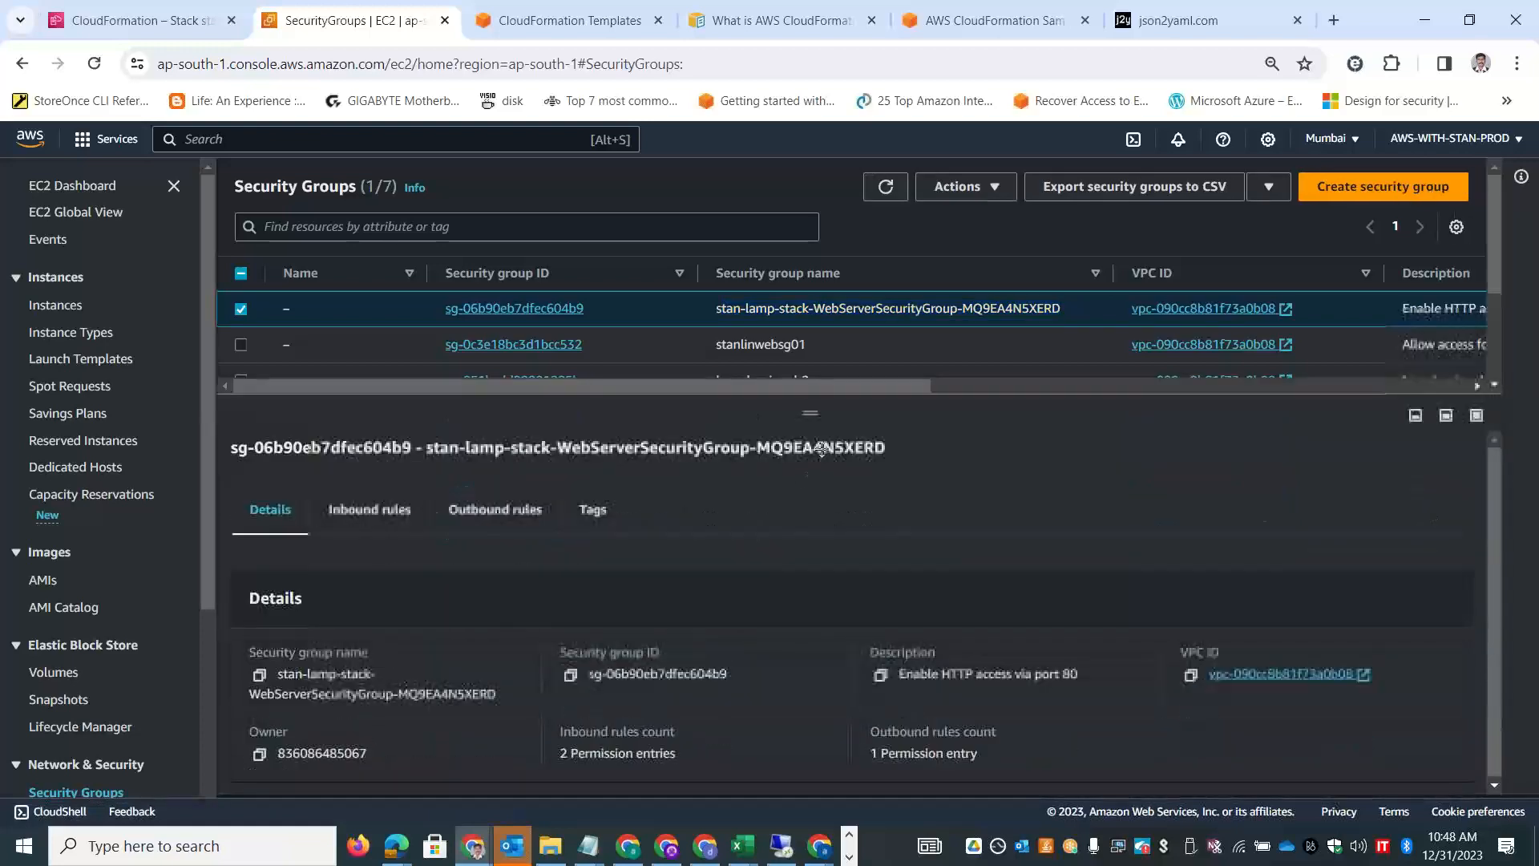
pyautogui.click(355, 513)
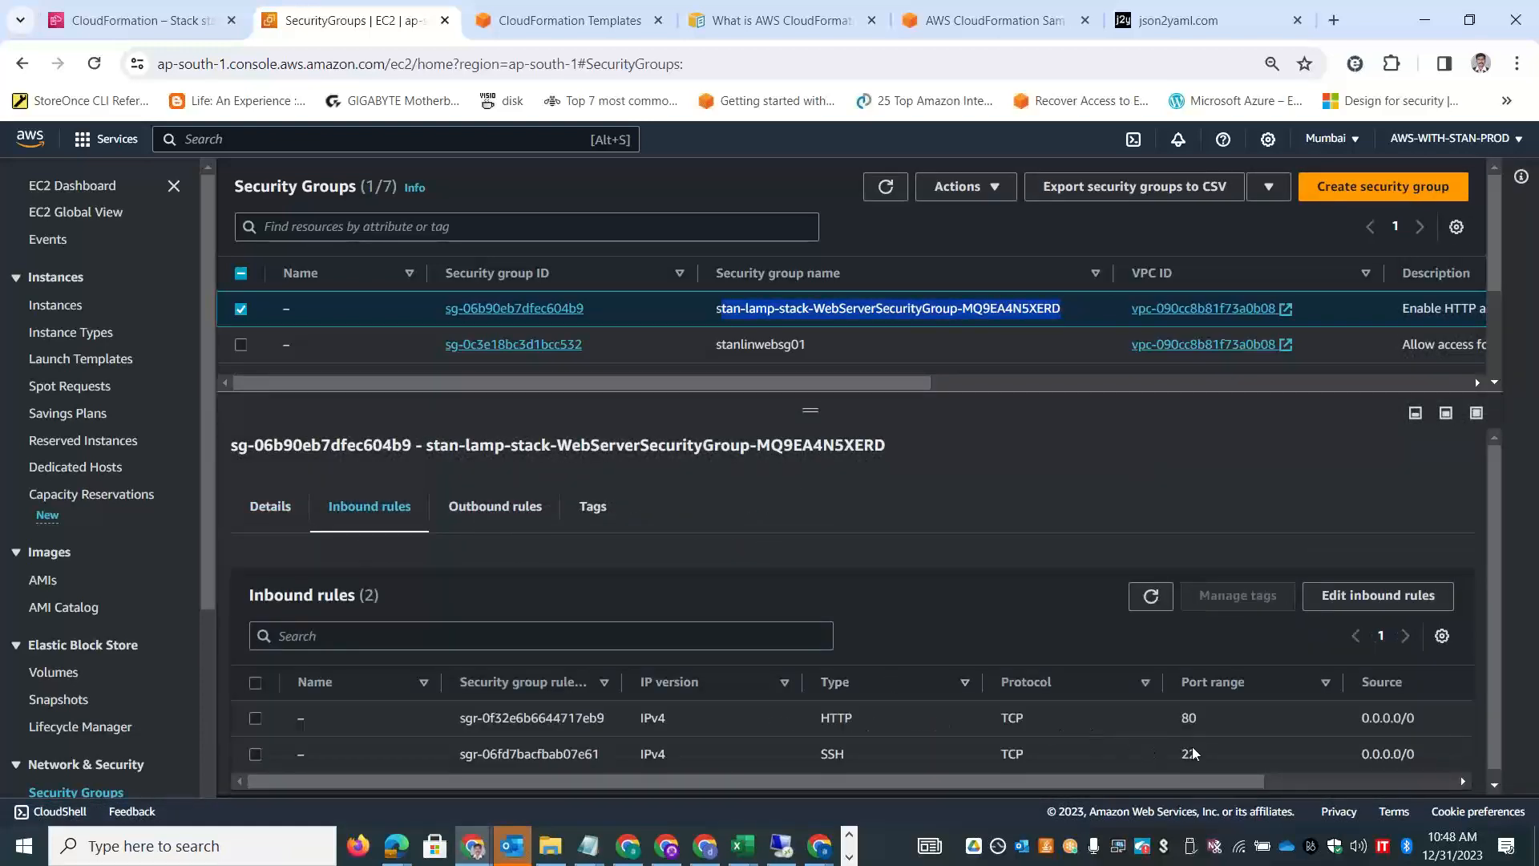
pyautogui.click(1244, 760)
pyautogui.moveTo(1416, 752); pyautogui.dragTo(771, 752)
# Go back to the CloudFormation stack, refresh its events and examine the latest stan-lamp-stack entry's timestamp and status.
pyautogui.click(136, 20)
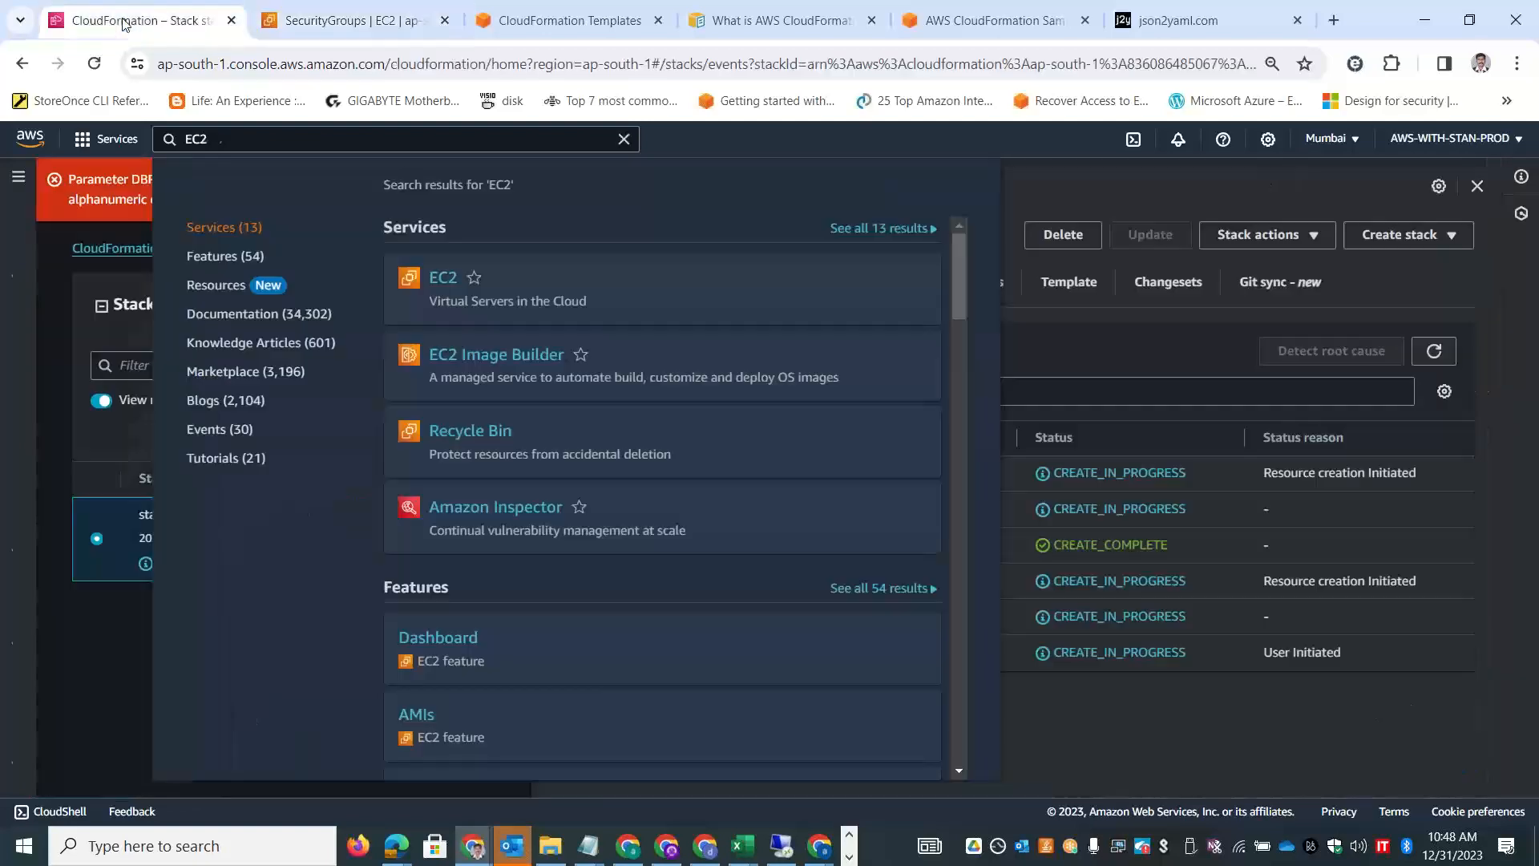
pyautogui.click(1226, 734)
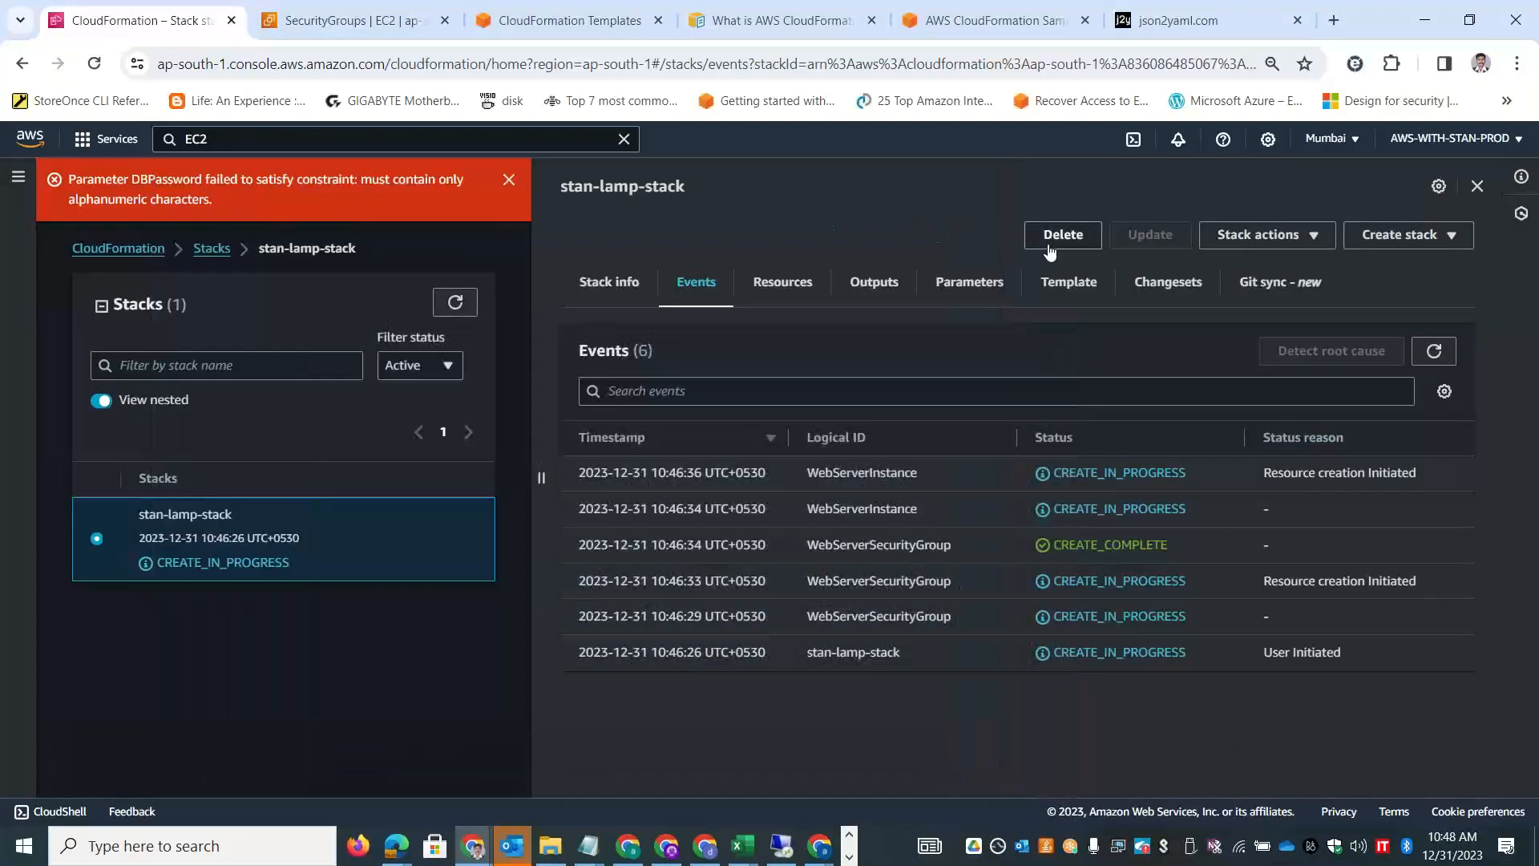
pyautogui.click(1434, 350)
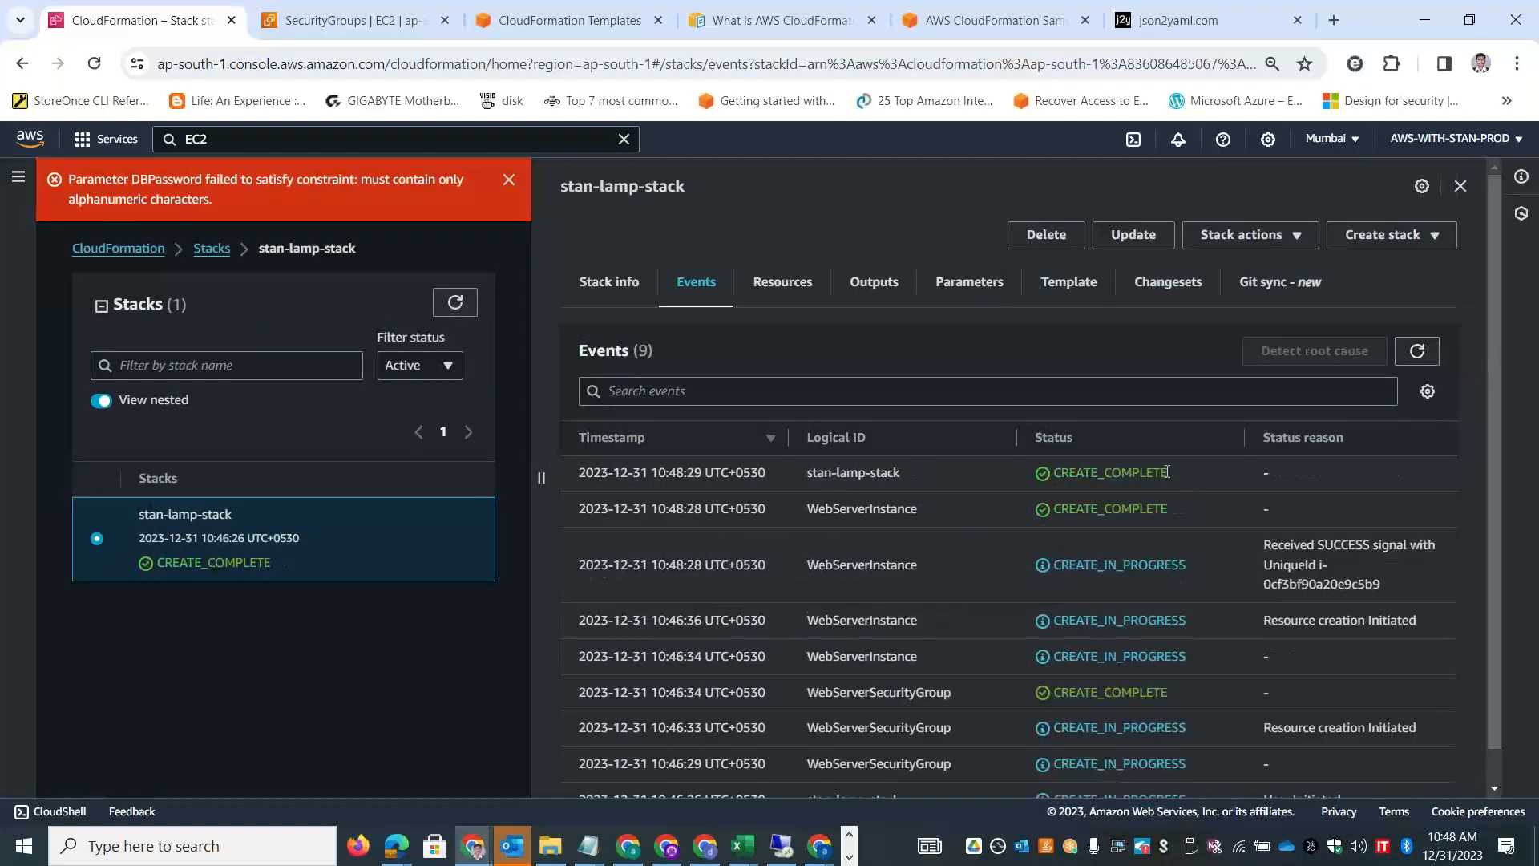
pyautogui.moveTo(1190, 473); pyautogui.dragTo(1026, 470)
pyautogui.moveTo(921, 508); pyautogui.dragTo(805, 513)
pyautogui.moveTo(952, 692); pyautogui.dragTo(815, 693)
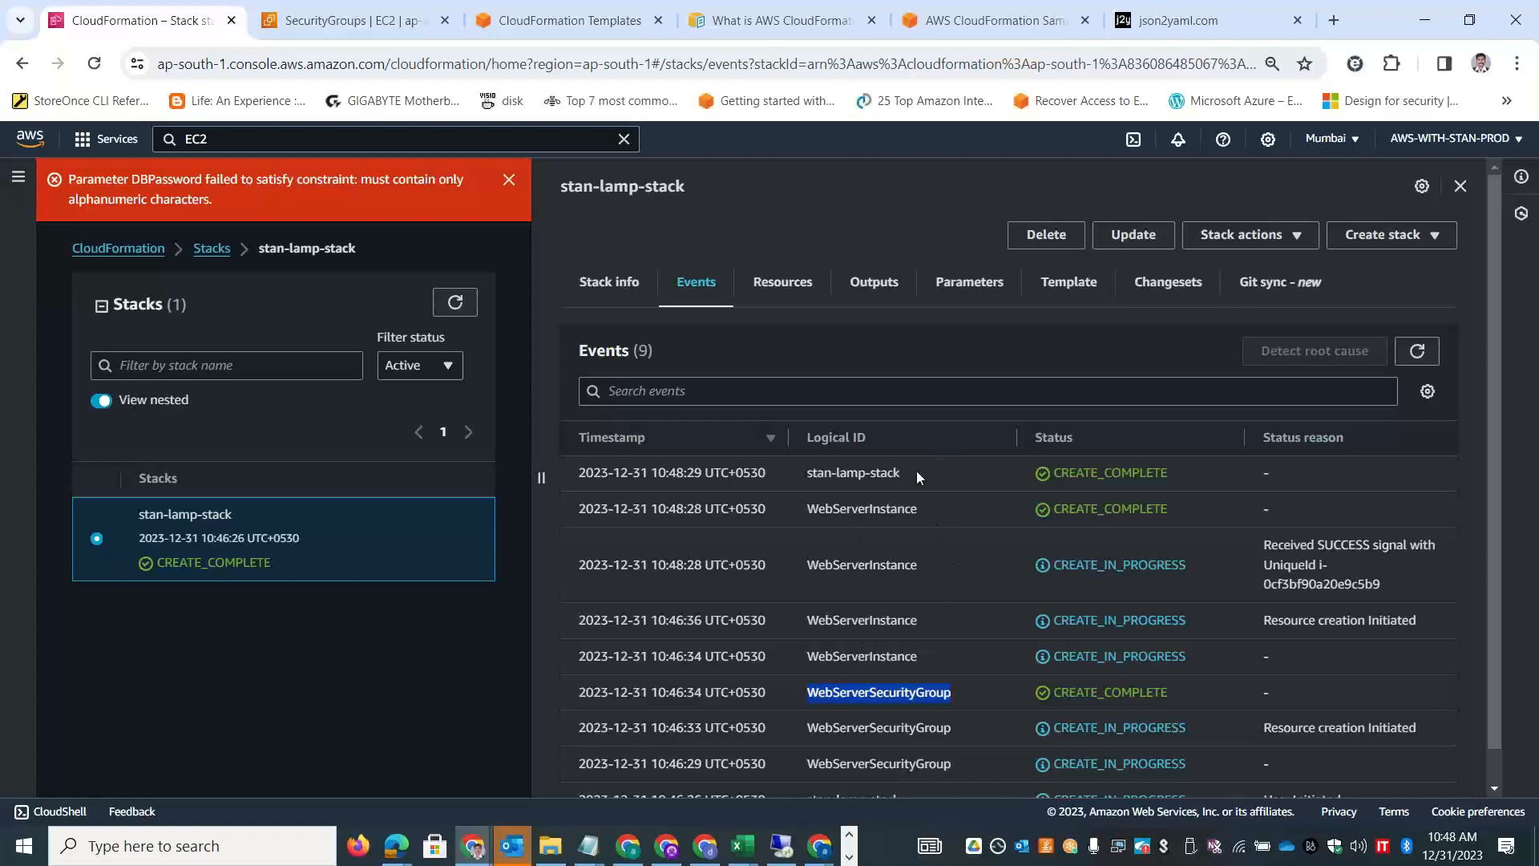
pyautogui.moveTo(919, 473); pyautogui.dragTo(808, 472)
pyautogui.moveTo(1150, 488); pyautogui.dragTo(984, 442)
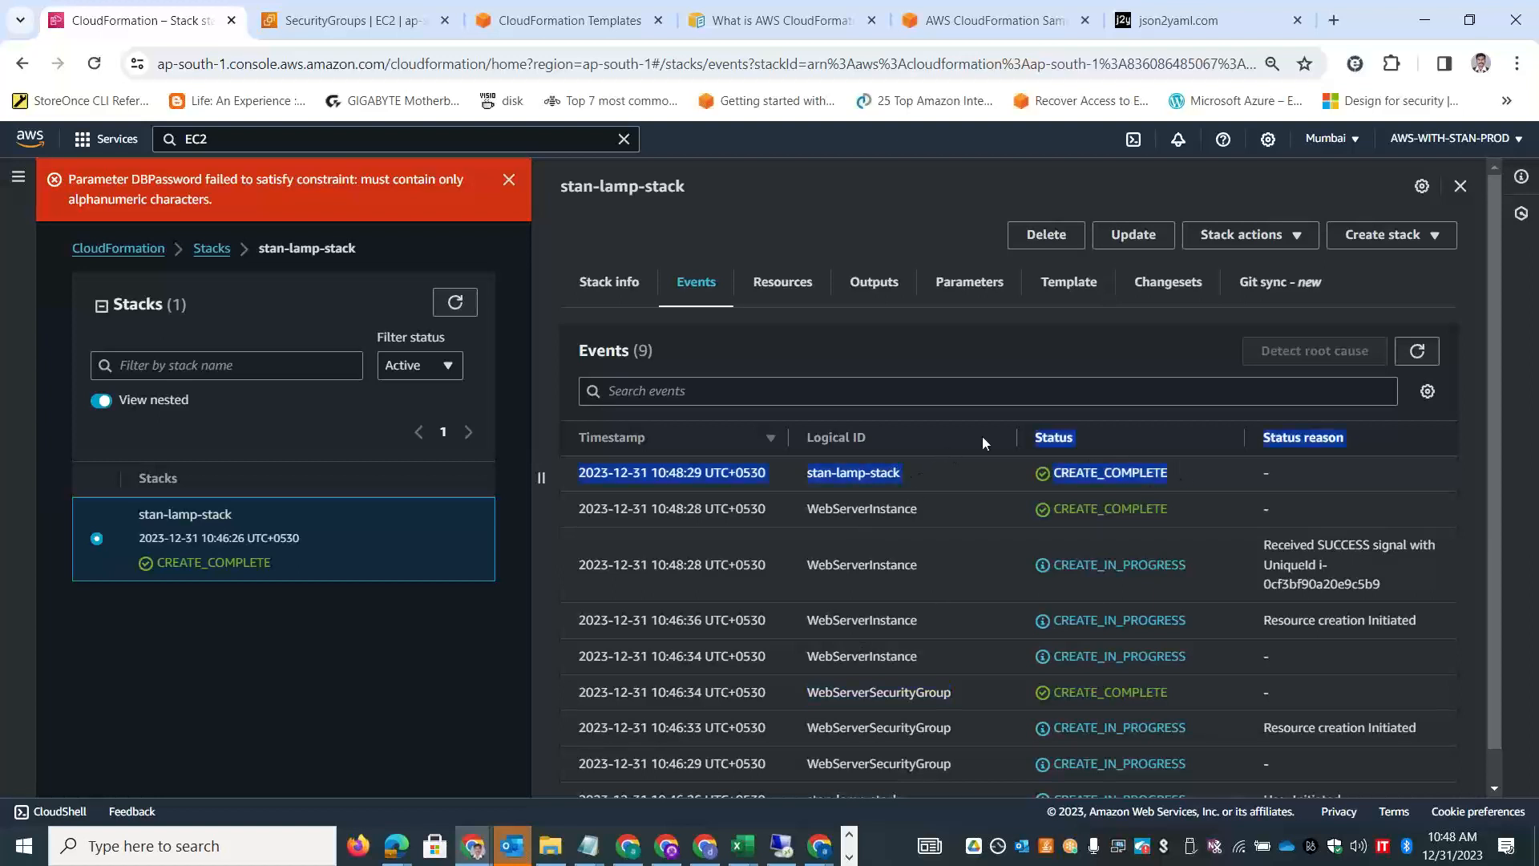
pyautogui.moveTo(703, 472); pyautogui.dragTo(563, 475)
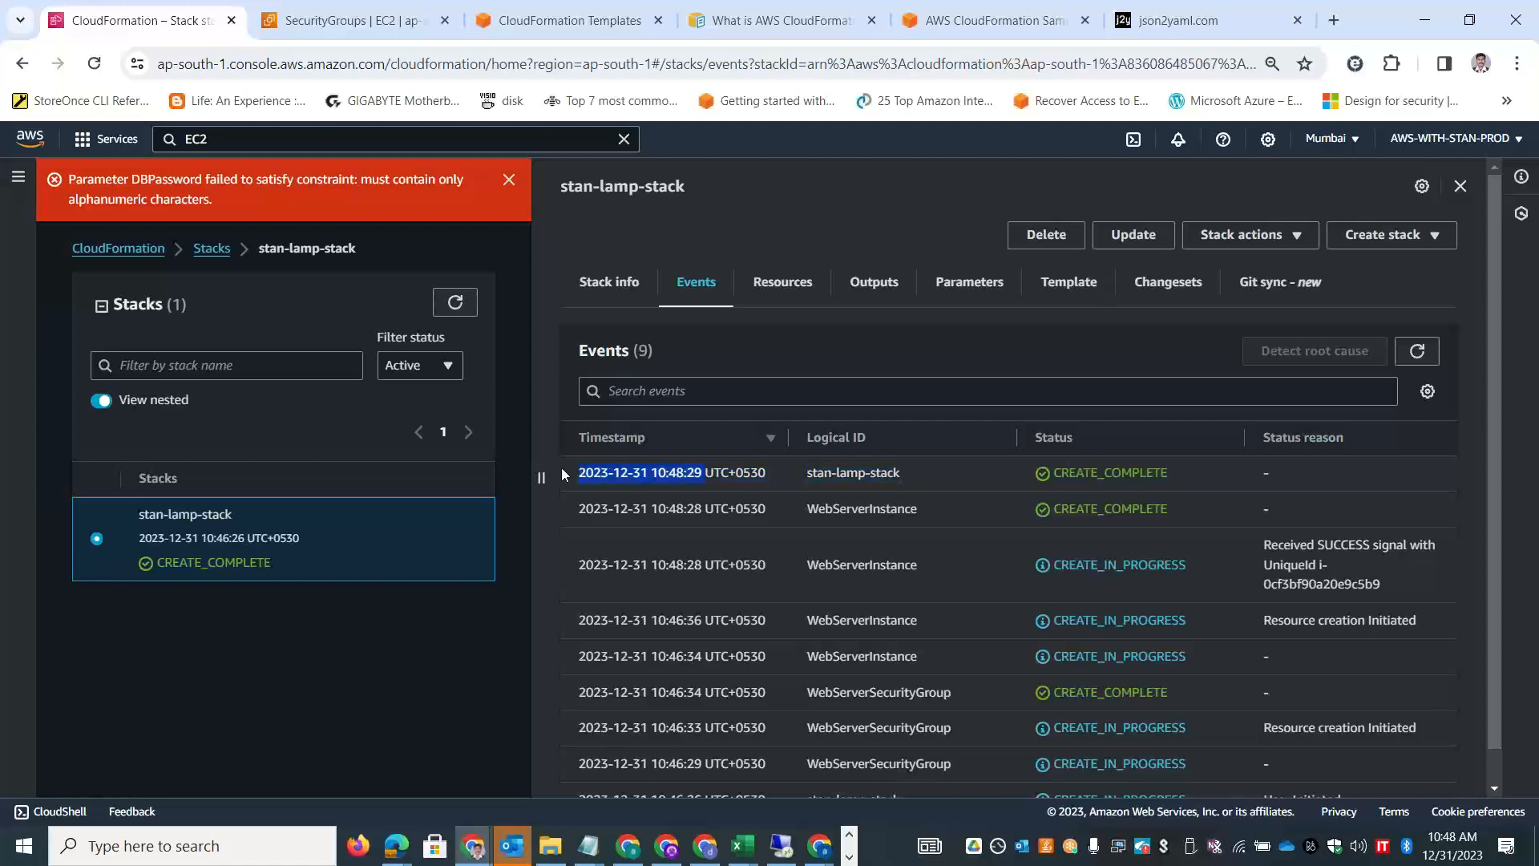
pyautogui.keyDown('shift'); pyautogui.click(1192, 474); pyautogui.keyUp('shift')
# Compare the timestamps and creation statuses of the WebServerInstance, WebServerSecurityGroup and stan-lamp-stack events.
pyautogui.doubleClick(1175, 569)
pyautogui.moveTo(1187, 657); pyautogui.dragTo(1074, 670)
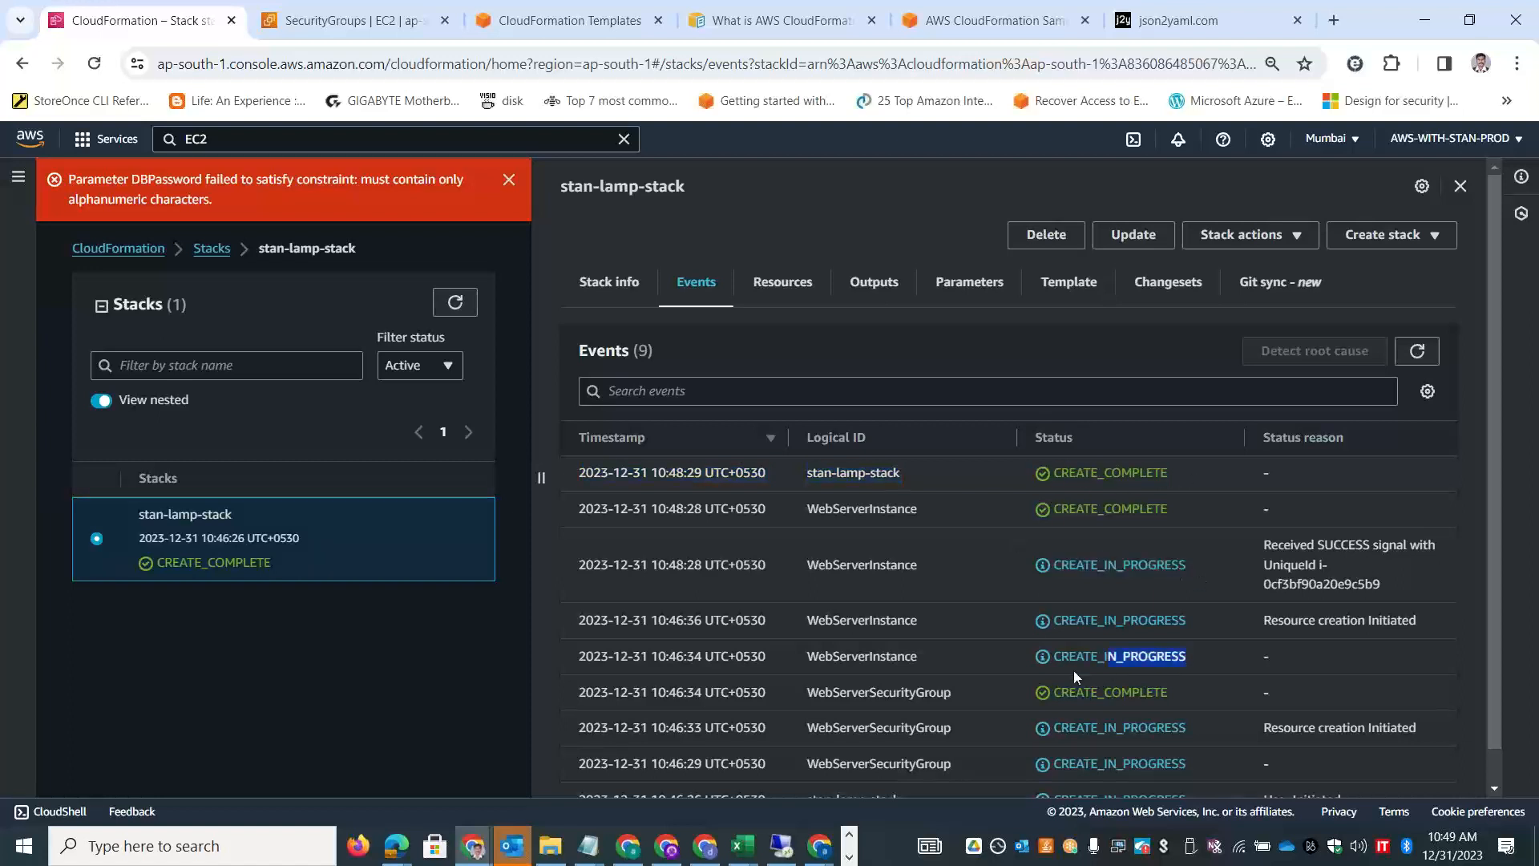
pyautogui.click(1180, 757)
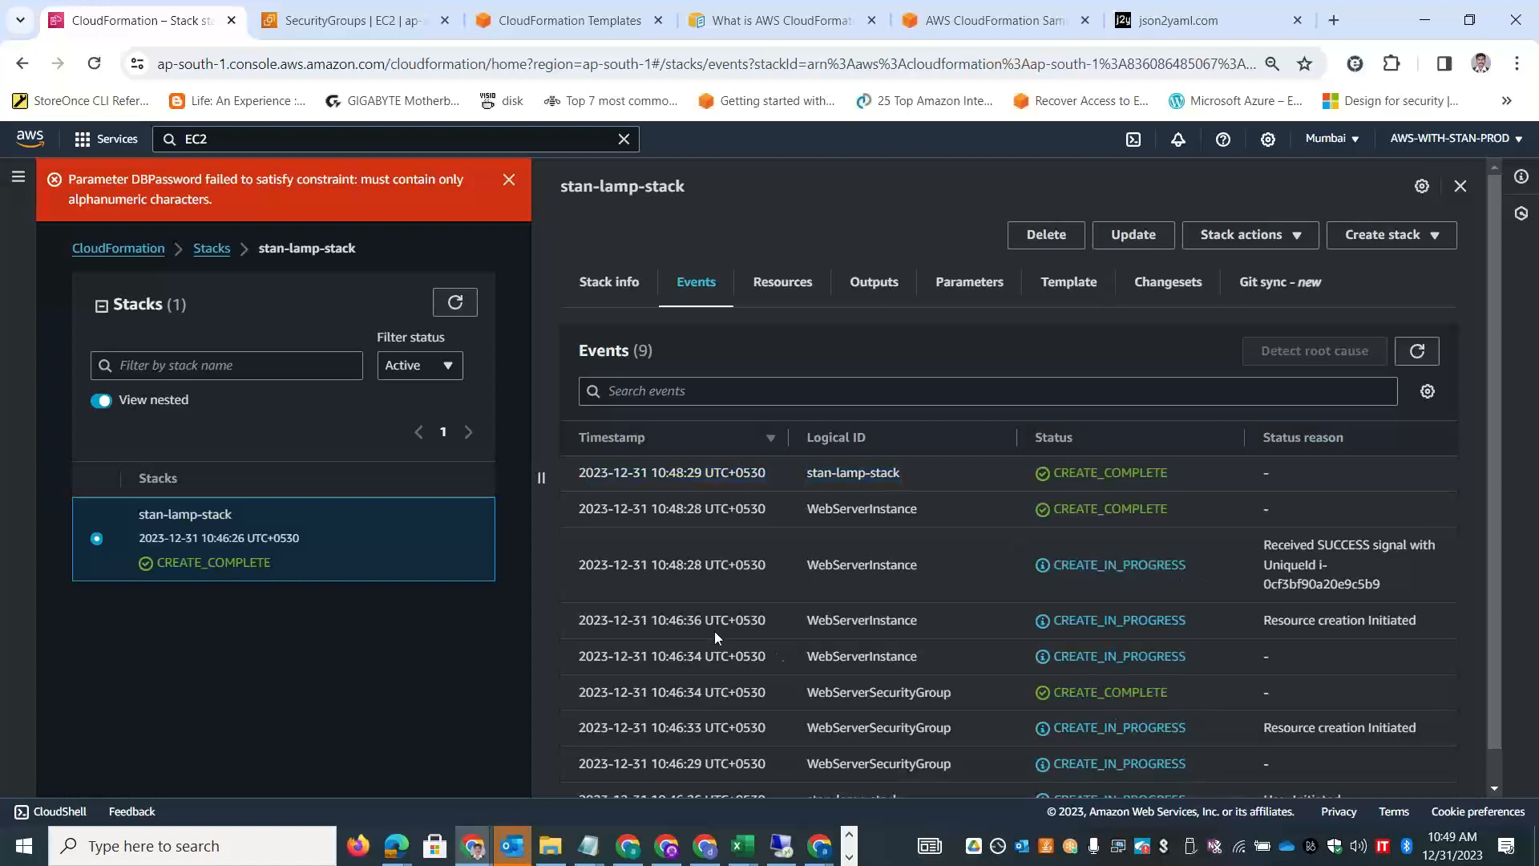
pyautogui.moveTo(702, 618); pyautogui.dragTo(610, 618)
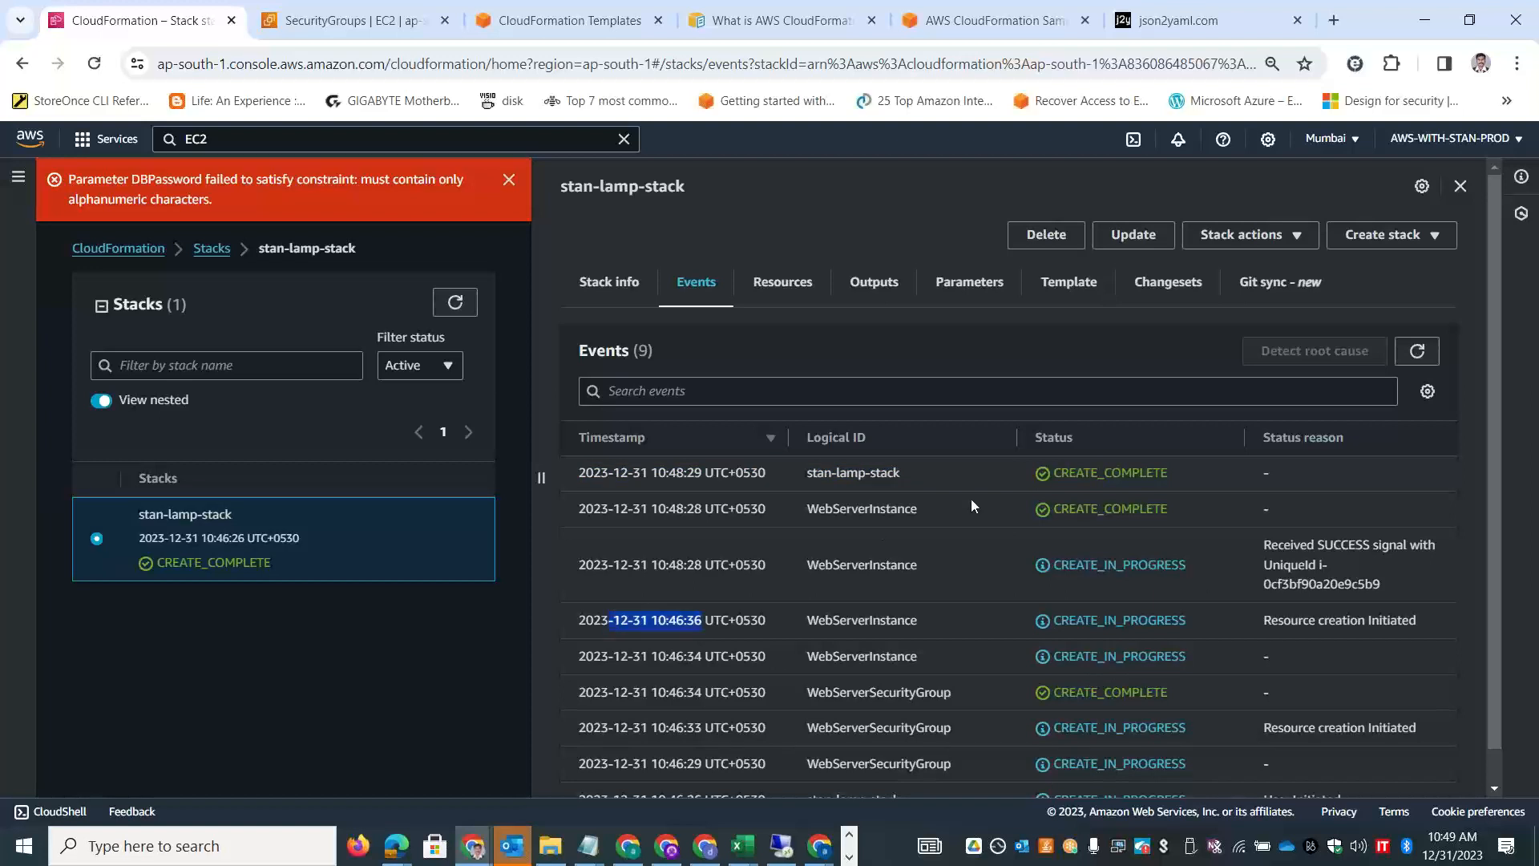
pyautogui.doubleClick(847, 508)
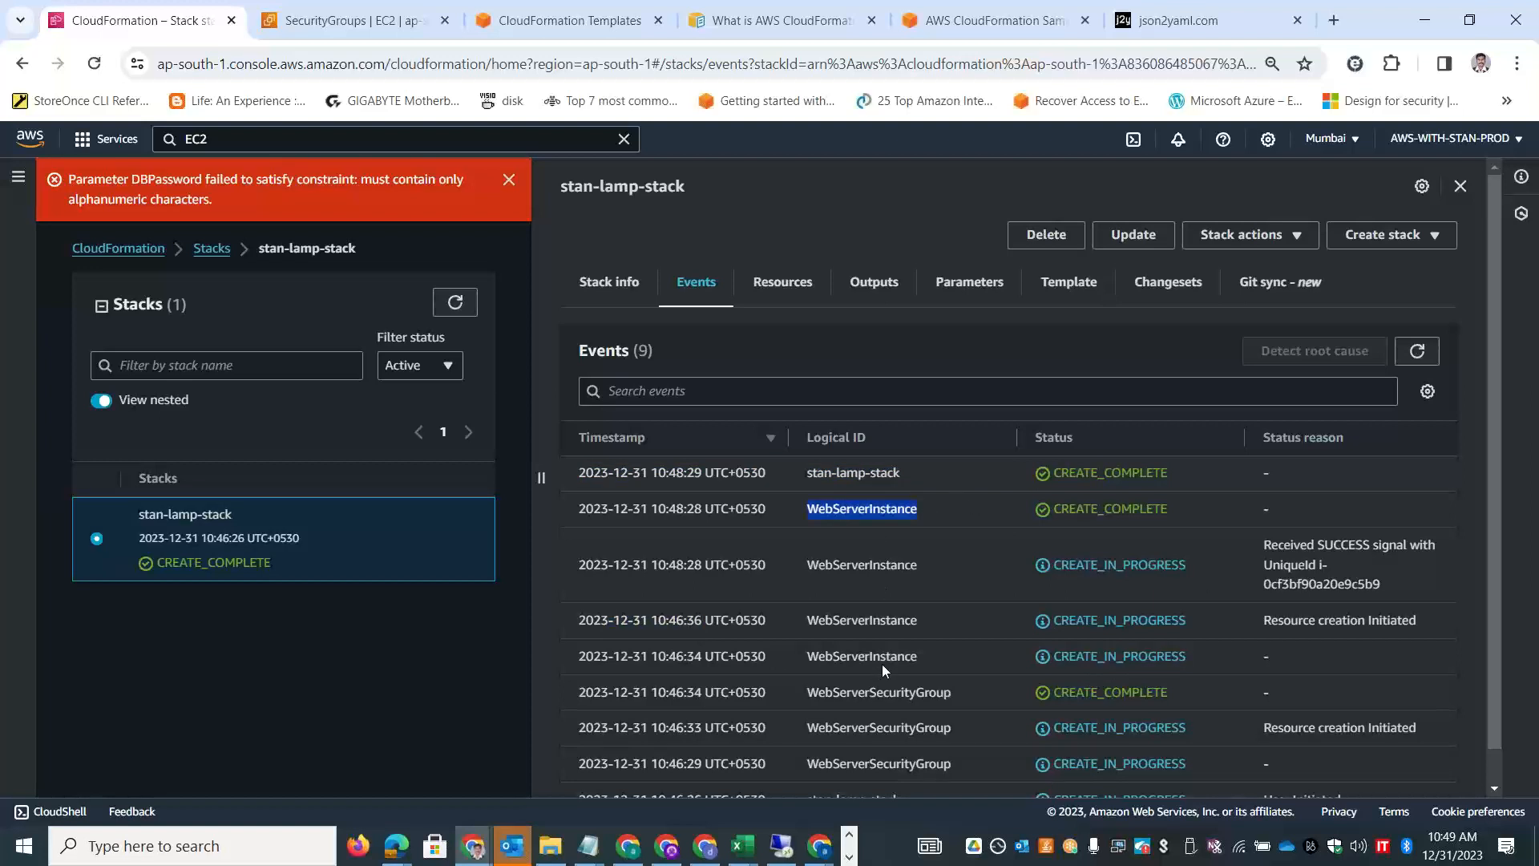
pyautogui.doubleClick(870, 693)
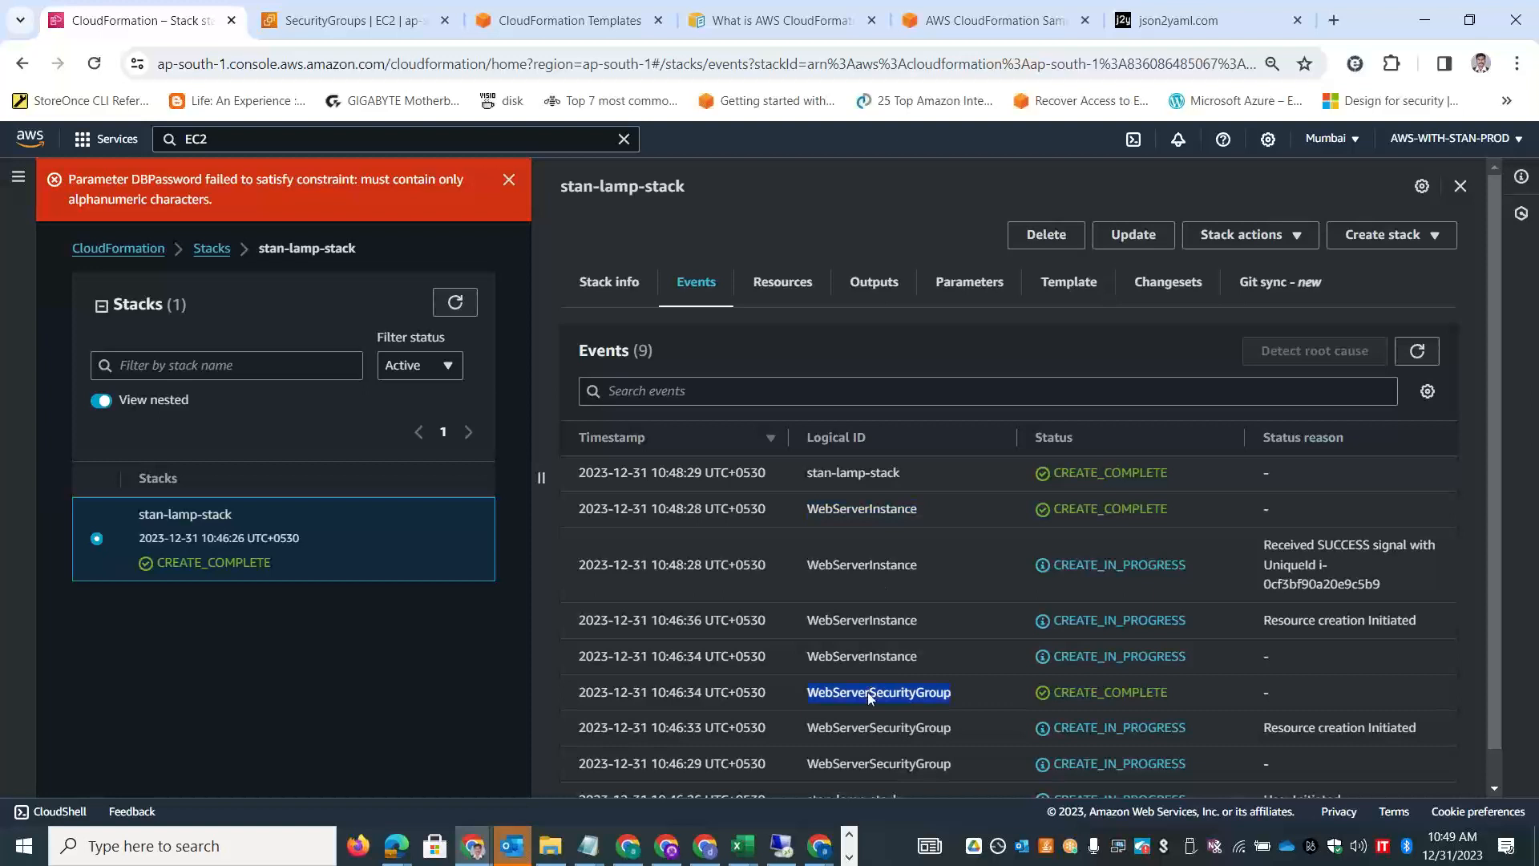
pyautogui.doubleClick(851, 507)
pyautogui.click(1171, 513)
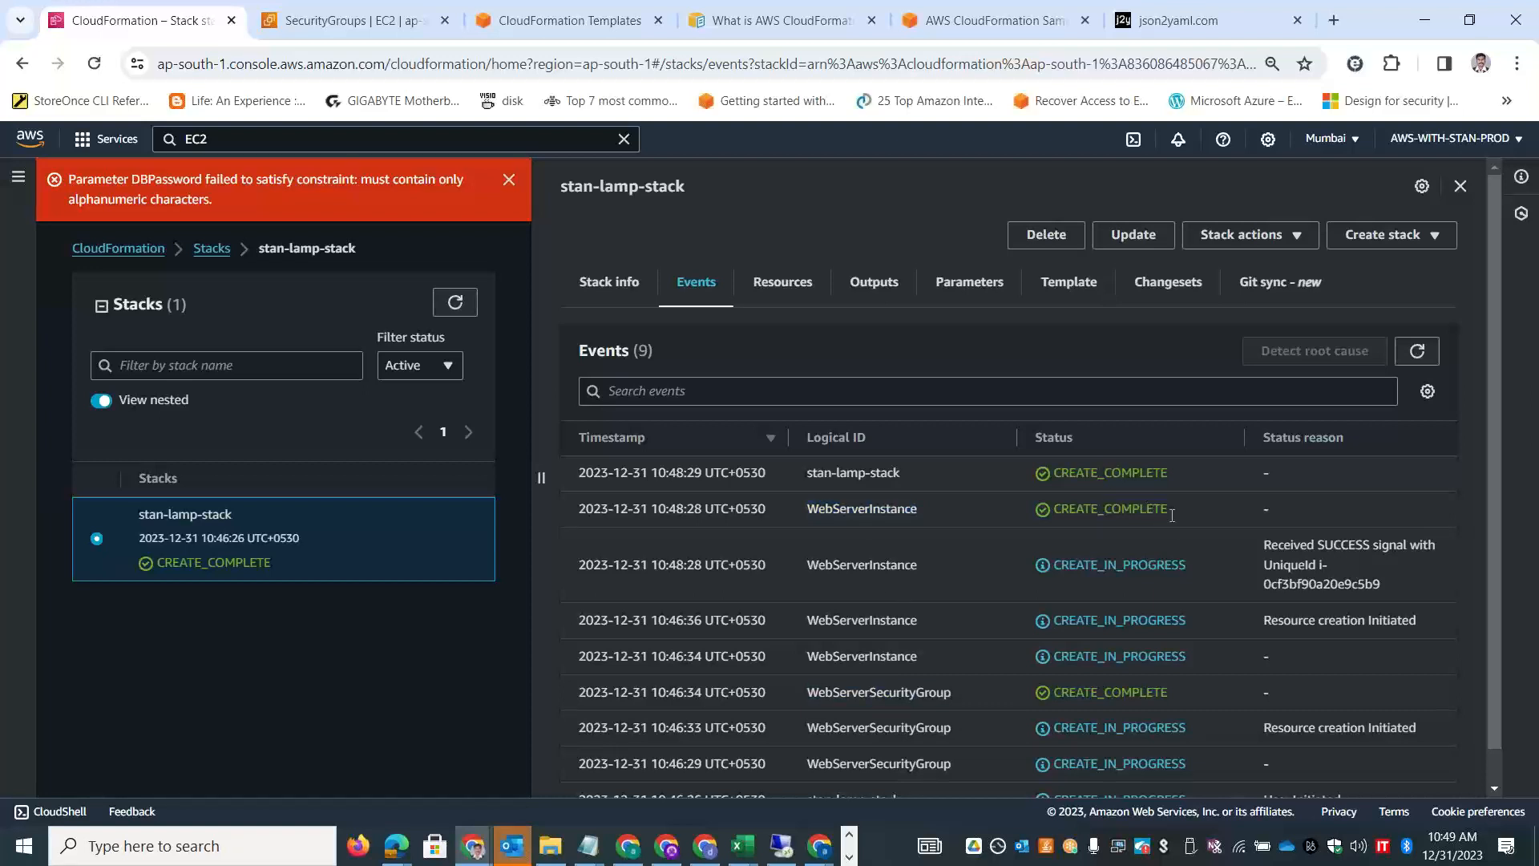
pyautogui.moveTo(1140, 692); pyautogui.dragTo(1053, 692)
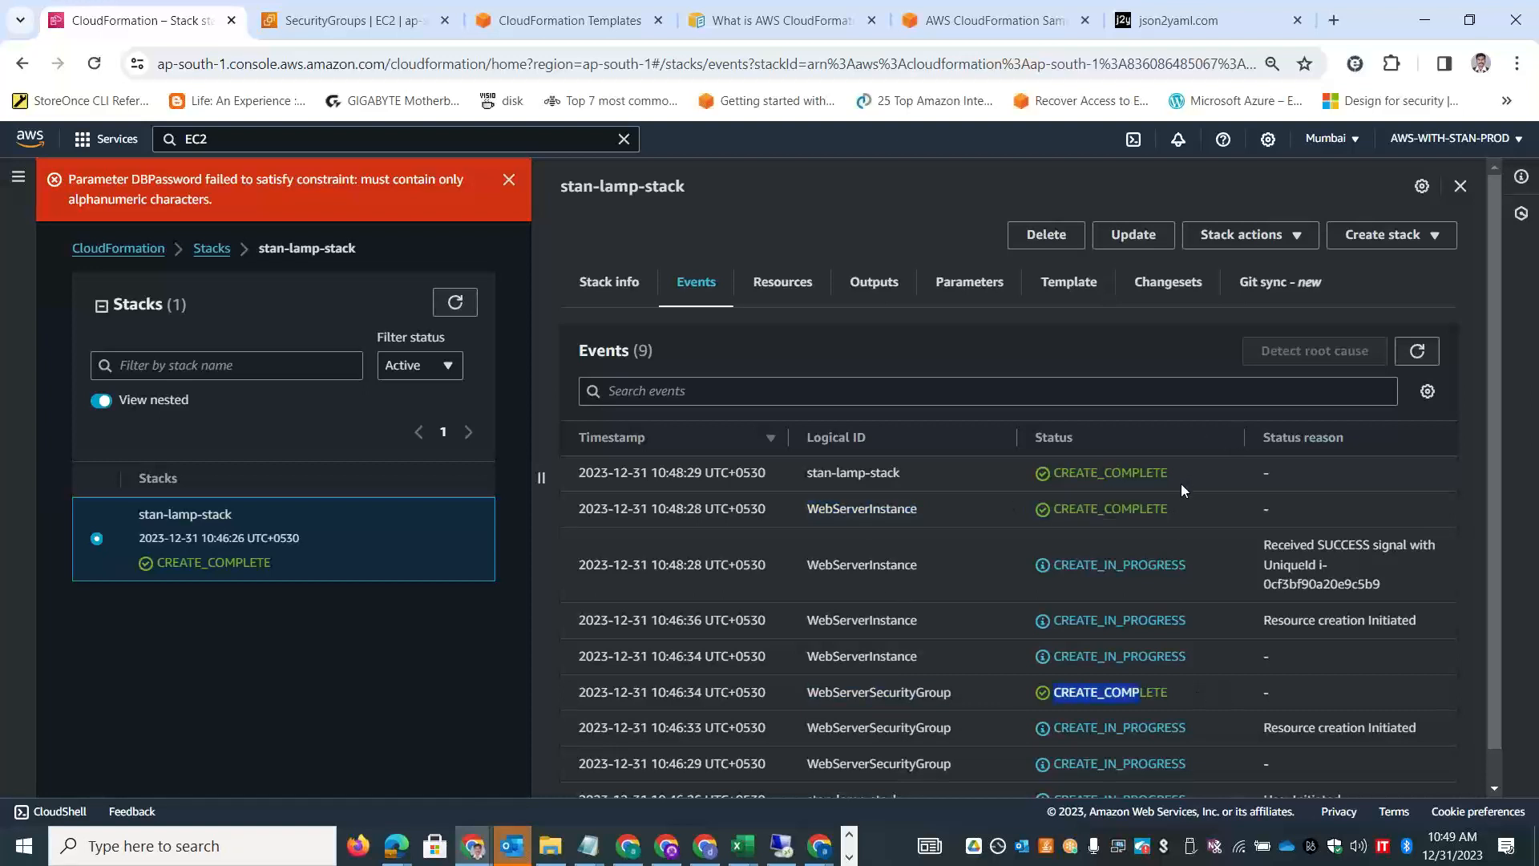
pyautogui.moveTo(1181, 478); pyautogui.dragTo(1070, 476)
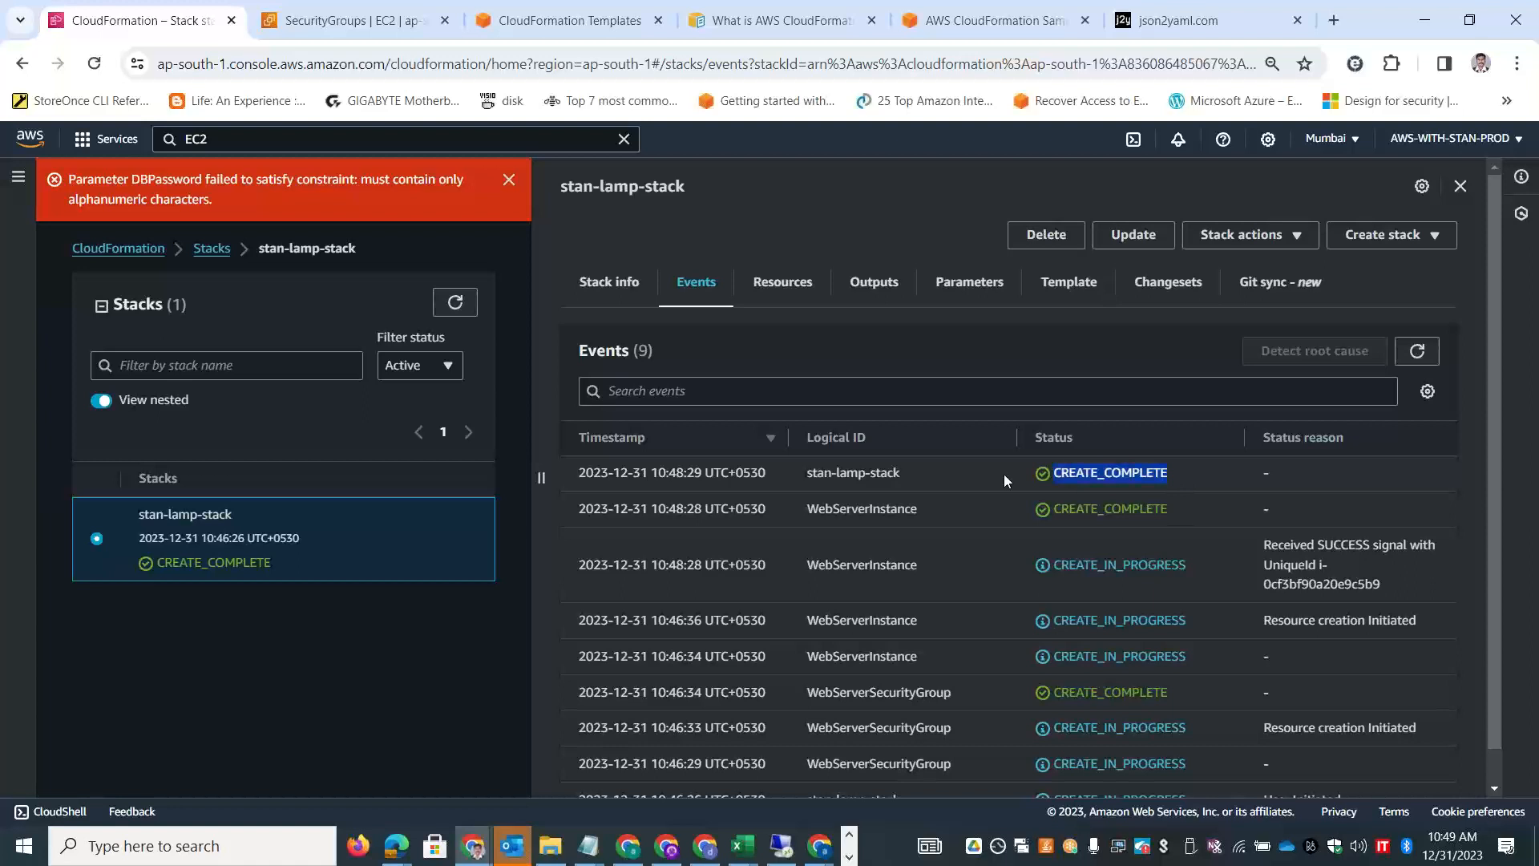
# Open the stack's resources and copy the physical ID of WebServerSecurityGroup.
pyautogui.click(784, 286)
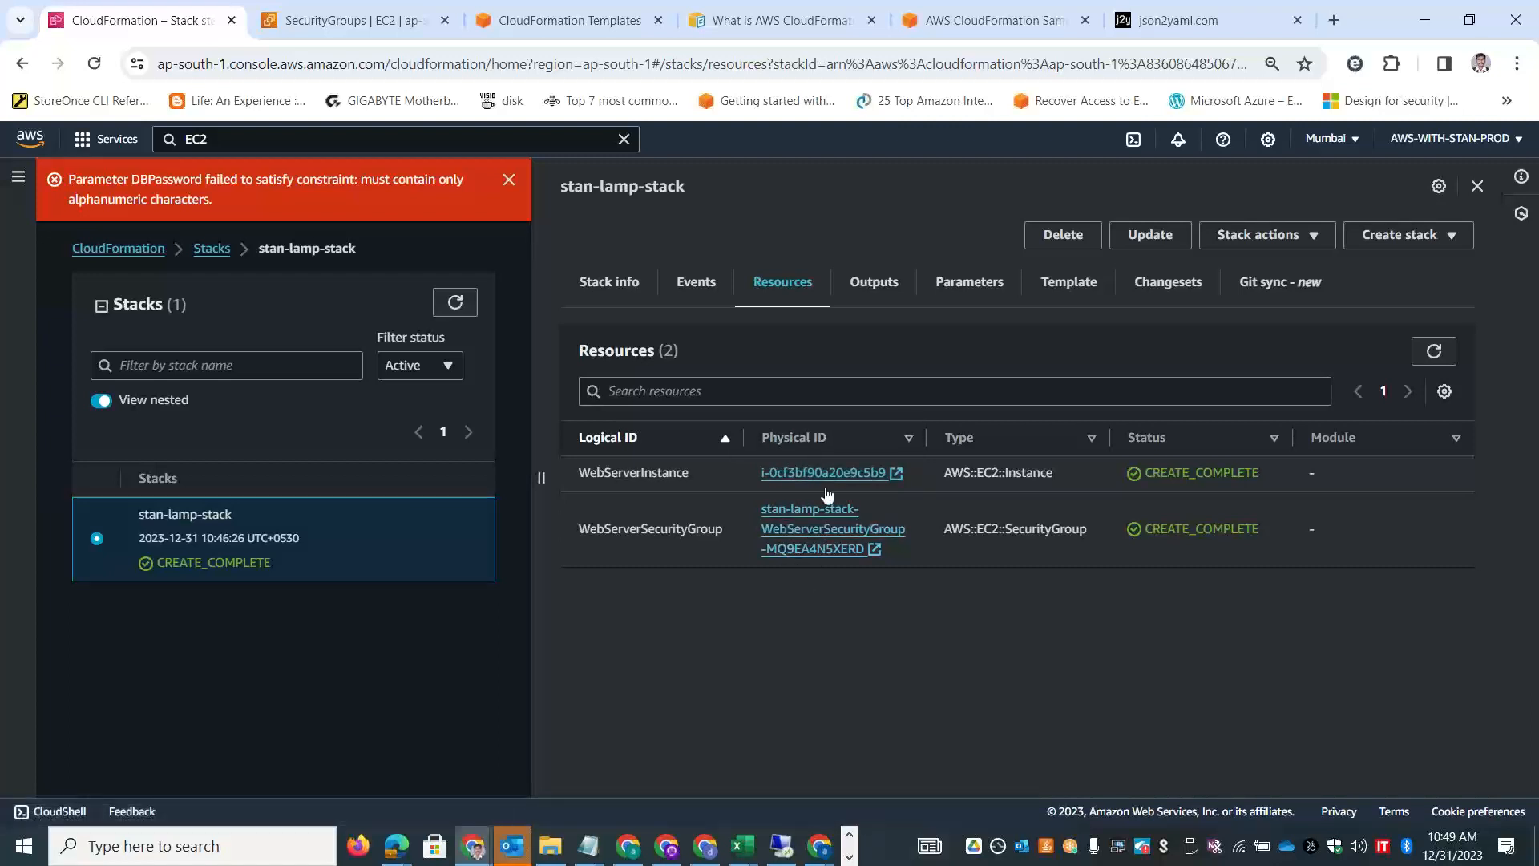
pyautogui.moveTo(907, 556); pyautogui.dragTo(760, 504)
pyautogui.hotkey('ctrl', 'c')
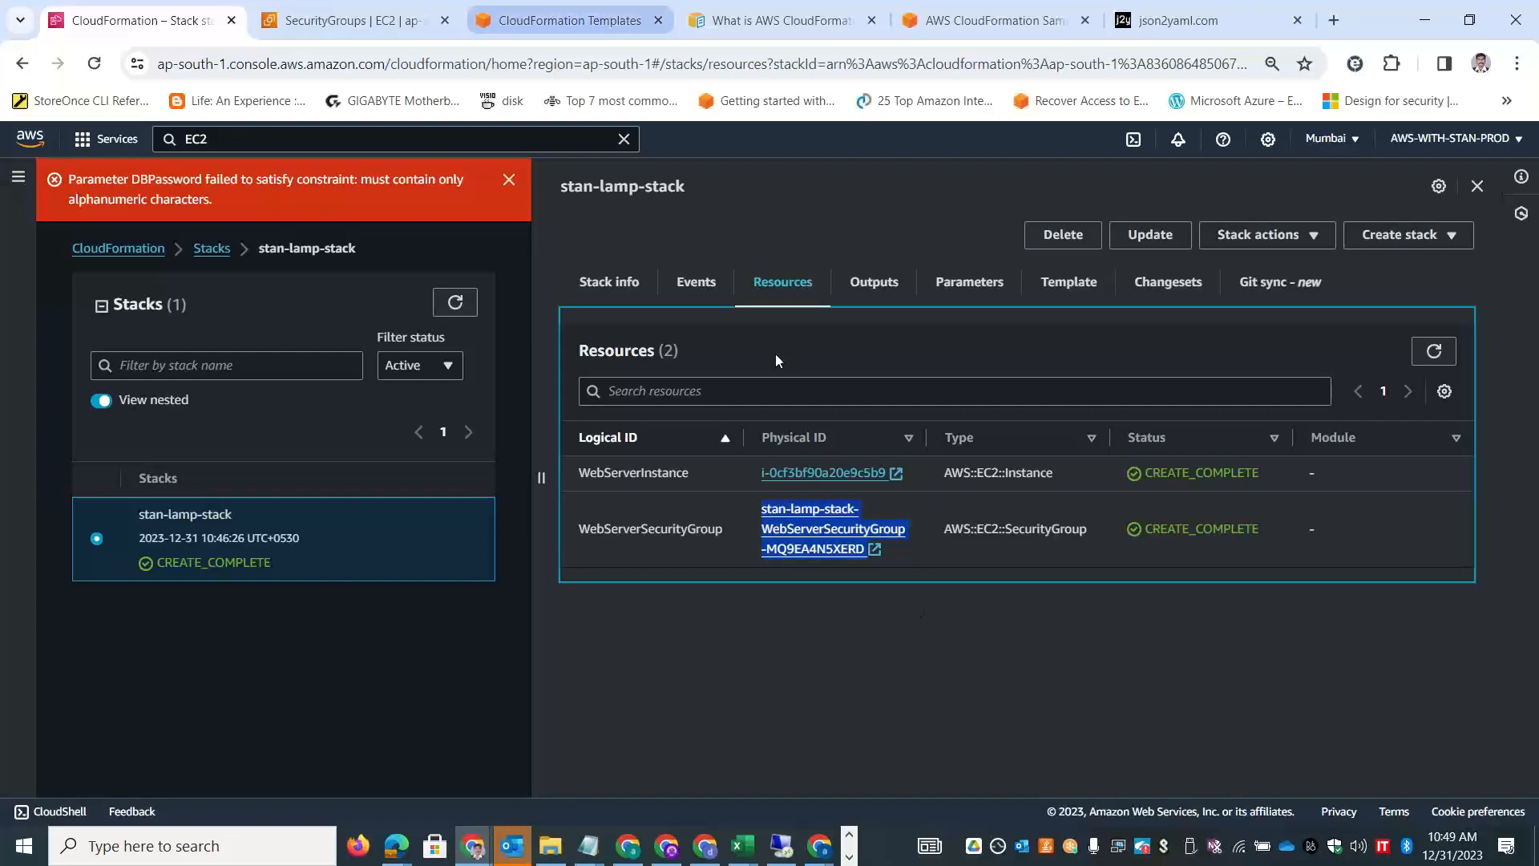
# Compare the stan-lamp-stack security group name in EC2 with the WebServerSecurityGroup physical ID in the stack's resources.
pyautogui.click(332, 18)
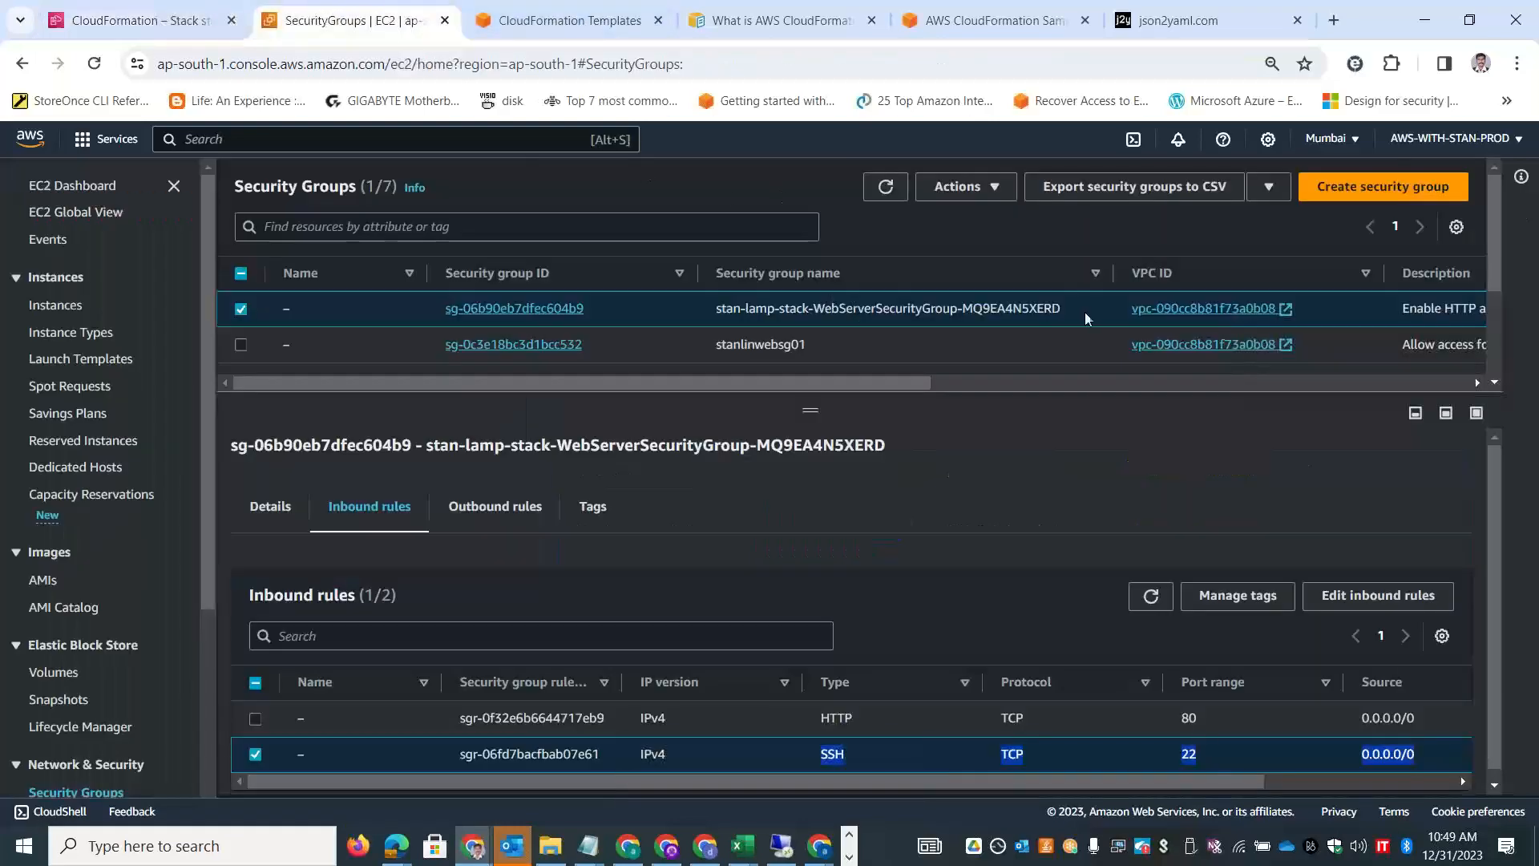
pyautogui.doubleClick(996, 318)
pyautogui.moveTo(1081, 311); pyautogui.dragTo(730, 272)
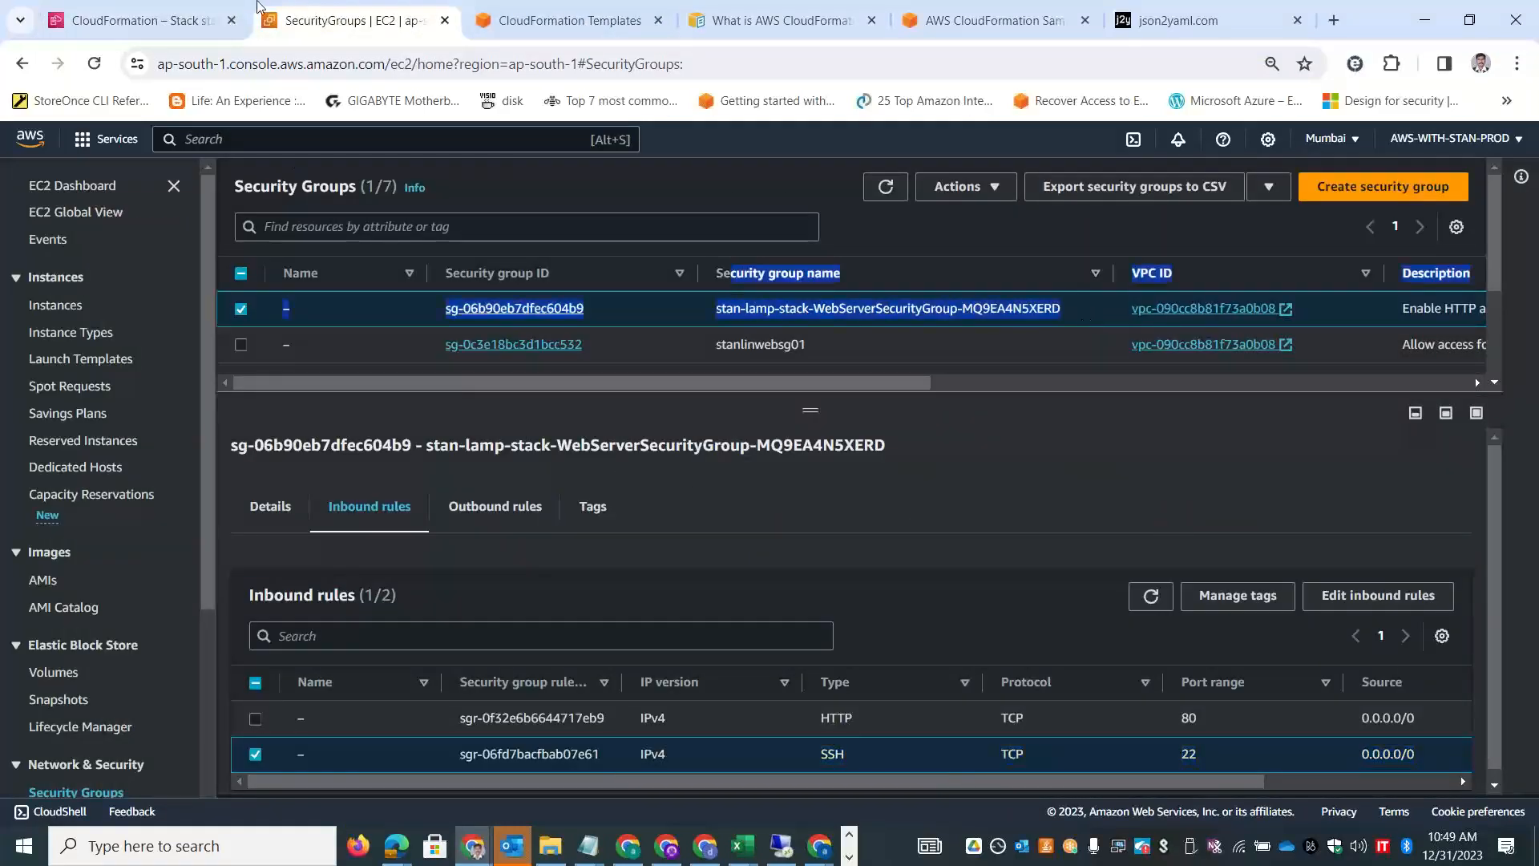
pyautogui.click(174, 11)
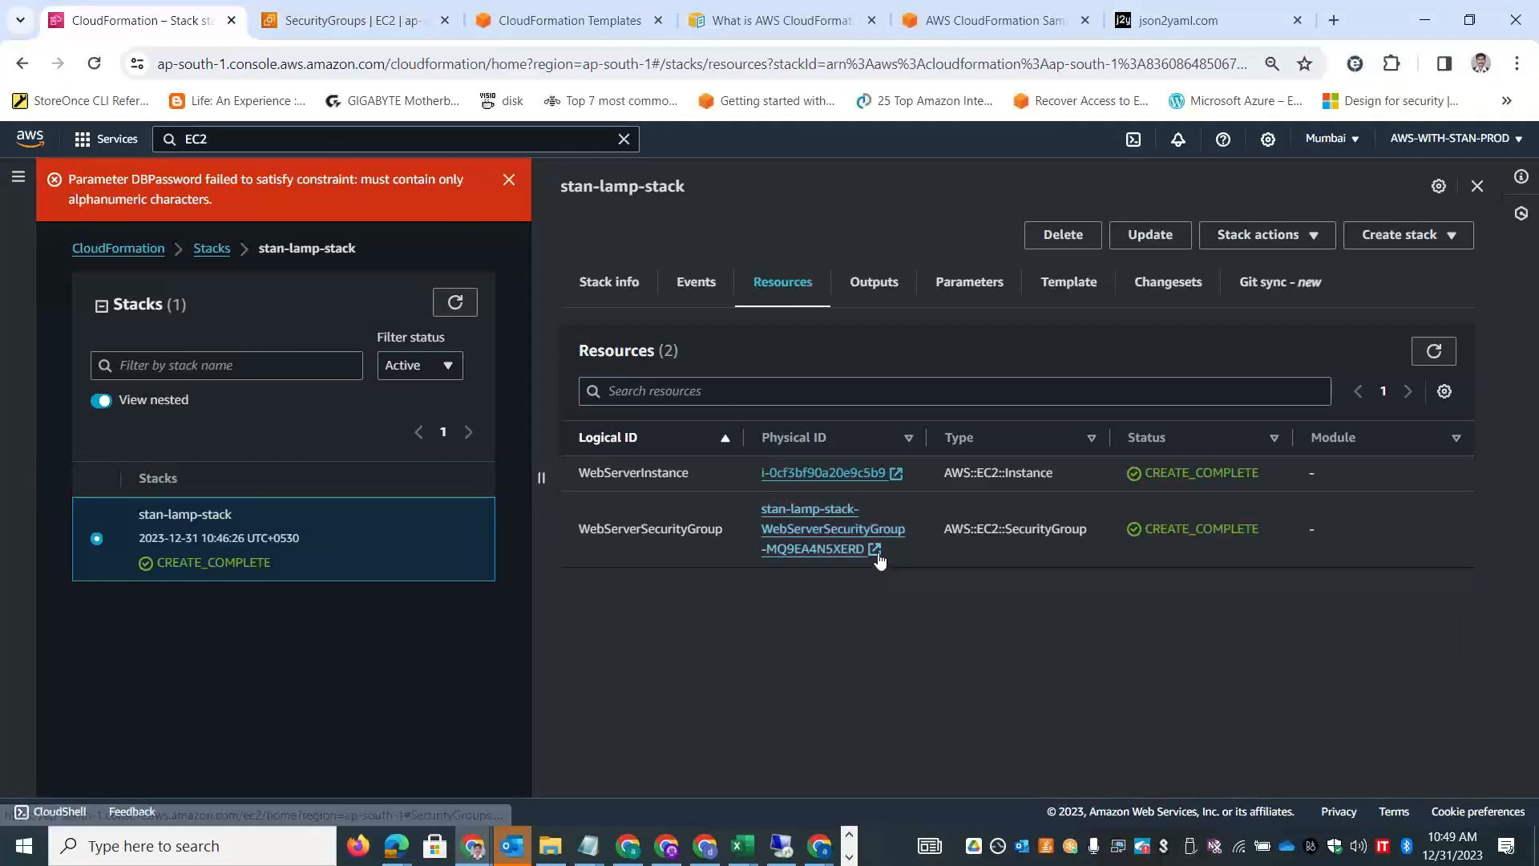
# Open the stack's WebServerInstance in EC2 and widen the Status check column to examine its status checks.
pyautogui.click(896, 481)
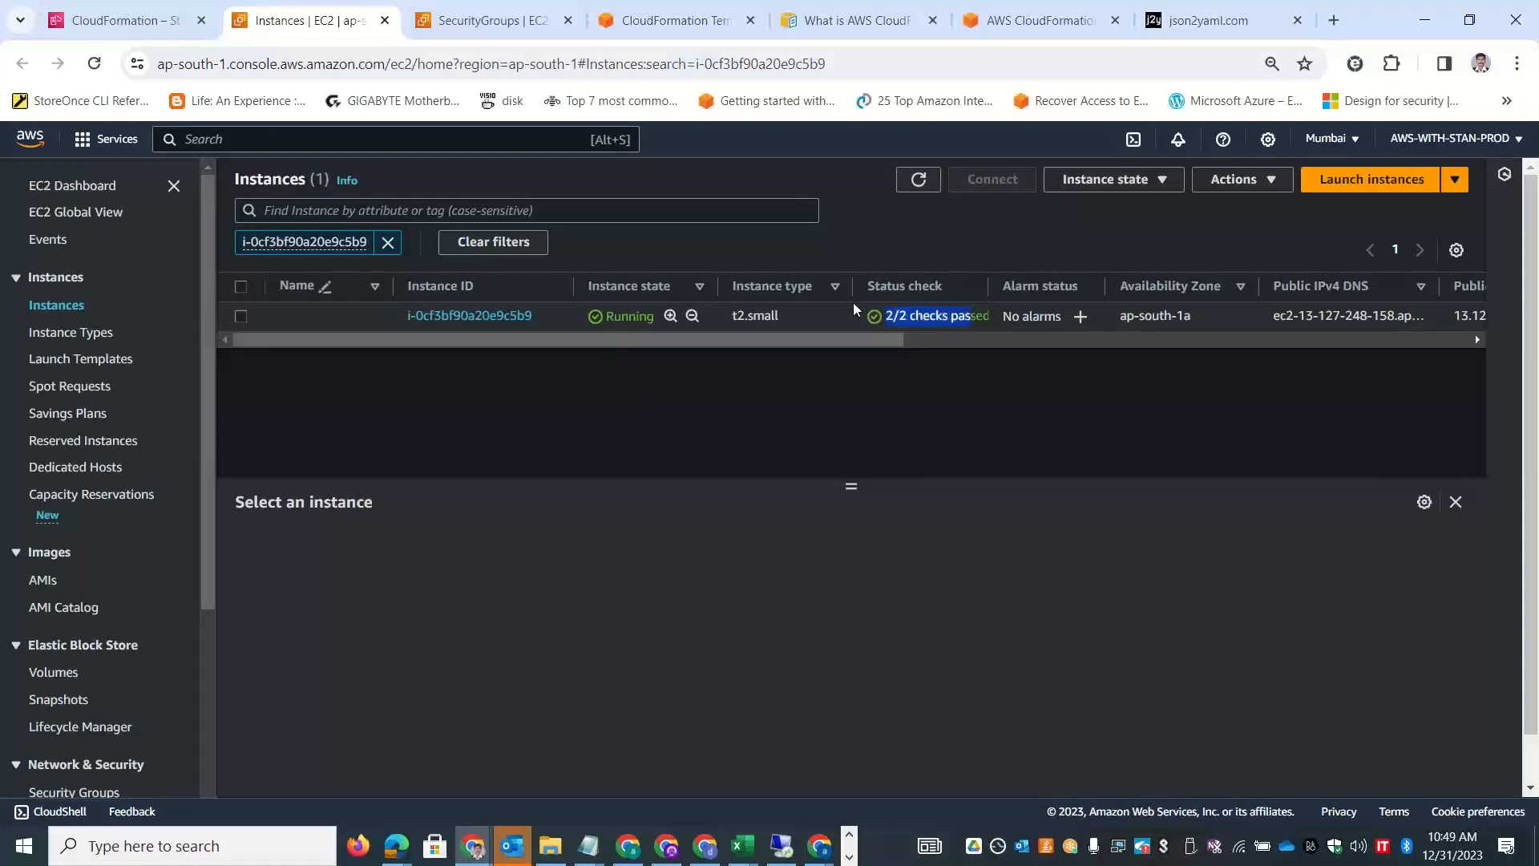
pyautogui.click(975, 315)
pyautogui.moveTo(989, 277); pyautogui.dragTo(1094, 275)
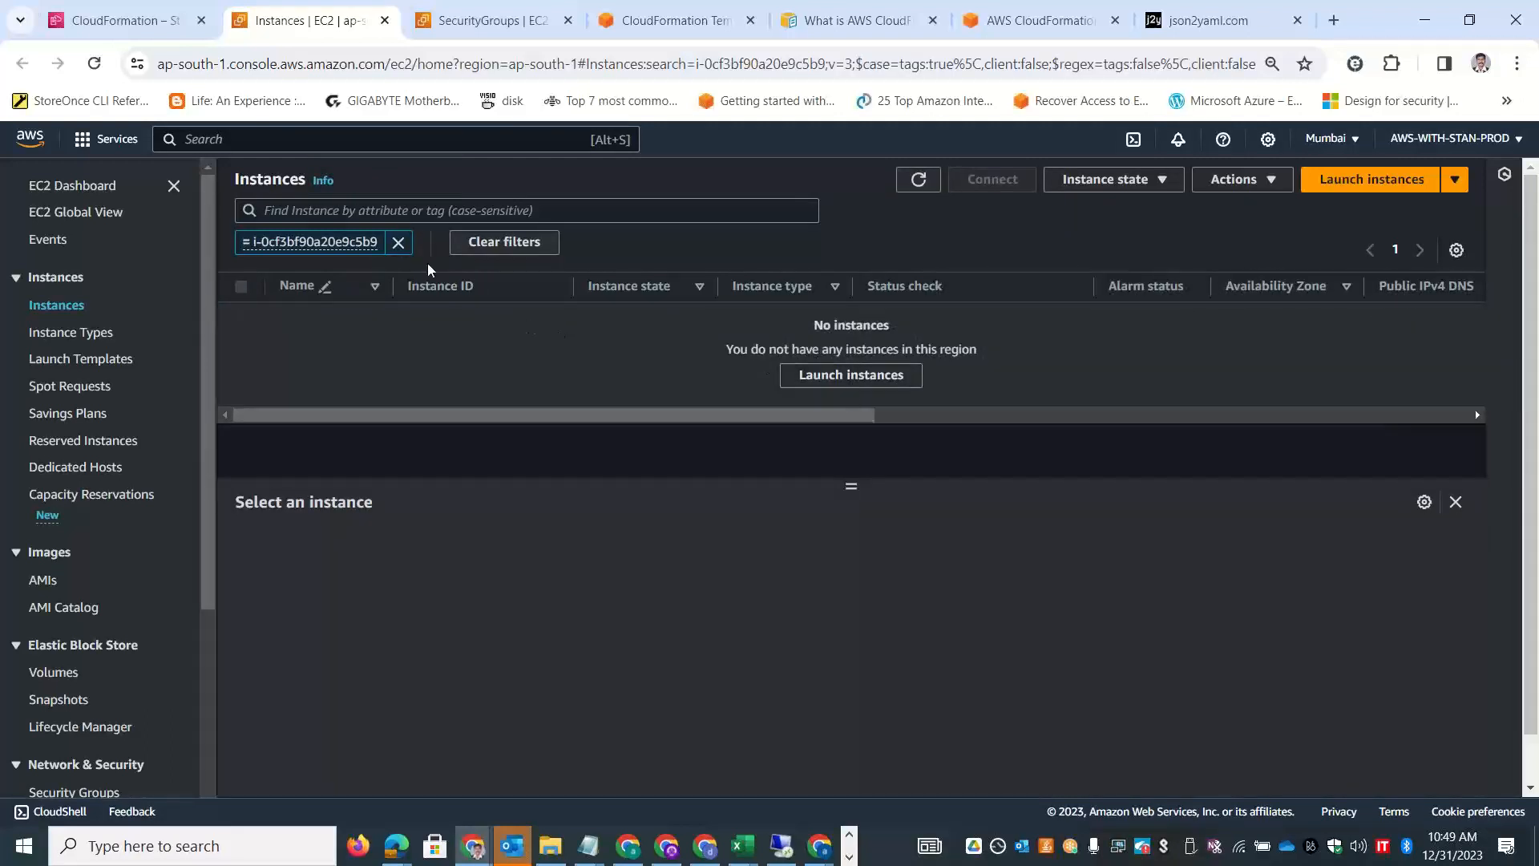
# Clear the instance ID filter, select the t2.small instance and enlarge its details.
pyautogui.click(398, 242)
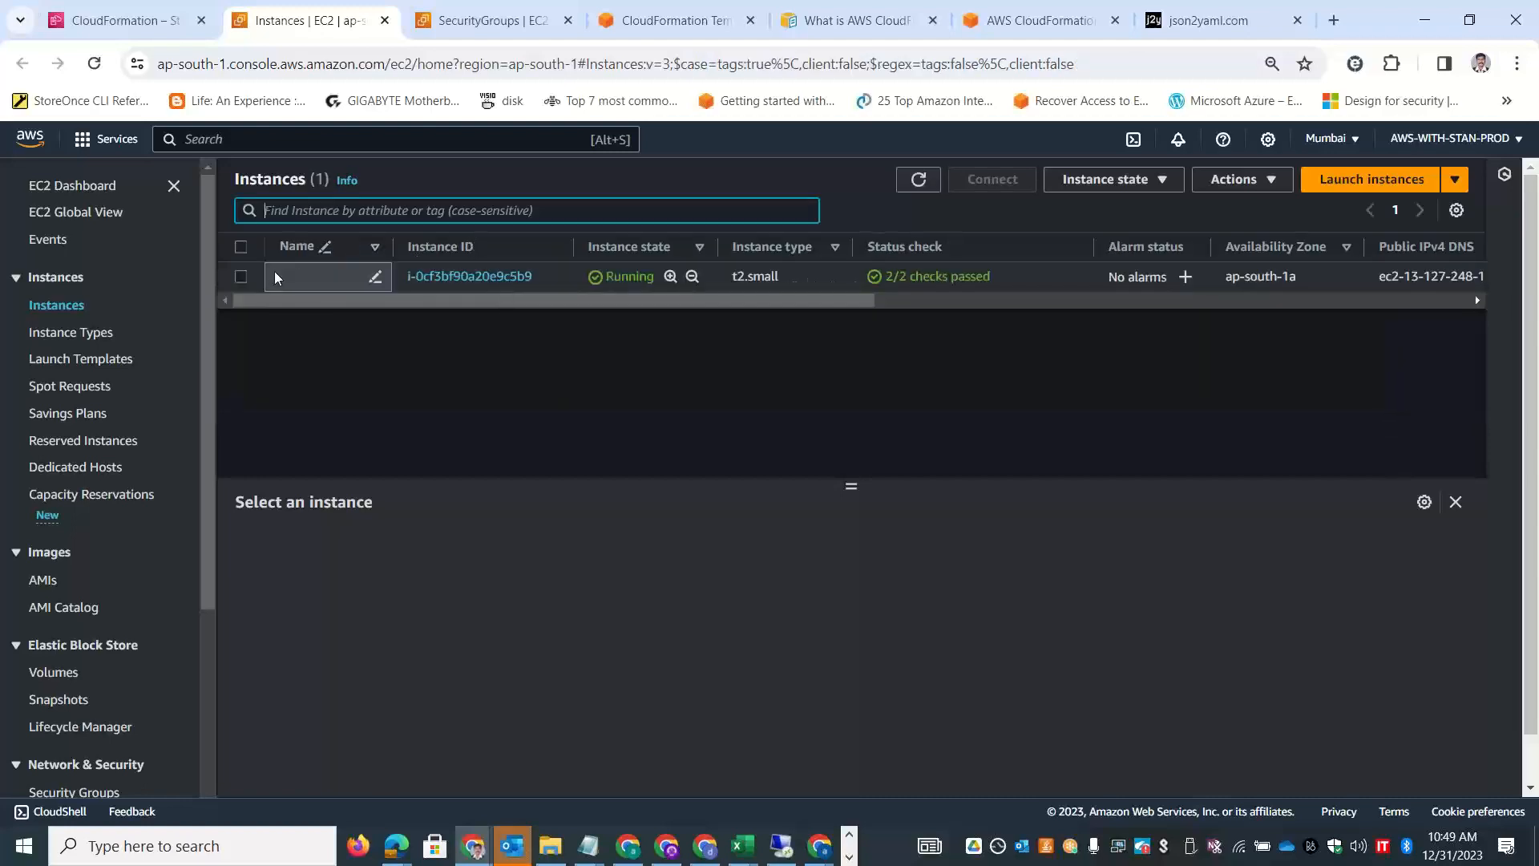
pyautogui.click(240, 276)
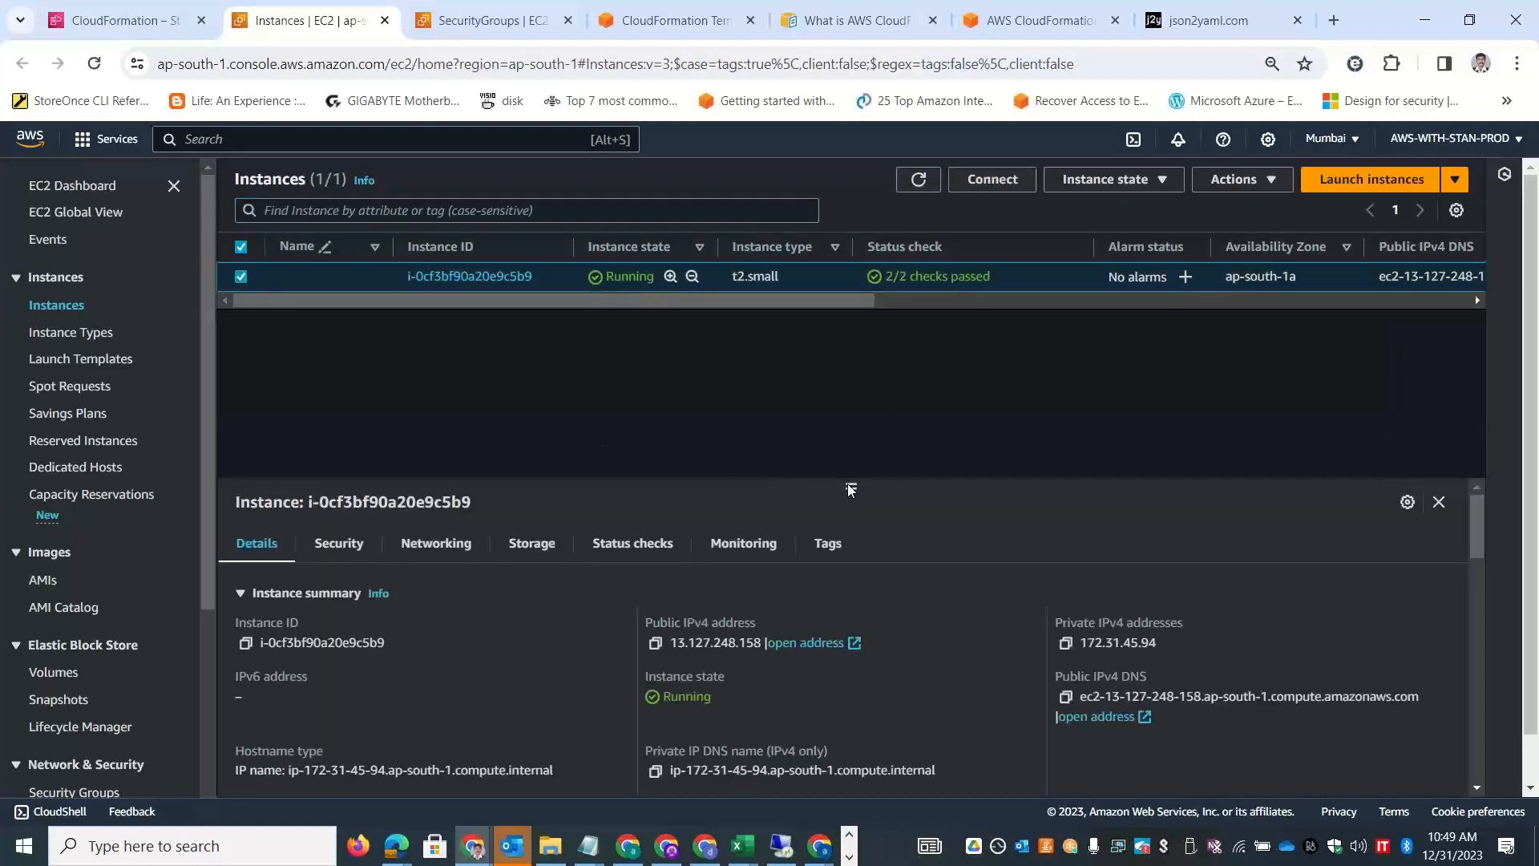
pyautogui.moveTo(849, 486); pyautogui.dragTo(893, 369)
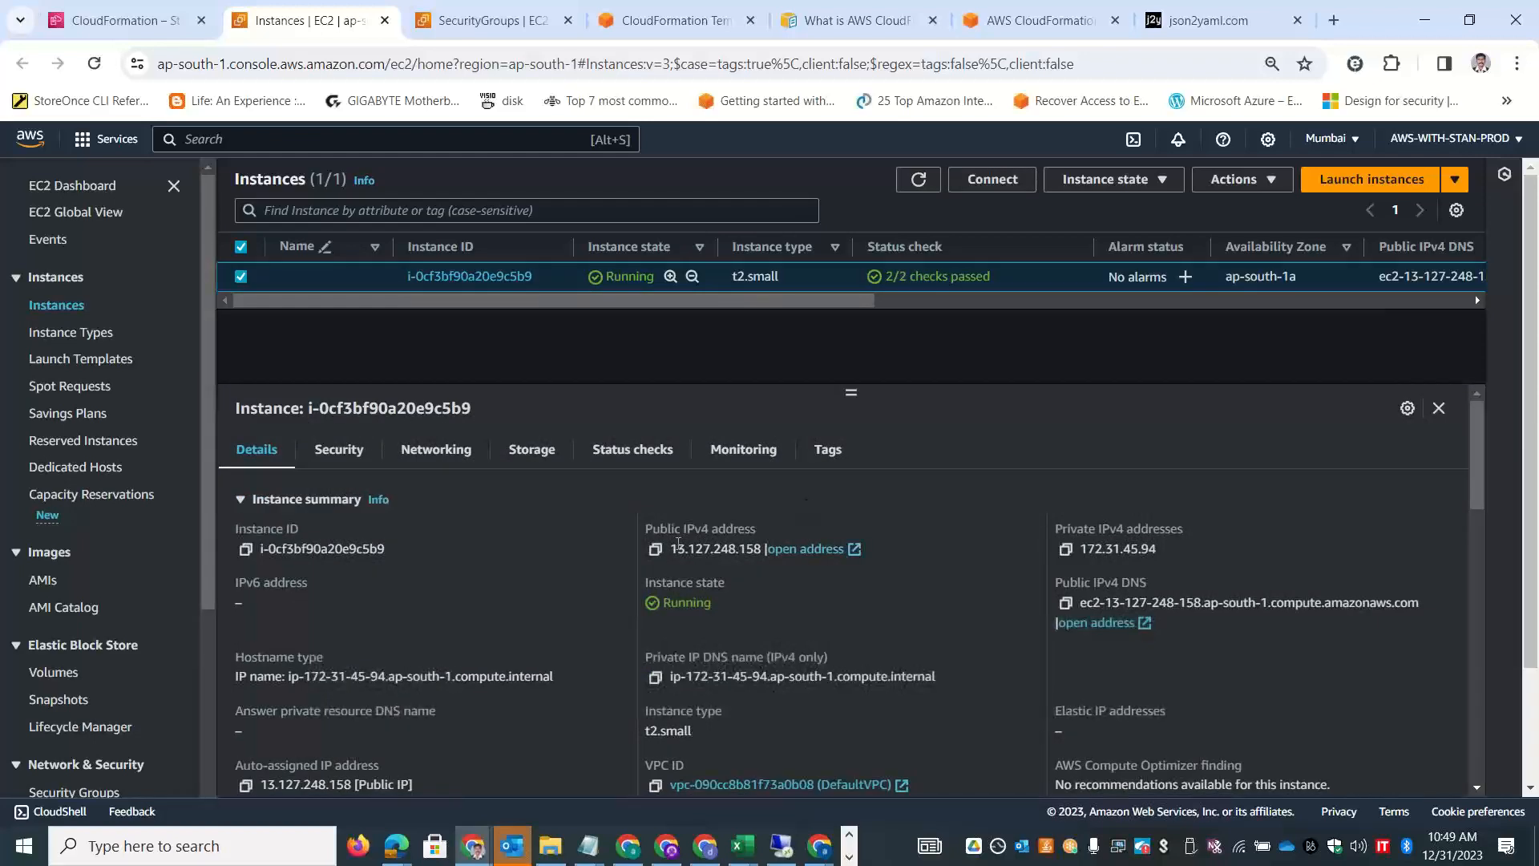
# Copy the instance's public IPv4 address and load it in a new browser tab.
pyautogui.click(655, 548)
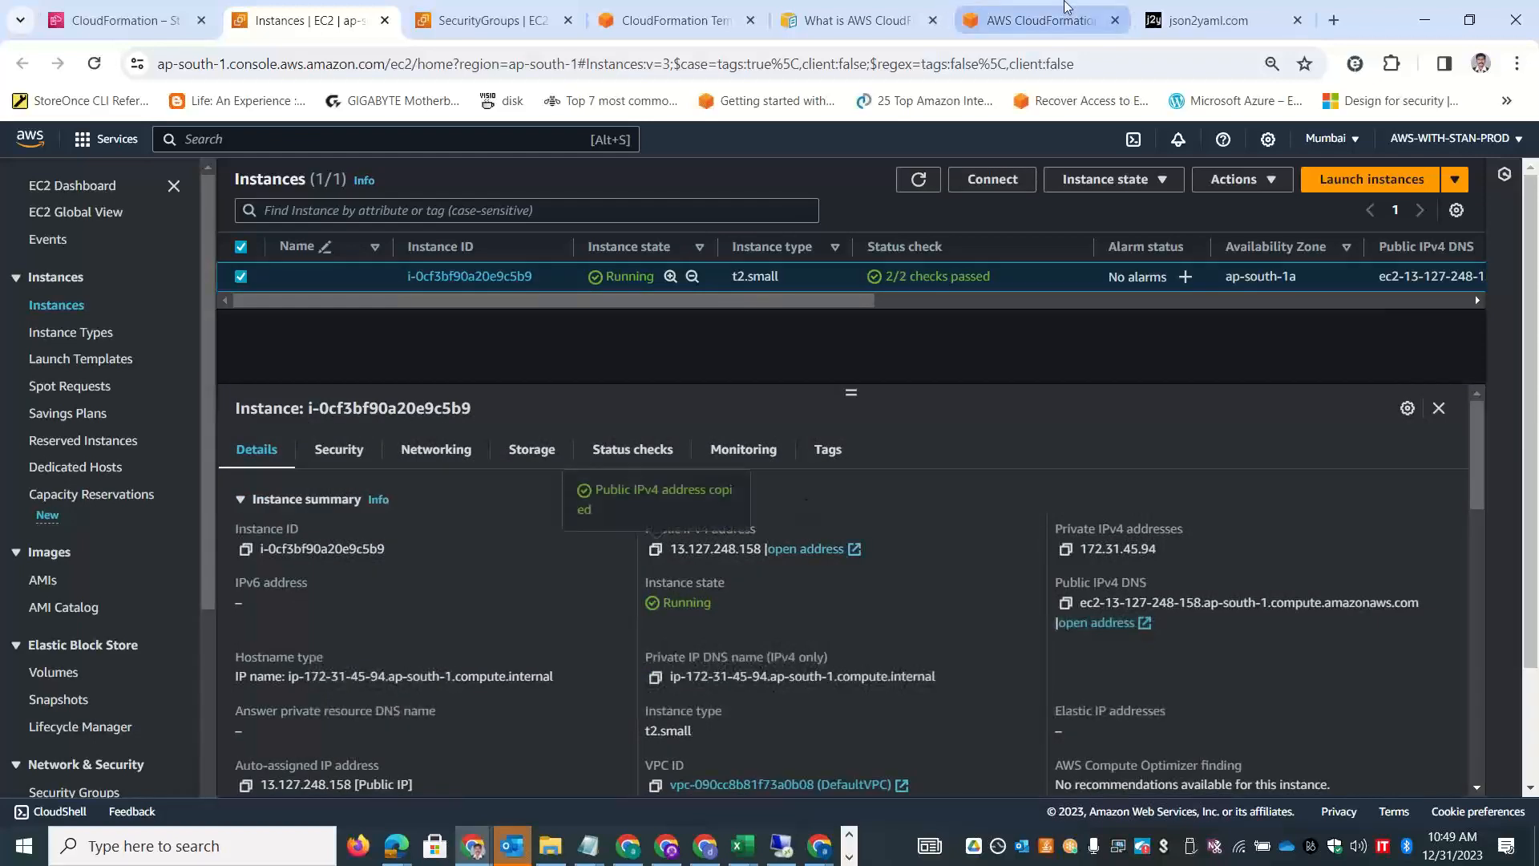
pyautogui.click(1334, 19)
pyautogui.hotkey('ctrl', 'v')
pyautogui.press('Return')
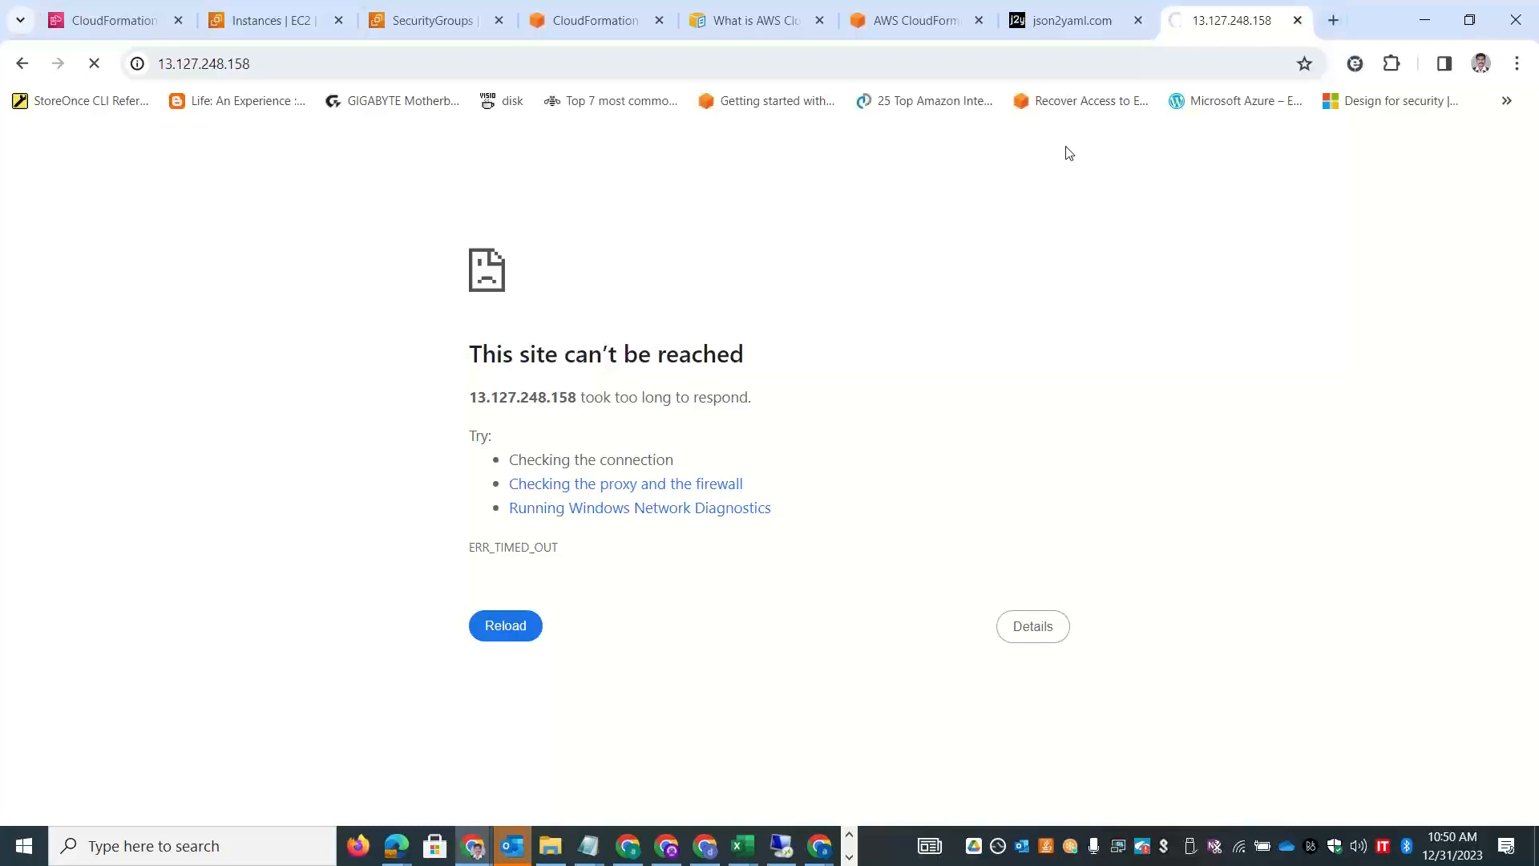
# Go back to the stan-lamp-stack outputs and open the WebsiteURL link in a new browser tab.
pyautogui.click(270, 18)
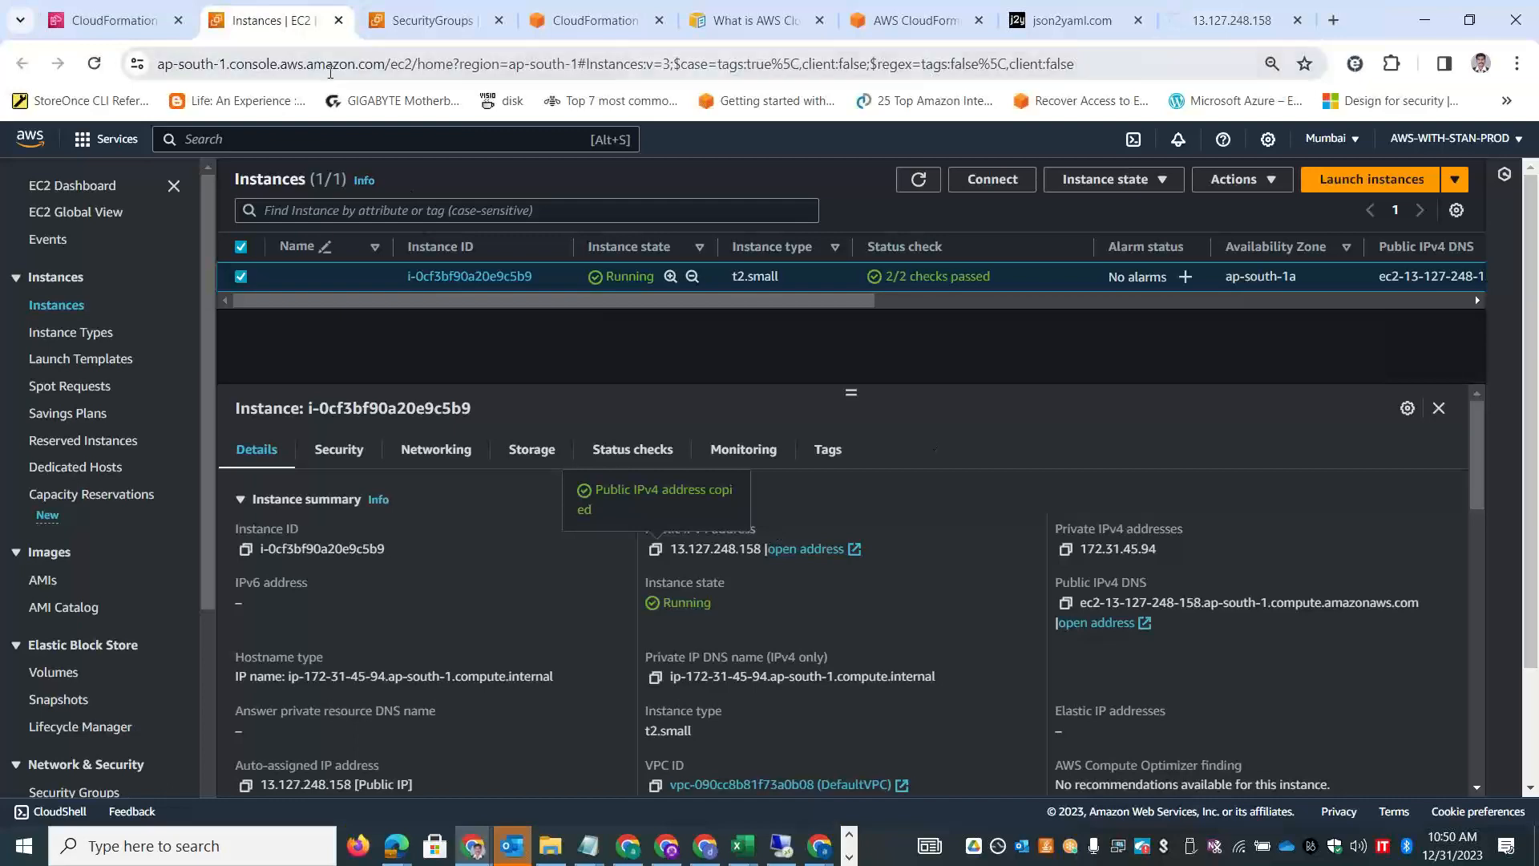
pyautogui.click(172, 16)
pyautogui.click(884, 290)
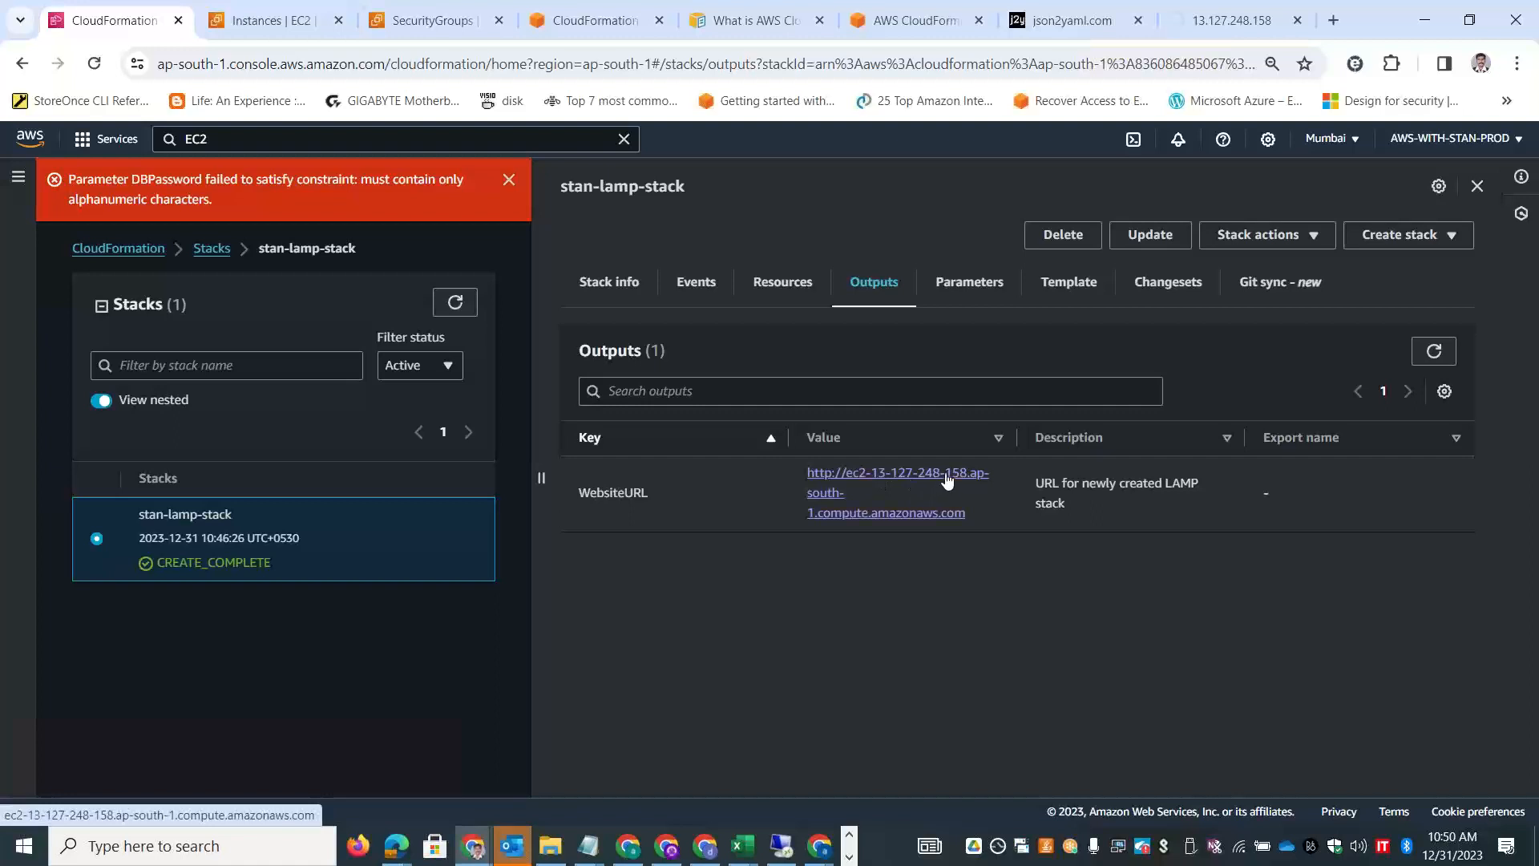
pyautogui.rightClick(946, 475)
pyautogui.click(1086, 173)
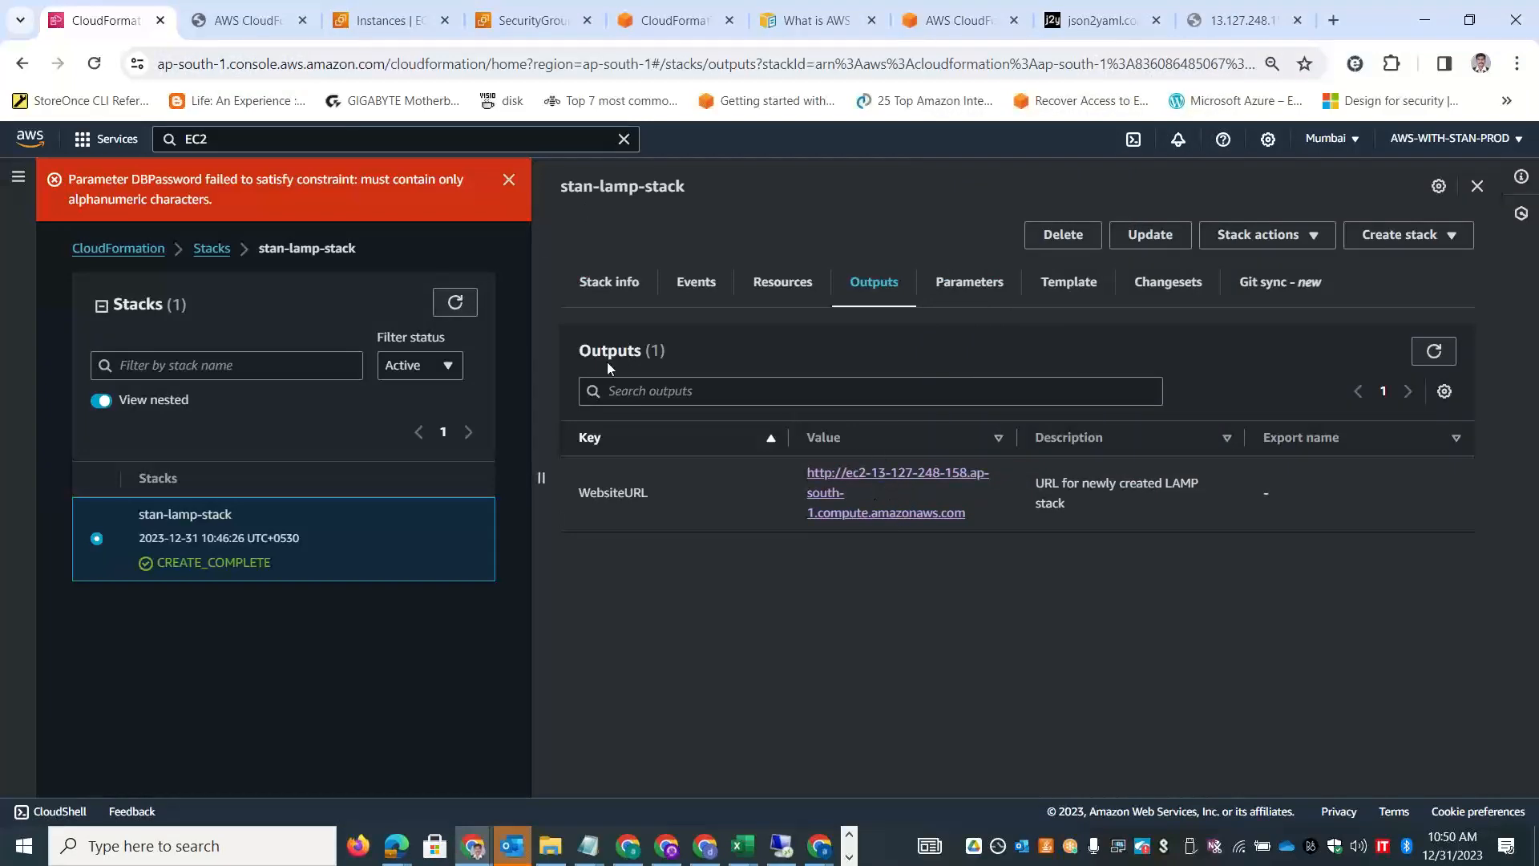
# Examine the PHP sample page's heading, date and time, and server details.
pyautogui.click(242, 28)
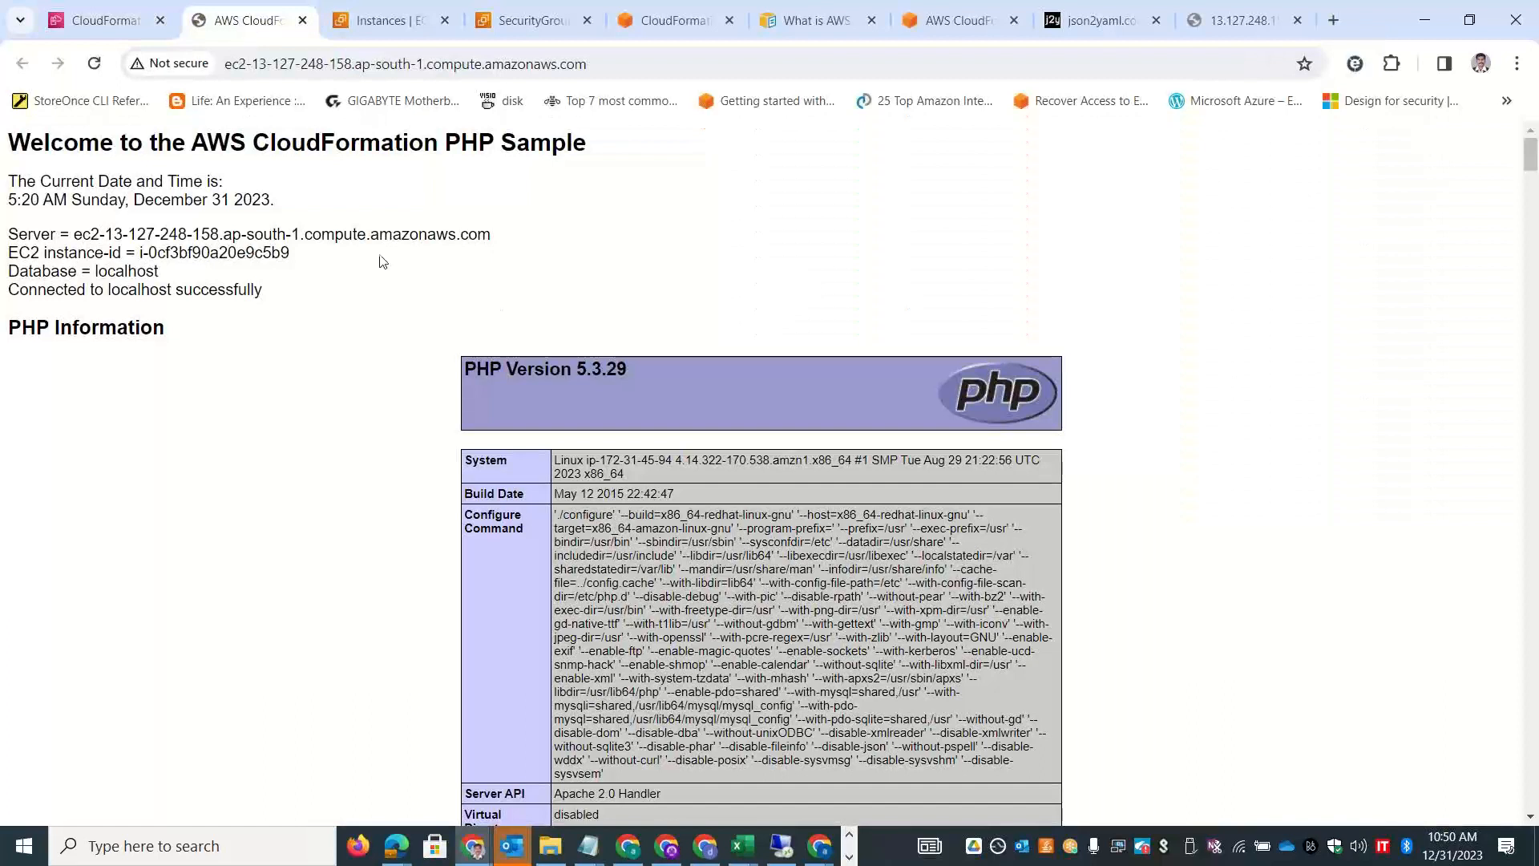
pyautogui.moveTo(594, 150); pyautogui.dragTo(447, 143)
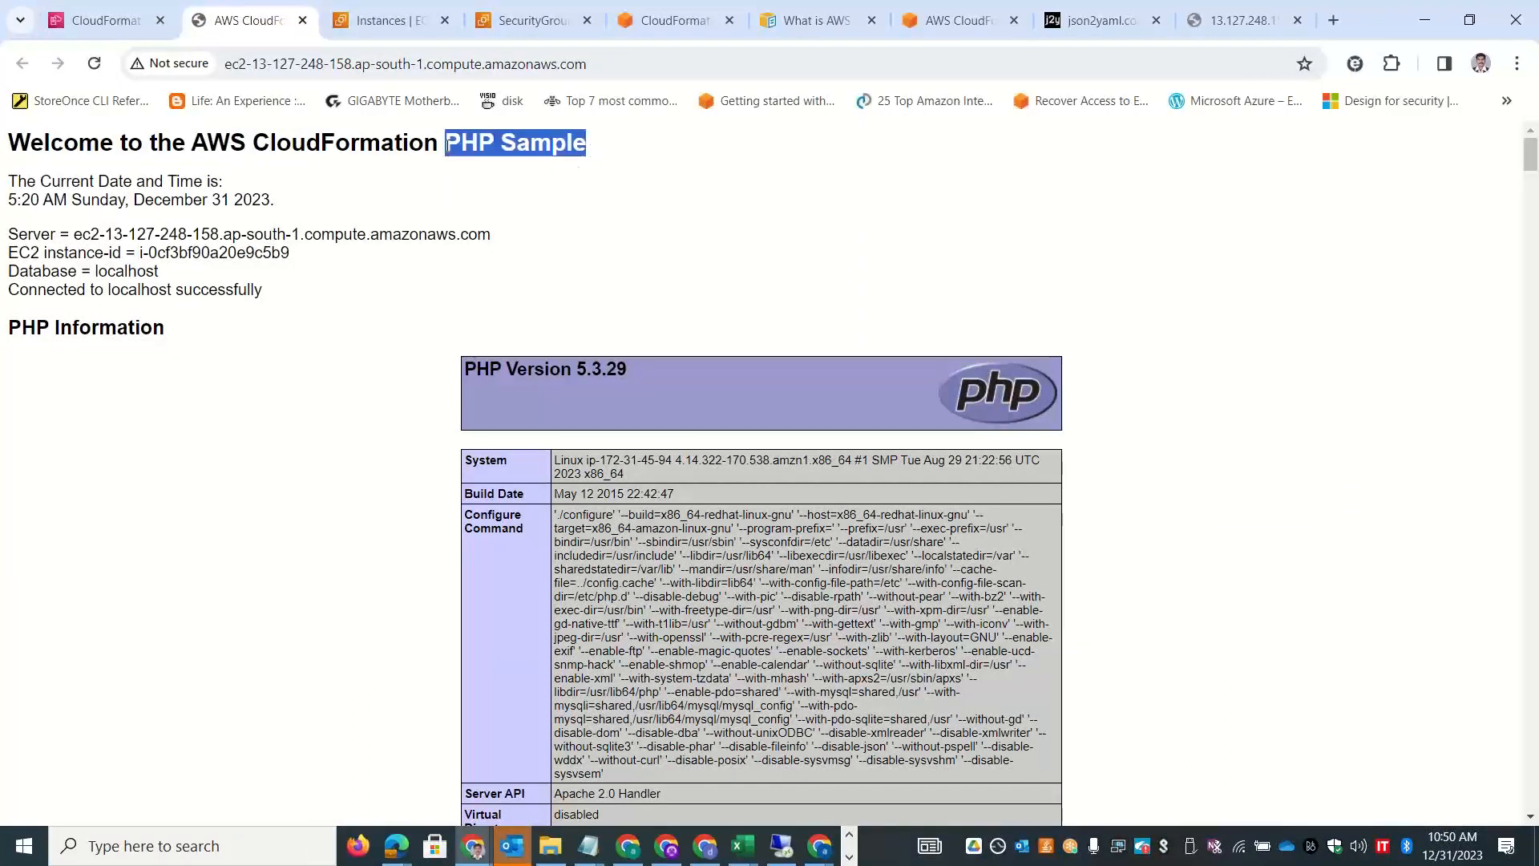
pyautogui.moveTo(18, 198); pyautogui.dragTo(246, 233)
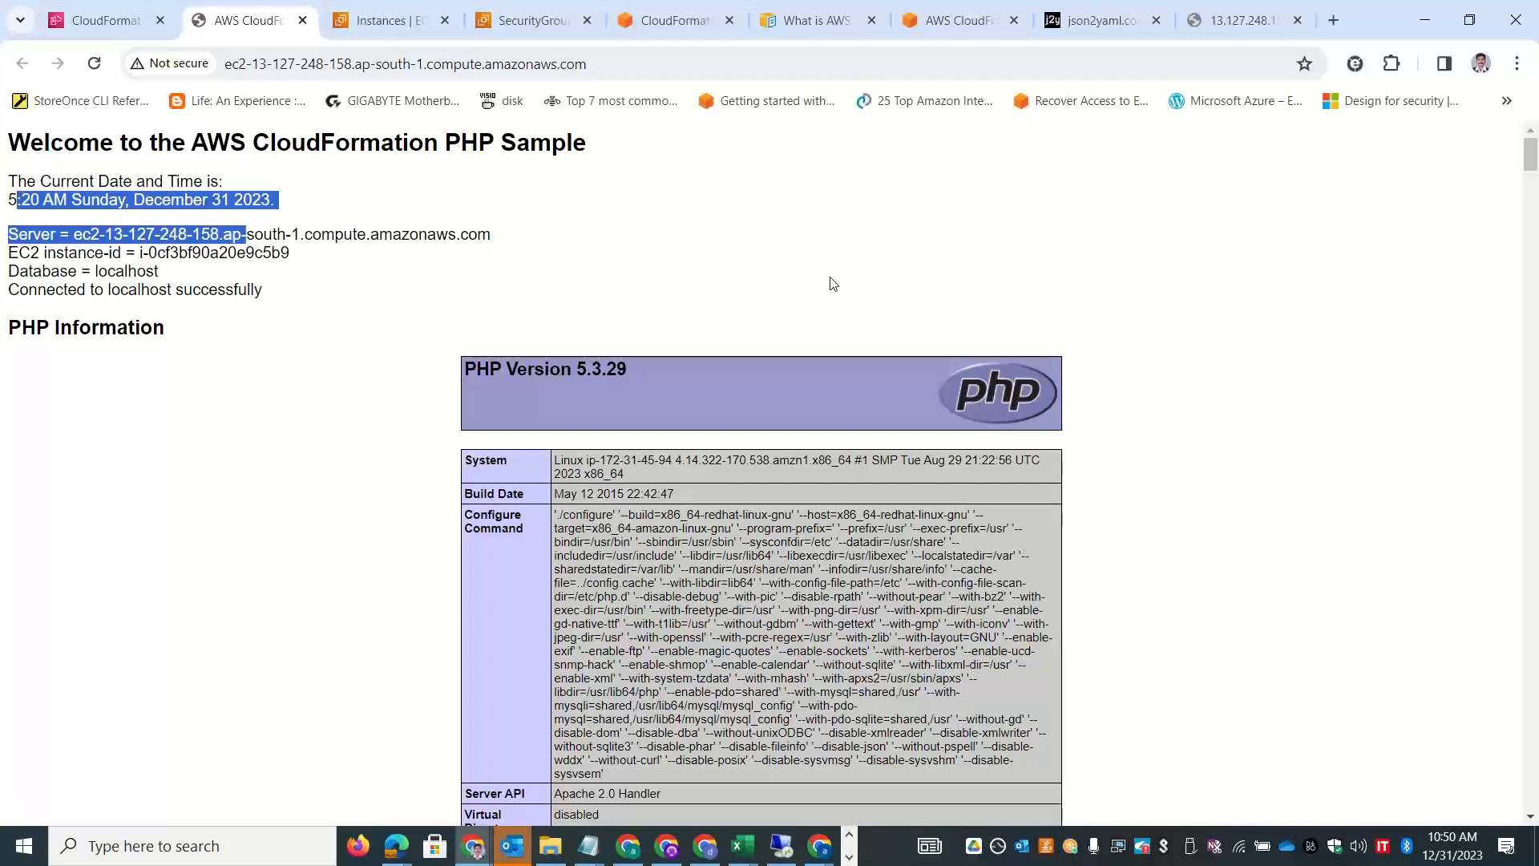
pyautogui.moveTo(1536, 176); pyautogui.dragTo(1536, 77)
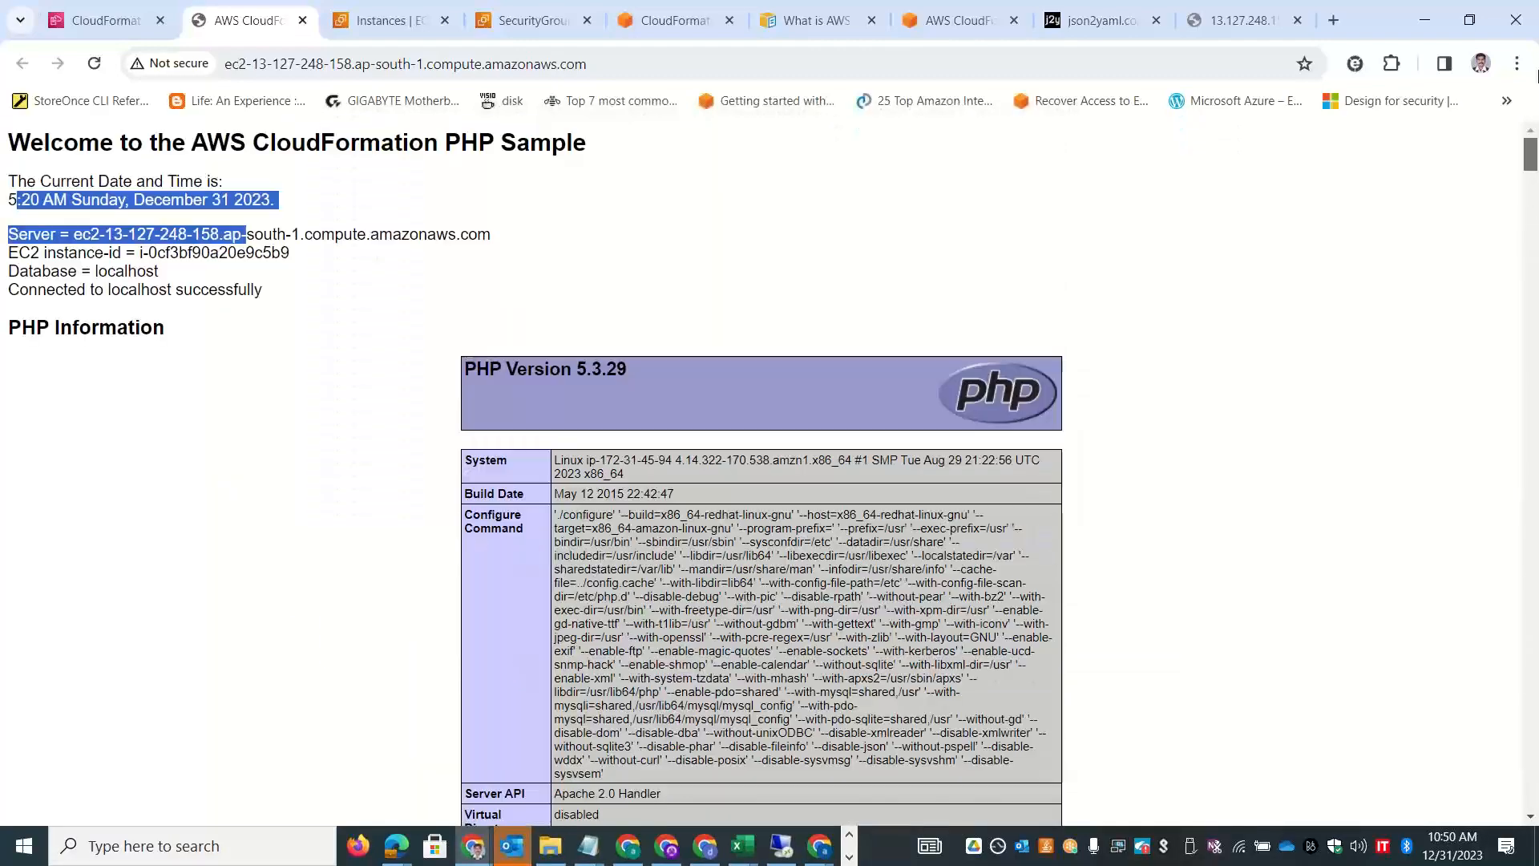
# Switch to the template in Visual Studio Code, collapse Resources, expand Outputs and examine the WebsiteURL description.
pyautogui.click(104, 23)
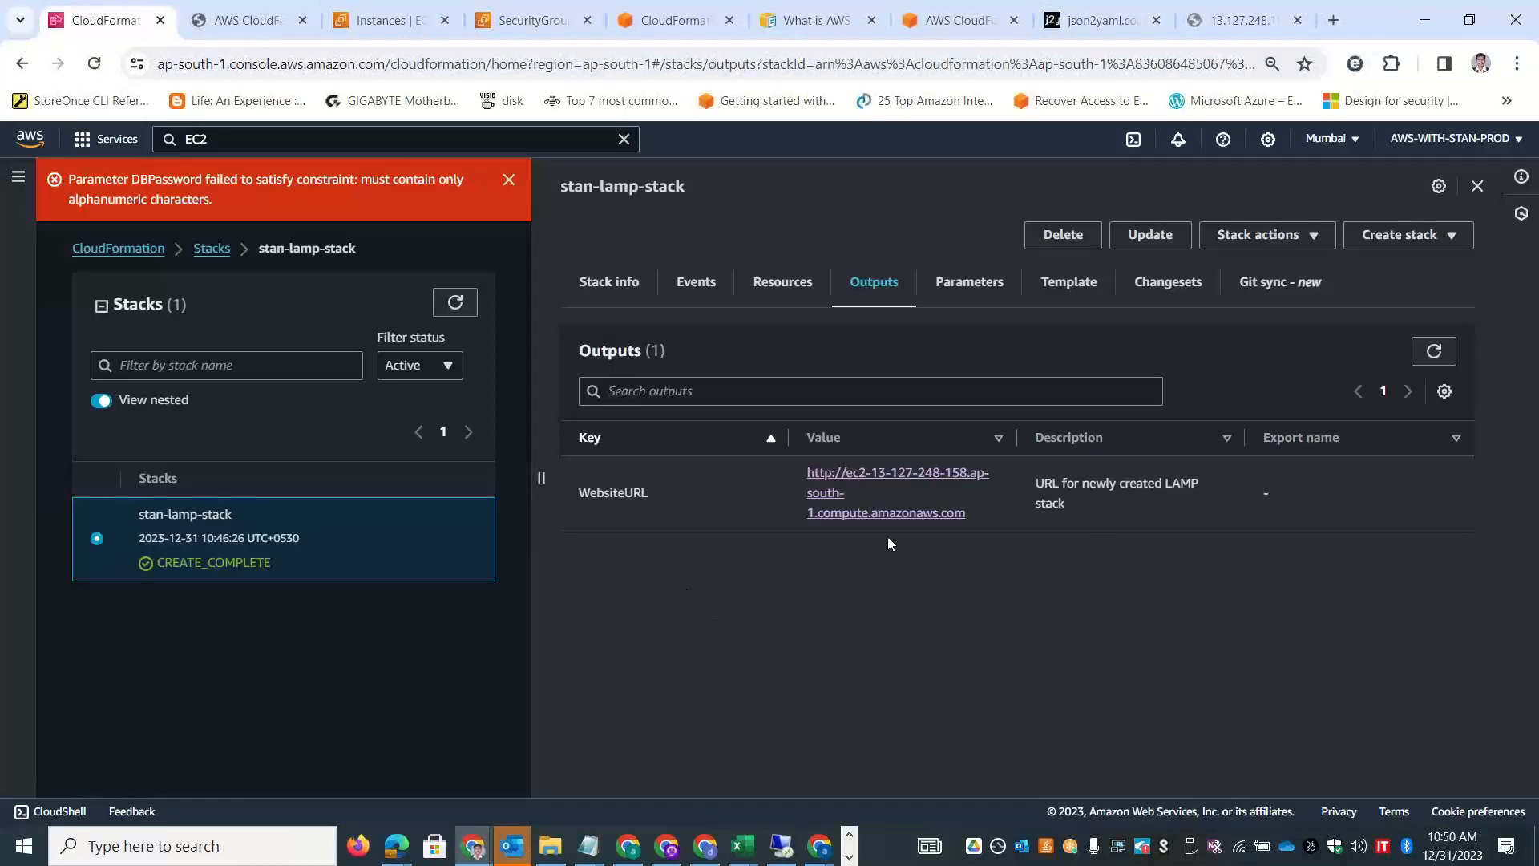
pyautogui.hotkey('alt', 'Tab')
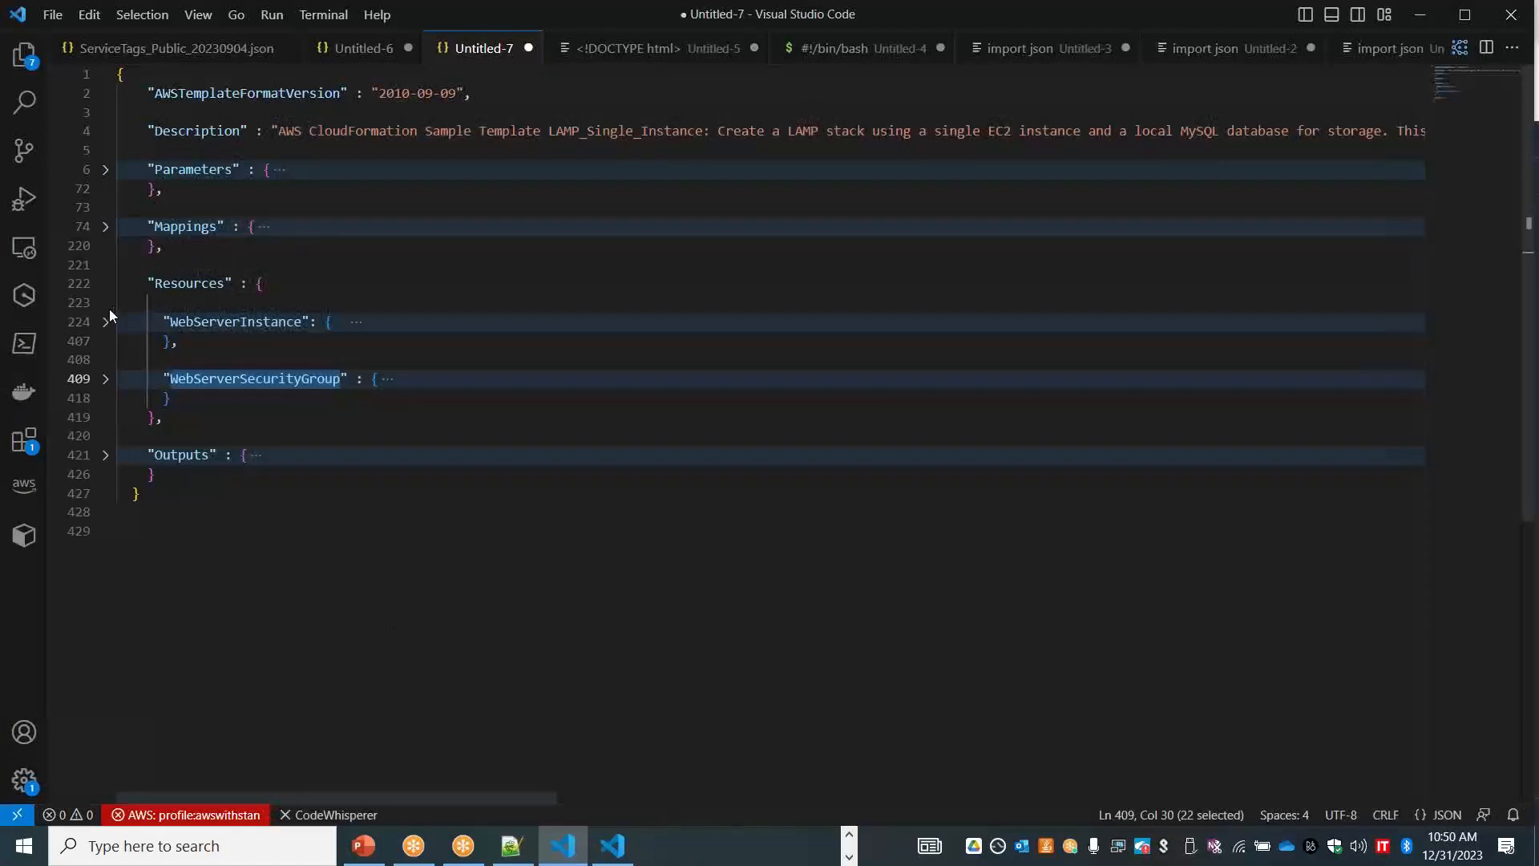
pyautogui.click(106, 290)
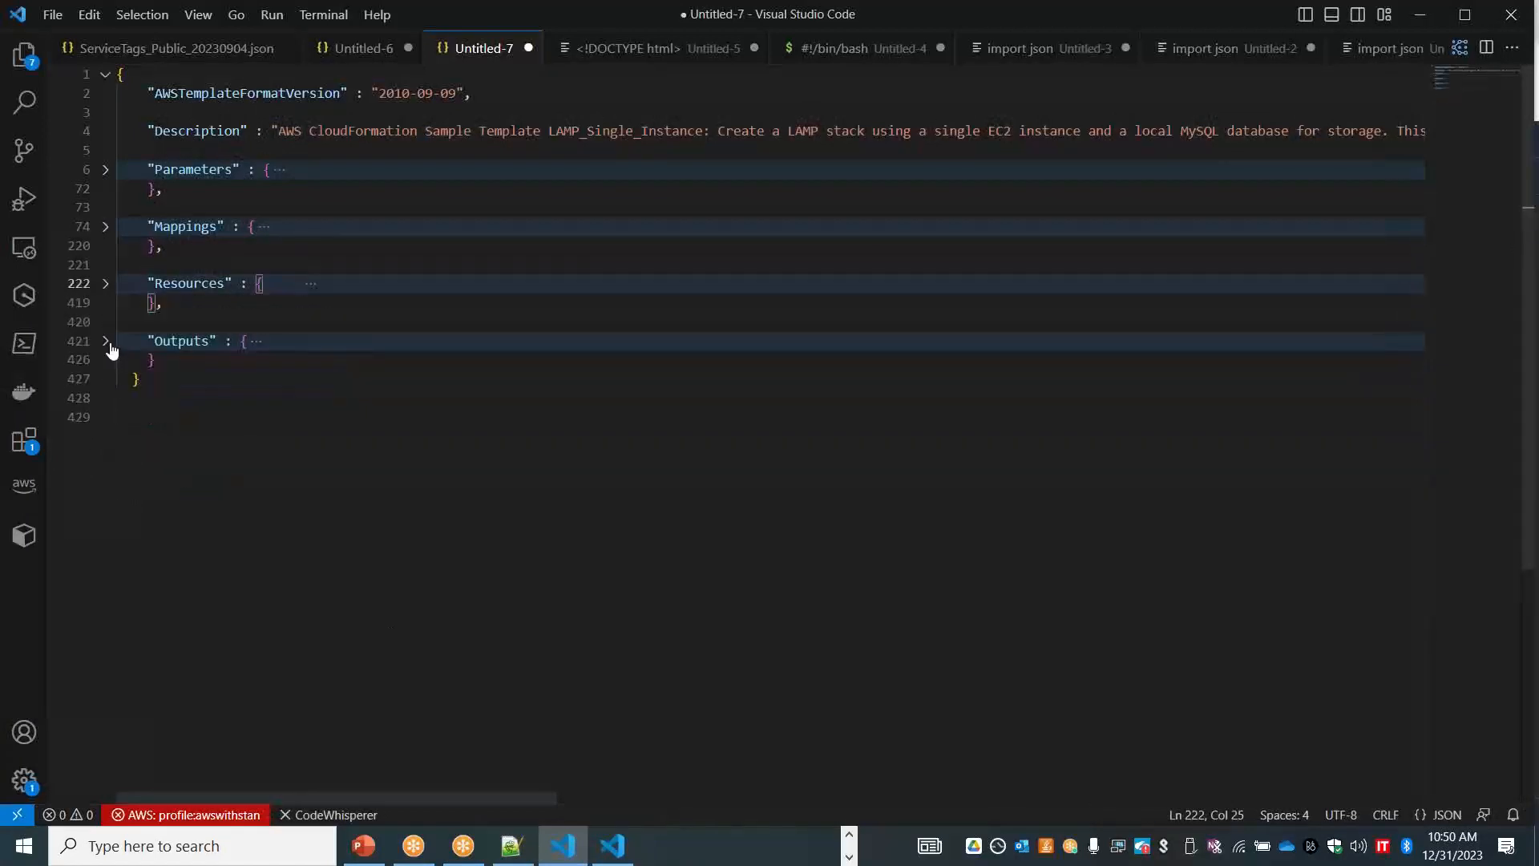
pyautogui.click(108, 343)
pyautogui.moveTo(312, 378); pyautogui.dragTo(567, 385)
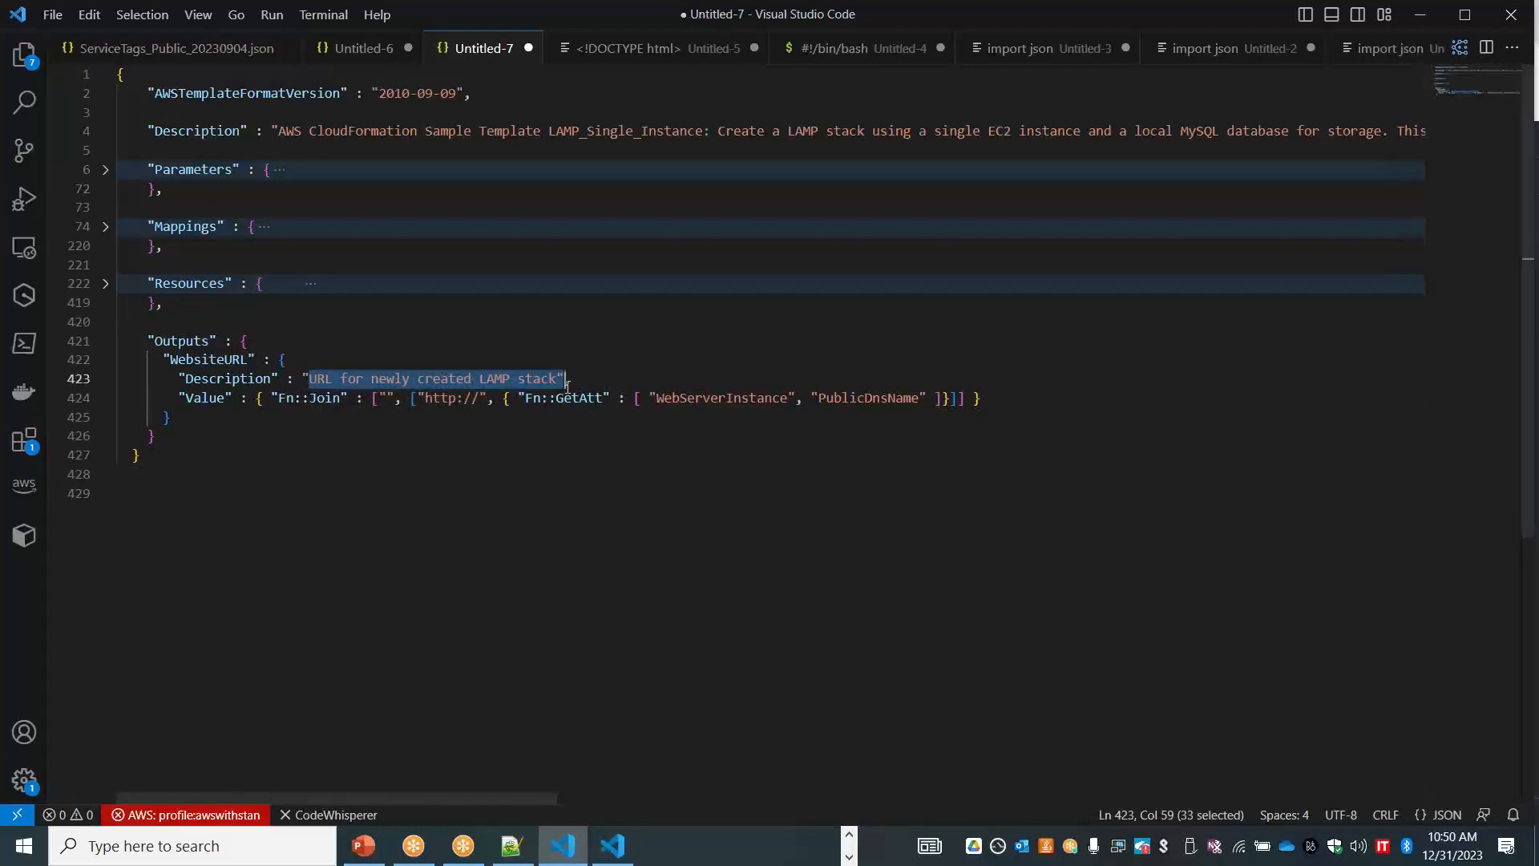
# Return to the EC2 console in the browser and show the inbound rules of the stan-lamp-stack WebServerSecurityGroup.
pyautogui.hotkey('alt', 'Tab')
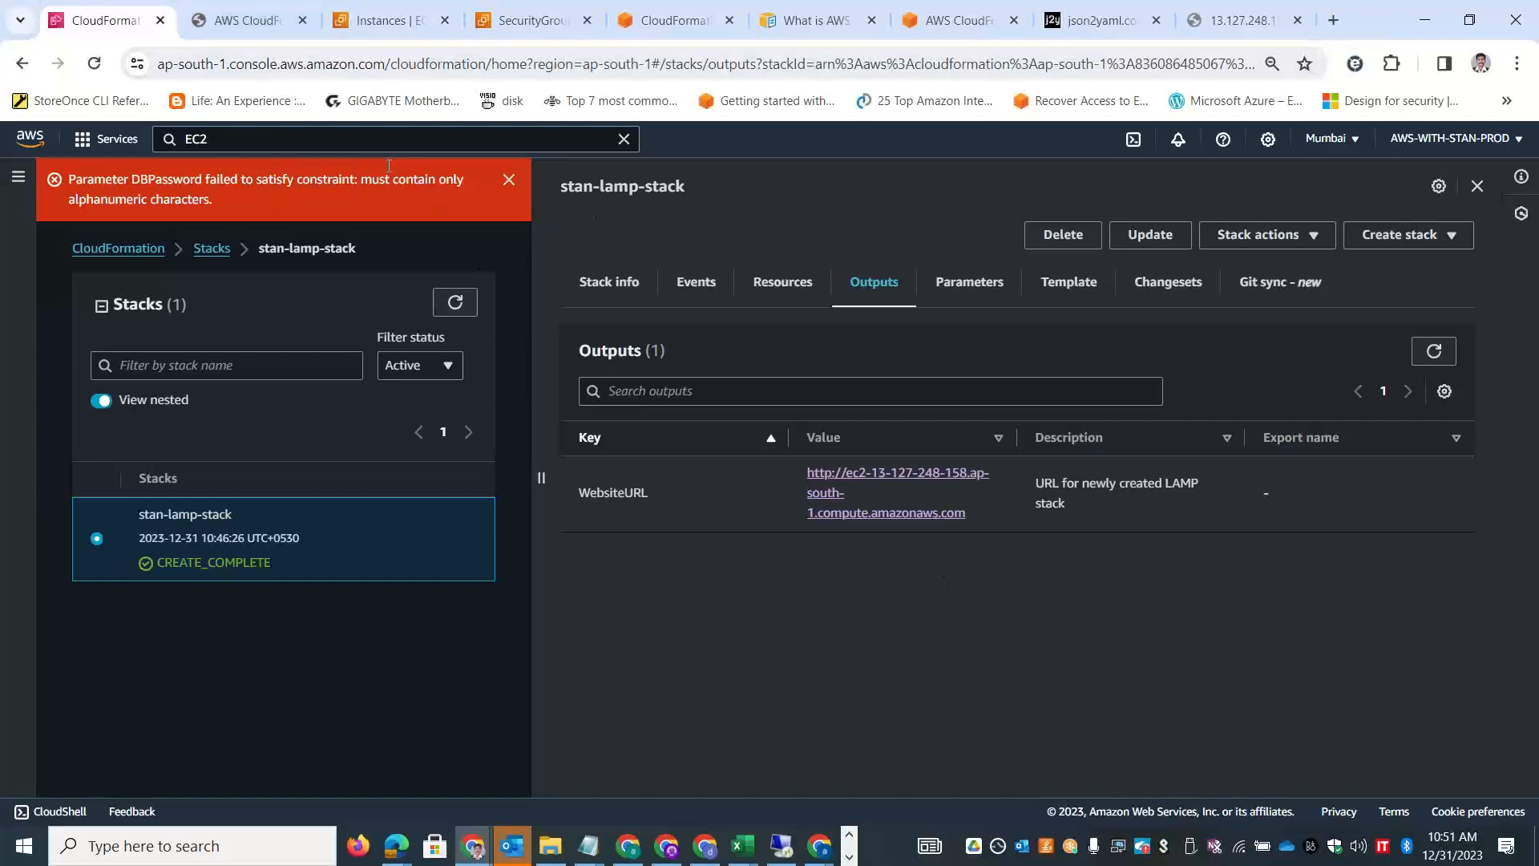
pyautogui.click(352, 17)
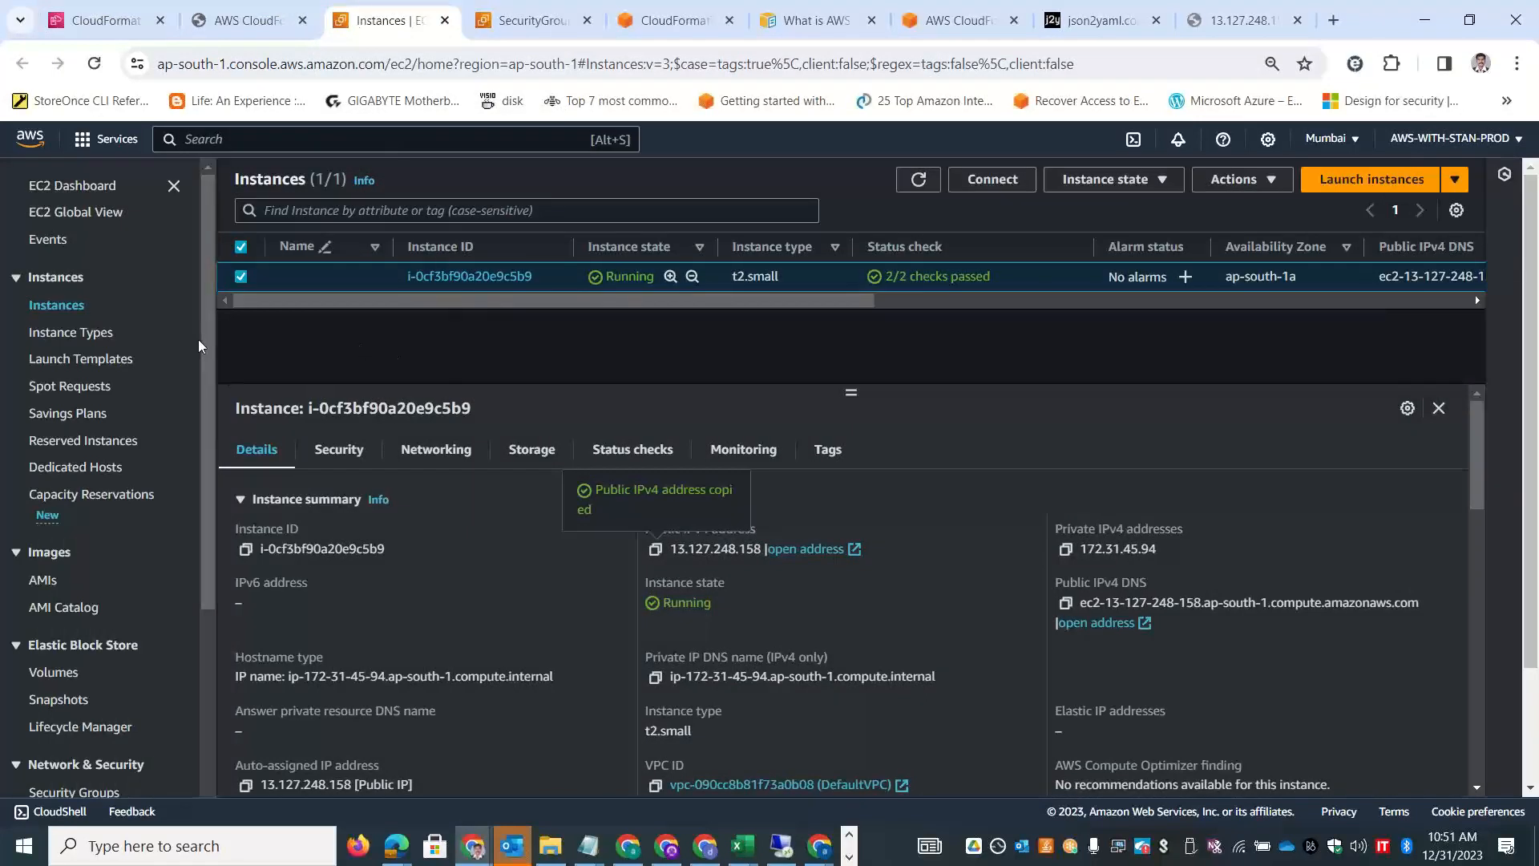
pyautogui.moveTo(208, 450); pyautogui.dragTo(203, 623)
pyautogui.click(97, 532)
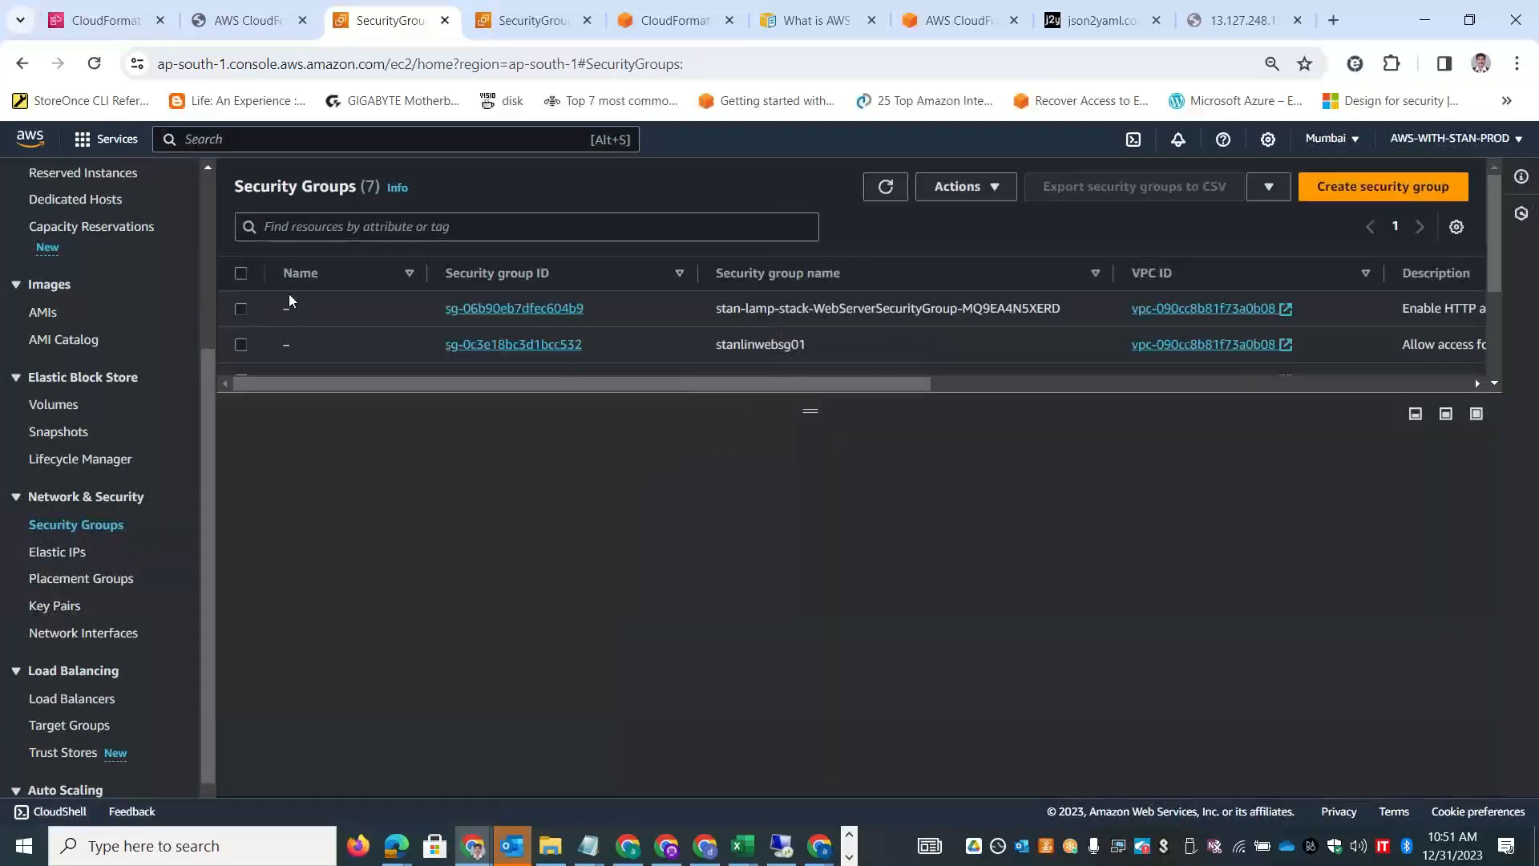
pyautogui.click(241, 310)
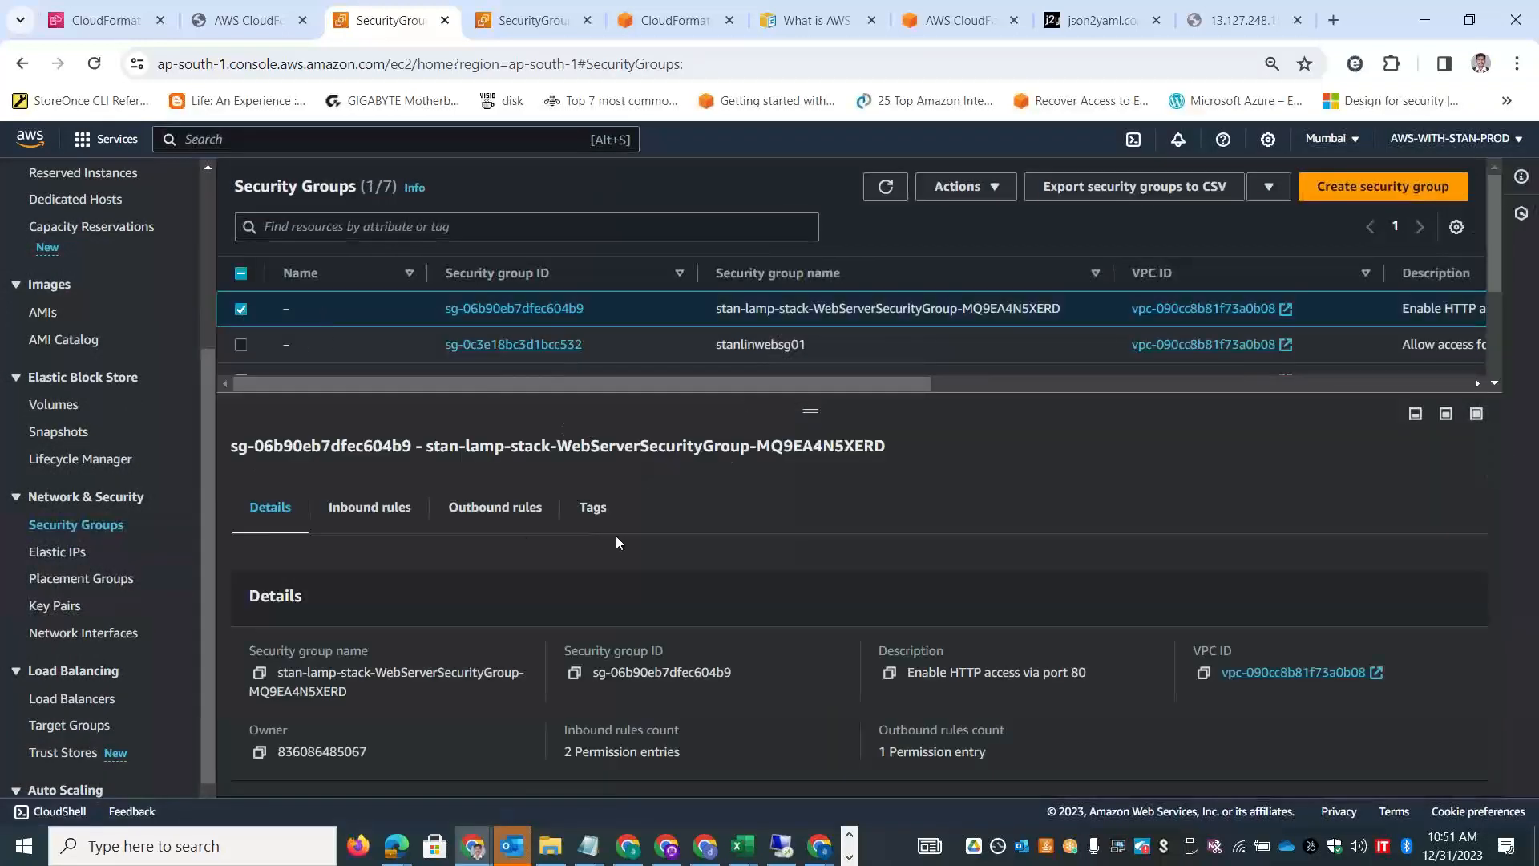
pyautogui.click(375, 508)
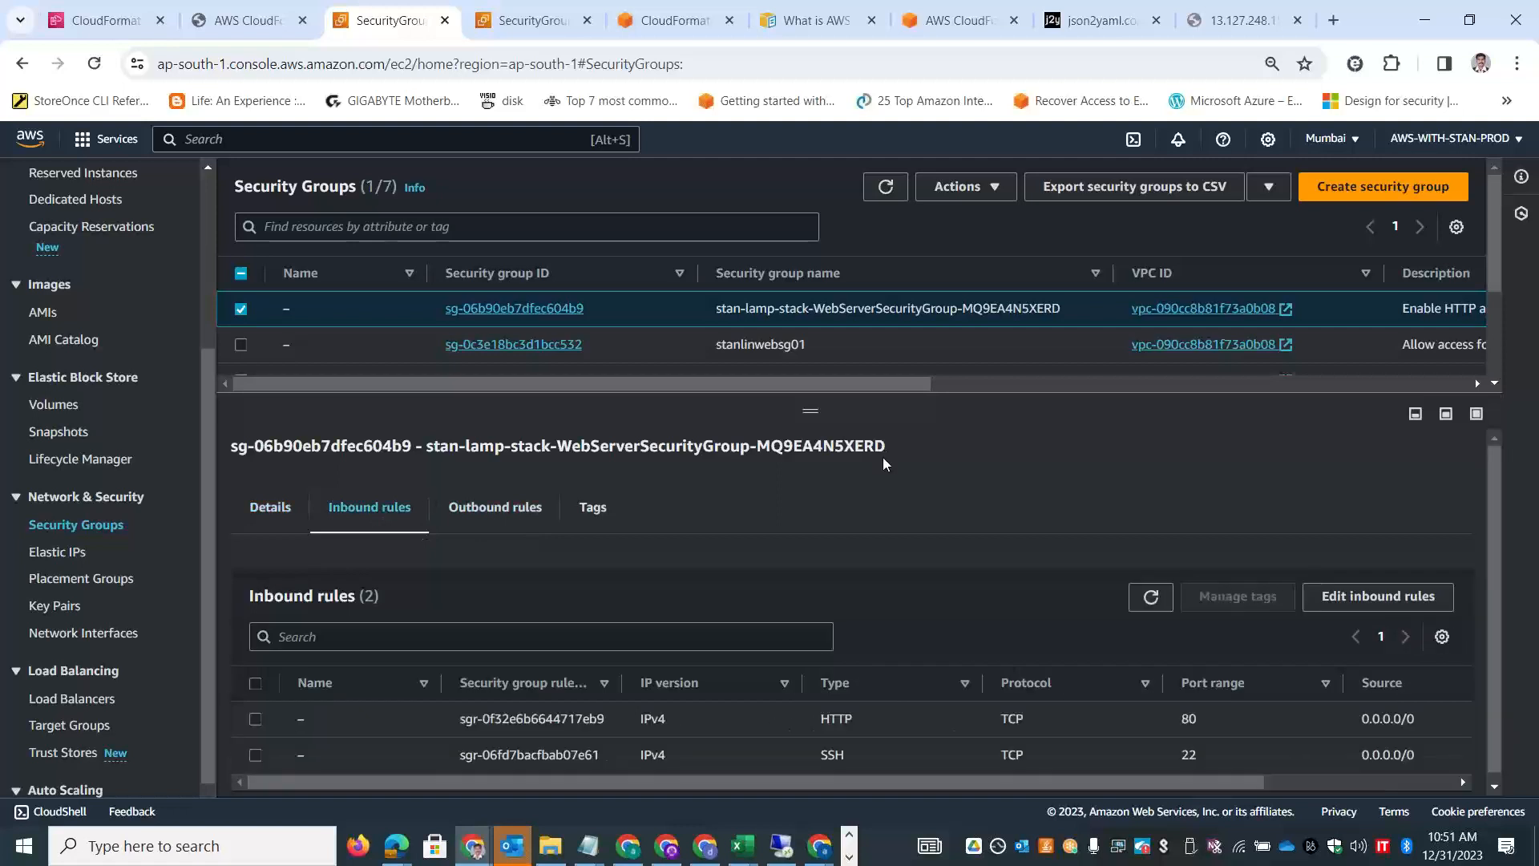
# Edit the security group's inbound rules and add an All traffic rule with source Anywhere-IPv4.
pyautogui.click(1376, 597)
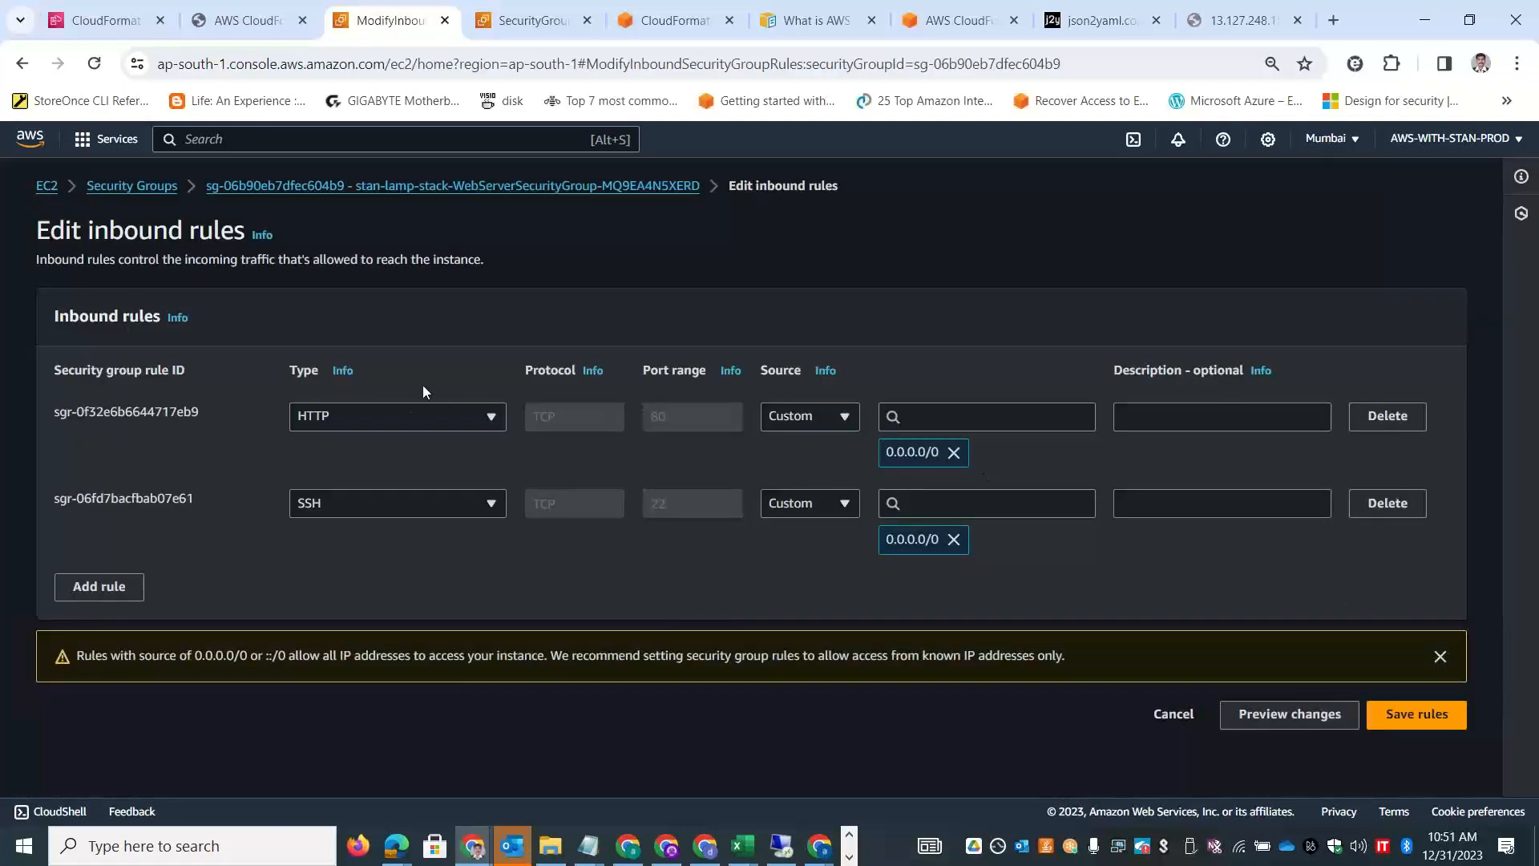
pyautogui.click(103, 585)
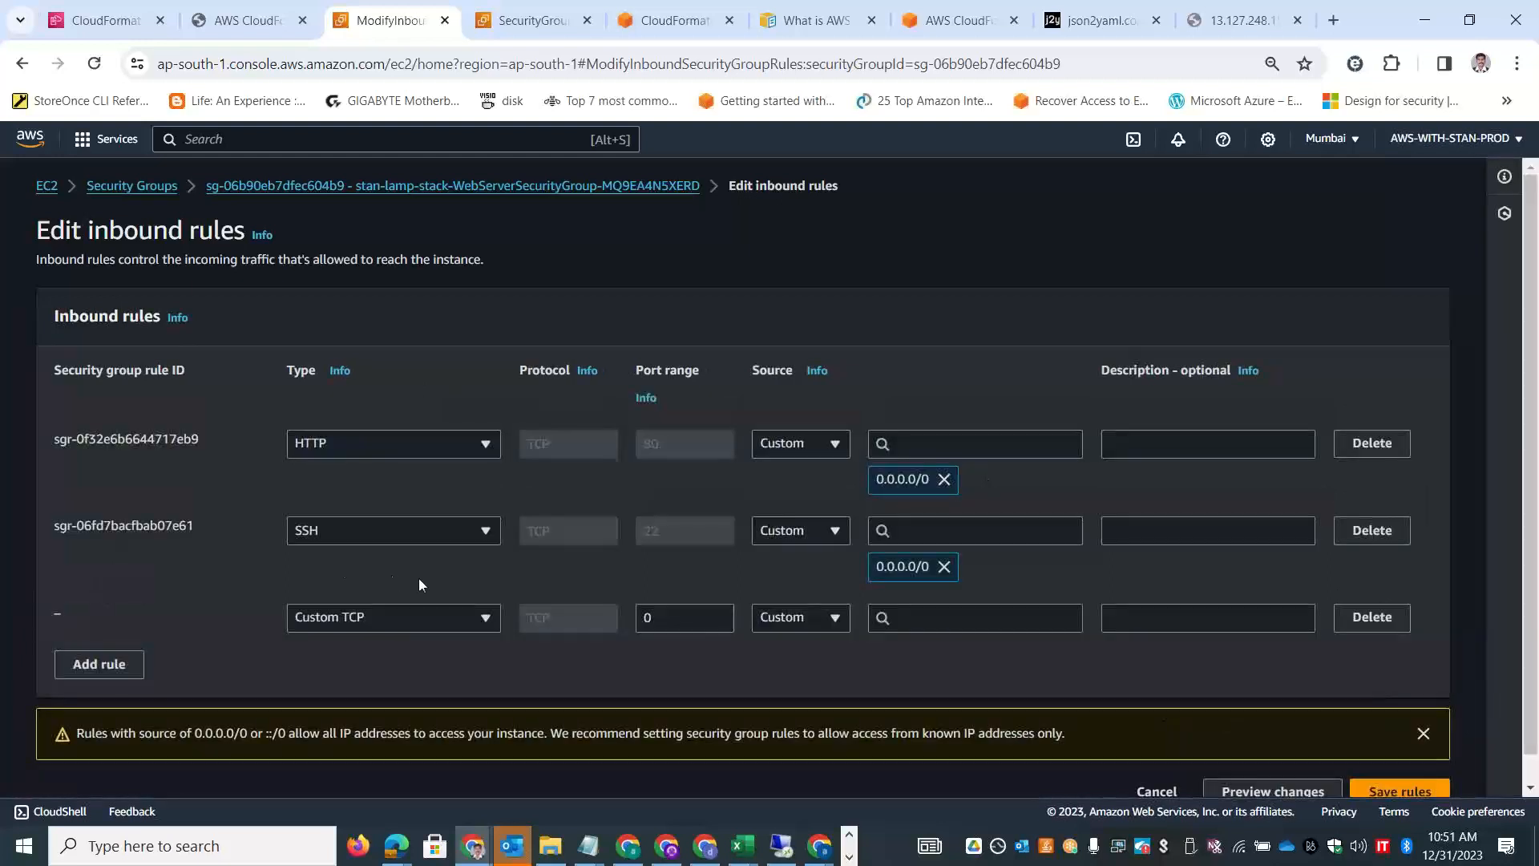
pyautogui.click(456, 614)
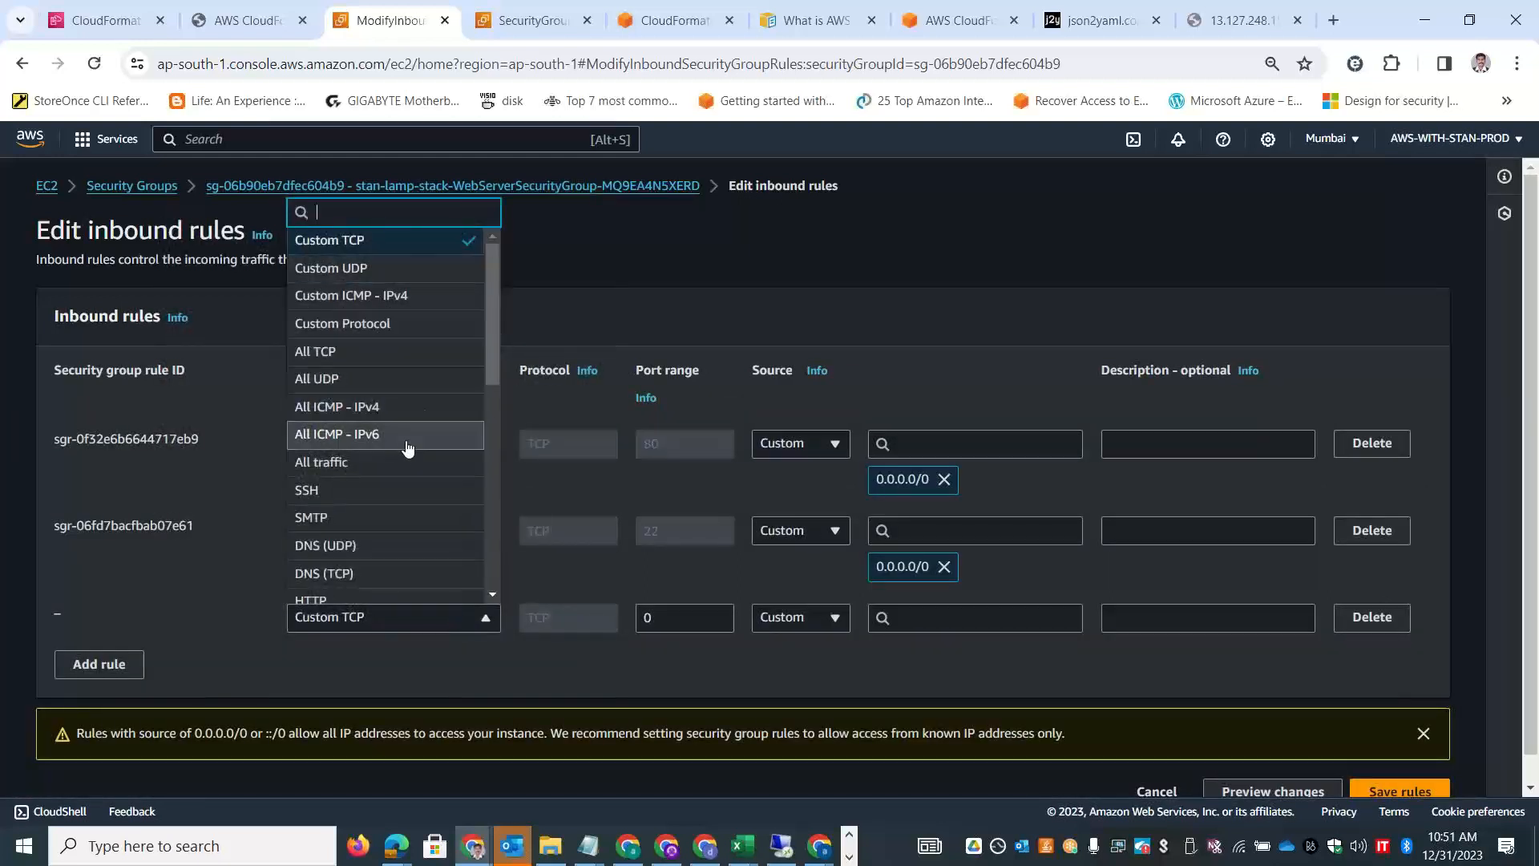
pyautogui.moveTo(492, 281)
pyautogui.mouseDown()
pyautogui.moveTo(502, 349)
pyautogui.moveTo(503, 271)
pyautogui.mouseUp()
pyautogui.click(336, 462)
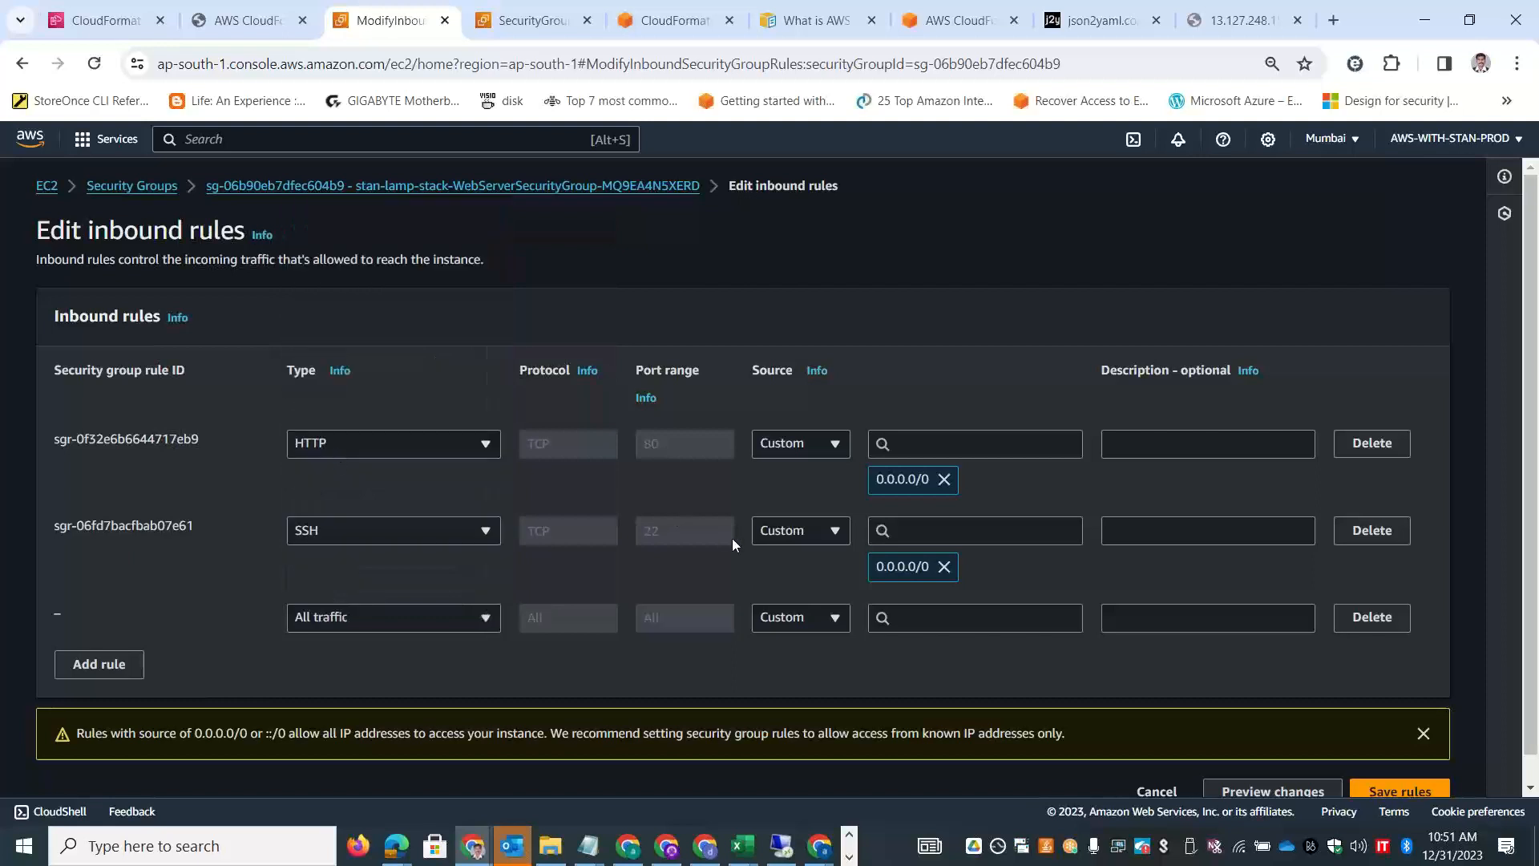
pyautogui.click(827, 622)
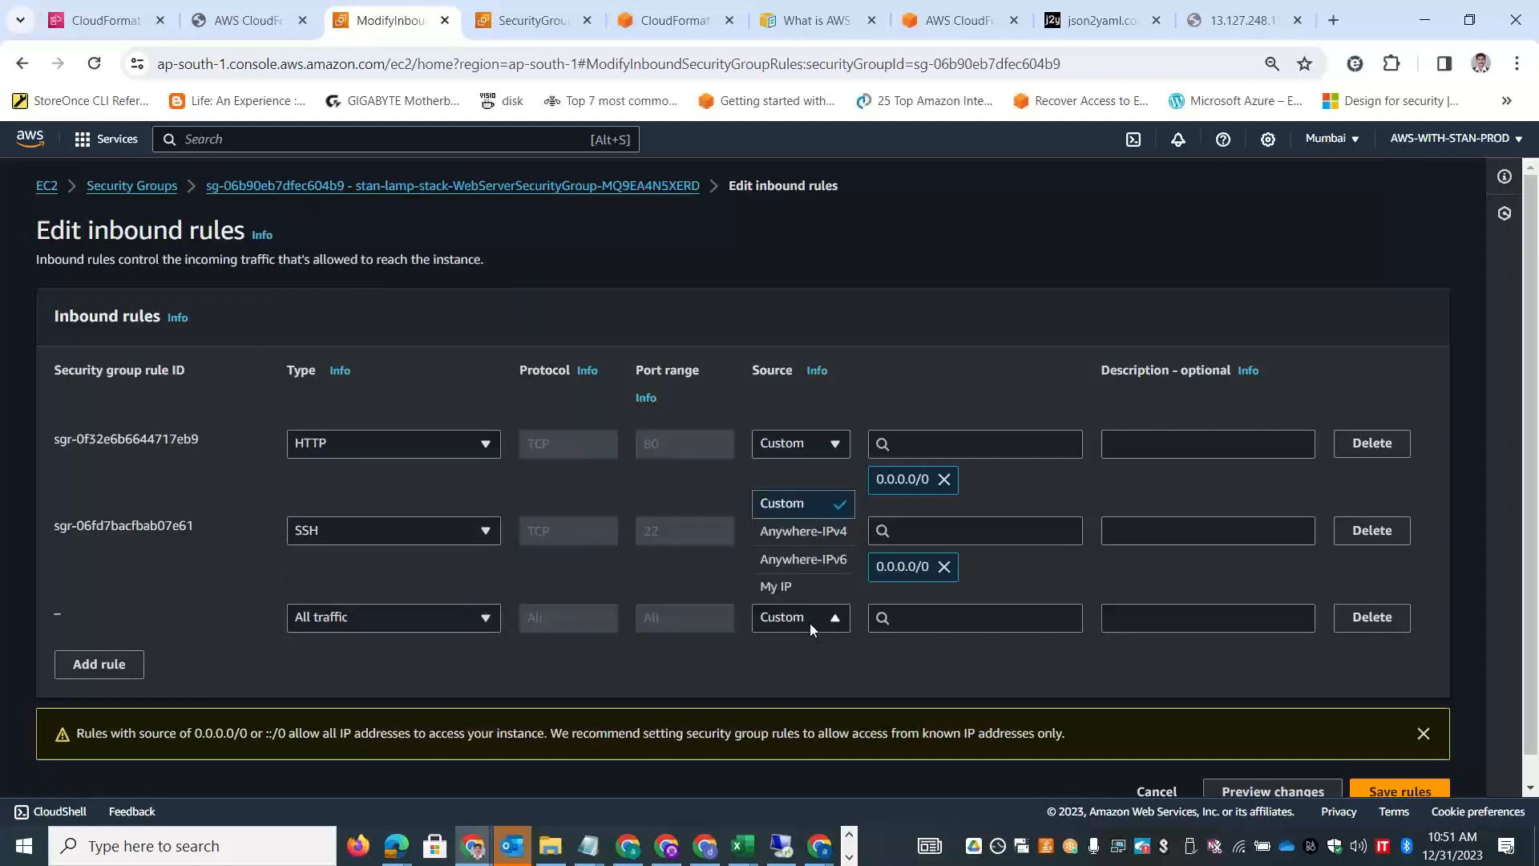
pyautogui.click(816, 540)
# Add another inbound rule to the security group and set its type to HTTPS.
pyautogui.click(98, 701)
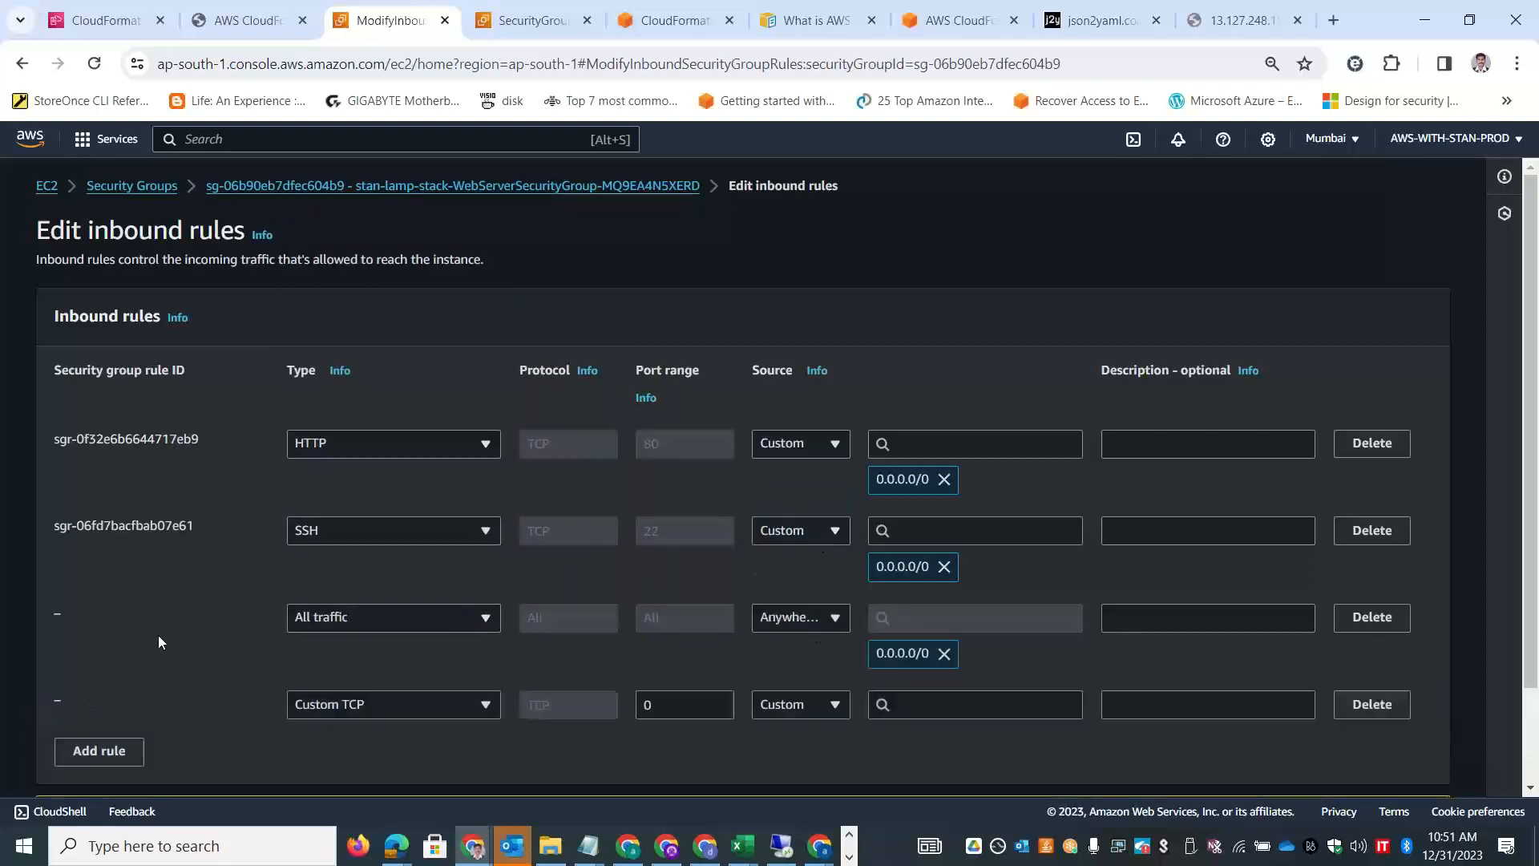
pyautogui.click(416, 705)
pyautogui.moveTo(494, 377); pyautogui.dragTo(494, 480)
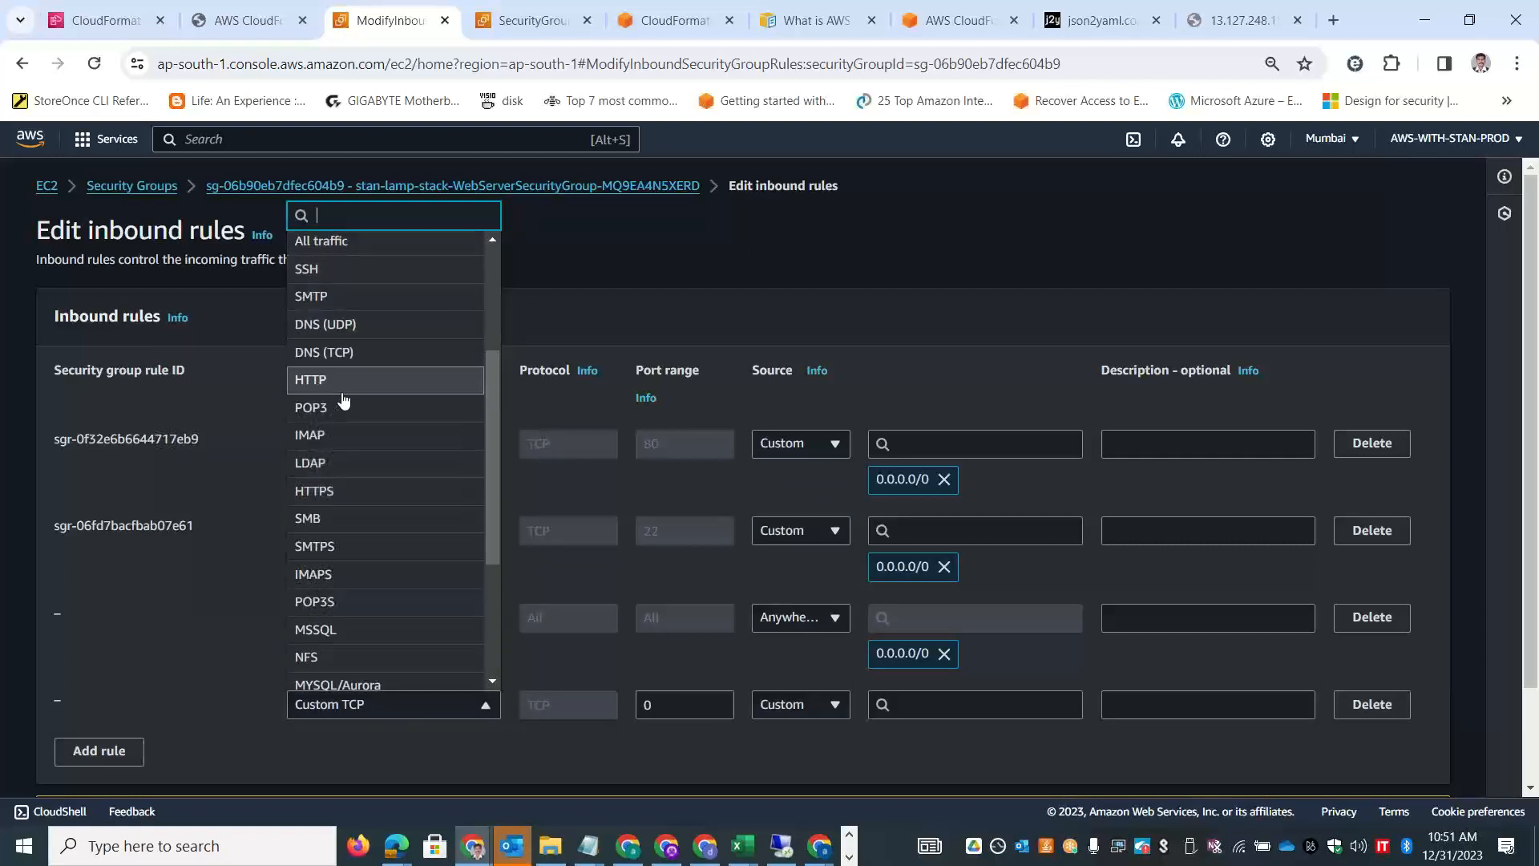
pyautogui.click(338, 490)
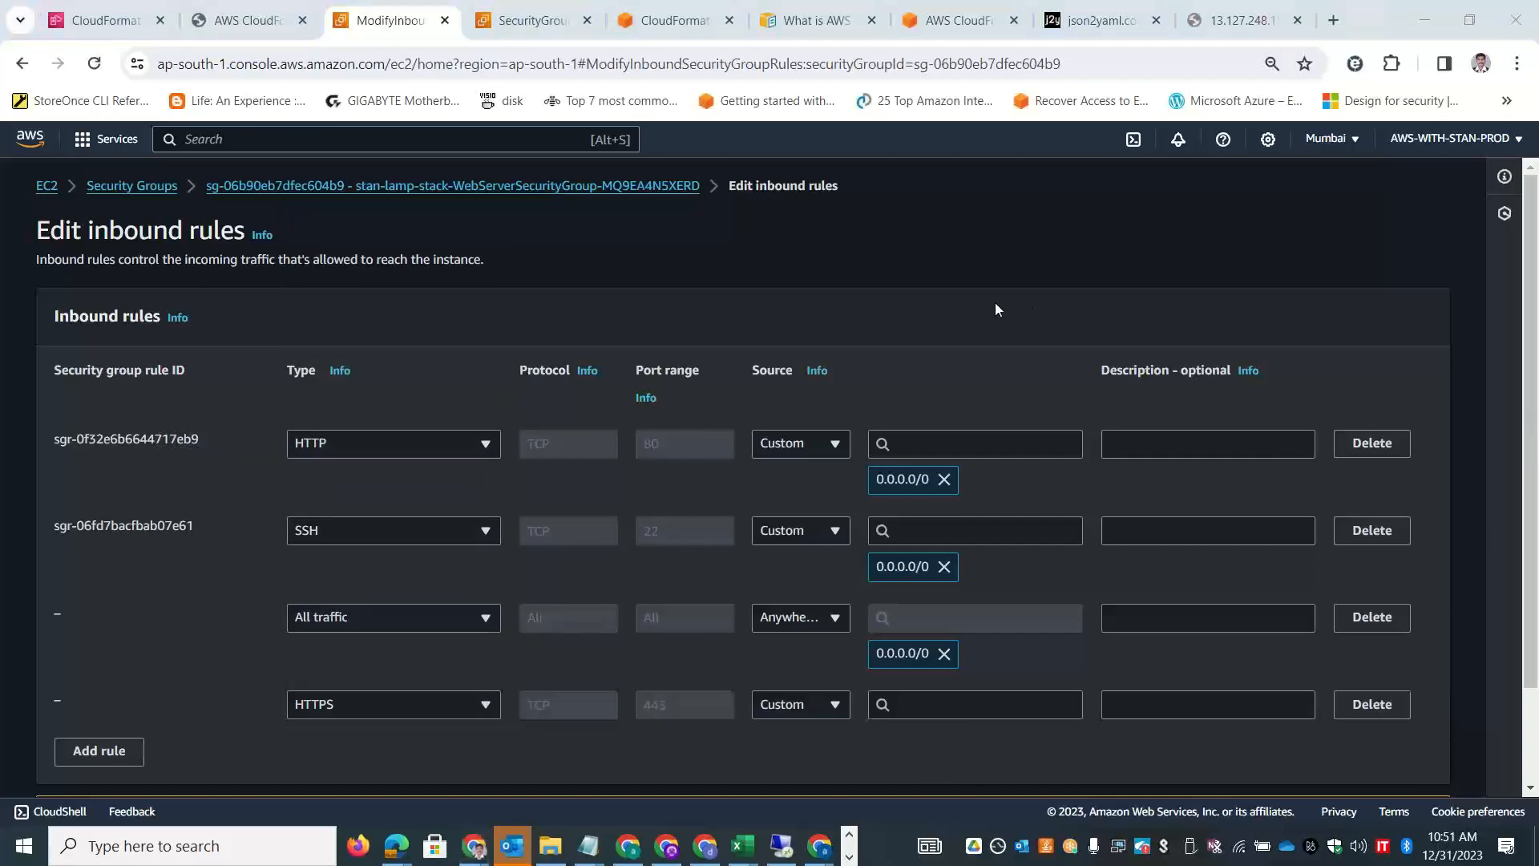
# Set the HTTPS rule's source to Anywhere-IPv4 and save the inbound rules.
pyautogui.scroll(-2, 1203, 561)
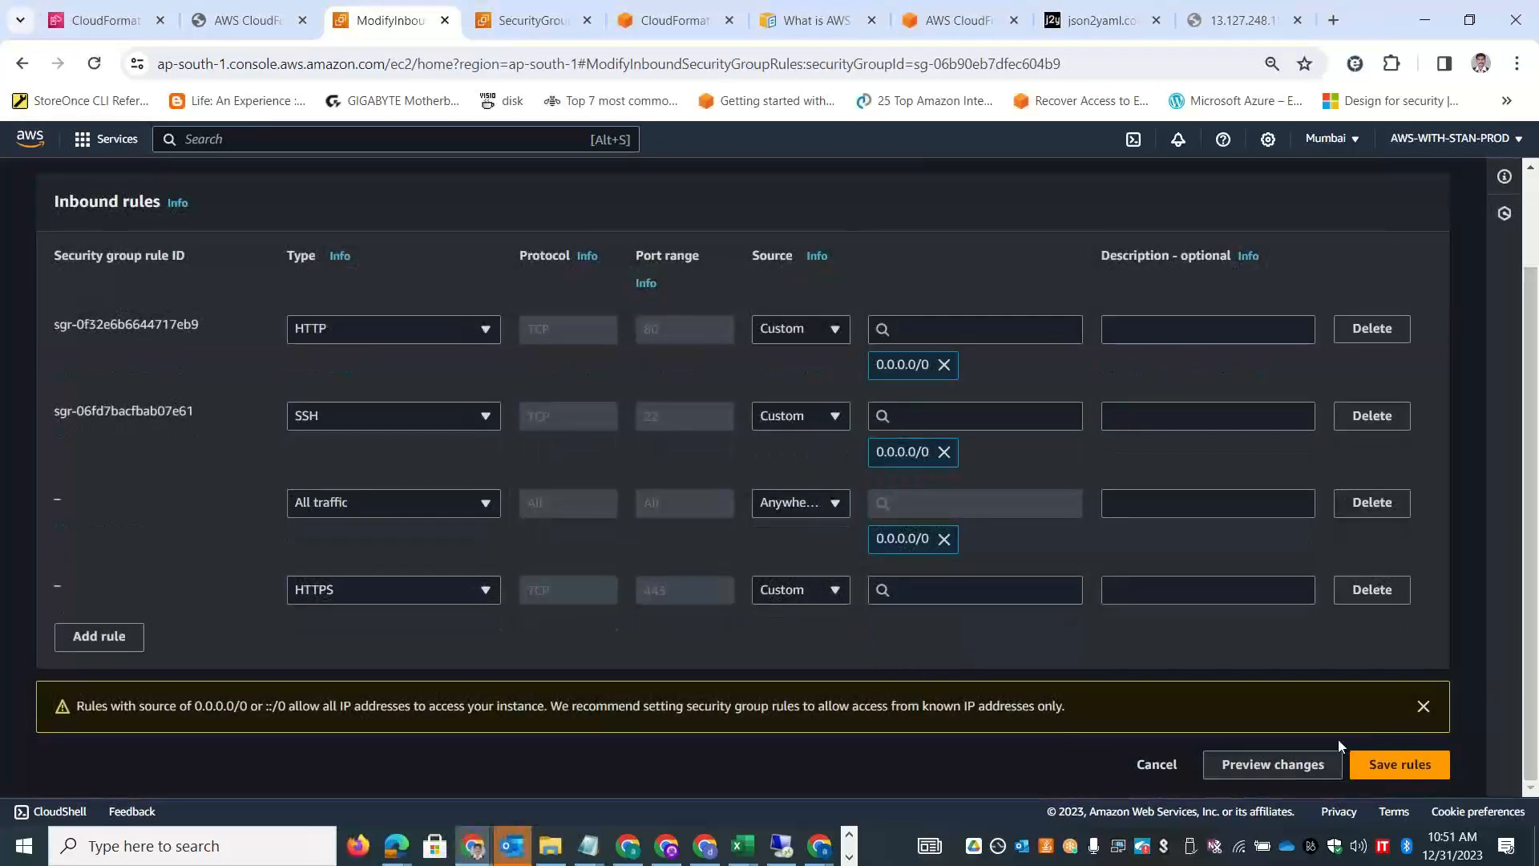
pyautogui.click(1402, 764)
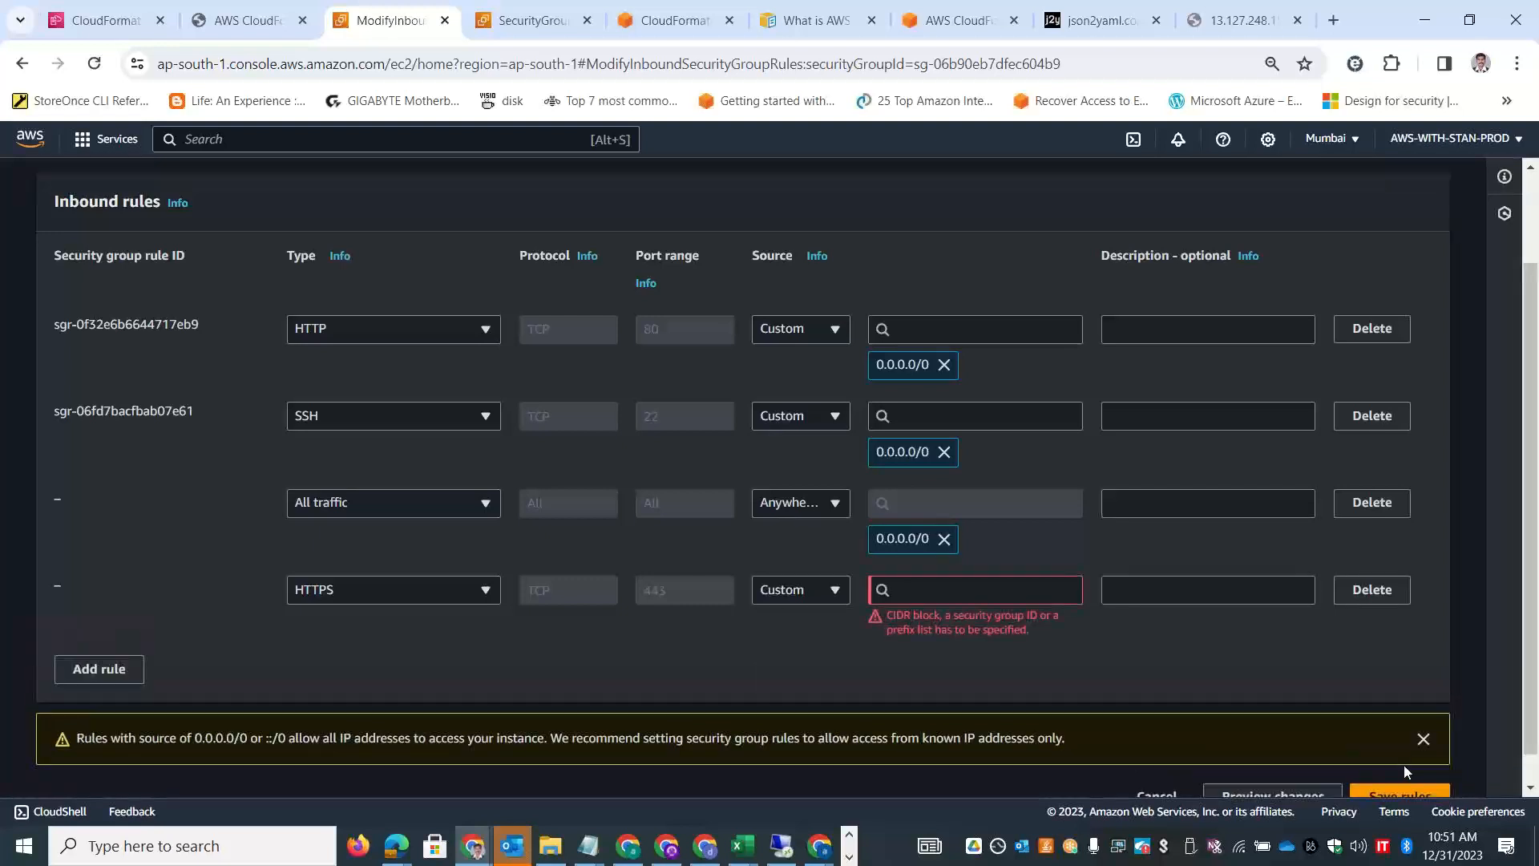
pyautogui.click(824, 589)
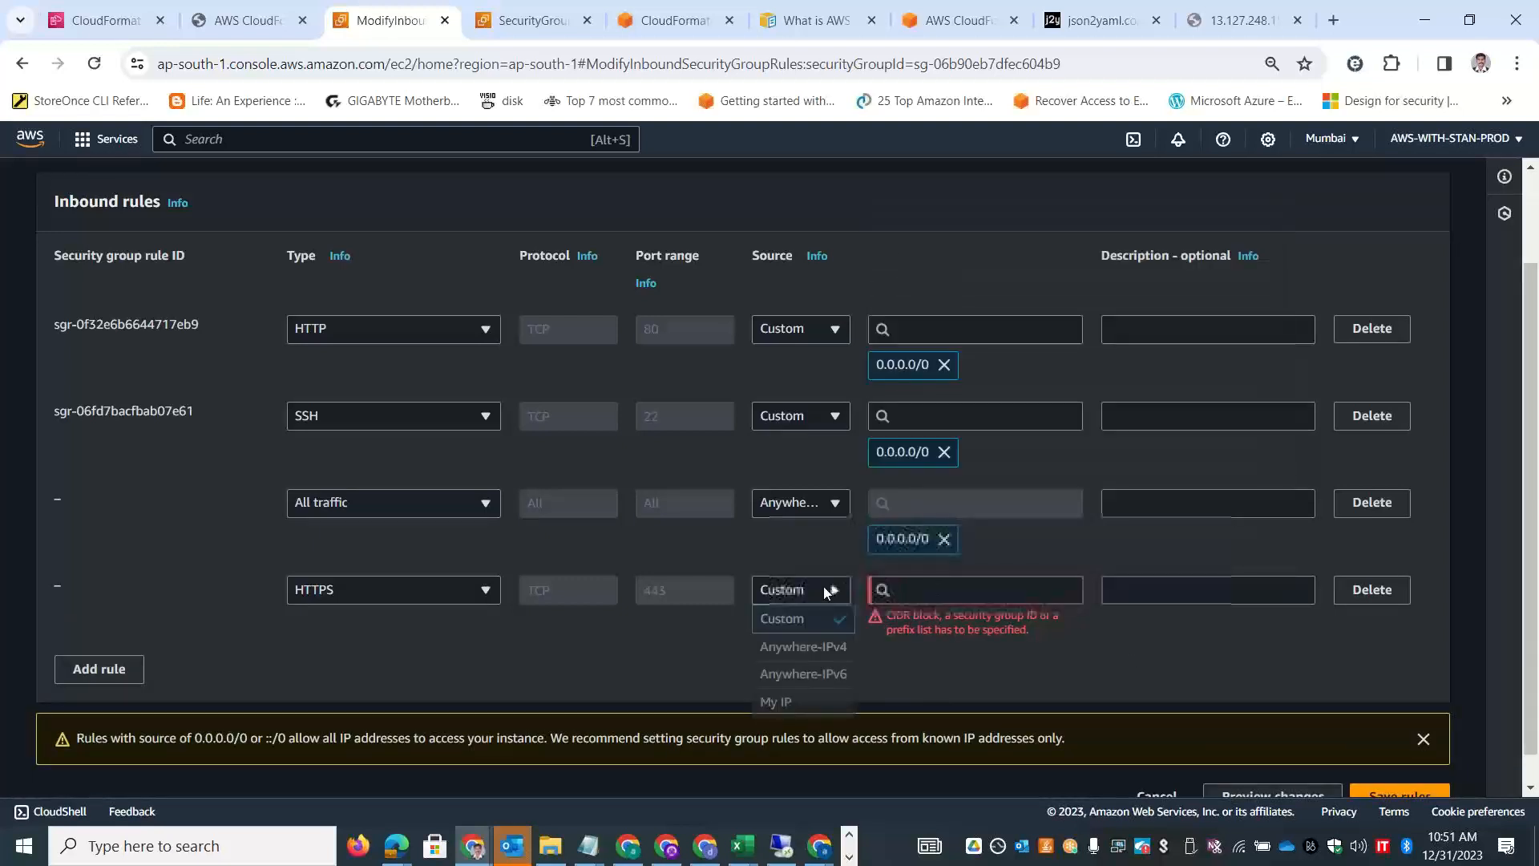
pyautogui.click(792, 649)
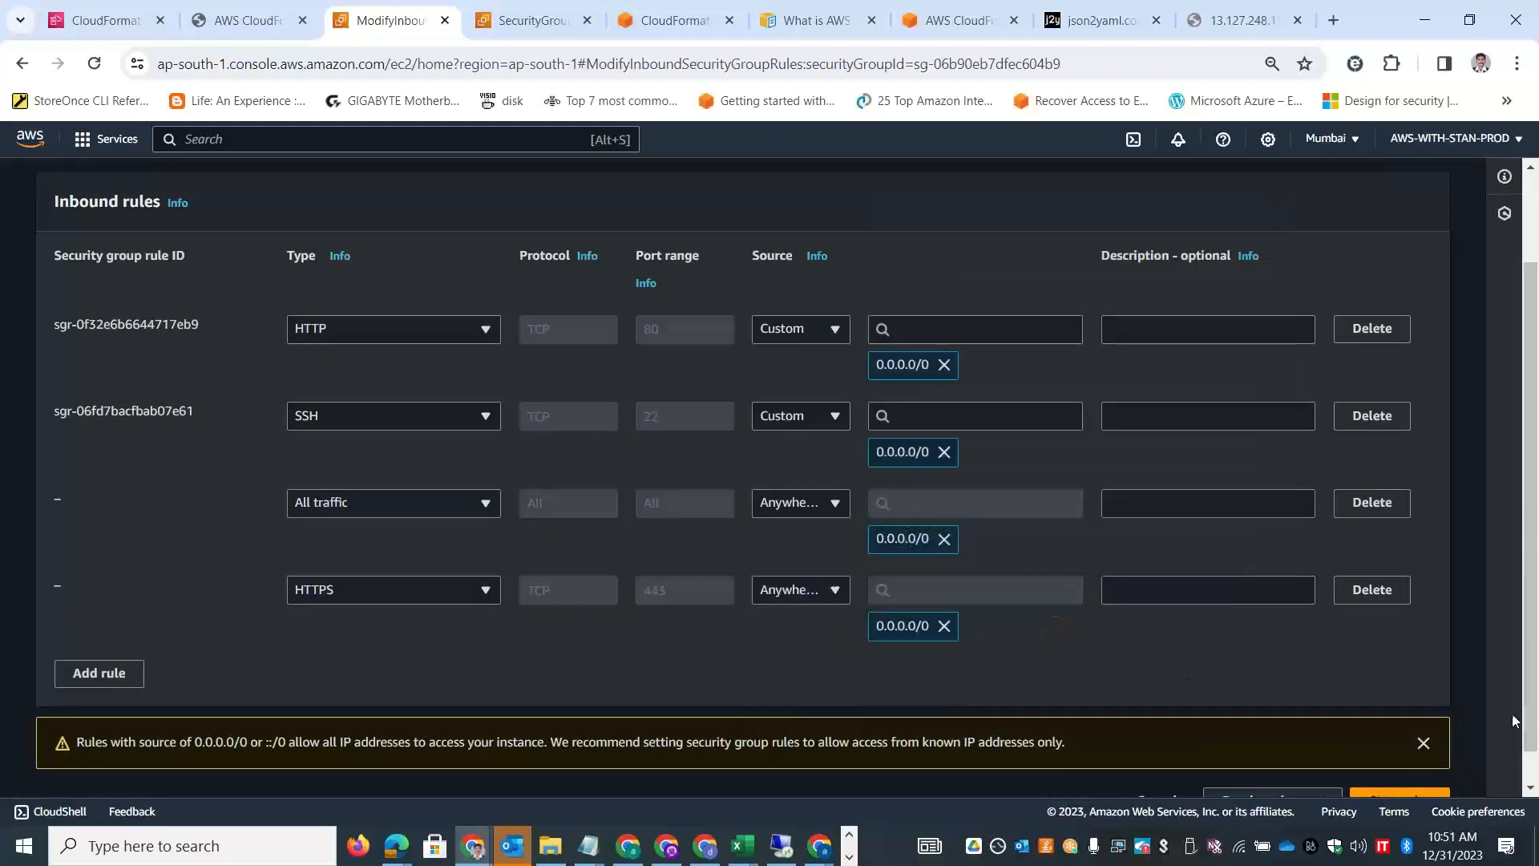
pyautogui.scroll(-1, 1282, 721)
pyautogui.click(1403, 772)
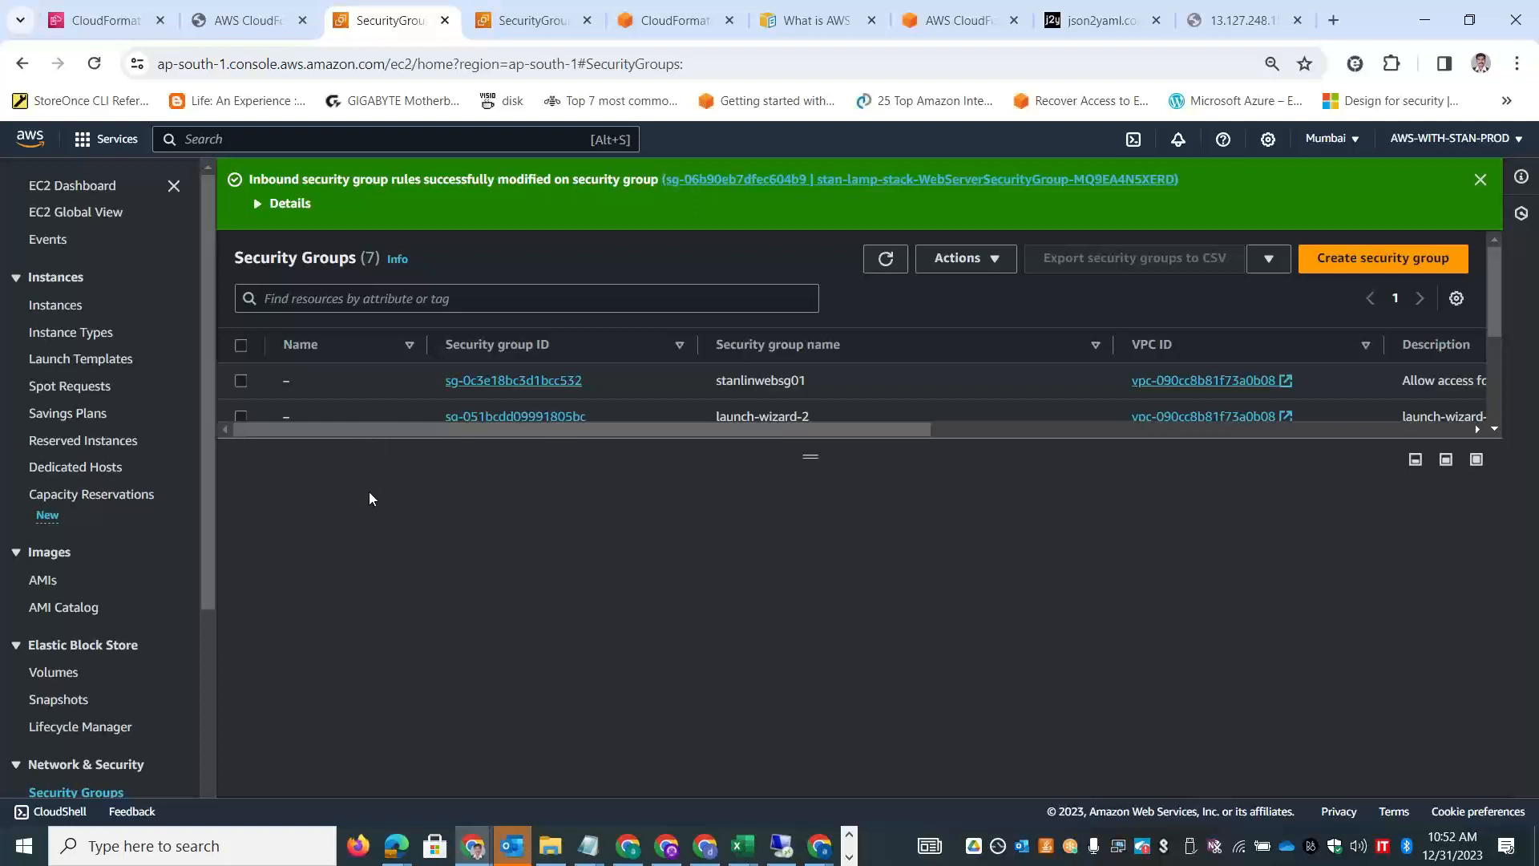
# Return to the CloudFormation console, show the stack info of stan-lamp-stack and start drift detection on the stack.
pyautogui.click(80, 29)
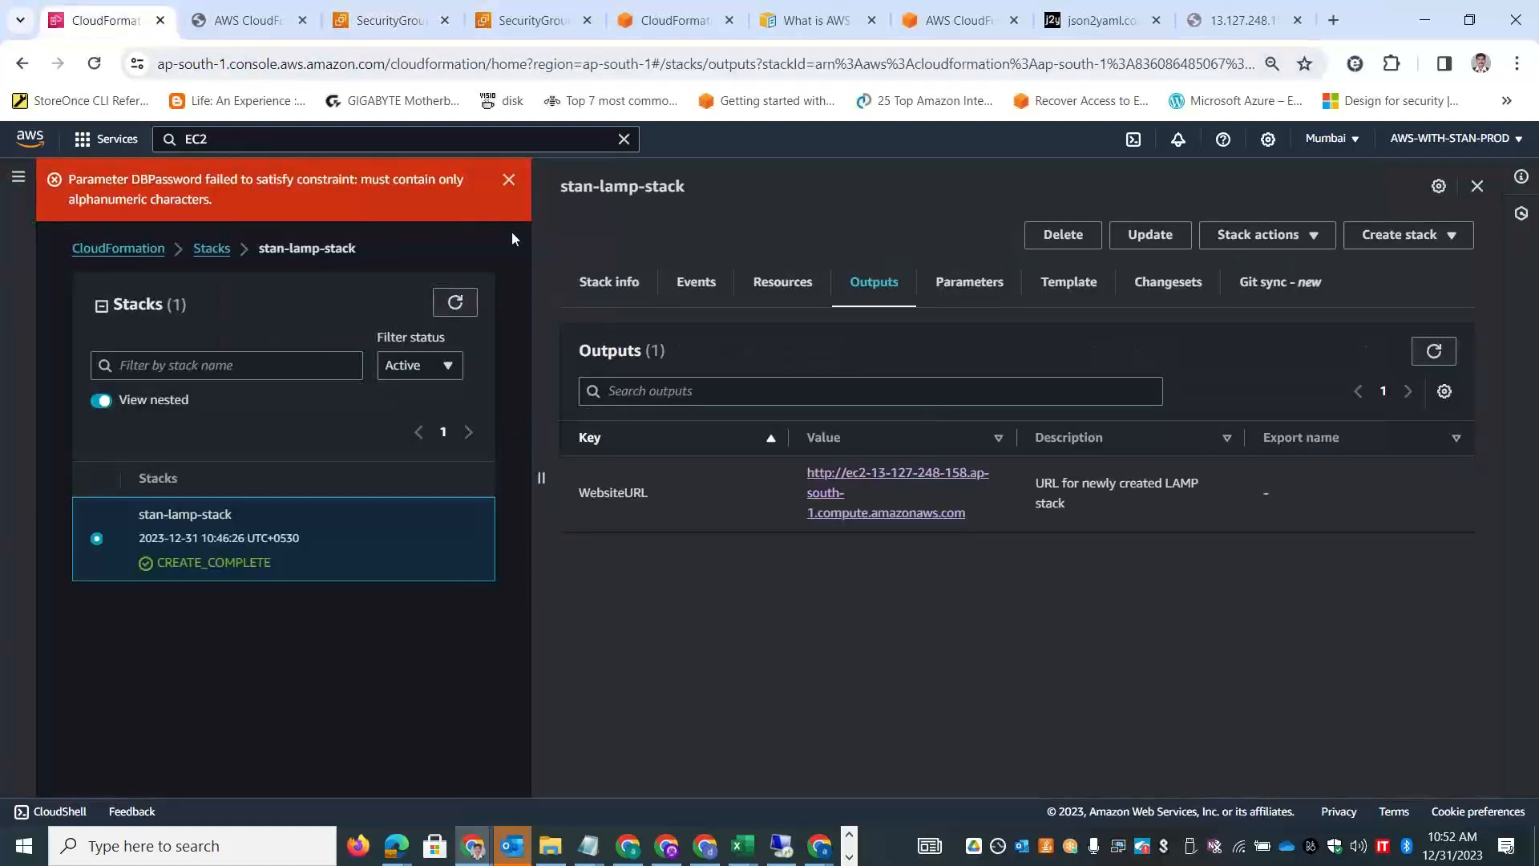
pyautogui.click(609, 289)
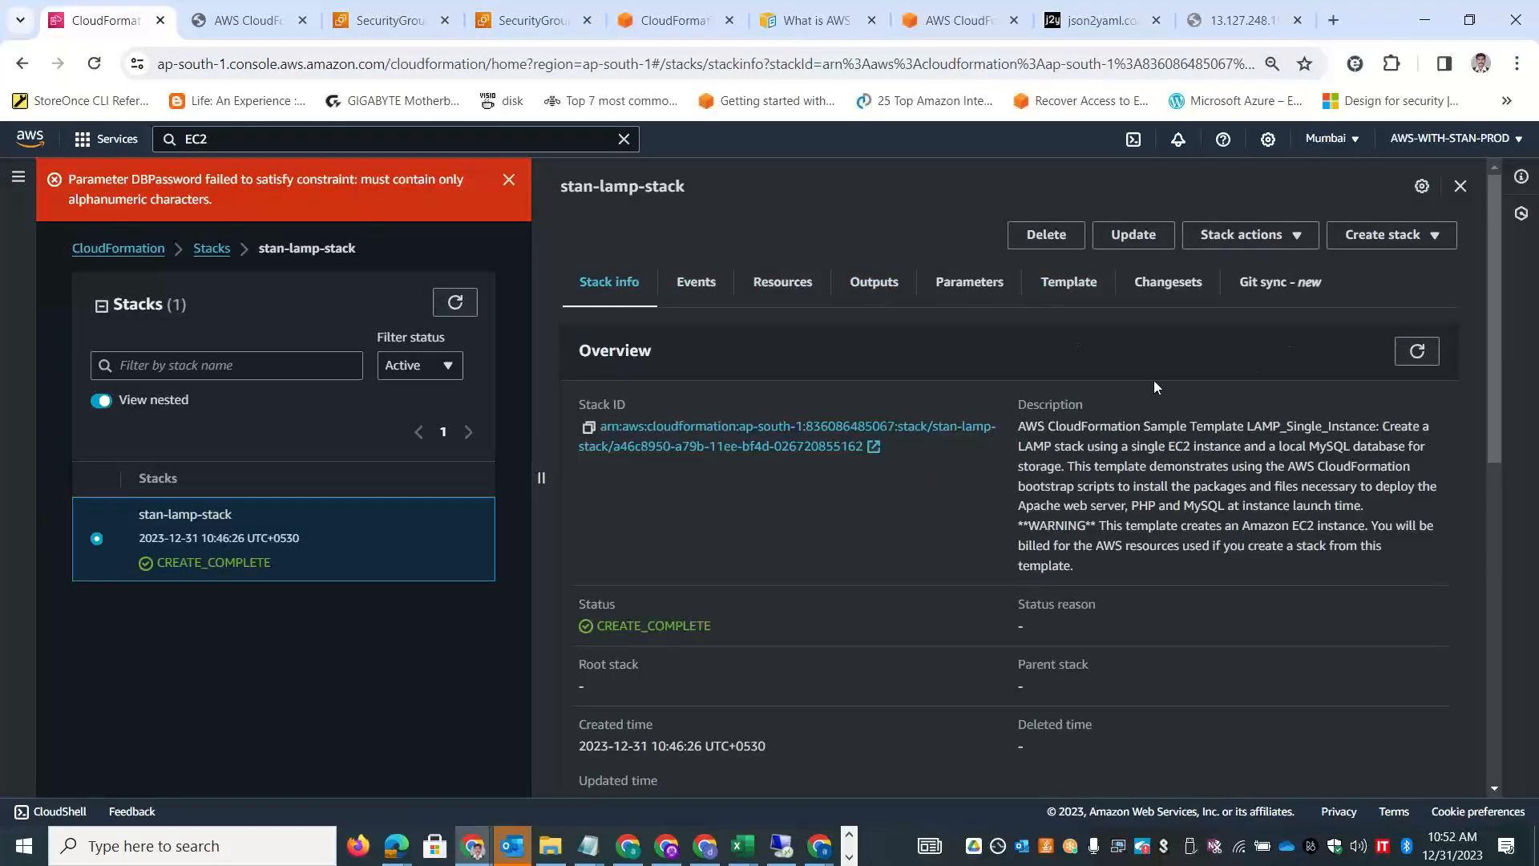
pyautogui.click(508, 181)
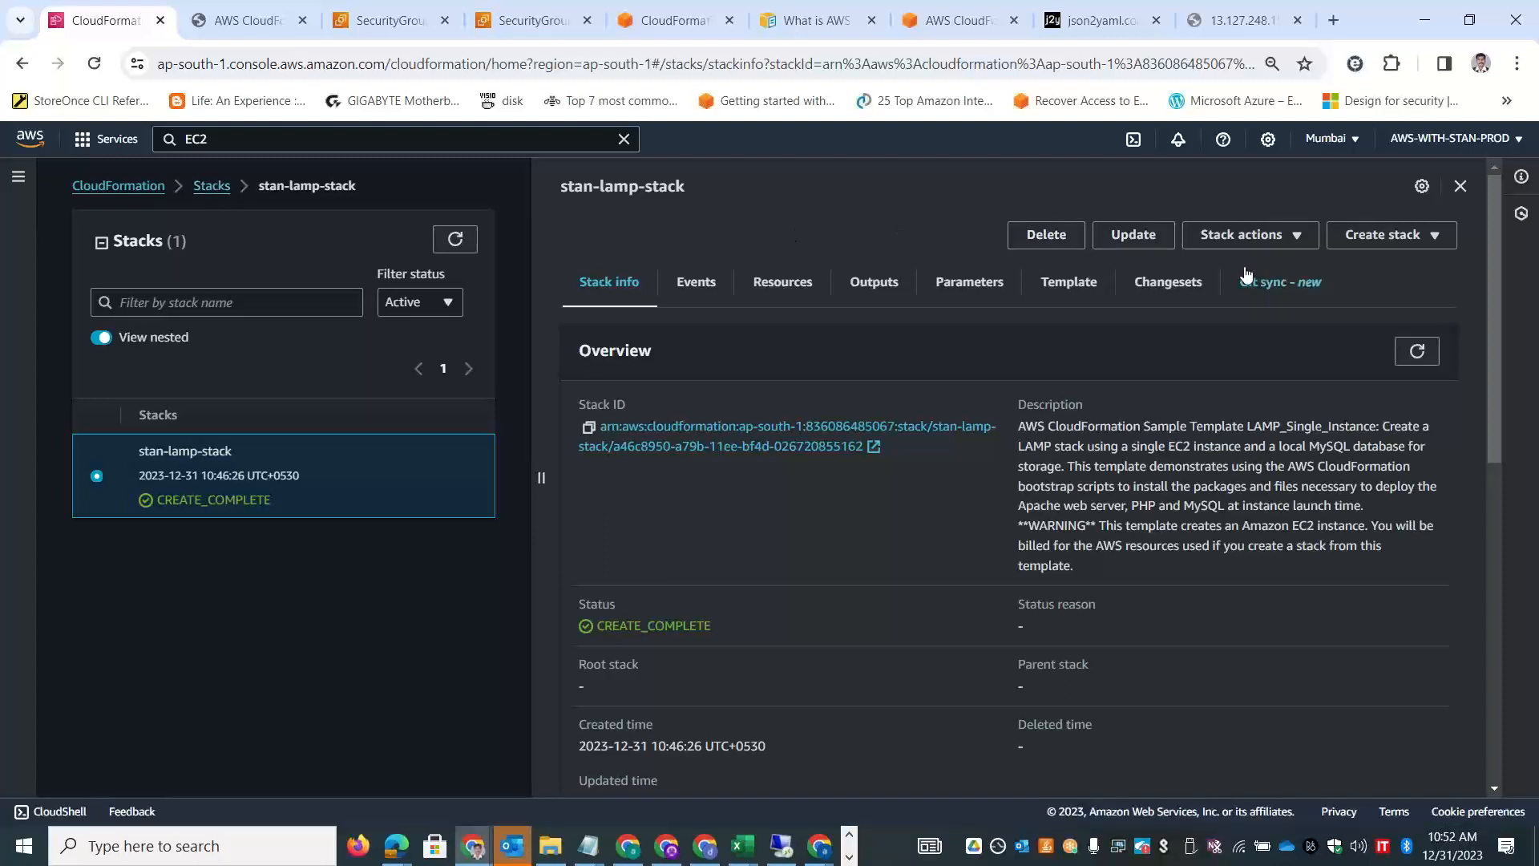
pyautogui.click(1292, 238)
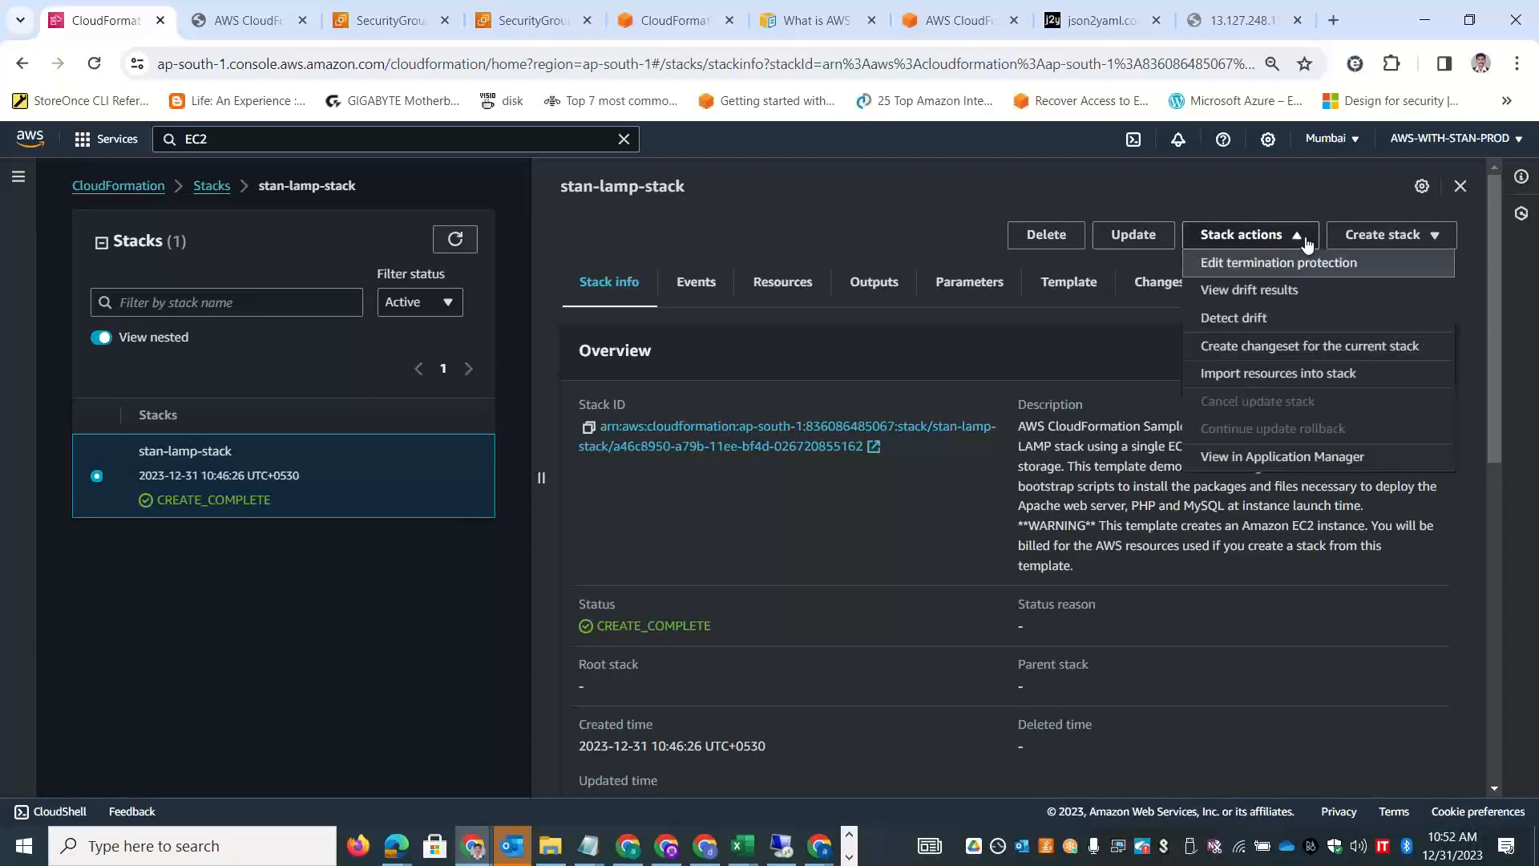
pyautogui.click(1250, 321)
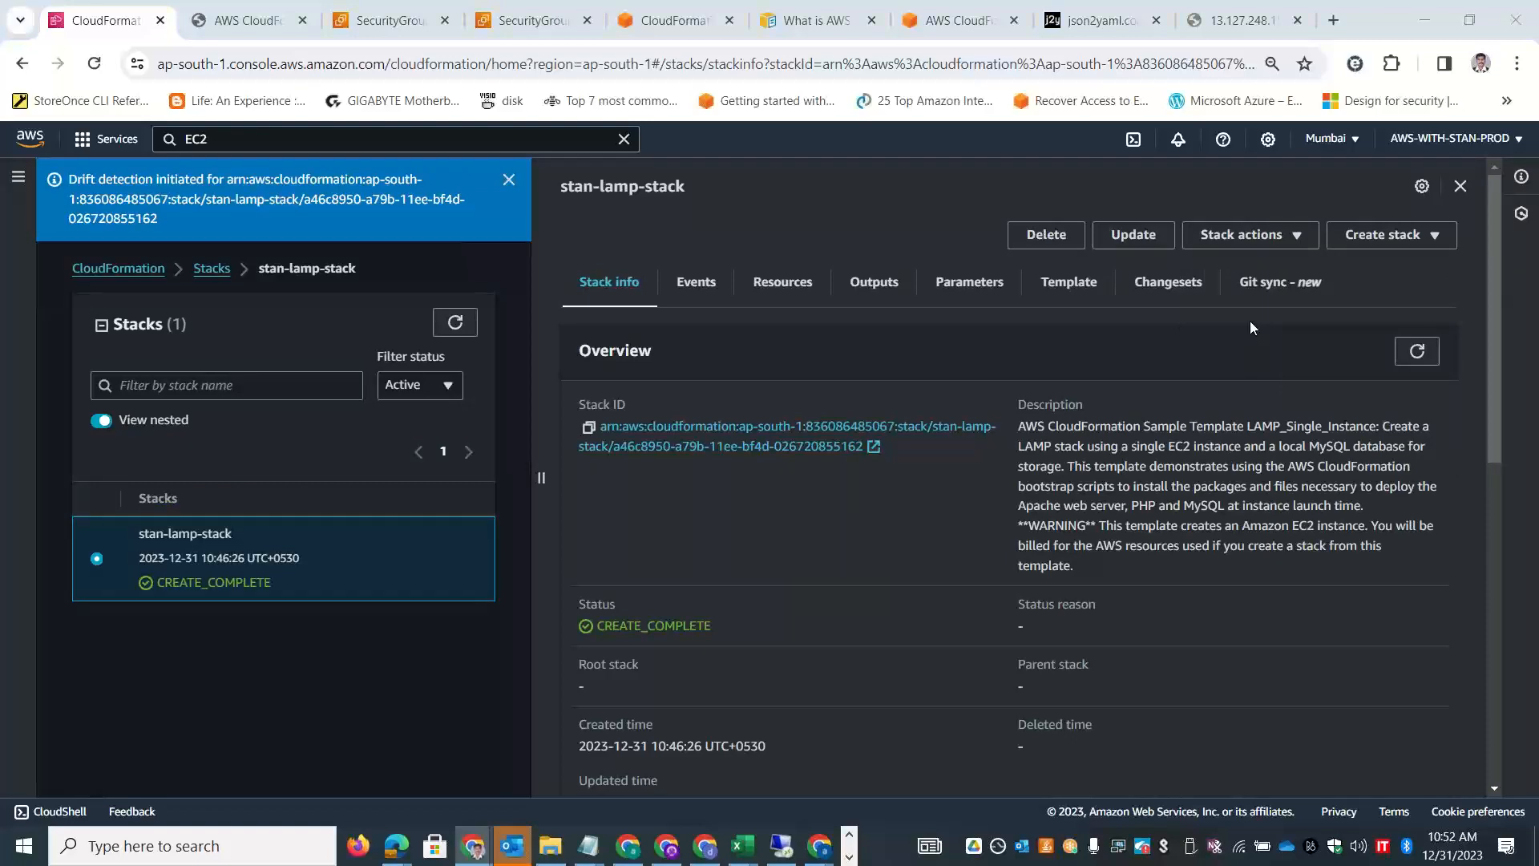
# Switch to the Excel workbook and bold the DRIFT and STACK cells on the CF Components sheet.
pyautogui.hotkey('alt', 'Tab')
pyautogui.hotkey('alt', 'Tab')
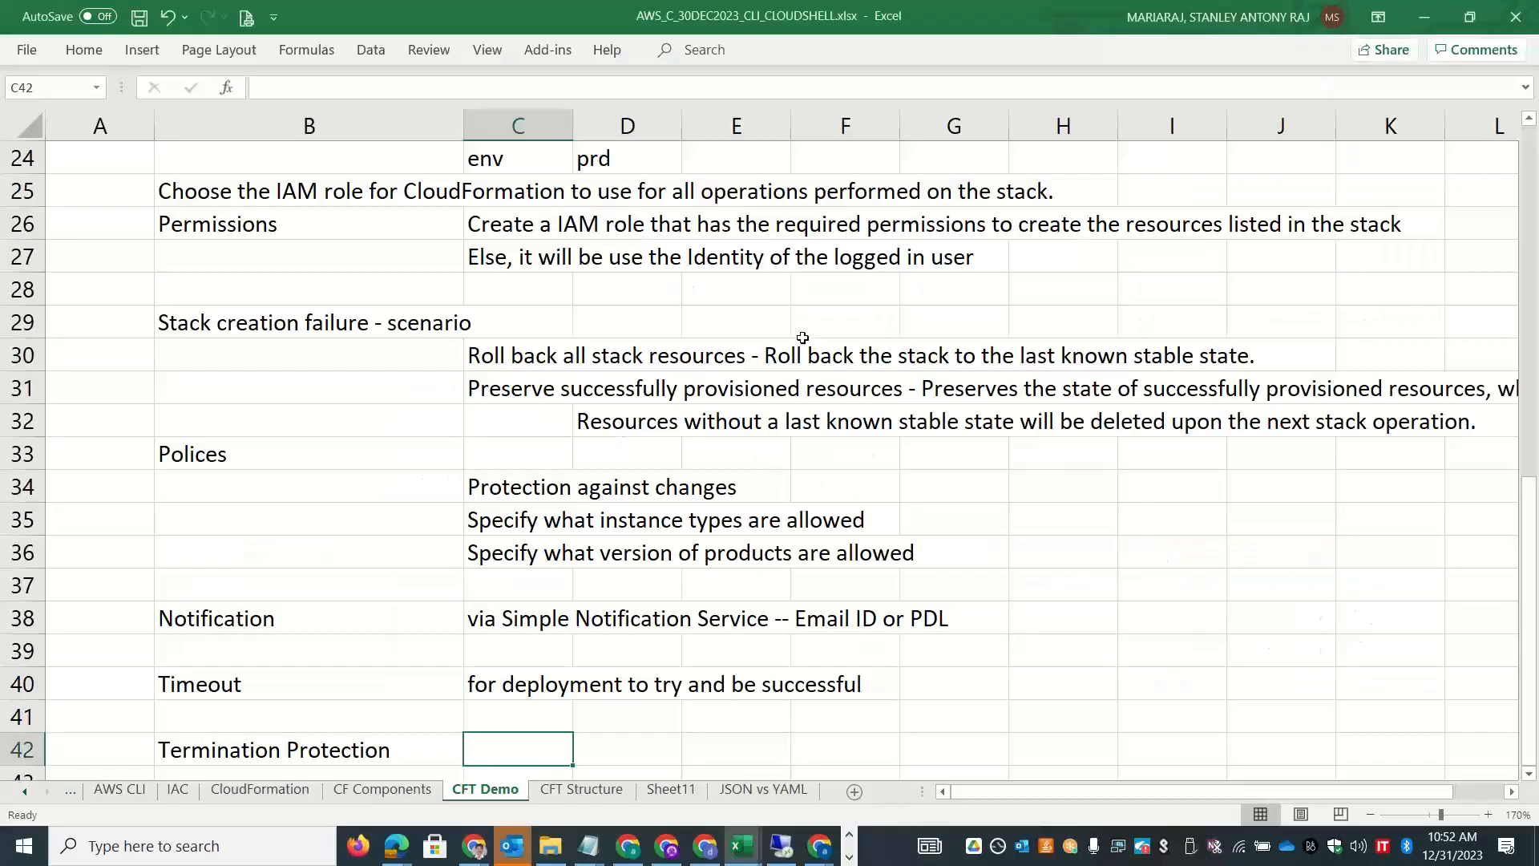
pyautogui.click(423, 795)
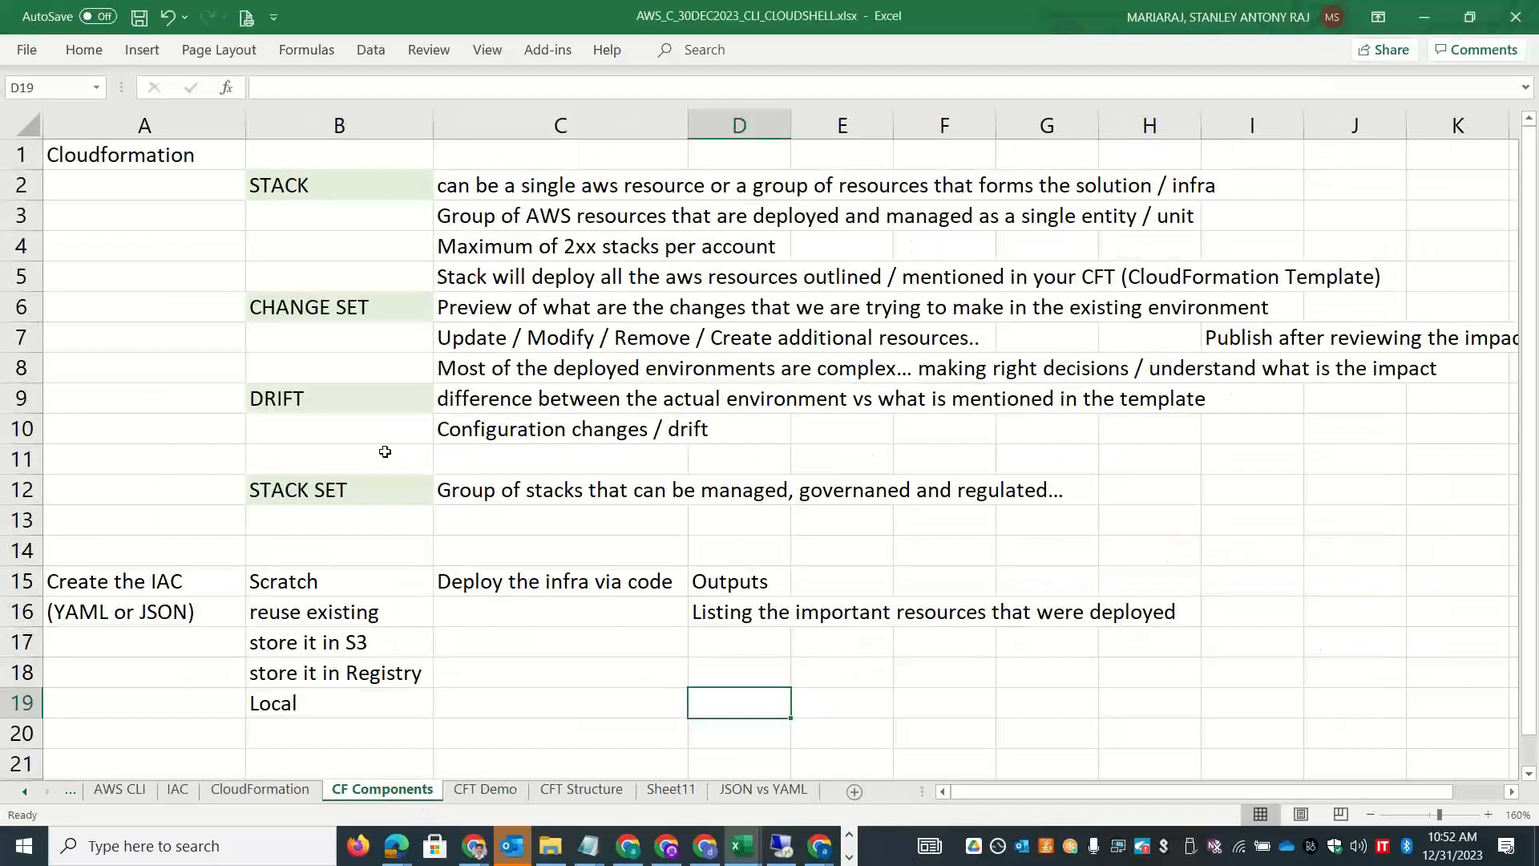
pyautogui.click(332, 401)
pyautogui.hotkey('ctrl', 'b')
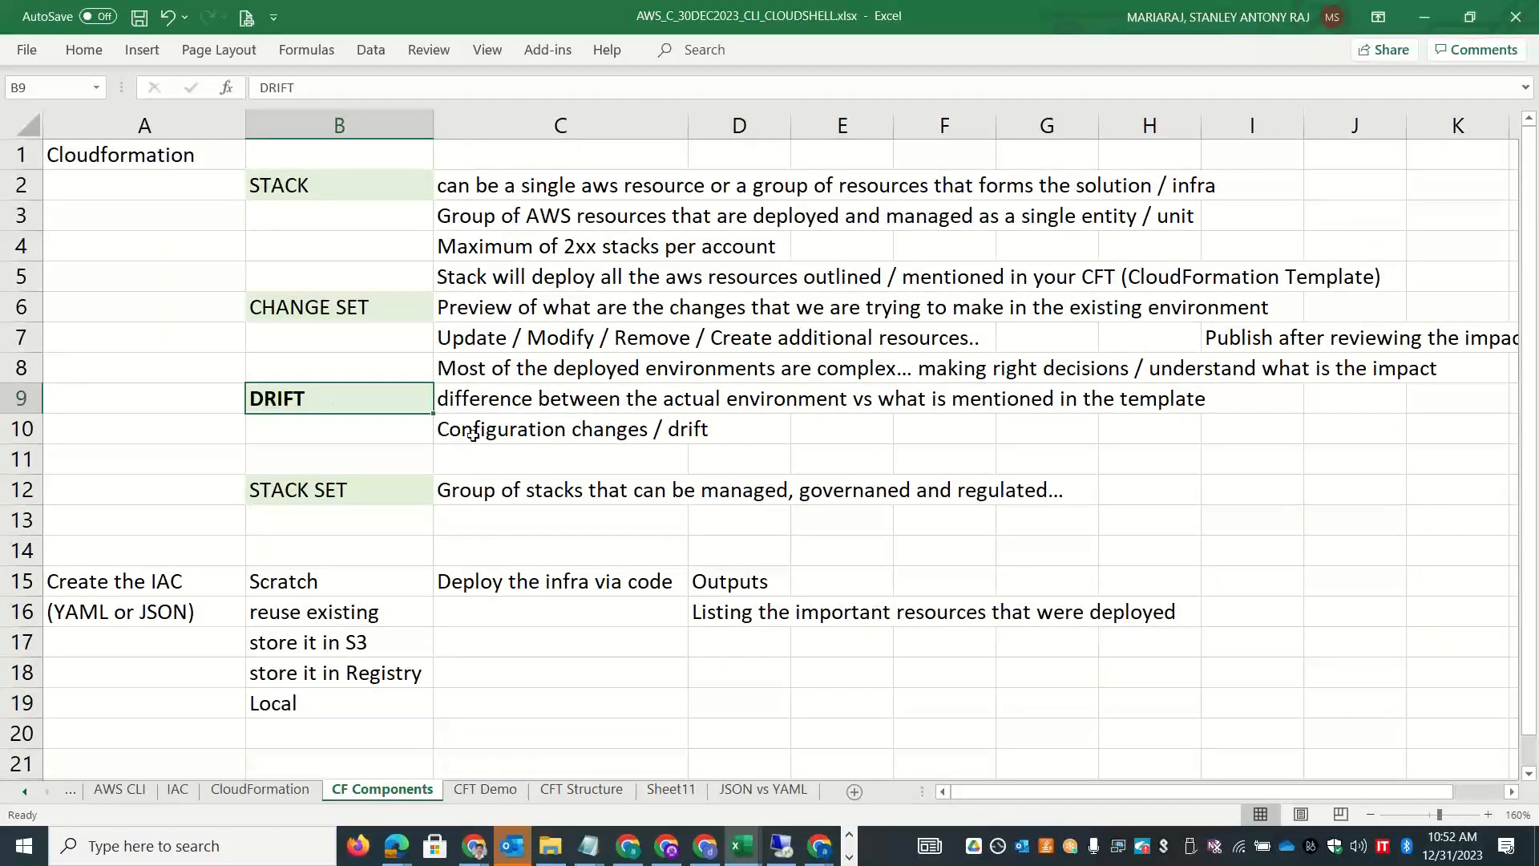
pyautogui.hotkey('alt', 'Tab')
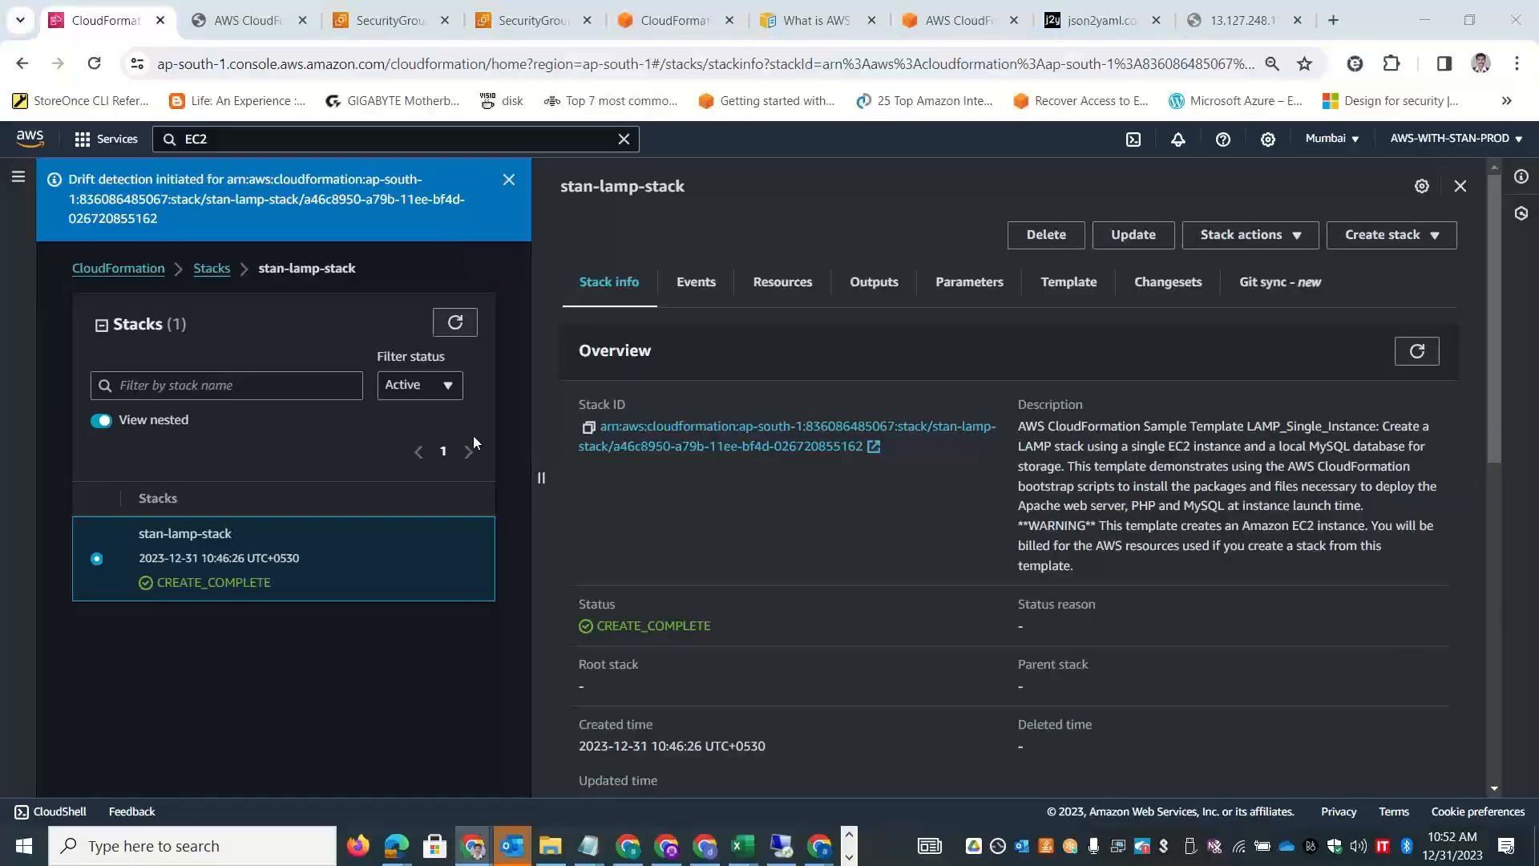
pyautogui.hotkey('alt', 'Tab')
pyautogui.click(345, 188)
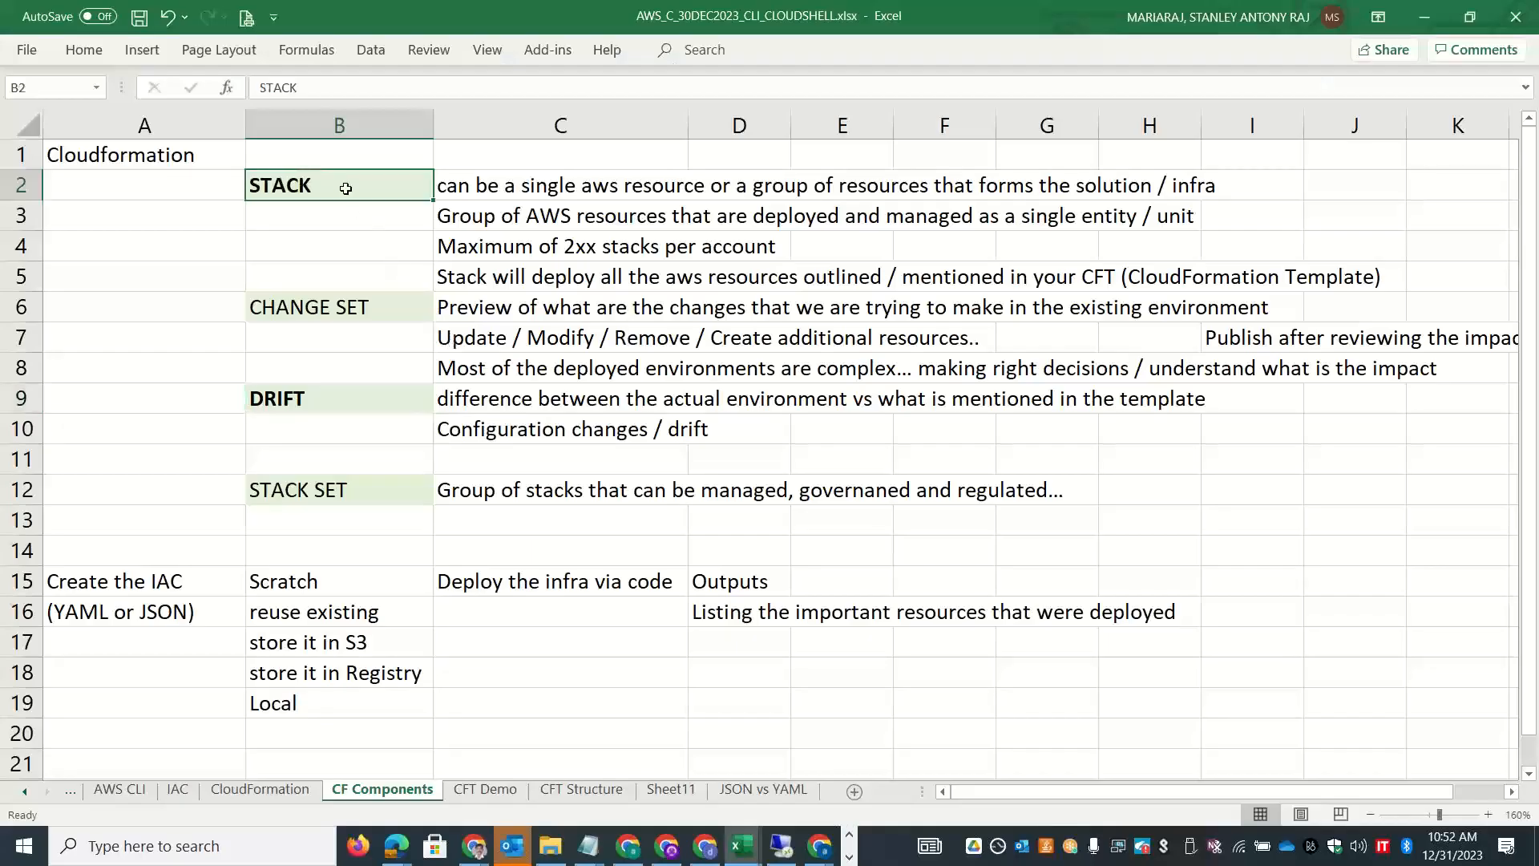
# Return to CloudFormation in the browser, show the drift results of stan-lamp-stack and examine the drift status of each resource.
pyautogui.hotkey('alt', 'Tab')
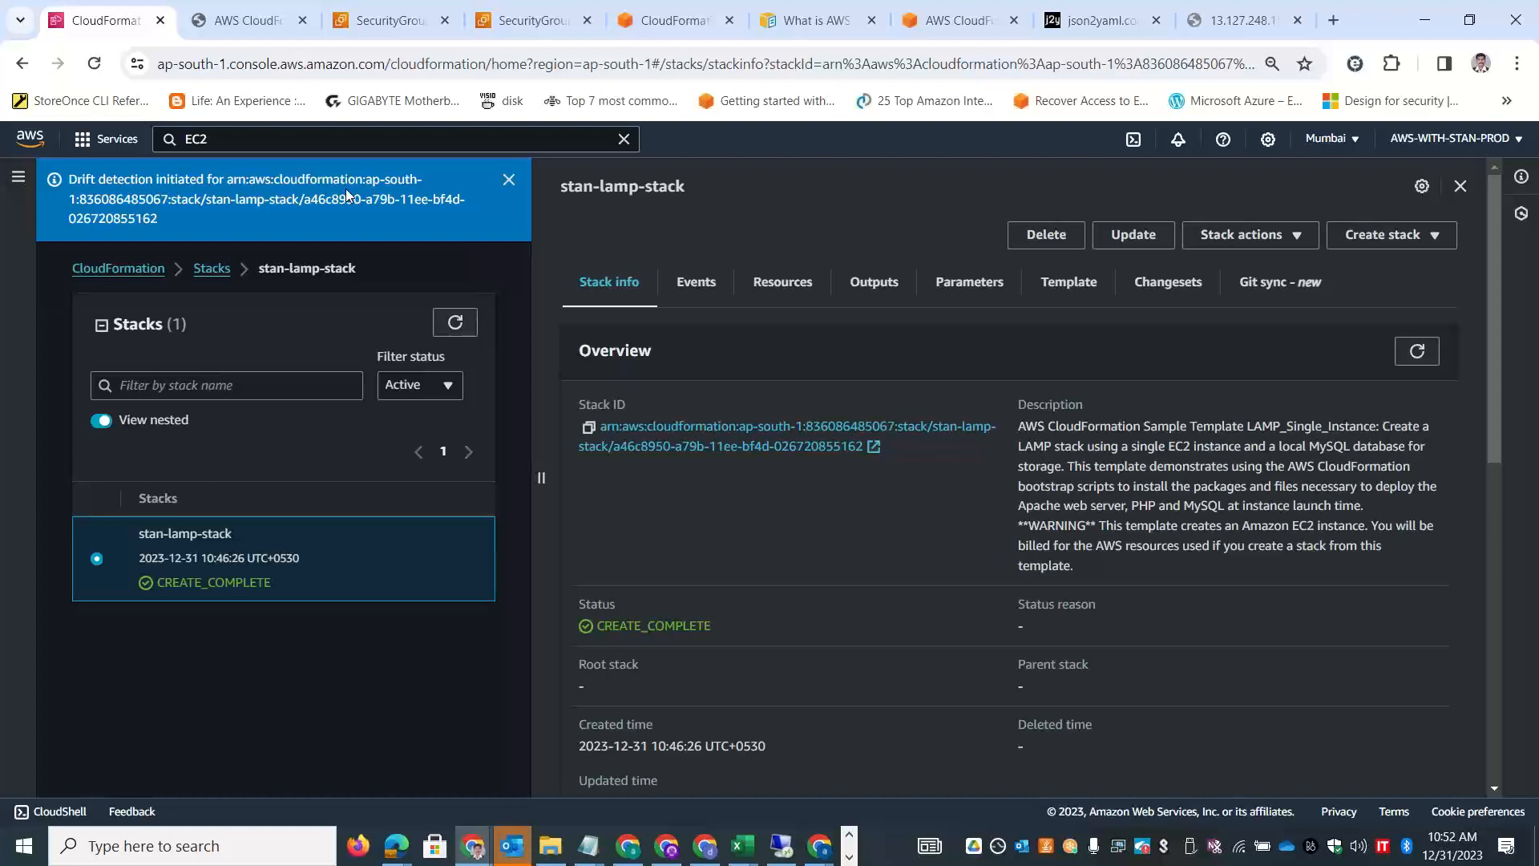
pyautogui.click(1298, 237)
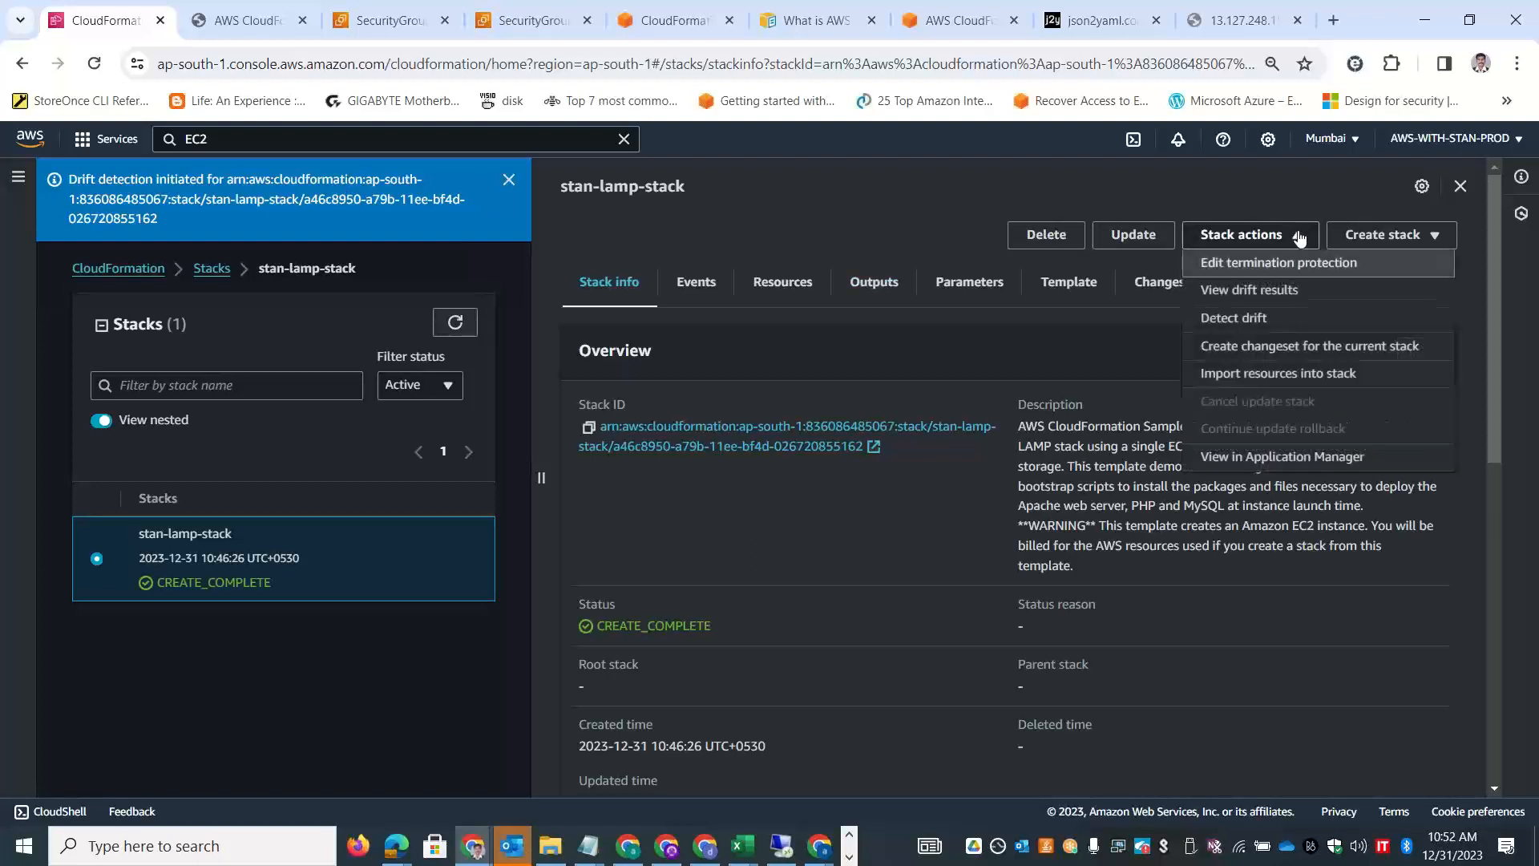
pyautogui.click(1263, 290)
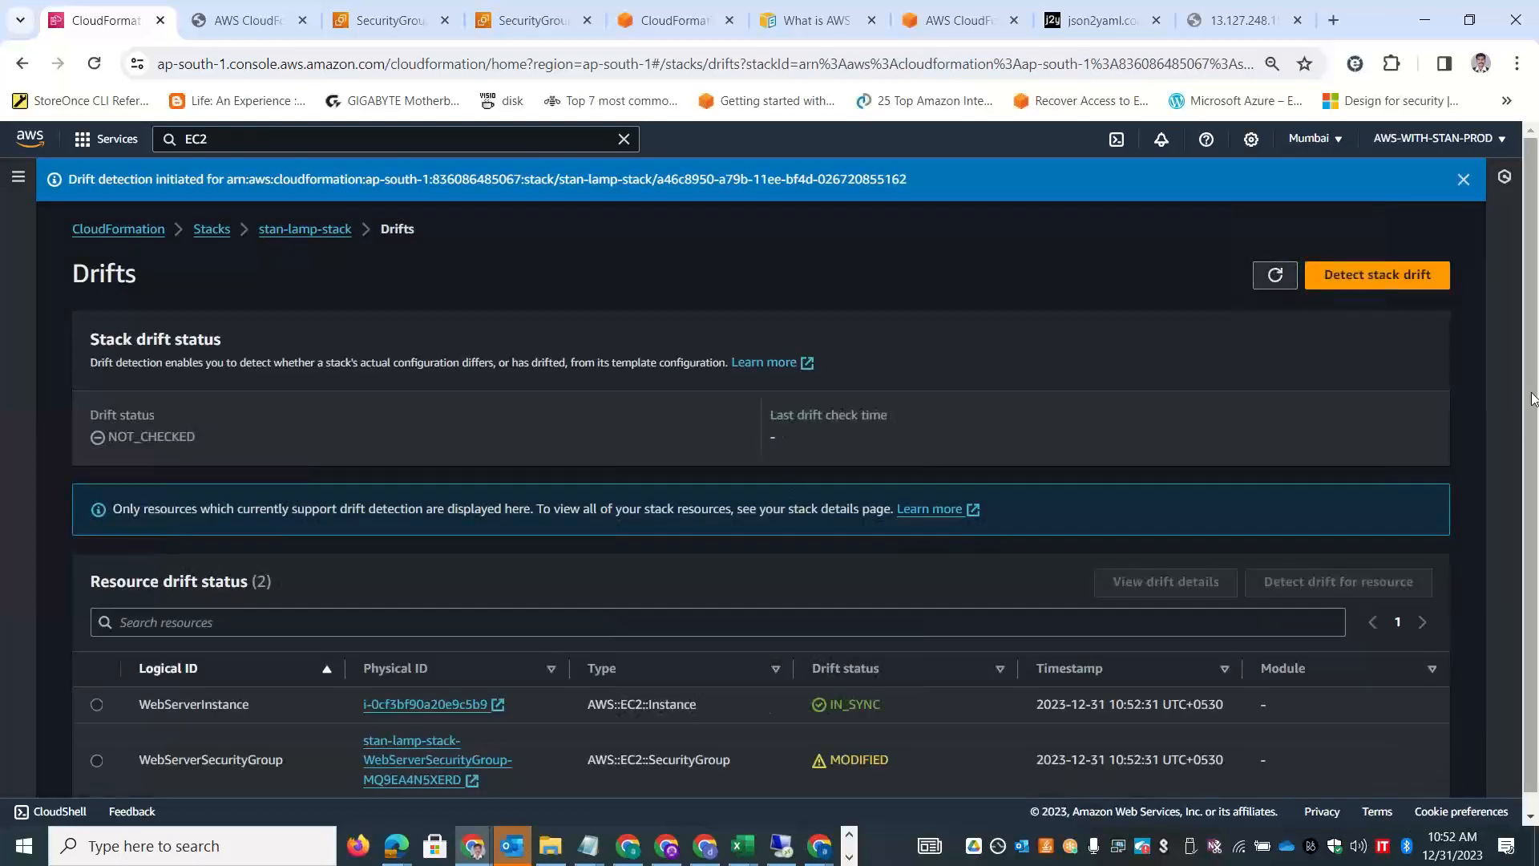
pyautogui.scroll(-1, 1532, 398)
pyautogui.moveTo(715, 687); pyautogui.dragTo(600, 688)
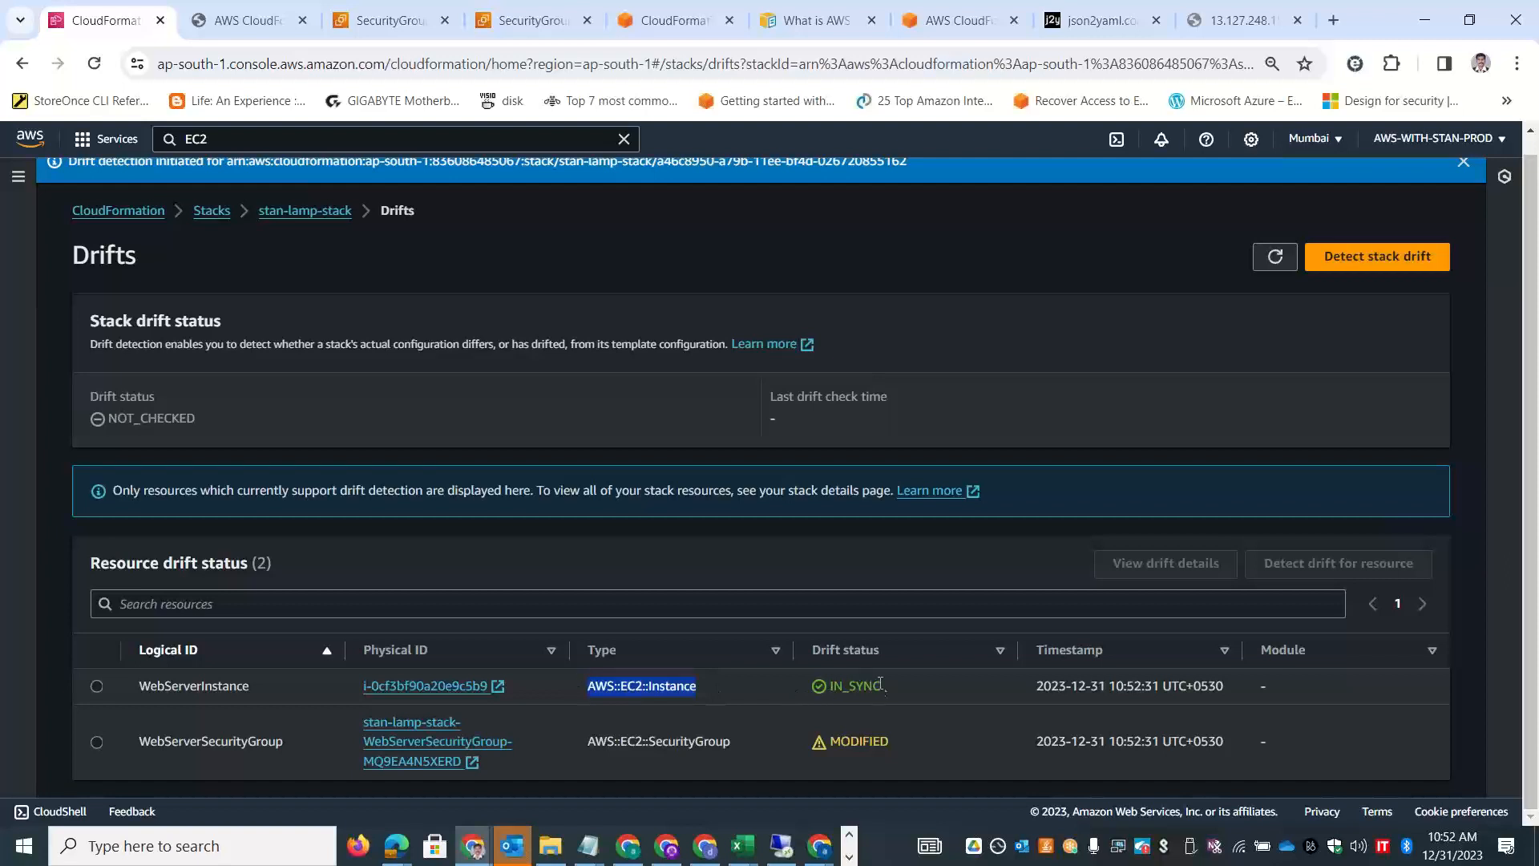
pyautogui.moveTo(880, 683); pyautogui.dragTo(827, 691)
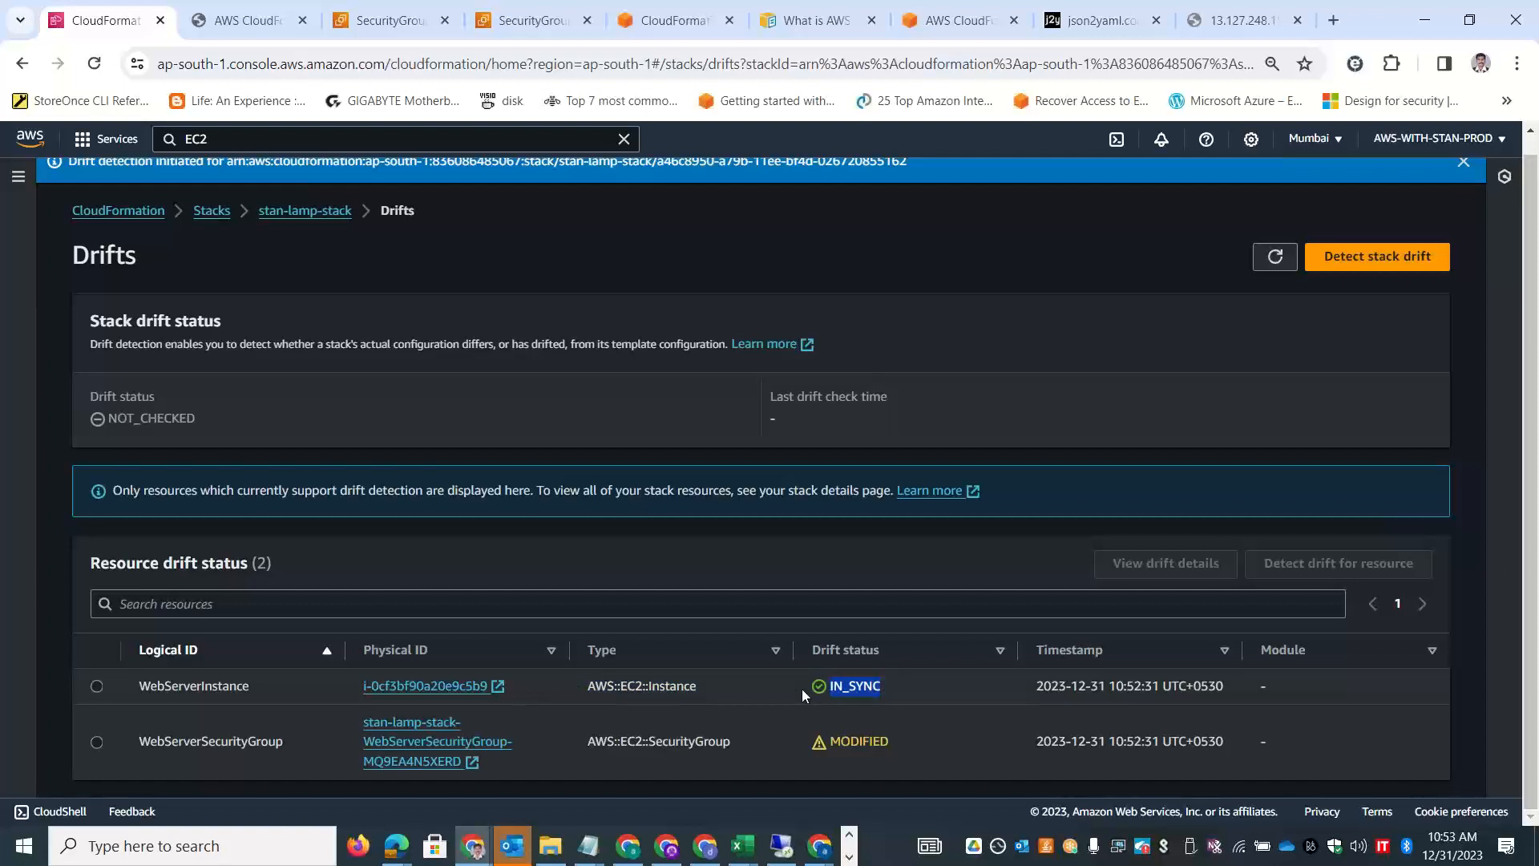
pyautogui.moveTo(302, 742); pyautogui.dragTo(141, 735)
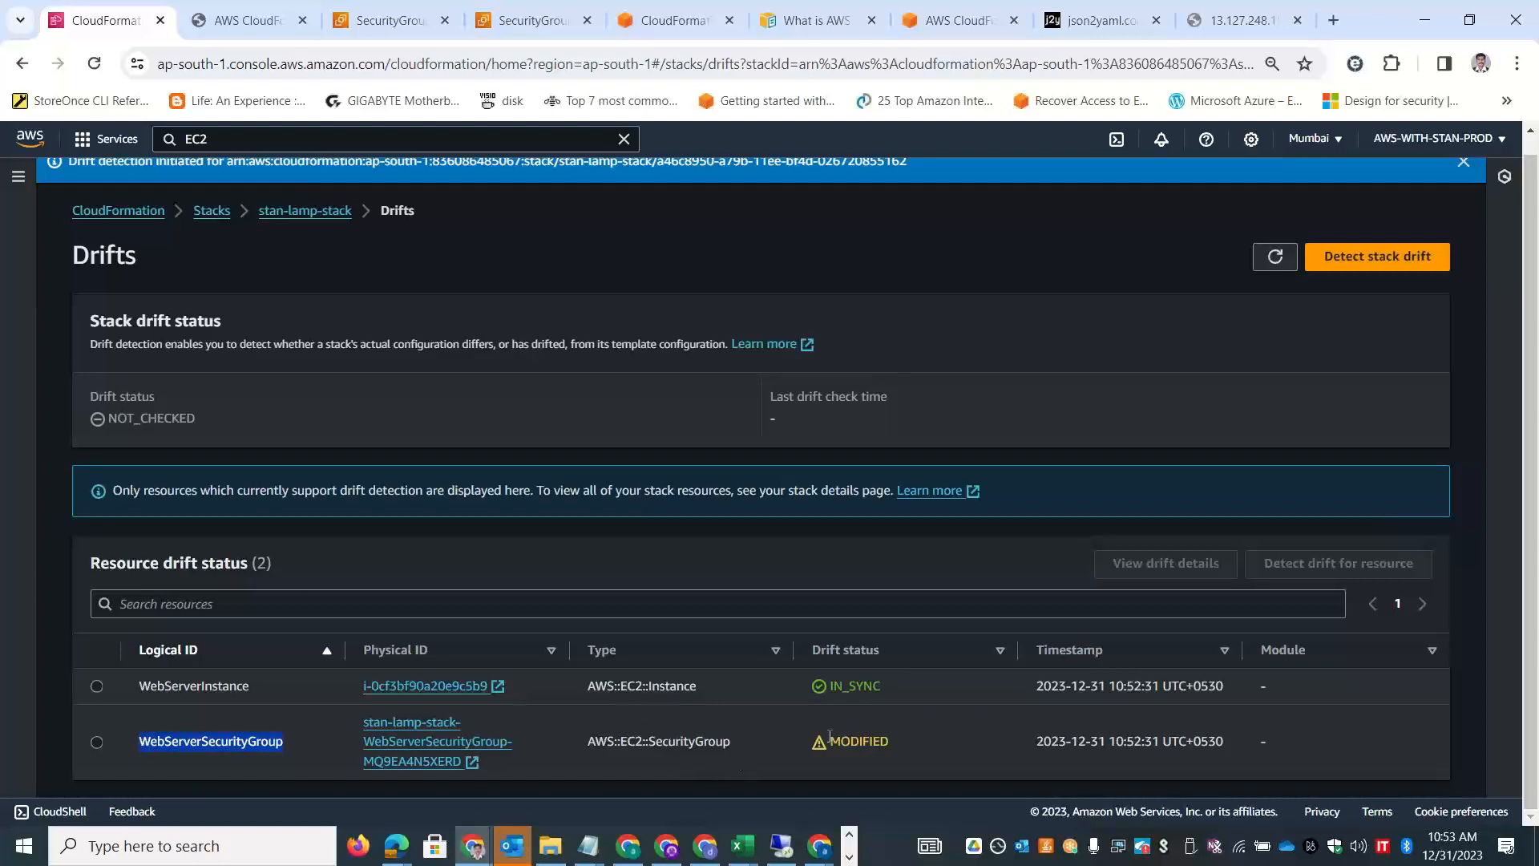
pyautogui.moveTo(903, 742); pyautogui.dragTo(820, 747)
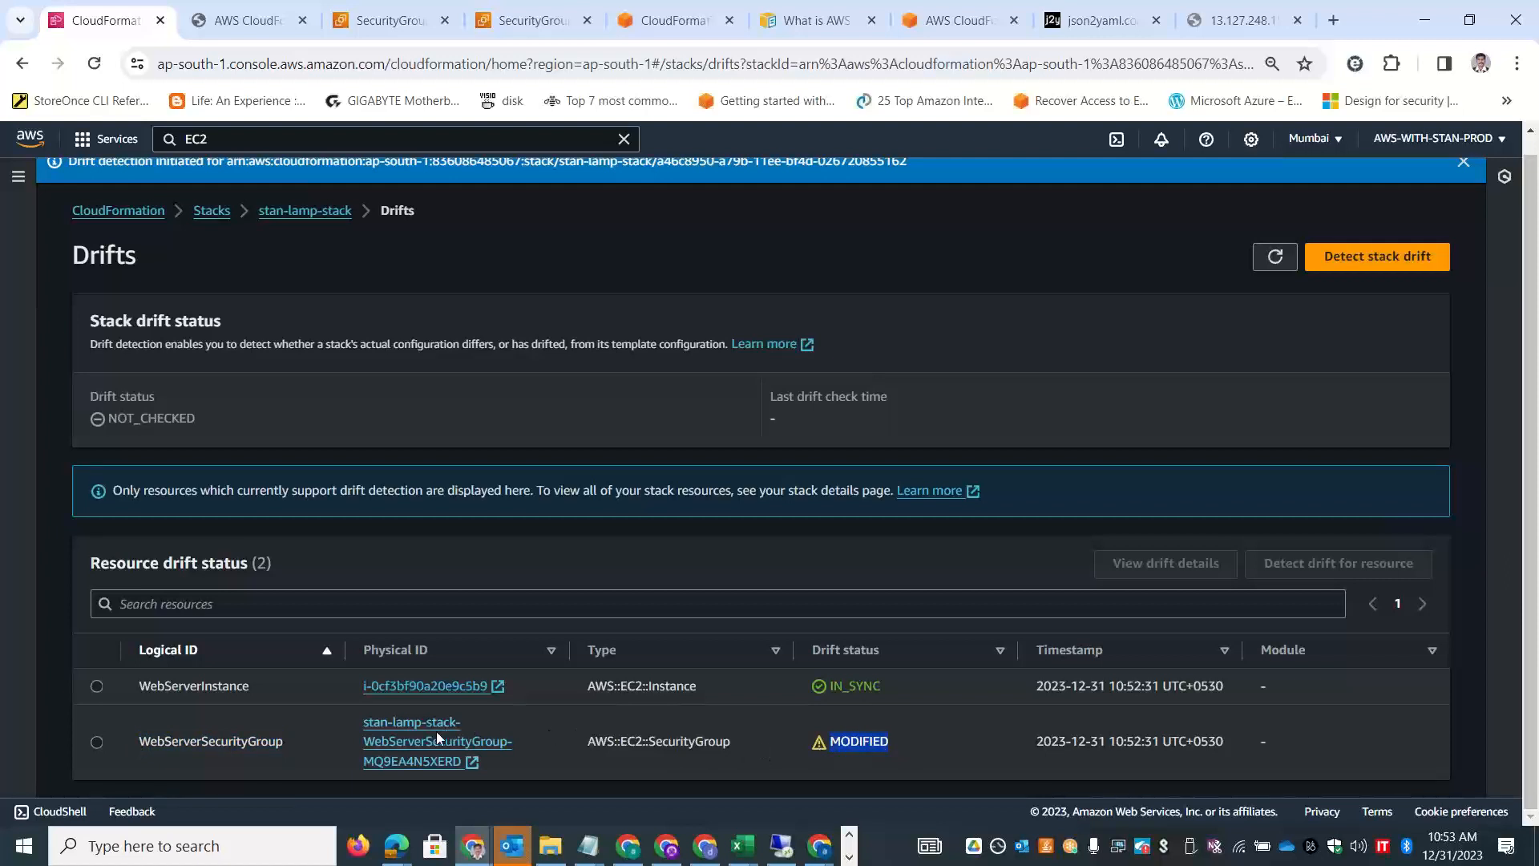
pyautogui.click(819, 745)
# Show the drift details of WebServerSecurityGroup and examine the property, change and current value of each difference.
pyautogui.click(97, 742)
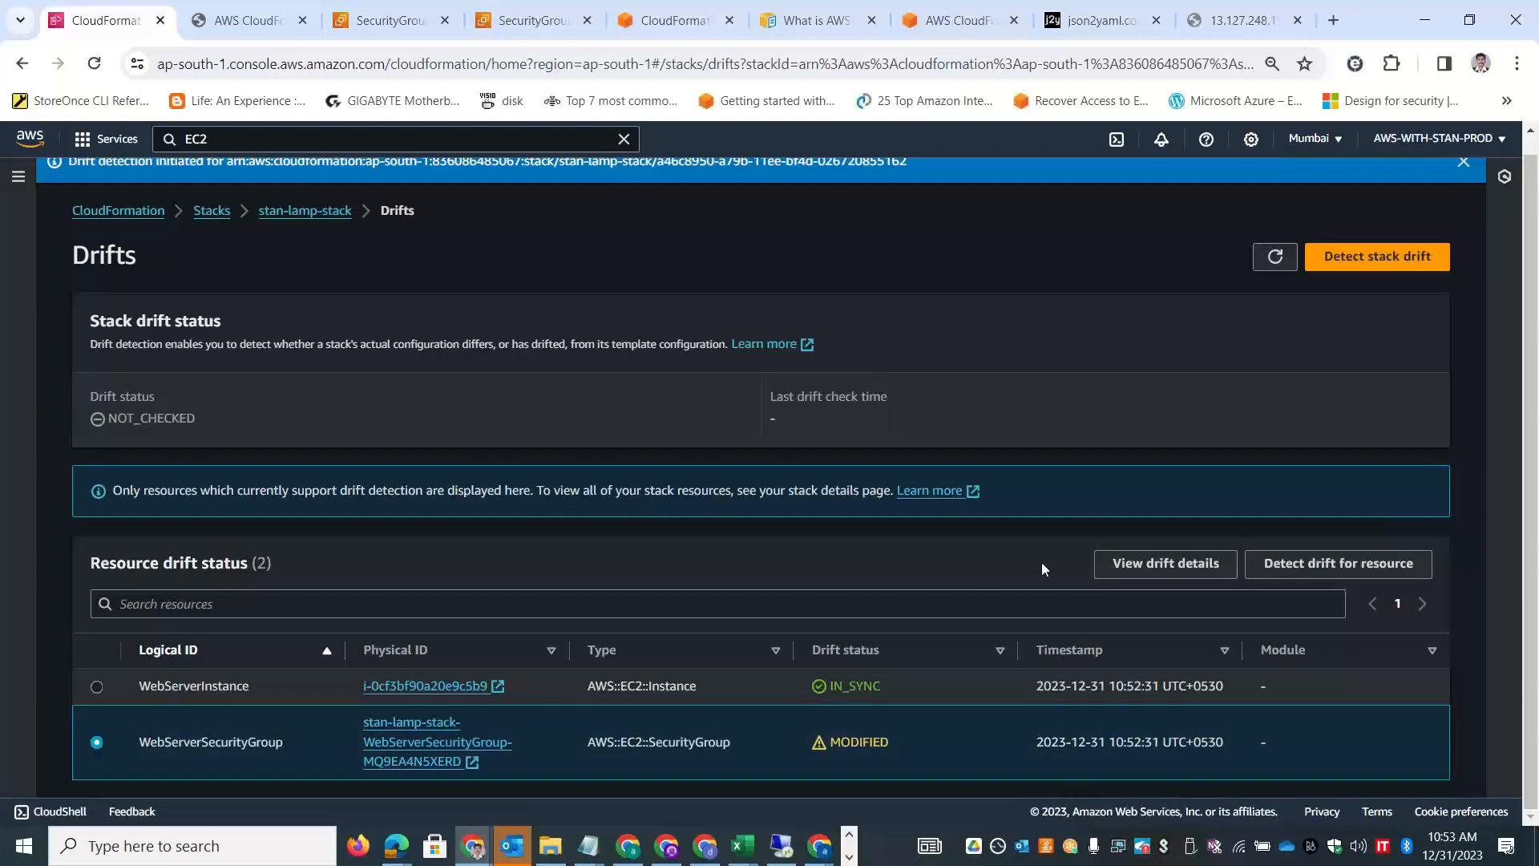
pyautogui.click(1154, 564)
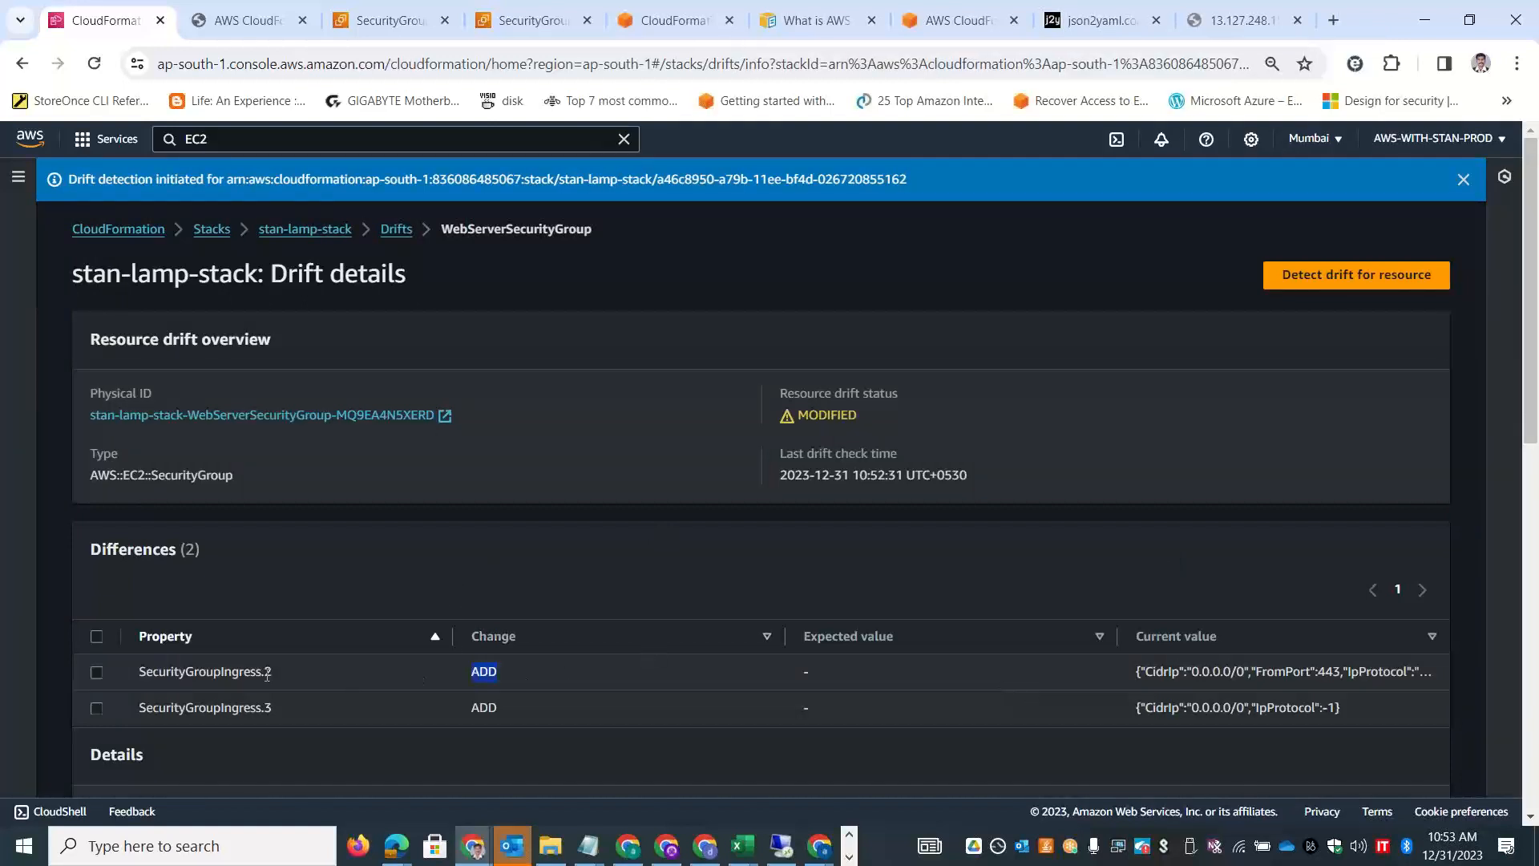
pyautogui.moveTo(147, 671); pyautogui.dragTo(290, 680)
pyautogui.doubleClick(241, 673)
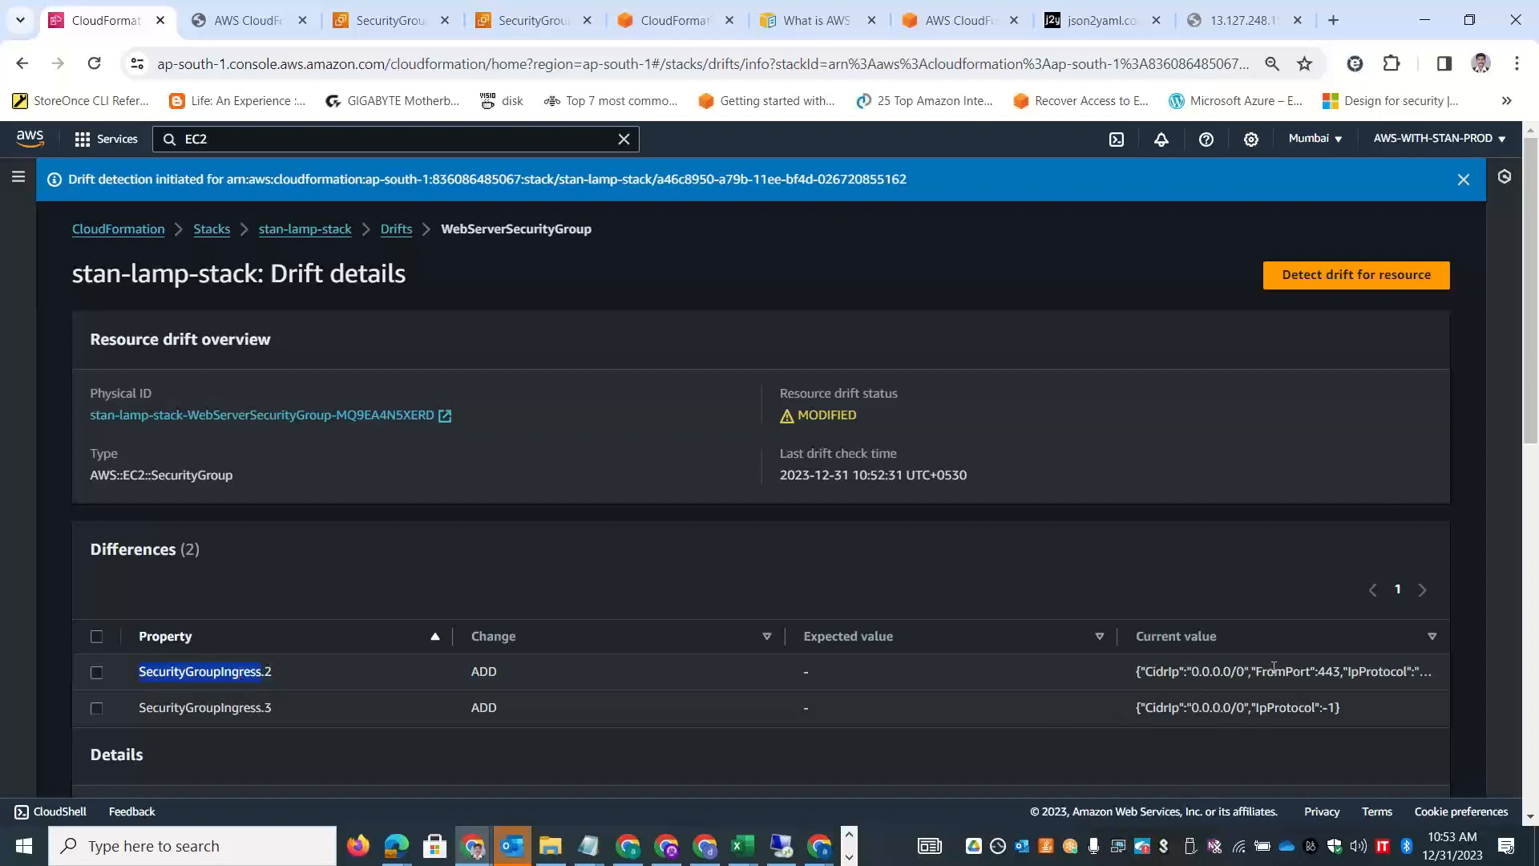
pyautogui.doubleClick(1328, 671)
pyautogui.moveTo(1180, 670); pyautogui.dragTo(1286, 670)
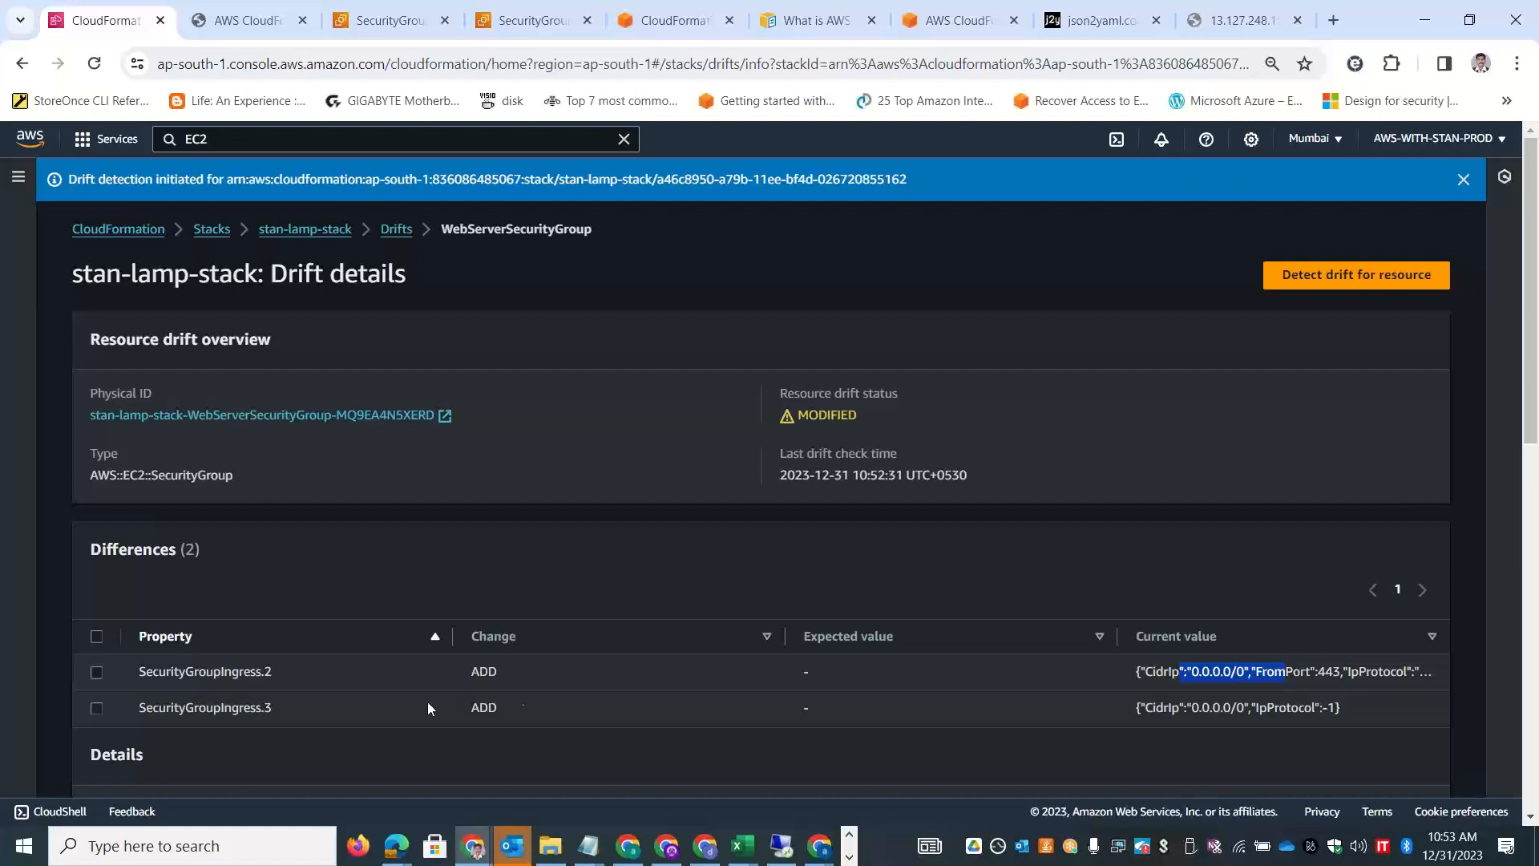
pyautogui.moveTo(1197, 707); pyautogui.dragTo(1265, 707)
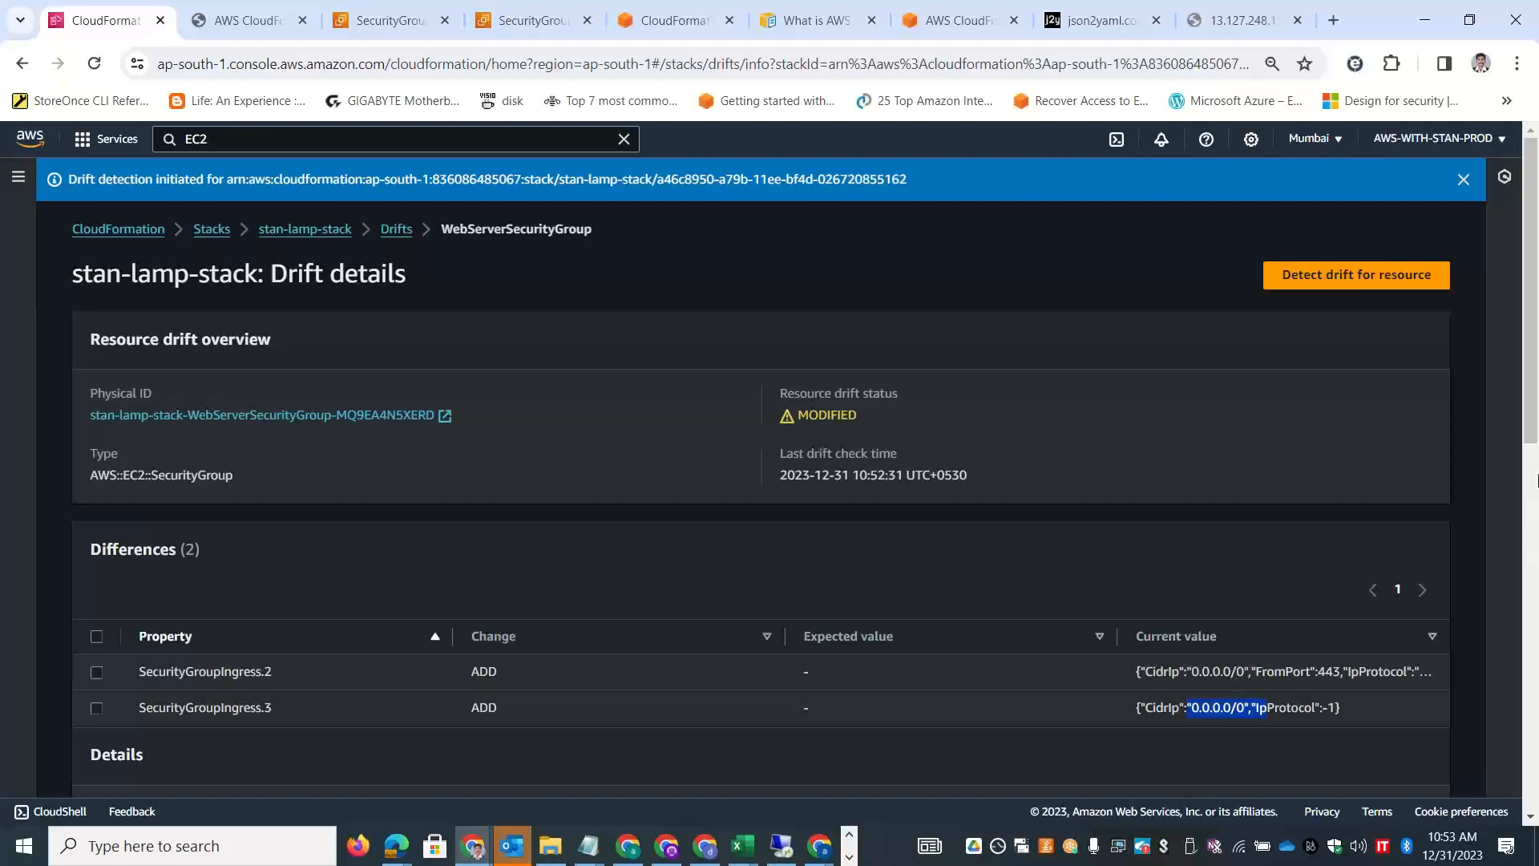
# Compare the security group's Expected and Actual JSON, examining the ingress entries in the drift details.
pyautogui.moveTo(1537, 409); pyautogui.dragTo(1536, 690)
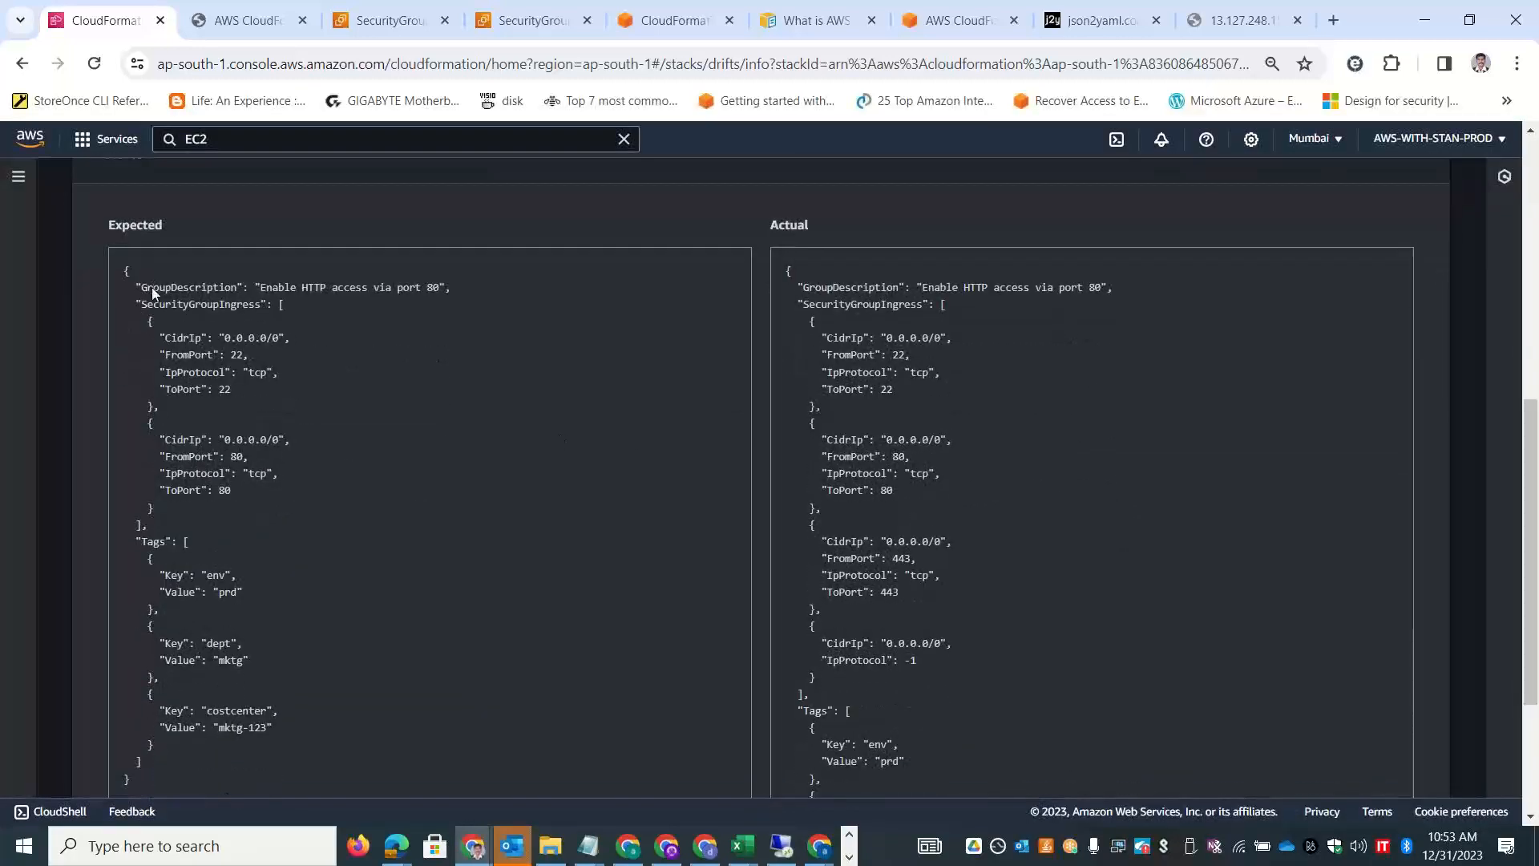
pyautogui.moveTo(124, 270); pyautogui.dragTo(147, 537)
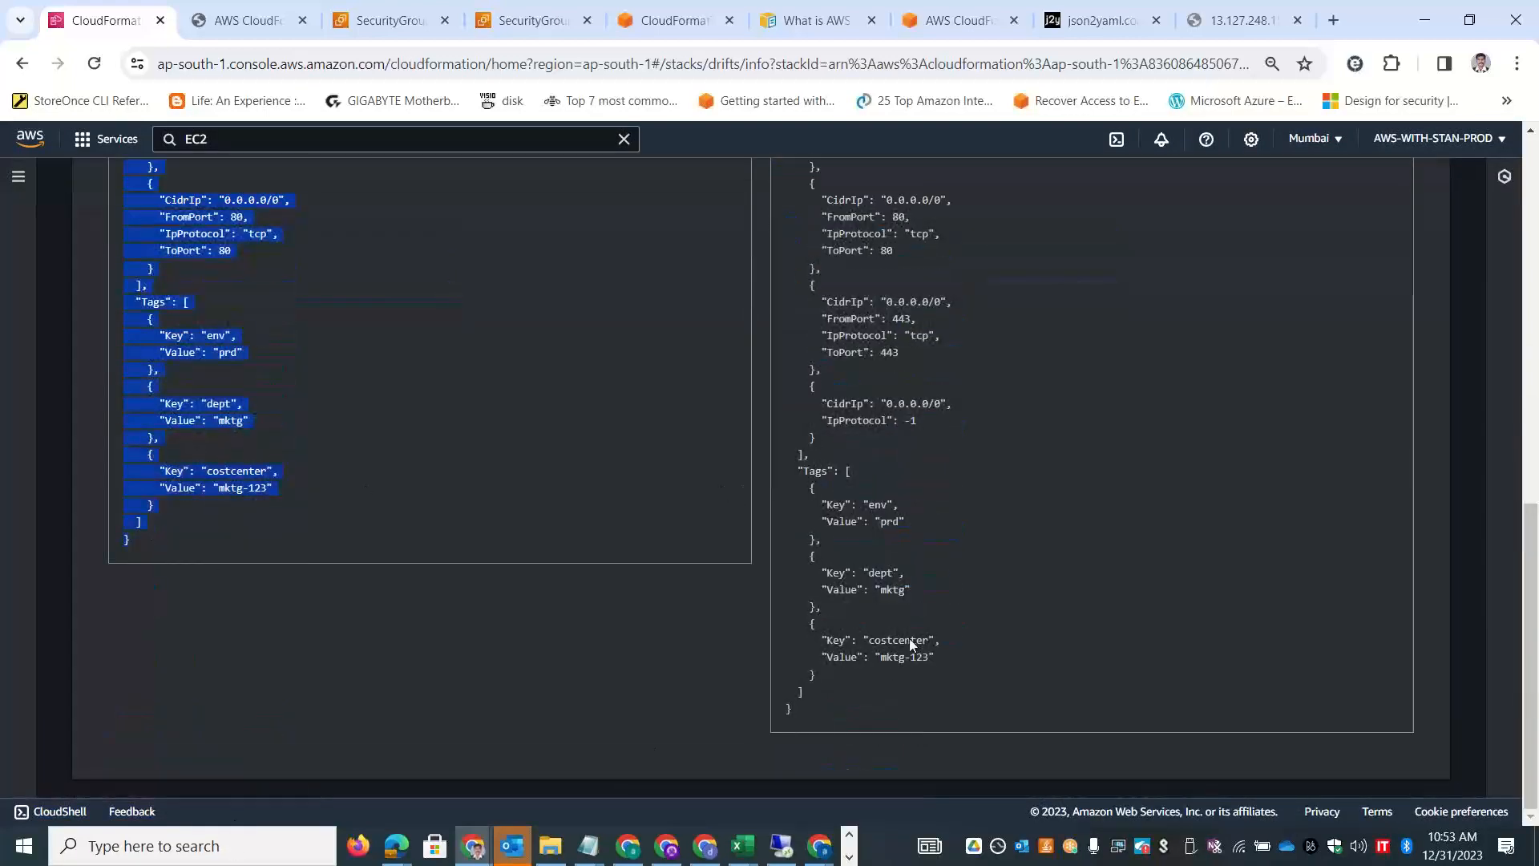
pyautogui.moveTo(885, 302); pyautogui.dragTo(951, 303)
pyautogui.doubleClick(896, 318)
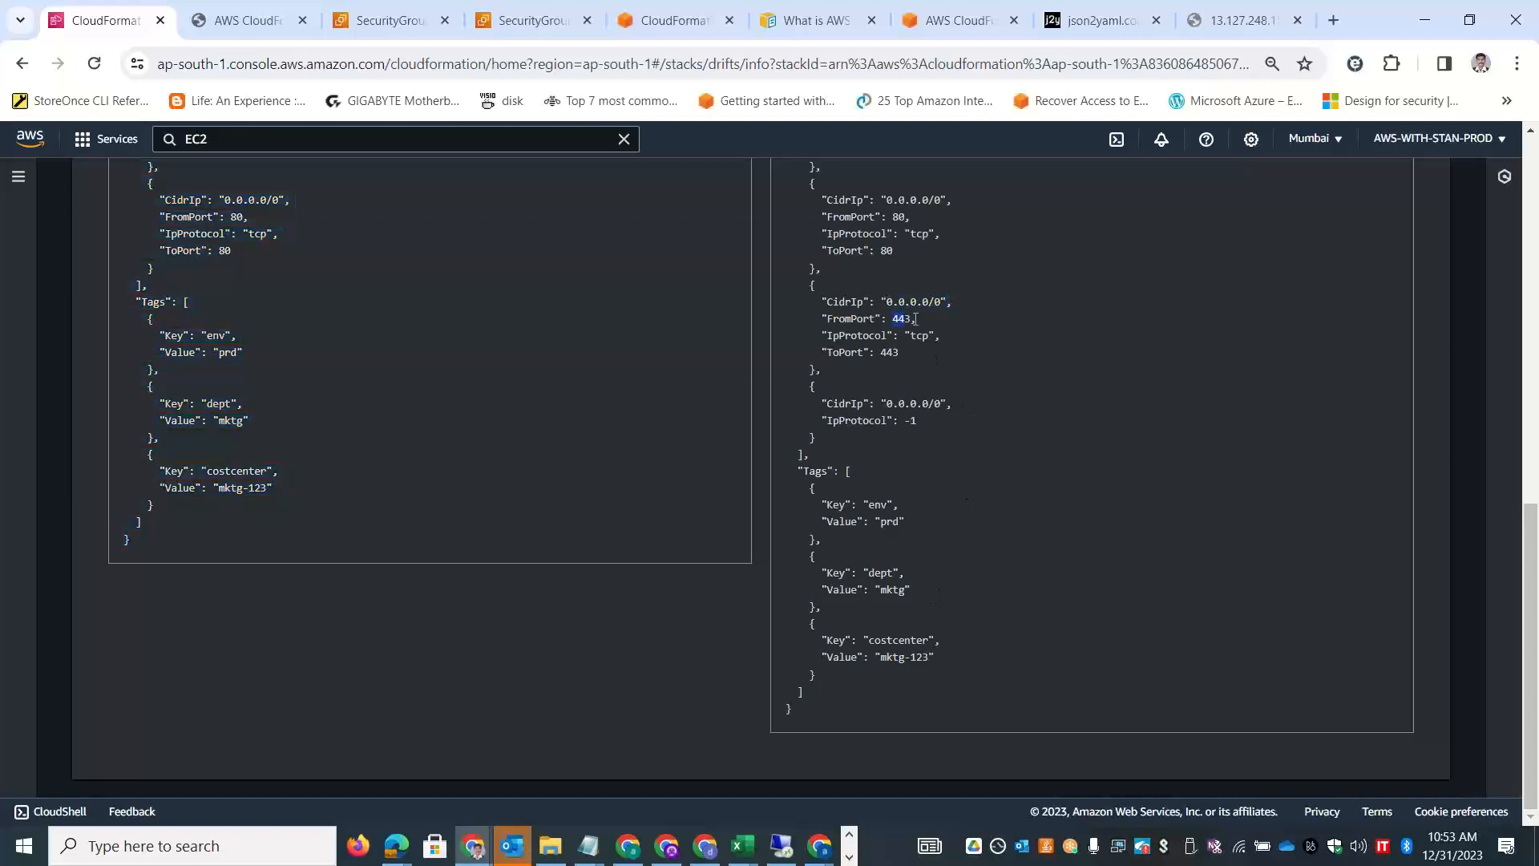
pyautogui.moveTo(1528, 564); pyautogui.dragTo(1535, 465)
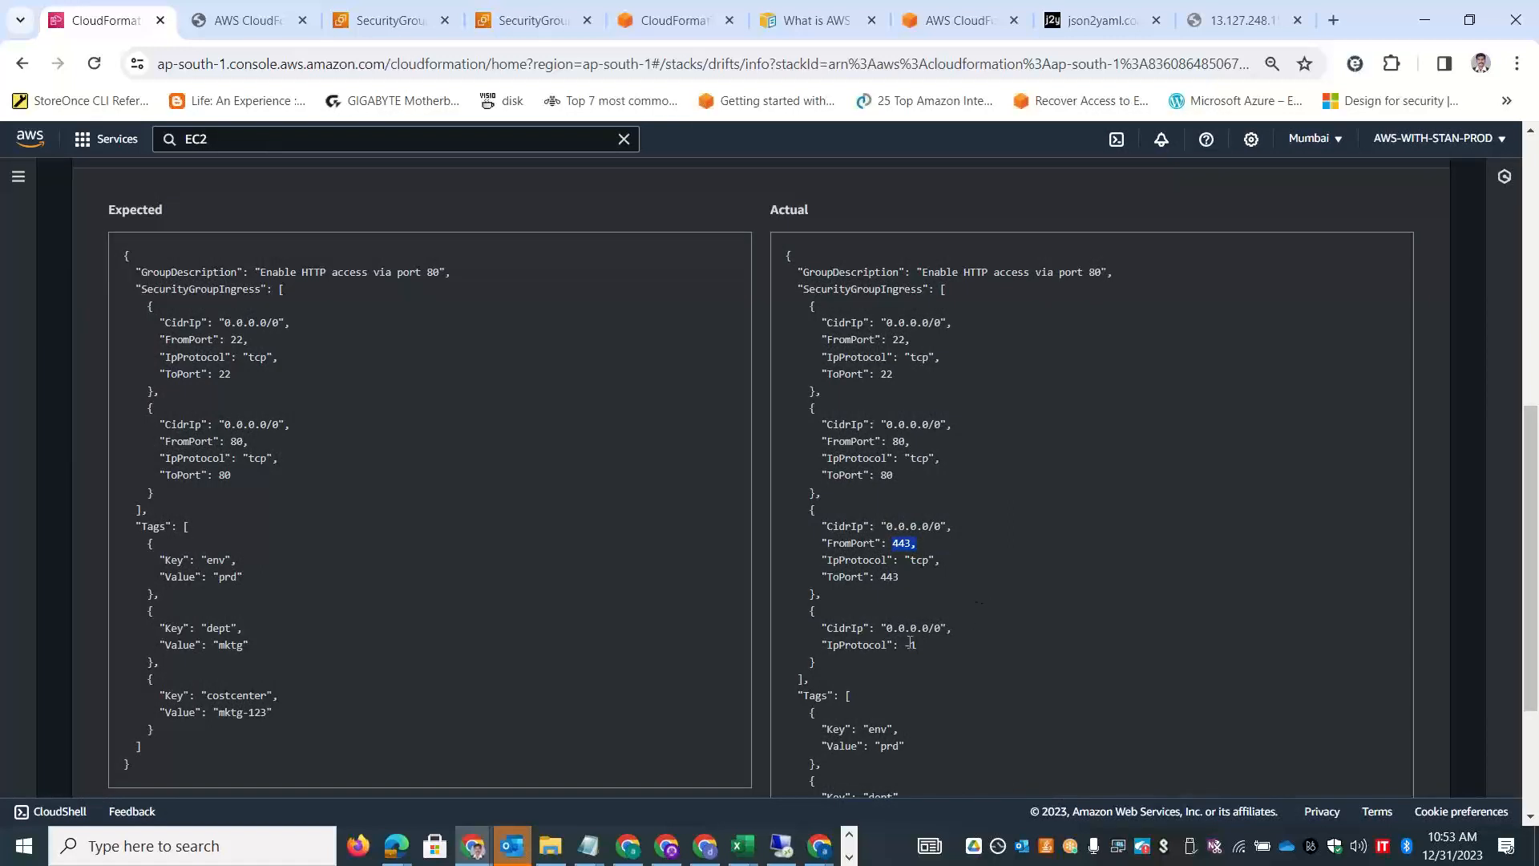
pyautogui.moveTo(920, 644); pyautogui.dragTo(824, 626)
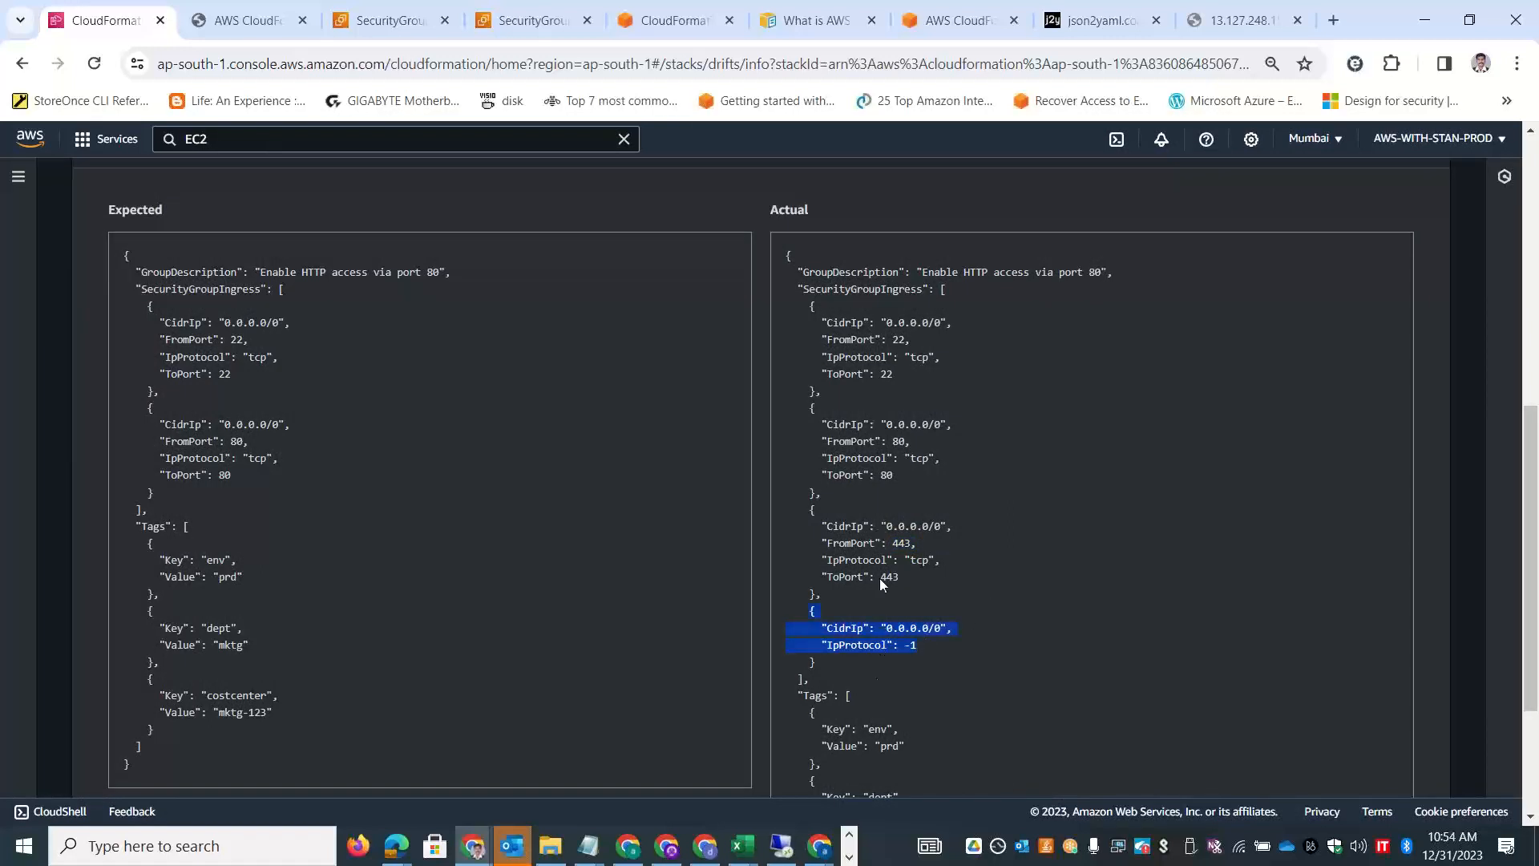
# Examine the security group's Expected JSON and the last drift check time in the drift details.
pyautogui.moveTo(270, 477); pyautogui.dragTo(134, 272)
pyautogui.moveTo(1531, 500); pyautogui.dragTo(1536, 230)
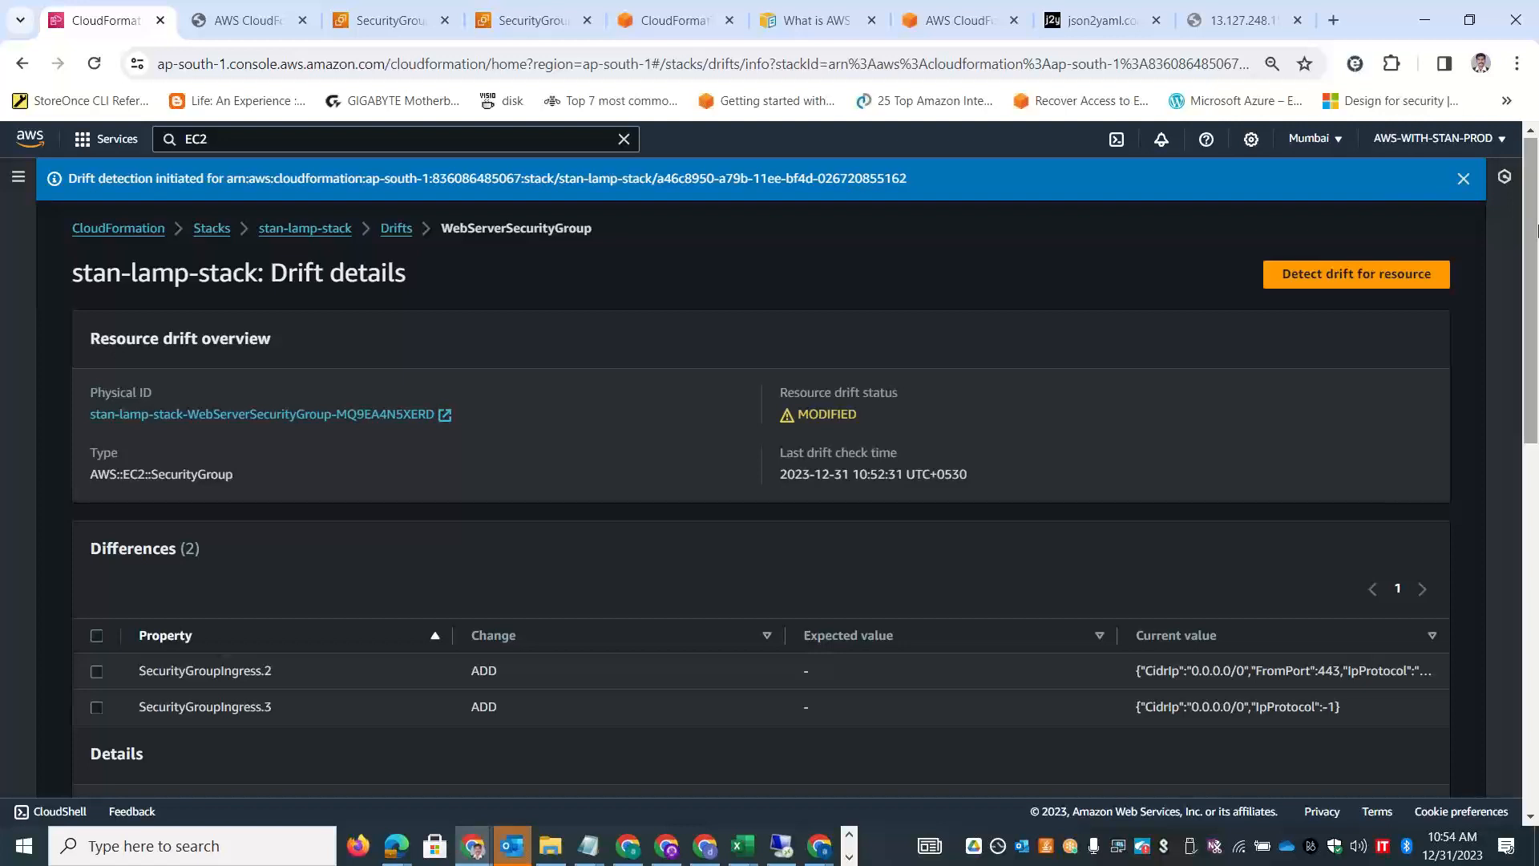
pyautogui.moveTo(983, 480); pyautogui.dragTo(741, 484)
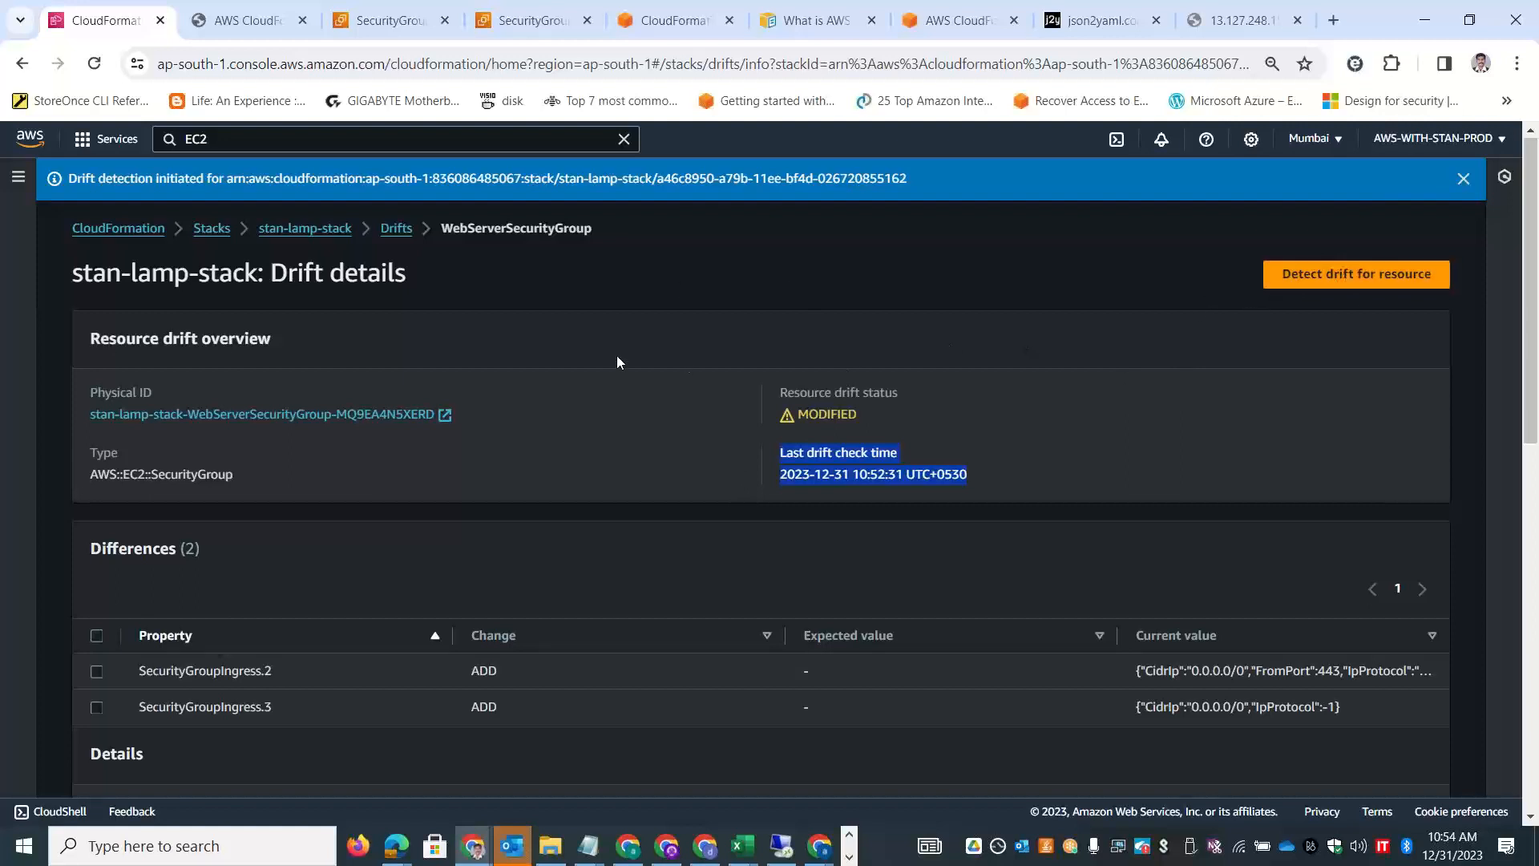
# Return to stan-lamp-stack and start a new changeset that uses the current template.
pyautogui.click(399, 229)
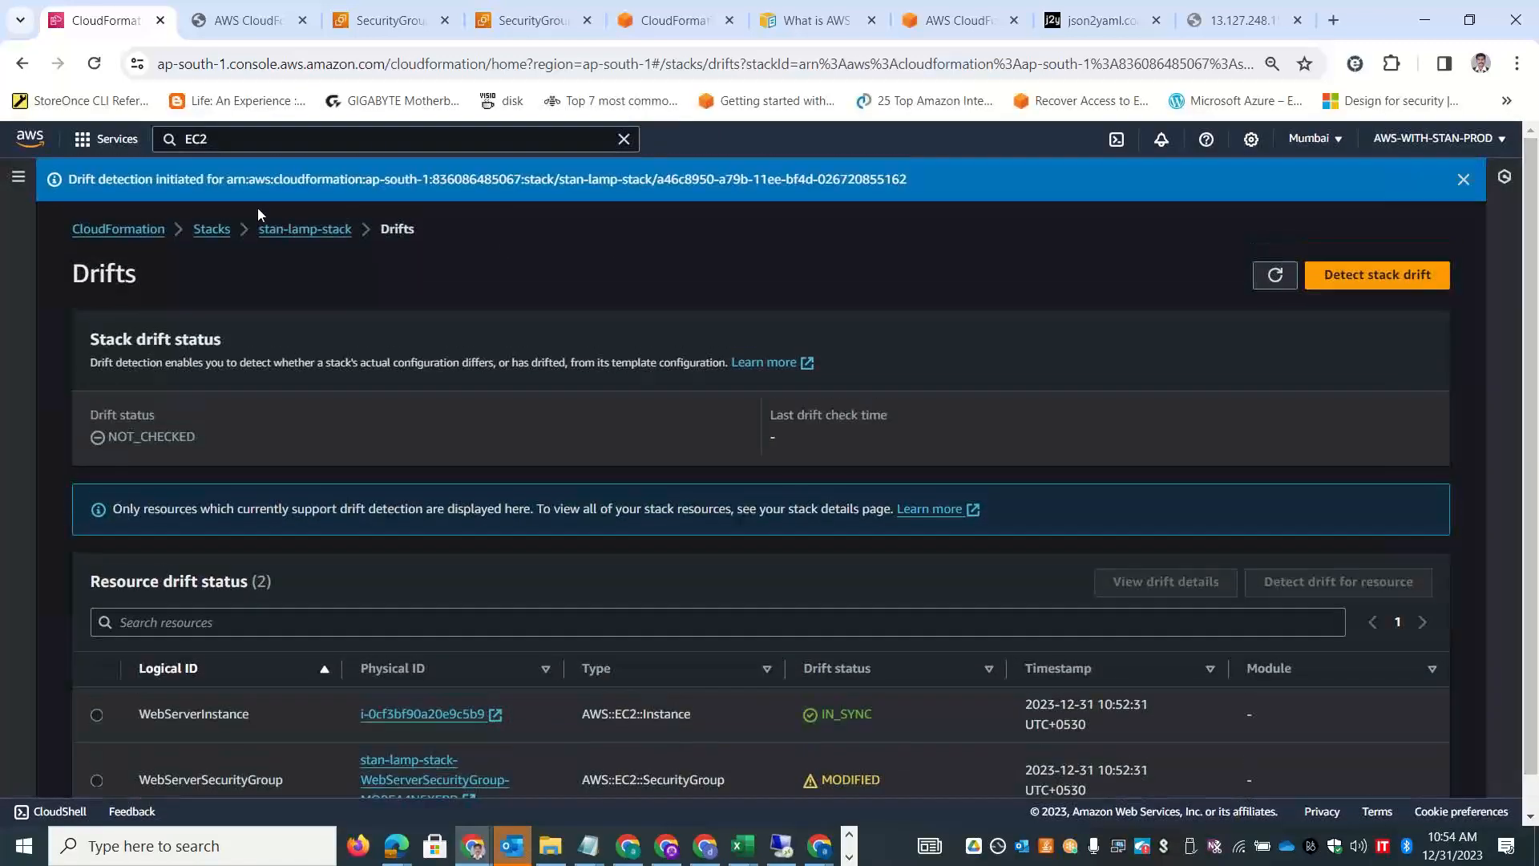
pyautogui.click(276, 230)
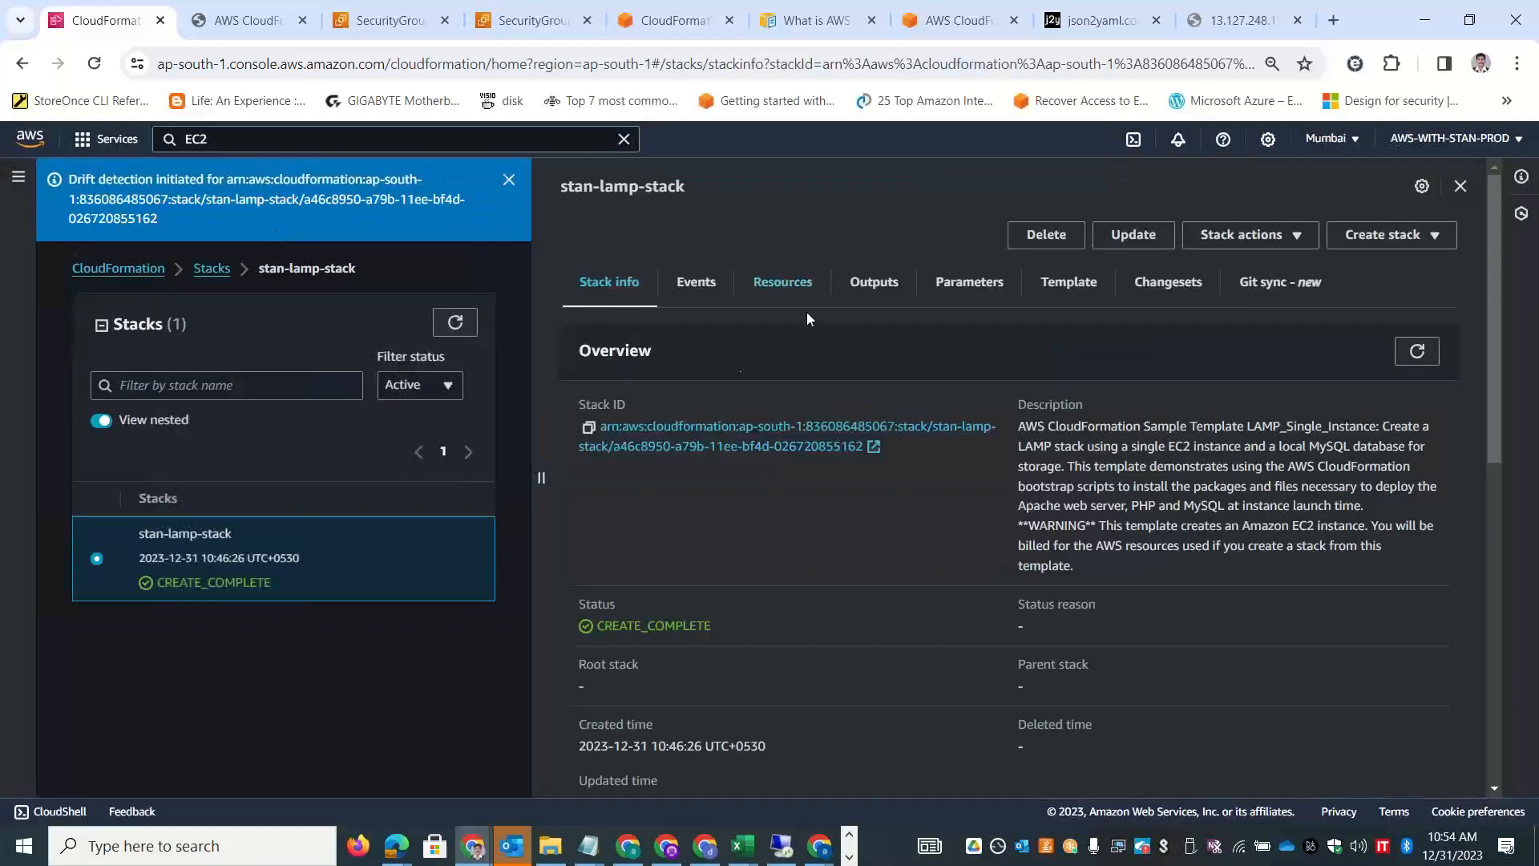
pyautogui.click(1199, 290)
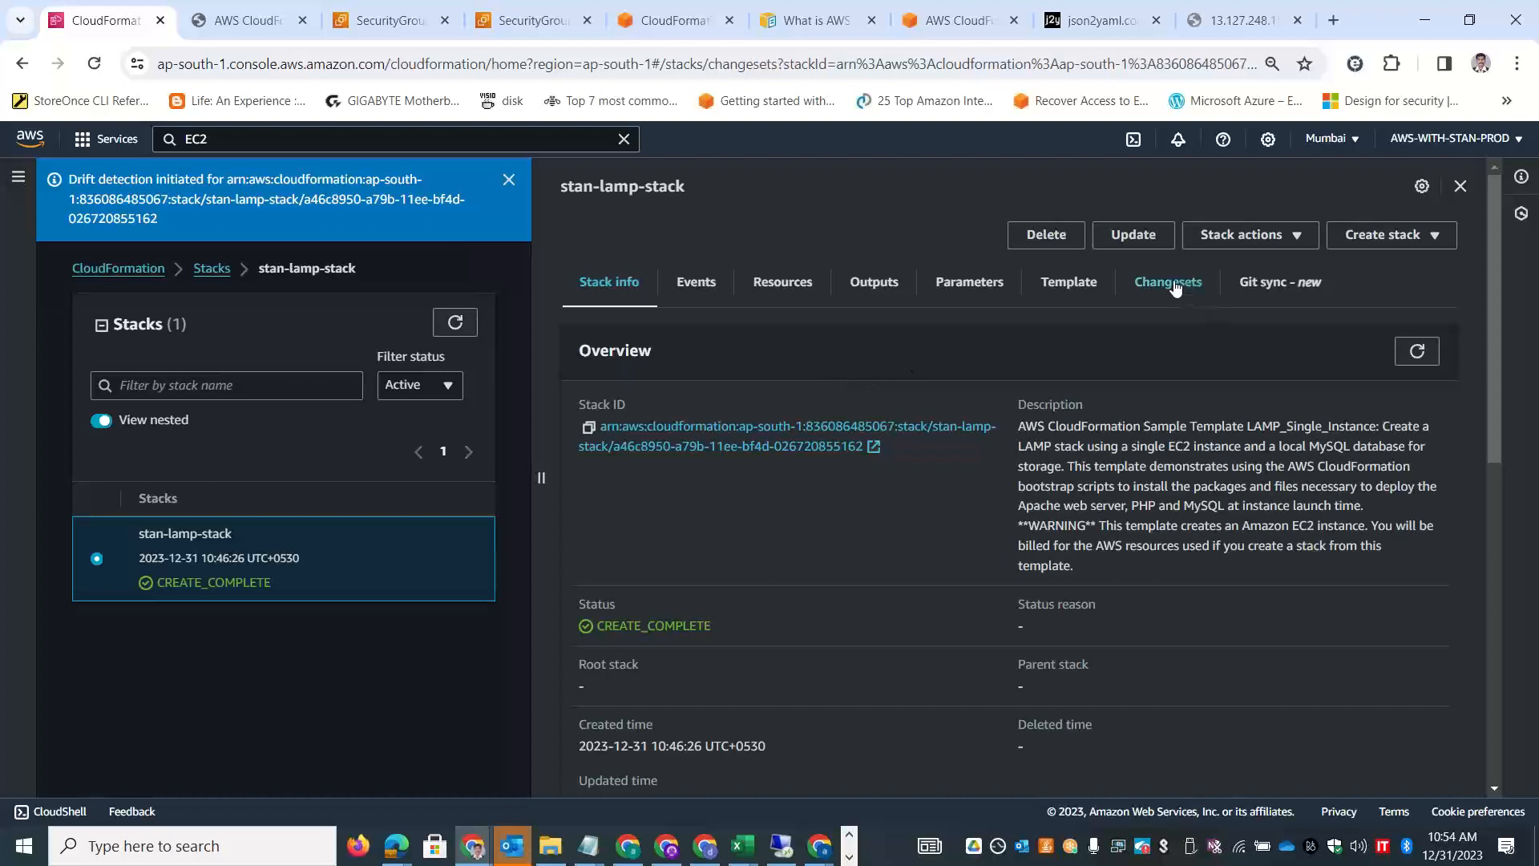
pyautogui.click(1022, 536)
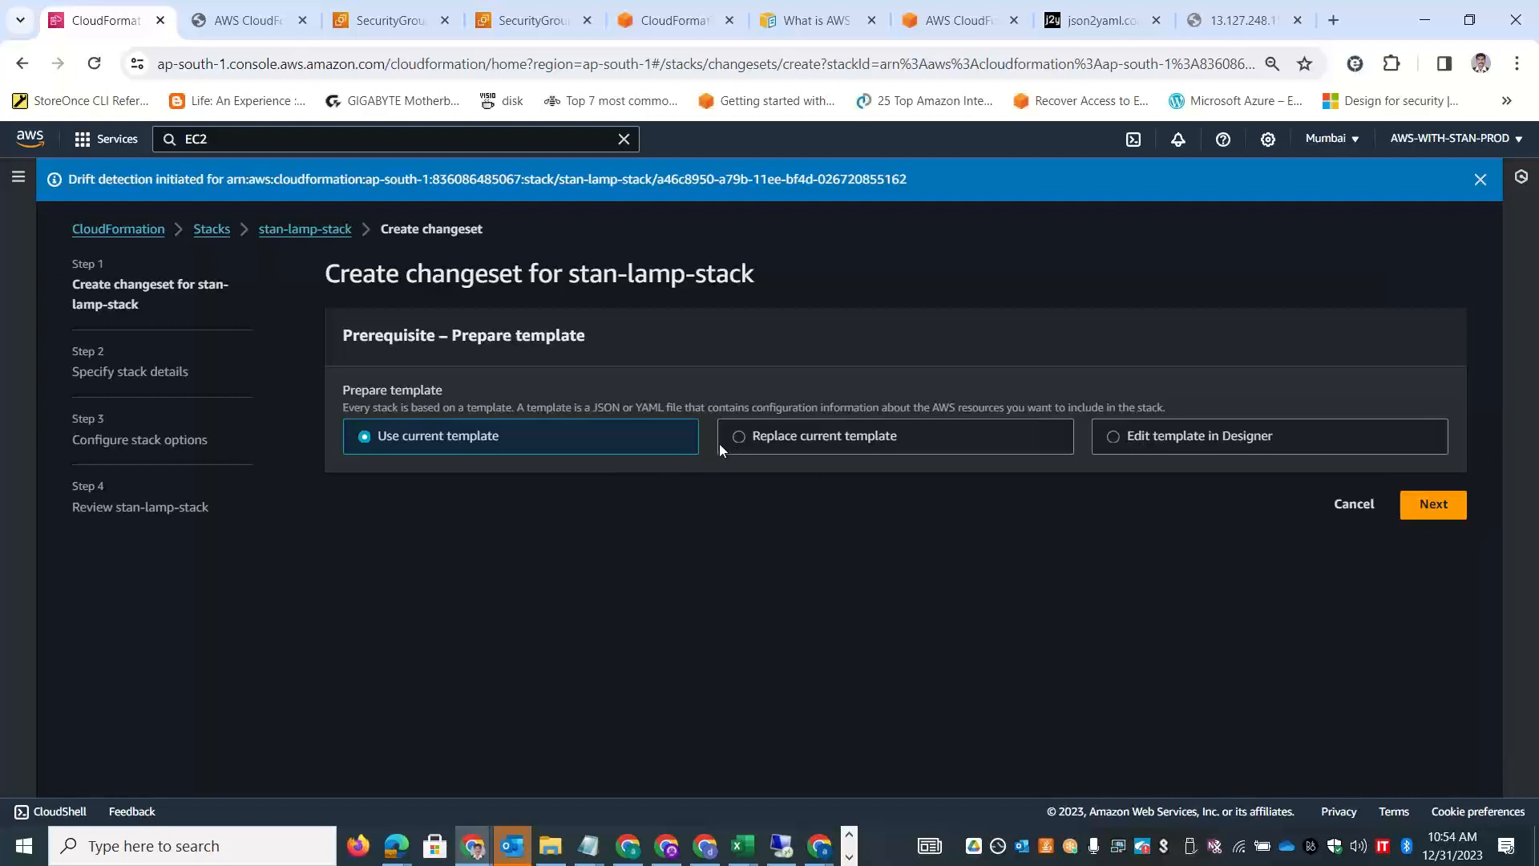
pyautogui.click(1443, 502)
# Set the changeset's DBName parameter to StanDatabase and InstanceType to t2.medium, and proceed to the stack options.
pyautogui.moveTo(1537, 281); pyautogui.dragTo(1536, 696)
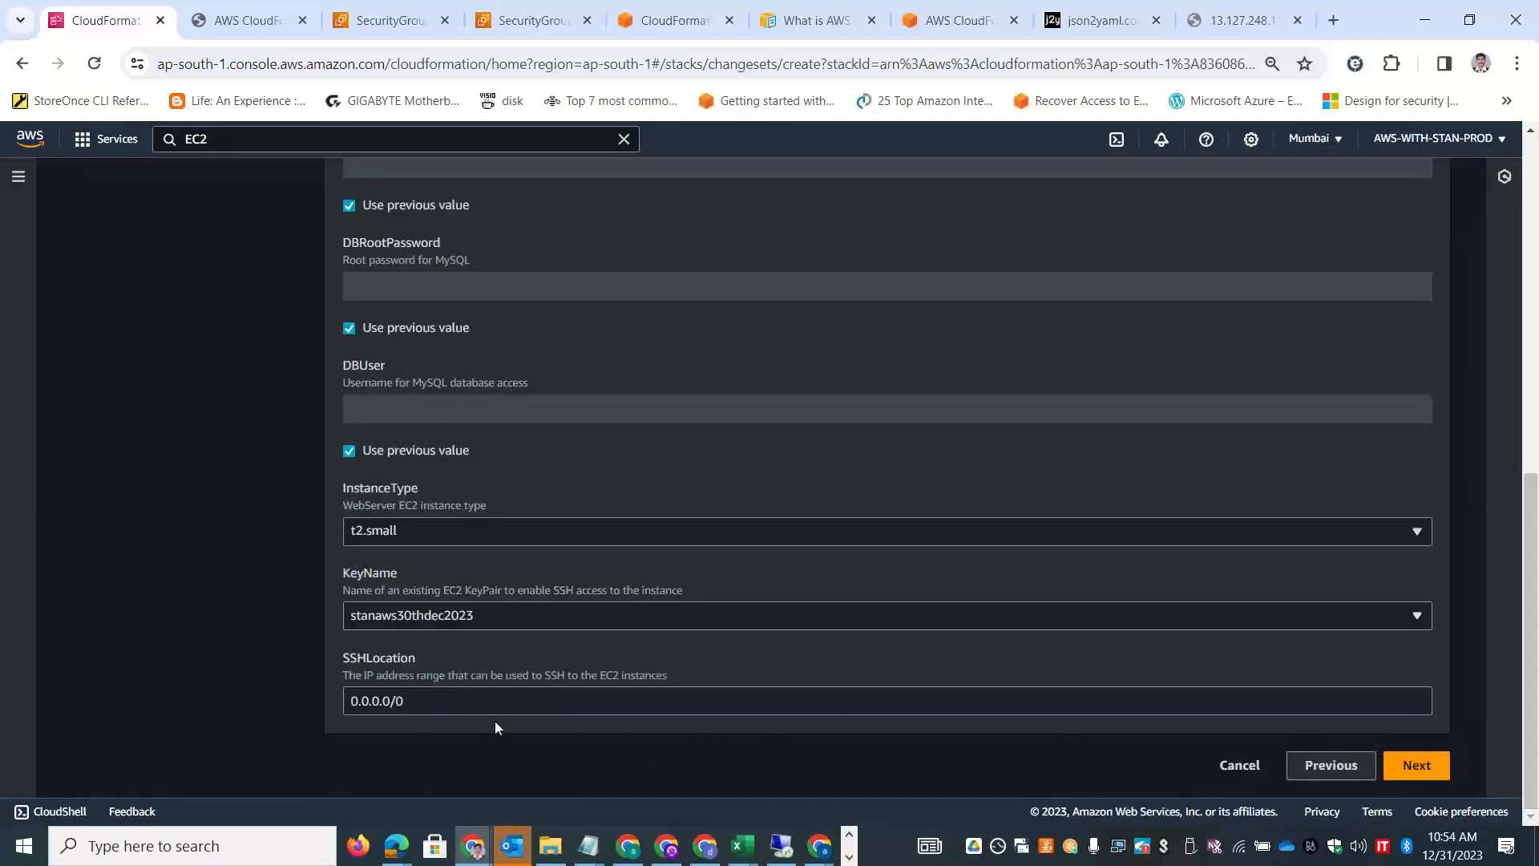
pyautogui.moveTo(1536, 465); pyautogui.dragTo(1537, 349)
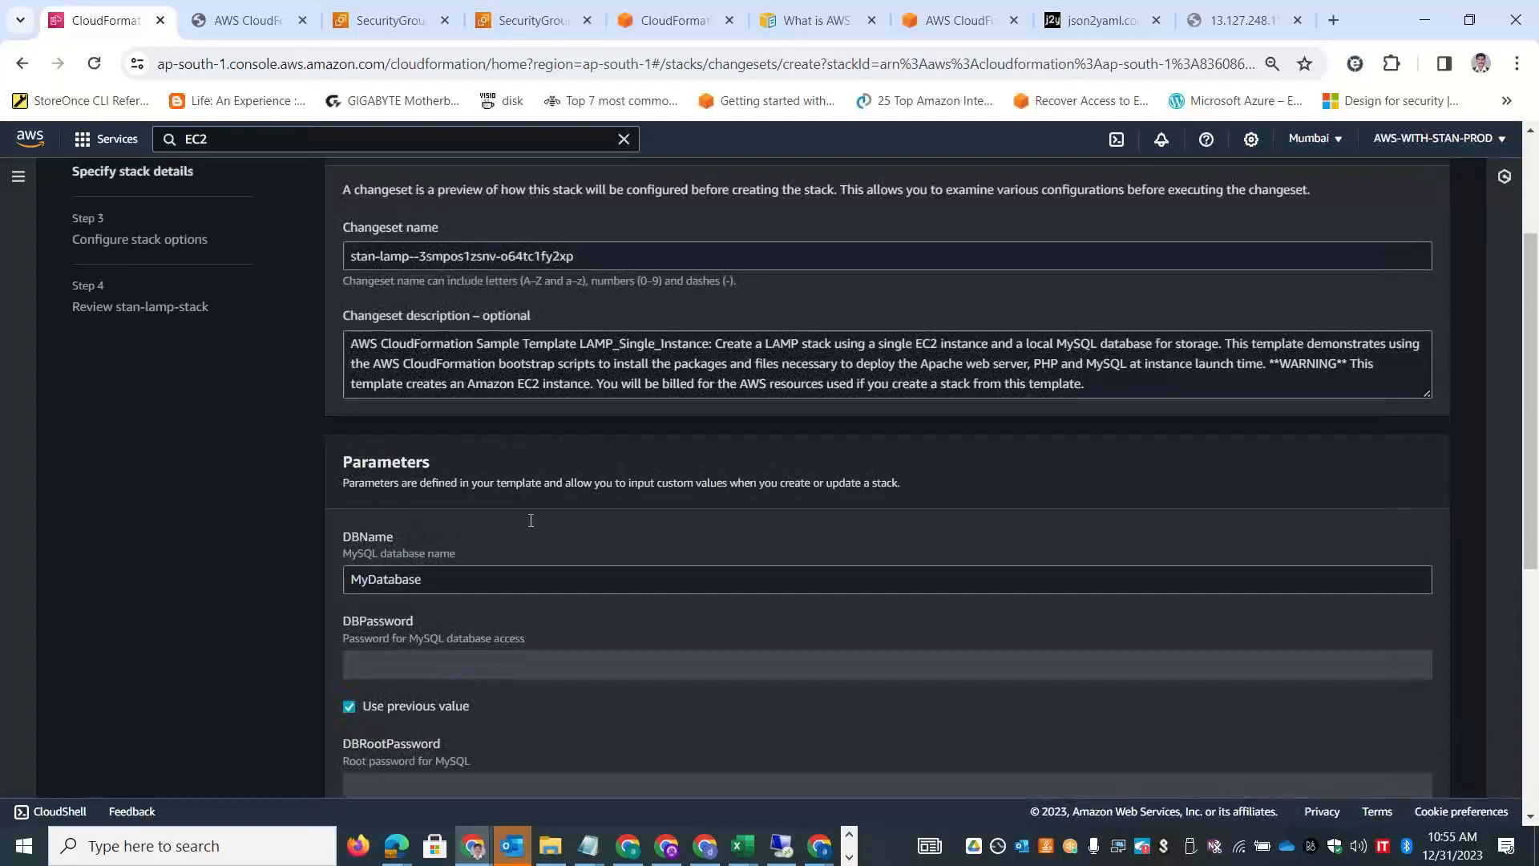
pyautogui.click(435, 575)
pyautogui.hotkey('ctrl', 'a')
pyautogui.write('StanDatabase')
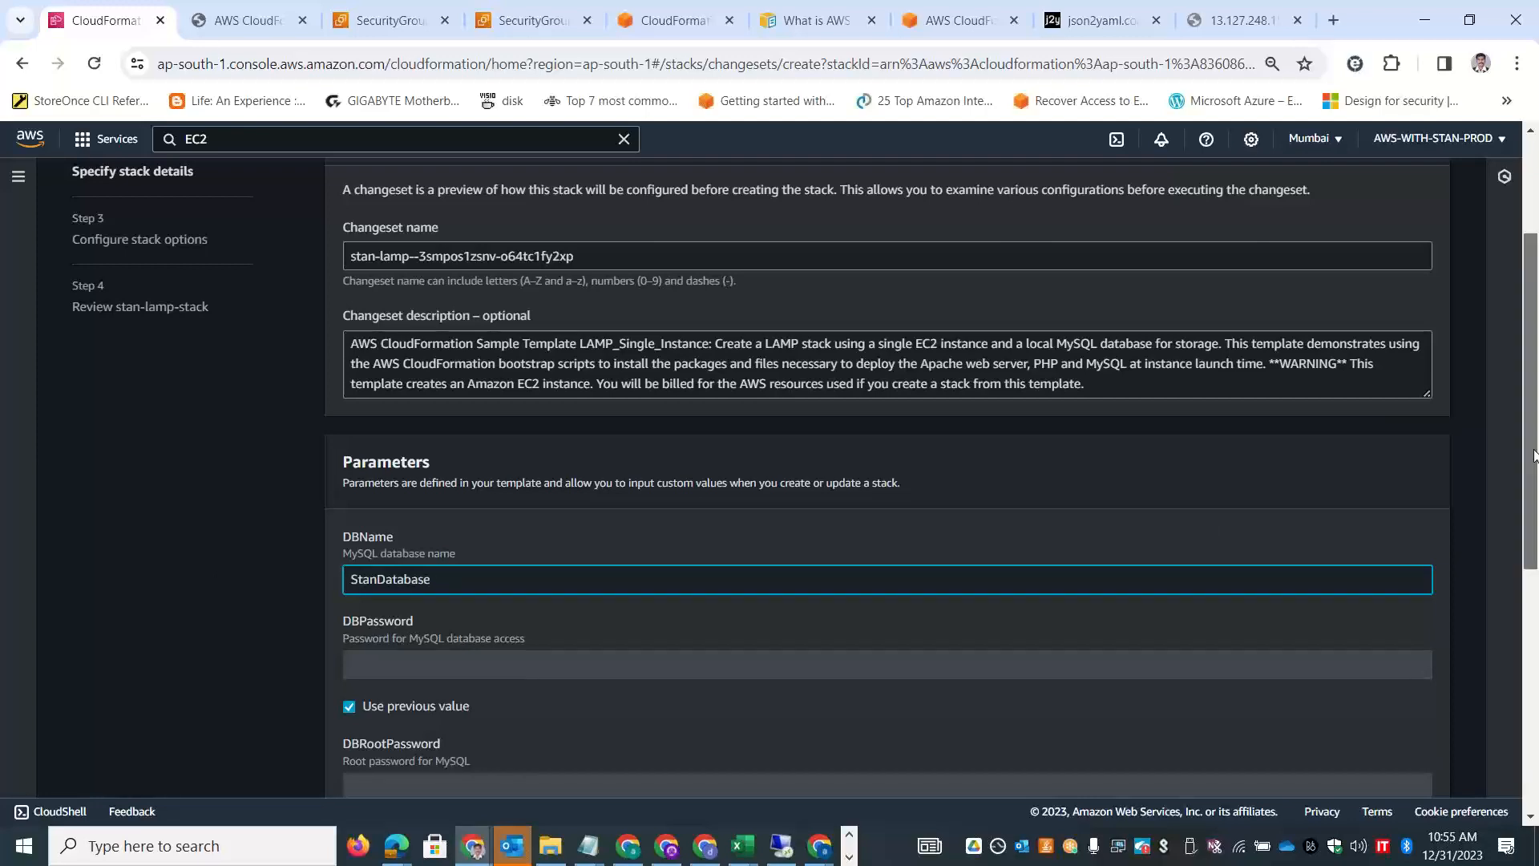
pyautogui.moveTo(1535, 447); pyautogui.dragTo(1535, 687)
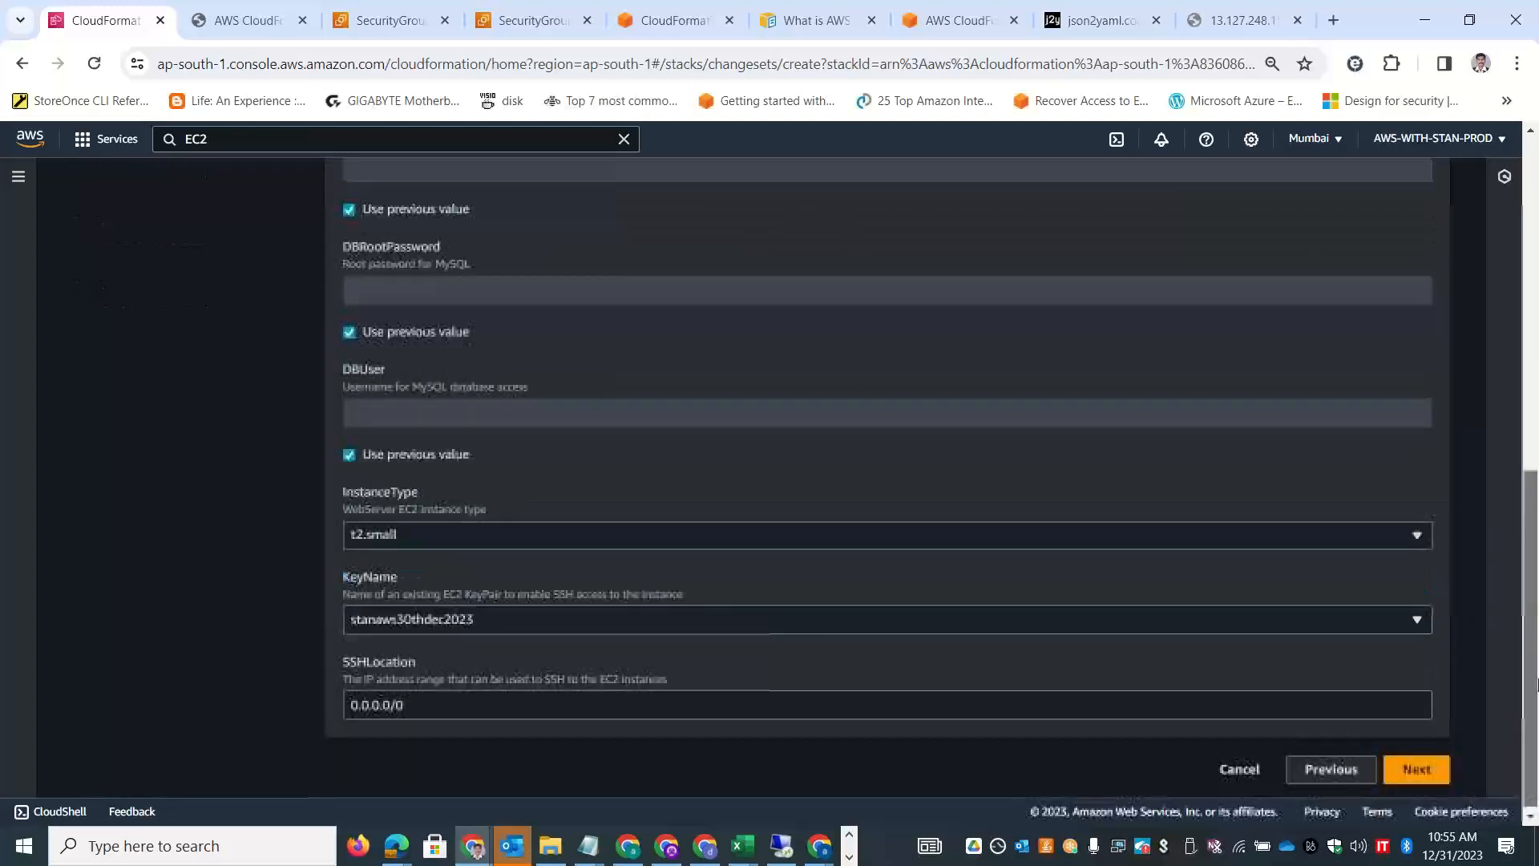
pyautogui.click(564, 532)
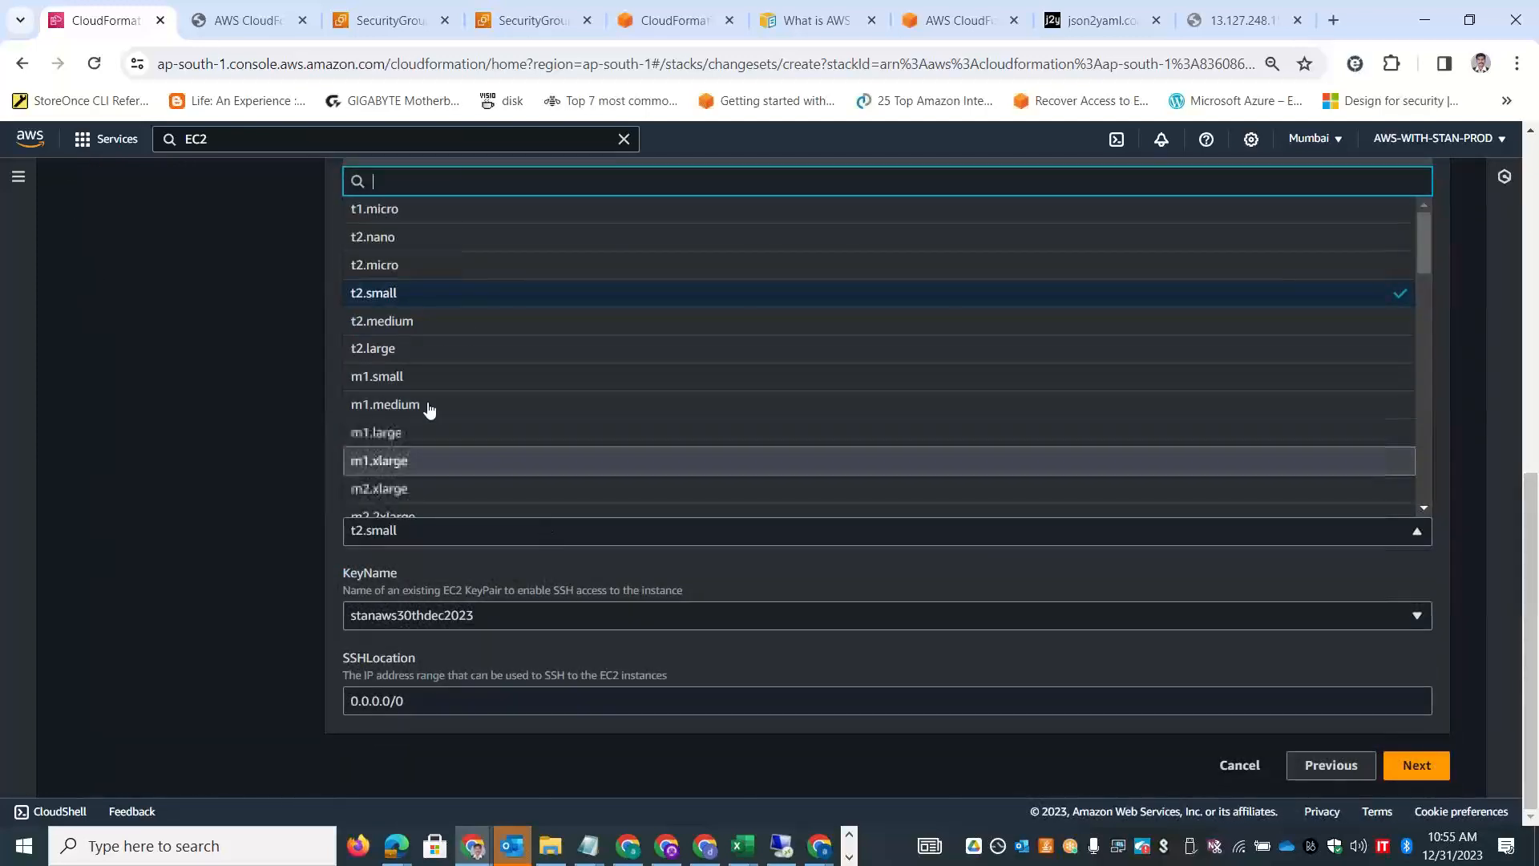
pyautogui.click(413, 323)
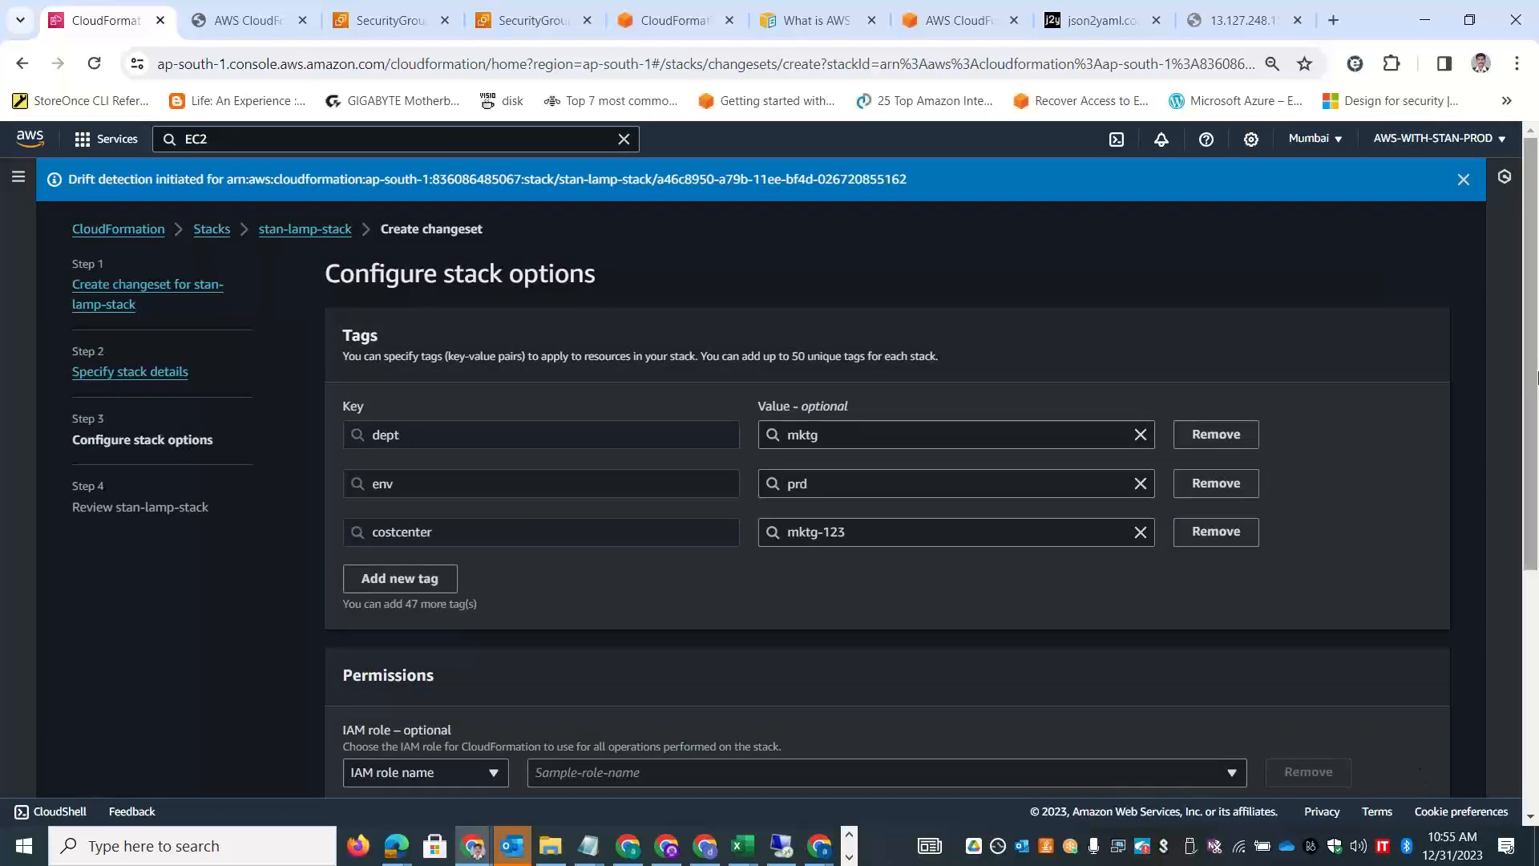
# Add an empty tag entry to the changeset's stack tags.
pyautogui.scroll(-2, 1534, 224)
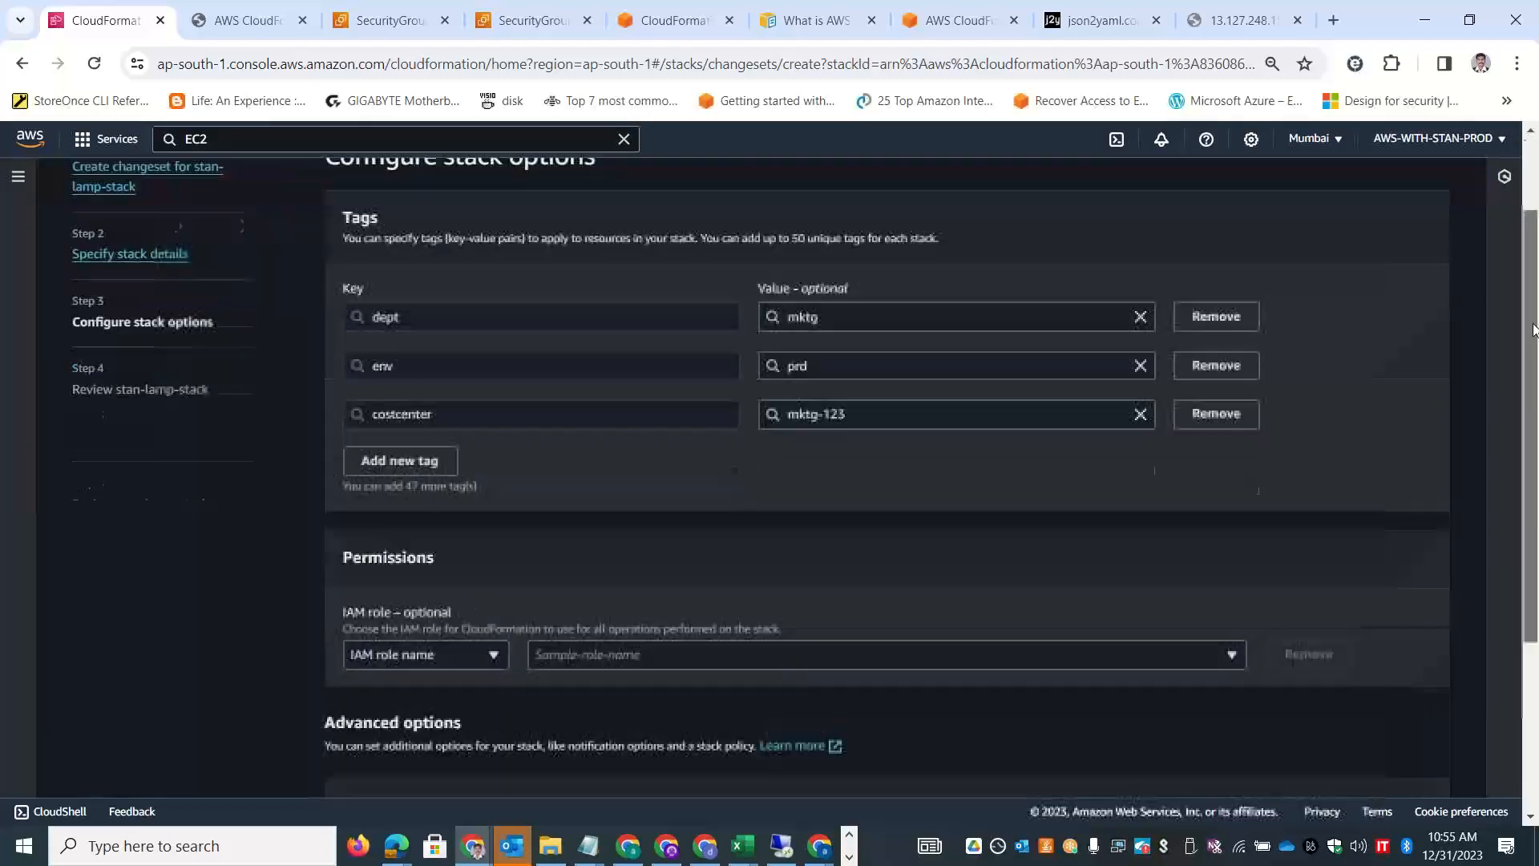
pyautogui.click(358, 464)
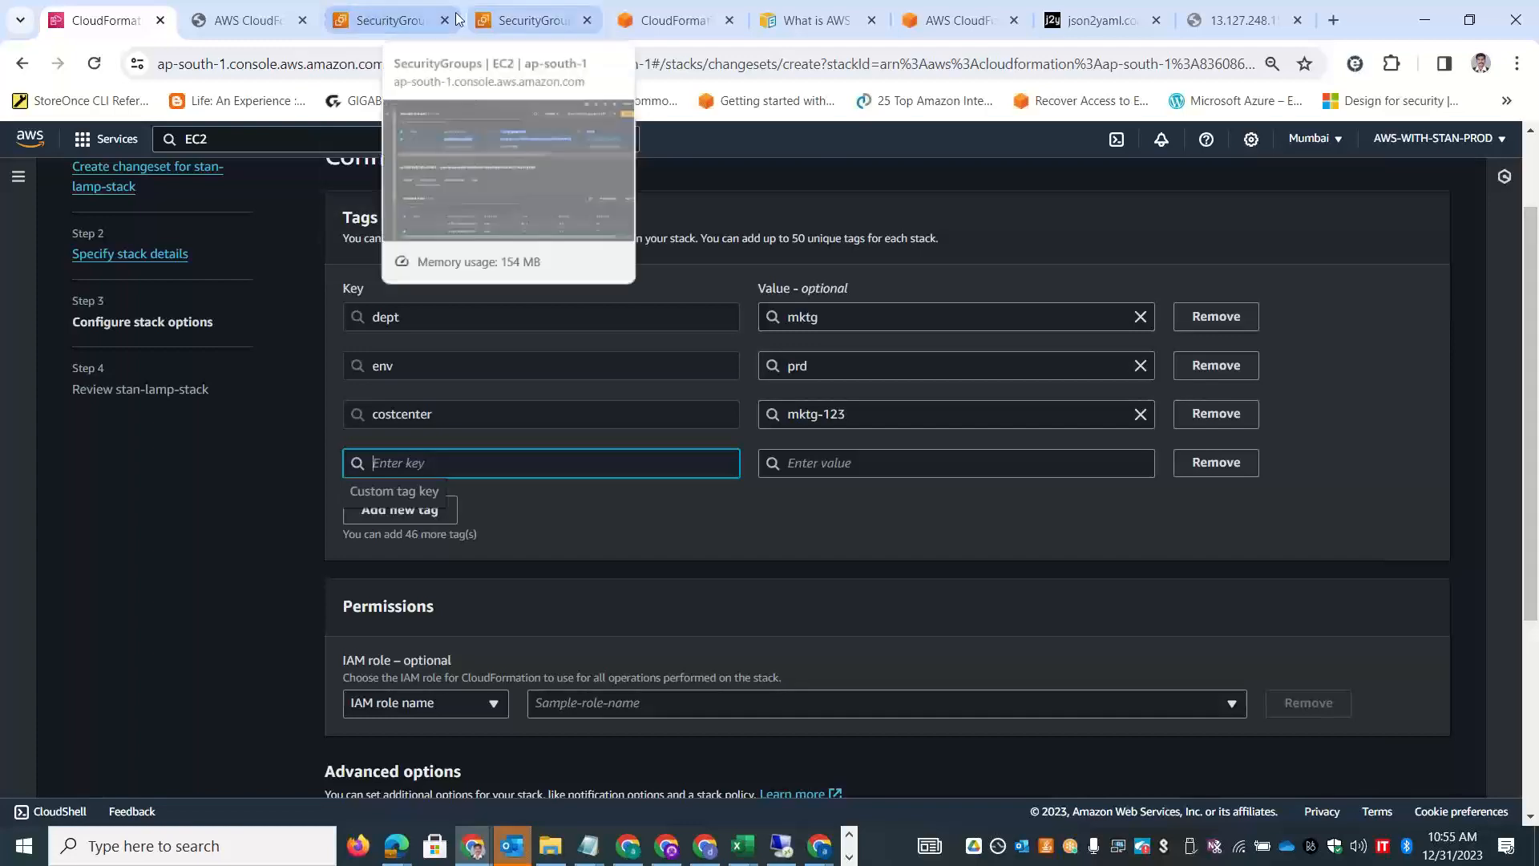
# Switch to the EC2 console and examine the tags of the running stack instance.
pyautogui.click(392, 16)
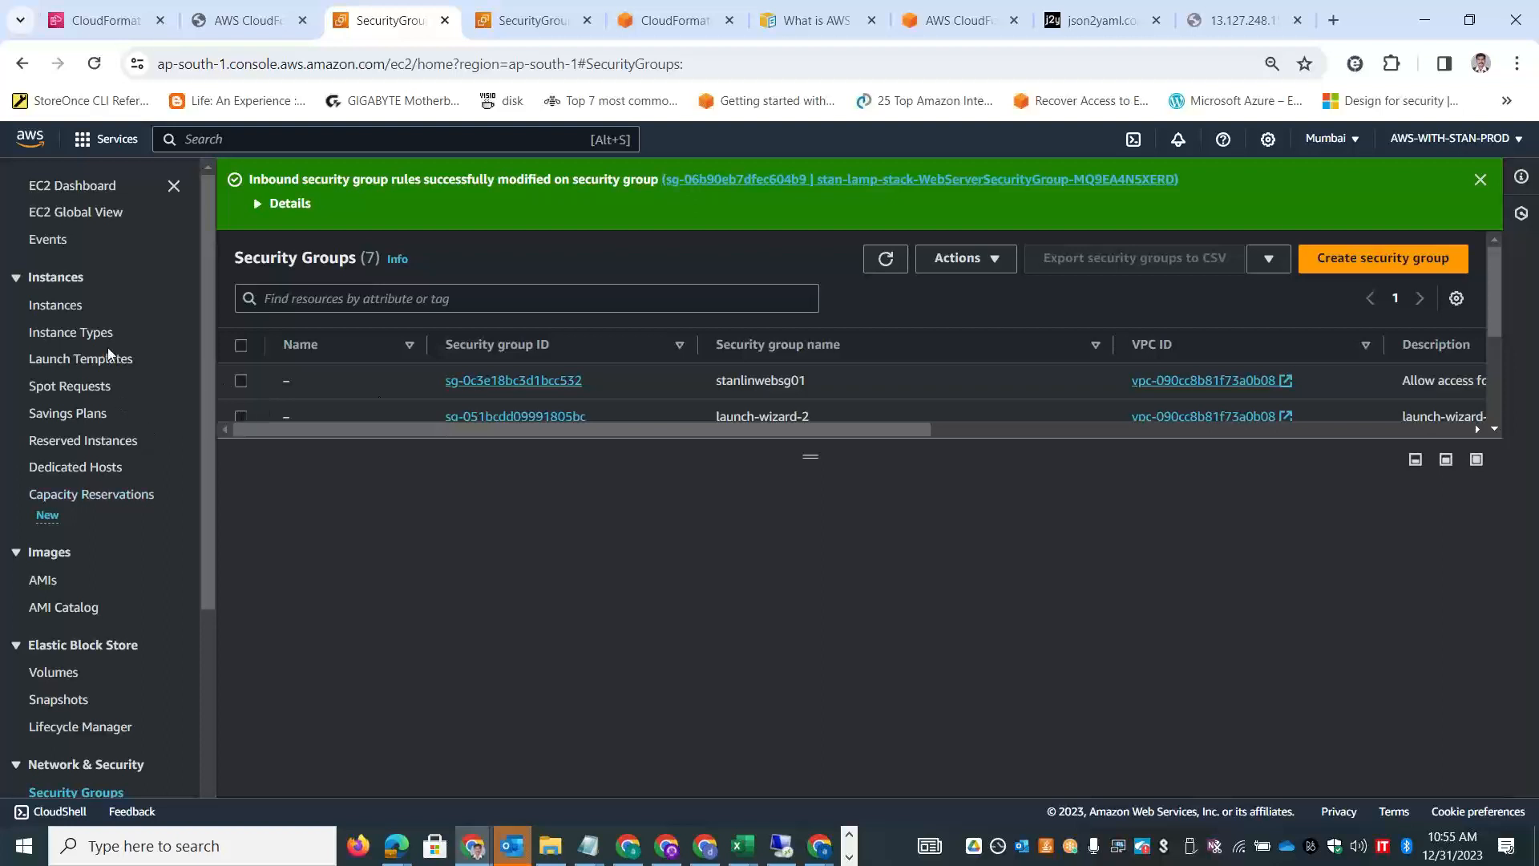
pyautogui.click(58, 305)
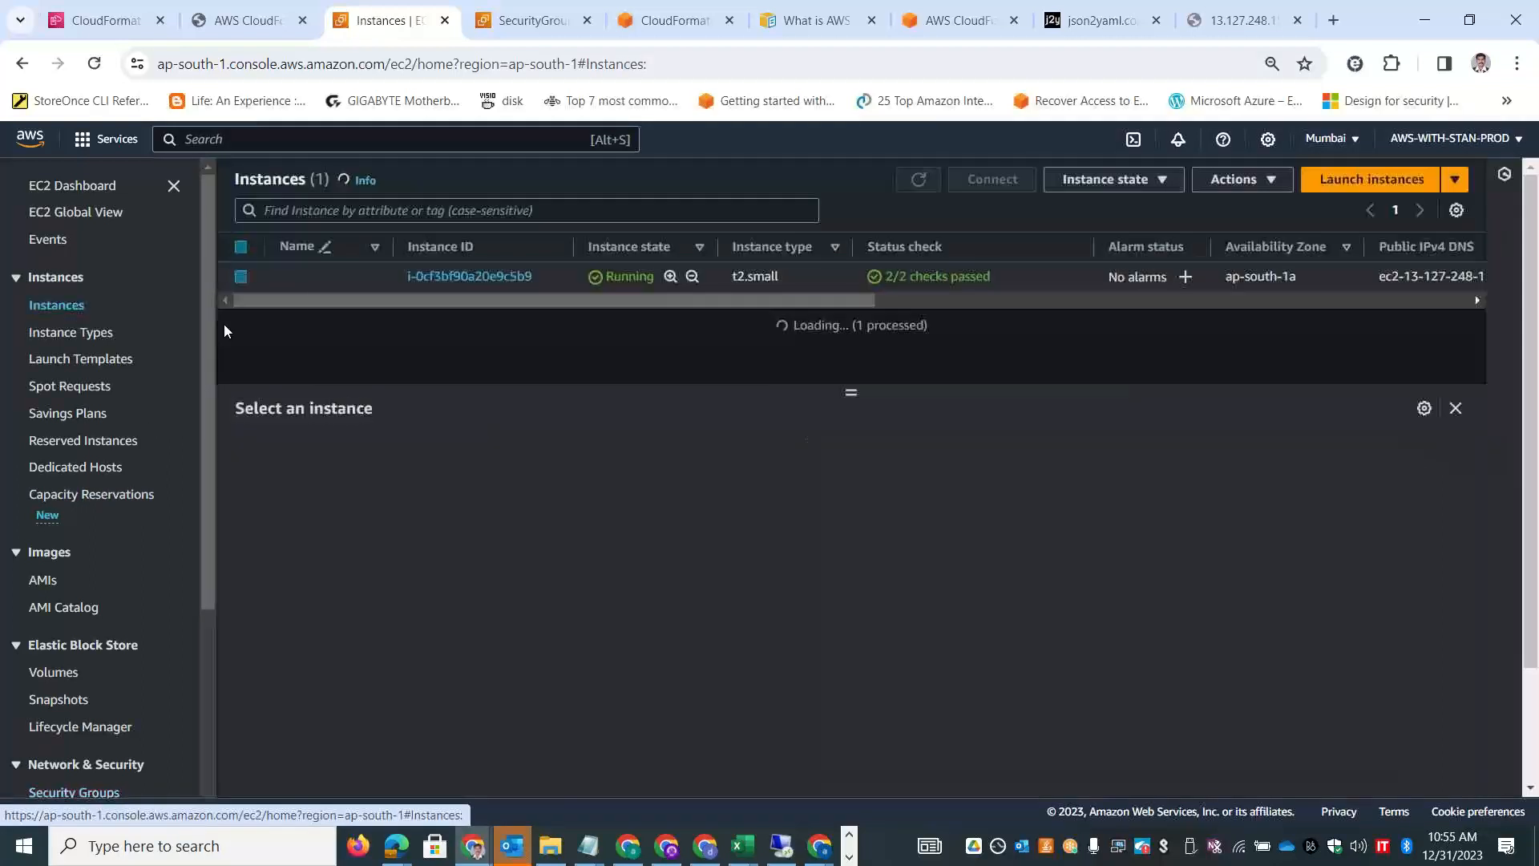
pyautogui.click(240, 276)
pyautogui.click(838, 452)
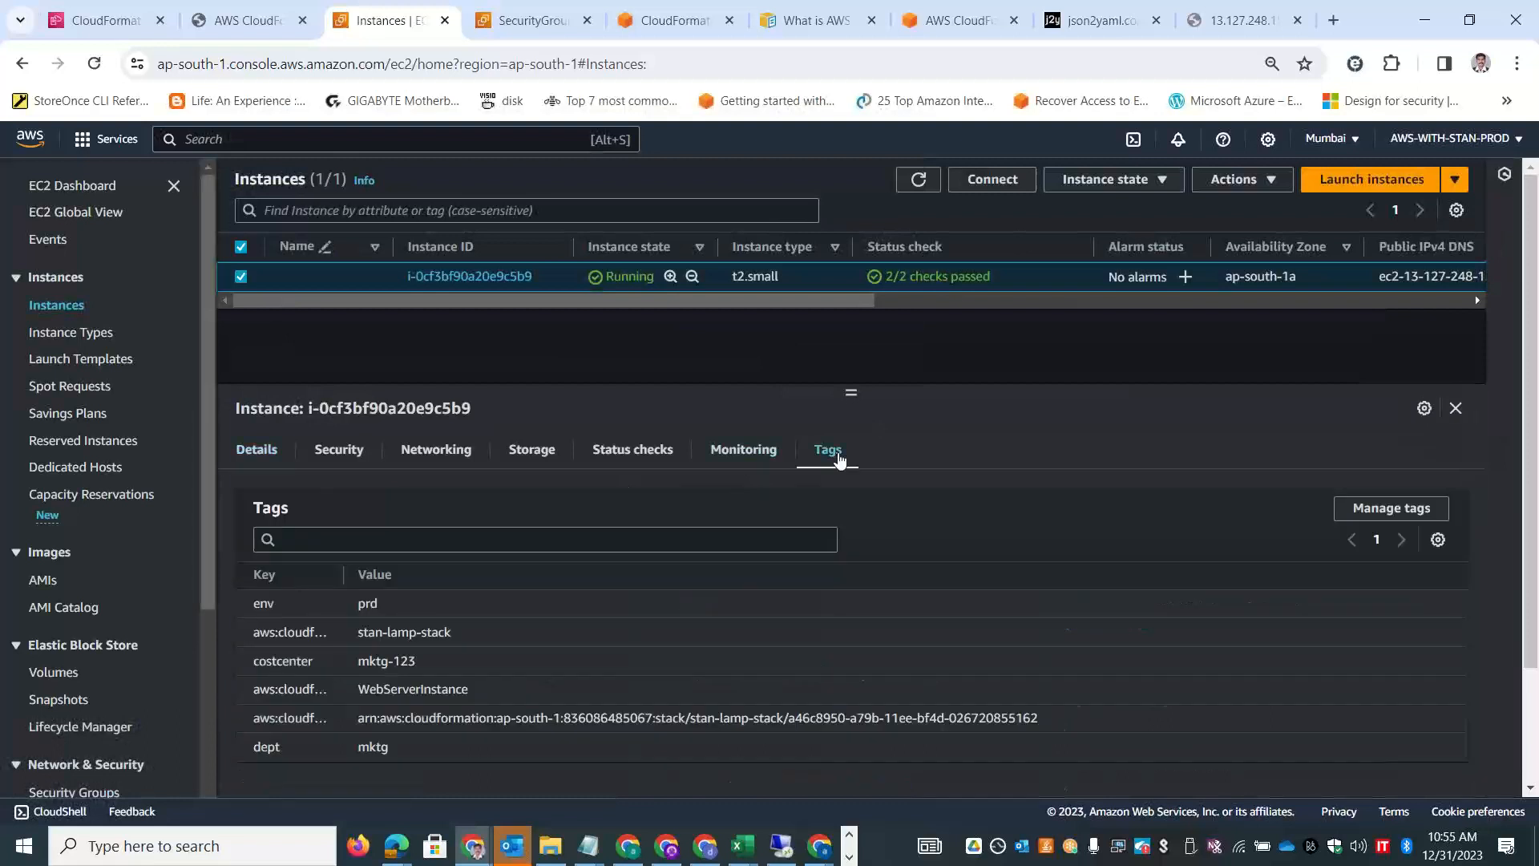
pyautogui.moveTo(423, 750); pyautogui.dragTo(249, 611)
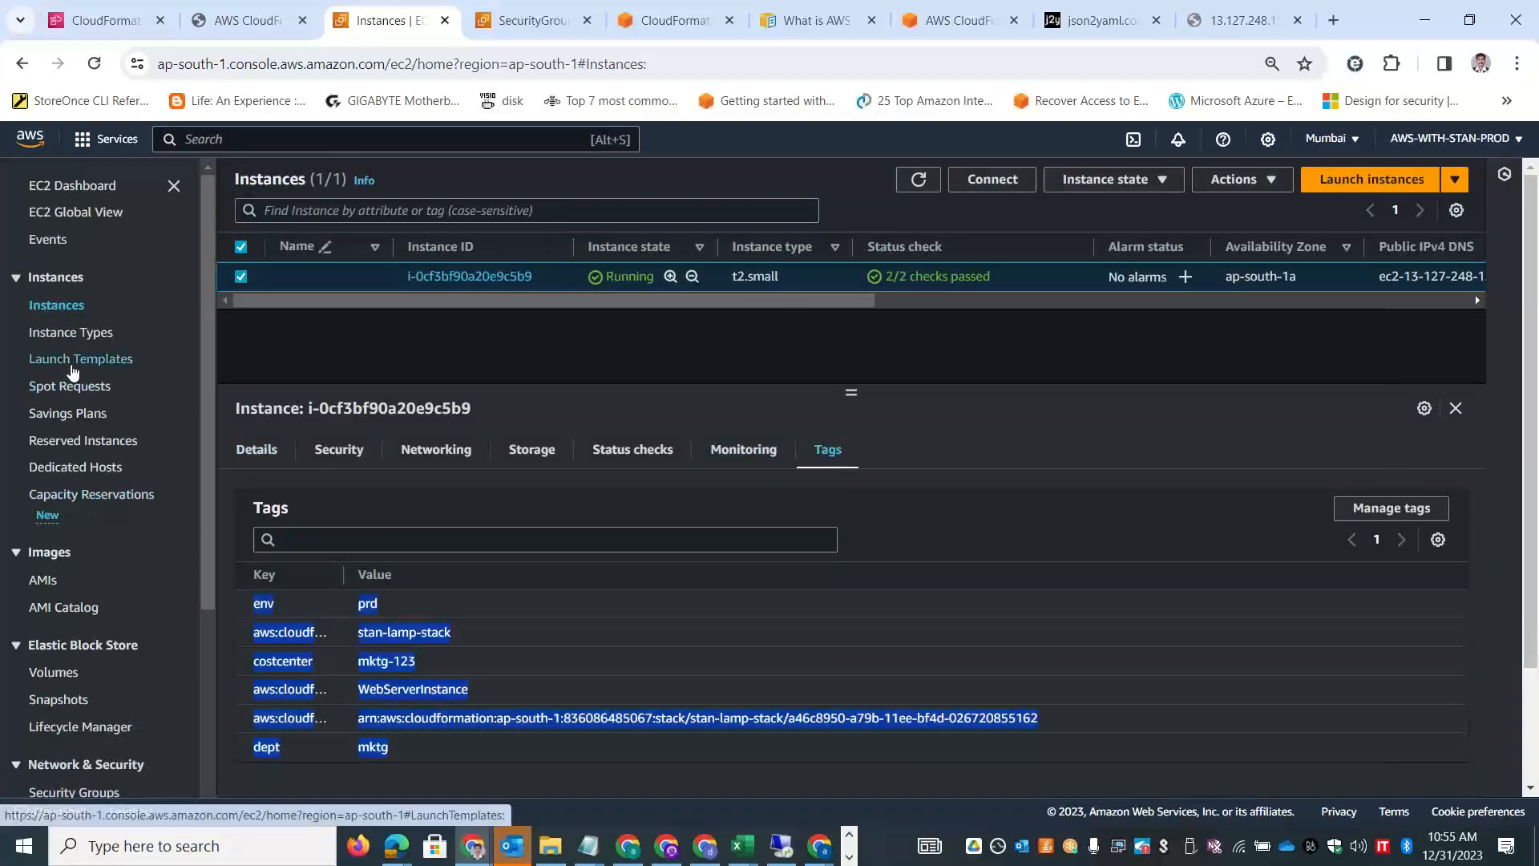
# Show the stack's WebServerSecurityGroup among the EC2 security groups and examine its tags.
pyautogui.scroll(-4, 221, 618)
pyautogui.click(112, 485)
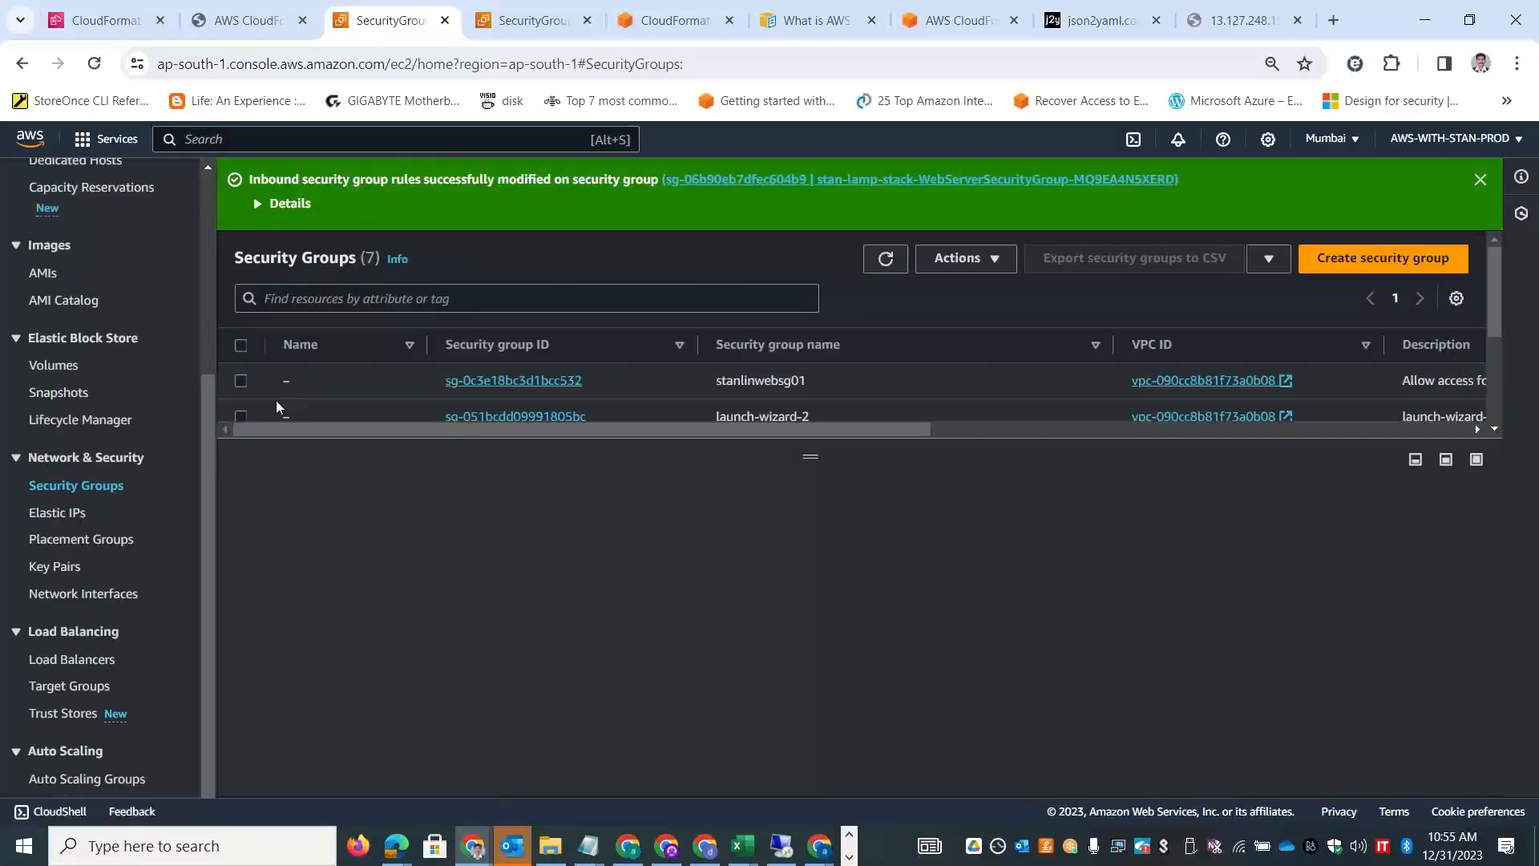
pyautogui.moveTo(807, 457); pyautogui.dragTo(857, 613)
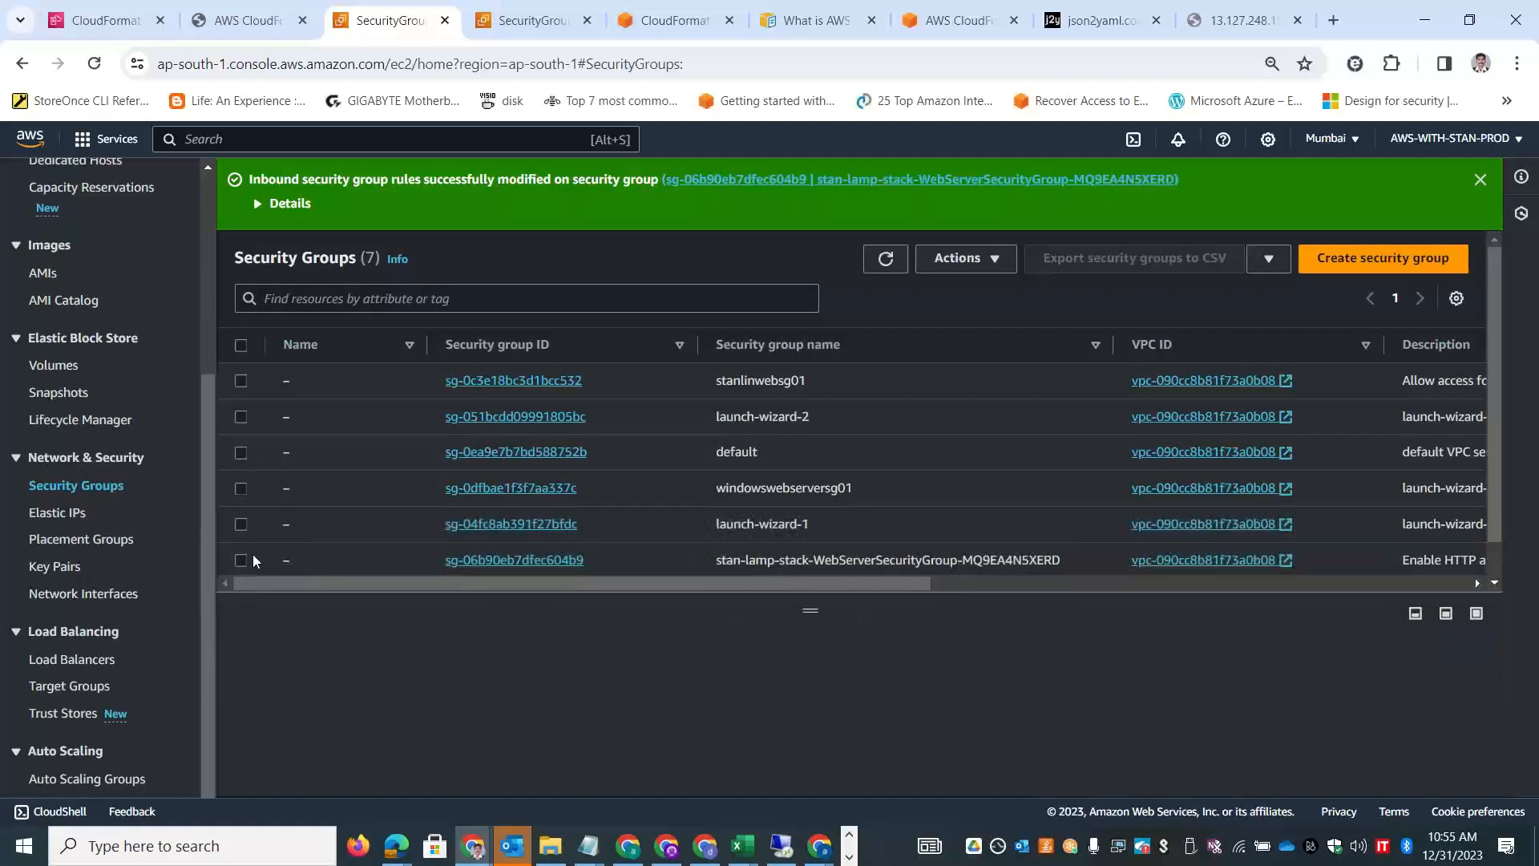
pyautogui.click(243, 561)
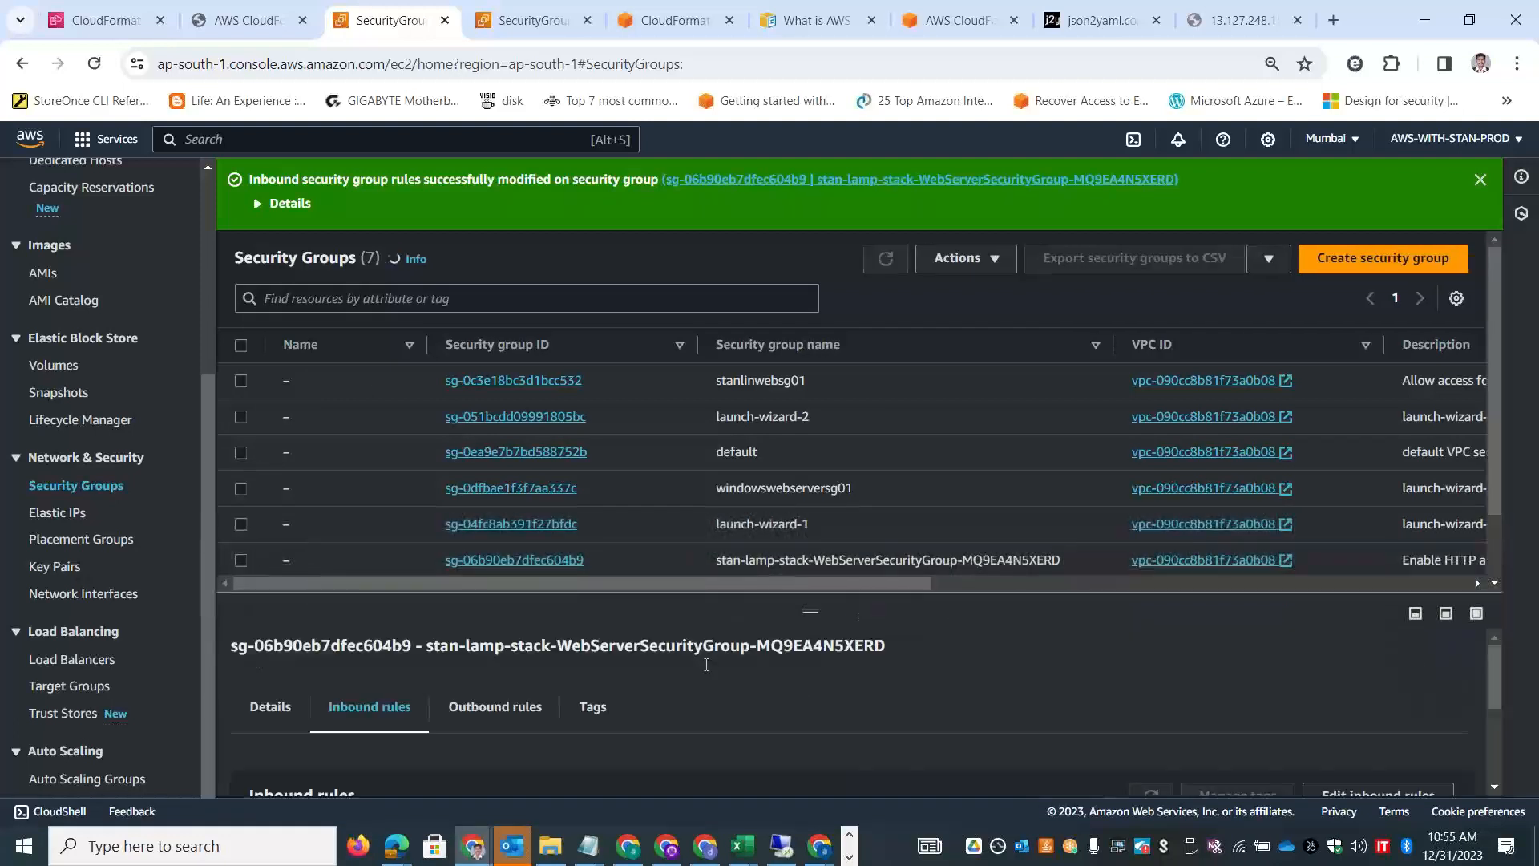
pyautogui.click(592, 707)
pyautogui.moveTo(813, 611); pyautogui.dragTo(843, 479)
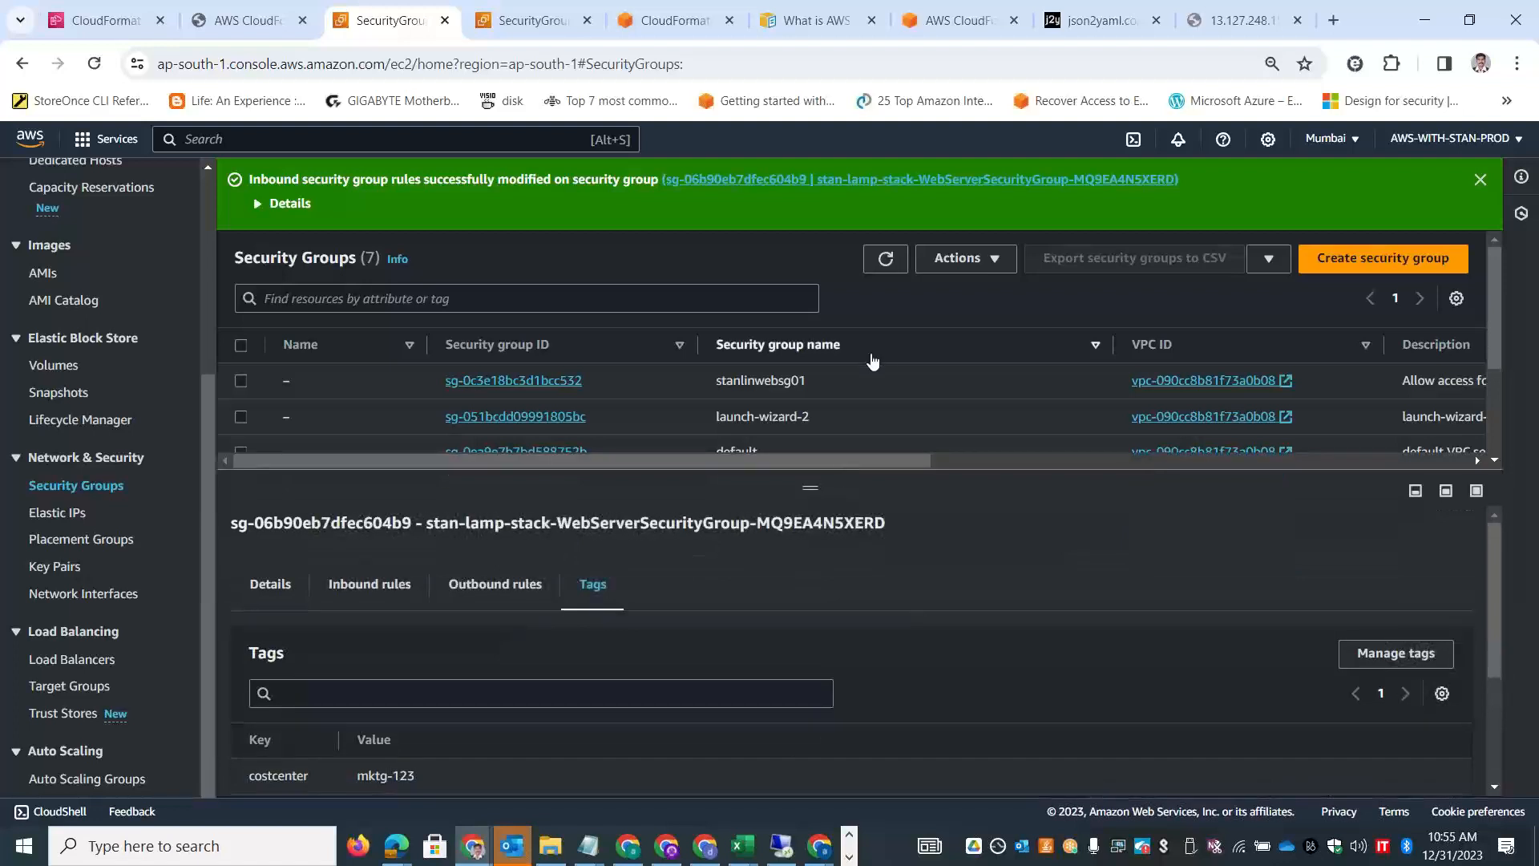
pyautogui.moveTo(1494, 577); pyautogui.dragTo(1515, 682)
pyautogui.moveTo(443, 739); pyautogui.dragTo(249, 584)
# Return to the changeset's stack options and fill in the empty tag with key location and value eastus.
pyautogui.hotkey('alt', 'Tab')
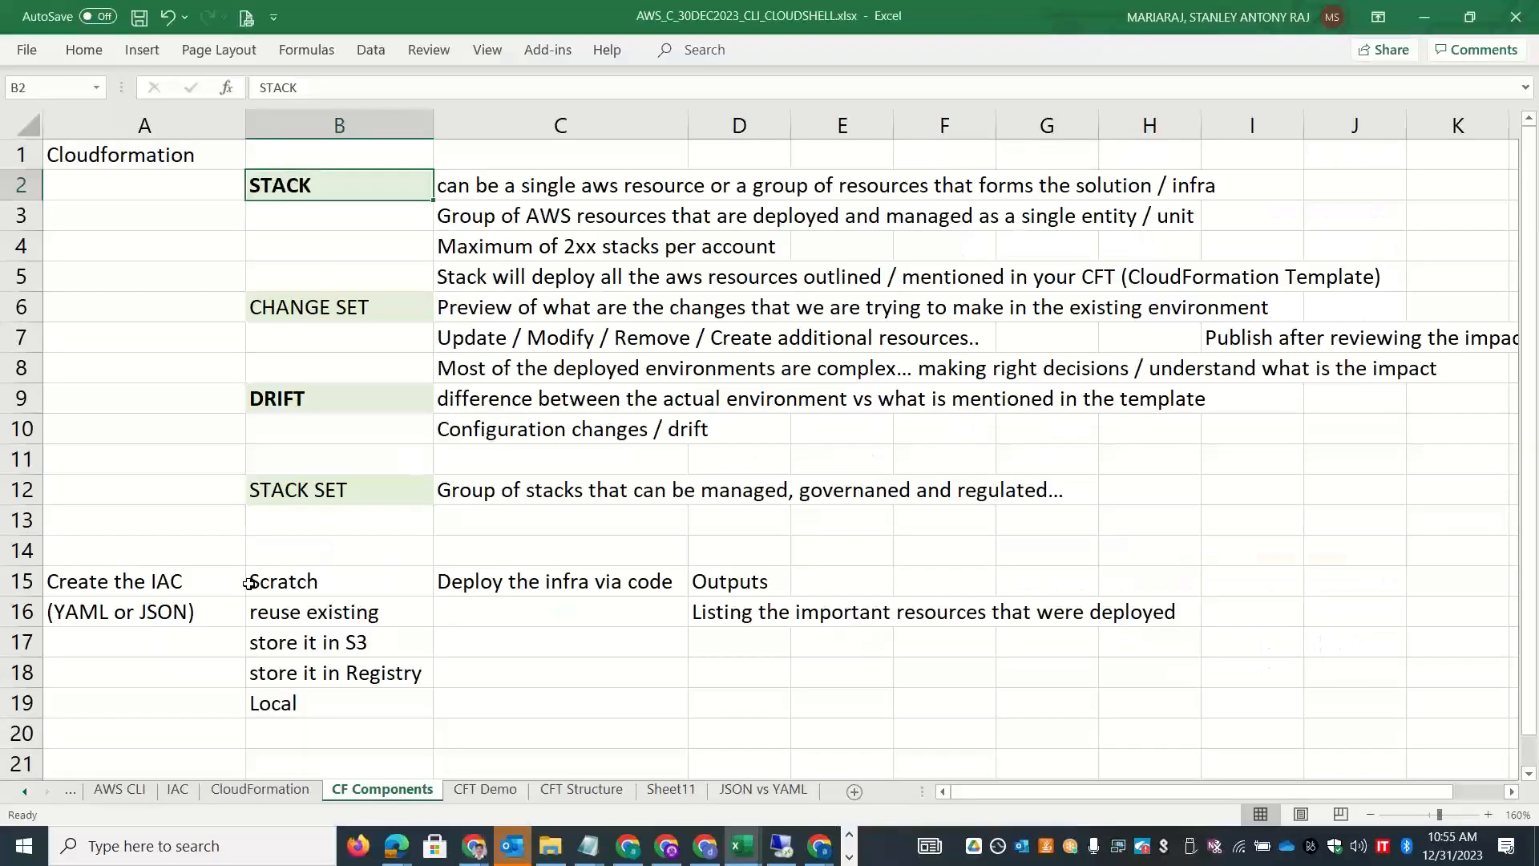
pyautogui.hotkey('alt', 'Tab')
pyautogui.click(113, 20)
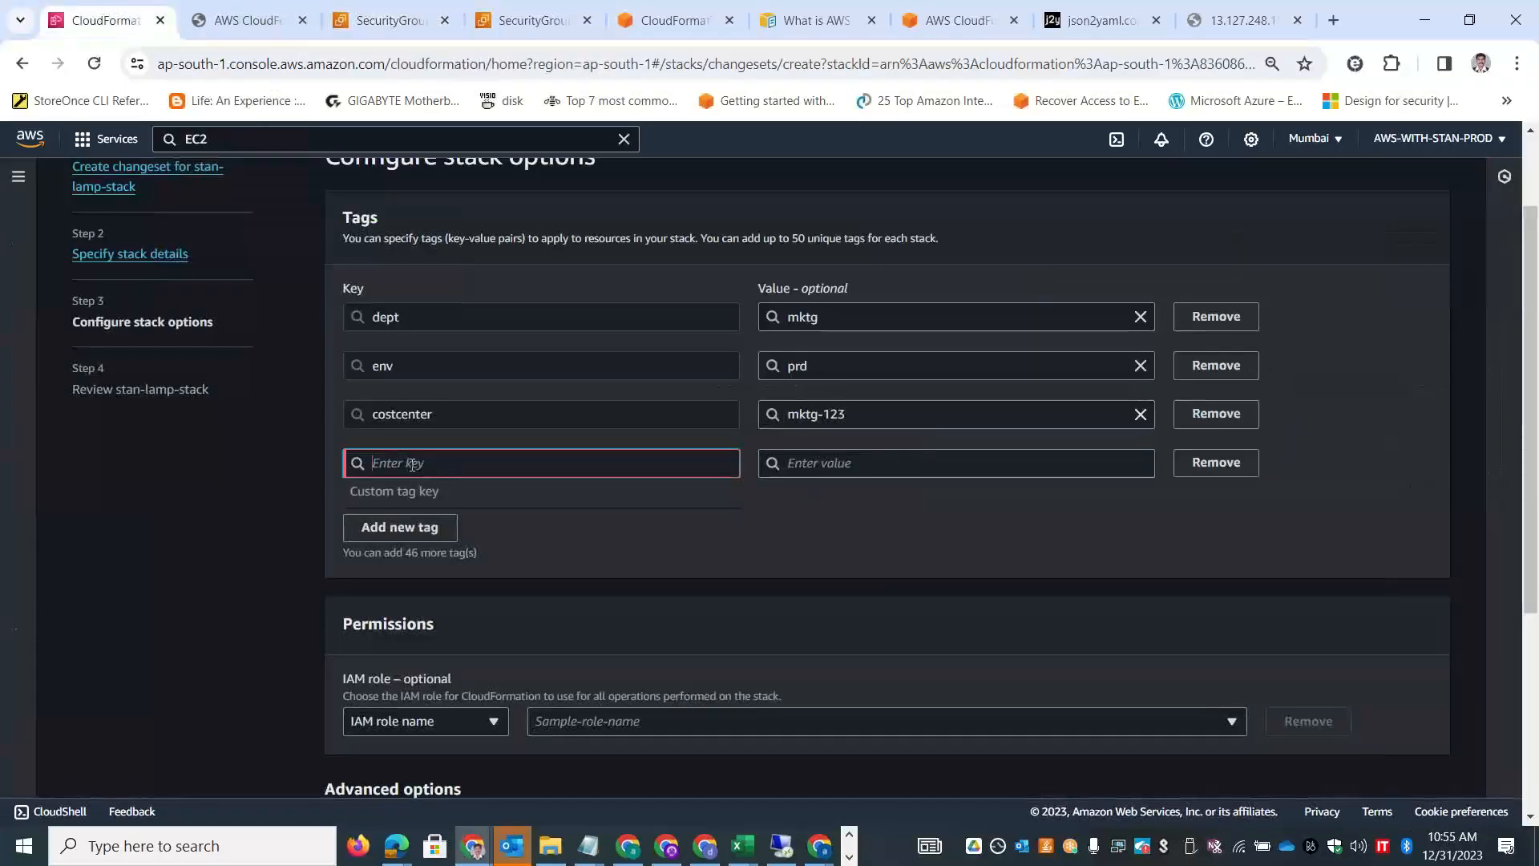
pyautogui.write('location')
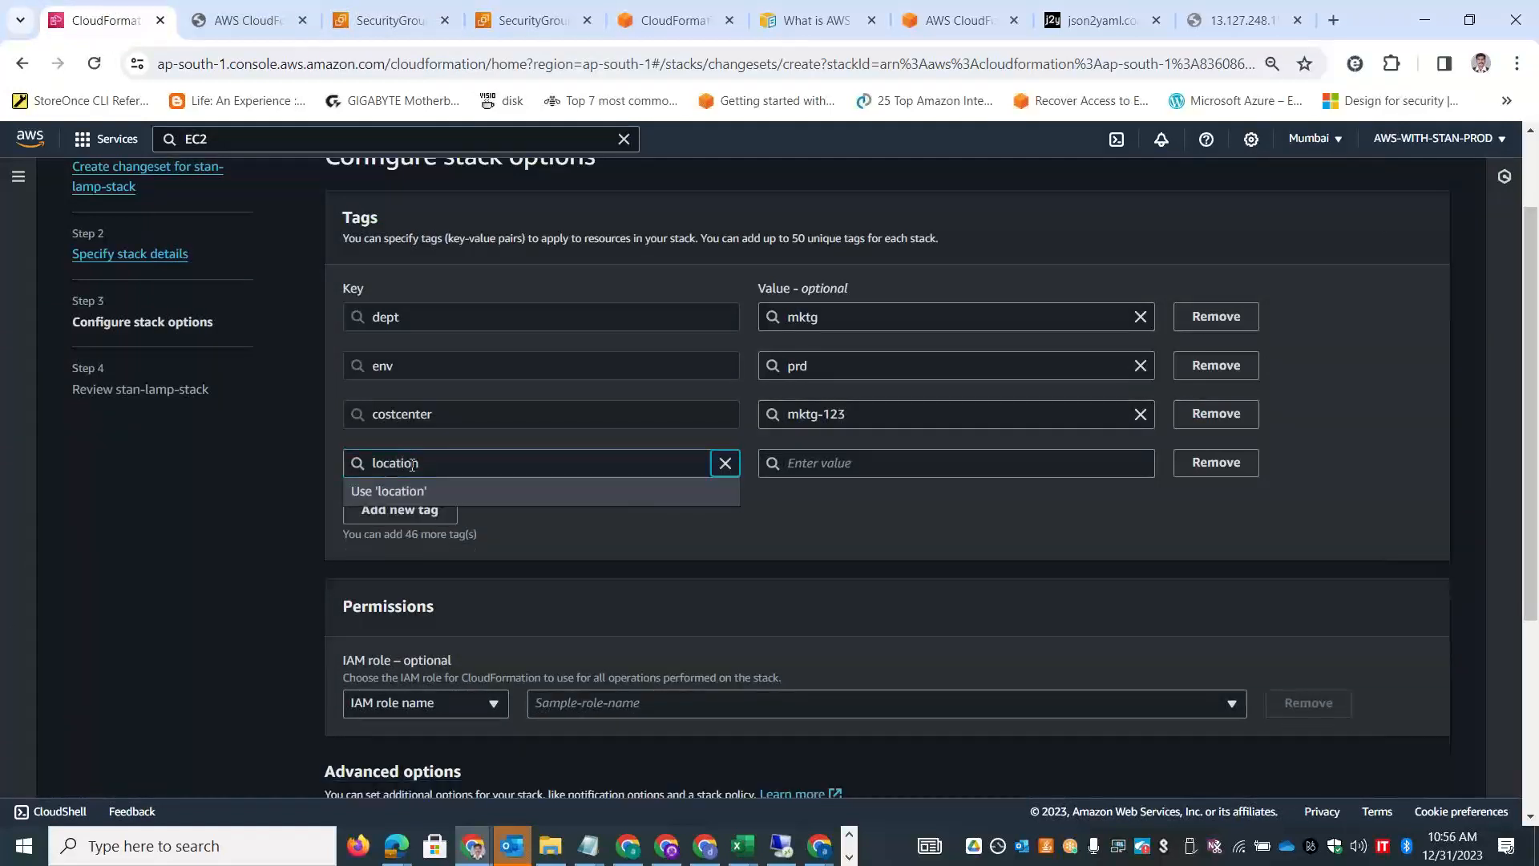
pyautogui.press('Tab')
pyautogui.write('eastus')
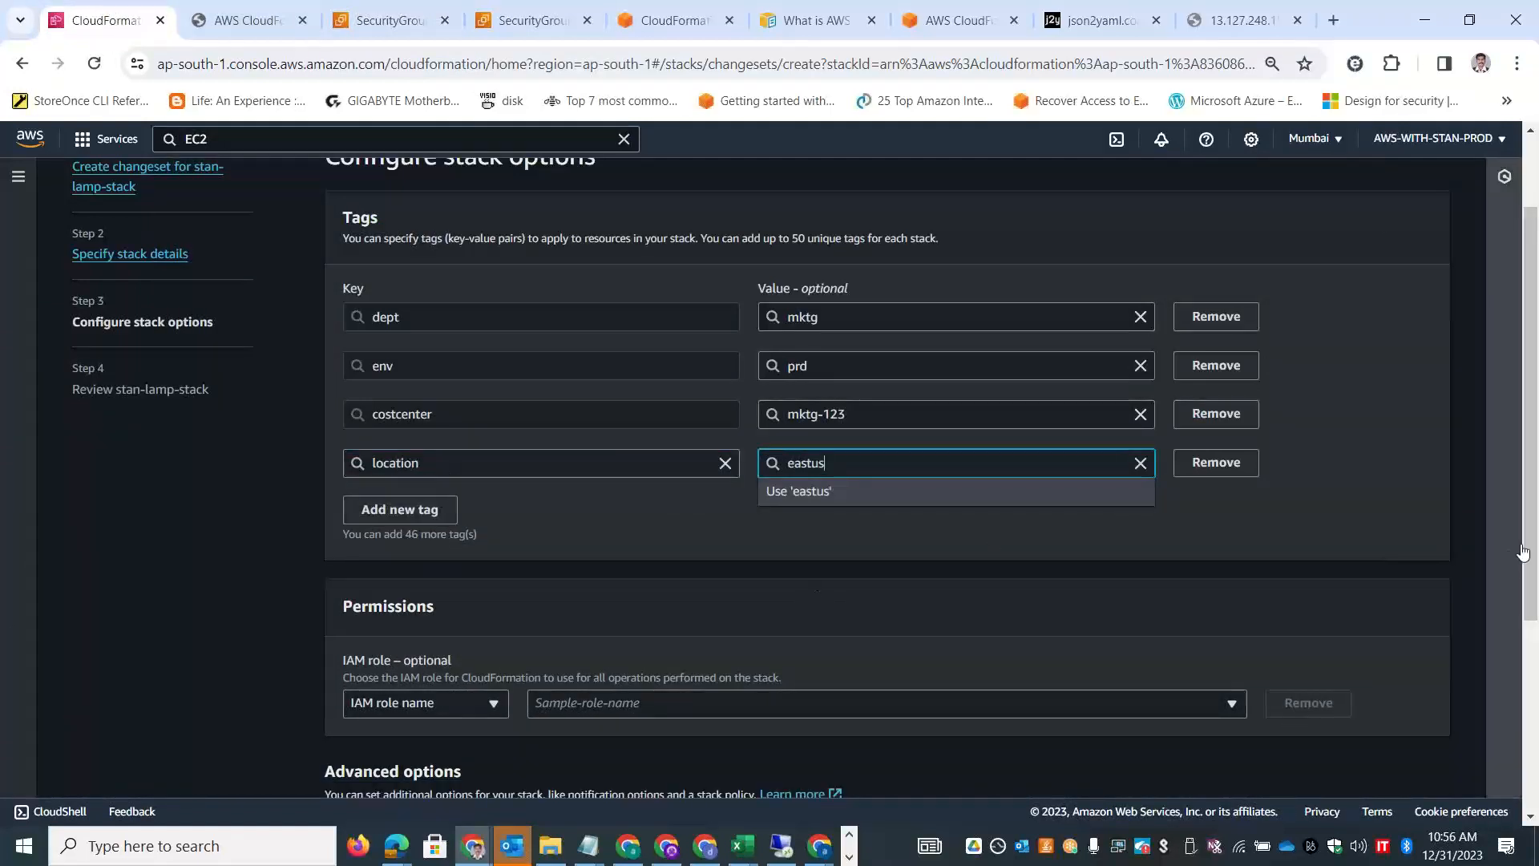
# Proceed to the changeset review, look over its settings and submit the changeset.
pyautogui.moveTo(1530, 553); pyautogui.dragTo(1534, 846)
pyautogui.click(1426, 764)
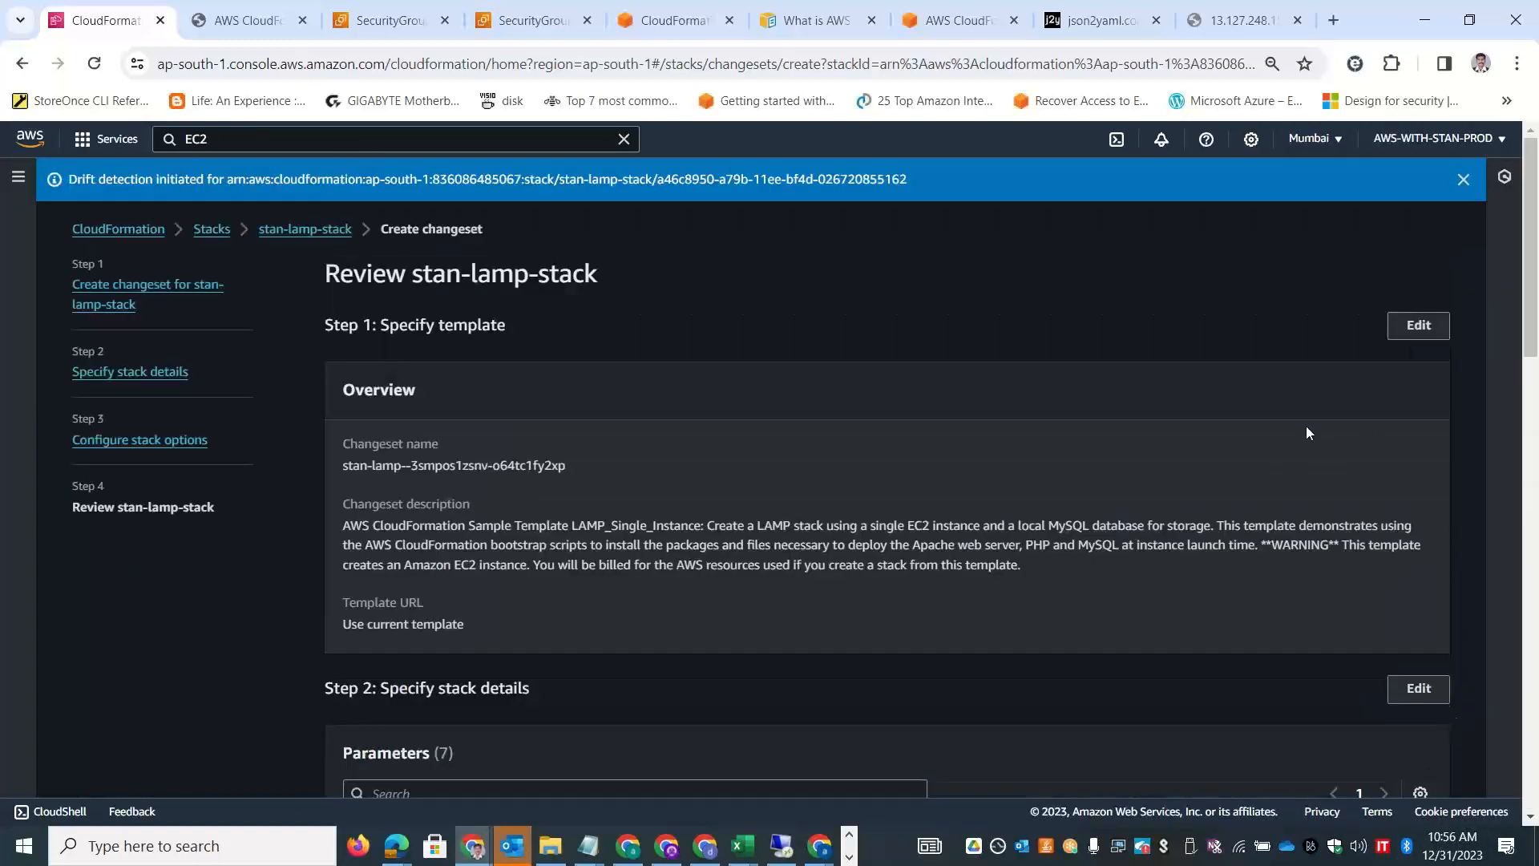
pyautogui.moveTo(1534, 323); pyautogui.dragTo(1536, 519)
pyautogui.moveTo(1537, 453); pyautogui.dragTo(1537, 293)
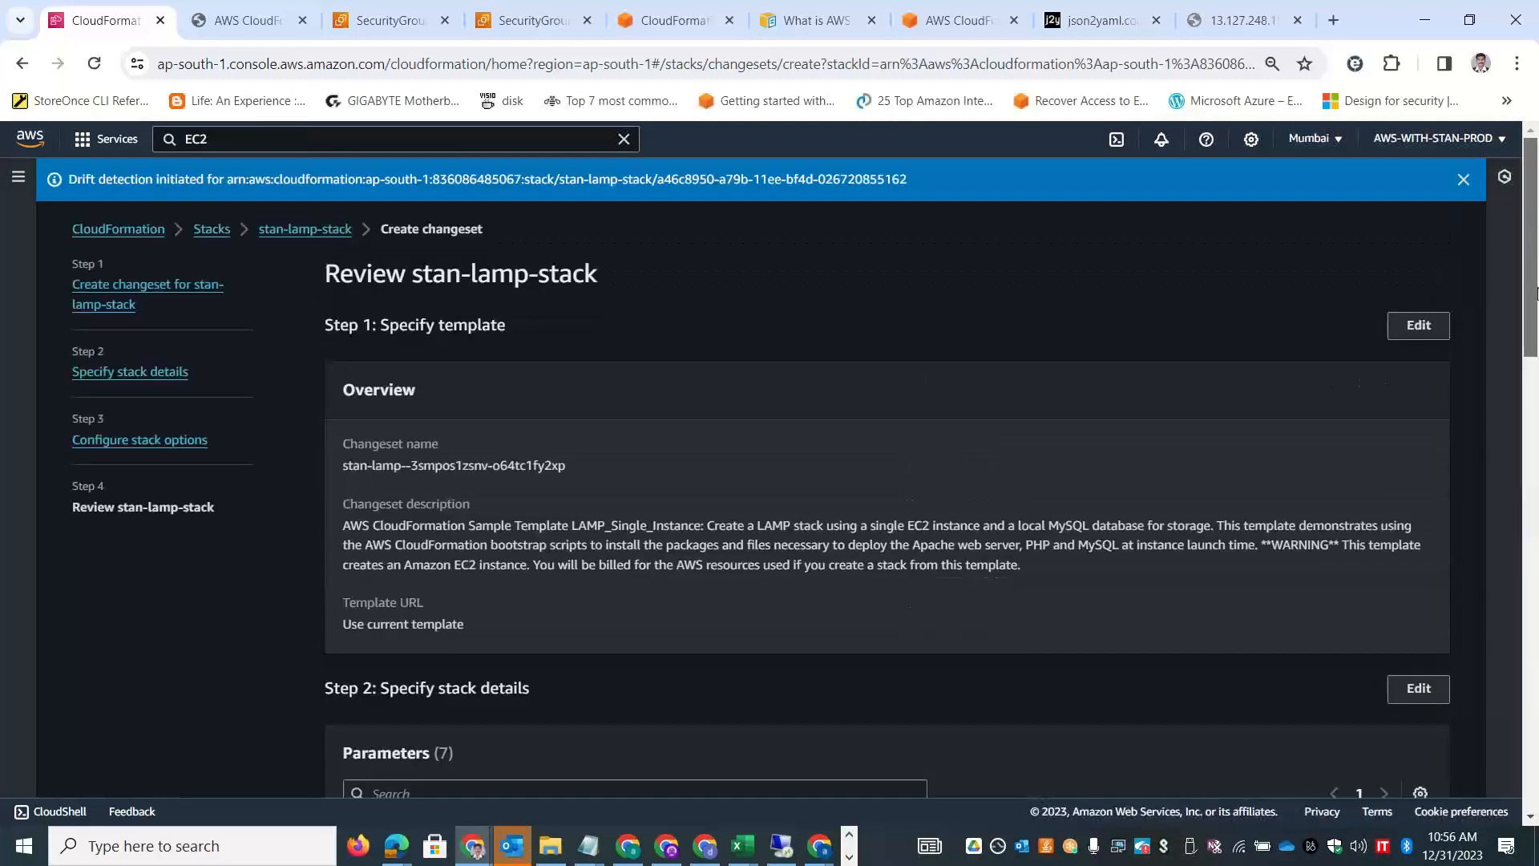
pyautogui.scroll(-15, 1537, 377)
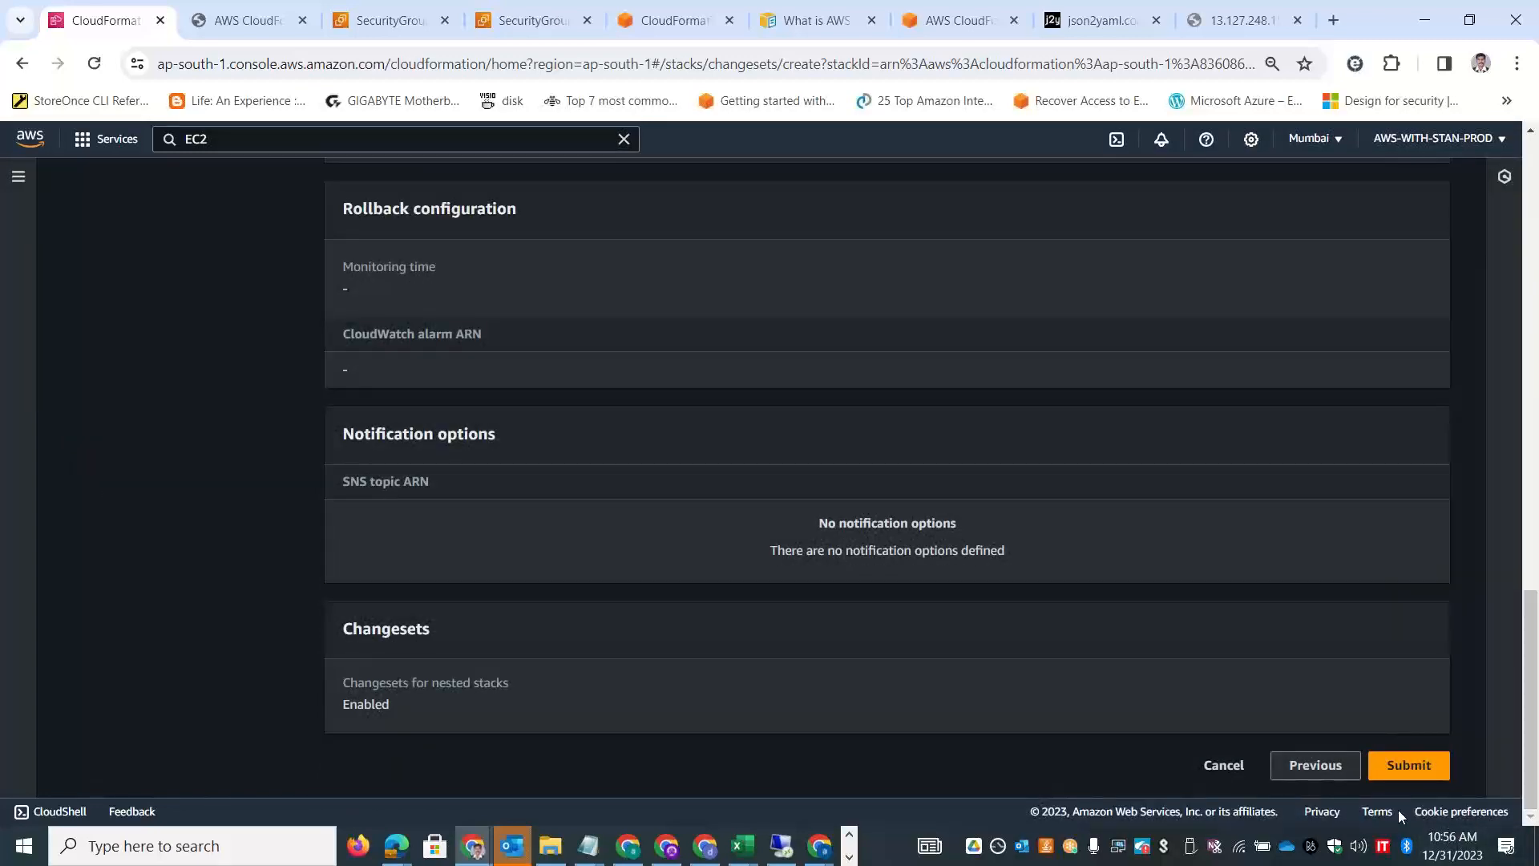
pyautogui.click(1407, 765)
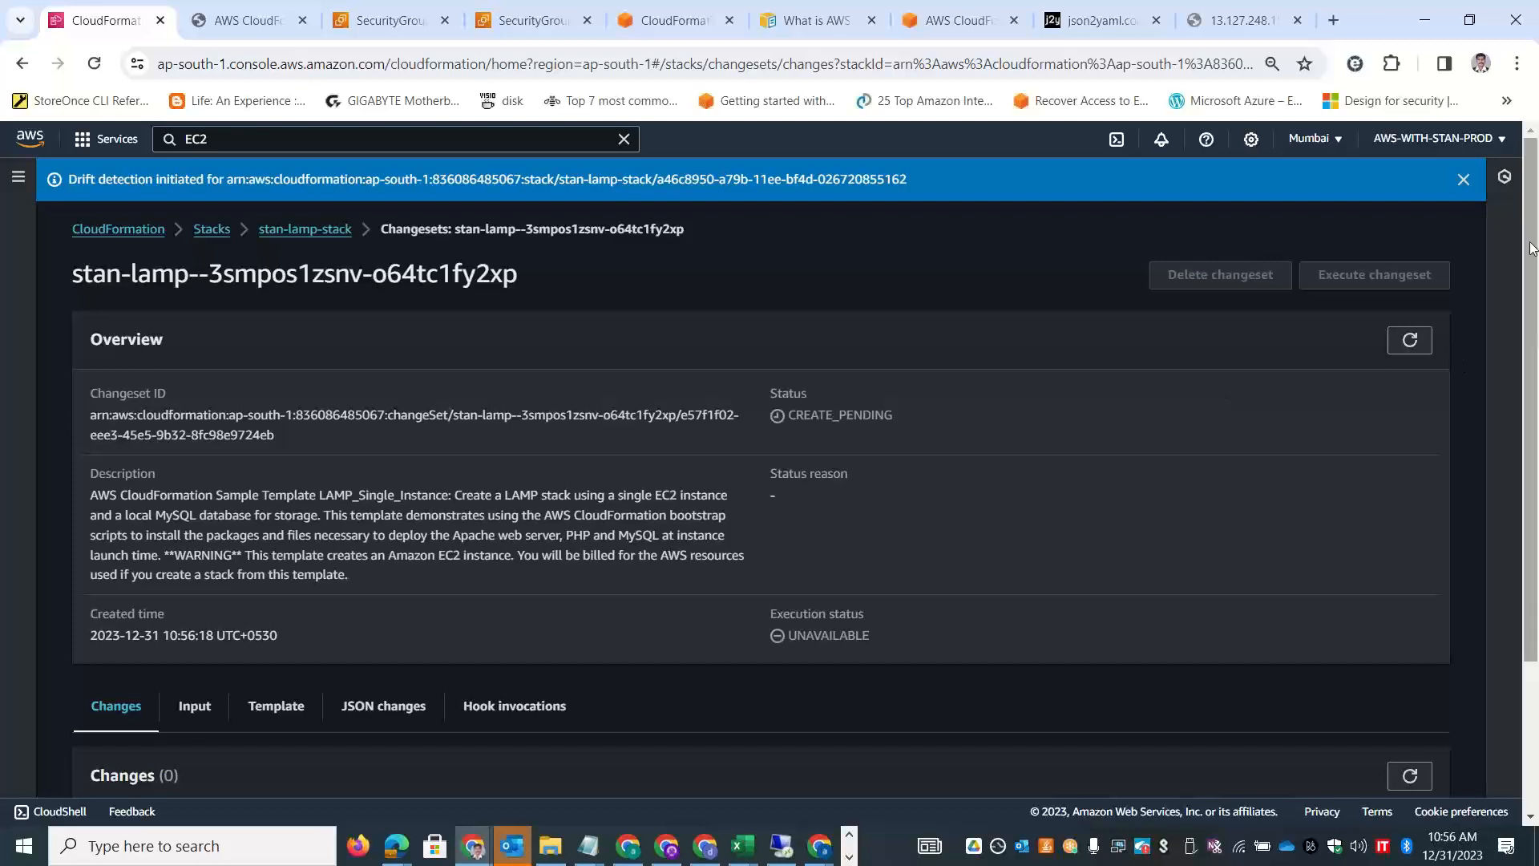
# Examine the changeset's list of changes, checking the action and replacement of the instance and the security group.
pyautogui.moveTo(1534, 229); pyautogui.dragTo(1537, 421)
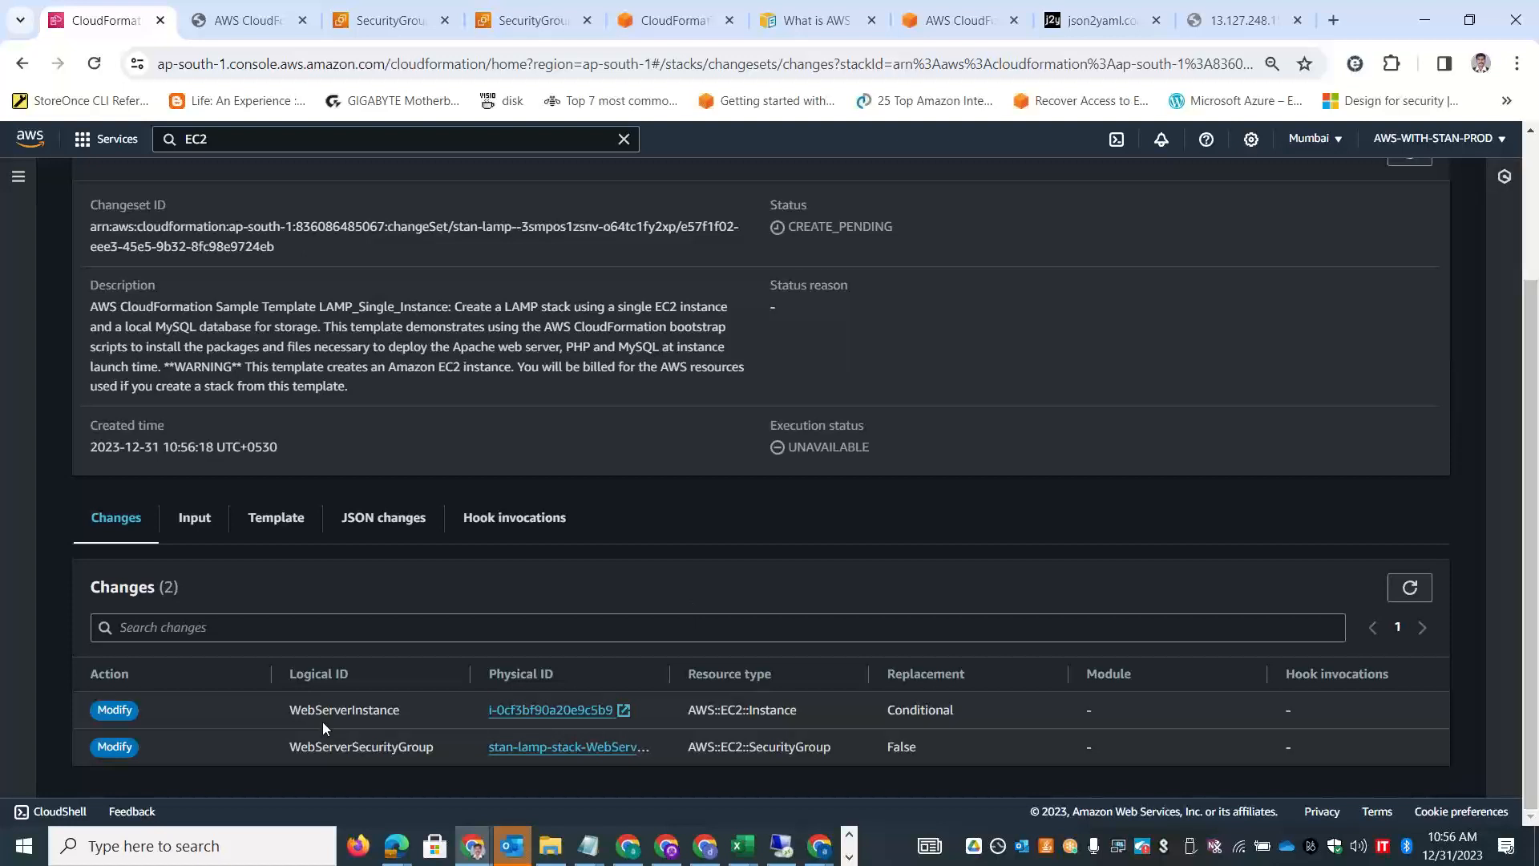
pyautogui.doubleClick(381, 716)
pyautogui.doubleClick(369, 747)
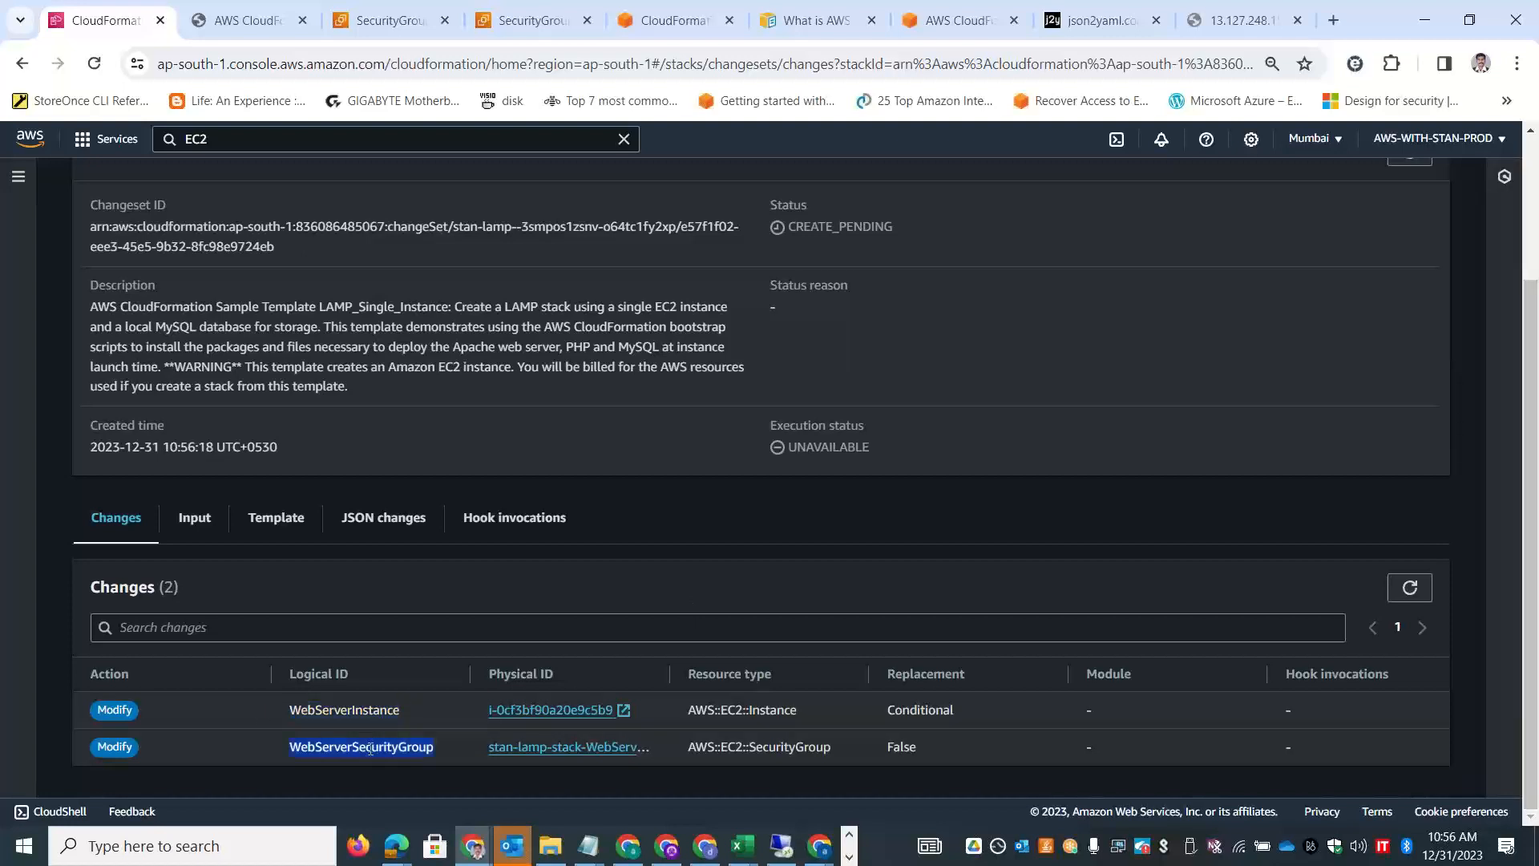
pyautogui.doubleClick(346, 709)
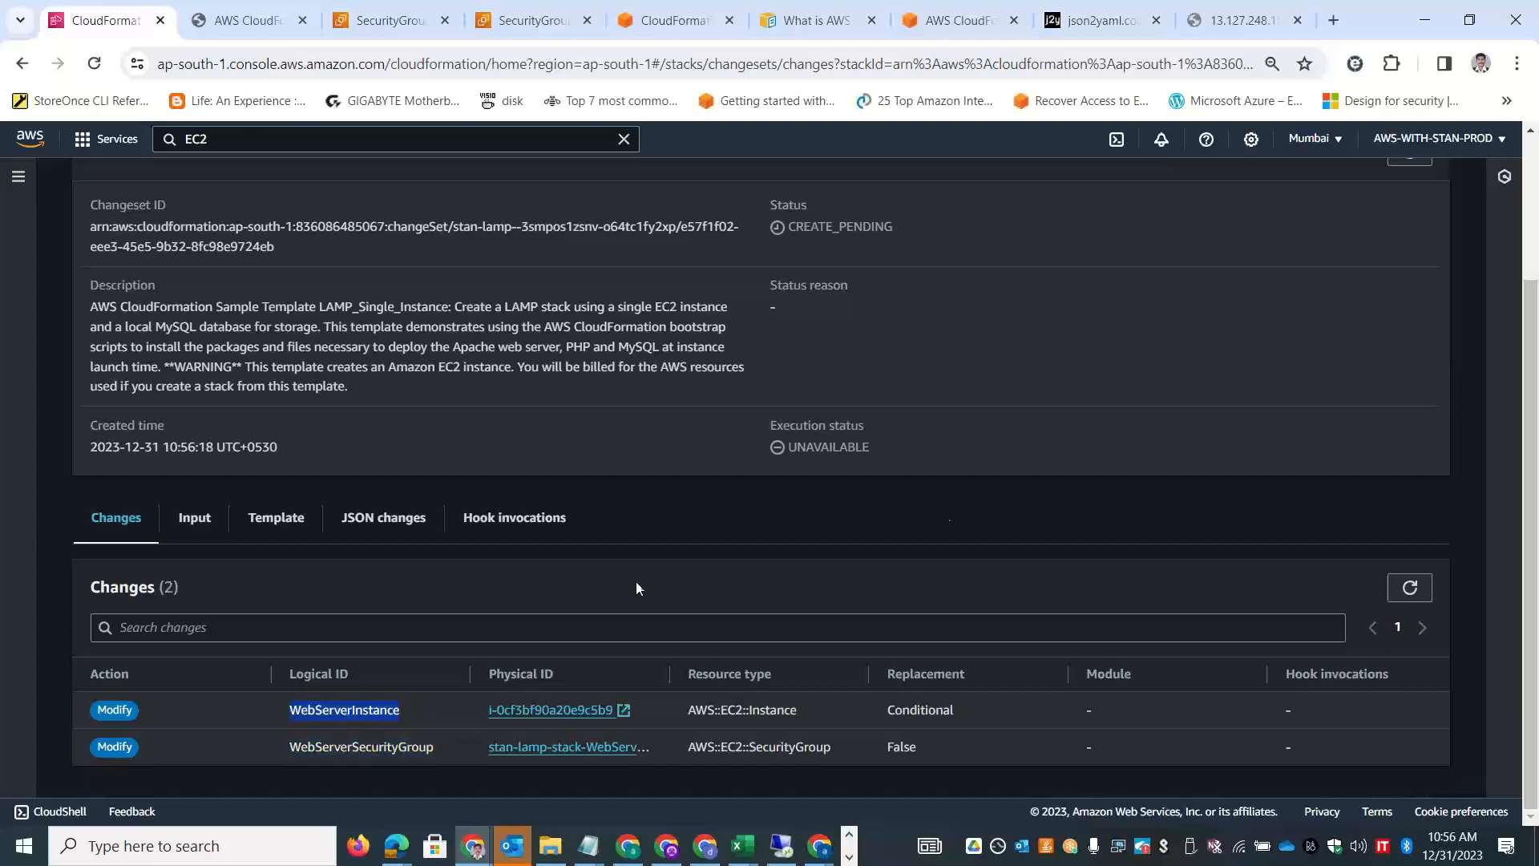
pyautogui.moveTo(1530, 570); pyautogui.dragTo(1528, 455)
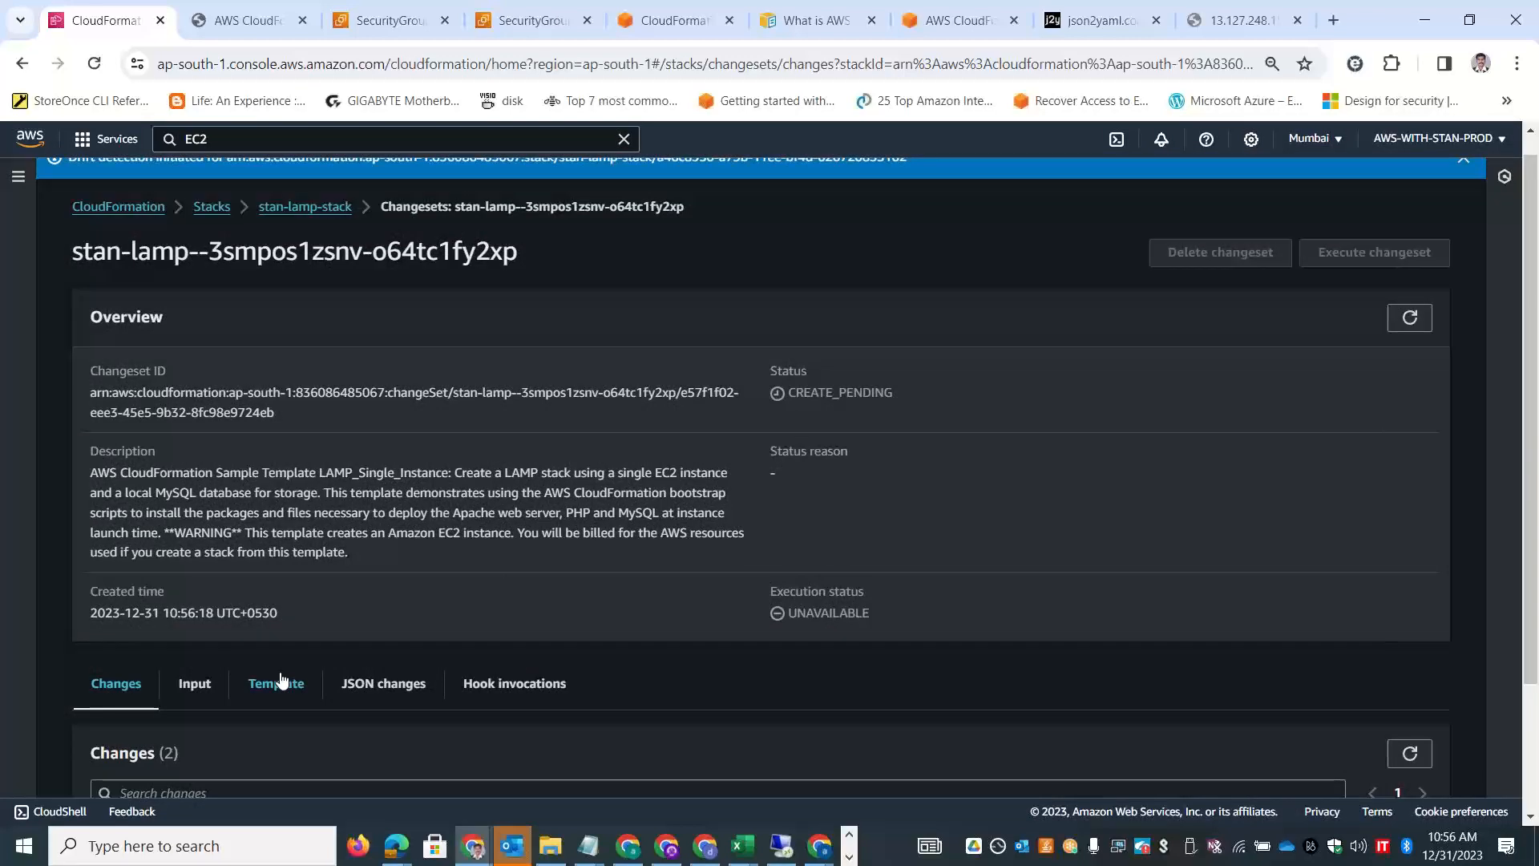
# Show the changeset's input parameters and examine the InstanceType and DBName values.
pyautogui.click(195, 683)
pyautogui.moveTo(1532, 320); pyautogui.dragTo(1536, 459)
pyautogui.moveTo(621, 604); pyautogui.dragTo(494, 612)
pyautogui.moveTo(637, 454); pyautogui.dragTo(517, 470)
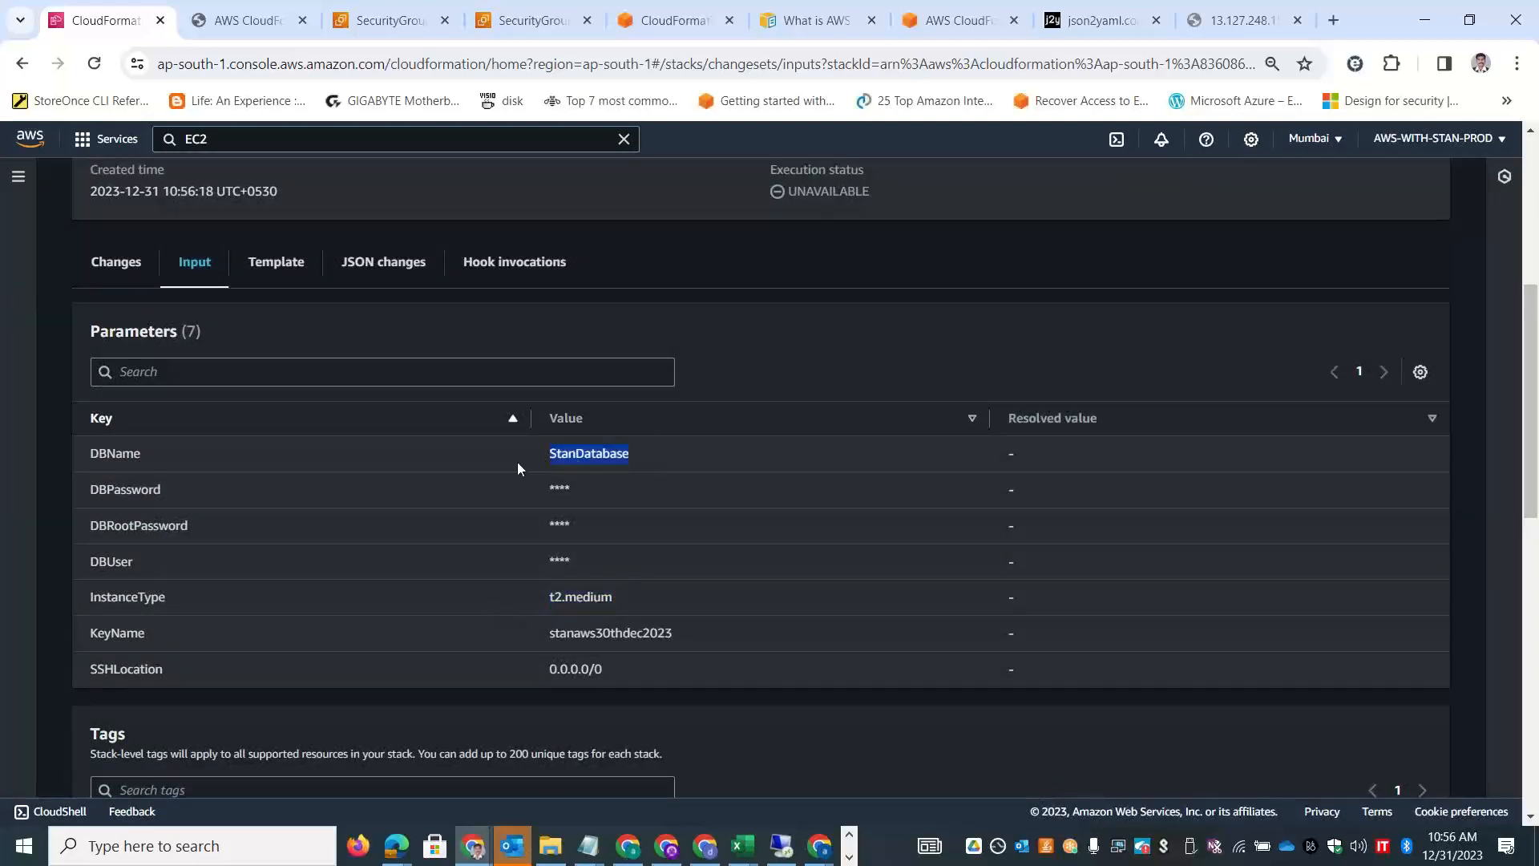
# Dismiss the drift detection message and refresh the changeset's overview to update its status.
pyautogui.moveTo(1533, 453); pyautogui.dragTo(1537, 257)
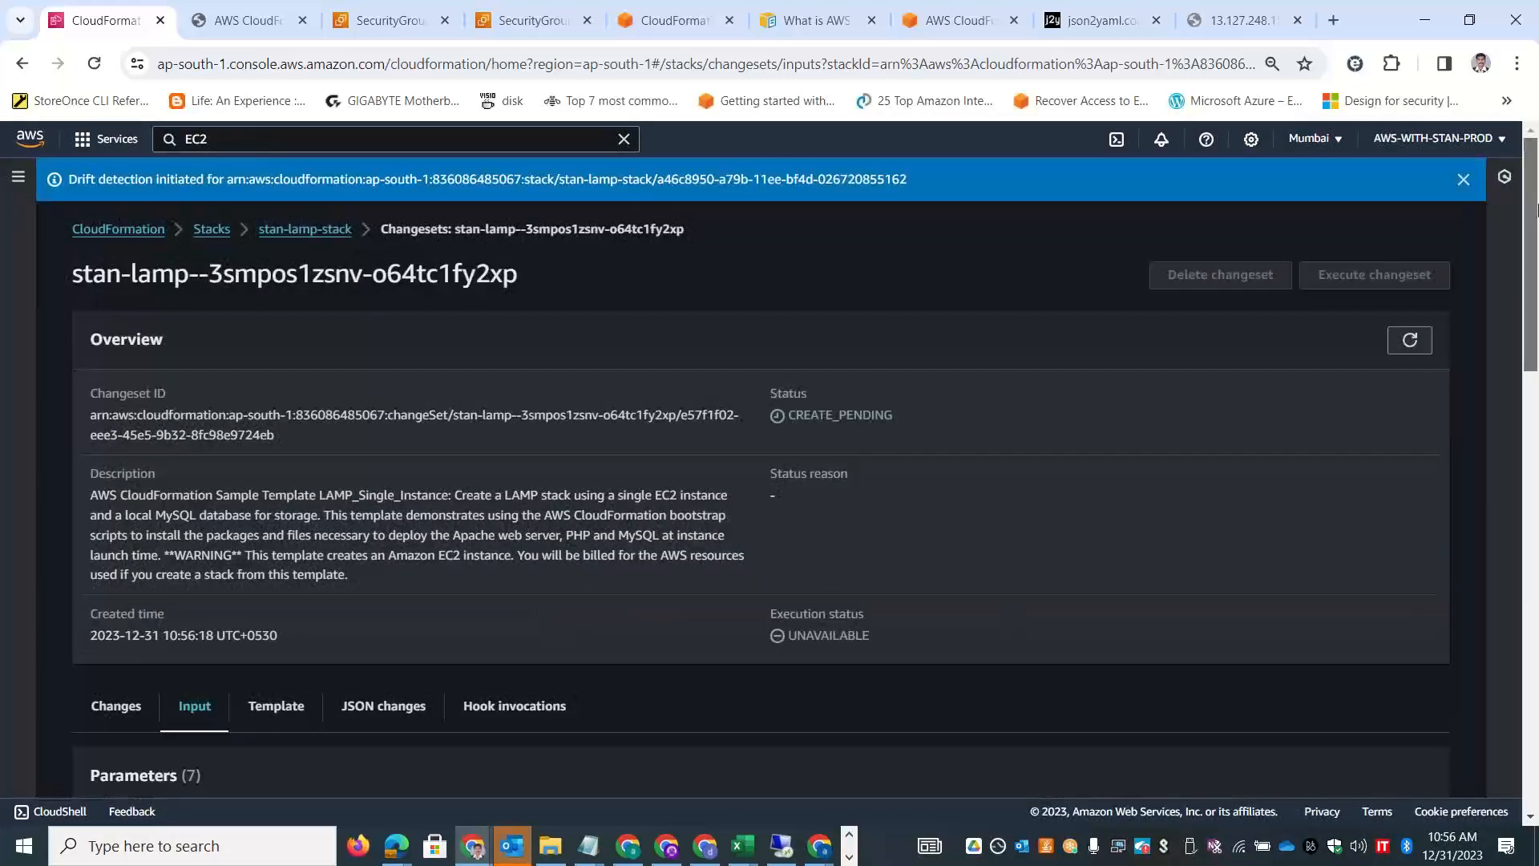
pyautogui.click(1463, 178)
pyautogui.moveTo(1533, 317); pyautogui.dragTo(1536, 745)
pyautogui.moveTo(1536, 585); pyautogui.dragTo(1514, 247)
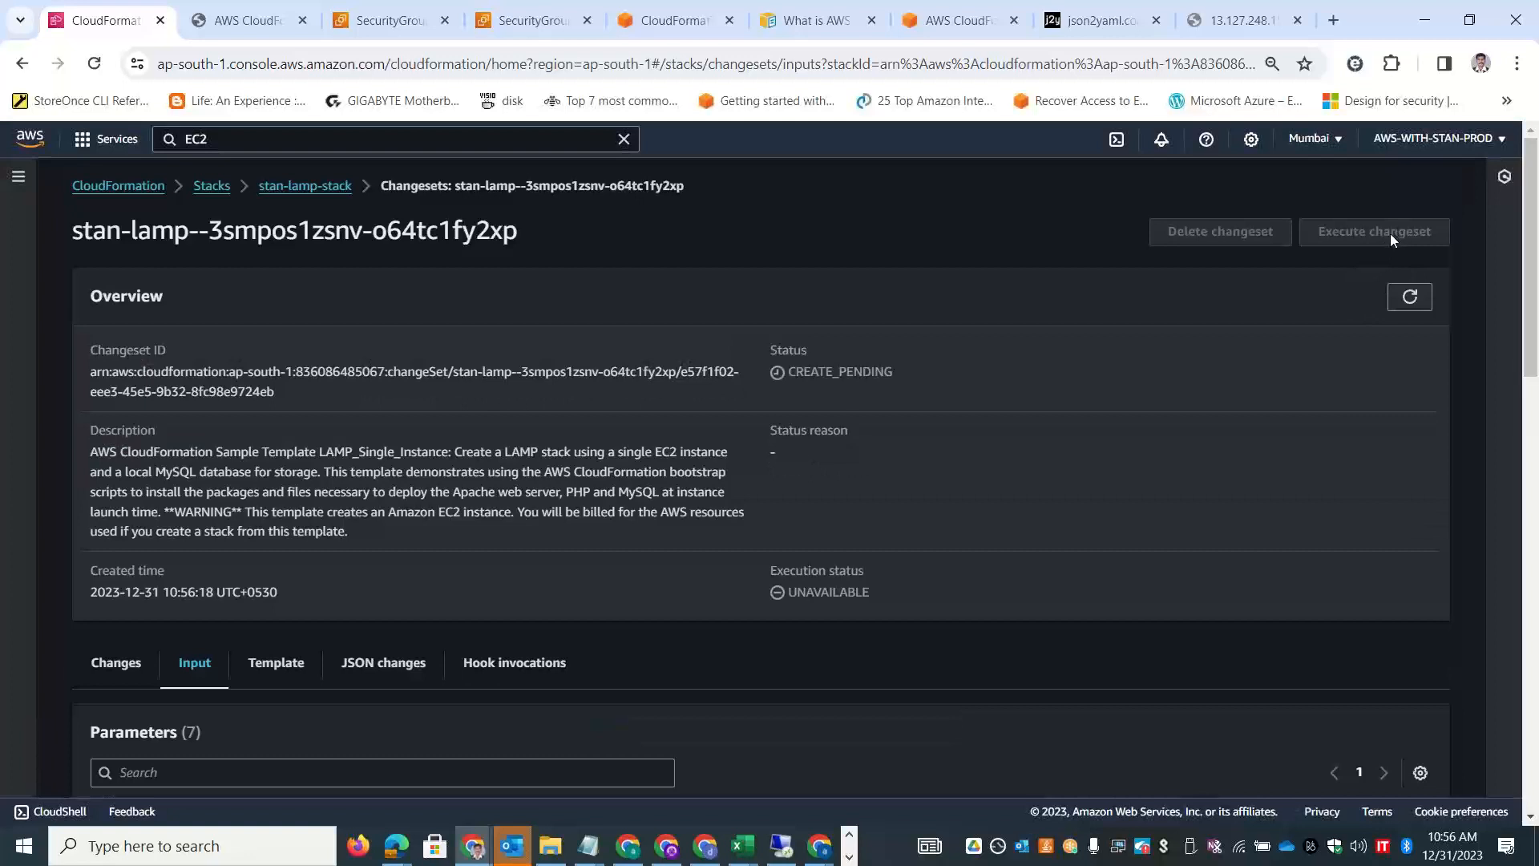
pyautogui.click(1407, 298)
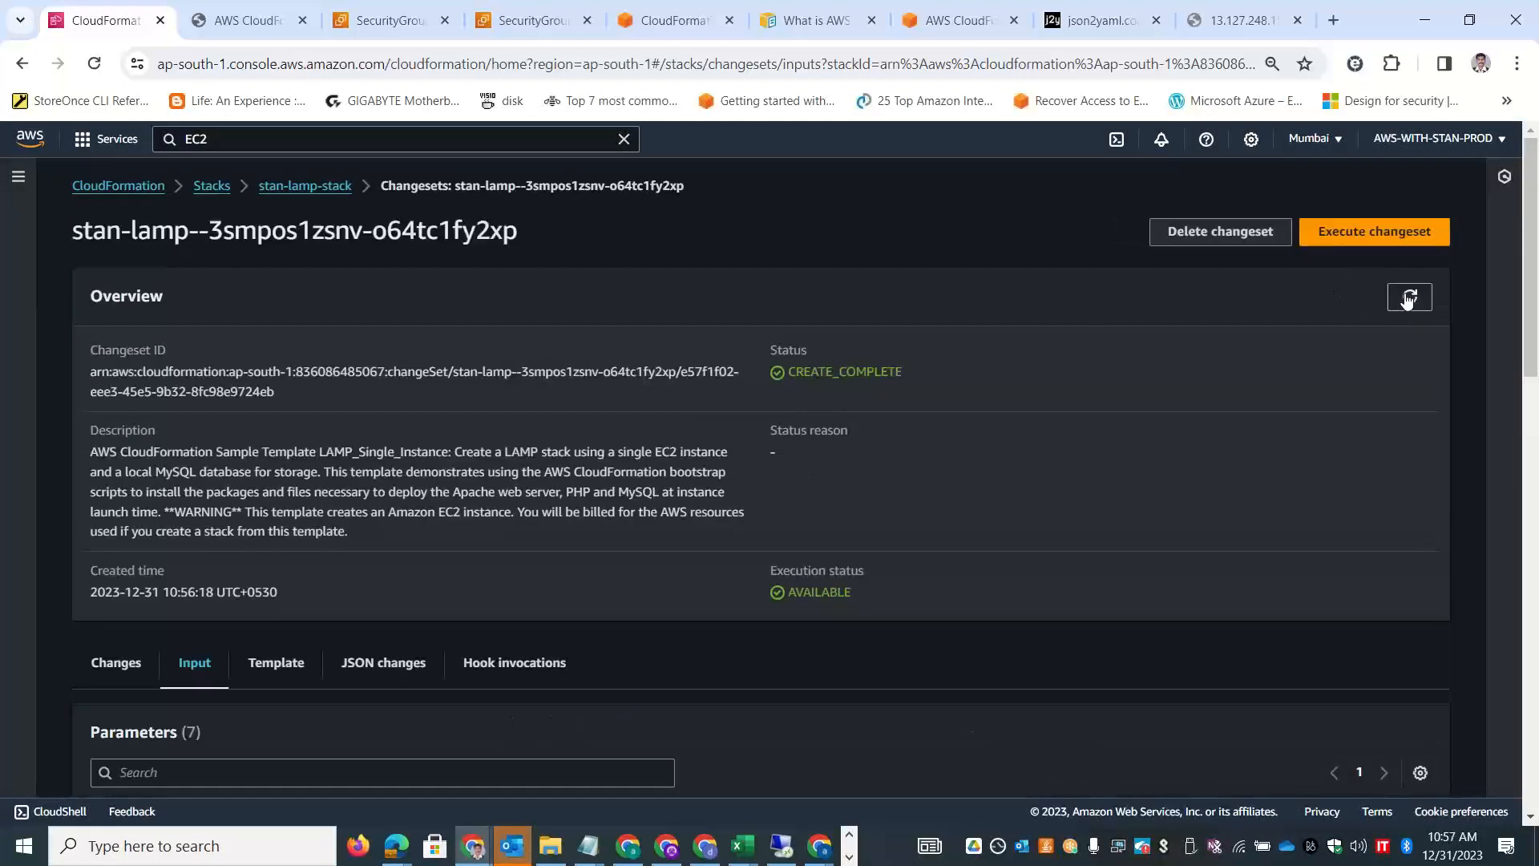
# Look over the changeset's JSON changes and its template.
pyautogui.moveTo(1535, 270); pyautogui.dragTo(457, 591)
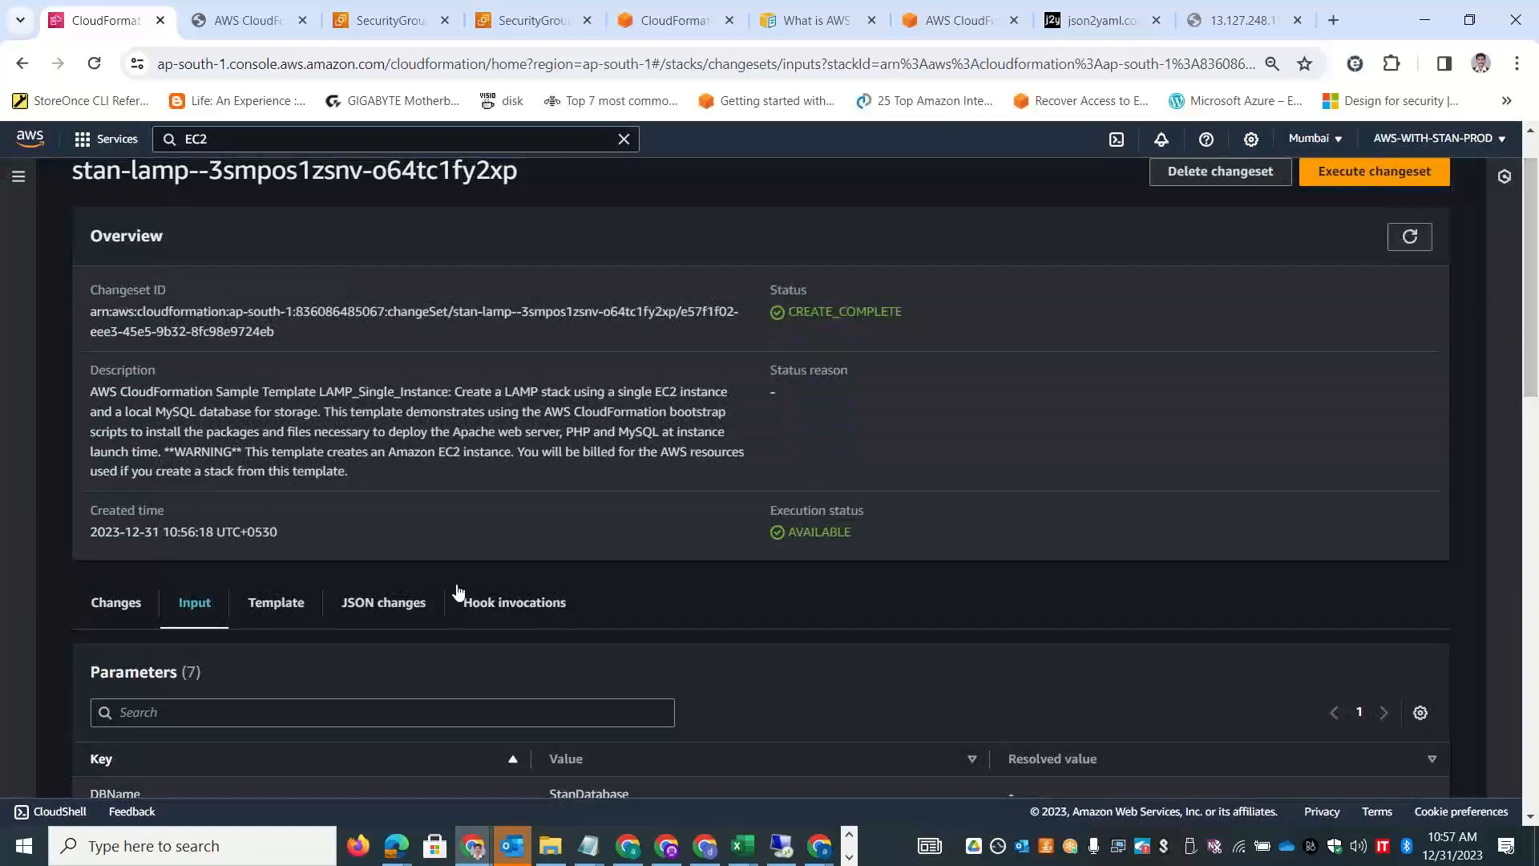
pyautogui.click(385, 609)
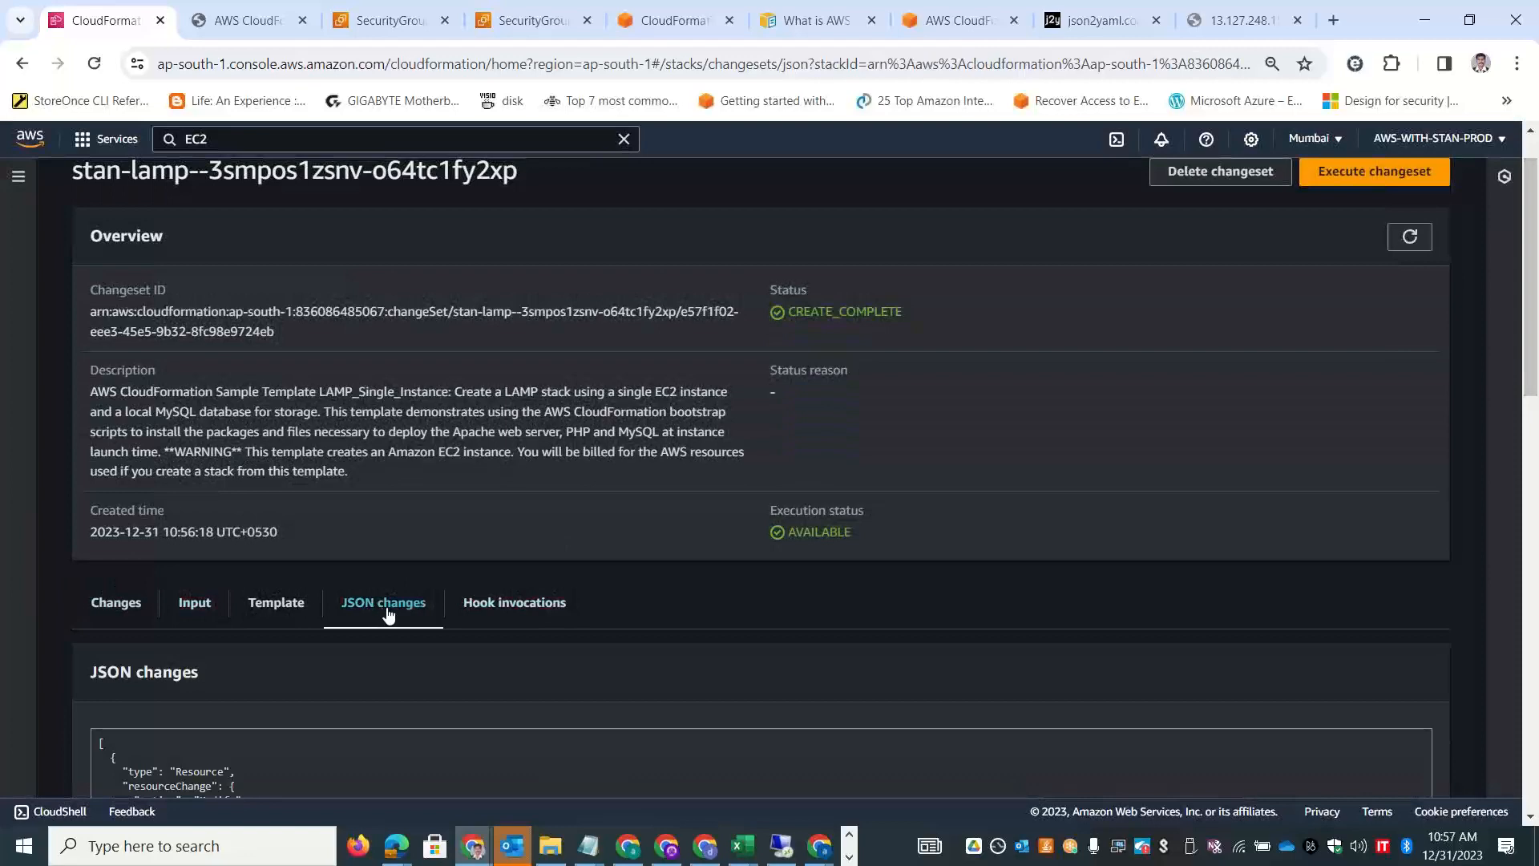
pyautogui.moveTo(1535, 271); pyautogui.dragTo(1537, 186)
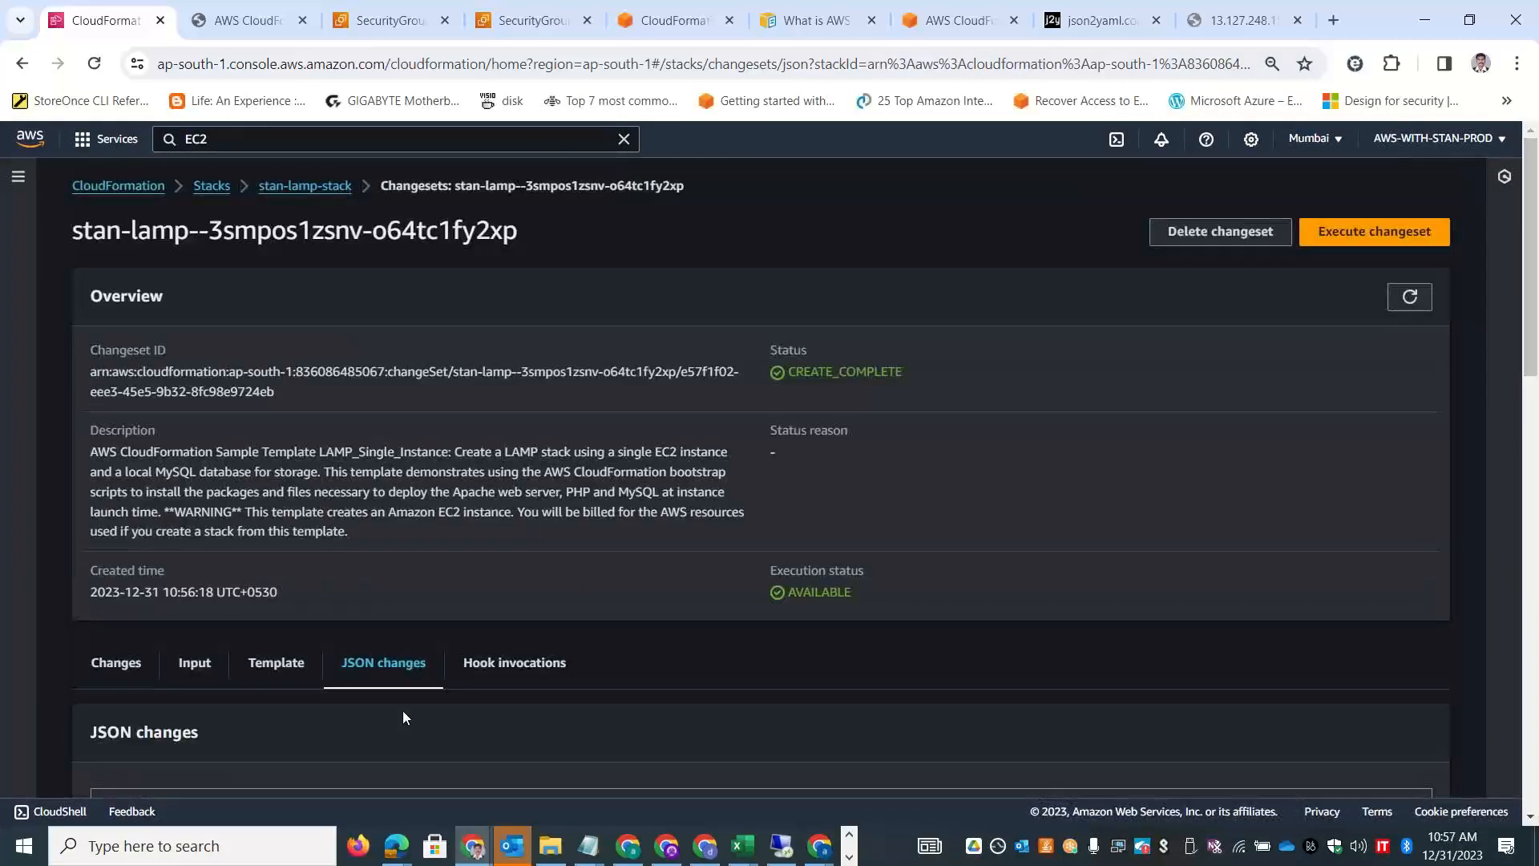
pyautogui.click(276, 664)
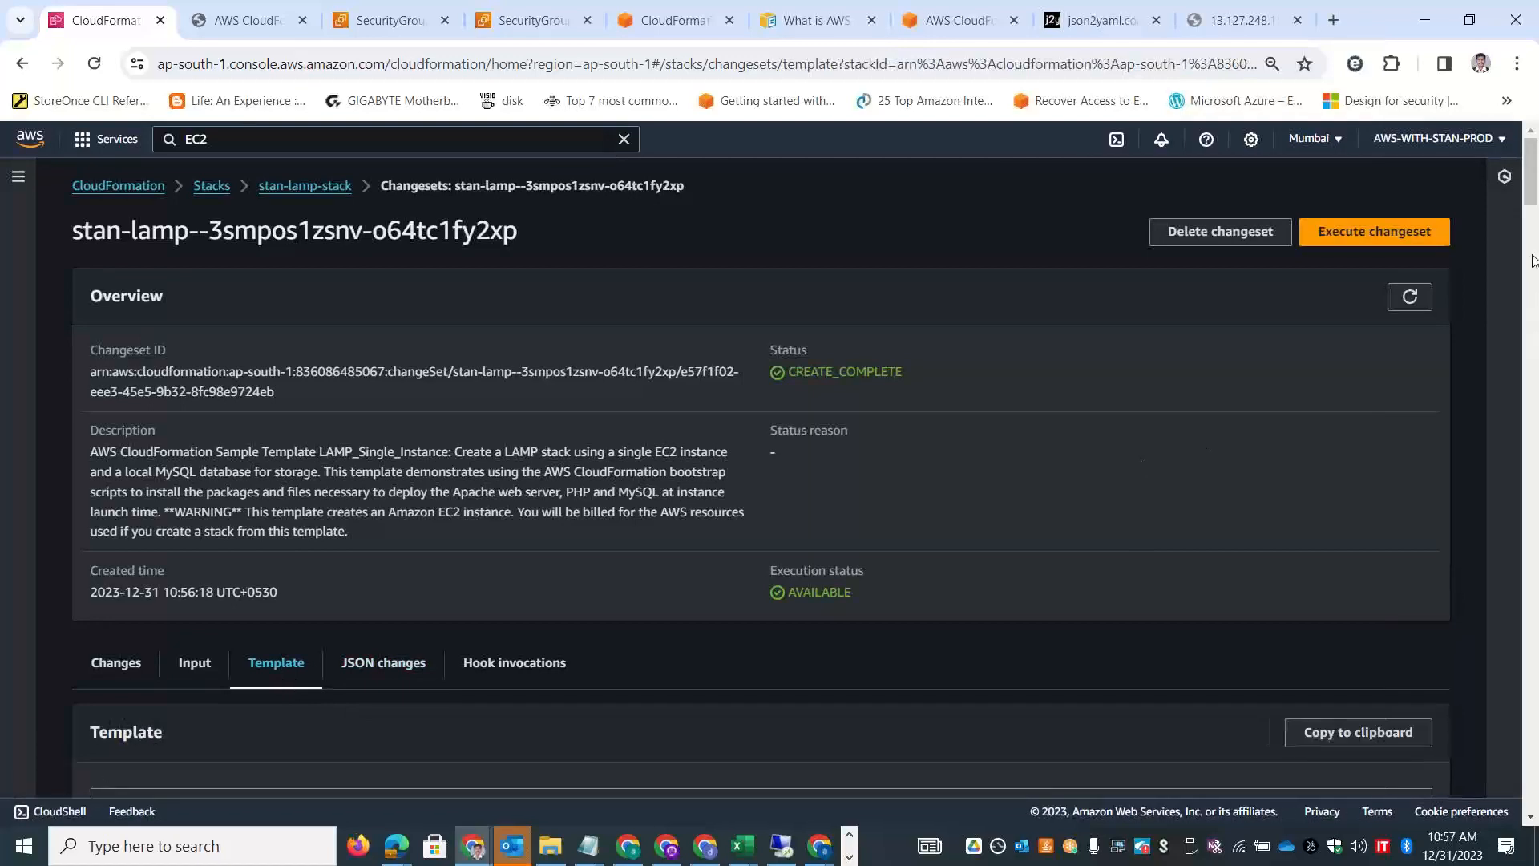
pyautogui.moveTo(1535, 193); pyautogui.dragTo(1535, 152)
# Return to the changeset's list of changes and review the entries for the instance and security group.
pyautogui.click(113, 659)
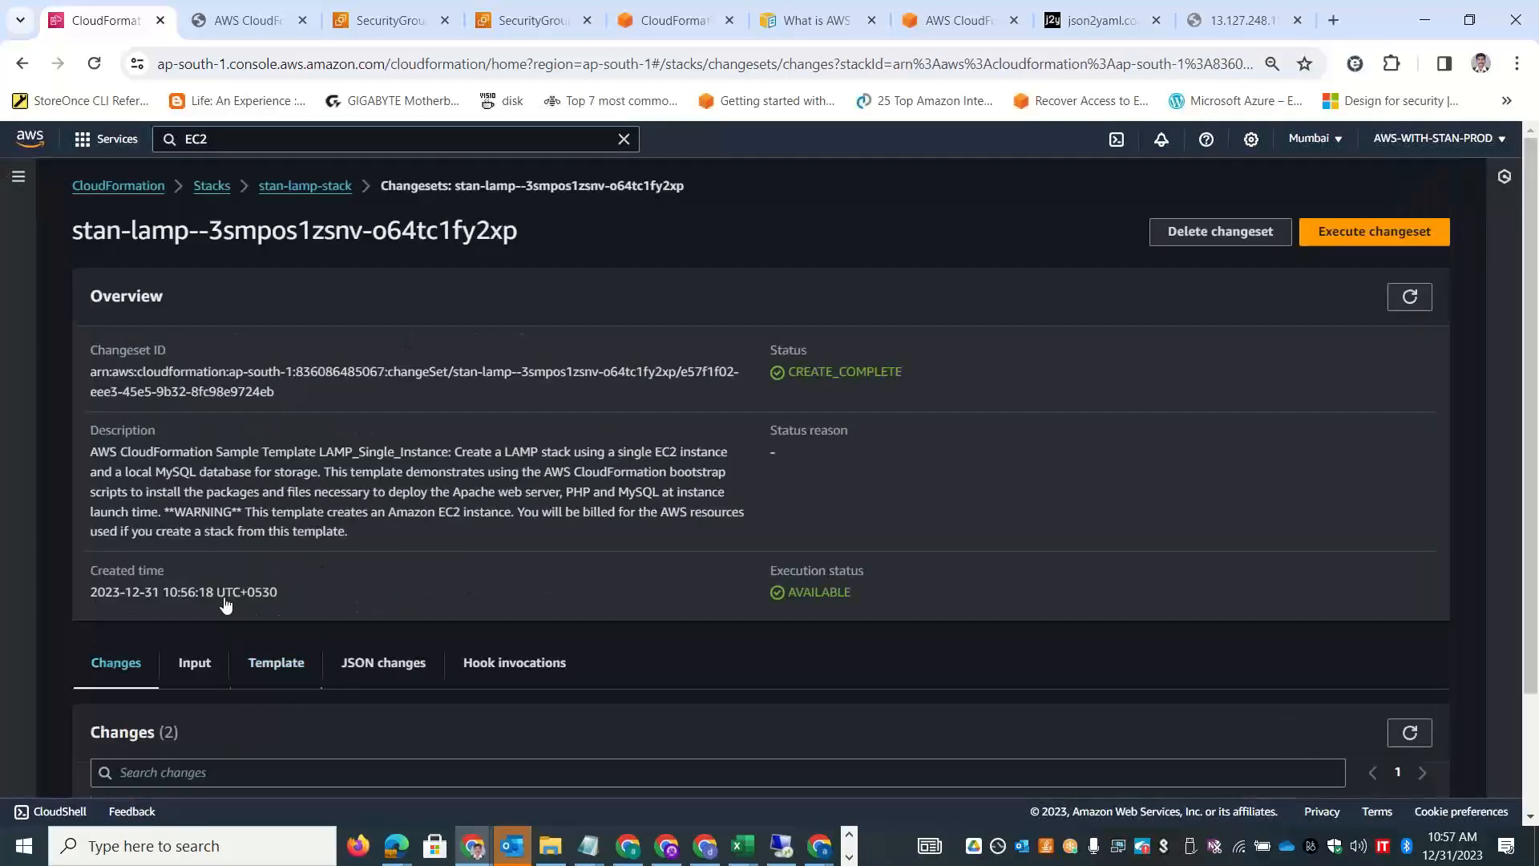
pyautogui.scroll(-2, 163, 607)
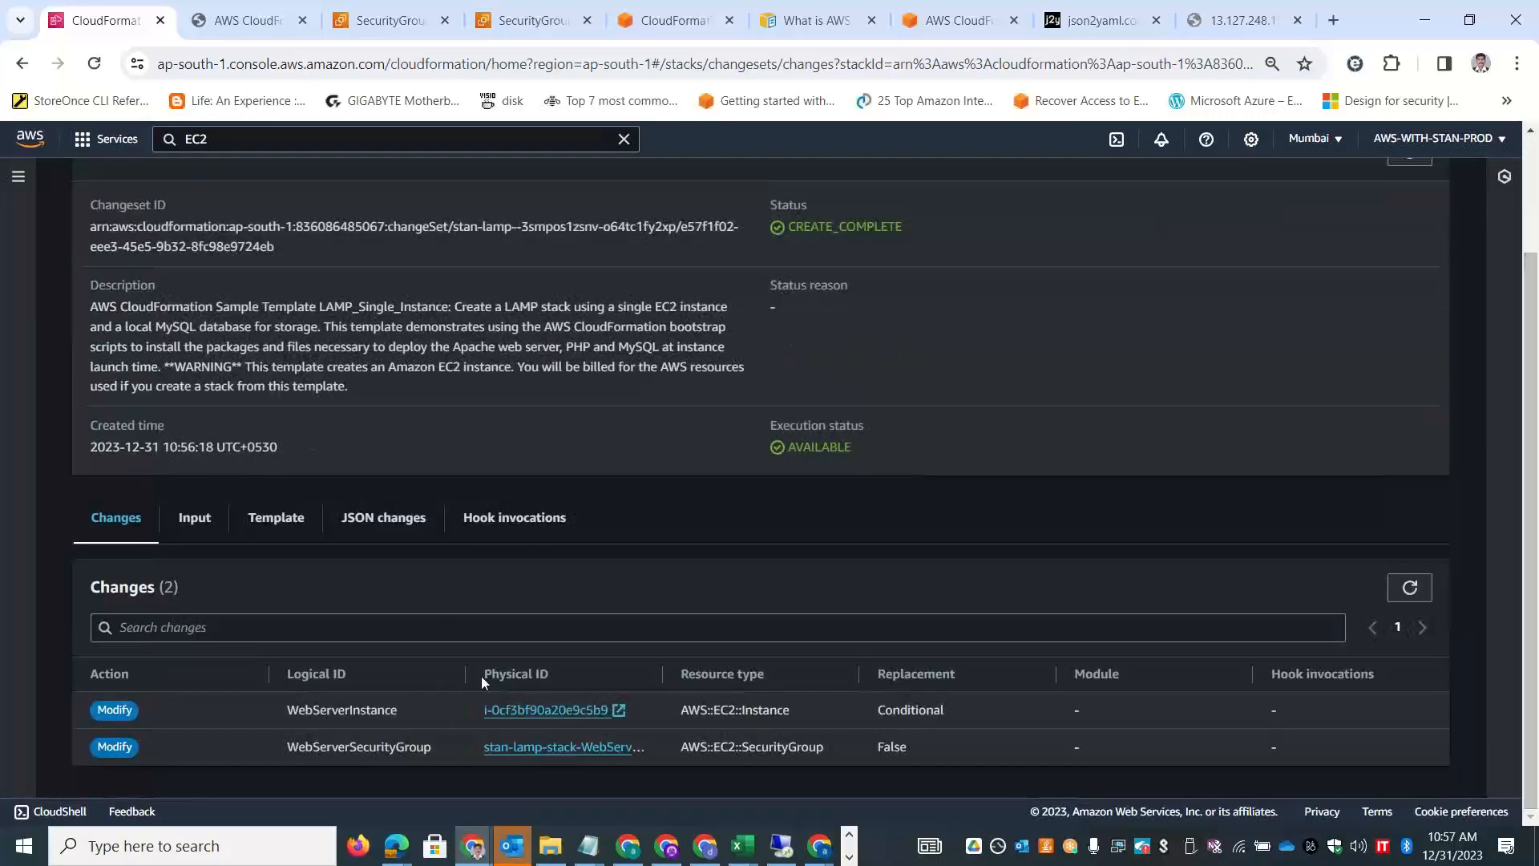
pyautogui.moveTo(195, 569); pyautogui.dragTo(192, 583)
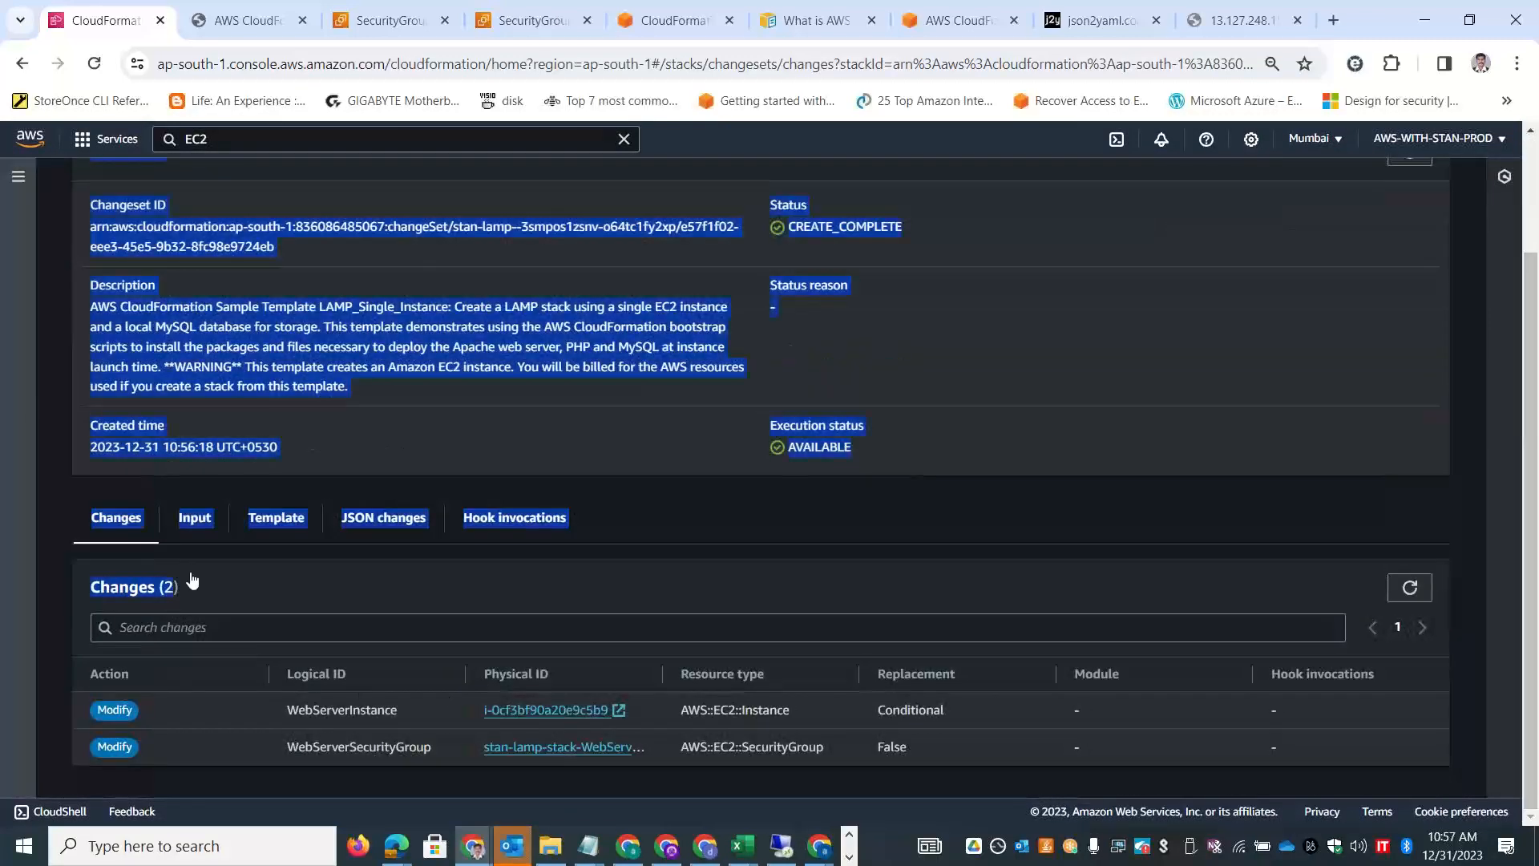
pyautogui.click(515, 564)
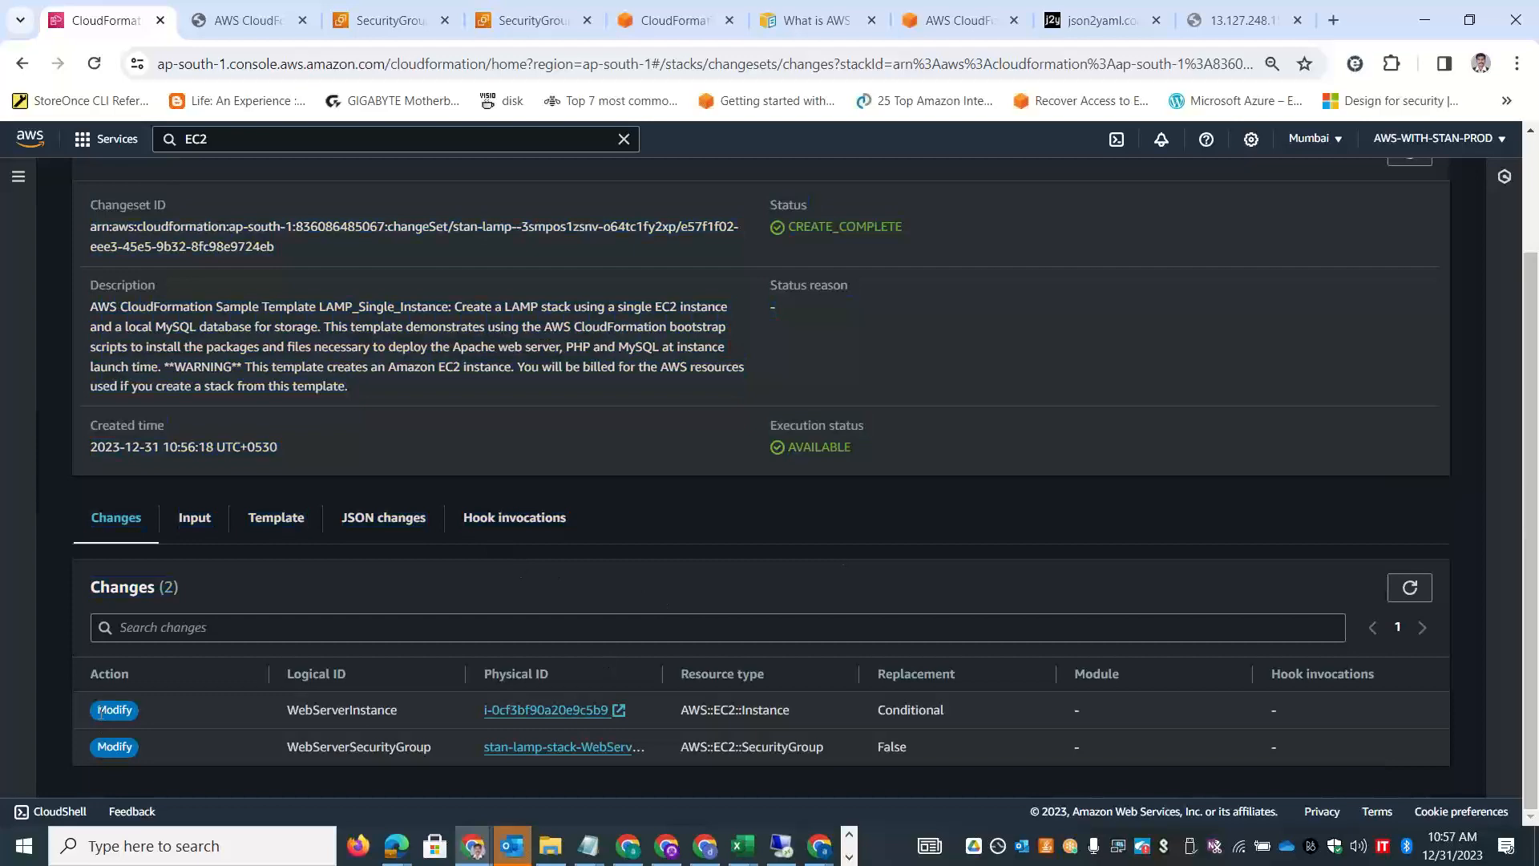
pyautogui.scroll(2, 1533, 571)
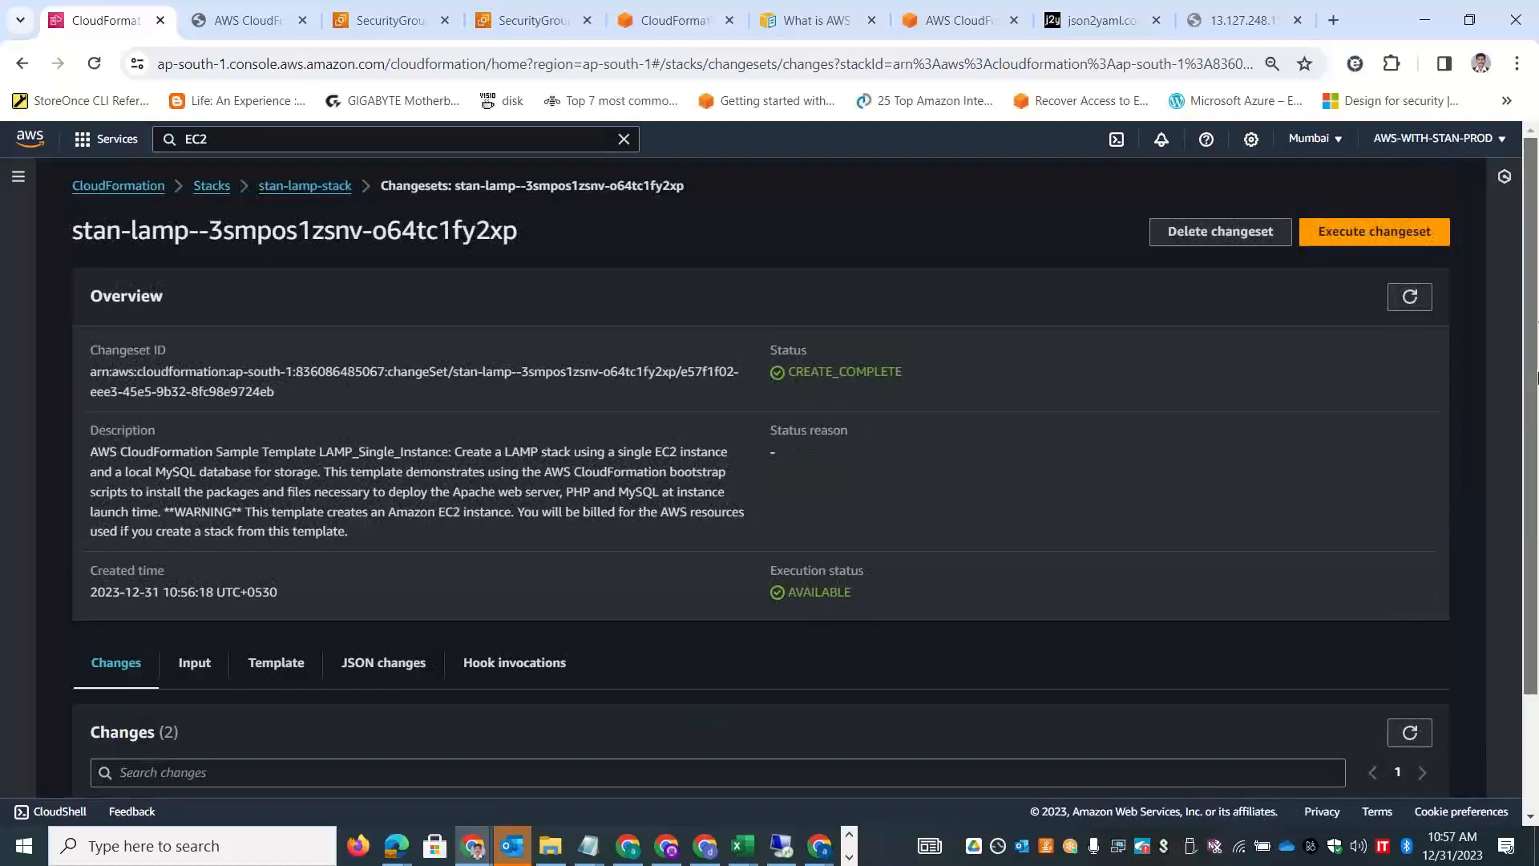
# Execute the changeset with Roll back all stack resources and Use deletion policy, and dismiss the execution message.
pyautogui.click(1367, 240)
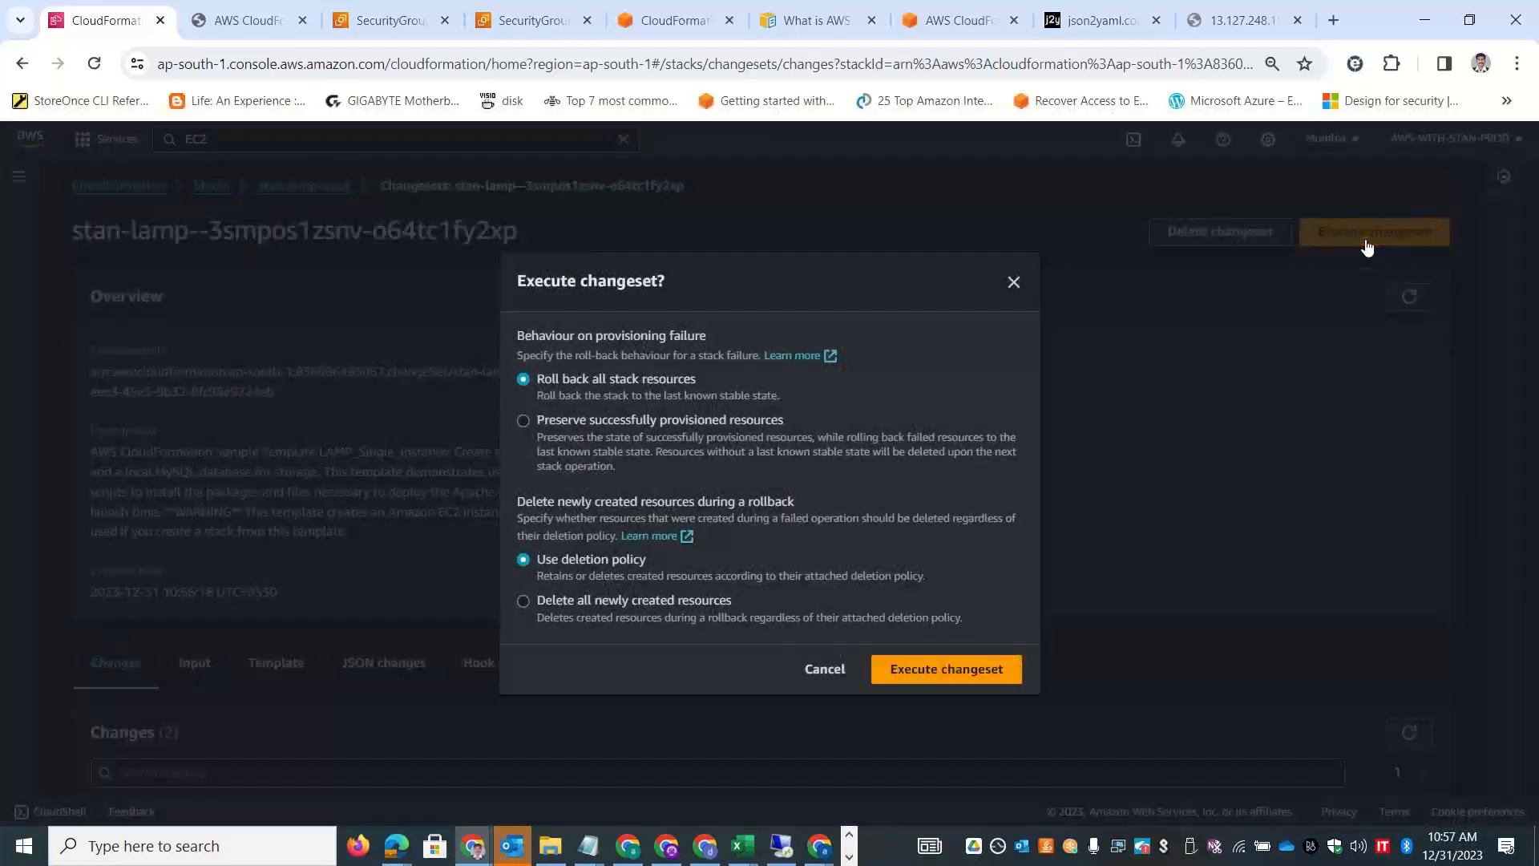
pyautogui.click(954, 678)
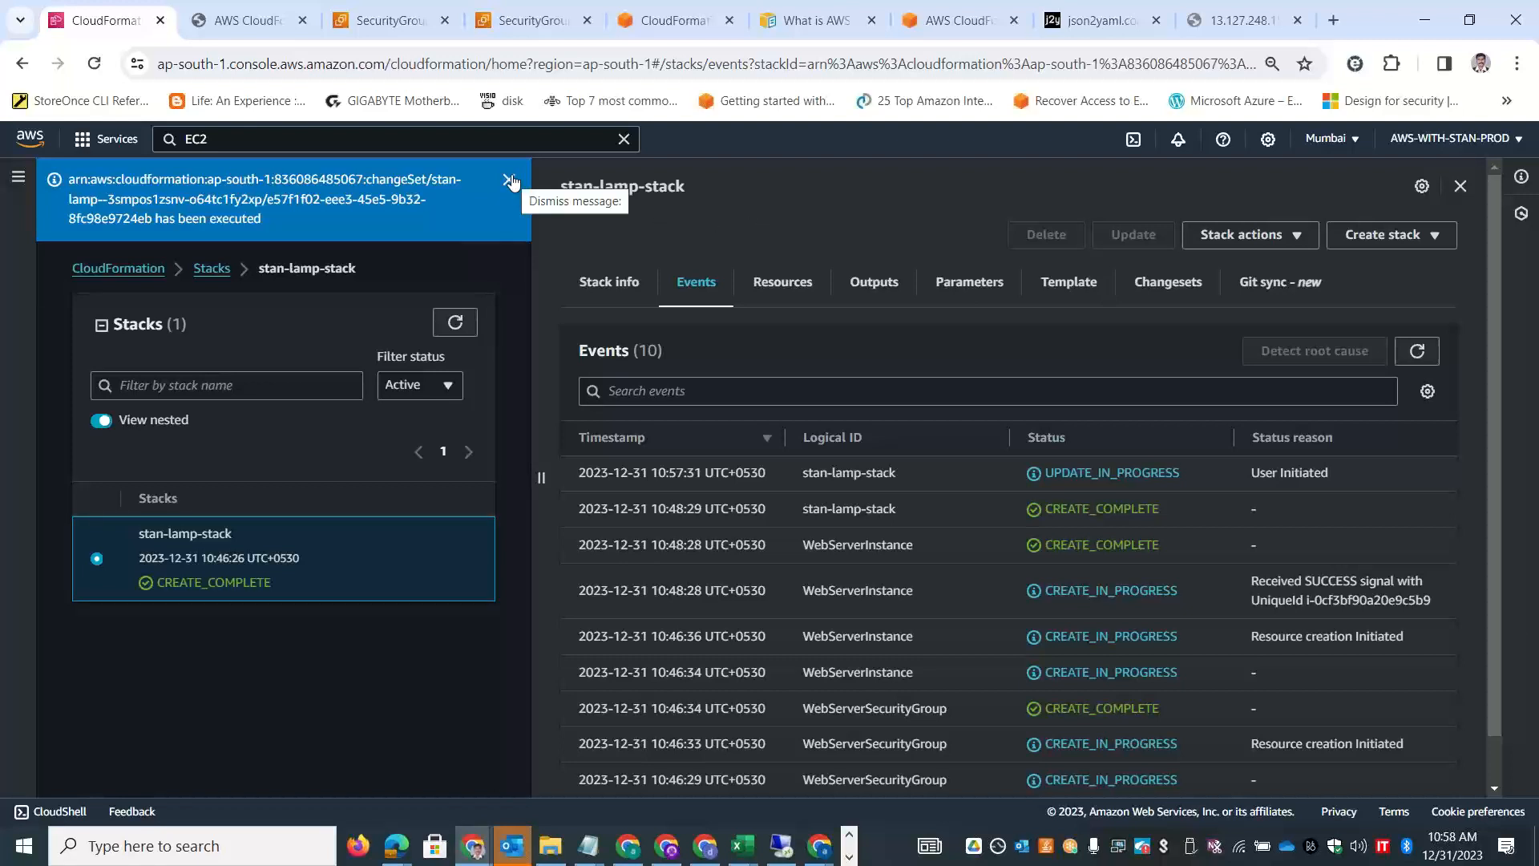
pyautogui.click(510, 179)
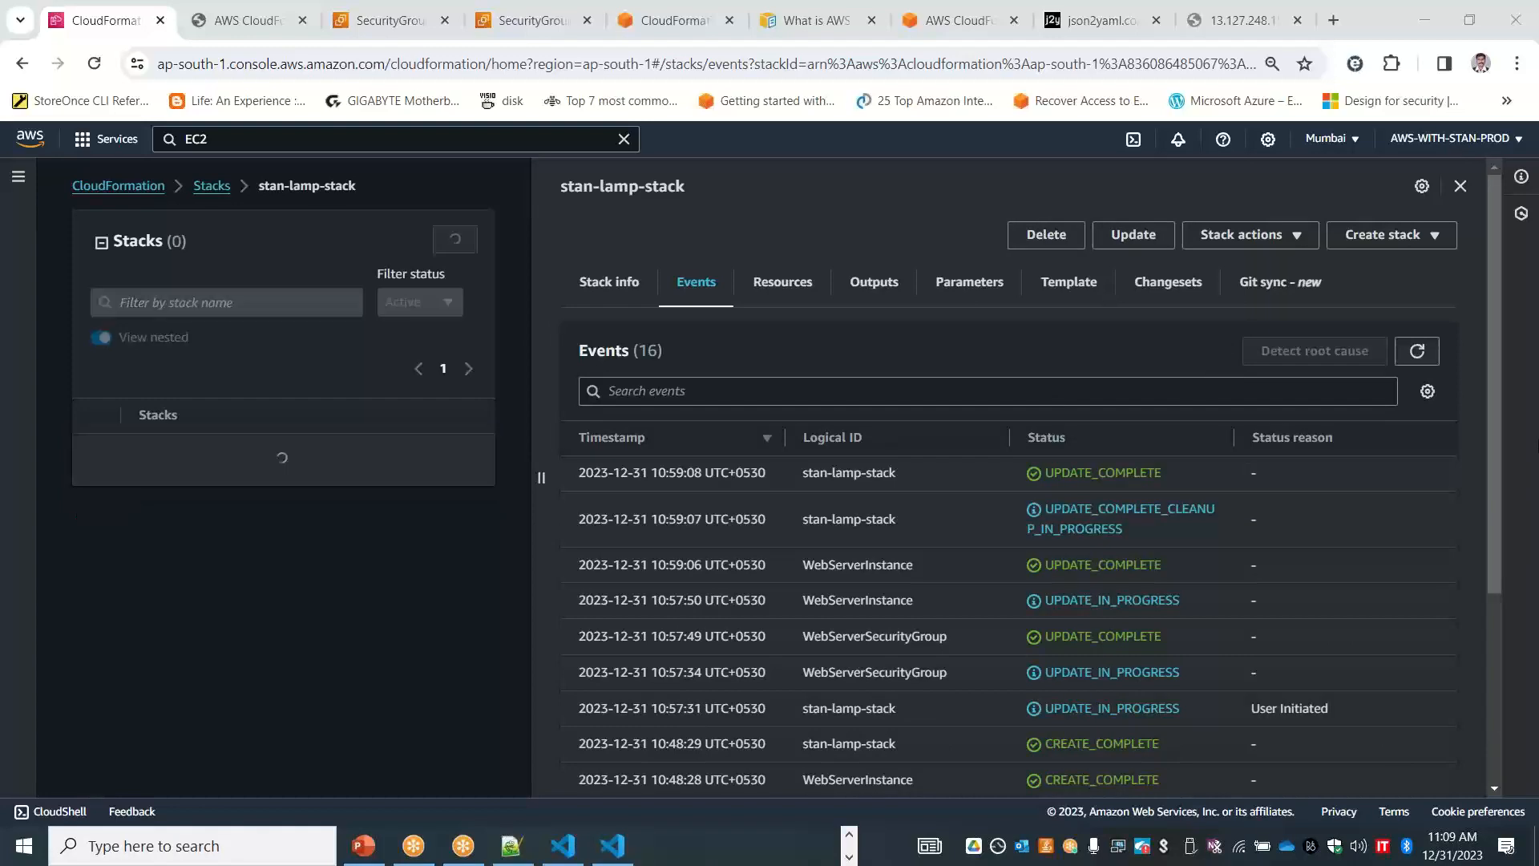
# Switch to the Excel notes and make the CHANGE SET cell on the CF Components sheet bold.
pyautogui.hotkey('alt', 'Tab')
pyautogui.hotkey('alt', 'Tab')
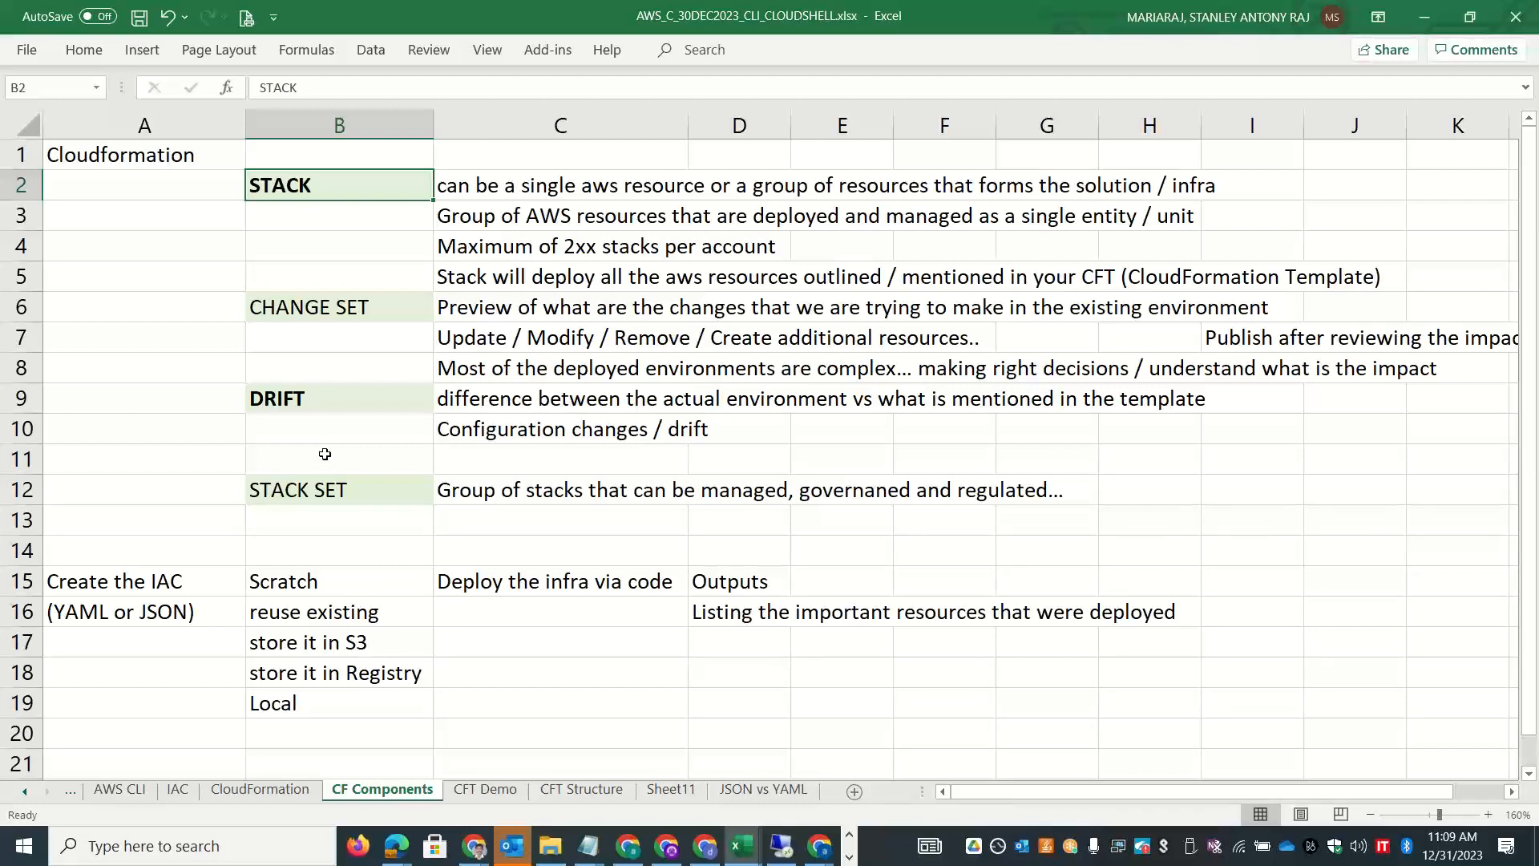
pyautogui.click(334, 320)
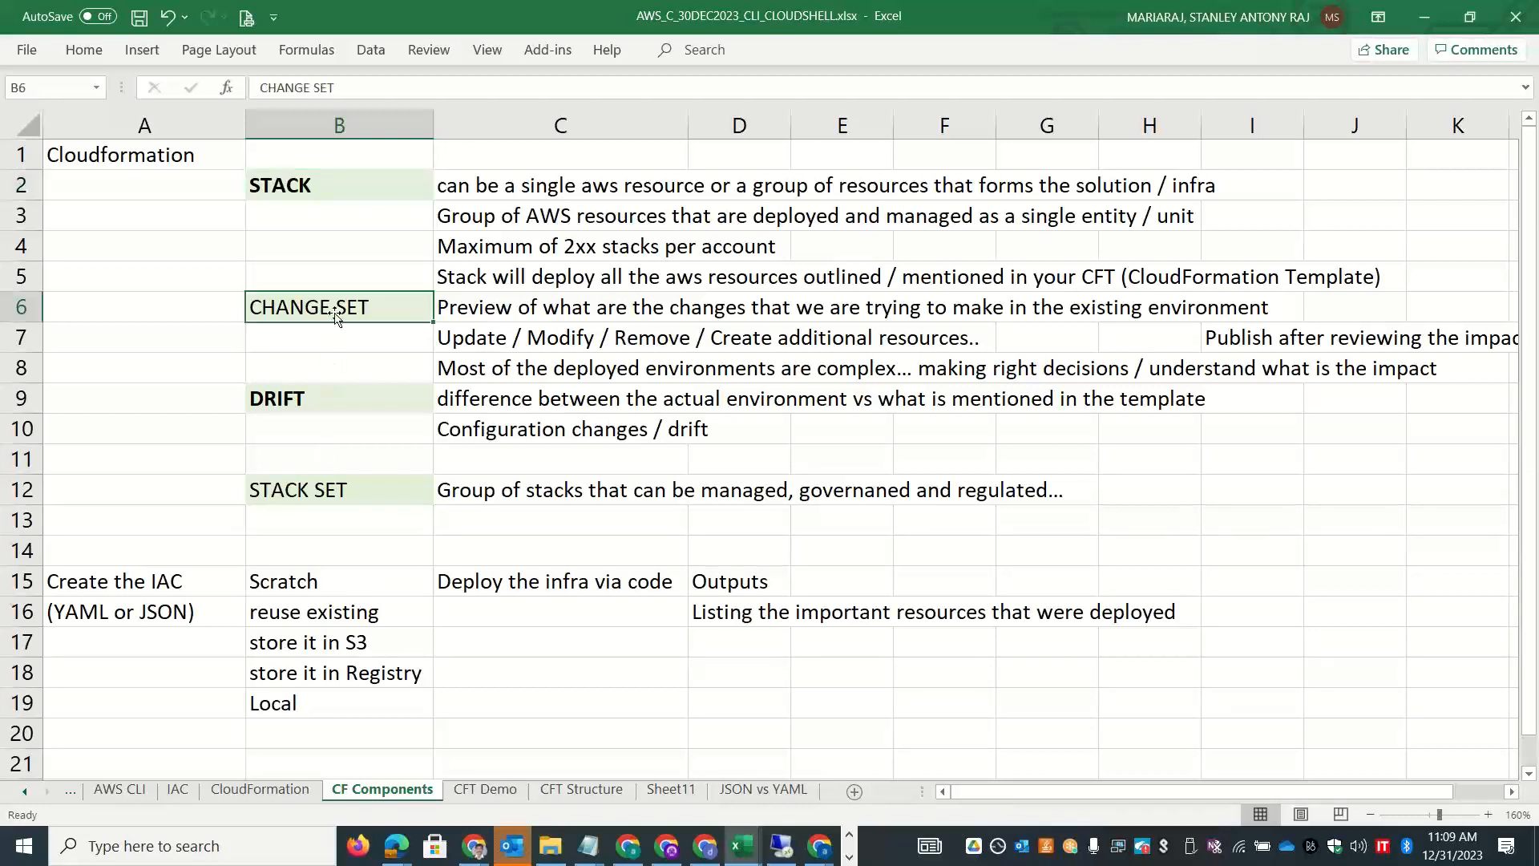
pyautogui.click(94, 57)
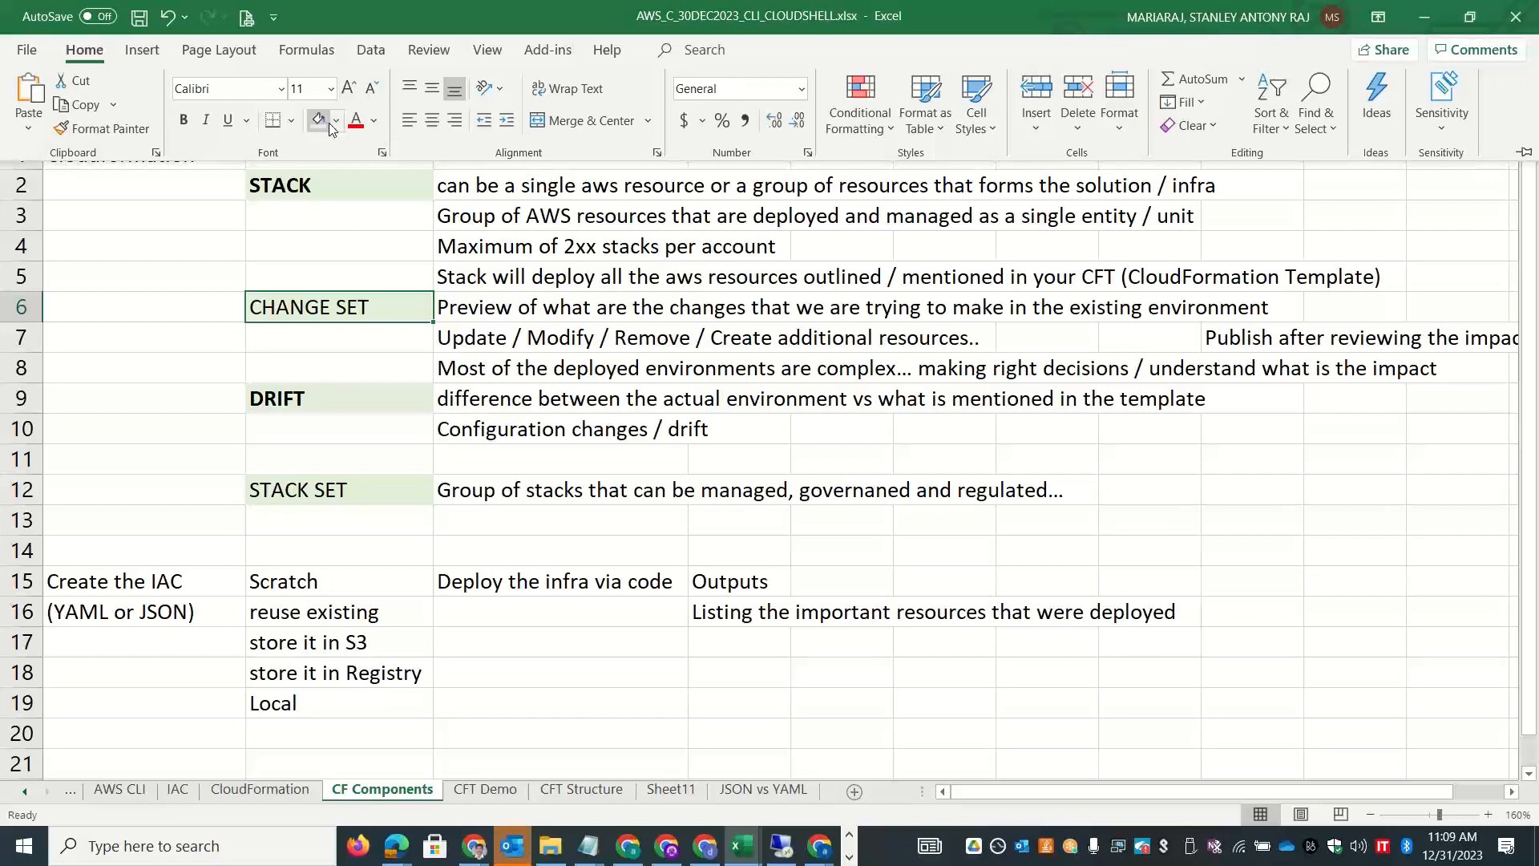
pyautogui.click(184, 120)
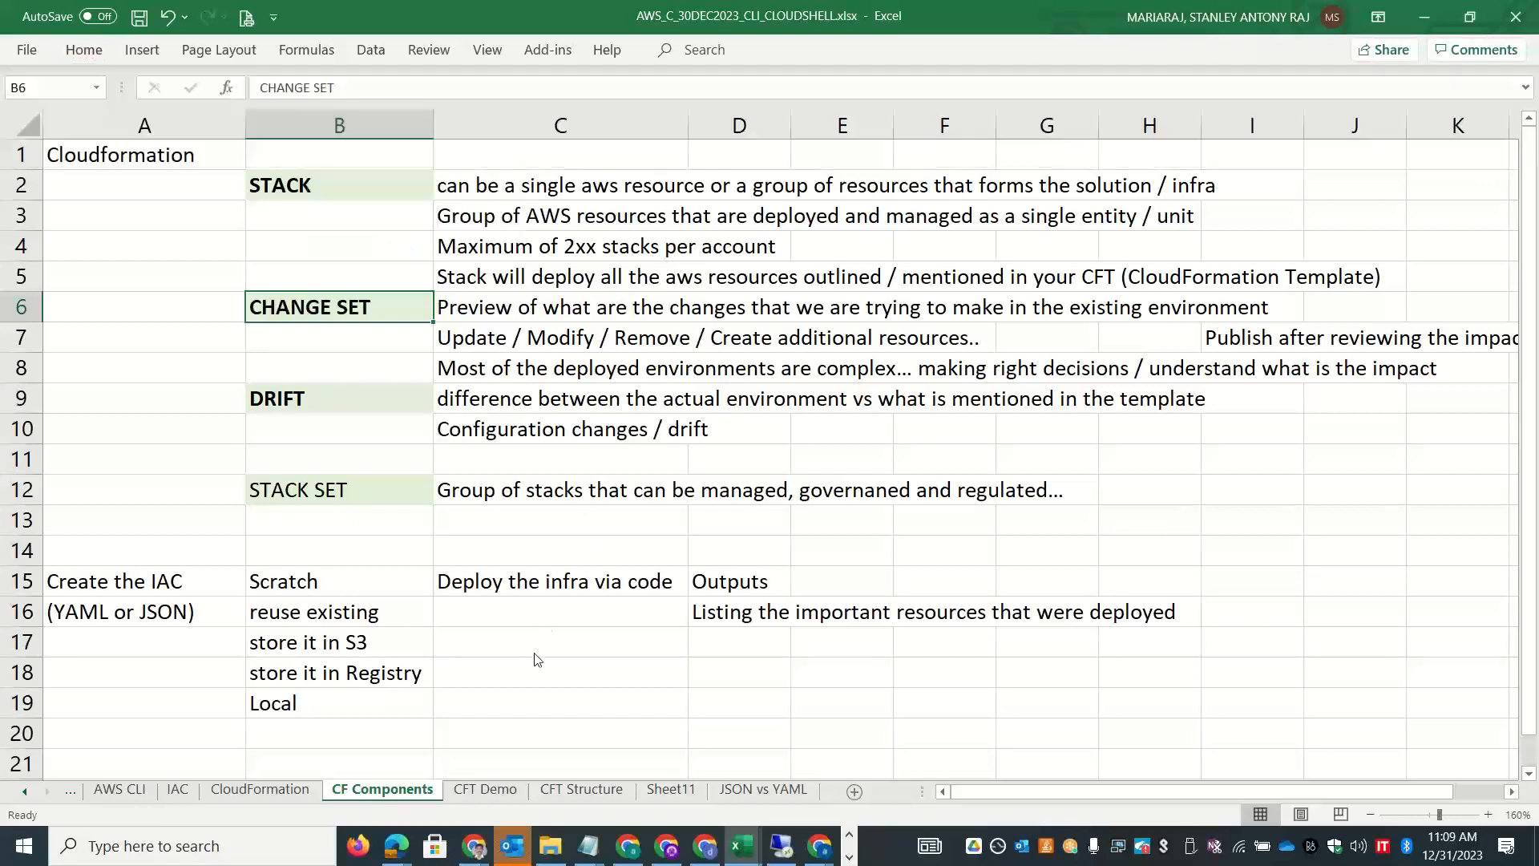
# On the JSON vs YAML sheet, centre the JSON and YAML headings, fill them with light green and make them bold.
pyautogui.click(260, 790)
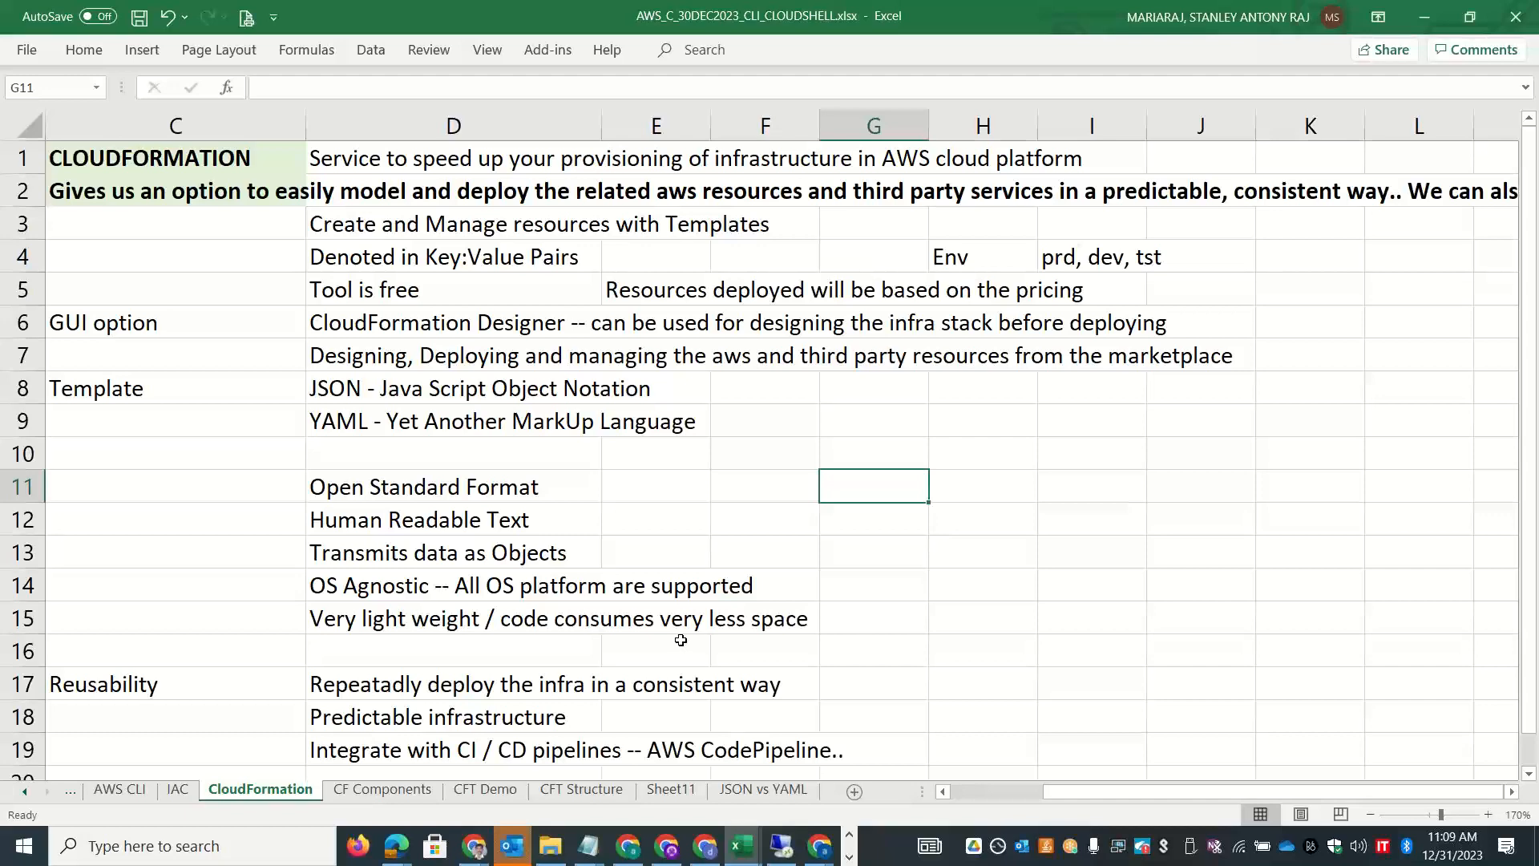
pyautogui.click(784, 792)
pyautogui.moveTo(376, 153); pyautogui.dragTo(739, 165)
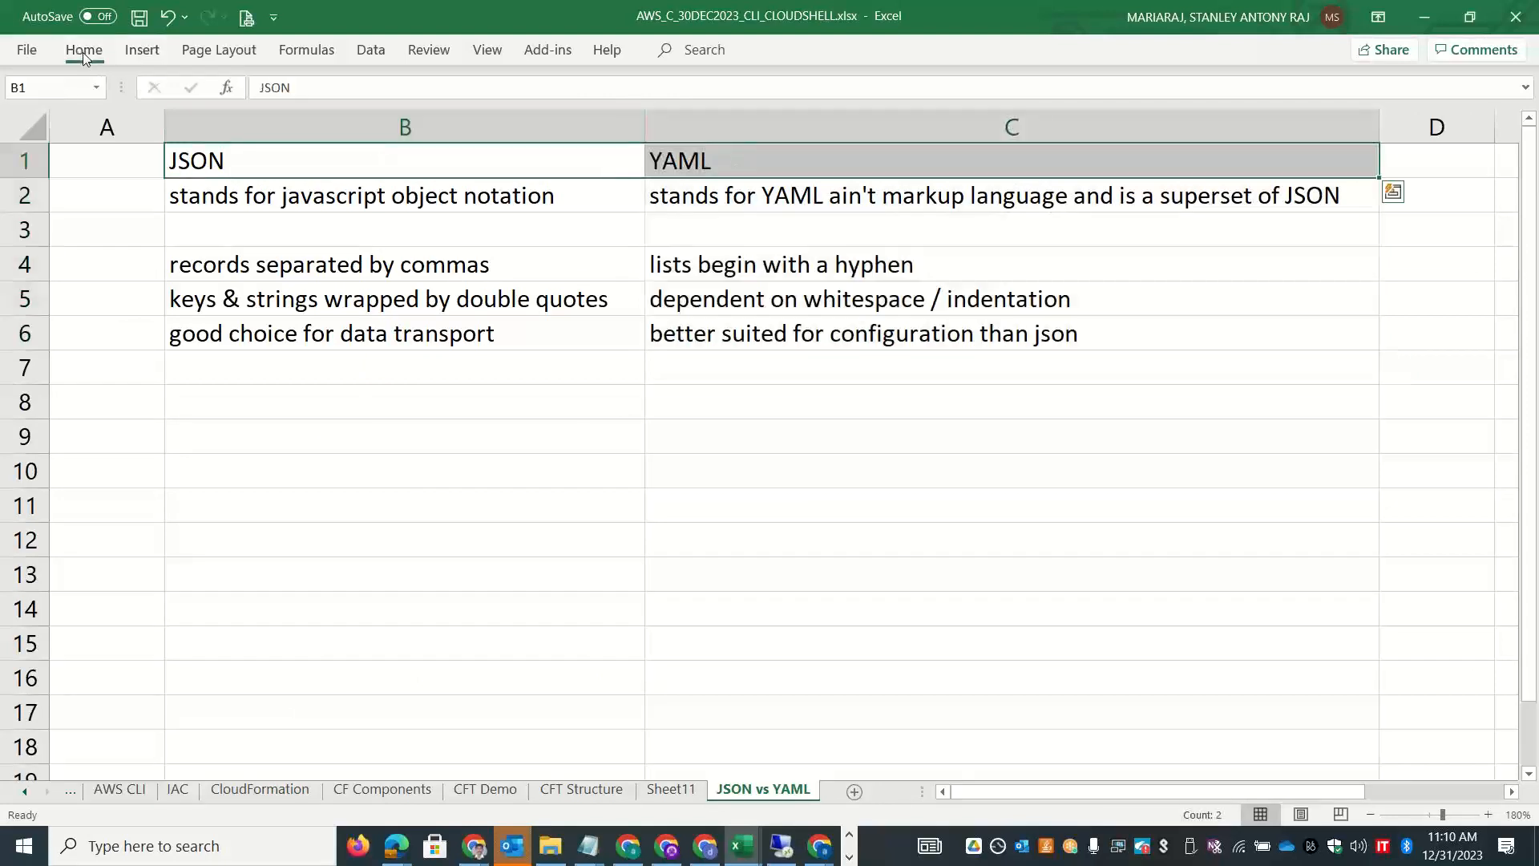
pyautogui.click(83, 52)
pyautogui.click(432, 120)
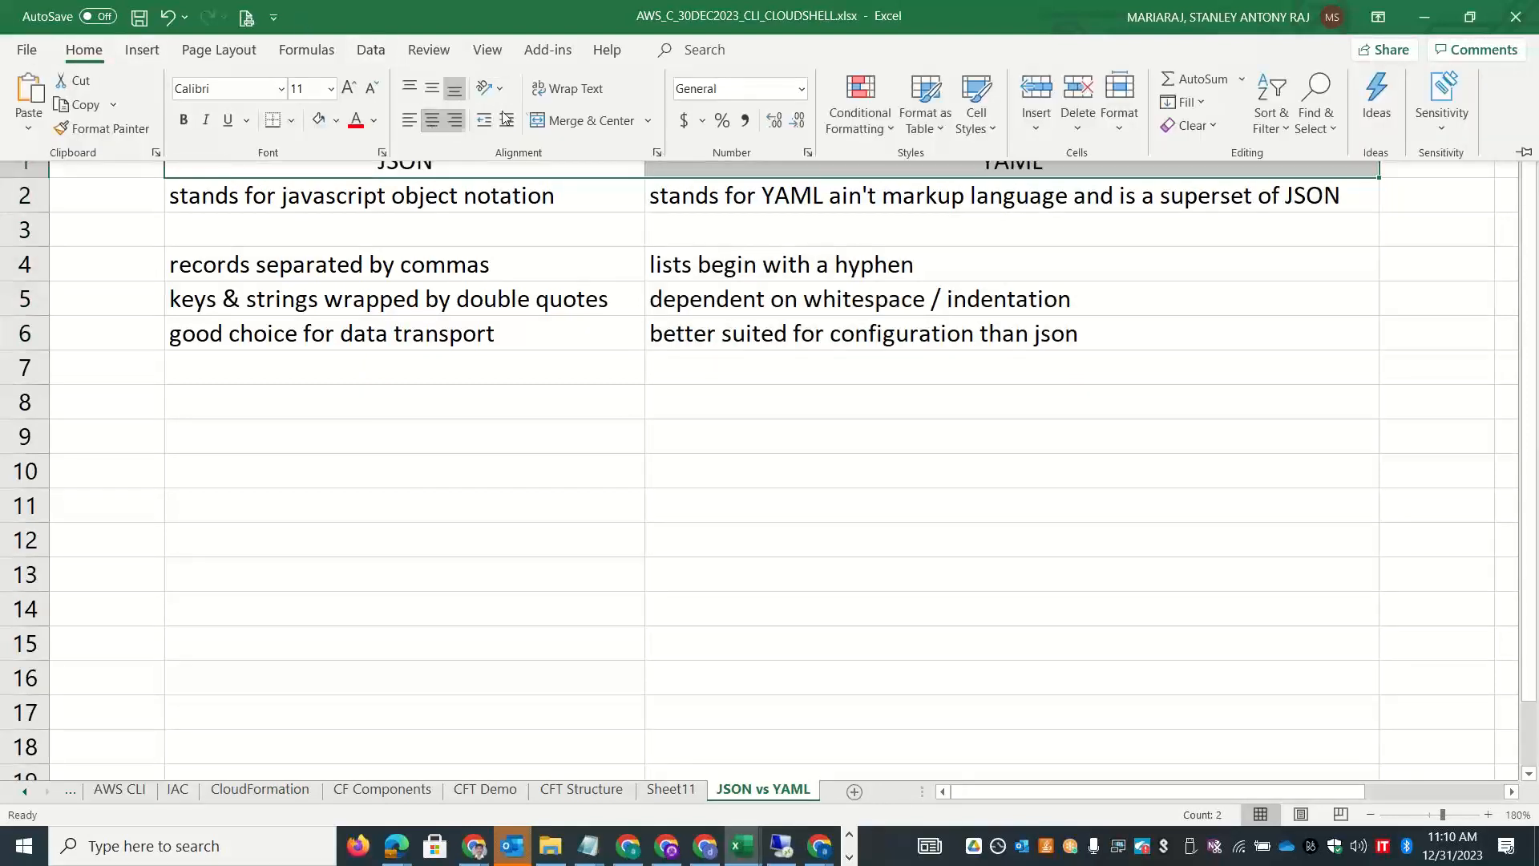
pyautogui.click(336, 122)
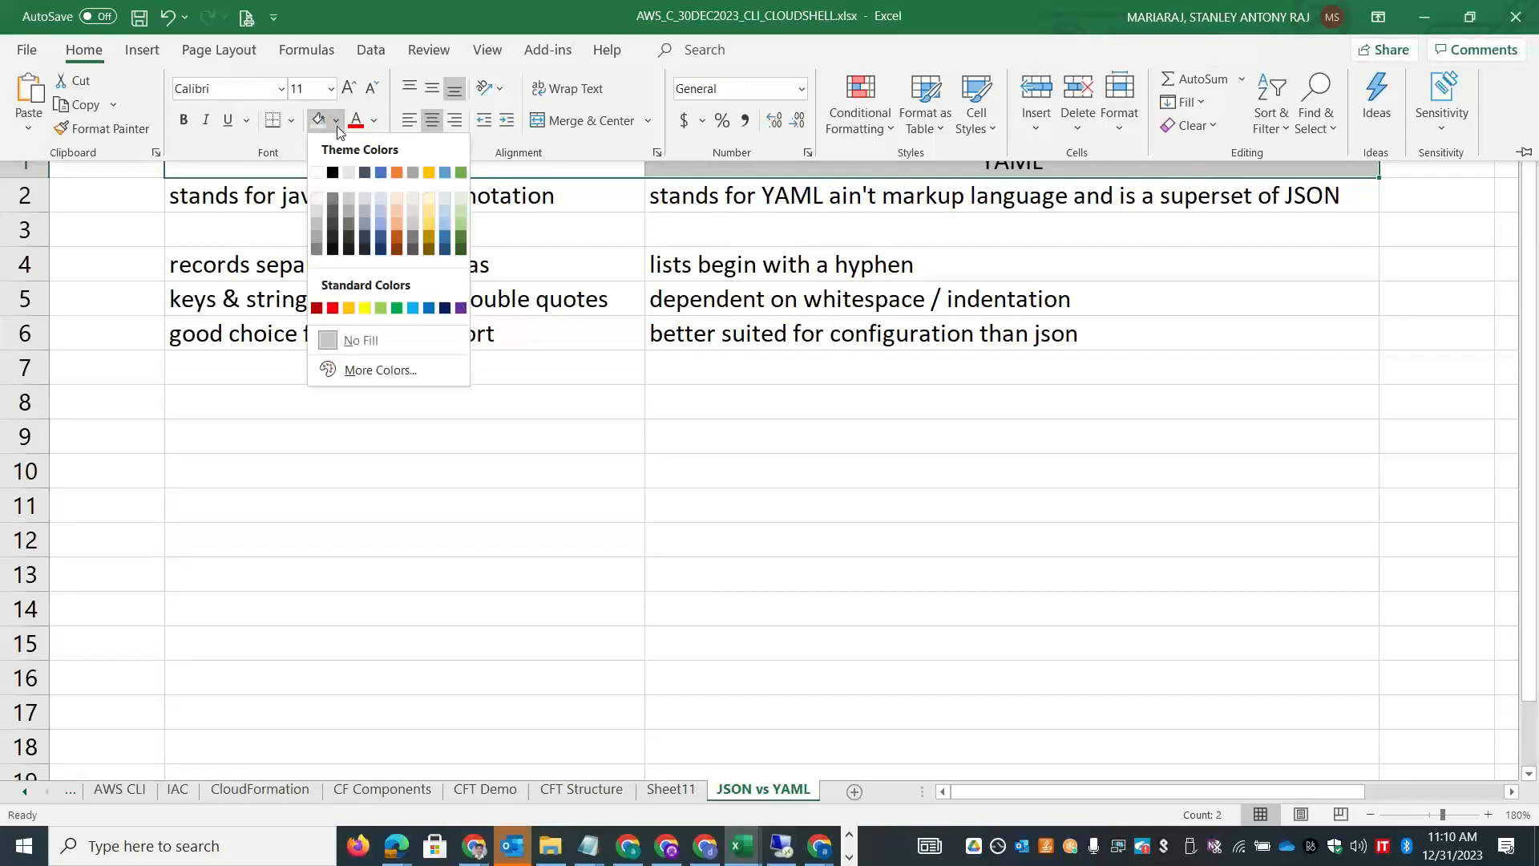
pyautogui.click(461, 196)
pyautogui.hotkey('ctrl', 'b')
pyautogui.click(410, 464)
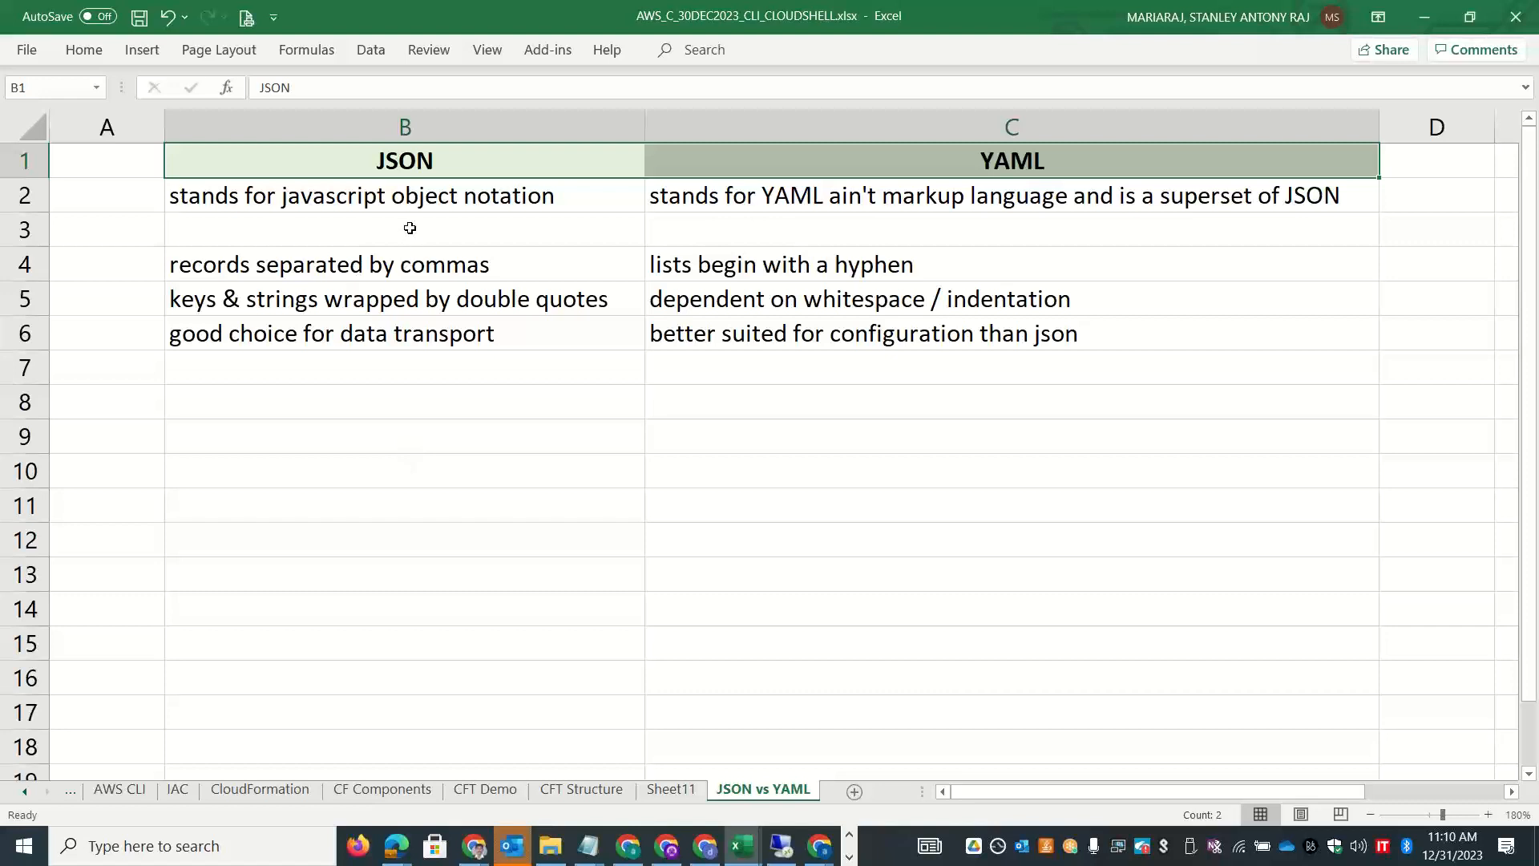
# Enter "Comments are not allowed in current spec" in cell B8 of the JSON column.
pyautogui.click(312, 394)
pyautogui.write('Comments ')
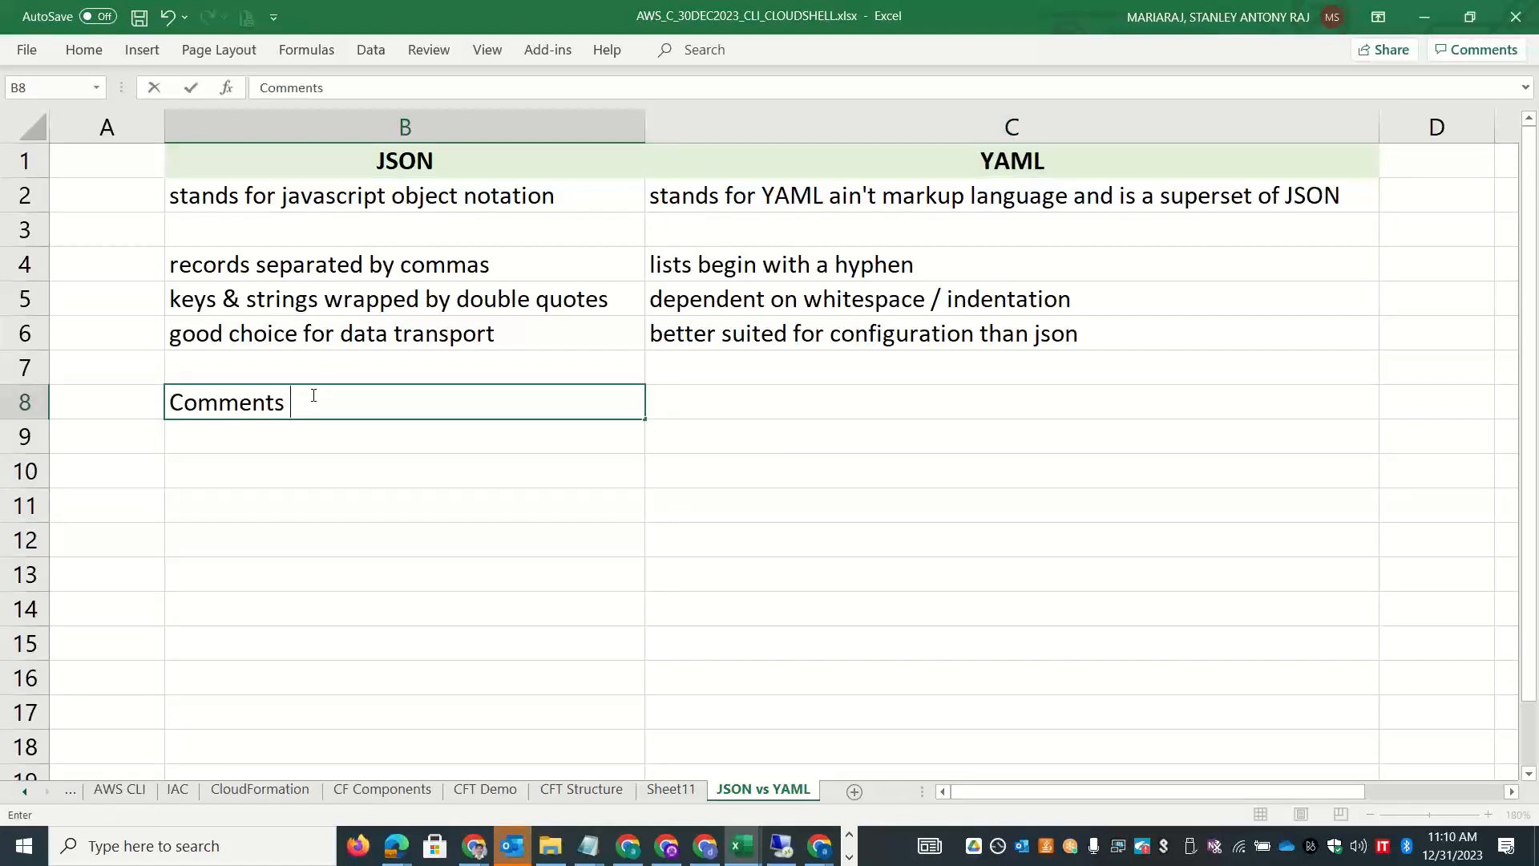
pyautogui.write('are not allowed in currect')
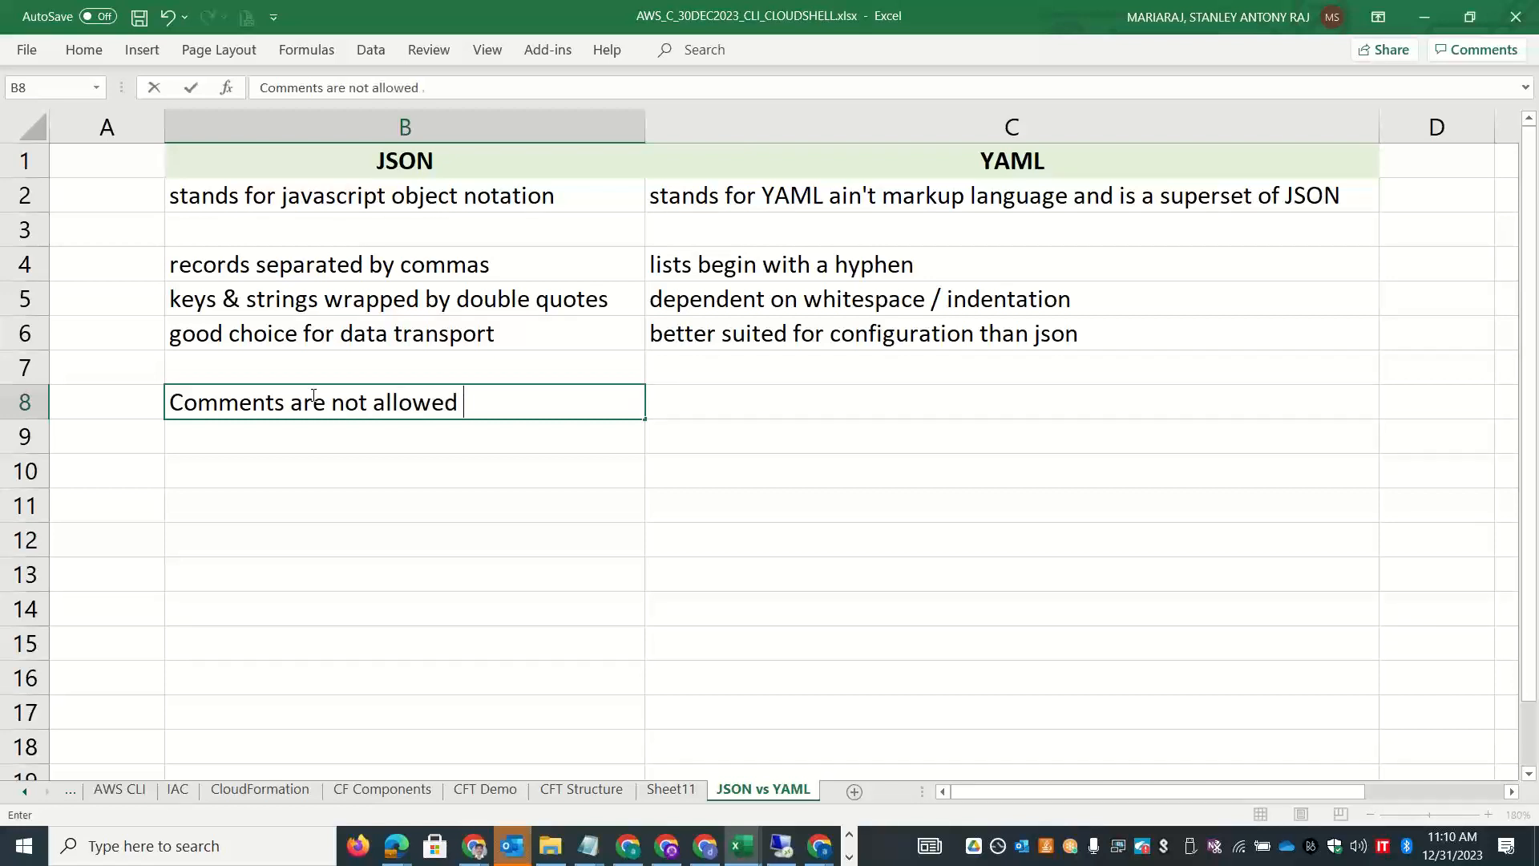
pyautogui.press('BackSpace')
pyautogui.press('BackSpace')
pyautogui.write('nt spec')
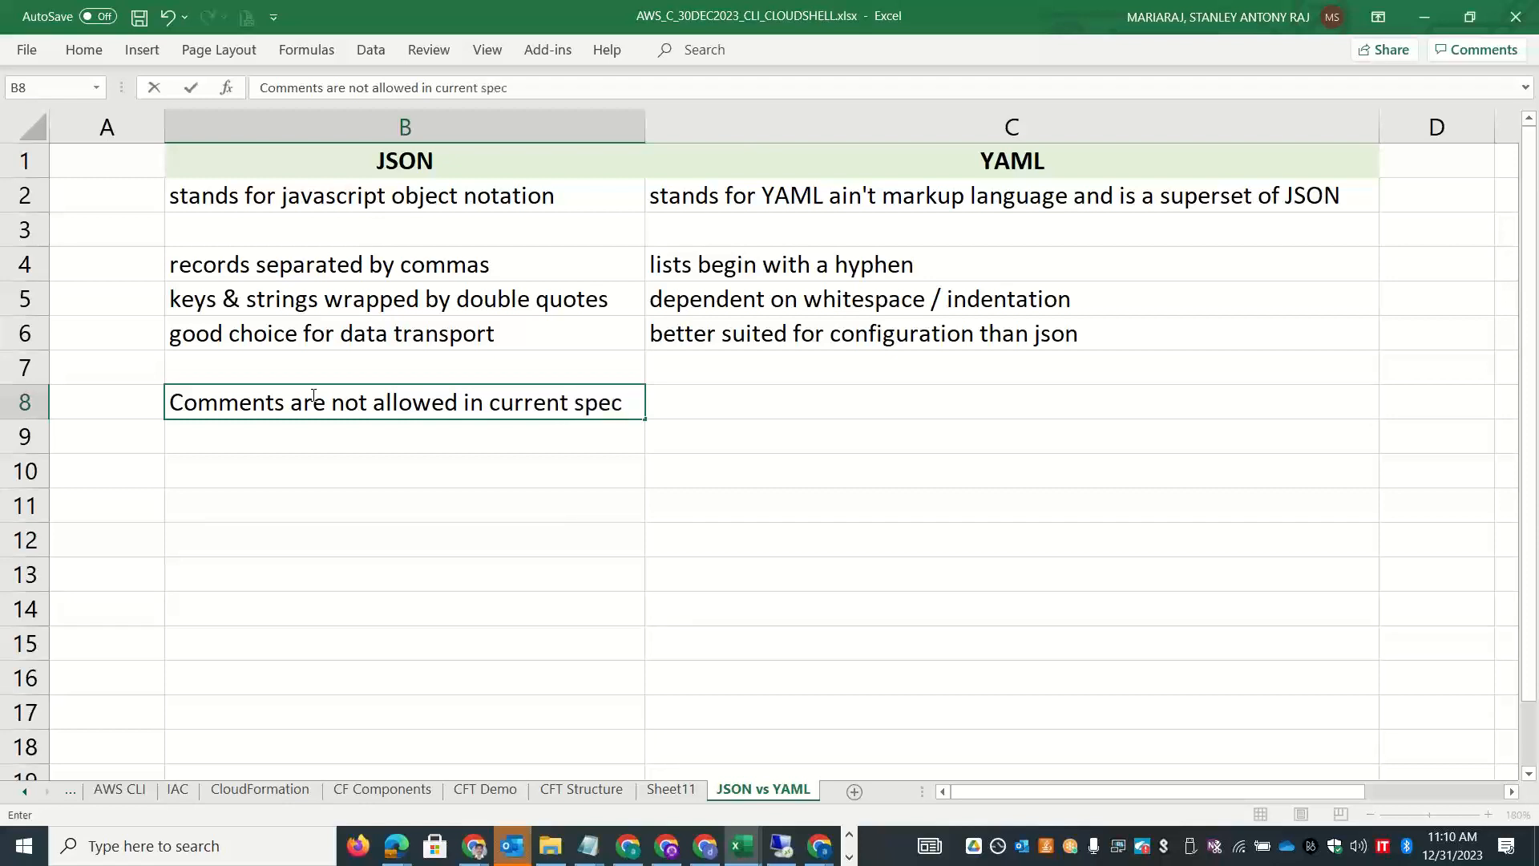
pyautogui.press('Tab')
# Enter "Comments - # sign or number sign" in cell C8 of the YAML column.
pyautogui.write('Comments in')
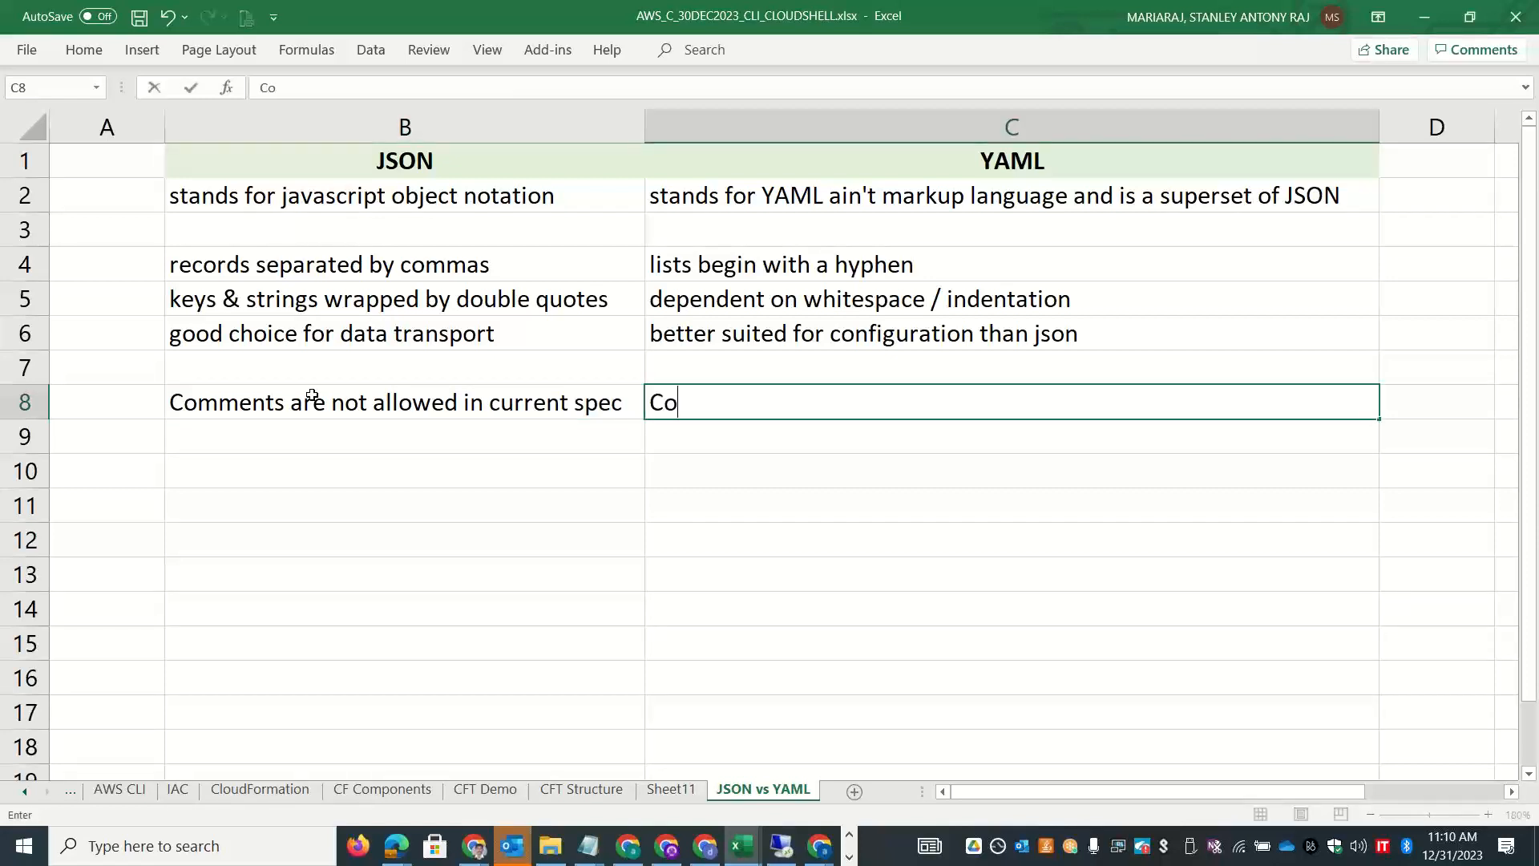
pyautogui.press('BackSpace')
pyautogui.press('BackSpace')
pyautogui.write('- #')
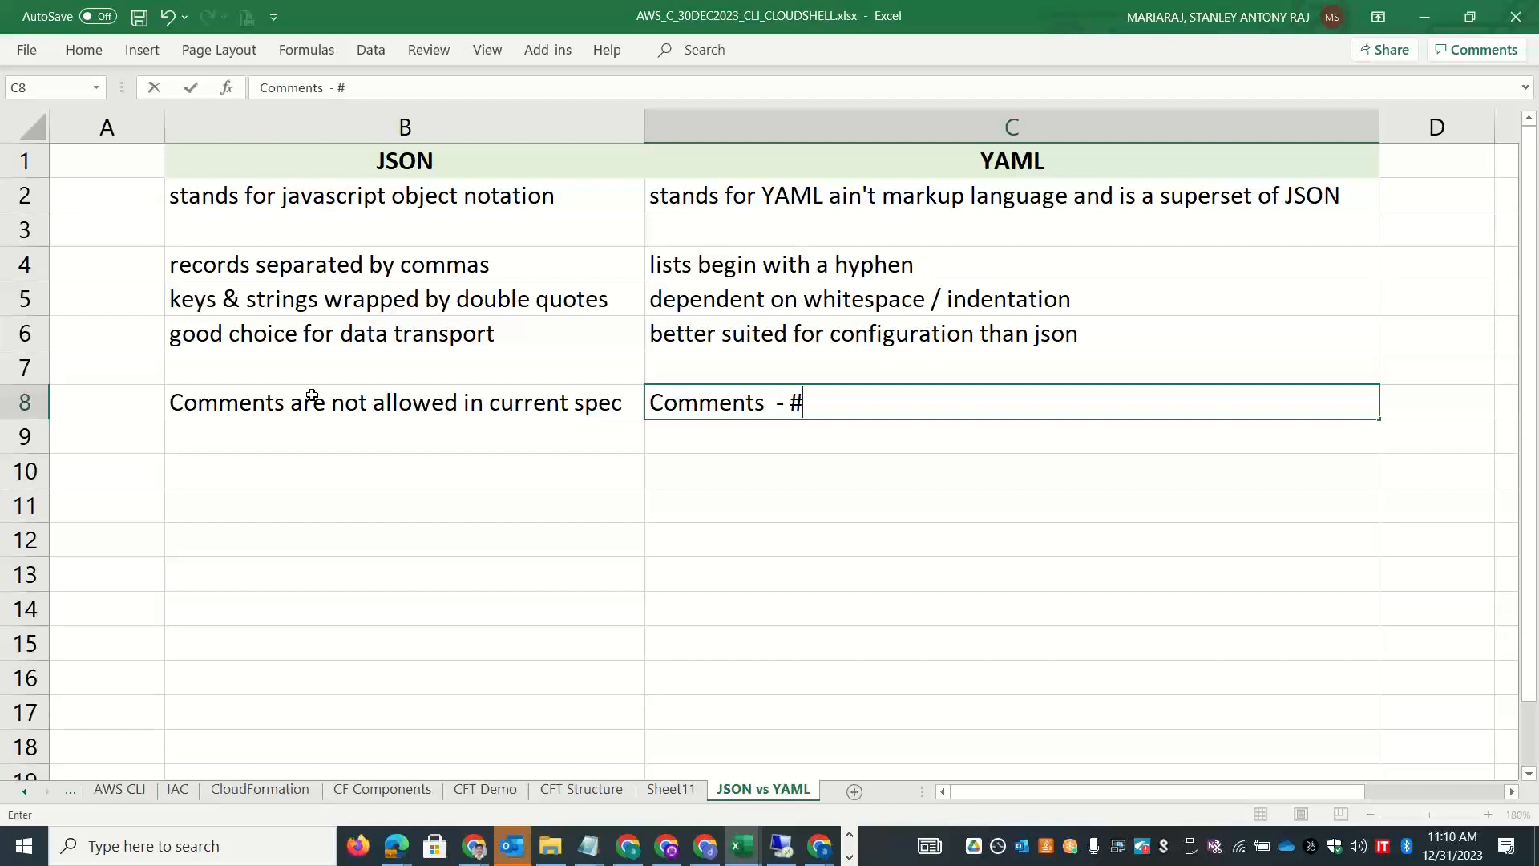
pyautogui.write('sign or number sing')
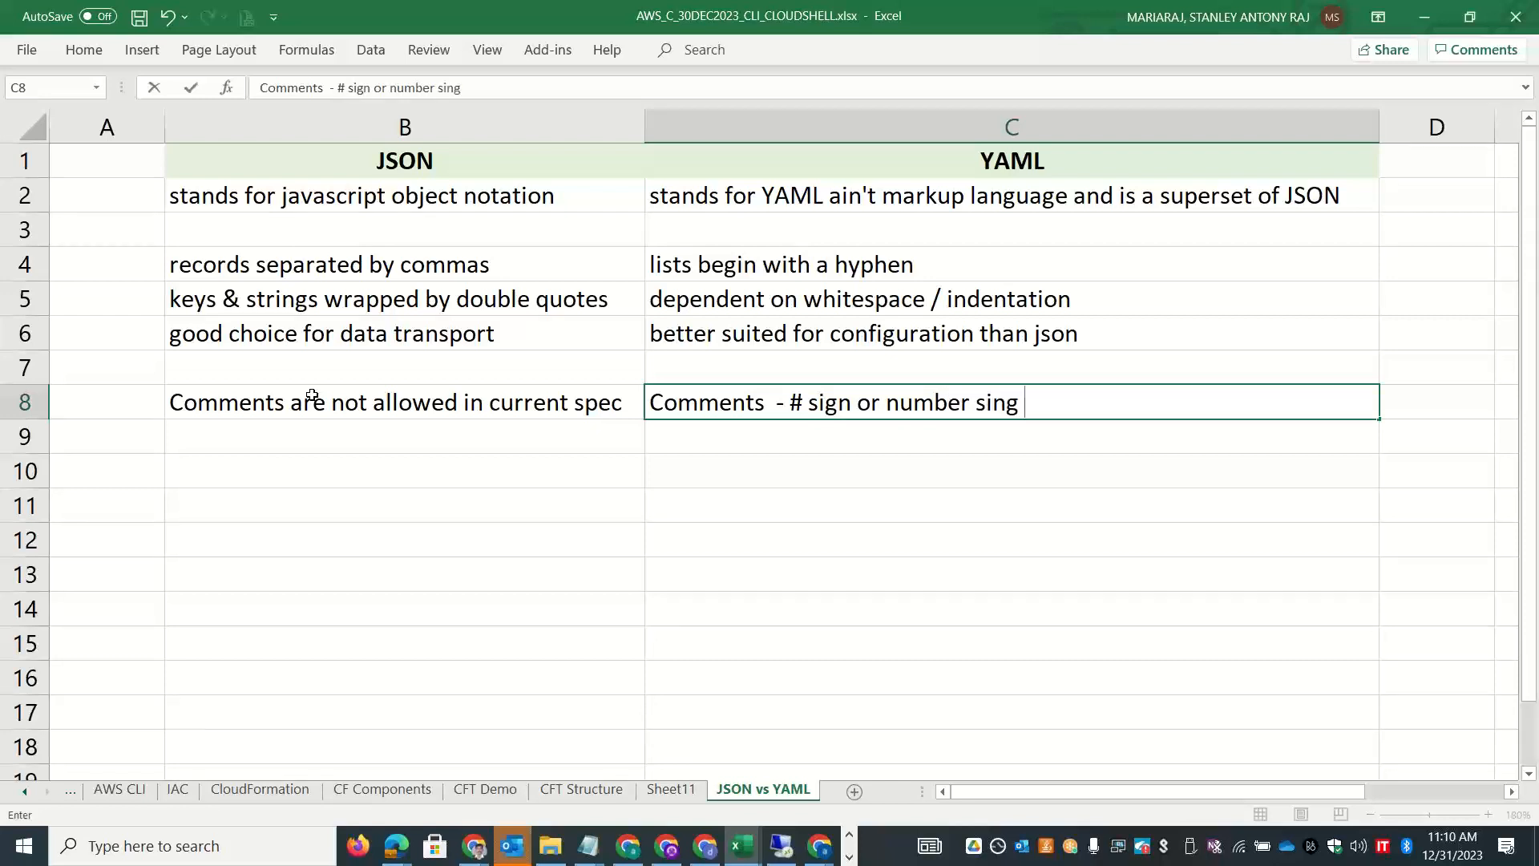
pyautogui.press('BackSpace')
pyautogui.press('BackSpace')
pyautogui.press('BackSpace')
pyautogui.write('gn')
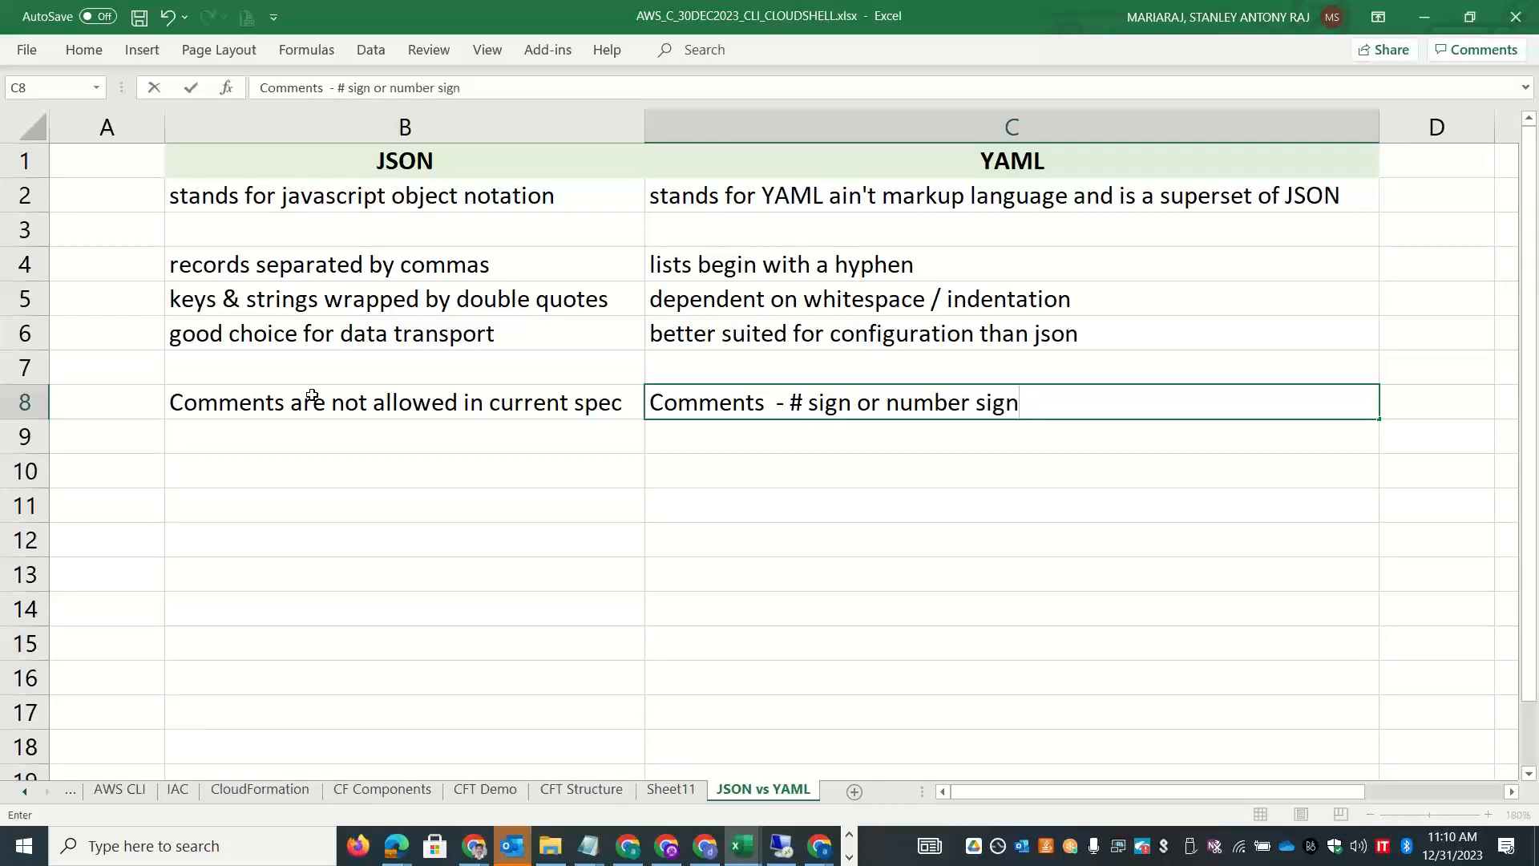
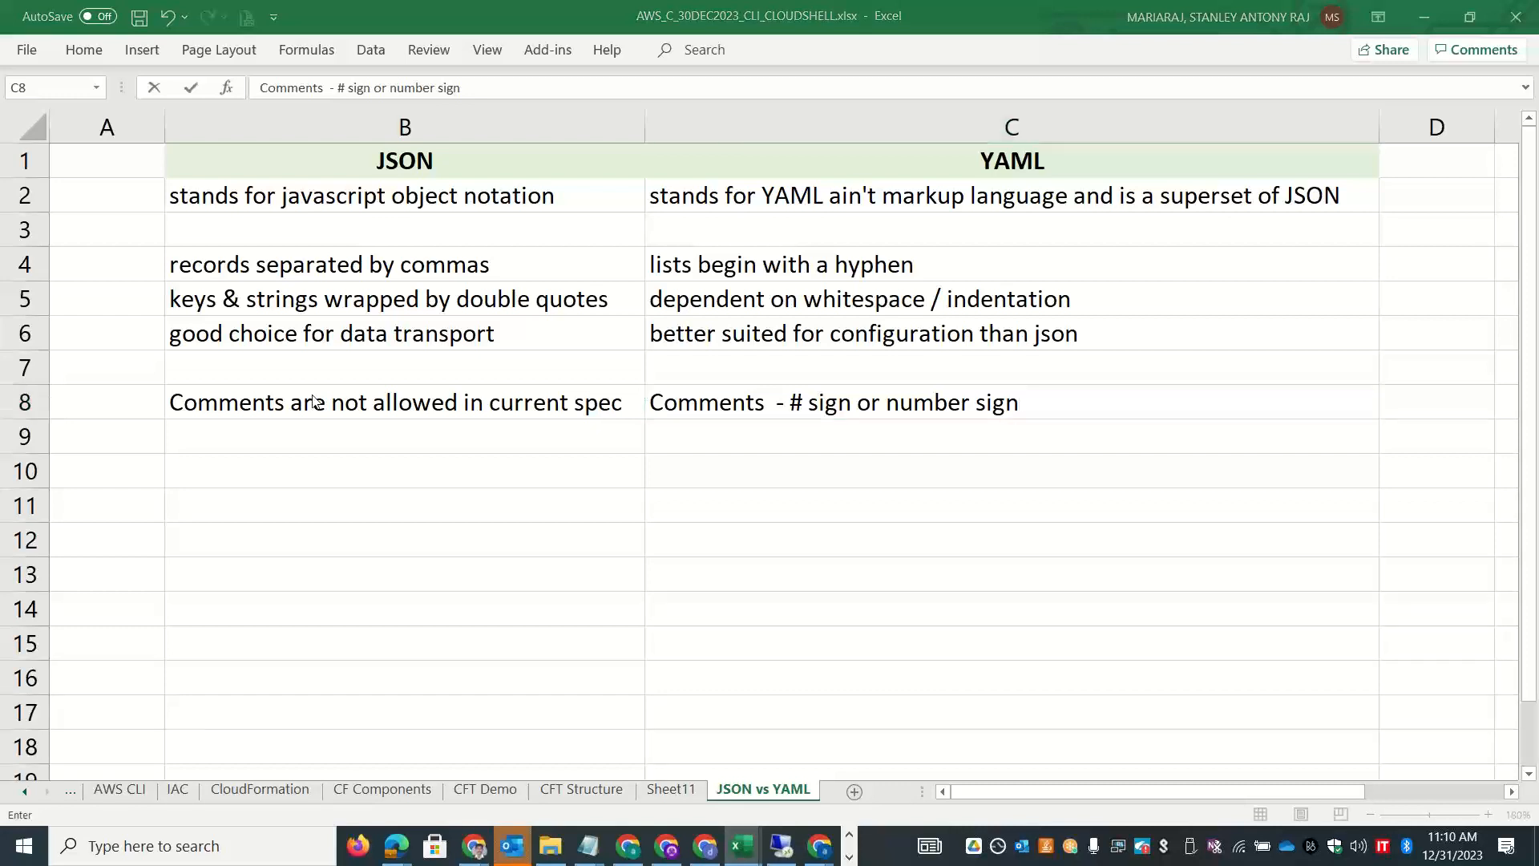
# Switch to the JSON template in Visual Studio Code, expand its Resources and WebServerInstance sections, and highlight the yum packages from mysql to php-mysql.
pyautogui.hotkey('alt', 'Tab')
pyautogui.hotkey('alt', 'Tab')
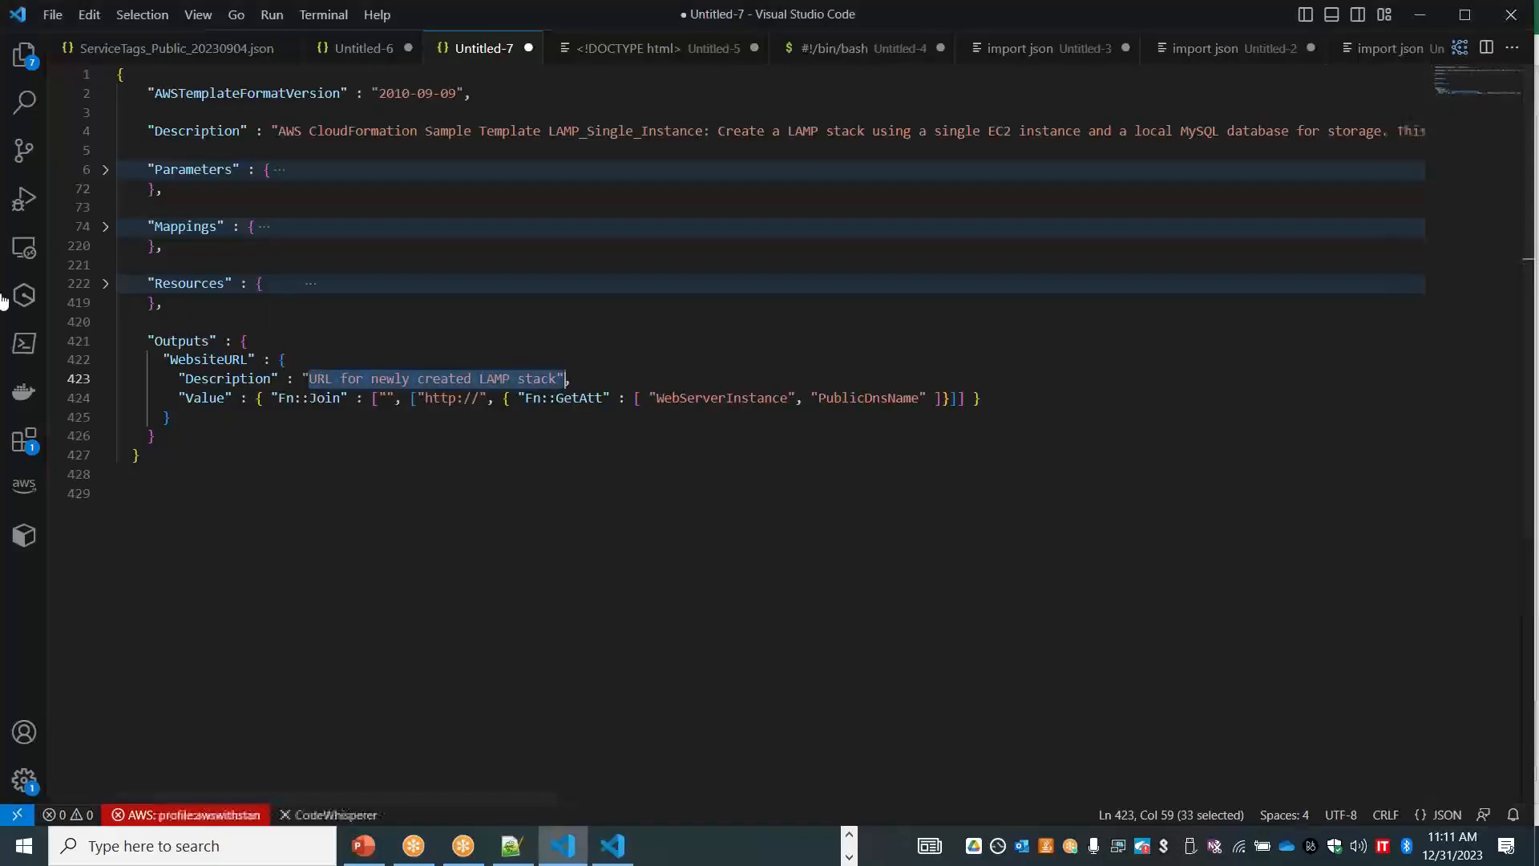
pyautogui.click(105, 283)
pyautogui.click(105, 322)
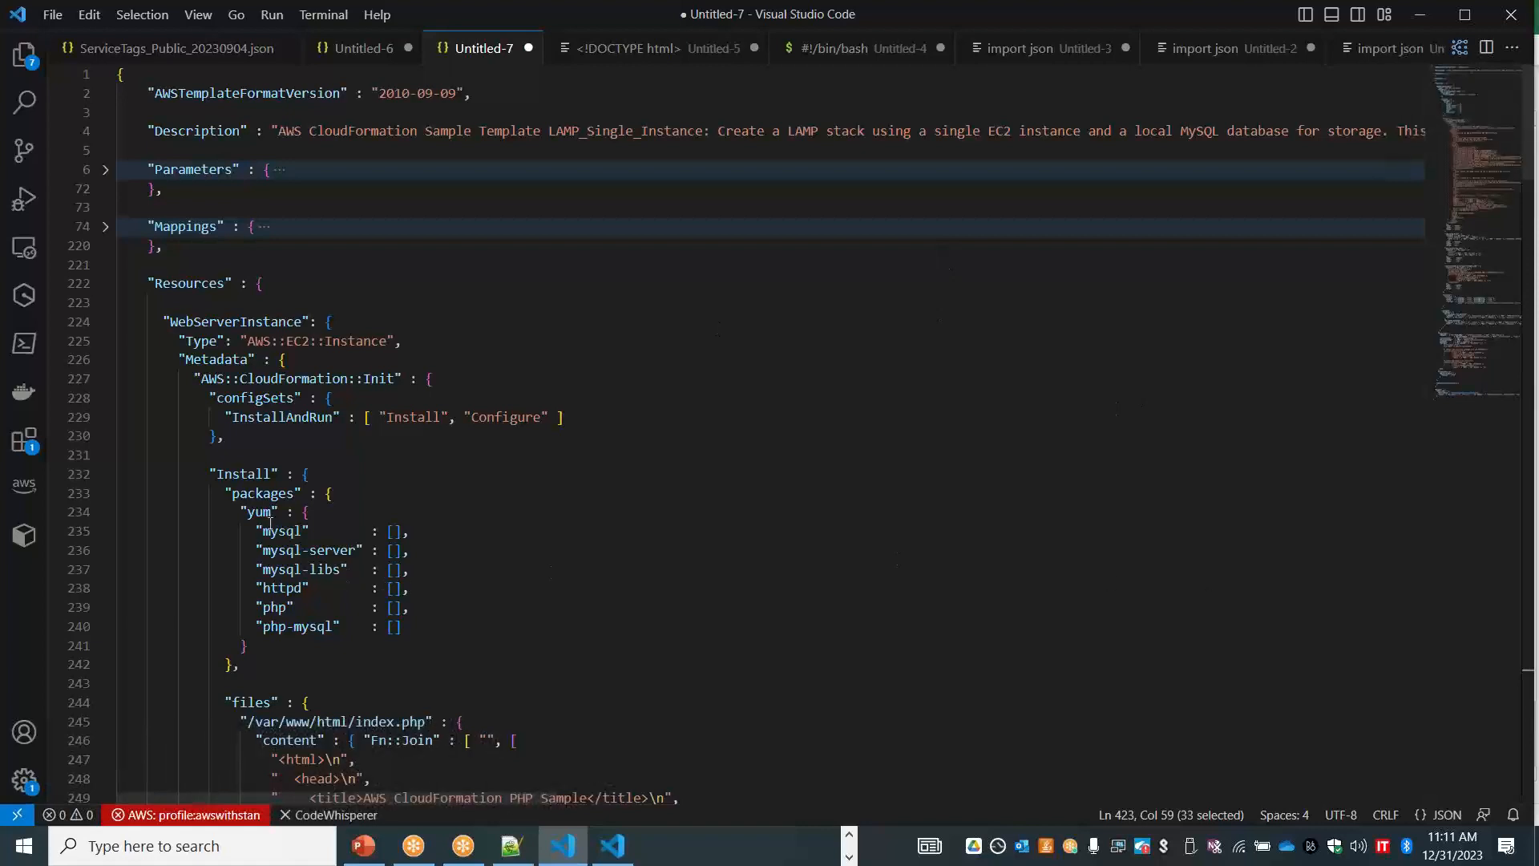
pyautogui.moveTo(263, 530); pyautogui.dragTo(343, 631)
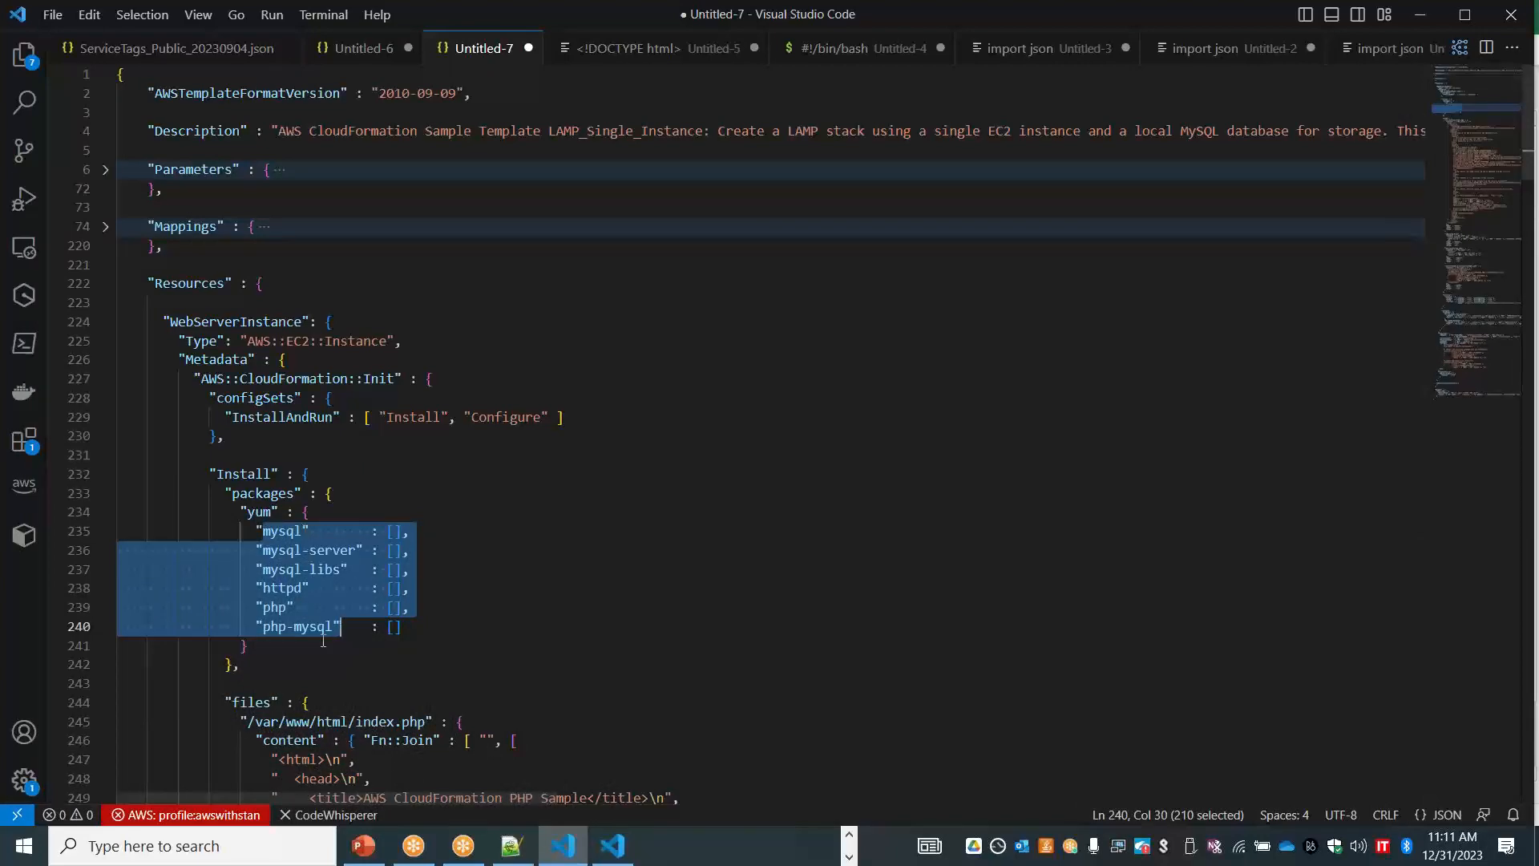
# Switch to the json2yaml.com converter in Chrome and examine the hyphenated InstanceType AllowedValues list in the YAML output.
pyautogui.hotkey('alt', 'Tab')
pyautogui.hotkey('alt', 'Tab')
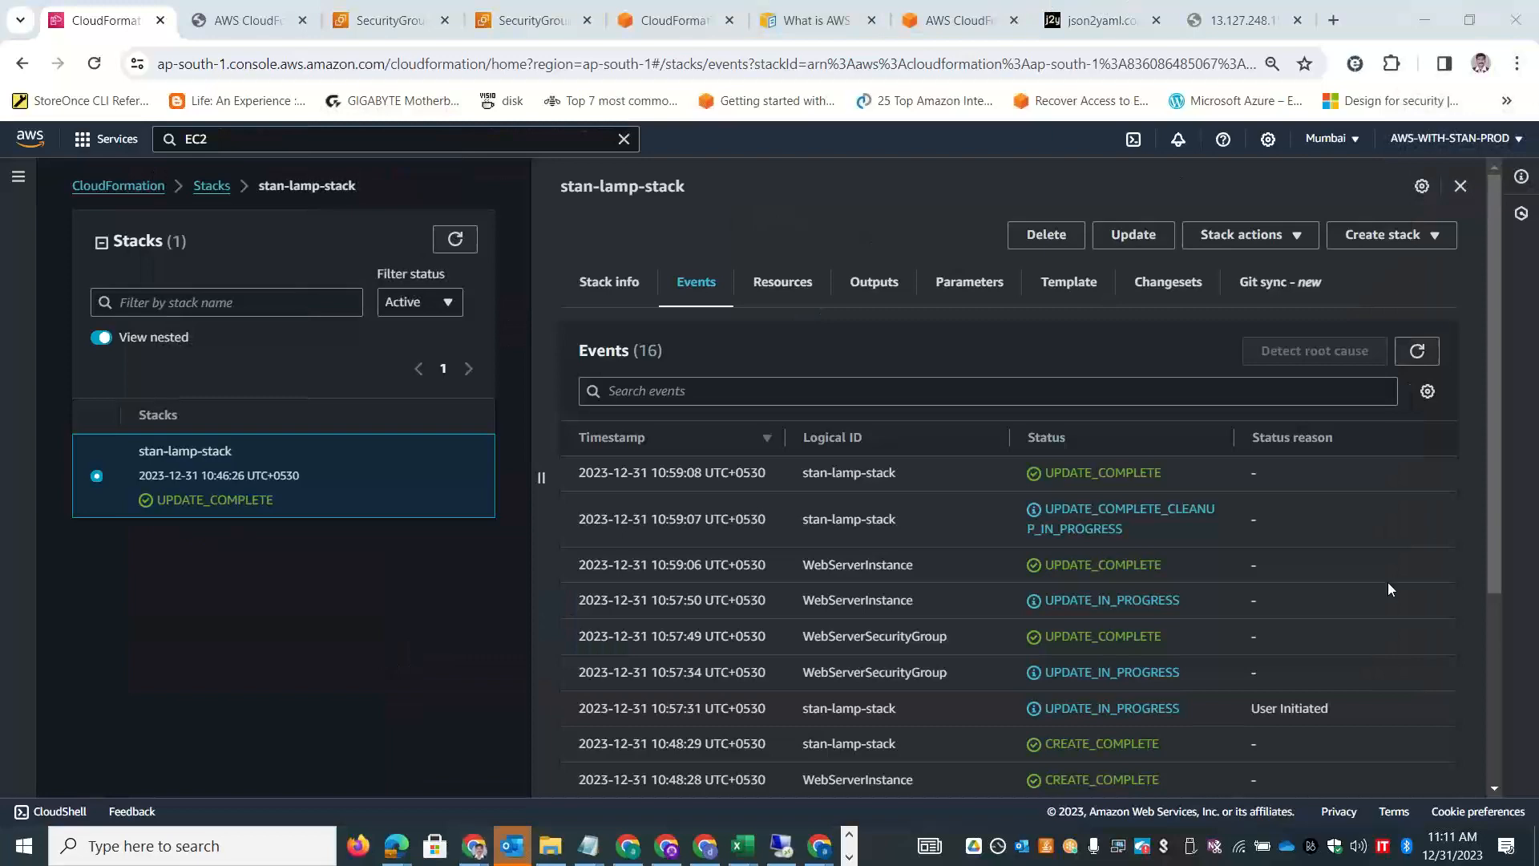
pyautogui.click(1098, 20)
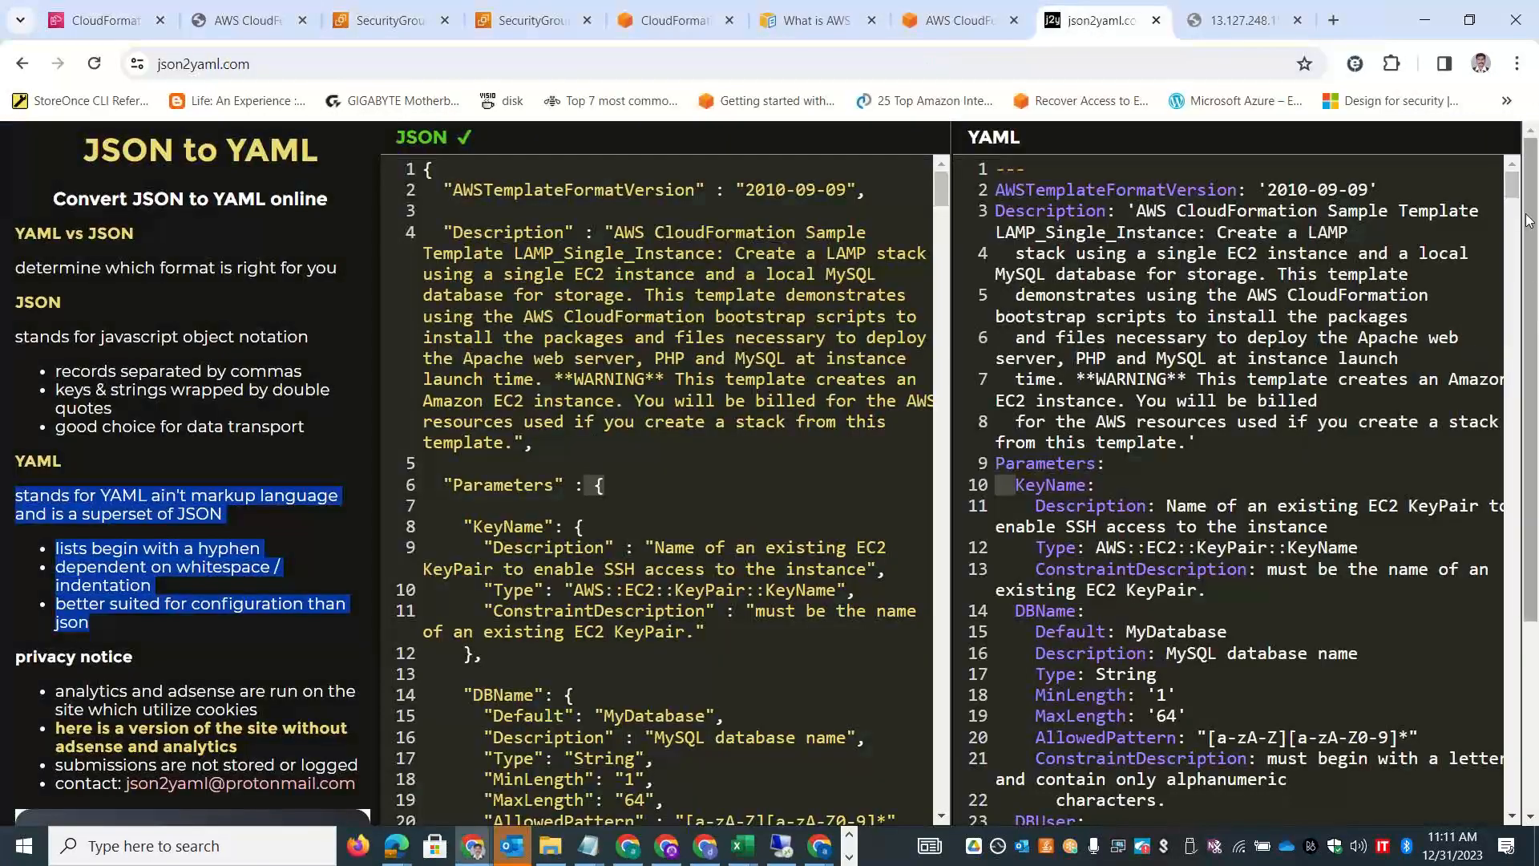
pyautogui.moveTo(1513, 186); pyautogui.dragTo(1521, 234)
pyautogui.moveTo(1037, 299); pyautogui.dragTo(1074, 324)
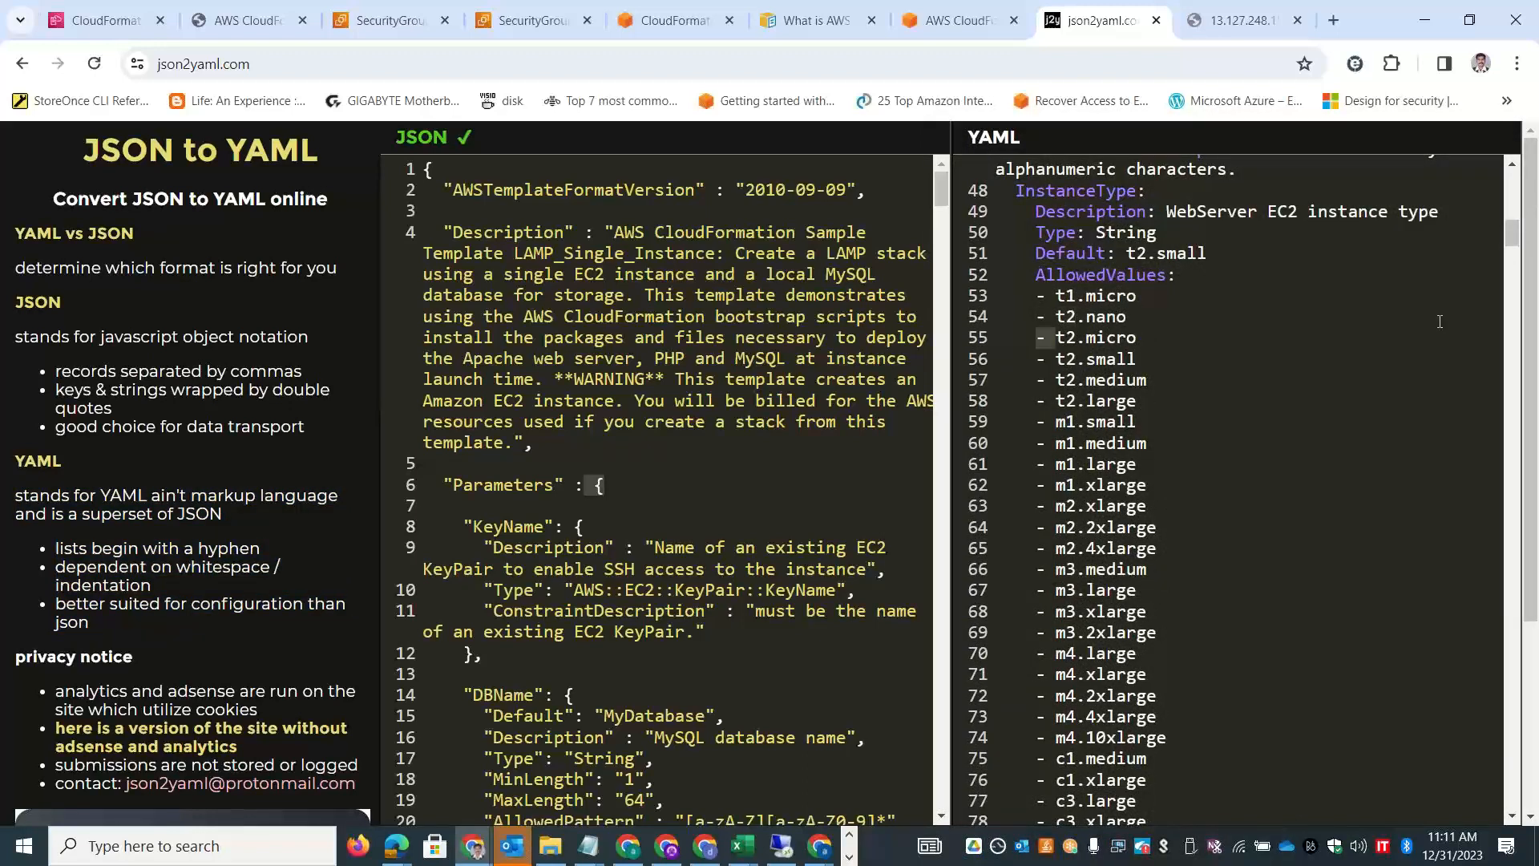
pyautogui.moveTo(1521, 234); pyautogui.dragTo(1536, 173)
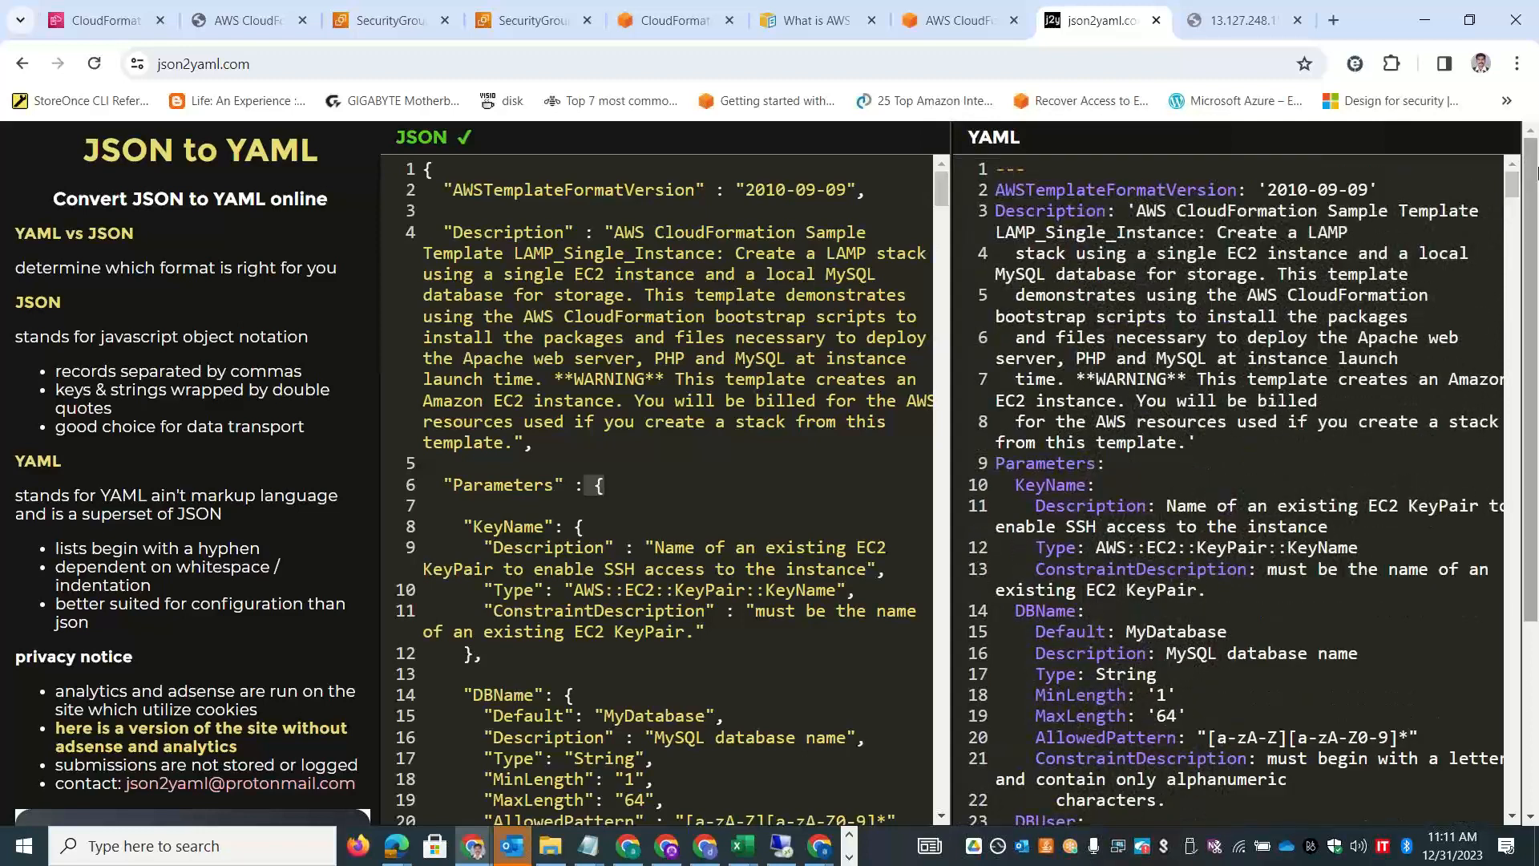
# Return to the JSON vs YAML sheet in Excel, commit the YAML comments entry, and start a note in B9 with "Objects can be nested a".
pyautogui.hotkey('alt', 'Tab')
pyautogui.hotkey('alt', 'Tab')
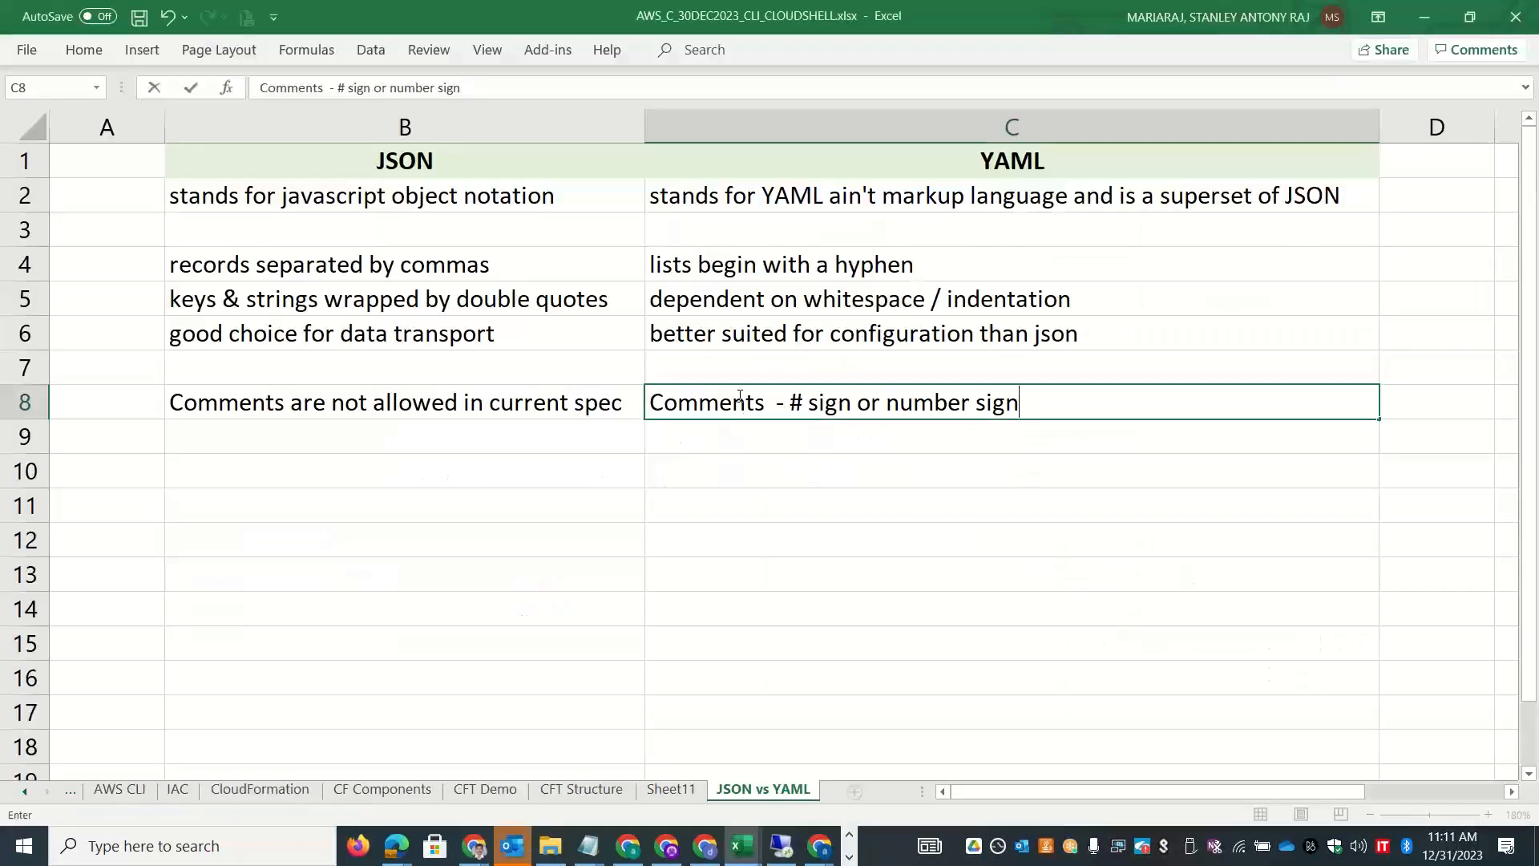
pyautogui.press('Return')
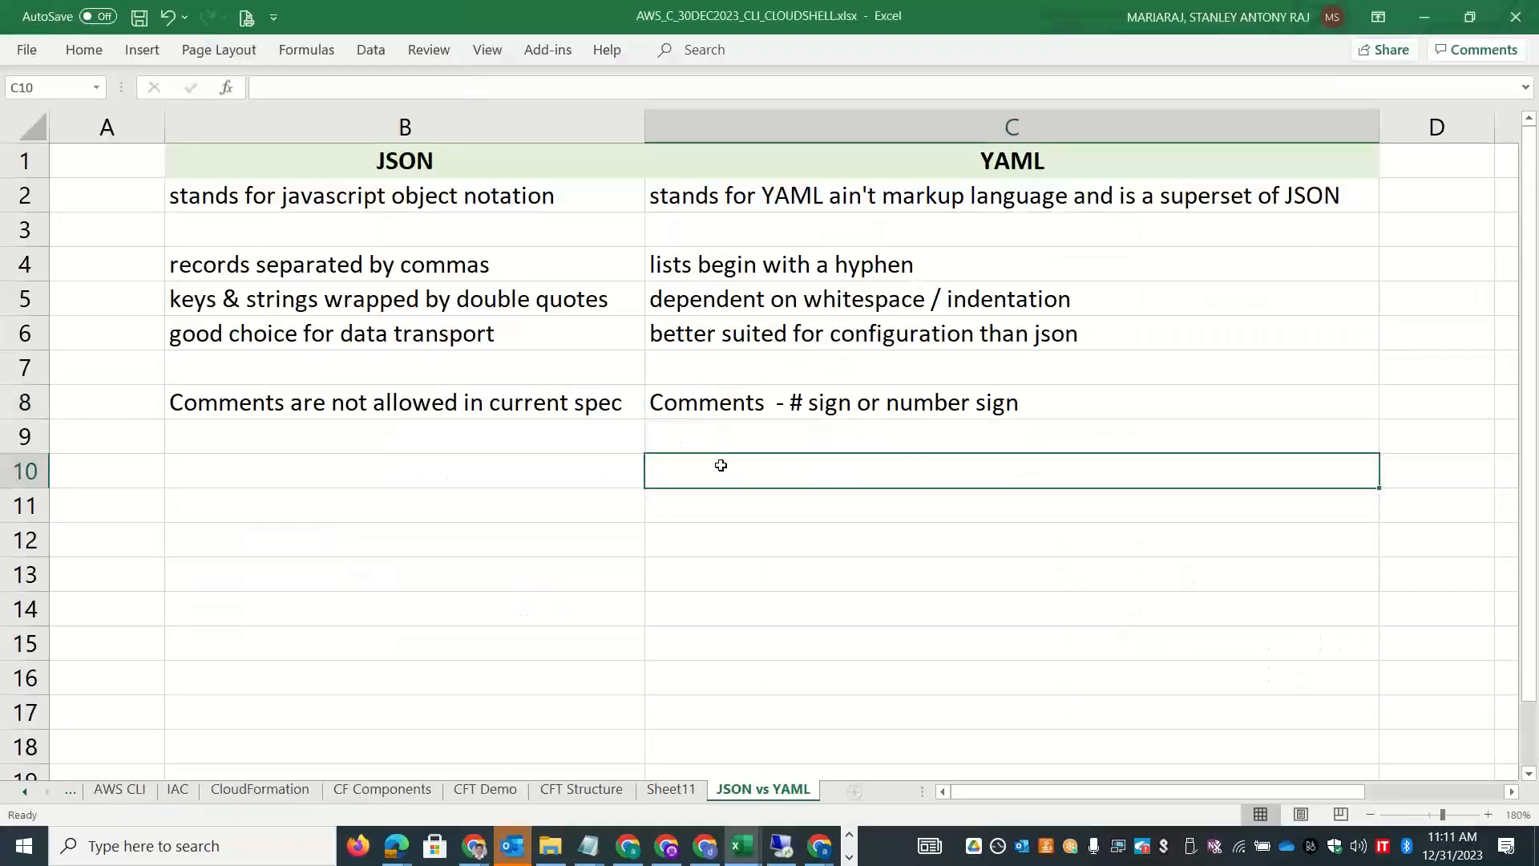
pyautogui.click(354, 438)
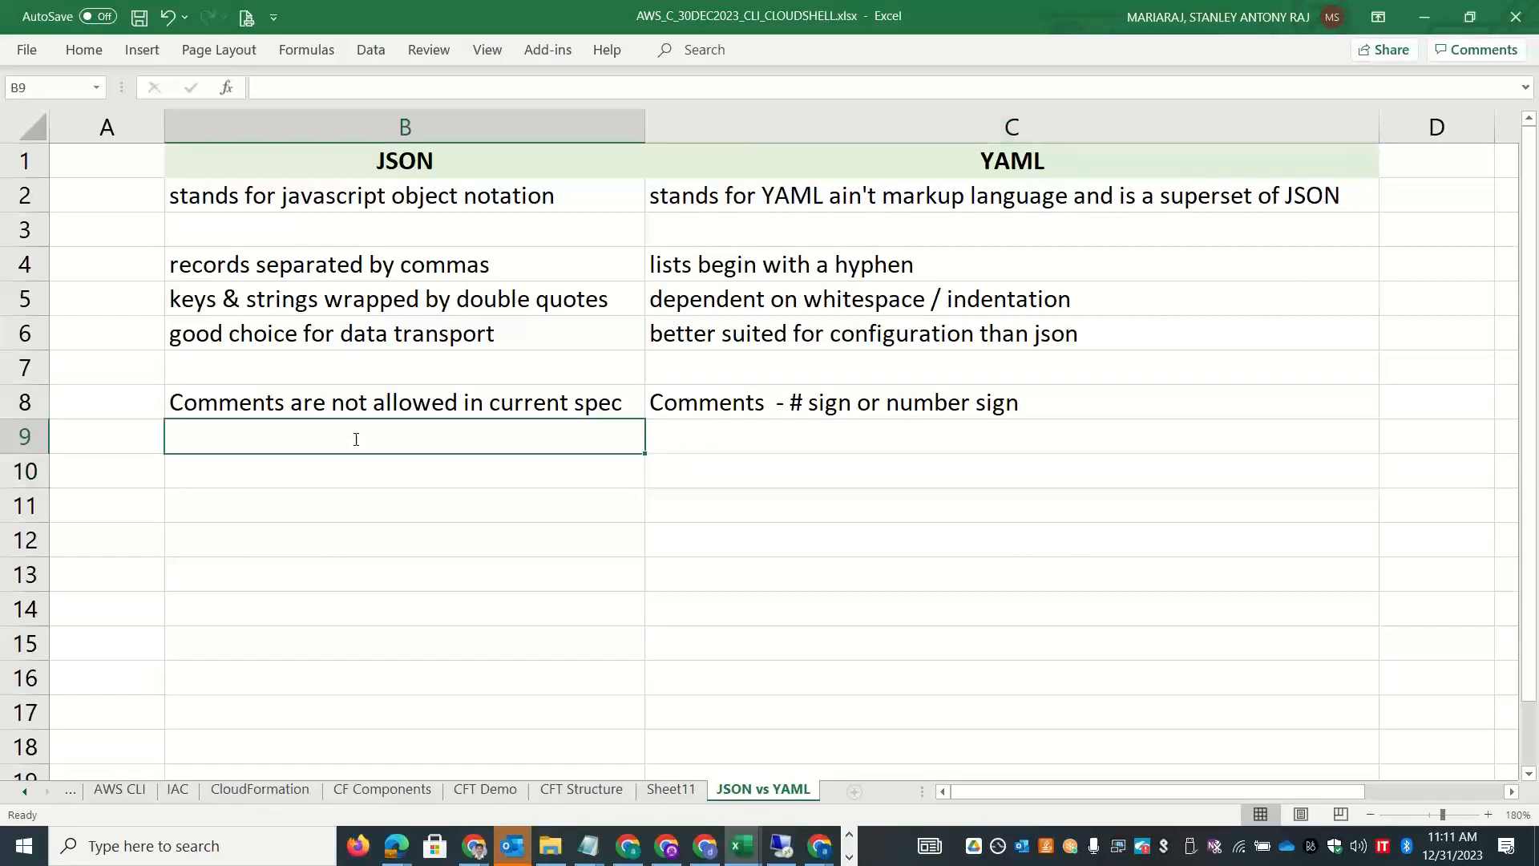
pyautogui.write('Objects can be nested a')
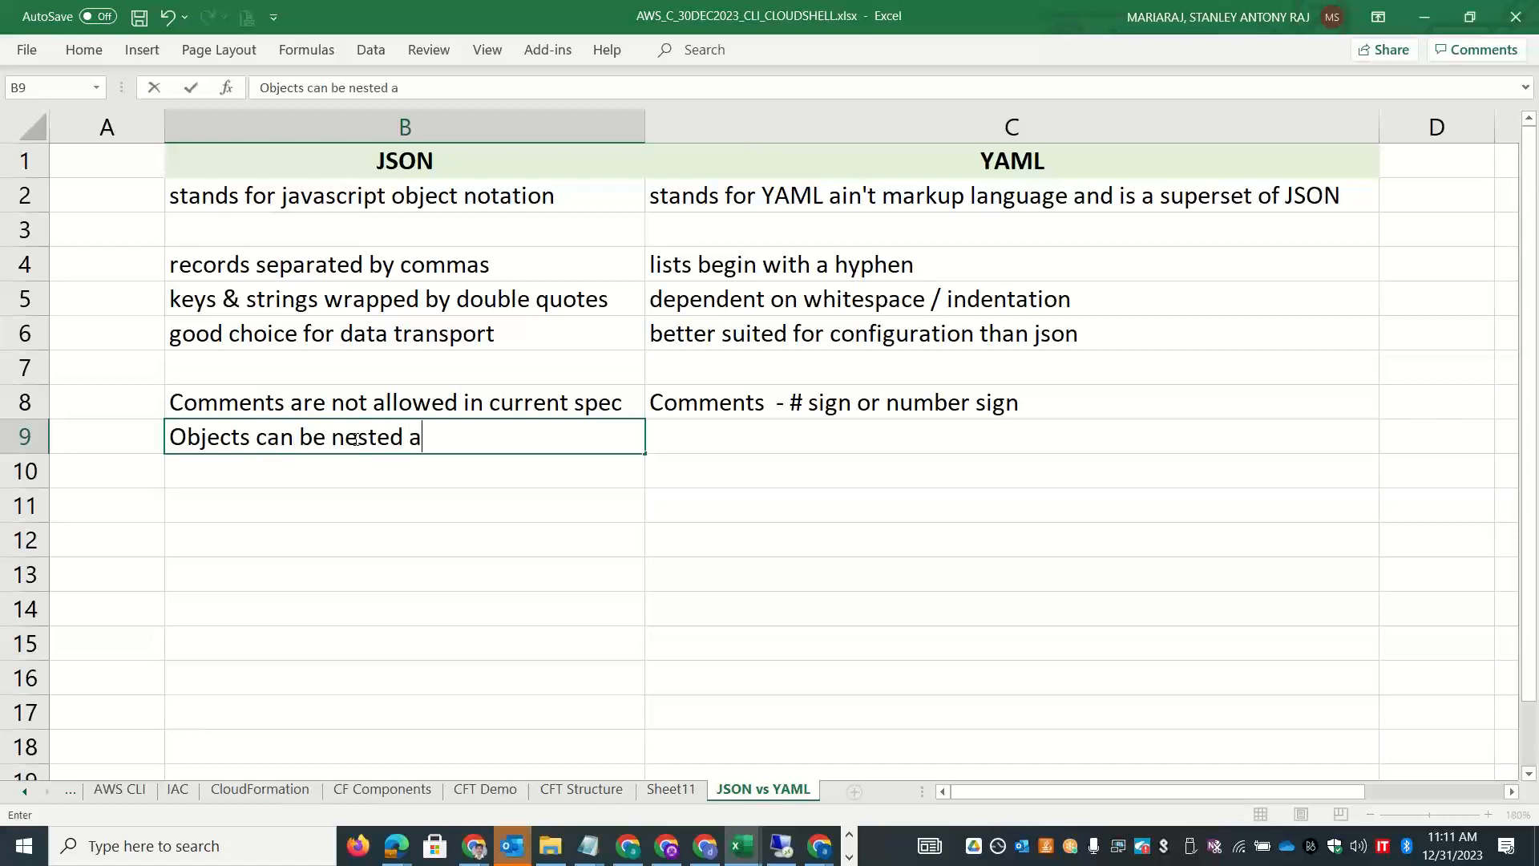
# Complete B9 as "Objects can be nested and hierachically arranged" and widen column B to fit the text.
pyautogui.write('nd hierach')
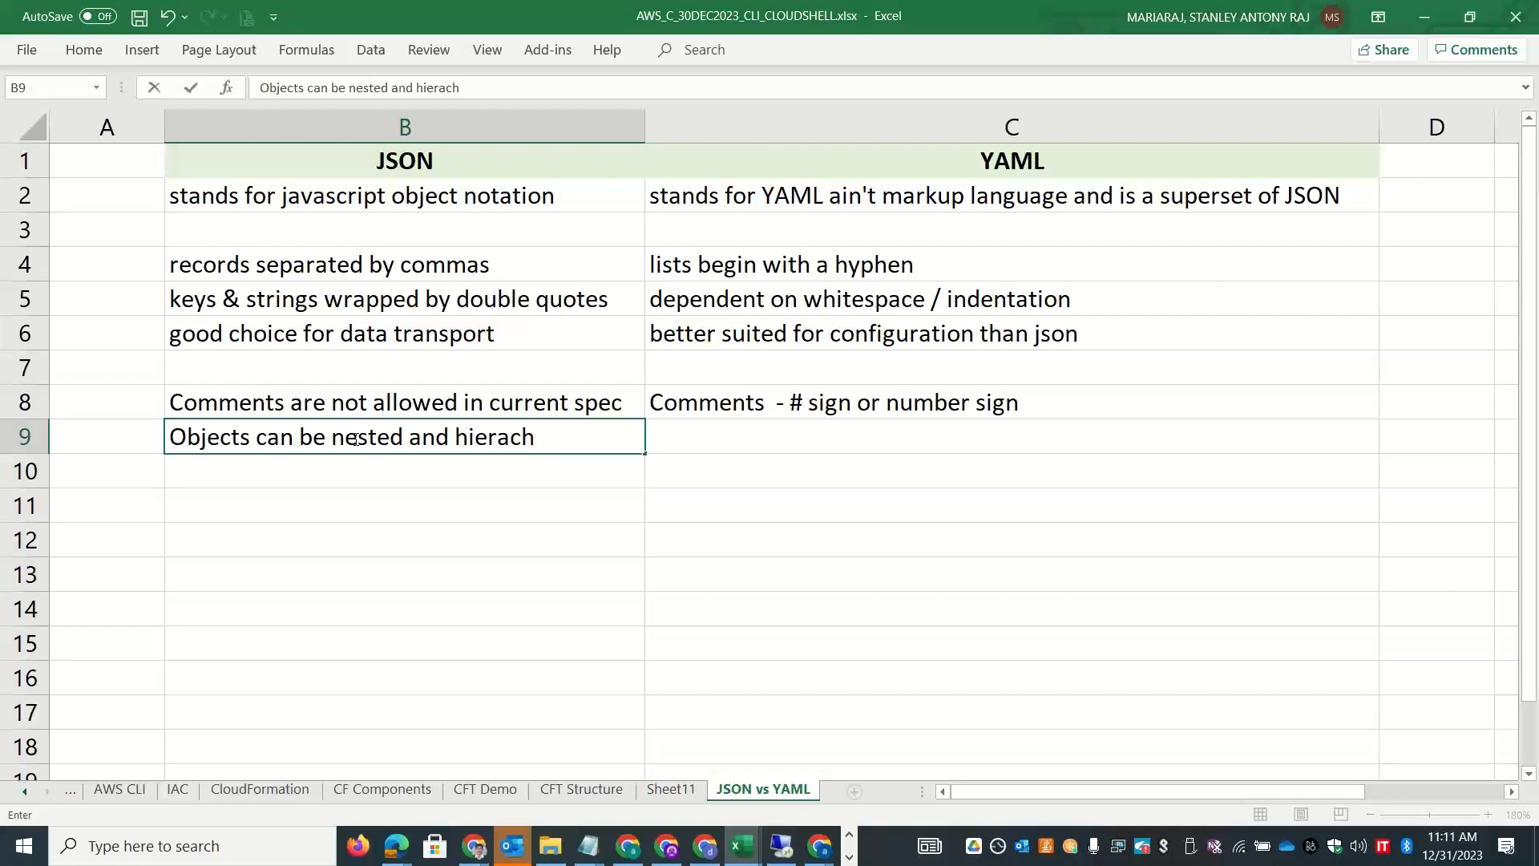
pyautogui.write('ically arranged')
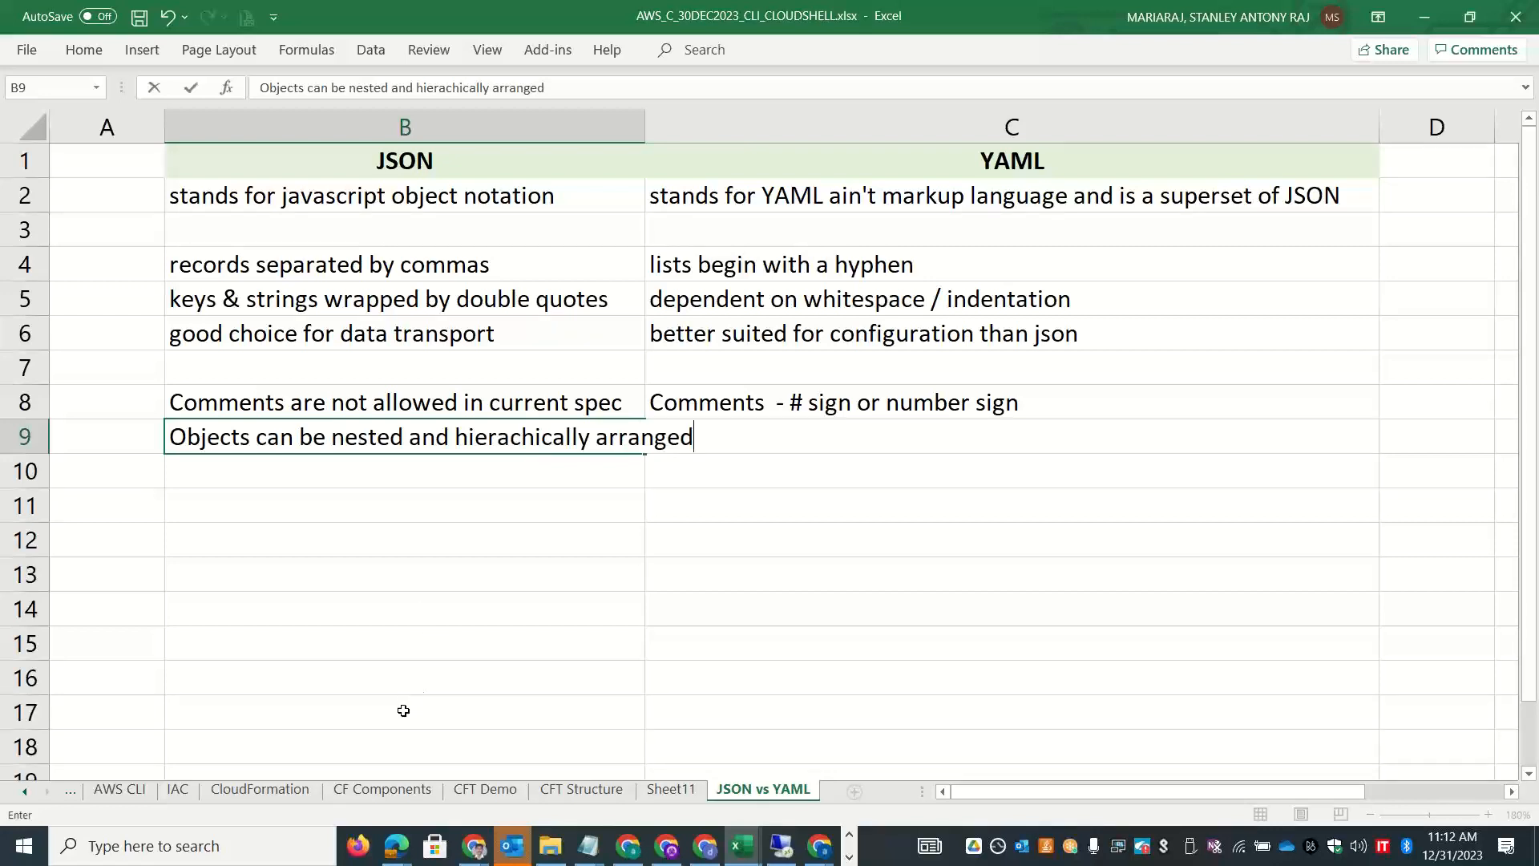
pyautogui.click(350, 712)
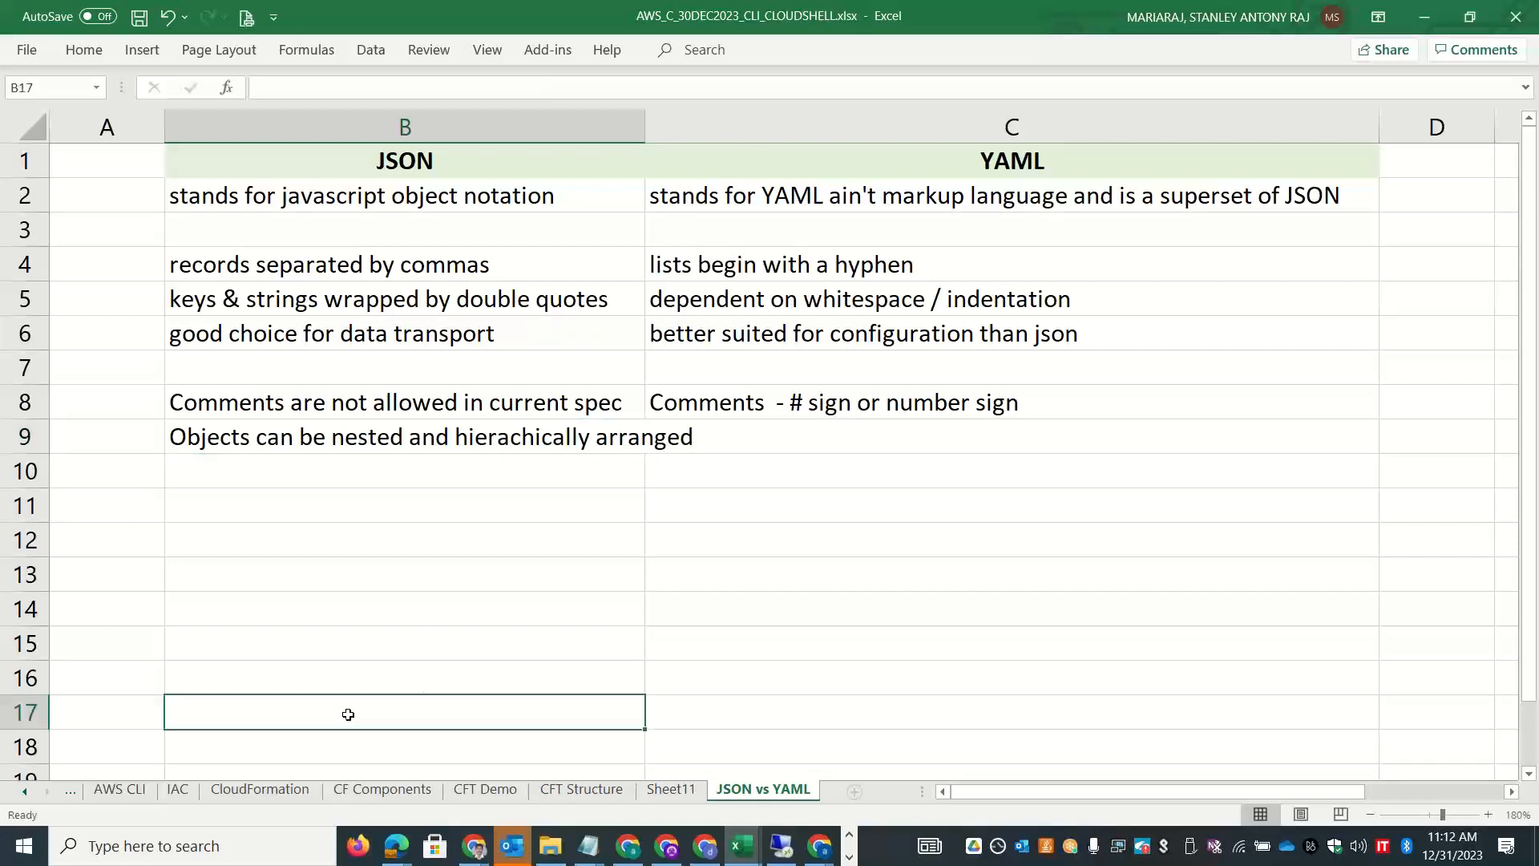
pyautogui.moveTo(644, 132); pyautogui.dragTo(706, 133)
# Enter "Denoted by Braces, Brackets...etc" in cell B10 of the JSON column.
pyautogui.click(503, 467)
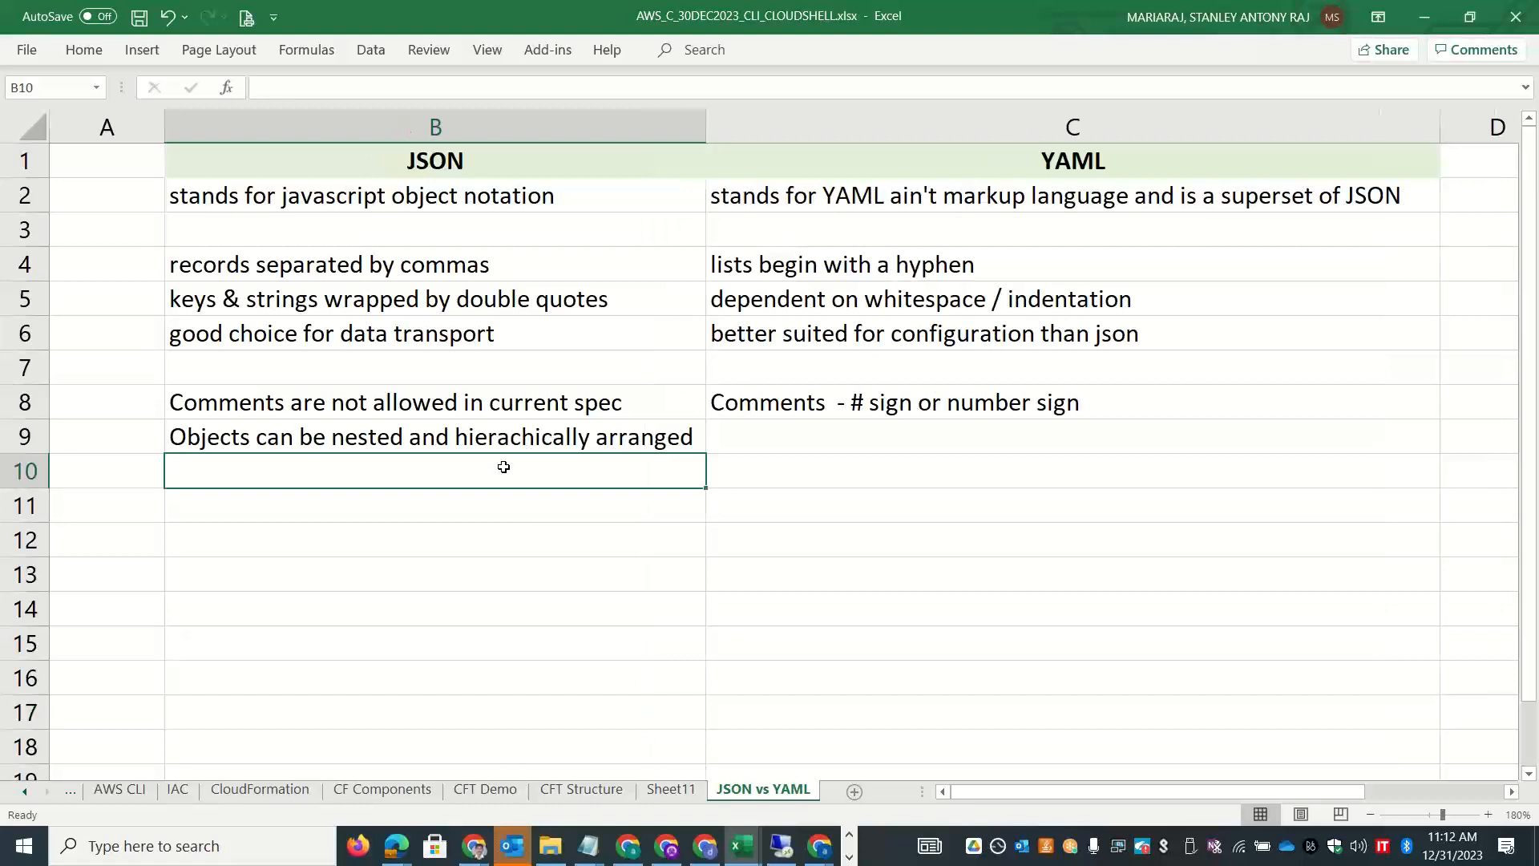
pyautogui.write('U')
pyautogui.press('BackSpace')
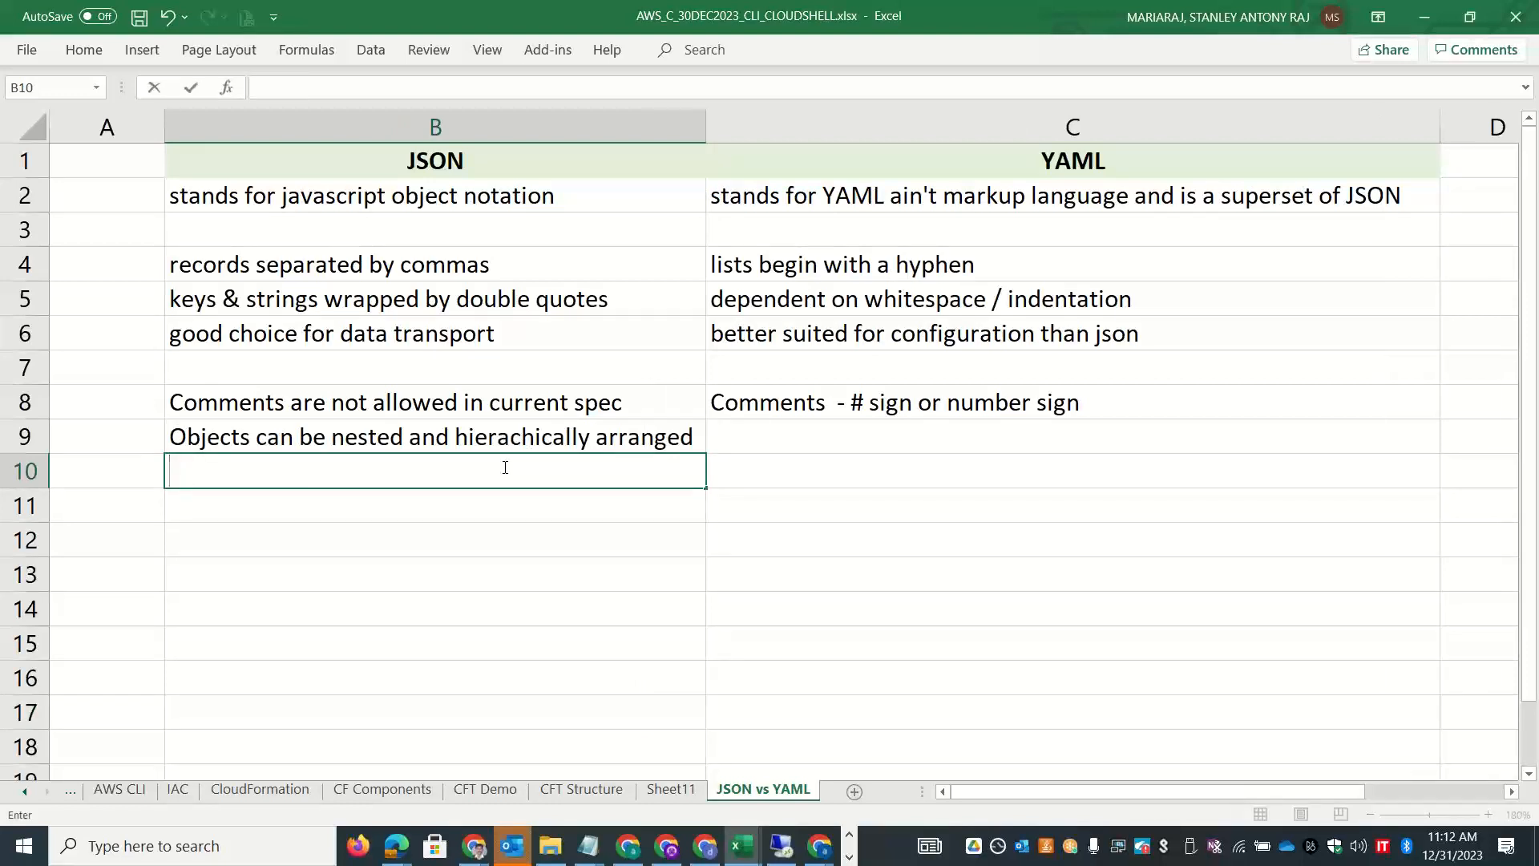
pyautogui.write('Denoted ')
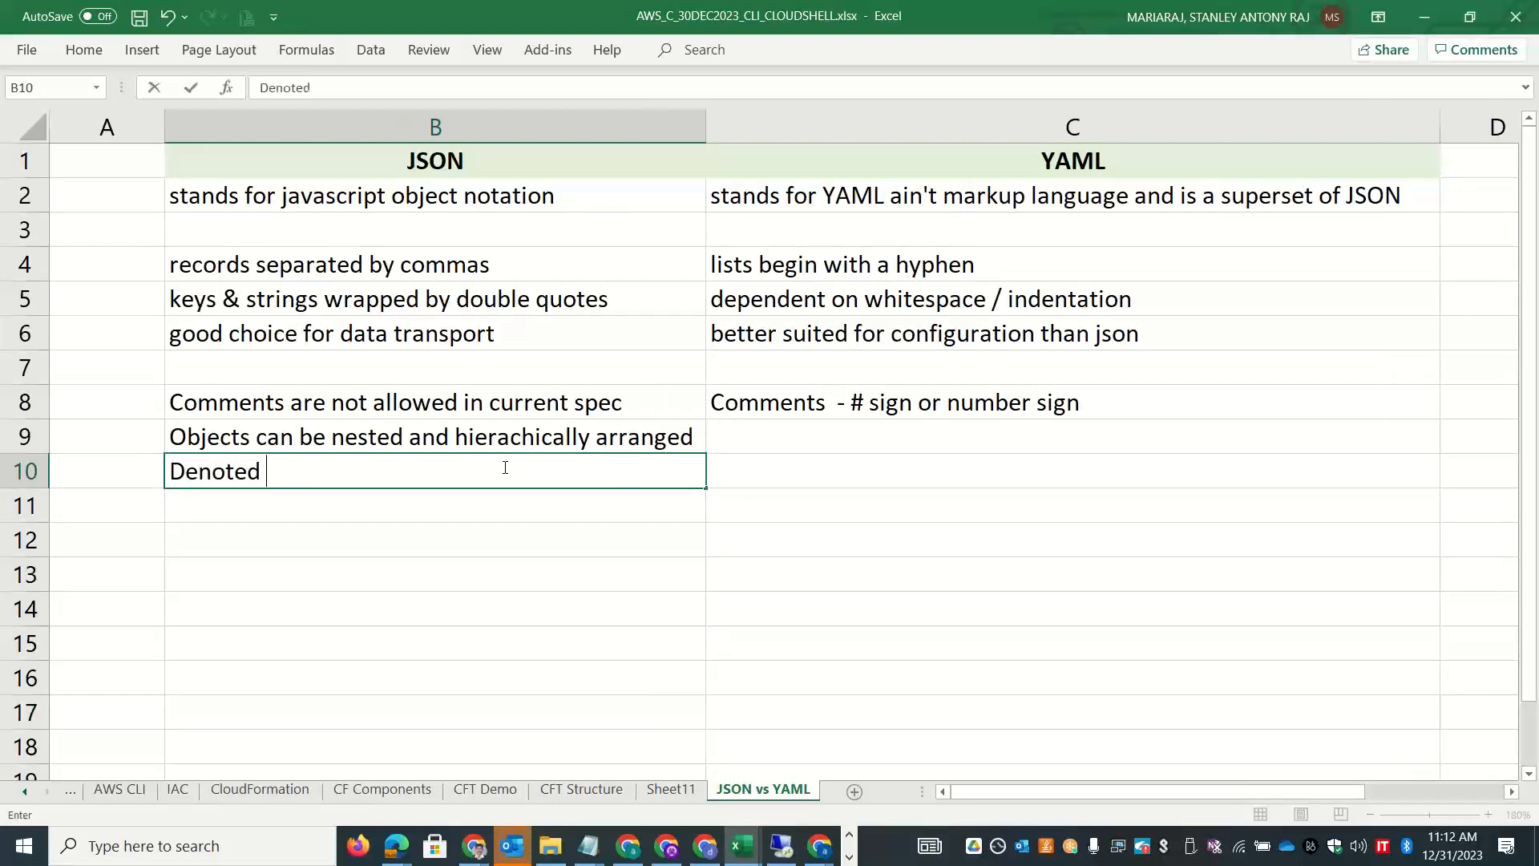
pyautogui.write('by Brac')
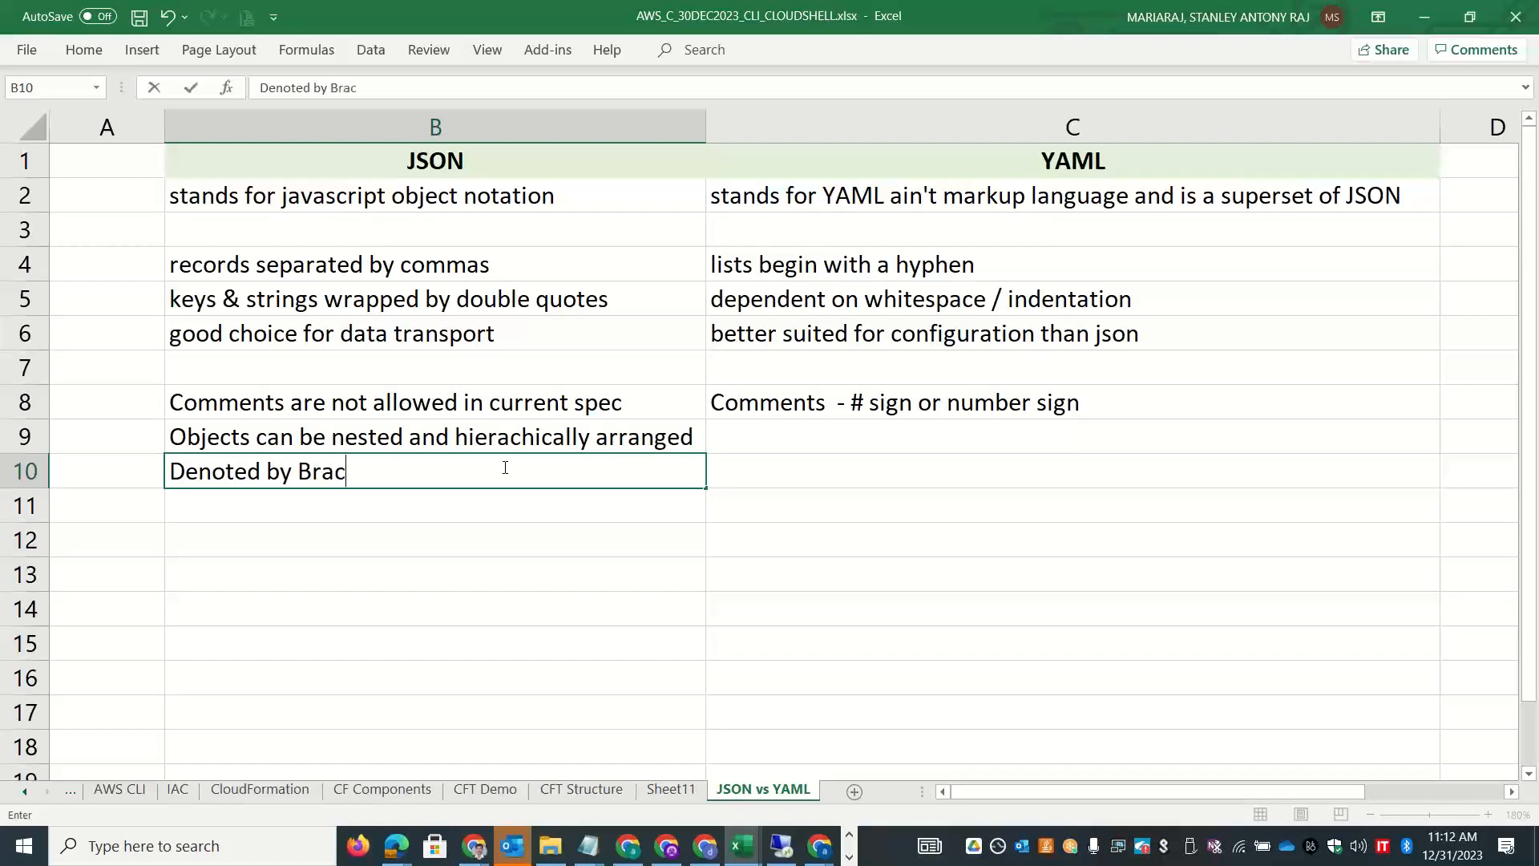
pyautogui.write('es, Brack')
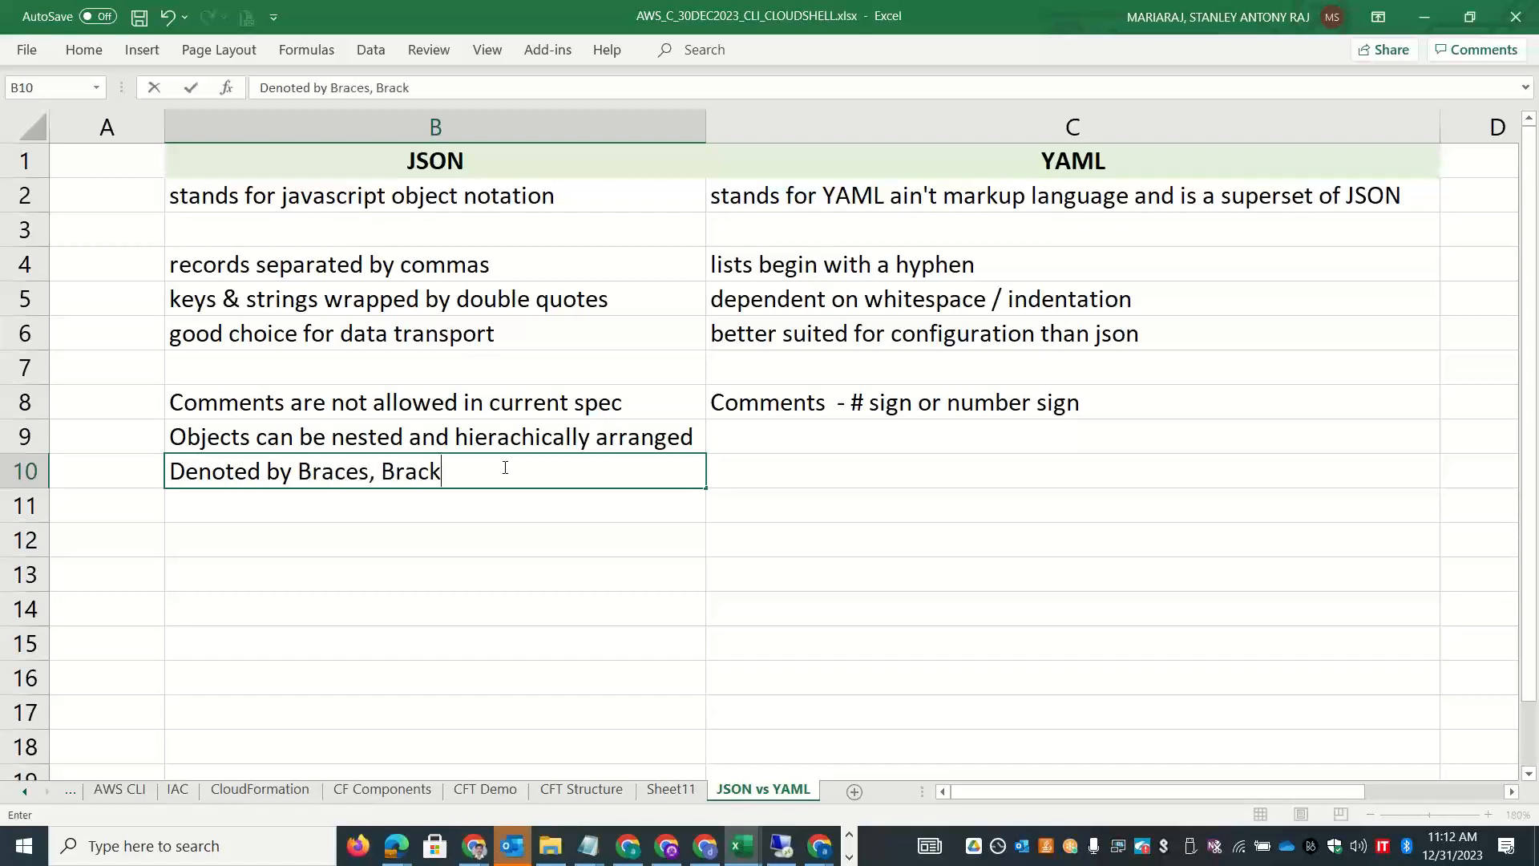
pyautogui.write('ets...etc')
# Enter "Indentation" in cell C10 of the YAML column.
pyautogui.press('Tab')
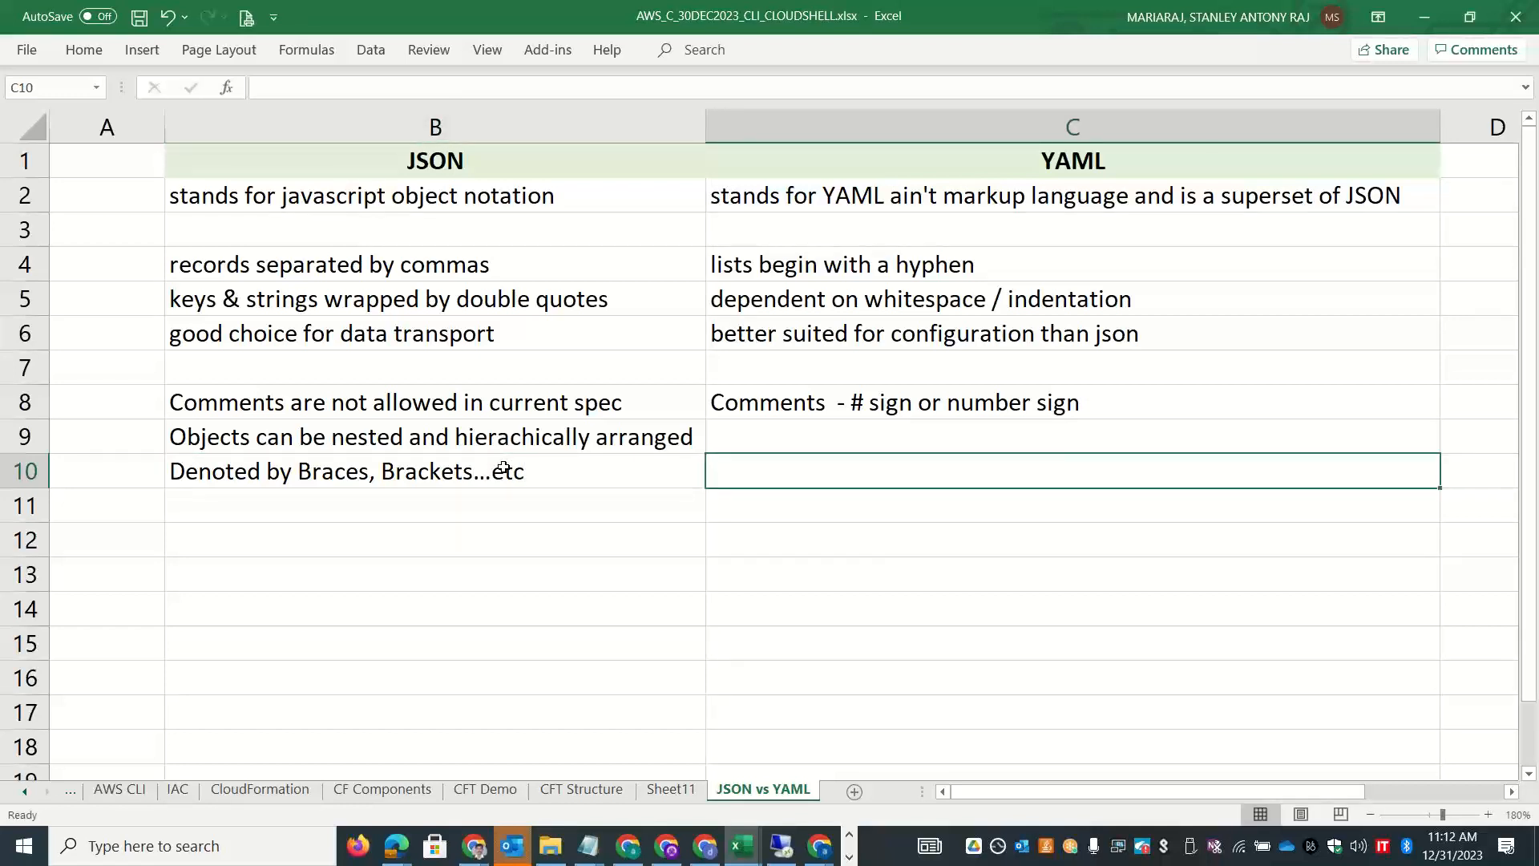
pyautogui.write('Inden')
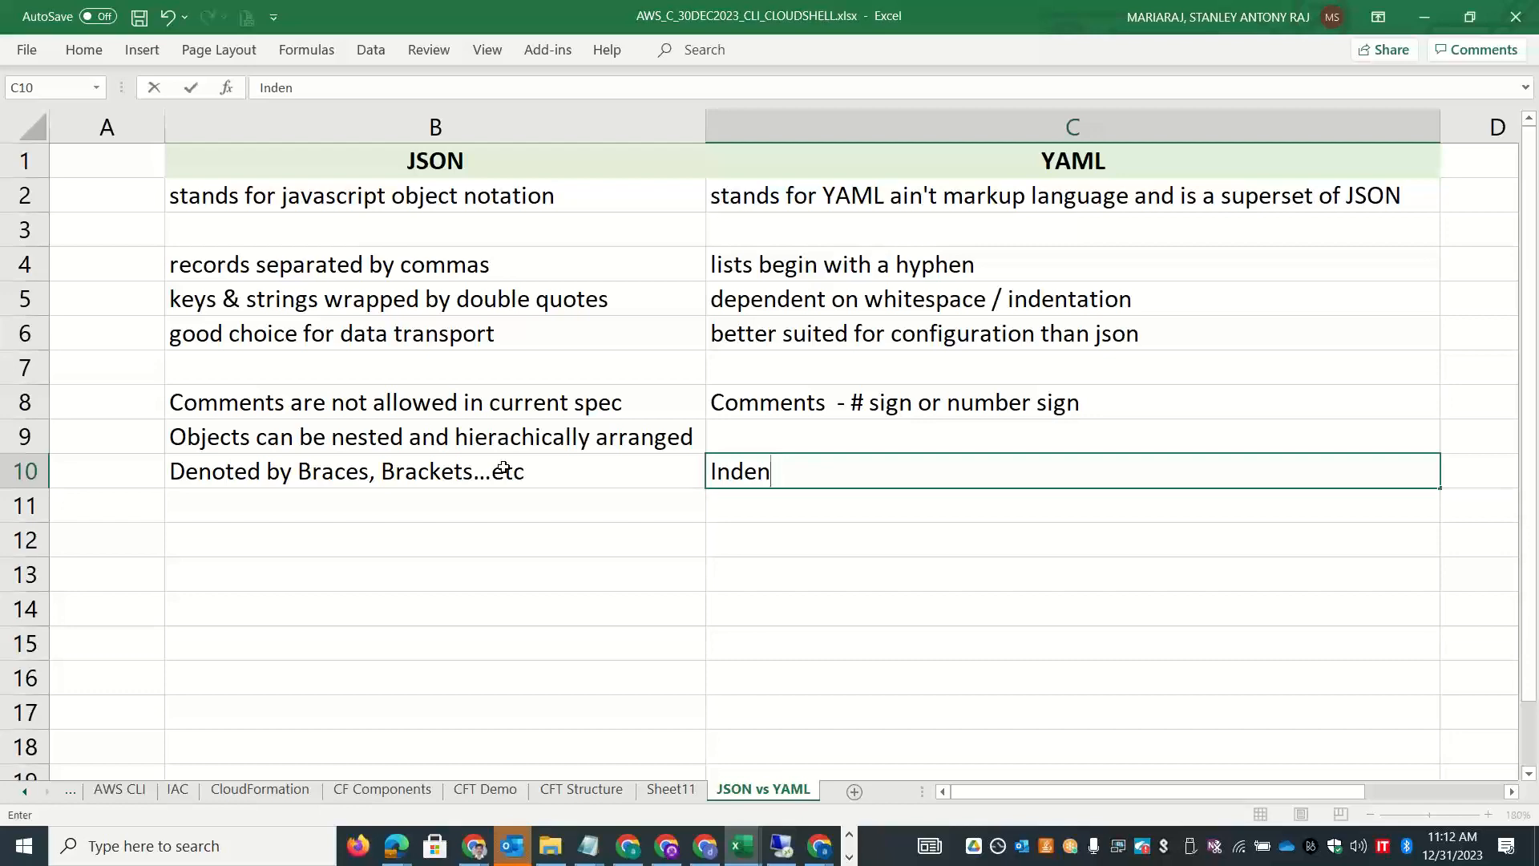
pyautogui.write('tation')
pyautogui.click(799, 551)
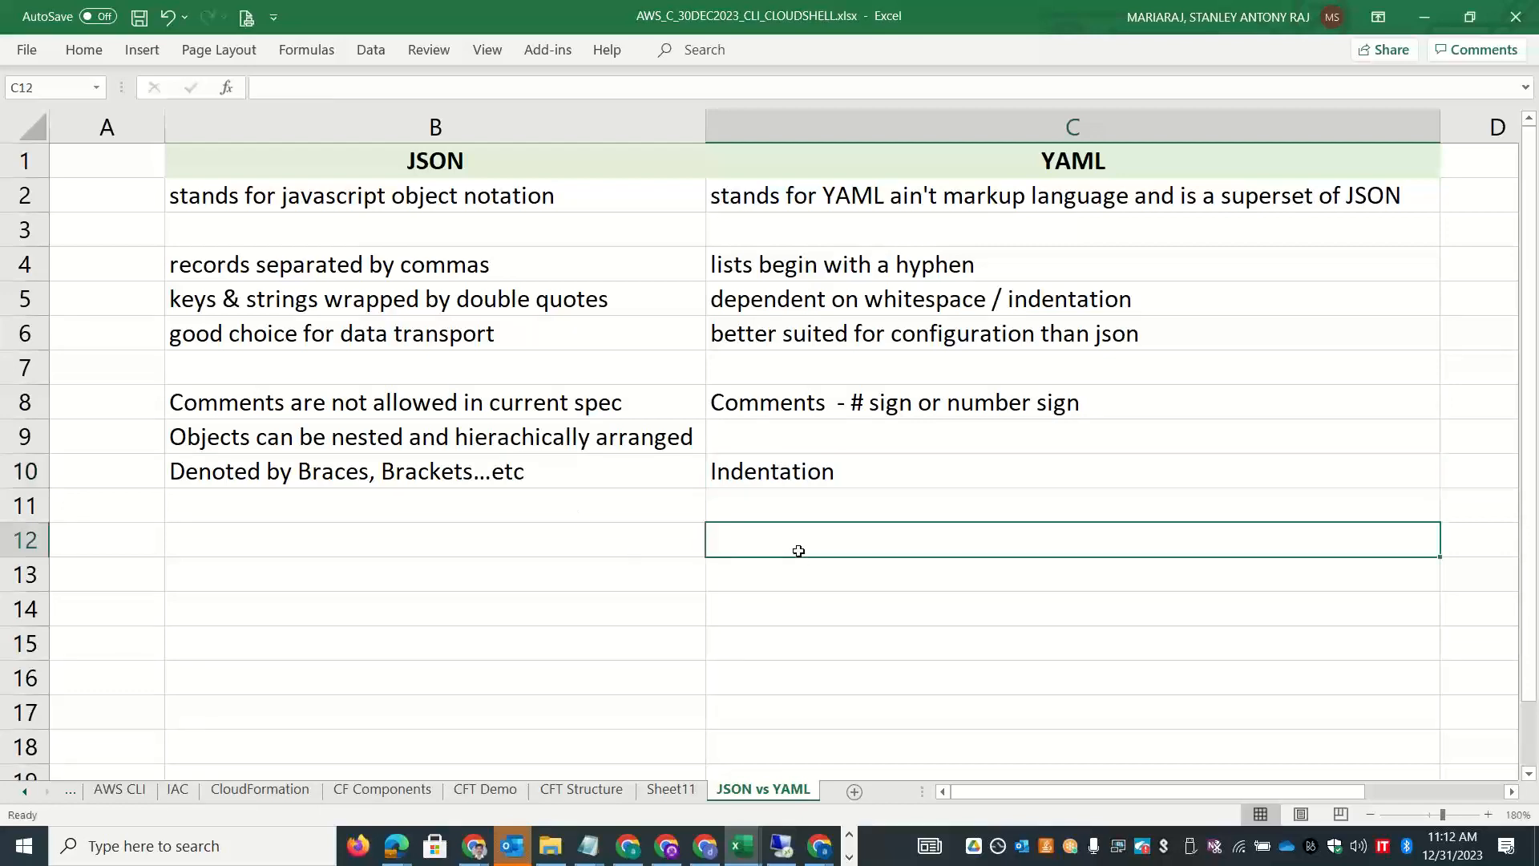
# Switch to the json2yaml.com page in Chrome and examine the indentation under Parameters, KeyName and DBName in the YAML output.
pyautogui.hotkey('alt', 'Tab')
pyautogui.hotkey('alt', 'Tab')
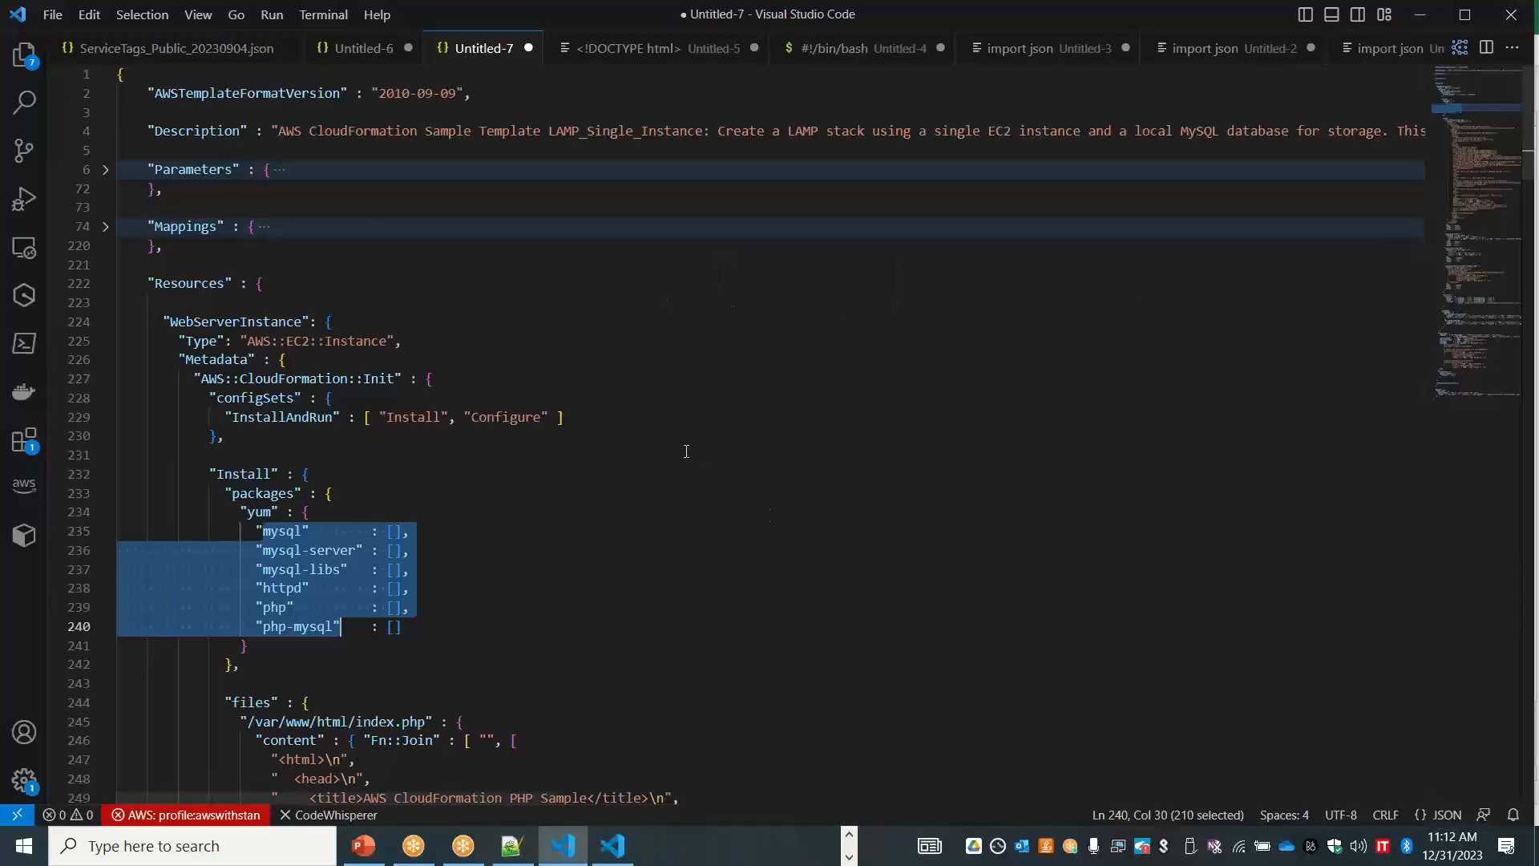
pyautogui.hotkey('alt', 'Tab')
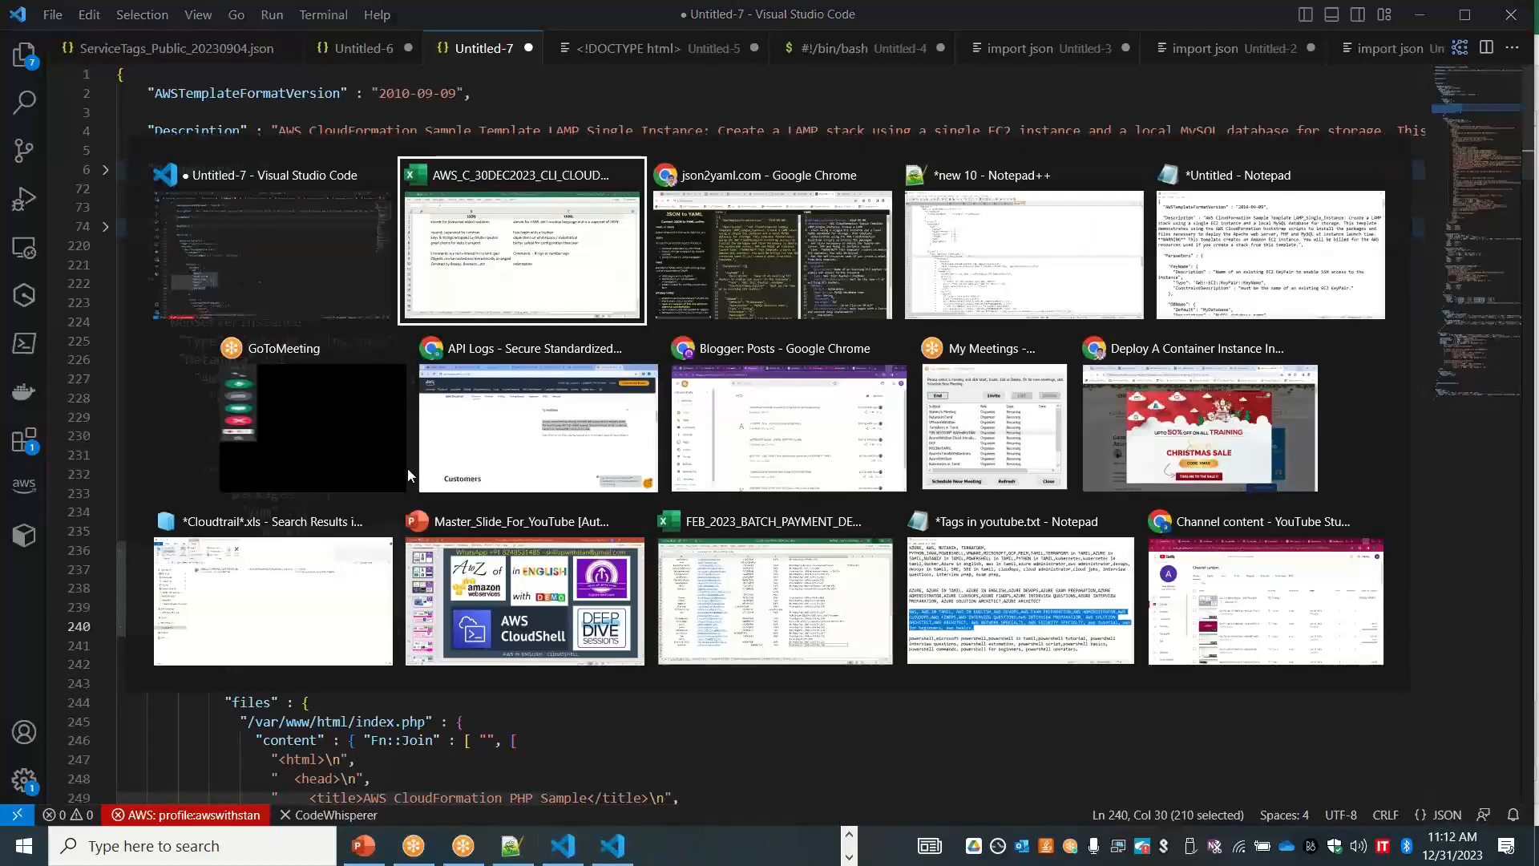
pyautogui.hotkey('alt', 'Tab')
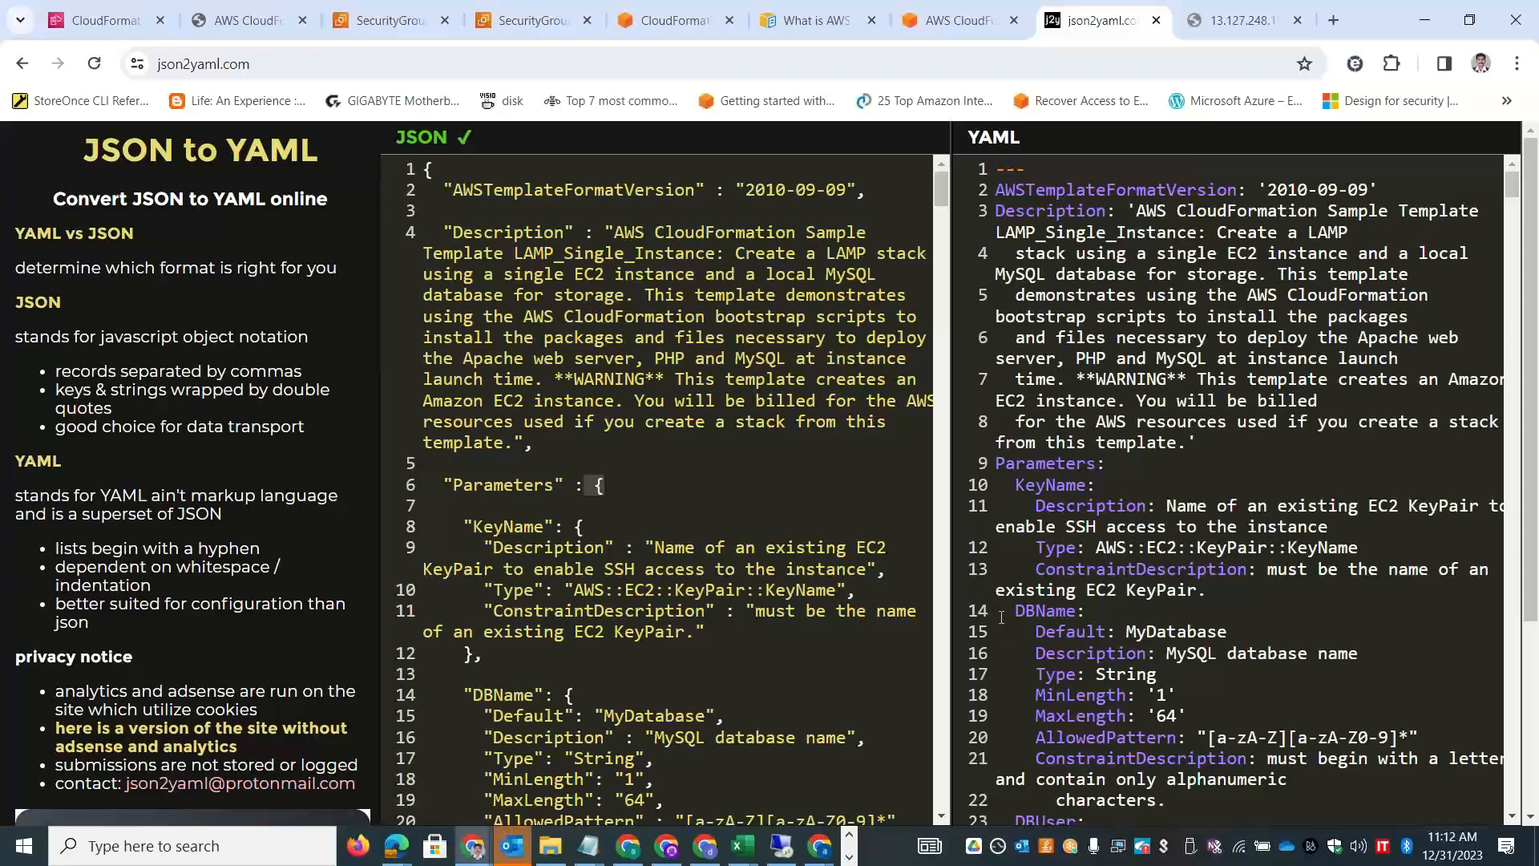
pyautogui.doubleClick(1016, 463)
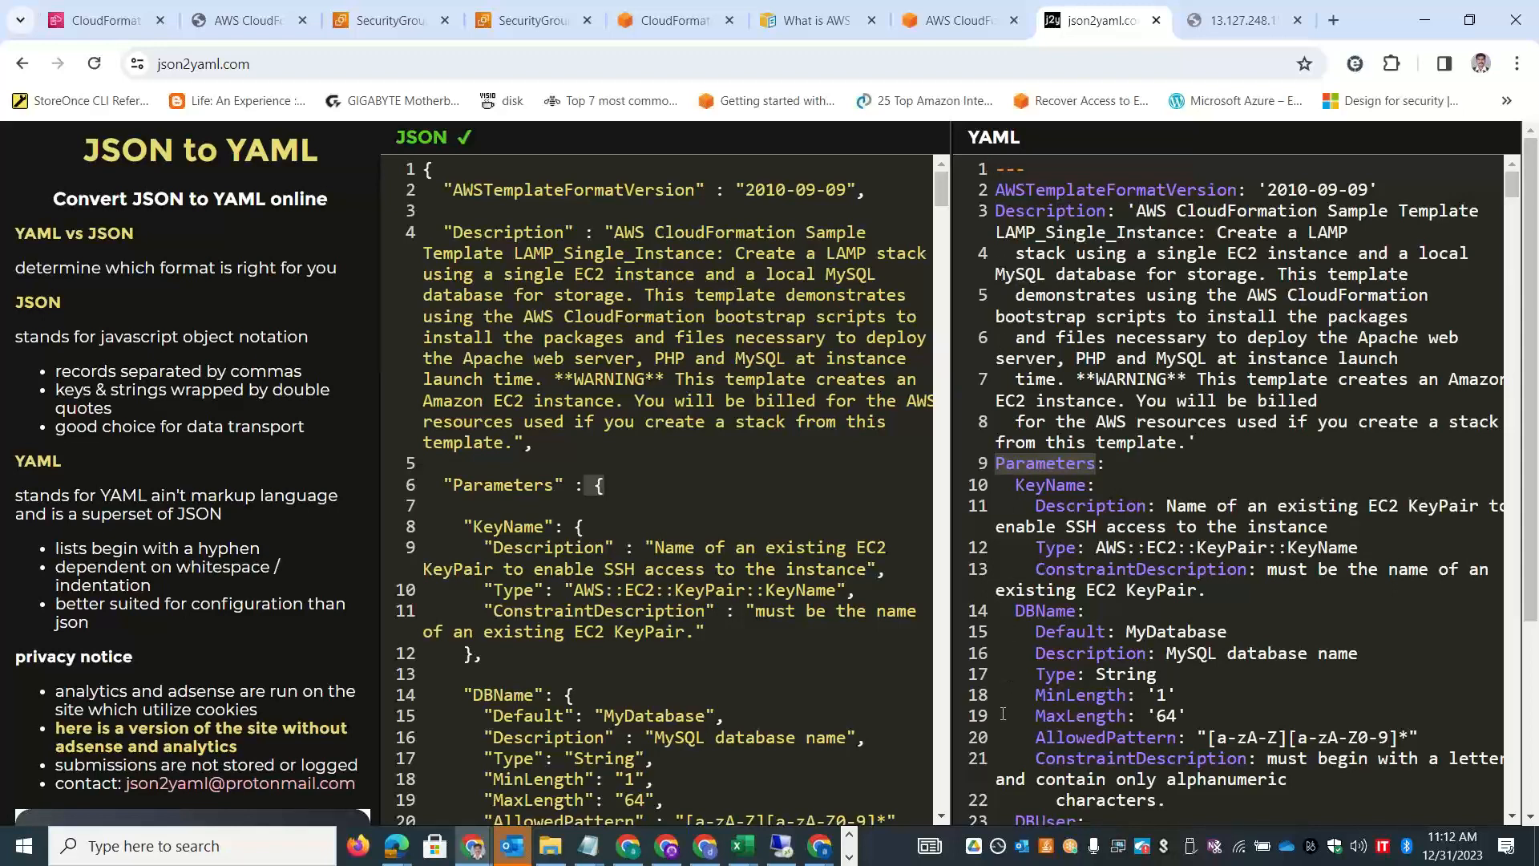
pyautogui.doubleClick(1023, 486)
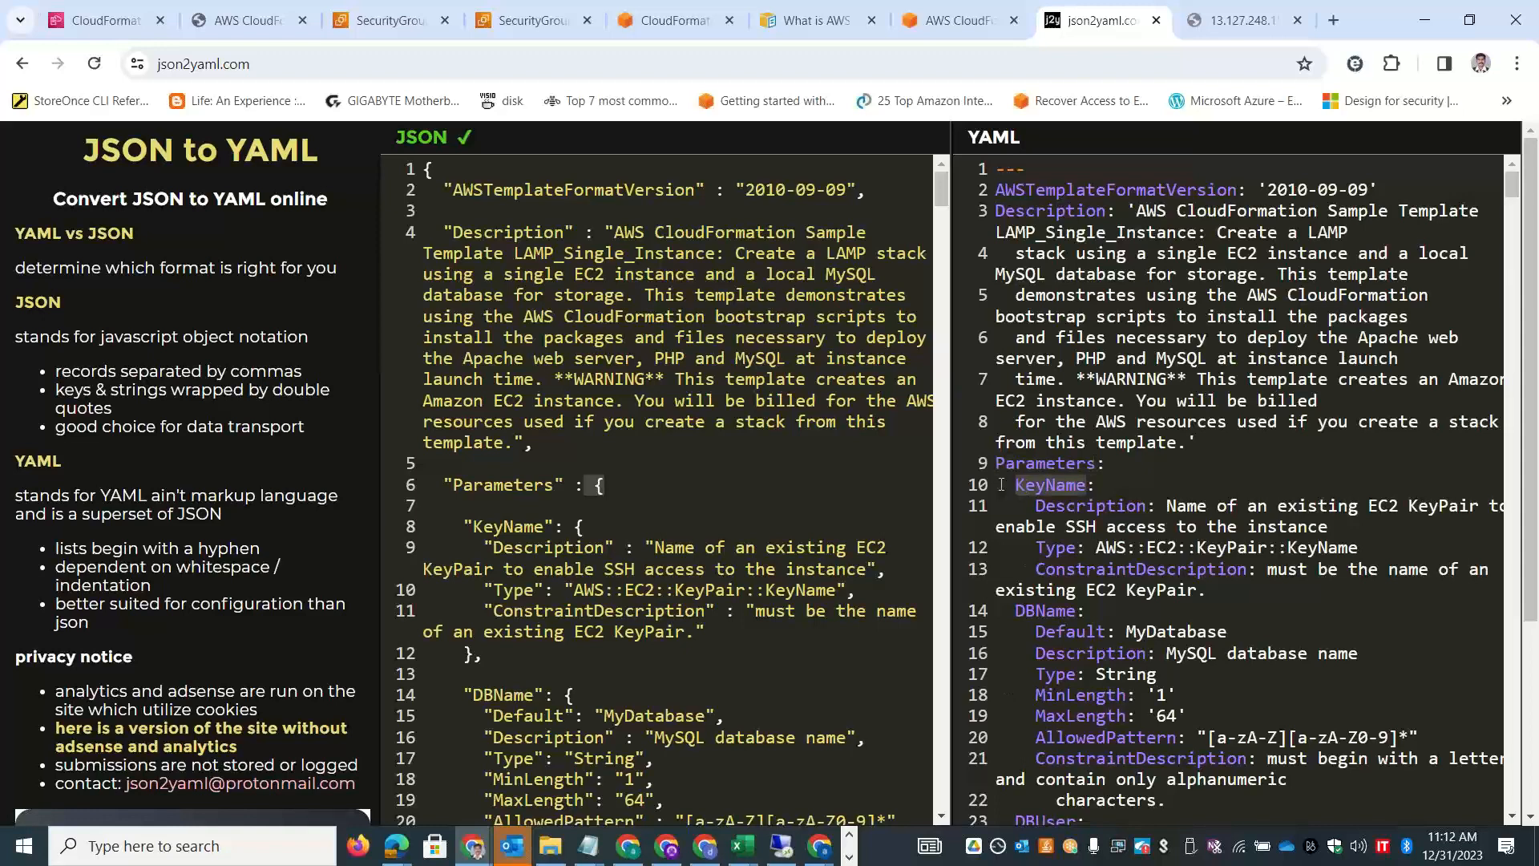
pyautogui.doubleClick(1016, 485)
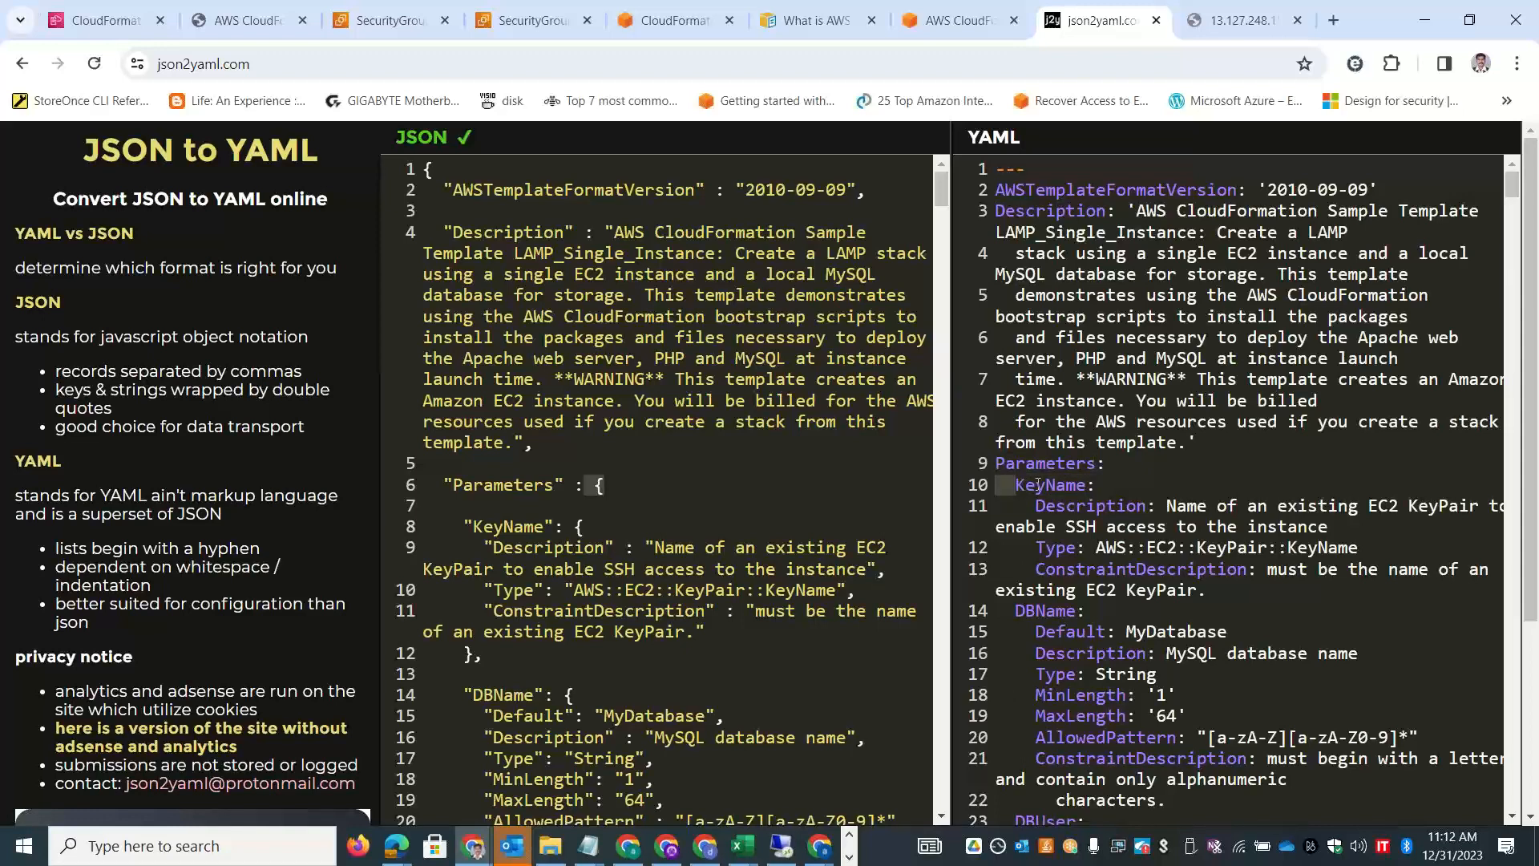
pyautogui.doubleClick(1038, 485)
pyautogui.moveTo(998, 507); pyautogui.dragTo(1037, 505)
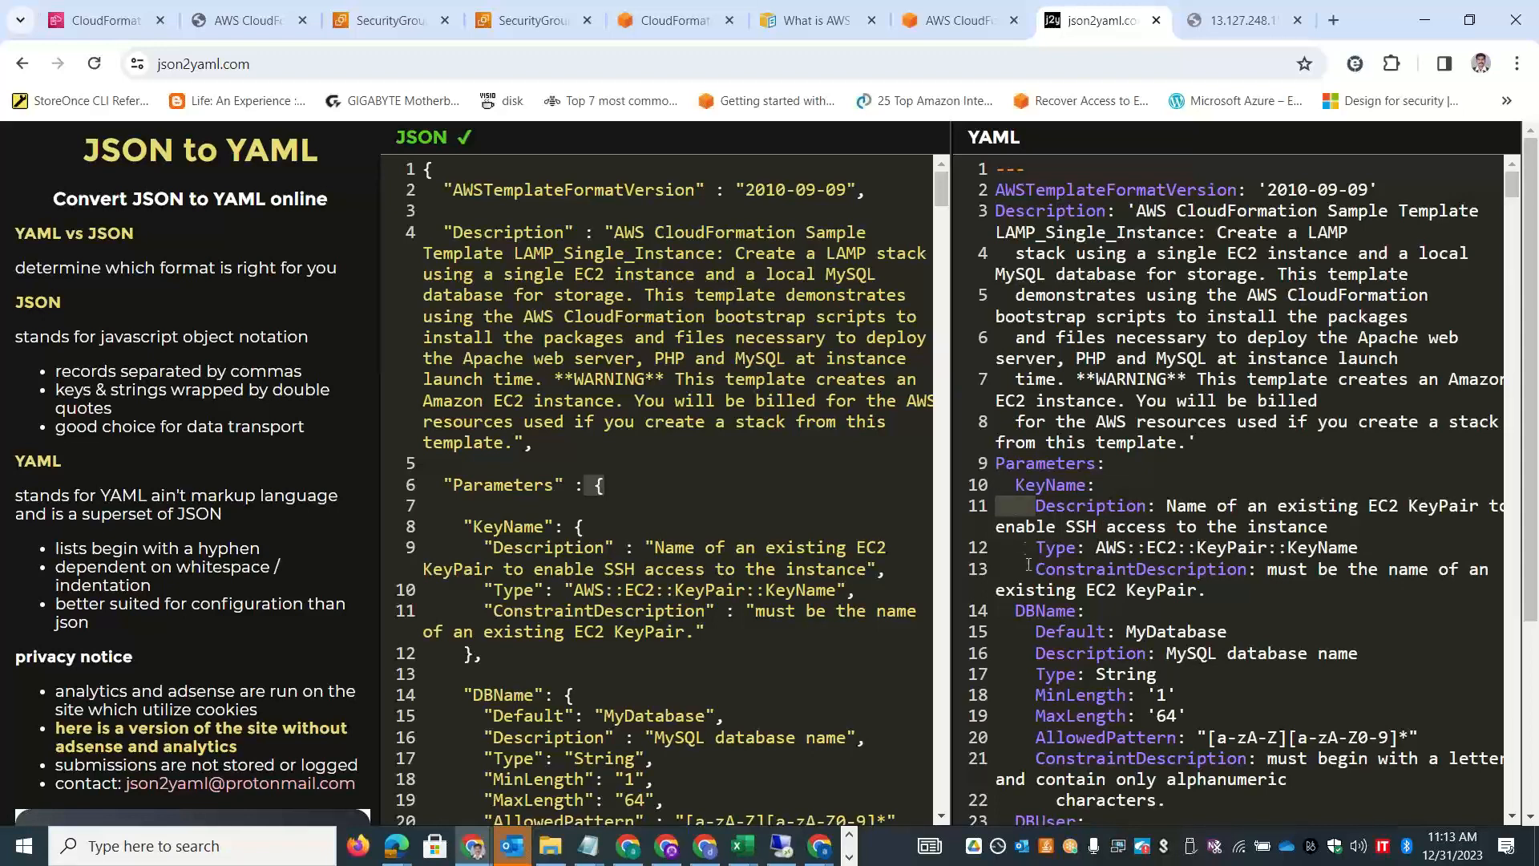
pyautogui.moveTo(996, 611); pyautogui.dragTo(1027, 654)
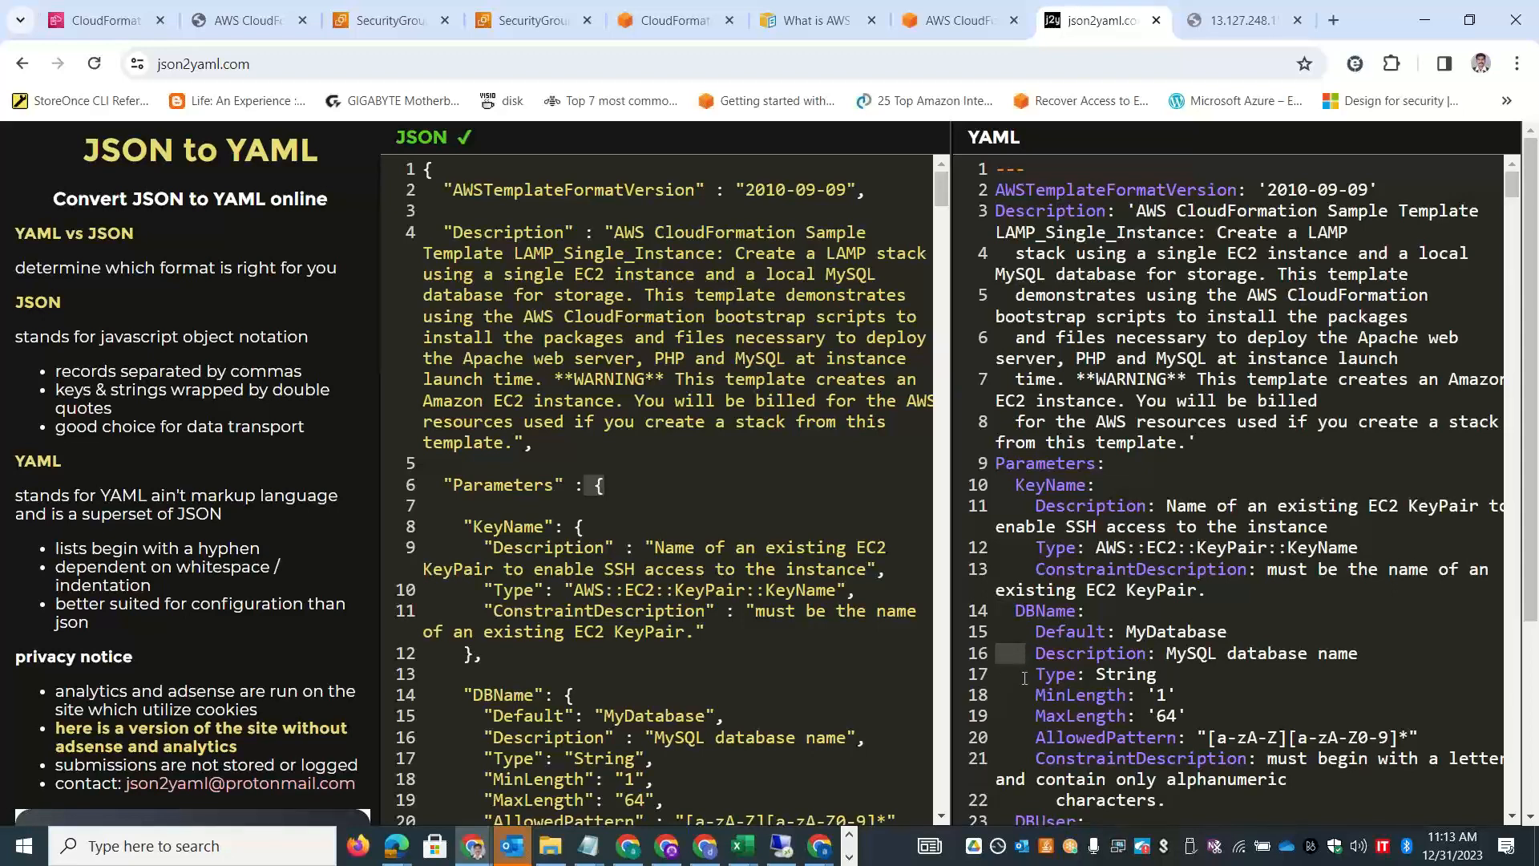
# Switch back to the Excel workbook and extend C10 to read "Indentation - Whitespaces -- even number -- 2 , 4".
pyautogui.hotkey('alt', 'Tab')
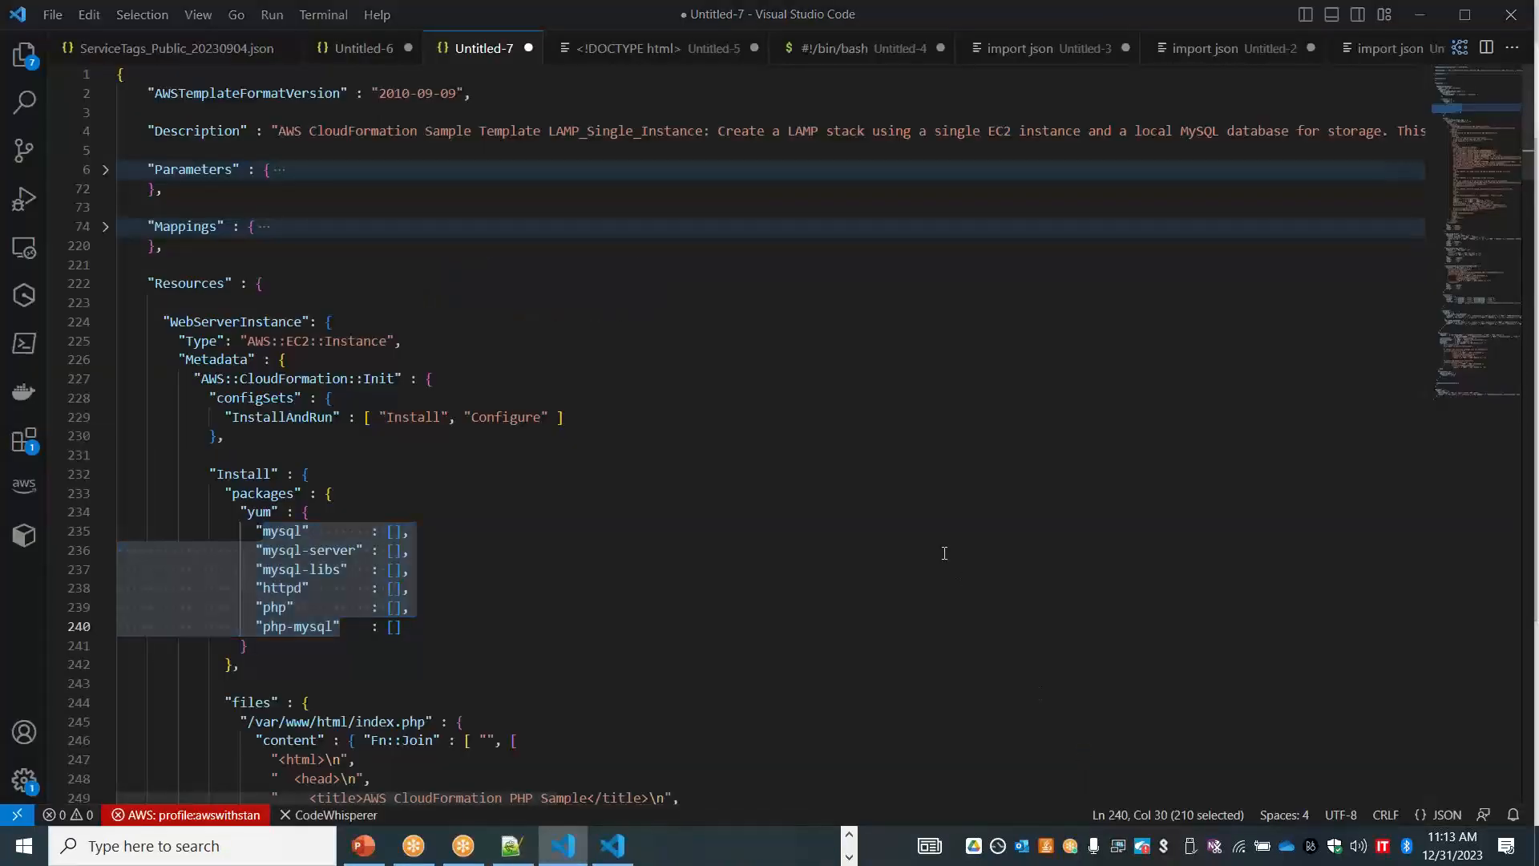
pyautogui.hotkey('alt', 'Tab')
pyautogui.press('Tab')
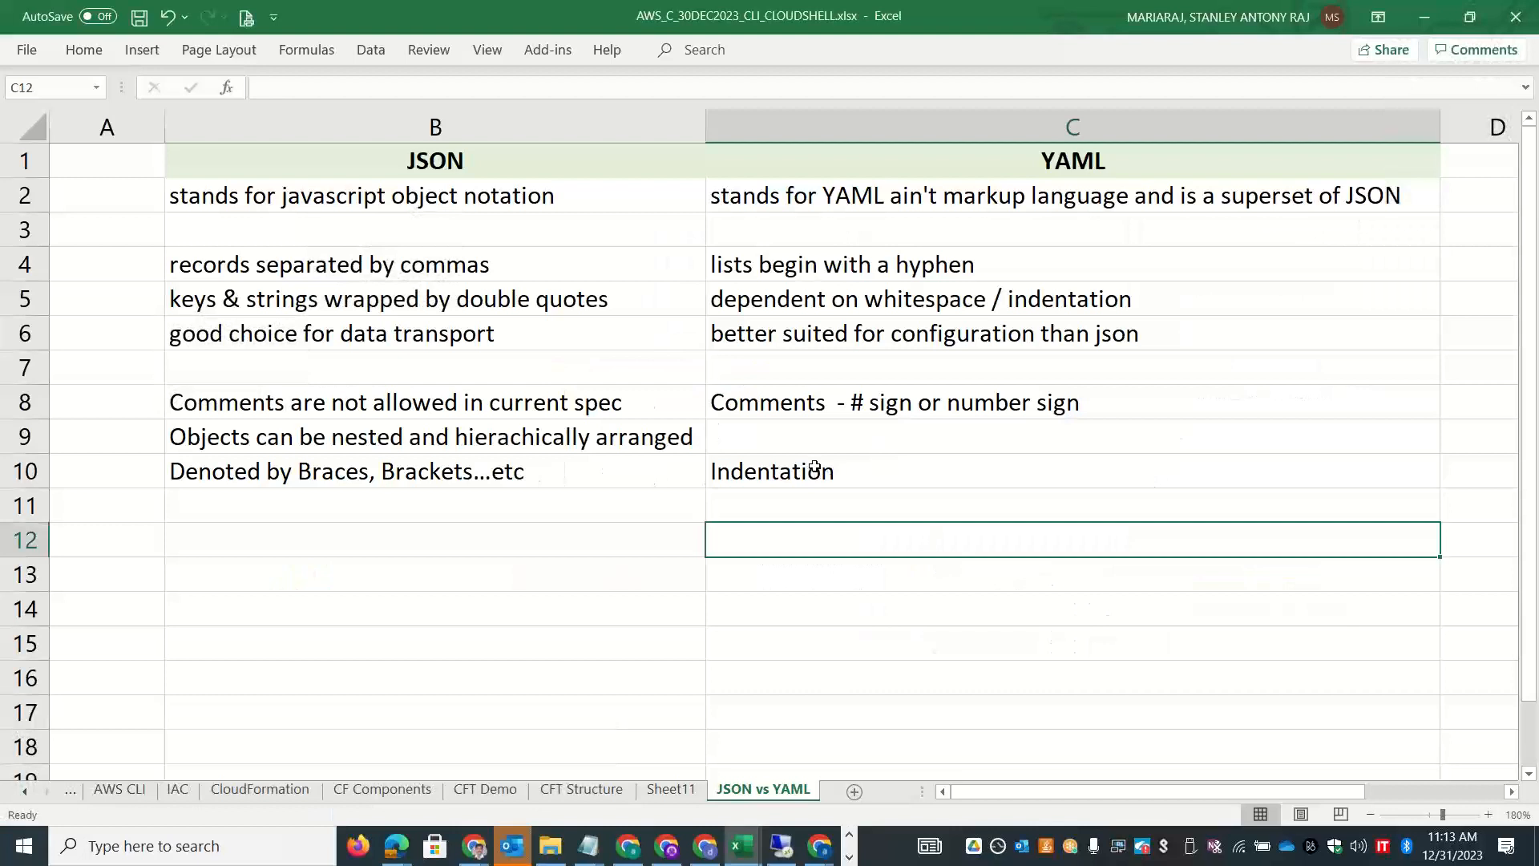
pyautogui.click(814, 467)
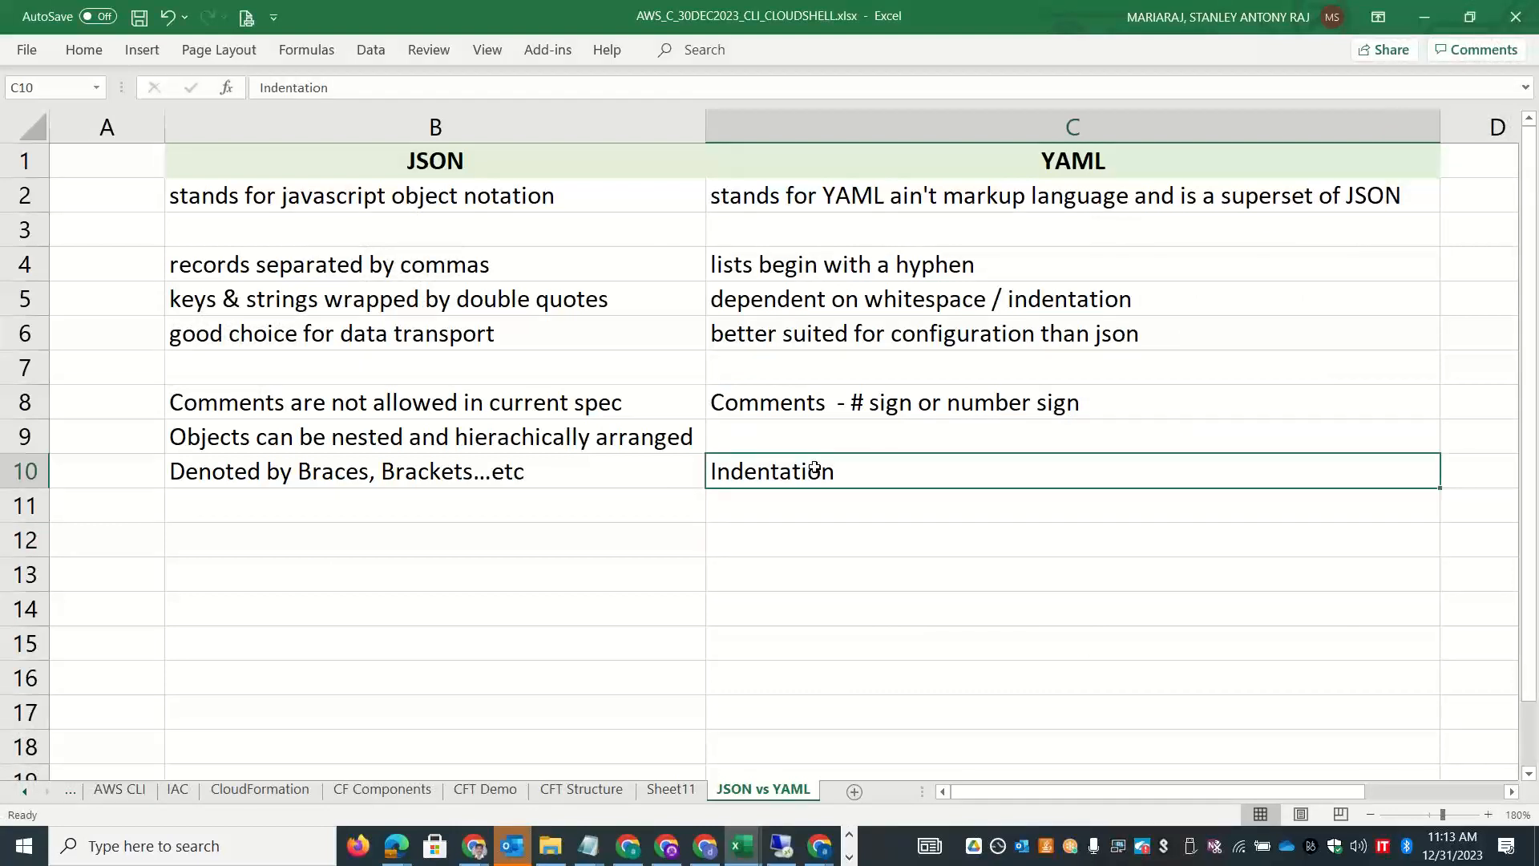
pyautogui.doubleClick(888, 480)
pyautogui.write('- Whitep')
pyautogui.press('BackSpace')
pyautogui.write('spaces -- even number -- 2')
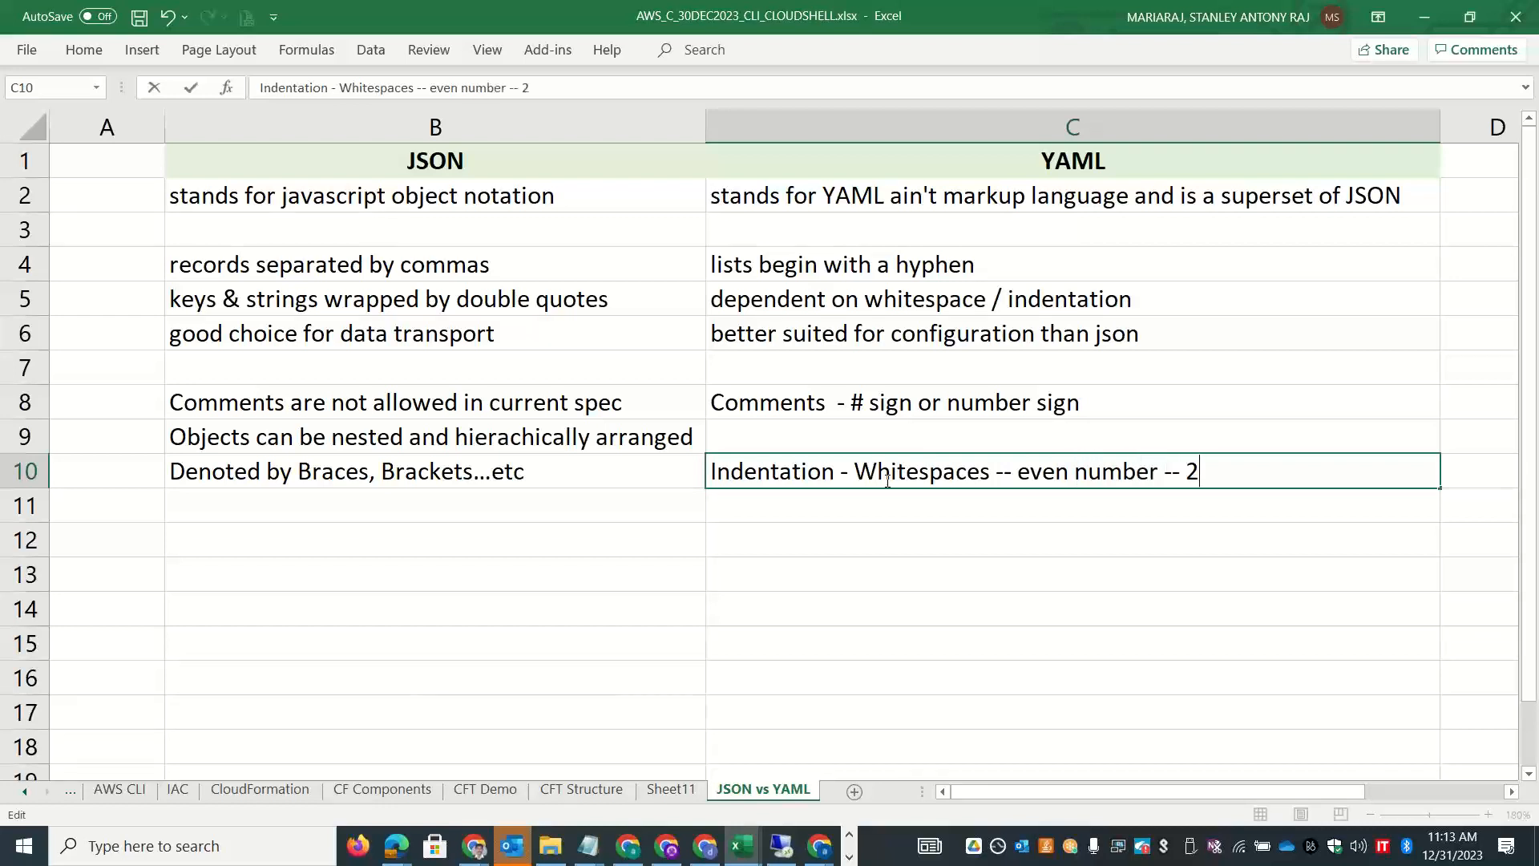
pyautogui.write(' , 4')
pyautogui.click(340, 478)
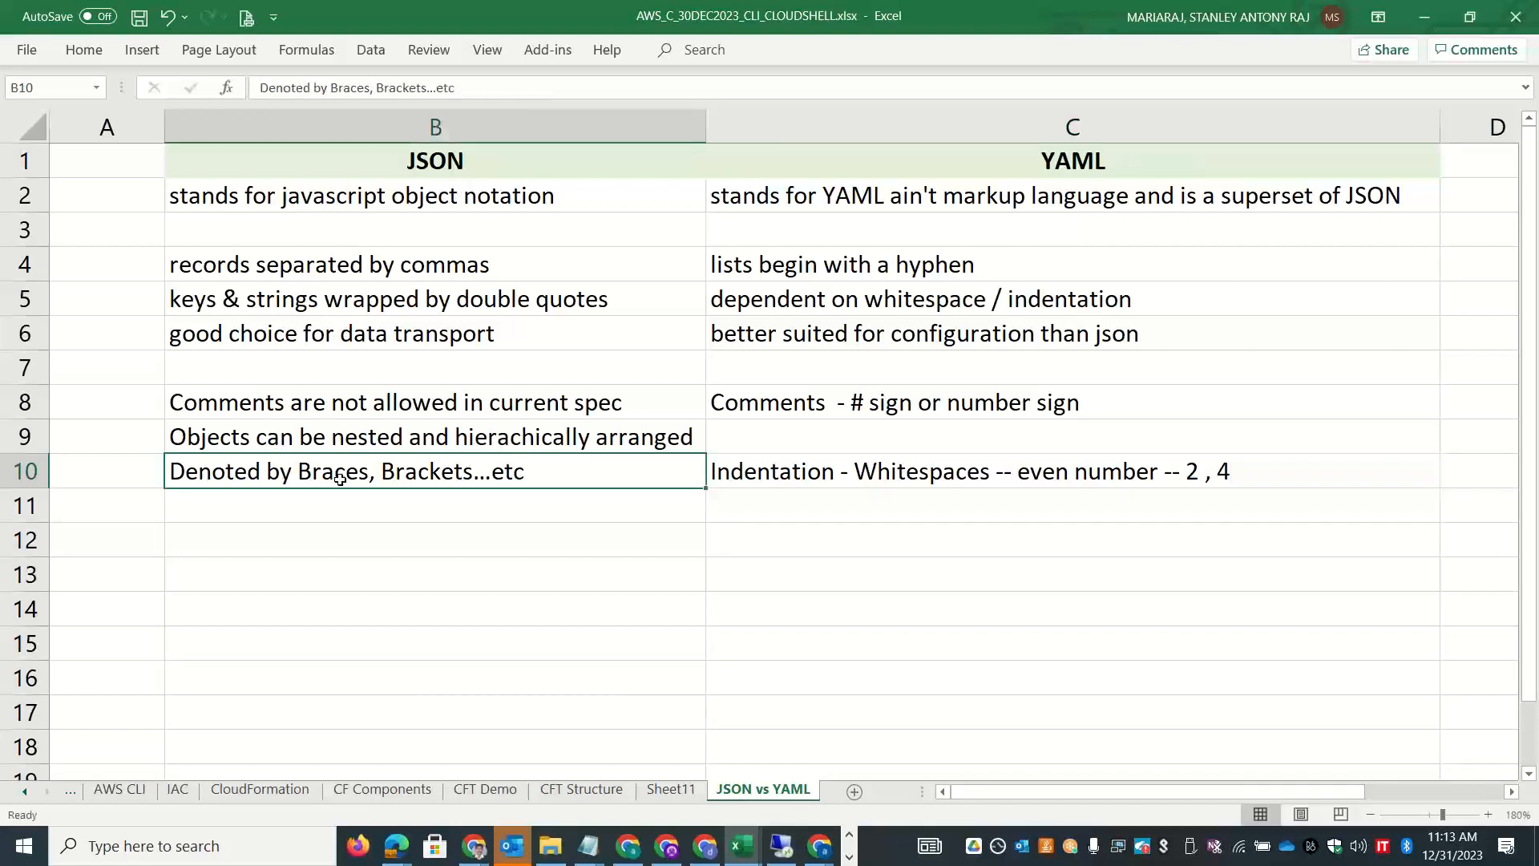
# Label A11 "Array" and enter the JSON example ["first", "second", "3"] in B11.
pyautogui.click(128, 510)
pyautogui.write('Array')
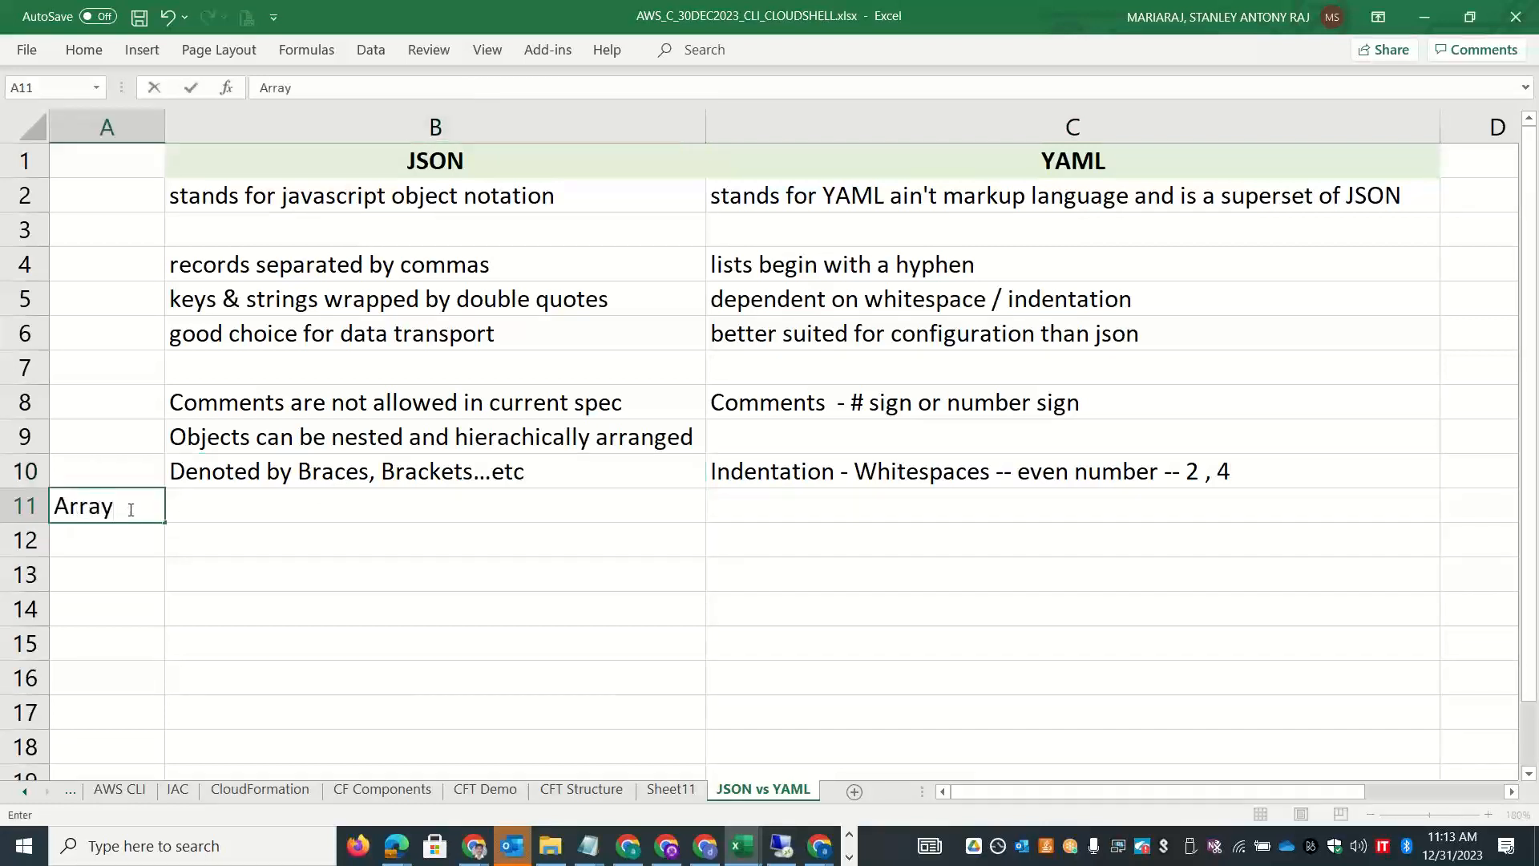
pyautogui.doubleClick(244, 510)
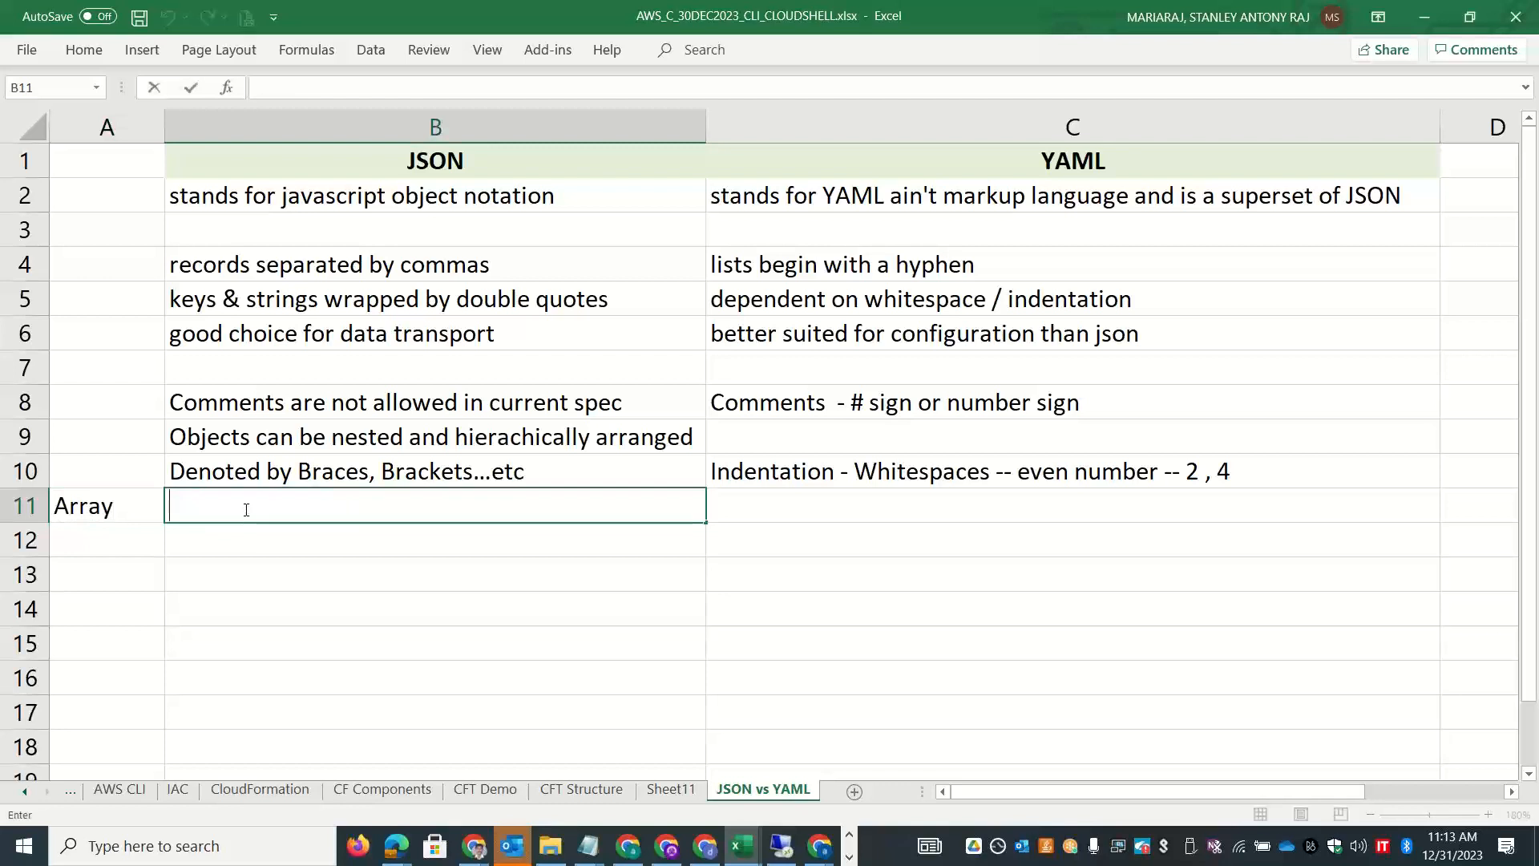
pyautogui.write('["first", "second"')
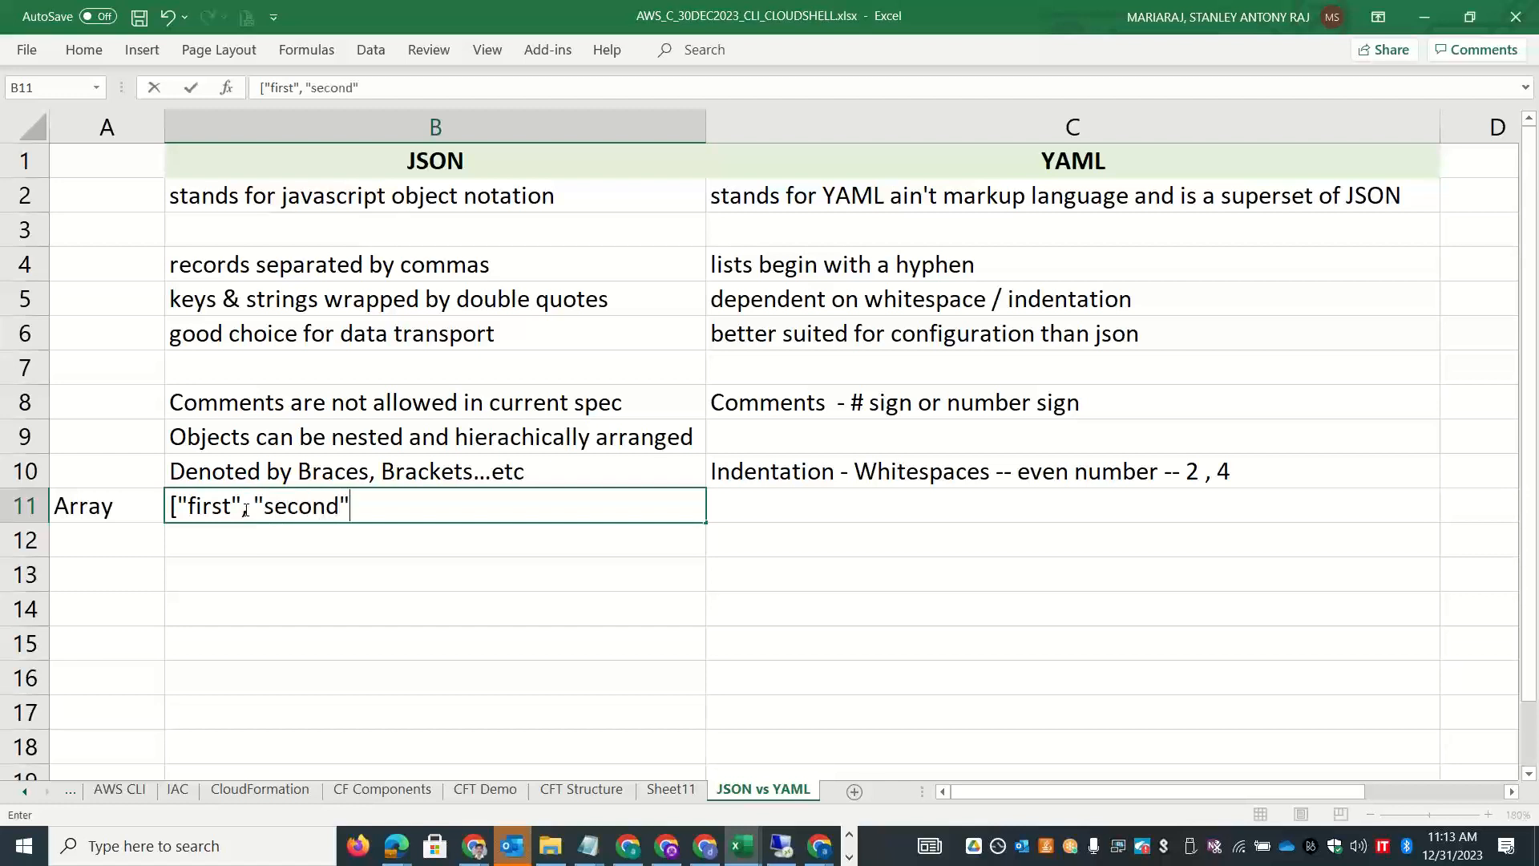
pyautogui.write(', "3"]')
# Enter the YAML array in C11 as three lines within the cell: "- first", "- second" and "-3".
pyautogui.click(815, 498)
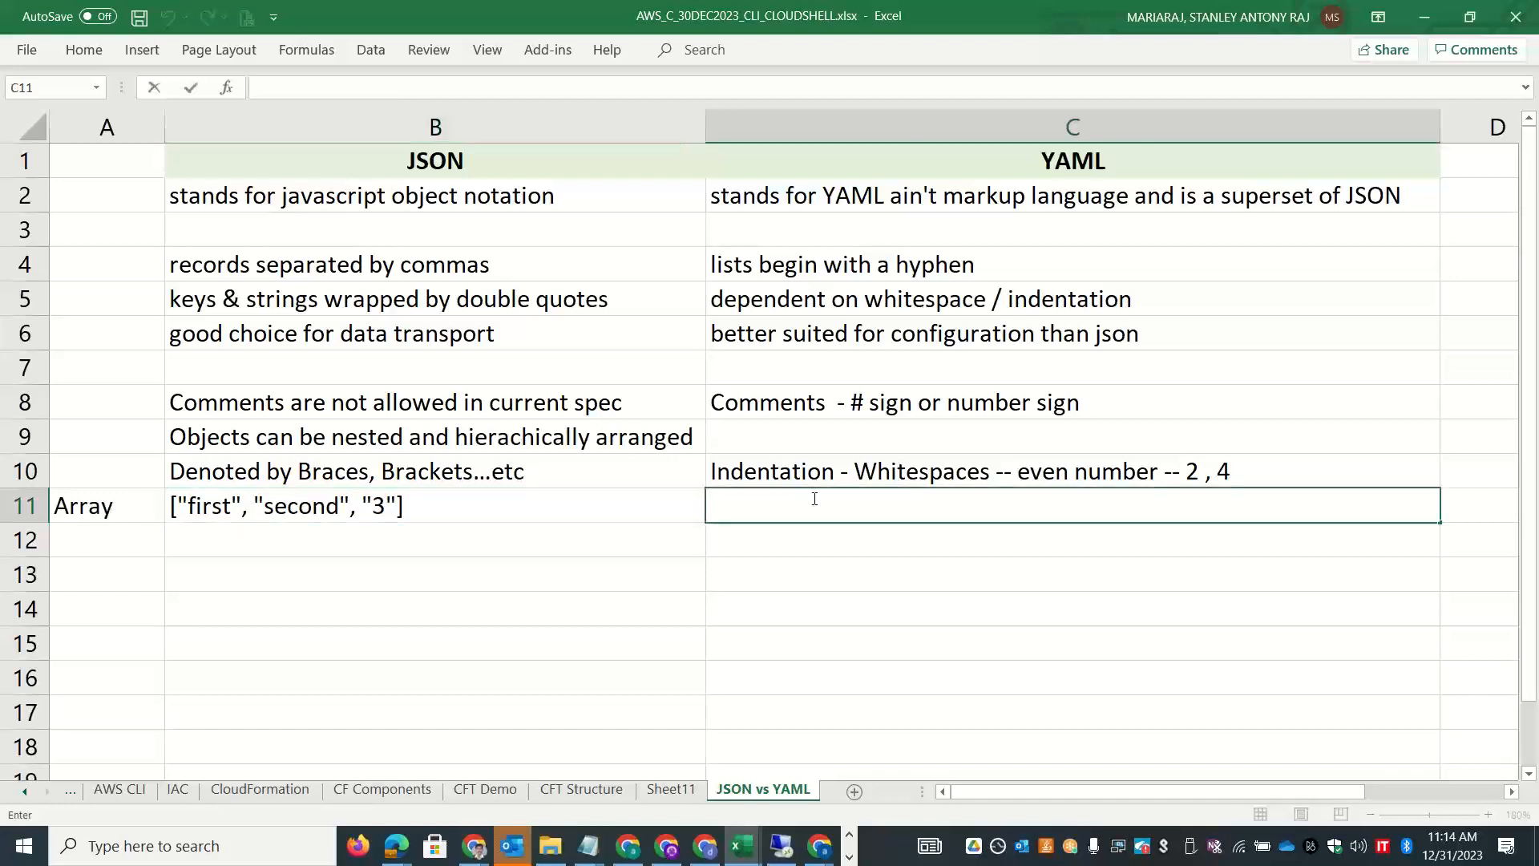
pyautogui.write('- first')
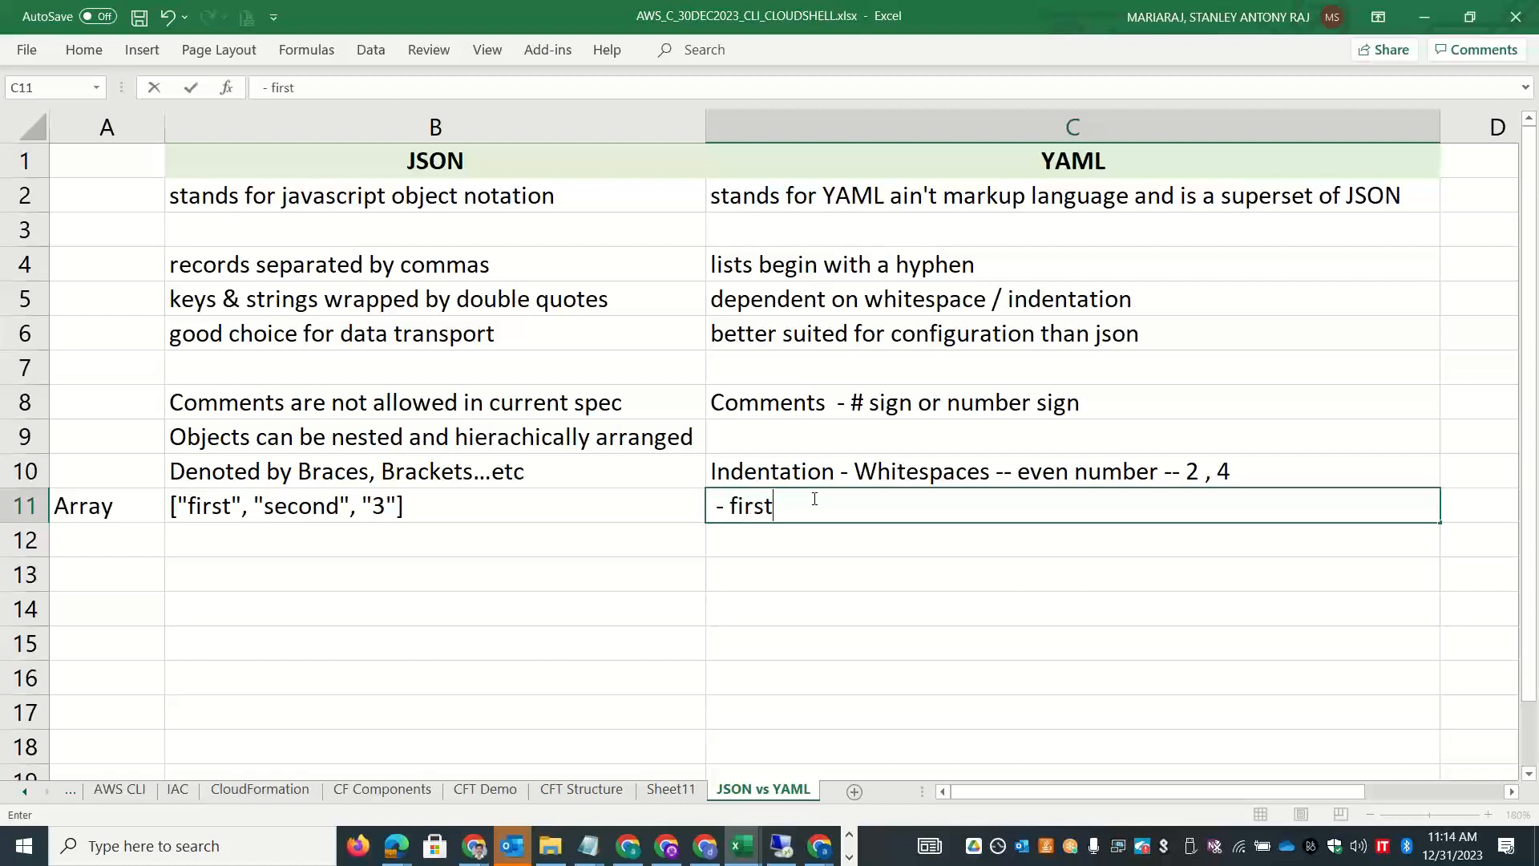
pyautogui.hotkey('alt', 'Return')
pyautogui.write('-')
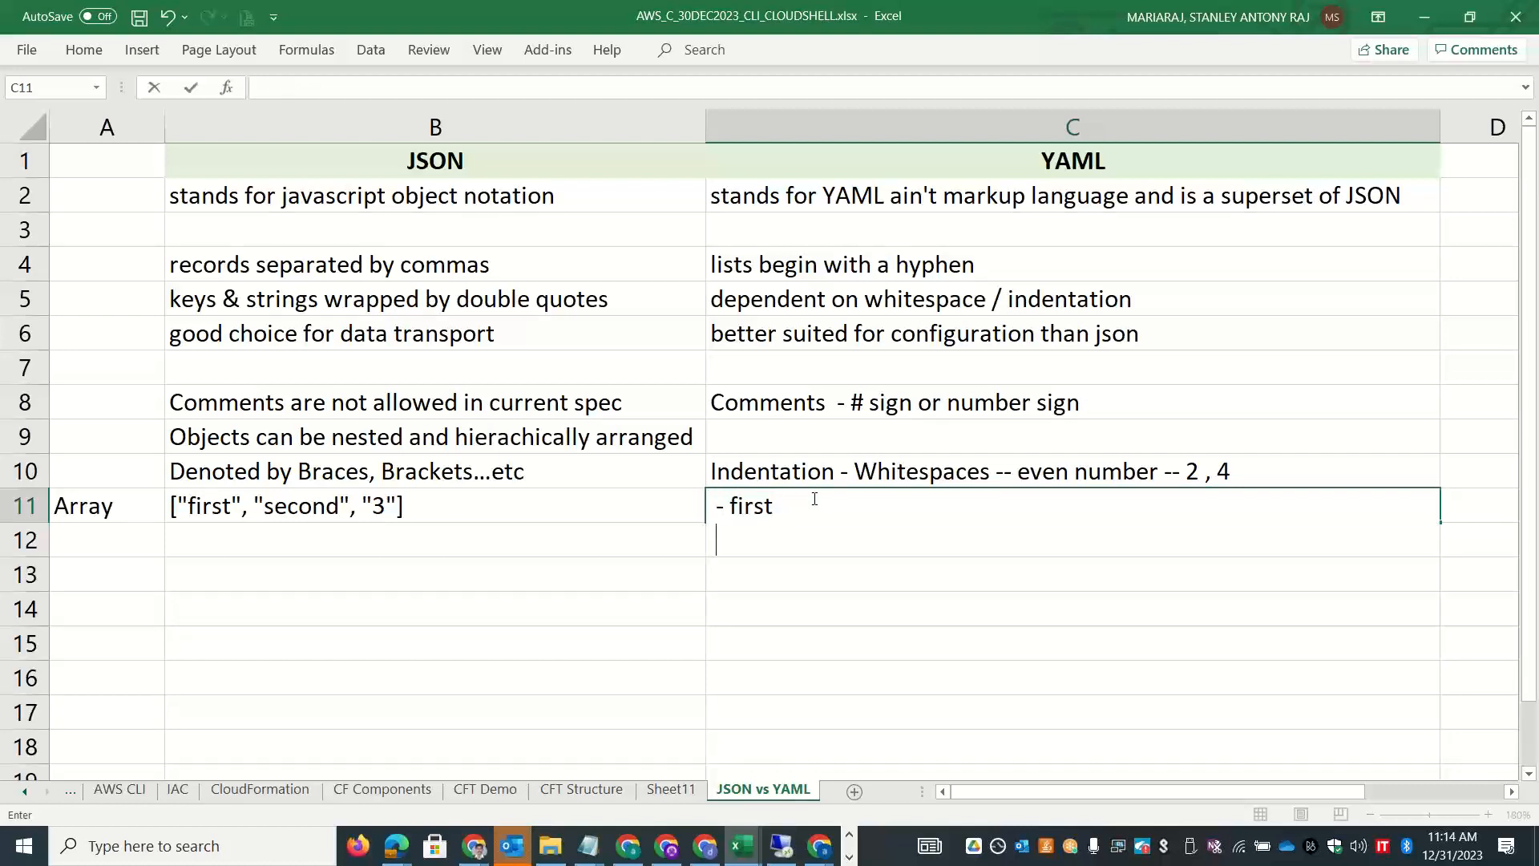
pyautogui.write(' second')
pyautogui.hotkey('alt', 'Return')
pyautogui.write('-3')
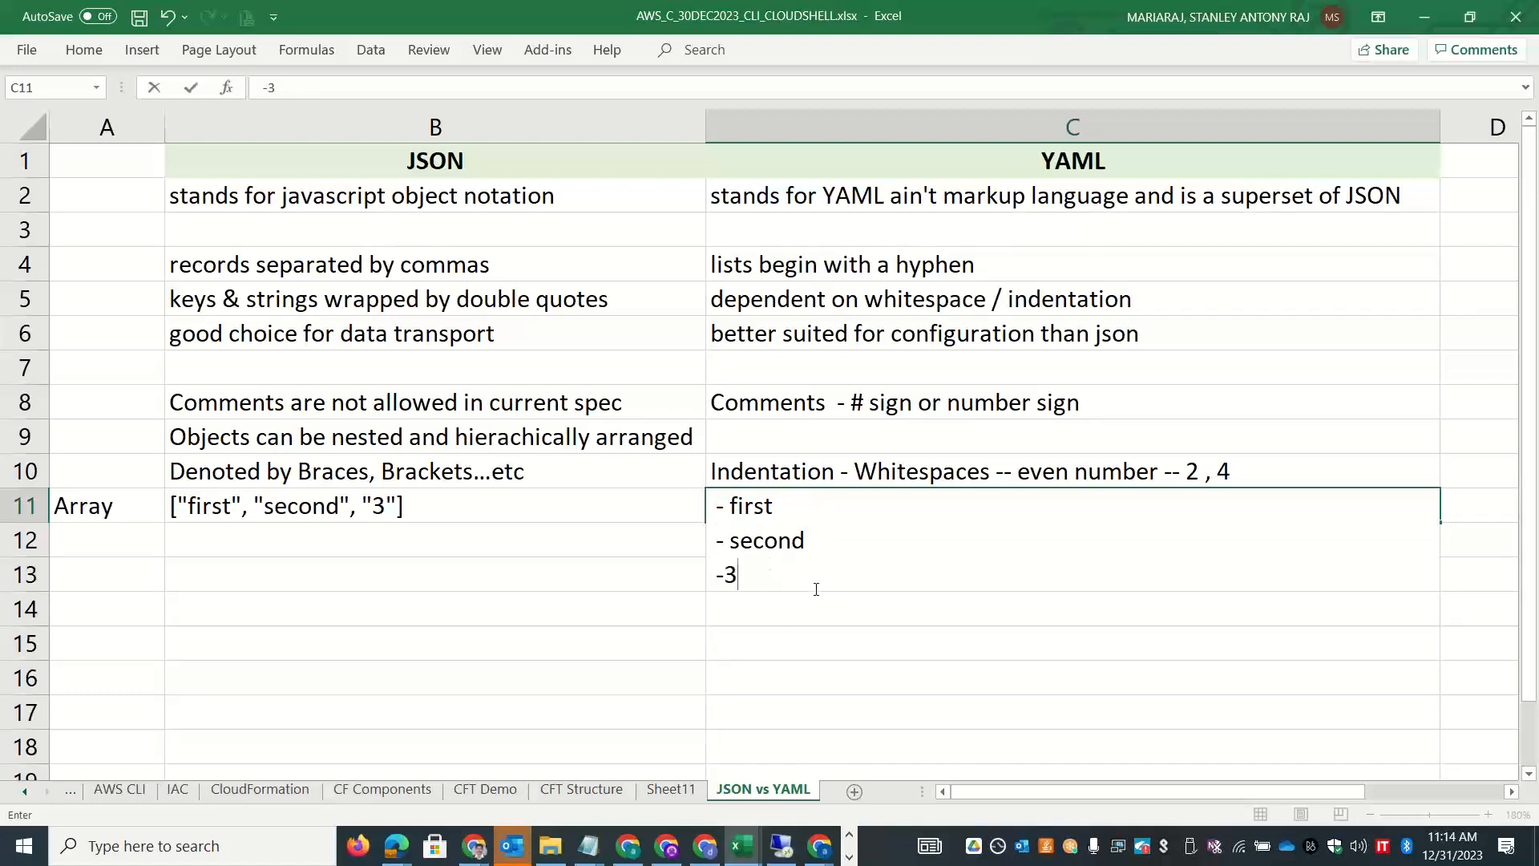
pyautogui.click(799, 637)
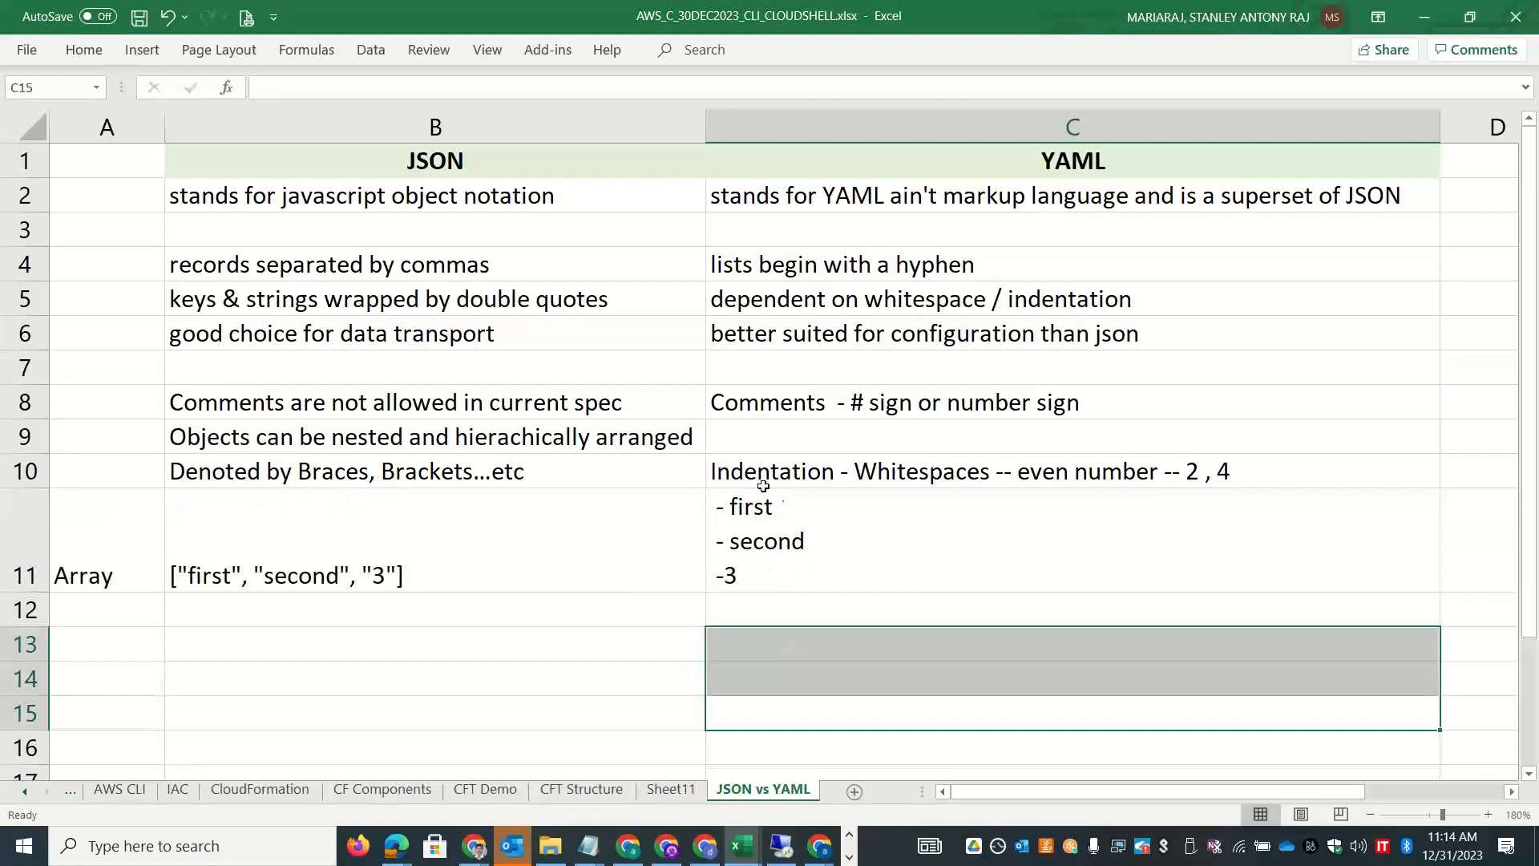
# Add a space after the hyphen in the last line of C11 so it reads "- 3".
pyautogui.doubleClick(726, 576)
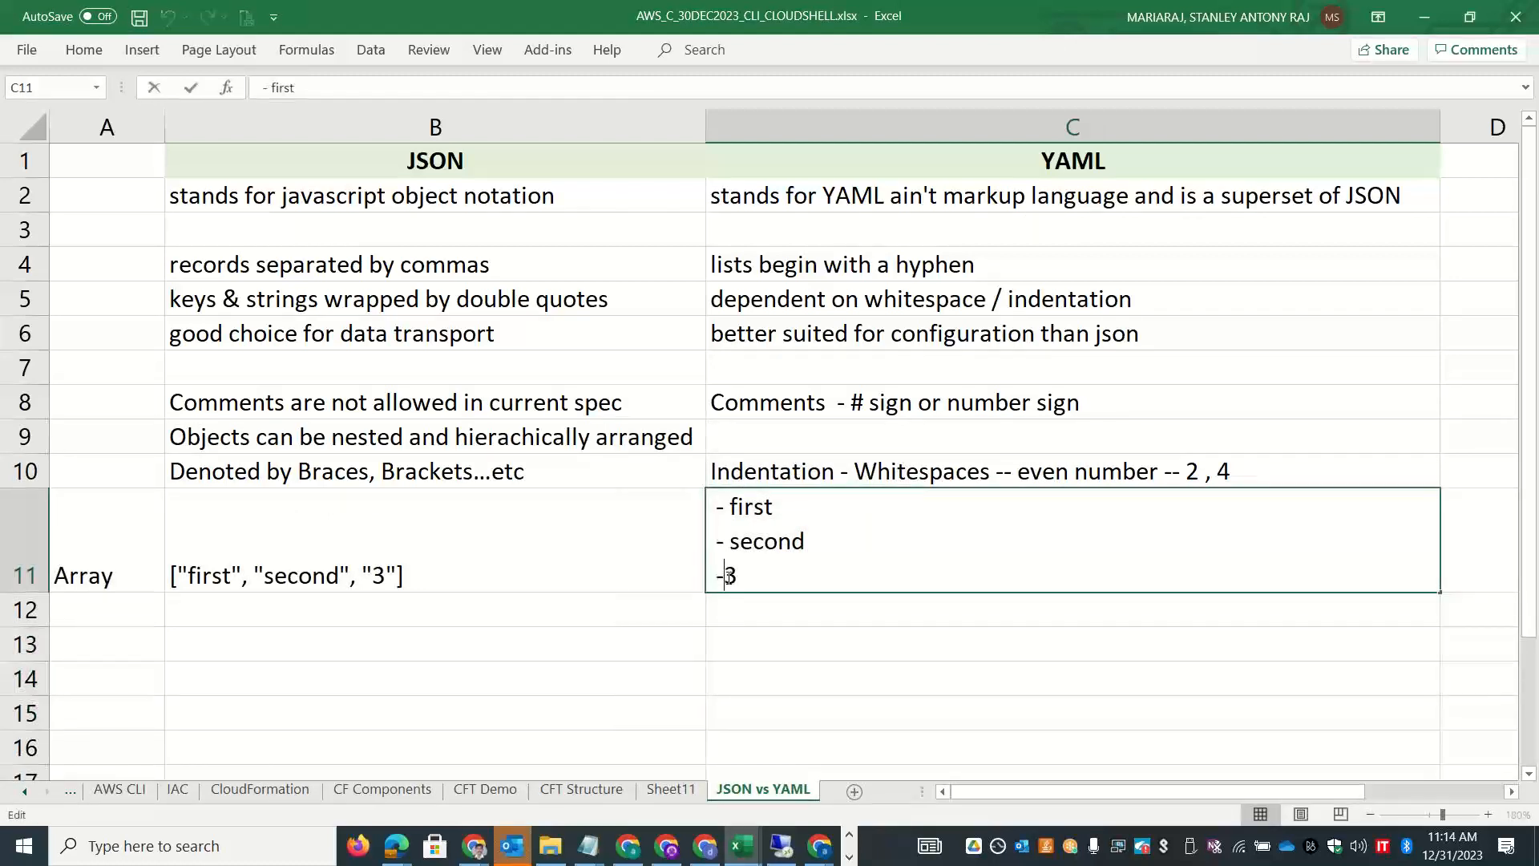
pyautogui.click(530, 616)
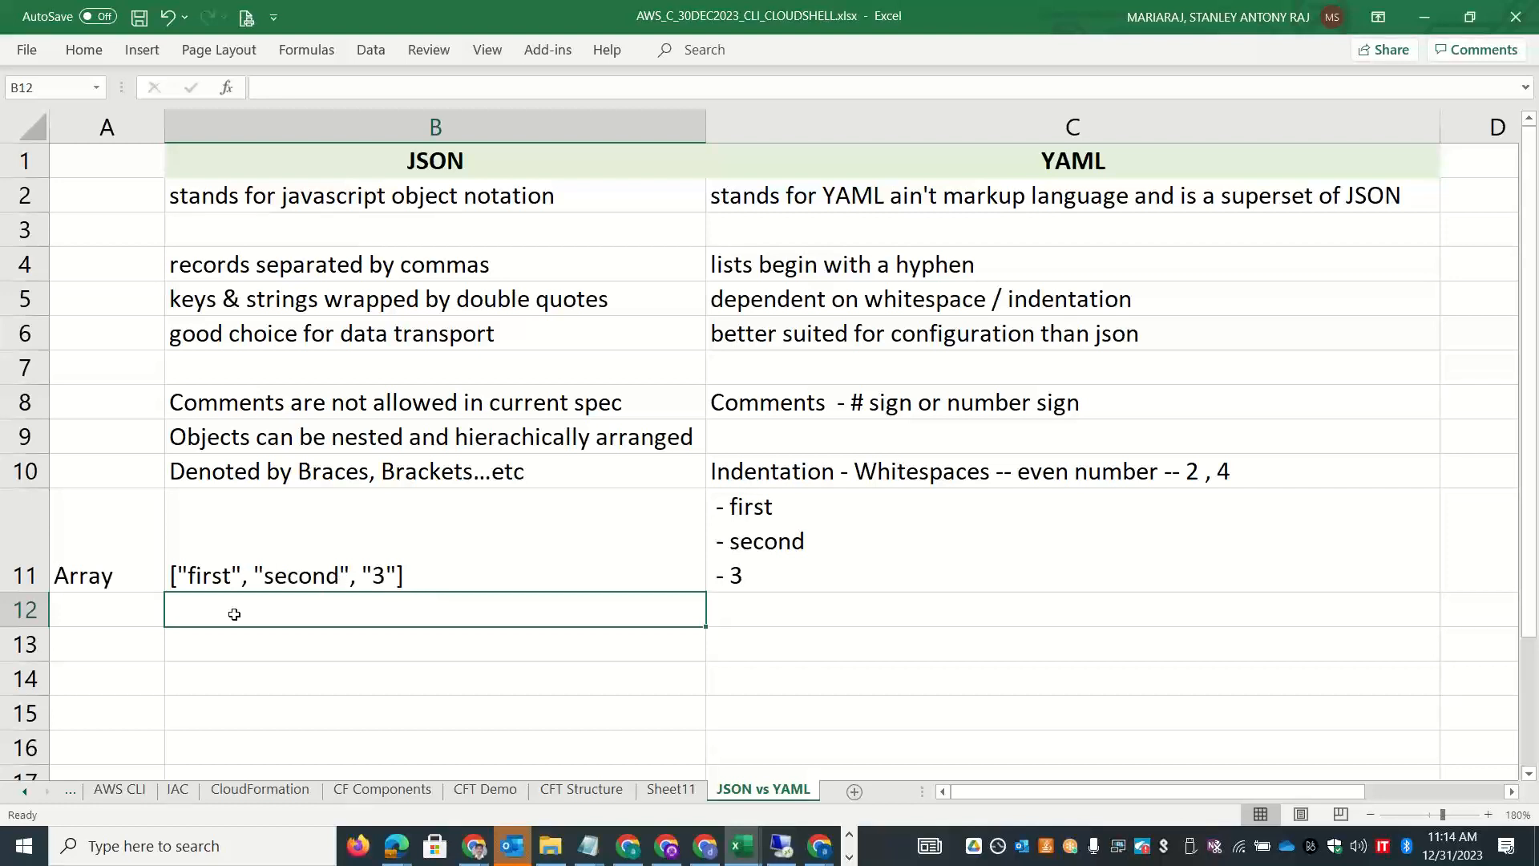
pyautogui.click(116, 613)
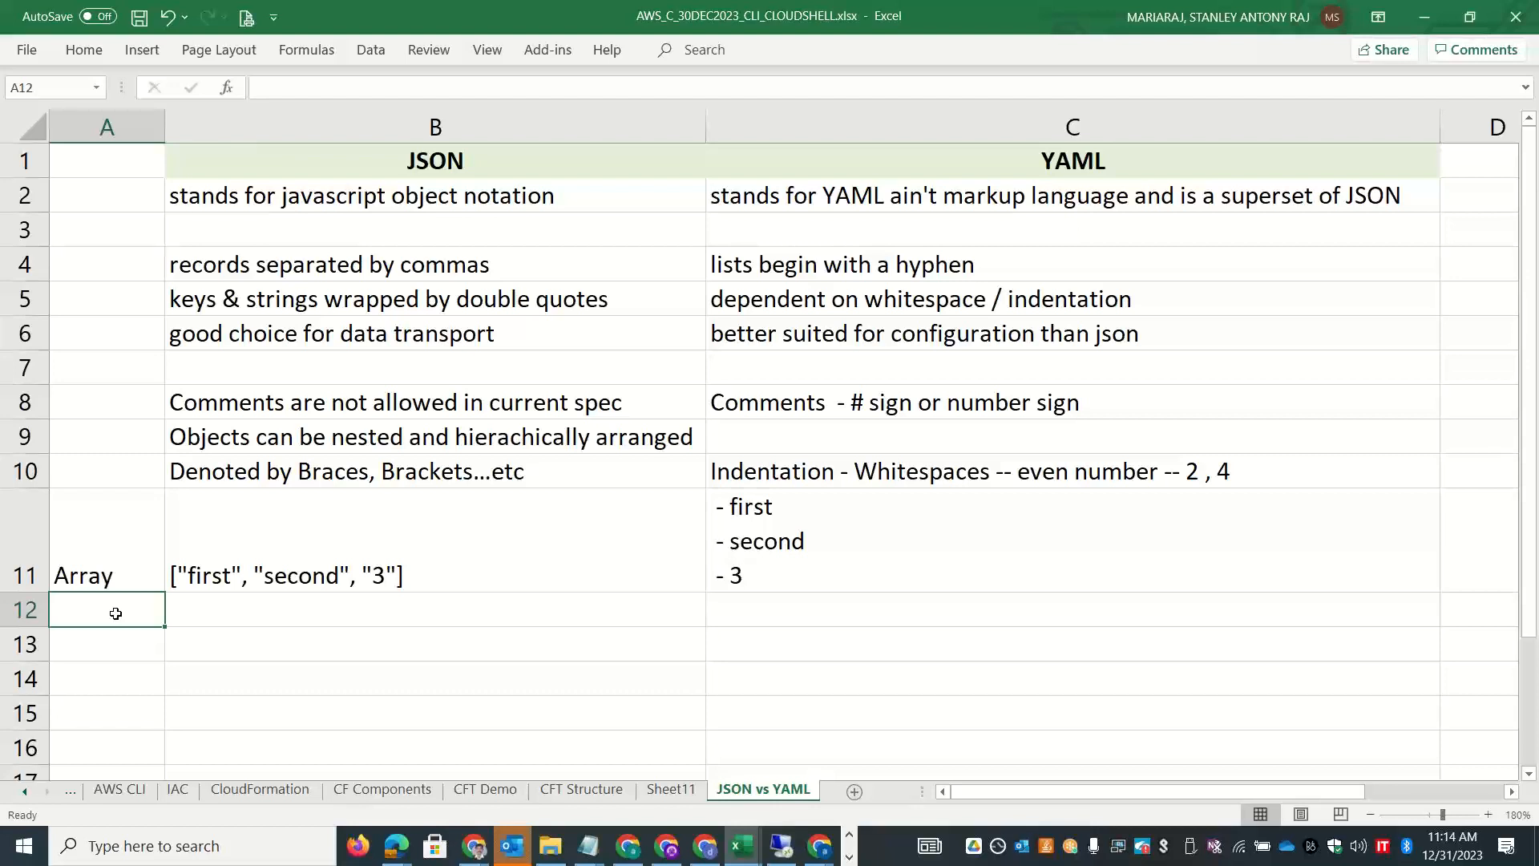
# Label A12 "Objects" and enter the opening JSON line { "sample objects": { in B12.
pyautogui.write('Objects')
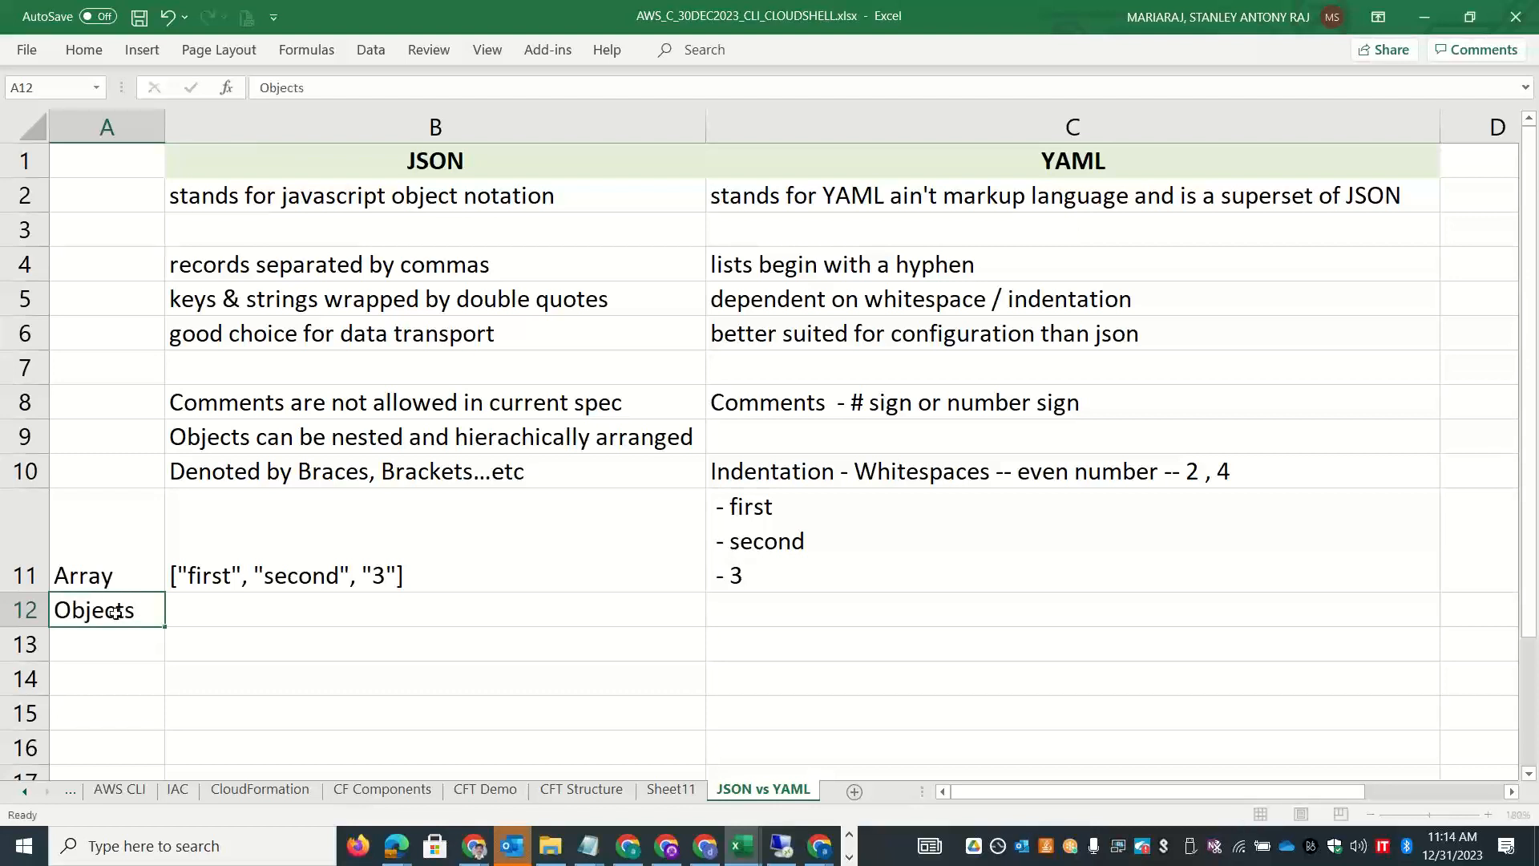
pyautogui.press('Tab')
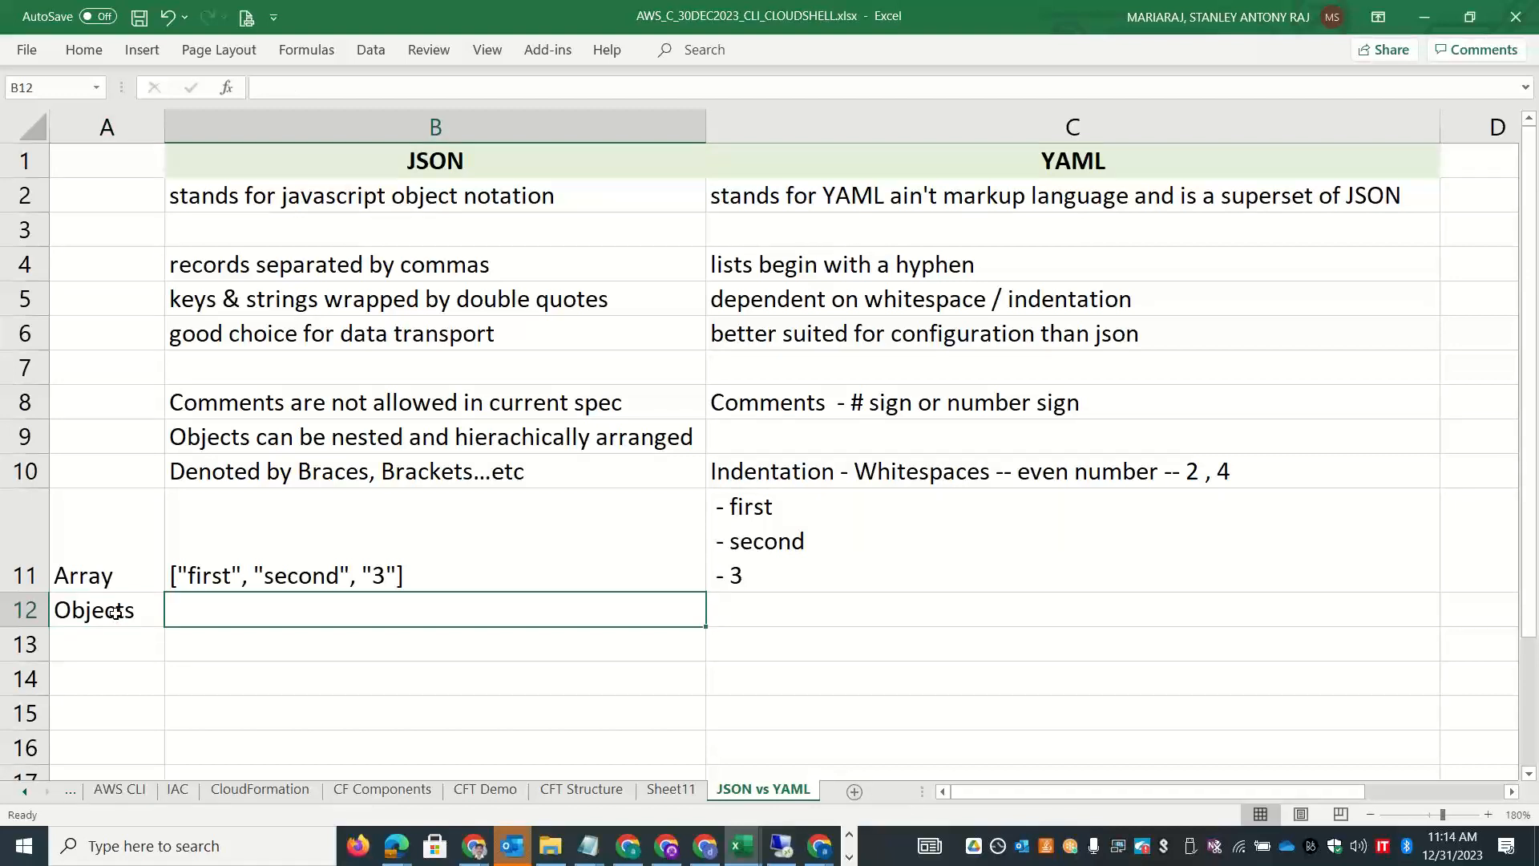
pyautogui.doubleClick(260, 613)
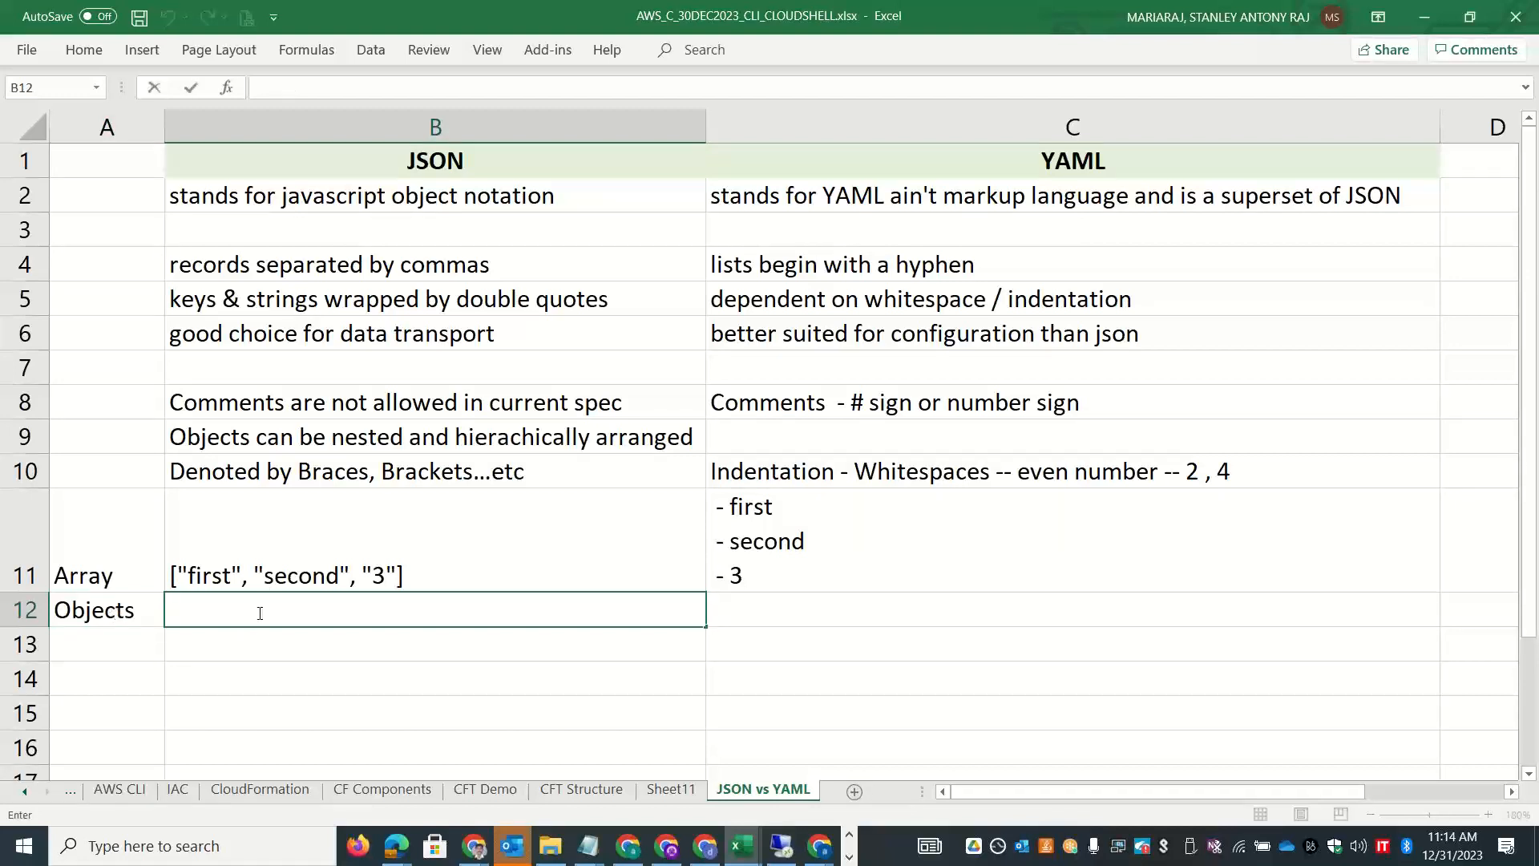
pyautogui.write('{ "sample objects')
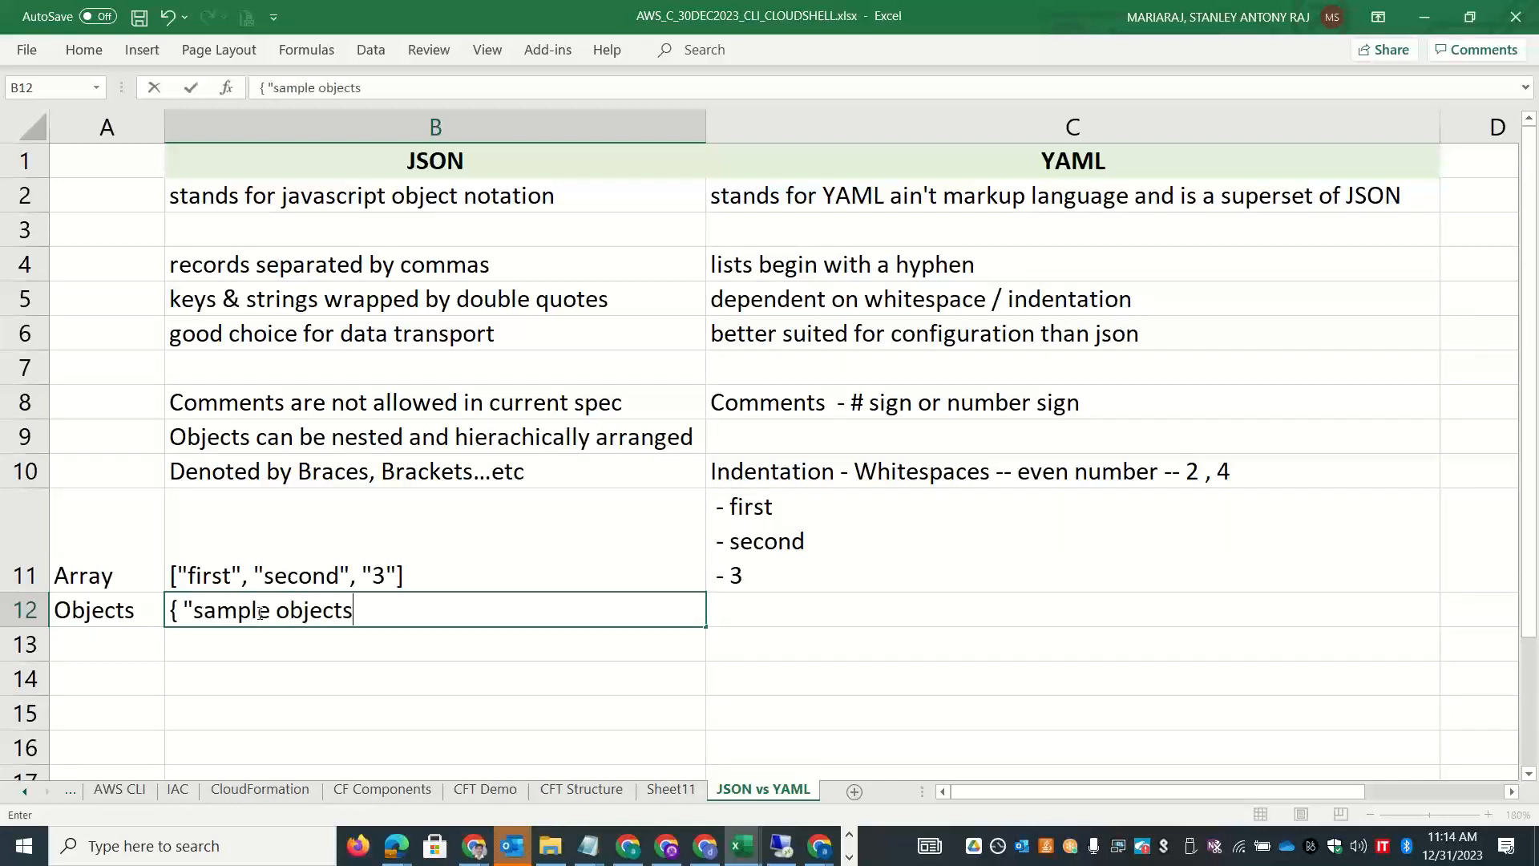
pyautogui.write('": {')
pyautogui.press('Up')
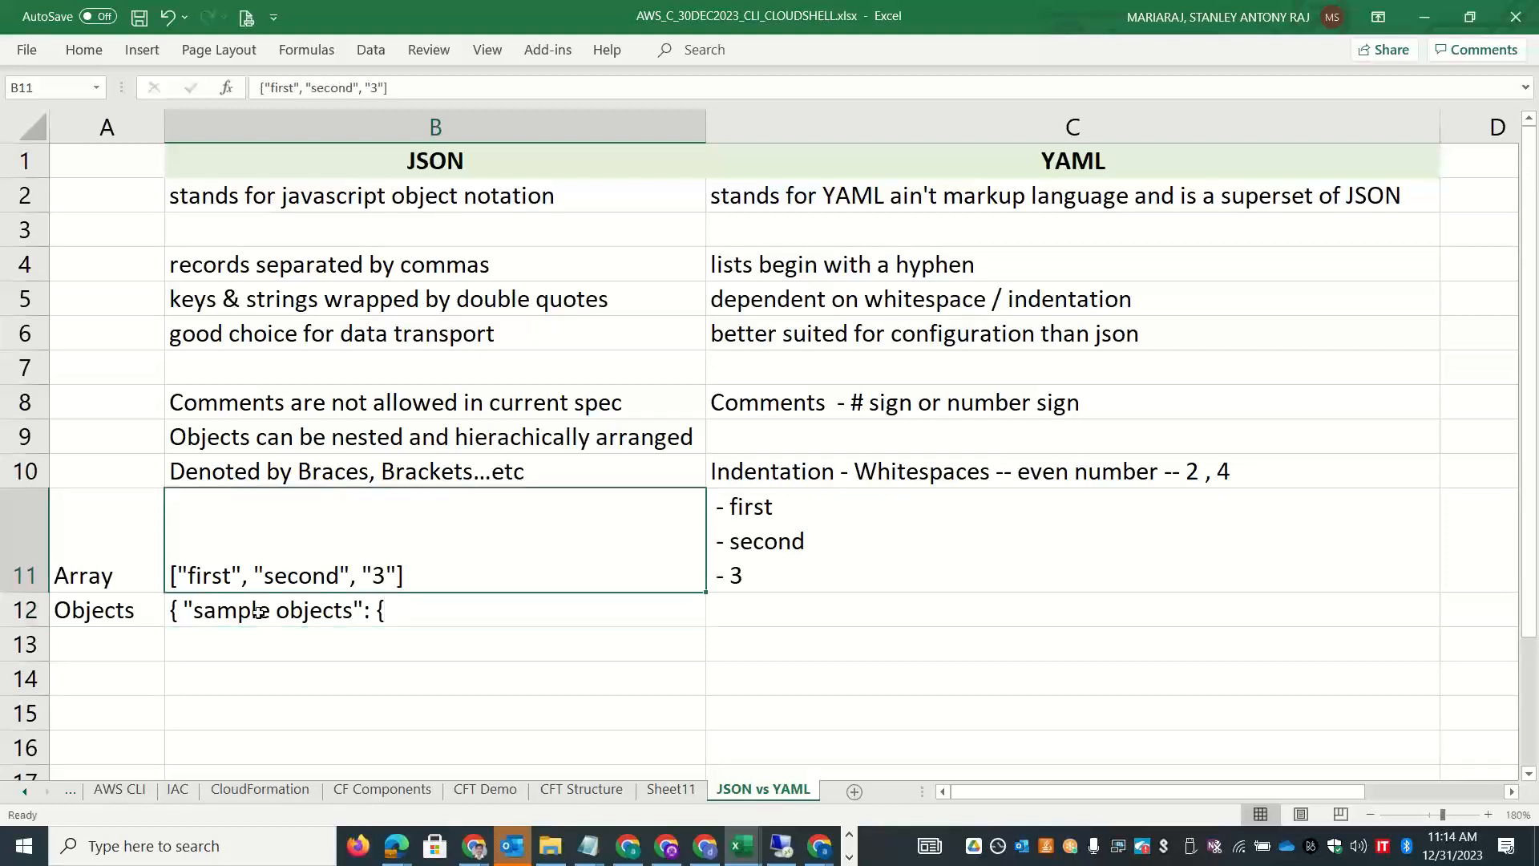
# Add two indented lines to the JSON object in B12: "a" : 1, and "b": 2,.
pyautogui.doubleClick(410, 617)
pyautogui.hotkey('alt', 'Return')
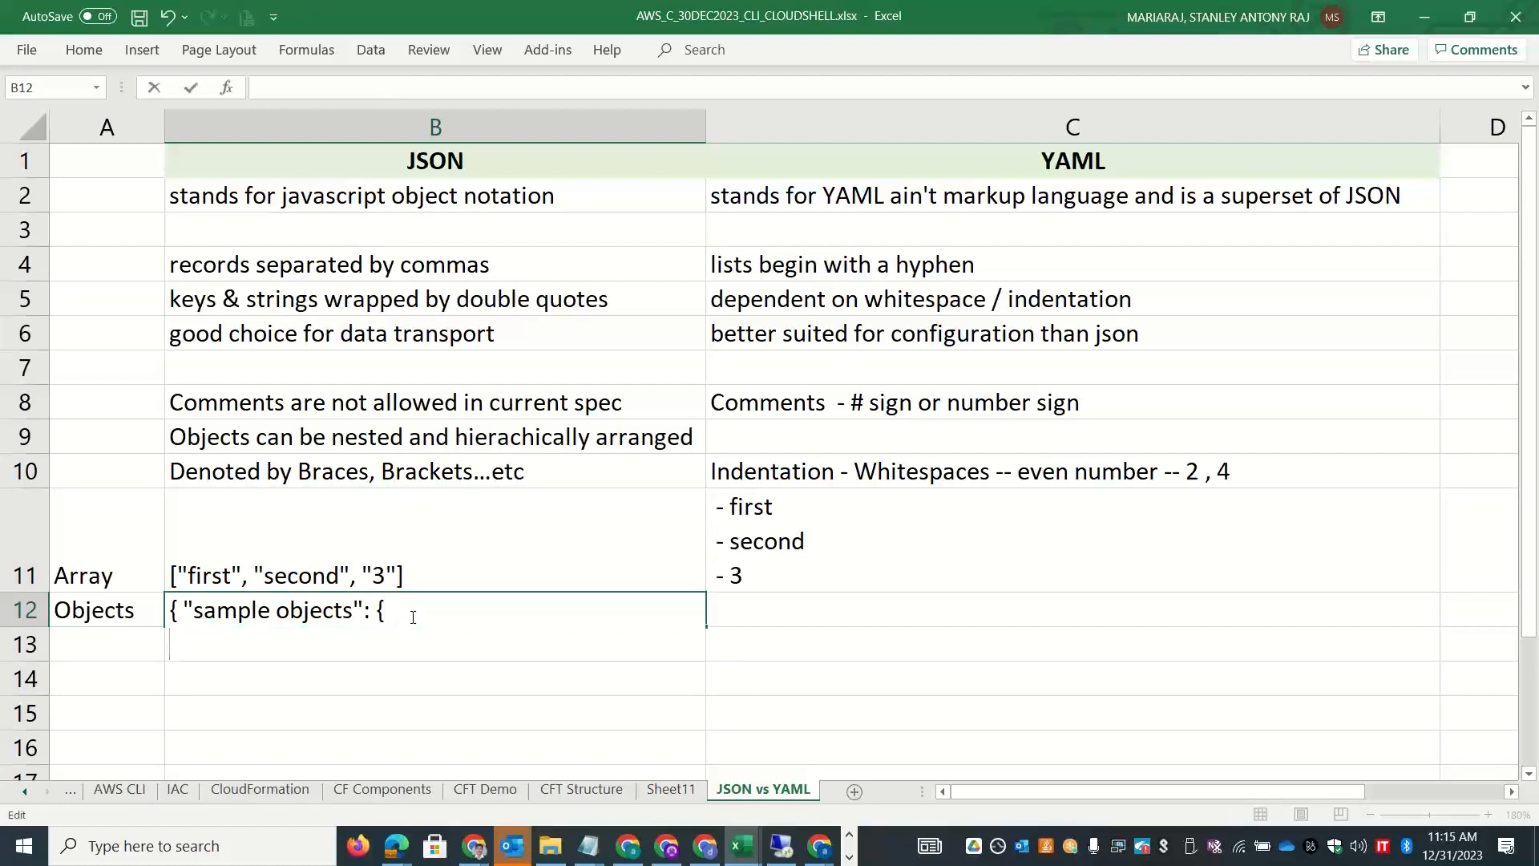
pyautogui.write('"a" : 1,')
pyautogui.hotkey('alt', 'Return')
pyautogui.write('"')
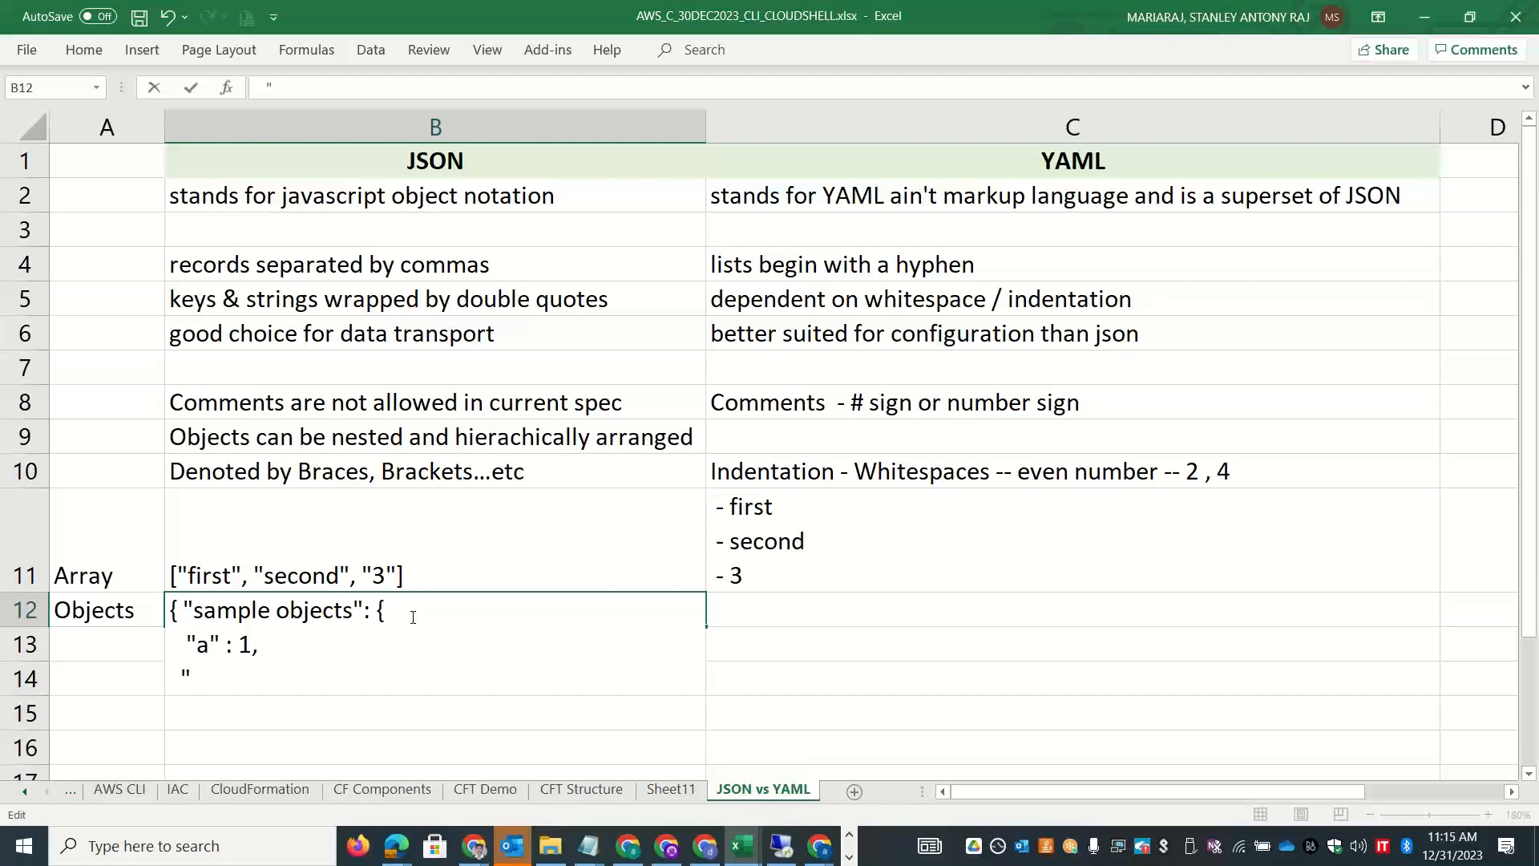
pyautogui.write('b')
pyautogui.write(';')
pyautogui.press('BackSpace')
pyautogui.write('": 2,')
pyautogui.click(182, 678)
pyautogui.hotkey('shift', 'Return')
pyautogui.click(268, 682)
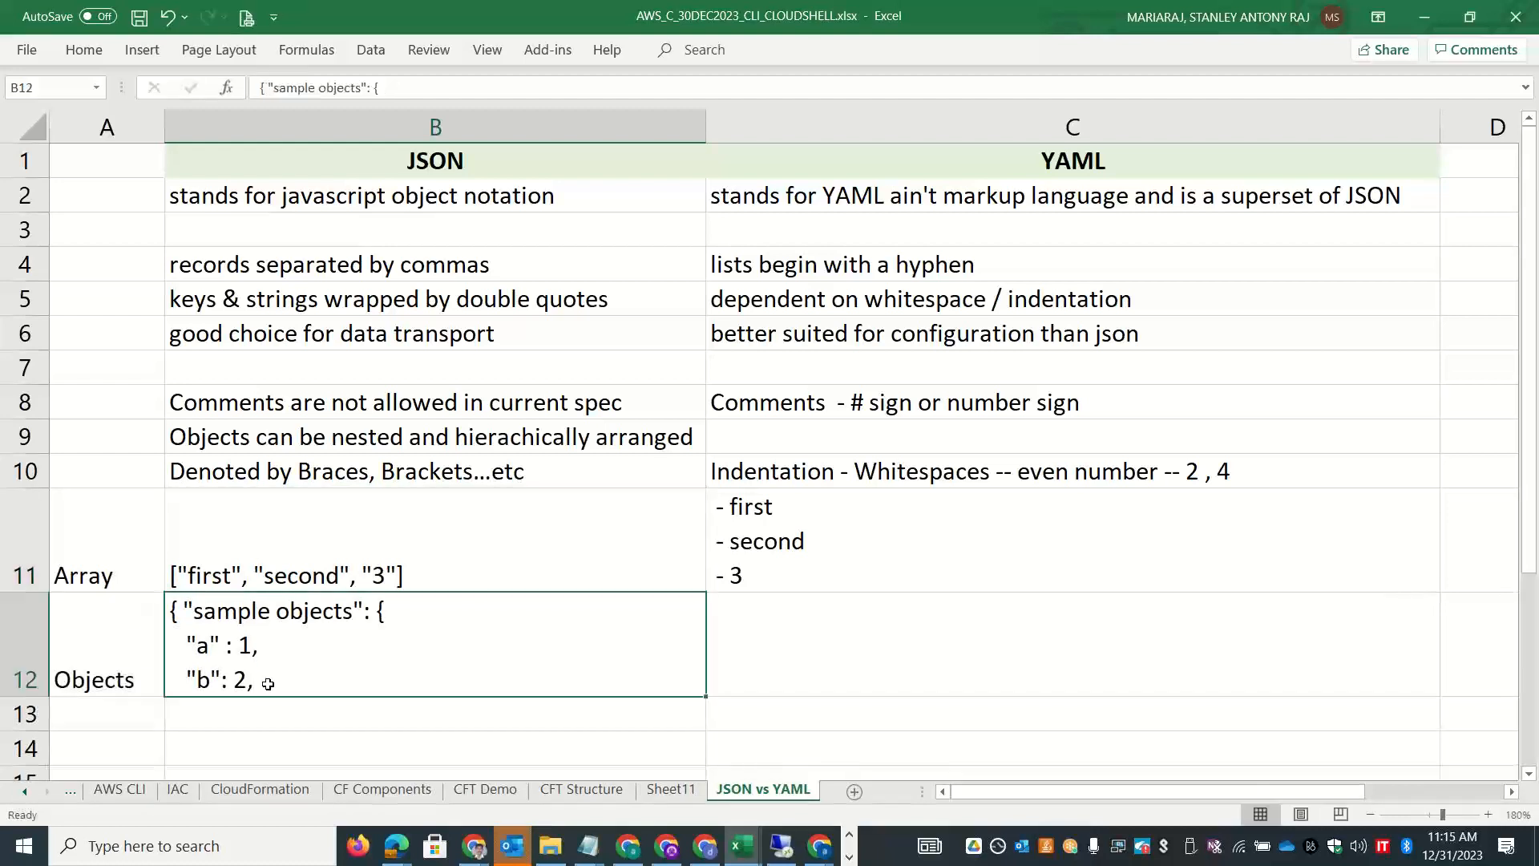
# Close the JSON object in B12 with }} on a new line within the cell.
pyautogui.doubleClick(267, 683)
pyautogui.hotkey('alt', 'Return')
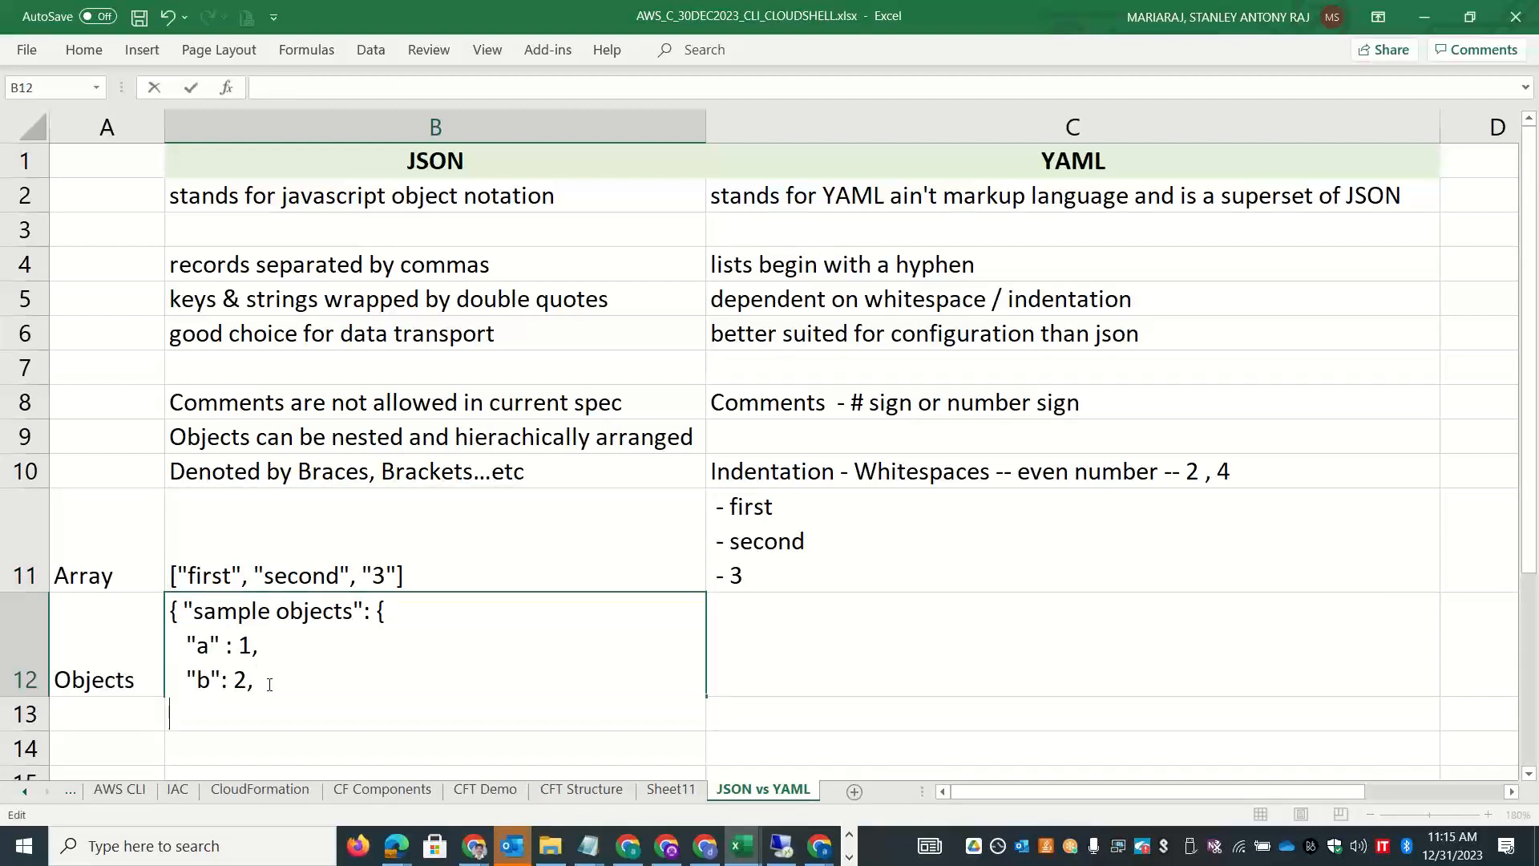
pyautogui.write('}}')
pyautogui.moveTo(189, 603); pyautogui.dragTo(169, 609)
pyautogui.moveTo(390, 609); pyautogui.dragTo(377, 611)
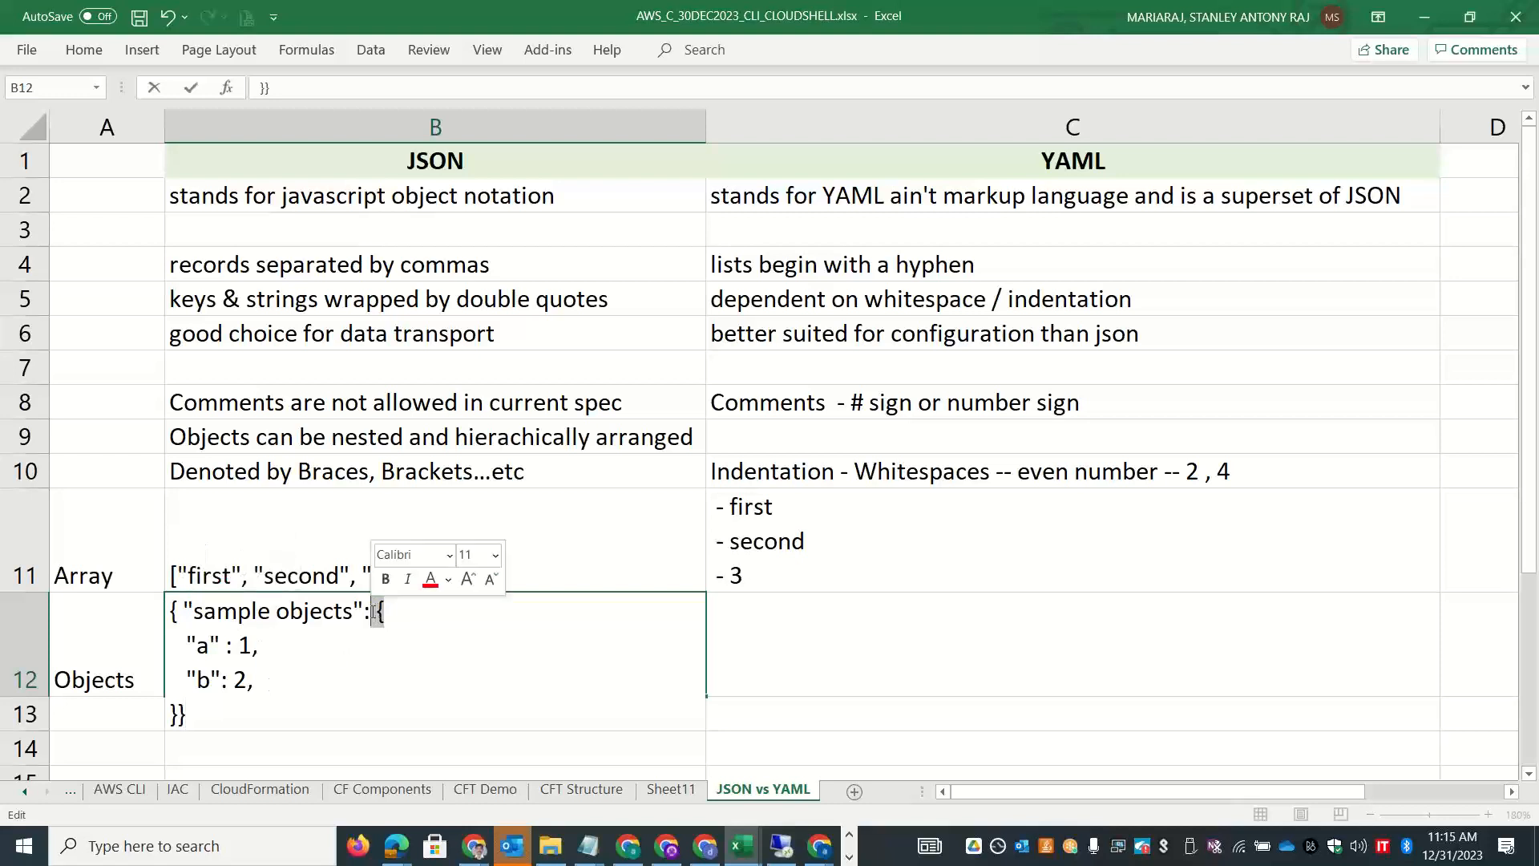
pyautogui.hotkey('shift', 'Left')
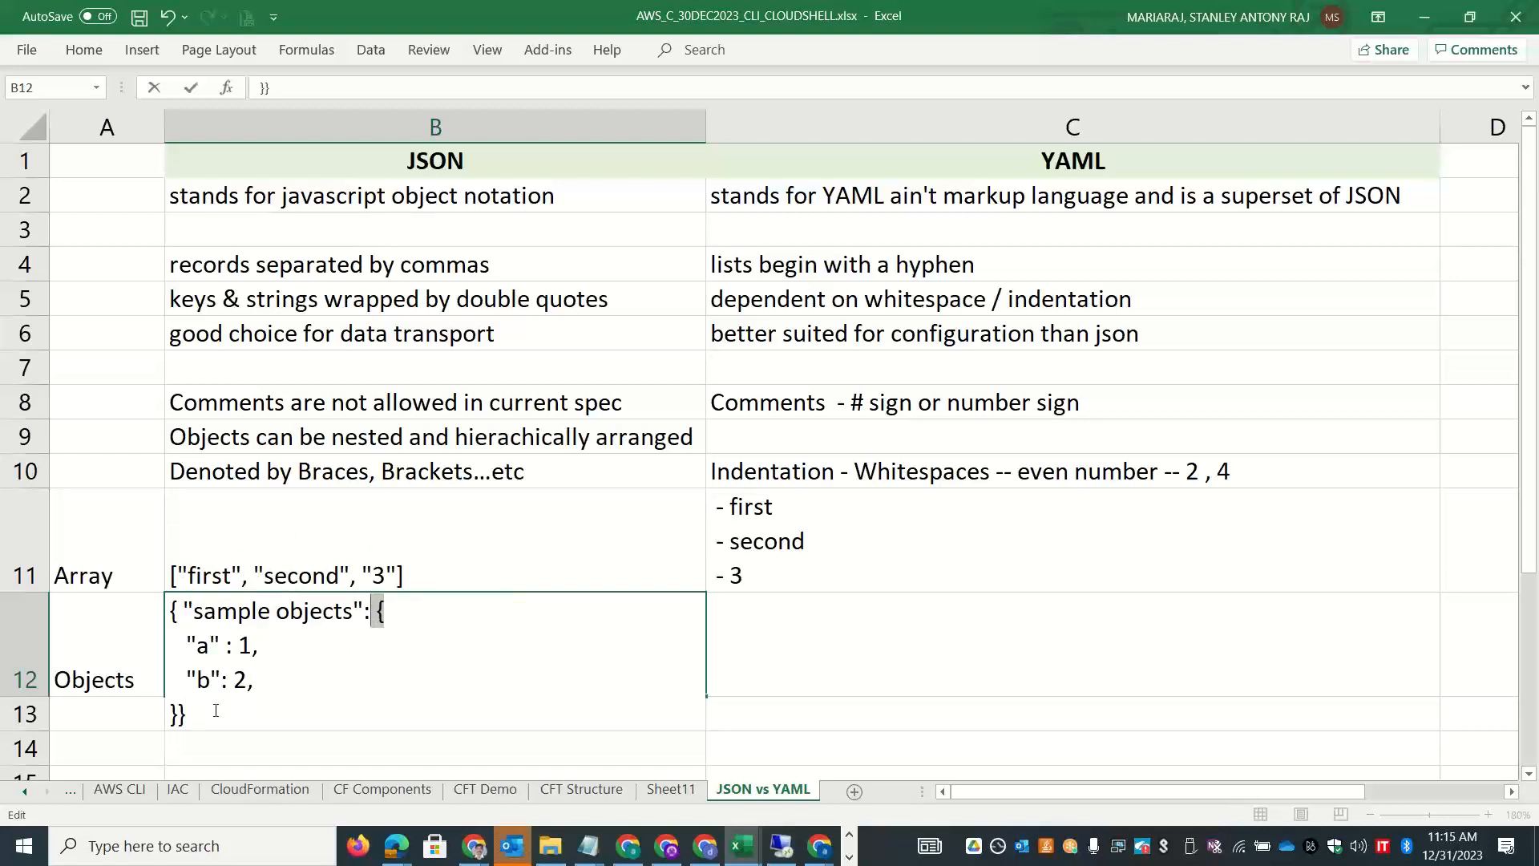
# Enter the YAML equivalent in C12 as three lines within the cell: "mapping:", then indented "a:1" and "b:2".
pyautogui.click(824, 630)
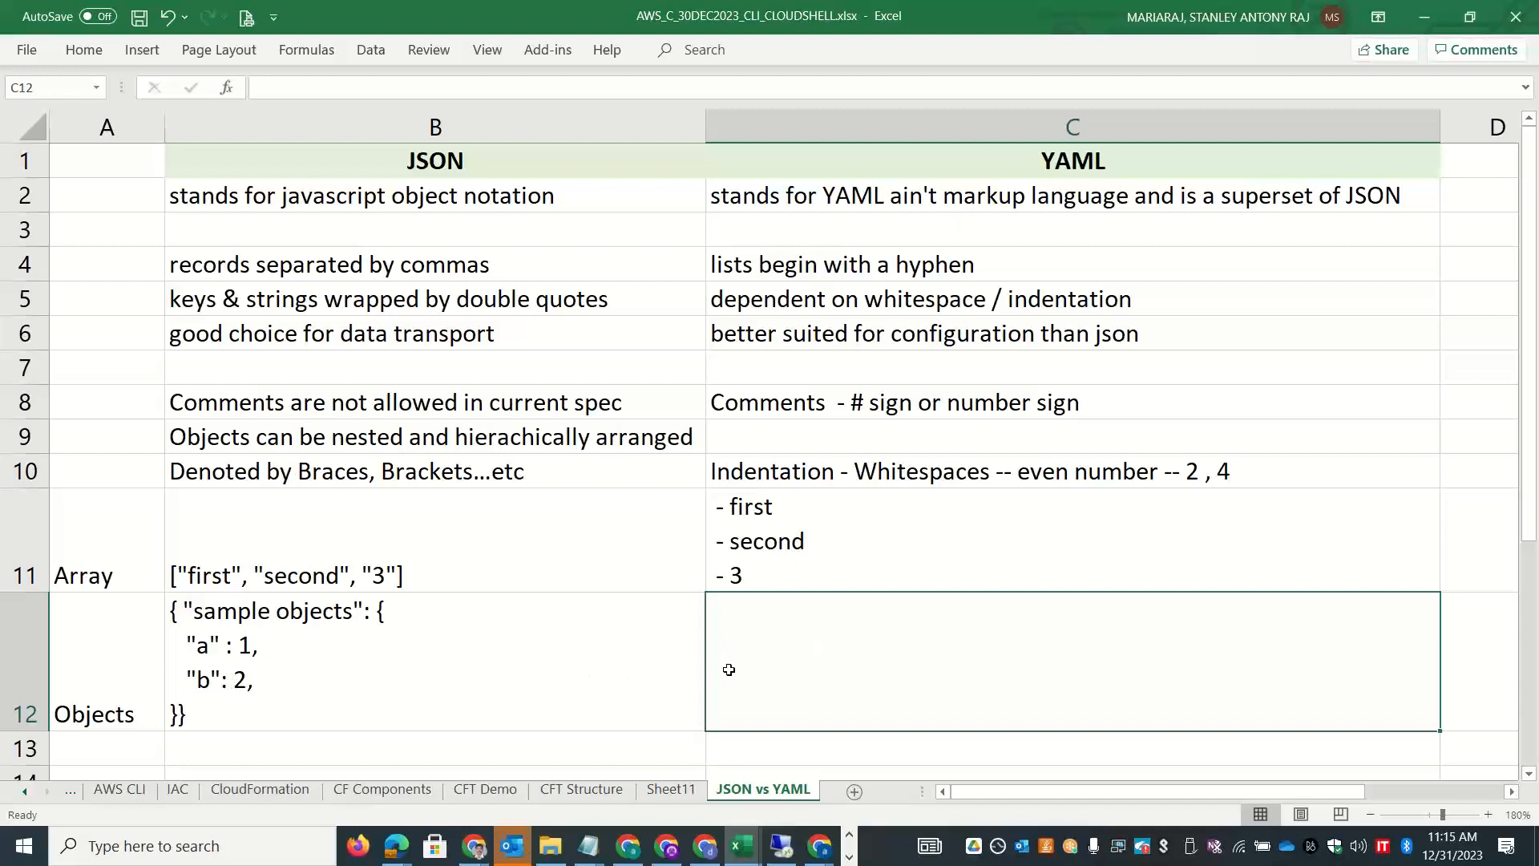
pyautogui.doubleClick(759, 651)
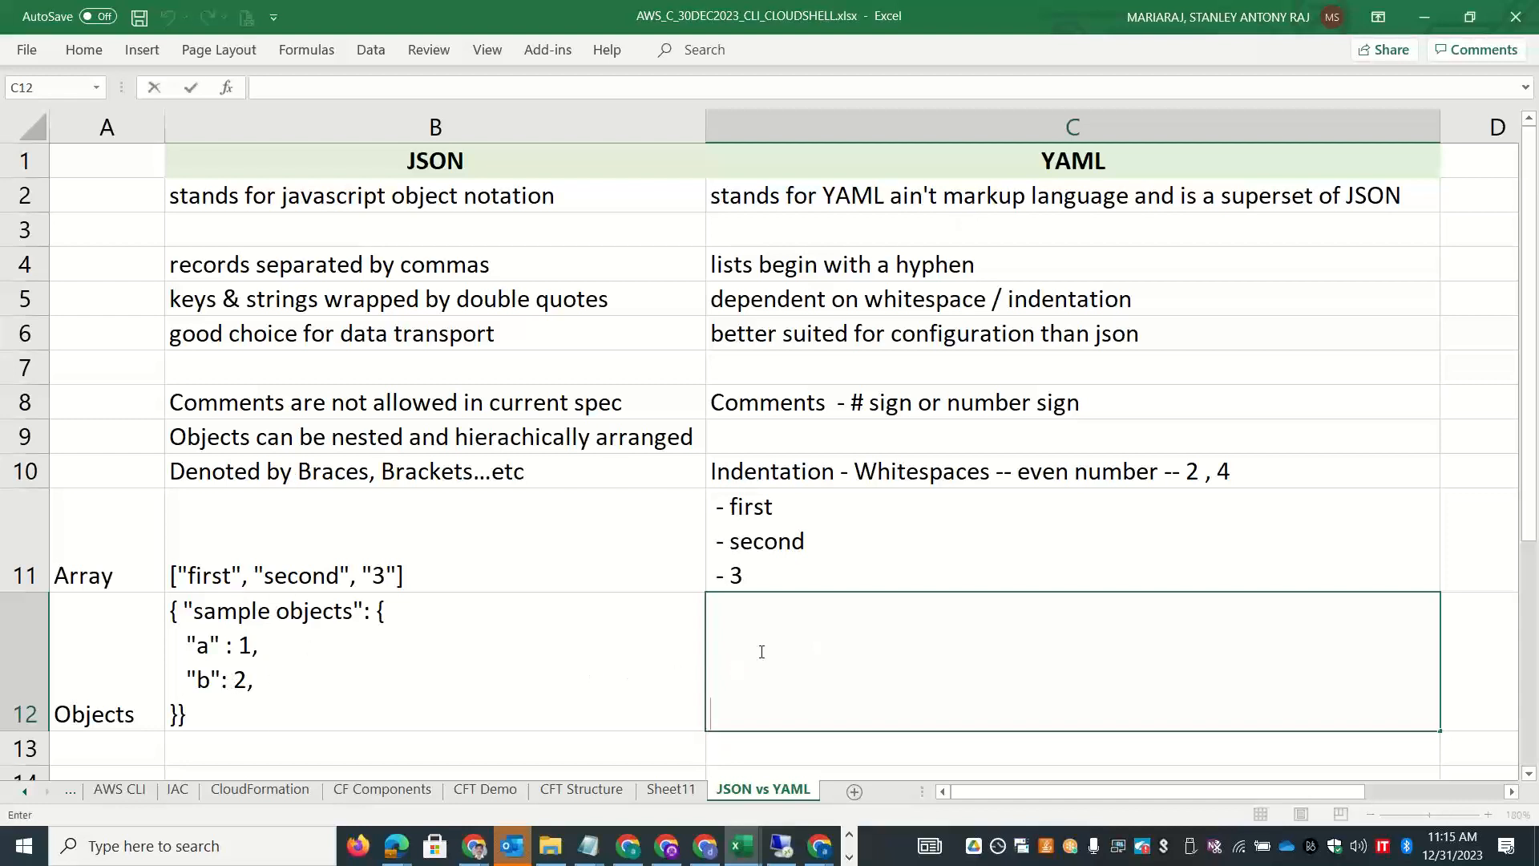
pyautogui.write('mapping')
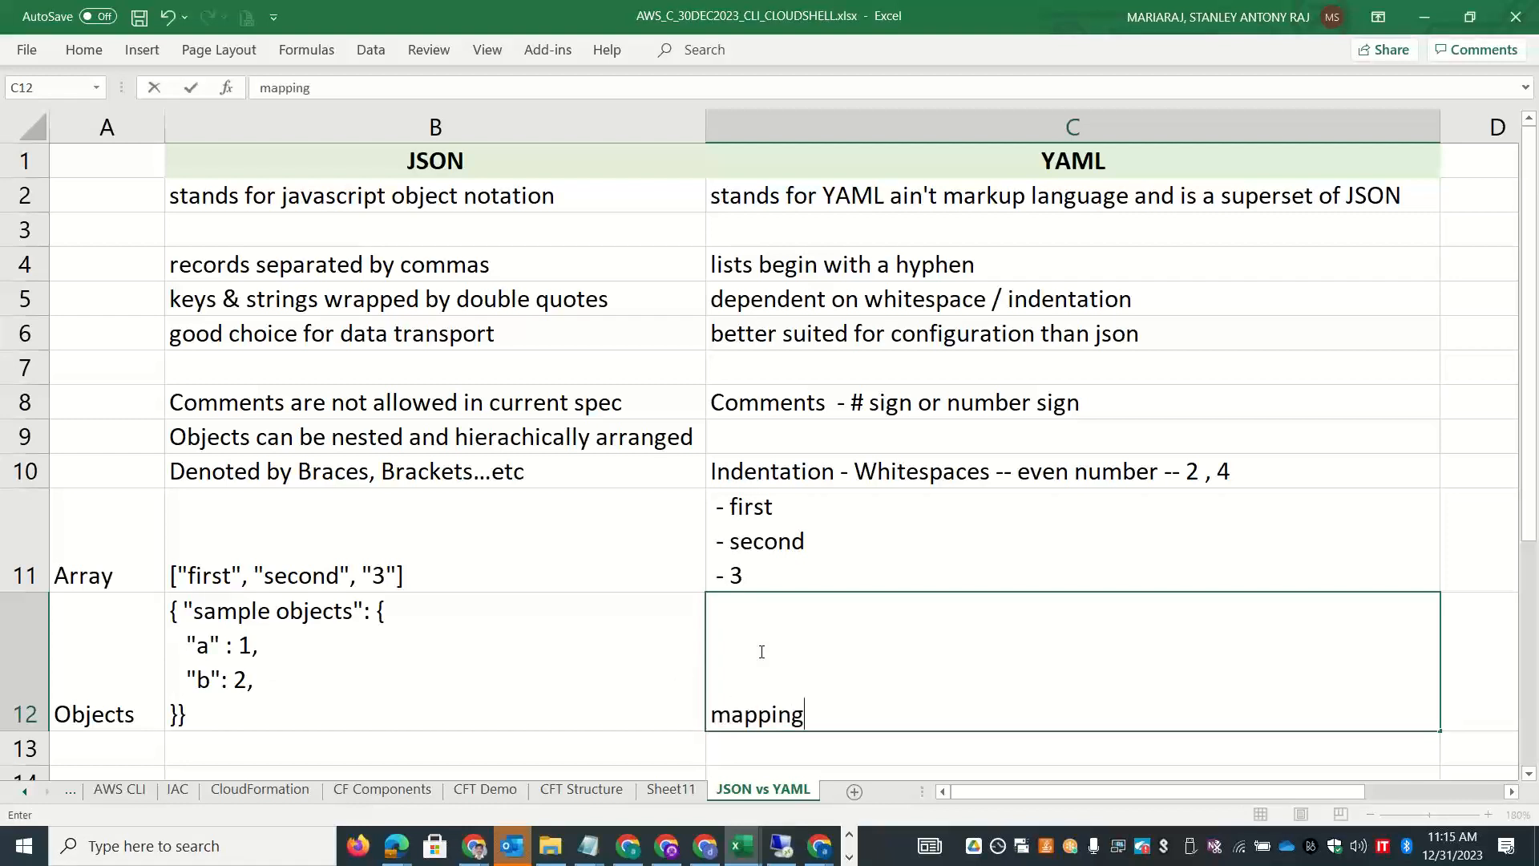
pyautogui.write(':')
pyautogui.hotkey('alt', 'Return')
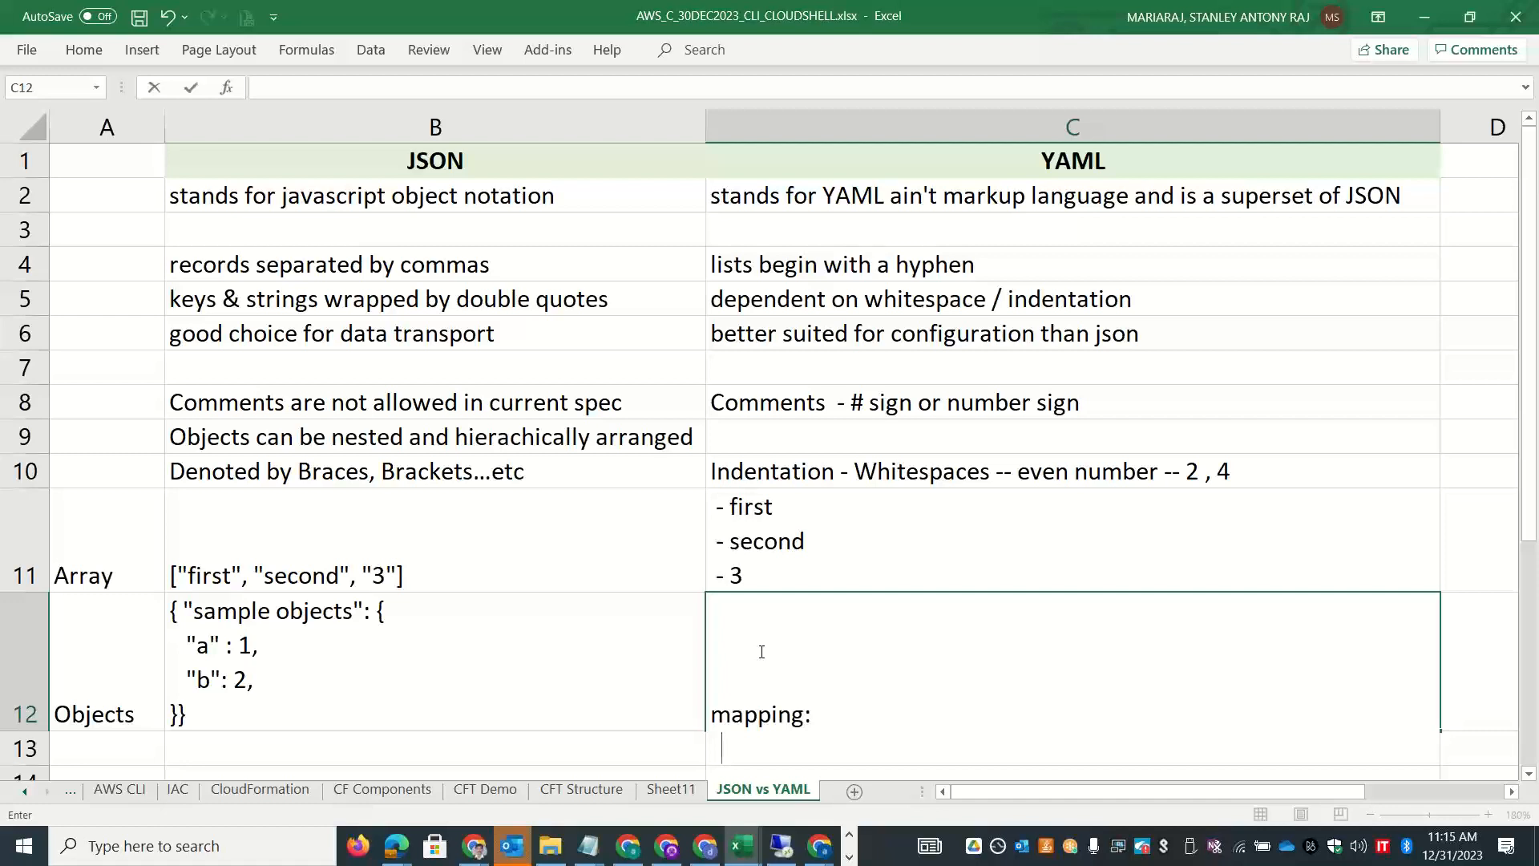
pyautogui.write('a:1')
pyautogui.hotkey('alt', 'Return')
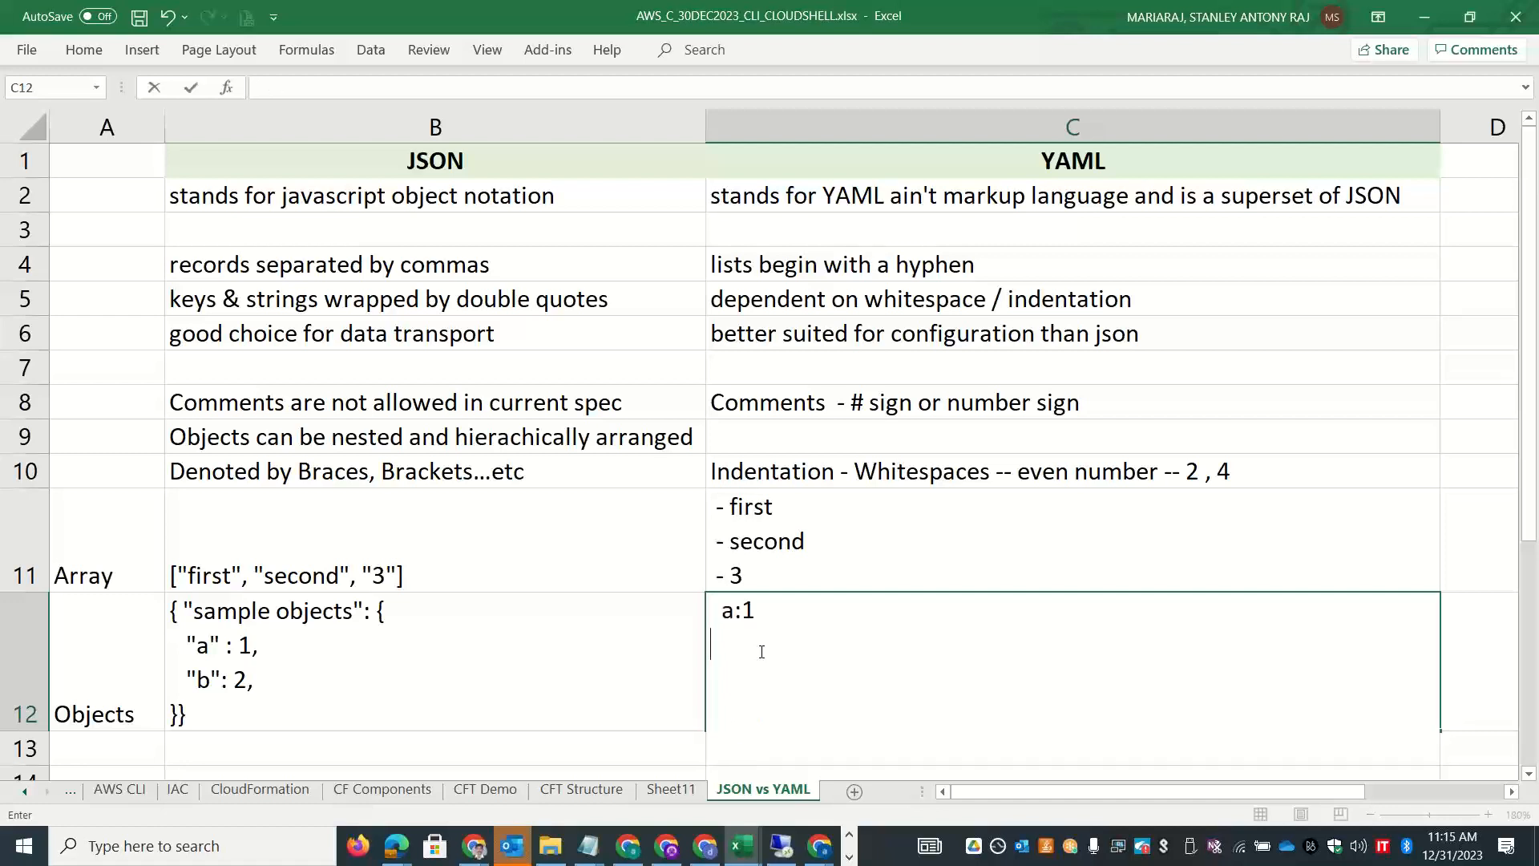
pyautogui.write('b')
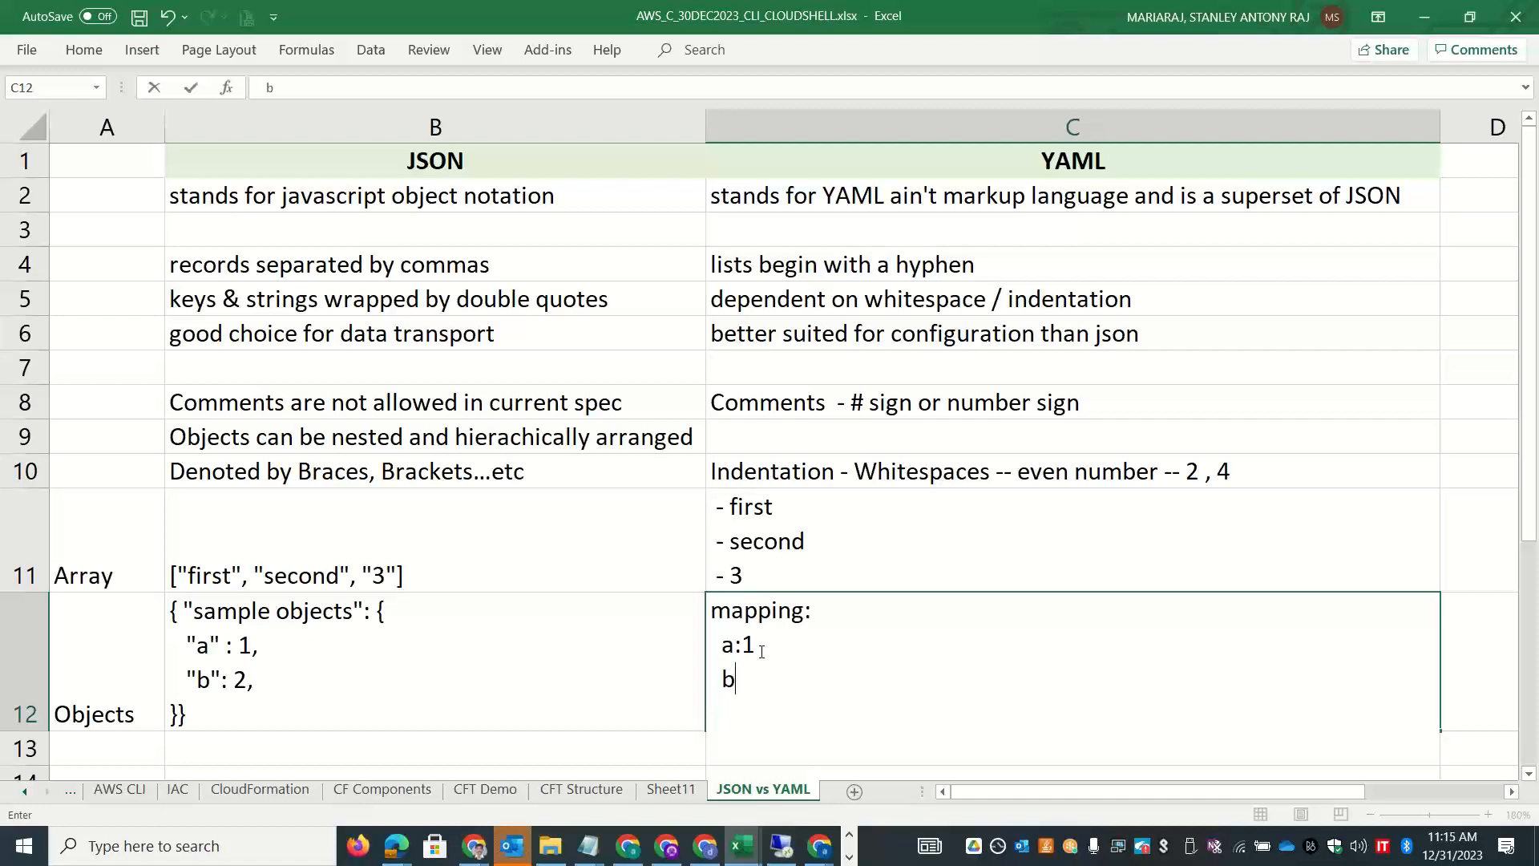
pyautogui.write('"')
pyautogui.press('BackSpace')
pyautogui.write(':2')
pyautogui.click(534, 656)
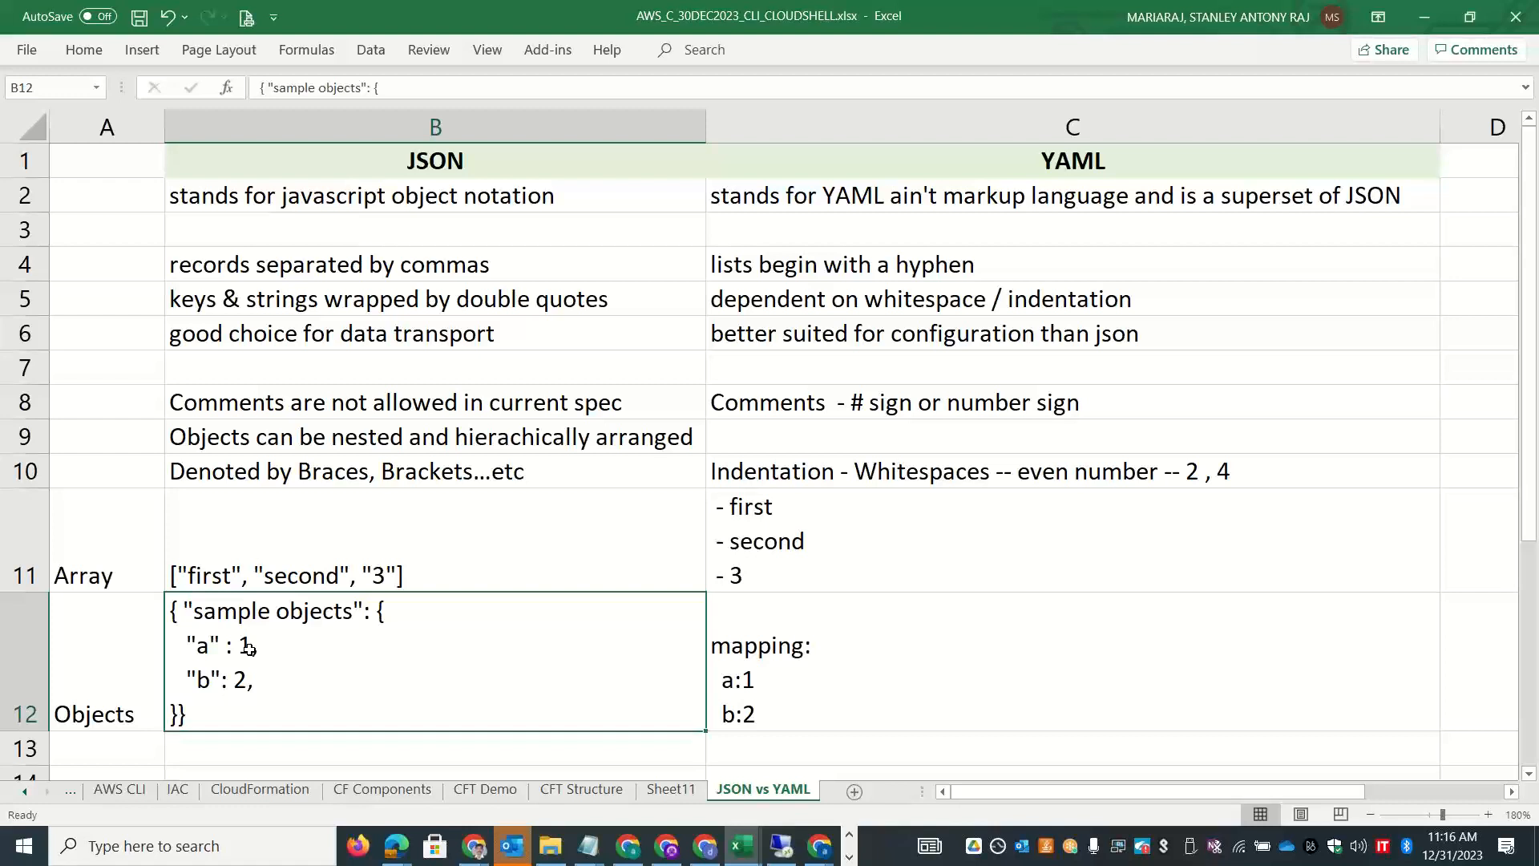
# List the JSON data types numbers, strings, objects and arrays in cells B14 to B17.
pyautogui.click(295, 772)
pyautogui.press('Down')
pyautogui.press('Down')
pyautogui.press('Down')
pyautogui.press('Down')
pyautogui.press('Up')
pyautogui.press('Up')
pyautogui.press('Up')
pyautogui.press('Up')
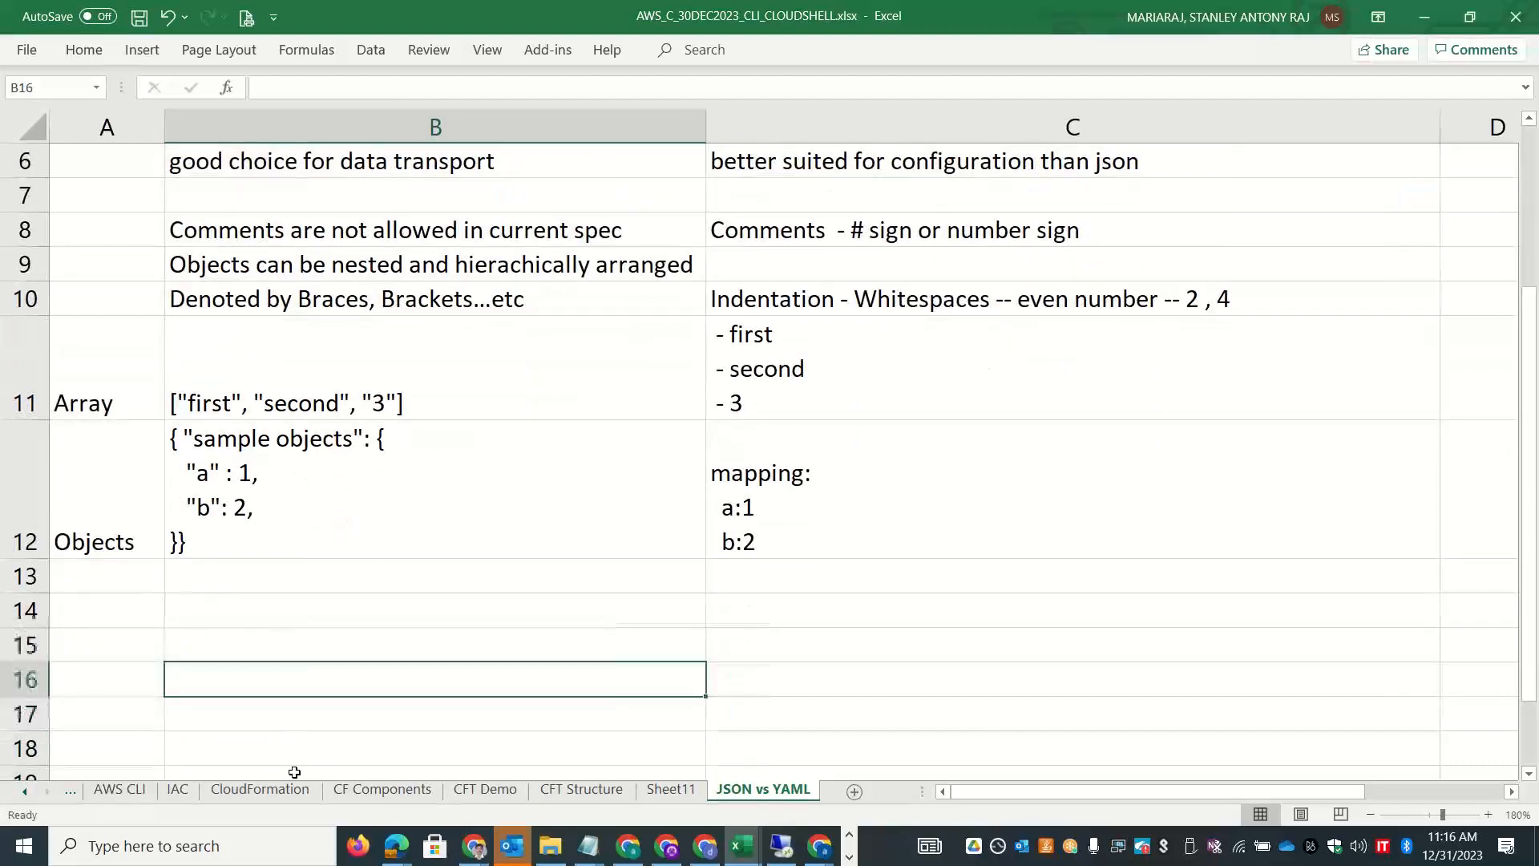
pyautogui.write('numers')
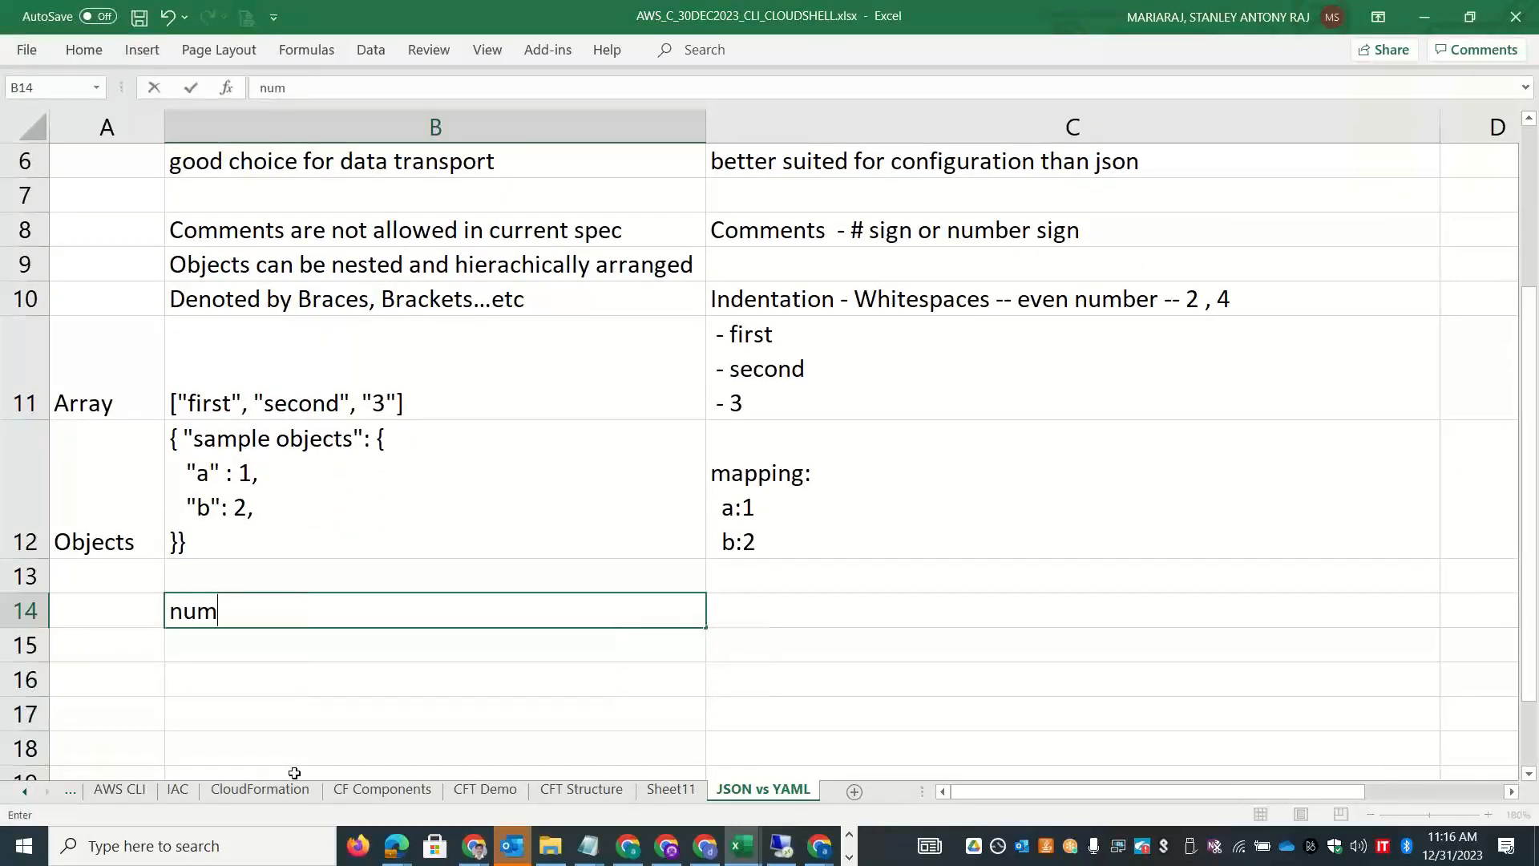
pyautogui.press('BackSpace')
pyautogui.press('BackSpace')
pyautogui.press('BackSpace')
pyautogui.write('bers')
pyautogui.press('Return')
pyautogui.write('strings')
pyautogui.press('Return')
pyautogui.write('objects')
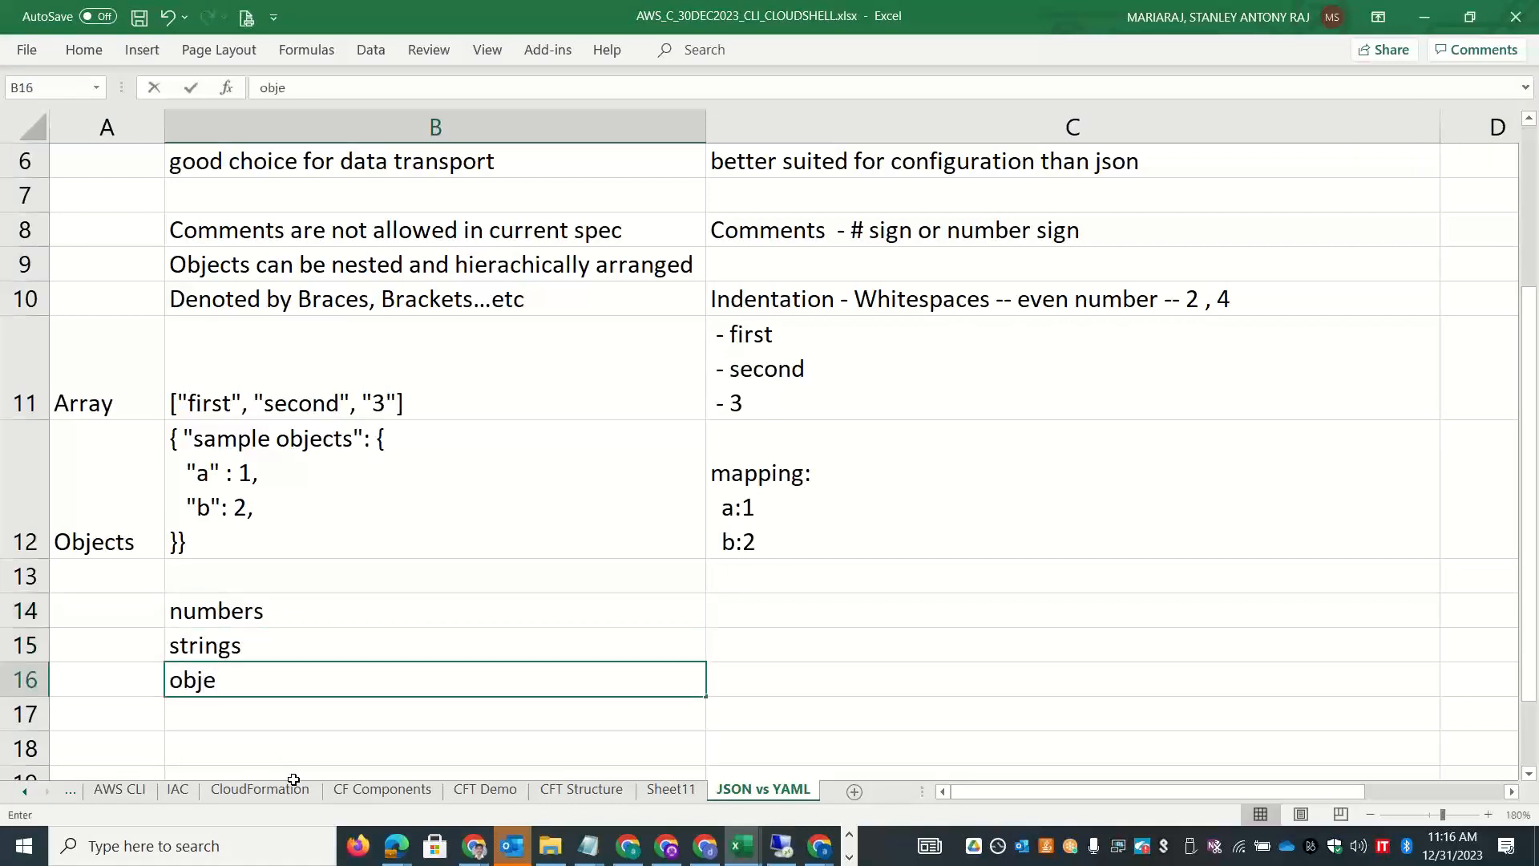
pyautogui.press('Return')
pyautogui.write('arrays')
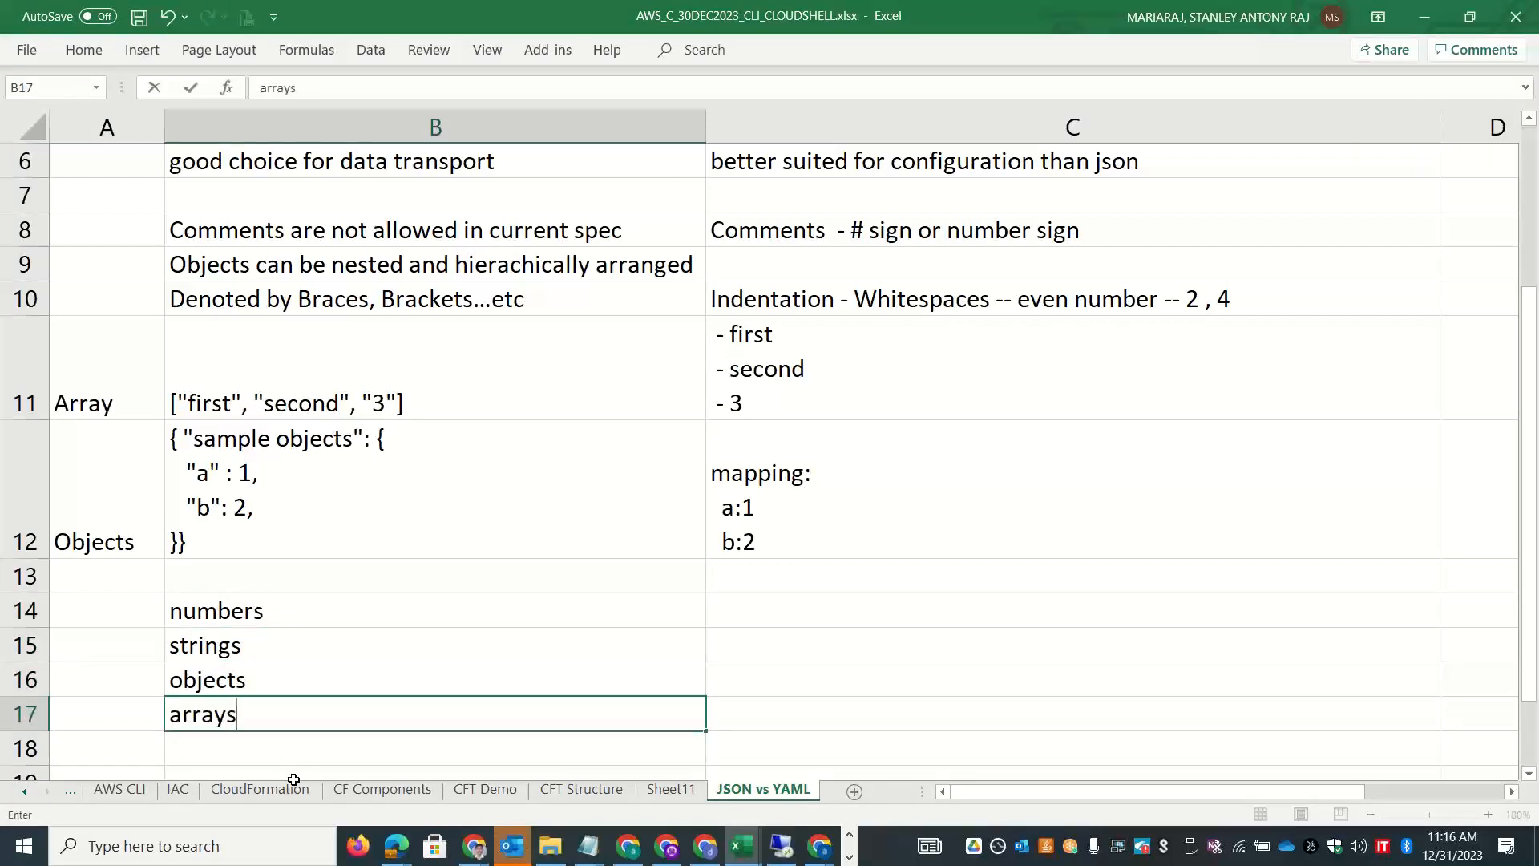
# Copy the data type list from B14:B17 into the YAML column, starting at C14.
pyautogui.press('Up')
pyautogui.press('Up')
pyautogui.press('Up')
pyautogui.press('Right')
pyautogui.press('Left')
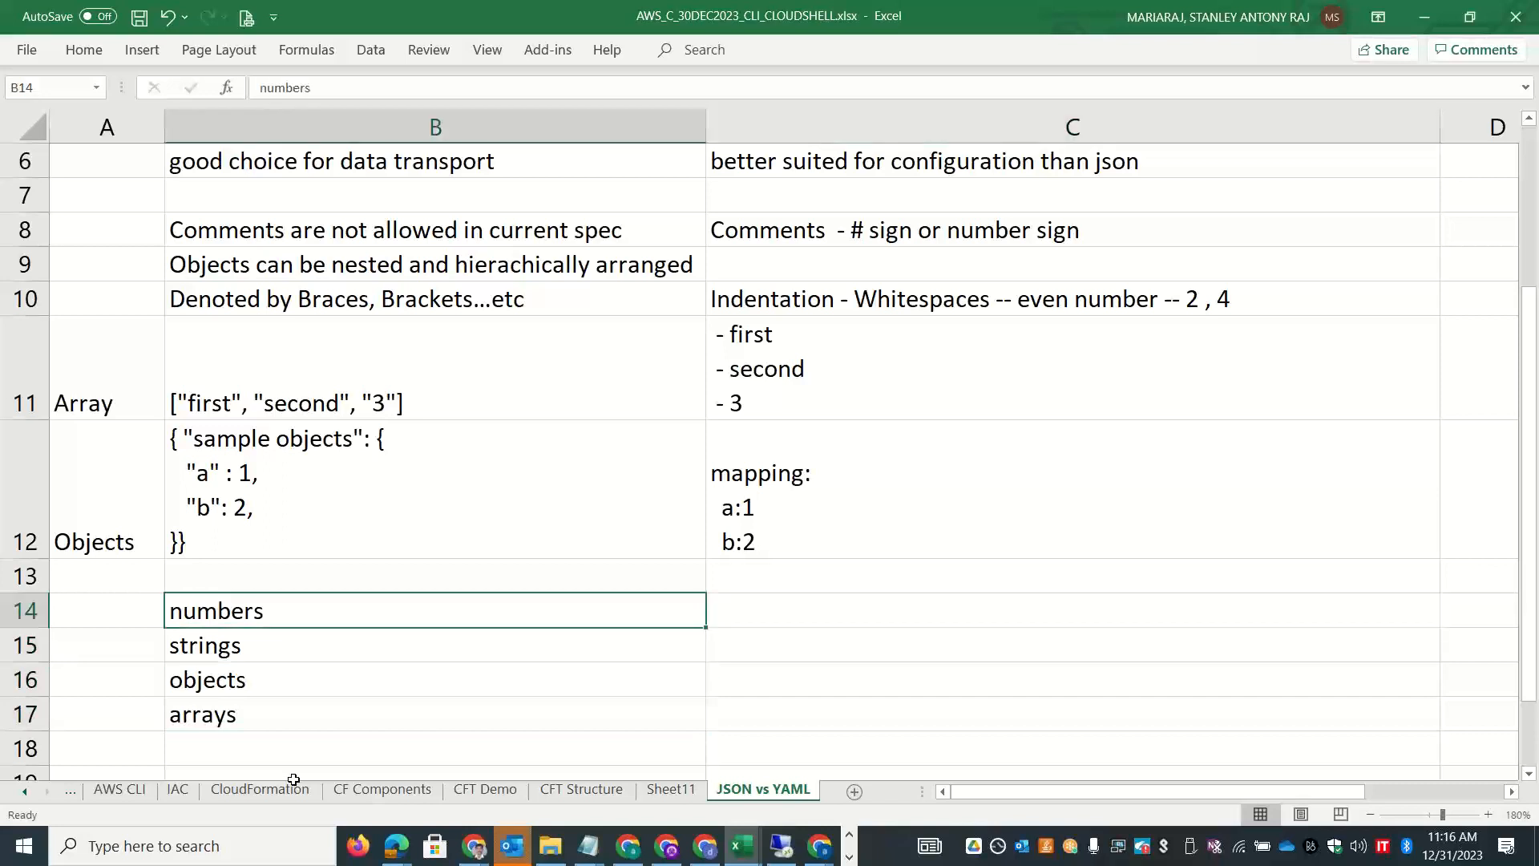
pyautogui.hotkey('shift', 'Down')
pyautogui.hotkey('shift', 'Down')
pyautogui.hotkey('shift', 'Down')
pyautogui.hotkey('ctrl', 'c')
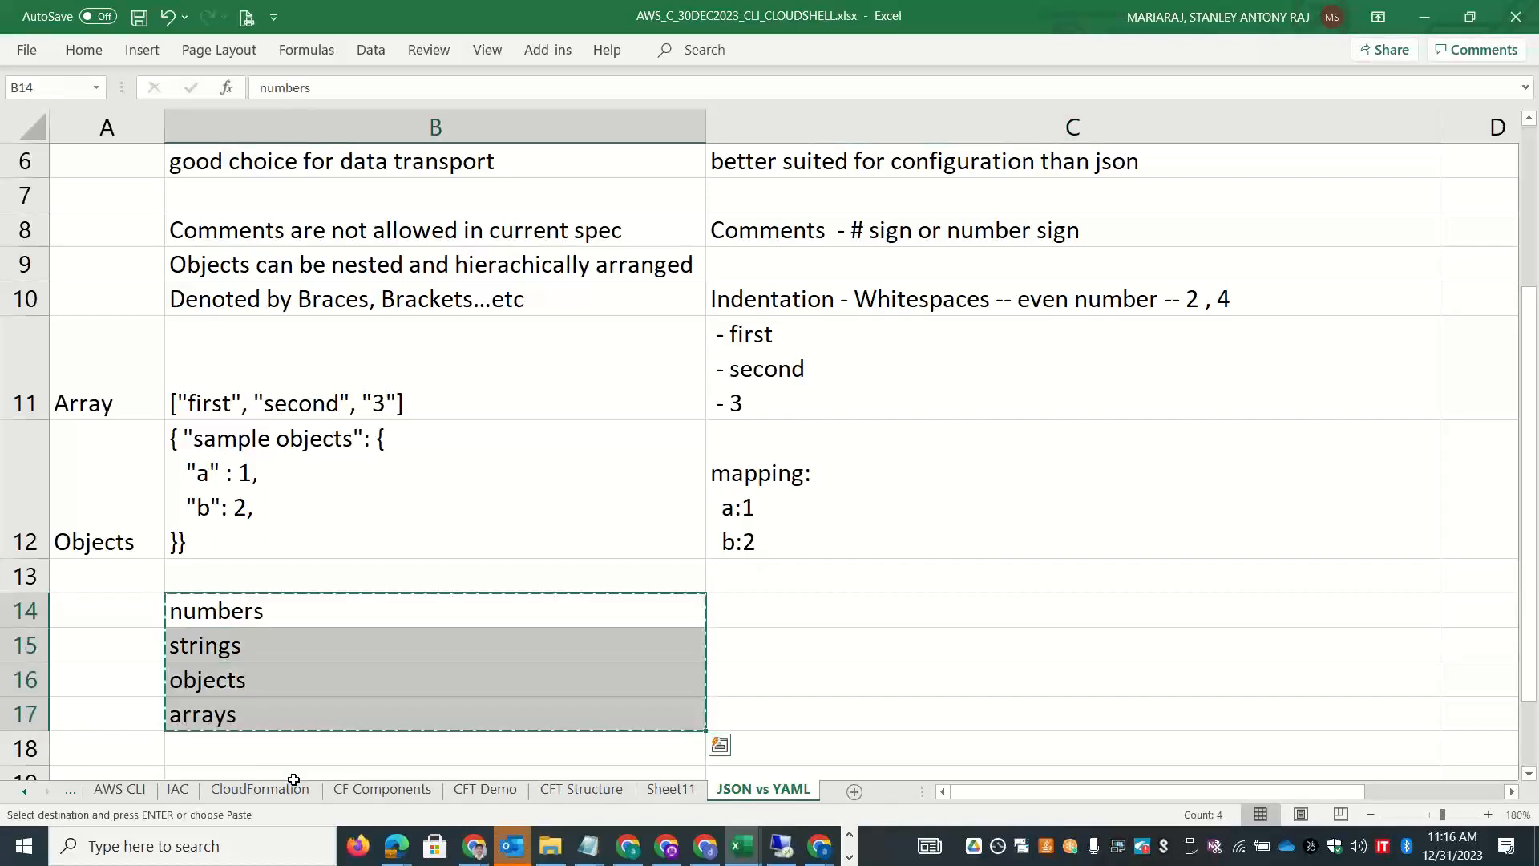
pyautogui.press('Right')
pyautogui.hotkey('ctrl', 'v')
# Extend the YAML data type list with "null values" in C18 and "boolean" in C19.
pyautogui.press('Down')
pyautogui.press('Down')
pyautogui.press('Down')
pyautogui.press('Down')
pyautogui.press('Down')
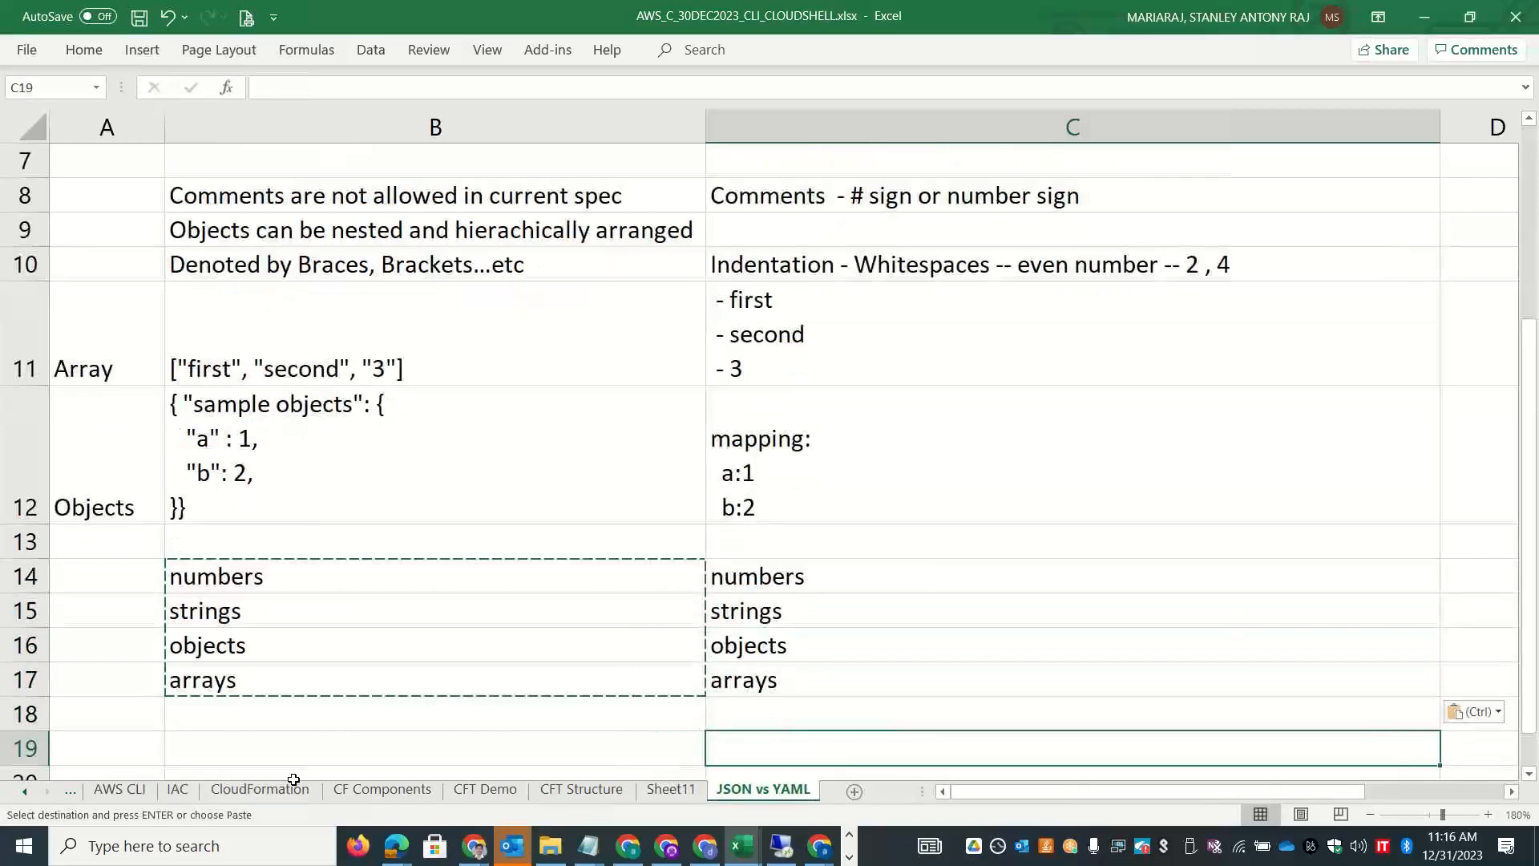
pyautogui.press('Up')
pyautogui.write('null ')
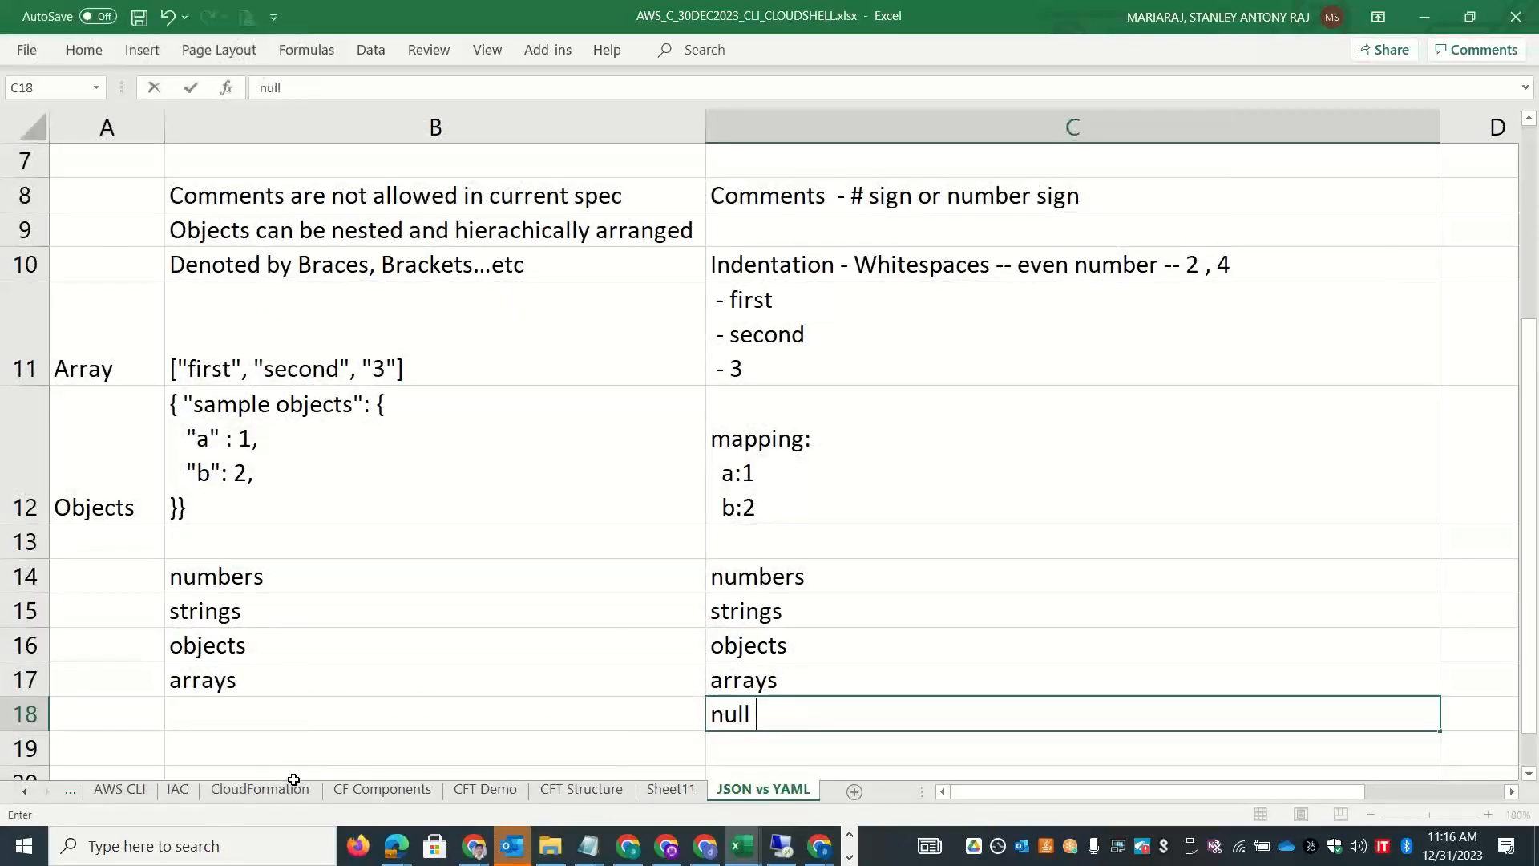
pyautogui.write('values')
pyautogui.press('Return')
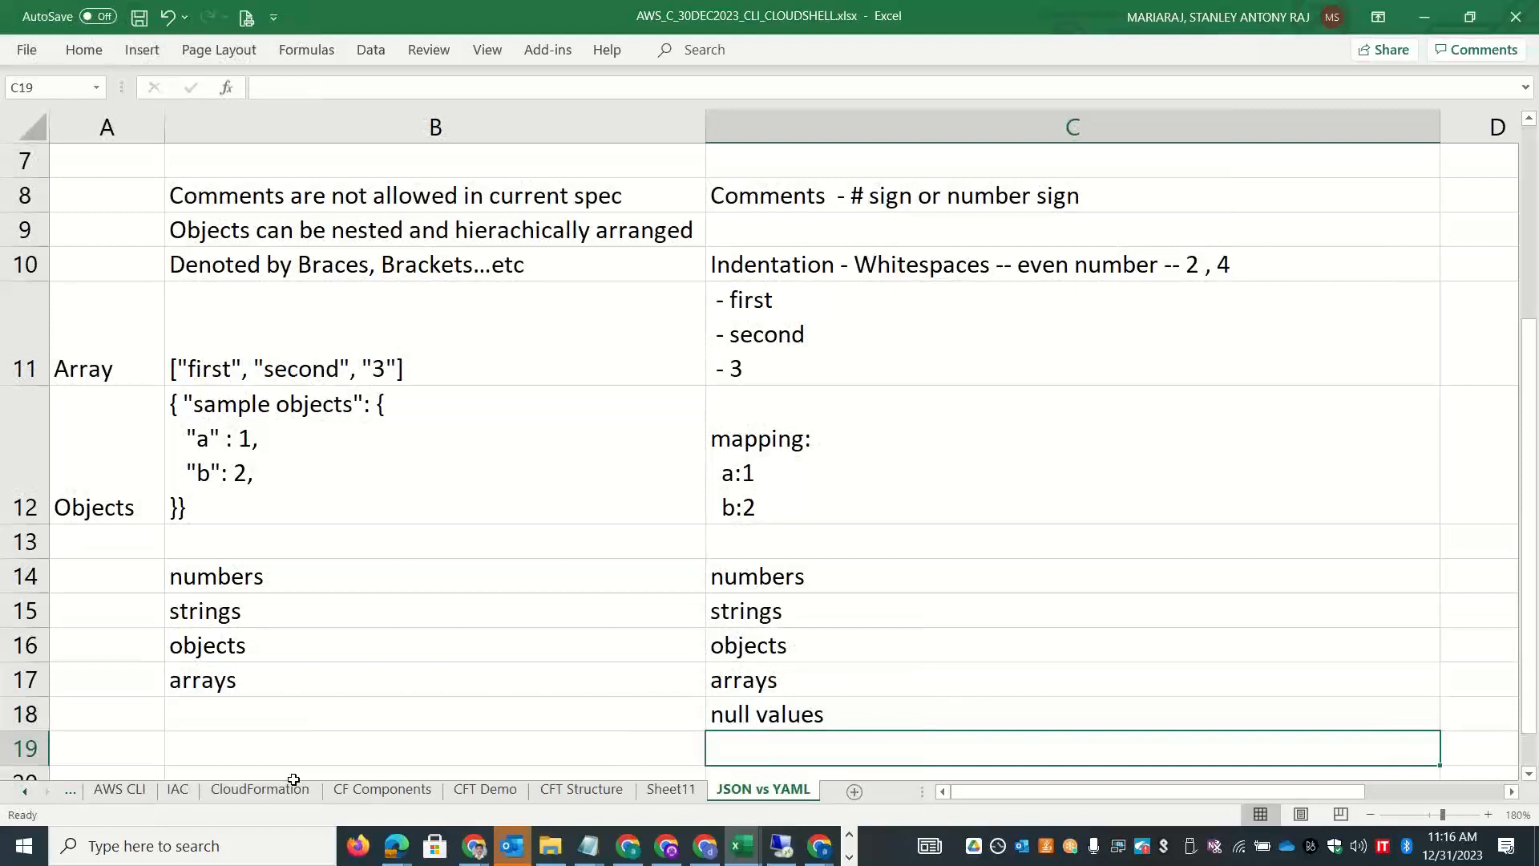
pyautogui.write('boolean')
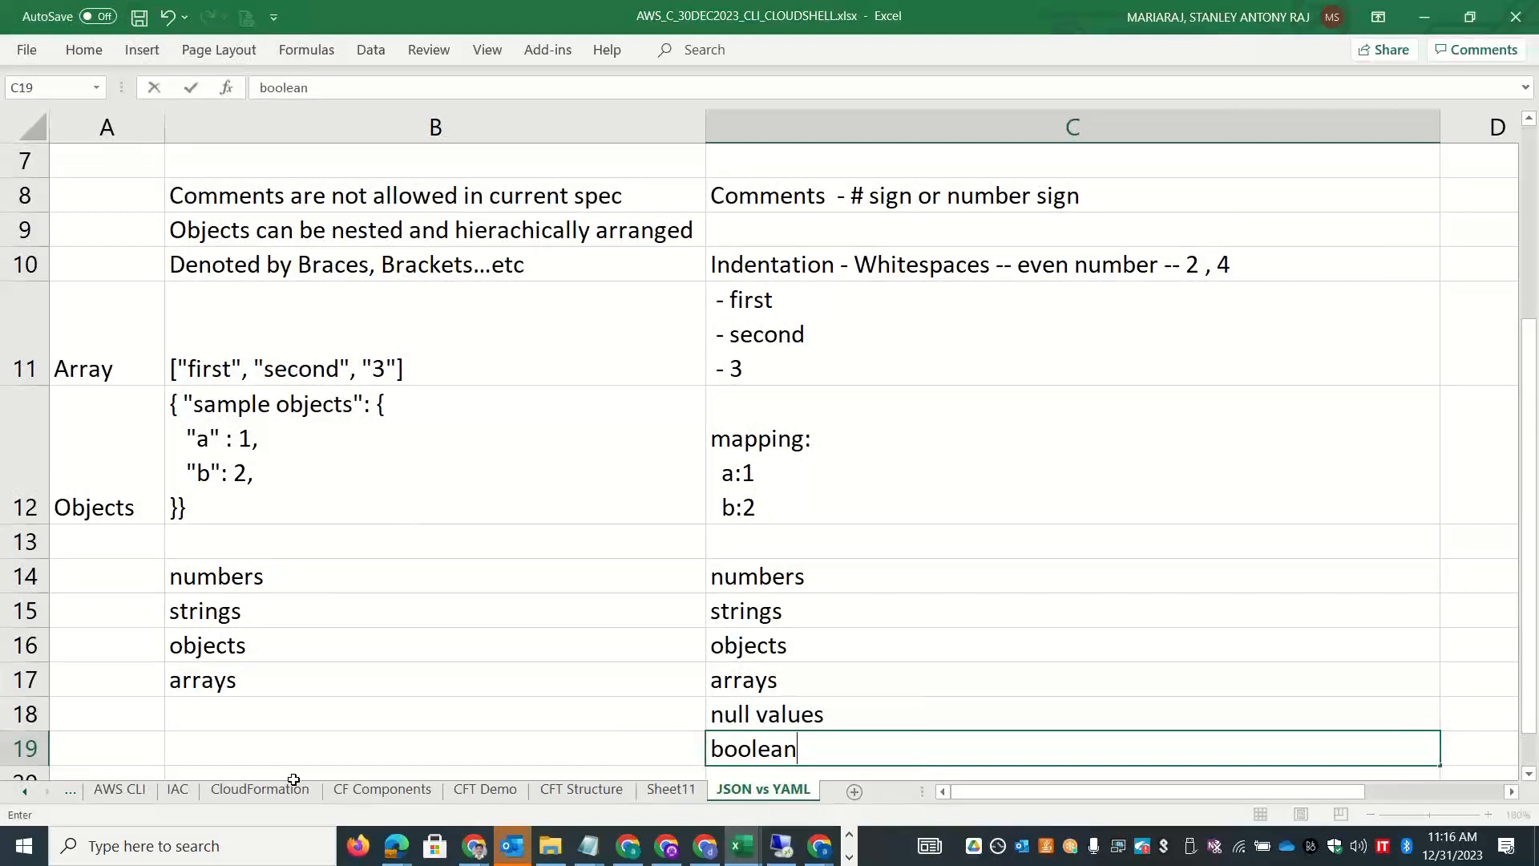
pyautogui.press('Return')
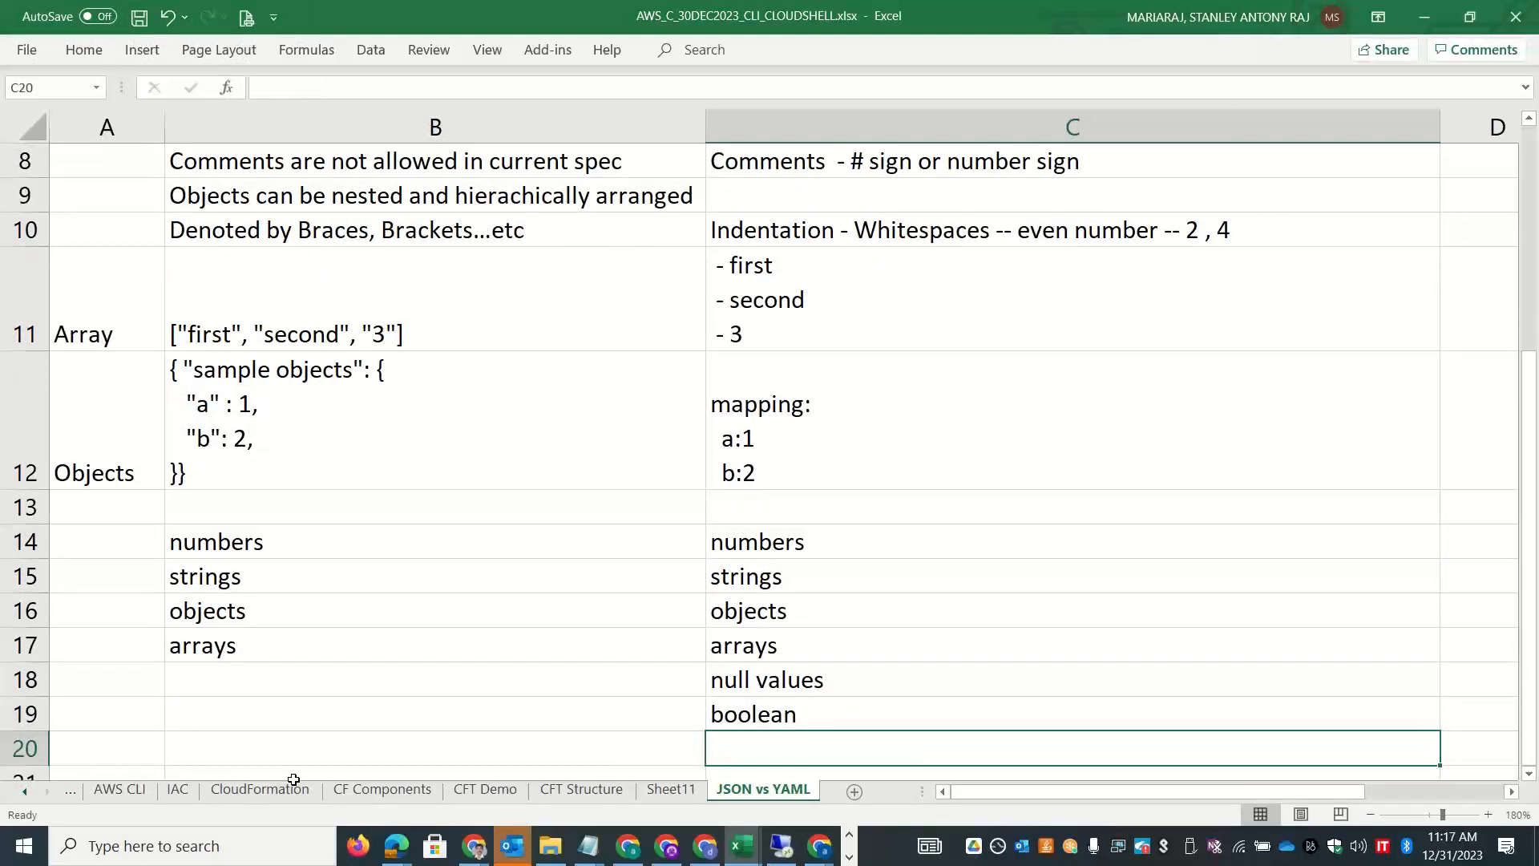
# Add "dates" in C20 and "timestamps" in C21 to the YAML data types.
pyautogui.write('dates')
pyautogui.press('Return')
pyautogui.write('tei')
pyautogui.press('BackSpace')
pyautogui.press('BackSpace')
pyautogui.write('imesp')
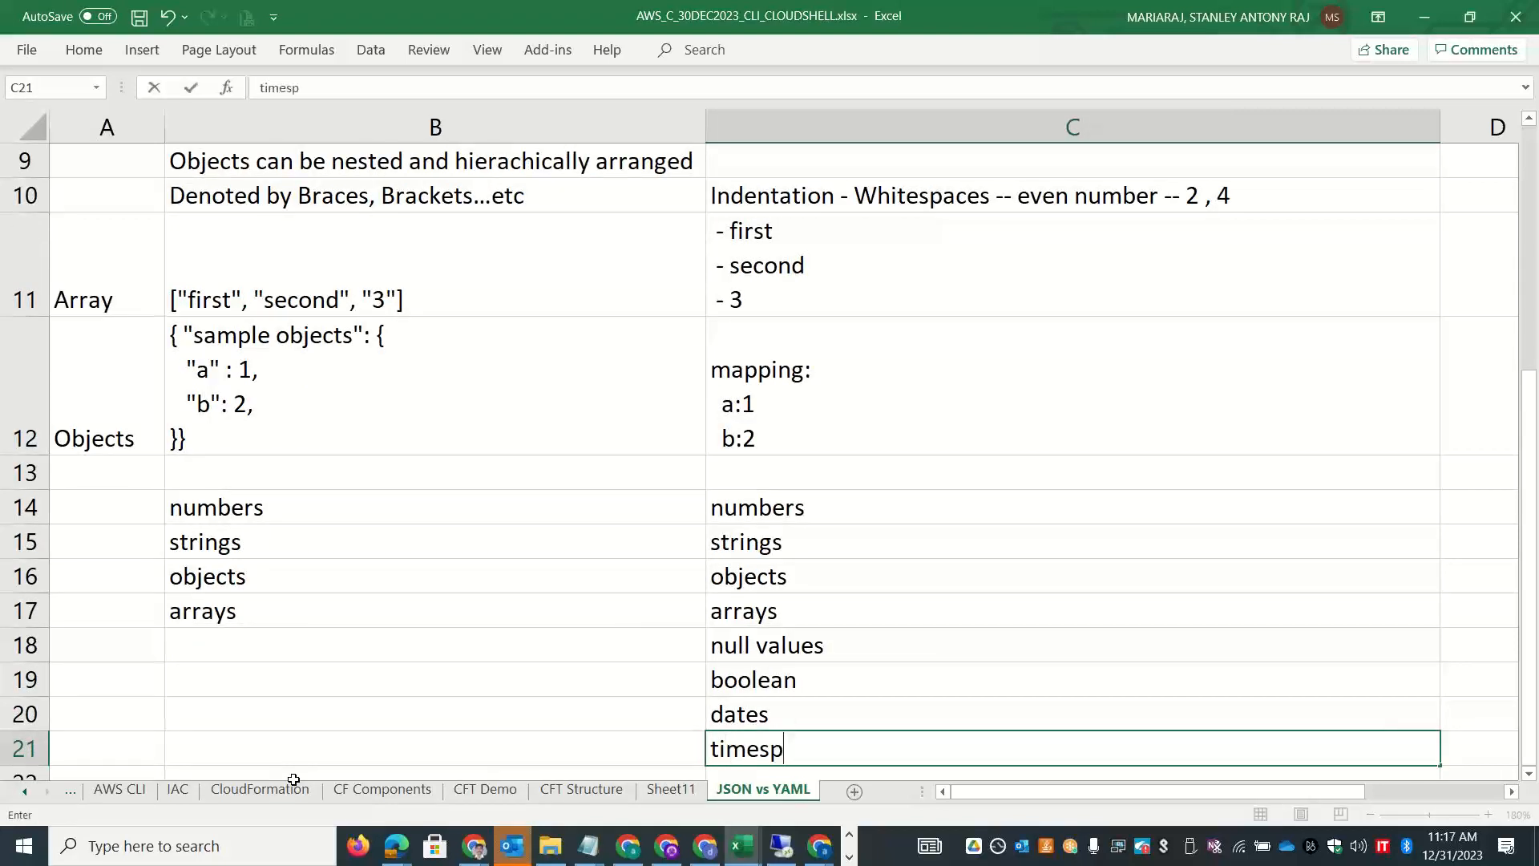
pyautogui.press('BackSpace')
pyautogui.write('tamps')
pyautogui.press('Return')
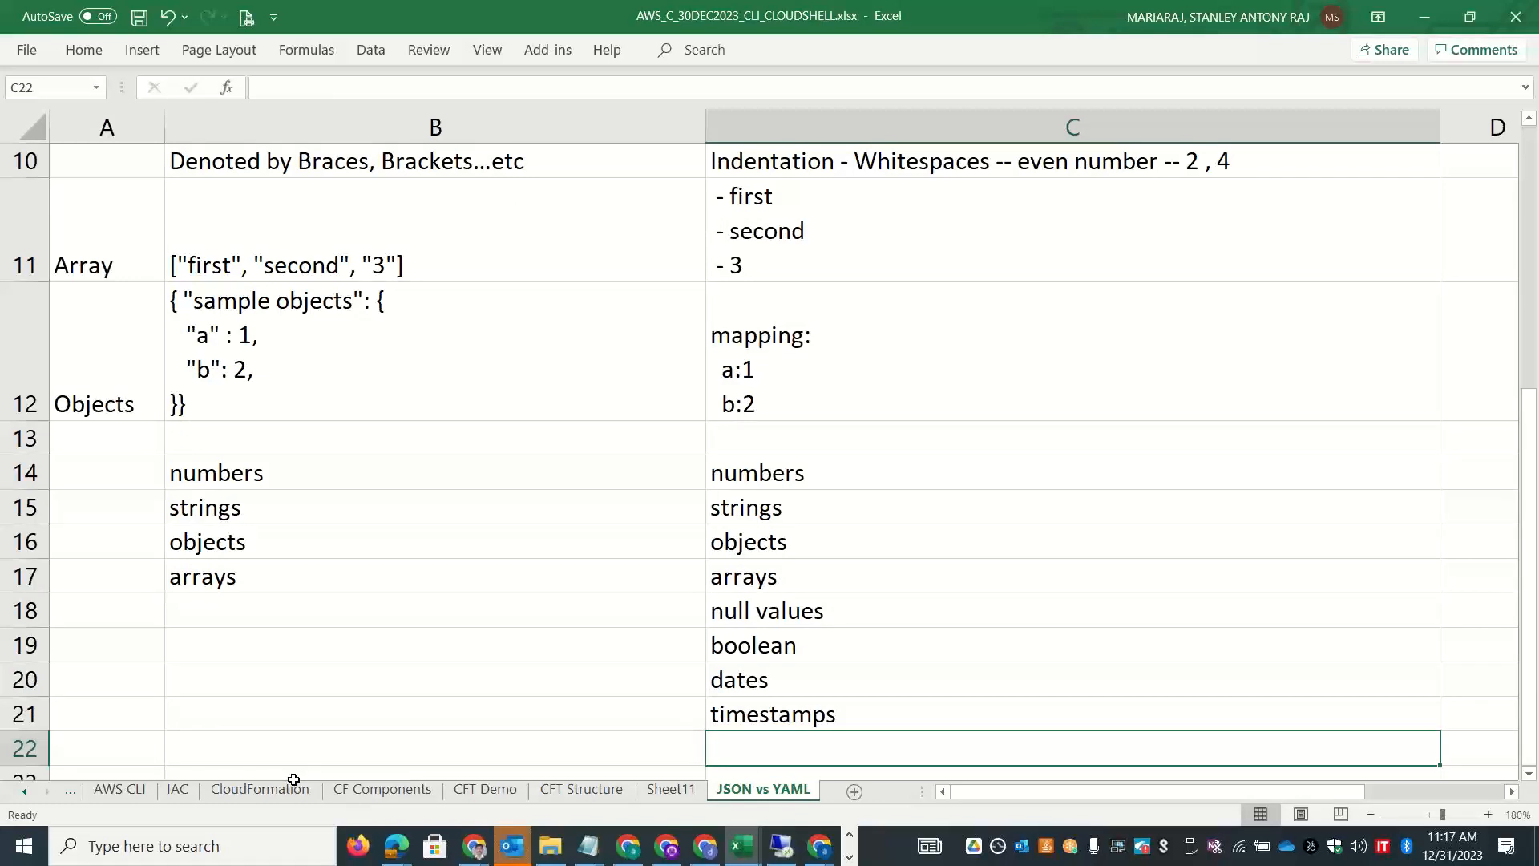
# Finish the YAML data type list with "nested values" in C22 and "sequences.." in C23.
pyautogui.write('nest')
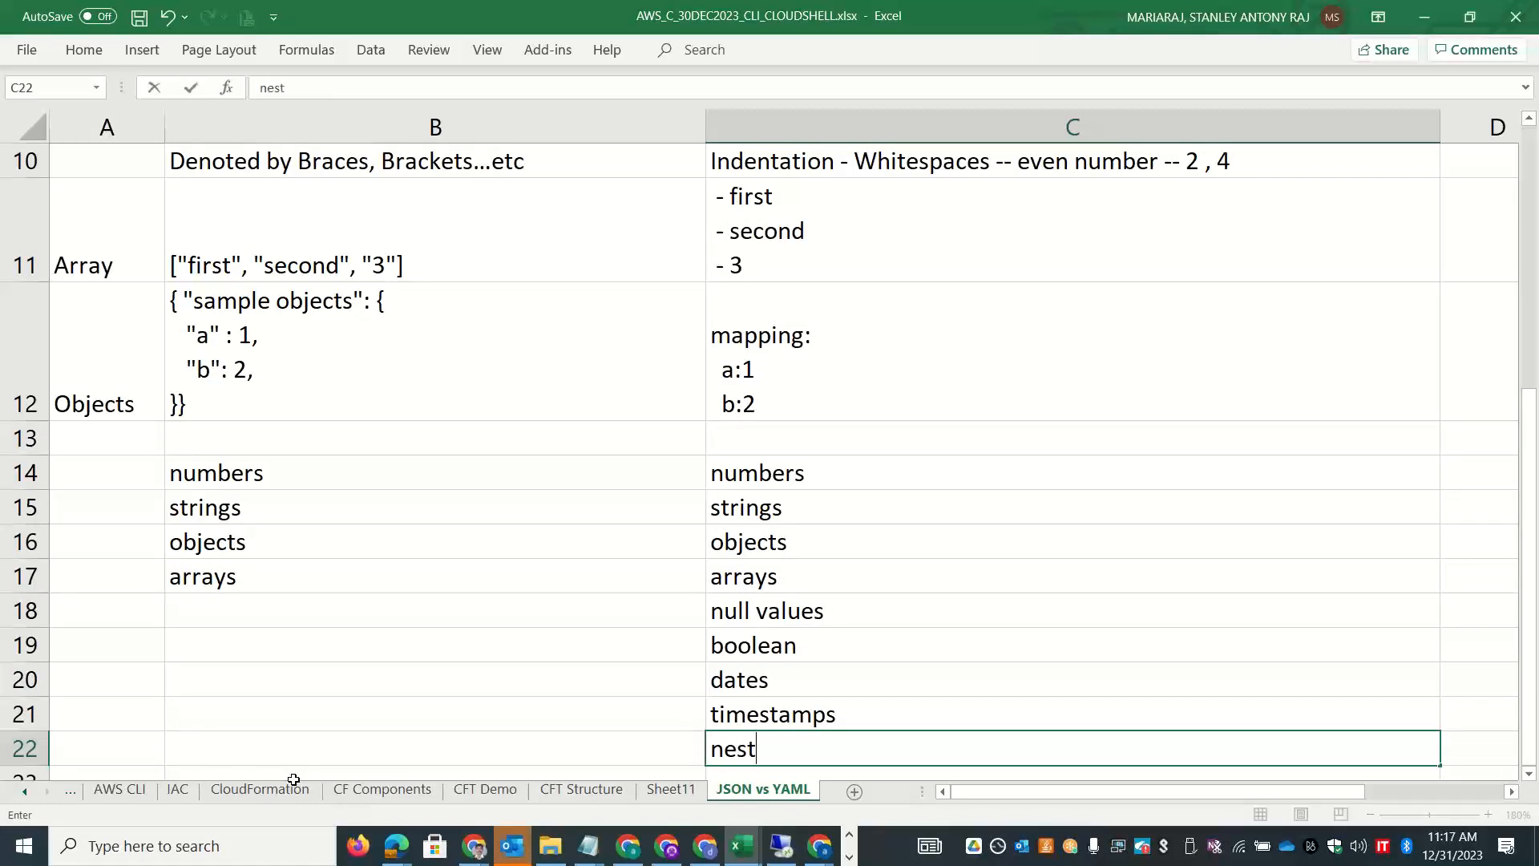
pyautogui.write('ed values')
pyautogui.press('Return')
pyautogui.write('sequeces')
pyautogui.press('BackSpace')
pyautogui.press('BackSpace')
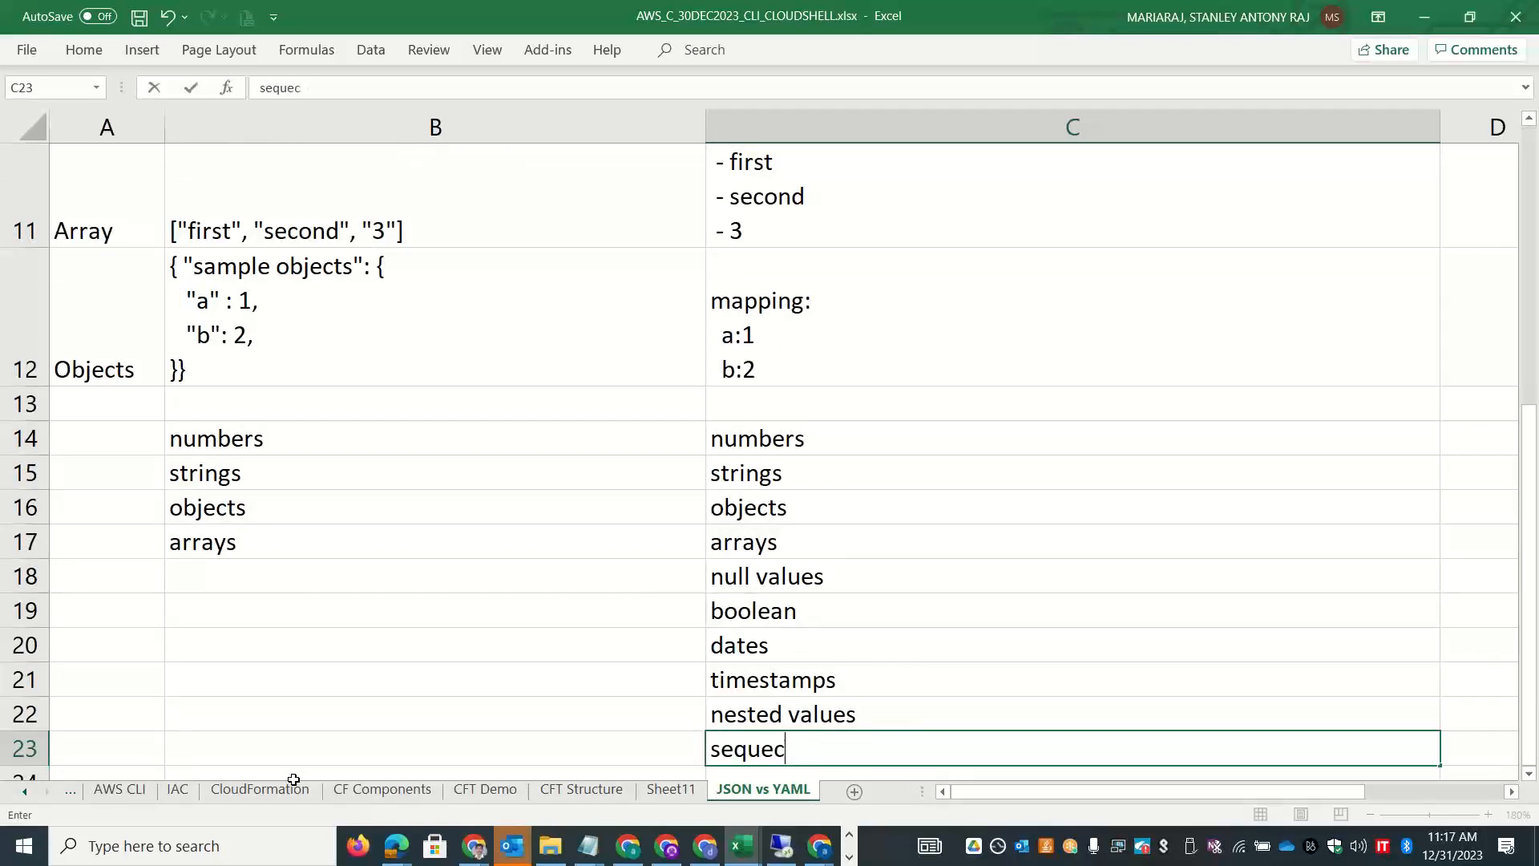
pyautogui.press('BackSpace')
pyautogui.write('nces..')
# Insert a blank row at row 13, directly below the Objects row.
pyautogui.click(96, 241)
pyautogui.click(108, 344)
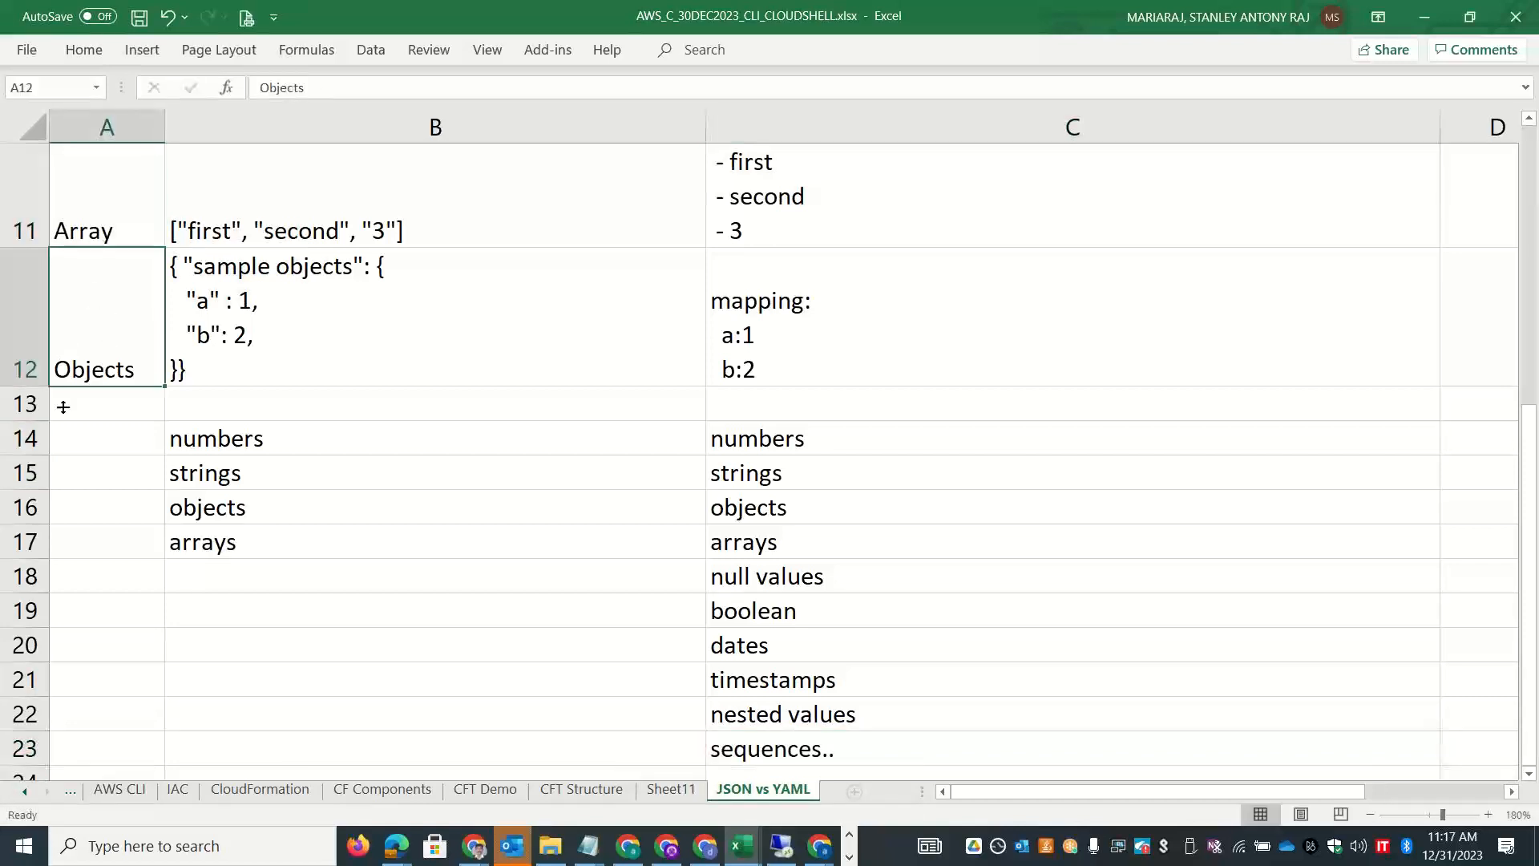
pyautogui.click(28, 403)
pyautogui.rightClick(32, 411)
pyautogui.click(99, 578)
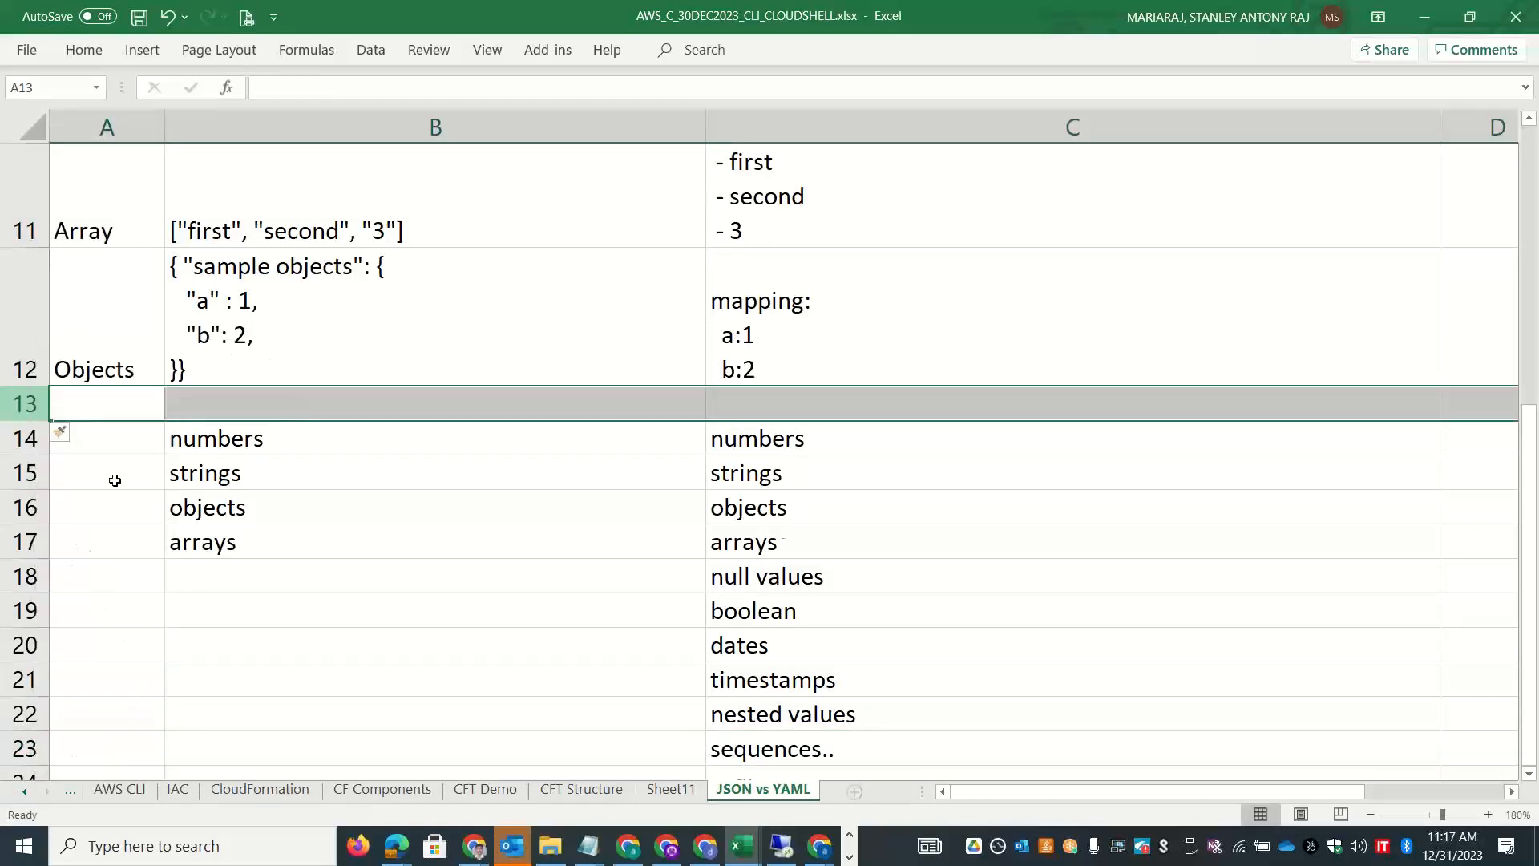
# Label A13 "Strings" and enter "quotes are optional -- but we can still use single or double" as the YAML rule in C13.
pyautogui.click(103, 405)
pyautogui.write('Strings')
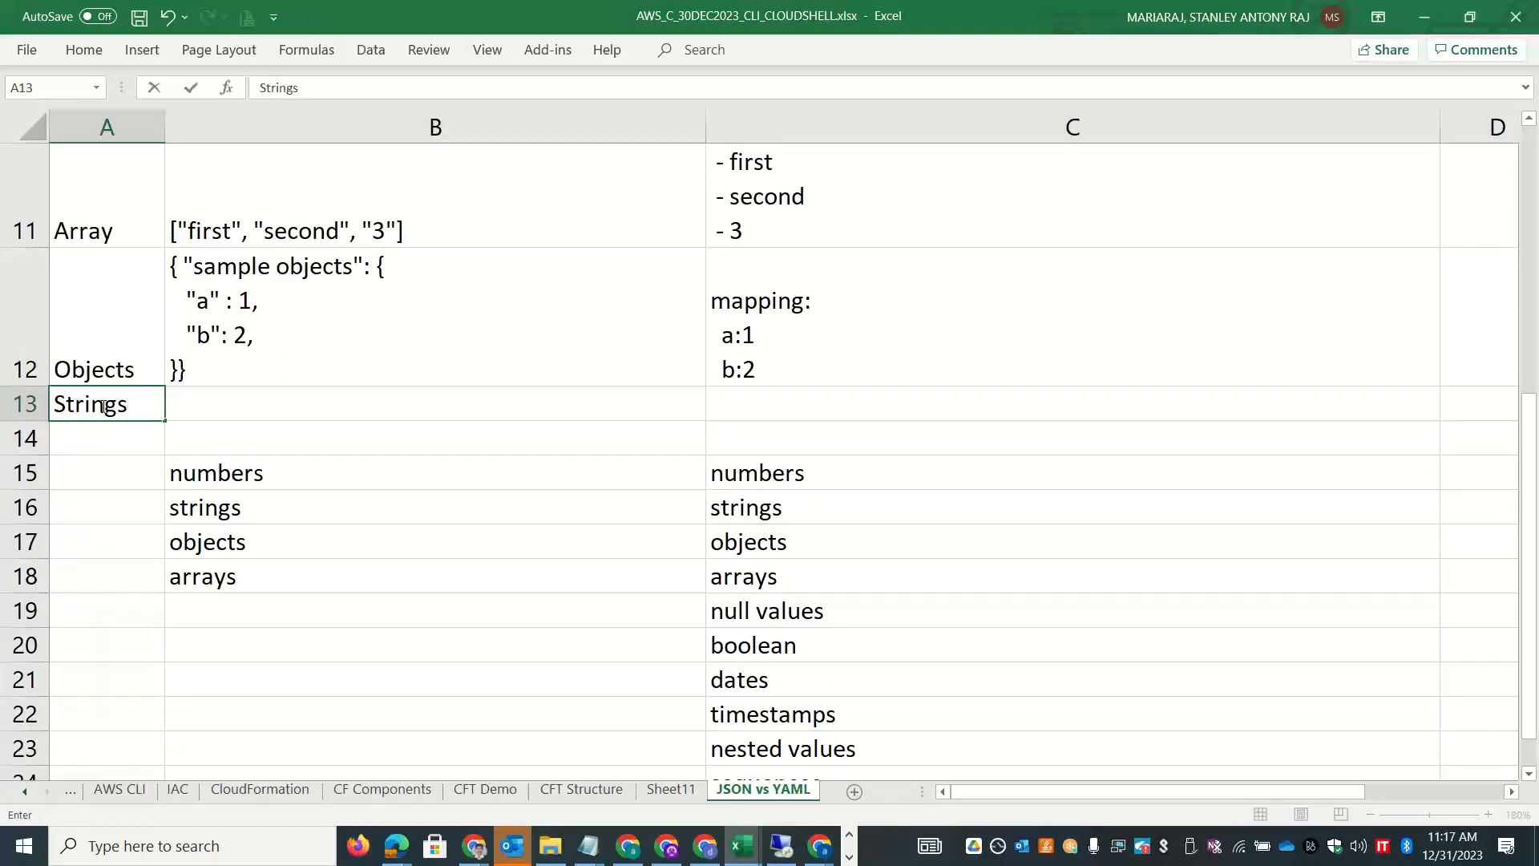
pyautogui.press('Tab')
pyautogui.press('Tab')
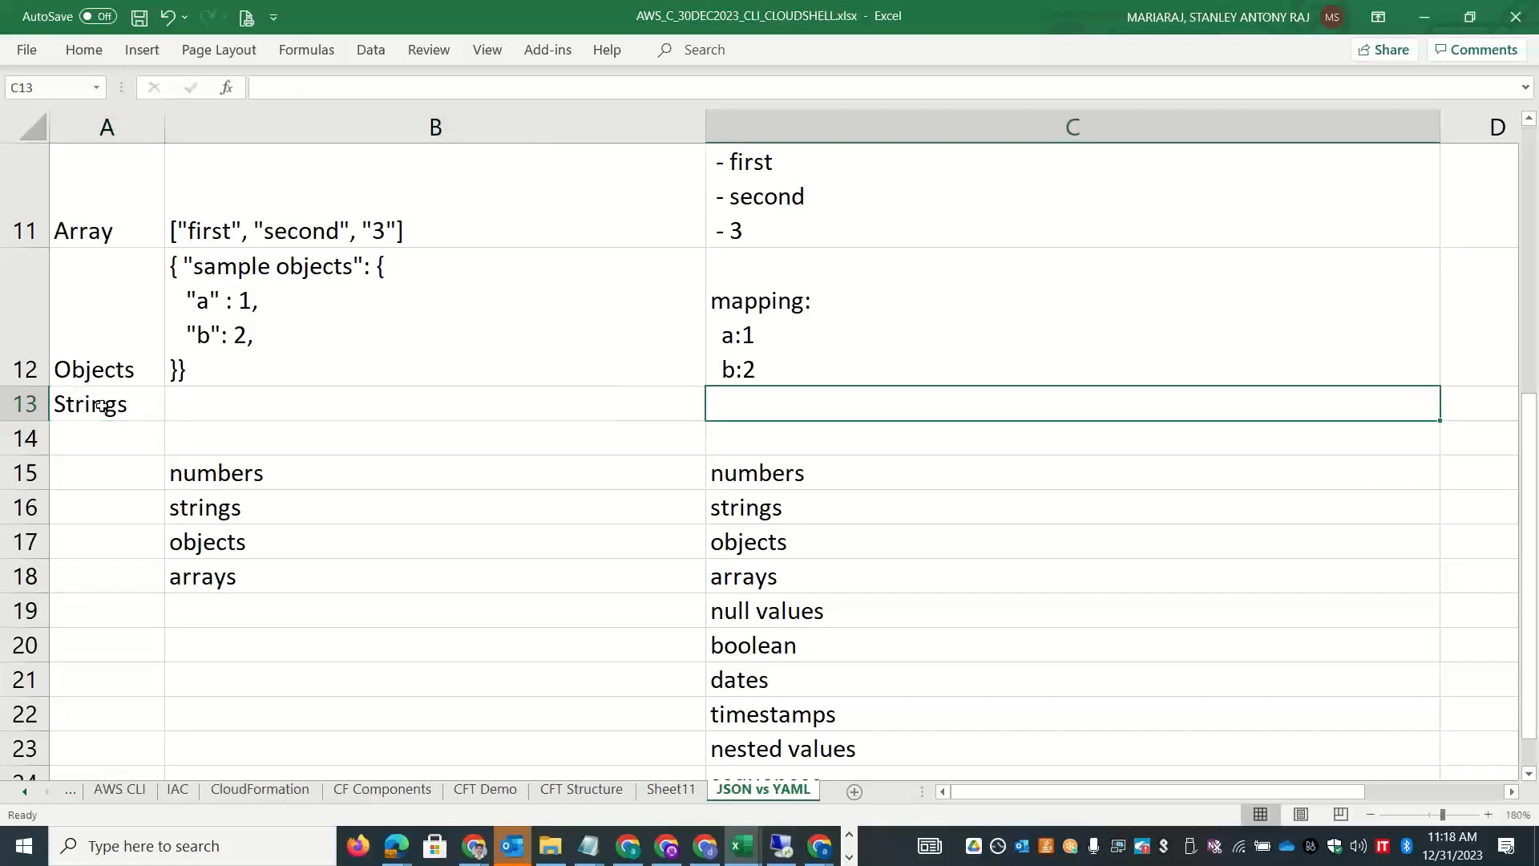
pyautogui.write('quotes a')
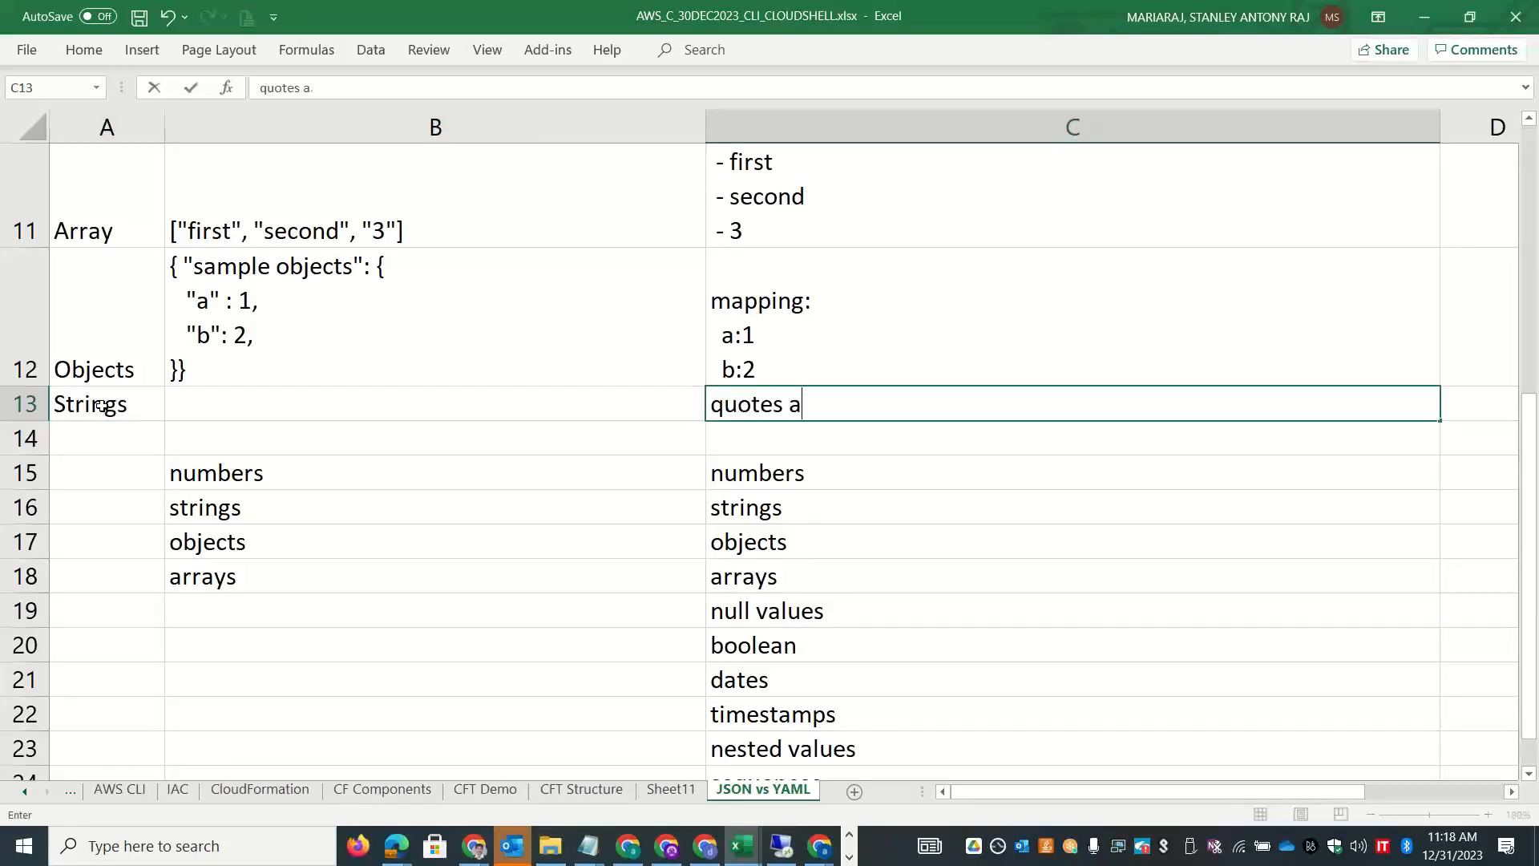
pyautogui.write('re options')
pyautogui.press('BackSpace')
pyautogui.write('al -- ')
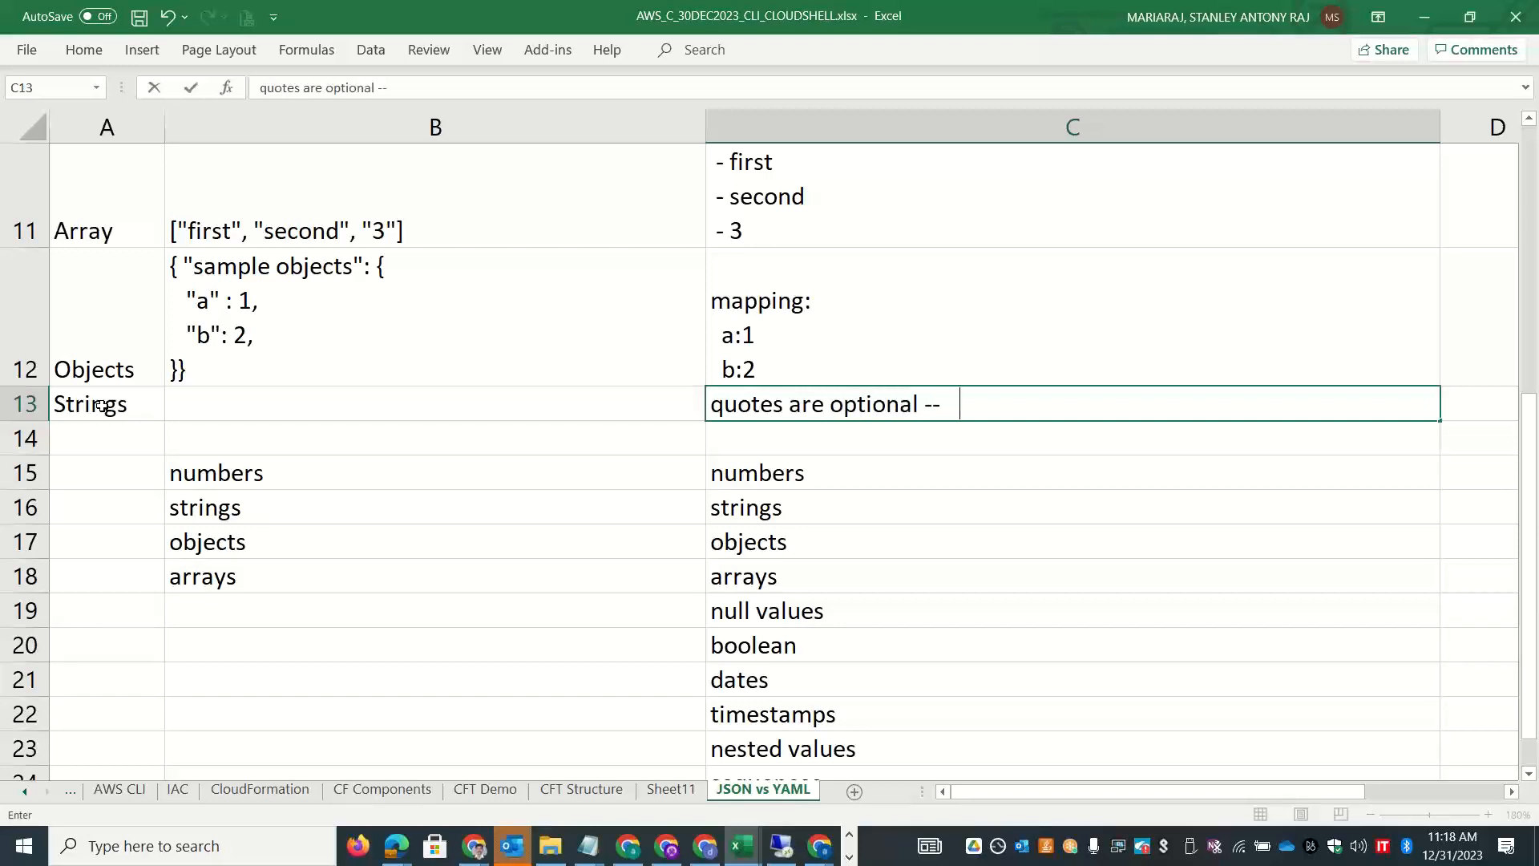
pyautogui.write('but we can still us')
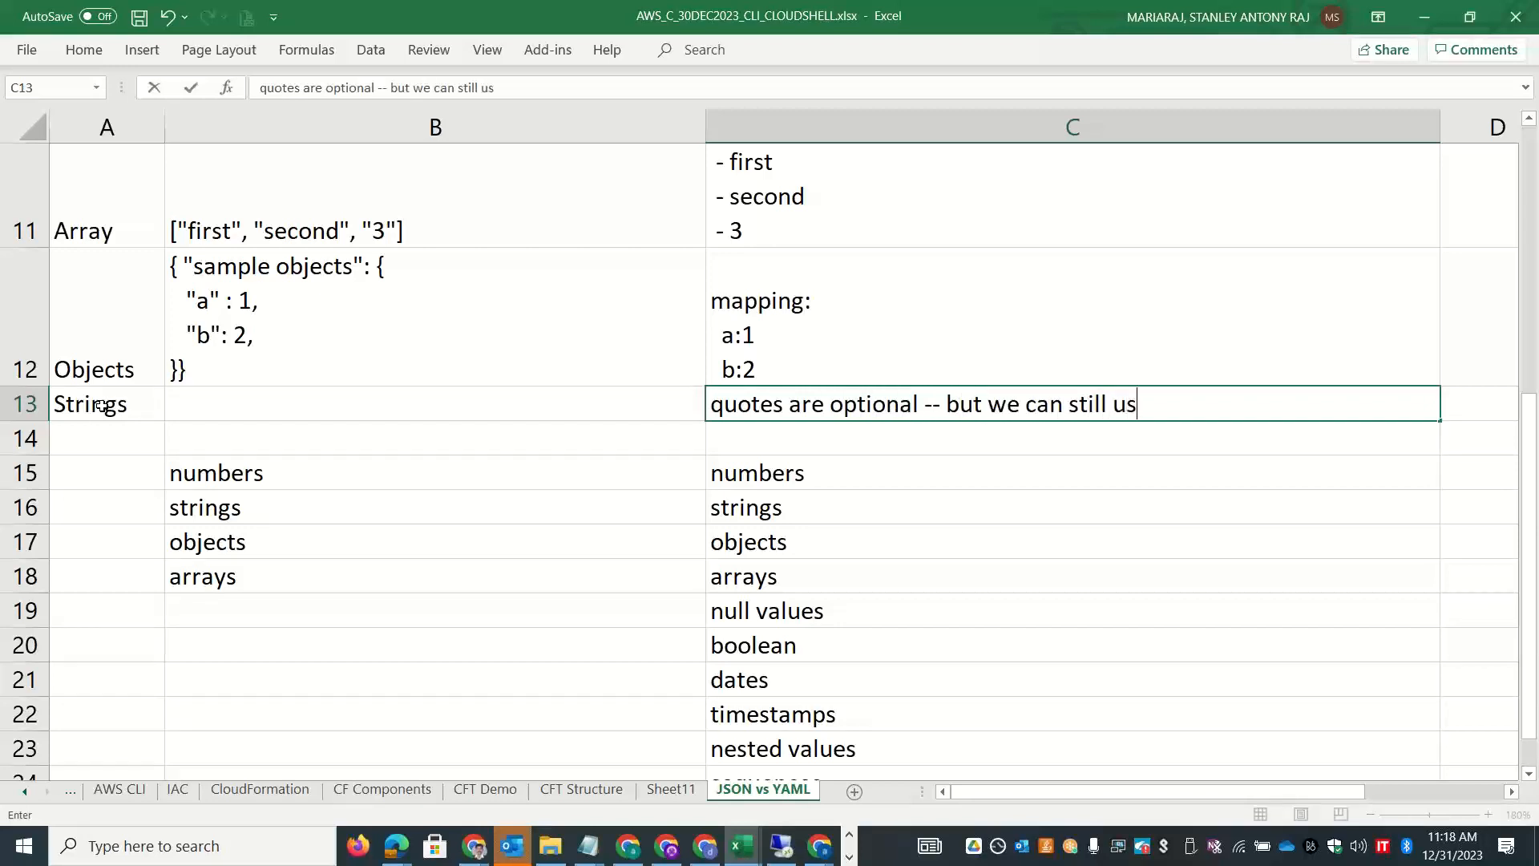
pyautogui.write('e single or dou')
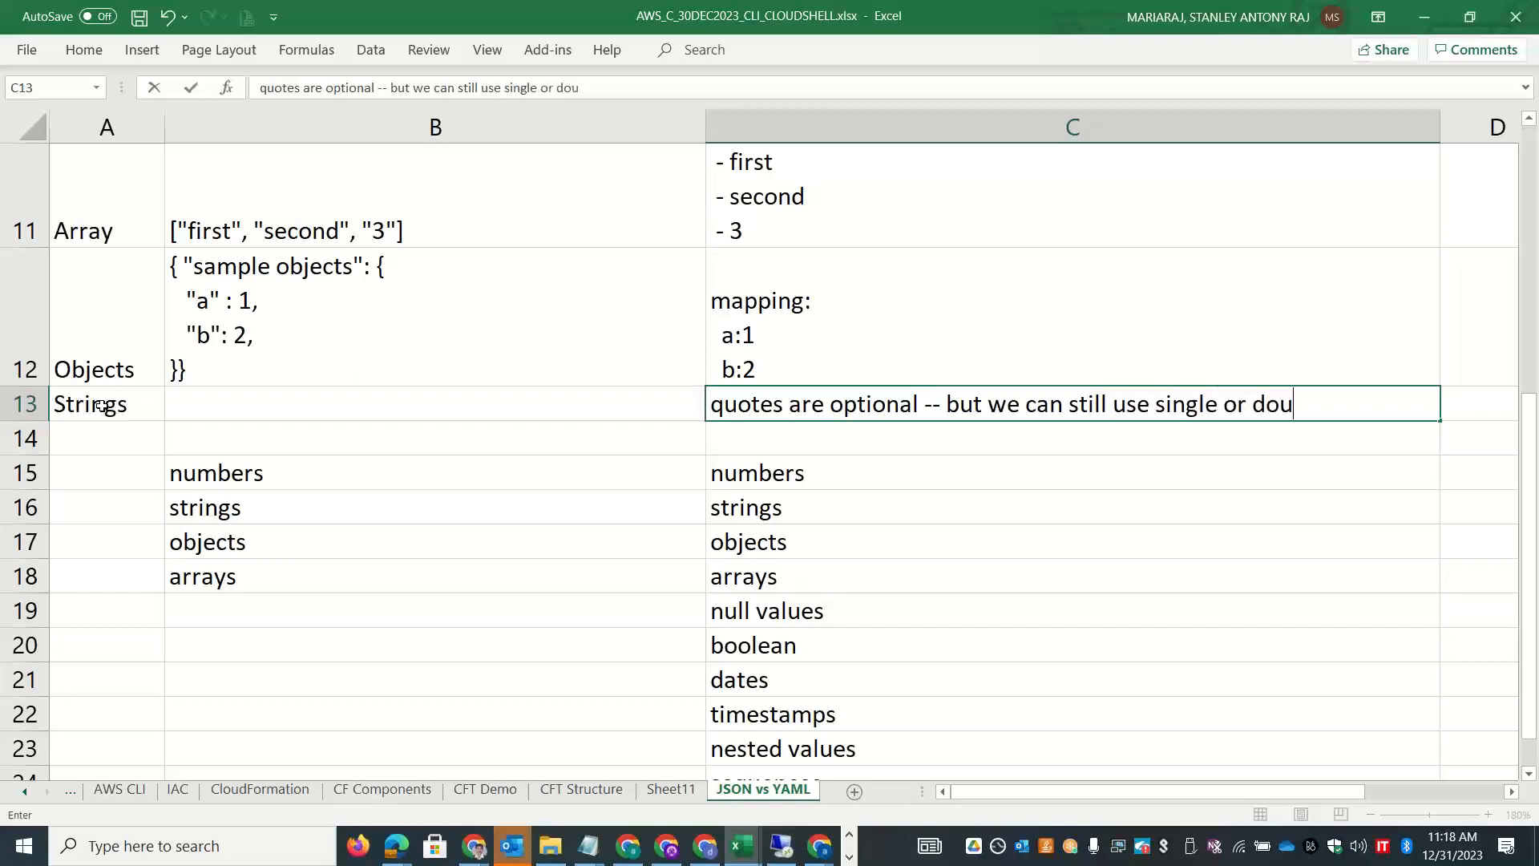
pyautogui.write('ble')
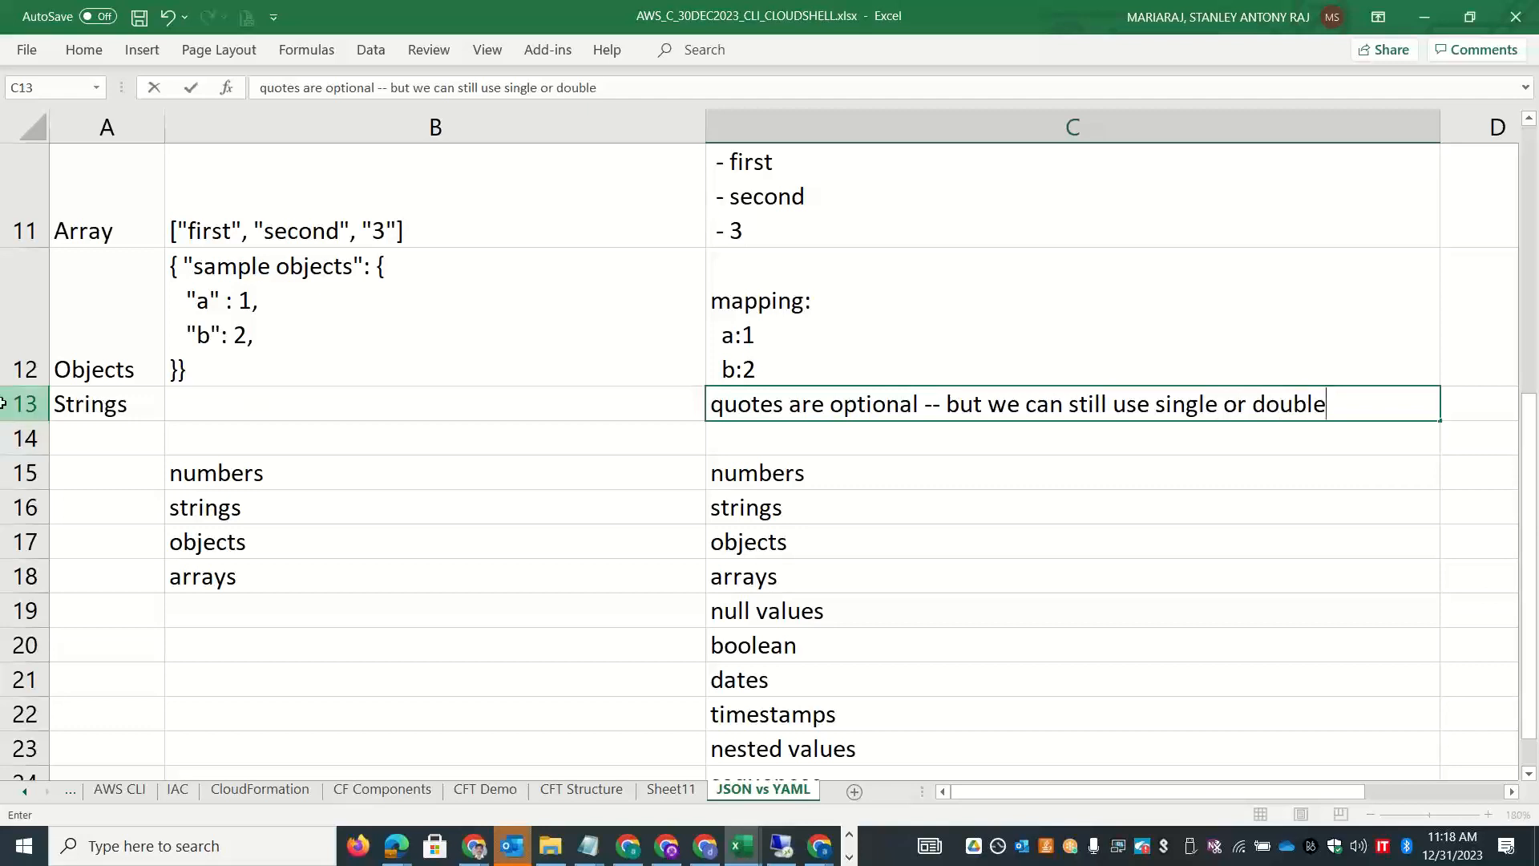
# Enter "should be in double quotes" in B13 as the JSON rule for strings.
pyautogui.click(350, 405)
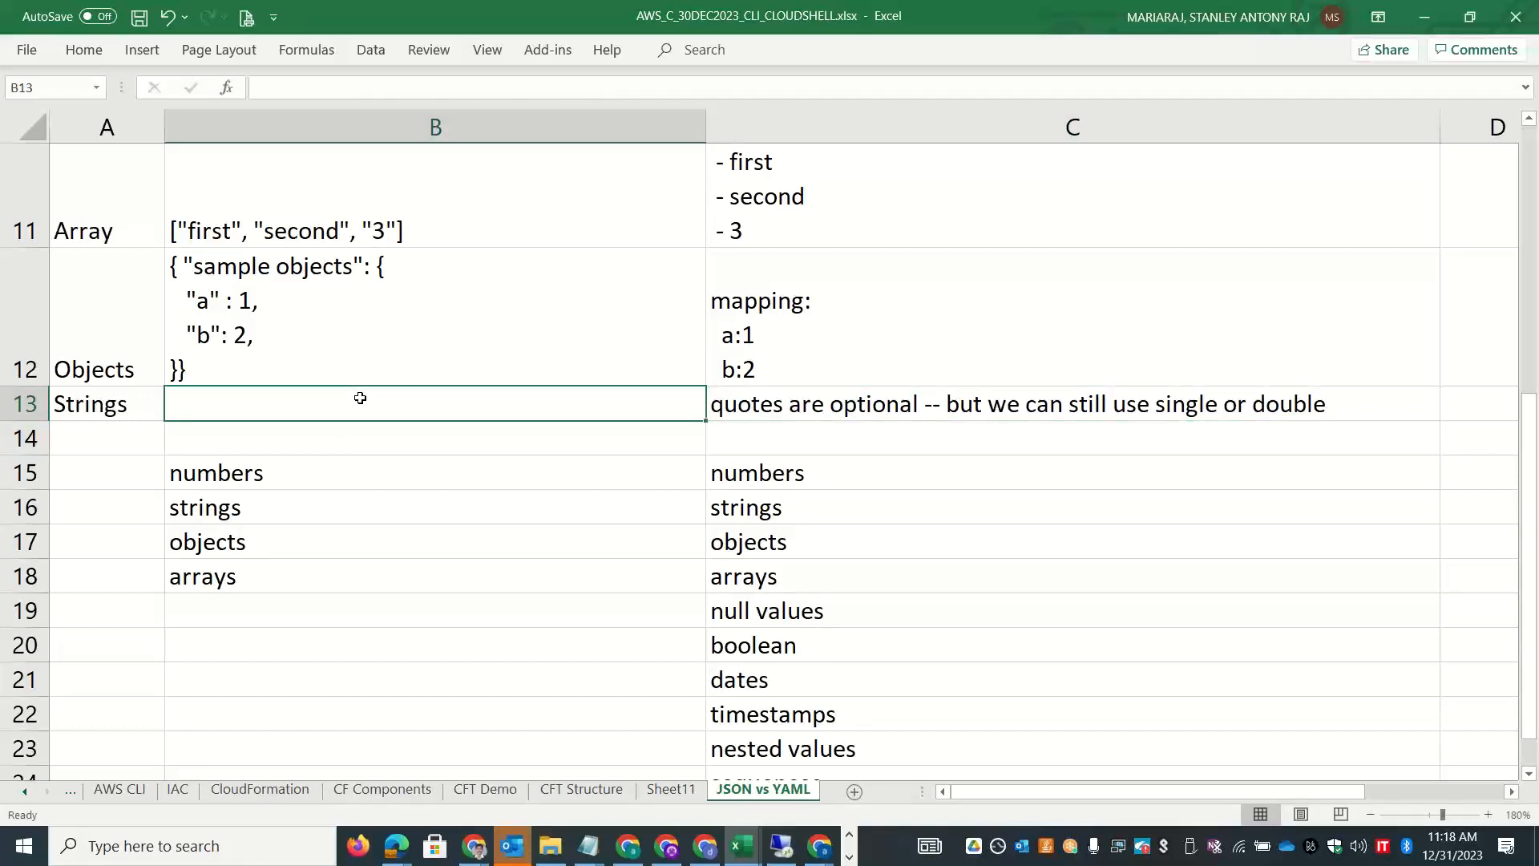
pyautogui.write('$')
pyautogui.press('BackSpace')
pyautogui.write('sou')
pyautogui.press('BackSpace')
pyautogui.press('BackSpace')
pyautogui.write('hould be in')
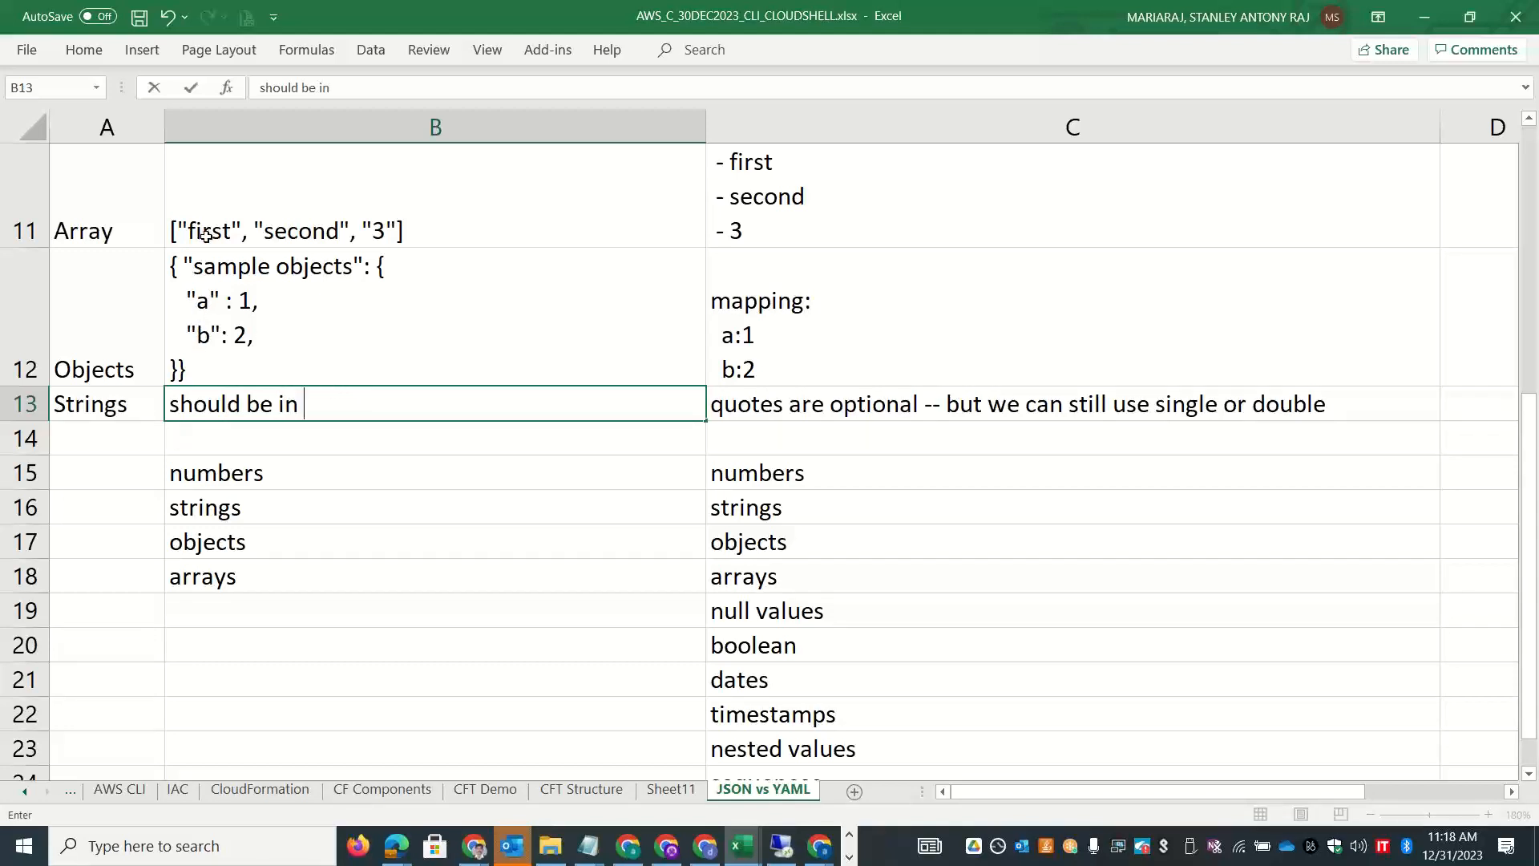
pyautogui.write('double quotes')
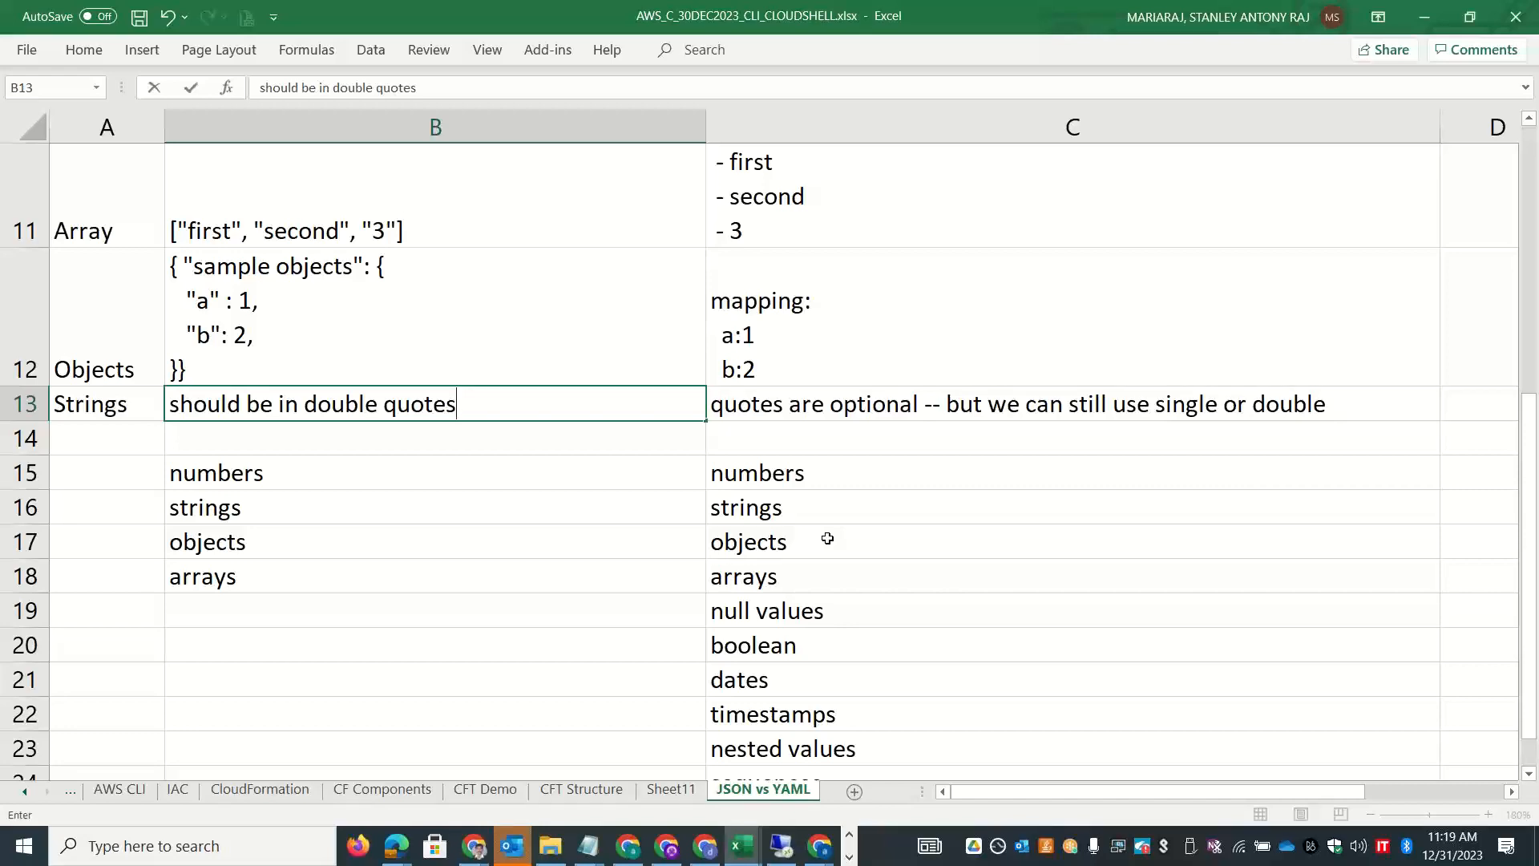
# Switch to the CloudFormation console in the browser and start creating a stack with new resources (standard).
pyautogui.hotkey('alt', 'Tab')
pyautogui.hotkey('alt', 'Tab')
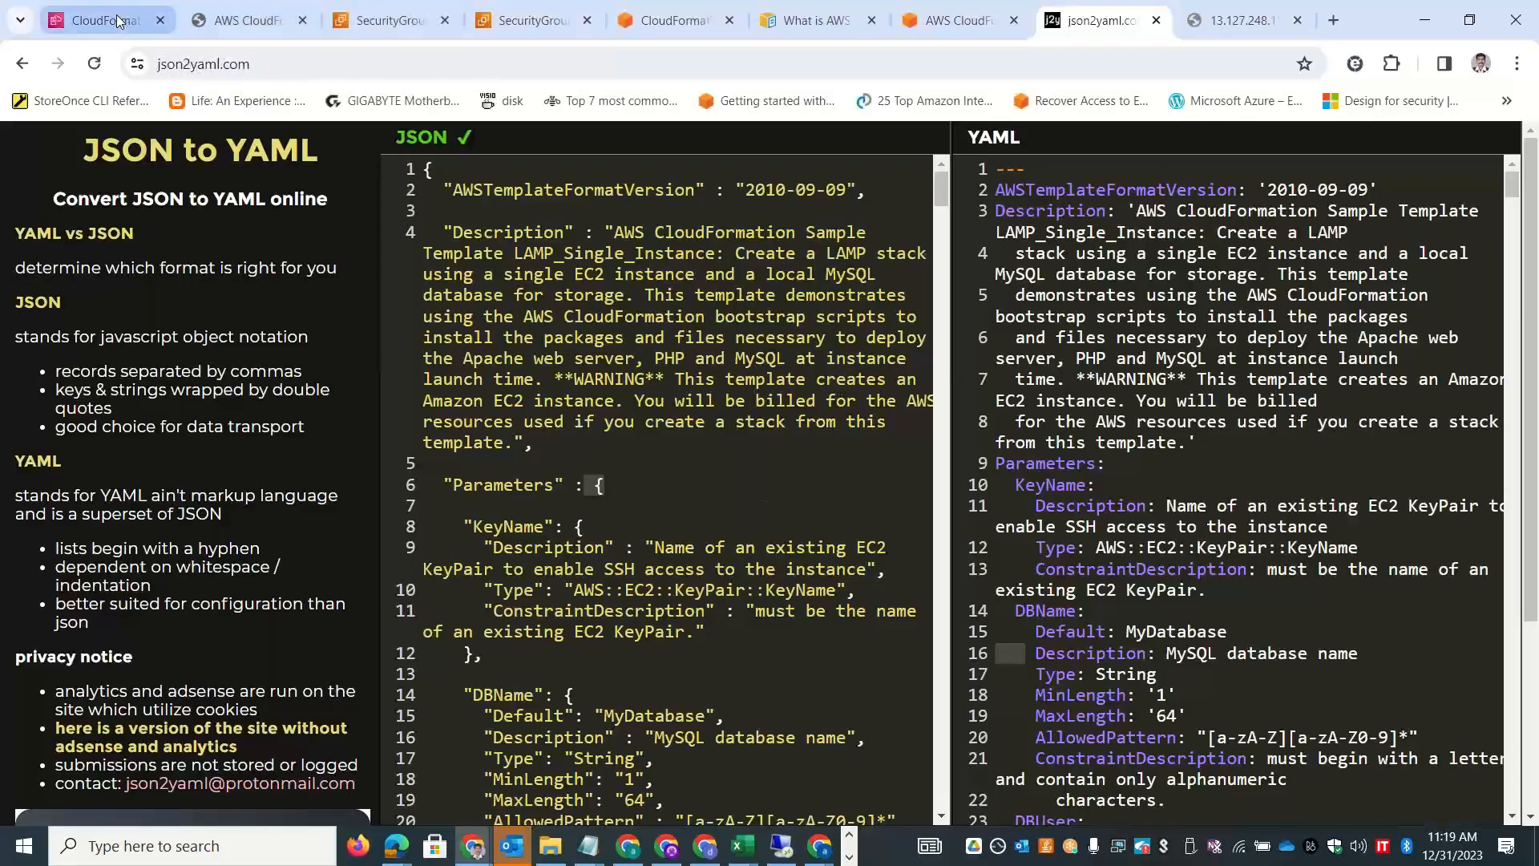
pyautogui.click(108, 20)
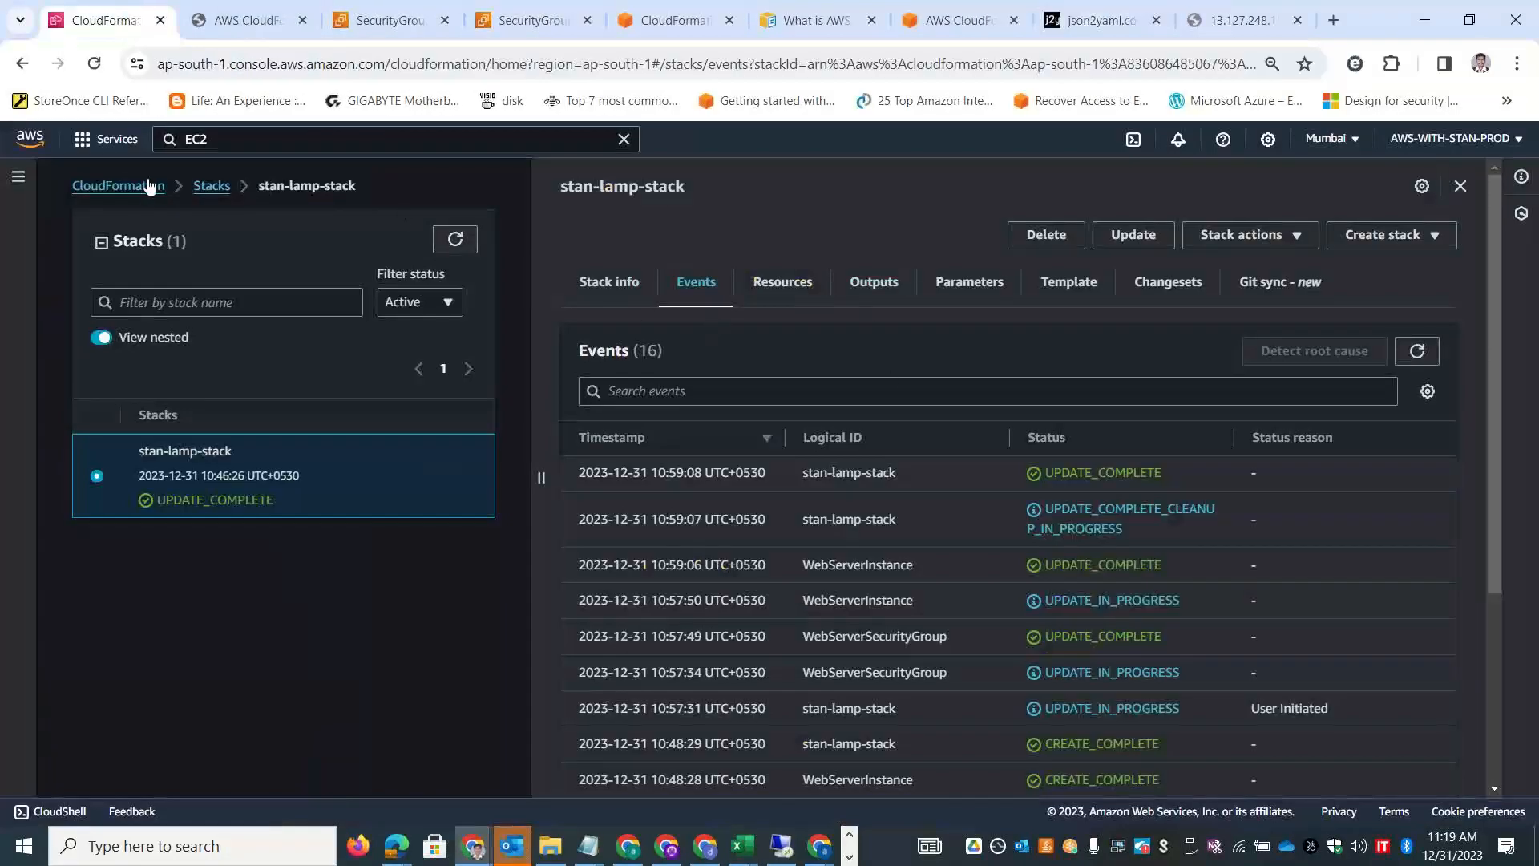
pyautogui.click(211, 185)
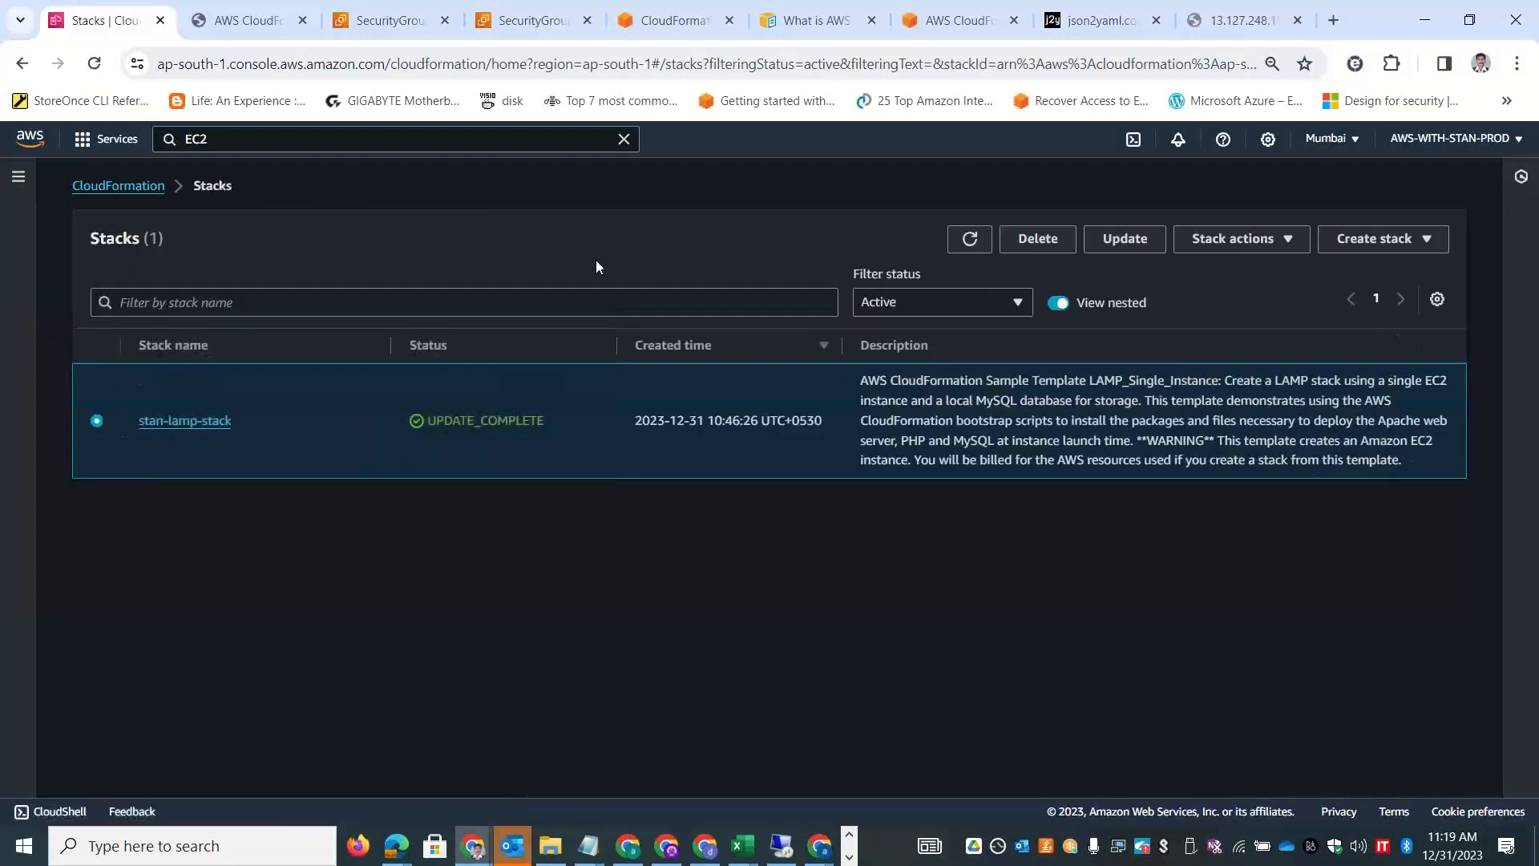
pyautogui.click(1421, 239)
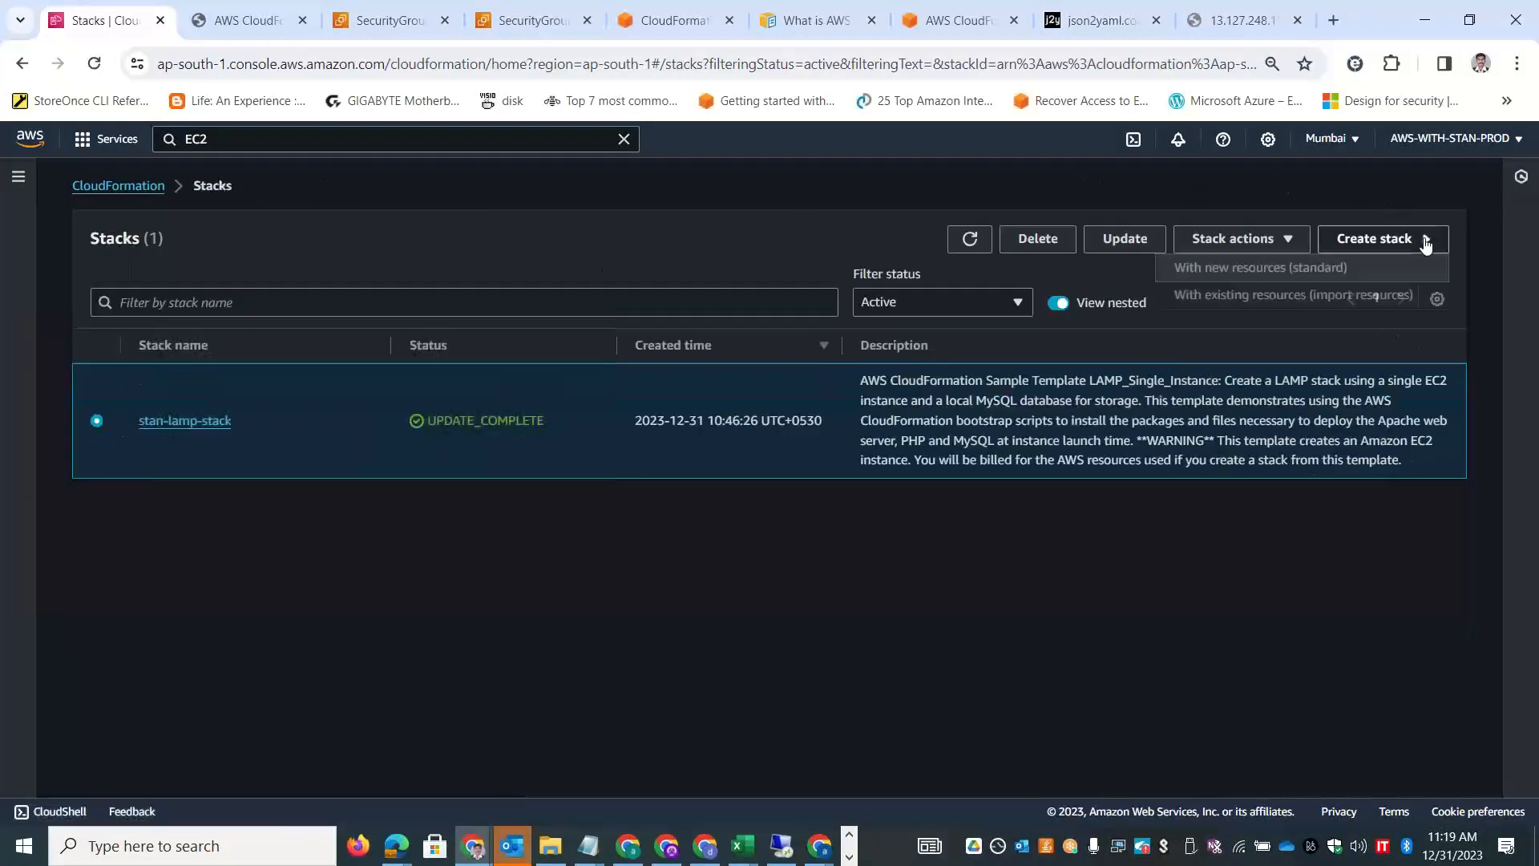
pyautogui.click(1300, 269)
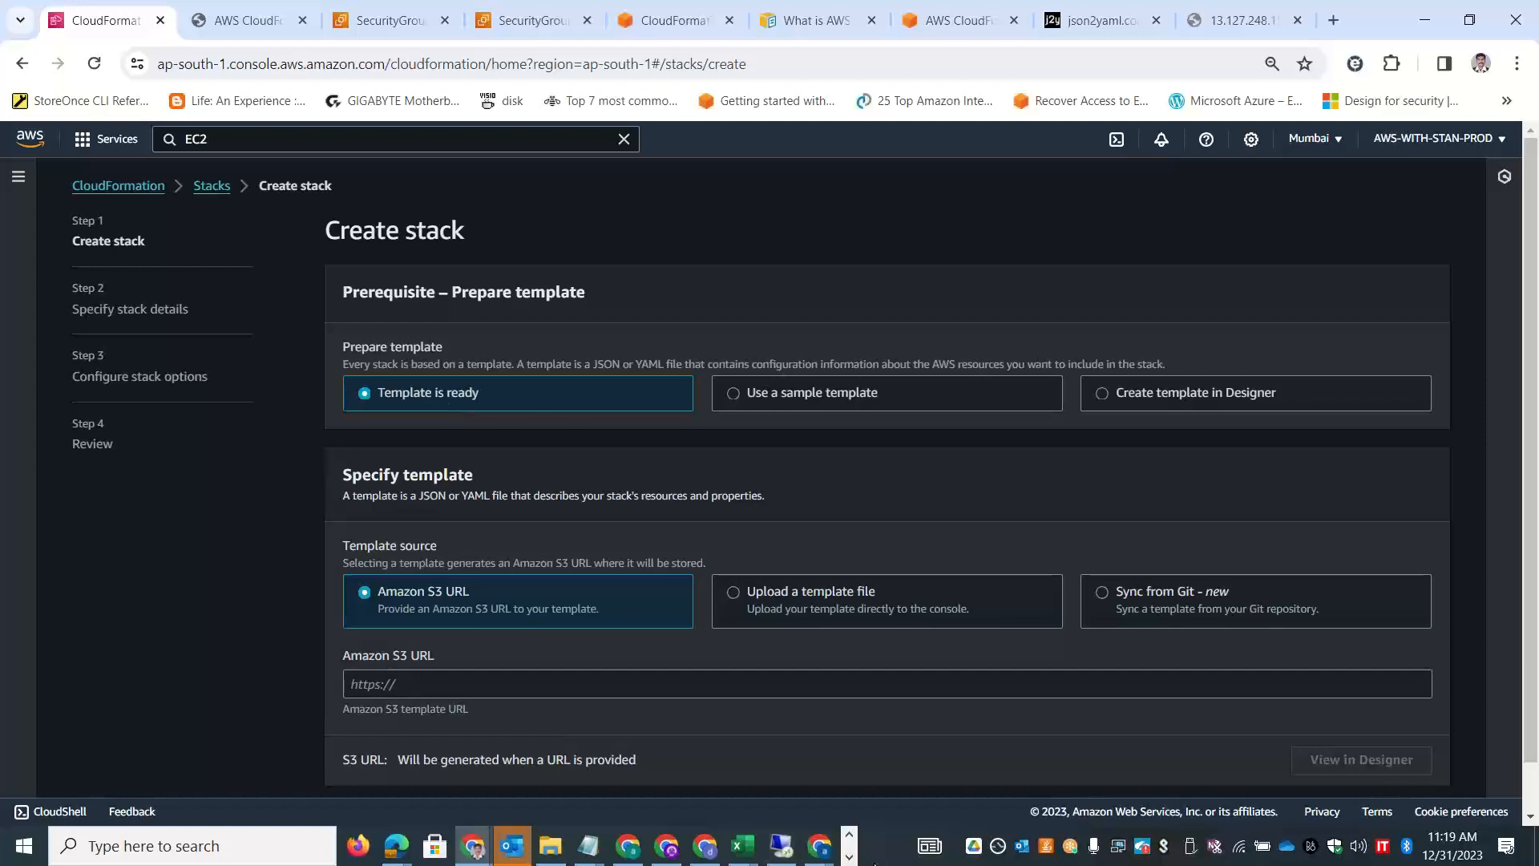
# Choose to create the stack's template in Designer and open a blank template there.
pyautogui.click(850, 858)
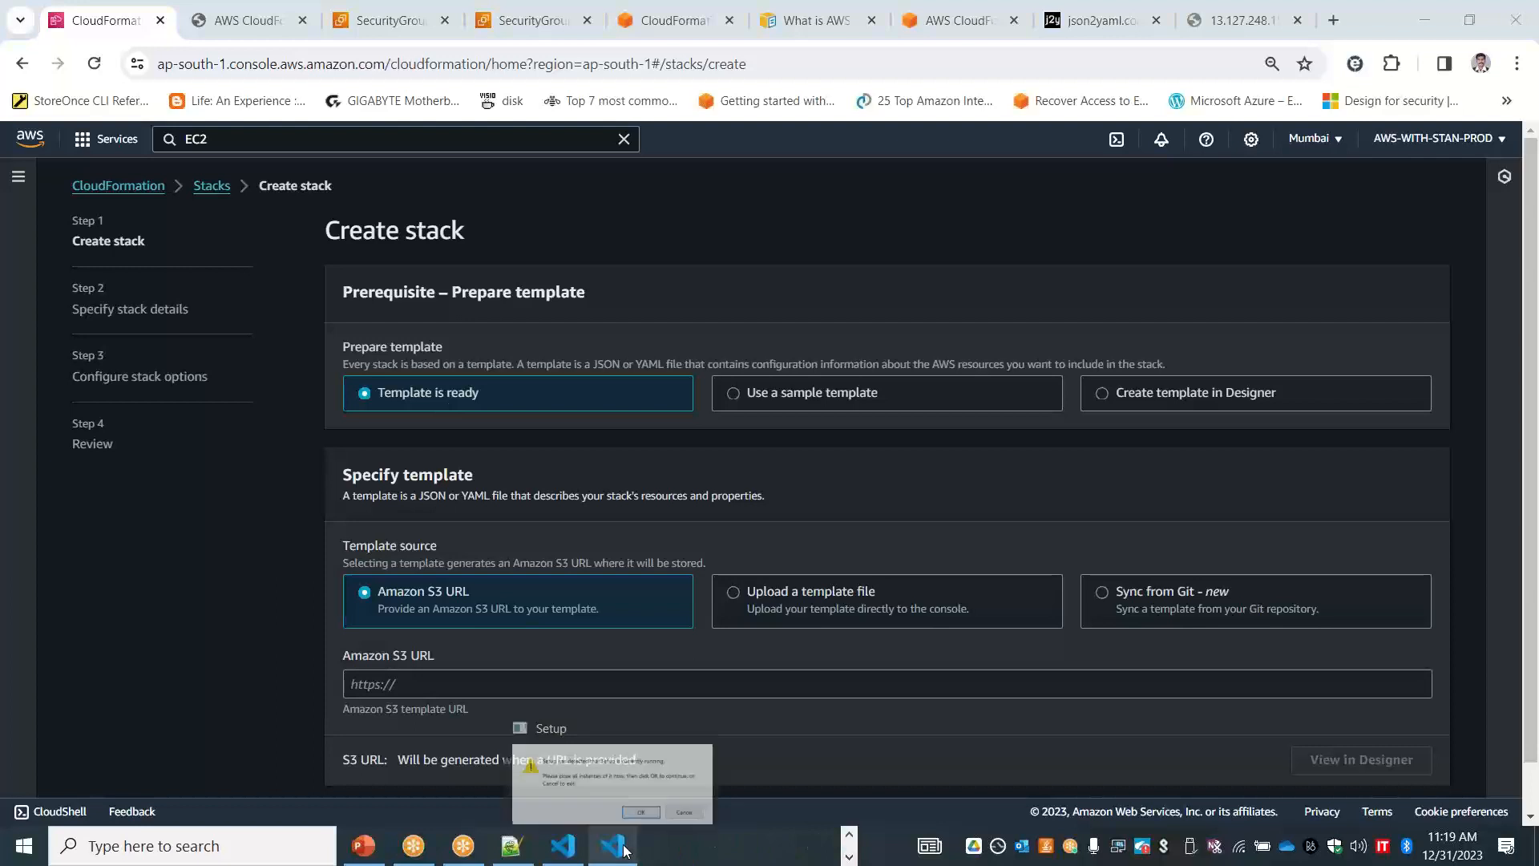
pyautogui.click(1161, 397)
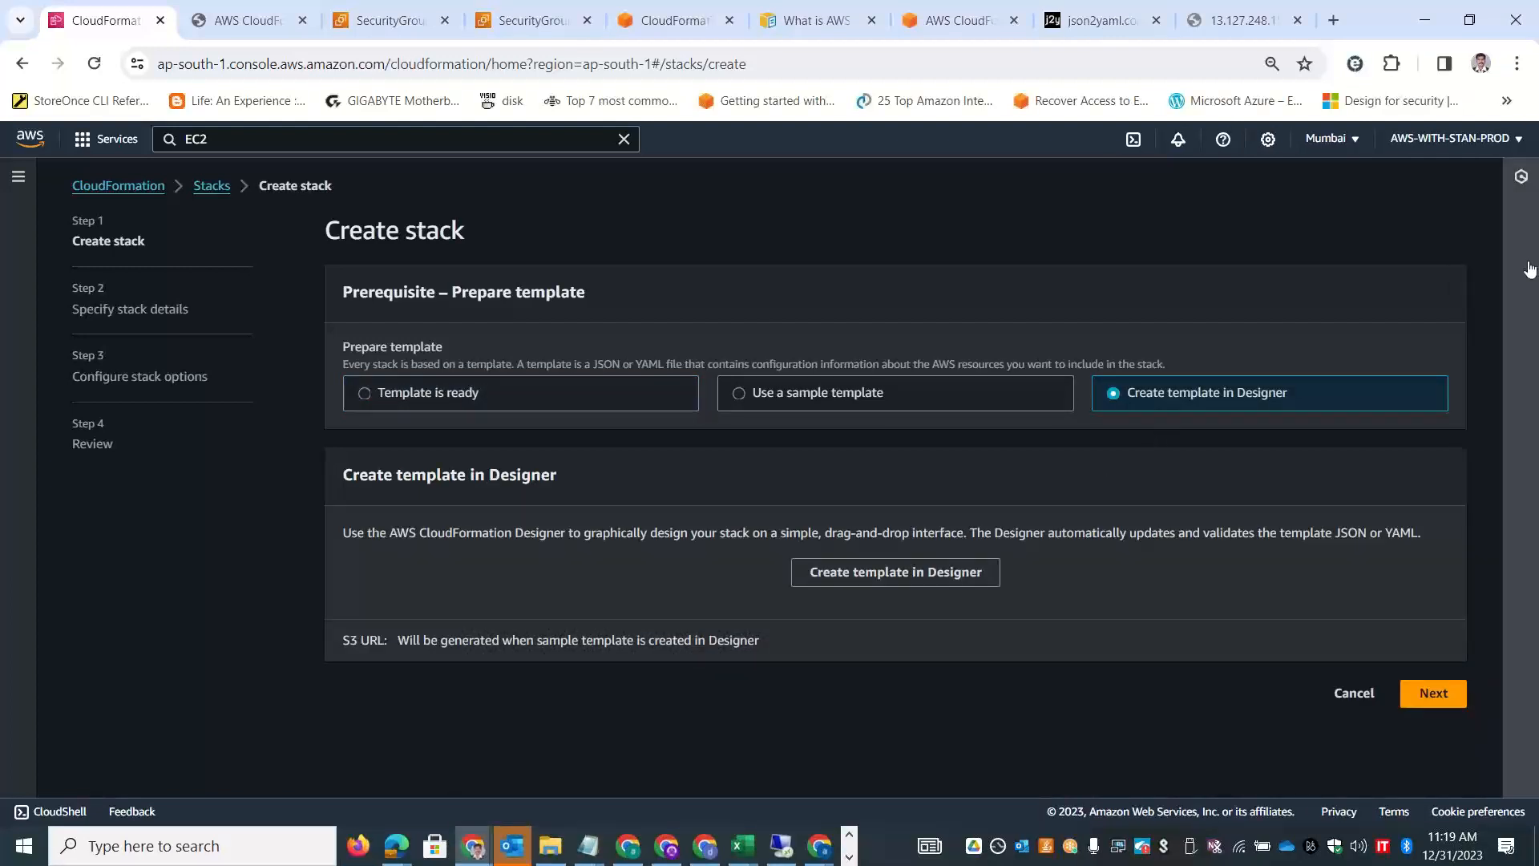
pyautogui.click(879, 574)
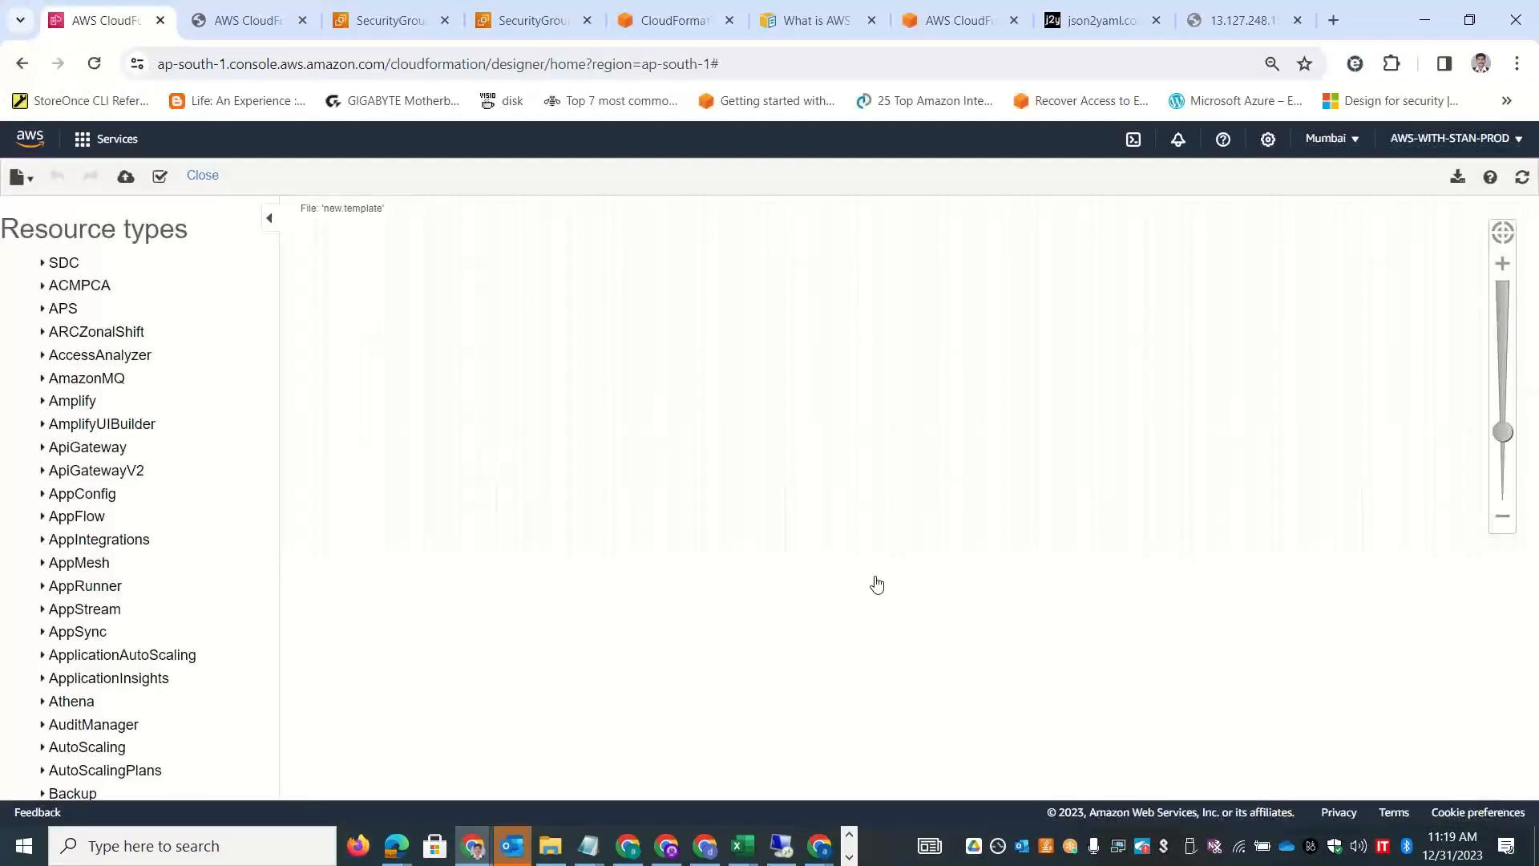
# Add an EC2 Instance resource to the empty template canvas.
pyautogui.moveTo(271, 278); pyautogui.dragTo(282, 341)
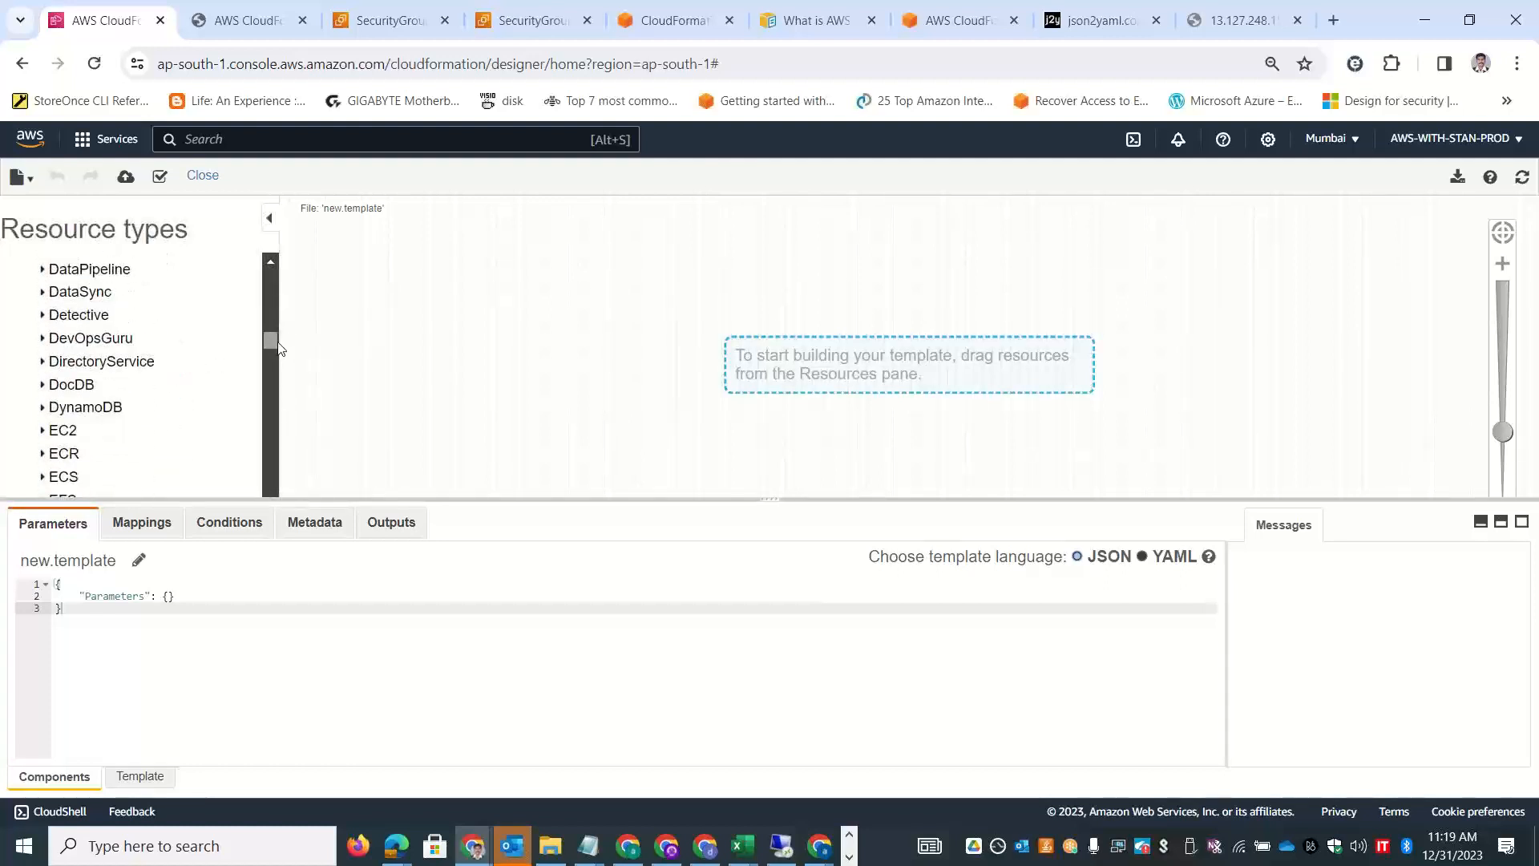
pyautogui.click(42, 430)
pyautogui.scroll(-2, 236, 354)
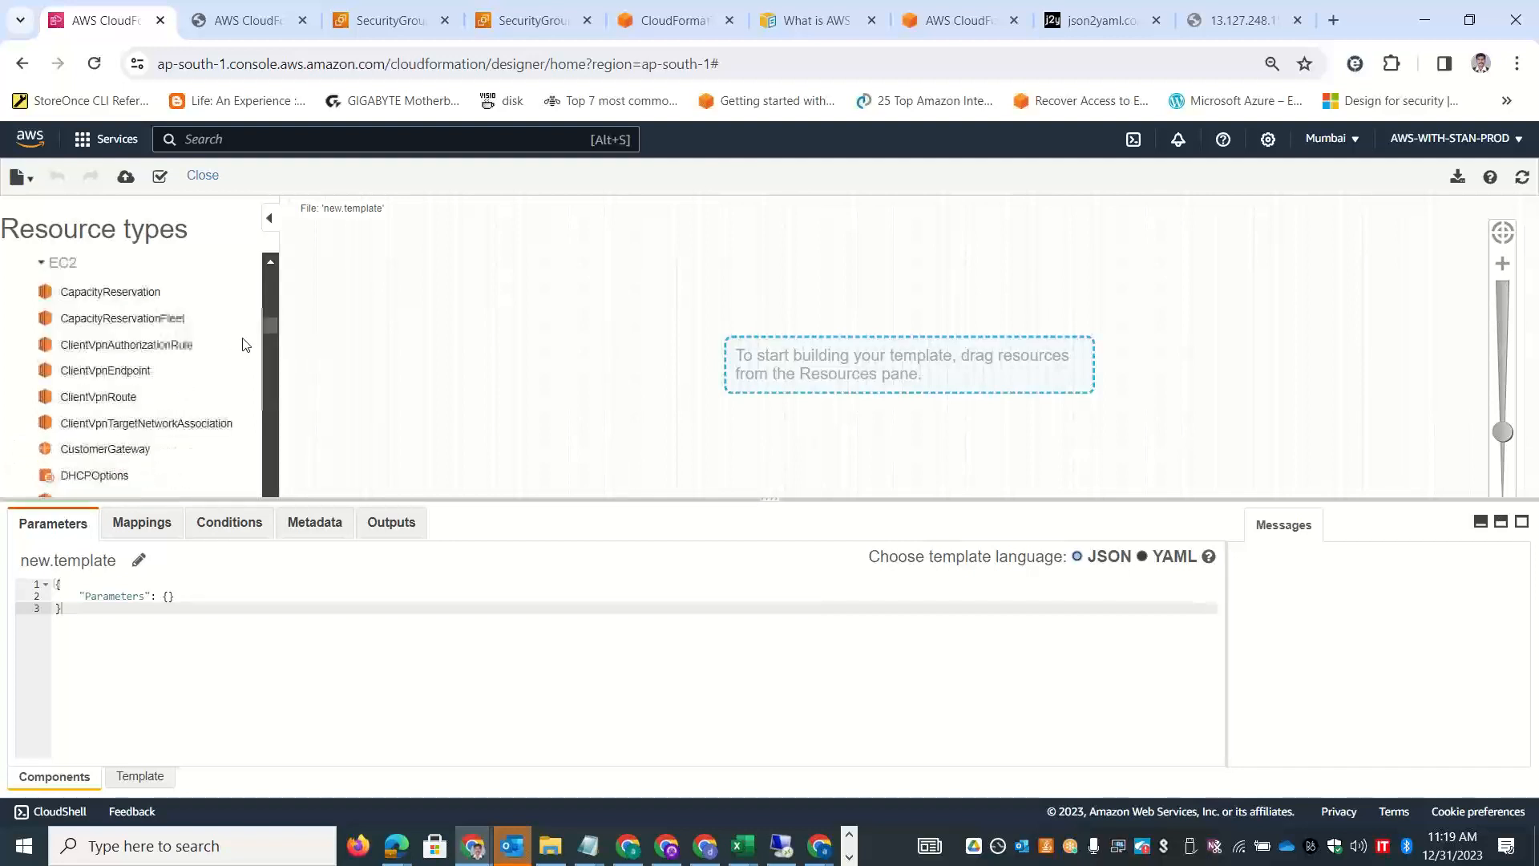
pyautogui.moveTo(269, 329); pyautogui.dragTo(269, 344)
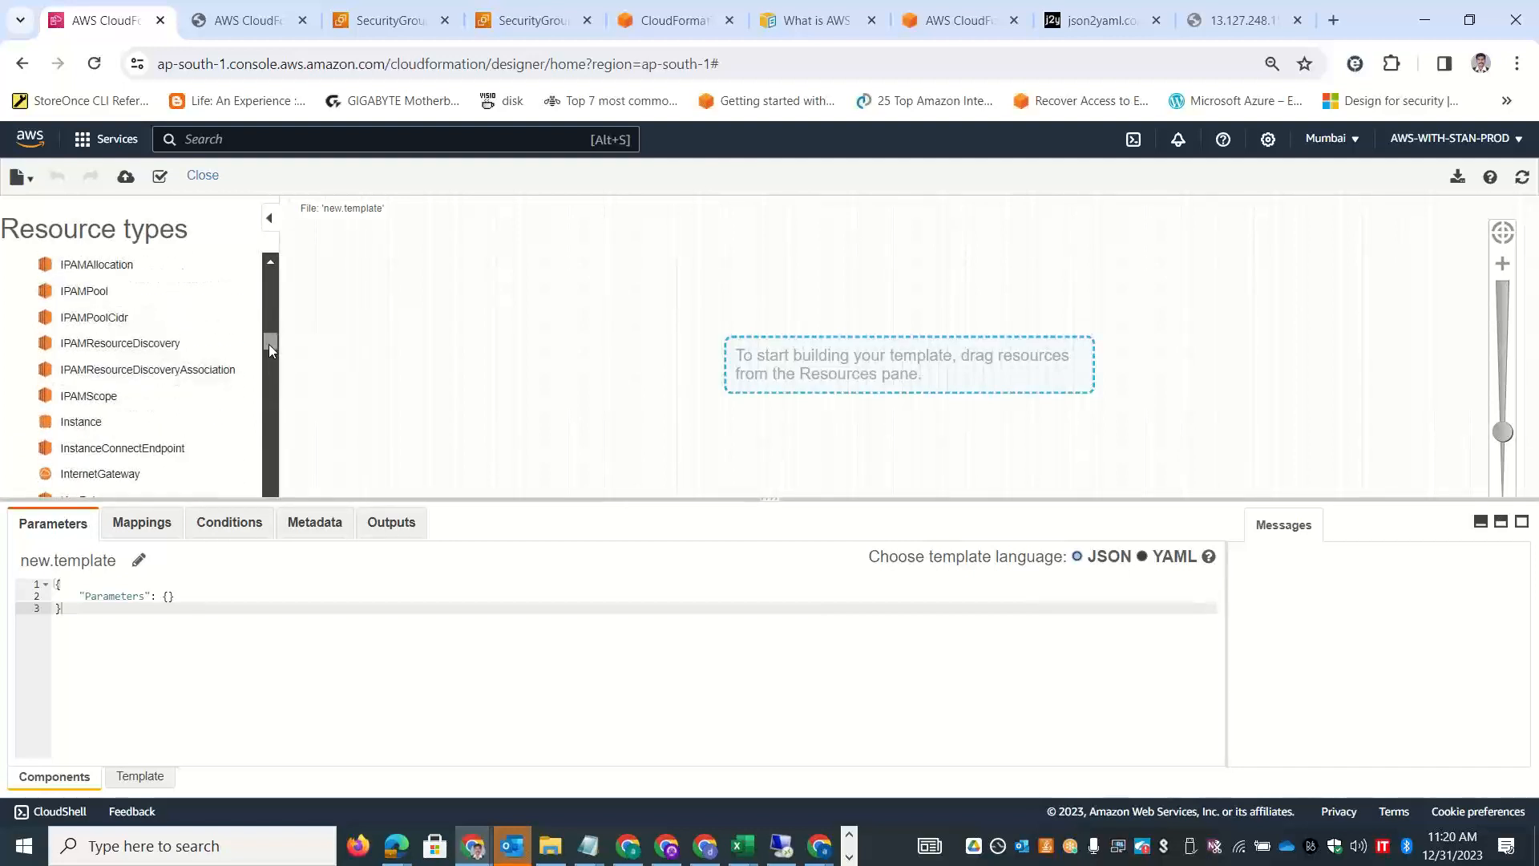
pyautogui.moveTo(60, 429); pyautogui.dragTo(663, 369)
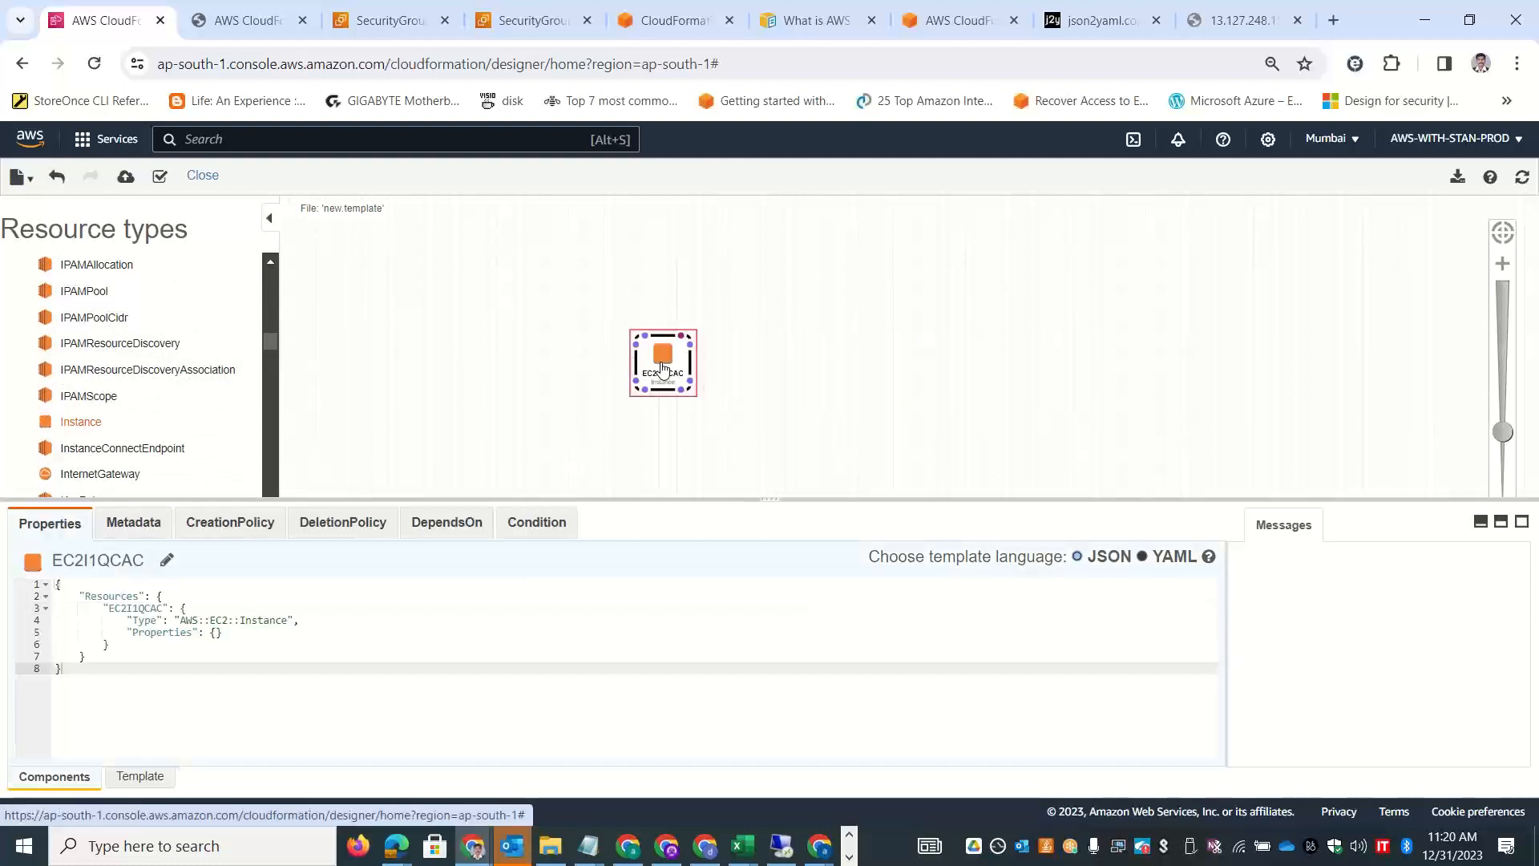
# Rename the EC2 instance resource as staninstance01 and refresh the Designer diagram.
pyautogui.click(167, 560)
pyautogui.write('stanec')
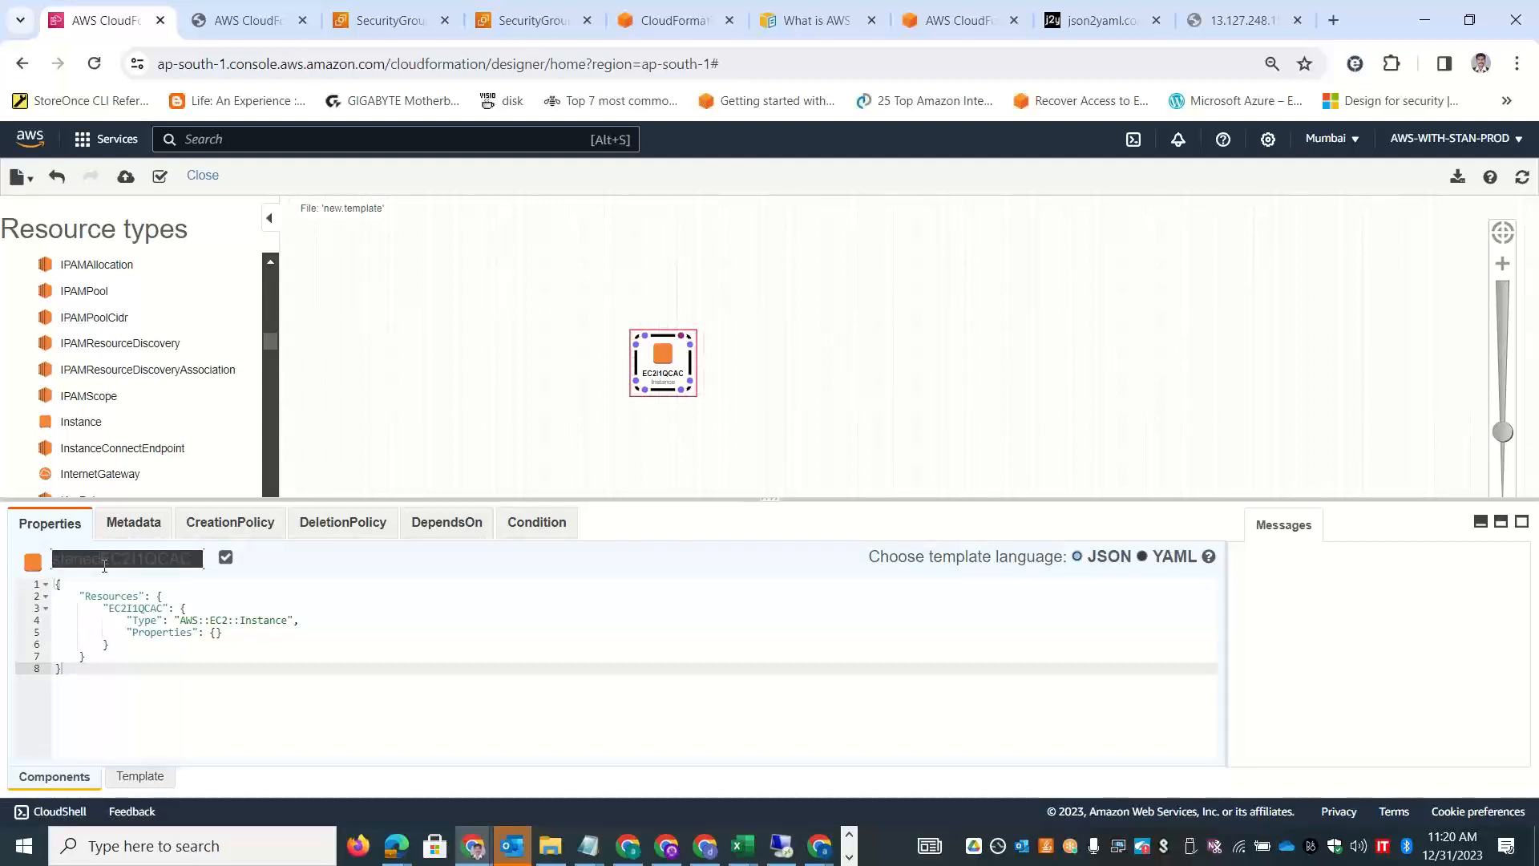
pyautogui.write('instance01')
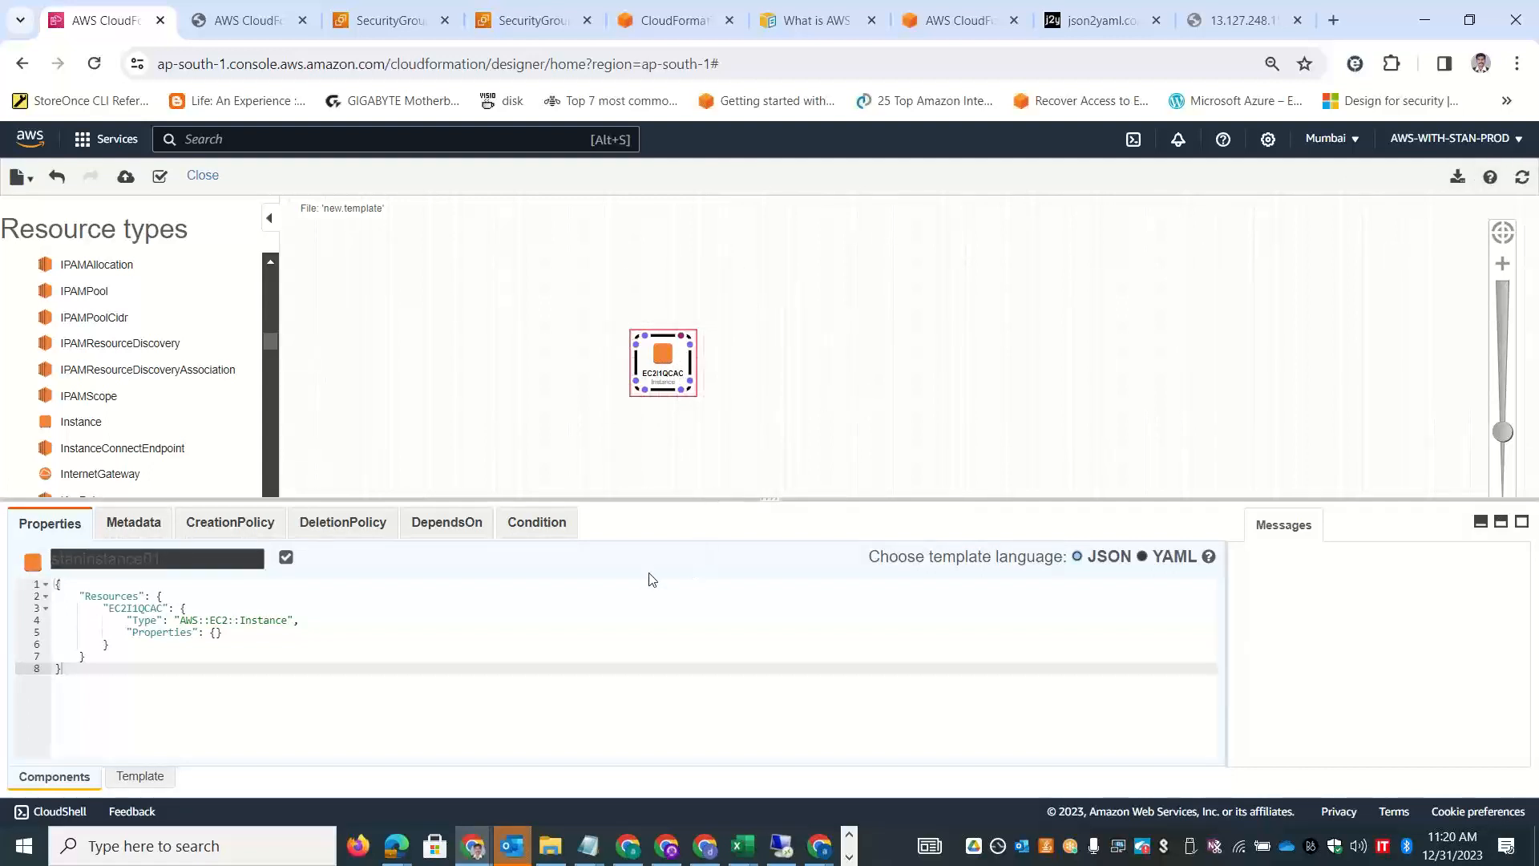
pyautogui.click(289, 559)
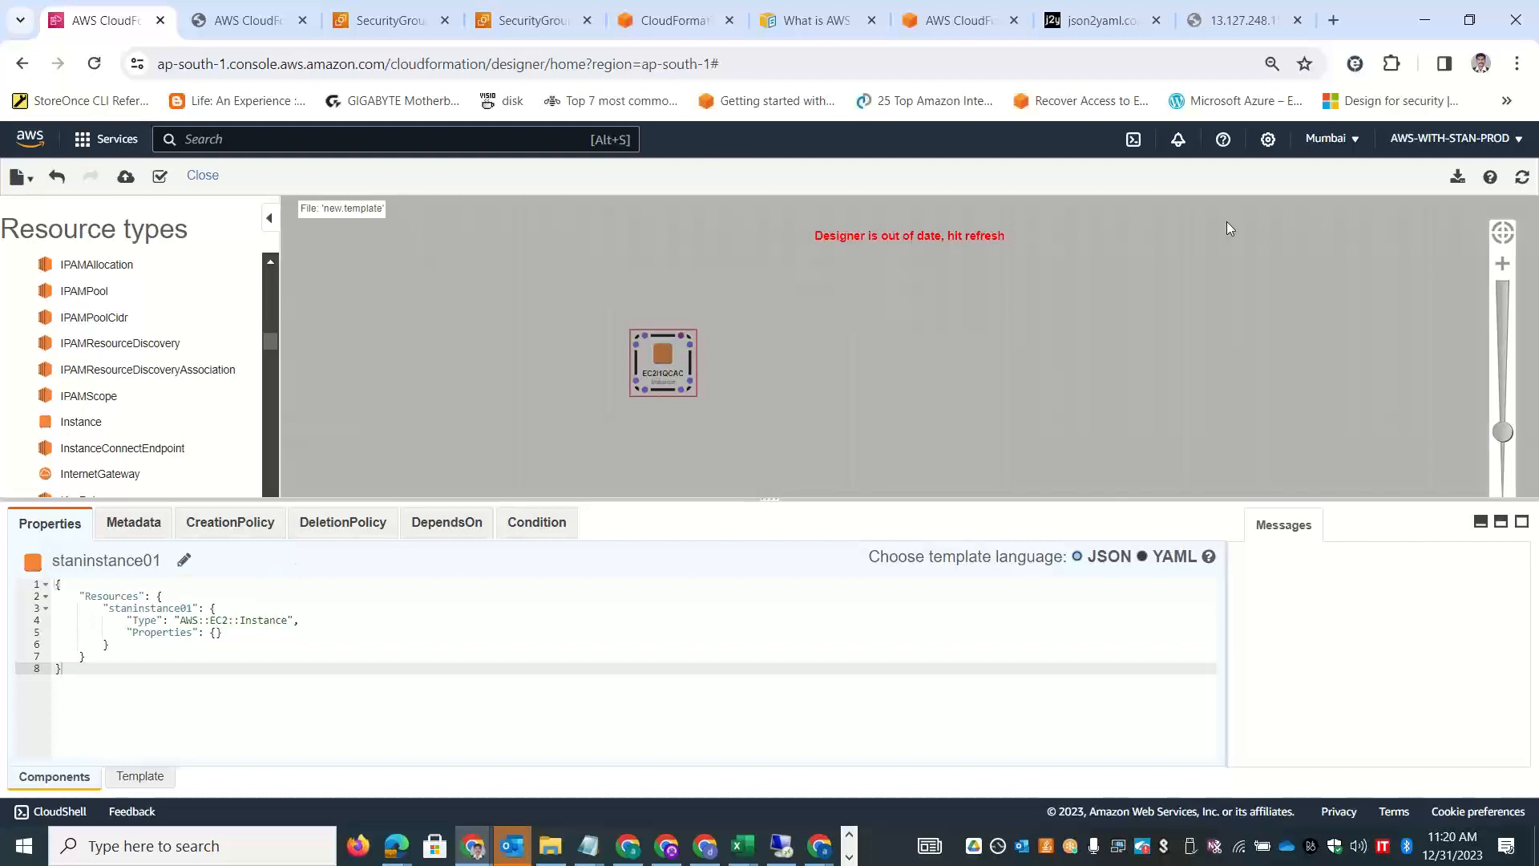
pyautogui.click(1521, 176)
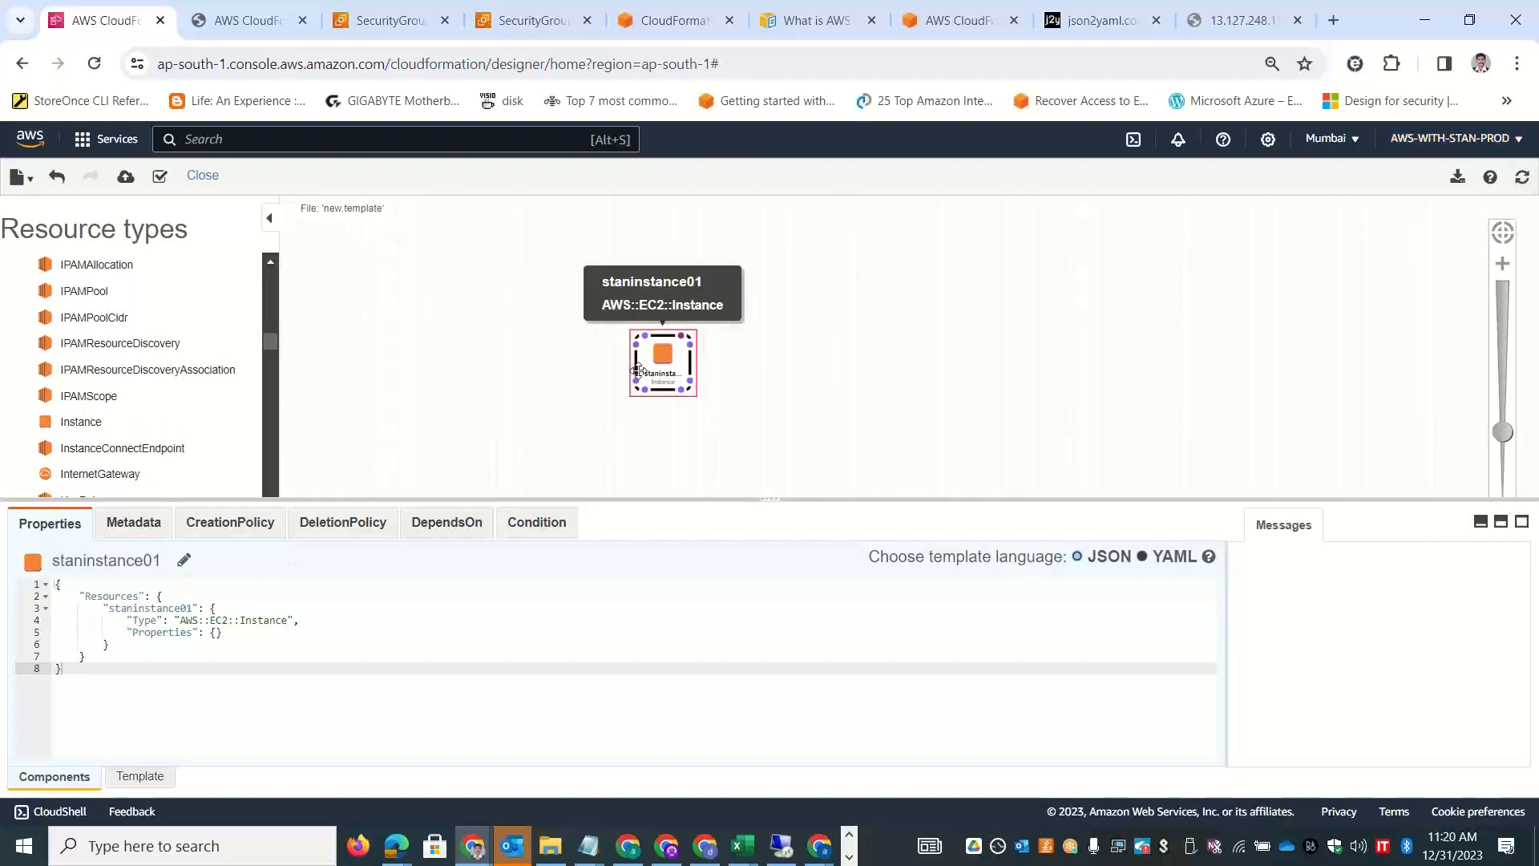
# Move the staninstance01 instance higher on the template canvas.
pyautogui.click(696, 398)
pyautogui.click(662, 357)
pyautogui.click(1503, 265)
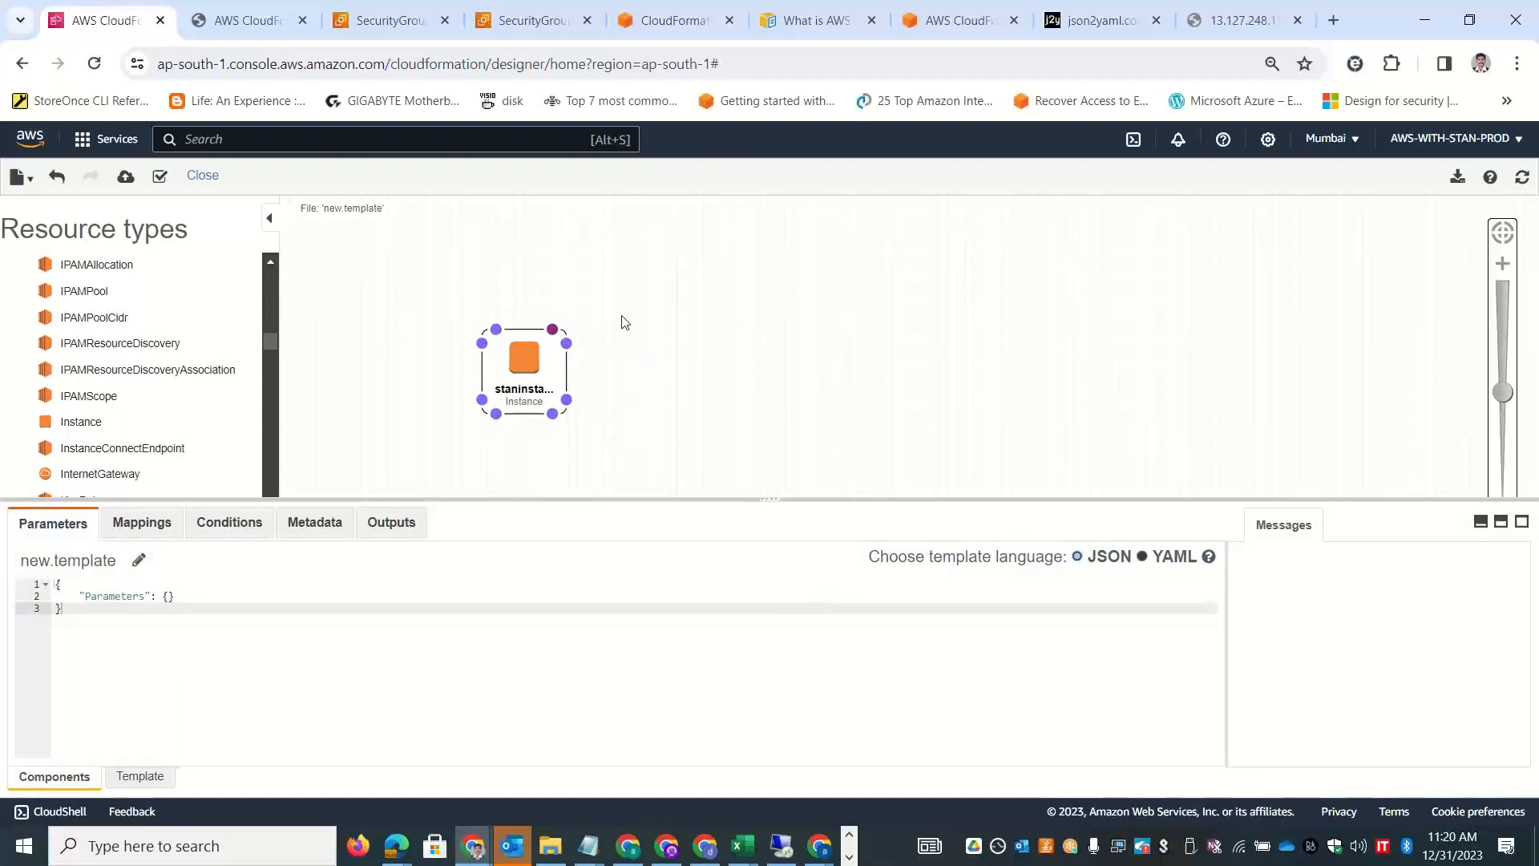
pyautogui.moveTo(526, 329); pyautogui.dragTo(521, 251)
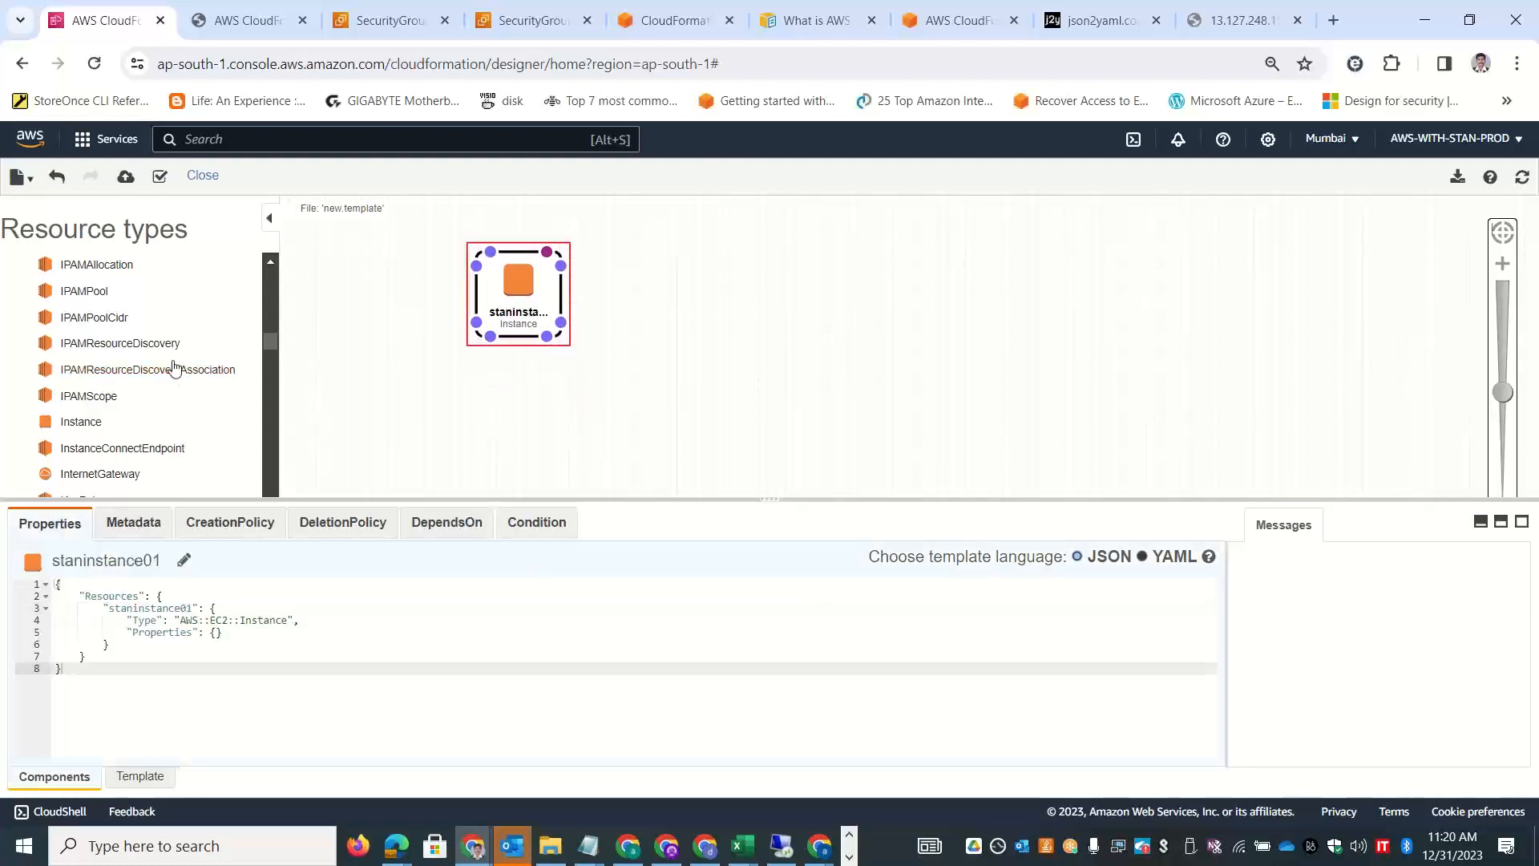
# Add an EC2 KeyPair to the right of the instance and an EC2 NetworkInterface below them on the canvas.
pyautogui.moveTo(269, 340); pyautogui.dragTo(269, 349)
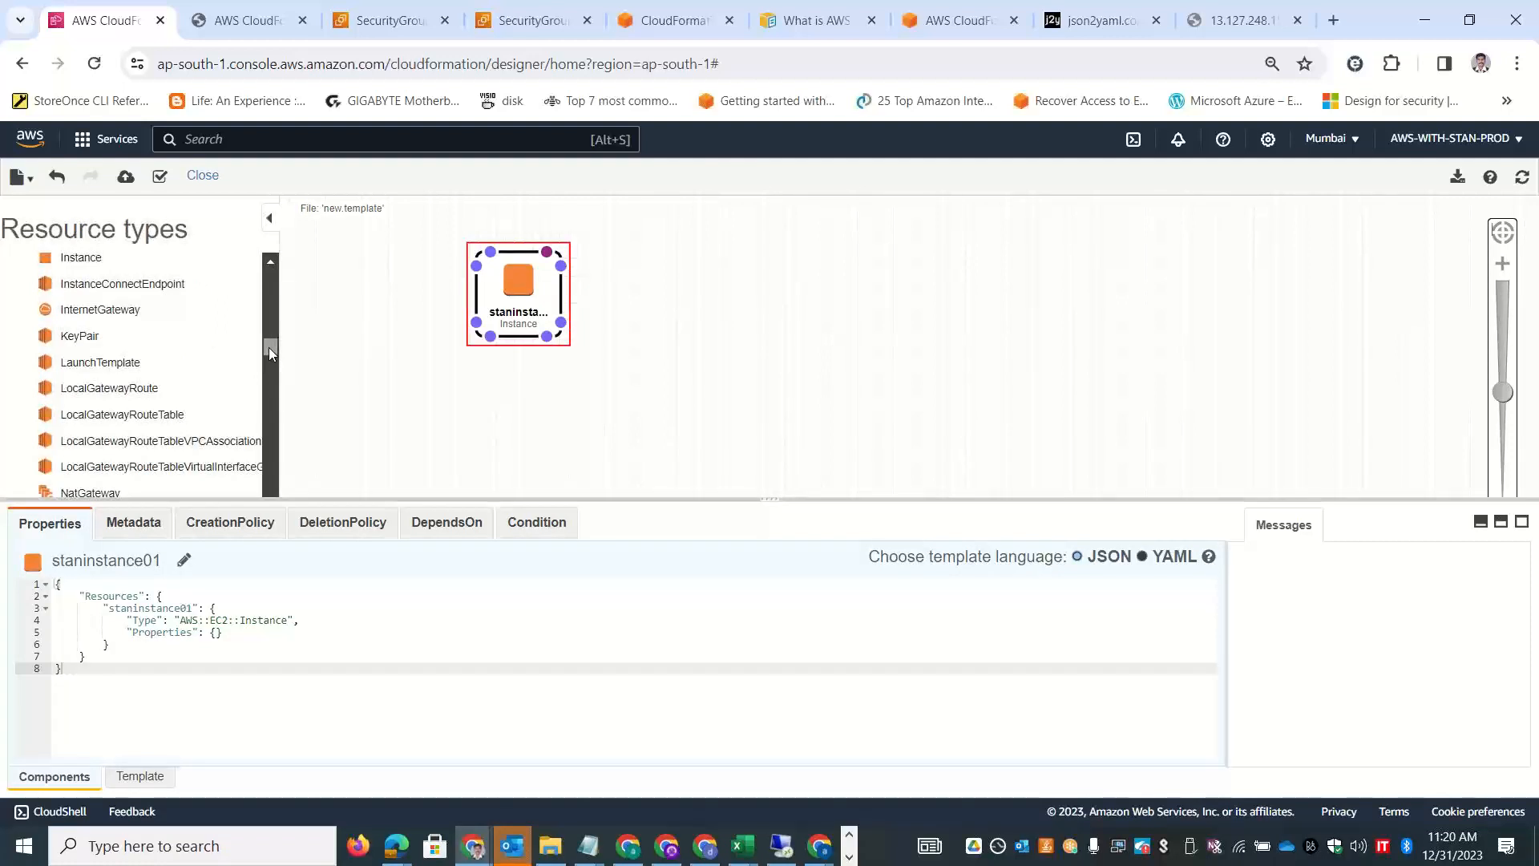
pyautogui.moveTo(76, 336); pyautogui.dragTo(794, 255)
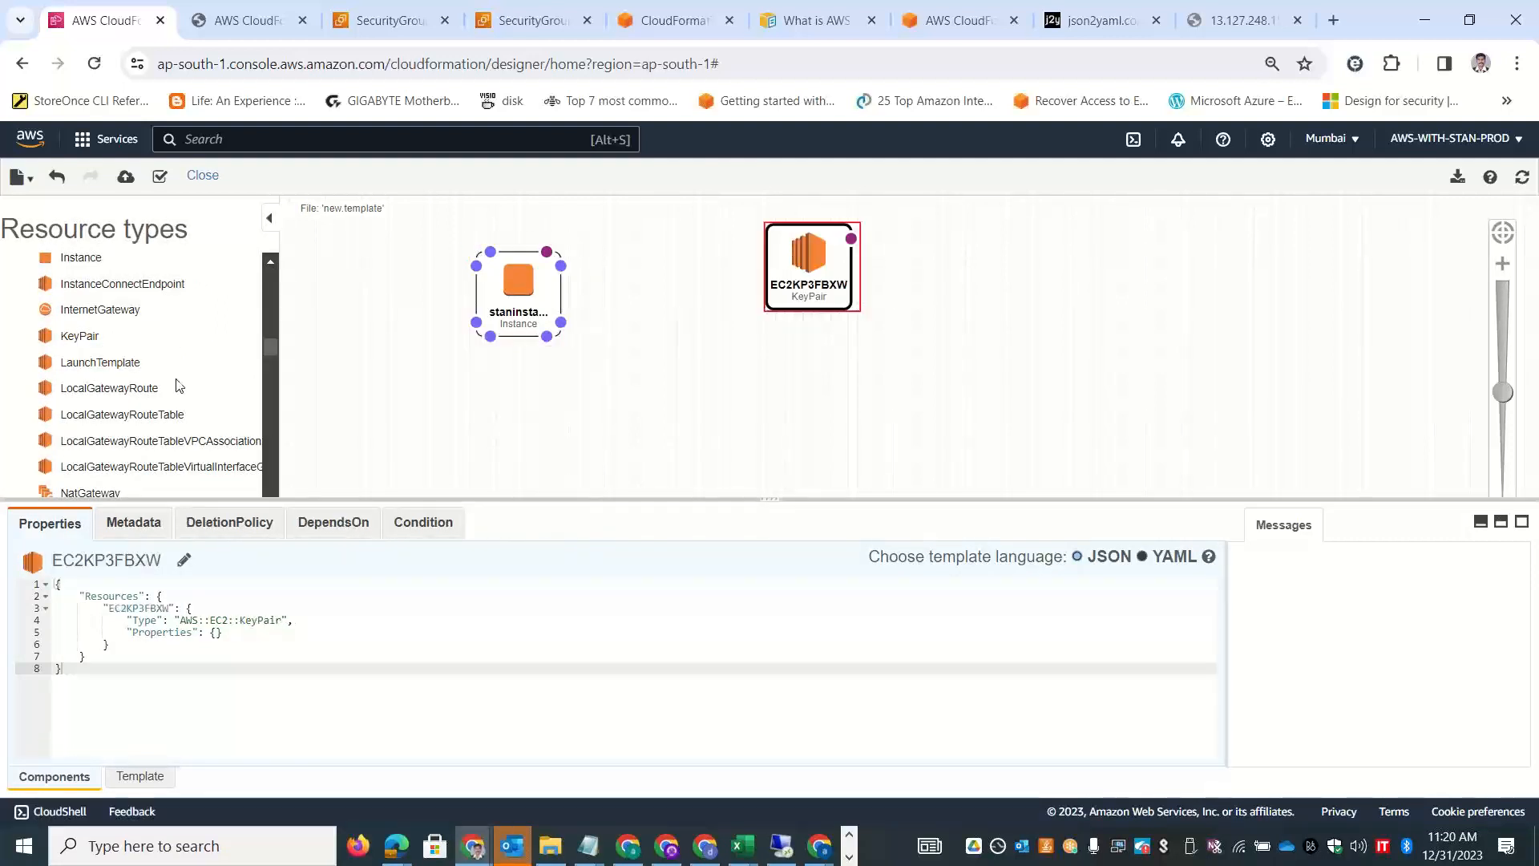
pyautogui.moveTo(271, 351); pyautogui.dragTo(267, 362)
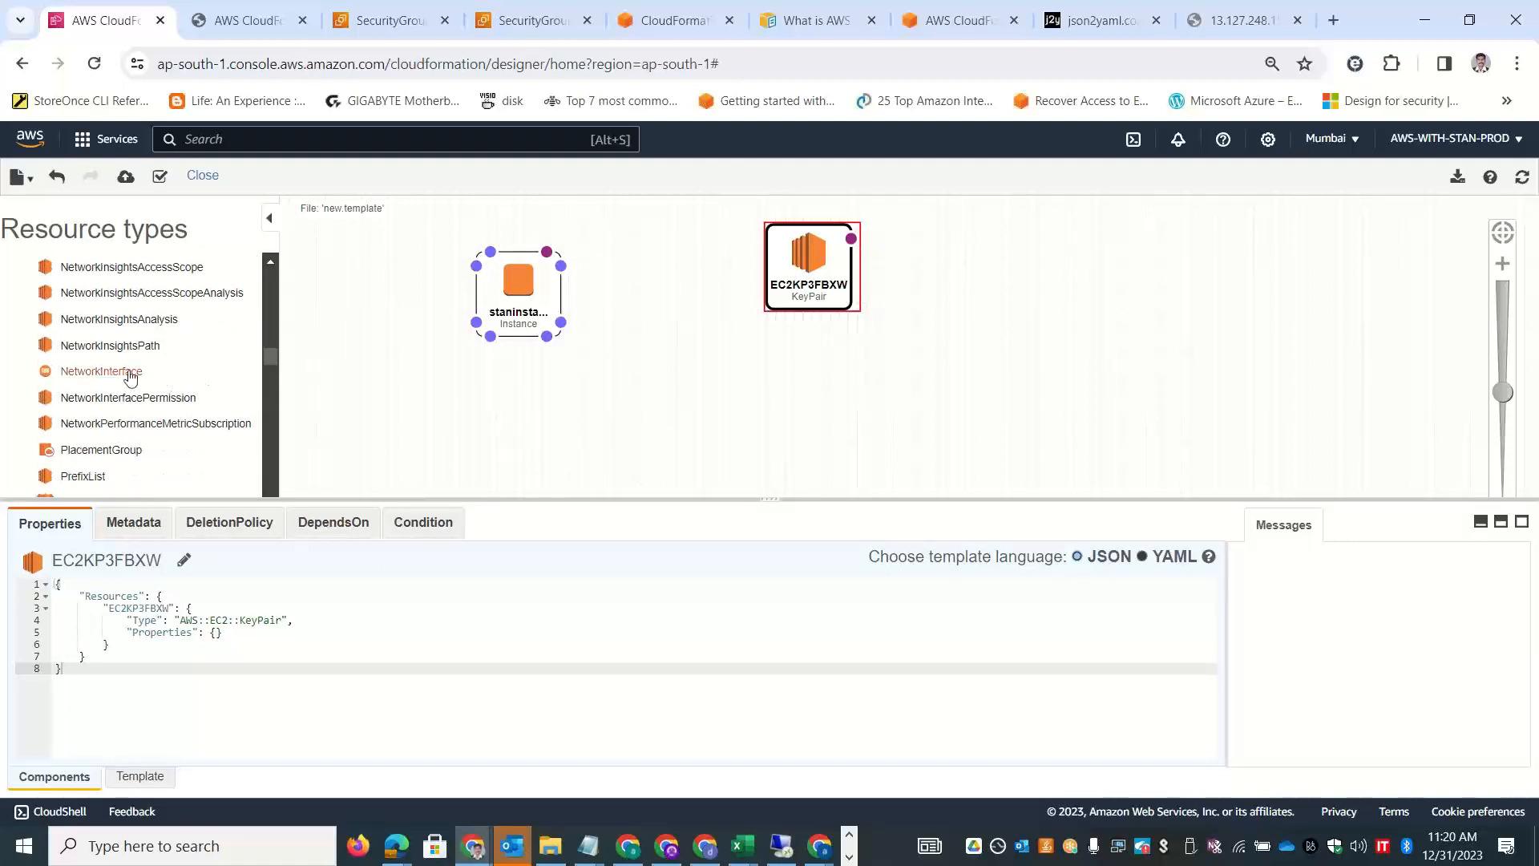
pyautogui.moveTo(116, 375); pyautogui.dragTo(676, 429)
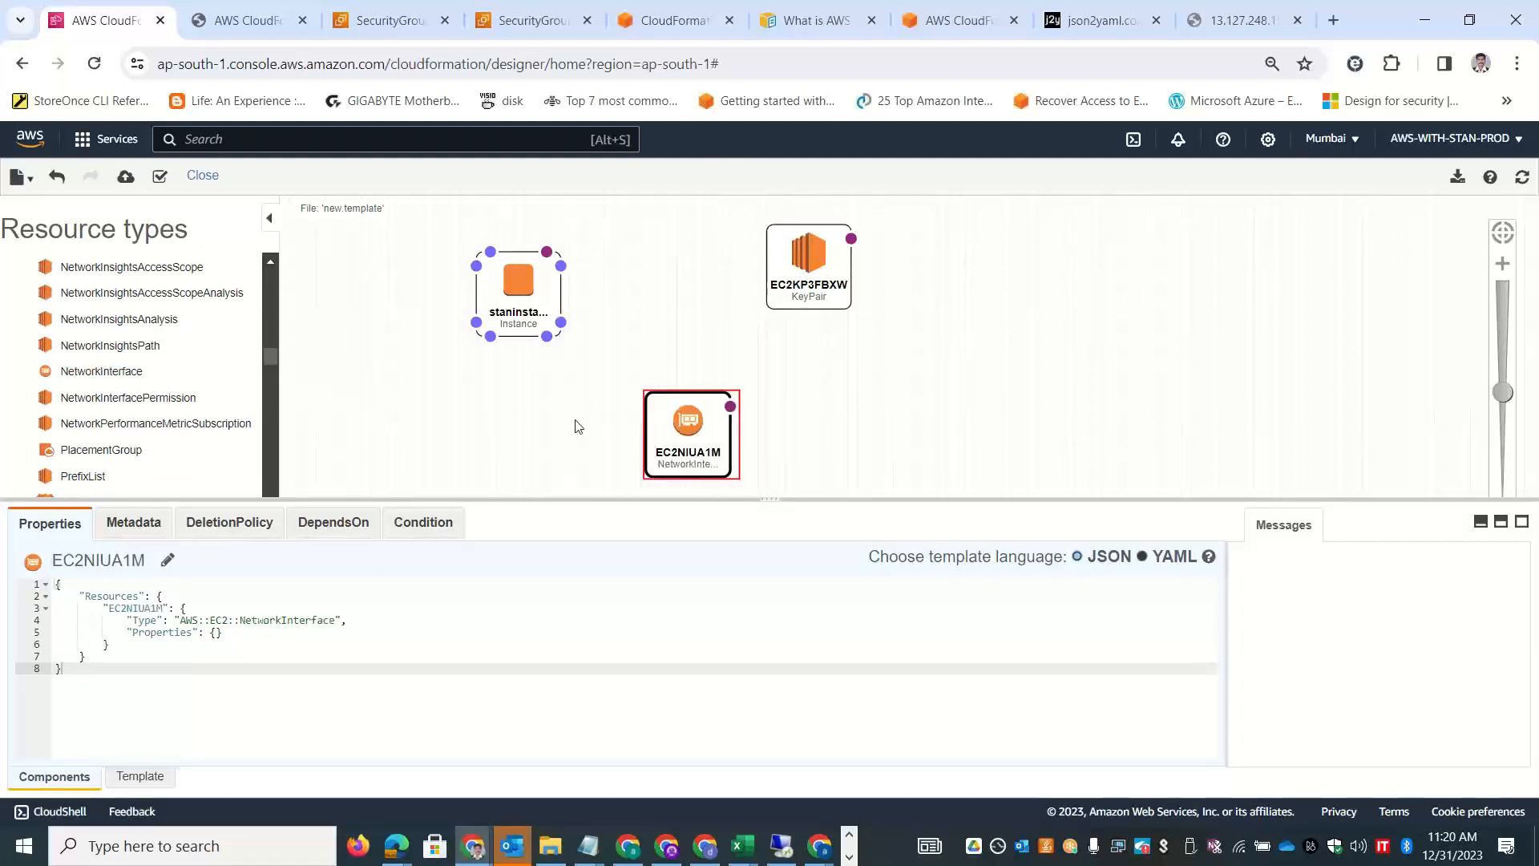
# Add an EC2 SecurityGroup below the instance and connect the instance's SecurityGroupIds property to it.
pyautogui.moveTo(268, 361)
pyautogui.mouseDown()
pyautogui.moveTo(273, 408)
pyautogui.moveTo(273, 352)
pyautogui.moveTo(268, 368)
pyautogui.mouseUp()
pyautogui.moveTo(104, 390); pyautogui.dragTo(393, 410)
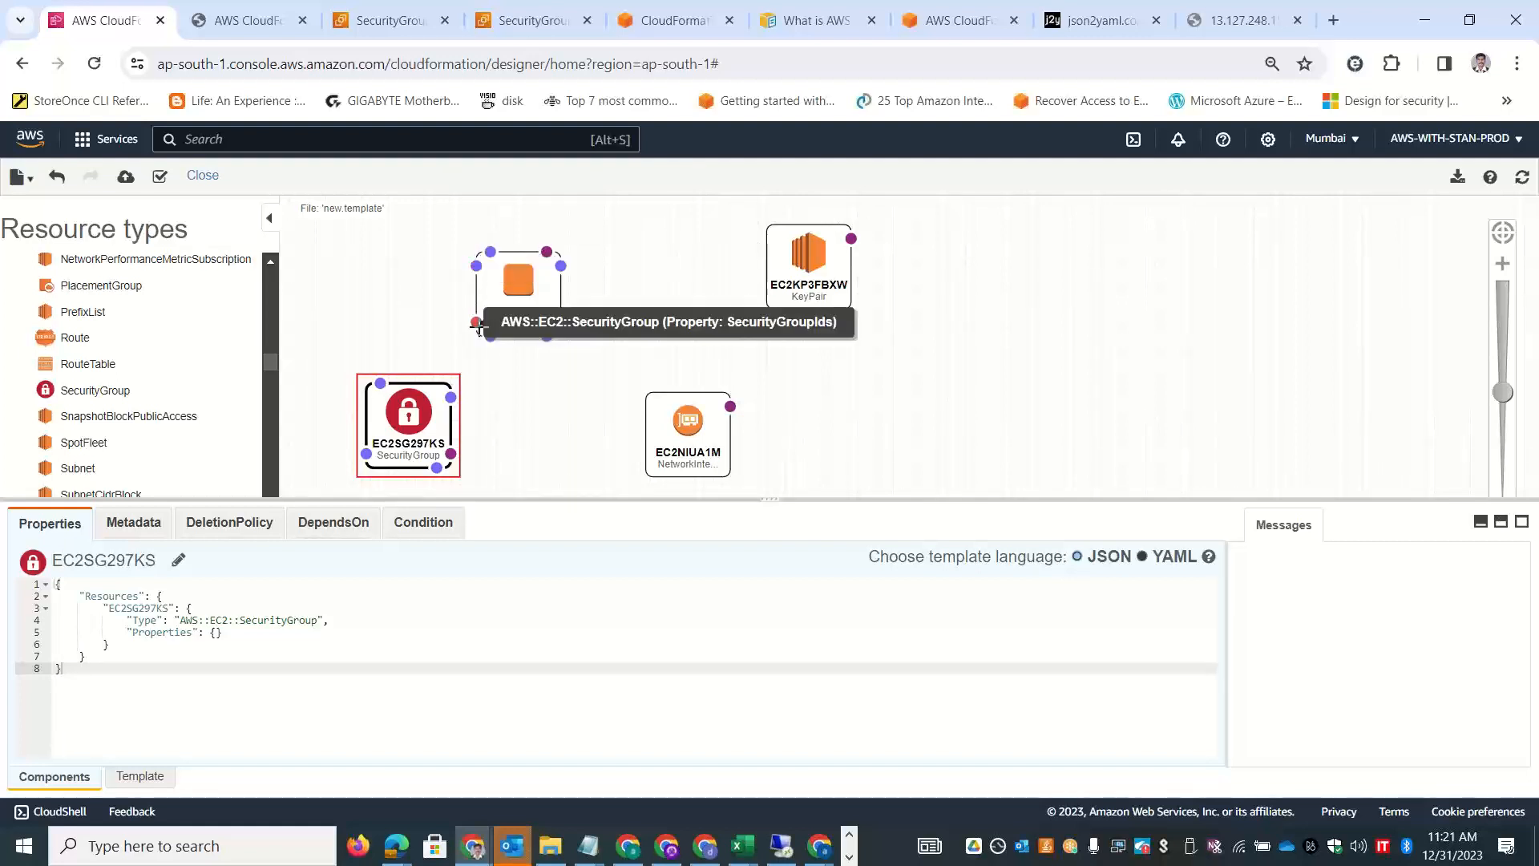
pyautogui.moveTo(476, 322); pyautogui.dragTo(449, 429)
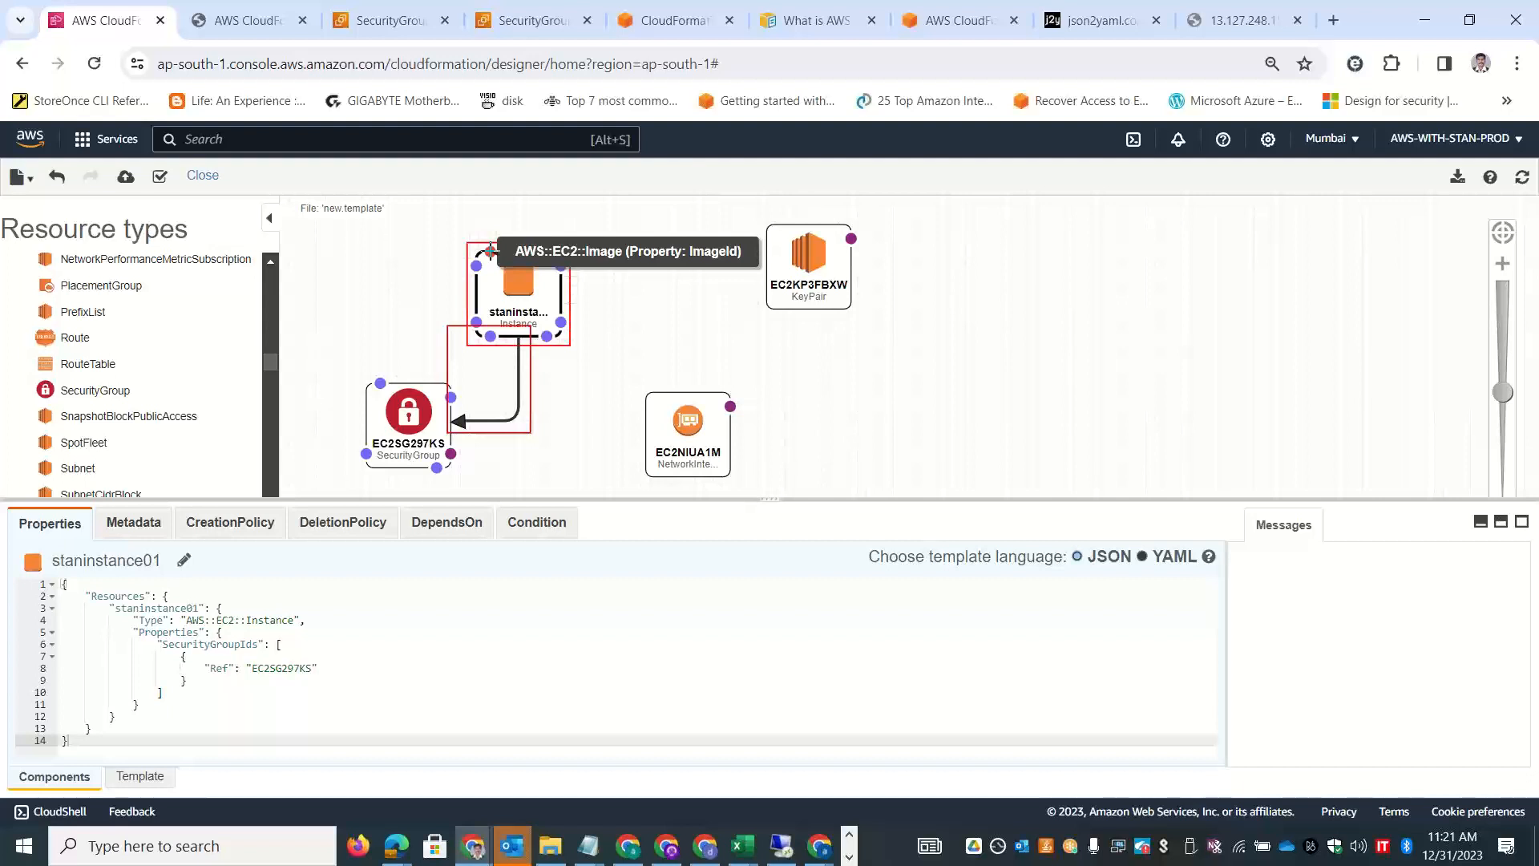
pyautogui.click(403, 435)
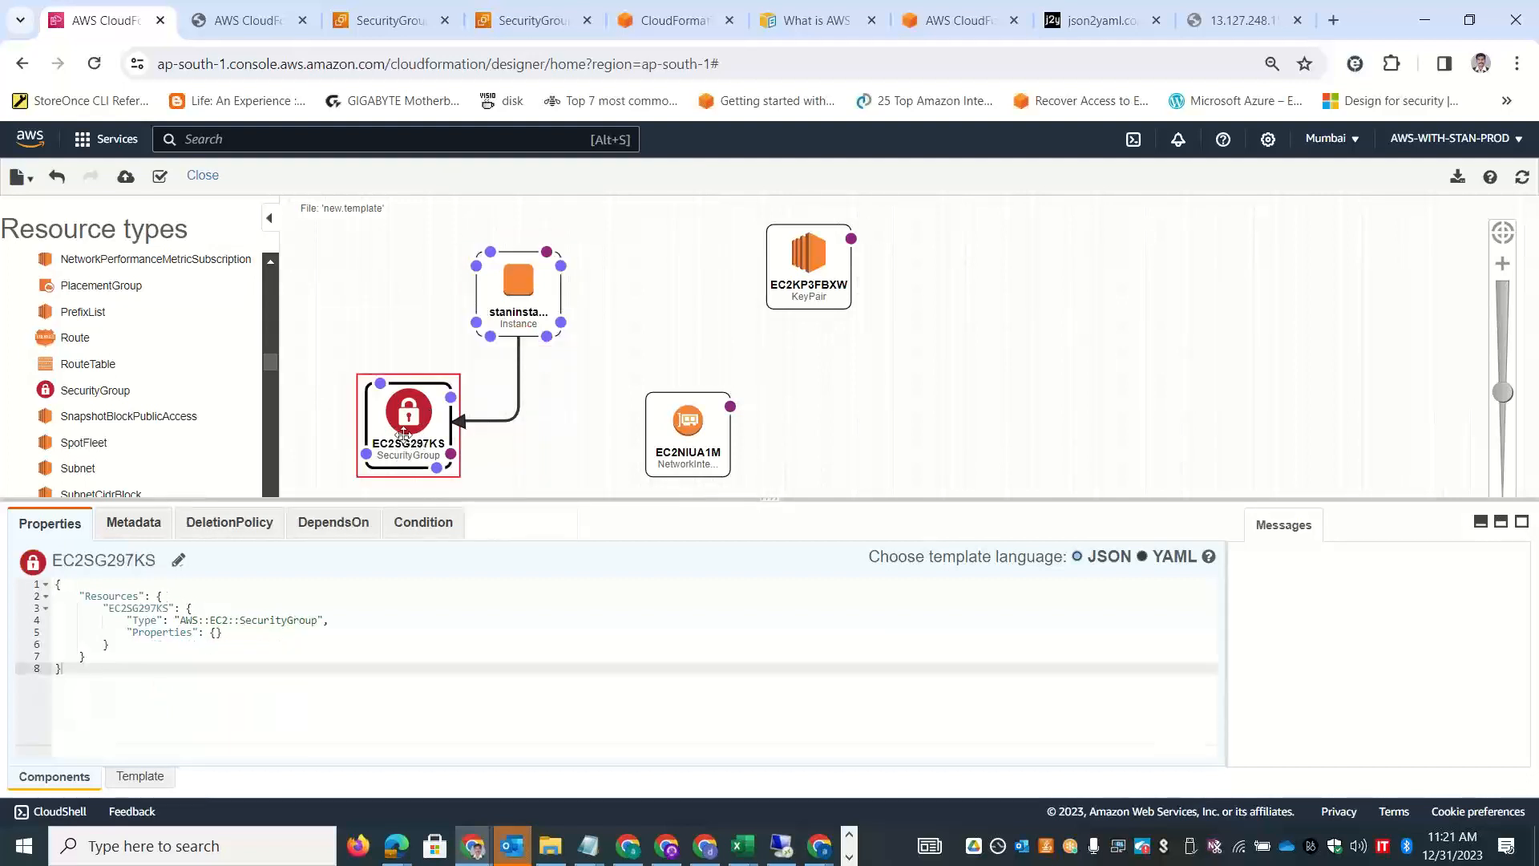
# Rename the EC2 security group resource as staninstancesg01 and refresh the Designer diagram.
pyautogui.click(177, 558)
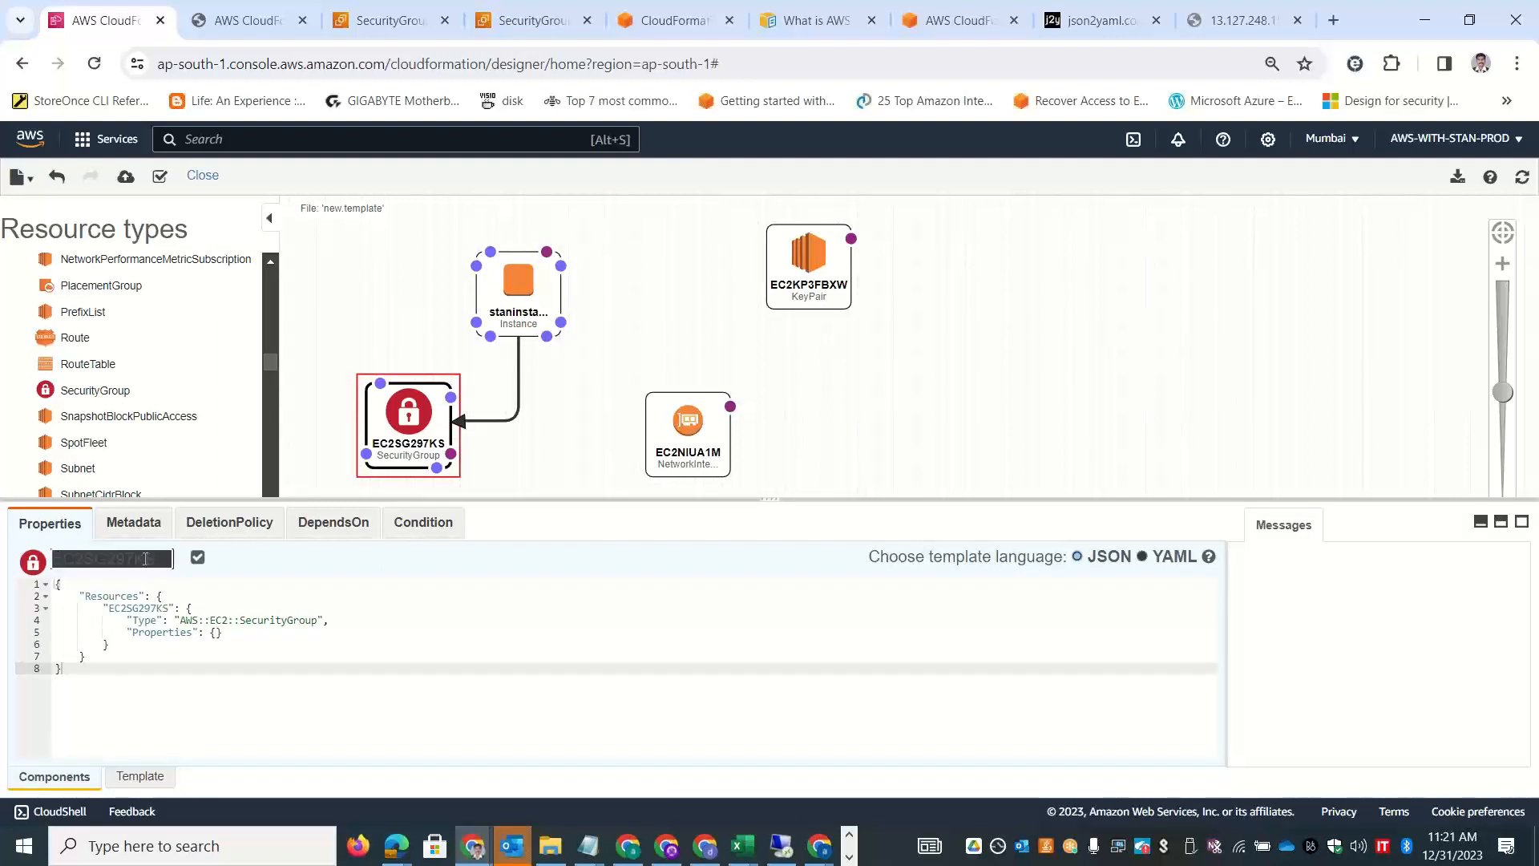
pyautogui.write('staninstancese')
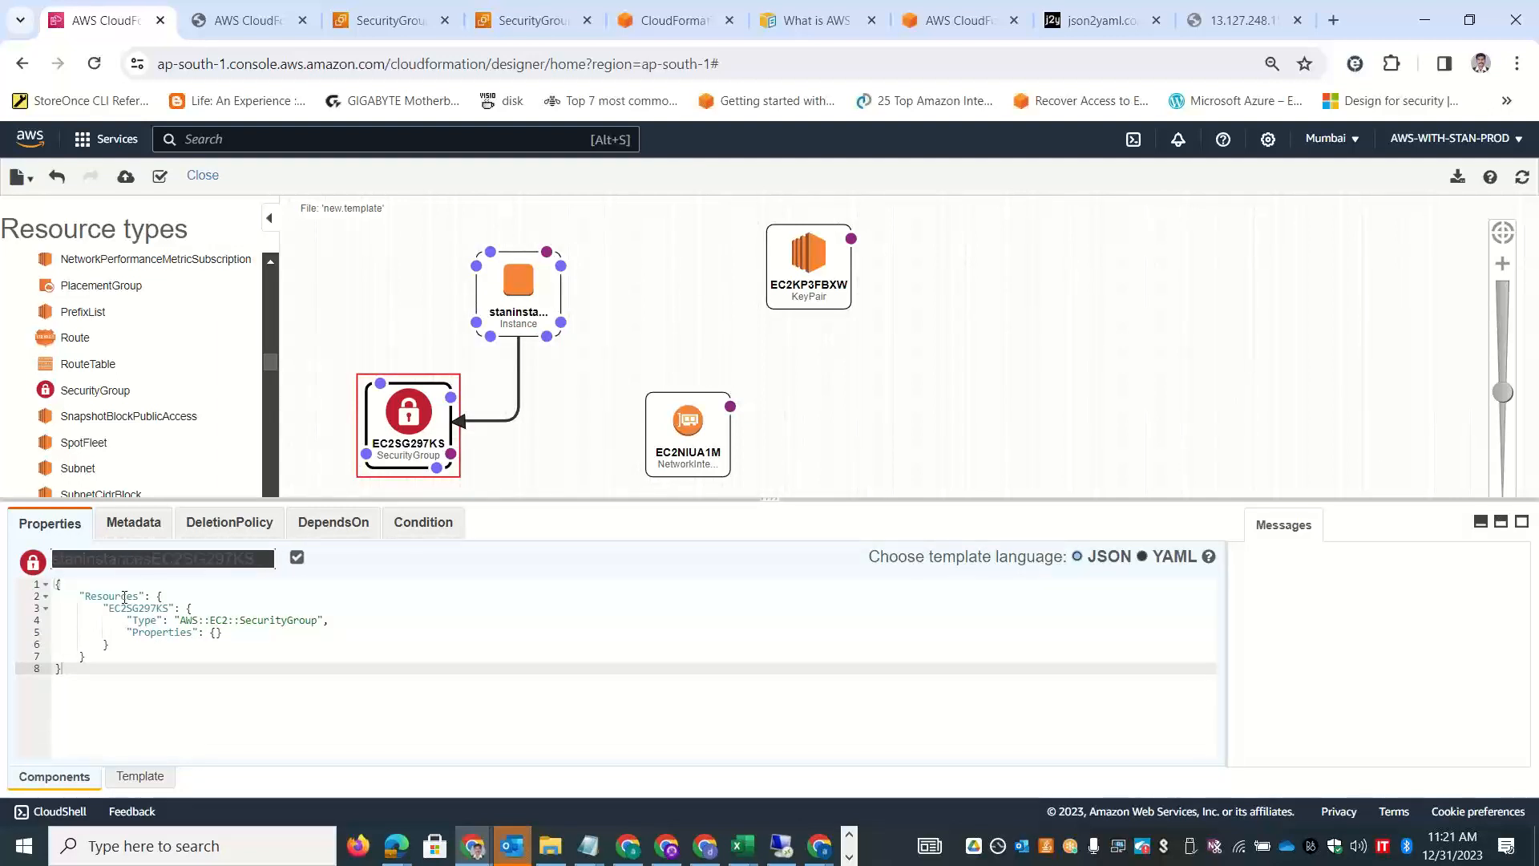
pyautogui.write('sg01')
pyautogui.press('Delete')
pyautogui.press('Delete')
pyautogui.press('Delete')
pyautogui.press('Delete')
pyautogui.press('Delete')
pyautogui.press('Delete')
pyautogui.press('Delete')
pyautogui.press('Delete')
pyautogui.press('Delete')
pyautogui.press('Delete')
pyautogui.click(317, 559)
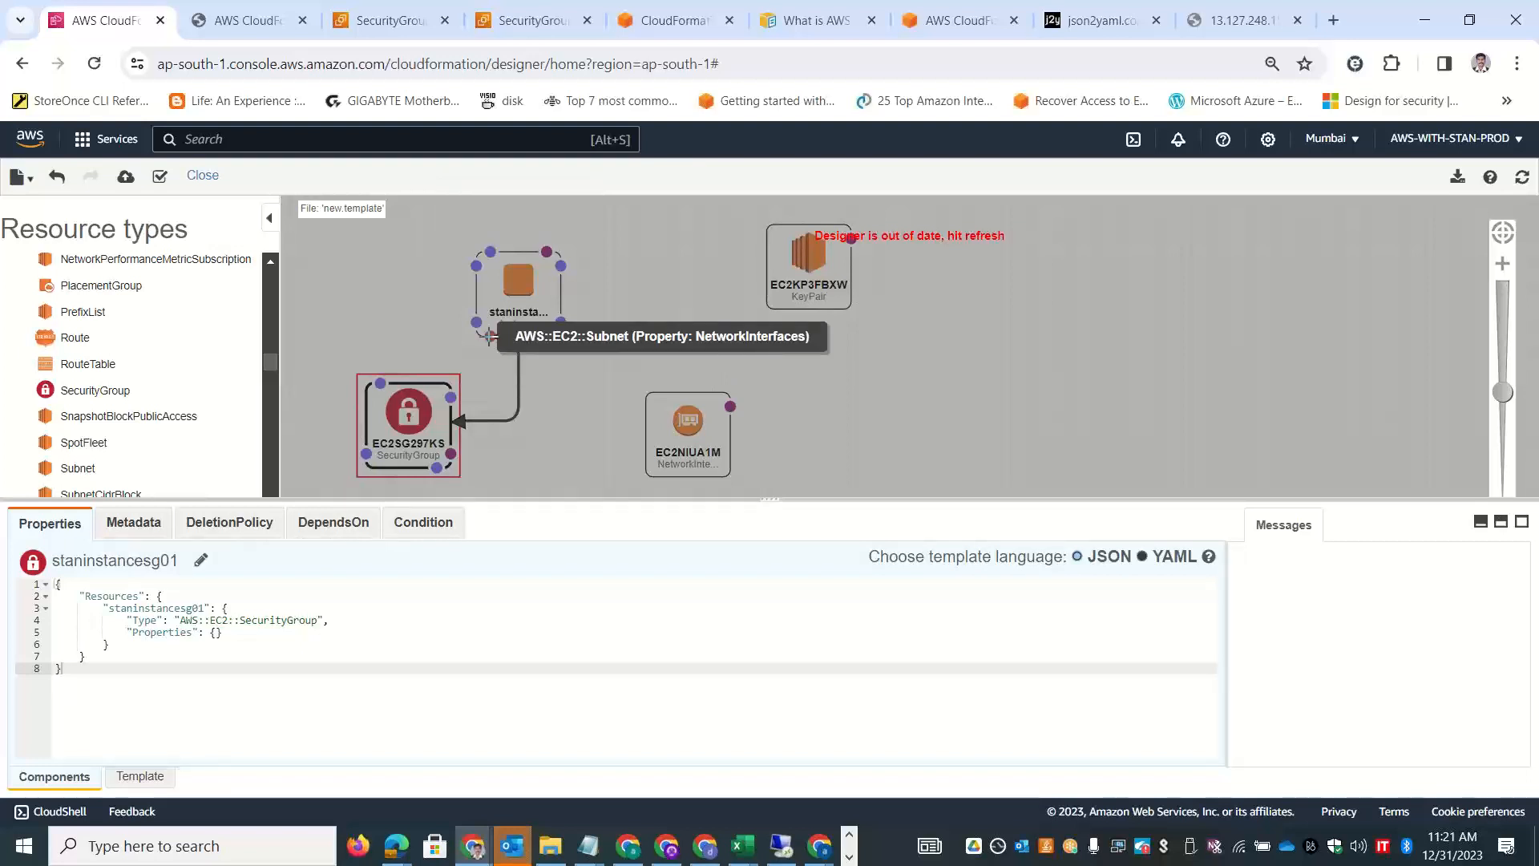
pyautogui.moveTo(489, 334); pyautogui.dragTo(696, 388)
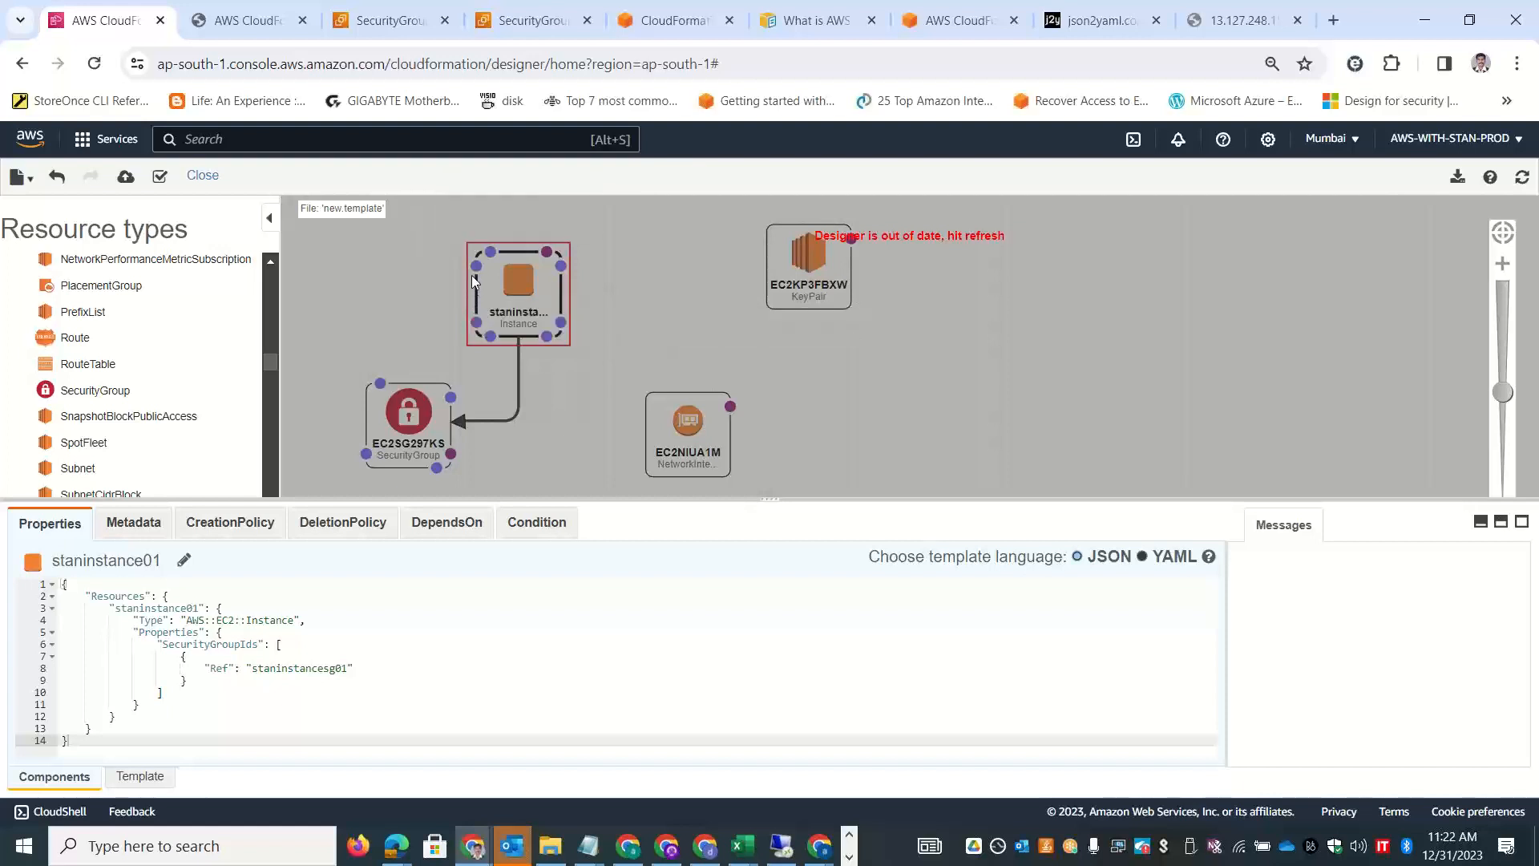
pyautogui.click(816, 269)
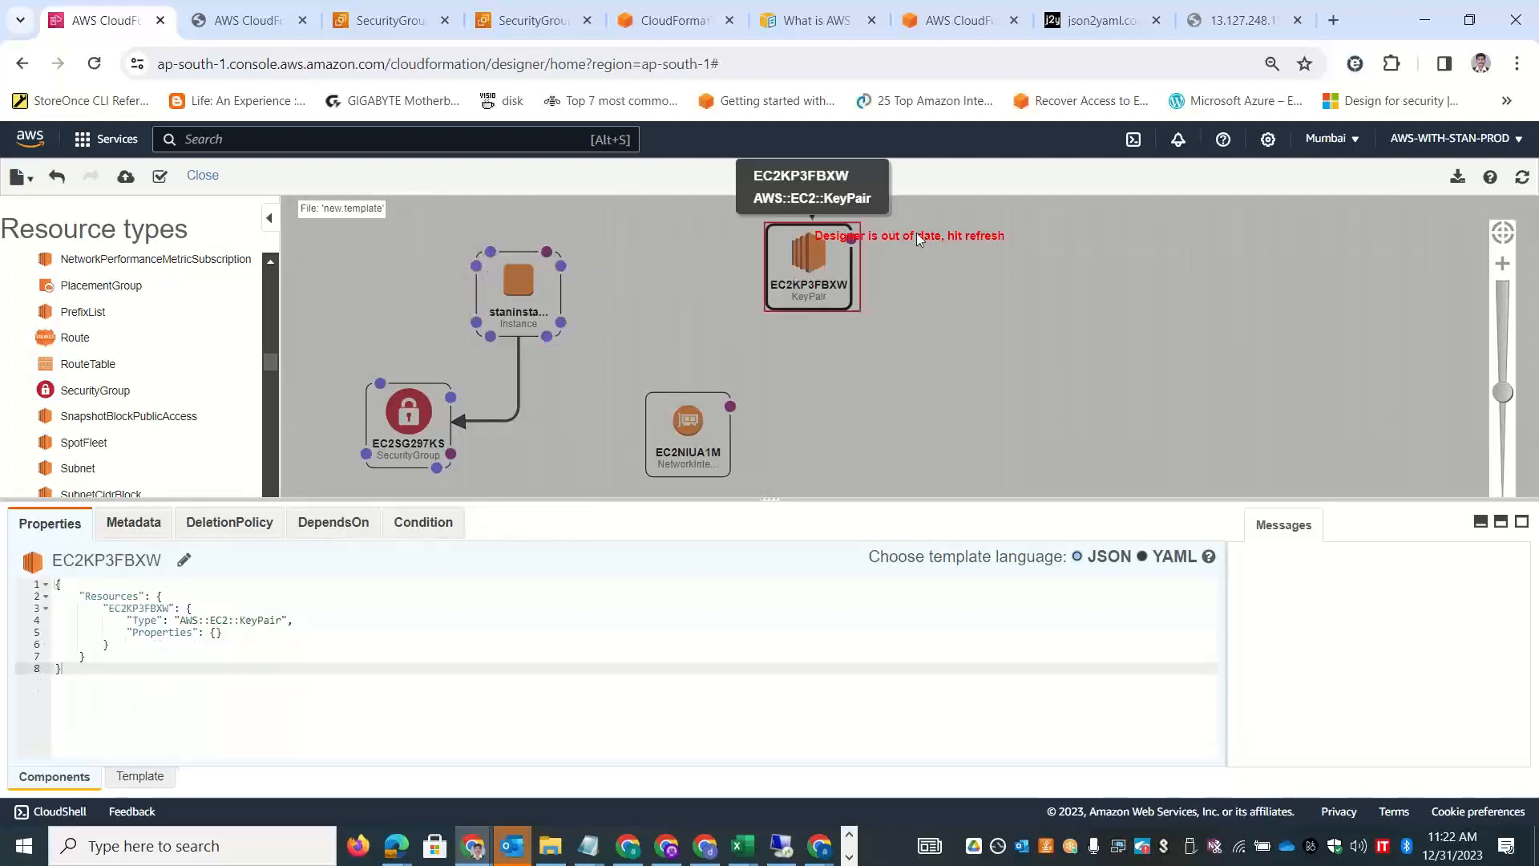
pyautogui.click(1515, 180)
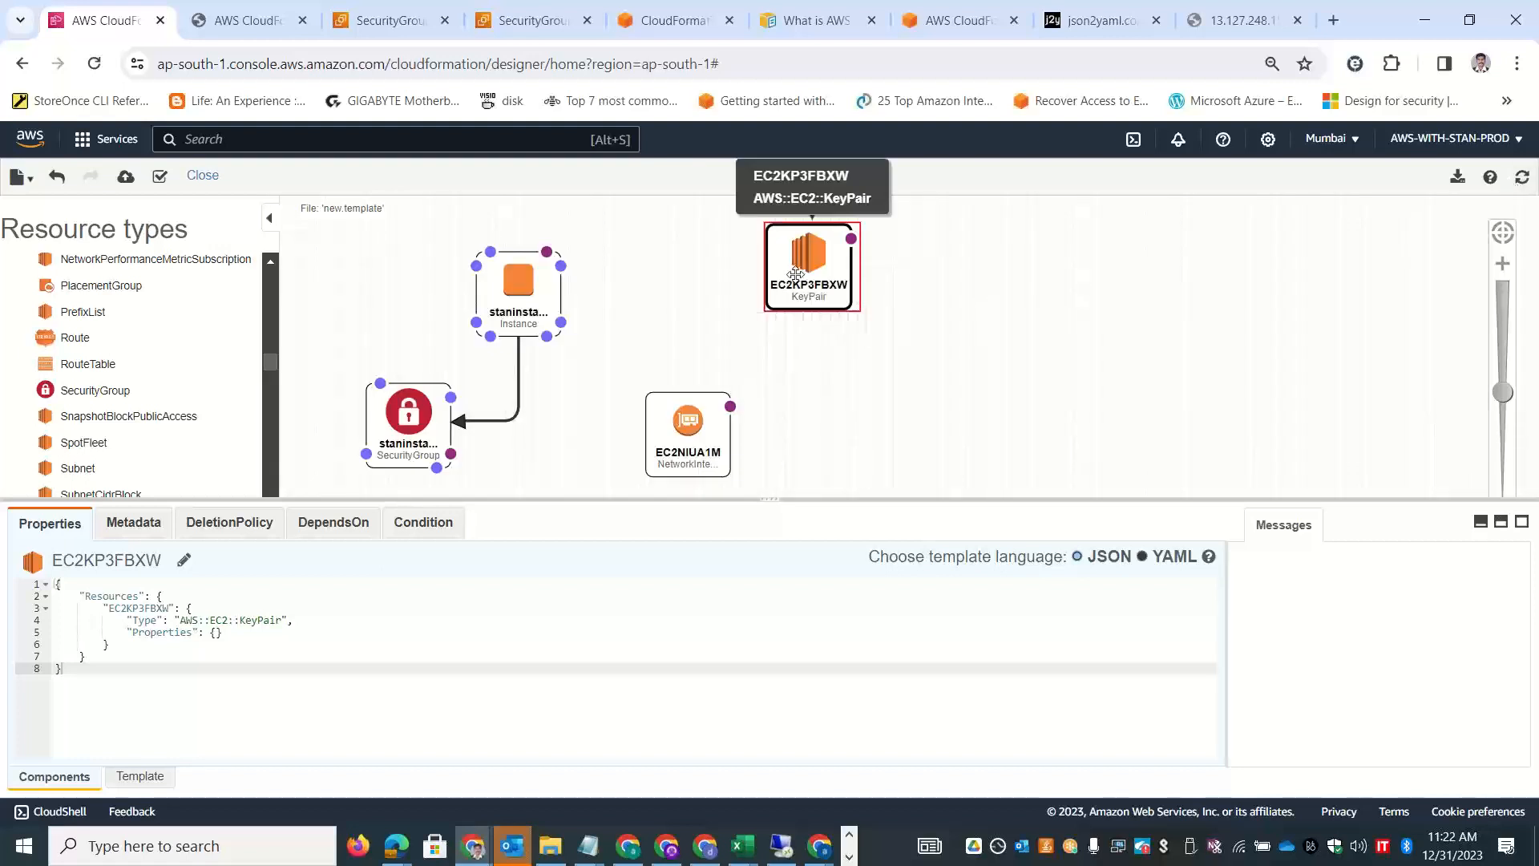
# Try to connect the key pair to the instance and the instance's NetworkInterfaces property to the network interface.
pyautogui.moveTo(851, 238); pyautogui.dragTo(569, 301)
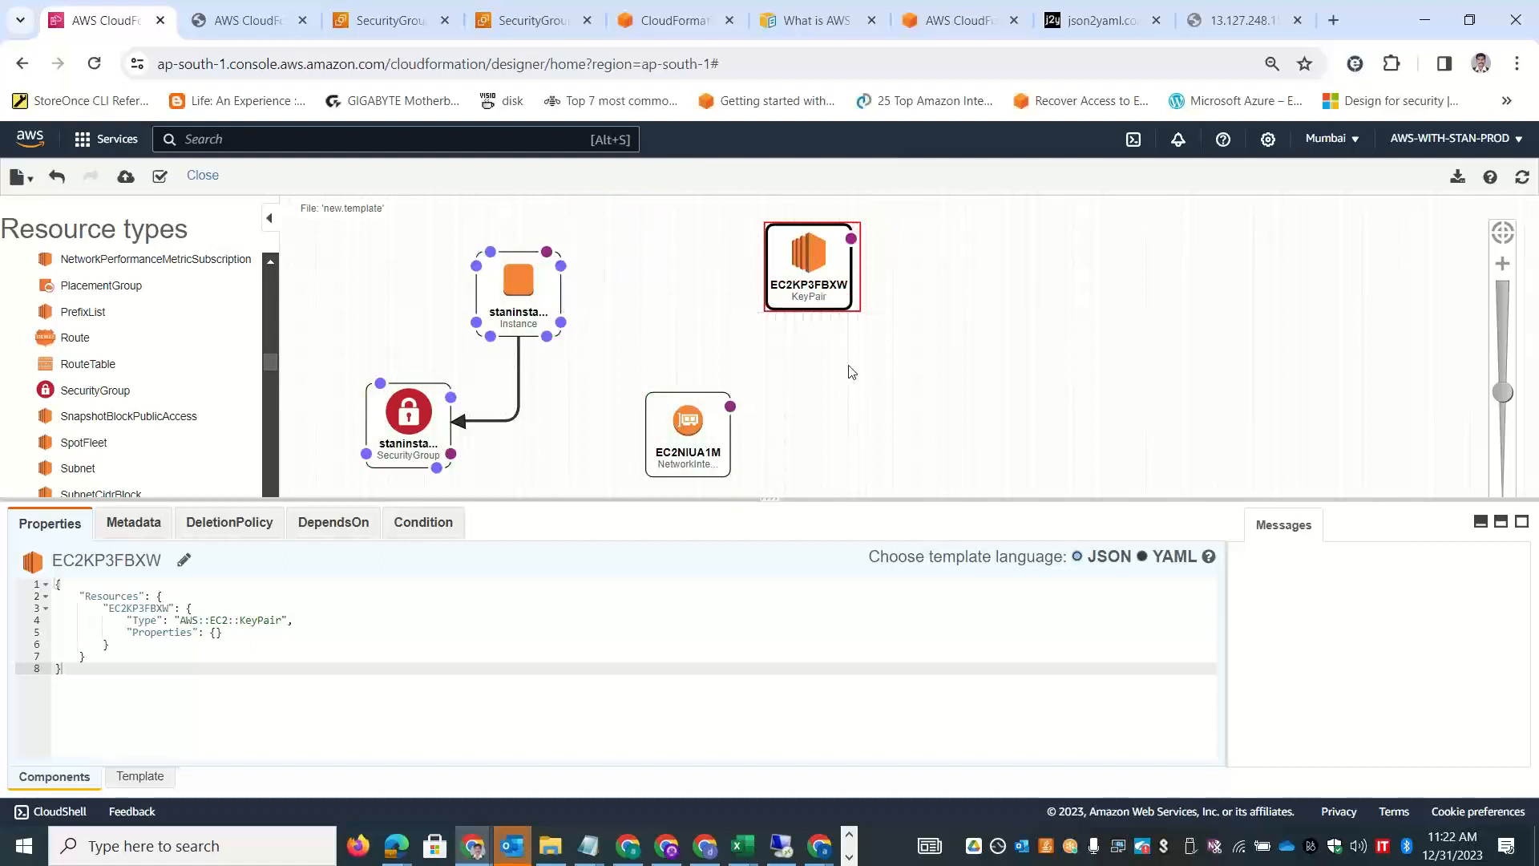
pyautogui.click(846, 369)
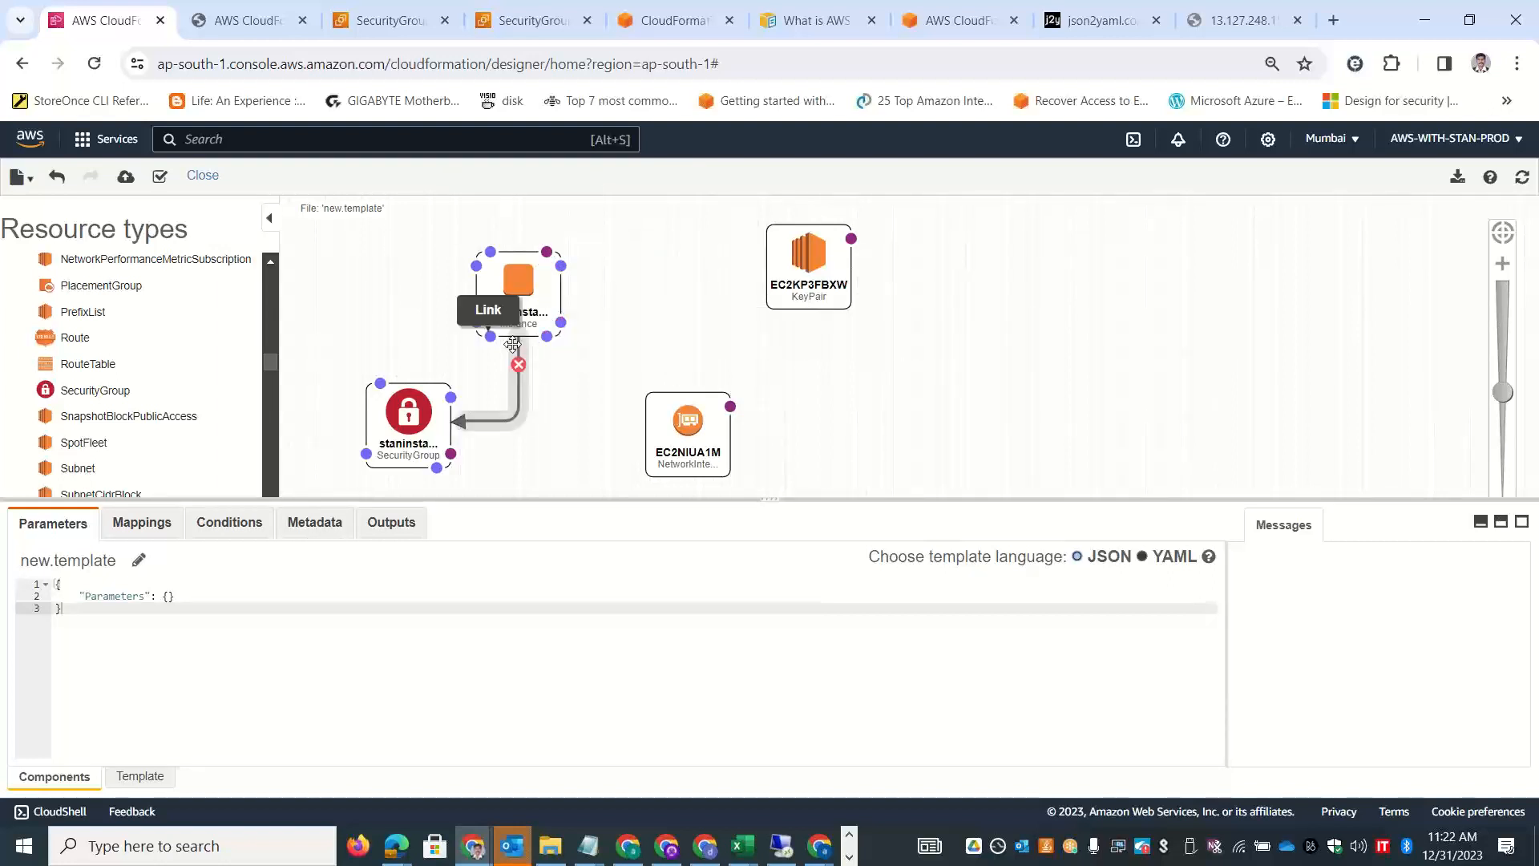
pyautogui.moveTo(491, 335); pyautogui.dragTo(651, 433)
# Place the security group below the key pair and the network interface below and to the left of the instance.
pyautogui.moveTo(423, 429); pyautogui.dragTo(814, 429)
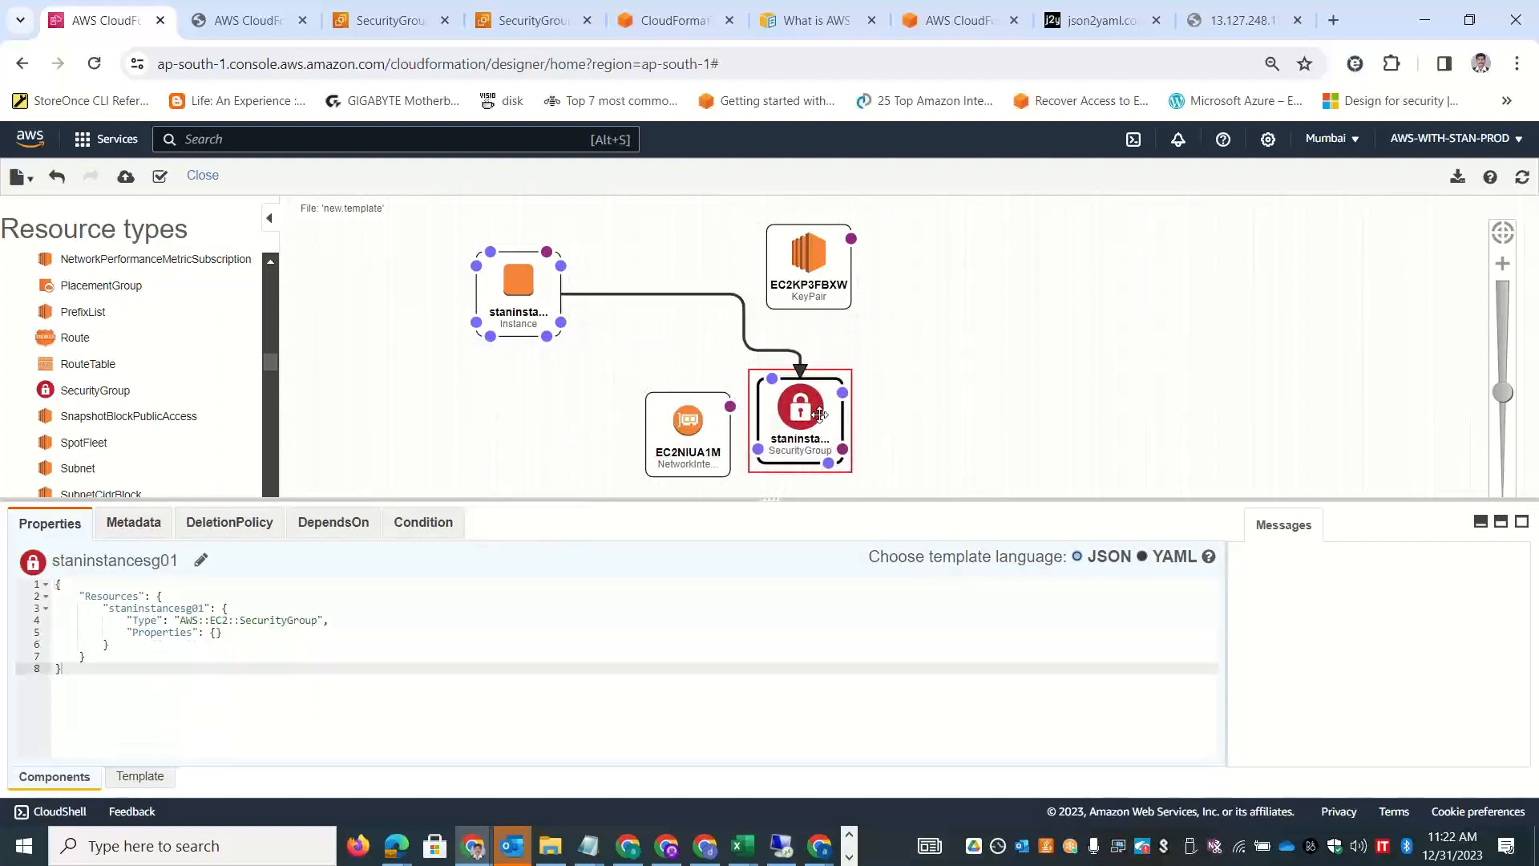
pyautogui.moveTo(699, 420); pyautogui.dragTo(402, 408)
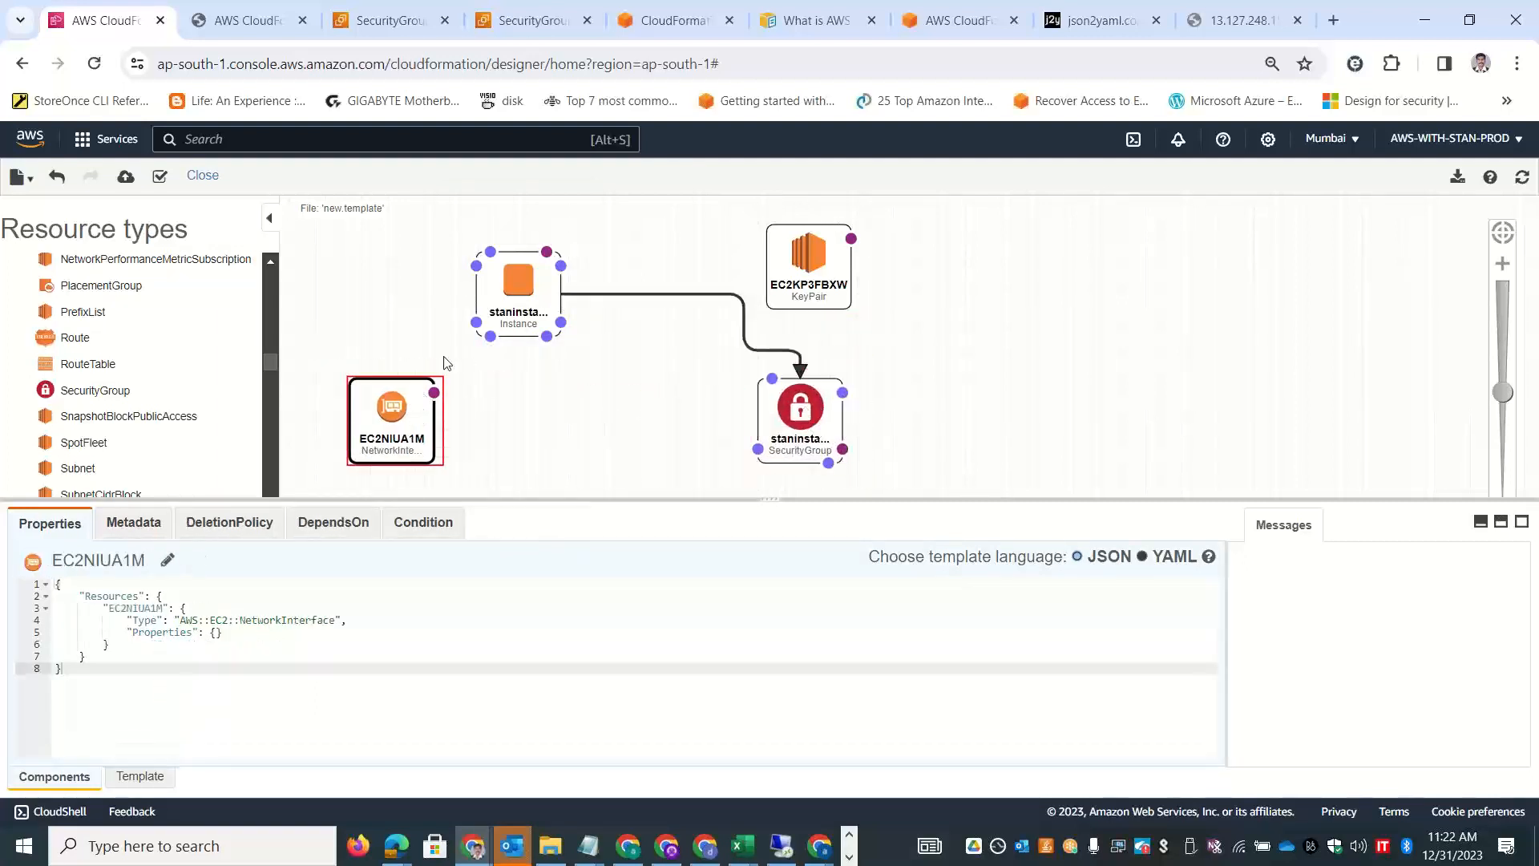
# Draw dependency links from the network interface and from the key pair to the staninstance01 instance.
pyautogui.moveTo(476, 322)
pyautogui.mouseDown()
pyautogui.moveTo(401, 383)
pyautogui.moveTo(481, 364)
pyautogui.moveTo(471, 344)
pyautogui.mouseUp()
pyautogui.click(473, 321)
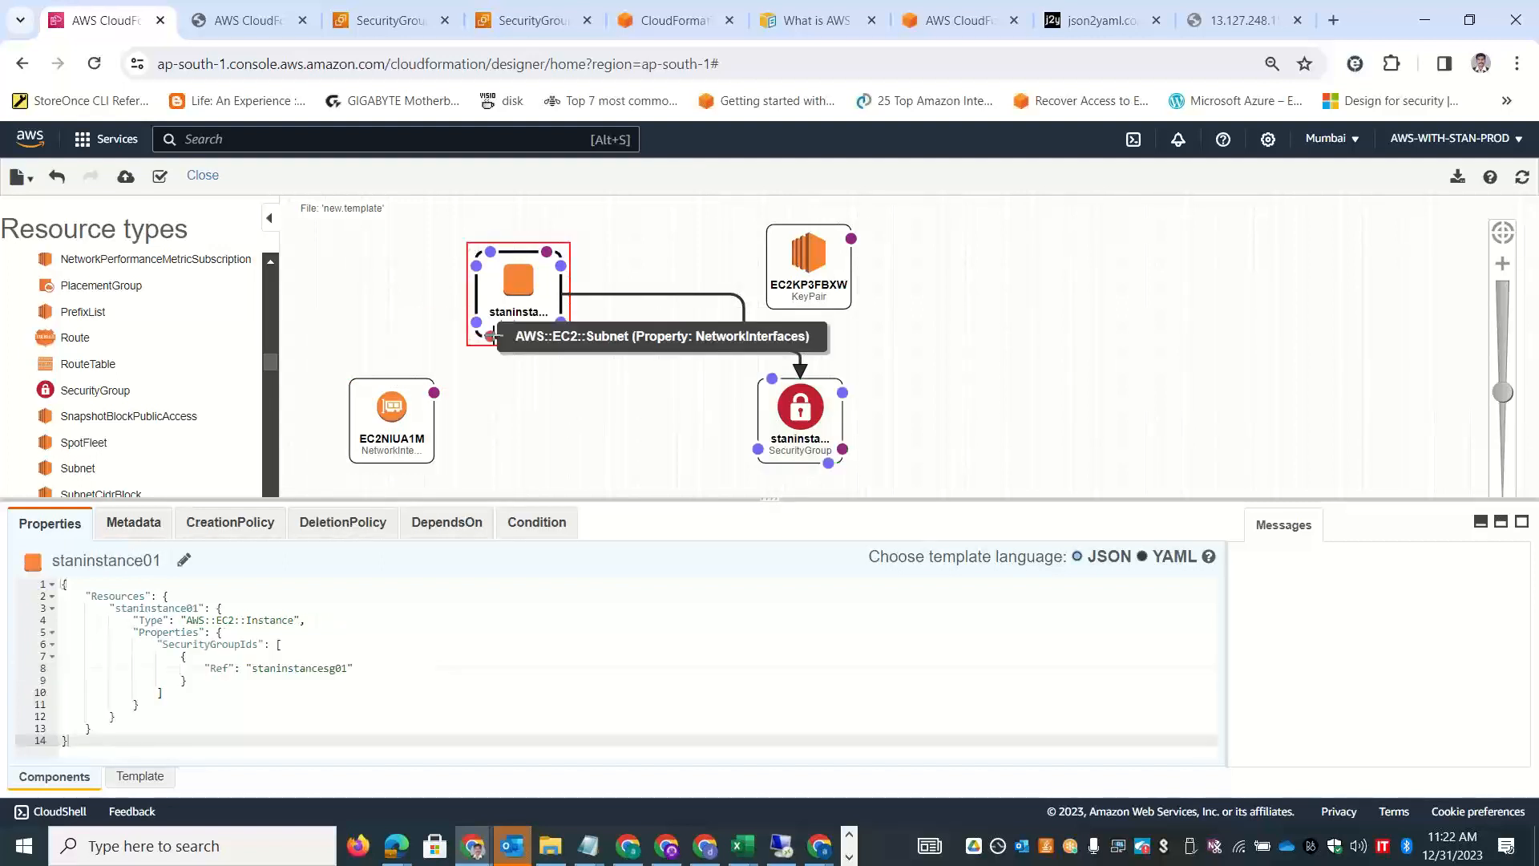
pyautogui.moveTo(488, 338)
pyautogui.mouseDown()
pyautogui.moveTo(431, 392)
pyautogui.moveTo(482, 310)
pyautogui.moveTo(513, 323)
pyautogui.mouseUp()
pyautogui.click(569, 417)
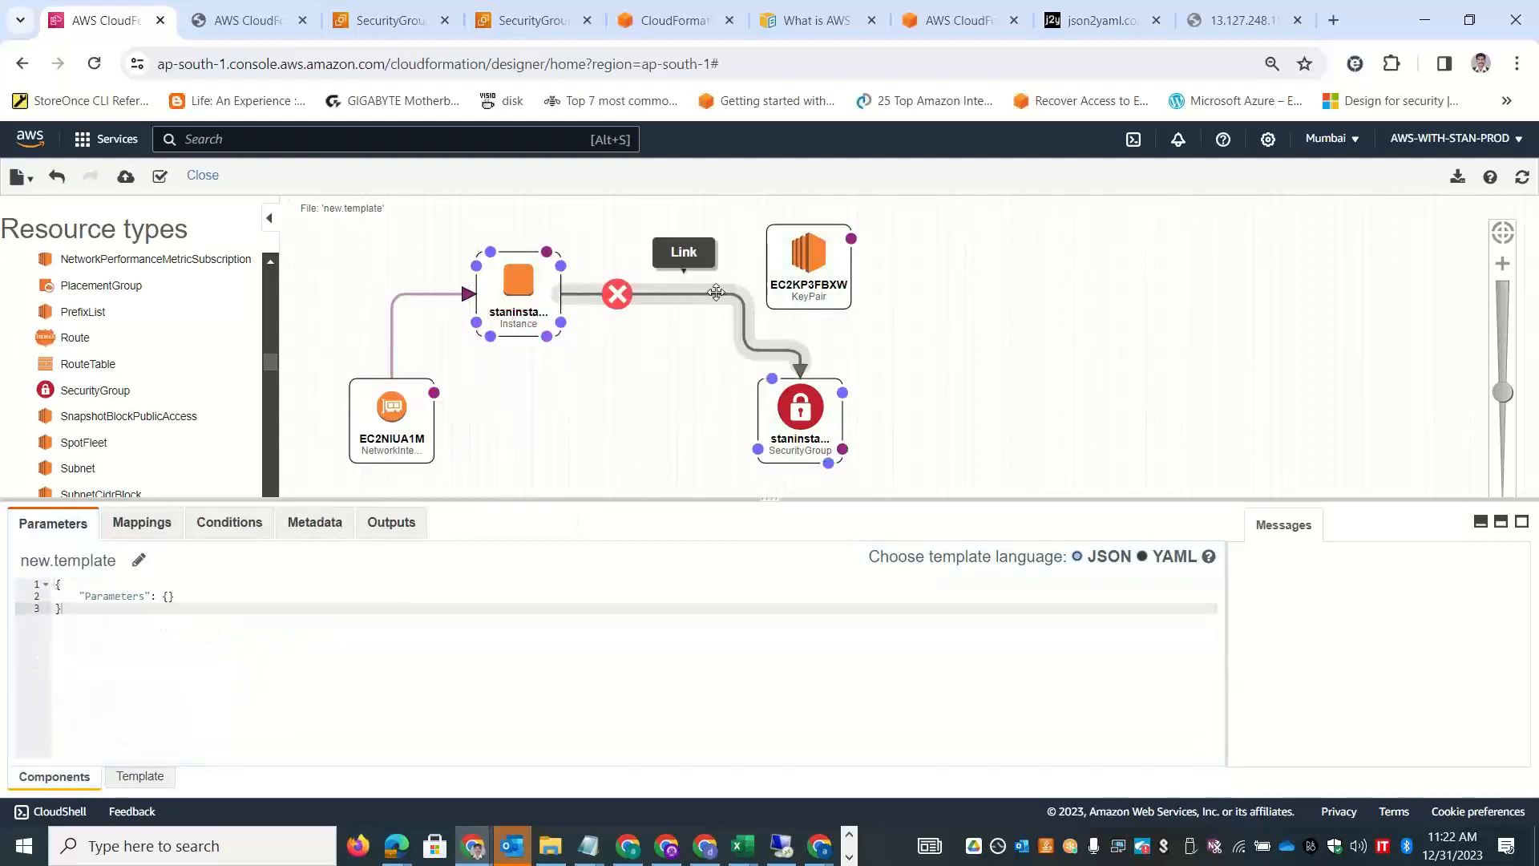
pyautogui.moveTo(852, 238); pyautogui.dragTo(553, 265)
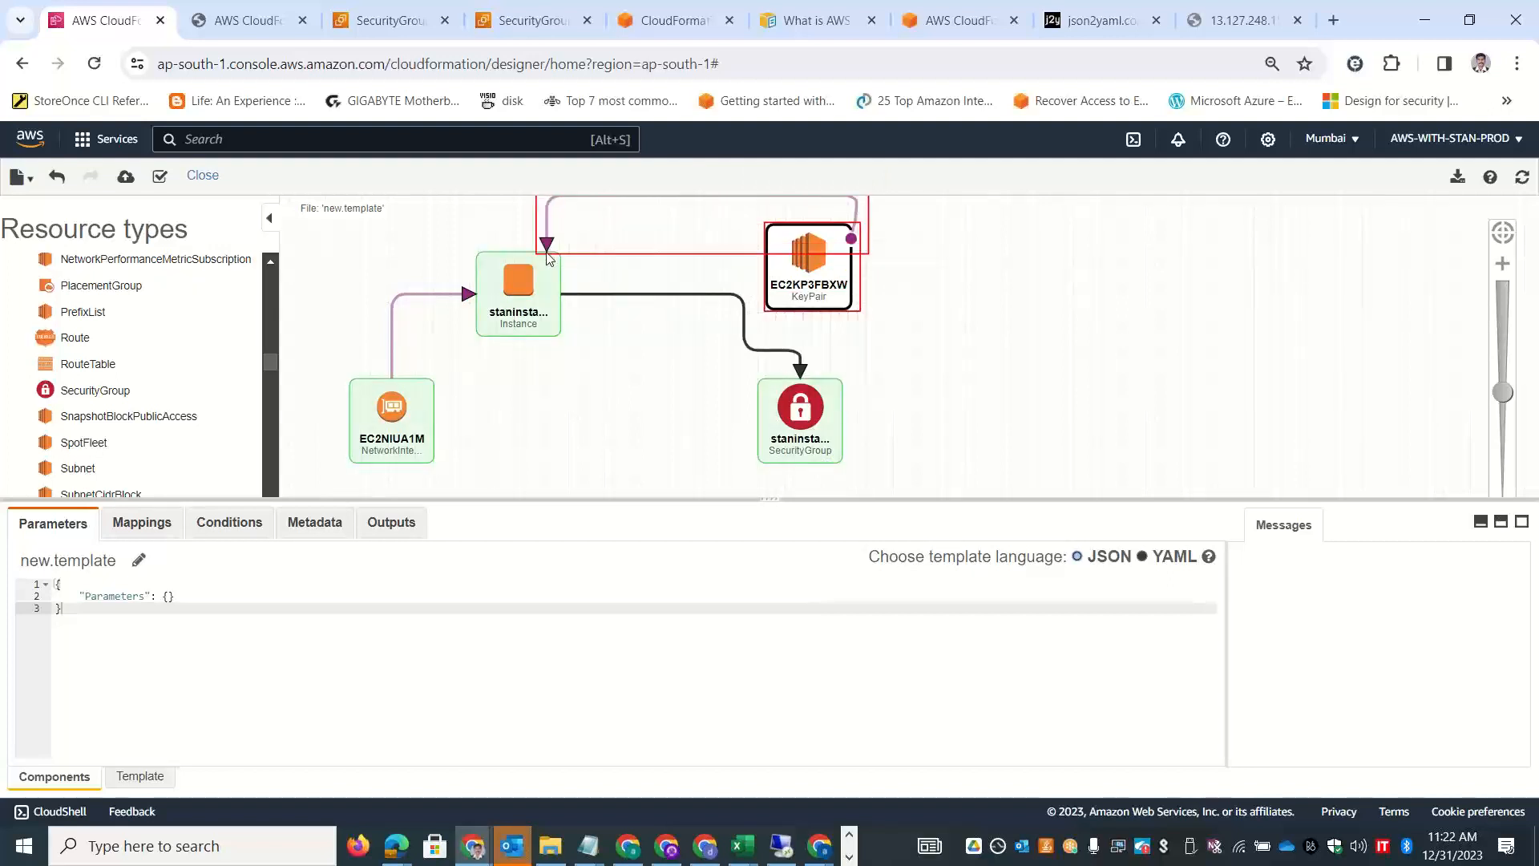
pyautogui.click(627, 448)
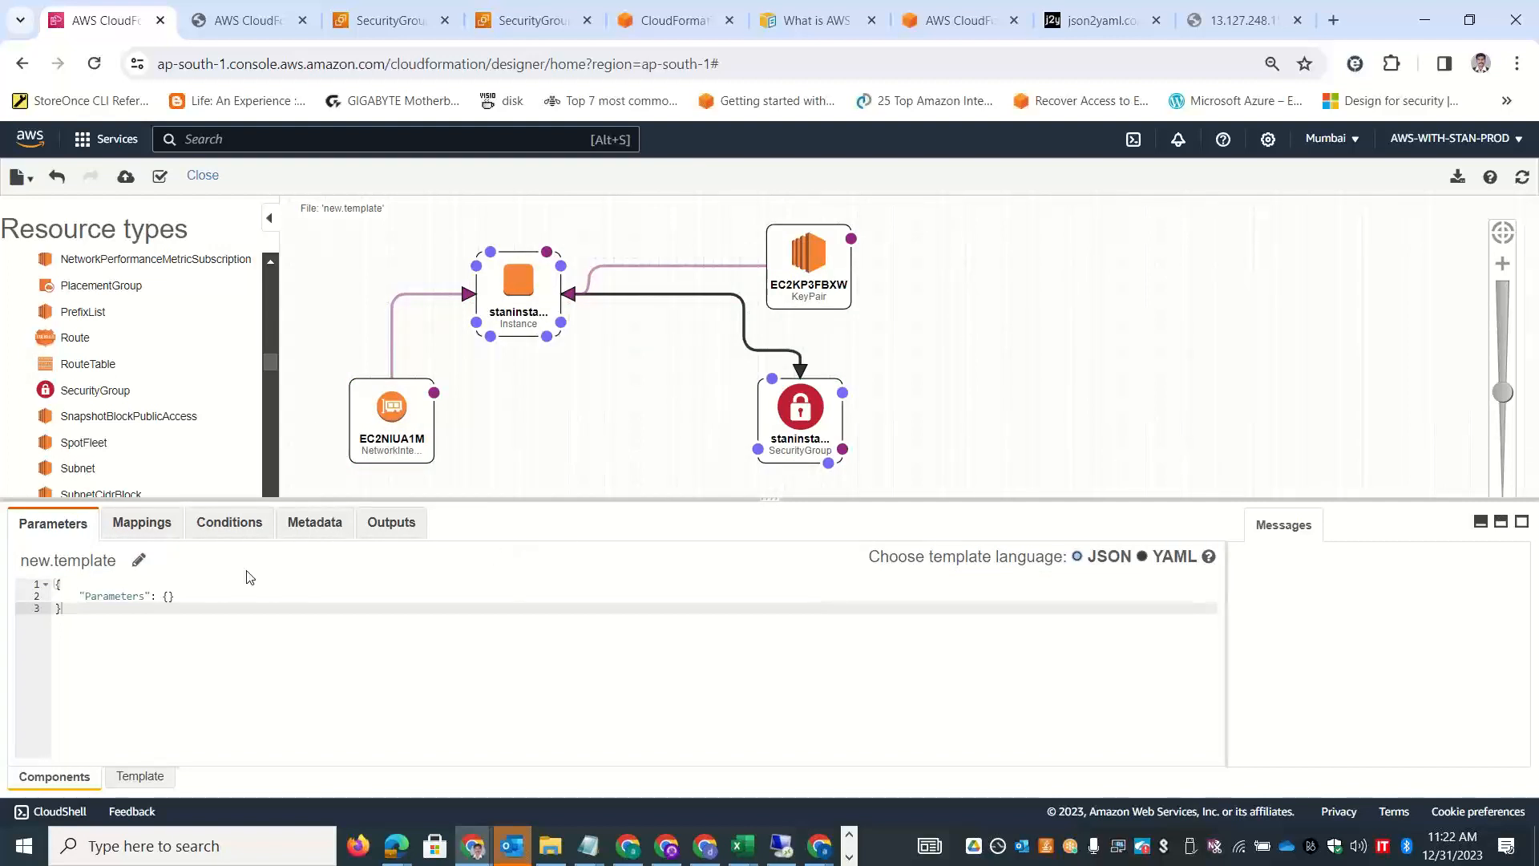
# Convert the template language to YAML and look through the template's Mappings, Parameters and Metadata sections.
pyautogui.click(124, 529)
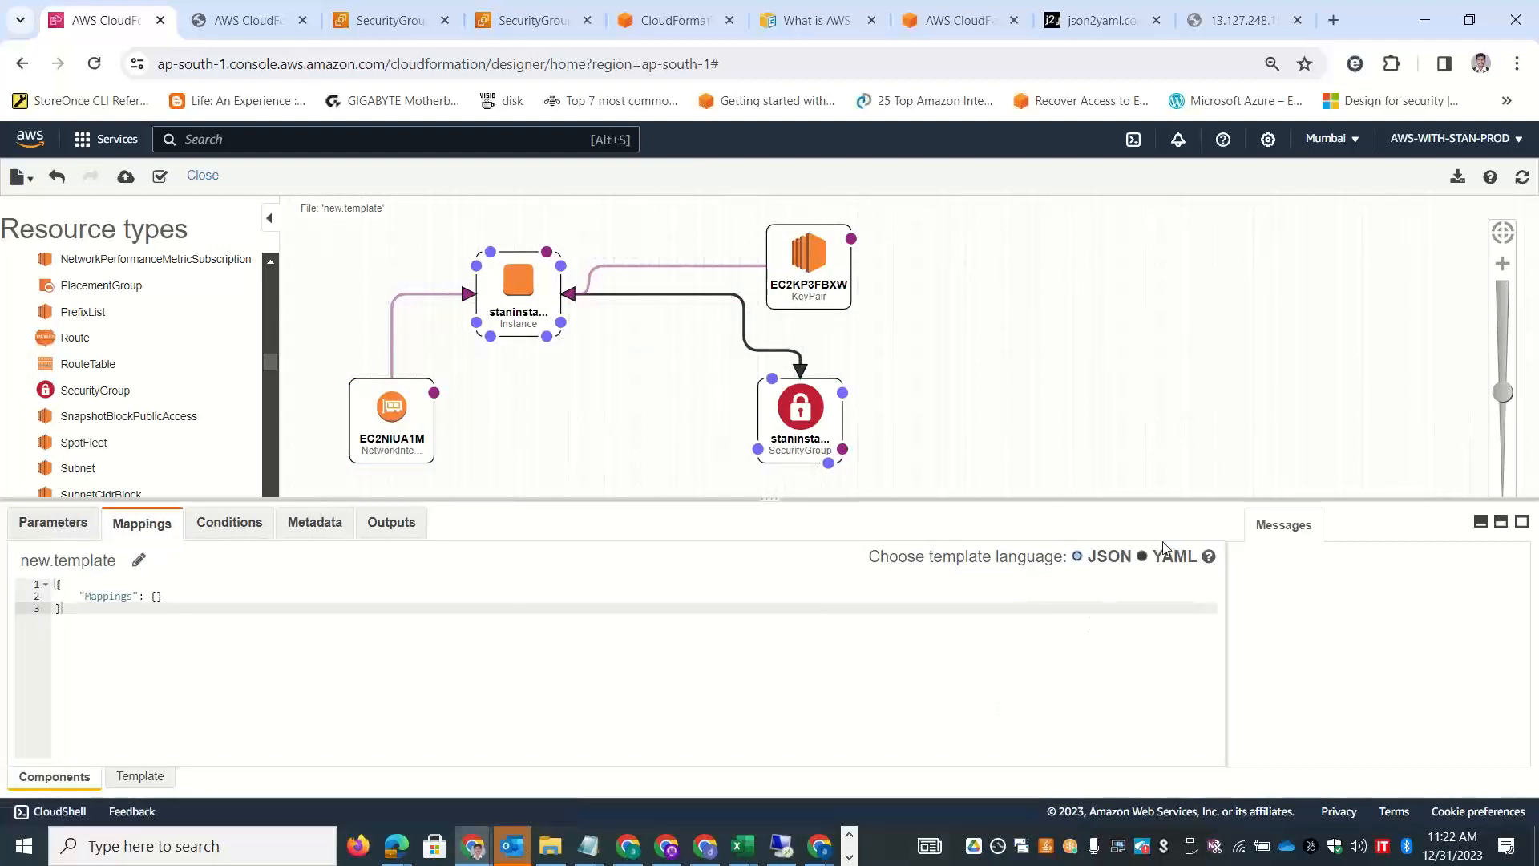
pyautogui.click(1141, 556)
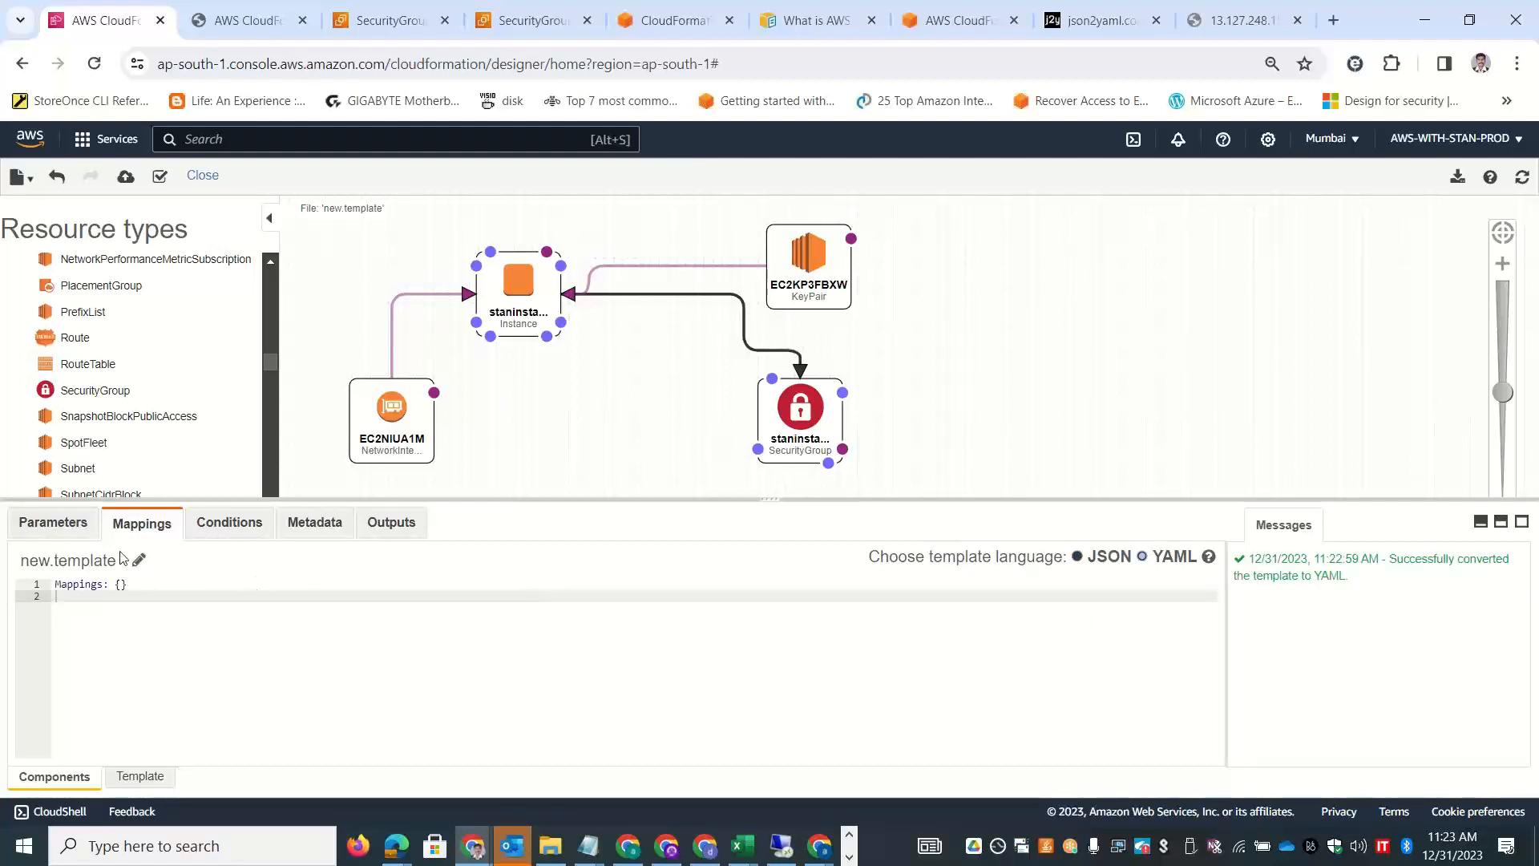
pyautogui.click(57, 529)
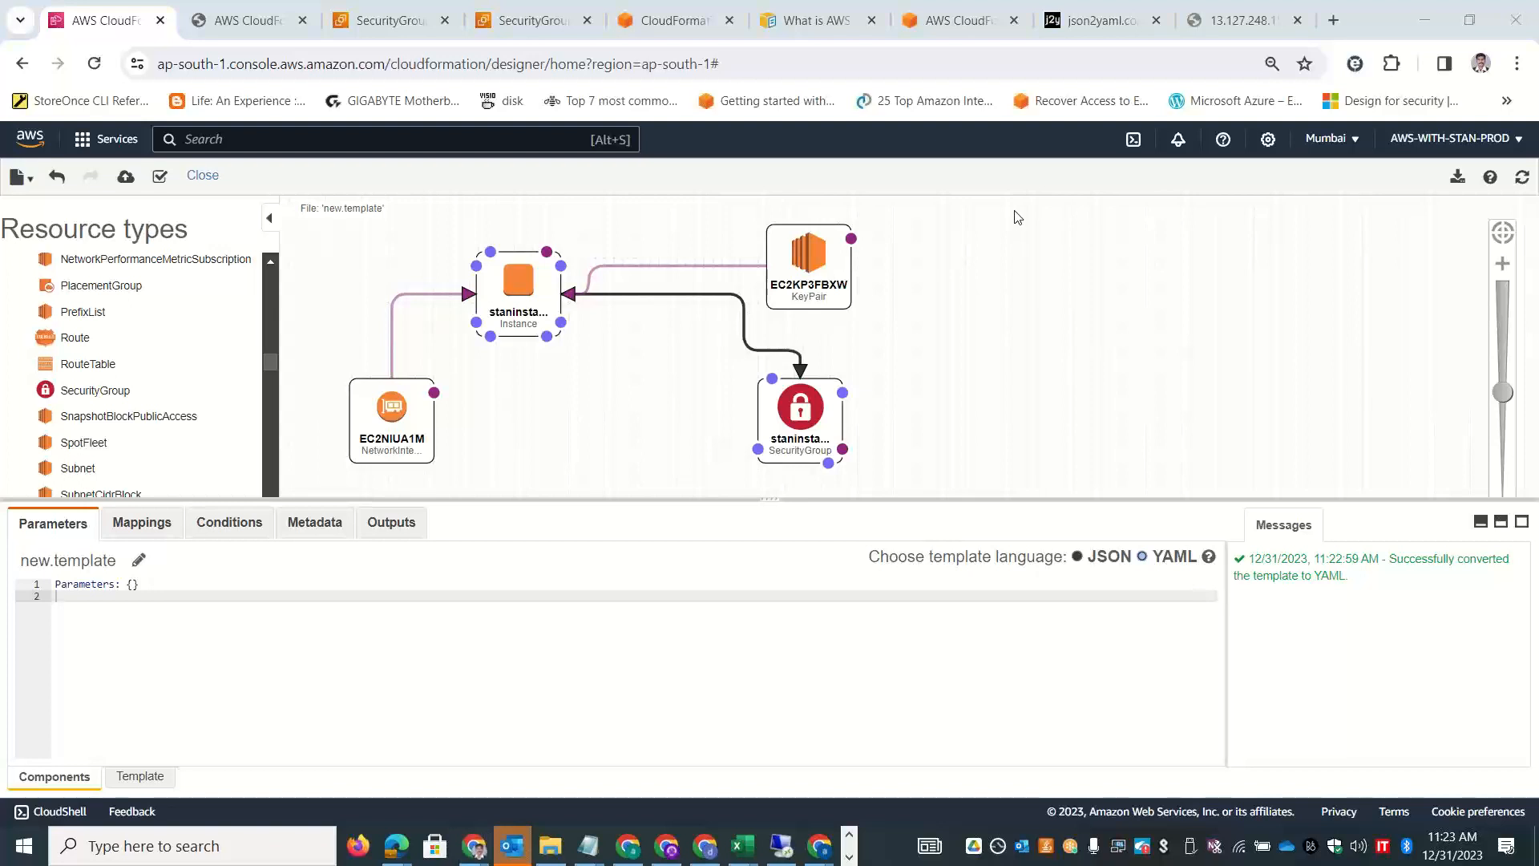
pyautogui.click(316, 525)
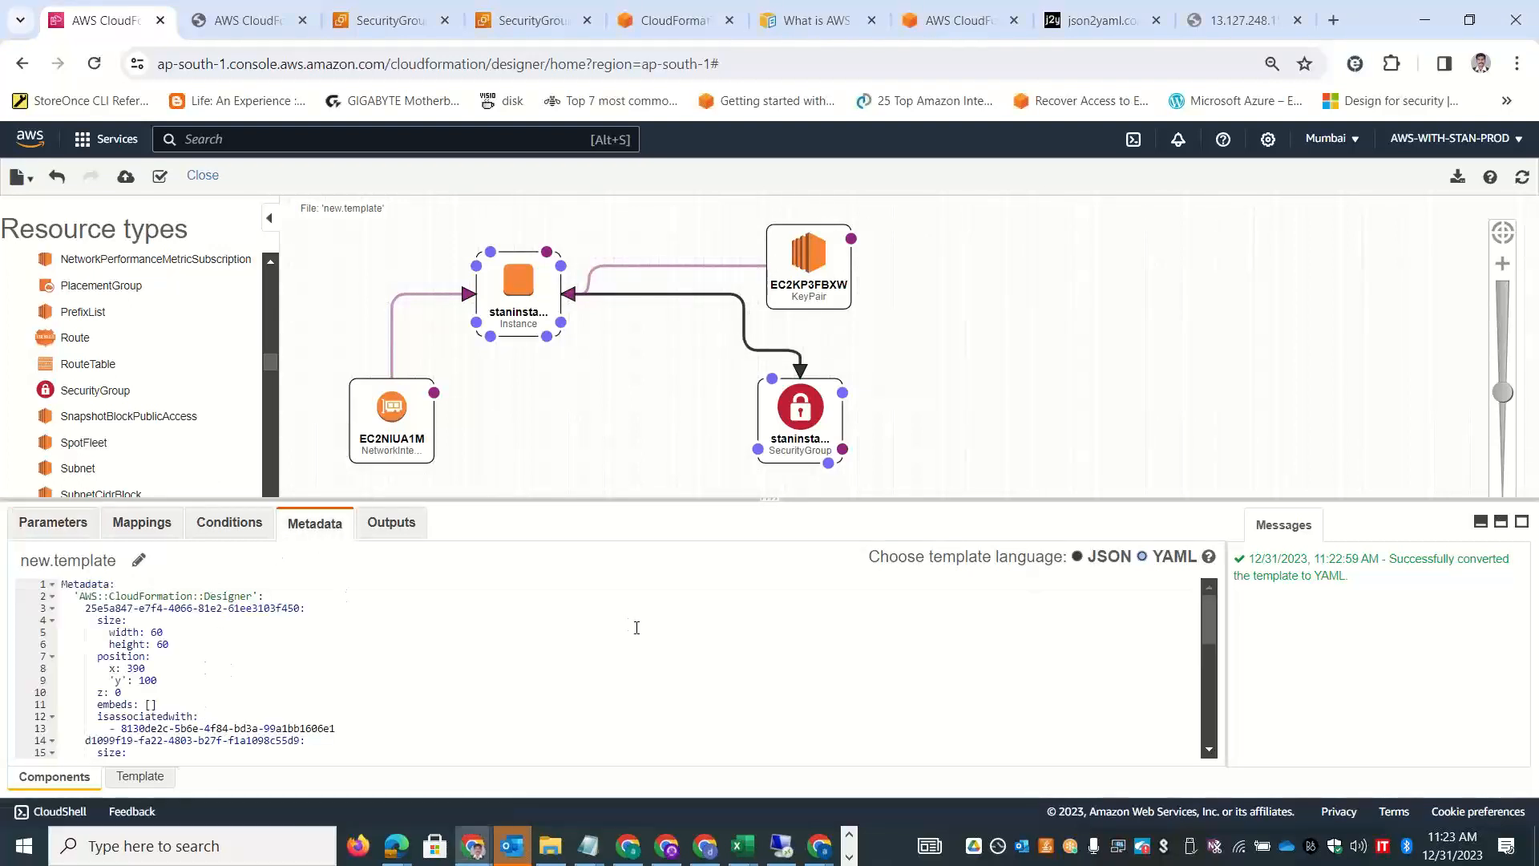
pyautogui.moveTo(1209, 613); pyautogui.dragTo(1270, 577)
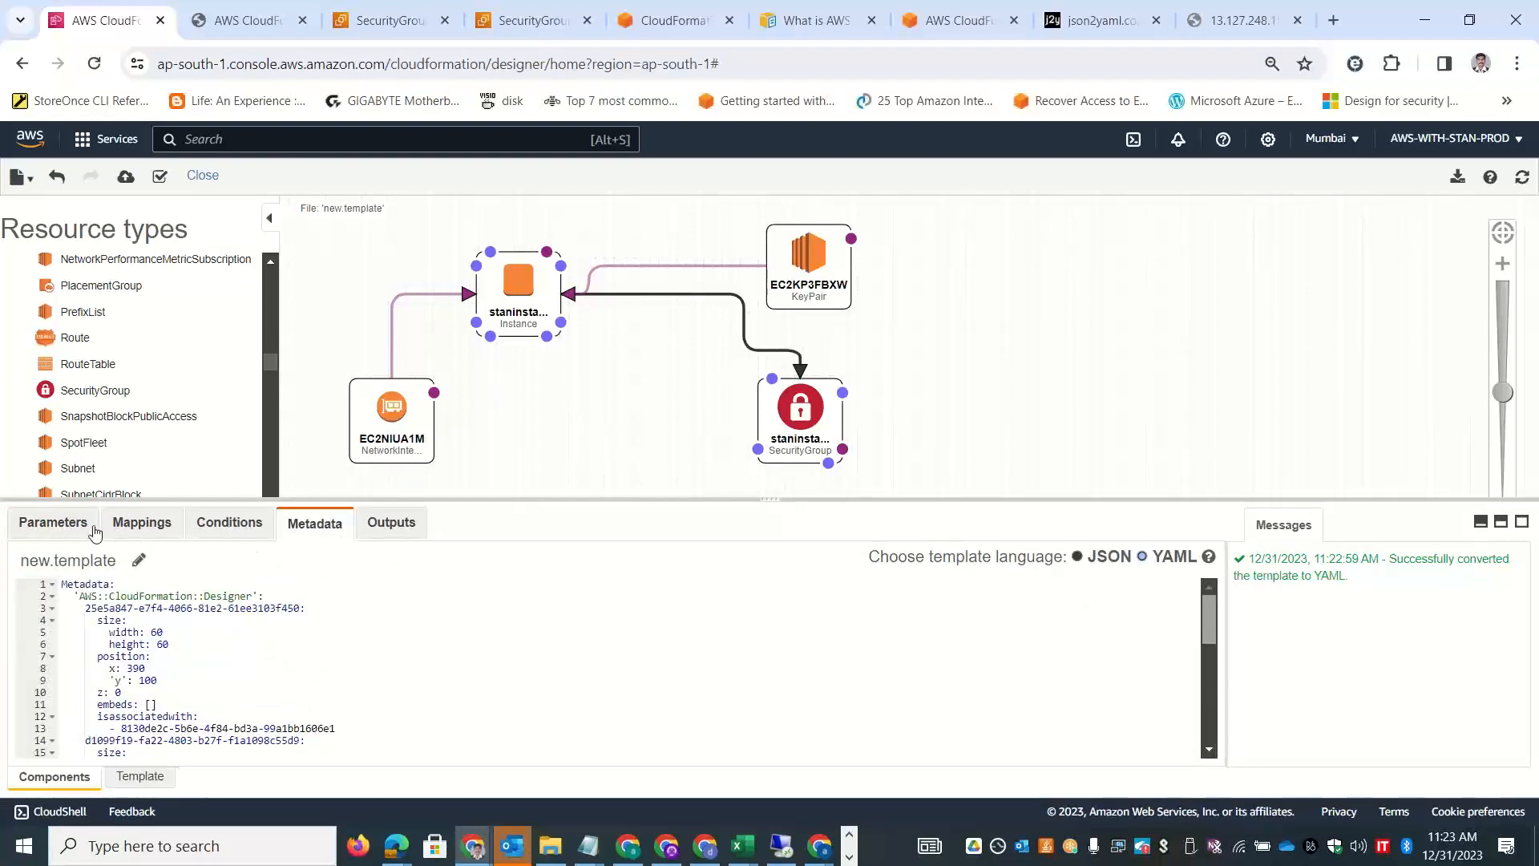
pyautogui.click(55, 523)
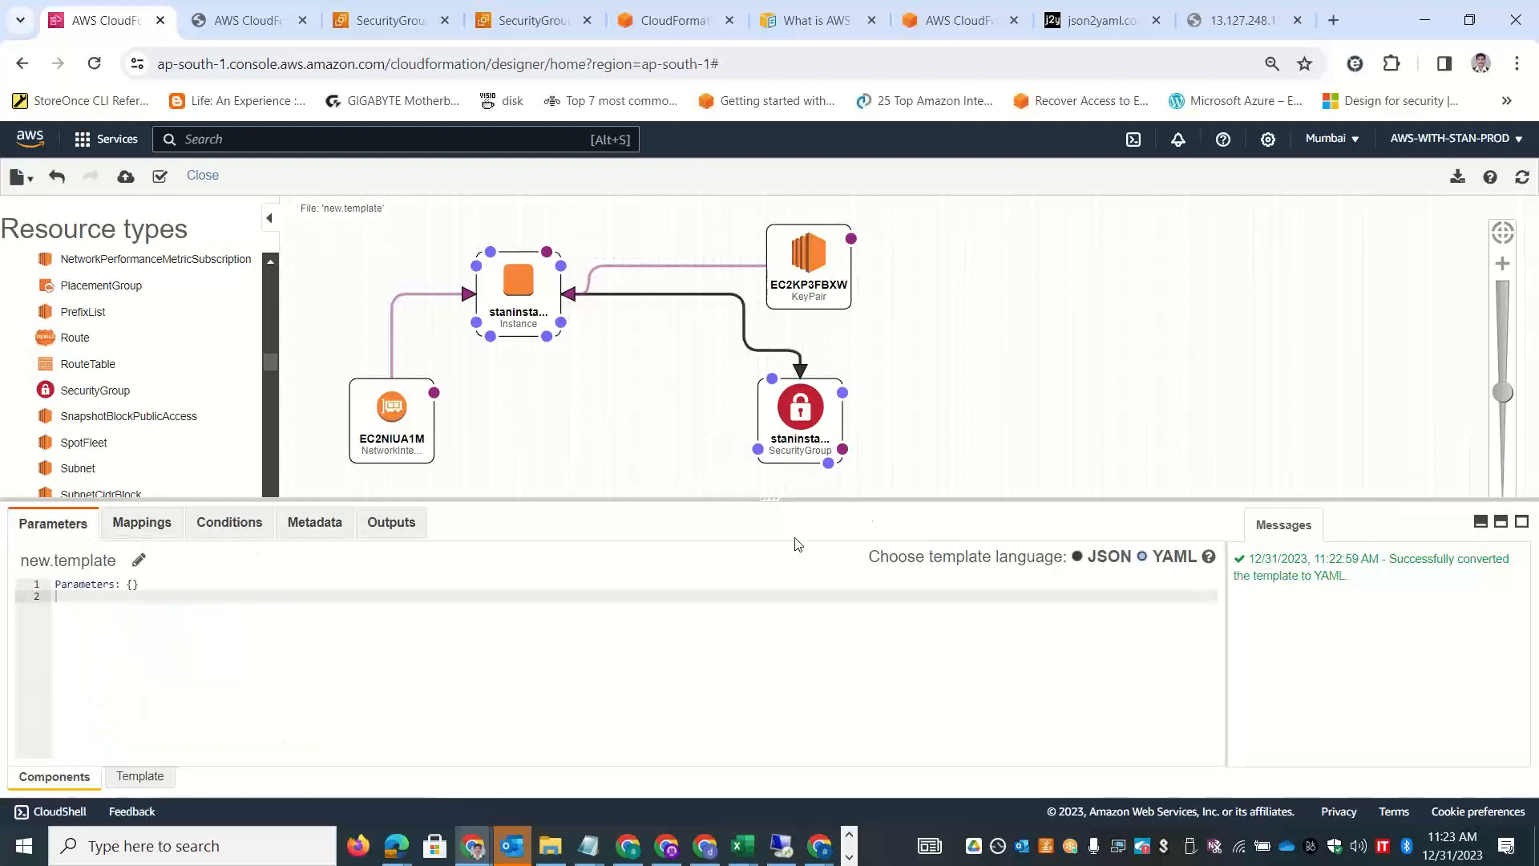
# Move the security group farther right of the key pair on the canvas and show the instance's YAML properties.
pyautogui.moveTo(810, 424); pyautogui.dragTo(1064, 449)
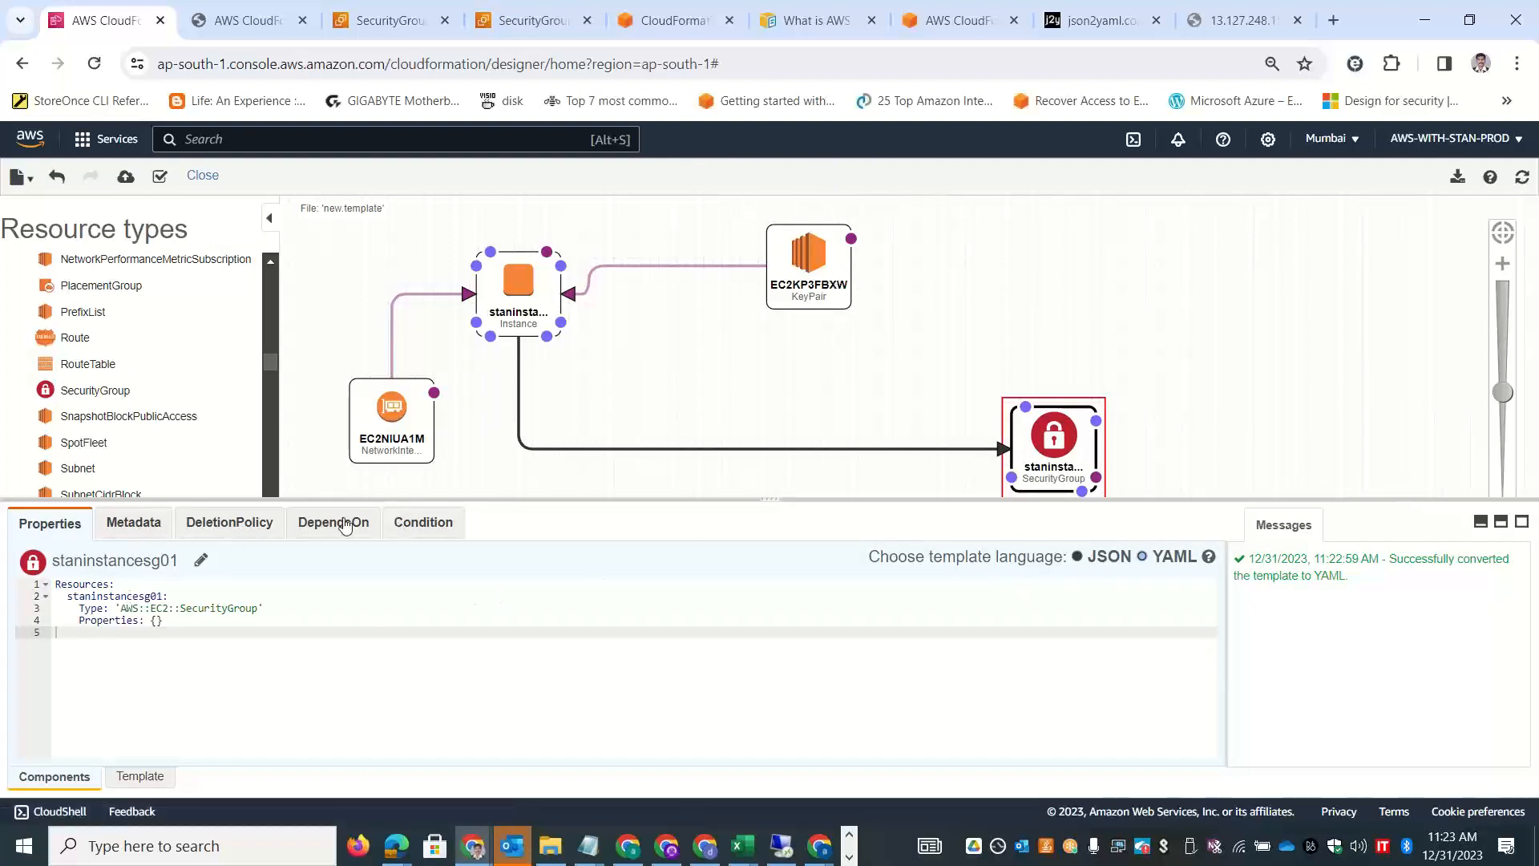
pyautogui.click(507, 304)
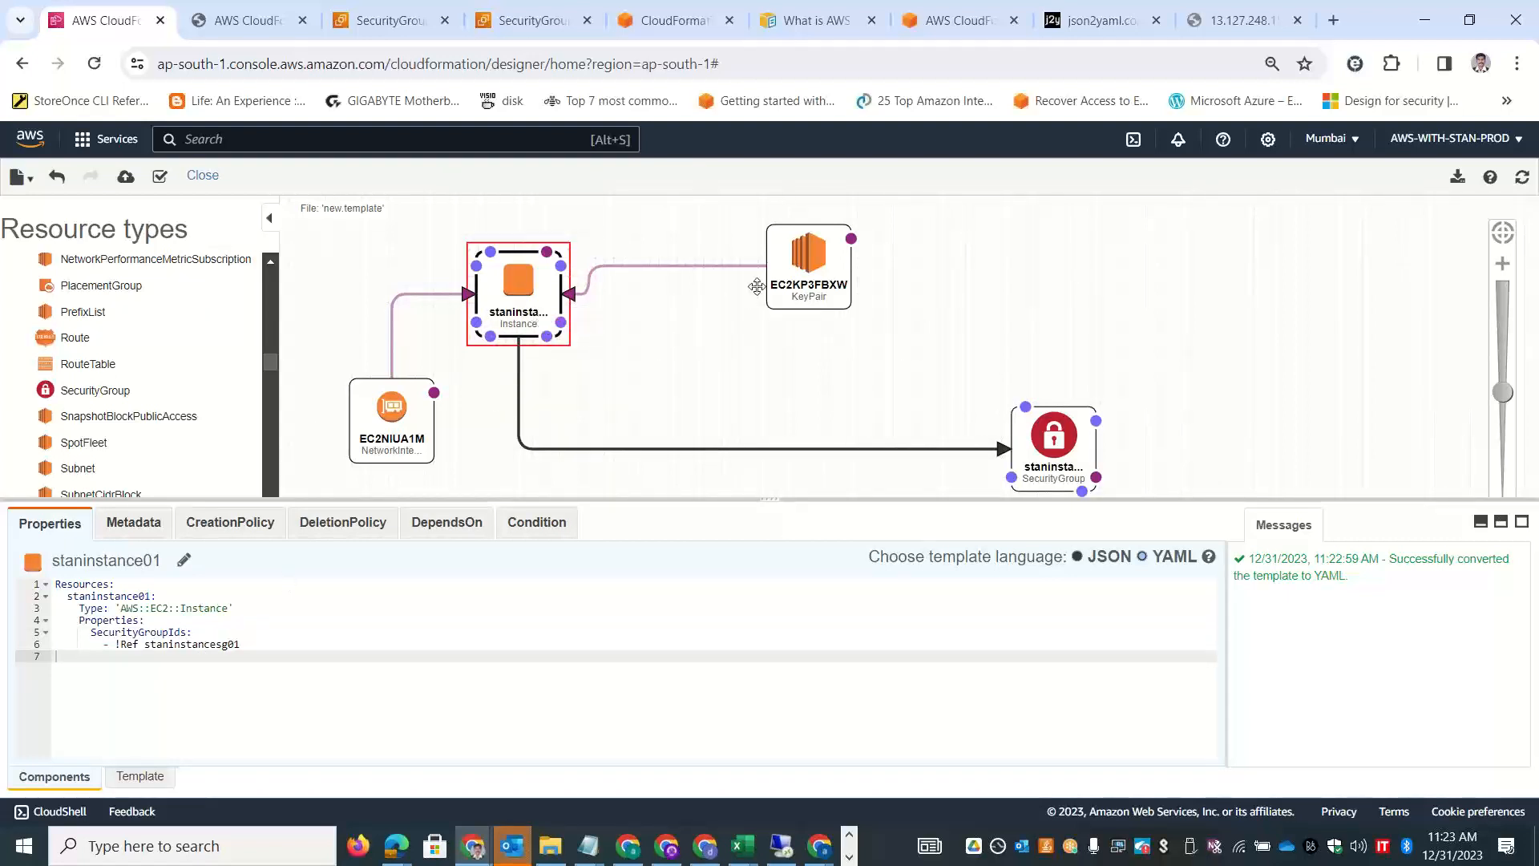
# Rename the EC2 KeyPair resource as standec2023kp.
pyautogui.click(785, 285)
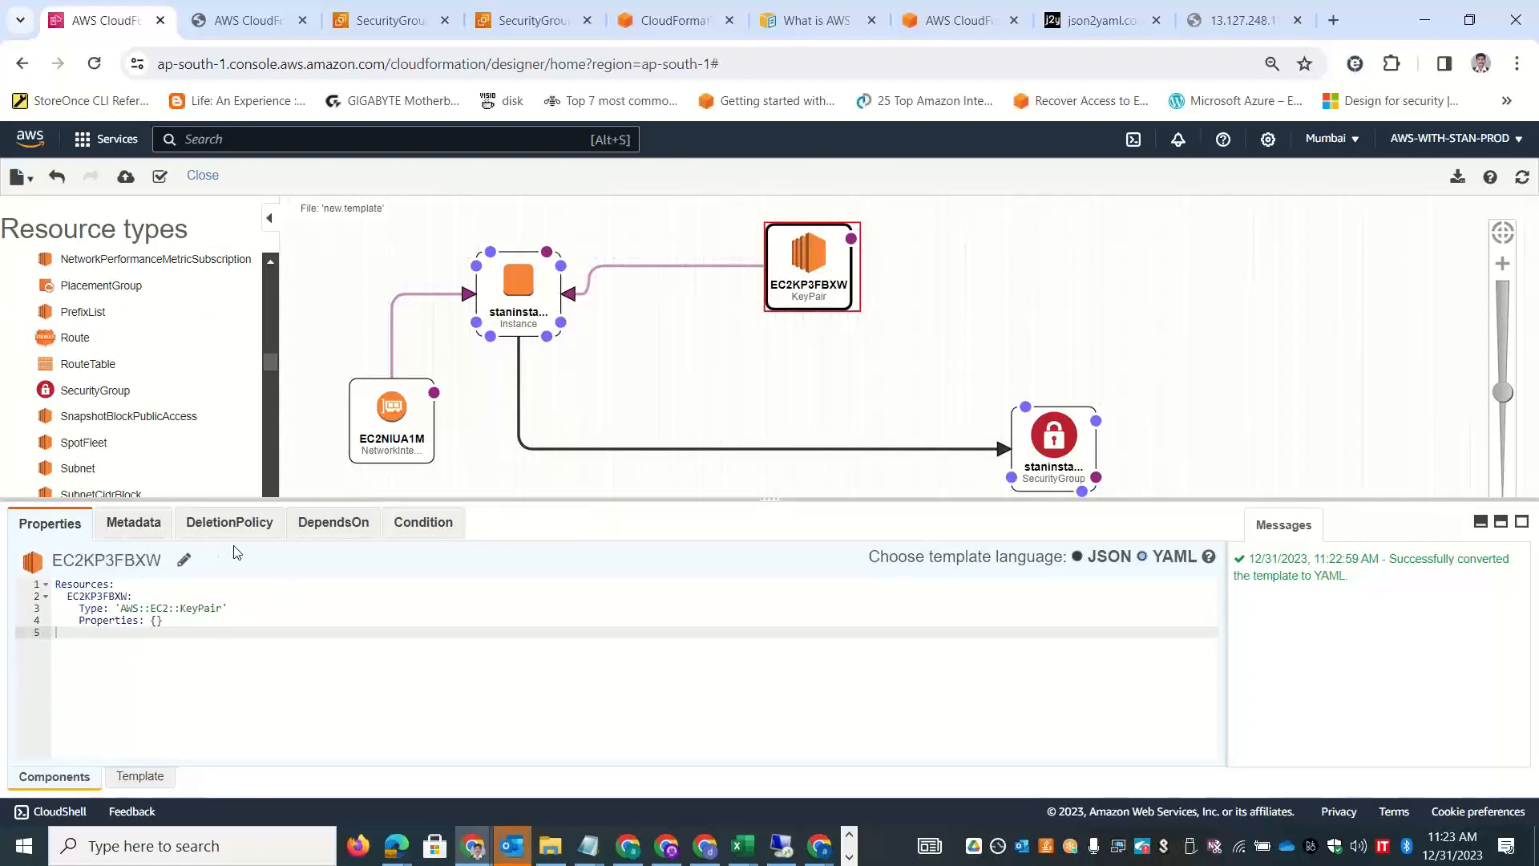
pyautogui.click(187, 559)
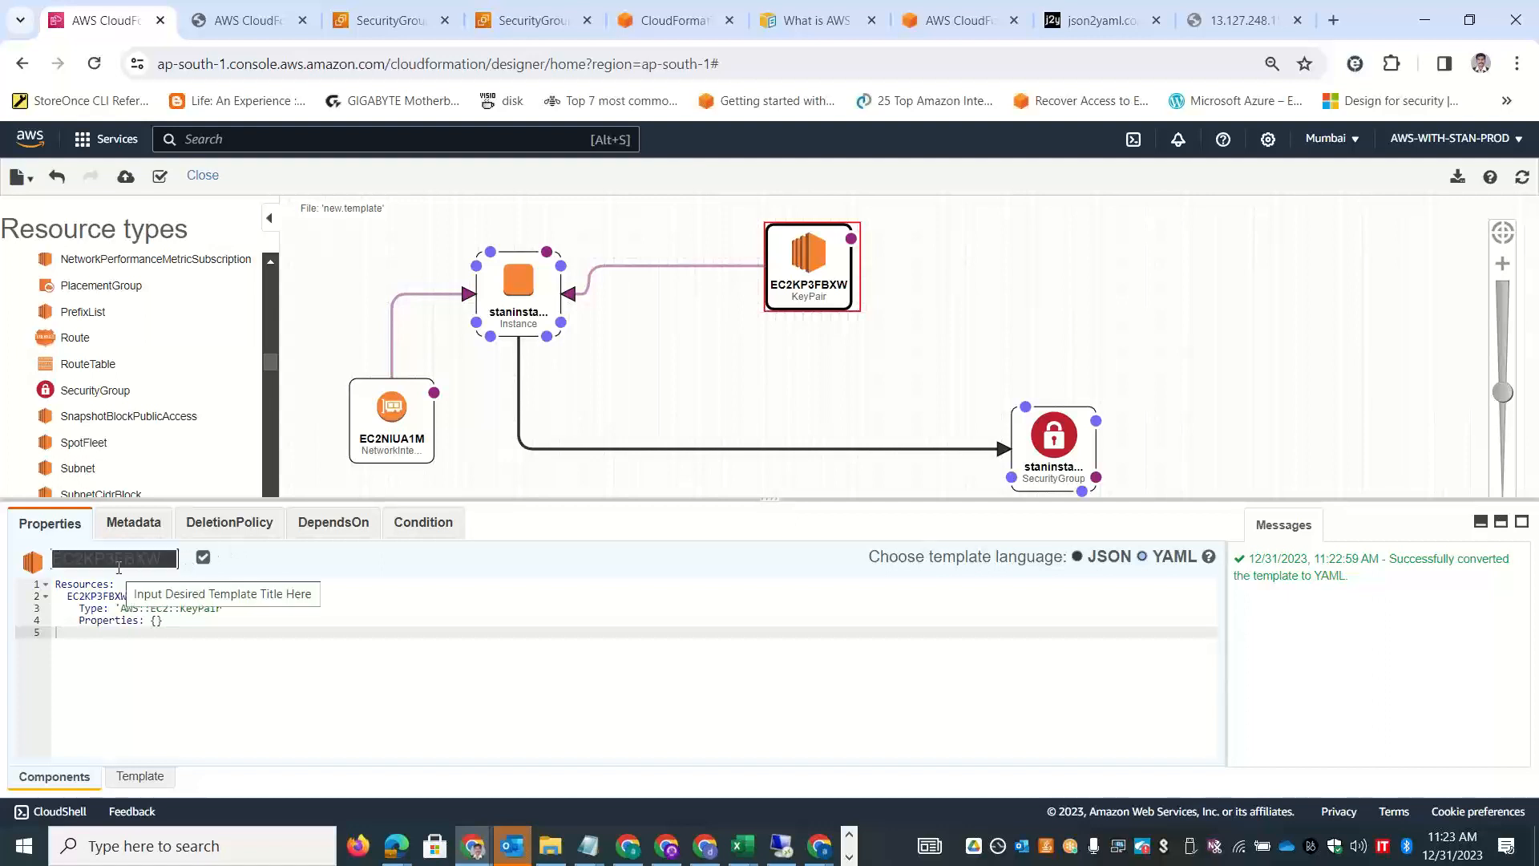
pyautogui.write('stankey')
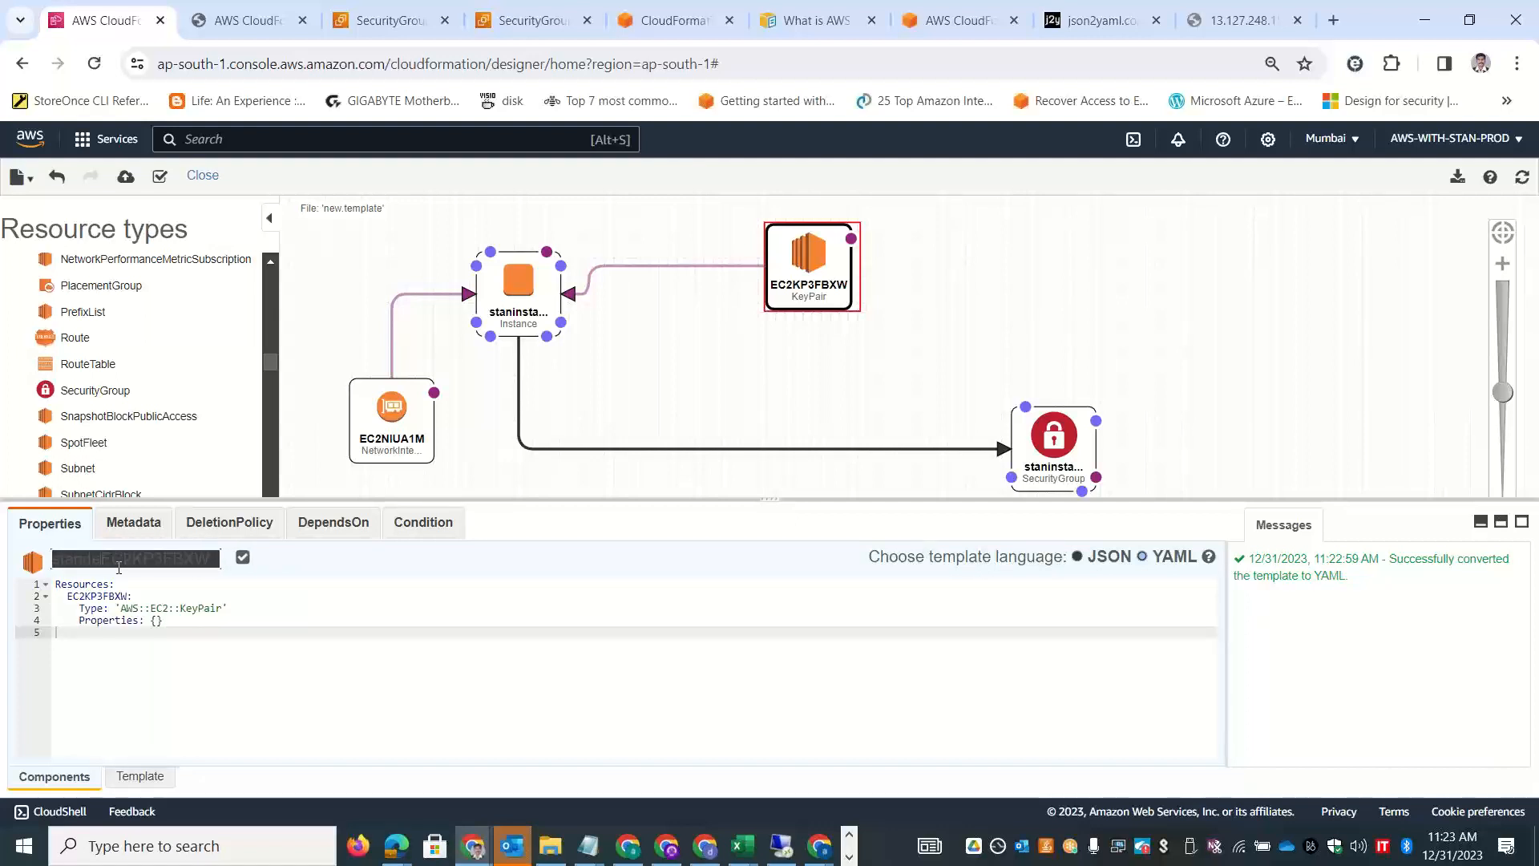
pyautogui.write('2023kp')
pyautogui.press('Delete')
pyautogui.press('Delete')
pyautogui.press('Delete')
pyautogui.press('Delete')
pyautogui.press('Delete')
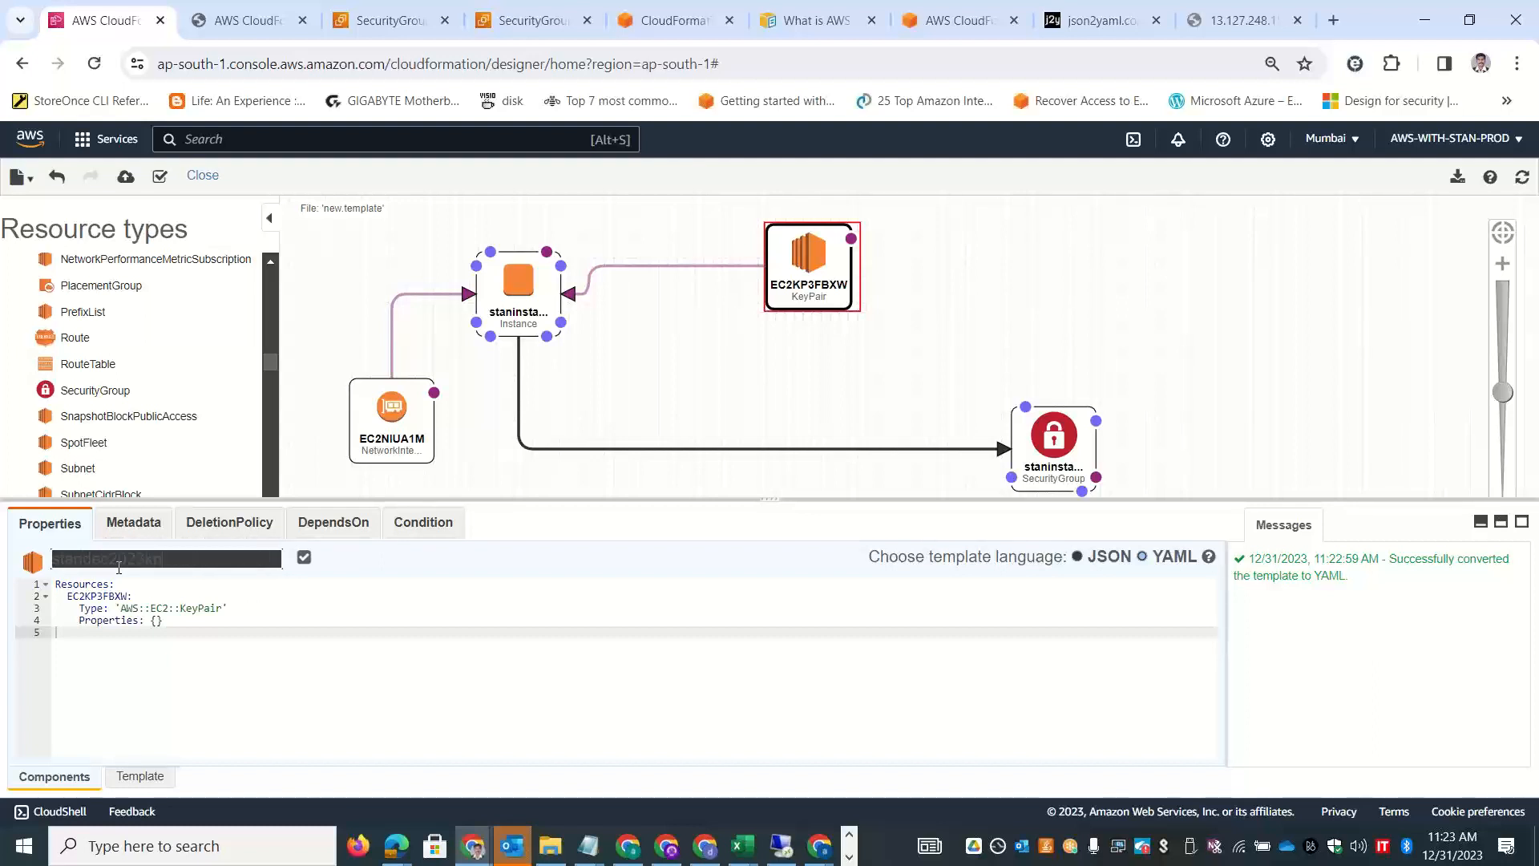
pyautogui.click(305, 556)
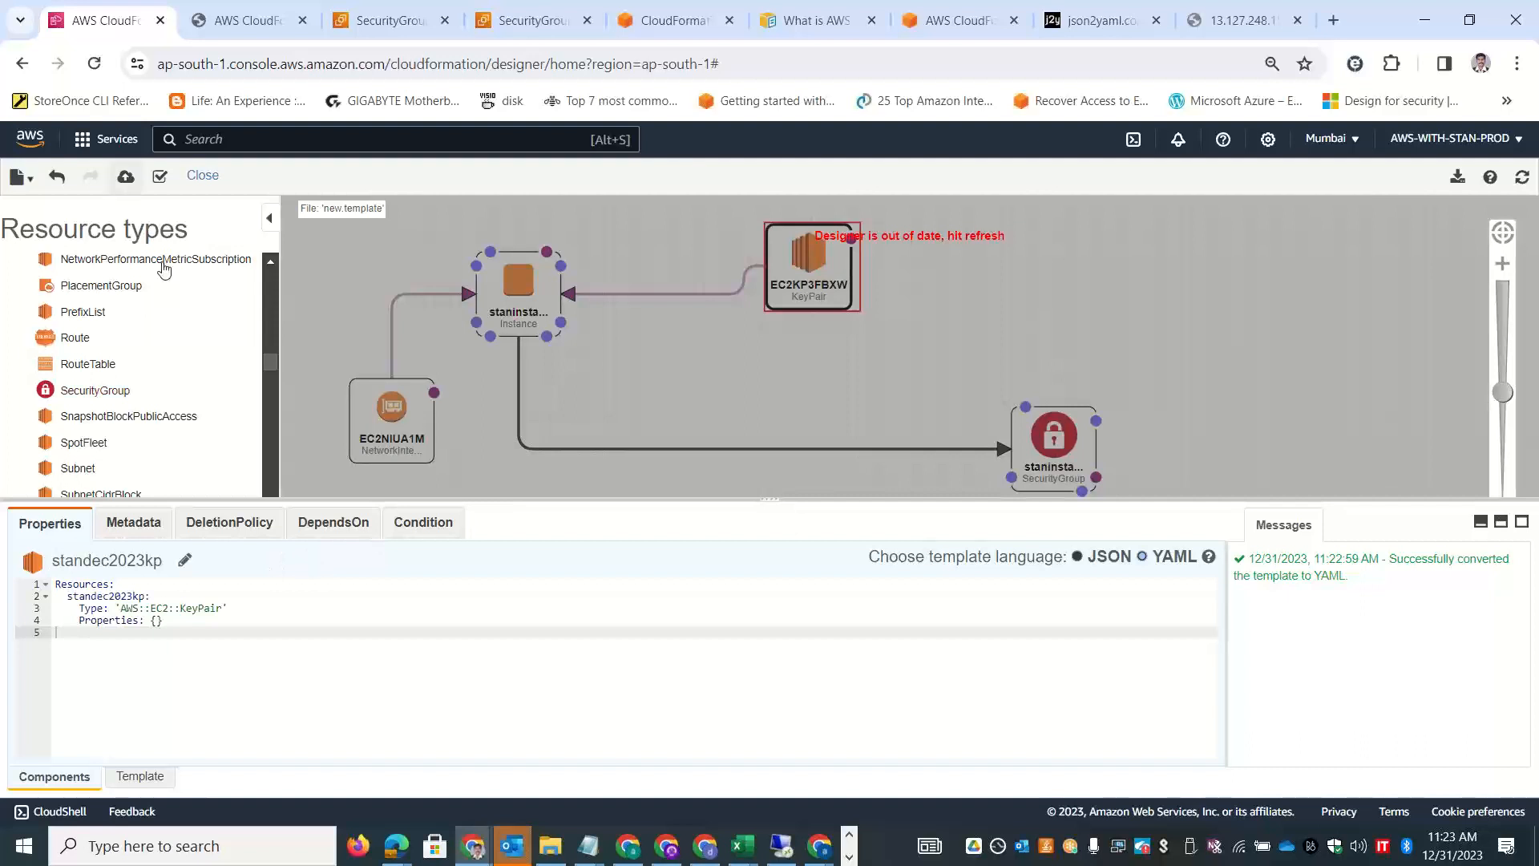
# Save the template to an Amazon S3 bucket with the file name stanec2template.
pyautogui.click(31, 183)
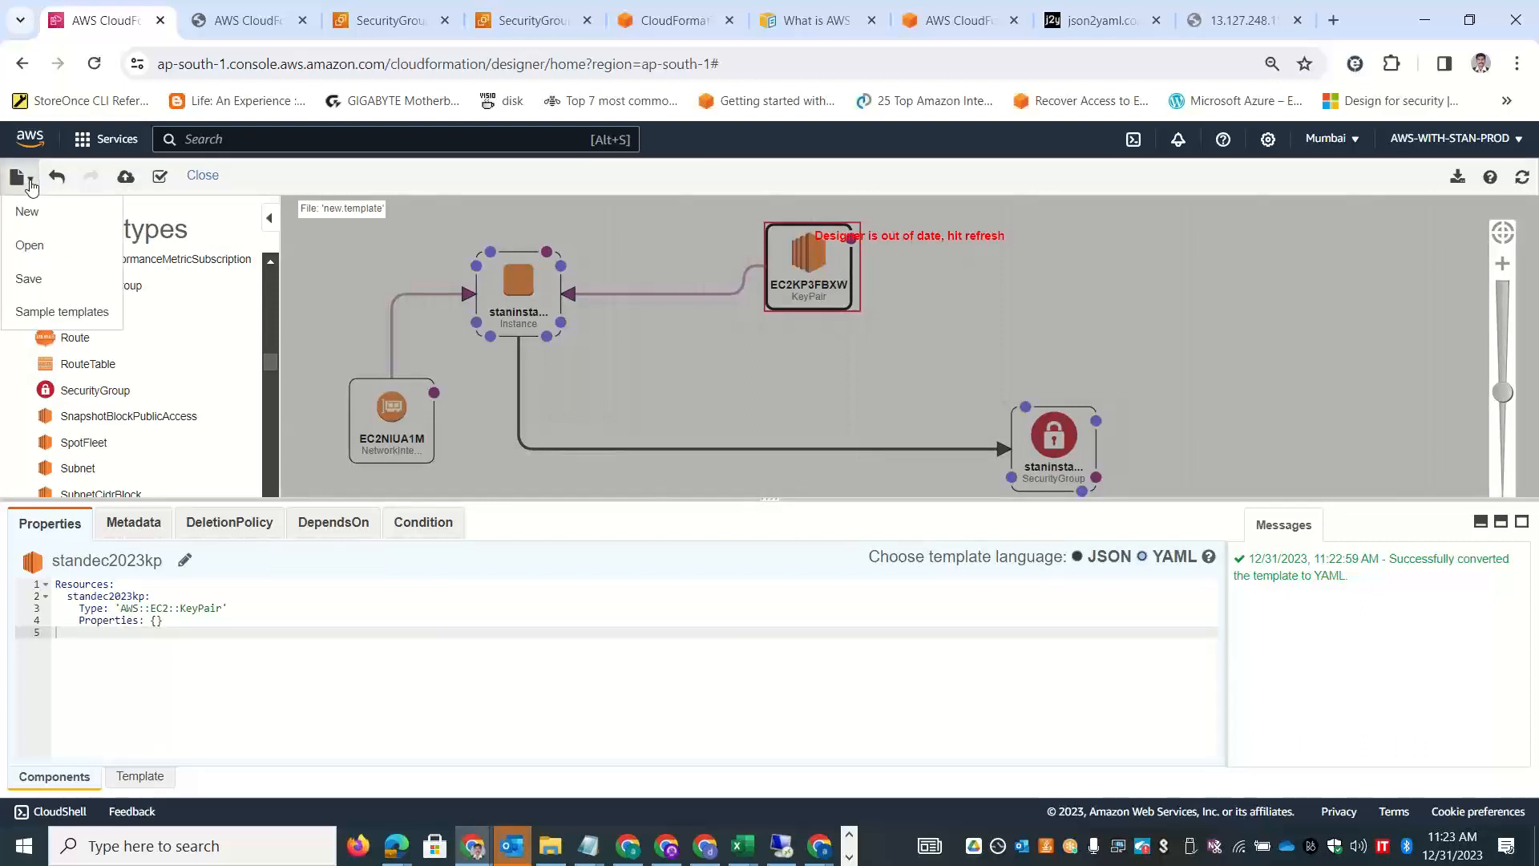
pyautogui.click(30, 280)
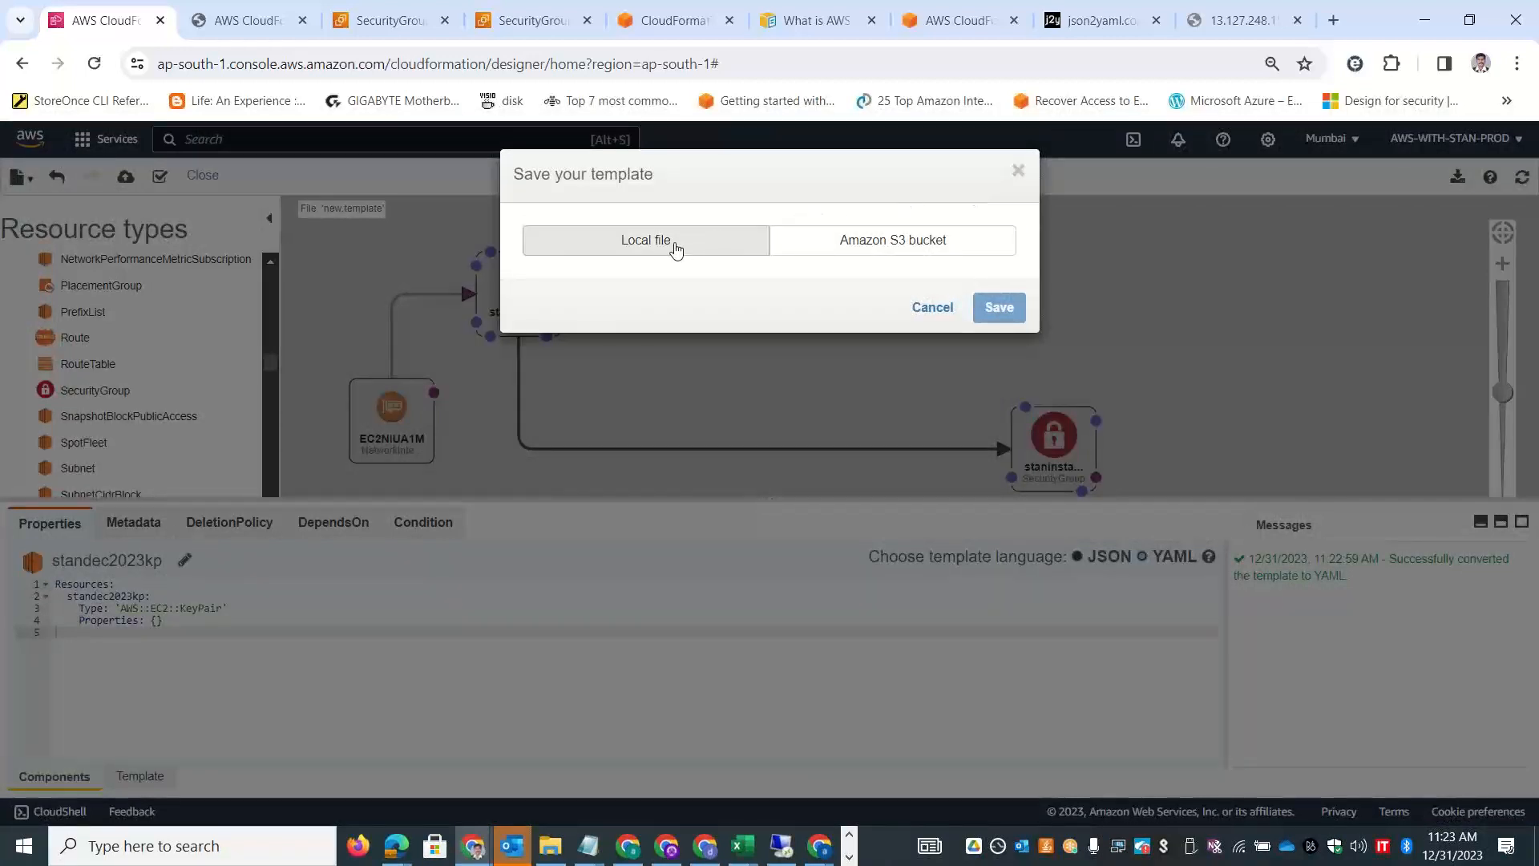
pyautogui.click(844, 241)
pyautogui.doubleClick(681, 307)
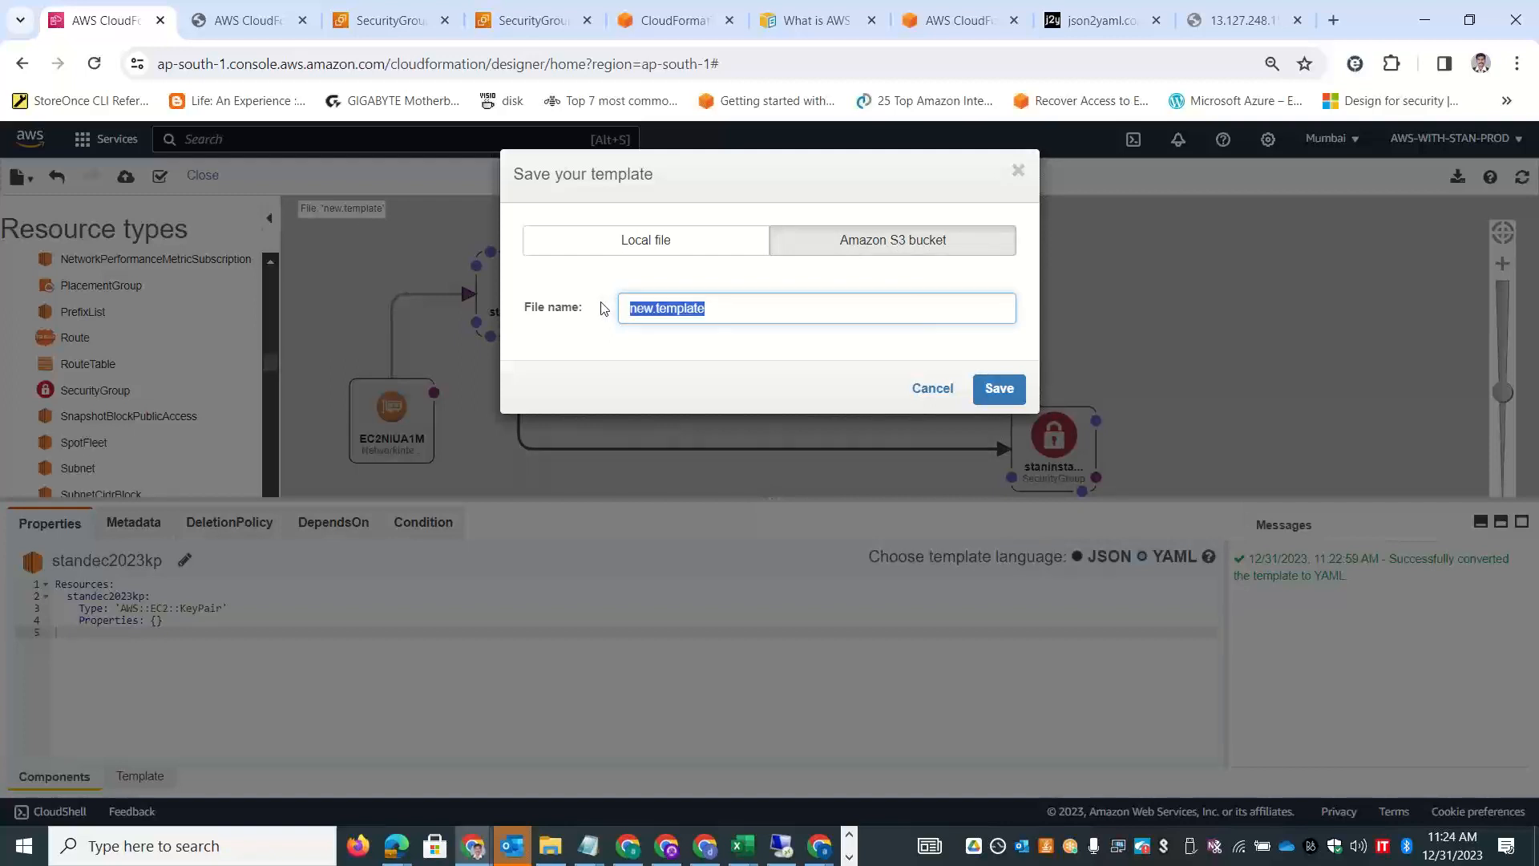
pyautogui.write('stanec2template')
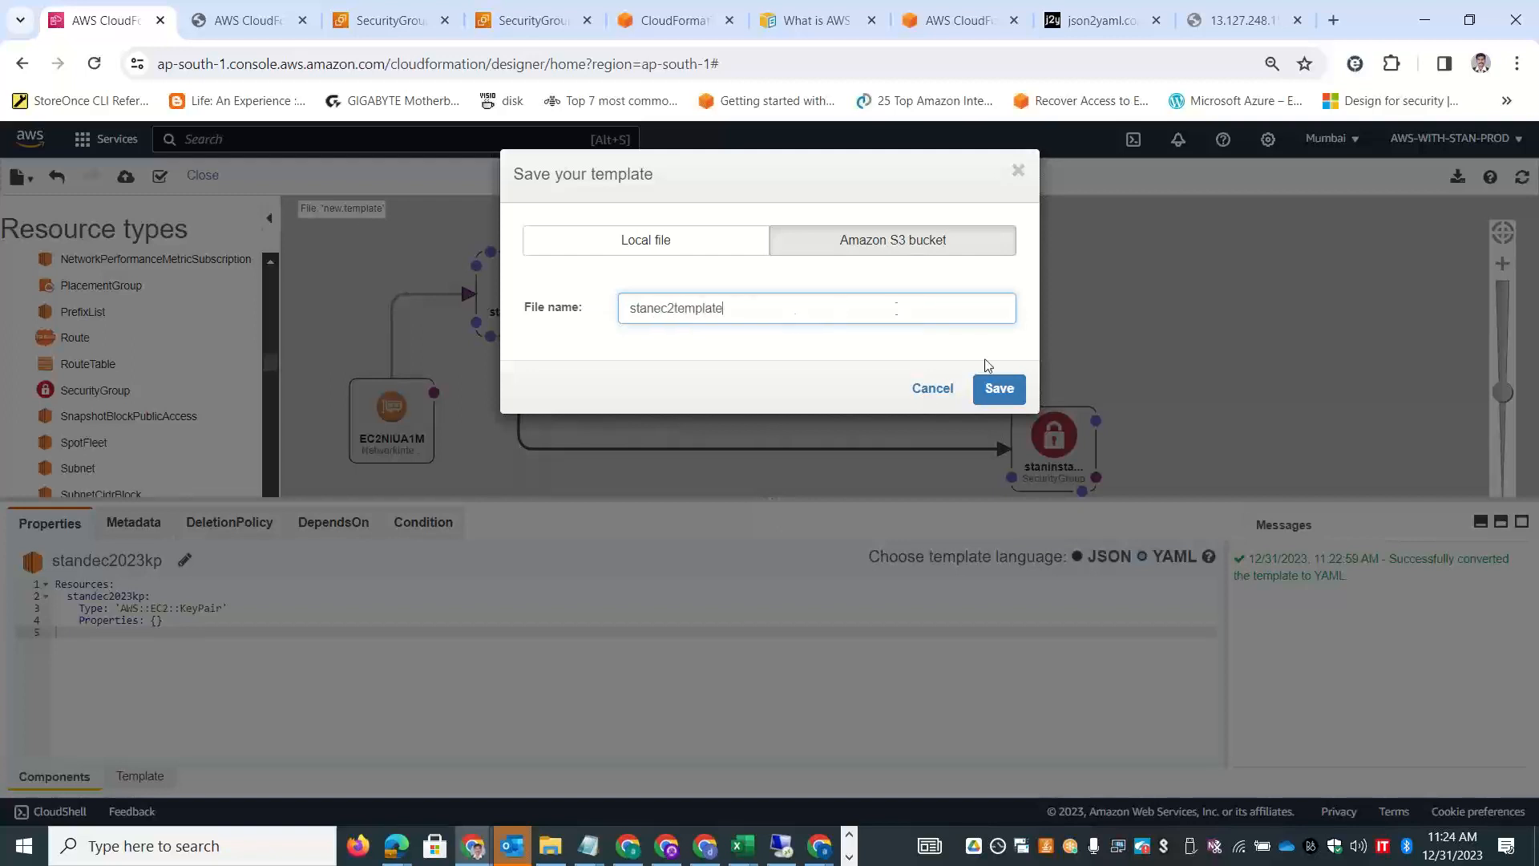
pyautogui.click(998, 388)
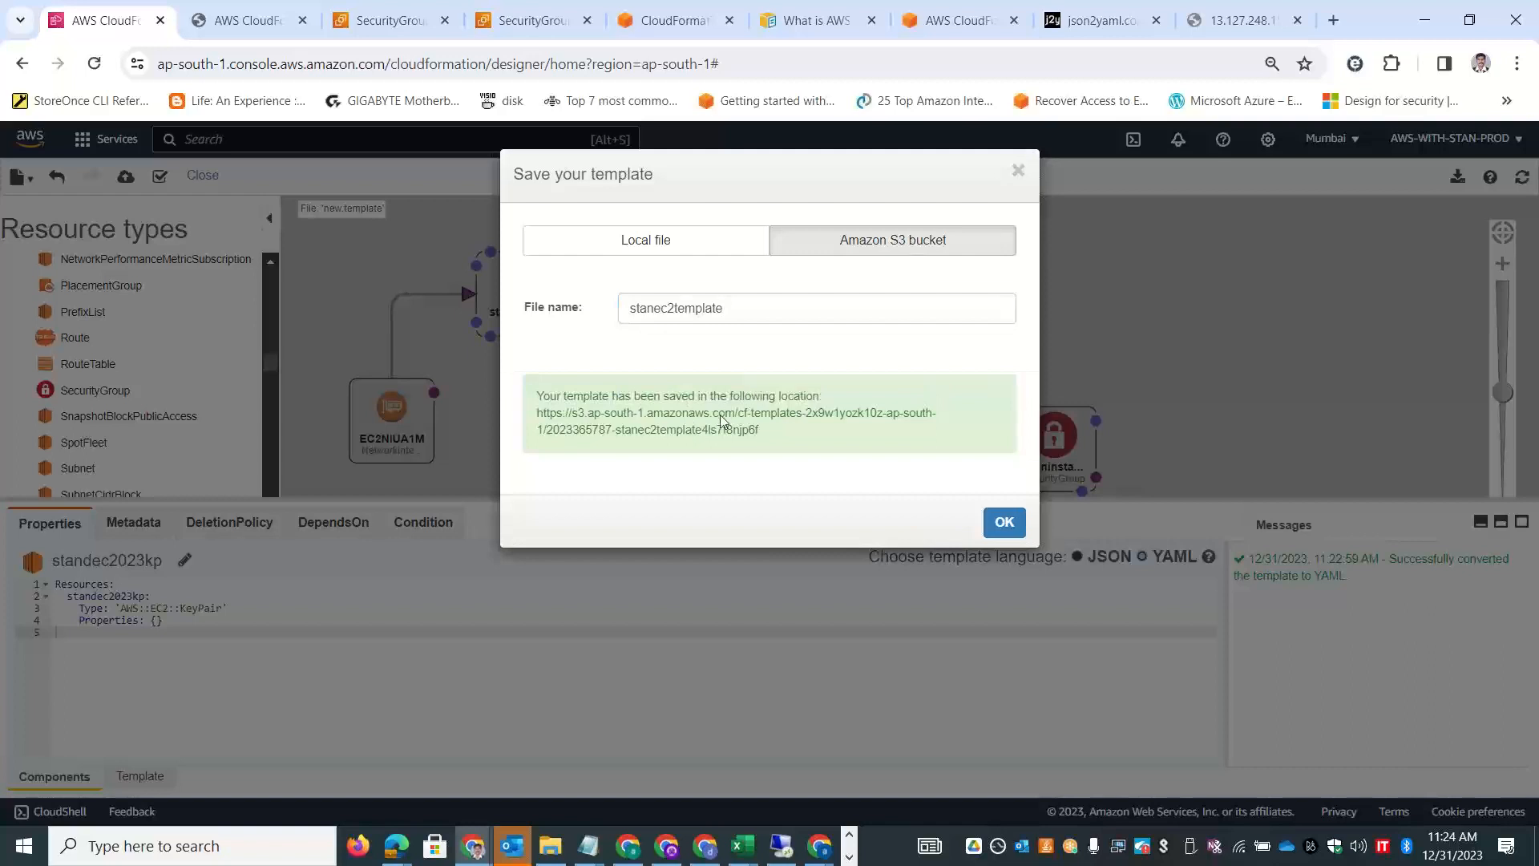
pyautogui.moveTo(573, 412); pyautogui.dragTo(781, 452)
pyautogui.click(1004, 521)
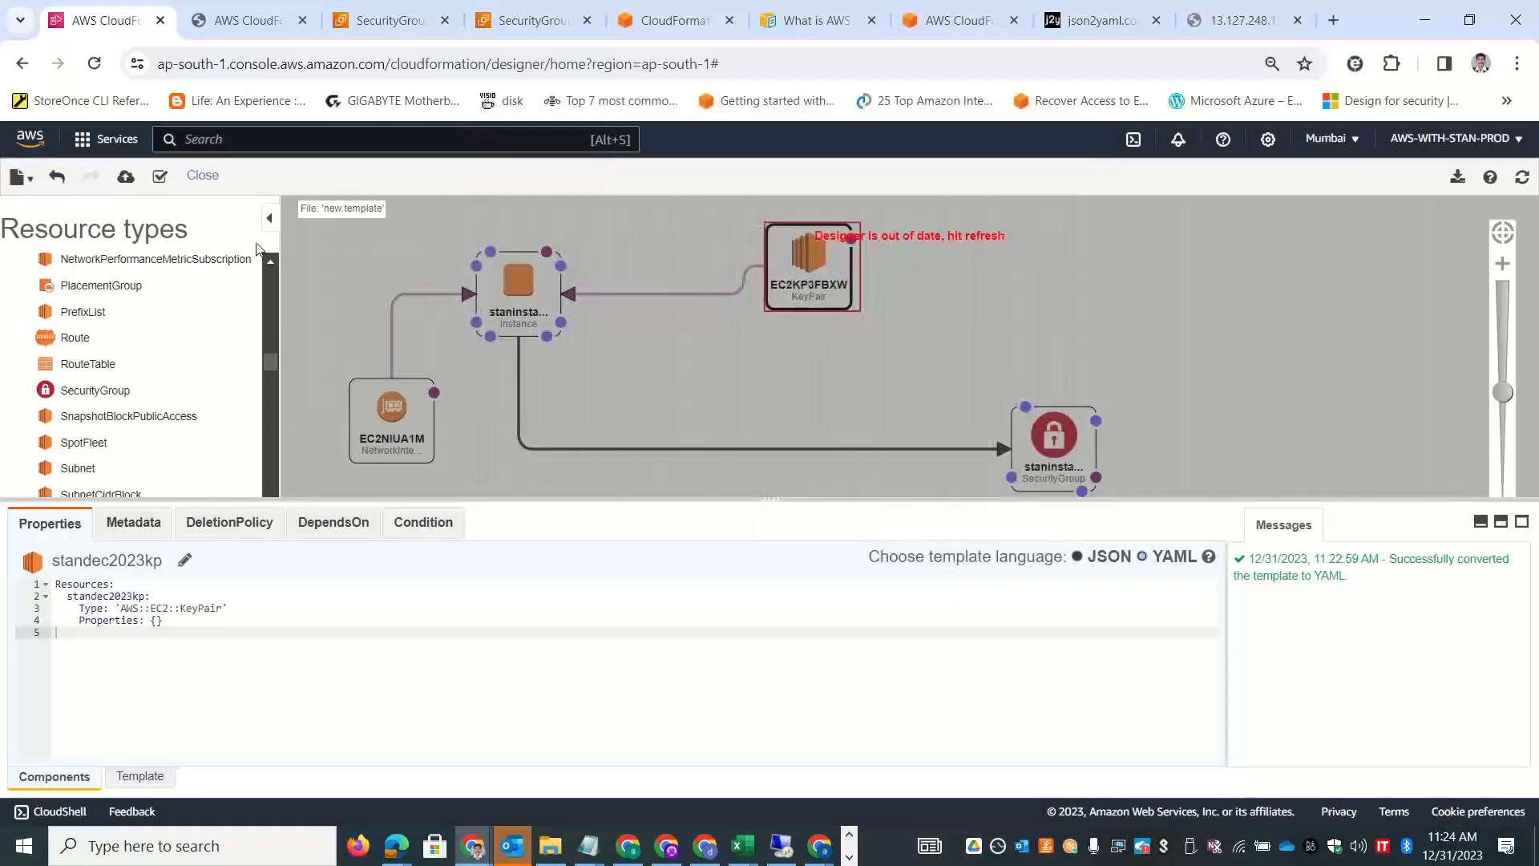
# Start a new blank template in Designer and confirm discarding the current diagram.
pyautogui.click(19, 176)
pyautogui.click(31, 207)
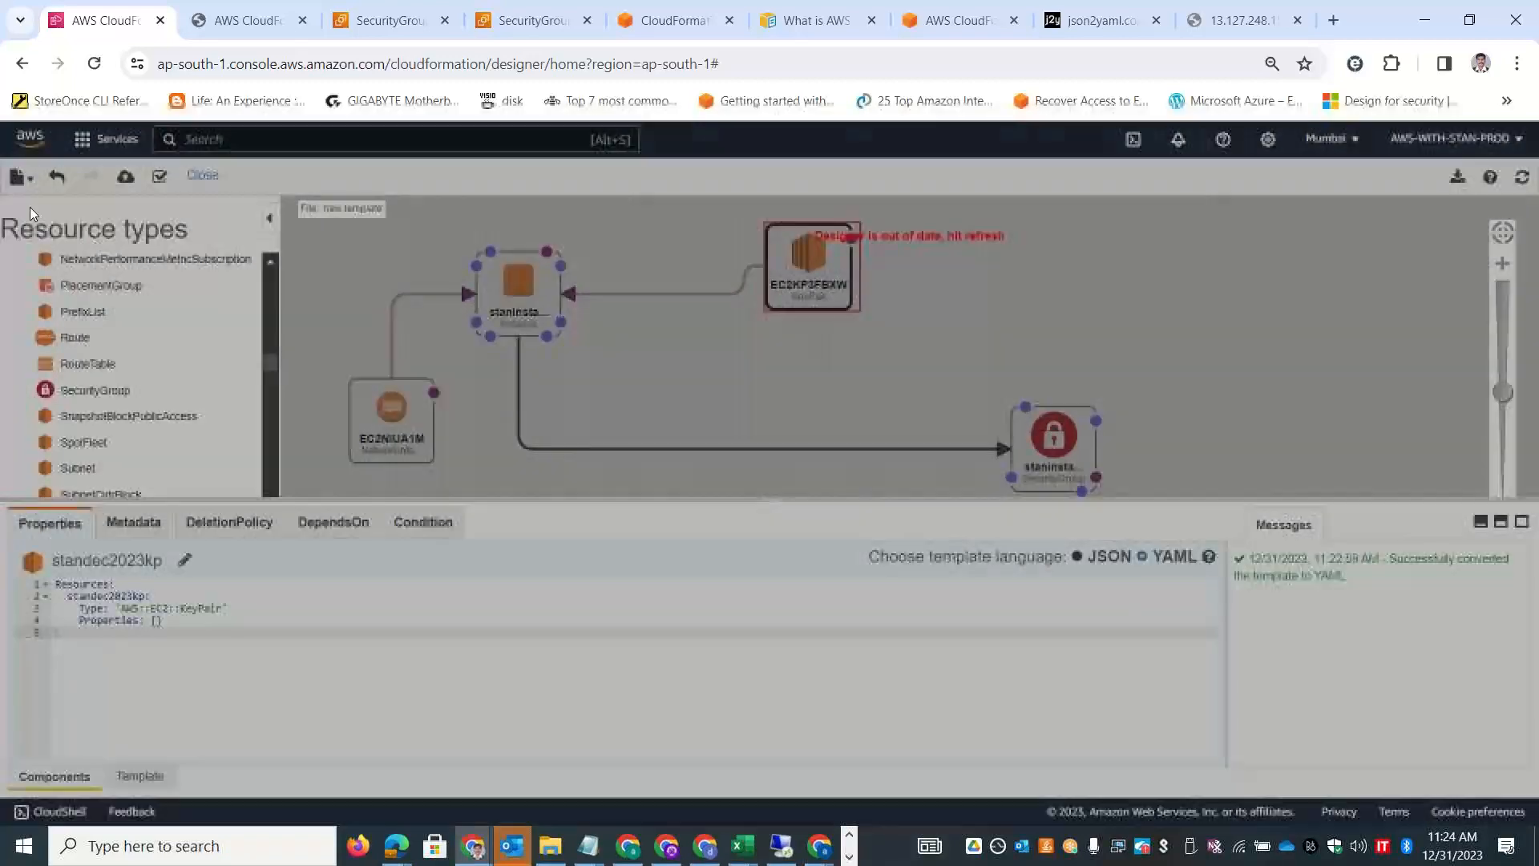
pyautogui.press('Return')
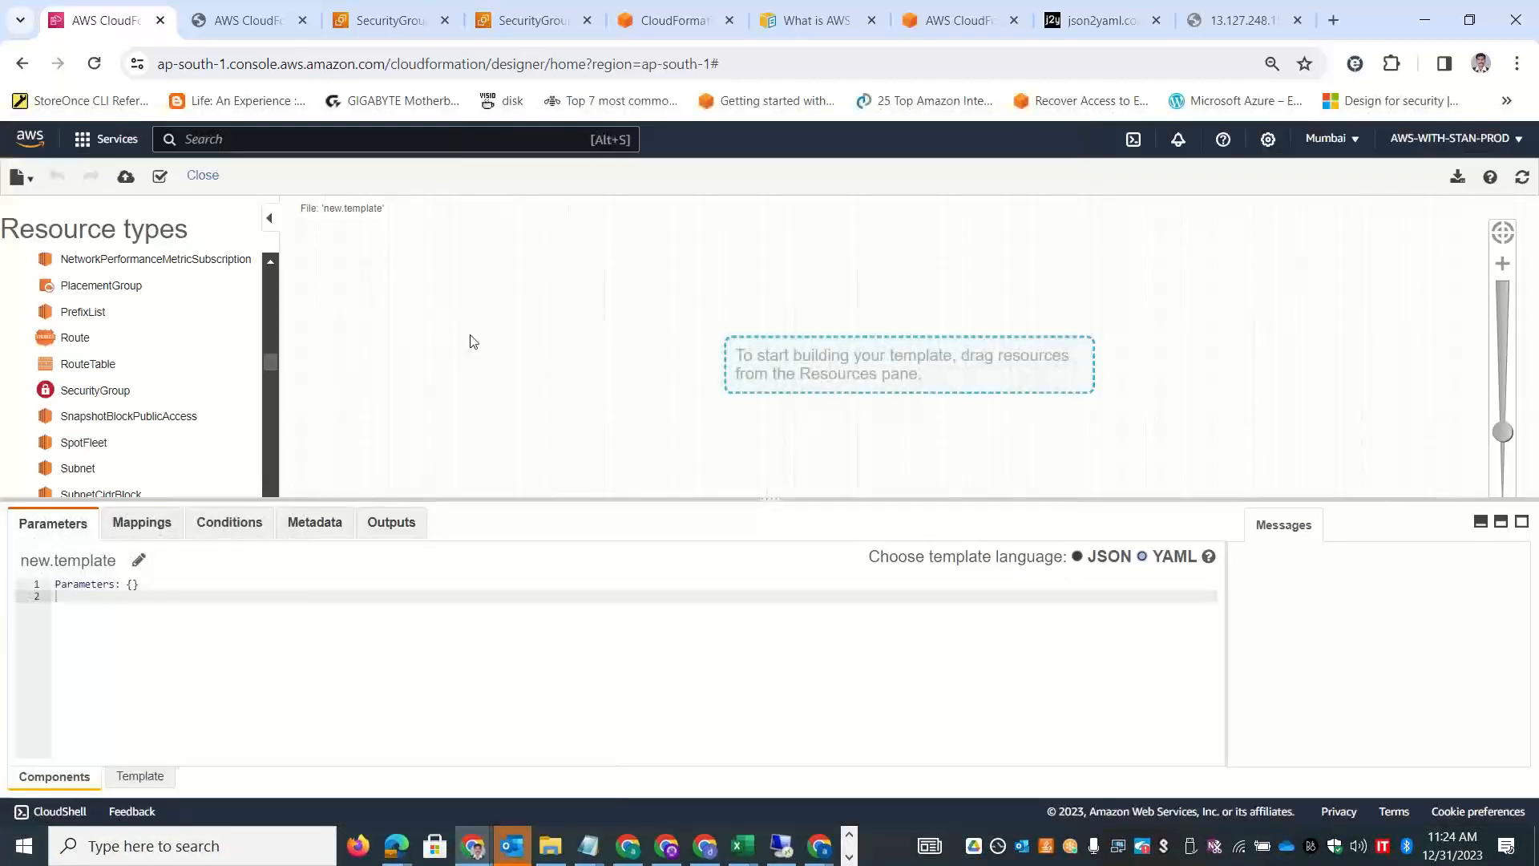
# Add an S3 Bucket resource to the empty template canvas.
pyautogui.moveTo(266, 368); pyautogui.dragTo(267, 466)
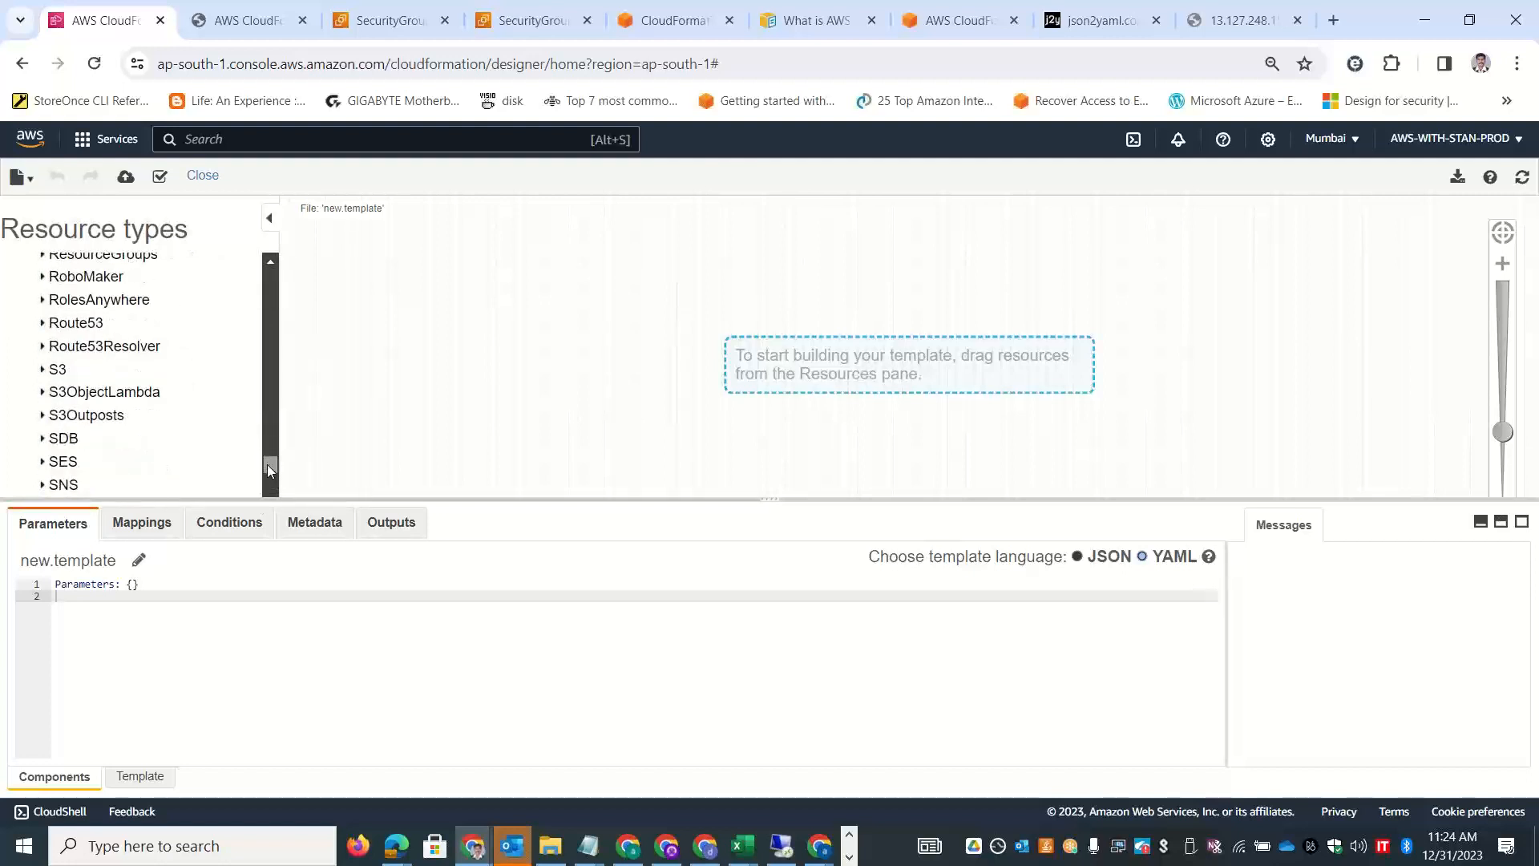
pyautogui.click(48, 372)
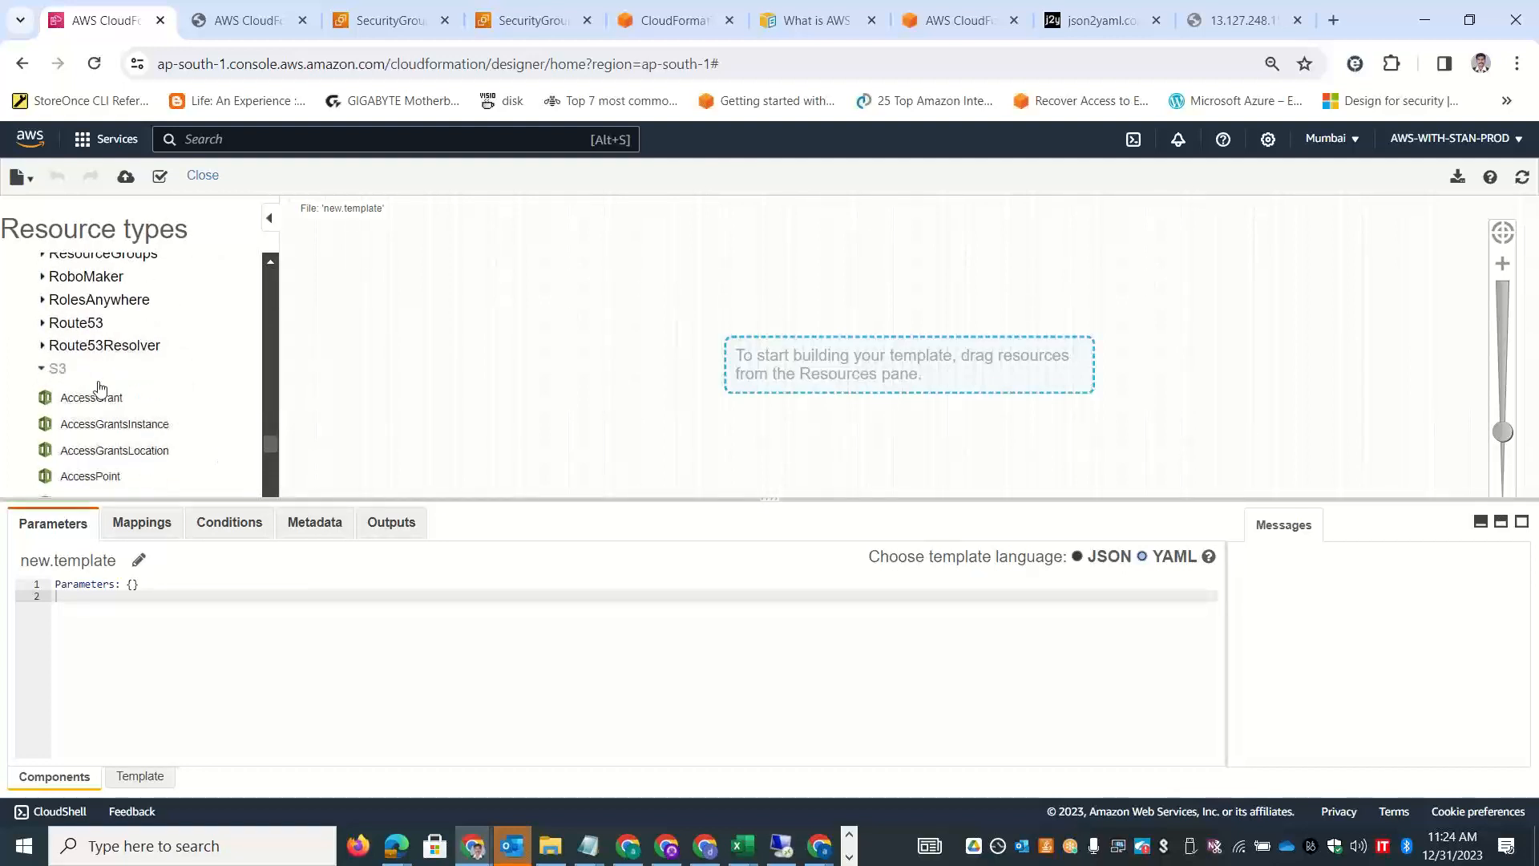
pyautogui.scroll(-1, 158, 405)
pyautogui.moveTo(67, 405); pyautogui.dragTo(589, 362)
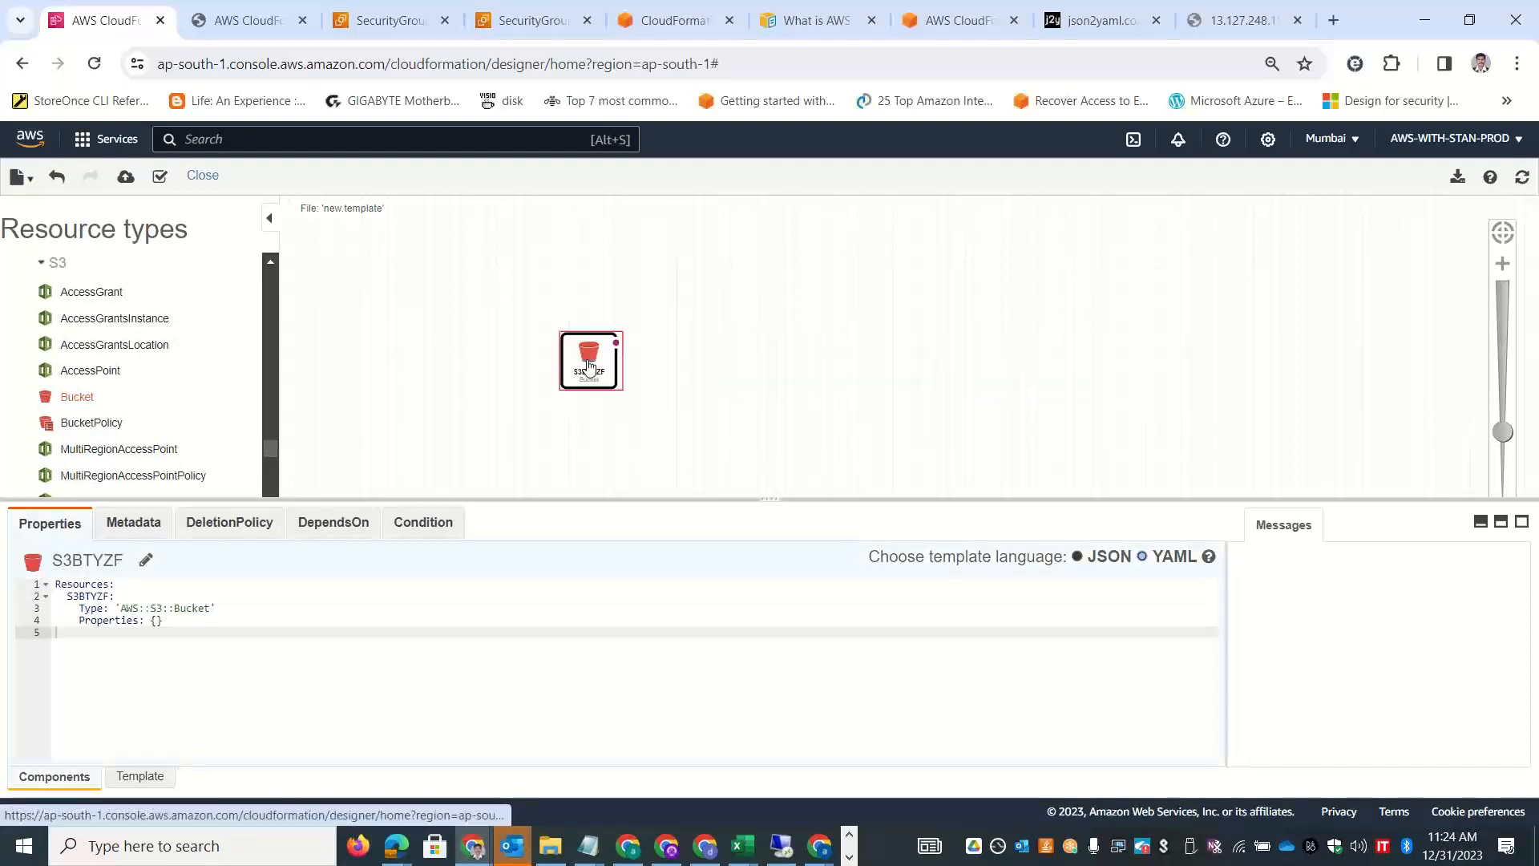
# Rename the S3 bucket resource as stans3bucket000001 and refresh the diagram.
pyautogui.click(145, 559)
pyautogui.write('stans3b')
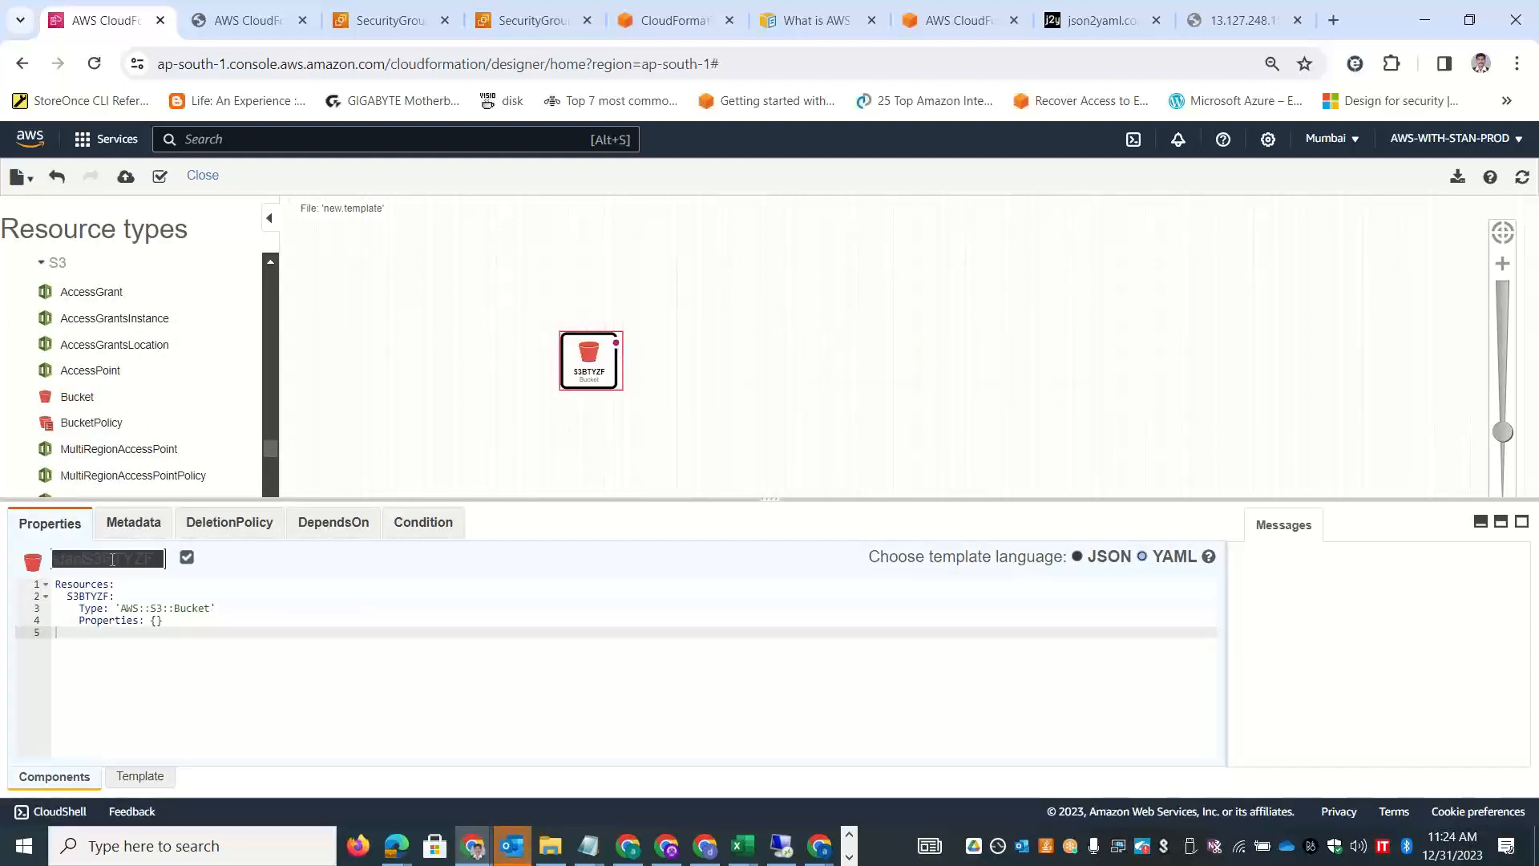
pyautogui.write('ucket8000123')
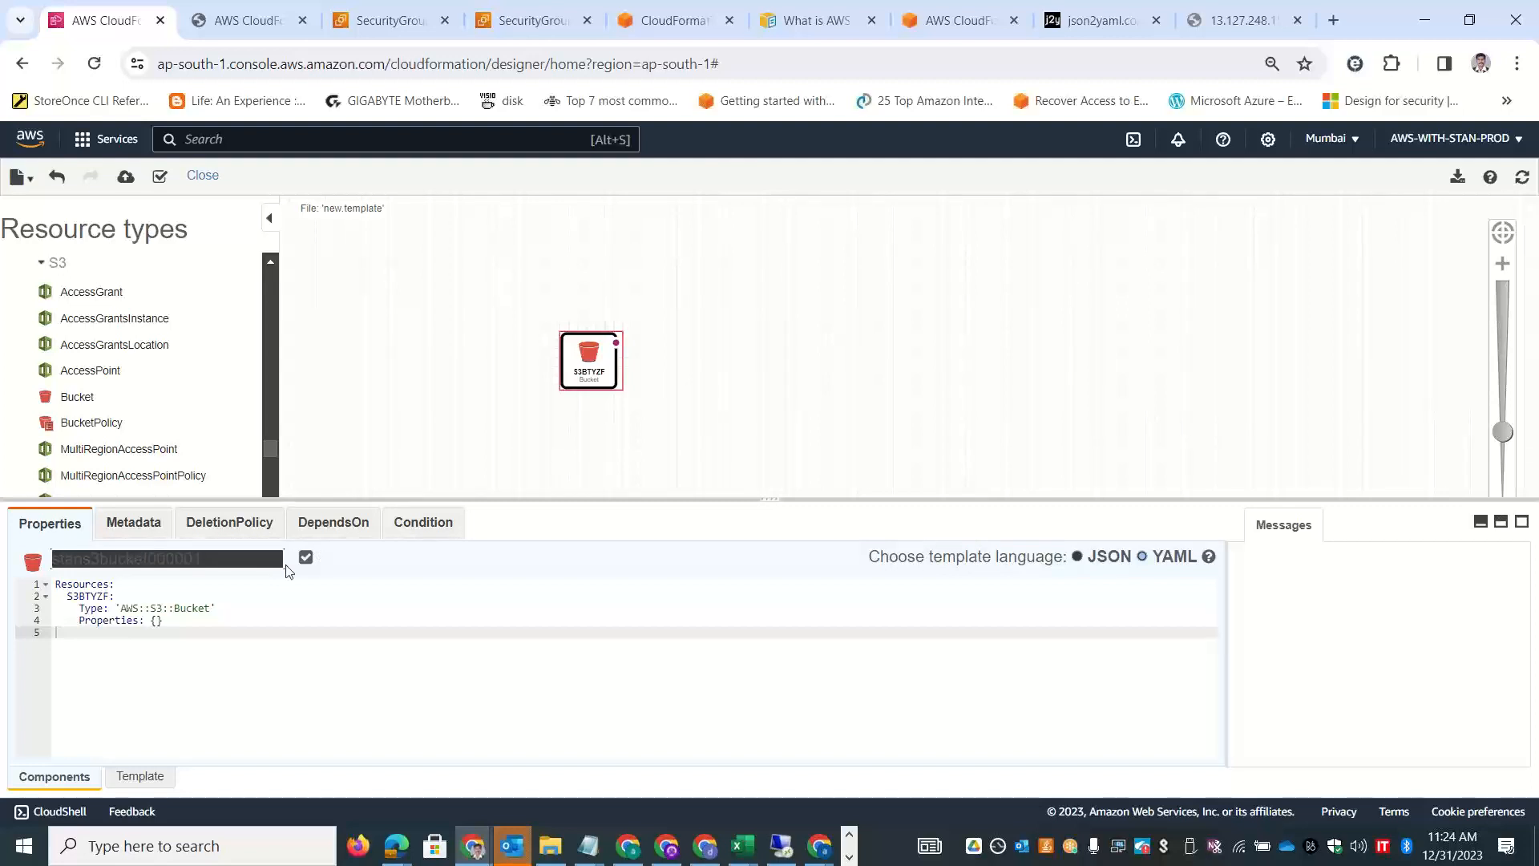
pyautogui.click(306, 560)
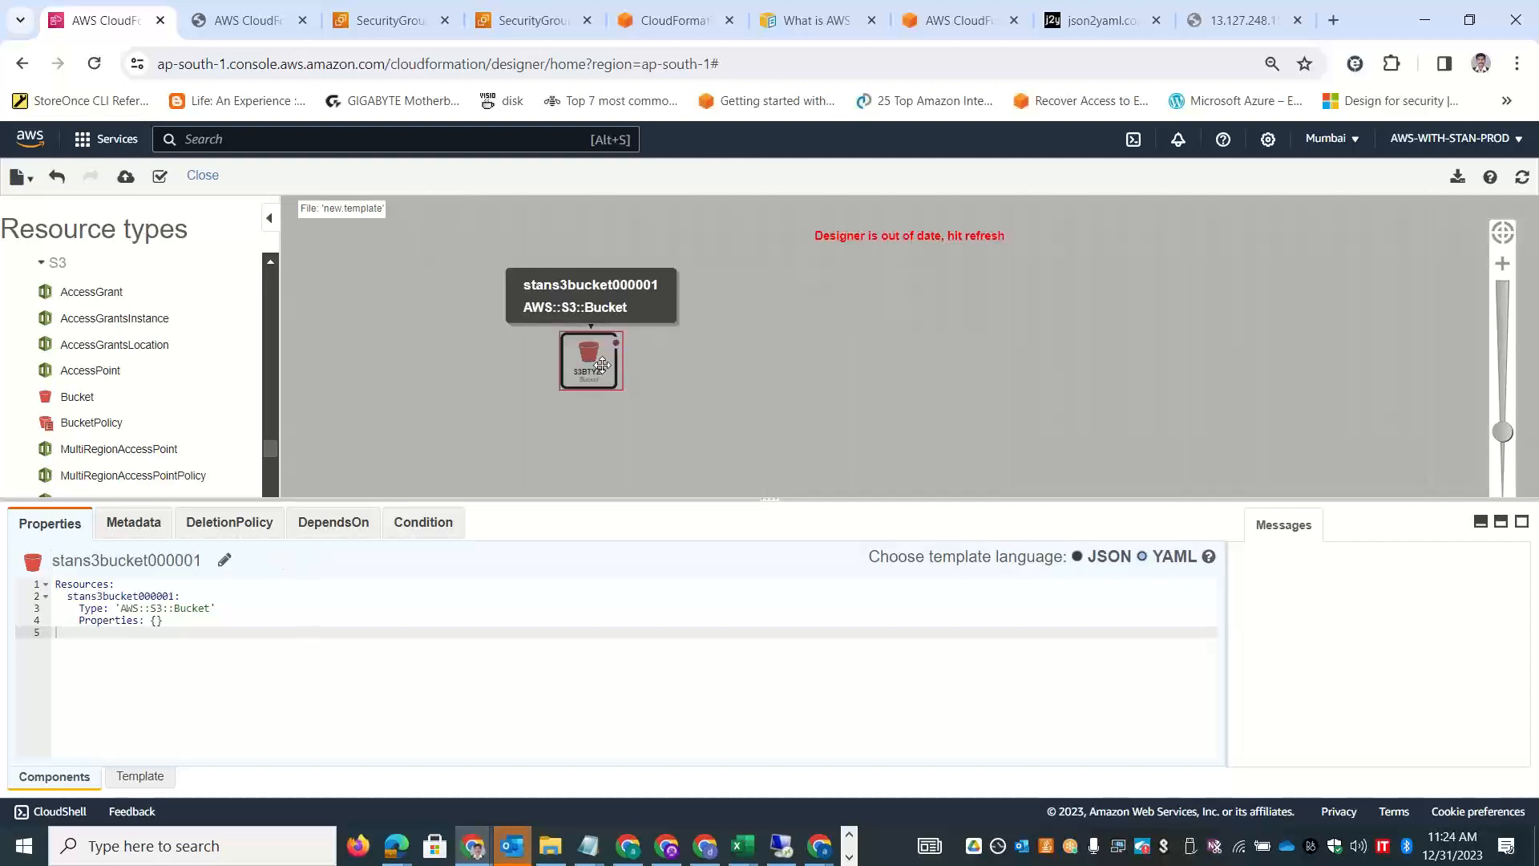
pyautogui.click(1522, 177)
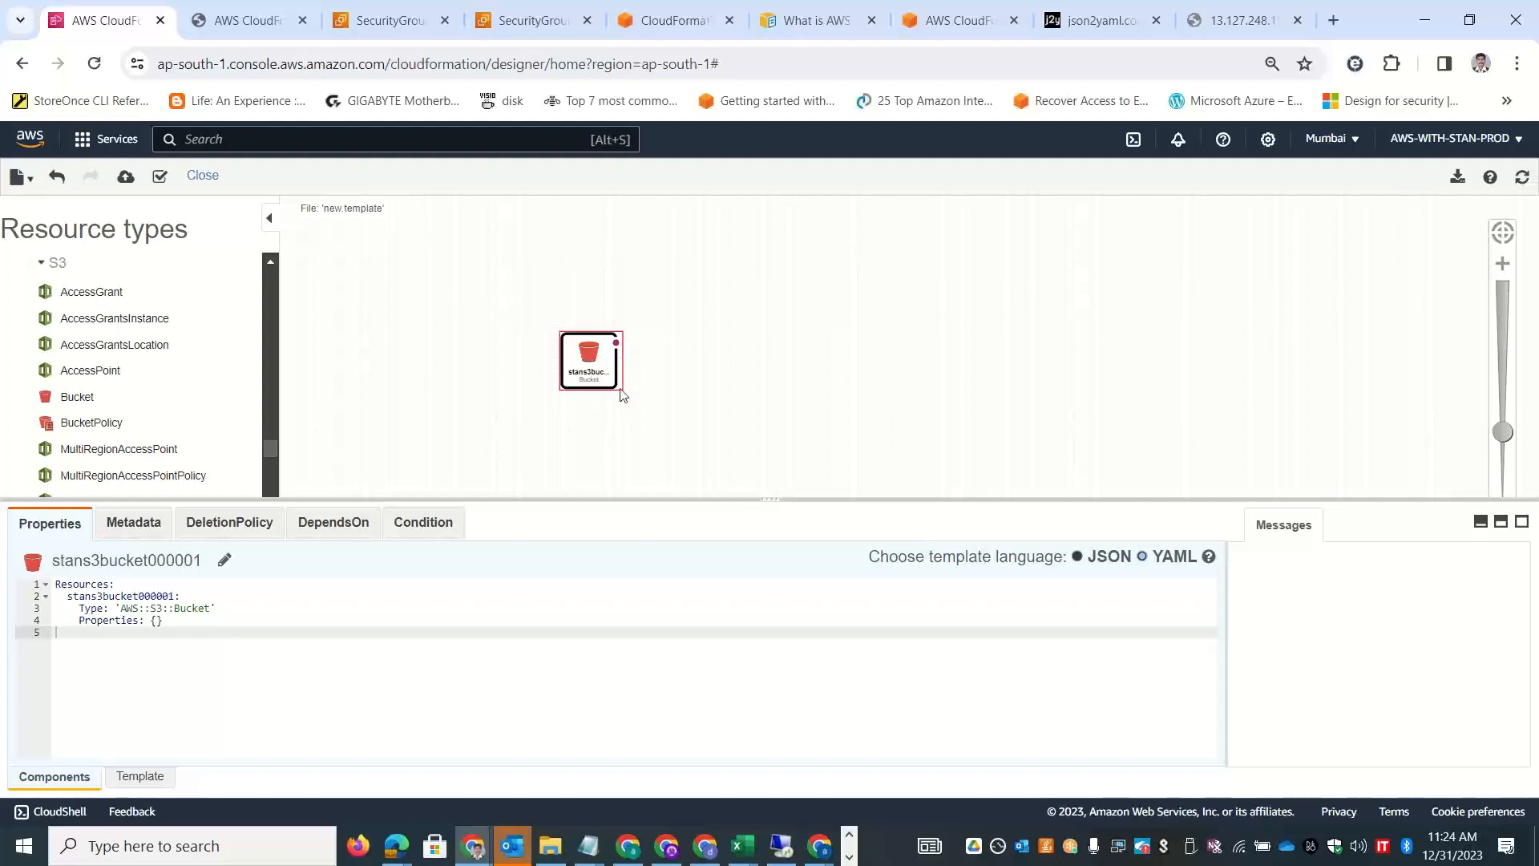
# Move the bucket up and to the left on the canvas and review its metadata, deletion policy and properties.
pyautogui.moveTo(564, 338); pyautogui.dragTo(489, 299)
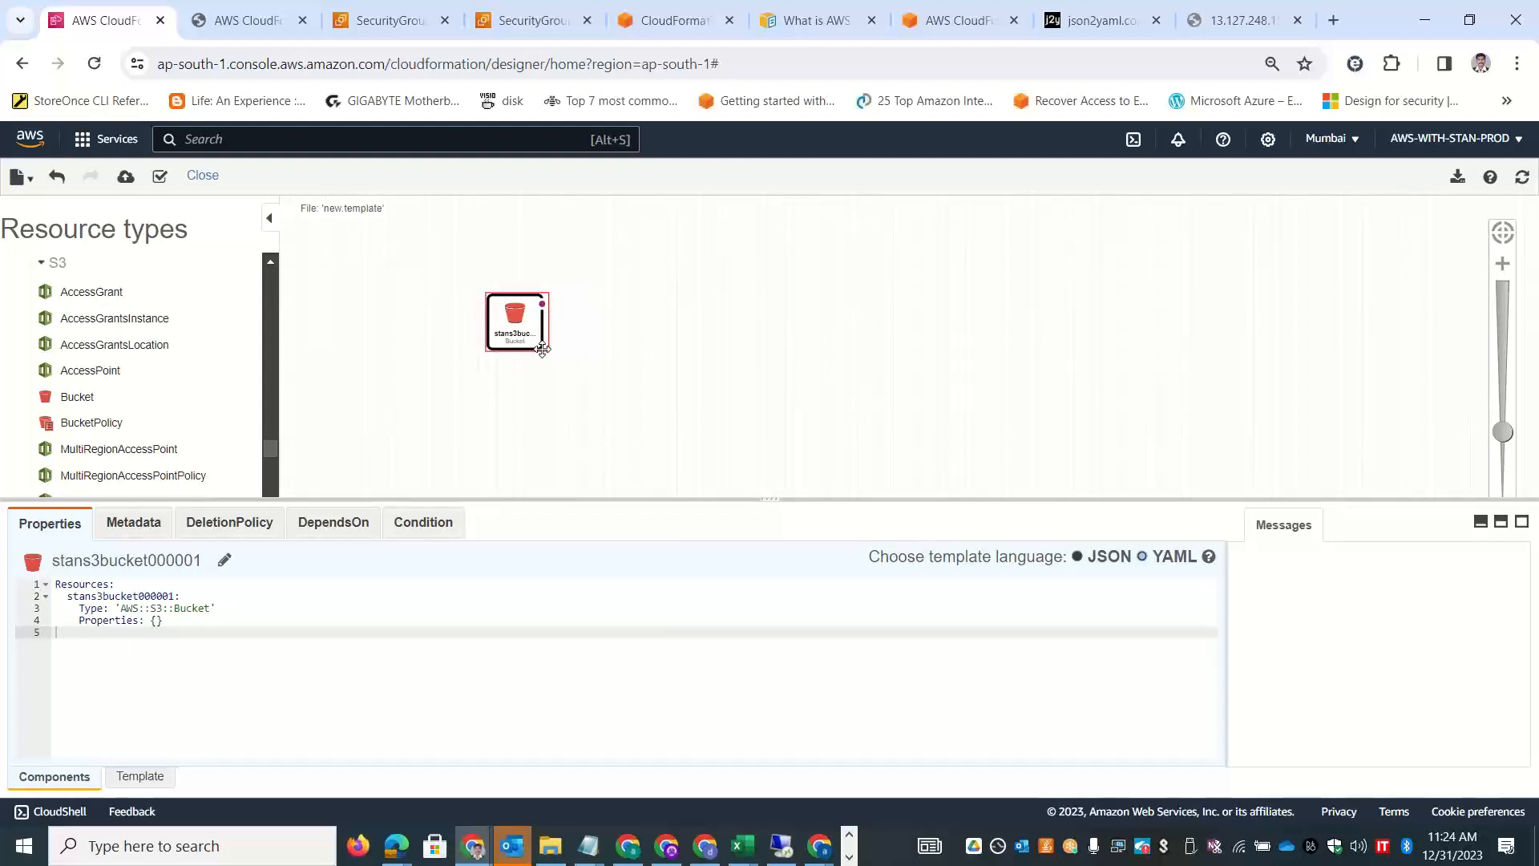
pyautogui.click(143, 530)
pyautogui.click(205, 528)
pyautogui.click(62, 529)
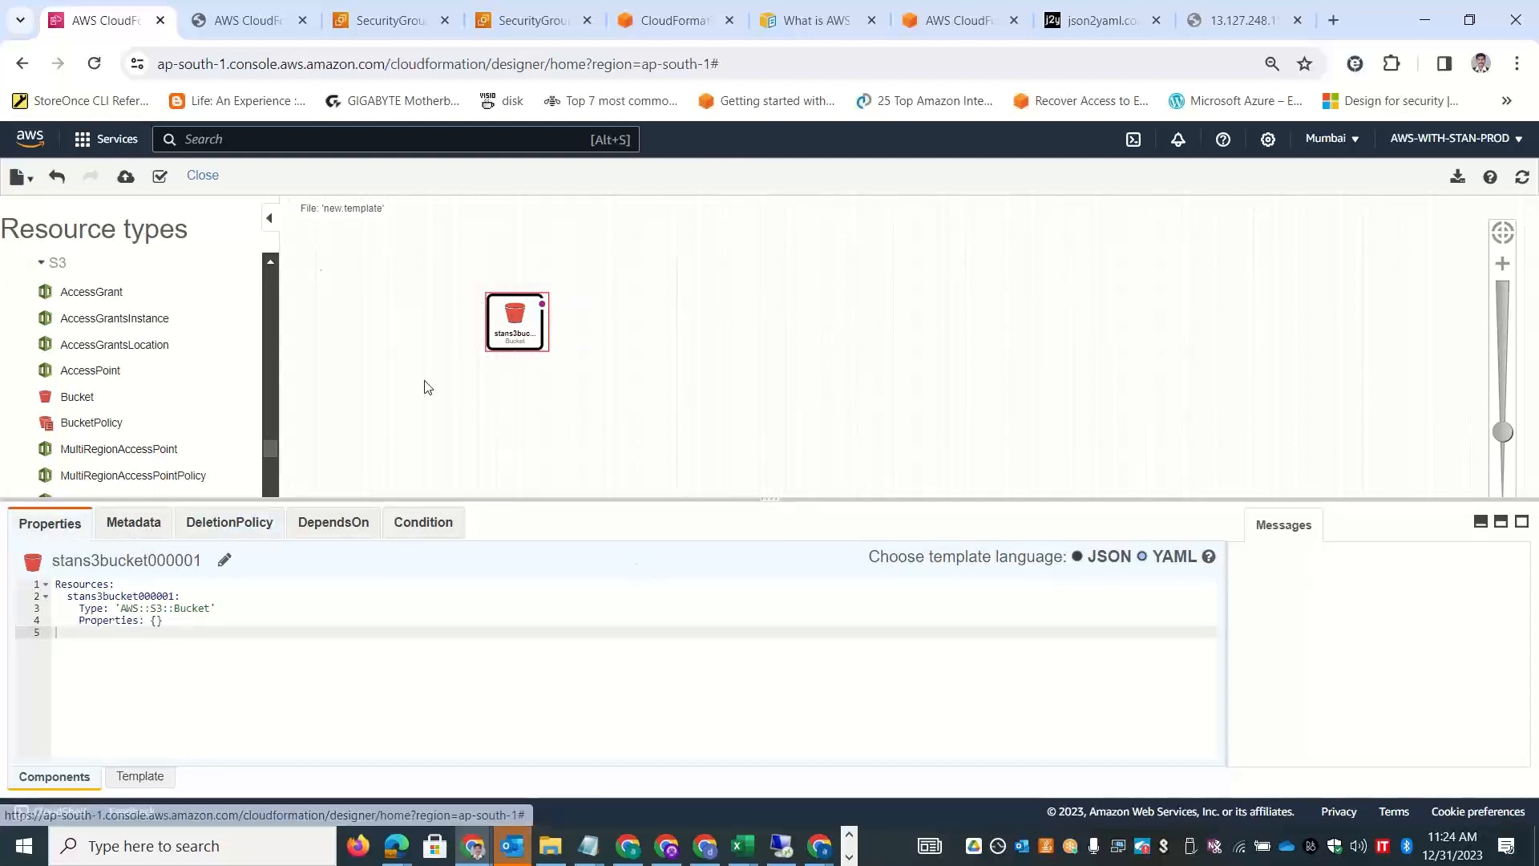
# Start creating a stack from the bucket template, keeping the ready template and its Amazon S3 URL as source.
pyautogui.click(30, 180)
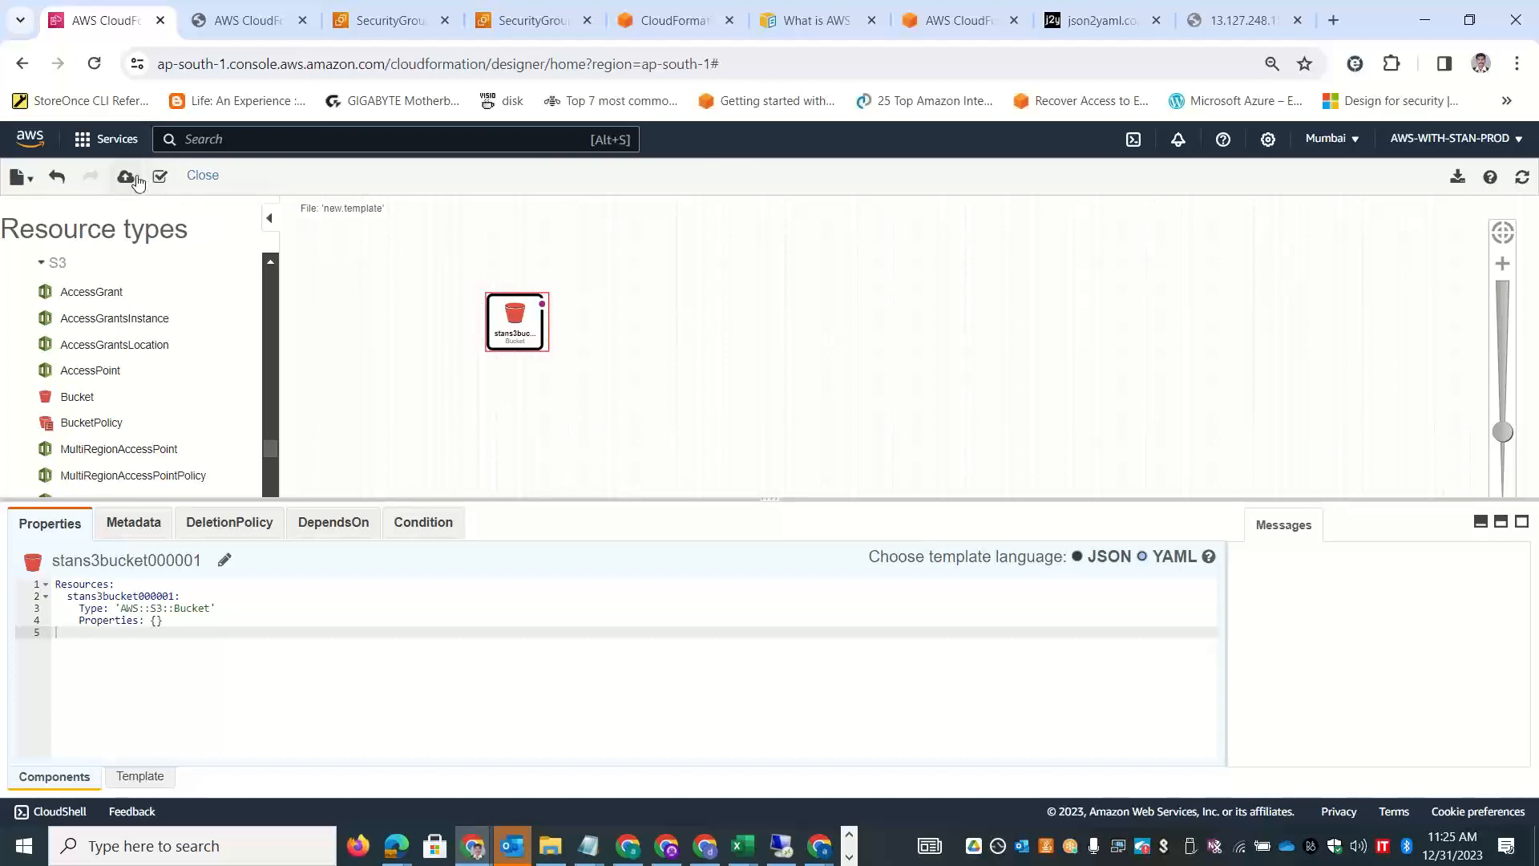
pyautogui.click(126, 177)
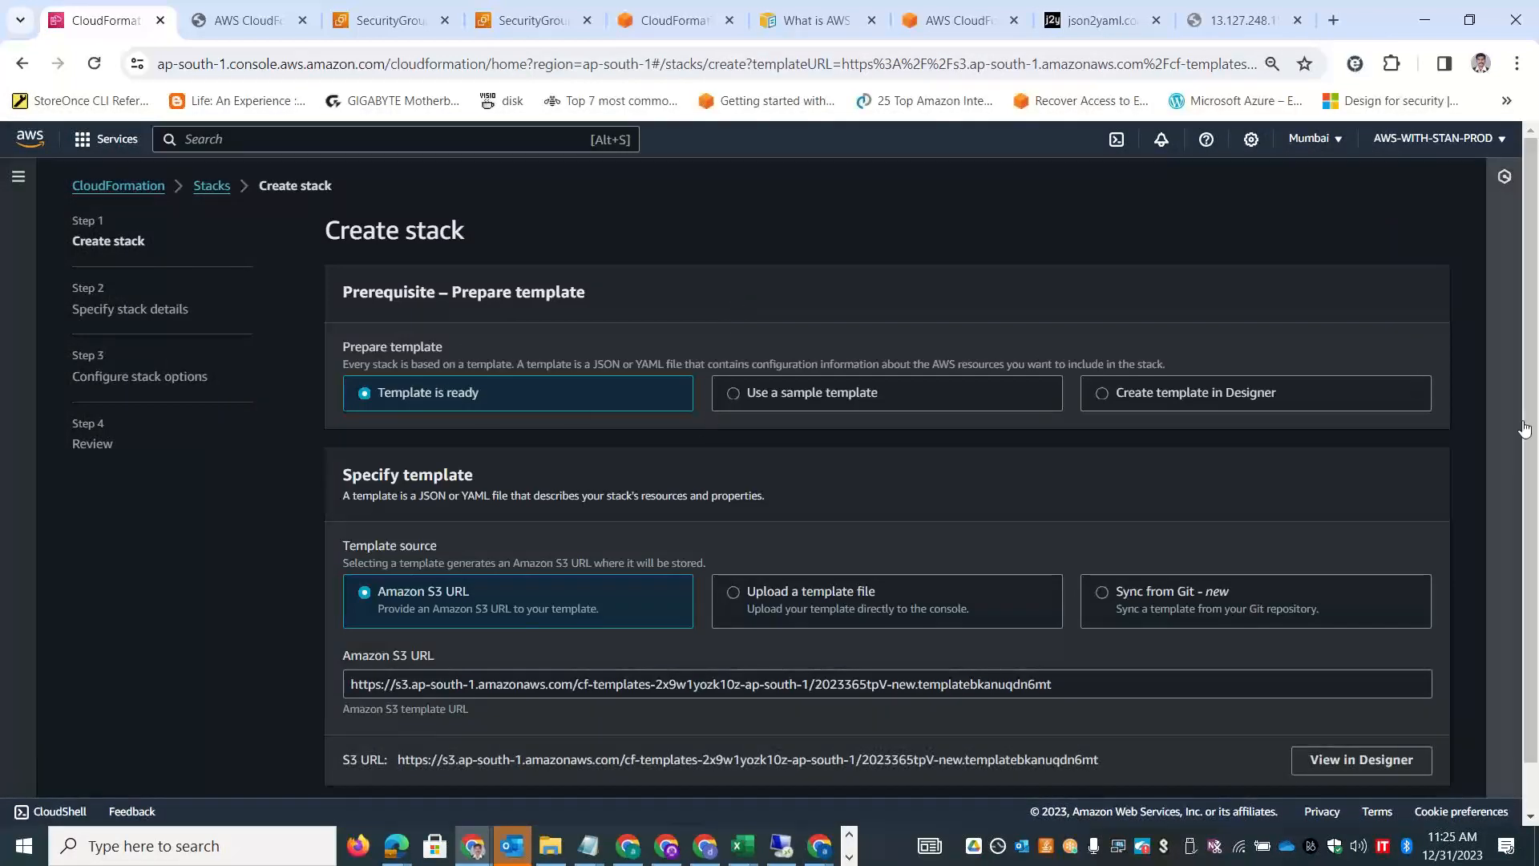
pyautogui.scroll(-1, 1042, 561)
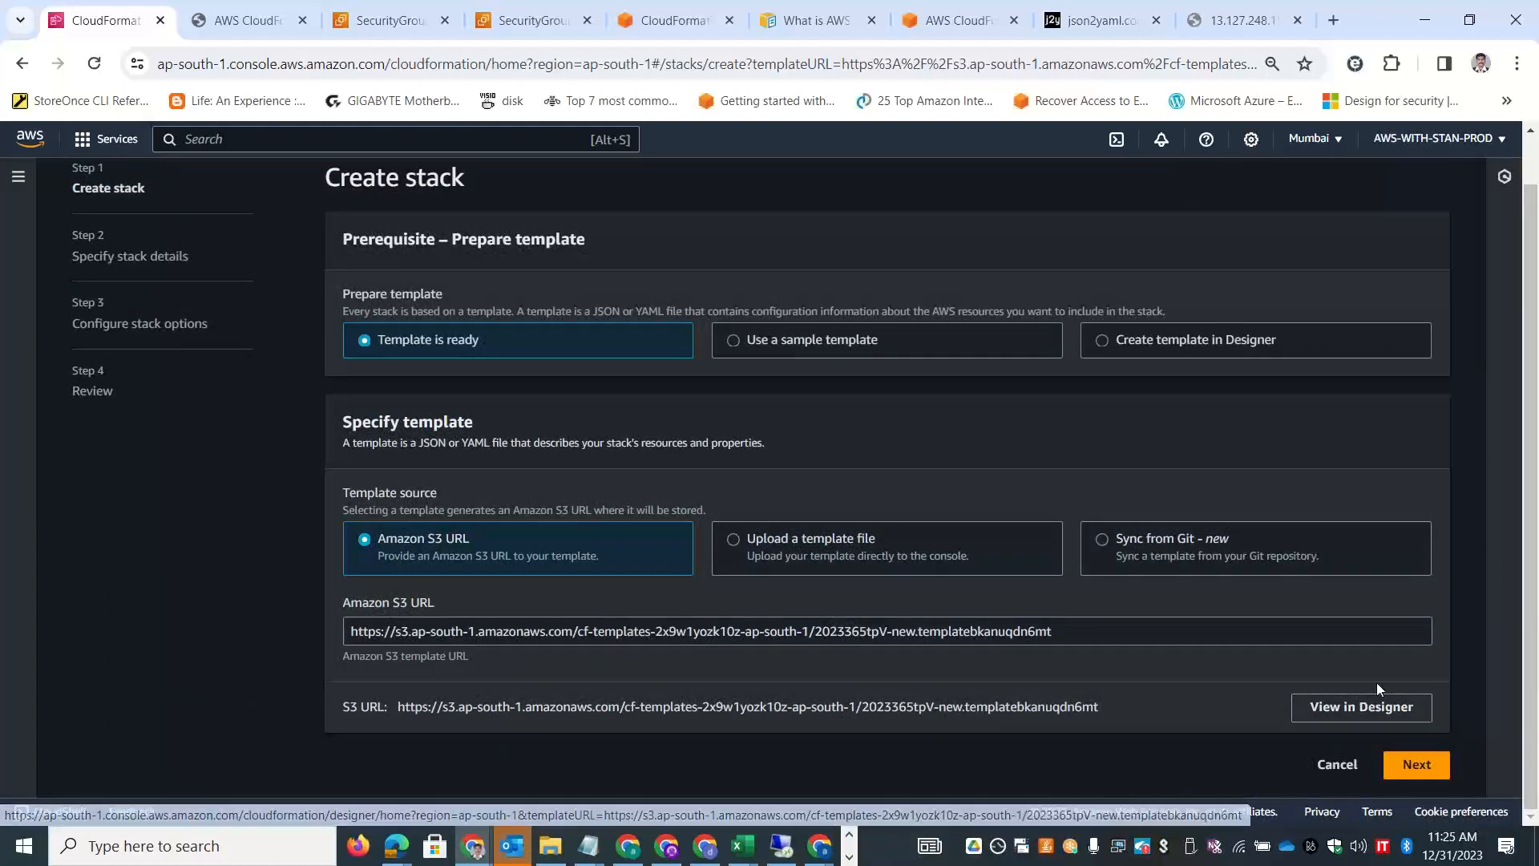
pyautogui.click(1408, 757)
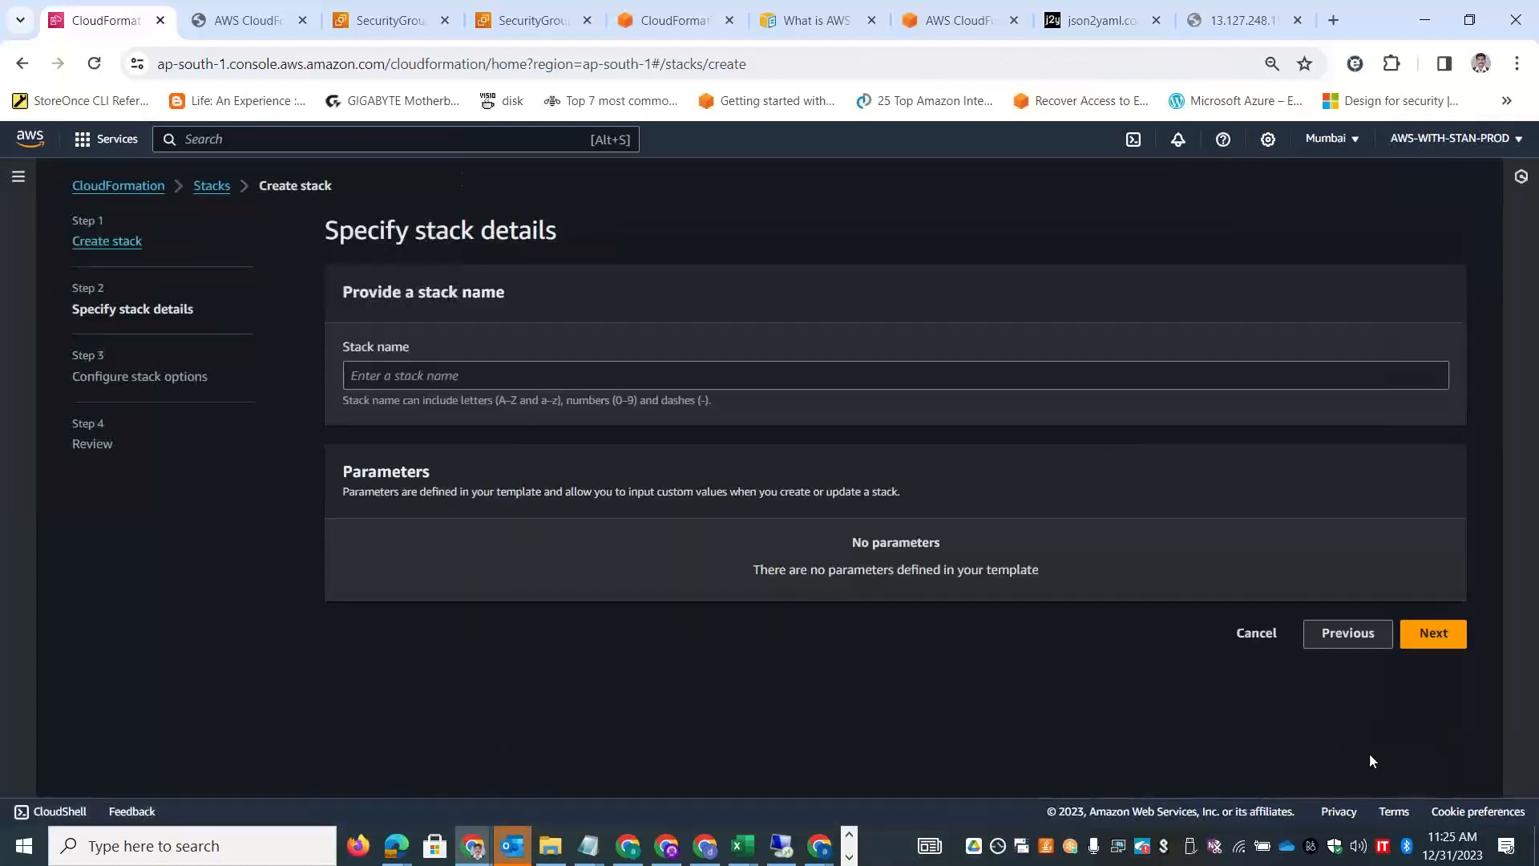
# Name the stack stans3 and continue to the stack options.
pyautogui.click(451, 370)
pyautogui.write('sa')
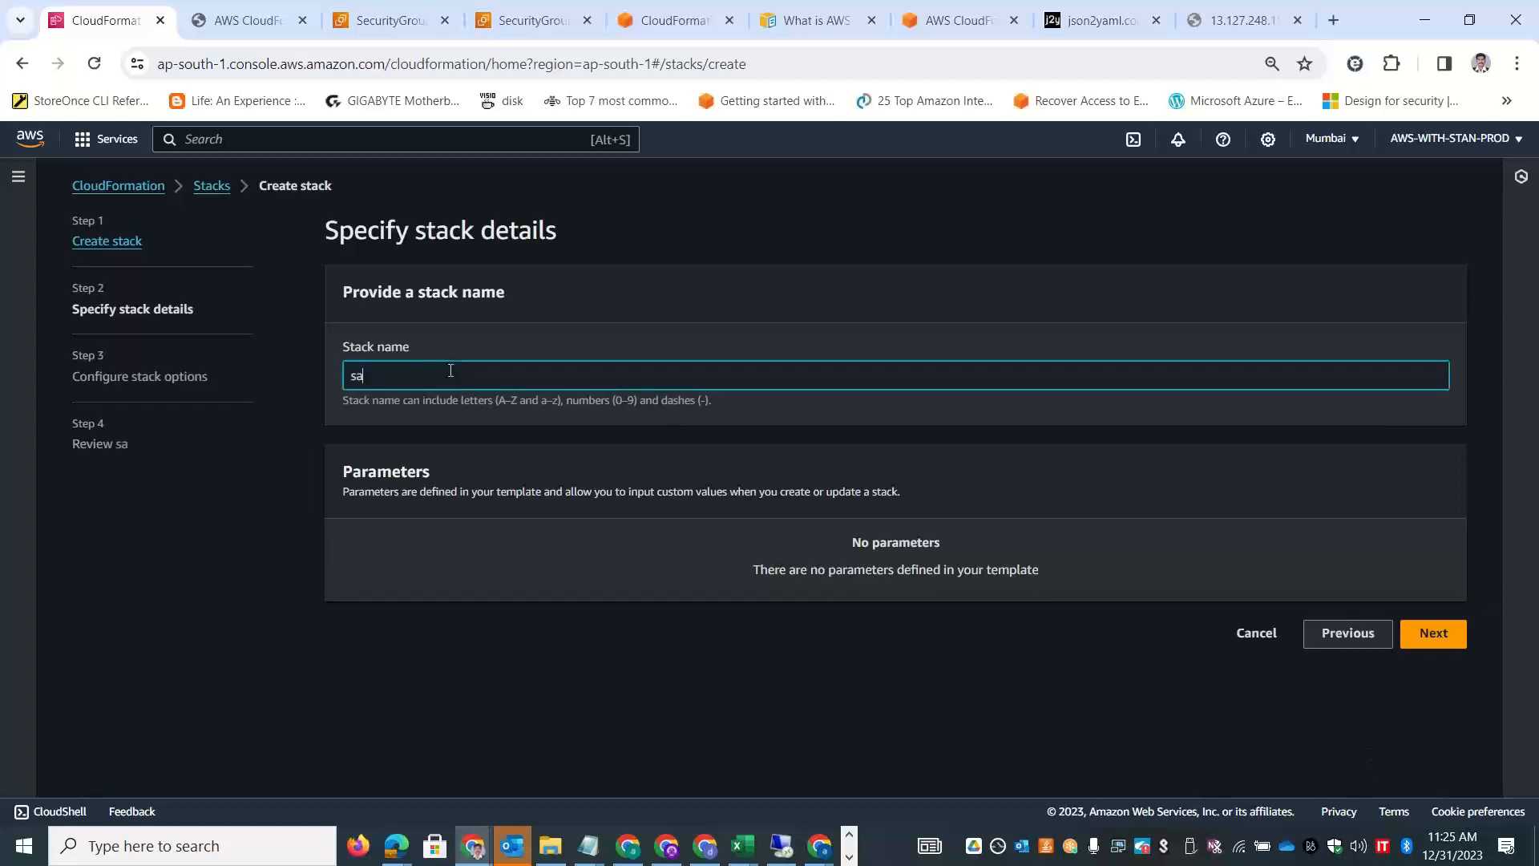
pyautogui.press('BackSpace')
pyautogui.press('BackSpace')
pyautogui.write('stans3')
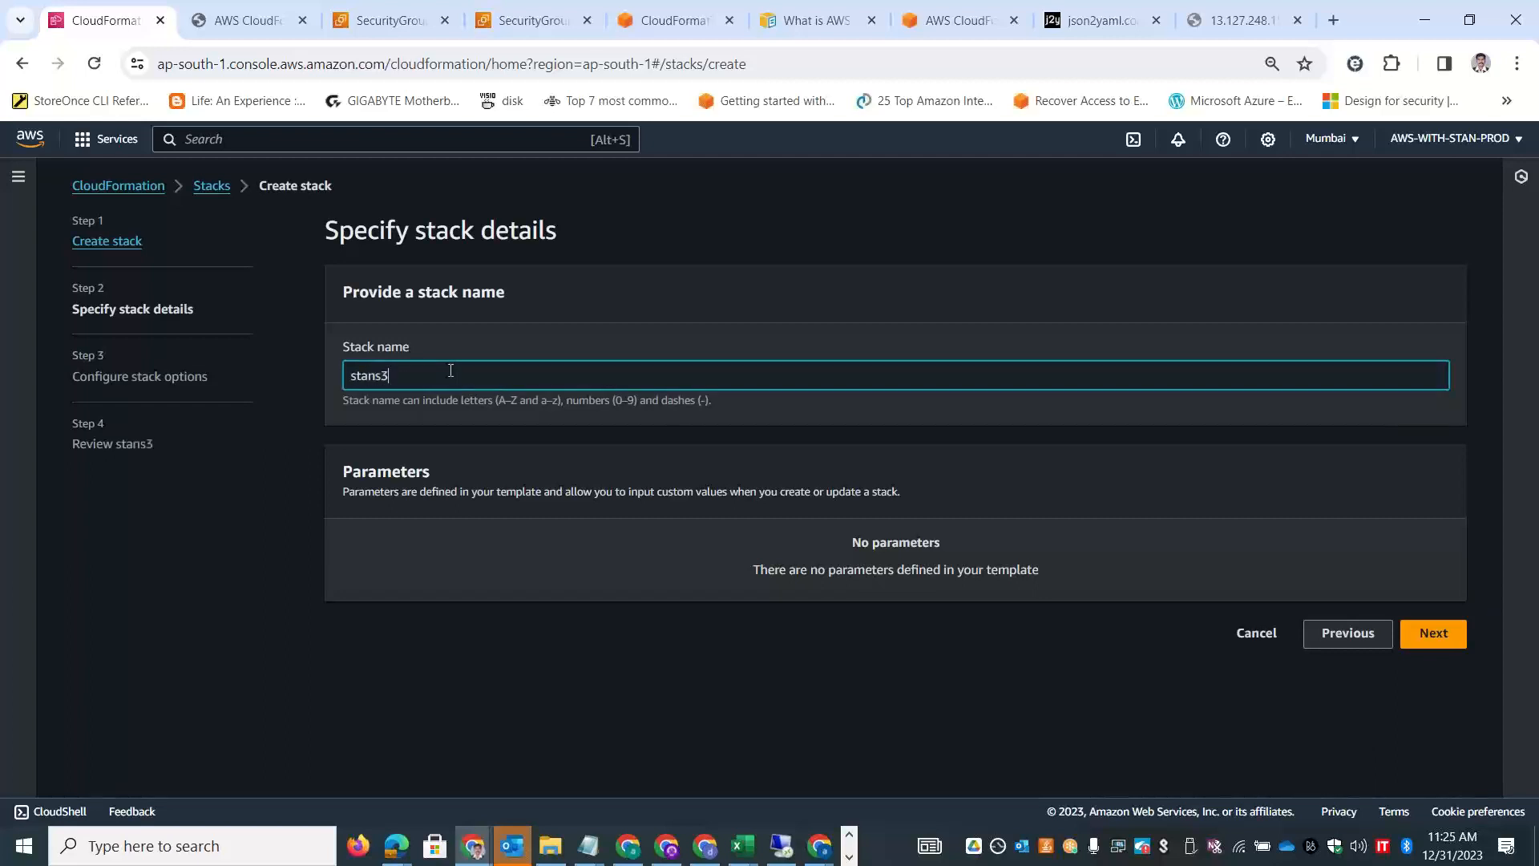
pyautogui.click(1433, 632)
# Keep the default stack options and submit the stack for creation from the review page.
pyautogui.moveTo(1535, 352); pyautogui.dragTo(1535, 806)
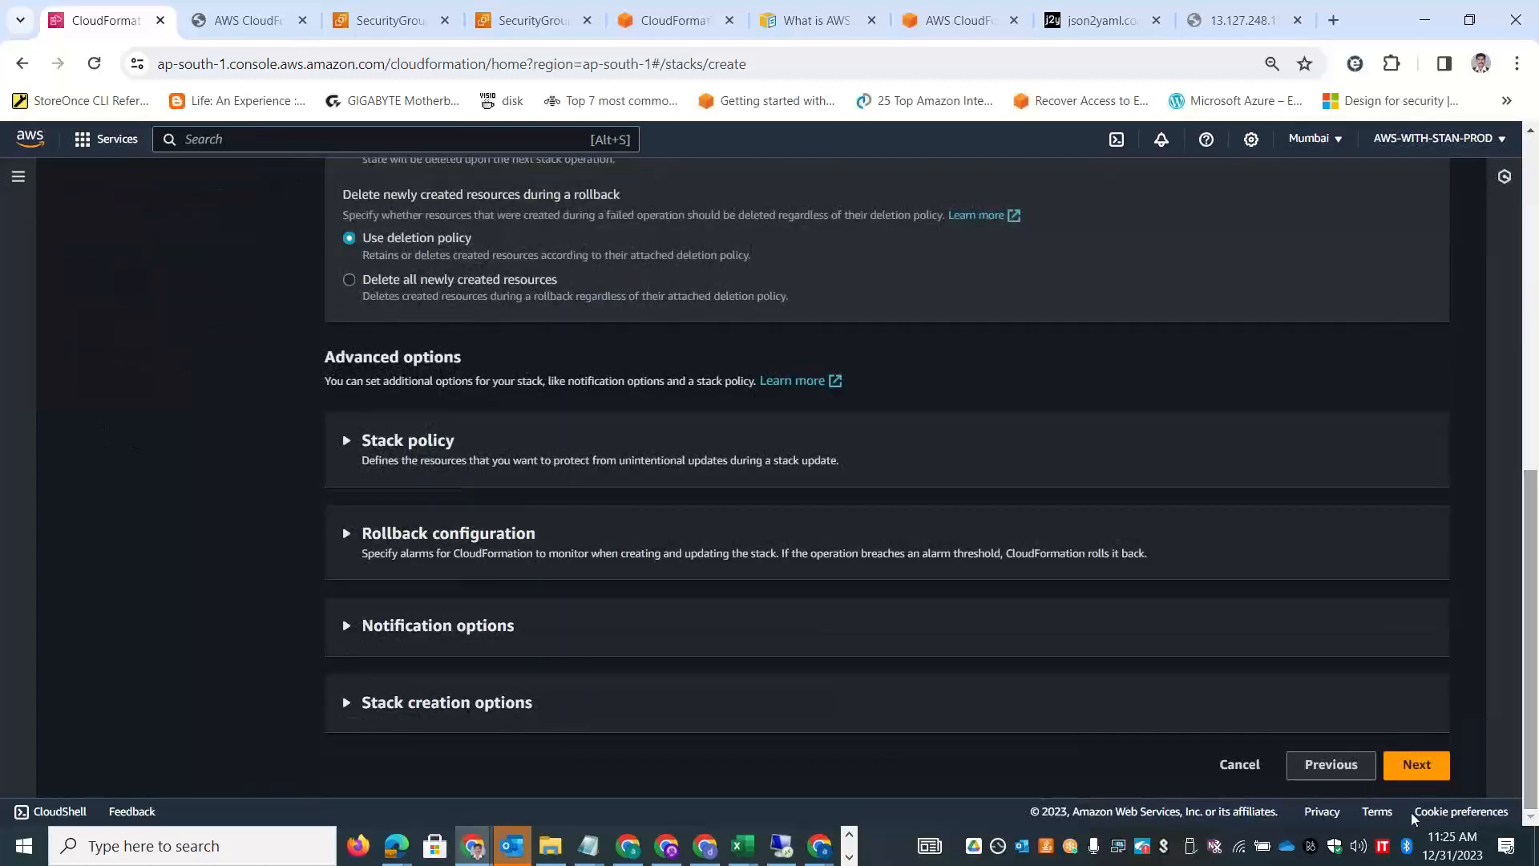
pyautogui.click(1427, 753)
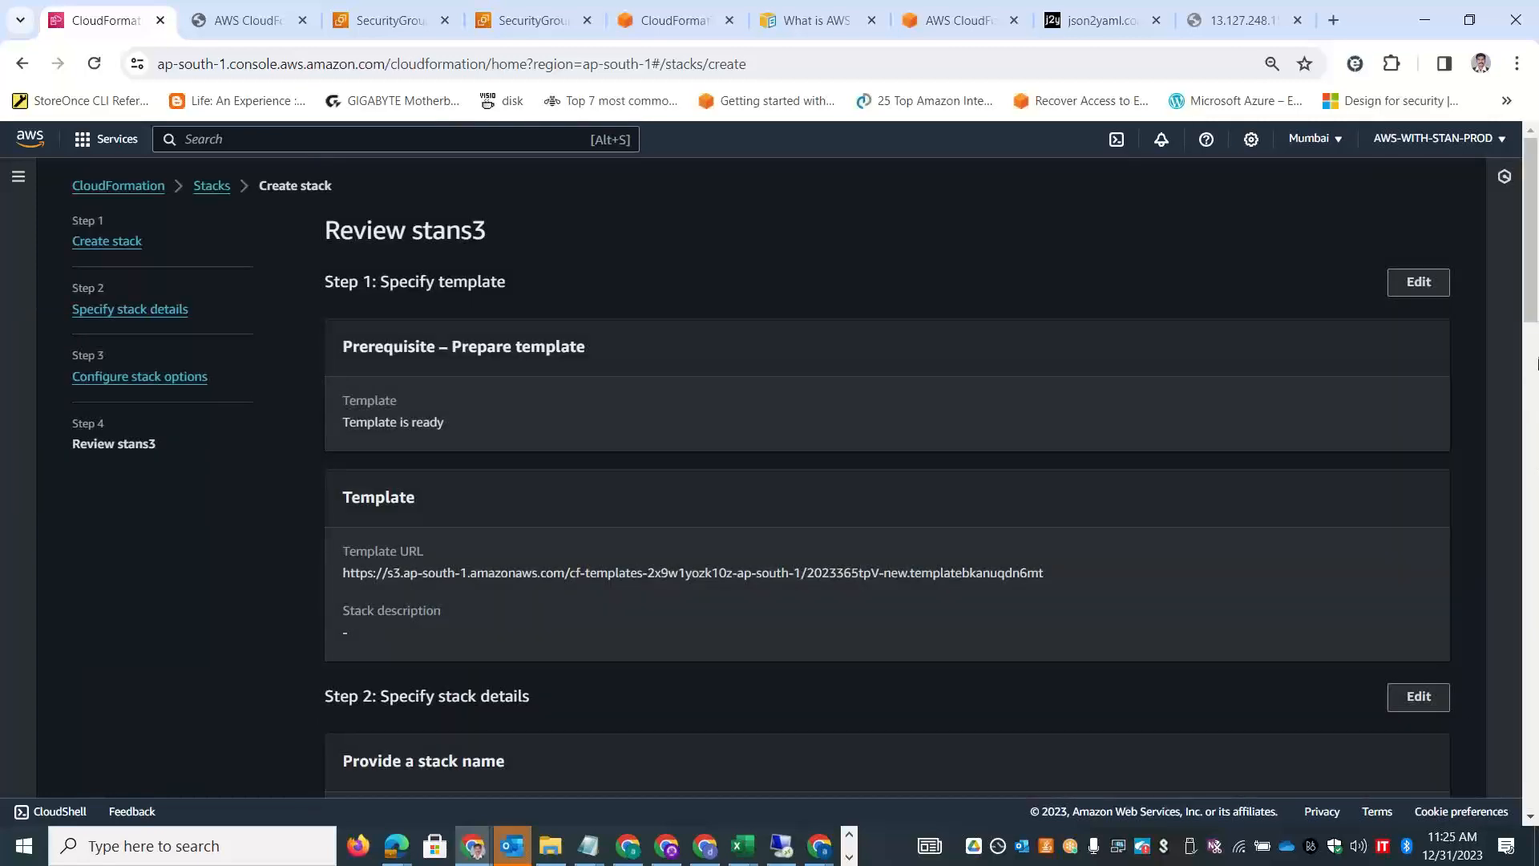
pyautogui.moveTo(1537, 363); pyautogui.dragTo(1537, 806)
pyautogui.click(1424, 767)
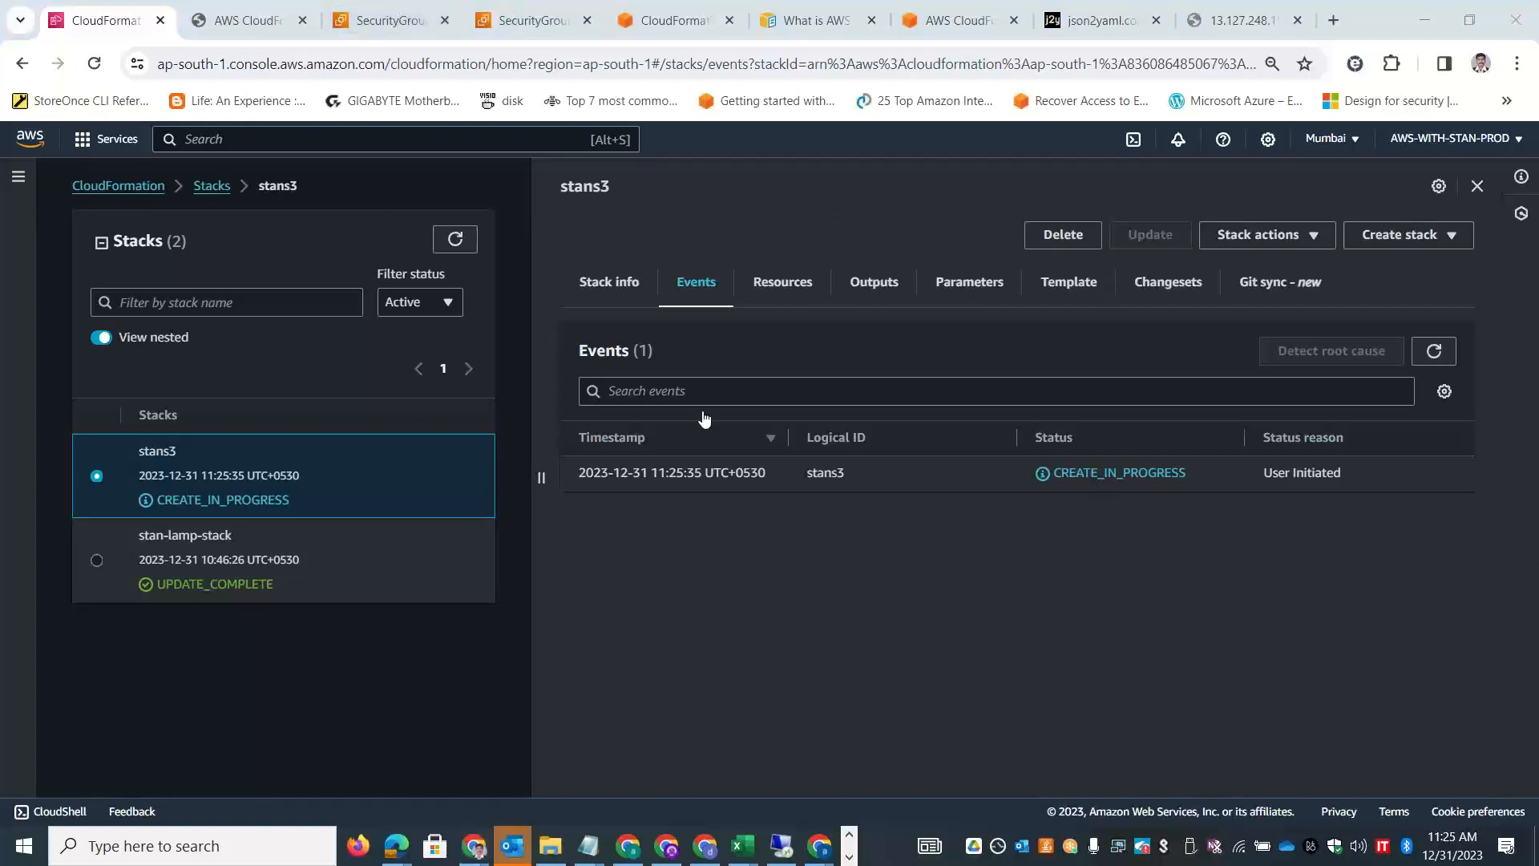
# Switch to the Security Groups browser tab, open the S3 service there and inspect the stored templates in the cf-templates bucket.
pyautogui.click(362, 20)
pyautogui.click(354, 129)
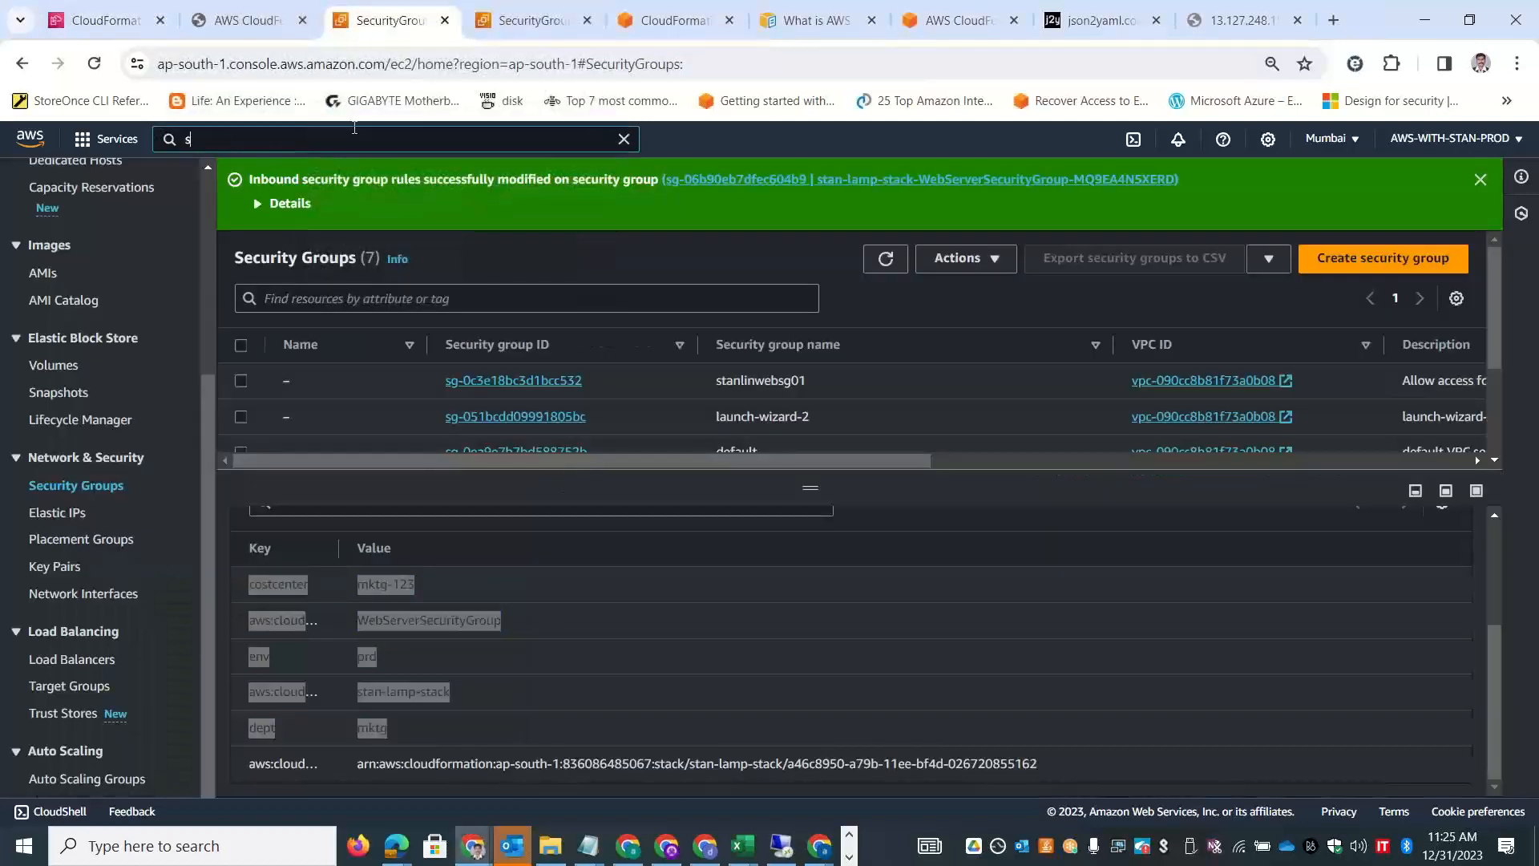
pyautogui.write('s3')
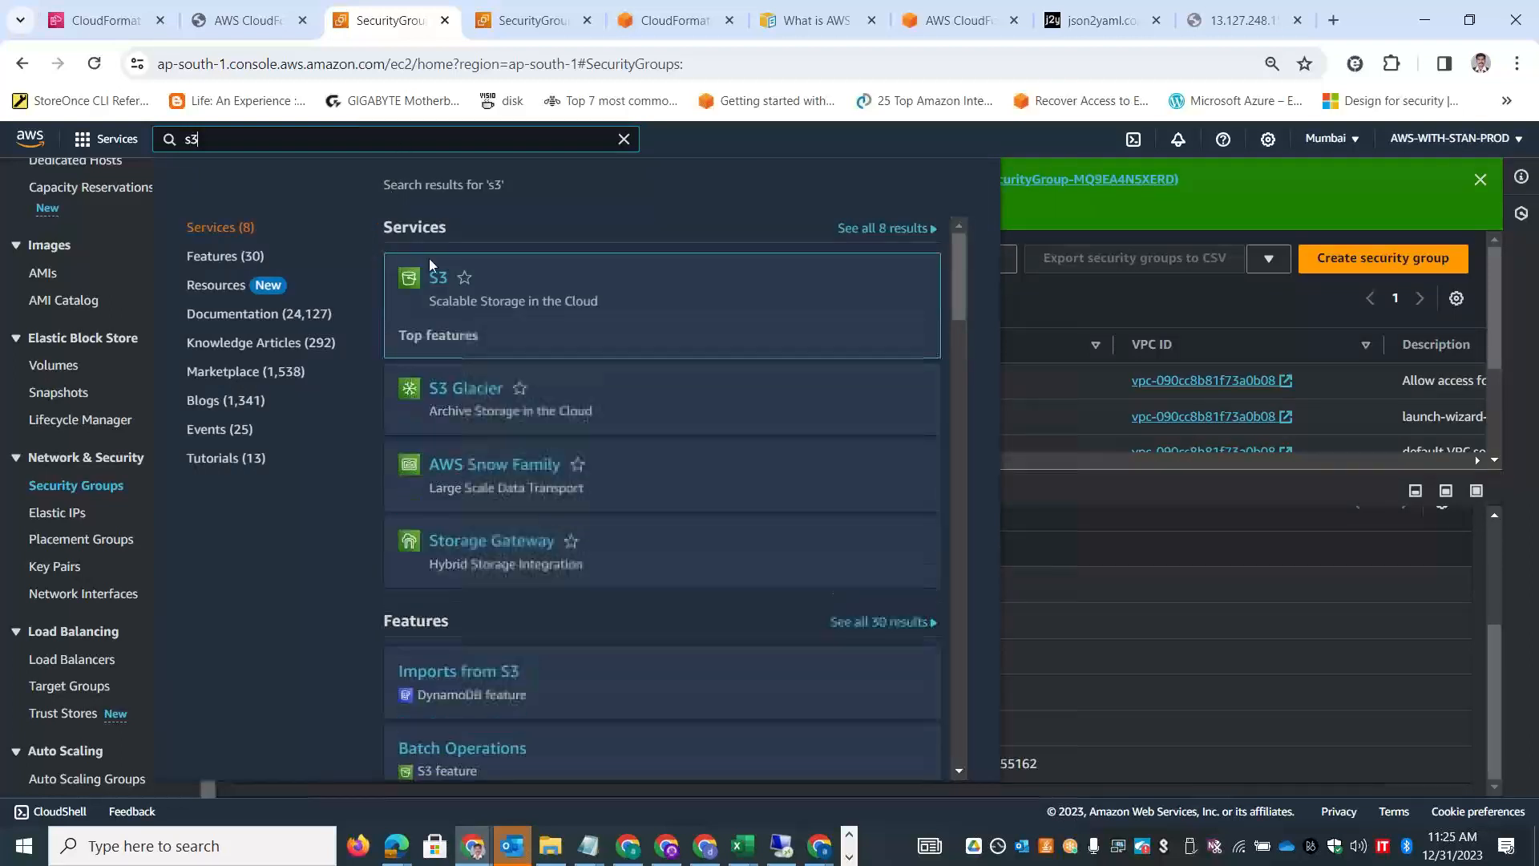
pyautogui.click(435, 279)
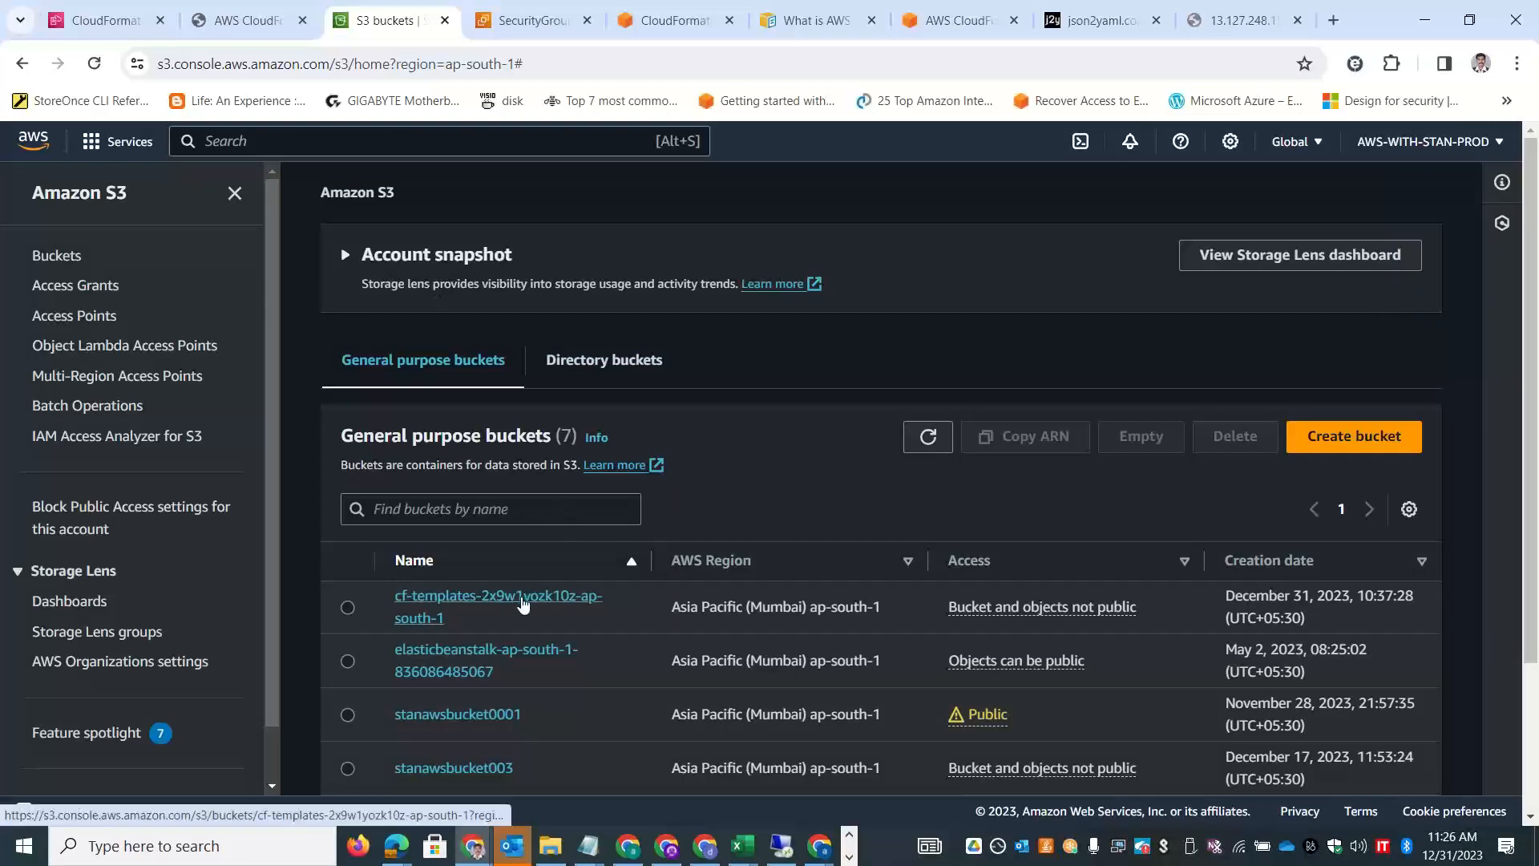
pyautogui.click(489, 597)
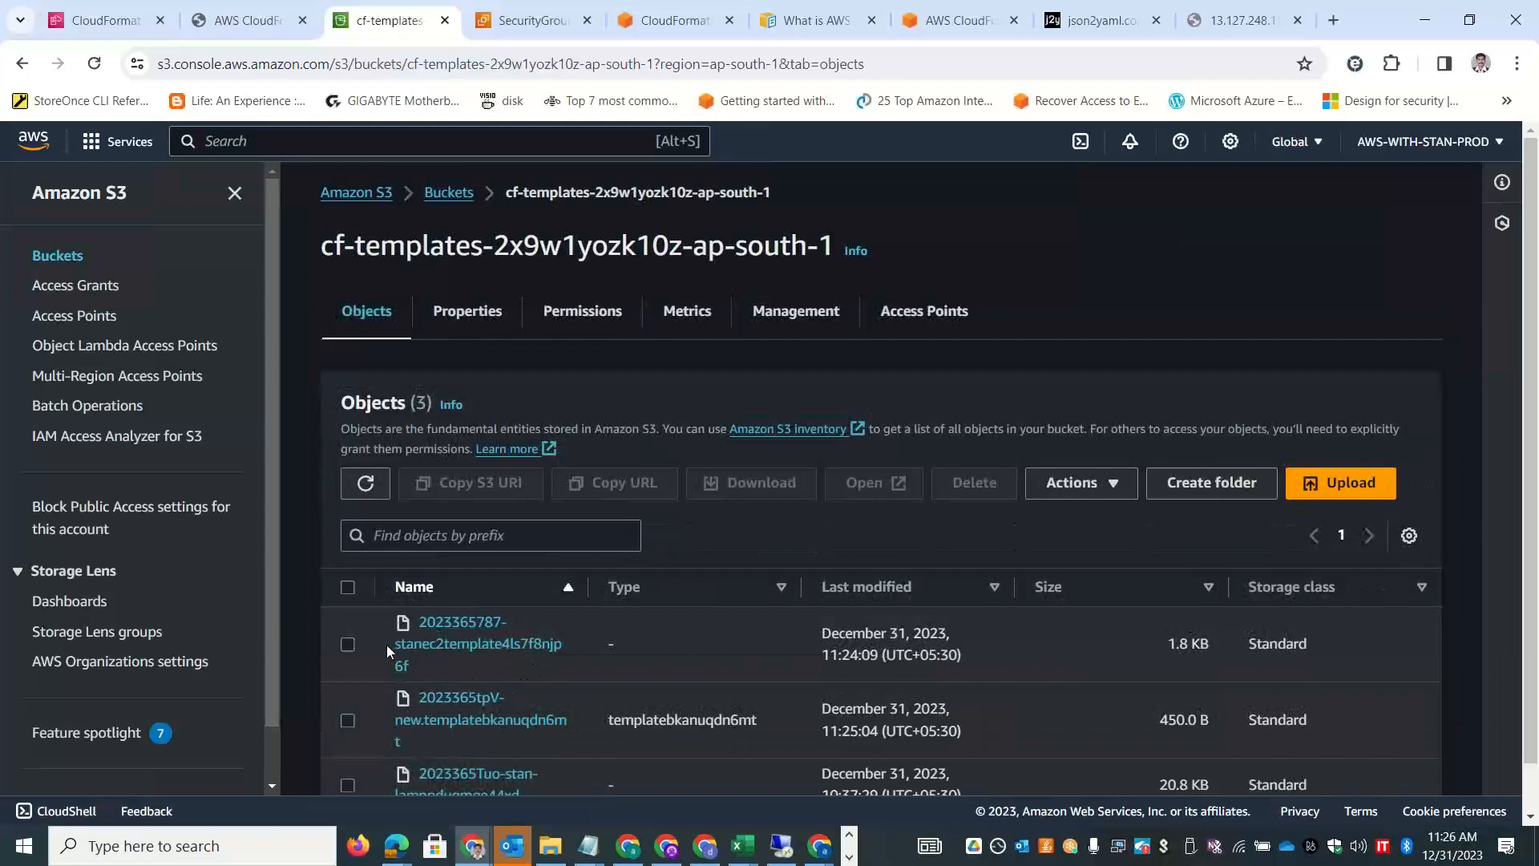
pyautogui.moveTo(386, 644); pyautogui.dragTo(502, 646)
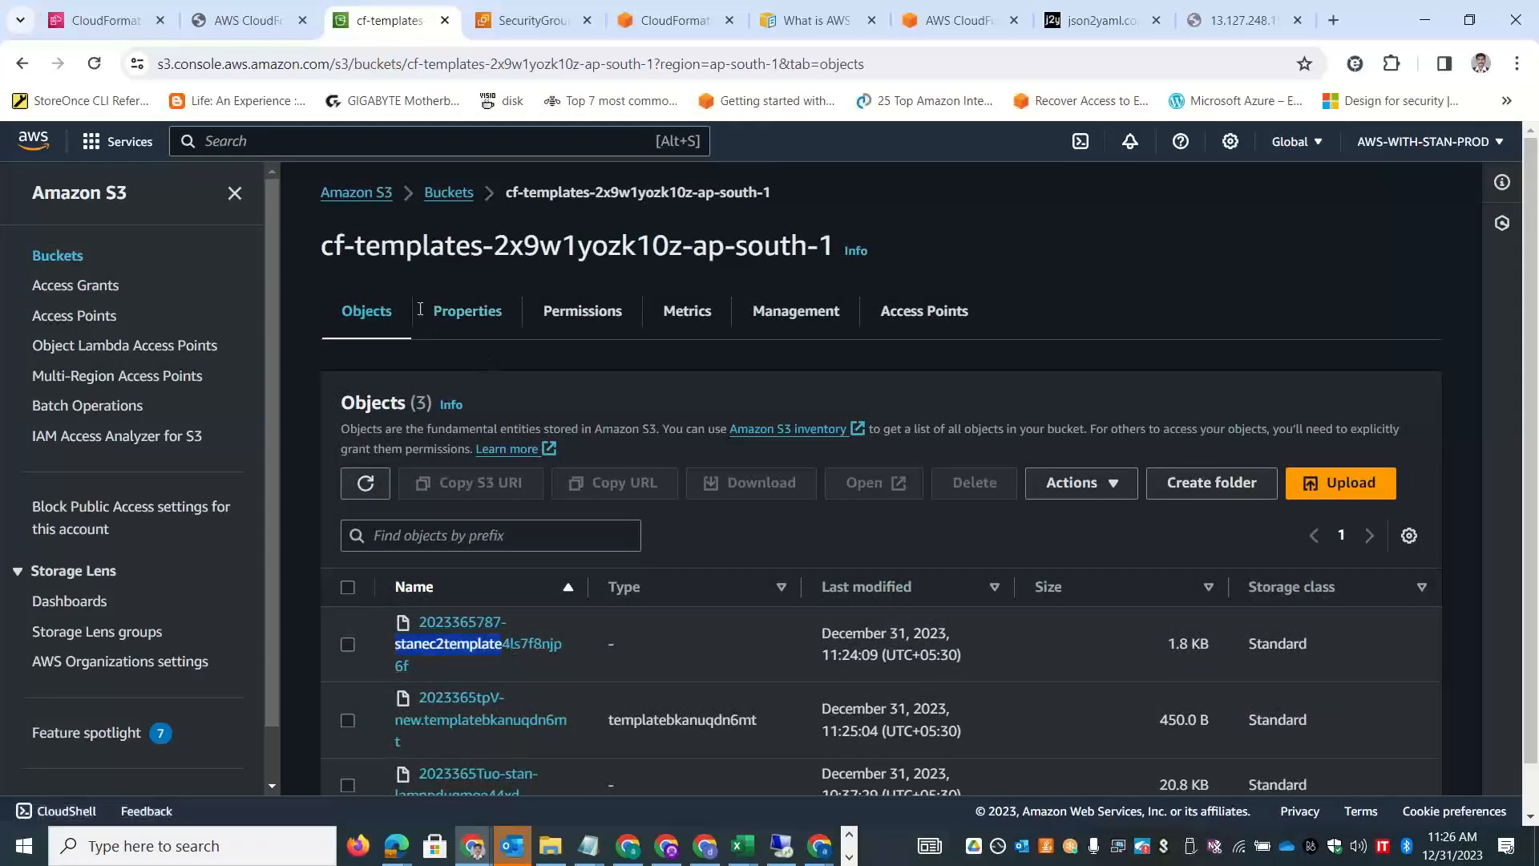
# Return to the S3 bucket list and check the name and creation time of the bucket made by the stack.
pyautogui.click(448, 192)
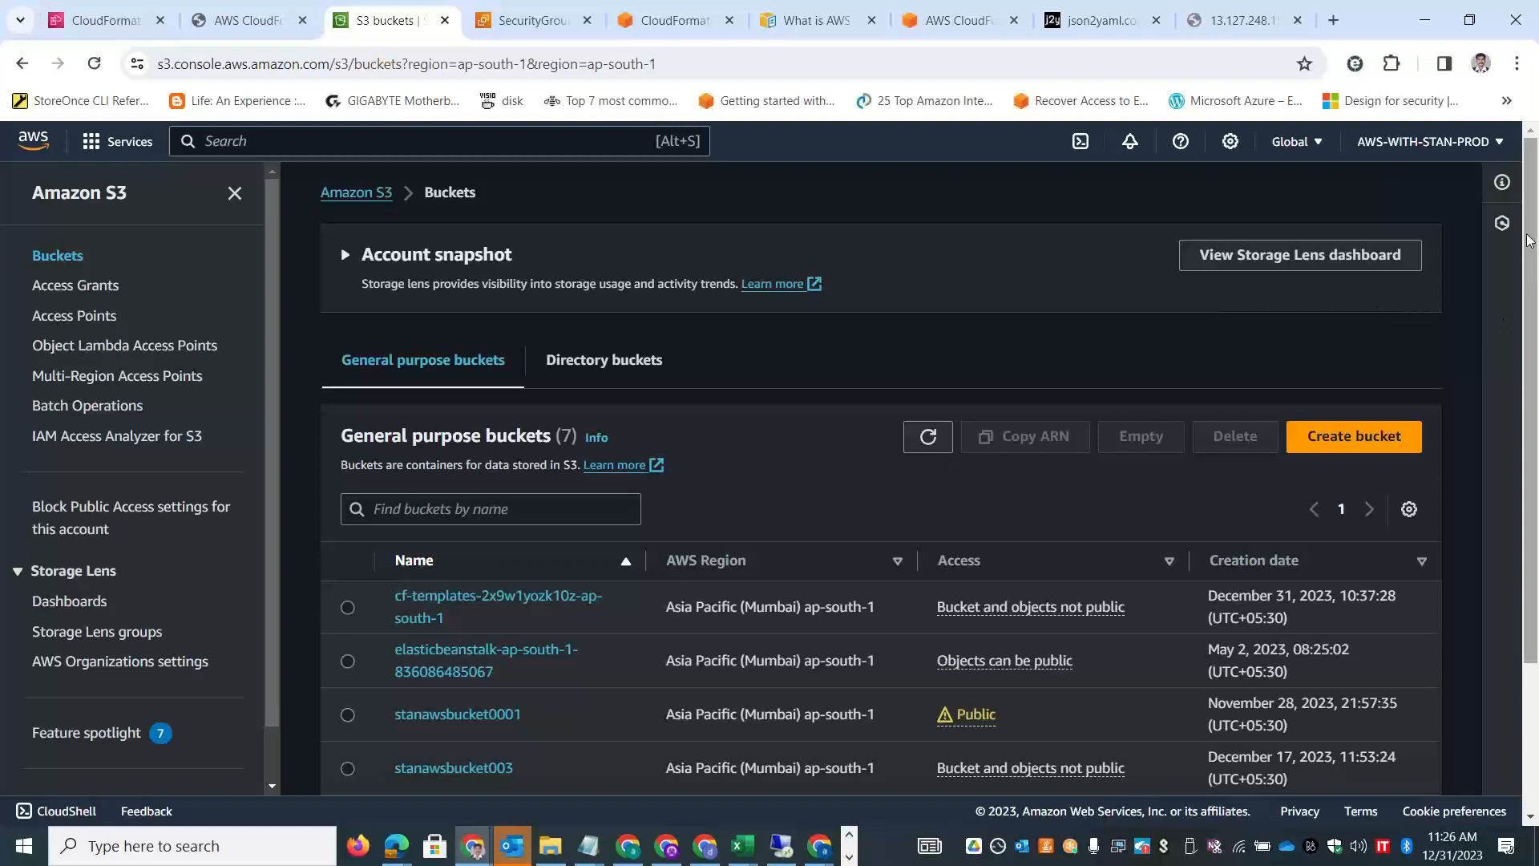
pyautogui.moveTo(1534, 249); pyautogui.dragTo(1535, 533)
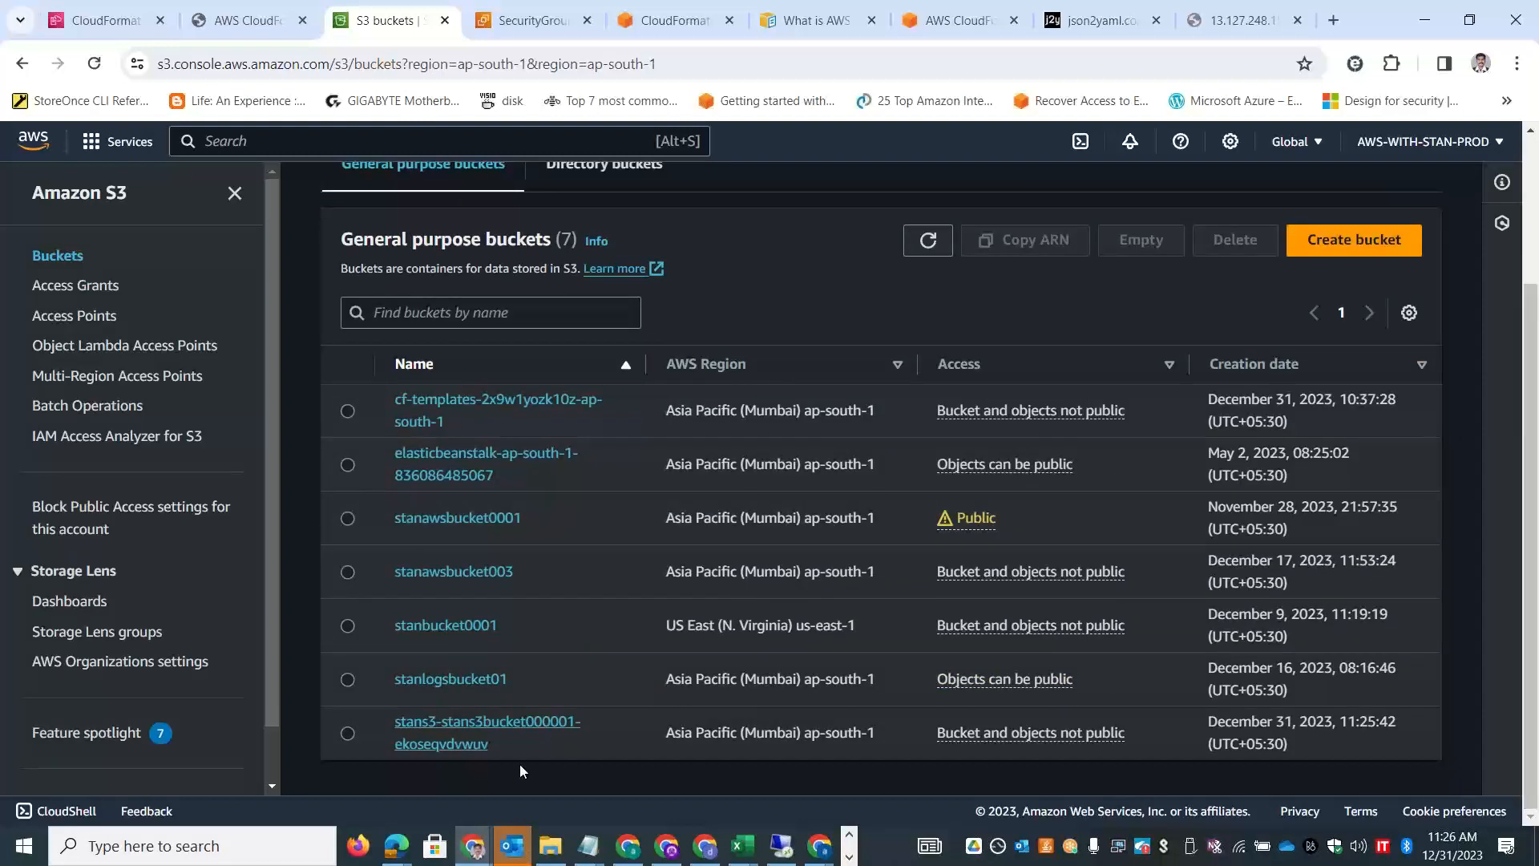
pyautogui.moveTo(391, 723); pyautogui.dragTo(581, 726)
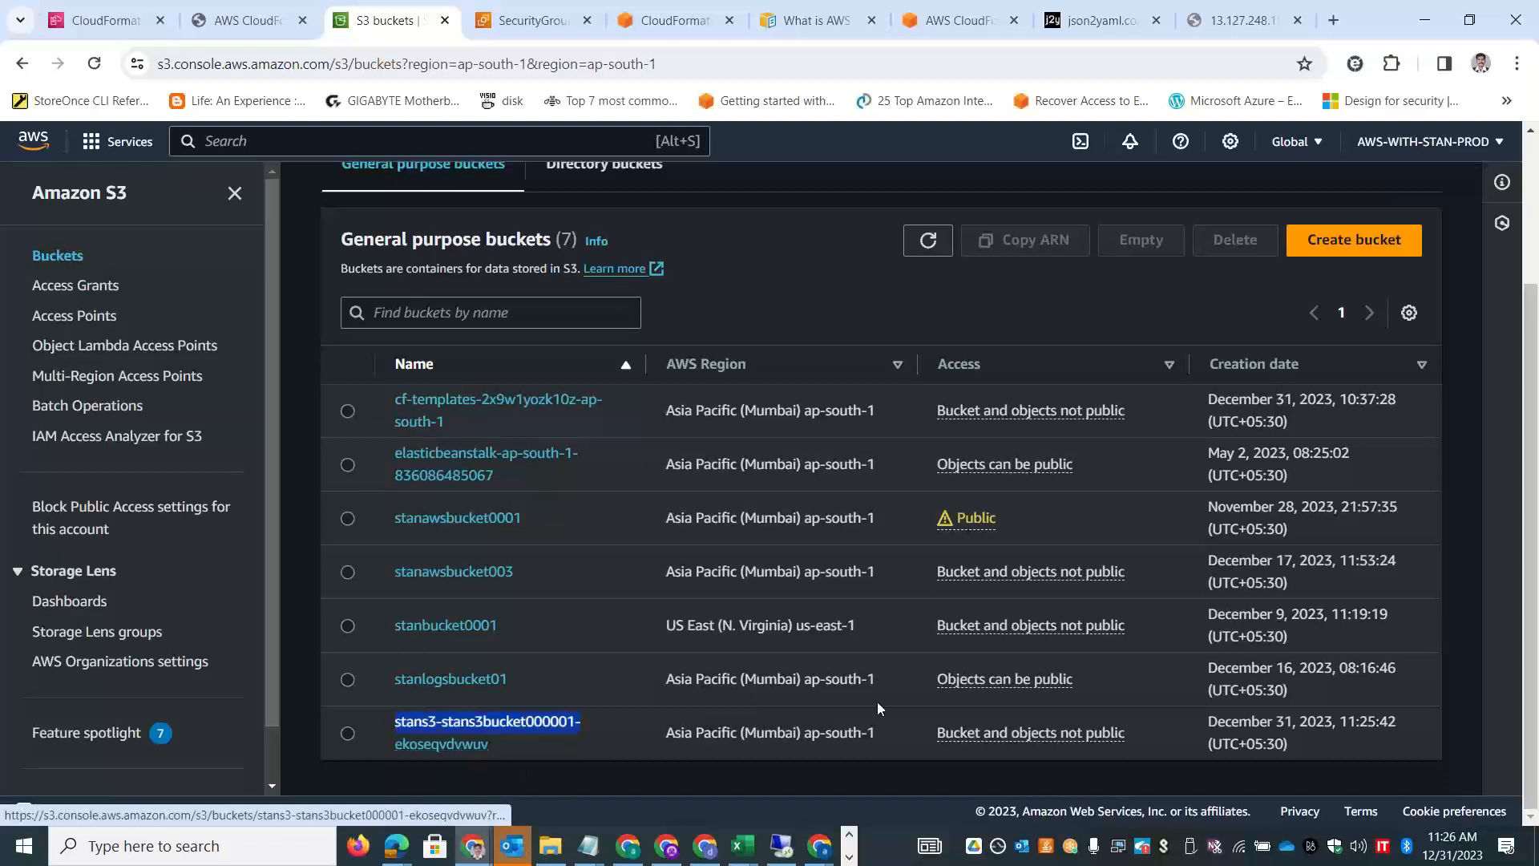
pyautogui.moveTo(1348, 730); pyautogui.dragTo(1405, 729)
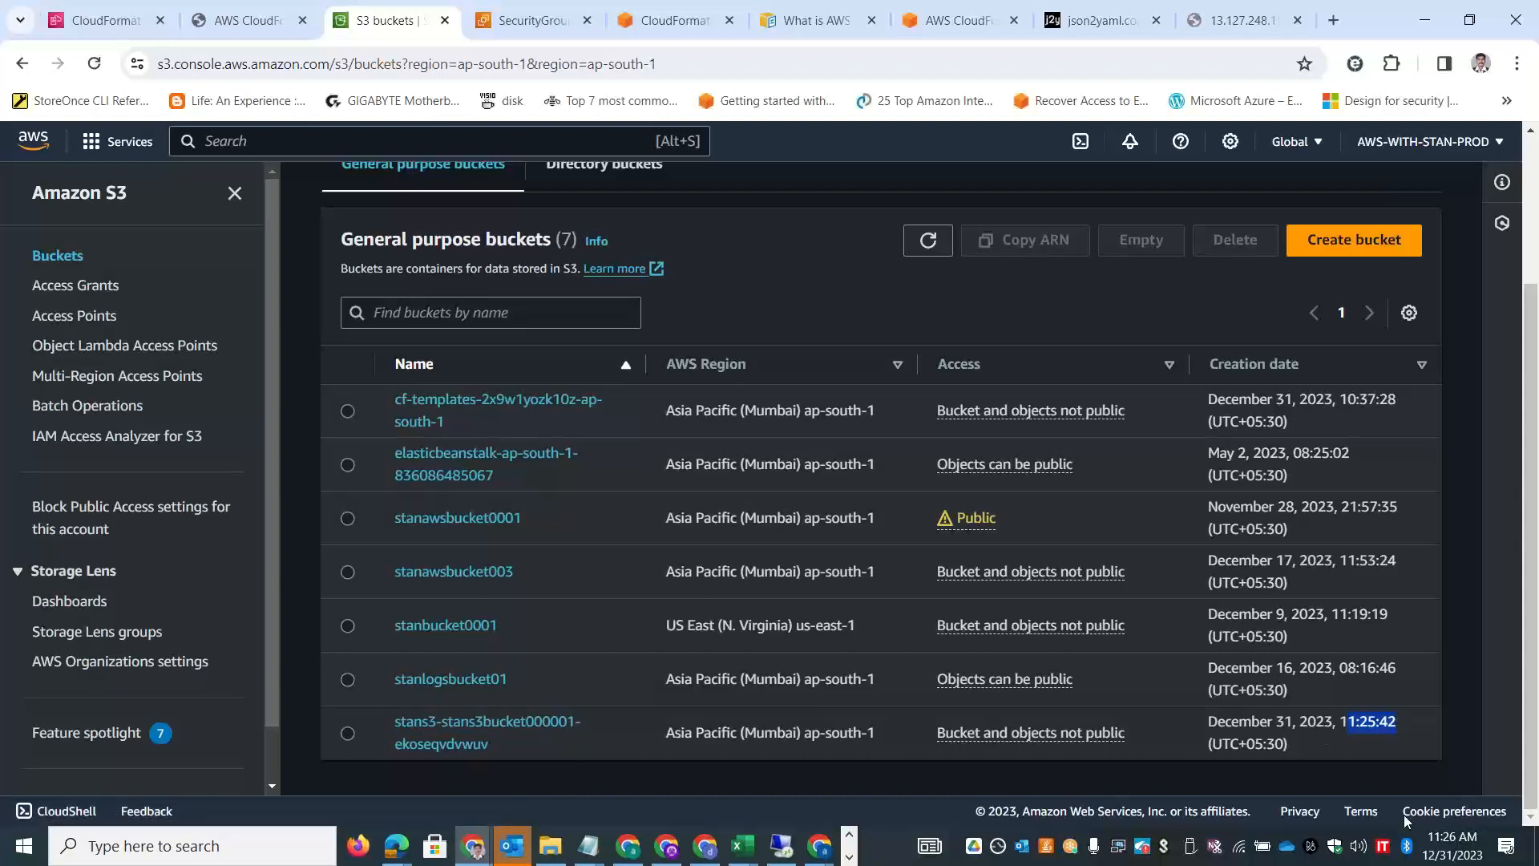
pyautogui.moveTo(1447, 846)
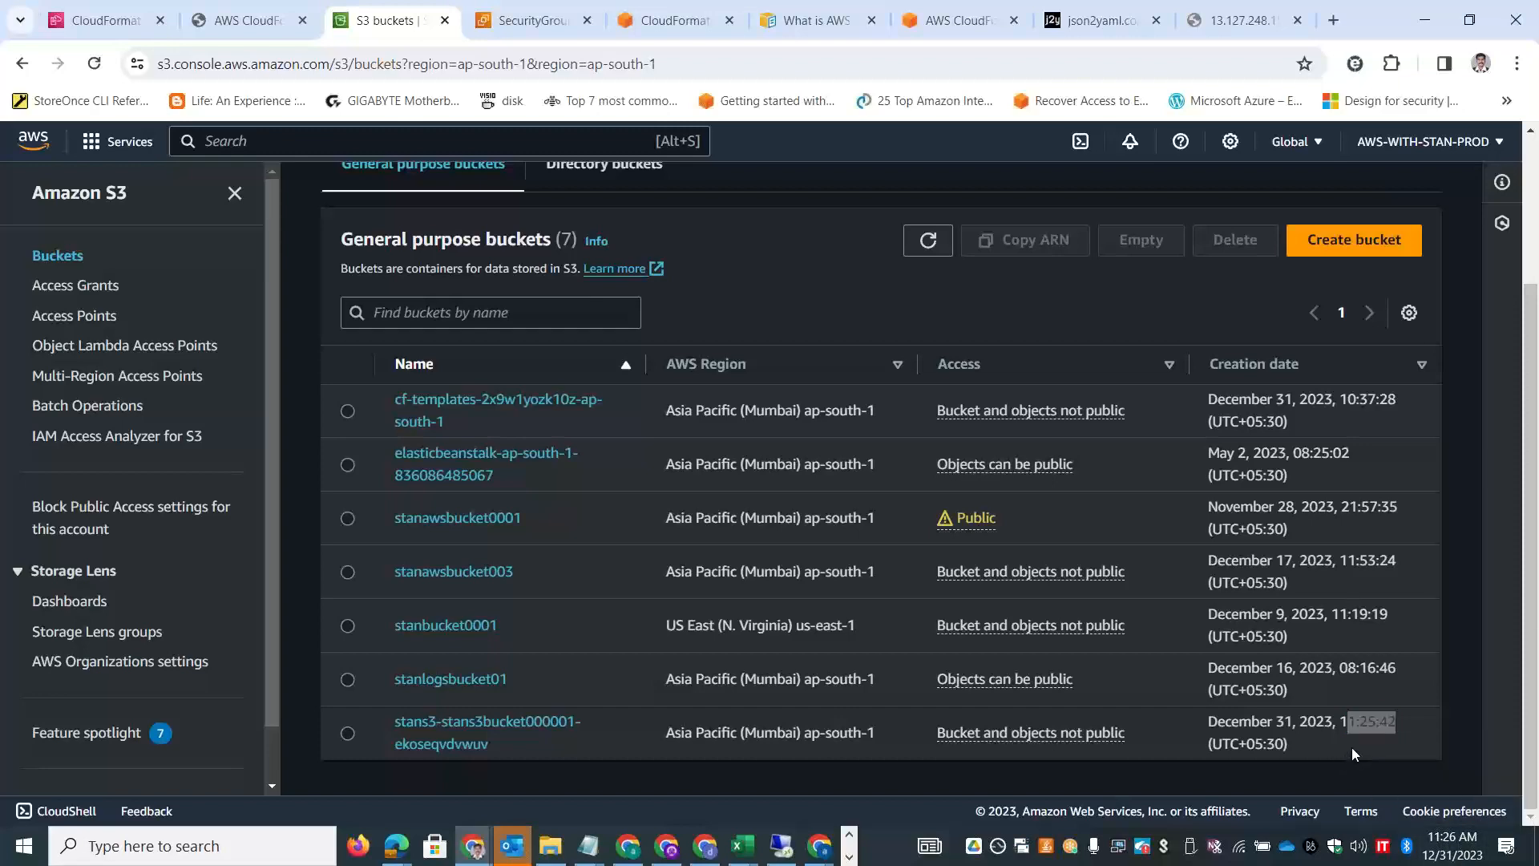
pyautogui.hotkey('alt', 'Tab')
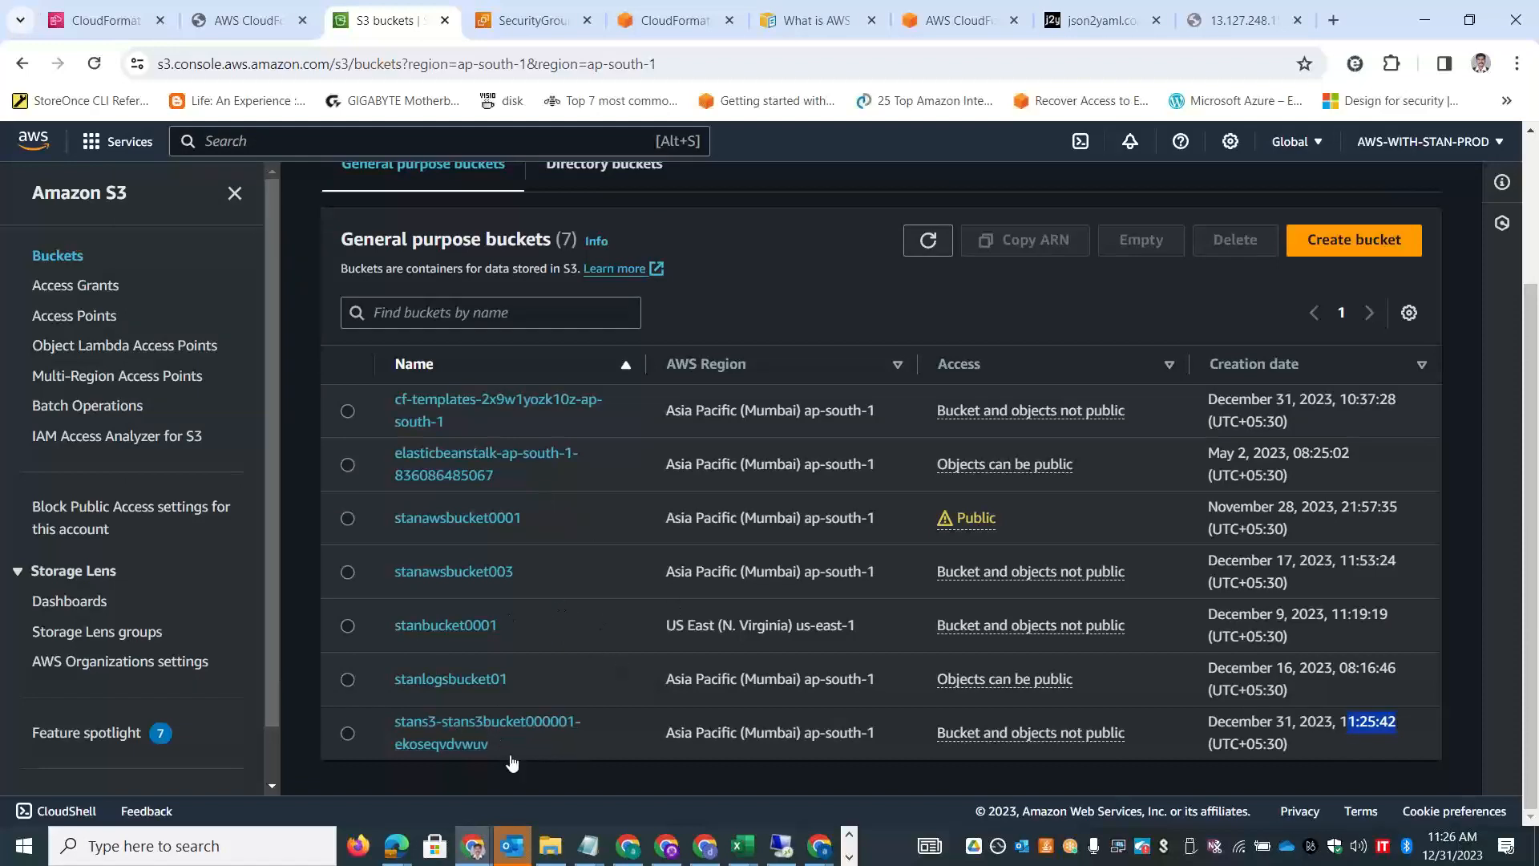
# Switch to the CloudFormation tab, refresh the stans3 stack's events and compare the stack name with the bucket's name in S3.
pyautogui.click(105, 22)
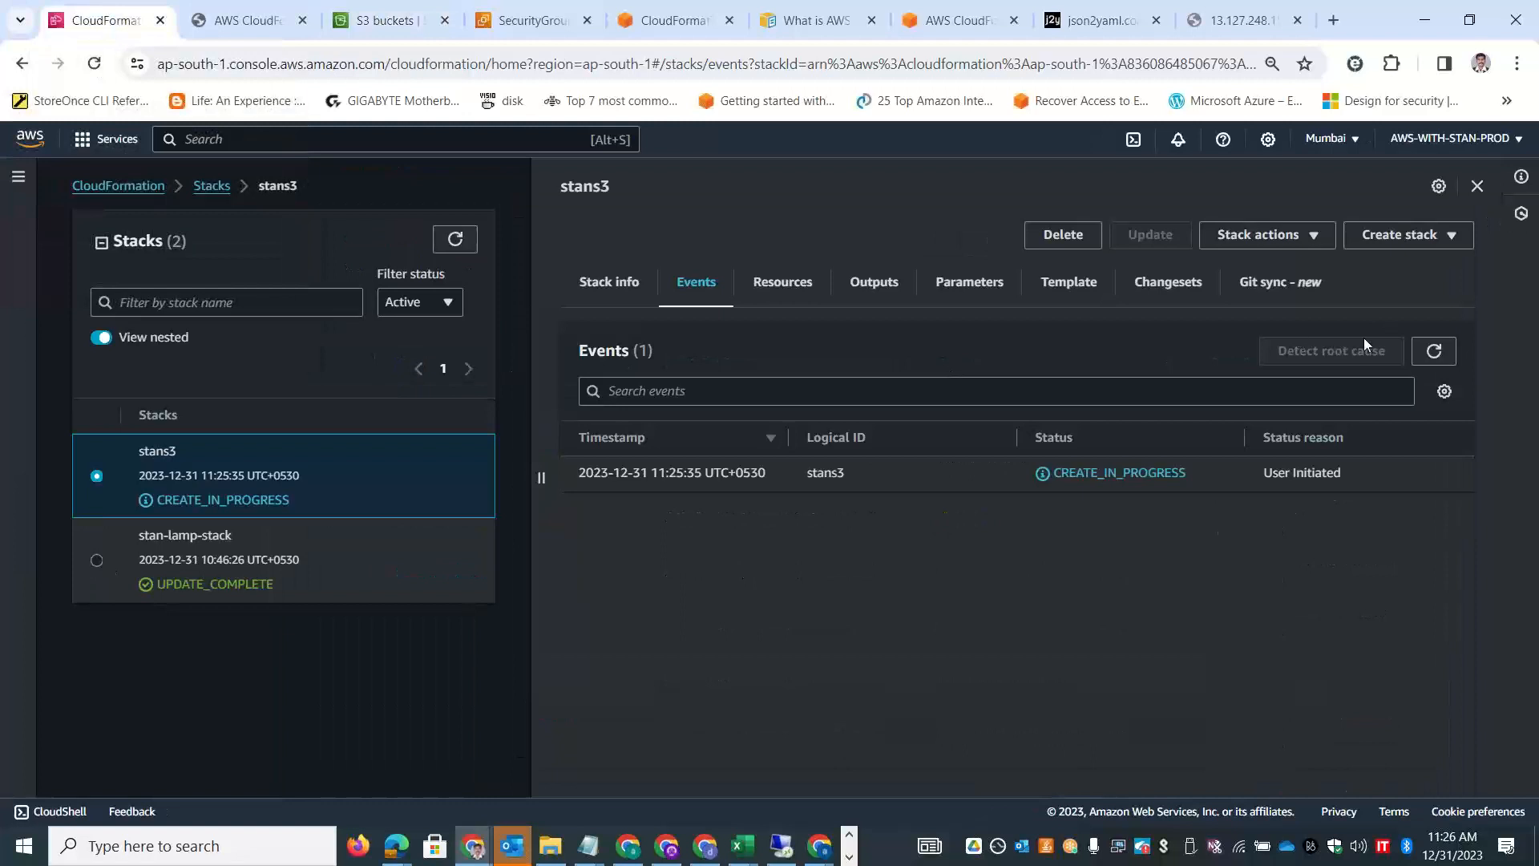
pyautogui.click(1434, 350)
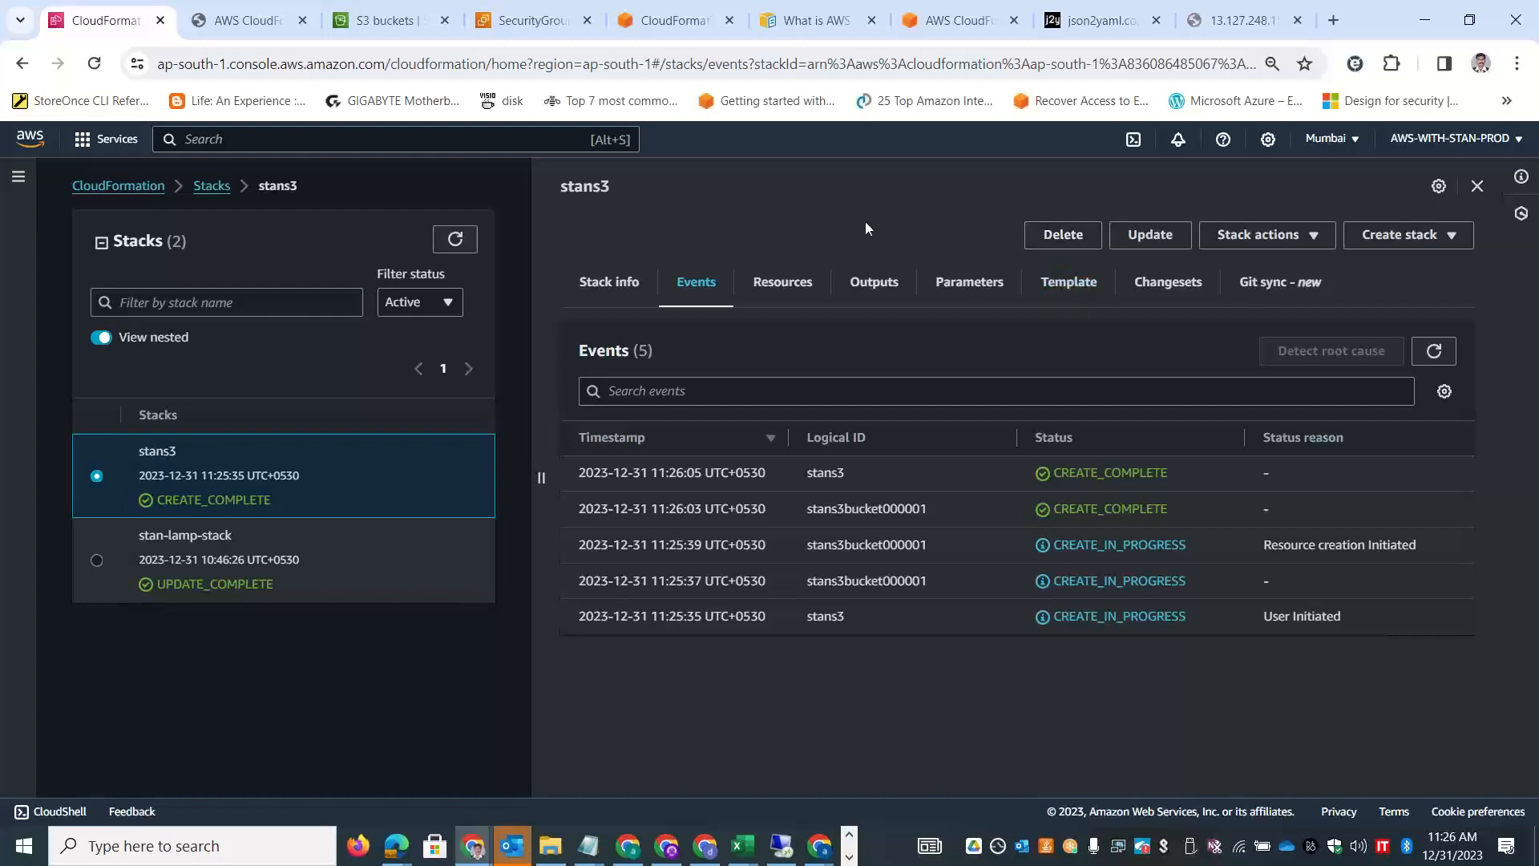
pyautogui.moveTo(643, 191); pyautogui.dragTo(548, 180)
pyautogui.click(383, 20)
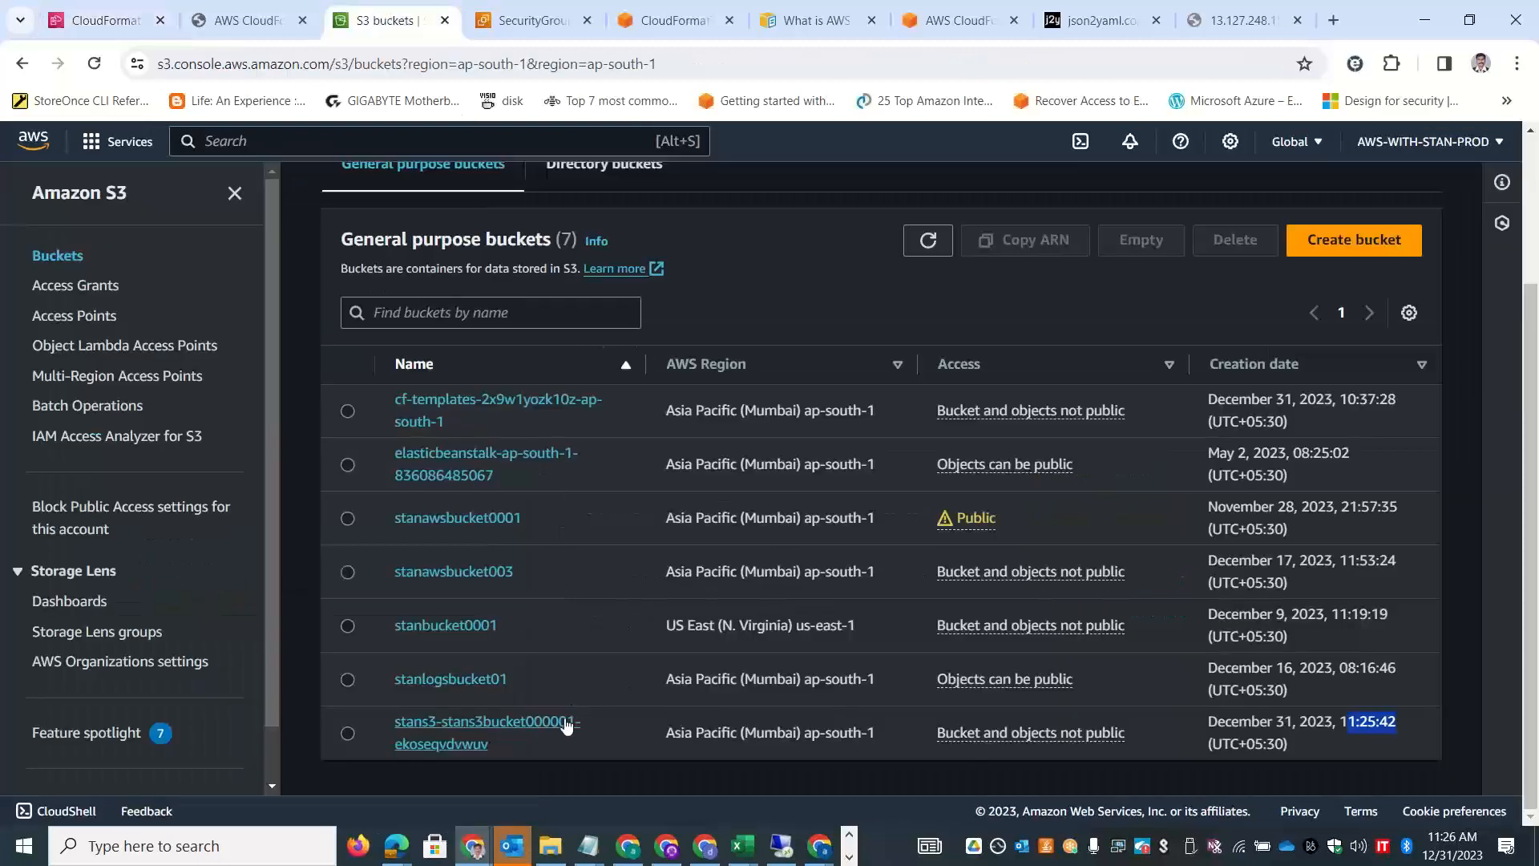
# Return to CloudFormation and delete the stans3 stack, confirming the deletion.
pyautogui.click(99, 23)
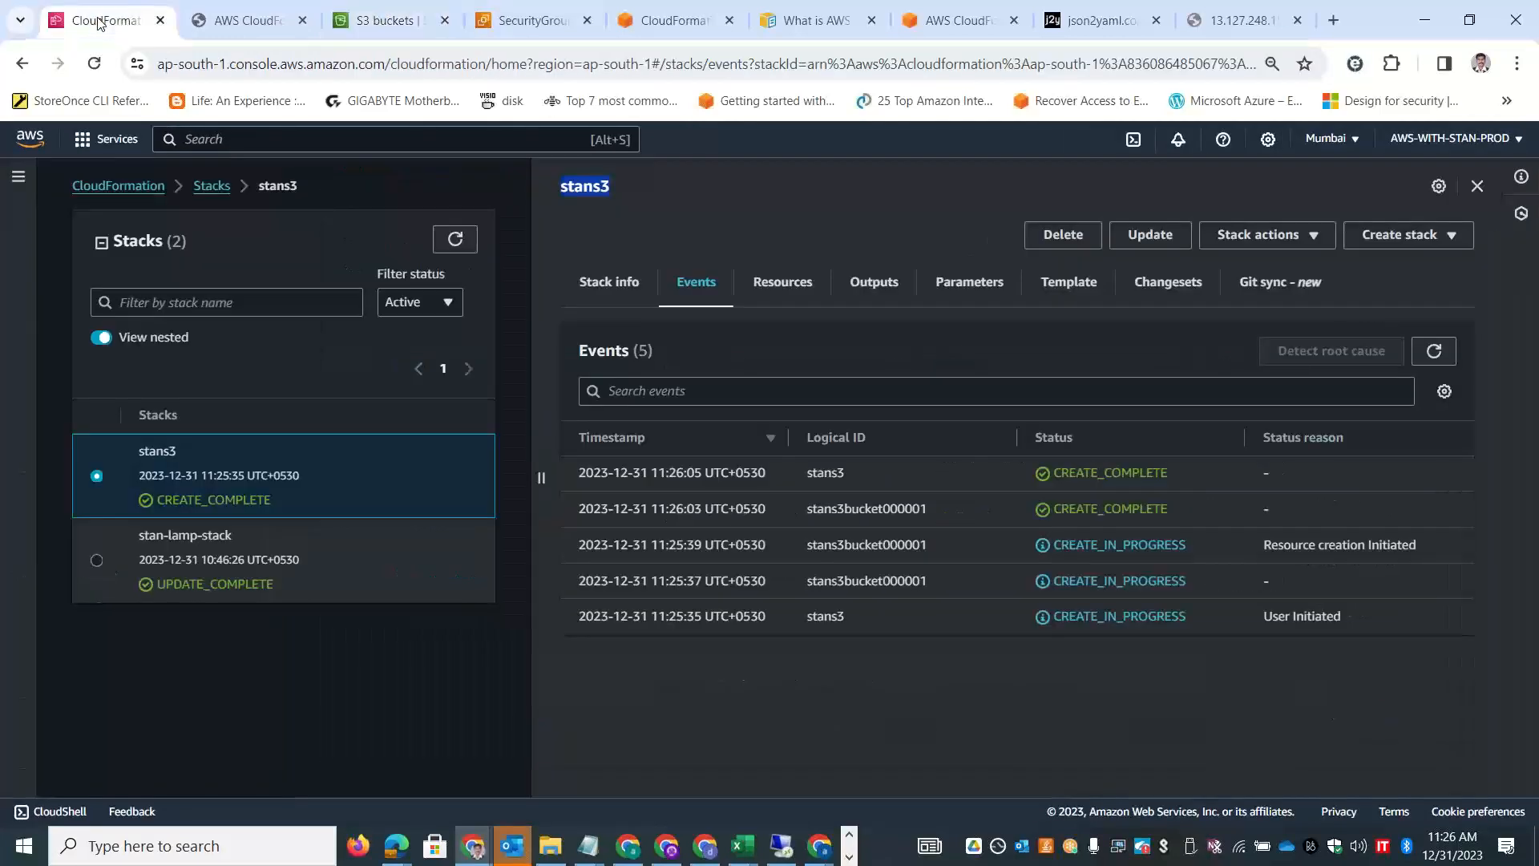
pyautogui.click(739, 194)
pyautogui.click(1062, 237)
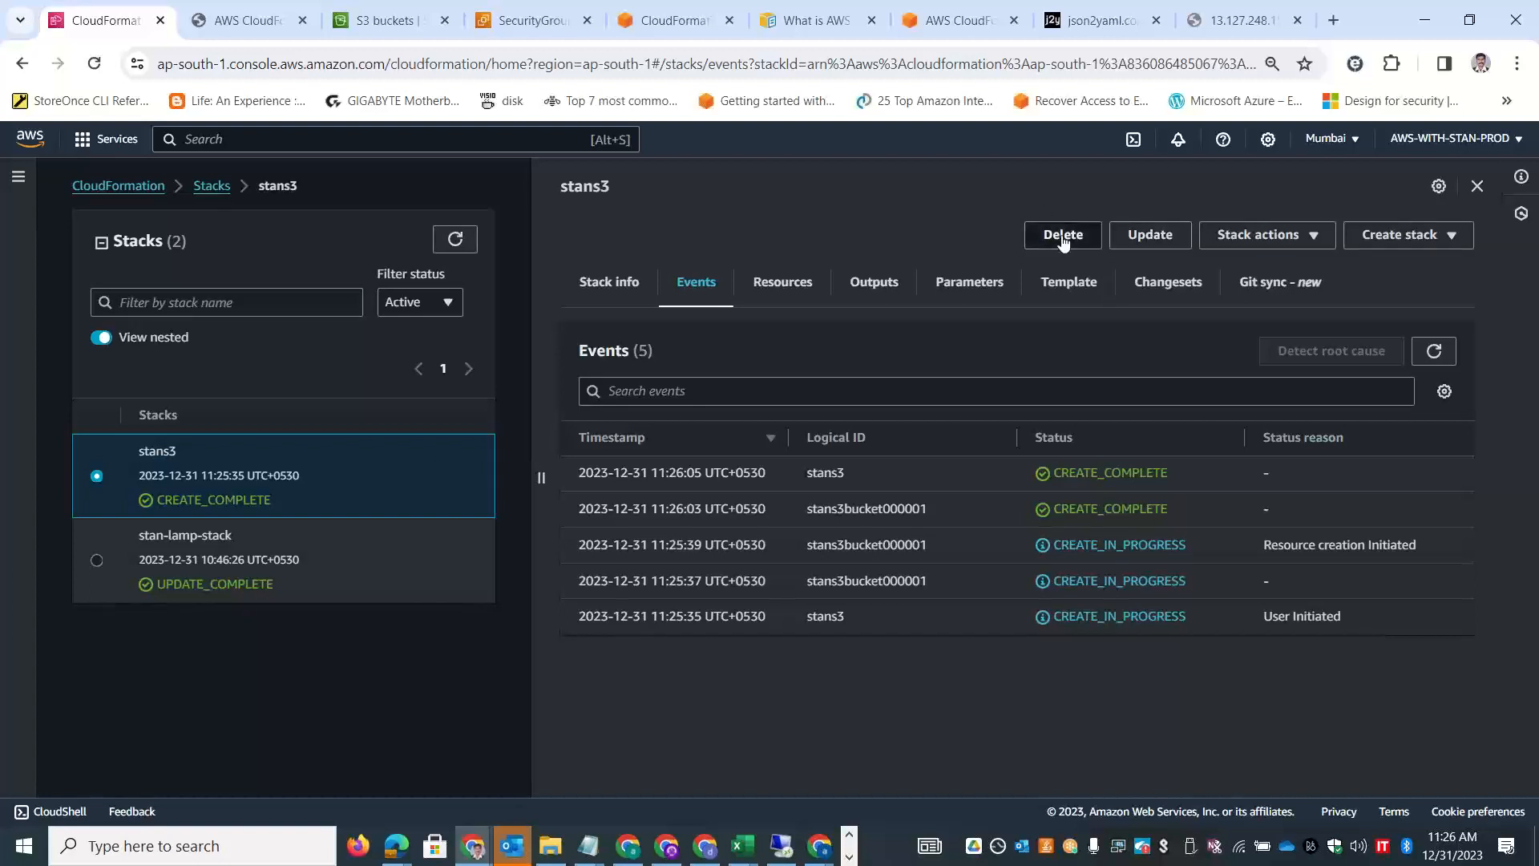
pyautogui.click(964, 570)
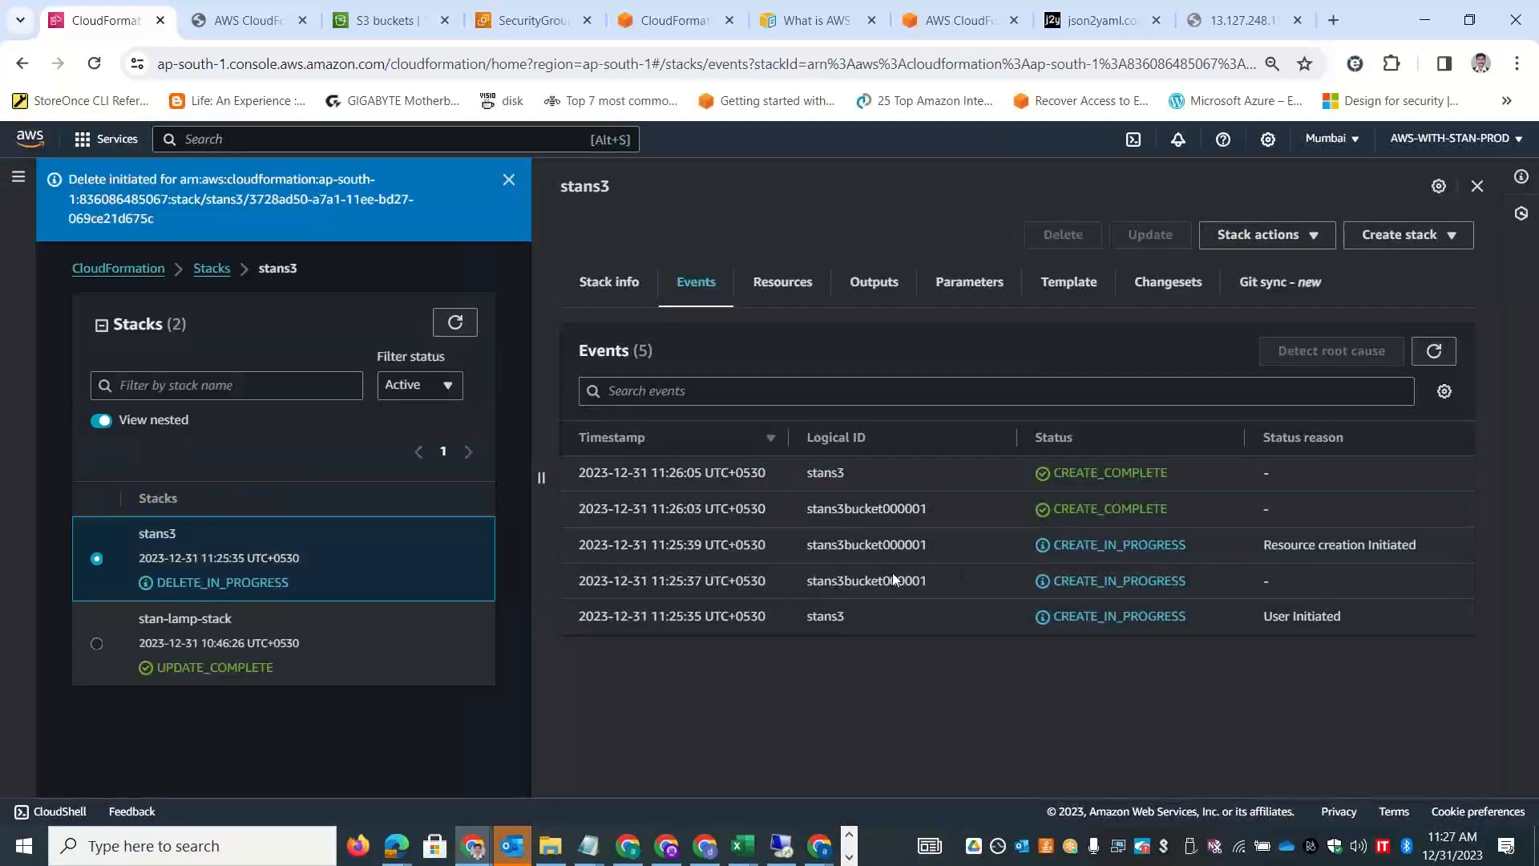
# Switch to the S3 browser tab and refresh the bucket list to check whether the stans3 bucket still exists.
pyautogui.click(385, 21)
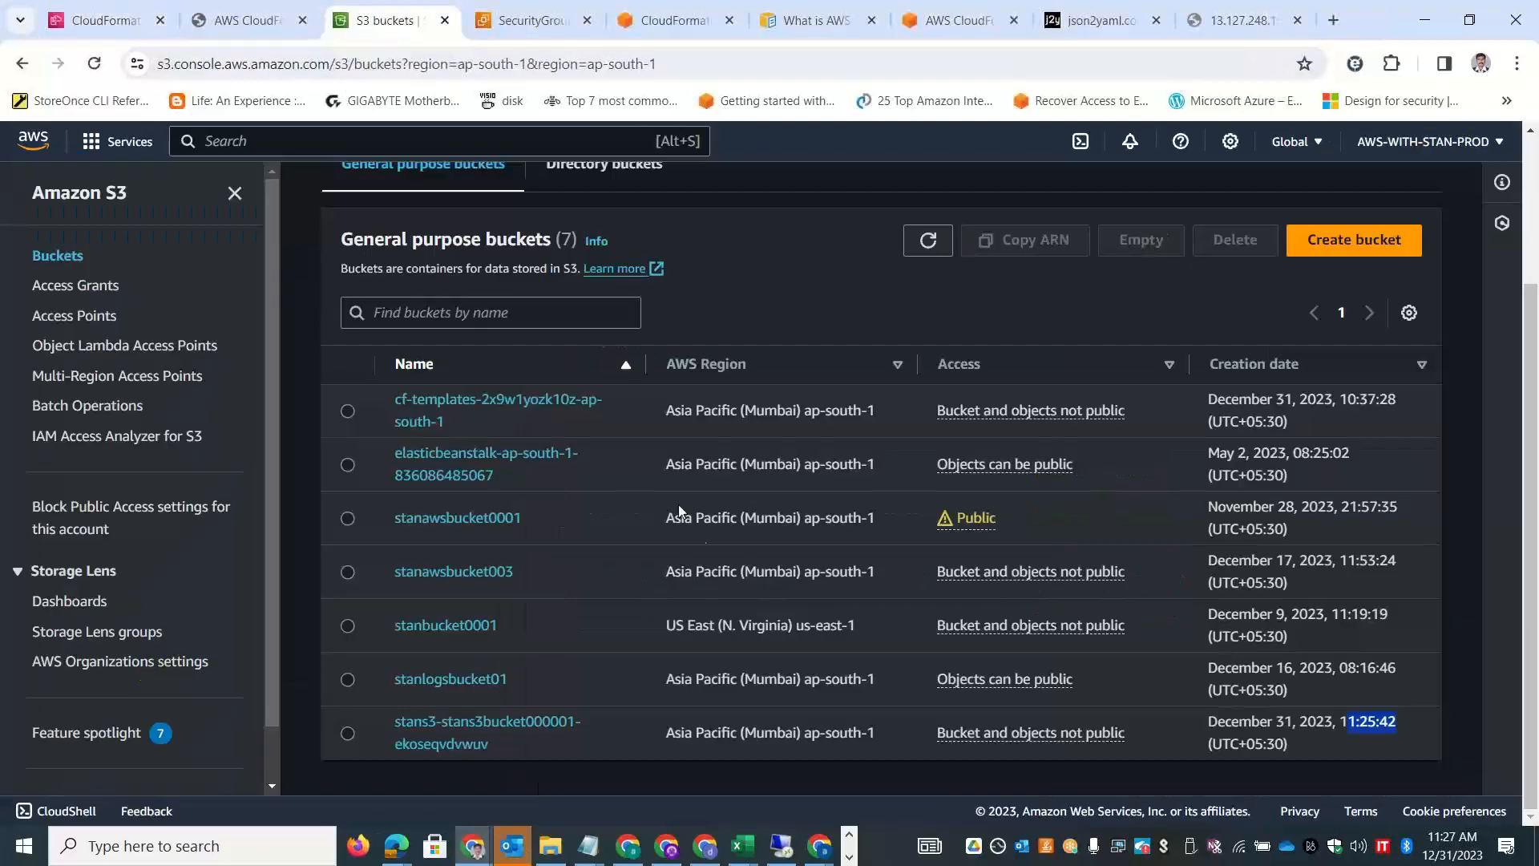
pyautogui.click(928, 240)
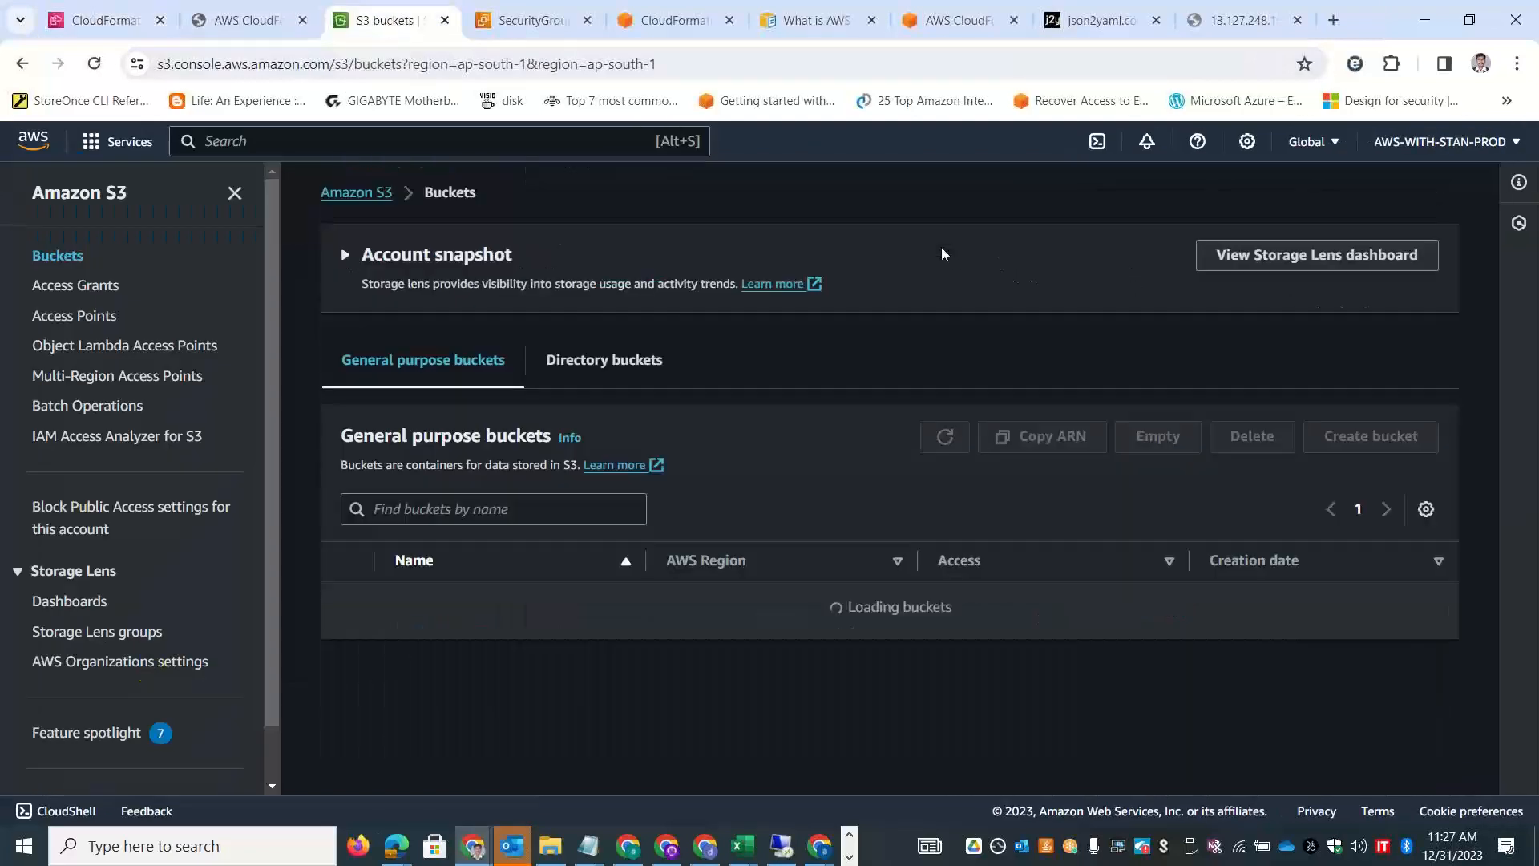
pyautogui.scroll(-2, 1537, 517)
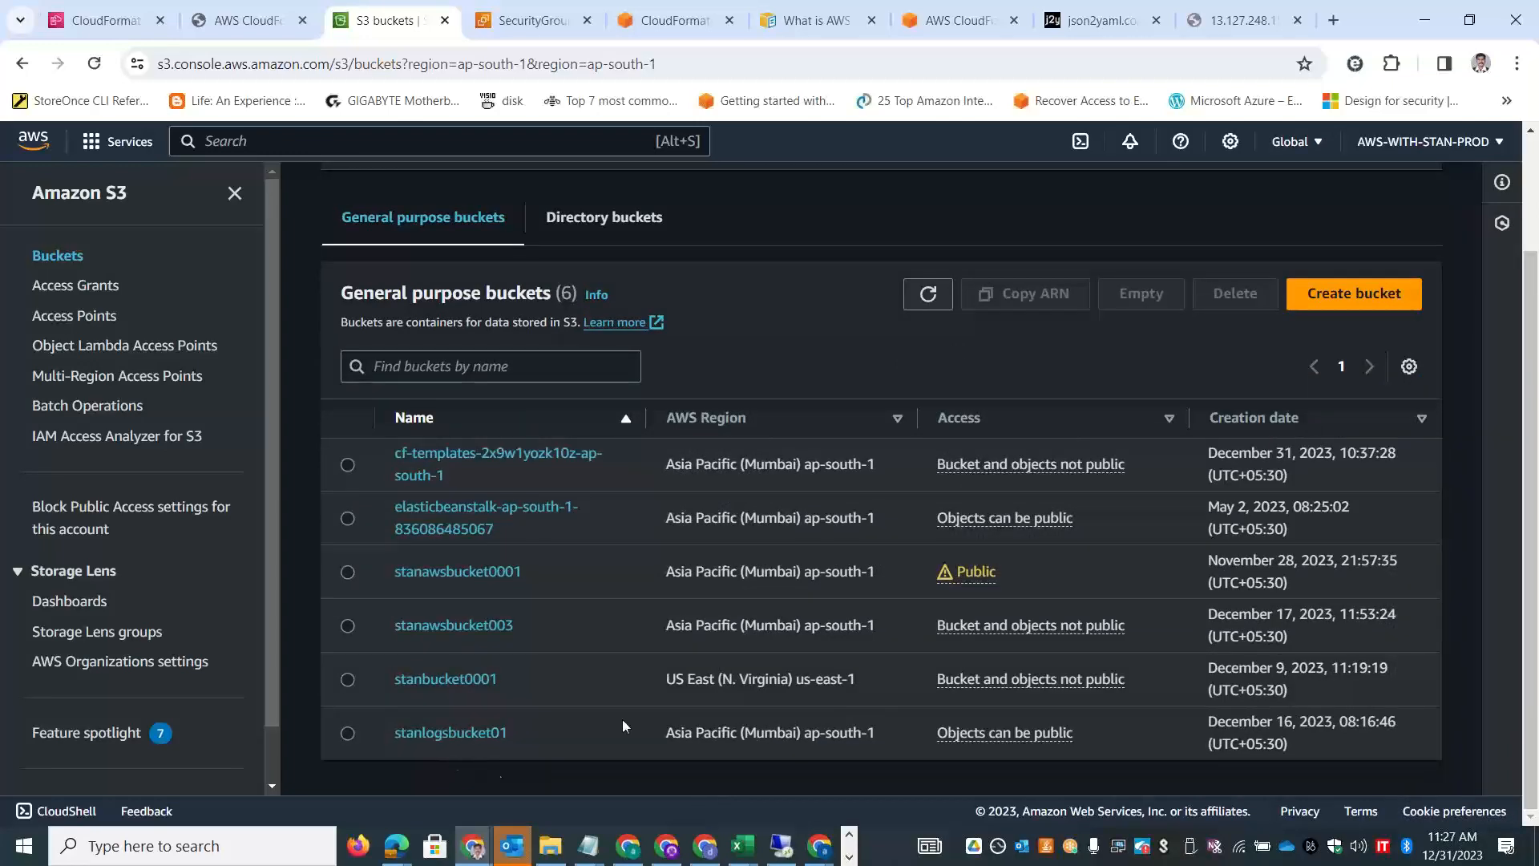
# Return to the CloudFormation tab, refresh the stans3 stack's events and check the latest deletion status.
pyautogui.click(86, 6)
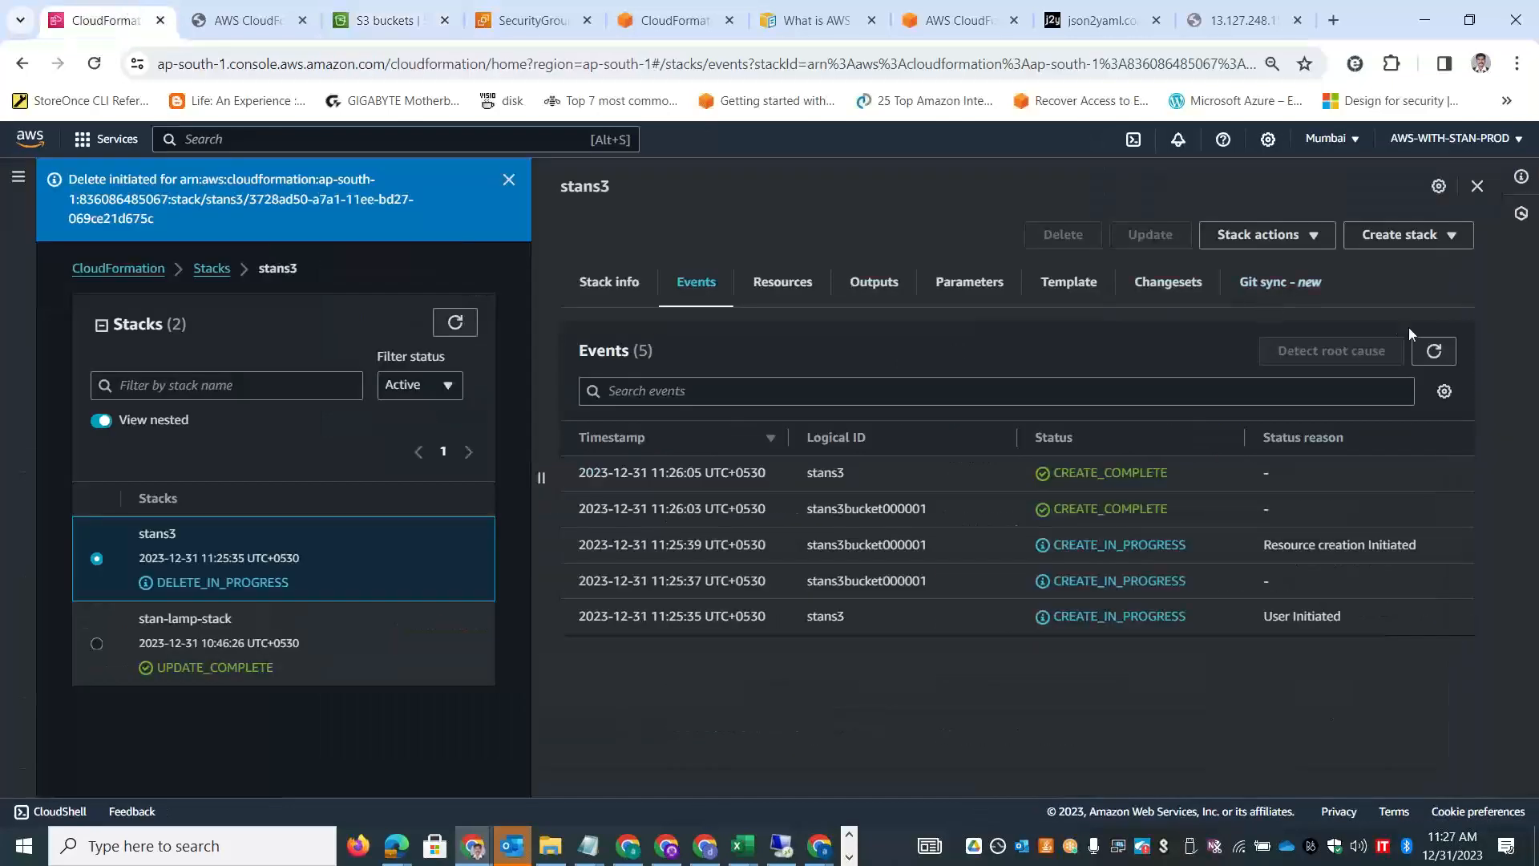
pyautogui.click(1423, 348)
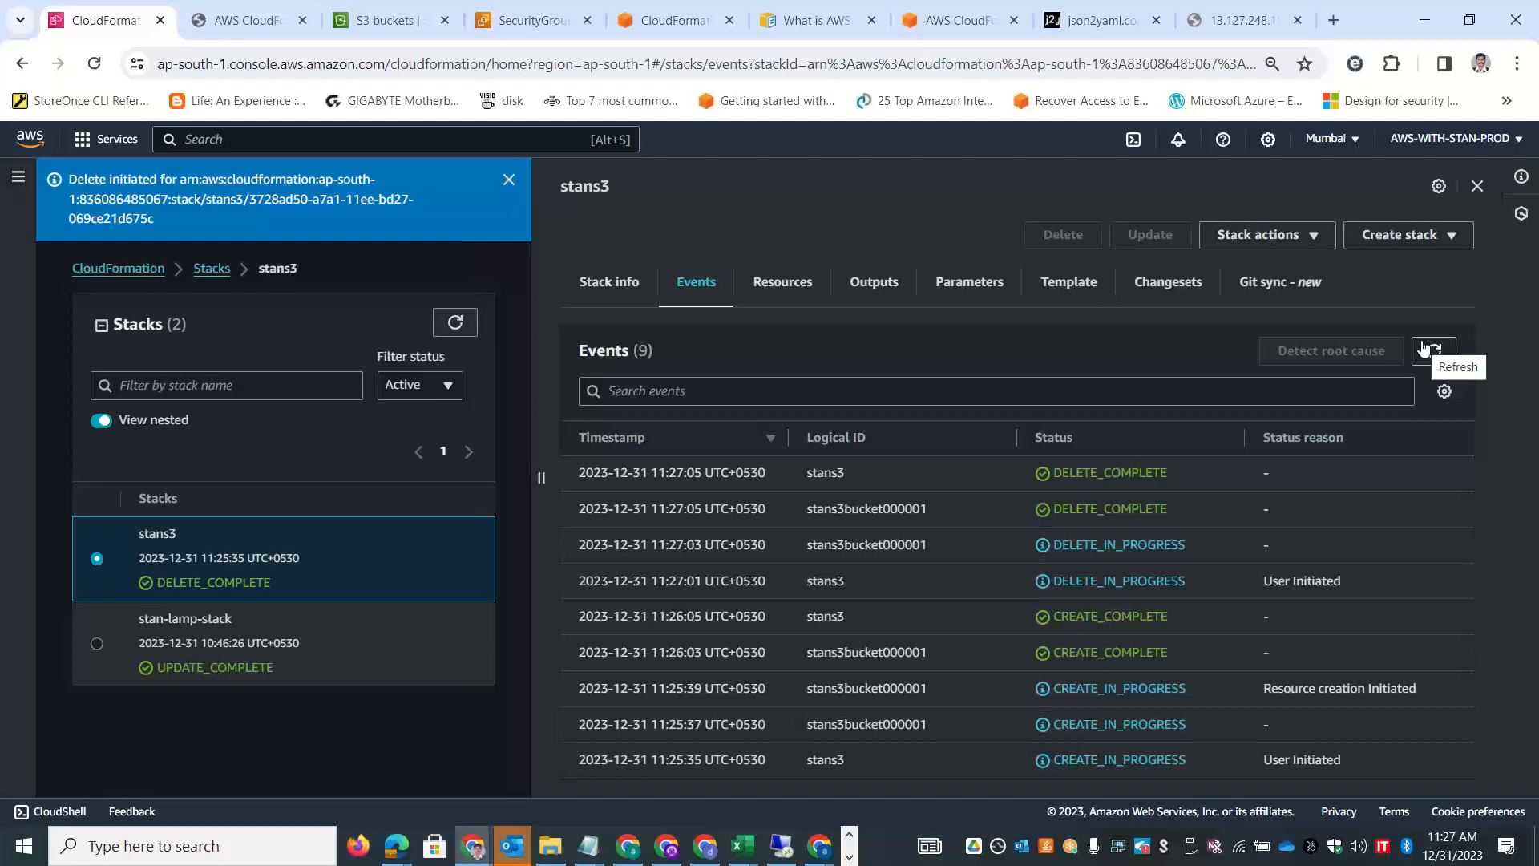
pyautogui.click(1424, 348)
pyautogui.moveTo(1166, 481); pyautogui.dragTo(991, 473)
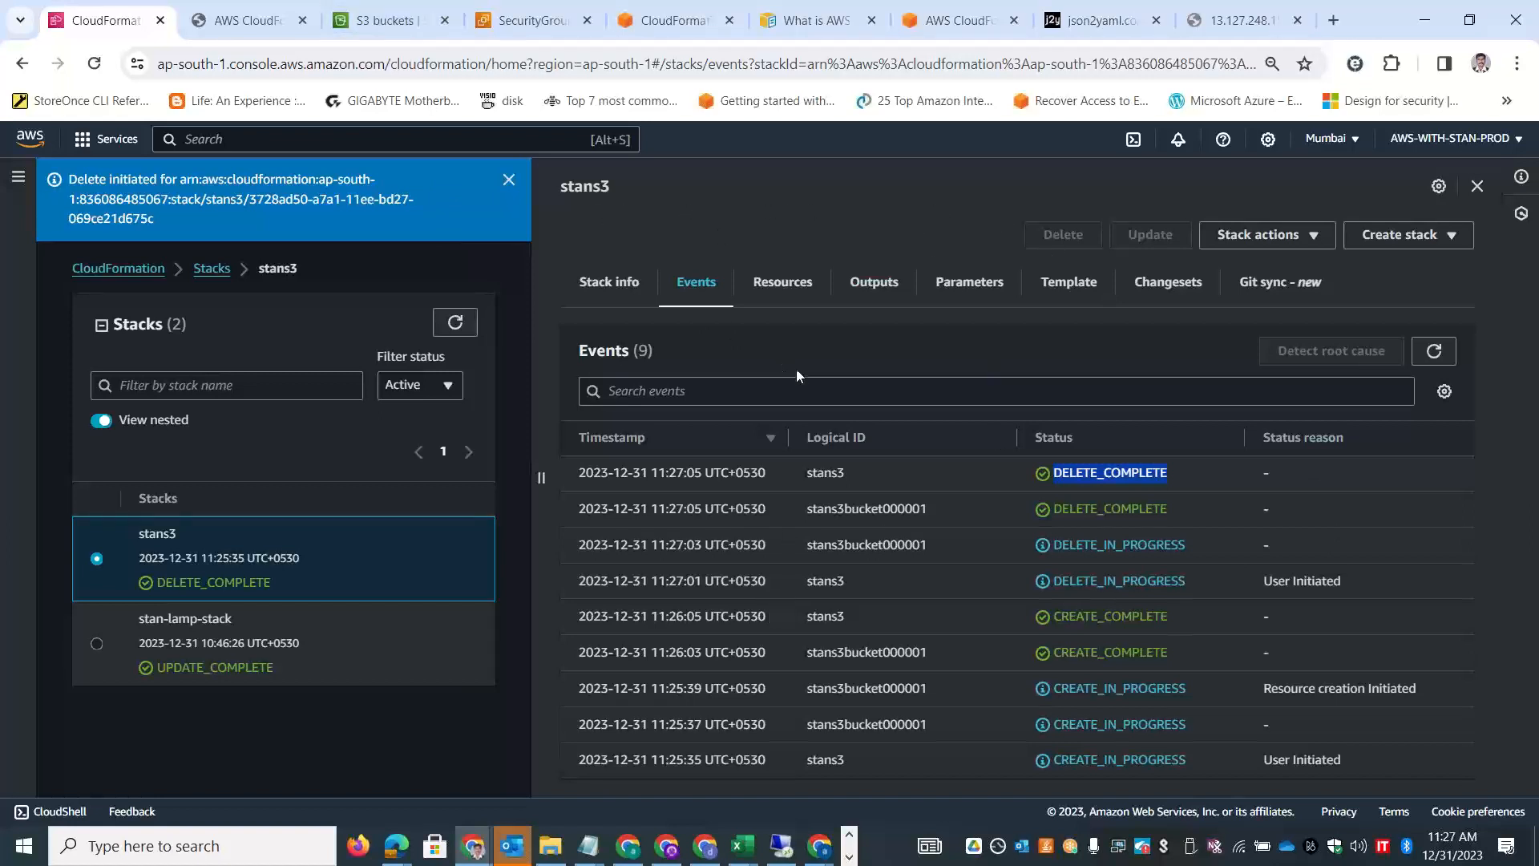
# Start creating a stack with existing resources (import resources) and advance to specifying the template.
pyautogui.click(1315, 235)
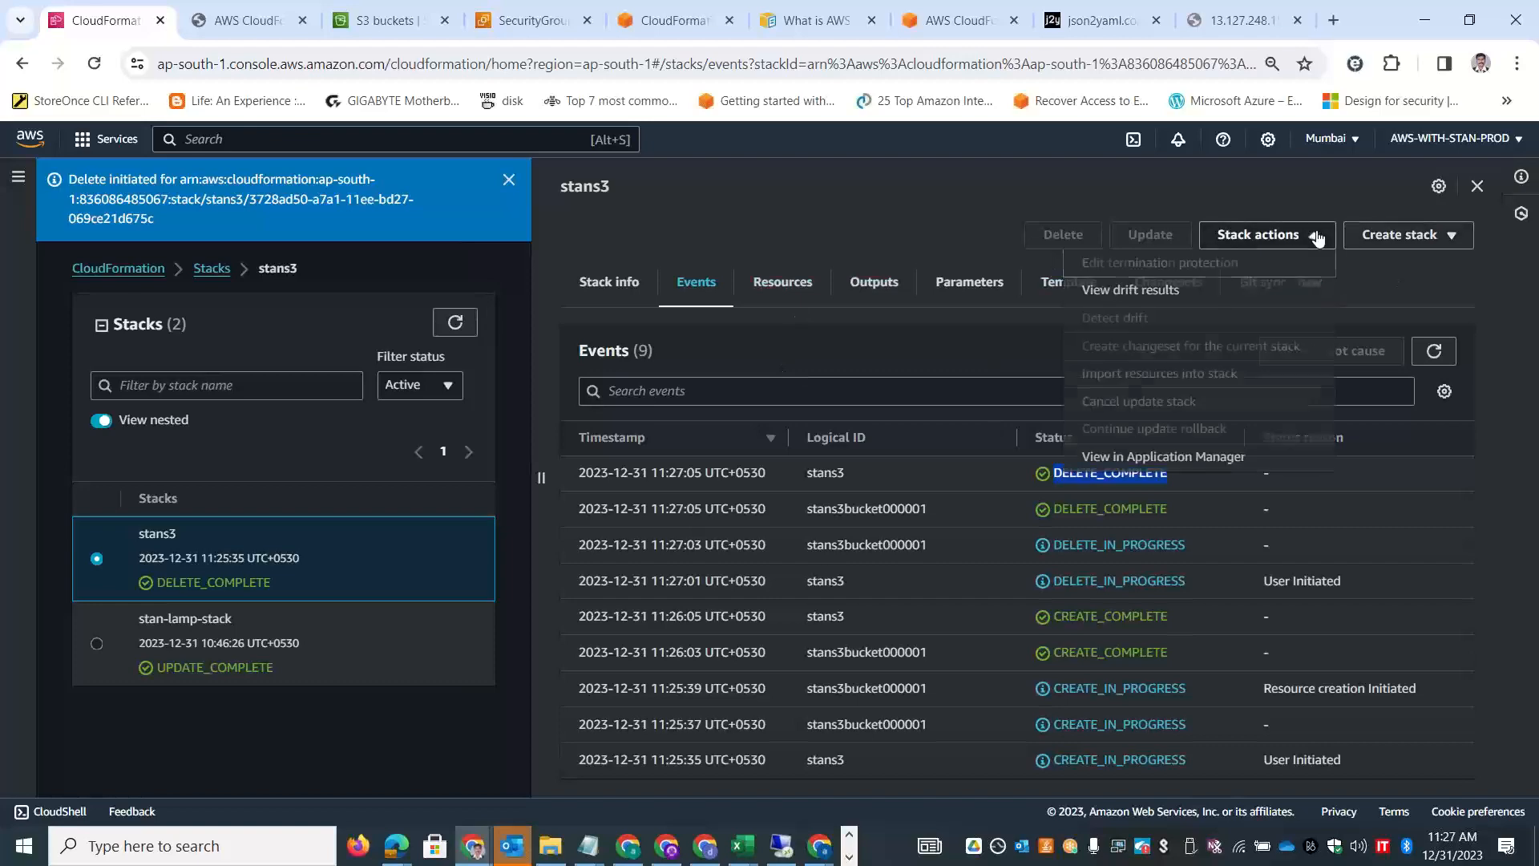
pyautogui.click(1437, 236)
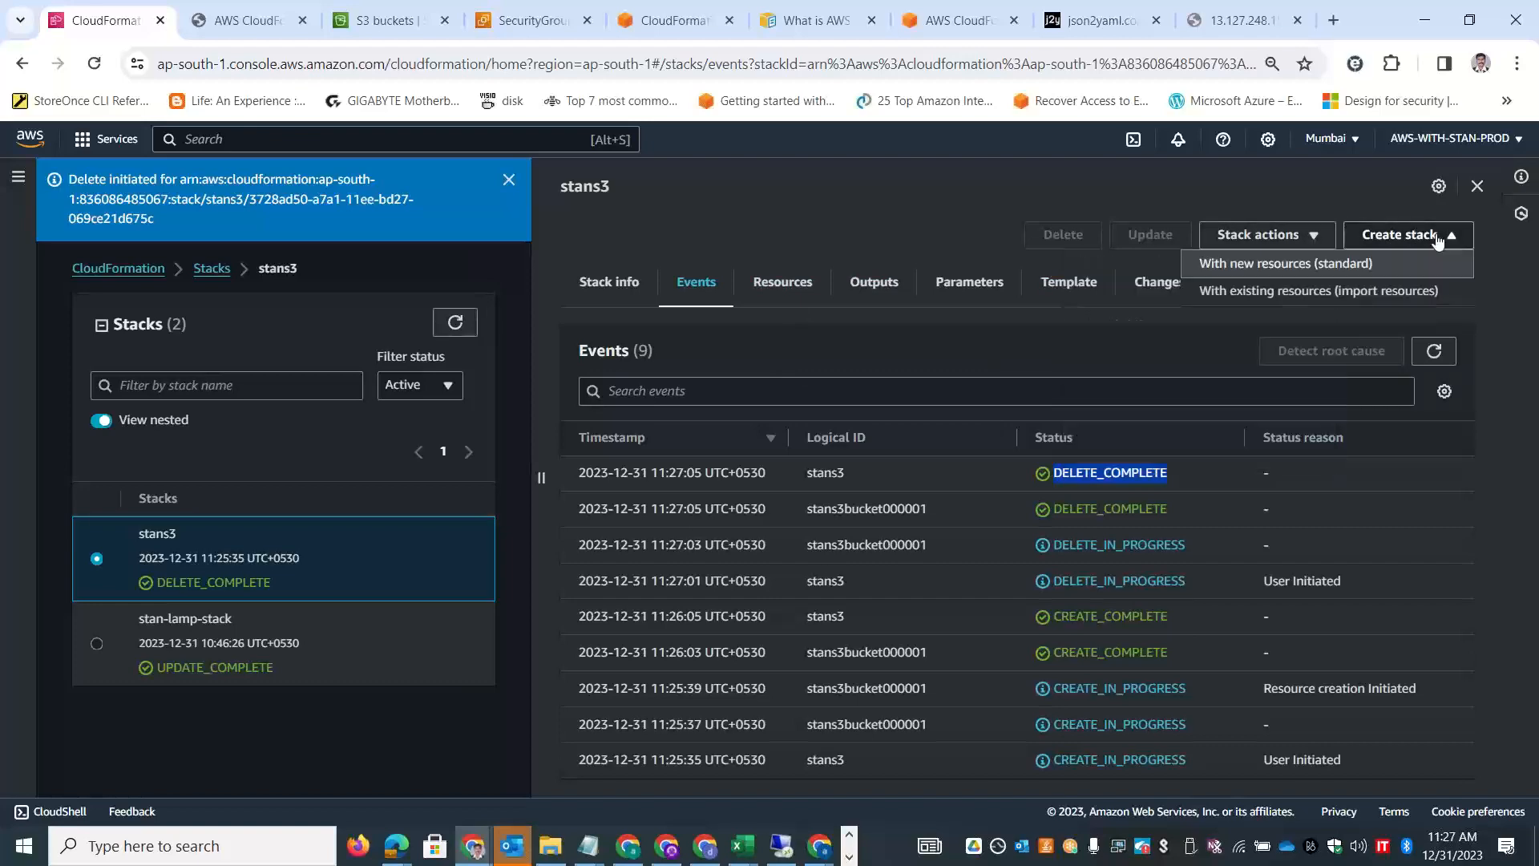
pyautogui.click(1316, 291)
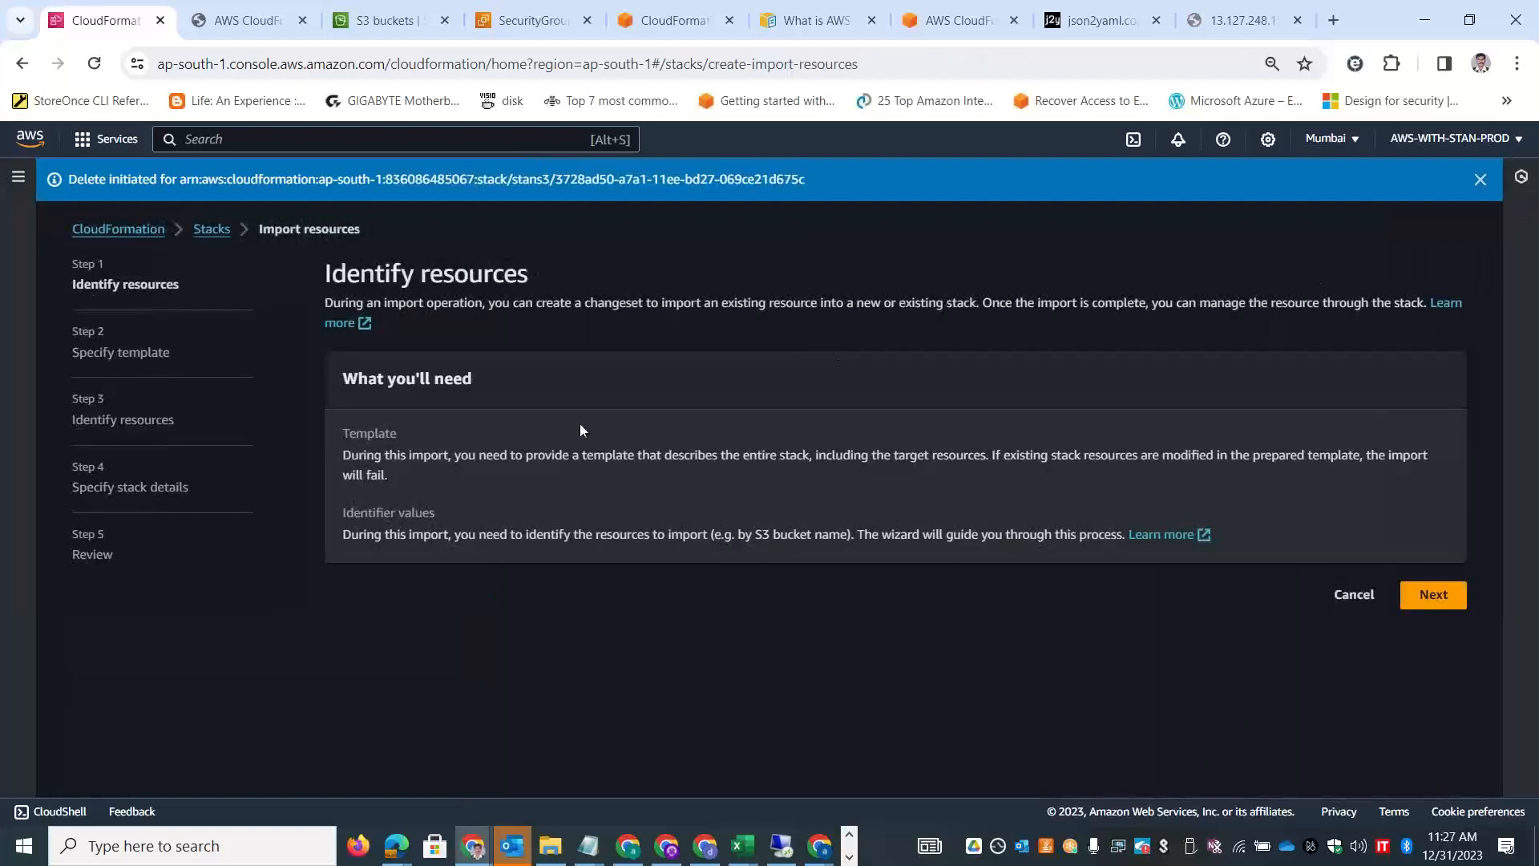
pyautogui.click(1415, 594)
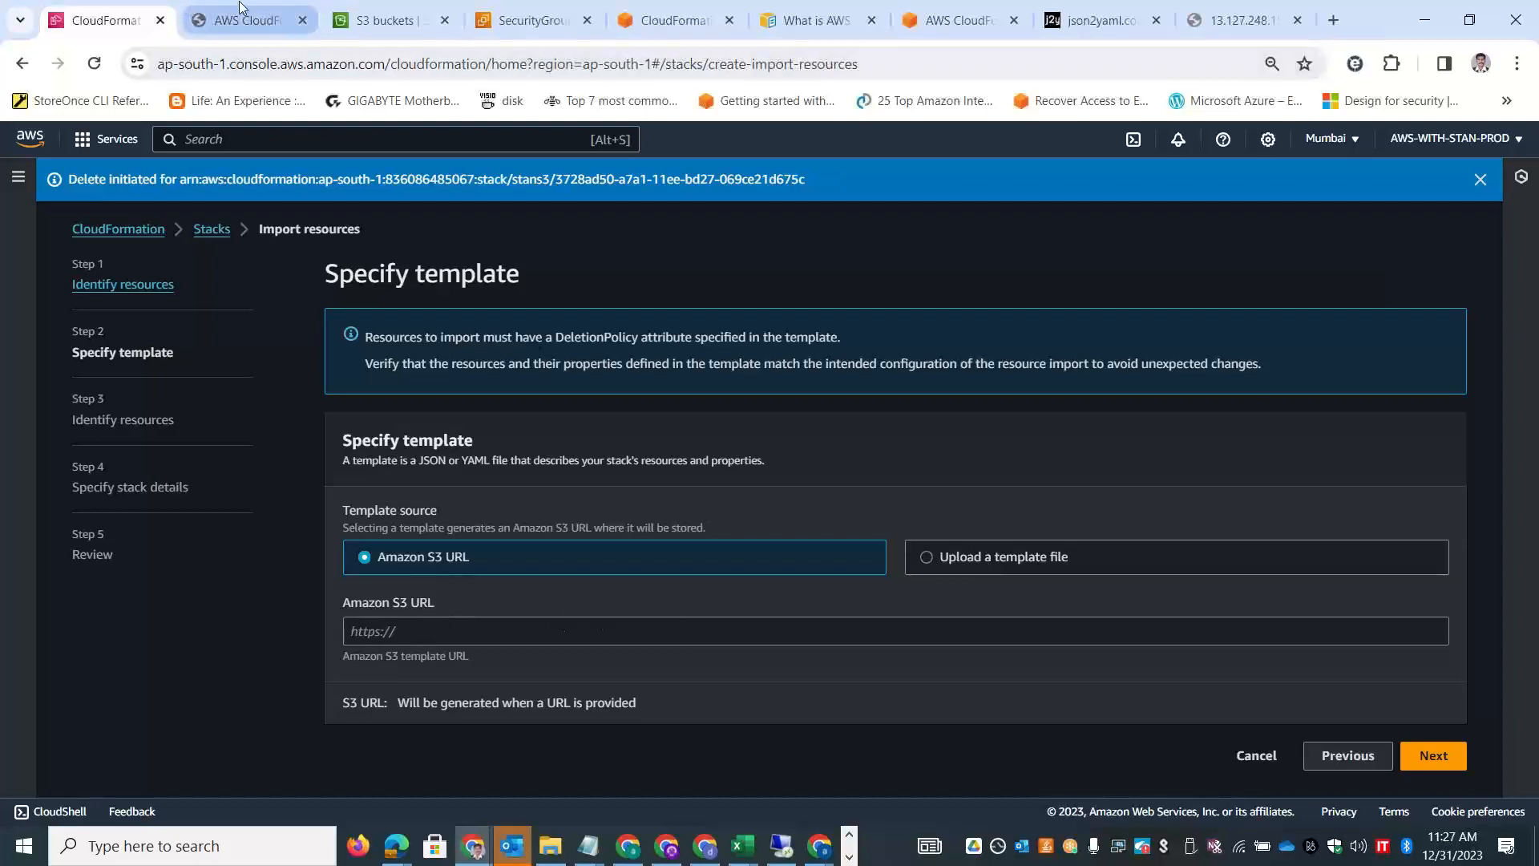
# Switch to the S3 tab, inspect the templates stored in the cf-templates bucket and return to the bucket list.
pyautogui.click(384, 20)
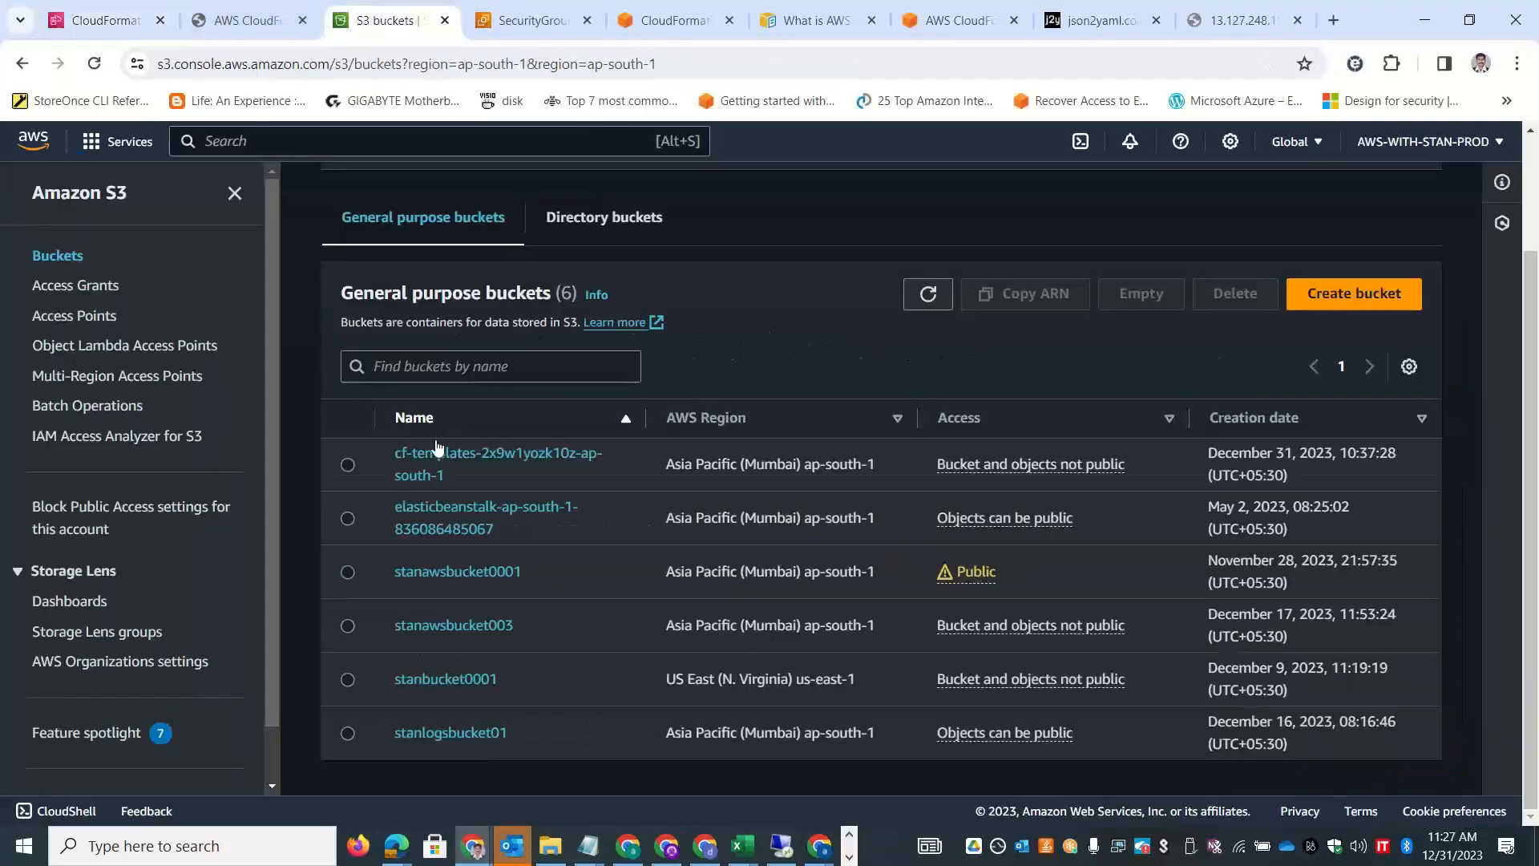
pyautogui.click(502, 453)
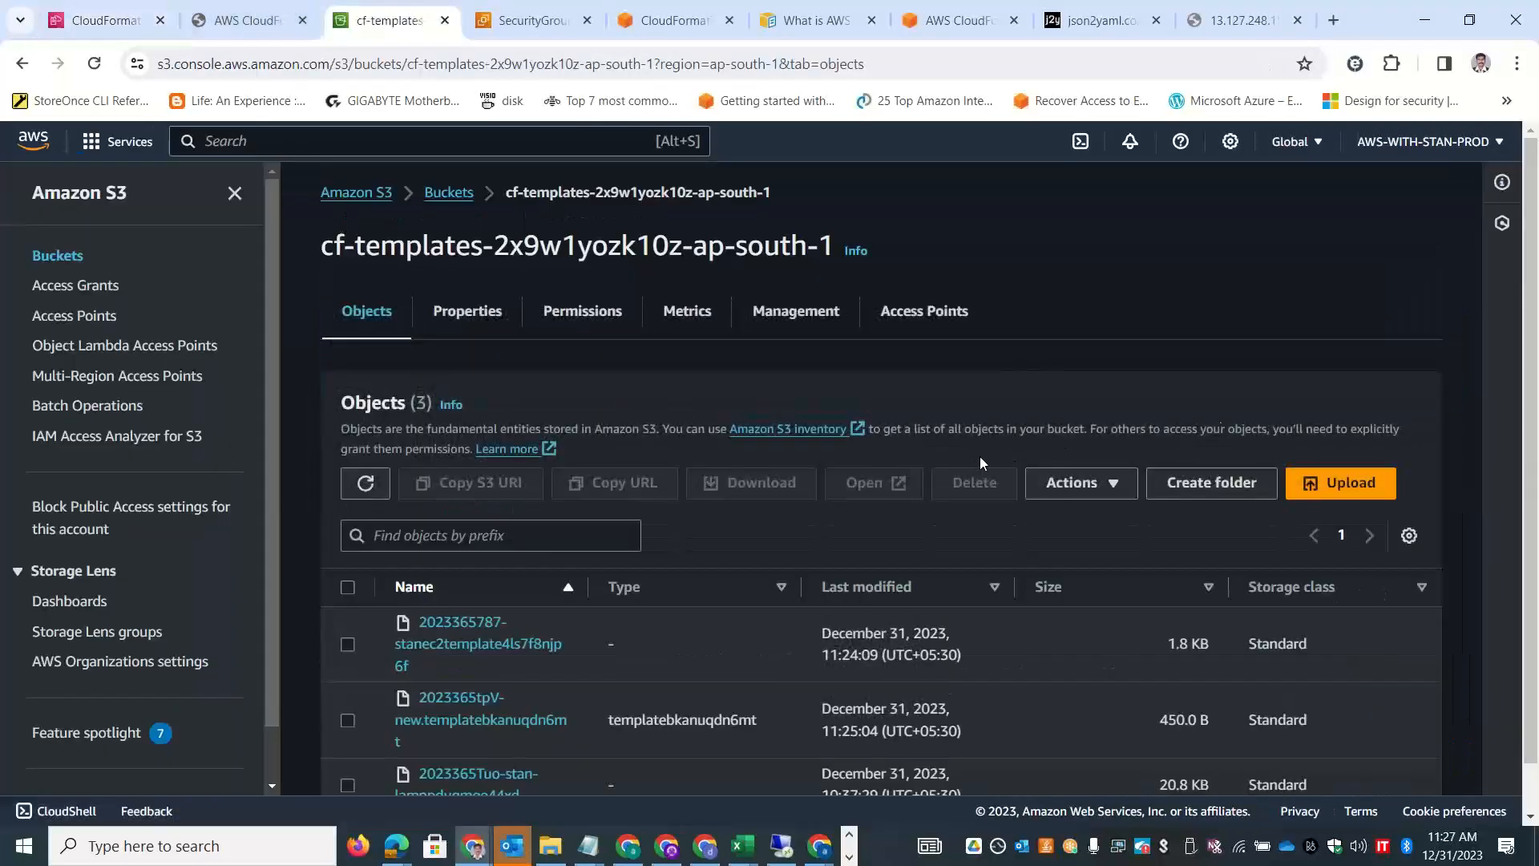
pyautogui.moveTo(1535, 252)
pyautogui.mouseDown()
pyautogui.moveTo(1535, 446)
pyautogui.moveTo(1533, 233)
pyautogui.mouseUp()
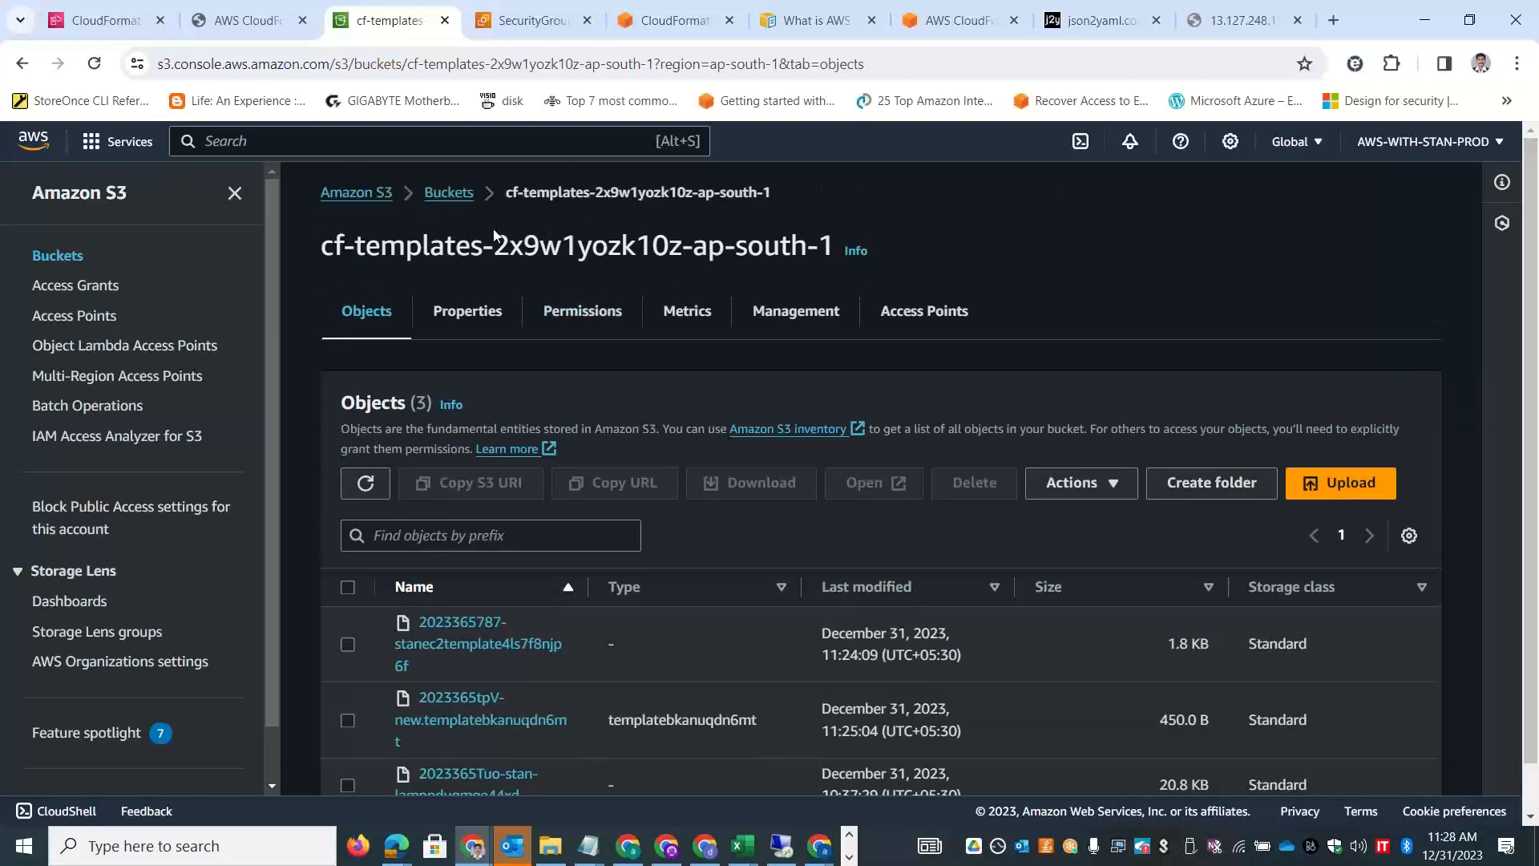
pyautogui.click(449, 195)
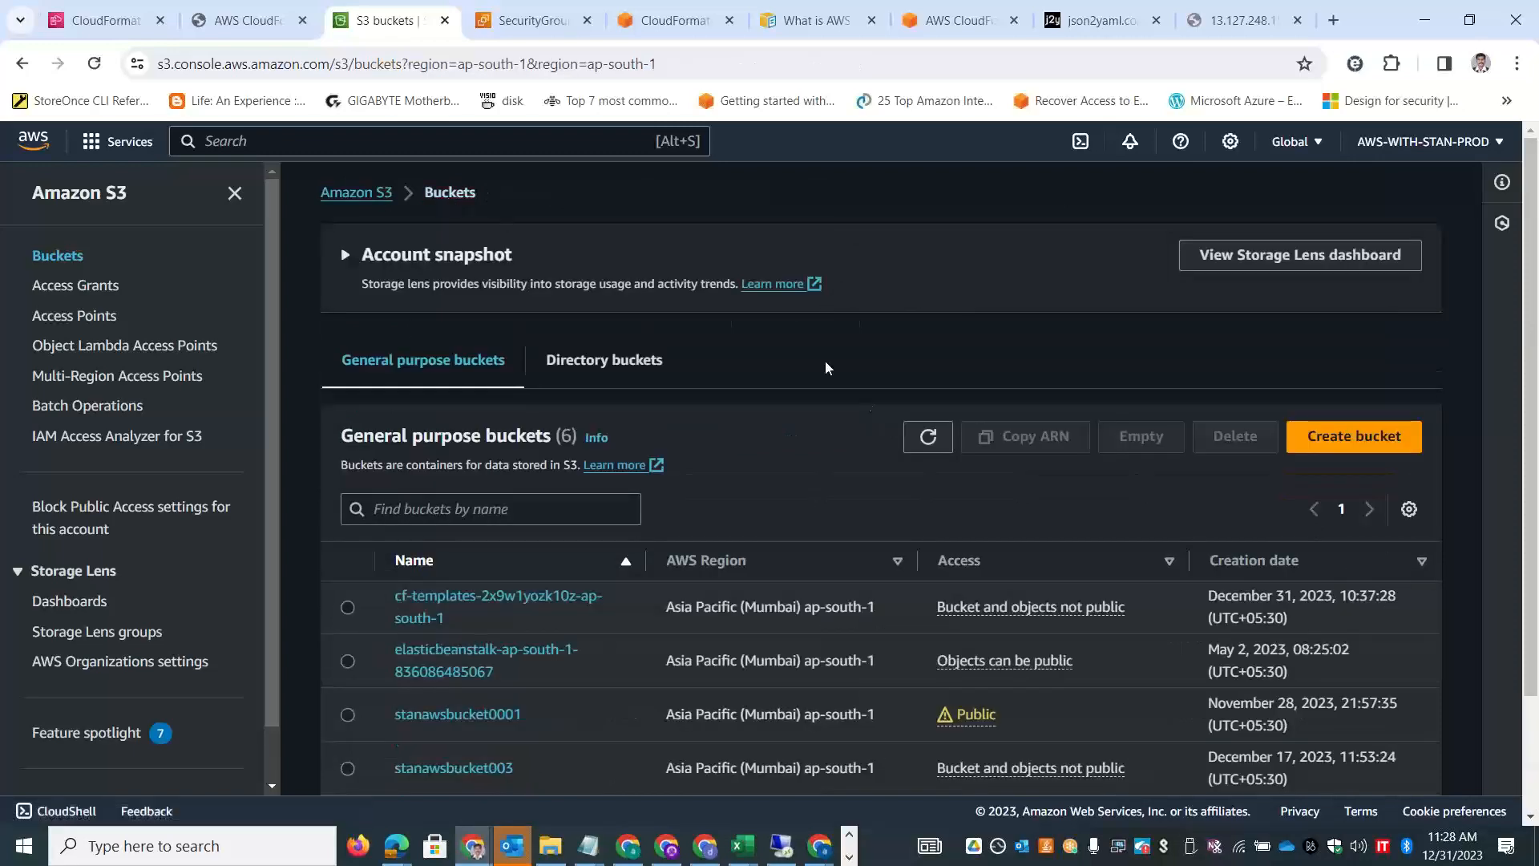
pyautogui.moveTo(1534, 226)
pyautogui.mouseDown()
pyautogui.moveTo(1534, 343)
pyautogui.moveTo(1534, 236)
pyautogui.mouseUp()
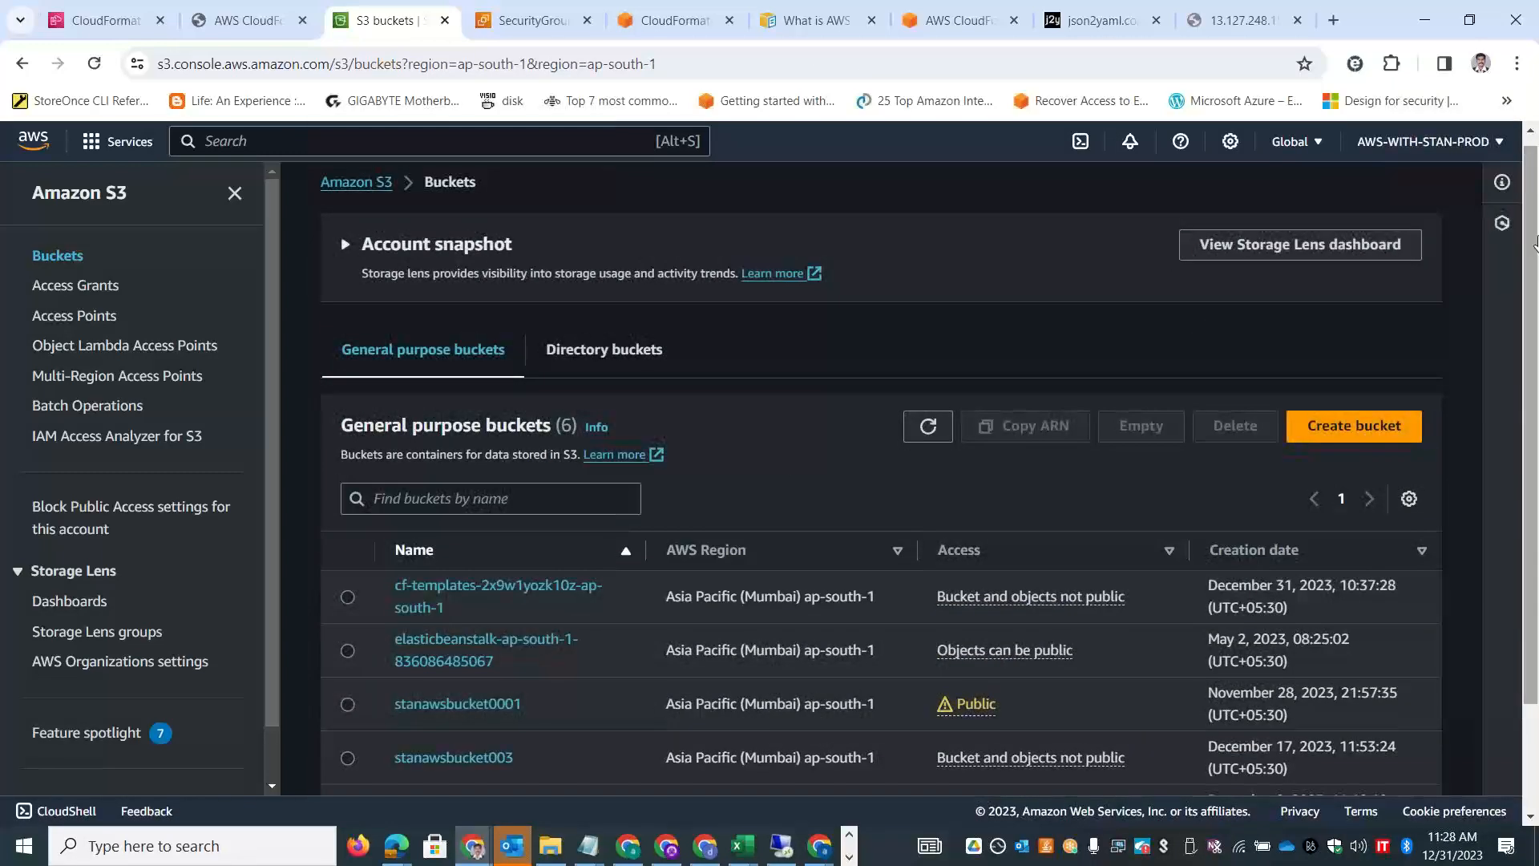
# Return to the CloudFormation tab, go back to the import's first stage and cancel the resource import.
pyautogui.click(92, 12)
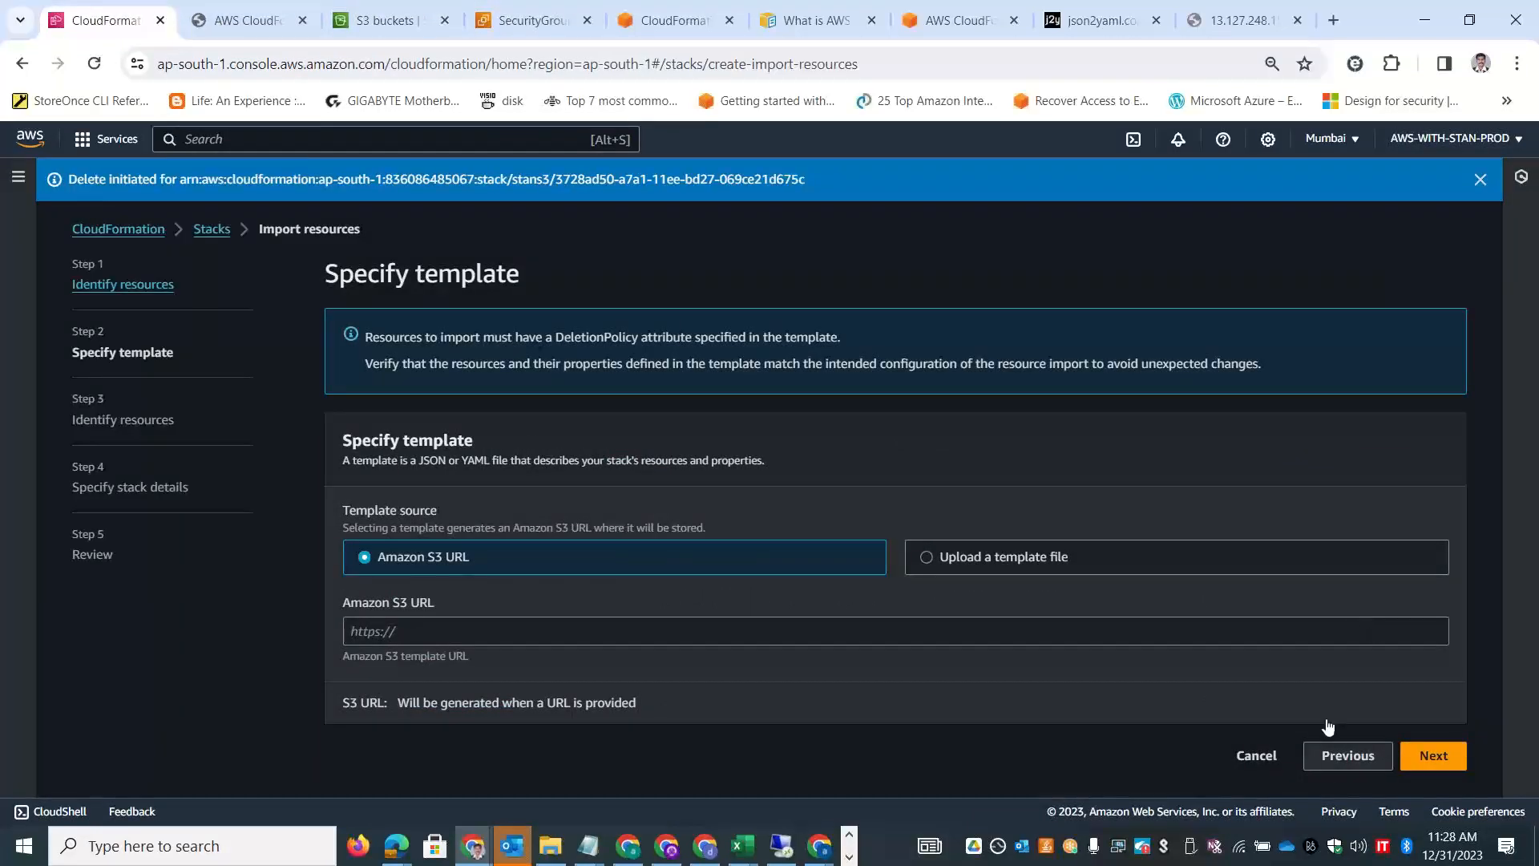
pyautogui.click(1345, 757)
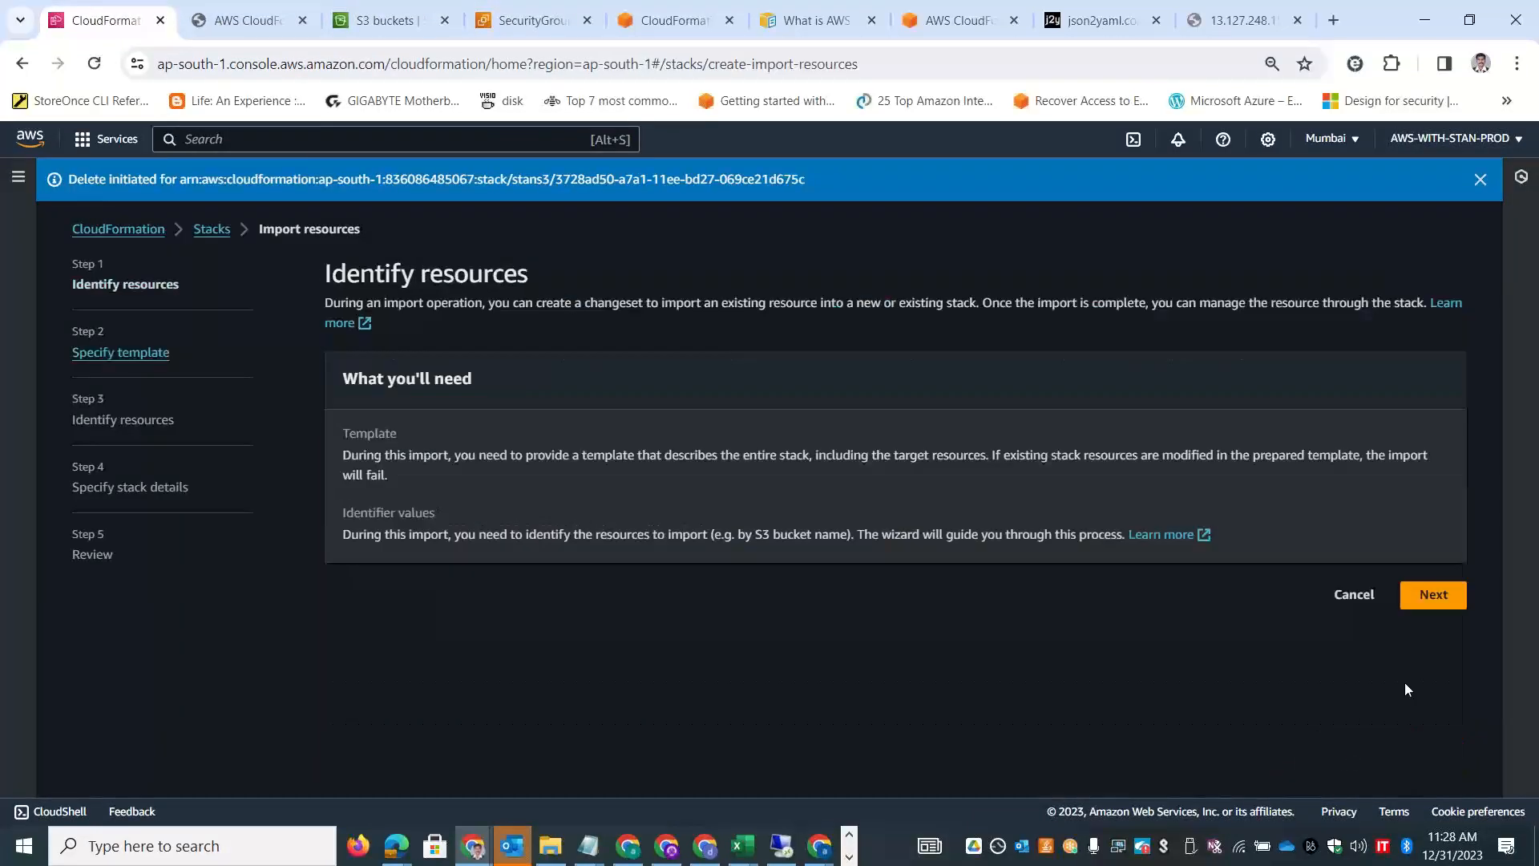
pyautogui.click(1354, 594)
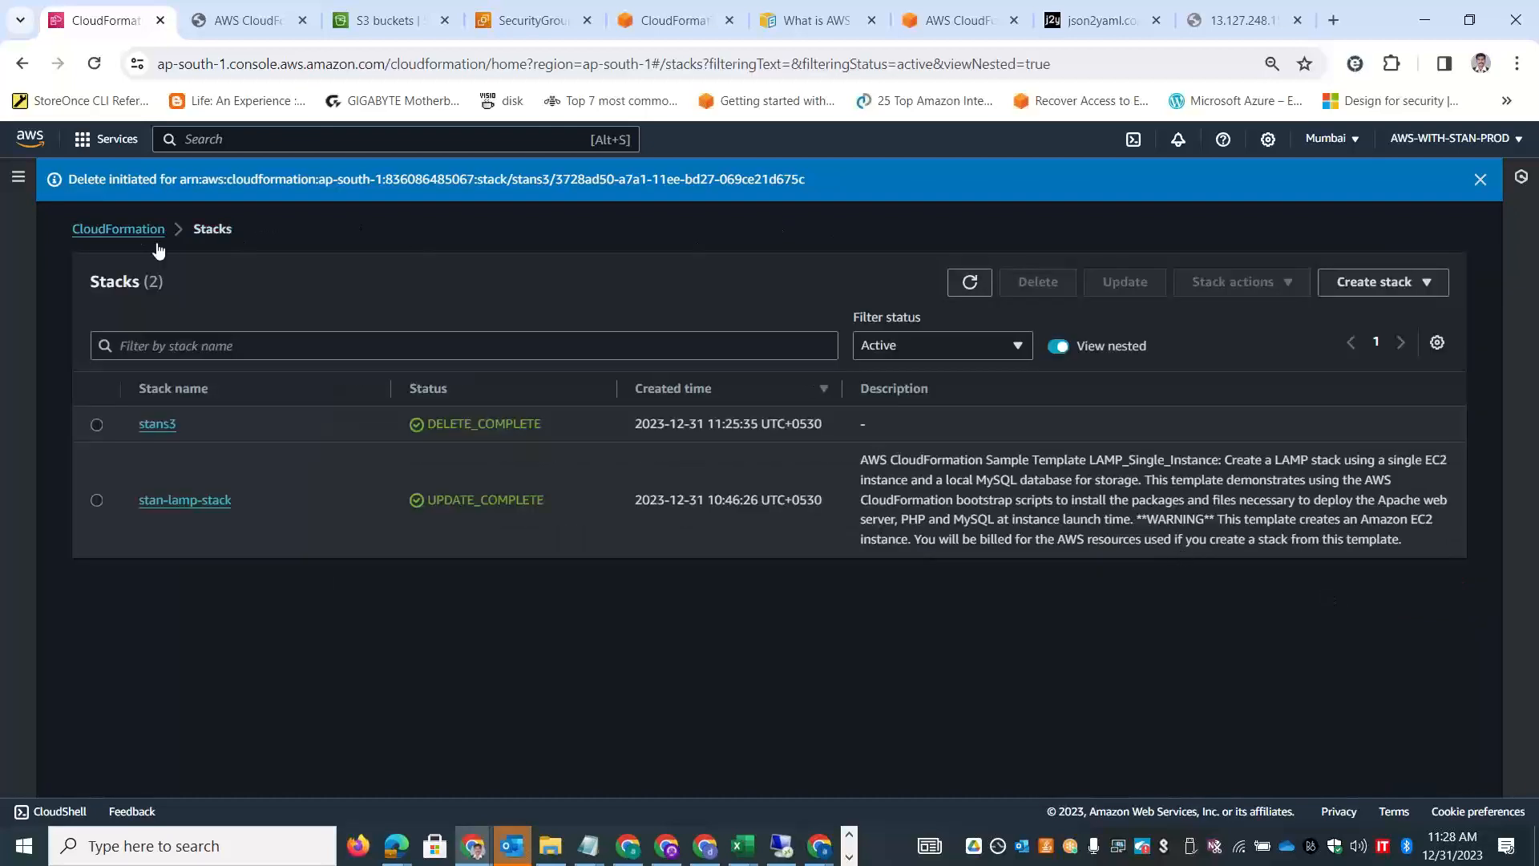
# Open the stans3 stack's details from the CloudFormation stack list, then follow its stack ID into a new browser tab.
pyautogui.click(133, 230)
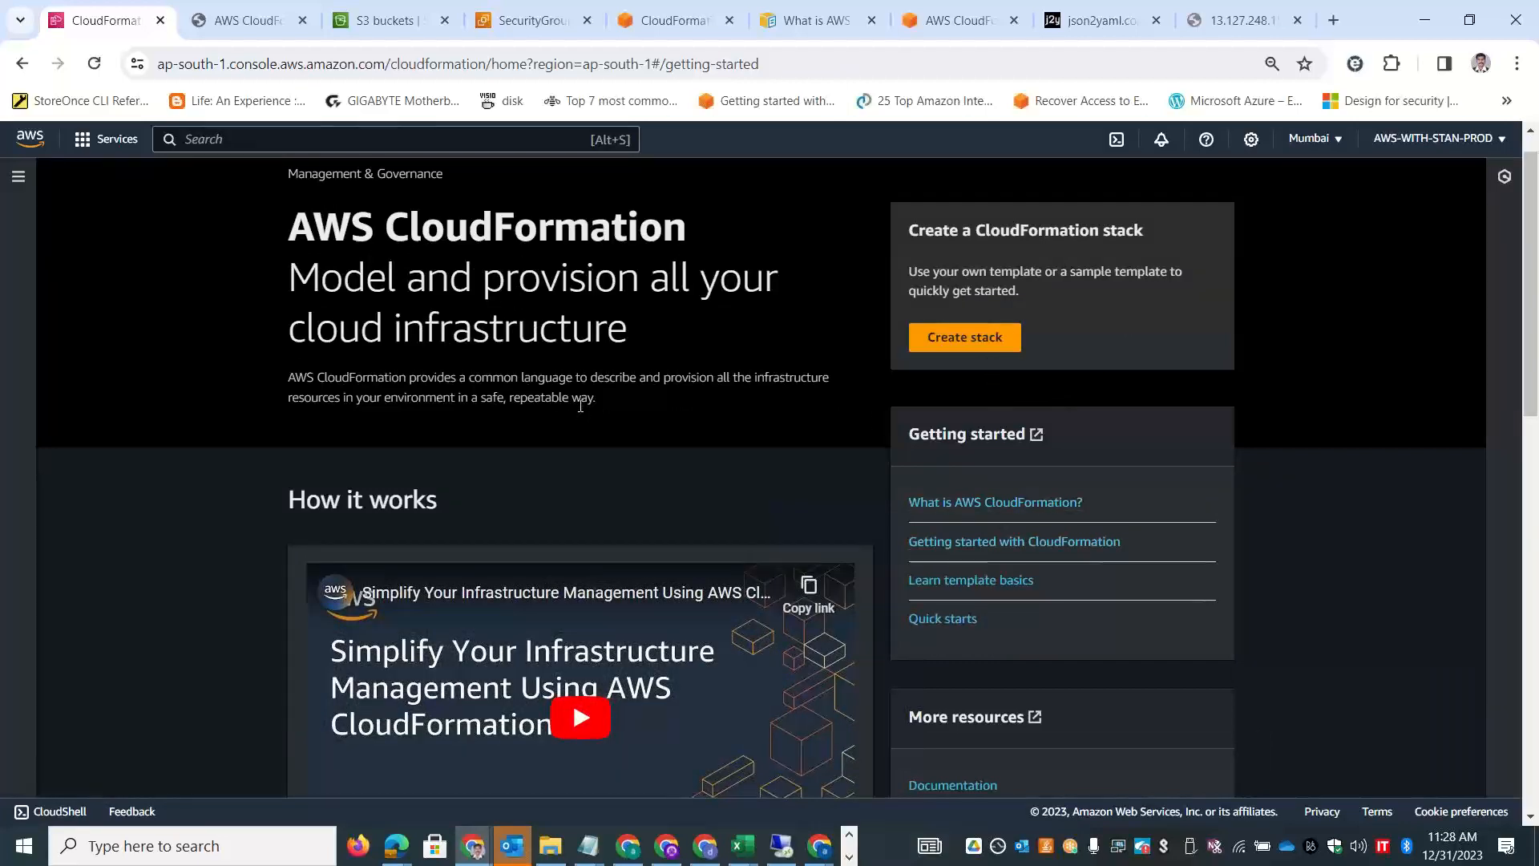
pyautogui.click(24, 186)
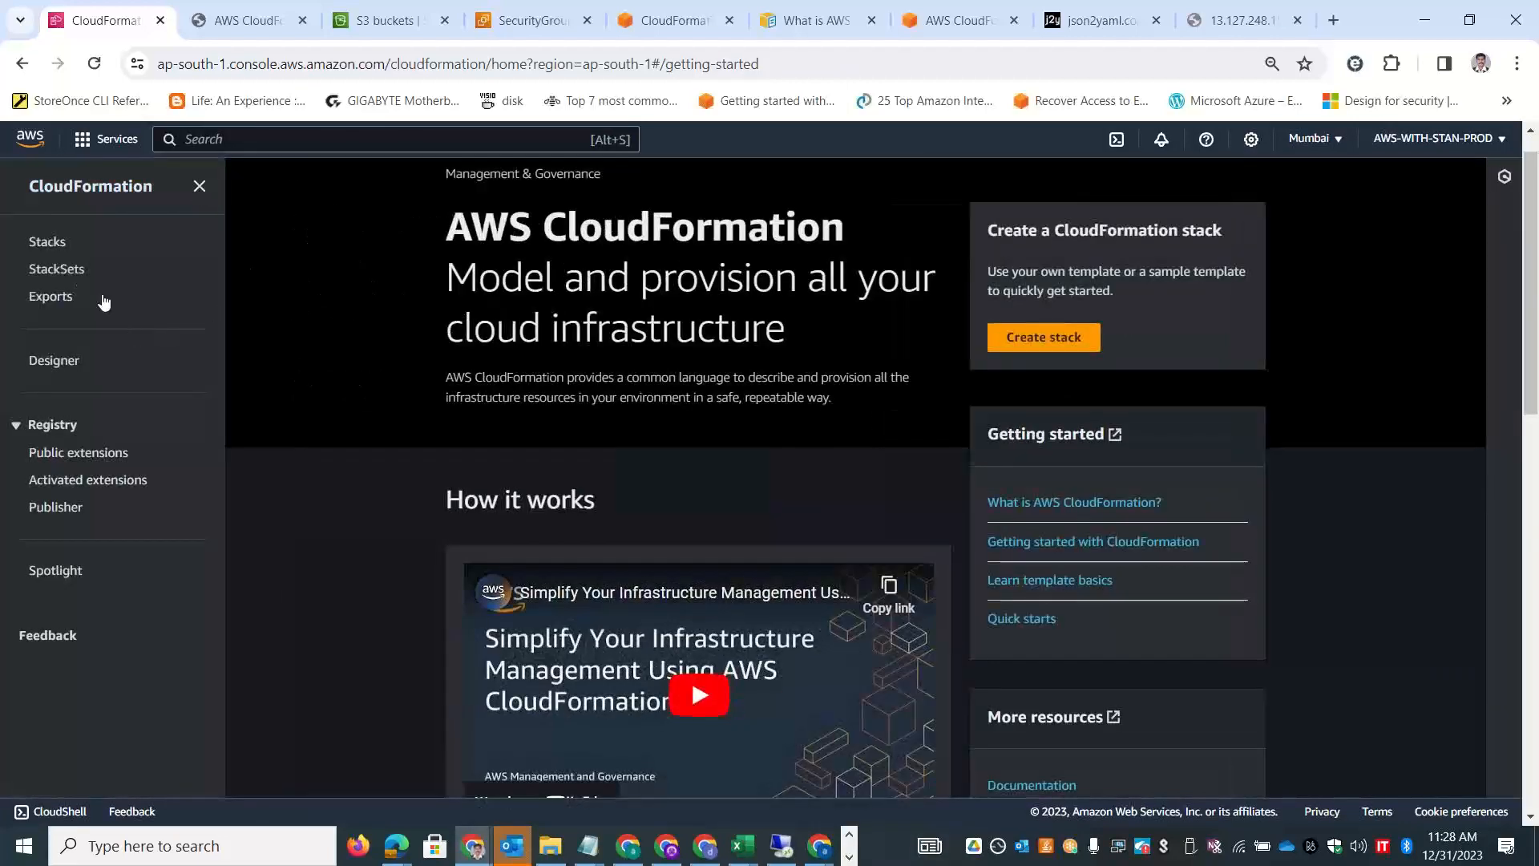
pyautogui.click(55, 243)
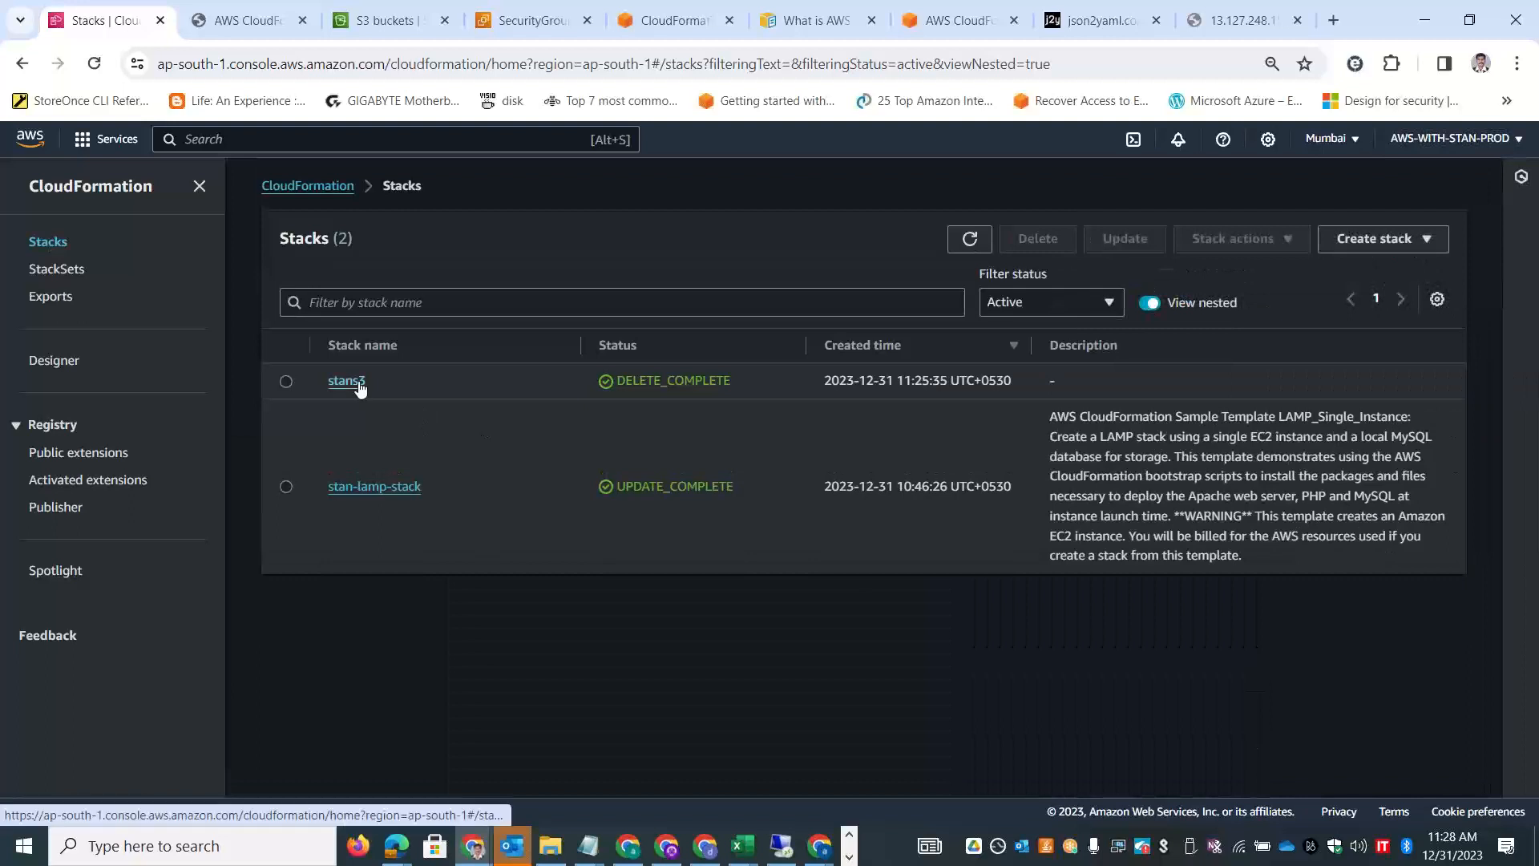
pyautogui.click(356, 381)
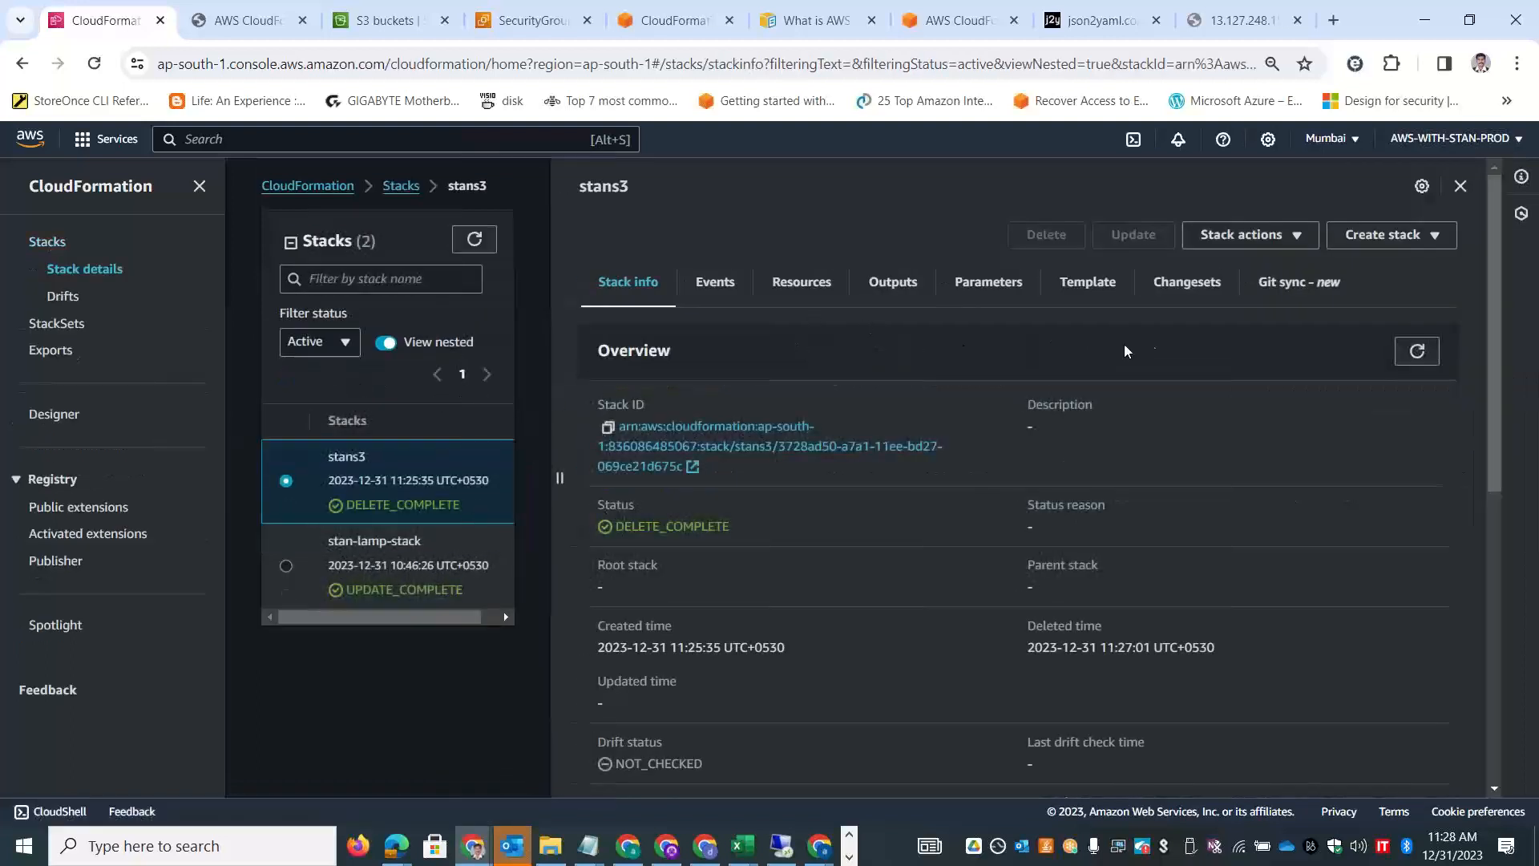
pyautogui.click(1443, 235)
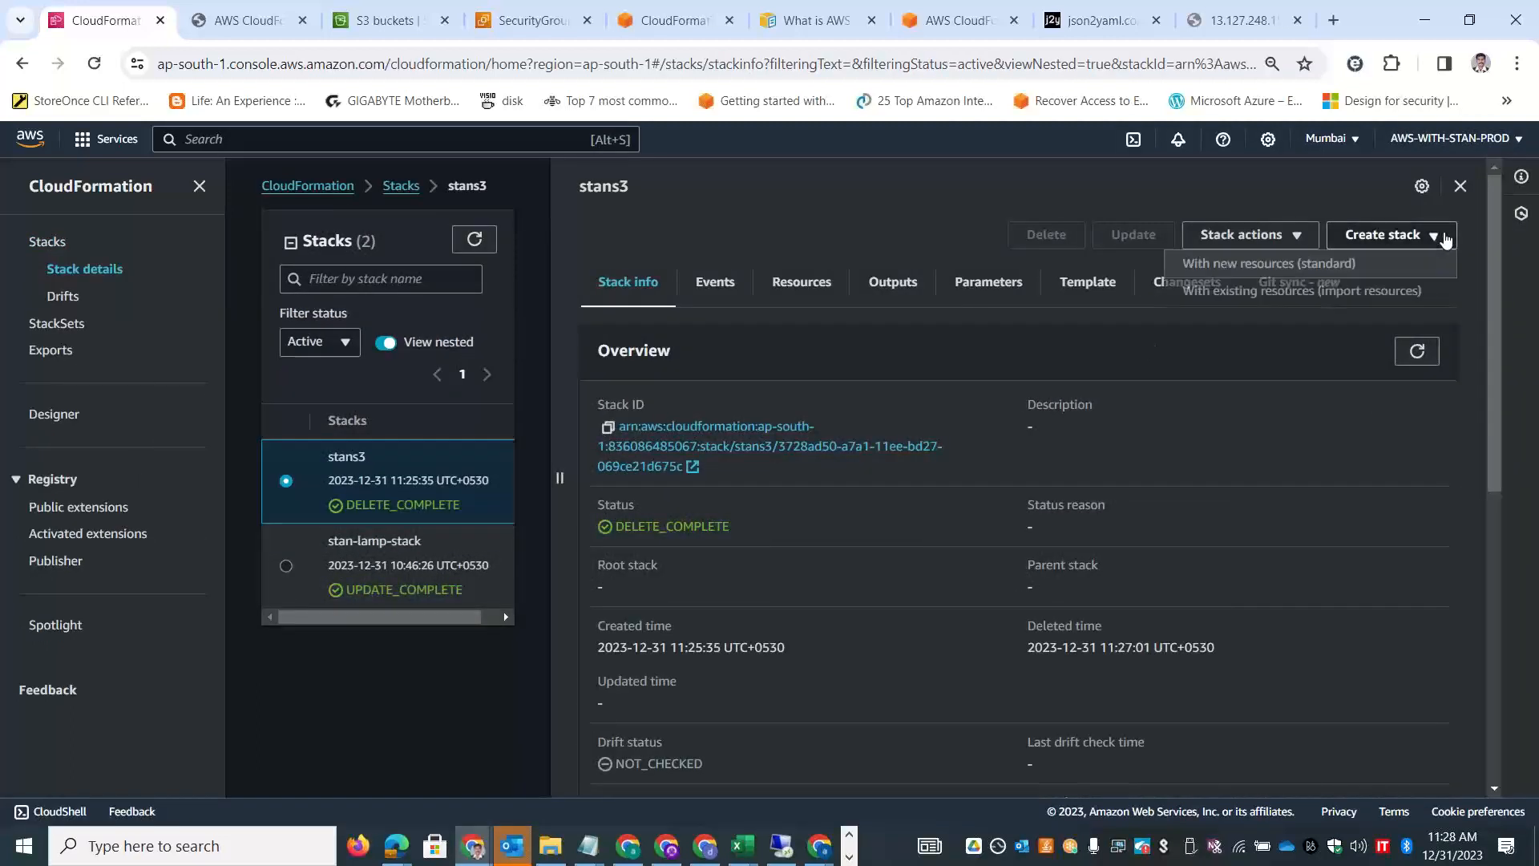
pyautogui.click(656, 441)
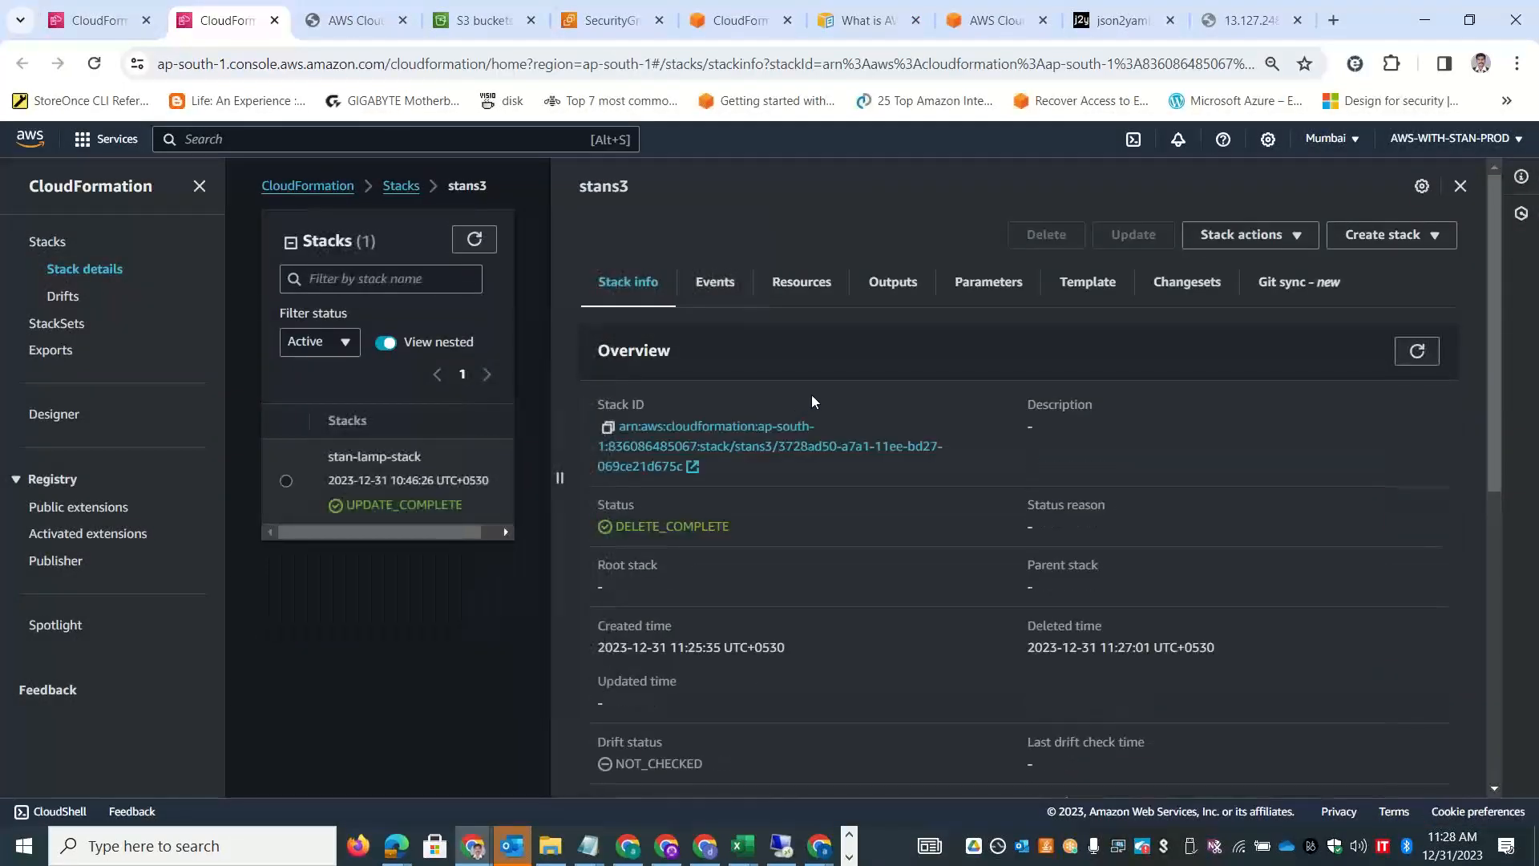
# Start a changeset for the deleted stans3 stack using its current template.
pyautogui.click(1292, 239)
pyautogui.click(1149, 310)
pyautogui.click(1187, 287)
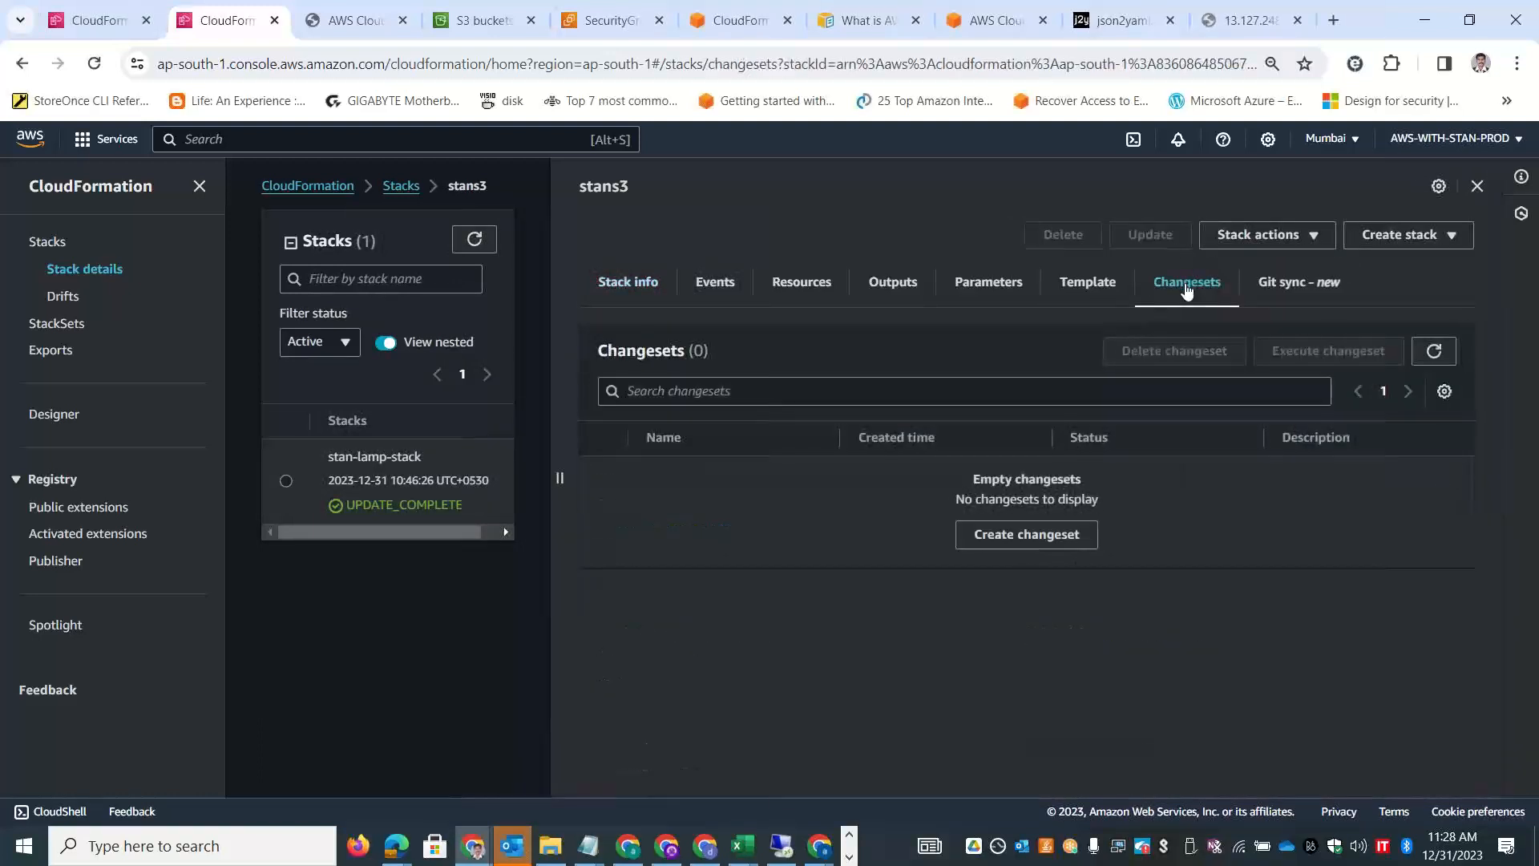
pyautogui.click(1048, 535)
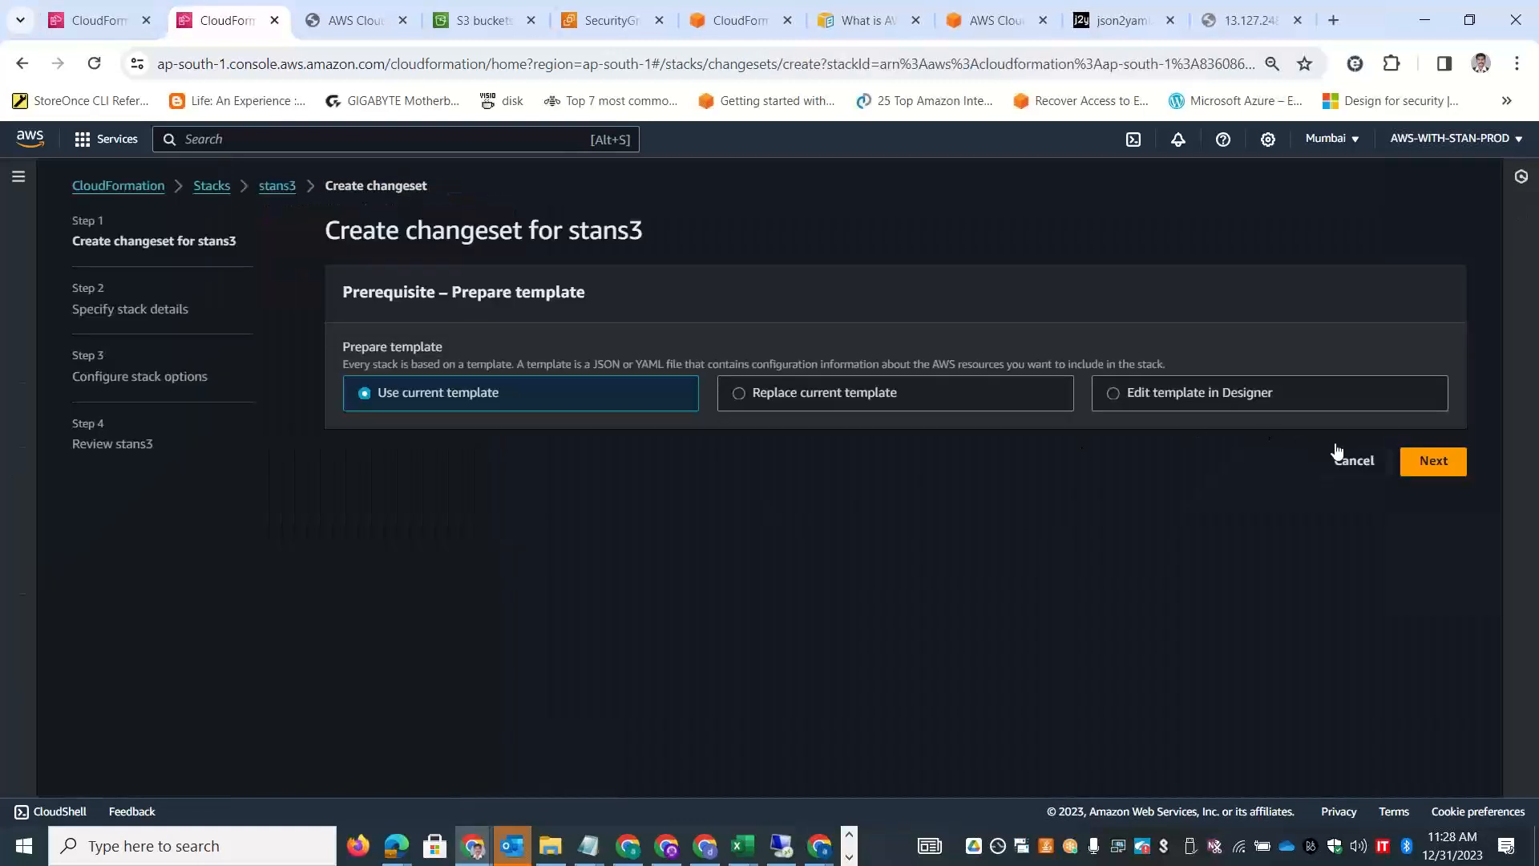
pyautogui.click(1434, 463)
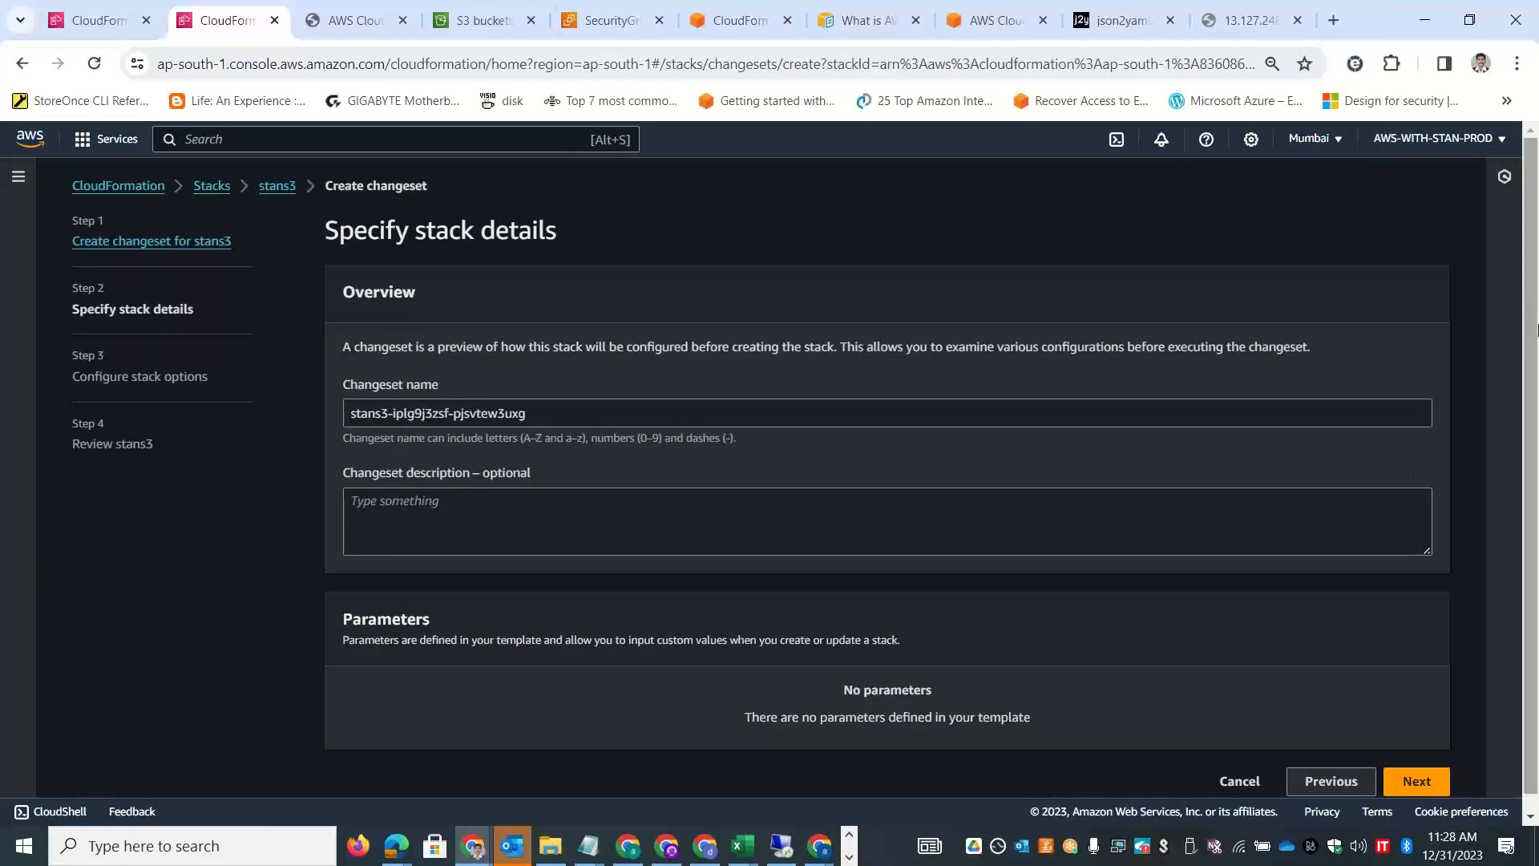
# Try to submit the stans3 changeset with the default changeset name and stack options.
pyautogui.scroll(-1, 1162, 641)
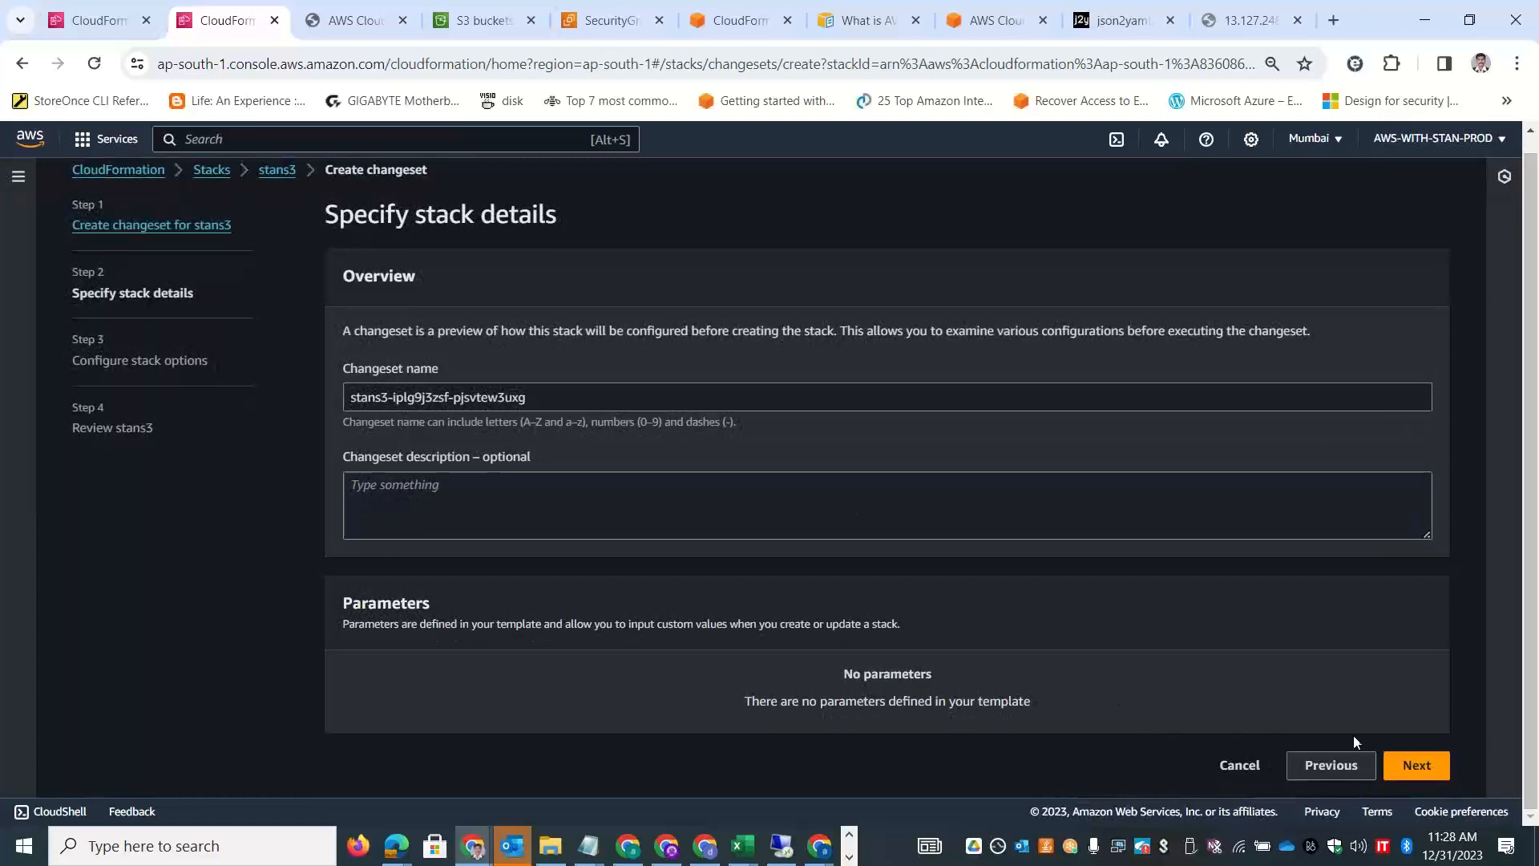
pyautogui.click(1409, 766)
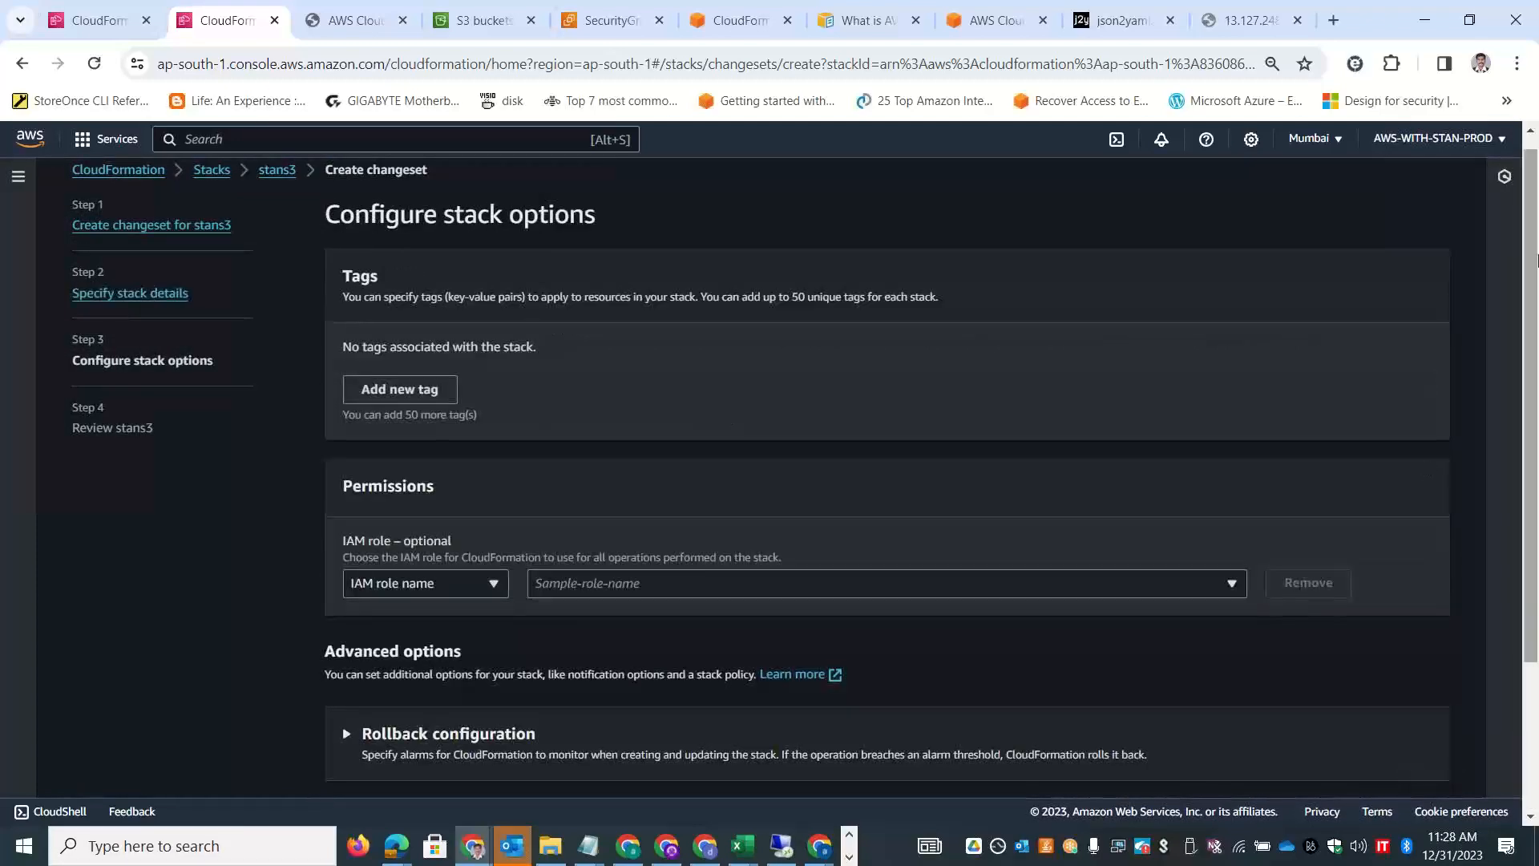
pyautogui.scroll(-3, 1536, 261)
pyautogui.click(1413, 763)
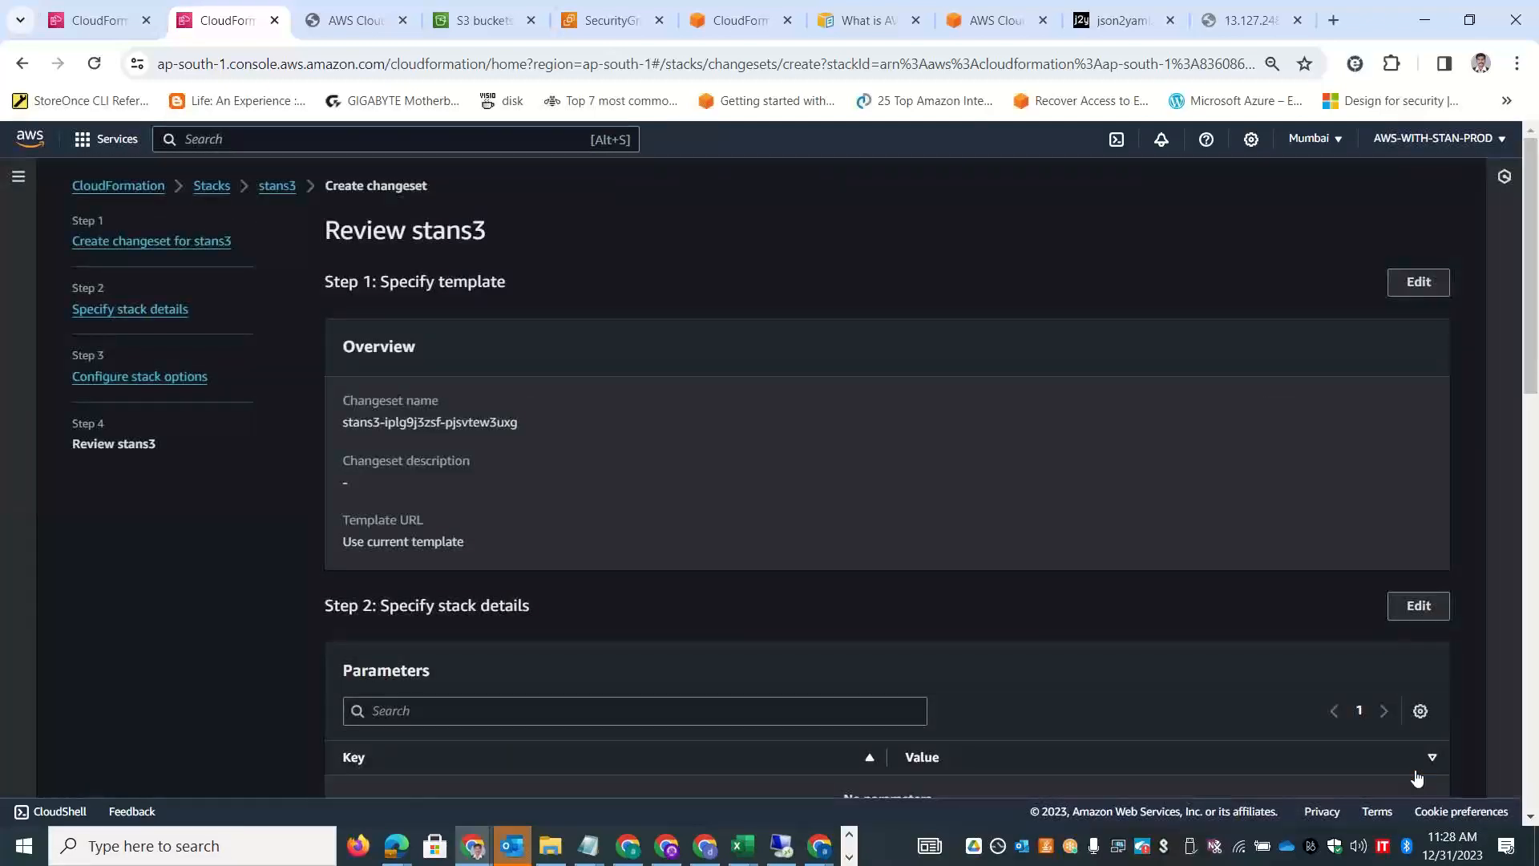
pyautogui.moveTo(1535, 301); pyautogui.dragTo(1537, 718)
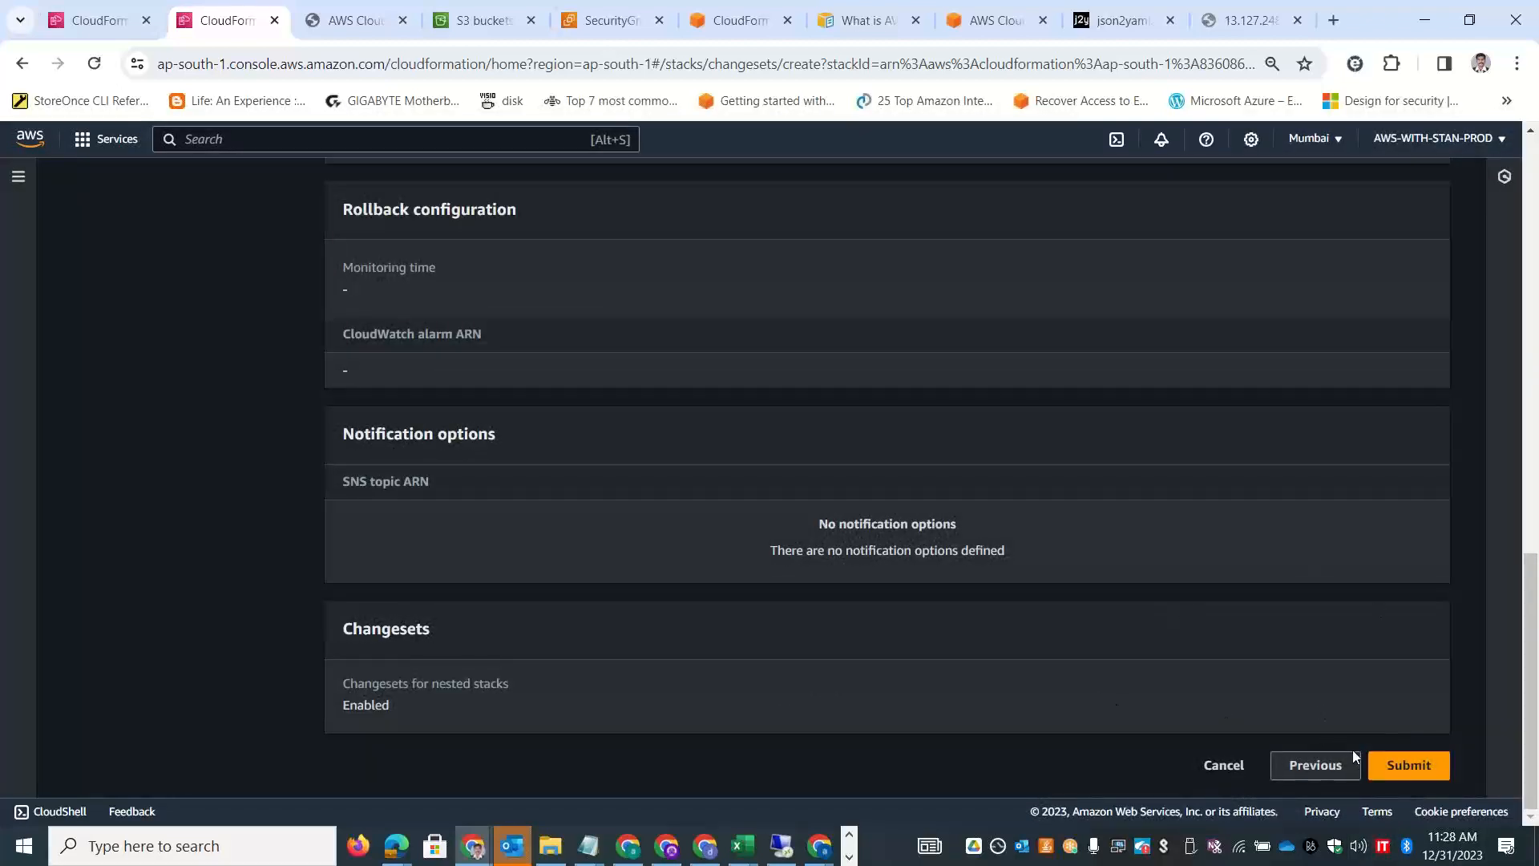
pyautogui.click(1395, 766)
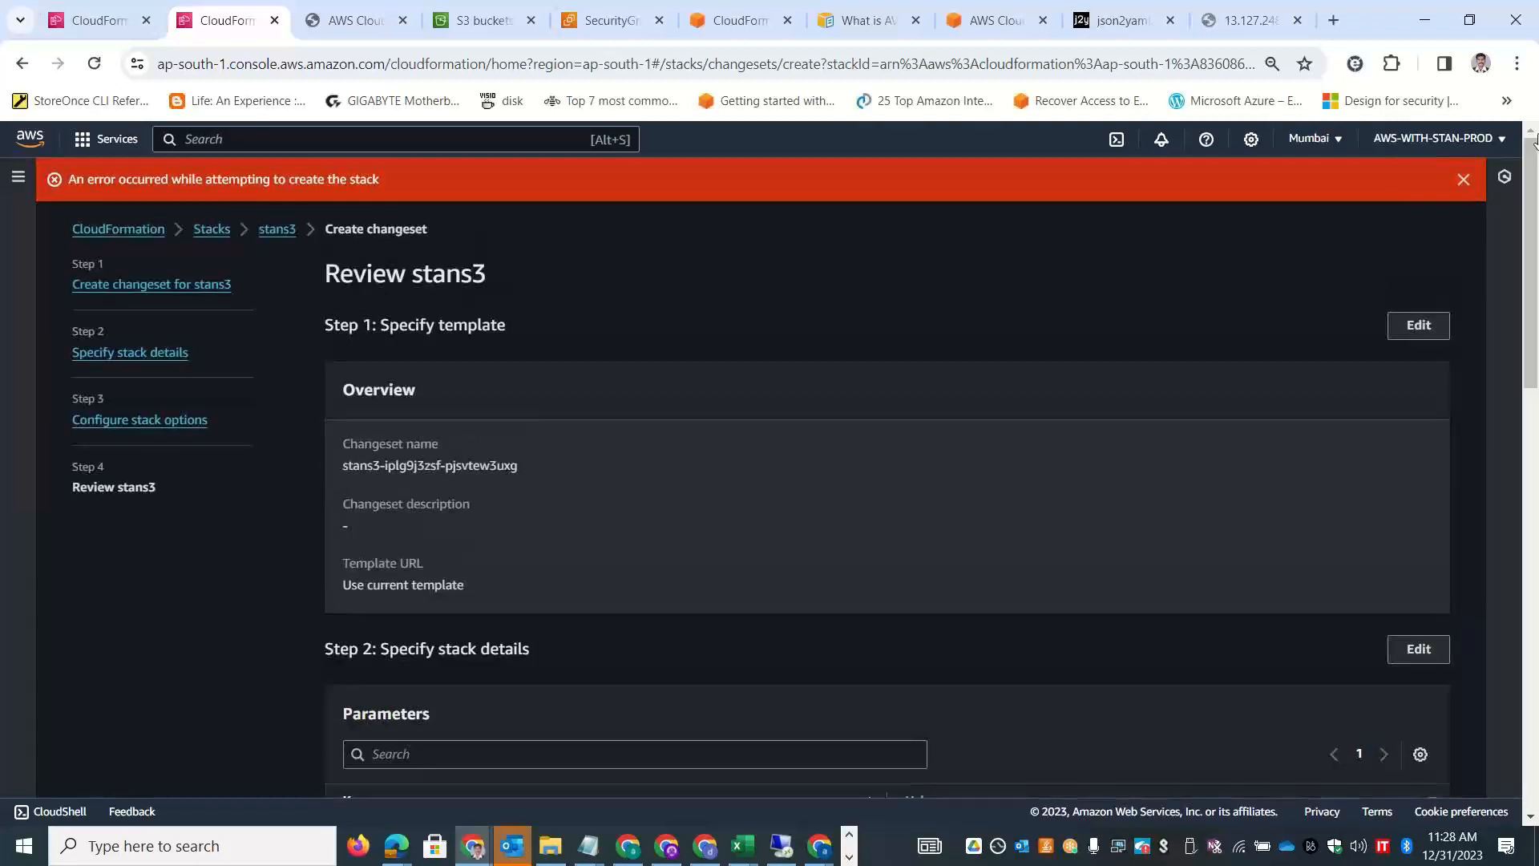
pyautogui.moveTo(1529, 265)
pyautogui.mouseDown()
pyautogui.moveTo(1506, 644)
pyautogui.moveTo(1519, 722)
pyautogui.moveTo(1528, 240)
pyautogui.moveTo(1535, 711)
pyautogui.moveTo(1529, 241)
pyautogui.mouseUp()
# Leave the stans3 changeset and start creating a new stack from the CloudFormation home page.
pyautogui.click(208, 231)
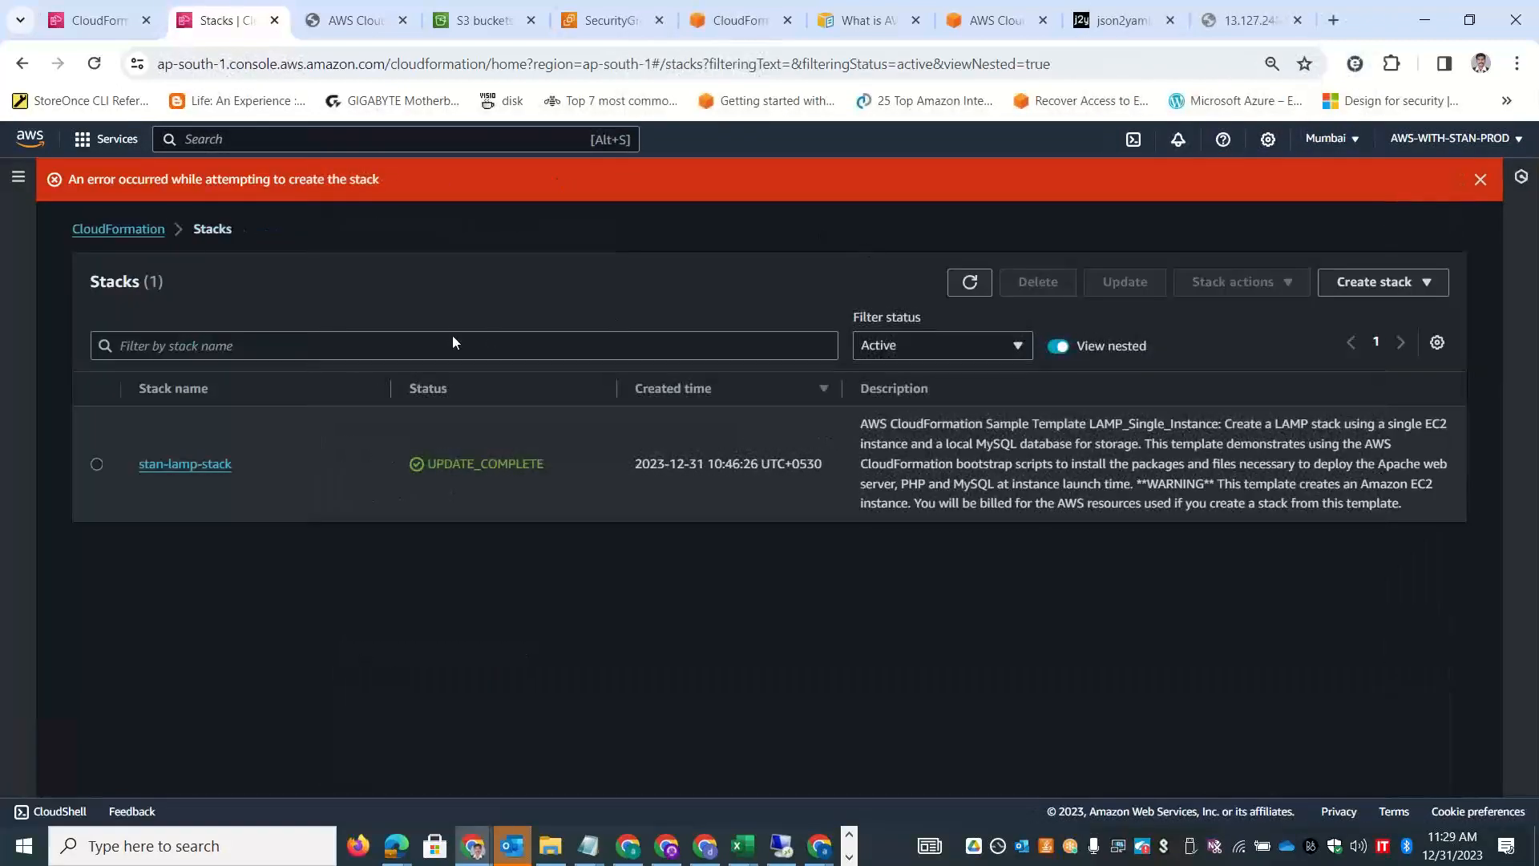
pyautogui.click(138, 234)
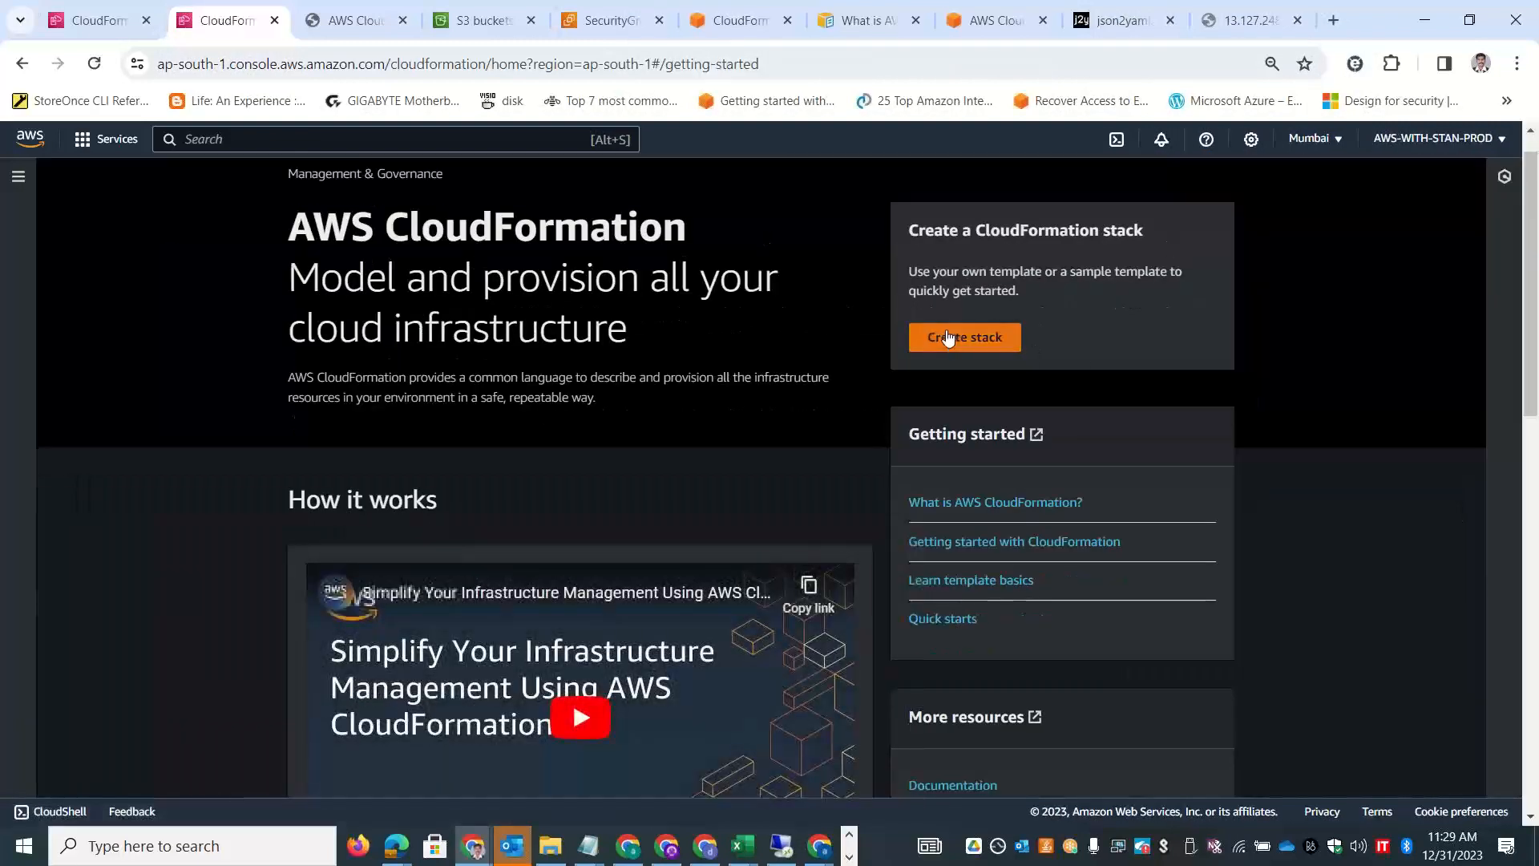
pyautogui.click(966, 337)
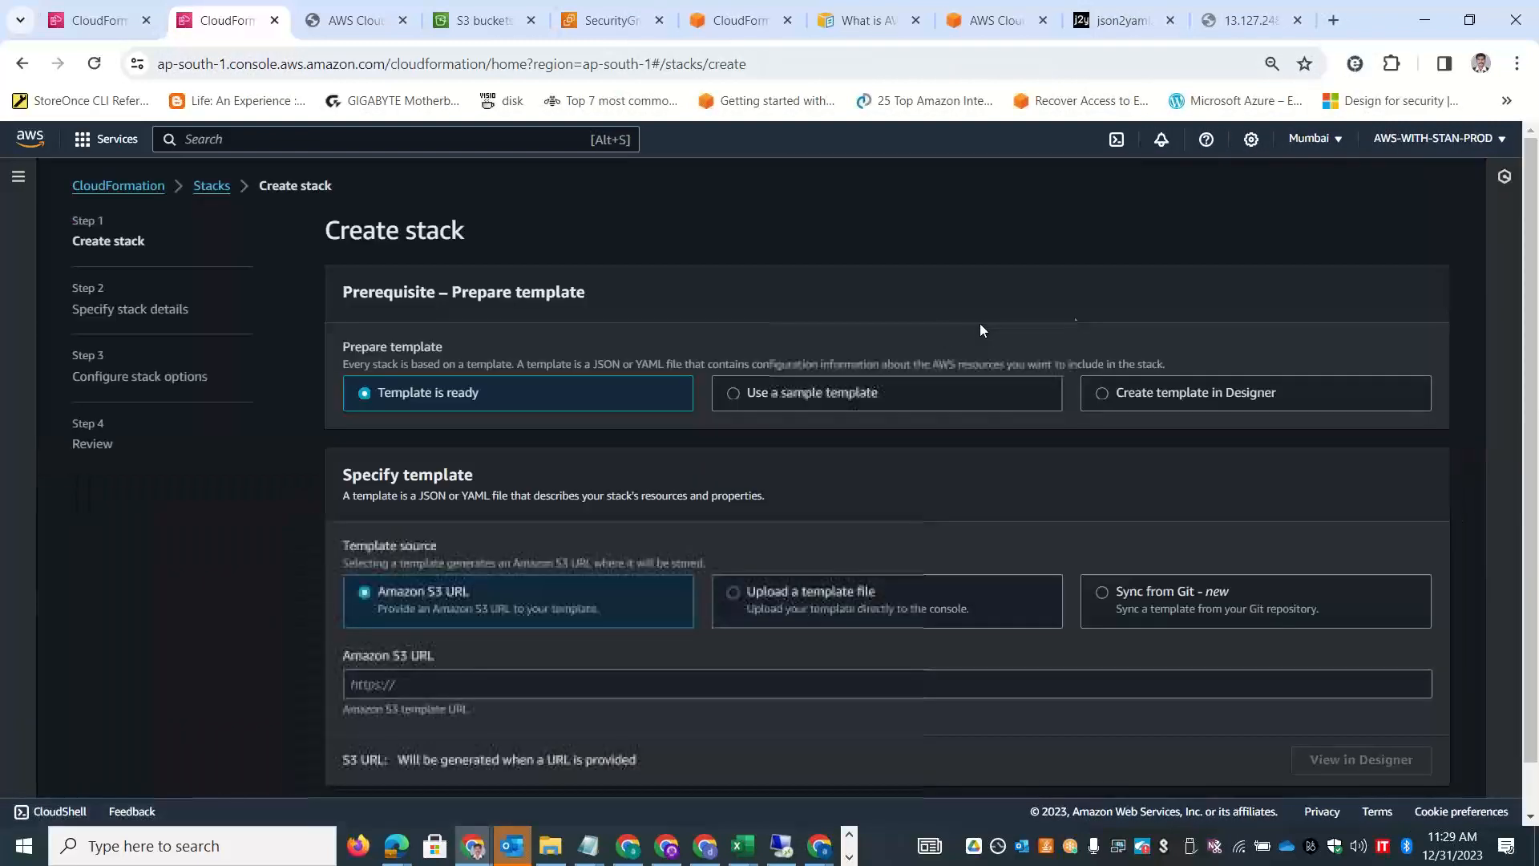
pyautogui.click(783, 397)
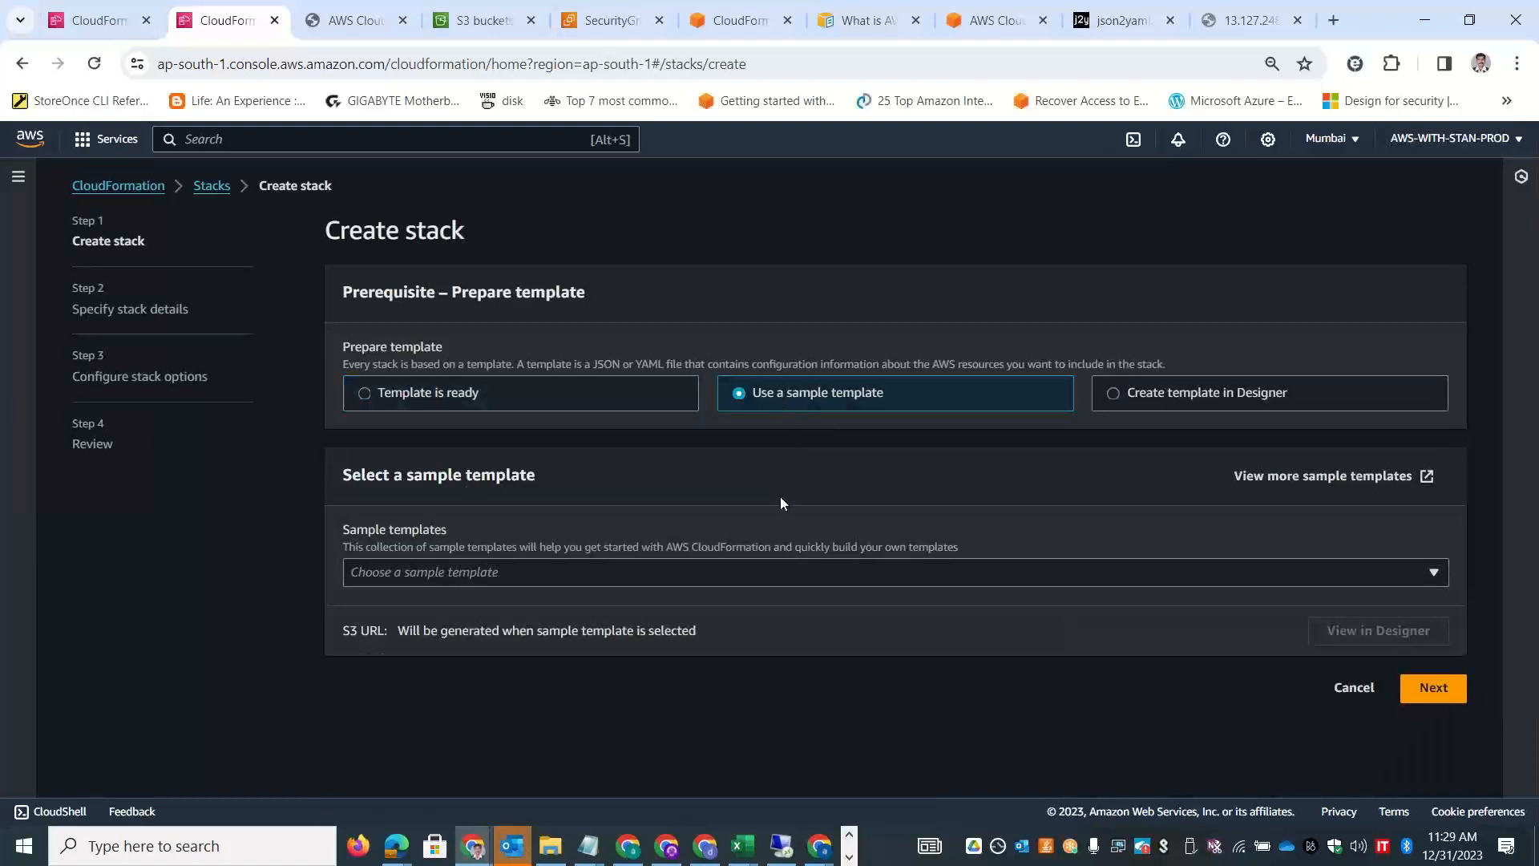
pyautogui.click(695, 572)
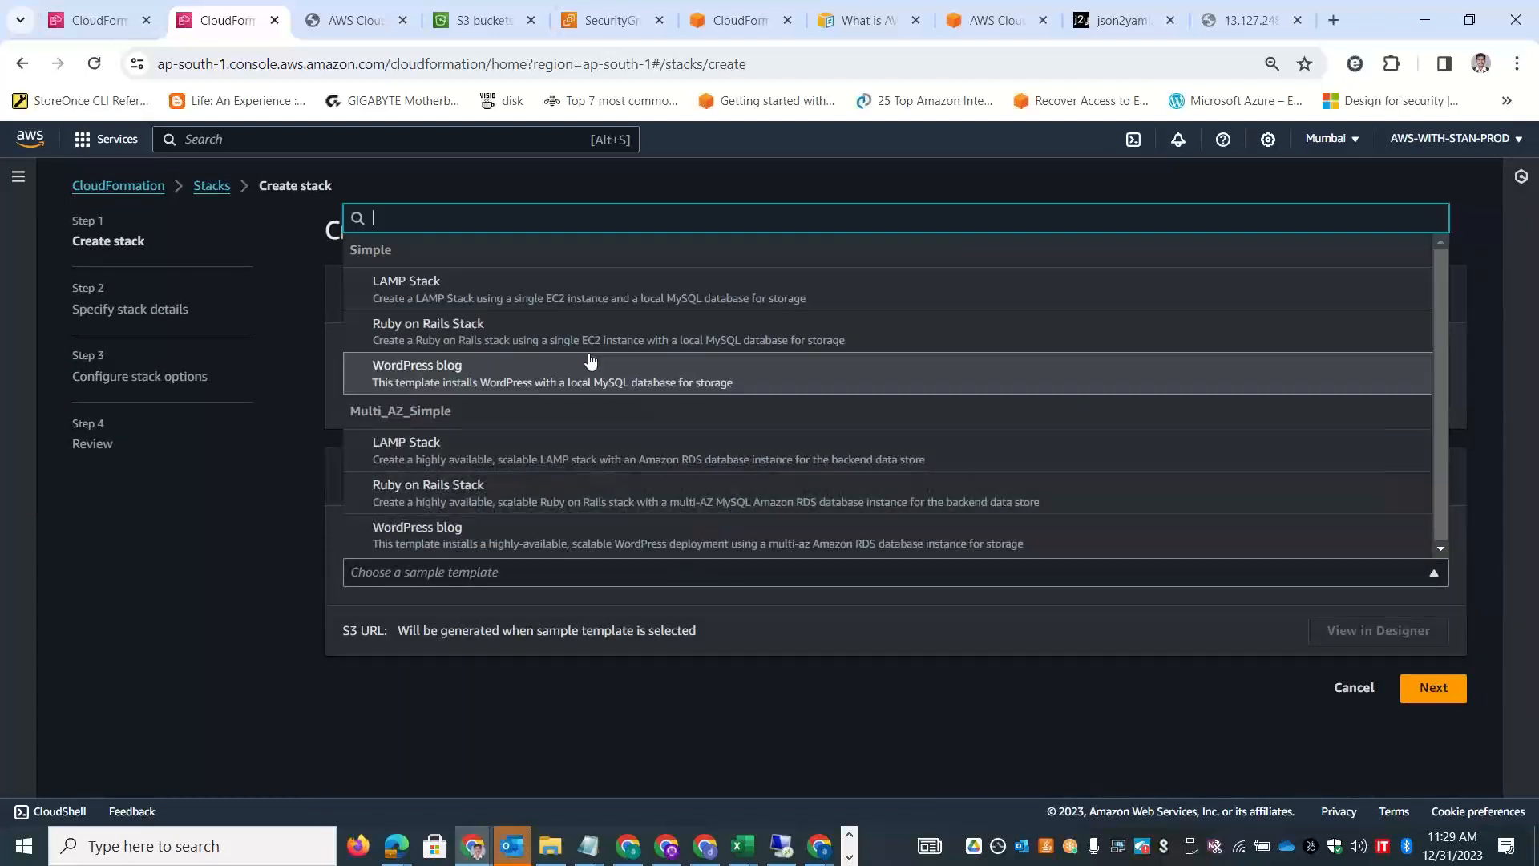
pyautogui.click(140, 643)
# Choose to create the template in Designer and place an S3 Bucket resource on the empty canvas.
pyautogui.click(1219, 398)
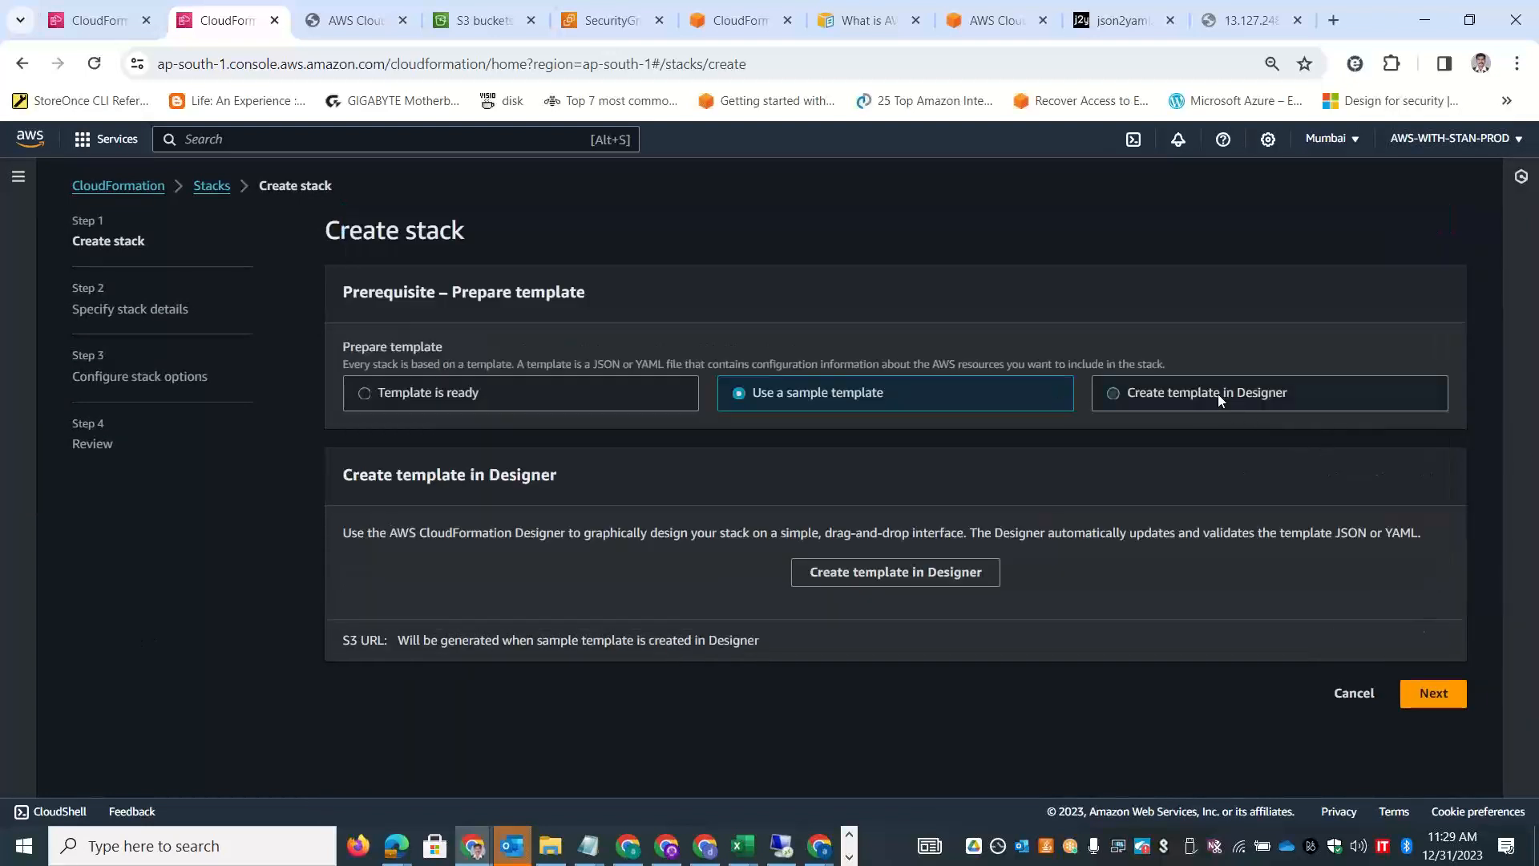
pyautogui.click(864, 571)
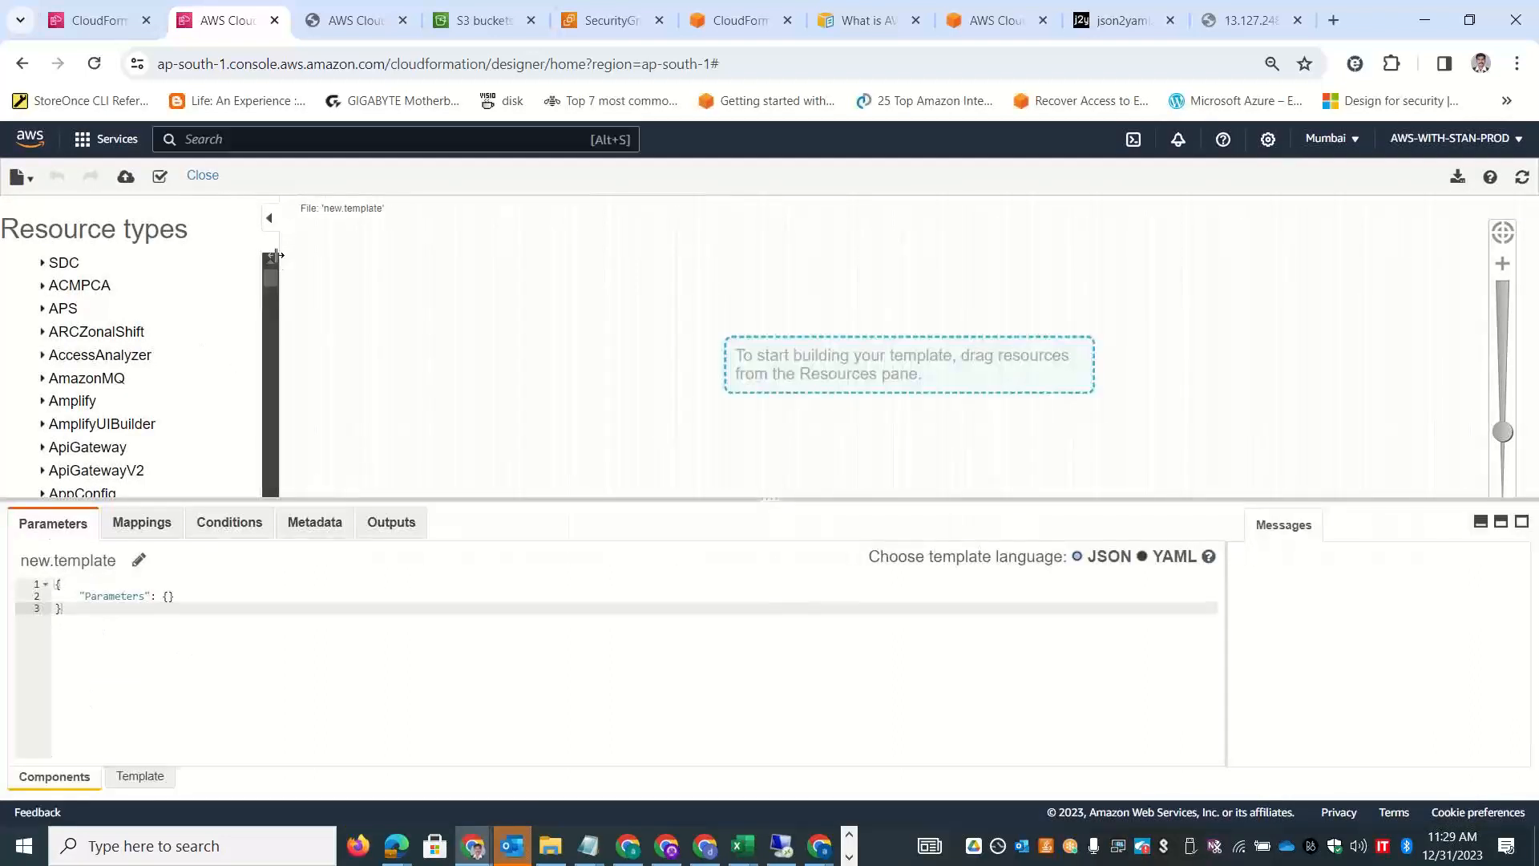
pyautogui.moveTo(272, 274); pyautogui.dragTo(270, 452)
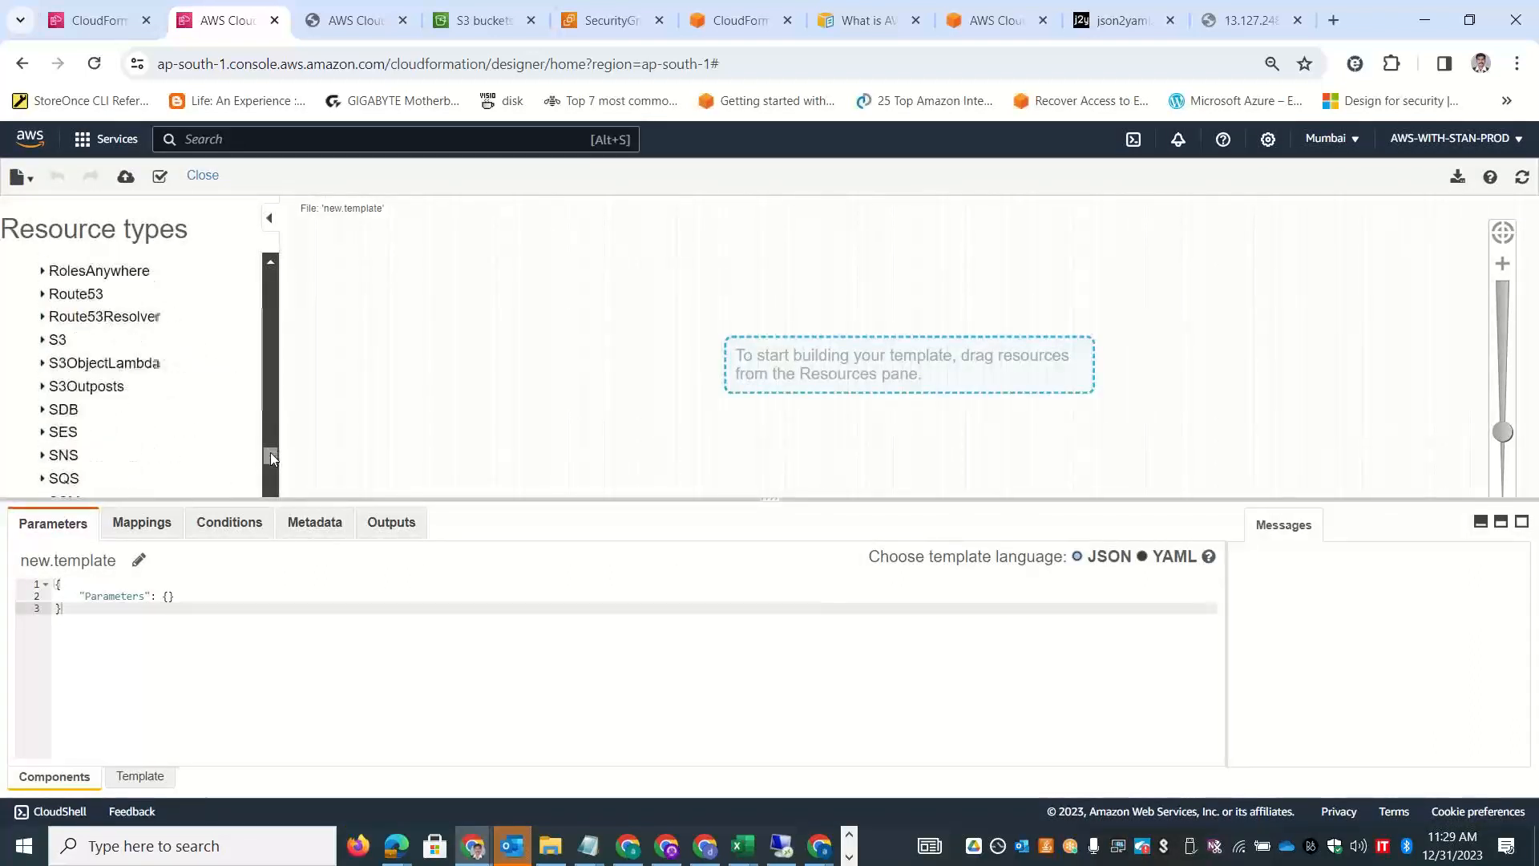
pyautogui.click(48, 340)
pyautogui.scroll(-1, 87, 371)
pyautogui.moveTo(77, 399); pyautogui.dragTo(831, 356)
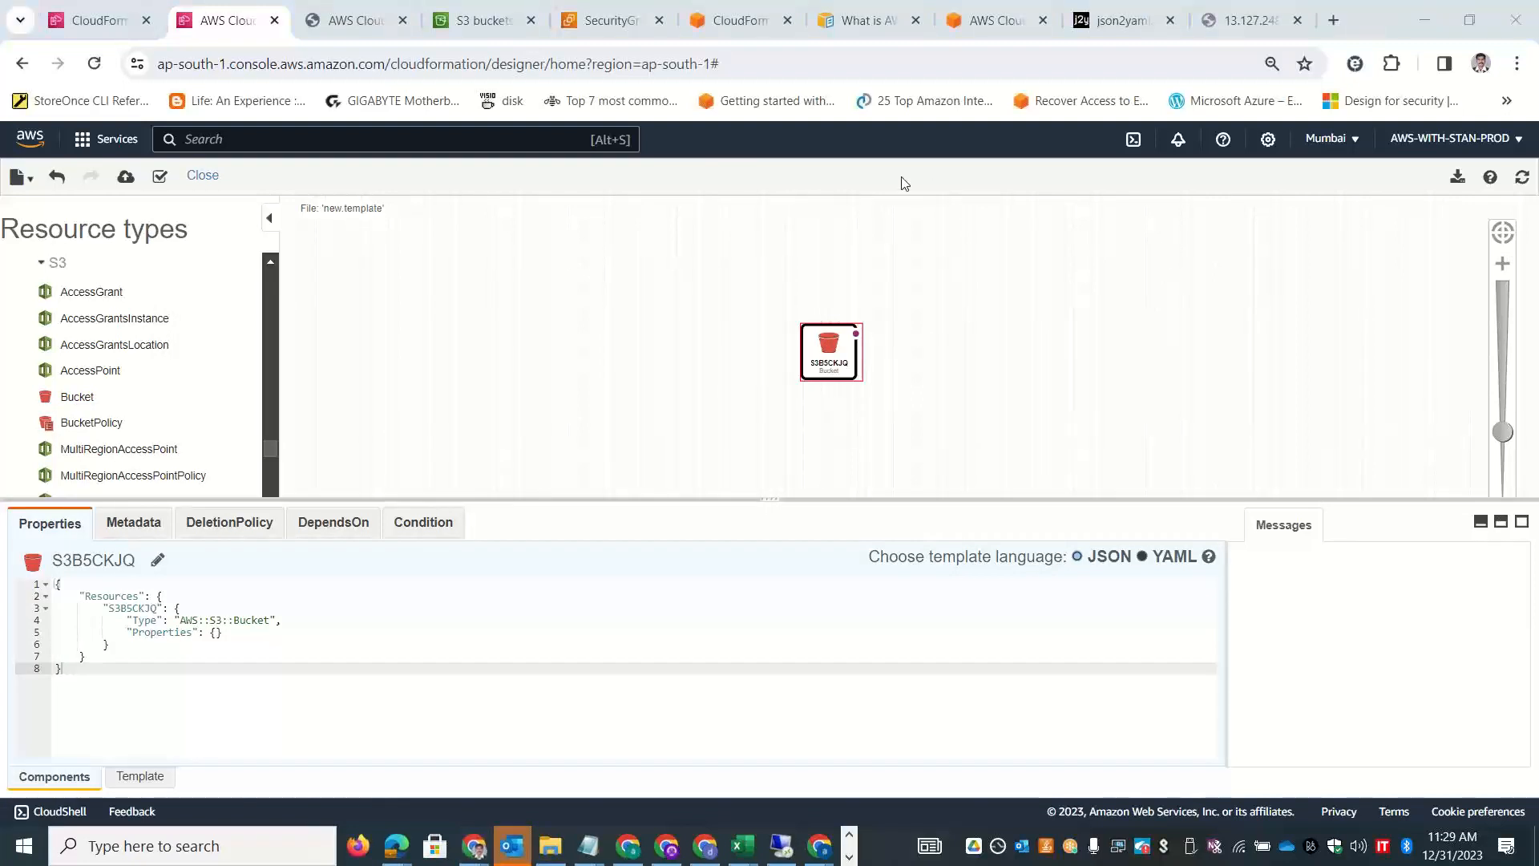
# Validate the bucket template and create a stack from it, accepting the generated Amazon S3 URL as the template source.
pyautogui.click(161, 176)
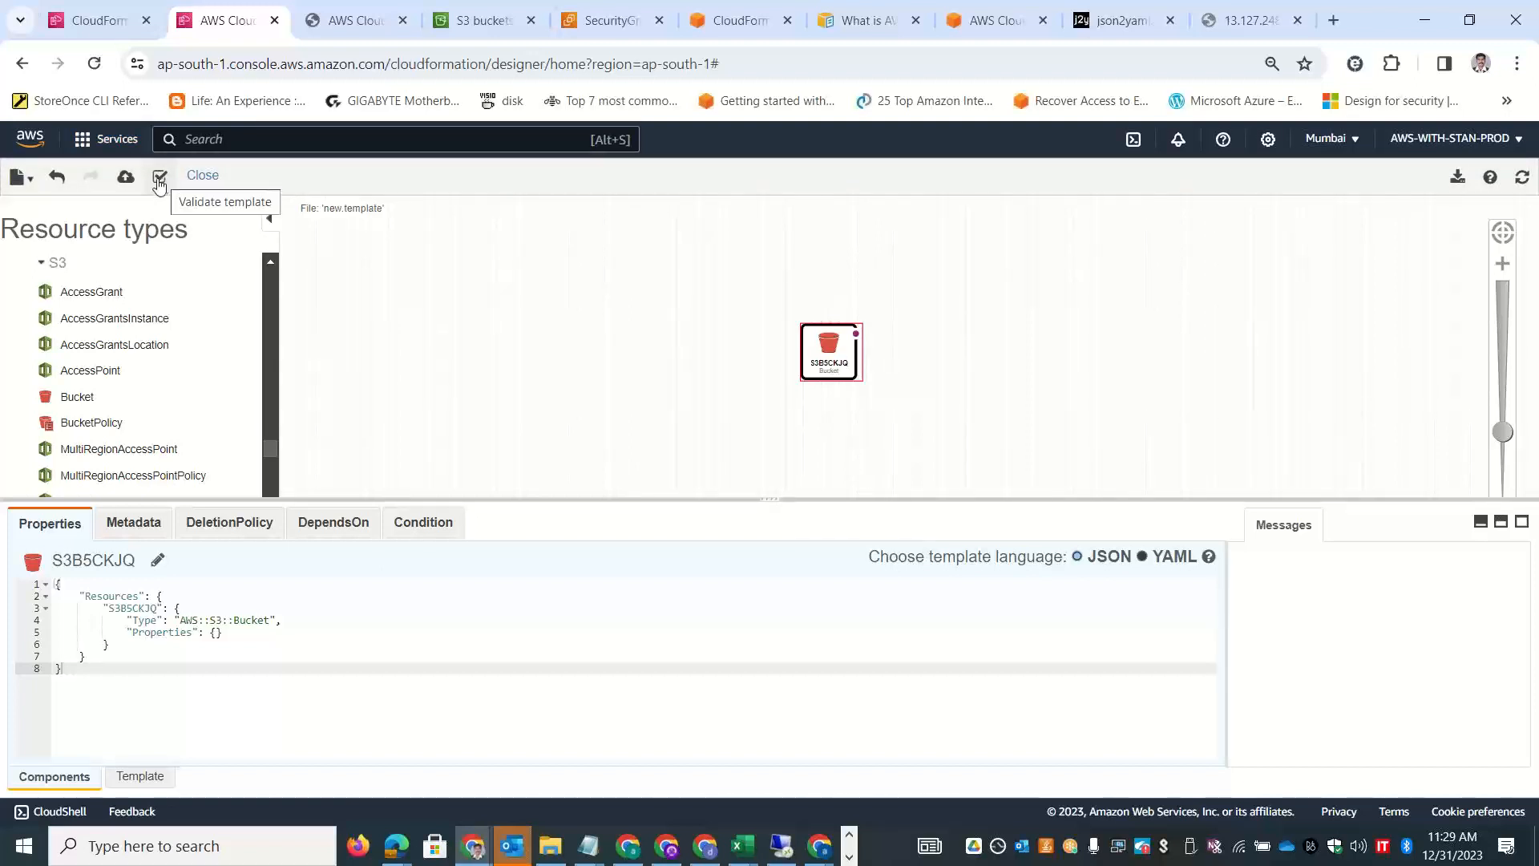
pyautogui.click(125, 178)
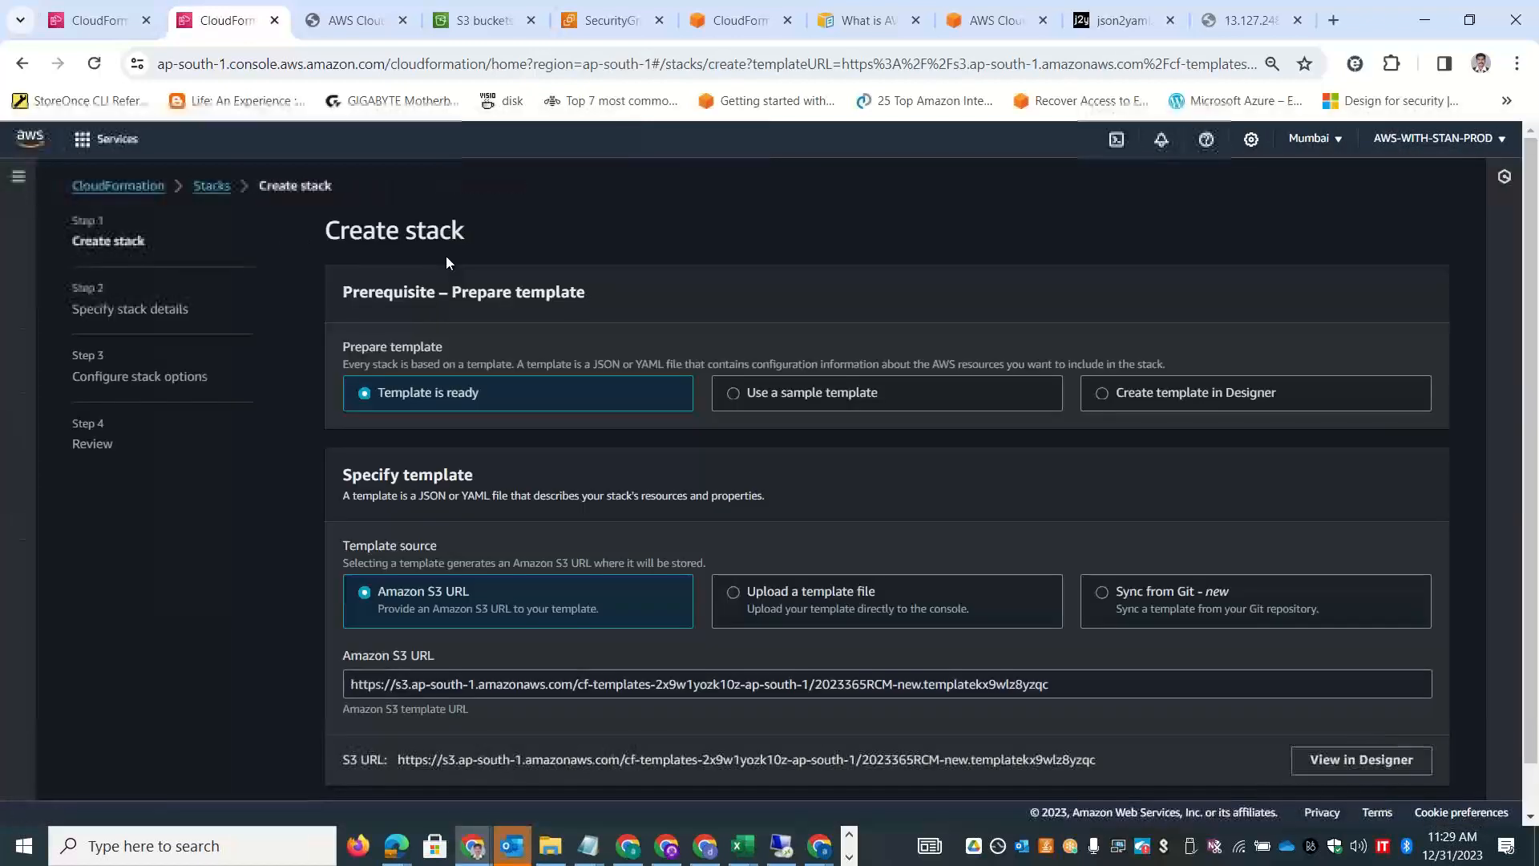
pyautogui.scroll(-2, 1469, 744)
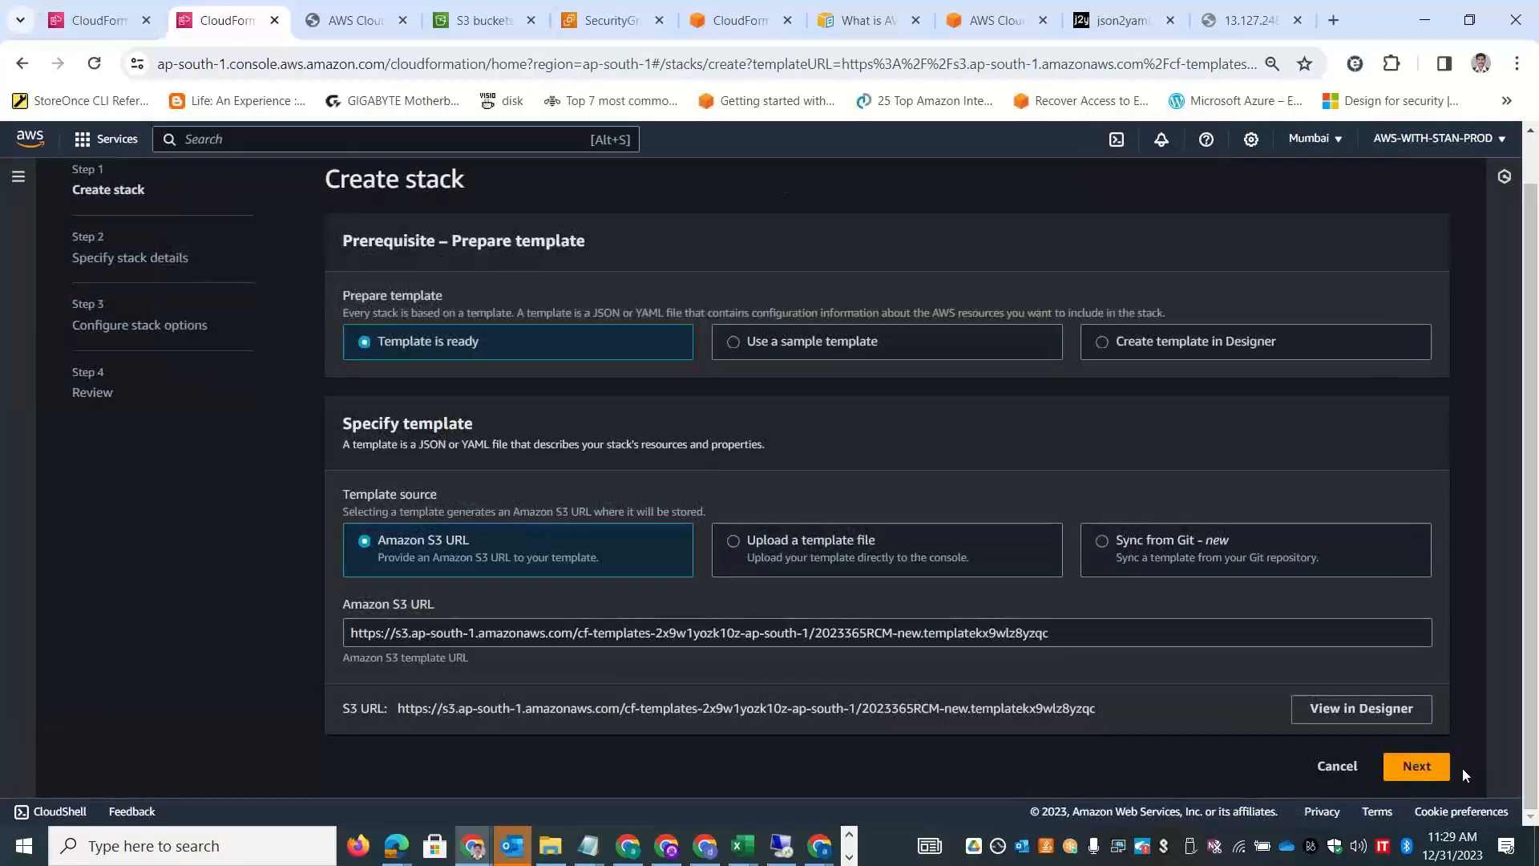
pyautogui.click(1414, 765)
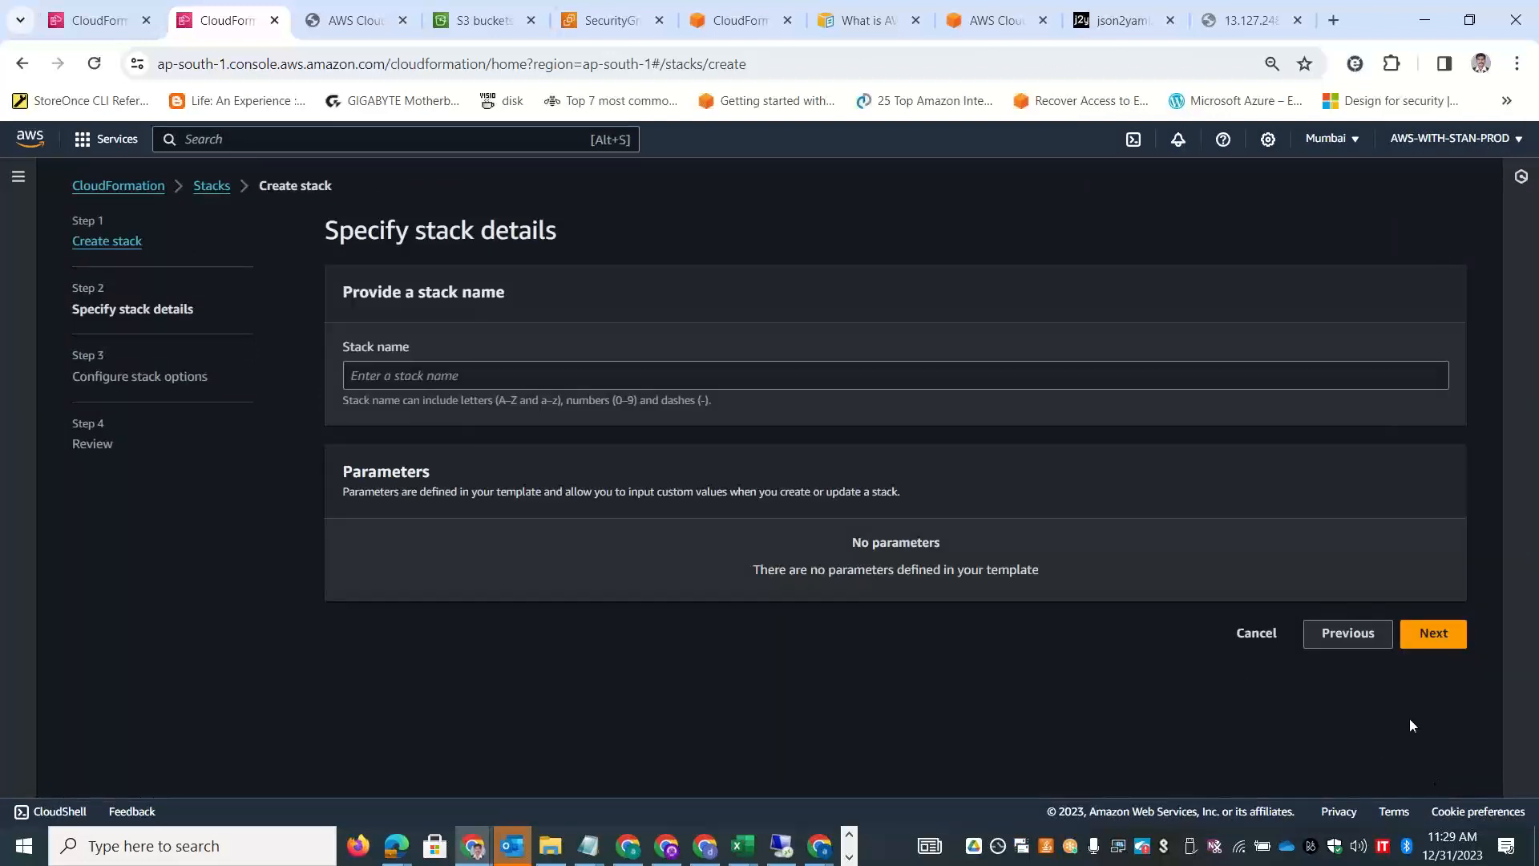
# Name the stack stans3 and submit it with the default stack options.
pyautogui.click(488, 375)
pyautogui.write('stans3')
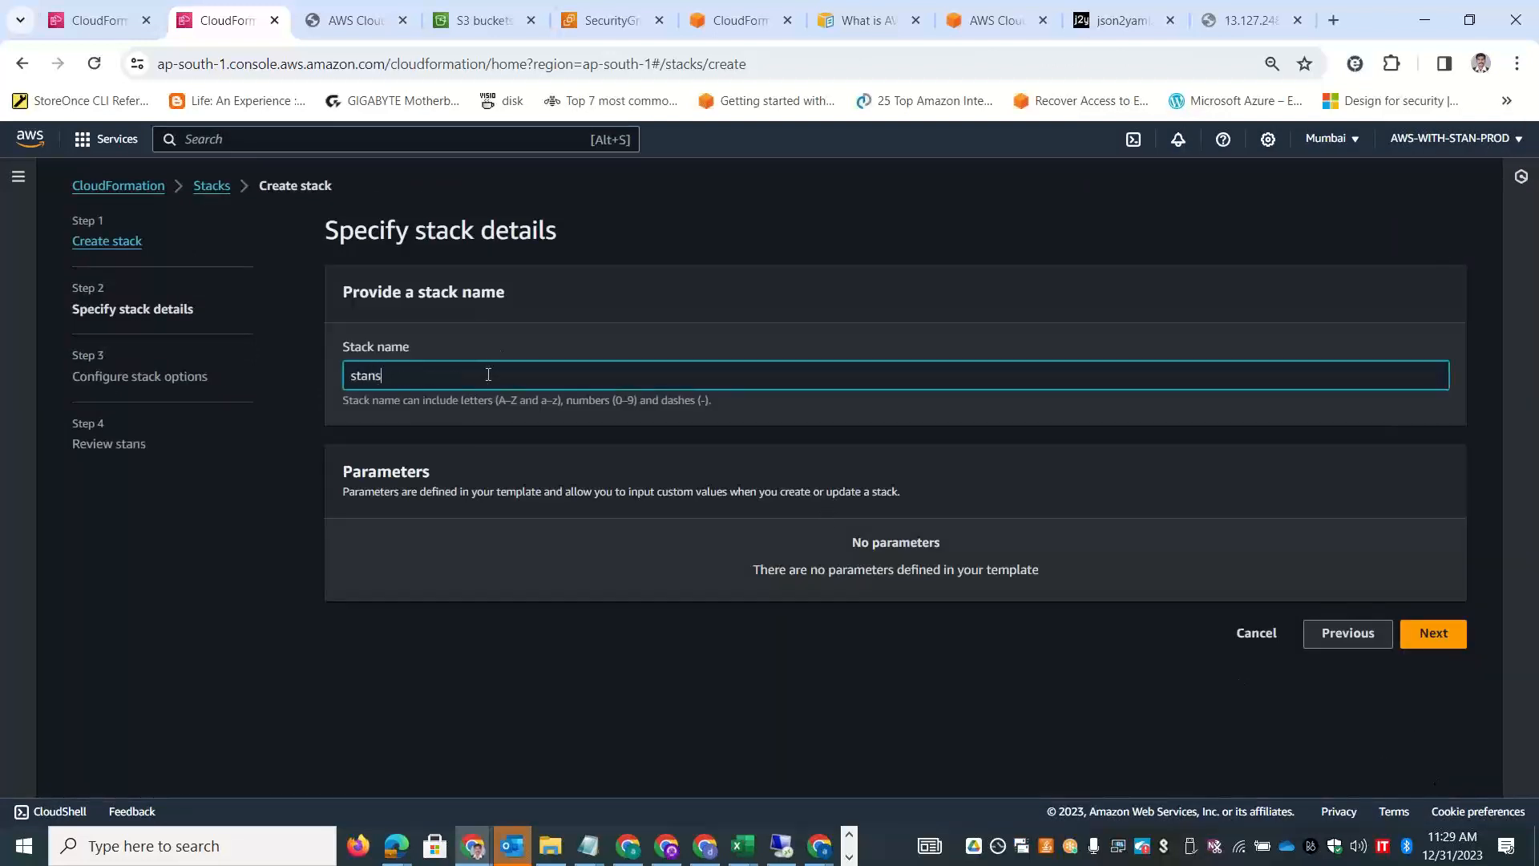
pyautogui.click(1451, 637)
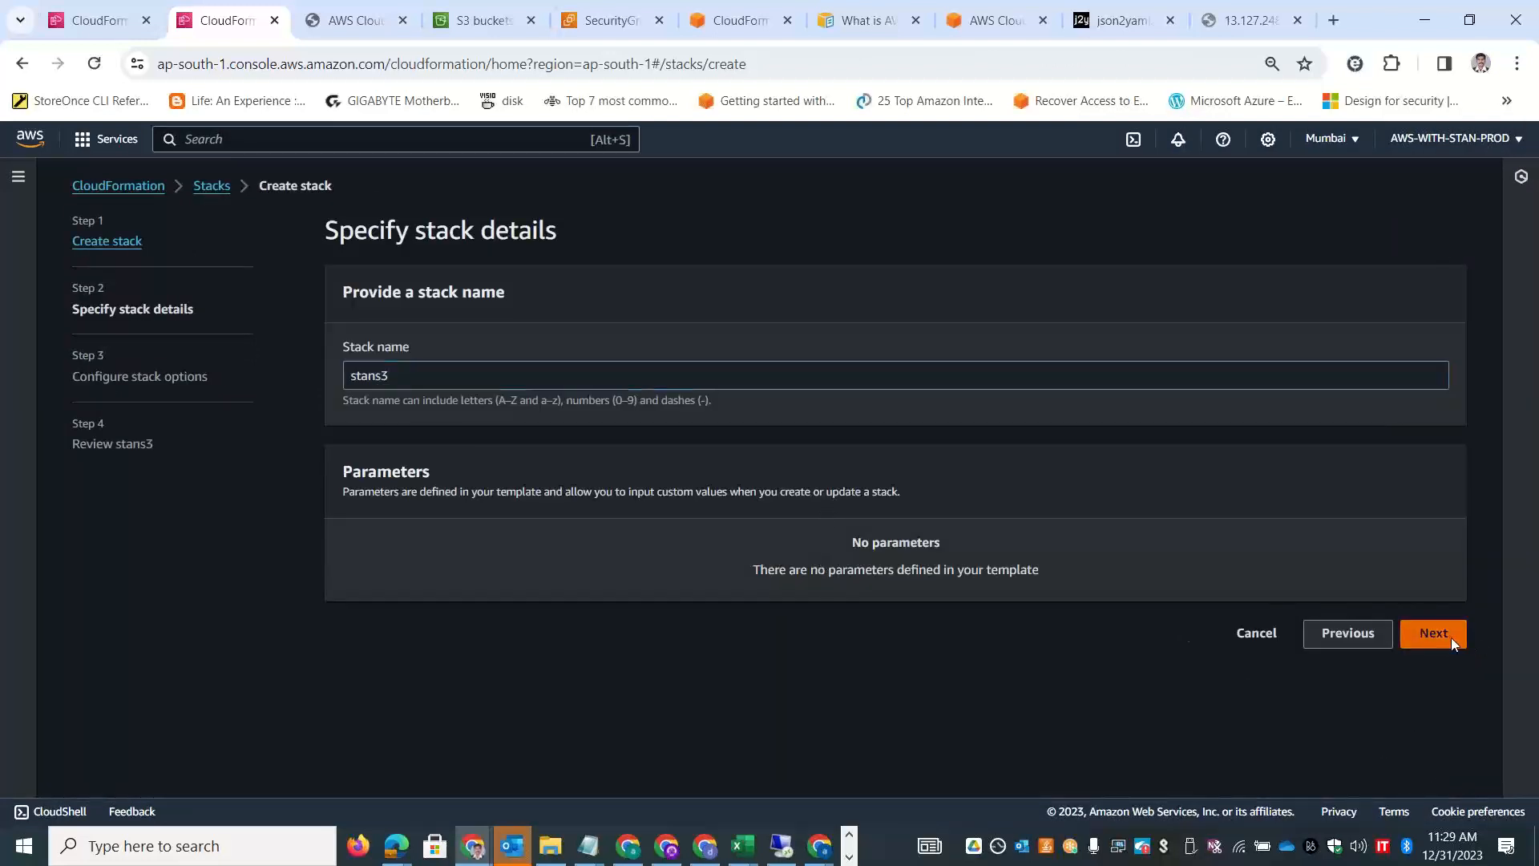
pyautogui.scroll(-10, 1537, 645)
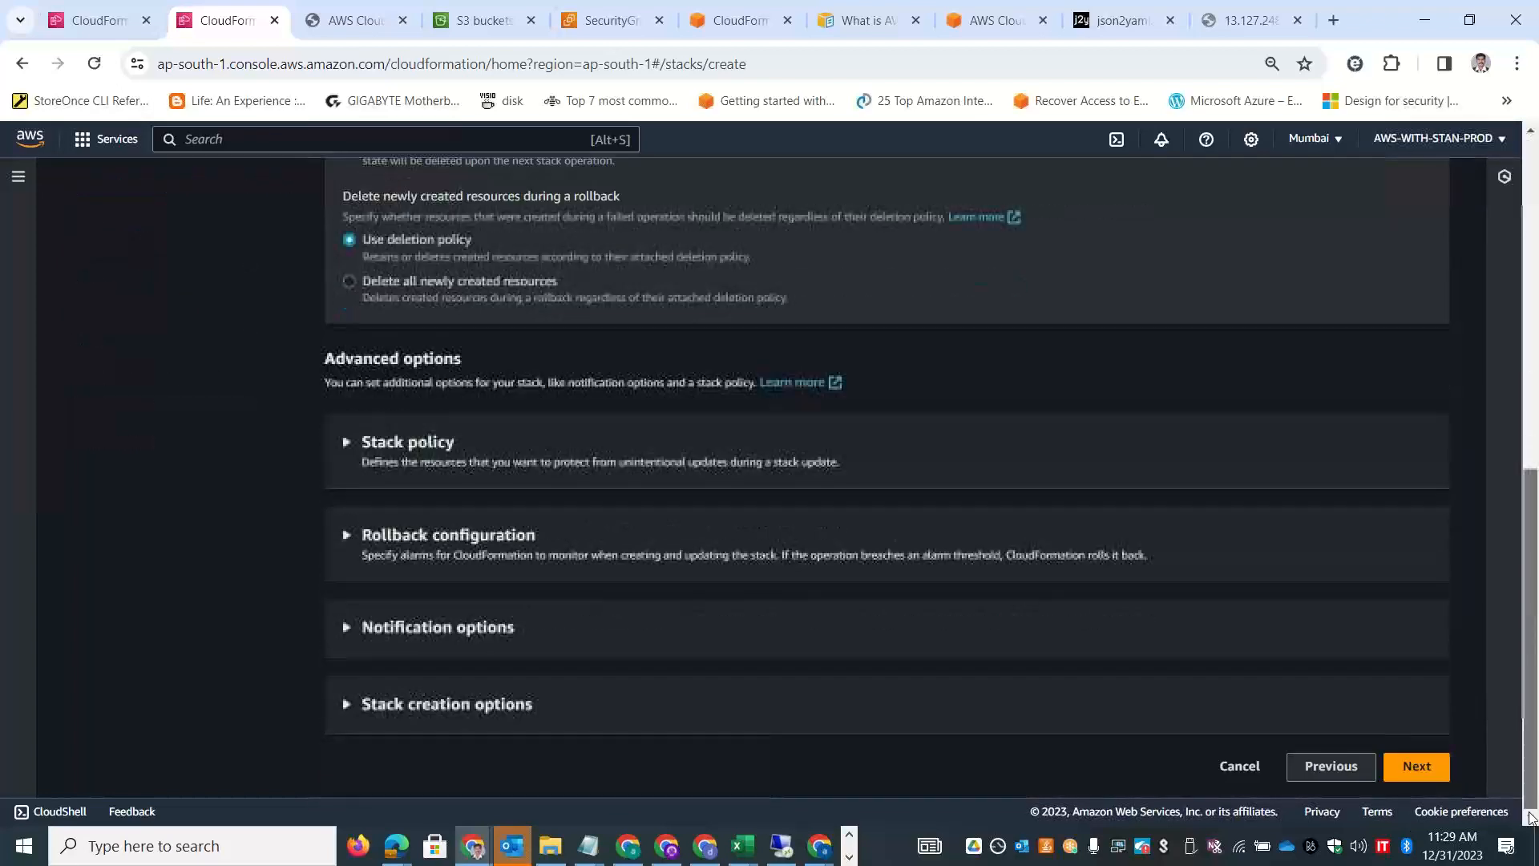
pyautogui.click(1419, 774)
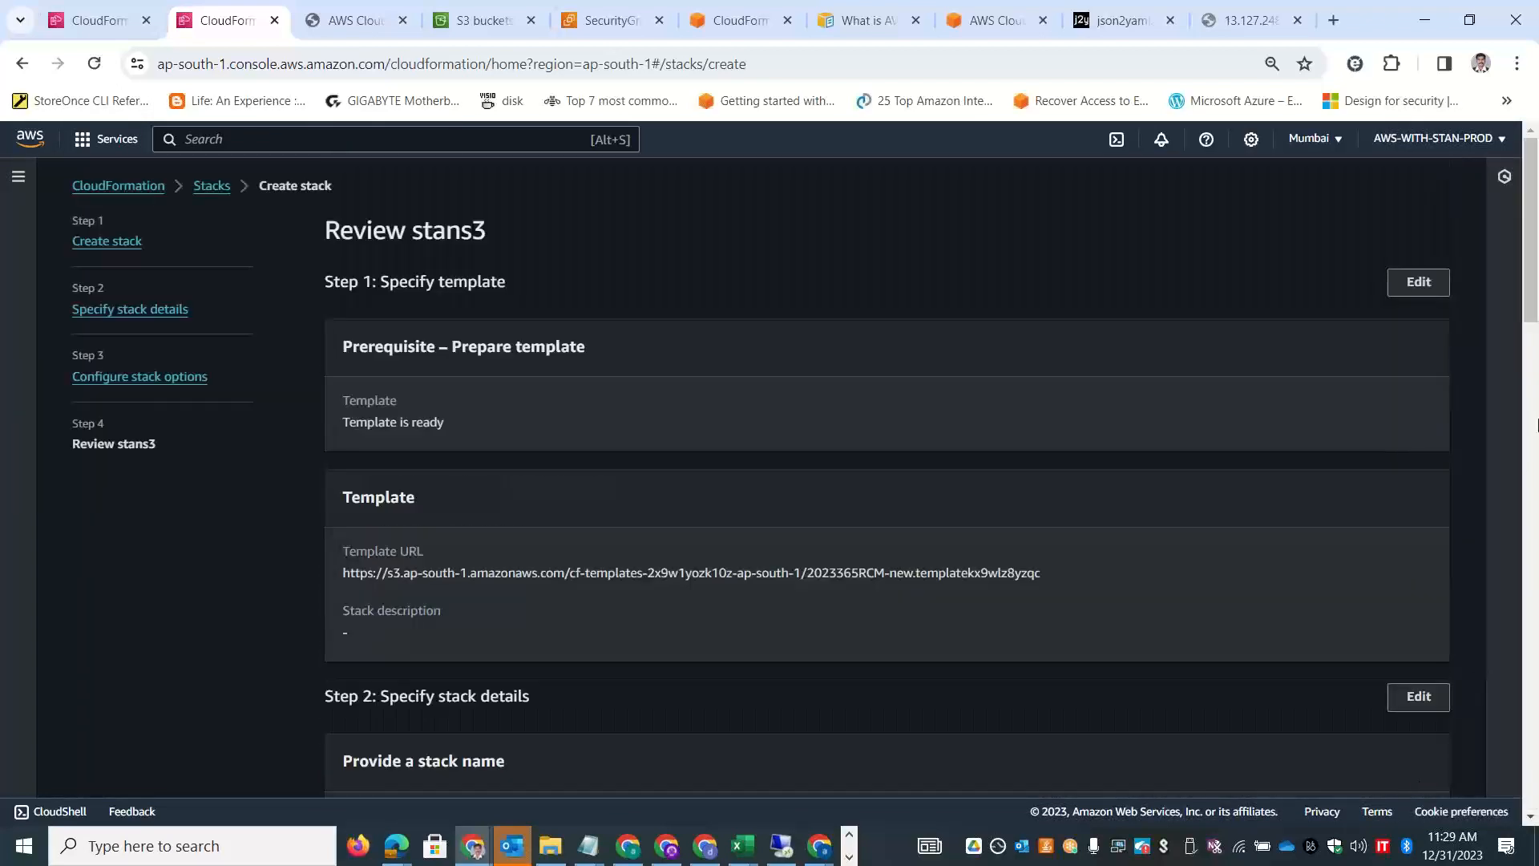
pyautogui.scroll(-10, 1537, 318)
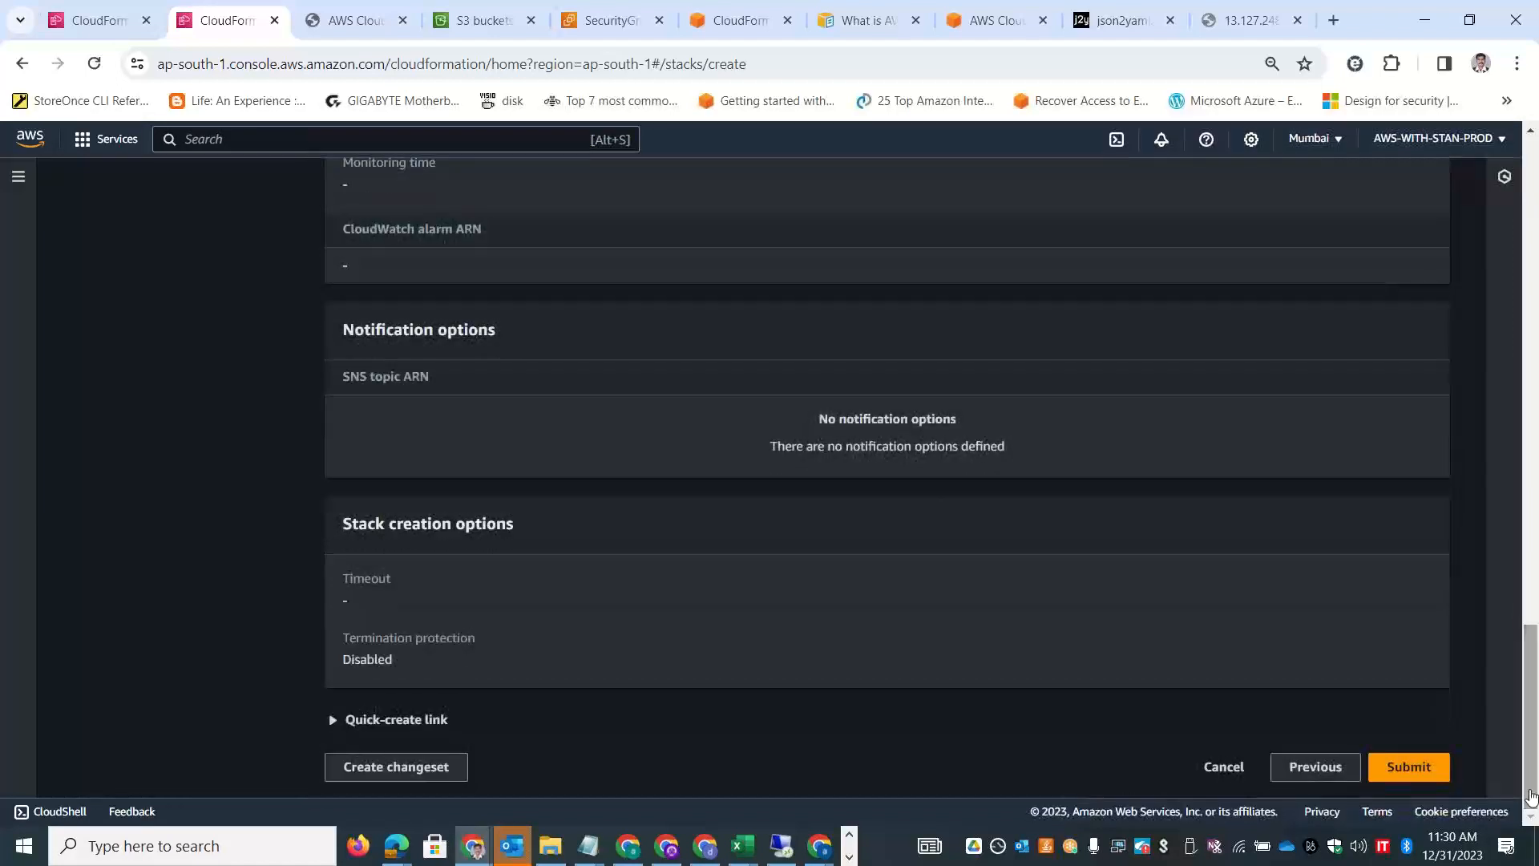
pyautogui.click(1409, 766)
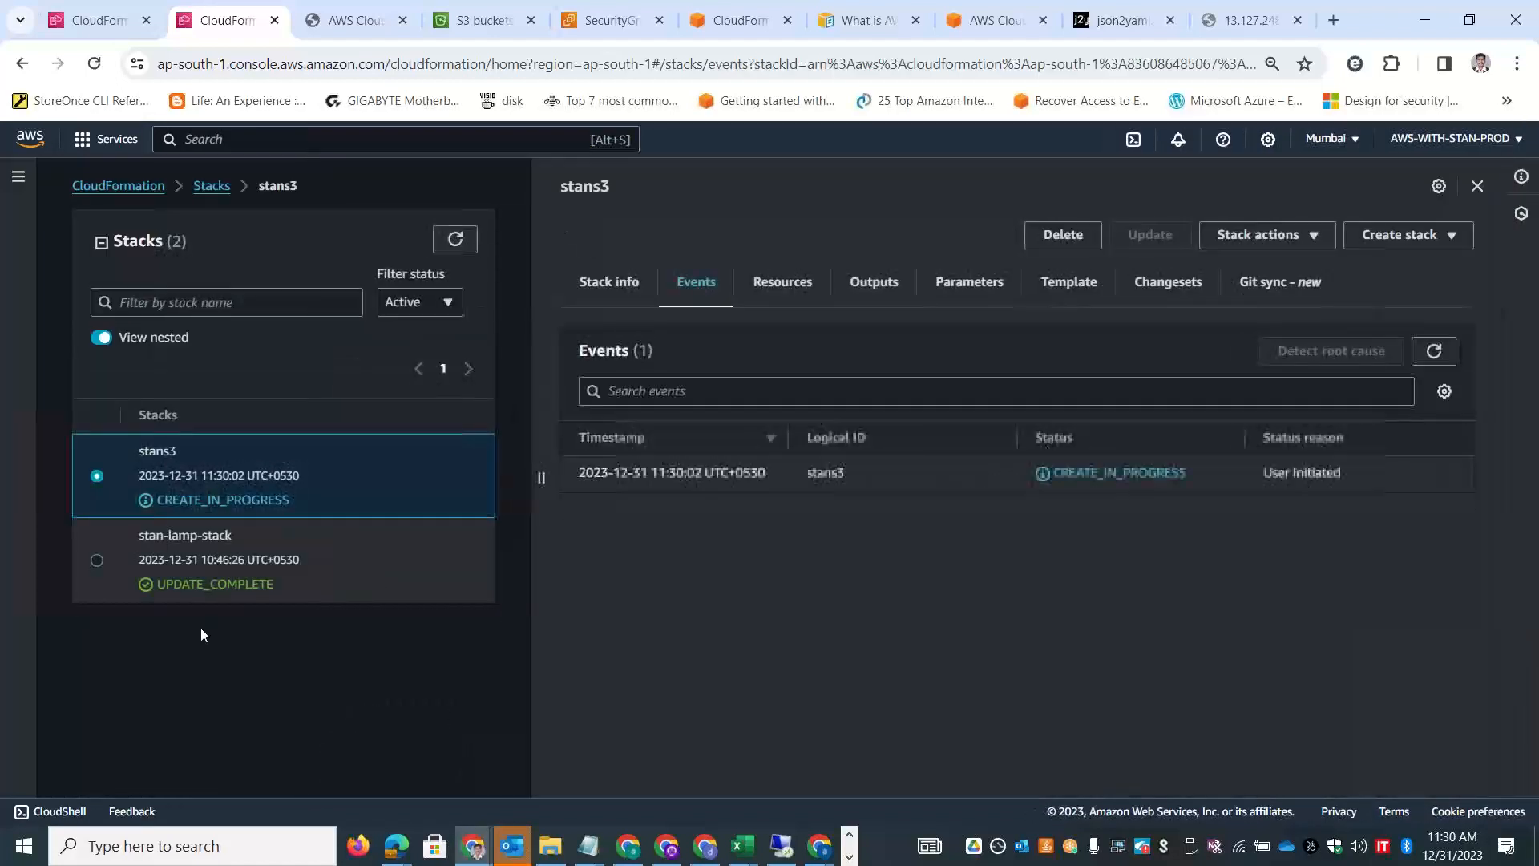
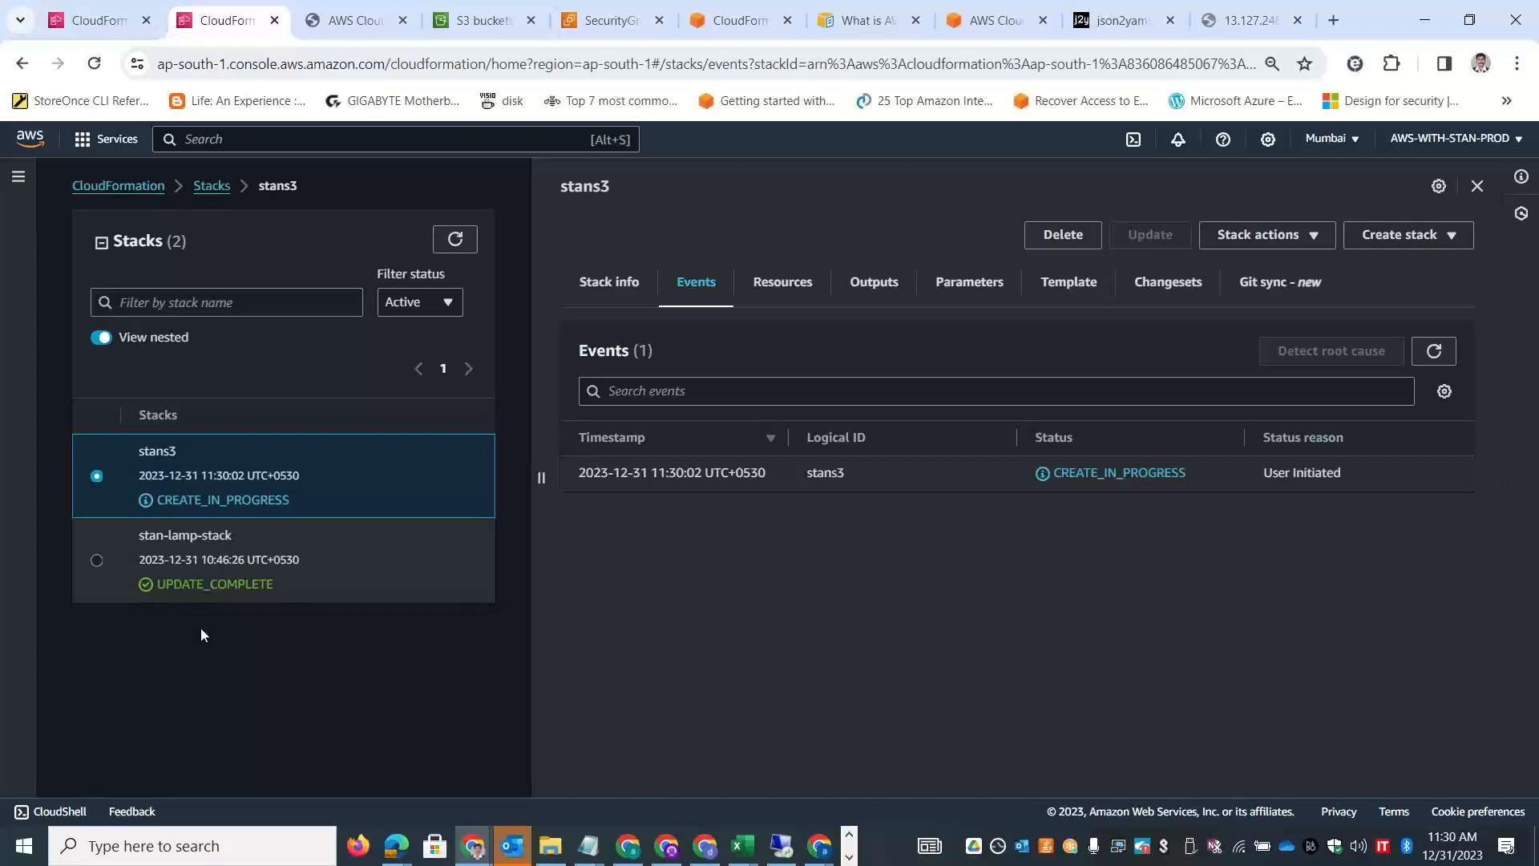
# Refresh the S3 bucket list, open the new bucket with the stans3 prefix and start an upload to it.
pyautogui.click(479, 23)
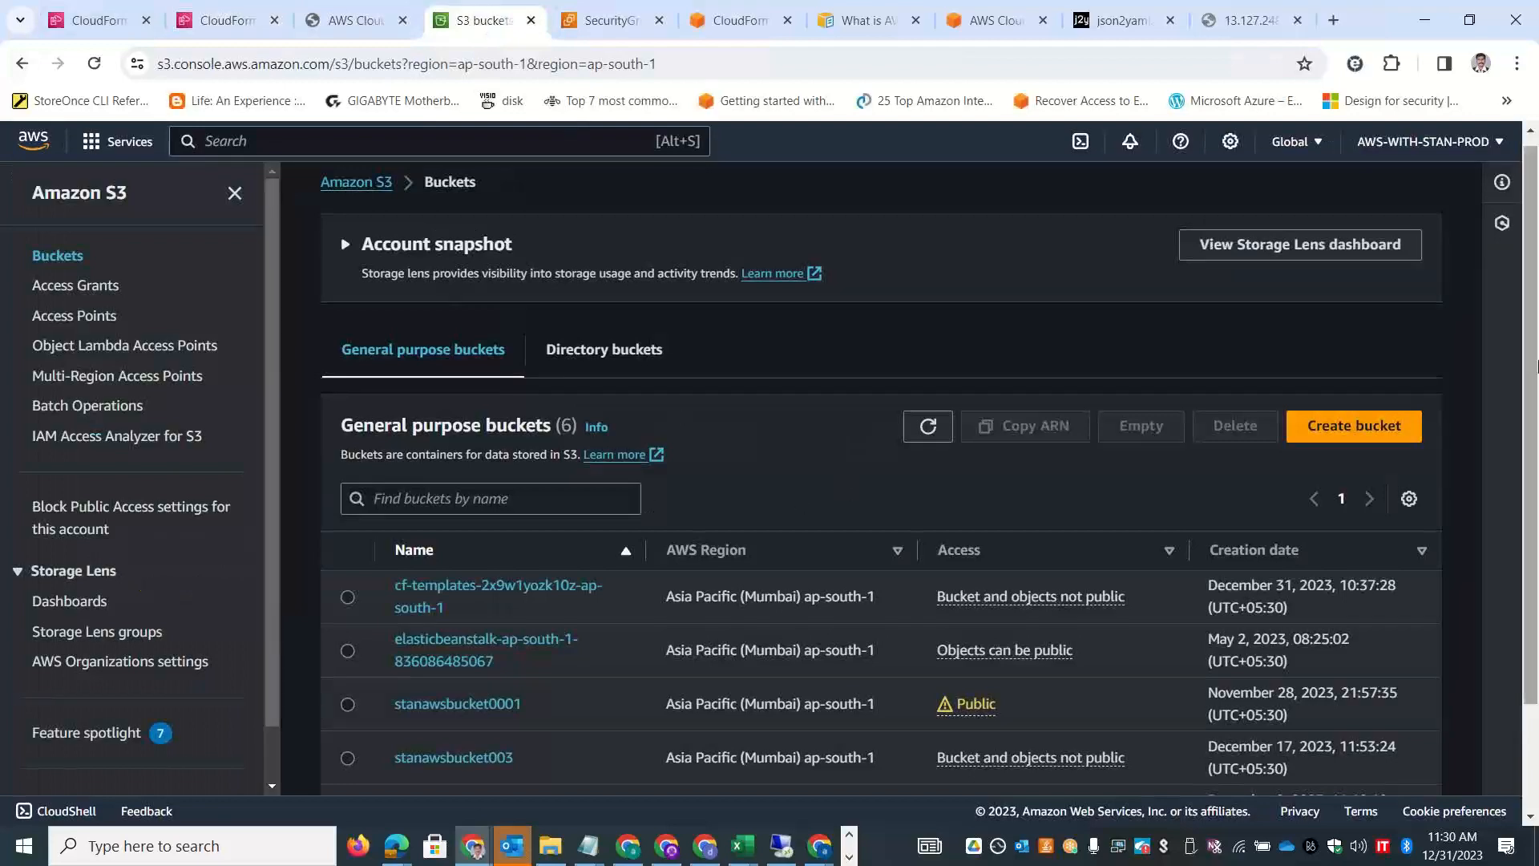
pyautogui.scroll(-2, 1535, 497)
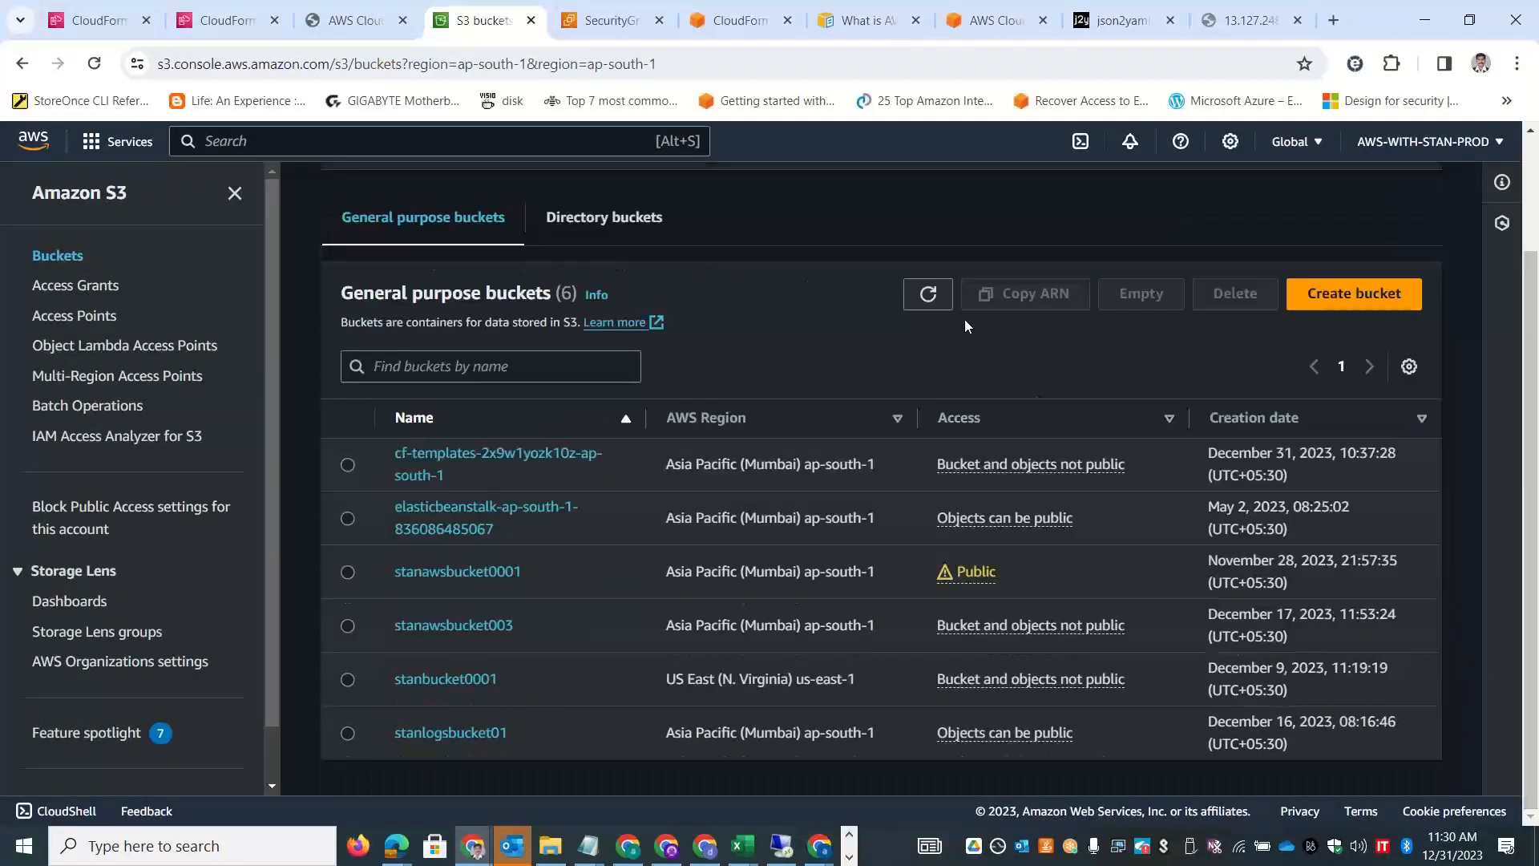
pyautogui.click(928, 294)
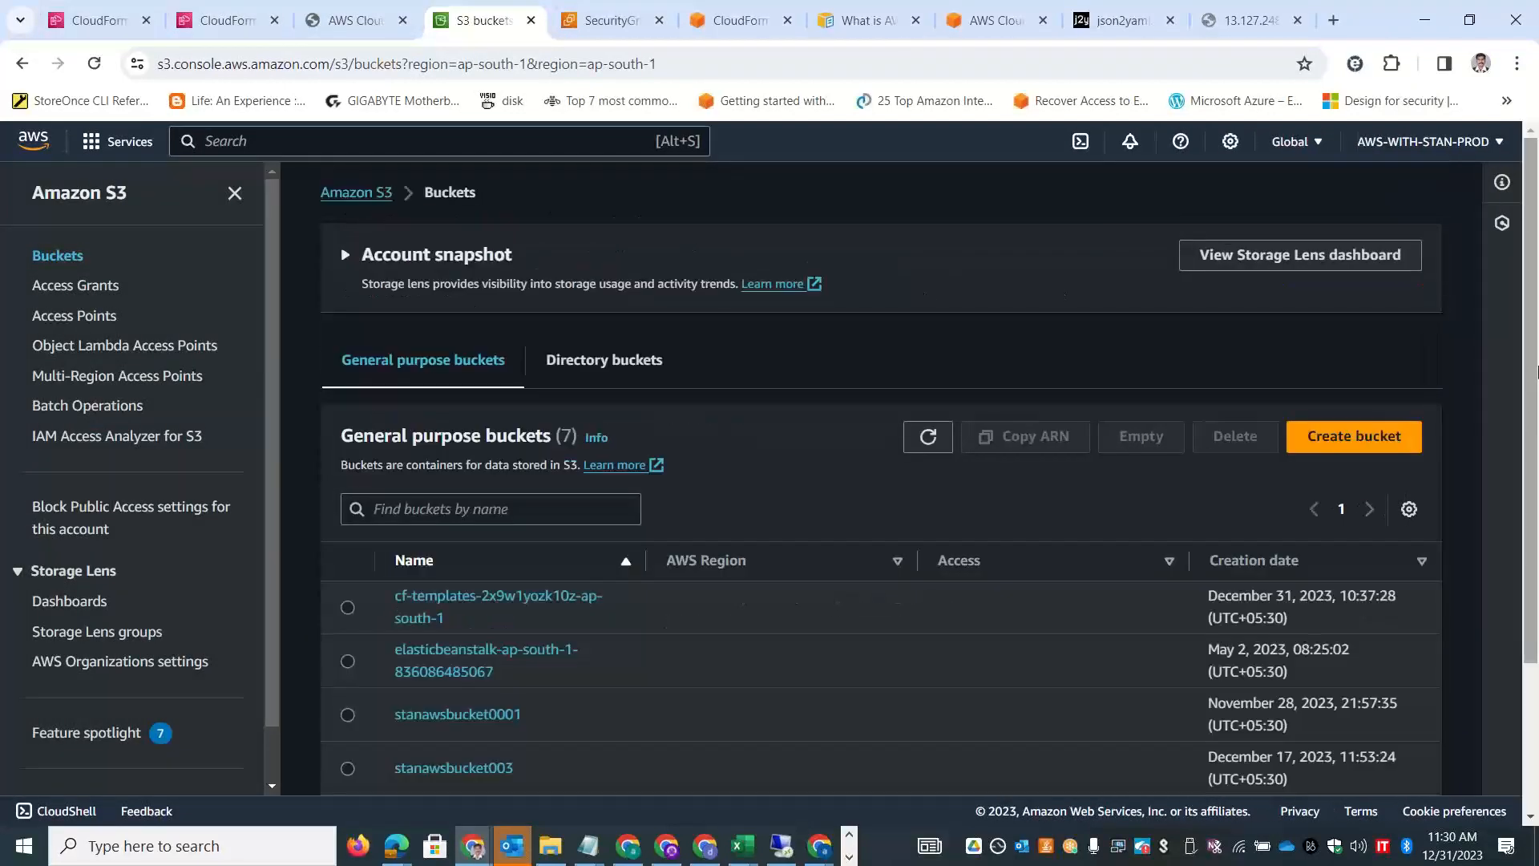
pyautogui.scroll(-2, 1535, 371)
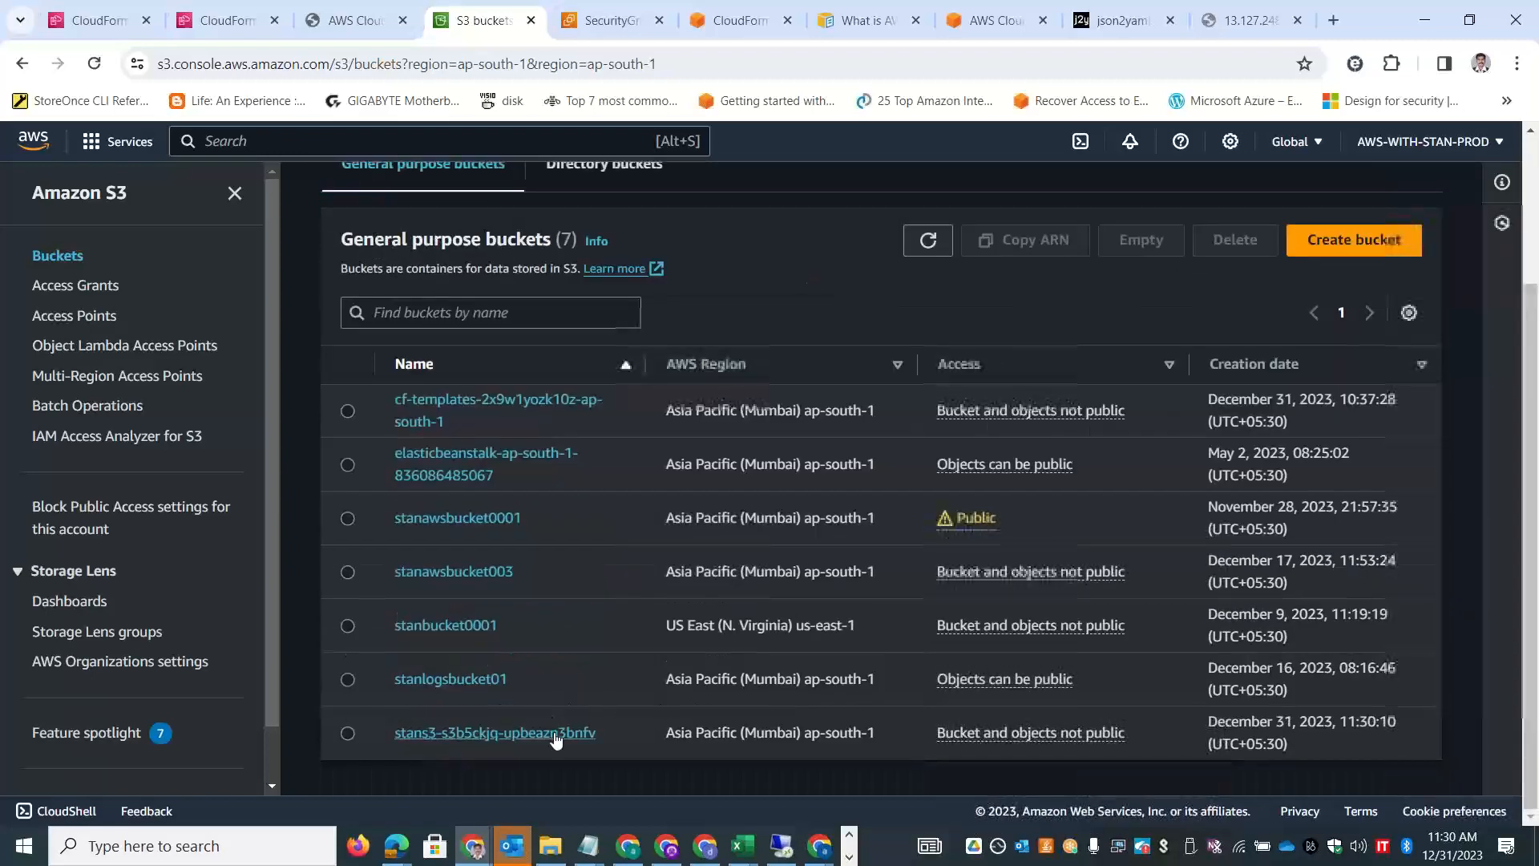
pyautogui.click(555, 731)
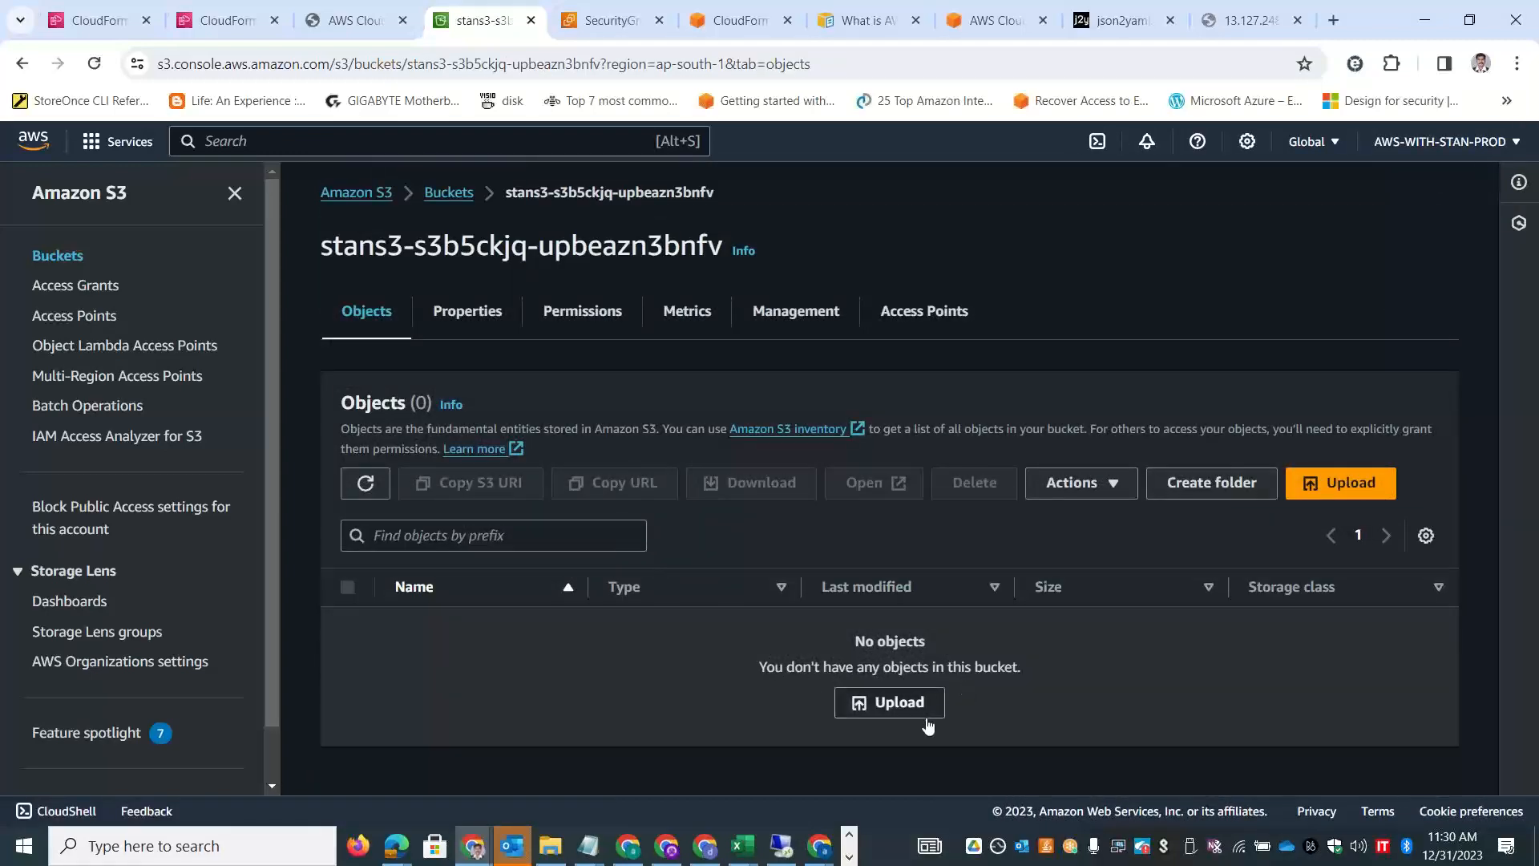
pyautogui.click(926, 717)
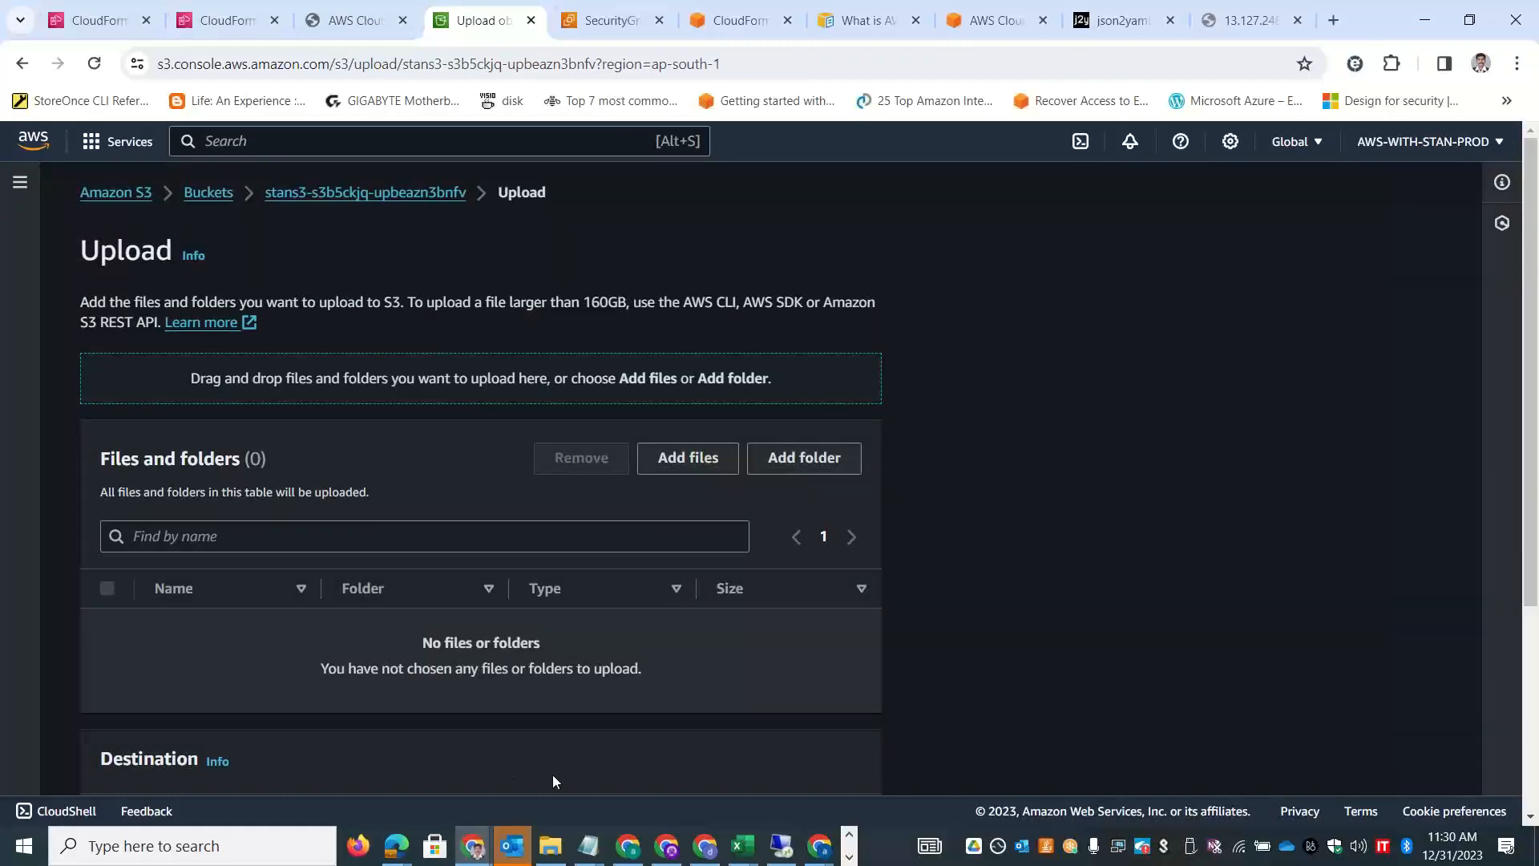
pyautogui.press('super+e')
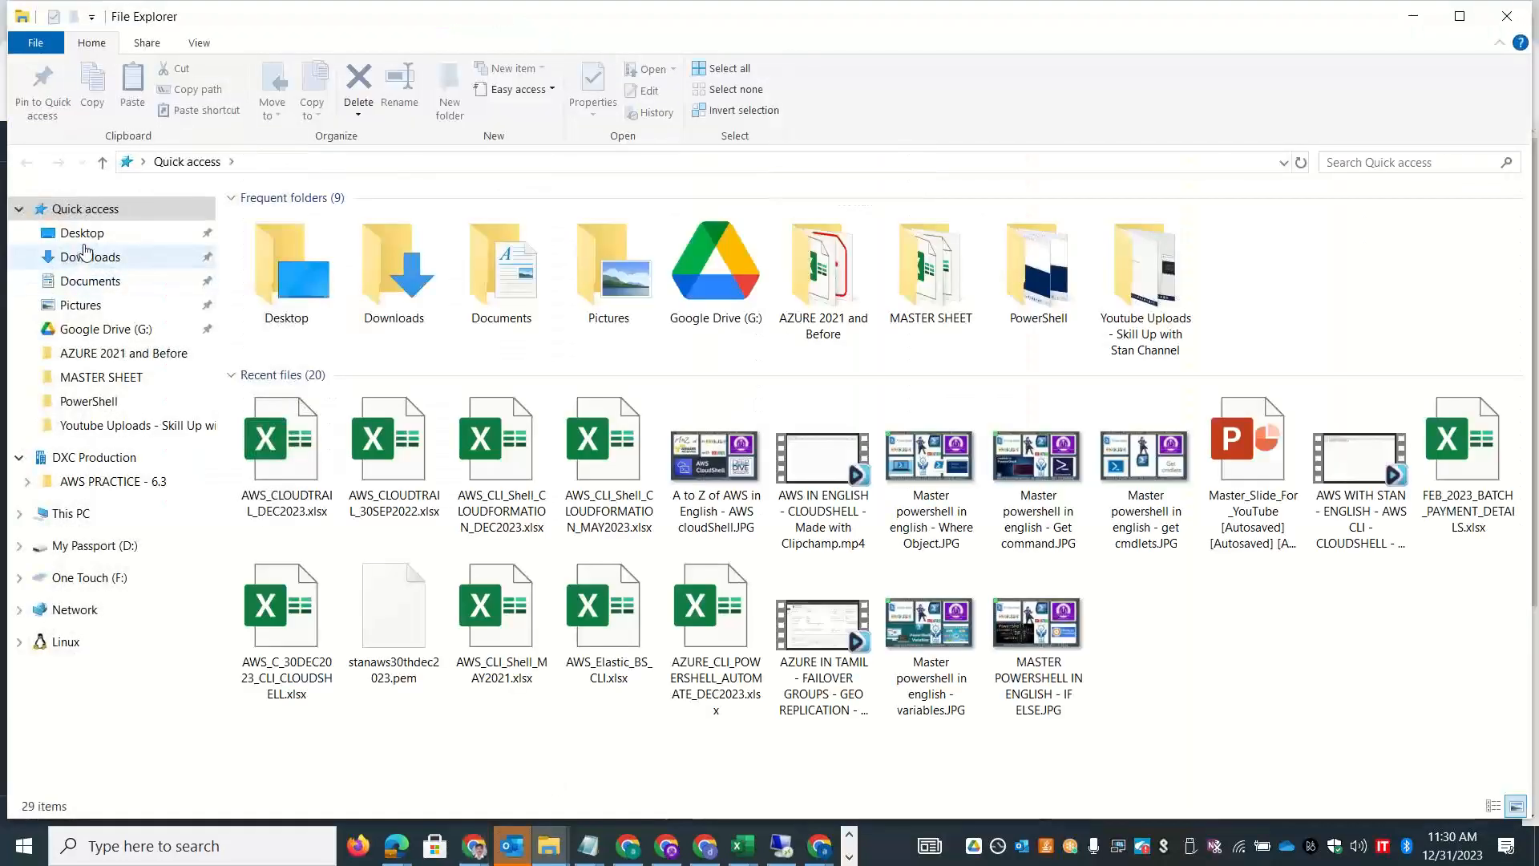
pyautogui.click(86, 234)
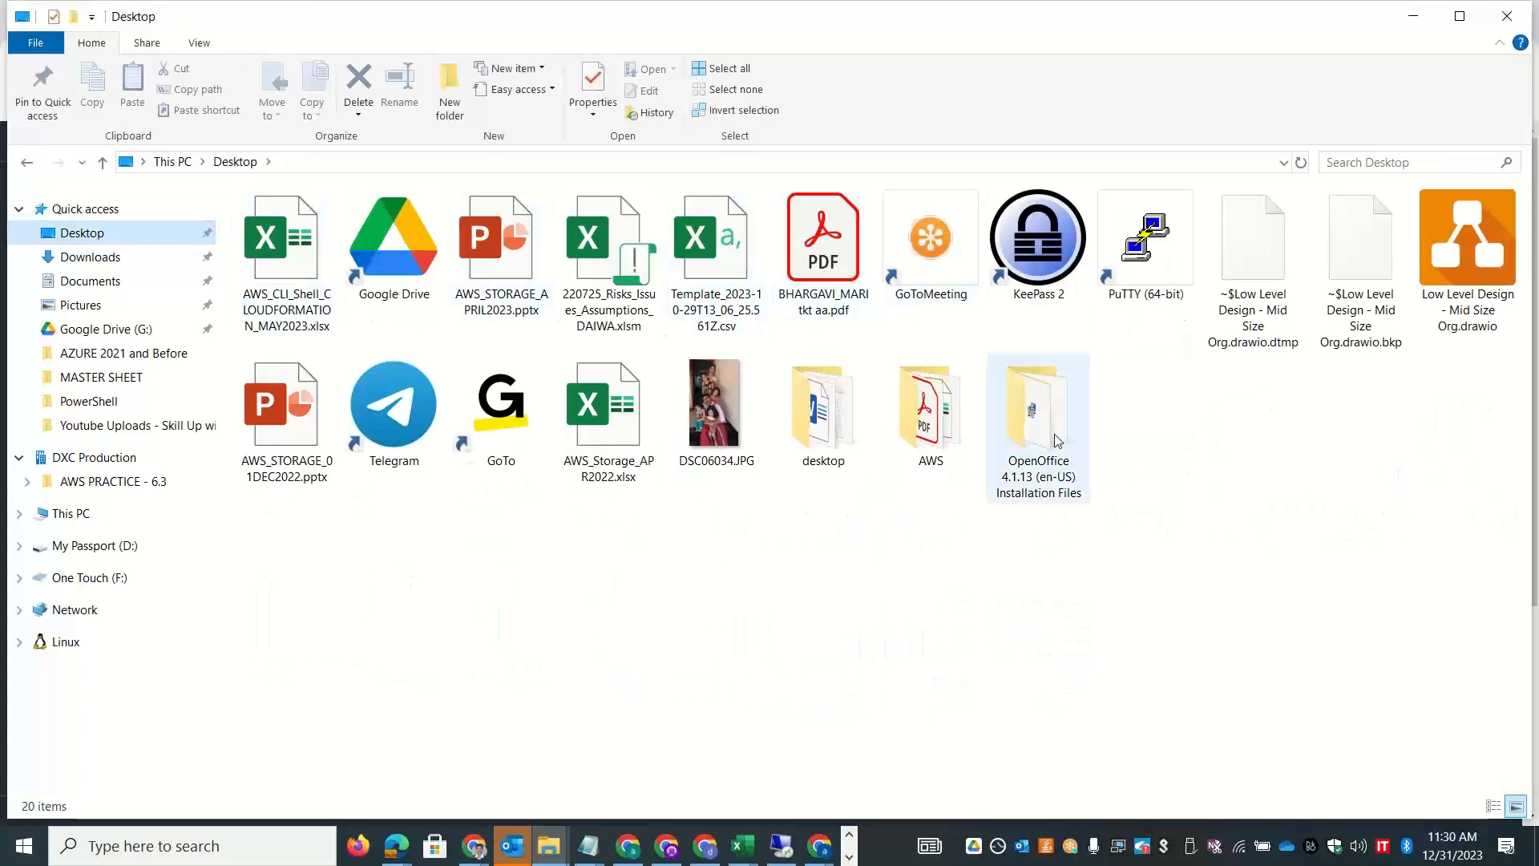
pyautogui.doubleClick(927, 419)
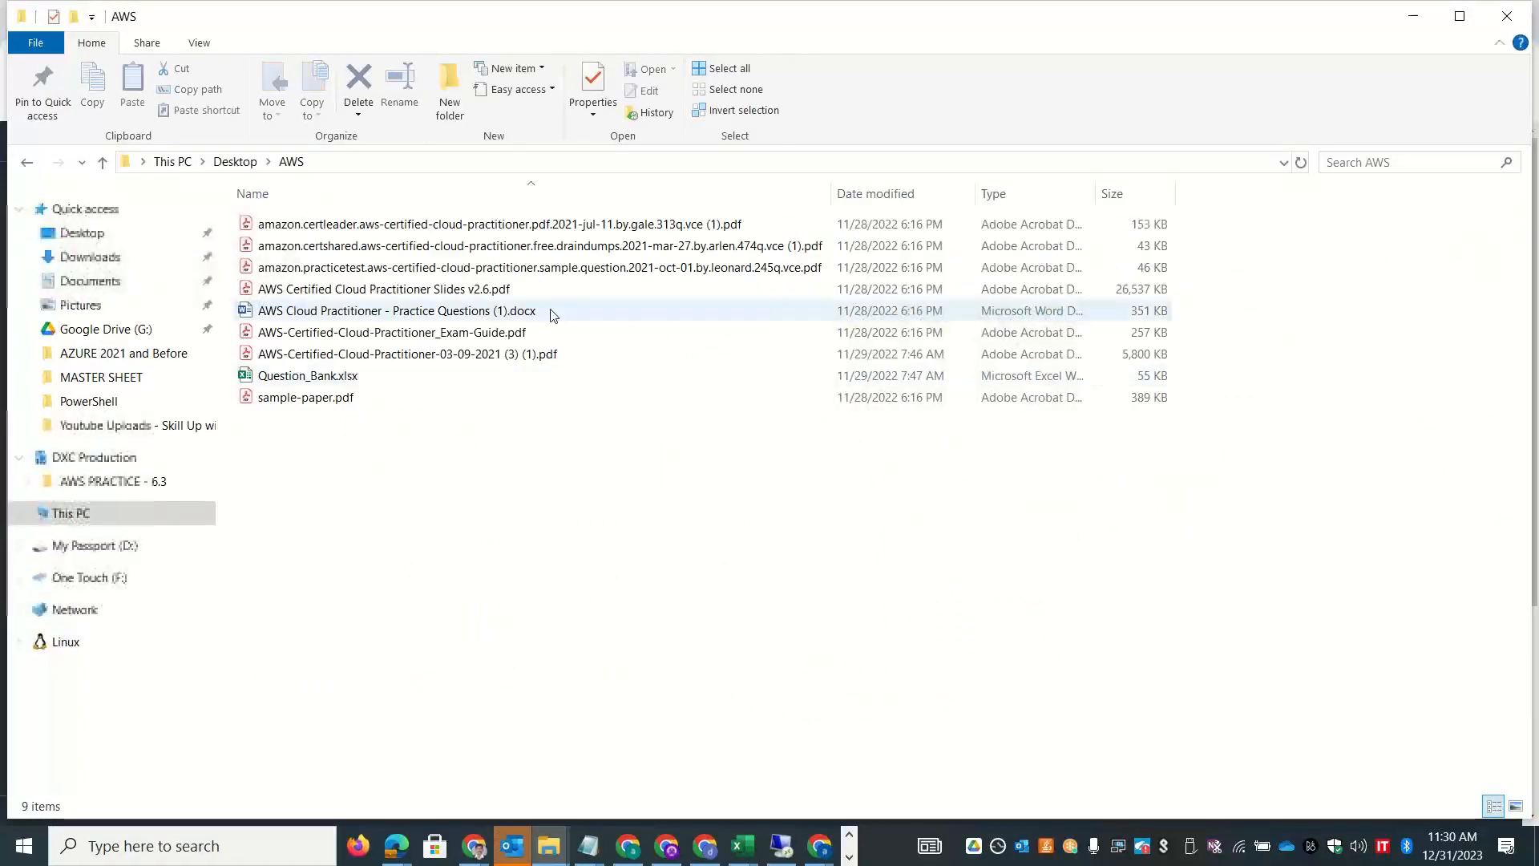
pyautogui.click(233, 161)
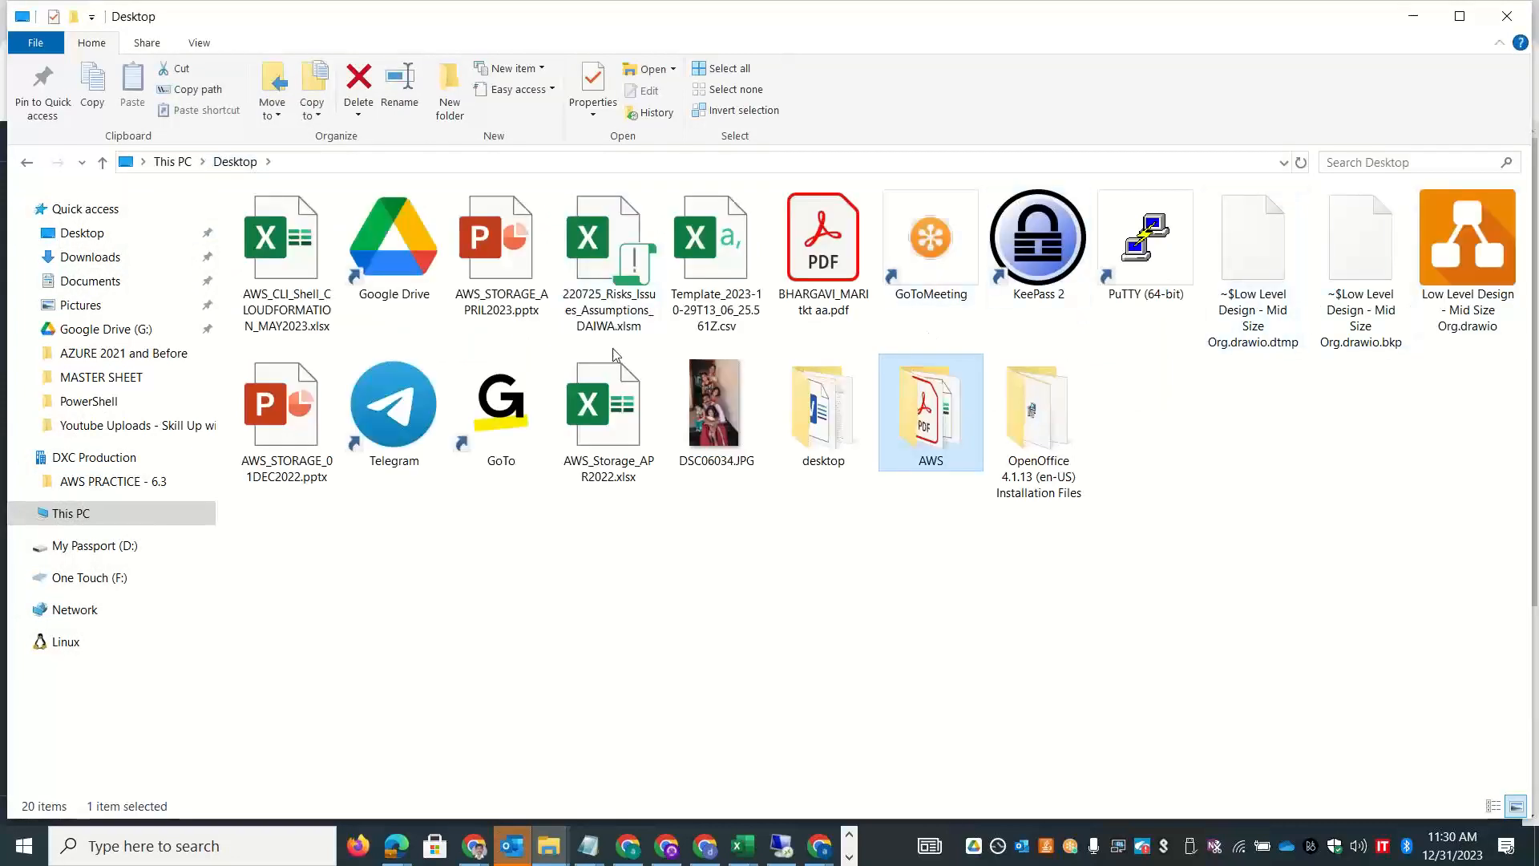
pyautogui.click(820, 410)
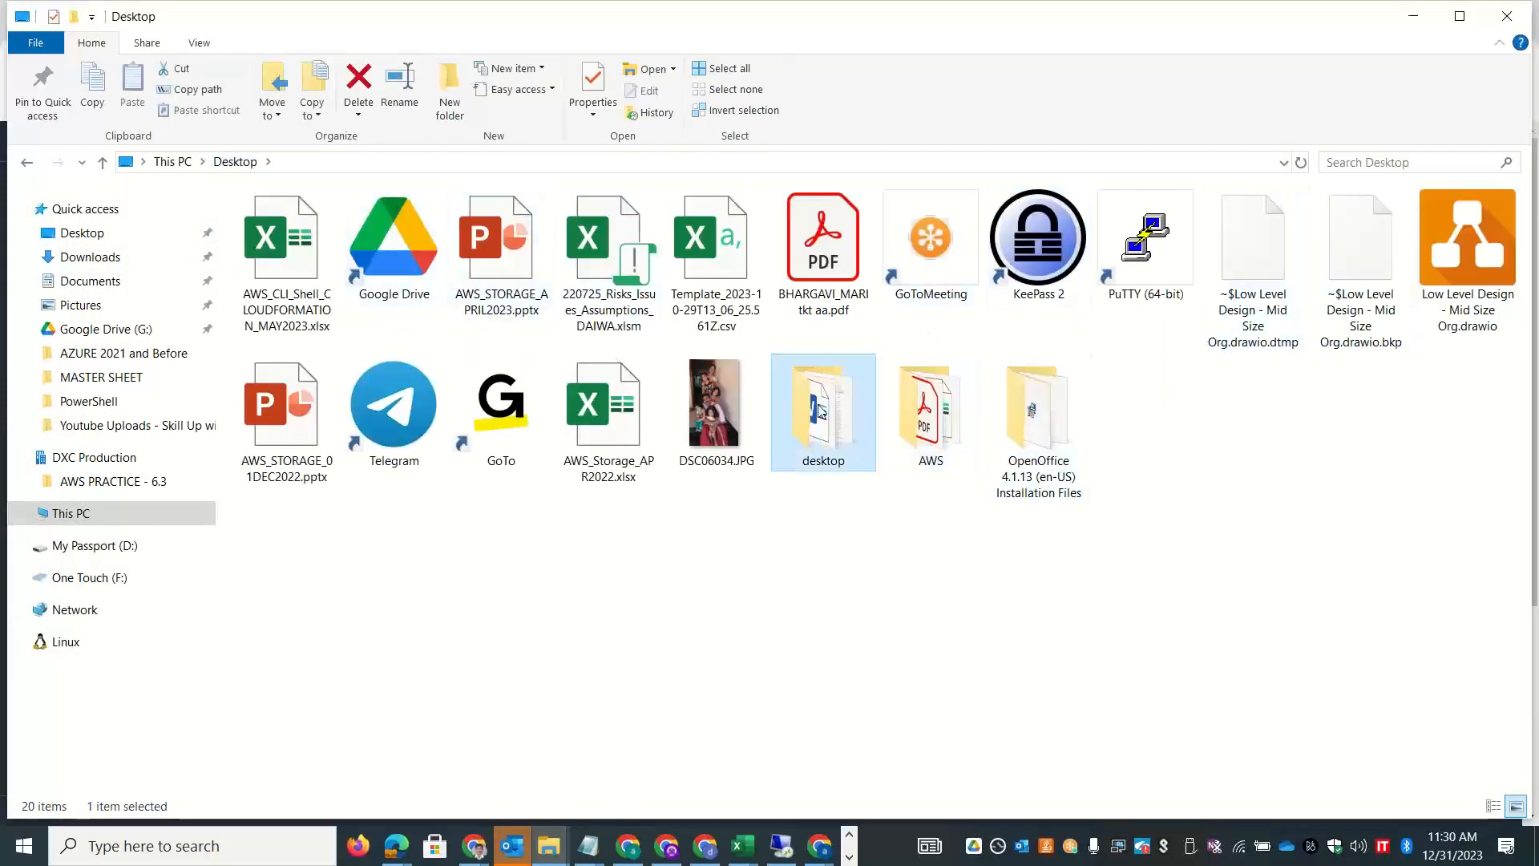
pyautogui.doubleClick(821, 411)
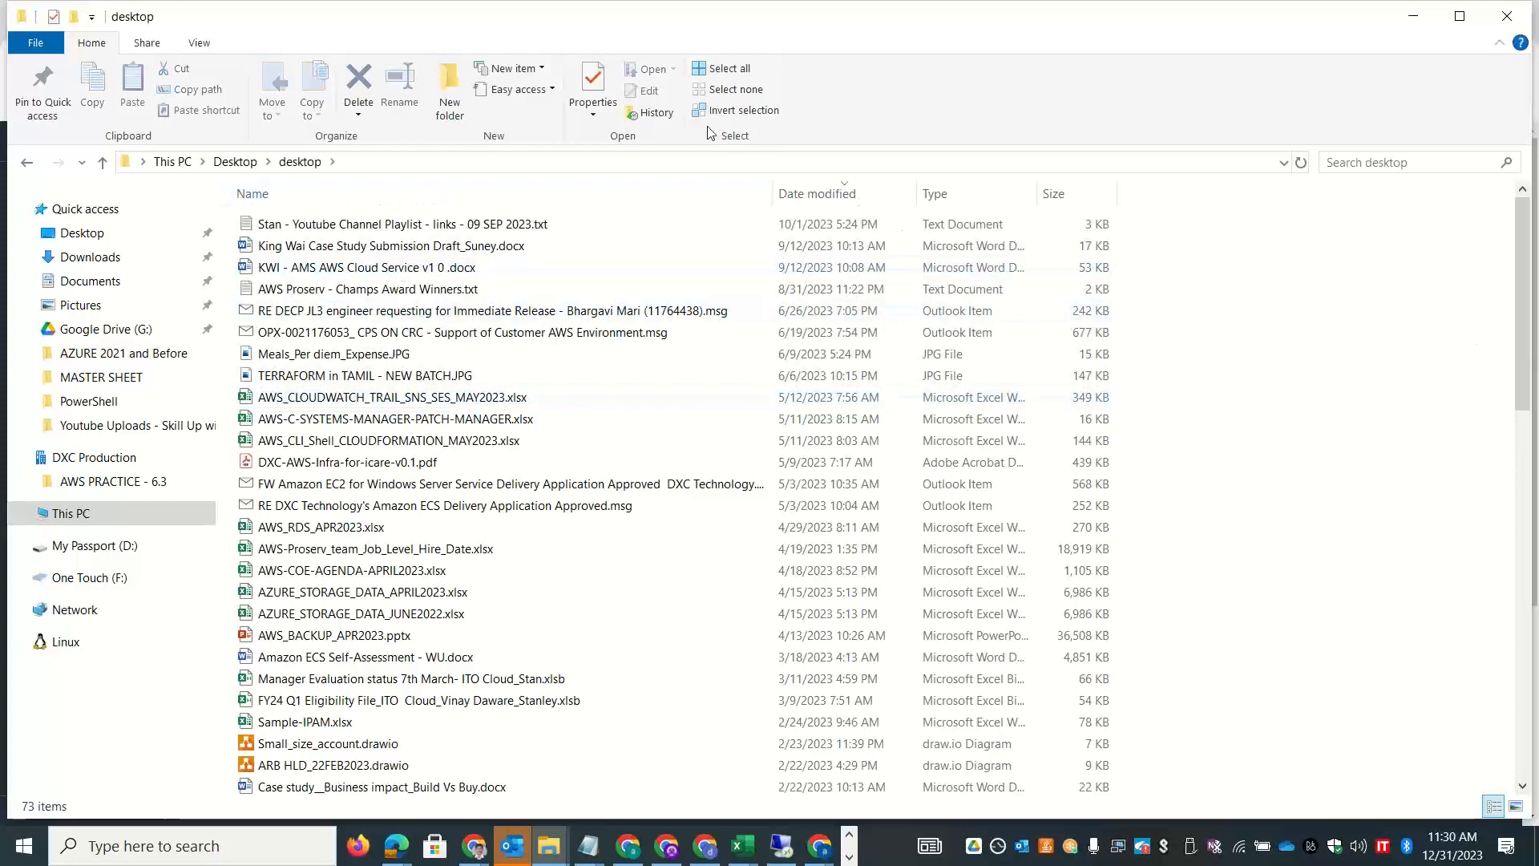
pyautogui.moveTo(1522, 313); pyautogui.dragTo(1521, 750)
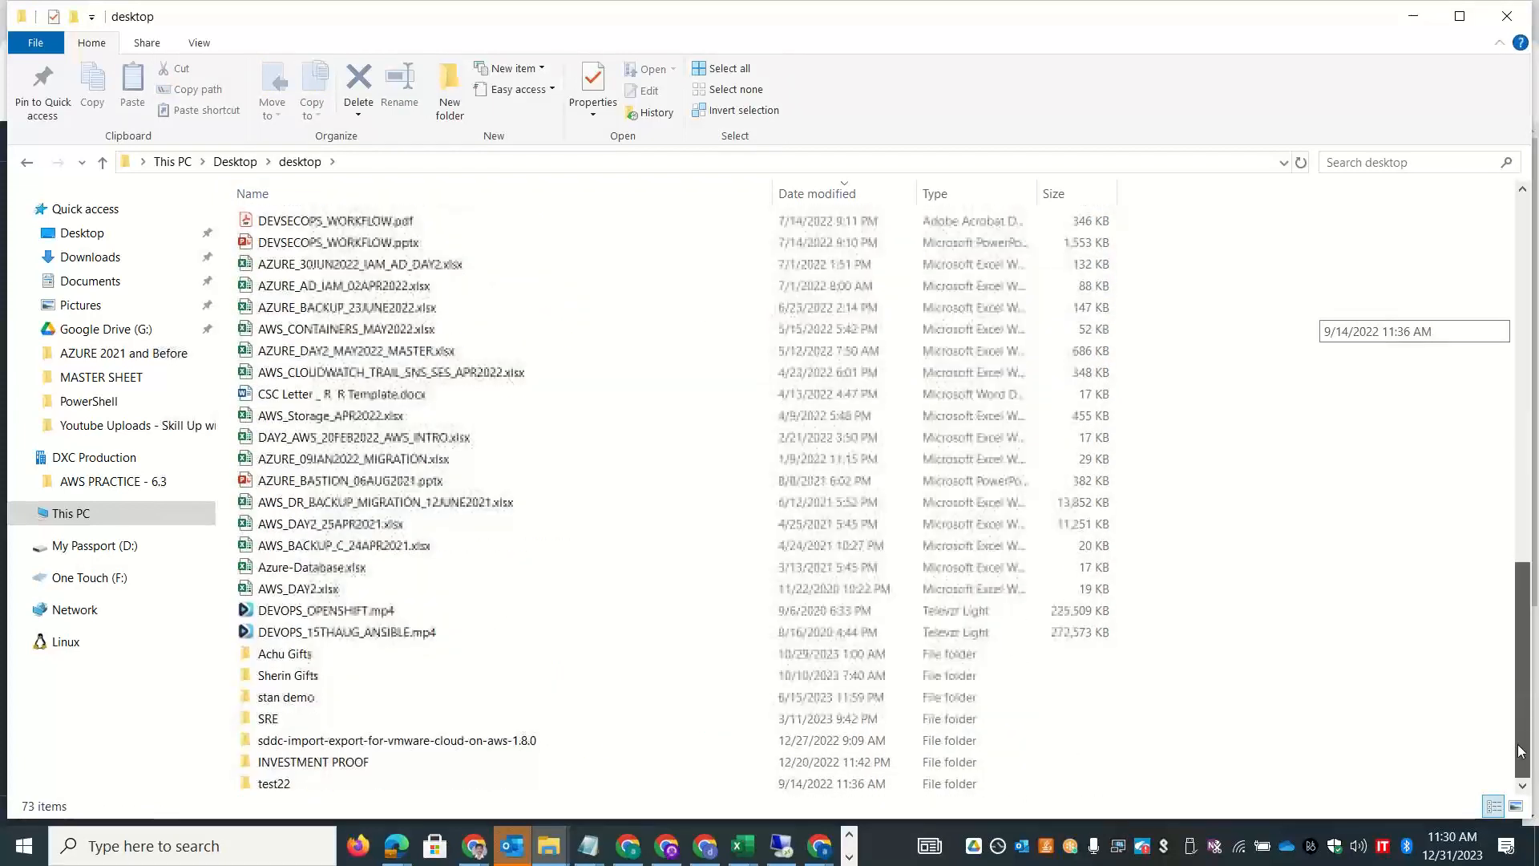
pyautogui.click(323, 699)
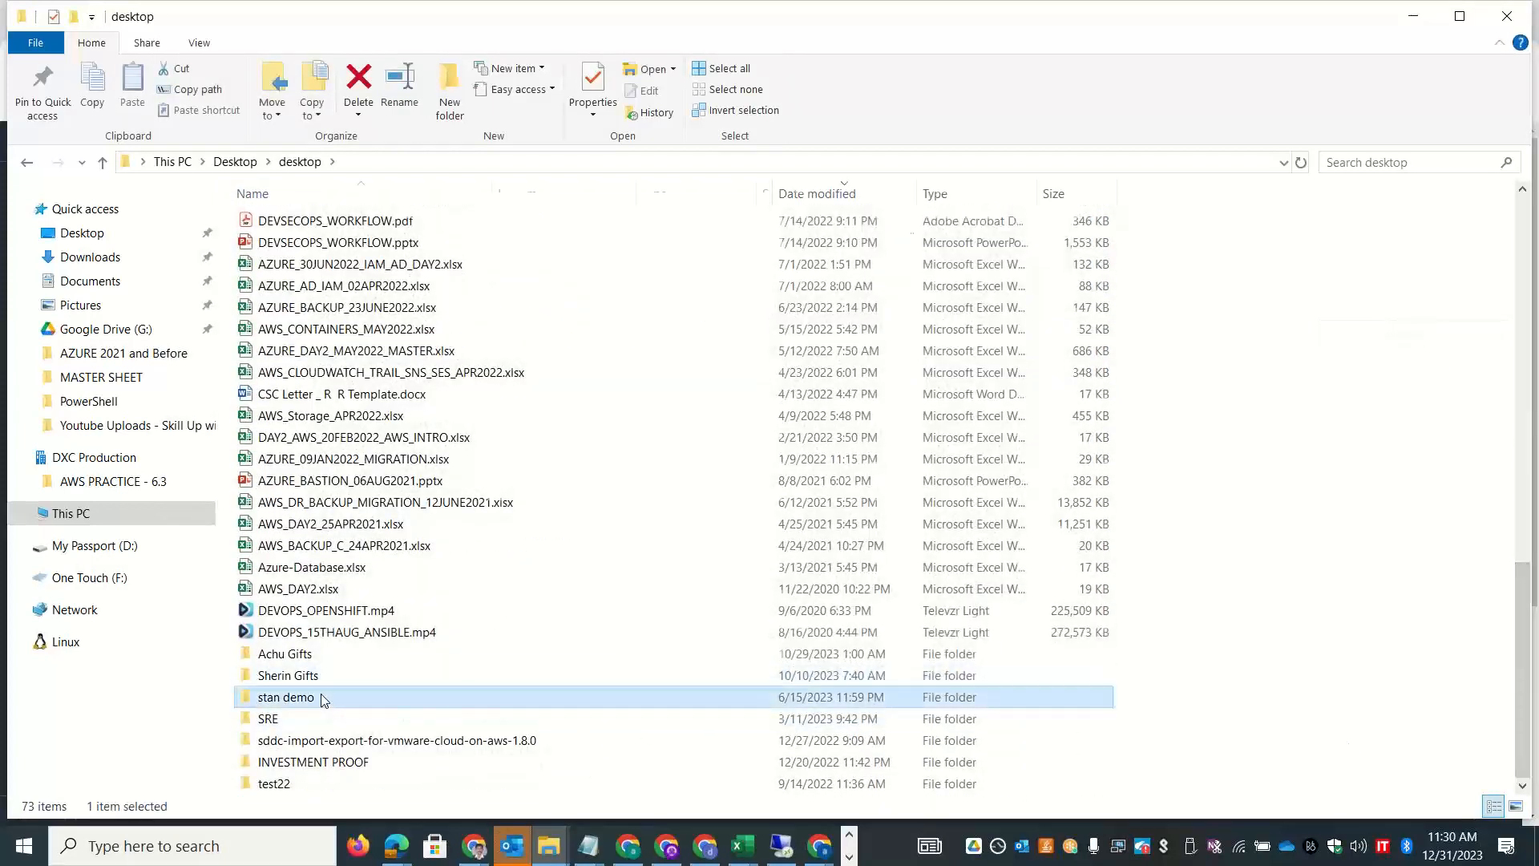
pyautogui.doubleClick(323, 699)
pyautogui.moveTo(371, 27); pyautogui.dragTo(1212, 286)
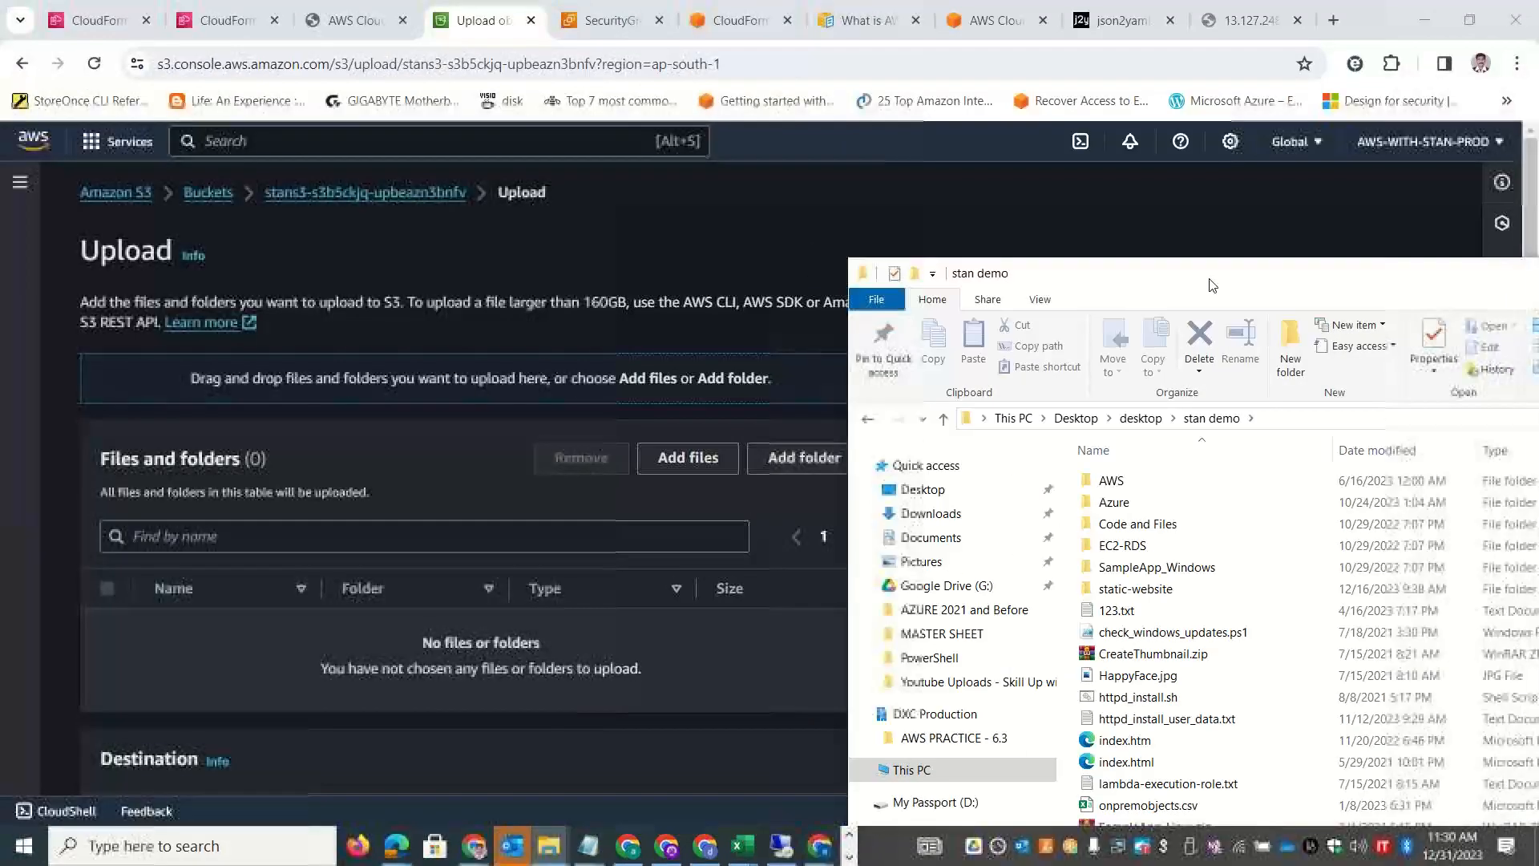
# Add 123.txt from the stan demo folder to the S3 upload list and upload it to the bucket.
pyautogui.click(1131, 613)
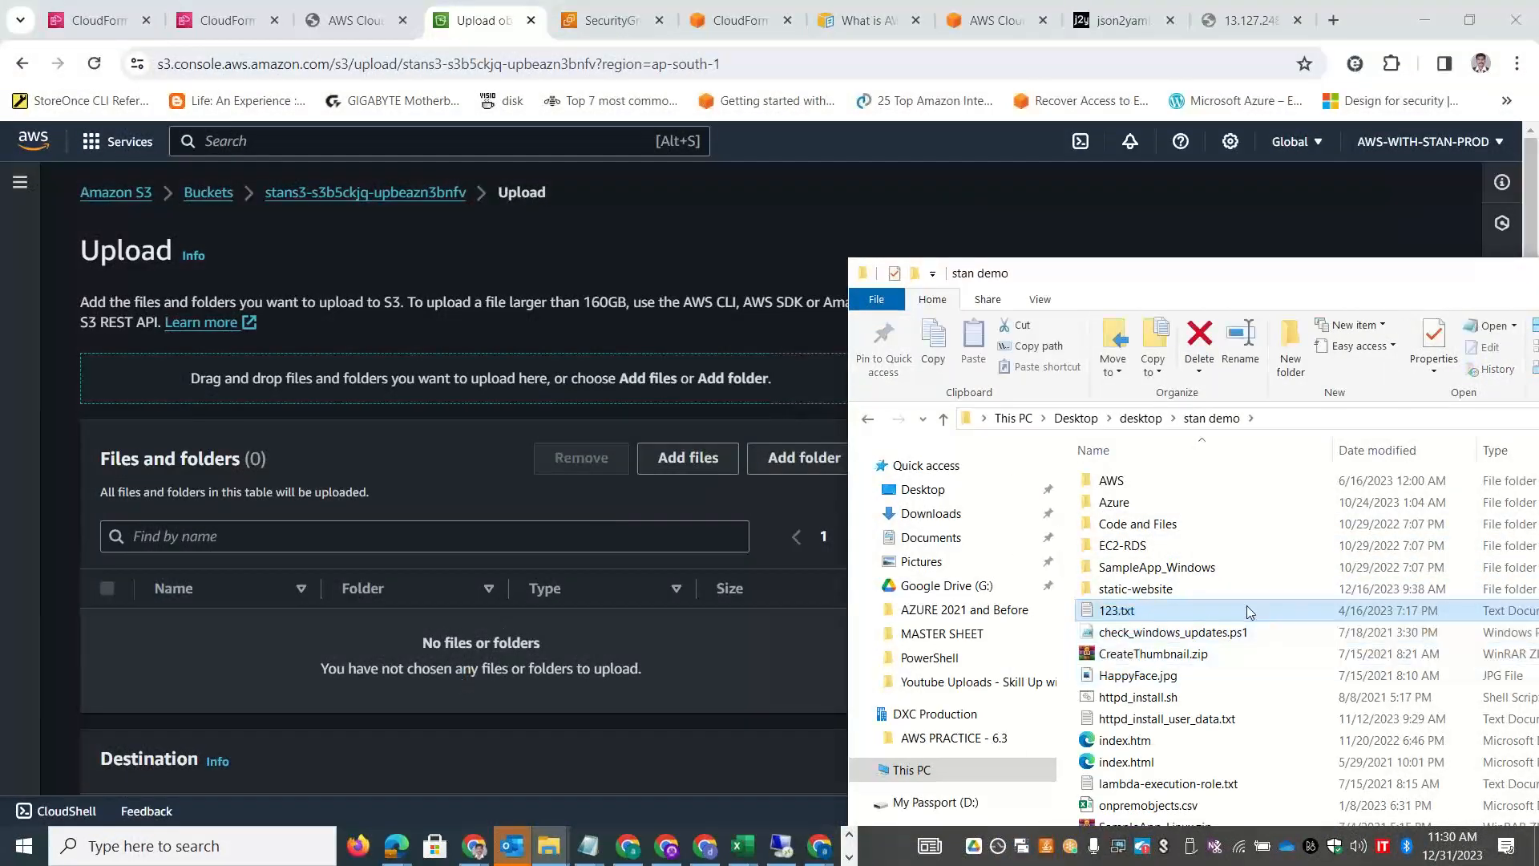
pyautogui.moveTo(1242, 607); pyautogui.dragTo(545, 684)
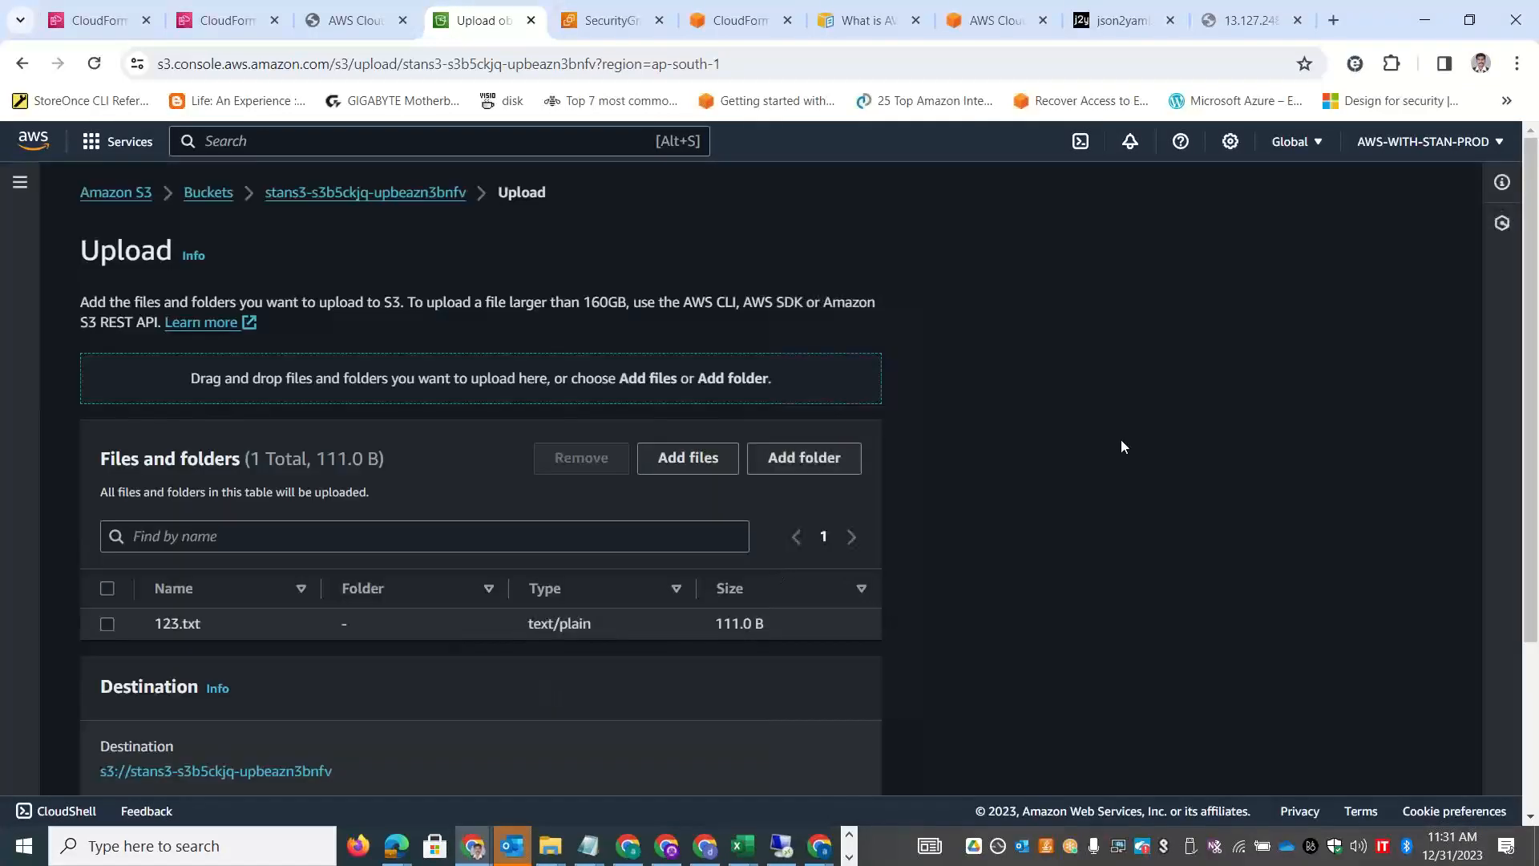
pyautogui.scroll(-3, 1536, 369)
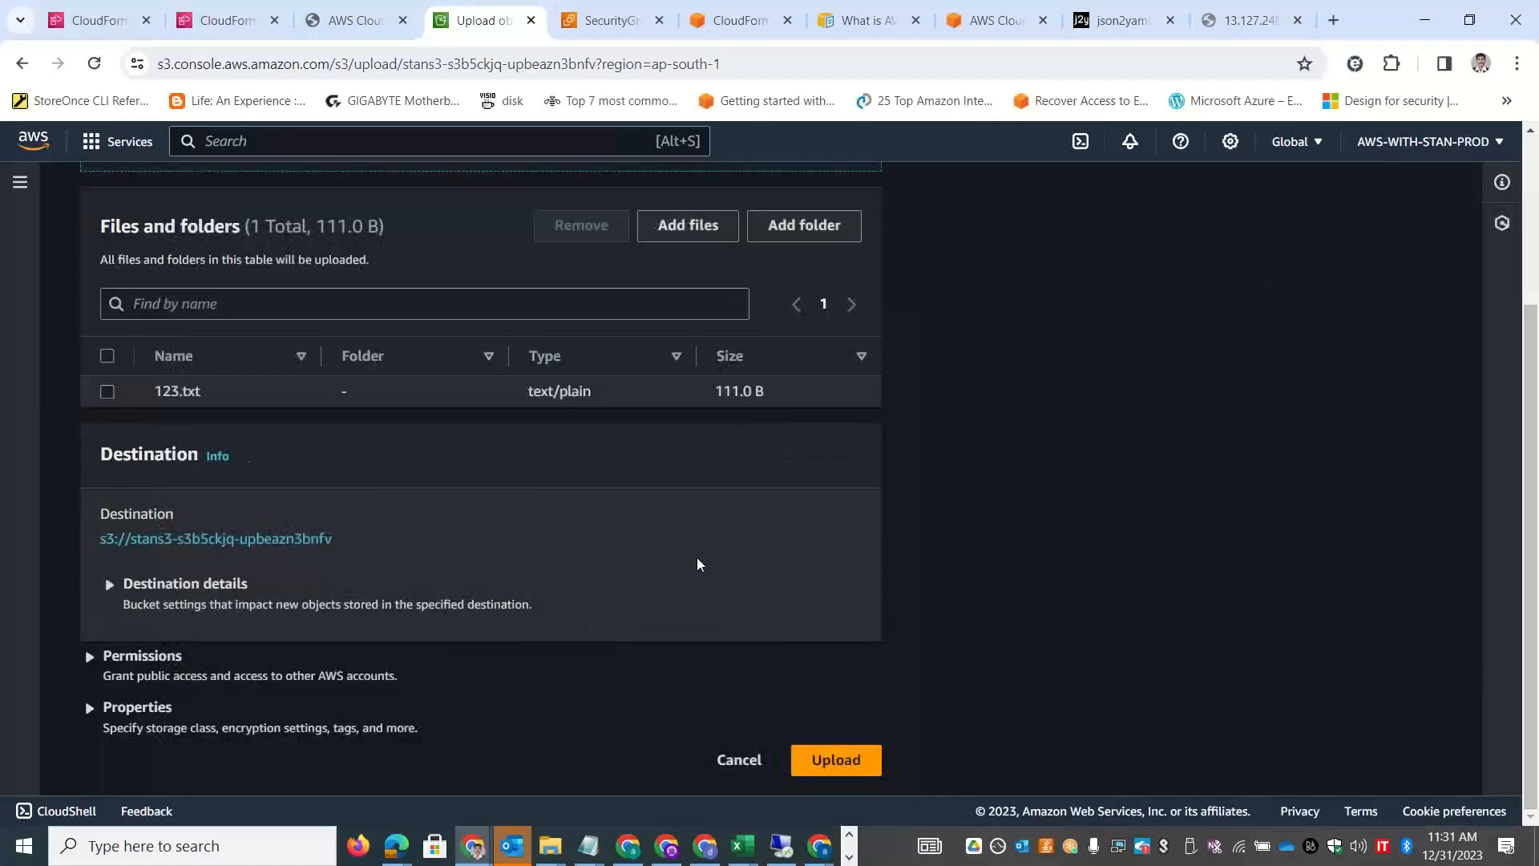
pyautogui.click(842, 754)
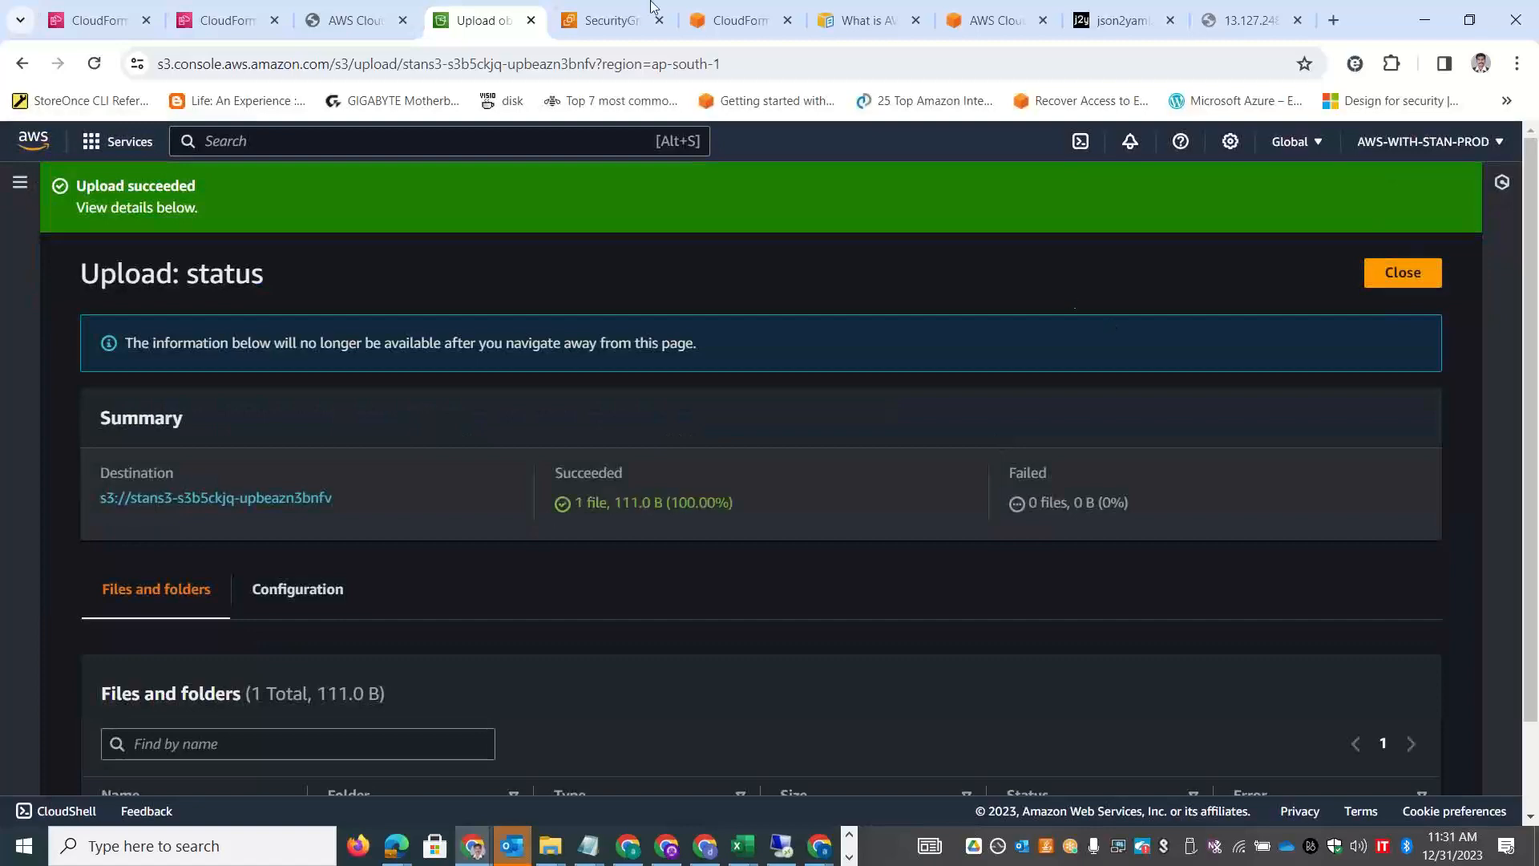
# Return to the stans3 stack in CloudFormation, try to delete it and refresh its events.
pyautogui.click(85, 13)
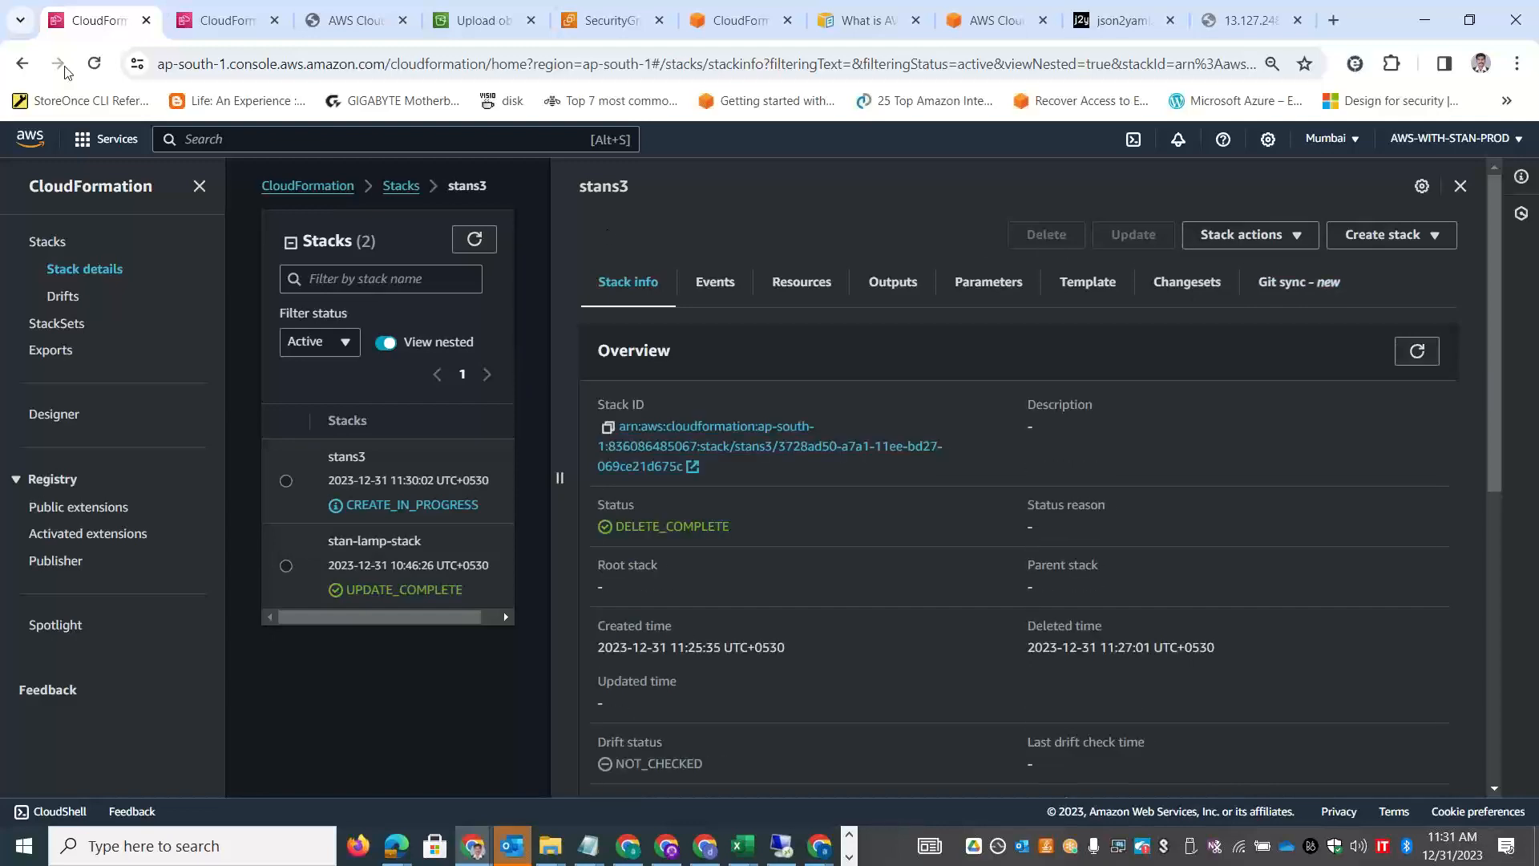
pyautogui.click(203, 24)
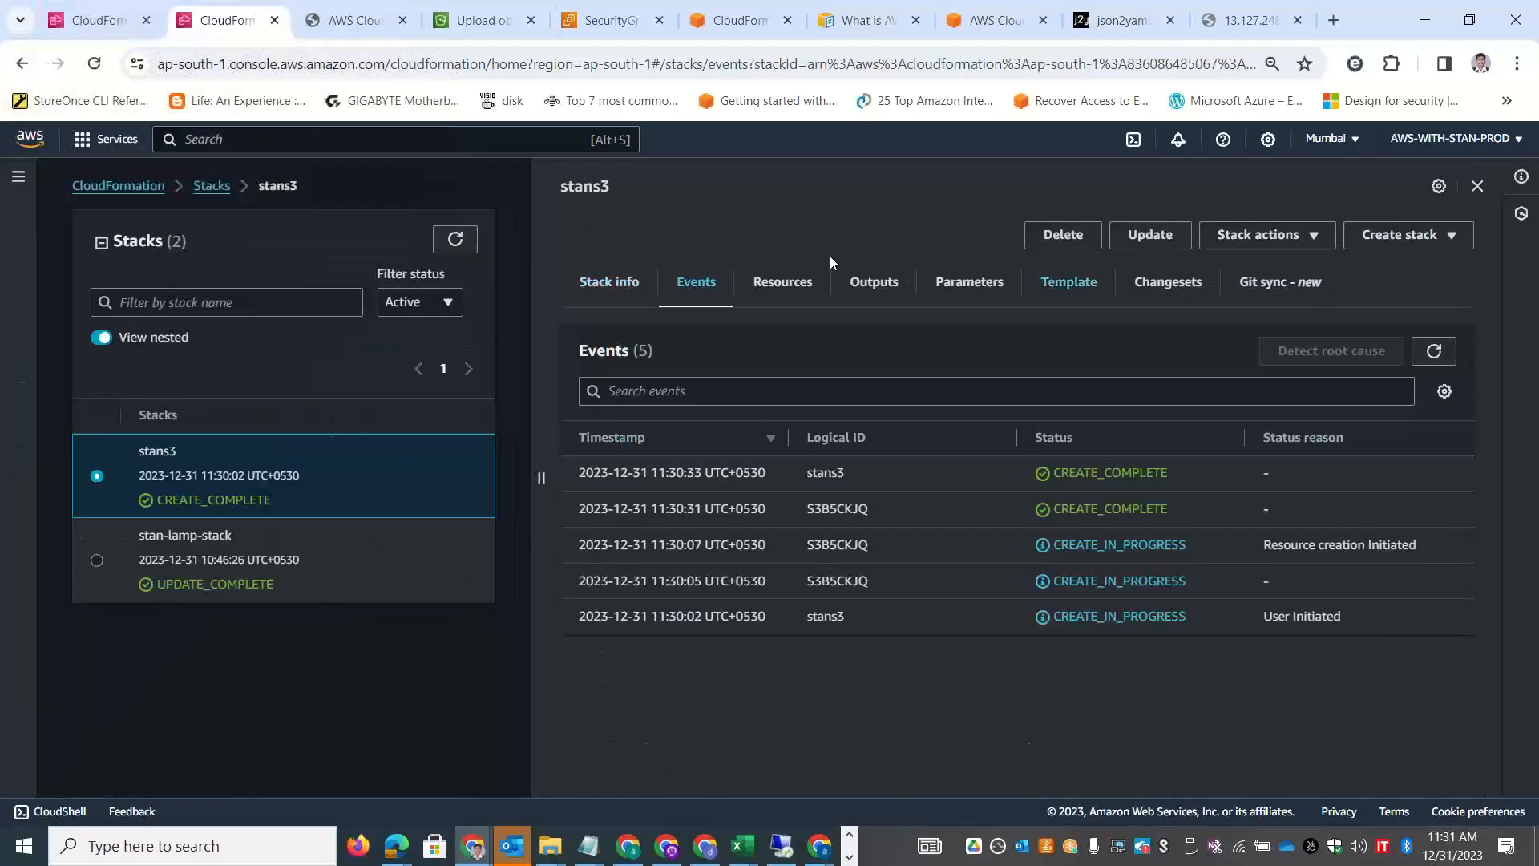
pyautogui.click(1066, 234)
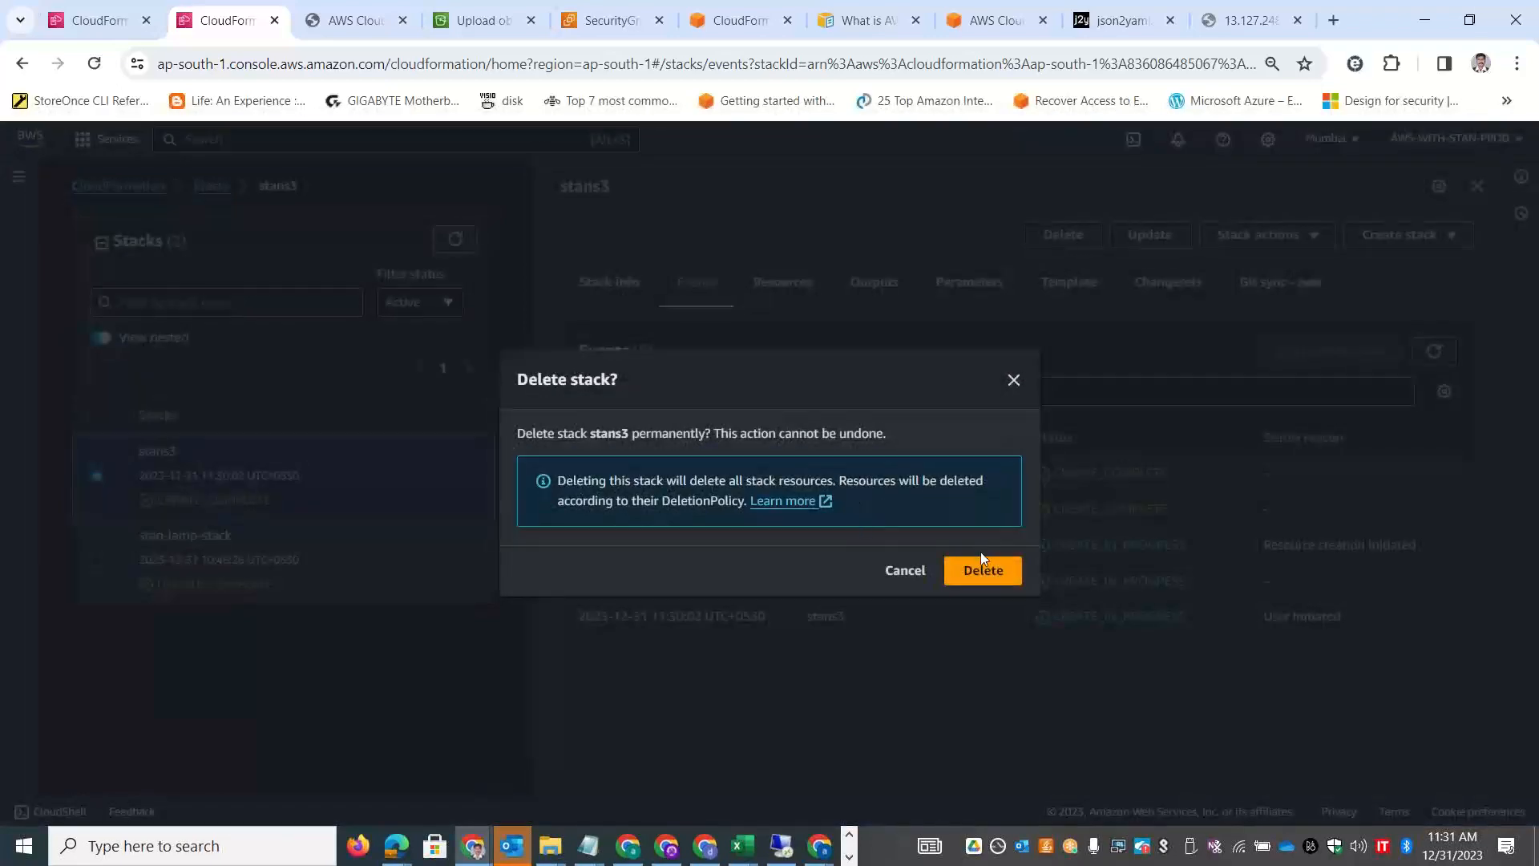
pyautogui.click(983, 565)
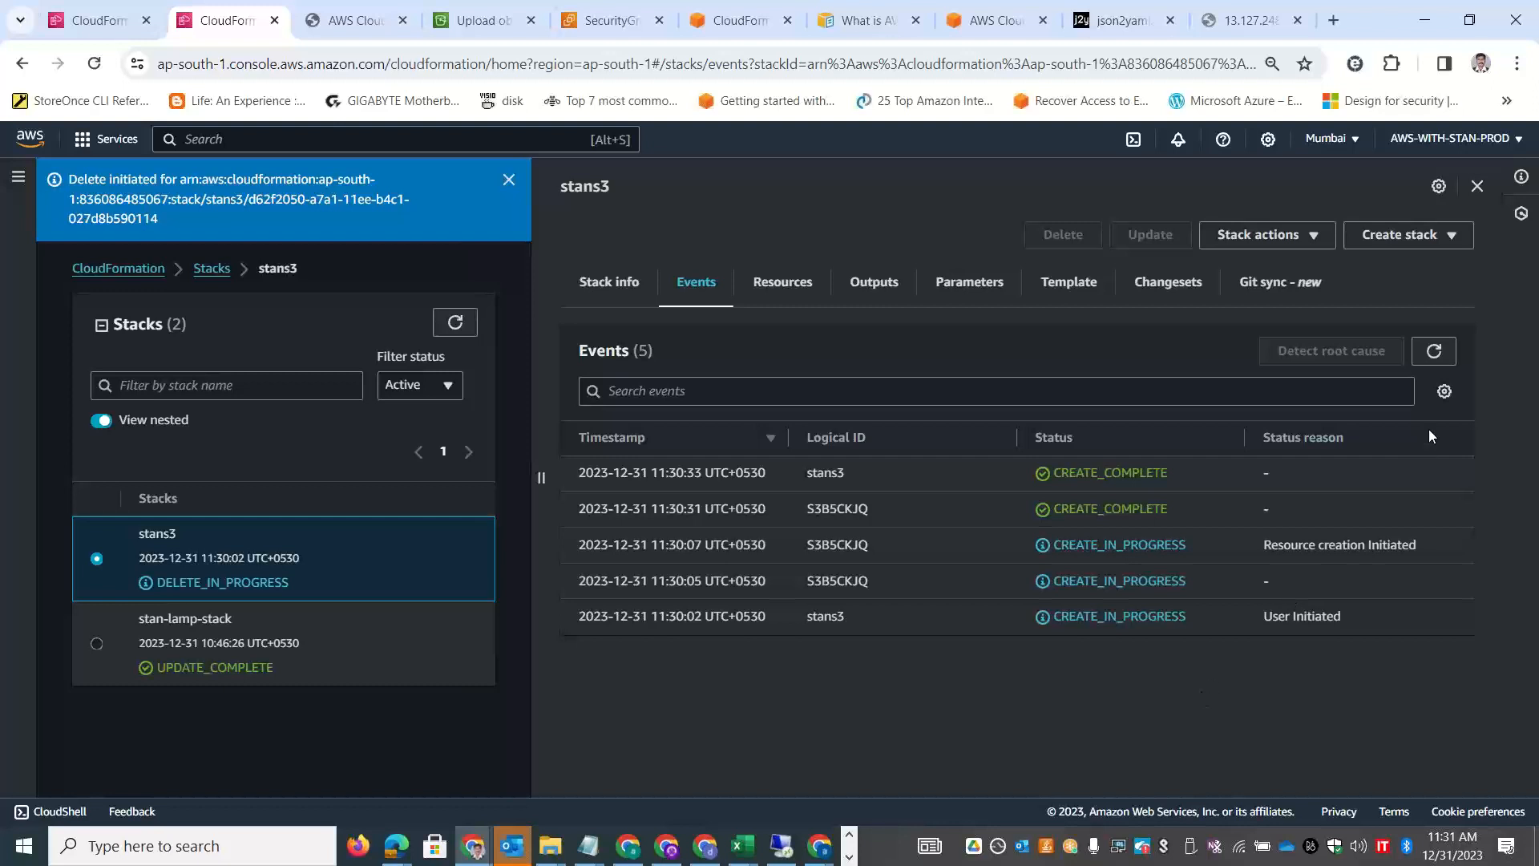
pyautogui.click(1441, 351)
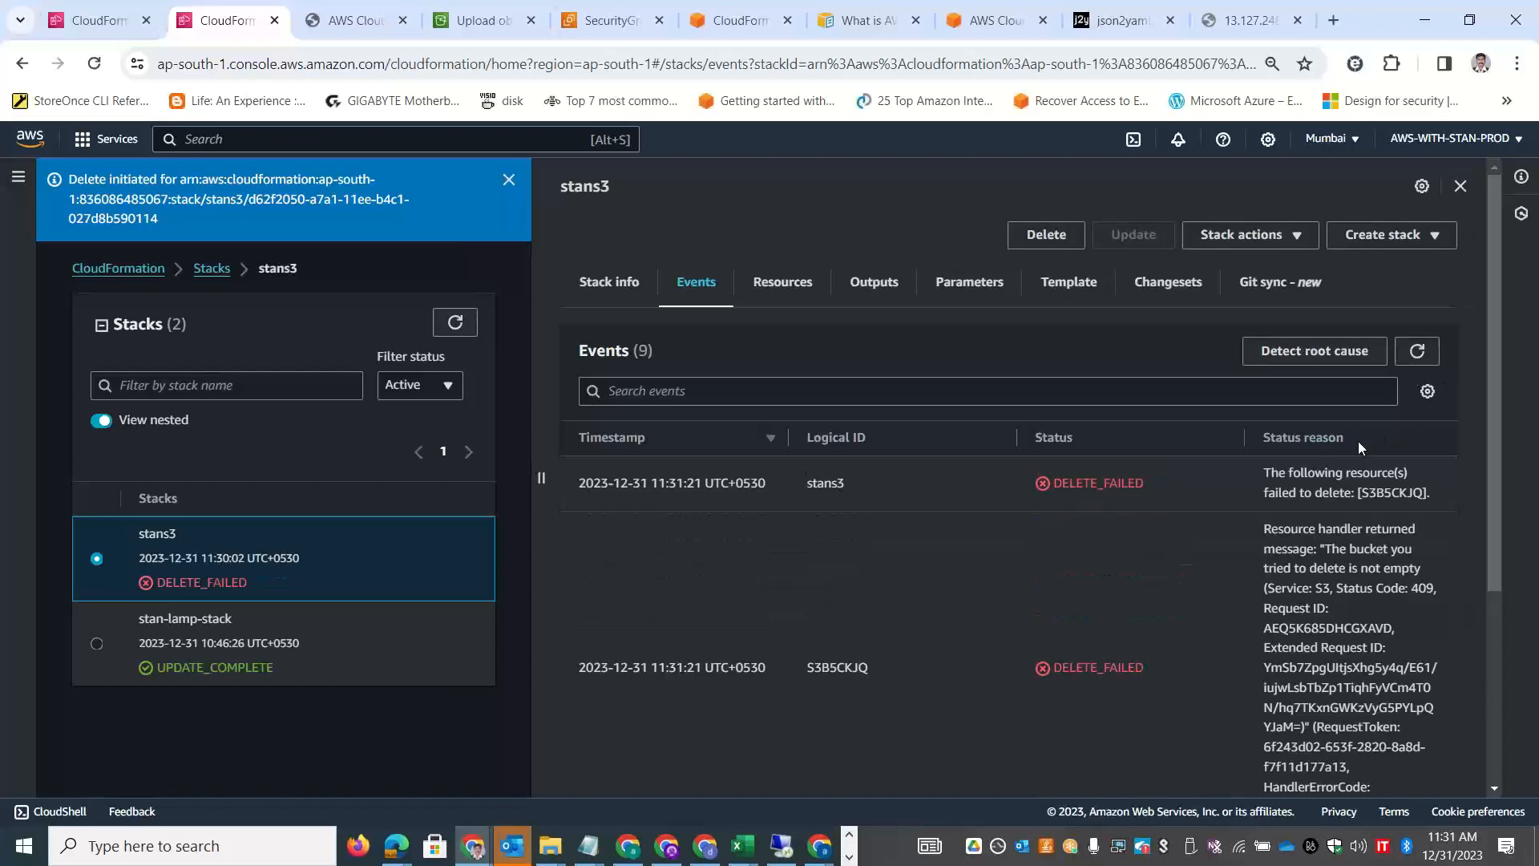
# Examine the status reason of the stans3 deletion events, including the resource handler's message and request IDs.
pyautogui.moveTo(1498, 430); pyautogui.dragTo(1515, 528)
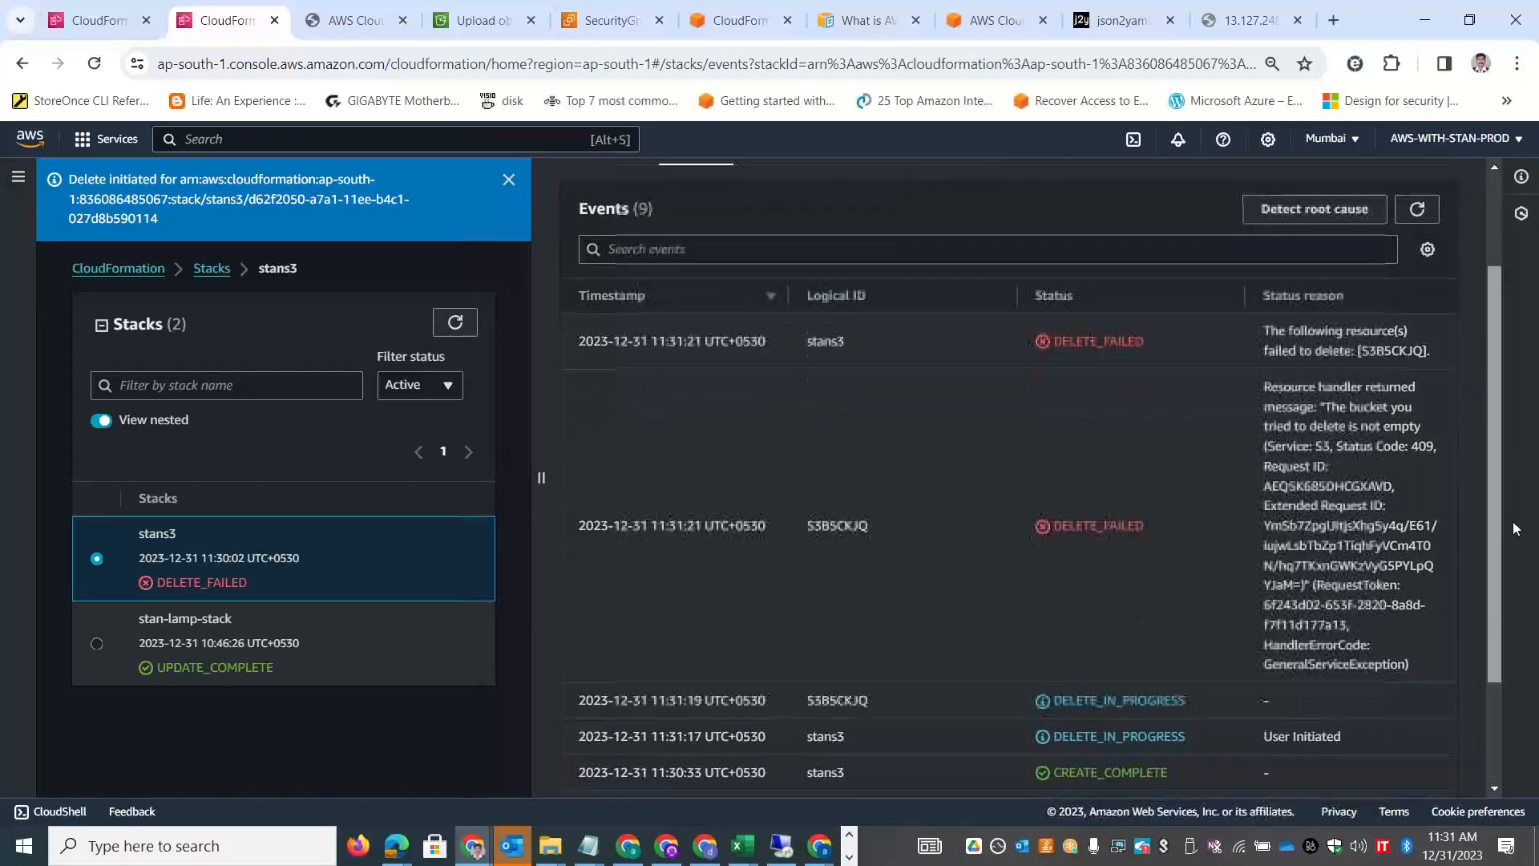
pyautogui.moveTo(1324, 402); pyautogui.dragTo(1427, 424)
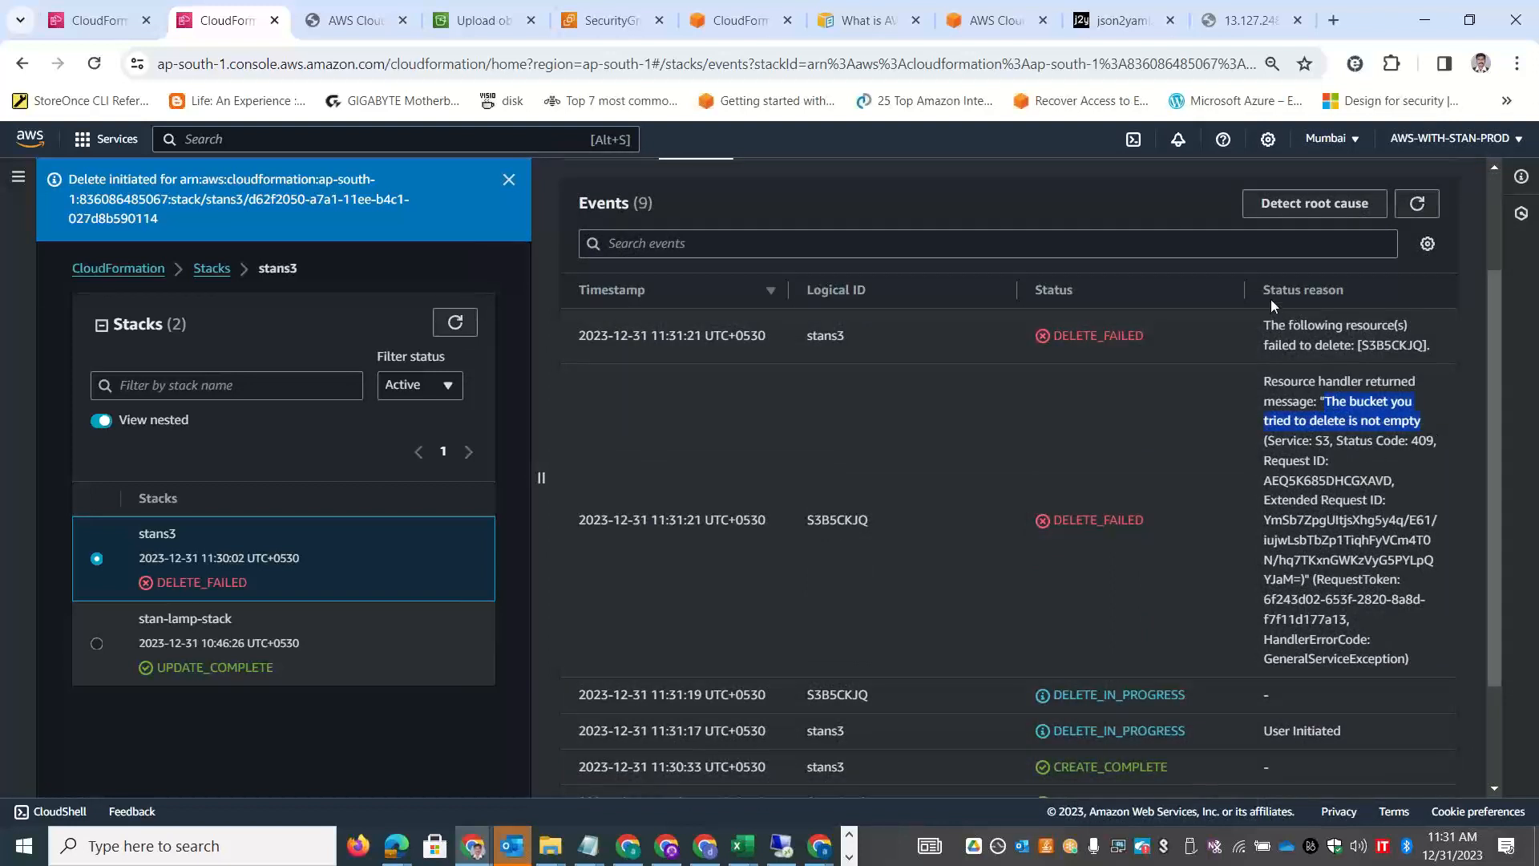
pyautogui.moveTo(1264, 290); pyautogui.dragTo(1367, 301)
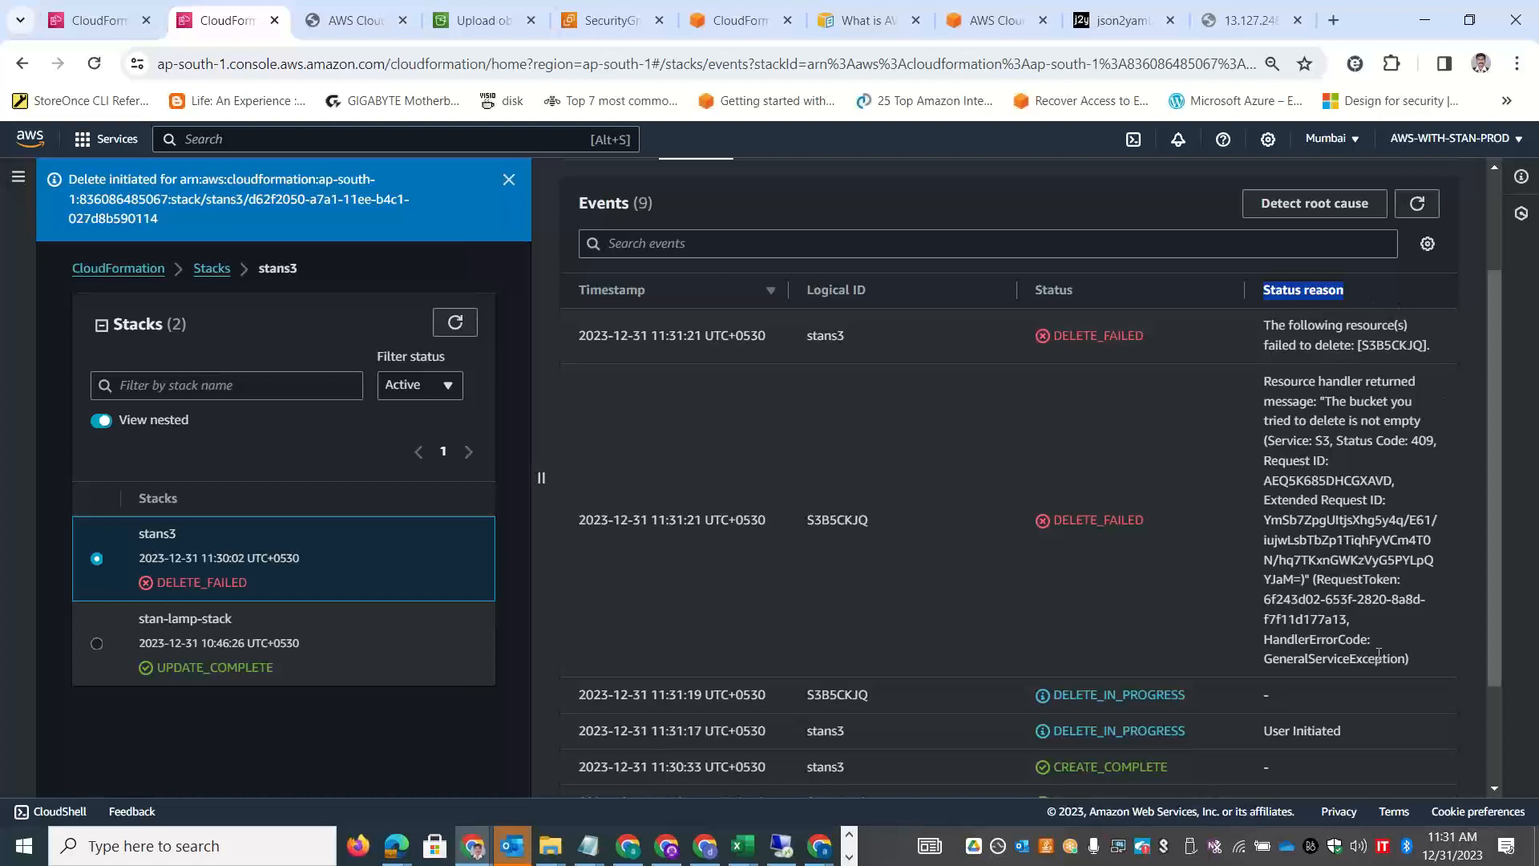
pyautogui.moveTo(1411, 659); pyautogui.dragTo(1280, 501)
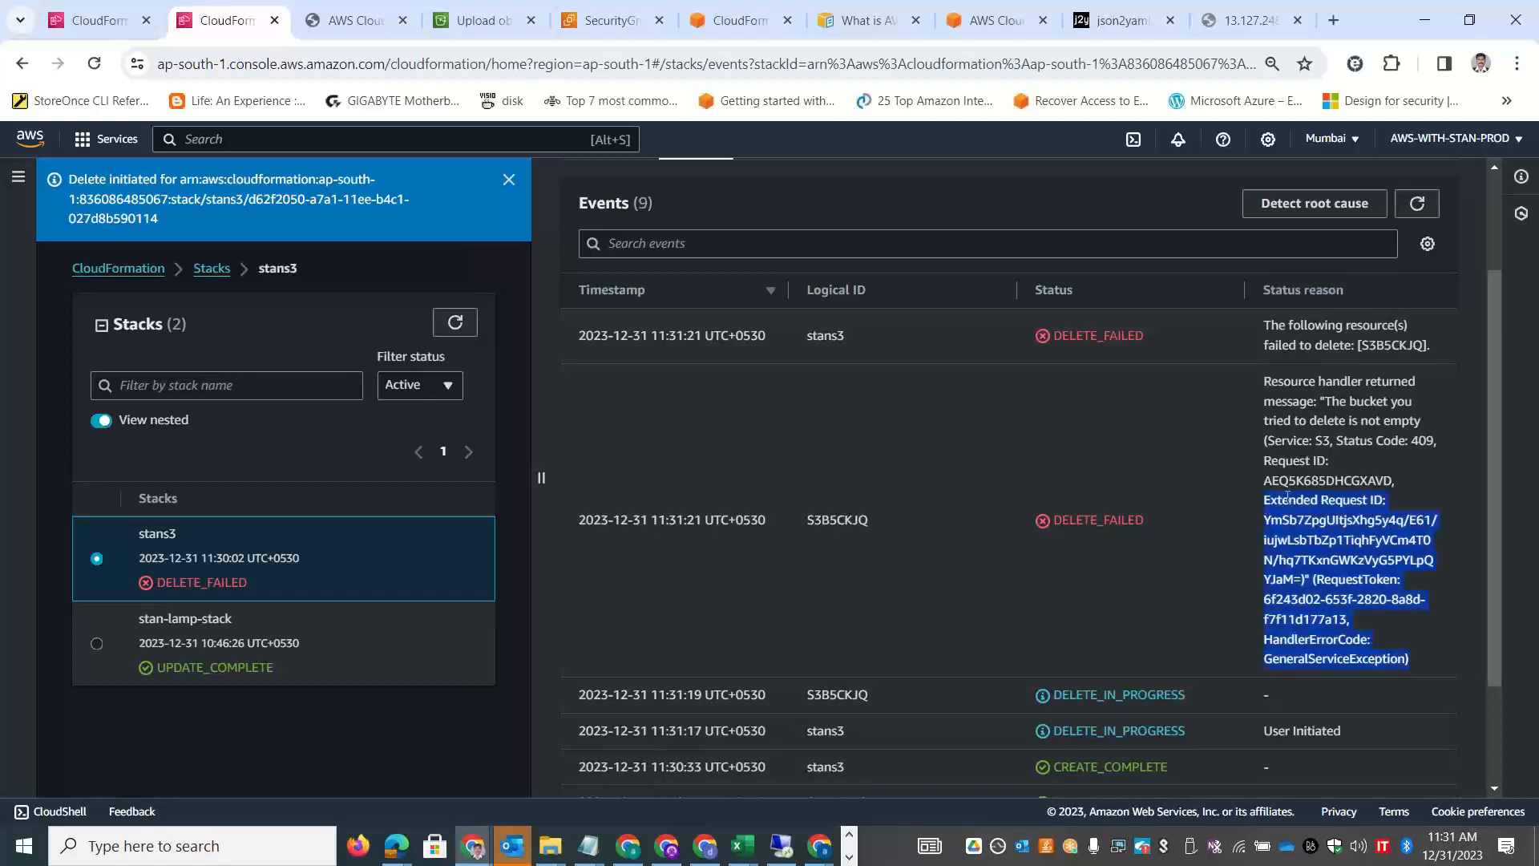
pyautogui.doubleClick(1287, 481)
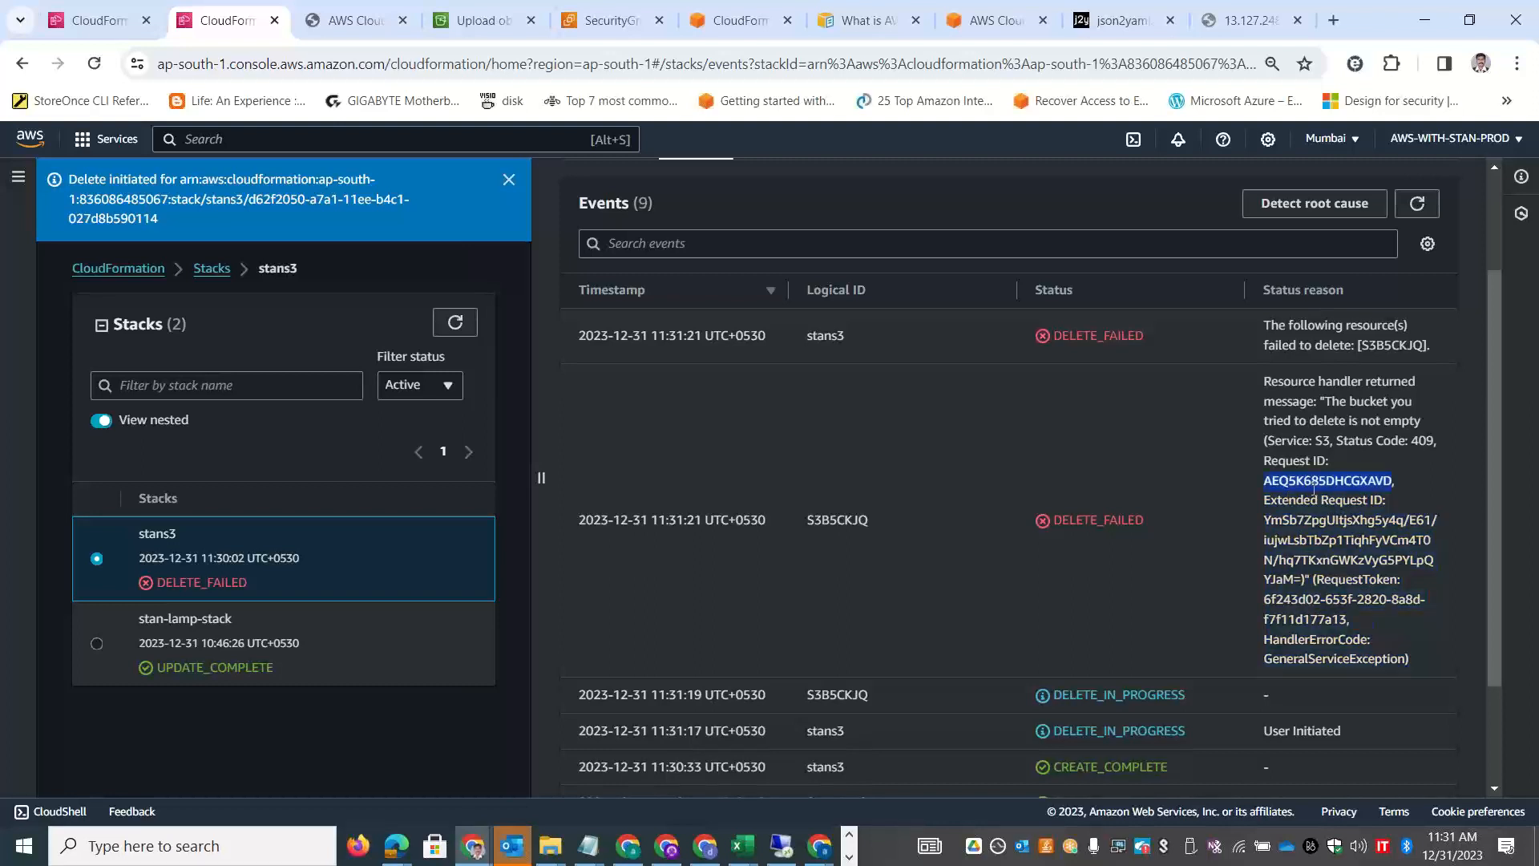
pyautogui.click(1270, 510)
pyautogui.moveTo(1405, 661); pyautogui.dragTo(1356, 542)
pyautogui.doubleClick(1307, 479)
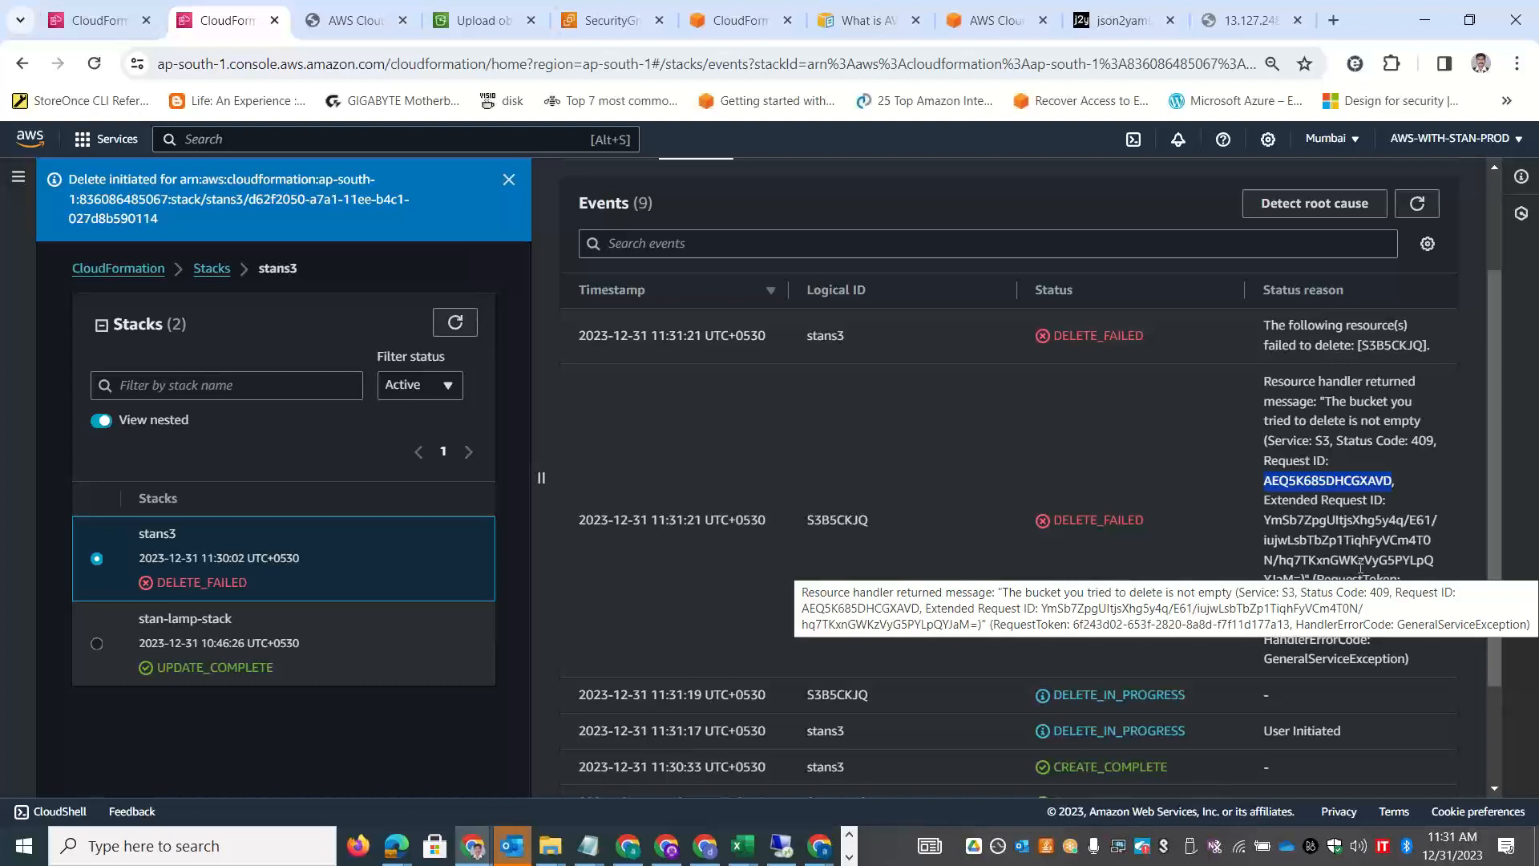
pyautogui.moveTo(1321, 398); pyautogui.dragTo(1429, 429)
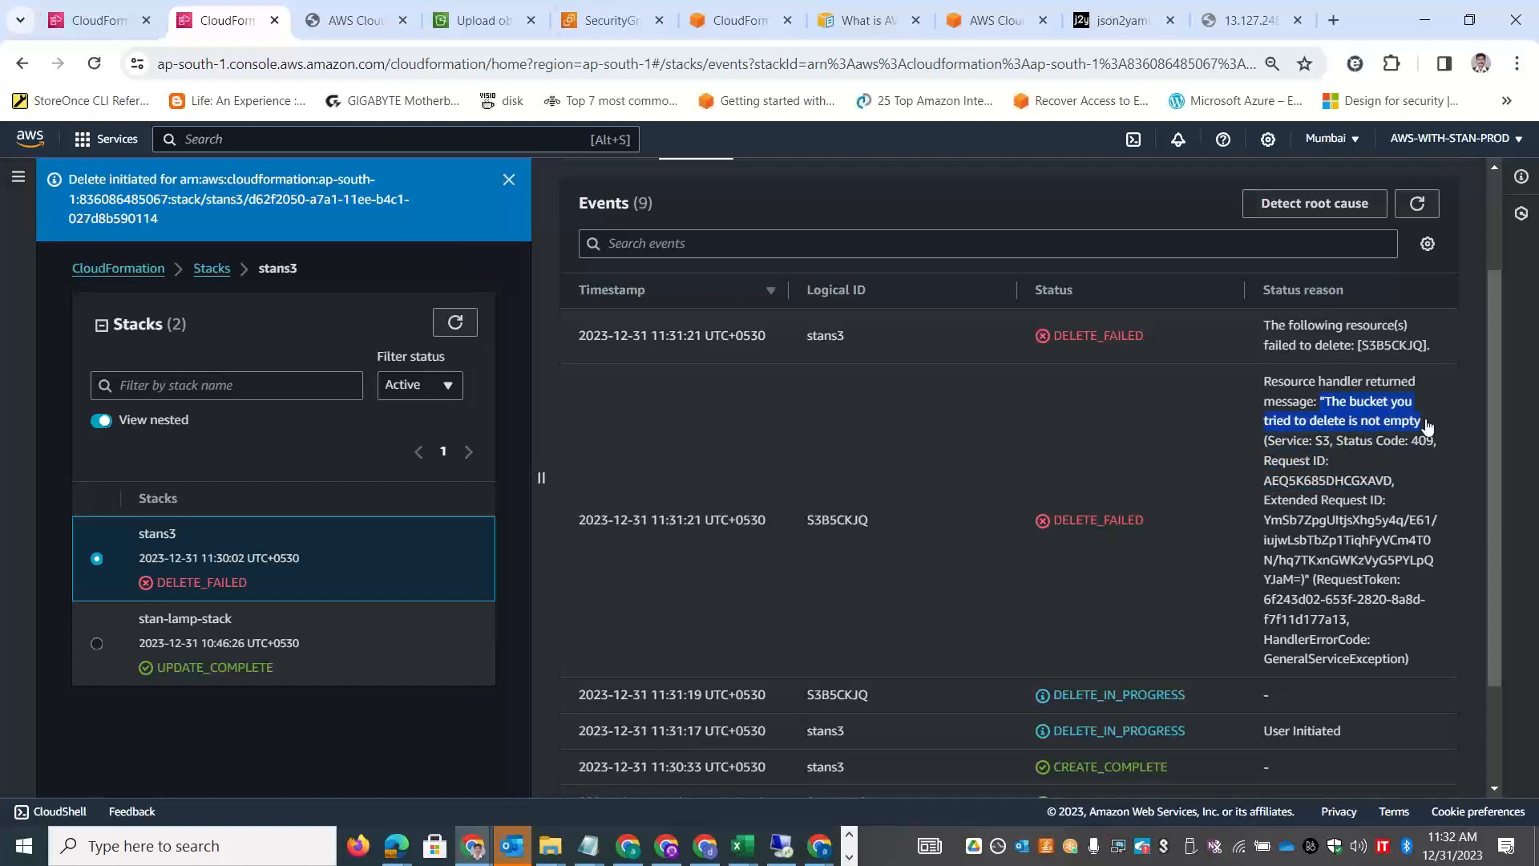
# Detect the root cause among the stans3 events and review the status reason of the flagged event.
pyautogui.click(1292, 207)
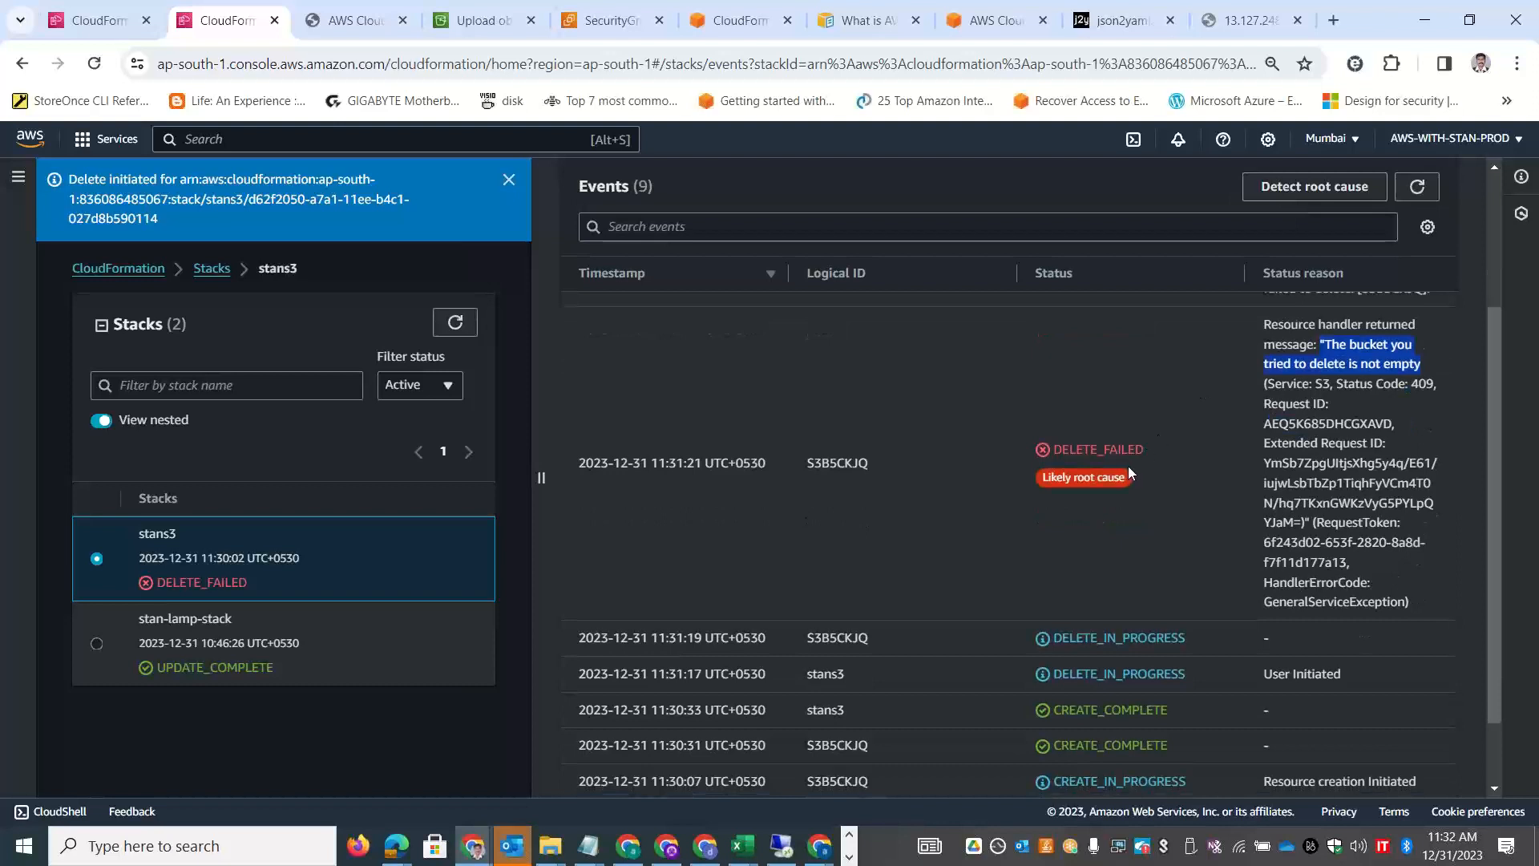
pyautogui.moveTo(1142, 447); pyautogui.dragTo(638, 451)
pyautogui.moveTo(1411, 344); pyautogui.dragTo(1337, 345)
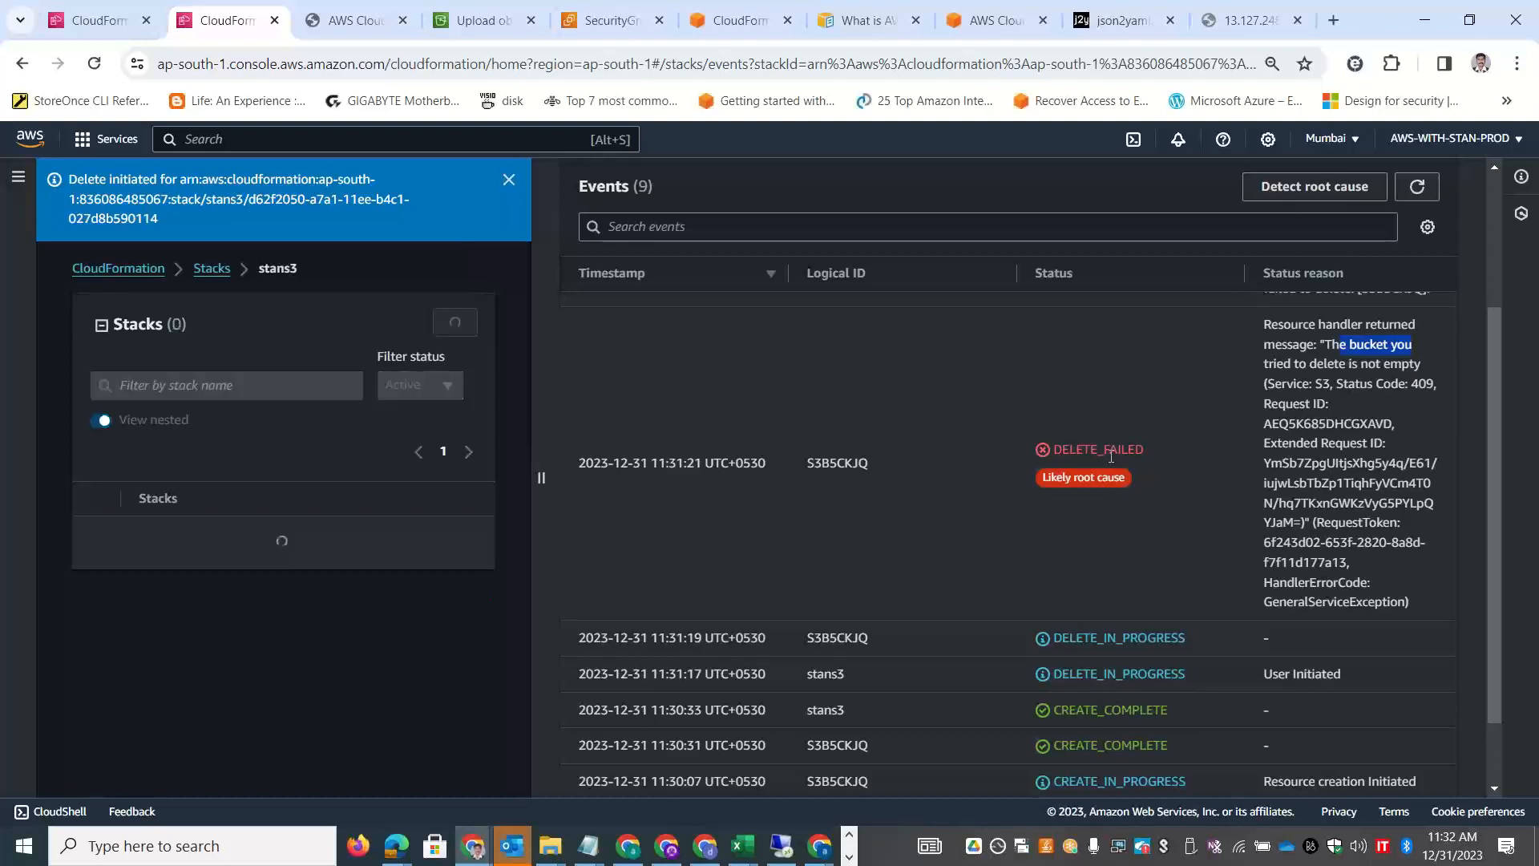
pyautogui.moveTo(1321, 344); pyautogui.dragTo(1359, 404)
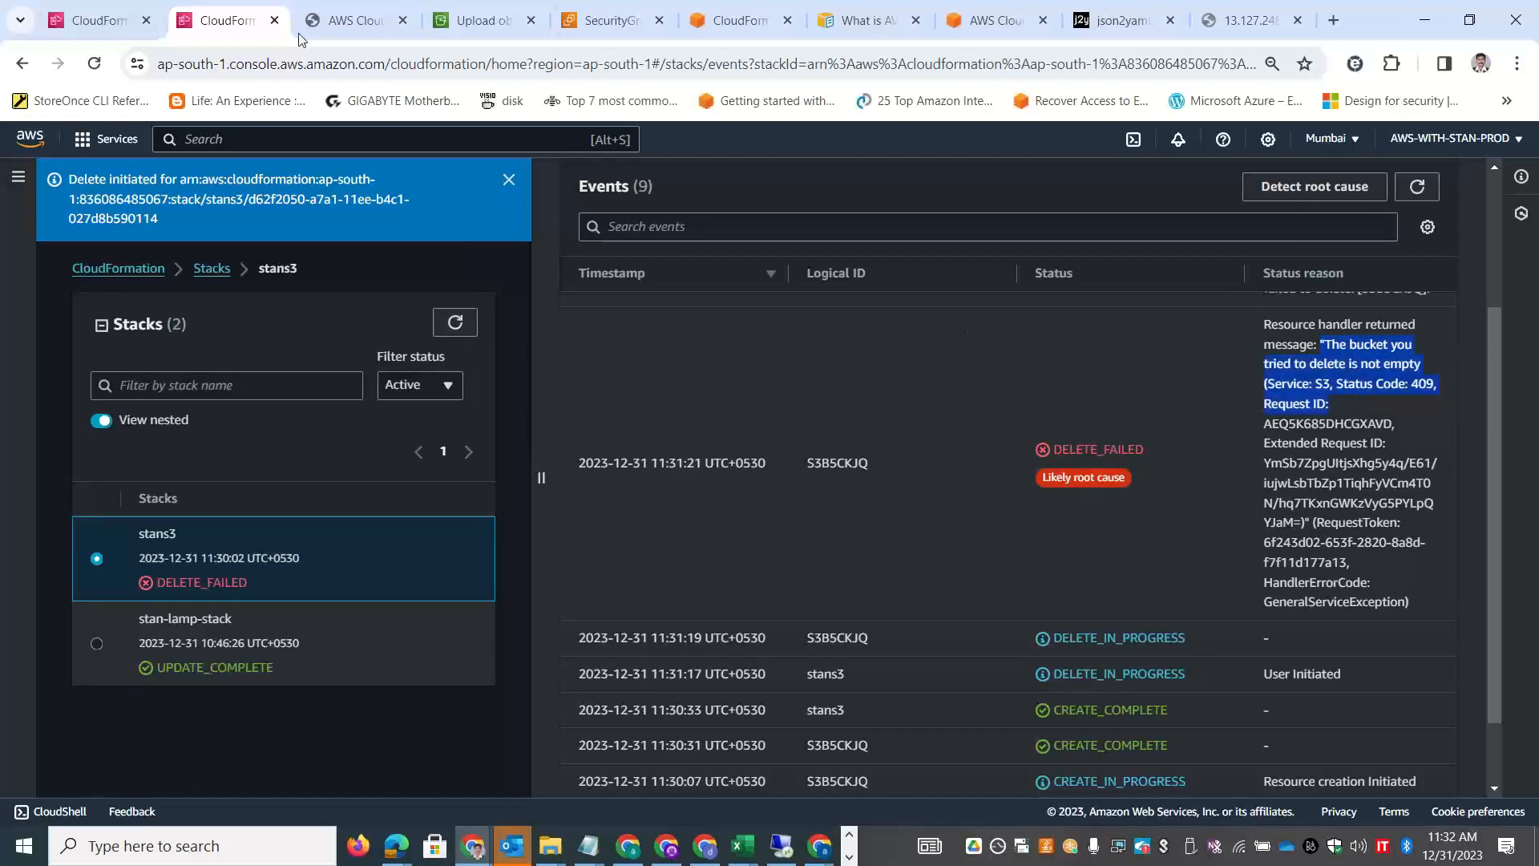
# Return to the S3 bucket, close the upload status and request deletion of the 123.txt object.
pyautogui.click(481, 20)
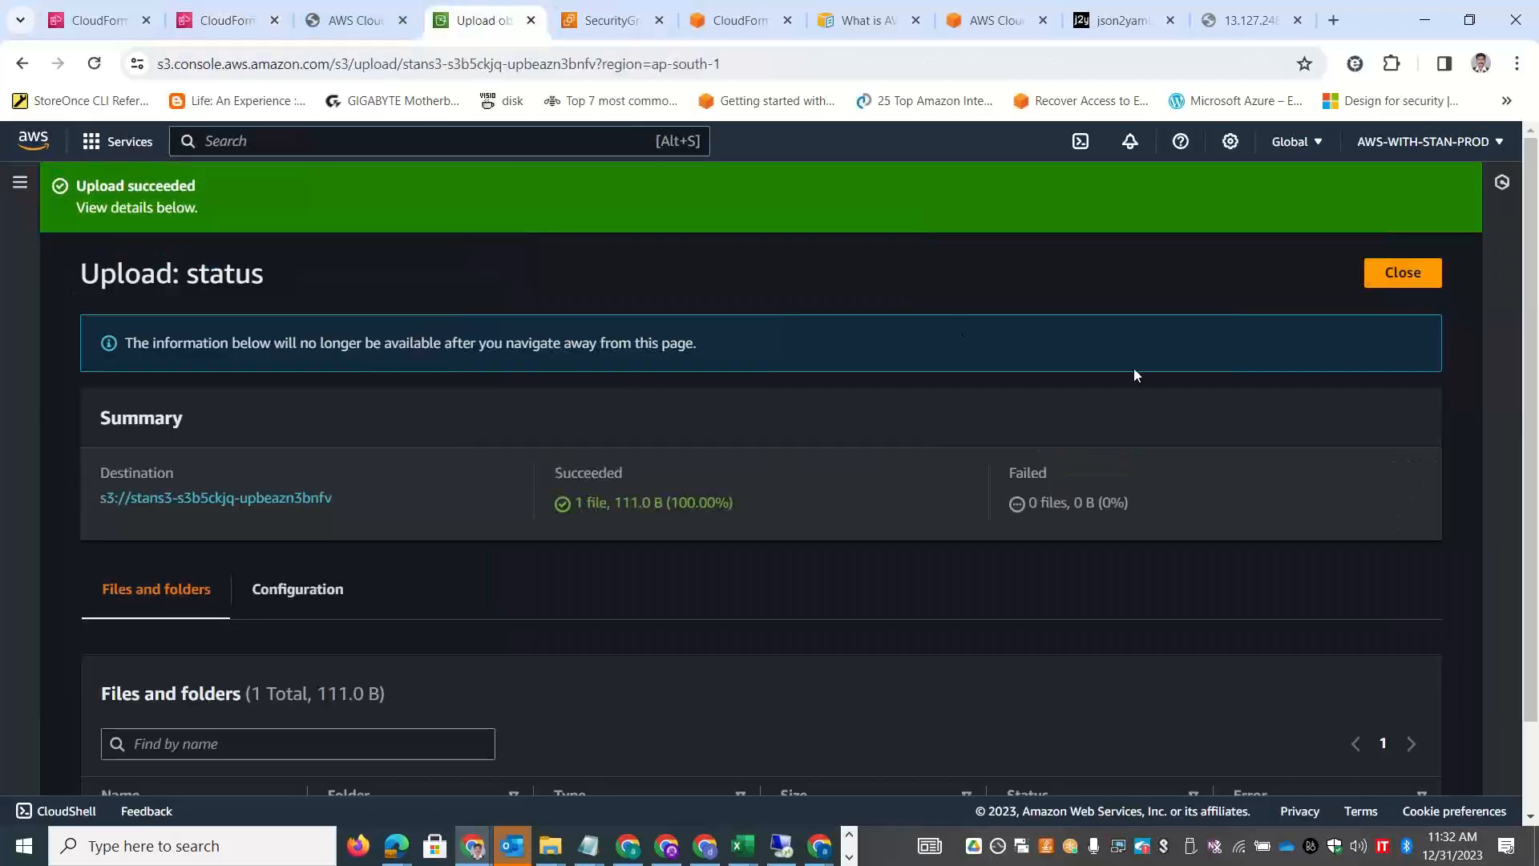
pyautogui.click(1377, 293)
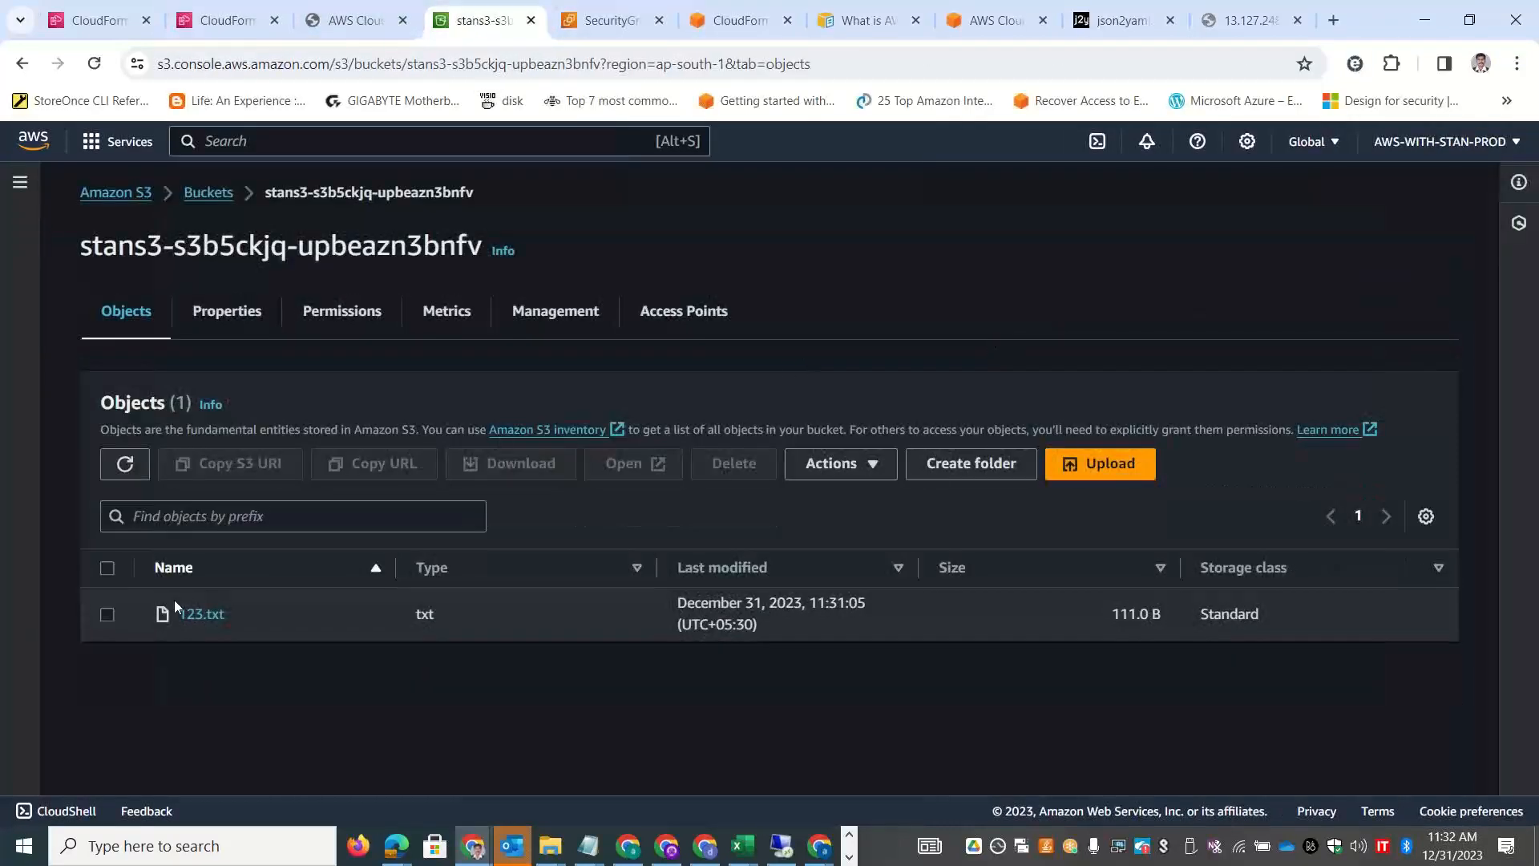
pyautogui.click(109, 611)
pyautogui.click(751, 471)
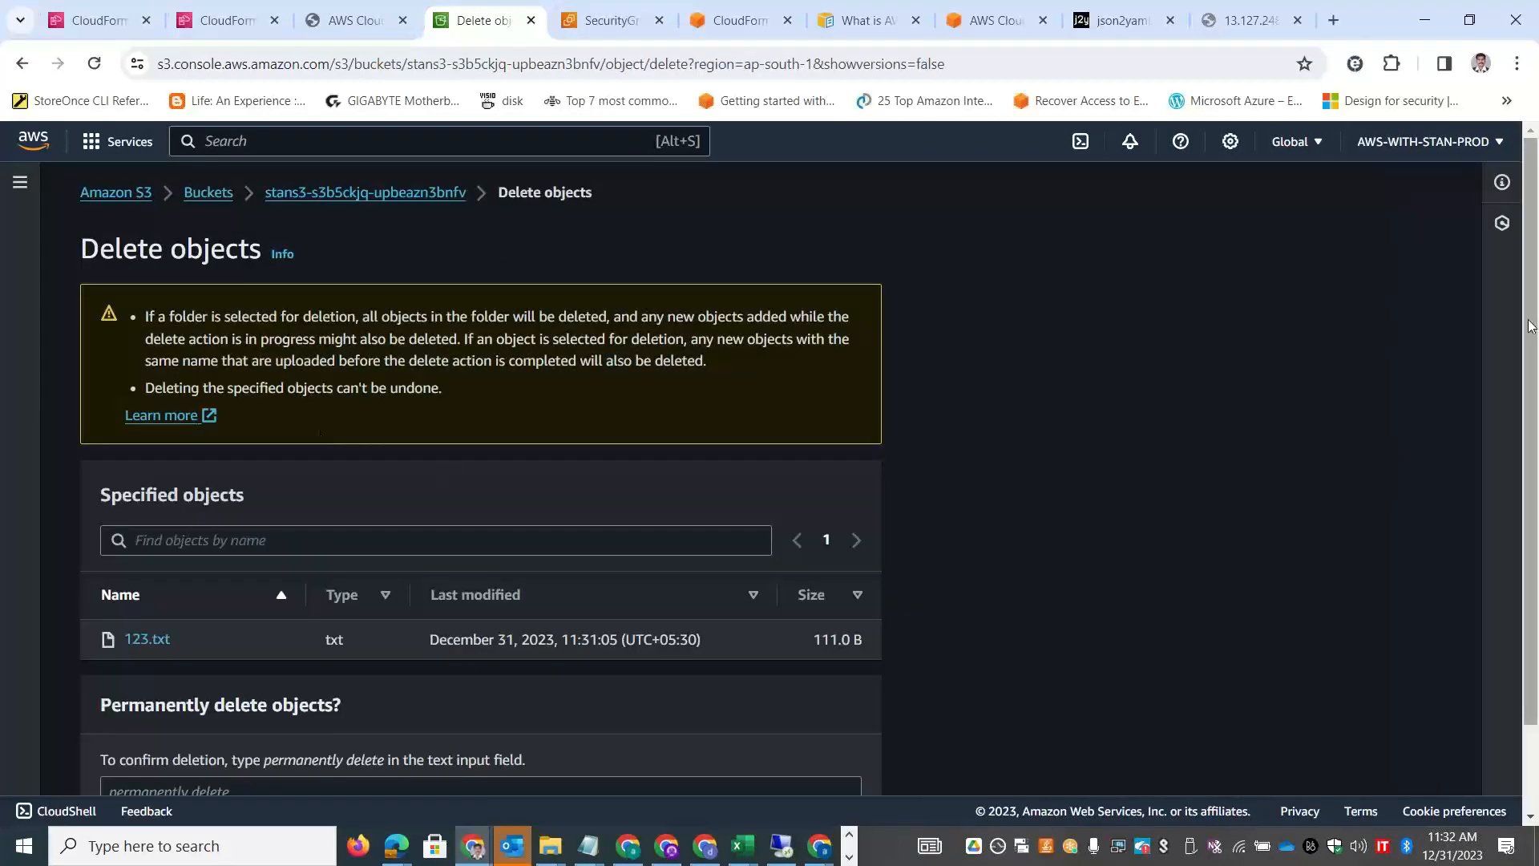
# Confirm the deletion of 123.txt with the text "permanently delete" and delete the object.
pyautogui.scroll(-1, 1527, 617)
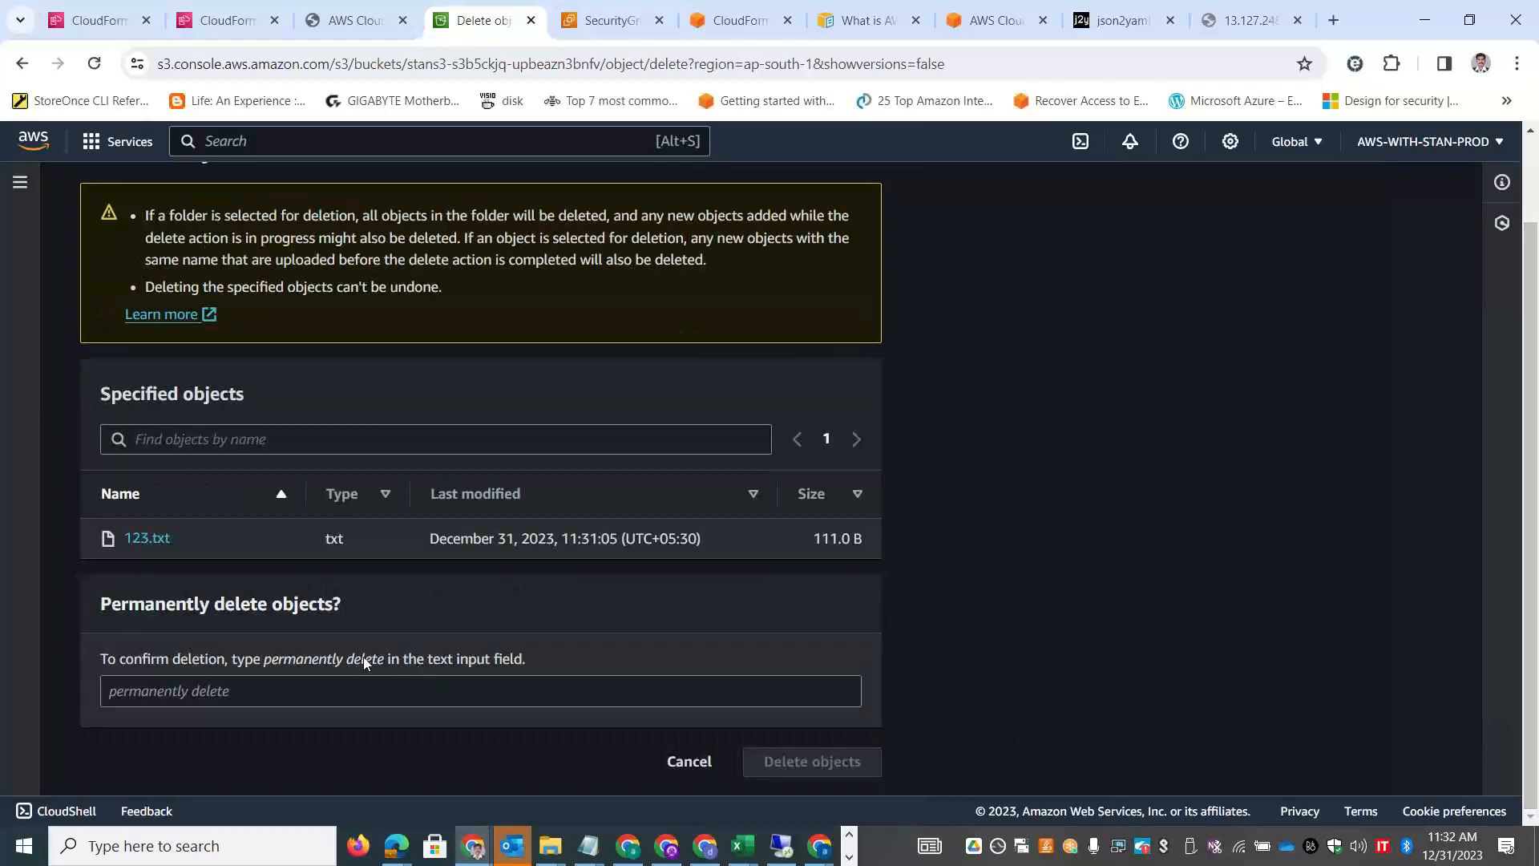
pyautogui.moveTo(385, 659); pyautogui.dragTo(263, 658)
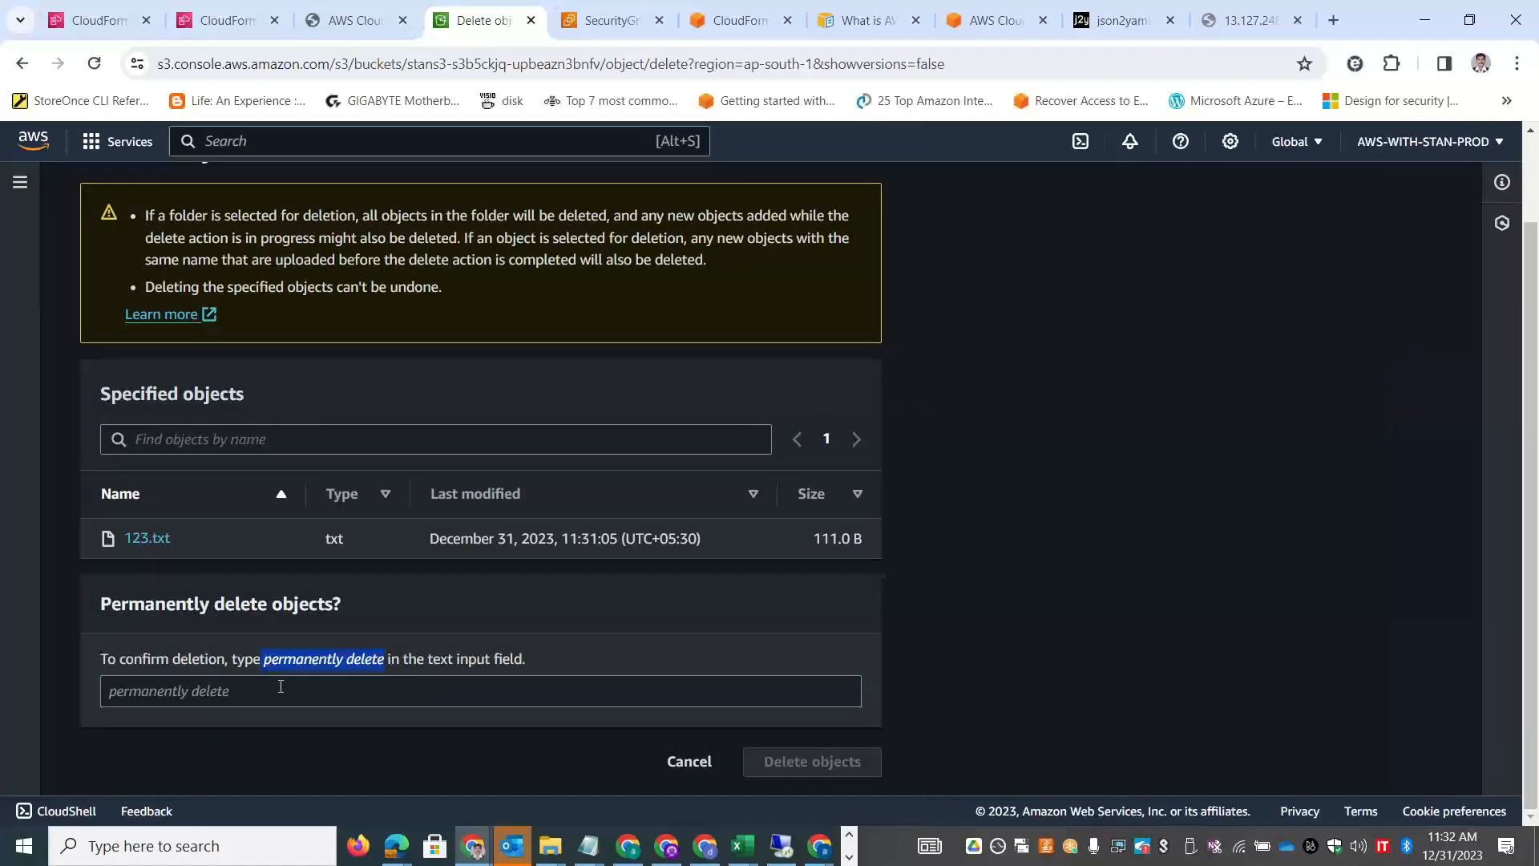
pyautogui.click(281, 685)
pyautogui.write('permanently delete')
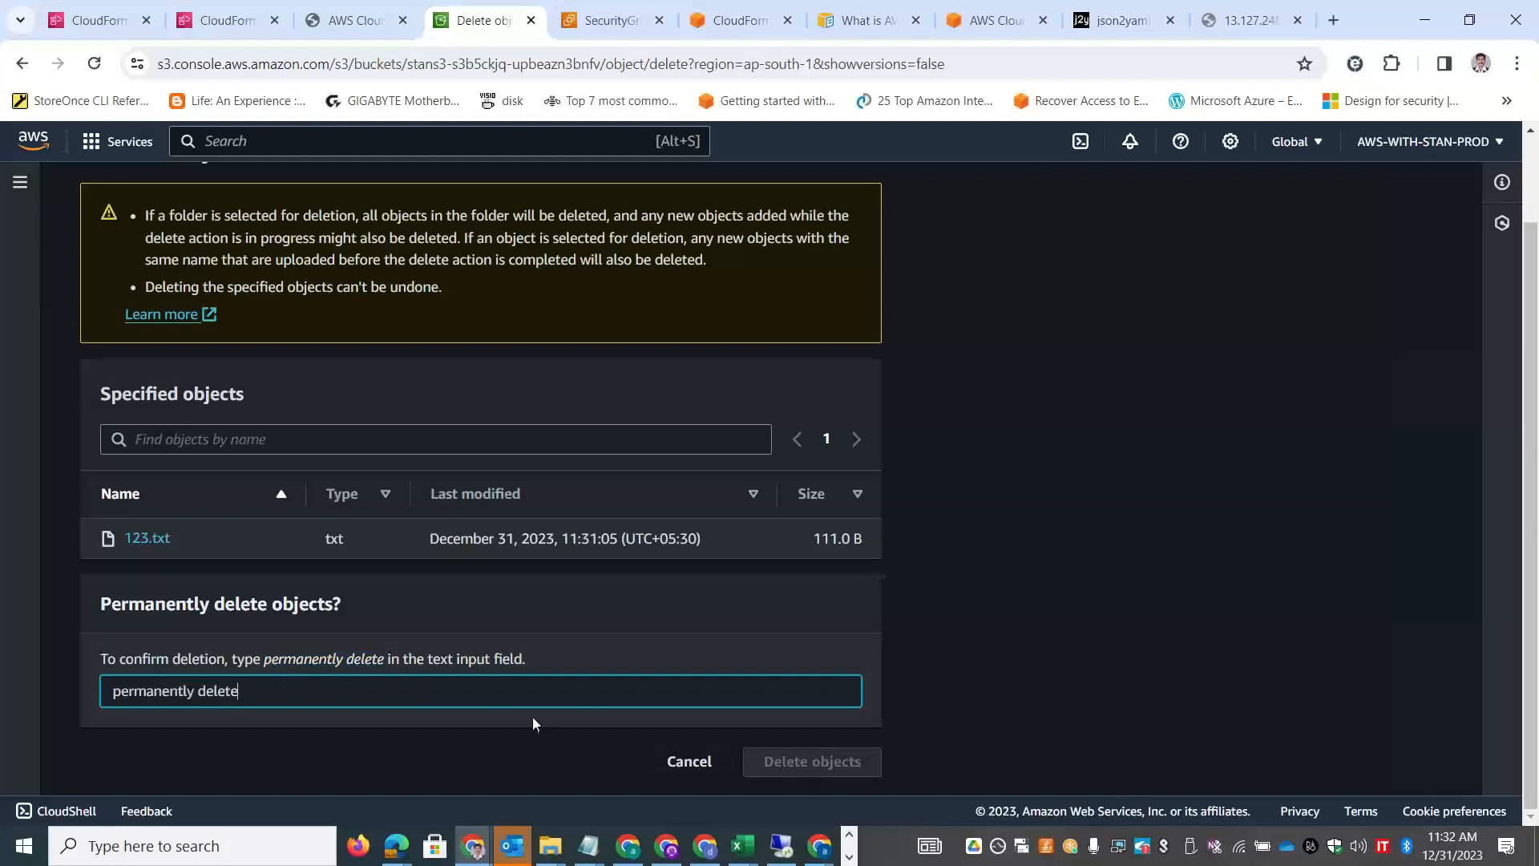
pyautogui.click(112, 693)
pyautogui.press('BackSpace')
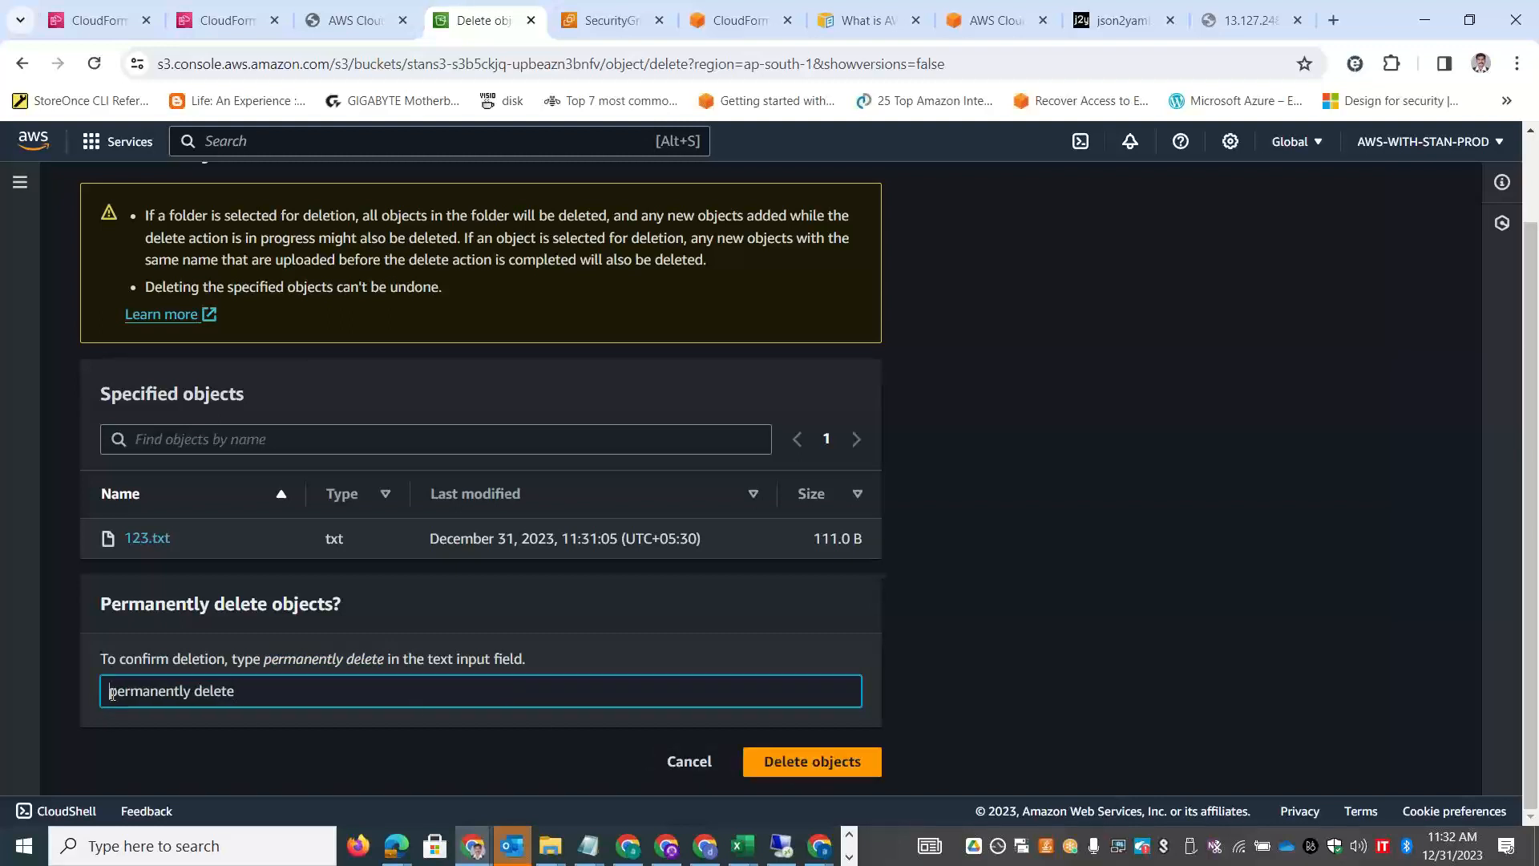
pyautogui.click(810, 759)
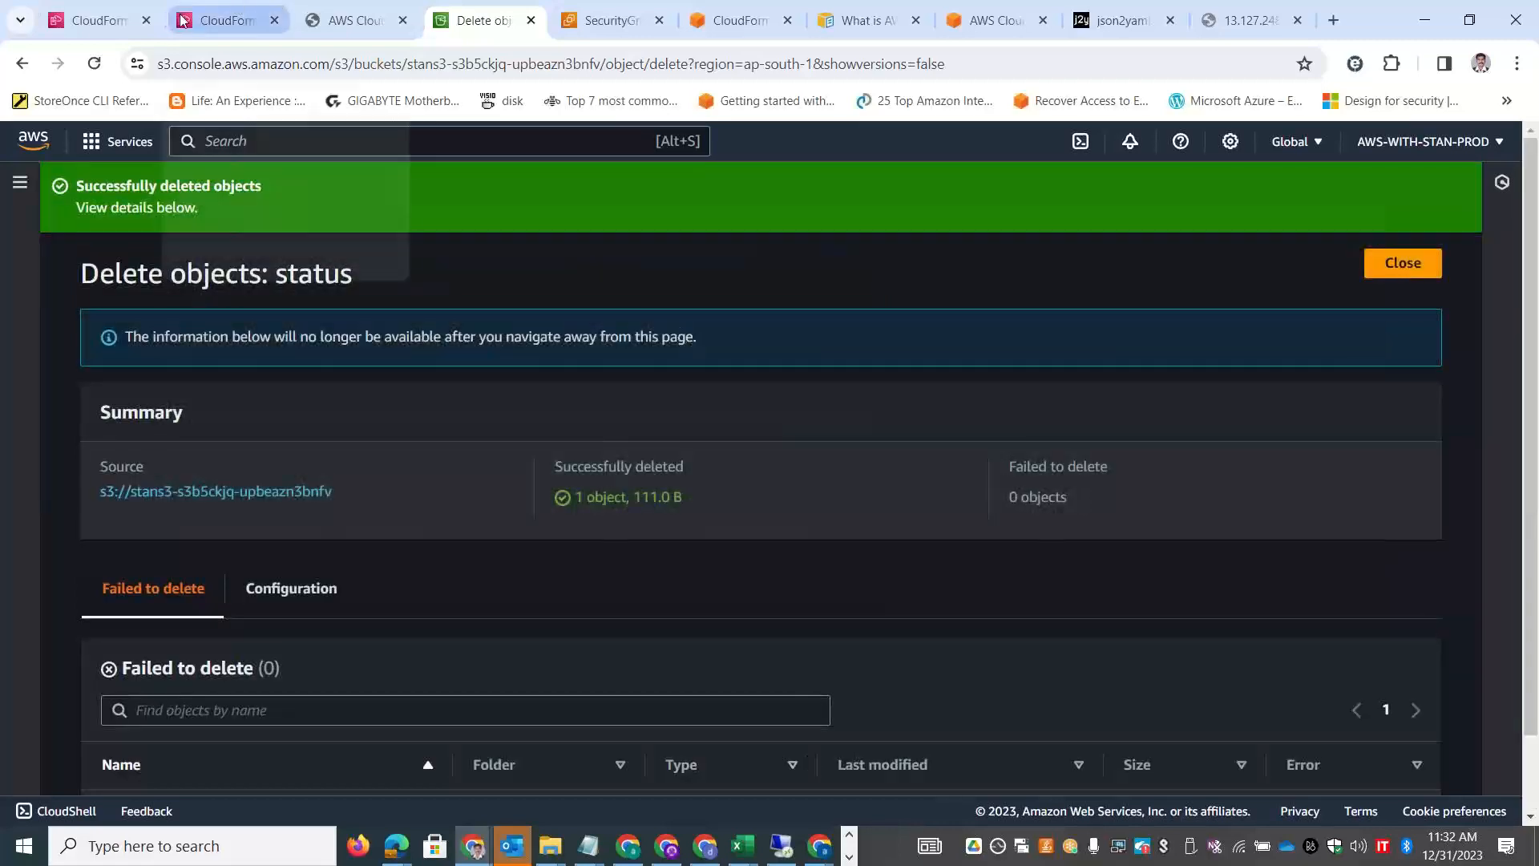
# Go back to the CloudFormation stack and delete stans3 again without retaining the S3B5CKJQ resource.
pyautogui.click(248, 24)
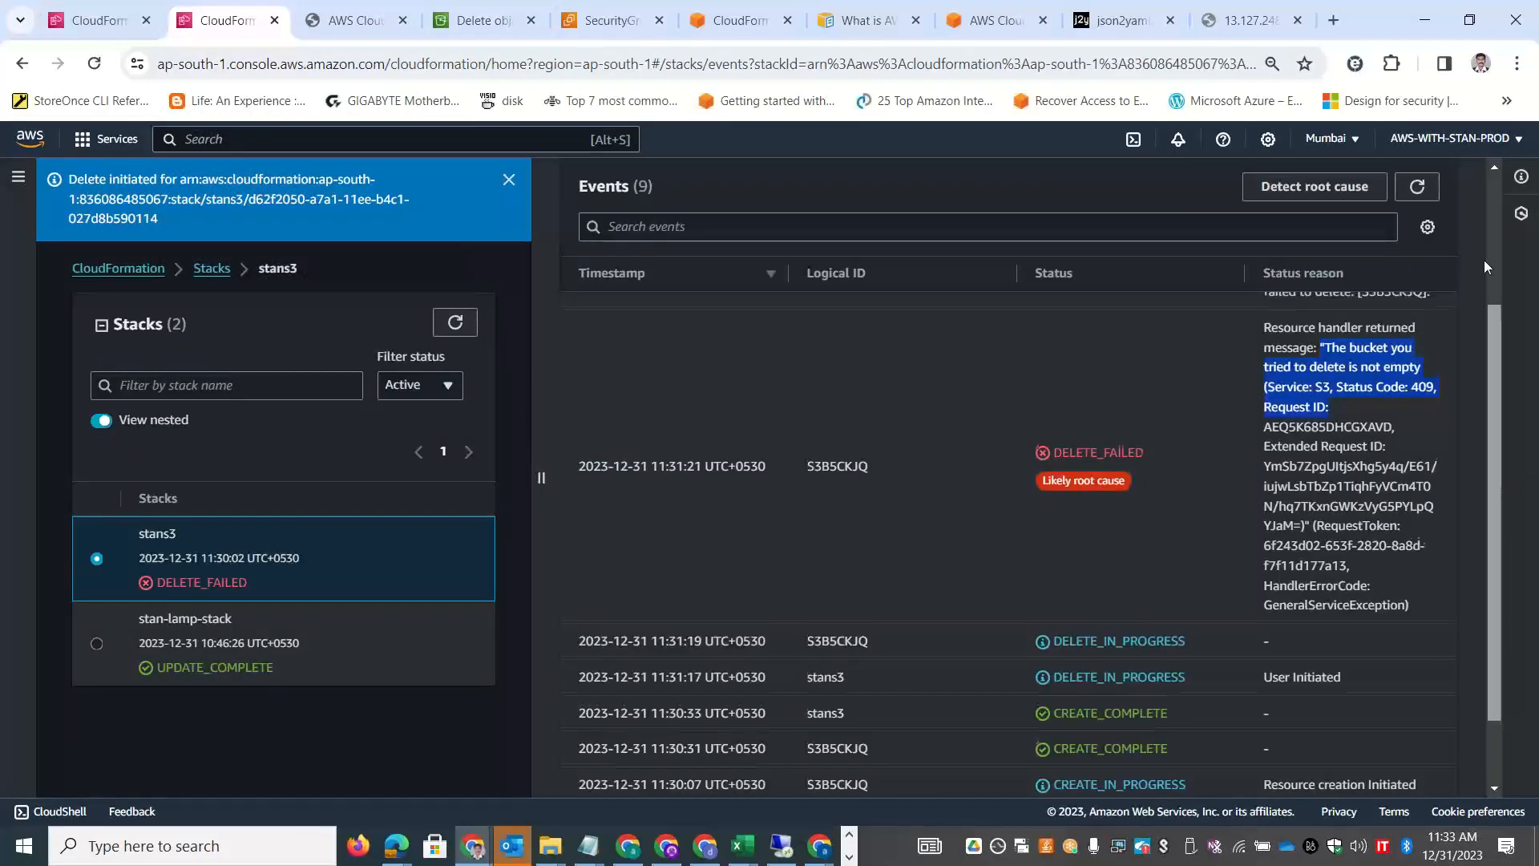
pyautogui.scroll(3, 1483, 260)
pyautogui.click(1046, 236)
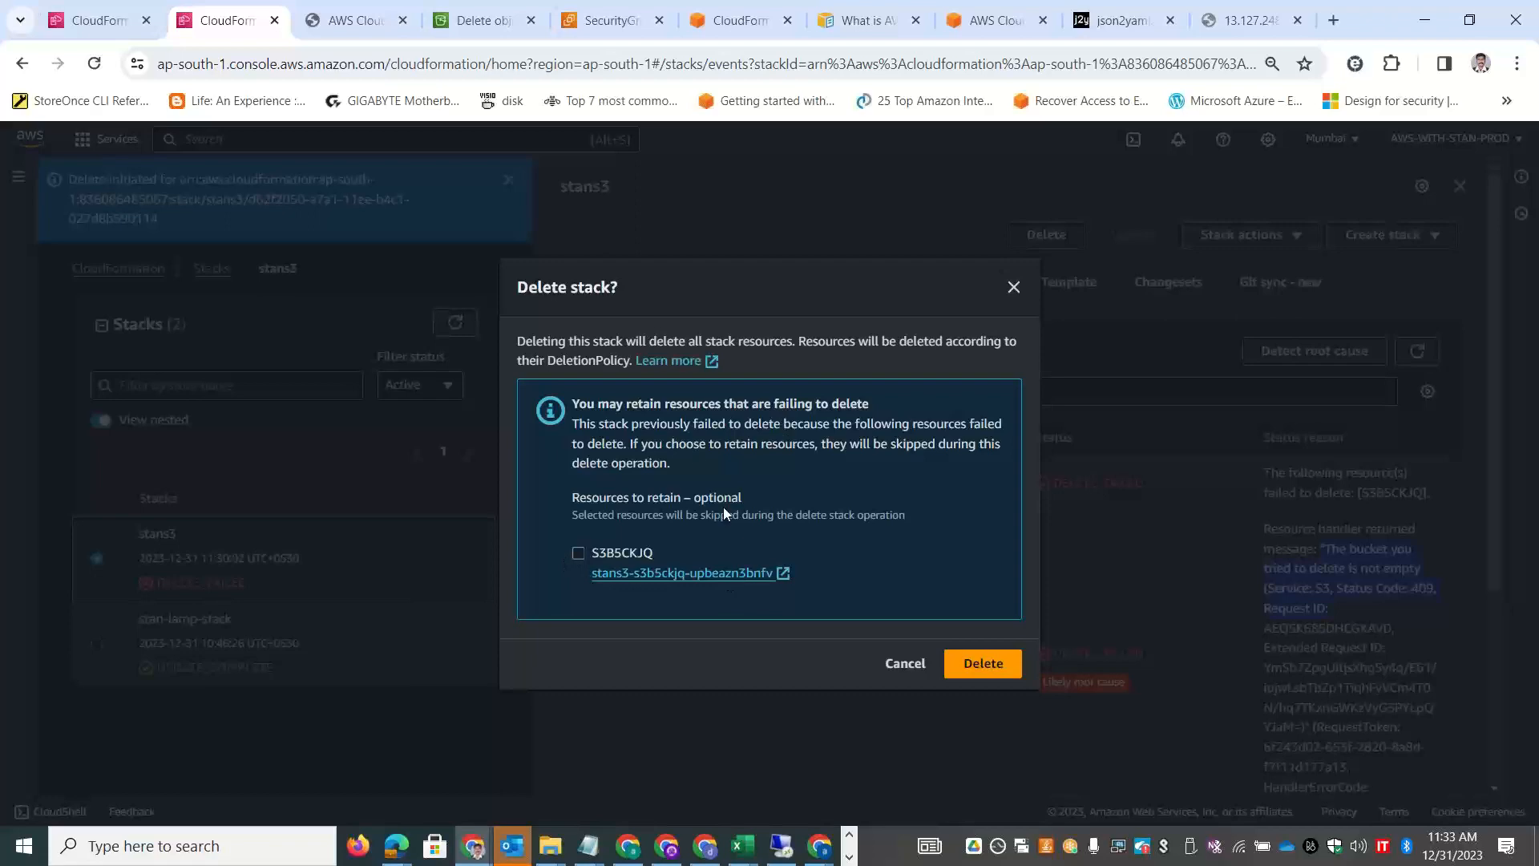
pyautogui.click(964, 664)
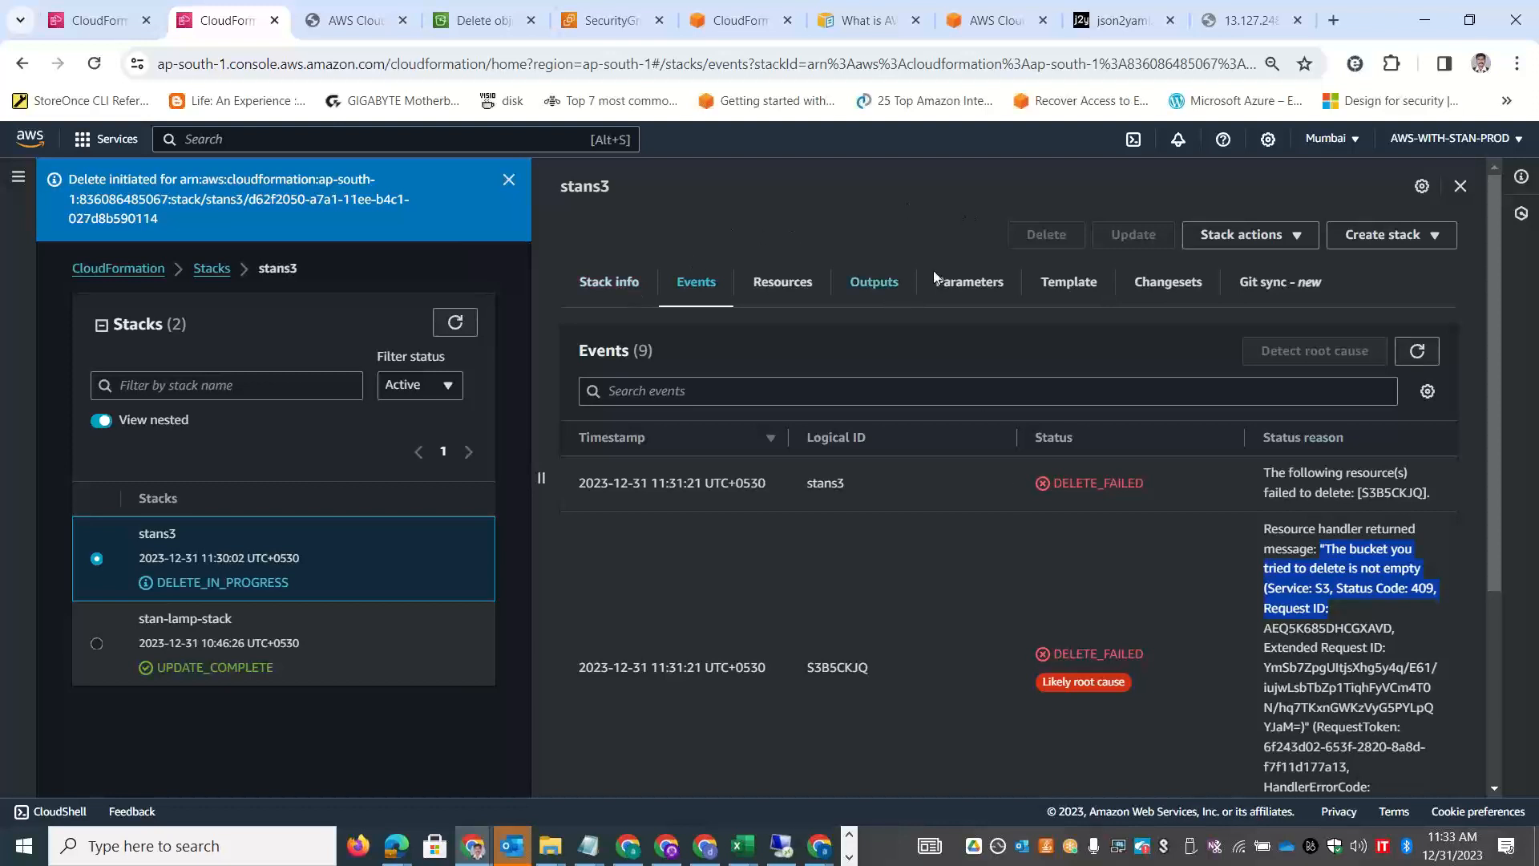
# Refresh the stans3 events and examine the latest deletion statuses of the stack and its bucket.
pyautogui.click(1434, 351)
pyautogui.scroll(-2, 1436, 350)
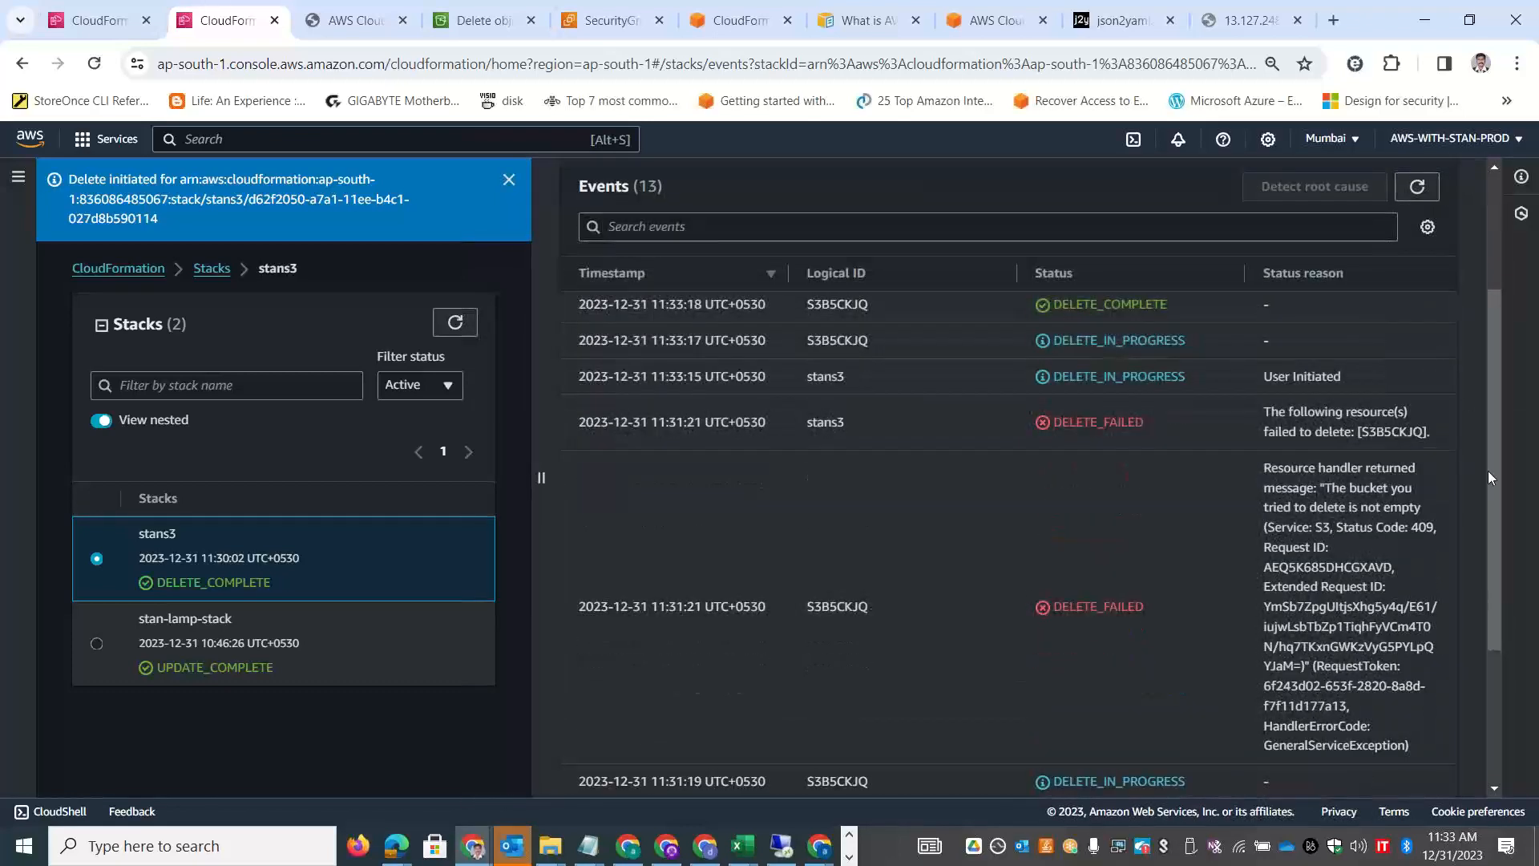
pyautogui.scroll(2, 1504, 479)
pyautogui.moveTo(659, 473); pyautogui.dragTo(687, 473)
pyautogui.click(1139, 479)
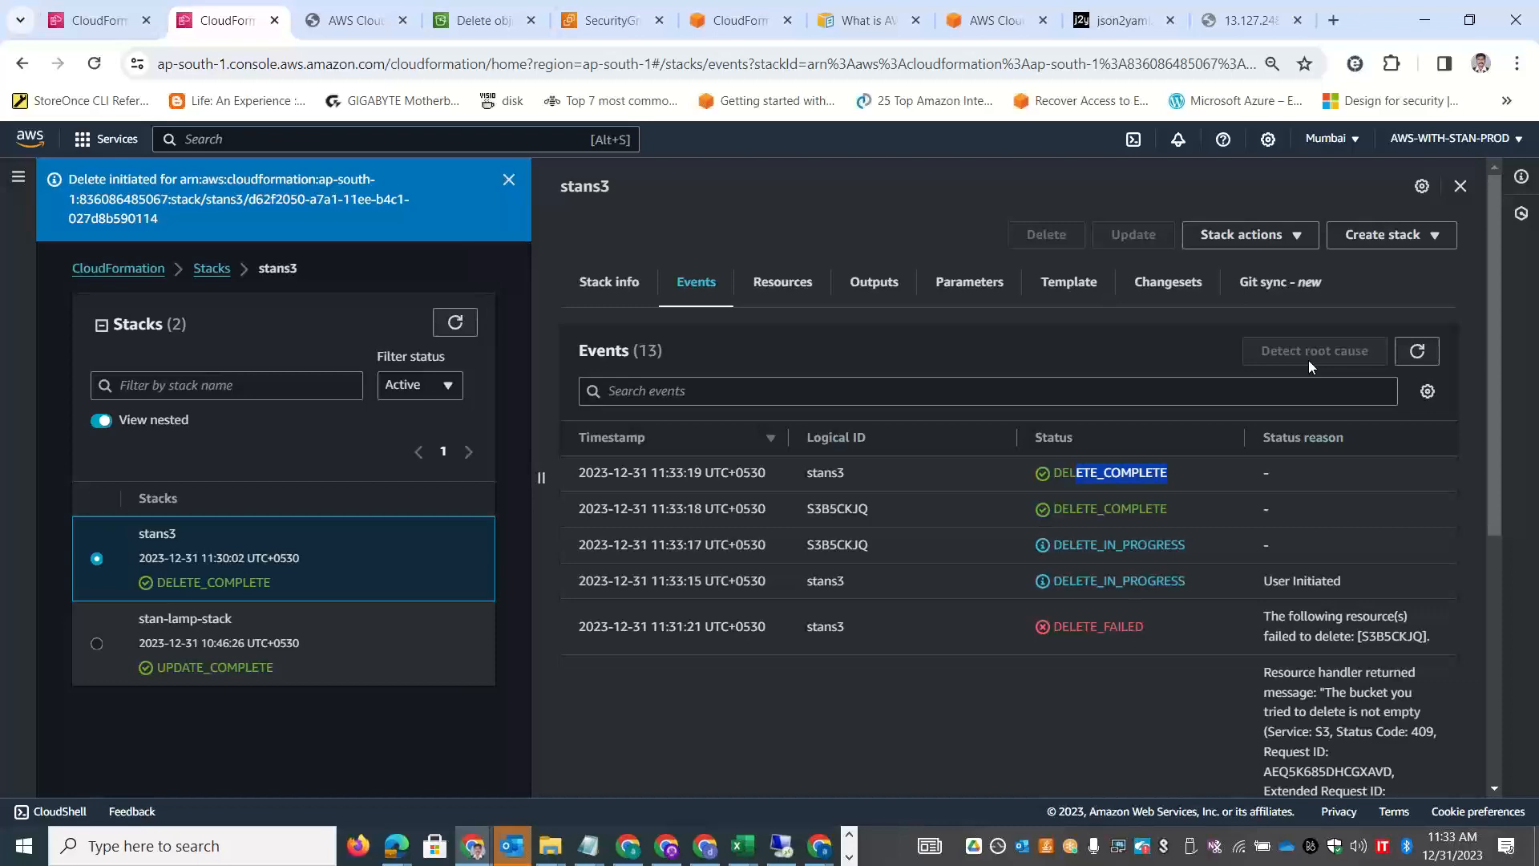
# Switch to the Excel workbook, open the CFT Structure sheet and select the template section names from Schema to Outputs.
pyautogui.hotkey('alt', 'Tab')
pyautogui.hotkey('alt', 'Tab')
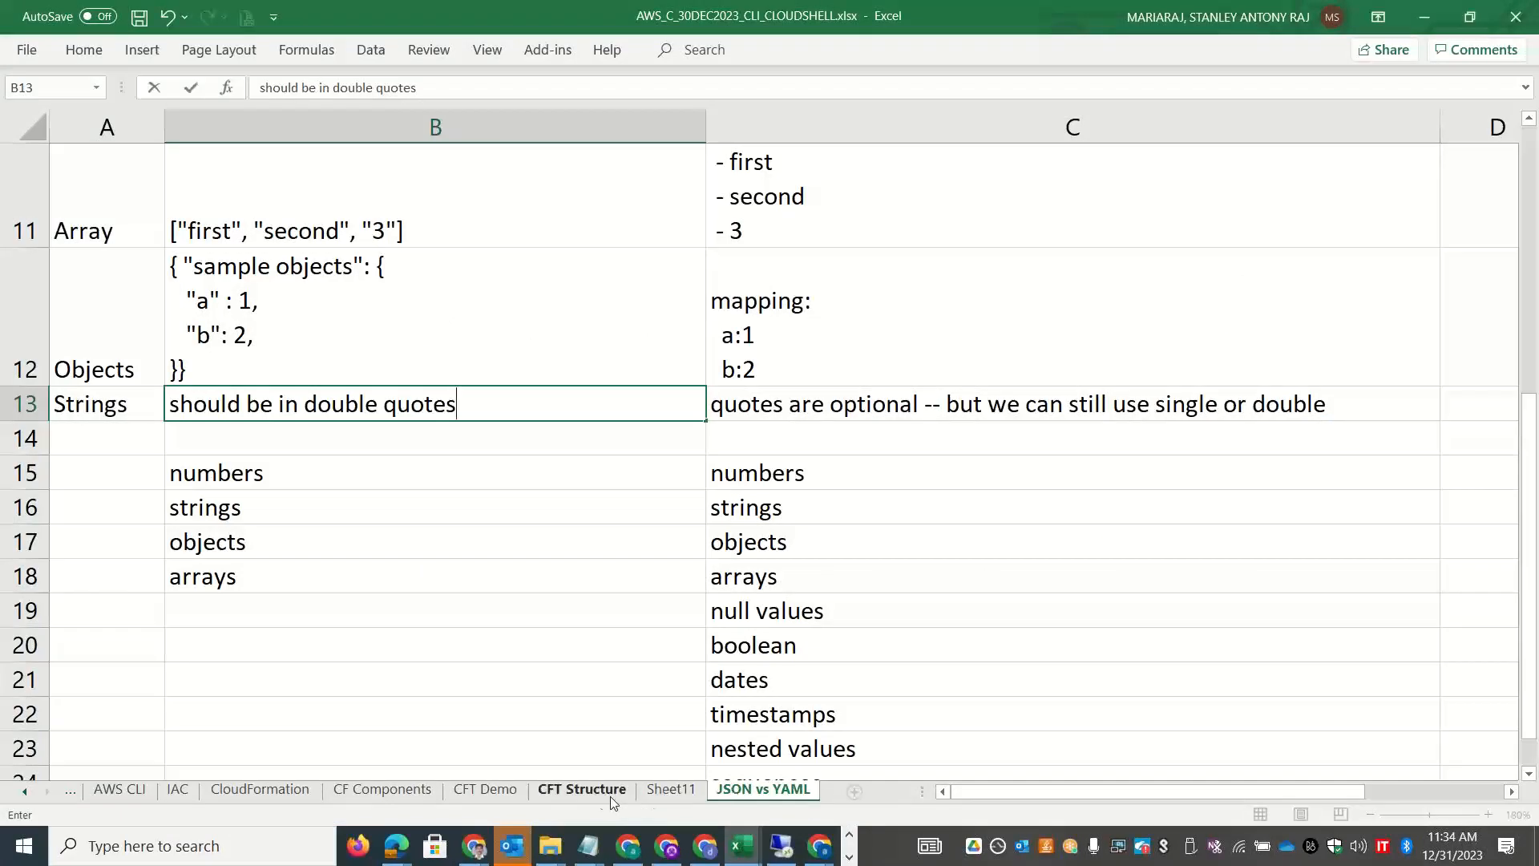
pyautogui.click(559, 795)
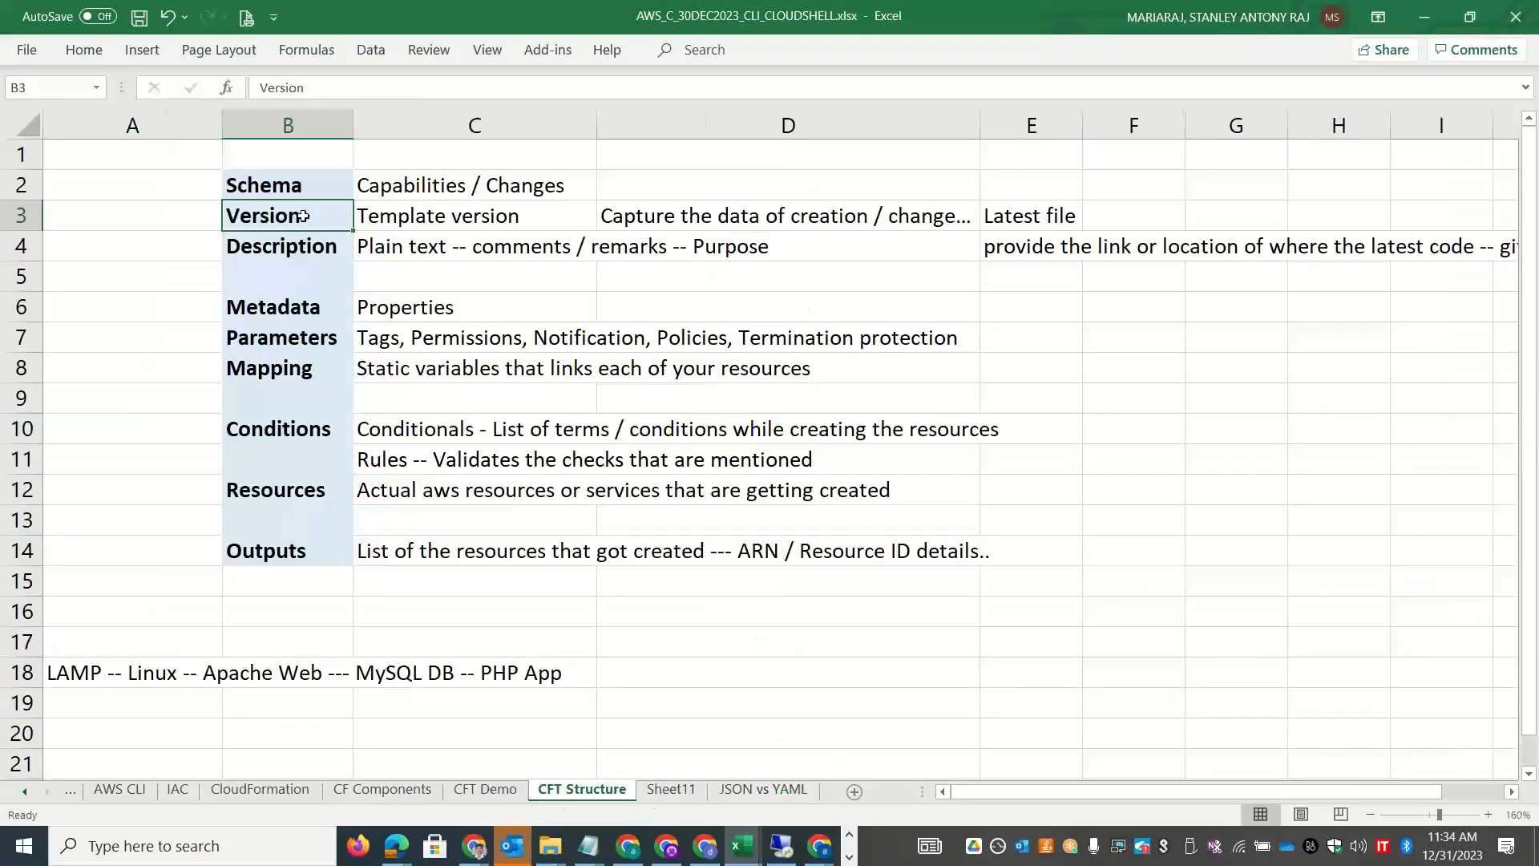
pyautogui.moveTo(284, 185); pyautogui.dragTo(284, 553)
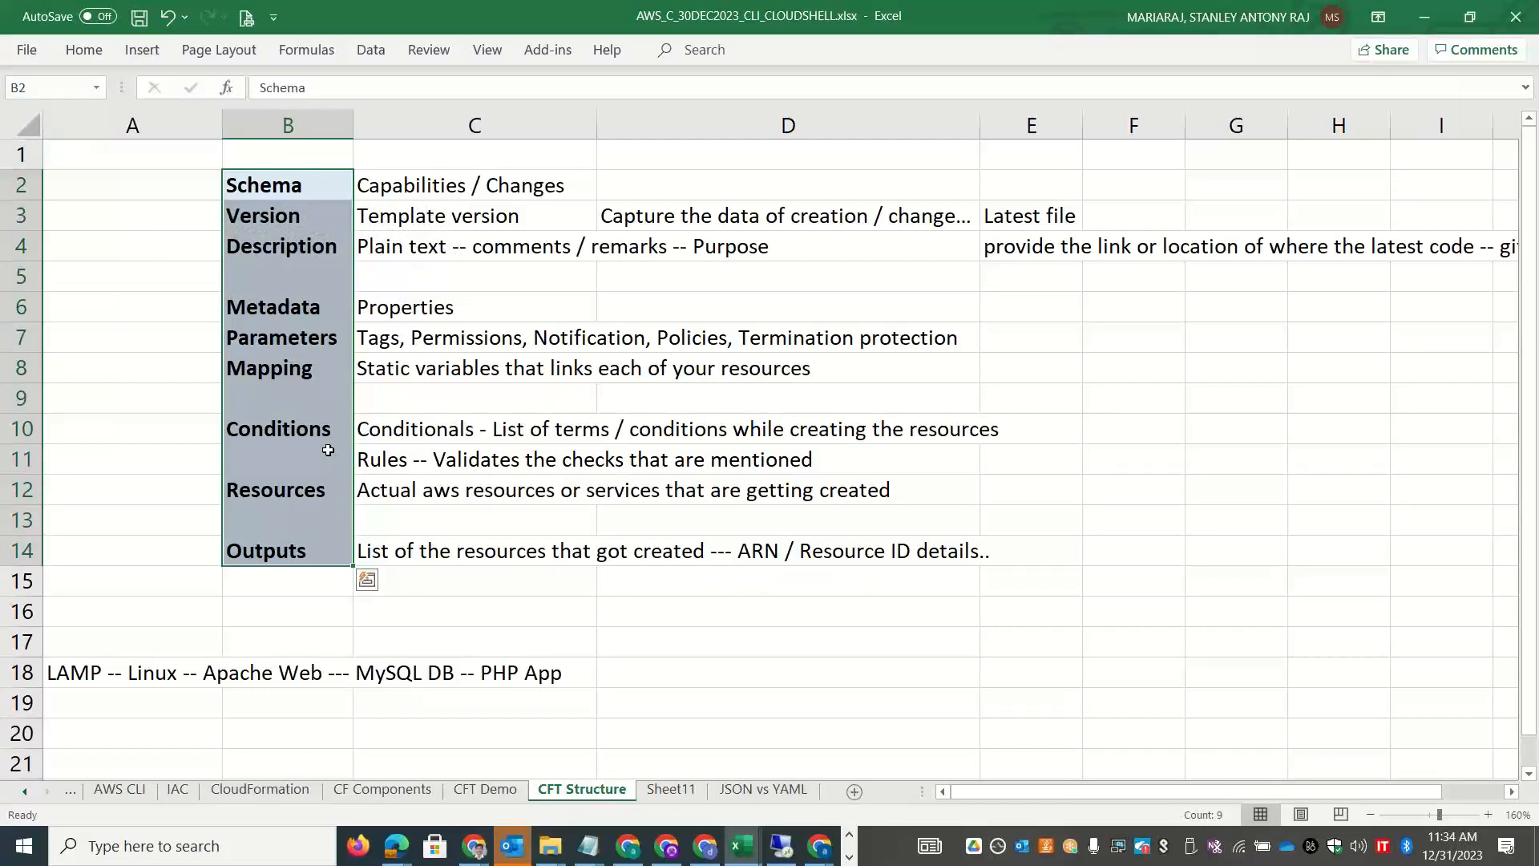
# Switch to the LAMP template Untitled-7 in Visual Studio Code and look into its Parameters and Mappings sections, leaving both folded.
pyautogui.click(303, 334)
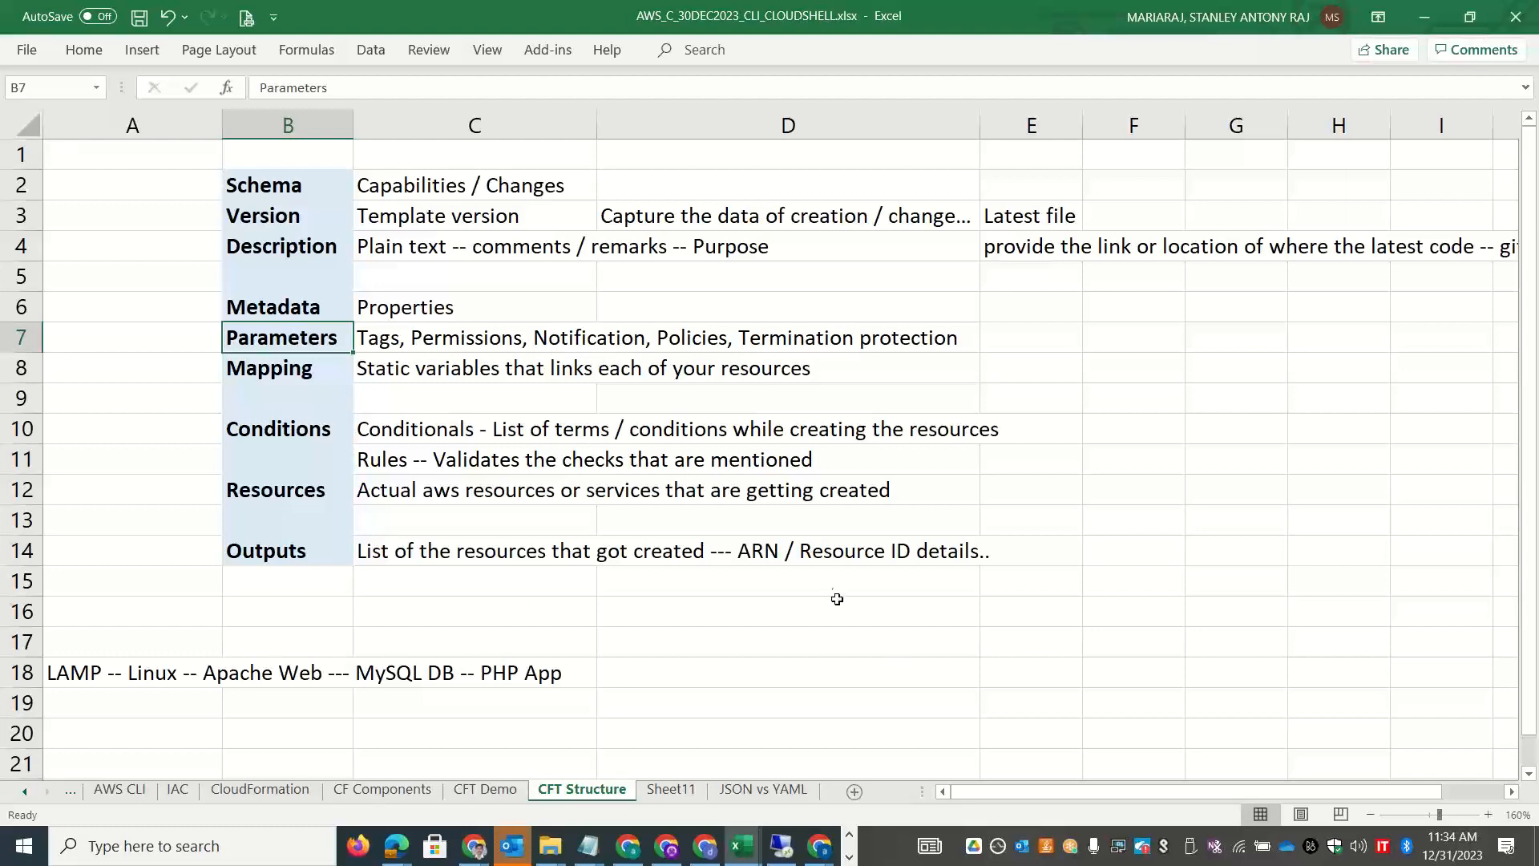
pyautogui.hotkey('alt', 'Tab')
pyautogui.hotkey('alt', 'Tab')
pyautogui.hotkey('alt', 'Tab')
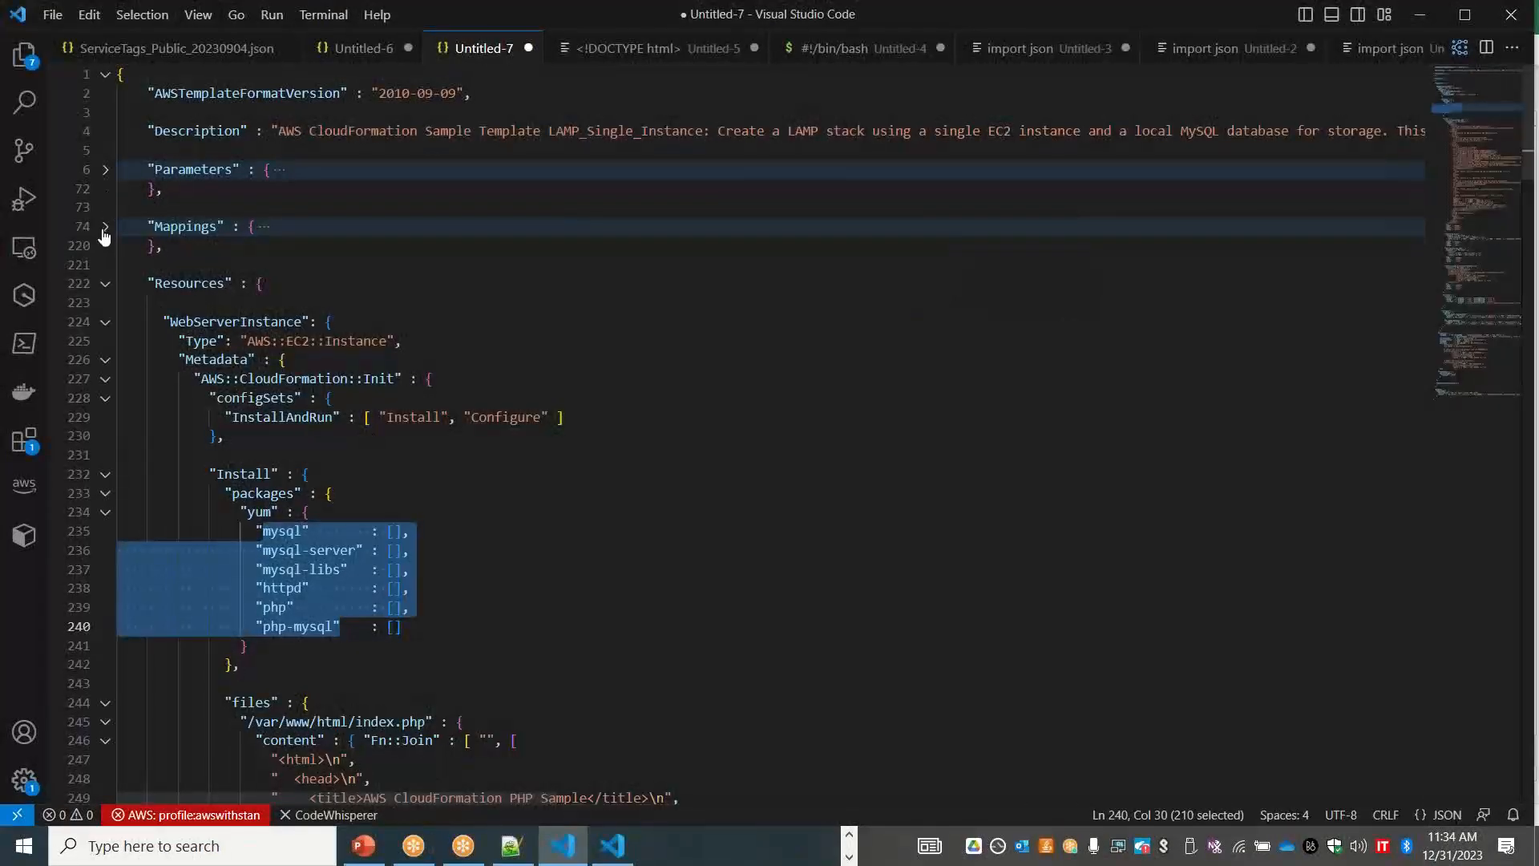
pyautogui.click(105, 227)
pyautogui.click(105, 170)
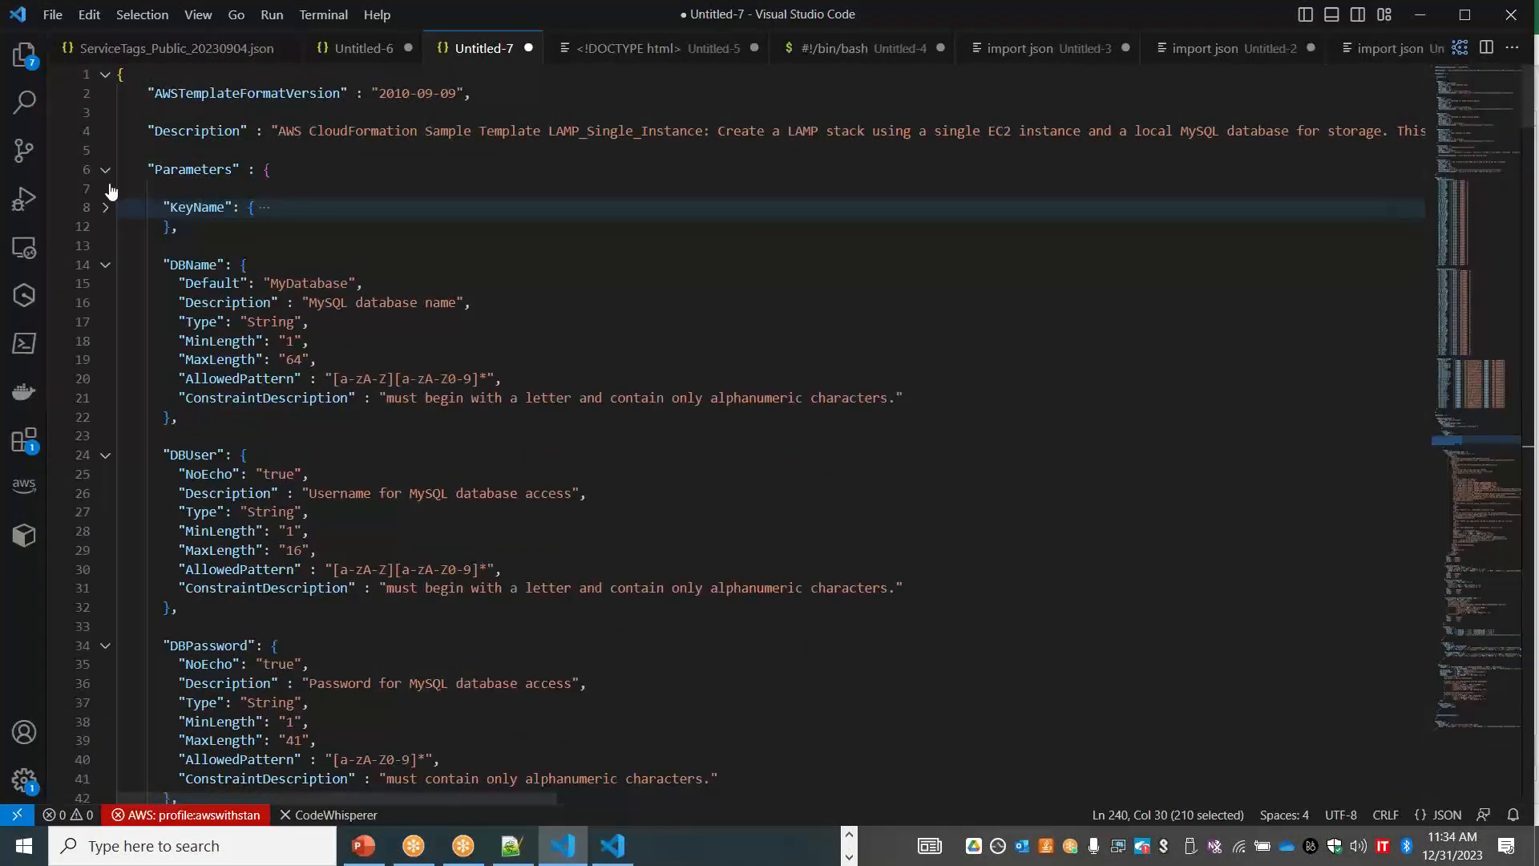
pyautogui.click(105, 170)
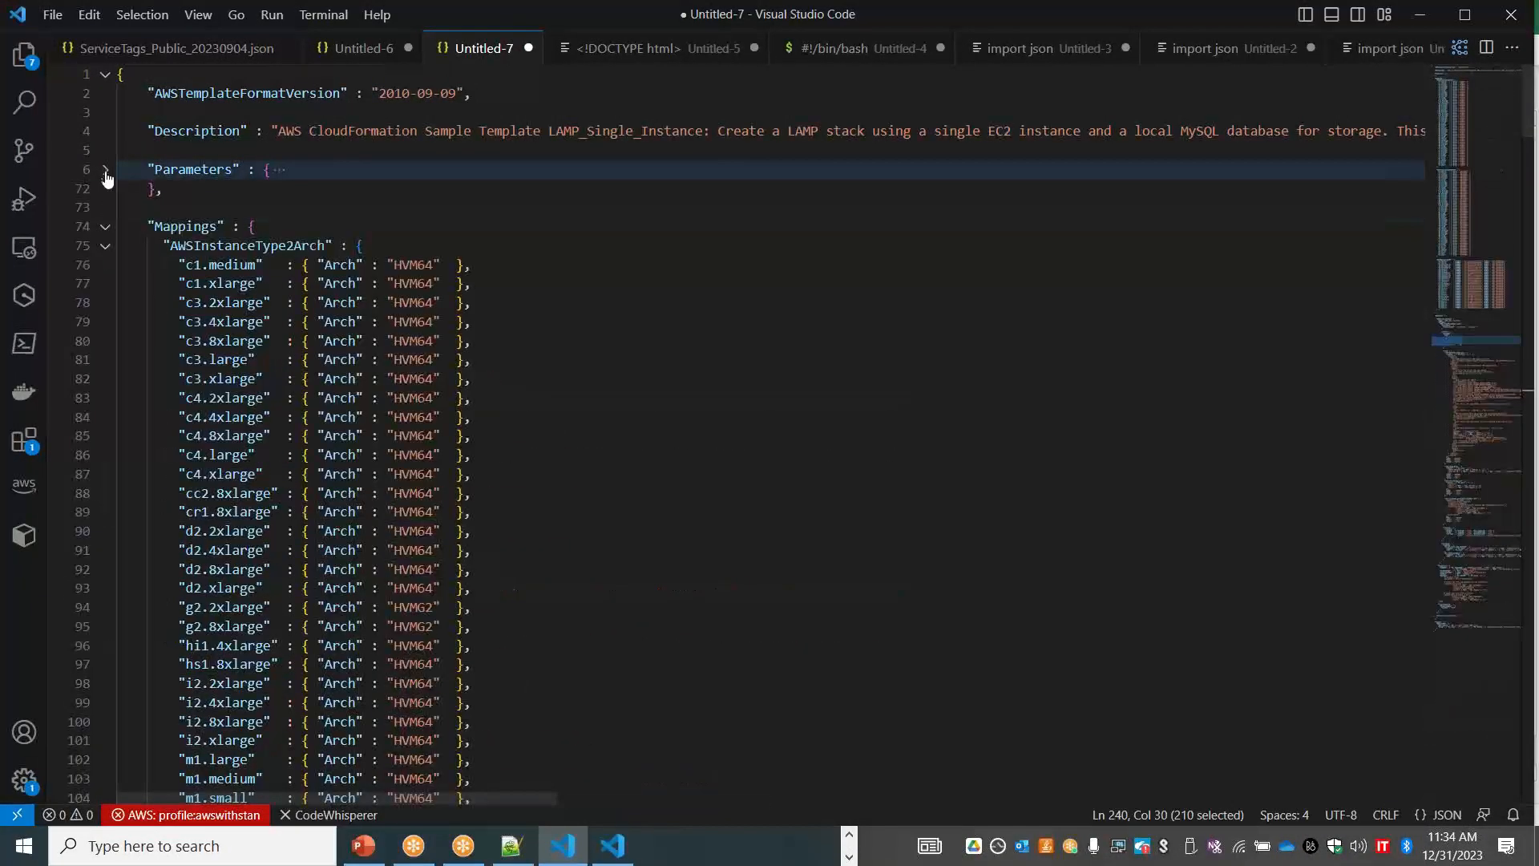
pyautogui.click(105, 227)
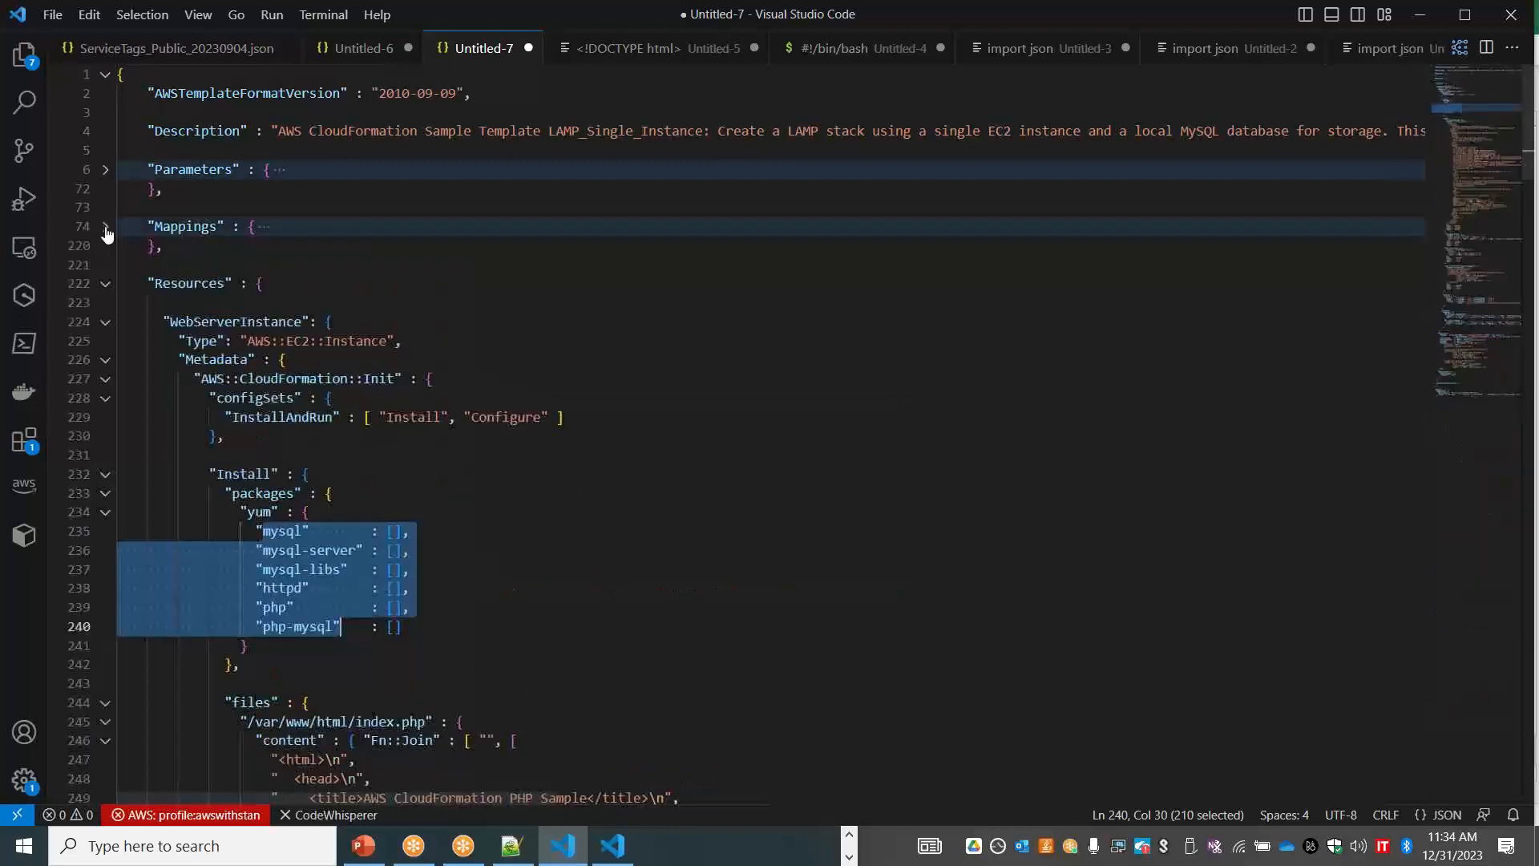
# Fold the Resources and Outputs sections of the template.
pyautogui.click(105, 283)
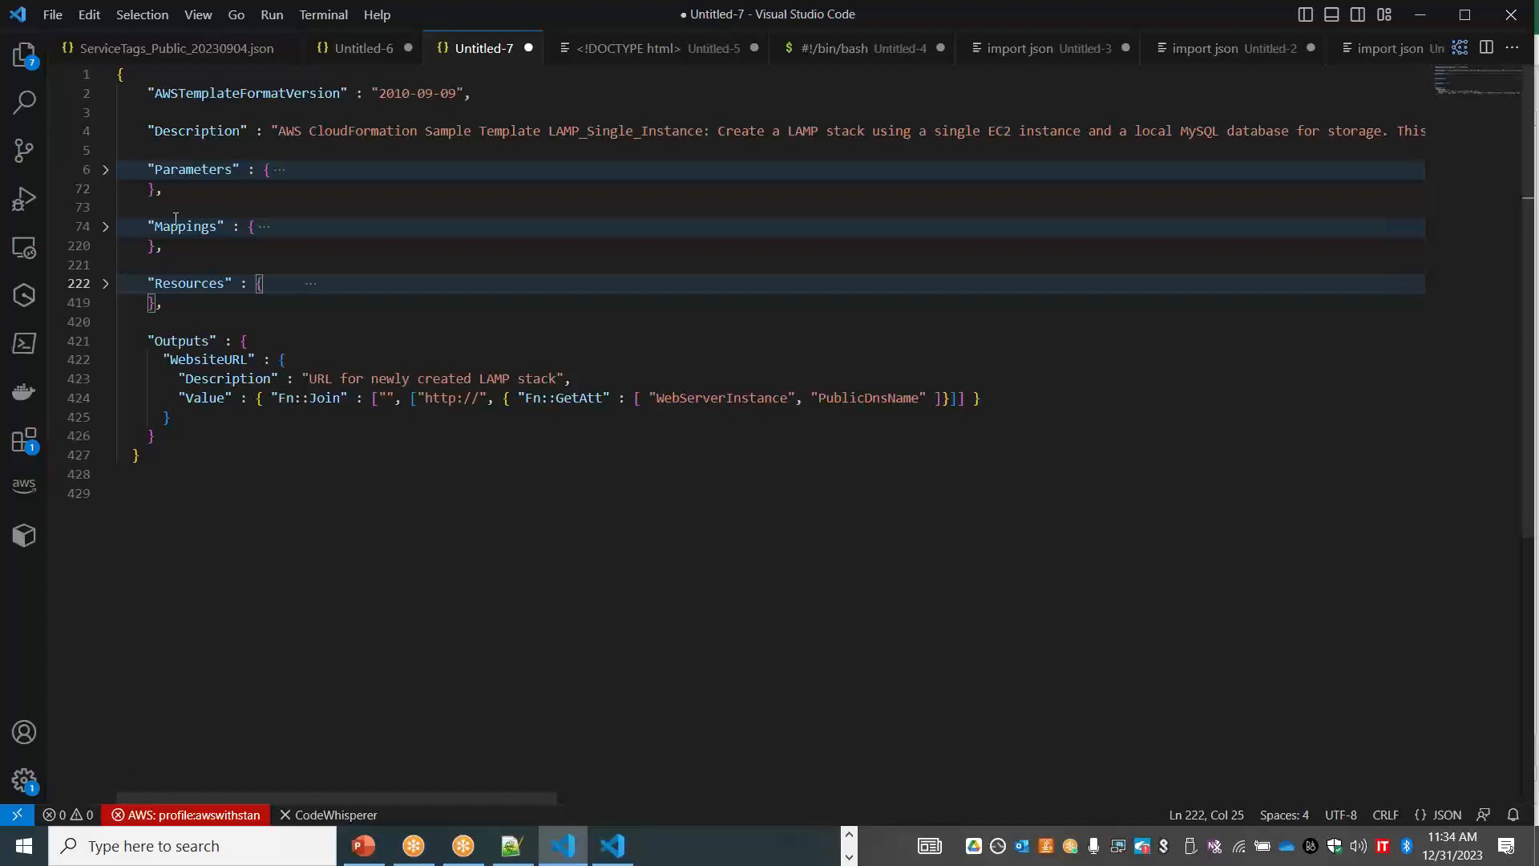
pyautogui.click(105, 283)
pyautogui.click(105, 284)
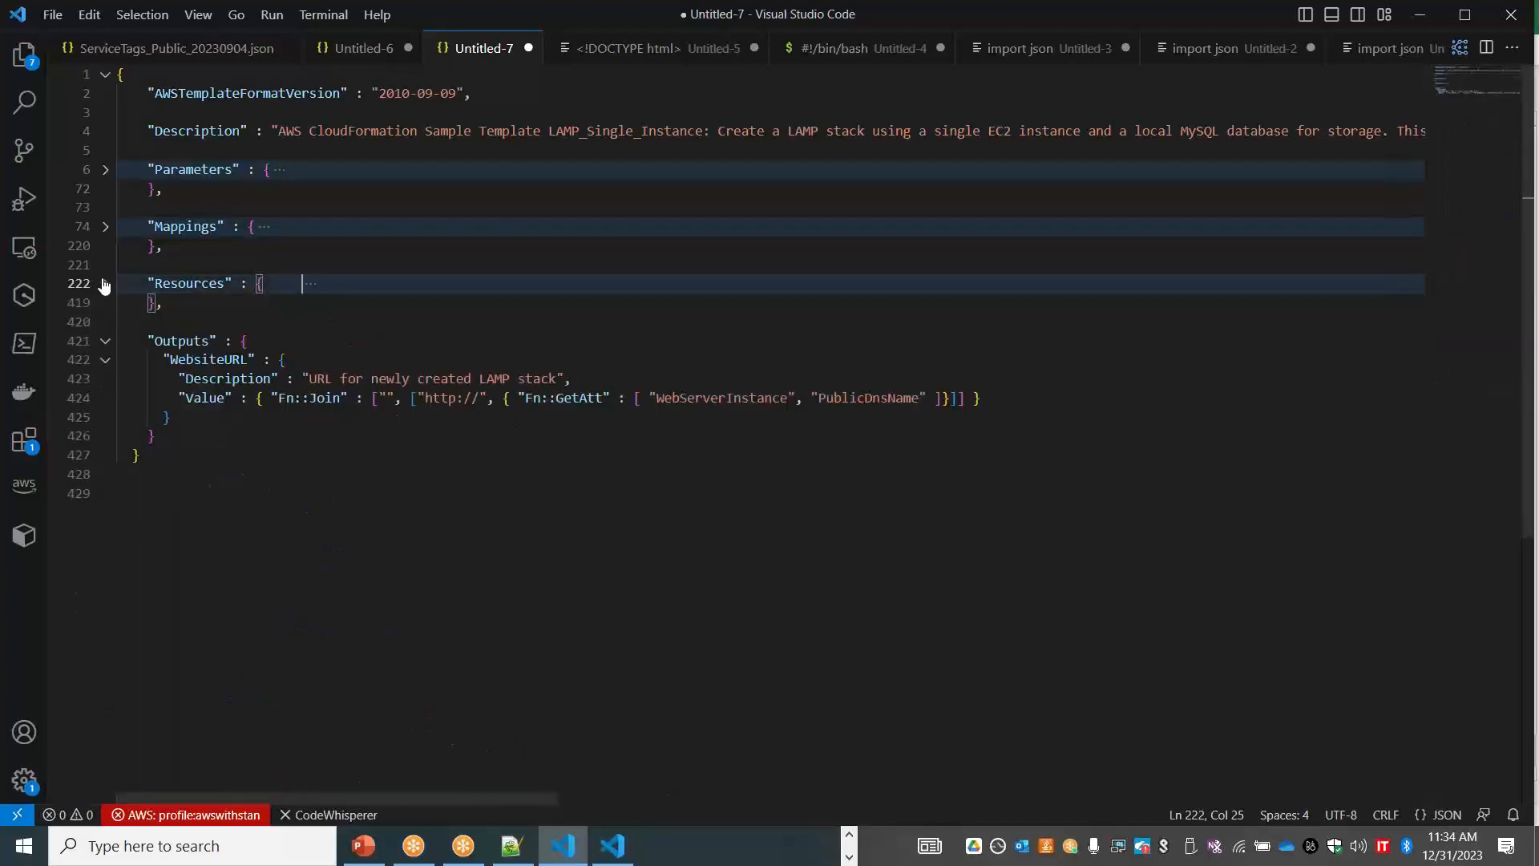
pyautogui.click(106, 341)
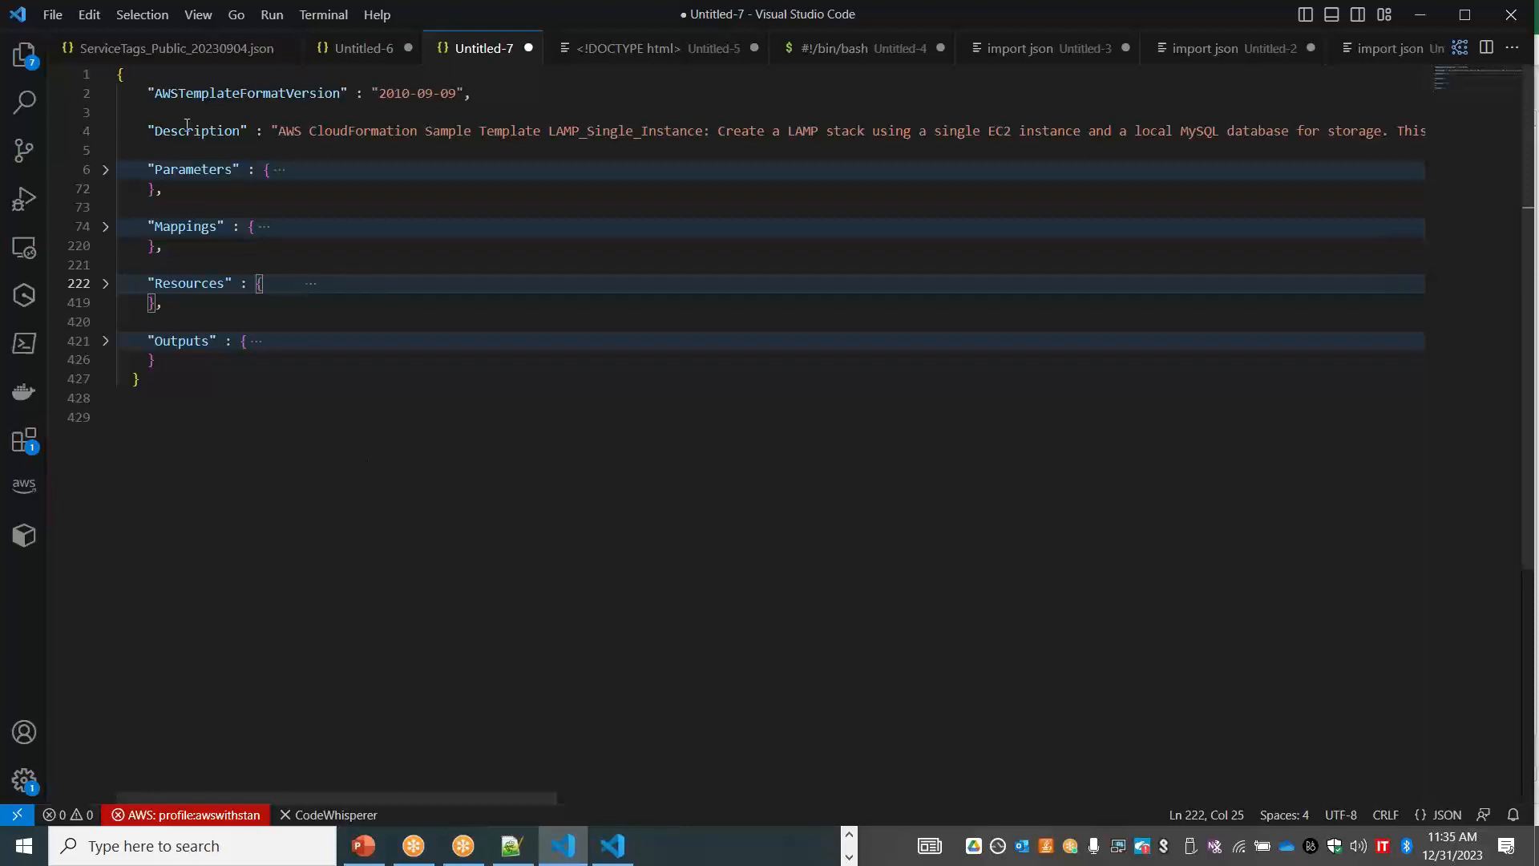
# Copy the key name AWSTemplateFormatVersion from the template and paste it into cell C20 of the CFT Structure sheet in Excel.
pyautogui.moveTo(156, 98); pyautogui.dragTo(342, 93)
pyautogui.hotkey('ctrl', 'c')
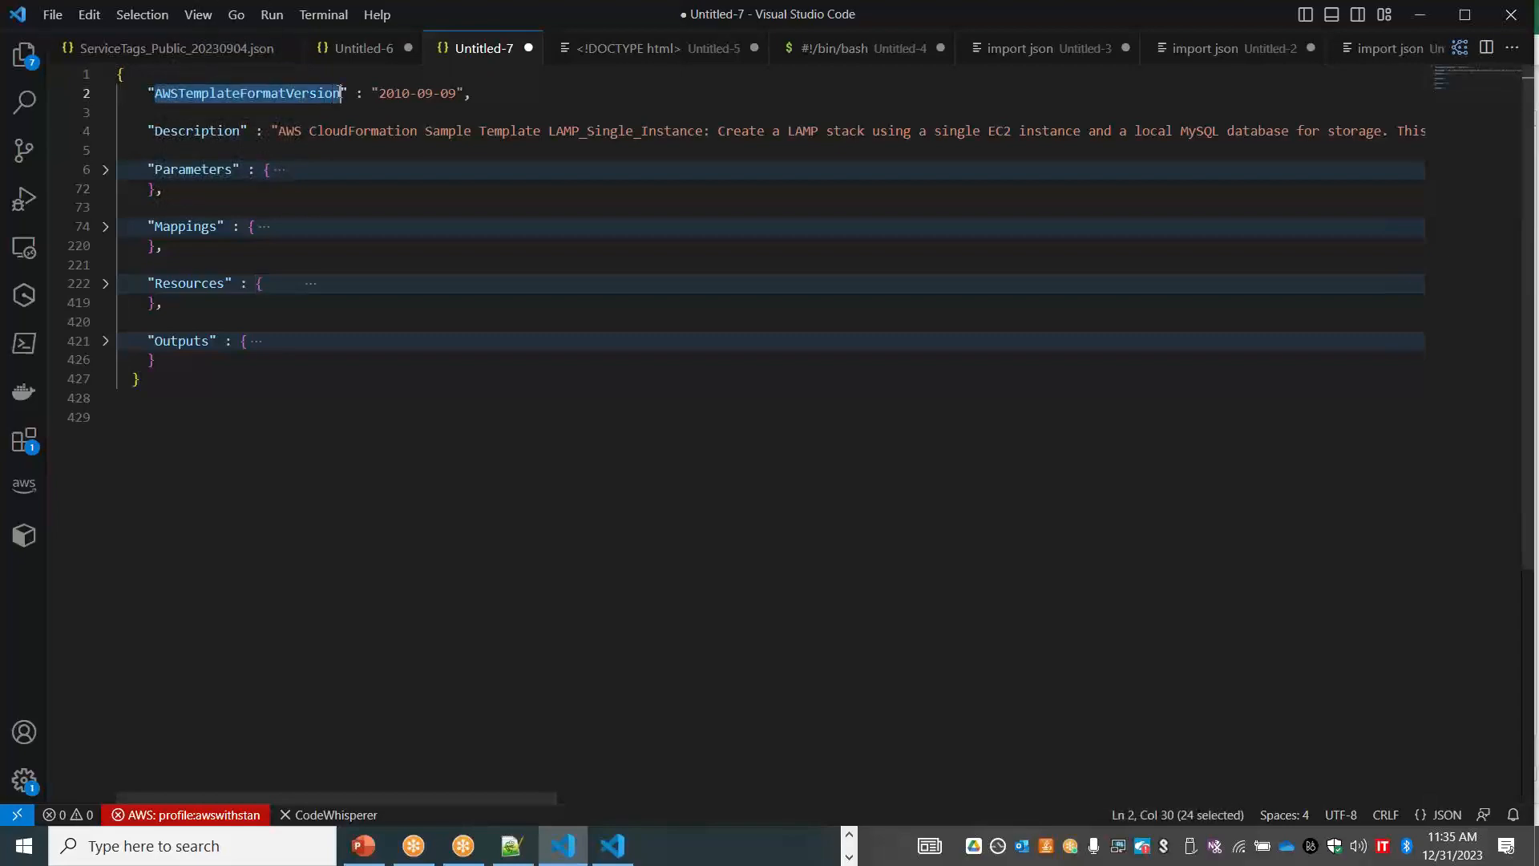
pyautogui.hotkey('alt', 'Tab')
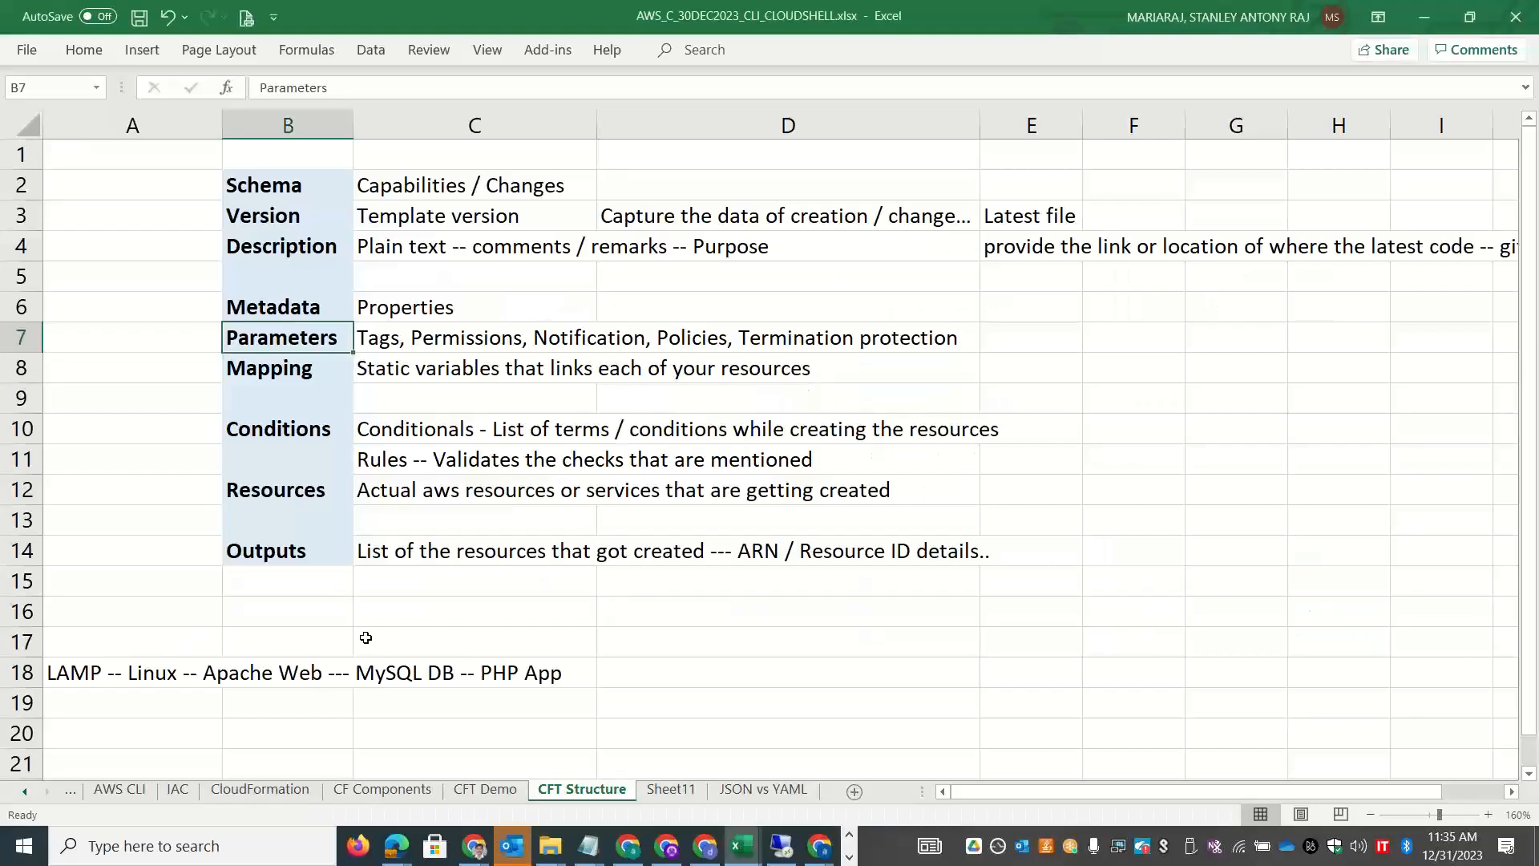
pyautogui.click(421, 724)
pyautogui.hotkey('ctrl', 'v')
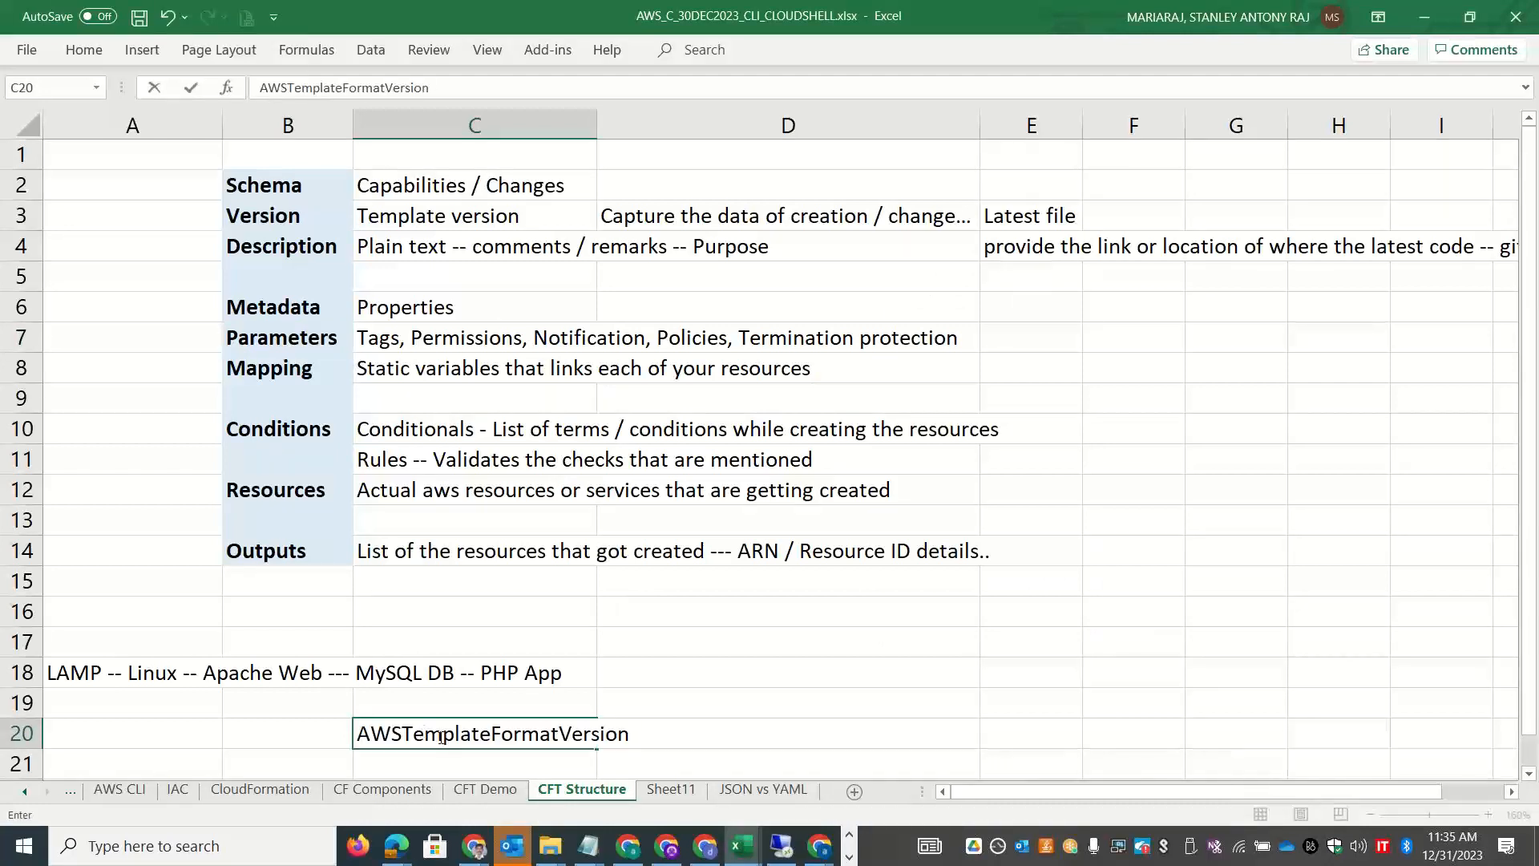
# Separate the words of AWSTemplateFormatVersion in C20 with spaces, and remove the spaces again.
pyautogui.click(405, 733)
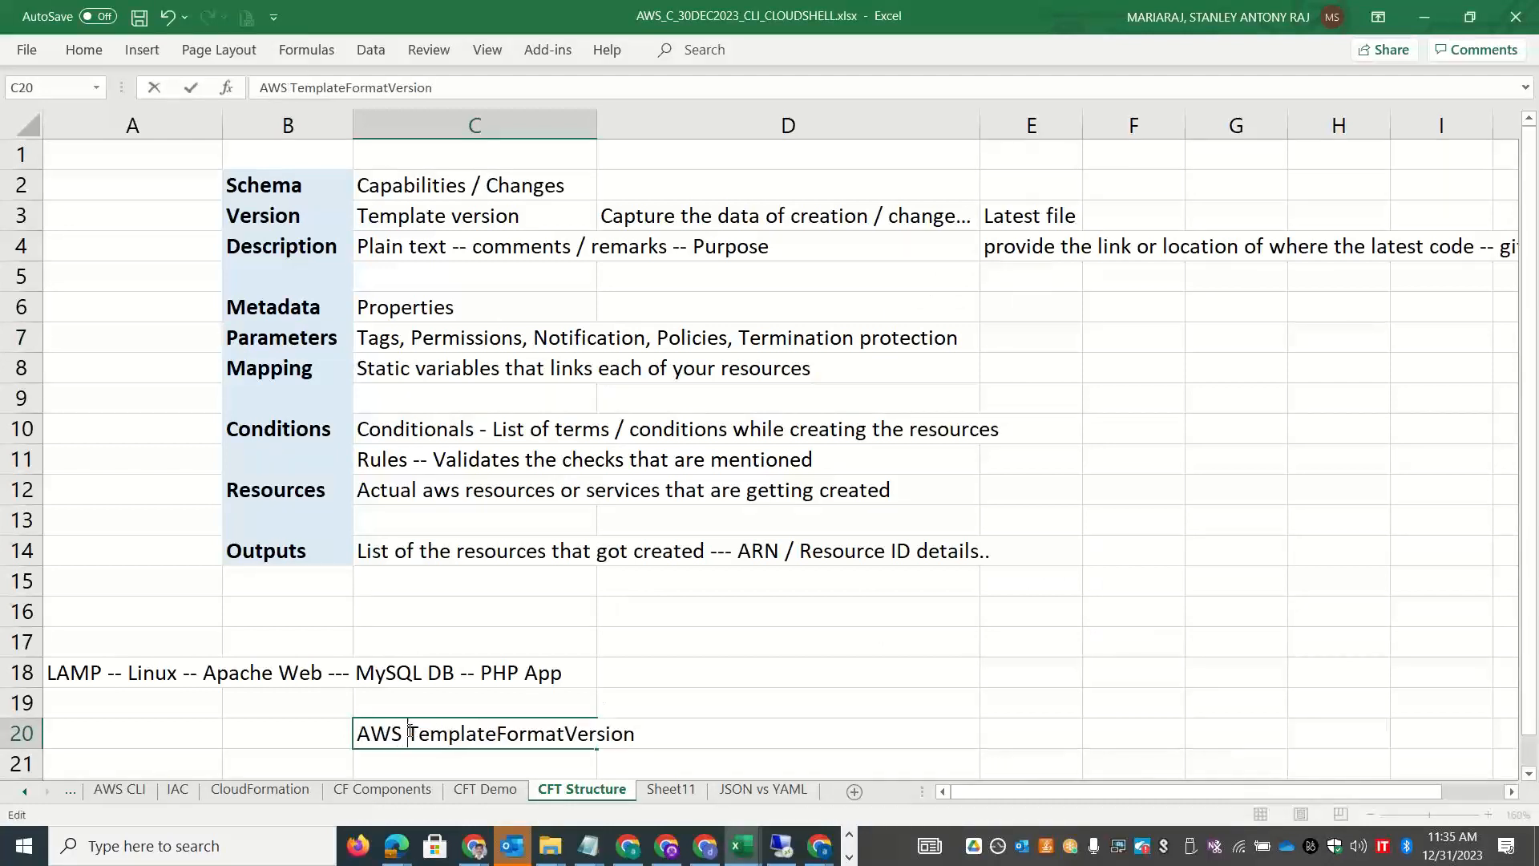
pyautogui.click(497, 732)
pyautogui.click(574, 732)
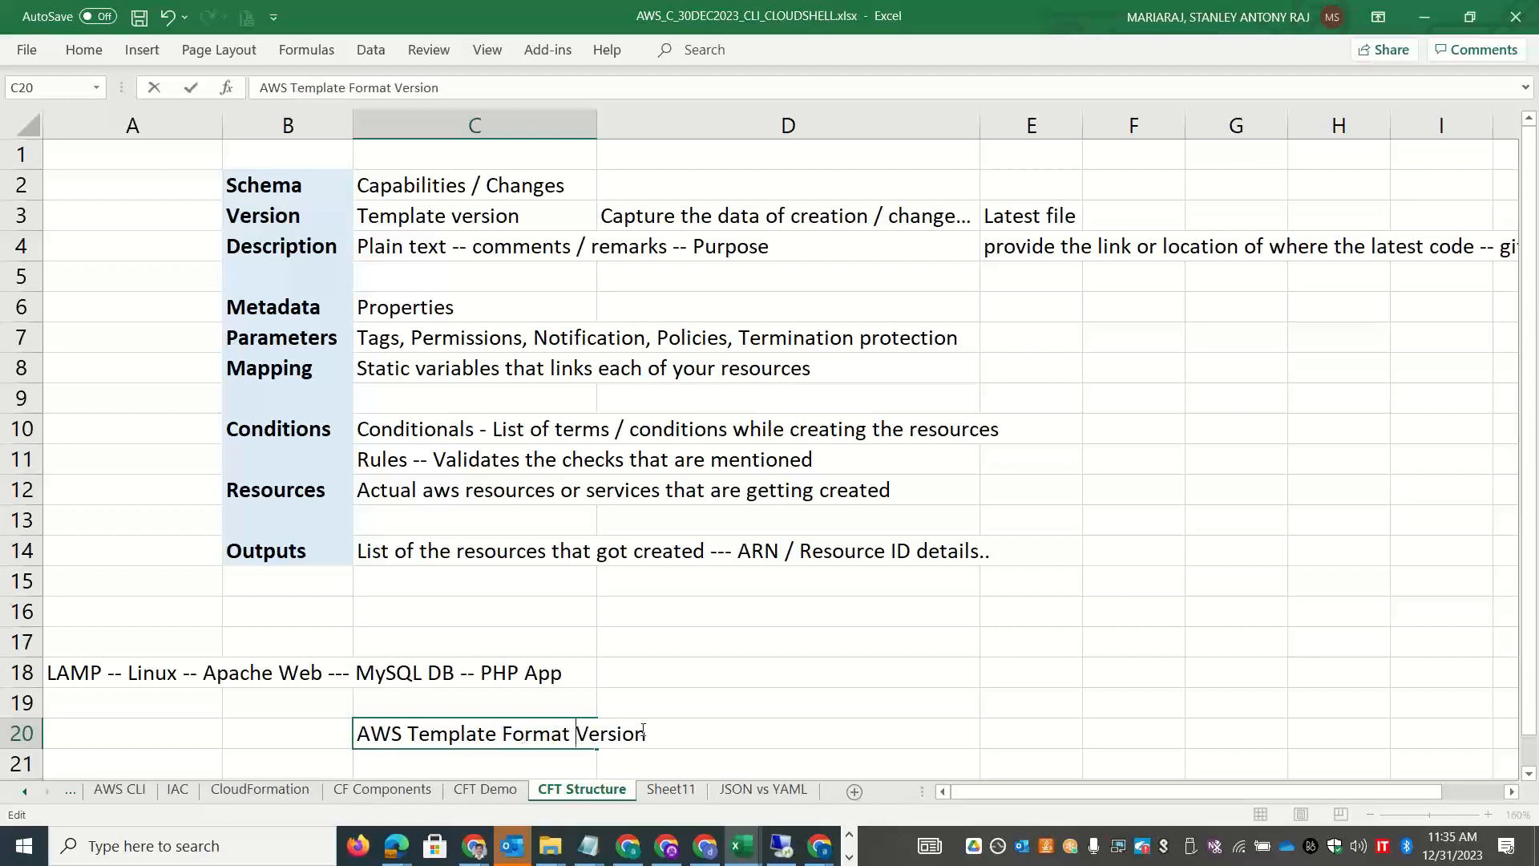
pyautogui.click(406, 734)
pyautogui.press('BackSpace')
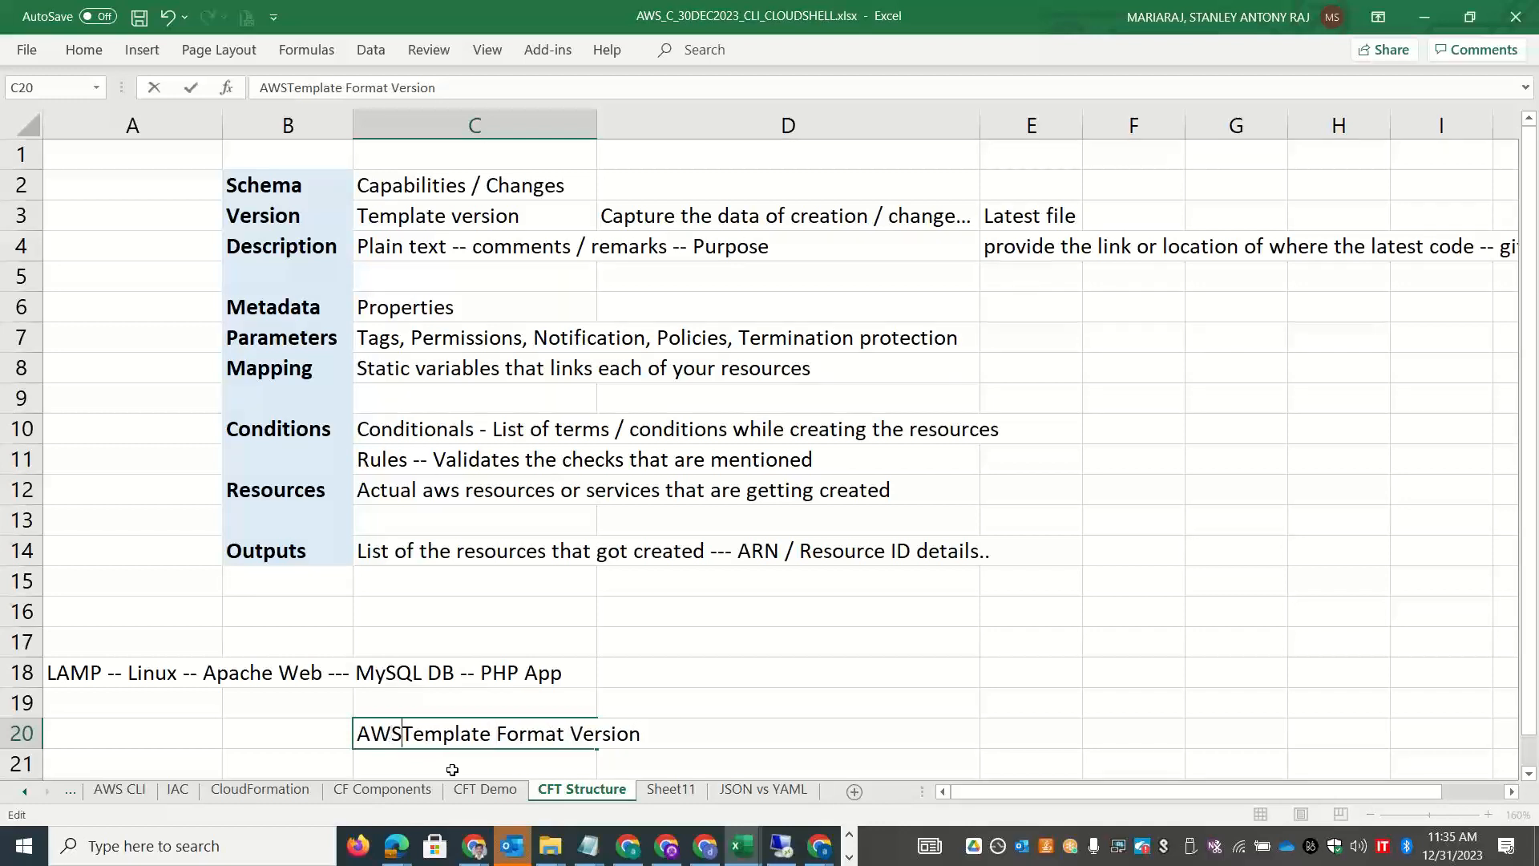
pyautogui.click(497, 734)
pyautogui.press('BackSpace')
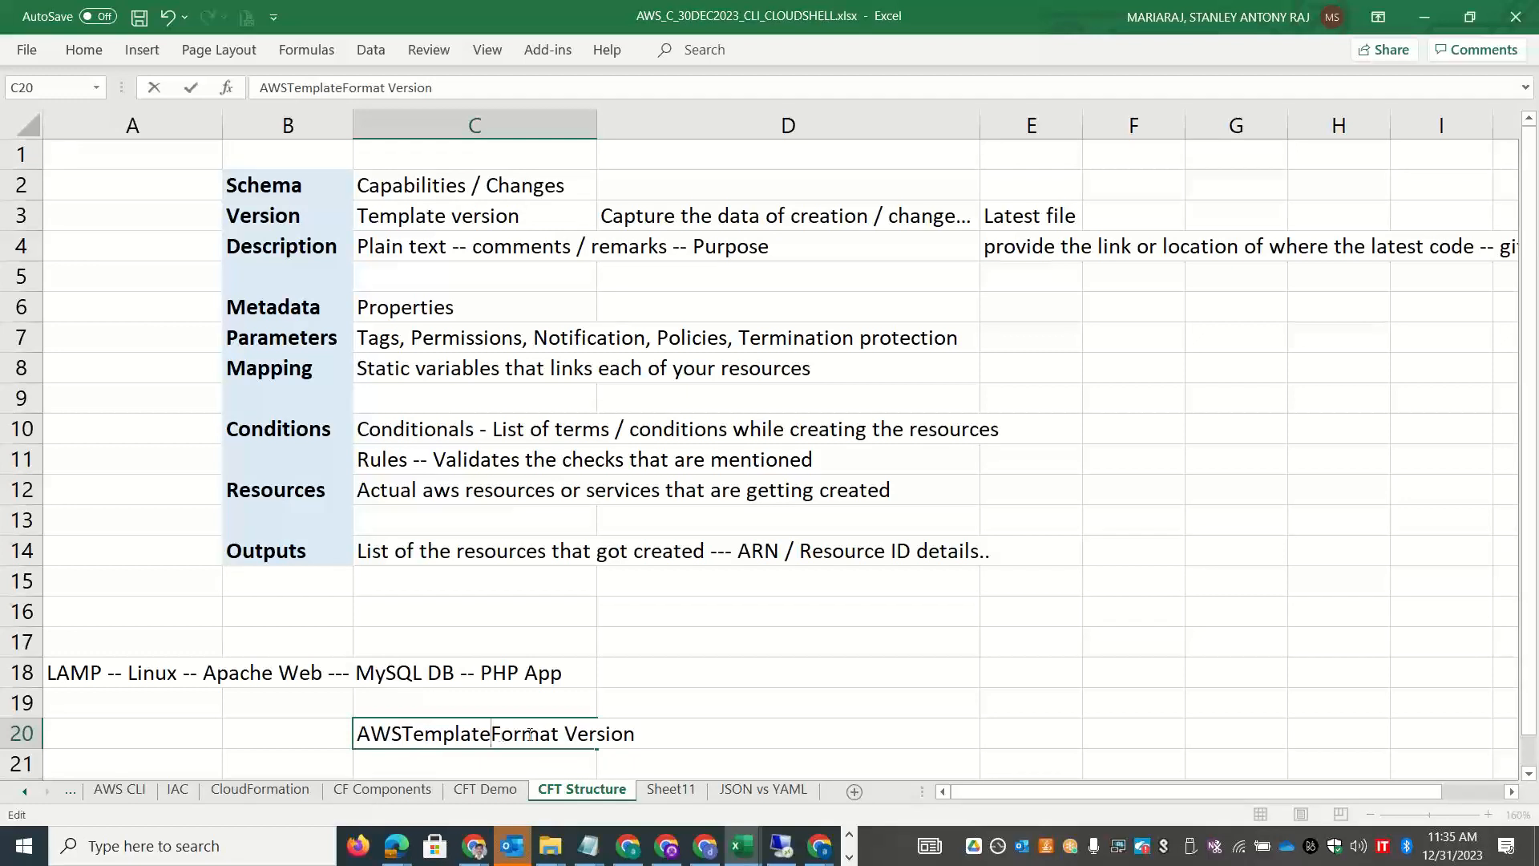
pyautogui.click(564, 734)
pyautogui.press('BackSpace')
pyautogui.moveTo(402, 733); pyautogui.dragTo(499, 733)
pyautogui.click(565, 734)
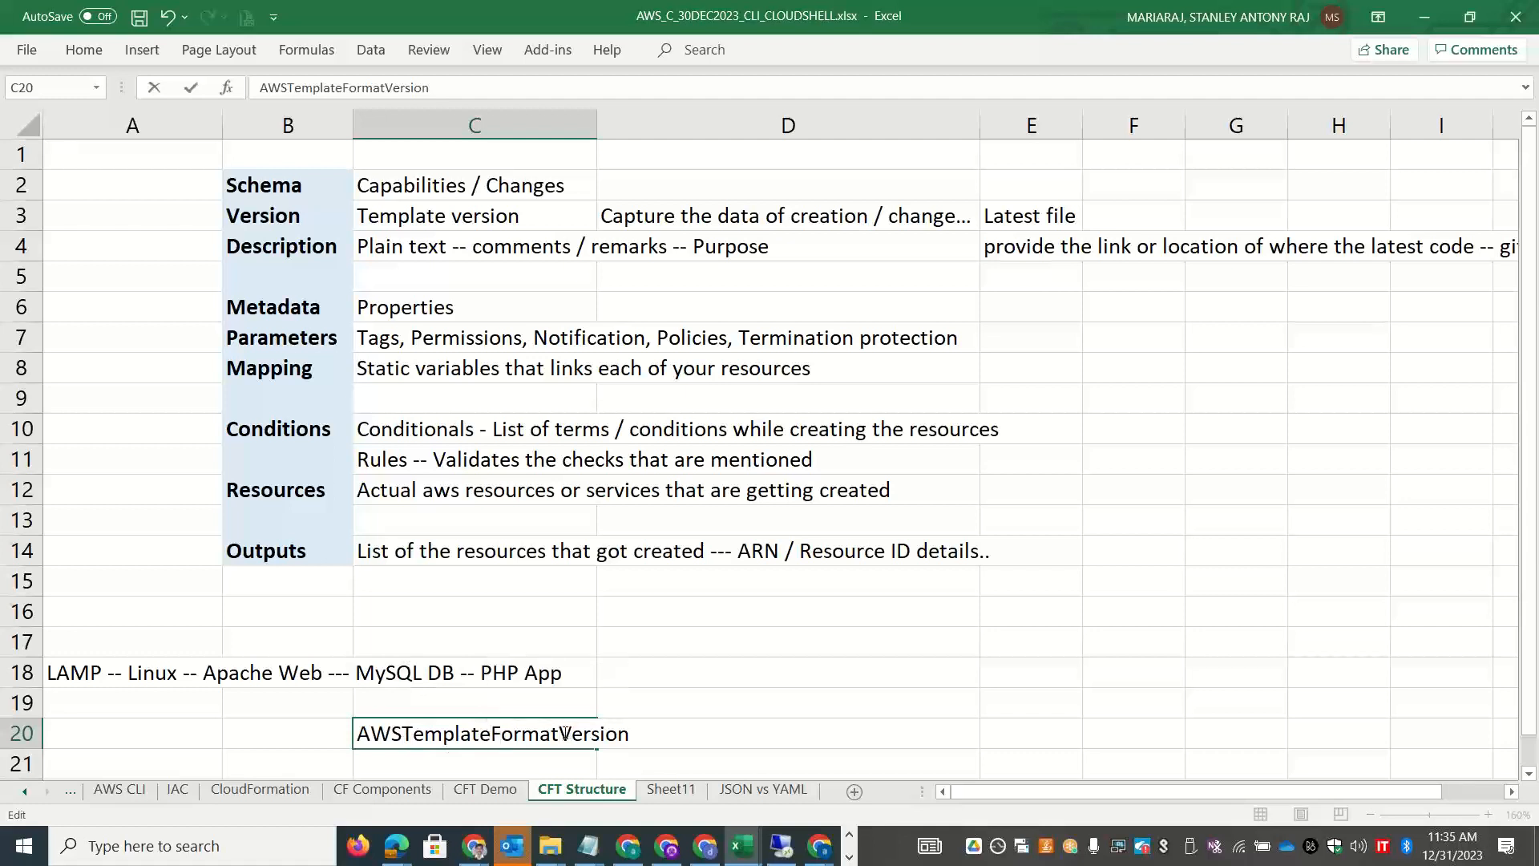
# Enter the label "Camel Casing" in cell B20.
pyautogui.click(302, 727)
pyautogui.write('Camel Casing')
# In Visual Studio Code, unfold Mappings, separate the words of AWSInstanceType2Arch with spaces, and remove those spaces again.
pyautogui.press('ctrl+super+Right')
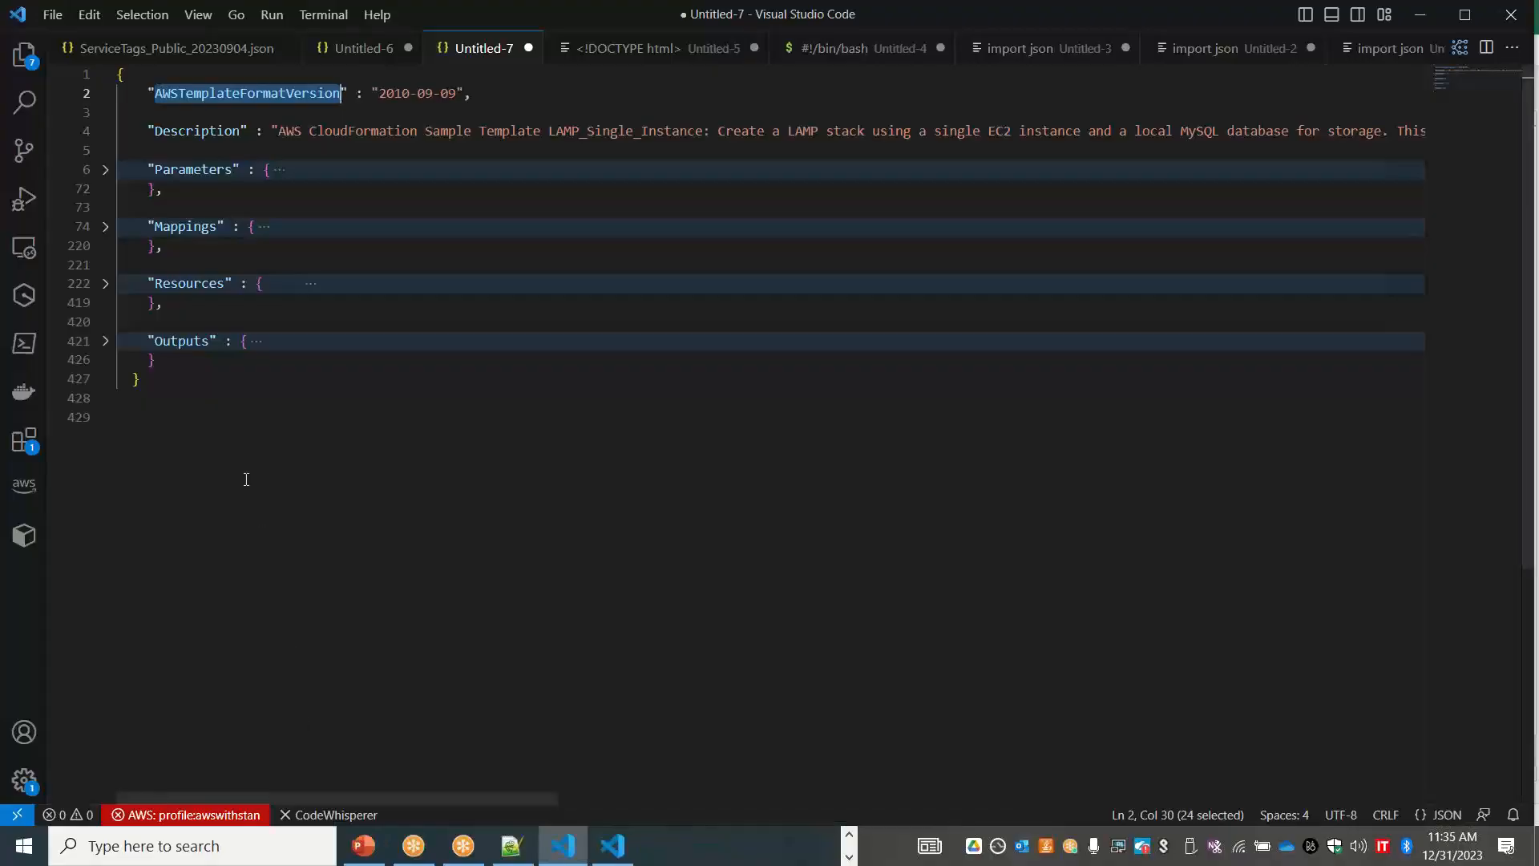
pyautogui.click(105, 226)
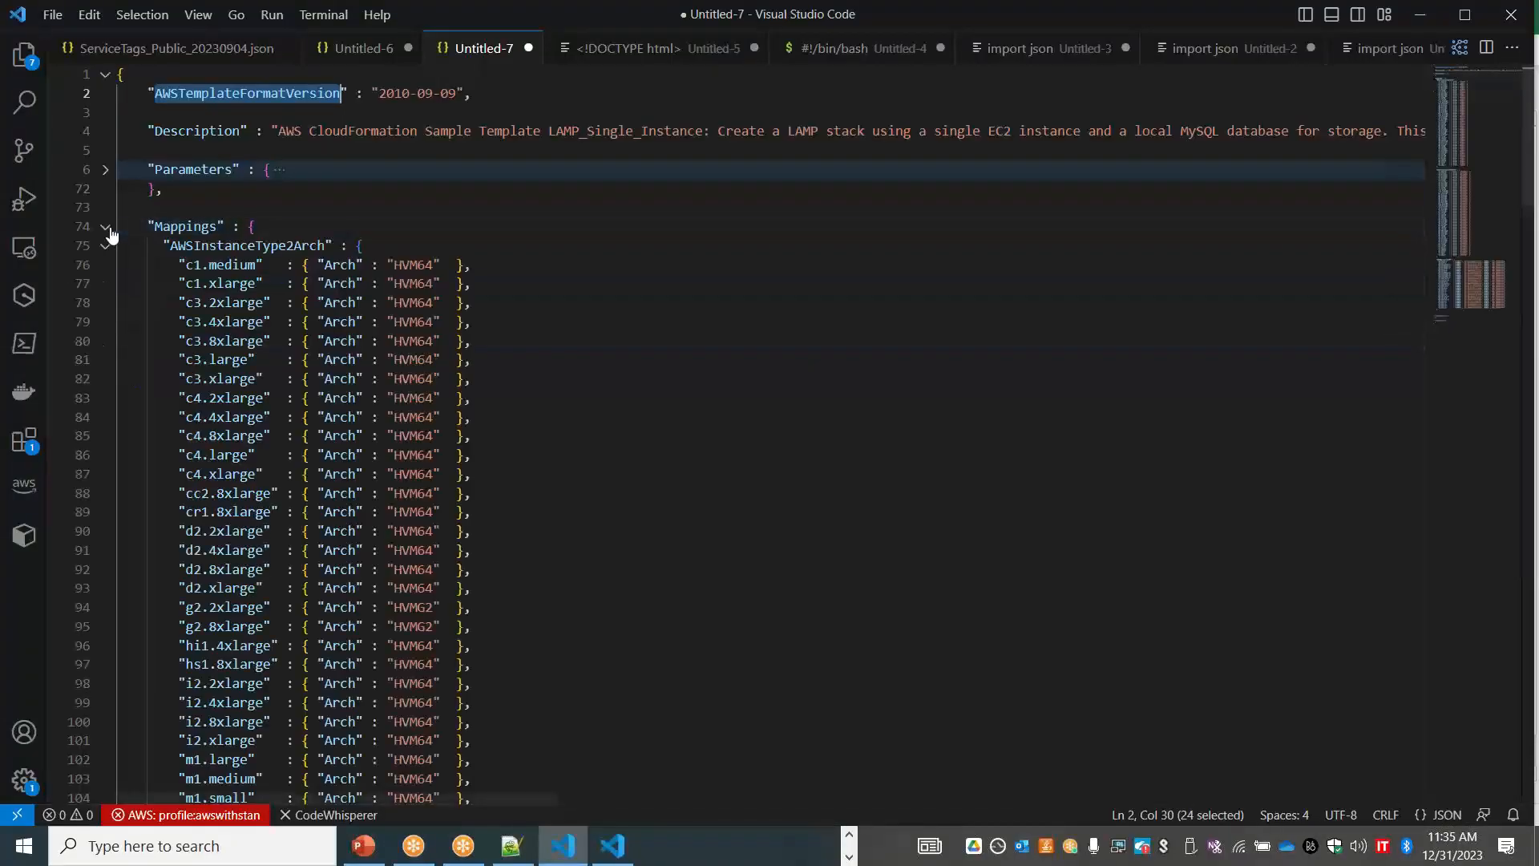
pyautogui.moveTo(171, 246); pyautogui.dragTo(290, 246)
pyautogui.click(194, 246)
pyautogui.click(266, 245)
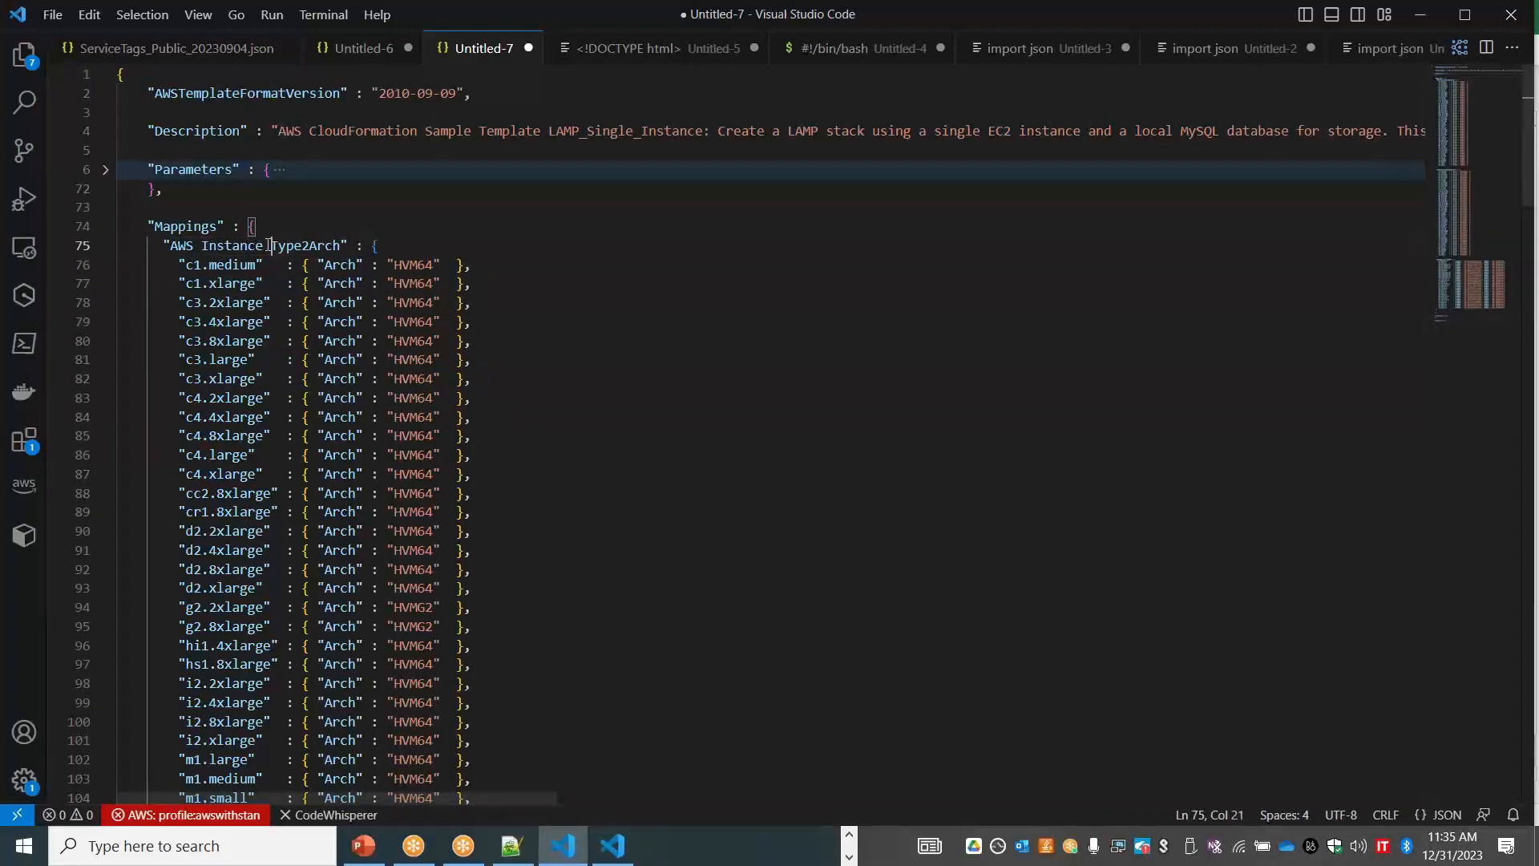
pyautogui.click(201, 246)
pyautogui.press('BackSpace')
pyautogui.moveTo(203, 245); pyautogui.dragTo(257, 245)
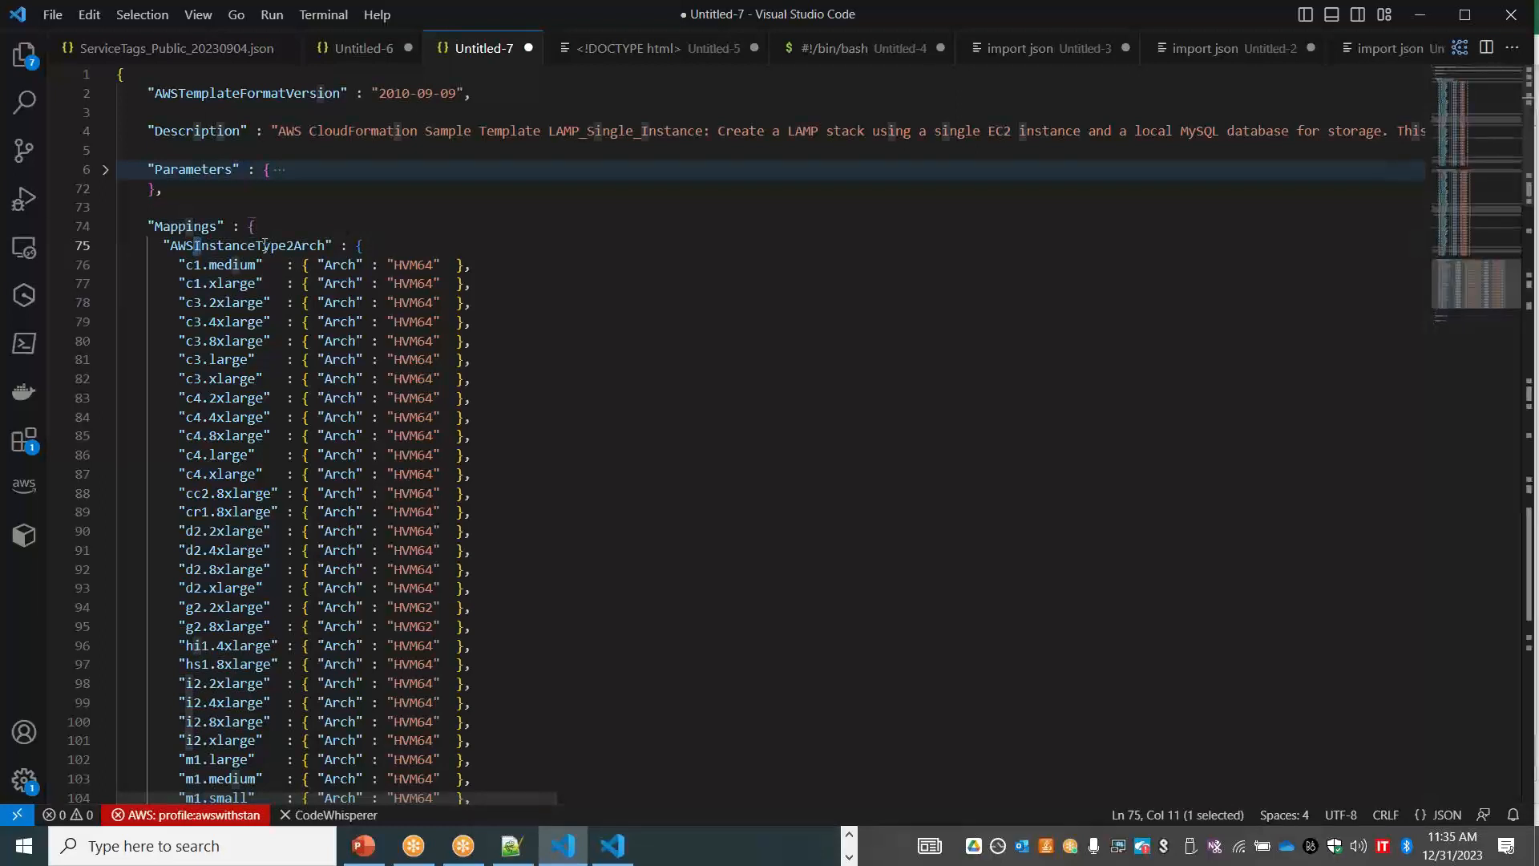
# Switch to Chrome and open the AWS CloudFormation Template reference page from docs.aws.amazon.com in a new tab.
pyautogui.hotkey('alt', 'Tab')
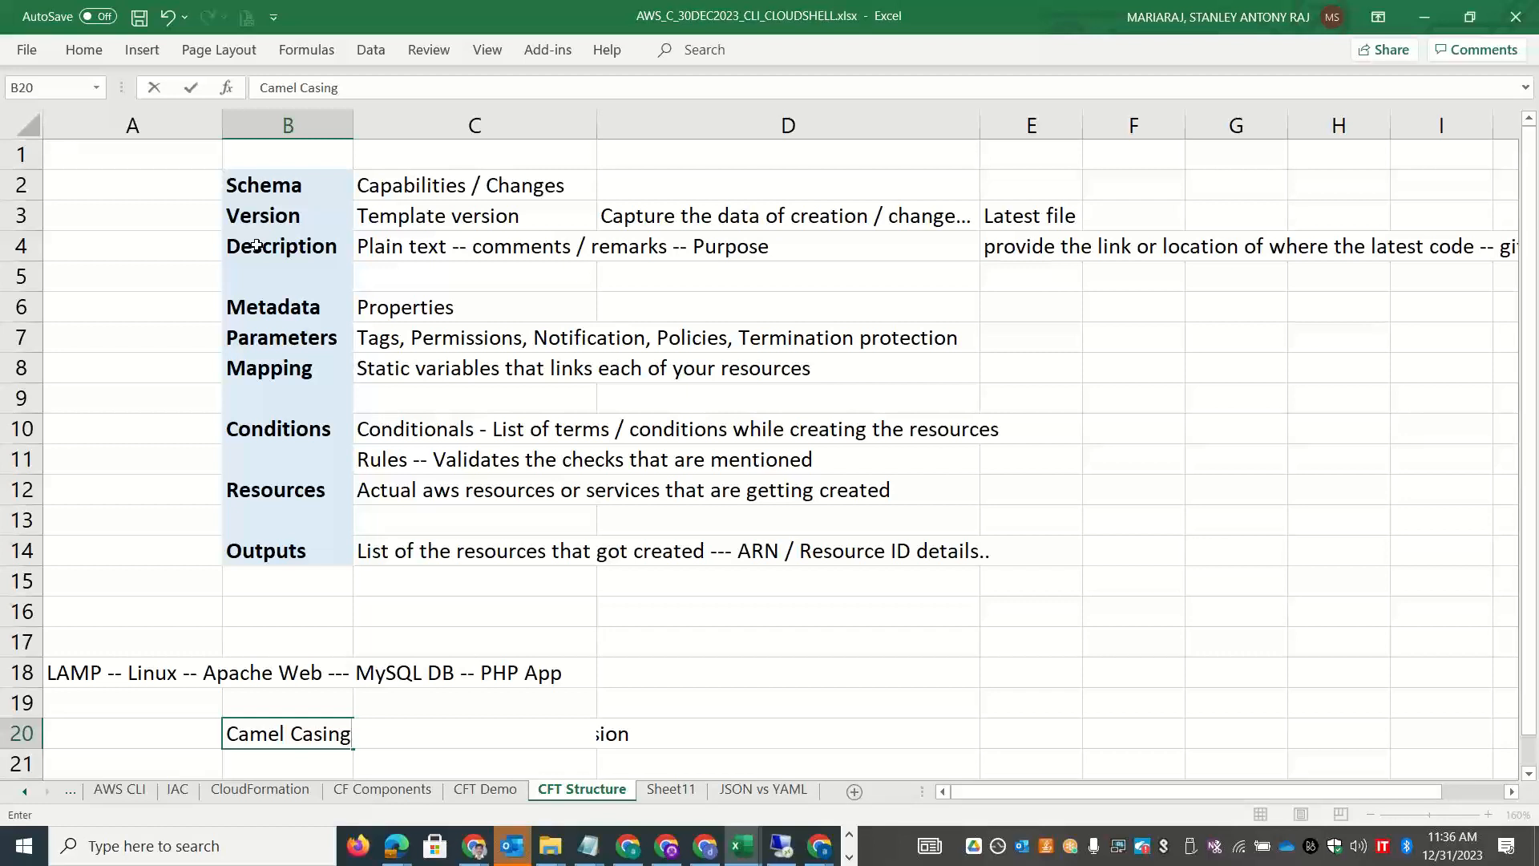
pyautogui.hotkey('alt', 'Tab')
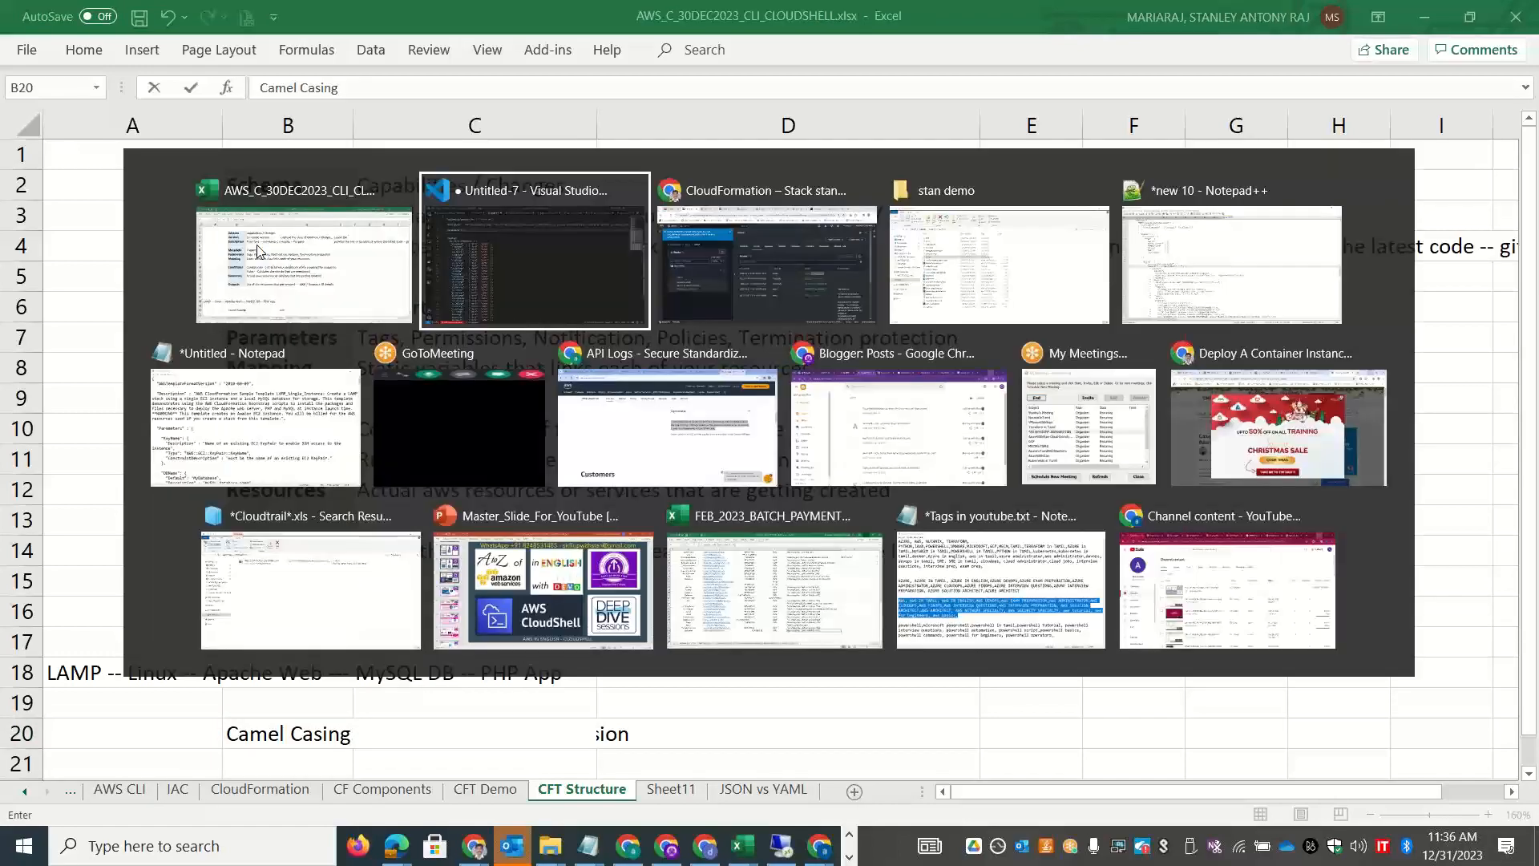
pyautogui.hotkey('alt', 'Tab')
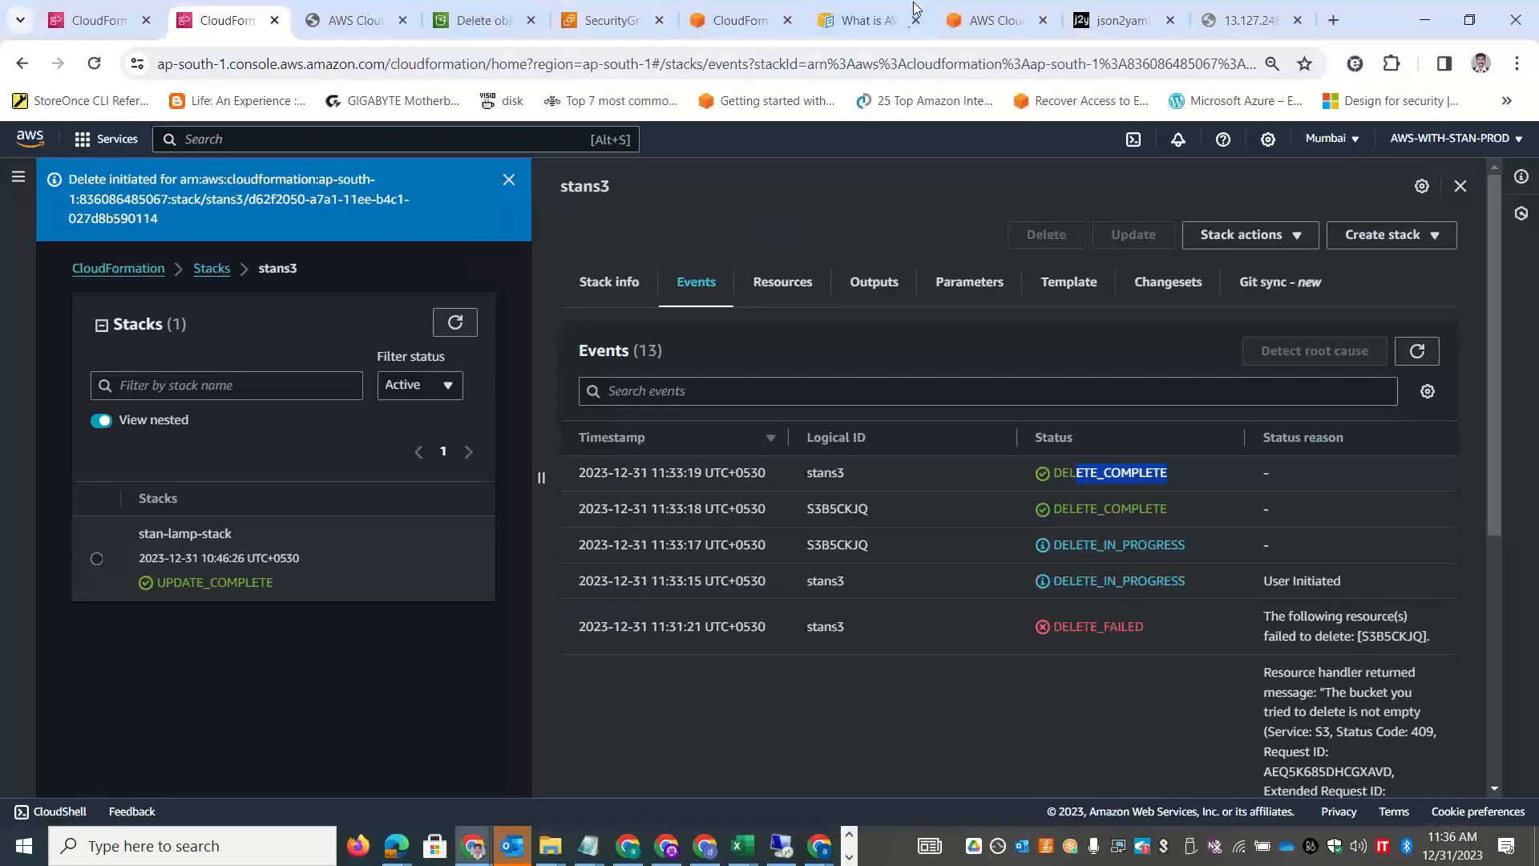
pyautogui.click(1334, 21)
pyautogui.write('d')
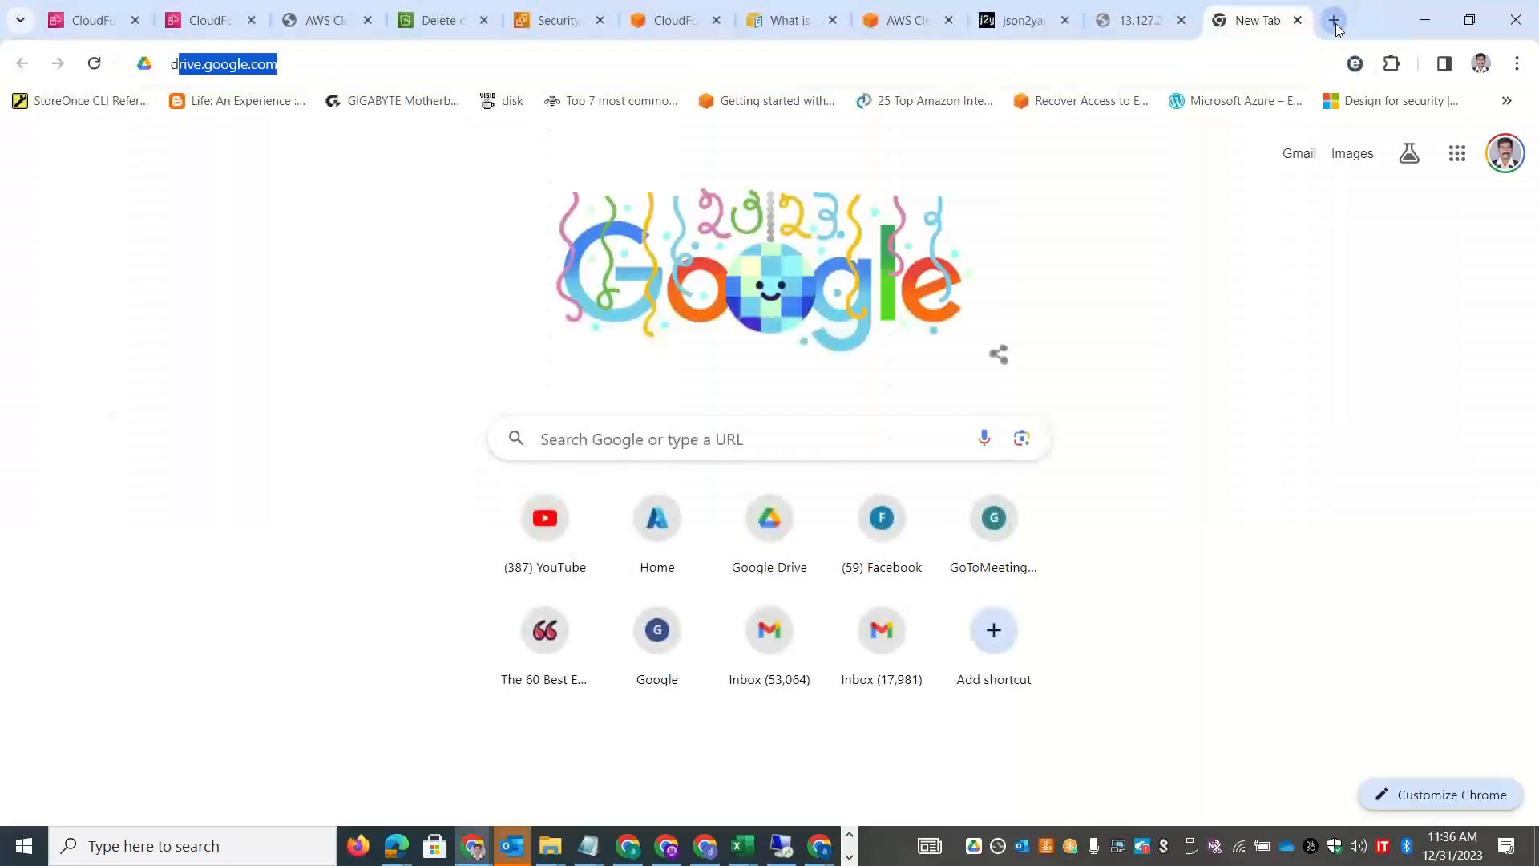
pyautogui.write('ocs.aws.')
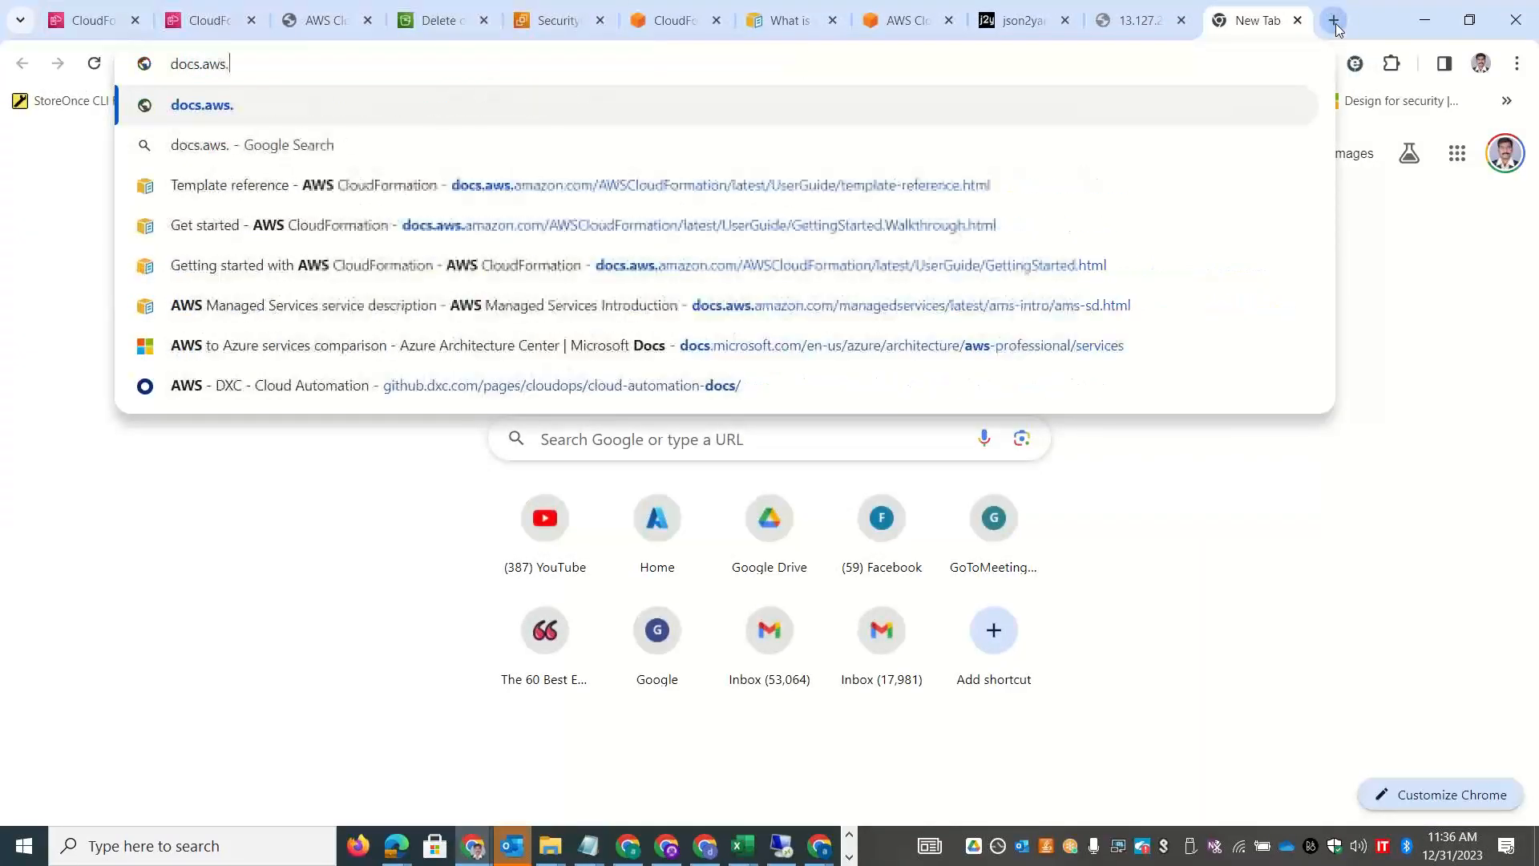
pyautogui.write('amazon.com')
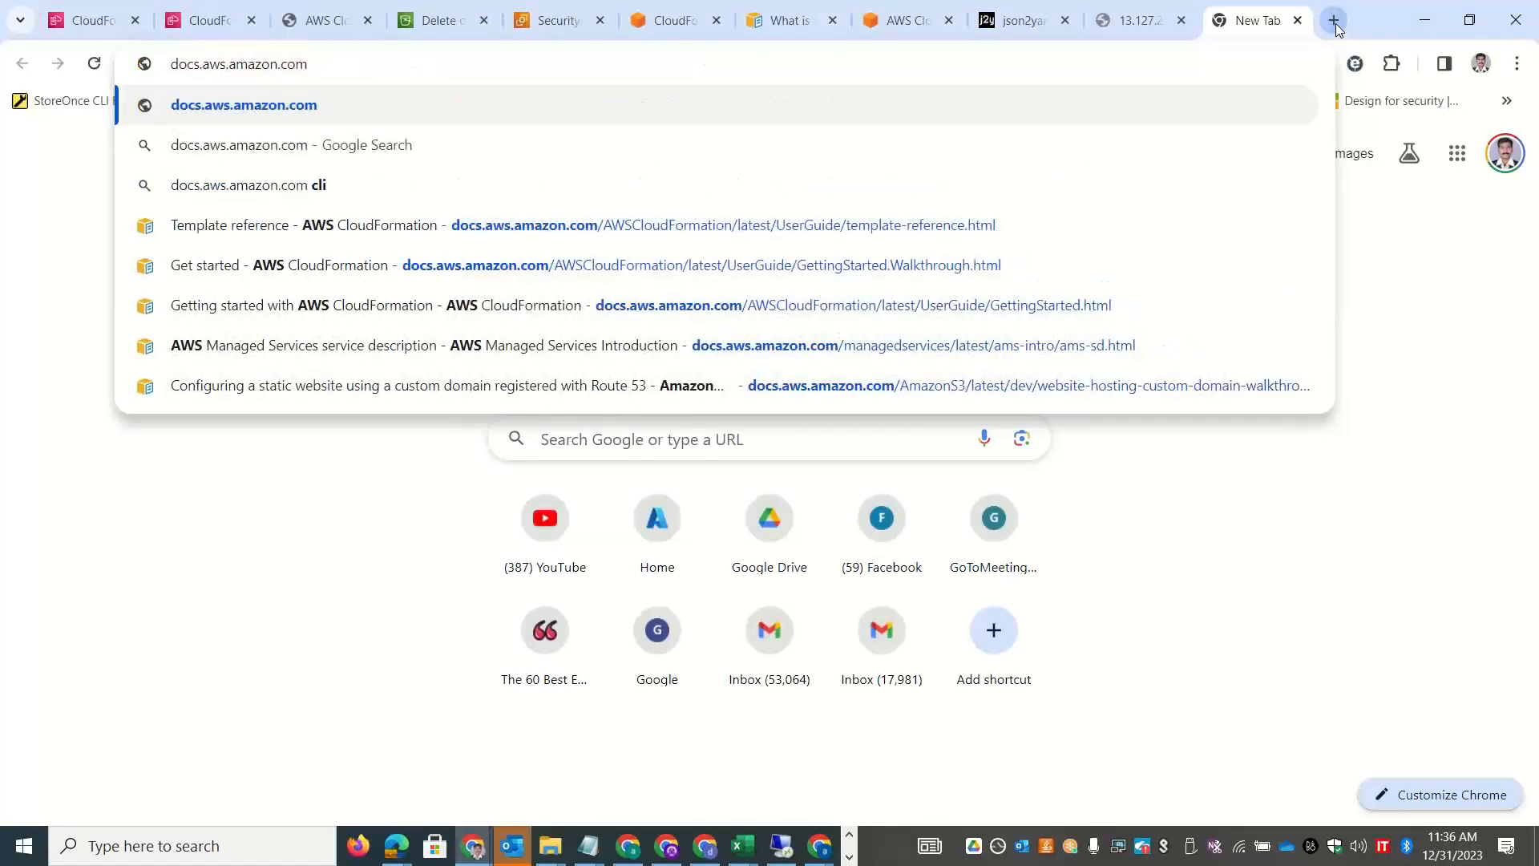
pyautogui.click(811, 227)
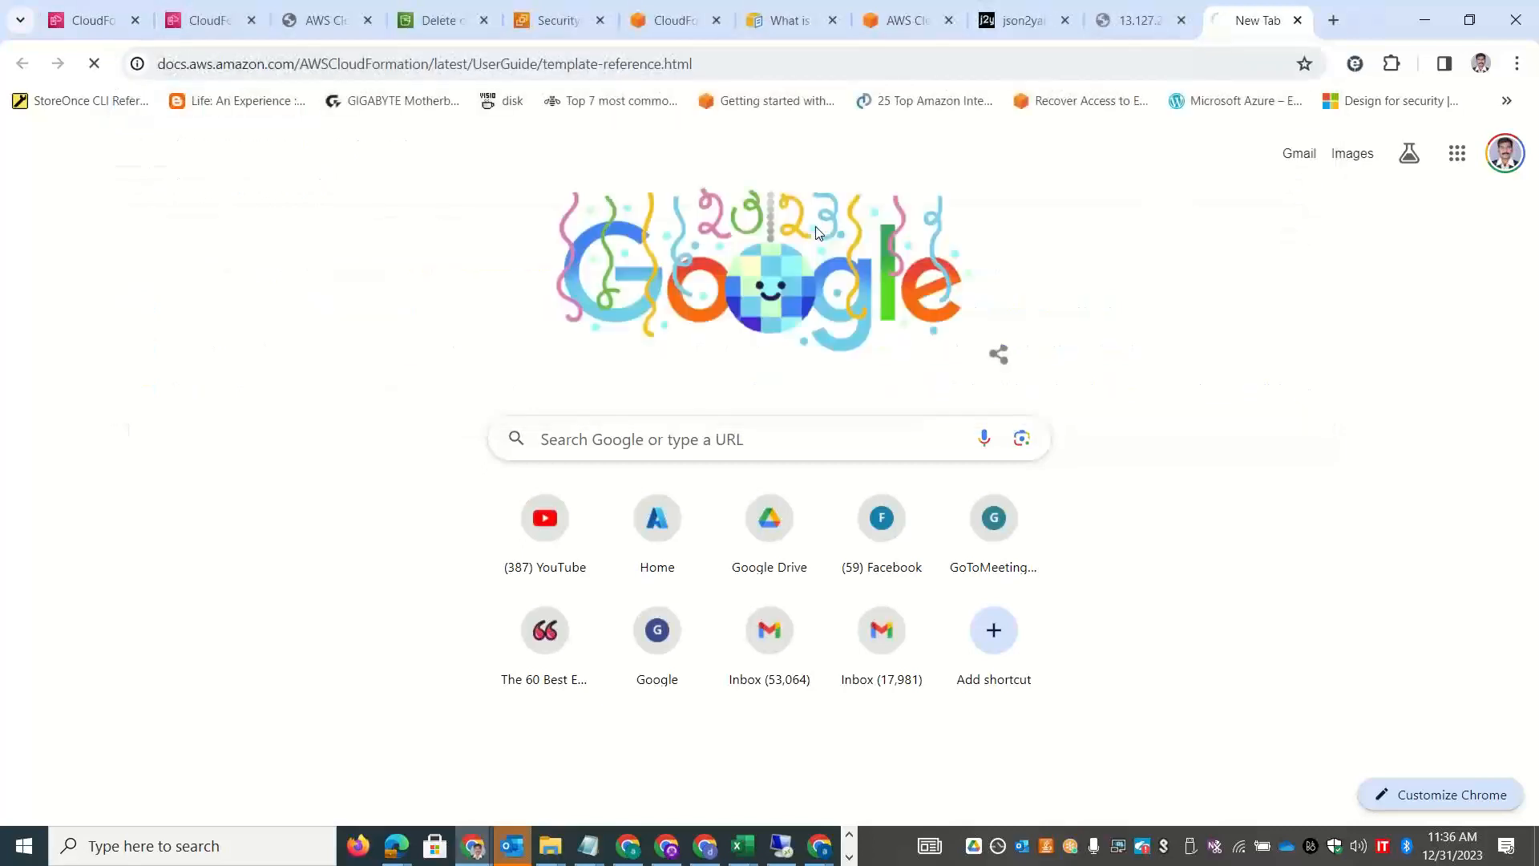
# Reuse the page address in another new tab, replace template-reference.html with registry.html, and open the CloudFormation registry page.
pyautogui.click(725, 63)
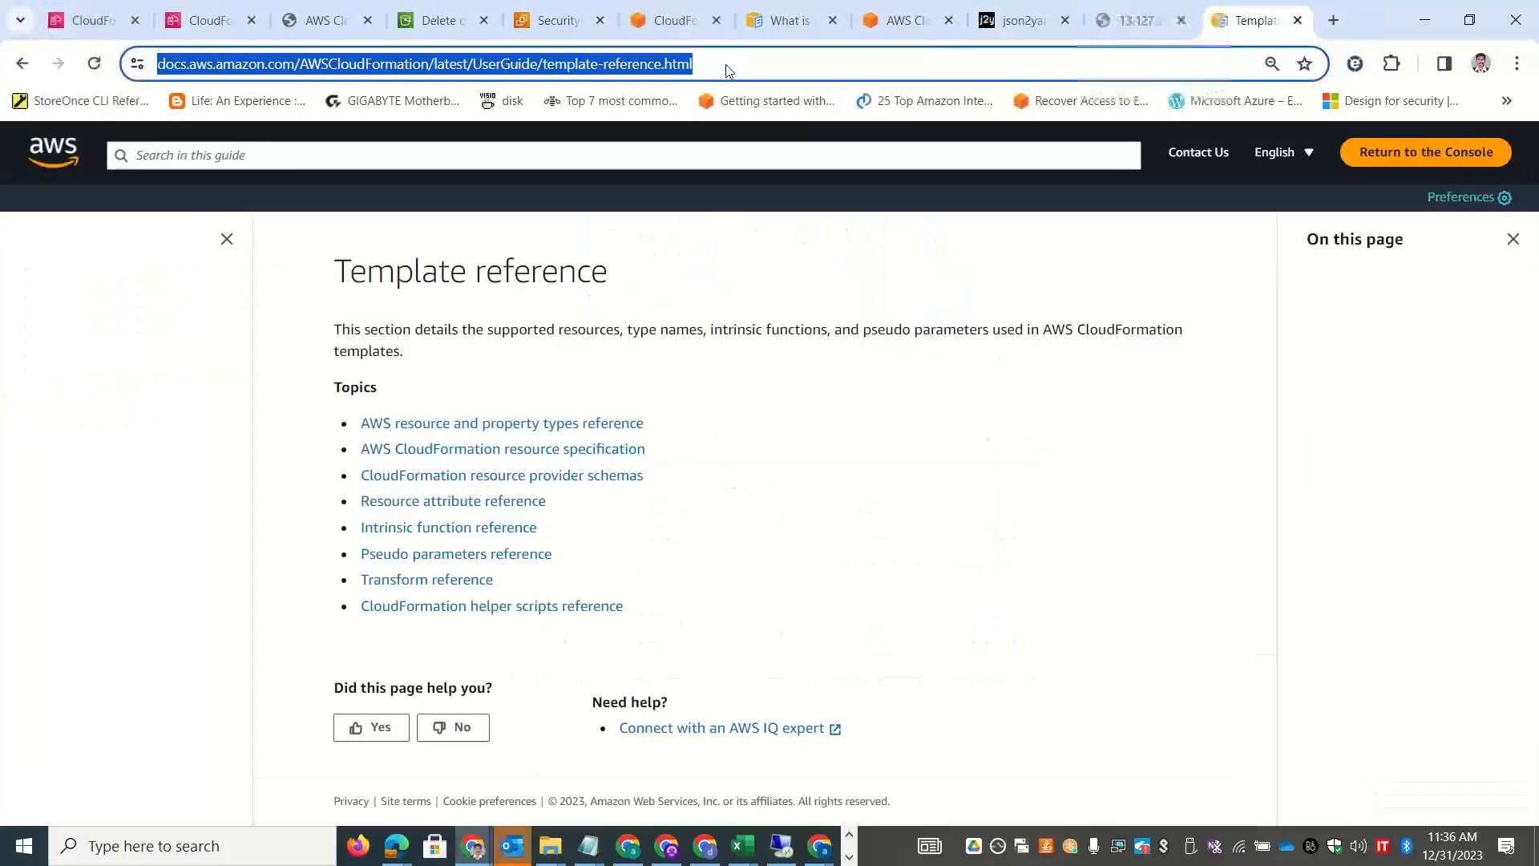
pyautogui.click(1339, 22)
pyautogui.hotkey('ctrl', 'v')
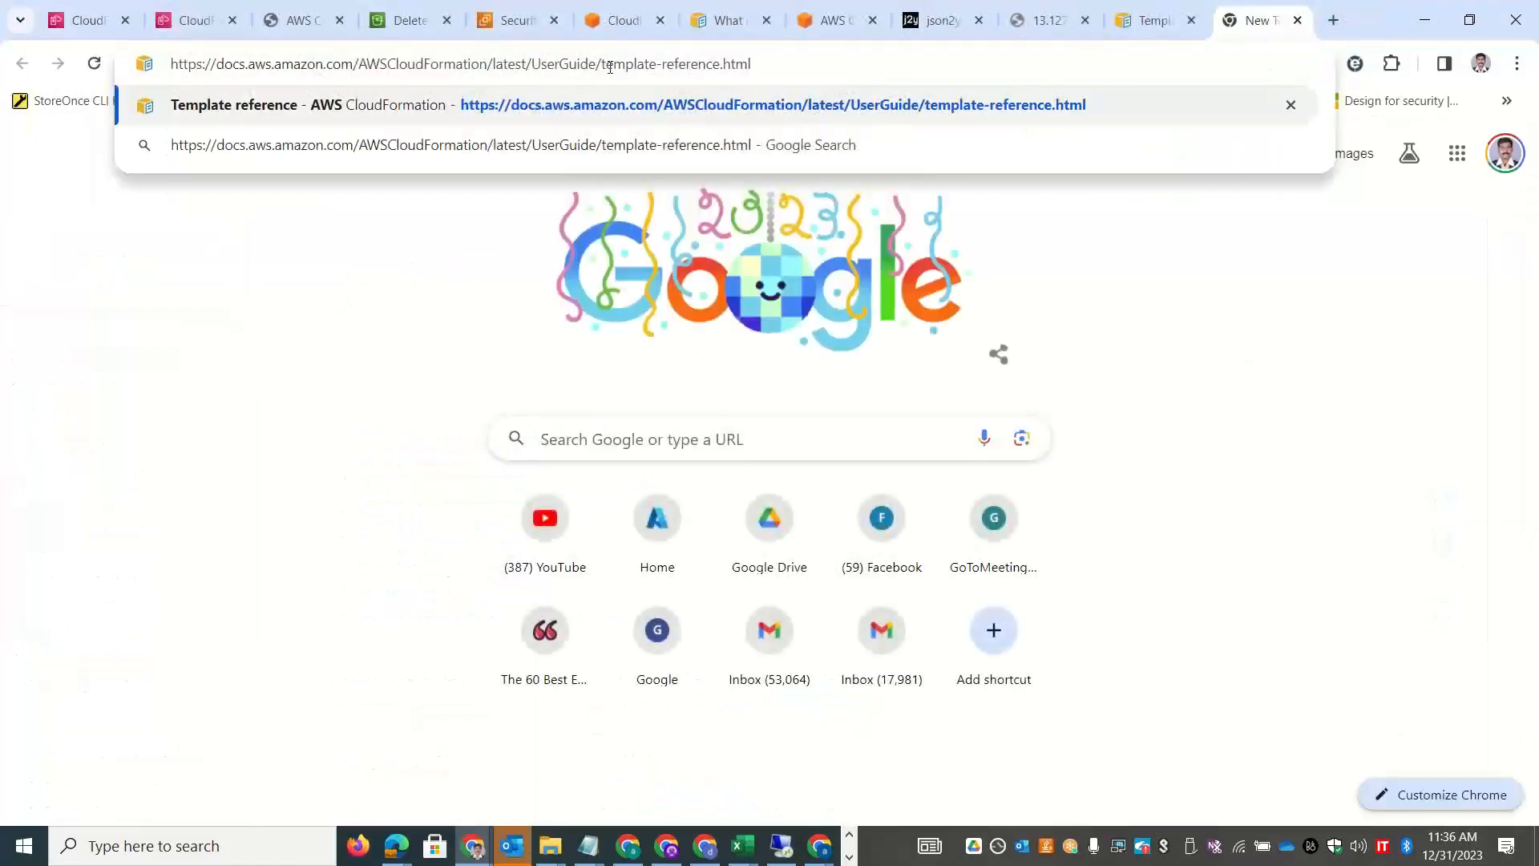
pyautogui.moveTo(602, 63); pyautogui.dragTo(899, 56)
pyautogui.write('registr')
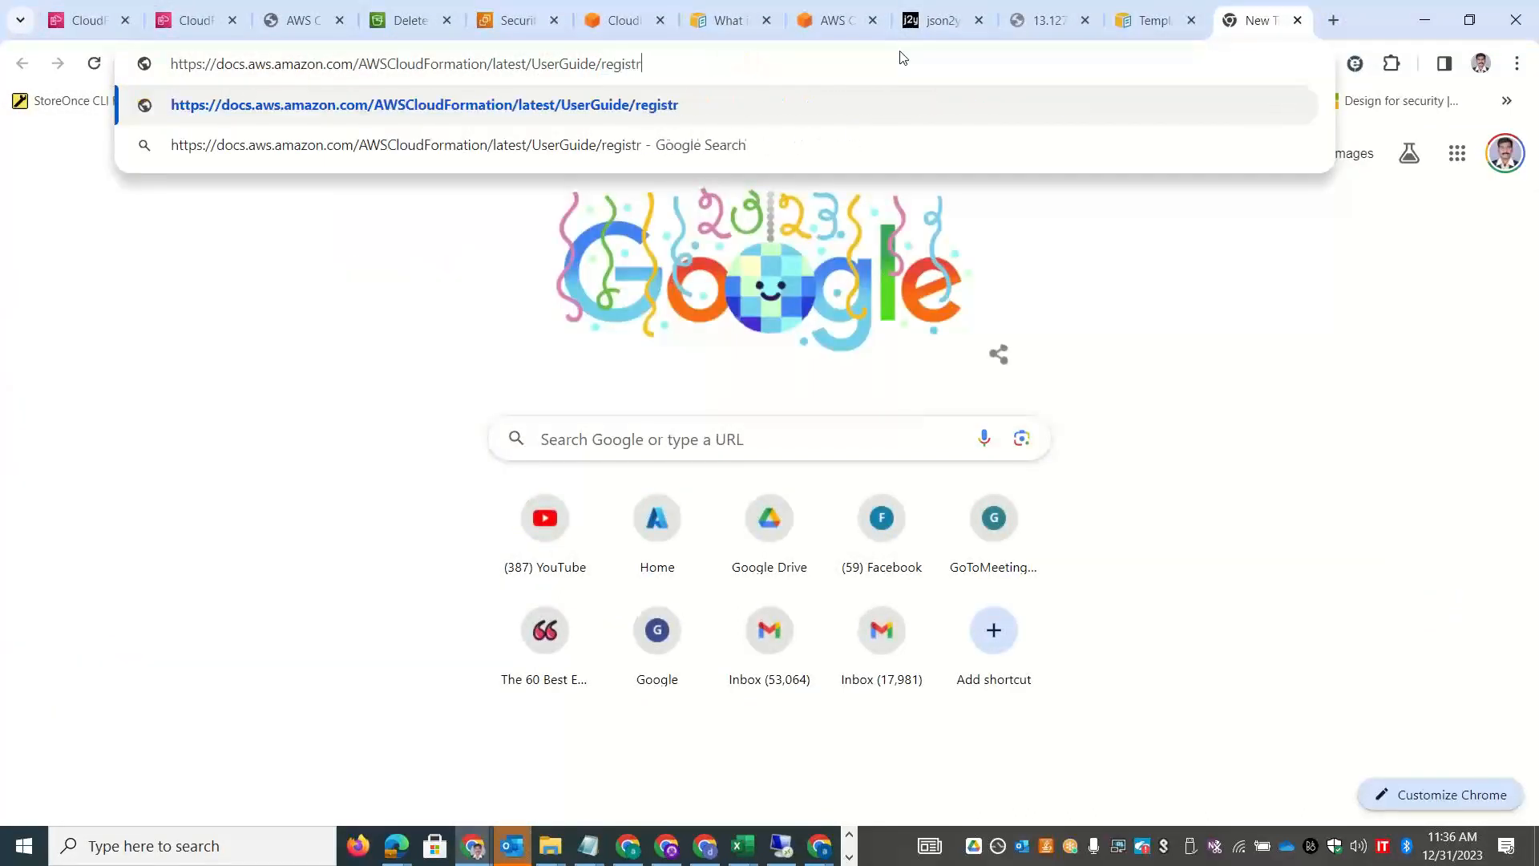
pyautogui.write('y.y')
pyautogui.press('BackSpace')
pyautogui.write('html')
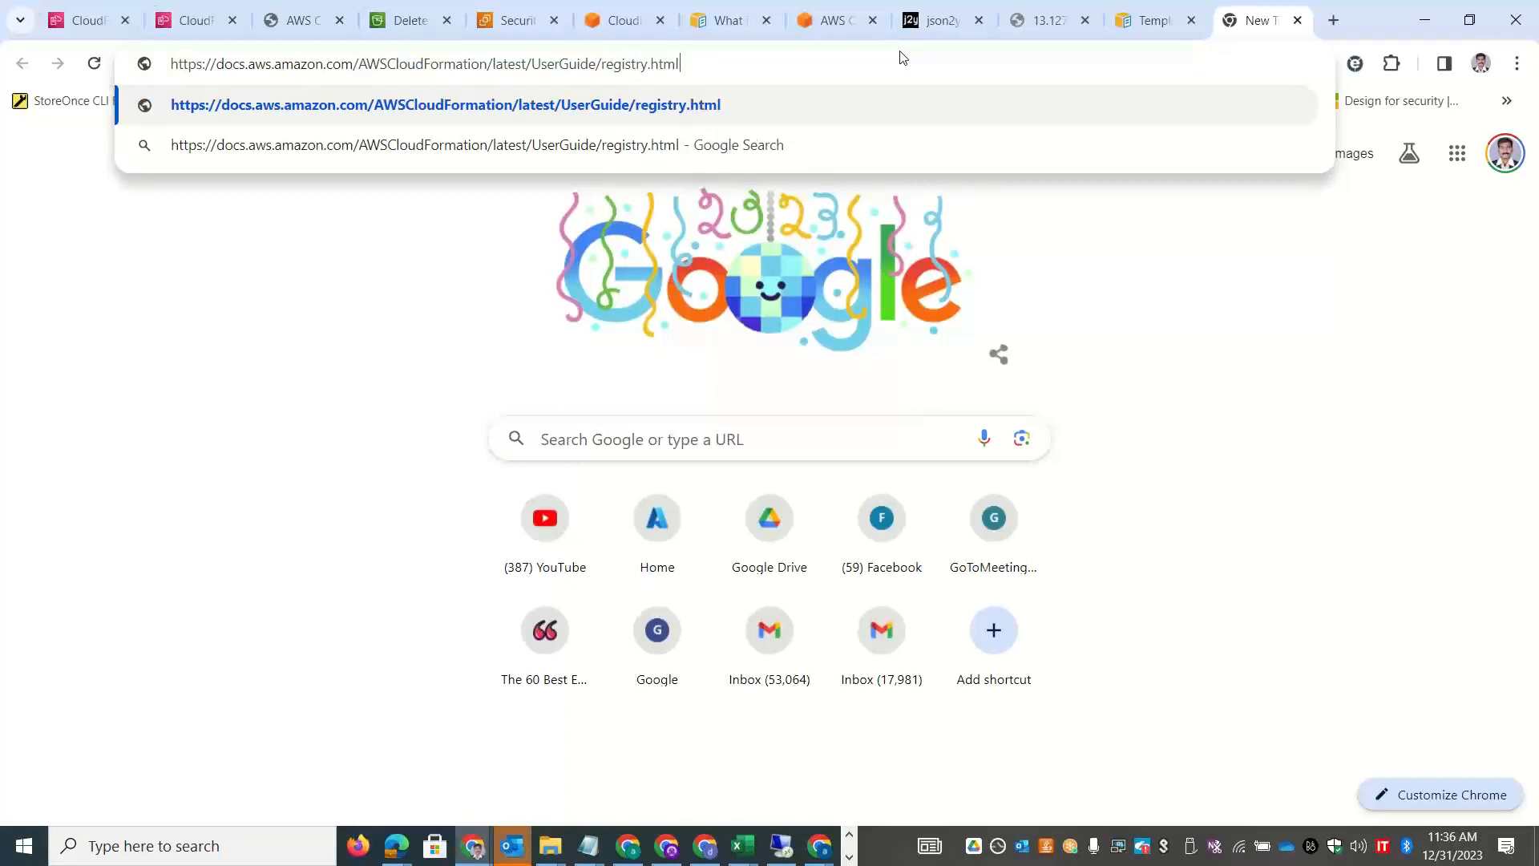
pyautogui.press('Return')
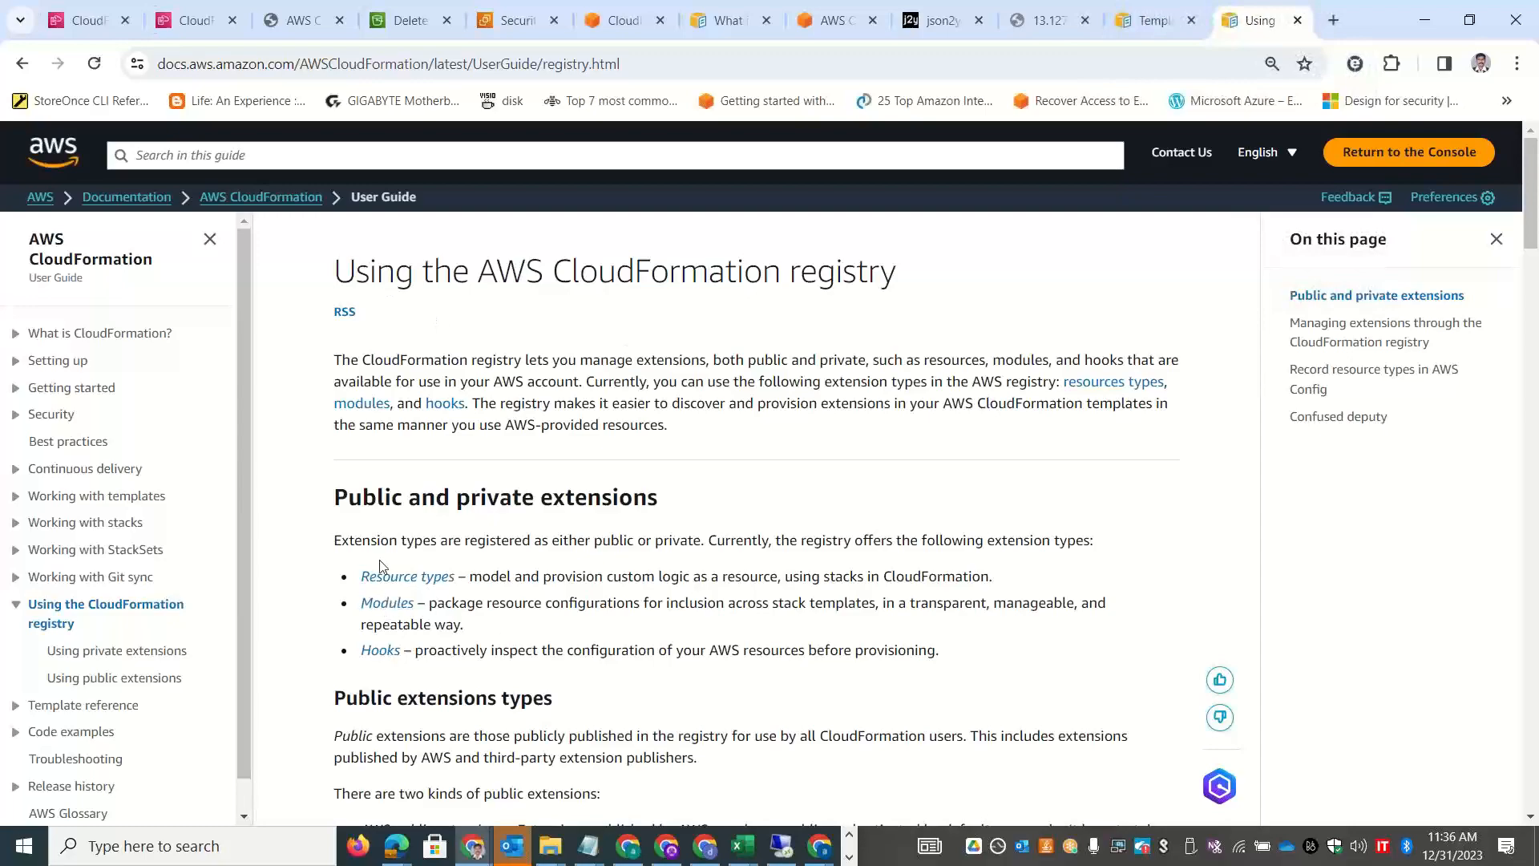
# Look through the CloudFormation registry page, from its extension types to the end of the policy example.
pyautogui.moveTo(1531, 145); pyautogui.dragTo(1532, 353)
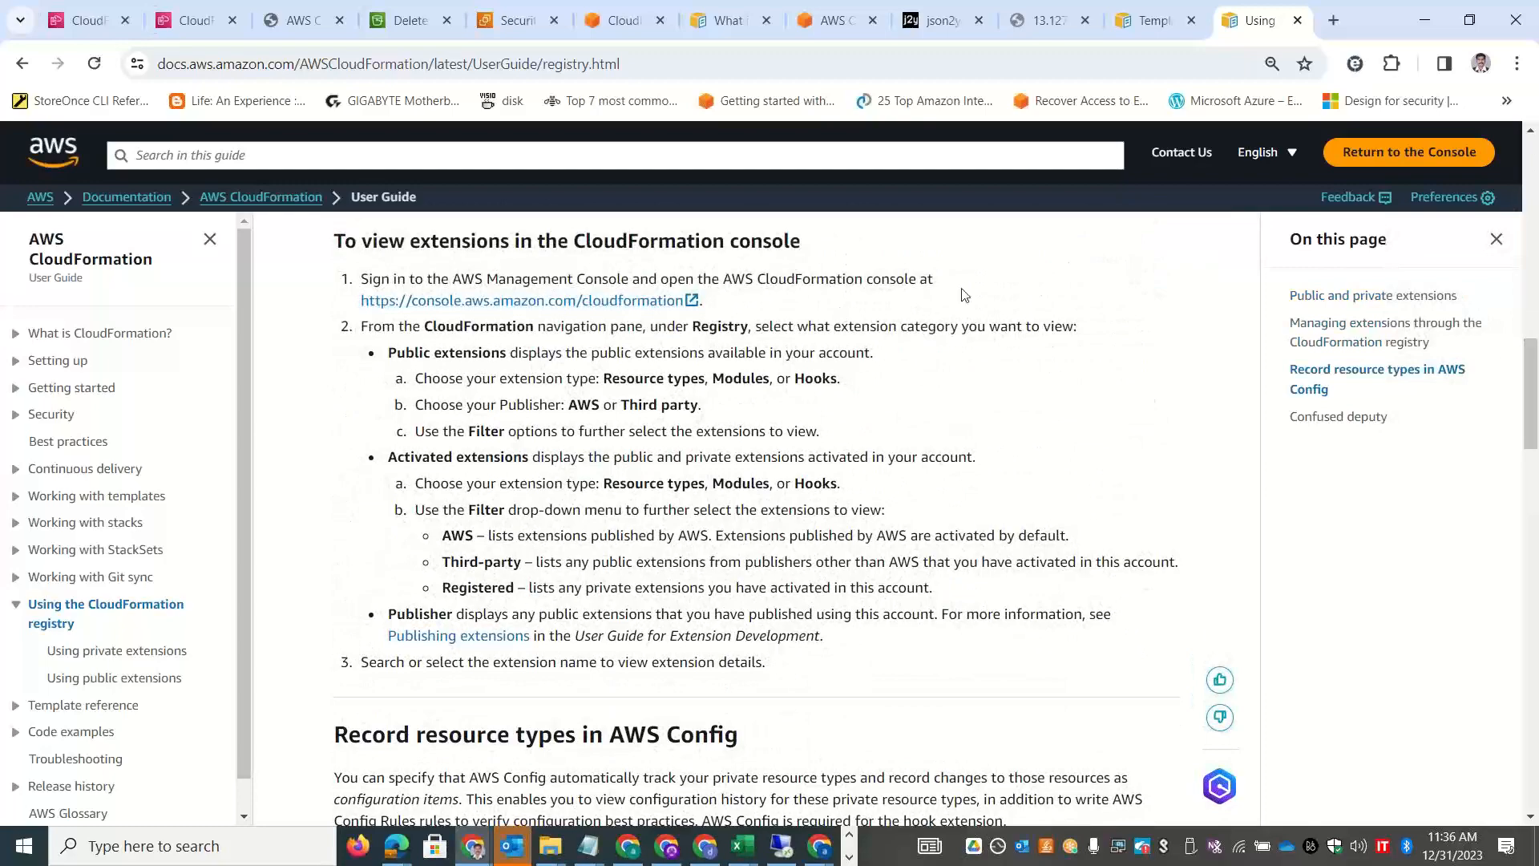
pyautogui.click(1532, 311)
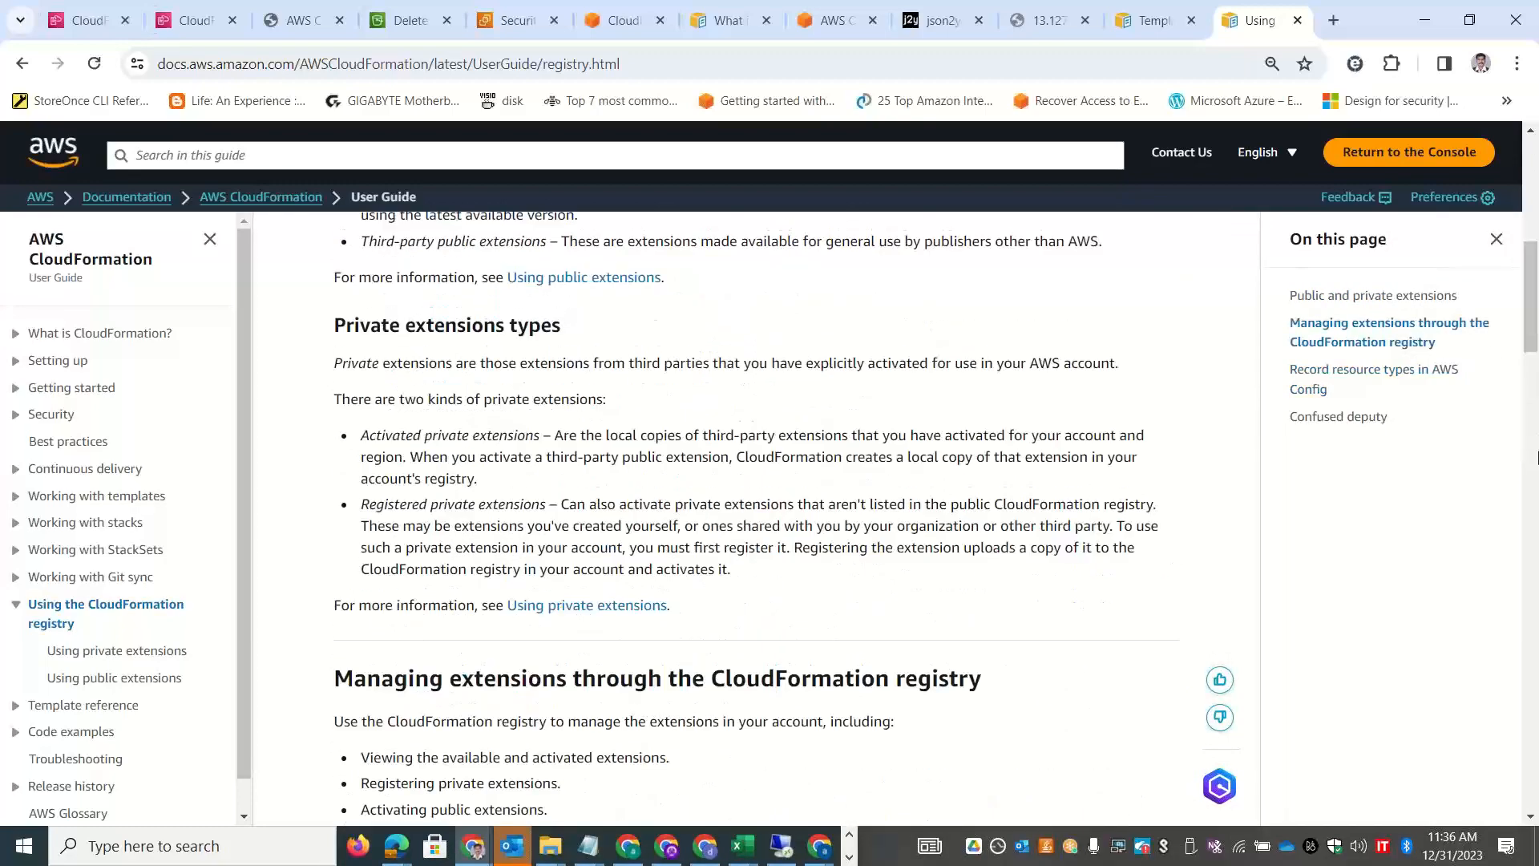
pyautogui.moveTo(1532, 352); pyautogui.dragTo(1533, 810)
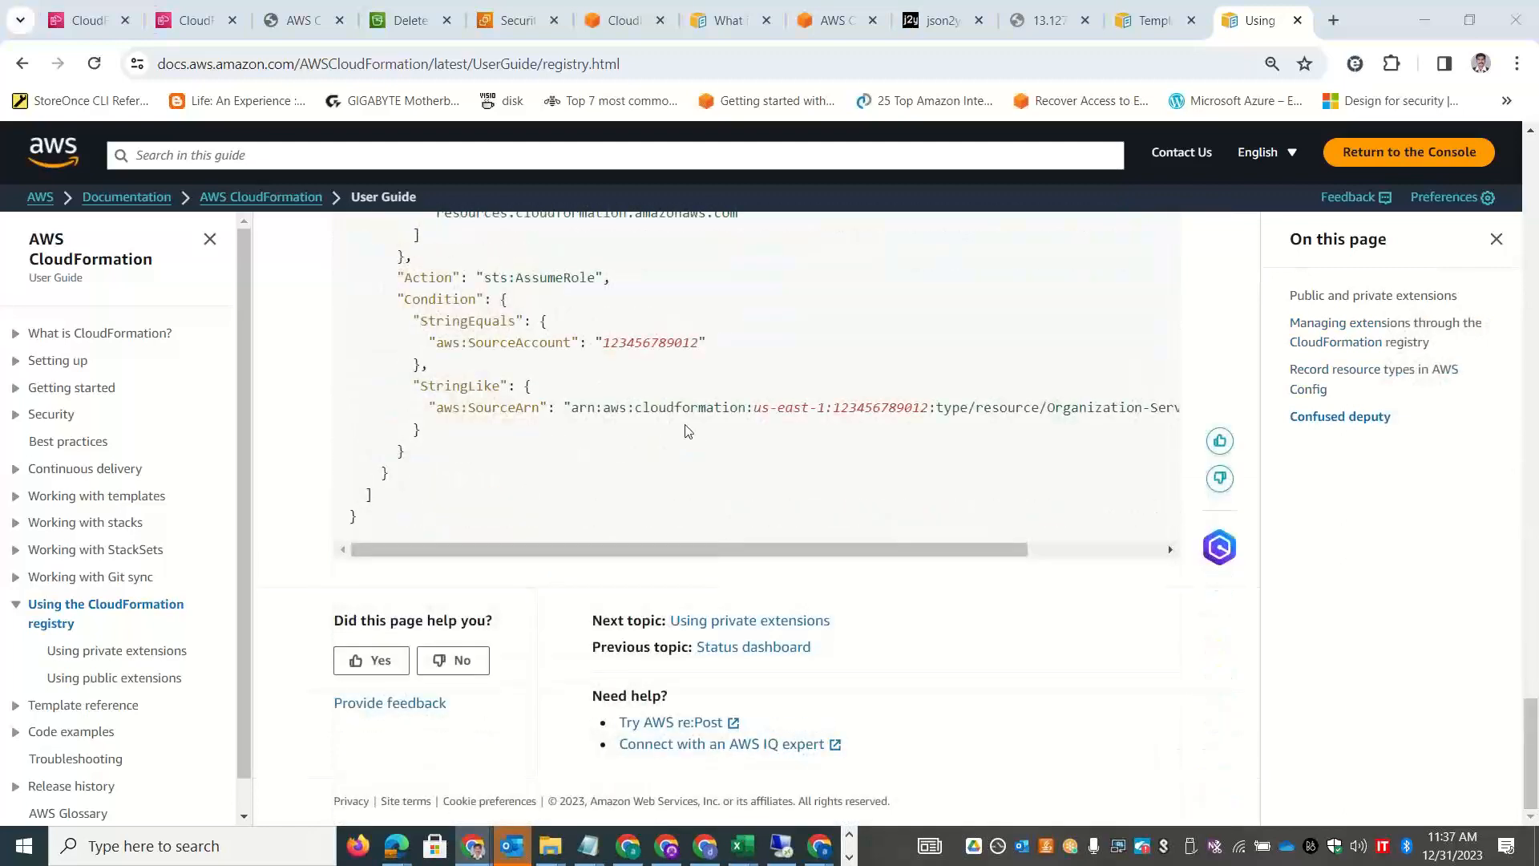
# Switch to the Excel workbook and rename Sheet11, which holds the LAMP template code, as CFT Sample.
pyautogui.hotkey('alt', 'Tab')
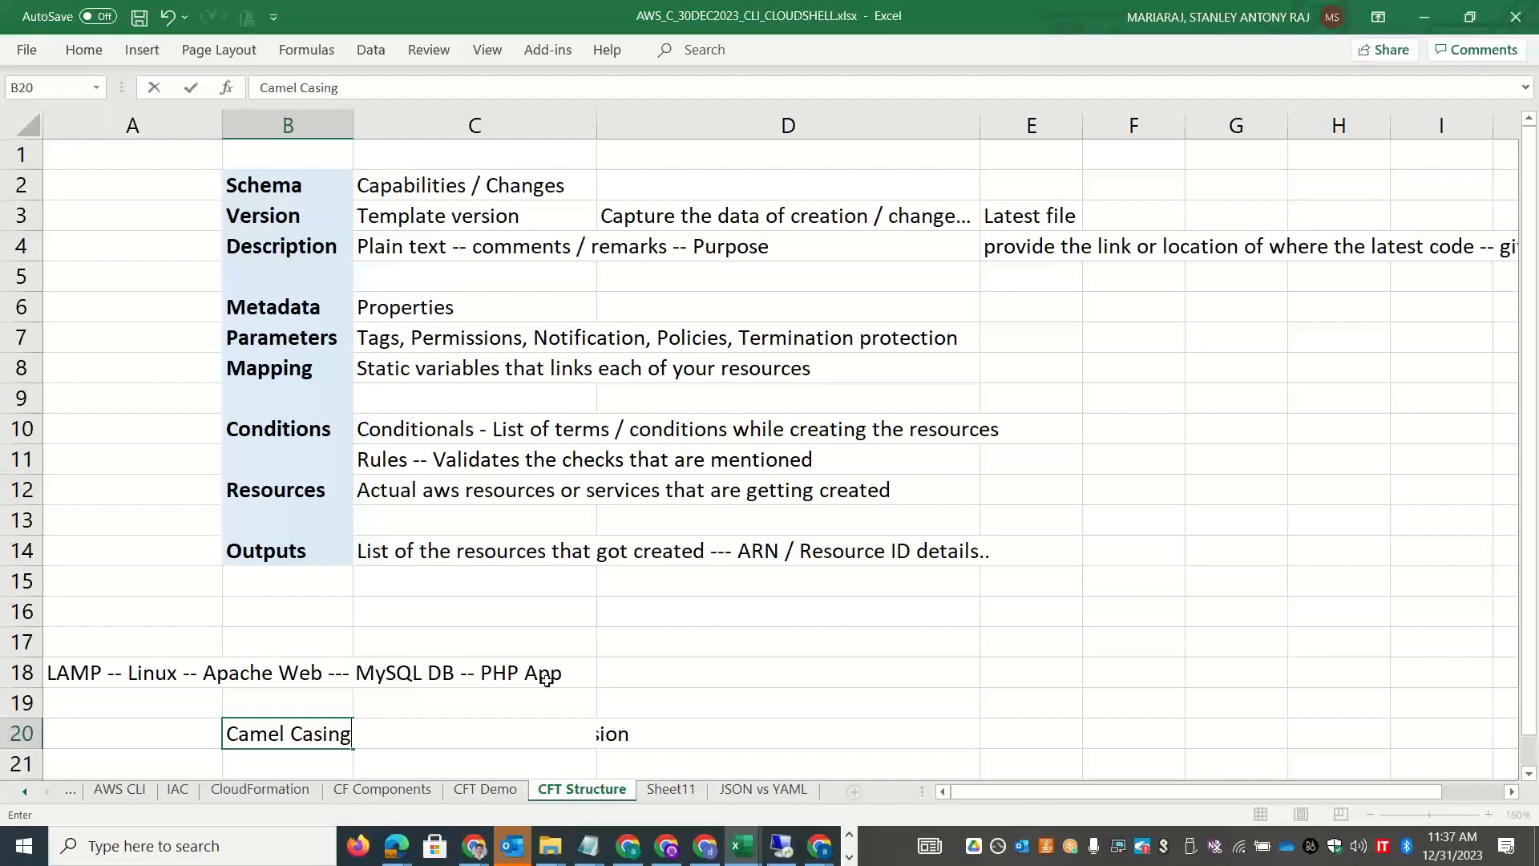
pyautogui.click(287, 792)
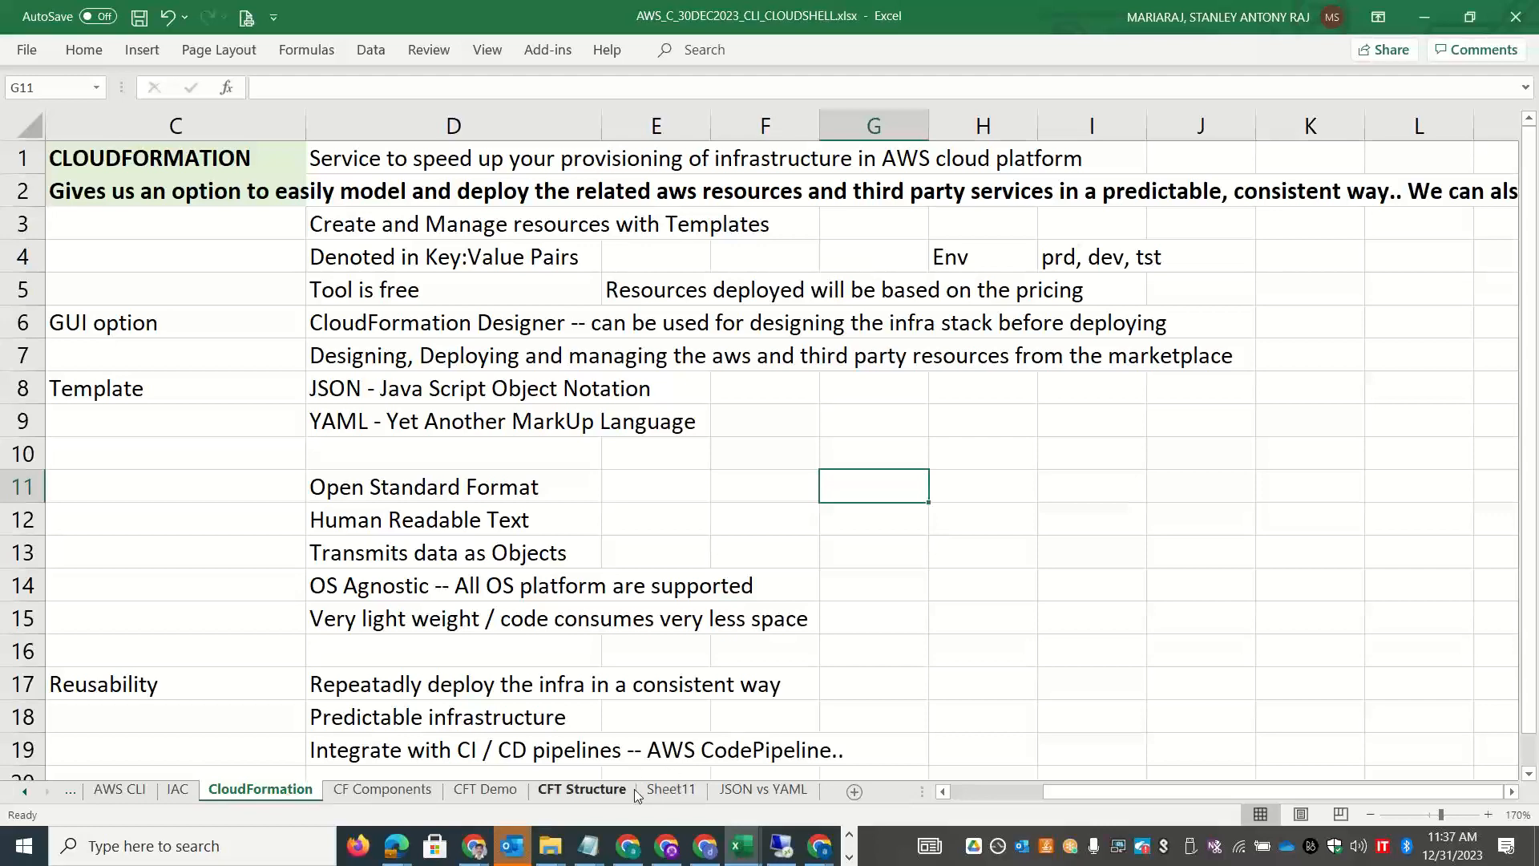
pyautogui.click(670, 789)
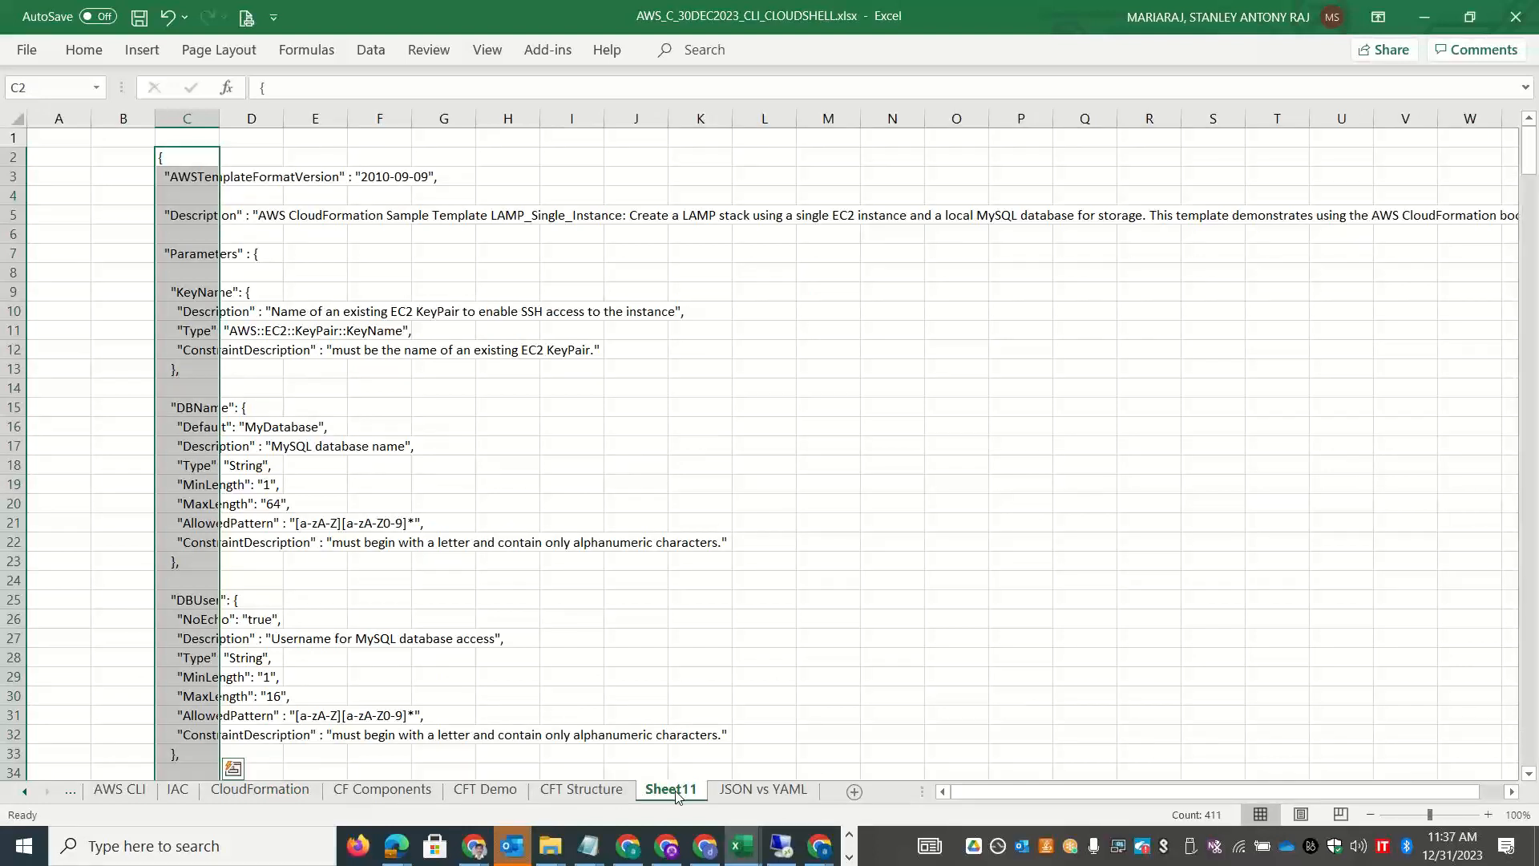
pyautogui.write('C')
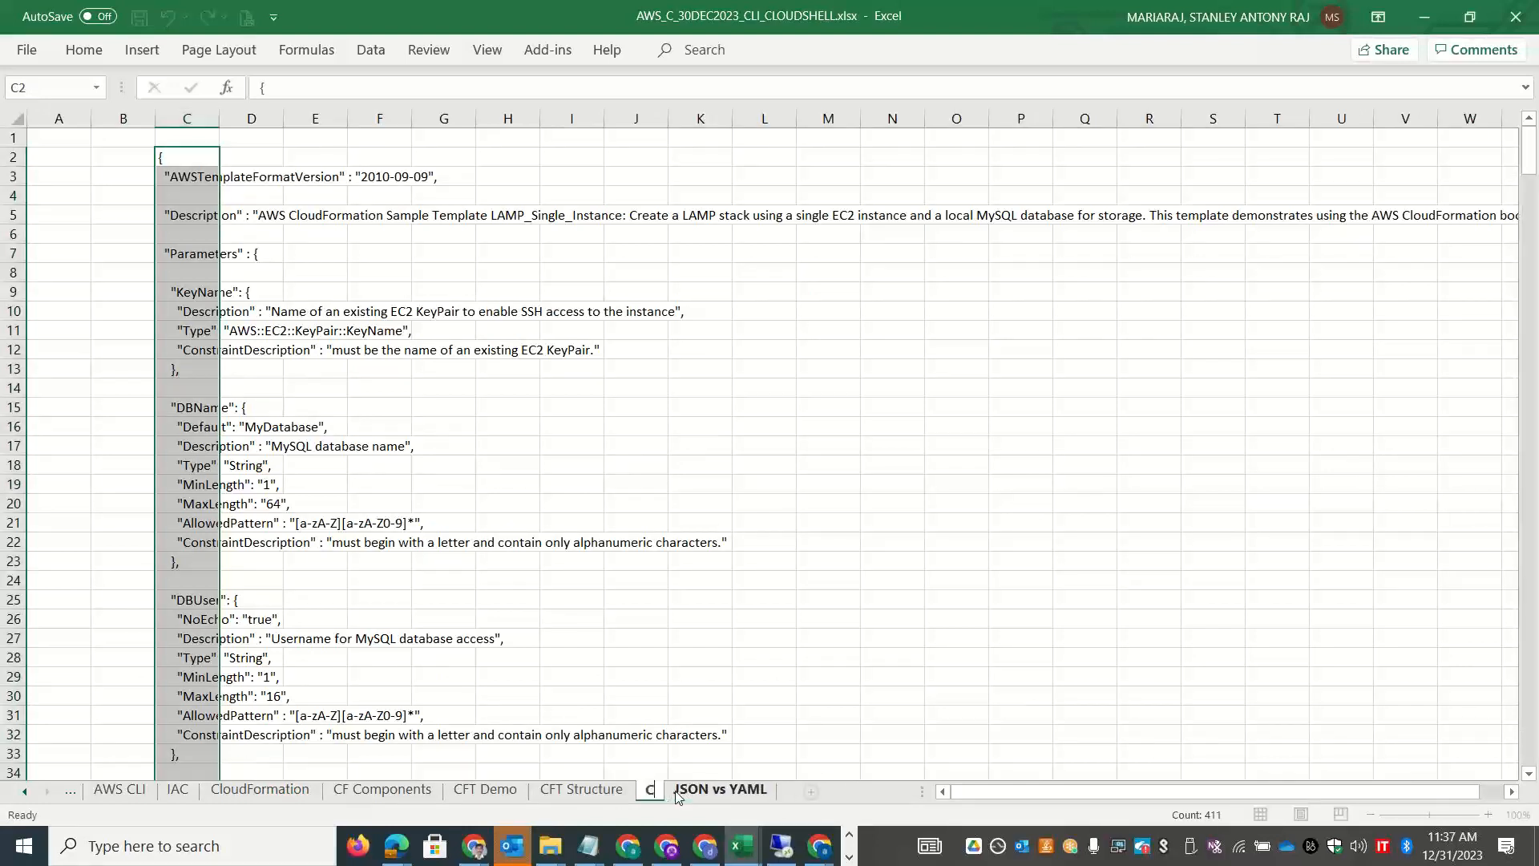
pyautogui.write('FT Sample')
pyautogui.press('Return')
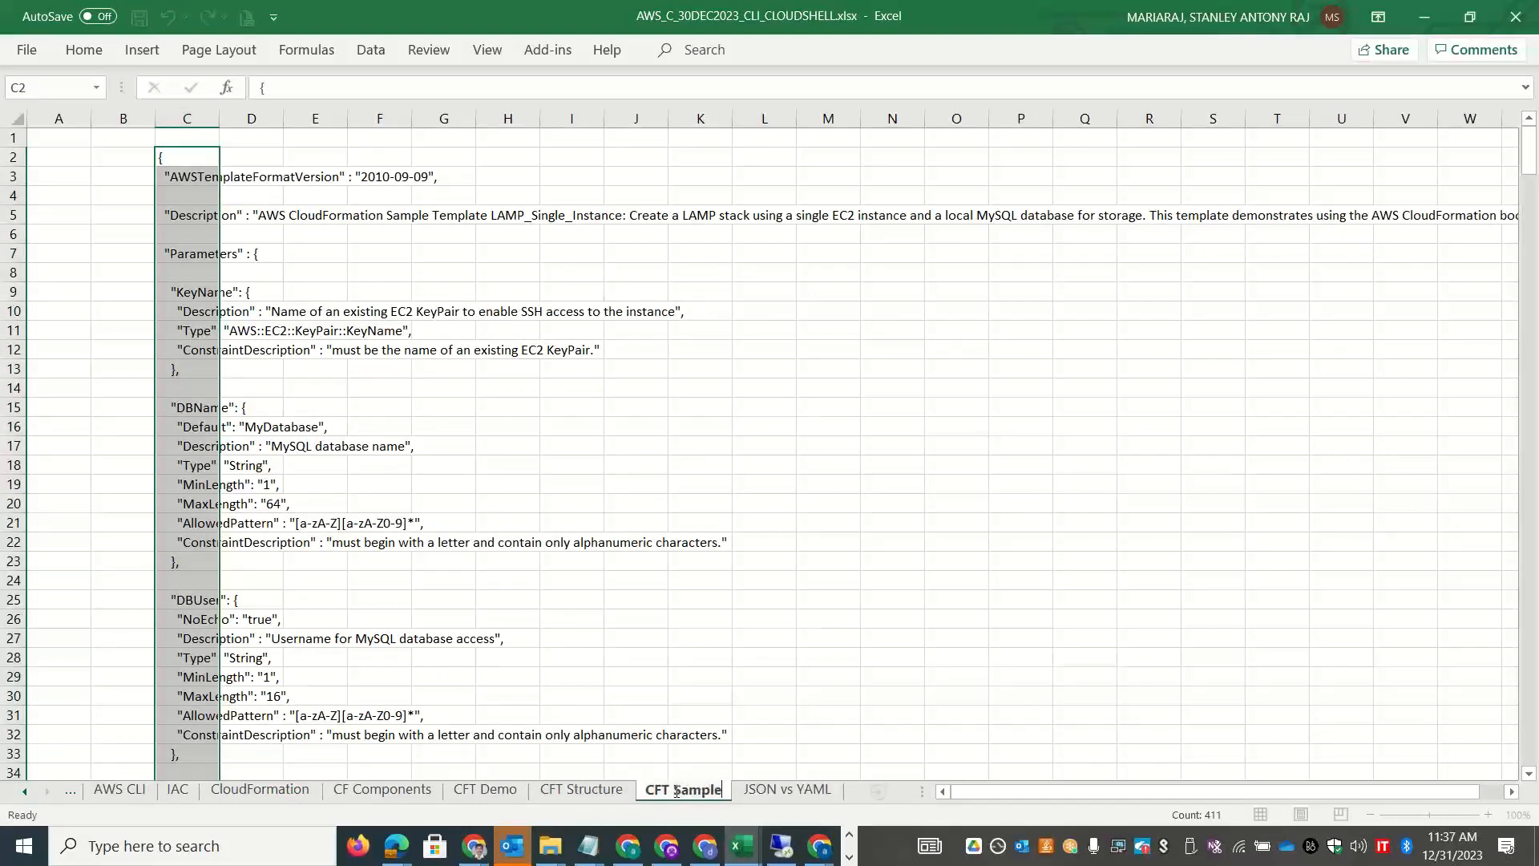
pyautogui.click(760, 759)
pyautogui.click(892, 696)
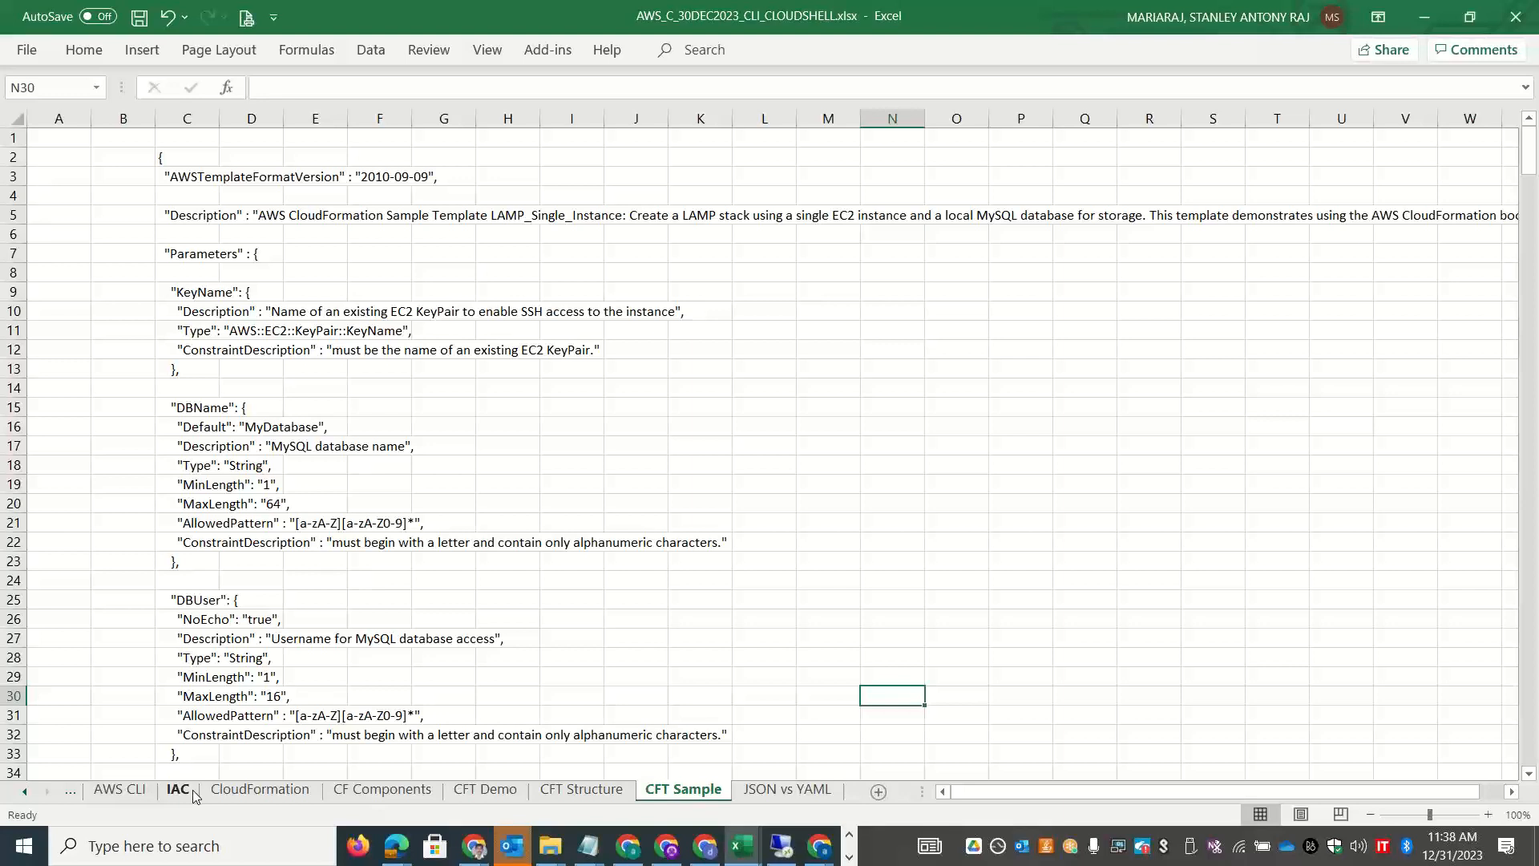
# On the IAC sheet, enter HCL in cell D10 as the language for Terraform.
pyautogui.click(192, 791)
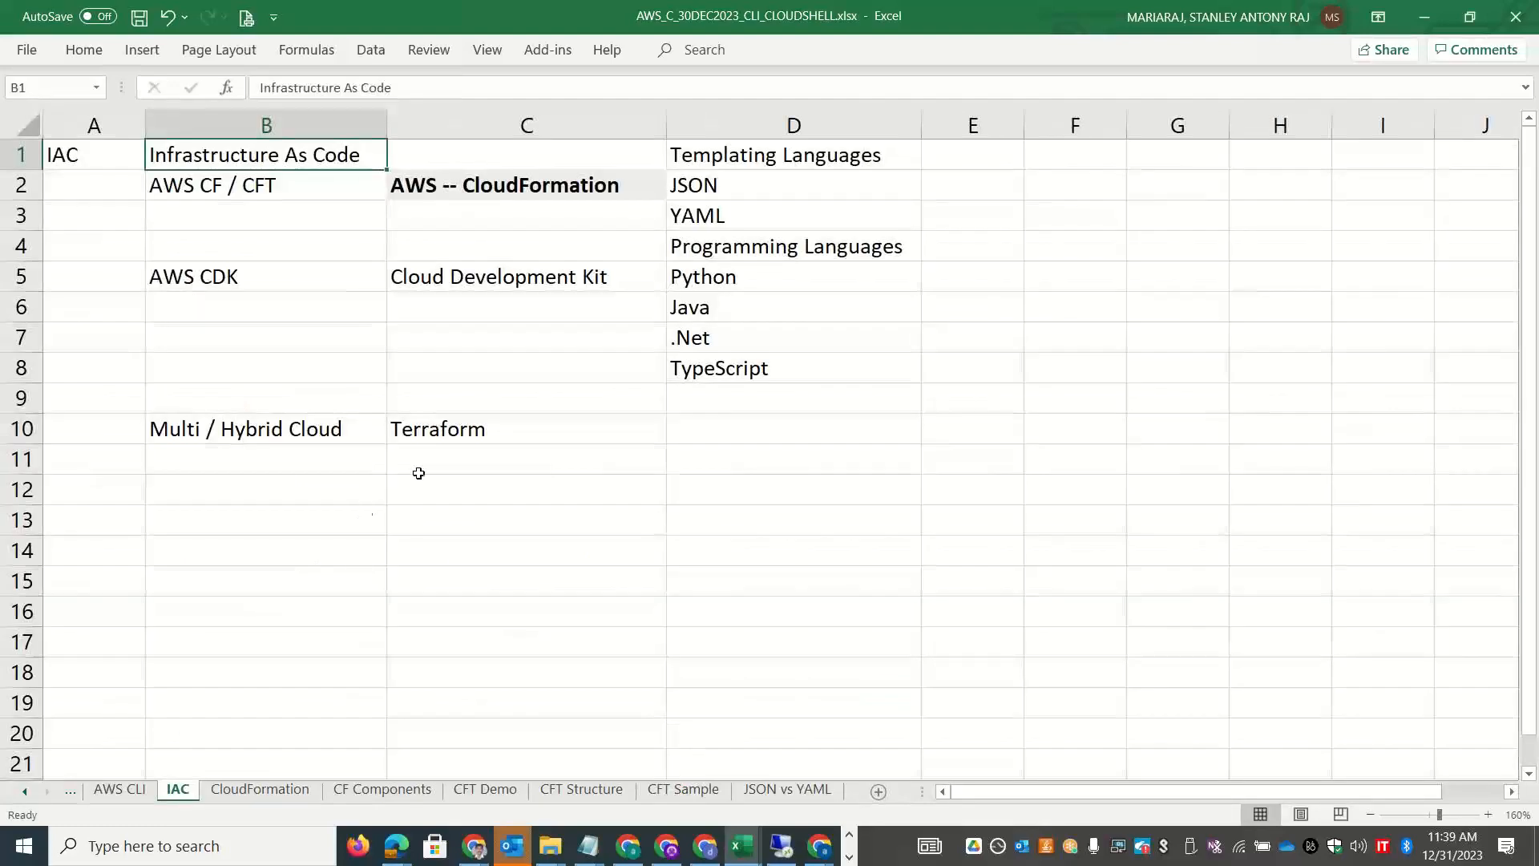
pyautogui.click(513, 428)
pyautogui.click(693, 422)
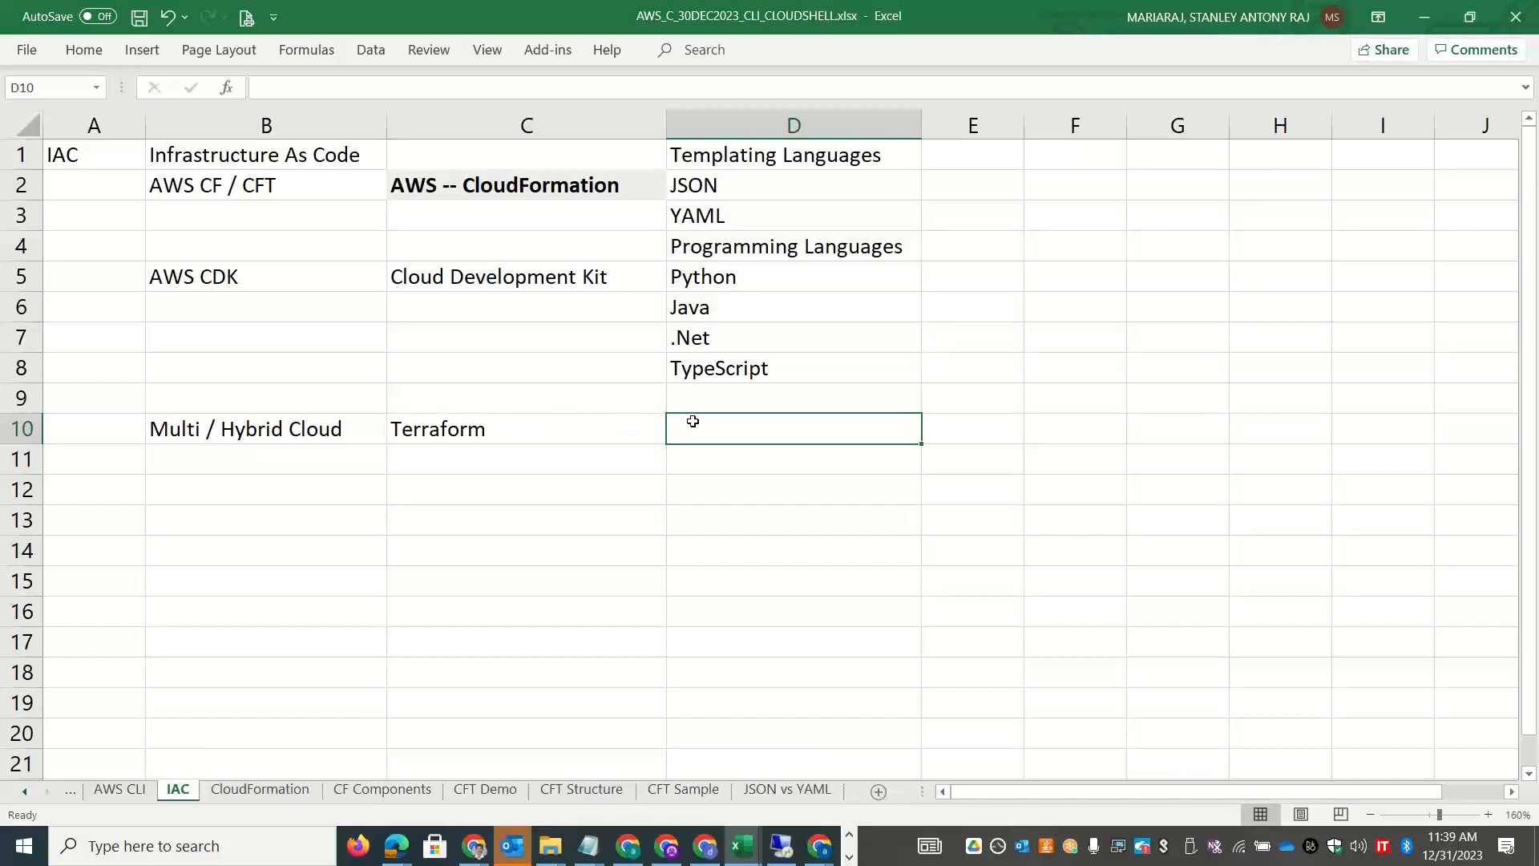
pyautogui.write('HCL')
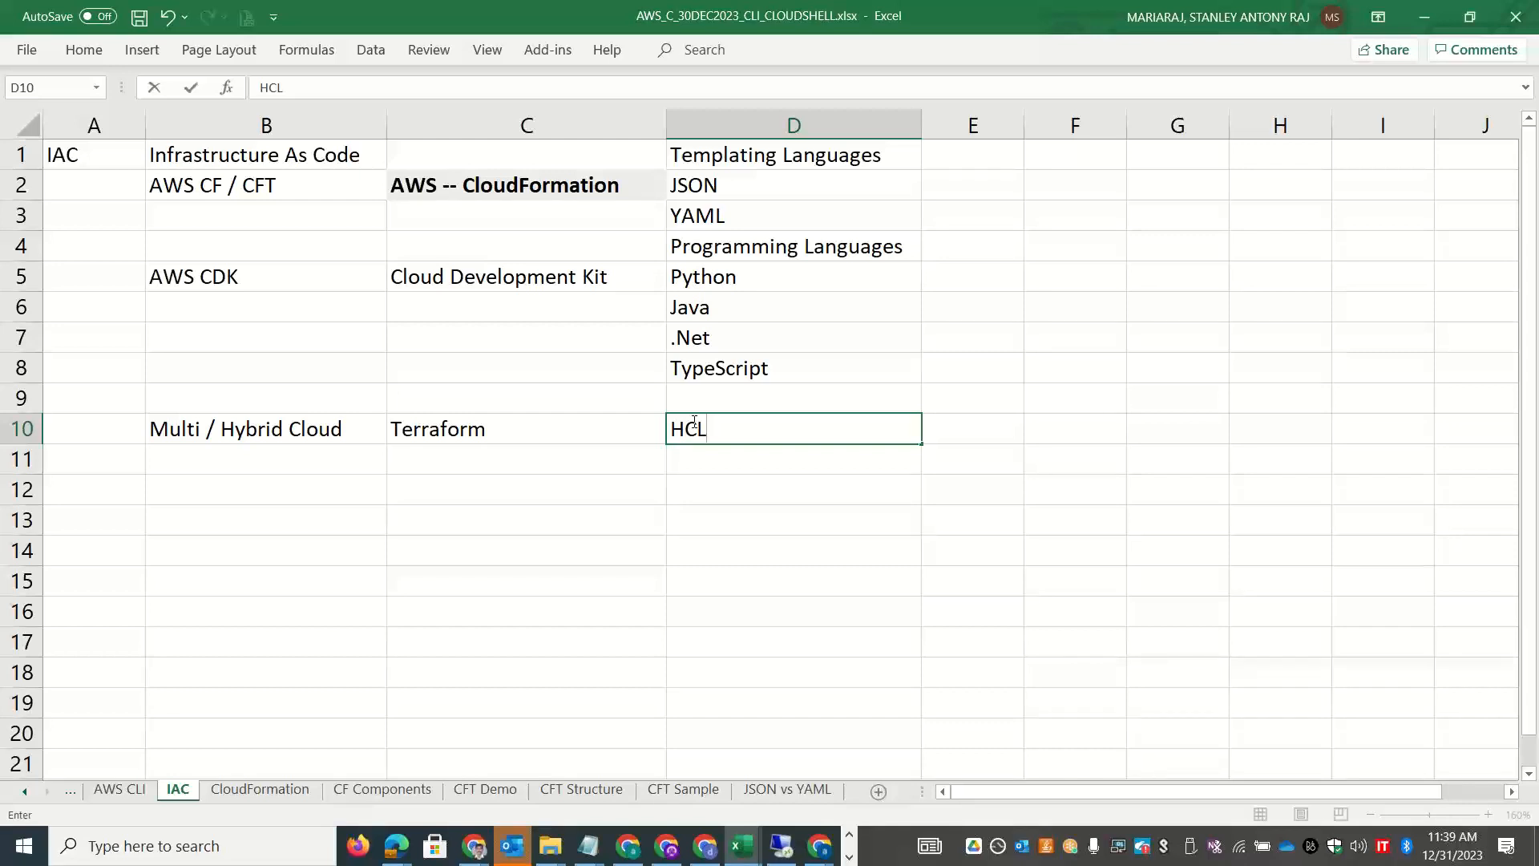
# Examine the KeyName description and the DBName default key-value pair in the CFT Sample sheet, and view the IAC and CloudFormation sheets.
pyautogui.click(683, 790)
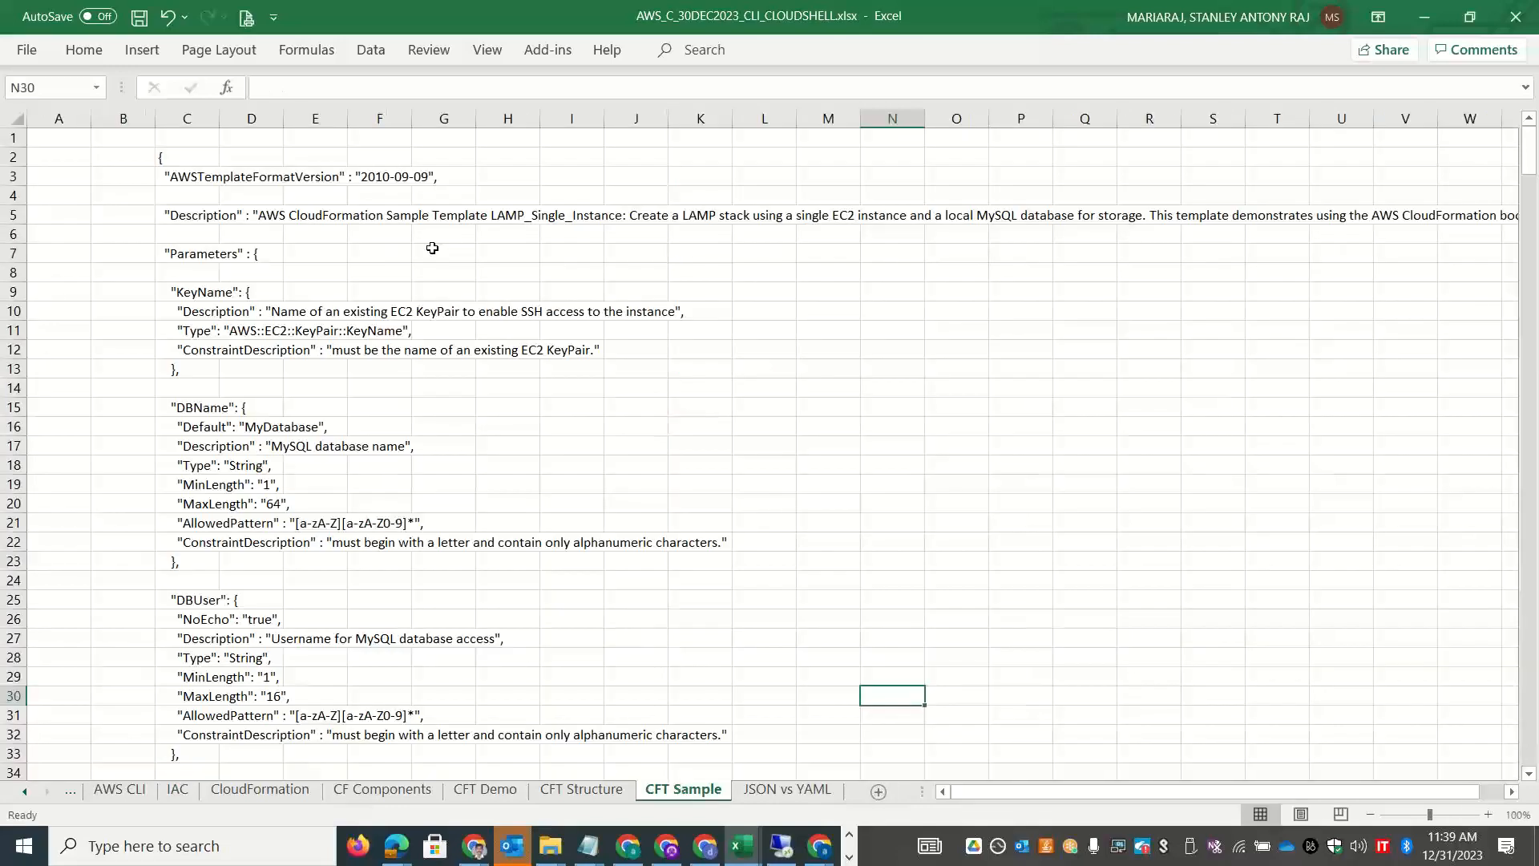
pyautogui.click(199, 312)
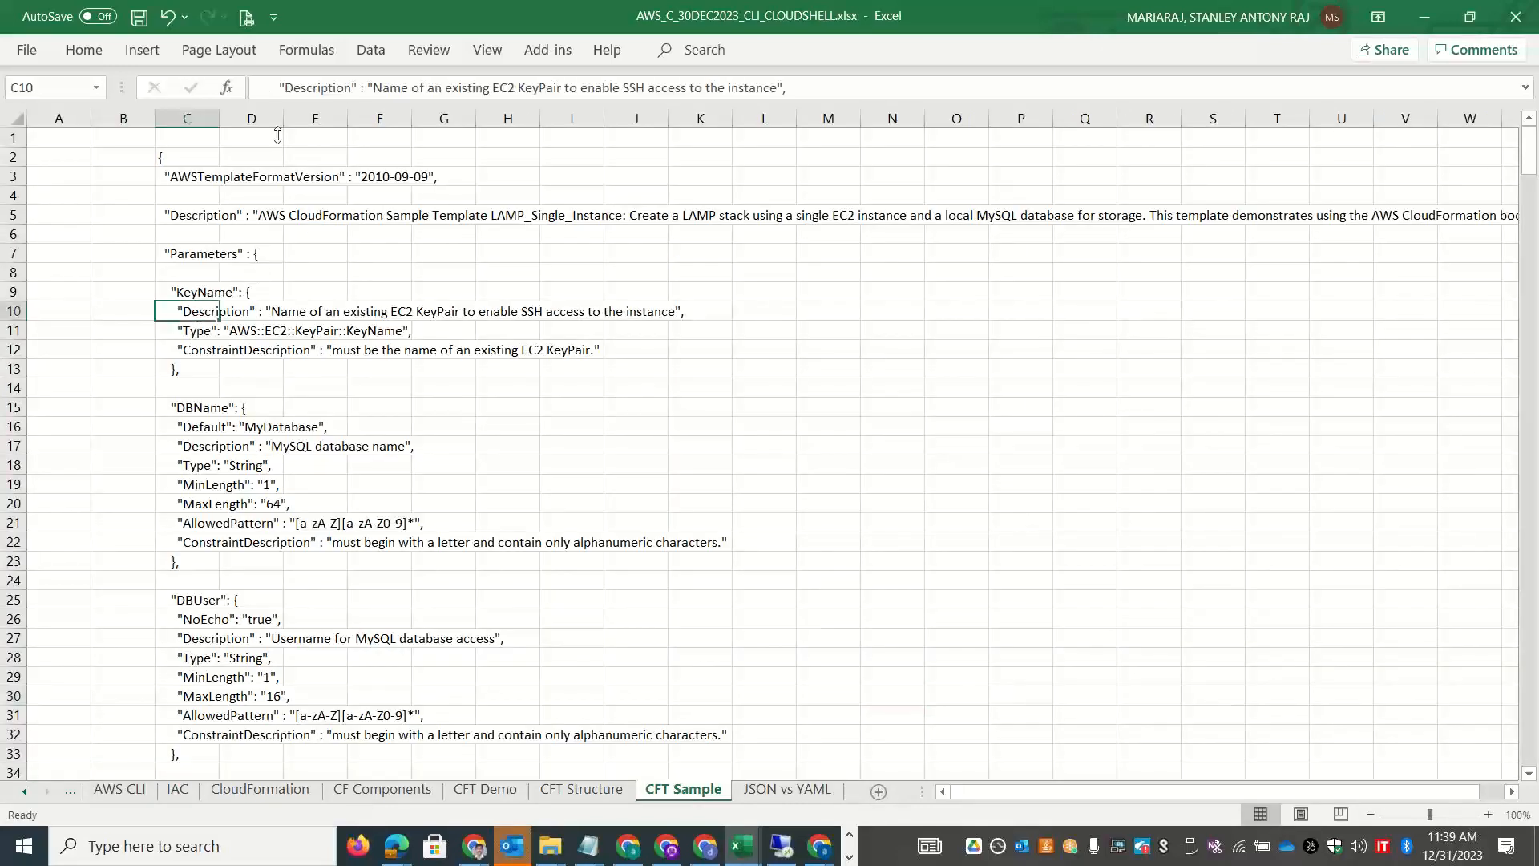
pyautogui.doubleClick(321, 88)
pyautogui.moveTo(373, 88); pyautogui.dragTo(779, 94)
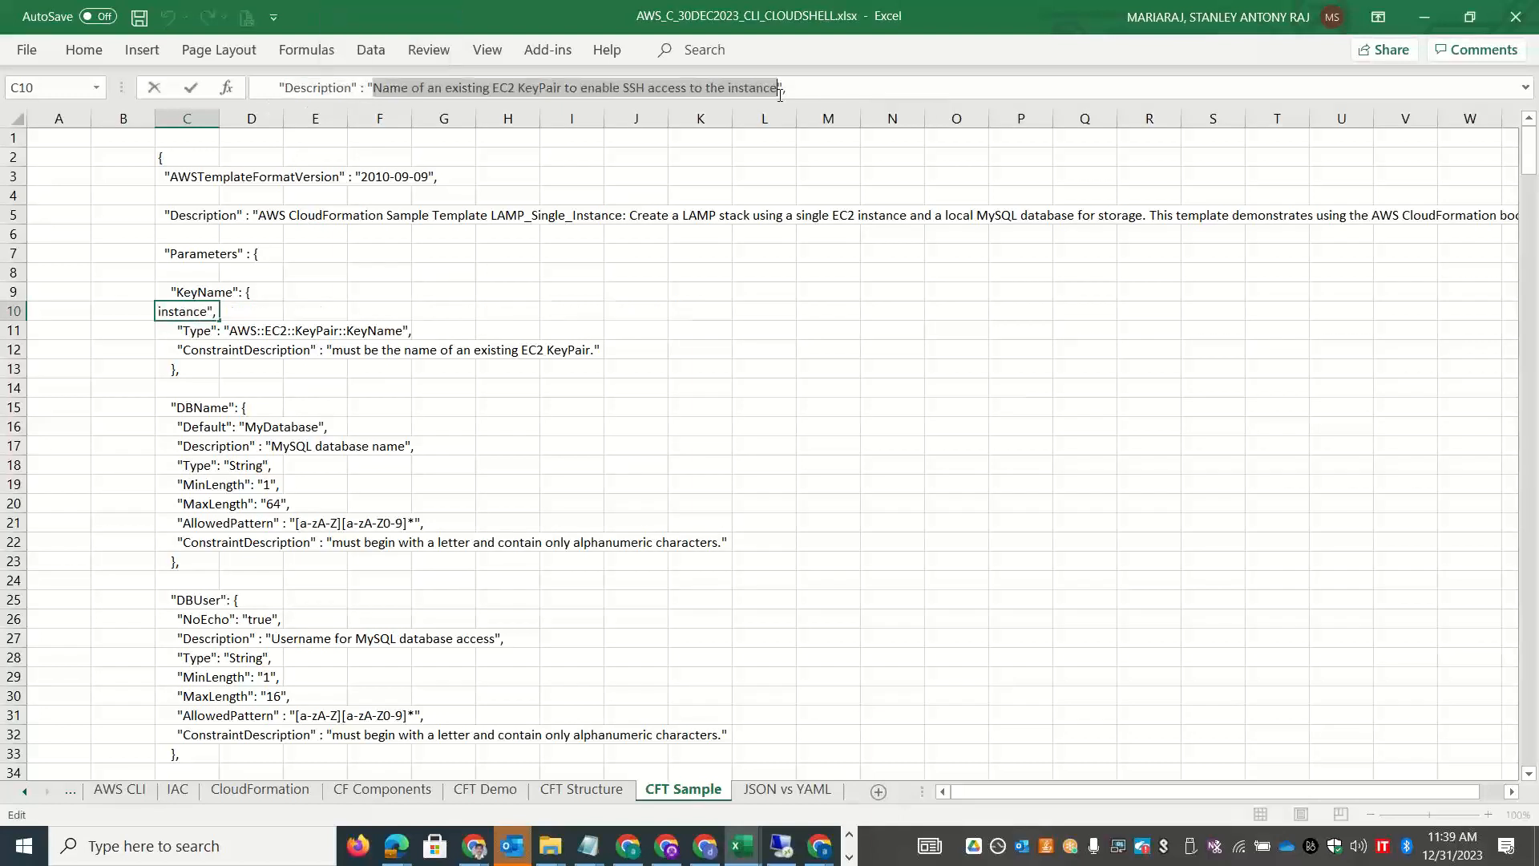
pyautogui.click(204, 426)
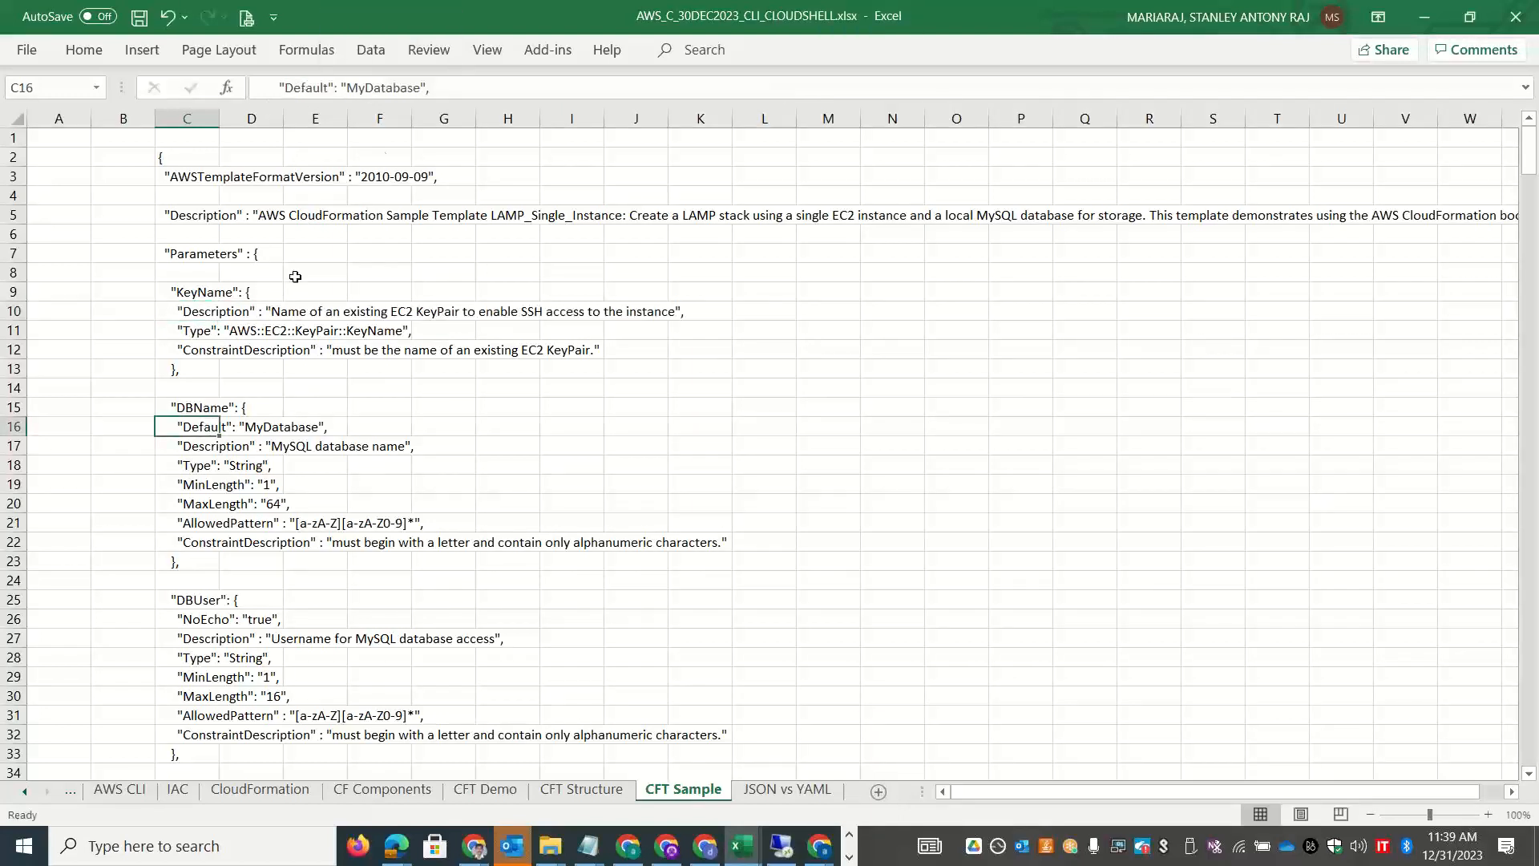
pyautogui.doubleClick(309, 88)
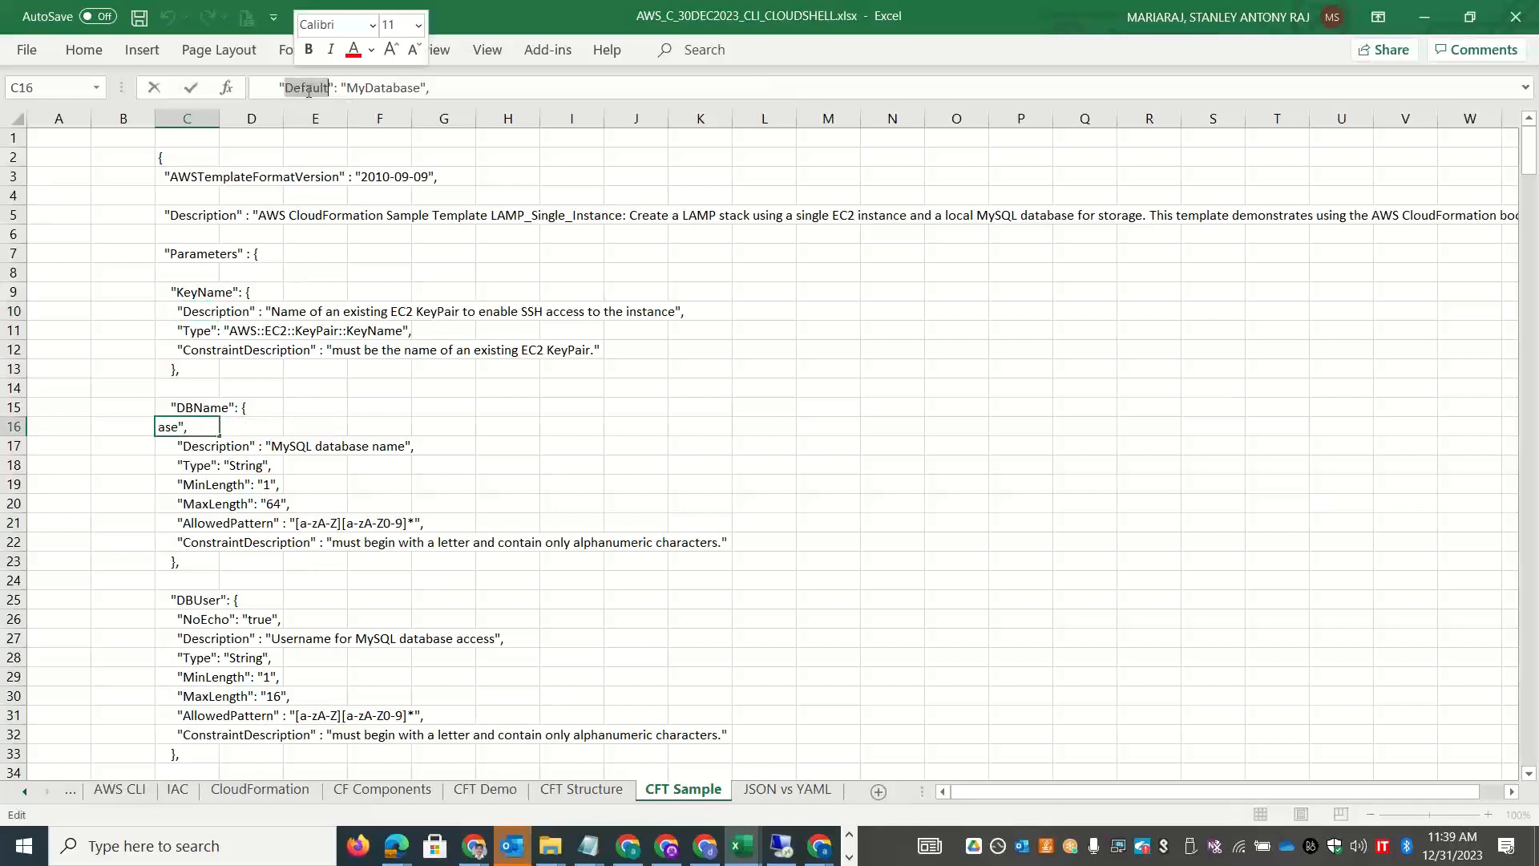
pyautogui.doubleClick(363, 88)
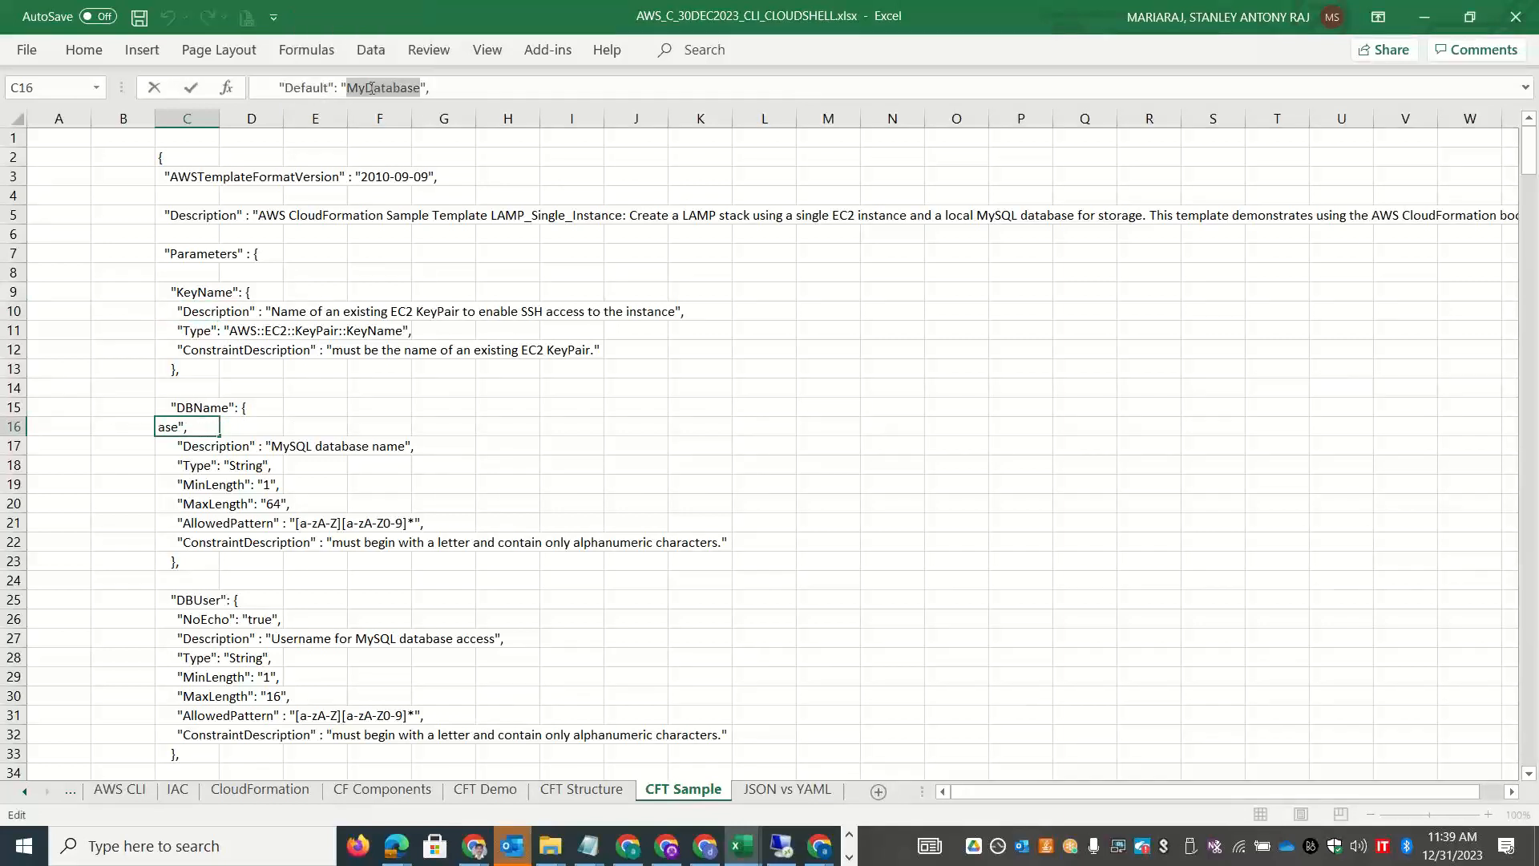
pyautogui.doubleClick(282, 87)
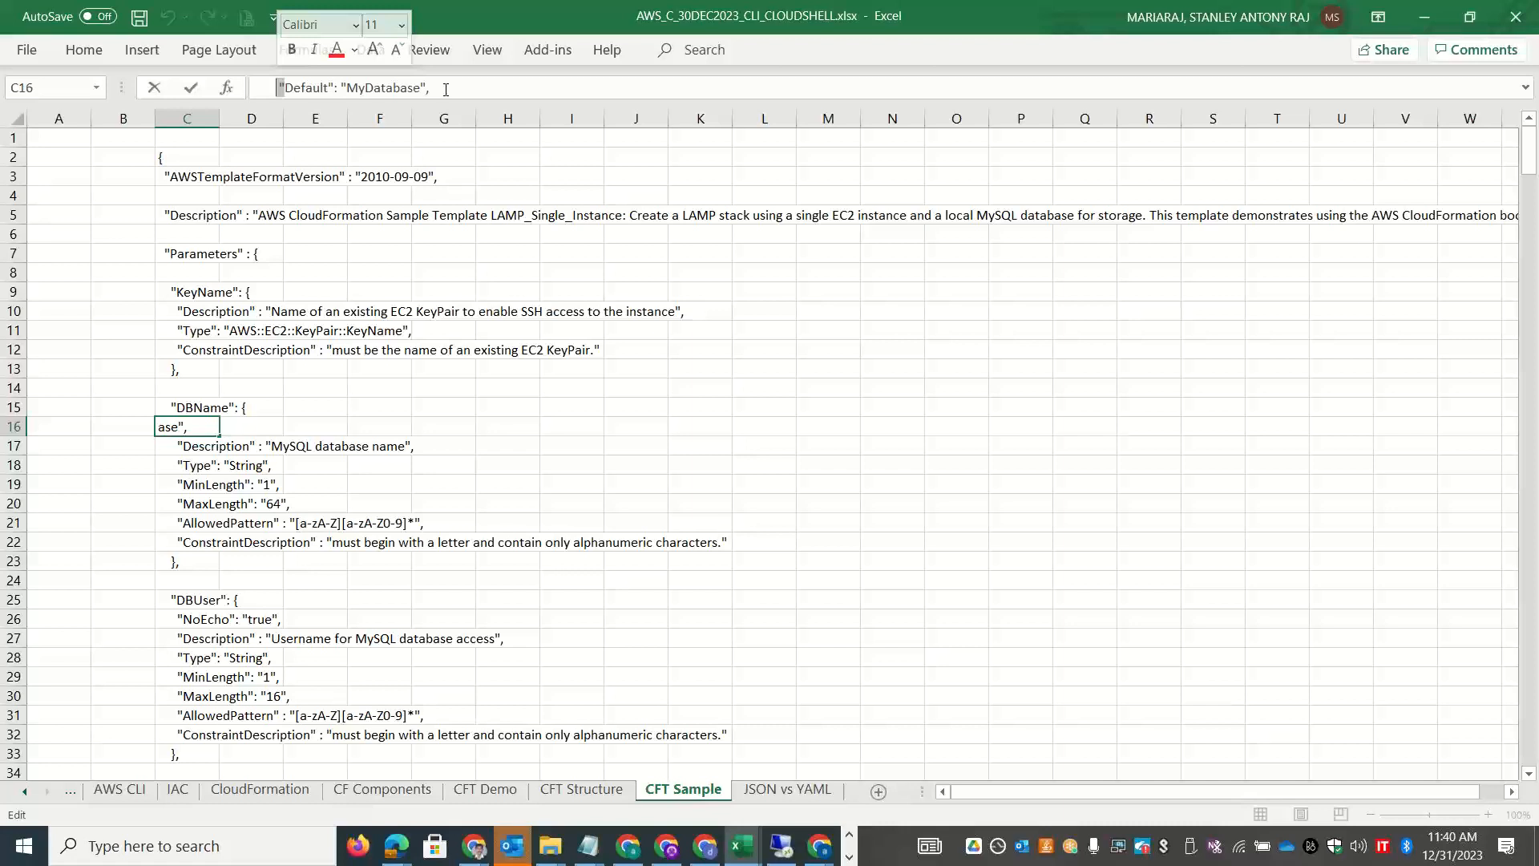
pyautogui.click(190, 790)
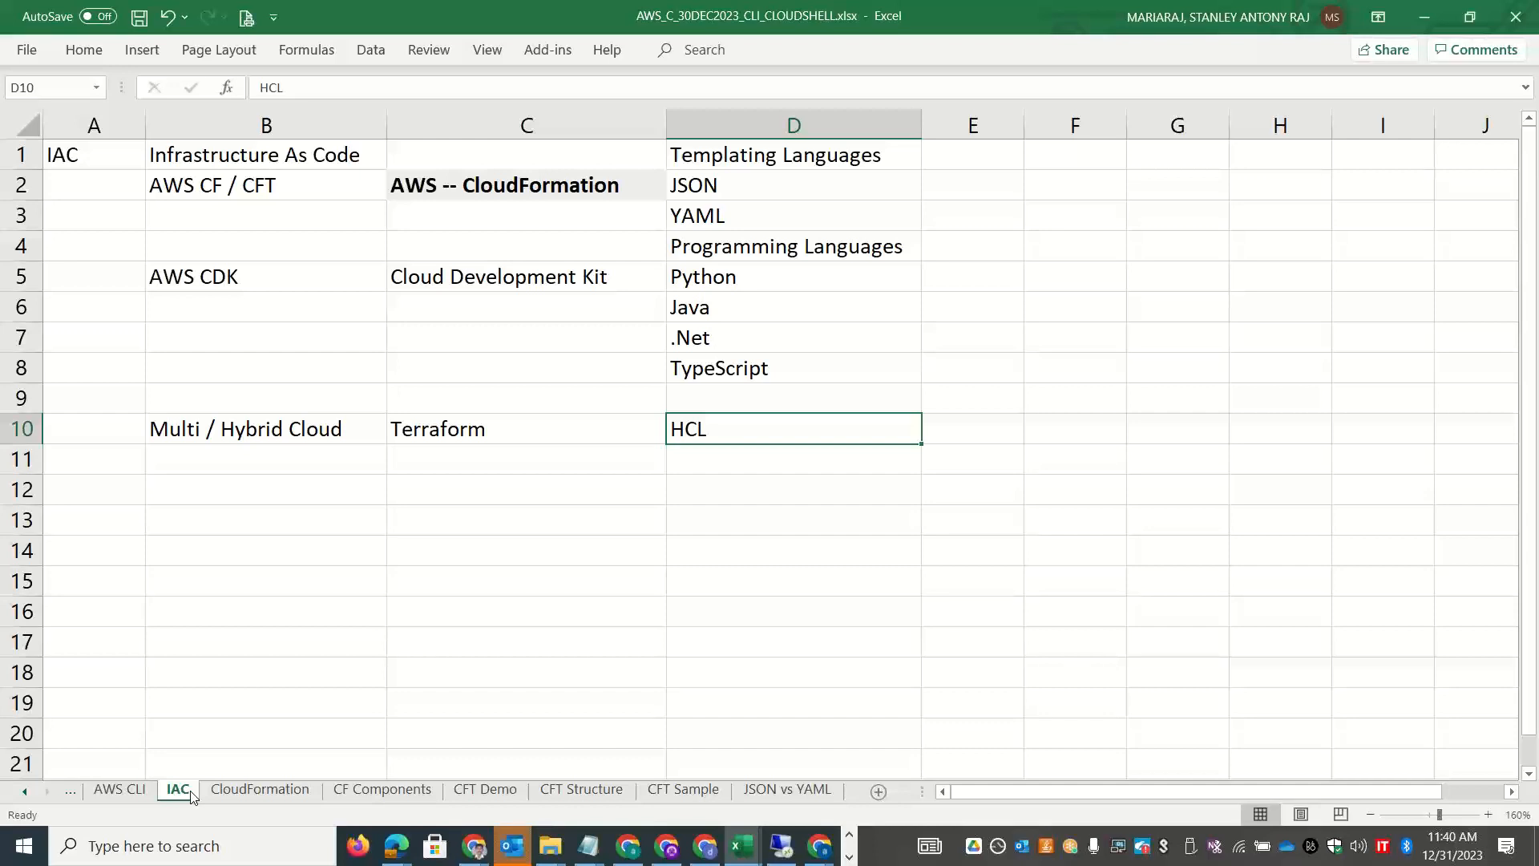
pyautogui.click(236, 794)
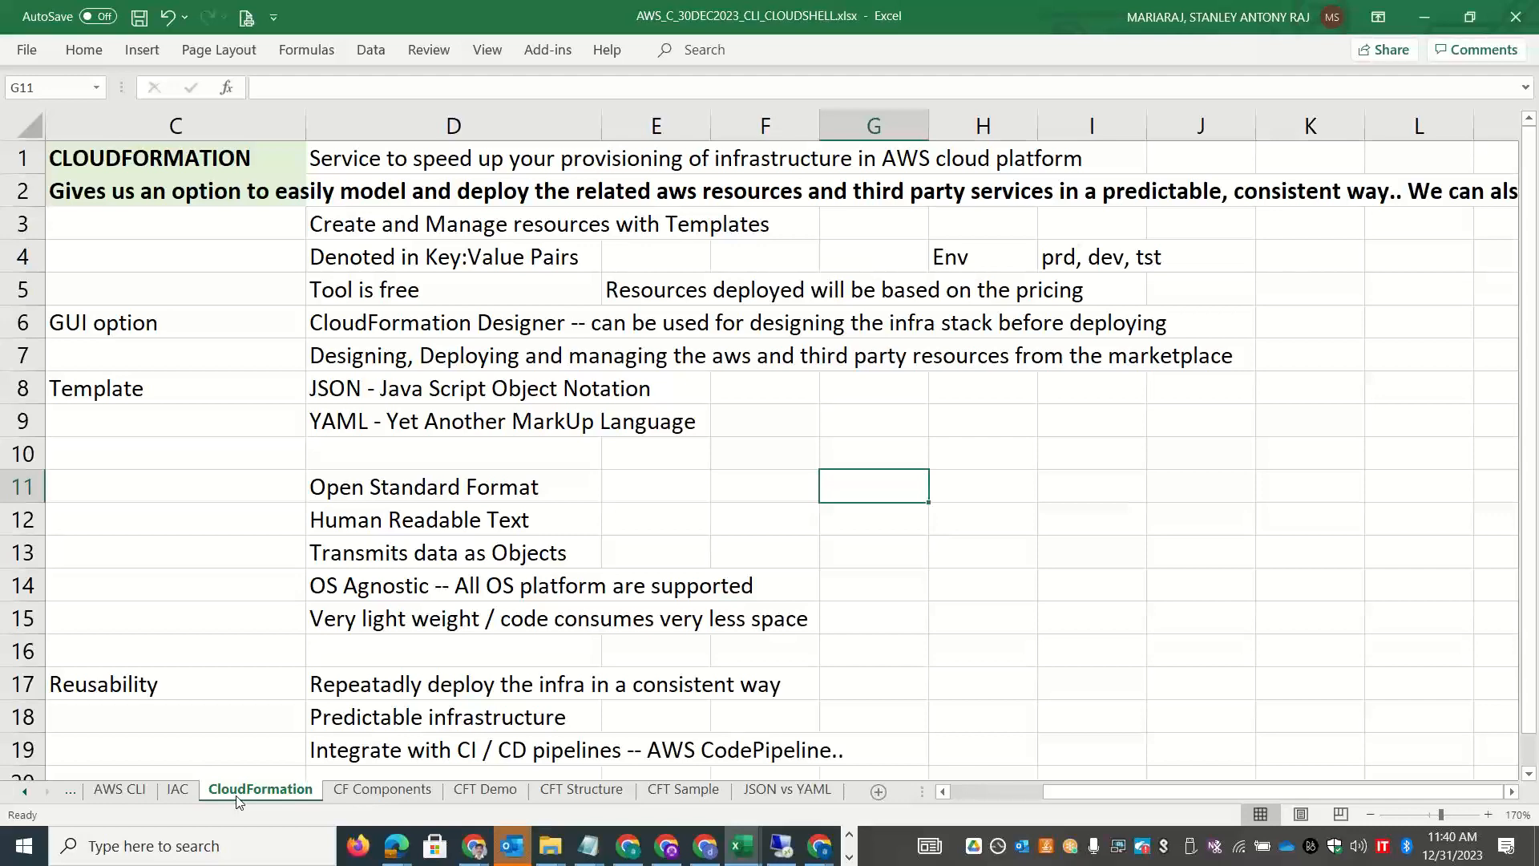
# Switch to the CloudFormation console in Chrome, start creating a stack, and choose to create its template in Designer.
pyautogui.hotkey('alt', 'Tab')
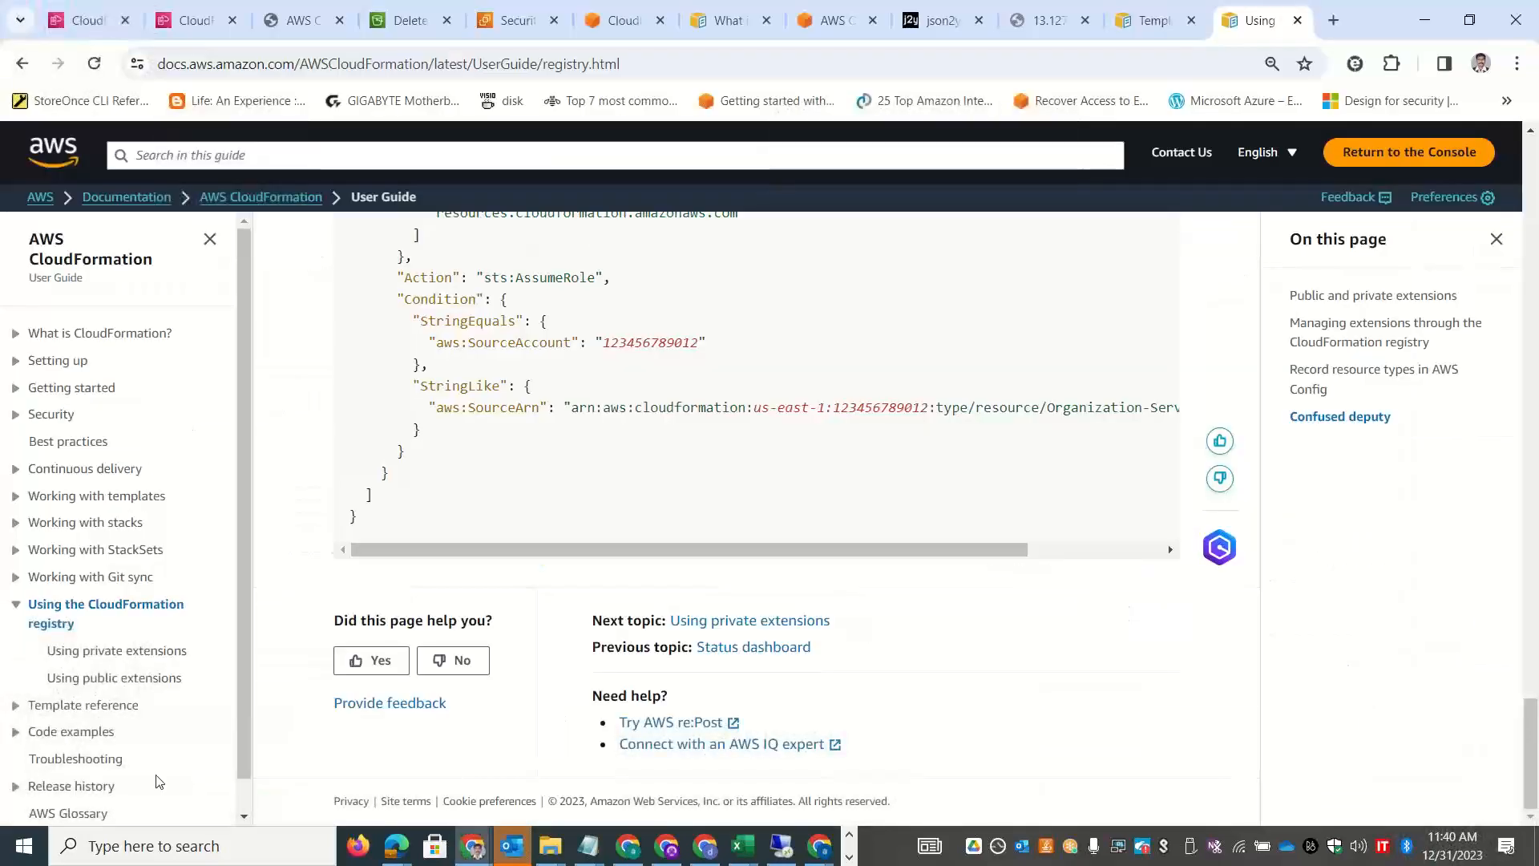
pyautogui.click(182, 32)
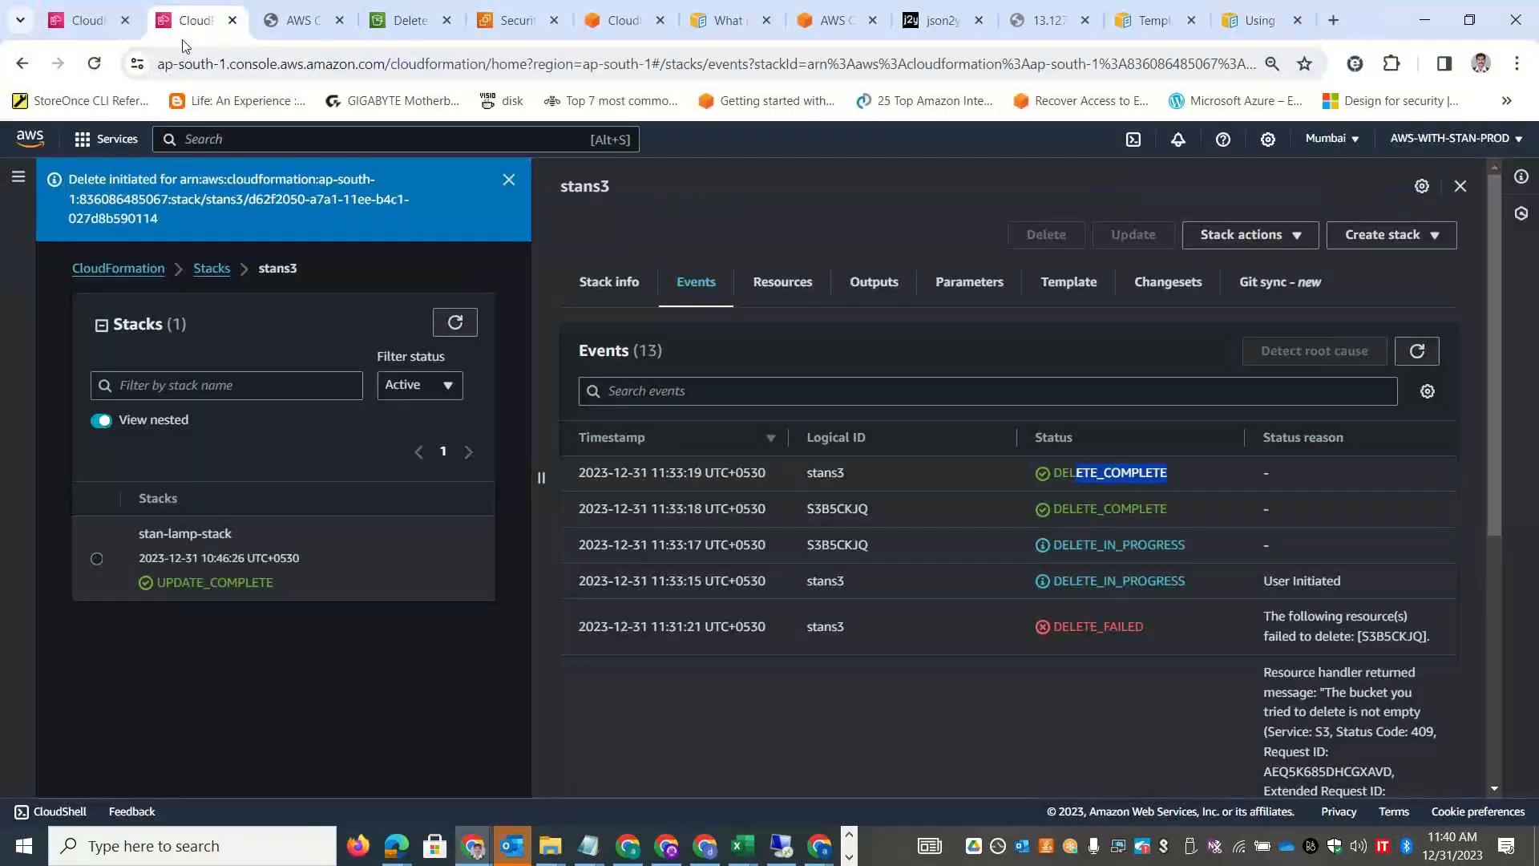
pyautogui.click(164, 267)
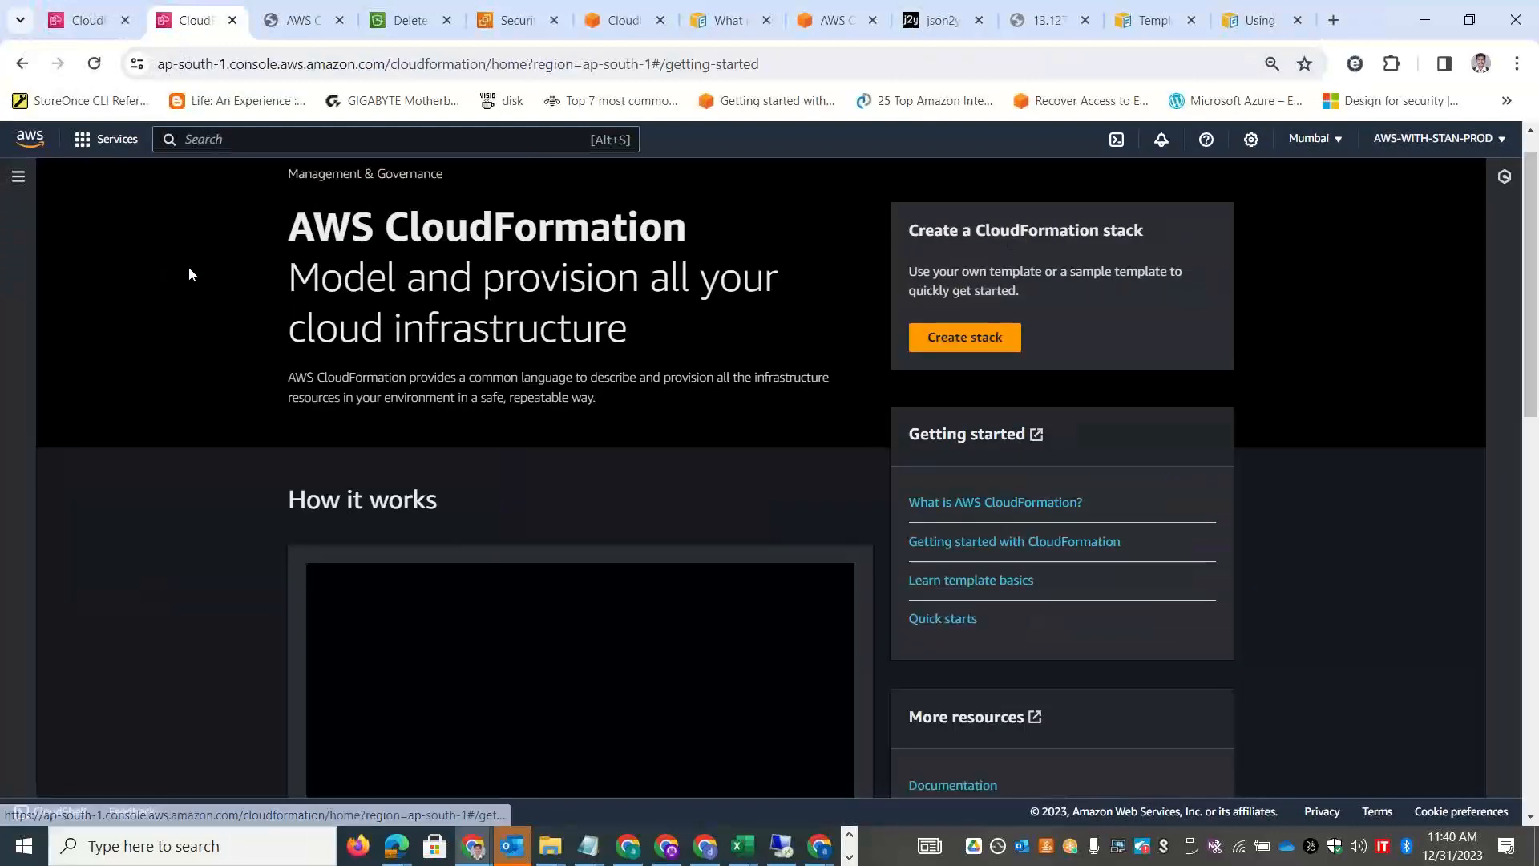
pyautogui.click(942, 338)
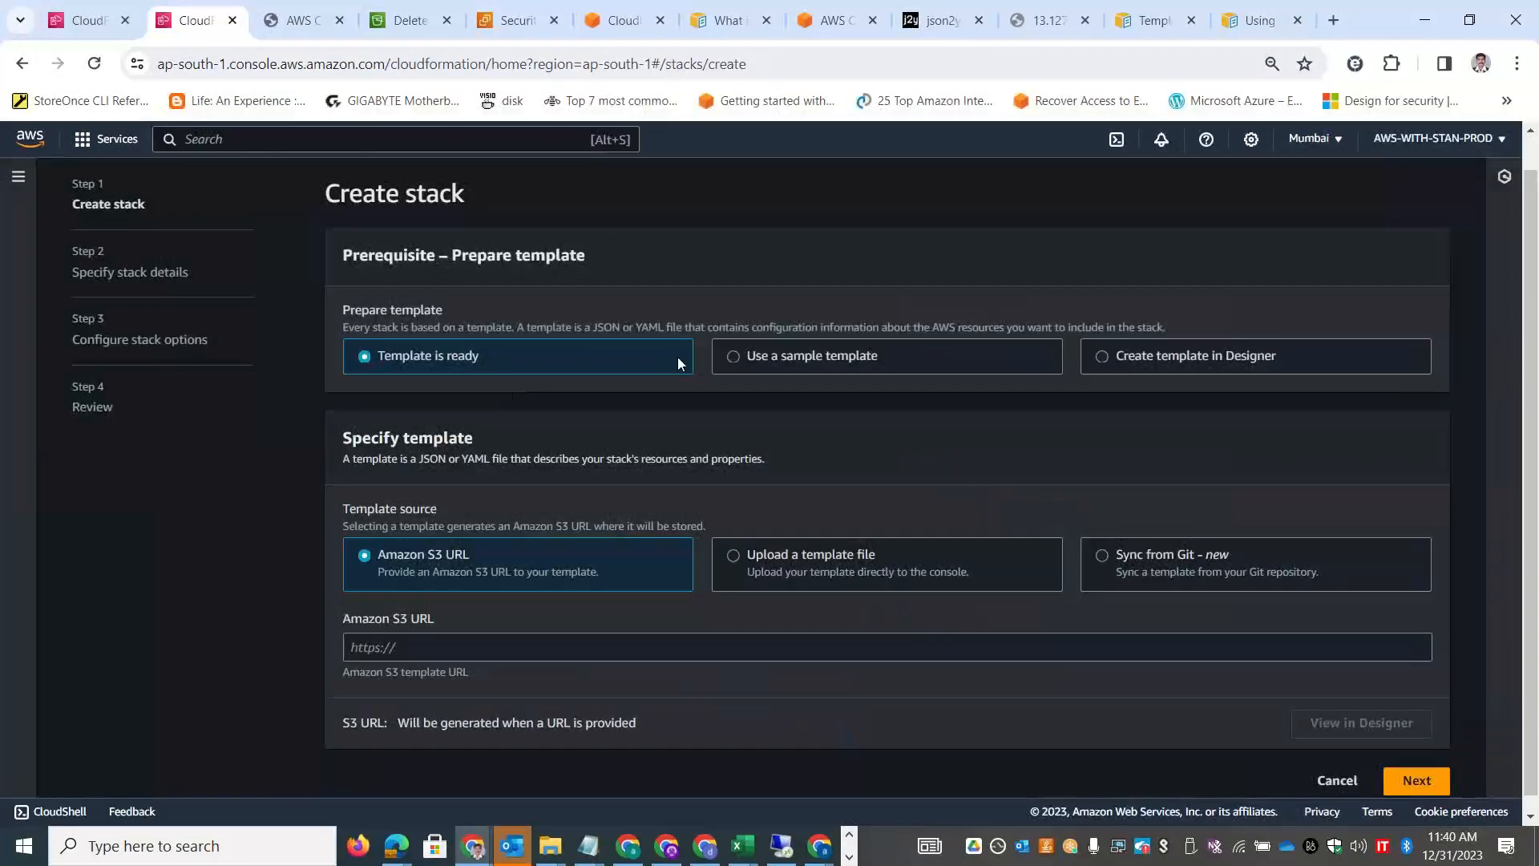
pyautogui.click(1204, 398)
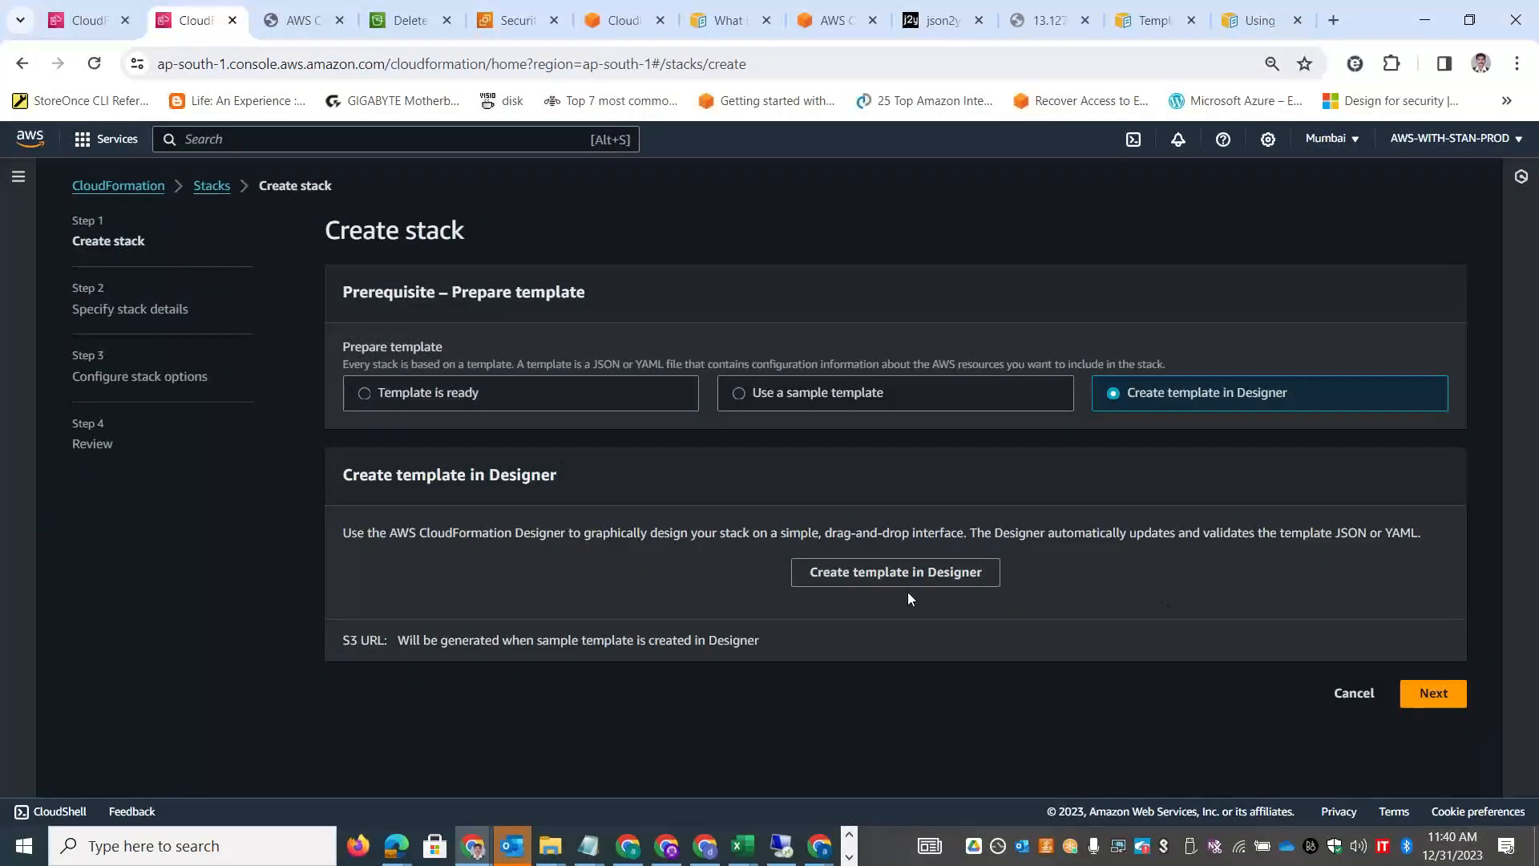
pyautogui.click(936, 574)
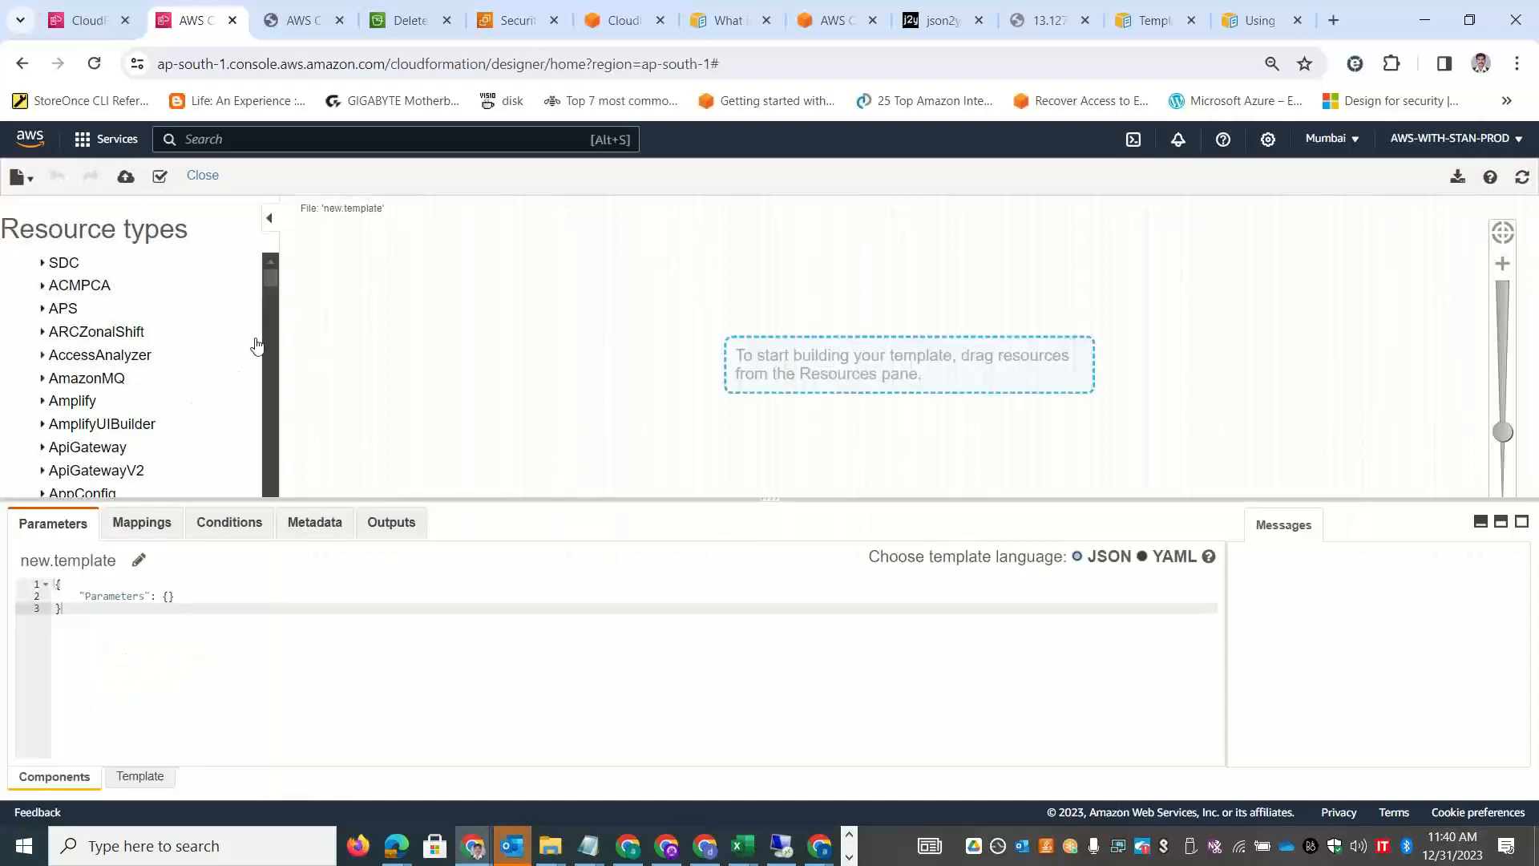
# Enlarge the Designer canvas area and look through the available resource types, from SDC to the end and back to NetworkManager.
pyautogui.moveTo(292, 499); pyautogui.dragTo(396, 793)
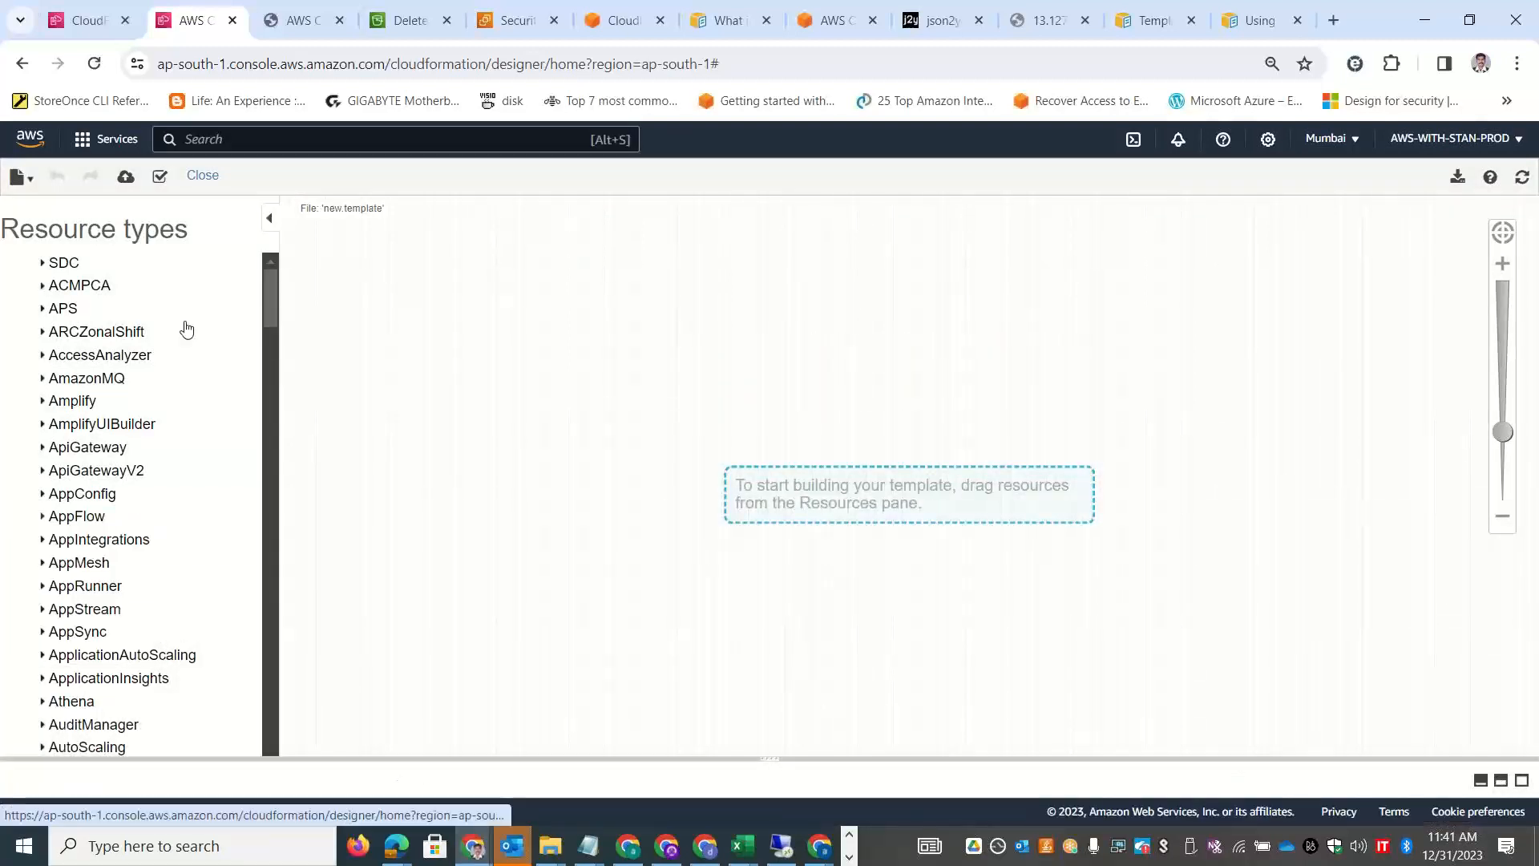
pyautogui.moveTo(273, 267); pyautogui.dragTo(271, 678)
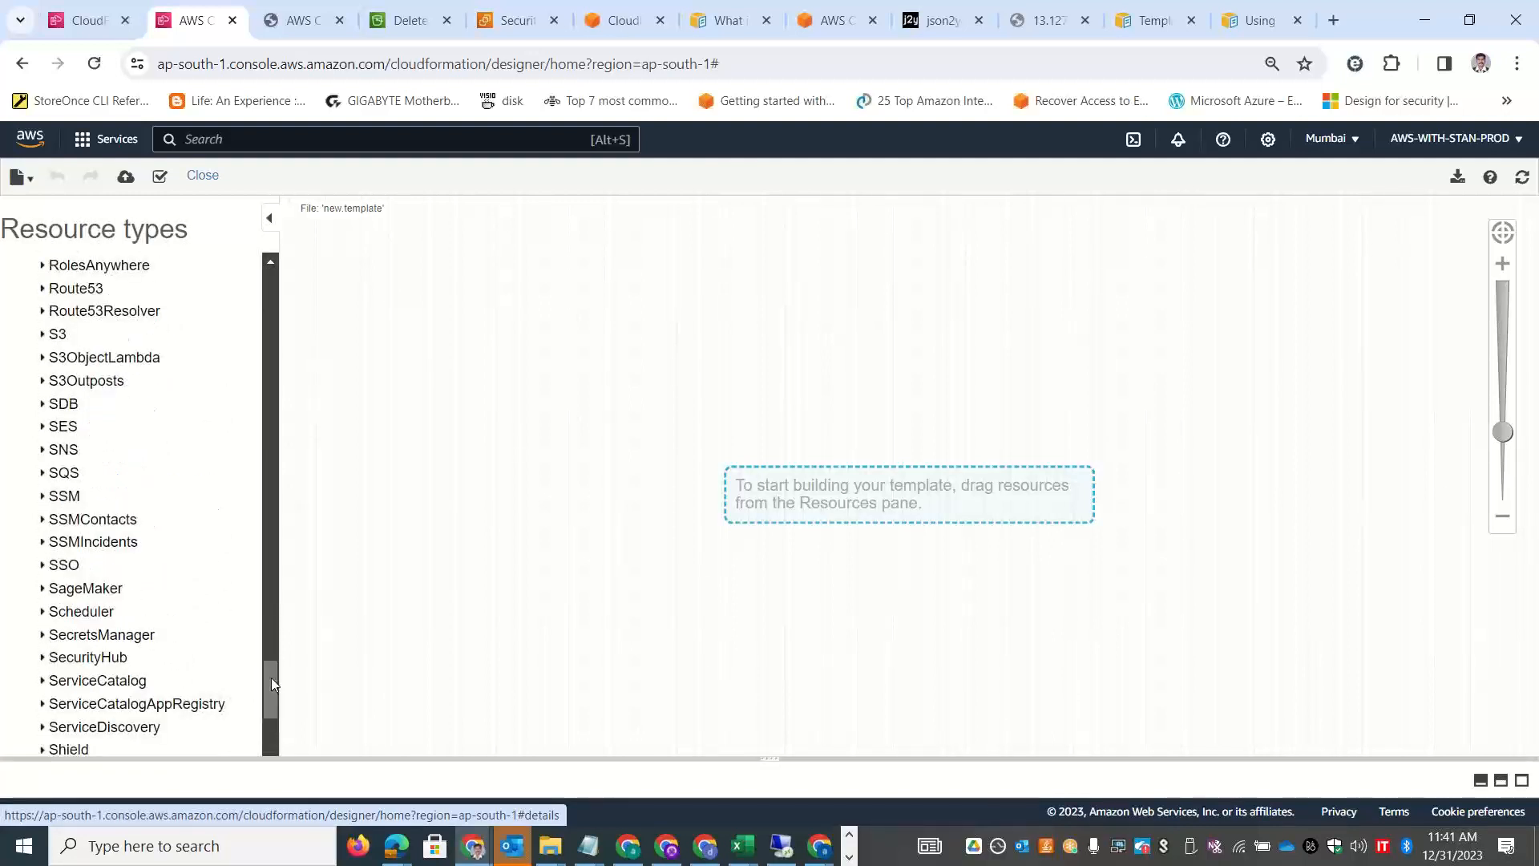
pyautogui.moveTo(271, 685); pyautogui.dragTo(266, 416)
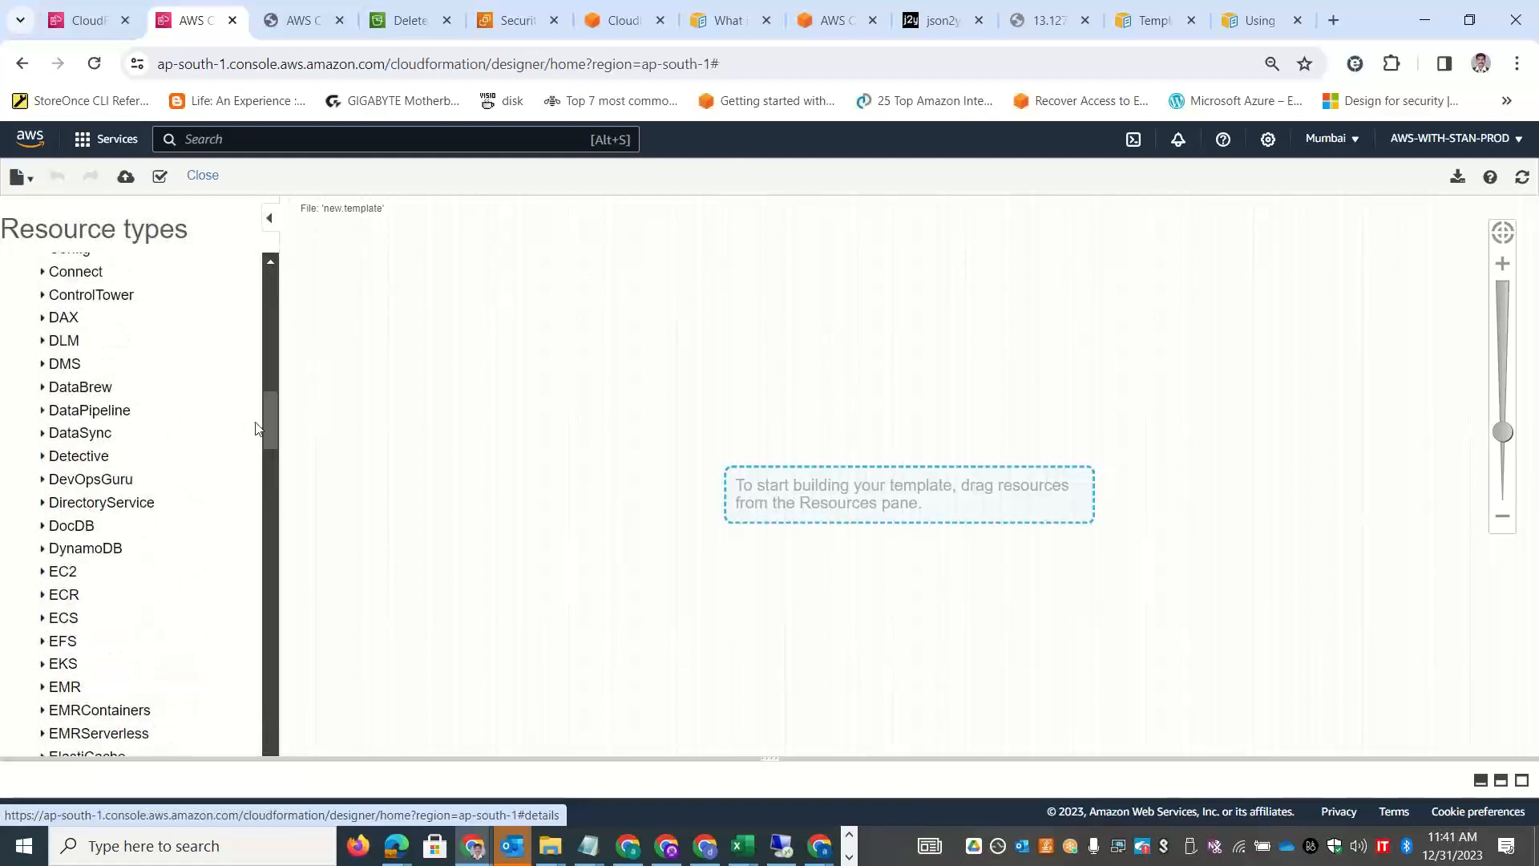
pyautogui.moveTo(266, 435); pyautogui.dragTo(276, 743)
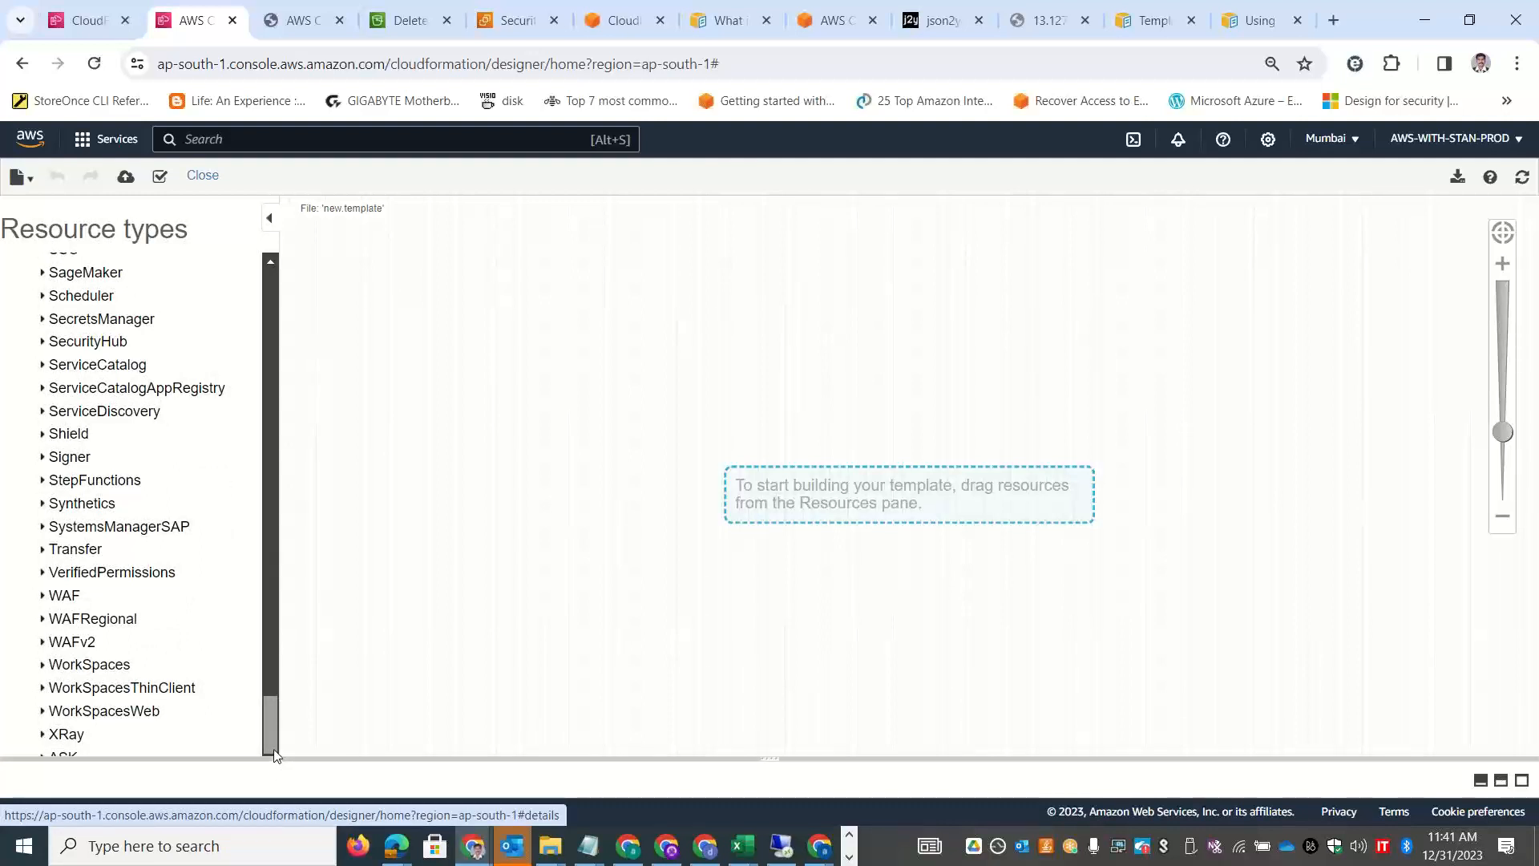
pyautogui.moveTo(273, 742); pyautogui.dragTo(273, 431)
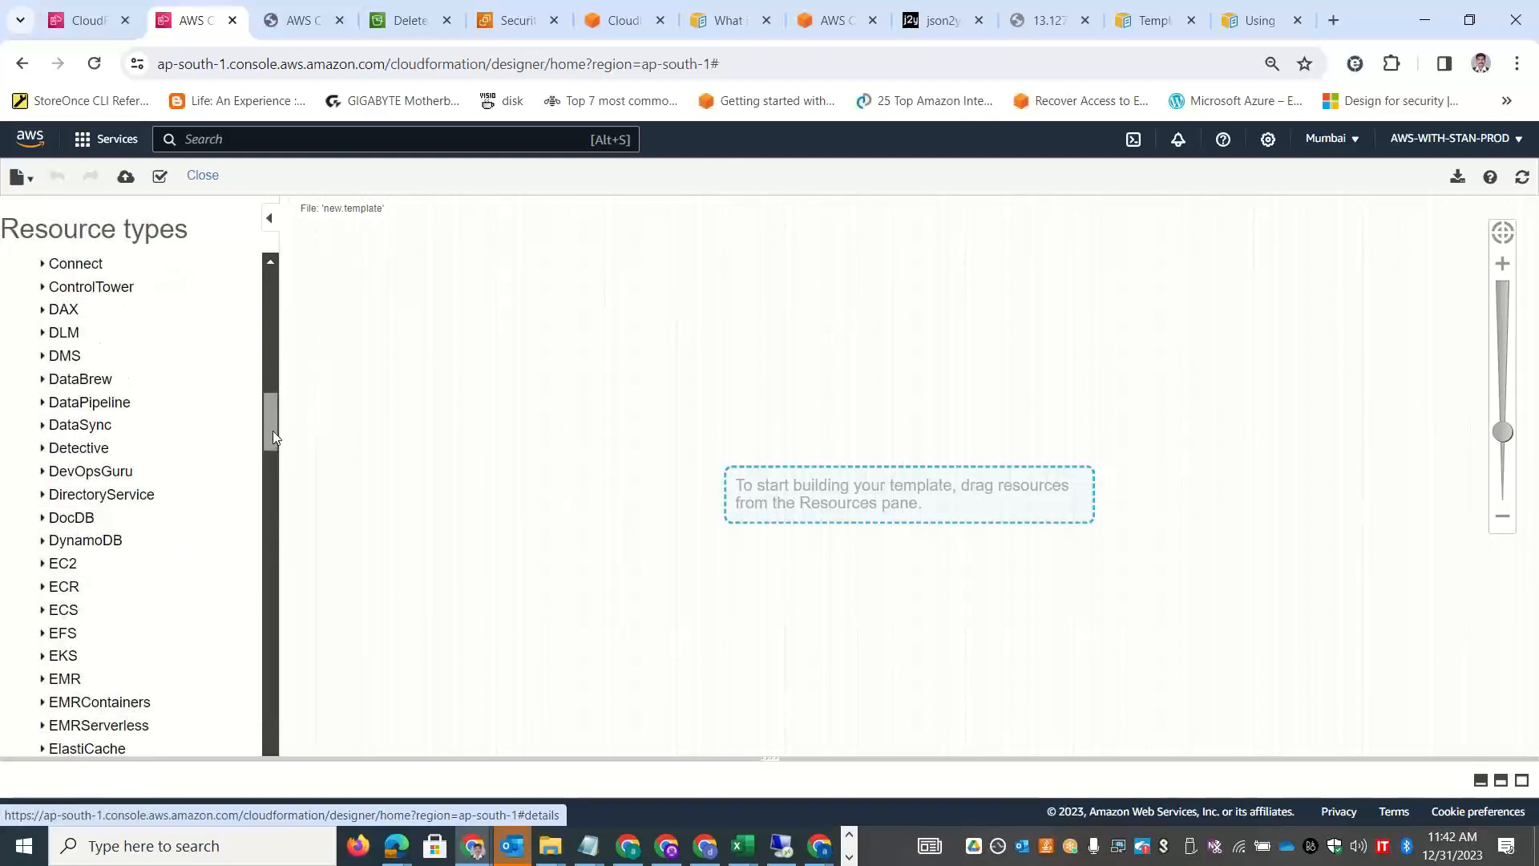
pyautogui.moveTo(273, 434); pyautogui.dragTo(272, 502)
pyautogui.moveTo(270, 507); pyautogui.dragTo(263, 601)
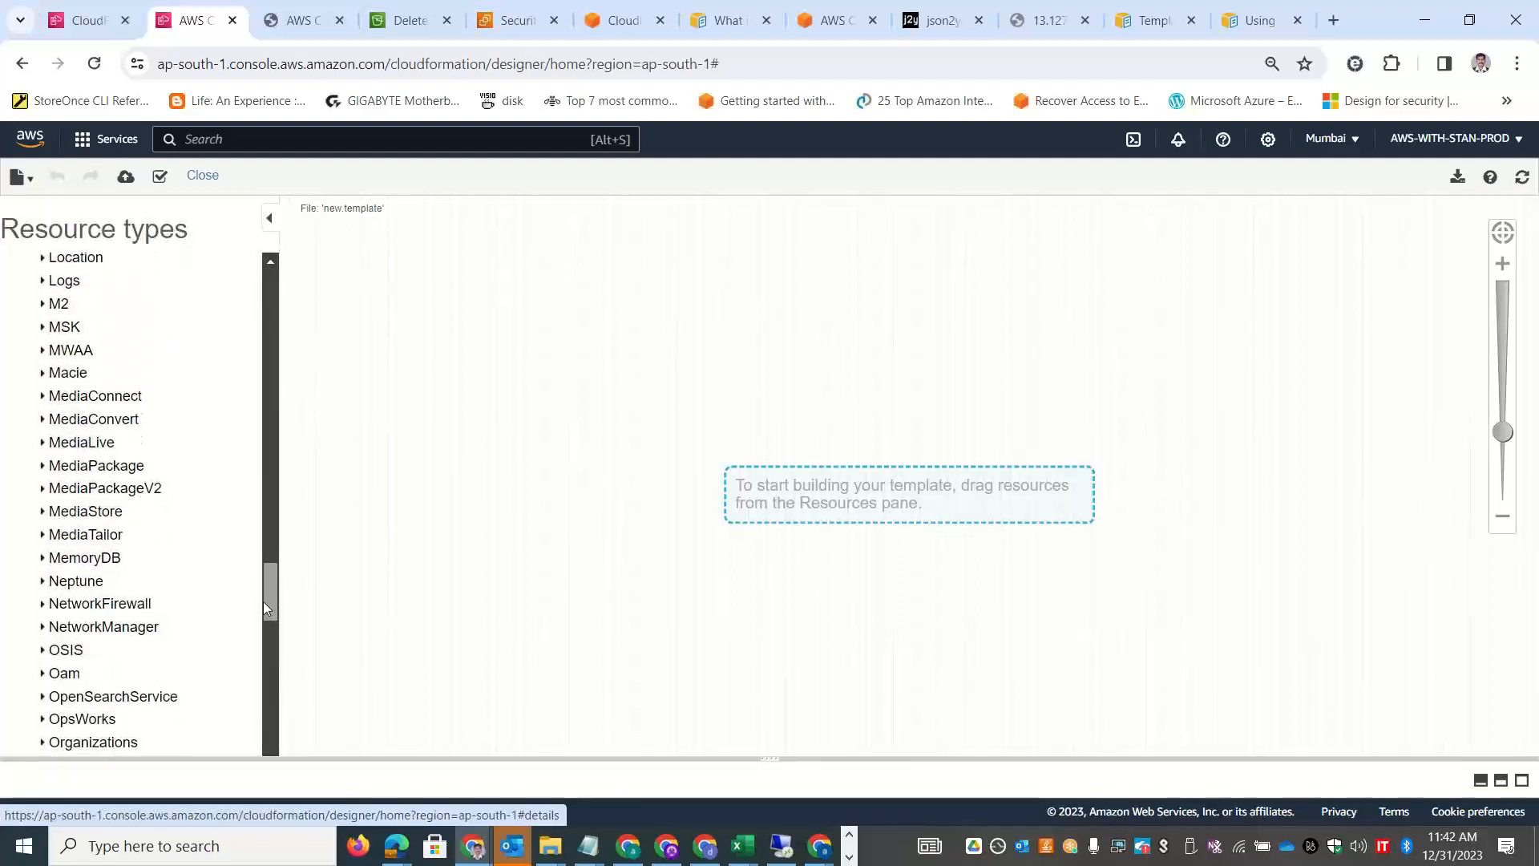
# Expand the NetworkManager resource type to view its resources, and look through the remaining resource types down to the end.
pyautogui.click(42, 626)
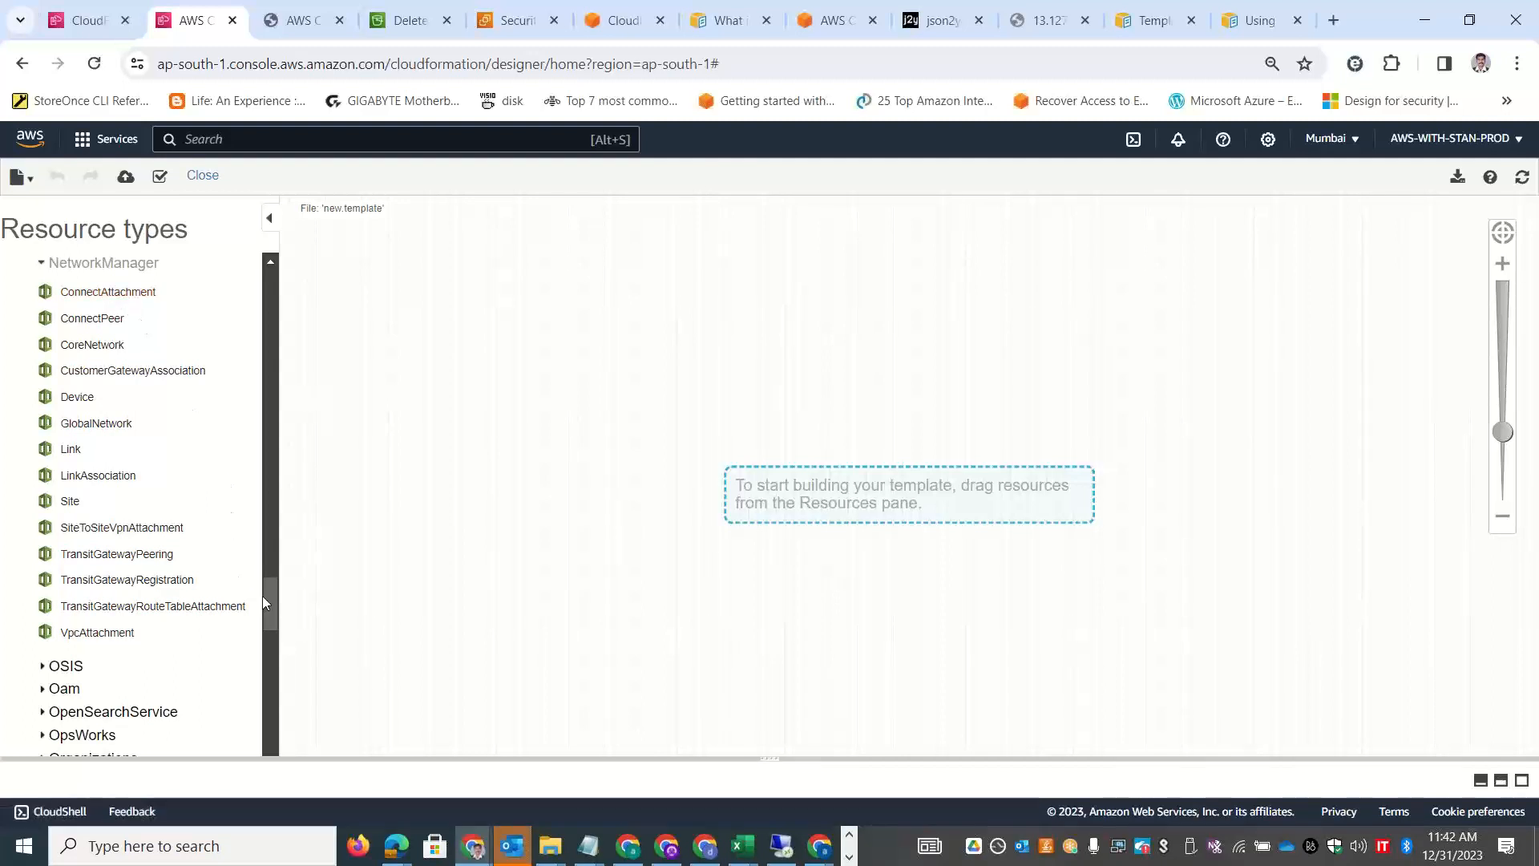
pyautogui.moveTo(273, 604); pyautogui.dragTo(272, 683)
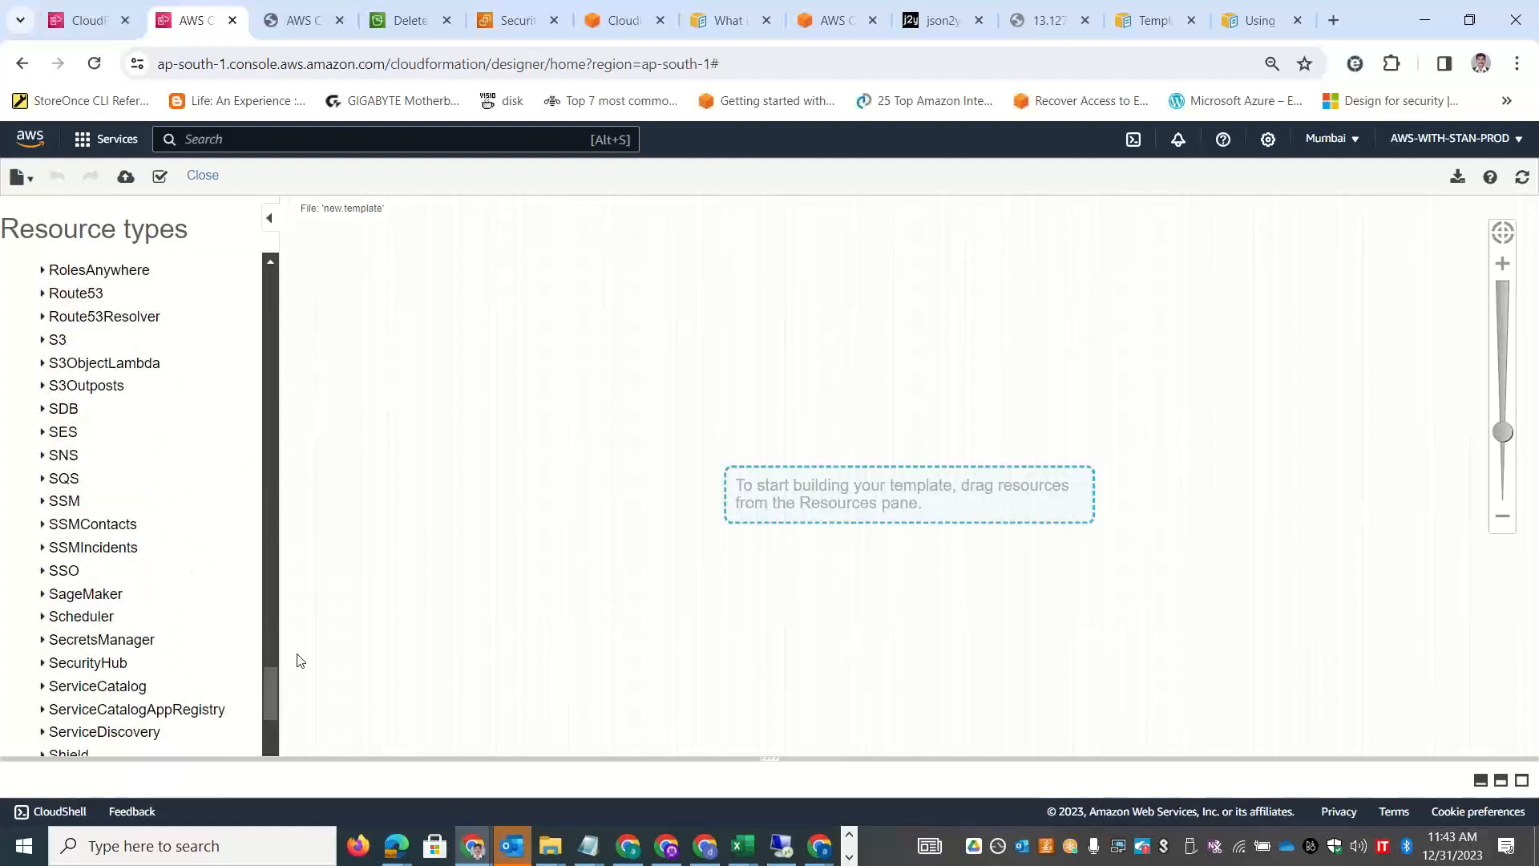
pyautogui.hotkey('alt', 'Tab')
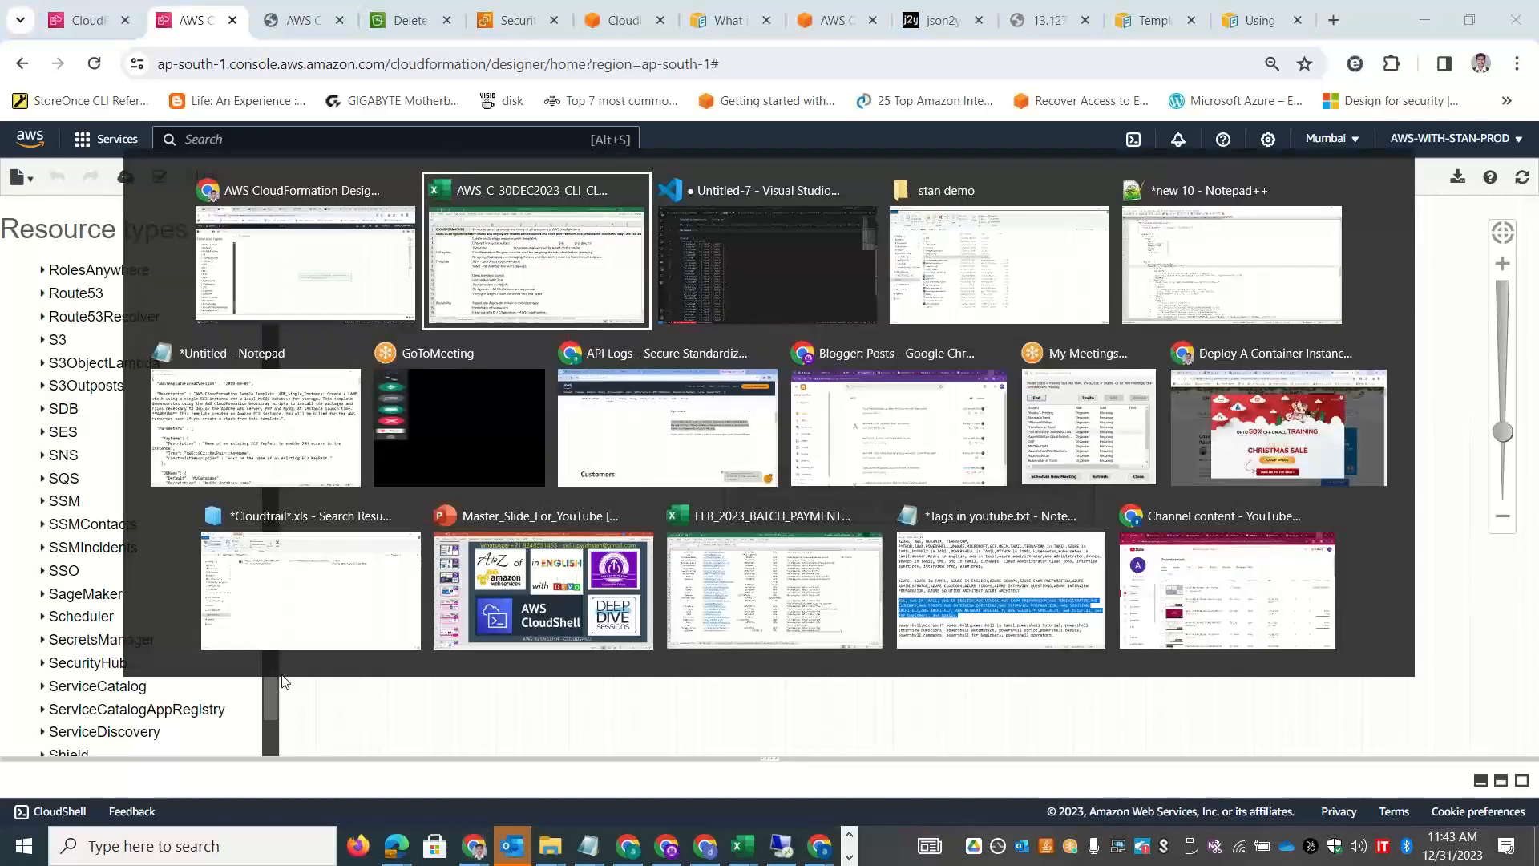
pyautogui.hotkey('alt', 'Tab')
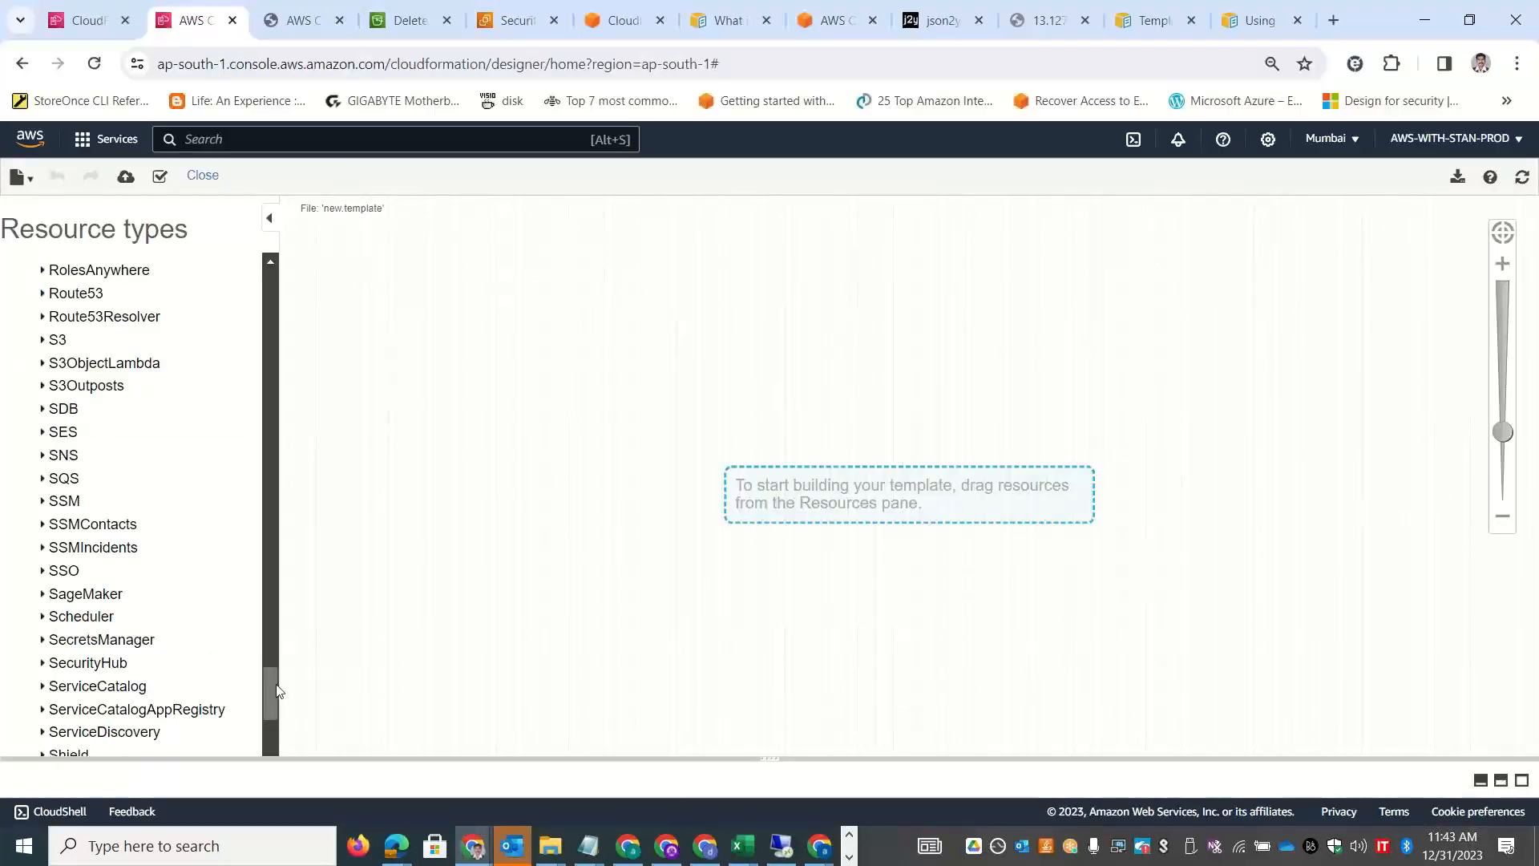
pyautogui.moveTo(283, 695); pyautogui.dragTo(277, 728)
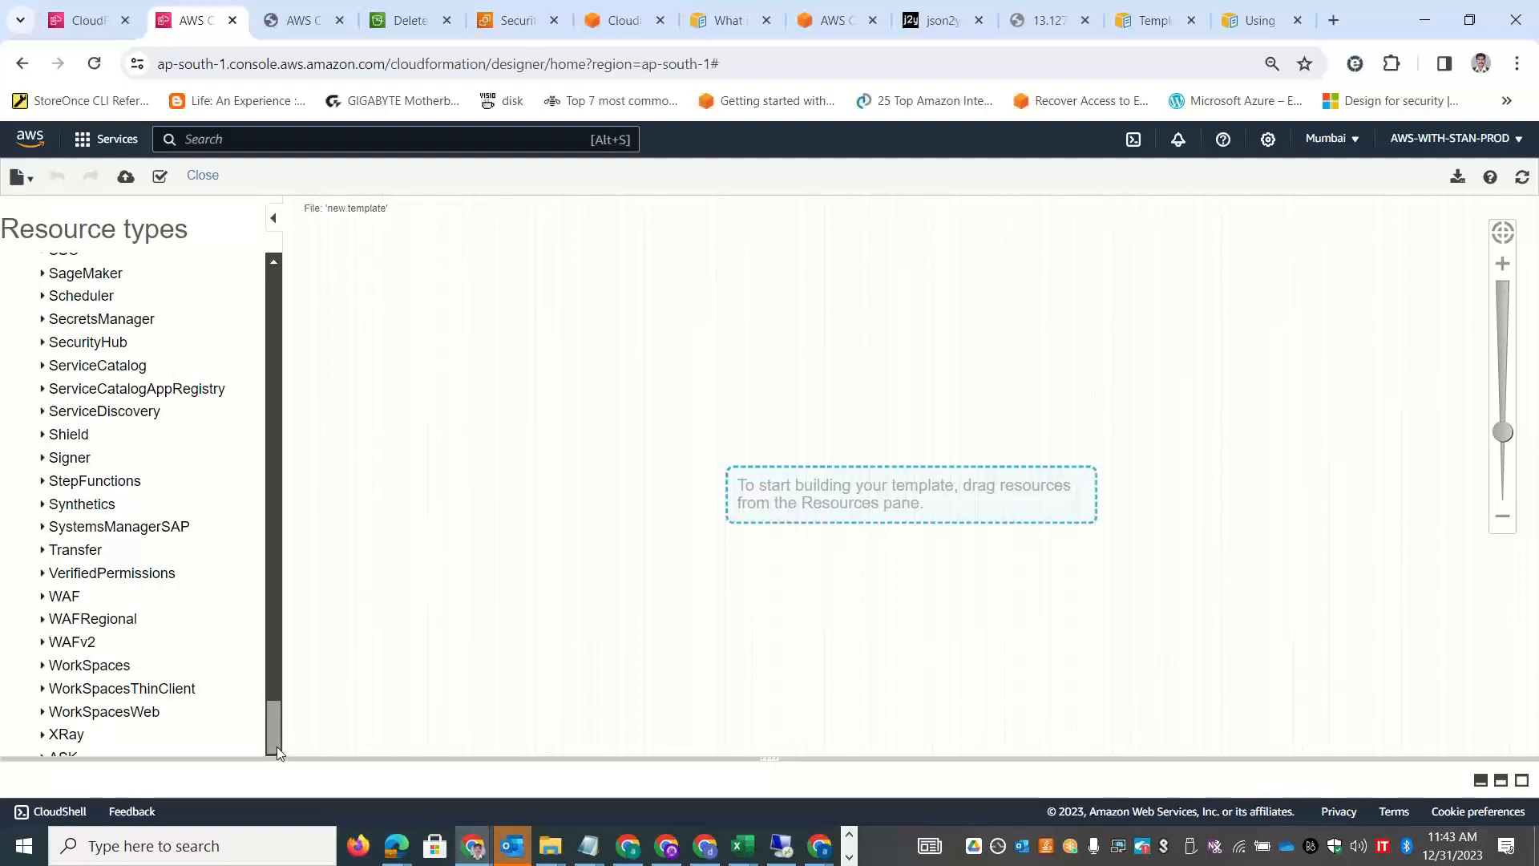
# Expand the NetworkFirewall resource type to view its resources, and look through the remaining types down to the end of the list.
pyautogui.moveTo(276, 736); pyautogui.dragTo(262, 564)
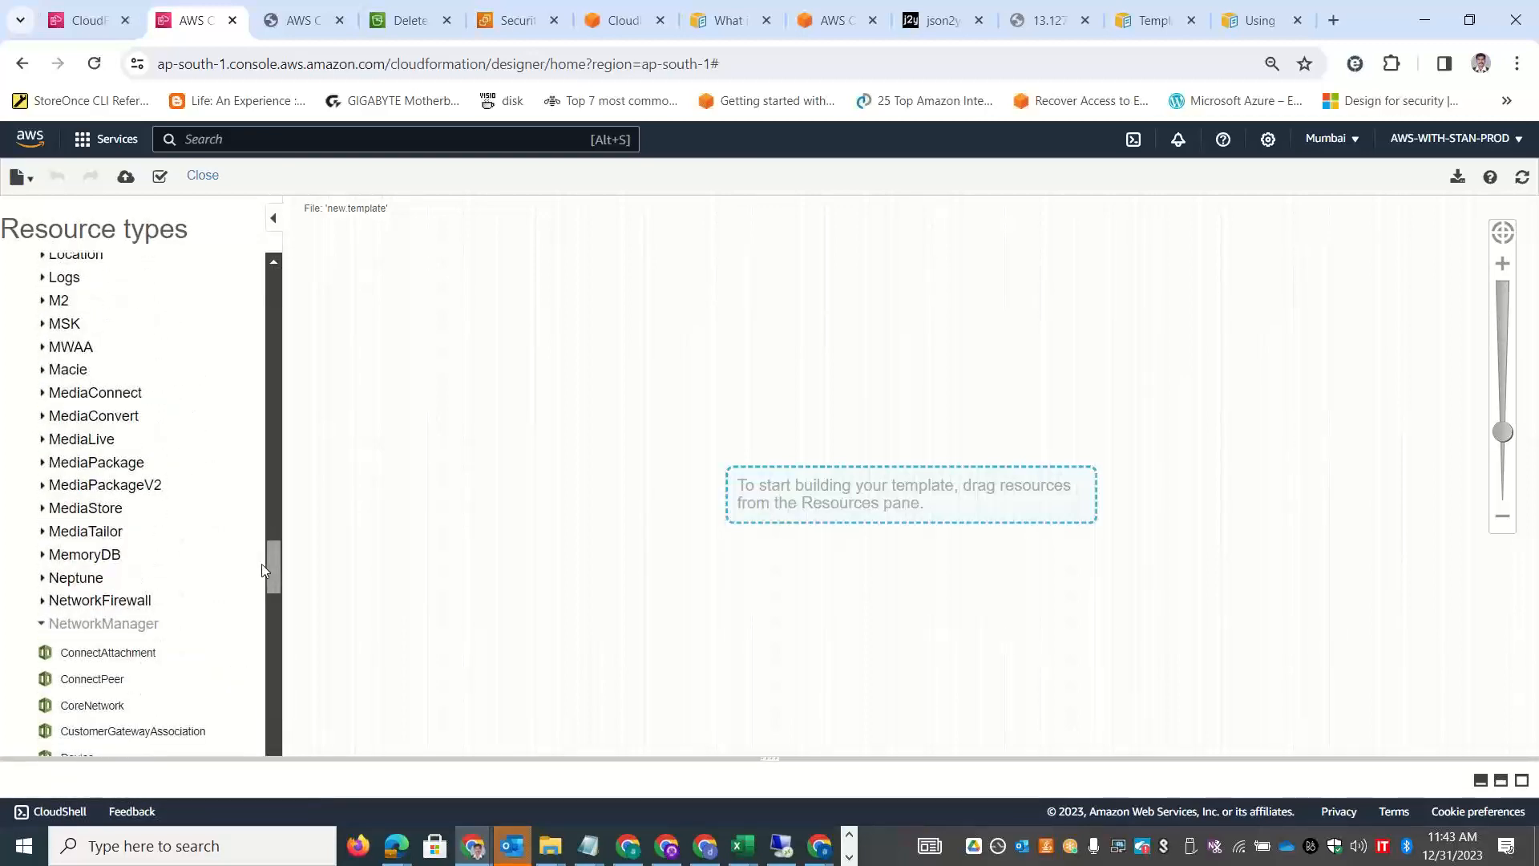
pyautogui.click(122, 601)
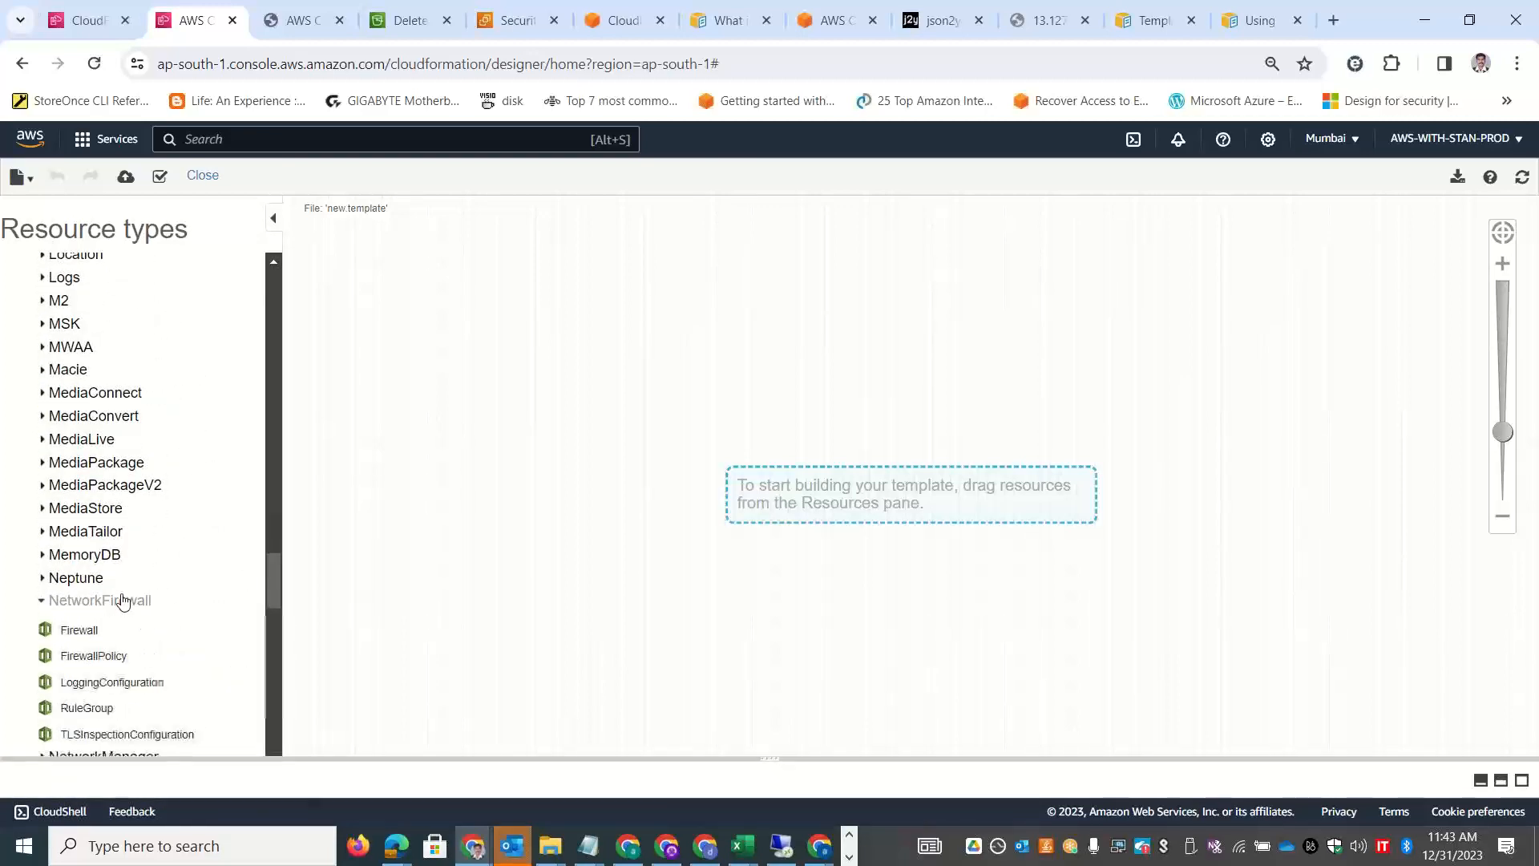
pyautogui.scroll(-4, 122, 601)
pyautogui.moveTo(277, 647); pyautogui.dragTo(271, 742)
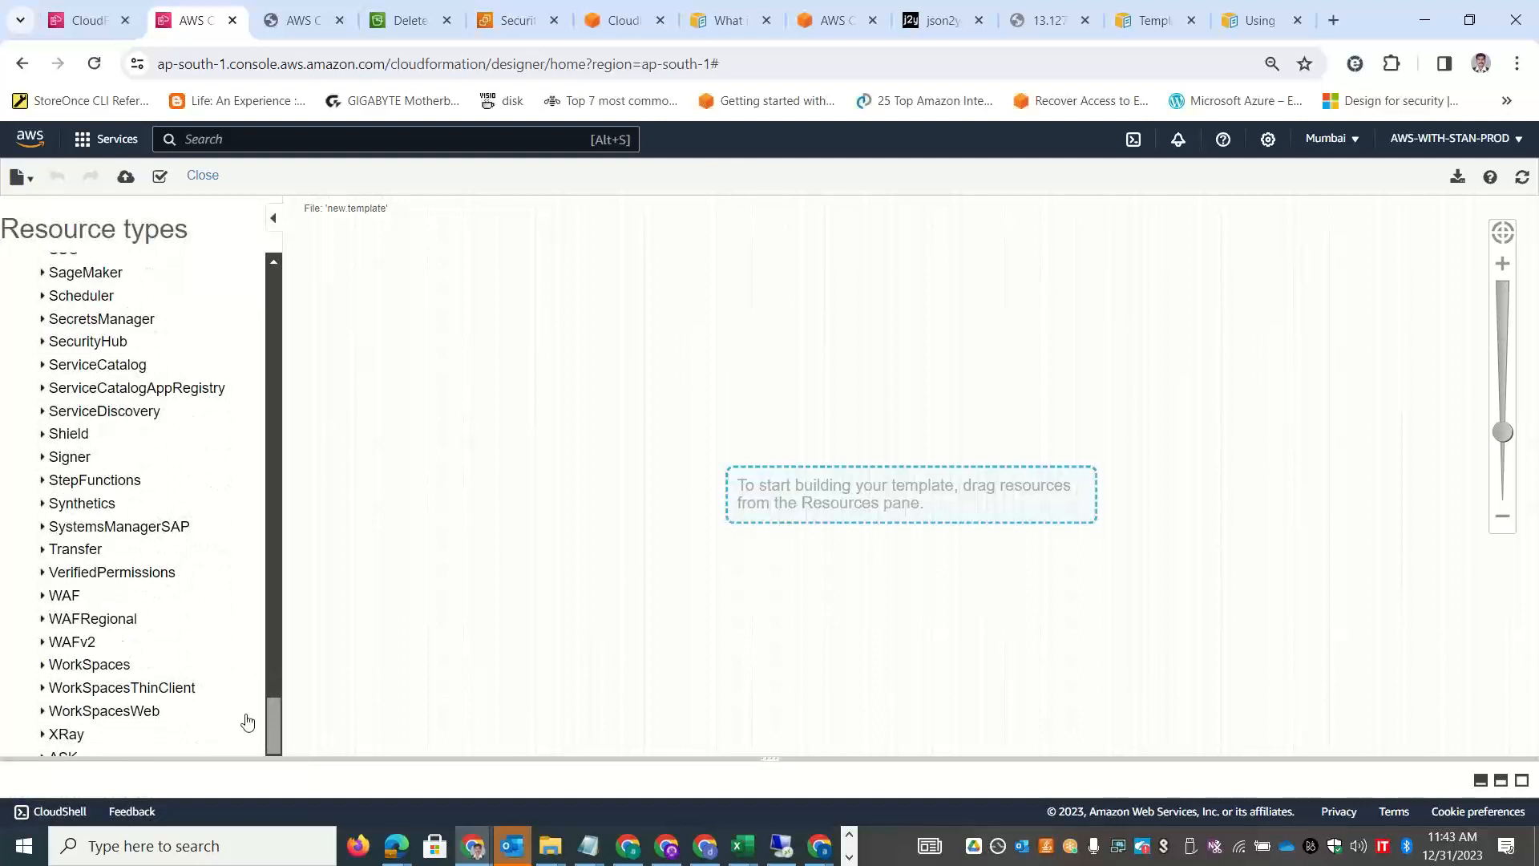
# Expand the Transfer resource type to view its resources, collapse it, and return to the beginning of the resource types list.
pyautogui.click(42, 550)
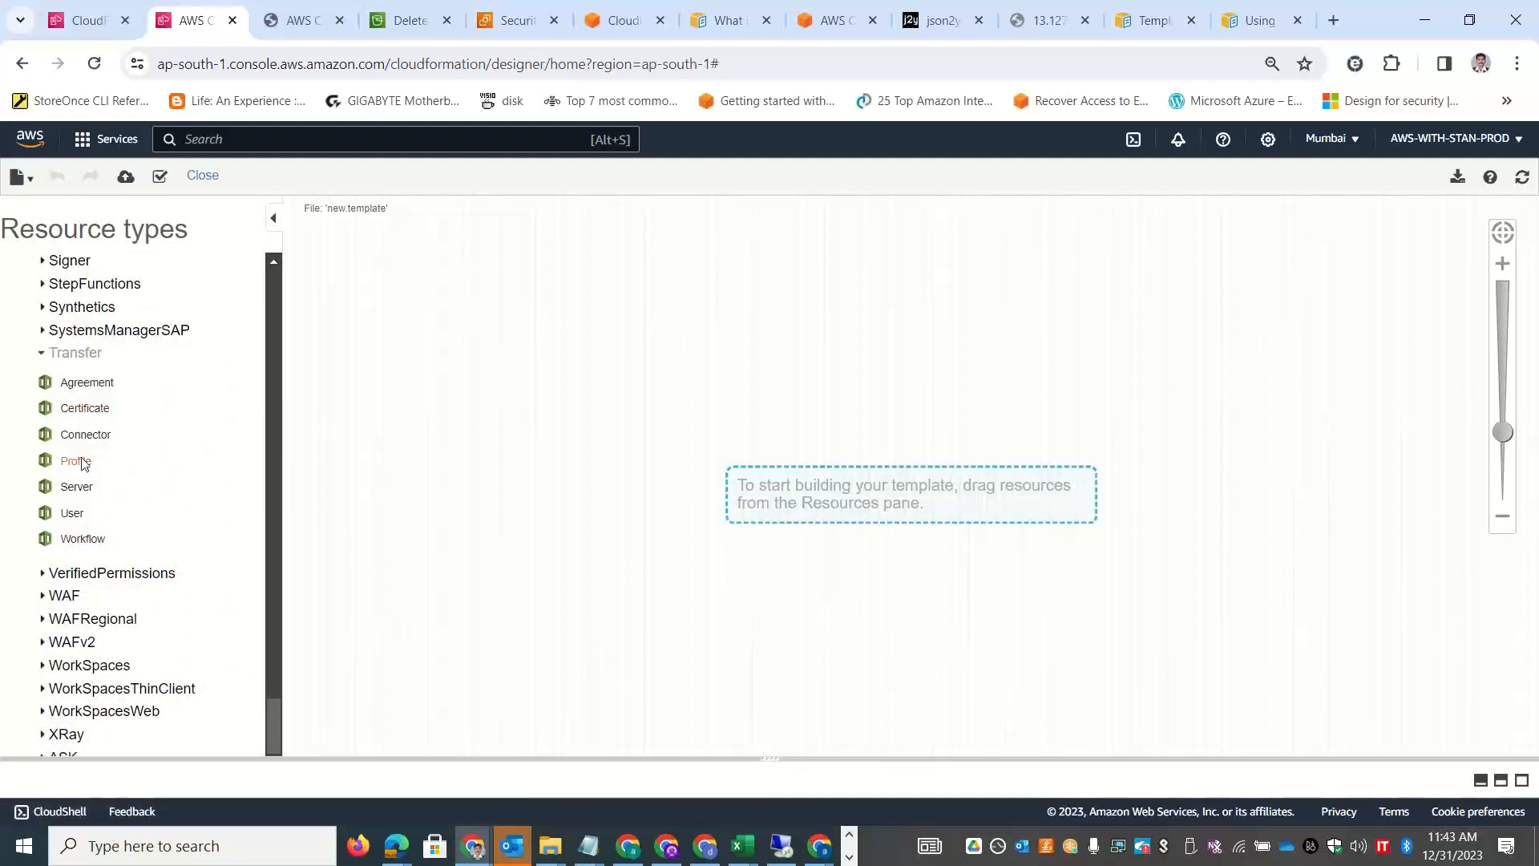
pyautogui.click(44, 354)
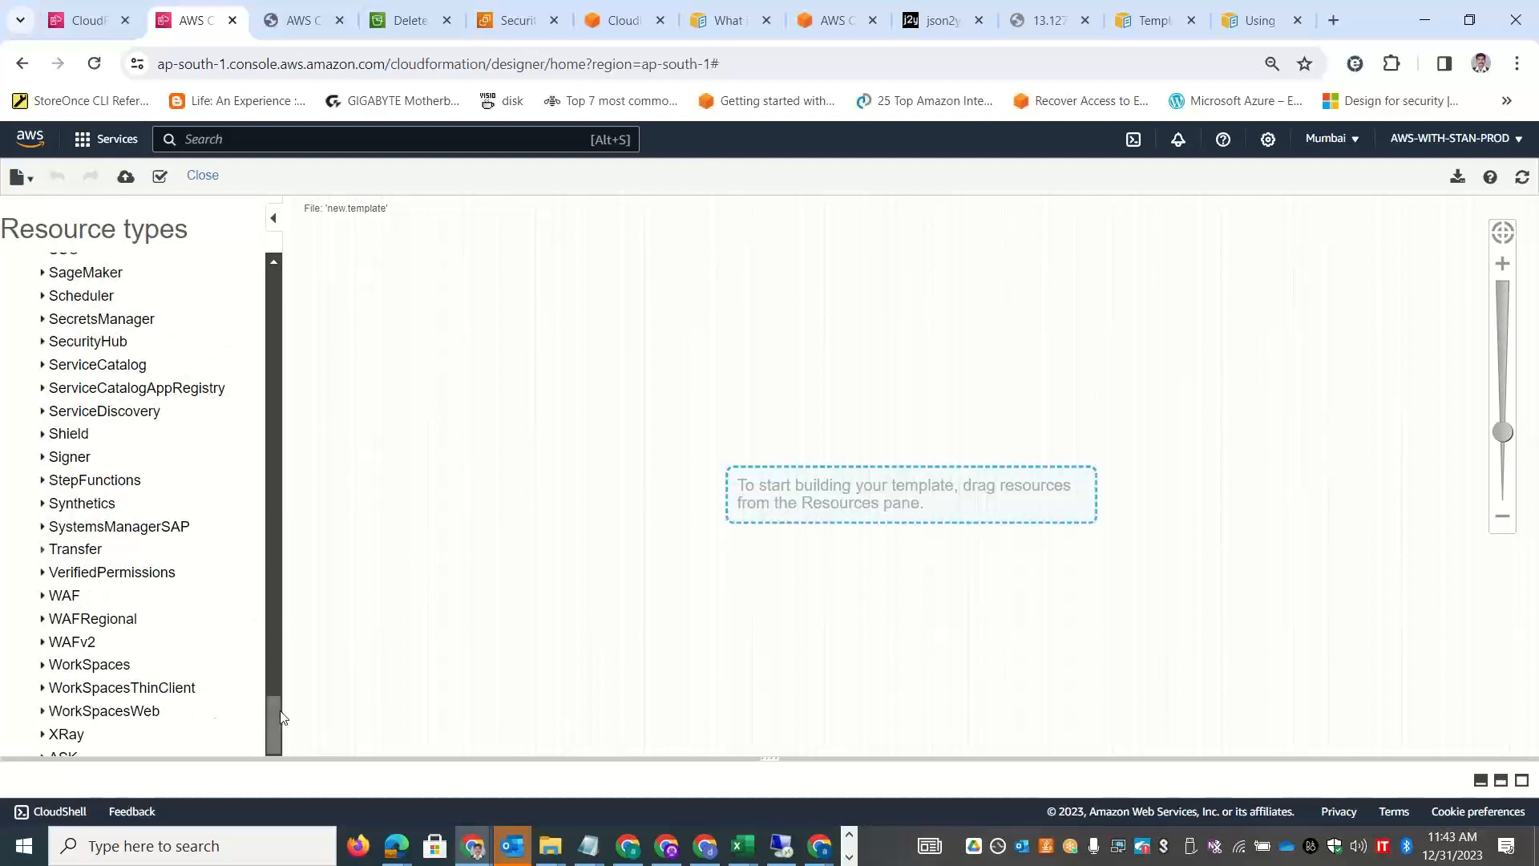
pyautogui.scroll(2, 278, 705)
pyautogui.moveTo(277, 700); pyautogui.dragTo(262, 286)
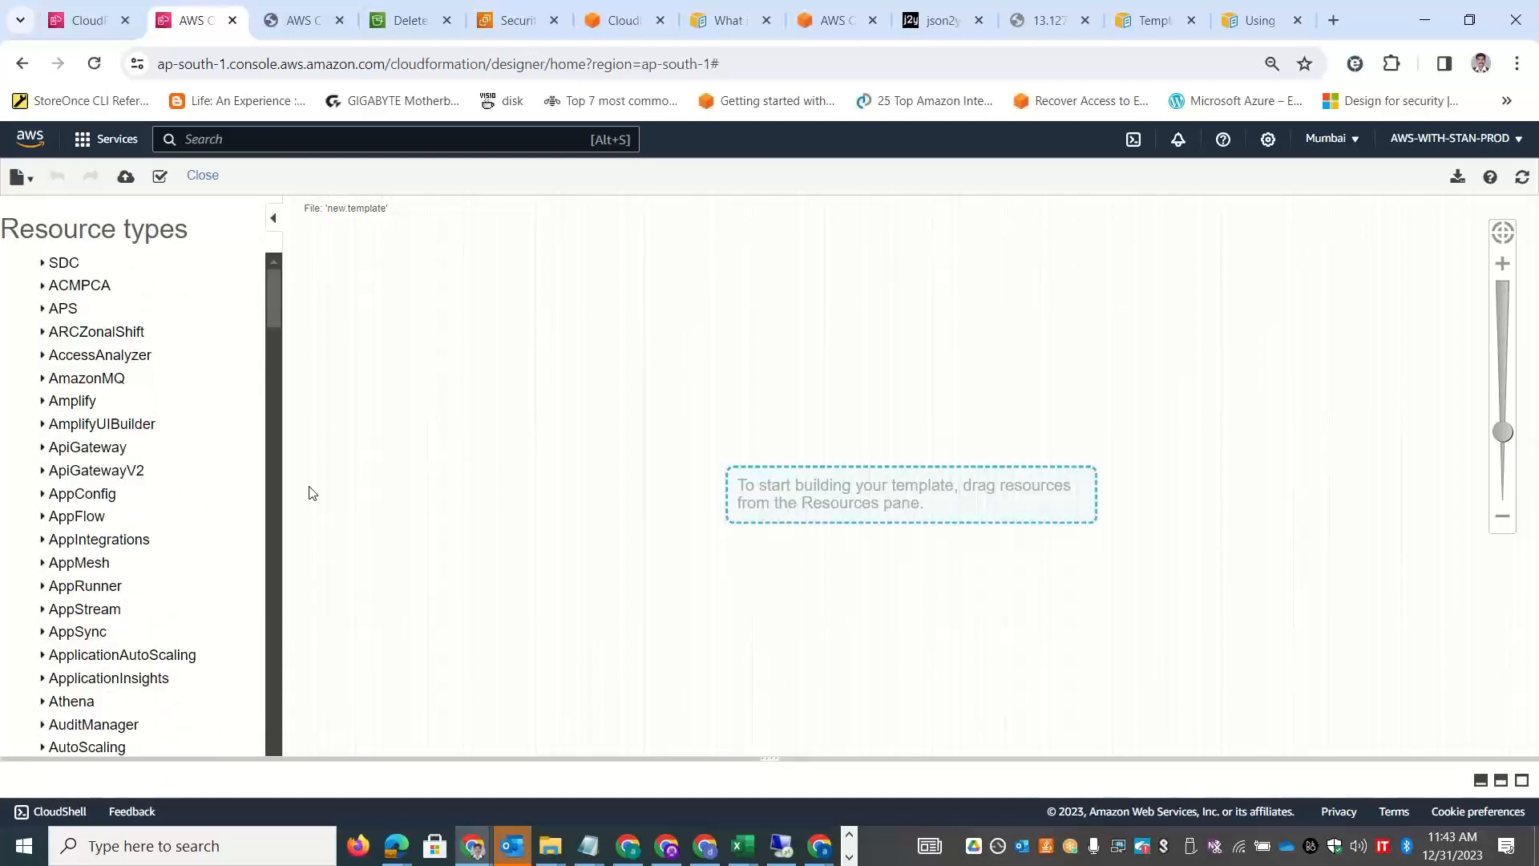